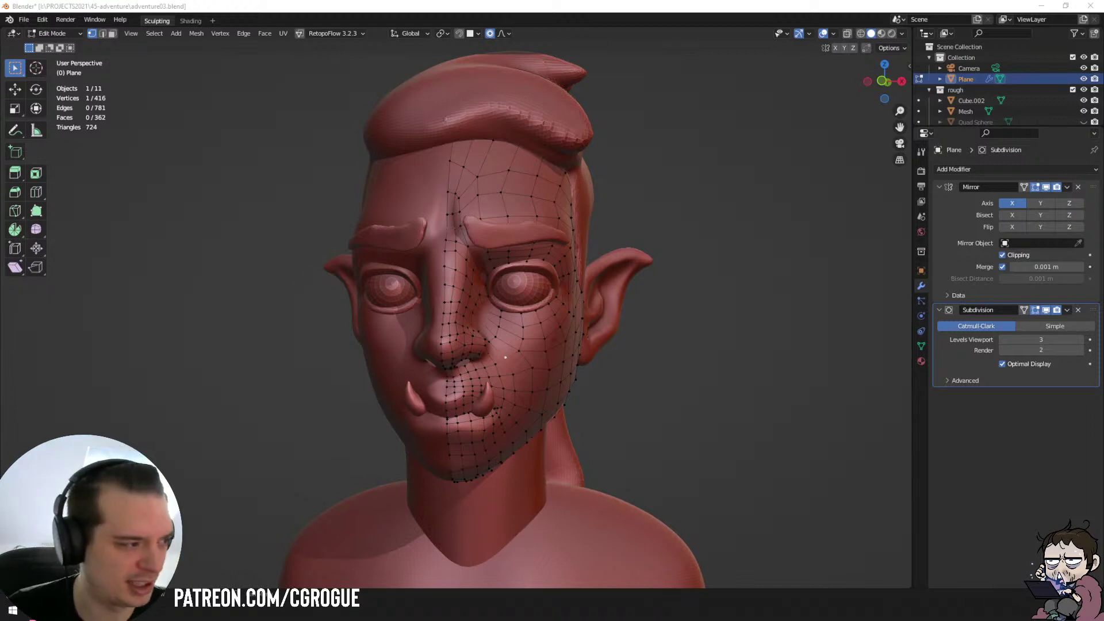
Examine the half-face retopology mesh over the sculpt from the front and side, in edit mode, object mode and wireframe.
middle_drag(526, 394, 440, 400)
mouse_move(446, 334)
middle_down()
mouse_move(551, 319)
mouse_move(432, 329)
mouse_move(412, 342)
mouse_move(486, 358)
mouse_move(471, 344)
mouse_move(578, 388)
mouse_move(563, 387)
mouse_move(539, 352)
mouse_move(588, 384)
middle_up()
key(Tab)
scroll(528, 319, up, 4)
scroll(551, 318, down, 5)
key(Tab)
key(Tab)
scroll(577, 388, up, 5)
key(Tab)
key(shift+z)
middle_drag(508, 394, 655, 424)
key(Tab)
middle_drag(555, 426, 799, 293)
Apply the Mirror modifier on the face mesh and remove its Subdivision modifier.
click(974, 243)
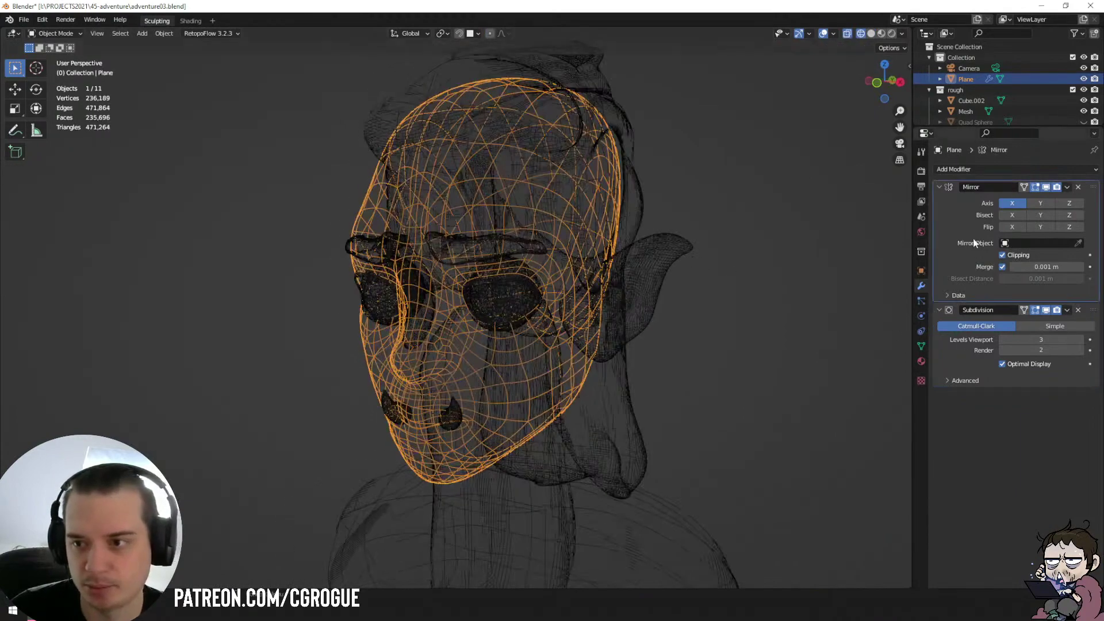
key(ctrl+a)
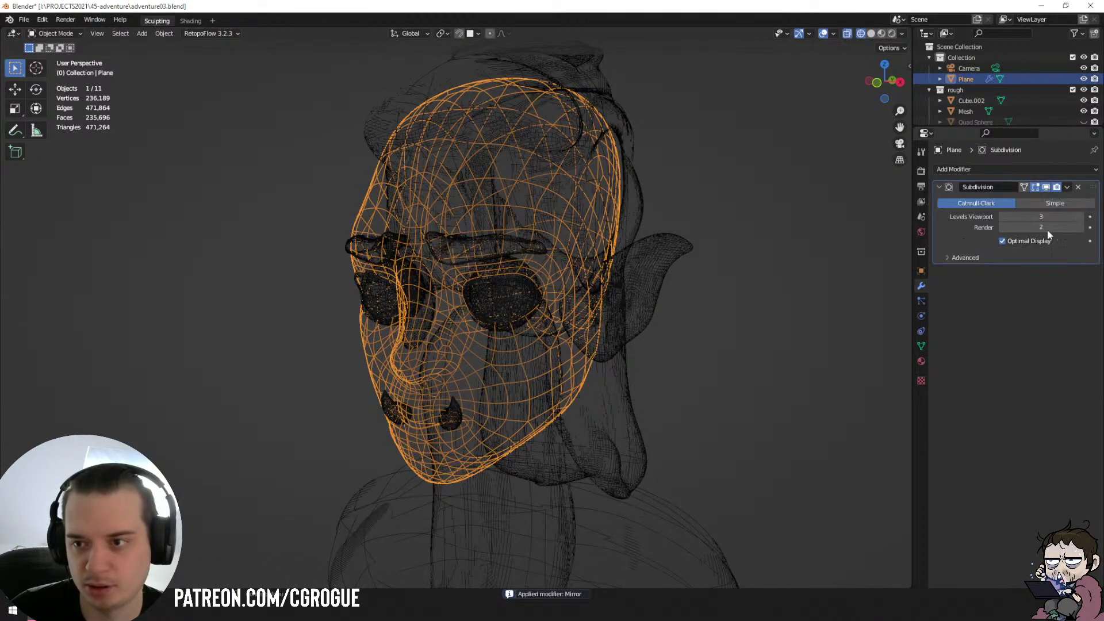
click(1079, 188)
Merge the two separate center-line vertices at the lower back of the head at their center.
key(Tab)
mouse_move(578, 343)
middle_down()
mouse_move(516, 362)
mouse_move(541, 376)
middle_up()
key(shift+z)
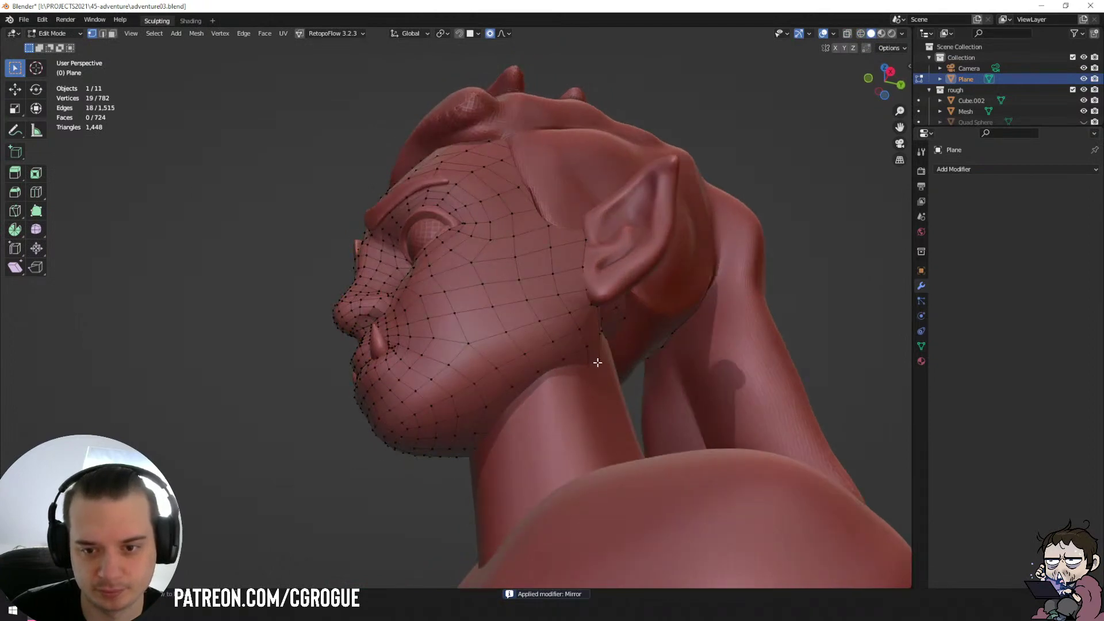
key(KP_1)
key(KP_3)
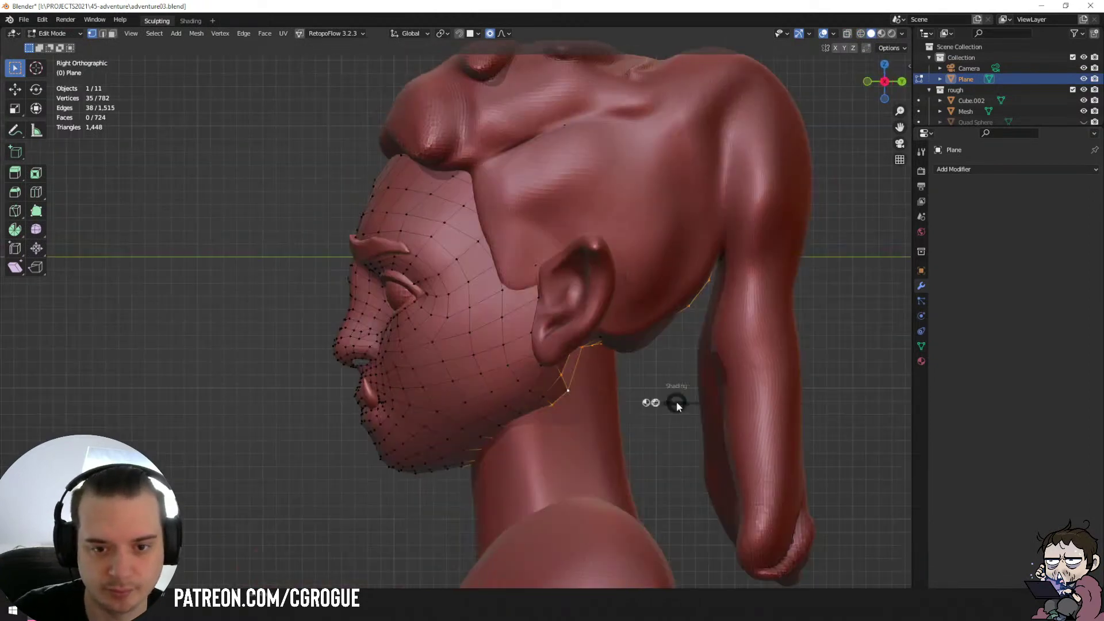
key(z)
click(635, 397)
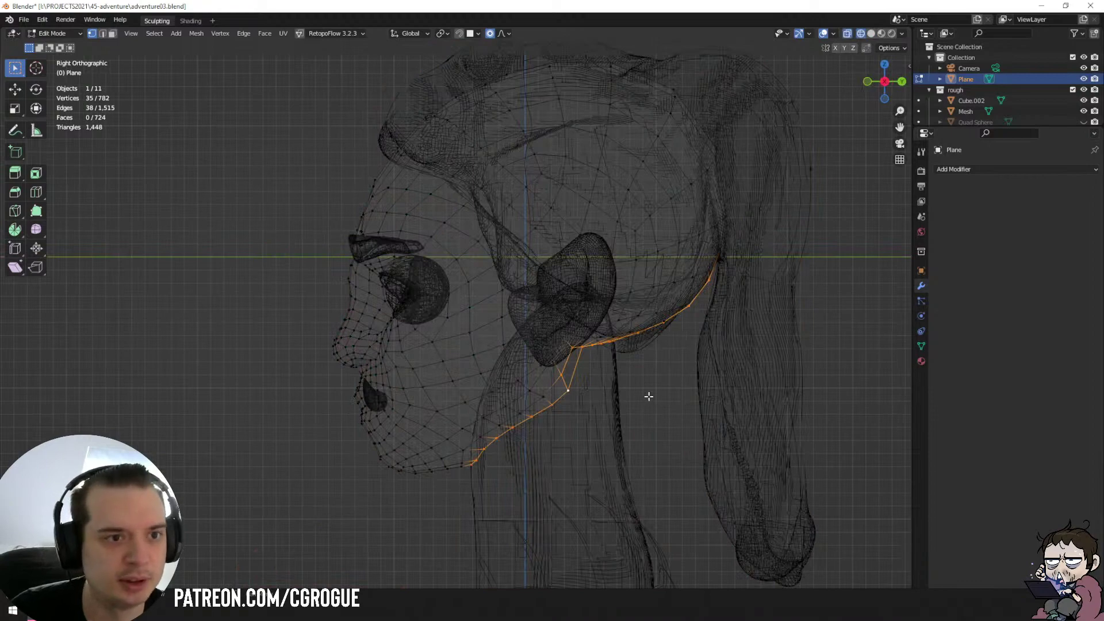
middle_drag(649, 397, 455, 190)
scroll(455, 190, up, 3)
click(481, 73)
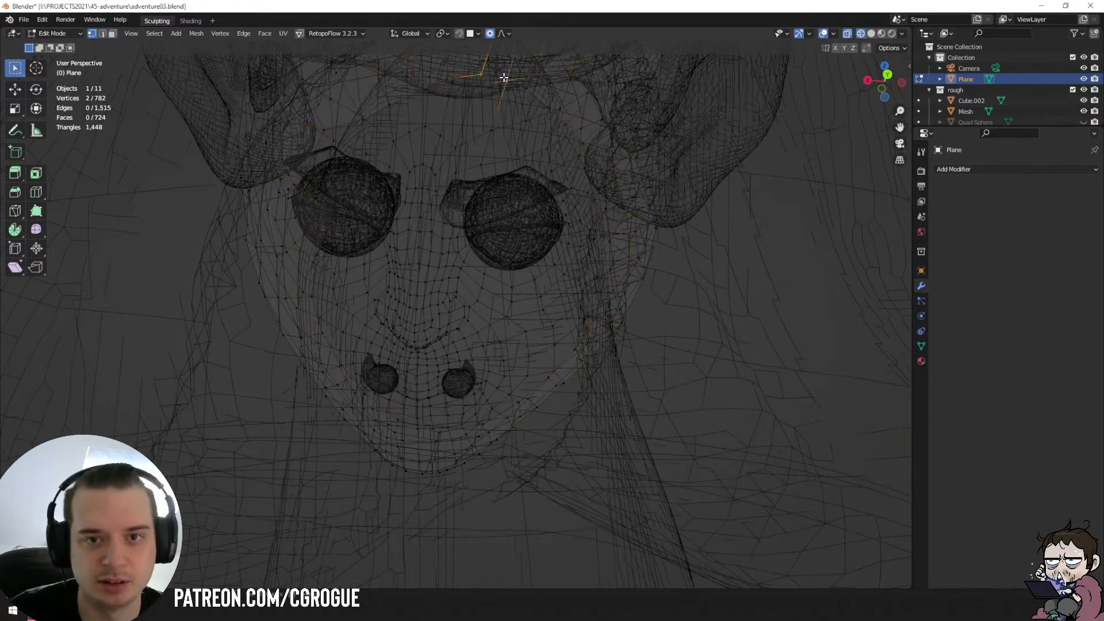
key(m)
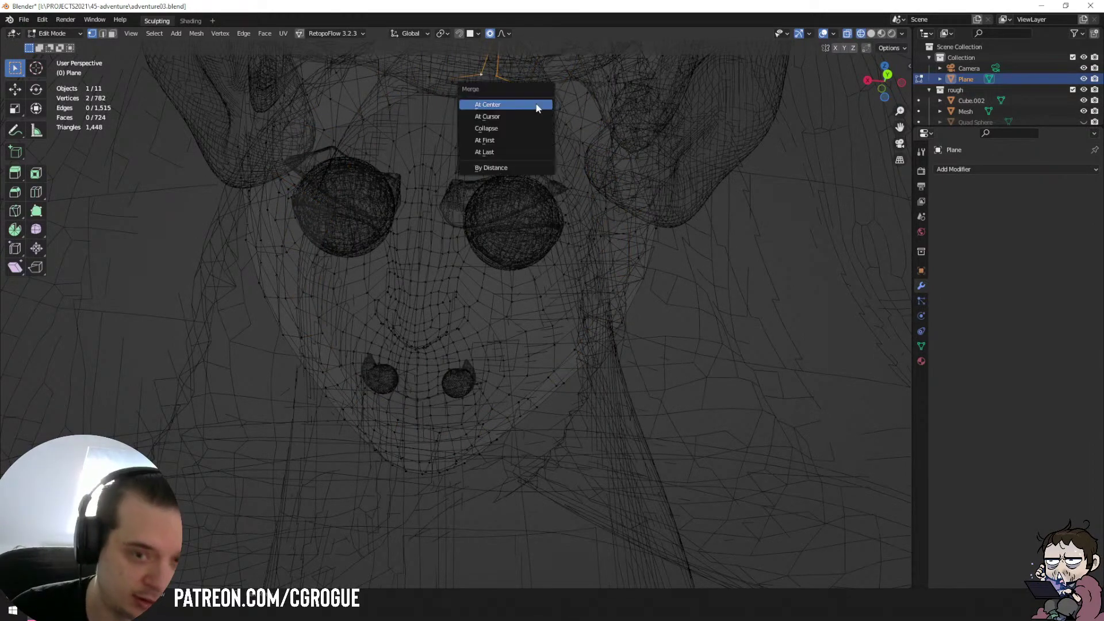
click(536, 108)
Isolate the head mesh in local view and show it in solid shading in edit mode.
scroll(444, 283, down, 6)
key(Tab)
middle_drag(444, 283, 547, 311)
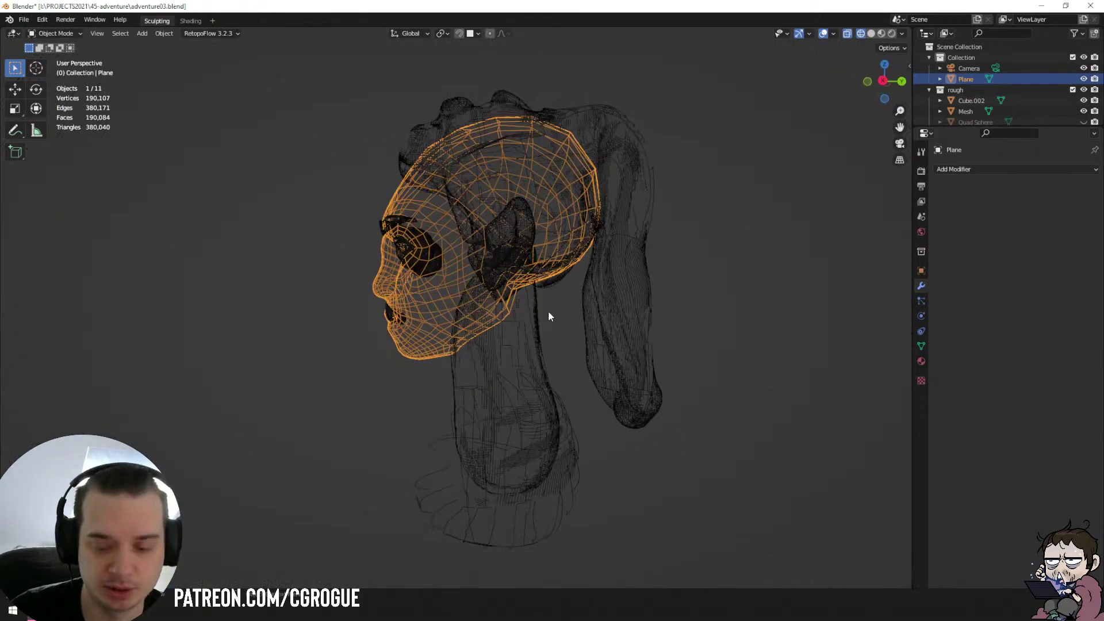
key(KP_Divide)
key(Tab)
key(z)
click(581, 314)
Select only the head's center-line vertices and scale them to 0 along global X, with proportional editing off.
middle_drag(710, 385, 638, 340)
mouse_move(498, 322)
middle_down()
mouse_move(451, 301)
mouse_move(465, 290)
middle_up()
scroll(449, 301, up, 1)
middle_drag(474, 228, 558, 278)
alt+shift+click(440, 325)
mouse_move(440, 326)
middle_down()
mouse_move(463, 328)
mouse_move(622, 424)
mouse_move(520, 373)
mouse_move(397, 363)
mouse_move(345, 271)
middle_up()
key(c)
right_click(553, 389)
middle_drag(560, 390, 605, 392)
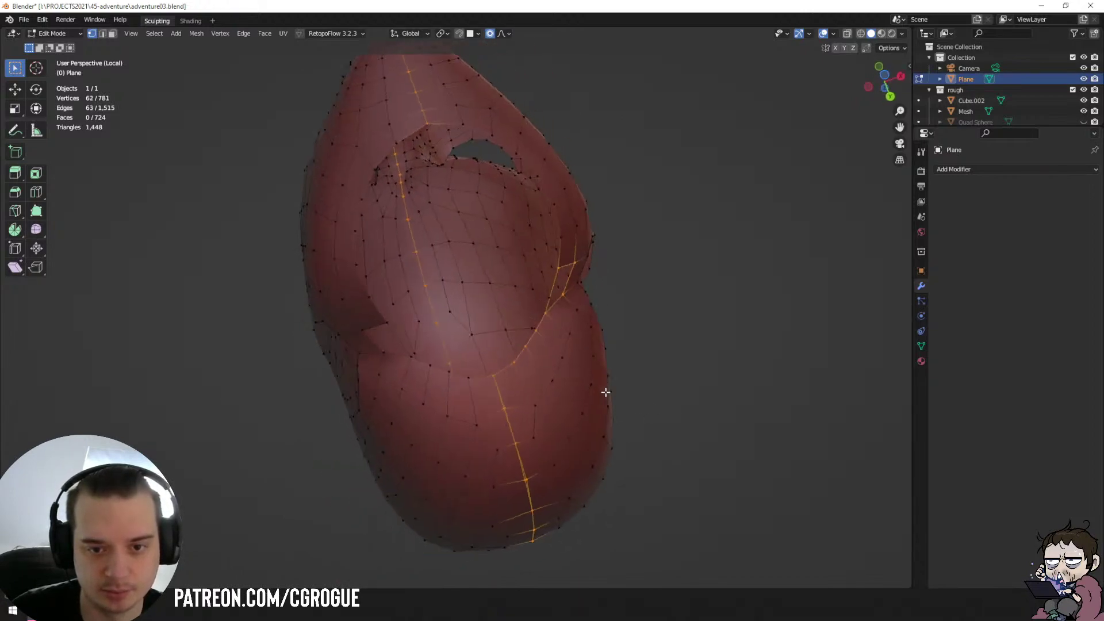
key(c)
middle_drag(525, 345, 572, 282)
right_click(636, 242)
mouse_move(637, 241)
middle_down()
mouse_move(690, 254)
mouse_move(586, 224)
mouse_move(619, 205)
middle_up()
scroll(619, 205, down, 1)
text(sx0)
key(Return)
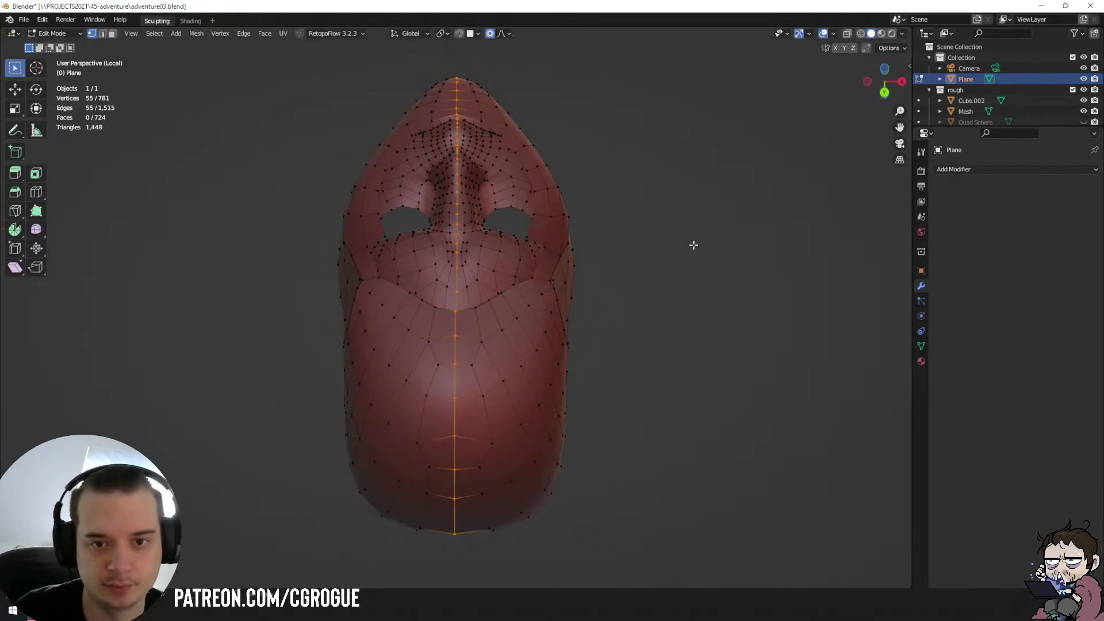
text(sx0)
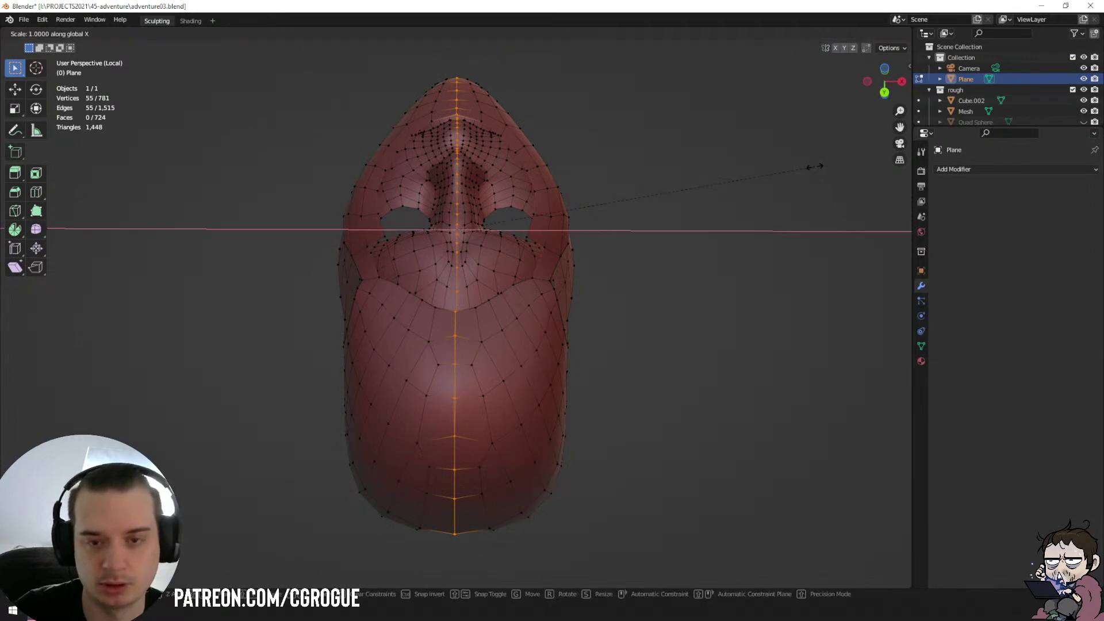
key(Return)
Enable the Screencast Keys display.
key(m)
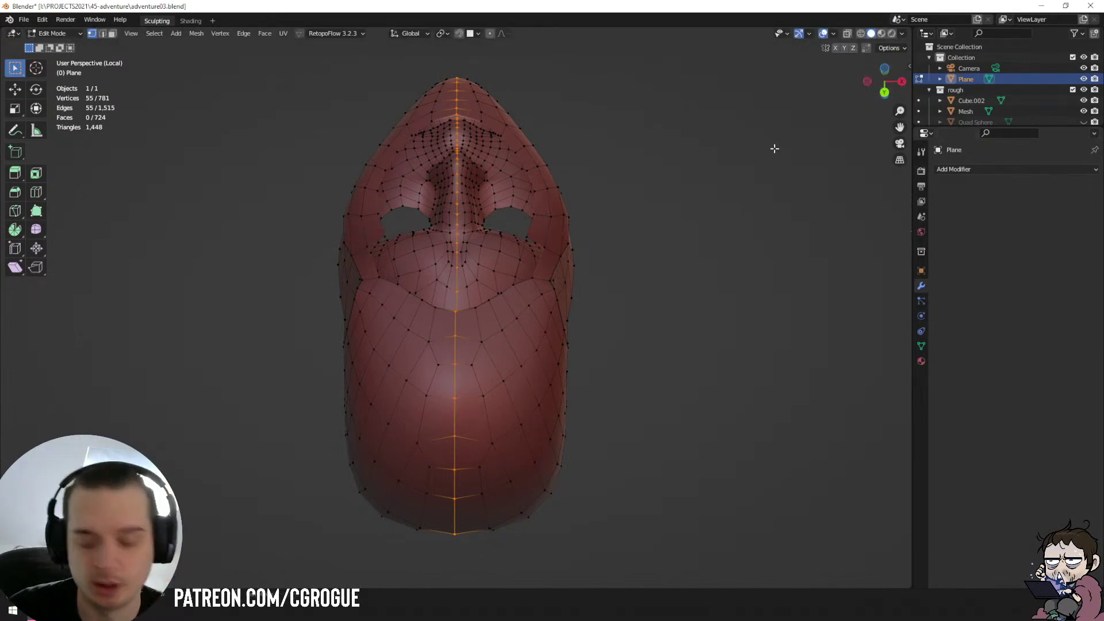
key(n)
click(907, 155)
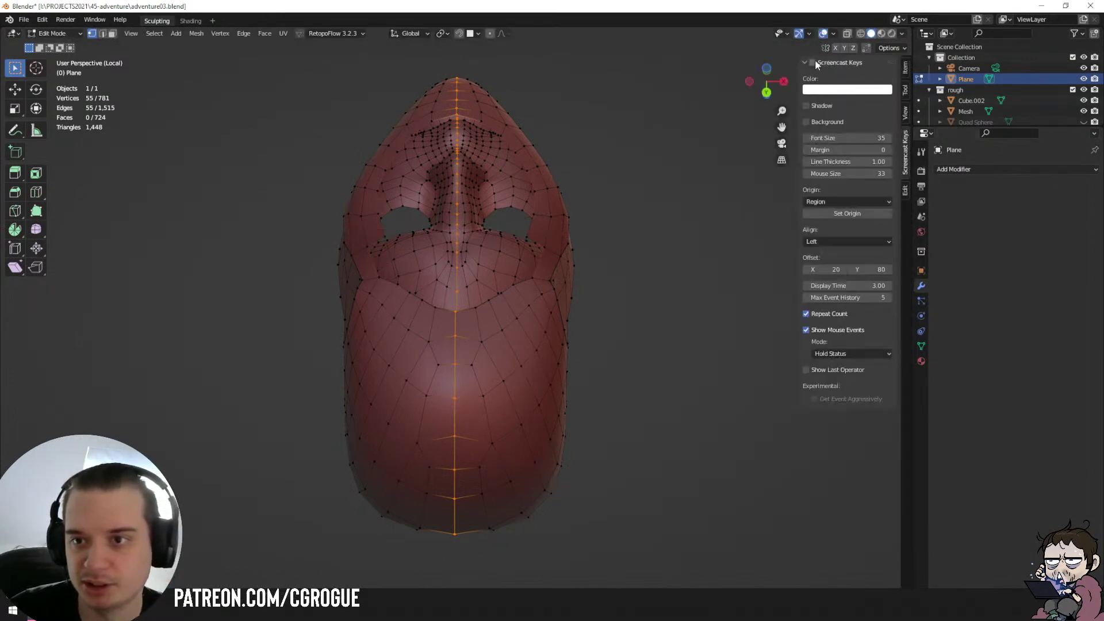
key(n)
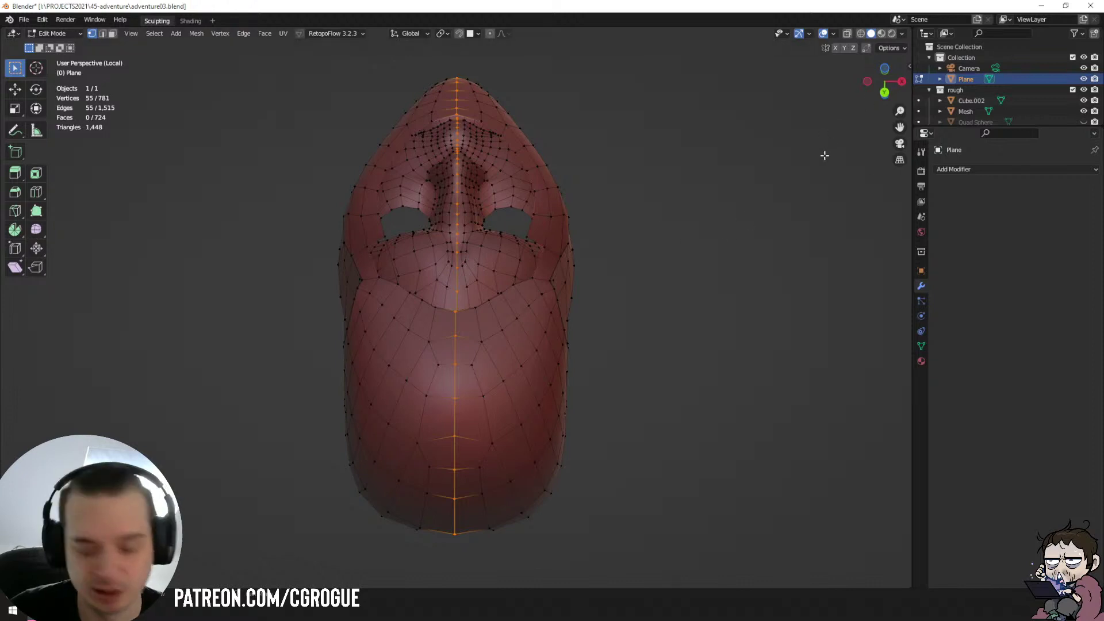
key(m)
right_click(776, 288)
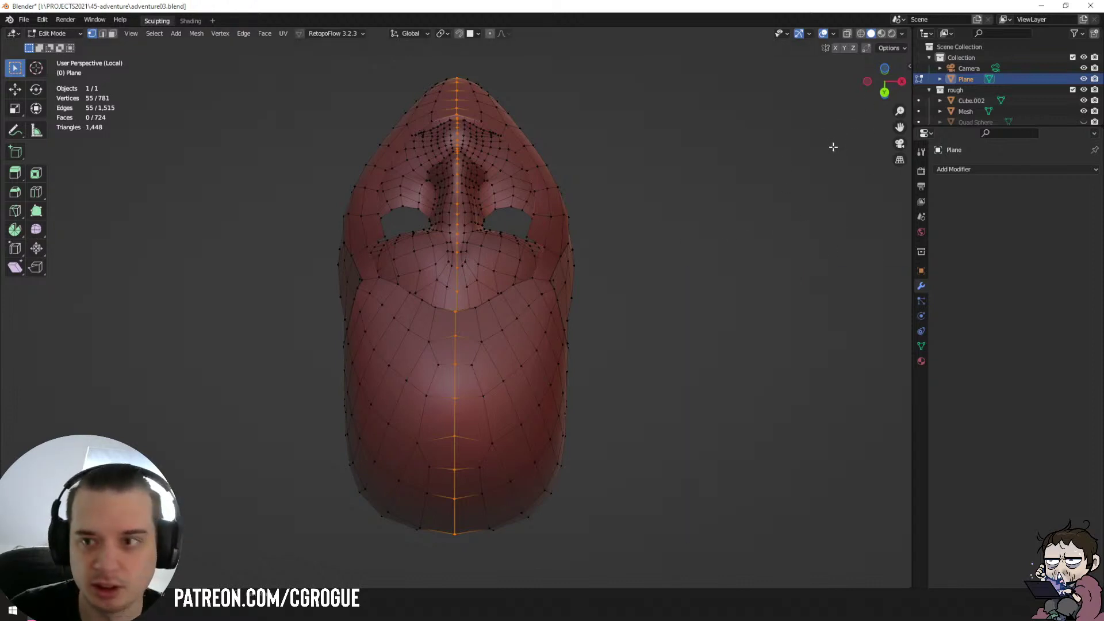
Show the median position of the selected center-line vertices in global coordinates.
key(n)
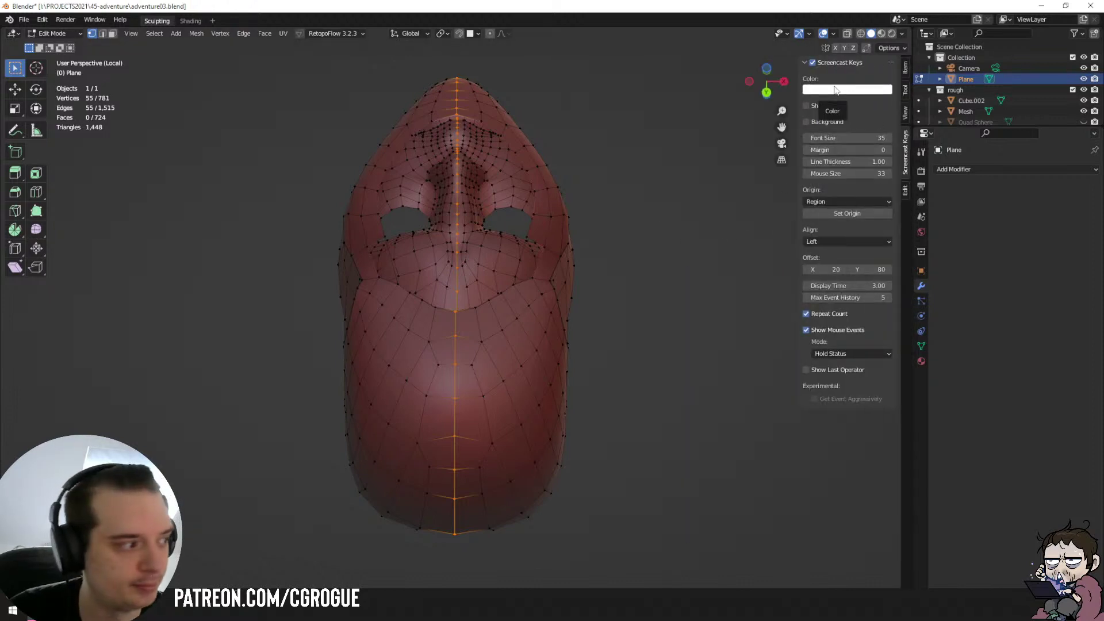
click(905, 67)
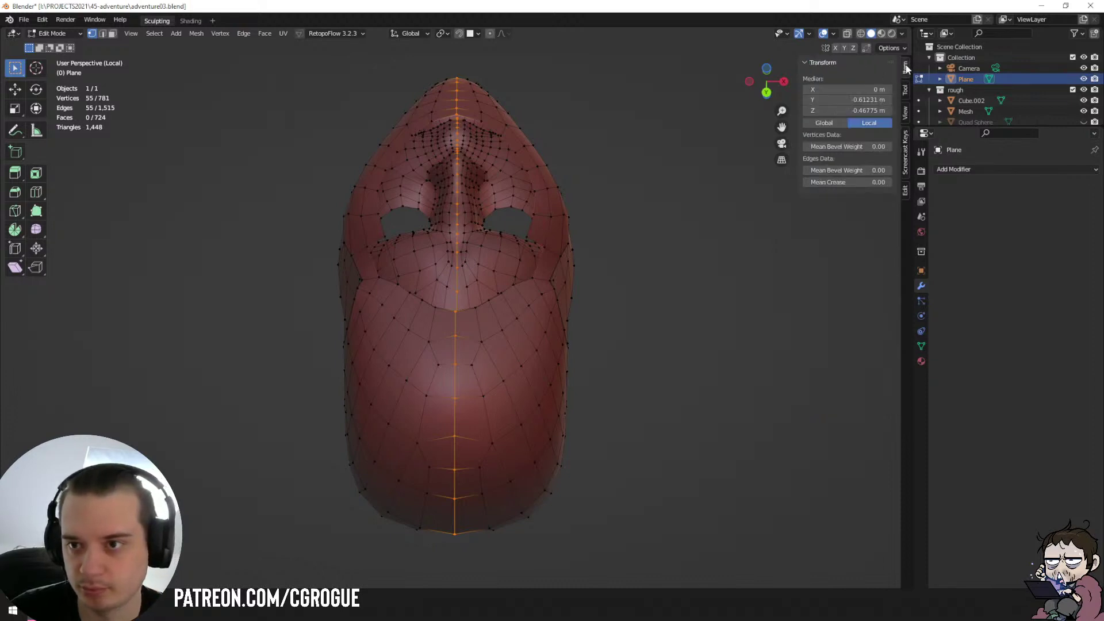
click(824, 122)
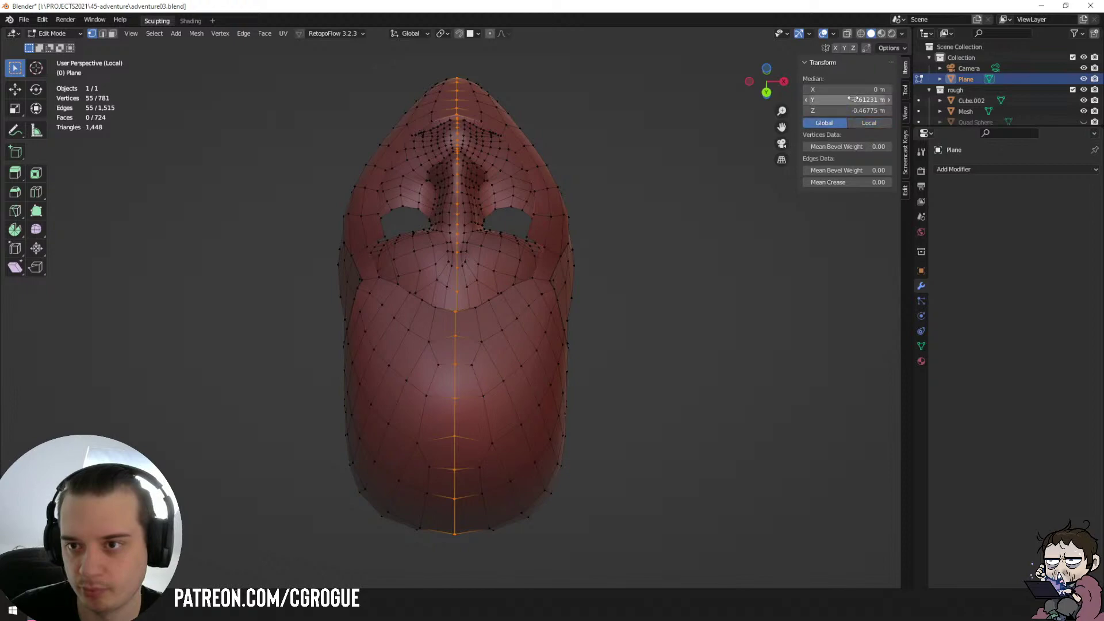
Fill the notch behind the jaw and below the ear opening with a face on each side of the head.
middle_drag(506, 223, 495, 285)
key(Tab)
key(Tab)
scroll(498, 281, up, 3)
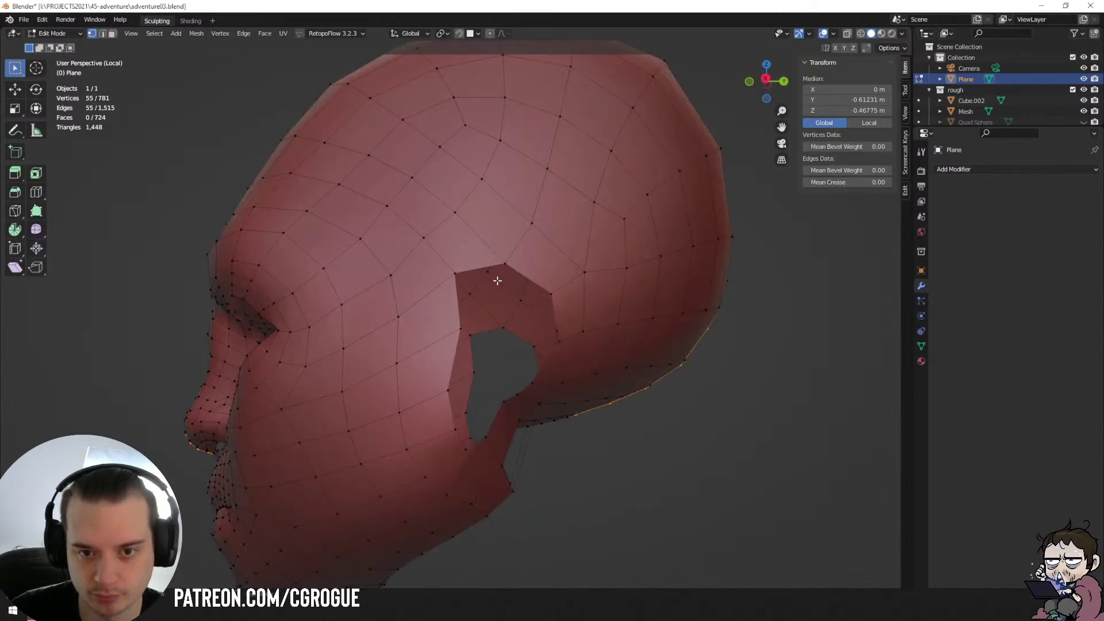
middle_drag(442, 241, 439, 288)
click(483, 313)
key(f)
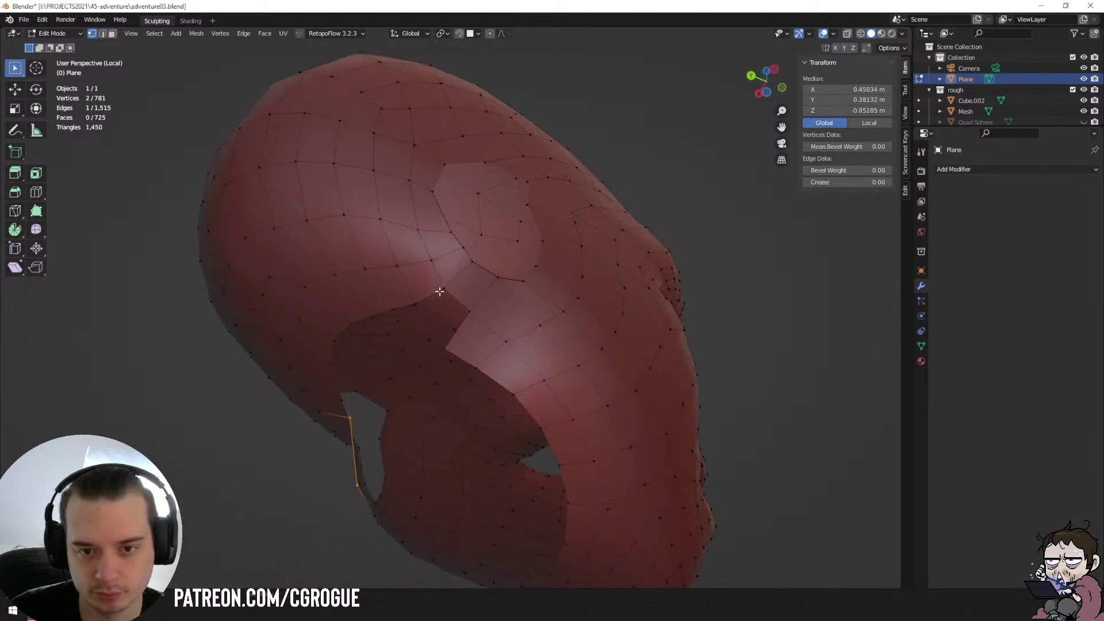
shift+click(474, 312)
key(f)
middle_drag(452, 328, 540, 333)
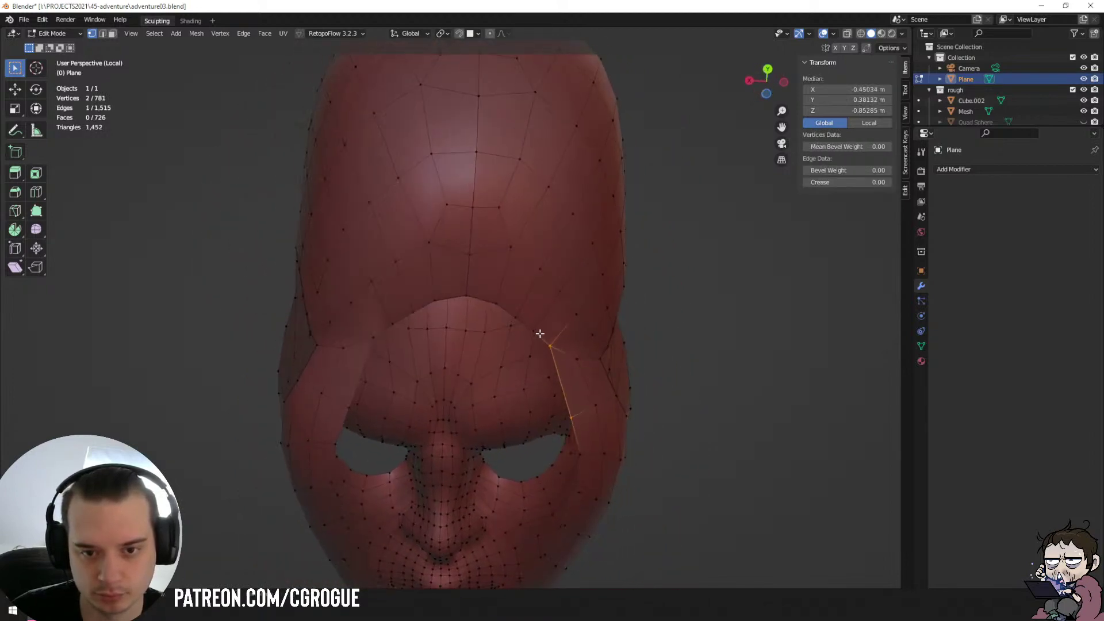
Delete all vertices of the head's negative-X half, keeping the center line.
alt+click(476, 299)
scroll(476, 298, down, 2)
middle_drag(477, 299, 508, 303)
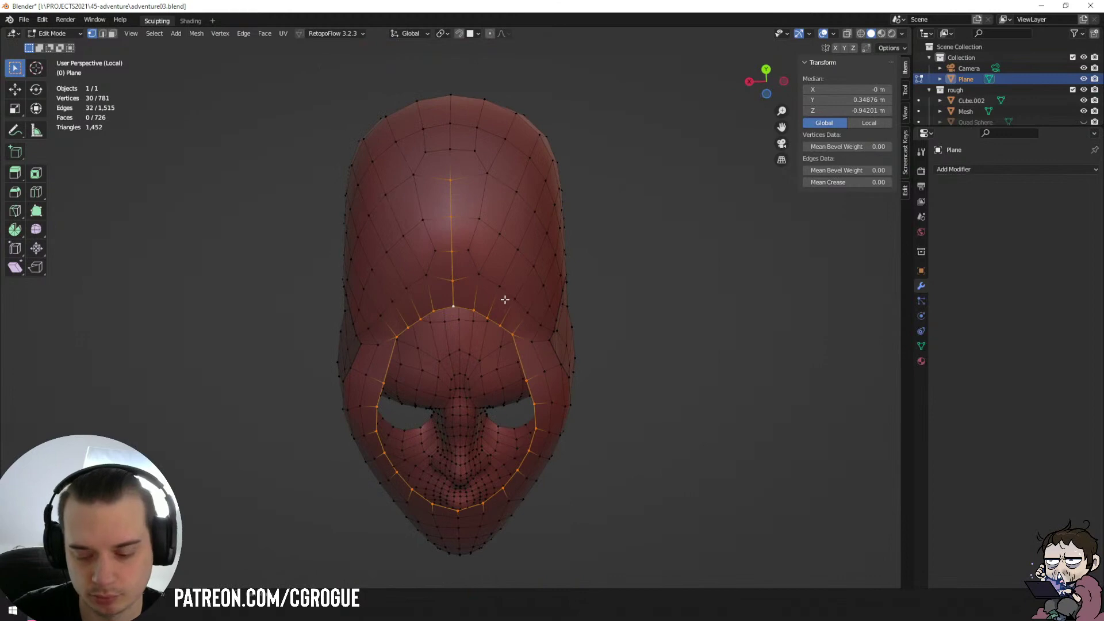
key(KP_1)
key(shift+z)
key(alt+a)
key(b)
mouse_move(307, 97)
mouse_down()
mouse_move(482, 557)
mouse_move(455, 557)
mouse_up()
middle_drag(455, 552, 486, 416)
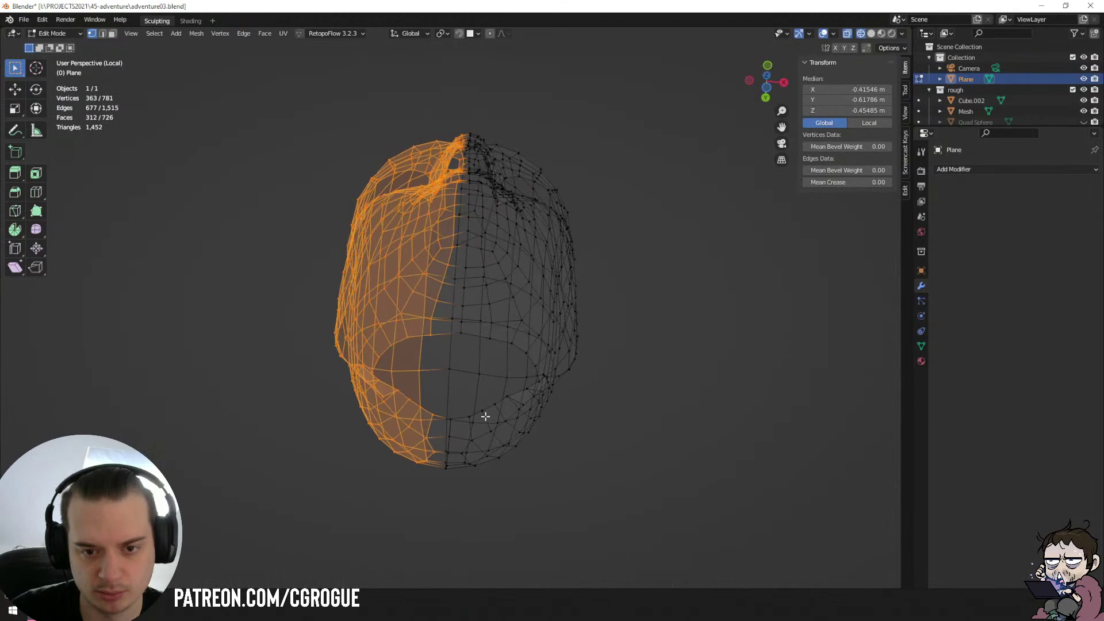
key(x)
click(486, 418)
Add a Mirror modifier to the remaining half of the head.
middle_drag(539, 294, 538, 362)
key(Tab)
click(972, 170)
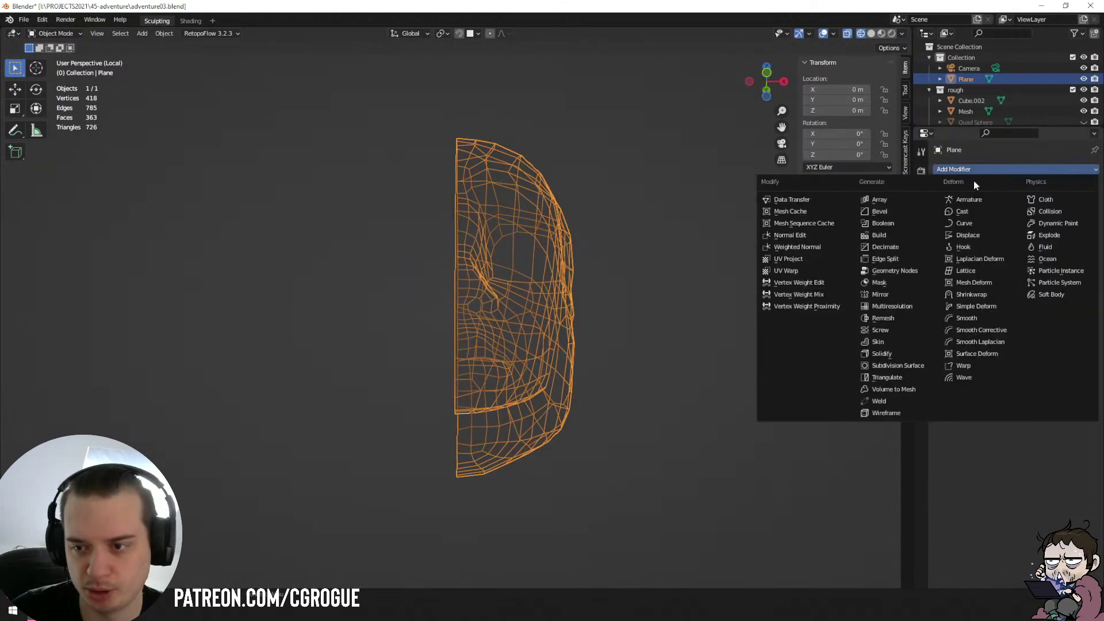
click(880, 294)
Extrude the open boundary under the jaw and skull straight down along Z.
key(Tab)
middle_drag(592, 372, 557, 365)
alt+click(460, 322)
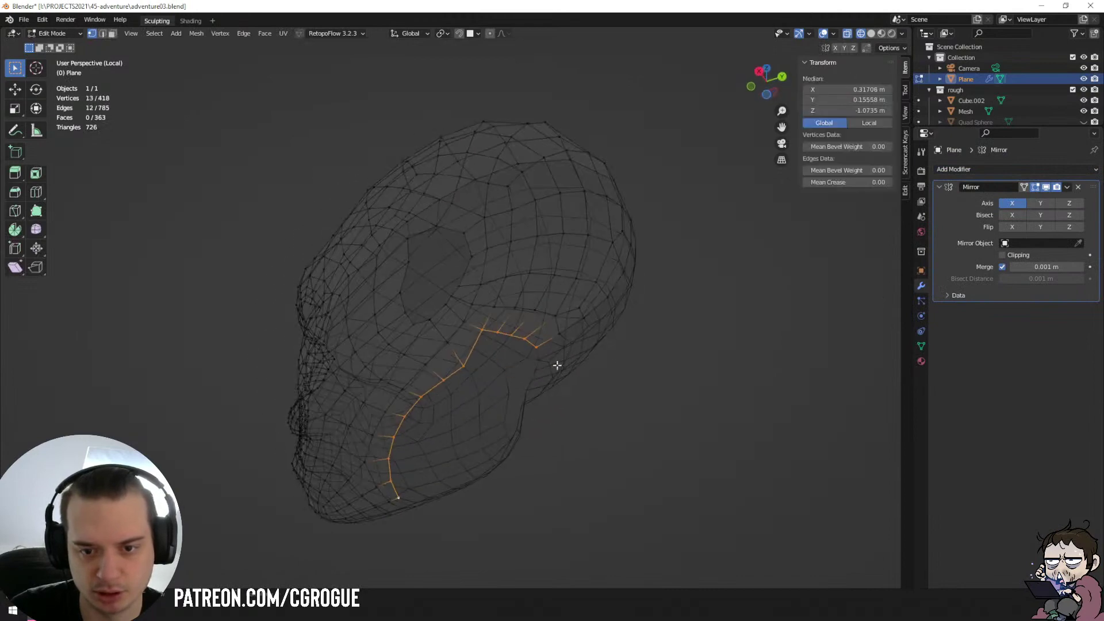
key(e)
key(z)
click(571, 403)
Delete the row of extruded vertices hanging below the back of the skull.
middle_drag(571, 403, 469, 374)
scroll(518, 343, up, 3)
click(468, 374)
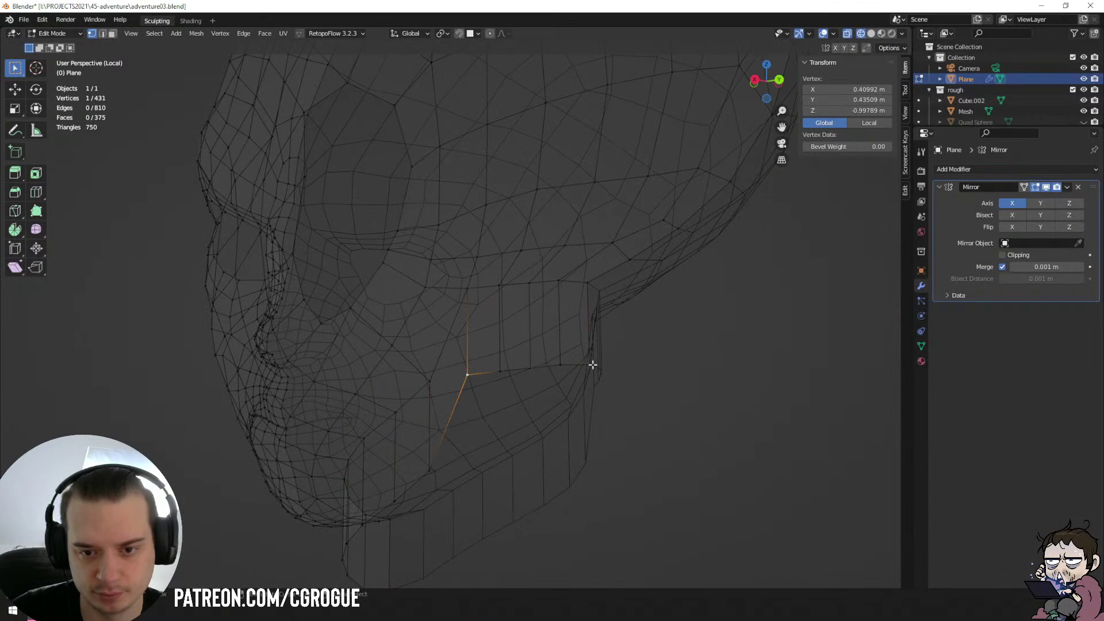
ctrl+click(592, 365)
middle_drag(593, 365, 575, 371)
key(x)
click(579, 374)
Extrude a single vertex from the jaw's rear corner toward the back of the neck opening.
middle_drag(498, 375, 451, 366)
click(389, 382)
key(e)
click(446, 379)
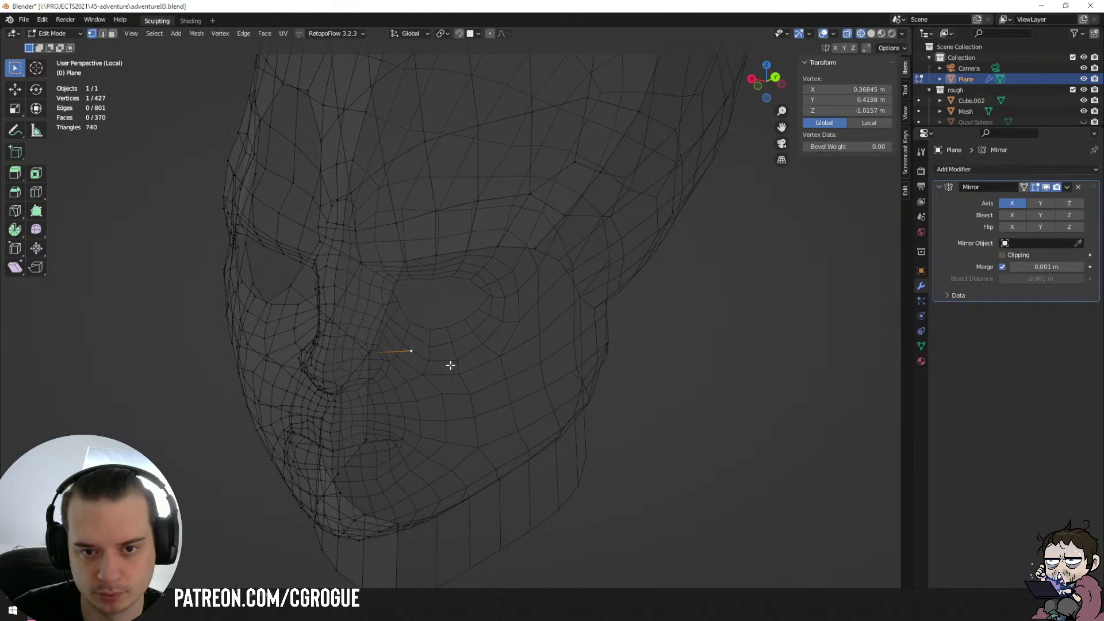
Extrude the rear center edge under the skull, rotate it, and extrude it again toward the side.
shift+click(536, 250)
key(e)
key(r)
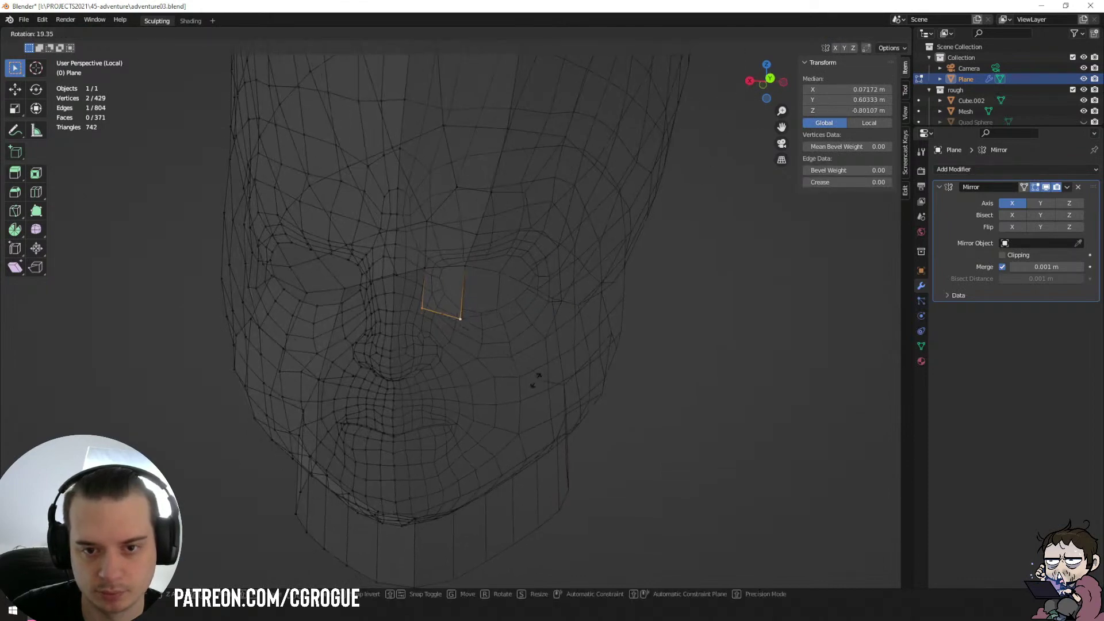
click(510, 408)
key(e)
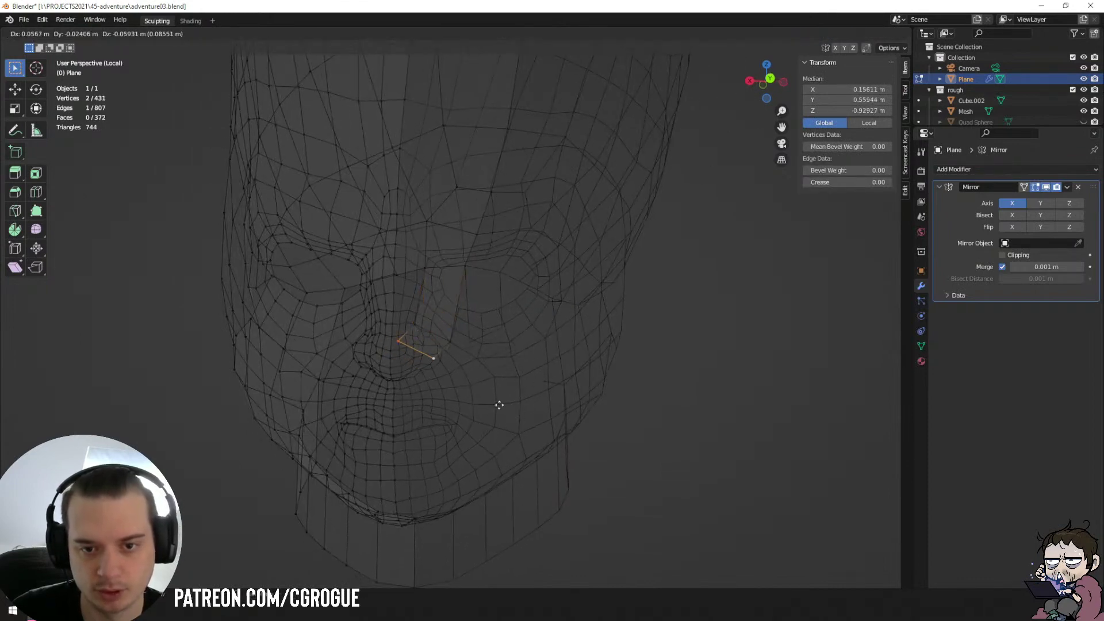
click(468, 409)
Enable Clipping on the Mirror modifier and move the new strip's inner vertex to the center line.
click(456, 339)
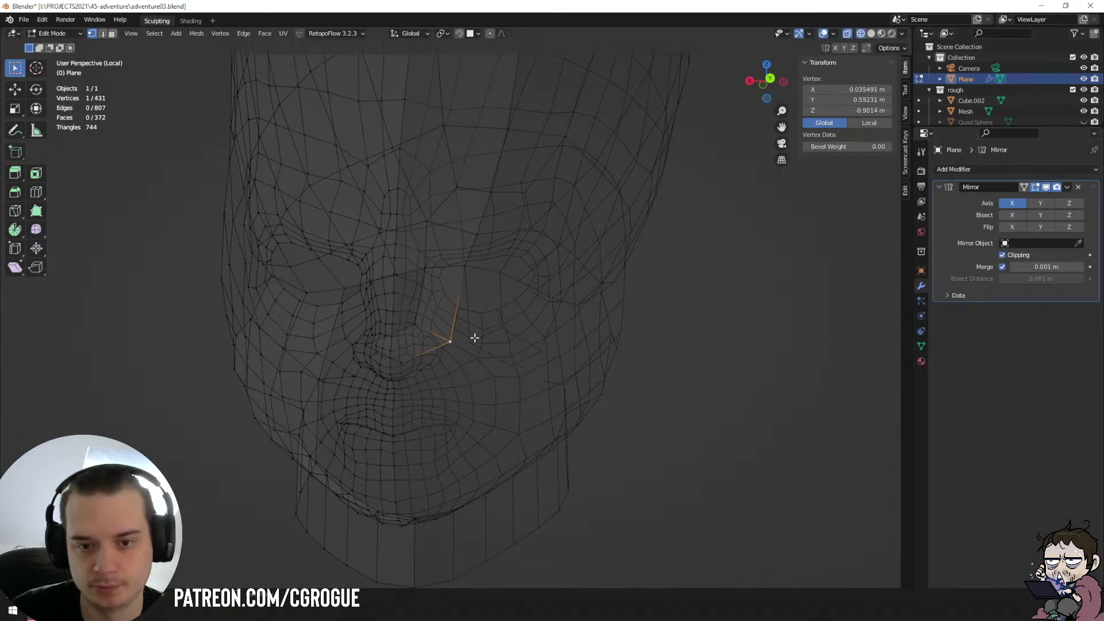
key(g)
click(501, 340)
In solid shading, reposition the new strip's outer corner vertex and fill the gap up to the skull edge with a face.
middle_drag(455, 341, 525, 338)
key(z)
click(862, 330)
click(441, 354)
key(g)
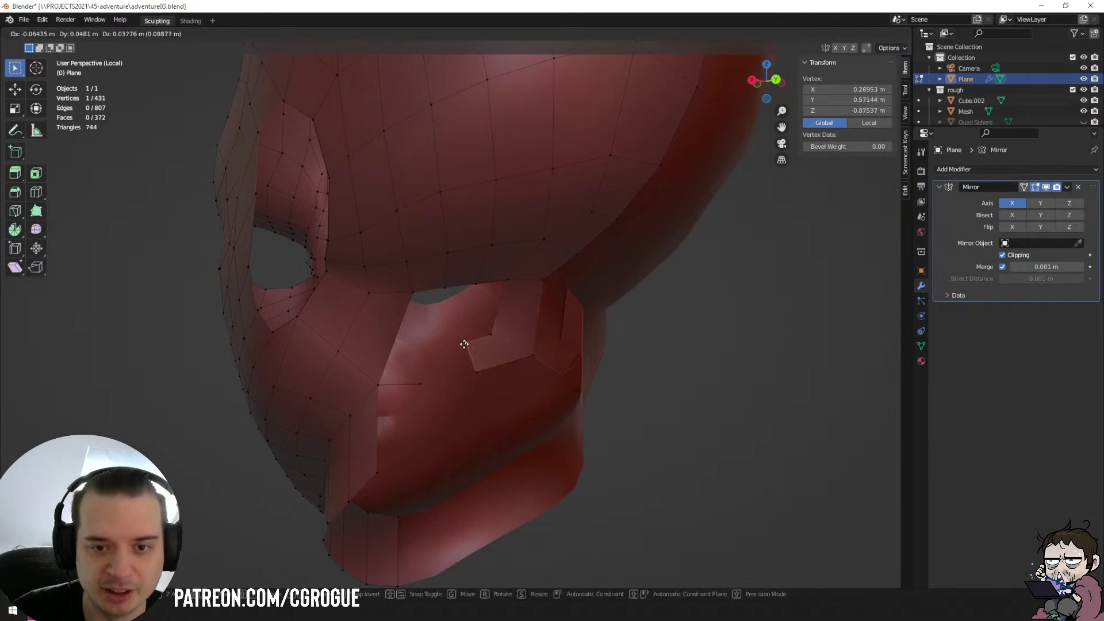
click(464, 343)
click(509, 286)
shift+click(496, 340)
Move the strip's lower corner vertex toward the jaw and connect it to the extruded jaw vertex with an edge.
click(475, 366)
key(g)
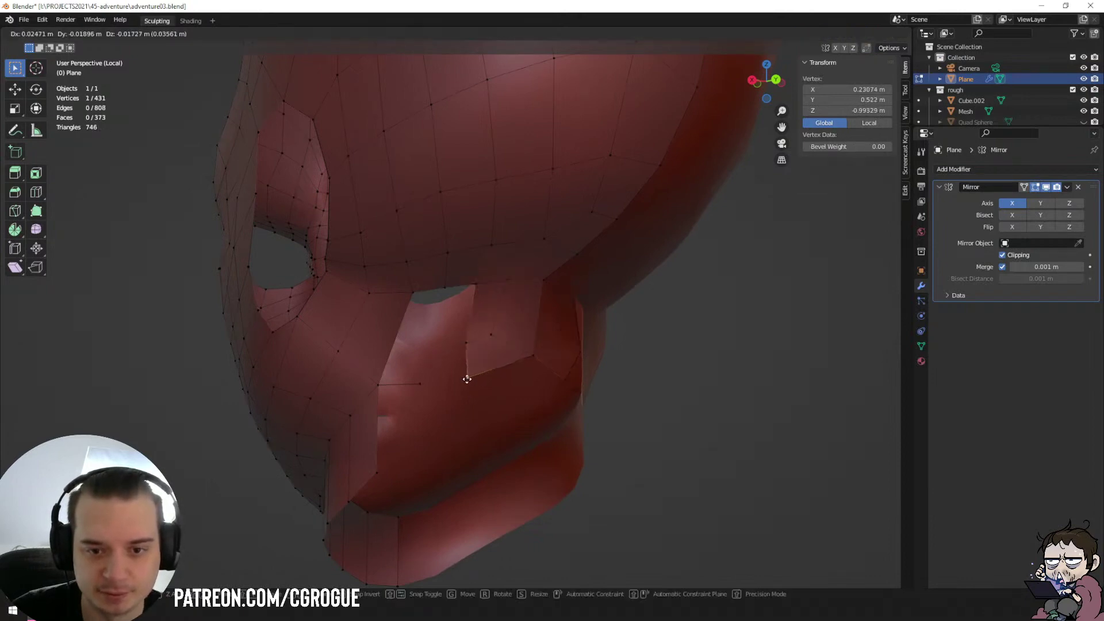
click(460, 386)
key(f)
Extrude the strip's upper outer vertex a short way toward the jaw.
click(464, 340)
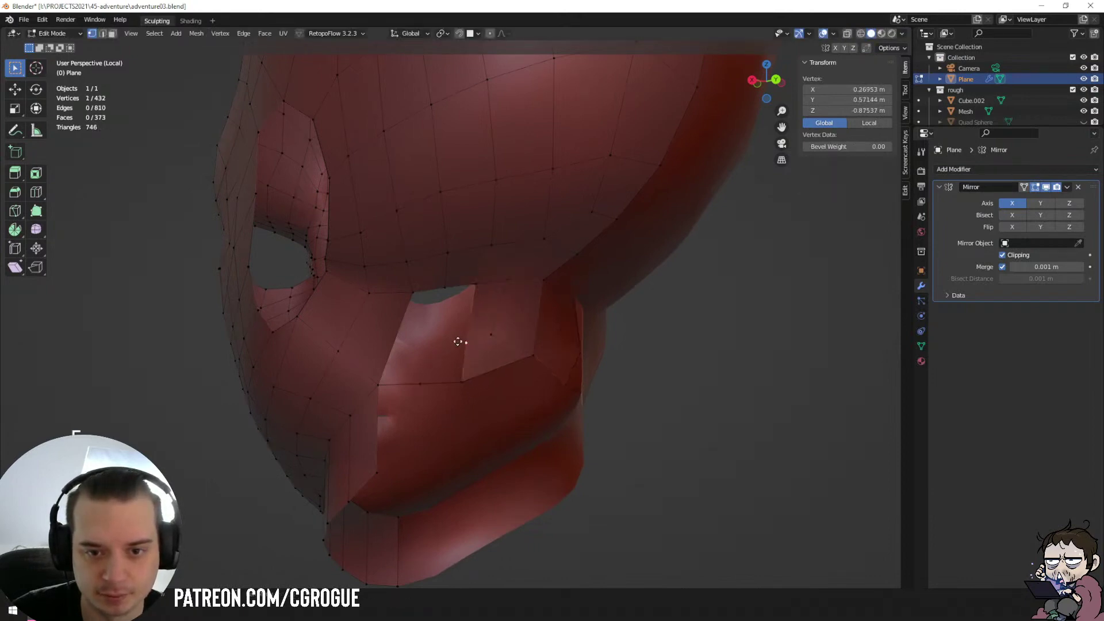
key(e)
click(440, 344)
Delete the strip's lower corner vertex and the short vertex extruded from it under the skull.
middle_drag(436, 336, 401, 344)
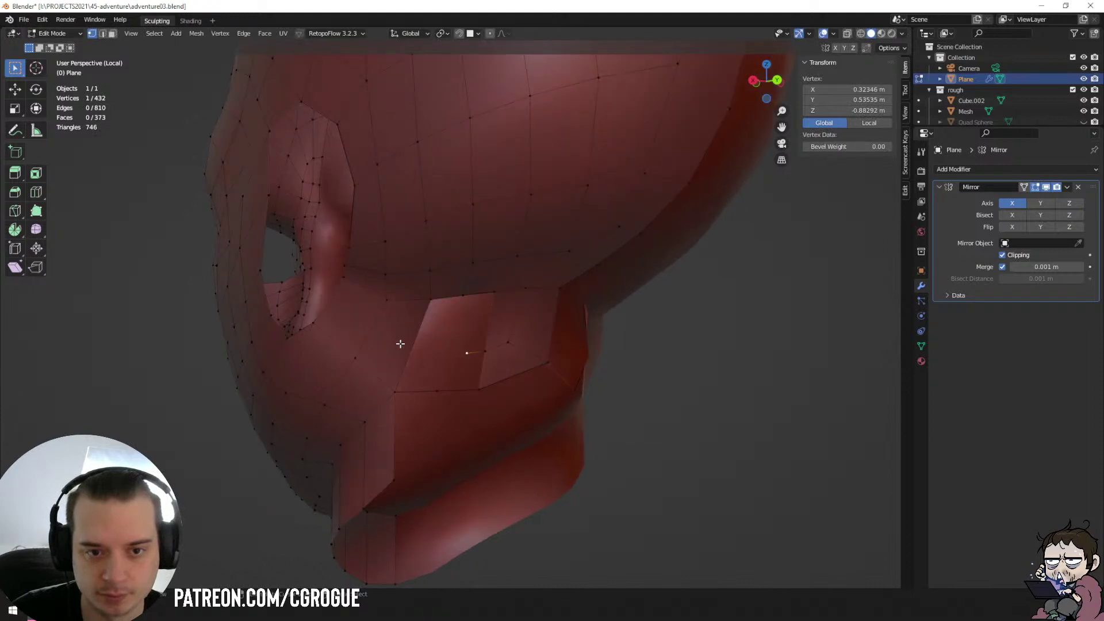
alt+click(334, 303)
mouse_move(337, 305)
middle_down()
mouse_move(365, 313)
mouse_move(353, 310)
middle_up()
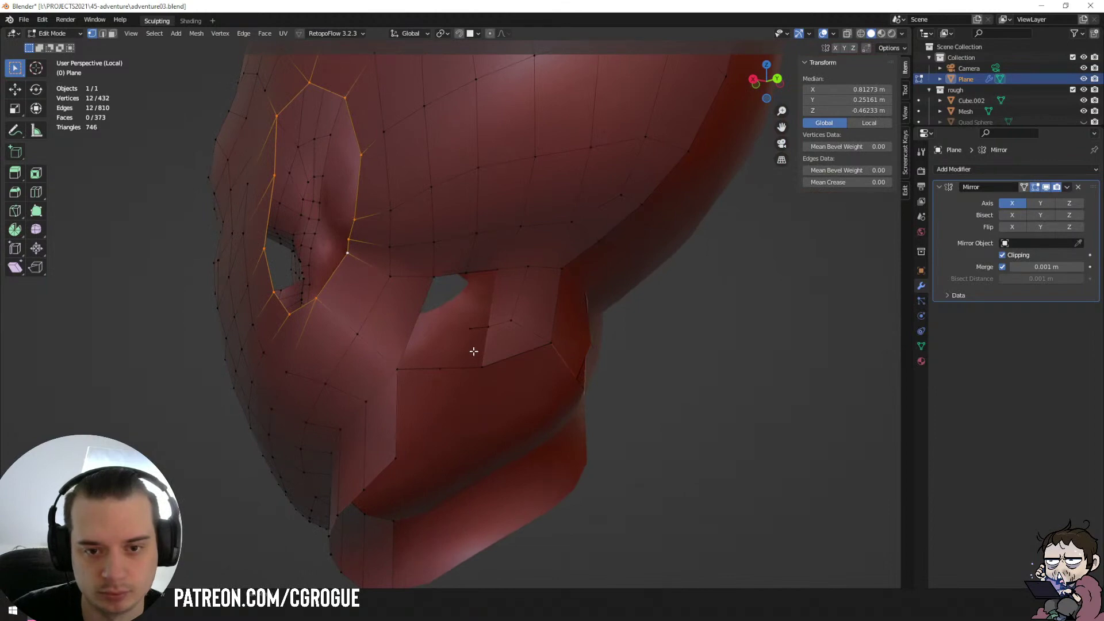
middle_drag(473, 352, 462, 351)
click(481, 332)
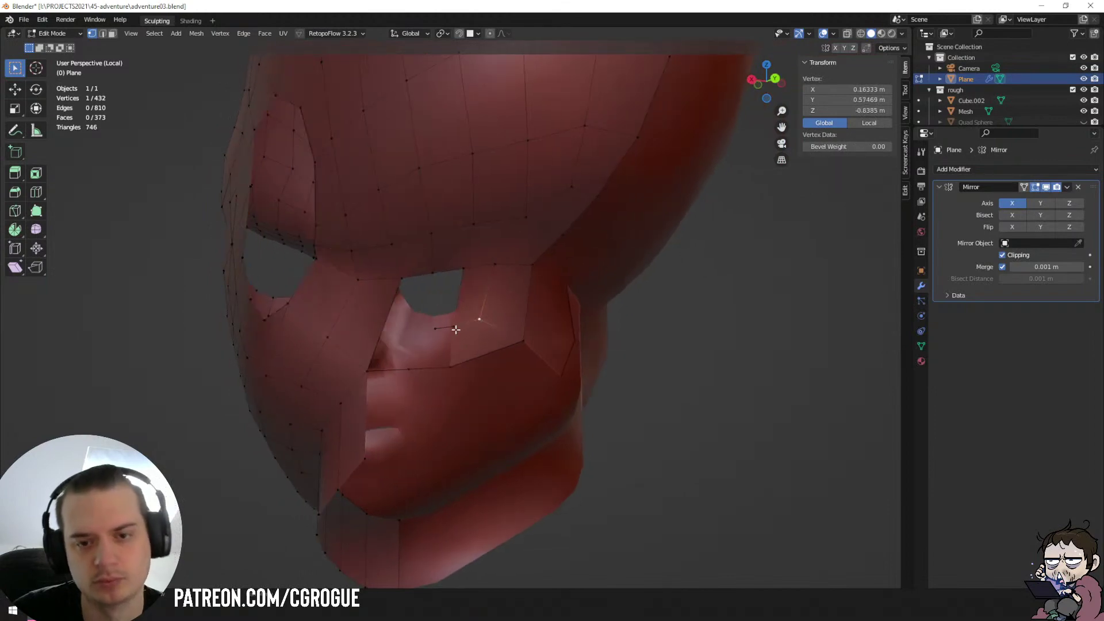
key(x)
click(461, 338)
click(437, 330)
key(x)
click(435, 332)
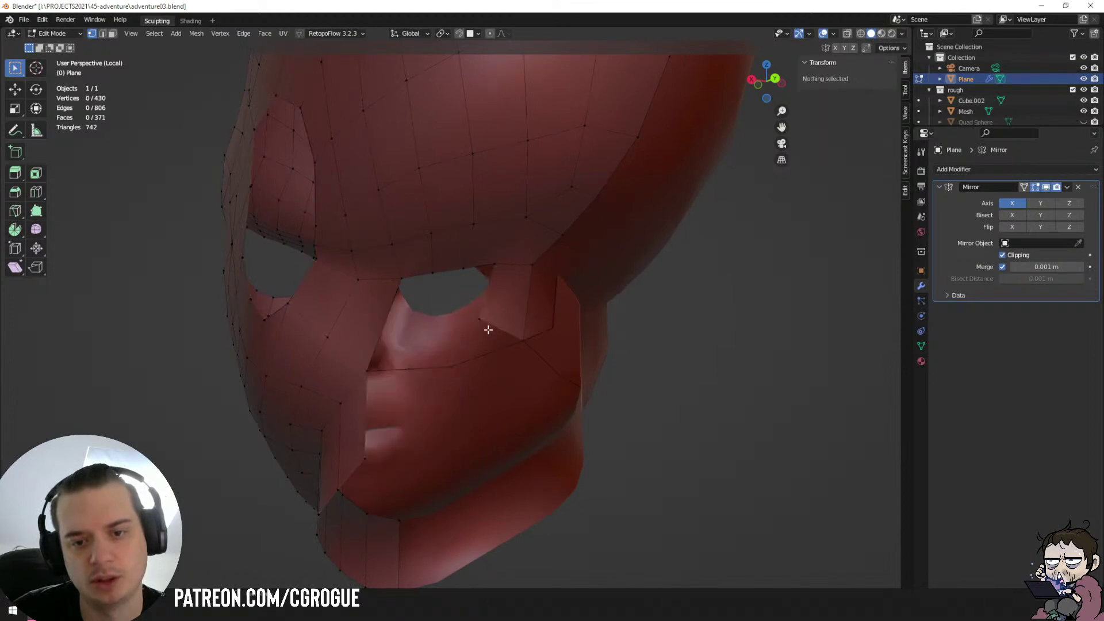
Delete the two remaining vertices of the strip beside the center line.
click(482, 321)
shift+click(525, 343)
key(x)
click(523, 344)
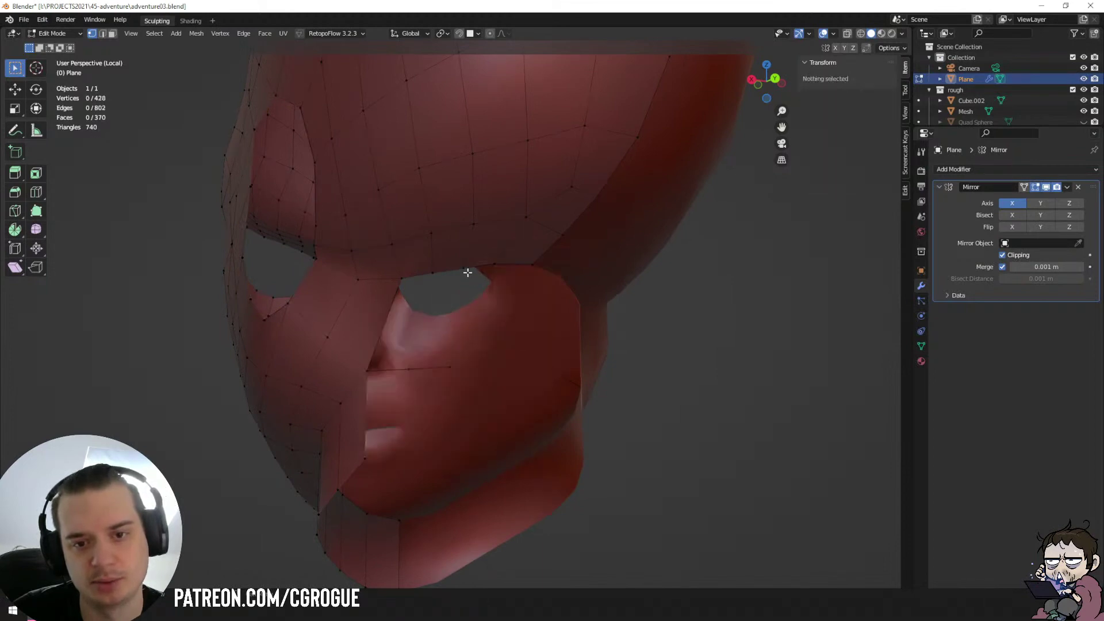
Extrude the skull's lower edge toward the neck, rotate it, and continue the extrusion as a strip to the center line.
click(467, 271)
shift+click(432, 277)
key(e)
click(477, 342)
key(r)
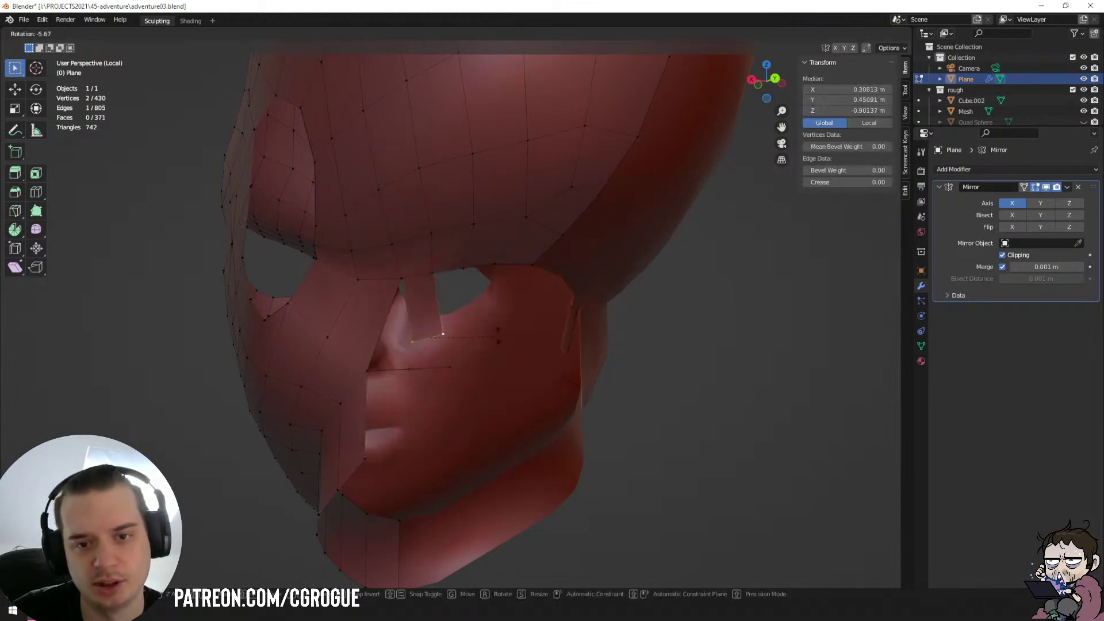
click(506, 265)
key(e)
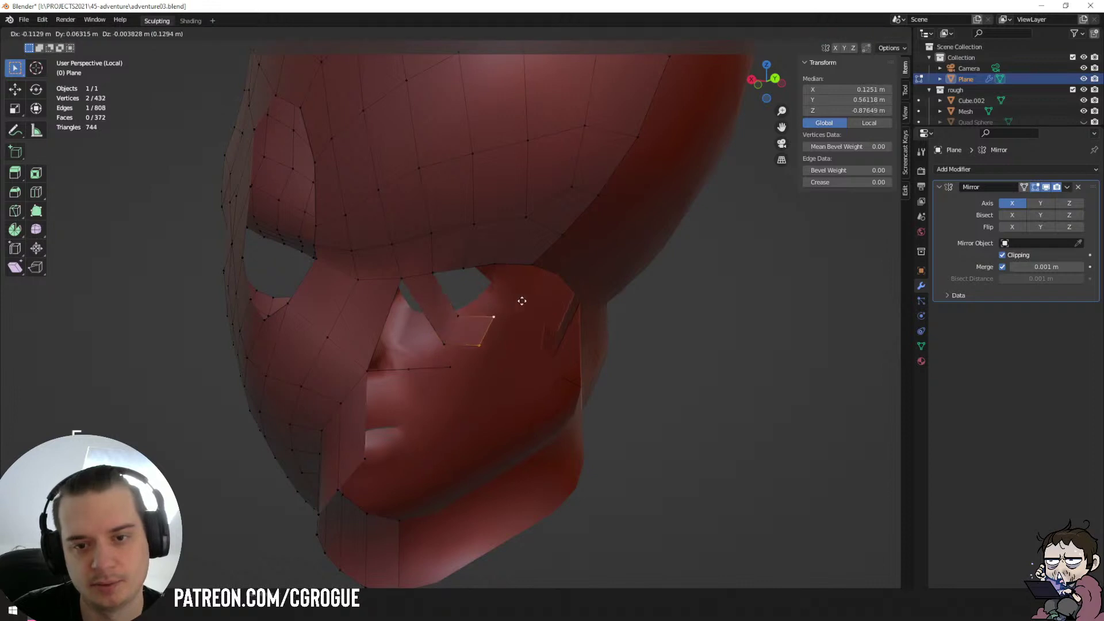
click(570, 307)
Fill the gap between the new strip and the skull edge near the center line with faces.
middle_drag(511, 319, 469, 310)
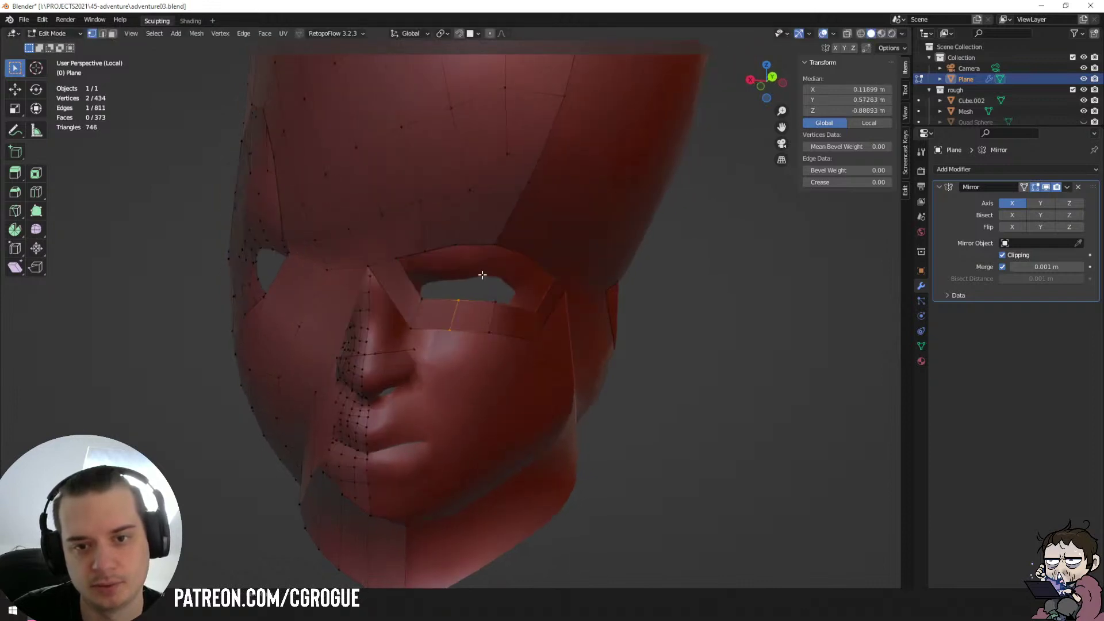
click(495, 246)
shift+click(497, 302)
key(f)
key(f)
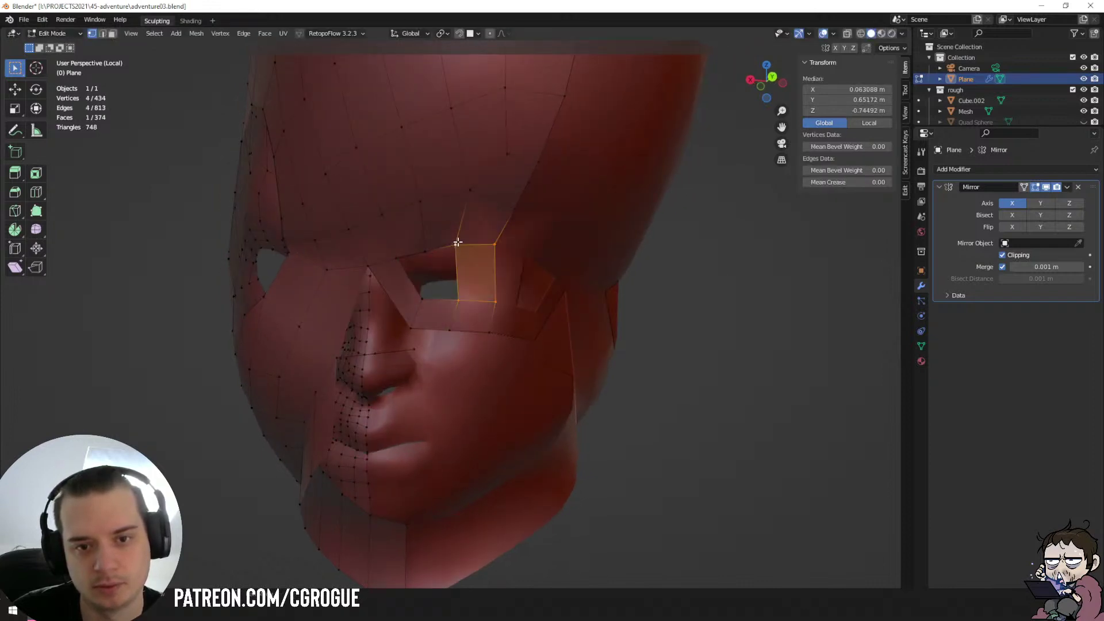
click(495, 245)
Add a loop cut through the strip and fill the rest of the gap up to the skull edge with faces.
middle_drag(494, 244, 435, 322)
key(ctrl+r)
double_click(462, 308)
click(481, 305)
shift+click(482, 251)
key(f)
key(f)
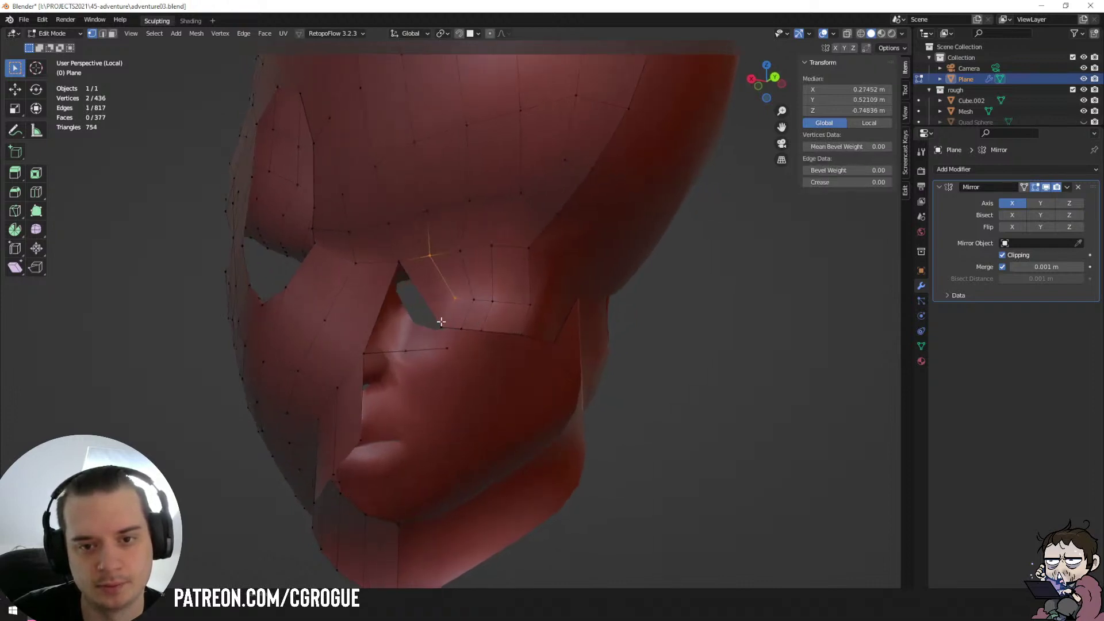
Reposition the loose vertex at the strip's outer end to even out the surrounding faces.
click(436, 323)
key(g)
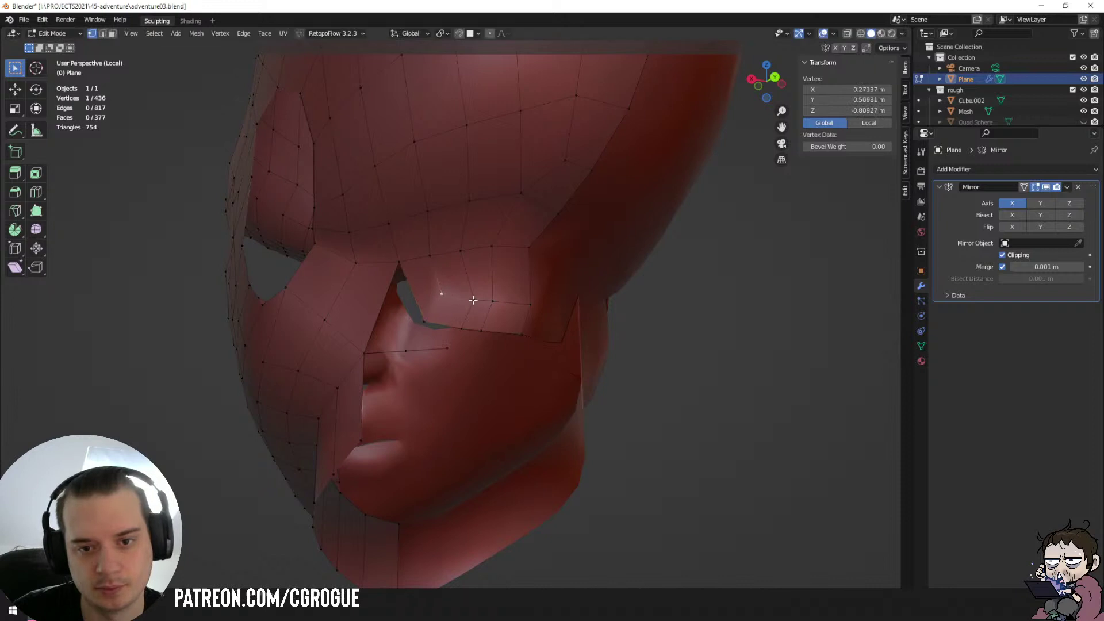
click(464, 319)
middle_drag(464, 320, 439, 318)
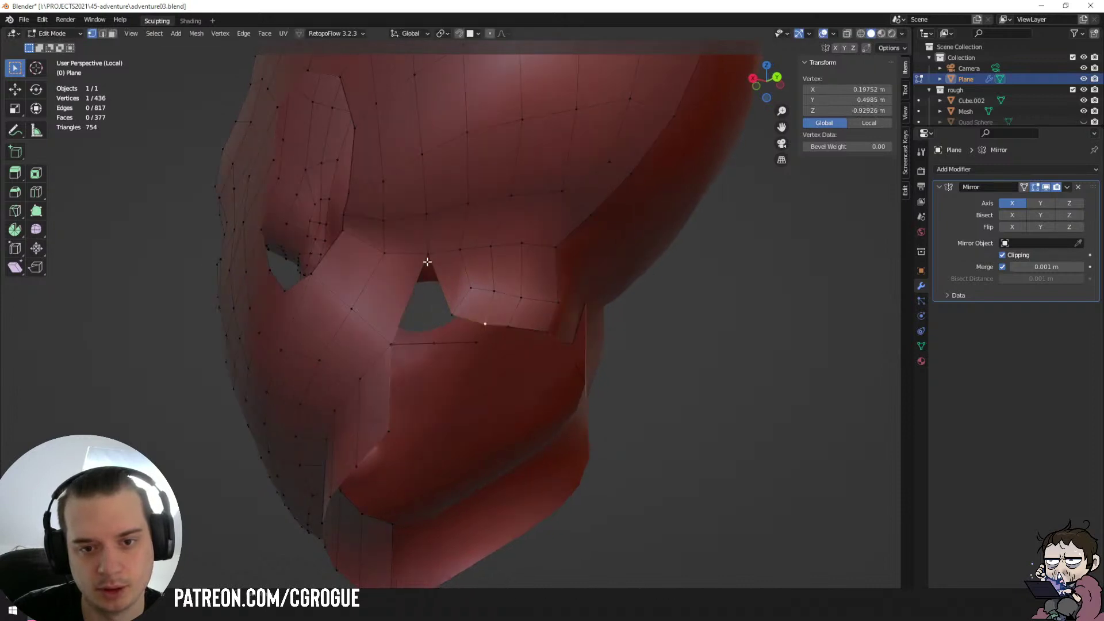
key(f)
click(476, 341)
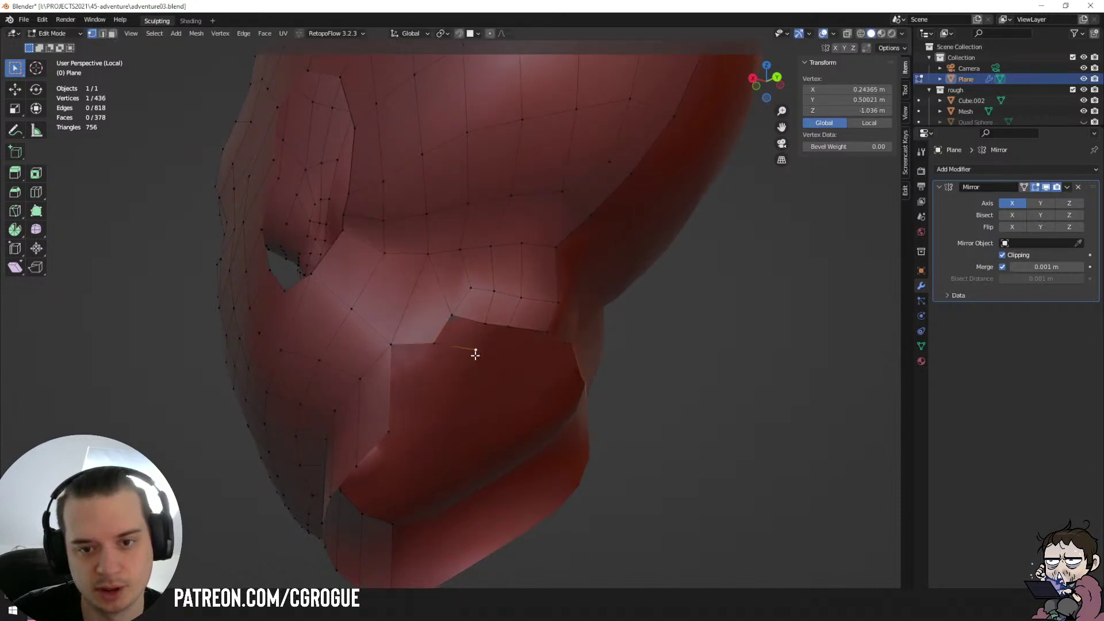
middle_drag(475, 350, 450, 317)
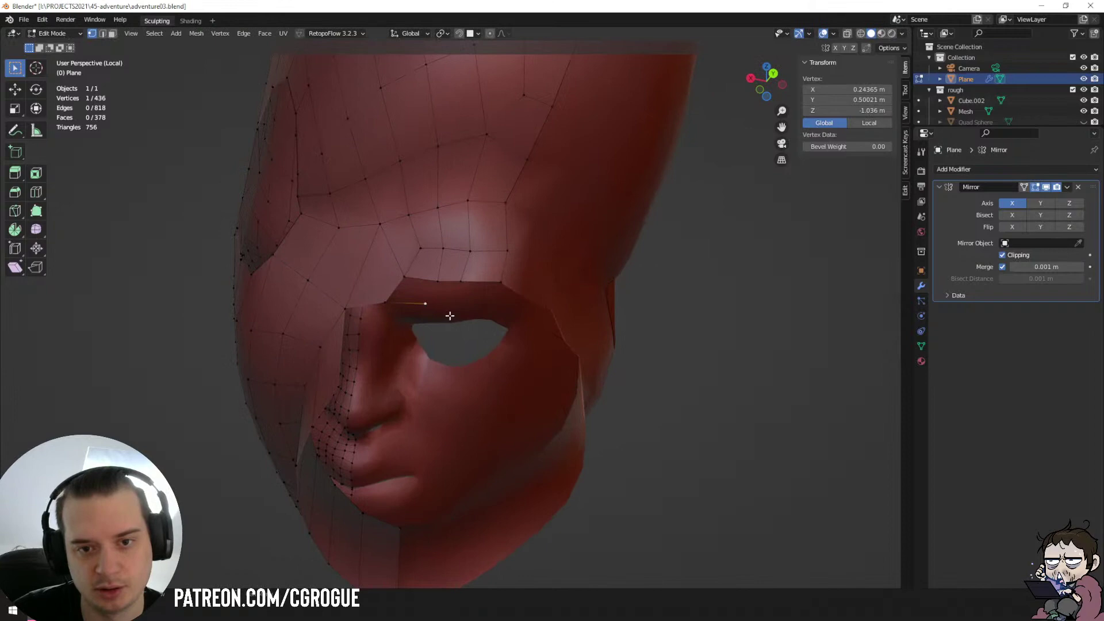
key(ctrl+z)
key(ctrl+z)
key(ctrl+z)
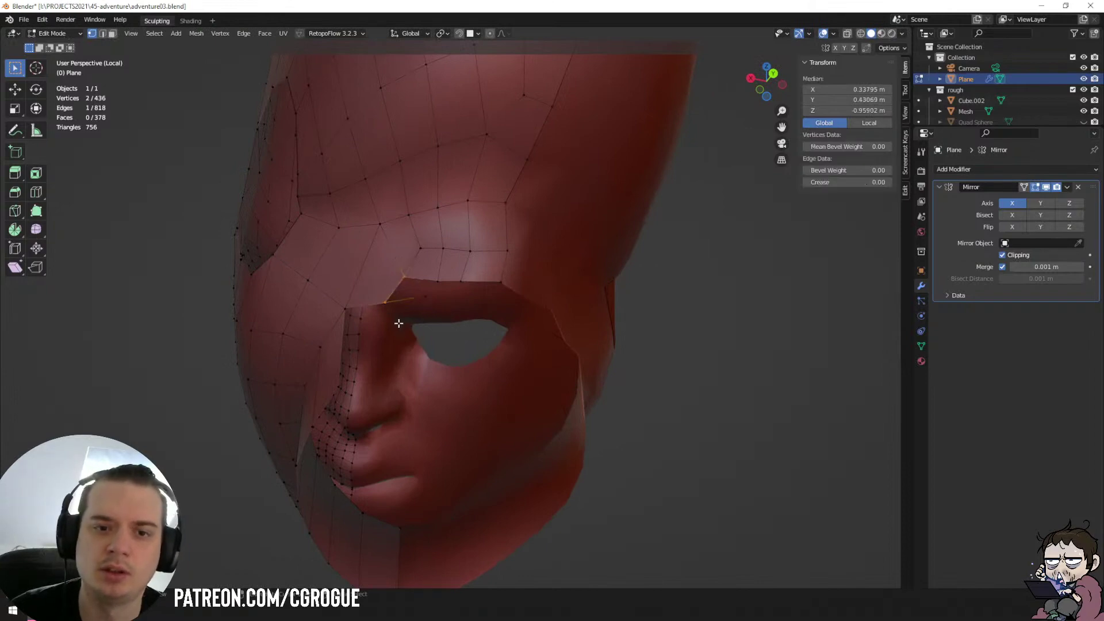
Delete the two loose vertices extending from the jaw corner.
middle_drag(399, 322, 423, 335)
click(445, 326)
shift+click(513, 327)
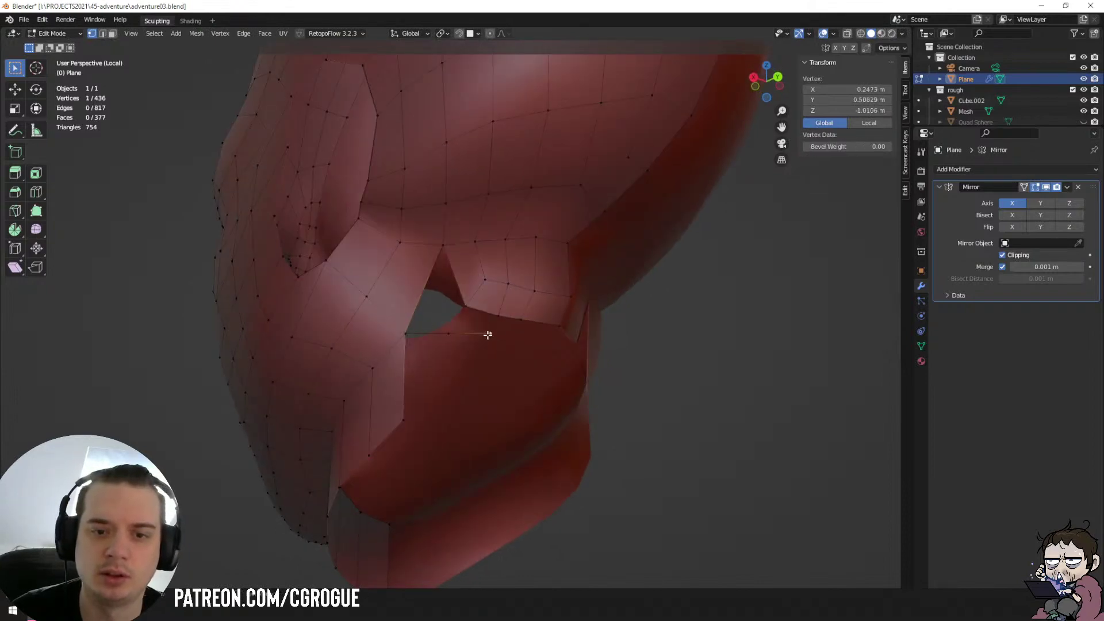
shift+click(447, 335)
key(x)
click(429, 331)
Merge the jaw corner vertex with the strip's outer corner using Collapse and reposition the merged vertex.
click(407, 329)
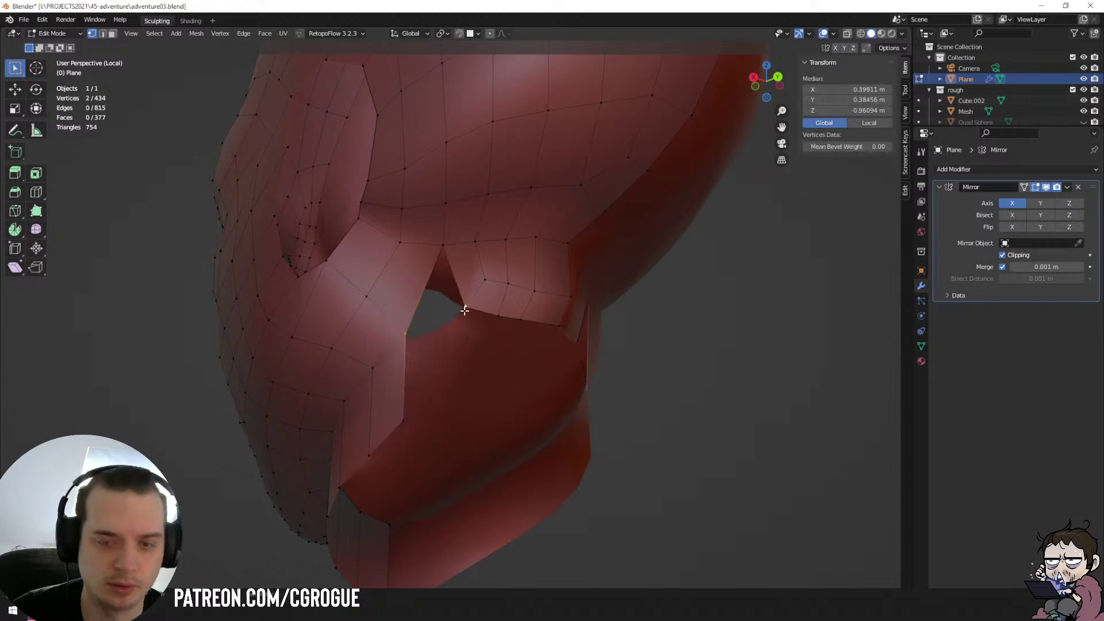
key(m)
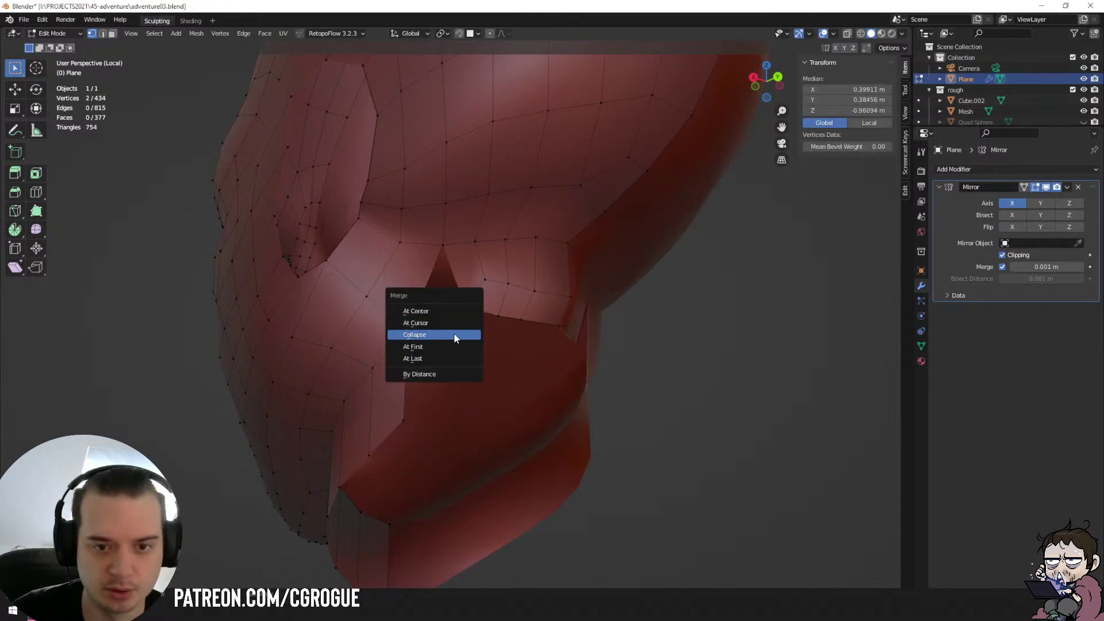
click(455, 338)
key(g)
click(419, 333)
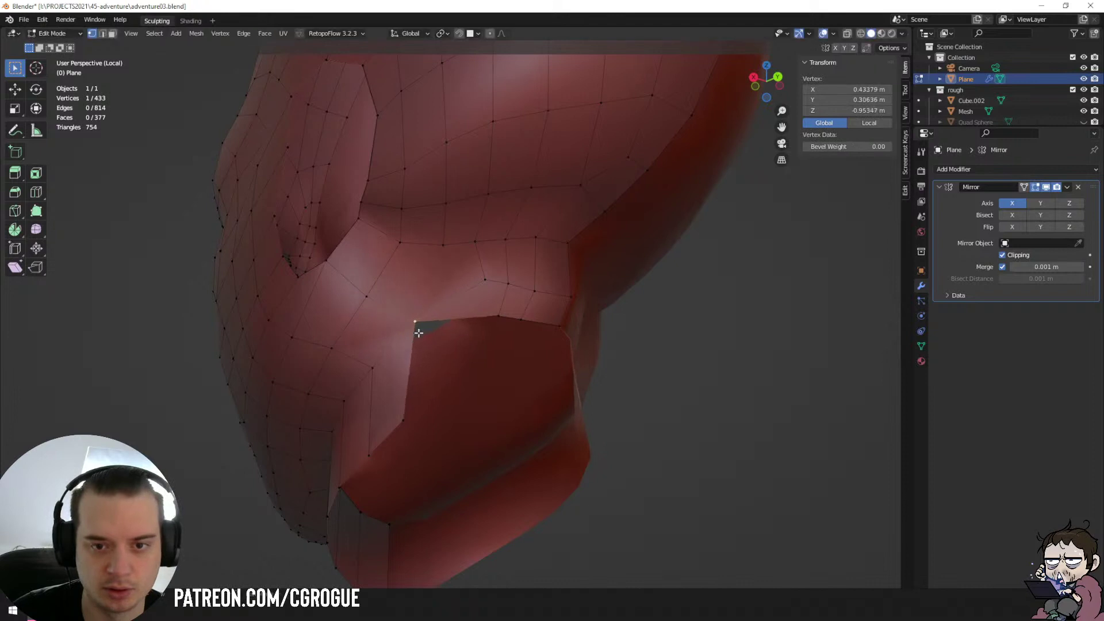
Move the three vertices along the strip's lower edge down to even out the neck opening.
click(500, 316)
key(g)
click(466, 329)
click(520, 320)
key(g)
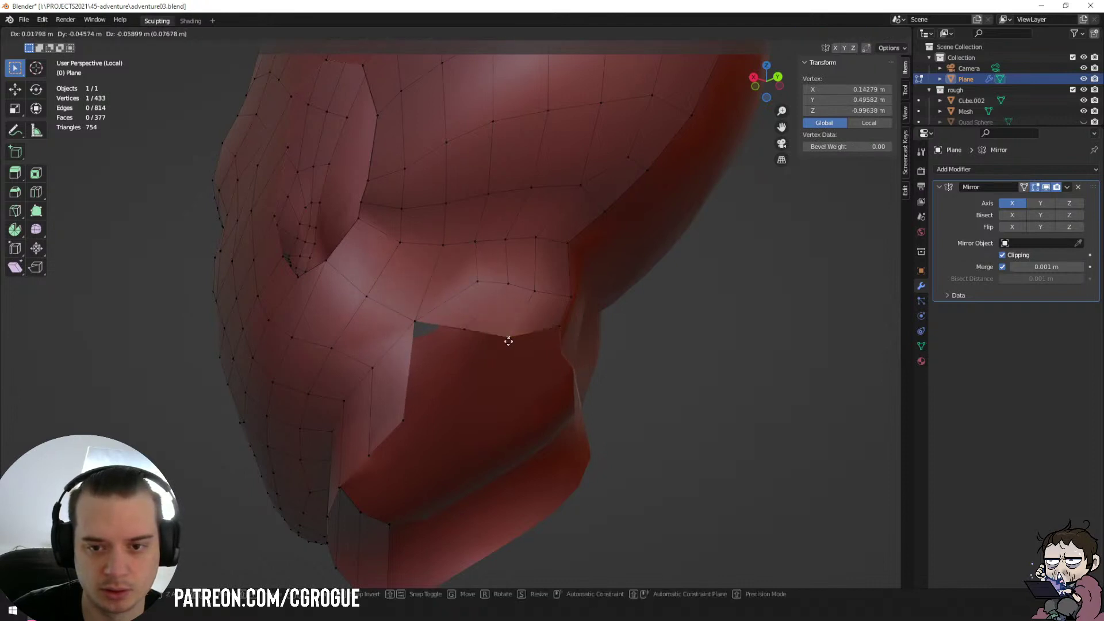
click(508, 340)
click(562, 327)
key(g)
click(562, 355)
Extrude the strip's lower edge down the back of the neck and fill the gap toward the jaw with a face.
mouse_move(485, 358)
middle_down()
mouse_move(515, 357)
mouse_move(481, 345)
middle_up()
ctrl+click(454, 324)
key(e)
click(453, 423)
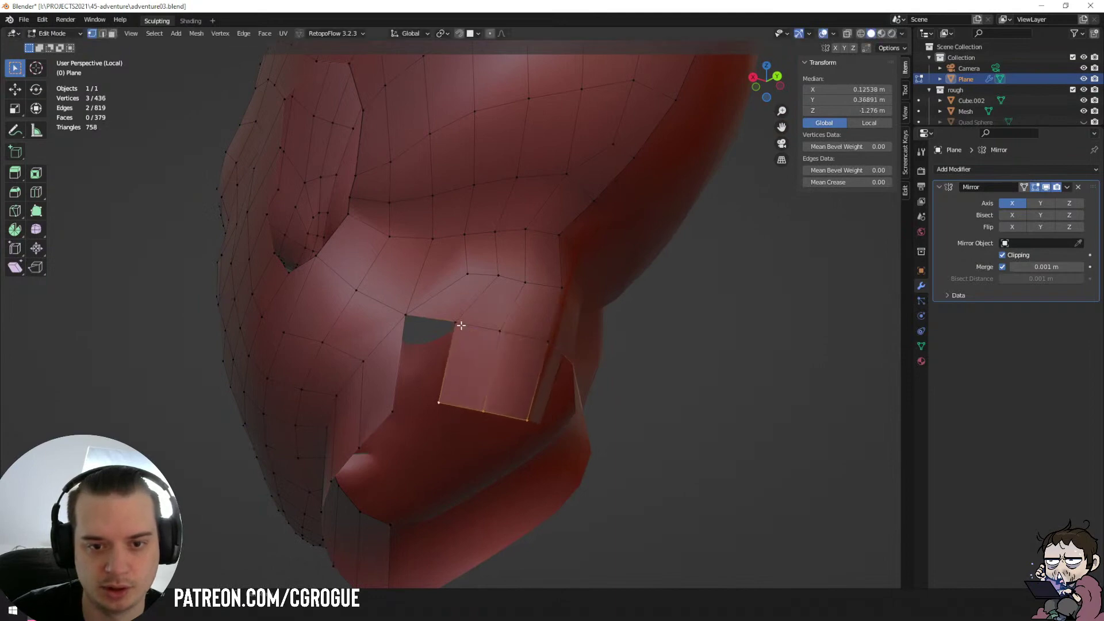
click(459, 324)
shift+click(408, 320)
key(f)
Select the edge loop around the neck opening and apply a LoopTools operation to it.
scroll(436, 326, down, 2)
mouse_move(434, 322)
middle_down()
mouse_move(424, 367)
mouse_move(492, 377)
mouse_move(480, 378)
mouse_move(547, 422)
mouse_move(592, 426)
mouse_move(516, 434)
mouse_move(418, 408)
mouse_move(407, 382)
mouse_move(447, 333)
middle_up()
right_click(447, 333)
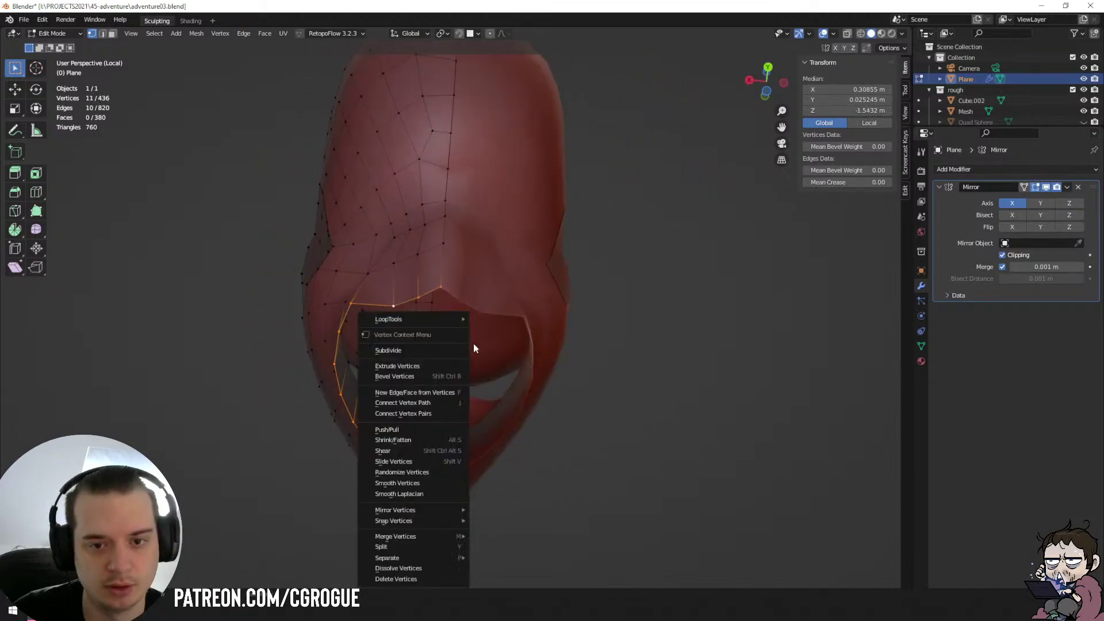
mouse_move(418, 322)
click(504, 359)
mouse_move(504, 359)
middle_down()
mouse_move(498, 328)
mouse_move(535, 437)
mouse_move(574, 399)
mouse_move(597, 399)
mouse_move(536, 353)
mouse_move(500, 348)
middle_up()
In Sculpt Mode, pull the neck opening's edge into shape using the Grab brush at a 196 px radius.
key(ctrl+Tab)
key(f)
click(619, 352)
key(g)
key(f)
click(523, 354)
drag(526, 353, 501, 349)
mouse_move(502, 350)
middle_down()
mouse_move(546, 382)
mouse_move(599, 395)
mouse_move(567, 384)
middle_up()
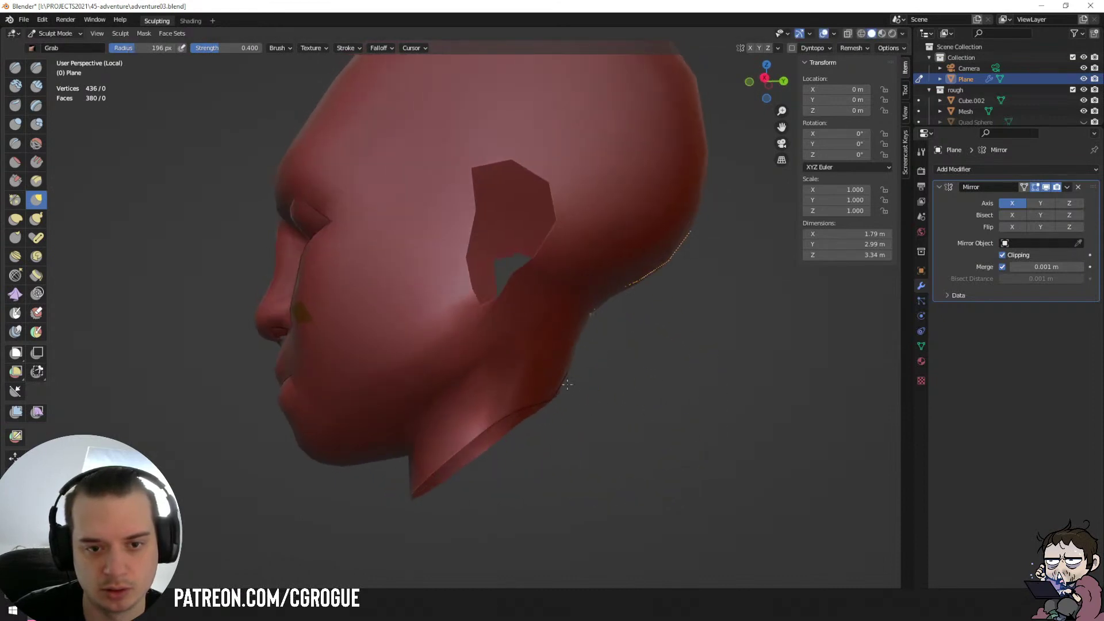
middle_drag(631, 412, 346, 299)
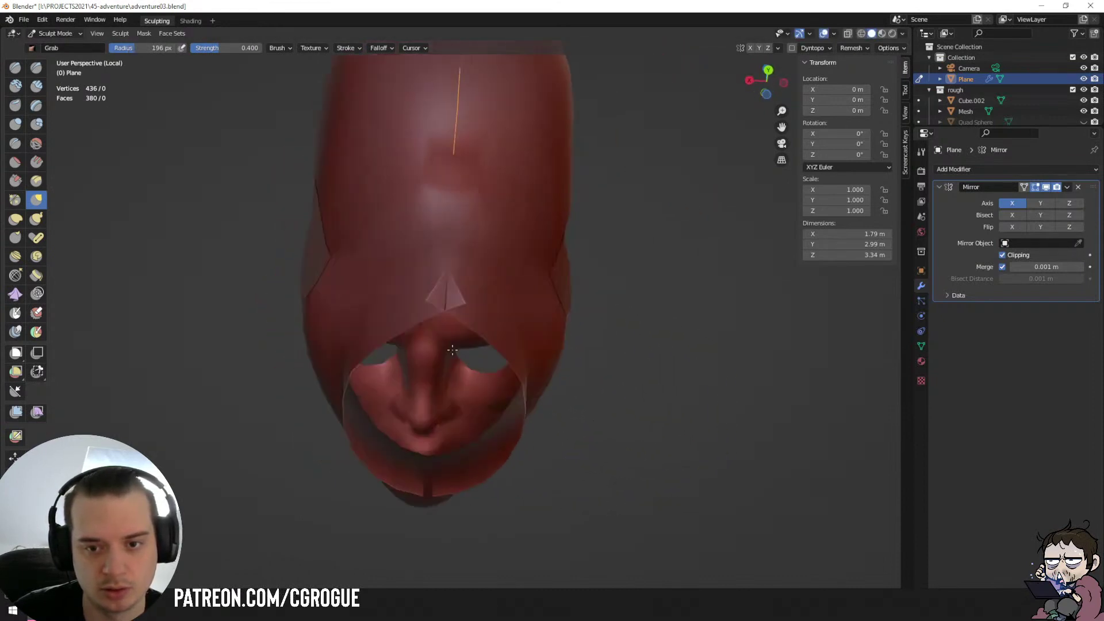
drag(377, 326, 405, 301)
key(Tab)
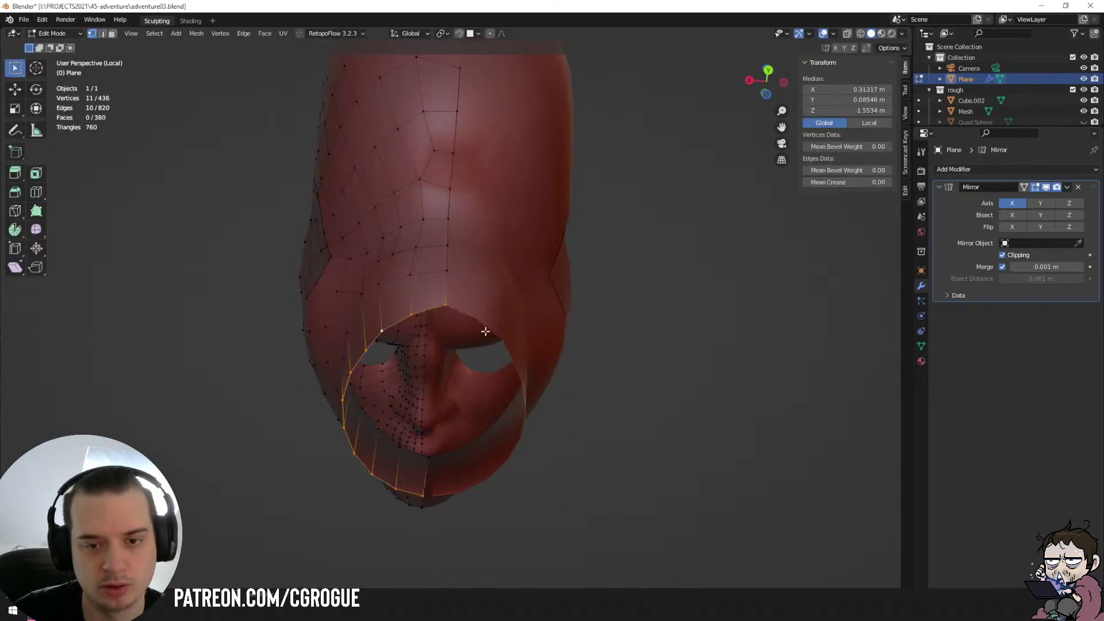
Reposition the back and front center vertices of the neck opening along the center line.
click(453, 303)
key(g)
click(443, 303)
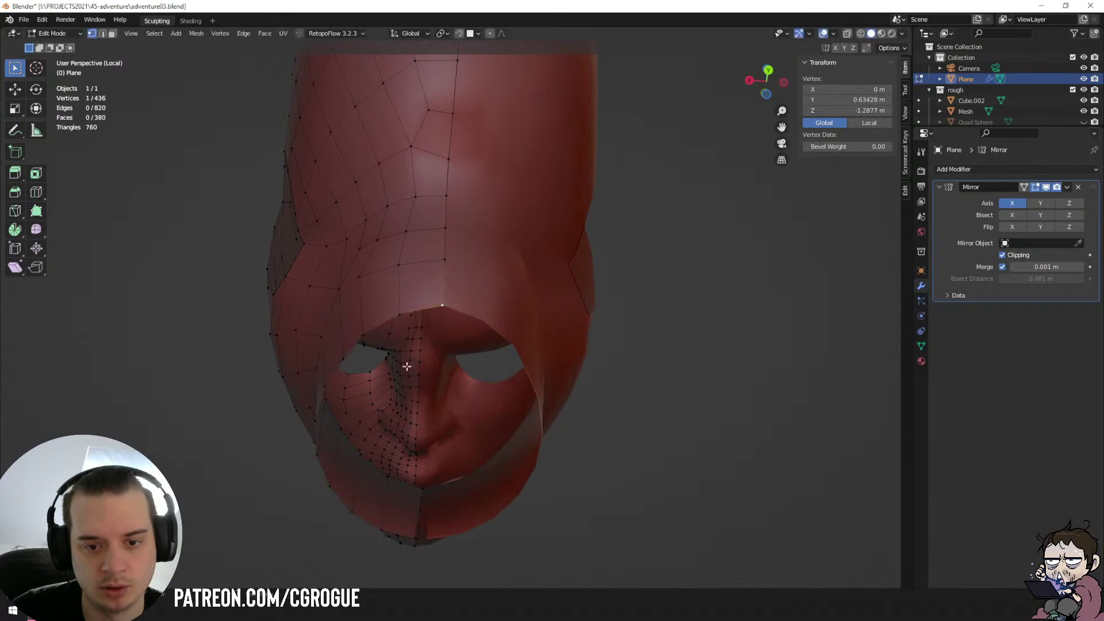
middle_drag(406, 365, 638, 427)
click(476, 438)
key(g)
click(466, 441)
Leave local view and, in a side wireframe view, align the neck opening's edge loop with the sculpted neck.
scroll(556, 370, down, 3)
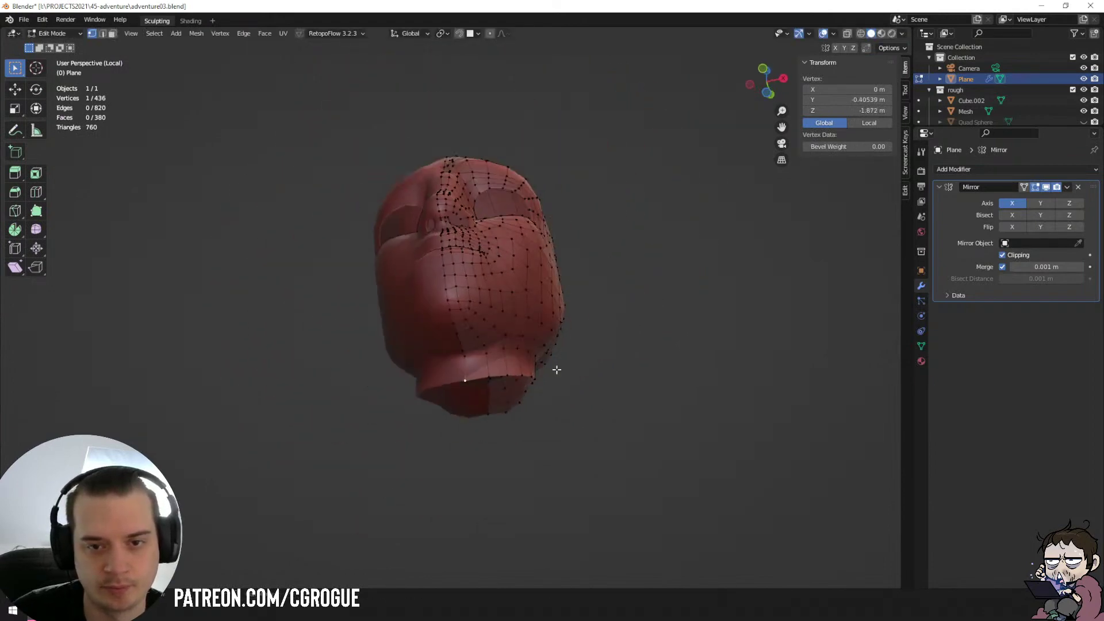
middle_drag(557, 370, 484, 420)
key(Tab)
key(KP_Divide)
key(KP_3)
key(Tab)
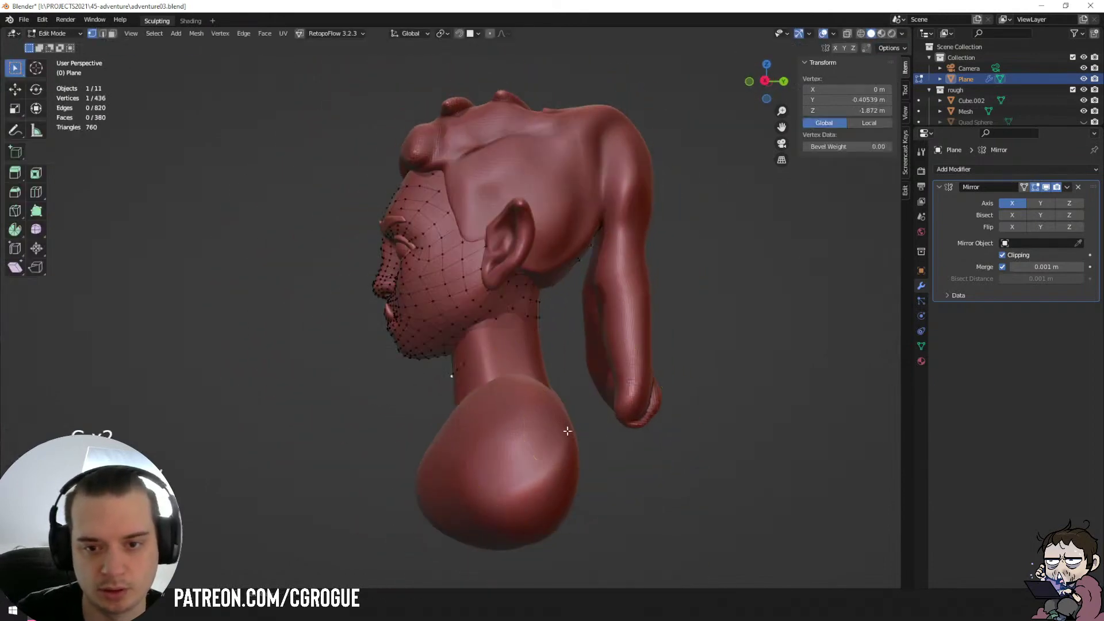
key(KP_Divide)
key(shift+z)
alt+click(556, 350)
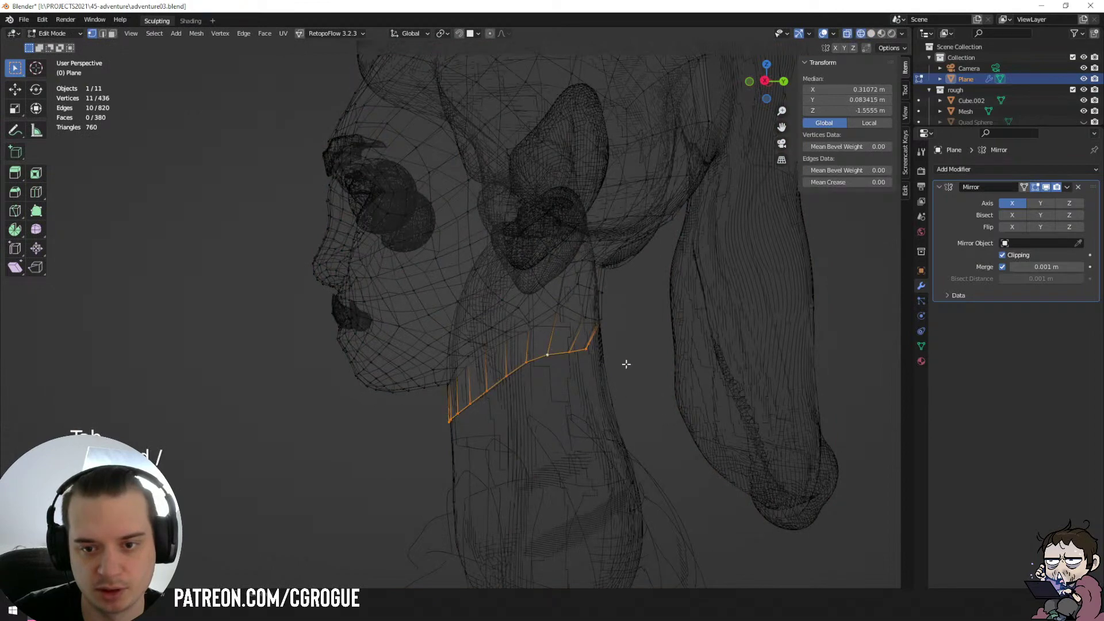
key(g)
click(680, 379)
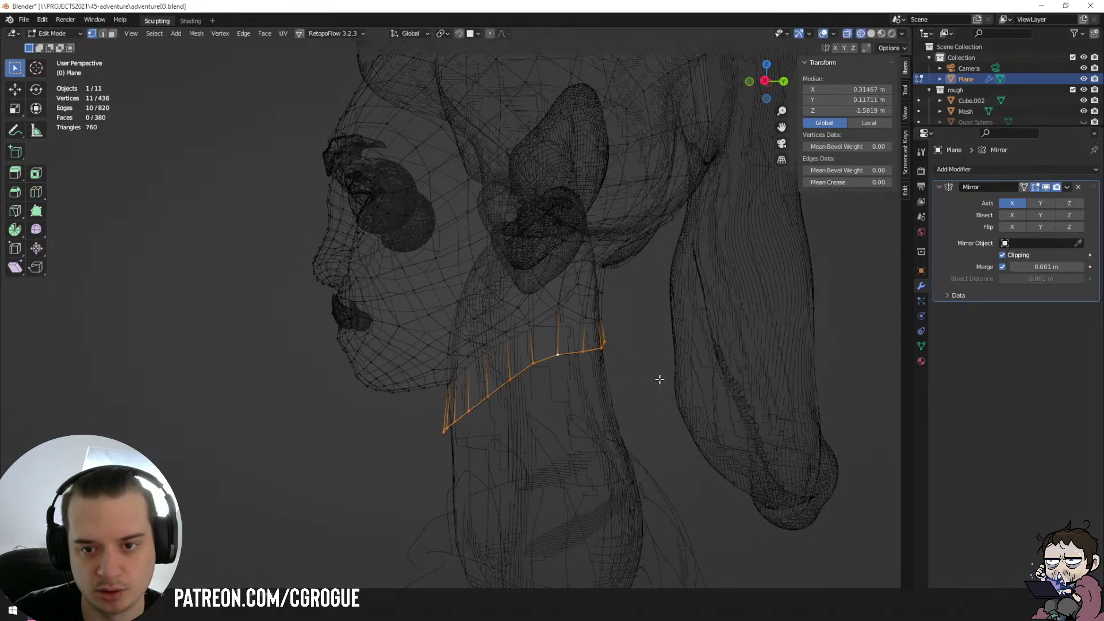
Extrude the neck's edge loop down to the neck base and scale it to fit in solid shading.
middle_drag(590, 384, 600, 385)
key(e)
click(609, 434)
key(shift+z)
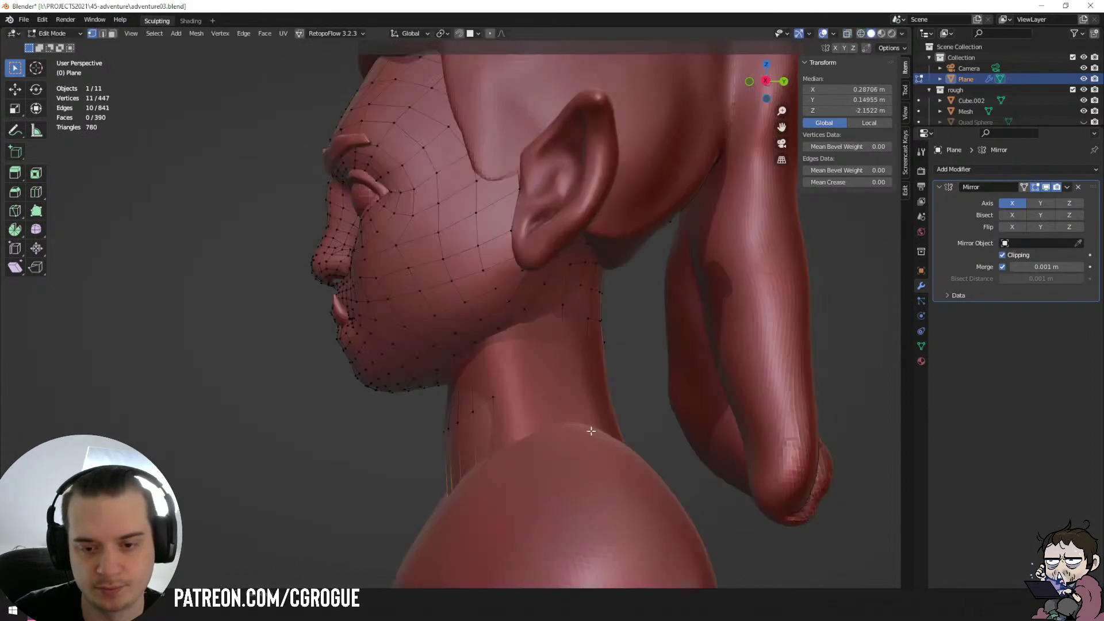
mouse_move(608, 433)
middle_down()
mouse_move(679, 436)
mouse_move(653, 442)
middle_up()
key(s)
click(697, 436)
Extrude the edge loop again over the shoulders and chest, enlarging it and widening it along X.
key(e)
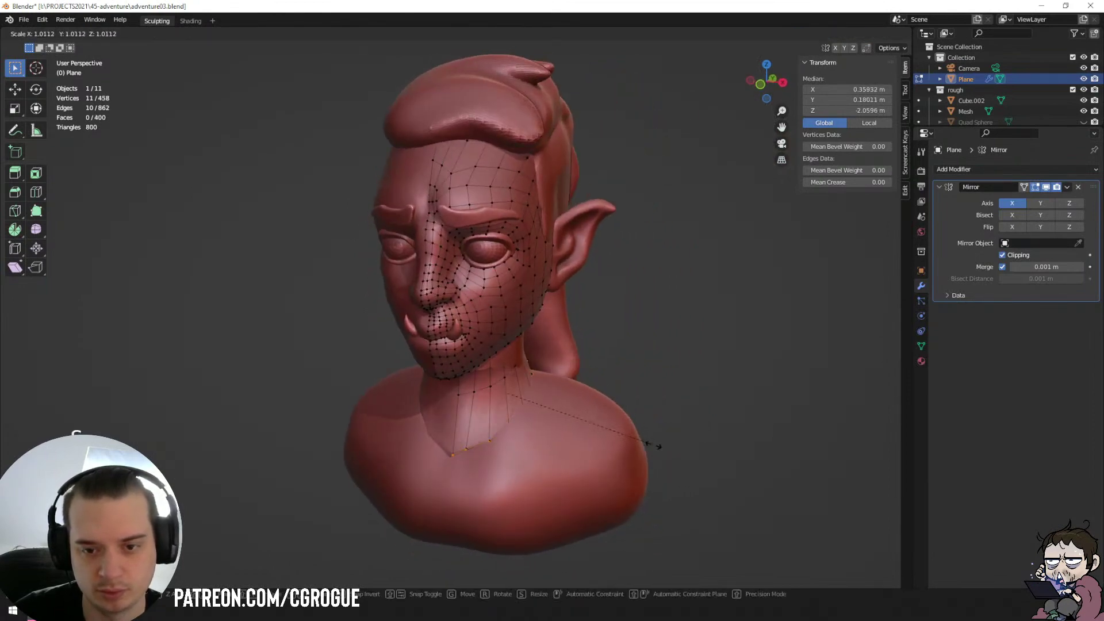
click(719, 466)
middle_drag(719, 466, 646, 447)
key(s)
key(x)
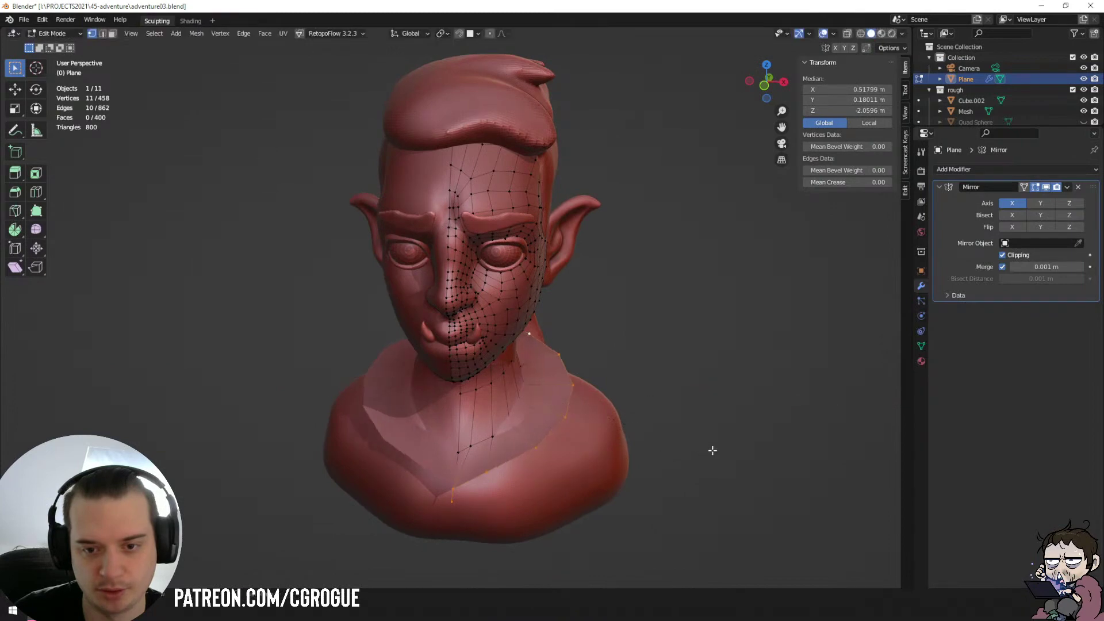
click(712, 451)
Turn off Clipping on the Mirror modifier and move the shoulder edge loop outward.
middle_drag(712, 451, 736, 455)
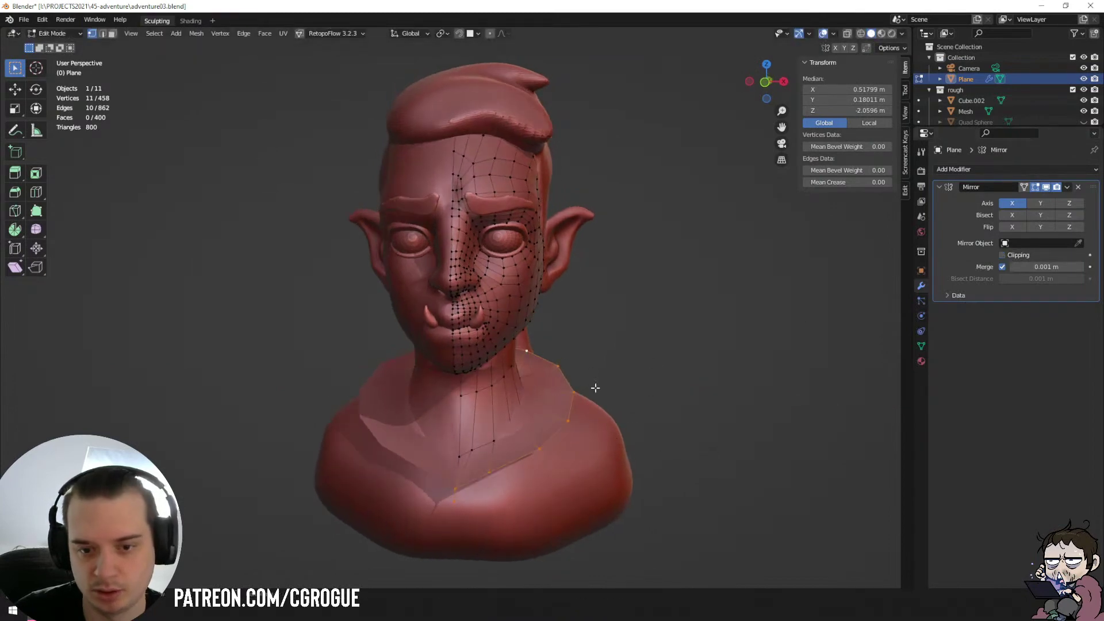
key(g)
click(616, 387)
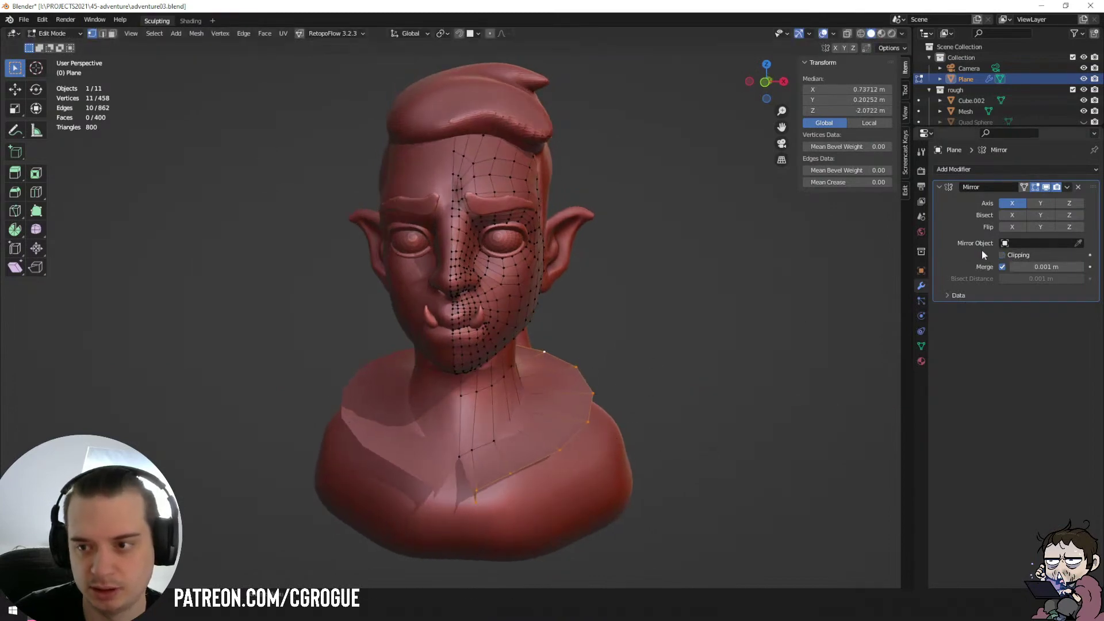
Turn on mirror Clipping and snapping, and place the shoulder edge loop's two foremost vertices on the sculpted chest.
click(465, 500)
middle_drag(464, 501, 467, 19)
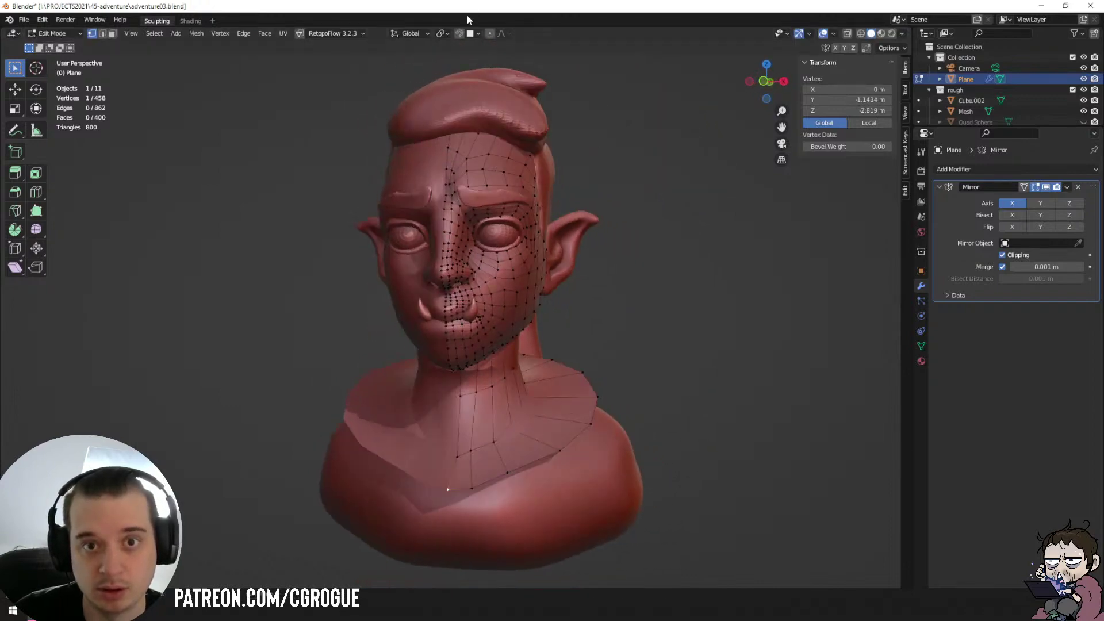
key(g)
click(453, 500)
click(473, 489)
key(g)
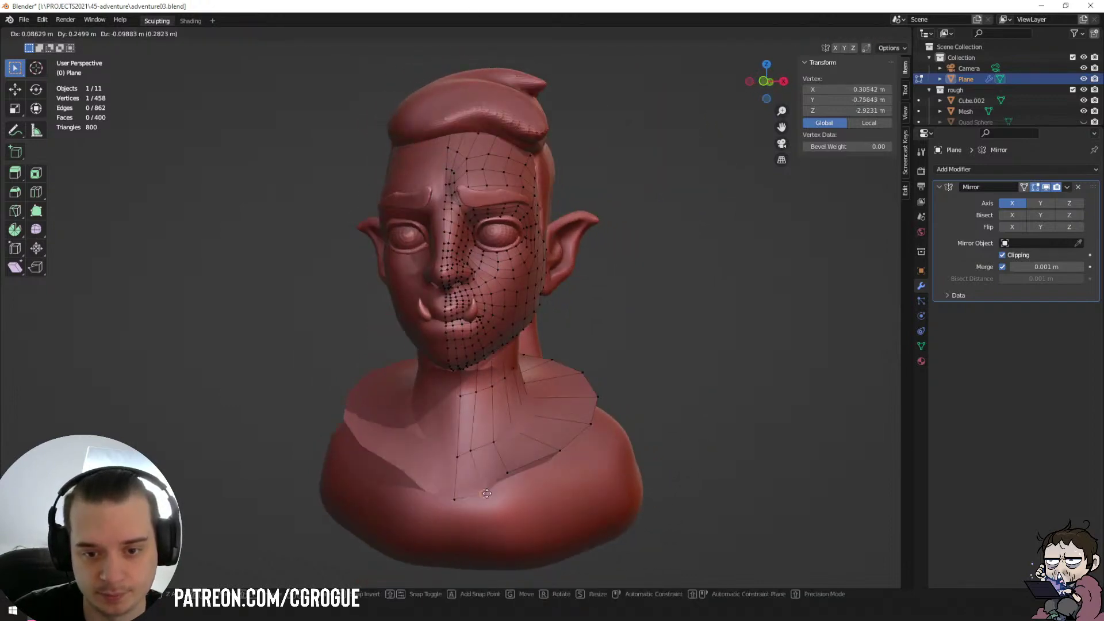
click(488, 494)
Snap the next three vertices of the shoulder edge loop onto the chest and the front of the shoulder.
click(509, 474)
key(g)
click(519, 477)
click(564, 452)
key(g)
click(566, 451)
click(594, 424)
key(g)
click(594, 426)
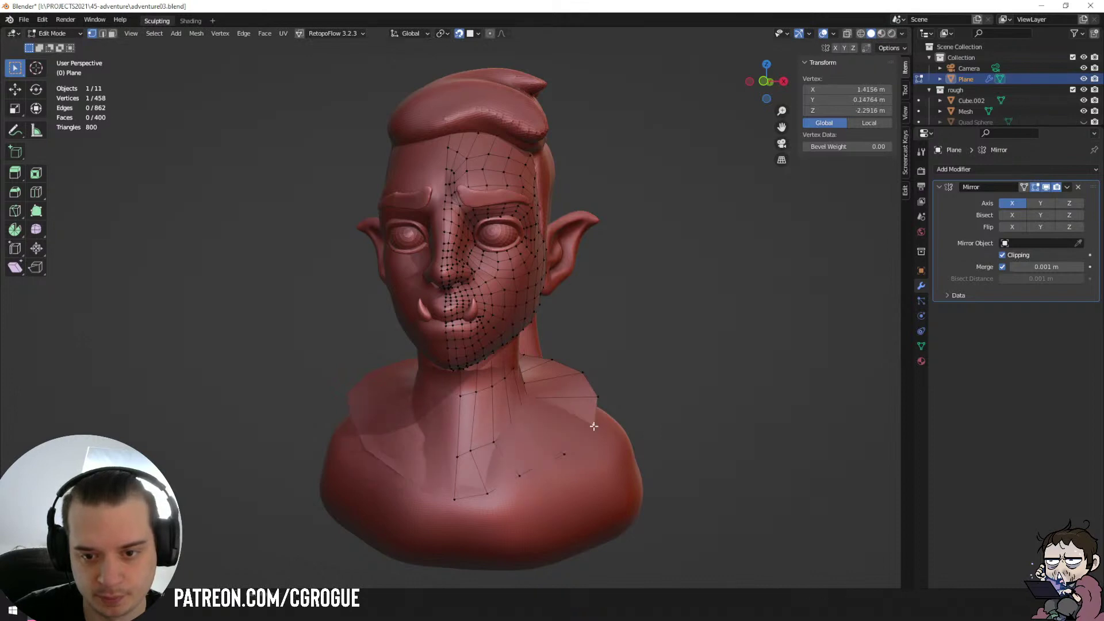
Snap the shoulder loop's side vertices down onto the top of the sculpted shoulder.
middle_drag(594, 426, 545, 433)
key(g)
click(526, 457)
click(540, 411)
key(g)
click(565, 441)
click(496, 379)
key(g)
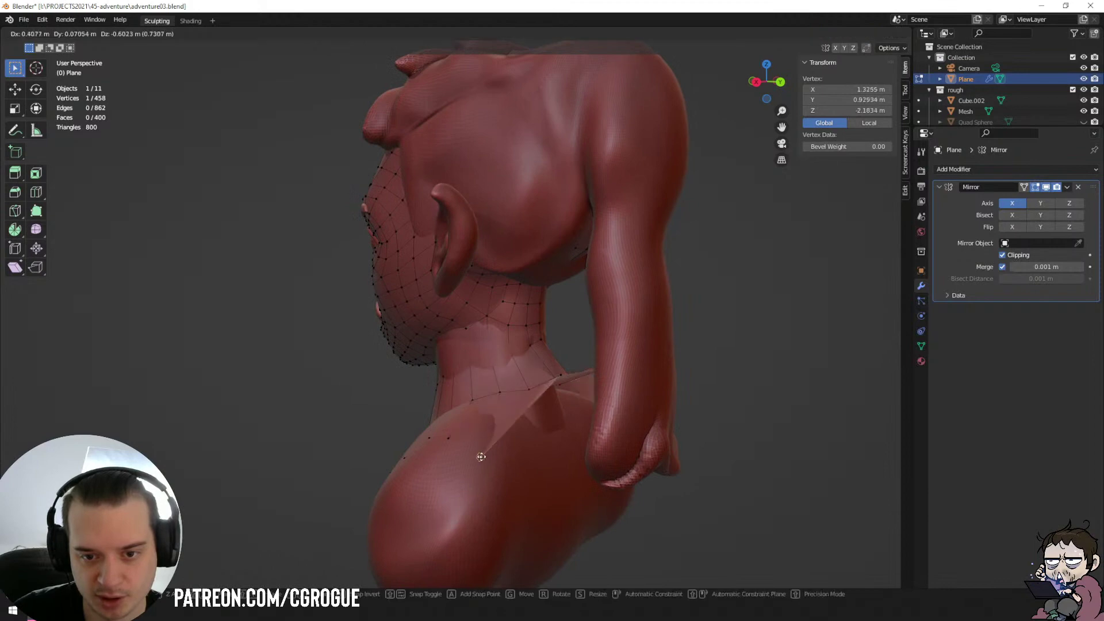
click(481, 455)
Snap the shoulder loop's rear vertices, including the one on the mirror centerline, onto the sculpted upper back.
middle_drag(567, 394, 571, 416)
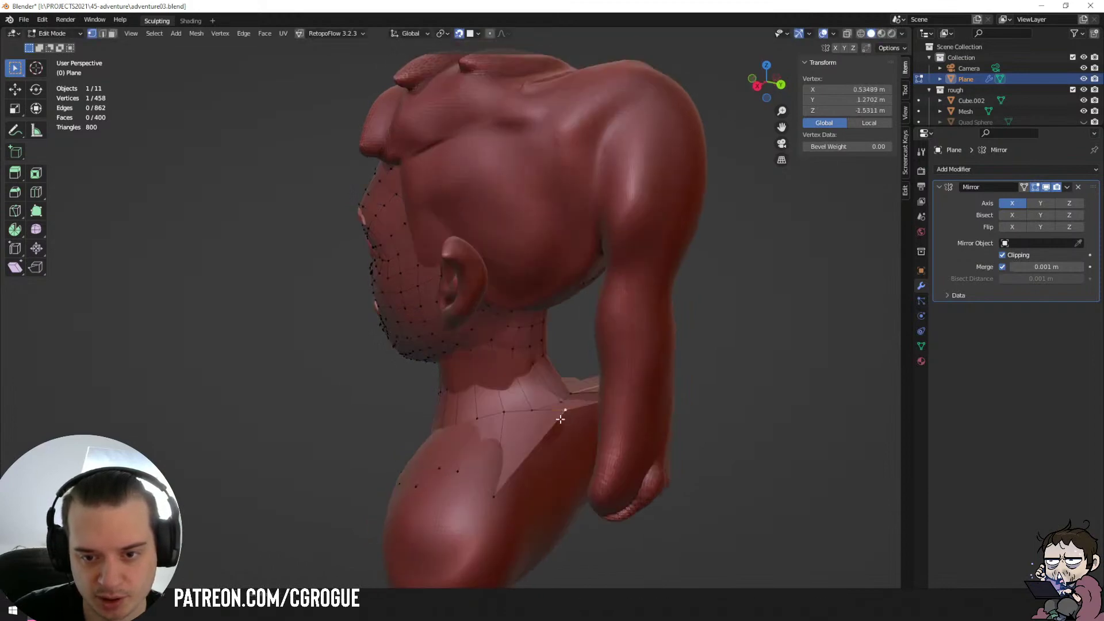
key(g)
click(535, 483)
middle_drag(535, 483, 650, 460)
click(636, 340)
middle_drag(649, 371, 525, 323)
key(g)
click(523, 361)
middle_drag(523, 360, 509, 306)
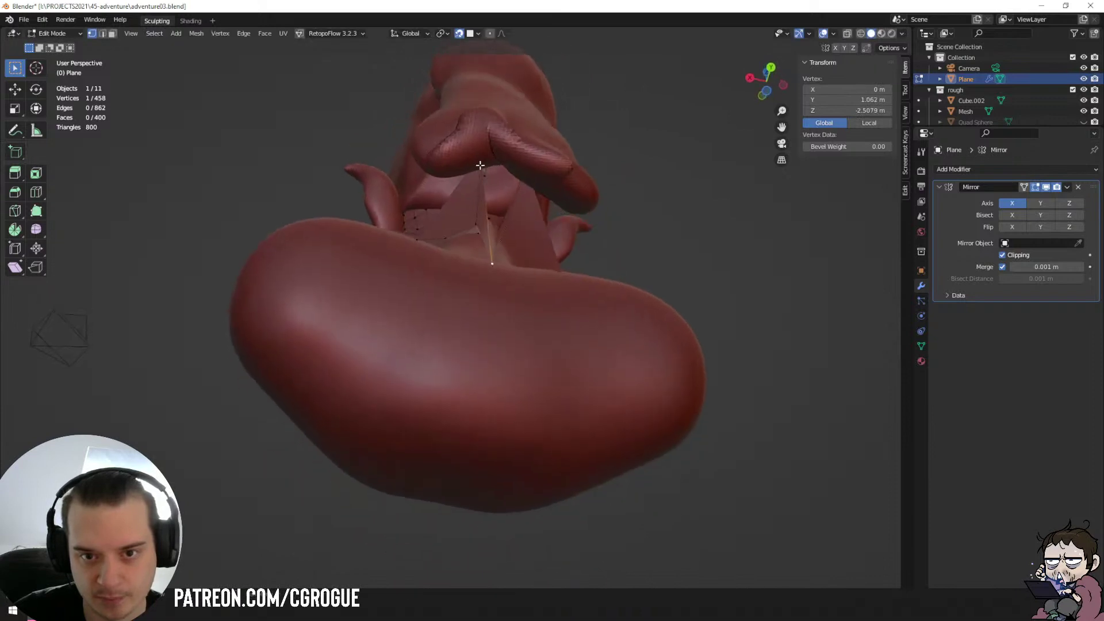
key(g)
click(456, 276)
middle_drag(457, 276, 537, 391)
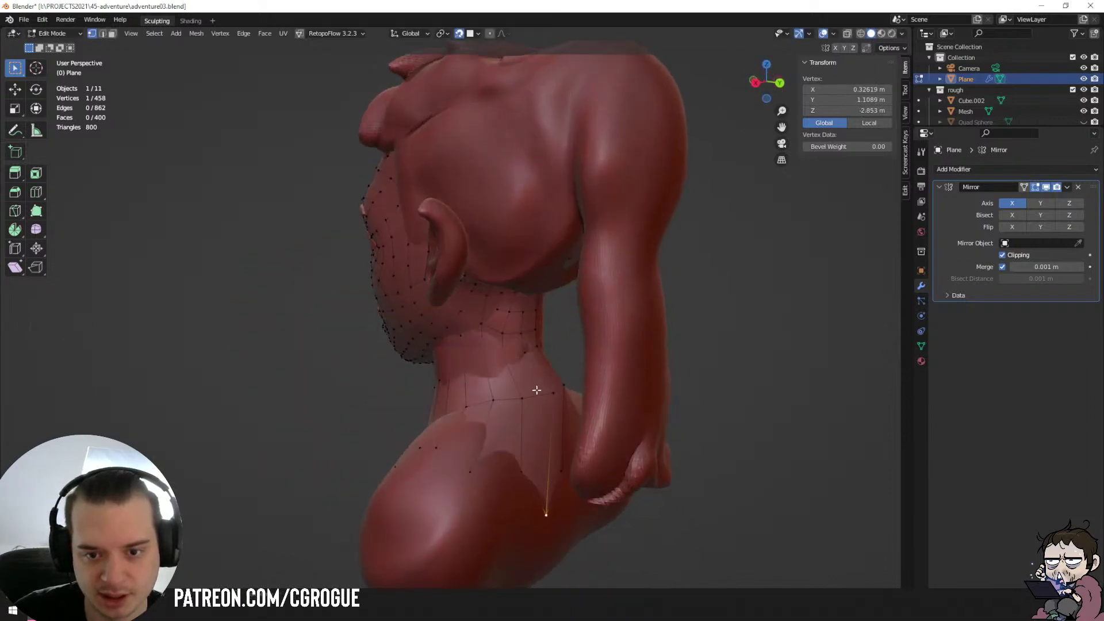
Reposition the three rearmost vertices of the neck-base loop along the back of the sculpted neck.
key(g)
click(515, 400)
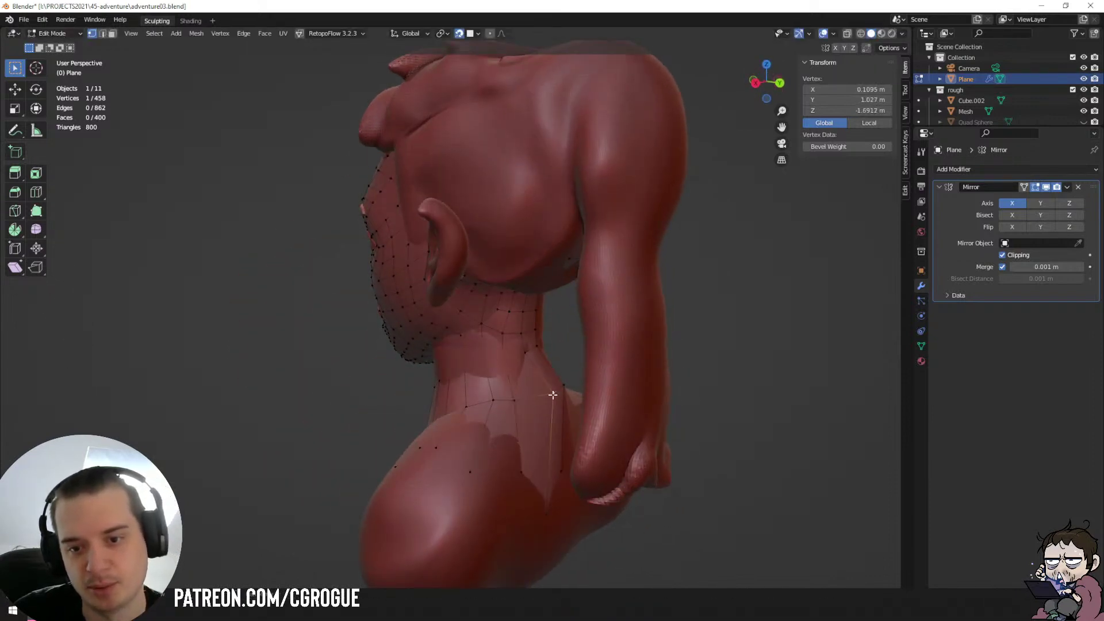
key(g)
click(537, 402)
click(564, 389)
middle_drag(564, 391, 552, 406)
key(g)
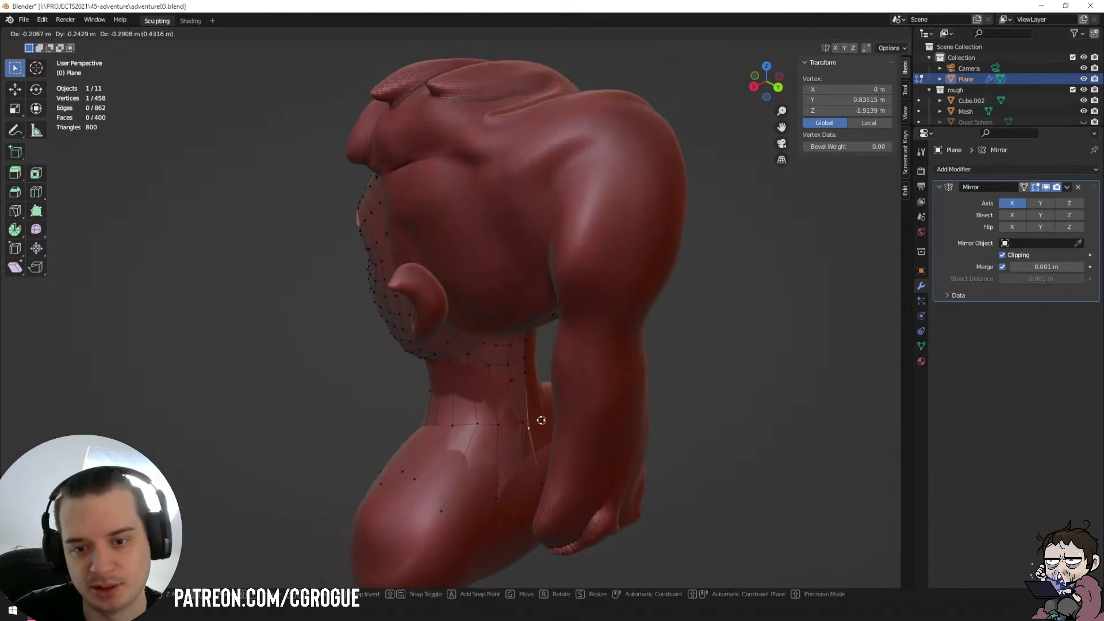
click(540, 420)
Even out the spacing of two rear neck-base loop vertices and one vertex of the shoulder loop behind the shoulder.
click(518, 420)
key(g)
click(513, 426)
click(499, 426)
key(g)
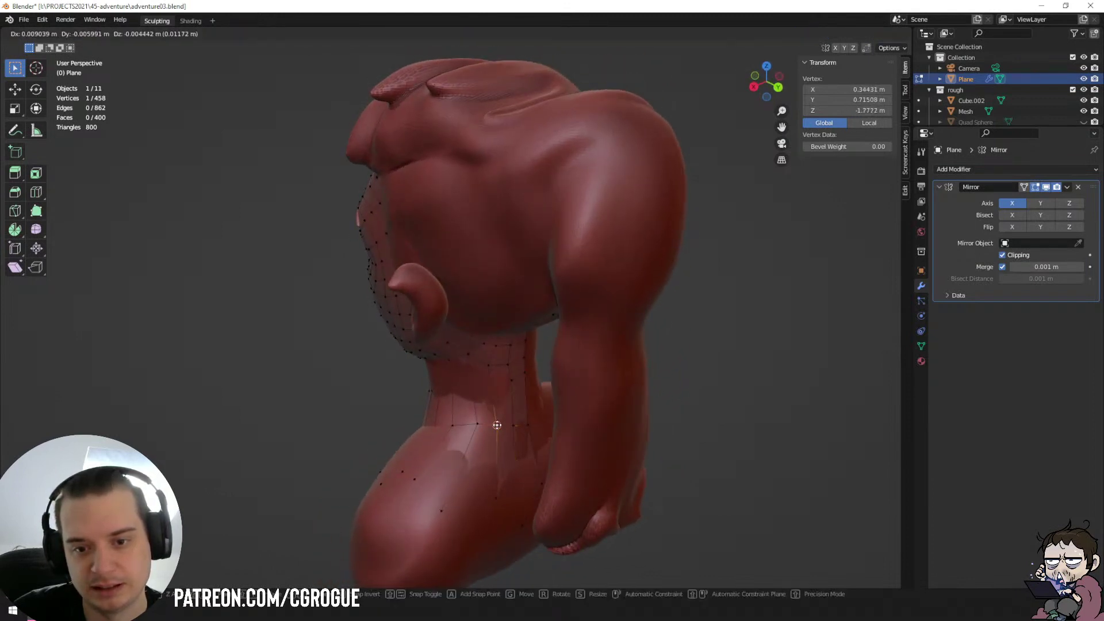
click(496, 426)
click(496, 497)
key(g)
click(476, 501)
Snap the front vertices of the upper neck loop onto the sculpted throat.
middle_drag(478, 438, 687, 373)
key(Tab)
key(Tab)
scroll(598, 397, up, 1)
mouse_move(599, 397)
middle_down()
mouse_move(461, 410)
mouse_move(478, 412)
middle_up()
click(472, 412)
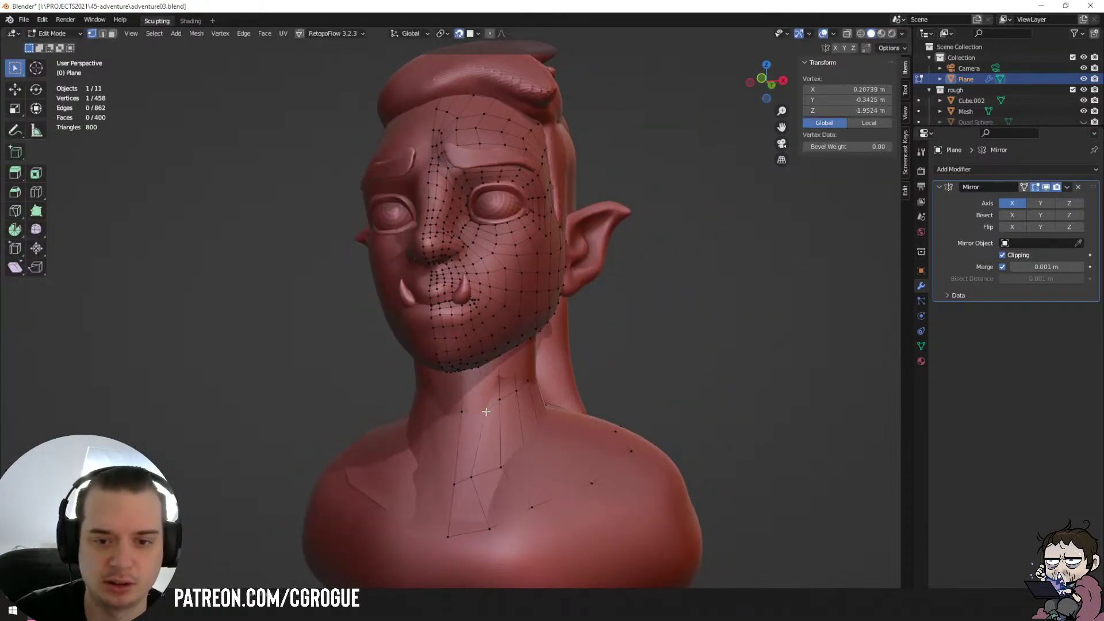
click(500, 400)
key(g)
click(509, 409)
Move the front vertices of the neck-base loop onto the sculpt and space them evenly from the centerline.
click(470, 476)
key(g)
click(487, 470)
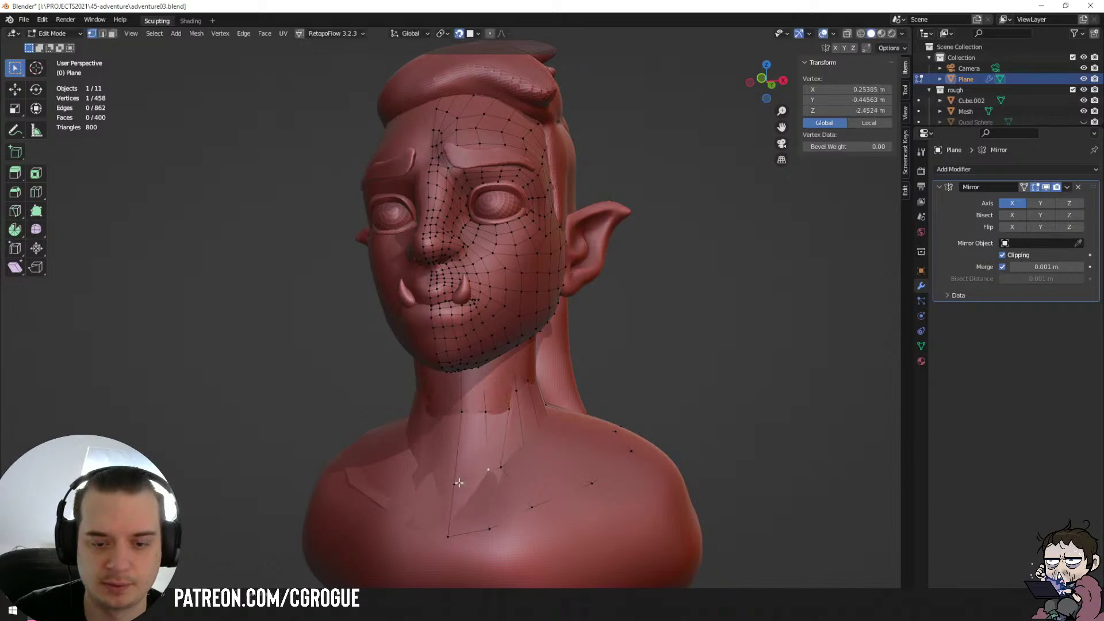
click(458, 483)
key(g)
click(462, 469)
click(490, 469)
Adjust the side vertices of the upper neck and neck-base loops to follow the sculpted neck.
middle_drag(505, 466, 521, 456)
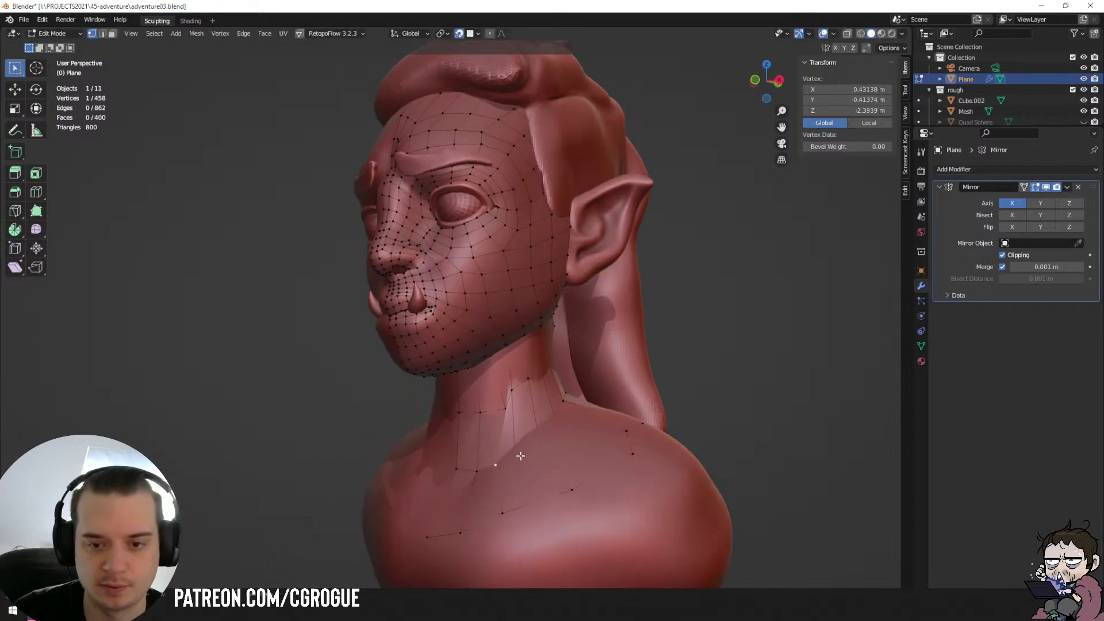
key(g)
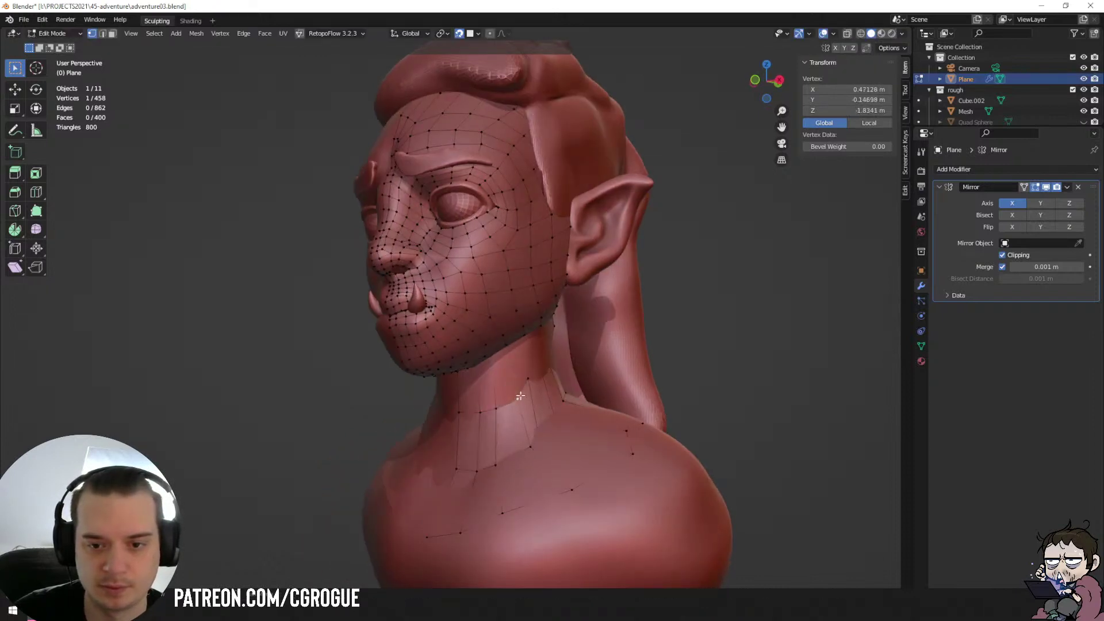
click(536, 385)
click(538, 450)
key(g)
click(545, 449)
middle_drag(556, 446, 532, 440)
click(528, 383)
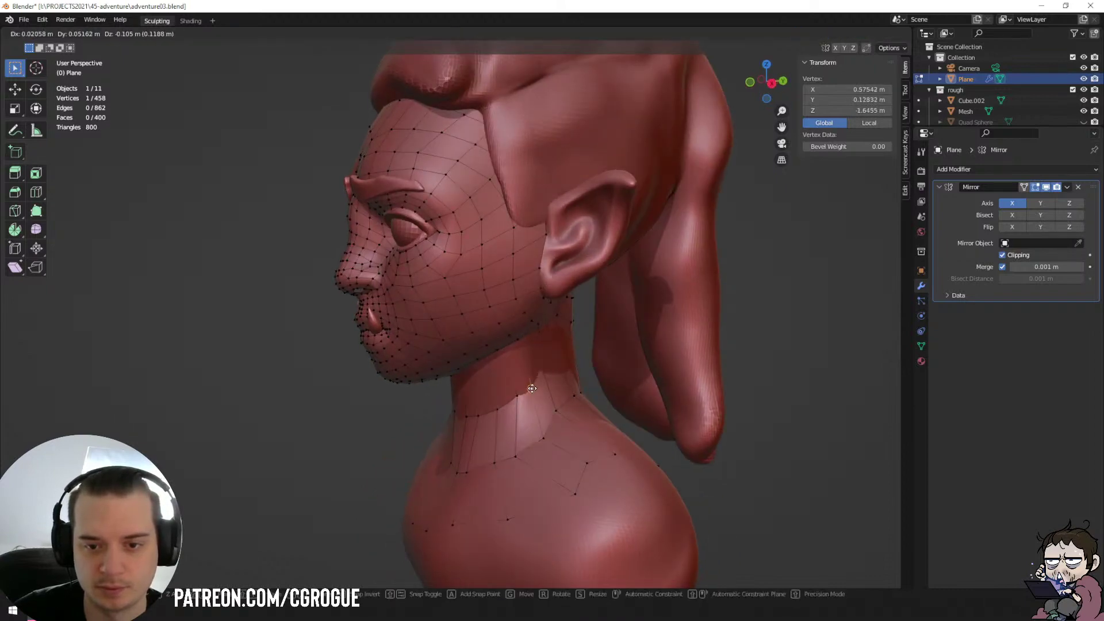
mouse_move(529, 385)
middle_down()
mouse_move(584, 424)
mouse_move(715, 380)
mouse_move(698, 364)
mouse_move(511, 395)
mouse_move(615, 385)
middle_up()
key(ctrl+Tab)
scroll(591, 409, down, 2)
mouse_move(488, 328)
middle_down()
mouse_move(592, 326)
mouse_move(554, 323)
middle_up()
key(Tab)
key(ctrl+Tab)
key(Tab)
key(a)
key(Tab)
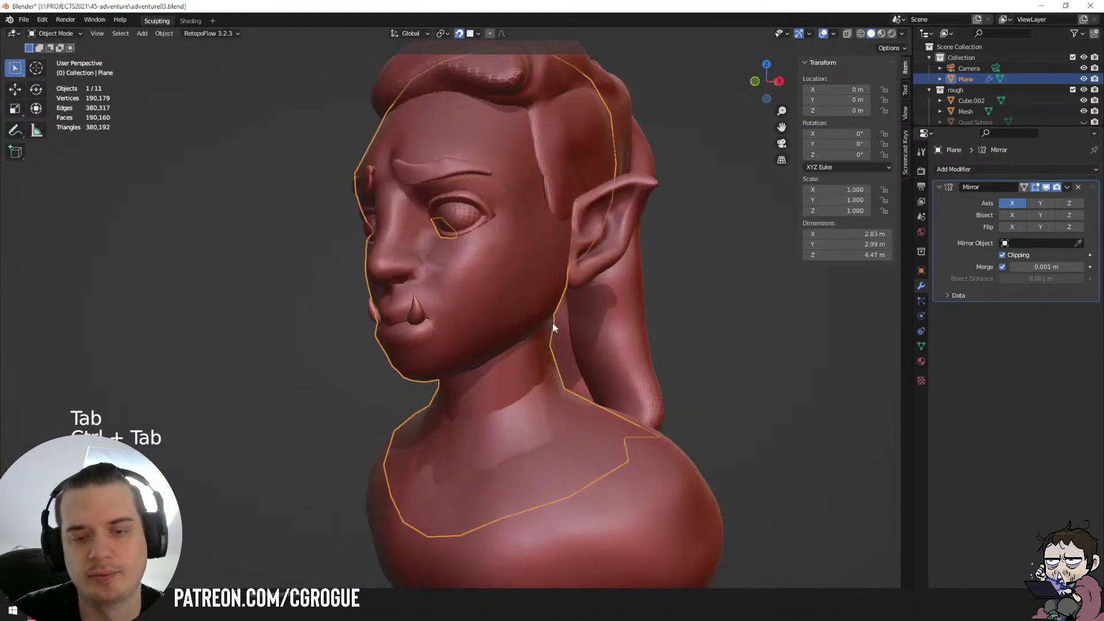
Try out the Grab and Draw Face Sets brushes on the head mesh in Sculpt Mode.
key(ctrl+Tab)
mouse_move(541, 505)
middle_down()
mouse_move(609, 381)
mouse_move(580, 376)
middle_up()
key(f)
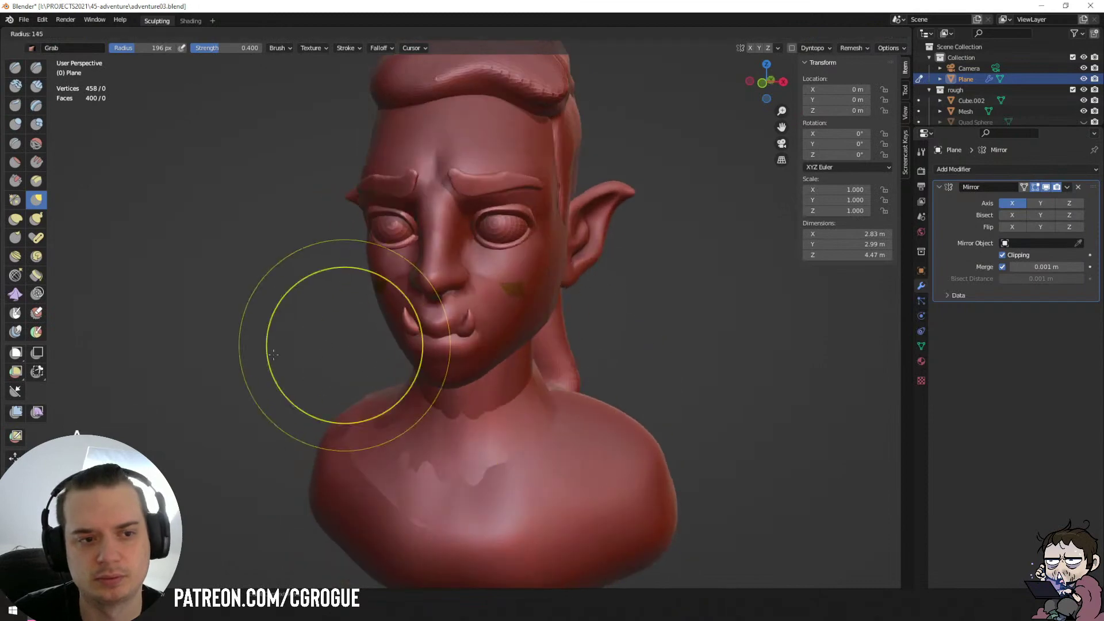
click(375, 346)
click(36, 332)
middle_drag(437, 287, 493, 284)
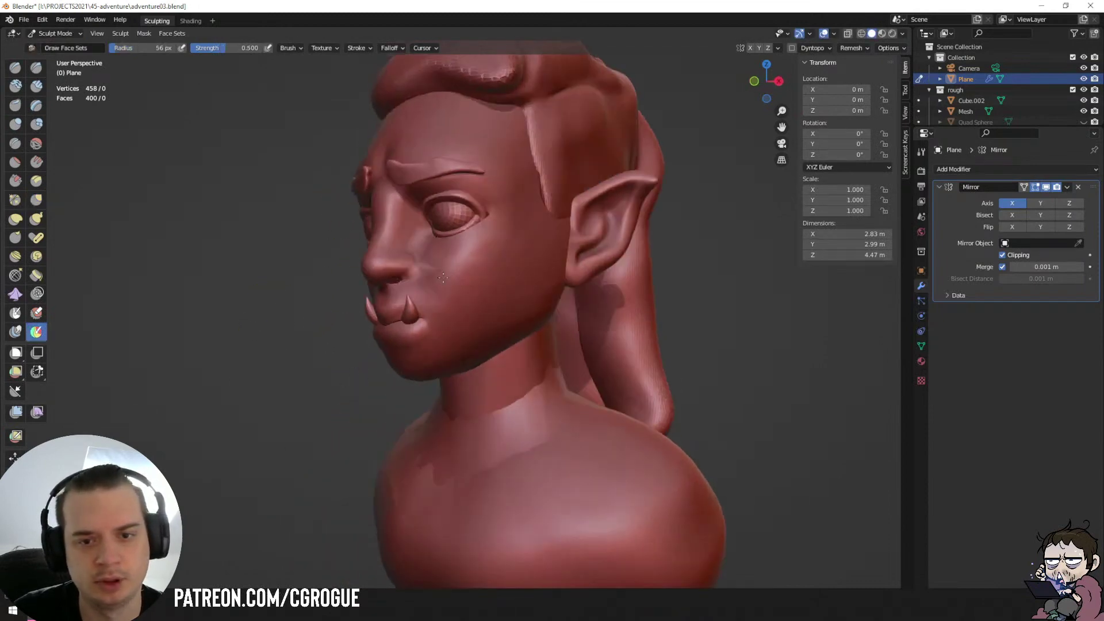
middle_drag(538, 402, 594, 385)
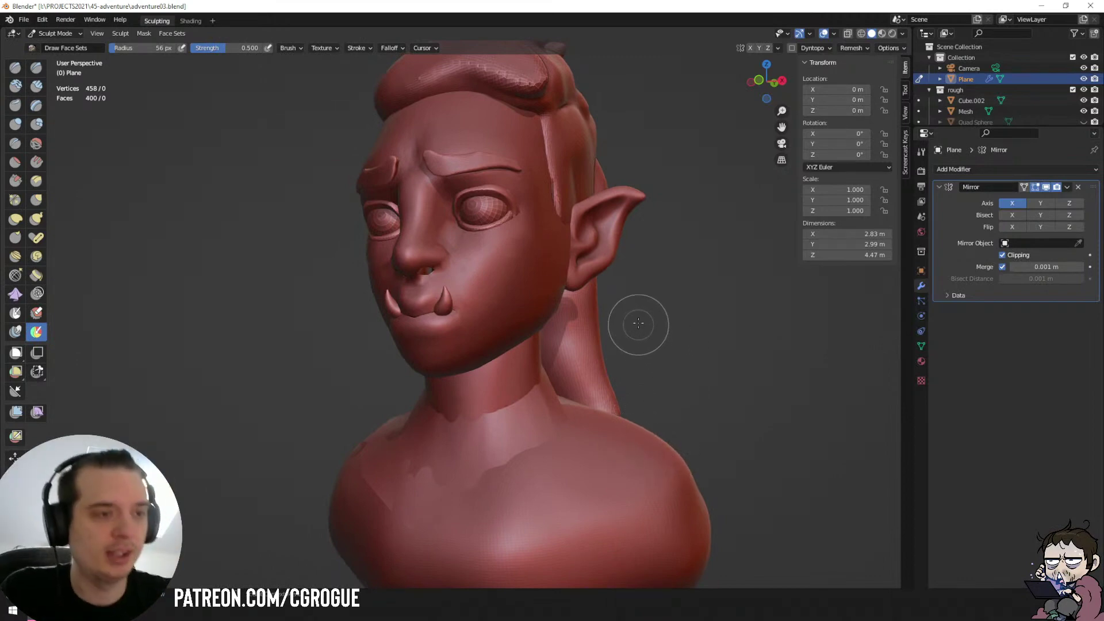
mouse_move(567, 254)
middle_down()
mouse_move(547, 247)
mouse_move(605, 275)
mouse_move(572, 269)
mouse_move(512, 286)
middle_up()
key(ctrl+Tab)
click(403, 254)
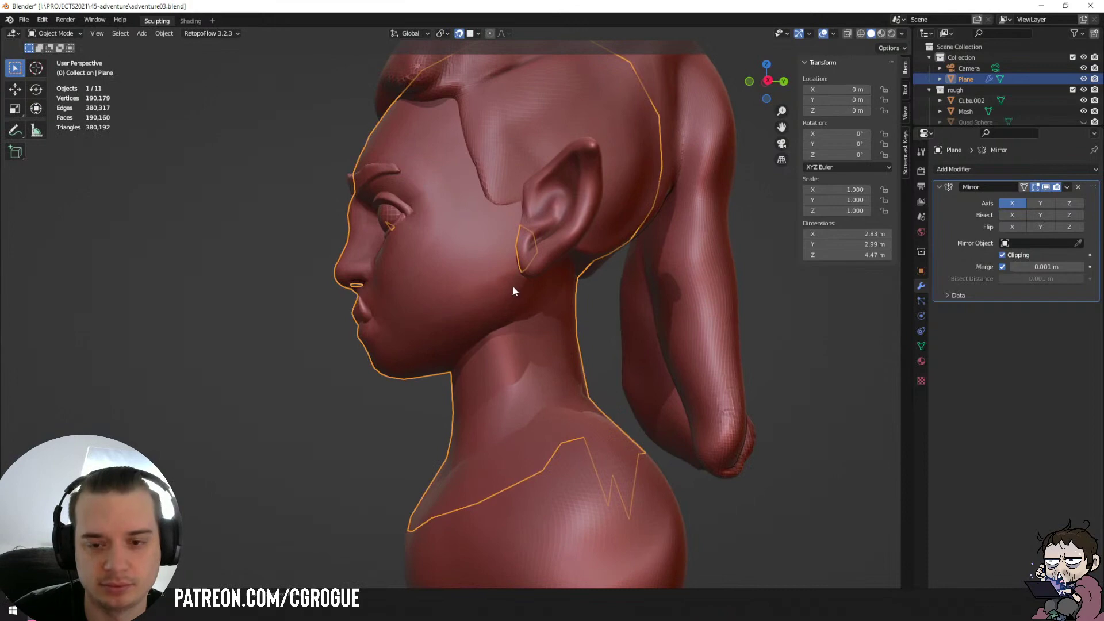
Duplicate the edge loop around the head mesh's ear opening in place and separate it into its own object.
key(Tab)
scroll(513, 288, up, 1)
alt+click(527, 240)
middle_drag(528, 239, 545, 331)
key(shift+d)
right_click(553, 405)
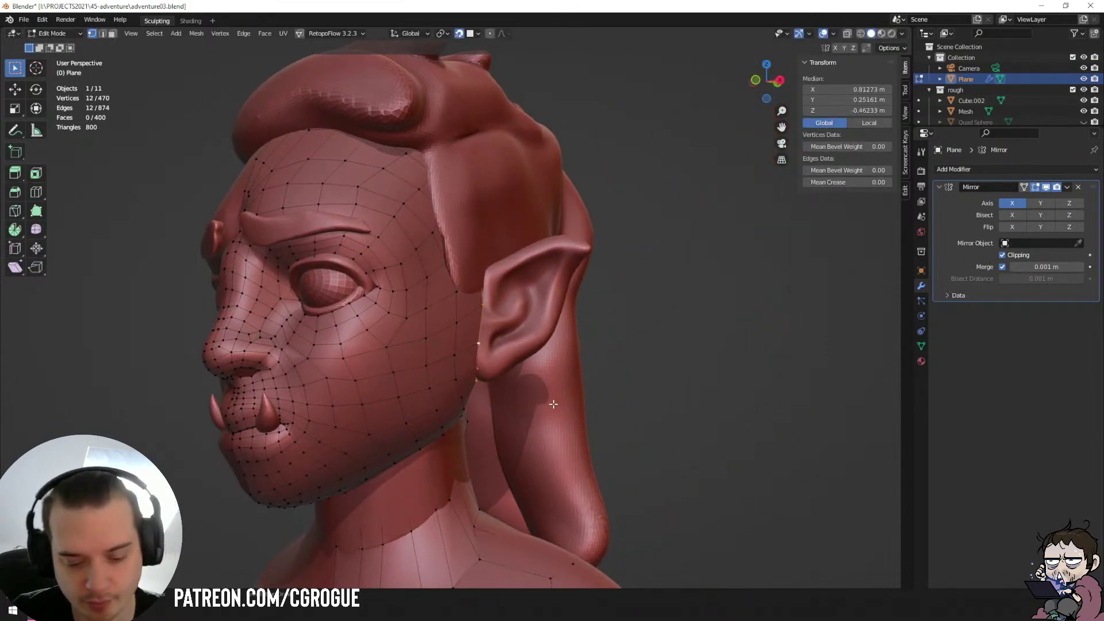
key(p)
click(553, 403)
key(Tab)
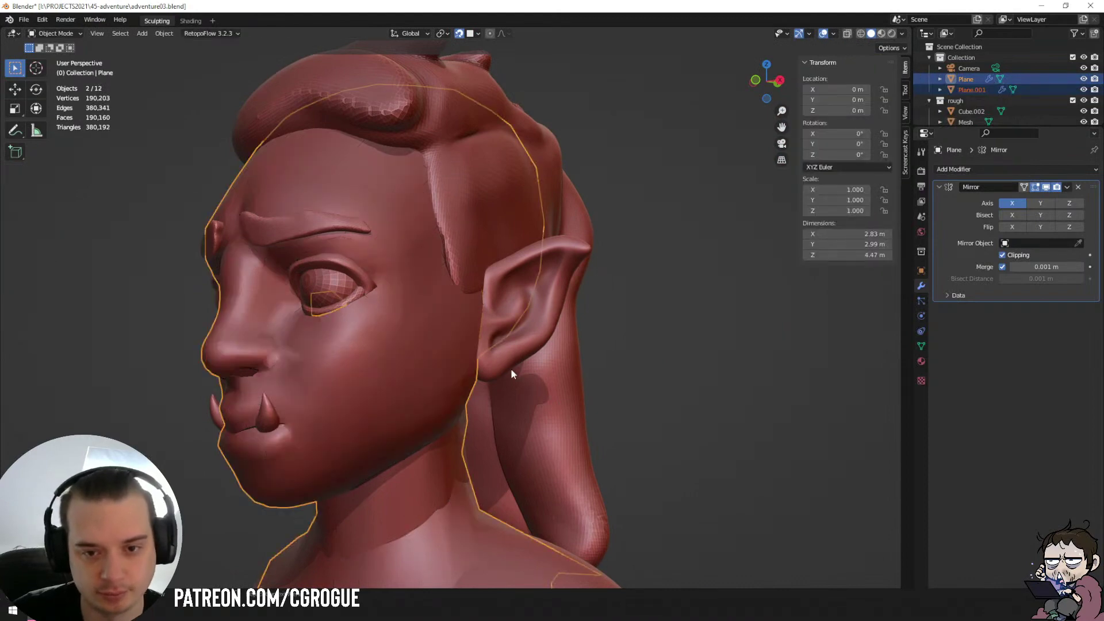
Isolate the separated edge loop with the sculpted ear in local view and enter Edit Mode on the loop.
click(481, 335)
click(494, 351)
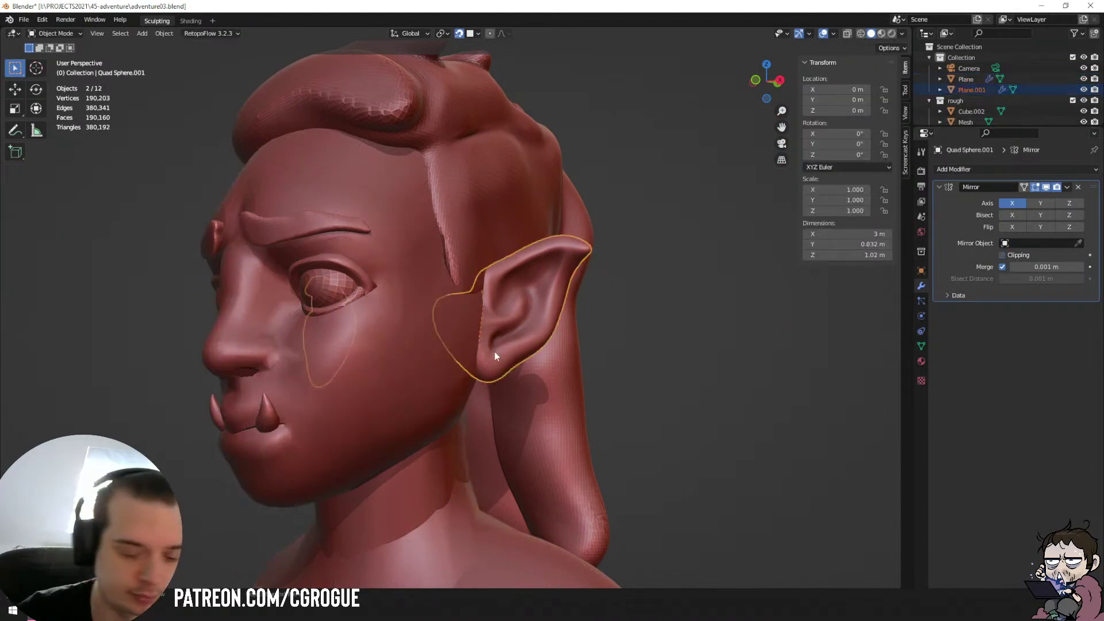
key(KP_Divide)
scroll(501, 328, up, 5)
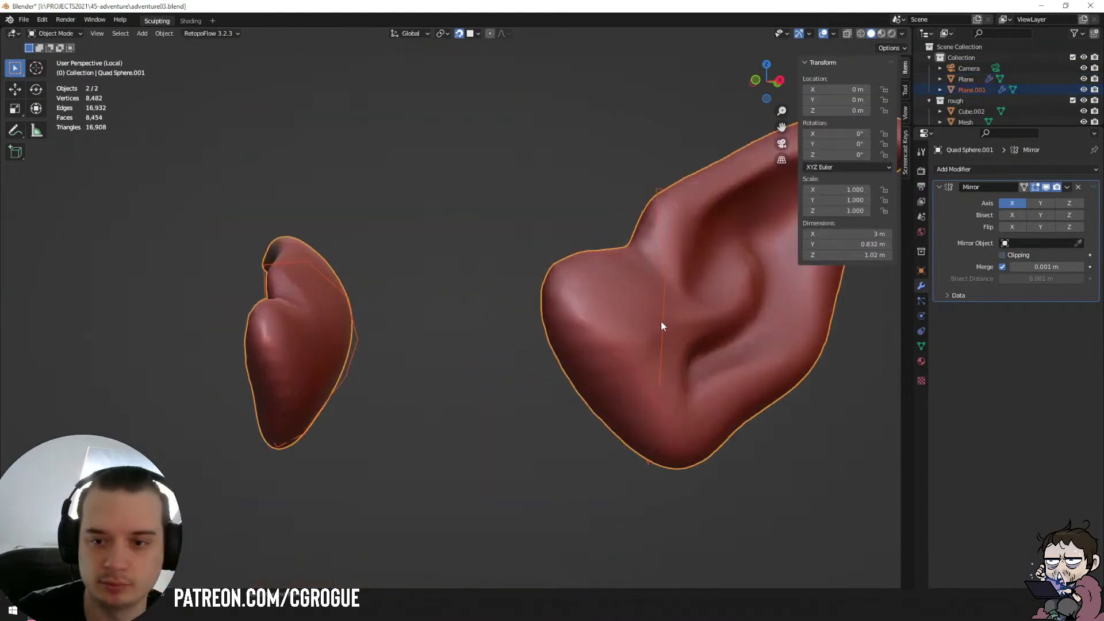
click(662, 319)
key(Tab)
Extrude a vertex of the ear loop into a chain along the ear's upper inner rim to the tip.
shift+middle_drag(688, 335, 477, 370)
click(476, 381)
key(e)
click(507, 319)
middle_drag(508, 318, 488, 306)
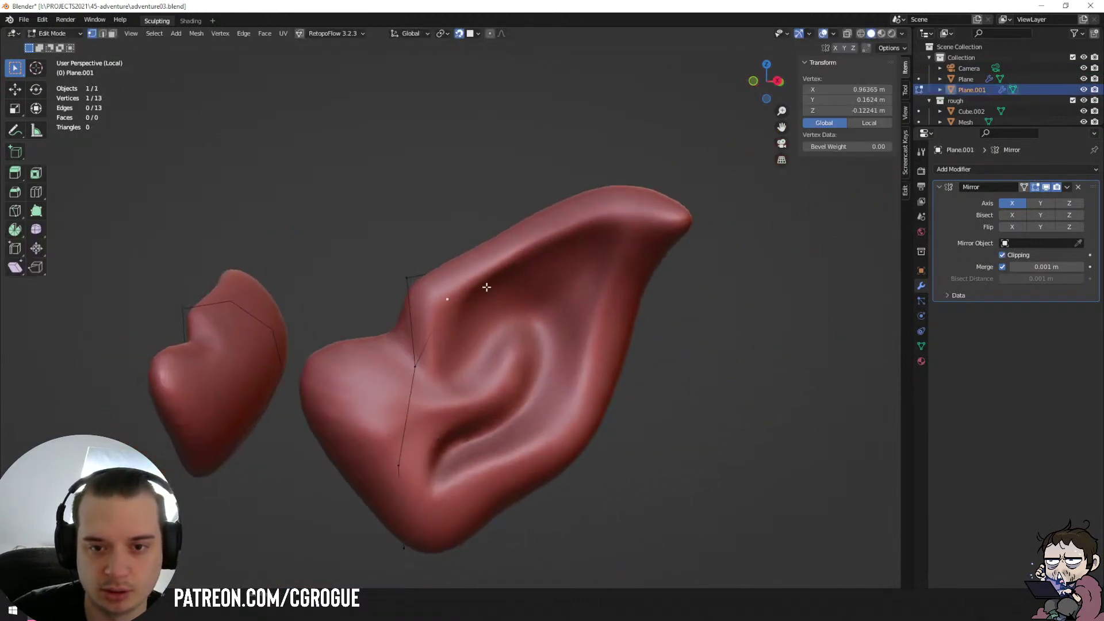
key(e)
click(505, 263)
key(e)
click(562, 232)
key(e)
click(612, 217)
key(e)
click(627, 230)
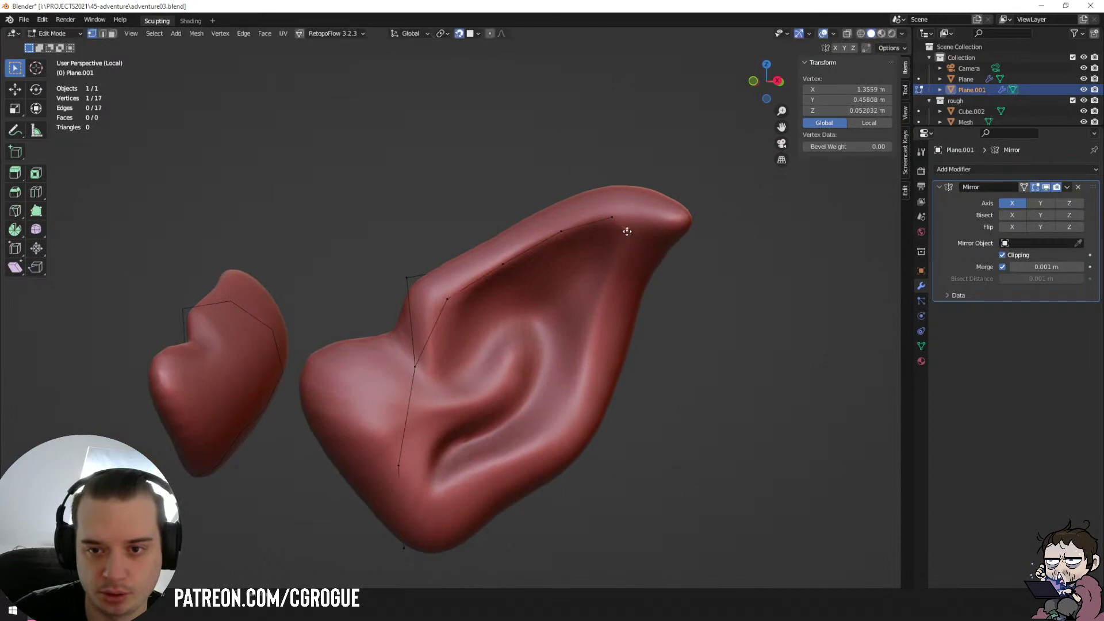
Continue extruding the vertex chain down the ear's rear inner rim to the earlobe.
key(e)
click(603, 297)
key(e)
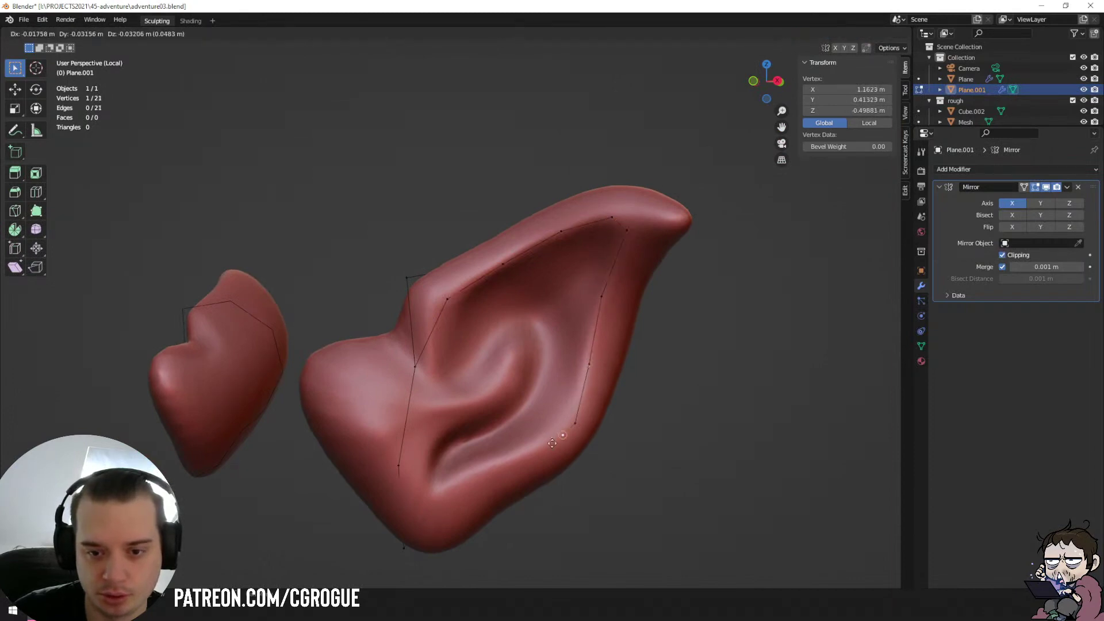
click(509, 466)
key(e)
click(426, 498)
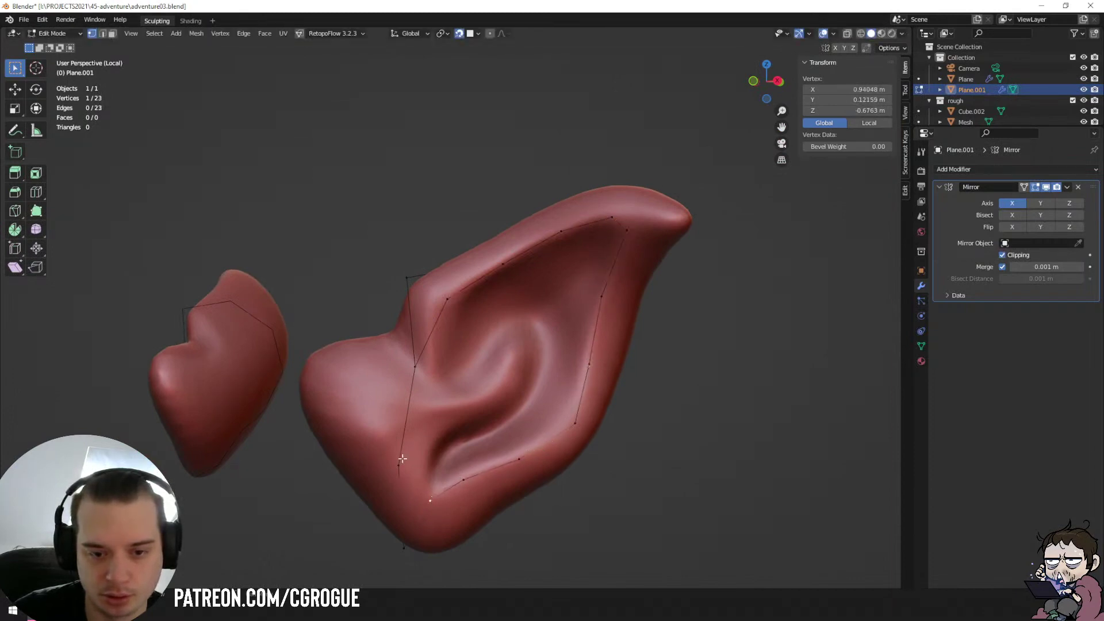
Join the inner rim chain's lower end at the earlobe to the ear-opening loop with an edge.
mouse_move(427, 498)
middle_down()
mouse_move(414, 456)
mouse_move(478, 442)
mouse_move(549, 446)
mouse_move(524, 470)
mouse_move(592, 454)
middle_up()
key(shift+z)
key(shift+z)
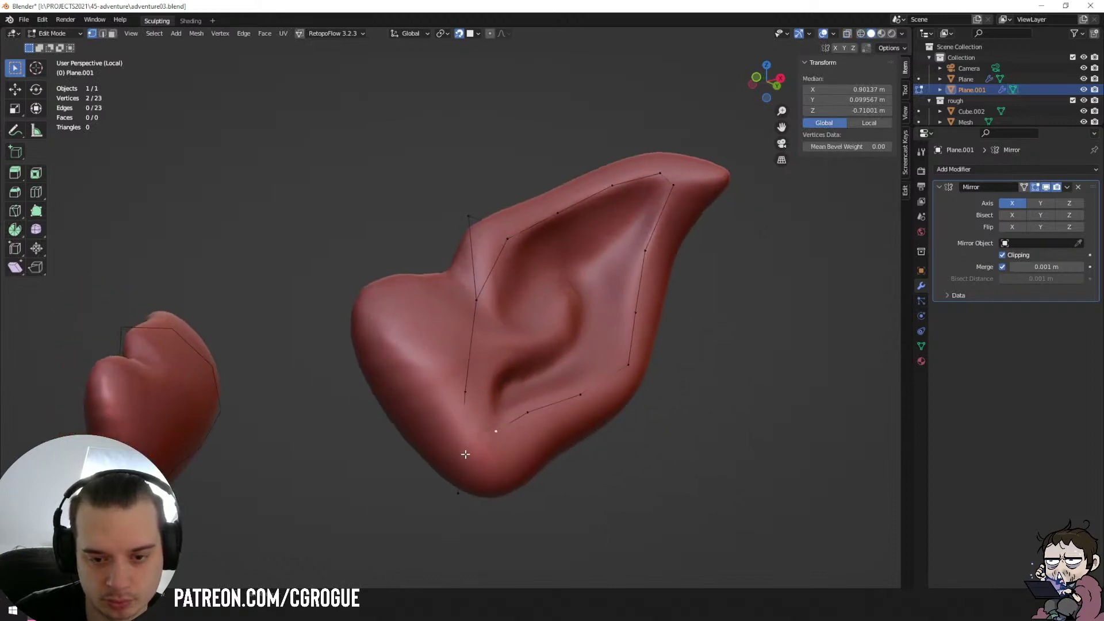
key(f)
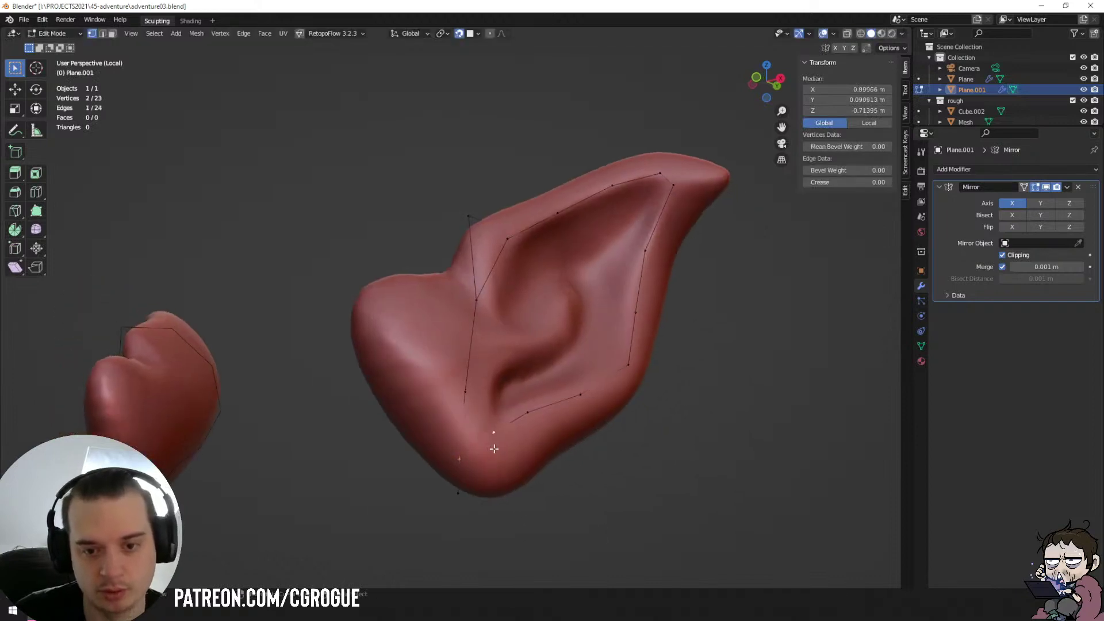
click(494, 449)
shift+click(465, 456)
click(495, 437)
middle_drag(495, 436, 417, 458)
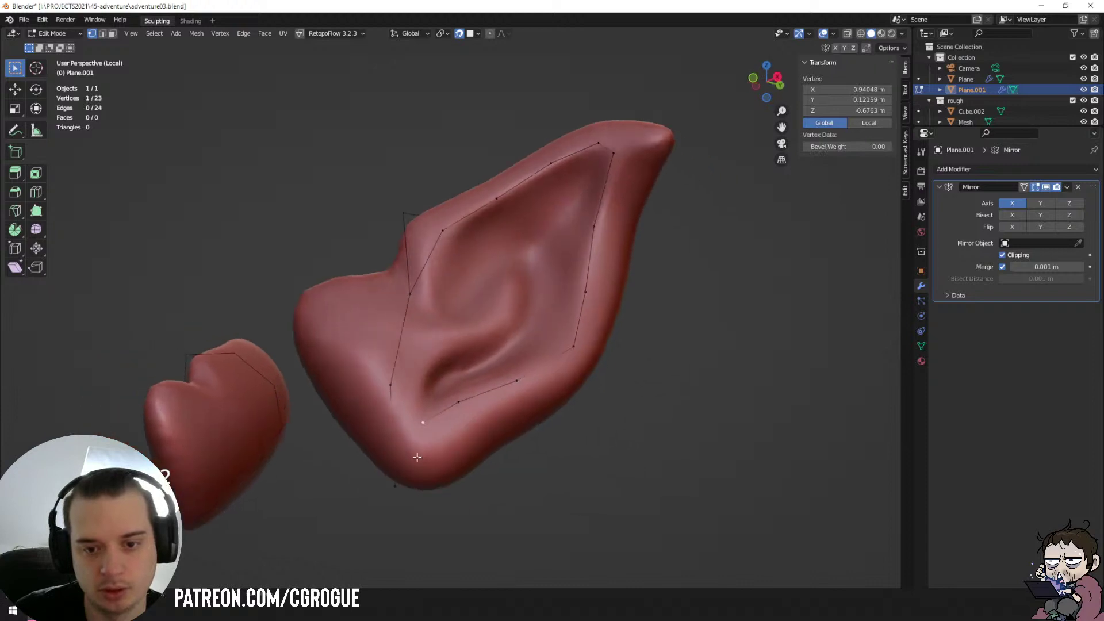
Extrude a second vertex chain from the earlobe along the ear's outer rim up to the tip.
key(e)
click(486, 437)
key(e)
click(538, 403)
key(e)
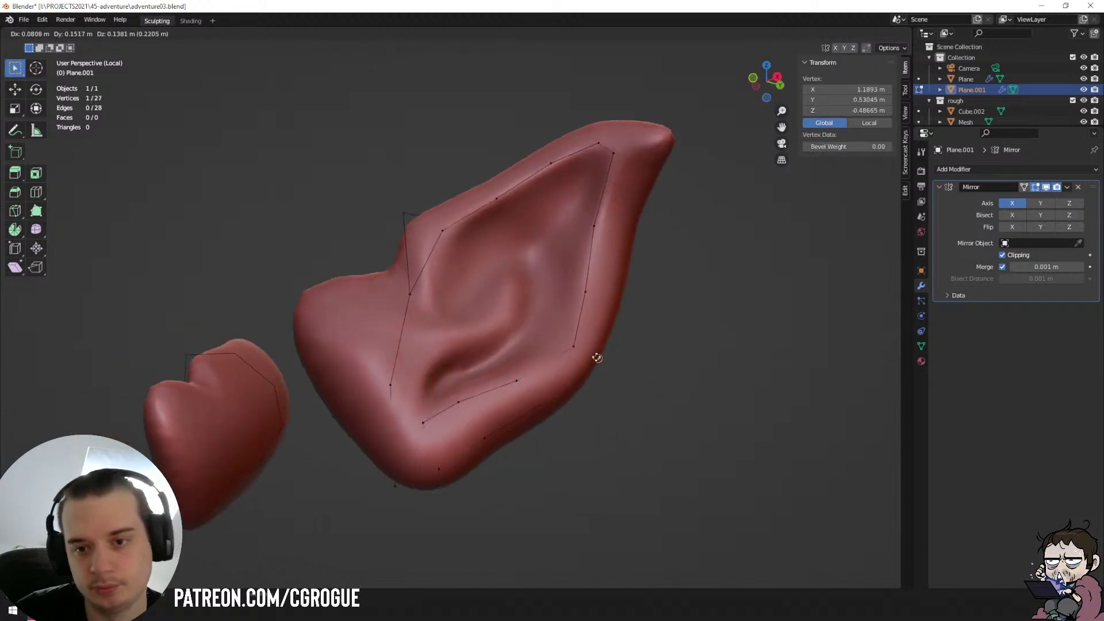
click(593, 357)
key(e)
click(636, 188)
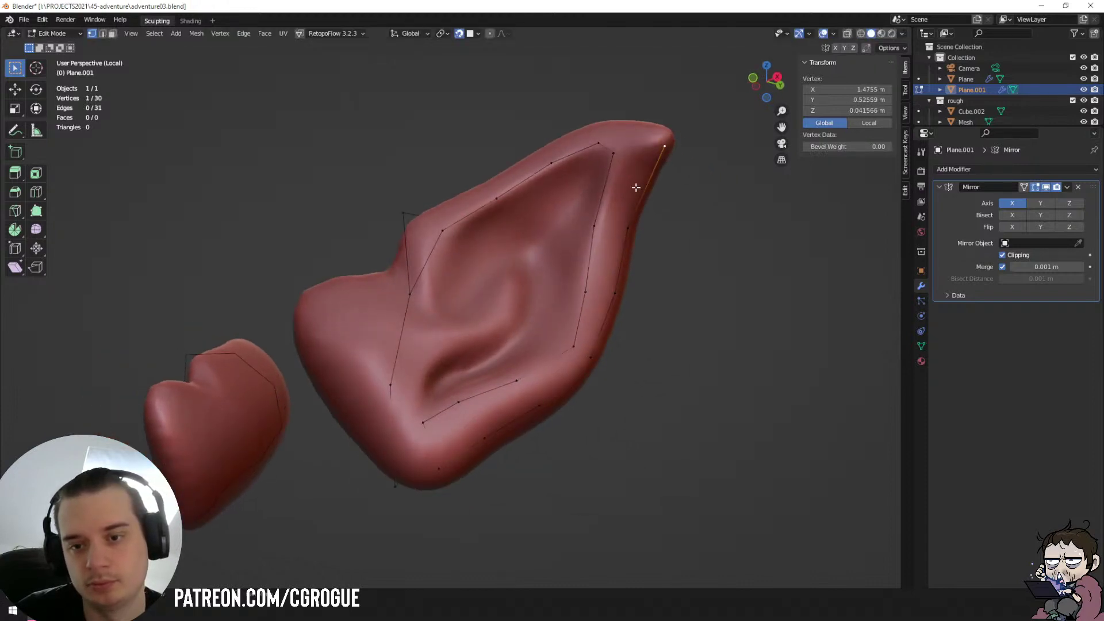
Fill faces between the inner and outer rim chains from the ear tip down the rear rim toward the earlobe.
shift+click(643, 228)
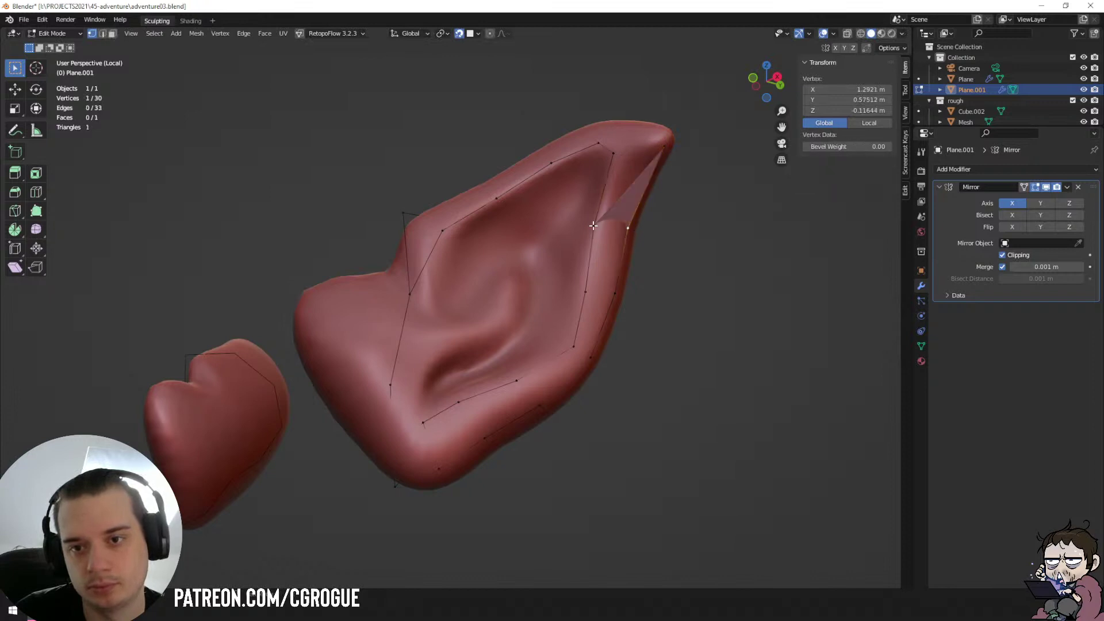
key(f)
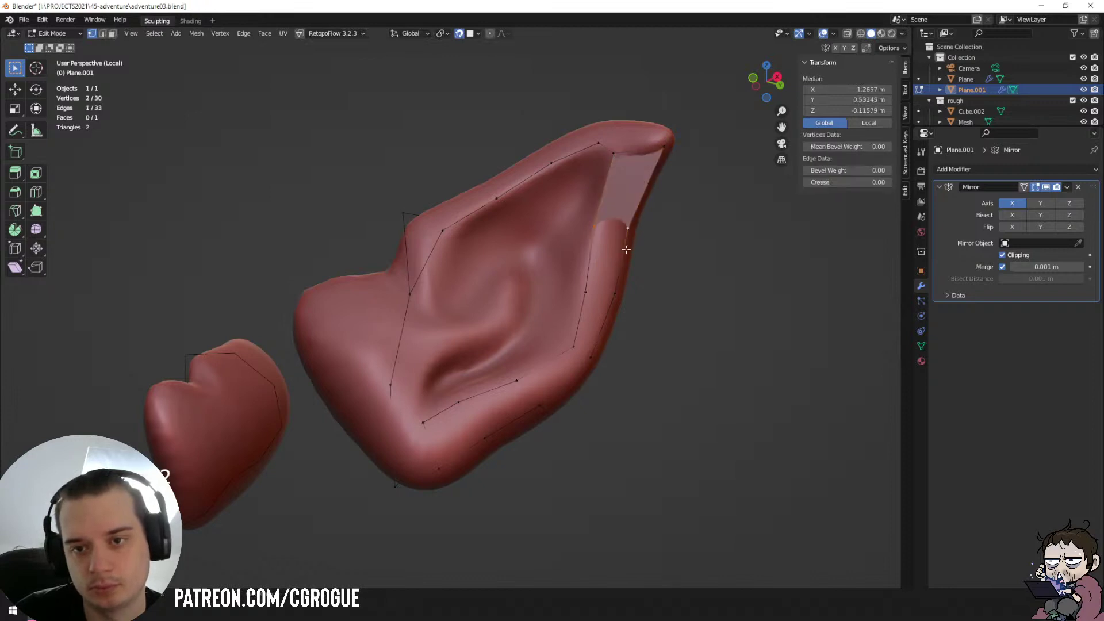
middle_drag(582, 317, 558, 314)
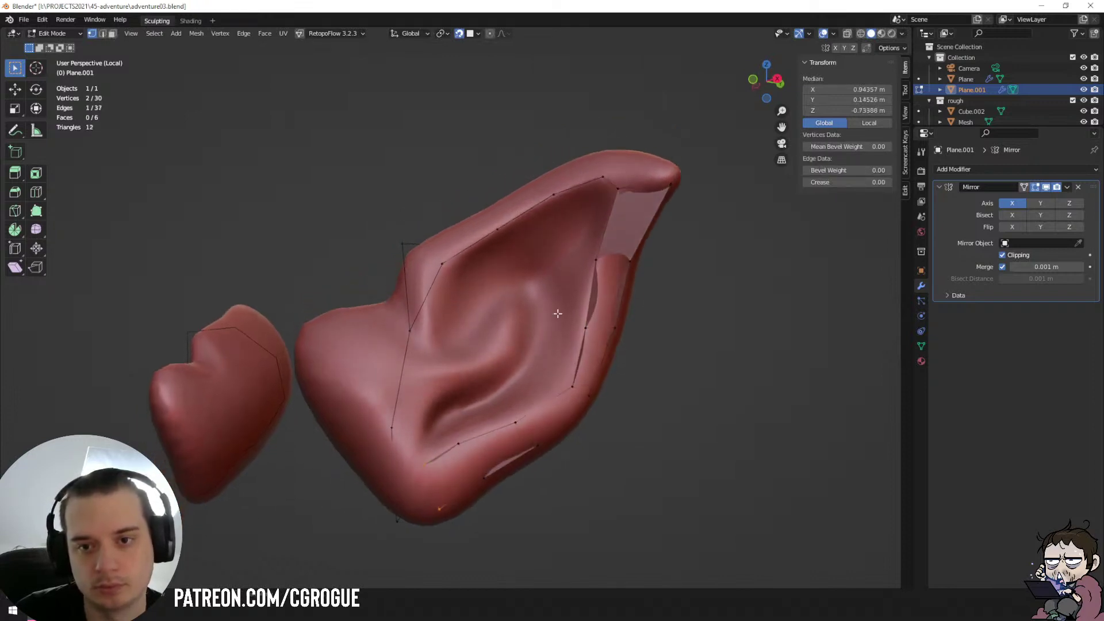
Extrude a vertex chain from the ear tip along the upper outer rim toward the front of the ear.
click(617, 184)
click(668, 187)
middle_drag(666, 188, 668, 207)
key(e)
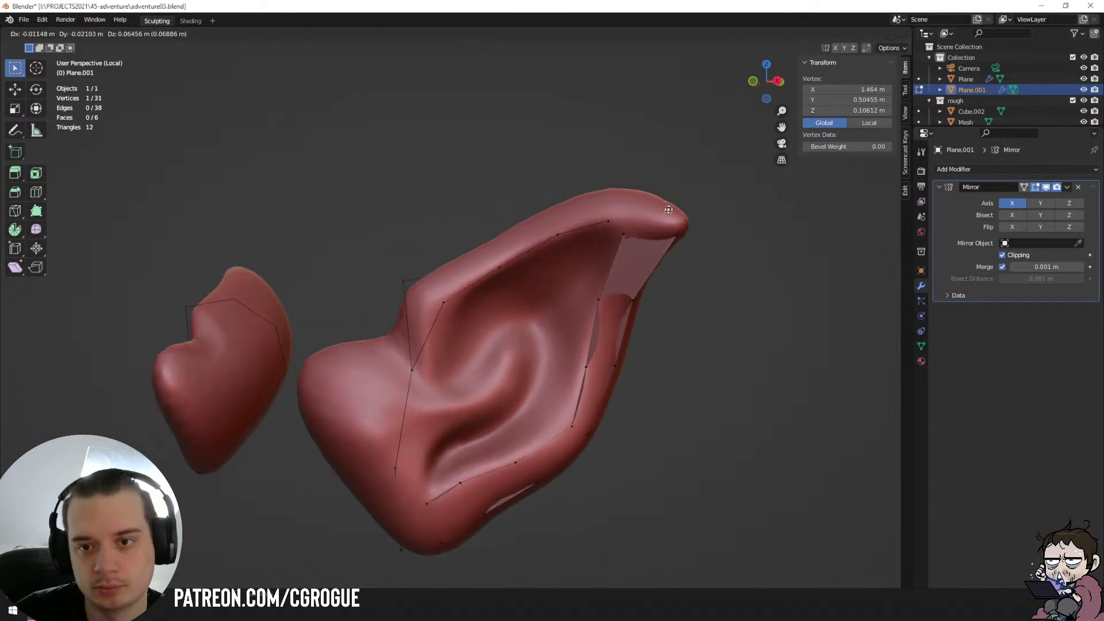
click(668, 209)
key(e)
click(610, 202)
key(e)
click(549, 223)
key(e)
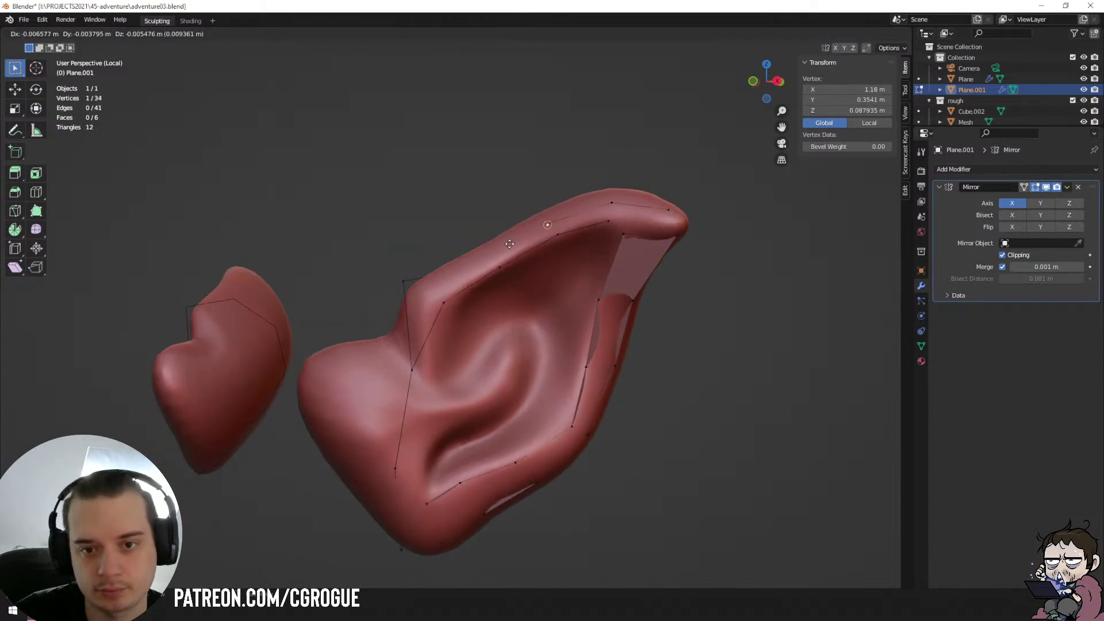
click(495, 253)
middle_drag(496, 254, 558, 340)
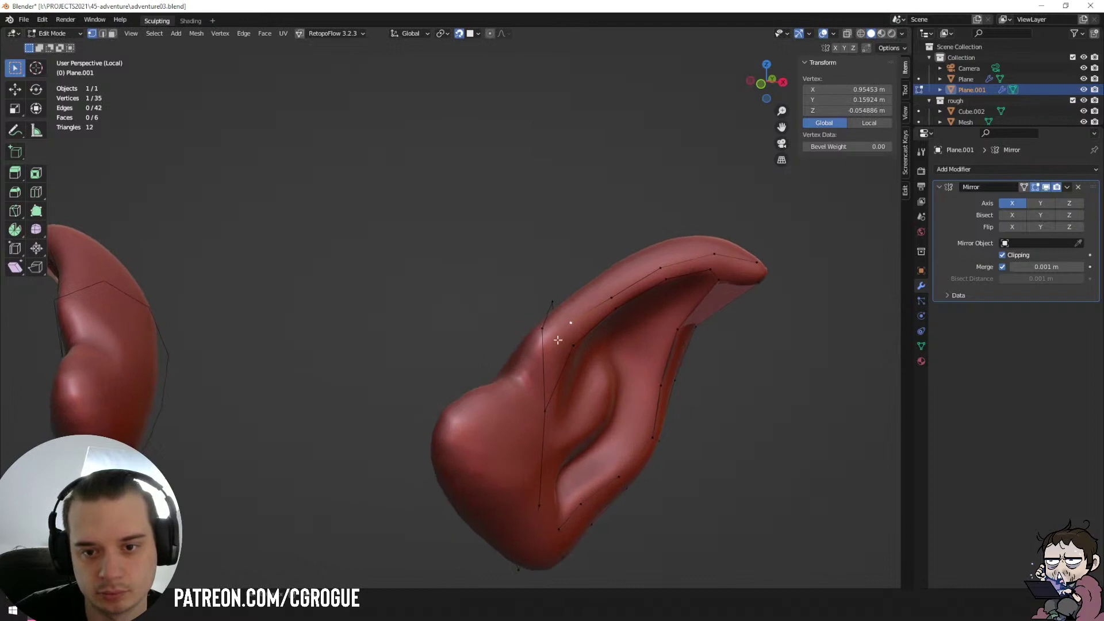
key(f)
key(f)
click(573, 321)
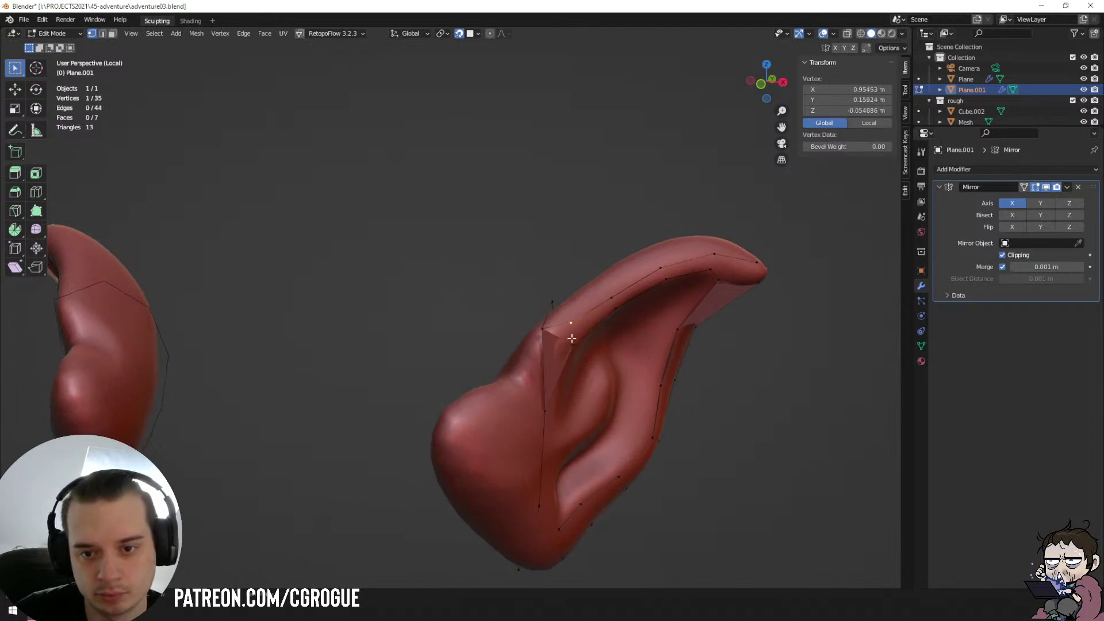
key(ctrl+z)
Bridge the upper outer rim chain to the ear-opening loop and fill faces against the inner chain toward the tip.
middle_drag(572, 346, 494, 332)
shift+click(489, 269)
key(f)
click(501, 294)
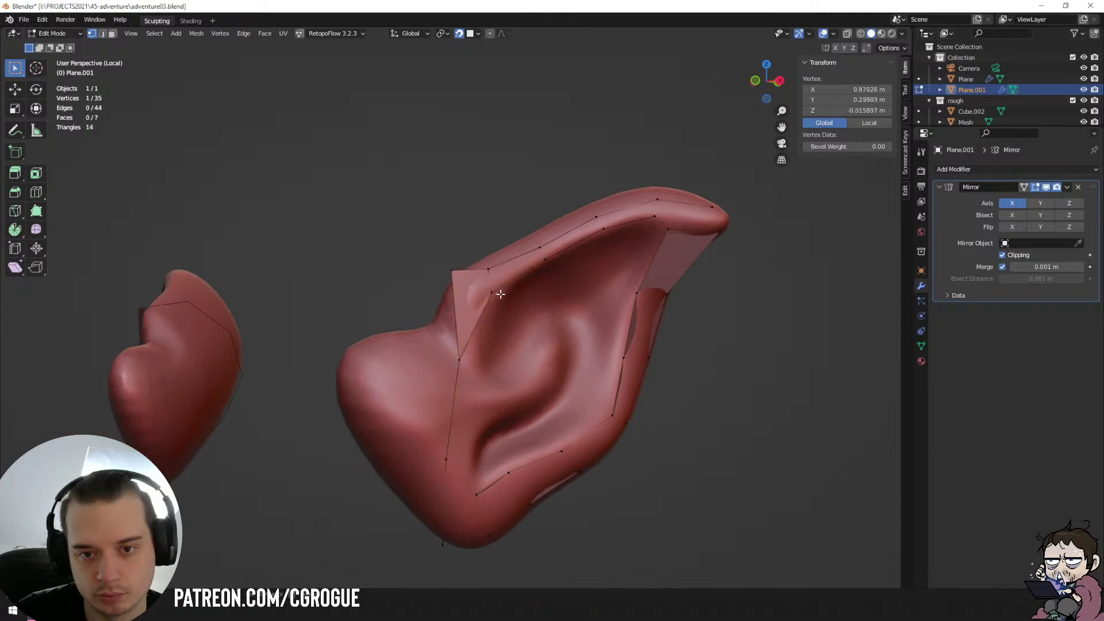
shift+click(492, 292)
key(f)
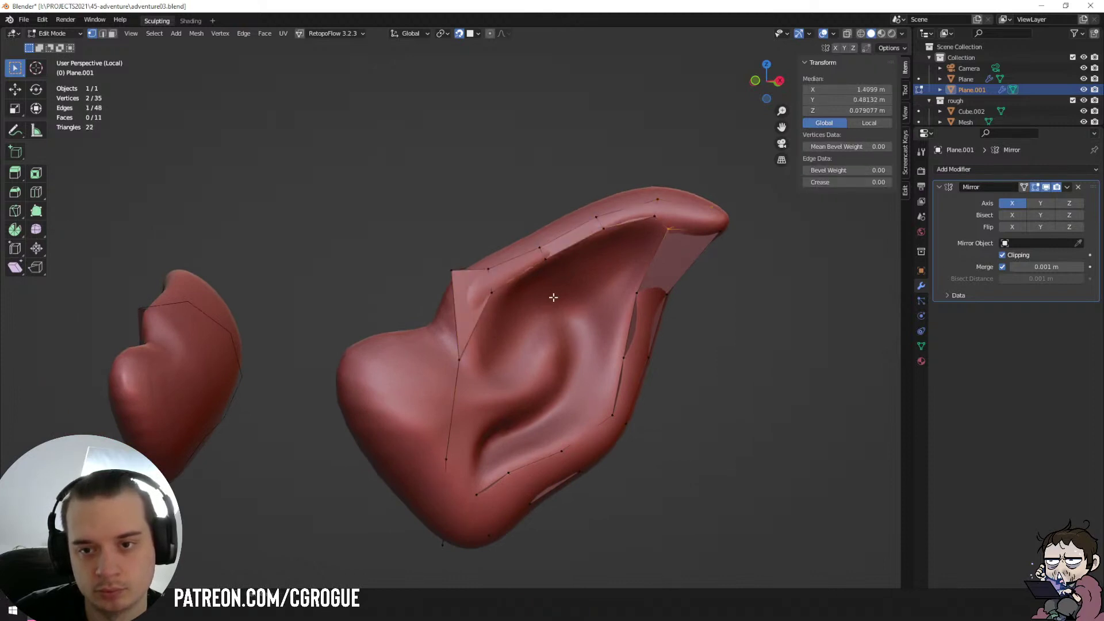
middle_drag(553, 298, 542, 288)
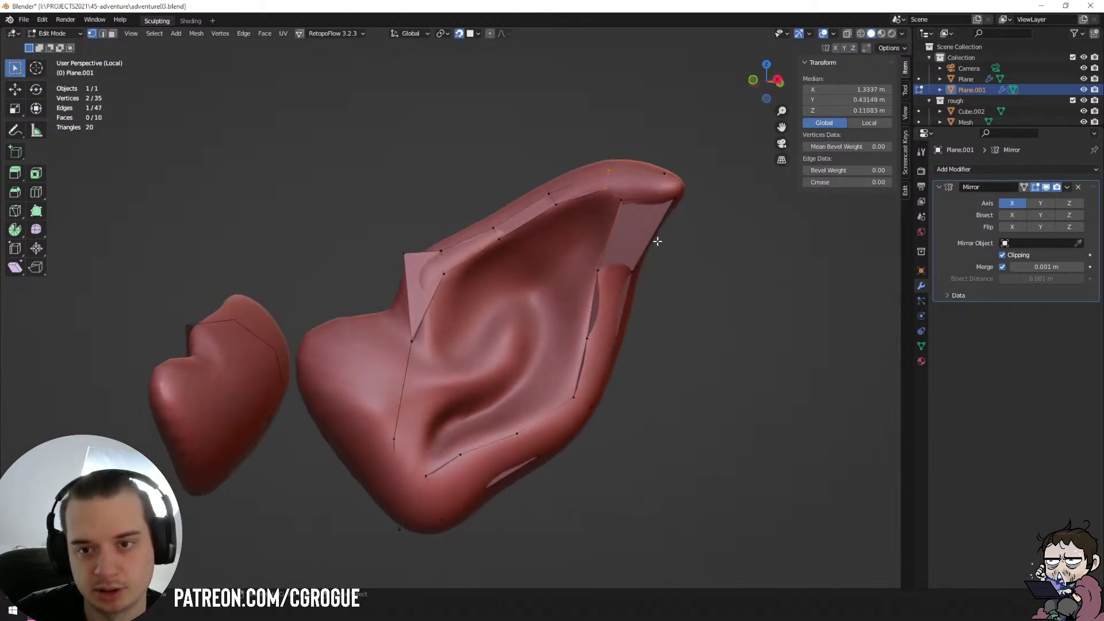
Add a vertex to the inner rim edge near the ear tip, fill the remaining rim faces there and adjust the inner rim edge.
right_click(617, 198)
click(612, 201)
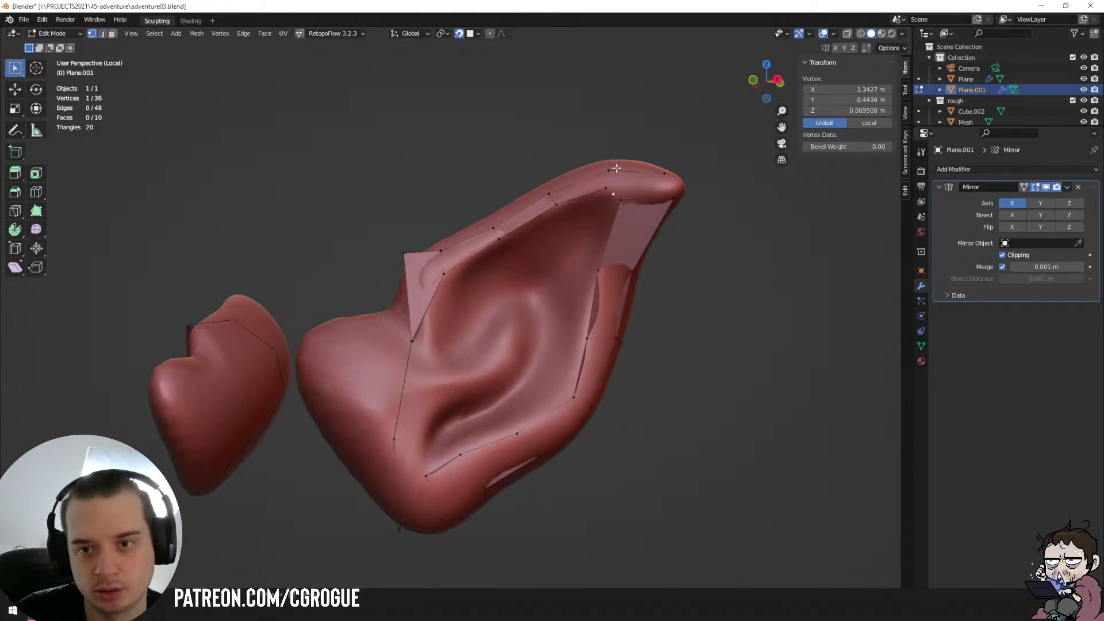
shift+click(601, 191)
key(f)
key(f)
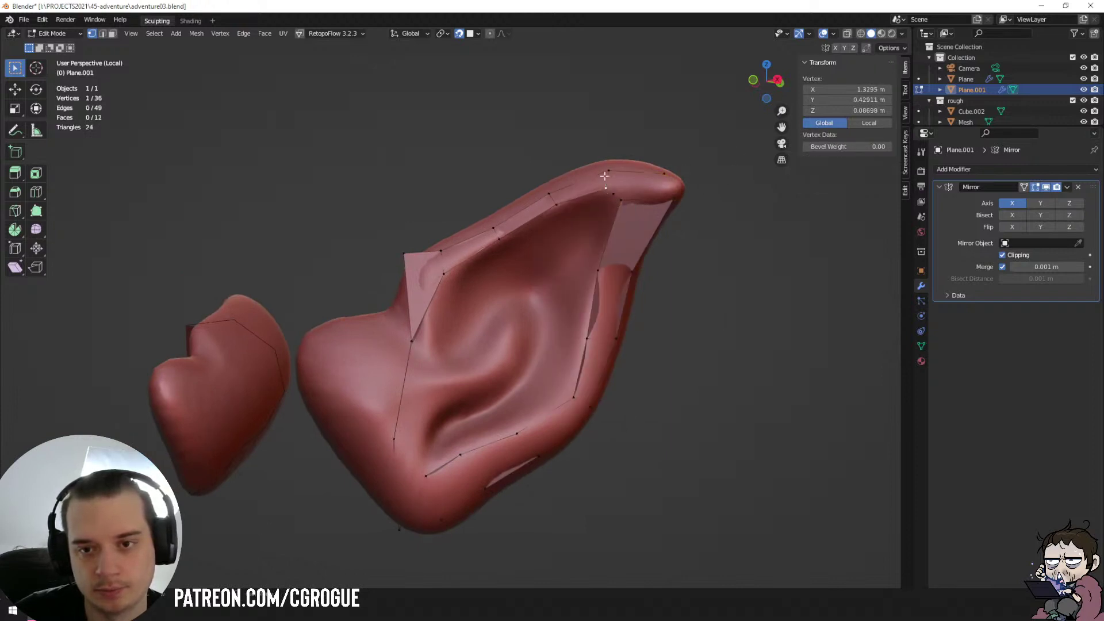
middle_drag(604, 205, 627, 245)
key(g)
click(662, 270)
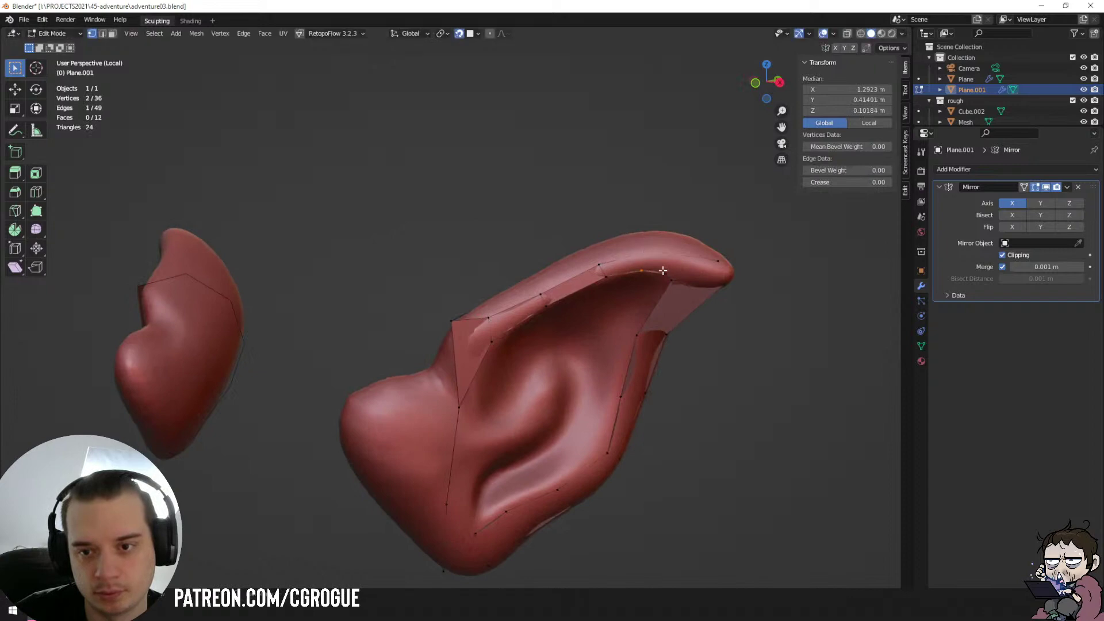
Display the model in wireframe shading and resume editing the ear mesh.
key(Tab)
middle_drag(715, 260, 633, 264)
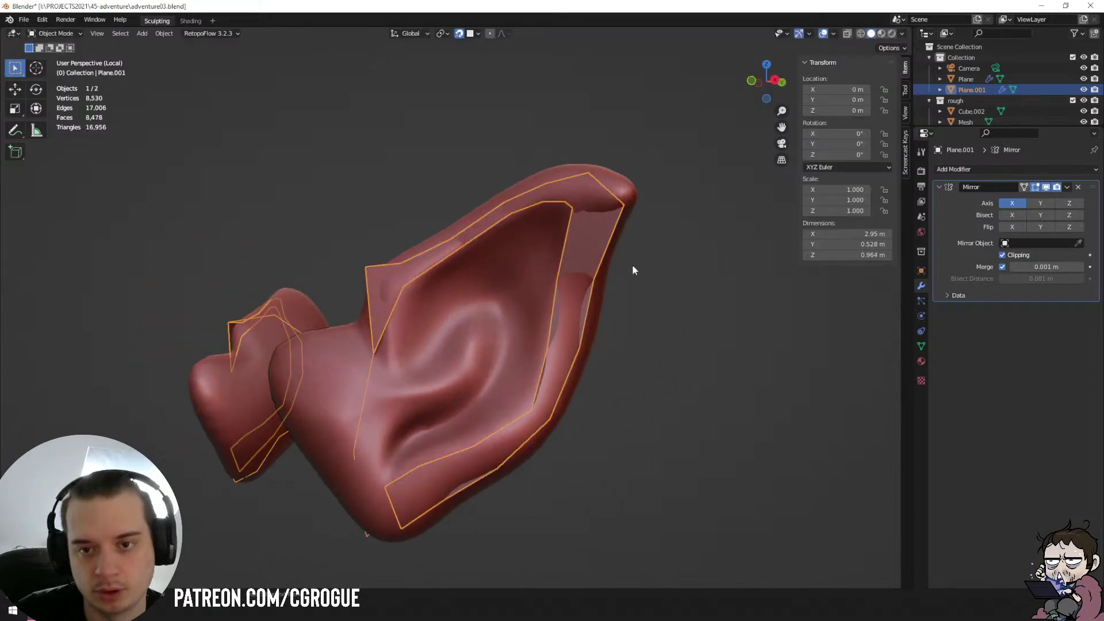
key(z)
click(536, 273)
mouse_move(547, 276)
middle_down()
mouse_move(594, 274)
mouse_move(592, 259)
mouse_move(520, 322)
mouse_move(577, 312)
mouse_move(572, 303)
middle_up()
key(Tab)
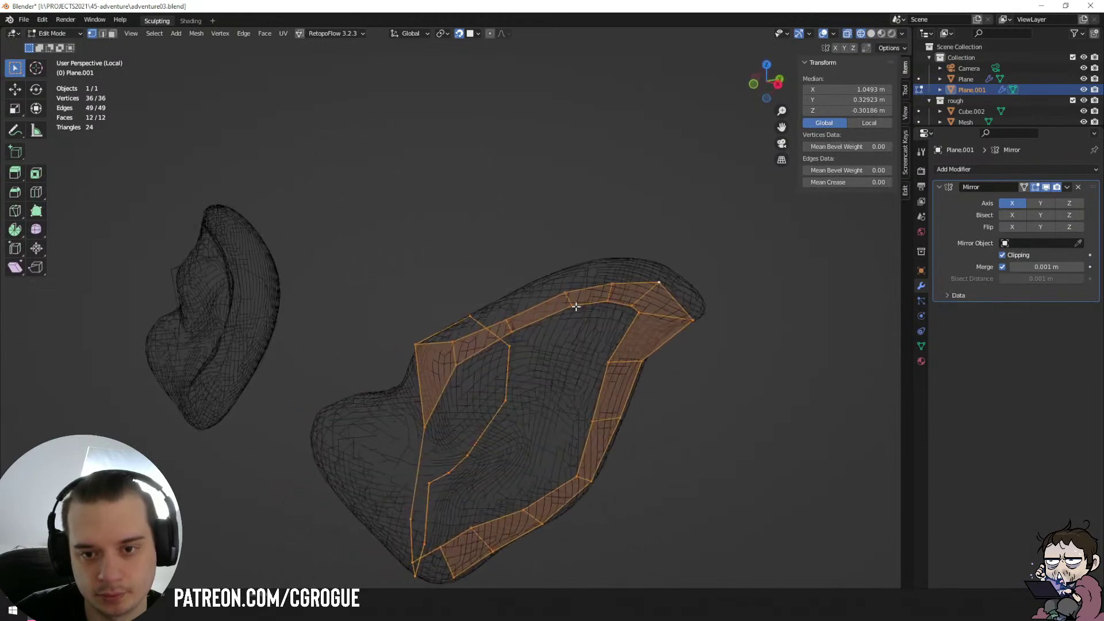
Reposition the inner and outer vertices along the middle of the ear's upper rim strip to even their spacing.
click(577, 301)
key(g)
click(564, 300)
click(571, 281)
key(g)
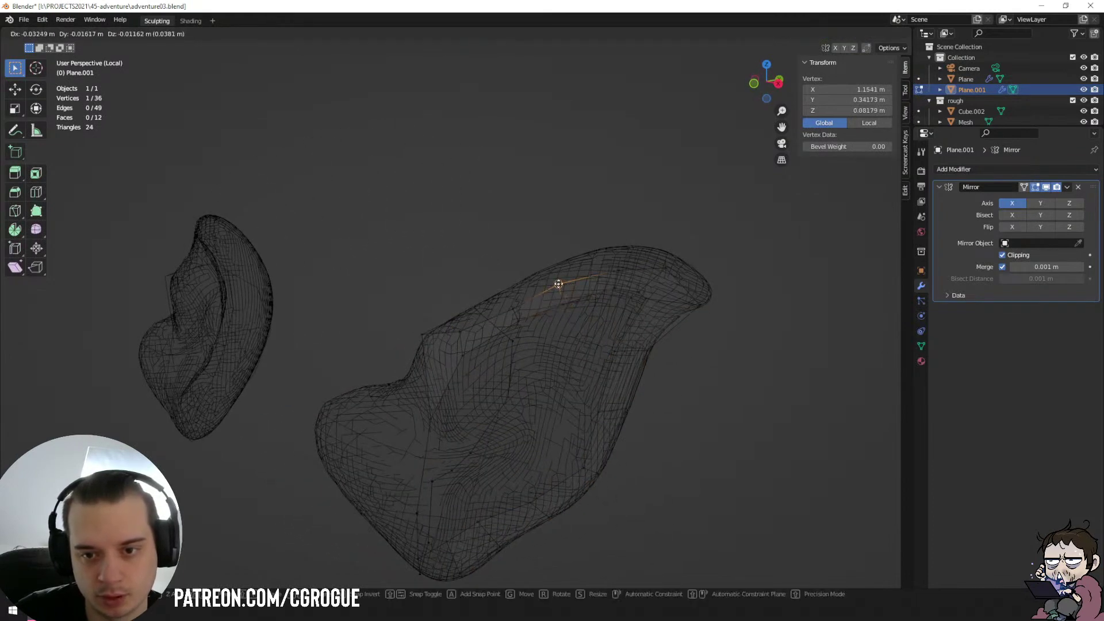
click(557, 283)
key(g)
click(472, 321)
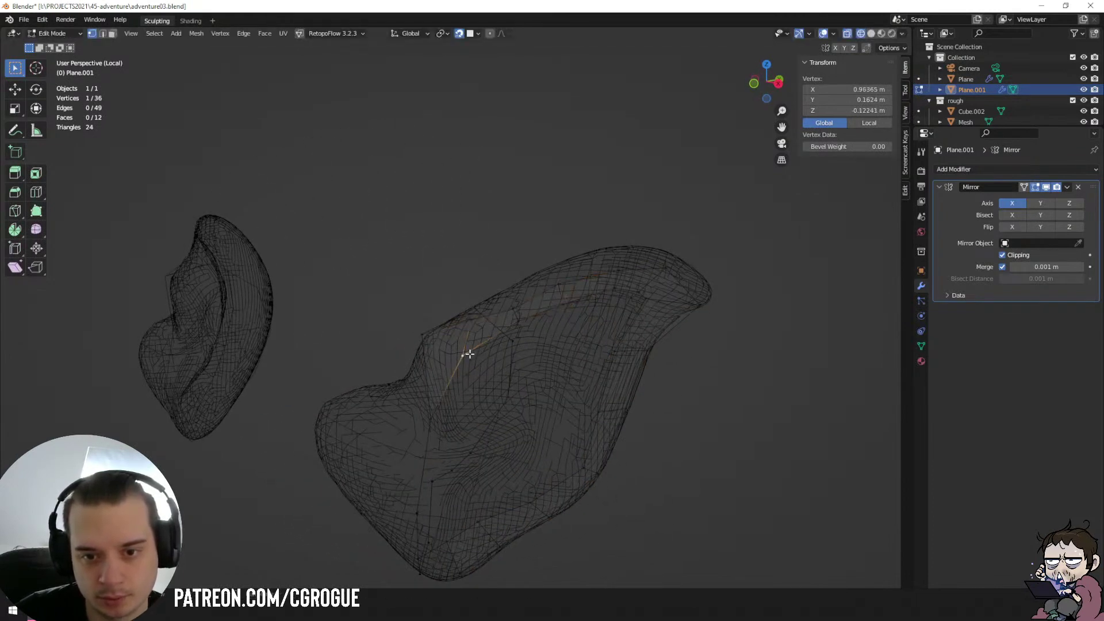
Even out the vertices at the front part of the upper rim strip and return to solid shading.
key(g)
click(482, 348)
click(509, 309)
key(g)
click(508, 302)
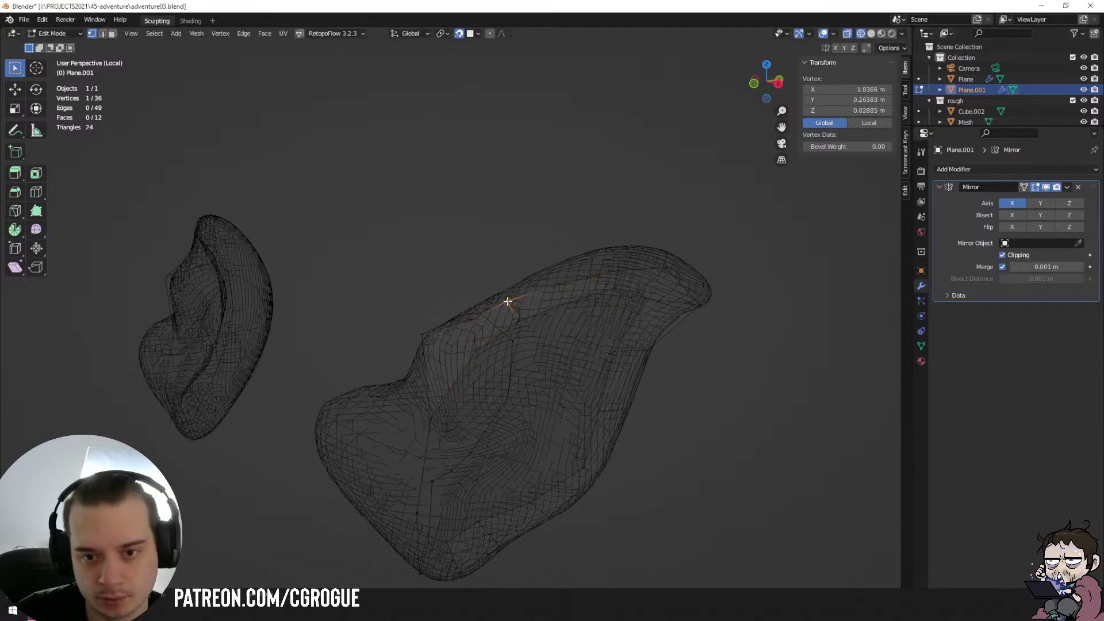
key(g)
click(555, 276)
mouse_move(616, 259)
middle_down()
mouse_move(572, 295)
mouse_move(523, 310)
mouse_move(511, 326)
mouse_move(528, 338)
middle_up()
key(a)
key(shift+z)
Extrude two vertices from the ear-opening loop into the ear and fill a quad between them and the loop.
click(453, 392)
key(e)
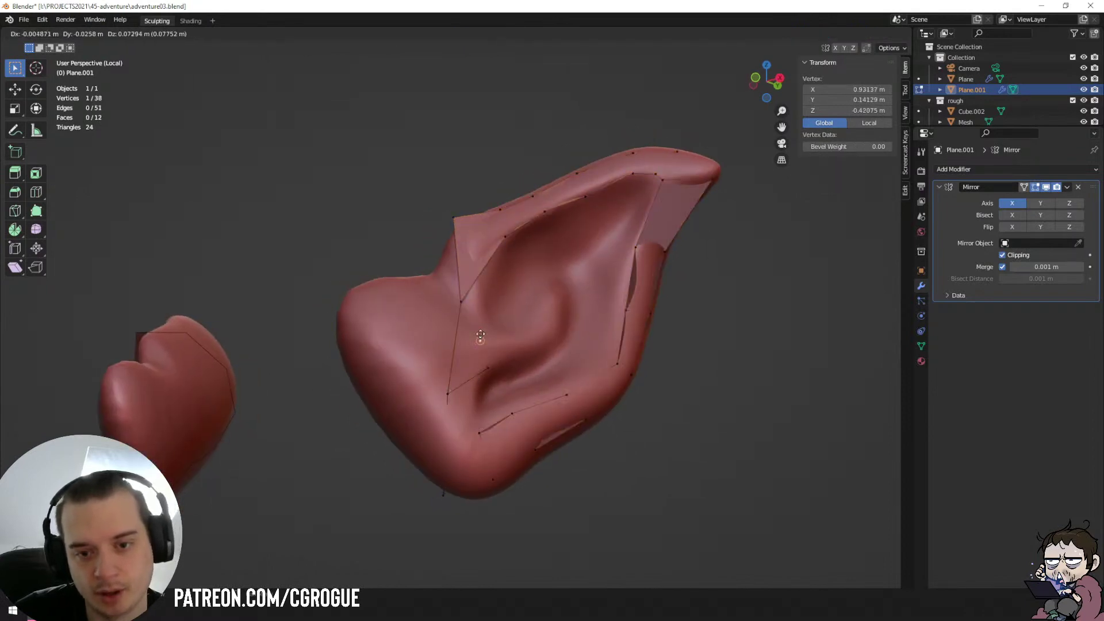
click(486, 324)
key(f)
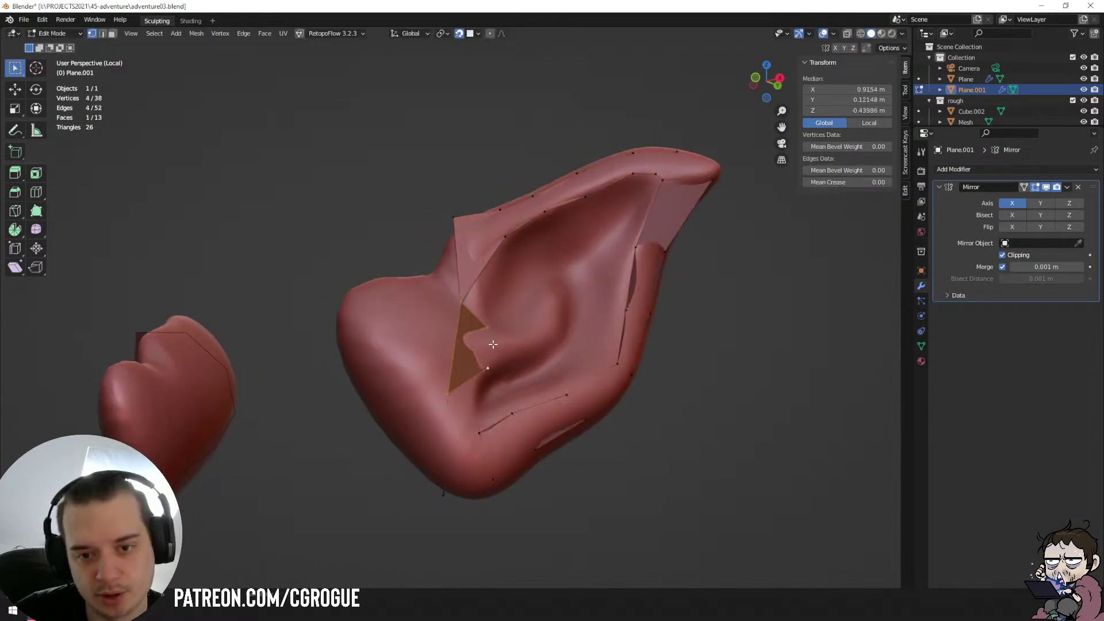
middle_drag(484, 325, 432, 345)
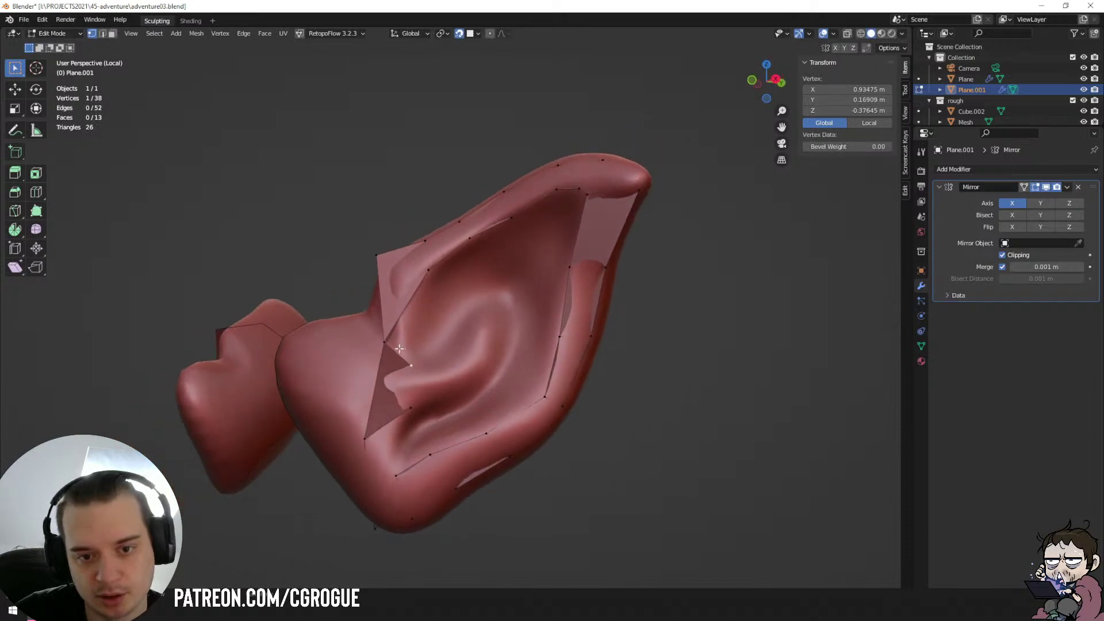
Extrude a three-vertex chain from the new quad's upper inner corner up the front of the inner ear hollow.
key(e)
click(419, 359)
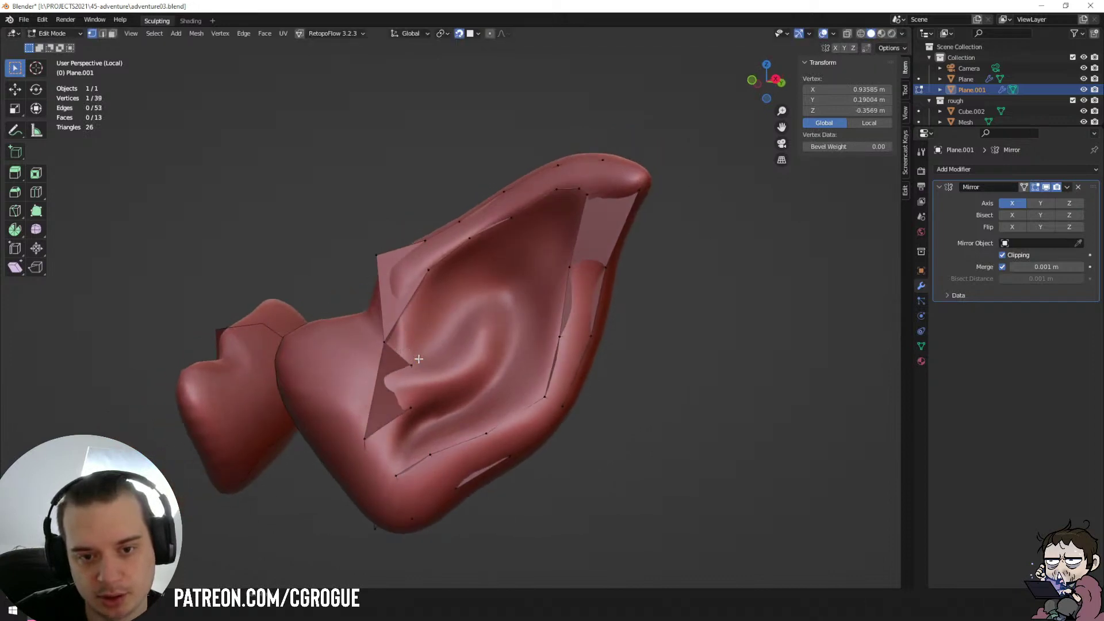
key(e)
click(417, 326)
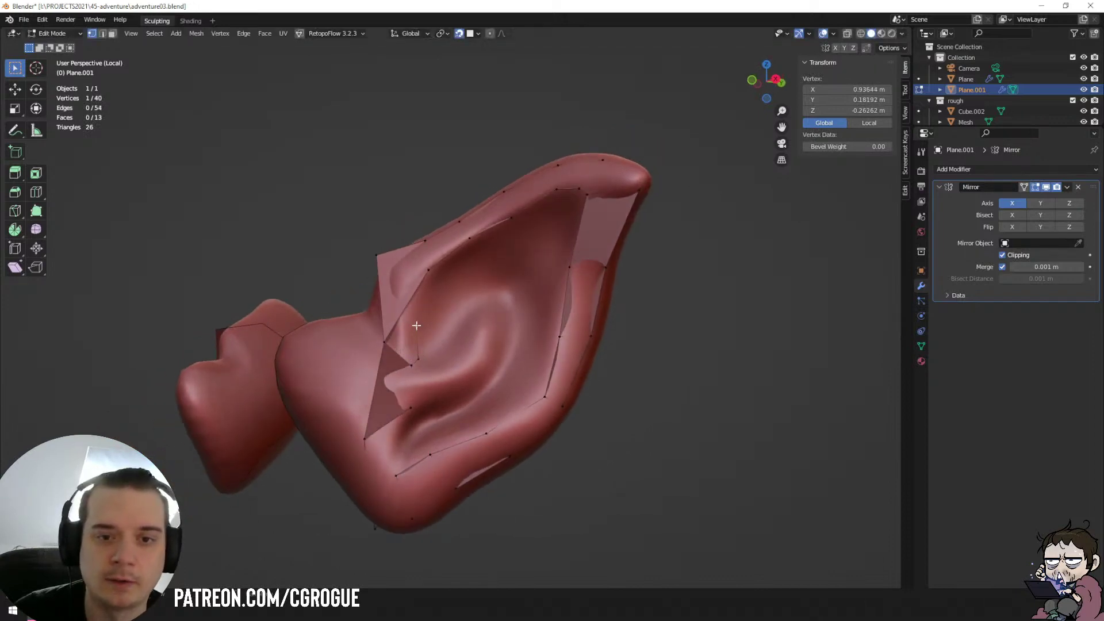
key(e)
click(451, 294)
Fill the faces between the inner hollow chain and the front of the ear's inner rim.
shift+click(420, 360)
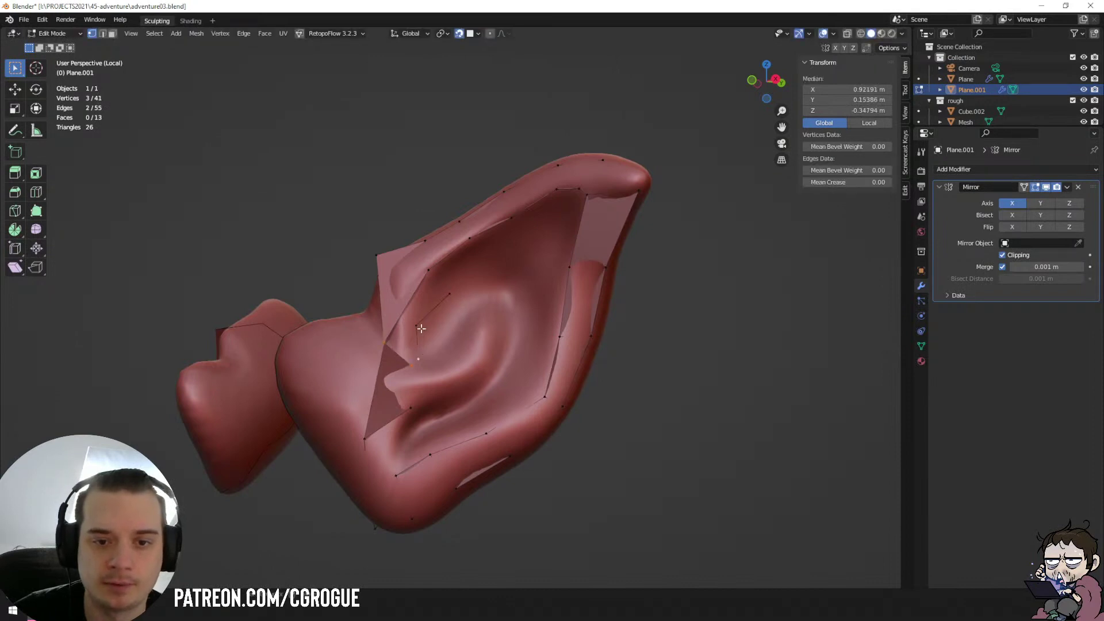
click(450, 294)
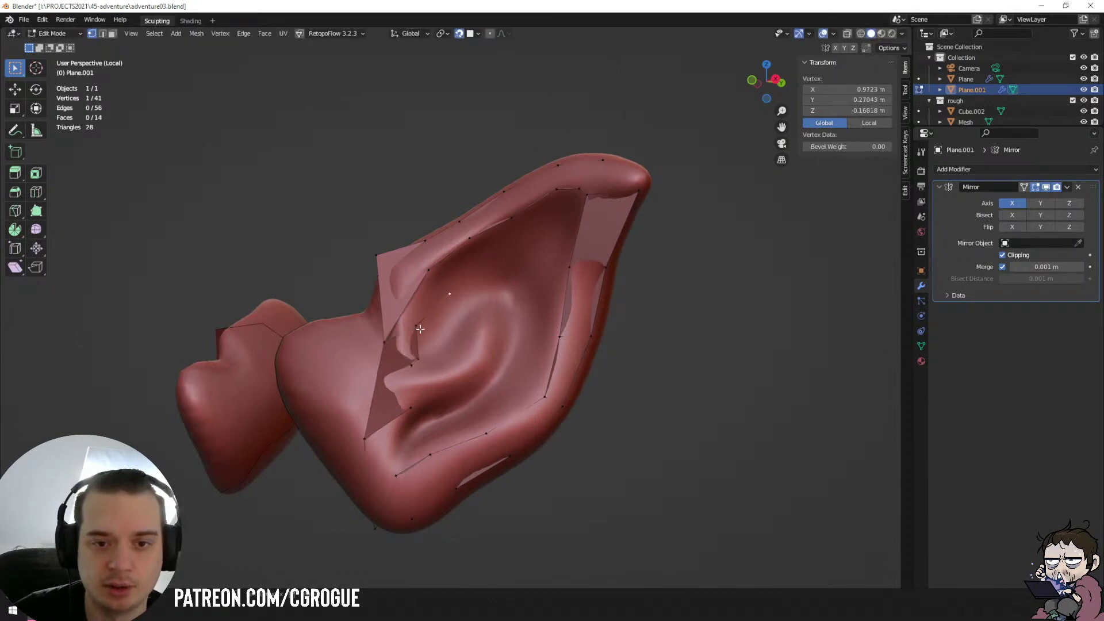
shift+click(421, 328)
click(385, 343)
shift+click(416, 325)
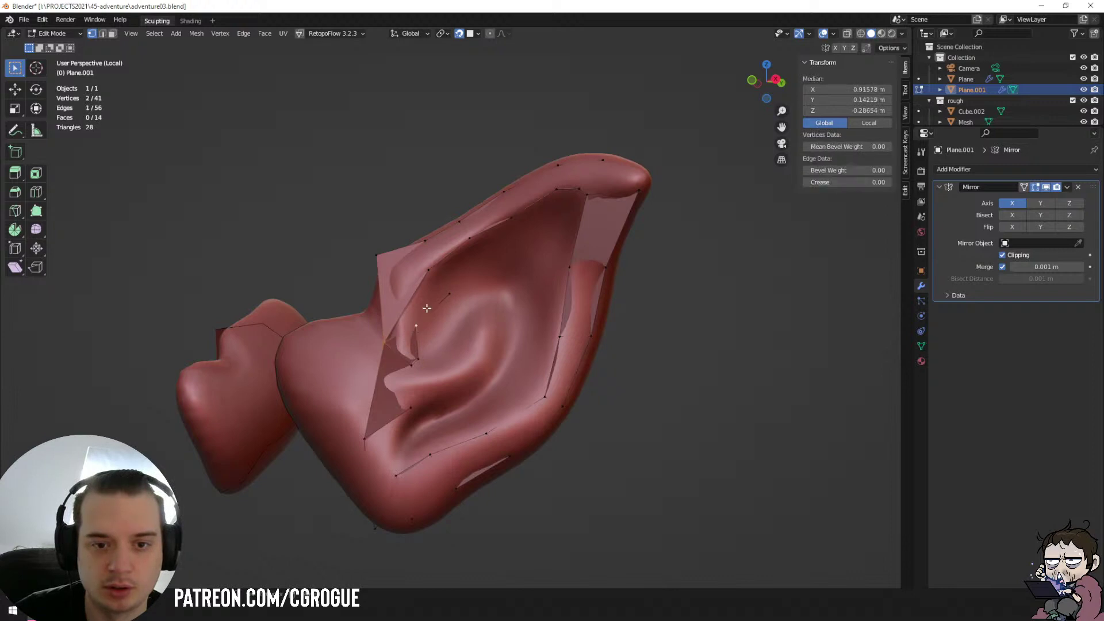
key(f)
click(447, 296)
middle_drag(454, 304, 461, 307)
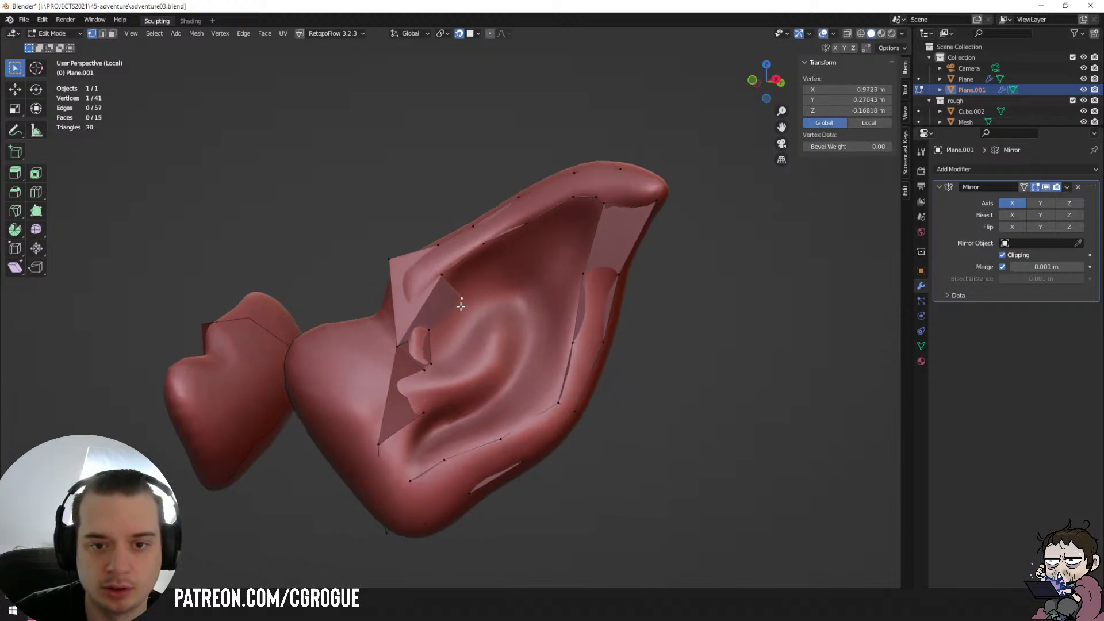
Extrude the short edge at the inner hollow corner into a face strip around the ear's inner folds toward the upper rim.
click(443, 366)
middle_drag(442, 366, 442, 394)
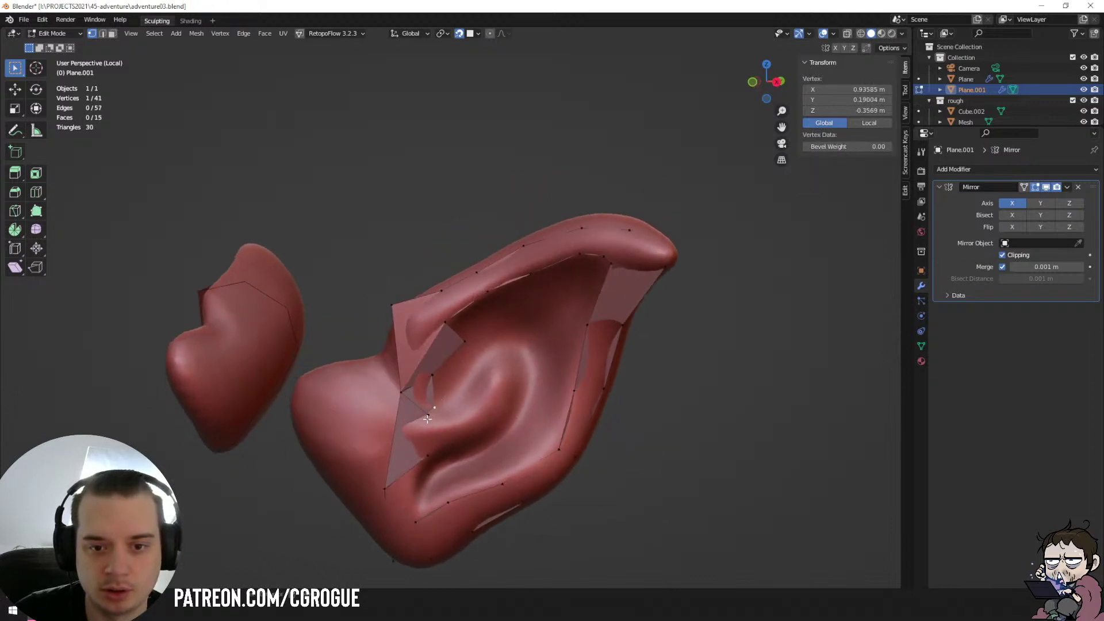
shift+click(428, 416)
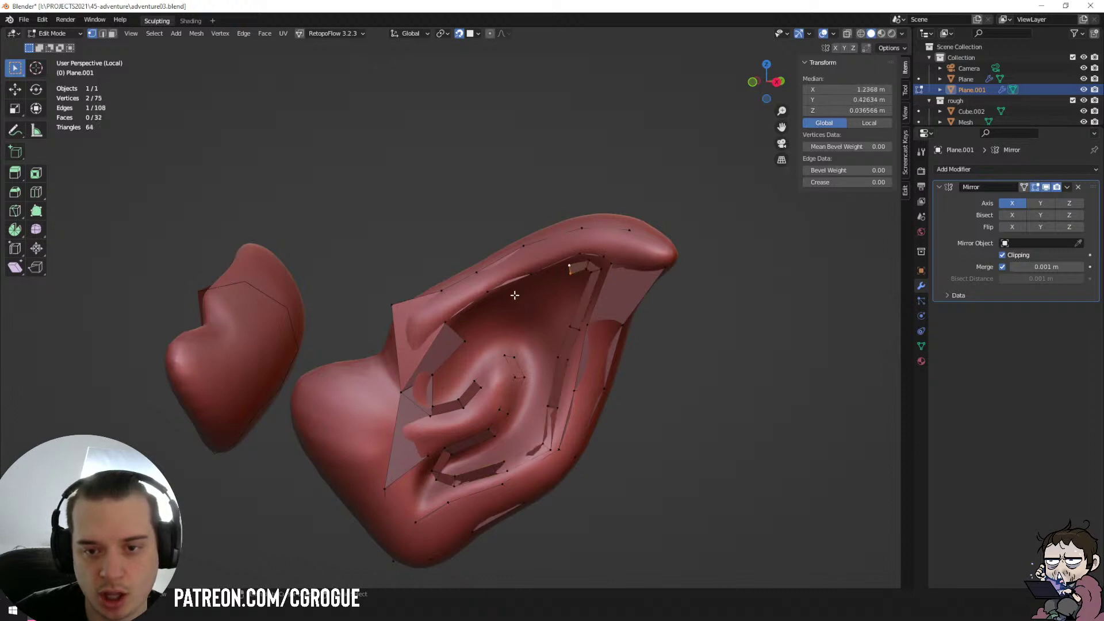
middle_drag(463, 343, 469, 281)
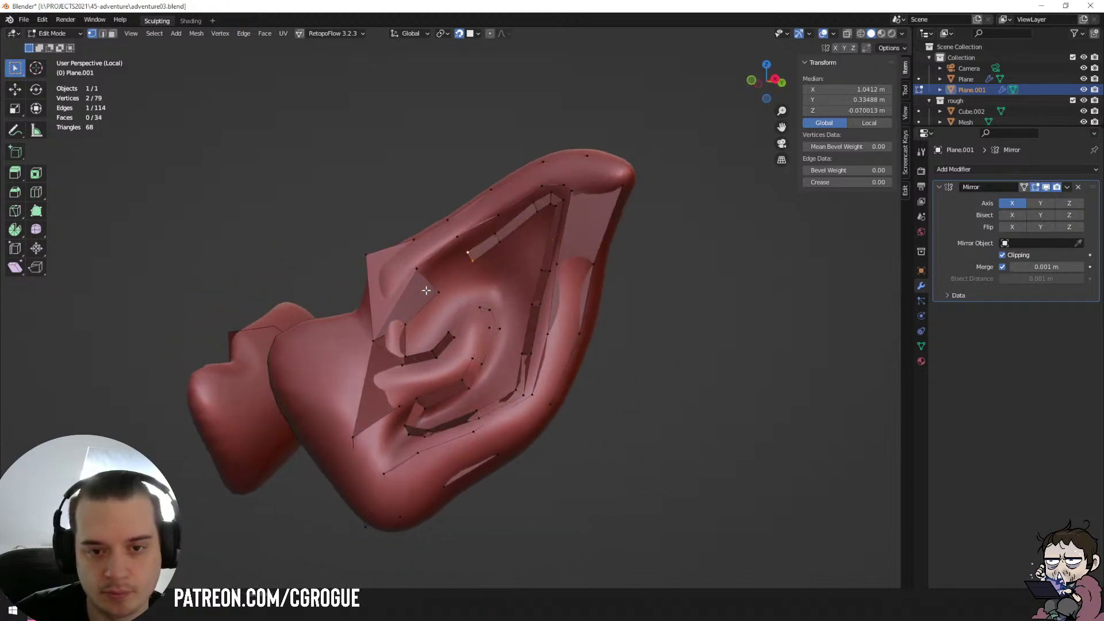
Undo the latest extrusions of the inner ear strip back toward the central fold.
click(416, 273)
middle_drag(429, 285, 459, 293)
key(ctrl+z)
key(ctrl+z)
key(ctrl+z)
key(ctrl+z)
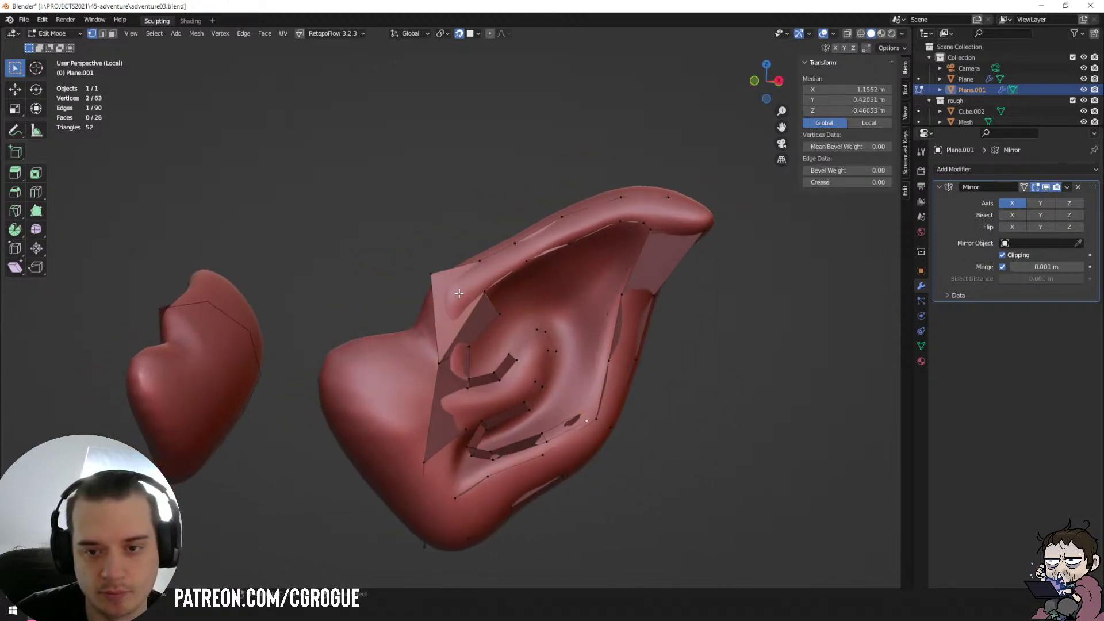
Extrude the inner ear strip over the top of the central fold and reselect the strip's end edge there.
middle_drag(477, 310, 464, 302)
ctrl+right_click(489, 341)
ctrl+right_click(518, 322)
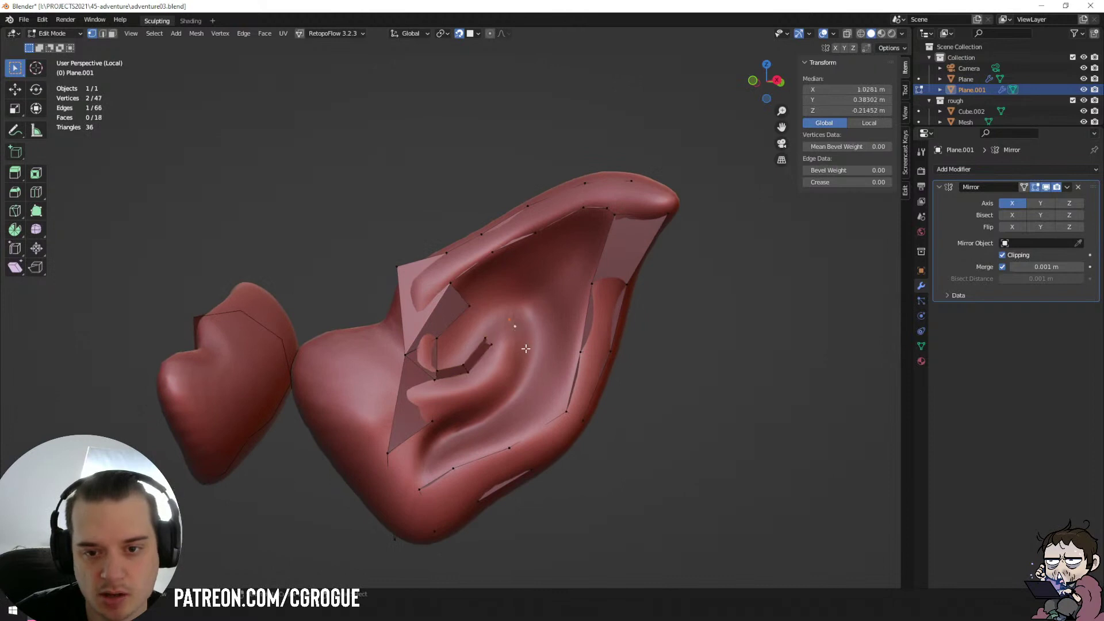
ctrl+right_click(526, 350)
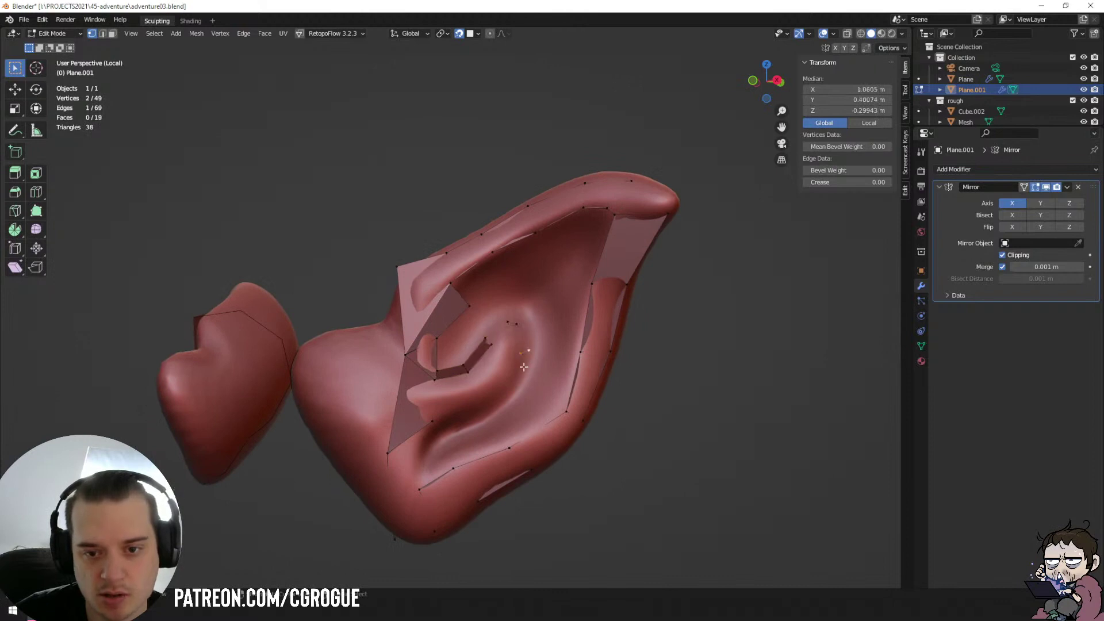
click(516, 326)
shift+click(507, 330)
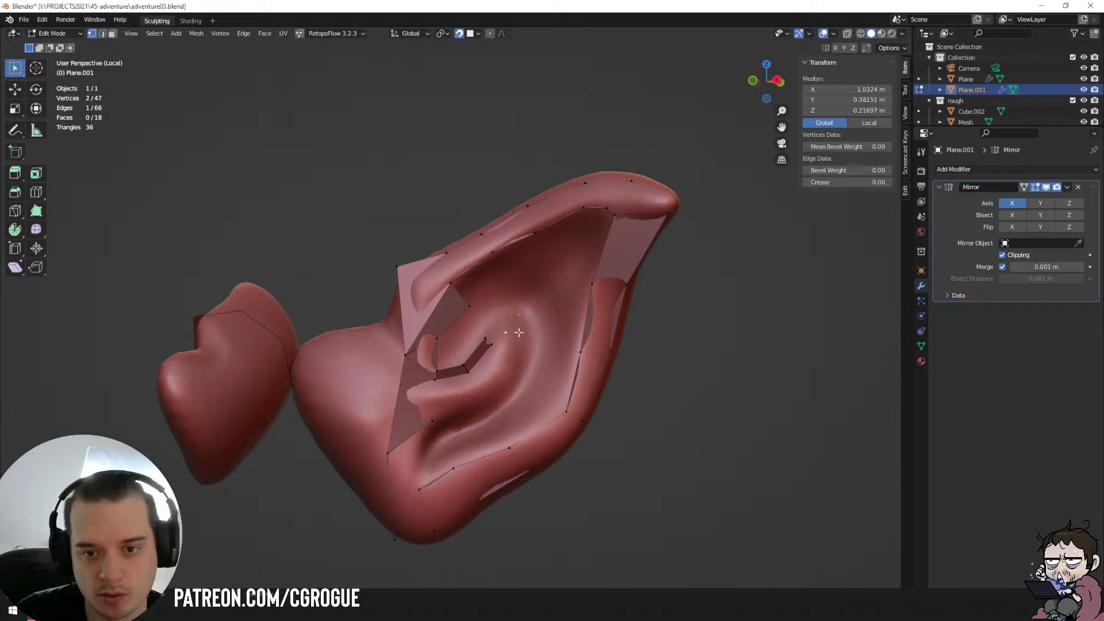
Extrude the edge at the top of the central fold into a face strip down the fold's rear side.
key(e)
click(523, 349)
ctrl+right_click(493, 396)
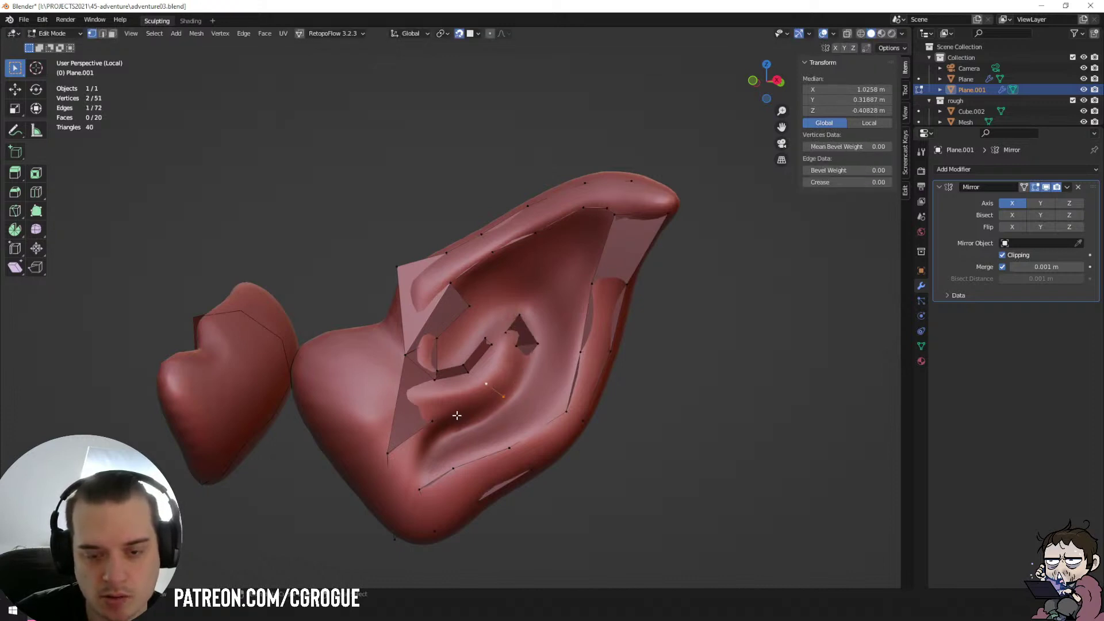
ctrl+right_click(439, 418)
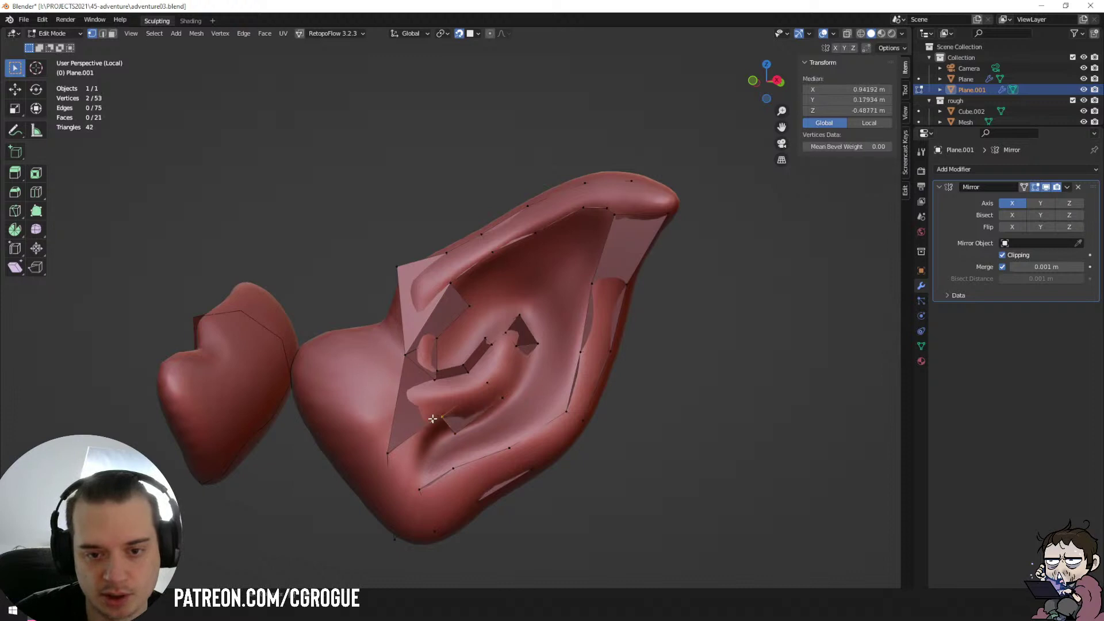
Extend the fold strip into the ear's lower notch and merge its end vertex at last with the rim's lower inner corner.
middle_drag(461, 415, 465, 410)
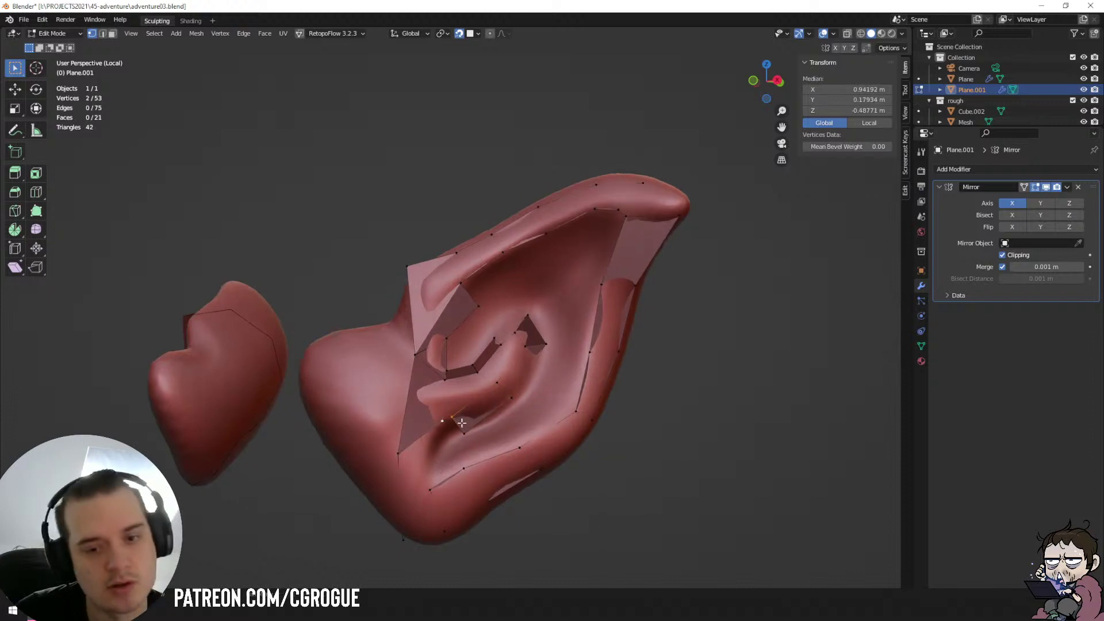
ctrl+right_click(442, 445)
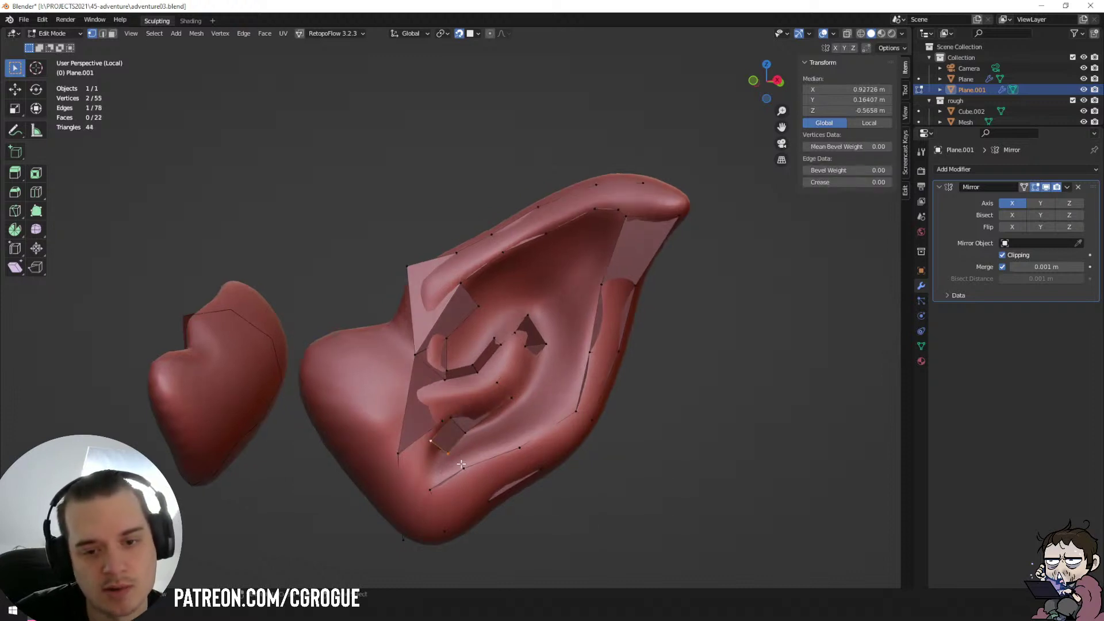
ctrl+right_click(460, 466)
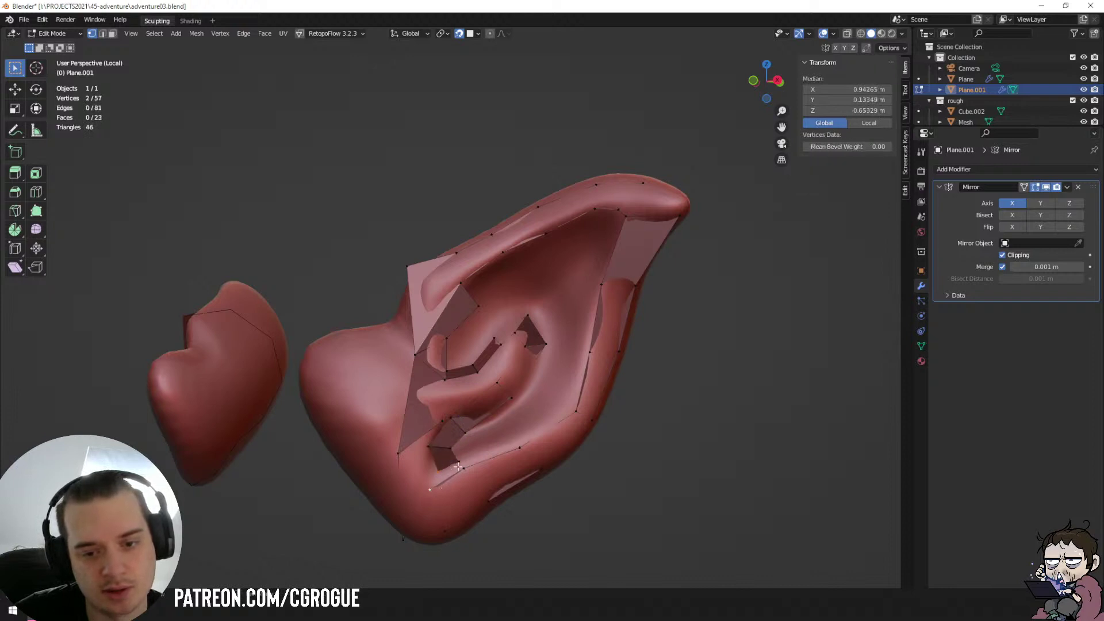
key(m)
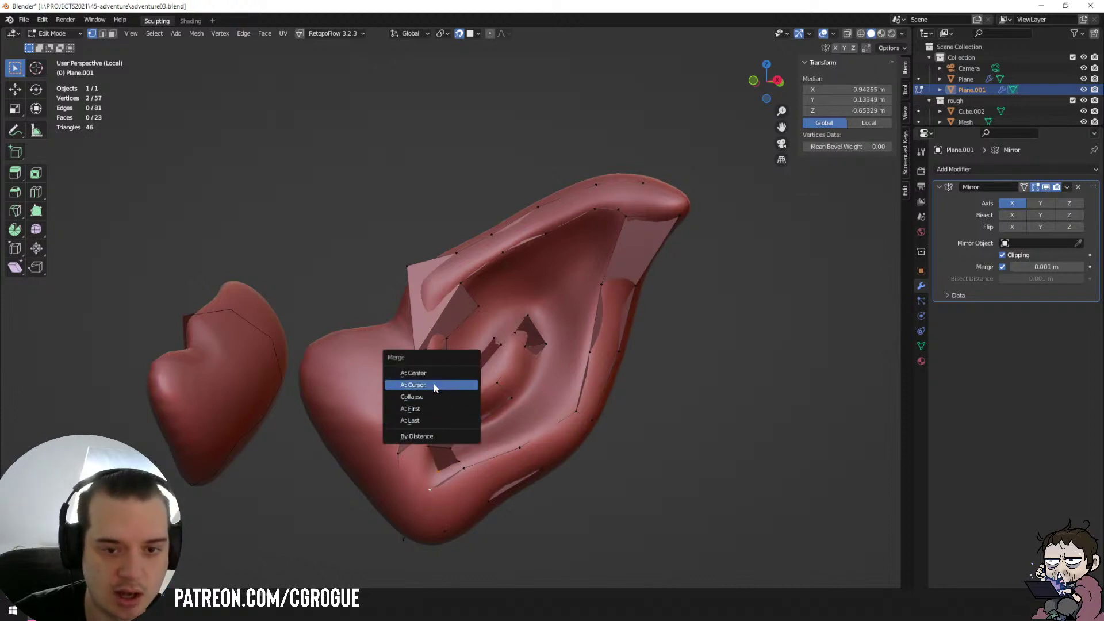
click(432, 422)
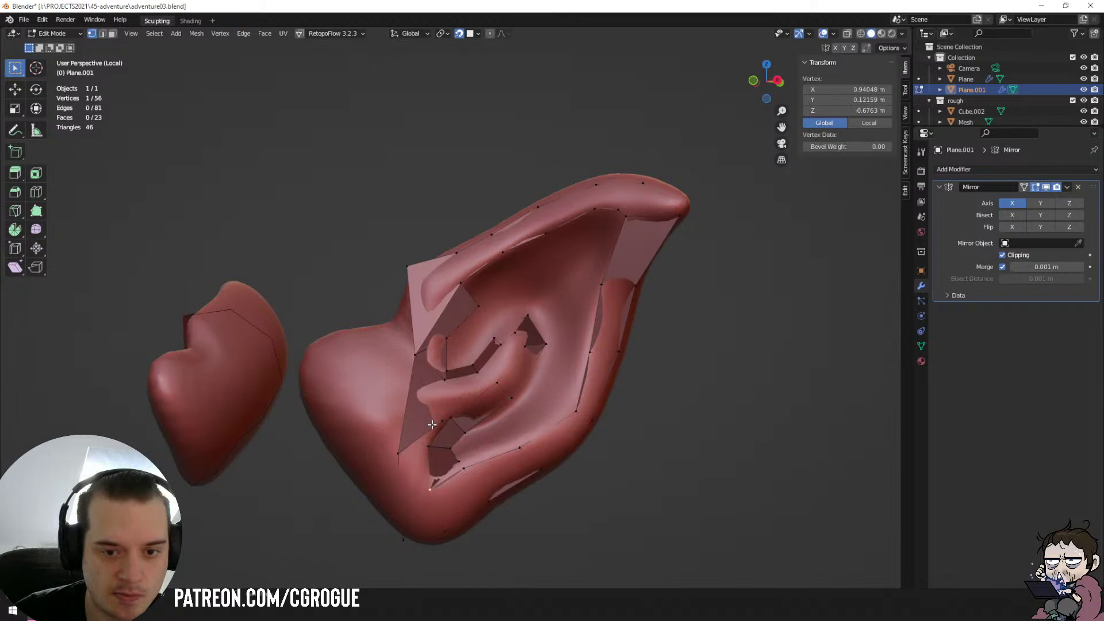
Fill the face beside the lower notch and extrude a vertex chain inside the rear rim up to the ear tip.
click(454, 455)
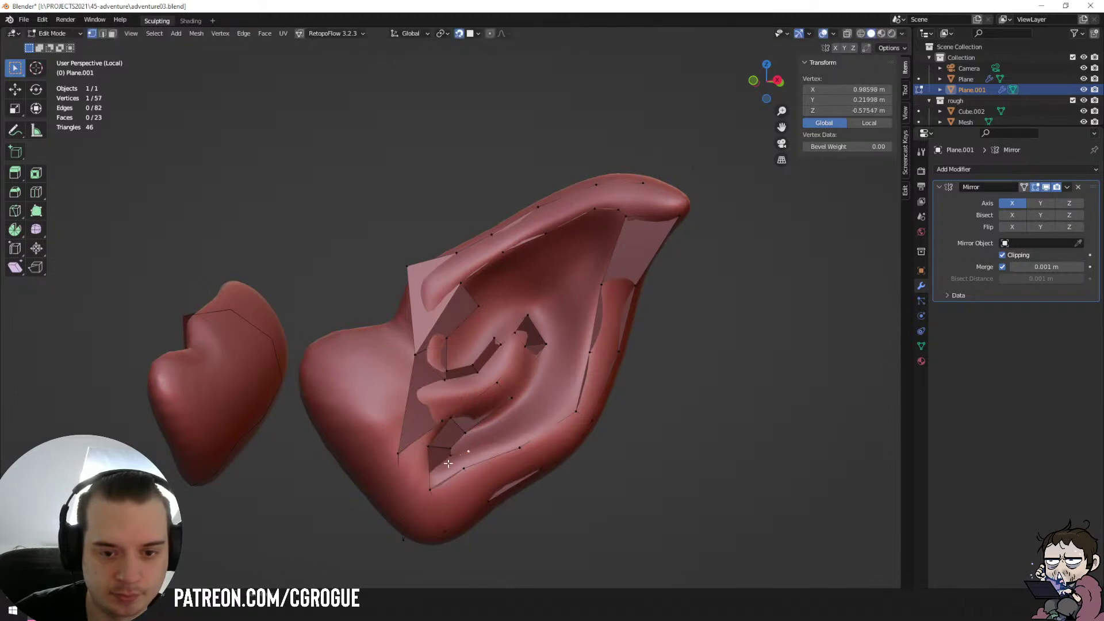
key(f)
key(e)
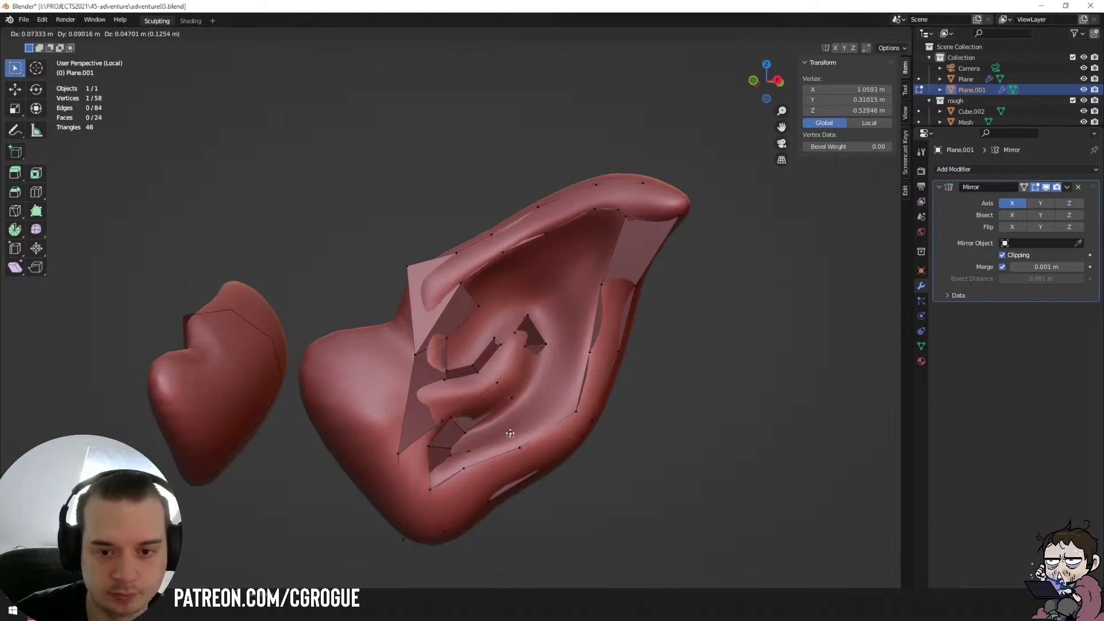
click(510, 432)
key(e)
click(554, 402)
key(e)
click(570, 351)
key(e)
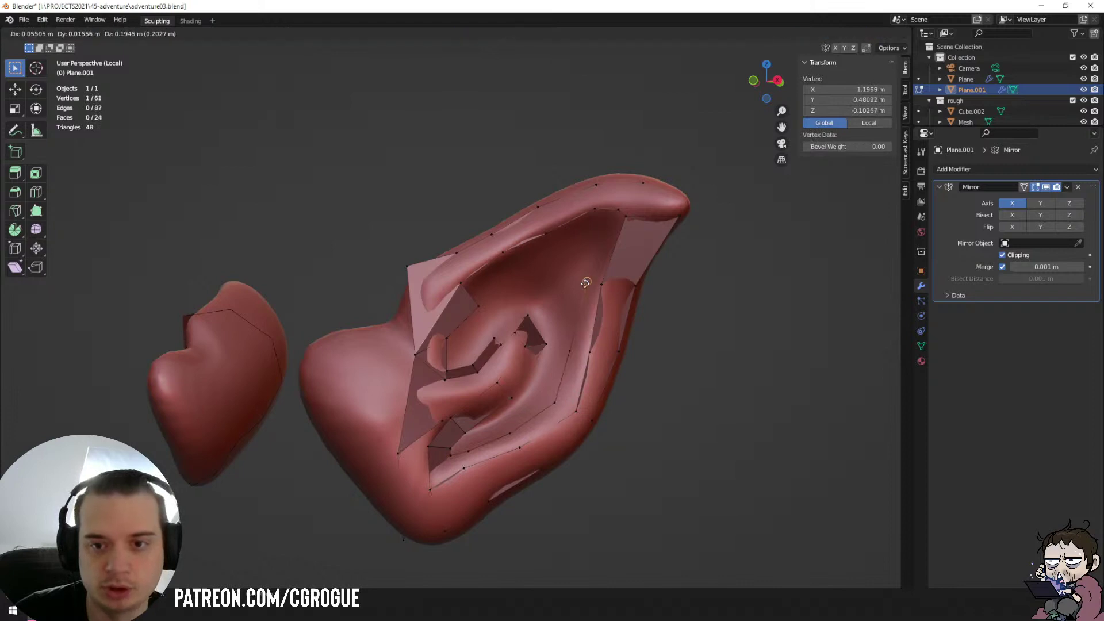
click(586, 283)
key(e)
click(607, 236)
Continue the vertex chain around the inside of the ear tip and back down along the front rim.
key(e)
click(600, 232)
key(e)
click(577, 239)
key(e)
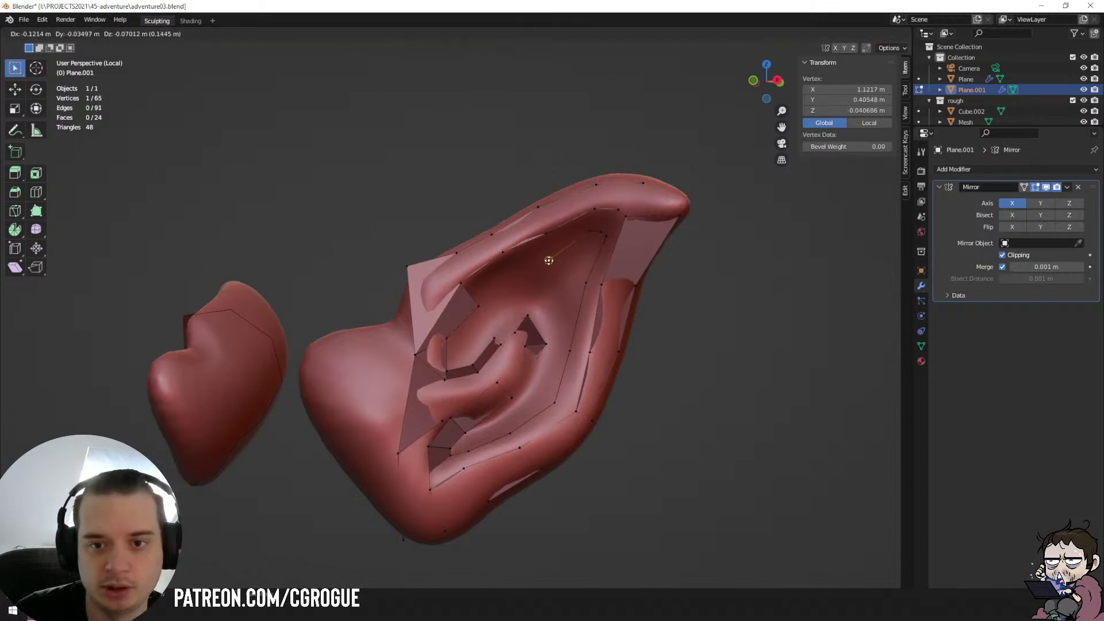
click(548, 260)
key(e)
click(512, 287)
Fill the first face between the chain's lower front end and the ear's front inner rim.
shift+click(476, 304)
shift+click(459, 277)
shift+click(505, 256)
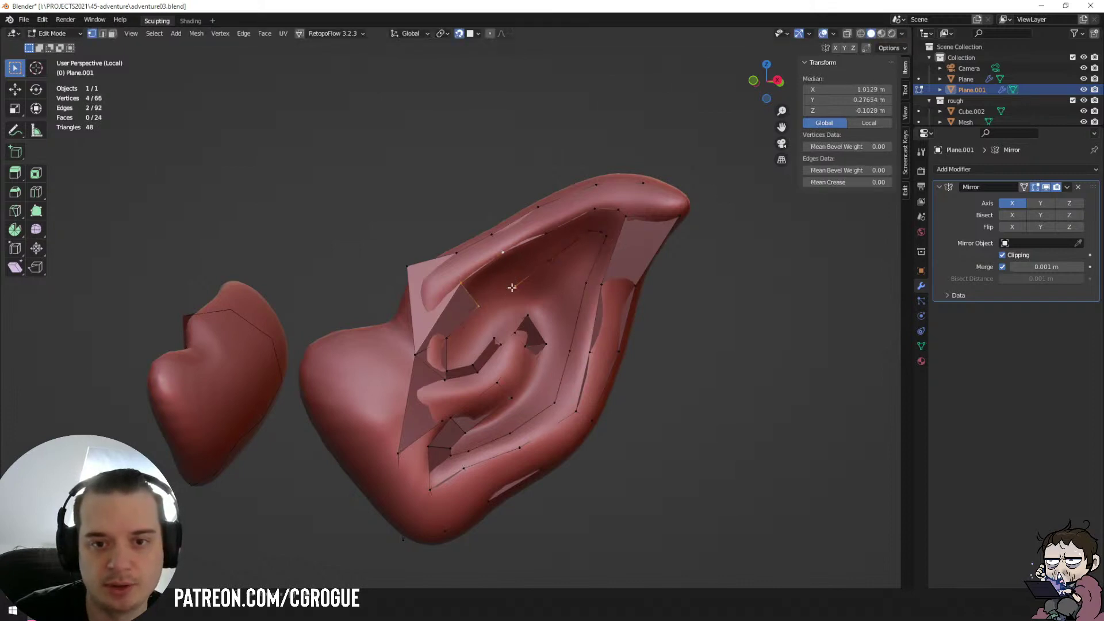
shift+click(514, 289)
key(f)
click(516, 288)
shift+click(511, 260)
key(f)
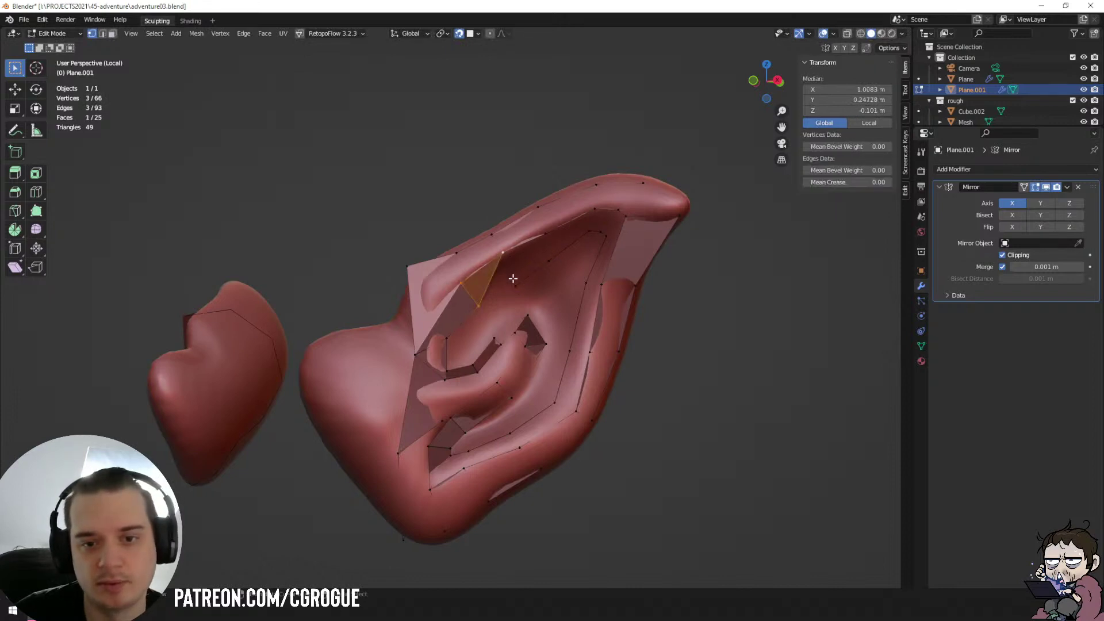
Fill the remaining quads between the vertex chain and the inner rim, around the tip and down the rear side.
click(515, 288)
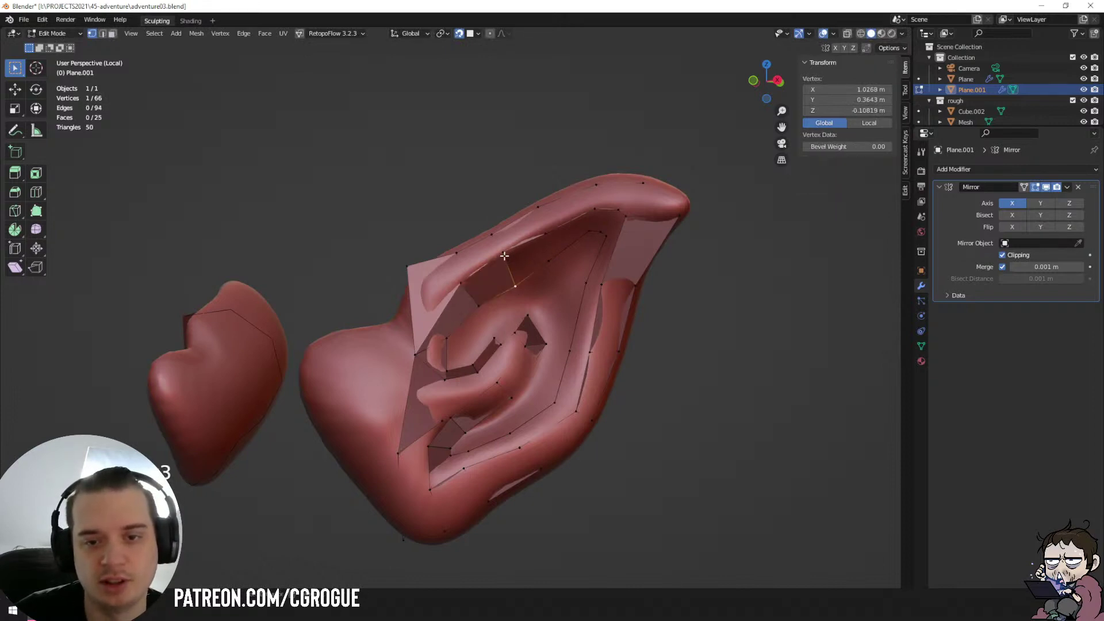
shift+click(508, 259)
key(f)
key(f)
key(f)
key(f)
key(f)
key(f)
key(f)
key(f)
key(f)
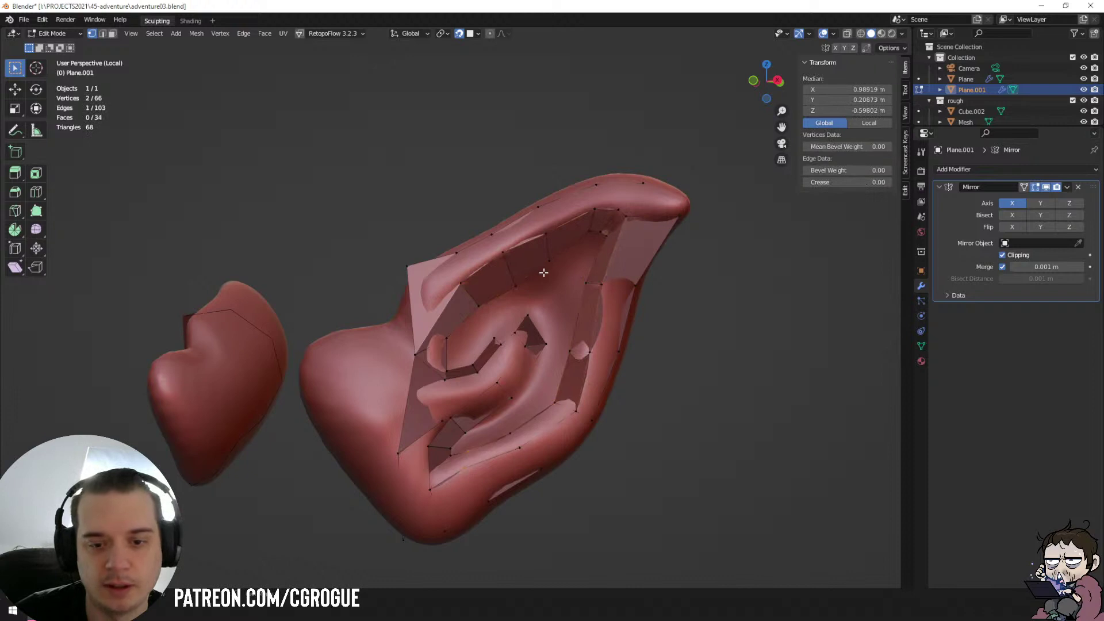
Reposition the vertices of the small faces at the top of the central fold to follow the sculpted surface.
middle_drag(595, 385, 517, 281)
scroll(517, 280, up, 4)
click(520, 279)
key(g)
click(524, 288)
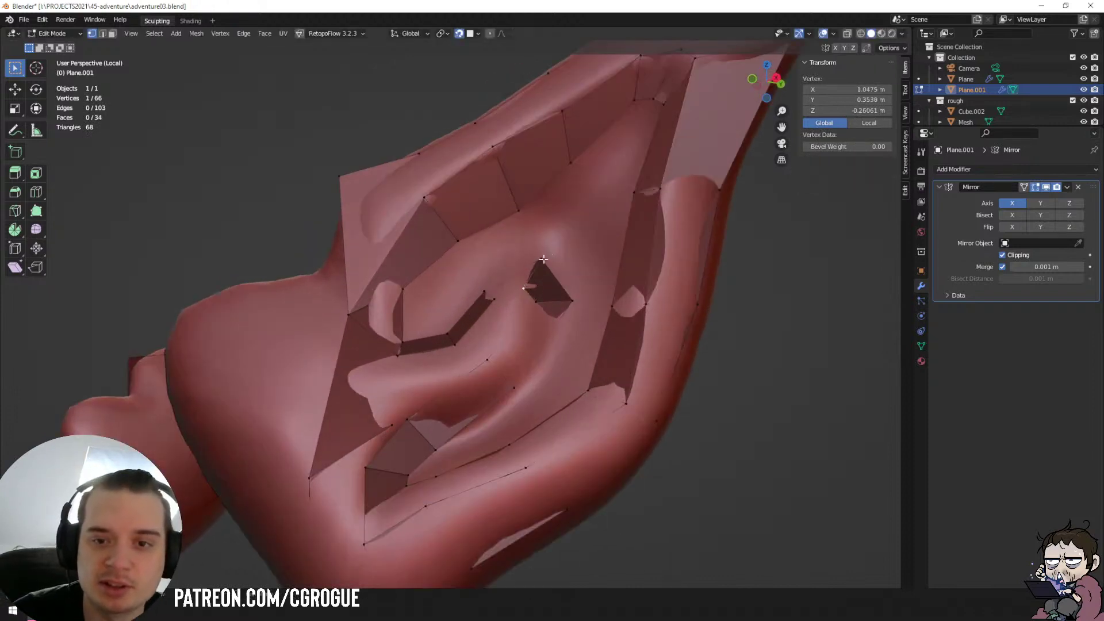
click(542, 259)
key(g)
click(547, 262)
click(535, 302)
key(g)
click(532, 308)
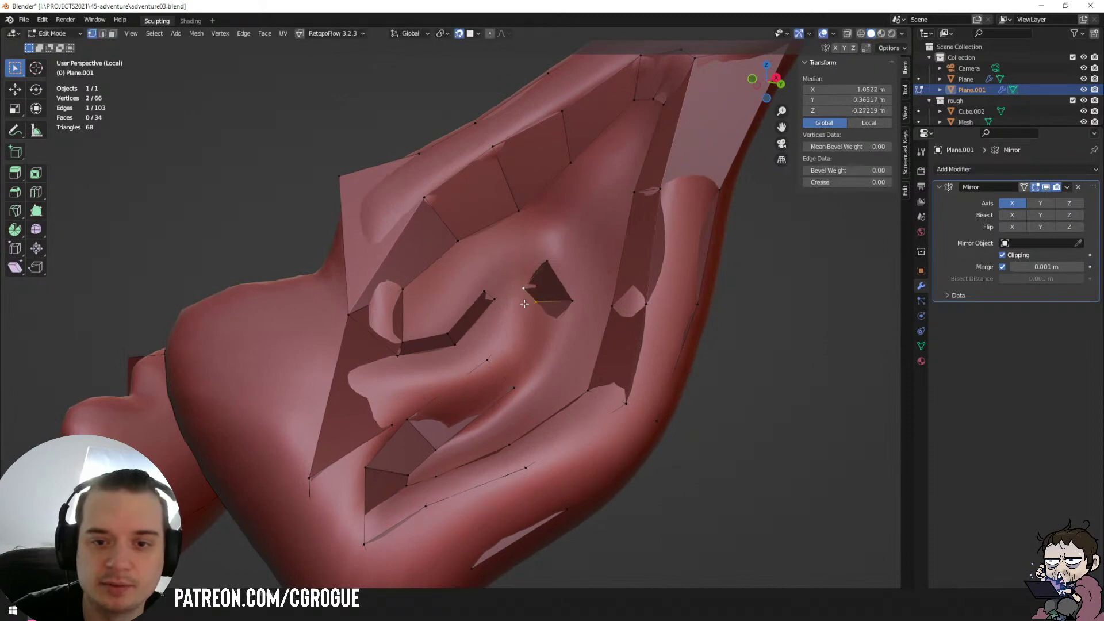
key(f)
key(g)
click(482, 313)
key(ctrl+r)
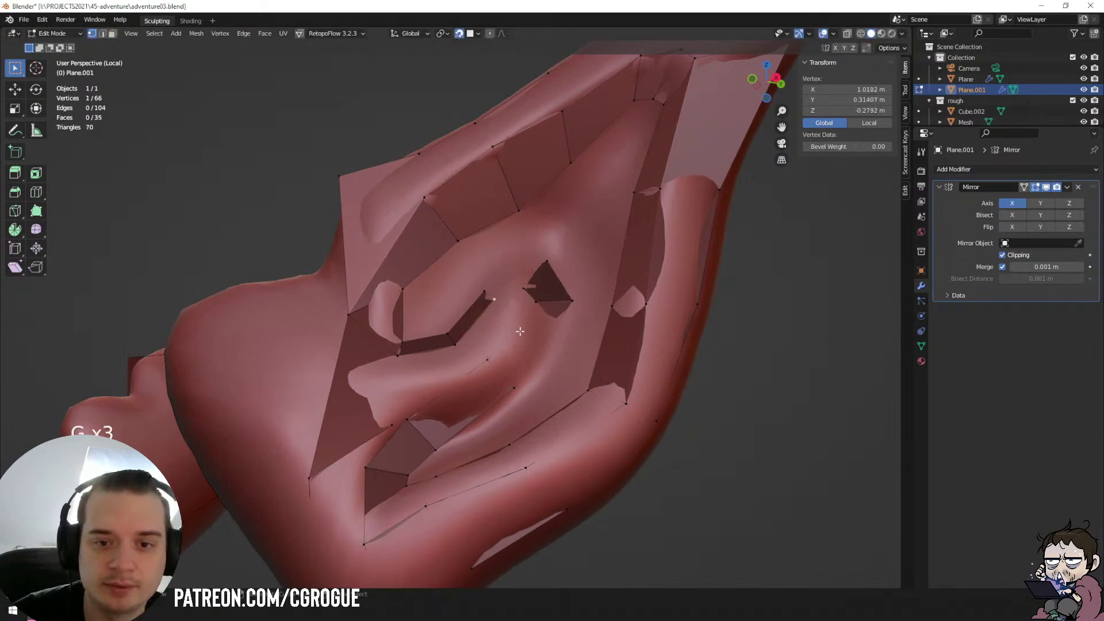
click(520, 332)
key(ctrl+z)
key(ctrl+z)
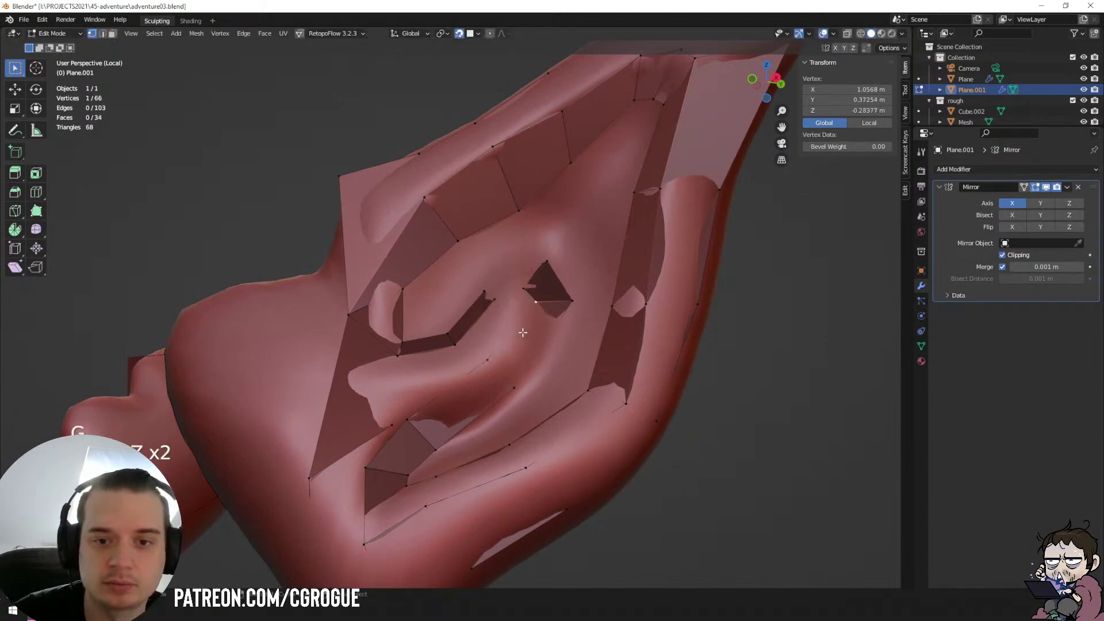
key(ctrl+z)
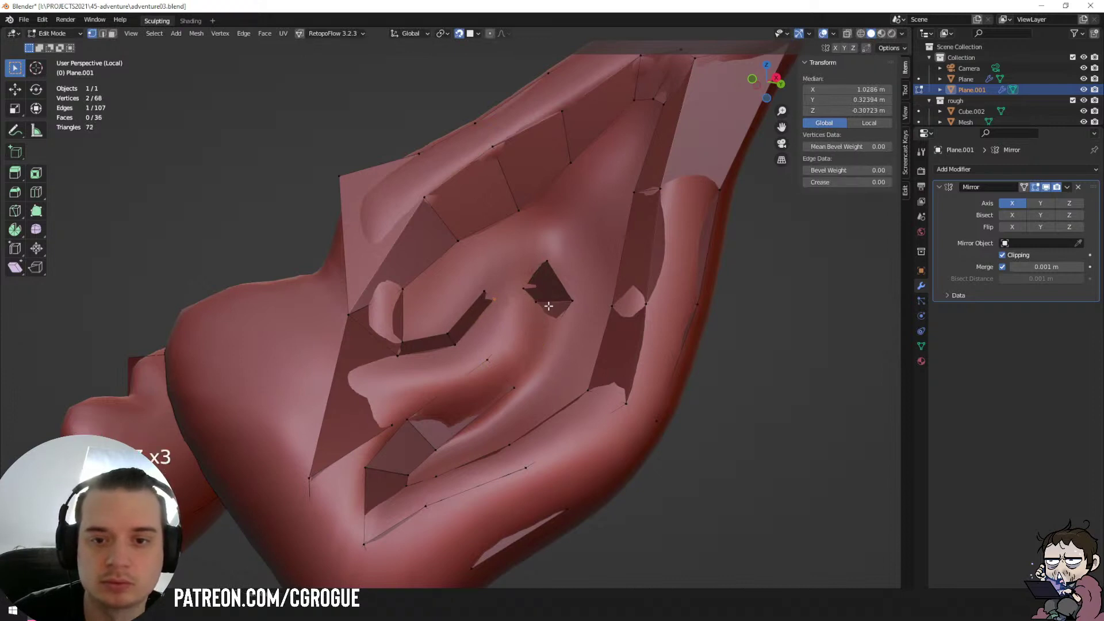
key(ctrl+z)
Merge the two neighbouring vertices at the front start of the lower fold strip at last.
scroll(463, 360, down, 2)
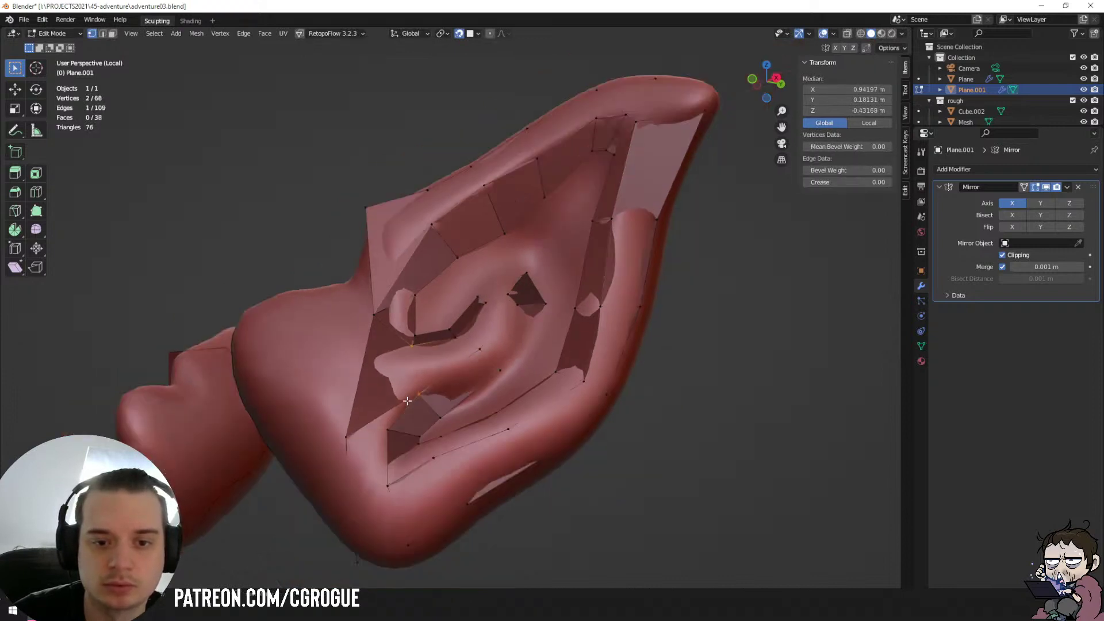
key(m)
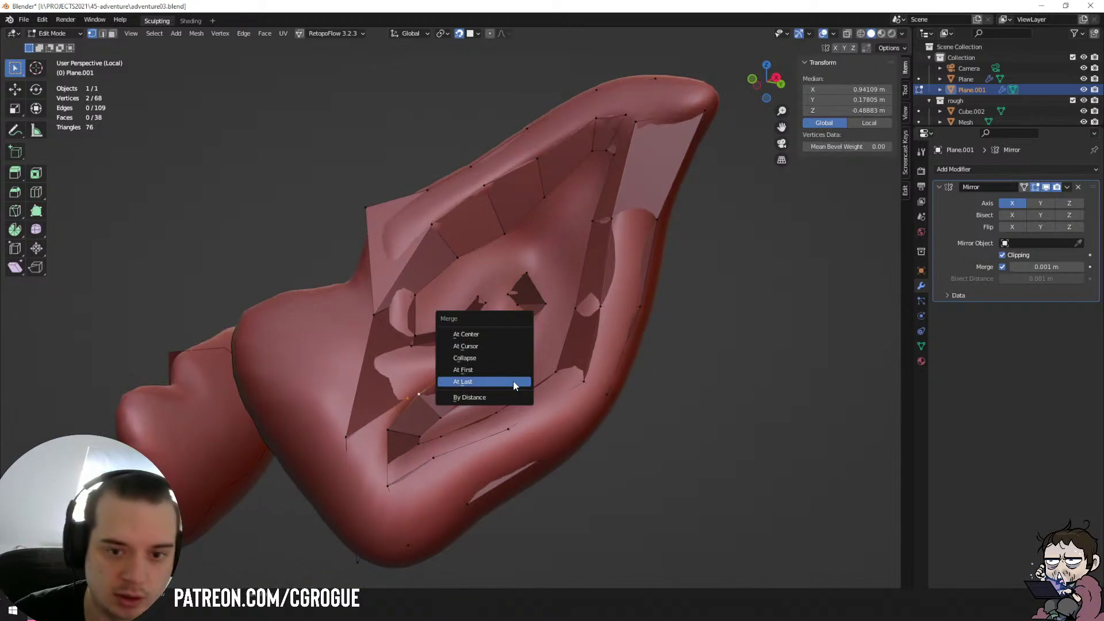
click(515, 383)
Select the whole ear mesh and inspect it in another viewport shading mode, returning to solid shading.
key(a)
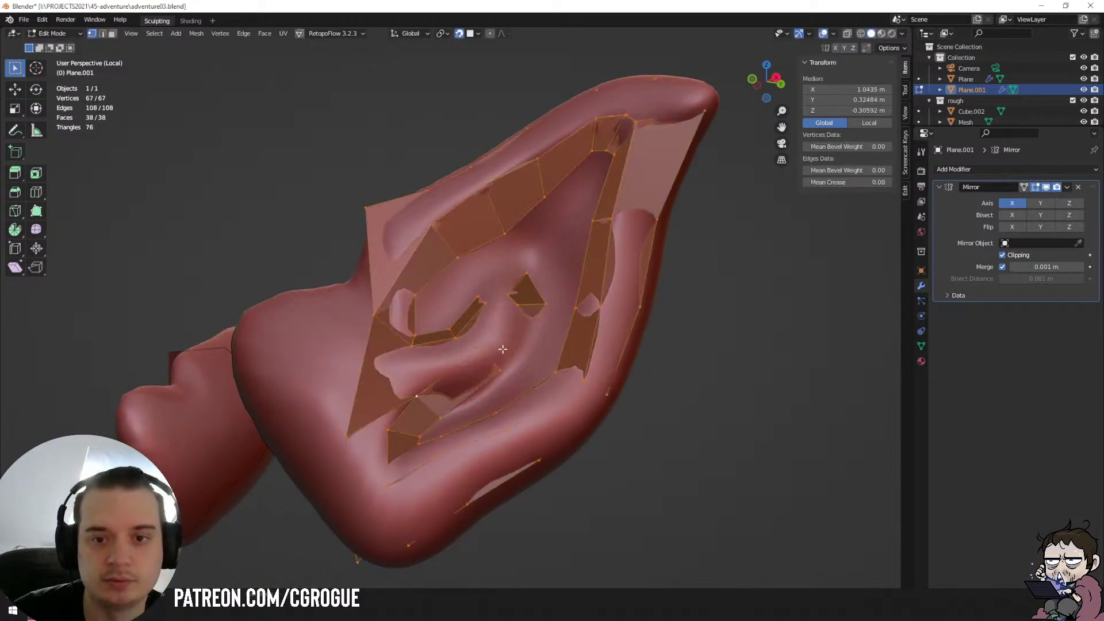
scroll(502, 349, down, 1)
key(z)
click(291, 357)
mouse_move(540, 358)
middle_down()
mouse_move(510, 370)
mouse_move(498, 391)
mouse_move(541, 380)
mouse_move(546, 364)
middle_up()
key(z)
click(694, 364)
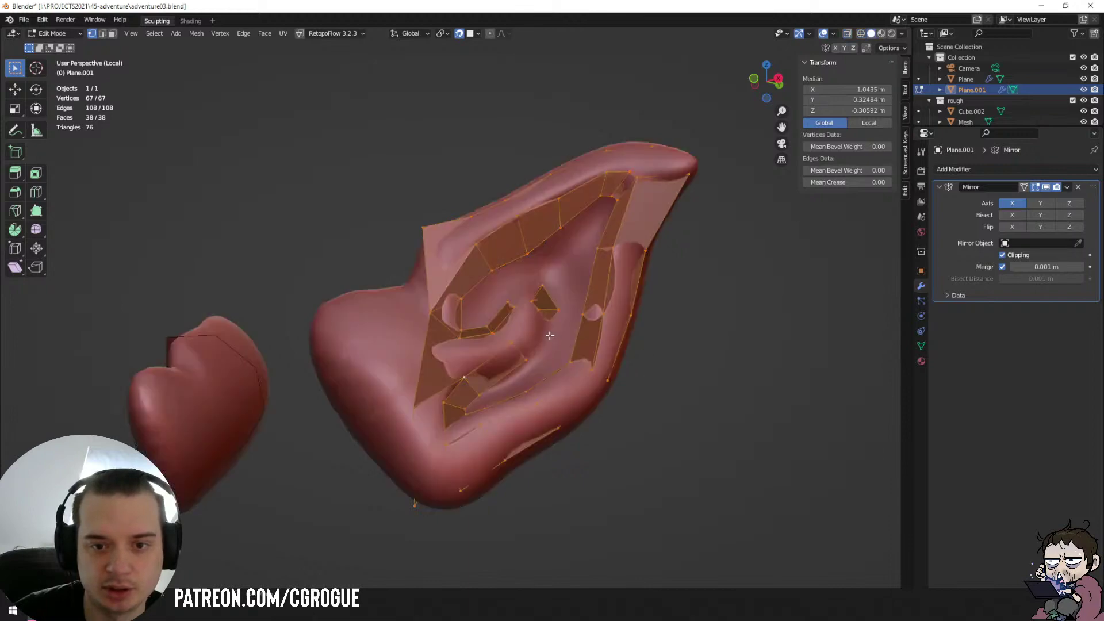
Add an unslid loop cut across the faces at the front of the ear's inner rim.
scroll(527, 333, up, 1)
click(466, 330)
shift+click(465, 303)
mouse_move(484, 303)
middle_down()
mouse_move(481, 337)
mouse_move(476, 321)
mouse_move(492, 306)
mouse_move(495, 315)
middle_up()
key(ctrl+r)
click(443, 321)
right_click(443, 321)
Fill two faces across the front inner ear hollow, starting from its front edge.
click(446, 355)
shift+click(444, 386)
key(f)
key(f)
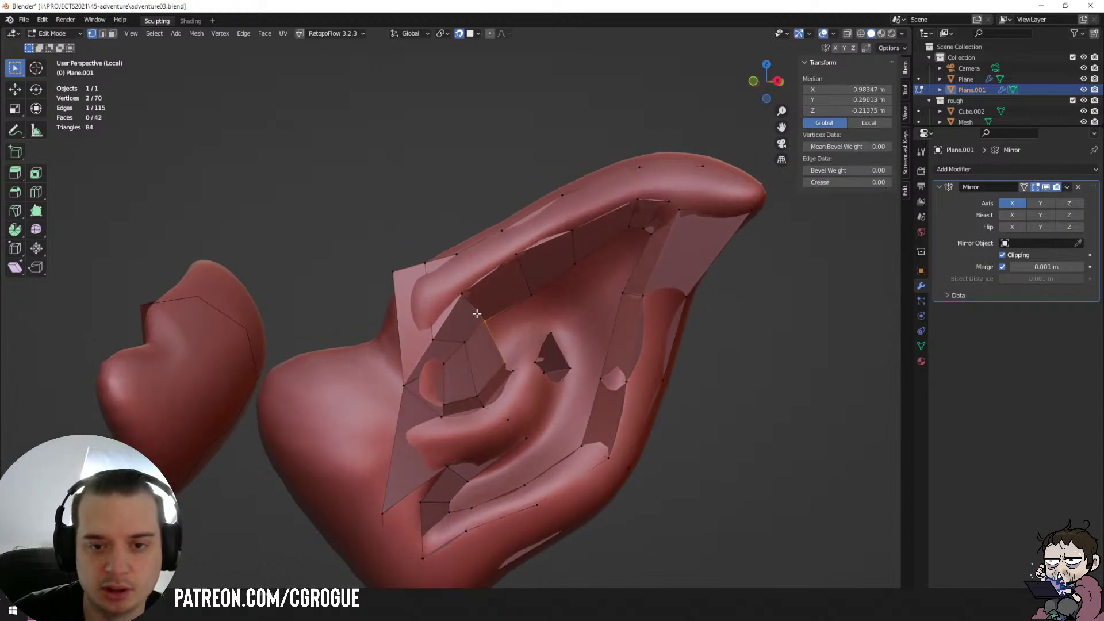
Move the front hollow's upper and middle vertices to even out the faces along the front inner rim.
click(464, 296)
key(g)
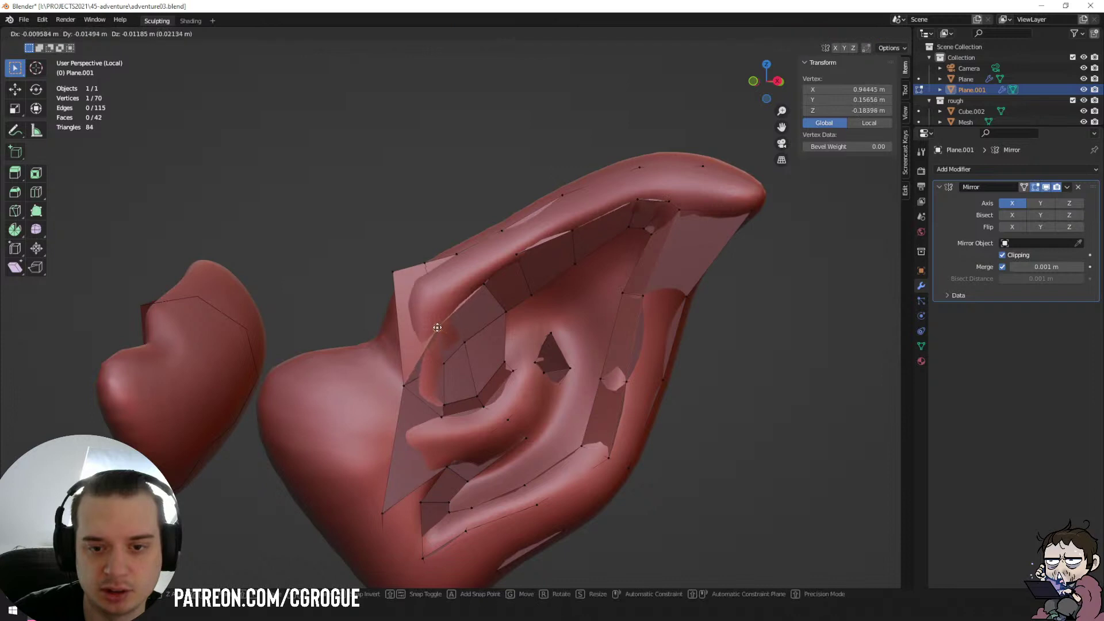
click(437, 327)
click(443, 364)
key(g)
click(440, 375)
click(447, 405)
key(g)
click(451, 398)
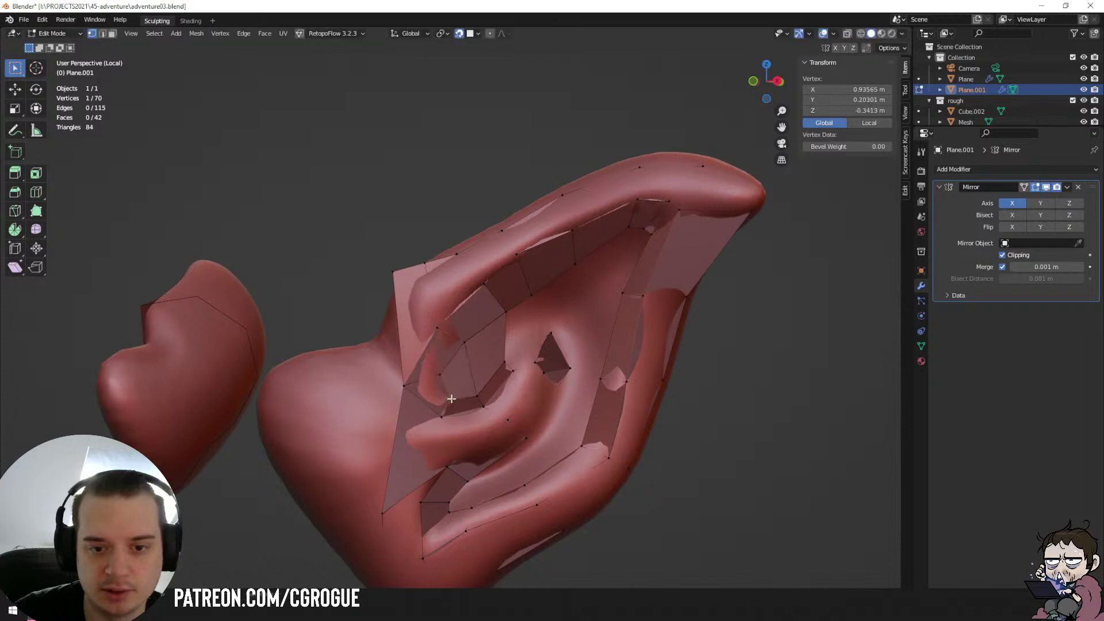
Move the two lower border vertices of the front hollow down onto the edge of the central fold.
click(443, 416)
key(g)
click(444, 421)
click(484, 409)
key(g)
click(486, 413)
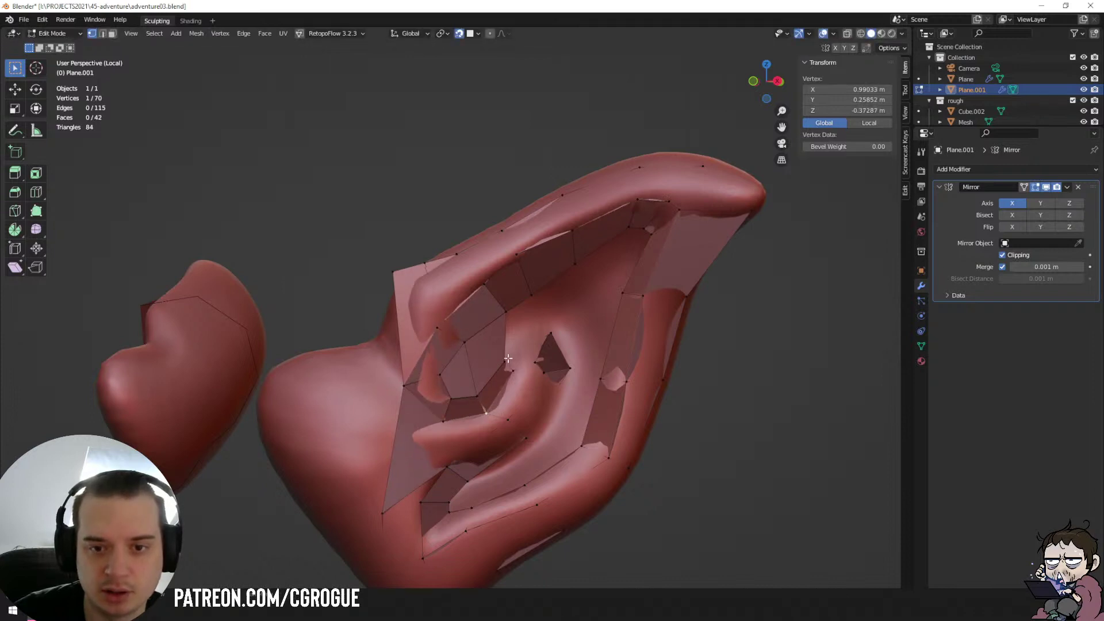
Fill the face bridging the front hollow and the small faces at the top of the central fold.
click(508, 358)
shift+click(510, 312)
key(f)
Extrude a vertex from the central fold's top toward the ear tip and fill the faces joining the front and rear rim strips.
click(552, 336)
key(e)
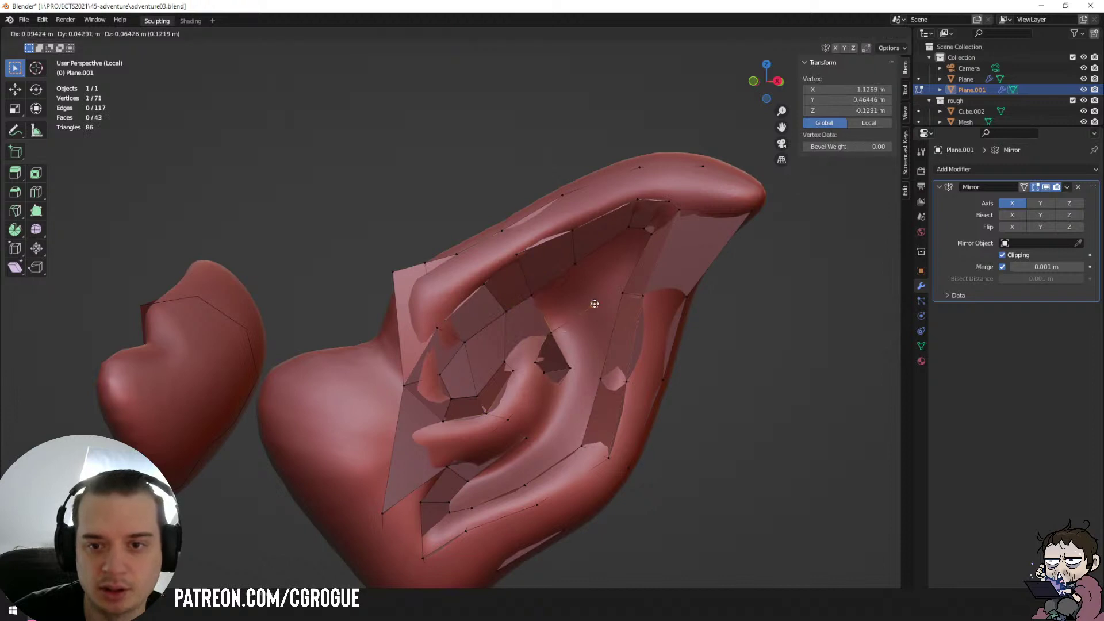
click(594, 291)
click(550, 333)
key(f)
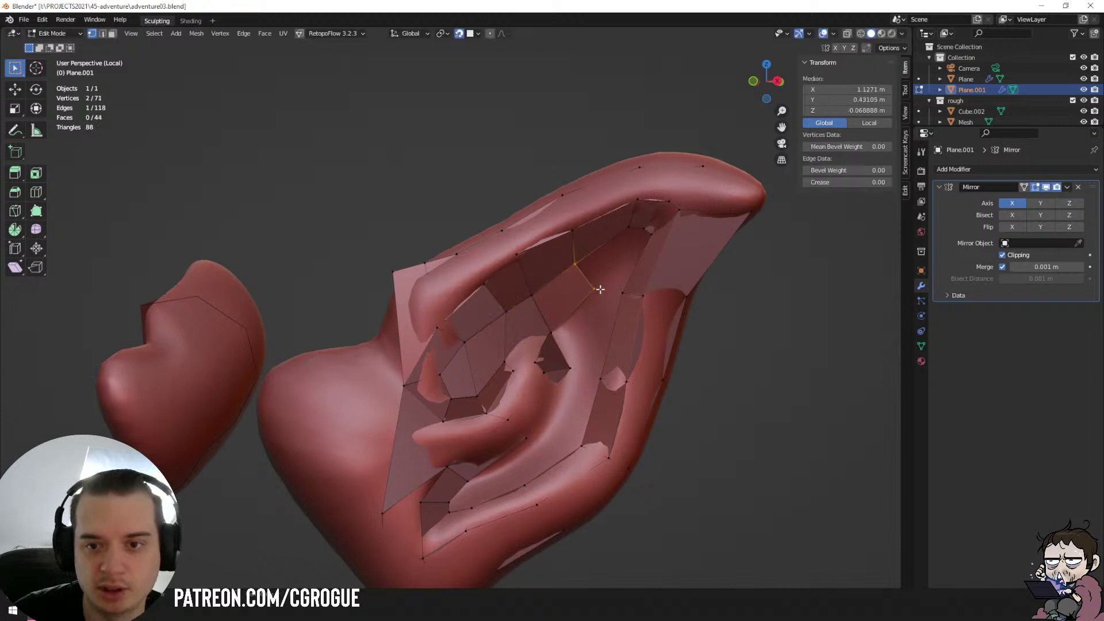
shift+click(636, 234)
key(f)
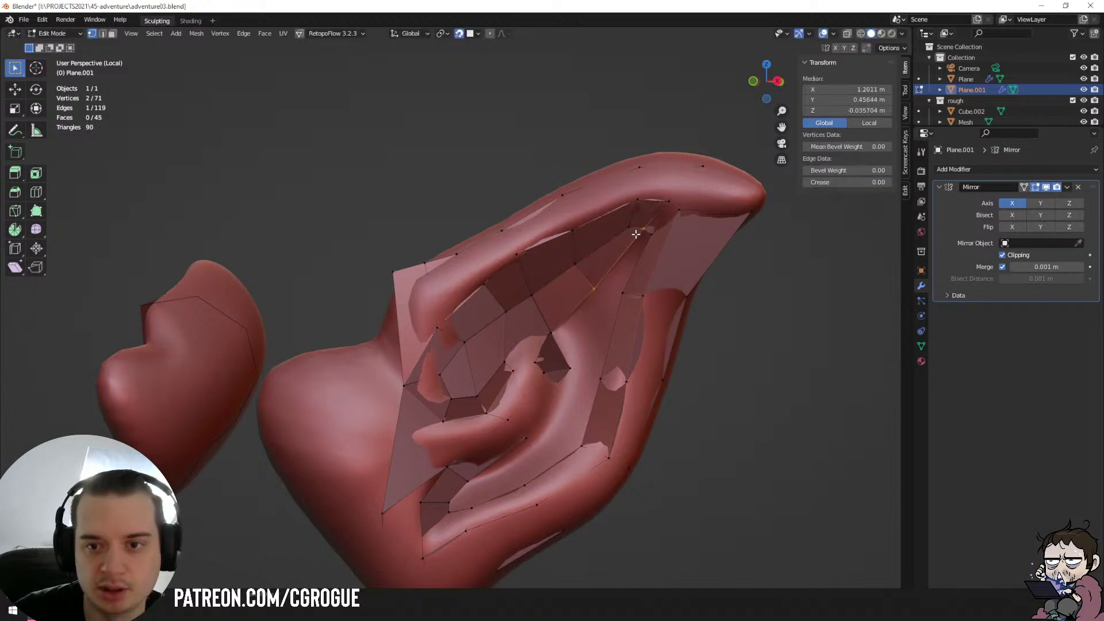
key(f)
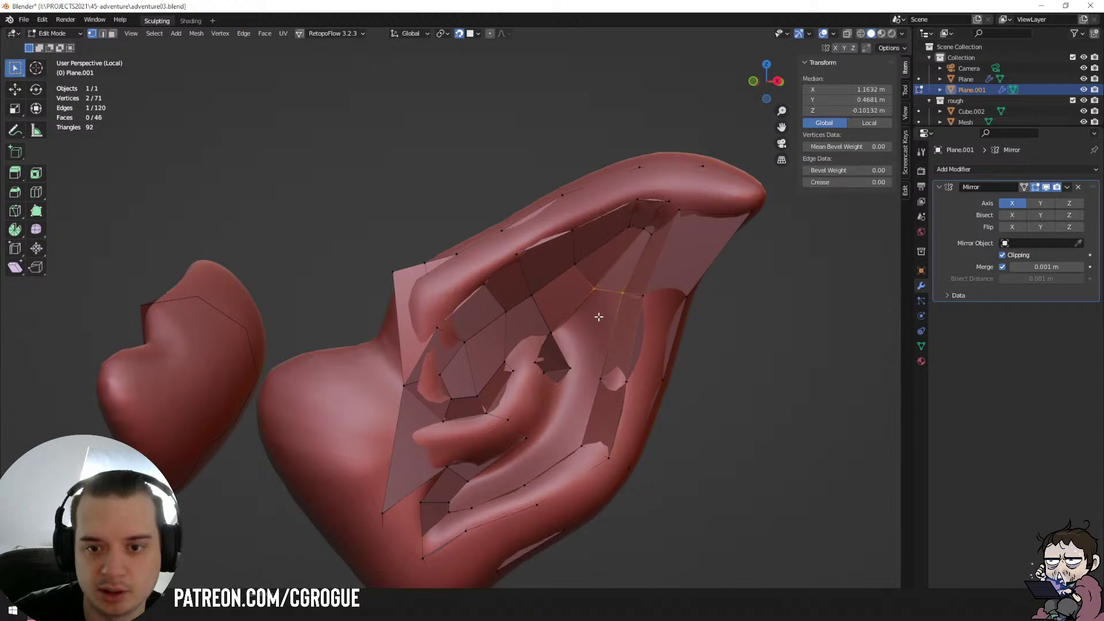
click(558, 336)
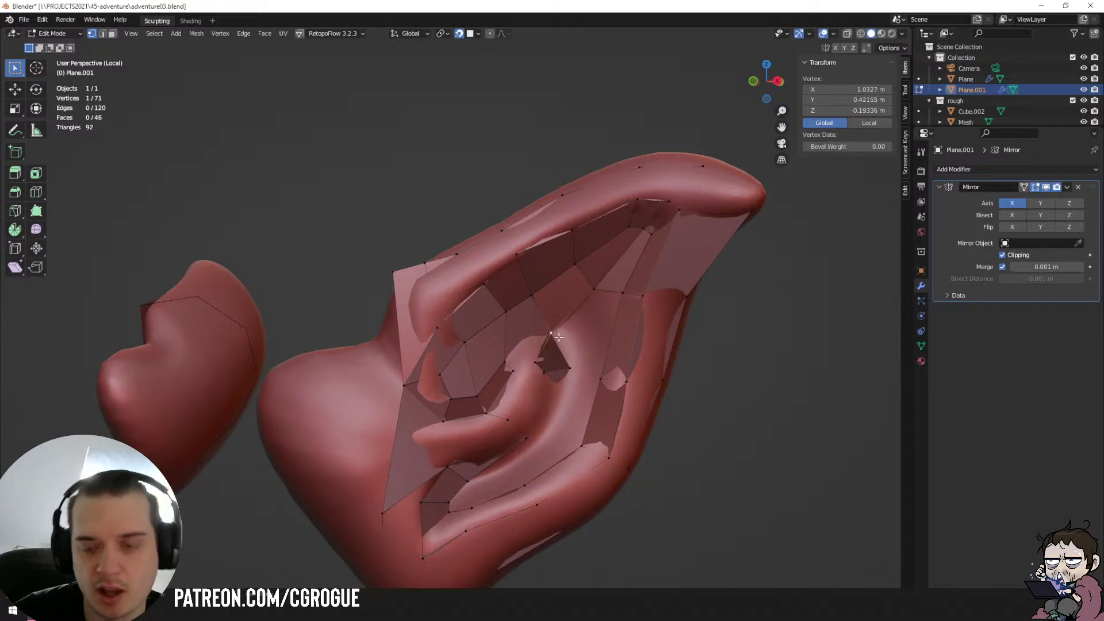
shift+click(594, 289)
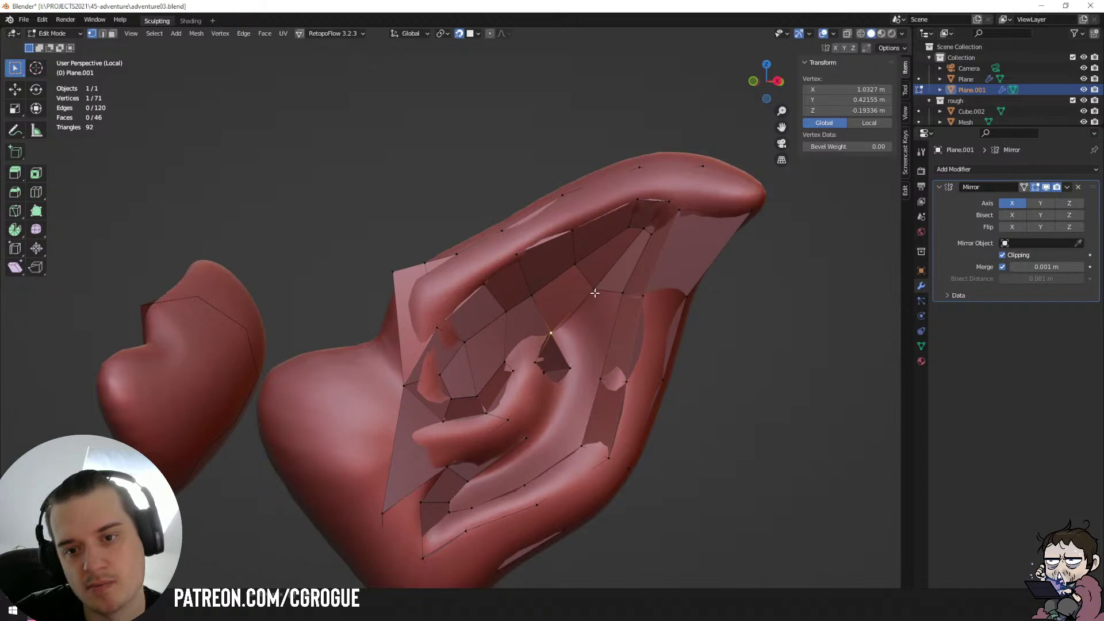
click(571, 365)
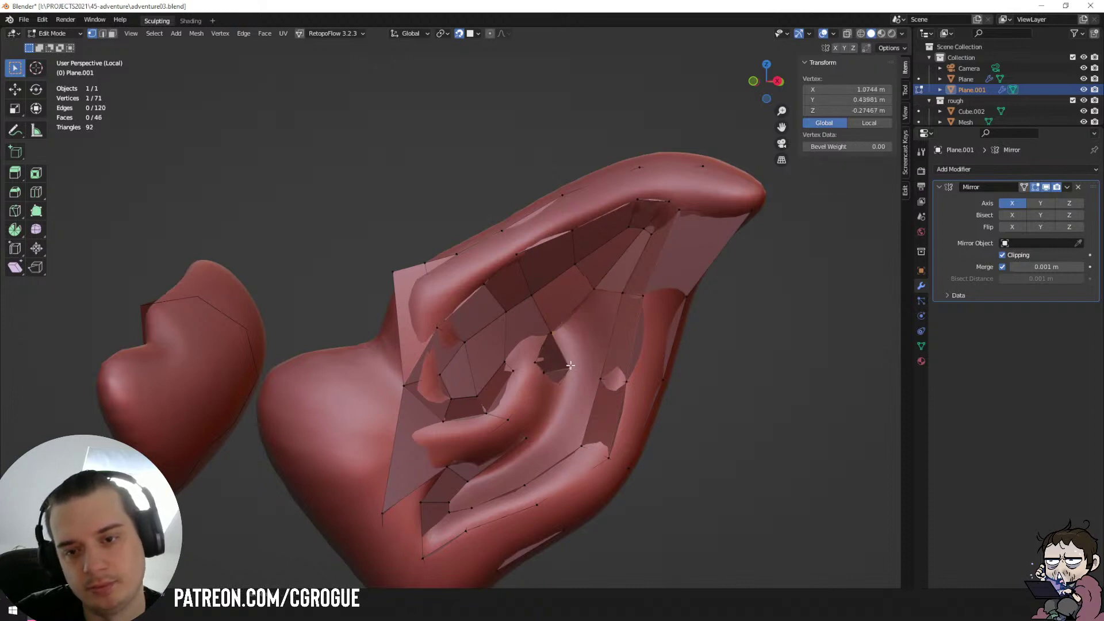
key(e)
click(592, 337)
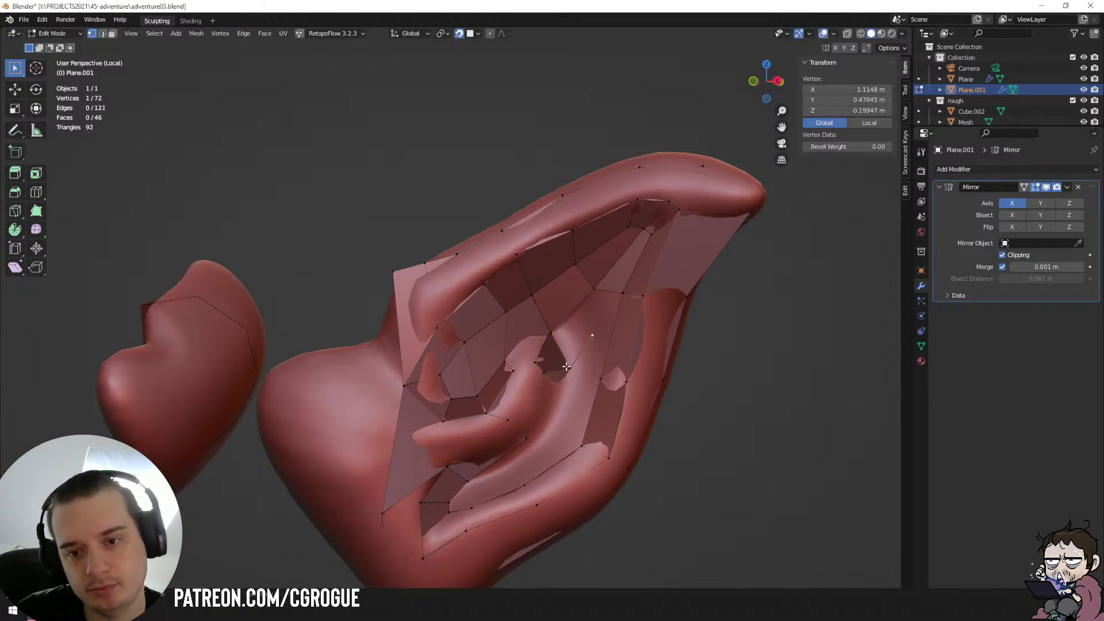
key(ctrl+z)
Fill the gap between the central fold's top and the faces below the ear tip with a quad and a triangle.
click(595, 292)
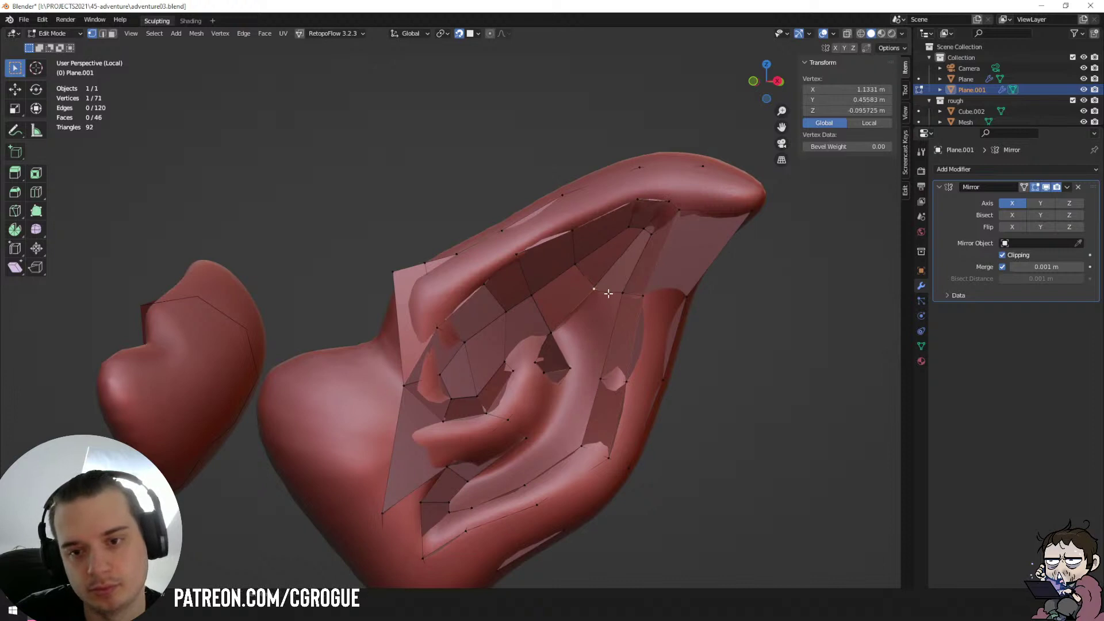
shift+click(623, 294)
shift+click(568, 367)
shift+click(603, 378)
key(f)
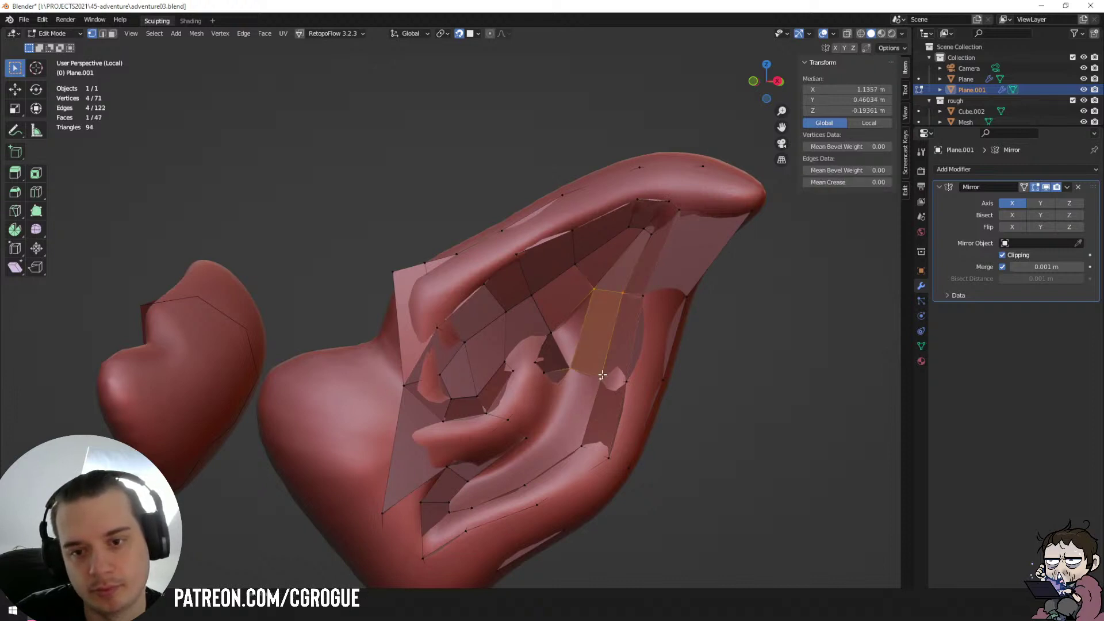
click(565, 369)
shift+click(555, 340)
shift+click(594, 292)
key(f)
Fill four quads down the groove between the central fold and the rear inner strip, ending at its lower front end.
mouse_move(595, 301)
middle_down()
mouse_move(609, 337)
mouse_move(620, 324)
mouse_move(606, 310)
middle_up()
click(594, 299)
shift+click(618, 300)
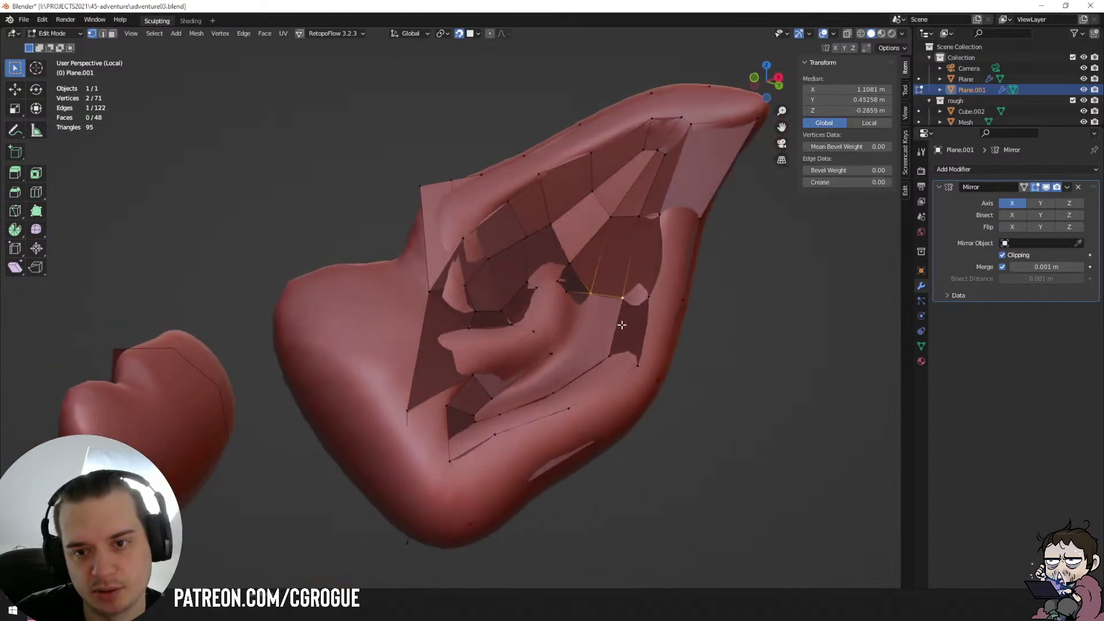
key(f)
key(f)
middle_drag(530, 374, 538, 380)
key(f)
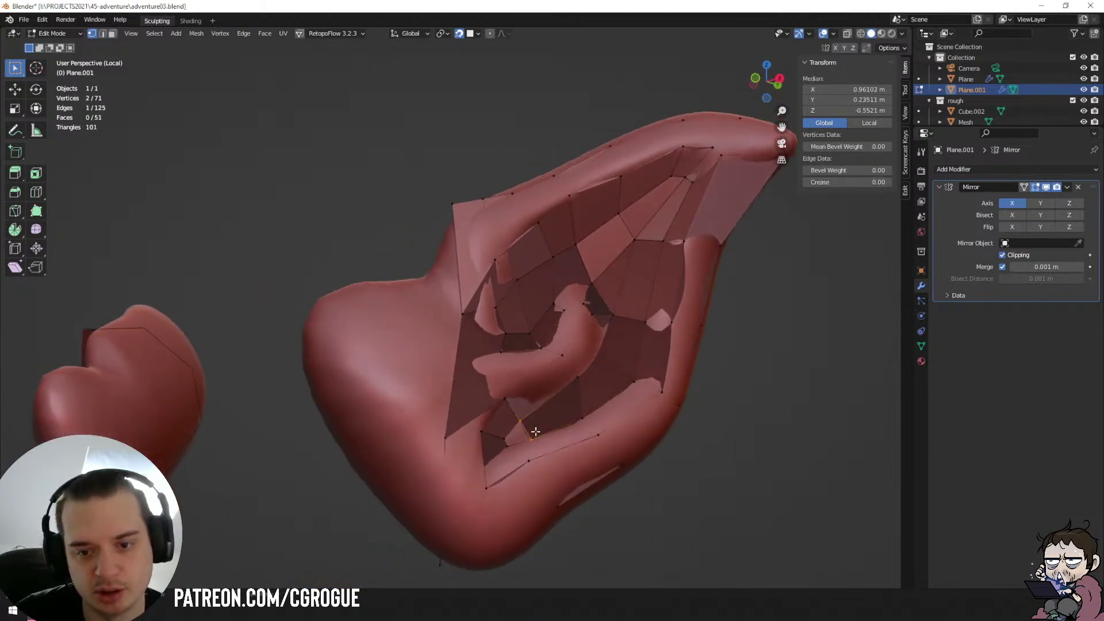
key(f)
middle_drag(506, 434, 545, 389)
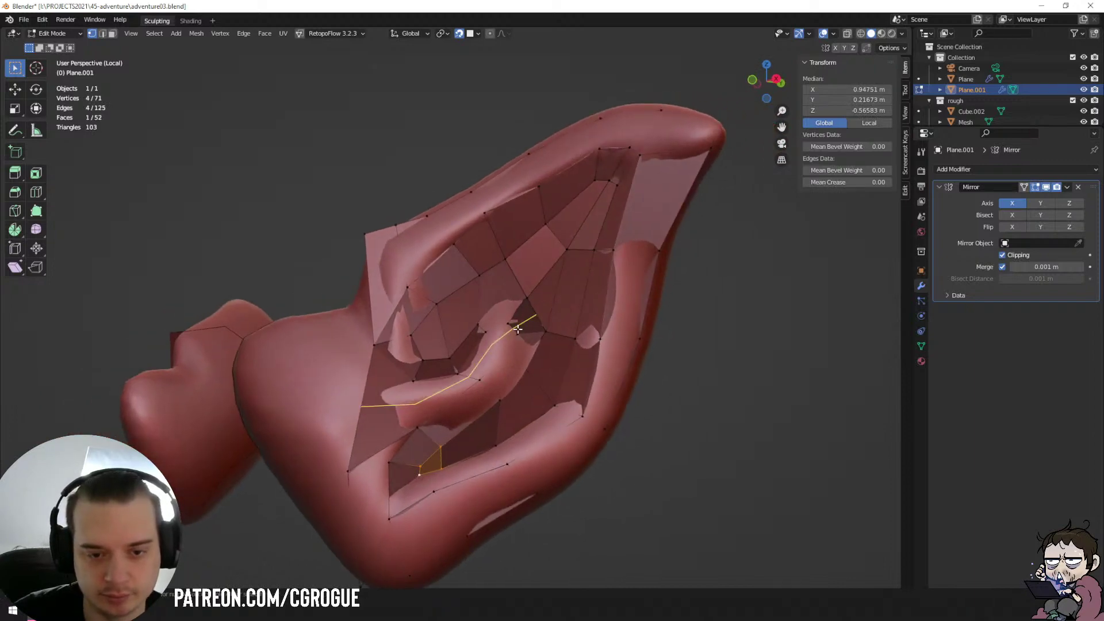
Try an edge loop cut across the central fold and move the vertex at the fold's top toward the rear strip.
key(Return)
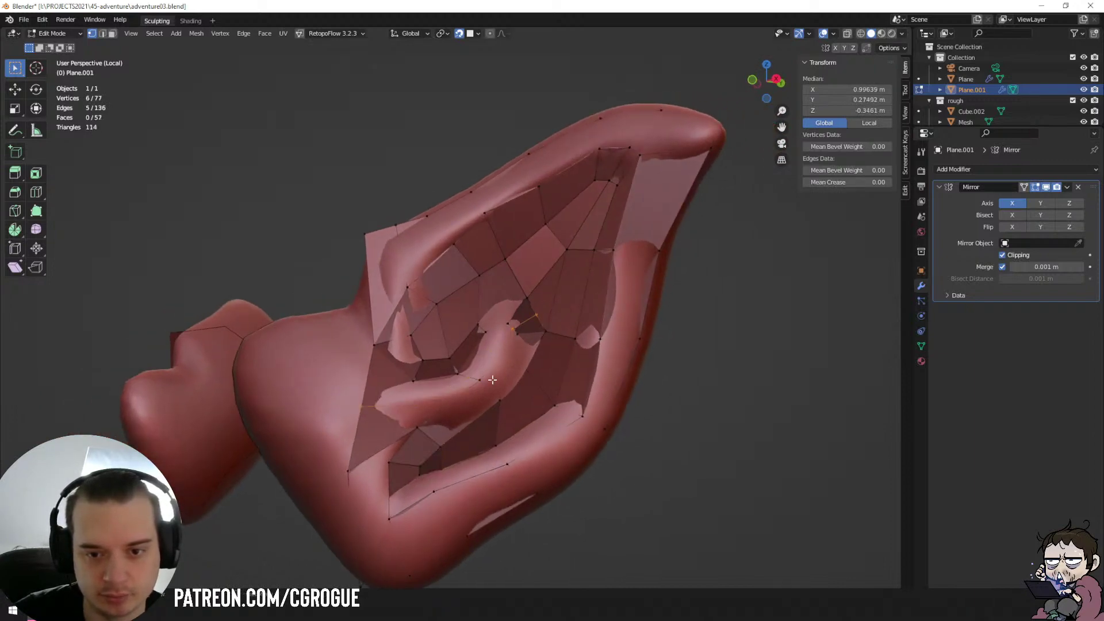
click(551, 330)
key(g)
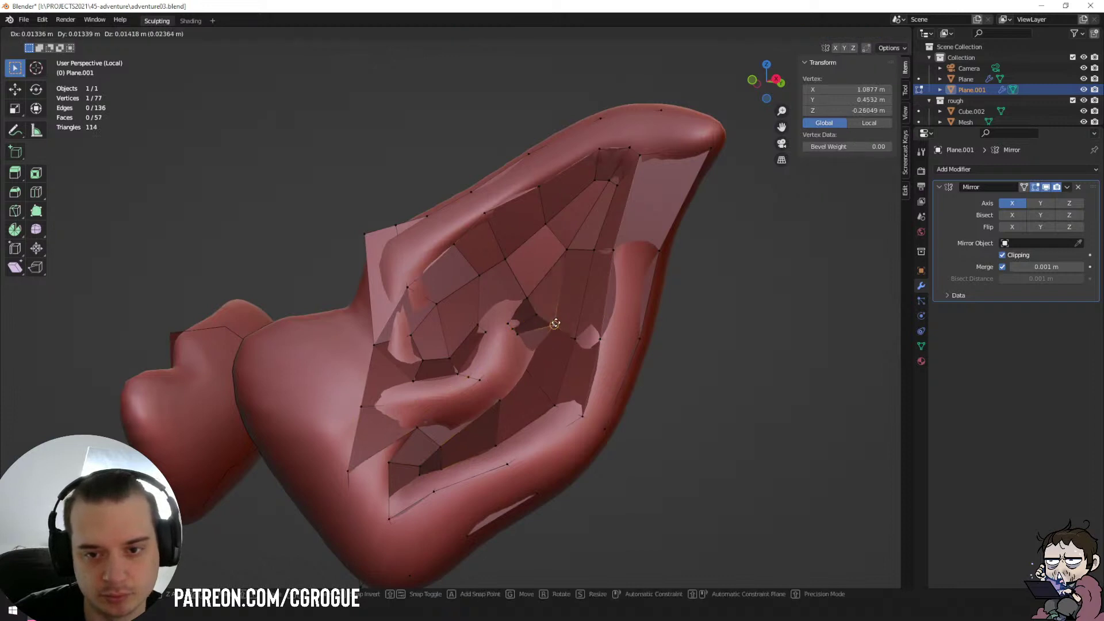
click(554, 323)
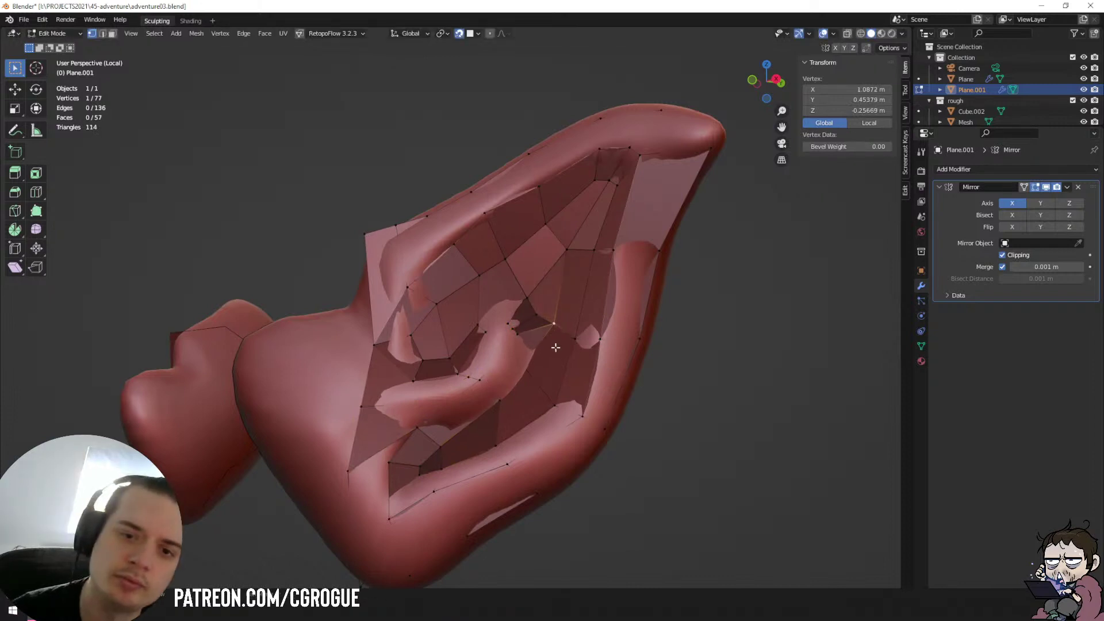
Preview the mesh with a level 1 subdivision modifier and remove that modifier.
middle_drag(555, 347, 516, 359)
key(Tab)
key(ctrl+1)
click(1079, 310)
key(Tab)
Move the low front border vertex up to the base of the central fold and merge it with the neighbouring vertex at their center.
middle_drag(432, 404, 446, 398)
click(383, 424)
middle_drag(384, 423, 418, 403)
key(g)
click(443, 369)
shift+click(454, 379)
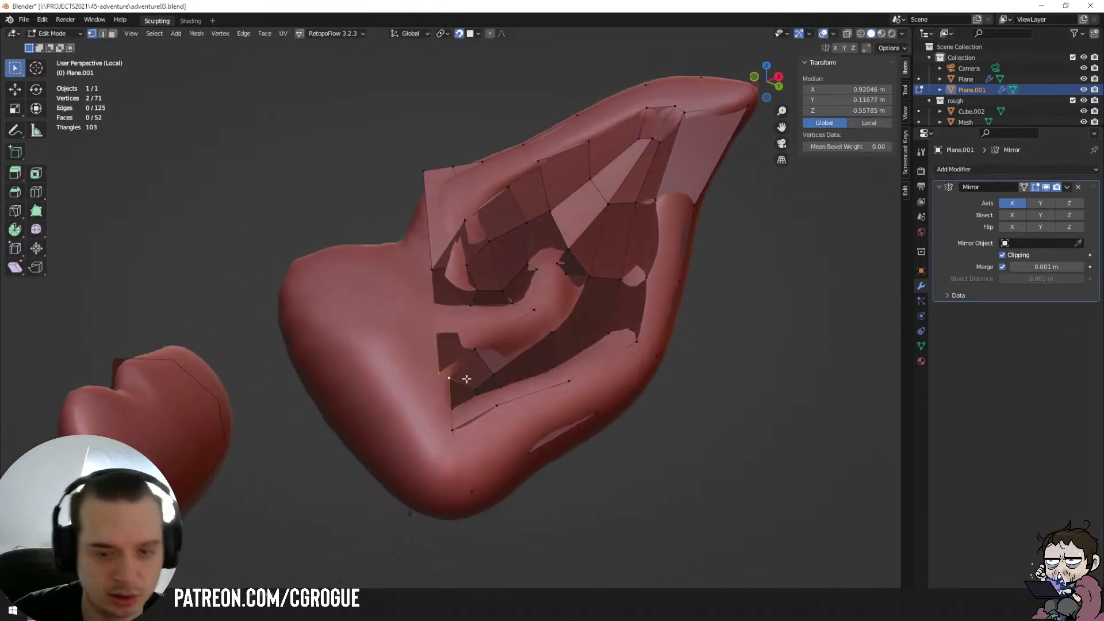
key(m)
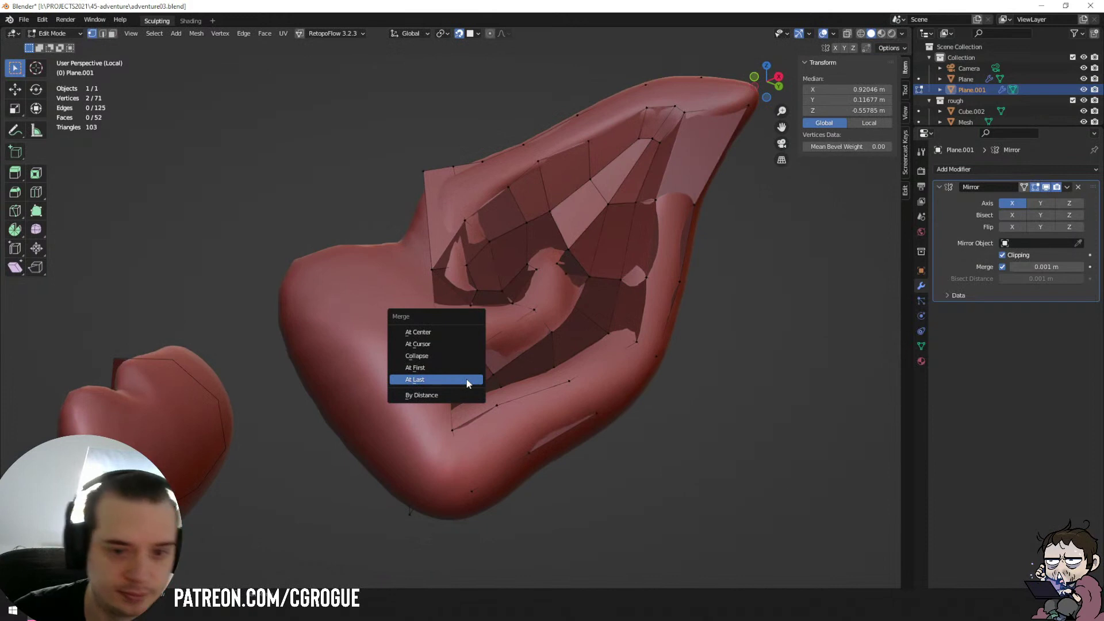
click(431, 333)
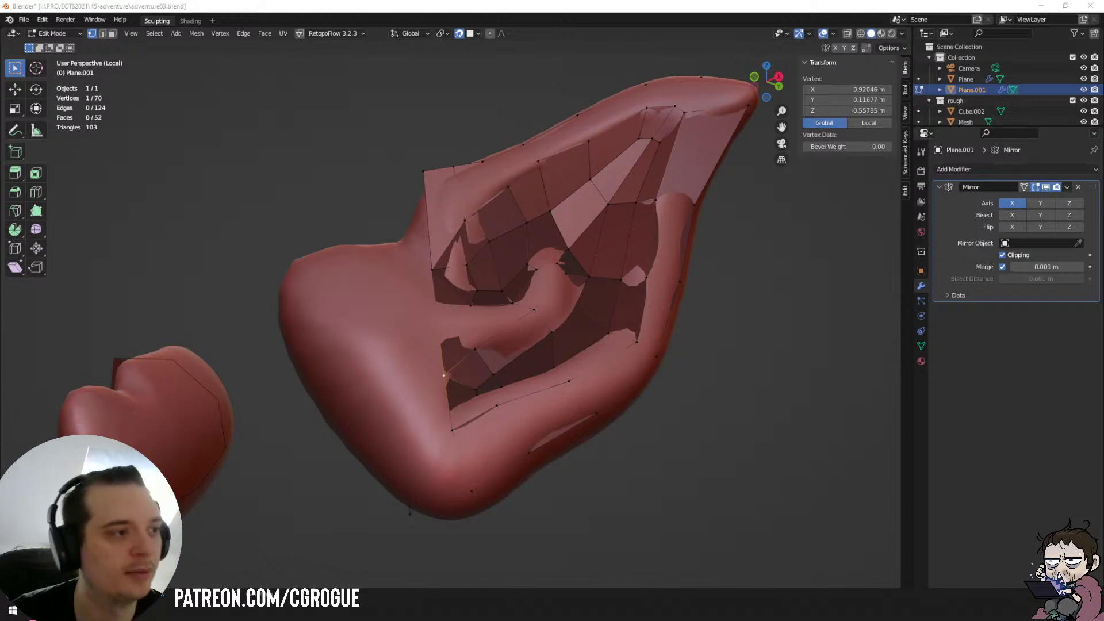
Examine the lower front end of the ear mesh in wireframe for misconnected vertices and faces.
mouse_move(471, 328)
middle_down()
mouse_move(493, 334)
mouse_move(468, 357)
middle_up()
key(a)
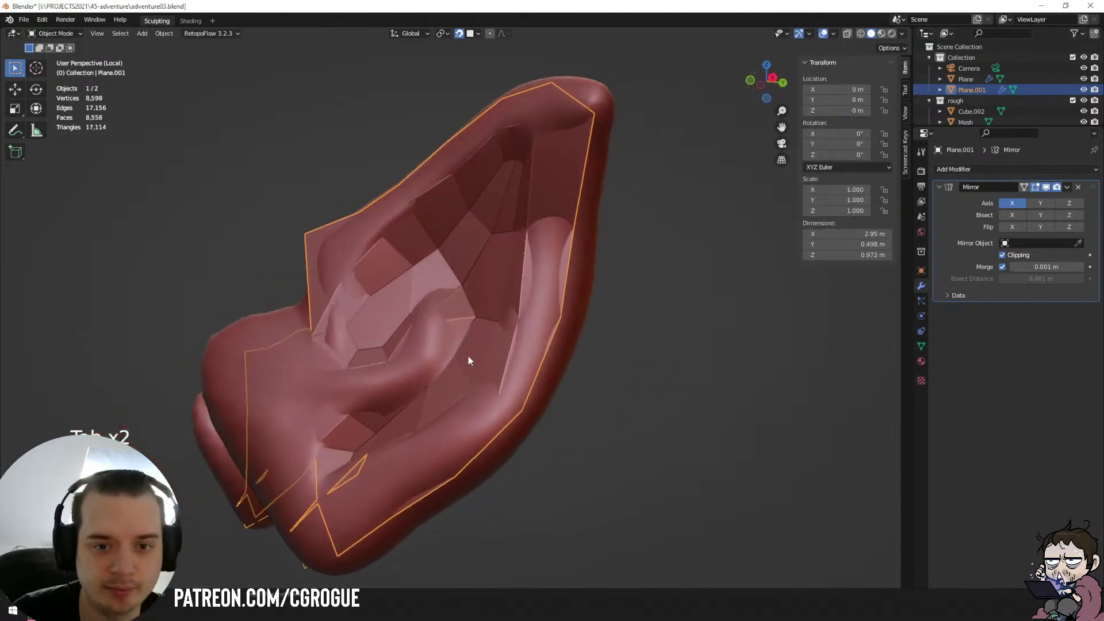
key(Tab)
key(Tab)
key(z)
click(391, 360)
middle_drag(391, 360, 447, 463)
click(447, 474)
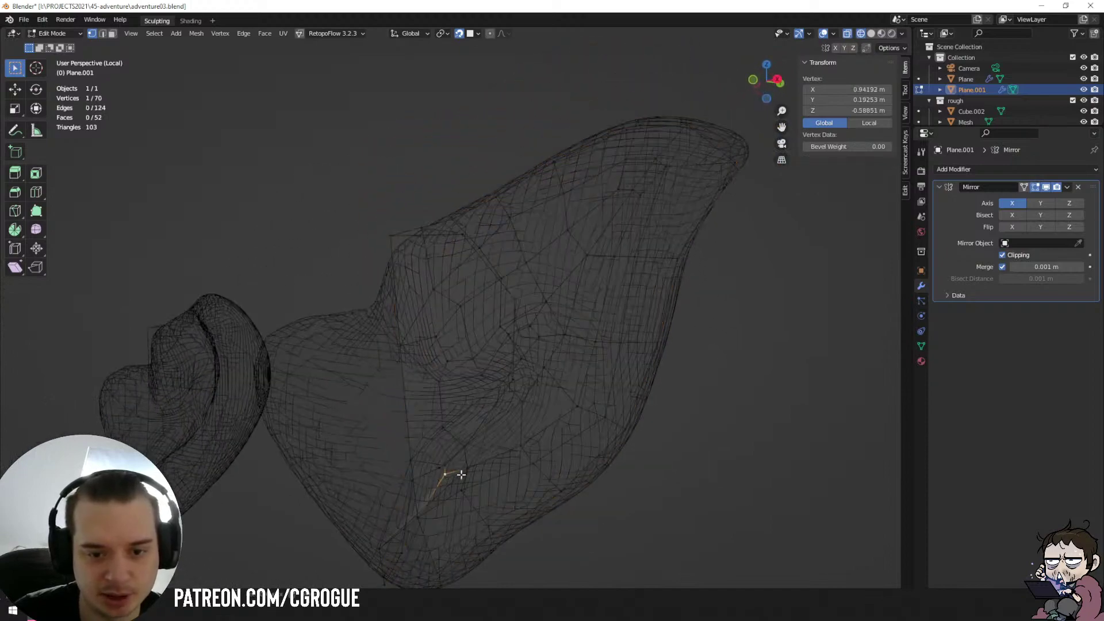
shift+click(461, 476)
shift+click(383, 548)
Delete the stray face that connects the groove's lower end to the loose border below it.
middle_drag(436, 498, 446, 409)
click(567, 389)
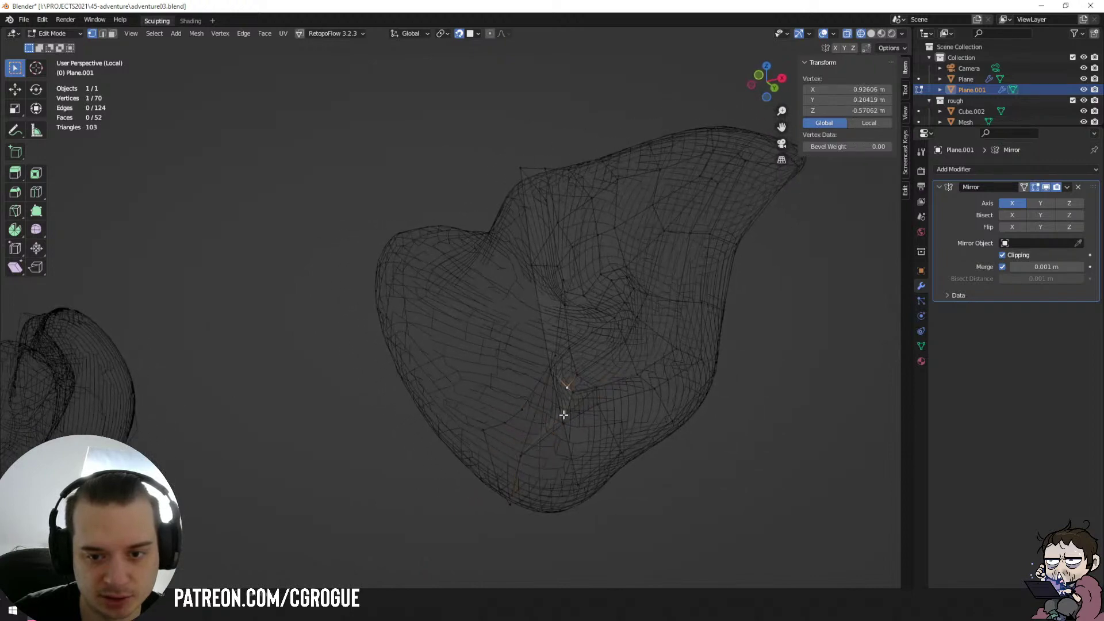
shift+click(563, 423)
shift+click(596, 390)
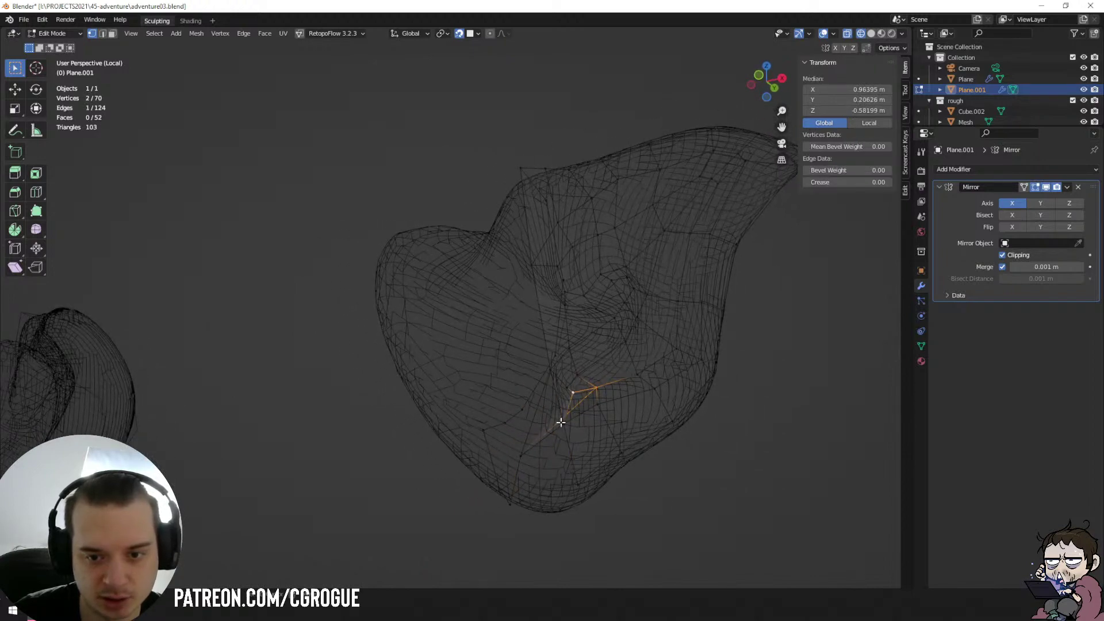
shift+click(520, 456)
key(x)
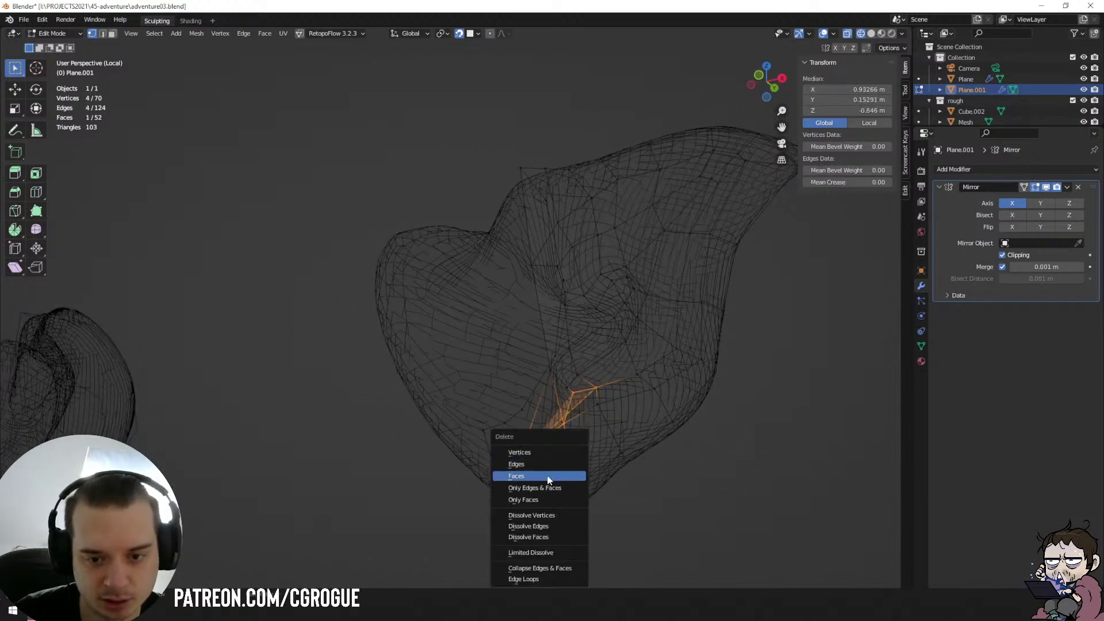
click(569, 475)
middle_drag(568, 475, 479, 465)
key(shift+z)
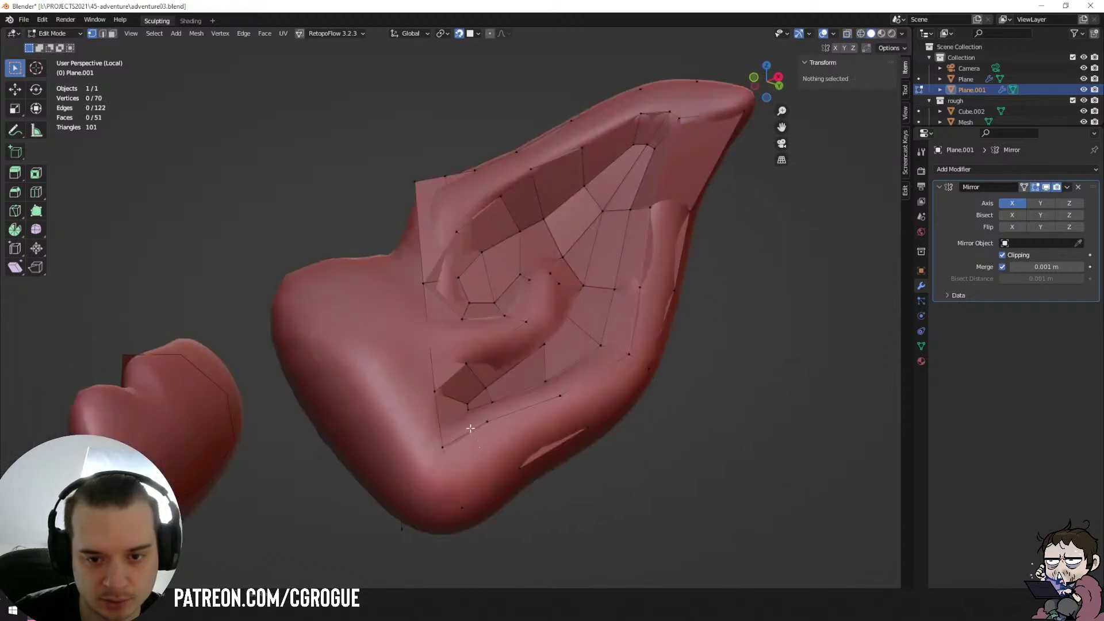
Fill a new face at the groove's lower end to join the inner faces to the lower rim border.
click(468, 405)
key(shift+z)
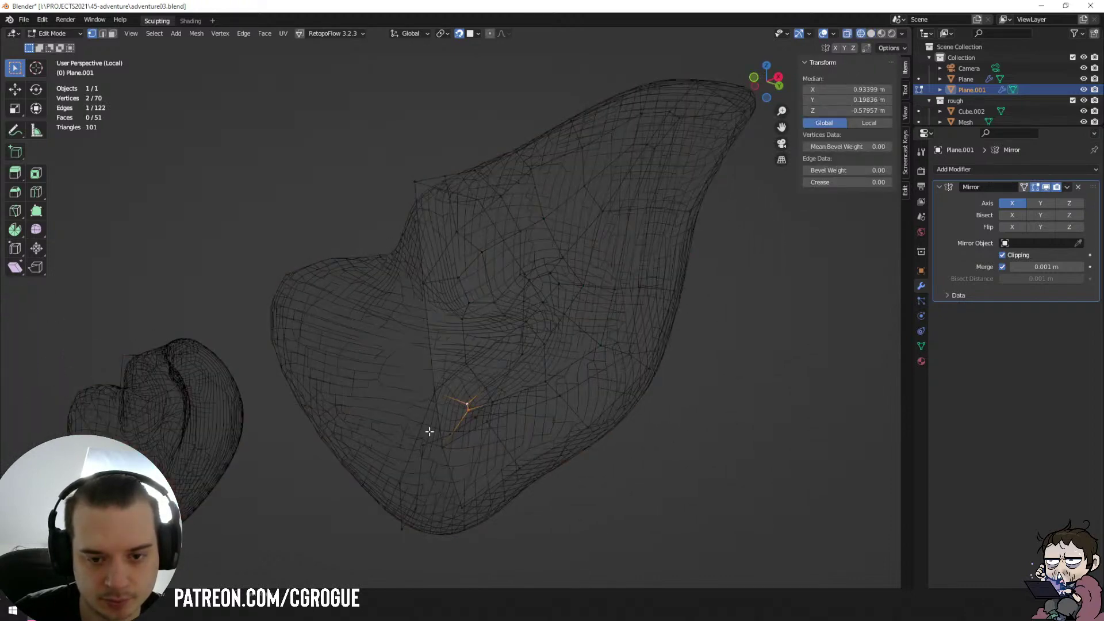
shift+click(441, 444)
shift+click(435, 398)
key(z)
click(491, 426)
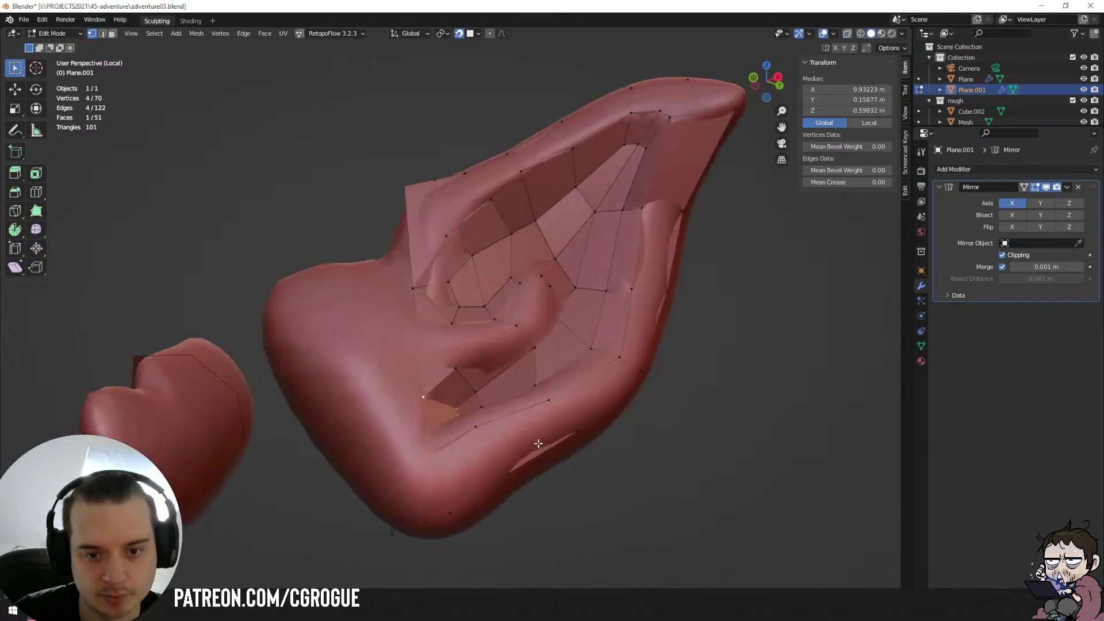
click(428, 462)
key(z)
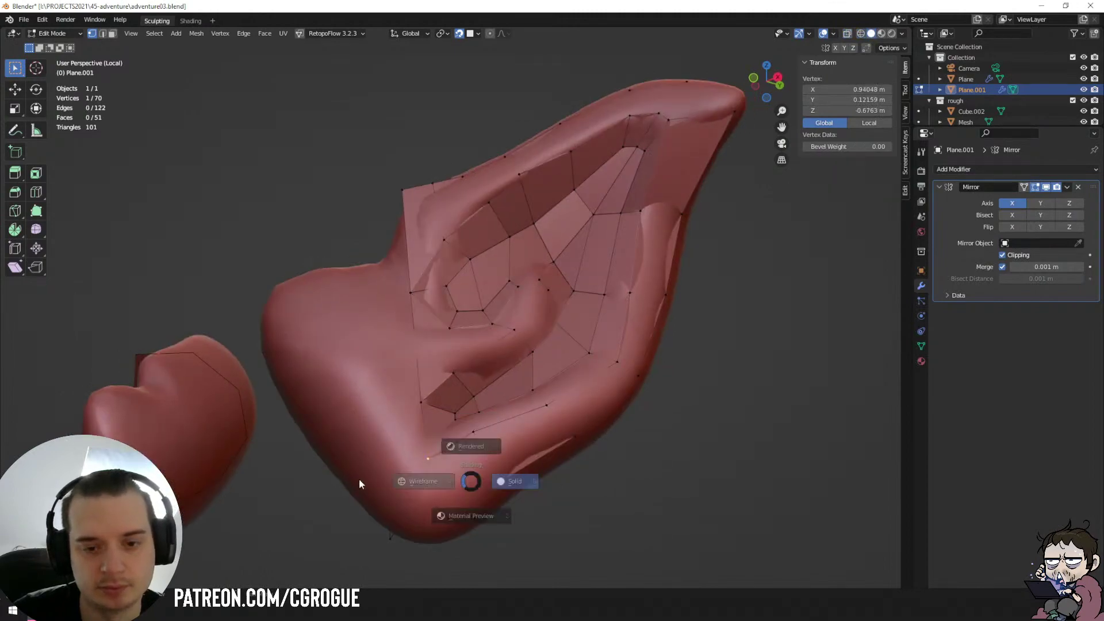
click(359, 480)
key(a)
mouse_move(574, 492)
middle_down()
mouse_move(593, 500)
mouse_move(562, 493)
mouse_move(602, 483)
mouse_move(649, 534)
mouse_move(586, 425)
mouse_move(567, 449)
mouse_move(588, 395)
middle_up()
click(557, 442)
shift+click(564, 460)
key(f)
Extrude a row of six vertices along the top of the outer rim from its front corner to the ear tip.
key(a)
click(576, 432)
key(z)
click(681, 447)
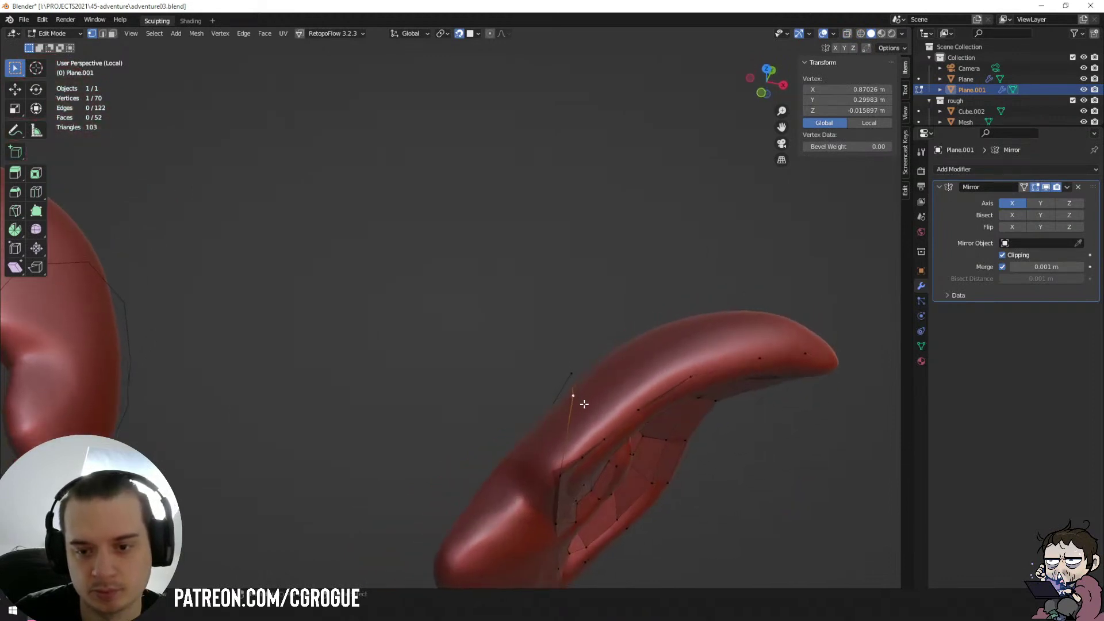
ctrl+right_click(585, 405)
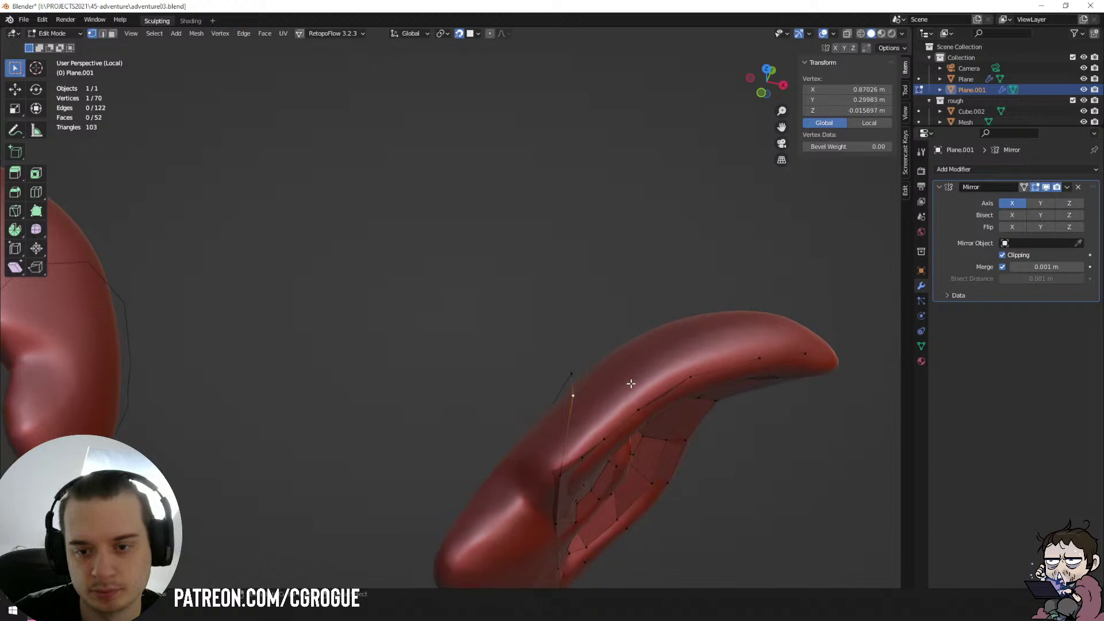
middle_drag(615, 416, 586, 455)
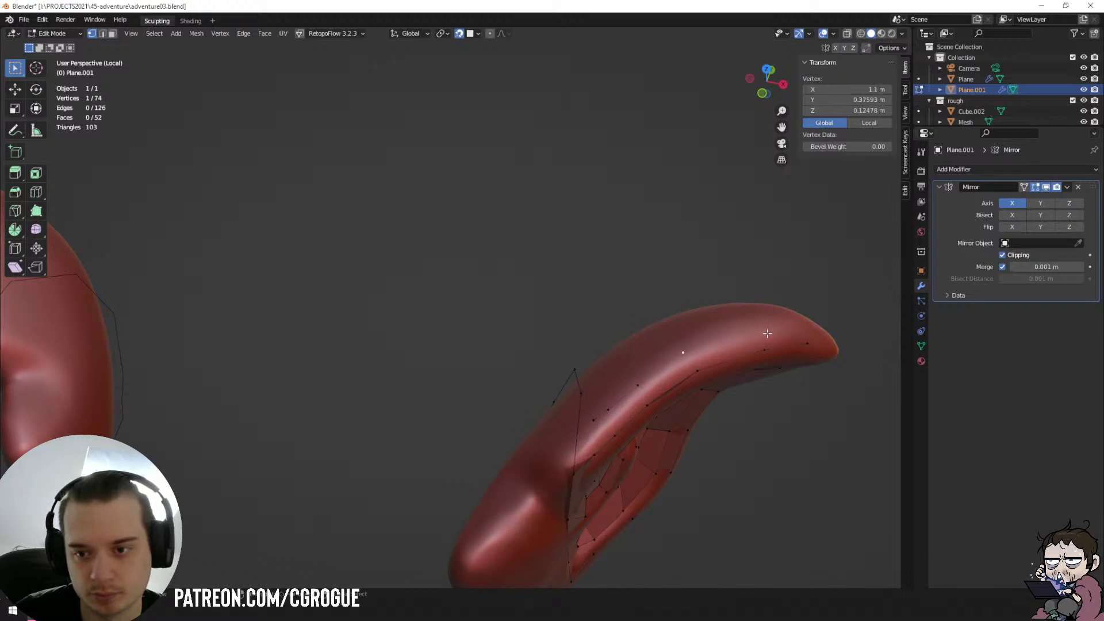
middle_drag(580, 425, 611, 430)
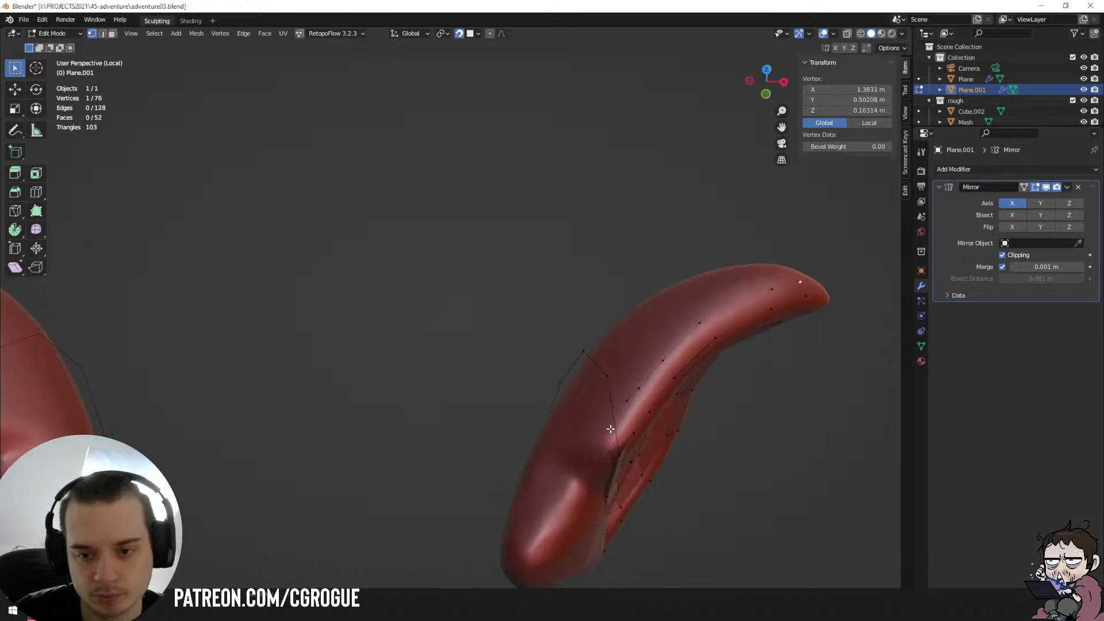
Fill the quad at the front end between the new vertex row and the rim's front corner.
shift+click(616, 456)
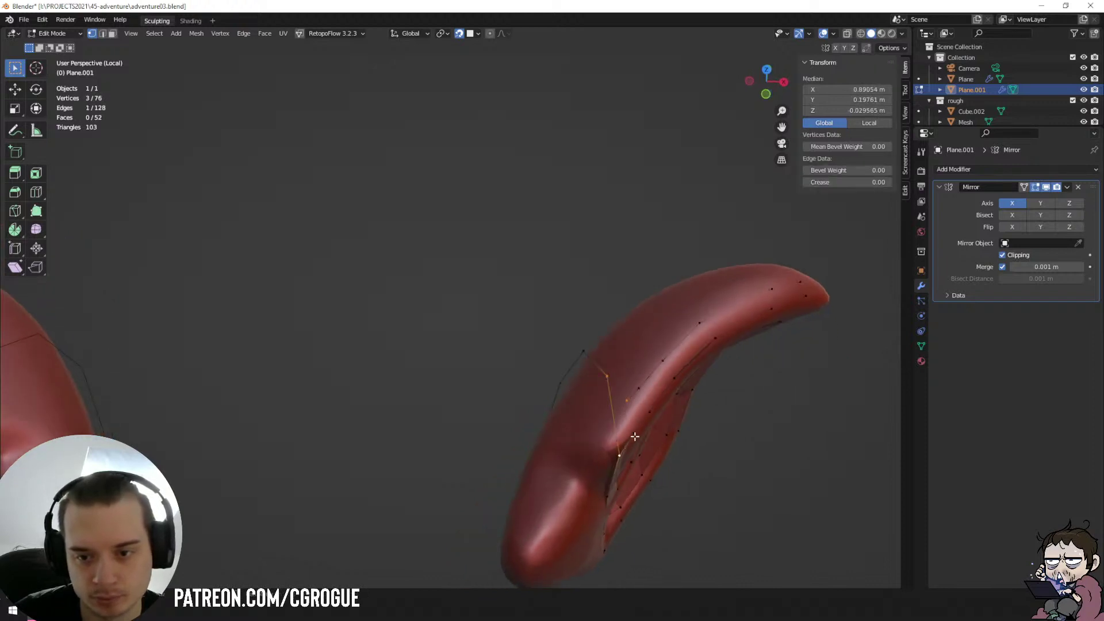
key(shift+z)
mouse_move(636, 439)
middle_down()
mouse_move(619, 438)
mouse_move(656, 402)
mouse_move(649, 387)
mouse_move(575, 387)
mouse_move(614, 436)
mouse_move(598, 441)
middle_up()
Extrude a second row of four vertices across the back of the ear, parallel to the outer rim row.
click(584, 425)
key(z)
ctrl+right_click(585, 417)
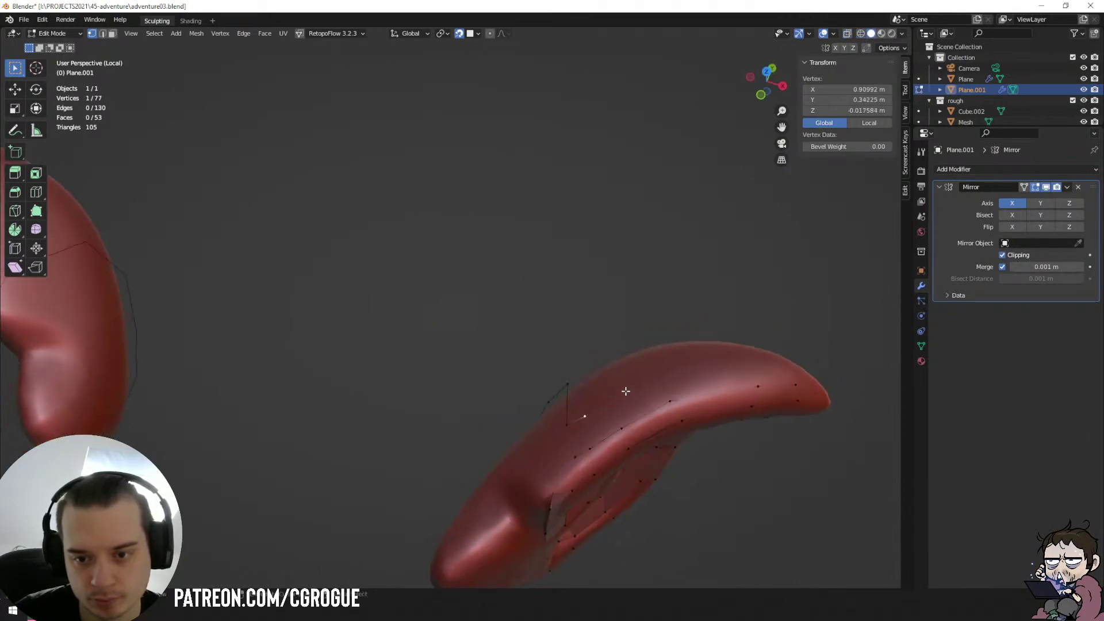
ctrl+right_click(666, 375)
middle_drag(667, 375, 737, 416)
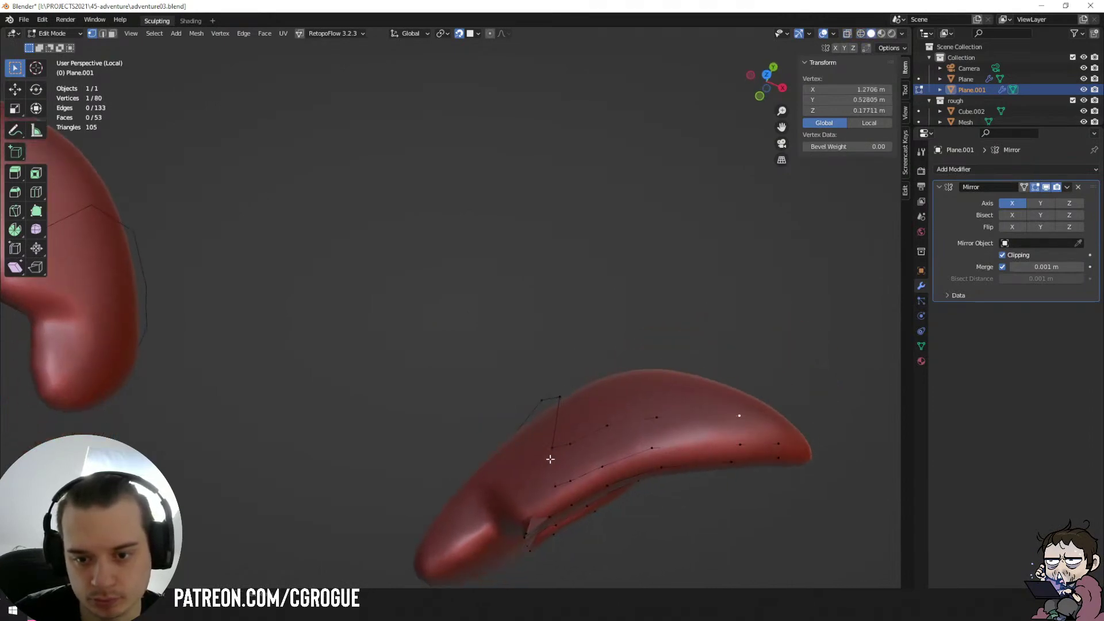
Fill the quads between the two new vertex rows and the rim edge, from the front end toward the ear tip.
shift+click(555, 485)
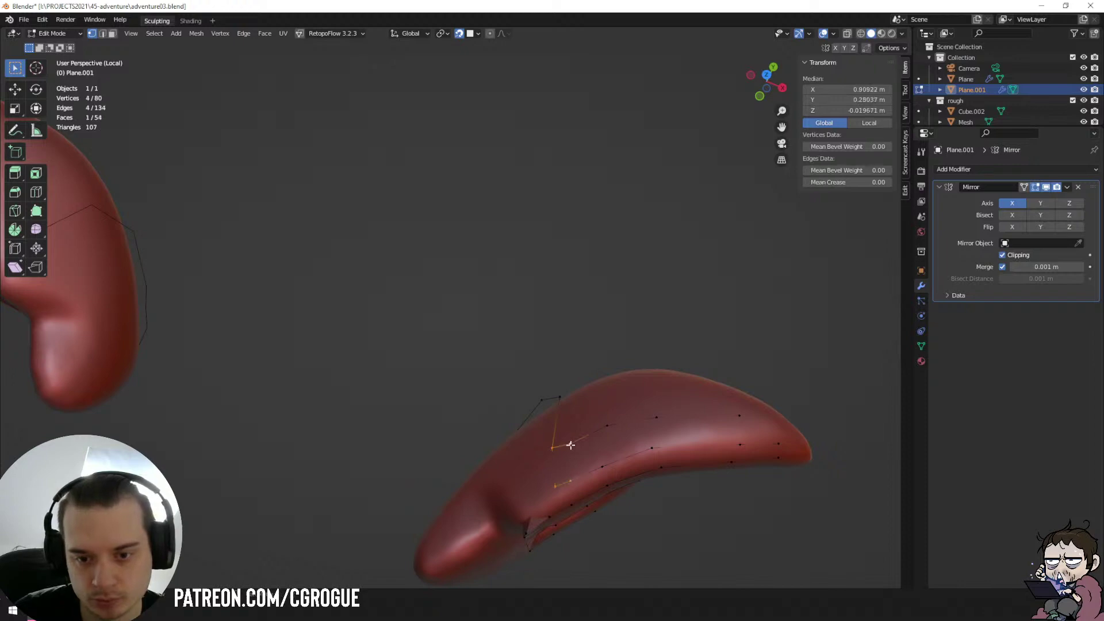
click(571, 445)
shift+click(572, 475)
mouse_move(603, 481)
middle_down()
mouse_move(595, 426)
mouse_move(601, 441)
mouse_move(582, 424)
mouse_move(546, 443)
middle_up()
key(z)
click(518, 438)
key(f)
key(f)
key(f)
key(f)
key(f)
Select the whole ear mesh and examine its coverage of both the front and back of the sculpt in wireframe.
key(z)
click(719, 460)
key(a)
middle_drag(791, 468, 447, 442)
scroll(624, 439, down, 4)
key(shift+z)
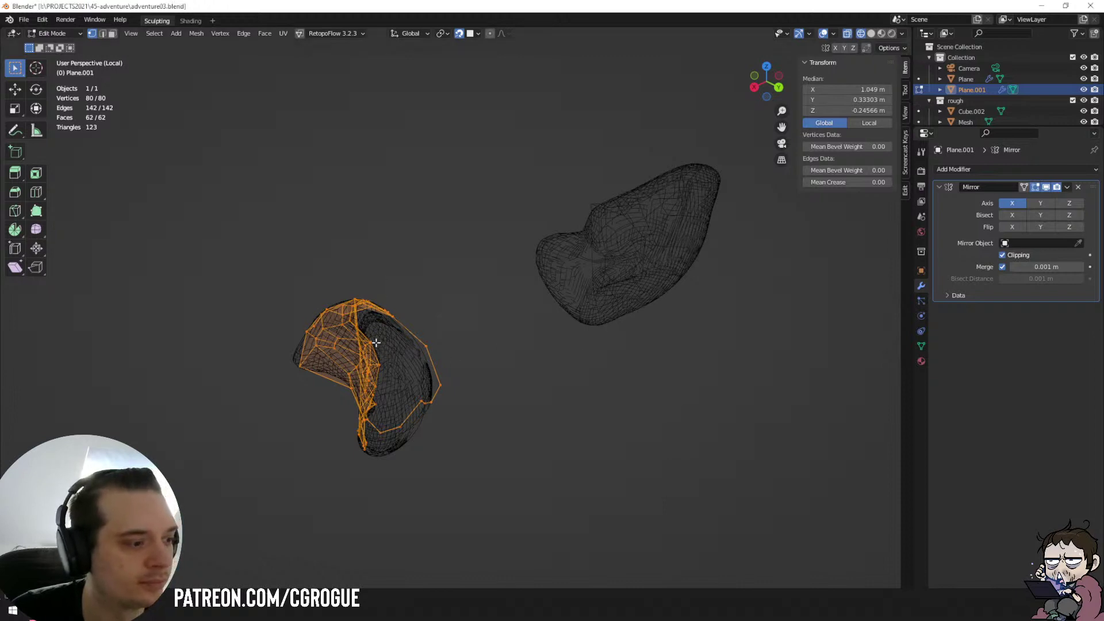
middle_drag(414, 351, 376, 342)
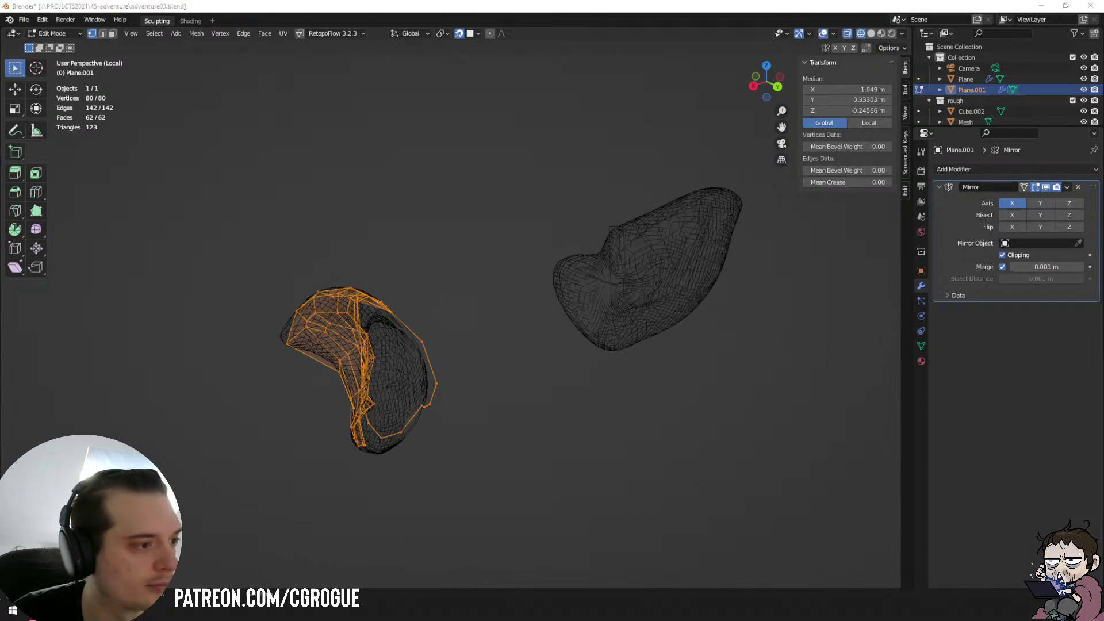
mouse_move(651, 352)
middle_down()
mouse_move(614, 331)
mouse_move(439, 291)
mouse_move(318, 394)
mouse_move(383, 409)
middle_up()
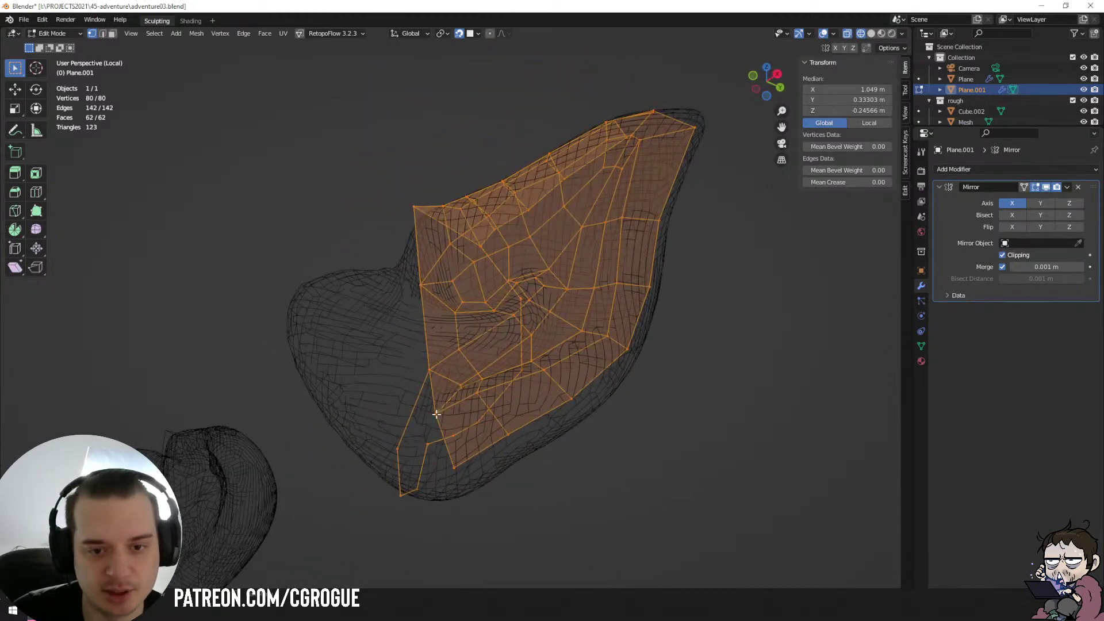
Extrude a vertex from the front end of the ear's lower rim and fill the quad joining it to the border.
click(437, 415)
key(e)
click(414, 454)
click(427, 416)
shift+click(423, 377)
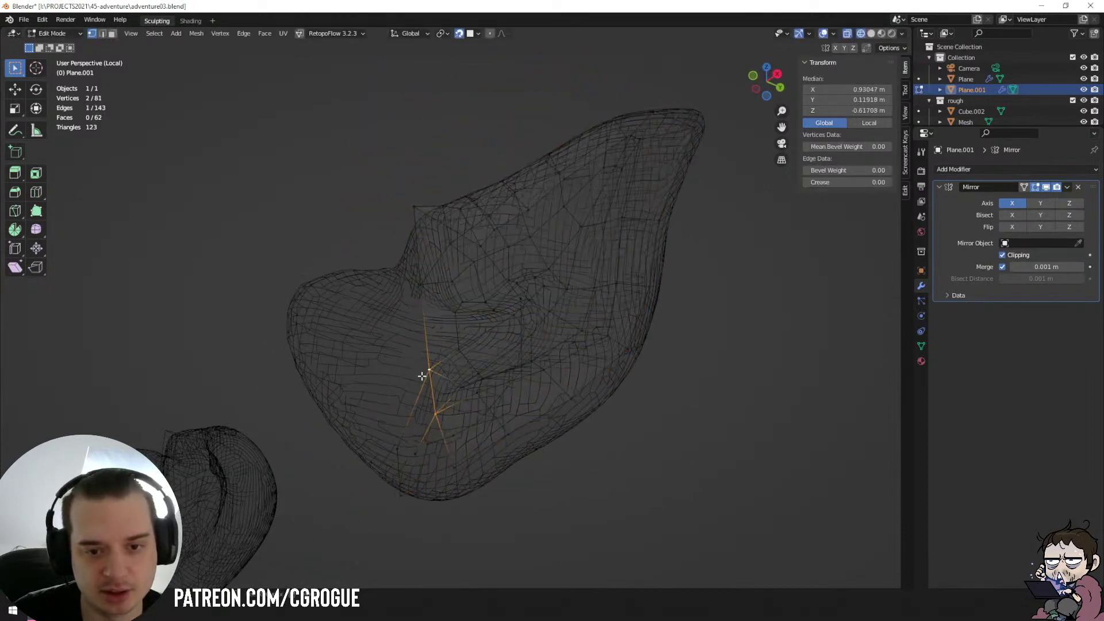
key(f)
Extrude another vertex on the rim's front underside and fill the two quads connecting it to the neighbouring rows.
click(414, 462)
middle_drag(414, 462, 412, 417)
key(e)
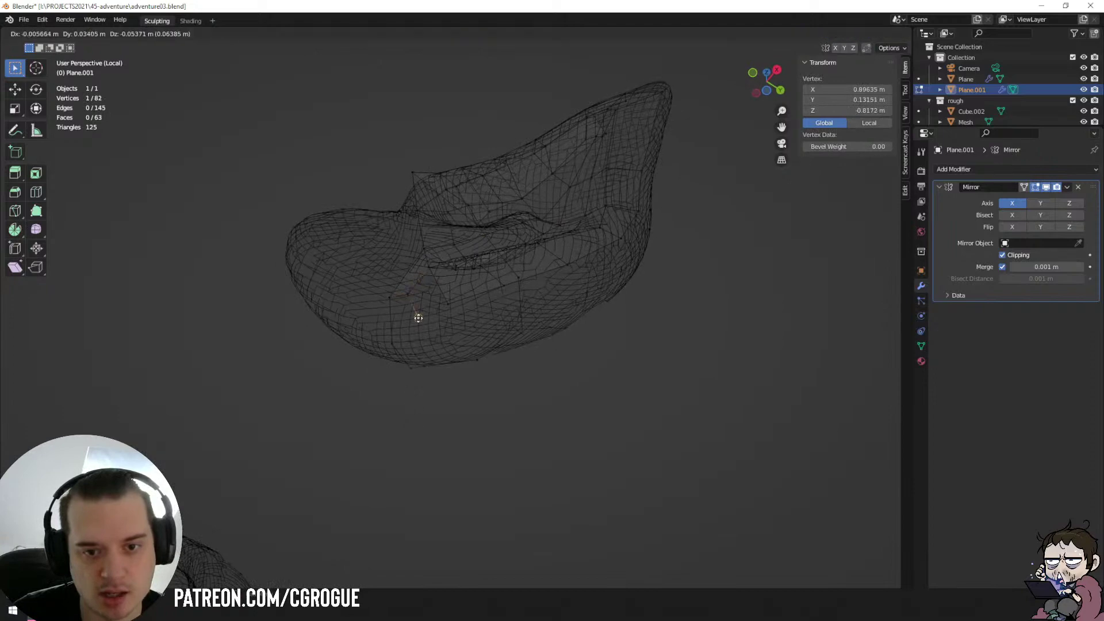
click(421, 316)
shift+click(427, 279)
key(f)
click(419, 320)
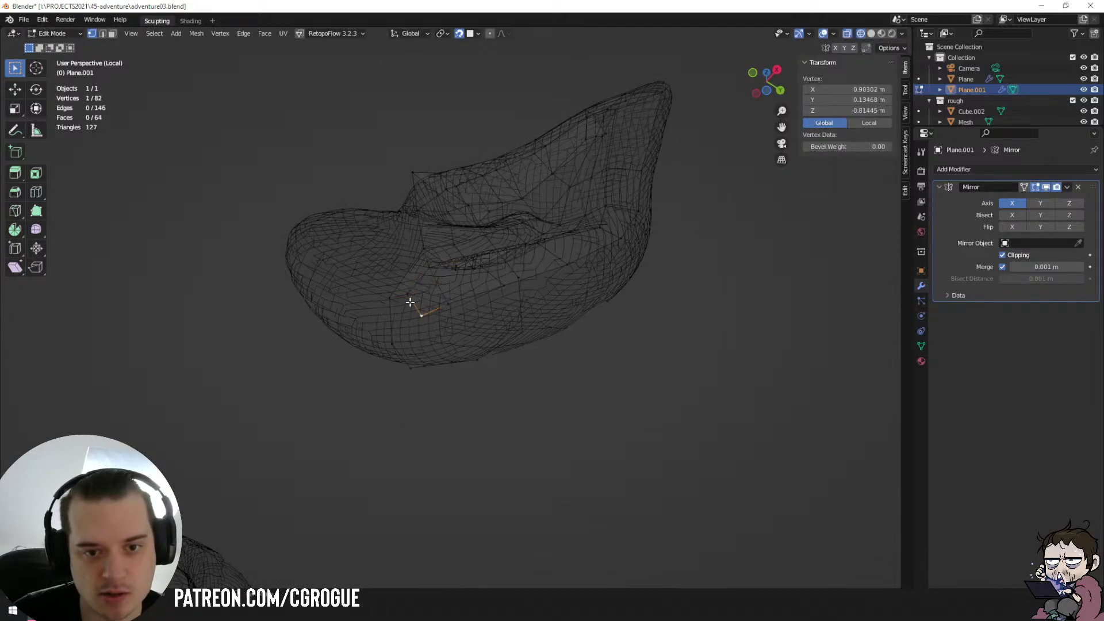
click(411, 301)
shift+click(390, 301)
key(f)
middle_drag(412, 326, 424, 378)
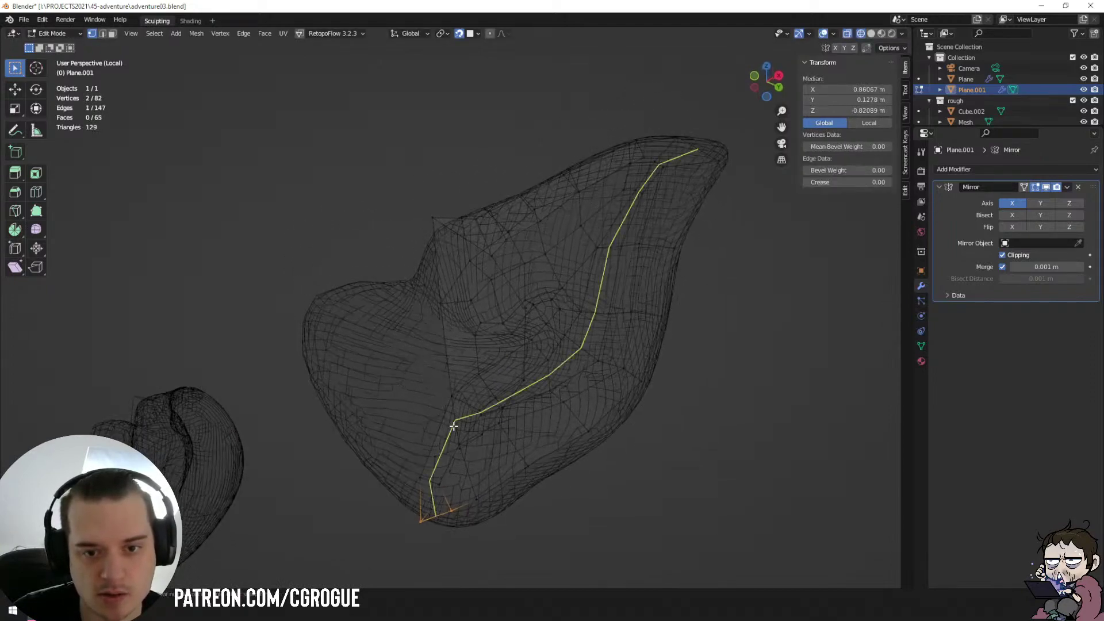
Extrude a chain of five vertices along the outside of the lower rim, starting at the front corner.
mouse_move(454, 426)
middle_down()
mouse_move(407, 364)
mouse_move(436, 363)
mouse_move(444, 387)
mouse_move(424, 377)
mouse_move(424, 352)
mouse_move(534, 399)
mouse_move(483, 340)
mouse_move(440, 316)
mouse_move(429, 323)
mouse_move(484, 326)
middle_up()
key(a)
key(shift+z)
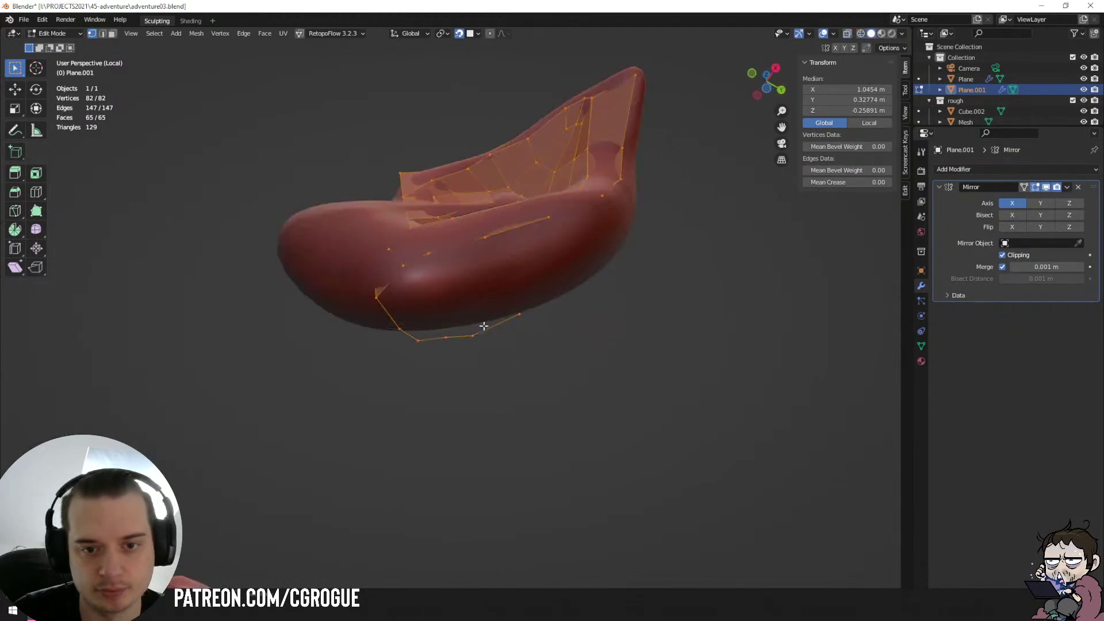
click(405, 268)
key(e)
click(416, 301)
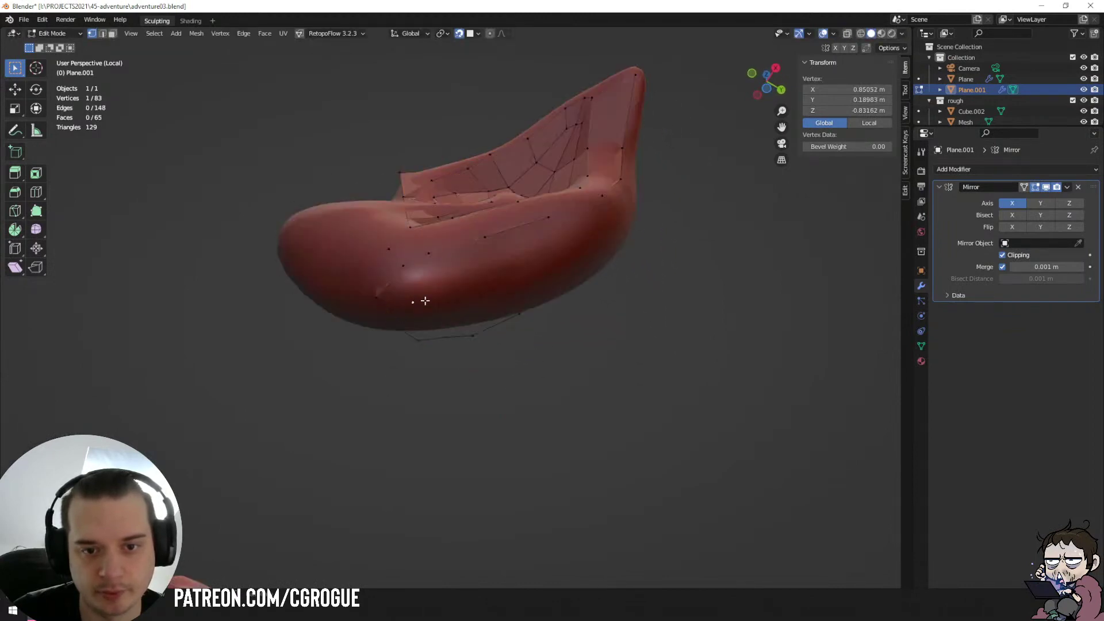
middle_drag(424, 300, 386, 302)
key(e)
click(385, 300)
key(e)
click(456, 266)
middle_drag(488, 258, 486, 284)
key(e)
click(486, 284)
key(e)
click(535, 222)
Continue the vertex chain with four more vertices up the rear rim to the ear tip.
middle_drag(535, 222, 499, 254)
key(e)
click(480, 259)
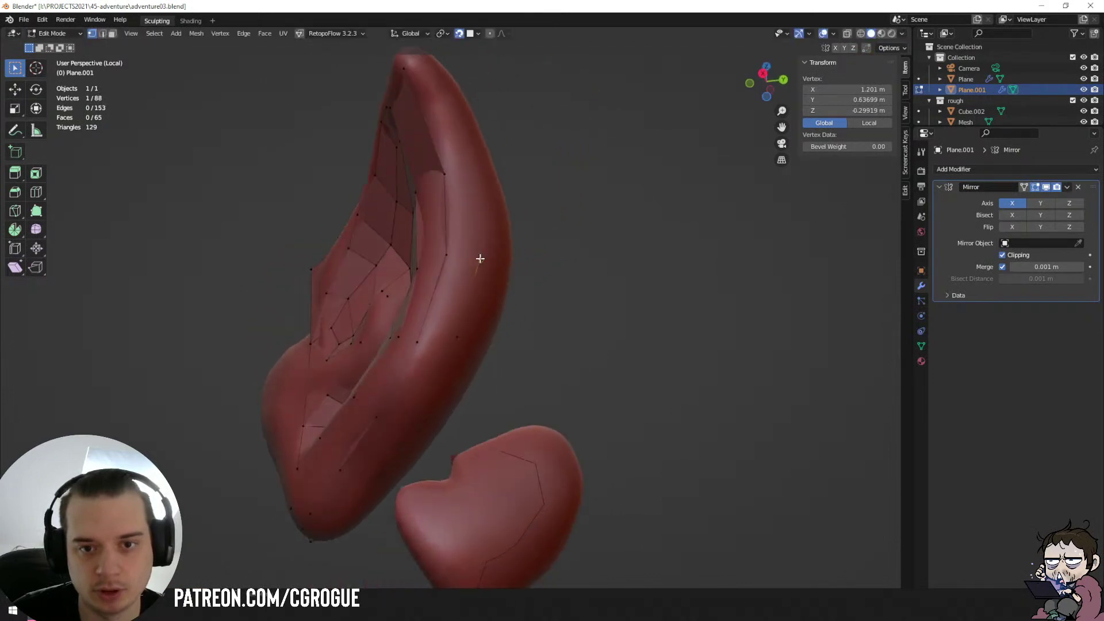
key(e)
click(474, 171)
middle_drag(474, 171, 491, 278)
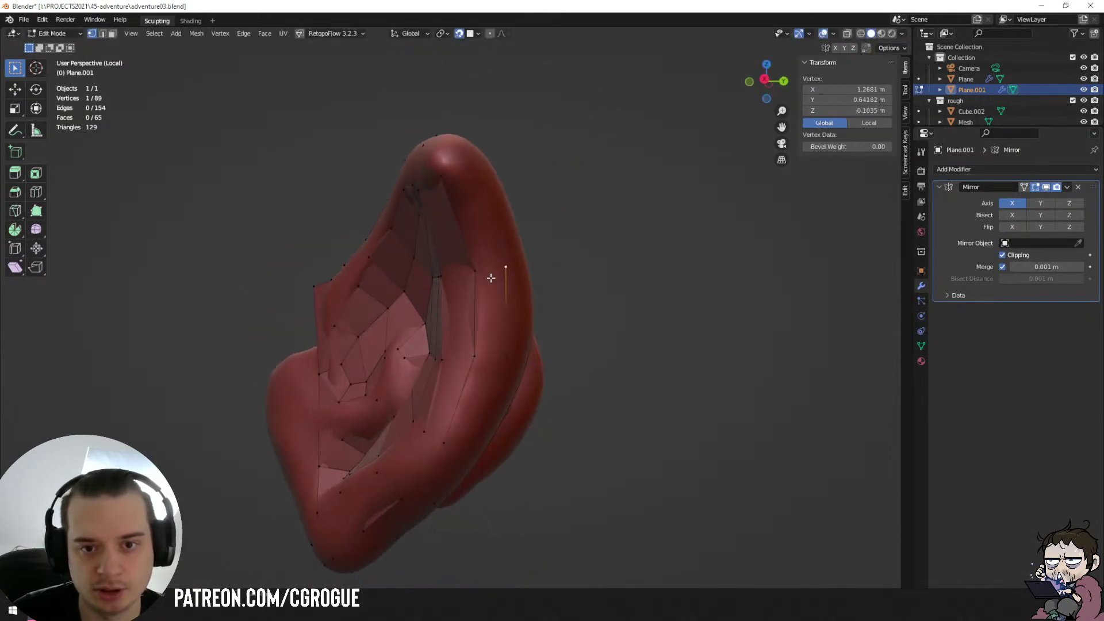
key(e)
click(468, 157)
middle_drag(469, 156, 543, 299)
key(e)
click(660, 230)
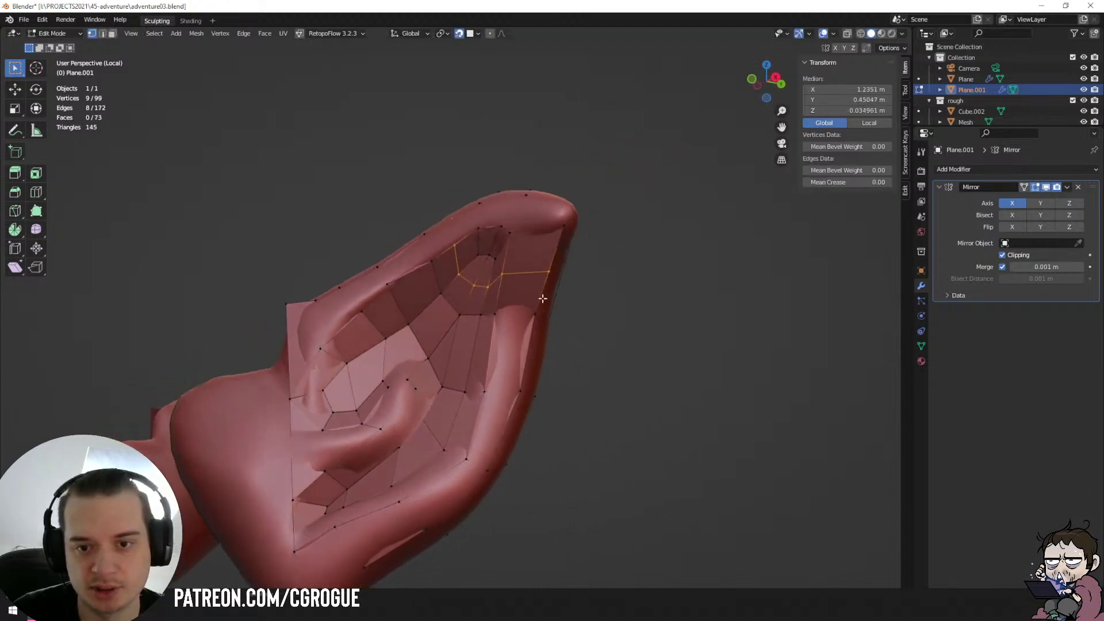
Reposition the vertices on the rear inner rim just below the ear tip to follow the sculpt.
click(544, 271)
key(g)
click(544, 269)
click(509, 271)
key(g)
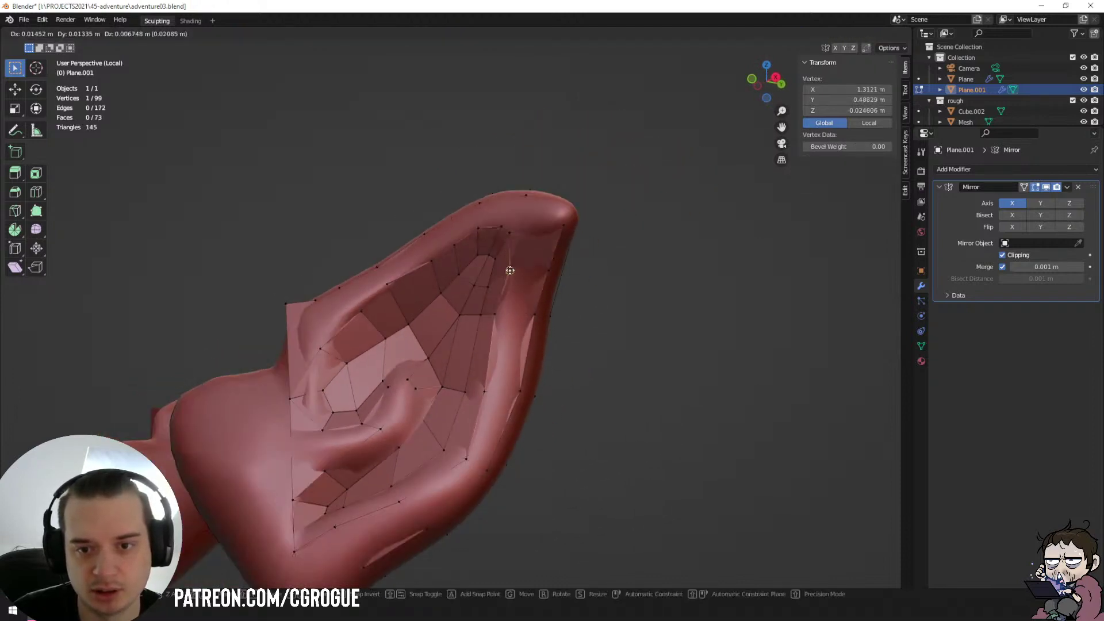
click(516, 274)
click(494, 319)
key(g)
click(498, 318)
Shift the vertex on the upper inner rim and the one beneath it toward the ear's base.
click(430, 263)
key(g)
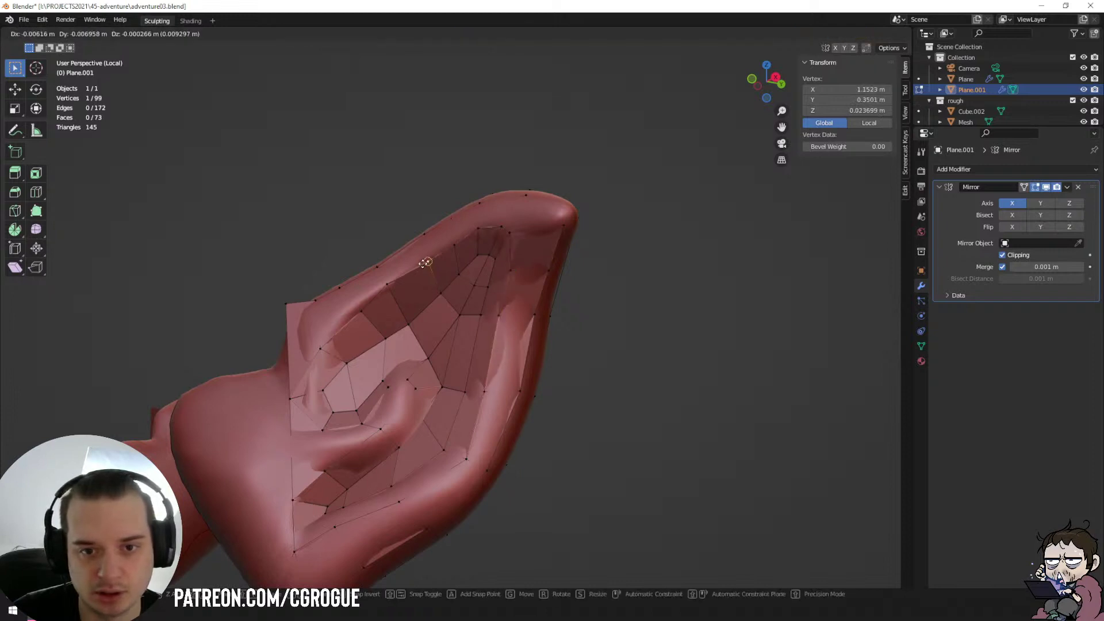
click(414, 266)
key(g)
click(419, 271)
click(446, 297)
key(g)
click(428, 302)
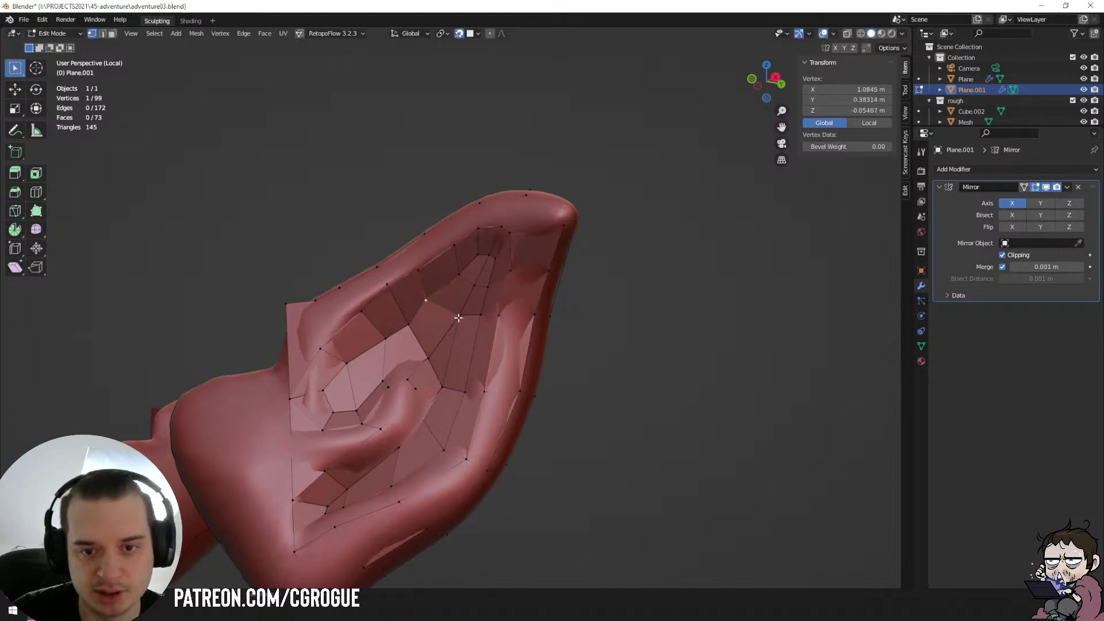
Even out the spacing of the remaining inner fold vertices and the vertex along the upper rim.
click(463, 313)
key(g)
click(458, 321)
middle_drag(474, 279, 475, 324)
click(478, 287)
key(g)
click(466, 285)
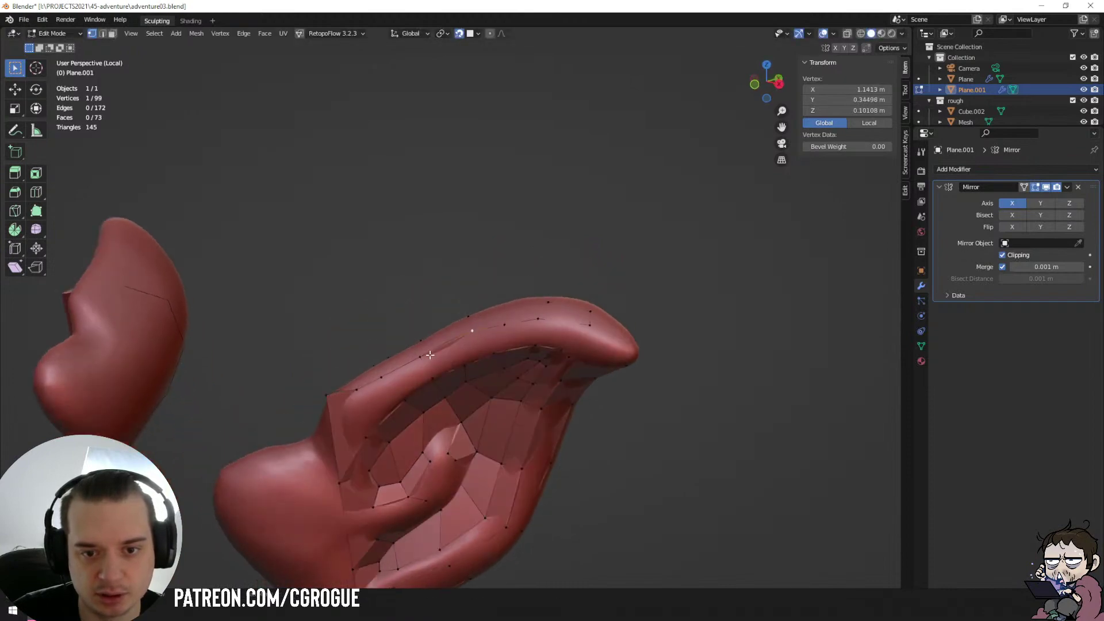
click(465, 364)
key(g)
click(461, 365)
In wireframe display, slide the three-vertex column across the upper rim toward the ear's base.
key(z)
click(444, 363)
mouse_move(462, 365)
middle_down()
mouse_move(493, 381)
mouse_move(512, 342)
mouse_move(520, 389)
middle_up()
key(a)
click(520, 390)
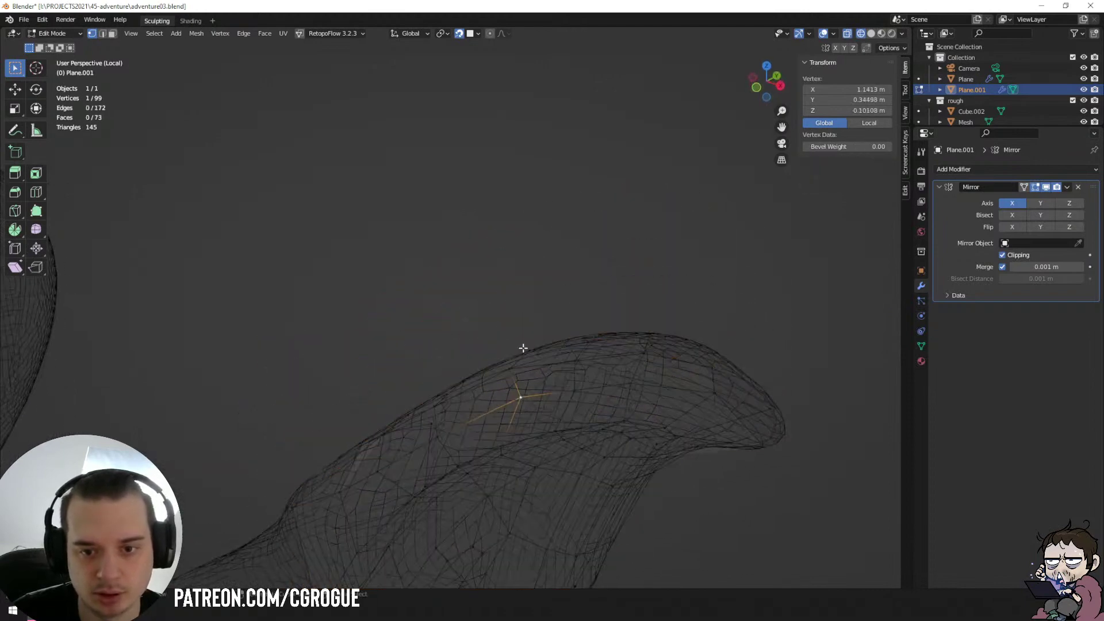
ctrl+click(524, 348)
key(g)
key(g)
right_click(474, 382)
key(g)
key(g)
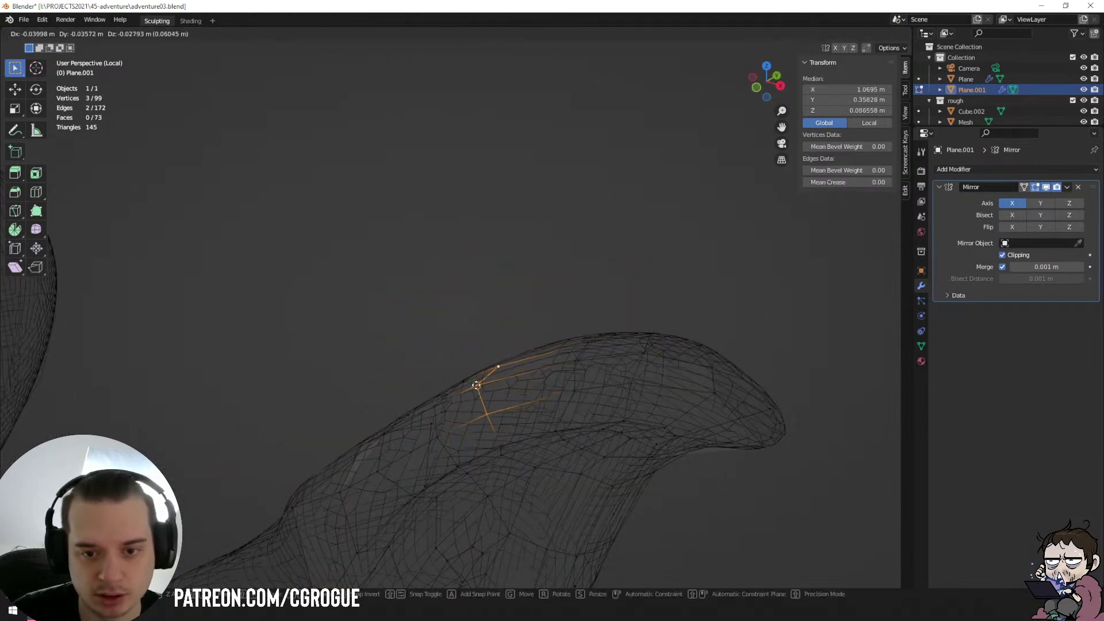
click(481, 382)
Move the two neighbouring upper rim vertices toward the ear's base and return to solid shading.
click(575, 387)
key(g)
click(557, 391)
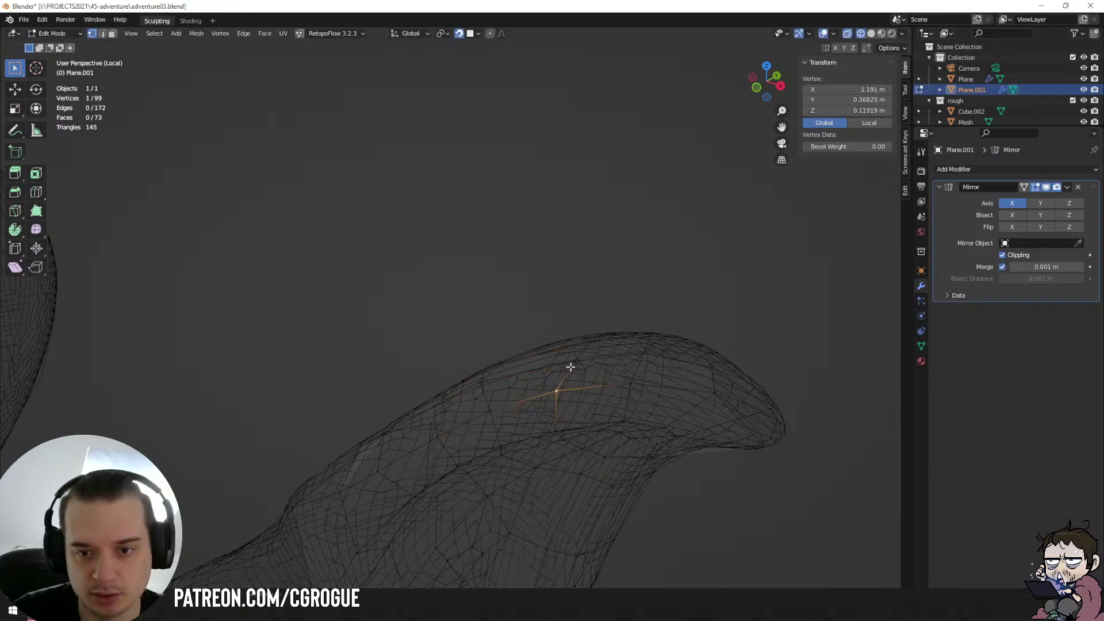
click(574, 364)
key(g)
click(566, 365)
key(z)
click(760, 393)
scroll(661, 382, down, 4)
middle_drag(491, 362, 496, 314)
In Object Mode, add a Shrinkwrap modifier to the retopology mesh targeting Quad Sphere.001.
key(Tab)
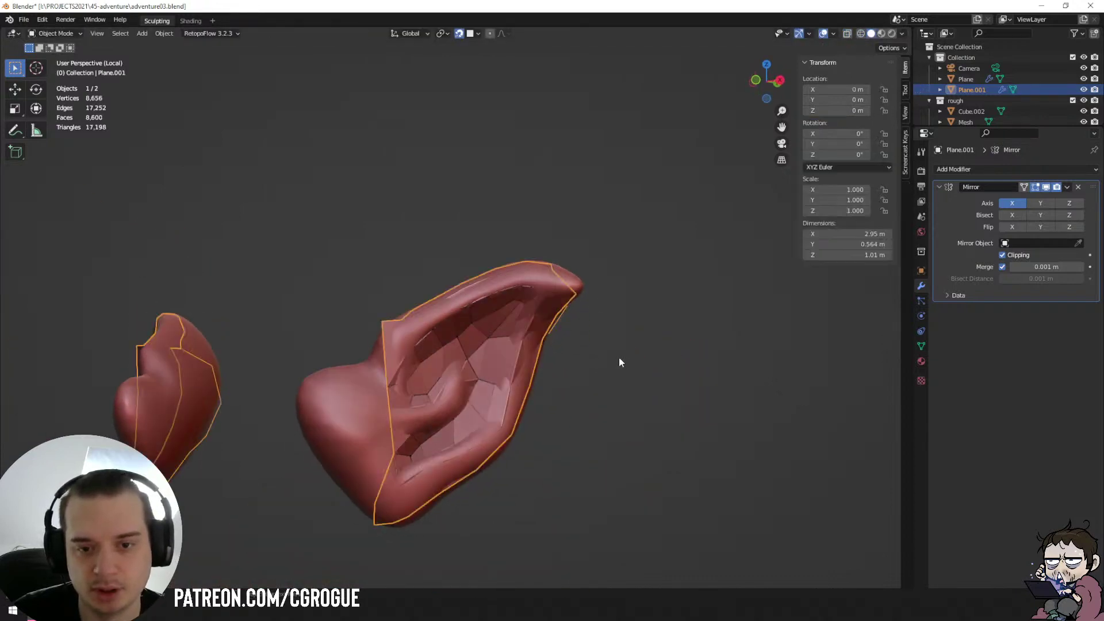
click(957, 169)
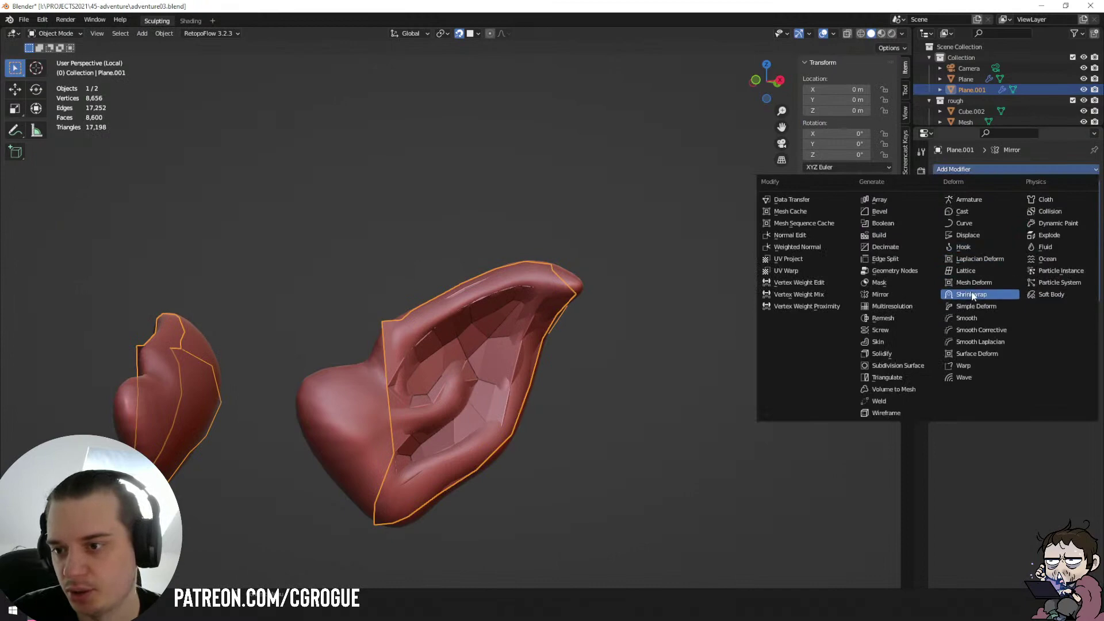
click(1010, 291)
click(1078, 353)
click(489, 406)
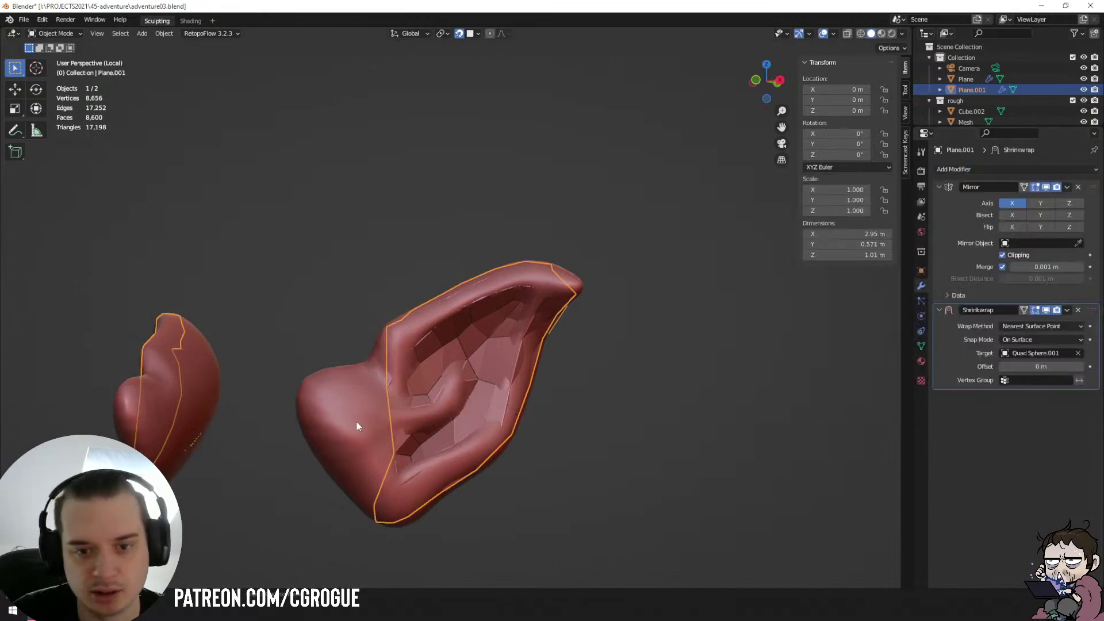
Duplicate the Shrinkwrap modifier and apply the original, keeping the copy, with the viewport in wireframe.
mouse_move(356, 422)
middle_down()
mouse_move(527, 394)
mouse_move(467, 384)
mouse_move(490, 385)
mouse_move(509, 369)
mouse_move(503, 355)
mouse_move(529, 348)
mouse_move(475, 336)
mouse_move(527, 298)
middle_up()
key(Tab)
key(shift+z)
key(Tab)
key(shift+d)
key(ctrl+a)
scroll(426, 361, up, 2)
In Edit Mode, fill the quad at the lower front corner between the outer chain and the adjacent row.
key(Tab)
key(a)
middle_drag(270, 398, 360, 364)
click(349, 341)
shift+click(349, 375)
shift+click(378, 331)
key(f)
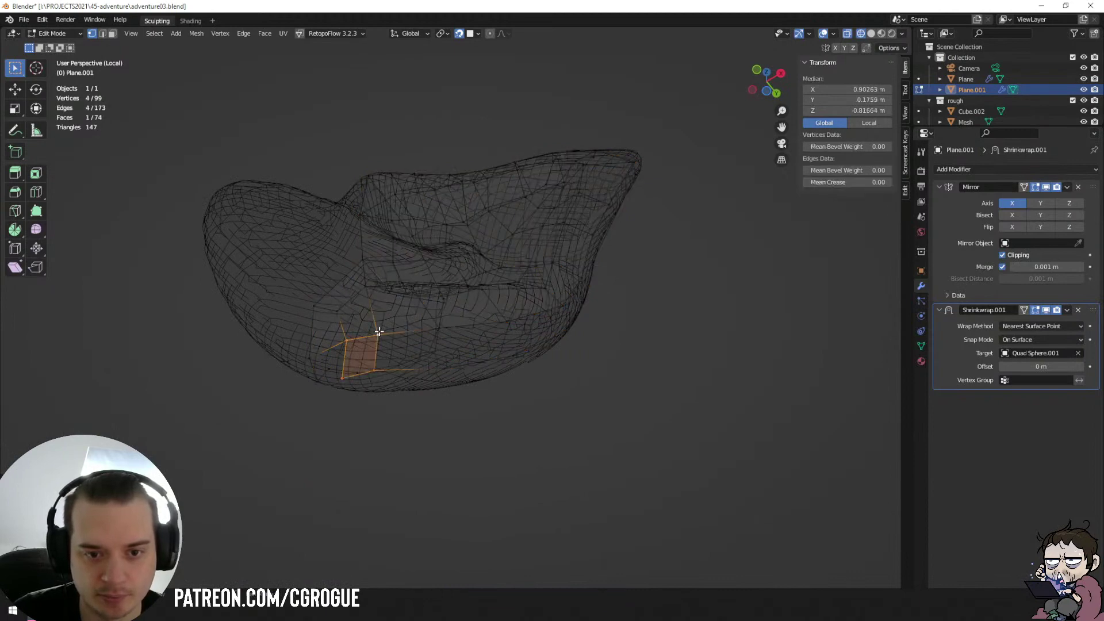
Fill the following quads along the outer strip, from the front corner up the back toward the tip.
click(377, 332)
shift+click(374, 372)
key(f)
key(f)
middle_drag(493, 382, 437, 407)
key(f)
key(f)
key(f)
key(f)
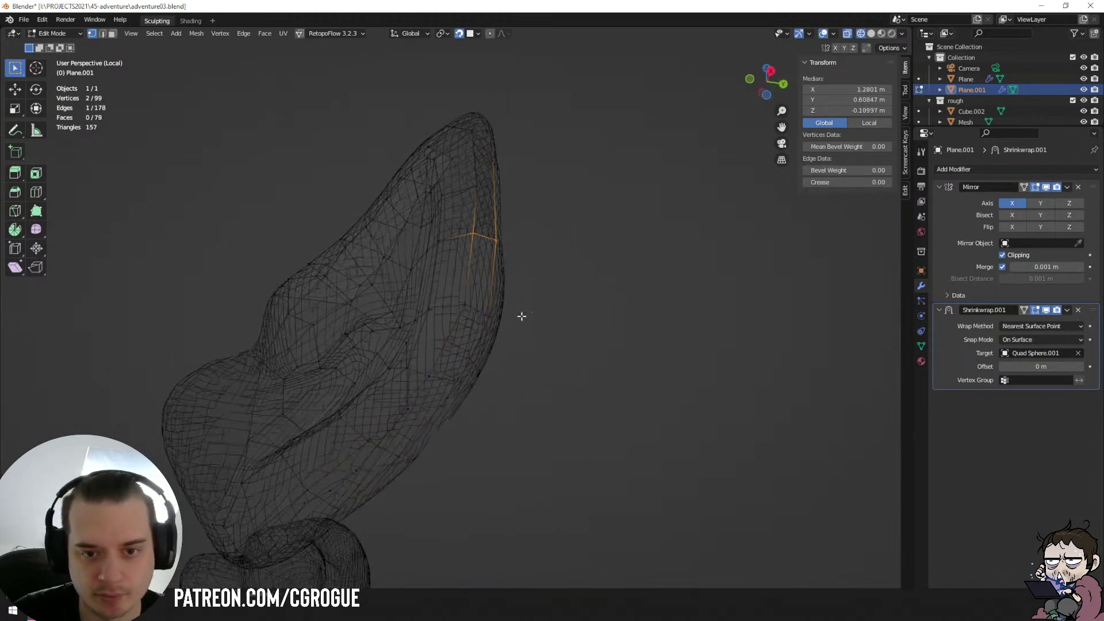
Fill the next quad of the rear strip and extrude a vertex from it toward the ear tip.
middle_drag(520, 315, 413, 234)
click(483, 339)
shift+click(499, 361)
key(a)
click(413, 233)
key(e)
click(406, 224)
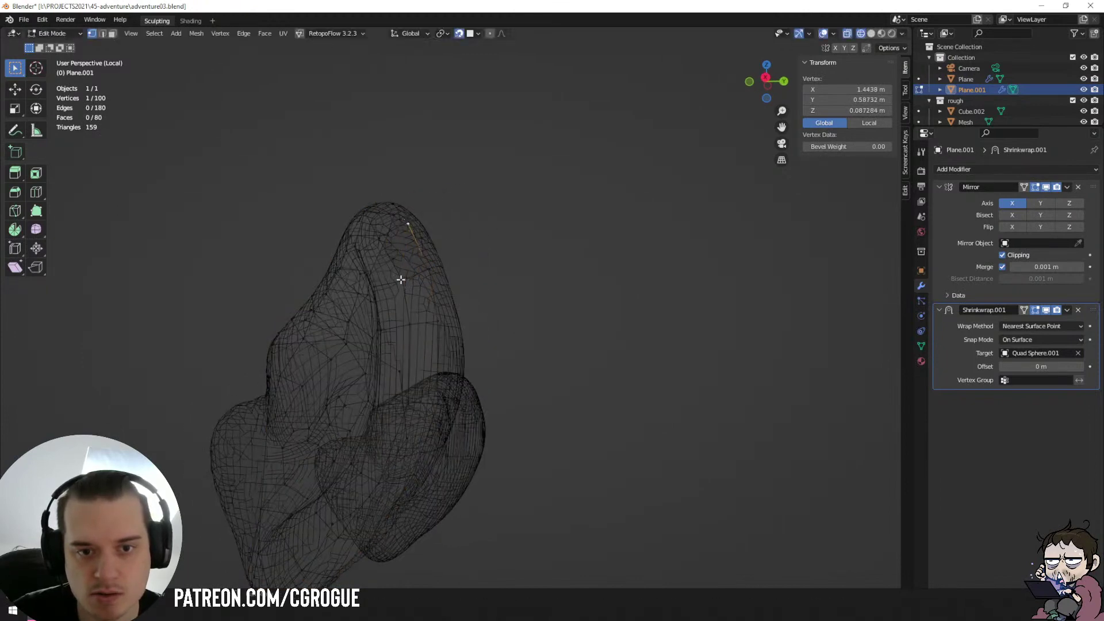
Fill the two quads beside the new vertex to extend the surface over the ear tip.
click(400, 279)
shift+click(427, 266)
key(f)
key(a)
middle_drag(420, 271, 474, 300)
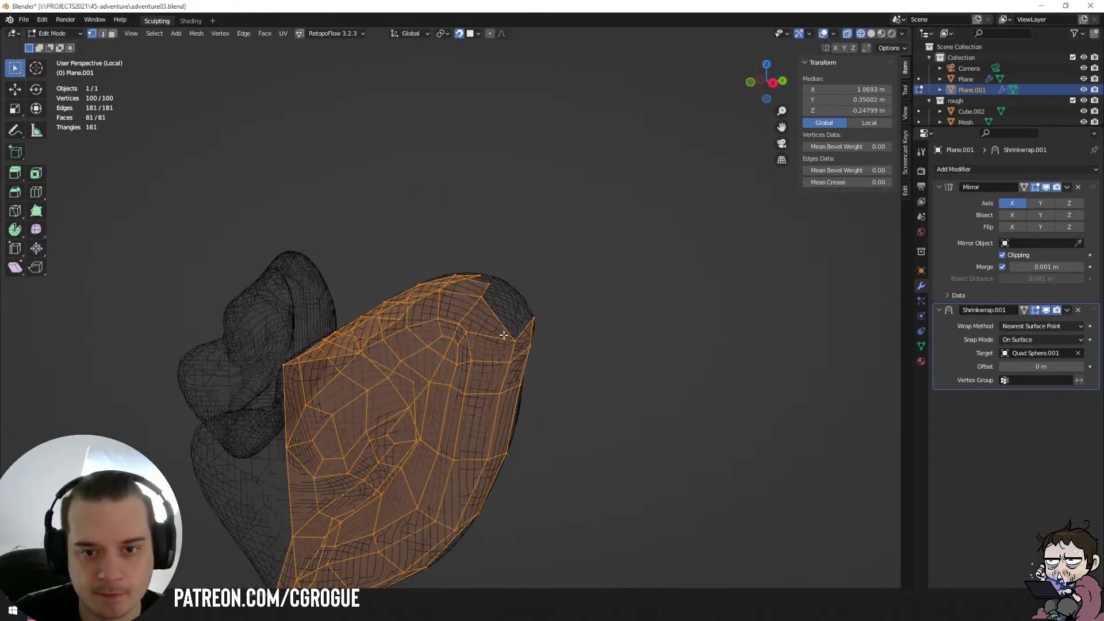
click(507, 338)
shift+click(474, 300)
key(f)
Set the retopology object to display in front and as Wire over the solid-shaded sculpt.
key(Tab)
key(shift+z)
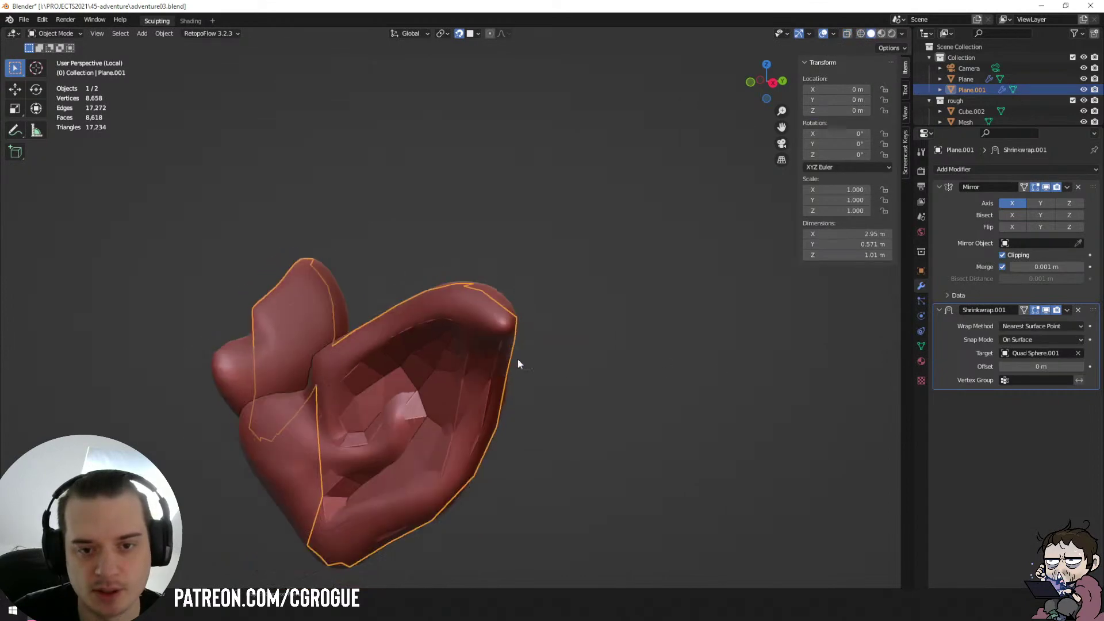
click(922, 271)
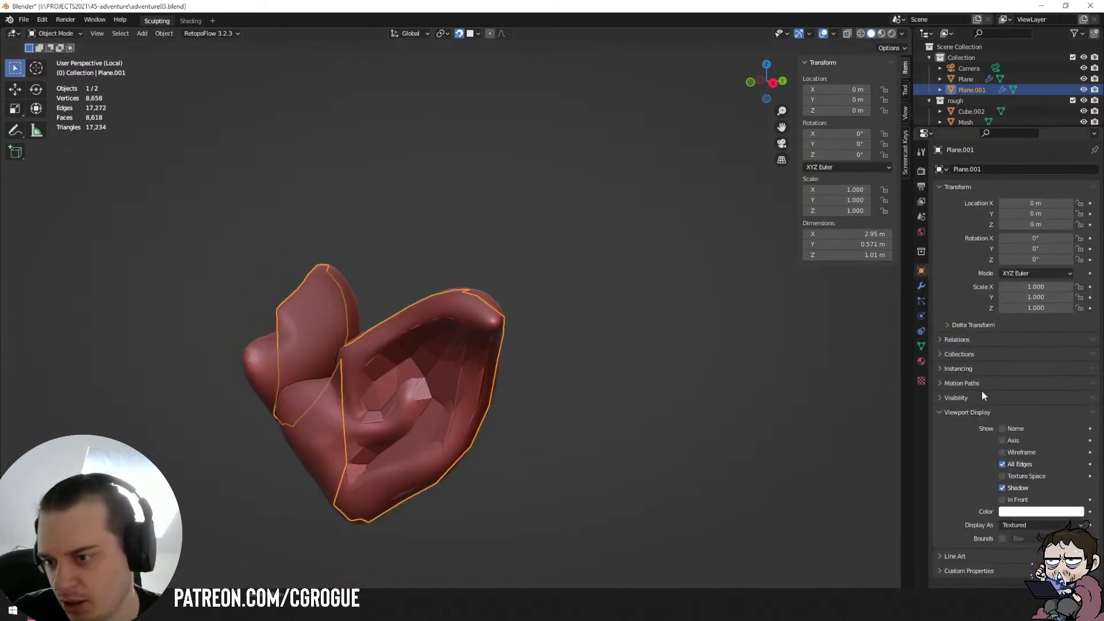
click(1003, 500)
click(1036, 525)
click(1019, 559)
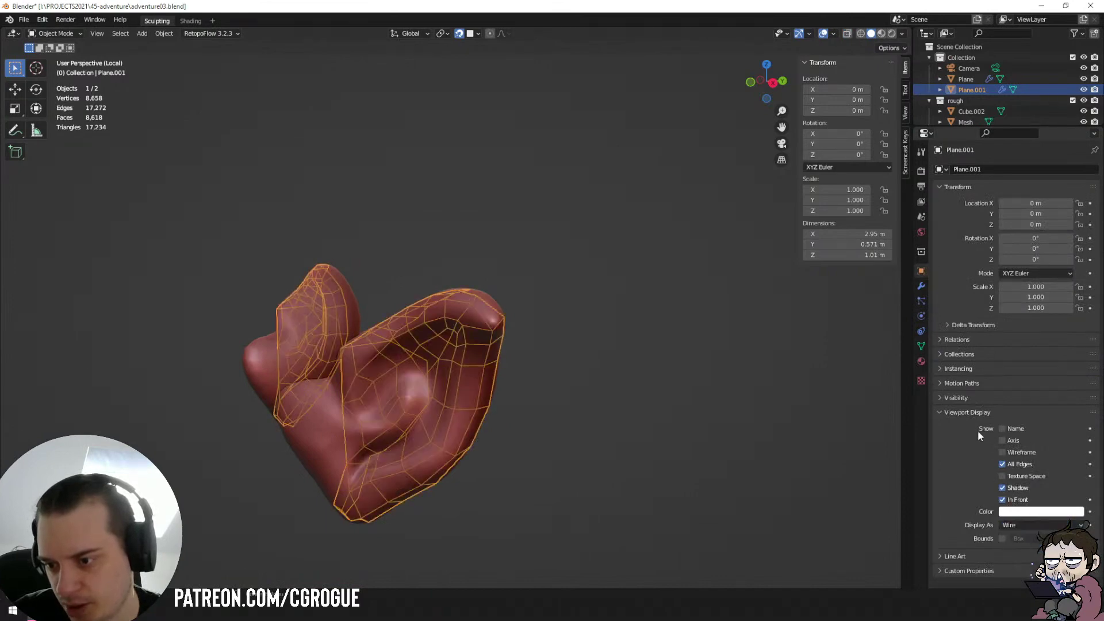
Back in Edit Mode, fill one more quad in the remaining gap of the ear mesh.
middle_drag(627, 432, 593, 433)
key(Tab)
scroll(451, 313, up, 2)
middle_drag(451, 313, 390, 344)
click(511, 277)
shift+click(454, 280)
key(f)
Reposition individual vertices of the ear mesh, including those along its lower rim, to even out the quads.
click(467, 304)
key(g)
click(409, 310)
key(g)
click(374, 300)
click(330, 374)
key(g)
click(340, 368)
click(354, 398)
key(g)
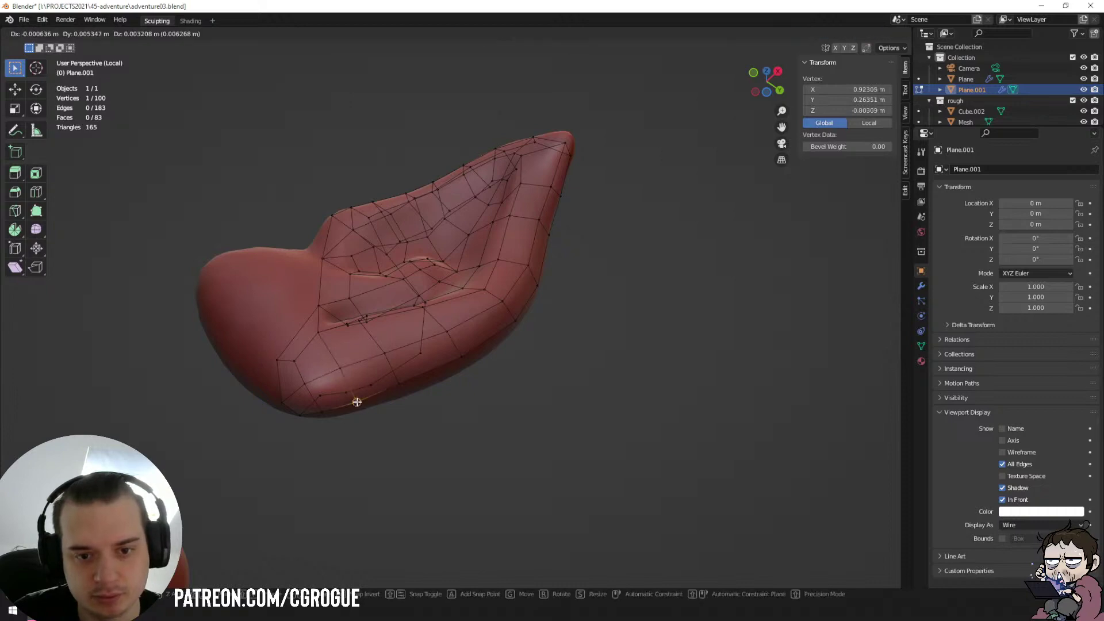
click(358, 399)
Shift a pair of lower-rim vertices and extrude a new vertex from the neighbouring boundary corner.
middle_drag(358, 399, 361, 272)
click(377, 401)
shift+click(354, 380)
key(g)
click(366, 369)
click(318, 315)
middle_drag(339, 319, 374, 319)
key(e)
click(374, 316)
Fill two quads beside the newly extruded vertex on the ear's underside, redoing the second one.
click(336, 298)
shift+click(357, 267)
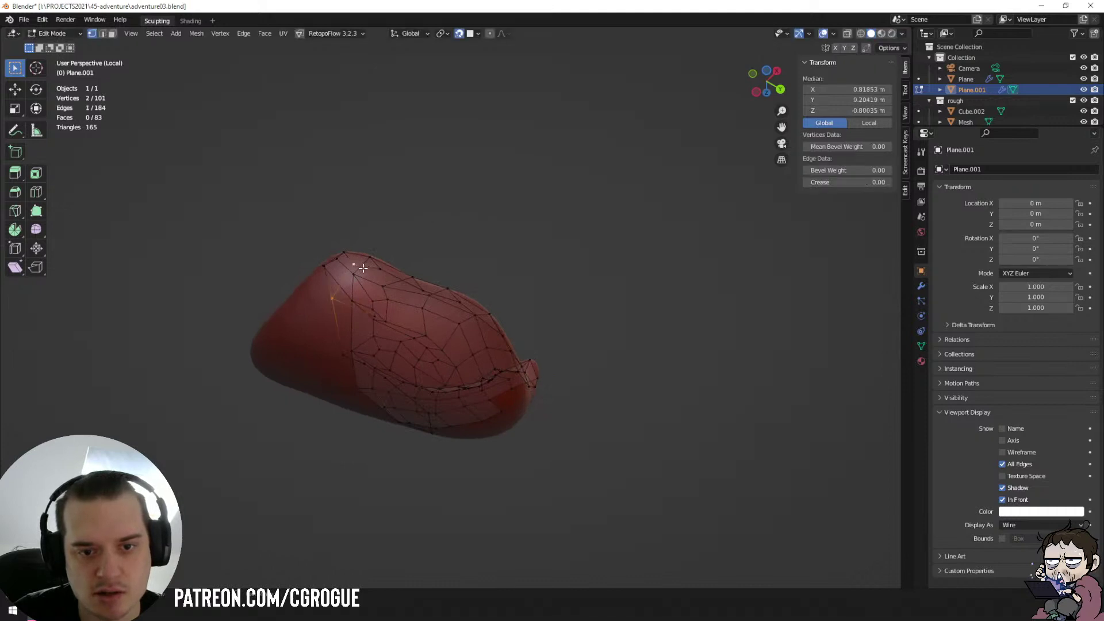
middle_drag(385, 302, 366, 290)
click(341, 286)
shift+click(340, 345)
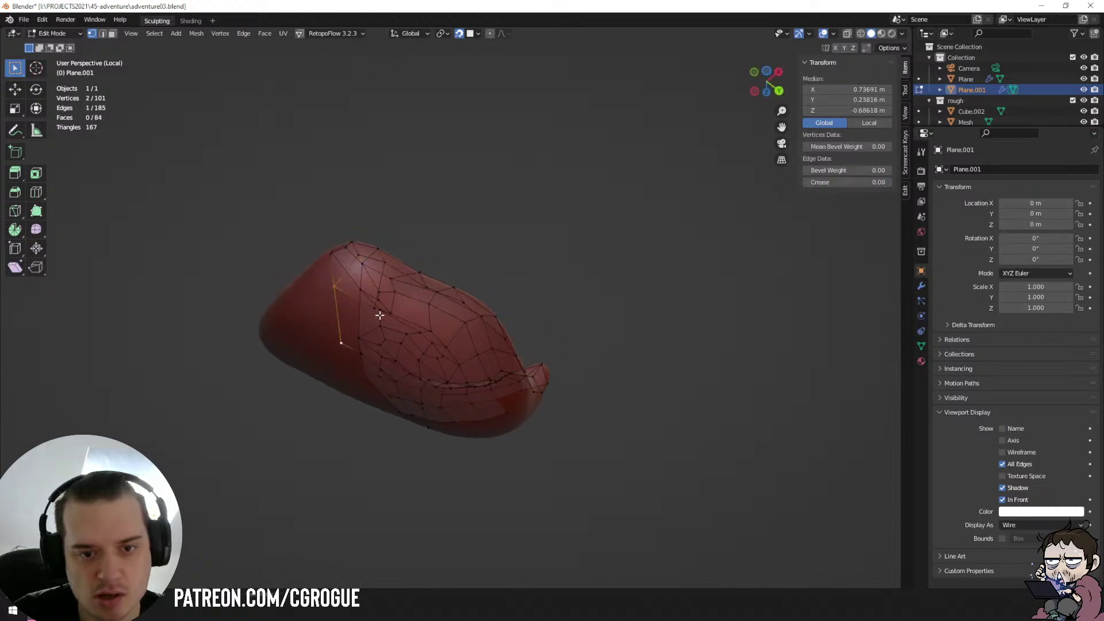
key(f)
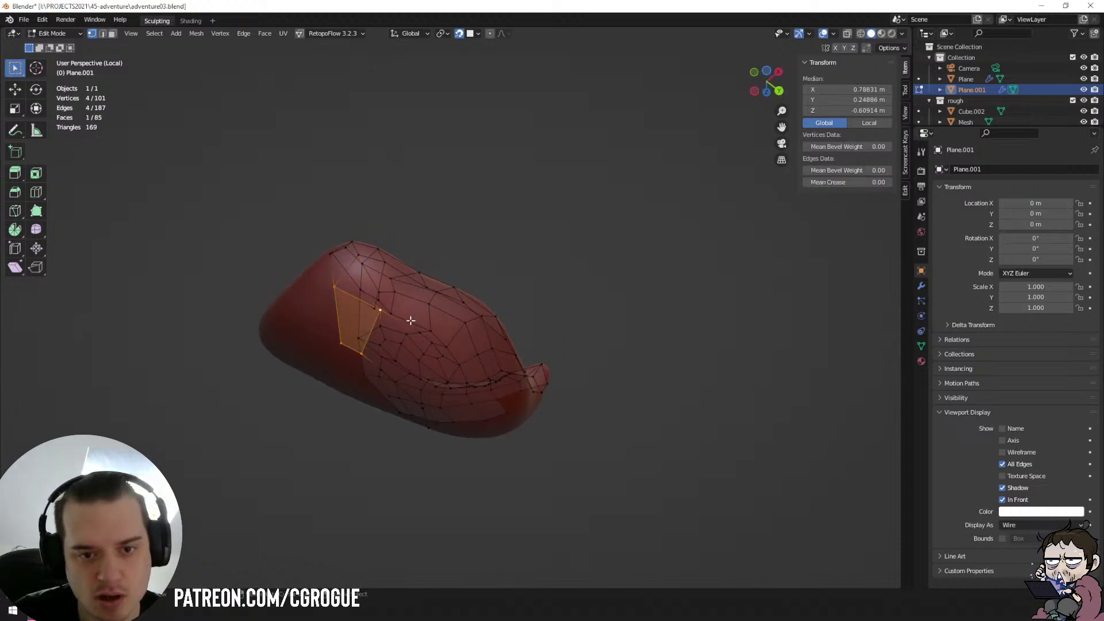
key(ctrl+z)
shift+click(372, 310)
middle_drag(377, 311, 416, 302)
key(c)
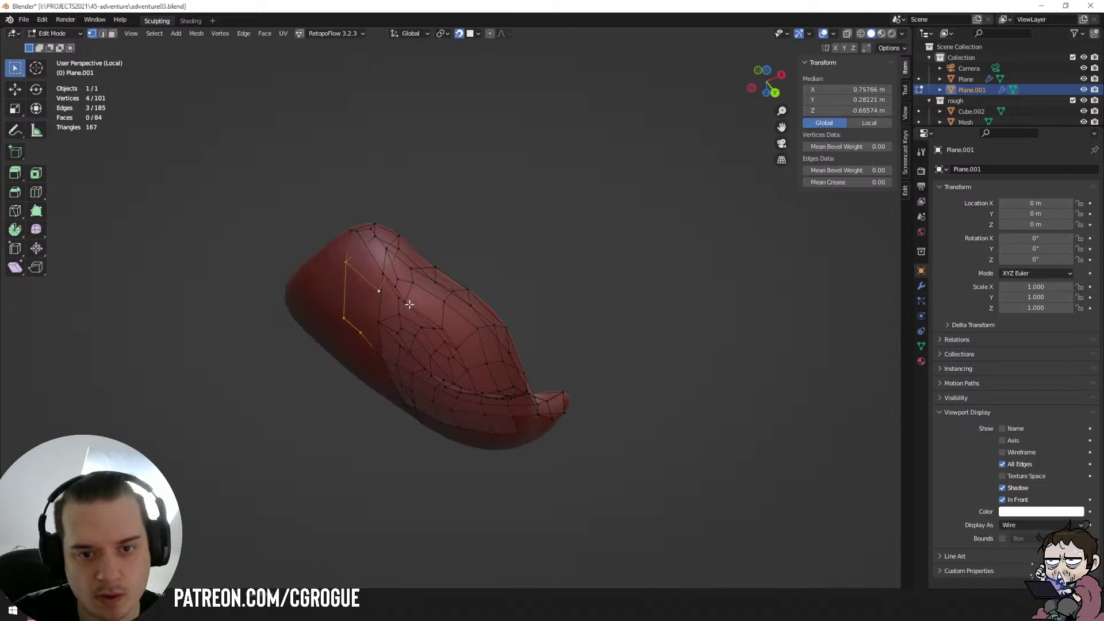
key(f)
Extrude two vertices onto the uncovered back of the ear beside the filled quads.
middle_drag(455, 364, 437, 319)
click(408, 299)
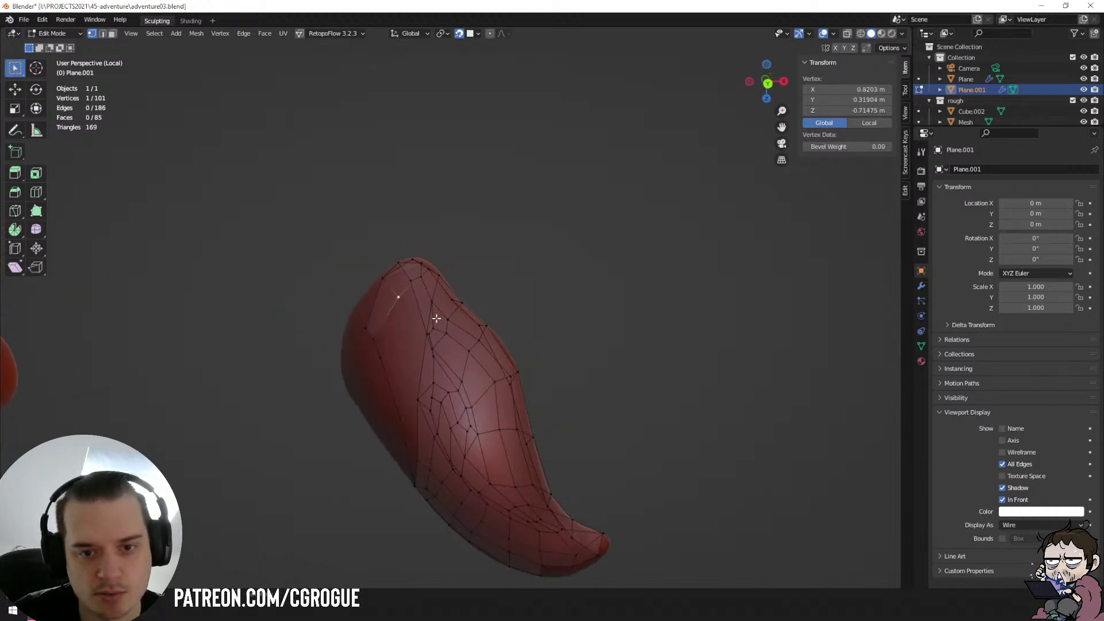
middle_drag(443, 376, 371, 335)
ctrl+right_click(447, 377)
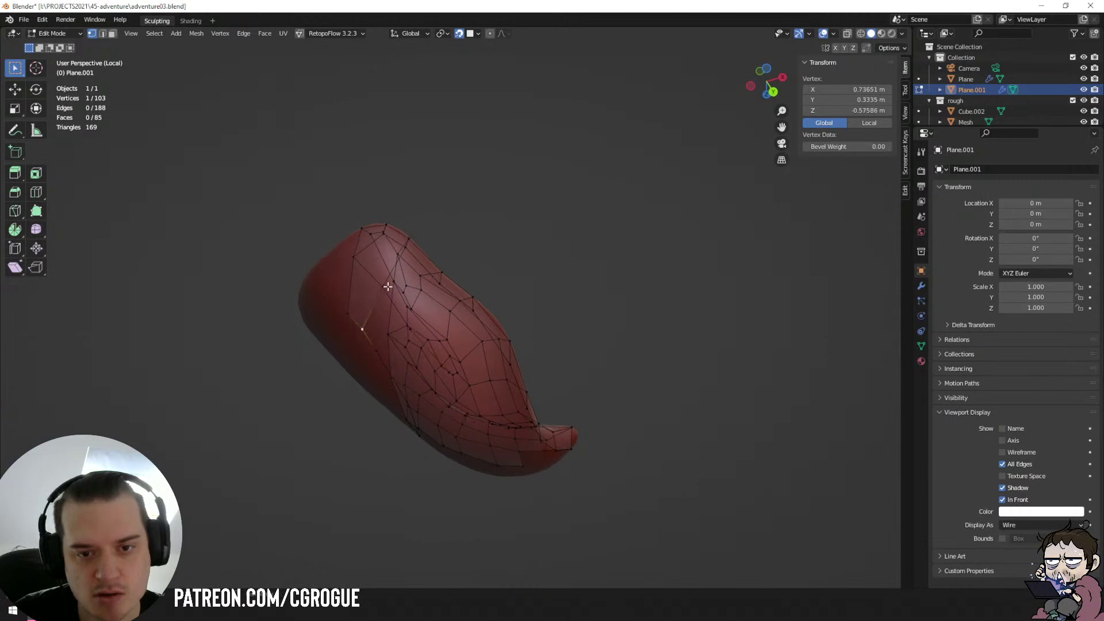
Fill two quads joining the extruded vertices to the existing edge of the ear's back.
middle_drag(388, 286, 349, 321)
shift+click(408, 260)
key(f)
click(408, 260)
middle_drag(437, 258, 434, 270)
shift+click(473, 226)
key(f)
Fill two more quads in the strip between the ear's rim and its back.
middle_drag(433, 338, 522, 241)
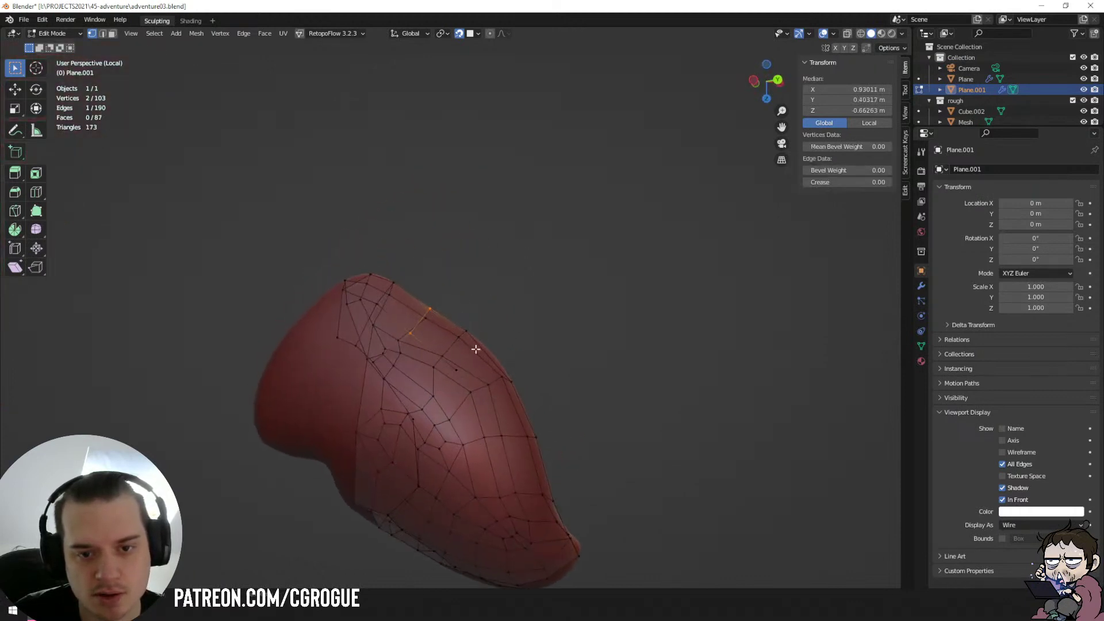
click(409, 334)
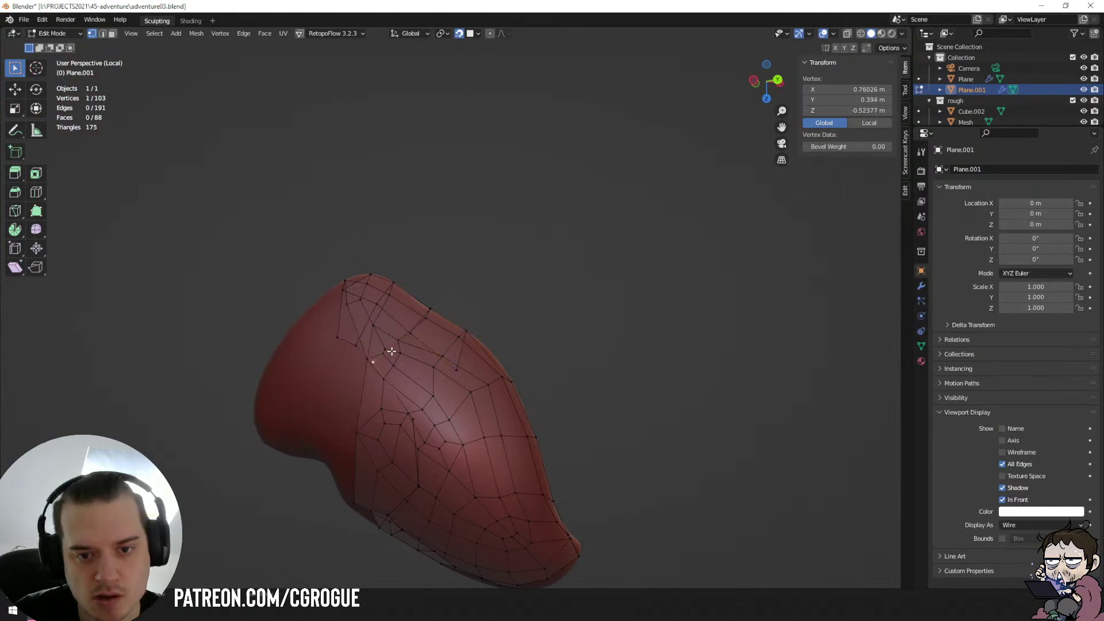
shift+click(411, 334)
key(f)
Extrude another vertex onto the open back surface of the ear.
middle_drag(411, 334, 384, 488)
key(a)
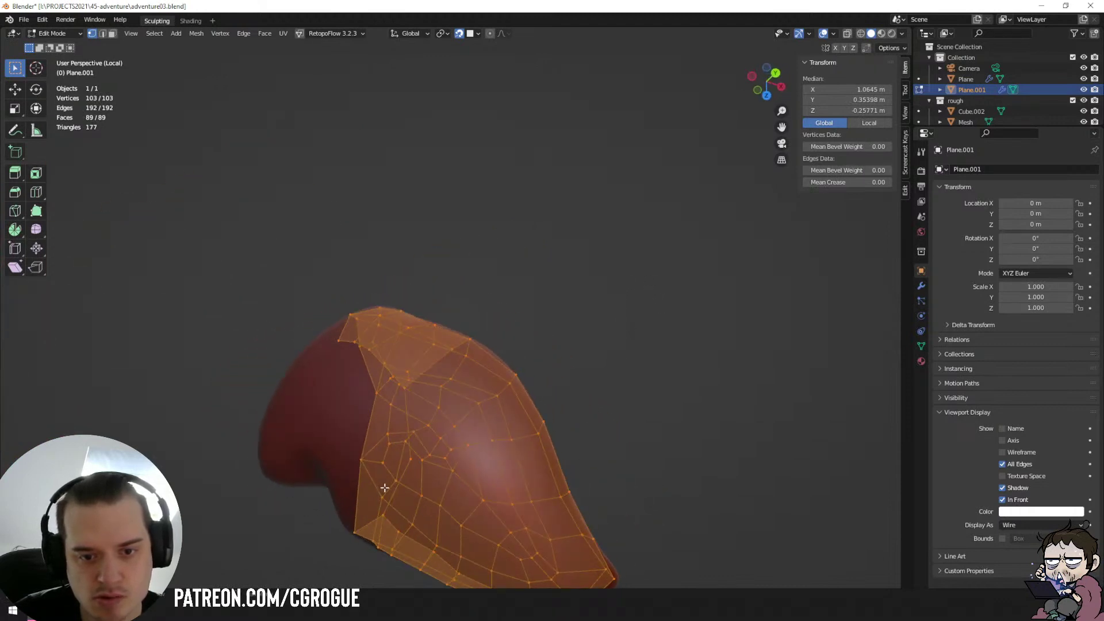
click(407, 463)
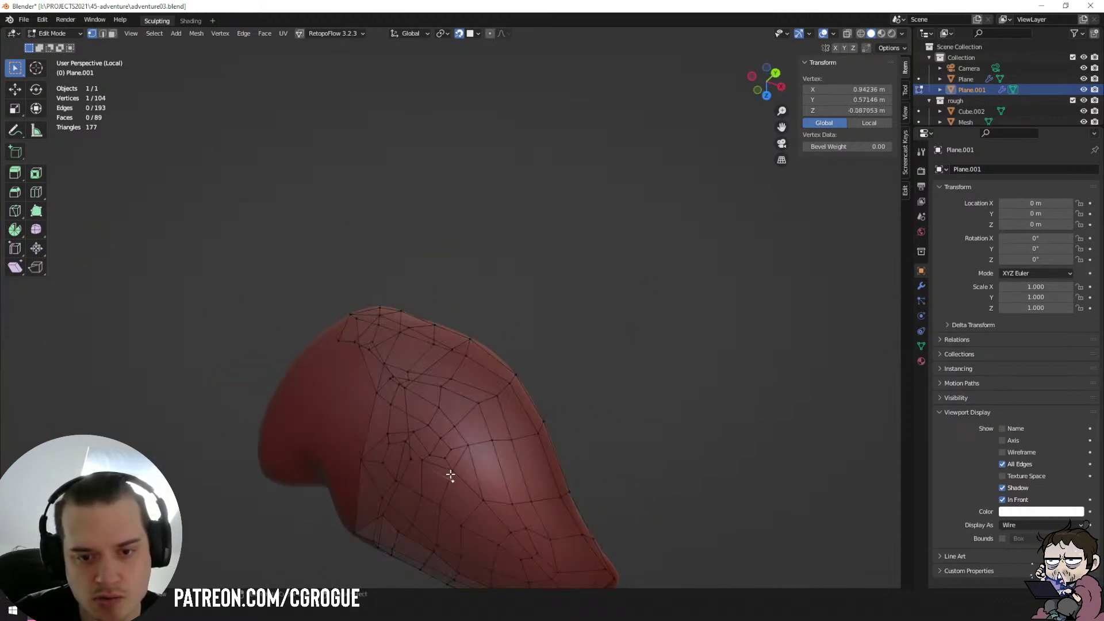
middle_drag(450, 475, 428, 428)
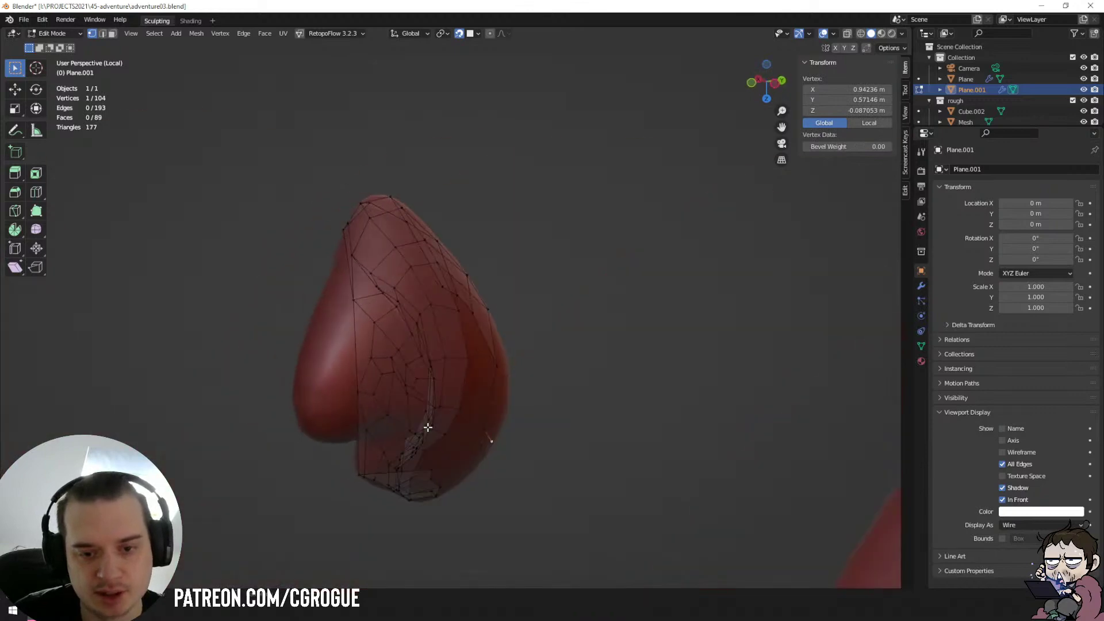
Select the inner-fold vertices with Circle Select and hide them to clear the view of the ear's back.
key(c)
click(375, 376)
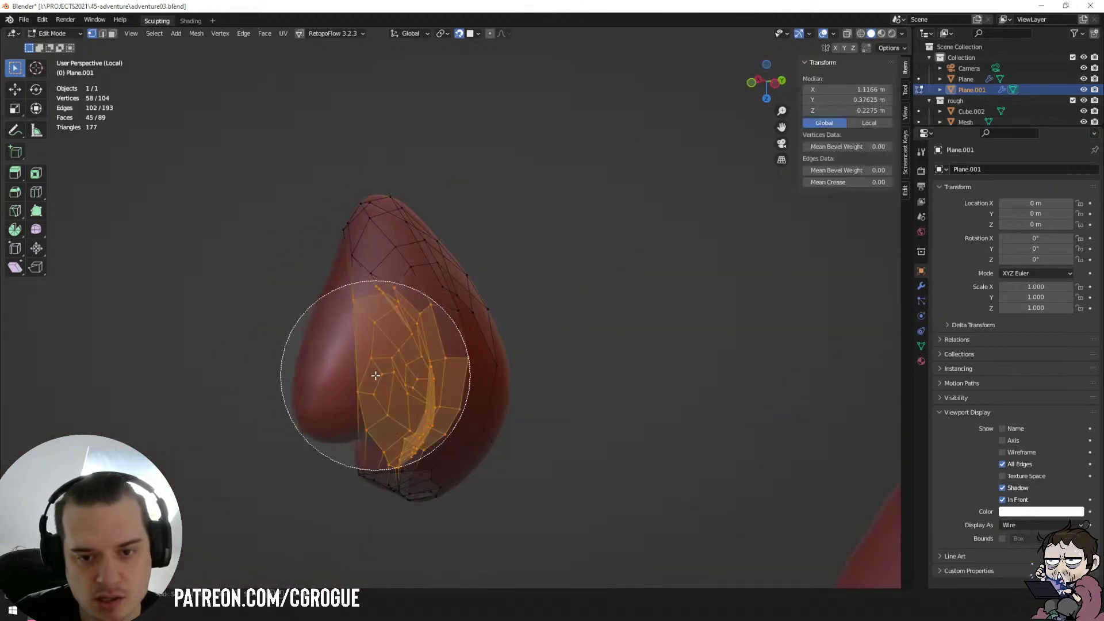
right_click(376, 376)
key(alt+a)
mouse_move(375, 375)
middle_down()
mouse_move(436, 414)
mouse_move(365, 399)
mouse_move(424, 419)
mouse_move(397, 405)
mouse_move(410, 318)
middle_up()
Extrude a vertex near the rim and fill the quad linking it to the ear's back.
click(425, 448)
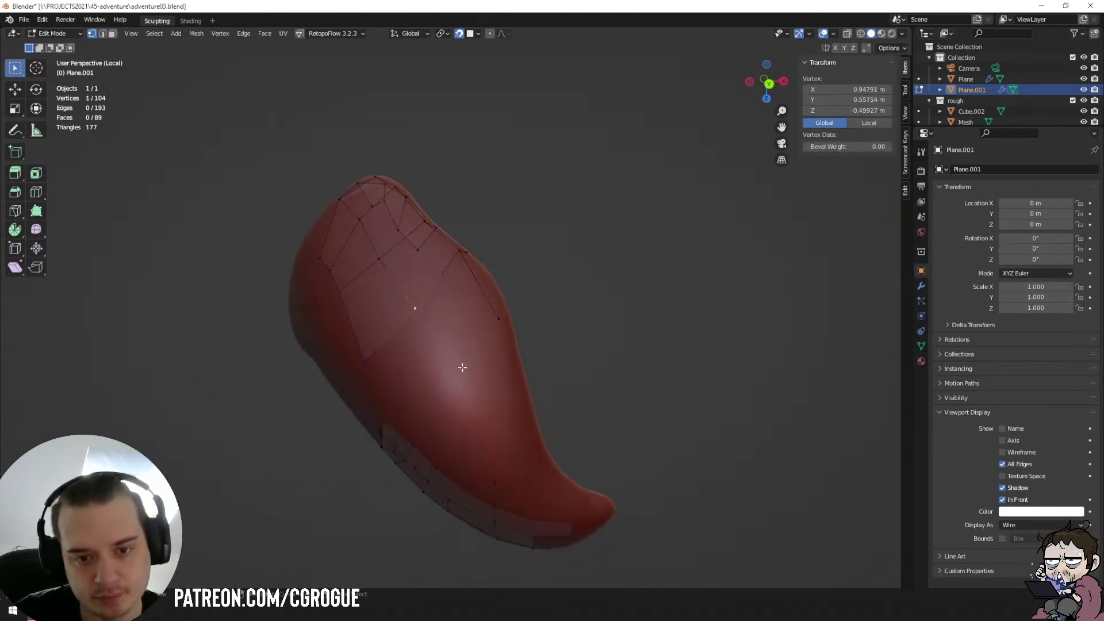
middle_drag(470, 275, 462, 263)
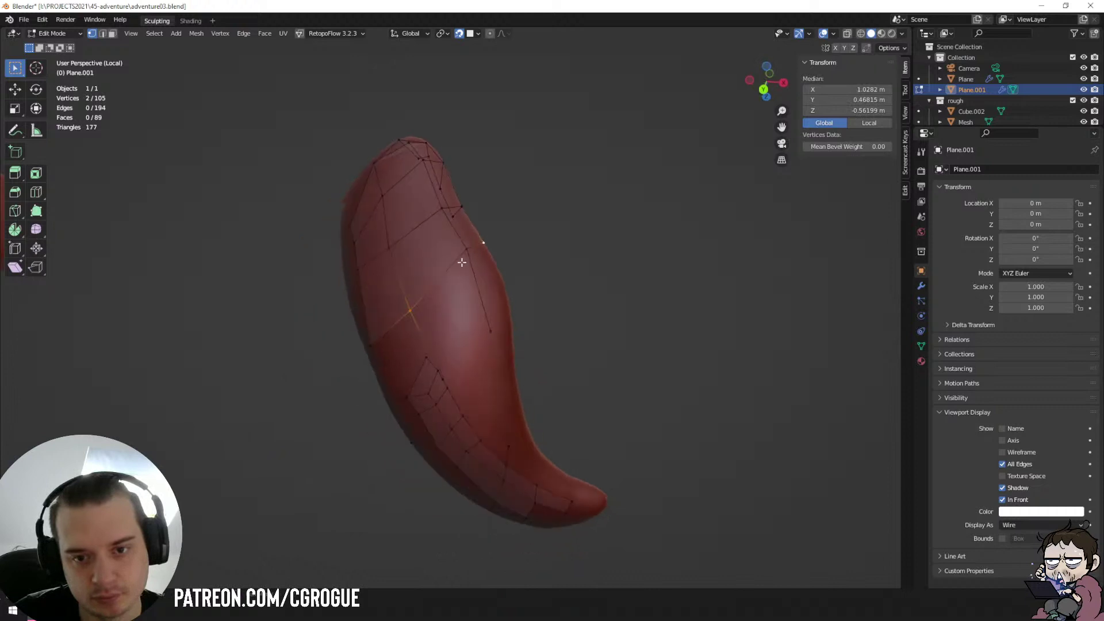
shift+click(407, 309)
key(f)
middle_drag(407, 309, 434, 318)
Fill the adjacent quad between the back of the ear and the boundary near its base.
click(420, 314)
shift+click(371, 363)
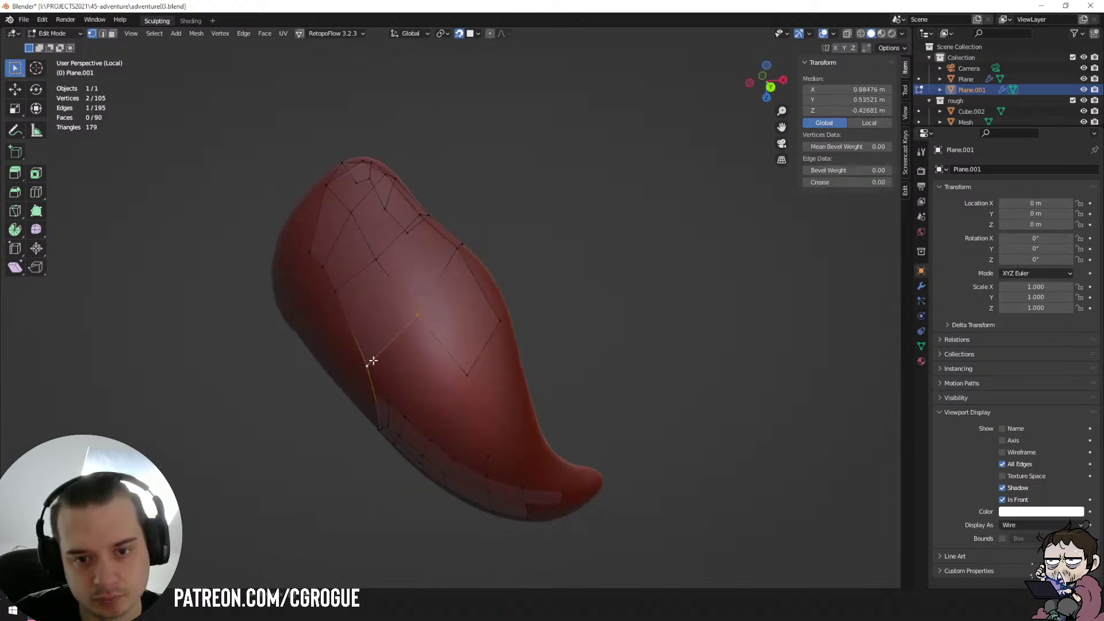
key(f)
middle_drag(370, 362, 417, 355)
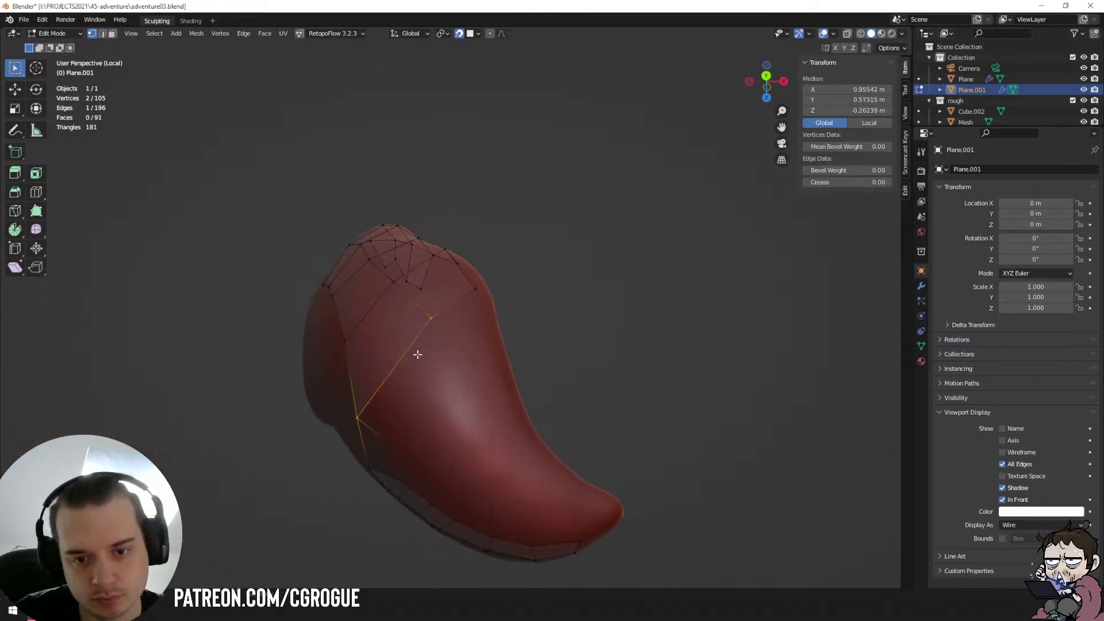
Extrude a chain of vertices down the ear's back toward the tip and undo the last extrusions.
click(432, 322)
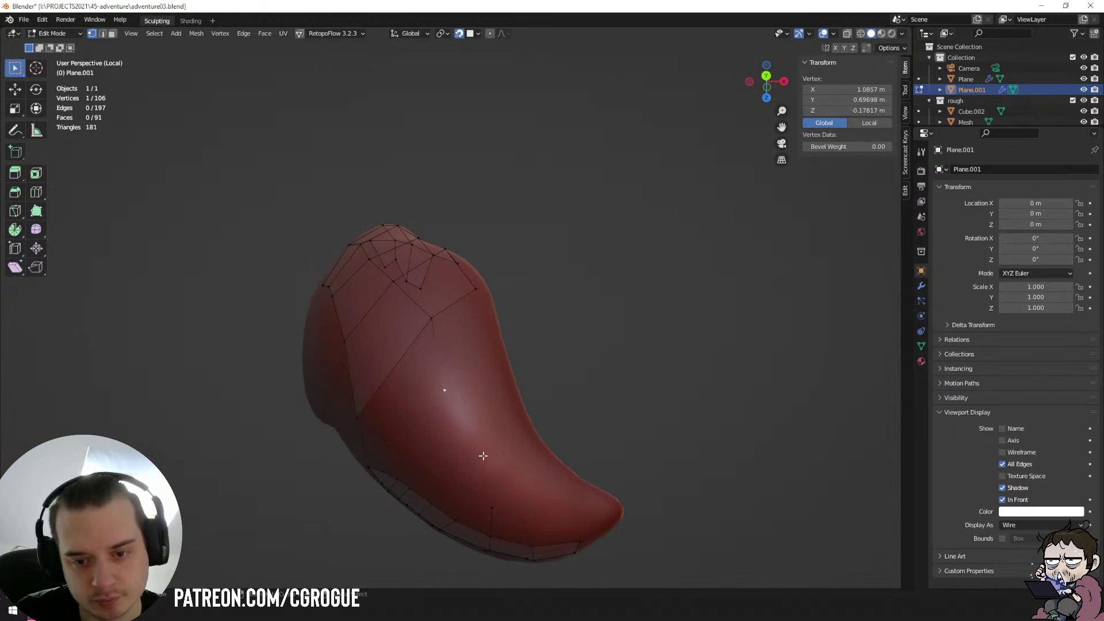
ctrl+right_click(556, 500)
middle_drag(556, 501, 456, 317)
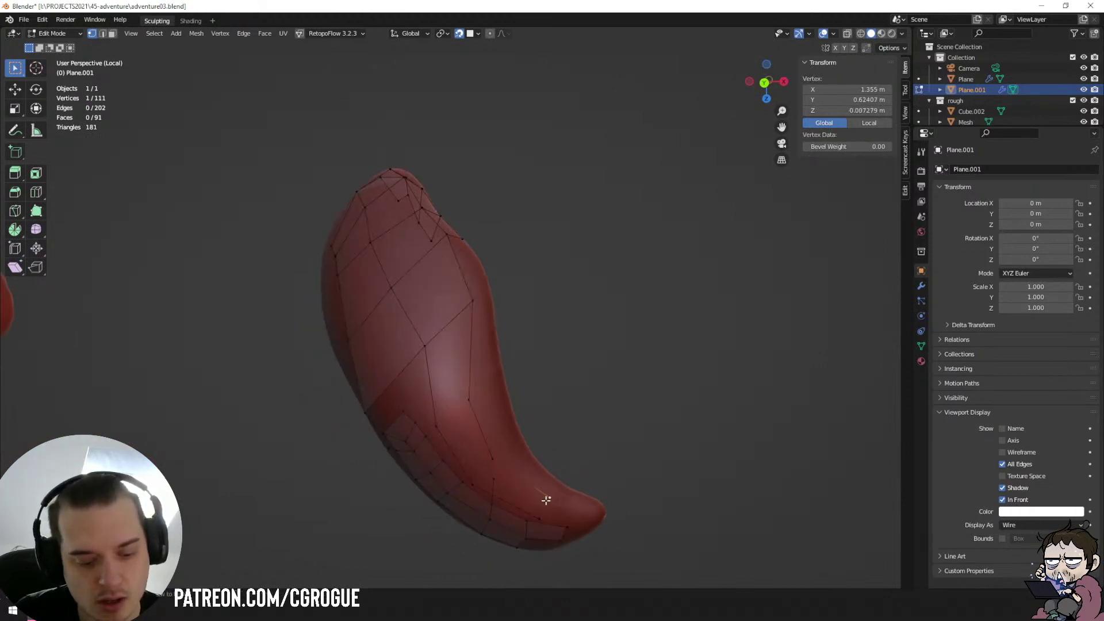
key(ctrl+z)
Reveal the hidden faces, drop the outer-edge vertices from the selection and hide only the inner folds again.
middle_drag(546, 500, 424, 375)
key(ctrl+l)
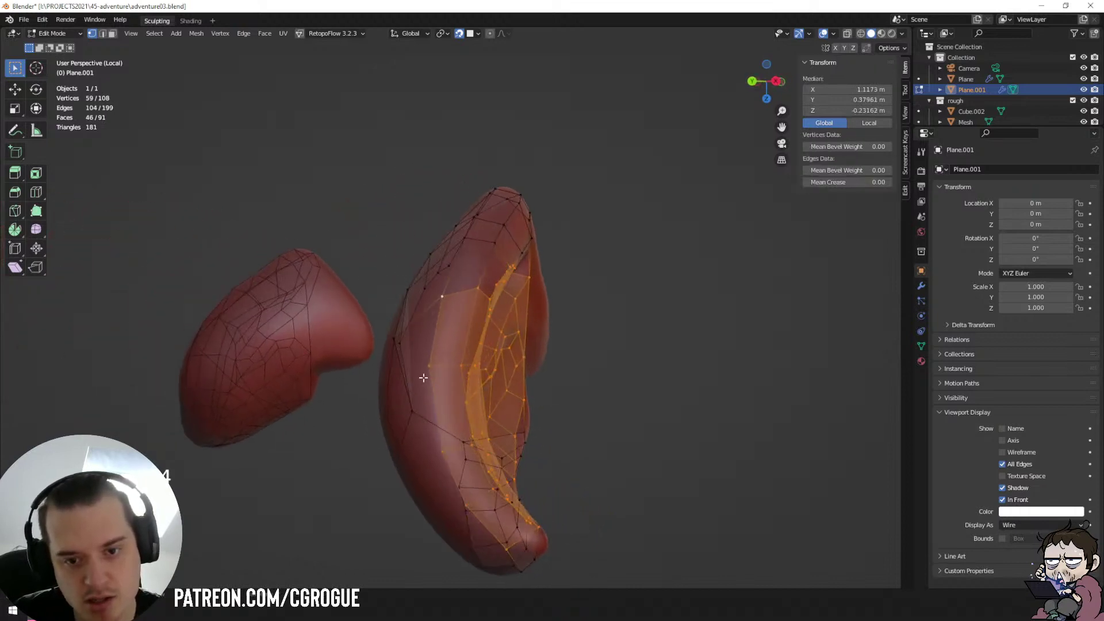
key(c)
middle_drag(372, 445, 382, 500)
key(Escape)
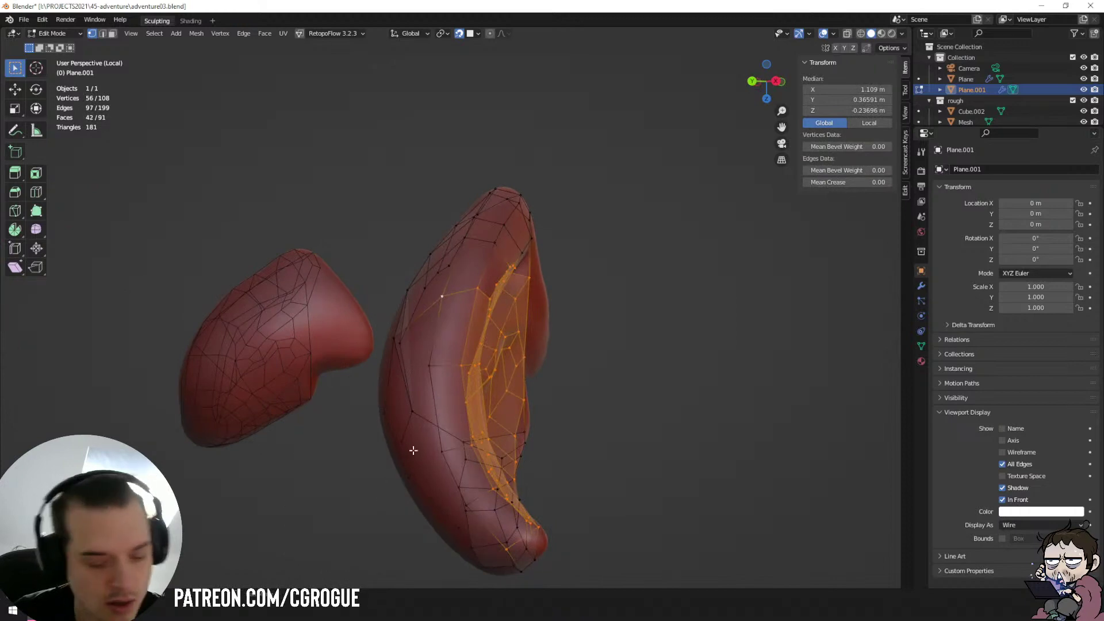
key(alt+a)
middle_drag(412, 414, 467, 415)
key(l)
middle_drag(422, 315, 406, 328)
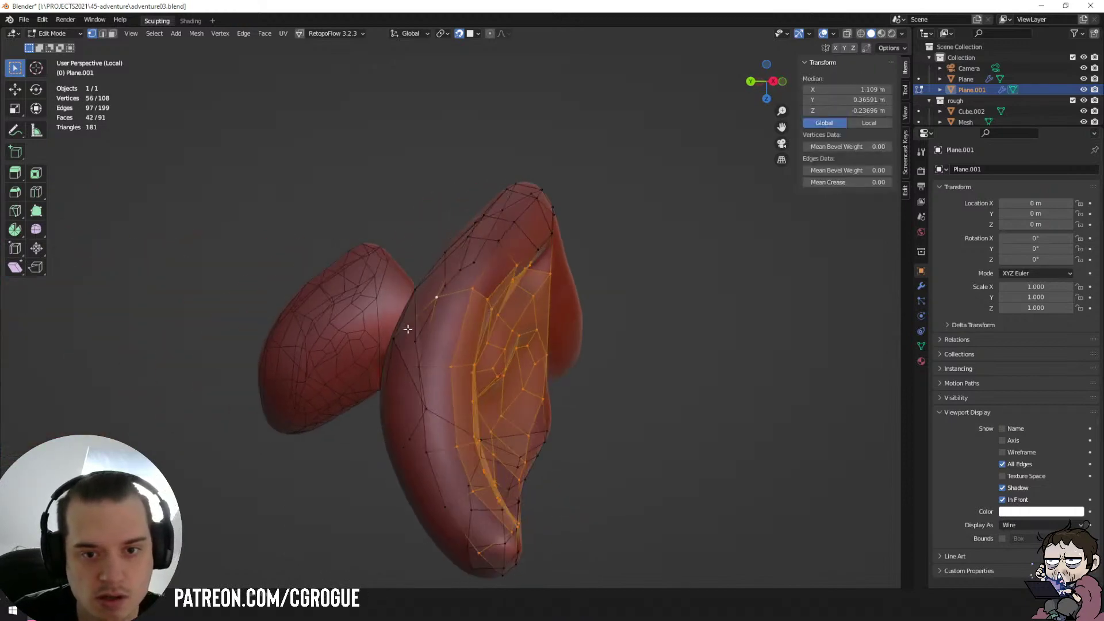
key(c)
key(Escape)
key(alt+a)
Fill three quads between the rim and the vertex chain running toward the ear tip.
middle_drag(352, 304, 479, 432)
click(411, 333)
shift+click(466, 301)
key(f)
key(f)
key(f)
Fill three more quads on the back of the ear, continuing the surface toward the tip.
click(421, 451)
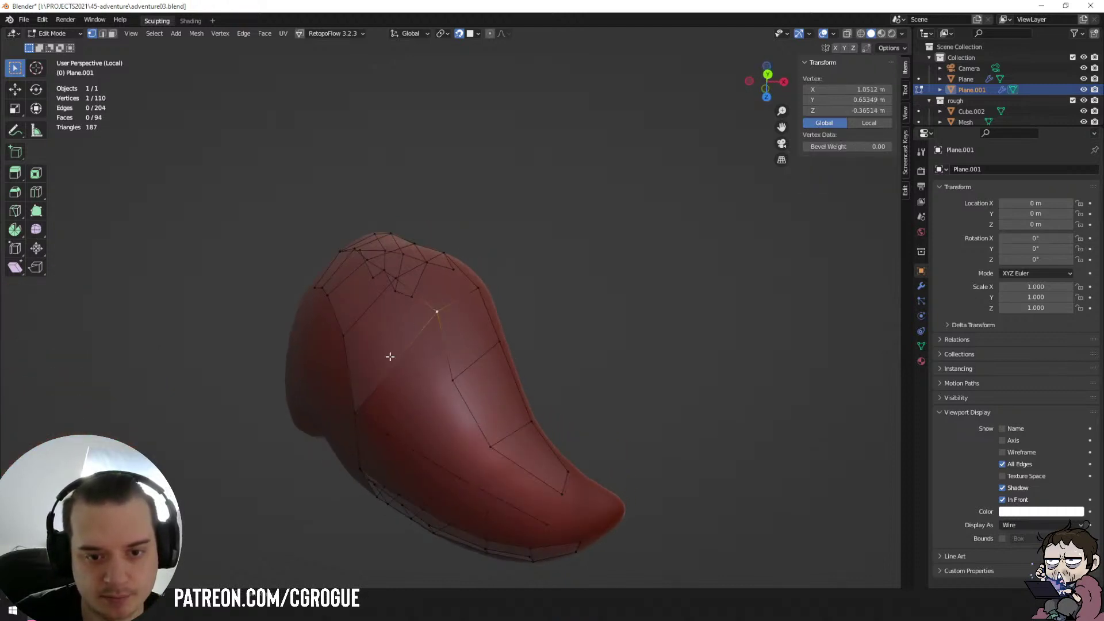
shift+click(357, 409)
key(f)
key(f)
key(f)
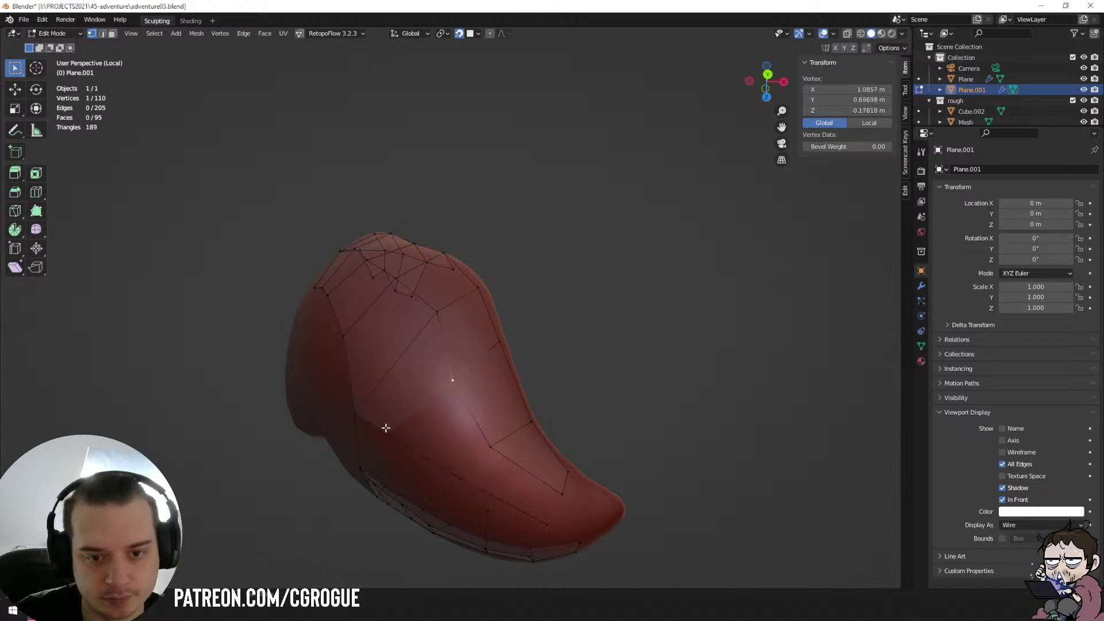
middle_drag(493, 463, 356, 405)
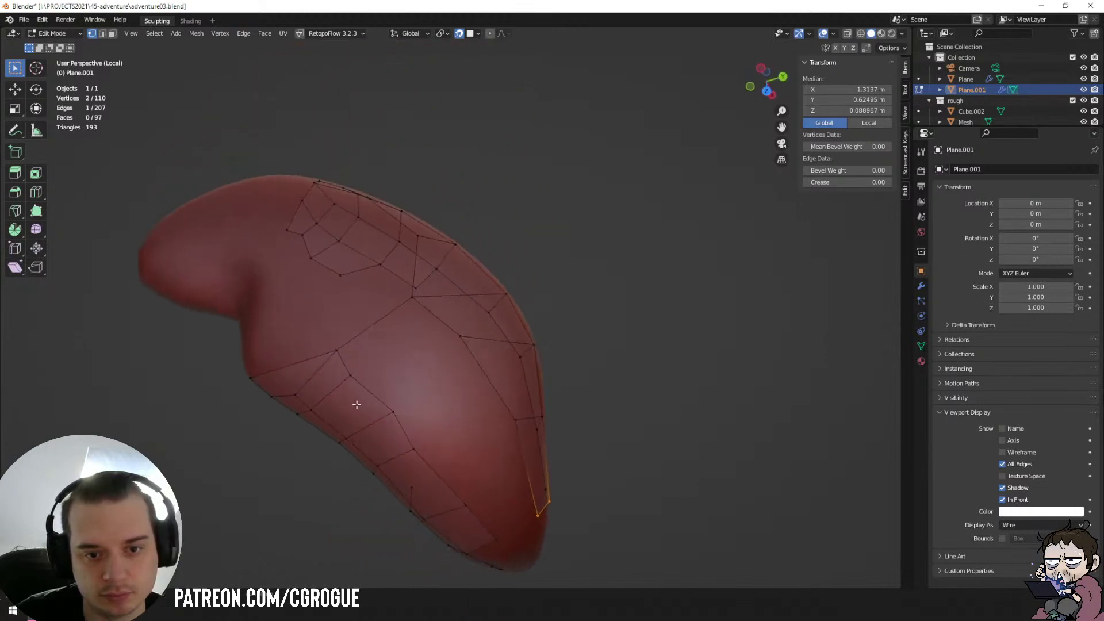
Extrude two vertices inward from the lower strip and fill the quad bridging it to the upper patch.
middle_drag(315, 308, 357, 331)
click(345, 395)
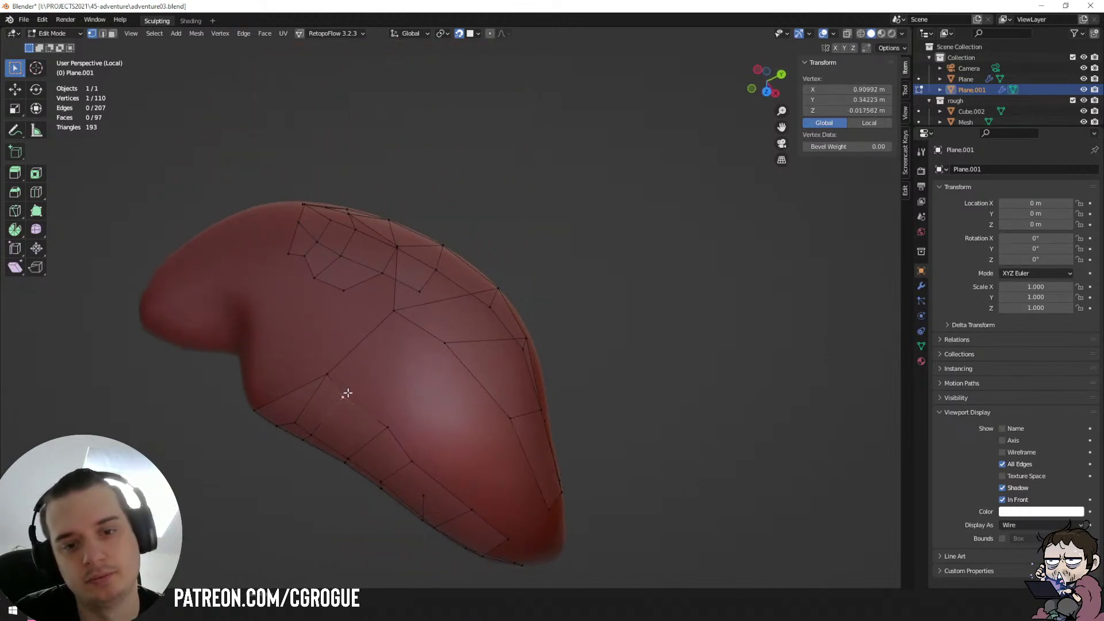
key(e)
click(401, 385)
key(e)
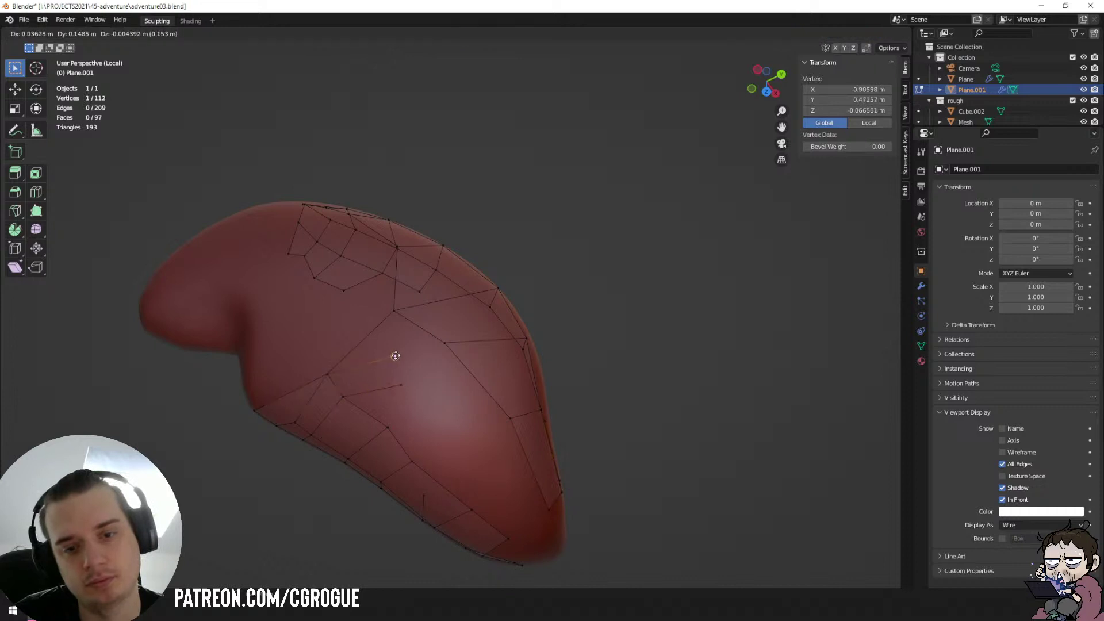
click(409, 360)
shift+click(401, 321)
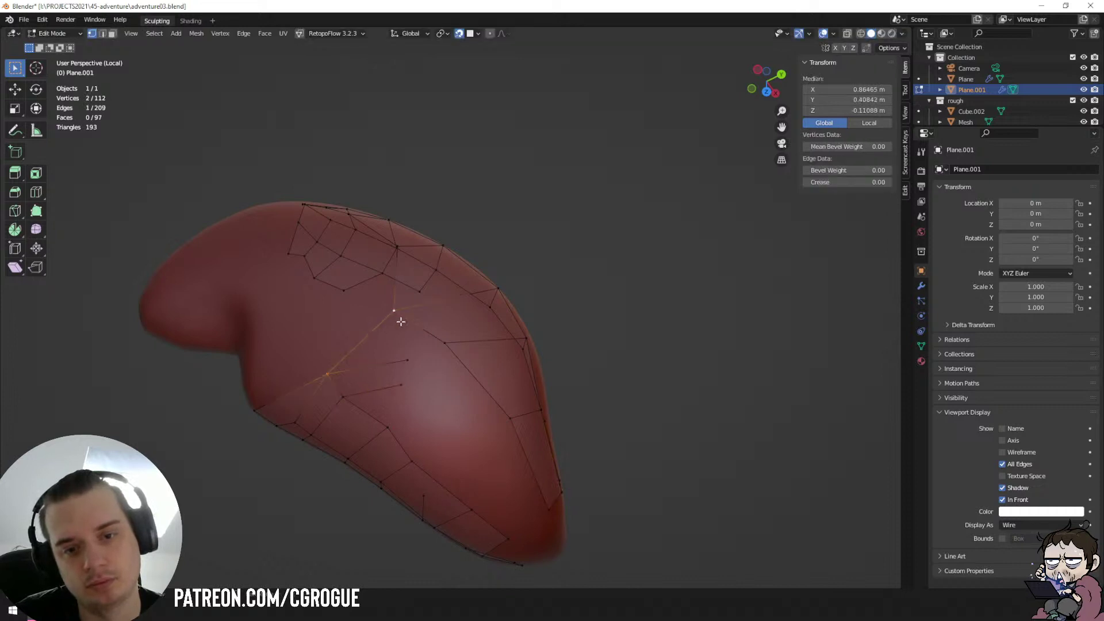
key(f)
Try a new position for the loose extruded vertex beside the bridging quad, and delete that vertex.
middle_drag(405, 364, 439, 353)
click(435, 340)
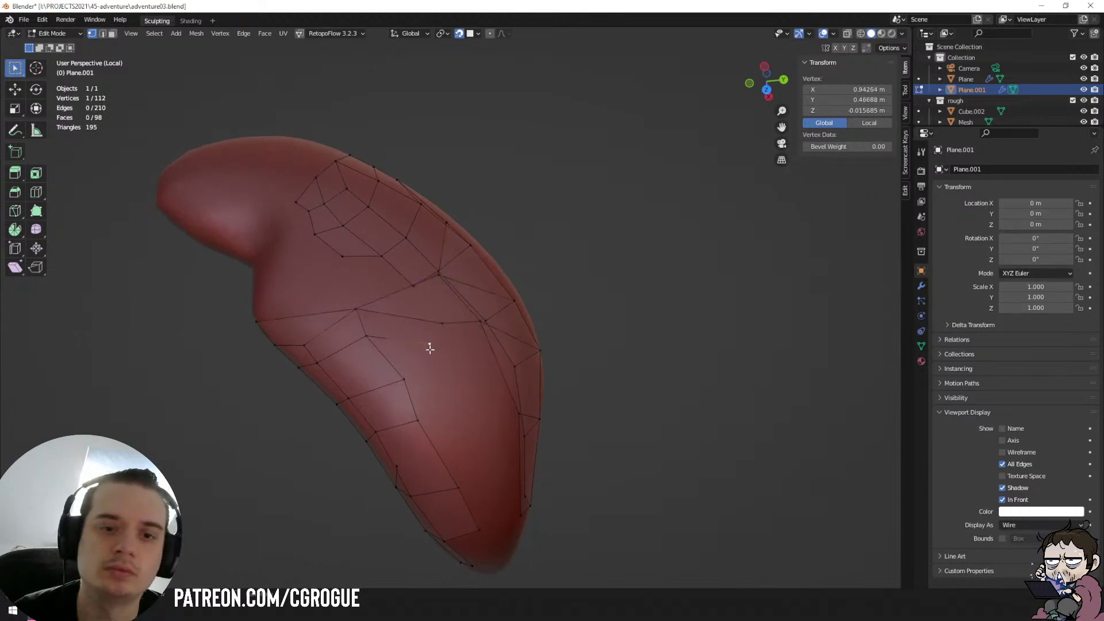
key(g)
click(424, 354)
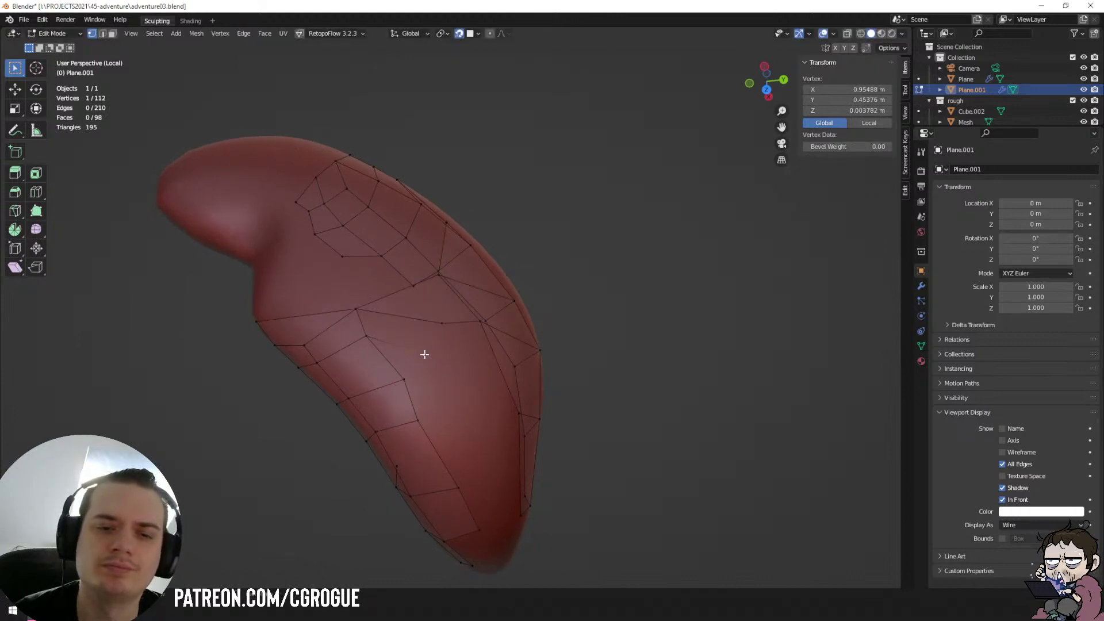
key(g)
click(422, 355)
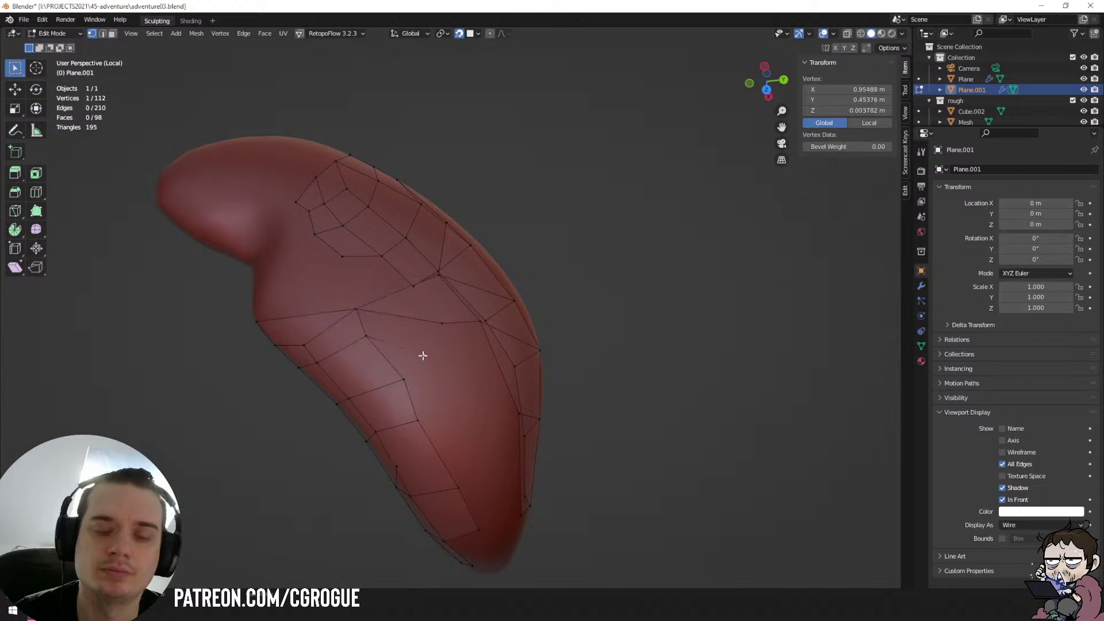
key(x)
click(417, 339)
Fill a quad from four vertices between the bridge and the lower strip, and adjust its corner vertex.
click(358, 313)
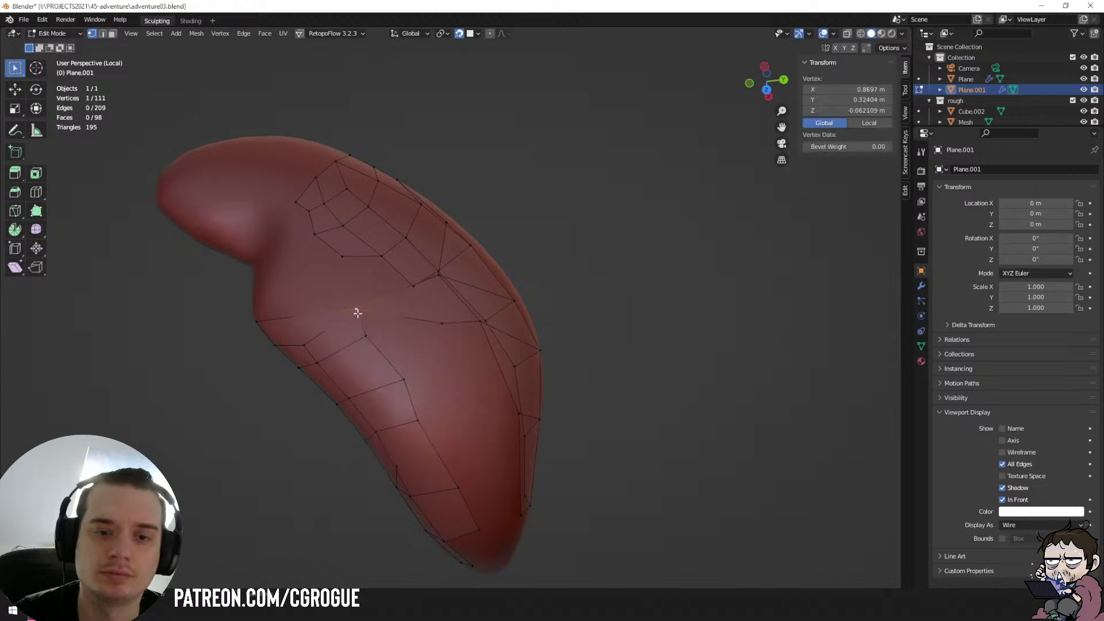
shift+click(369, 337)
shift+click(402, 382)
key(f)
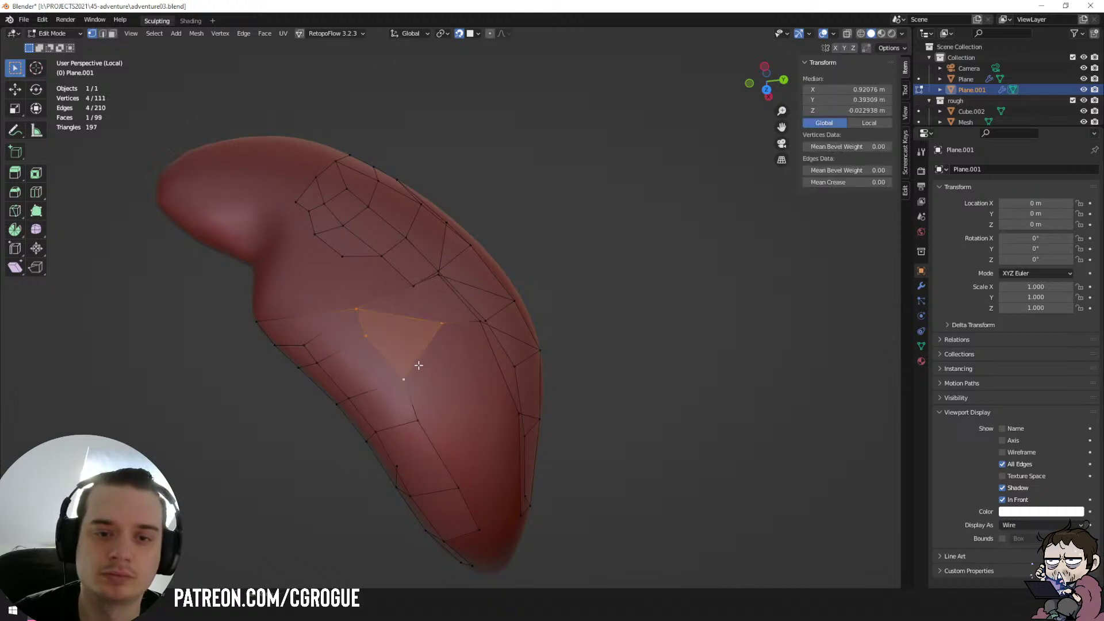
middle_drag(418, 366, 399, 384)
click(409, 366)
key(g)
click(408, 371)
Extrude a vertex from the adjusted corner toward the tip and fill the quad joining it to the upper chain.
key(e)
click(442, 382)
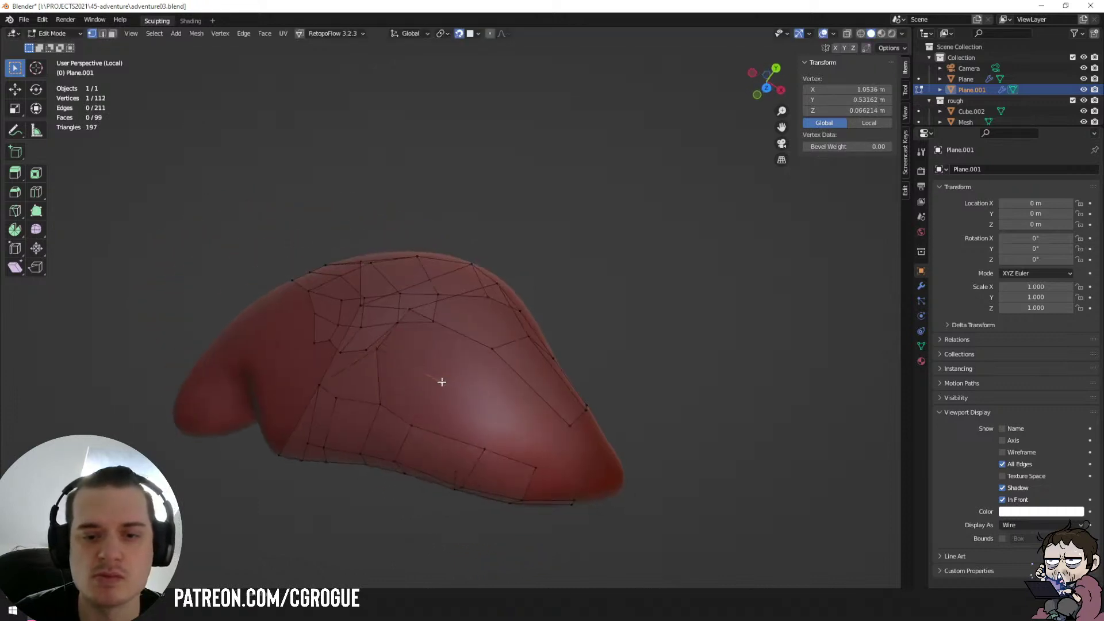
click(387, 345)
shift+click(412, 319)
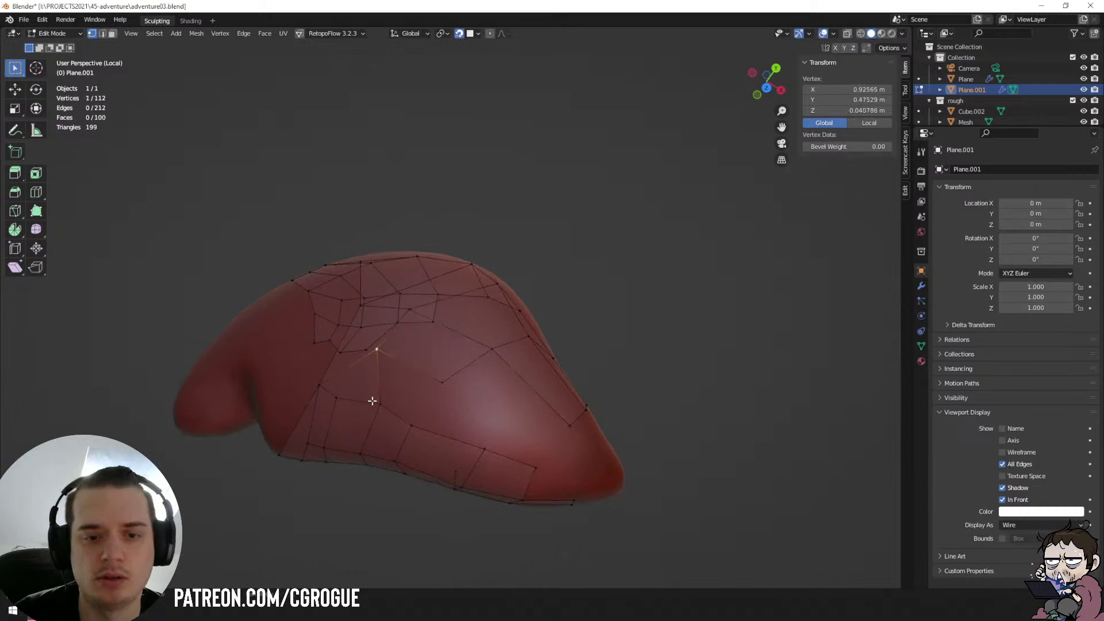
Try filling two faces between the bridge, the upper chain and the lower strip on the ear's back.
key(f)
middle_drag(424, 382, 445, 401)
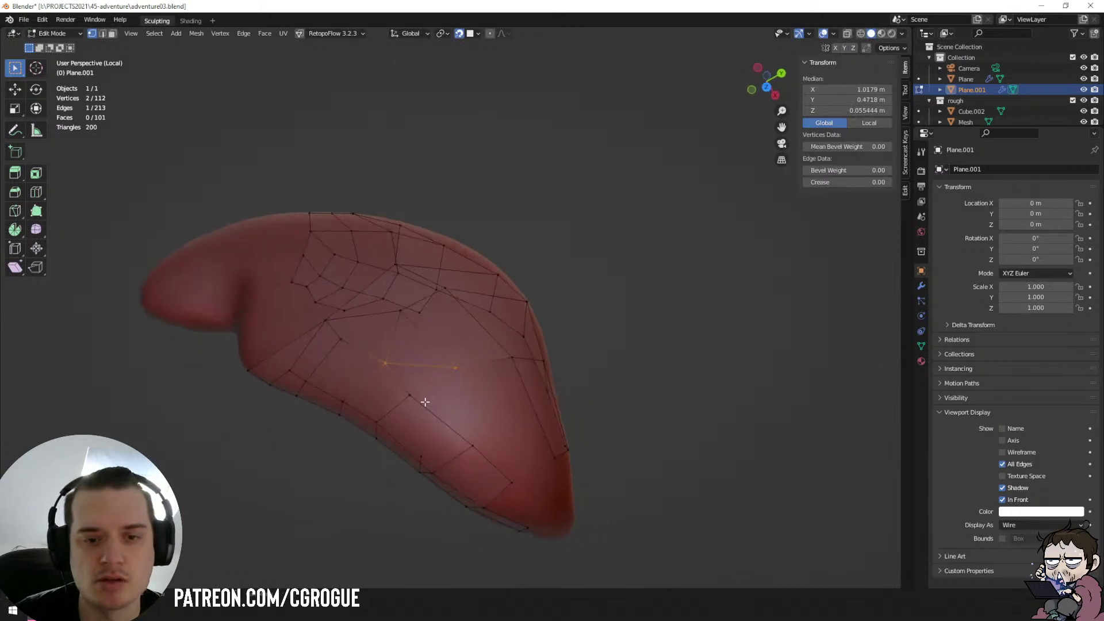
click(419, 400)
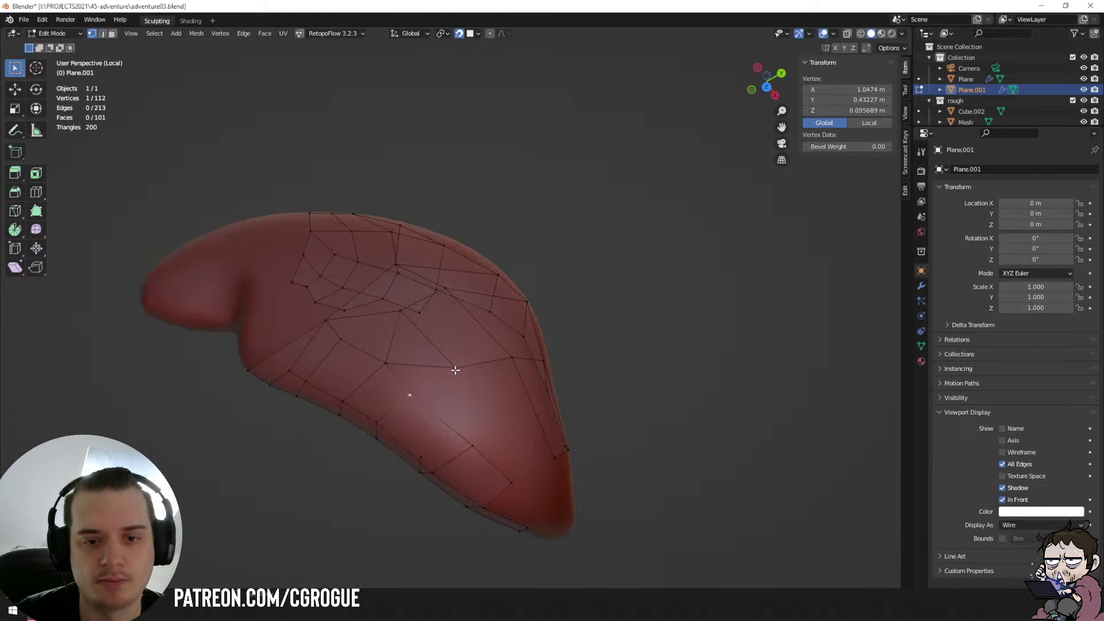
key(f)
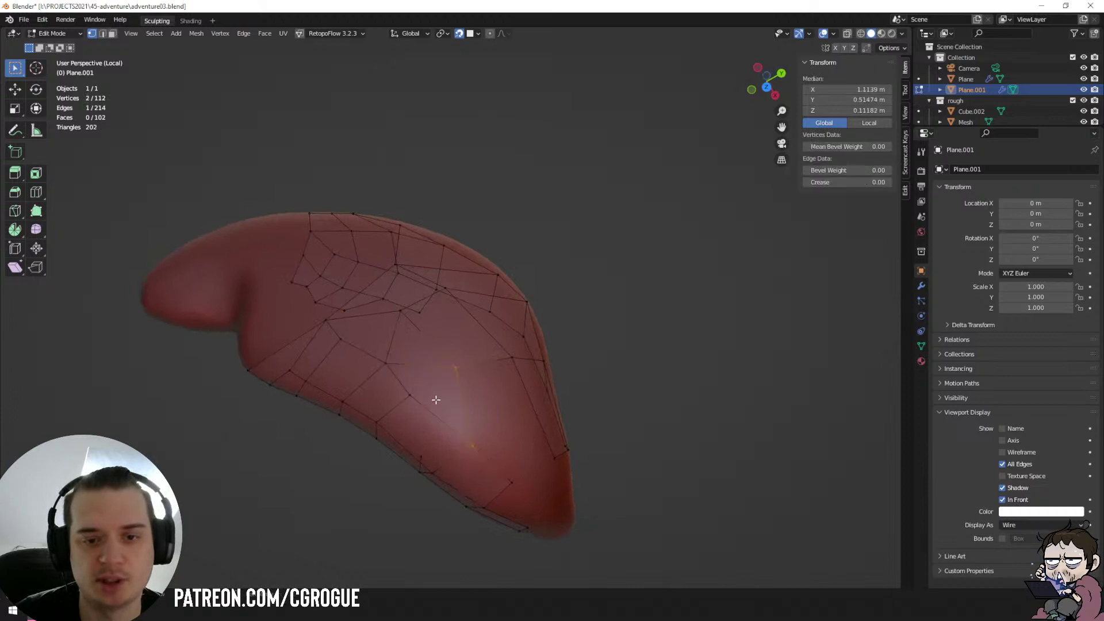
click(402, 395)
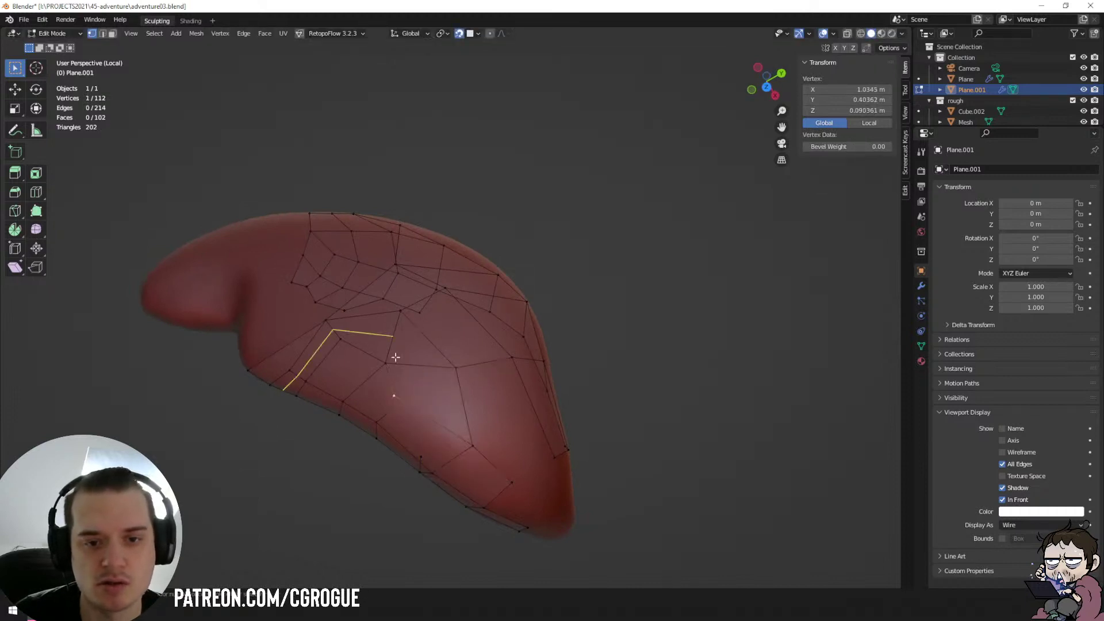
right_click(397, 358)
middle_drag(465, 379, 440, 398)
Undo the last face fill and delete the leftover edge joining the bridge to the upper chain's corner vertex.
key(ctrl+z)
key(ctrl+z)
key(ctrl+z)
click(447, 385)
shift+click(387, 386)
key(x)
click(387, 397)
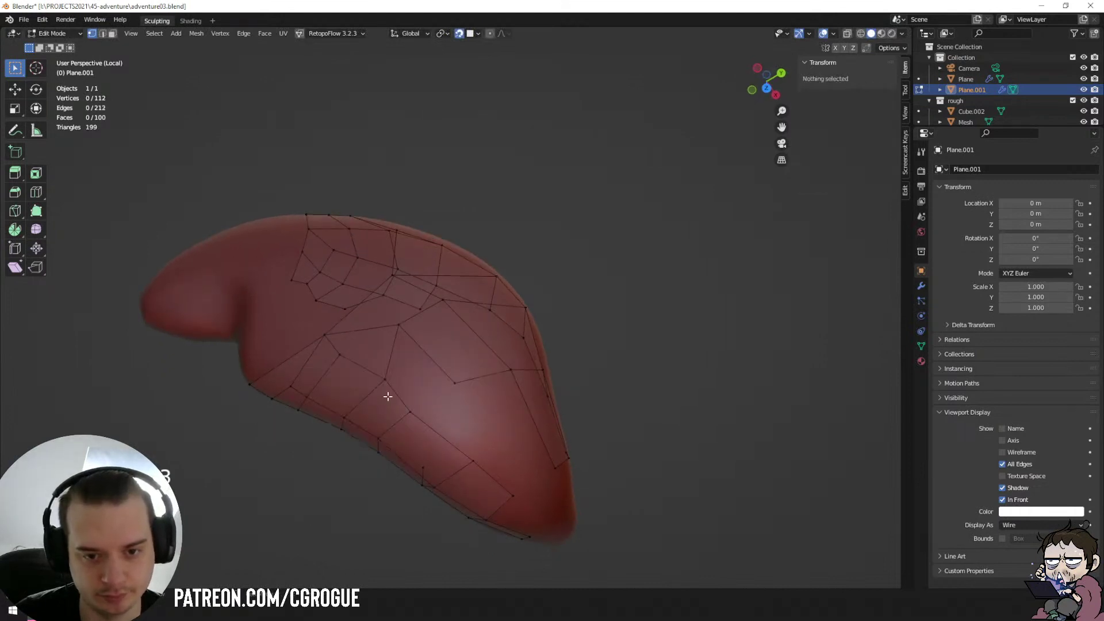
Fill a quad between the bridge, the upper chain and the lower strip on the ear's back.
click(396, 379)
shift+click(409, 336)
key(f)
middle_drag(457, 380, 453, 368)
Try a new position for the lower strip's vertex opposite the upper chain, and undo the move.
click(471, 419)
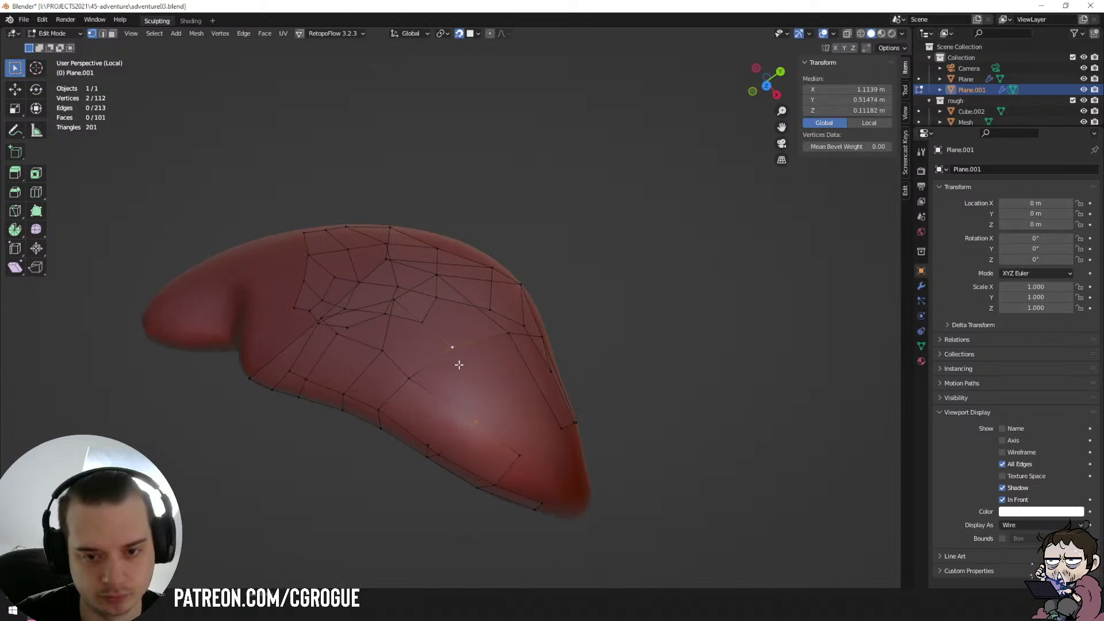
key(g)
click(481, 422)
mouse_move(482, 419)
middle_down()
mouse_move(507, 380)
mouse_move(536, 409)
mouse_move(558, 384)
mouse_move(364, 389)
mouse_move(497, 392)
mouse_move(431, 463)
mouse_move(441, 447)
mouse_move(380, 460)
mouse_move(471, 406)
middle_up()
key(ctrl+z)
Try a centred loop cut across the ear near the tip, and undo it.
key(ctrl+l)
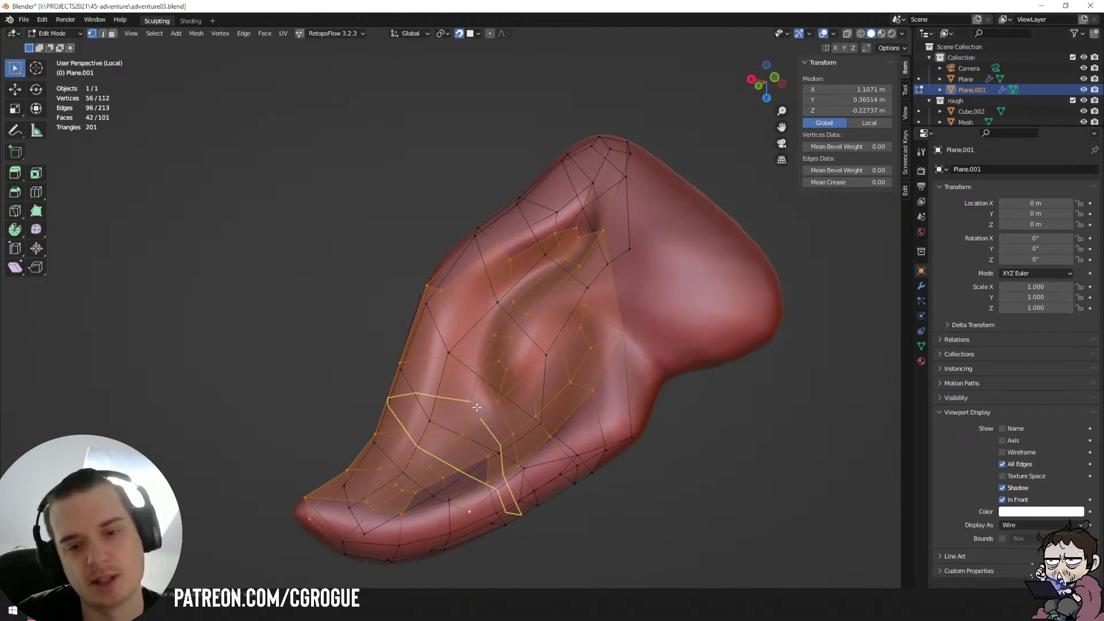
right_click(440, 447)
middle_drag(440, 447, 439, 442)
key(ctrl+r)
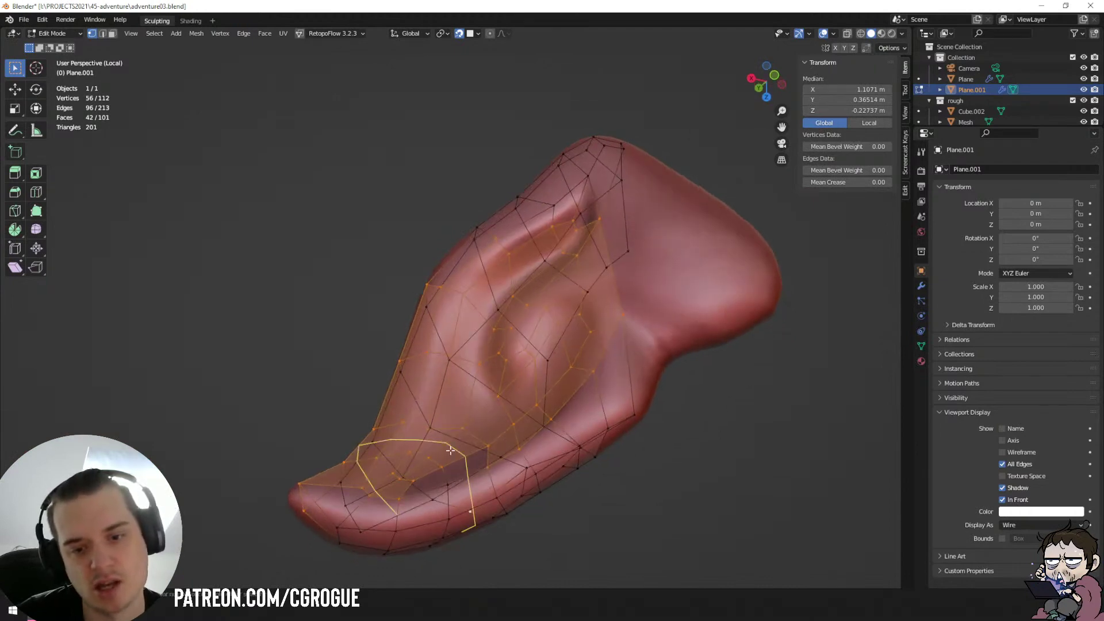
click(440, 442)
right_click(440, 442)
middle_drag(589, 475, 566, 358)
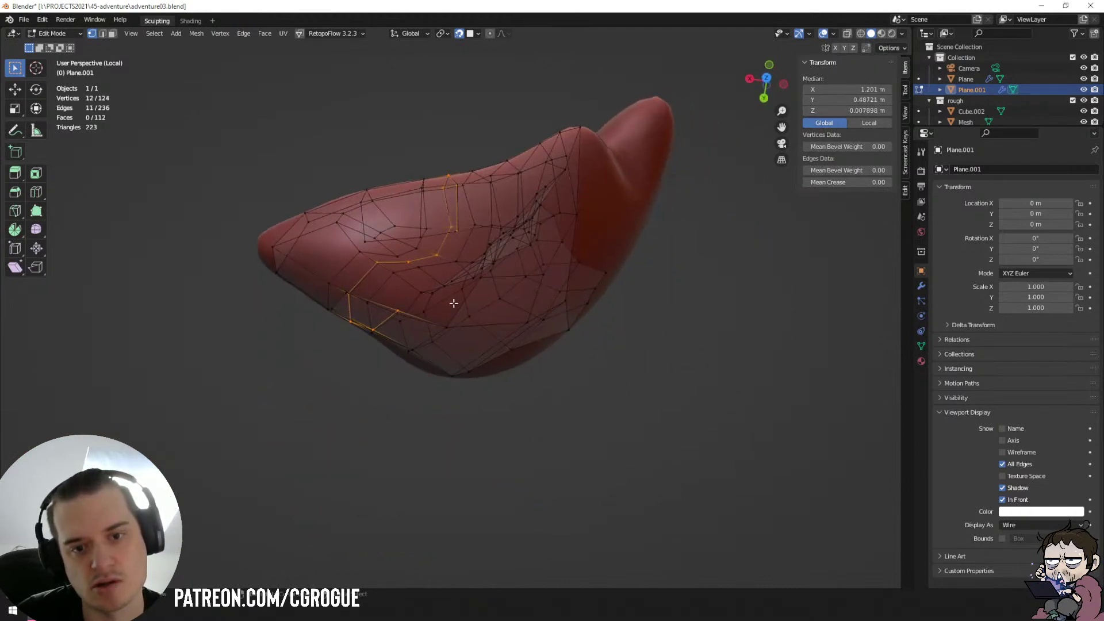
key(ctrl+z)
Reposition the upper chain's end vertex on the ear's back, moving it away from the tip.
middle_drag(454, 304, 440, 260)
shift+middle_drag(440, 260, 445, 343)
click(360, 271)
key(g)
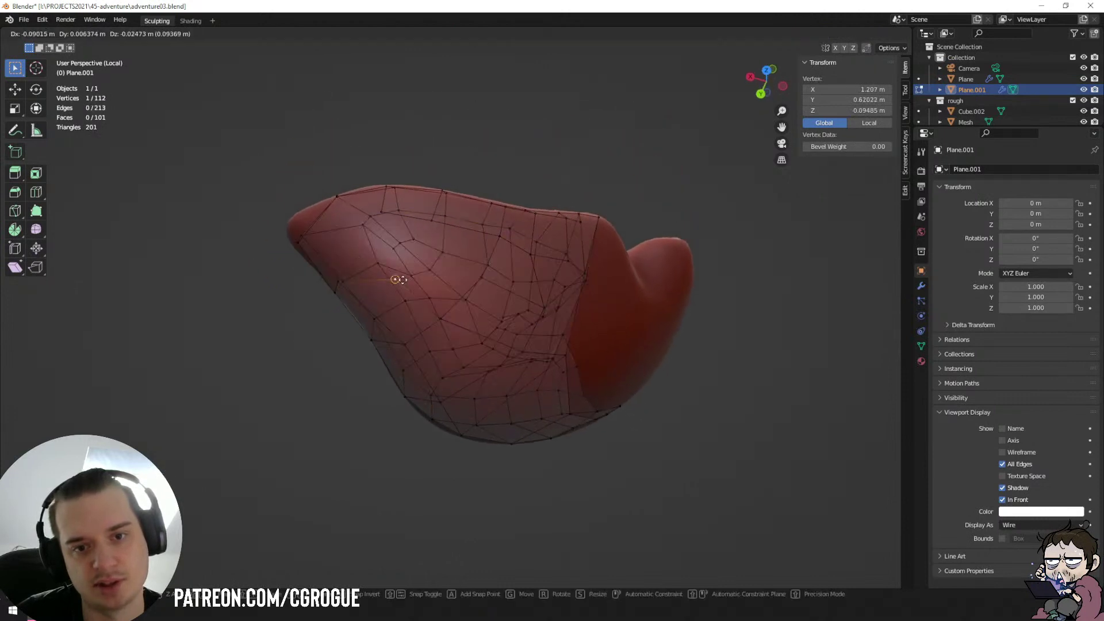
click(386, 271)
Extrude a vertex from the chain's end across the back and fill two quads joining it to both strips.
key(e)
click(426, 248)
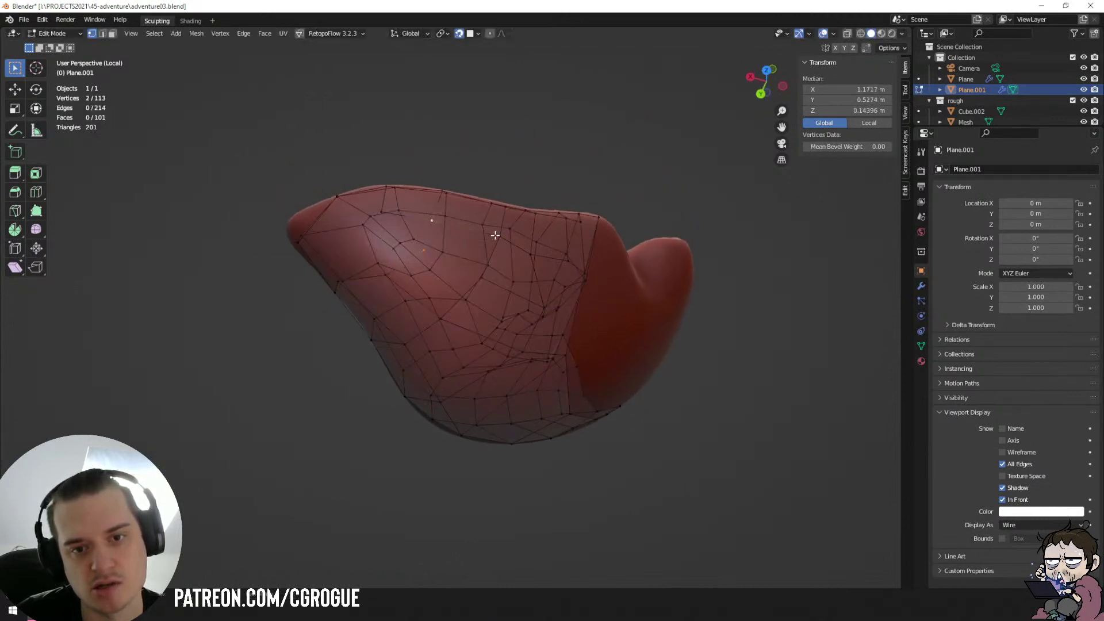
key(f)
click(436, 223)
shift+click(499, 236)
key(f)
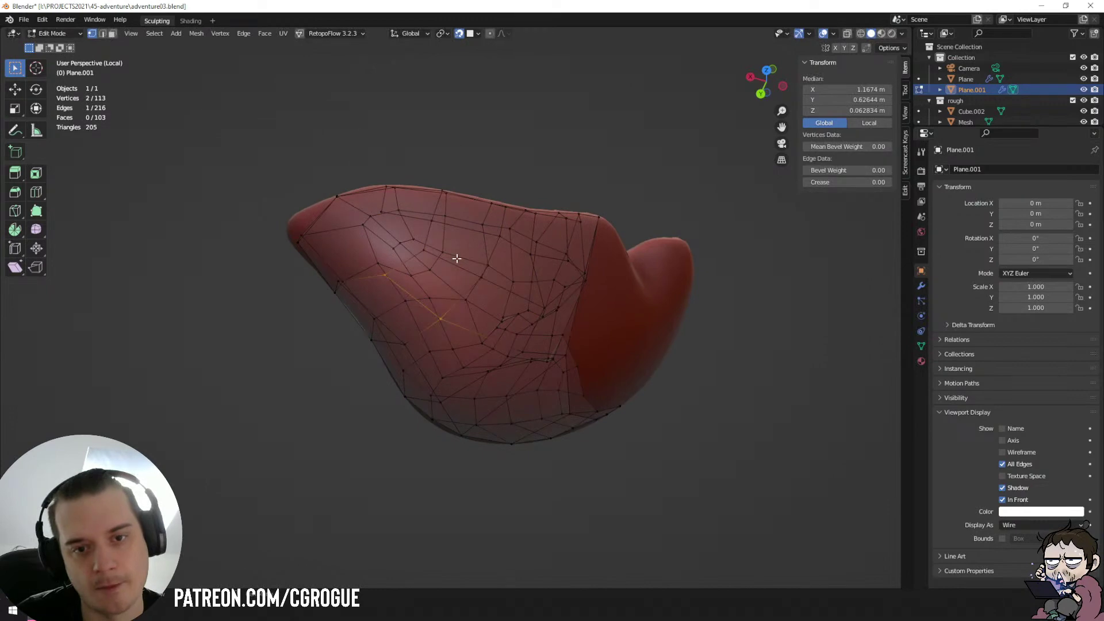
Try another loop cut around the ear close to the tip, and undo it.
click(451, 265)
middle_drag(537, 192, 489, 433)
key(ctrl+z)
click(428, 444)
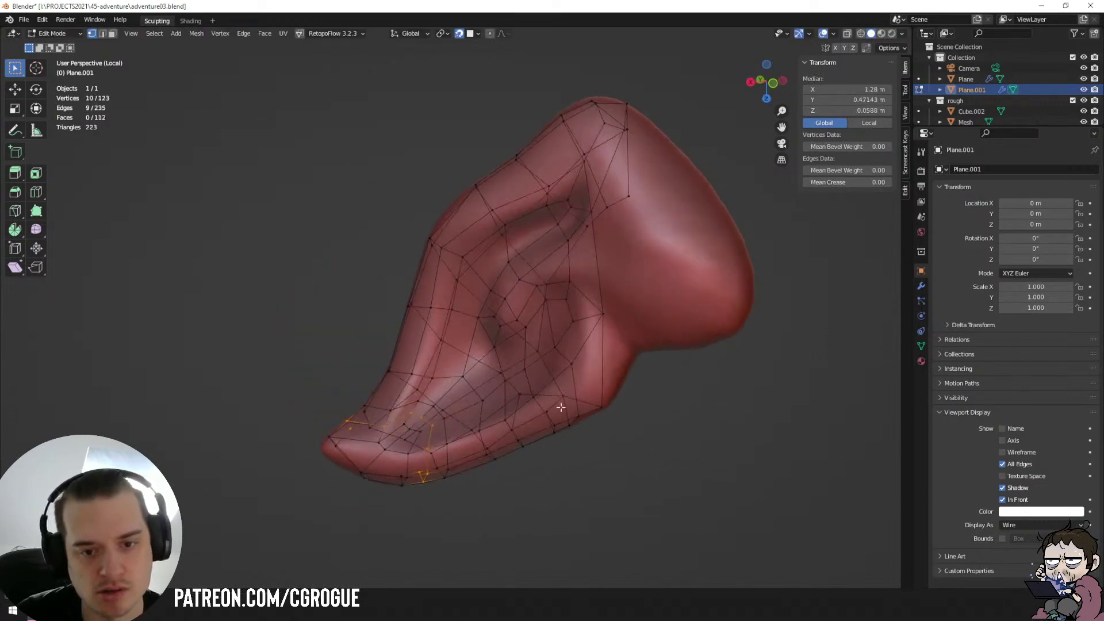
middle_drag(562, 402, 337, 242)
Extrude a chain of three vertices from the rim at the tip across the open back surface.
click(341, 218)
key(e)
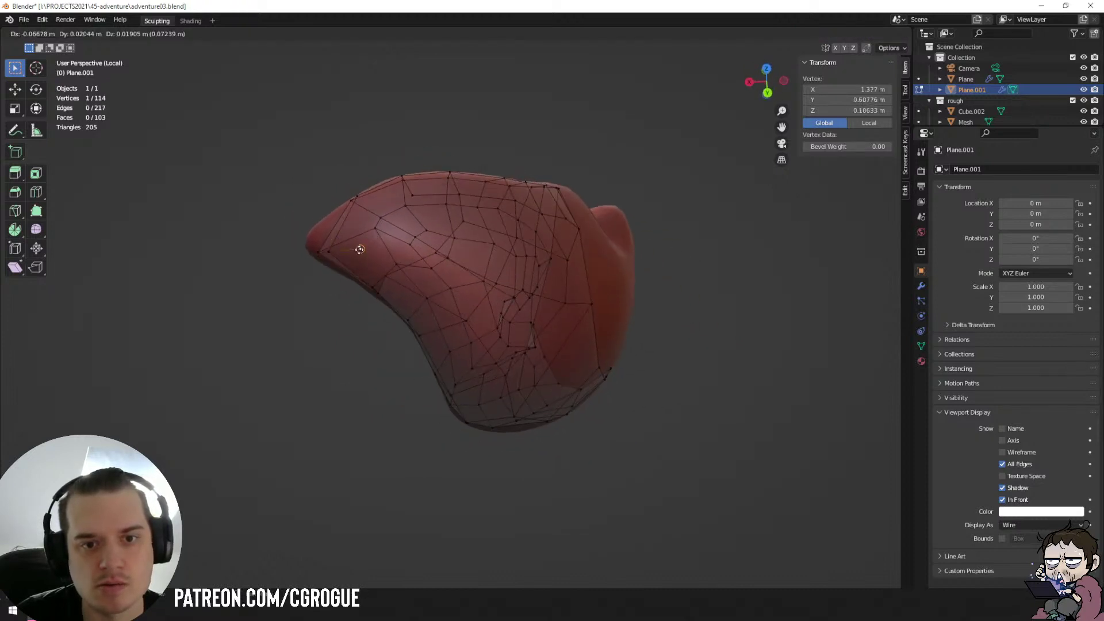
click(409, 224)
middle_drag(414, 229, 394, 267)
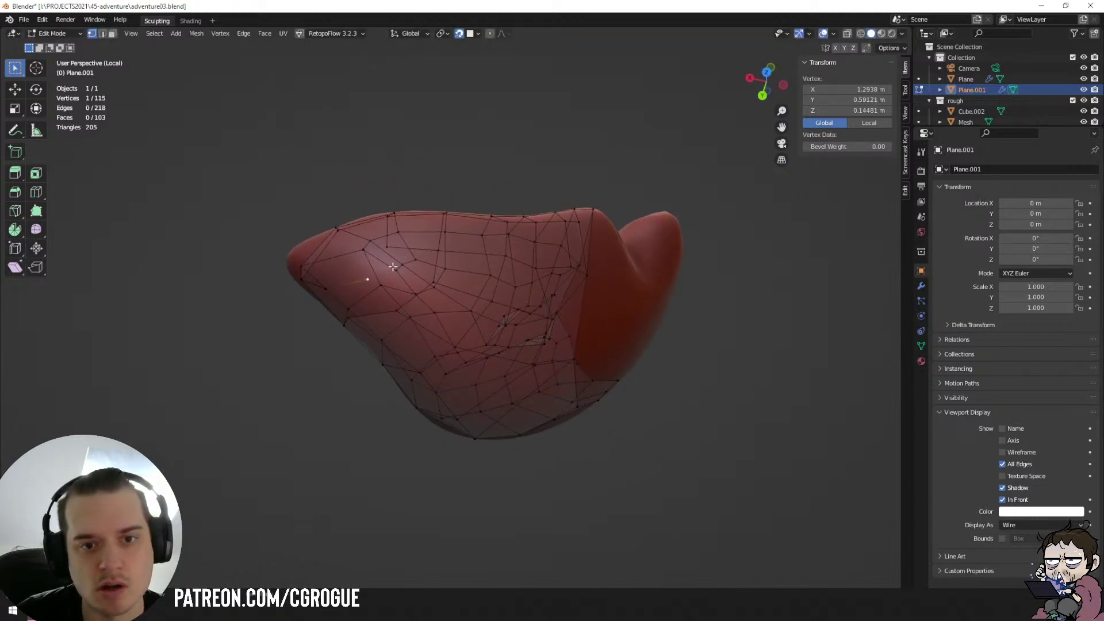
key(e)
click(382, 266)
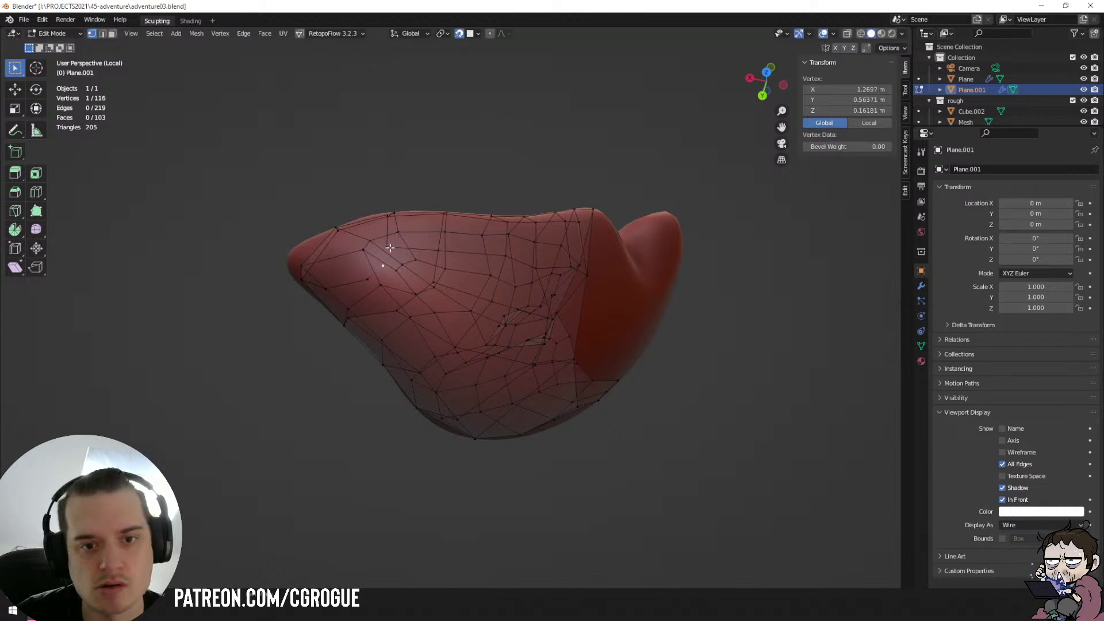
Fill the four faces joining the new vertex chain to the surrounding quads near the tip.
shift+click(433, 282)
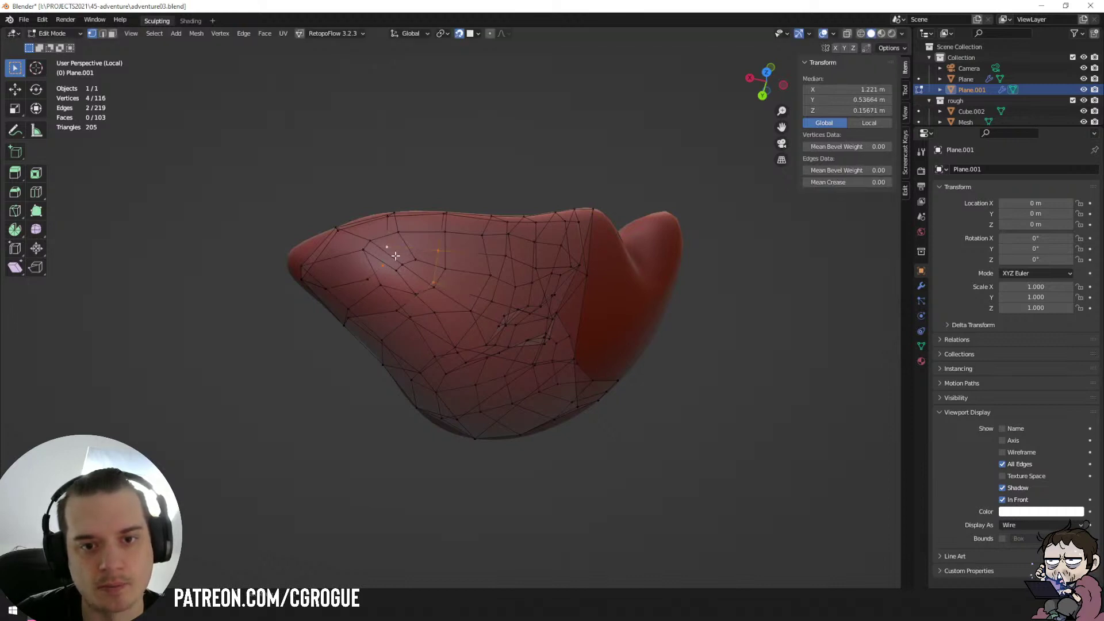
mouse_move(421, 263)
middle_down()
mouse_move(447, 205)
mouse_move(402, 246)
mouse_move(415, 235)
mouse_move(410, 264)
middle_up()
click(447, 205)
shift+click(402, 190)
key(f)
key(f)
Select the whole retopology mesh and recalculate its normals to the outside.
key(a)
key(shift+n)
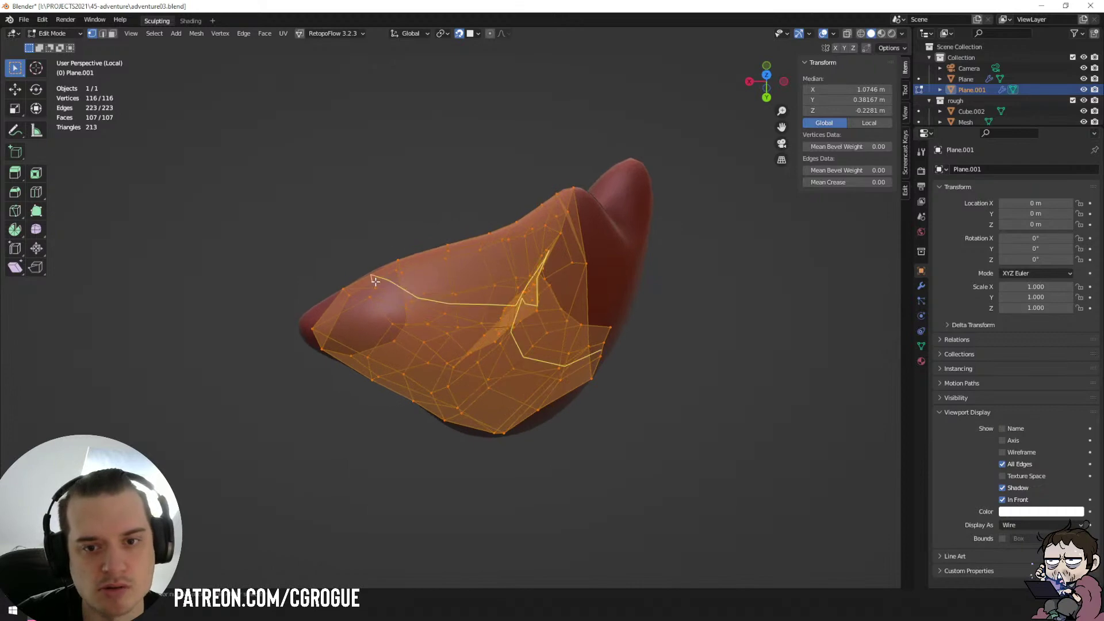
right_click(375, 281)
Return to Object Mode with Solid shading and set the retopology mesh's viewport display to Textured.
middle_drag(502, 313, 447, 227)
key(Tab)
key(z)
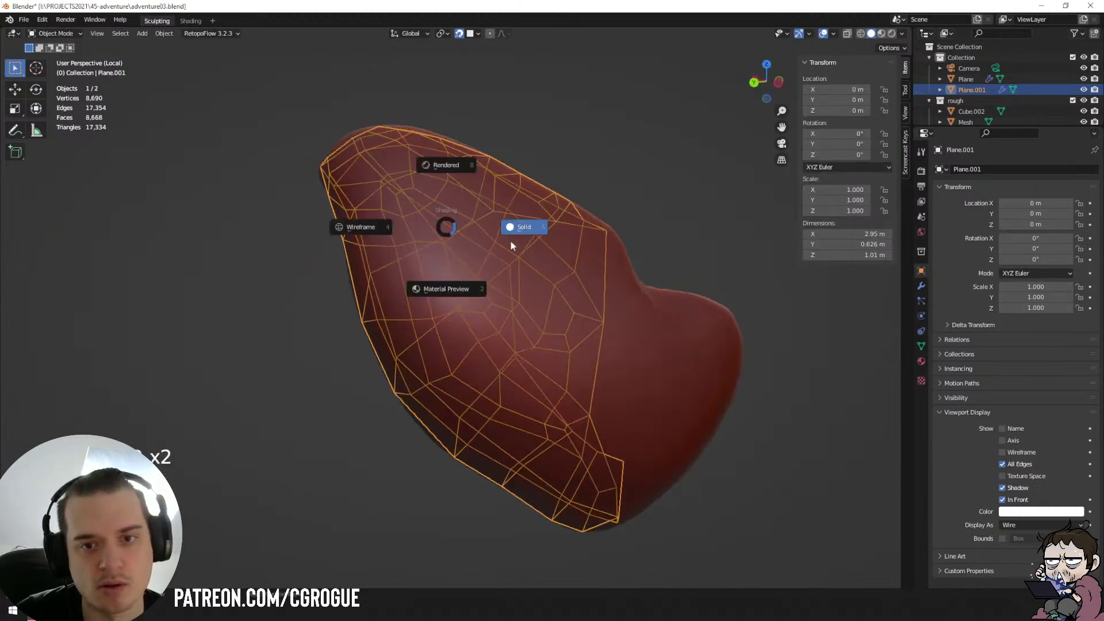
click(512, 243)
middle_drag(463, 266, 676, 276)
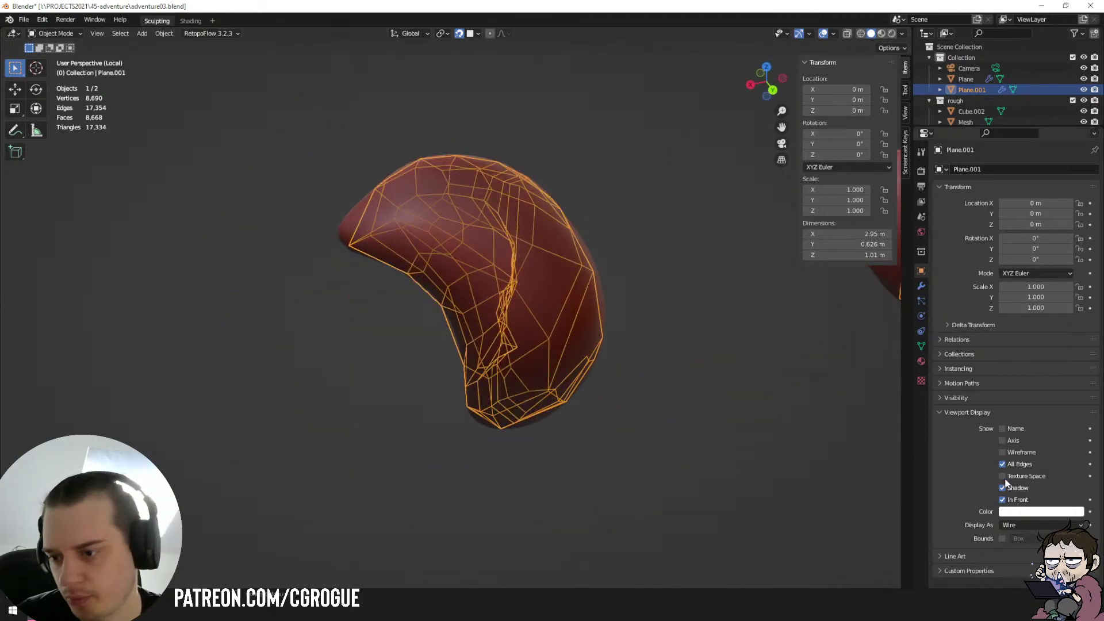
click(1014, 529)
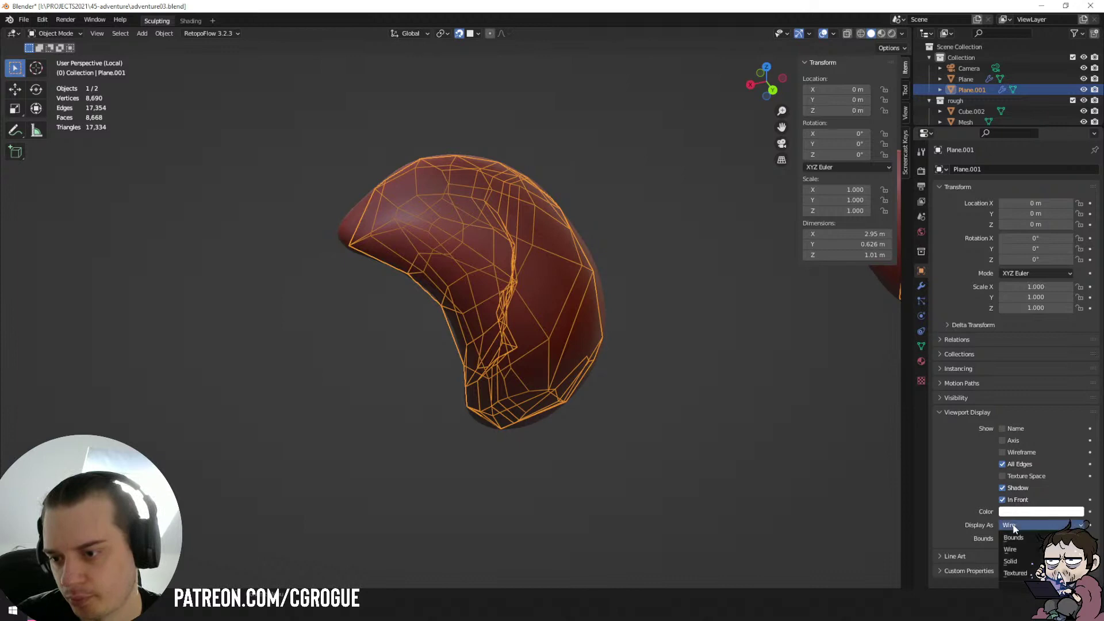
click(1026, 571)
scroll(477, 247, up, 1)
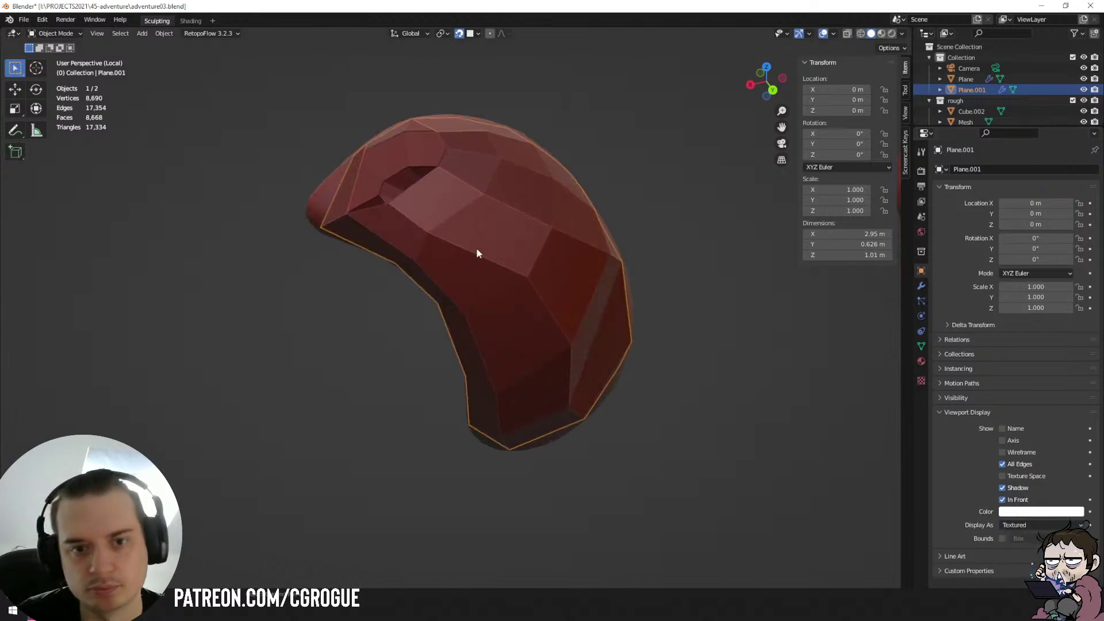
Enter Edit Mode on the ear mesh and reposition an outer rim vertex near the tip.
key(Tab)
middle_drag(476, 247, 589, 195)
key(ctrl+r)
right_click(583, 129)
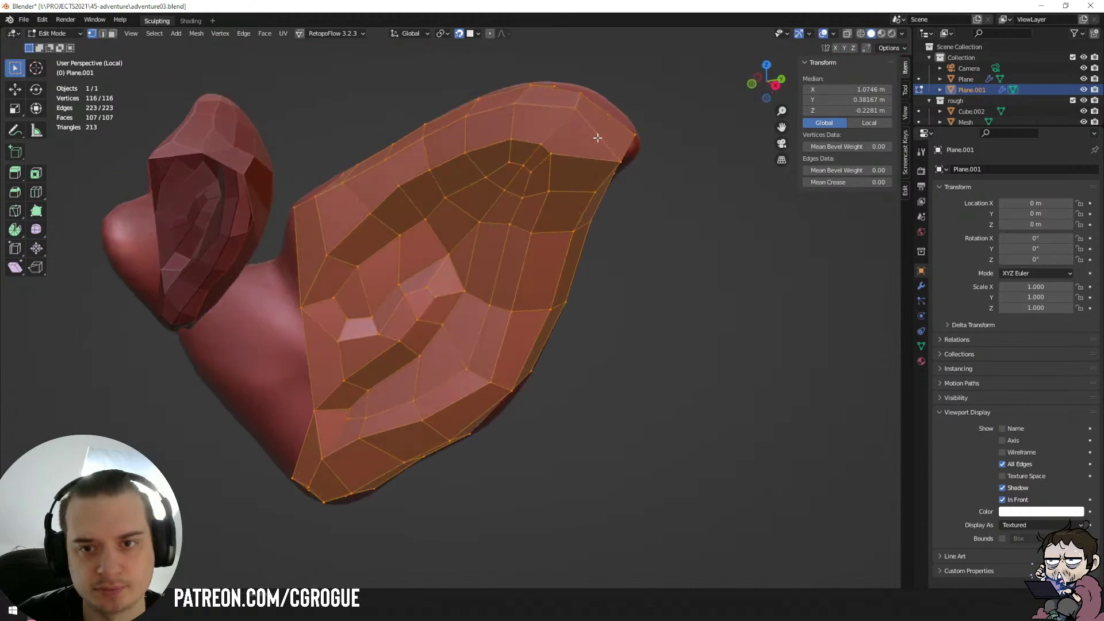
middle_drag(596, 138, 504, 193)
click(568, 124)
key(g)
click(592, 95)
Add an edge loop across the ear near the tip and reposition two vertices around it.
click(602, 164)
click(478, 192)
key(g)
click(400, 245)
click(530, 211)
key(g)
click(520, 193)
Adjust an inner rim vertex and a vertex on the outer rim face near the tip.
click(485, 238)
key(g)
click(484, 223)
click(503, 193)
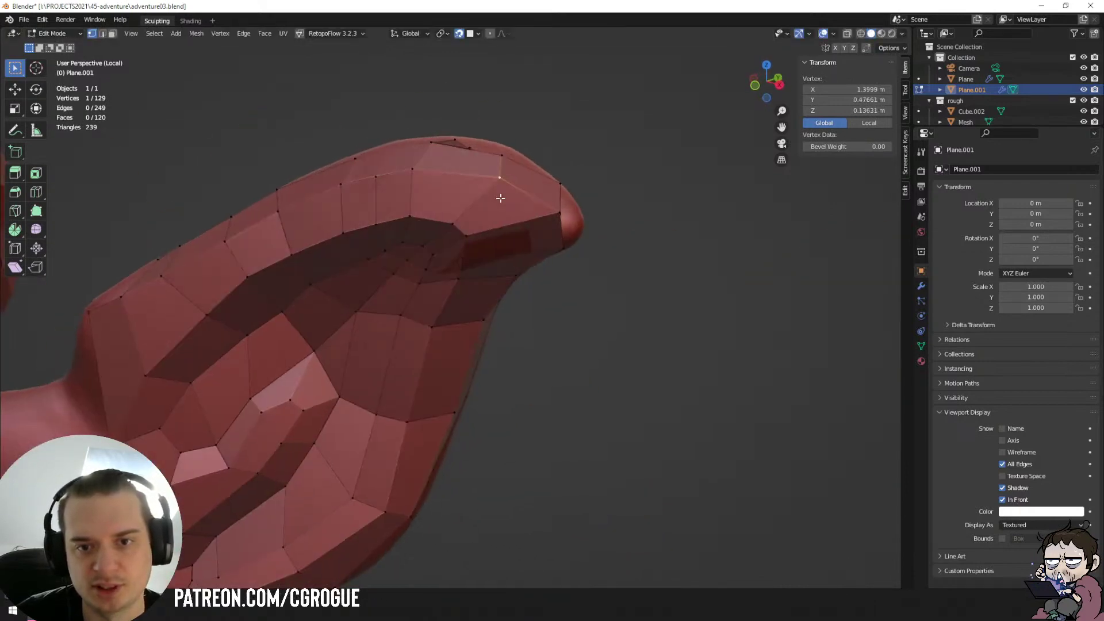
key(g)
click(510, 196)
Try sliding the short cross edge on the outer rim near the tip.
click(416, 175)
middle_drag(417, 175, 435, 193)
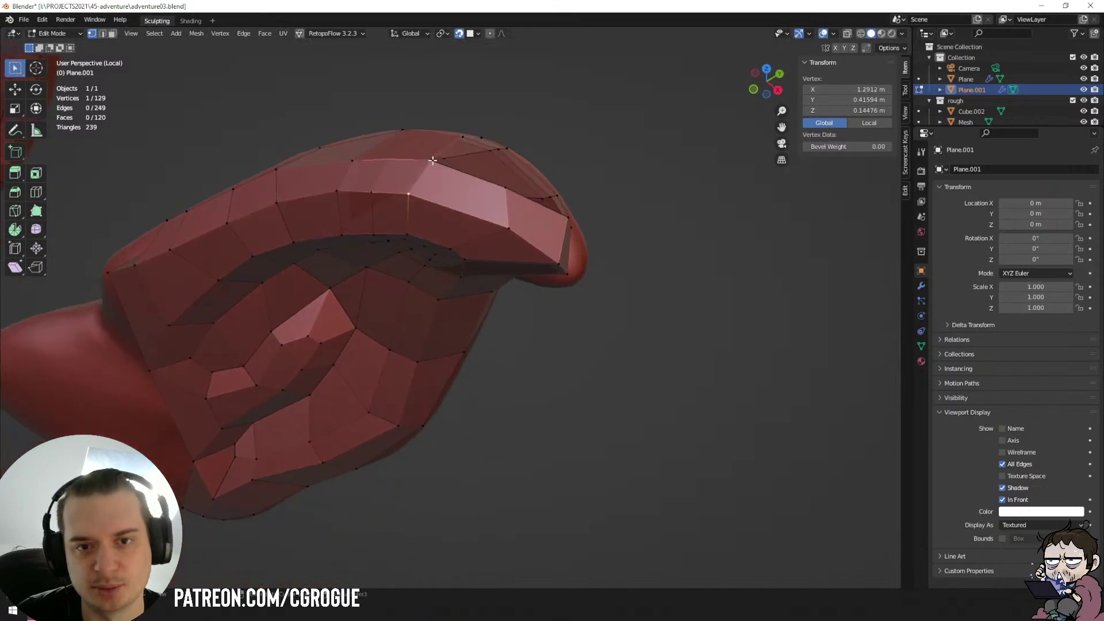
shift+click(433, 163)
key(g)
key(g)
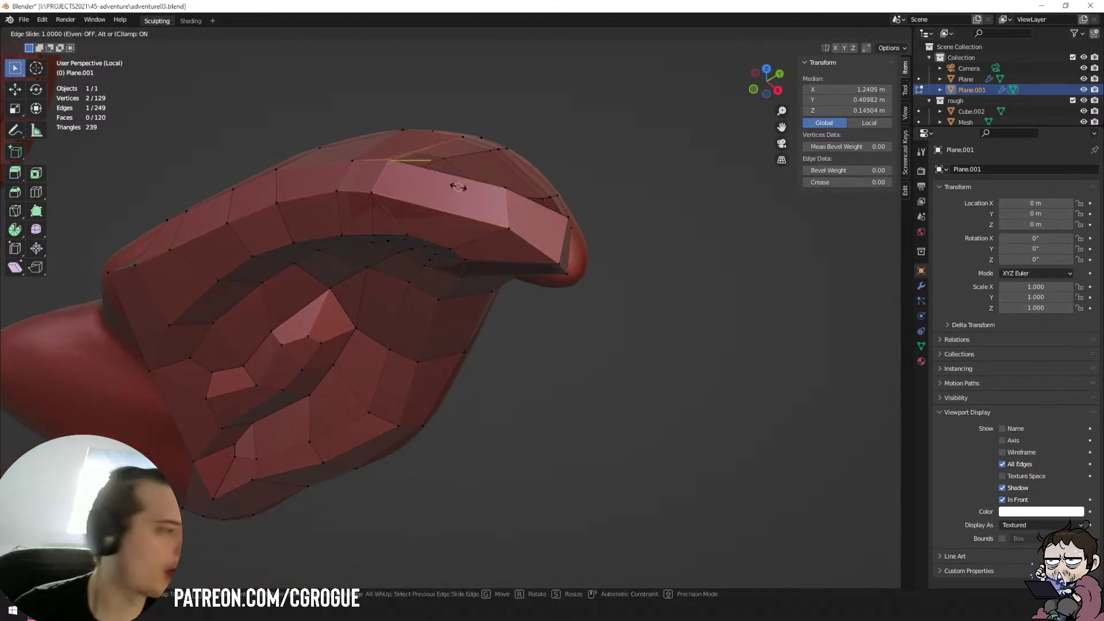
click(438, 202)
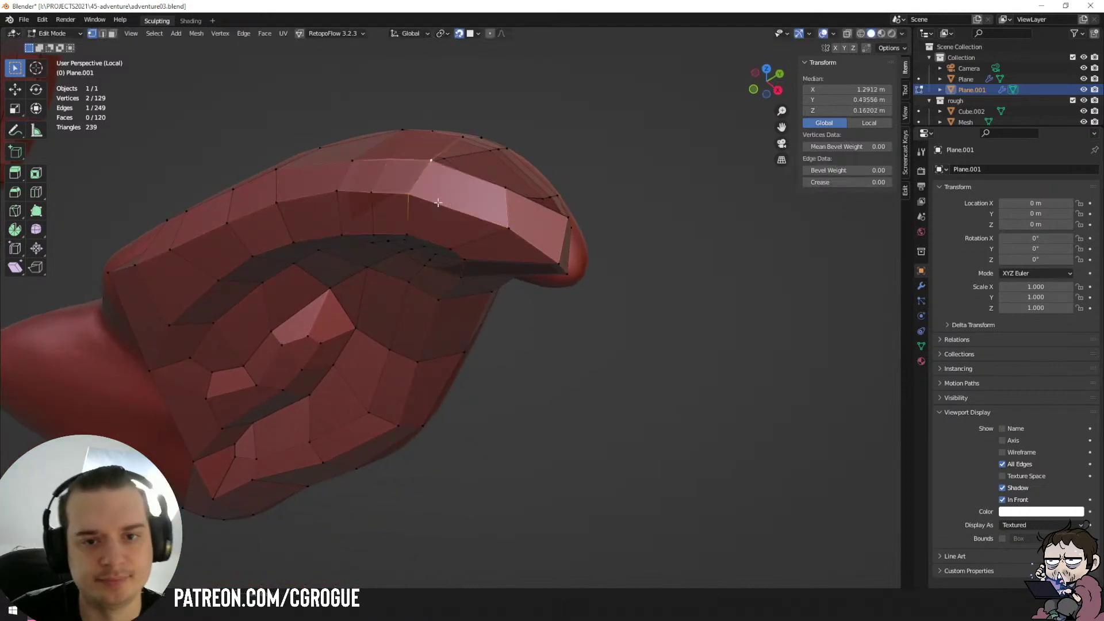
Move both vertices of the outer rim's cross edge individually toward the tip to even the spacing.
click(416, 200)
key(g)
click(443, 212)
click(440, 173)
key(g)
click(471, 181)
Adjust the rim vertices bordering the inner fold just below the ear tip.
middle_drag(472, 181, 560, 190)
click(464, 220)
key(g)
middle_drag(594, 223, 520, 213)
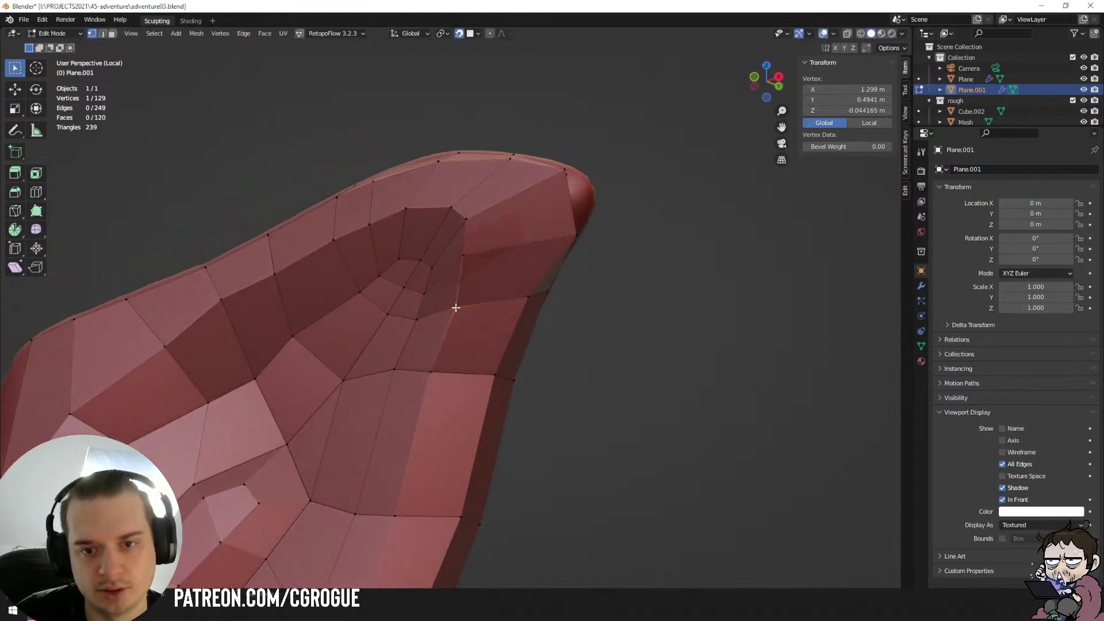
click(528, 297)
middle_drag(523, 301, 493, 239)
Try moving a vertex near the tip while viewing the back surface, and undo the move.
click(479, 231)
drag(473, 177, 567, 148)
middle_drag(523, 213, 517, 241)
key(ctrl+z)
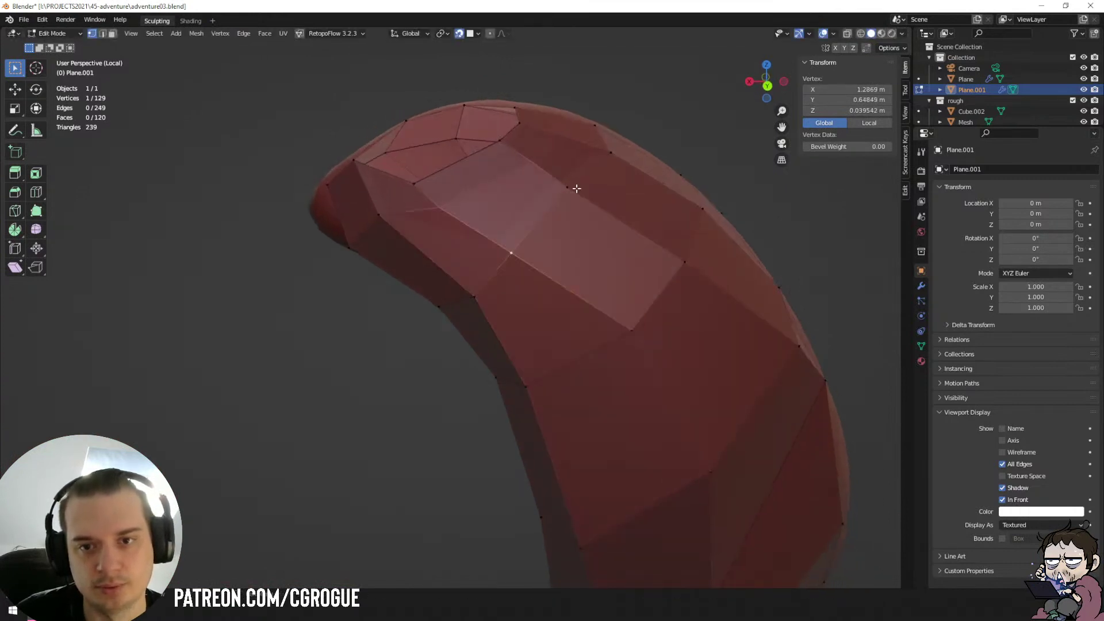
Shift three vertices on the ear's back slightly away from the tip to even the quads.
drag(575, 188, 585, 195)
drag(512, 249, 526, 259)
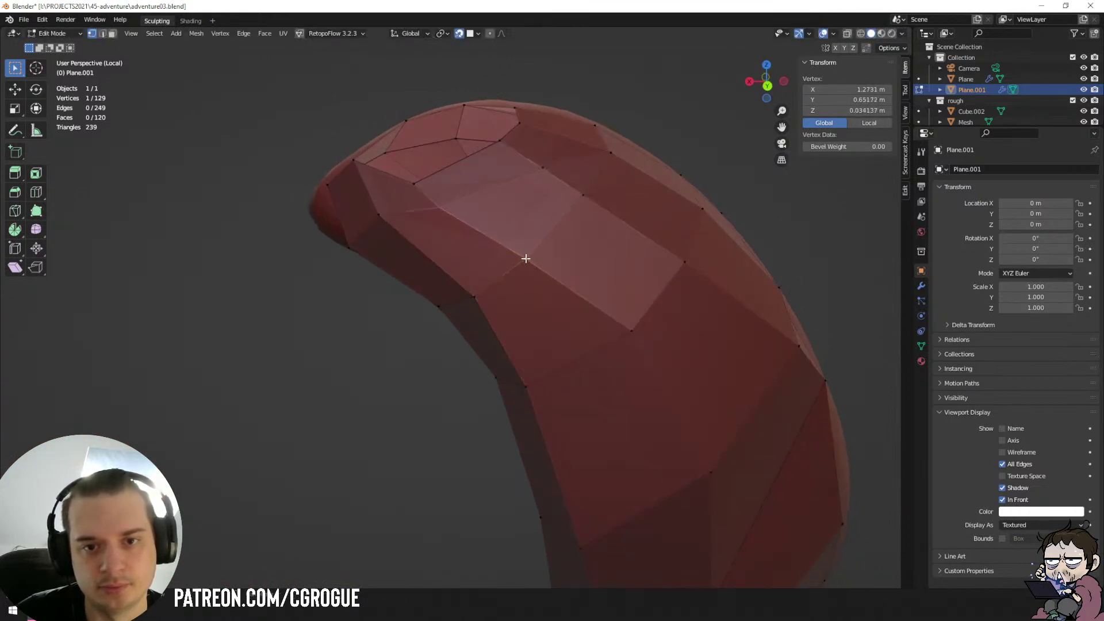
drag(437, 210, 453, 216)
Move the back's edge vertex beside the tip outward to the rim and nudge the vertex next to it.
drag(381, 216, 346, 244)
middle_drag(347, 243, 462, 215)
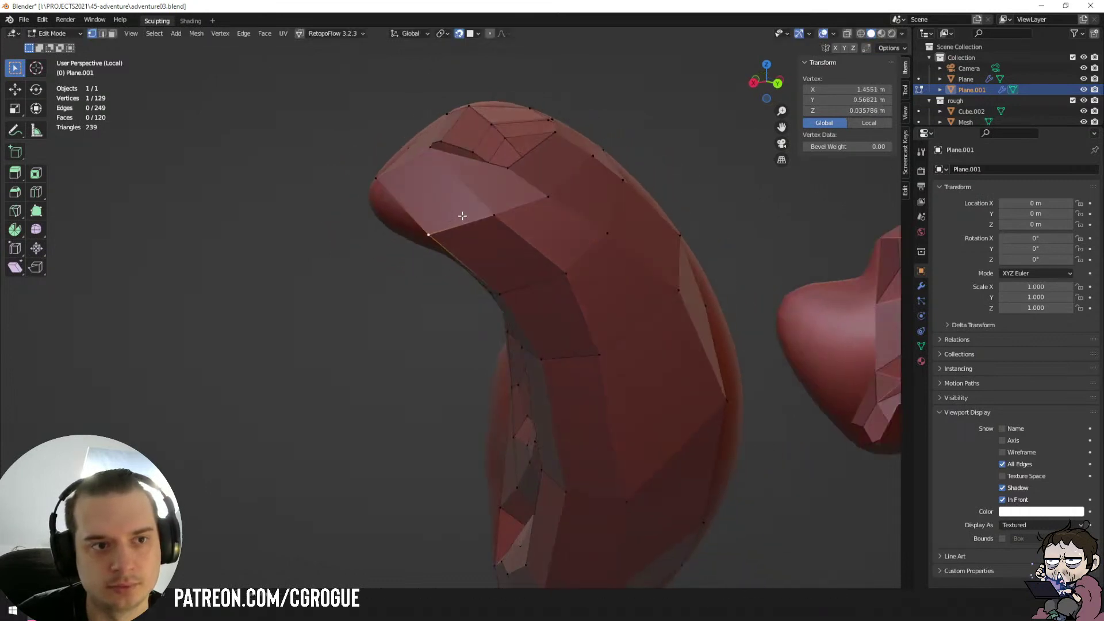
drag(496, 218, 491, 216)
middle_drag(415, 235, 543, 199)
Reposition two vertices along the rim's inner edge beside the small fold near the tip.
scroll(546, 202, down, 3)
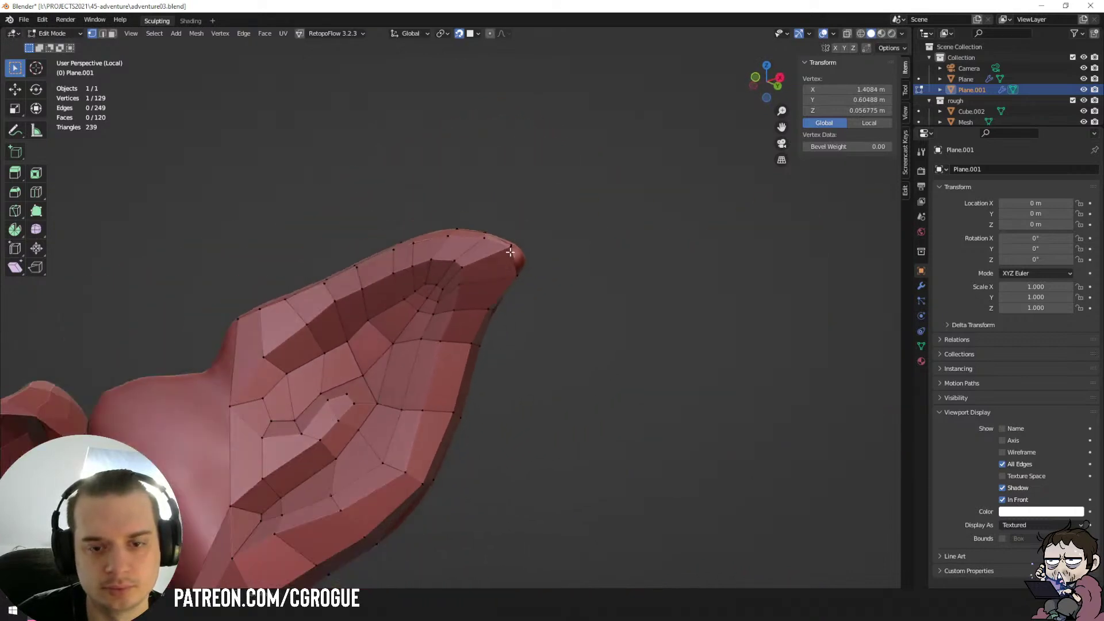
scroll(451, 319, up, 3)
drag(456, 308, 473, 270)
drag(445, 324, 437, 330)
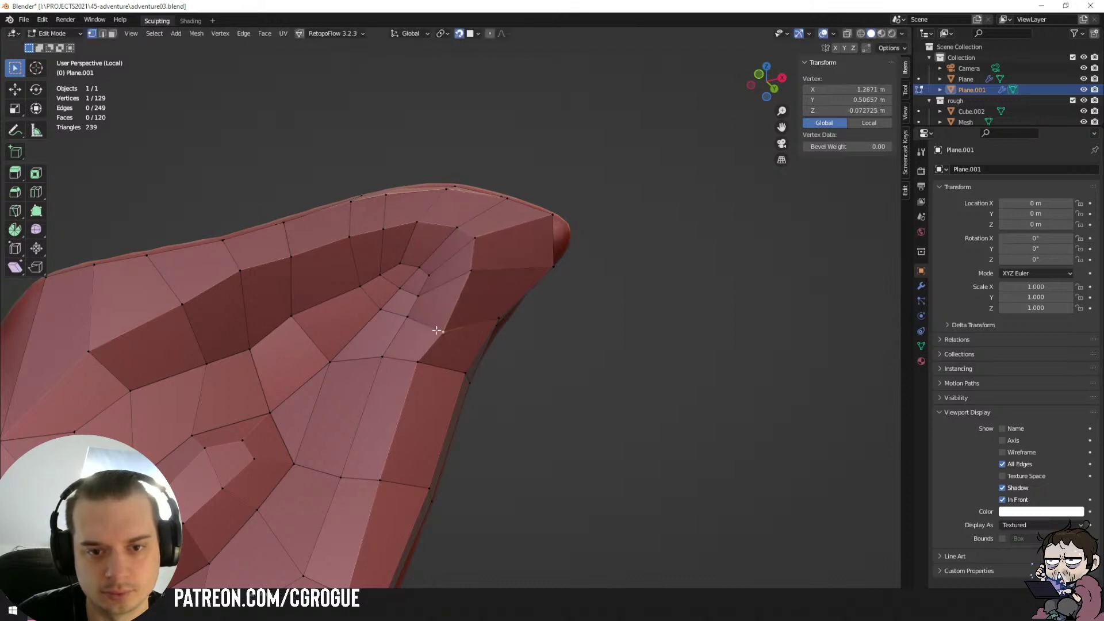
Relax the quads around the small inner fold near the tip with the Slide Relax brush, enlarging its radius to 152 px.
key(ctrl+Tab)
click(15, 275)
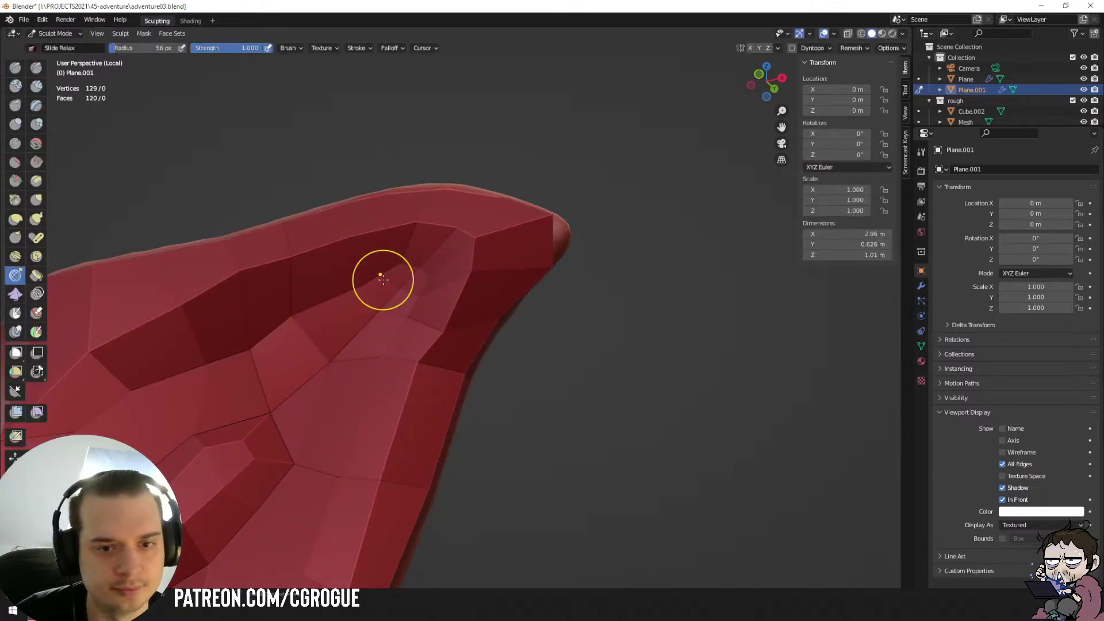
drag(411, 296, 423, 273)
key(f)
click(463, 293)
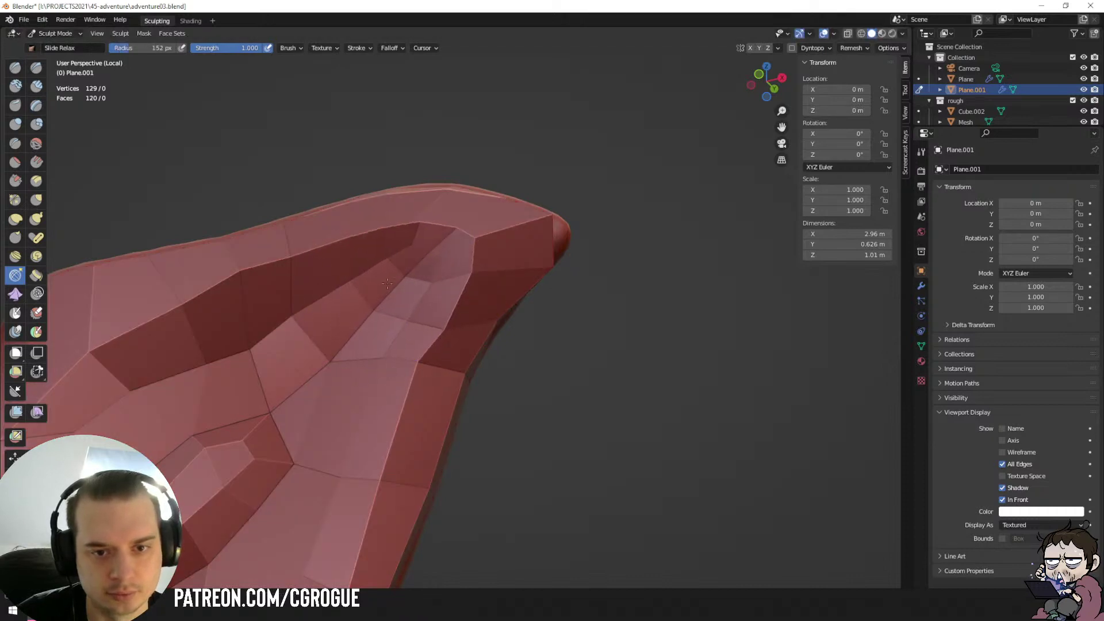
key(ctrl+Tab)
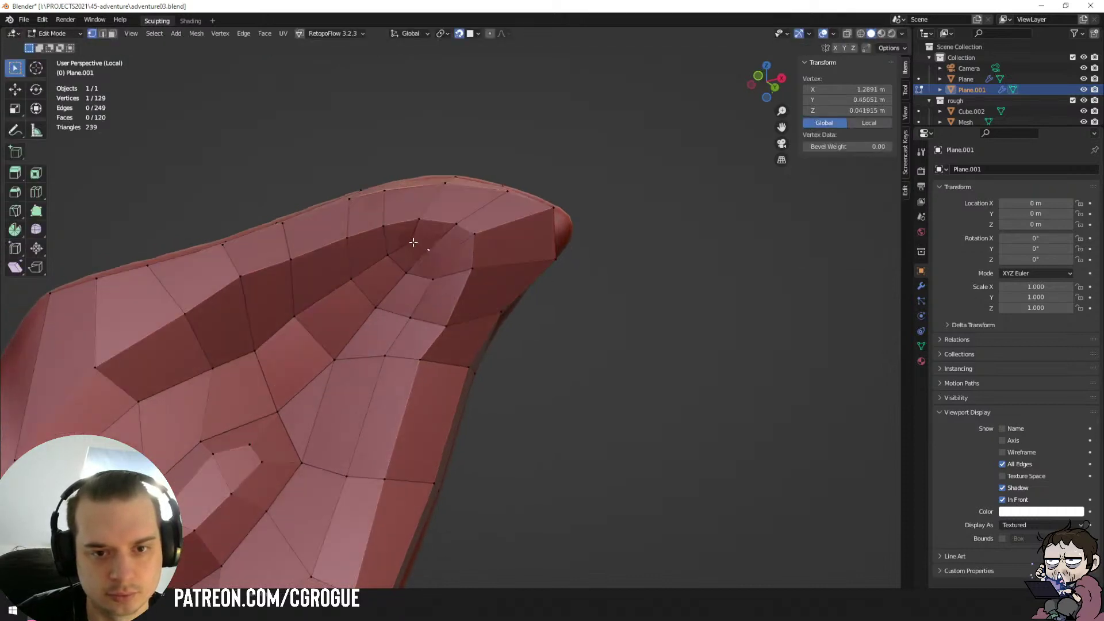
Slide Relax the quads along the rim's inner edge below the small fold.
middle_drag(414, 243, 461, 325)
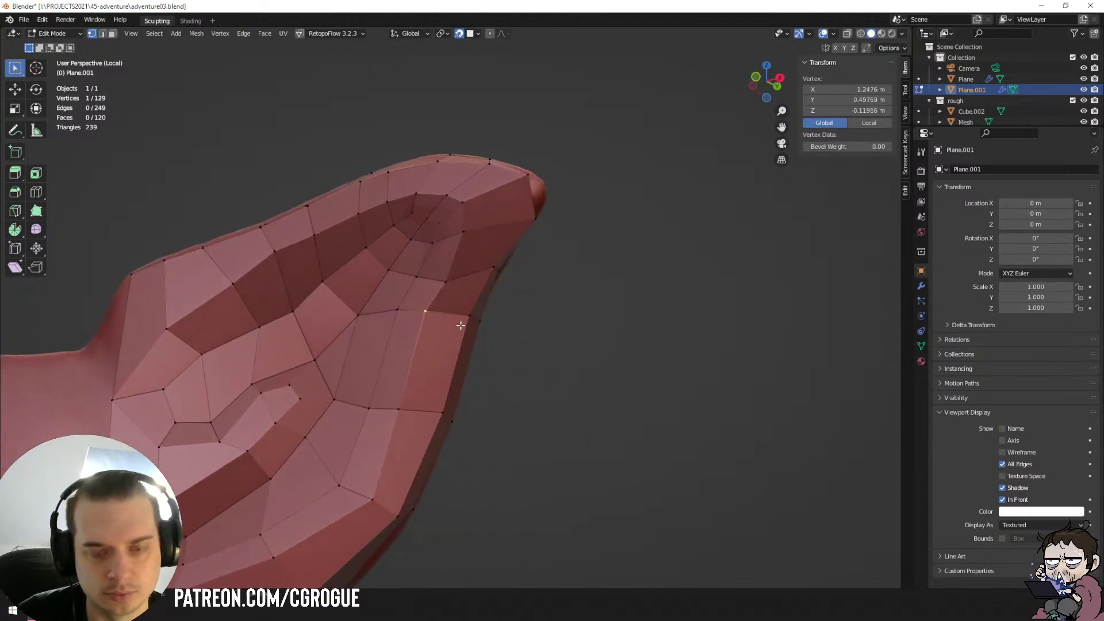
key(Tab)
drag(446, 320, 434, 357)
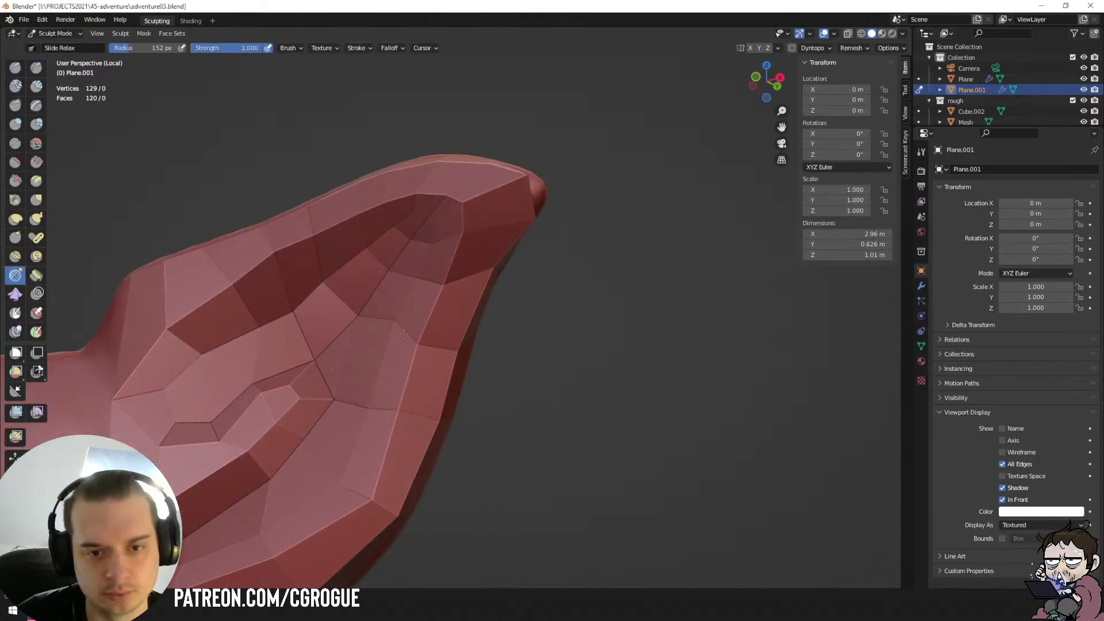
mouse_move(469, 333)
middle_down()
mouse_move(432, 320)
mouse_move(466, 355)
middle_up()
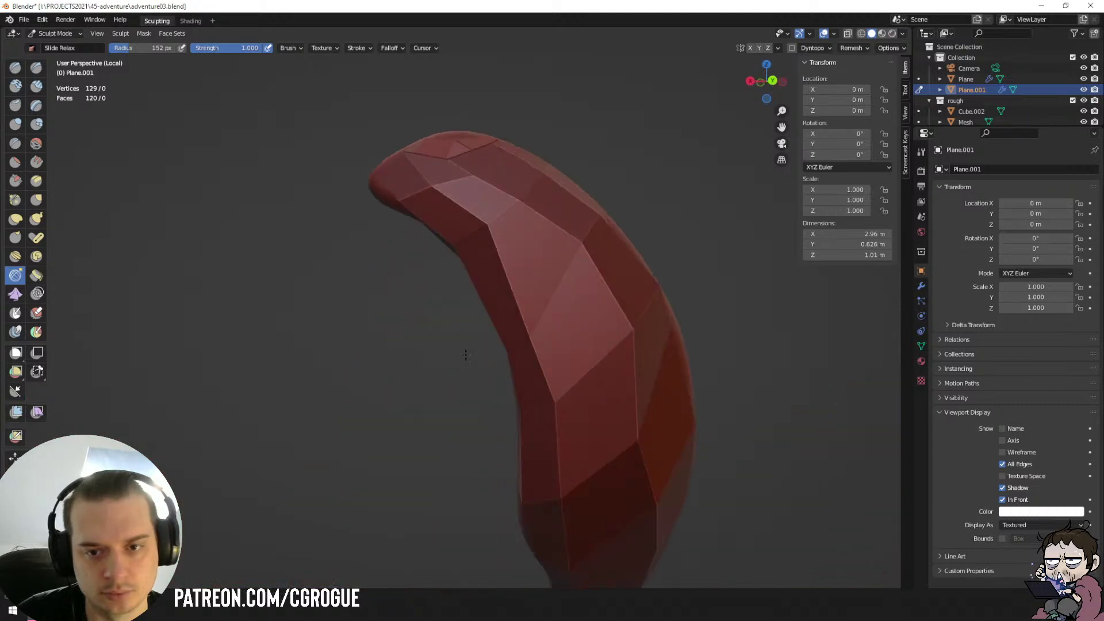
Turn off snapping and lightly relax the rim's inner edge below the tip with the Slide Relax strength set to 0.281.
key(Tab)
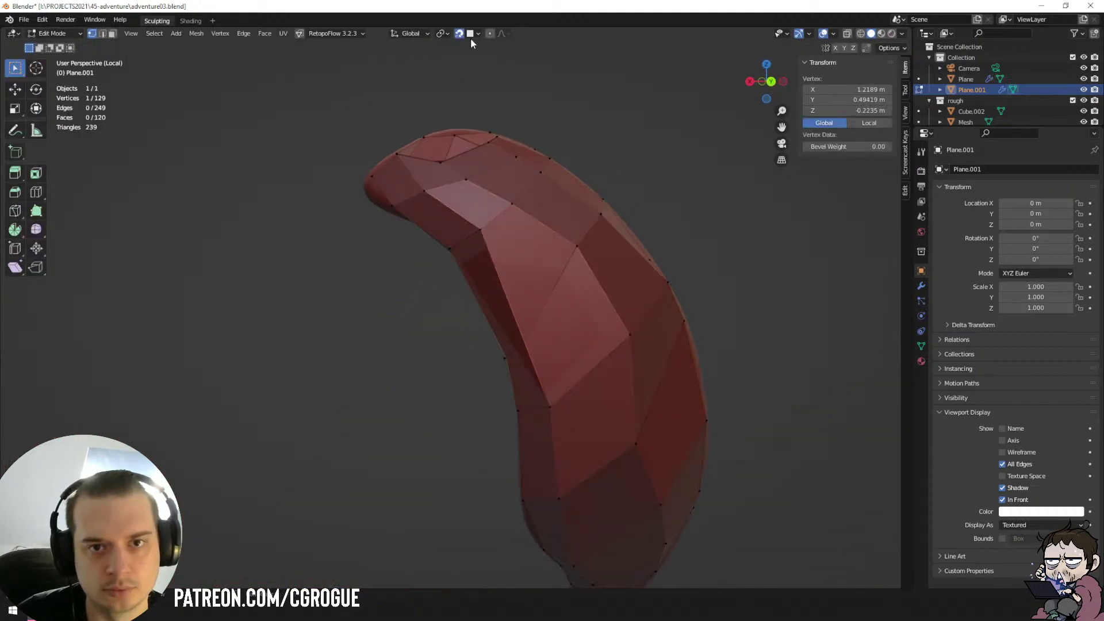
key(Tab)
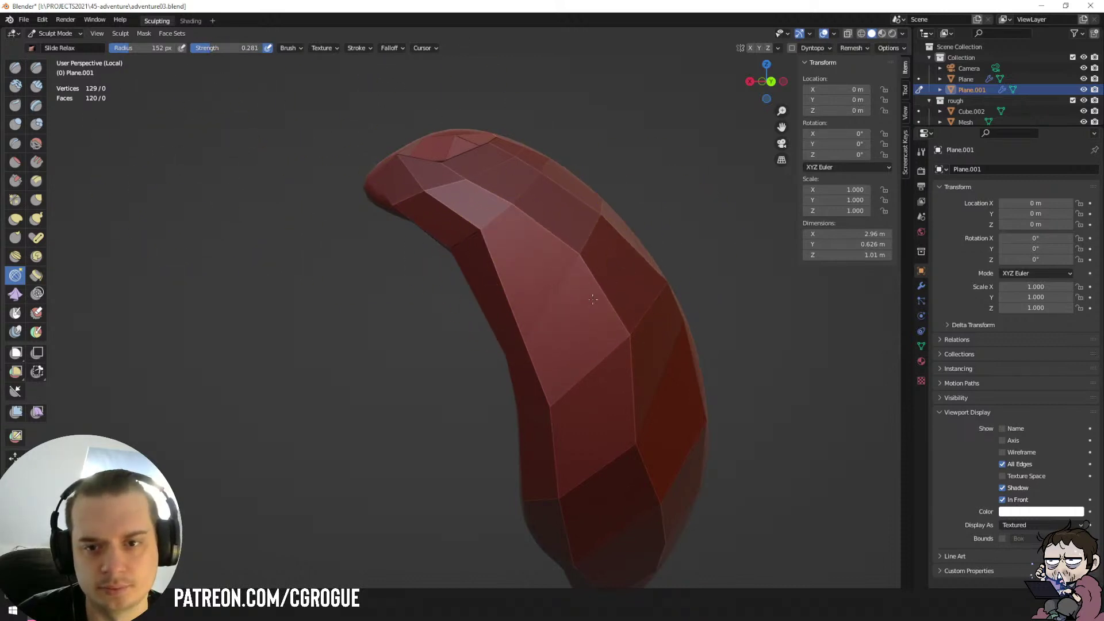
mouse_move(490, 229)
middle_down()
mouse_move(474, 276)
mouse_move(604, 249)
middle_up()
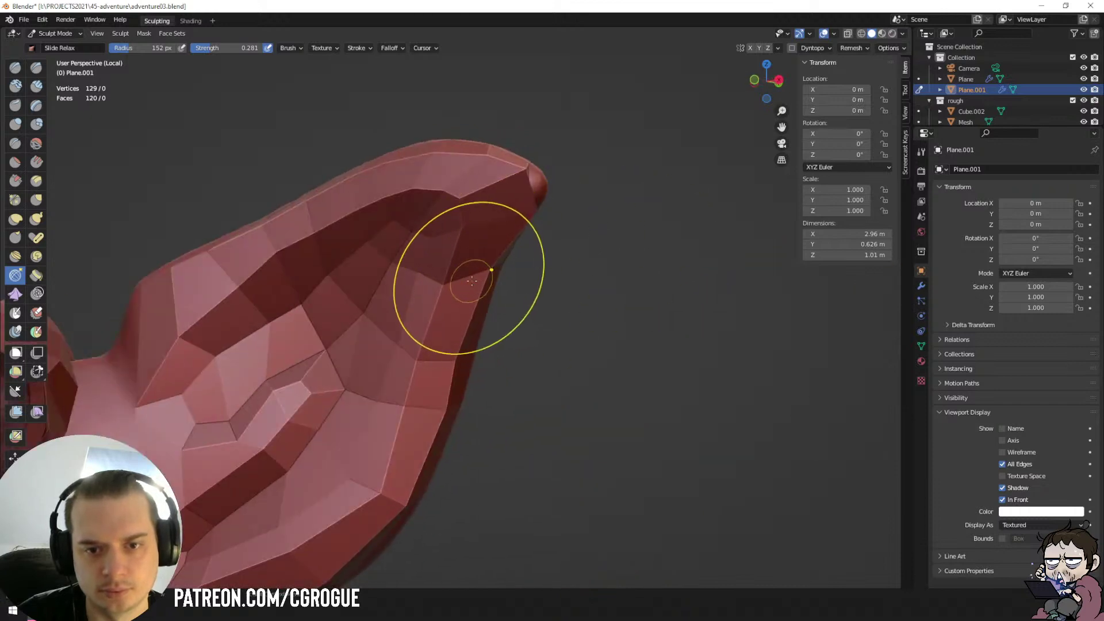
drag(463, 283, 462, 284)
mouse_move(478, 279)
middle_down()
mouse_move(506, 241)
mouse_move(601, 229)
middle_up()
scroll(602, 229, down, 3)
mouse_move(496, 260)
middle_down()
mouse_move(449, 262)
mouse_move(454, 274)
mouse_move(473, 218)
mouse_move(483, 263)
mouse_move(495, 254)
middle_up()
scroll(506, 258, up, 2)
key(Tab)
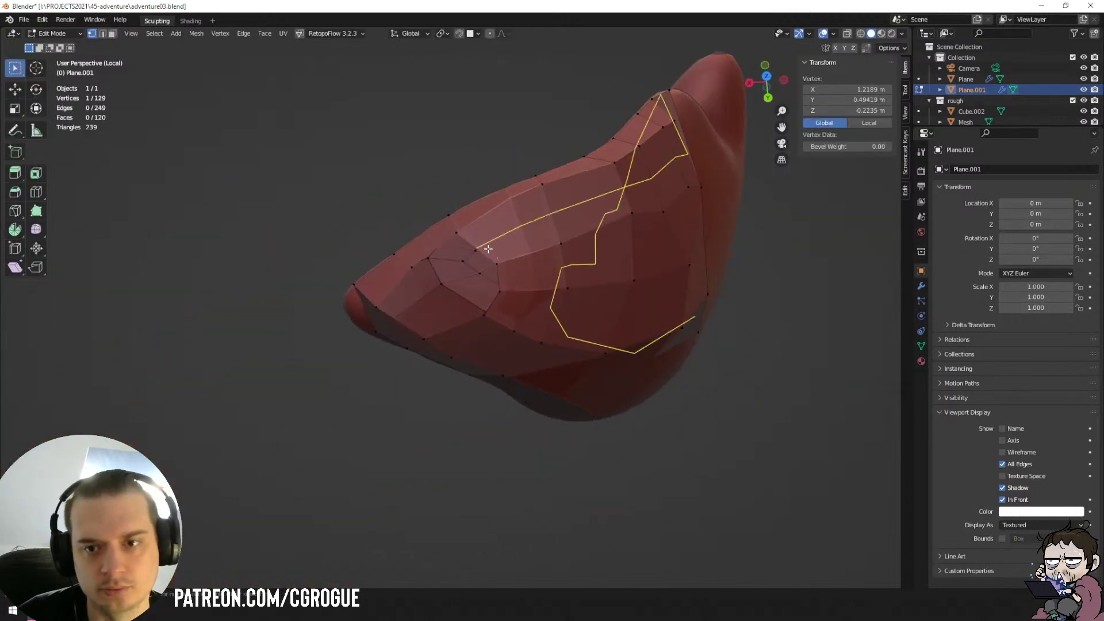
Try adding an edge loop that winds from the back near the tip through the ear's folds, and undo it.
click(487, 249)
click(486, 244)
scroll(485, 244, down, 2)
middle_drag(816, 241, 704, 170)
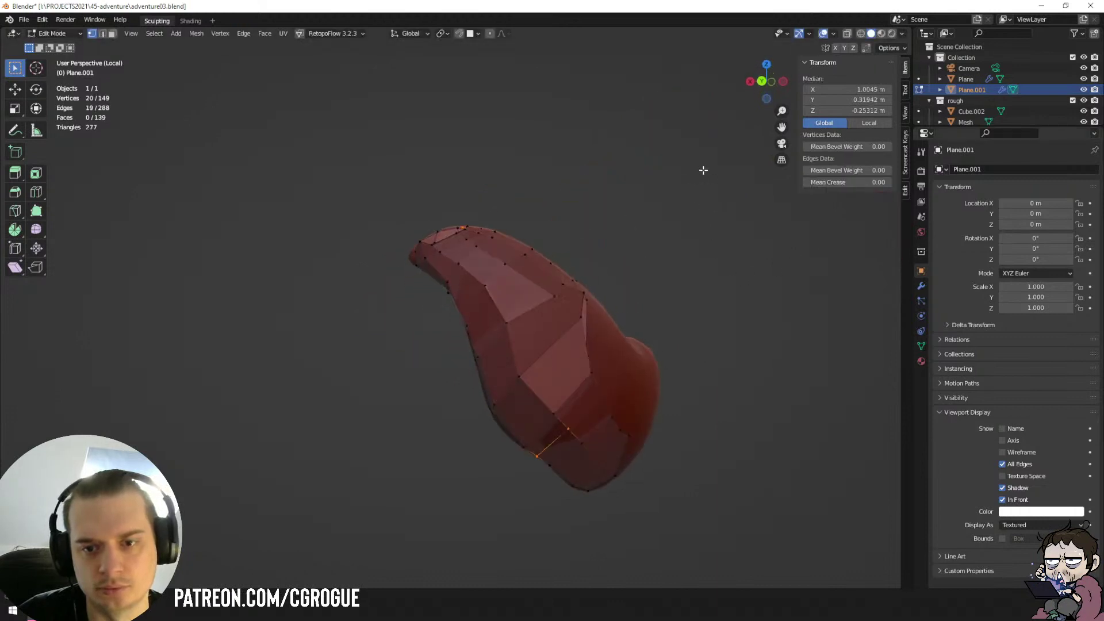
key(ctrl+z)
Extrude a border edge into the gap on the back near the tip and fill the two adjoining quads.
middle_drag(520, 217, 477, 267)
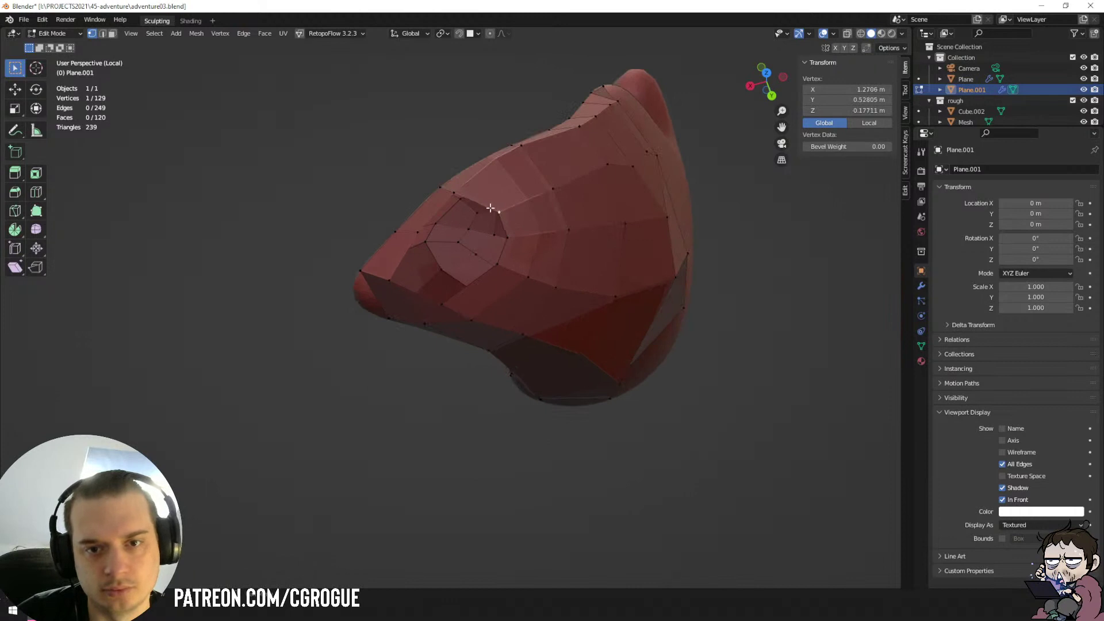
middle_drag(490, 208, 477, 227)
click(516, 191)
shift+click(513, 216)
key(e)
click(447, 211)
key(f)
key(f)
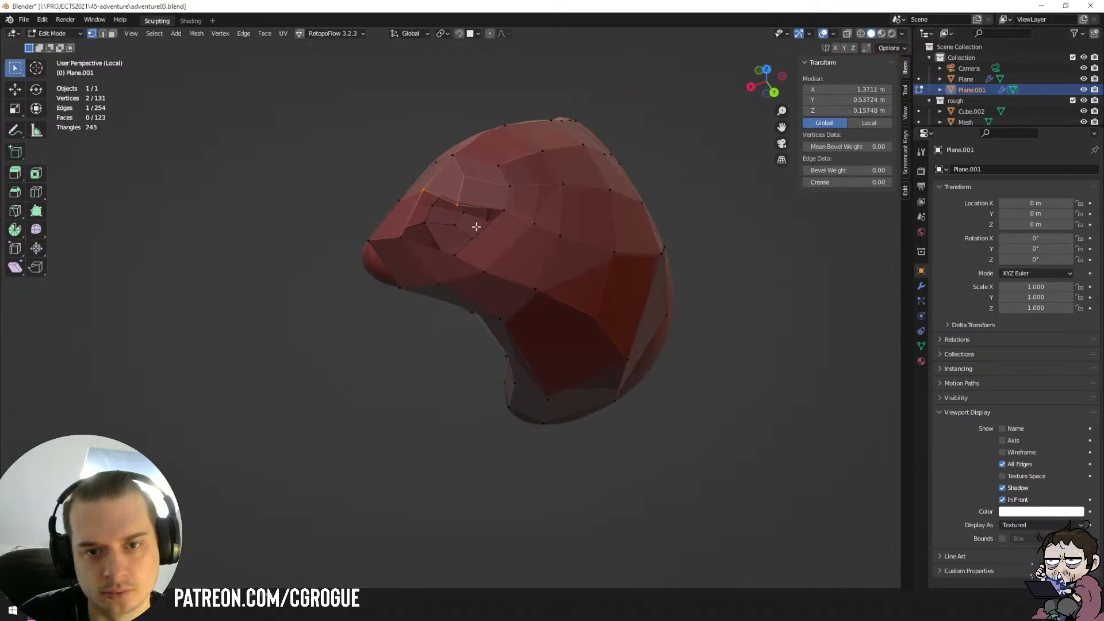
Extrude a single vertex from the new edge's inner end down into the gap on the ear's back.
key(ctrl+r)
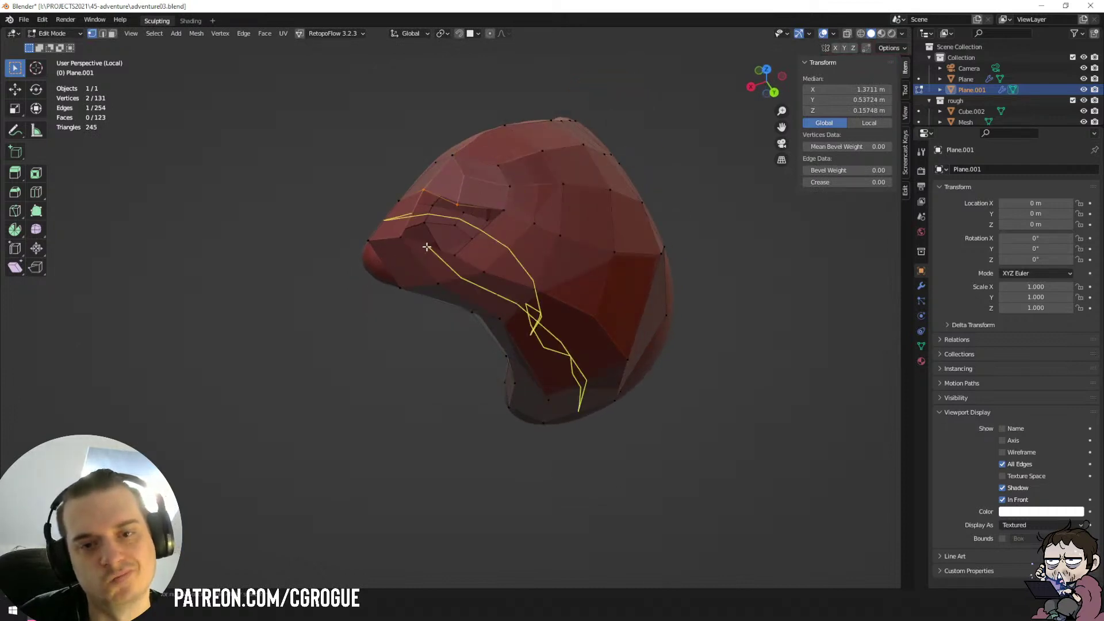
right_click(427, 247)
click(457, 206)
middle_drag(456, 207, 446, 211)
key(e)
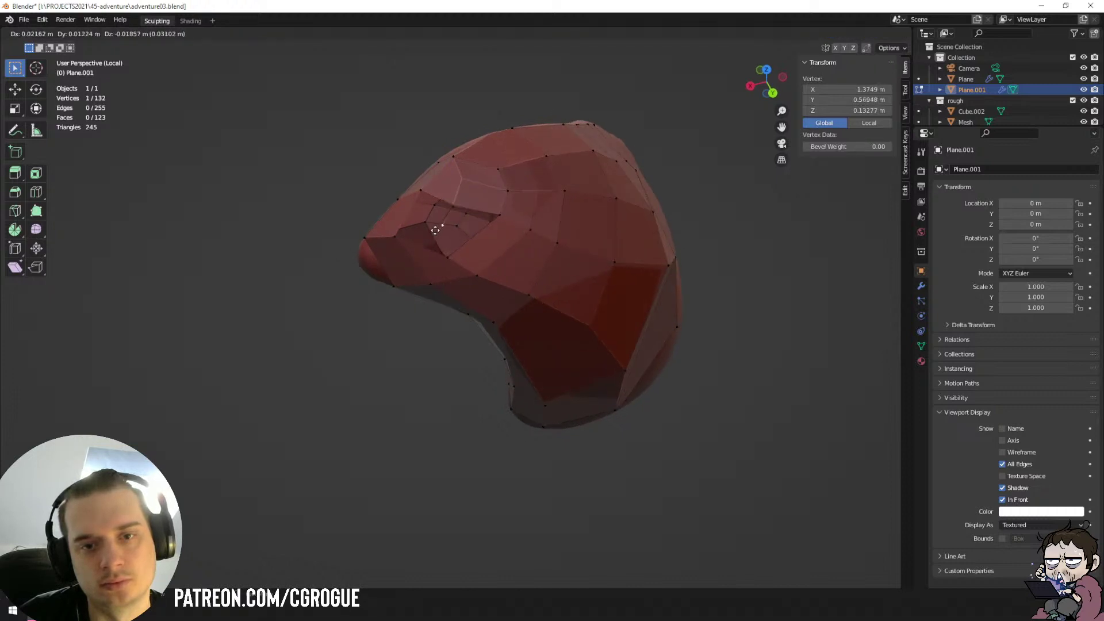
click(436, 231)
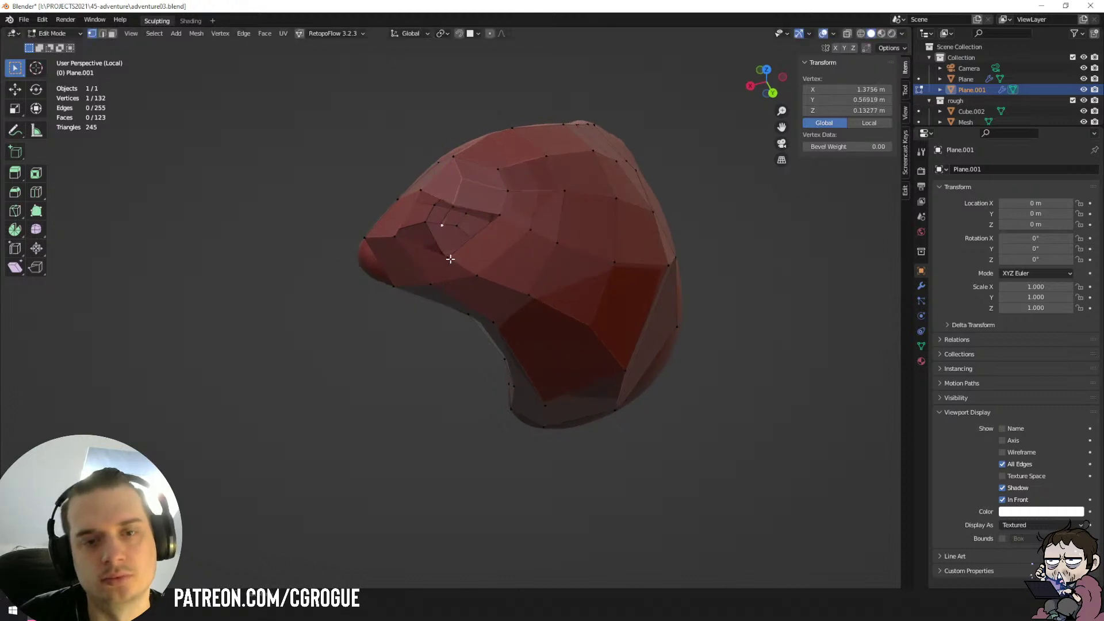
Try a loop cut through the faces beside the gap on the back, and undo it.
mouse_move(455, 250)
middle_down()
mouse_move(449, 236)
mouse_move(443, 253)
mouse_move(464, 231)
middle_up()
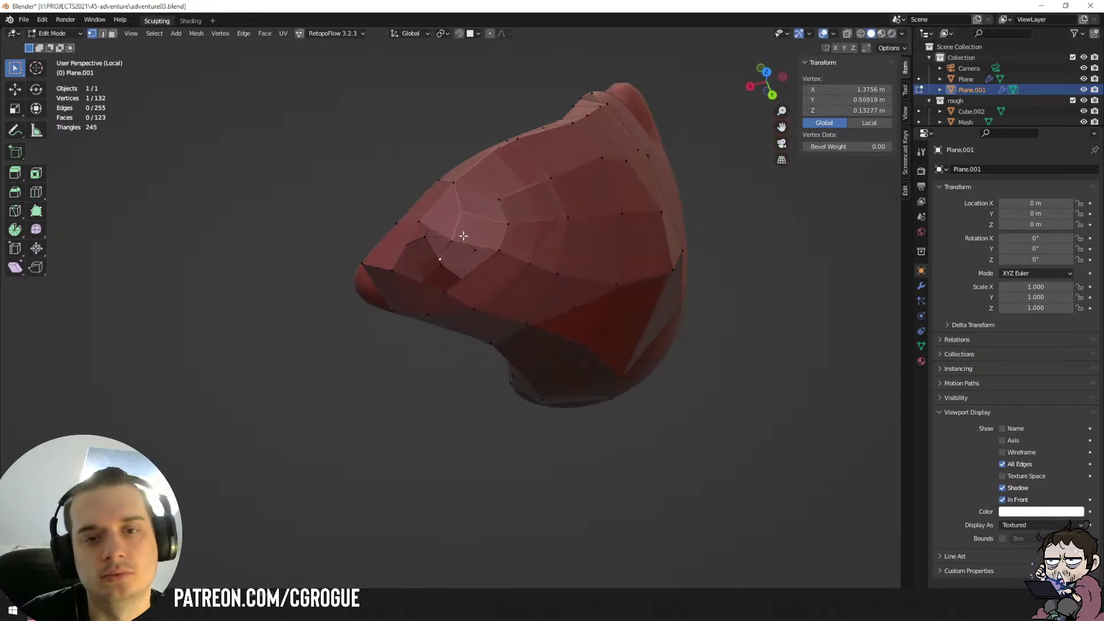
key(ctrl+r)
click(483, 291)
mouse_move(483, 291)
middle_down()
mouse_move(692, 239)
mouse_move(609, 241)
mouse_move(608, 213)
mouse_move(646, 288)
mouse_move(703, 279)
mouse_move(777, 231)
mouse_move(796, 230)
mouse_move(802, 245)
mouse_move(734, 249)
mouse_move(784, 249)
mouse_move(752, 251)
mouse_move(769, 212)
mouse_move(685, 230)
mouse_move(562, 283)
mouse_move(549, 318)
mouse_move(489, 274)
middle_up()
key(ctrl+z)
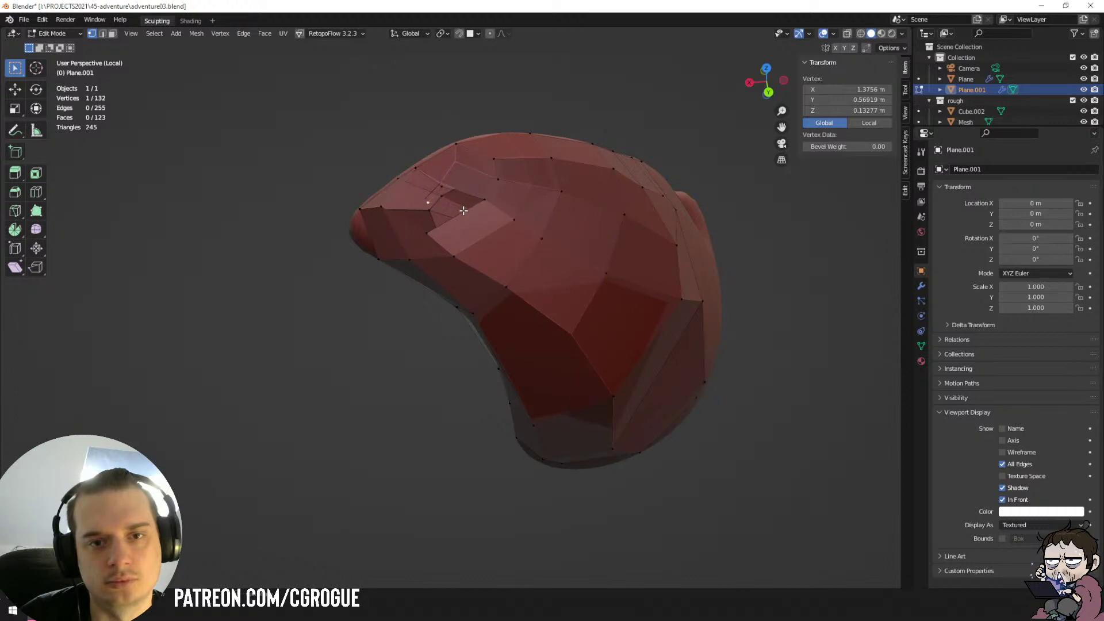
Fill a quad between the extruded vertex and the gap's lower corner on the ear's back.
mouse_move(464, 211)
middle_down()
mouse_move(444, 222)
mouse_move(428, 213)
mouse_move(461, 212)
mouse_move(454, 229)
middle_up()
key(ctrl+r)
right_click(472, 226)
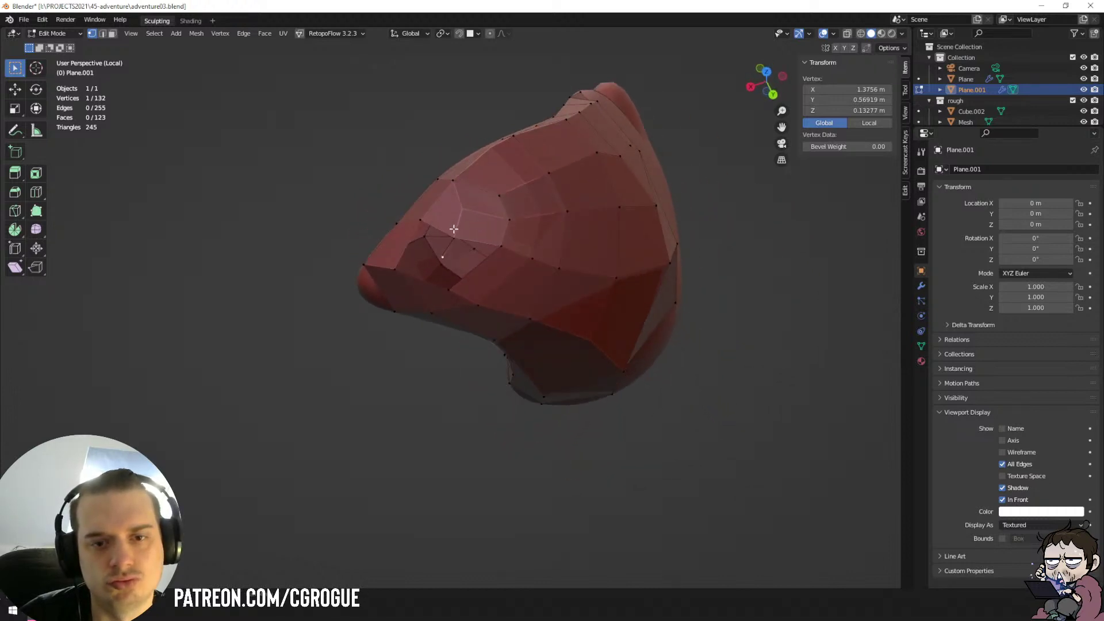
shift+click(500, 246)
key(j)
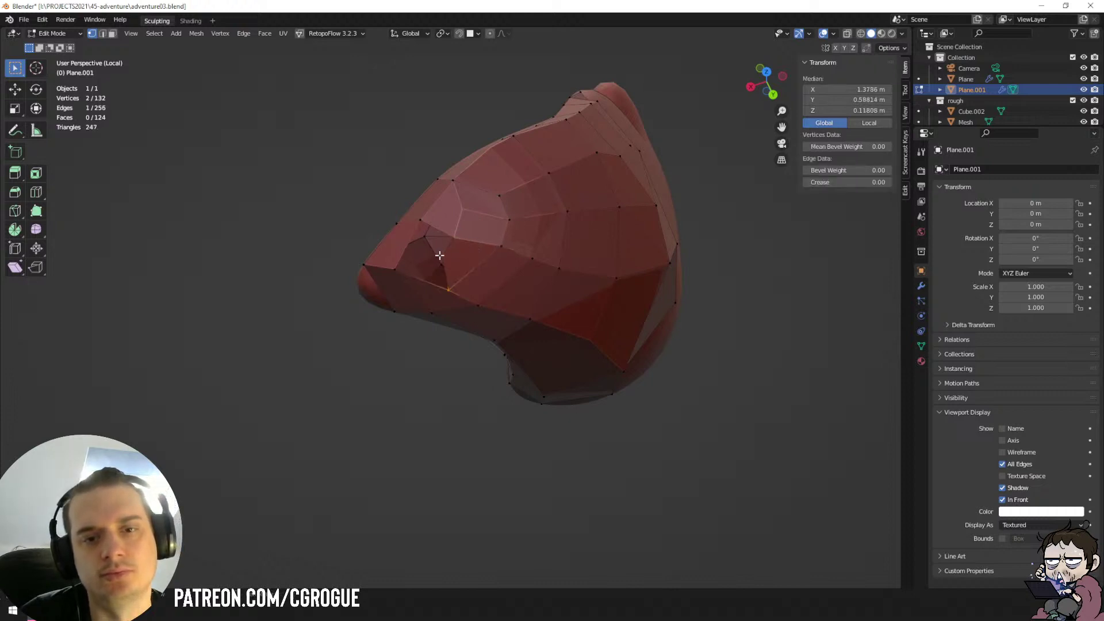
Delete the two neighbouring faces below the gap on the ear's back, on the side of the tip.
middle_drag(423, 256, 459, 229)
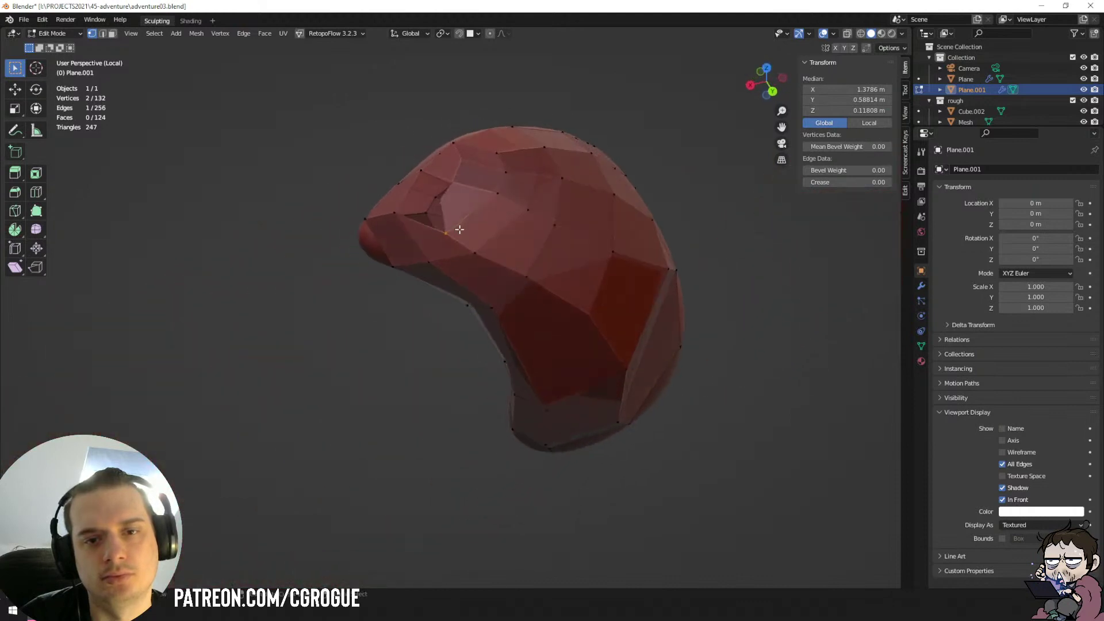
shift+click(396, 214)
shift+click(429, 263)
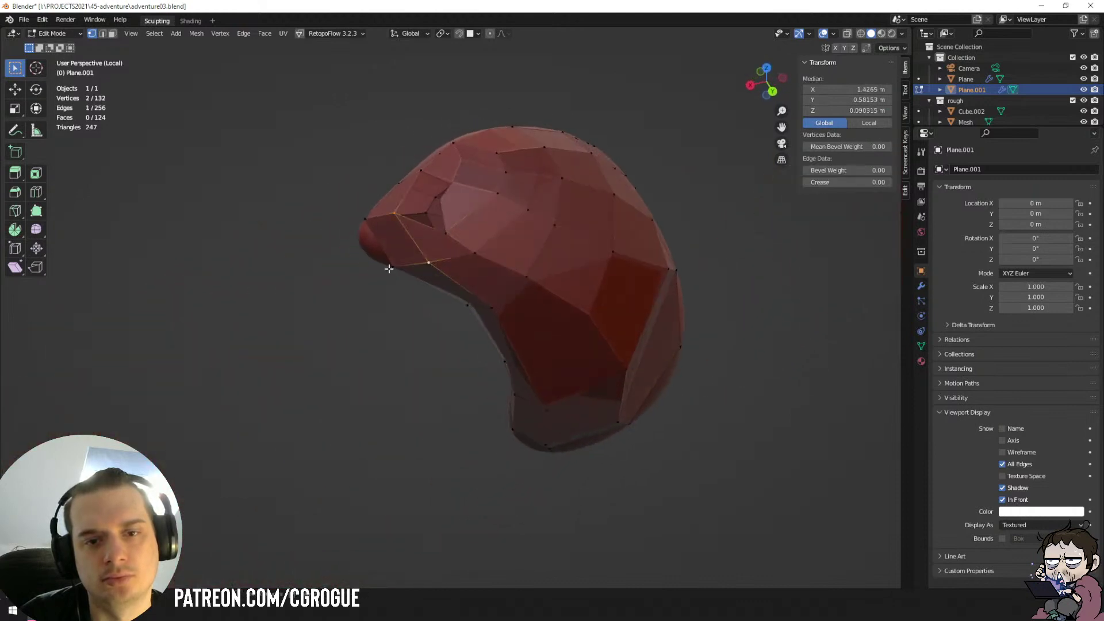
key(x)
click(369, 238)
click(402, 223)
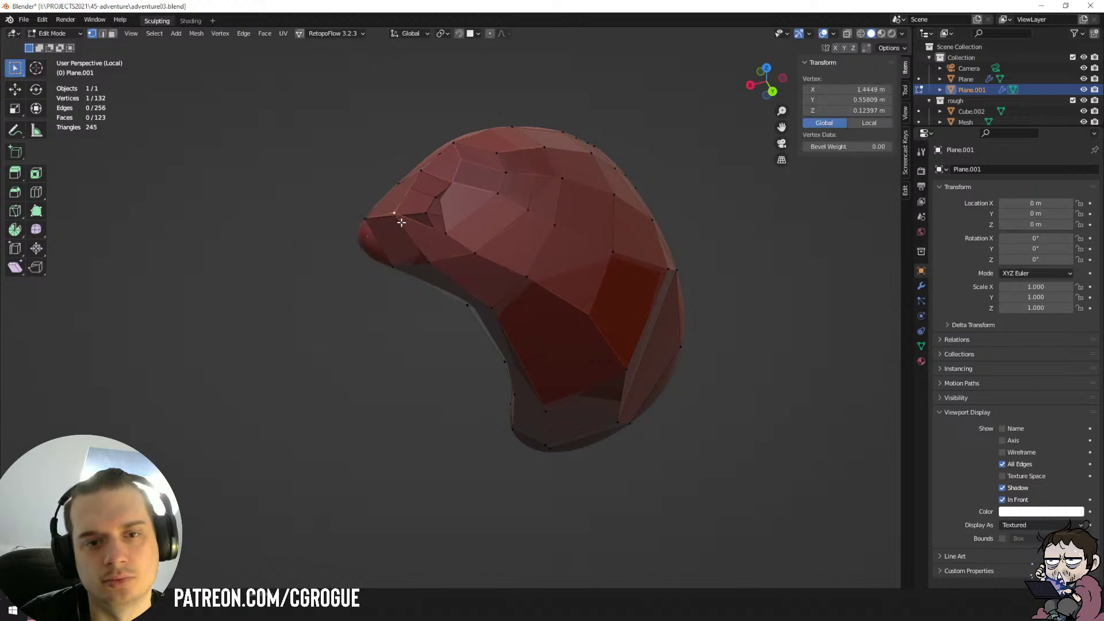
shift+click(432, 264)
shift+click(476, 251)
shift+click(447, 233)
key(x)
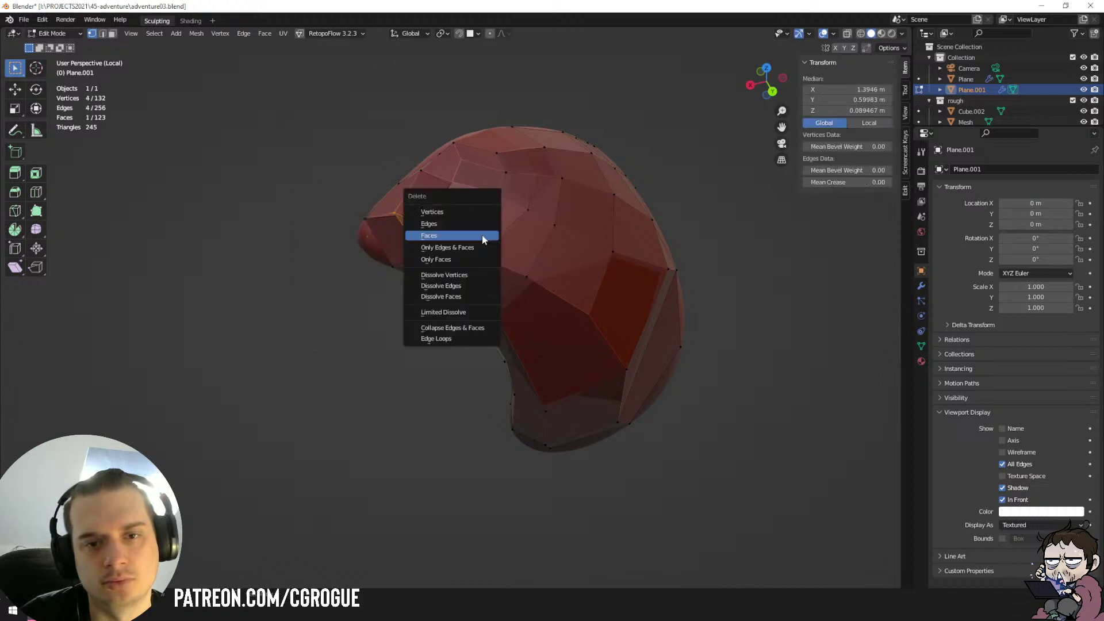
click(482, 236)
Extrude new geometry into the opening beside the tip and fill the adjoining faces to rebuild the strip toward the rim.
click(458, 236)
middle_drag(459, 237, 483, 211)
click(464, 212)
key(f)
click(448, 220)
shift+click(487, 206)
ctrl+right_click(448, 221)
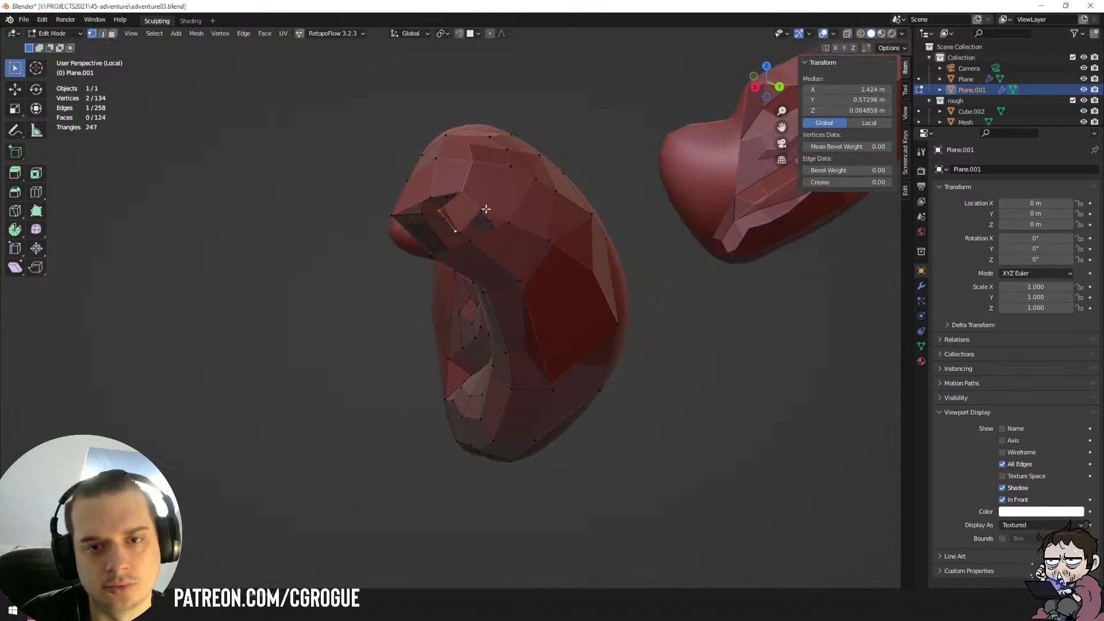
click(486, 209)
shift+click(516, 221)
key(f)
middle_drag(467, 224, 520, 234)
click(448, 230)
shift+click(436, 220)
click(435, 190)
click(472, 217)
key(ctrl+r)
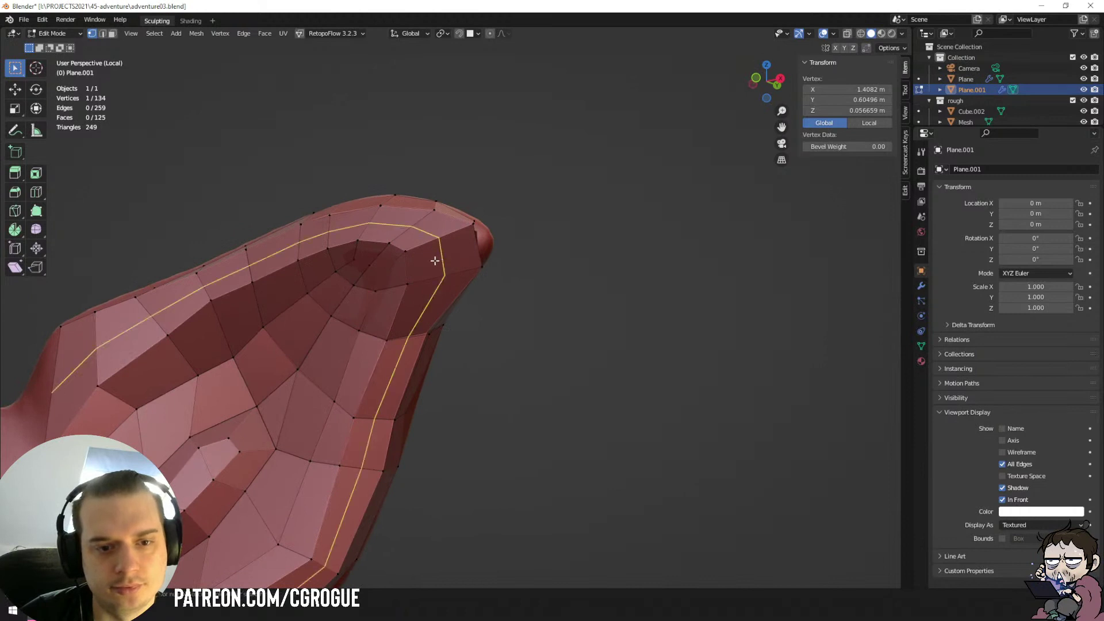
right_click(301, 411)
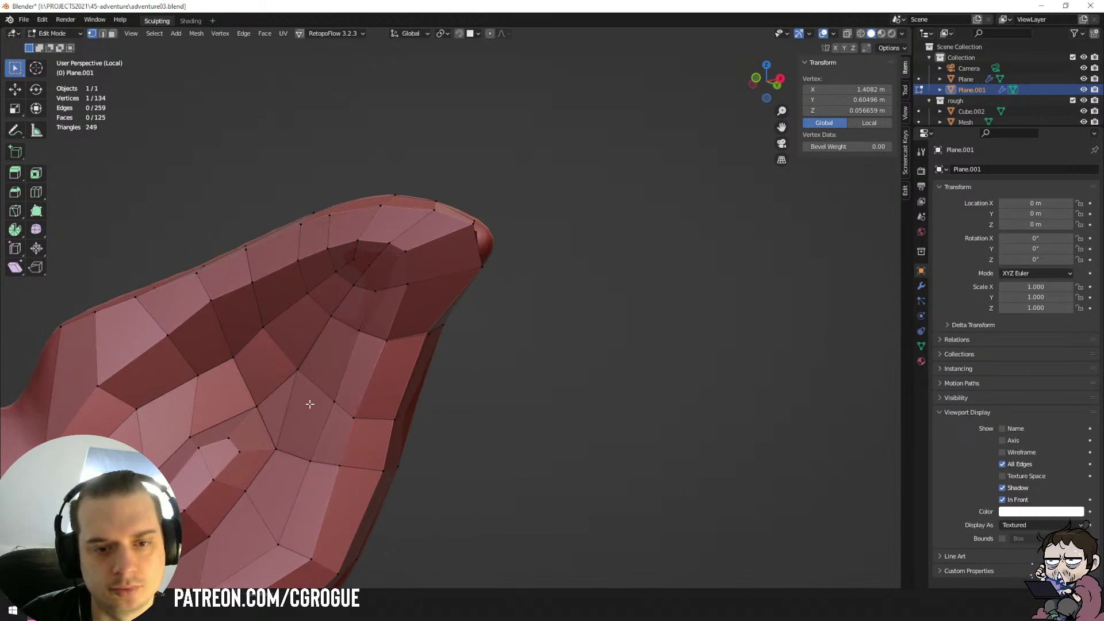
Knife a new edge line from the ear's central hollow up beside the small fold and out to the rim at the tip.
mouse_move(363, 368)
middle_down()
mouse_move(383, 366)
mouse_move(263, 402)
mouse_move(364, 365)
middle_up()
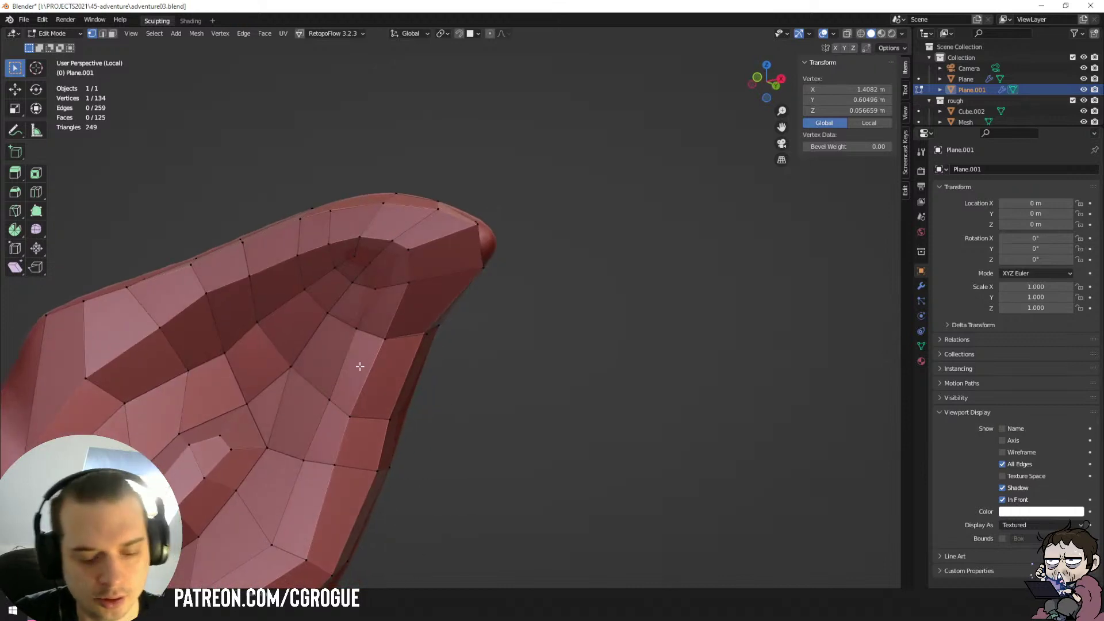
key(k)
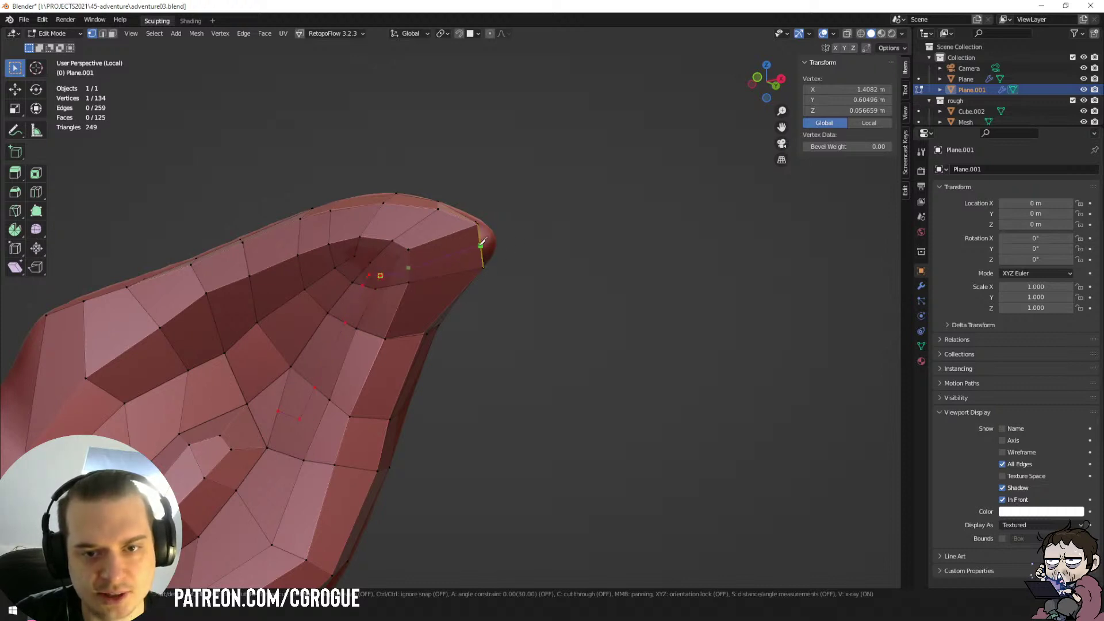
key(Return)
Knife short connecting edges from both ends of the cut's long stretch to the nearest existing vertices in the hollow and the small fold.
key(k)
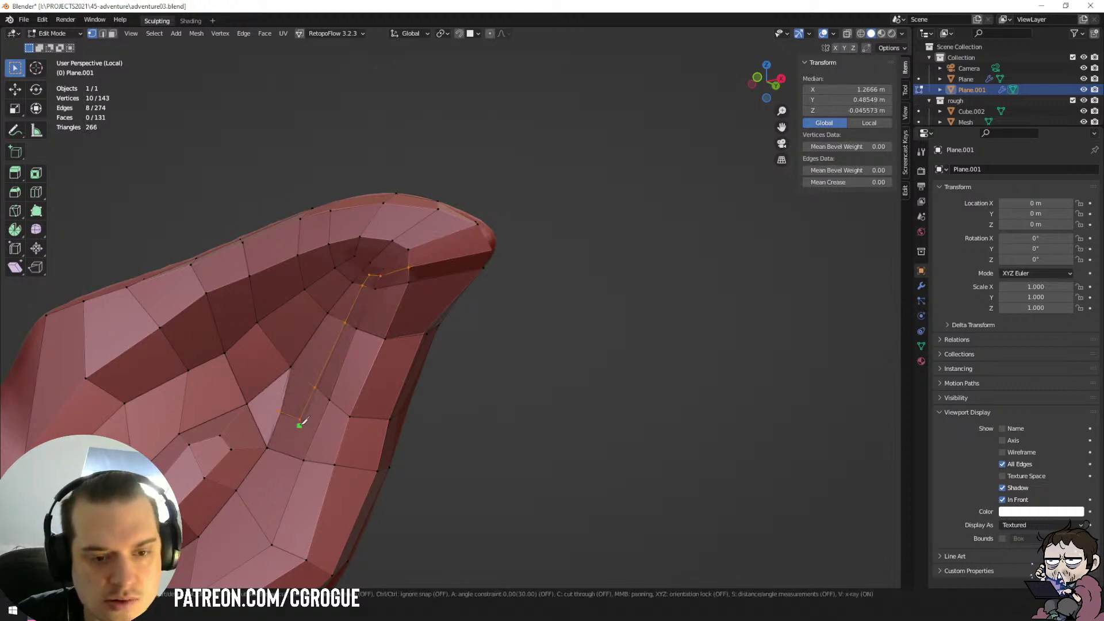
key(Return)
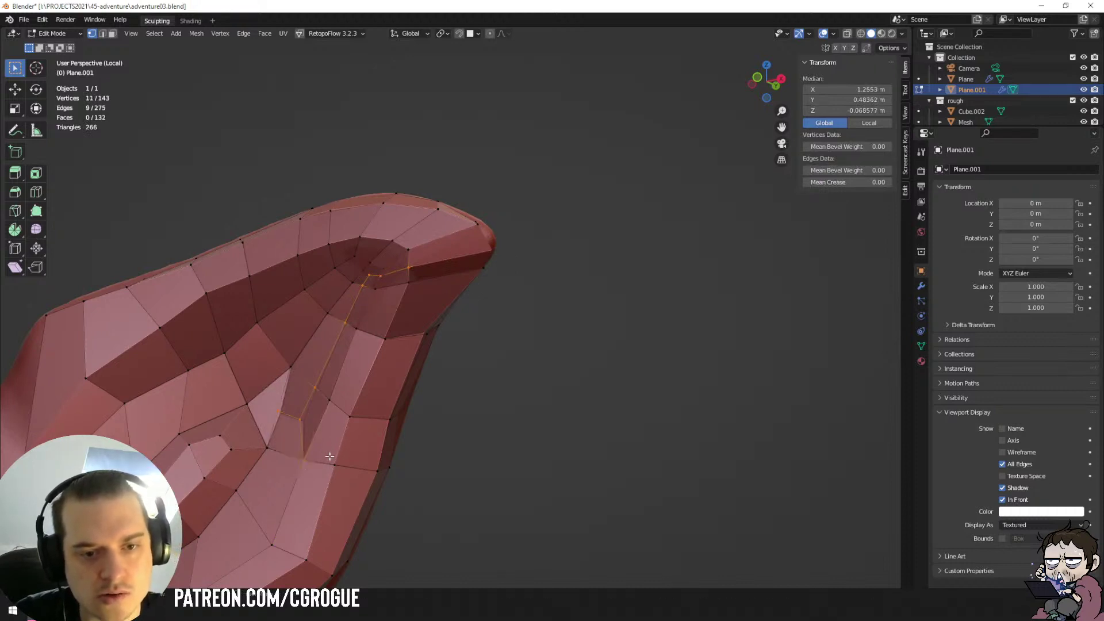
key(k)
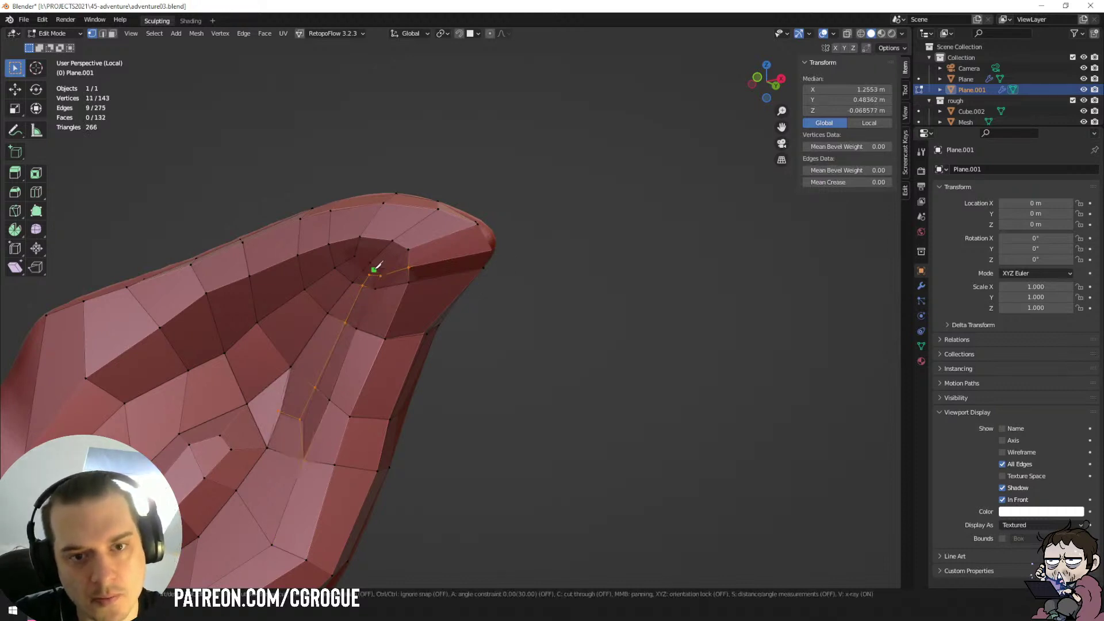
key(Return)
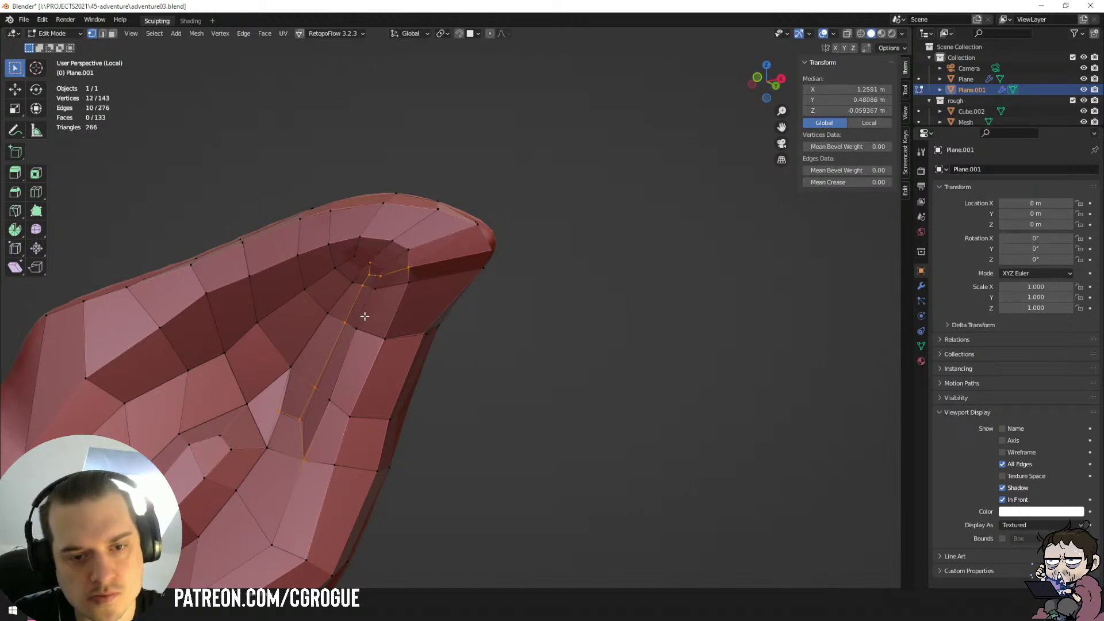
Turn snapping on and reposition the vertices along the new cut in the hollow below the ear's tip.
click(299, 418)
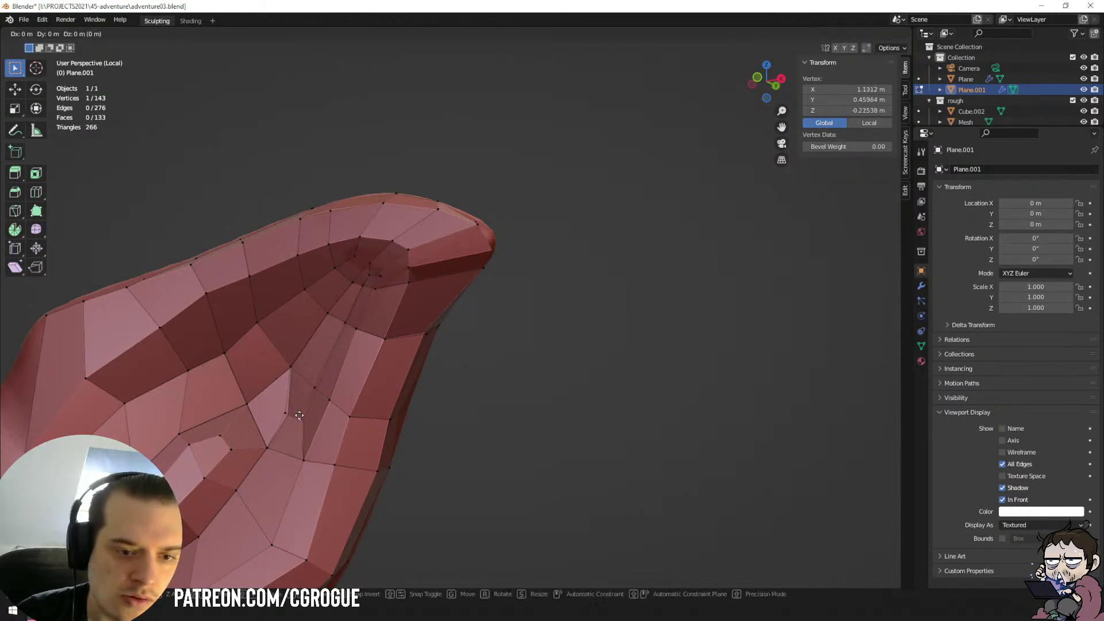
middle_drag(311, 413, 258, 402)
click(275, 355)
click(336, 359)
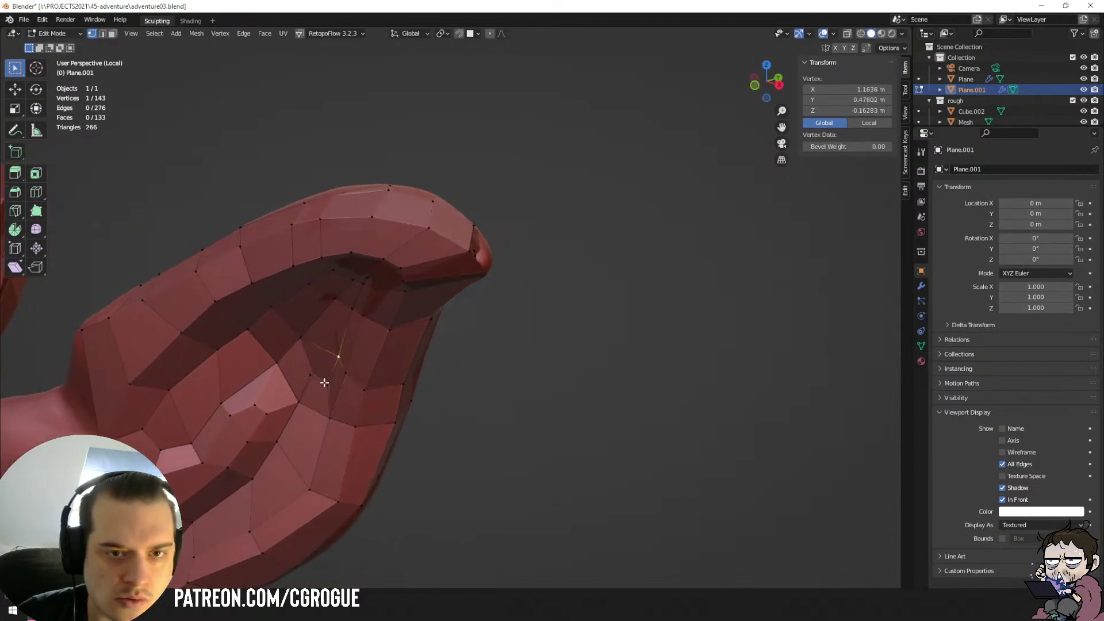
middle_drag(322, 382, 447, 45)
middle_drag(273, 391, 301, 388)
key(g)
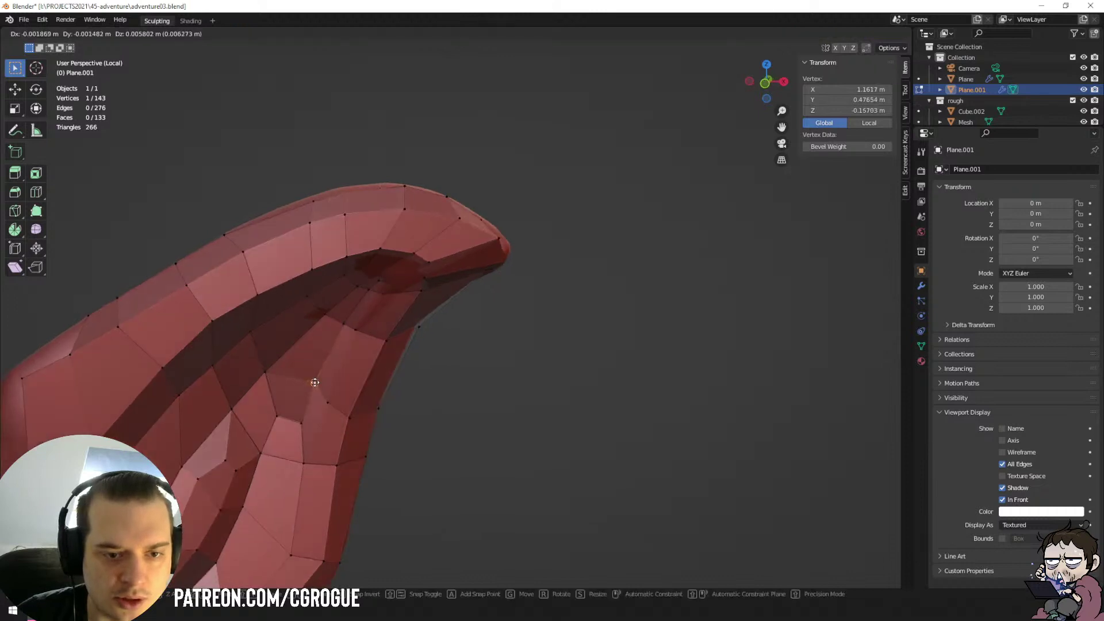
click(314, 384)
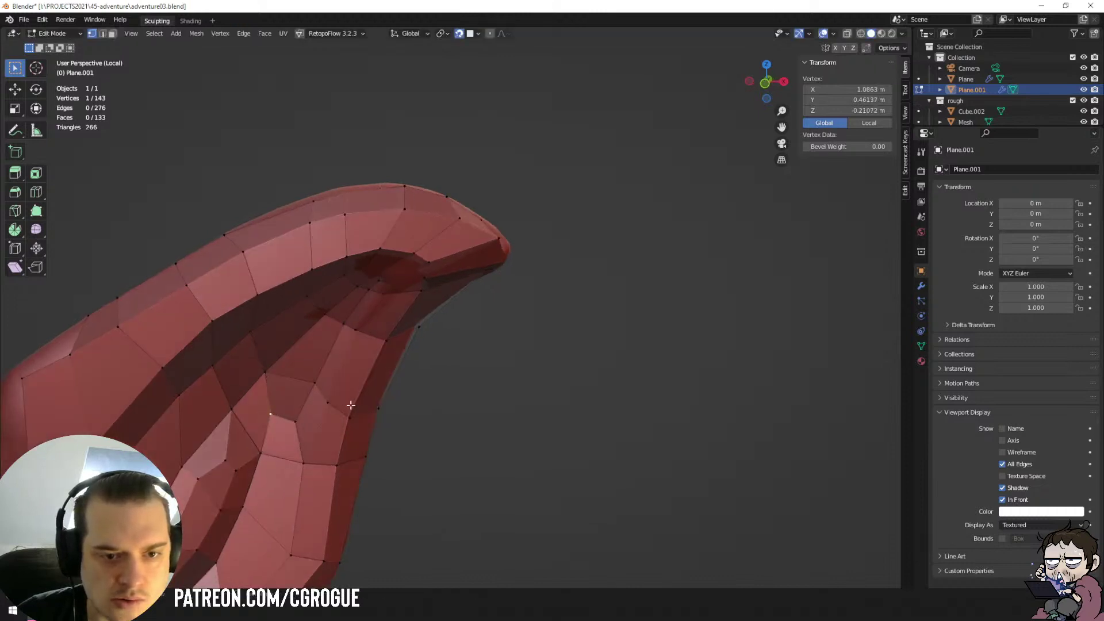
Move the vertices on the fold between the hollow and the upper rim to even out the faces.
middle_drag(272, 413, 268, 354)
key(g)
click(252, 294)
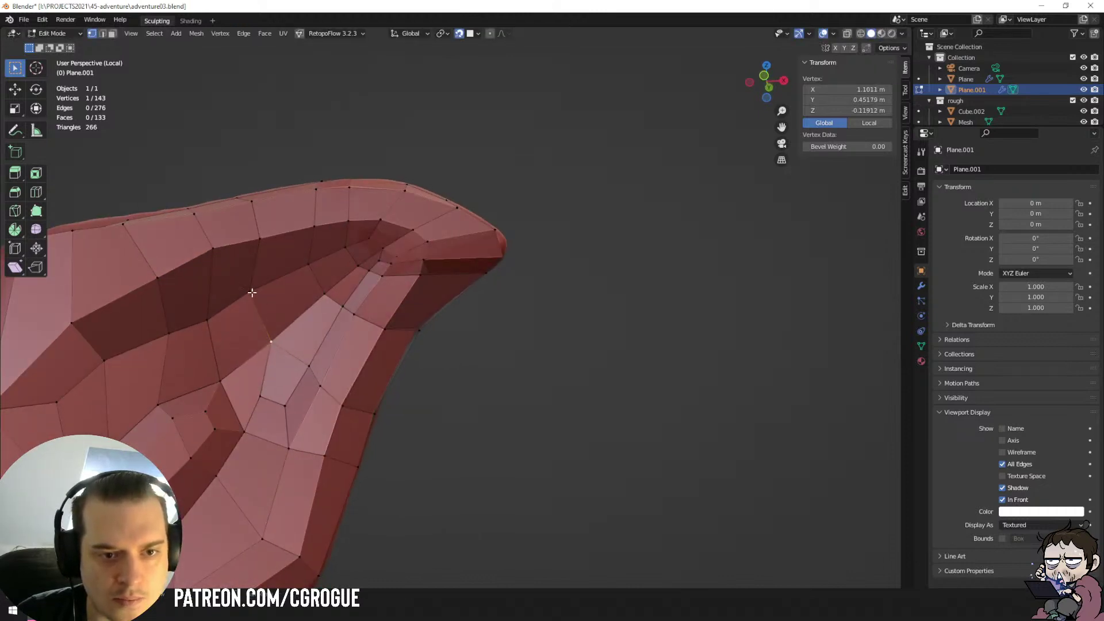
middle_drag(293, 249, 251, 264)
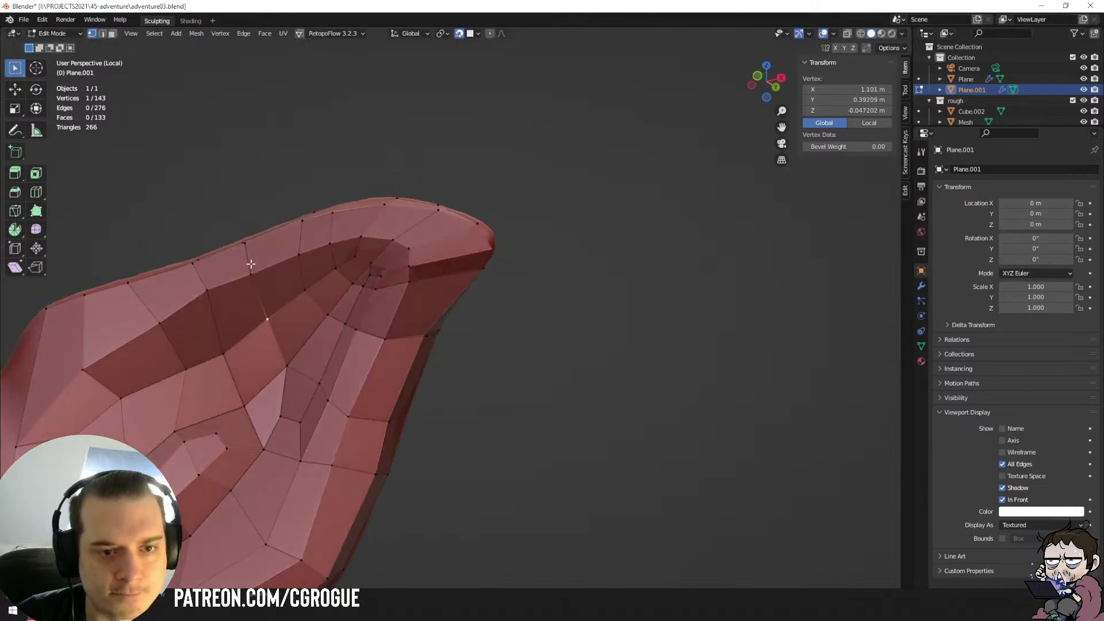
key(g)
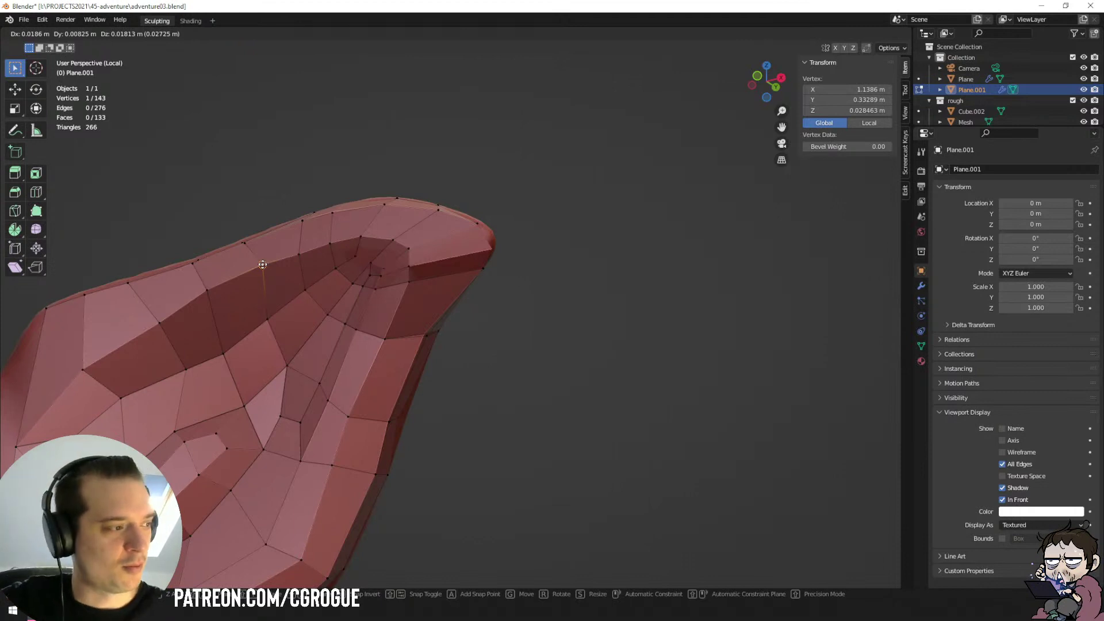
click(250, 275)
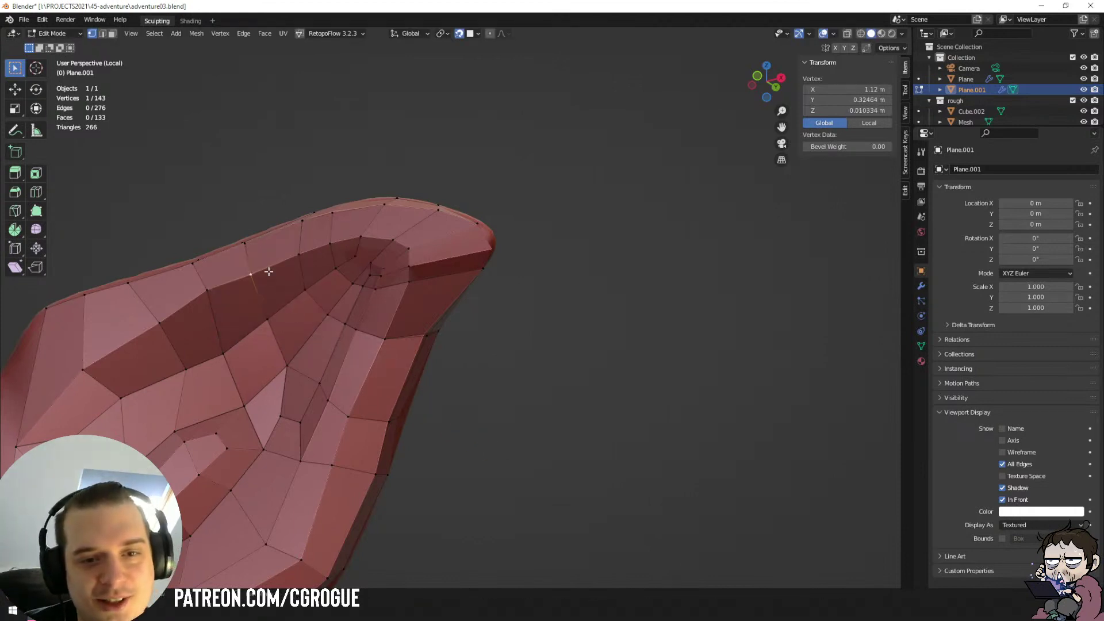
mouse_move(269, 271)
middle_down()
mouse_move(301, 266)
mouse_move(276, 278)
mouse_move(279, 288)
middle_up()
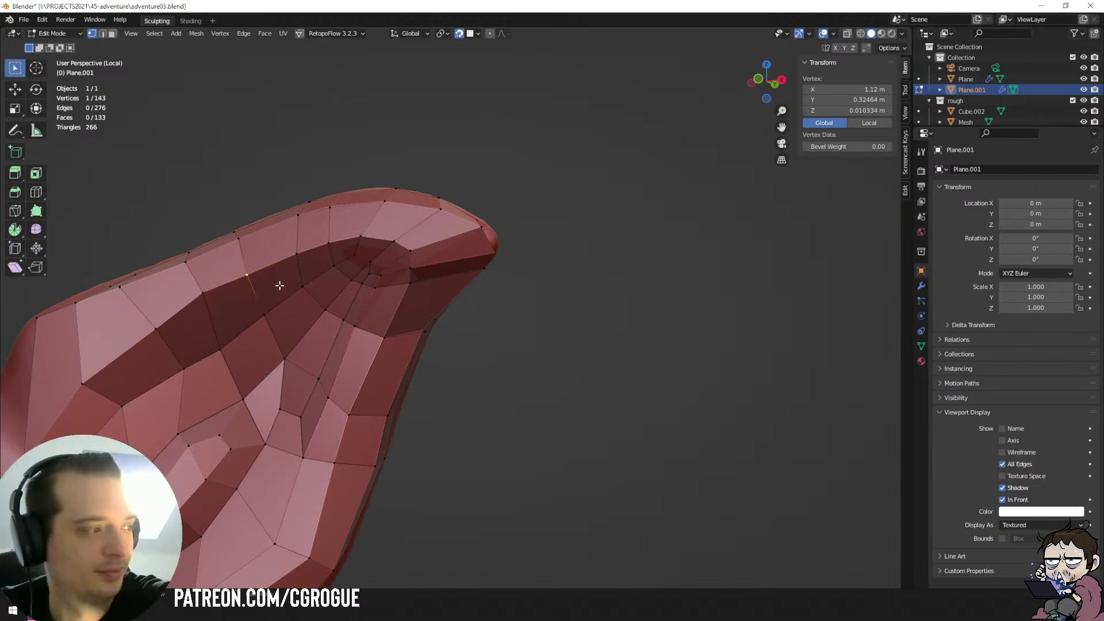
middle_drag(445, 283, 489, 286)
scroll(363, 235, up, 3)
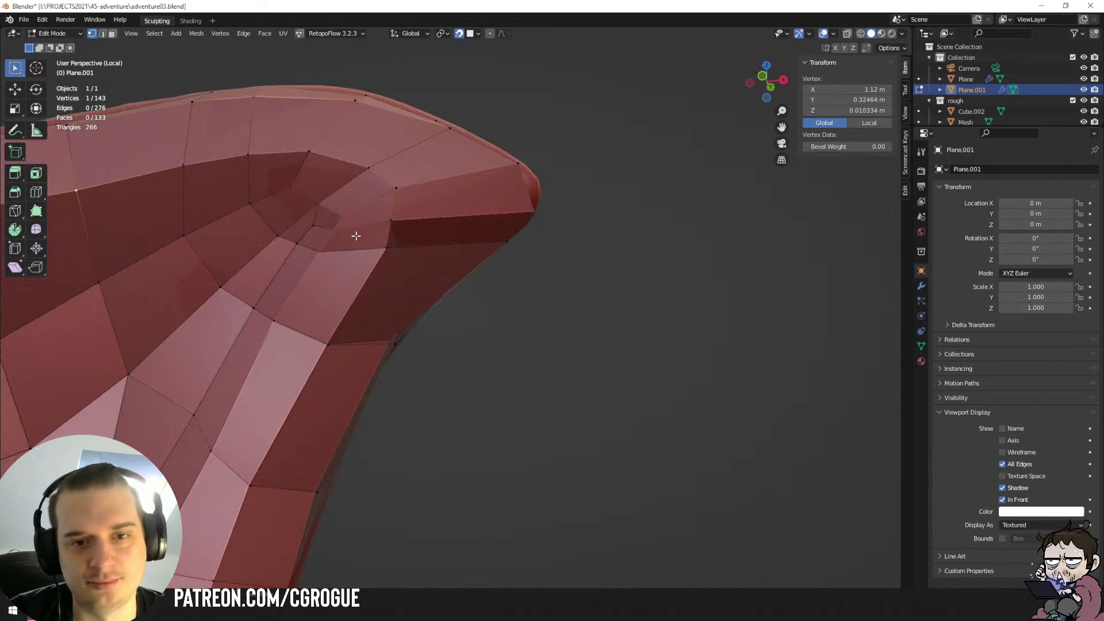
mouse_move(356, 236)
middle_down()
mouse_move(330, 228)
mouse_move(343, 224)
middle_up()
key(ctrl+r)
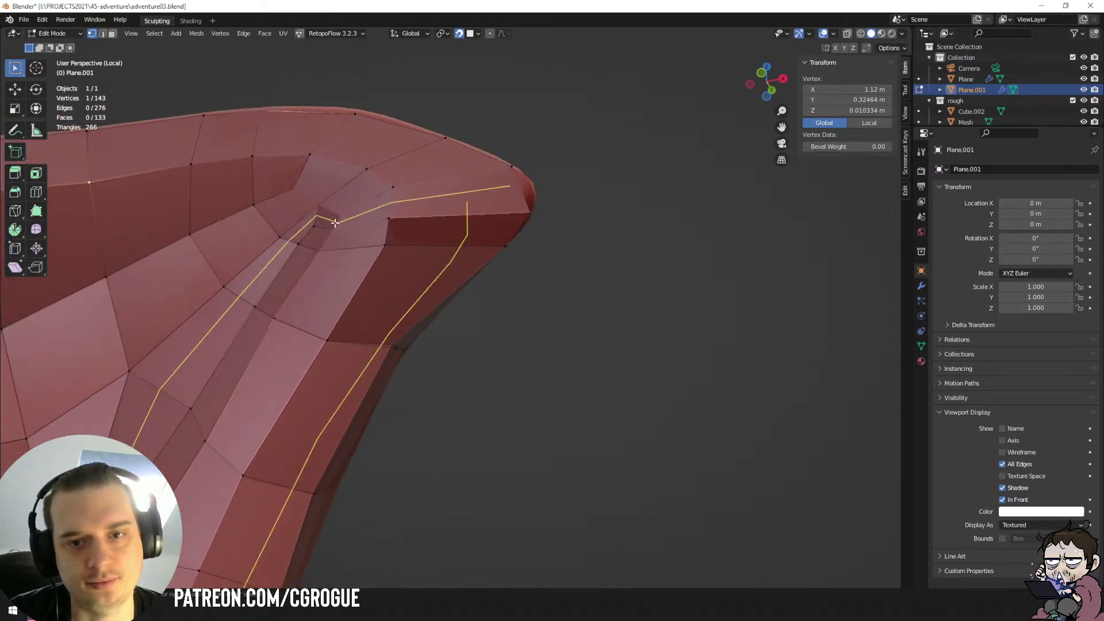
scroll(335, 222, down, 5)
Merge the two selected vertices at the ear's tip at their center and fill the remaining gap with two faces.
middle_drag(505, 243, 449, 263)
shift+click(434, 149)
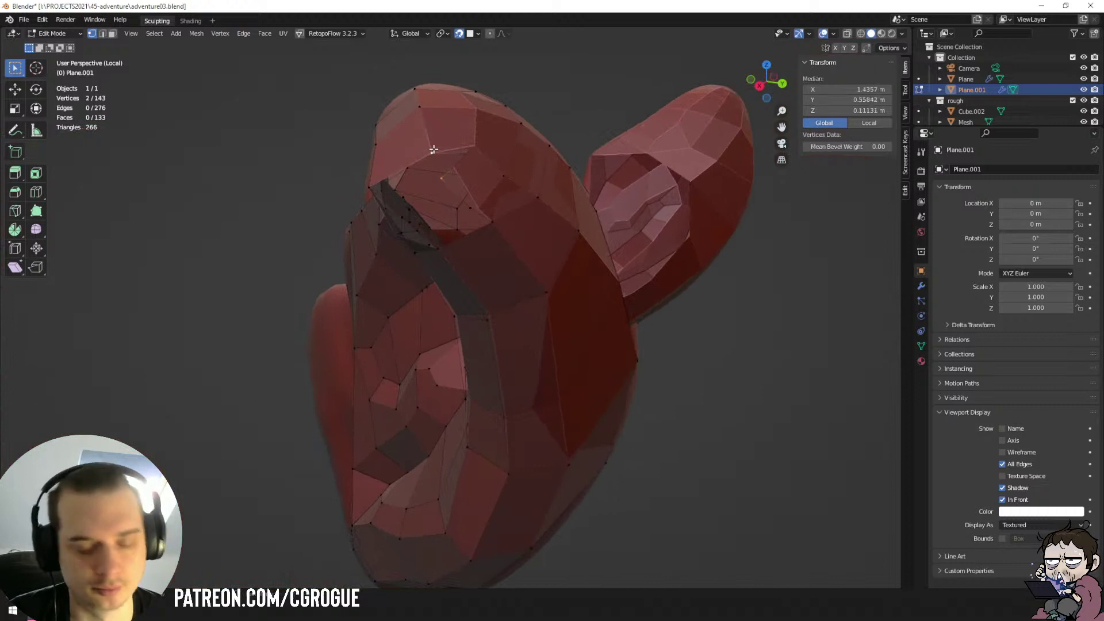
key(m)
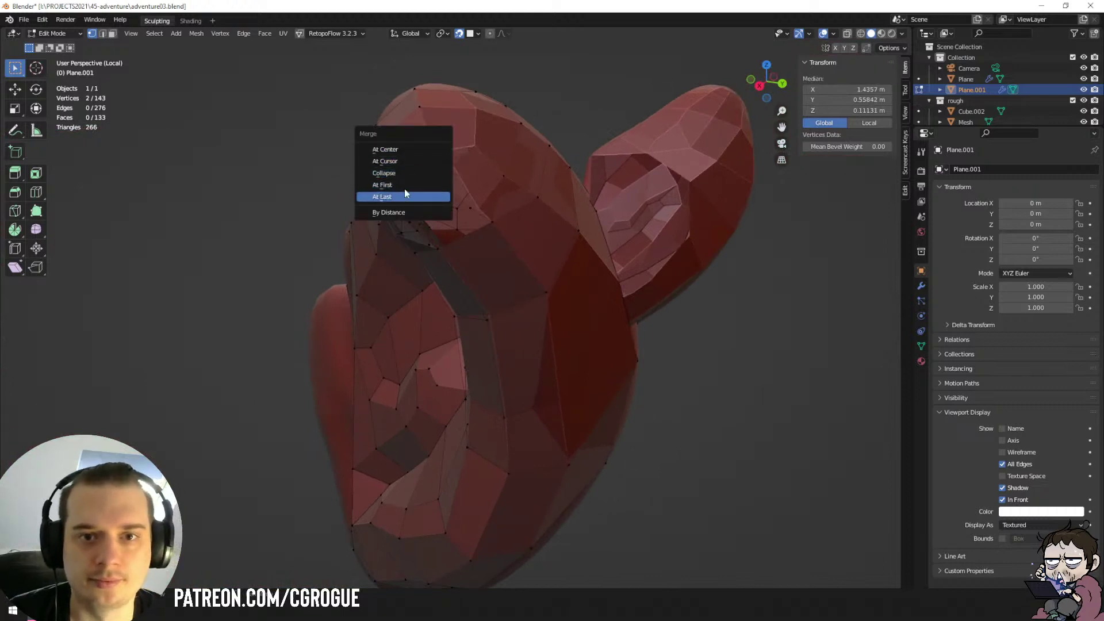
click(403, 149)
mouse_move(438, 168)
middle_down()
mouse_move(489, 170)
mouse_move(446, 177)
mouse_move(439, 222)
mouse_move(348, 266)
middle_up()
shift+click(395, 180)
key(f)
key(f)
Switch to sculpting and relax the topology around the ear's tip with the Slide Relax brush at a 167 px radius.
key(ctrl+Tab)
mouse_move(477, 247)
middle_down()
mouse_move(541, 230)
mouse_move(594, 195)
mouse_move(511, 226)
middle_up()
key(f)
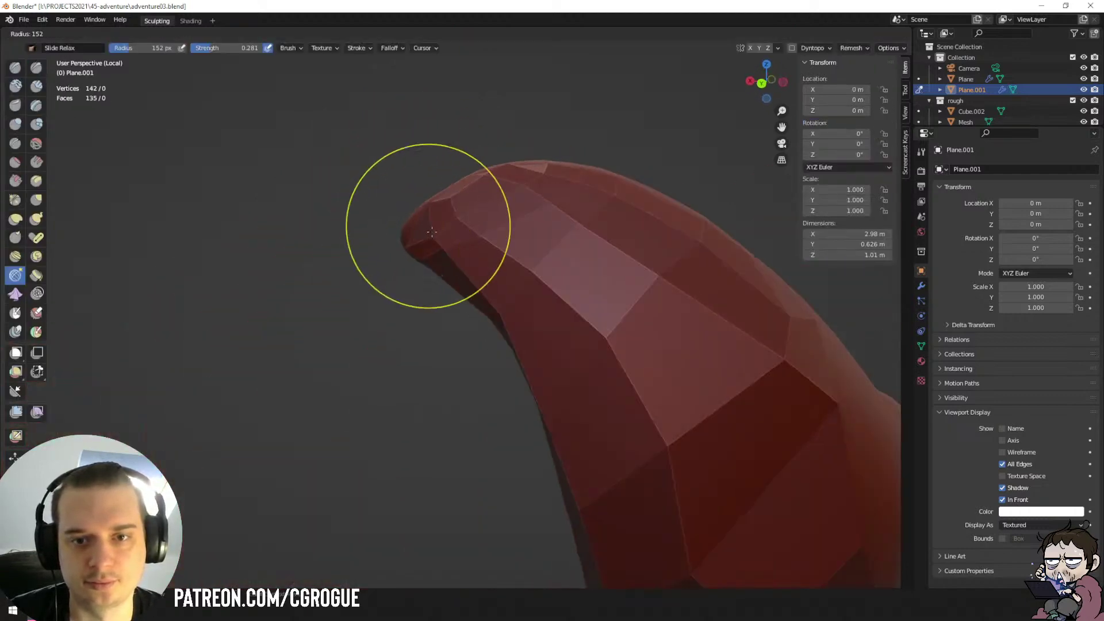
click(518, 226)
drag(415, 233, 463, 222)
middle_drag(417, 228, 564, 227)
drag(446, 224, 427, 237)
middle_drag(427, 237, 492, 204)
Relax the faces along the ear's outer rim and onto its back with the Slide Relax brush.
mouse_move(391, 268)
mouse_down()
mouse_move(411, 346)
mouse_move(397, 404)
mouse_up()
scroll(439, 332, down, 2)
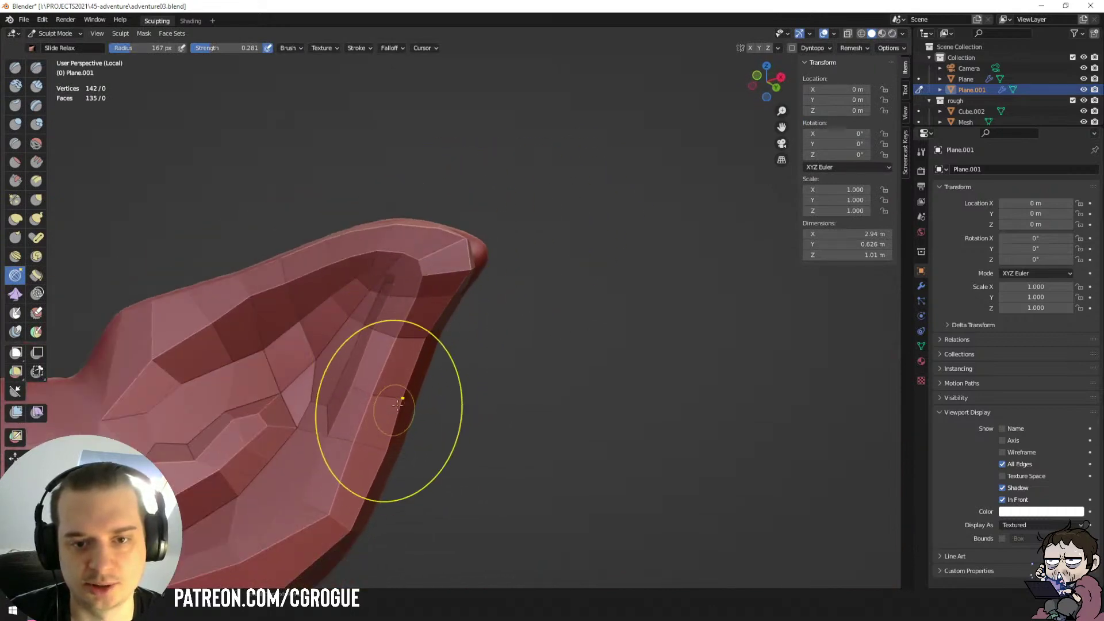
middle_drag(397, 405, 388, 436)
drag(387, 438, 397, 406)
mouse_move(486, 409)
middle_down()
mouse_move(304, 406)
mouse_move(209, 433)
middle_up()
mouse_move(571, 269)
mouse_down()
mouse_move(550, 266)
mouse_move(502, 288)
mouse_up()
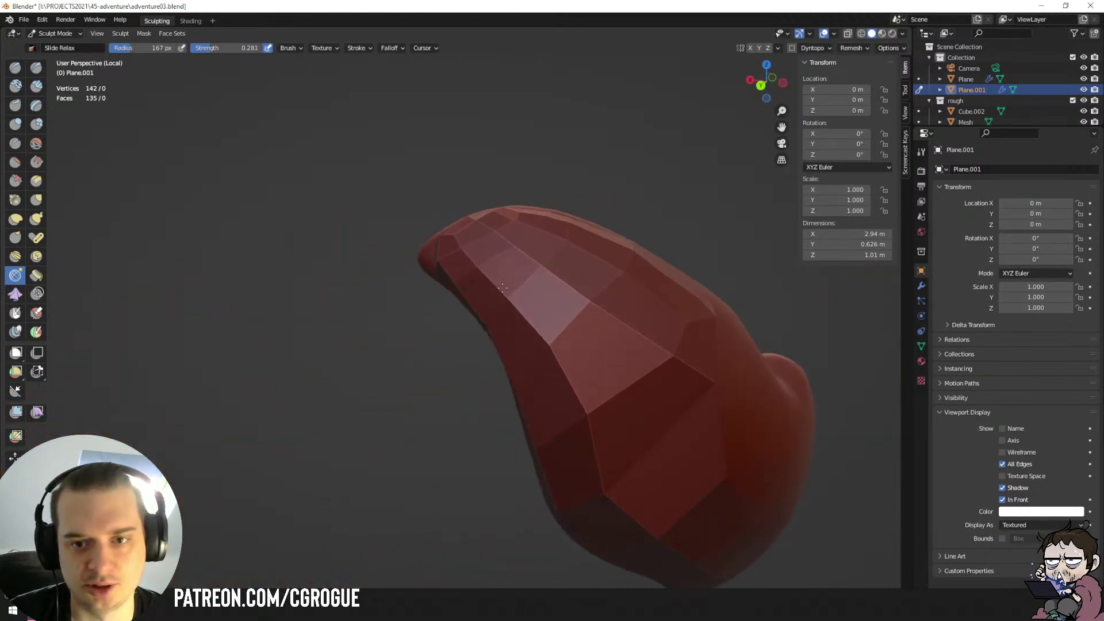
Relax the ear's back with the brush radius enlarged to 250 px, and return to mesh editing in face selection.
middle_drag(502, 288, 512, 311)
key(f)
click(513, 300)
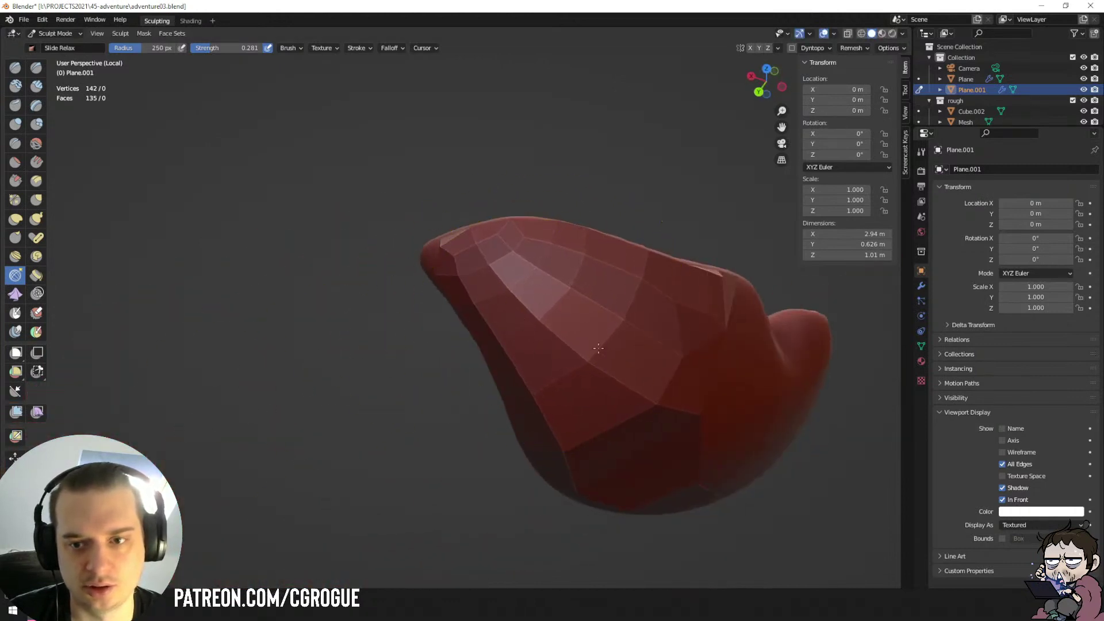
middle_drag(601, 337, 685, 322)
mouse_move(466, 293)
middle_down()
mouse_move(537, 276)
mouse_move(633, 230)
mouse_move(627, 221)
middle_up()
key(Tab)
mouse_move(506, 234)
middle_down()
mouse_move(439, 247)
mouse_move(474, 244)
middle_up()
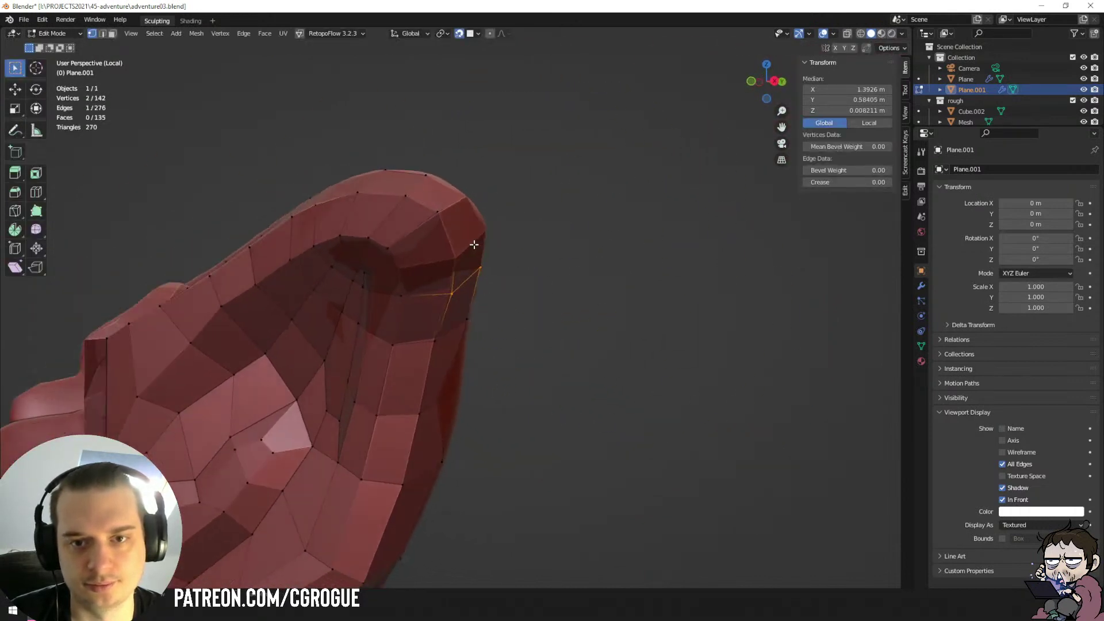
click(112, 34)
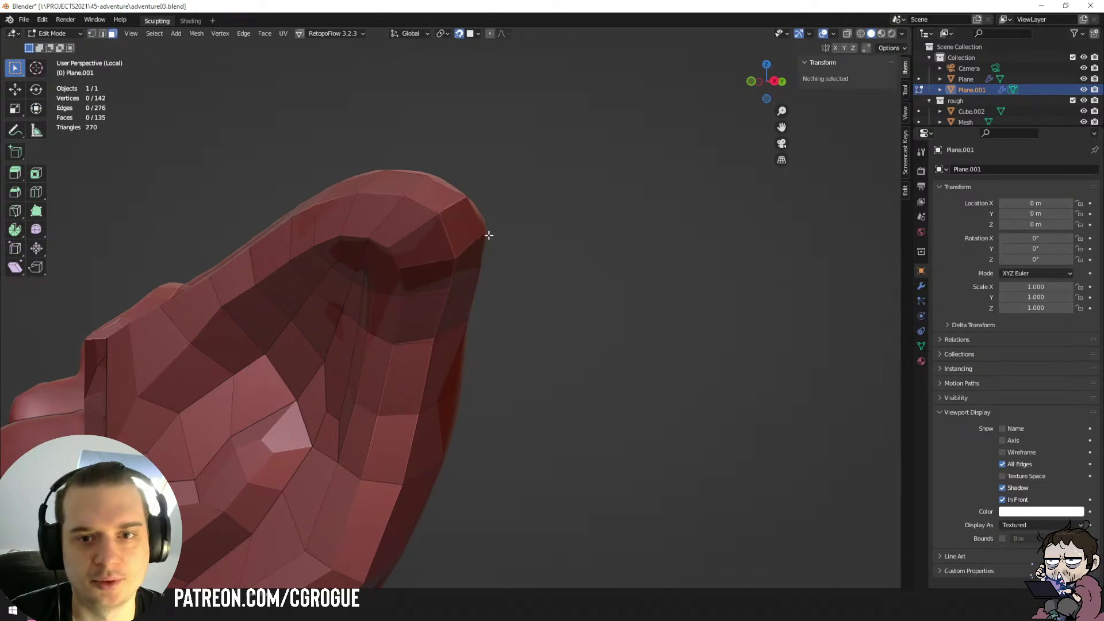
middle_drag(503, 217, 457, 224)
middle_drag(313, 279, 520, 278)
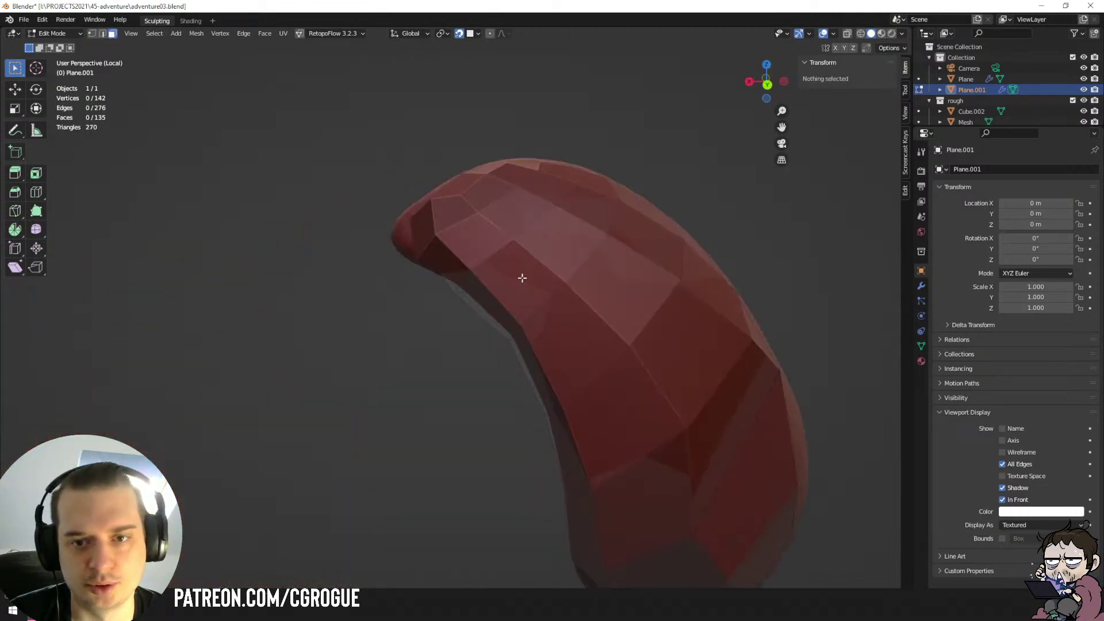
Undo the most recent mode and selection changes.
key(ctrl+z)
key(ctrl+z)
key(ctrl+z)
key(ctrl+z)
key(ctrl+z)
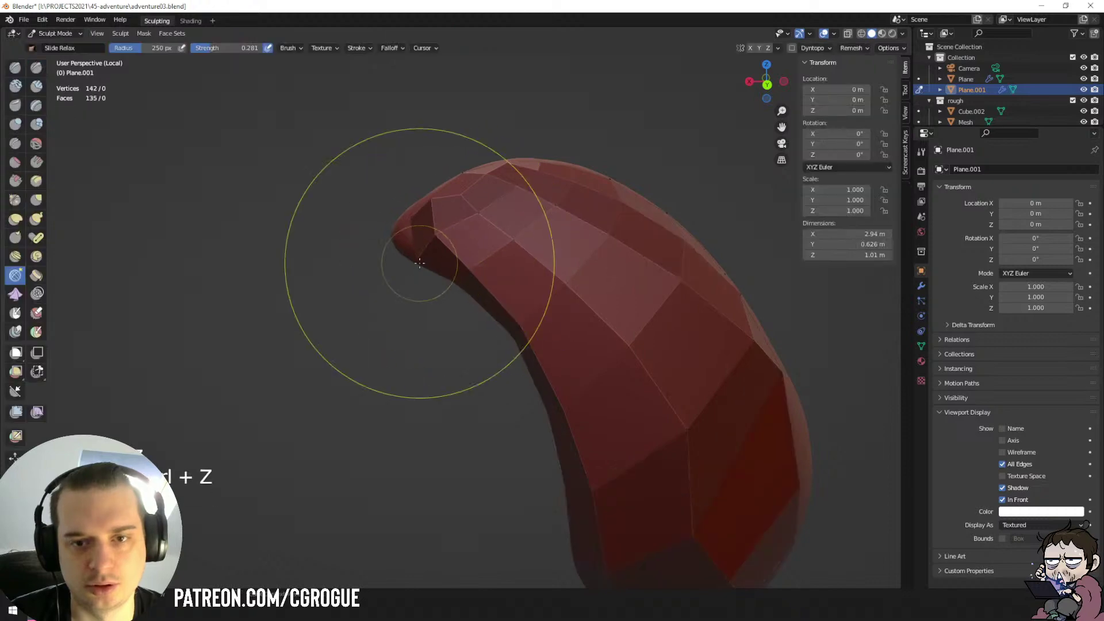
middle_drag(283, 225, 360, 205)
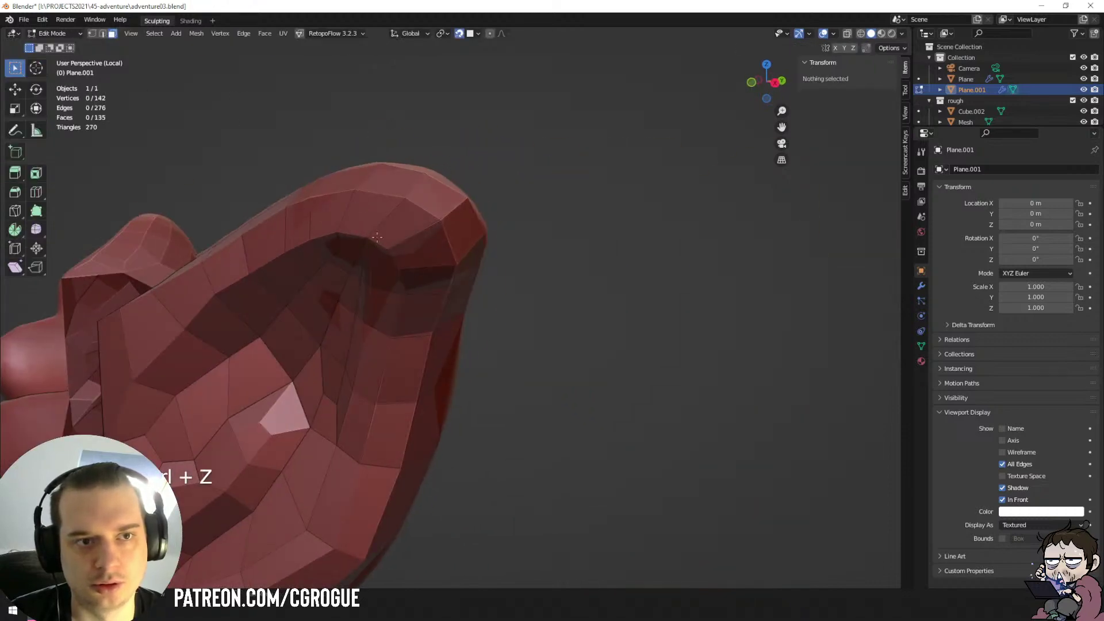
key(ctrl+z)
key(ctrl+z)
Extrude the single face at the ear's tip outward to lengthen the tip.
click(464, 227)
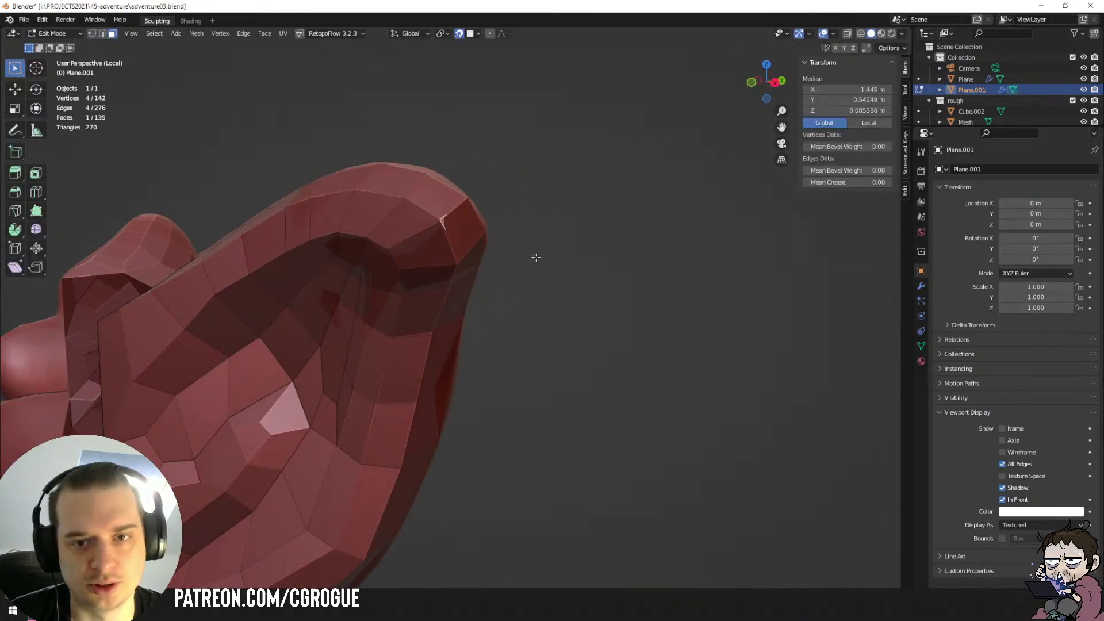
key(e)
mouse_move(536, 257)
middle_down()
mouse_move(592, 241)
mouse_move(481, 299)
mouse_move(337, 324)
mouse_move(260, 313)
mouse_move(529, 264)
mouse_move(537, 295)
mouse_move(514, 294)
mouse_move(553, 262)
mouse_move(515, 320)
middle_up()
click(596, 238)
Reshape the extruded tip with the Grab brush in sculpting and set the brush radius to 66 px.
key(Tab)
scroll(569, 233, down, 3)
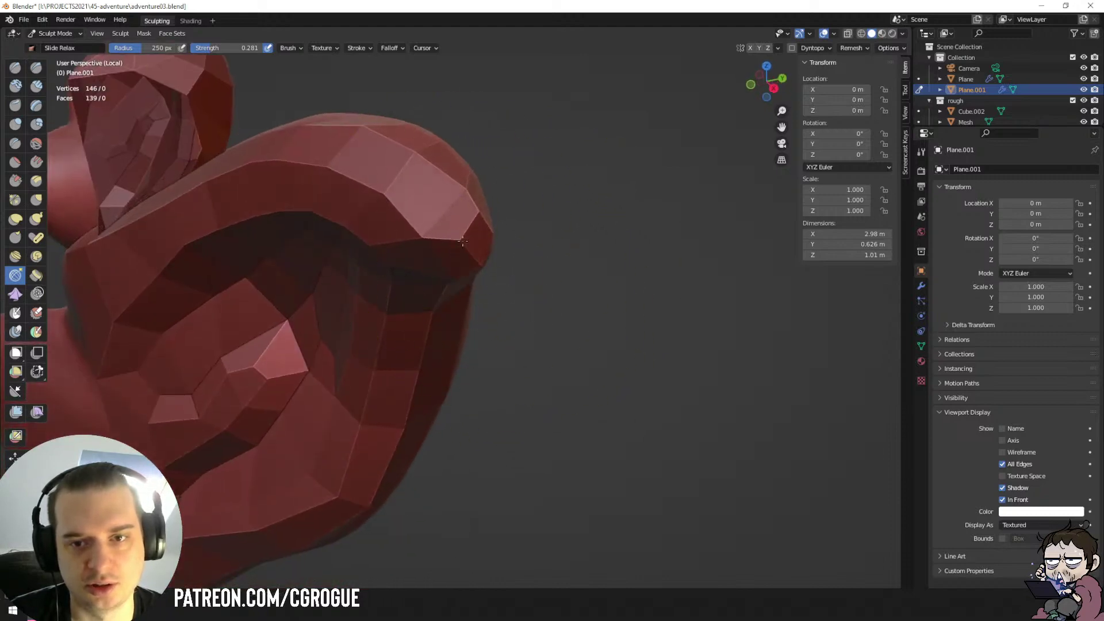
mouse_move(463, 241)
middle_down()
mouse_move(587, 207)
mouse_move(619, 184)
mouse_move(522, 247)
mouse_move(551, 288)
mouse_move(223, 363)
mouse_move(306, 328)
middle_up()
scroll(305, 328, down, 3)
scroll(403, 241, up, 3)
key(g)
key(f)
mouse_move(414, 232)
middle_down()
mouse_move(494, 247)
mouse_move(394, 230)
middle_up()
click(440, 250)
drag(394, 263, 375, 255)
drag(376, 255, 386, 251)
key(f)
click(408, 214)
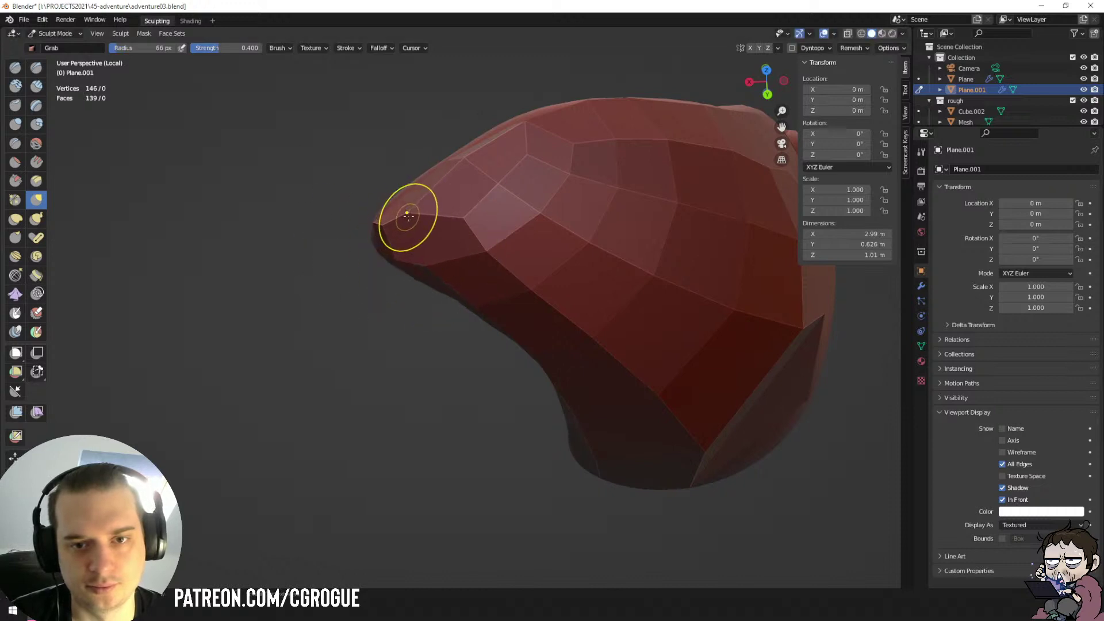
Switch to Object Mode and apply the ear's Shrinkwrap.001 modifier.
mouse_move(423, 273)
middle_down()
mouse_move(636, 181)
mouse_move(469, 333)
middle_up()
key(Tab)
key(Tab)
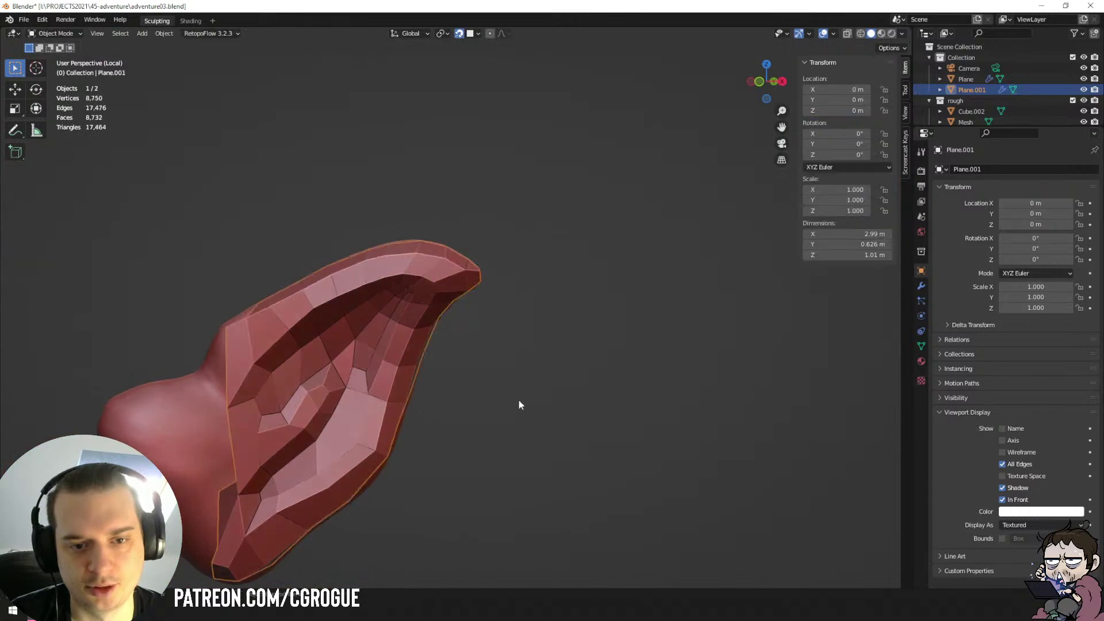
middle_drag(518, 402, 581, 277)
click(922, 287)
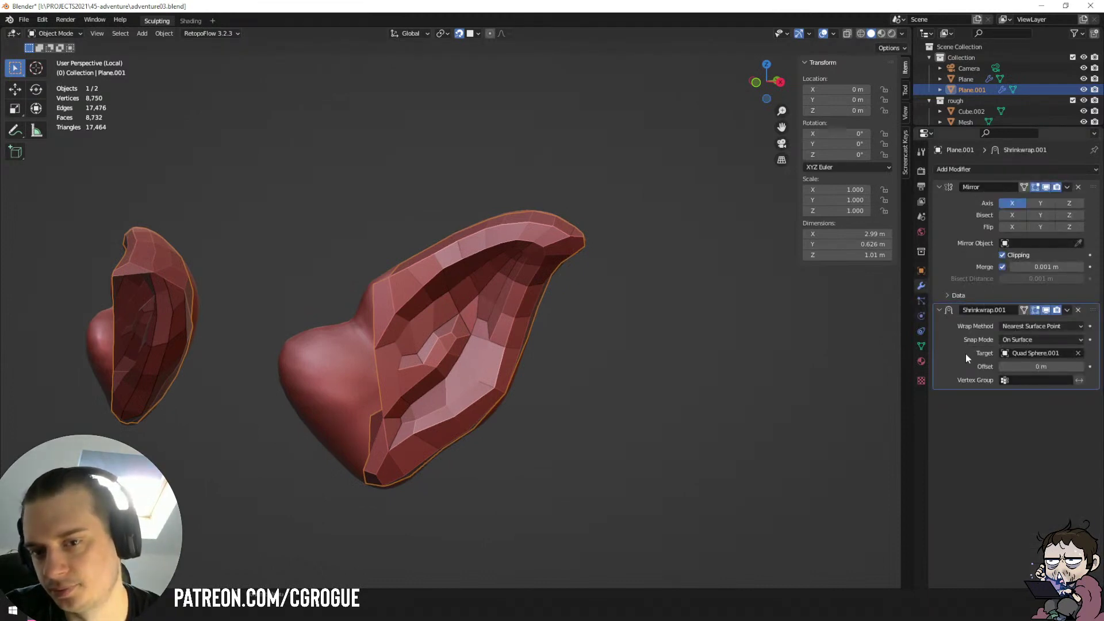
key(ctrl+a)
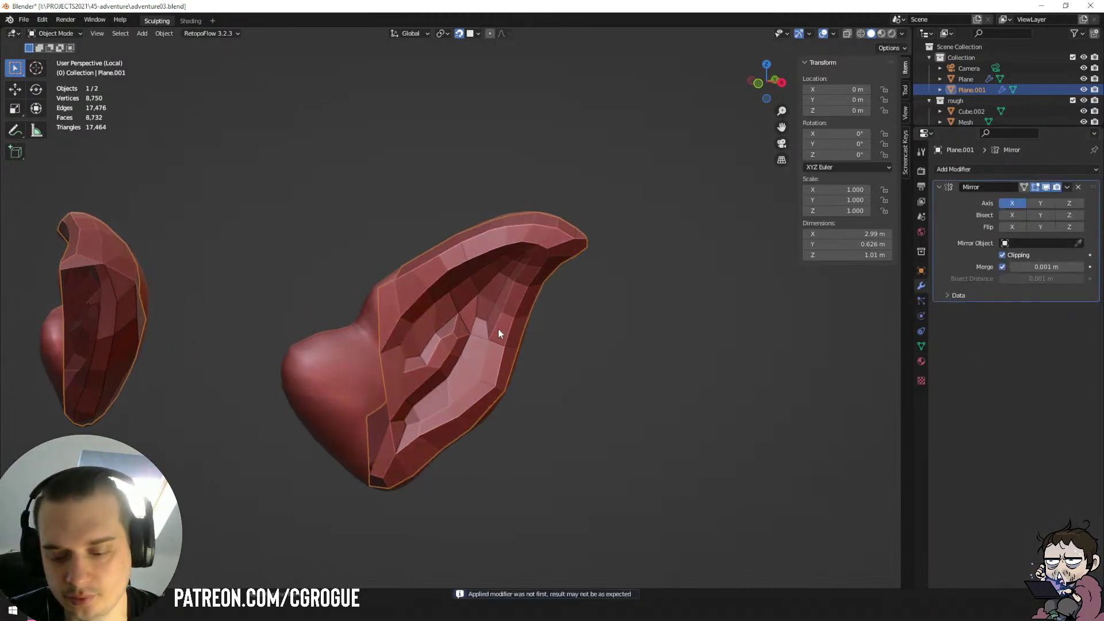
Leave the isolated view and join the ear into the head mesh, with the head as the active object.
key(KP_Divide)
shift+click(446, 347)
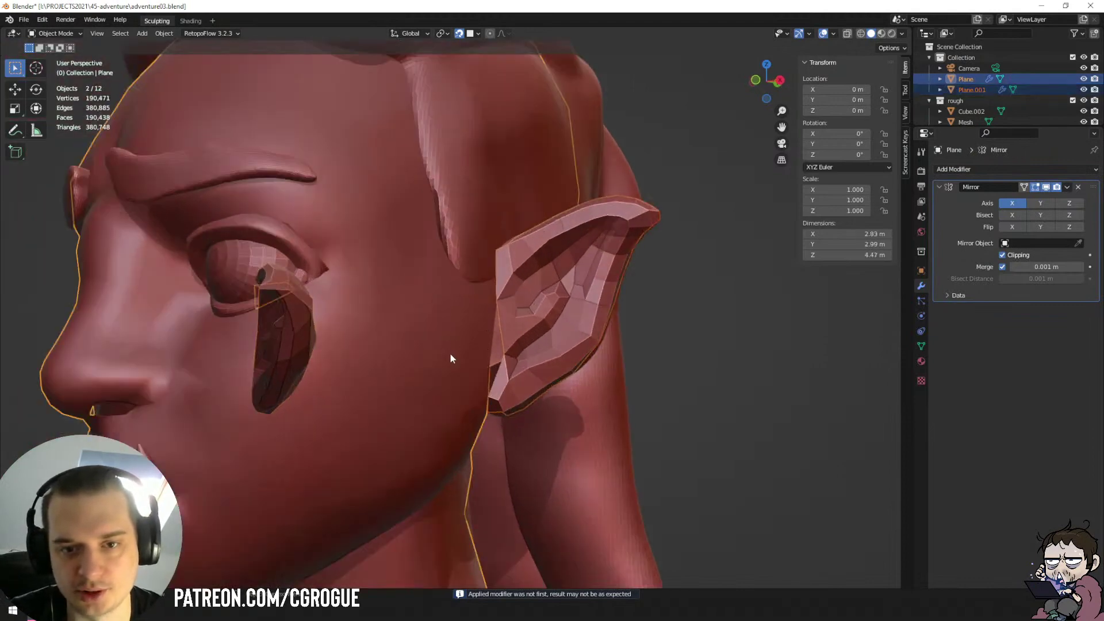
middle_drag(450, 353, 376, 345)
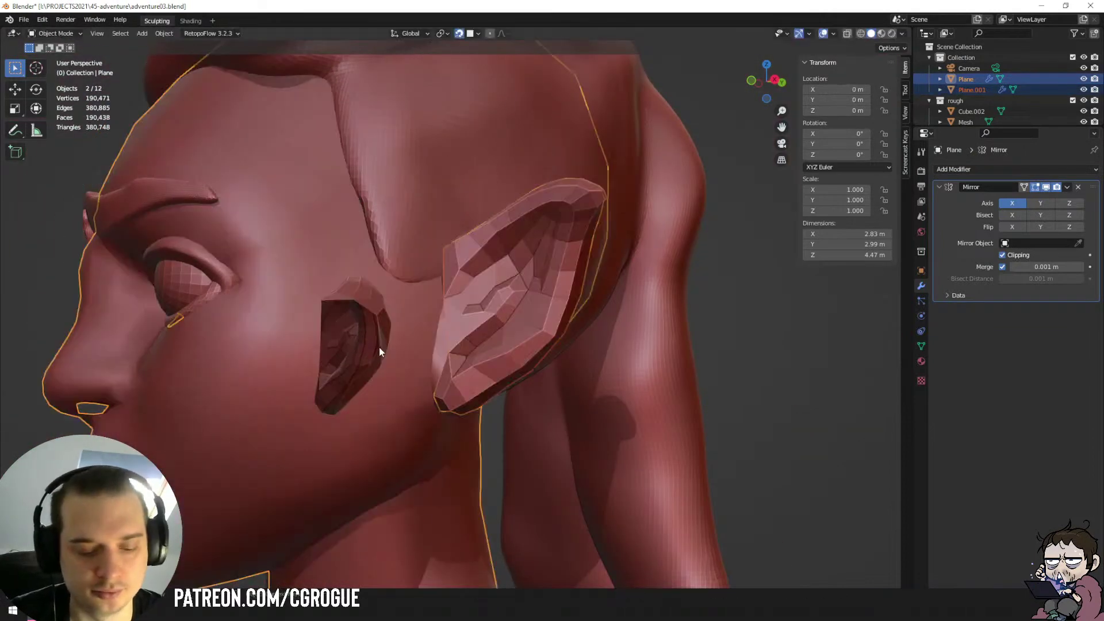
key(ctrl+j)
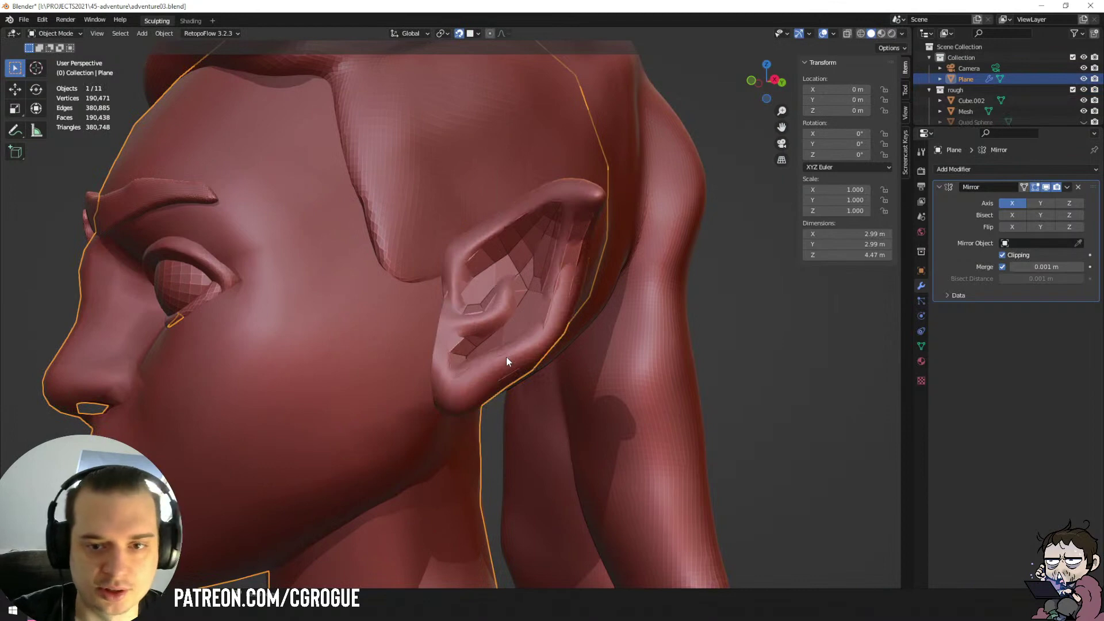
key(g)
right_click(237, 400)
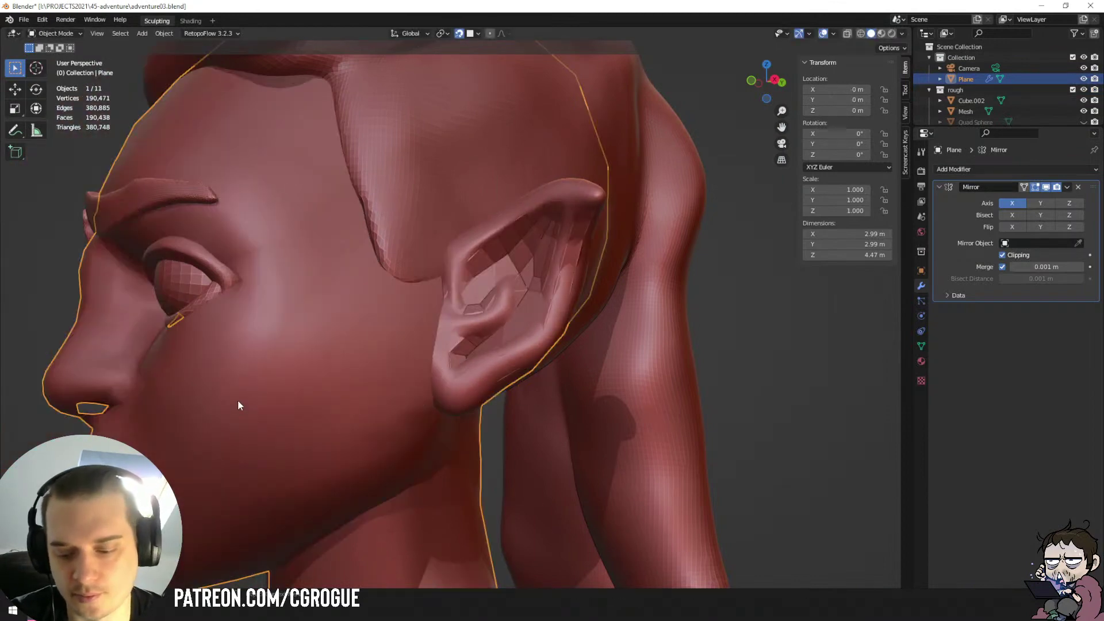
Isolate the joined head mesh and edit it in vertex selection at the seam along the ear's front.
key(KP_Divide)
scroll(423, 321, up, 6)
key(Tab)
shift+middle_drag(618, 146, 441, 326)
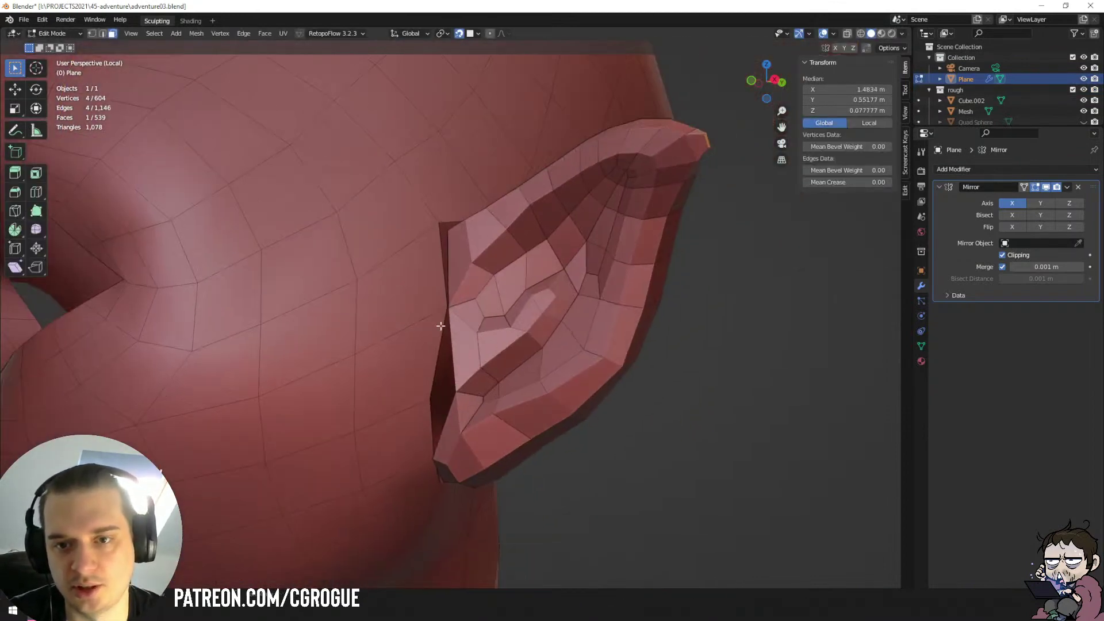
click(455, 258)
mouse_move(455, 259)
middle_down()
mouse_move(481, 301)
mouse_move(458, 343)
mouse_move(457, 261)
middle_up()
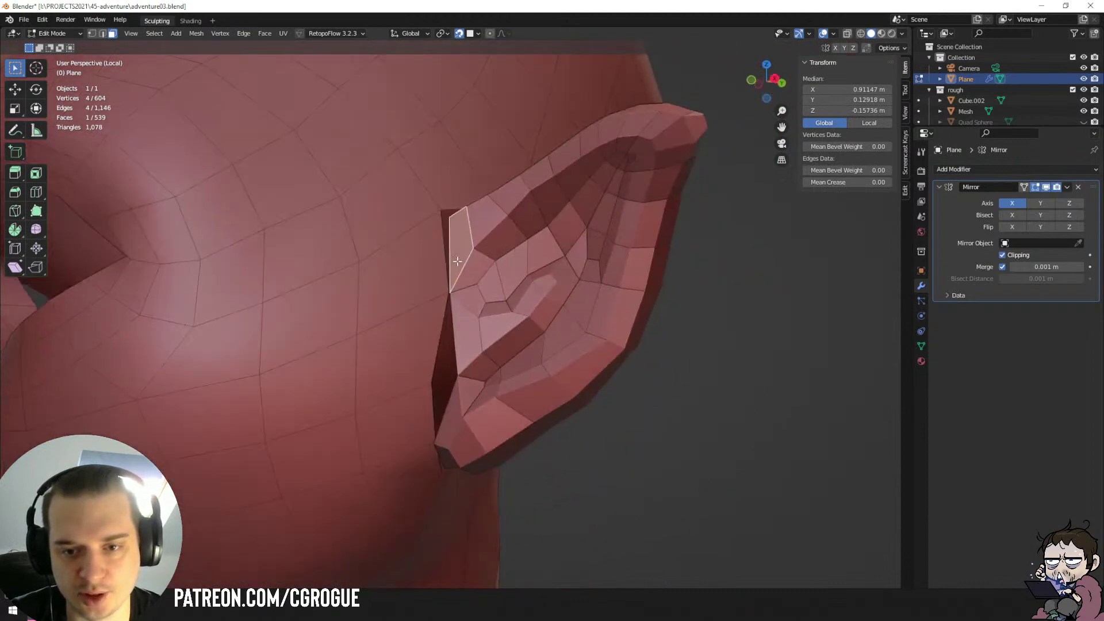
click(92, 33)
middle_drag(358, 316, 424, 317)
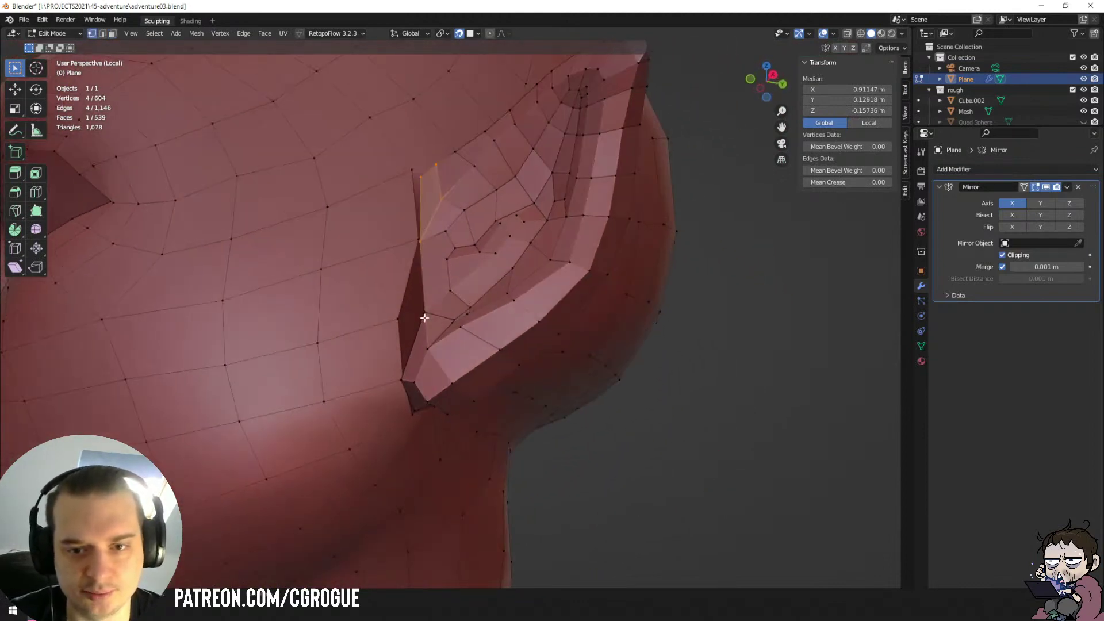
Merge the head's border vertex above the earlobe into the adjacent ear vertex using At Last, and select the next seam vertex below.
click(419, 313)
click(401, 319)
shift+click(426, 316)
key(m)
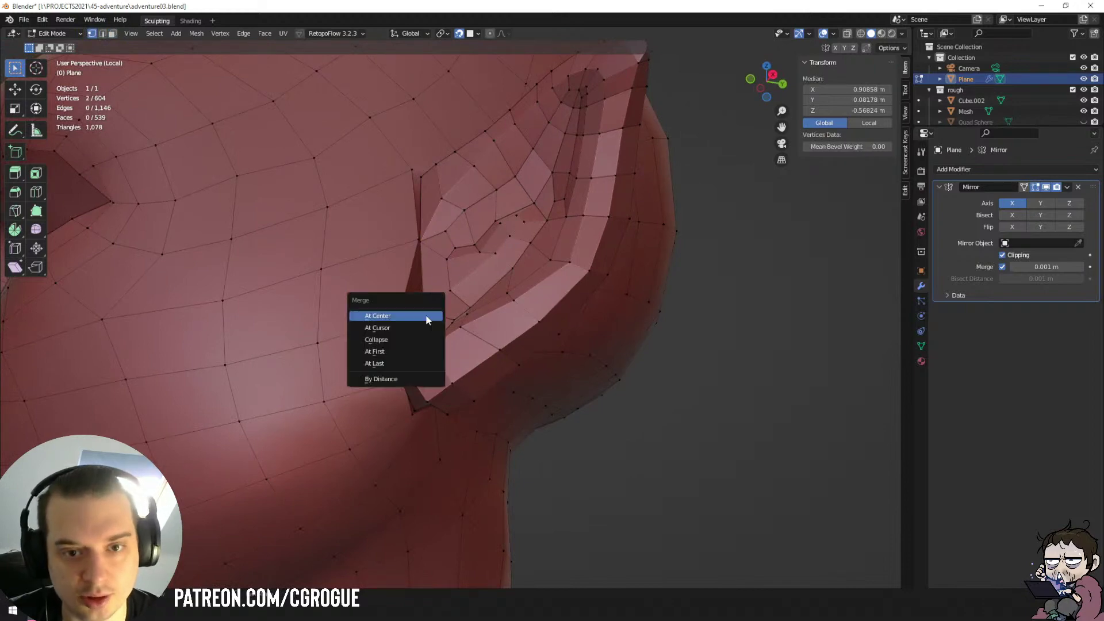
click(397, 364)
middle_drag(397, 364, 454, 336)
click(443, 363)
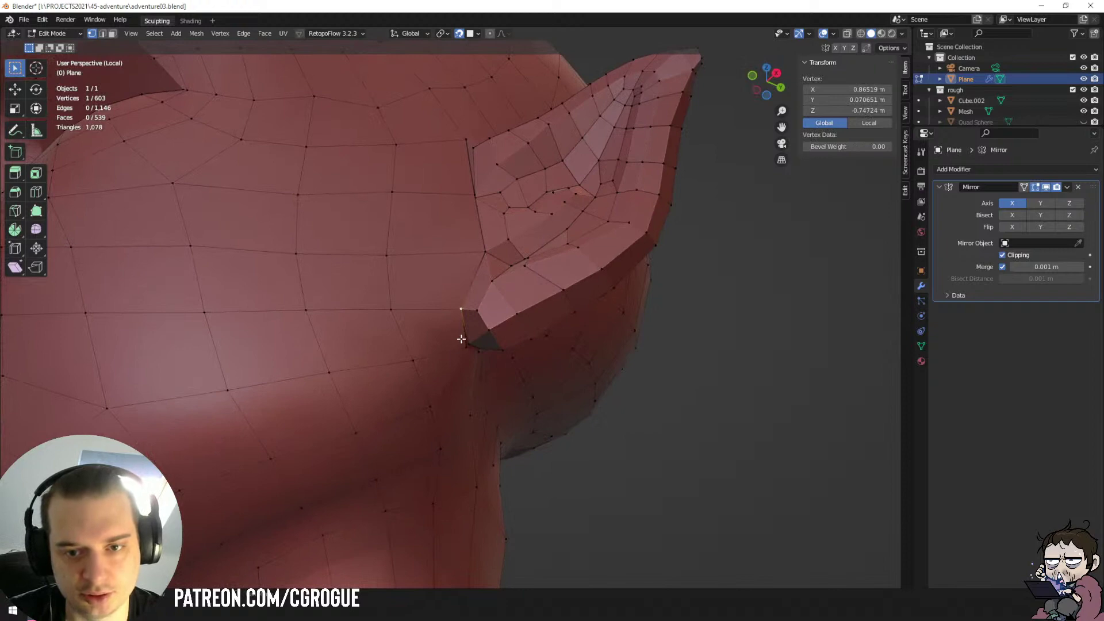
Merge the vertices of the head opening's edge loop around the ear by distance.
alt+click(461, 339)
key(m)
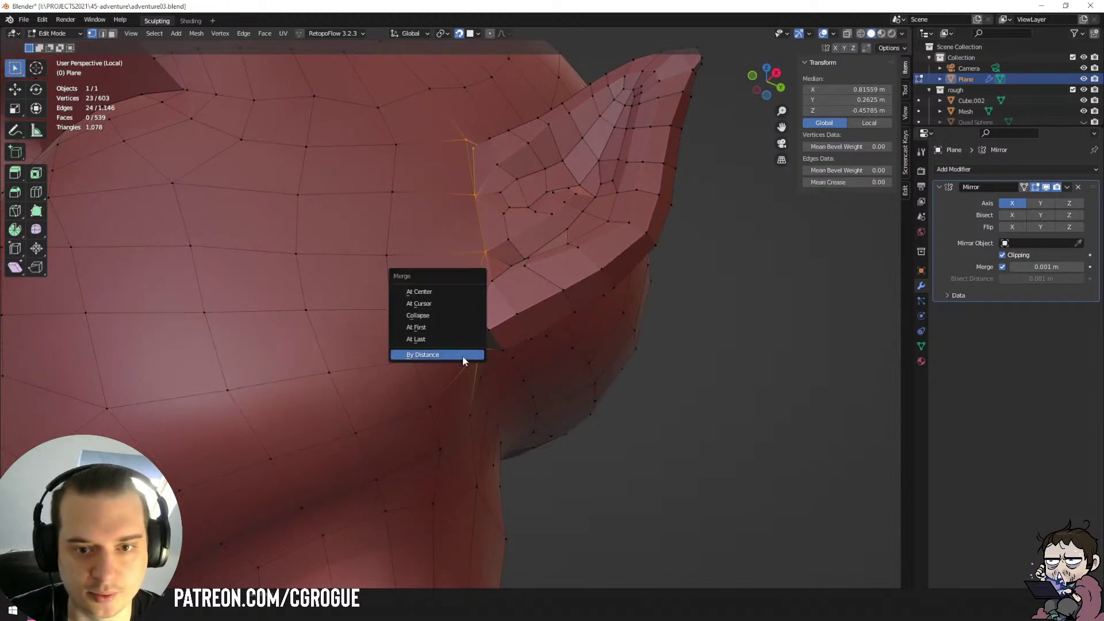
click(463, 356)
Merge two pairs of ear and head border vertices along the upper back of the ear, each at the last one.
middle_drag(464, 358, 316, 361)
click(297, 326)
shift+click(319, 367)
key(m)
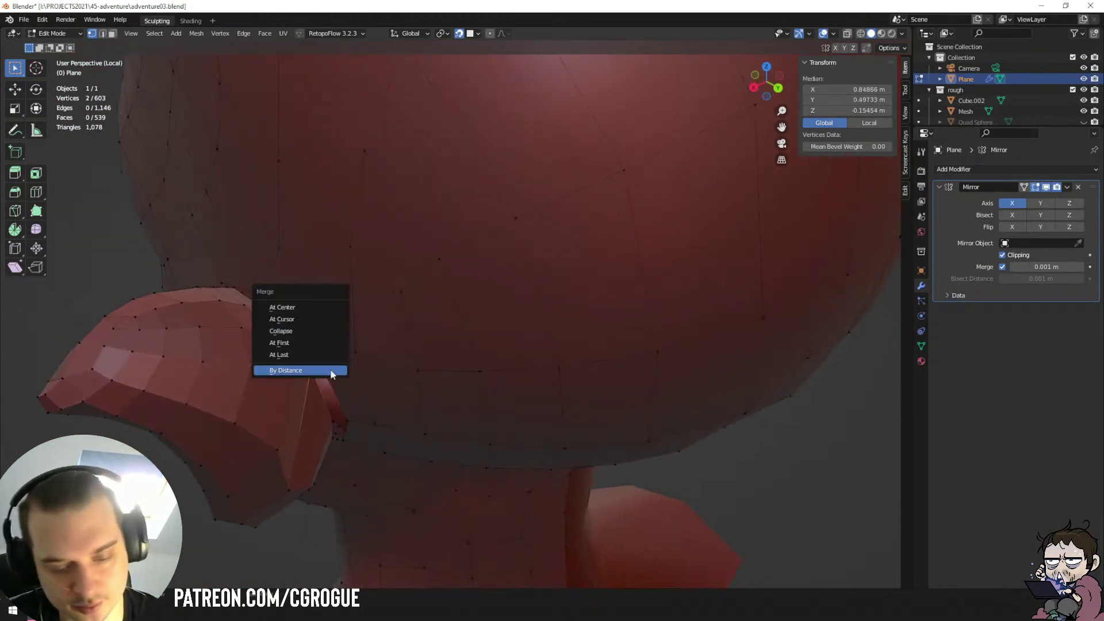
click(332, 375)
key(m)
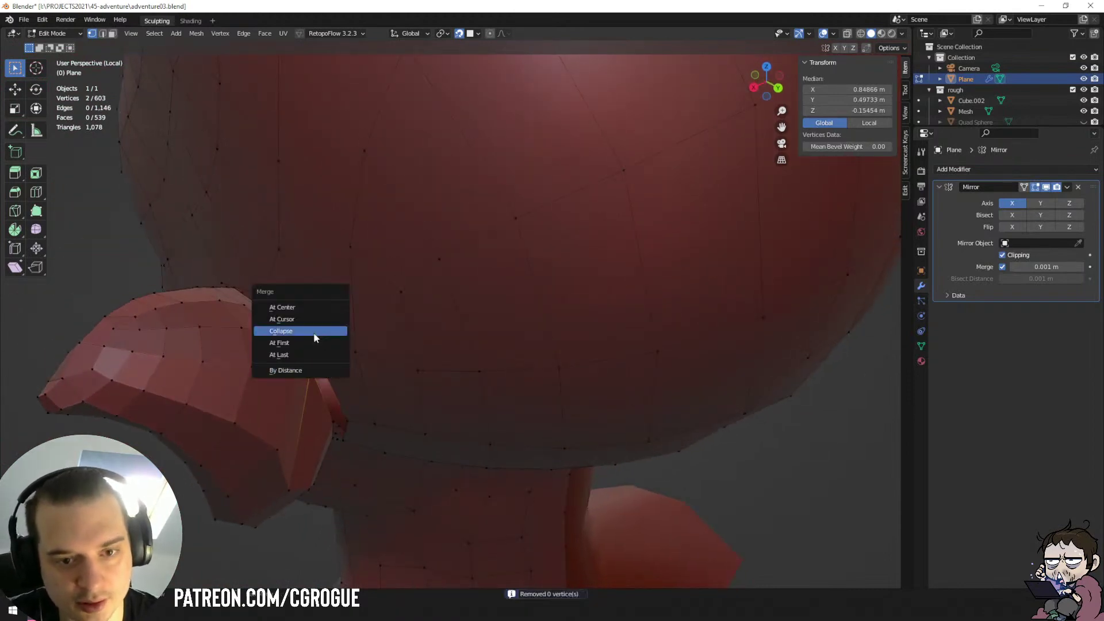
click(295, 354)
middle_drag(295, 354, 372, 353)
shift+click(324, 368)
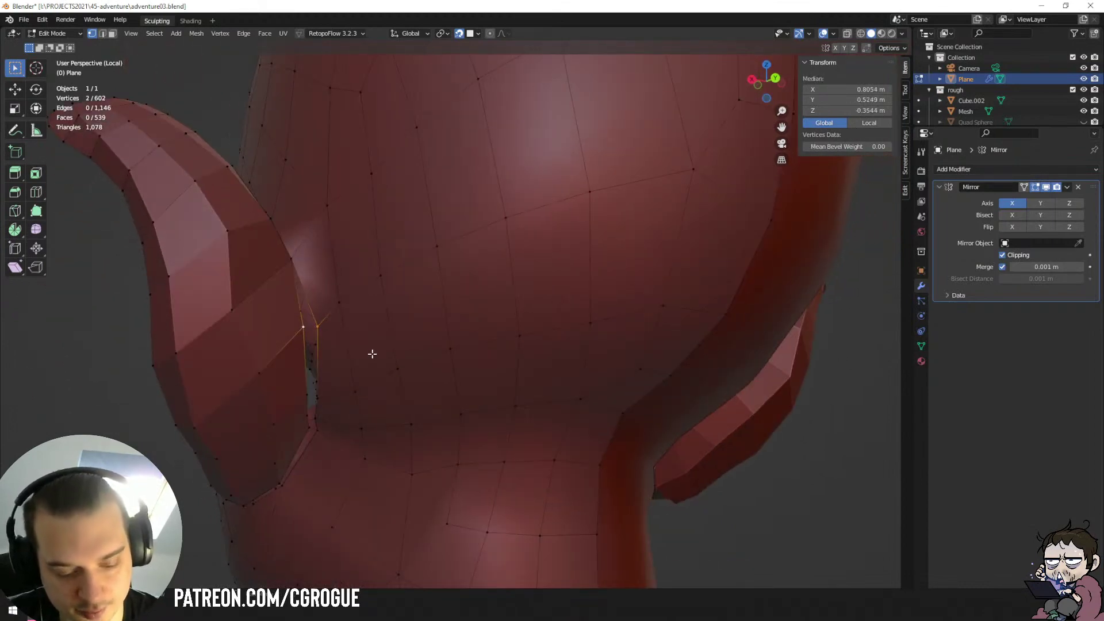
key(m)
click(373, 354)
Merge two more pairs of ear and head border vertices lower down behind the ear, each at the last one.
middle_drag(307, 390, 303, 360)
shift+click(340, 346)
key(m)
click(345, 351)
shift+click(303, 359)
key(m)
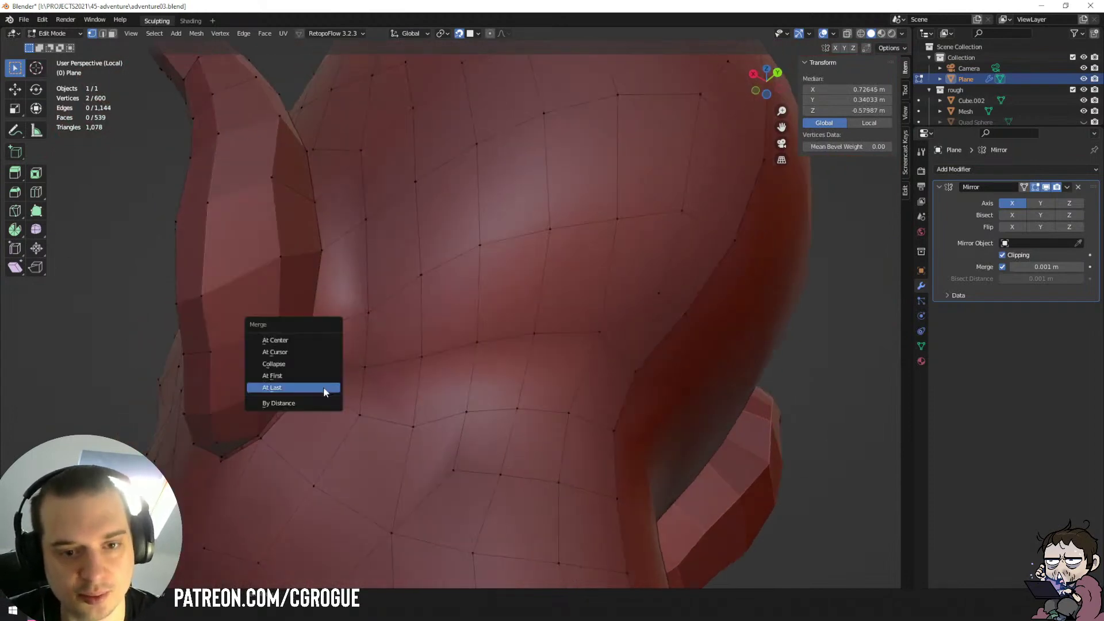
click(323, 386)
shift+click(306, 390)
key(m)
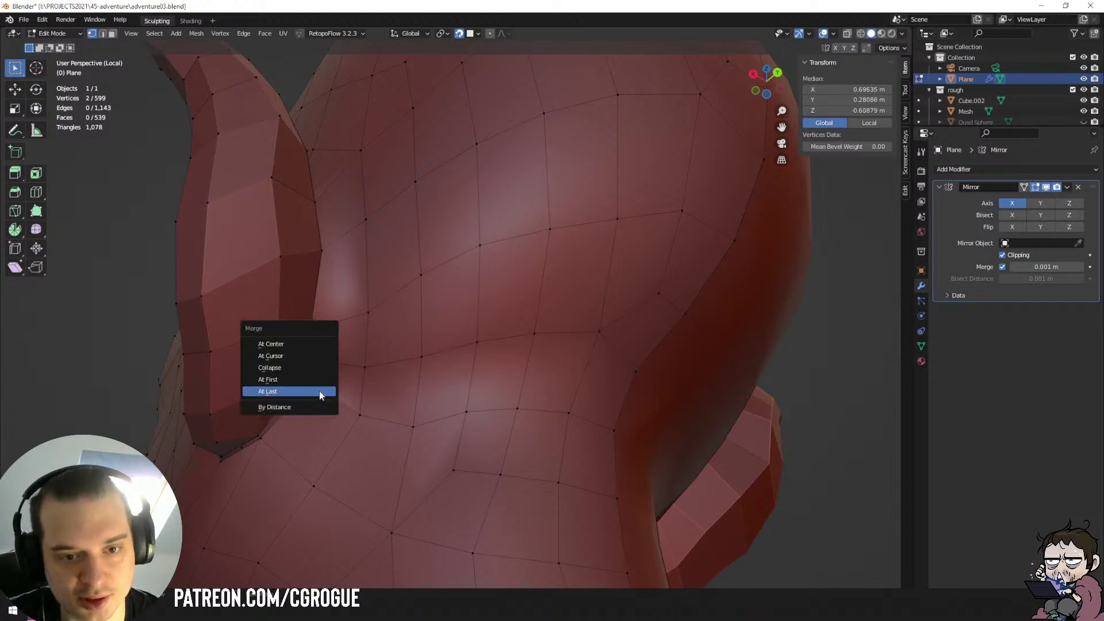
key(Escape)
Undo the vertex merges made behind the ear.
key(ctrl+z)
key(ctrl+z)
key(ctrl+z)
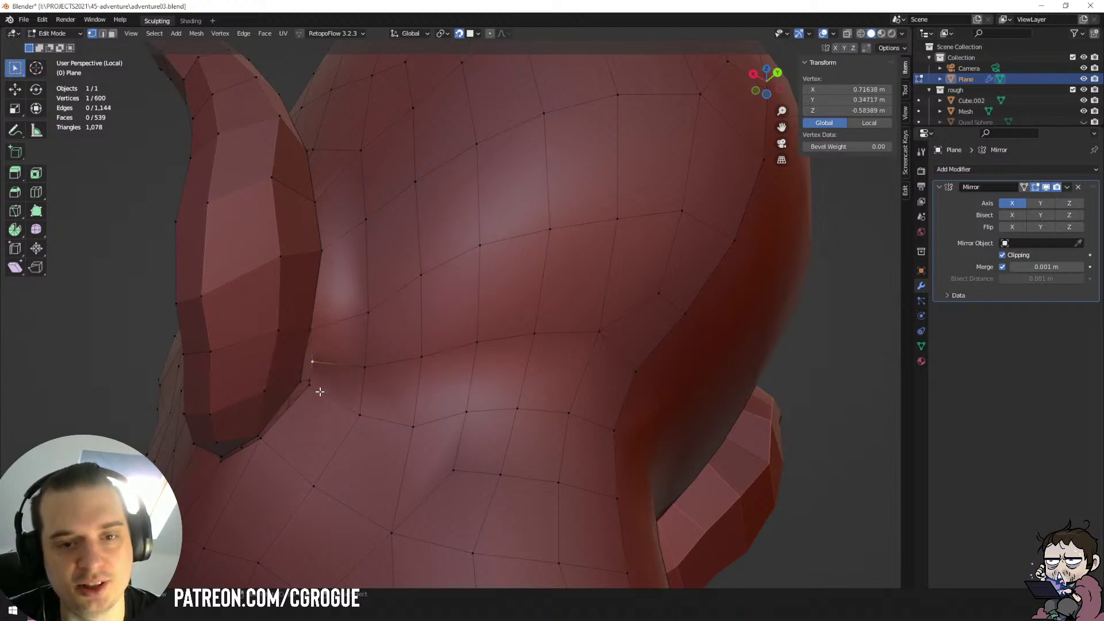
key(ctrl+z)
key(ctrl+z)
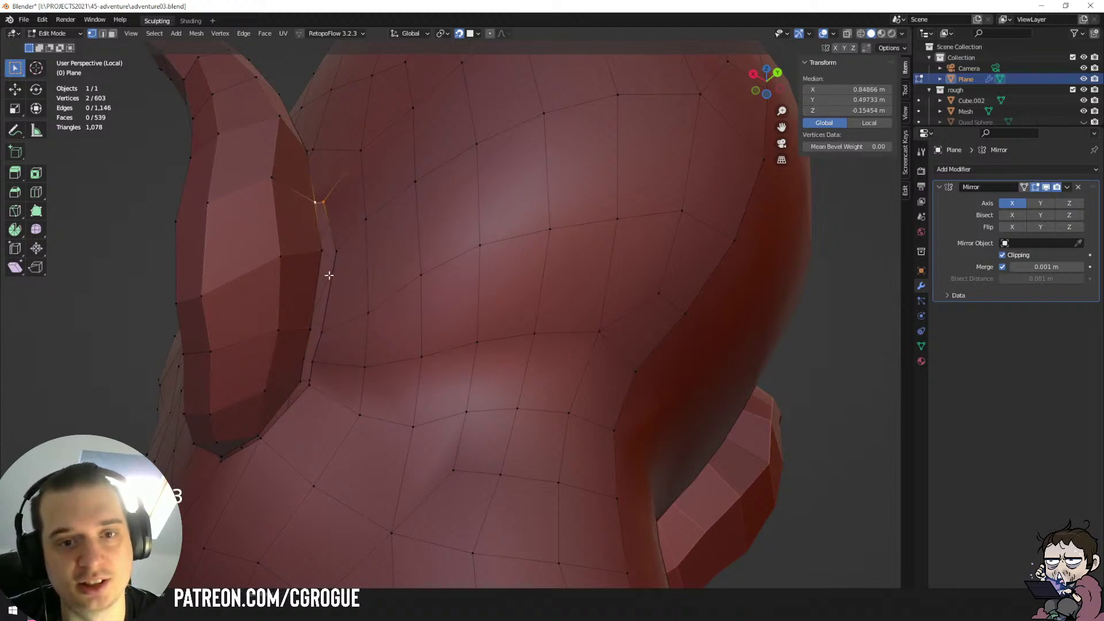
Undo the earlier vertex merge at the front edge of the ear, reopening the gap to the head.
middle_drag(329, 276, 408, 343)
click(499, 322)
key(g)
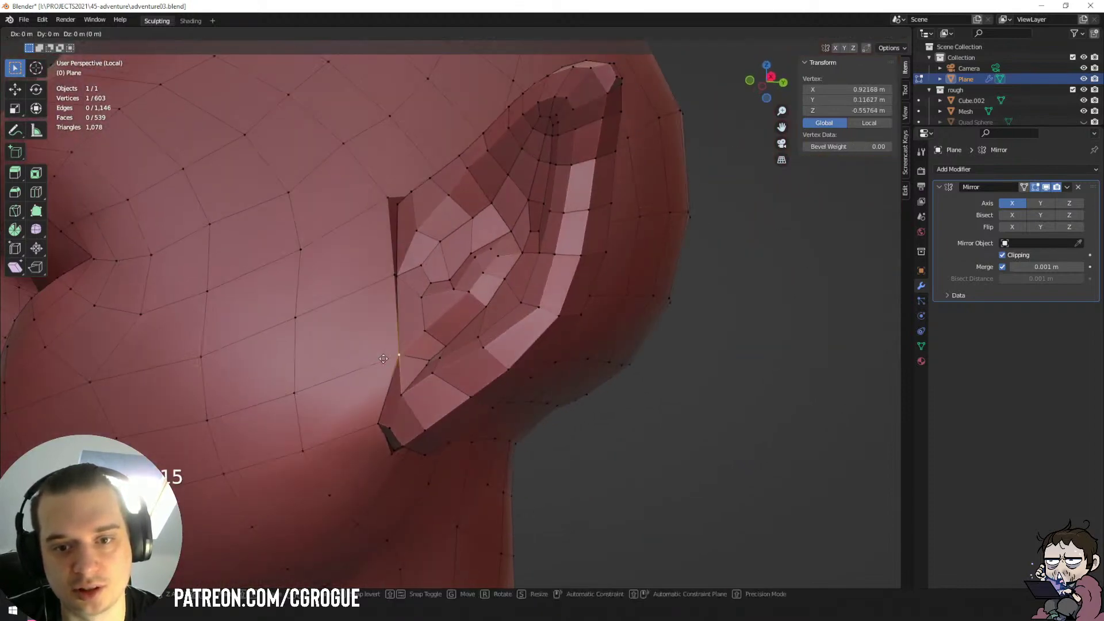
right_click(386, 352)
alt+click(402, 331)
key(ctrl+z)
key(ctrl+z)
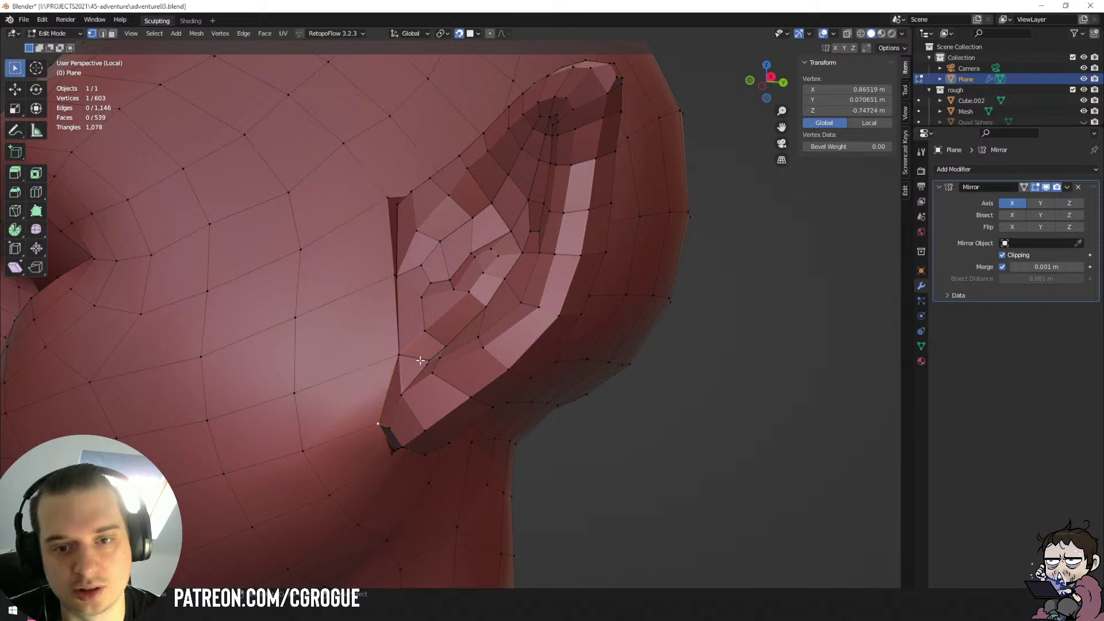
key(ctrl+z)
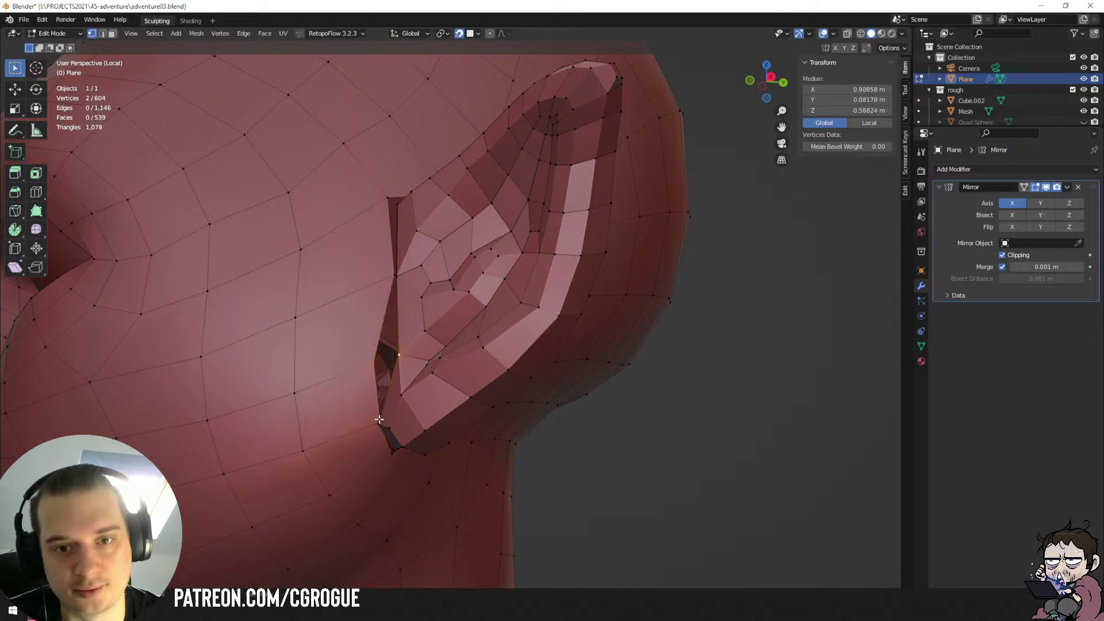
Connect the ear's front edge to the head border and start filling the gap with faces.
click(395, 280)
shift+click(392, 276)
key(f)
click(398, 279)
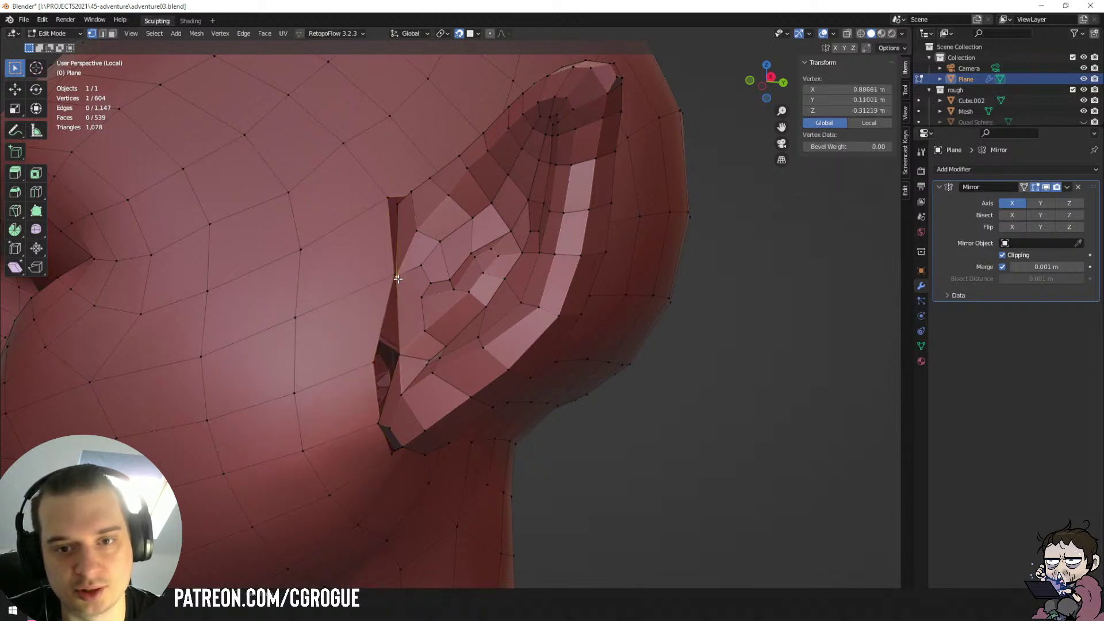
shift+click(378, 353)
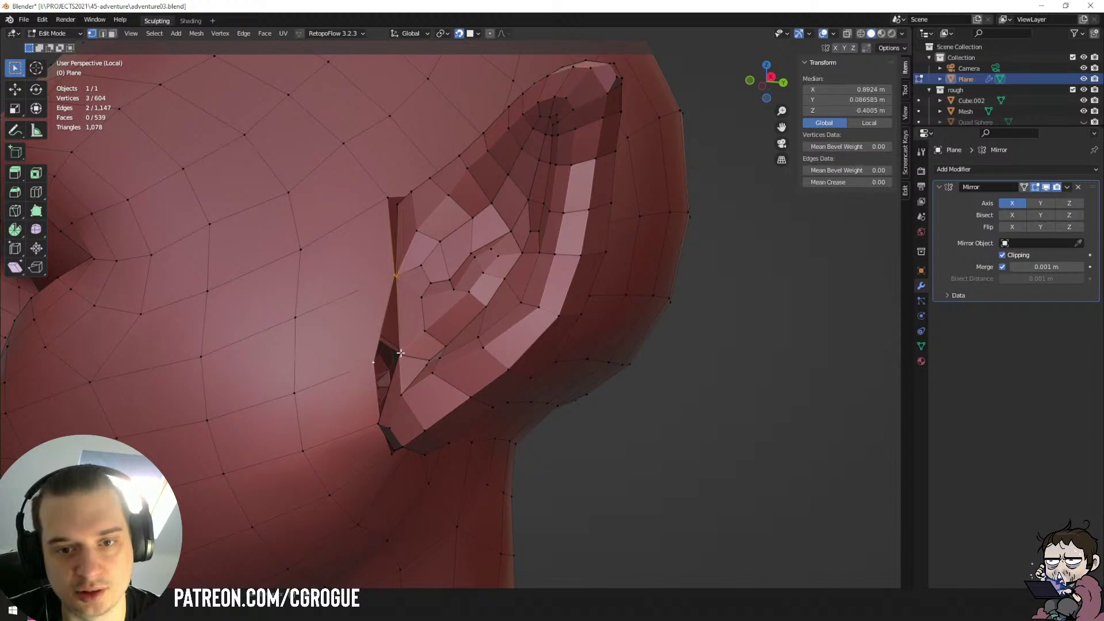
key(f)
key(f)
Fill the rest of the gap around the ear base with a ring of faces joining it to the head.
middle_drag(465, 382, 528, 347)
key(f)
key(f)
key(f)
key(f)
key(f)
key(f)
key(f)
key(f)
Select the 12-vertex head border loop around the ear in wireframe and edge-slide it onto the ear's base outline.
alt+click(466, 259)
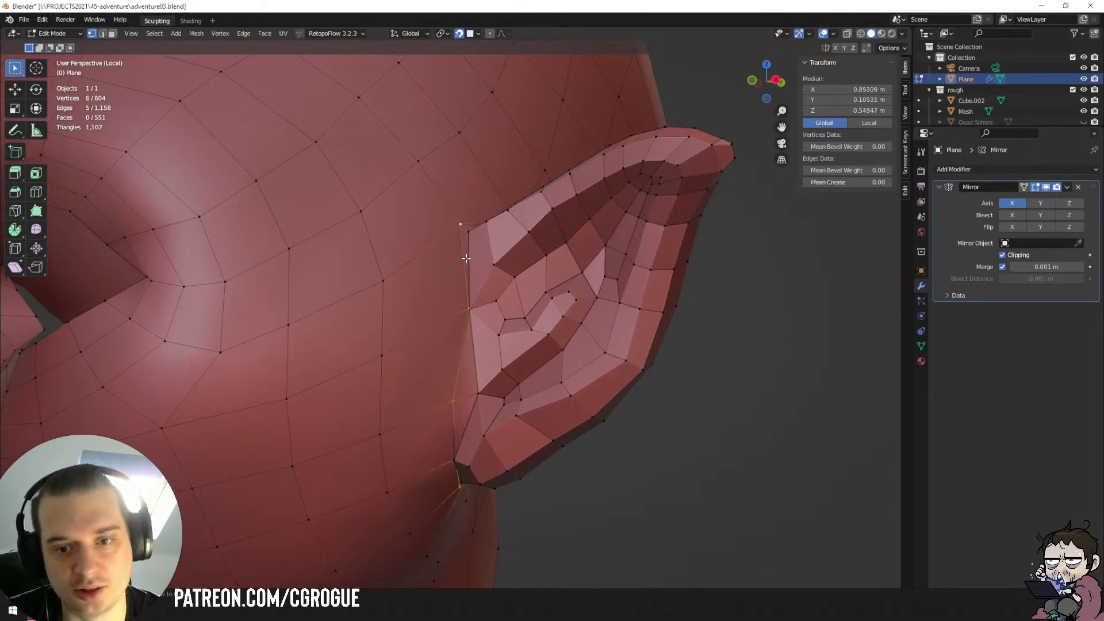
alt+click(473, 267)
mouse_move(474, 267)
middle_down()
mouse_move(387, 276)
mouse_move(355, 313)
mouse_move(373, 354)
mouse_move(468, 352)
mouse_move(458, 360)
mouse_move(422, 304)
mouse_move(546, 375)
middle_up()
alt+click(333, 361)
alt+click(347, 364)
key(z)
alt+click(437, 367)
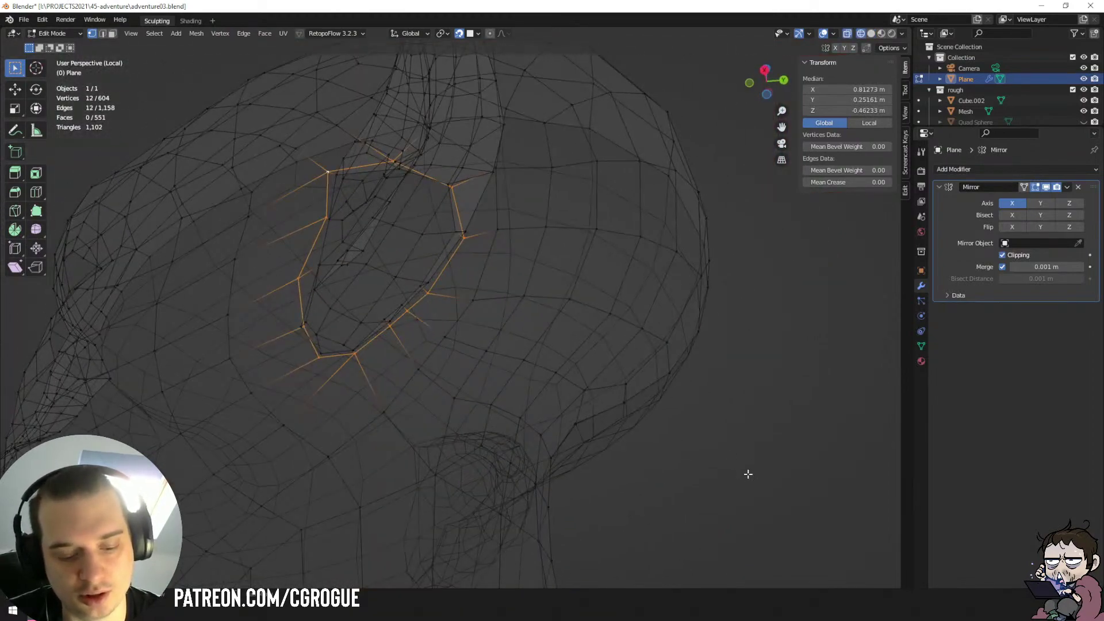
key(g)
key(g)
click(674, 450)
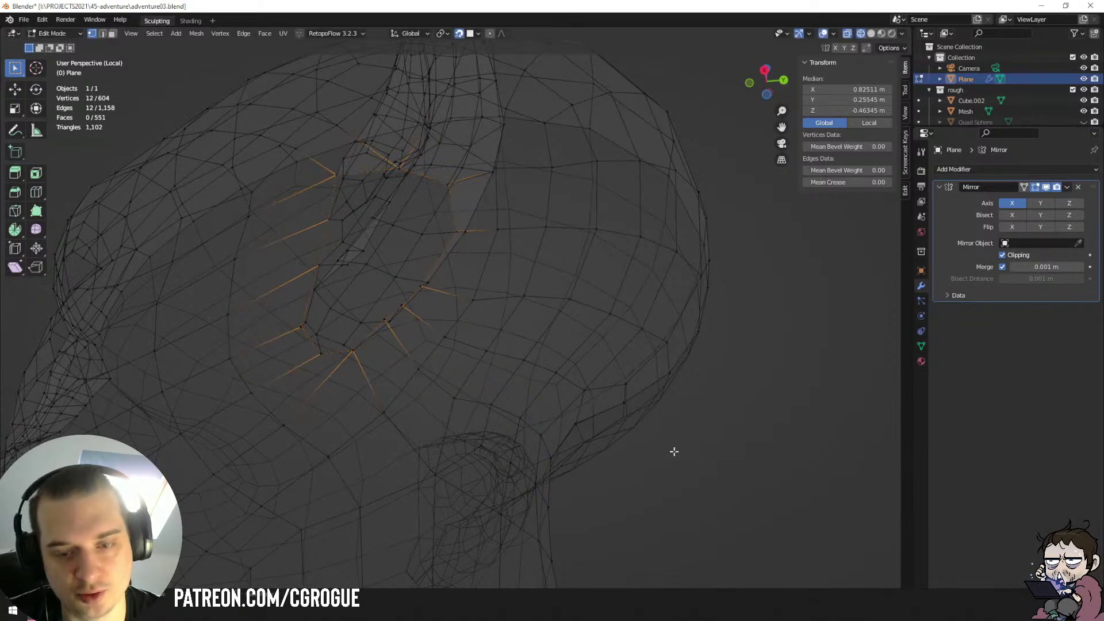
Grow the selection around the ear base, merge the overlapping vertices by distance, and return to solid shading.
key(ctrl+KP_Add)
key(m)
click(671, 465)
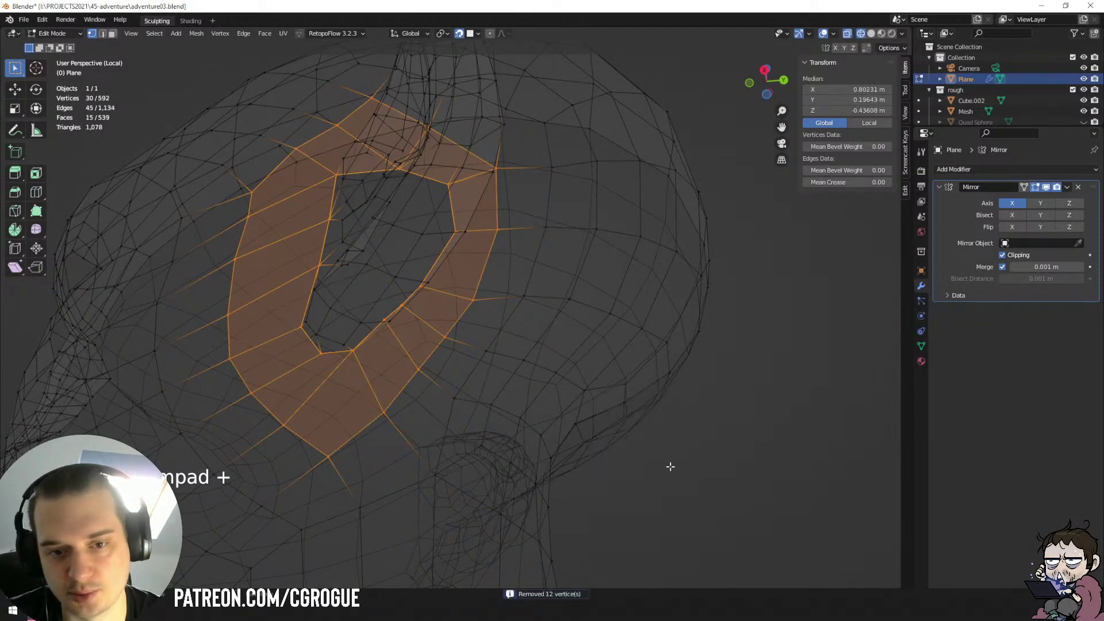
mouse_move(404, 377)
middle_down()
mouse_move(413, 403)
mouse_move(480, 398)
mouse_move(440, 381)
mouse_move(313, 392)
mouse_move(389, 389)
mouse_move(440, 353)
middle_up()
key(shift+z)
Return to Object Mode and shade the head mesh smooth.
key(Tab)
scroll(437, 391, down, 4)
right_click(522, 384)
click(524, 385)
Deselect the head mesh and leave local view to show the whole character.
scroll(417, 399, down, 4)
click(313, 392)
key(KP_Divide)
scroll(389, 389, up, 2)
scroll(390, 396, down, 3)
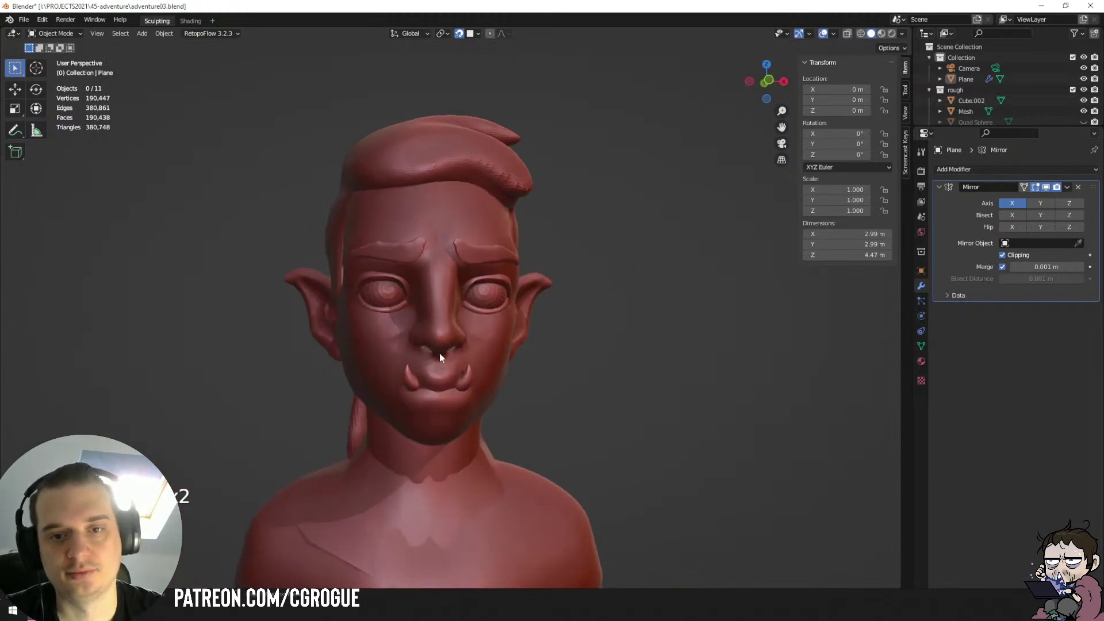
Select the retopologised head mesh and enter Edit Mode.
scroll(440, 353, up, 3)
middle_drag(498, 294, 421, 309)
click(454, 305)
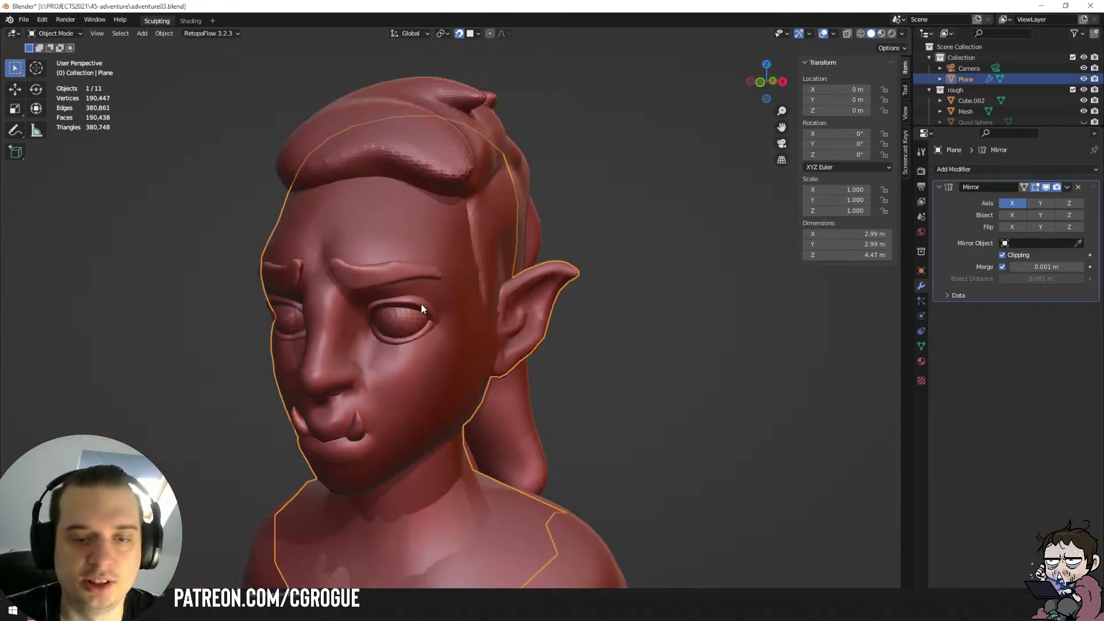
key(g)
right_click(644, 294)
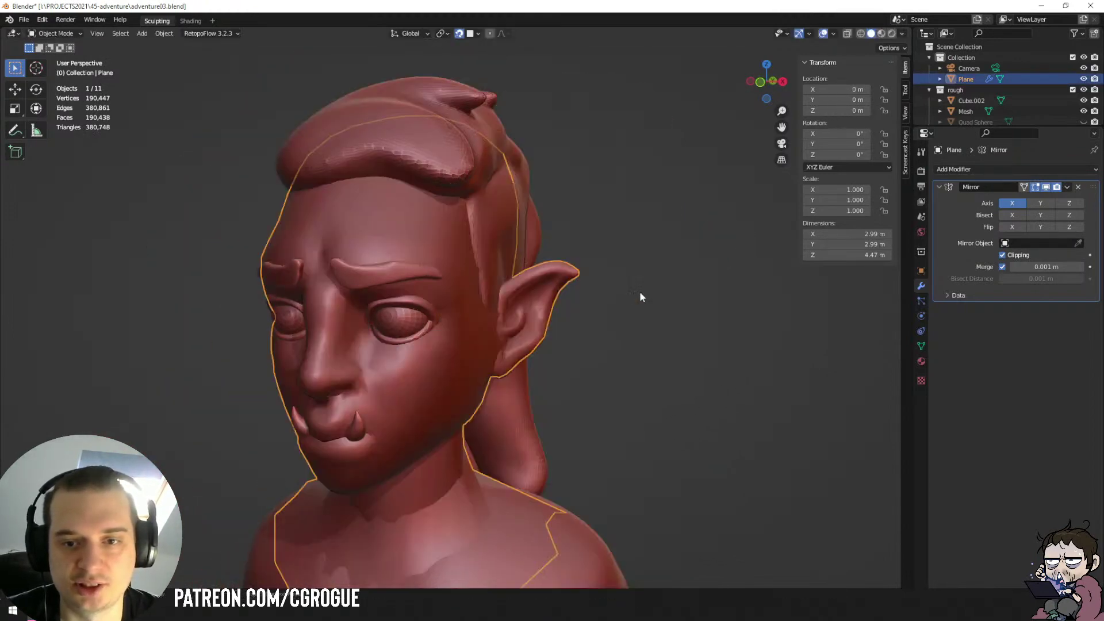
key(Tab)
Select the ten-vertex border path along the upper rim of the eye opening, from inner to outer corner.
scroll(404, 329, up, 5)
middle_drag(404, 329, 367, 276)
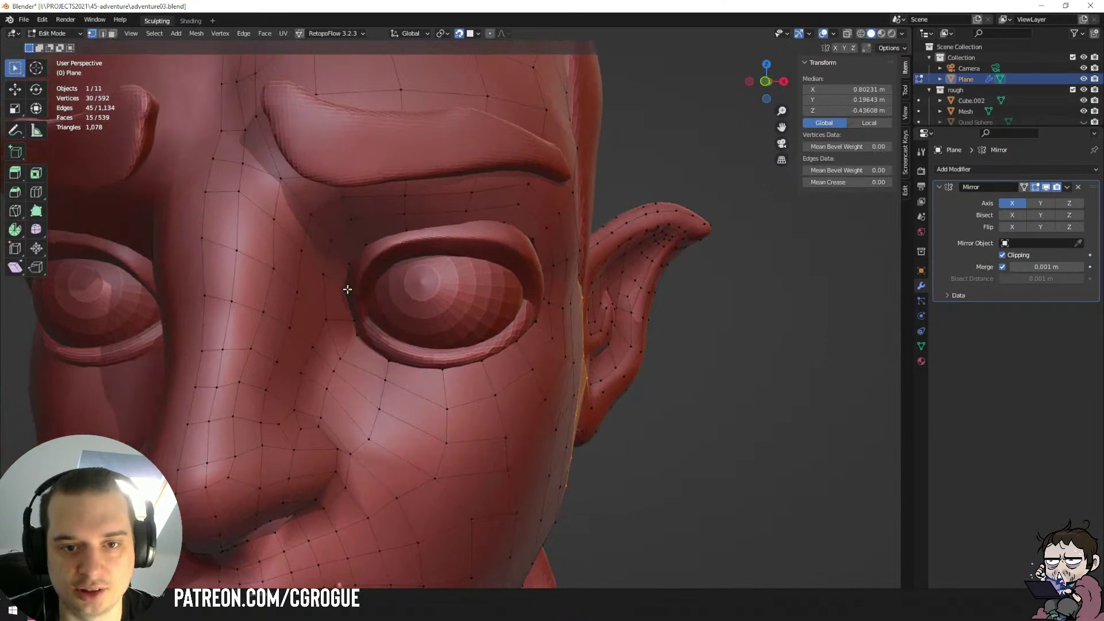
click(346, 290)
ctrl+click(363, 246)
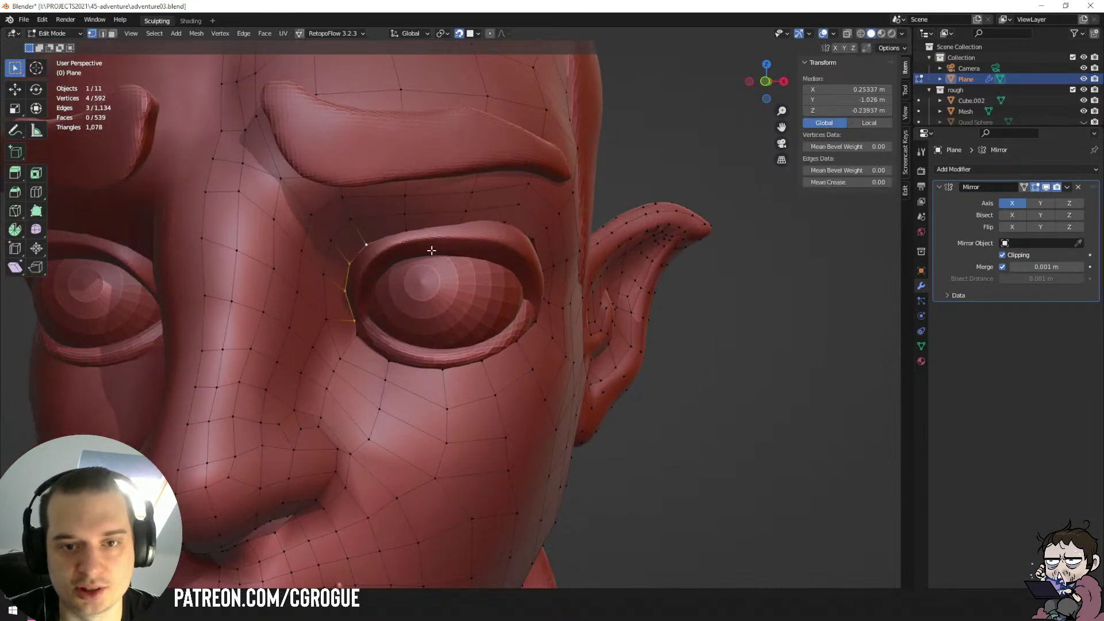
middle_drag(365, 247, 355, 250)
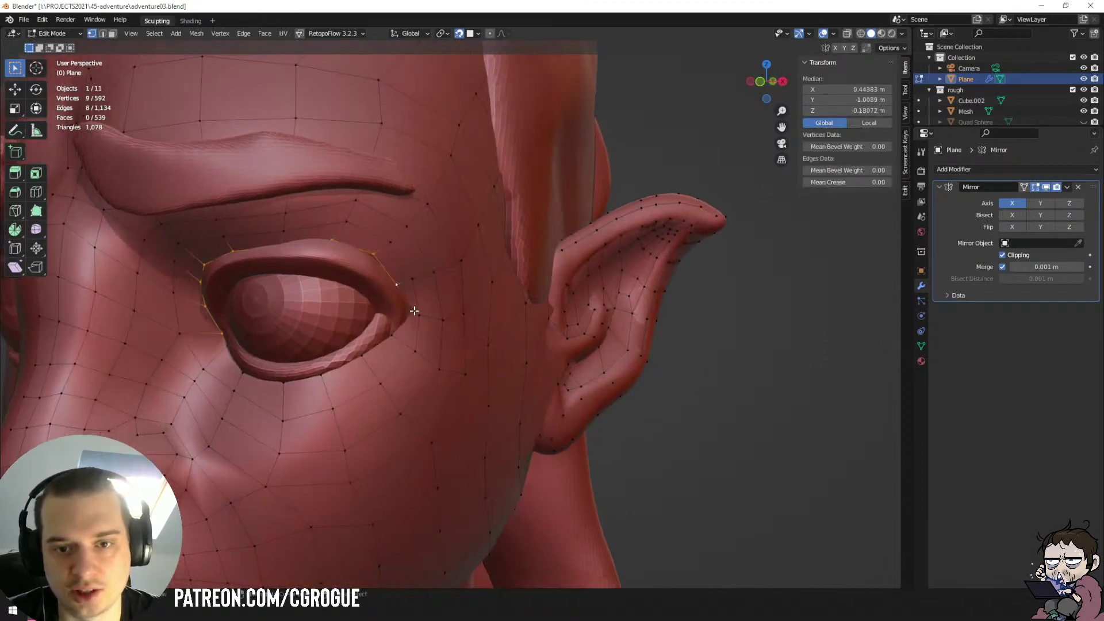
ctrl+click(414, 311)
middle_drag(414, 311, 374, 300)
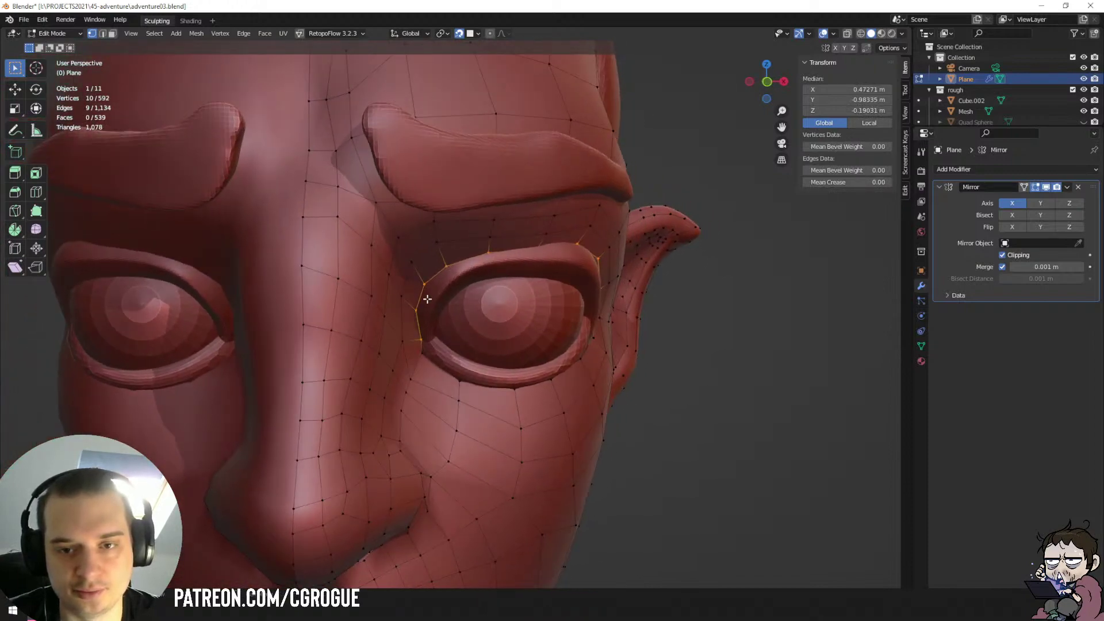
Extrude the upper eye border path, scale it down, and shift it onto the upper eyelid.
key(e)
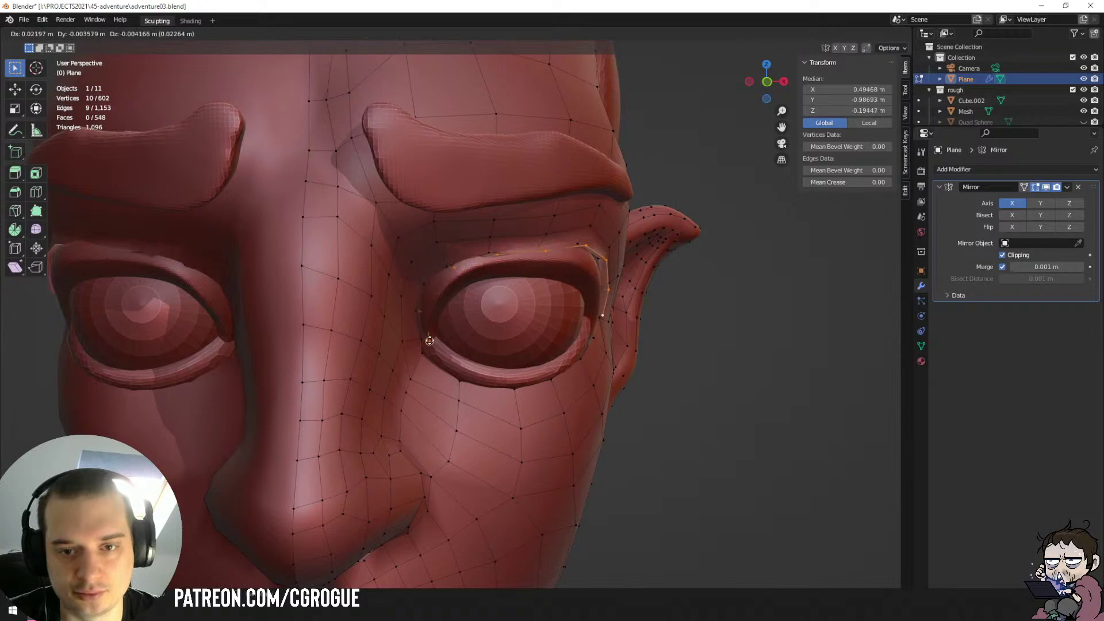
click(441, 341)
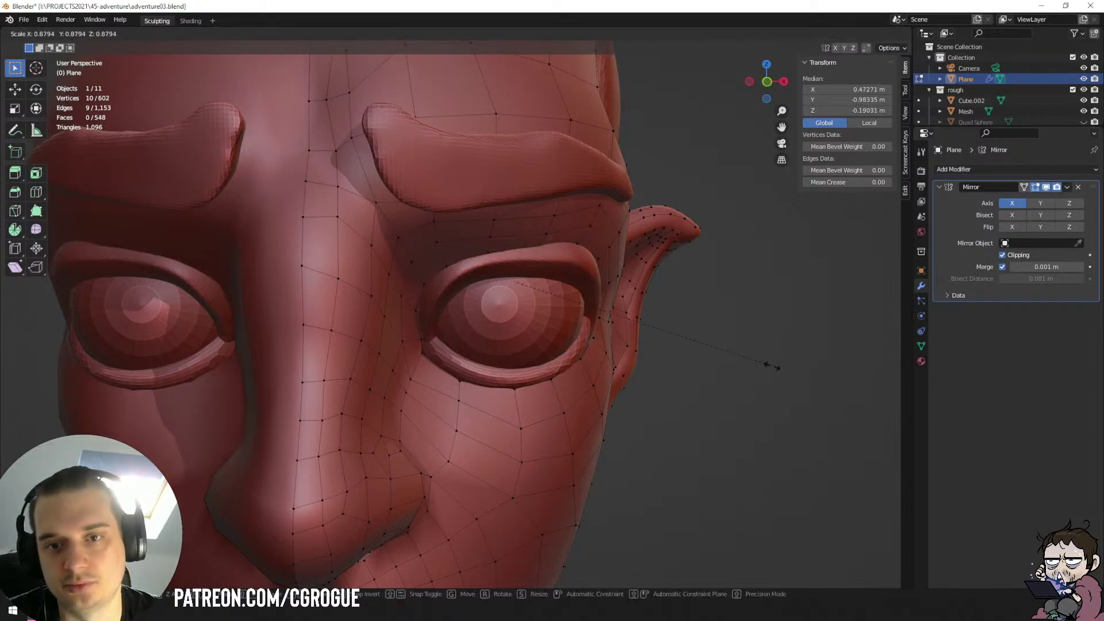
mouse_move(765, 367)
middle_down()
mouse_move(650, 374)
mouse_move(742, 361)
mouse_move(769, 376)
middle_up()
key(g)
key(y)
click(691, 375)
key(g)
click(748, 372)
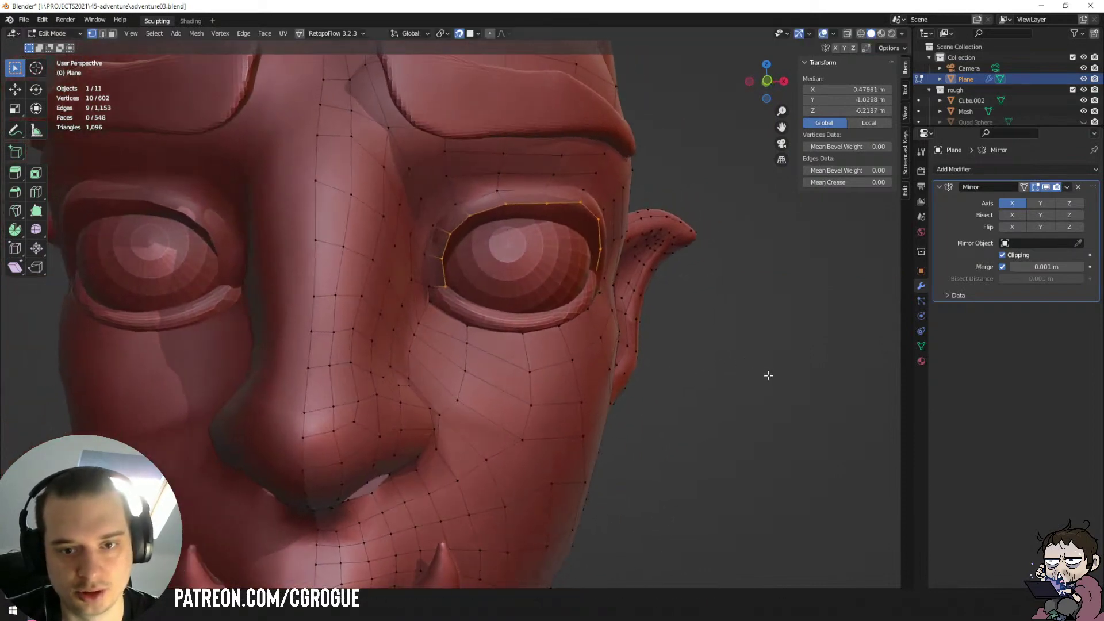
Snap the three extruded vertices at the inner eye corner onto the sculpted eyelid edge.
click(443, 284)
key(g)
click(437, 281)
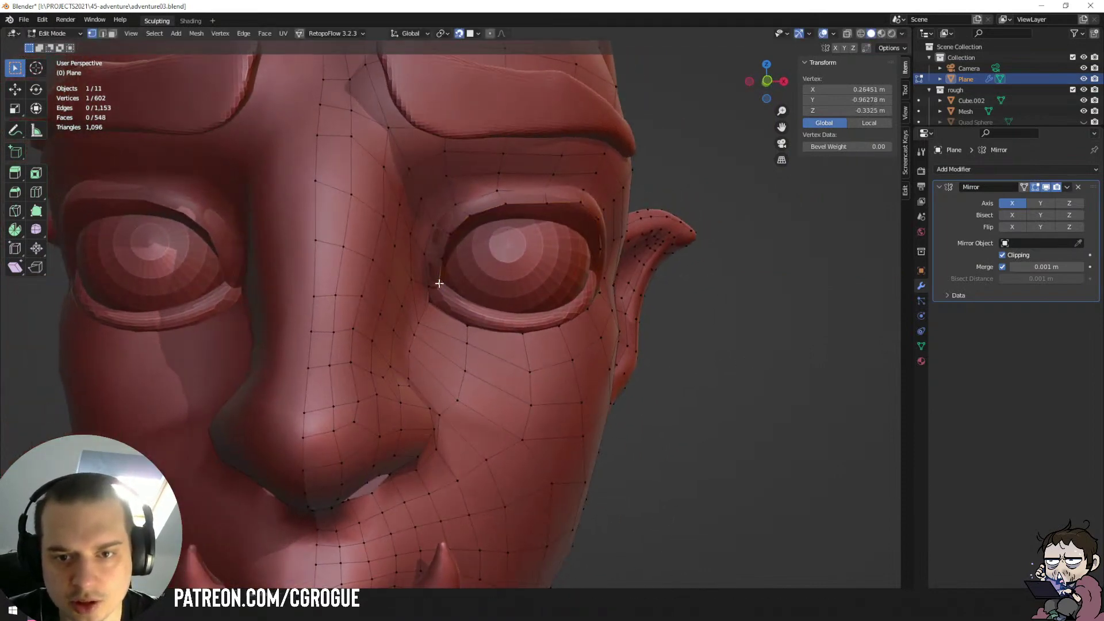
click(443, 258)
key(g)
click(440, 256)
click(450, 234)
key(g)
click(448, 232)
Snap the four extruded vertices along the top of the upper eyelid onto the sculpted lid edge.
click(471, 217)
key(g)
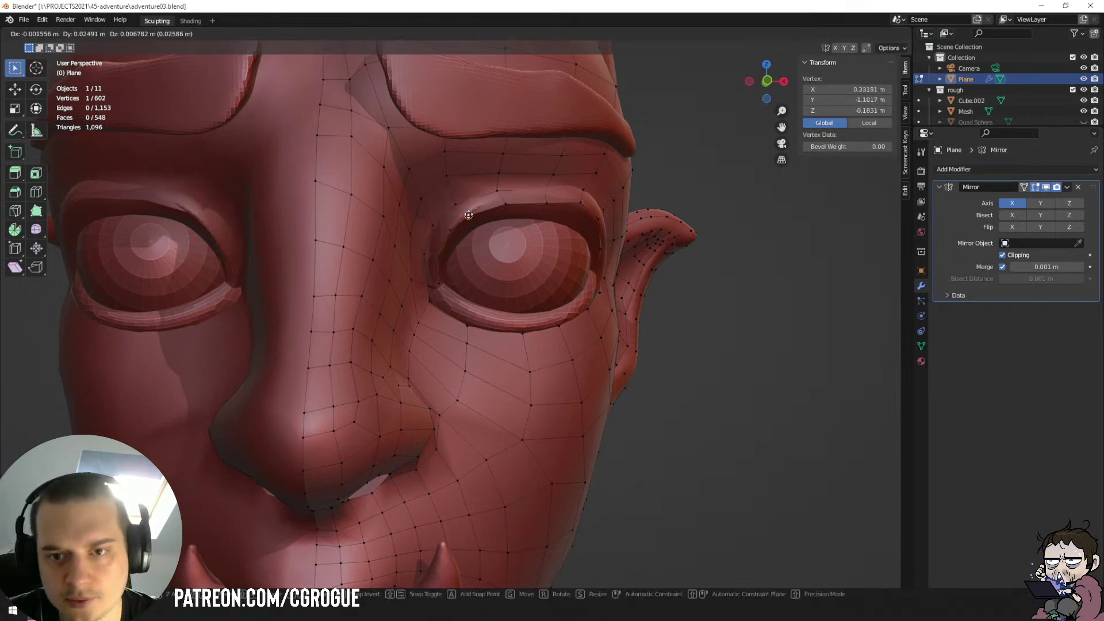
click(468, 215)
key(g)
click(496, 204)
key(g)
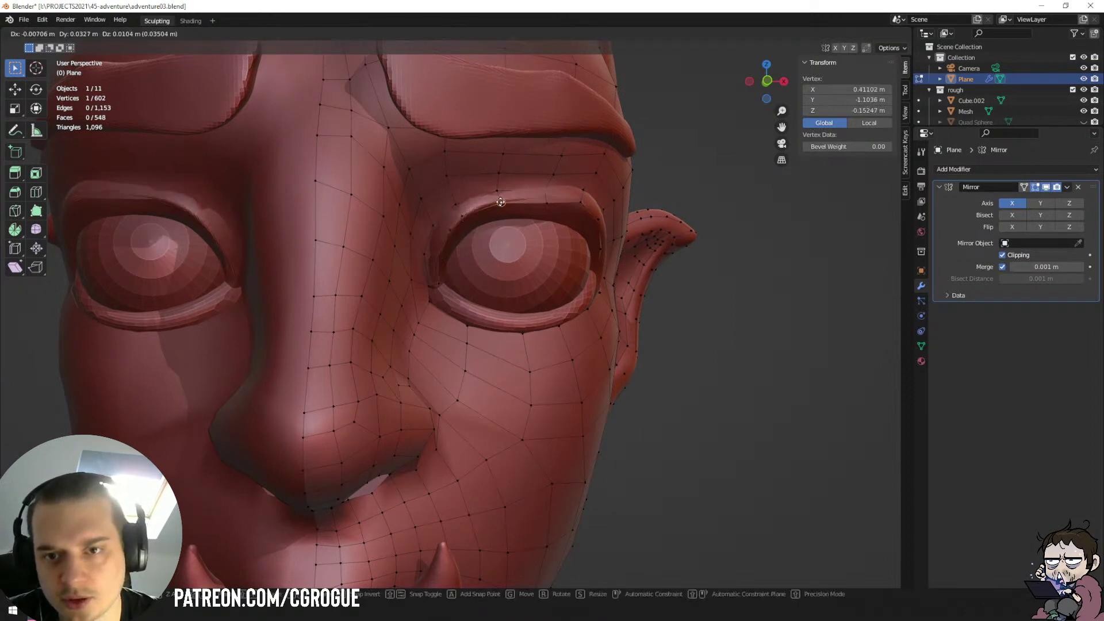
click(499, 202)
click(550, 200)
key(g)
click(546, 199)
click(583, 202)
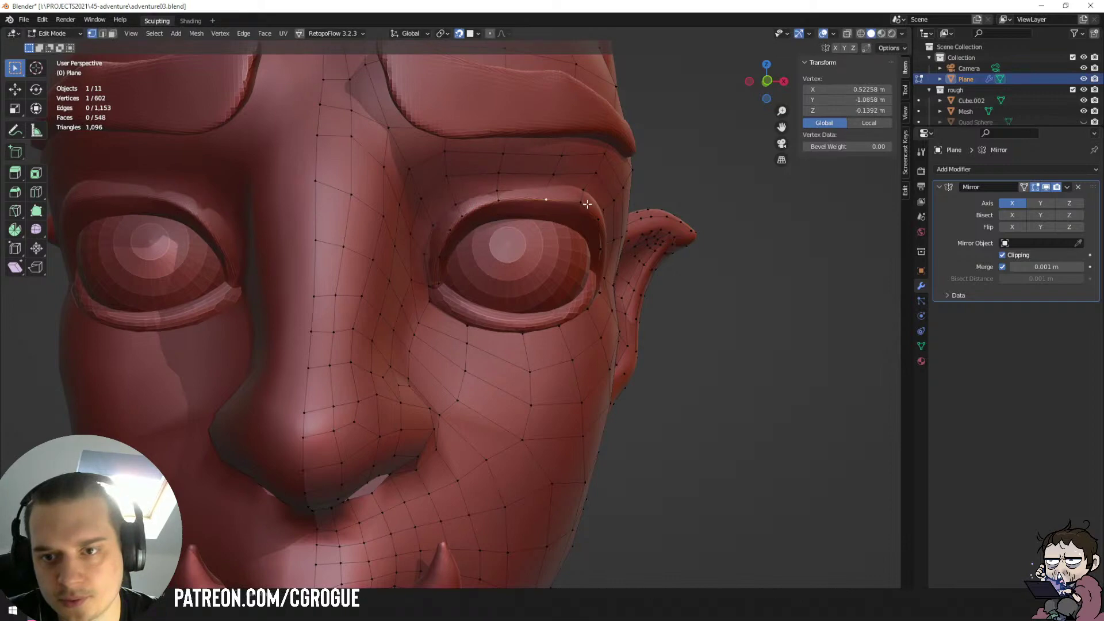
key(g)
click(579, 208)
Snap the extruded vertices near the outer eye corner onto the eyelid and check the mesh in wireframe.
middle_drag(591, 213, 483, 218)
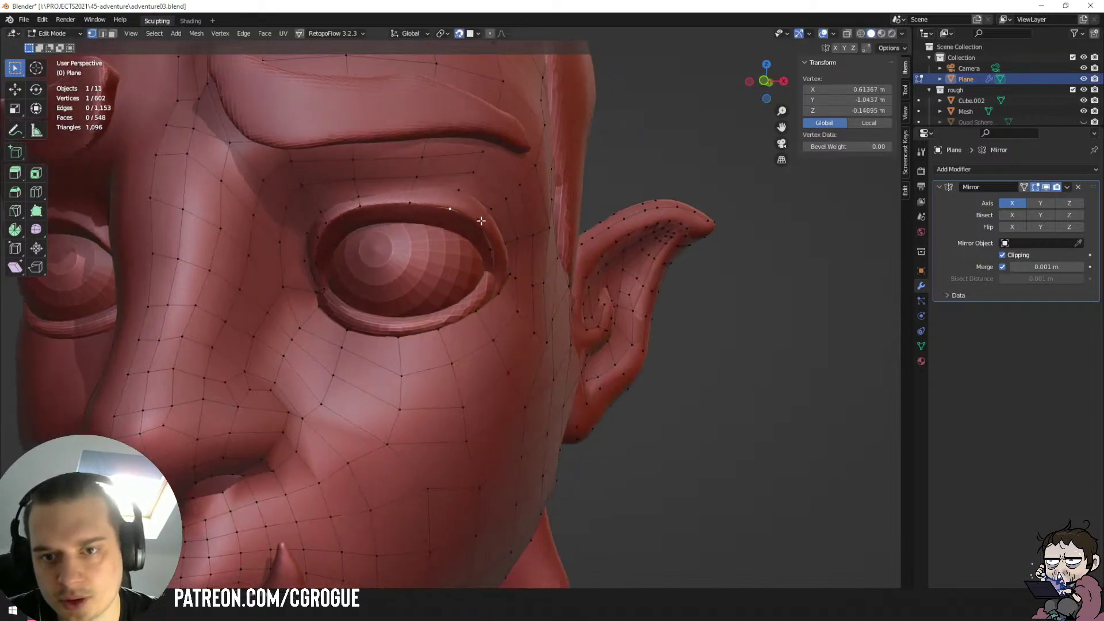
key(g)
click(487, 242)
key(g)
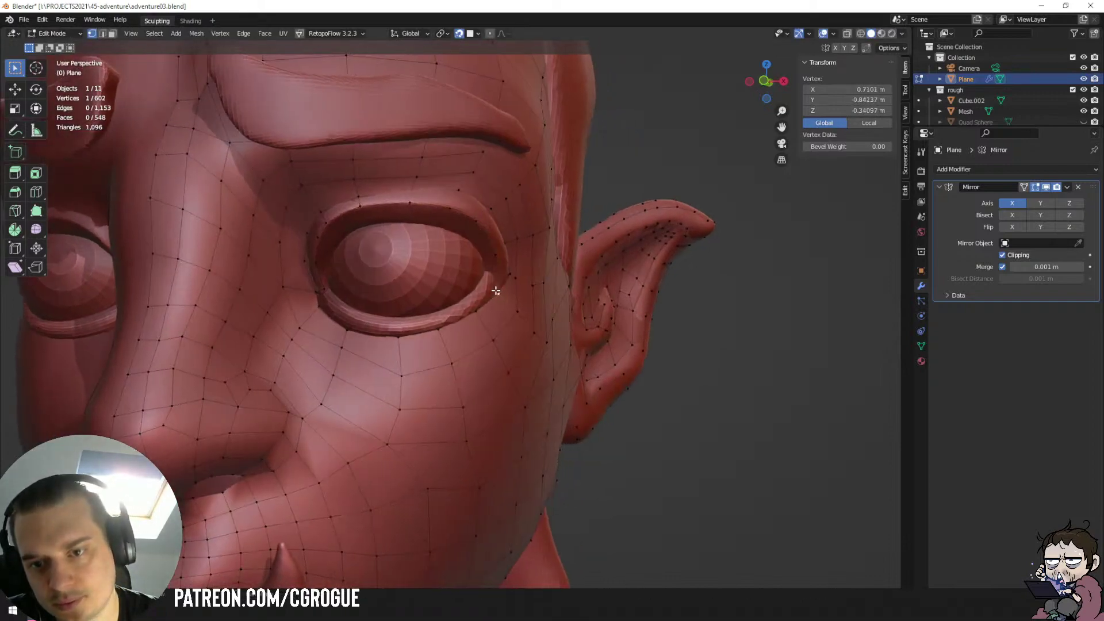
key(shift+z)
middle_drag(496, 291, 440, 320)
key(a)
key(shift+z)
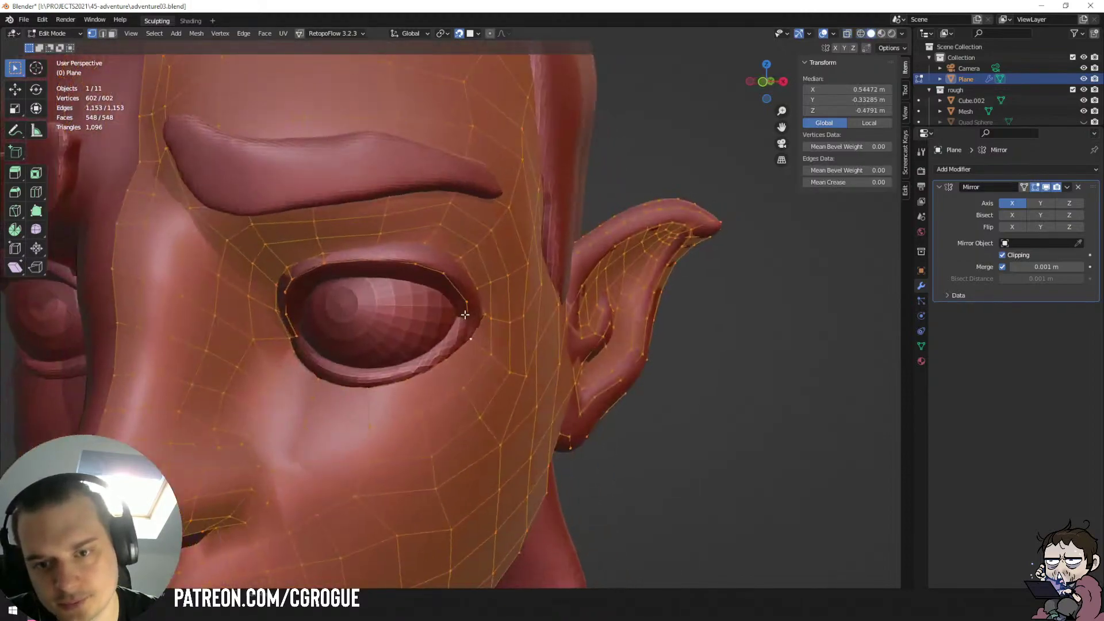
Extrude a chain of six vertices along the lower eyelid from the outer eye corner to the inner corner.
click(465, 315)
key(e)
click(460, 329)
key(e)
click(442, 353)
key(e)
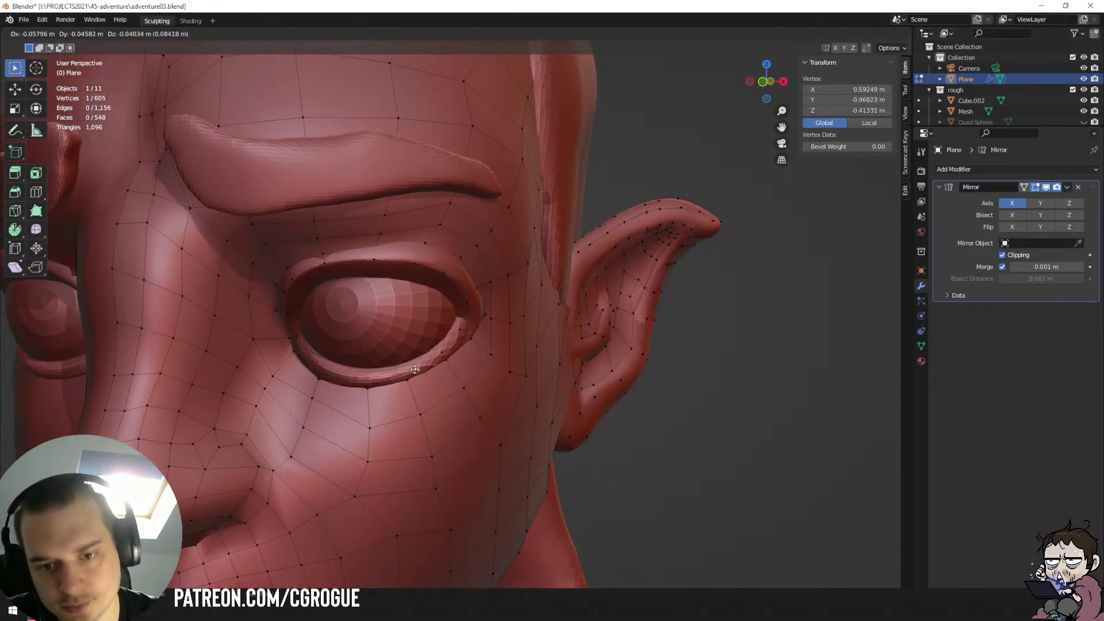
click(406, 372)
middle_drag(407, 372, 446, 370)
key(e)
click(449, 371)
key(e)
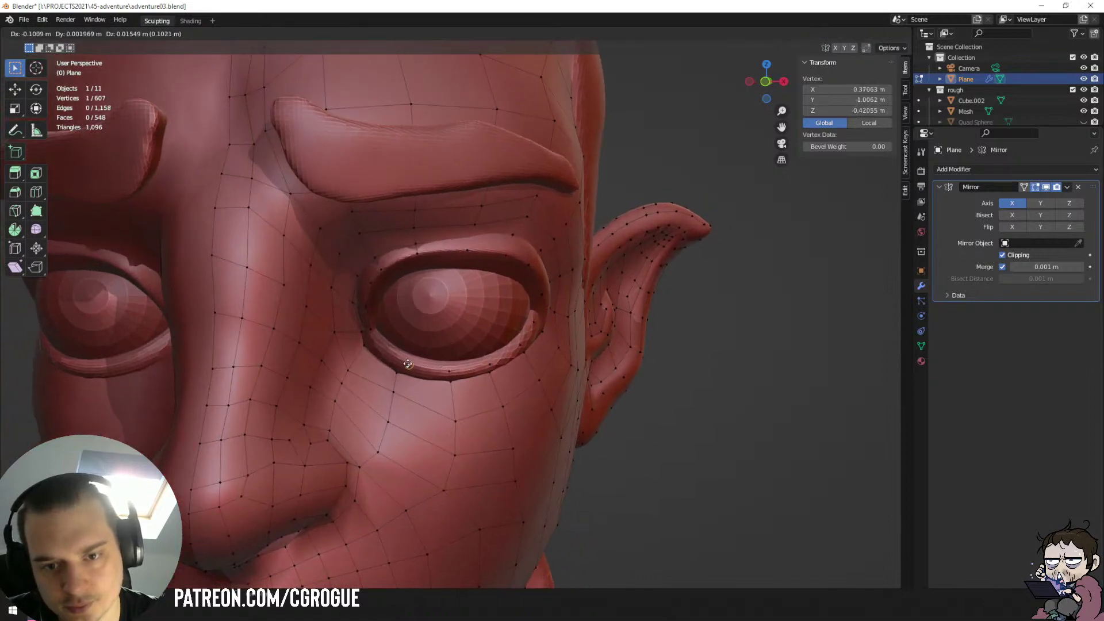
click(403, 363)
key(e)
click(374, 340)
Fill the faces between the lower eyelid chain and the surrounding face mesh, starting at the inner eye corner.
shift+click(370, 329)
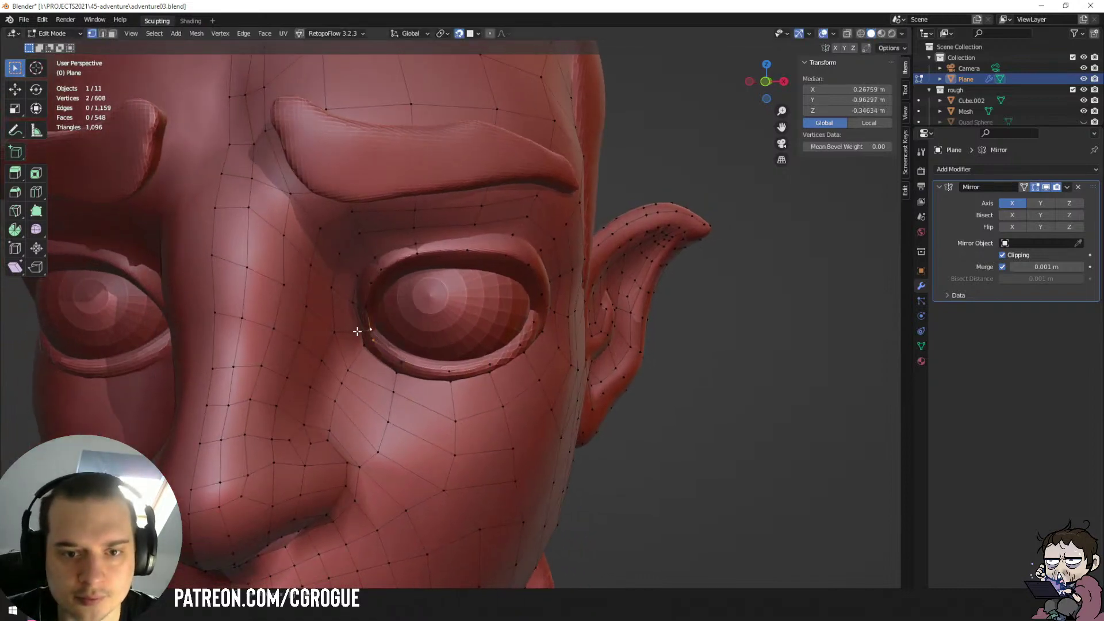
shift+click(361, 332)
shift+click(364, 345)
key(f)
click(373, 341)
shift+click(366, 346)
key(f)
key(f)
key(f)
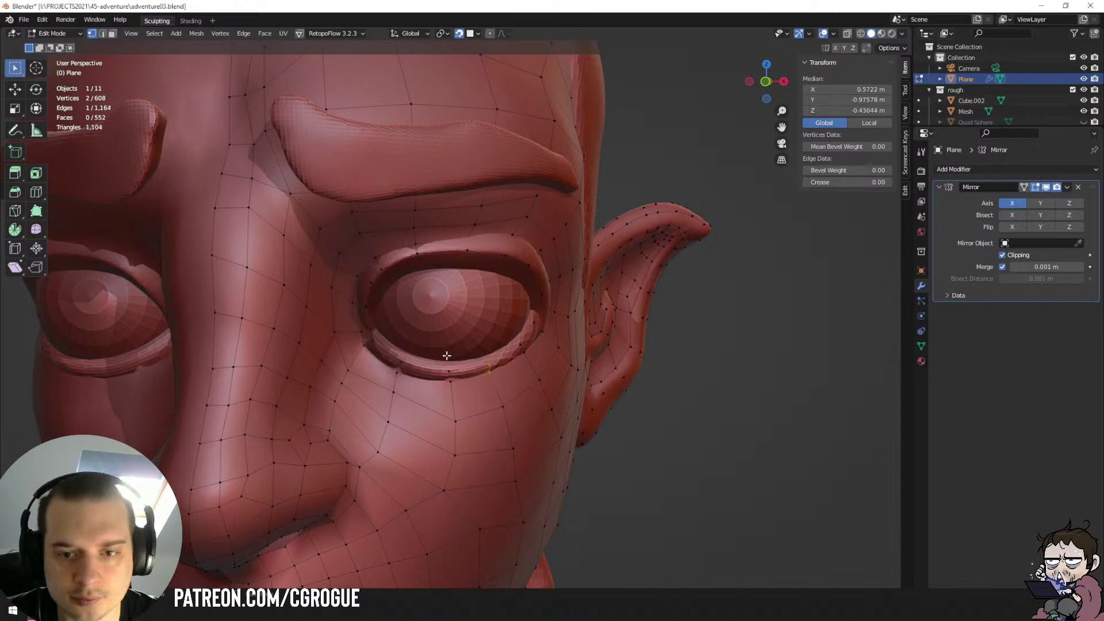
key(f)
key(f)
key(f)
Extrude the closed edge loop around the eye opening, scale it inward, and check the mesh in wireframe.
middle_drag(471, 353, 468, 352)
middle_drag(432, 265, 440, 269)
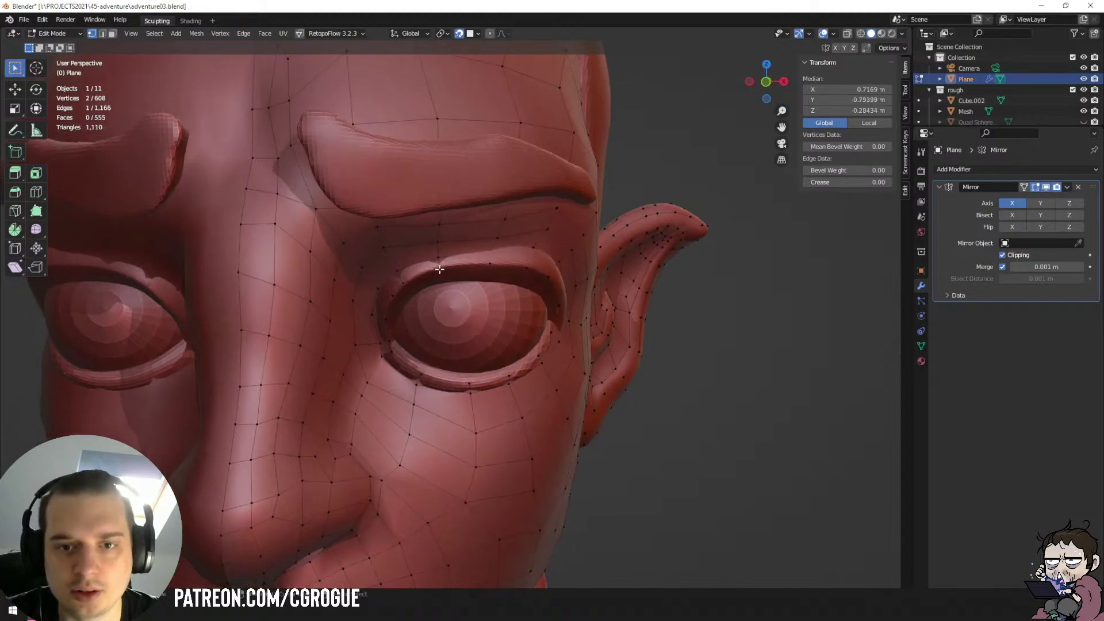
alt+click(440, 266)
key(e)
key(s)
click(456, 267)
key(z)
click(471, 328)
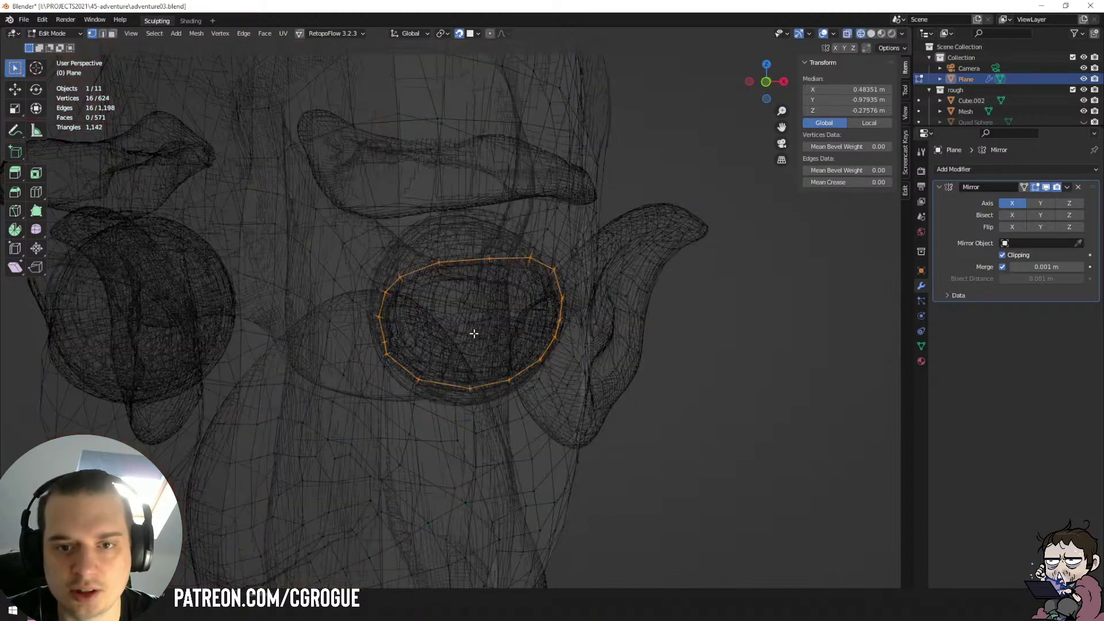
mouse_move(471, 328)
middle_down()
mouse_move(583, 349)
mouse_move(506, 345)
mouse_move(460, 360)
mouse_move(524, 343)
middle_up()
key(a)
key(z)
click(666, 355)
scroll(460, 311, up, 1)
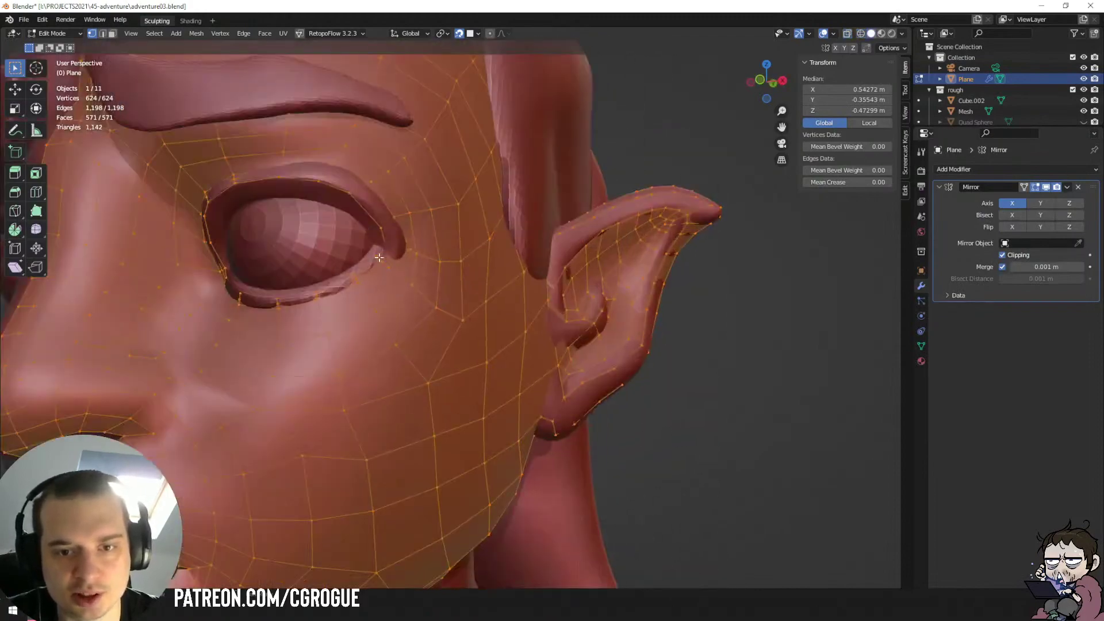
click(379, 257)
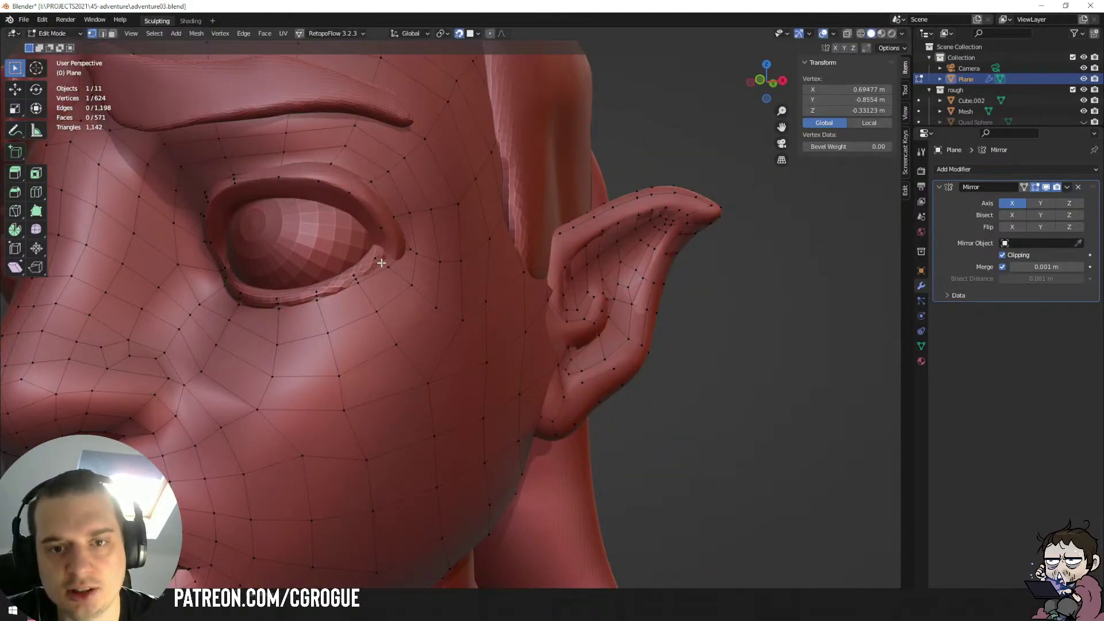
middle_drag(405, 259, 460, 262)
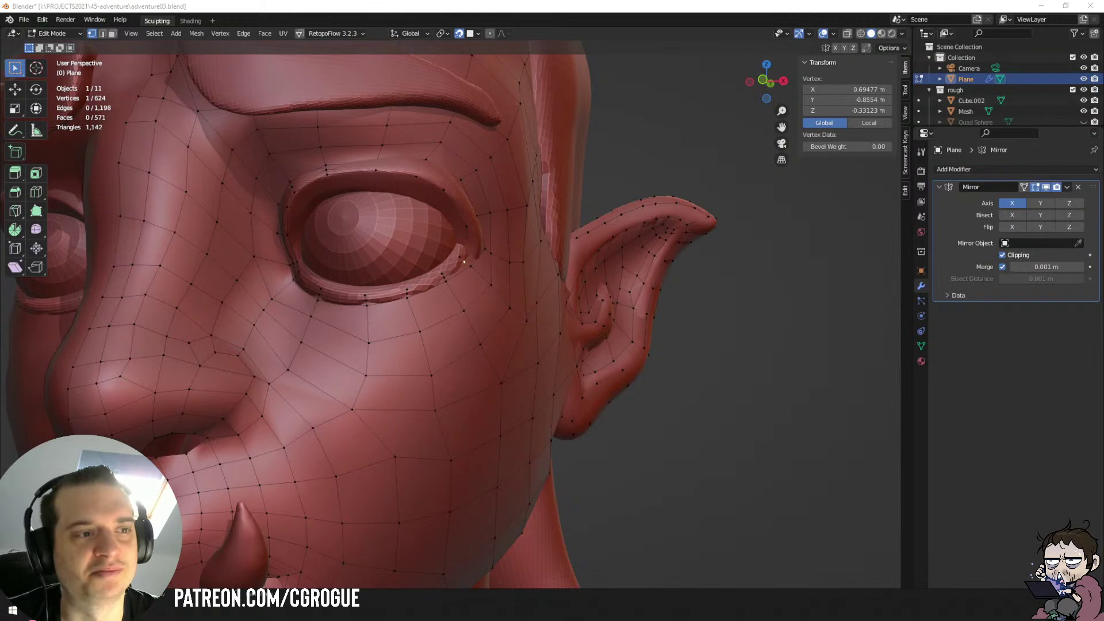
click(639, 448)
middle_drag(381, 320, 396, 335)
scroll(396, 331, up, 1)
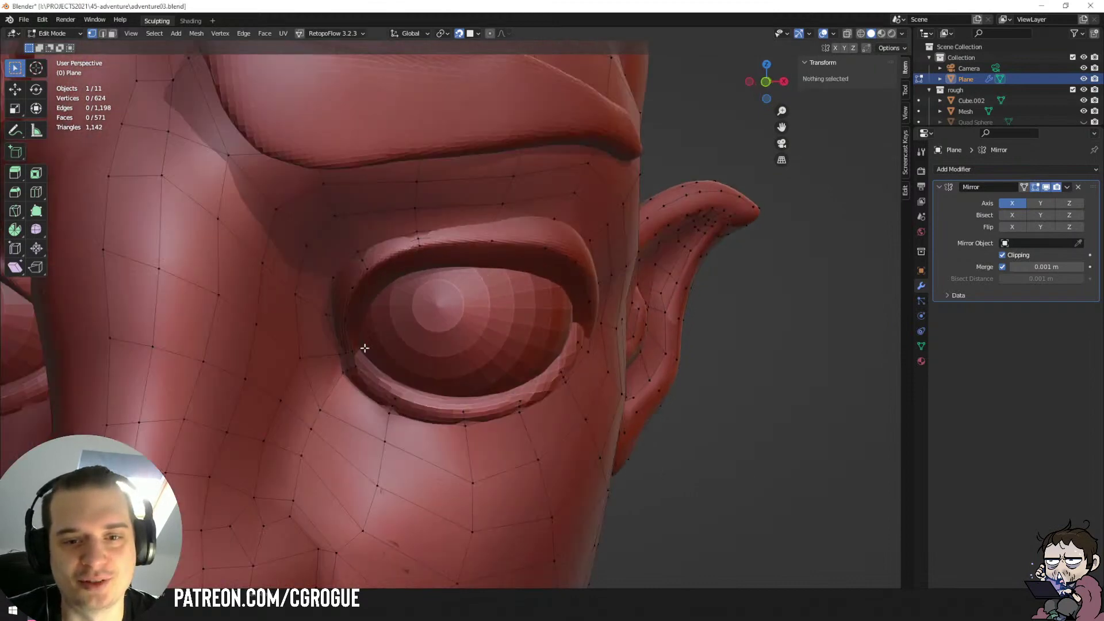
click(358, 363)
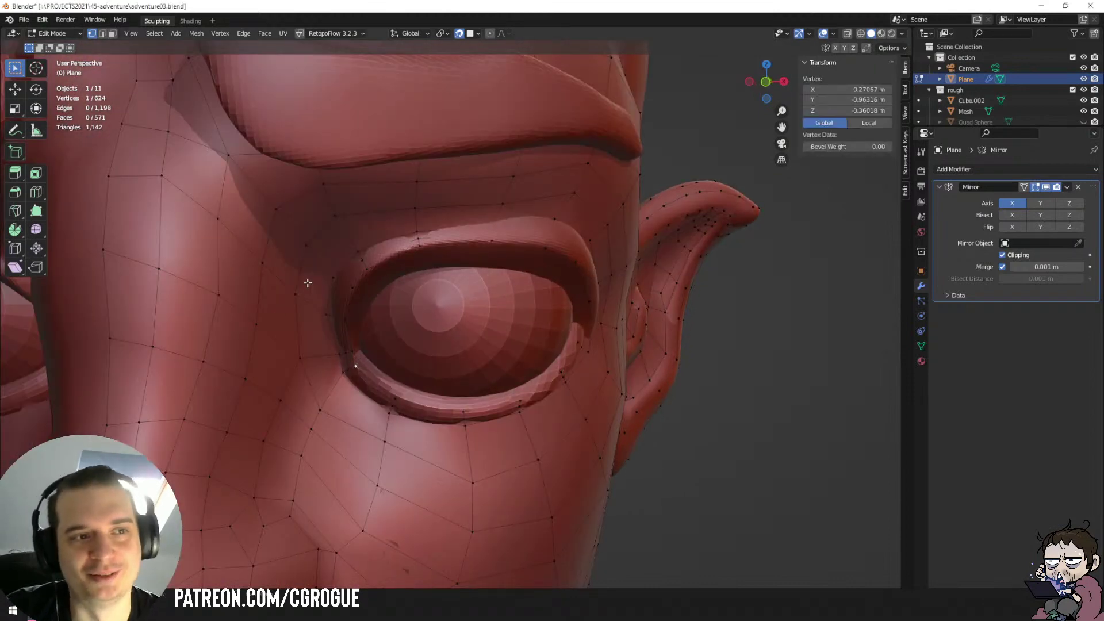
middle_drag(308, 283, 299, 272)
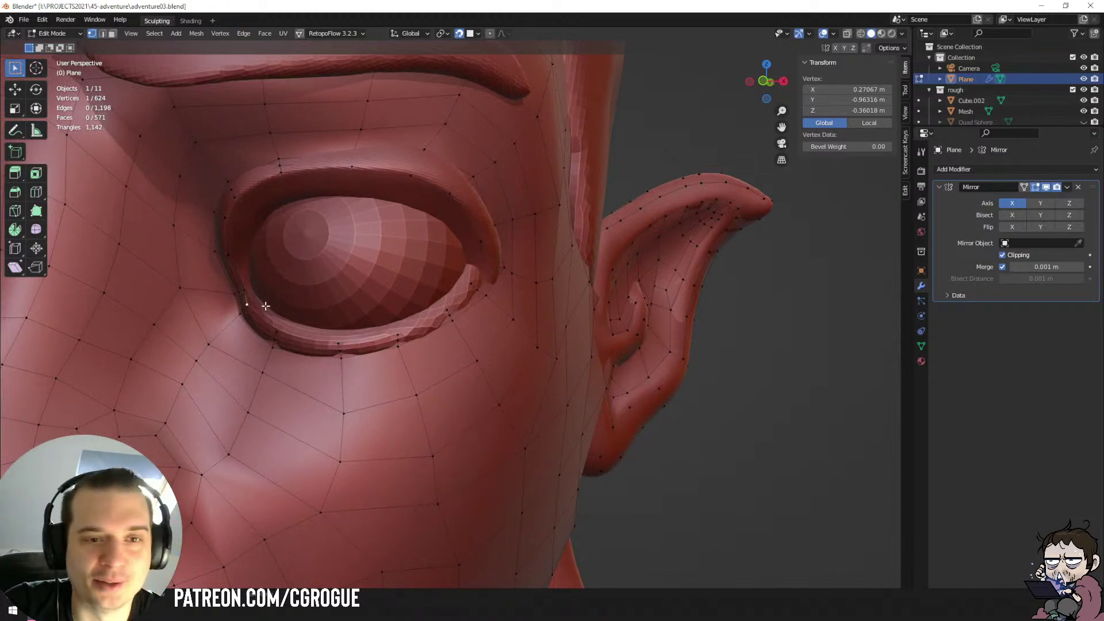
Extrude a chain of four vertices from the upper eyelid edge into the socket towards the inner eye corner.
click(283, 176)
key(e)
click(292, 201)
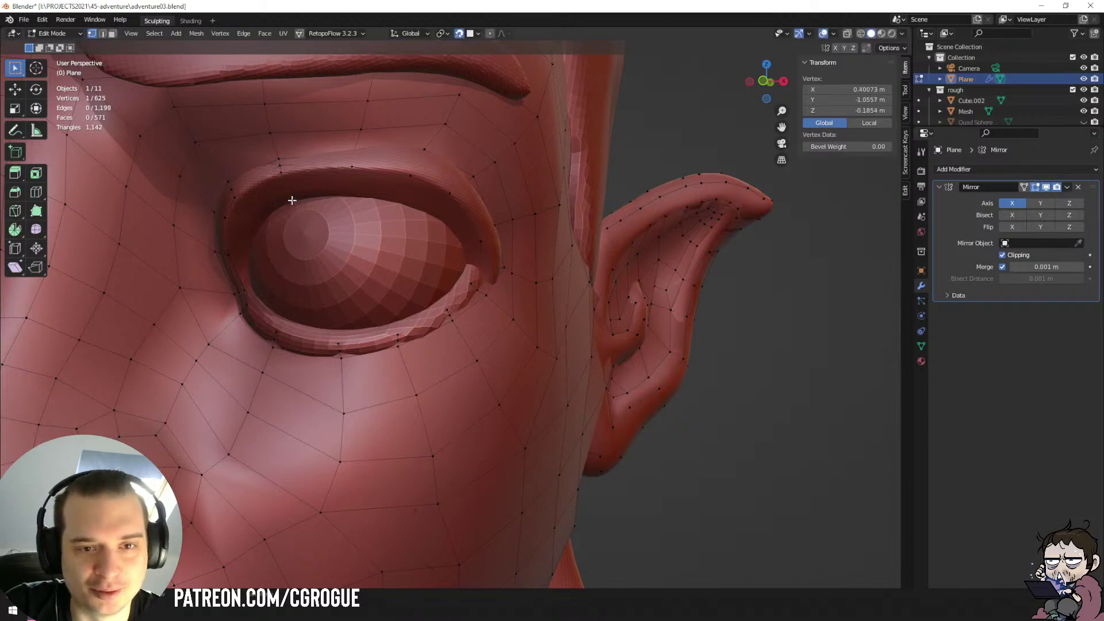
middle_drag(291, 202, 304, 200)
key(e)
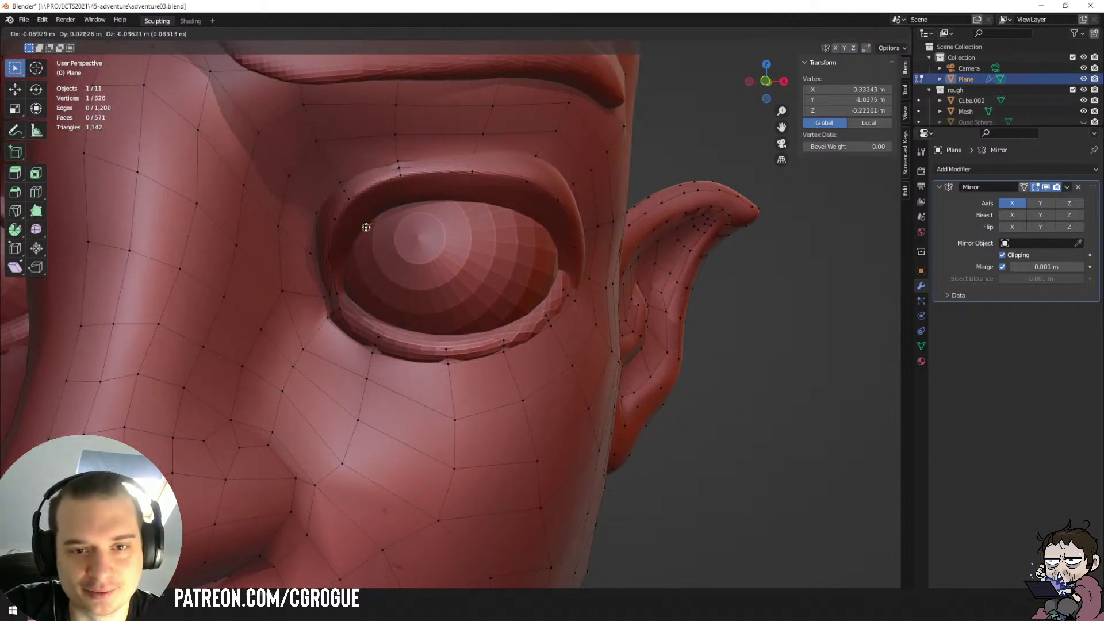
click(366, 225)
key(e)
click(364, 233)
key(e)
click(348, 258)
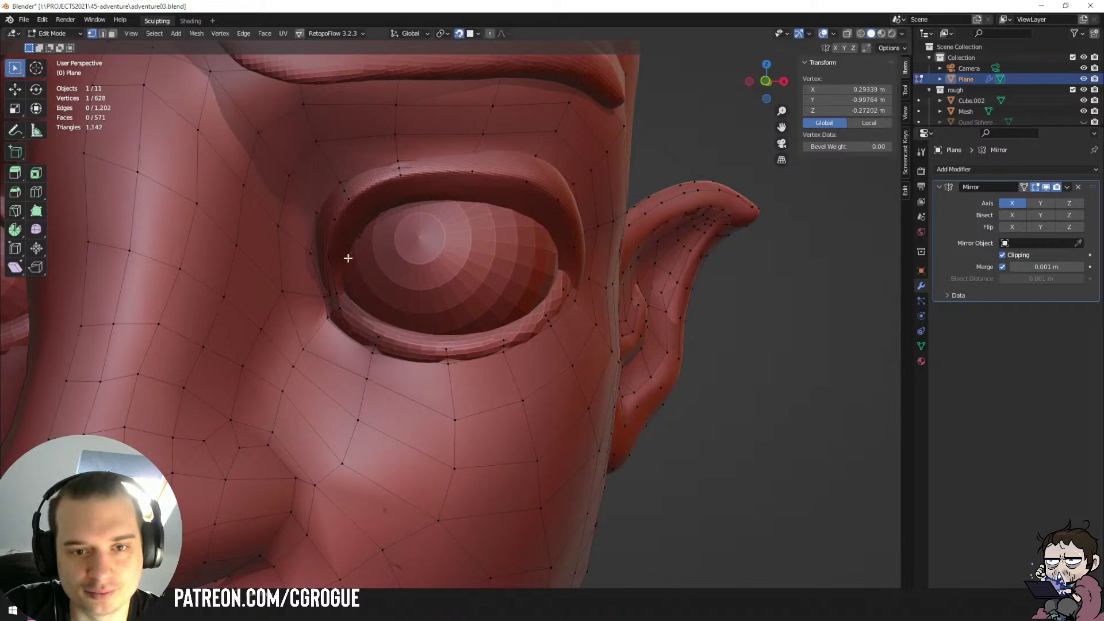
Hide the eyeball sphere and return to editing the retopology mesh.
key(Tab)
click(410, 271)
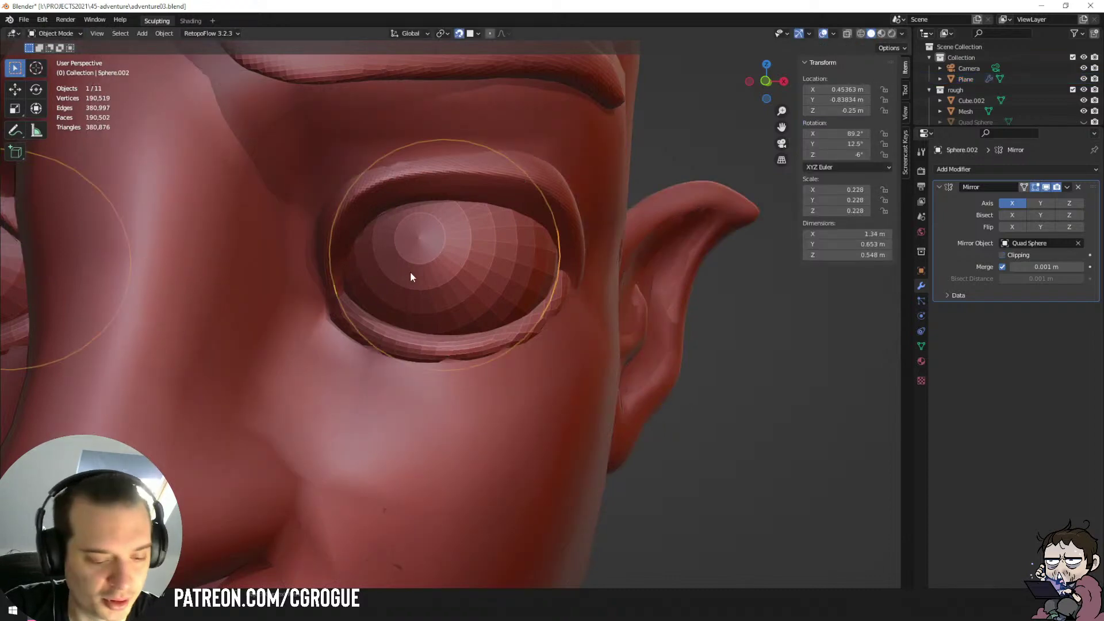
key(h)
click(390, 209)
click(390, 210)
key(Tab)
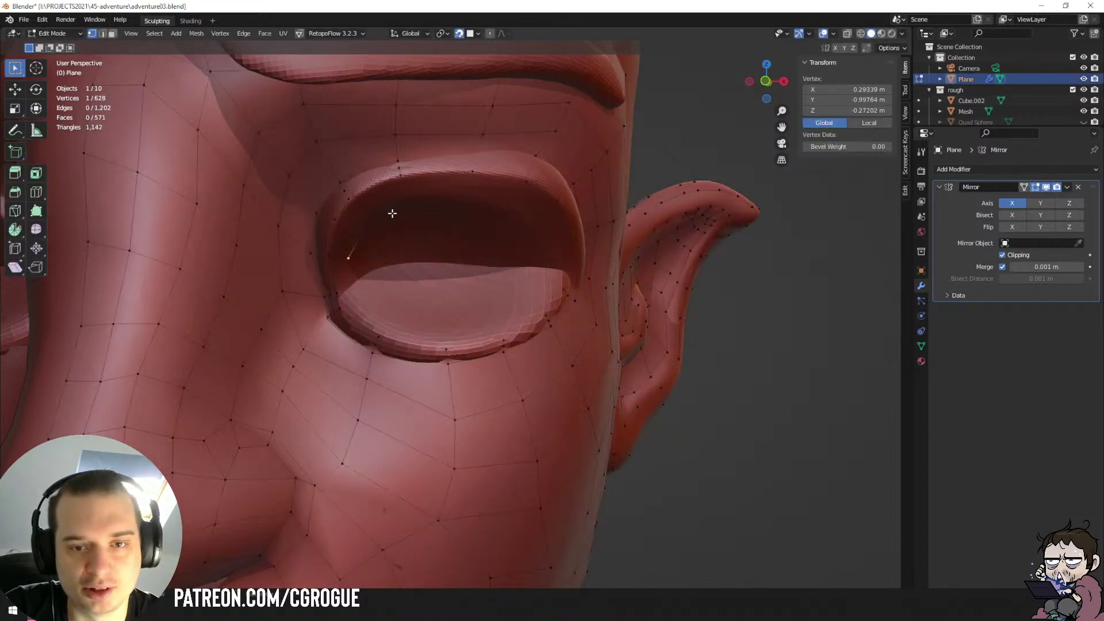
Reposition the extruded vertices on the exposed socket wall and extend the chain down the inner side of the eye.
click(404, 207)
key(g)
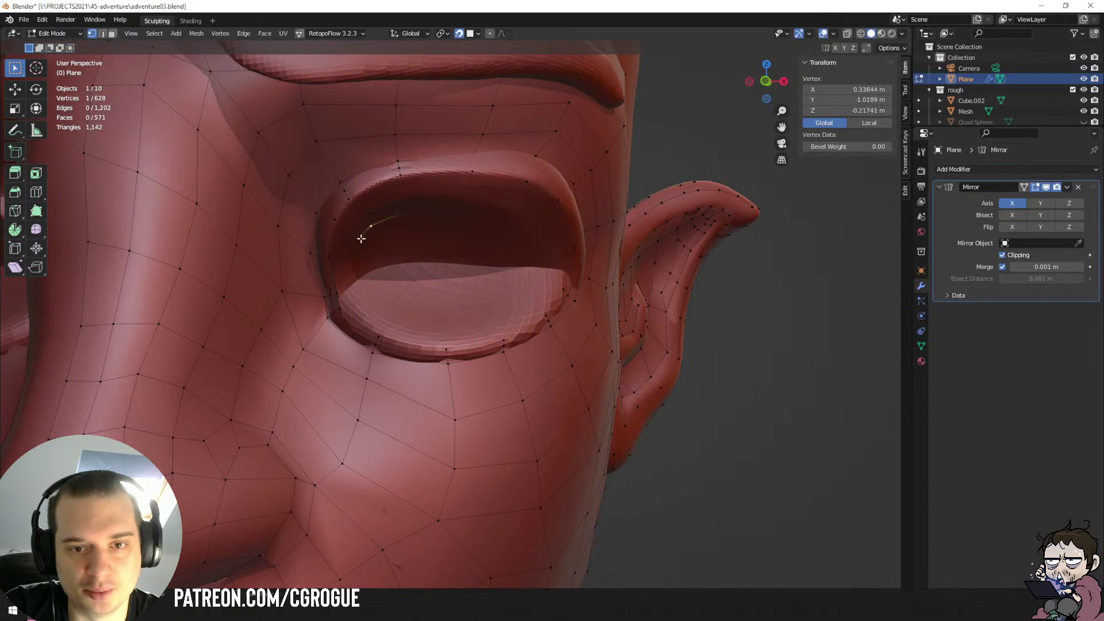
click(365, 243)
key(e)
click(362, 264)
key(e)
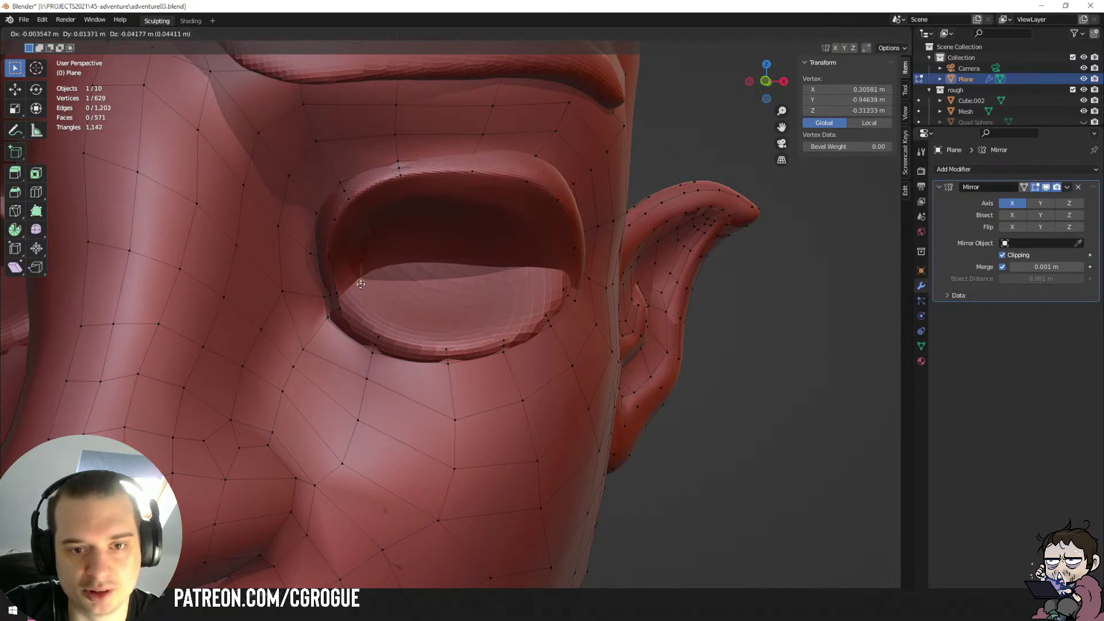
click(364, 284)
Extrude the vertex chain along the bottom of the eye socket up to the outer corner.
key(e)
click(370, 294)
key(e)
click(402, 313)
key(e)
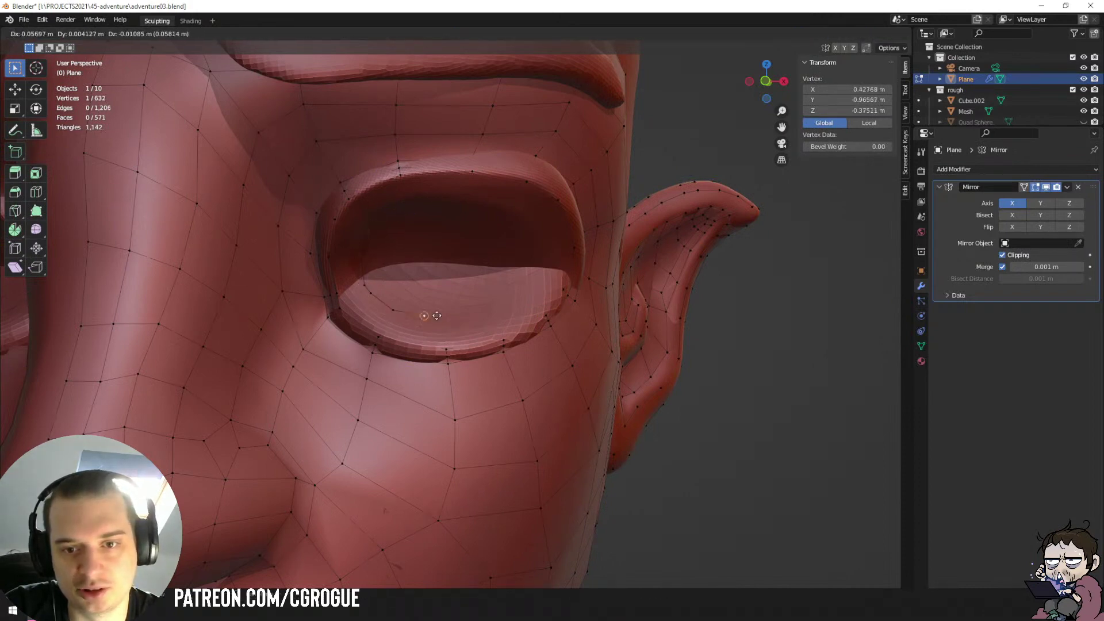
click(457, 316)
key(e)
click(496, 307)
key(e)
click(513, 290)
key(e)
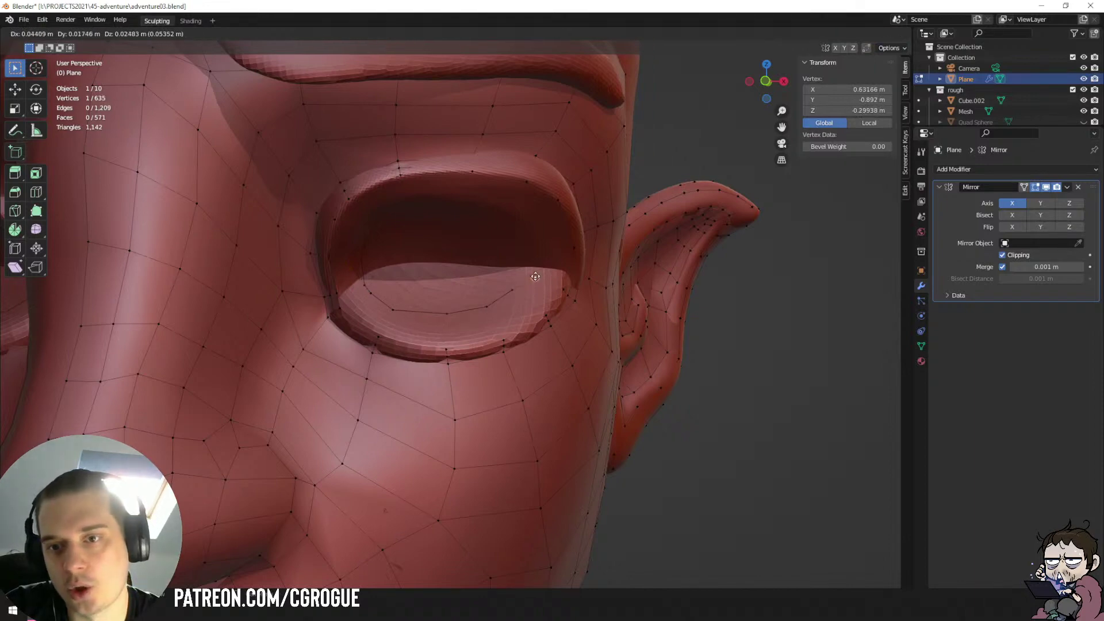
click(536, 274)
Extrude the chain up the outer side and across the top of the socket, and close it into a loop.
key(e)
click(539, 250)
key(e)
click(516, 222)
key(e)
click(500, 216)
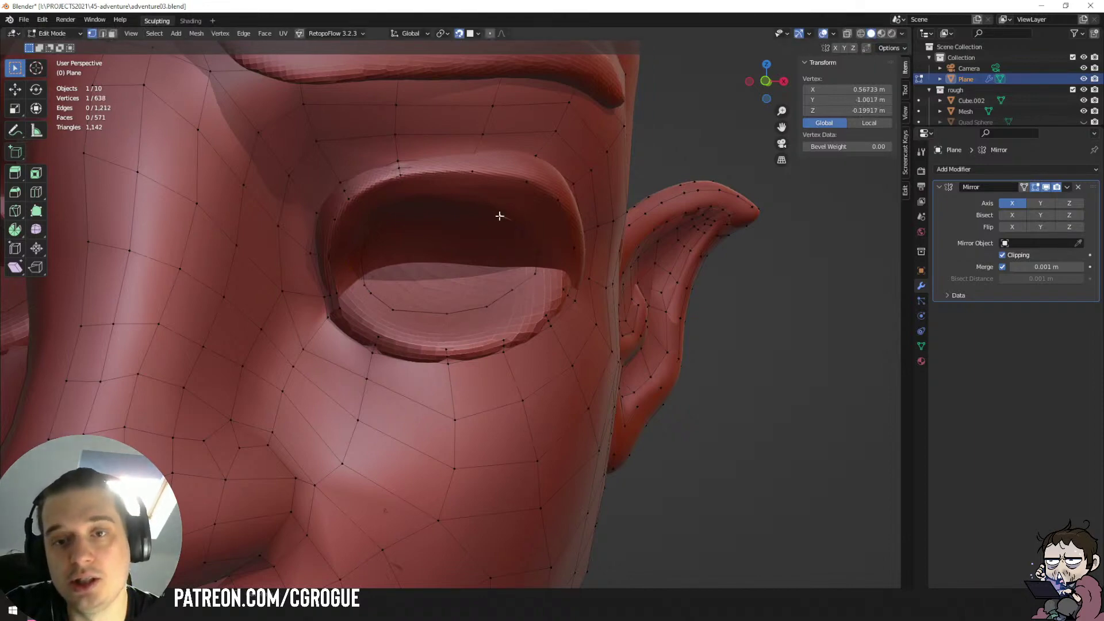
key(e)
click(462, 213)
shift+click(411, 212)
key(f)
Fill the first faces between the inner socket loop and the eyelid edge, from the top towards the outer side.
click(408, 211)
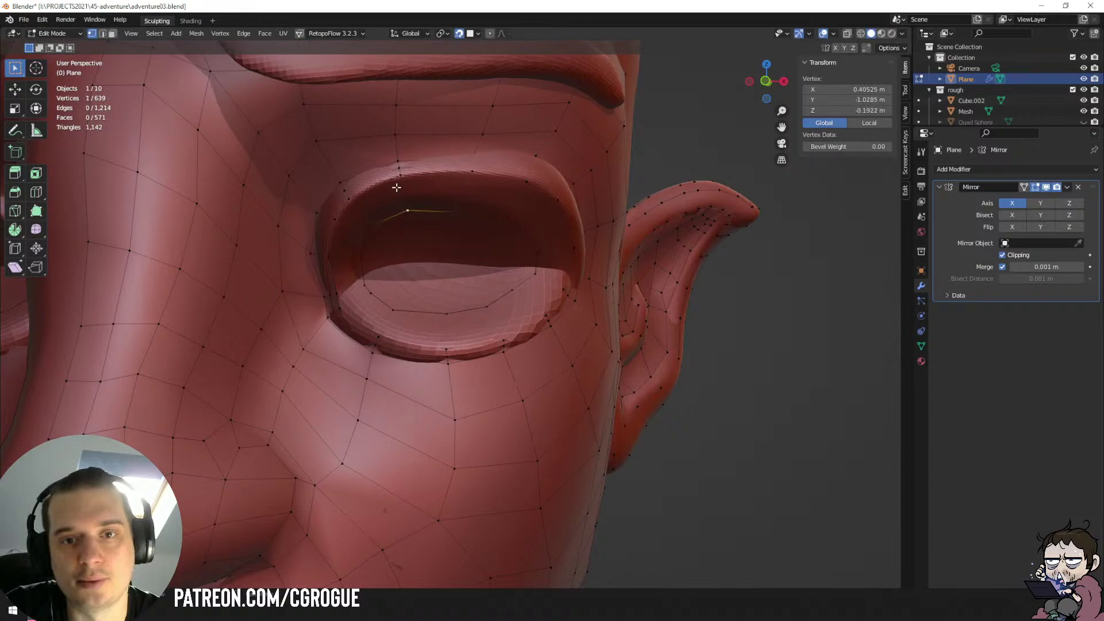
shift+click(398, 178)
shift+click(464, 176)
key(f)
key(f)
key(f)
key(f)
Fill the remaining gap between the socket loop and the eyelid edge around the bottom and inner side.
key(f)
key(f)
key(f)
key(f)
key(f)
key(f)
key(f)
key(f)
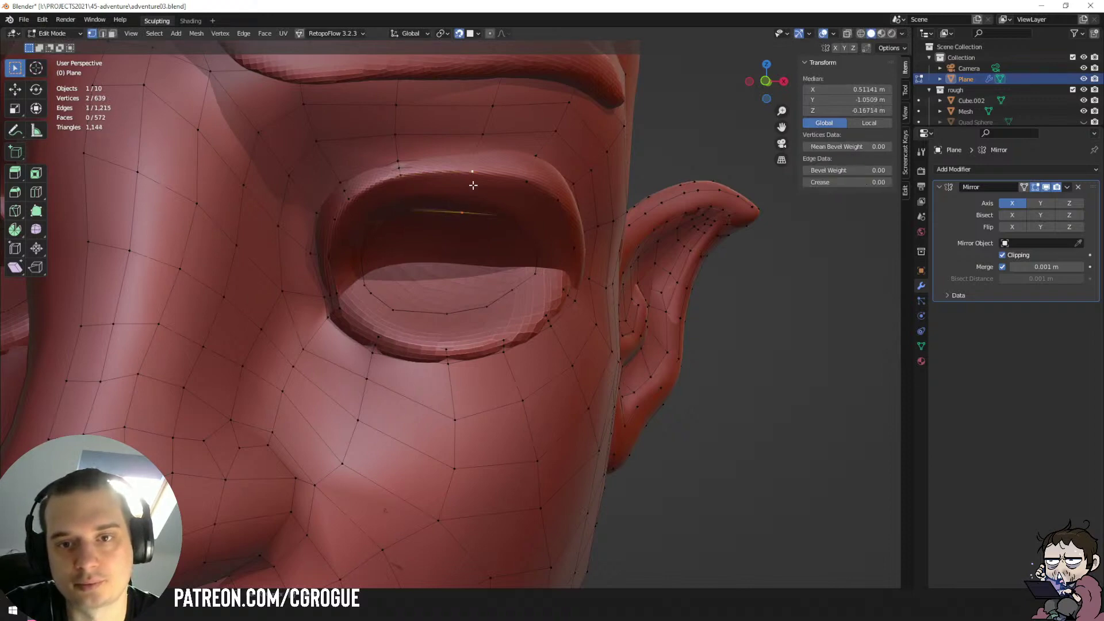
key(f)
key(f)
key(f)
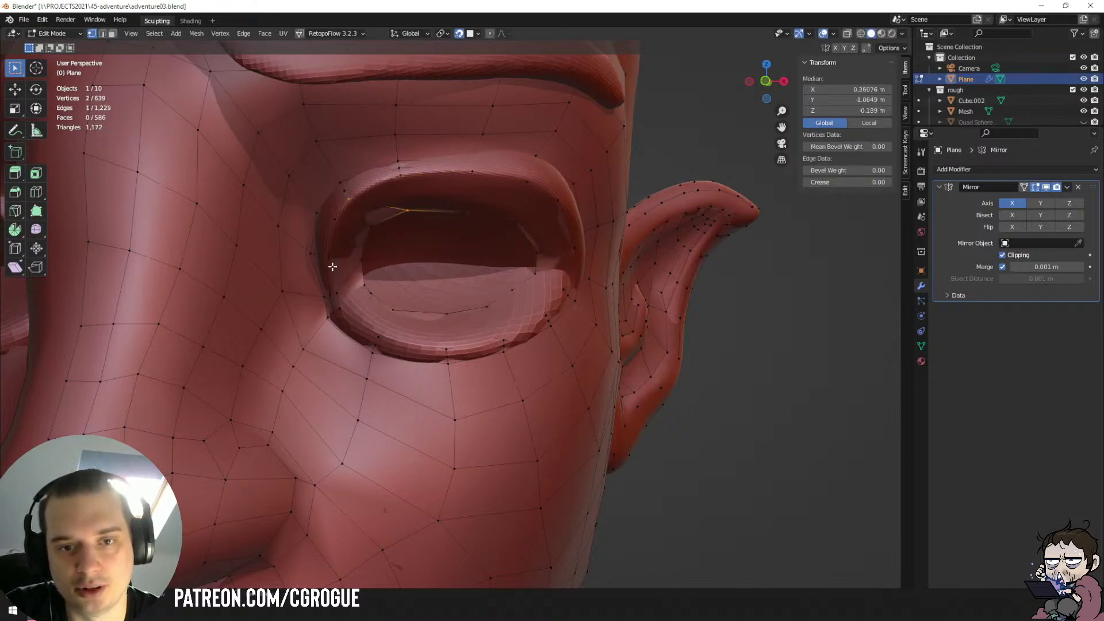
Select vertices at the inner eye corner and undo the face fills back to the outer side of the socket.
middle_drag(333, 266, 322, 253)
click(302, 233)
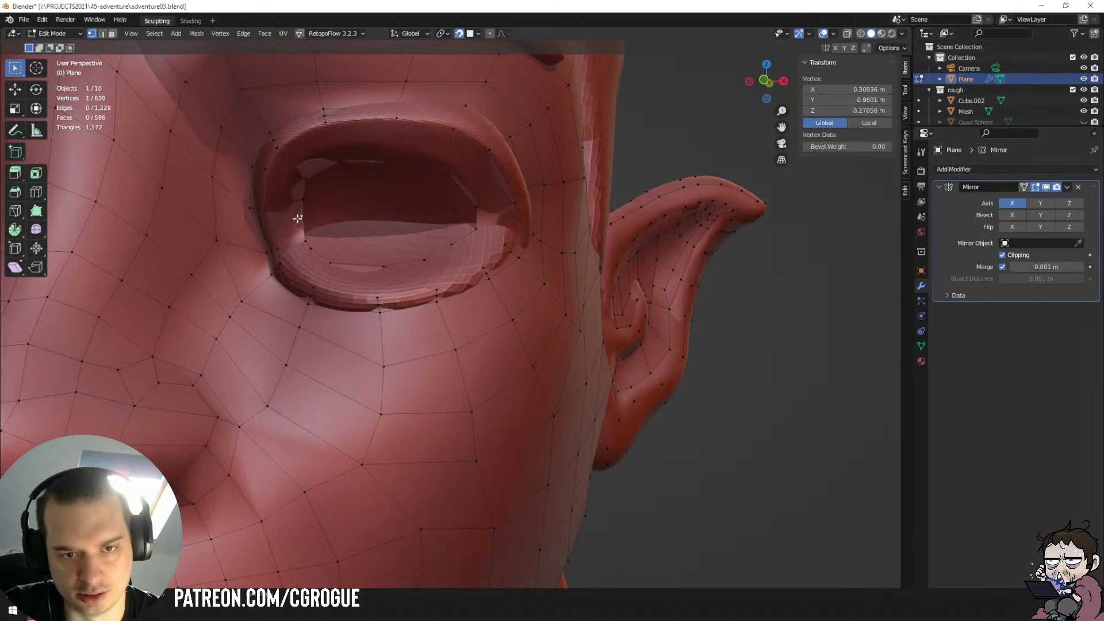
click(314, 247)
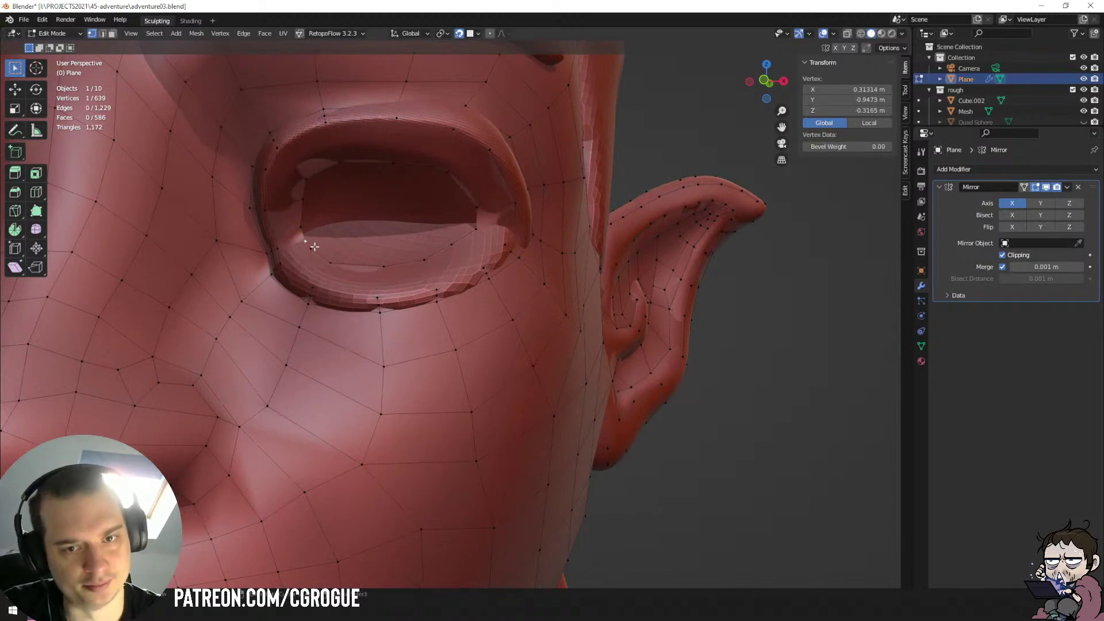
key(ctrl+z)
key(ctrl+z)
key(ctrl+z)
key(ctrl+z)
key(ctrl+z)
key(ctrl+z)
key(ctrl+z)
key(ctrl+z)
key(ctrl+z)
key(ctrl+z)
key(ctrl+z)
key(ctrl+z)
key(ctrl+z)
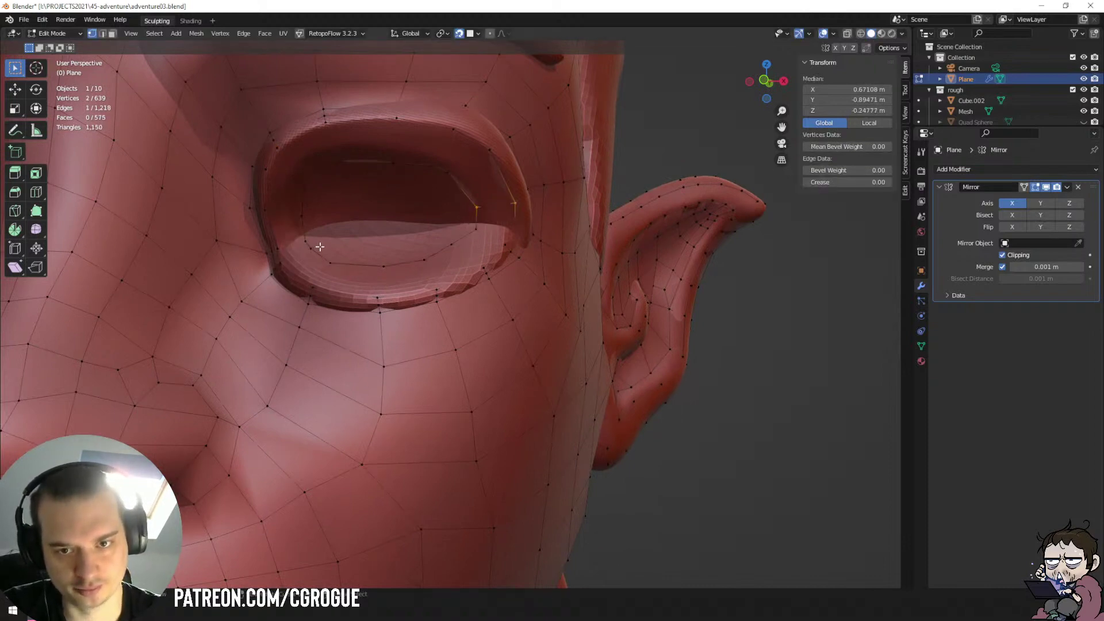
key(ctrl+shift+z)
key(ctrl+z)
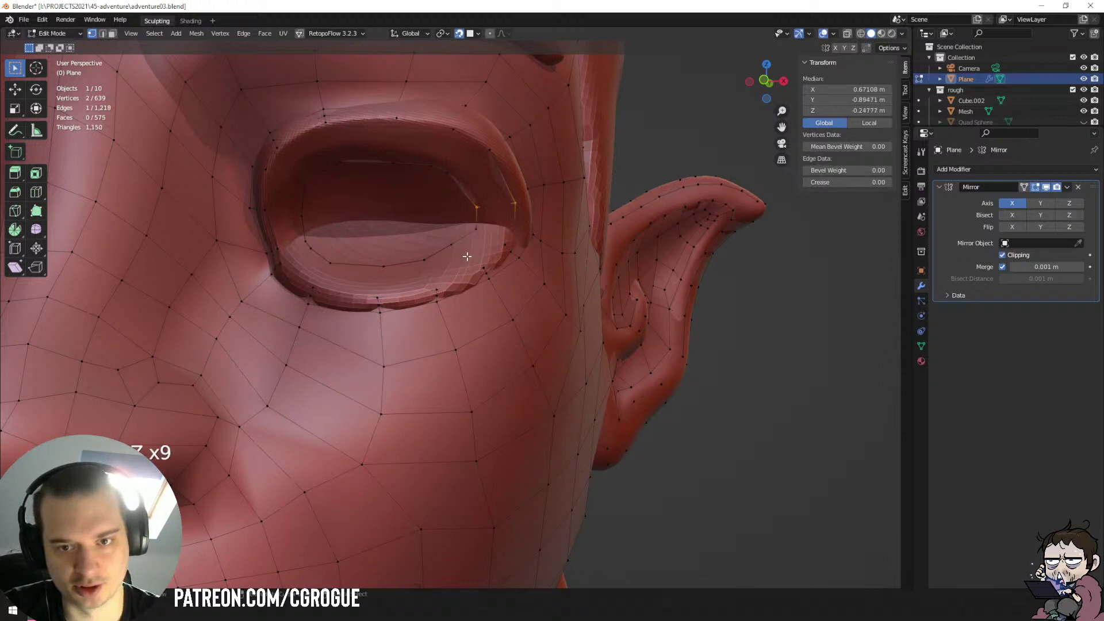
Add an extra vertex on the outer side of the socket loop and fill the remaining faces around to the top.
click(471, 236)
right_click(471, 236)
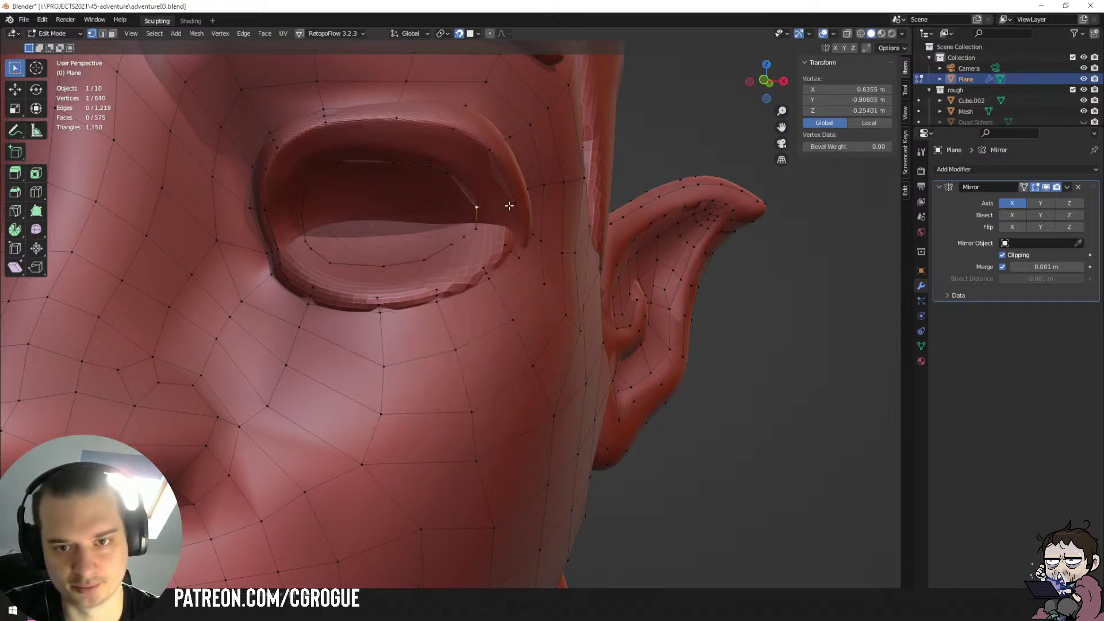
key(f)
key(f)
key(f)
key(f)
key(f)
key(f)
key(f)
key(f)
key(f)
key(f)
key(f)
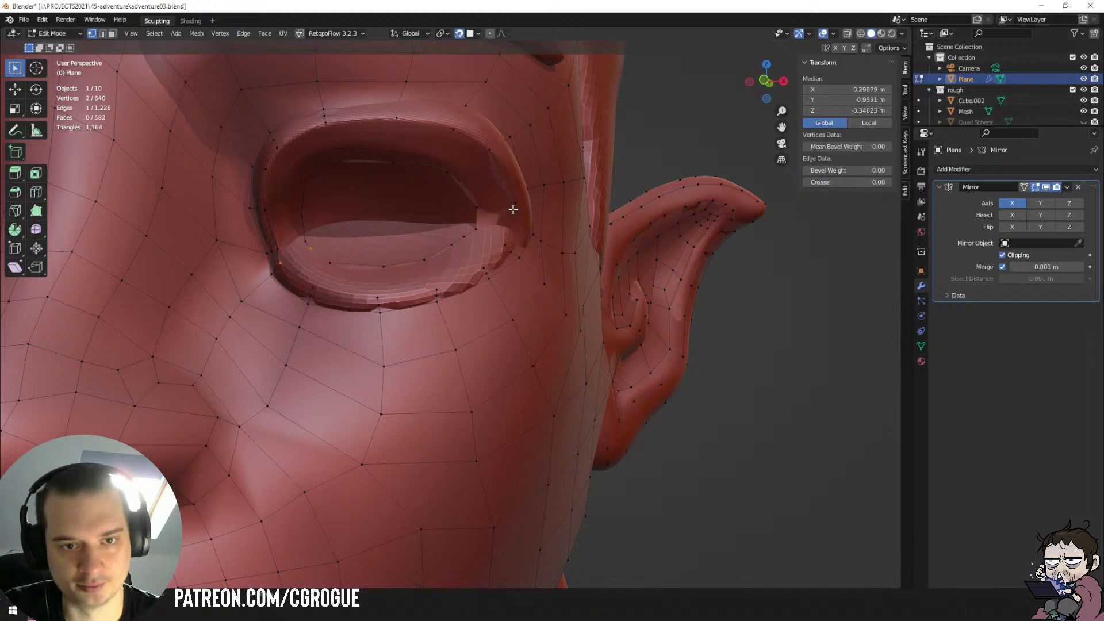
middle_drag(328, 217, 331, 219)
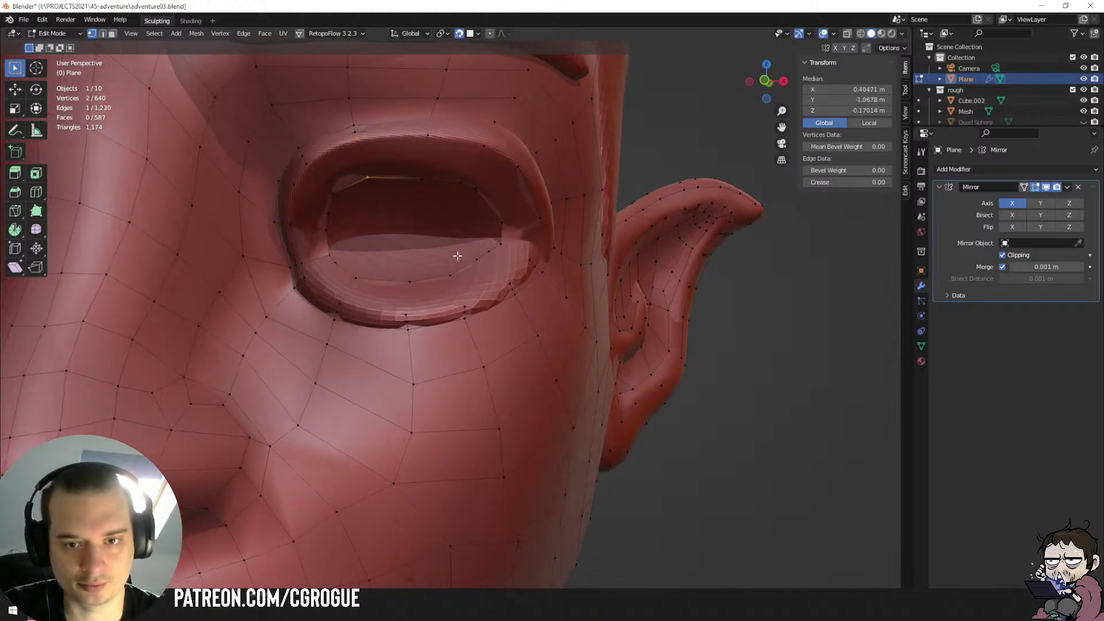
alt+click(463, 263)
alt+click(464, 265)
key(s)
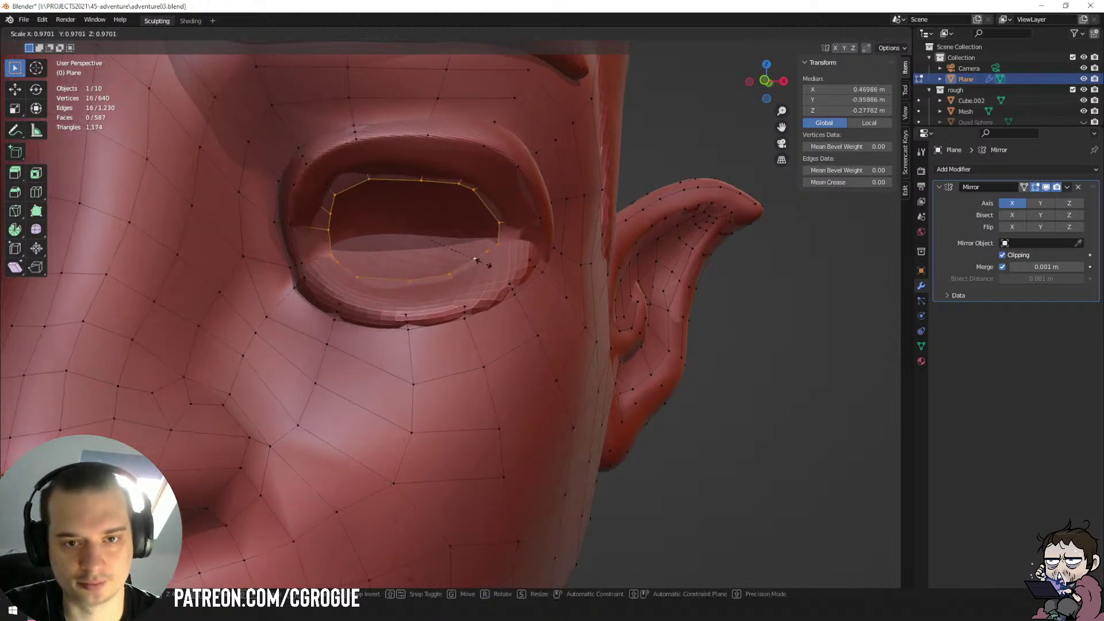
right_click(480, 262)
middle_drag(480, 261, 431, 269)
key(g)
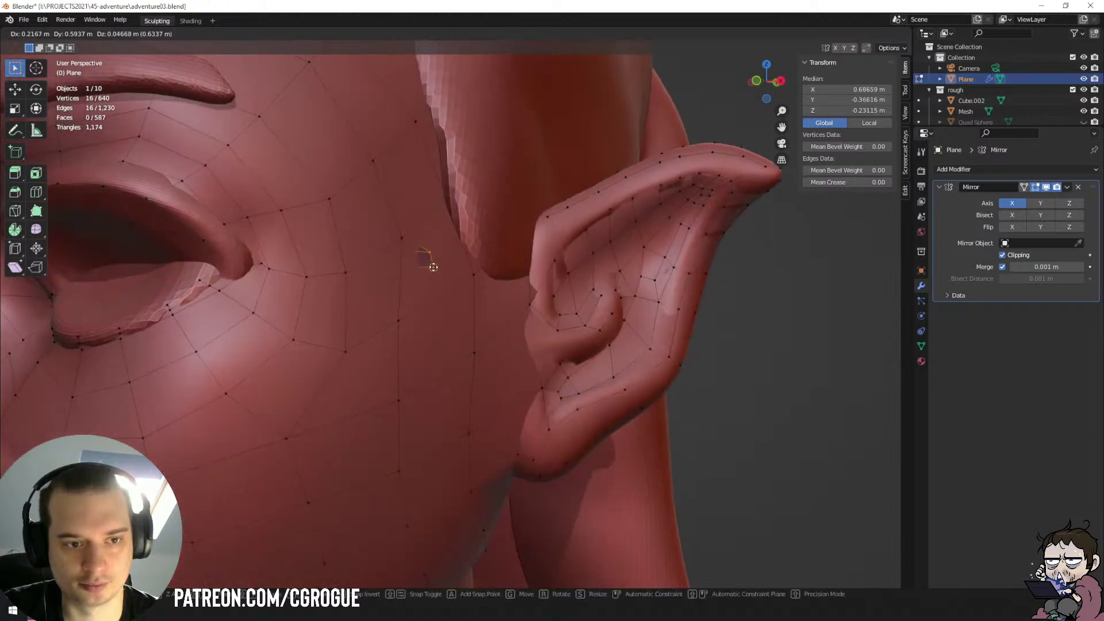
right_click(427, 273)
Switch to Object Mode and examine the finished eyelid and socket surface.
scroll(270, 285, down, 1)
key(Tab)
middle_drag(275, 293, 378, 298)
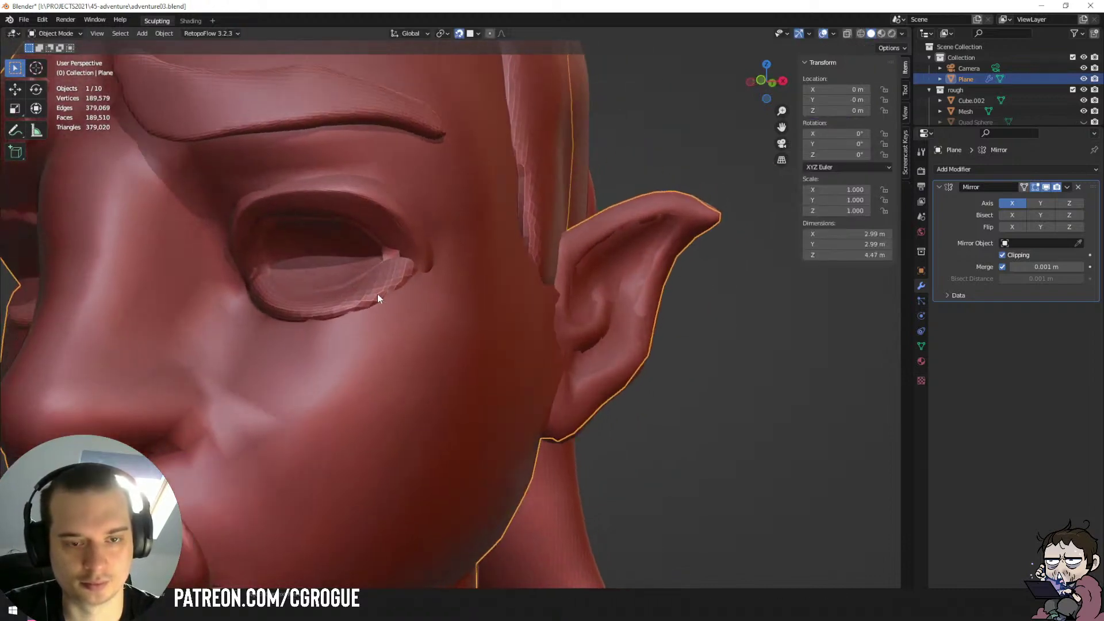
Isolate the retopologised head and add an edge loop around the inner eyelid rim, close to the lid edge.
key(KP_Divide)
scroll(368, 290, up, 6)
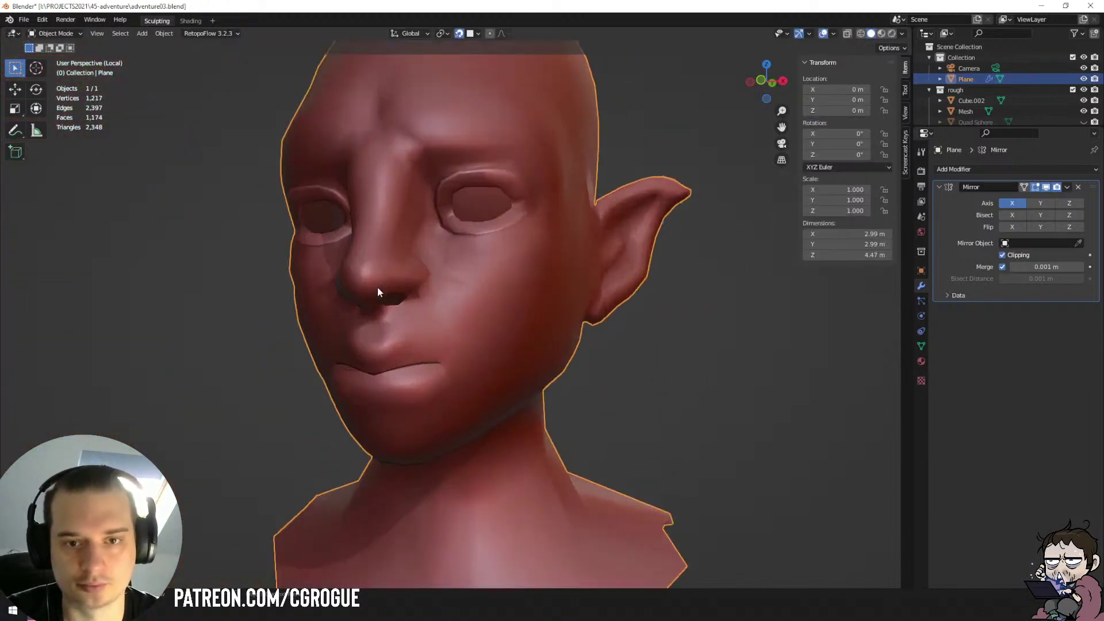
middle_drag(530, 254, 486, 256)
key(Tab)
scroll(485, 256, up, 4)
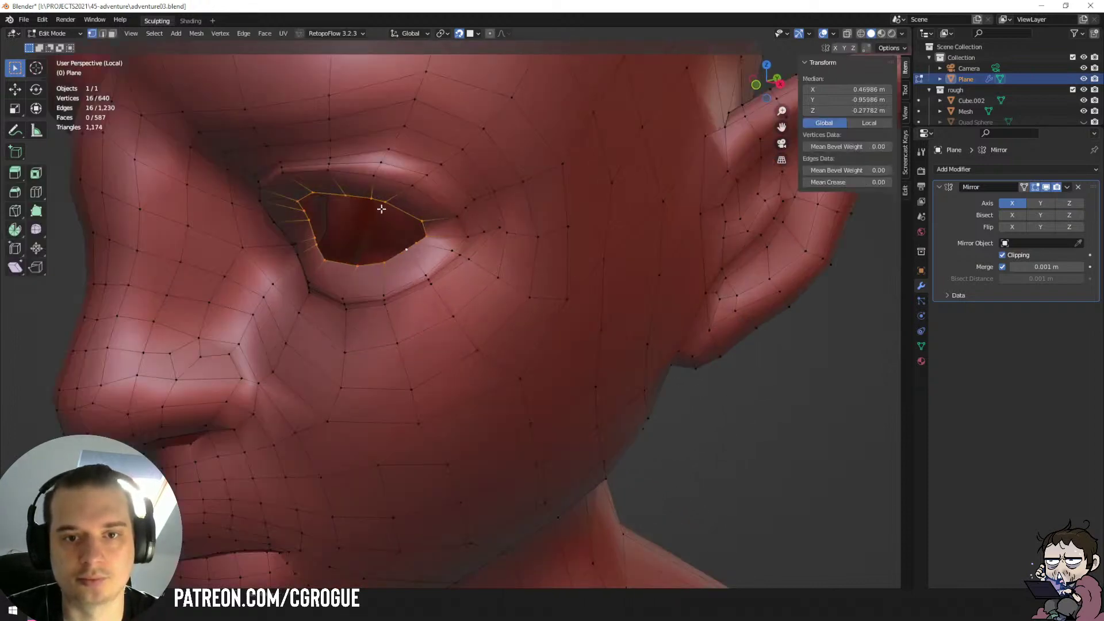
key(Tab)
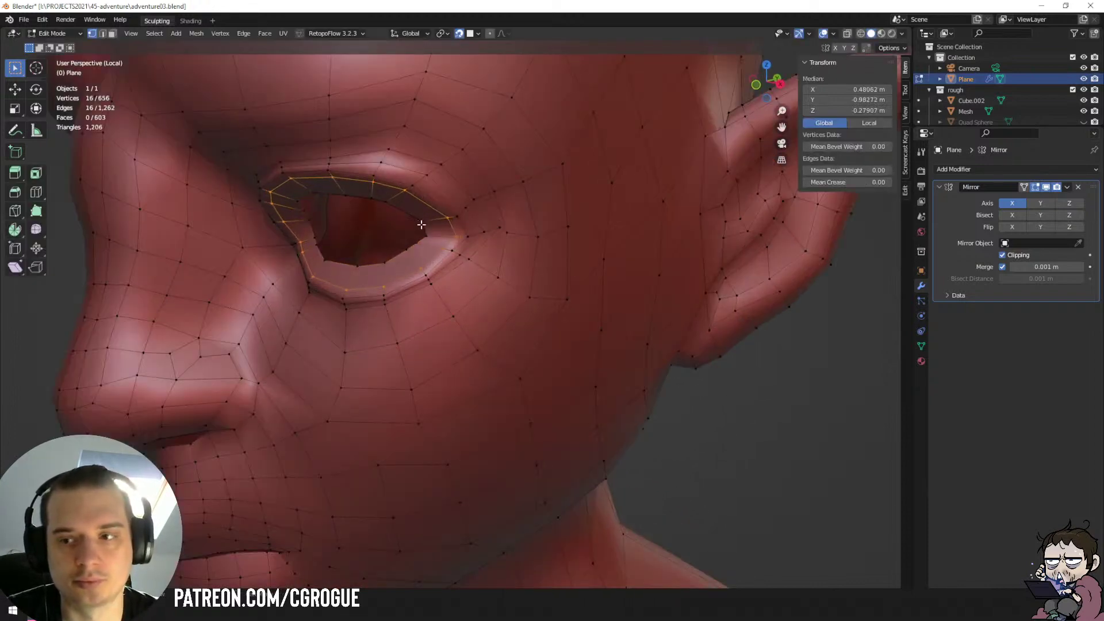
Turn on Auto Smooth at 30° for the head mesh and inspect the shading across the face.
click(922, 347)
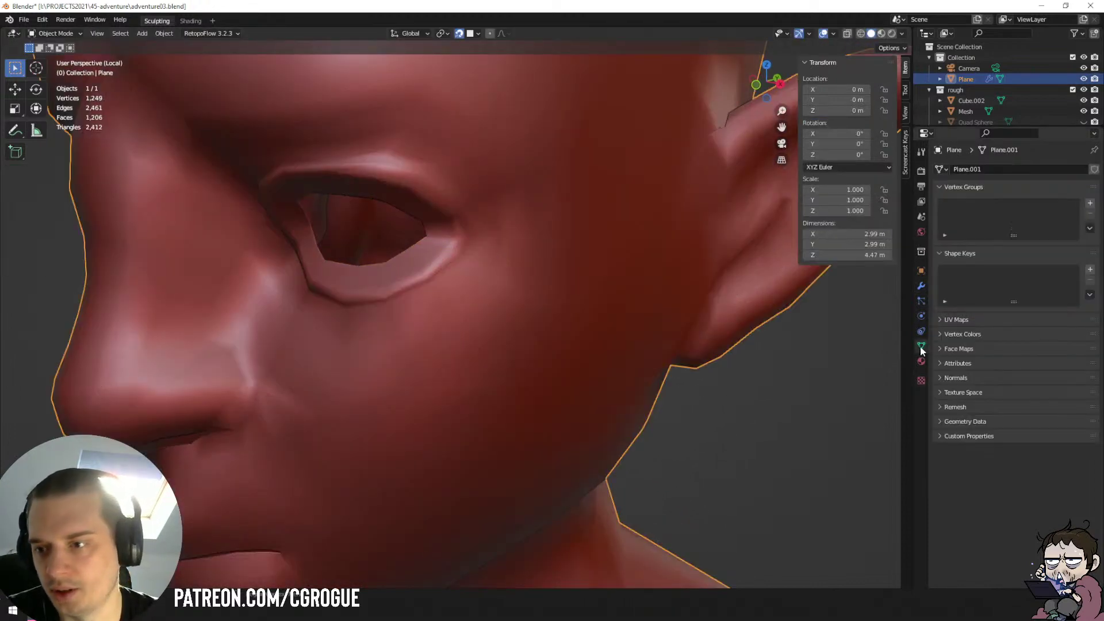
click(939, 378)
click(1002, 395)
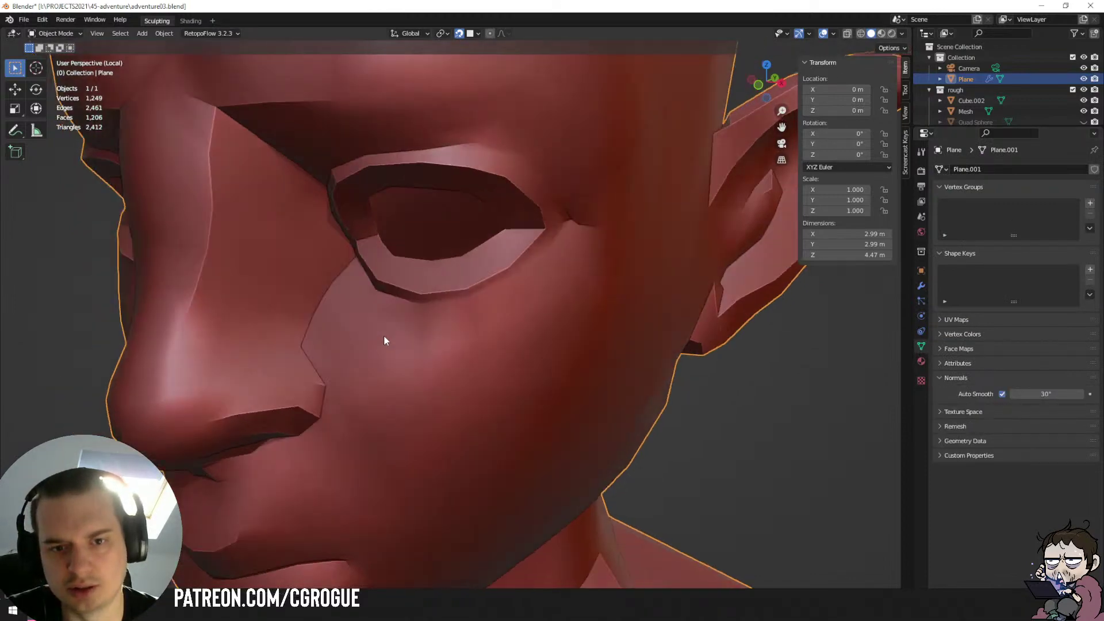
scroll(385, 336, down, 5)
middle_drag(384, 336, 444, 326)
scroll(444, 326, down, 4)
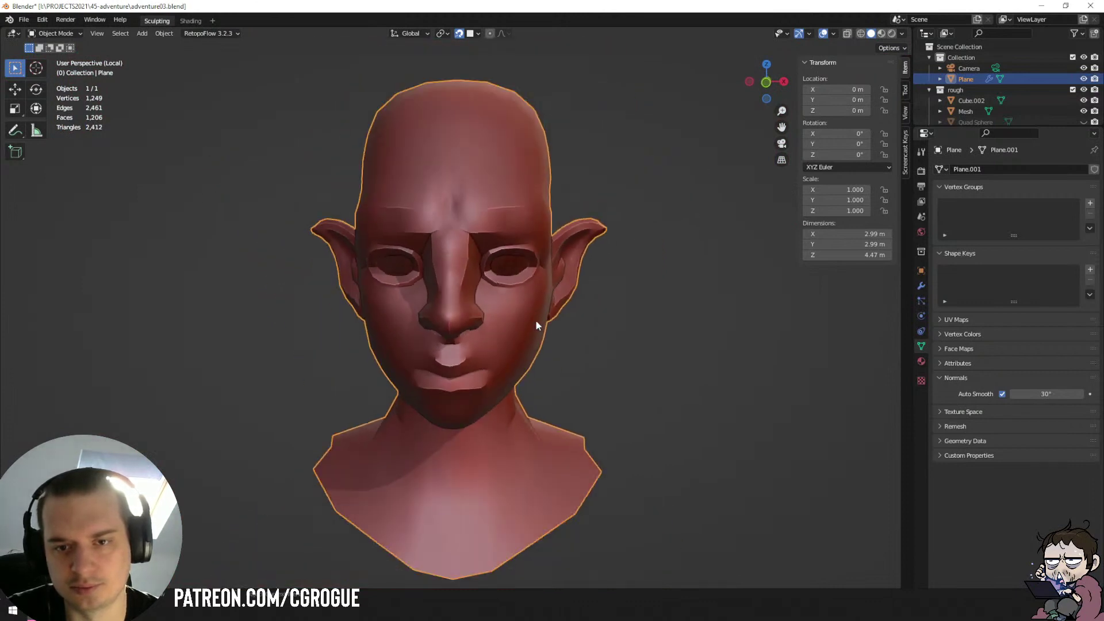
middle_drag(536, 321, 510, 328)
scroll(510, 328, up, 4)
Turn off the Cavity effect in the viewport shading and check the head from the front.
click(834, 34)
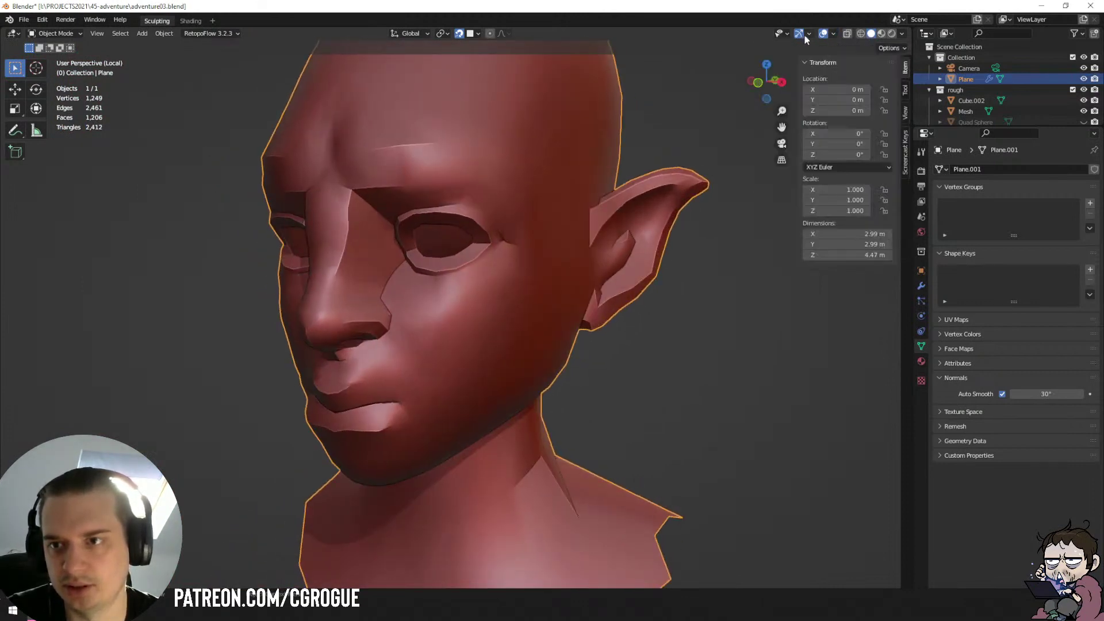
click(902, 33)
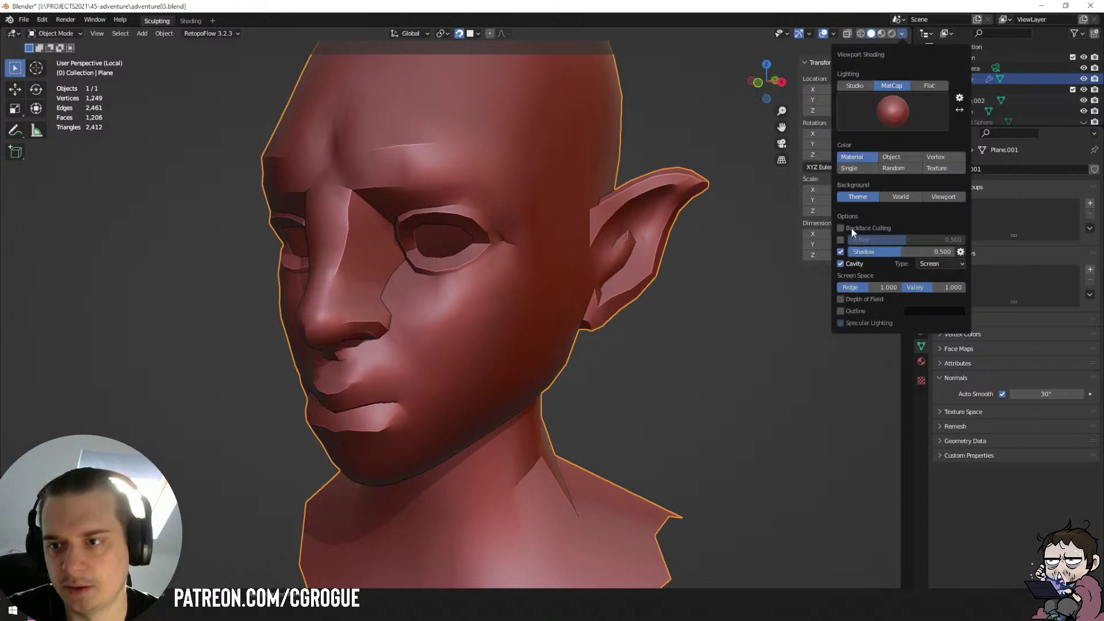
click(842, 265)
mouse_move(476, 289)
middle_down()
mouse_move(527, 265)
mouse_move(514, 279)
middle_up()
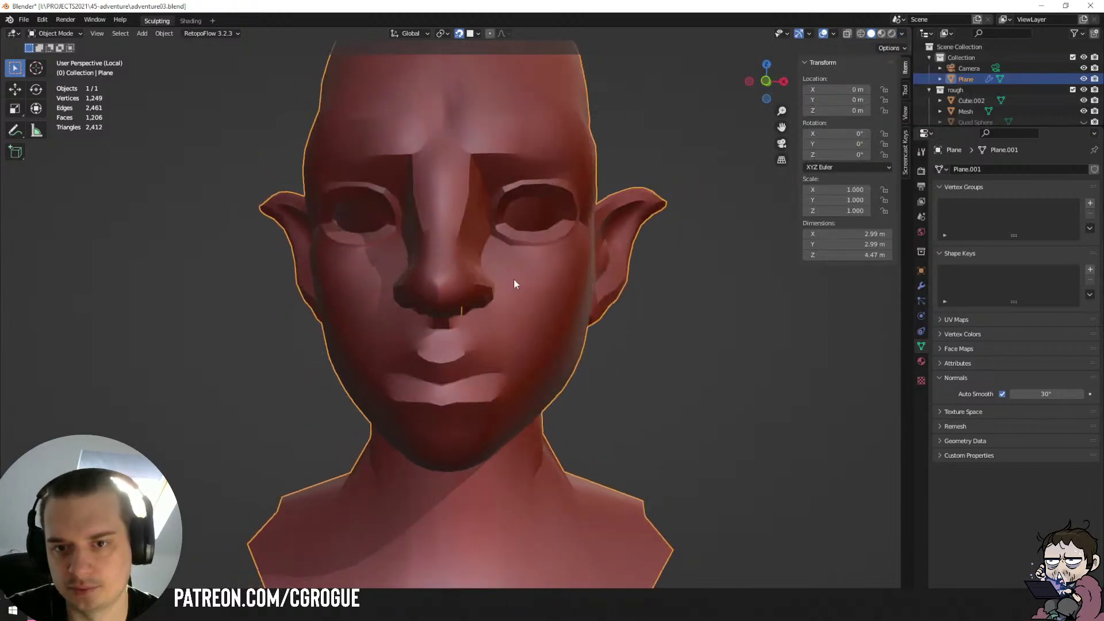
scroll(530, 284, down, 3)
scroll(647, 300, up, 2)
Add a level 2 Catmull-Clark Subdivision modifier to the head and turn off Auto Smooth.
drag(1045, 394, 1067, 394)
mouse_move(547, 289)
middle_down()
mouse_move(439, 283)
mouse_move(537, 298)
mouse_move(556, 290)
mouse_move(479, 282)
mouse_move(564, 268)
mouse_move(554, 290)
middle_up()
key(ctrl+2)
click(1002, 394)
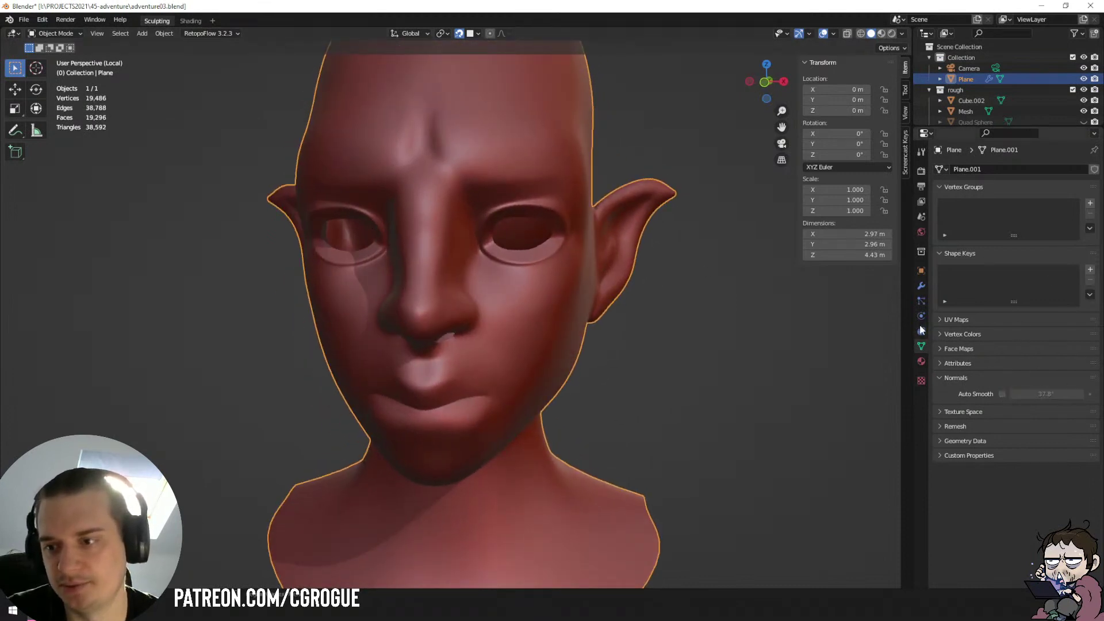
click(922, 286)
scroll(630, 260, down, 3)
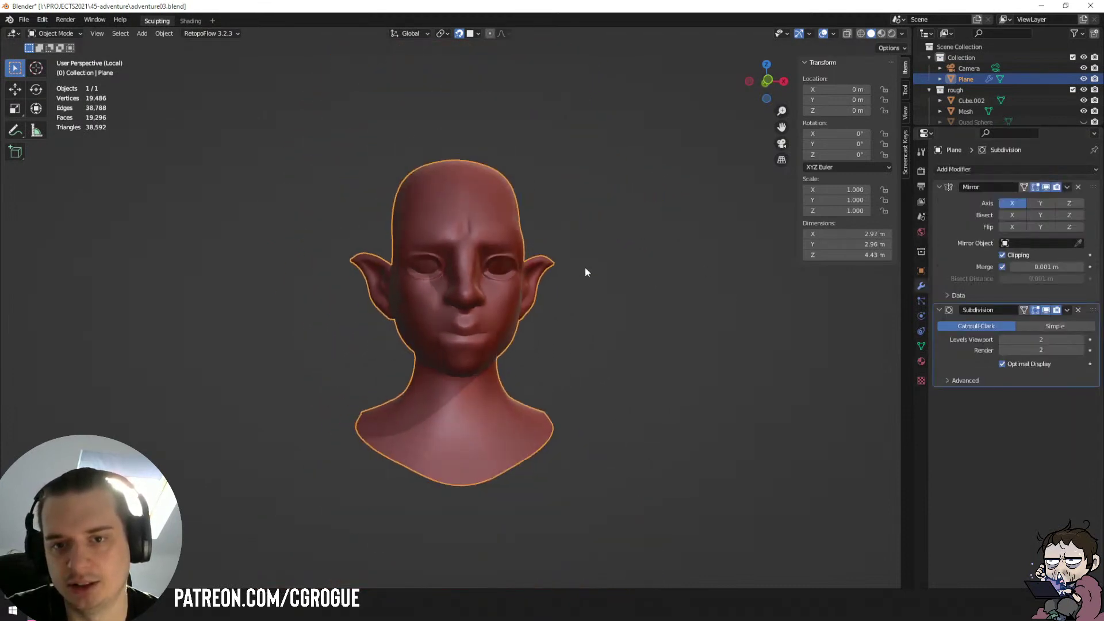
middle_drag(585, 268, 512, 282)
scroll(509, 283, up, 2)
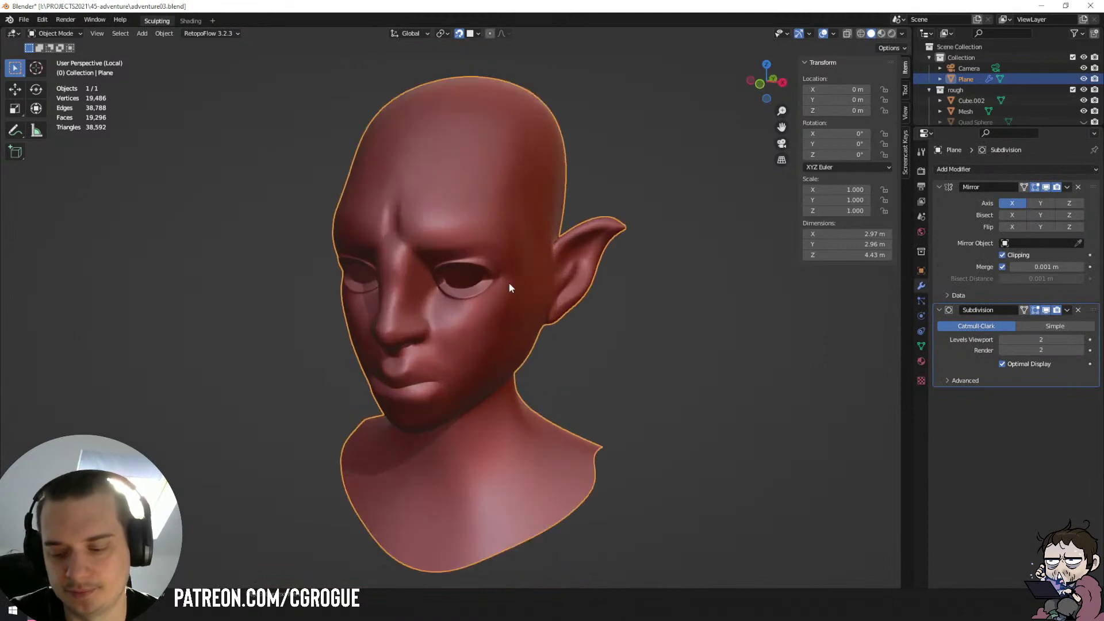
Unhide the hidden sculpt in the full scene, then isolate the eyes, the sculpted head and the retopologised head together.
key(KP_Divide)
scroll(509, 283, down, 3)
key(alt+h)
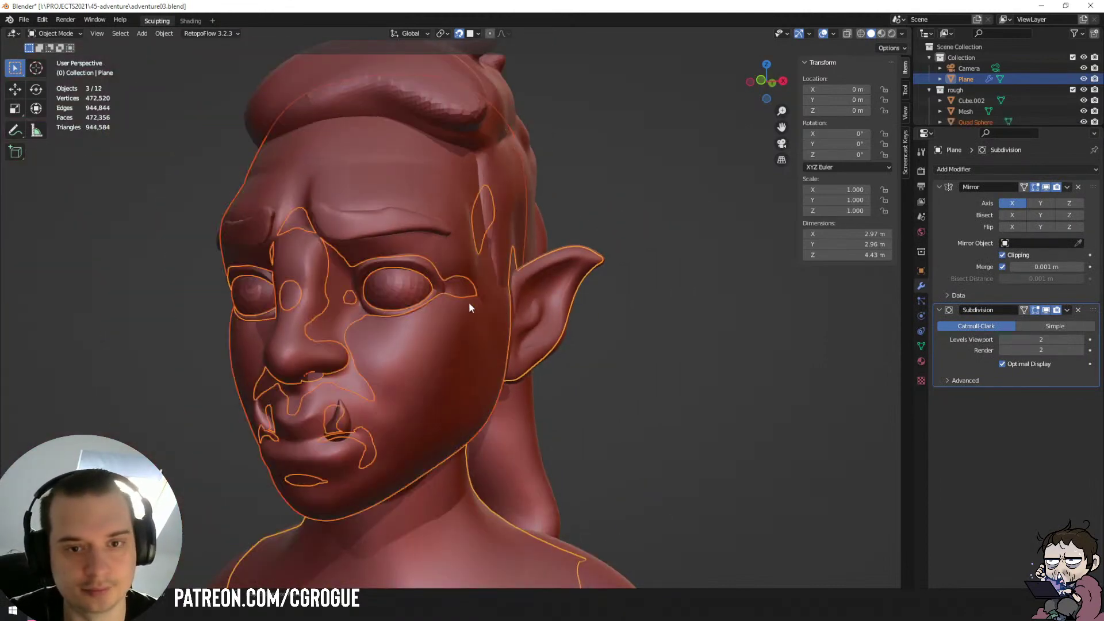
click(375, 298)
shift+click(416, 381)
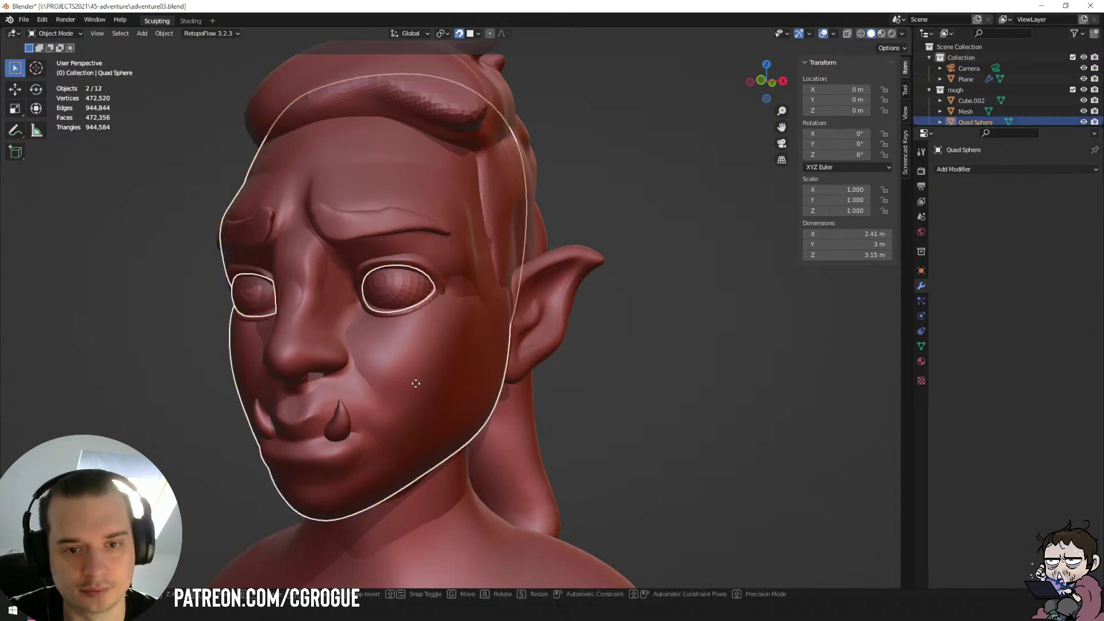
shift+click(460, 366)
key(KP_Divide)
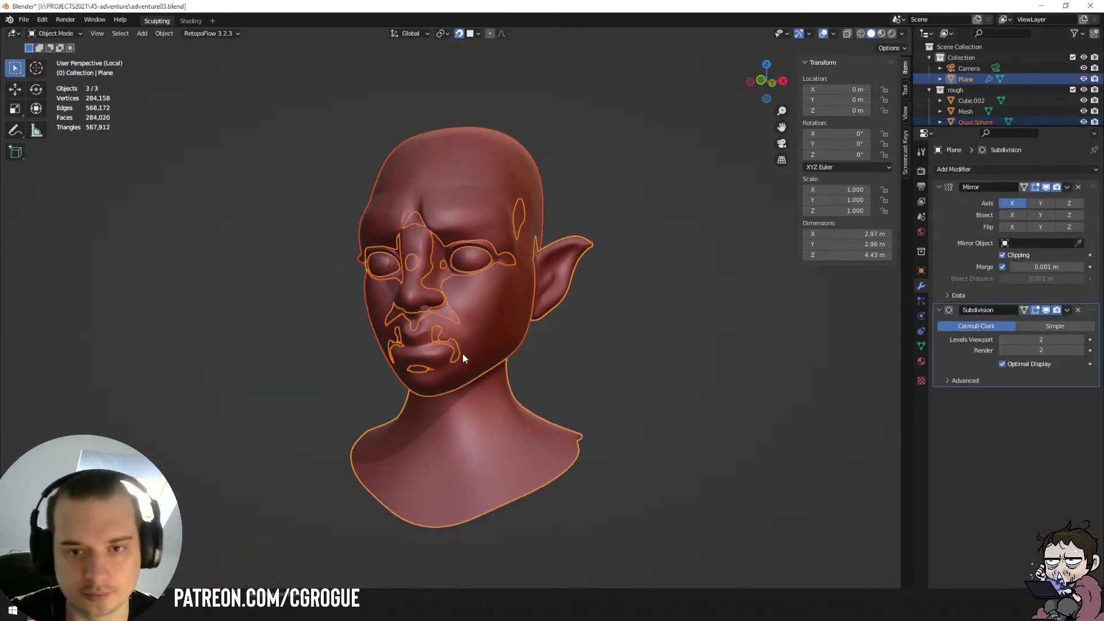
Hide the Quad Sphere sculpt and inspect the subdivided head with its eyes from several sides.
click(462, 356)
key(g)
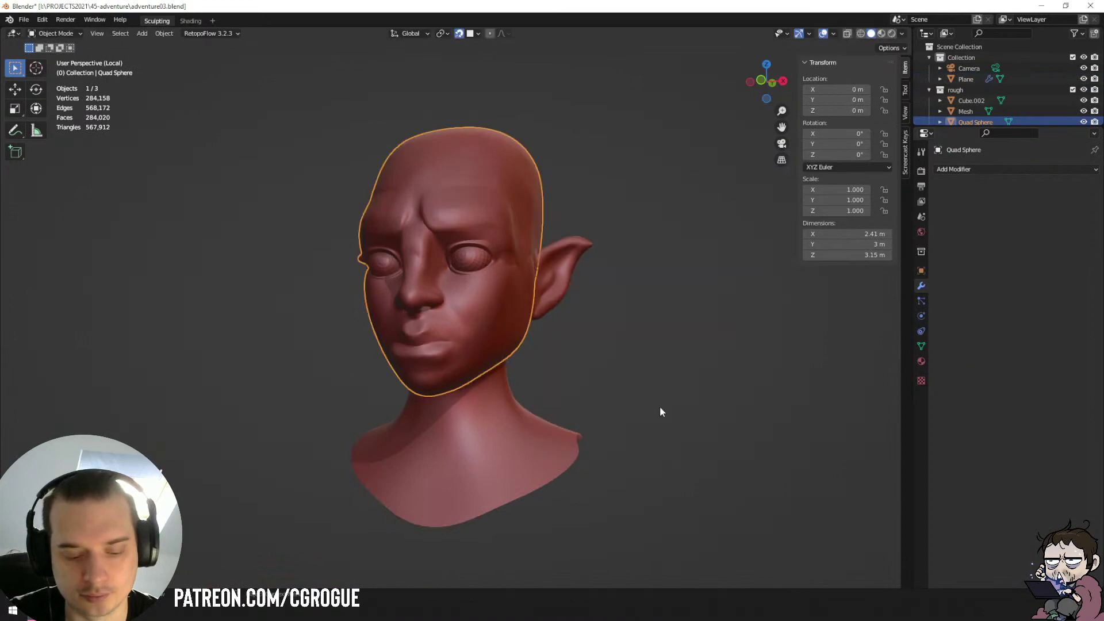
click(612, 398)
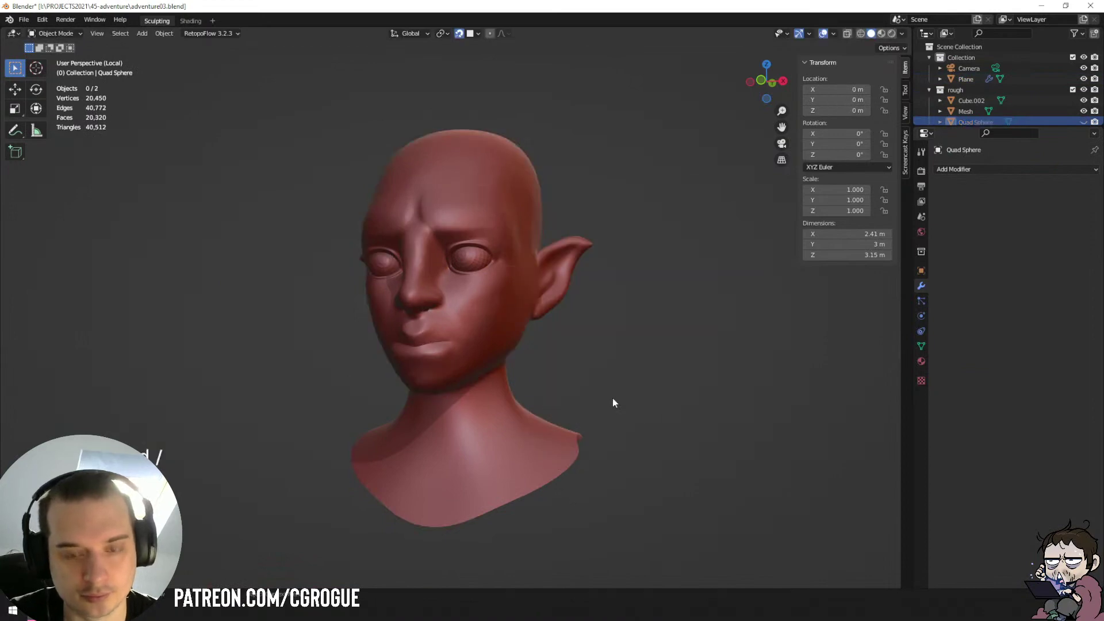
scroll(563, 340, up, 4)
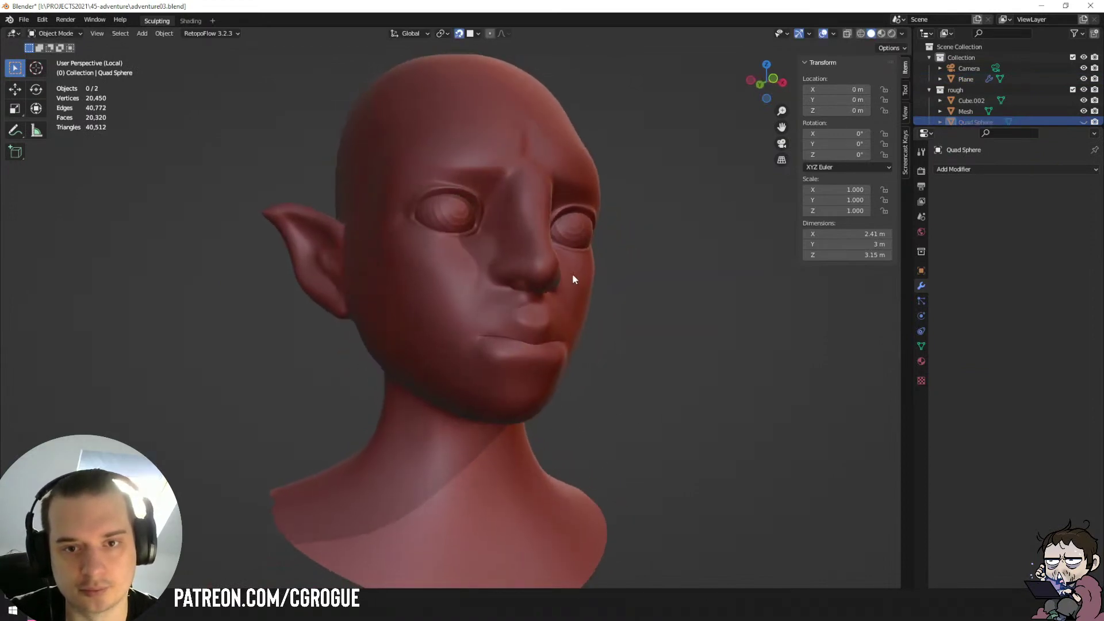
middle_drag(573, 279, 503, 324)
scroll(518, 302, up, 3)
scroll(406, 301, down, 3)
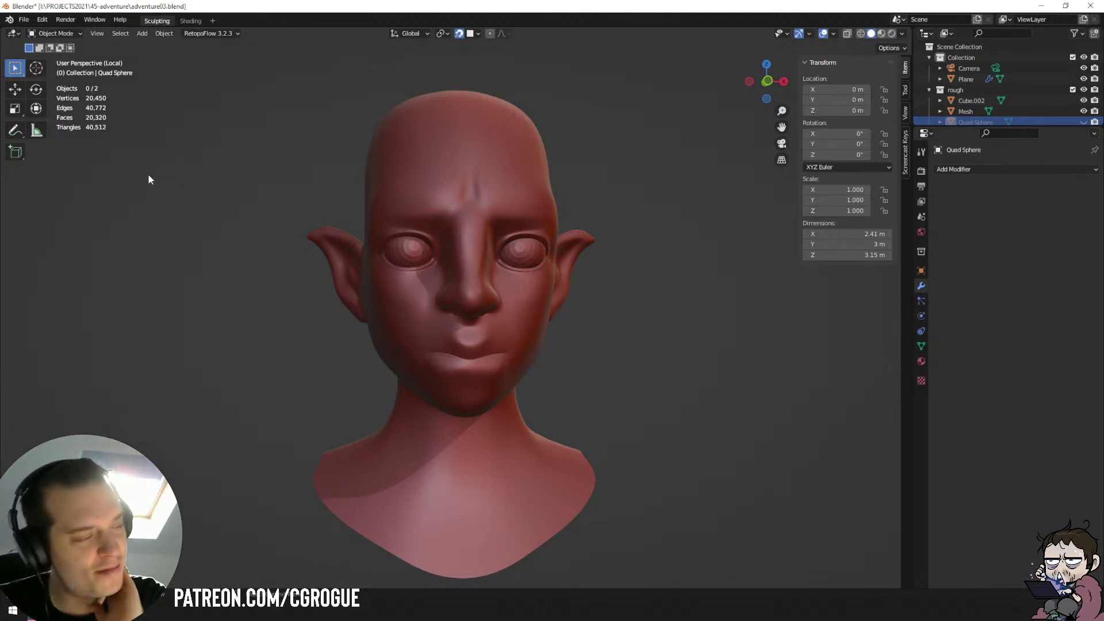
middle_drag(280, 196, 360, 230)
scroll(449, 293, up, 2)
Select the retopologised head and leave the isolated view to show it with the rest of the character.
click(457, 300)
key(Tab)
key(Tab)
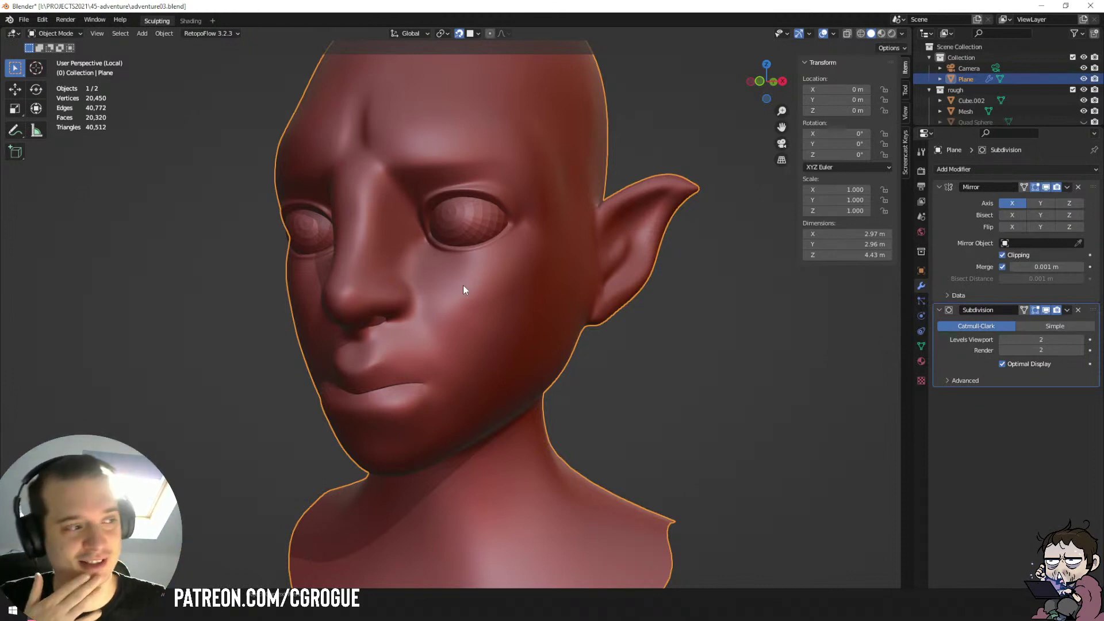
middle_drag(464, 286, 503, 262)
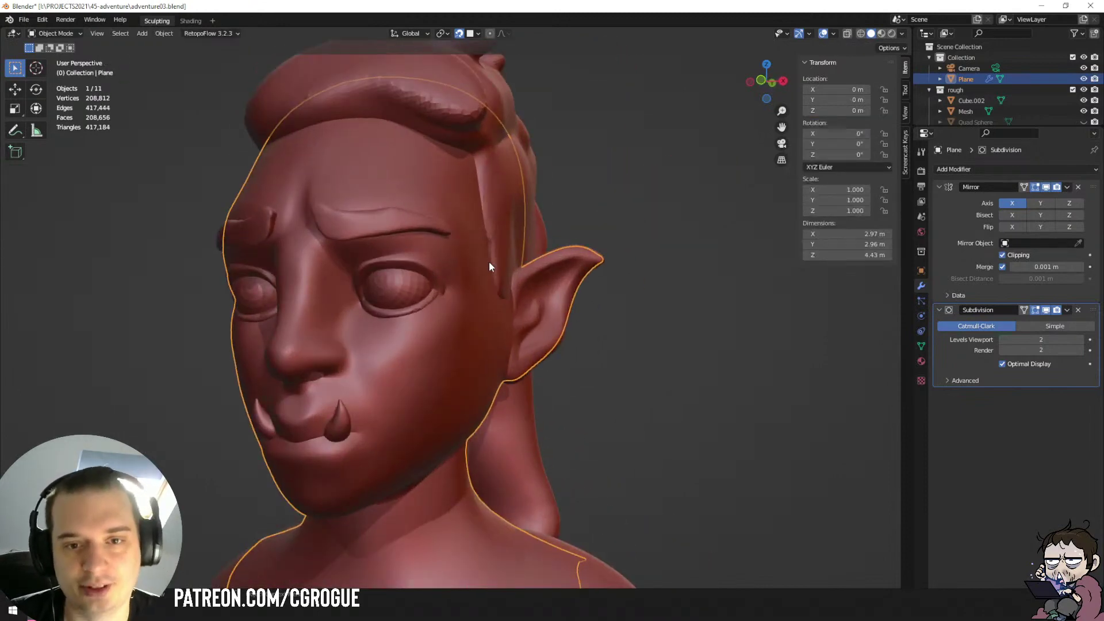
middle_drag(489, 261, 420, 357)
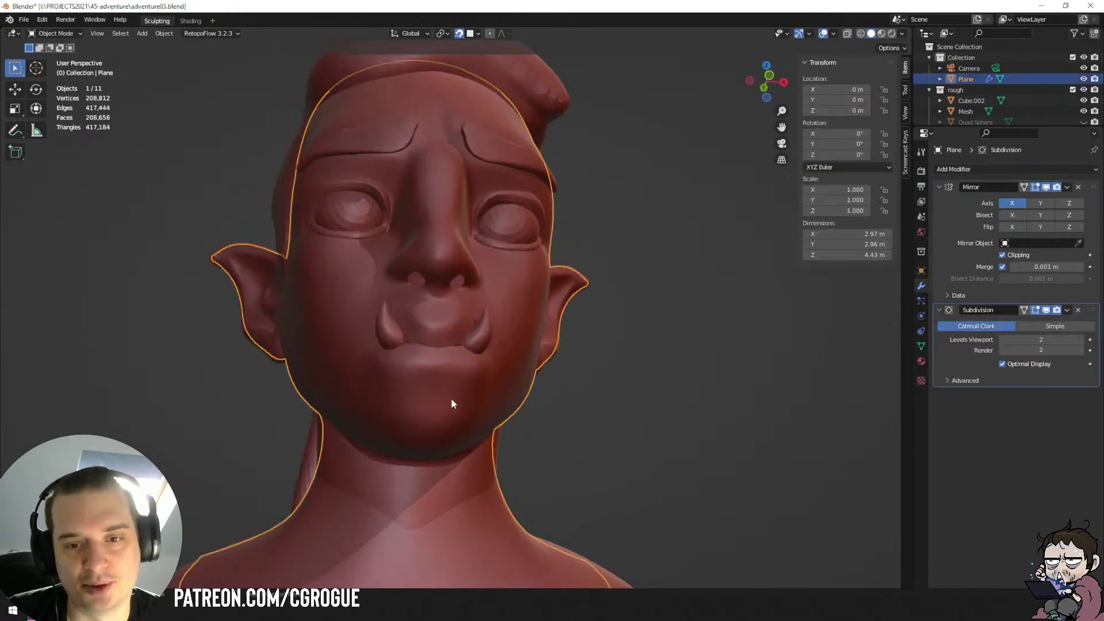
mouse_move(451, 403)
middle_down()
mouse_move(382, 429)
mouse_move(320, 501)
mouse_move(466, 419)
mouse_move(461, 406)
mouse_move(472, 424)
mouse_move(527, 423)
mouse_move(453, 422)
middle_up()
Duplicate the tusks, place the copy beside the head and remove its Mirror modifier.
click(460, 403)
click(405, 356)
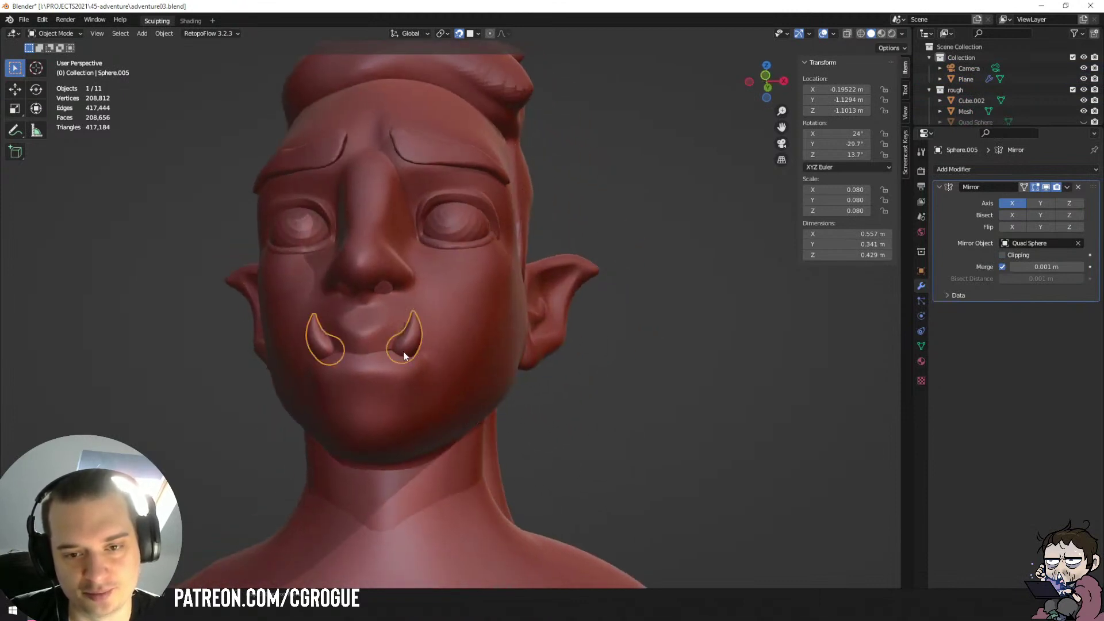
key(shift+d)
click(771, 423)
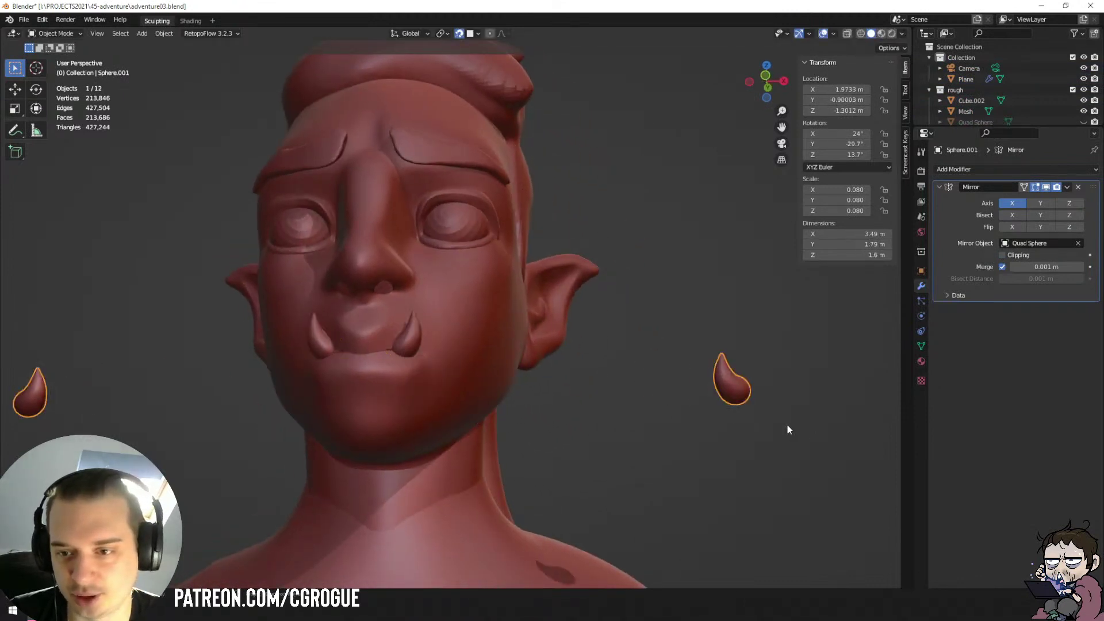
click(1078, 187)
middle_drag(778, 413, 525, 397)
scroll(525, 398, up, 2)
key(Tab)
scroll(525, 398, up, 2)
key(Tab)
key(shift+a)
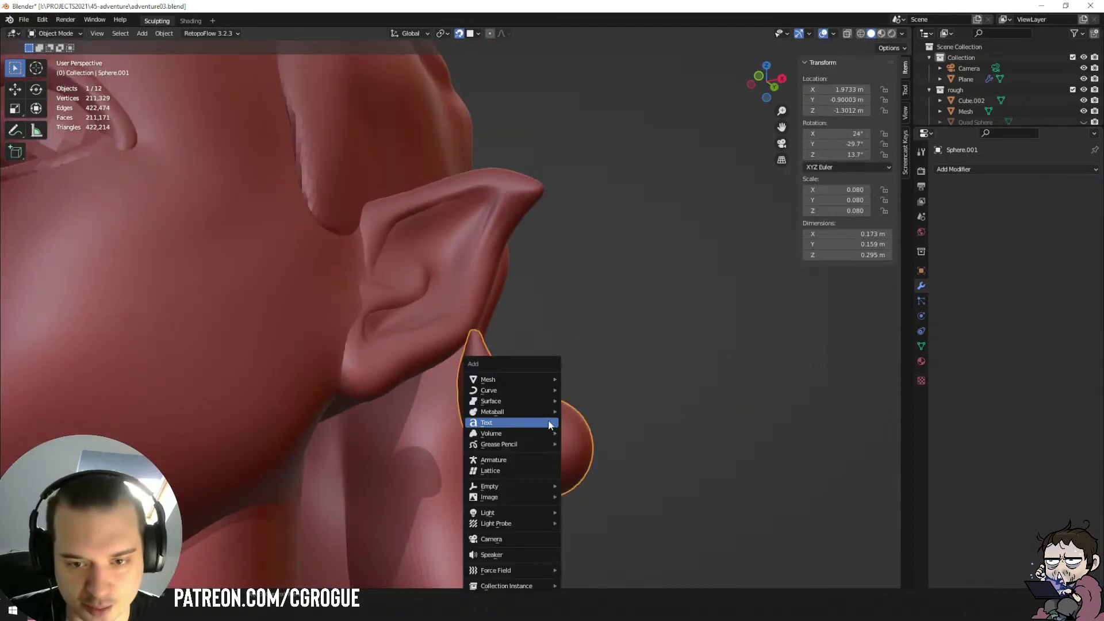
mouse_move(521, 381)
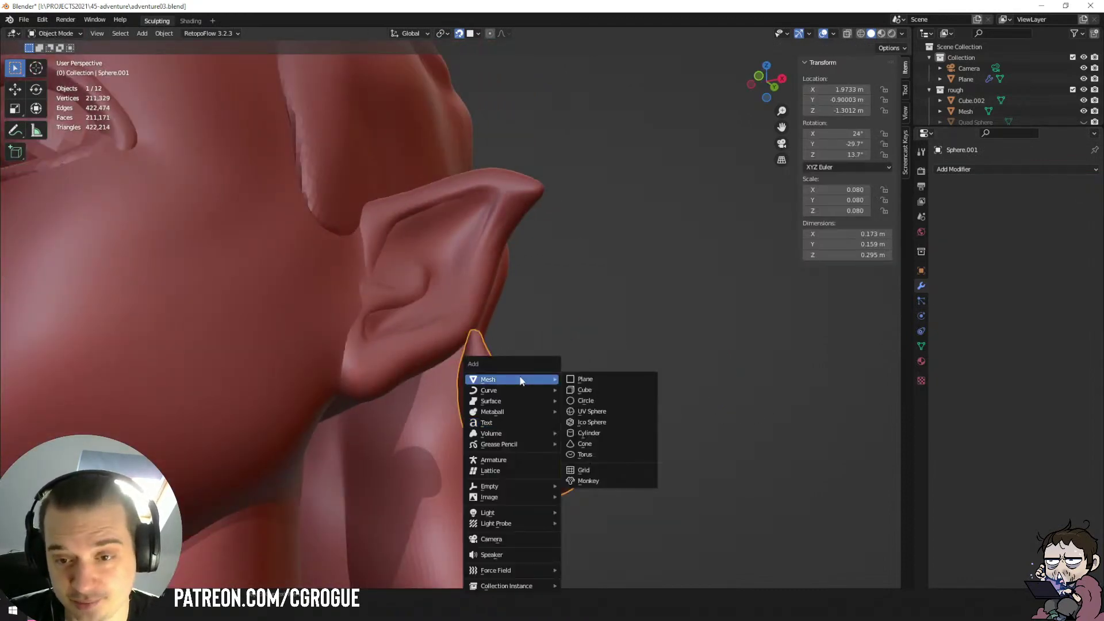
click(586, 389)
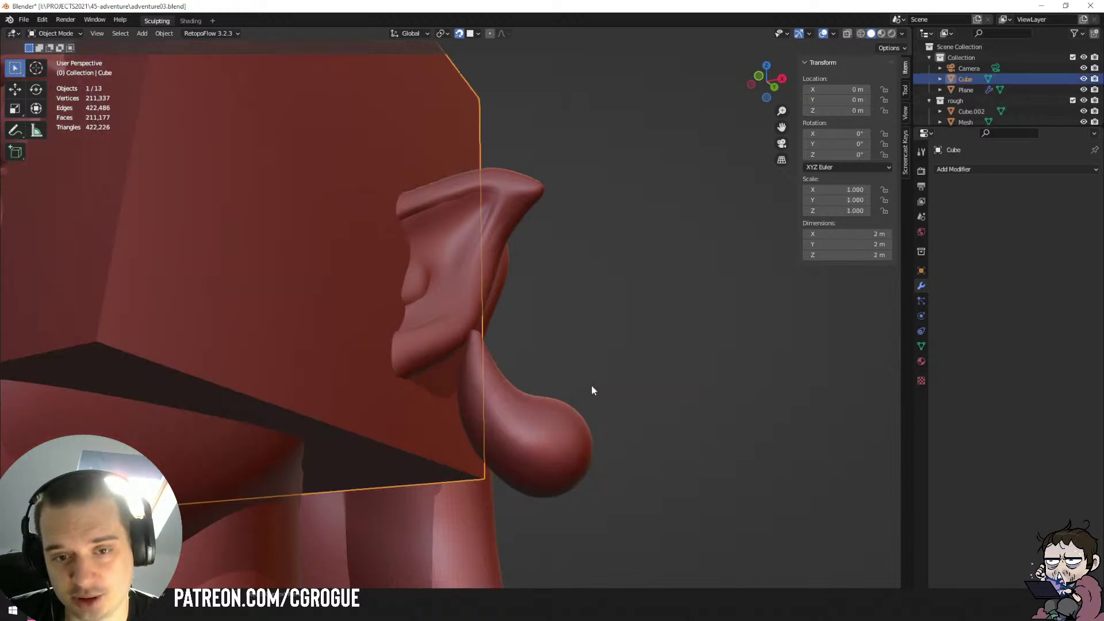
scroll(591, 385, down, 2)
key(x)
click(582, 382)
Add a cylinder mesh with 12 vertices and no end caps.
scroll(581, 383, up, 3)
key(shift+a)
mouse_move(578, 390)
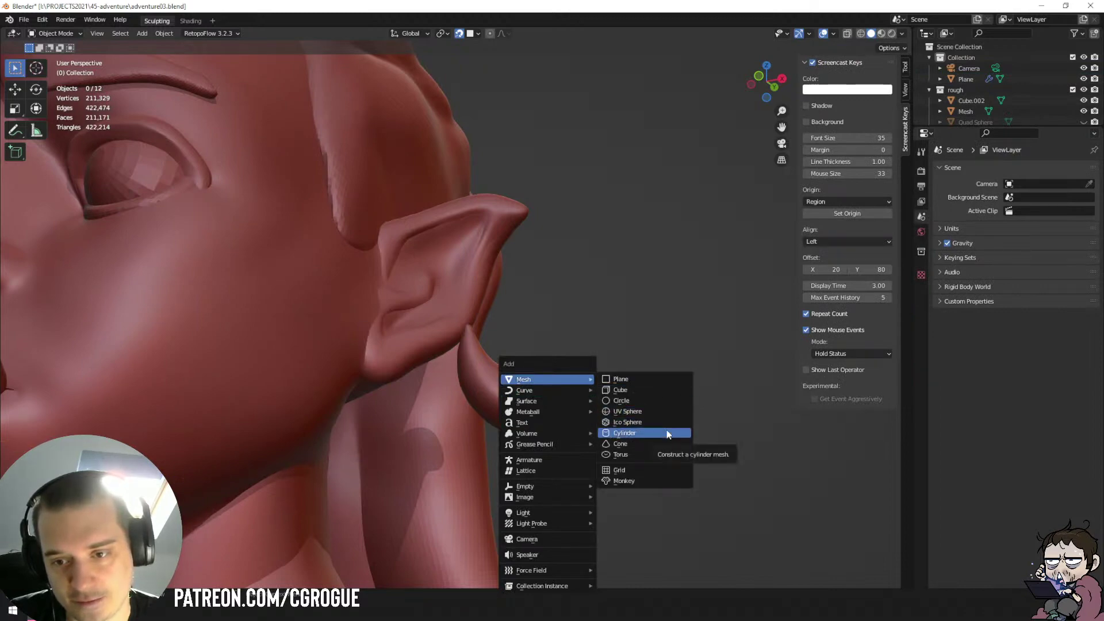
click(668, 434)
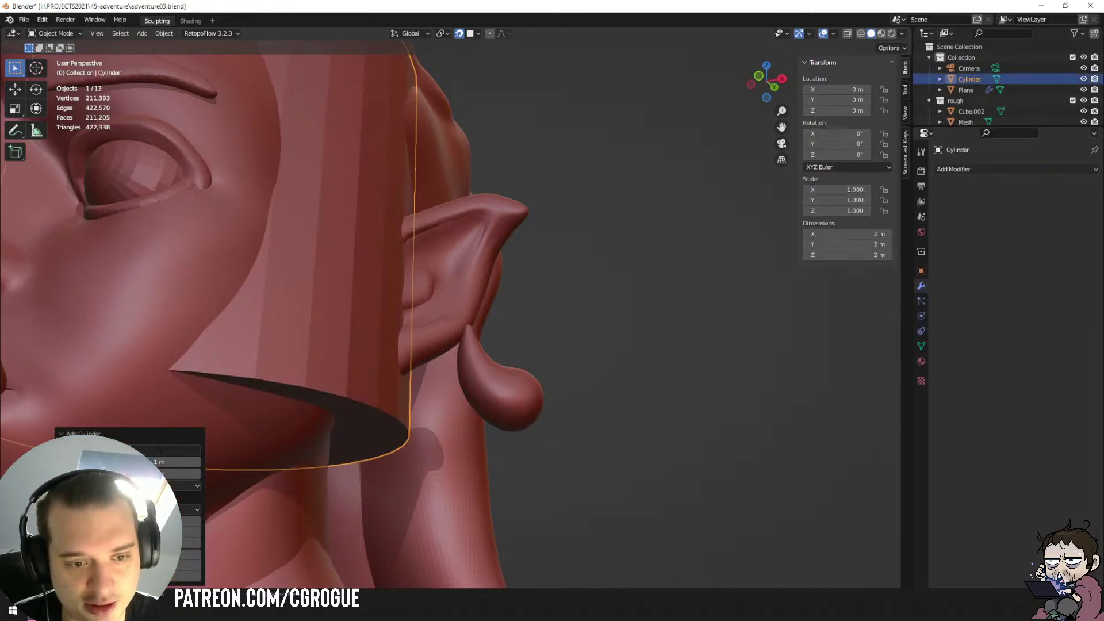
text(12)
key(Tab)
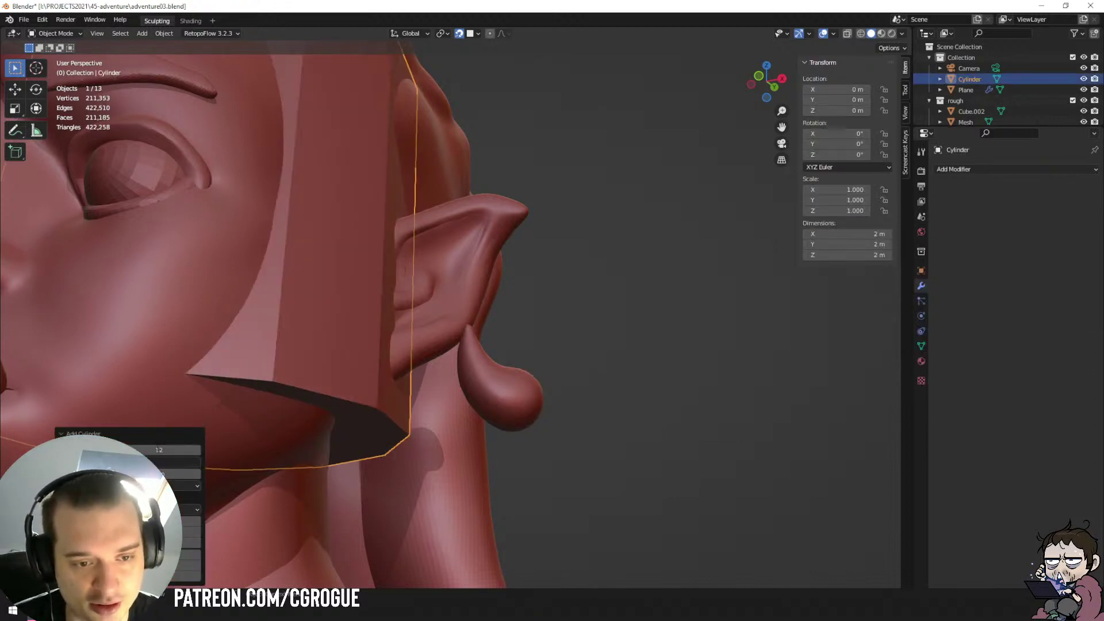
key(Tab)
key(Return)
click(159, 486)
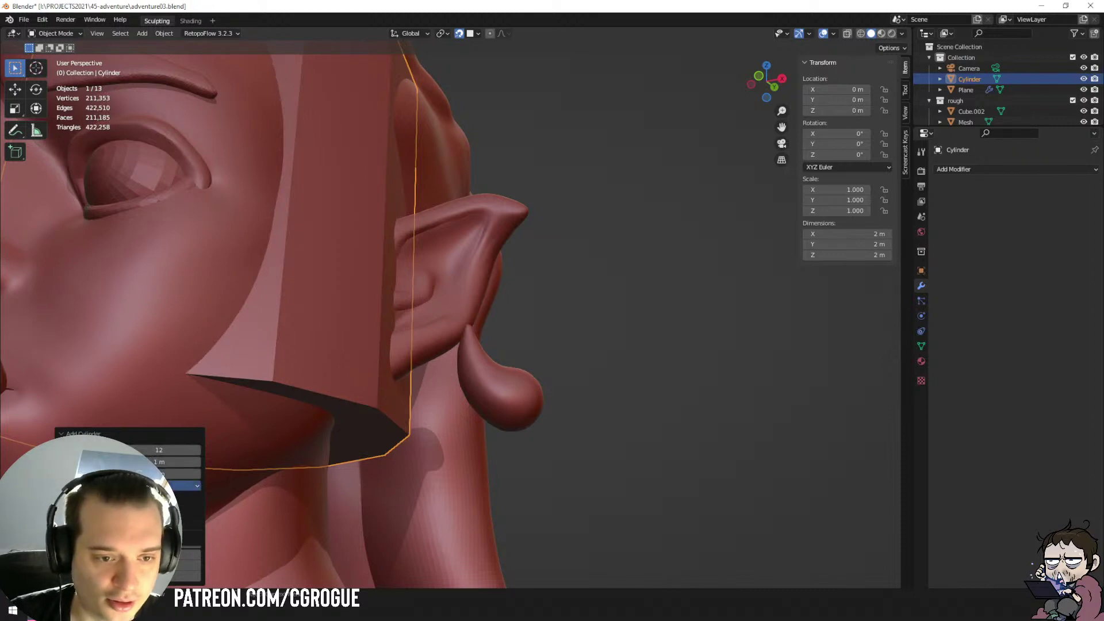
click(159, 499)
Scale the cylinder down to about 0.104 and place it below the loose tusk copy beside the head.
scroll(362, 332, down, 5)
middle_drag(410, 205, 435, 230)
key(g)
click(614, 381)
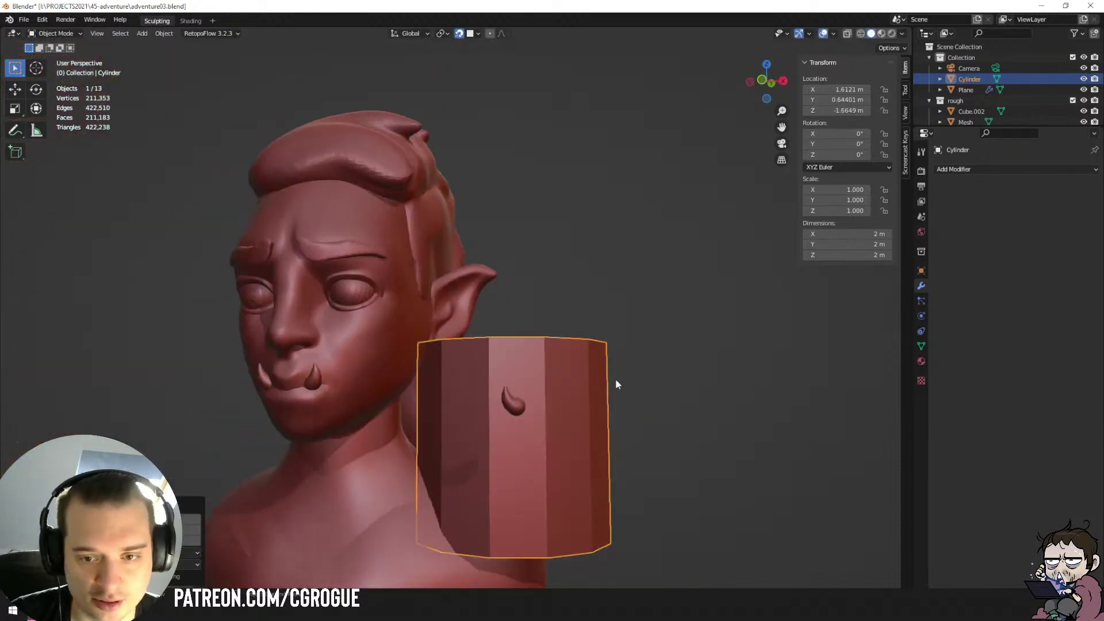
middle_drag(616, 379, 621, 425)
key(s)
click(532, 410)
middle_drag(534, 397, 549, 440)
key(g)
click(555, 498)
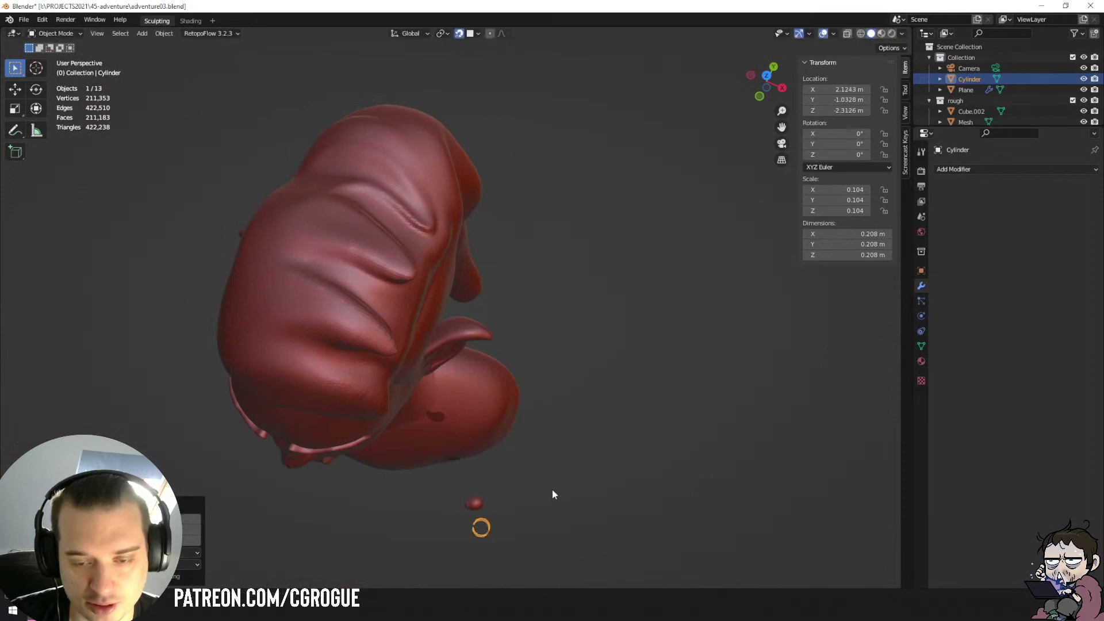
Parent the cylinder to the loose tusk copy using Object (Without Inverse).
middle_drag(552, 490, 554, 402)
shift+click(473, 489)
scroll(660, 441, down, 3)
key(ctrl+p)
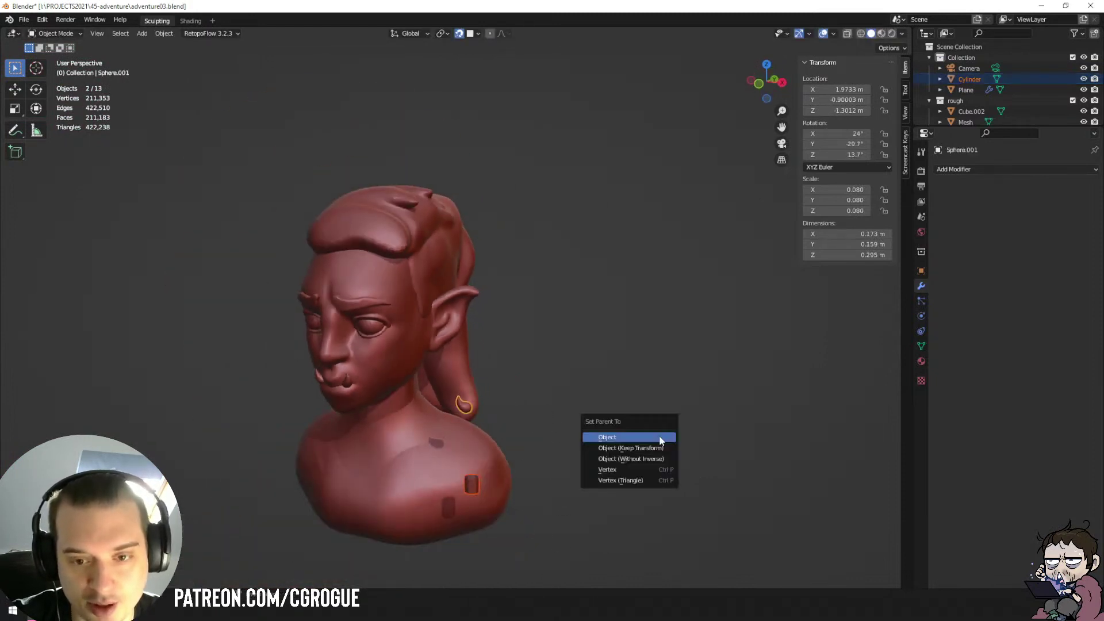
click(659, 461)
scroll(482, 454, up, 2)
scroll(481, 455, down, 5)
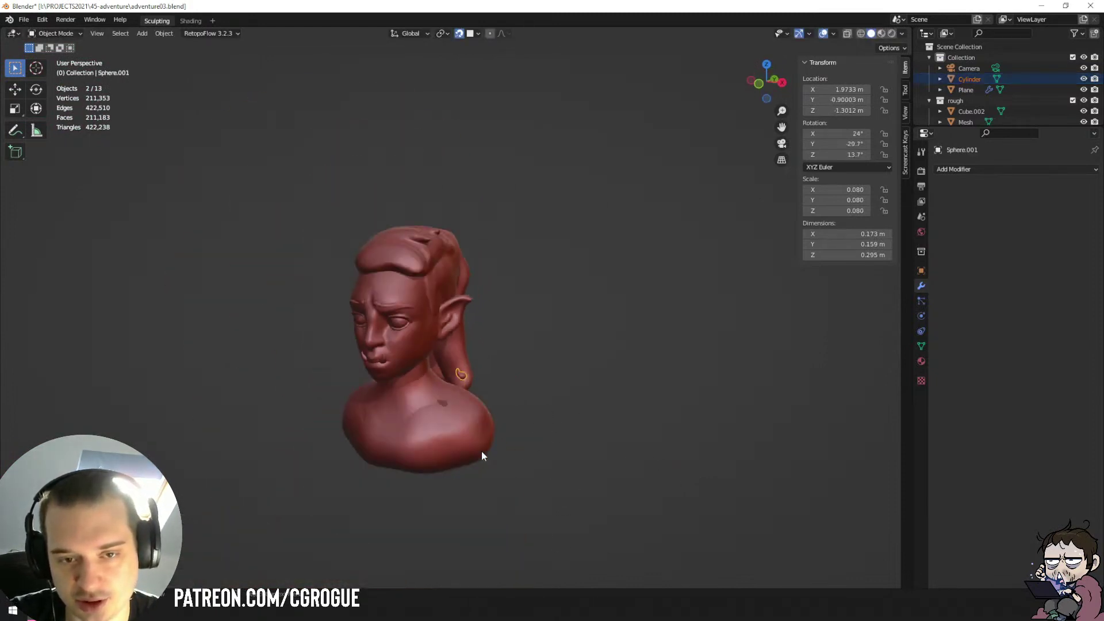
Undo the cylinder's parenting and set the loose tusk copy's origin to Origin to Center of Mass (Surface).
scroll(481, 454, up, 4)
scroll(481, 449, down, 5)
scroll(481, 449, up, 2)
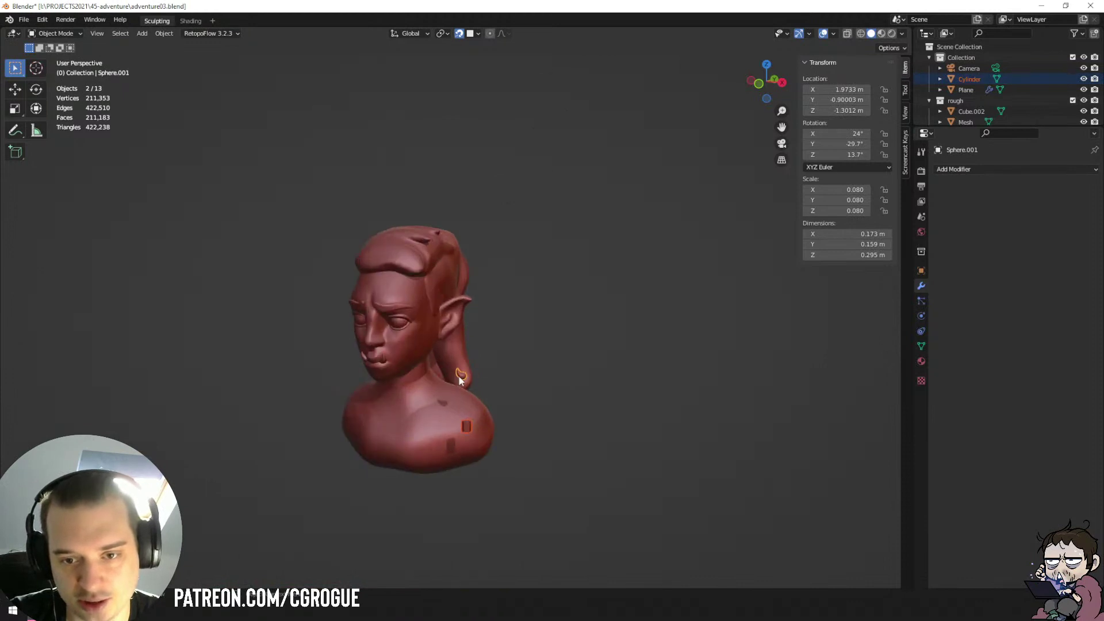
click(462, 389)
scroll(462, 388, up, 3)
click(468, 458)
right_click(468, 458)
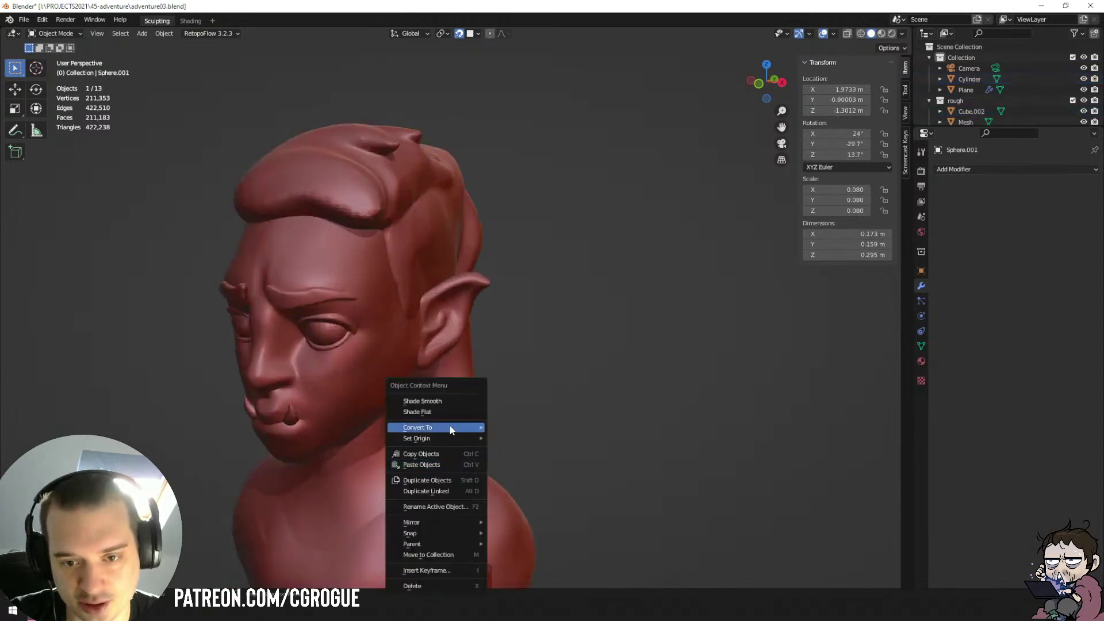
mouse_move(450, 427)
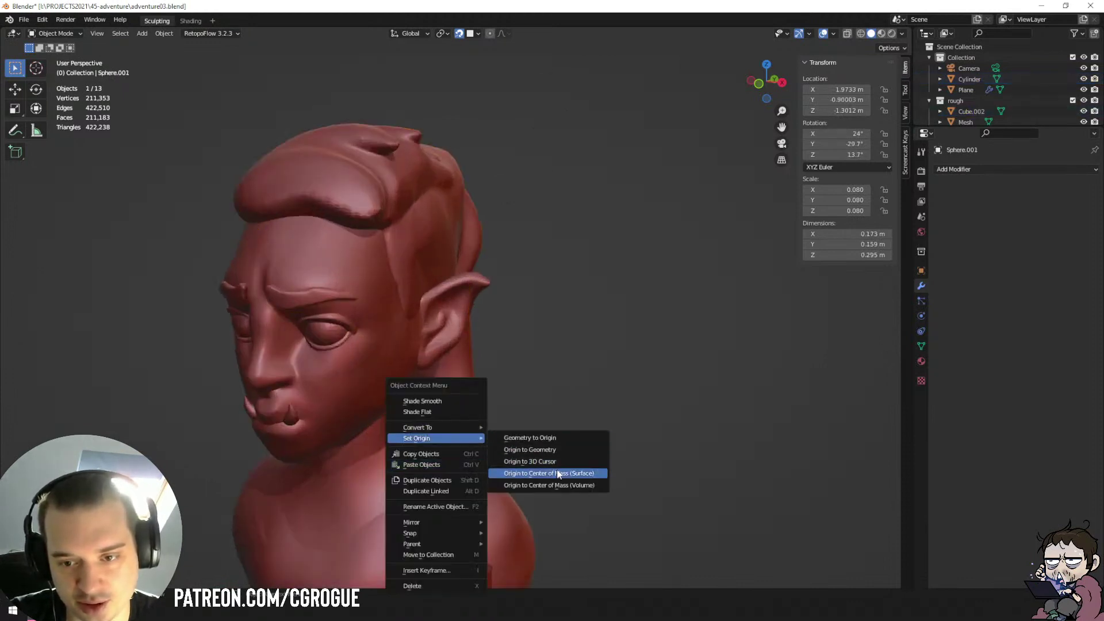
click(556, 468)
Try to parent the cylinder to the loose tusk copy using Object (Without Inverse) and check it in wireframe, then undo the parenting.
middle_drag(547, 481, 542, 467)
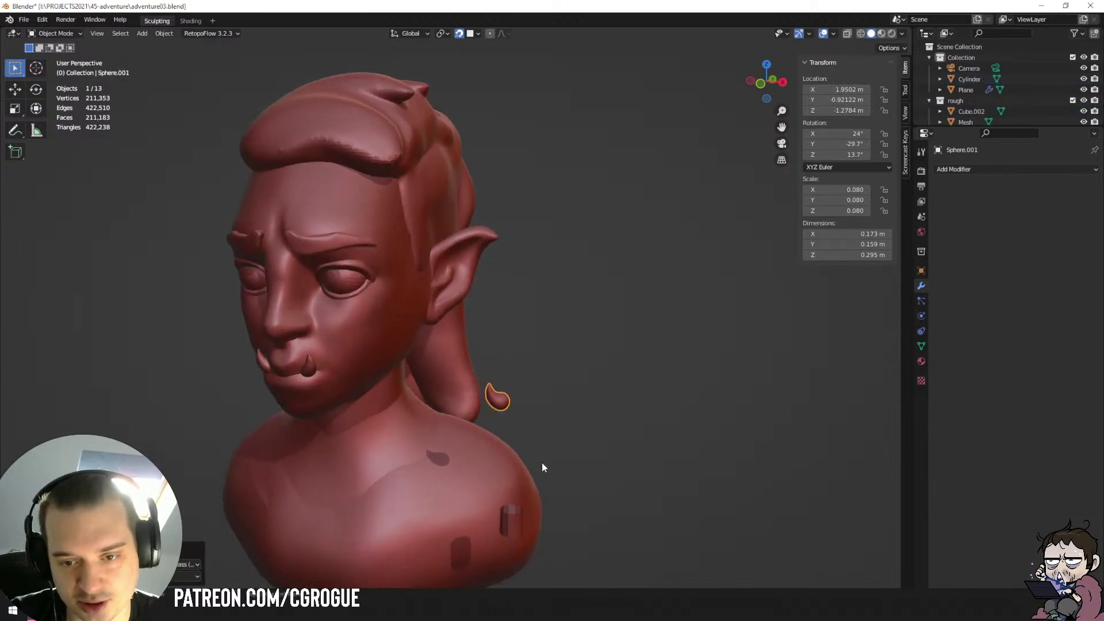
shift+click(512, 524)
shift+click(499, 404)
key(ctrl+p)
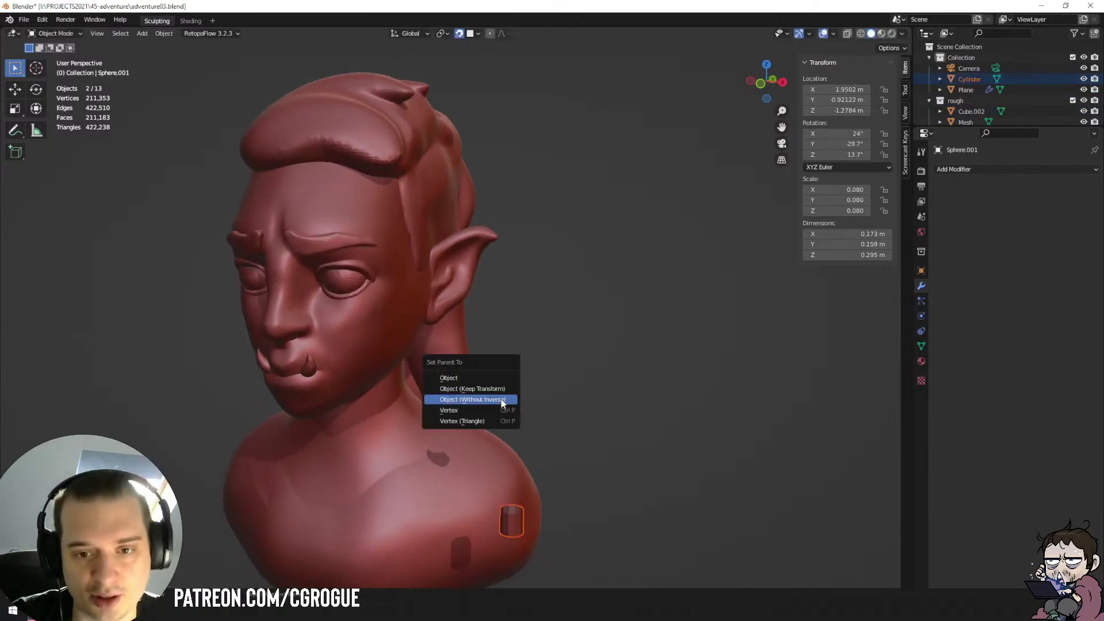
click(501, 399)
key(shift+z)
scroll(481, 382, down, 8)
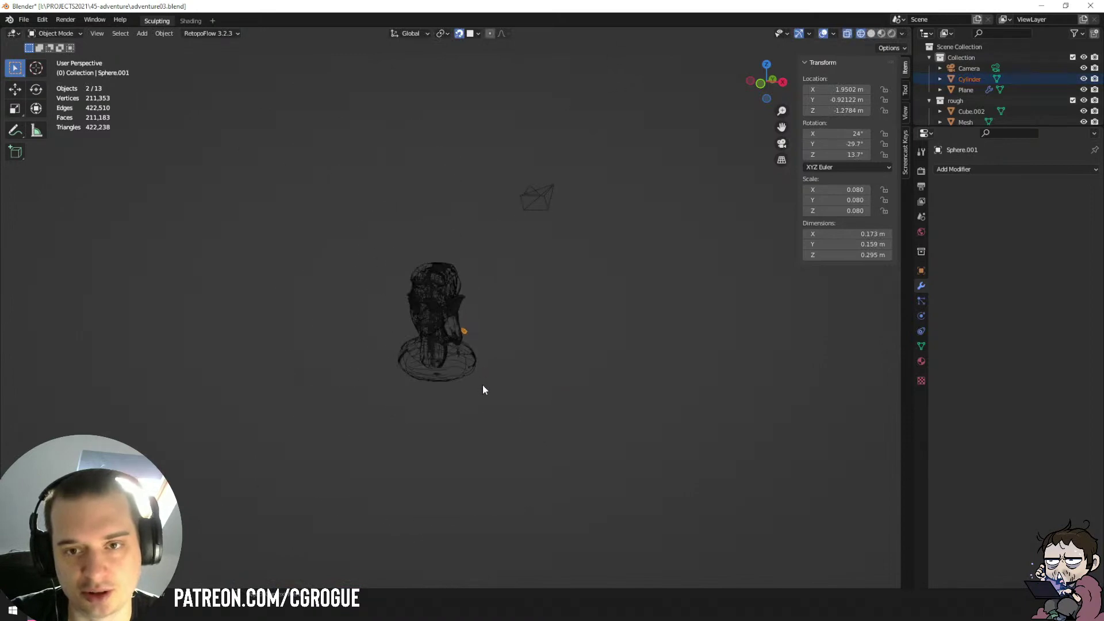
scroll(491, 392, up, 12)
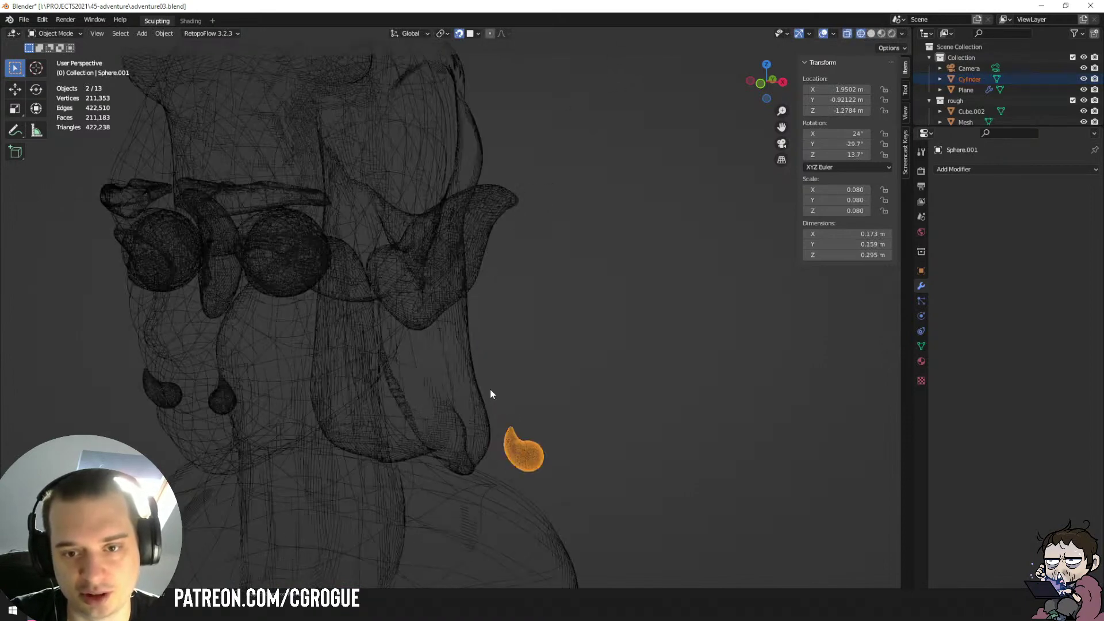
click(541, 435)
click(544, 446)
scroll(543, 497, down, 1)
scroll(542, 504, down, 3)
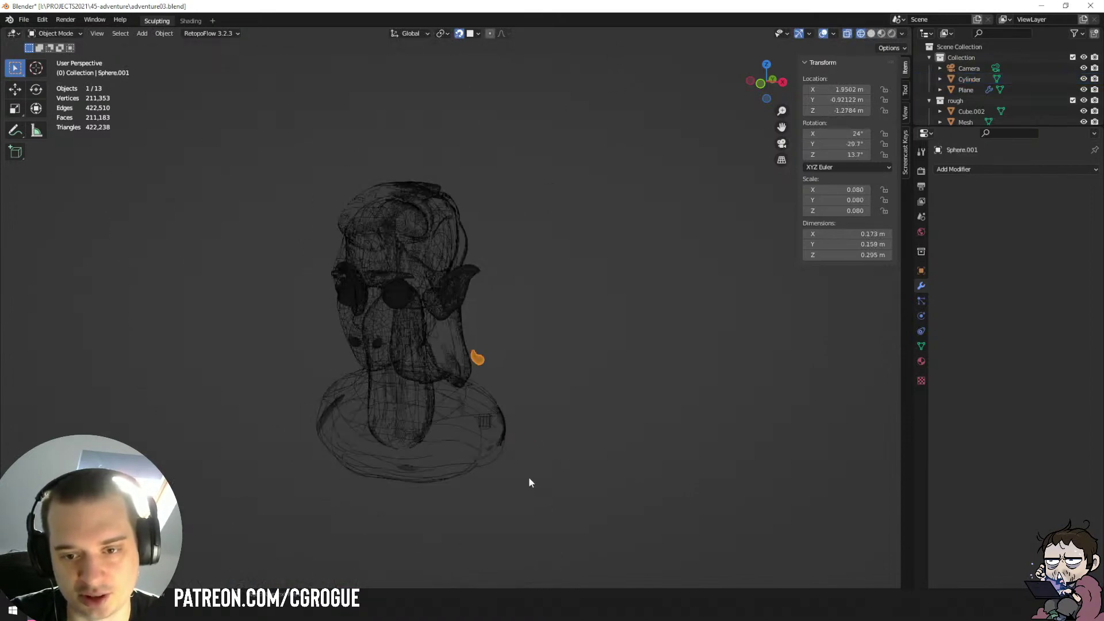
Apply the scale of the low-poly cylinder.
scroll(529, 481, up, 3)
click(520, 520)
key(ctrl+a)
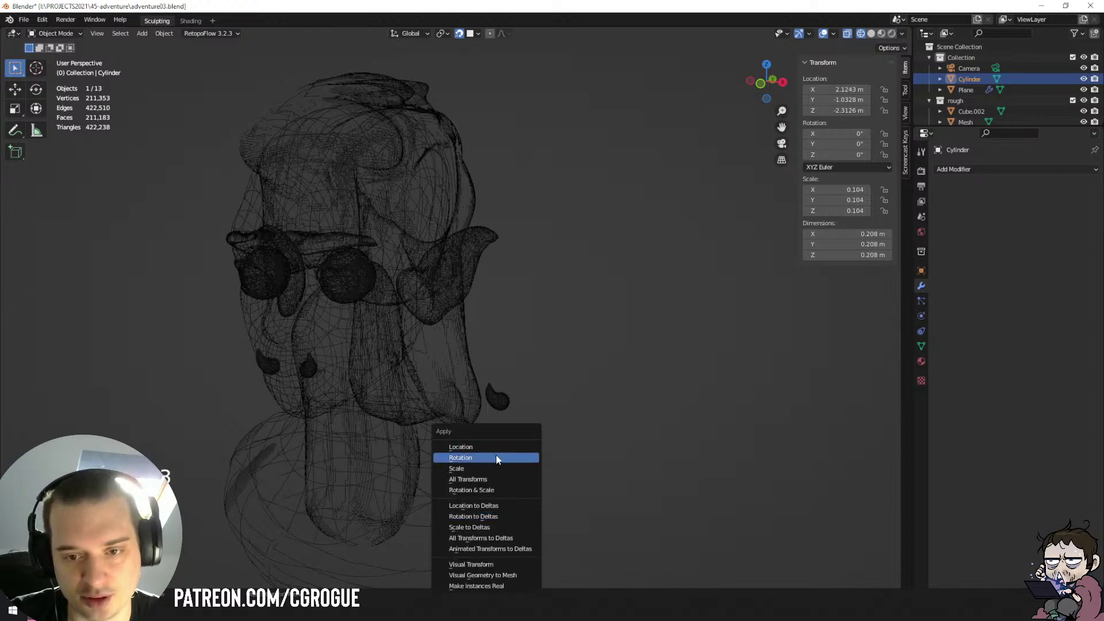
click(490, 469)
Parent the cylinder to the loose tusk copy using Object (Without Inverse).
shift+click(497, 403)
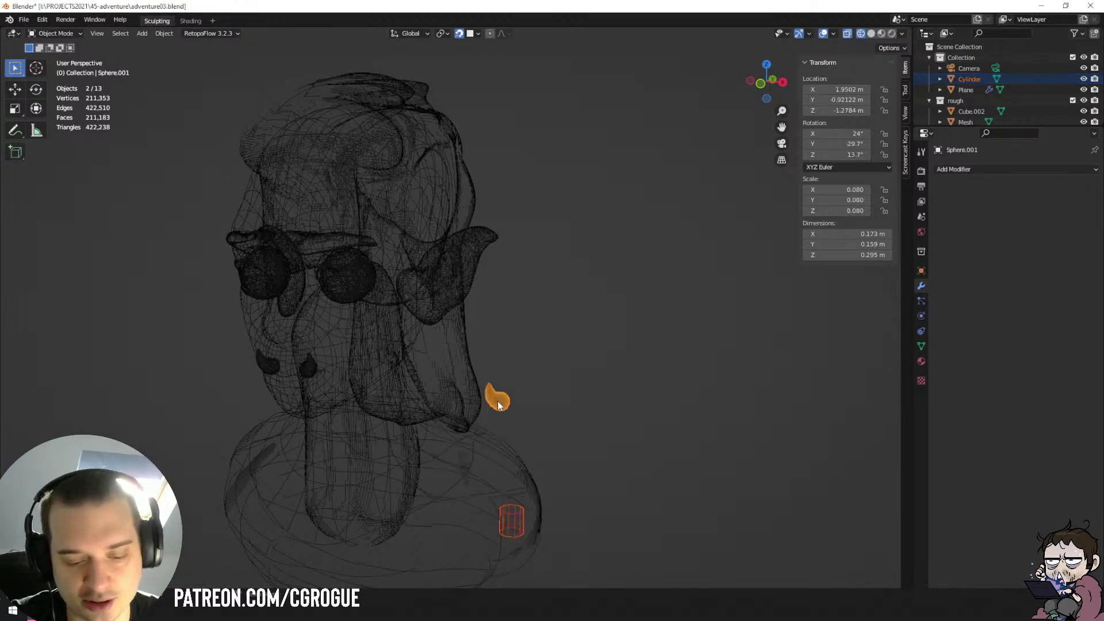
key(ctrl+p)
click(499, 405)
Scale the cylinder up to about 10.34 so it surrounds the tusk, and return to solid shading.
scroll(510, 443, up, 5)
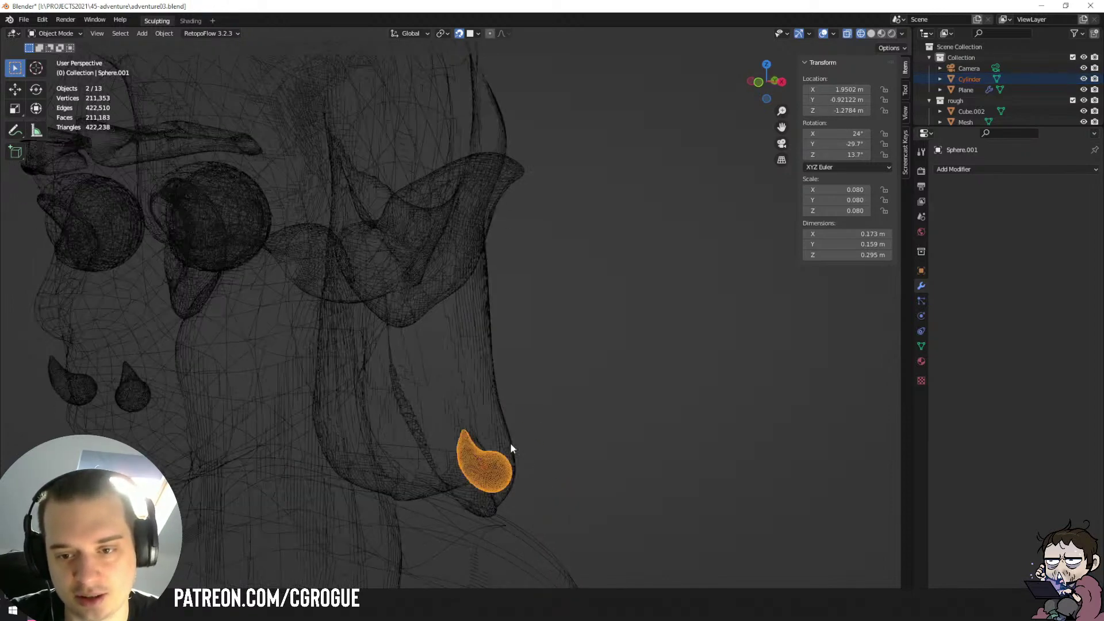
click(443, 455)
key(s)
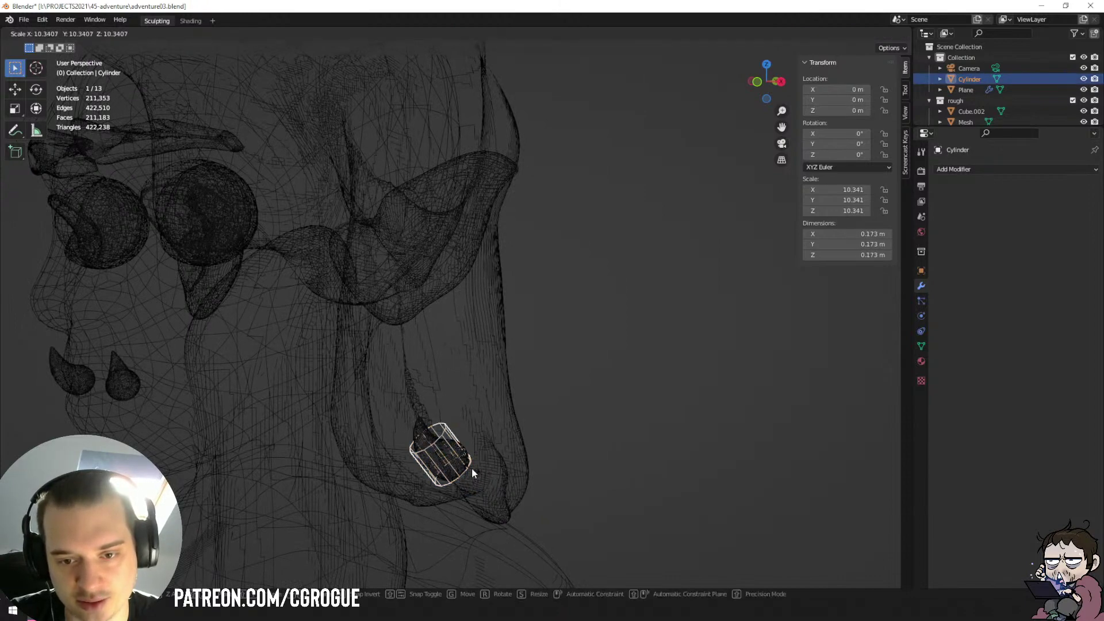
click(483, 477)
key(shift+z)
scroll(502, 422, up, 4)
middle_drag(518, 463, 543, 454)
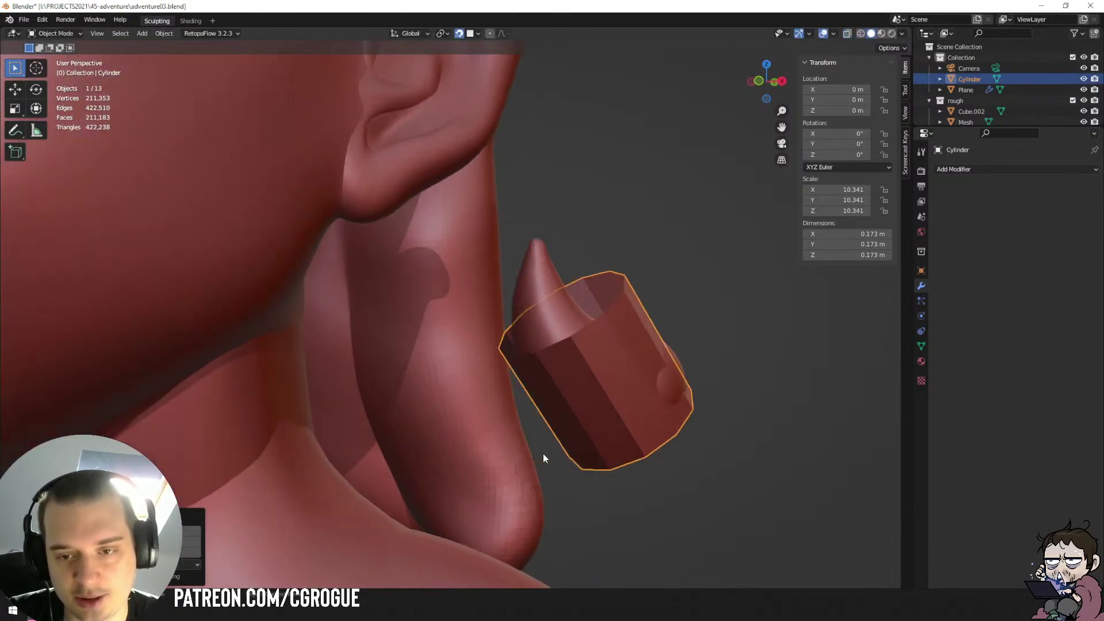
Add a Shrinkwrap modifier to the cylinder with the loose tusk copy, Sphere.001, as its target.
click(958, 171)
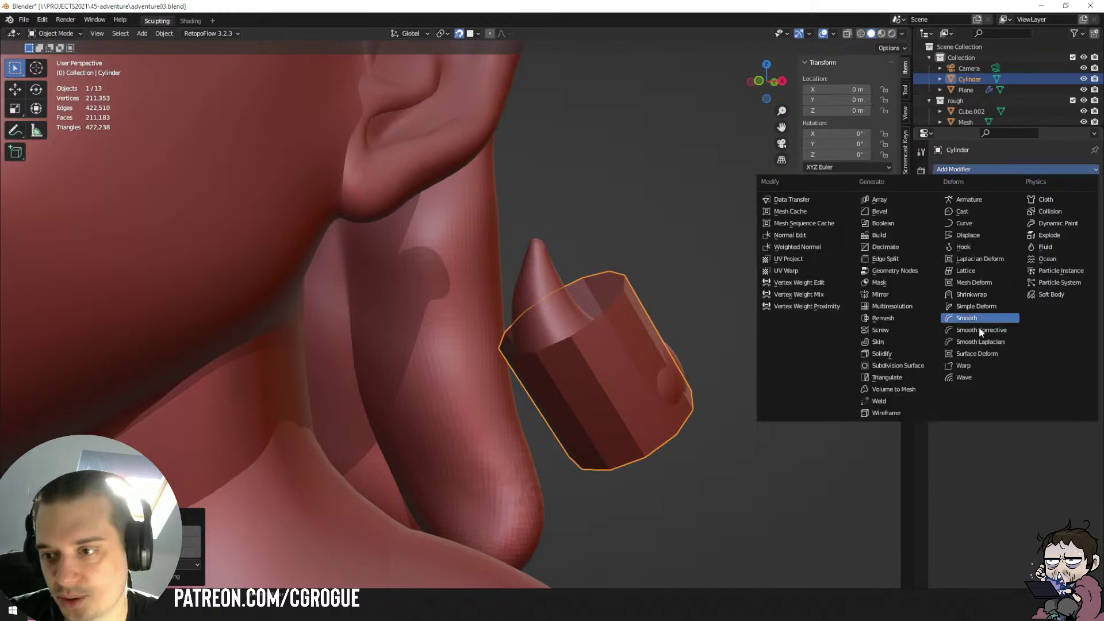
click(980, 296)
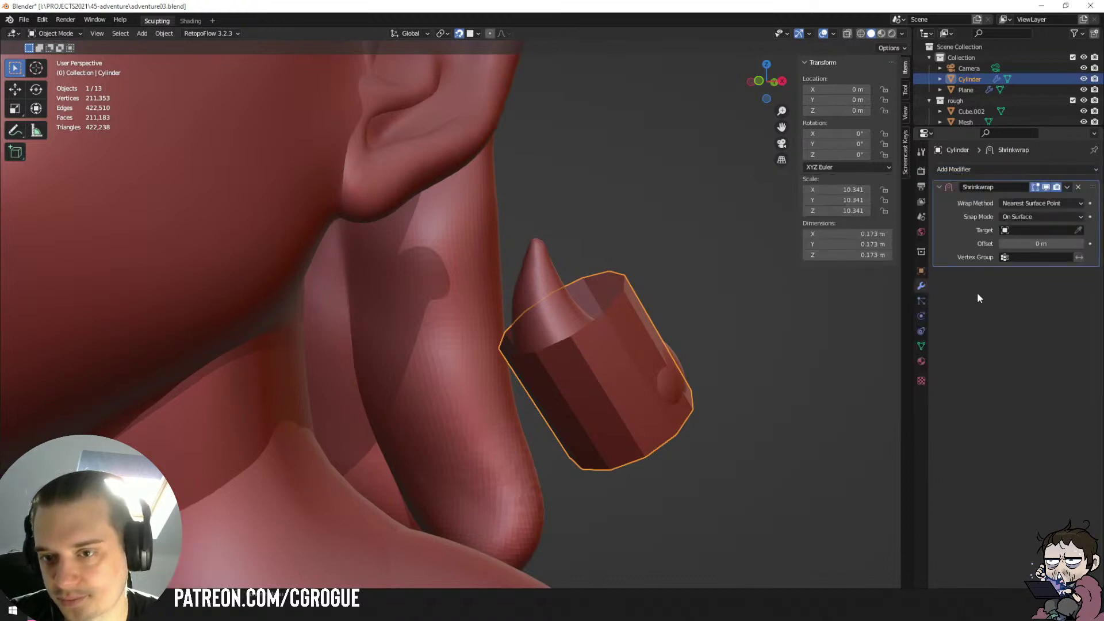
click(1079, 230)
click(594, 351)
Enter Edit Mode on the cylinder and add a centred loop cut around its middle.
key(Tab)
middle_drag(595, 355, 378, 354)
key(ctrl+r)
click(377, 353)
right_click(378, 353)
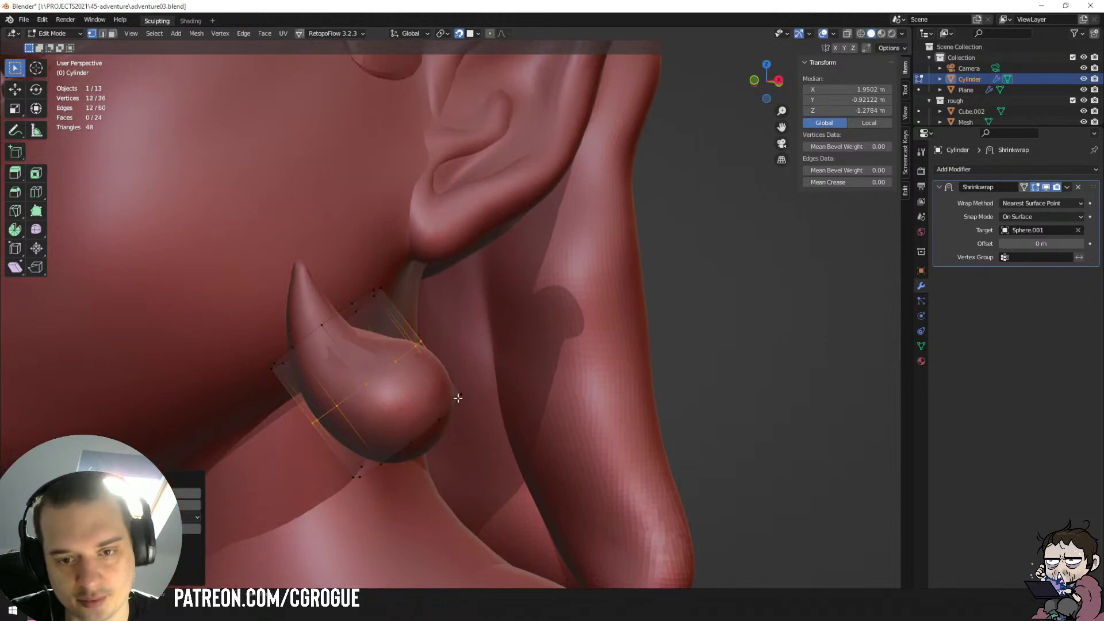
Rotate the cylinder's edge ring at the tusk's thick end about -27 degrees, turn snapping off and move the ring into place.
alt+click(448, 410)
key(r)
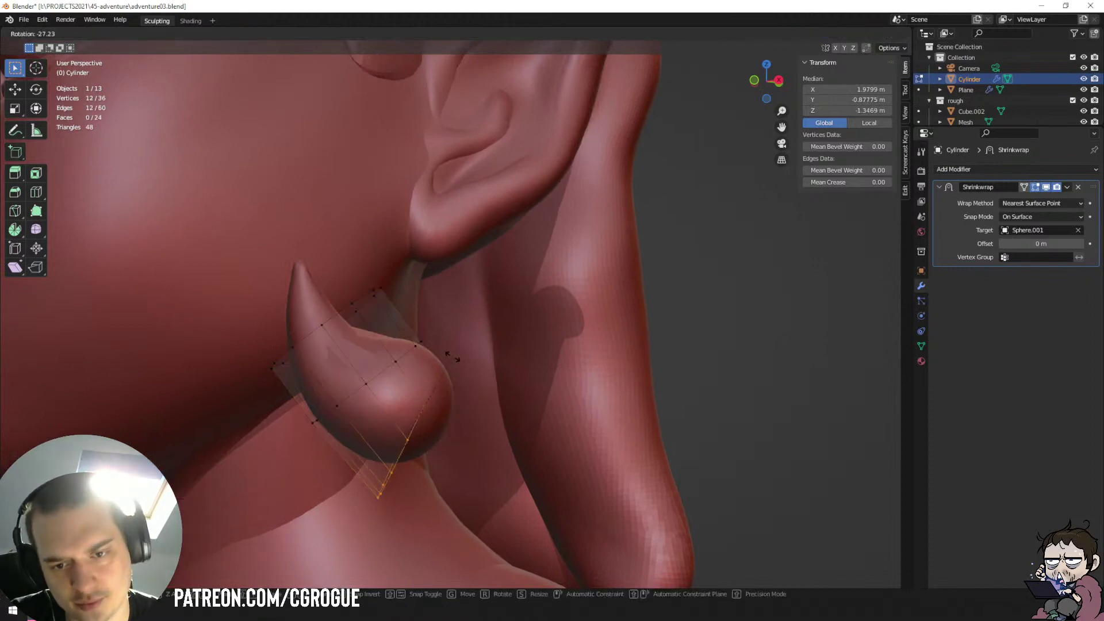
click(451, 358)
key(g)
right_click(451, 356)
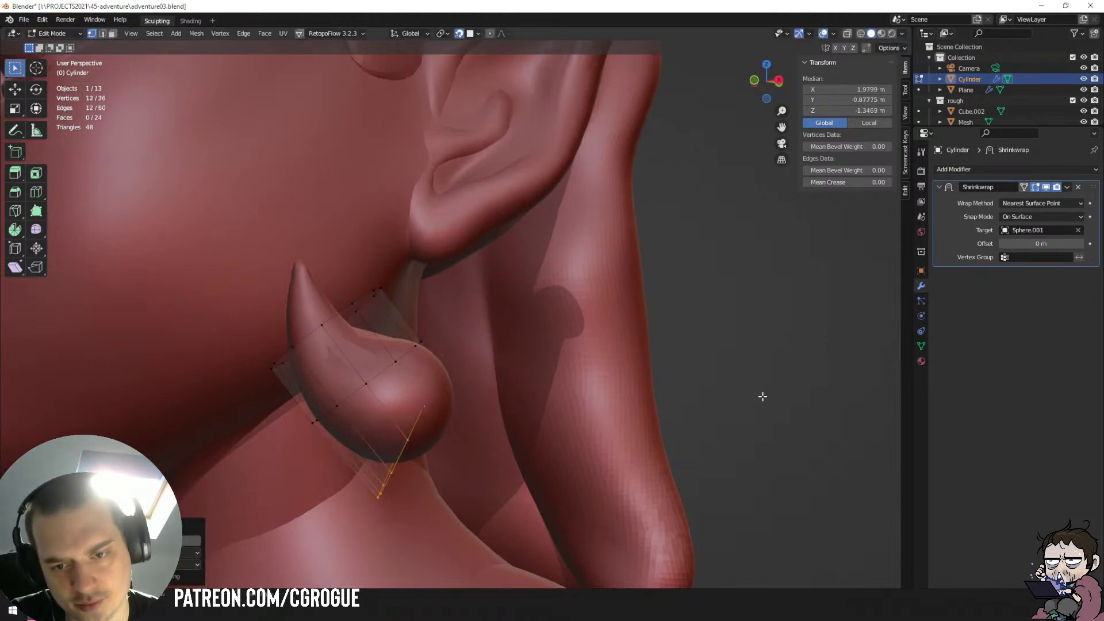
click(459, 33)
key(g)
click(452, 316)
Rotate, scale and reposition the cylinder's middle and tip-side edge rings to follow the tusk's curve.
middle_drag(371, 370, 525, 345)
key(r)
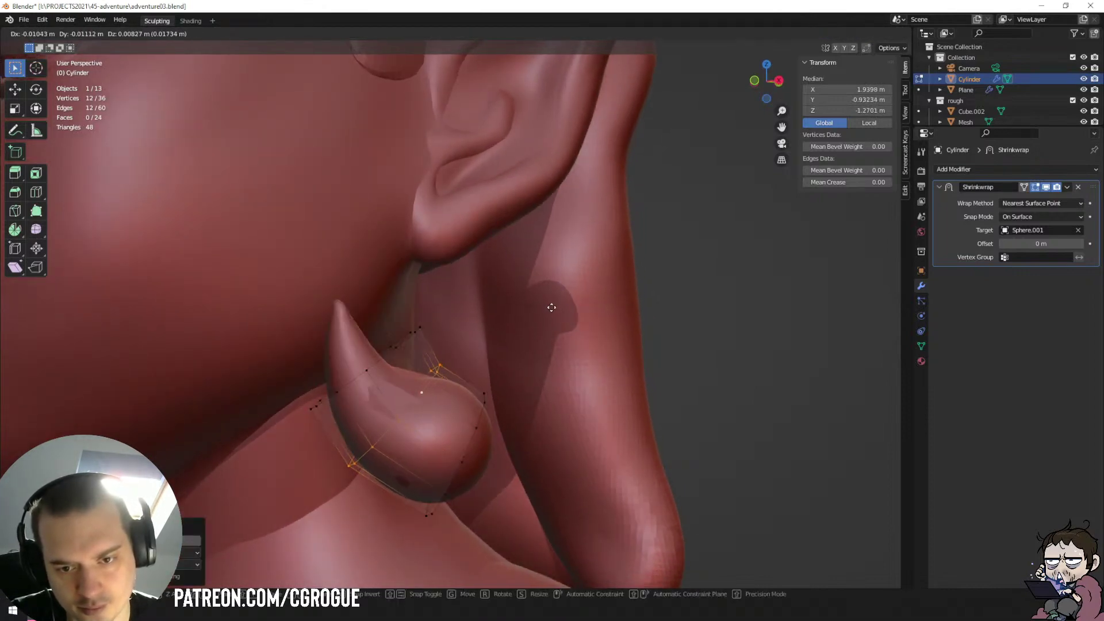
click(569, 319)
key(s)
click(506, 332)
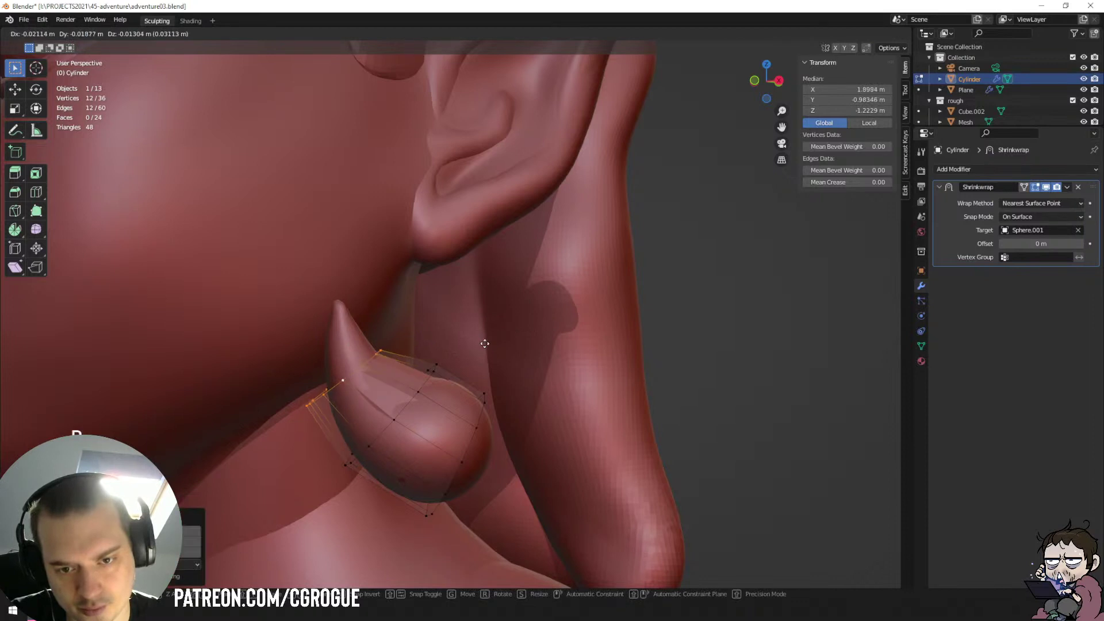
Extrude the tip-side edge ring along the tusk, rotating it and scaling it to about 0.77 to fit the narrowing shape.
key(e)
key(r)
click(478, 314)
key(s)
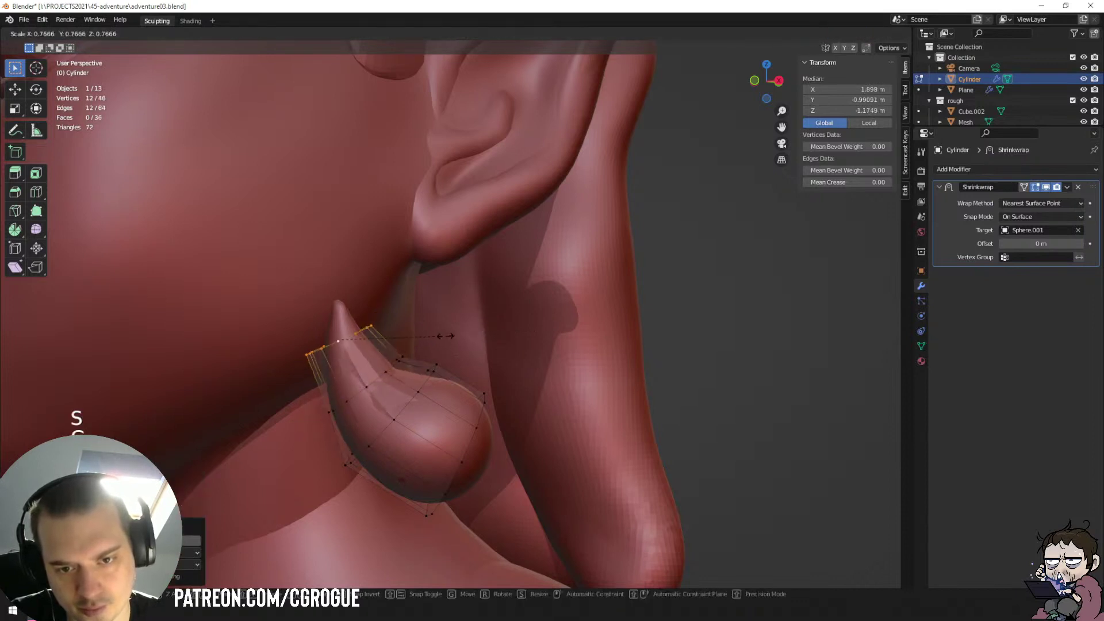
click(442, 337)
key(g)
click(426, 347)
Extrude the end ring again to just below the tusk's tip, then rotate, shrink and position it around the point.
key(e)
click(417, 306)
key(r)
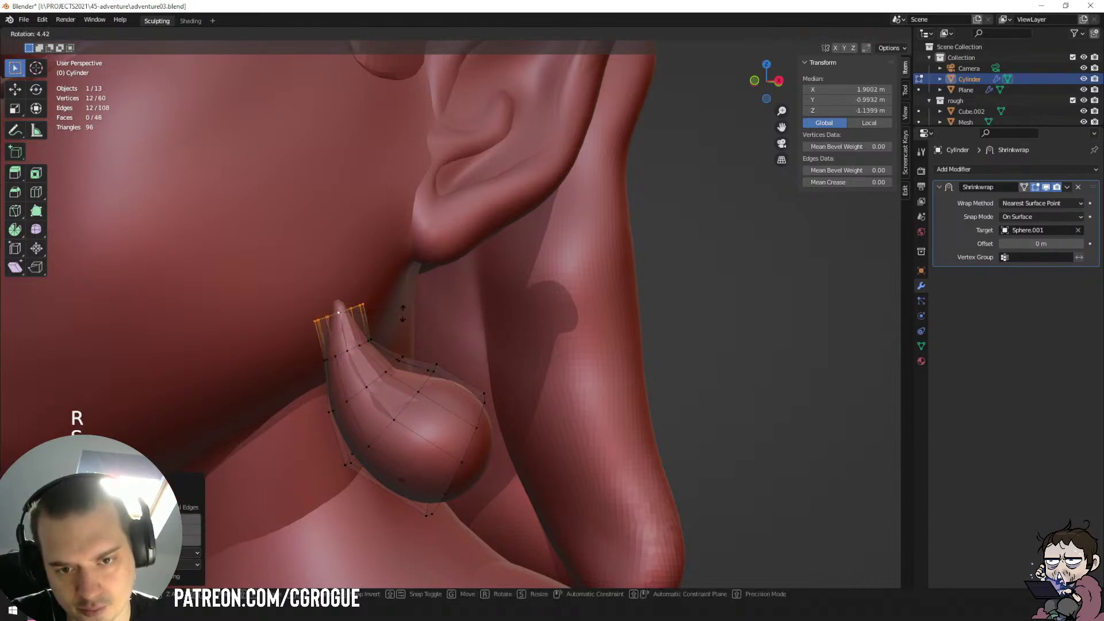
click(455, 317)
key(s)
click(403, 310)
key(g)
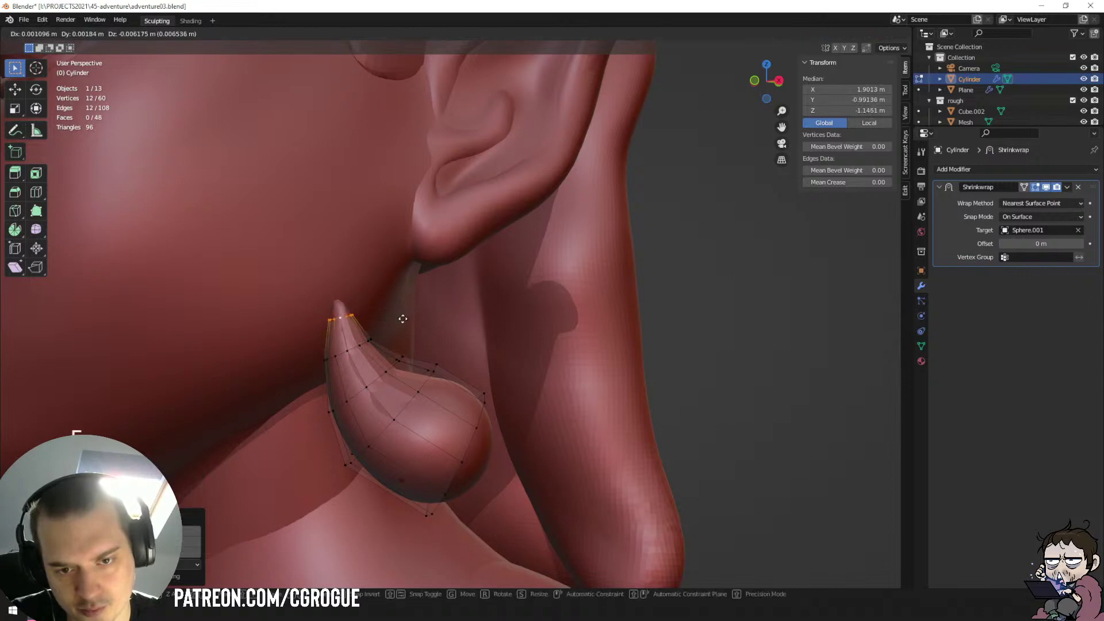
click(403, 314)
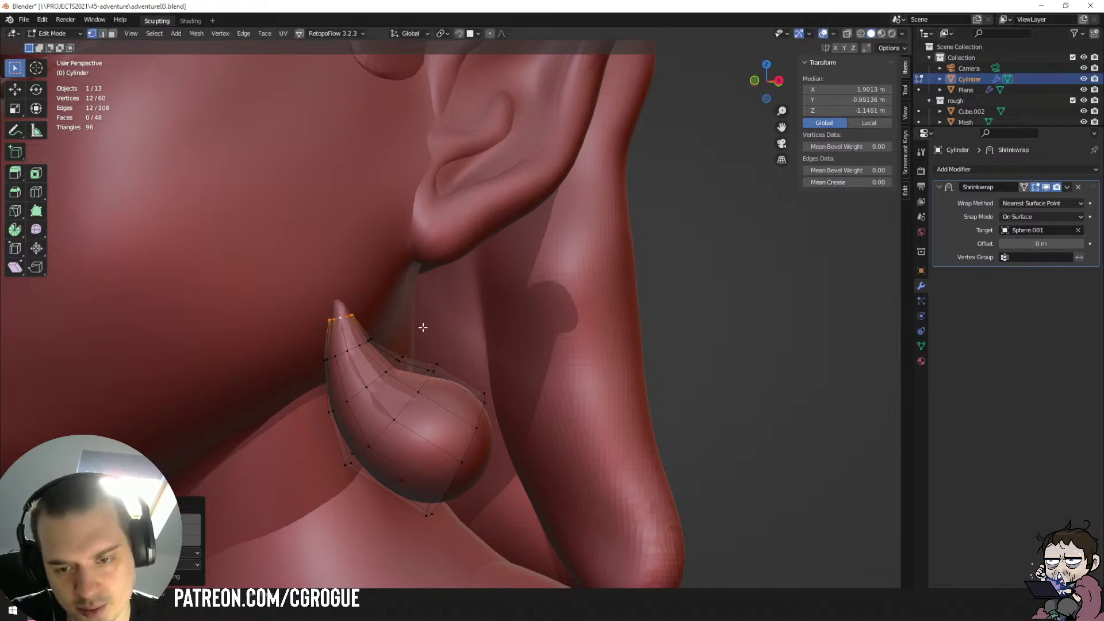
Extrude the open edge ring at the tusk's thick end outward over the rounded base.
alt+click(472, 451)
middle_drag(471, 451, 457, 436)
key(e)
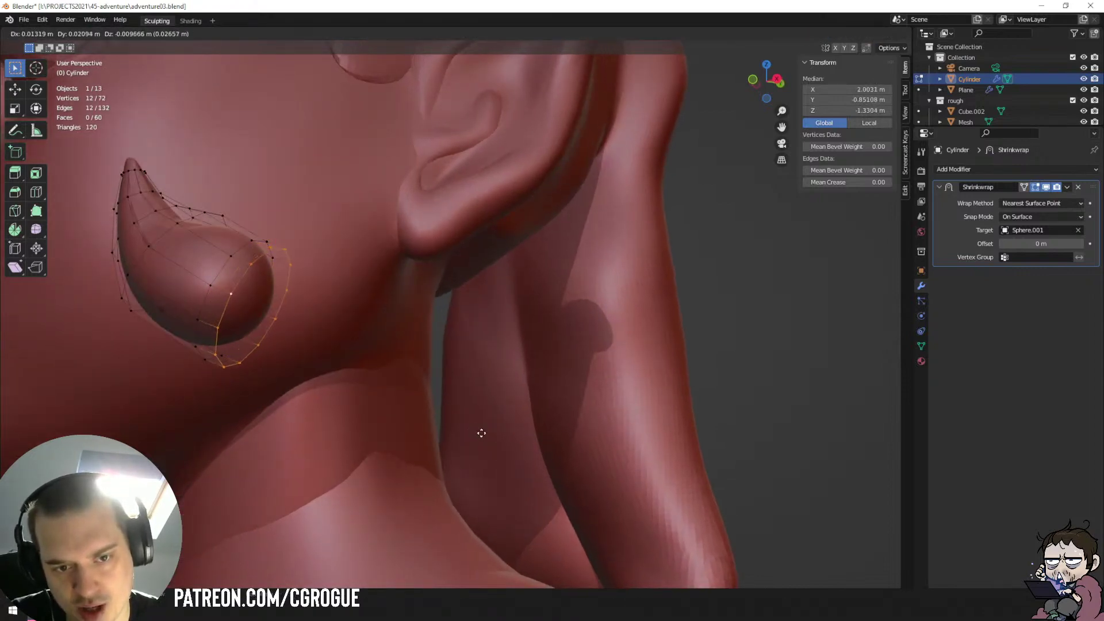
click(489, 436)
mouse_move(397, 414)
middle_down()
mouse_move(413, 422)
mouse_move(402, 414)
middle_up()
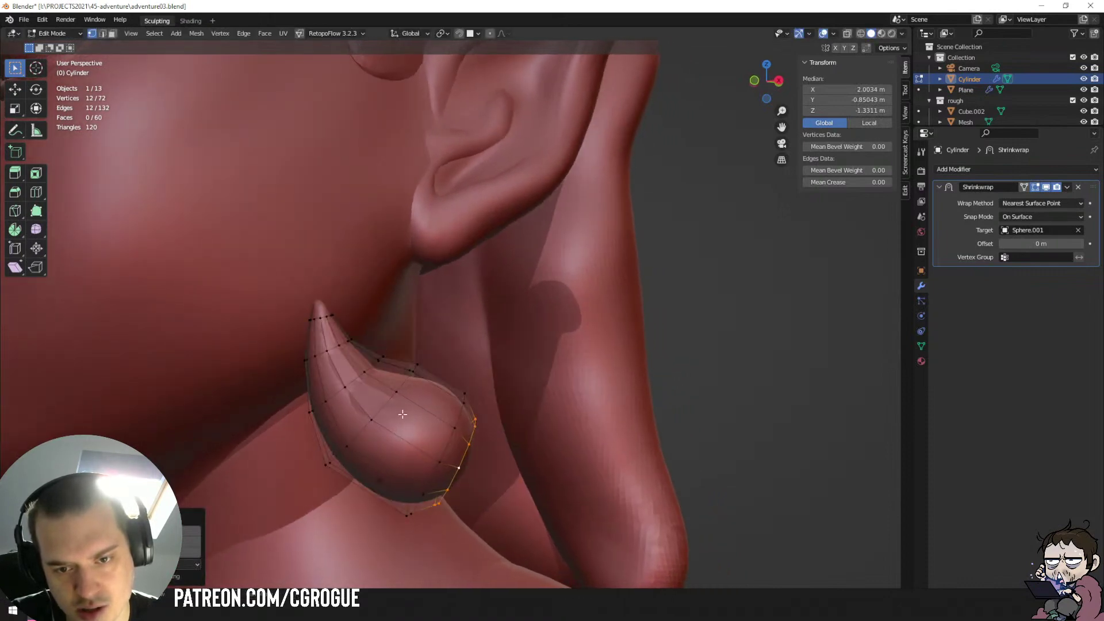
Rescale the middle edge ring and move it slightly toward the tusk's tip.
alt+click(402, 394)
key(s)
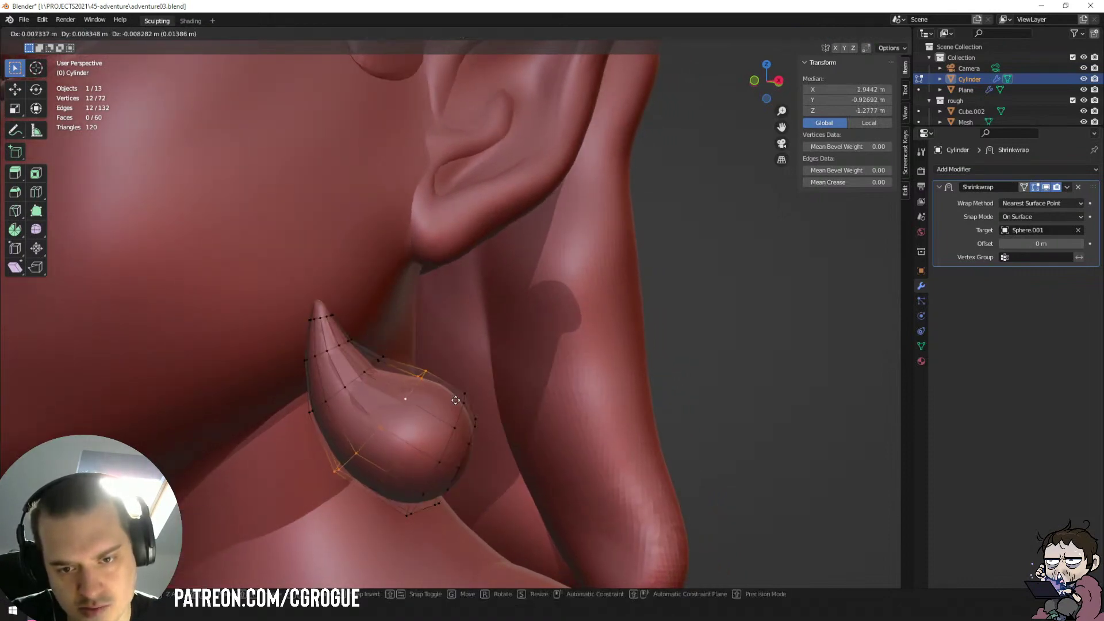
click(576, 402)
key(g)
click(552, 396)
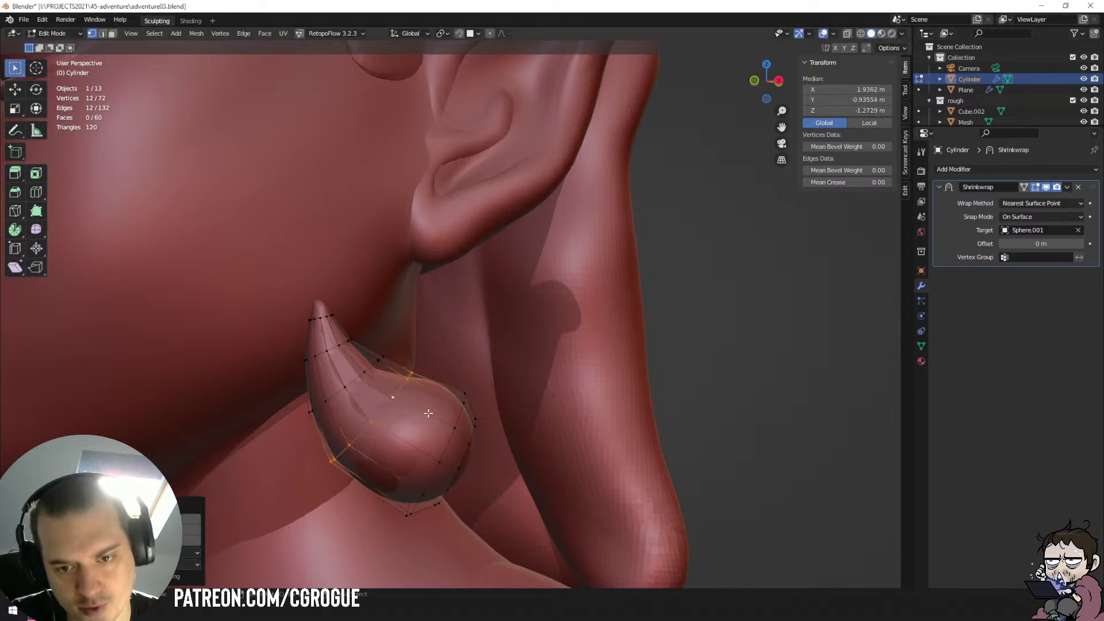
Add a loop cut across the tusk's bulb and shift the neighbouring edge ring toward the tip to even the spacing.
key(ctrl+r)
double_click(413, 415)
alt+click(404, 386)
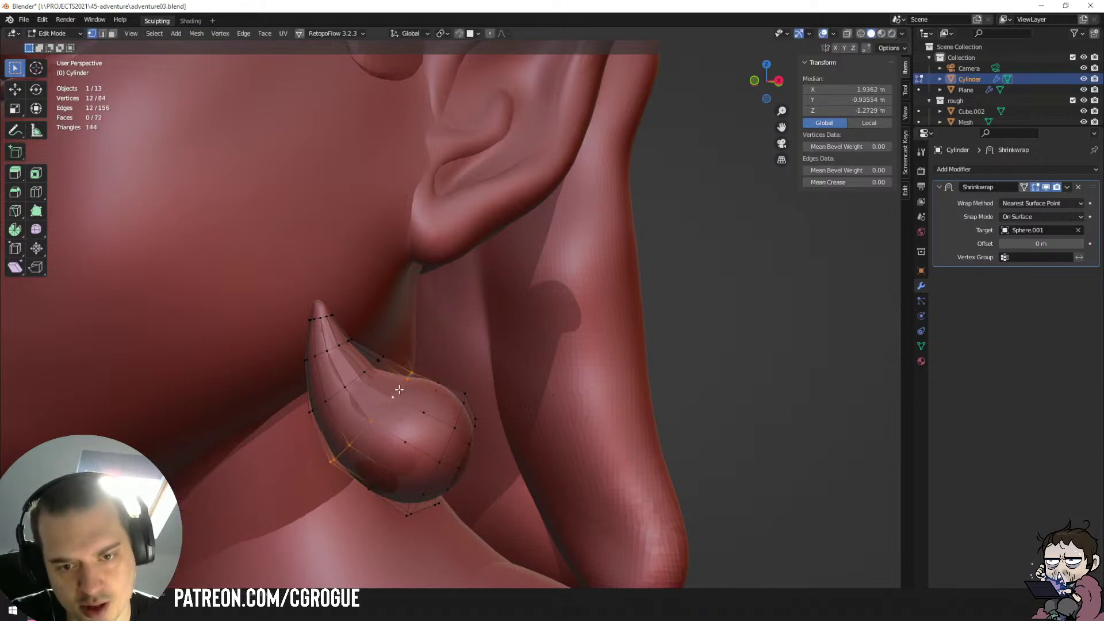
key(g)
click(372, 376)
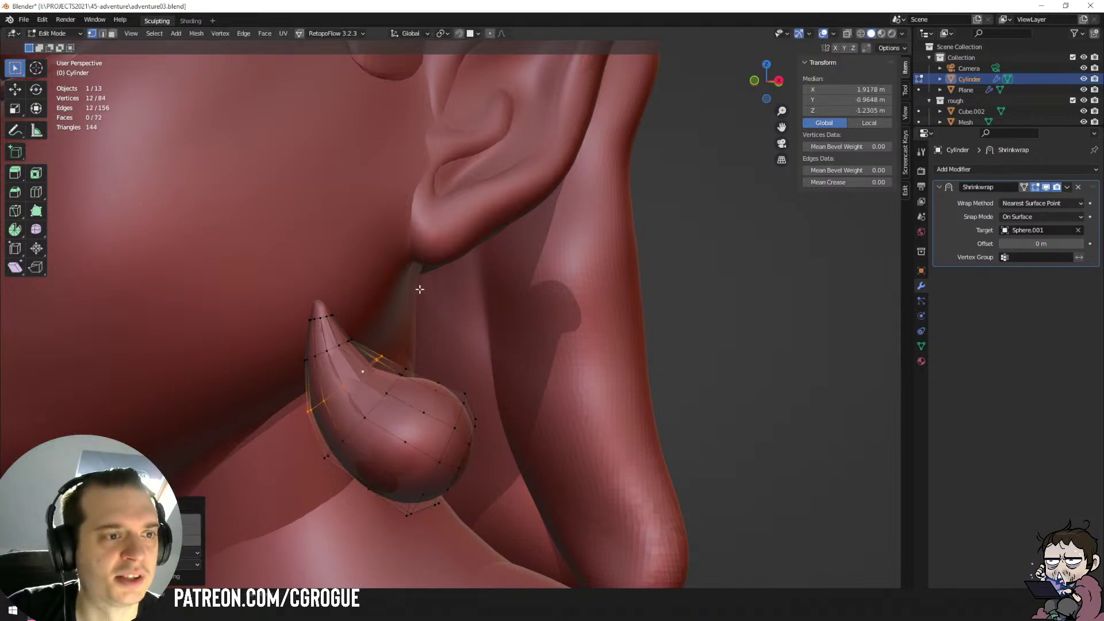
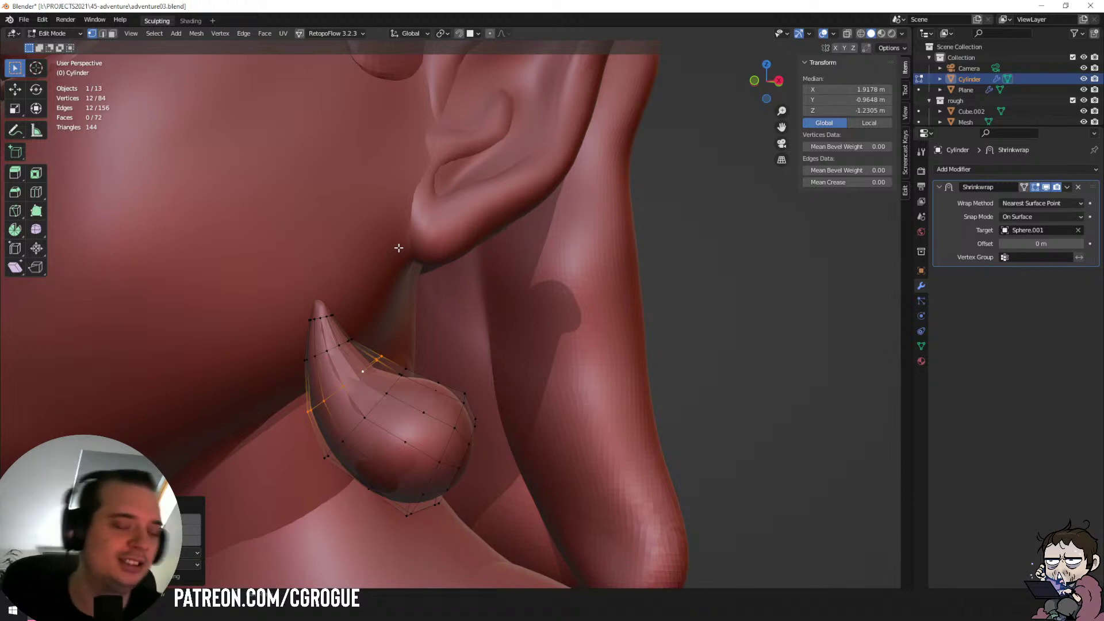
Fill a face between two opposite edges of the open ring at the tusk's rounded base.
middle_drag(399, 282, 214, 307)
alt+click(93, 377)
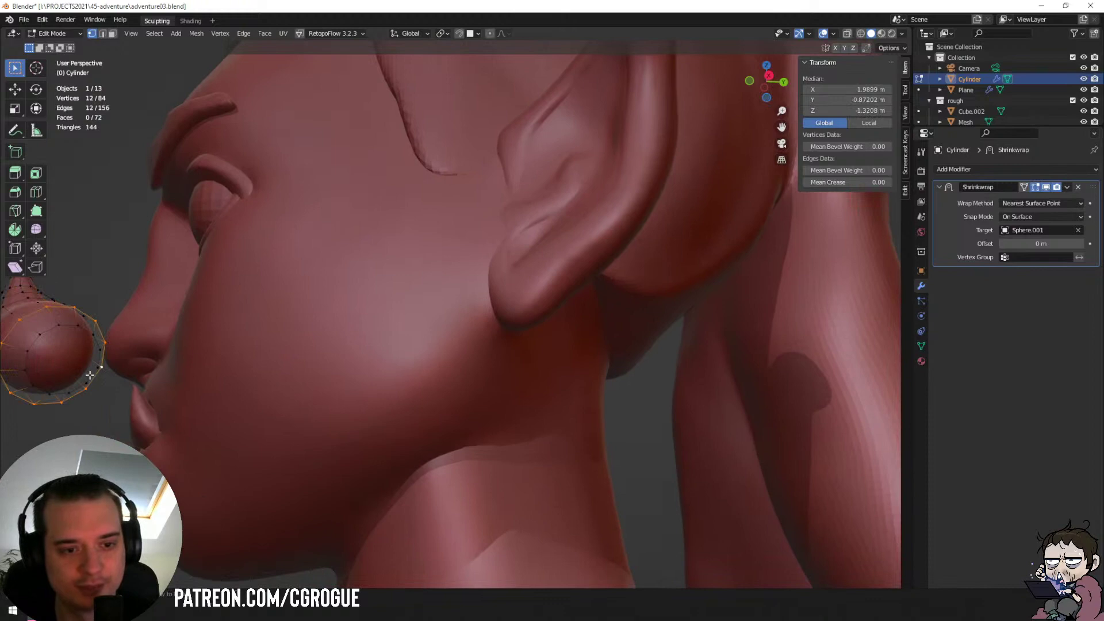
alt+click(90, 375)
key(KP_Decimal)
middle_drag(392, 414, 266, 390)
middle_drag(455, 388, 456, 410)
key(alt+a)
click(466, 420)
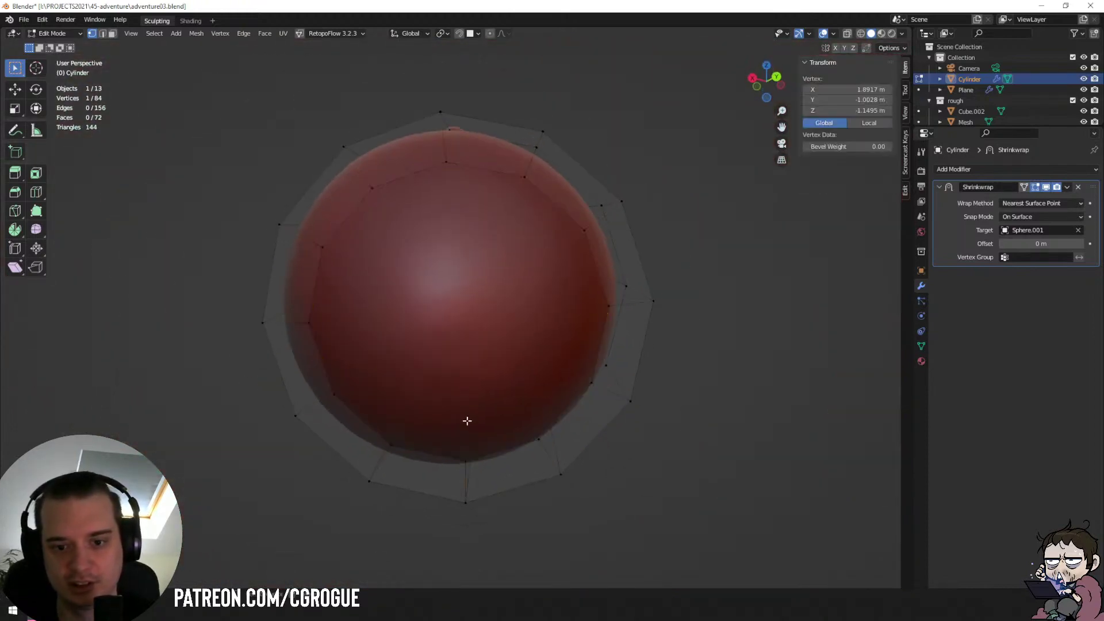
click(448, 162)
shift+click(524, 178)
shift+click(469, 463)
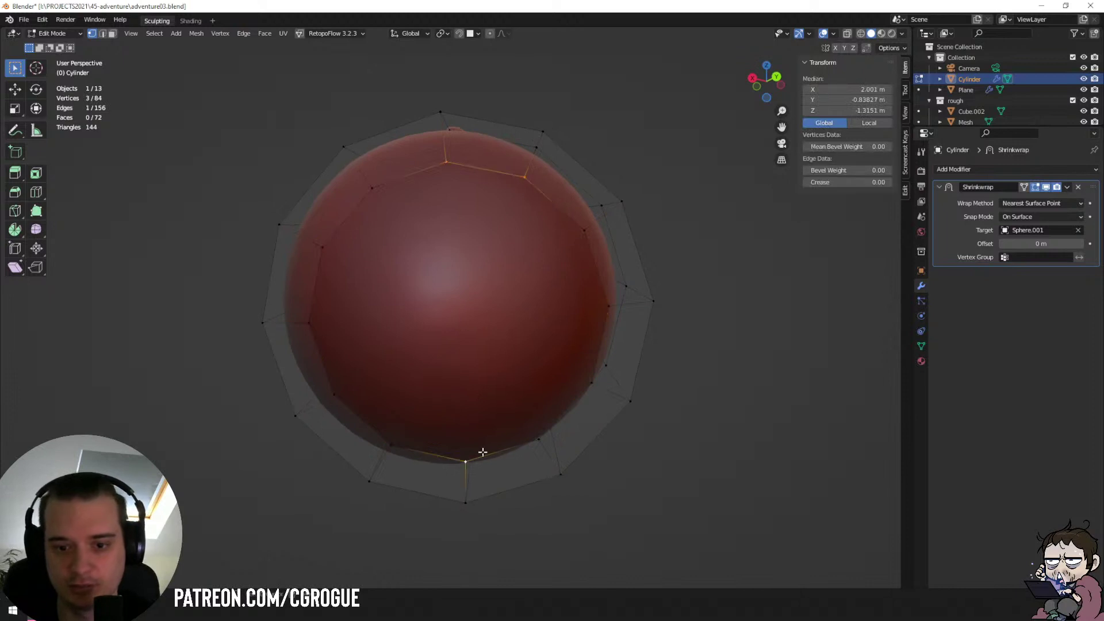
middle_drag(481, 454, 473, 185)
shift+click(378, 445)
key(f)
Divide the base's bridging face with two loop cuts and fill the gap on one side with three faces.
key(ctrl+r)
click(489, 307)
click(522, 176)
shift+click(577, 222)
key(f)
key(f)
key(f)
Fill the remaining gaps beside the bridging strip with faces to close the tusk's rounded base.
click(458, 164)
shift+click(373, 185)
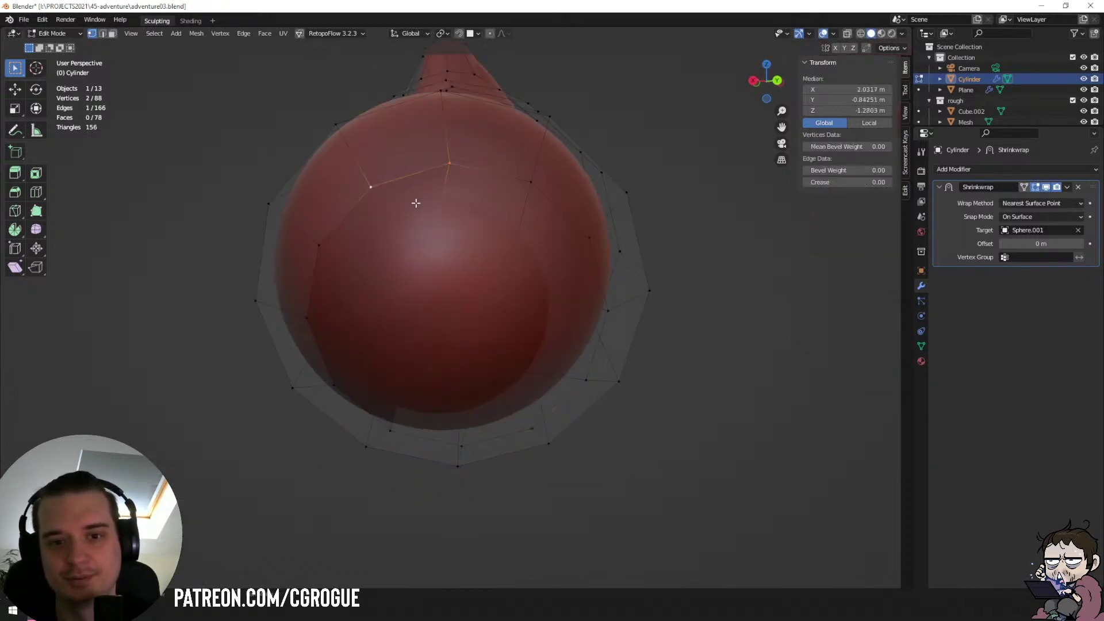
key(f)
key(f)
key(f)
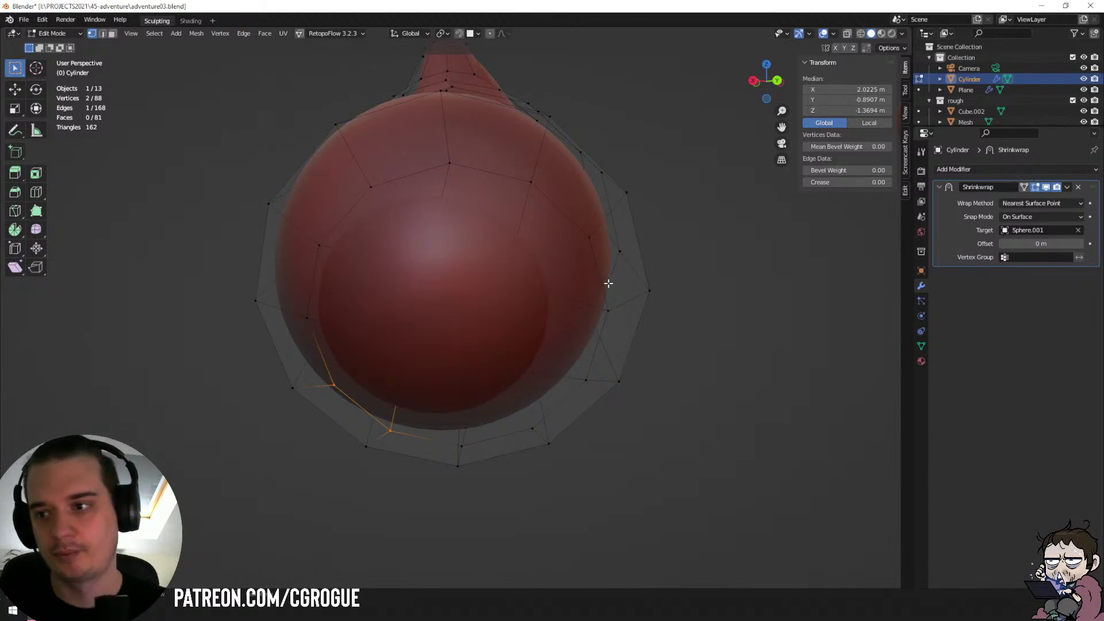
Duplicate the cylinder's Shrinkwrap modifier, apply the original one, and return to editing the mesh.
key(Tab)
key(shift+d)
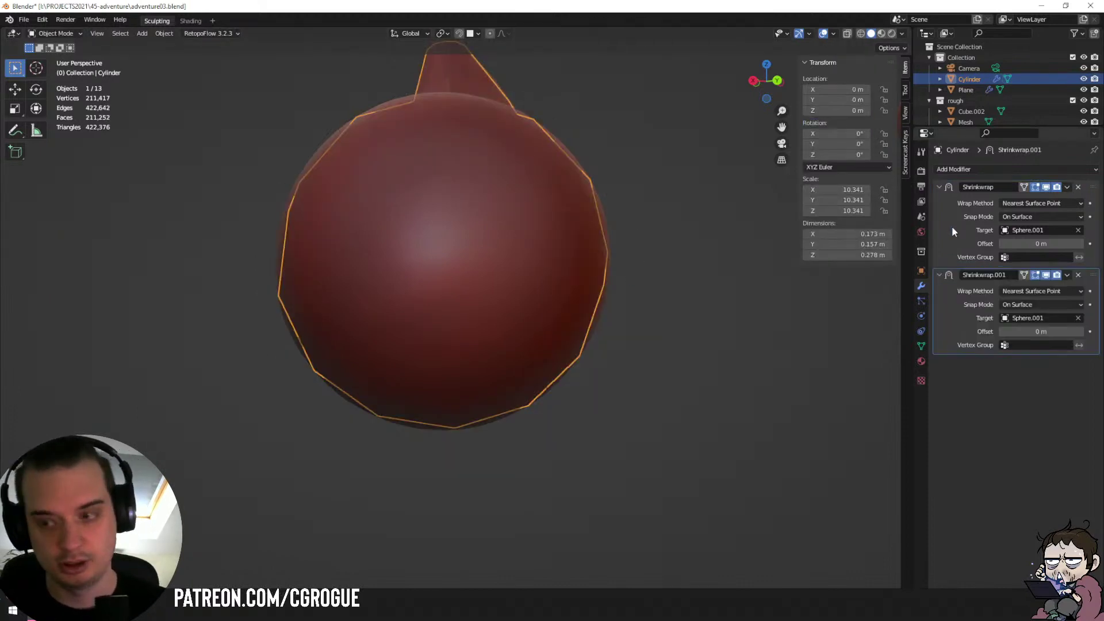
key(ctrl+a)
key(Tab)
middle_drag(472, 291, 533, 319)
scroll(534, 318, down, 4)
Switch to wireframe shading and select a single vertex on the open edge ring at the tusk's tip.
key(a)
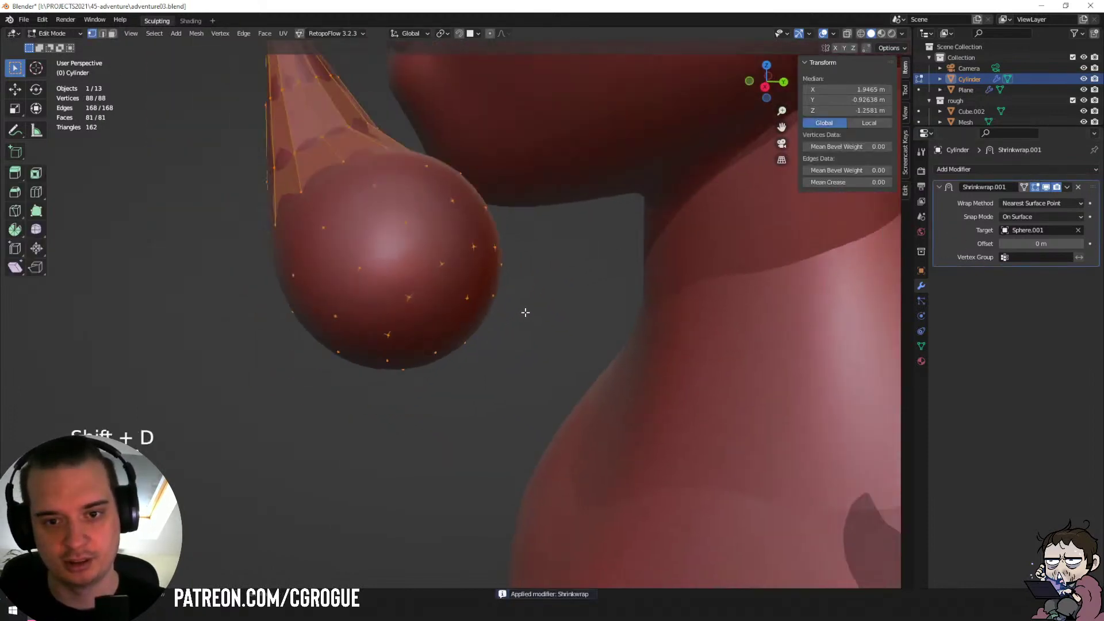
key(z)
mouse_move(266, 298)
middle_down()
mouse_move(389, 288)
mouse_move(512, 420)
middle_up()
scroll(339, 311, up, 2)
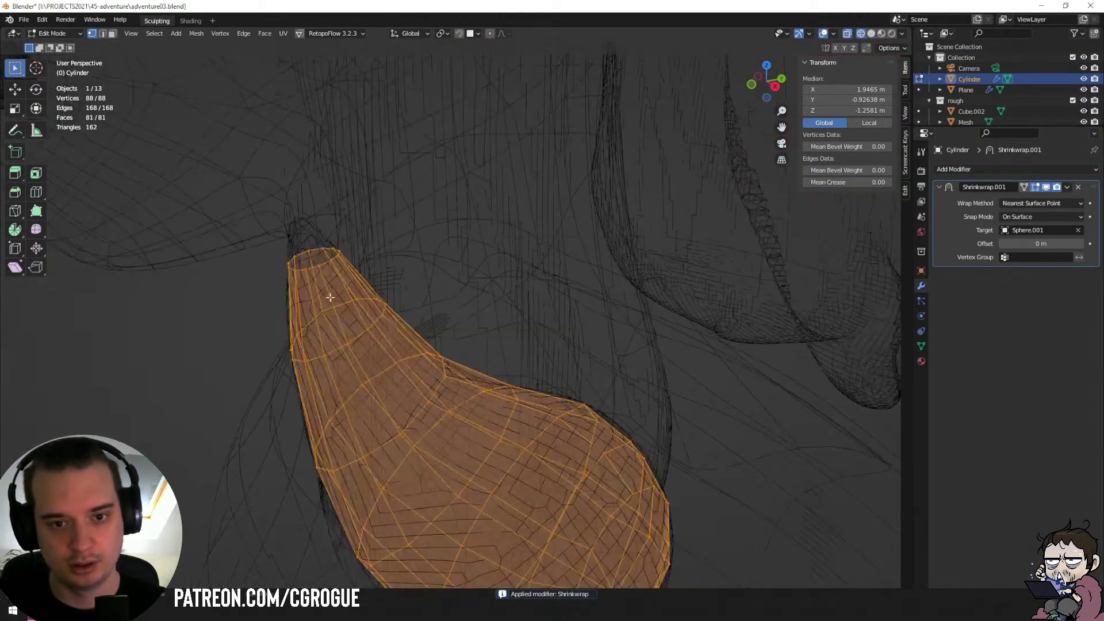
middle_drag(330, 294, 451, 337)
scroll(440, 330, up, 1)
click(425, 332)
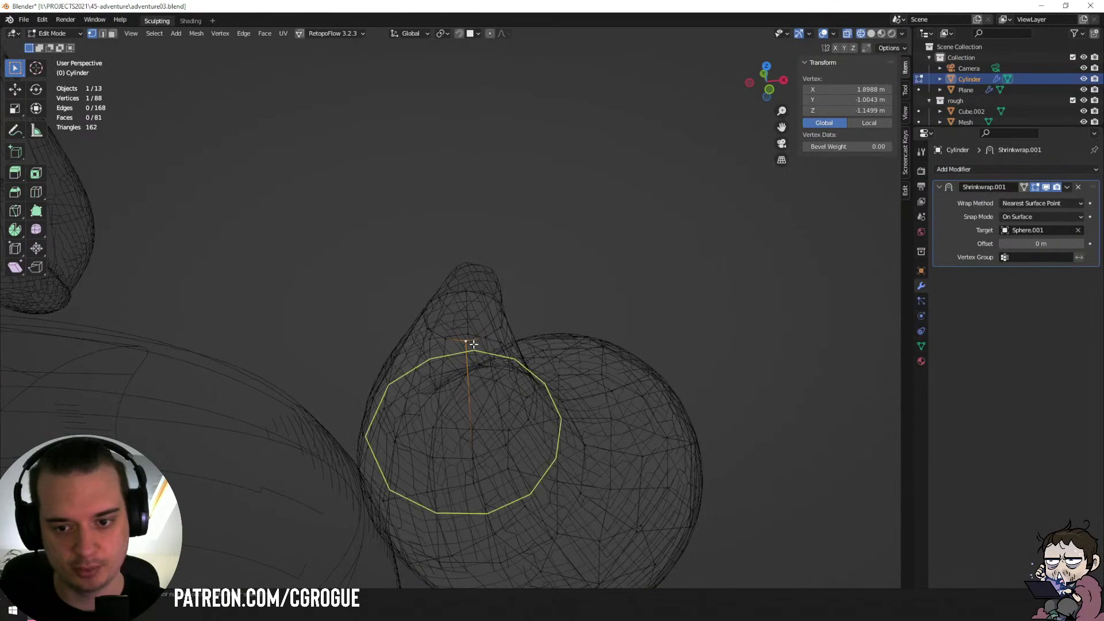
middle_drag(471, 344, 505, 470)
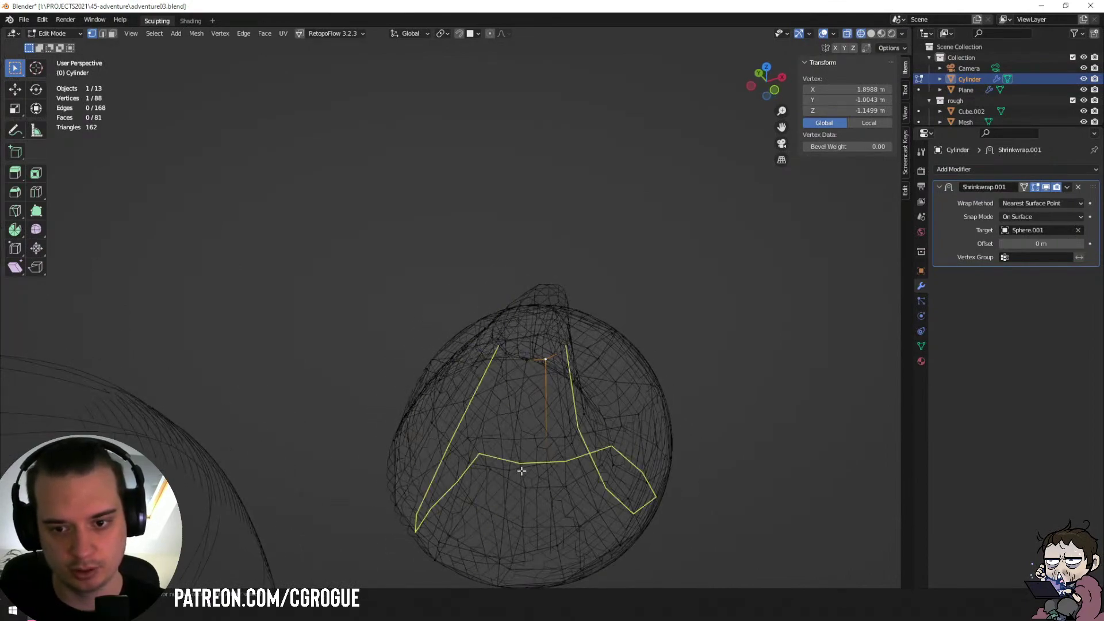
click(522, 468)
right_click(523, 469)
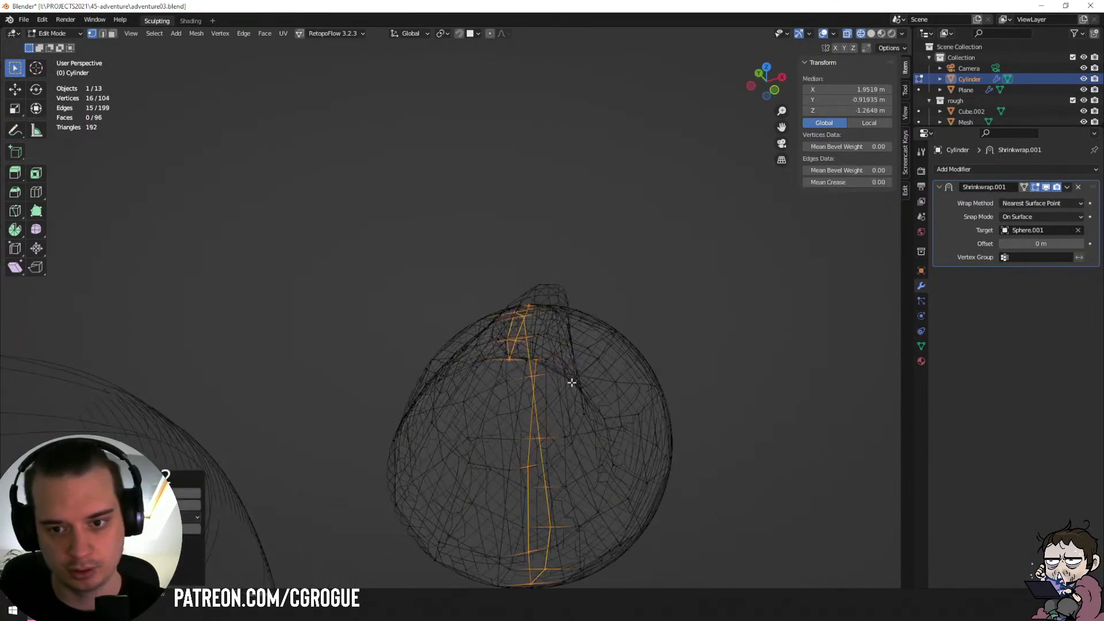
middle_drag(571, 383, 491, 444)
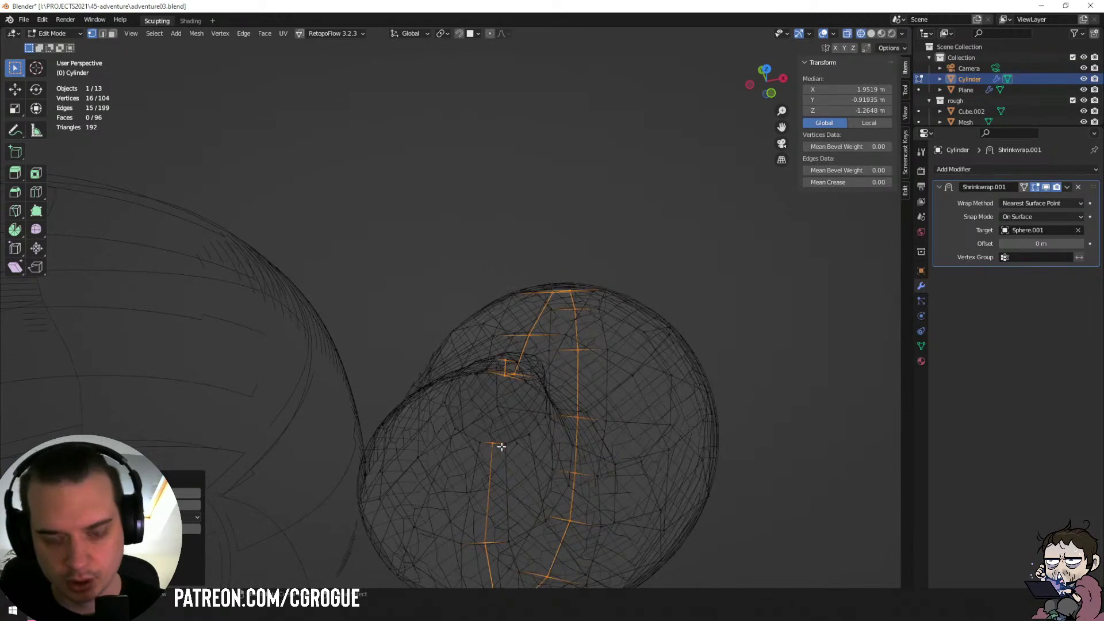
key(ctrl+z)
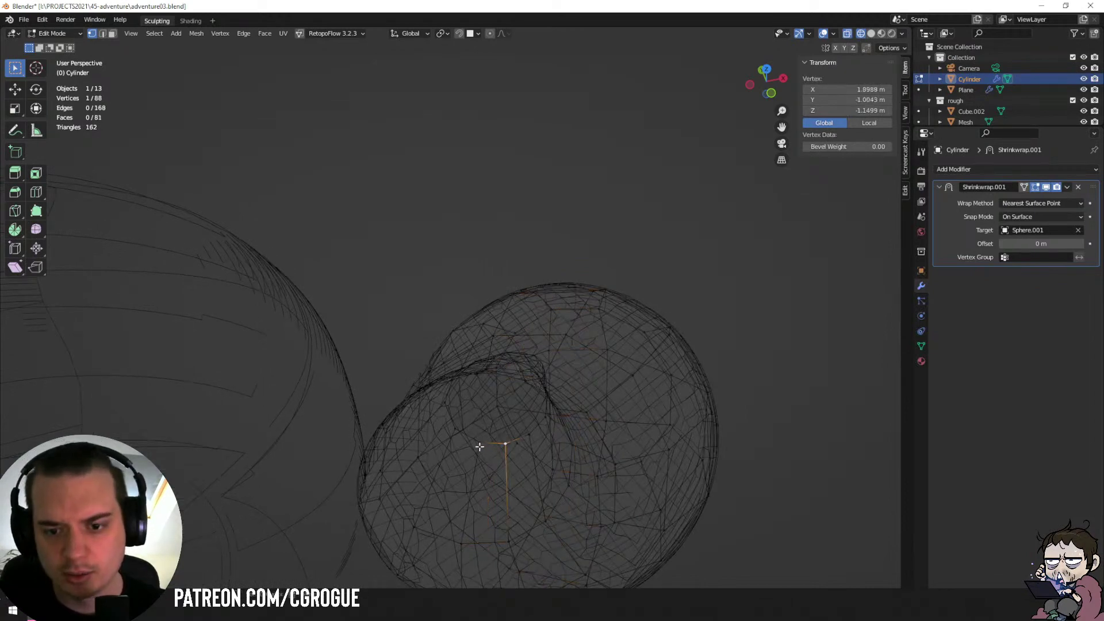
Select two opposite edges of the tip's open ring and fill a bridging face between them.
shift+click(480, 447)
middle_drag(480, 447, 500, 367)
shift+click(500, 280)
shift+click(522, 281)
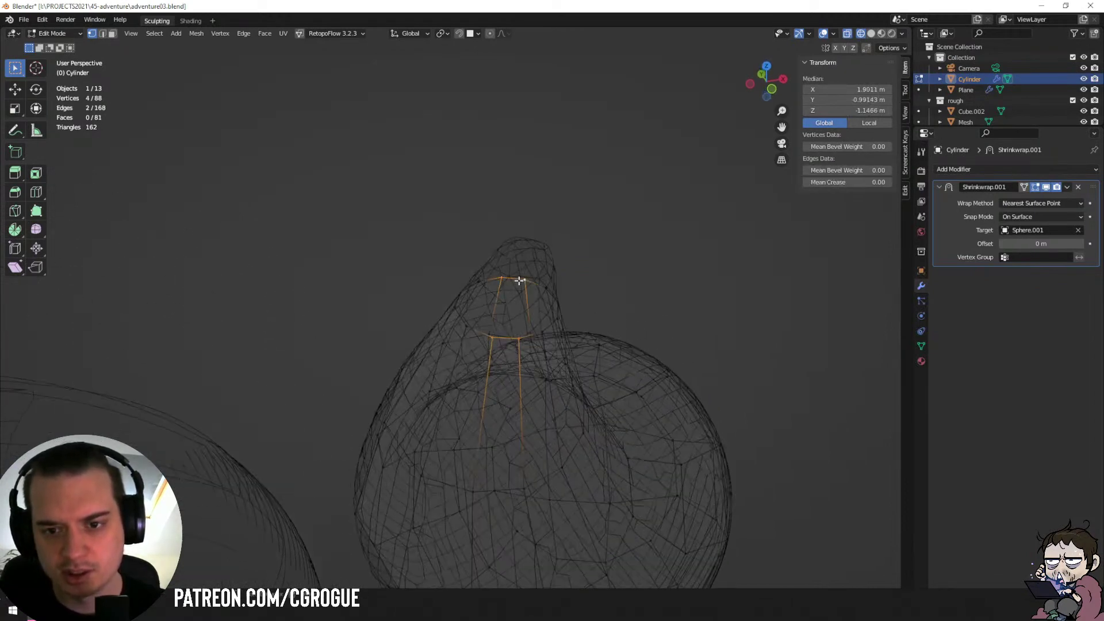
key(f)
Divide the tip's bridging face with two loop cuts and move its middle segment outward to the tusk's point.
key(ctrl+r)
scroll(523, 308, up, 1)
click(521, 311)
right_click(521, 313)
mouse_move(521, 313)
middle_down()
mouse_move(541, 253)
mouse_move(483, 276)
mouse_move(443, 264)
middle_up()
key(g)
click(548, 229)
key(shift+z)
key(g)
click(423, 265)
key(z)
click(322, 267)
mouse_move(314, 271)
middle_down()
mouse_move(423, 330)
mouse_move(520, 419)
mouse_move(514, 390)
middle_up()
key(ctrl+r)
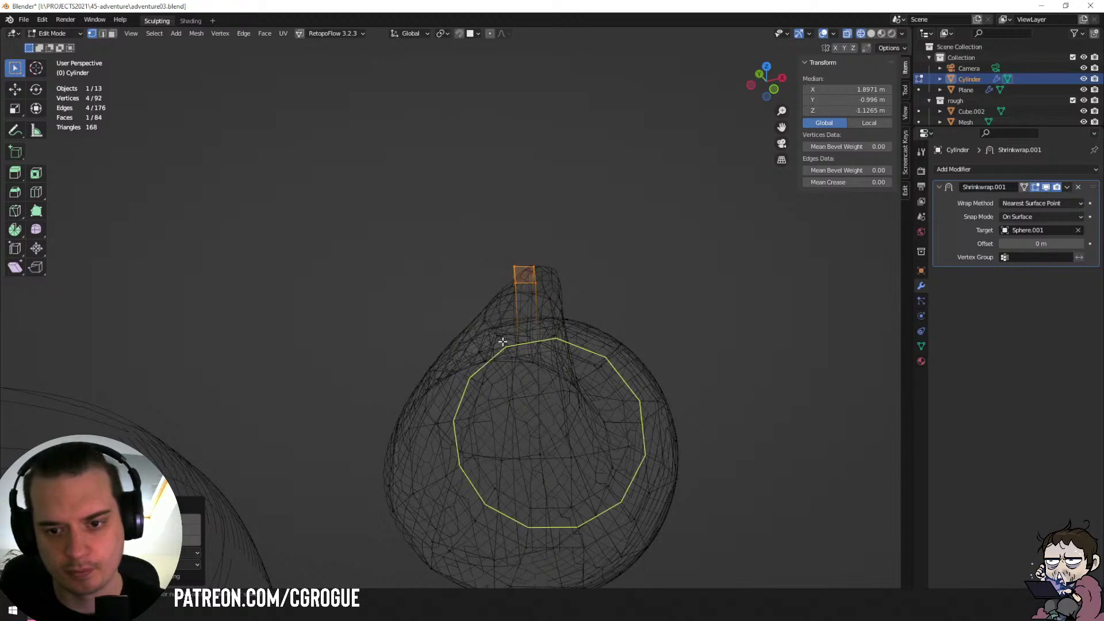
double_click(504, 338)
middle_drag(505, 338, 604, 286)
key(ctrl+z)
Extrude one side edge of the tip's raised middle face outward.
click(601, 317)
shift+click(587, 293)
key(e)
click(582, 288)
click(562, 338)
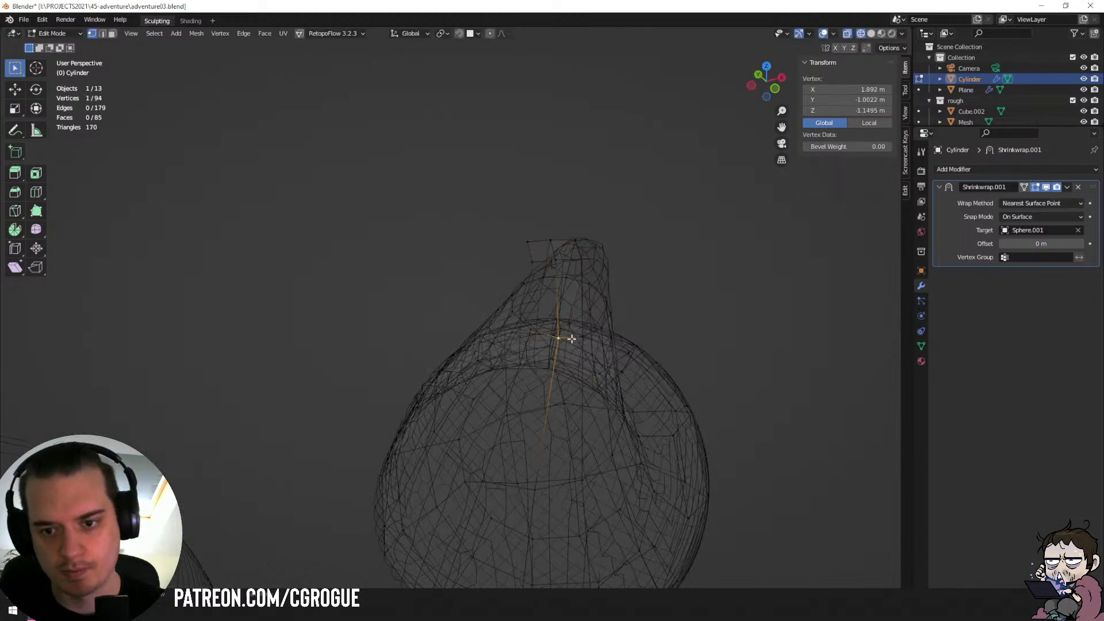
middle_drag(564, 338, 591, 326)
Return to solid shading and isolate the cylinder in local view for mesh editing.
key(z)
key(Tab)
key(KP_Divide)
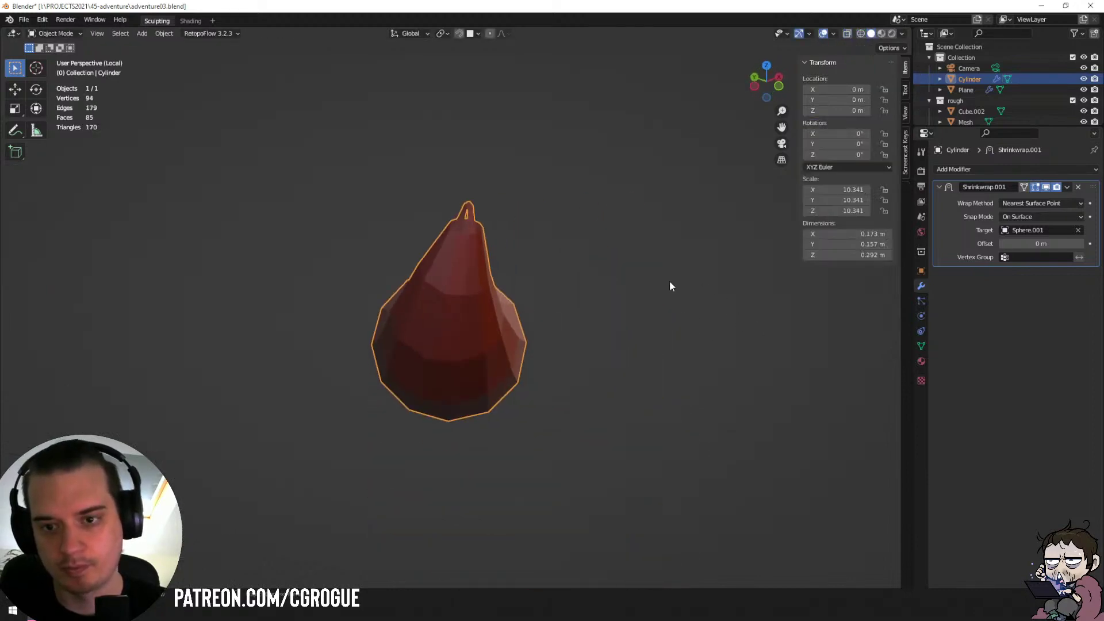
scroll(443, 259, up, 3)
mouse_move(440, 261)
middle_down()
mouse_move(420, 208)
mouse_move(440, 266)
middle_up()
key(Tab)
scroll(440, 267, up, 3)
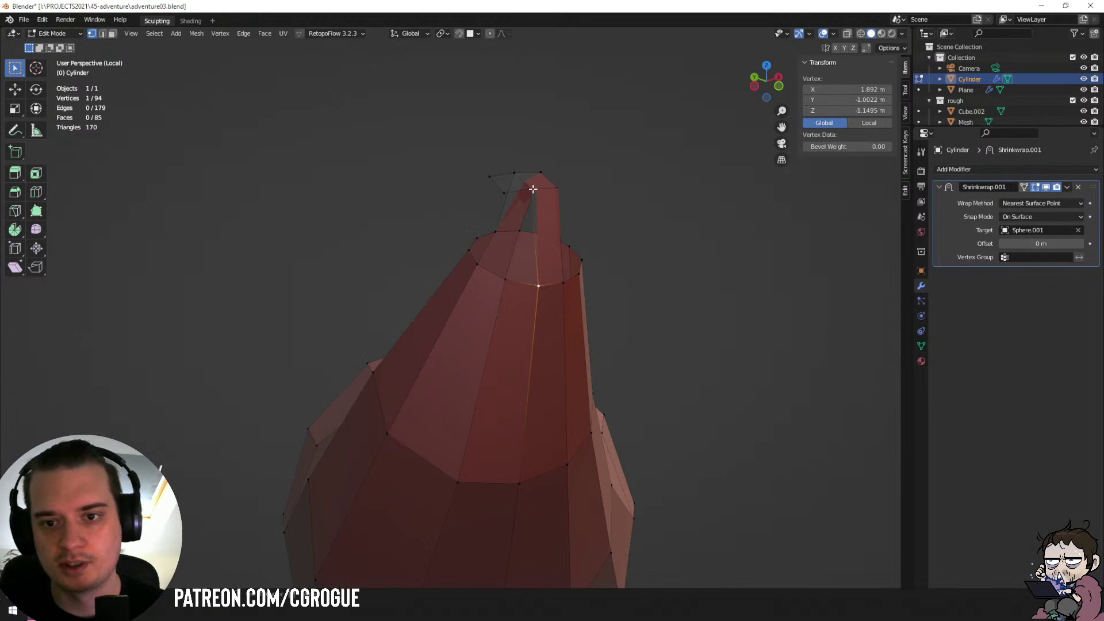
Fill two faces between the raised tip strip and the open ring around it.
key(f)
middle_drag(528, 185, 709, 290)
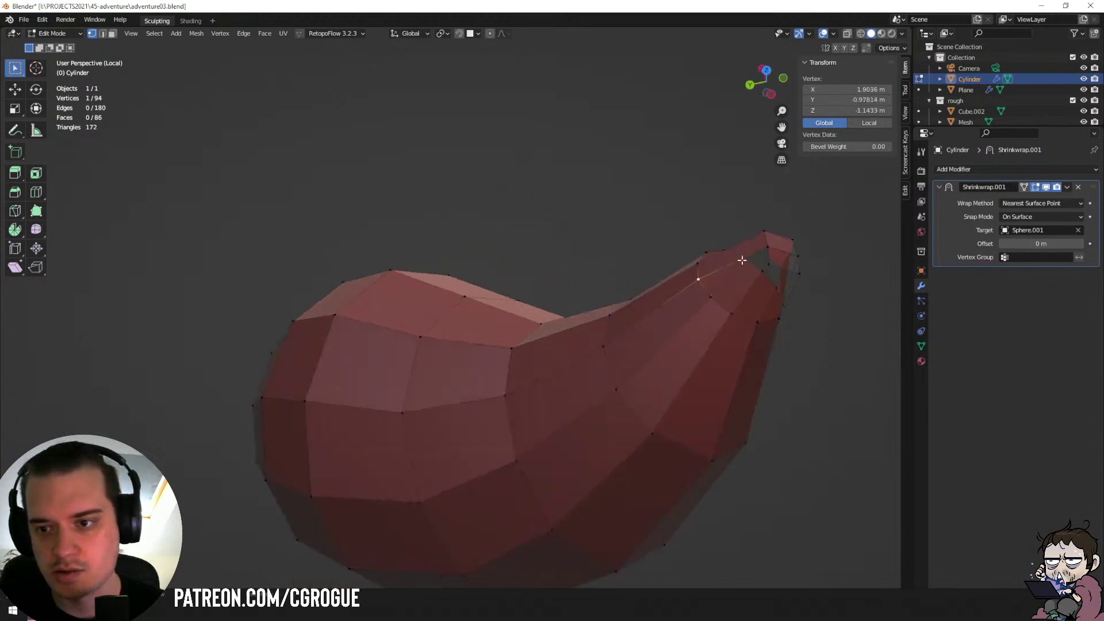
middle_drag(748, 256, 606, 399)
key(f)
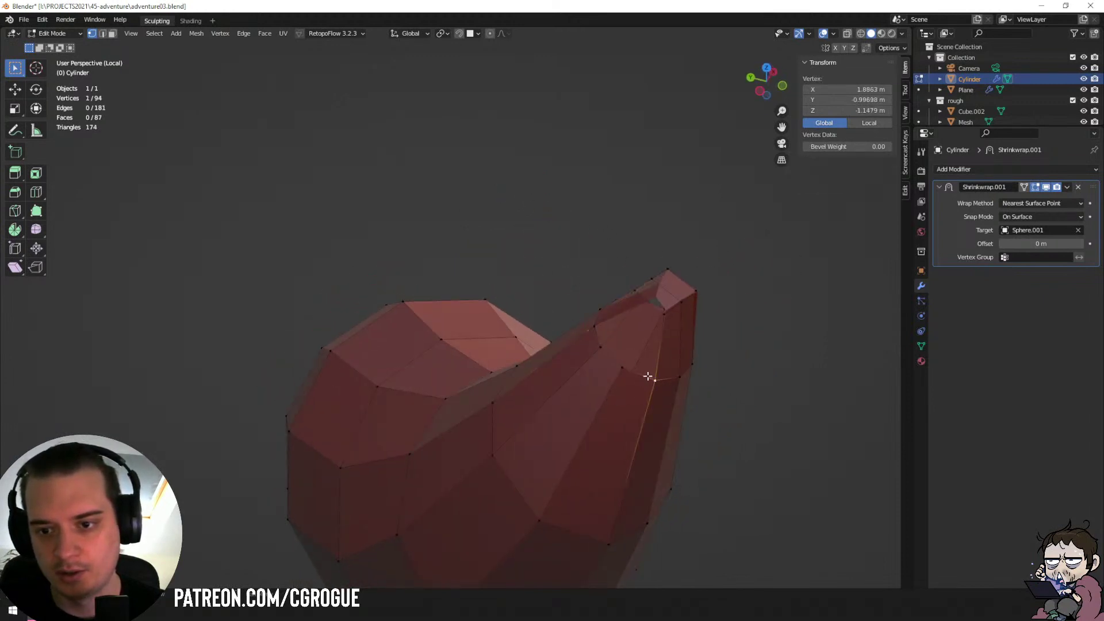
click(622, 367)
shift+click(601, 347)
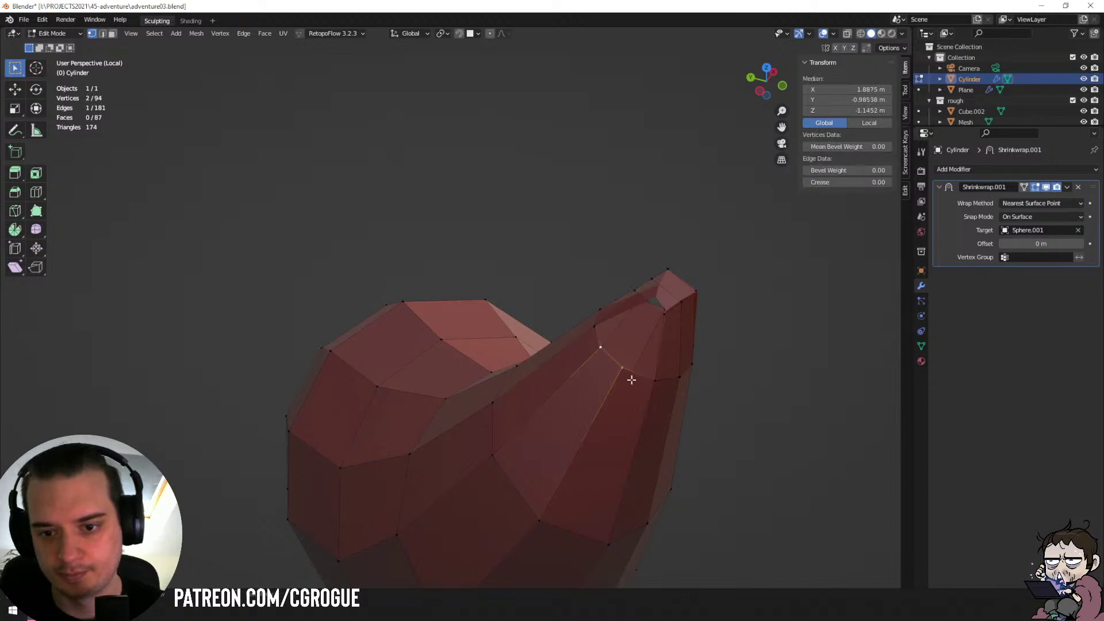
key(ctrl+r)
key(Escape)
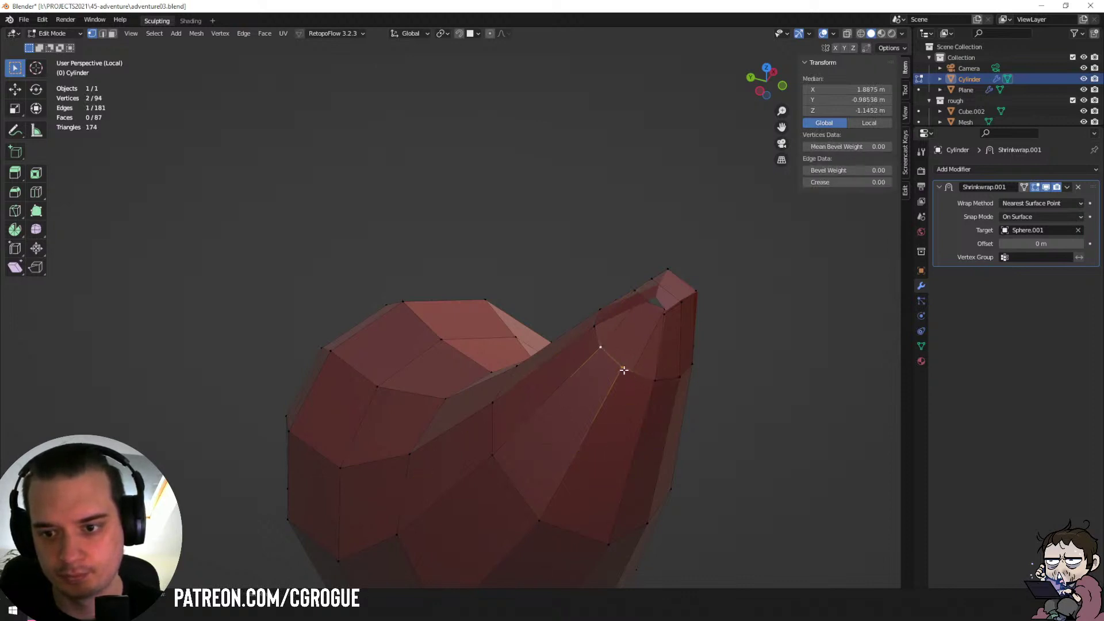
click(623, 367)
middle_drag(665, 322, 555, 451)
scroll(555, 451, up, 5)
middle_drag(424, 335, 493, 335)
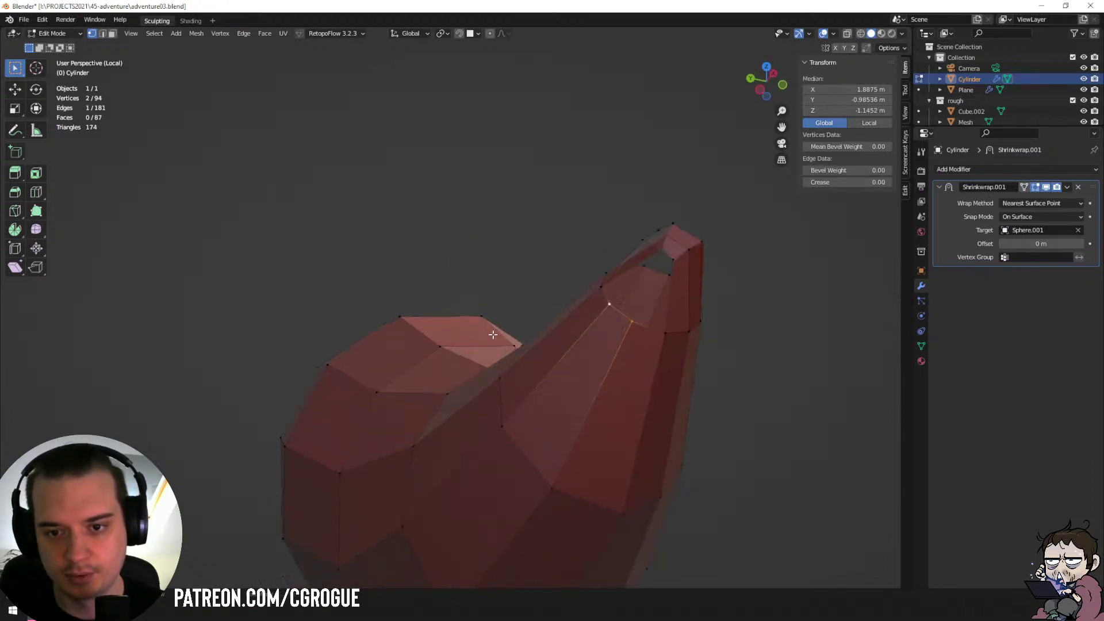
Merge two loose vertices of the tip's extruded strip into their matching ring vertices using At Last.
click(674, 260)
shift+click(630, 325)
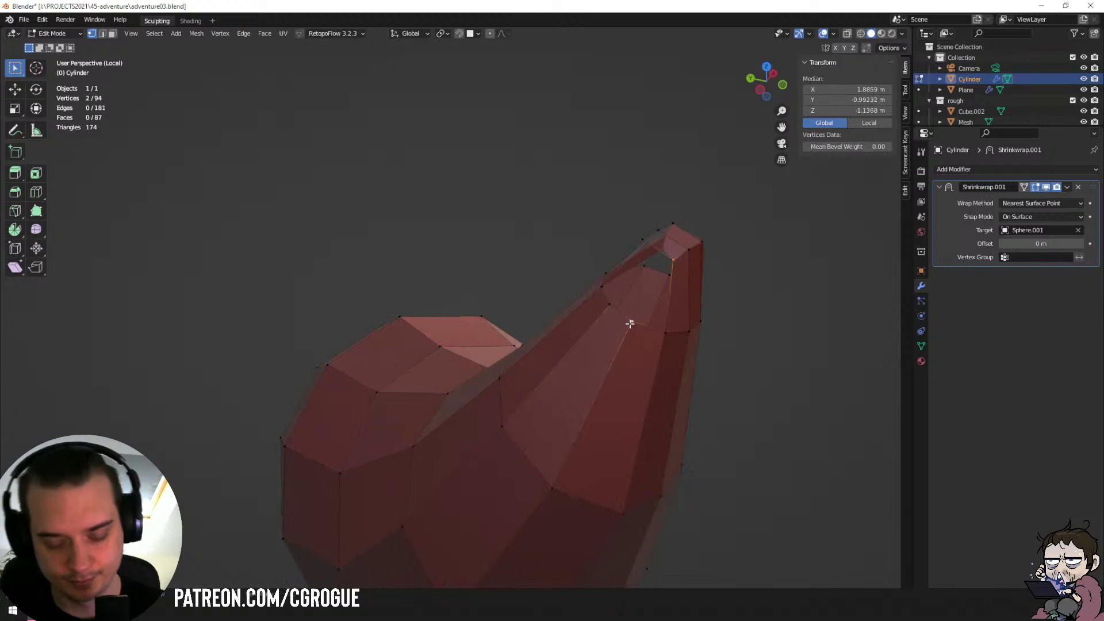
key(m)
click(616, 311)
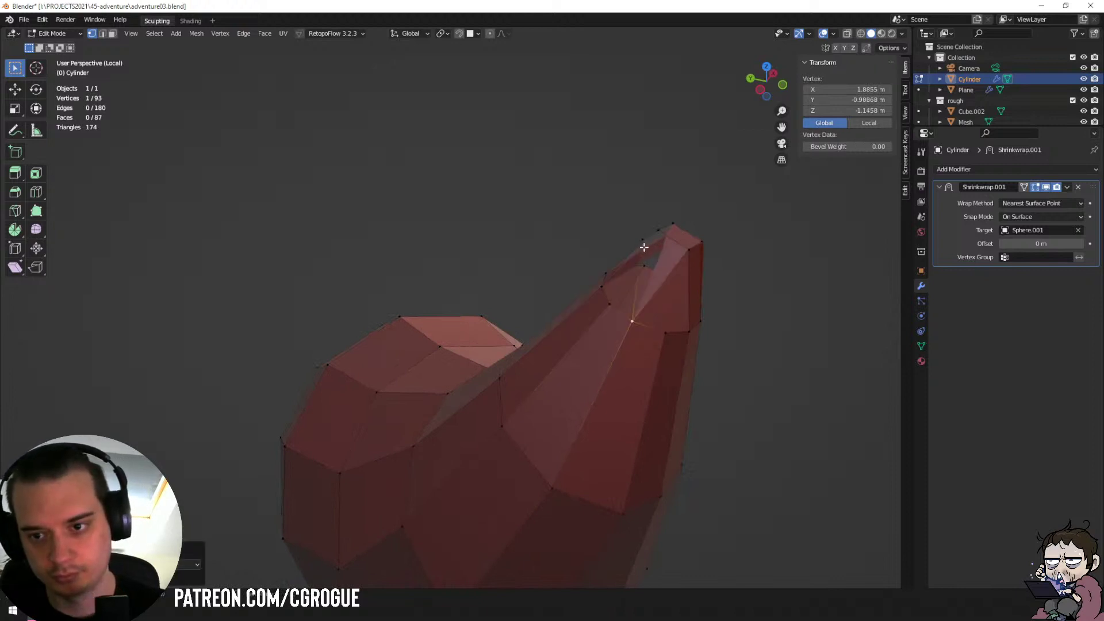
click(643, 243)
shift+click(610, 310)
key(m)
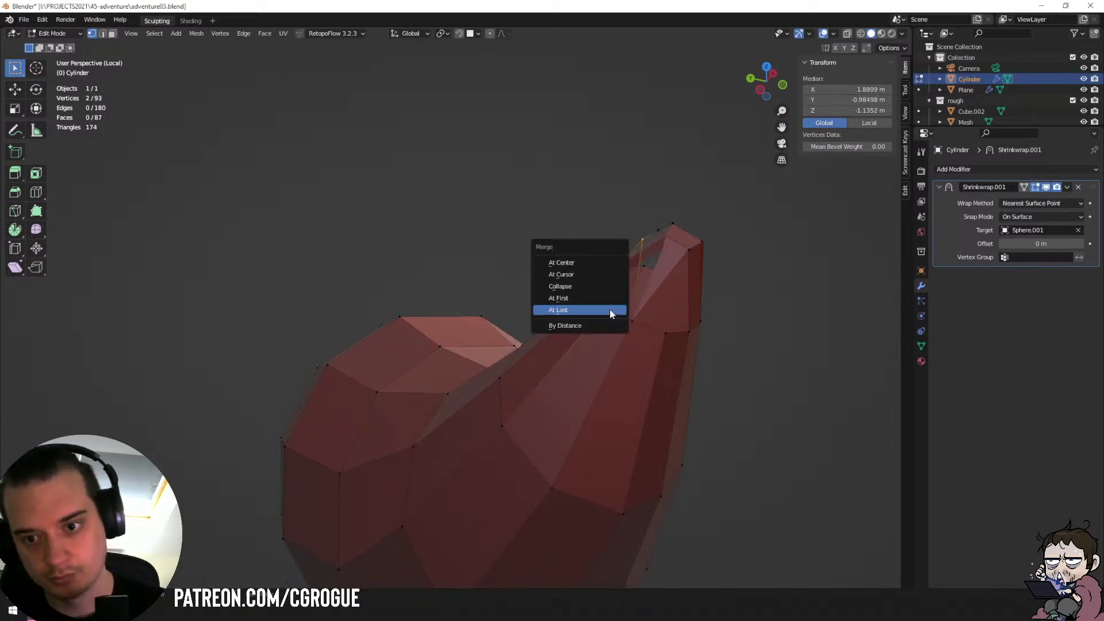
click(615, 309)
key(ctrl+r)
click(636, 328)
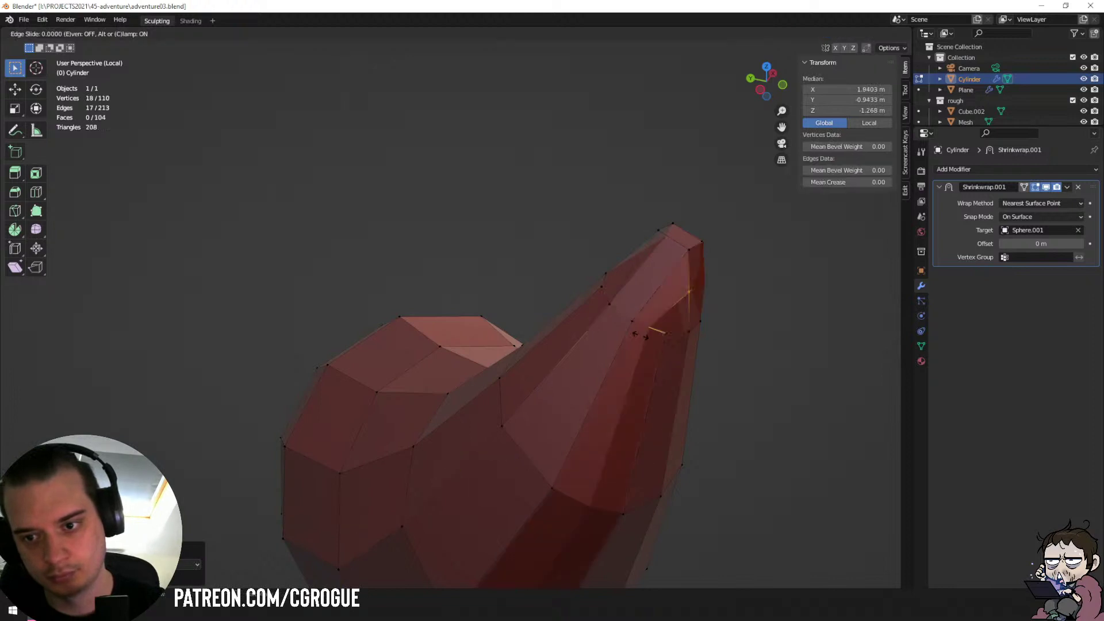
middle_drag(648, 328, 453, 343)
key(ctrl+z)
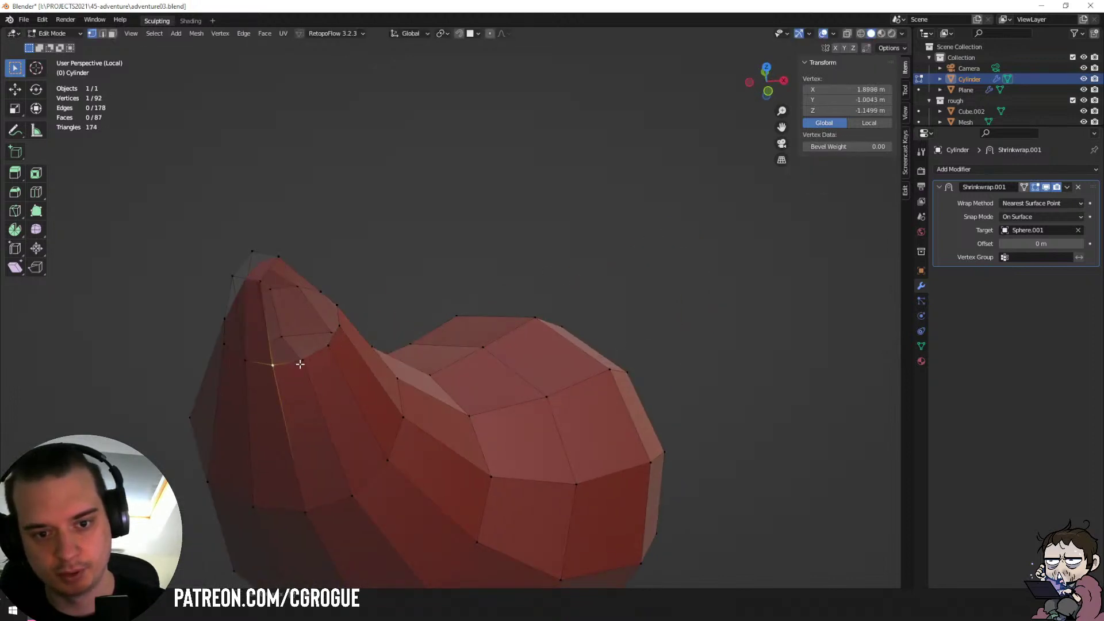
Fill the open side of the tusk's tip with three faces and shade the cylinder smooth.
shift+click(317, 365)
middle_drag(349, 358, 387, 357)
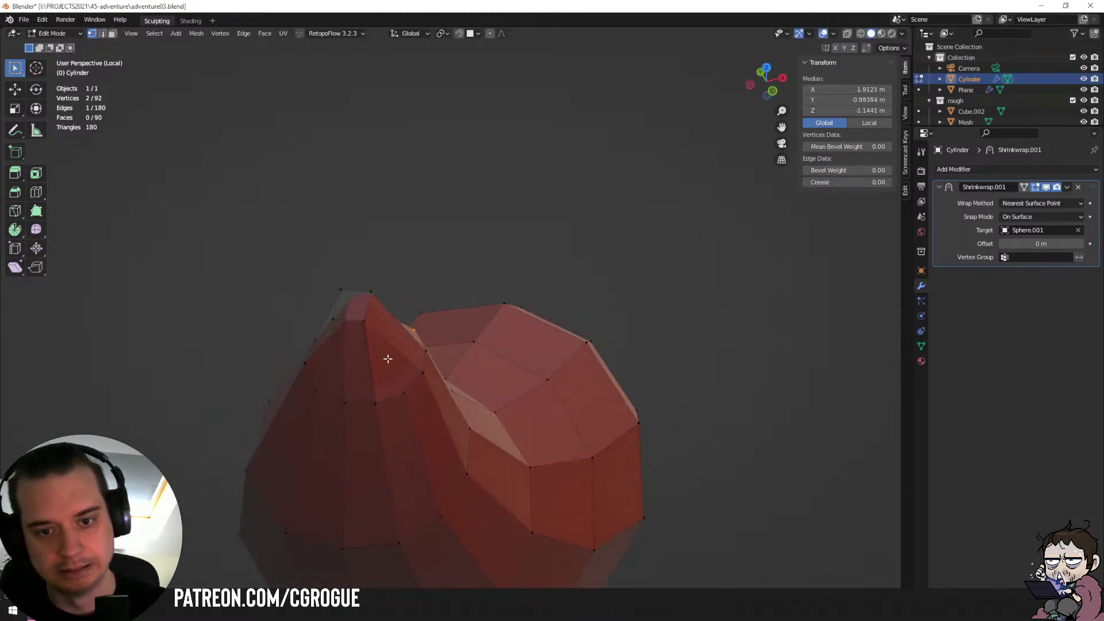
key(Tab)
mouse_move(427, 402)
middle_down()
mouse_move(459, 357)
mouse_move(441, 352)
mouse_move(468, 308)
mouse_move(568, 302)
middle_up()
right_click(459, 356)
click(435, 324)
Move individual ring vertices just below the tip toward the point to even out the tusk's topology.
key(Tab)
scroll(439, 286, up, 2)
click(534, 294)
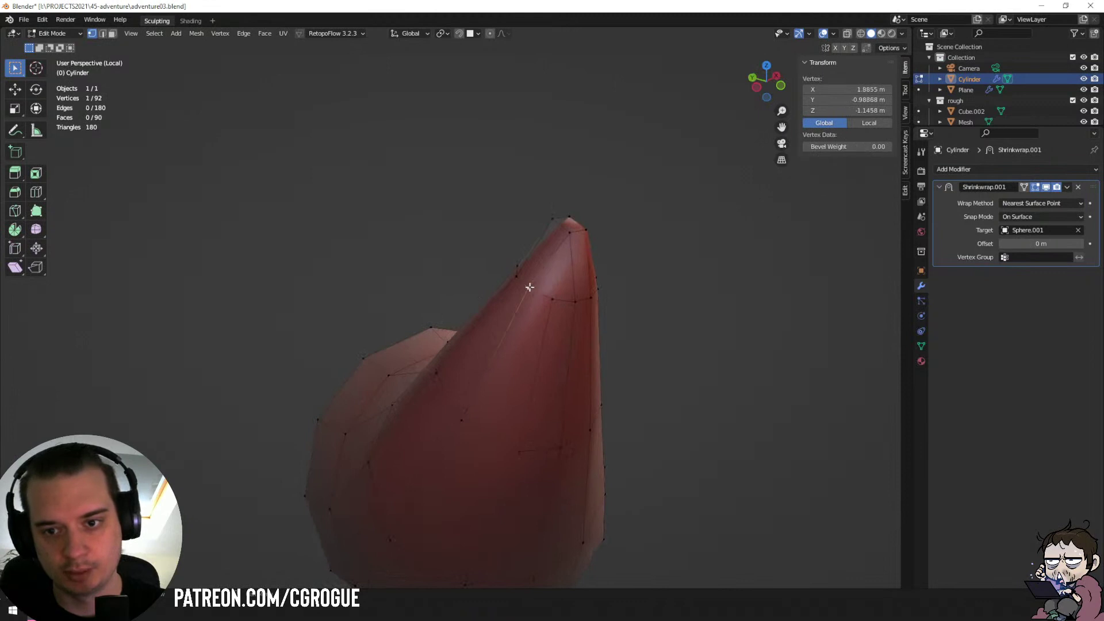
key(g)
click(546, 262)
middle_drag(546, 262, 292, 288)
click(631, 291)
key(g)
click(641, 280)
Select the two-vertex edge on the other side of the tip and move it closer to the point.
shift+click(368, 319)
key(g)
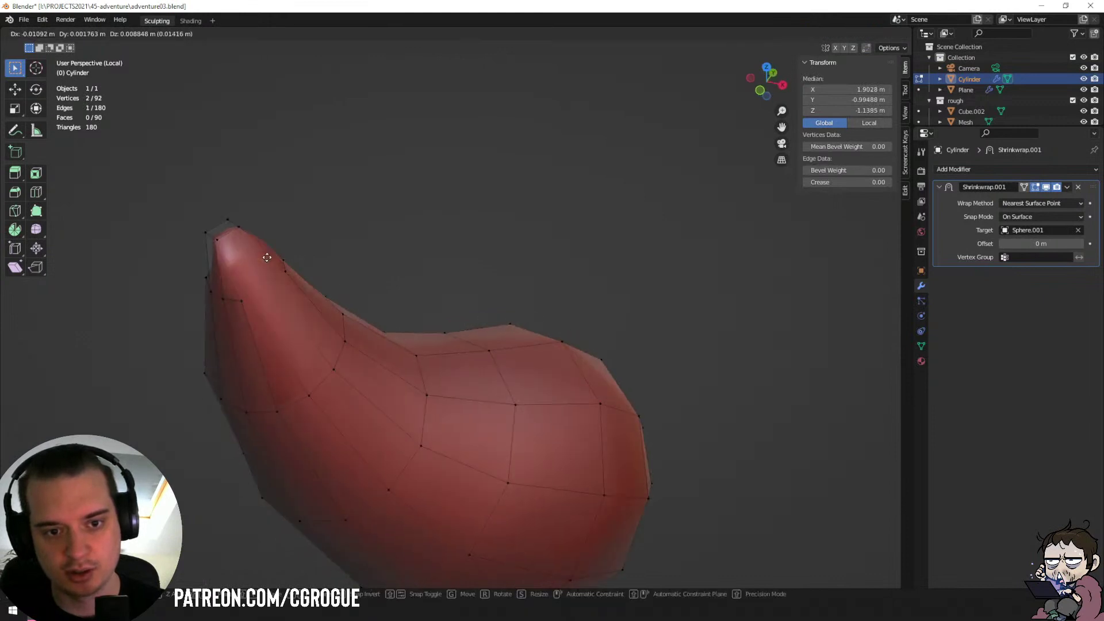
click(278, 259)
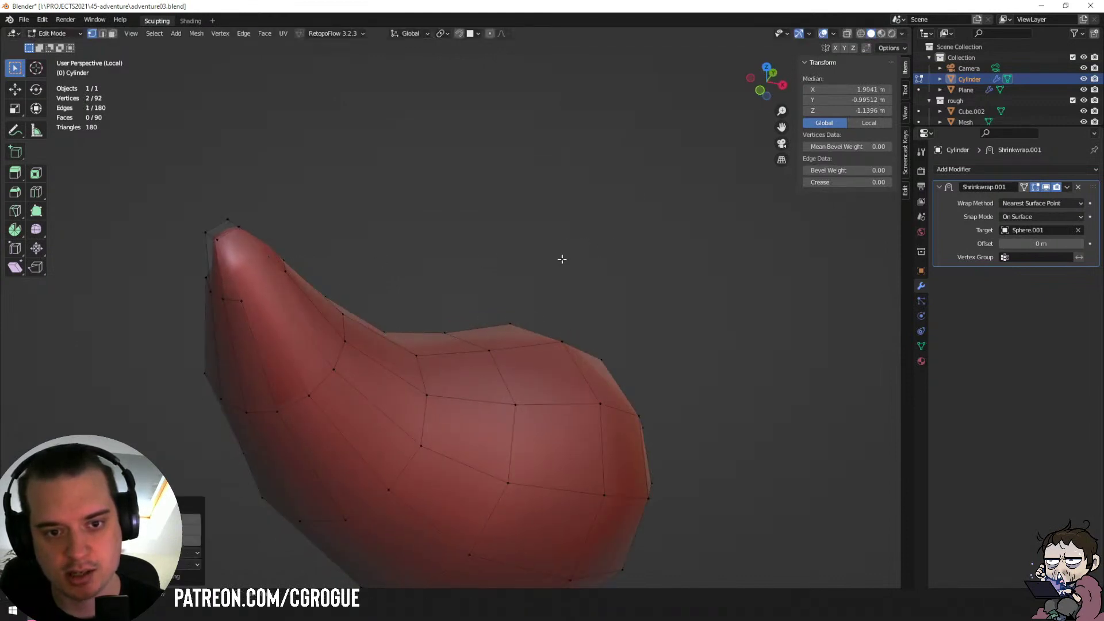
key(g)
key(Escape)
key(g)
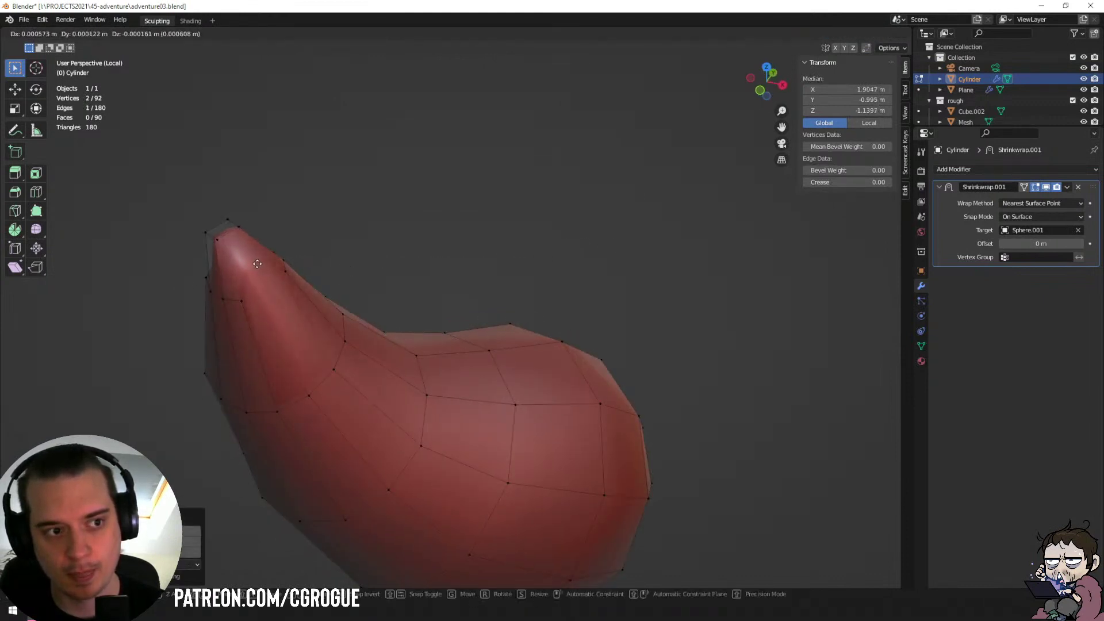
click(257, 264)
key(Tab)
scroll(379, 349, down, 3)
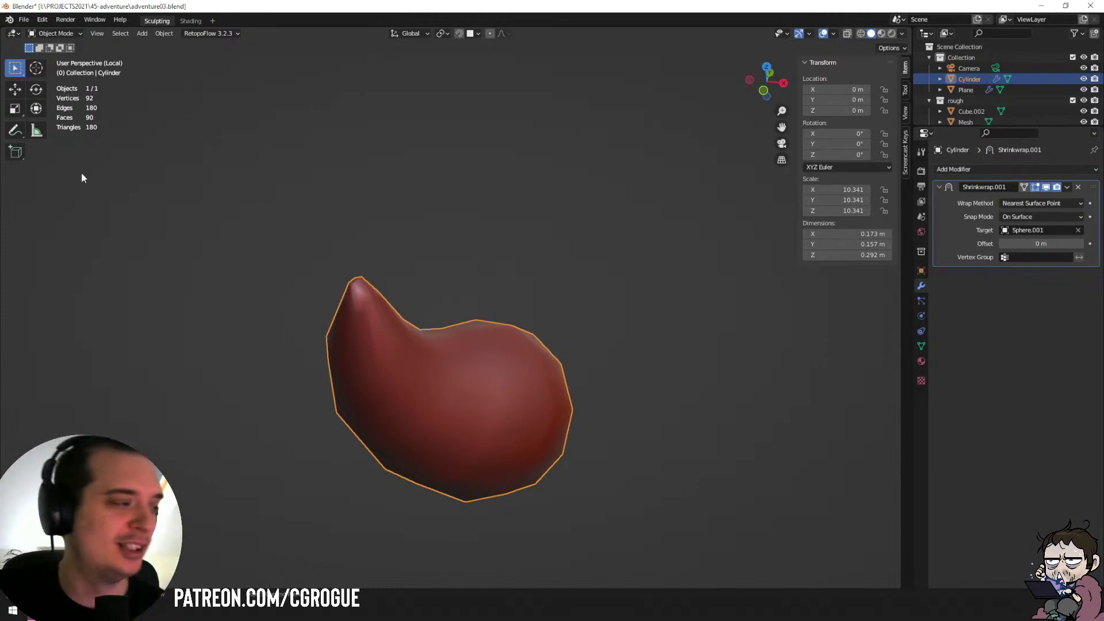
In wireframe shading, box-select the vertices at the tusk's point and shift them slightly sideways.
middle_drag(495, 365, 575, 392)
key(Tab)
scroll(460, 356, up, 3)
mouse_move(471, 366)
middle_down()
mouse_move(451, 338)
mouse_move(412, 340)
mouse_move(474, 323)
mouse_move(445, 312)
mouse_move(446, 261)
middle_up()
key(shift+z)
shift+middle_drag(460, 135, 463, 215)
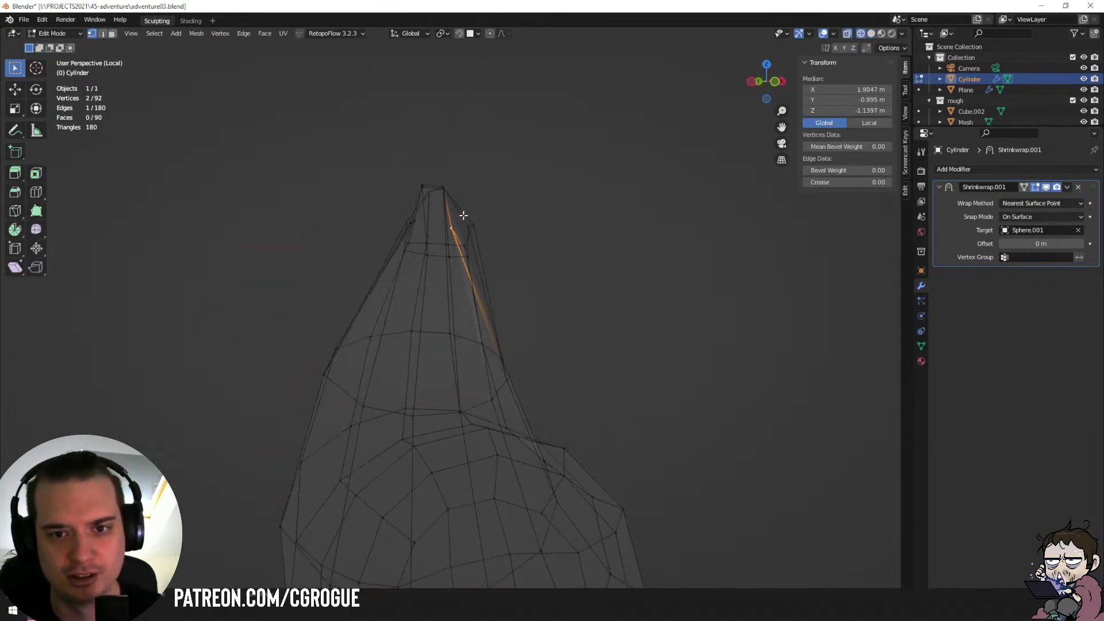
key(a)
key(a)
drag(405, 163, 440, 236)
key(g)
click(523, 203)
Box-select the edge just below the tusk's point and move it outward to the silhouette.
key(a)
key(a)
key(b)
key(g)
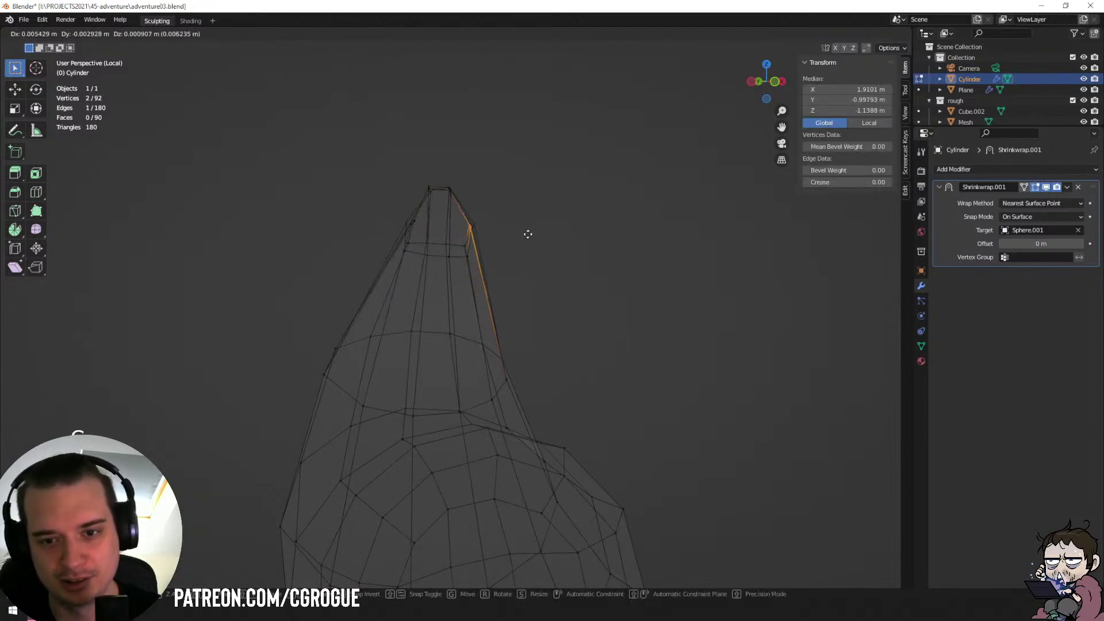
click(523, 235)
key(a)
key(a)
Duplicate the Shrinkwrap modifier again, apply one copy to the adjusted tip, and resume mesh editing in solid shading.
key(Tab)
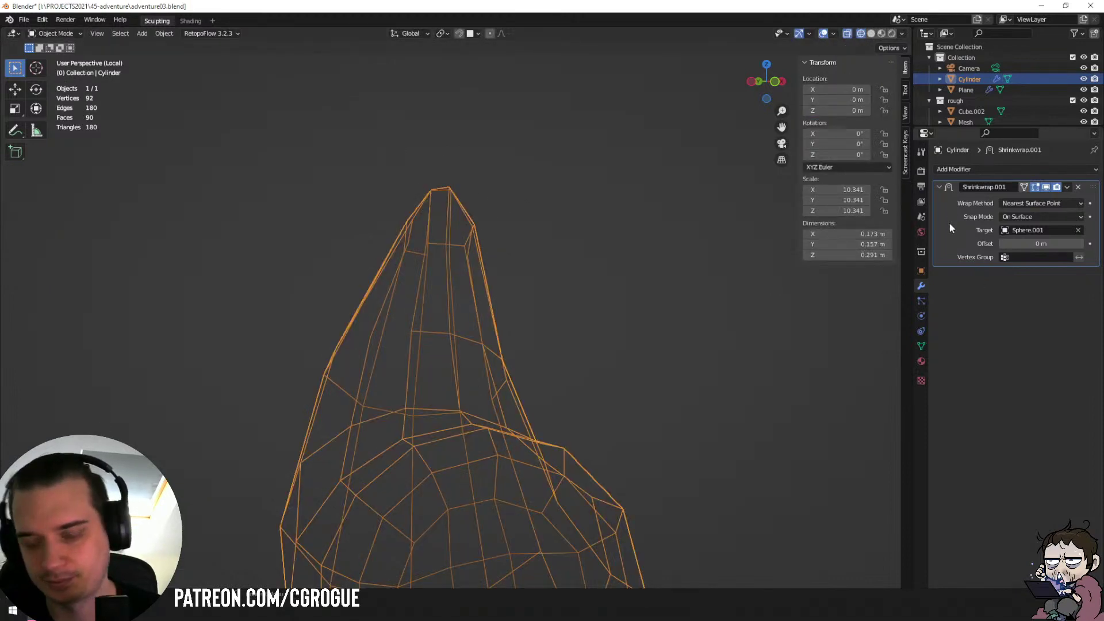
key(shift+d)
key(ctrl+a)
key(Tab)
mouse_move(532, 264)
middle_down()
mouse_move(488, 267)
mouse_move(441, 231)
middle_up()
key(z)
click(518, 264)
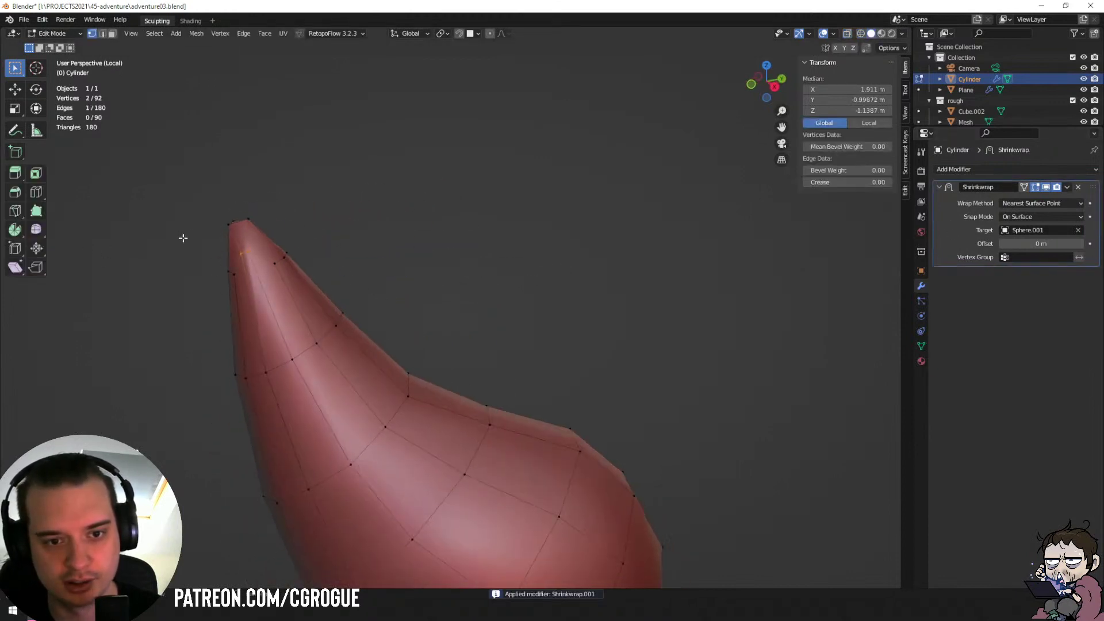
Leave mesh editing on the low-poly tusk and exit local view to show the whole bust.
key(Tab)
scroll(517, 288, down, 5)
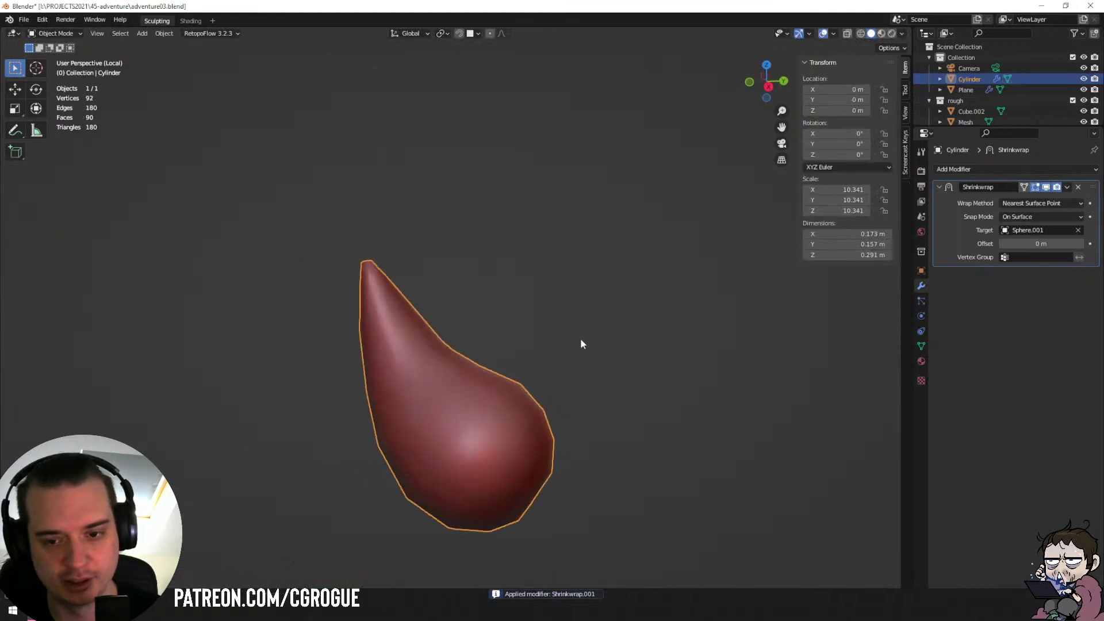
scroll(581, 362, down, 2)
key(KP_Divide)
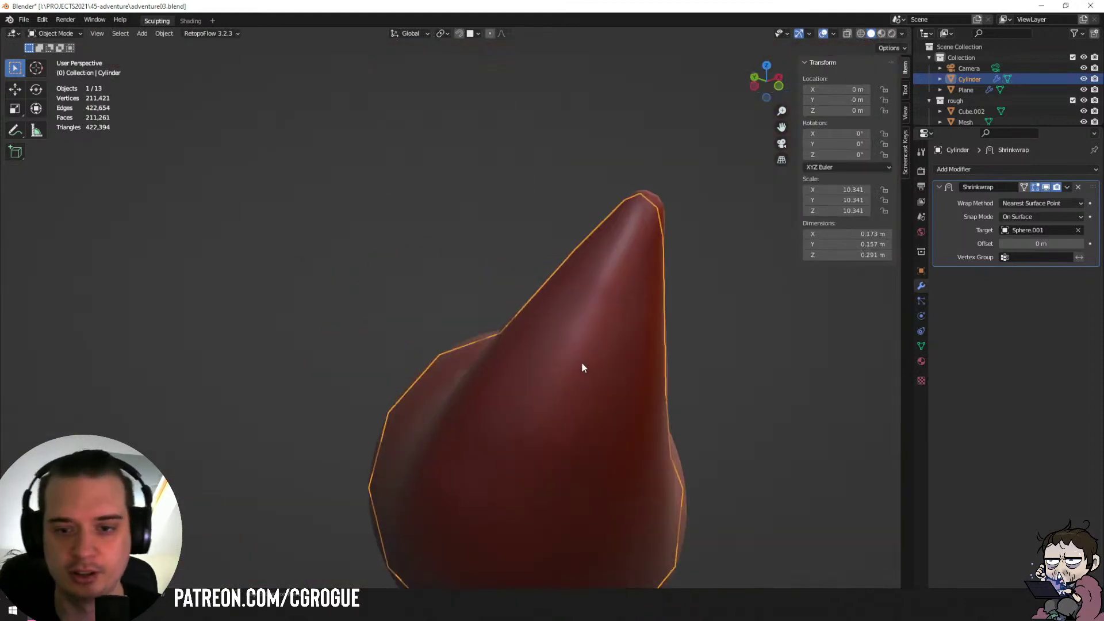
scroll(582, 361, down, 8)
scroll(522, 348, down, 4)
middle_drag(522, 348, 487, 406)
key(g)
right_click(478, 357)
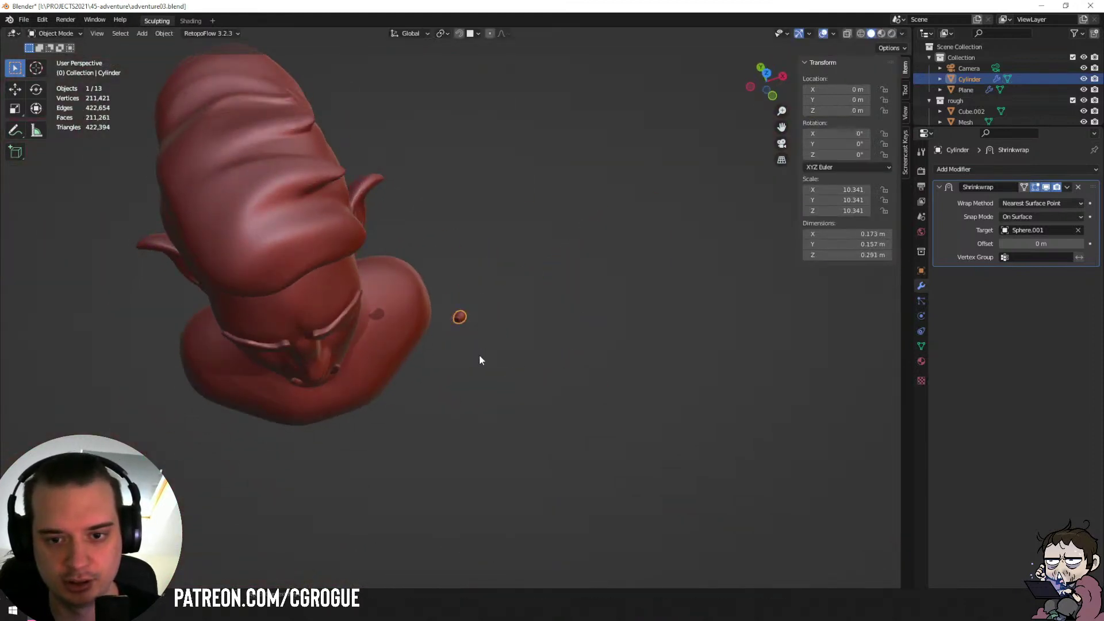
Apply the low-poly tusk's Shrinkwrap modifier and move the tusk off its sculpted source toward the shoulder.
scroll(518, 350, up, 5)
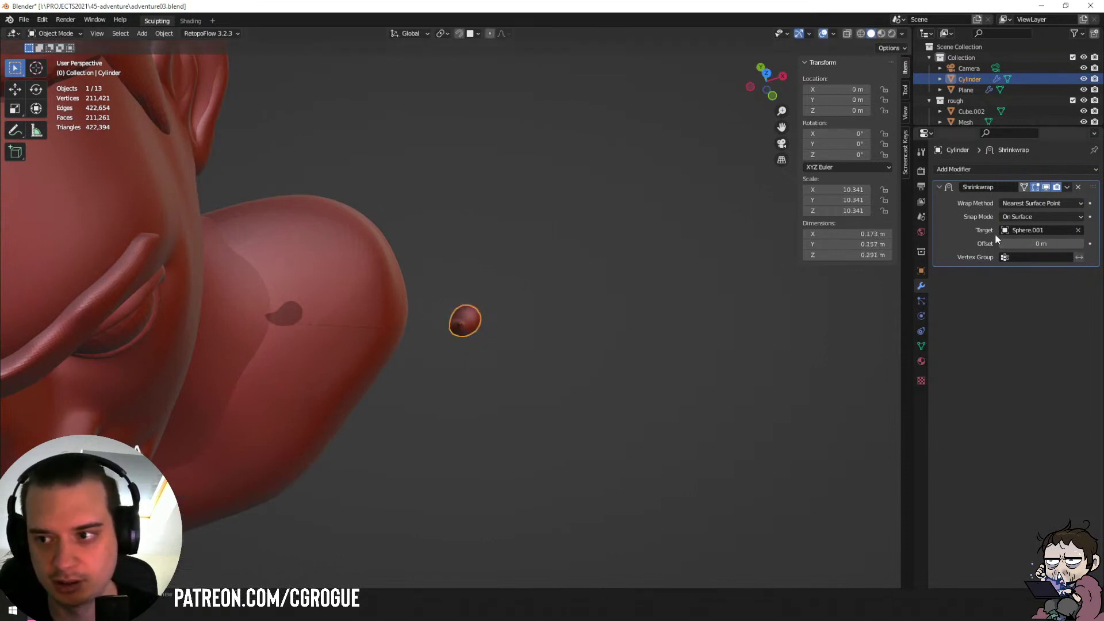
key(ctrl+a)
key(shift+d)
click(432, 430)
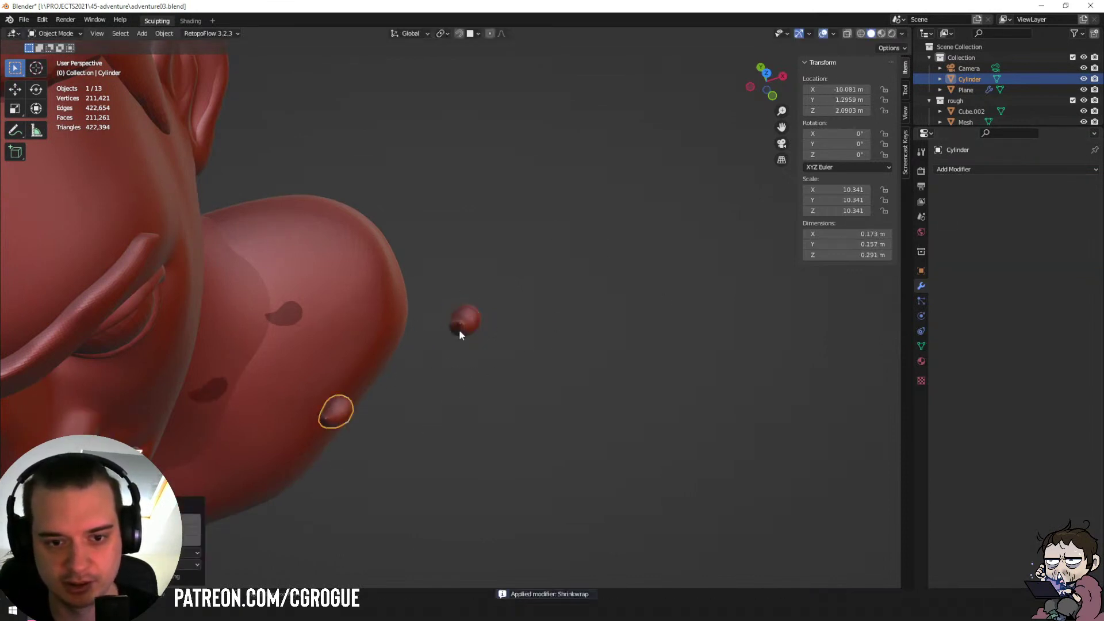
Try to delete the sculpted source tusk beside the bust, and undo the deletion.
click(461, 330)
key(x)
click(461, 339)
middle_drag(461, 340, 404, 325)
scroll(388, 322, down, 3)
key(ctrl+z)
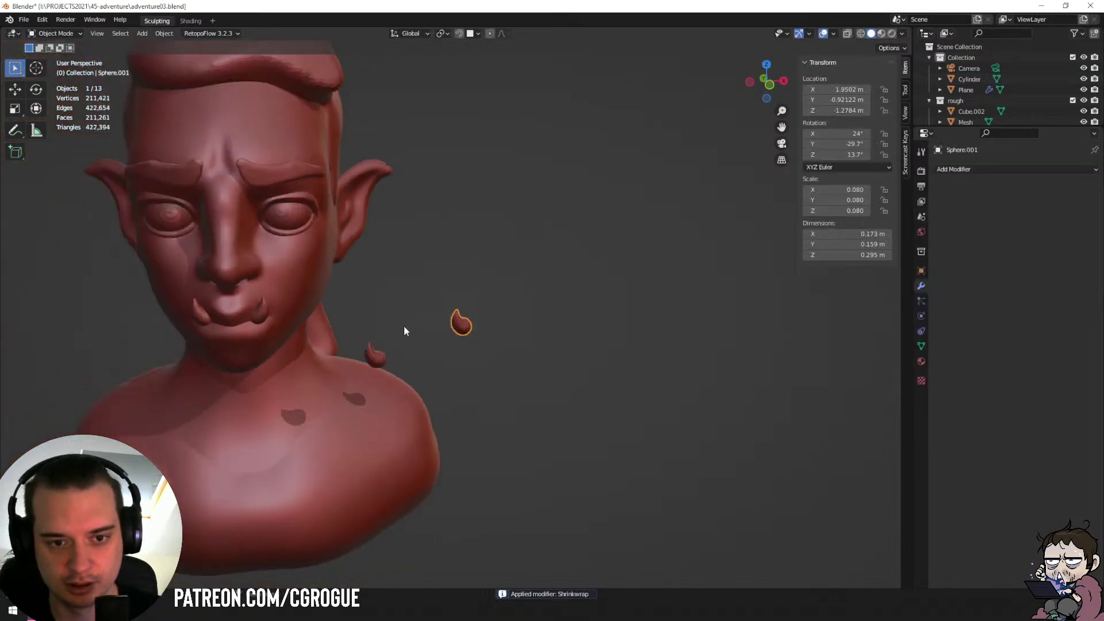
Clear the low-poly tusk's parent while keeping its transformation.
click(386, 357)
key(alt+p)
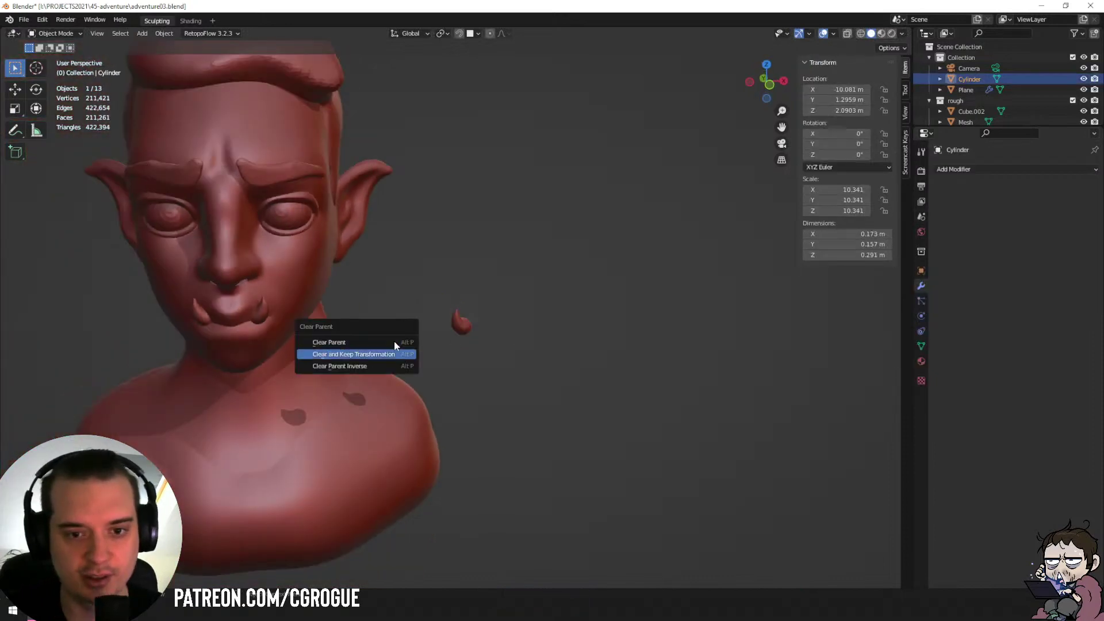
click(395, 350)
Delete the sculpted source tusk beside the bust and select the remaining low-poly tusk.
click(461, 329)
key(x)
click(461, 331)
click(388, 361)
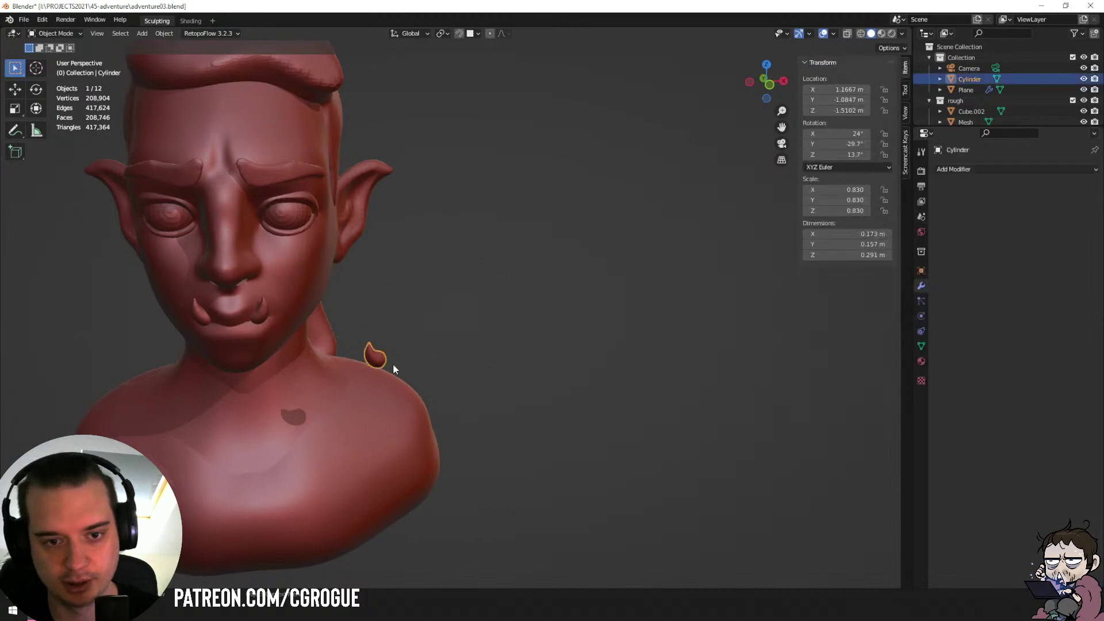
In wireframe shading, select the low-poly tusk and move it up to the sculpted tusks at the mouth.
click(258, 329)
scroll(254, 330, up, 4)
middle_drag(302, 324, 362, 335)
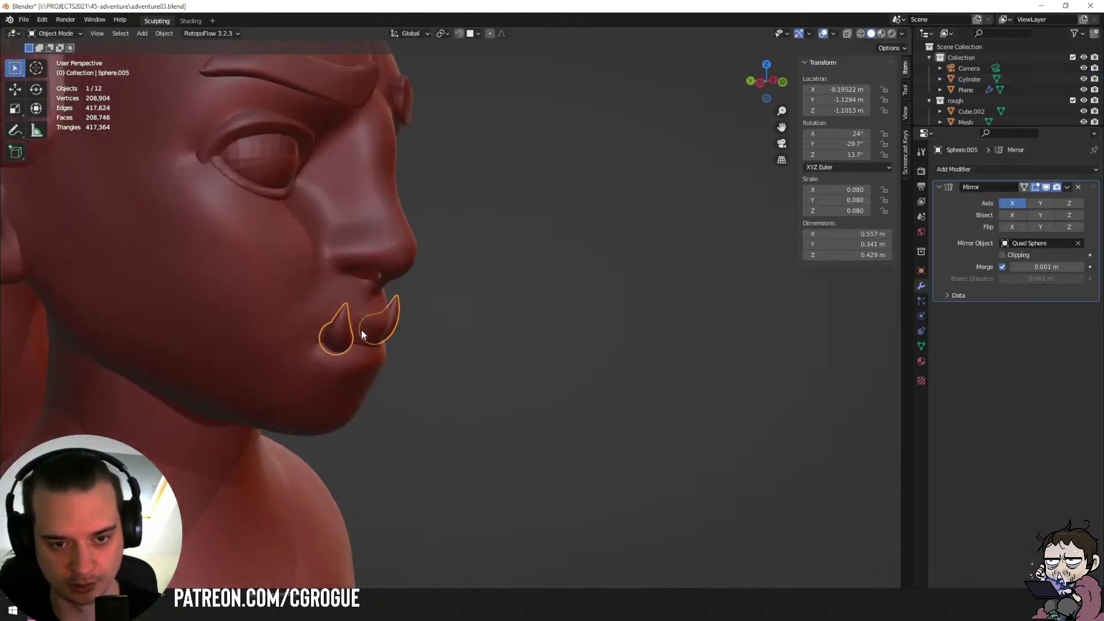
key(shift+z)
click(314, 354)
click(311, 357)
key(g)
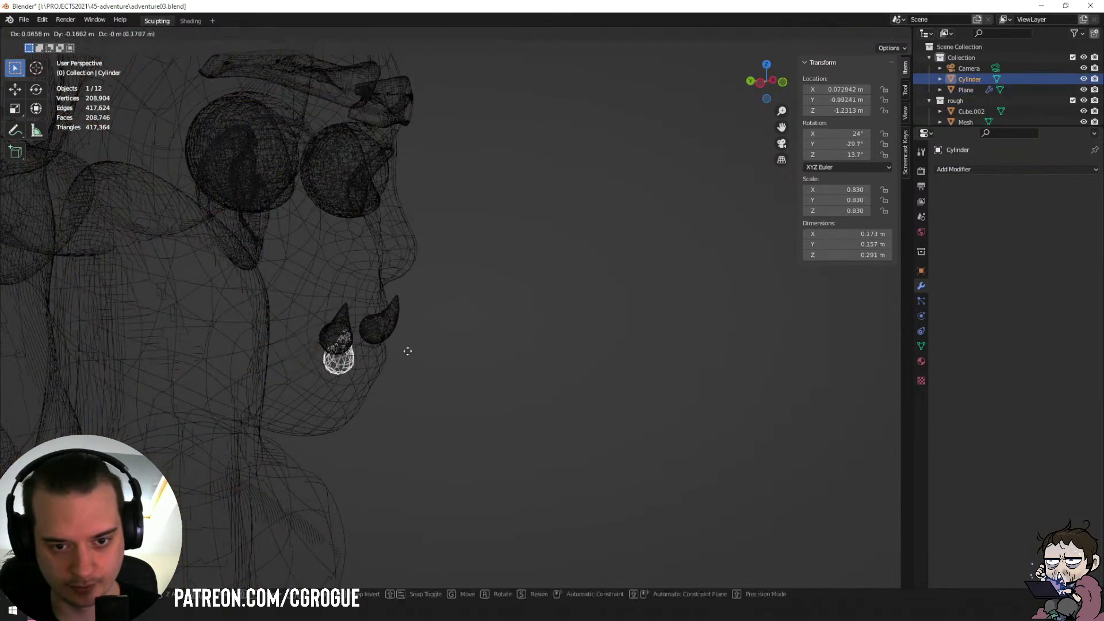
click(434, 336)
Return to solid shading and position the low-poly tusk just in front of the sculpted tusk at the mouth corner.
key(z)
click(582, 343)
mouse_move(518, 340)
middle_down()
mouse_move(355, 340)
mouse_move(517, 377)
mouse_move(484, 375)
middle_up()
scroll(426, 352, up, 4)
key(r)
click(418, 360)
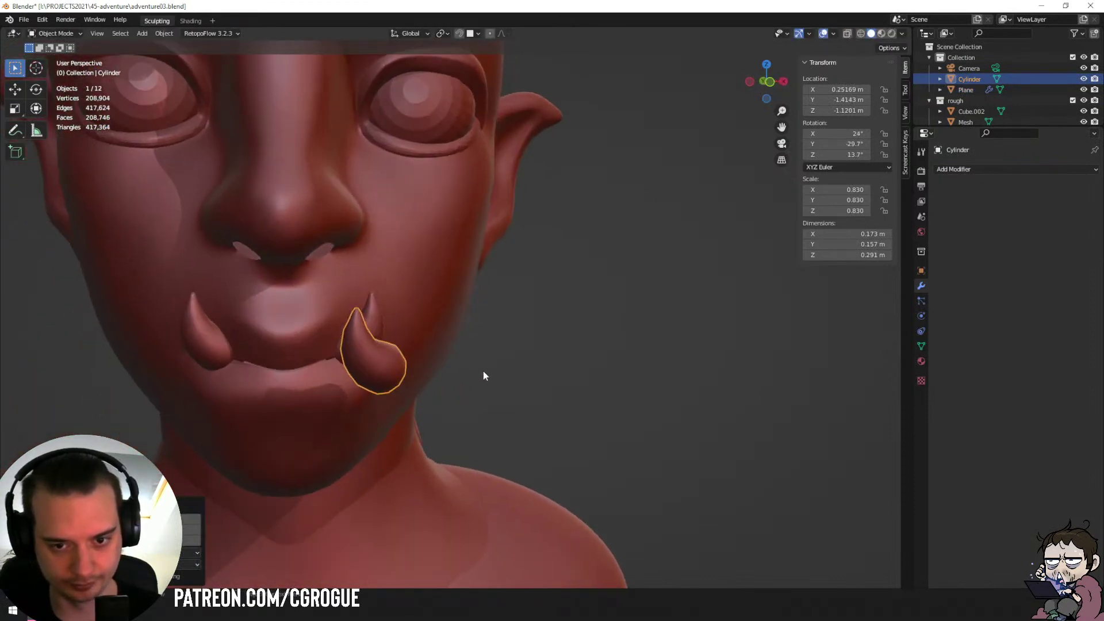
Flip the whole low-poly tusk mesh by scaling it -1 along X in mesh editing.
key(Tab)
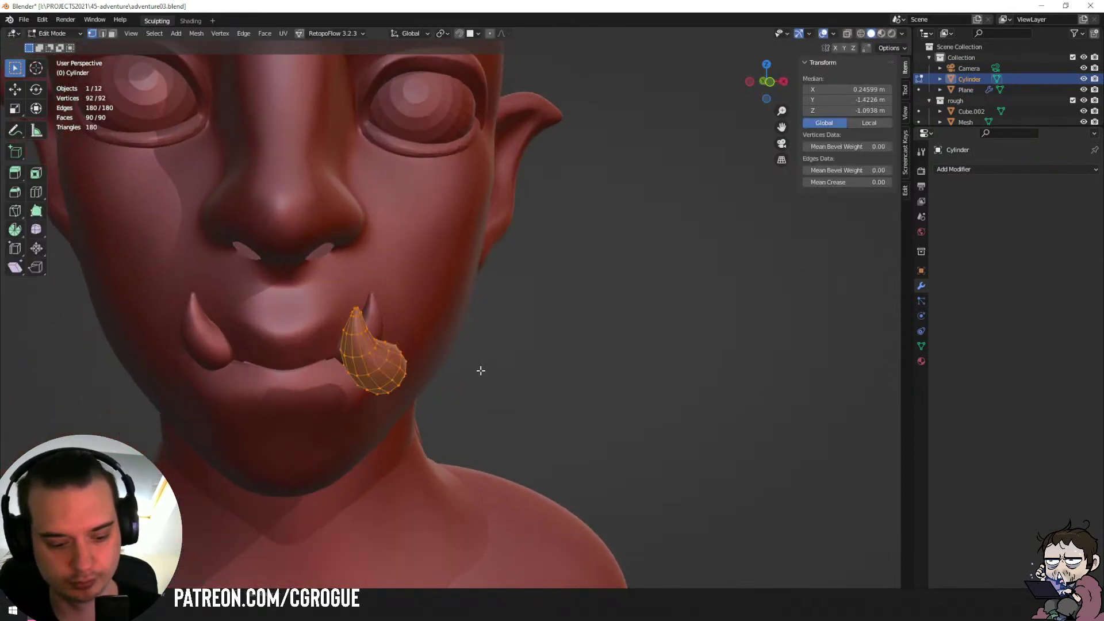
text(sx-1)
key(Return)
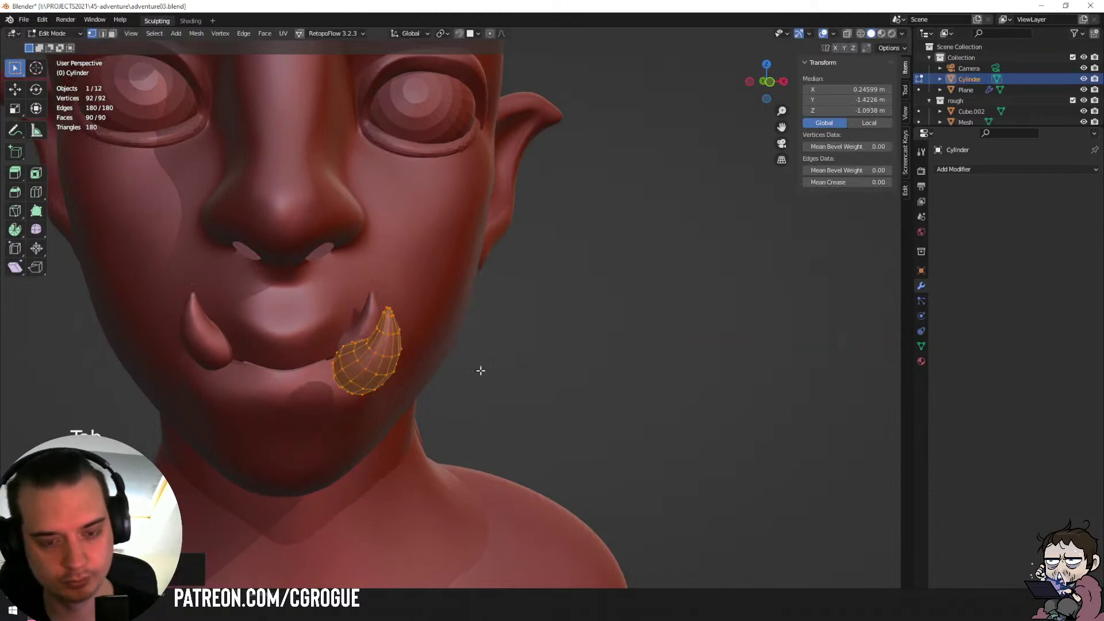
key(Tab)
Move the flipped low-poly tusk into place over the sculpted tusk at the mouth corner.
middle_drag(481, 371, 466, 388)
key(g)
click(423, 397)
key(g)
click(487, 384)
key(g)
click(411, 375)
key(g)
click(508, 384)
Delete the mirrored pair of sculpted tusks at the mouth.
click(229, 295)
key(x)
click(229, 299)
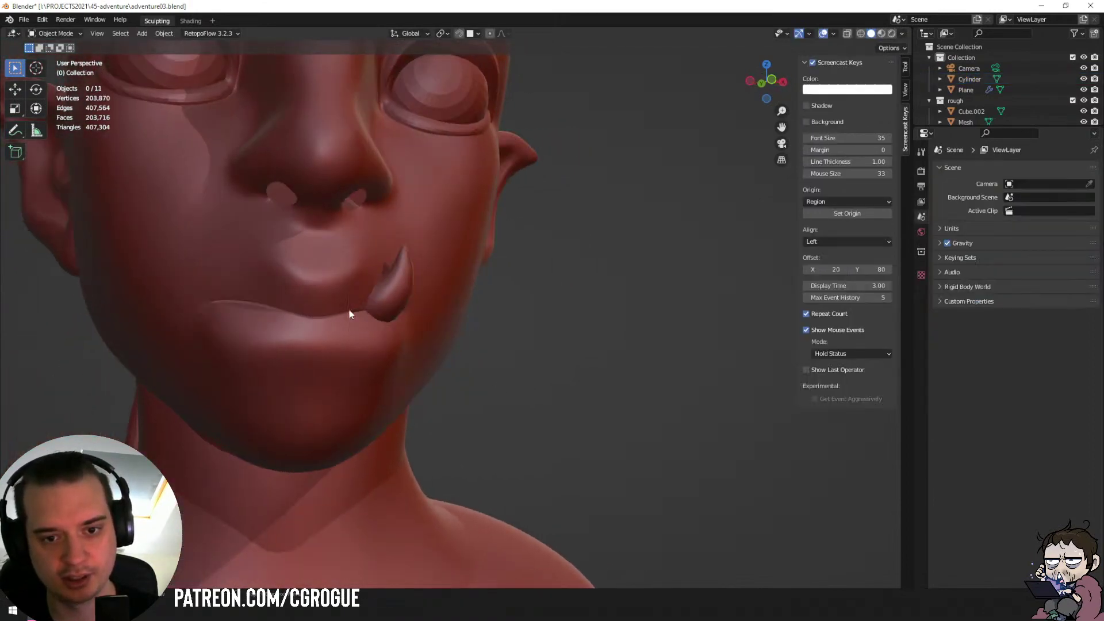
Add a Mirror modifier to the low-poly tusk with Plane as the mirror object, and deselect everything.
click(391, 292)
middle_drag(460, 343, 450, 344)
click(975, 170)
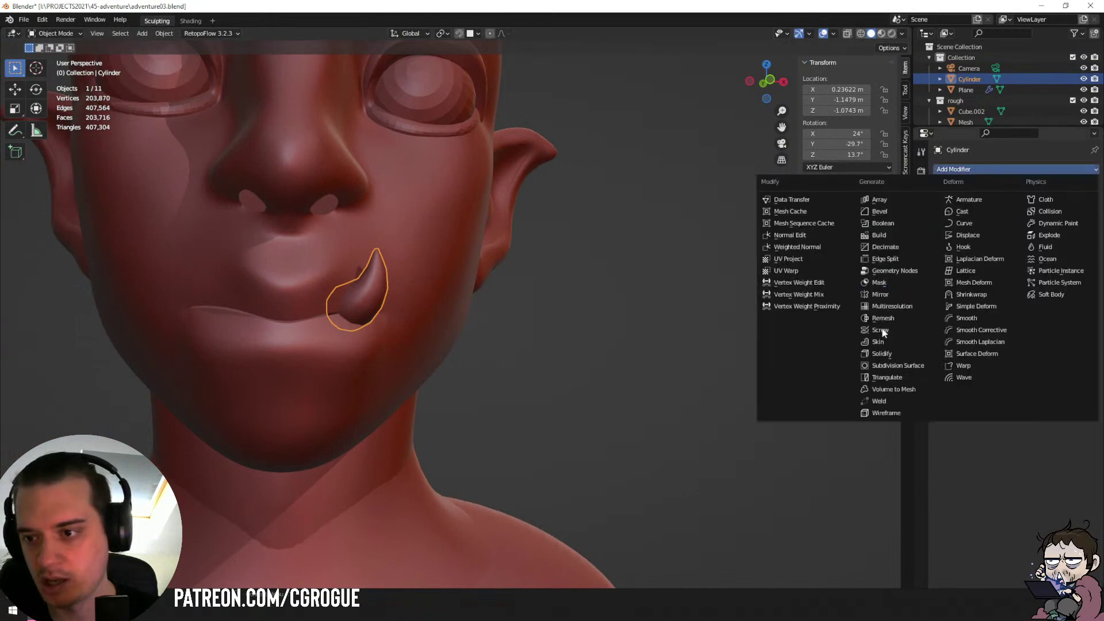
click(887, 295)
click(1061, 243)
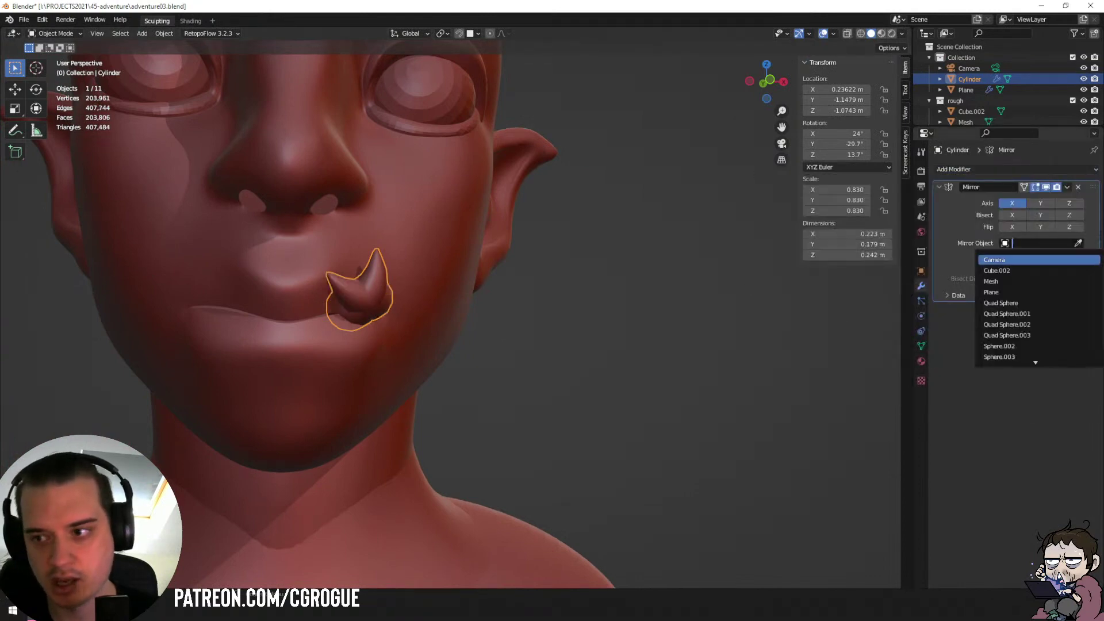
click(991, 292)
scroll(444, 333, down, 8)
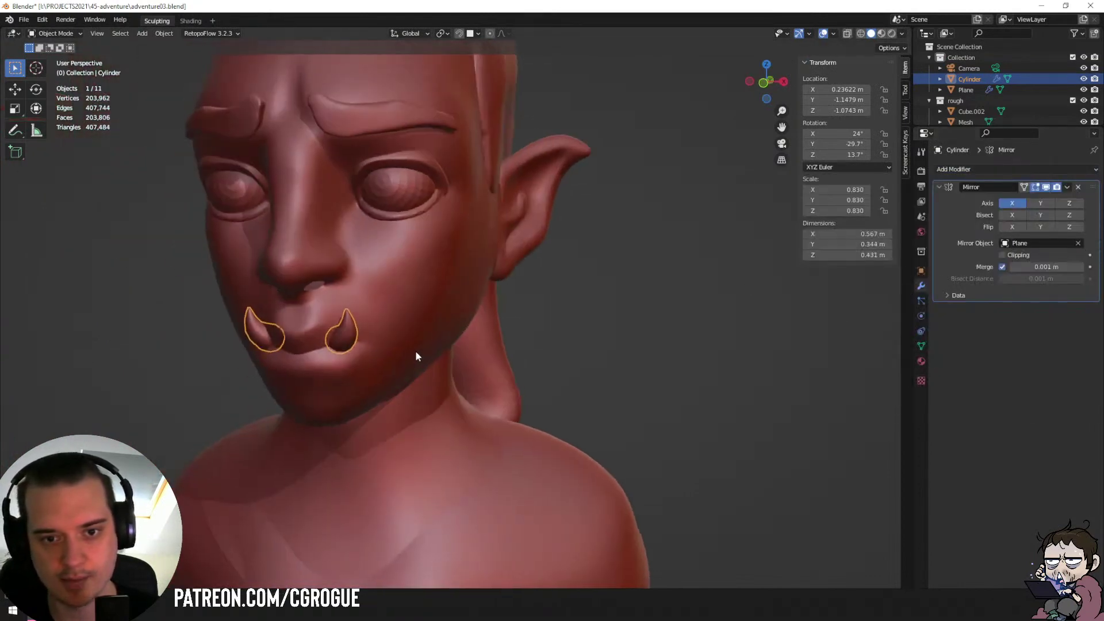
key(alt+a)
mouse_move(436, 365)
middle_down()
mouse_move(374, 387)
mouse_move(504, 343)
mouse_move(447, 347)
mouse_move(451, 357)
middle_up()
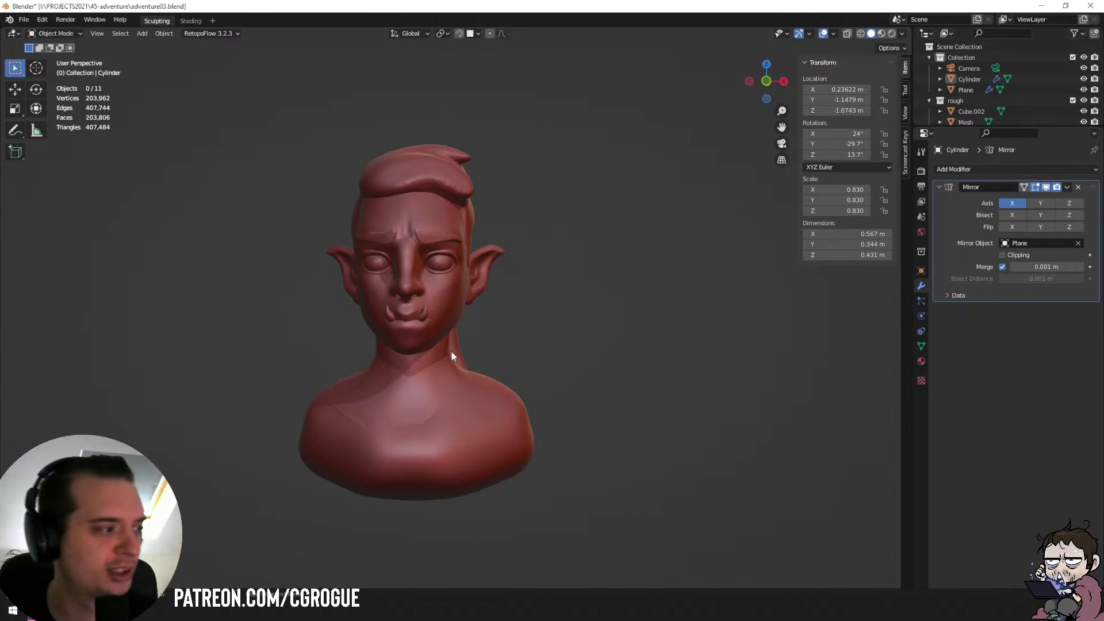
Shade the eyeballs smooth and clear the selection.
middle_drag(444, 382, 520, 350)
scroll(523, 350, up, 3)
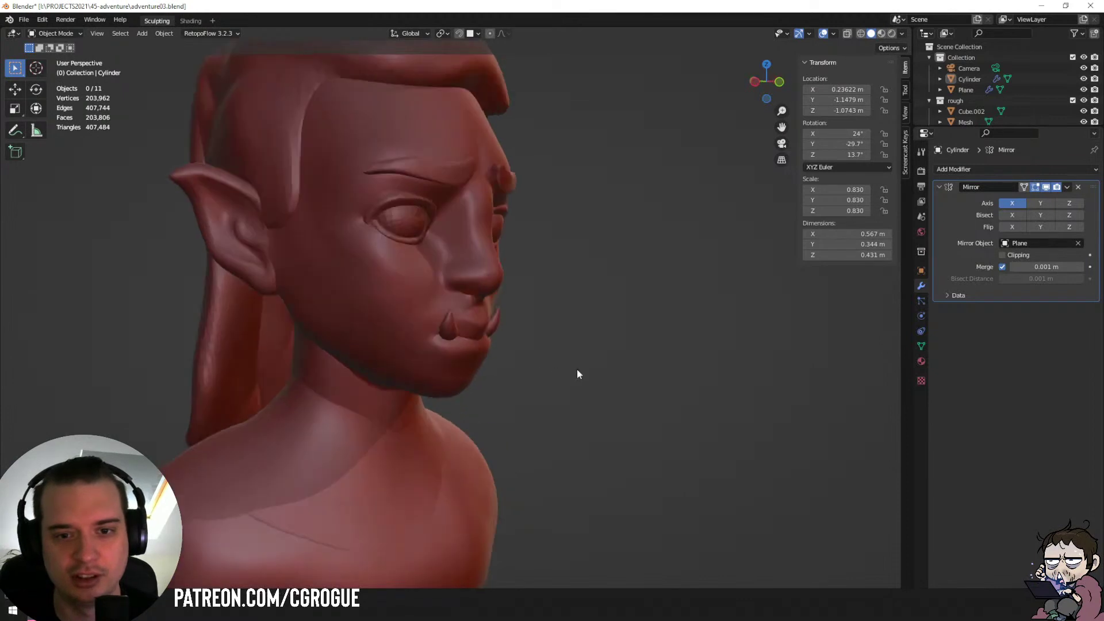
middle_drag(577, 369, 464, 320)
click(459, 300)
scroll(459, 299, up, 3)
click(383, 156)
right_click(383, 157)
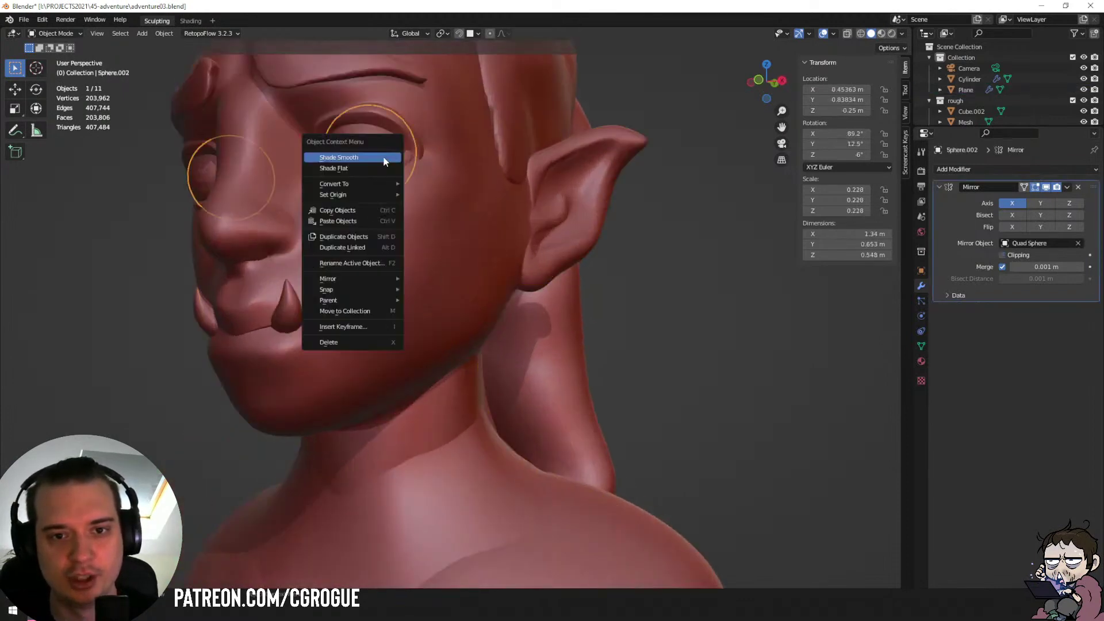
click(383, 157)
key(alt+a)
scroll(419, 253, down, 6)
middle_drag(428, 287, 471, 278)
scroll(451, 251, up, 4)
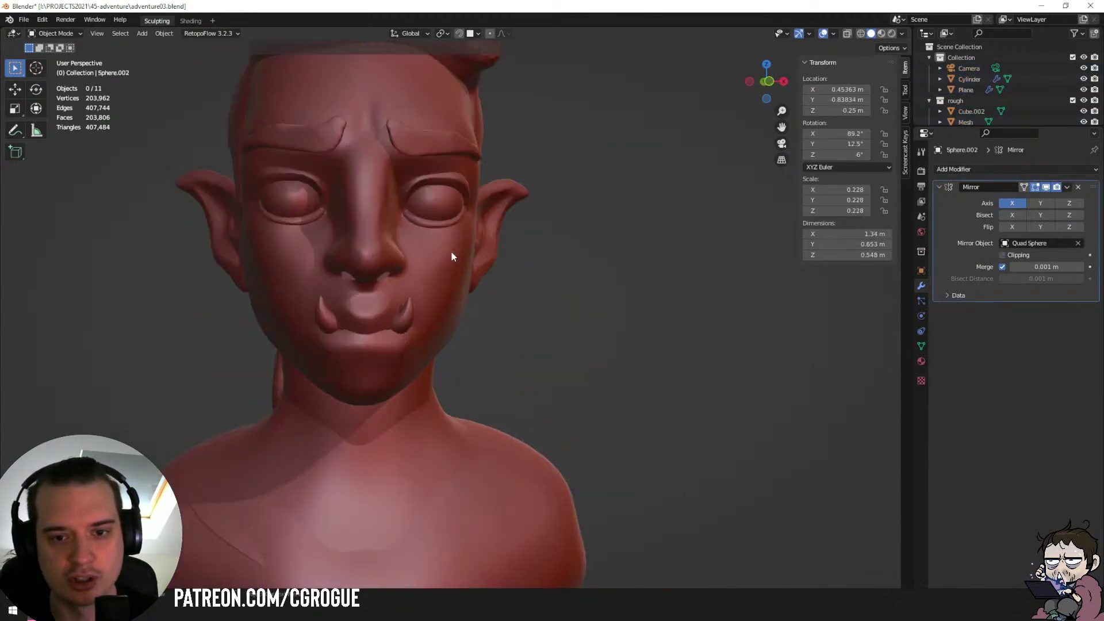
Move the retopologised head mesh into a new collection named retopo.
click(440, 228)
scroll(1041, 112, down, 3)
scroll(1040, 112, up, 3)
scroll(1040, 111, down, 3)
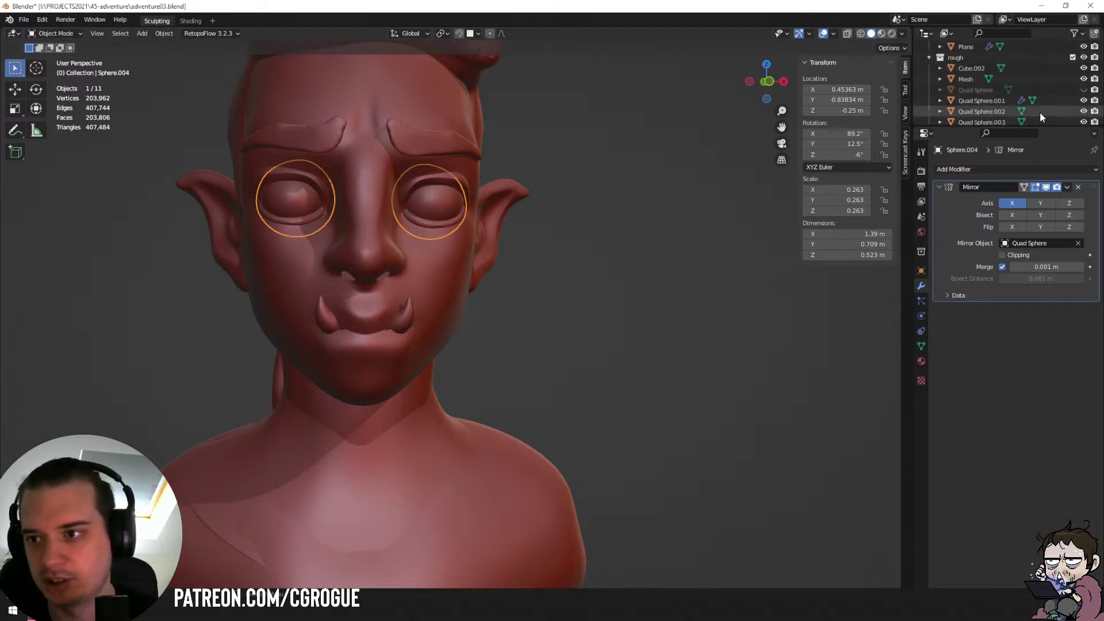
scroll(1040, 112, up, 3)
click(461, 296)
key(m)
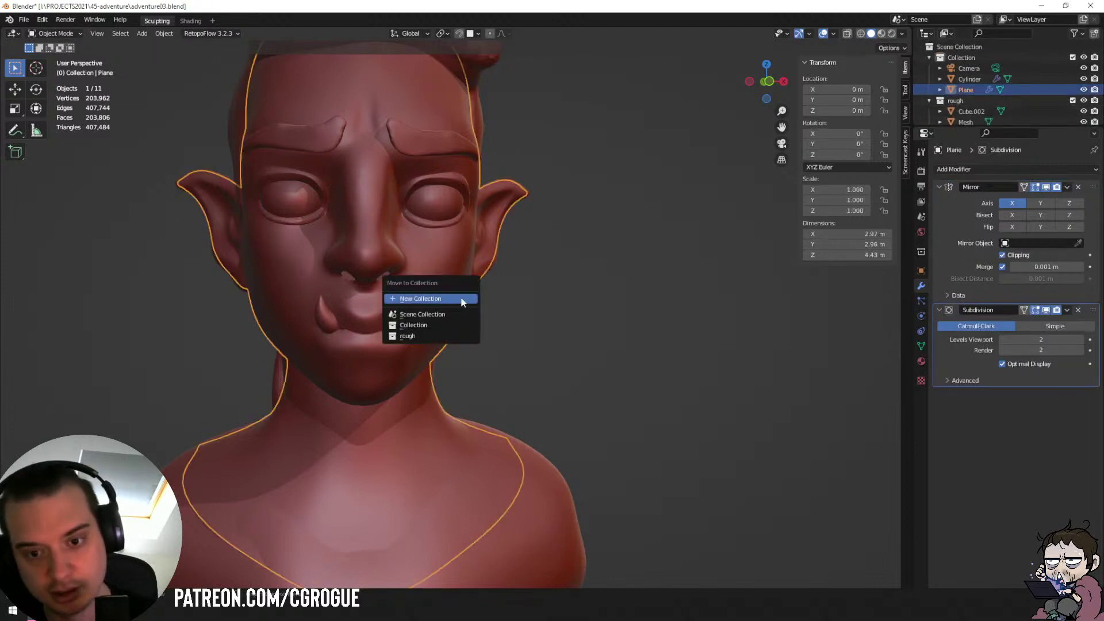
click(463, 300)
text(retopo)
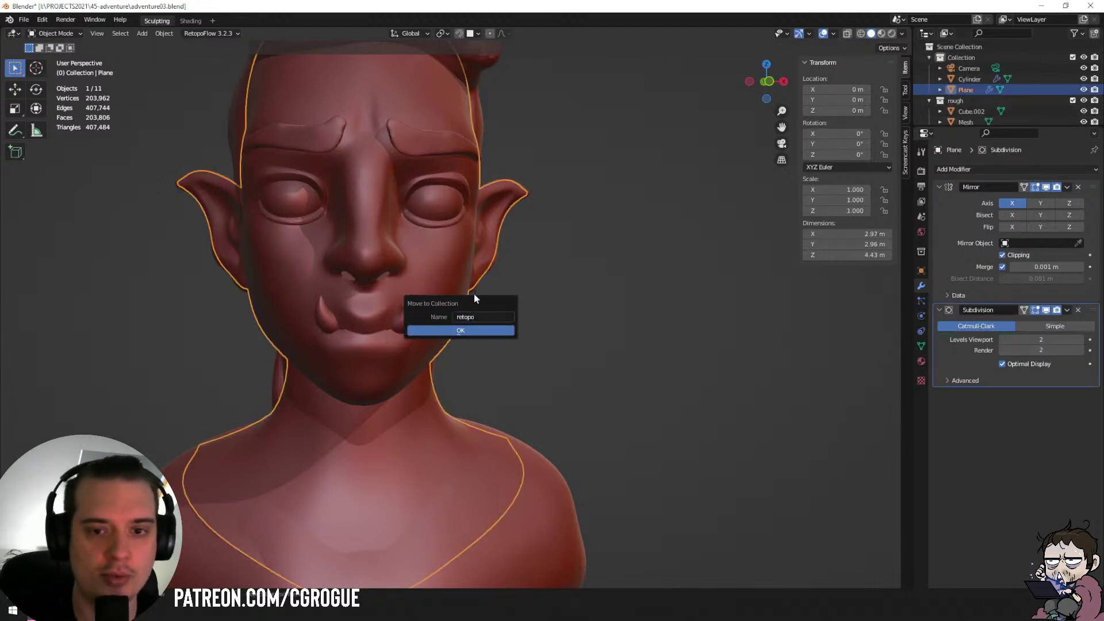
key(Return)
Move the low-poly tusks into the retopo collection.
click(402, 316)
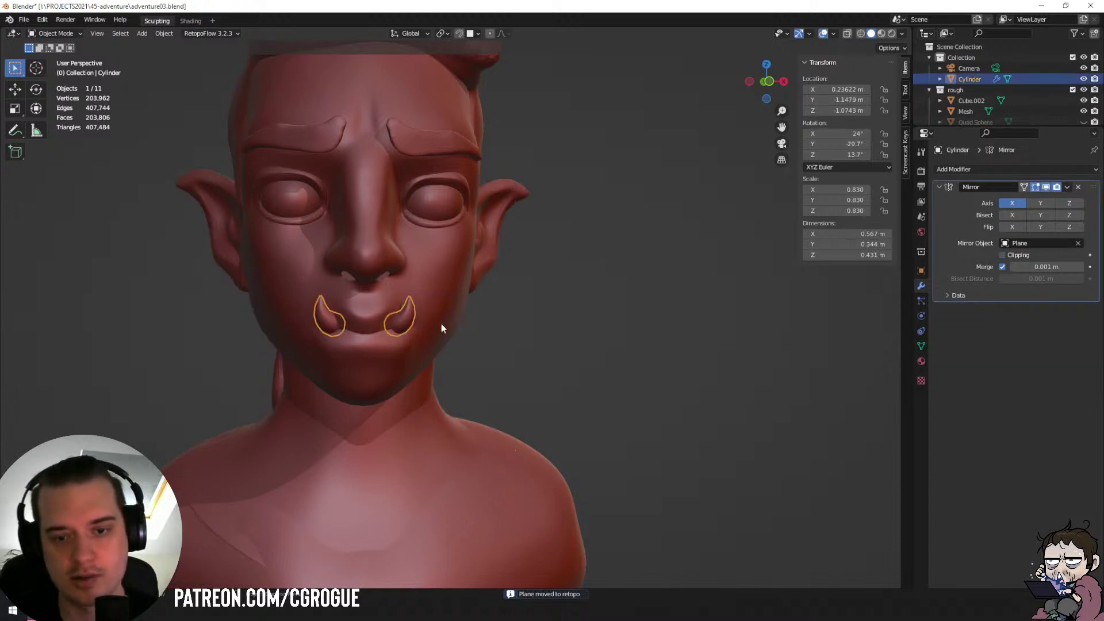
key(m)
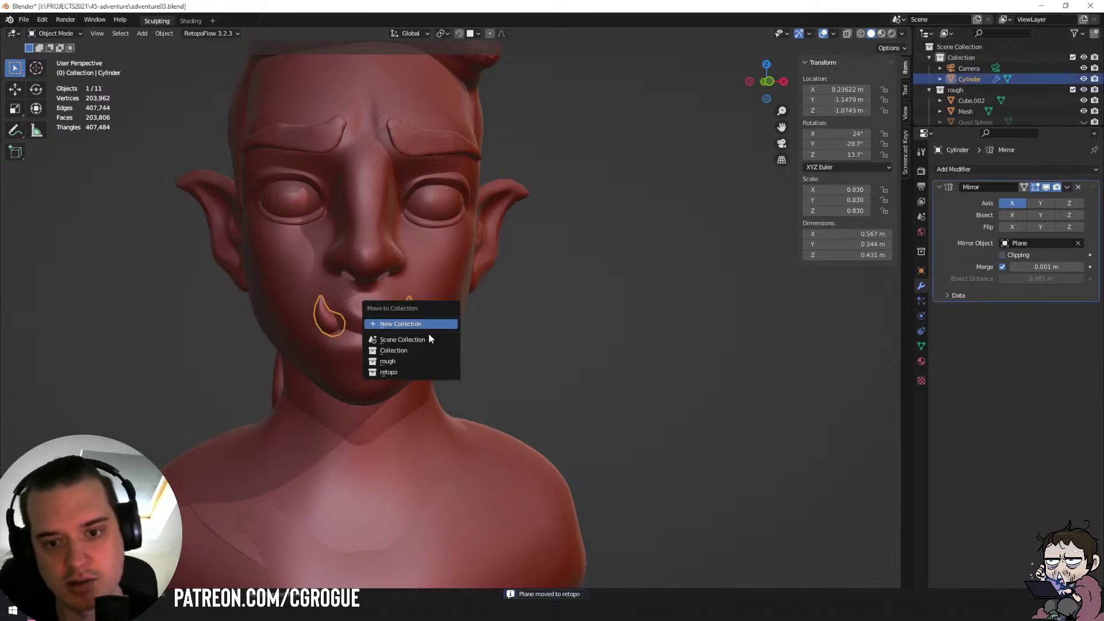
click(402, 372)
middle_drag(405, 371, 637, 294)
Toggle the rough collection off and on to inspect the retopologised parts on their own.
click(1072, 78)
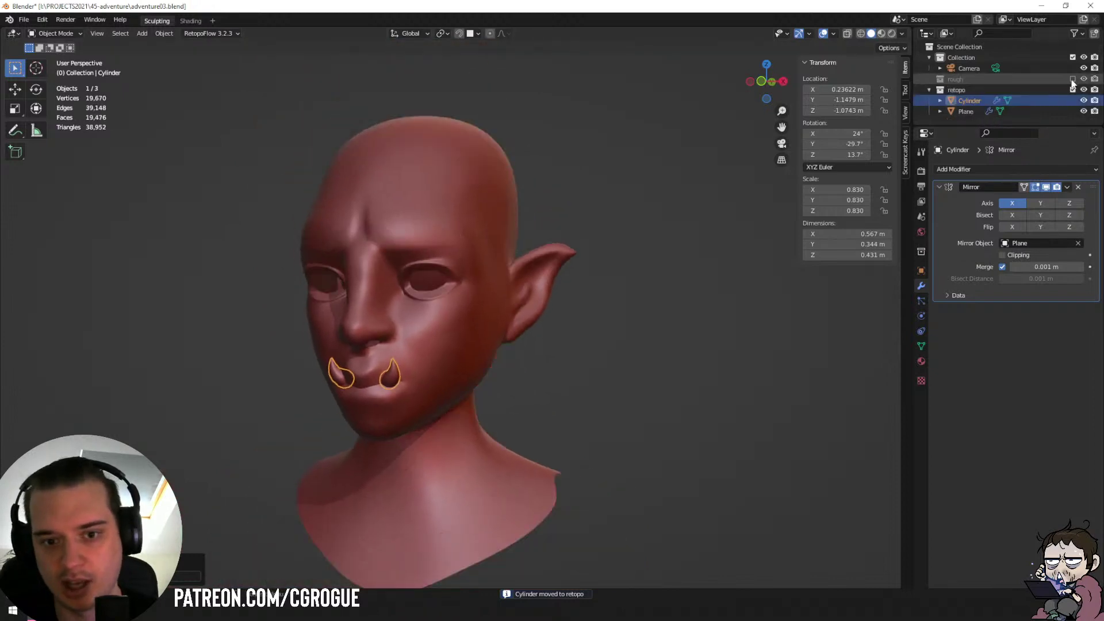
click(1073, 79)
click(1073, 79)
click(1073, 78)
Move the eyeballs into the retopo collection.
click(412, 285)
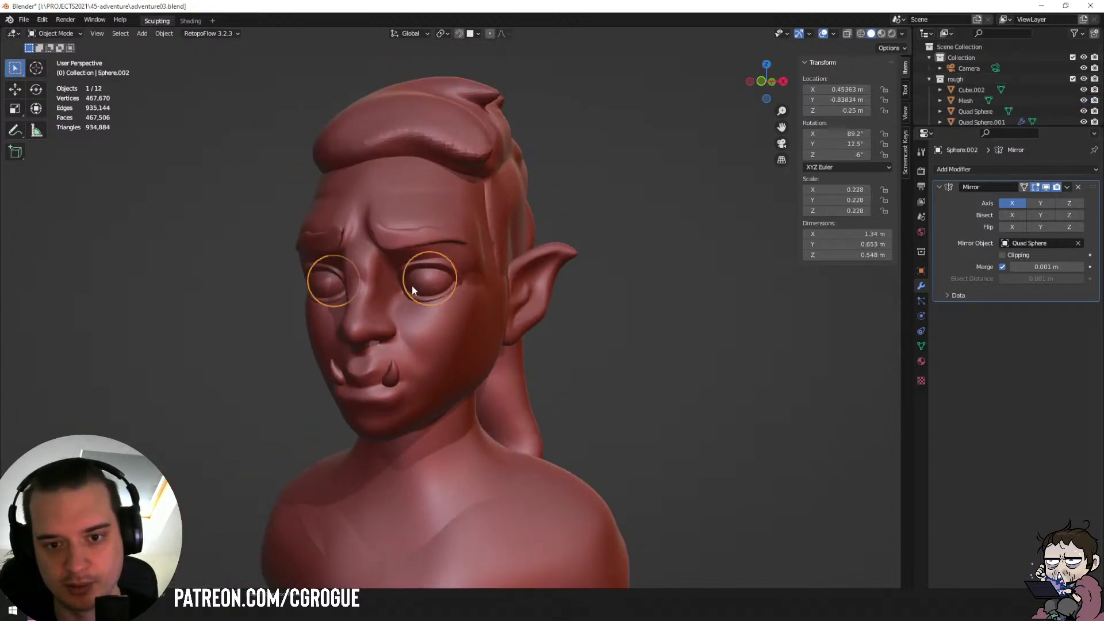
middle_drag(412, 285, 433, 286)
key(m)
click(443, 289)
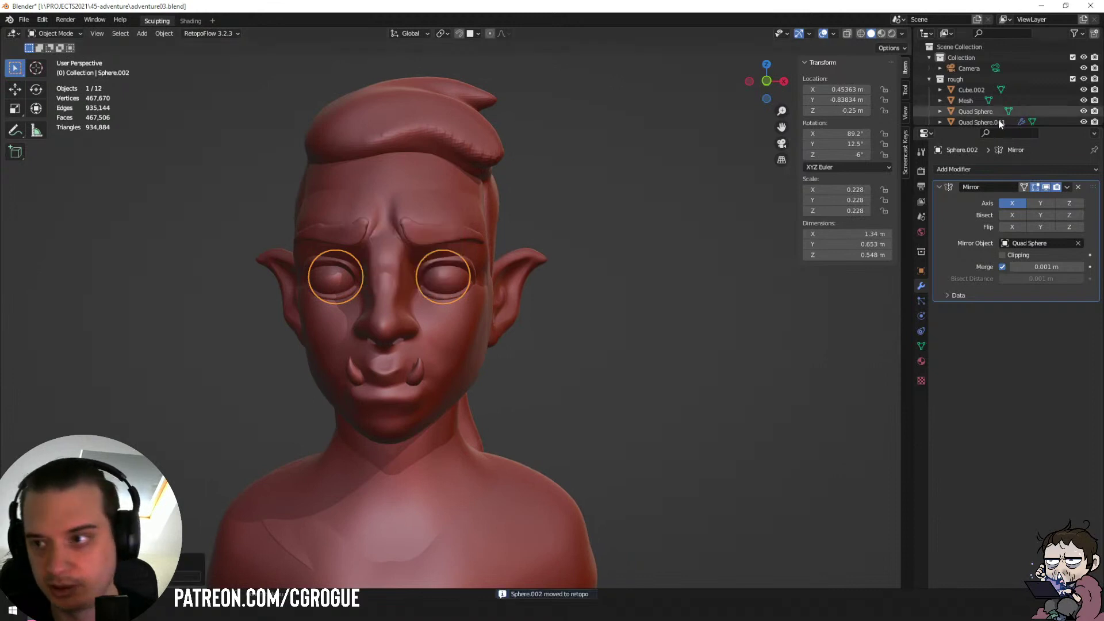
Toggle the rough collection repeatedly to compare the sculpt with the retopologised head, tusks and eyeballs.
click(1073, 79)
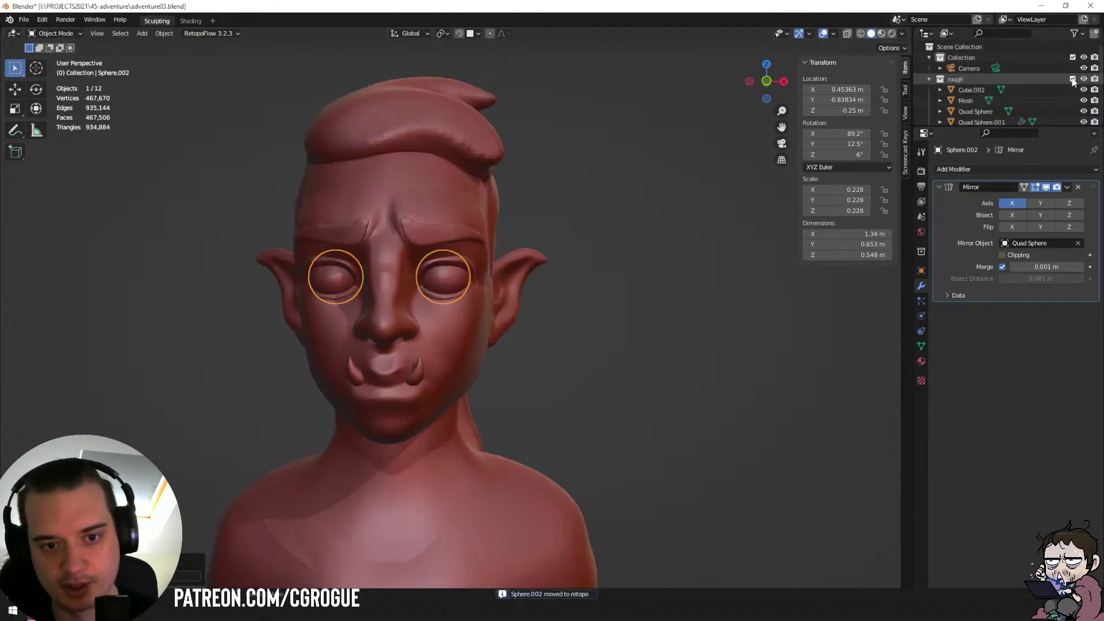
click(1073, 79)
click(1073, 79)
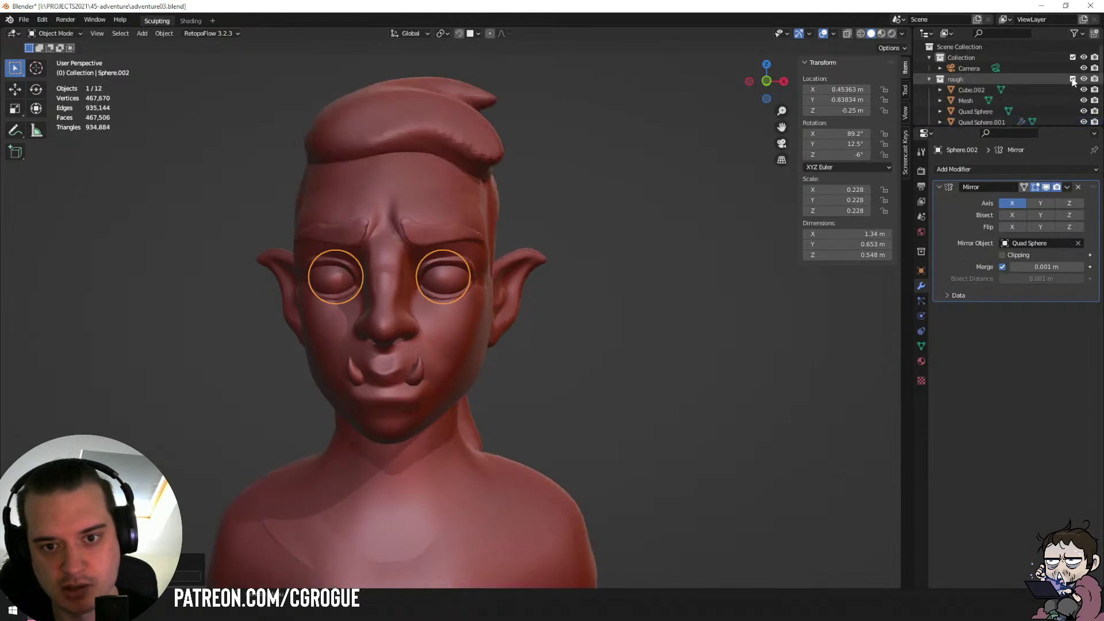
click(1073, 79)
click(1073, 79)
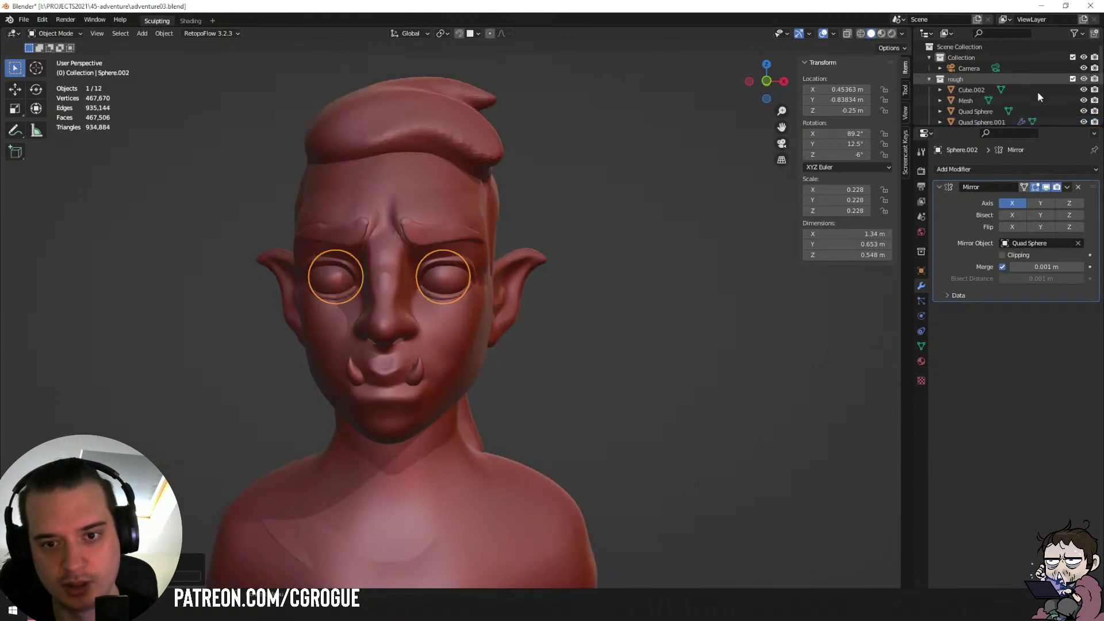
Select the sculpted hair object and view it together with the whole bust.
middle_drag(748, 202, 568, 238)
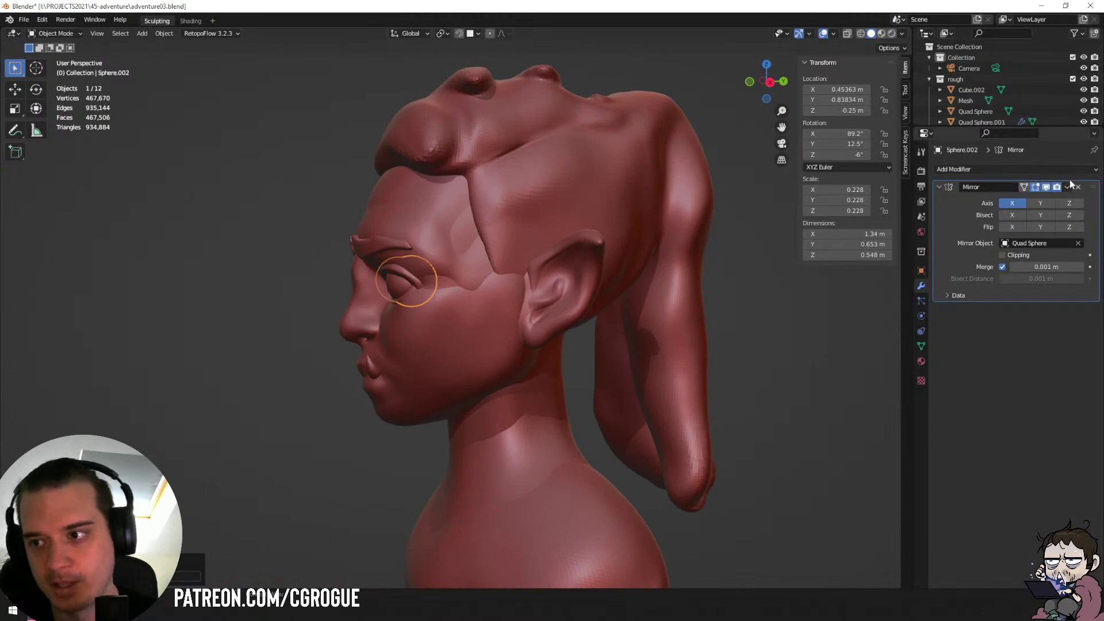
click(1057, 187)
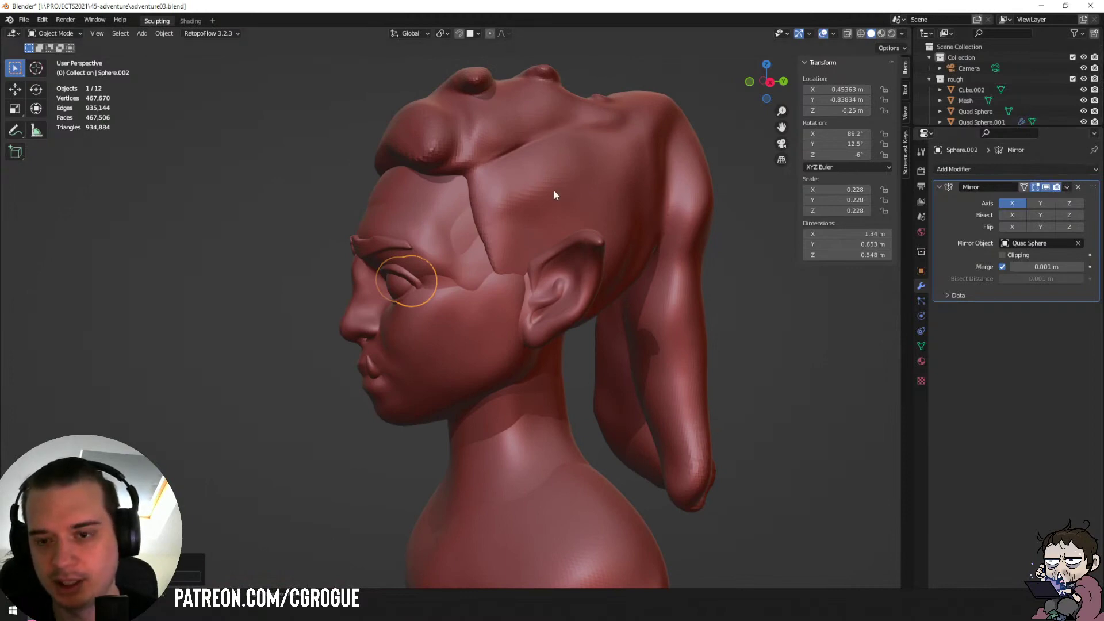
mouse_move(553, 191)
middle_down()
mouse_move(449, 208)
mouse_move(700, 222)
mouse_move(602, 230)
mouse_move(462, 210)
mouse_move(560, 199)
mouse_move(477, 178)
mouse_move(517, 218)
mouse_move(475, 181)
mouse_move(518, 137)
middle_up()
click(475, 182)
scroll(518, 138, down, 3)
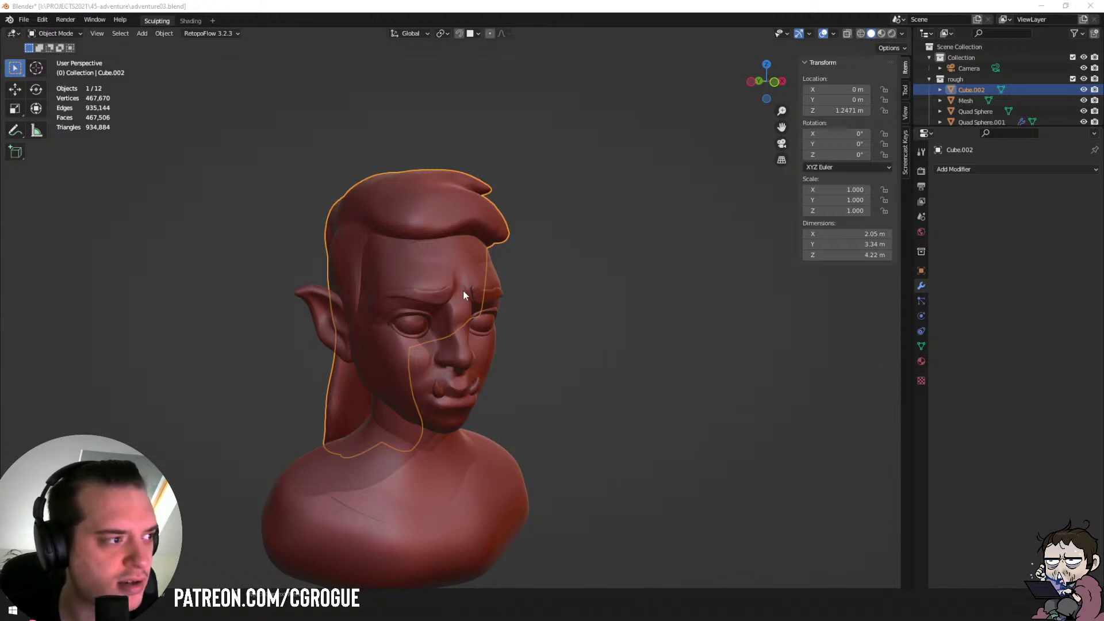
Add a Bezier curve to the scene beside the bust.
scroll(464, 282, down, 2)
middle_drag(463, 282, 557, 344)
scroll(592, 337, up, 5)
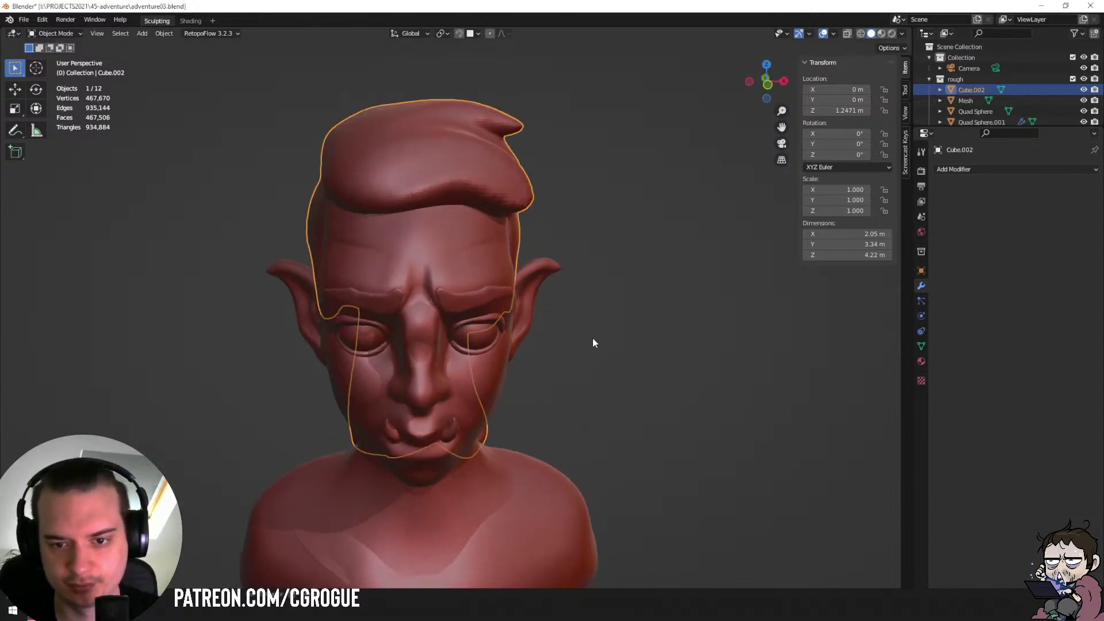
key(shift+a)
mouse_move(585, 354)
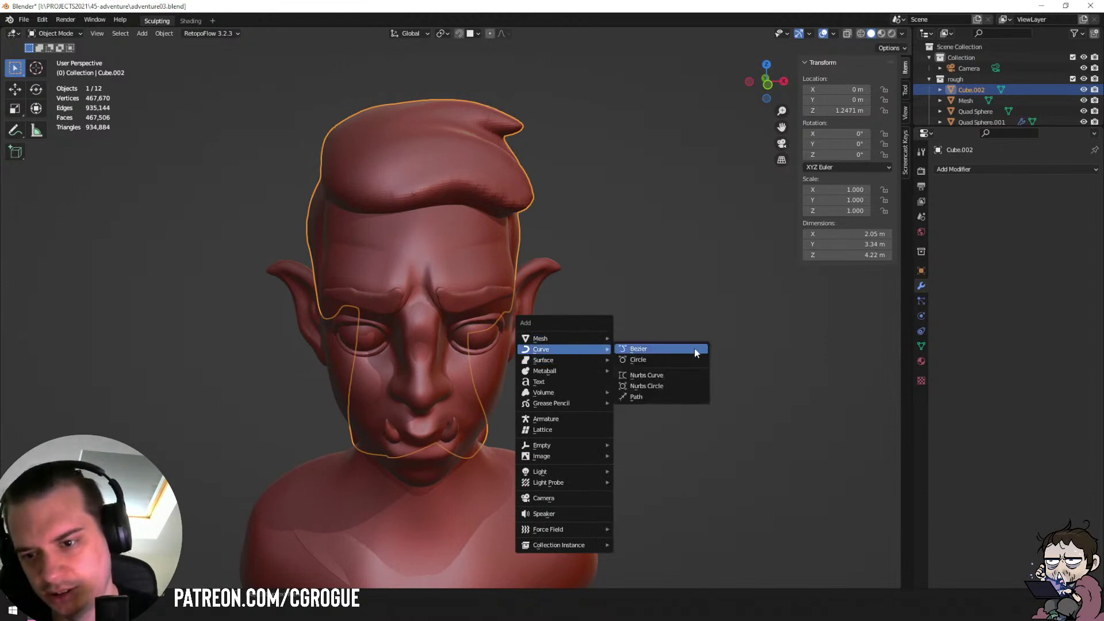
click(699, 351)
Add a Bezier circle and place it just below the Bezier curve.
scroll(467, 342, down, 4)
middle_drag(467, 343, 501, 351)
key(shift+a)
mouse_move(627, 366)
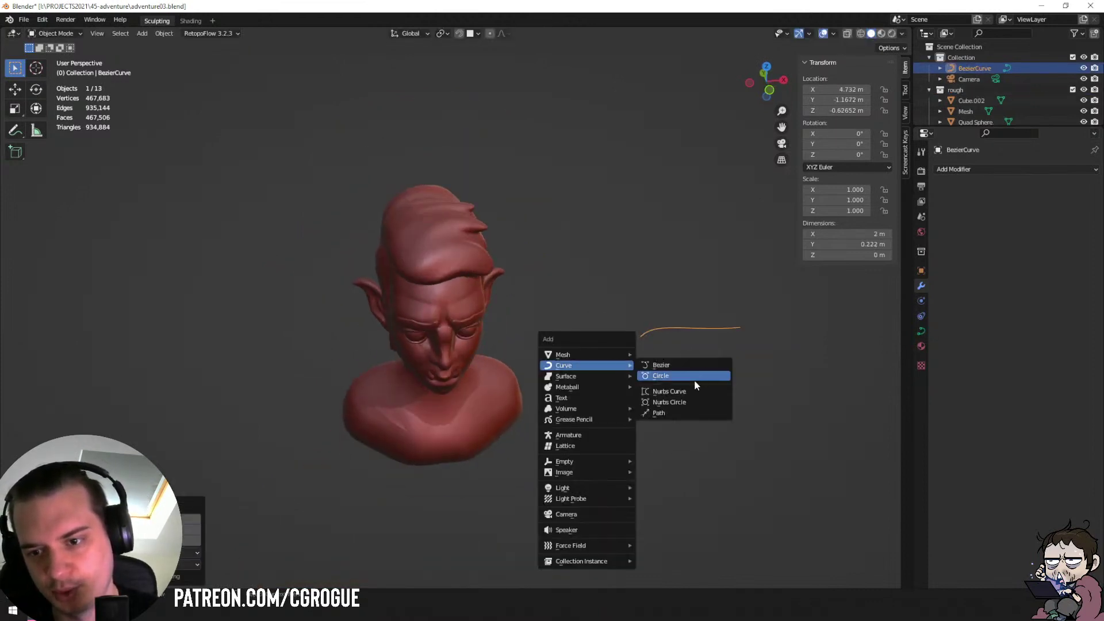
click(695, 379)
key(g)
click(737, 472)
Bevel the Bezier curve by object, using the Bezier circle as its profile.
click(708, 325)
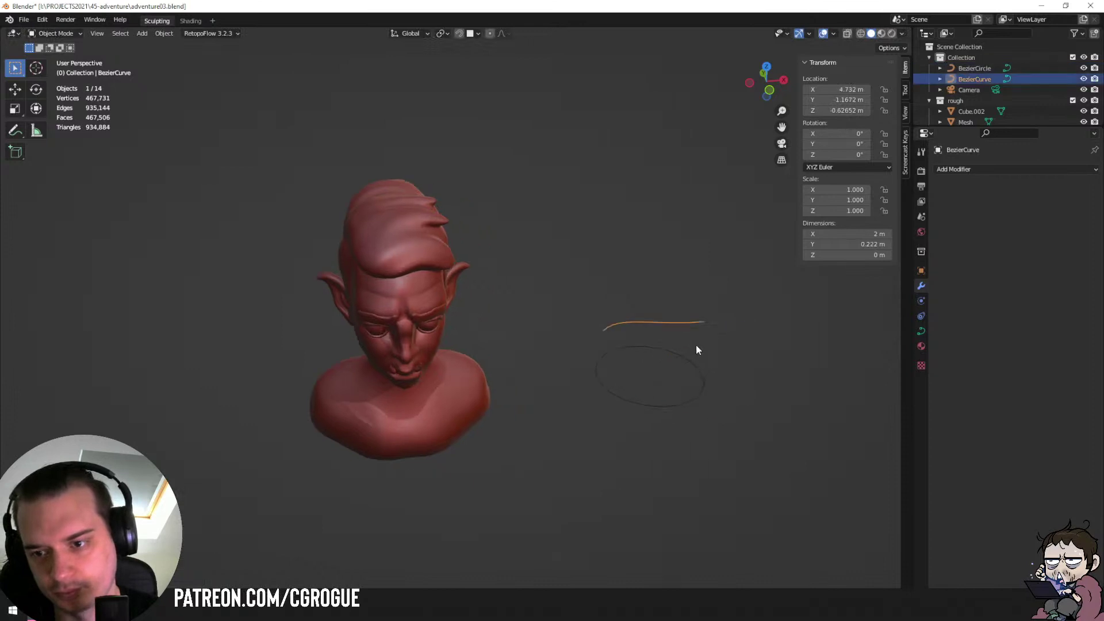
scroll(805, 352, up, 3)
click(921, 331)
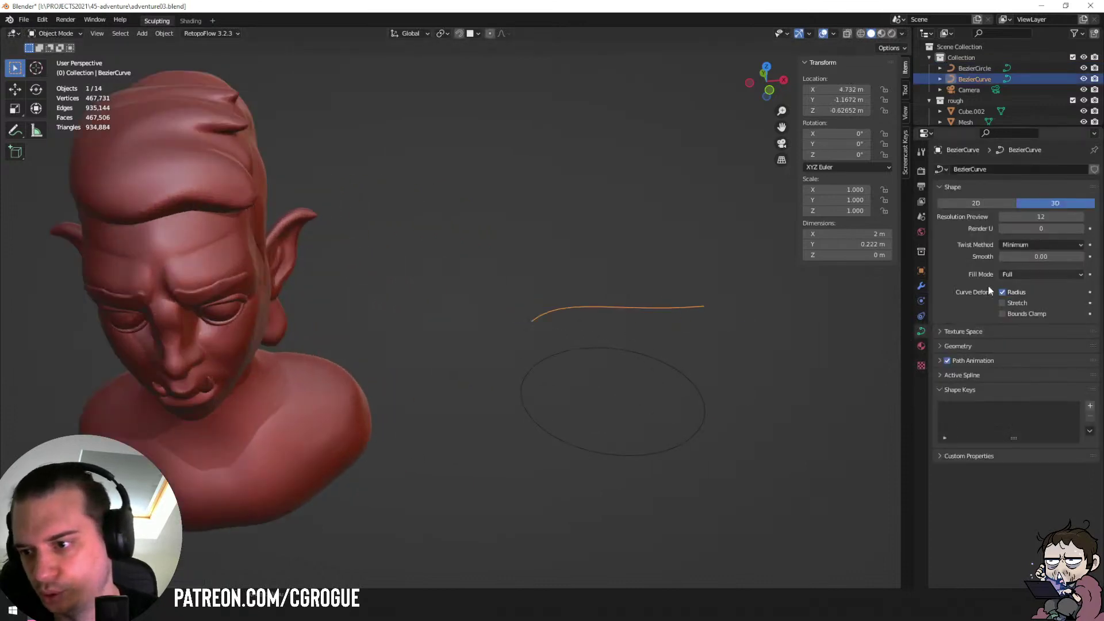
click(964, 346)
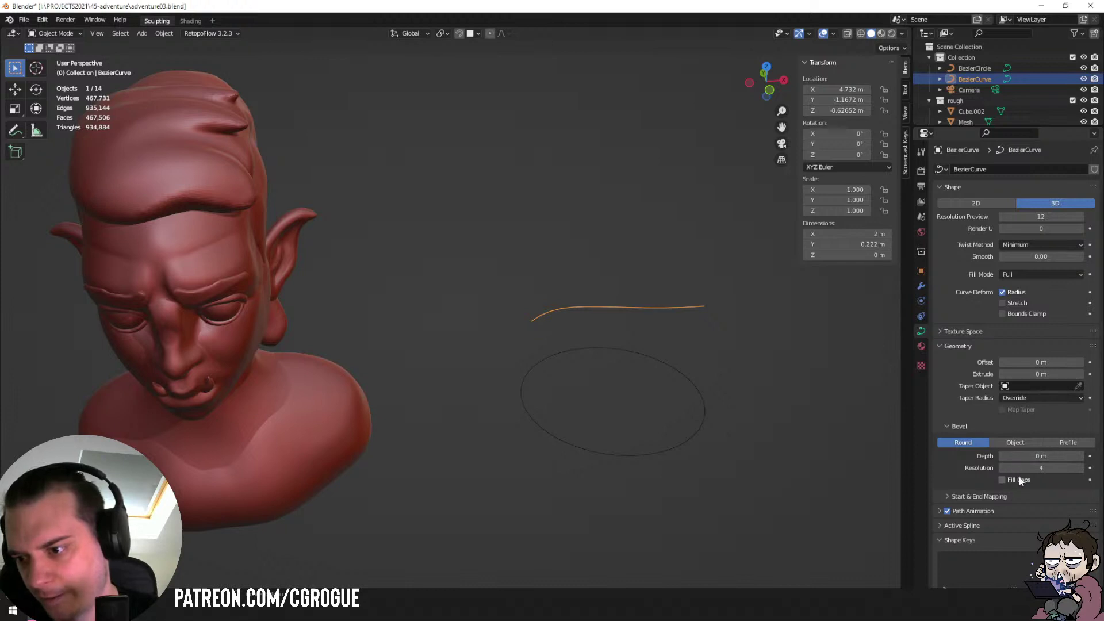
click(1016, 442)
click(1079, 456)
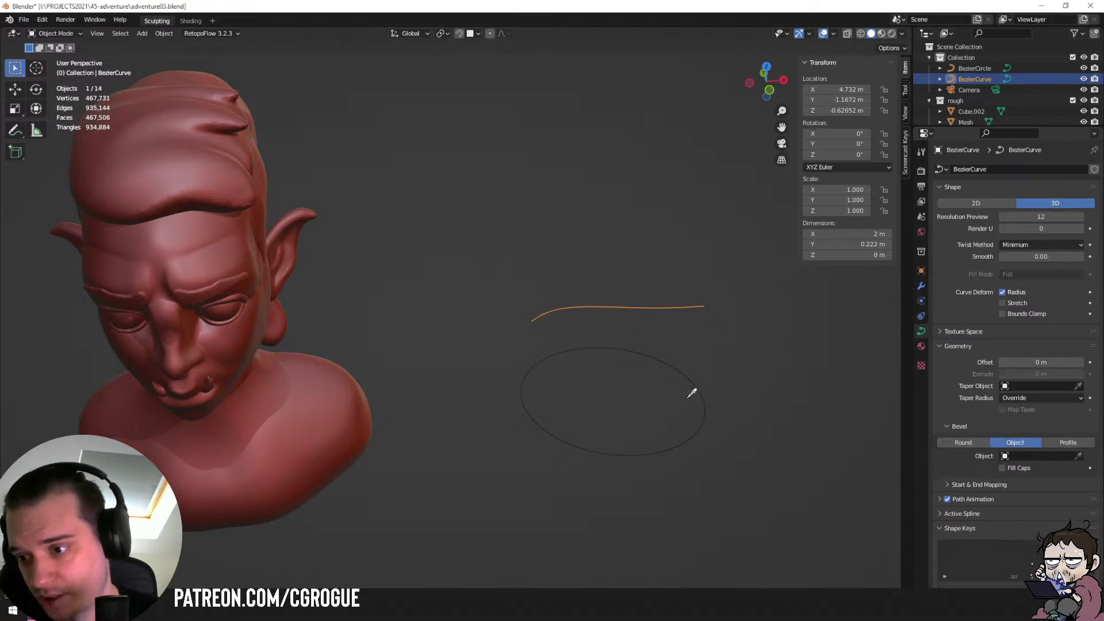
click(713, 420)
Scale all control points of the Bezier circle down to about a third to thin the tube.
click(690, 432)
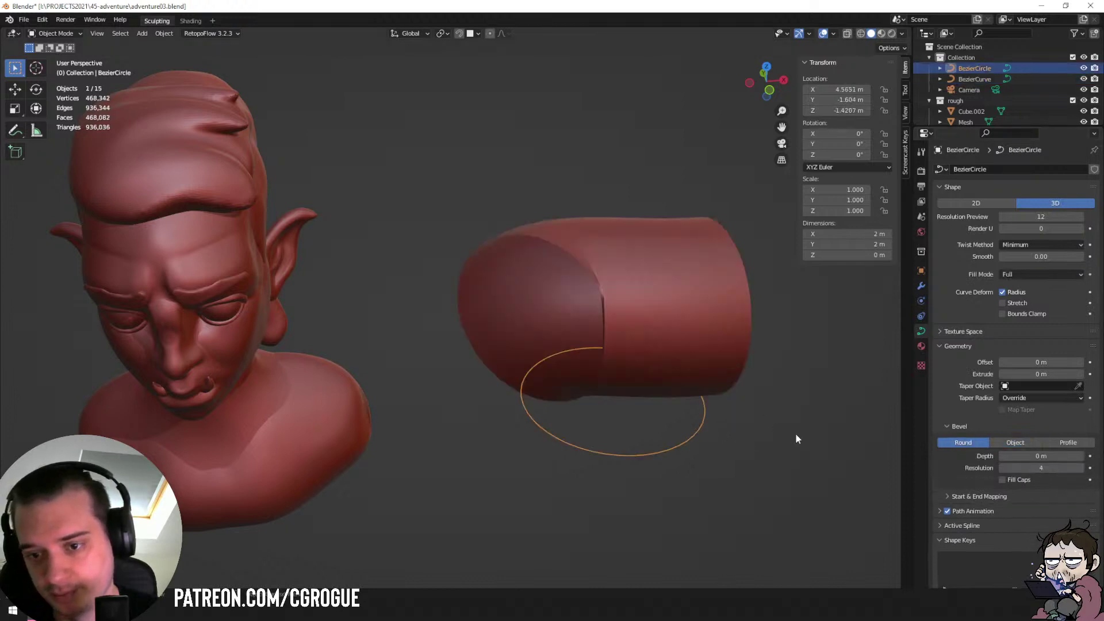
key(Tab)
key(s)
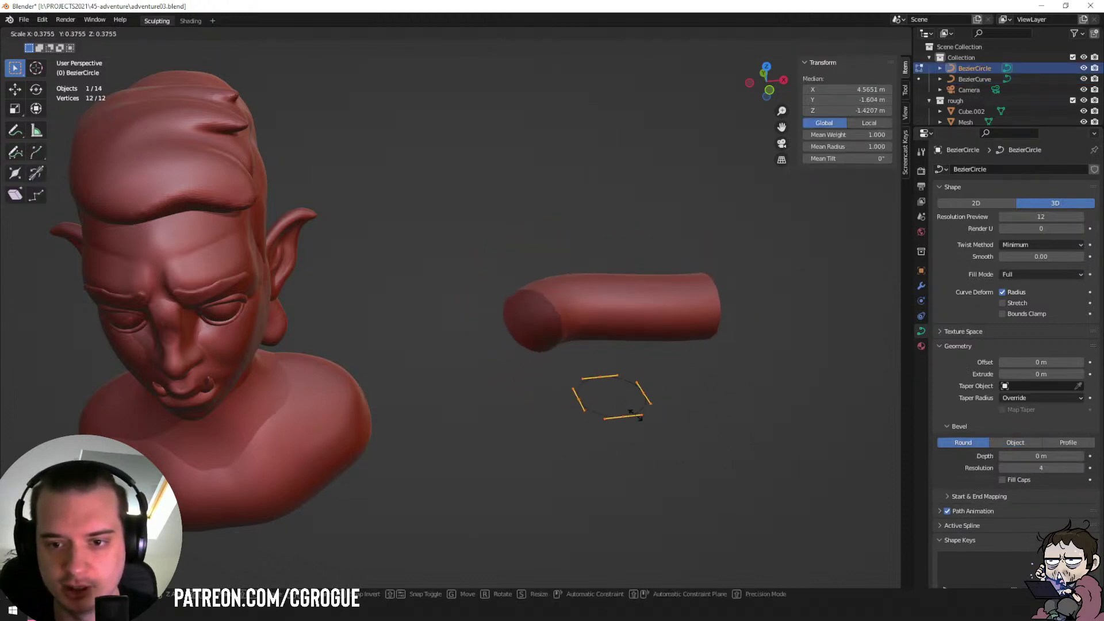
click(614, 419)
Stretch the circle profile along X into an elongated shape and scale the whole profile down.
scroll(651, 416, up, 5)
shift+middle_drag(656, 417, 589, 340)
scroll(589, 340, up, 1)
key(s)
key(x)
click(675, 360)
scroll(555, 370, down, 3)
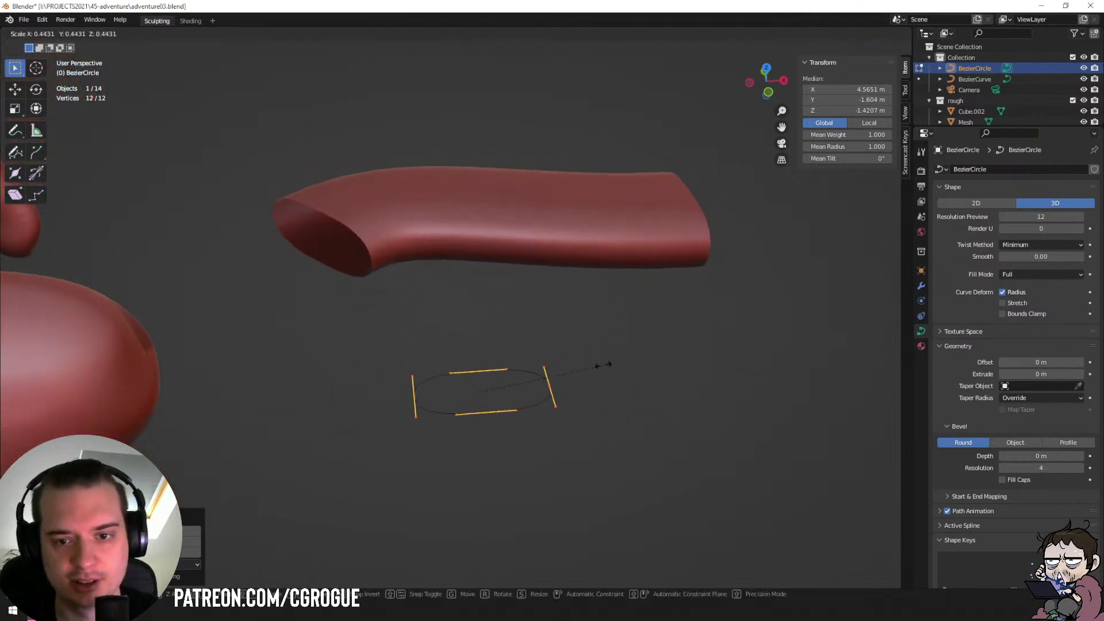
key(s)
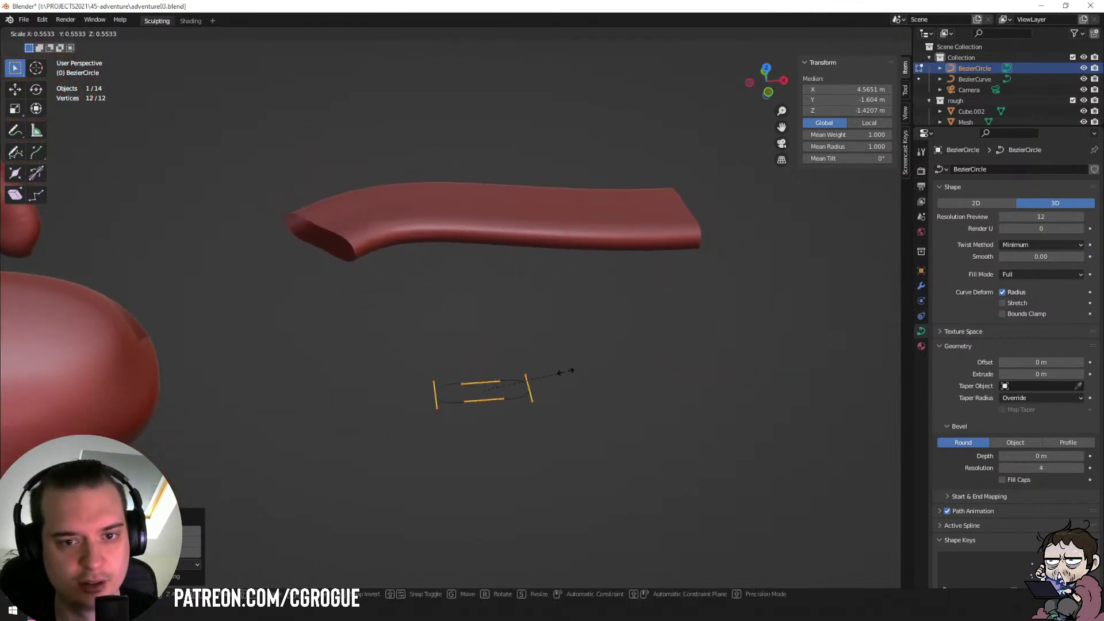
click(554, 377)
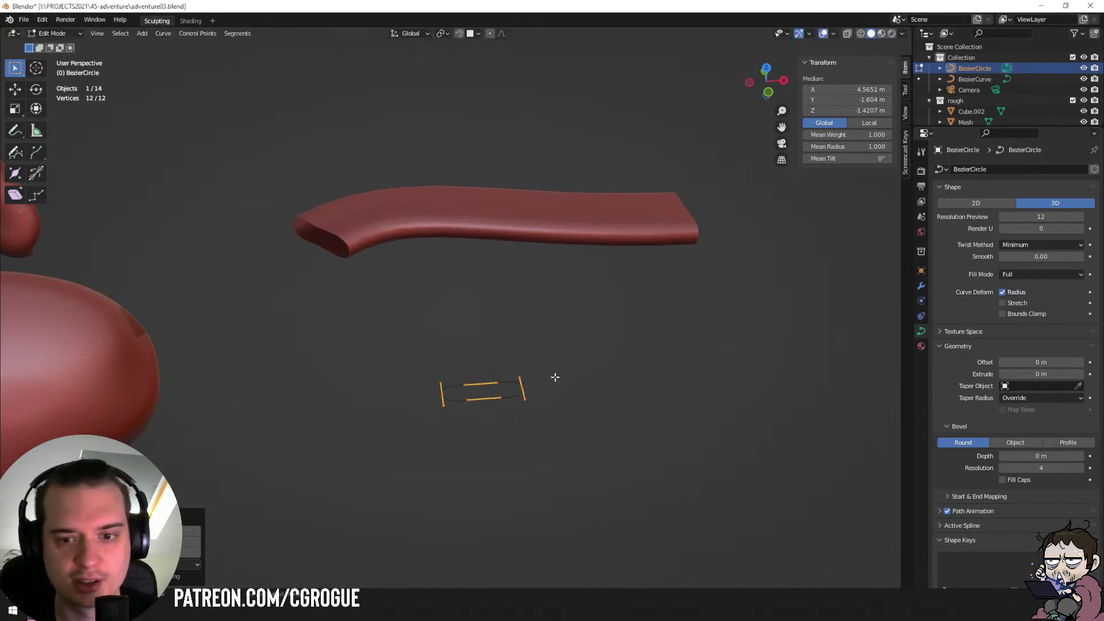
Sharpen the profile's two narrow ends by shrinking their handles with the pivot set to Individual Origins.
scroll(555, 377, up, 3)
click(548, 423)
click(439, 448)
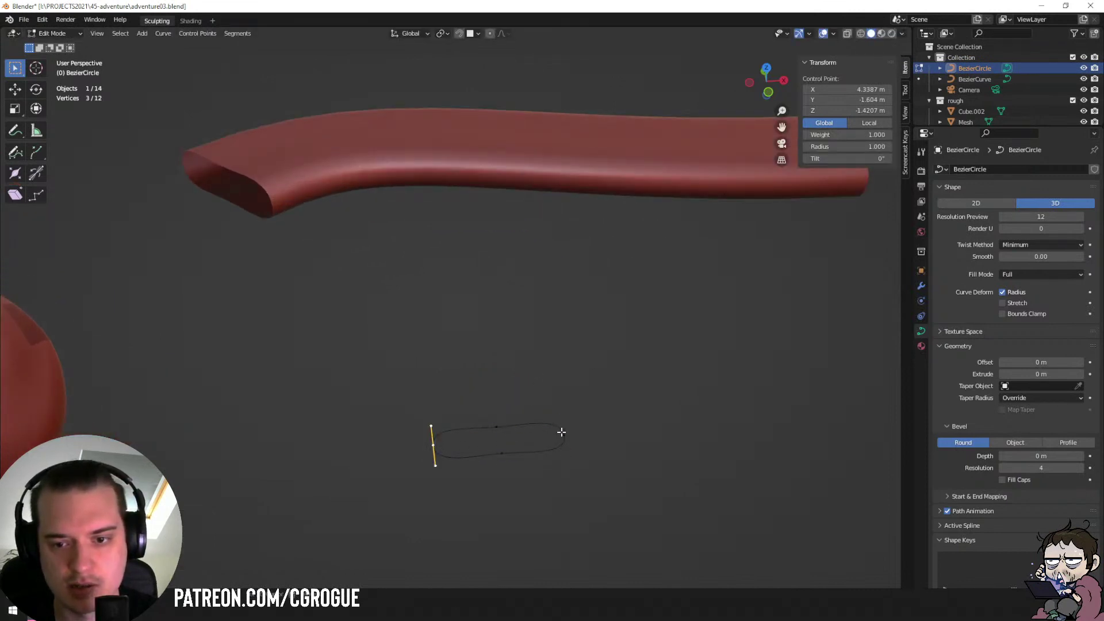
shift+click(563, 434)
key(s)
key(y)
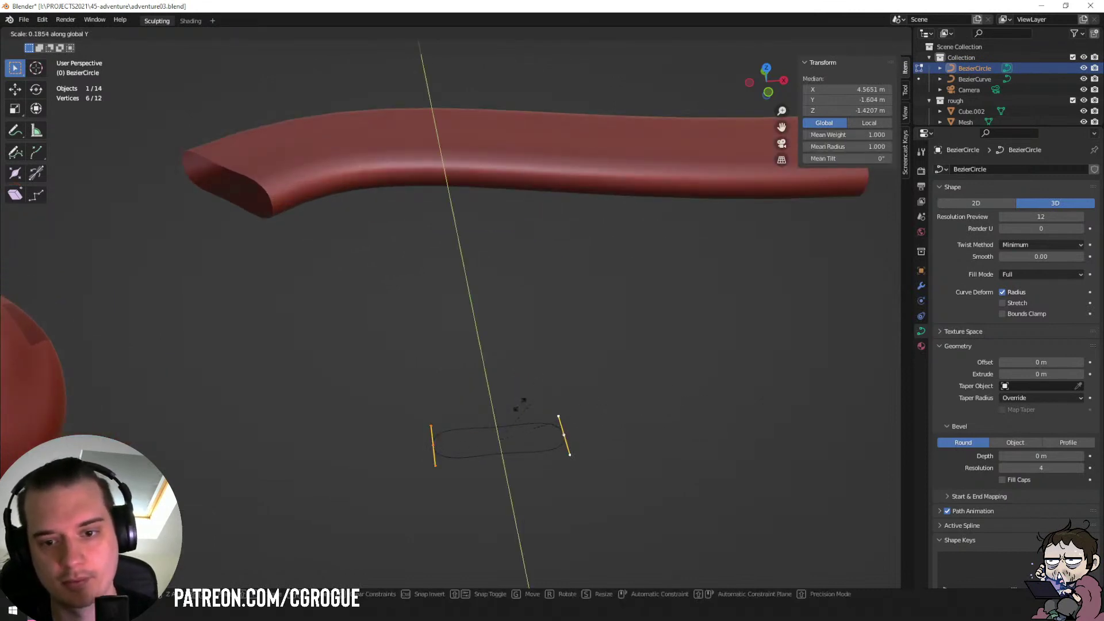
click(520, 404)
click(442, 34)
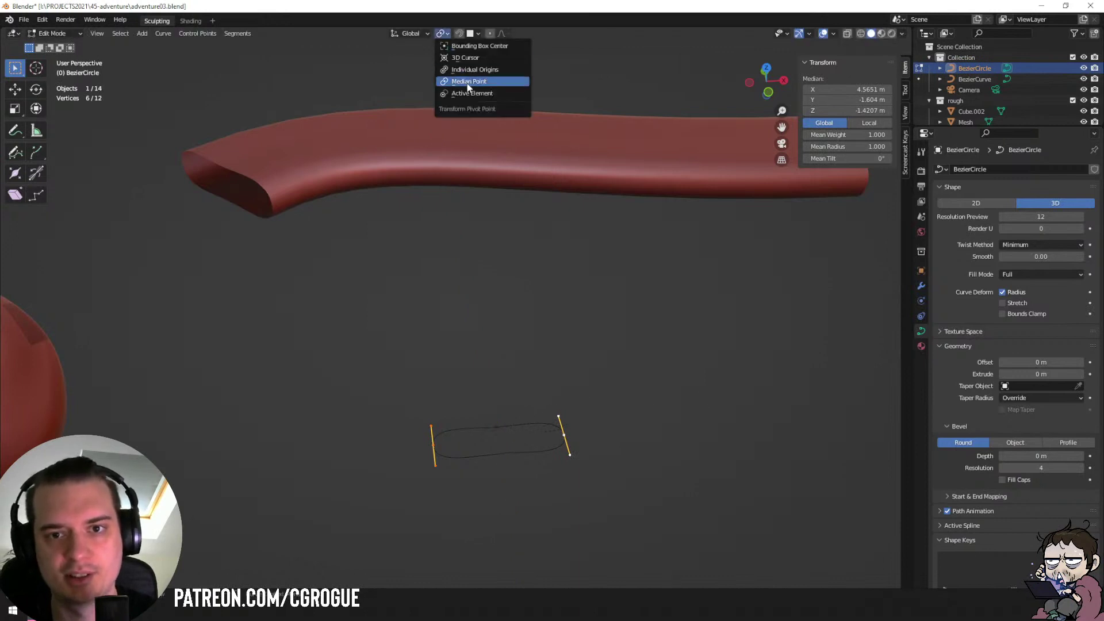
click(475, 69)
key(s)
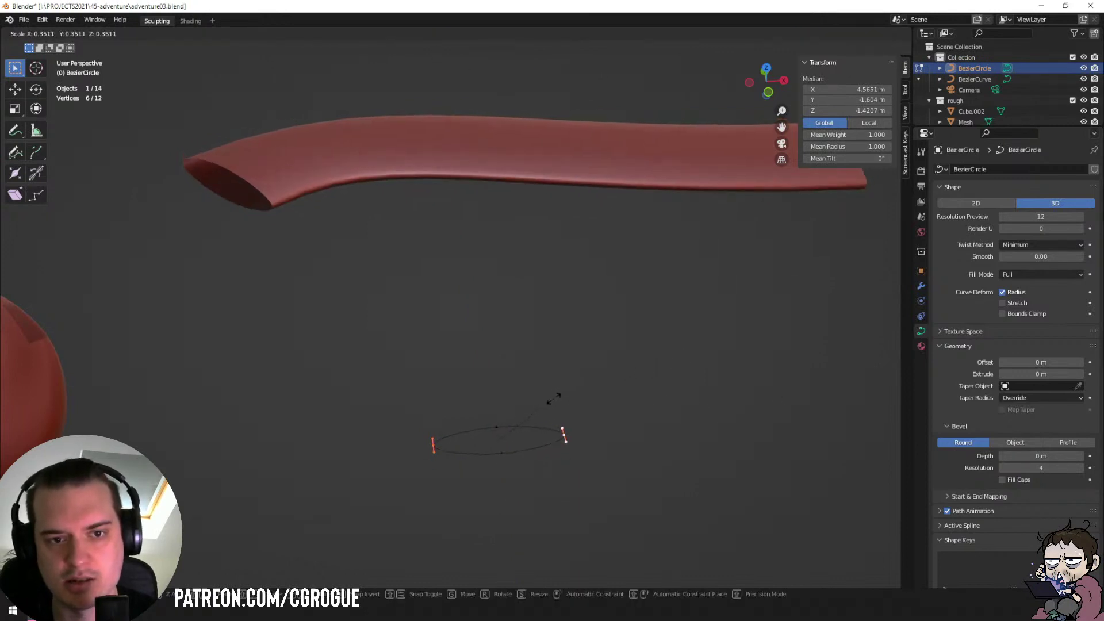
click(534, 414)
Flatten the profile by scaling its two long-side control points together with the pivot set to Median Point.
click(500, 426)
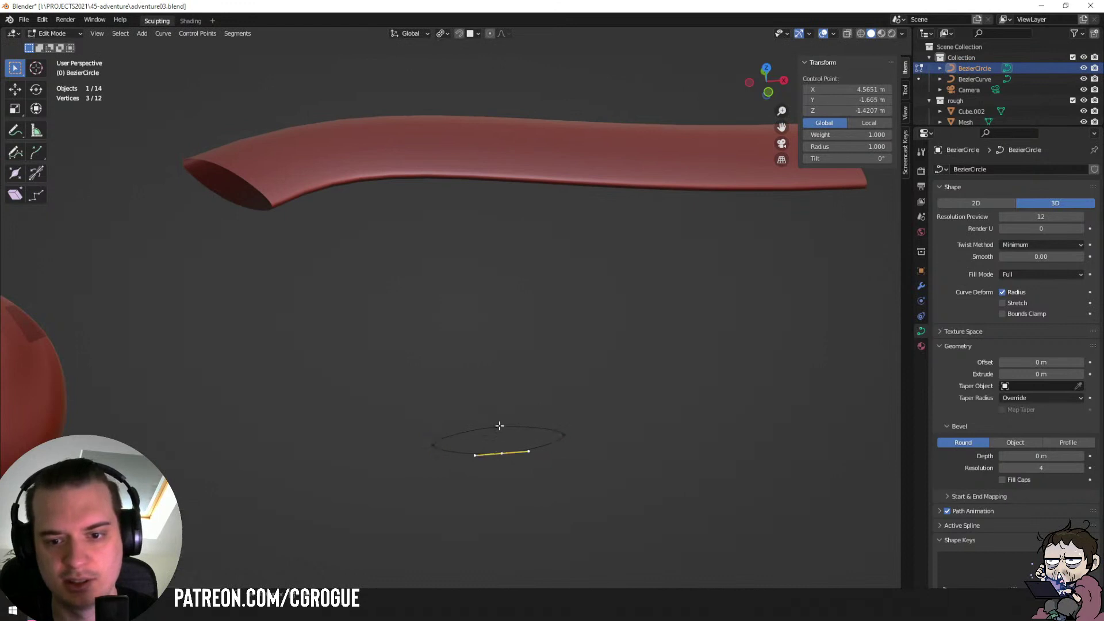
shift+click(500, 426)
key(s)
right_click(675, 419)
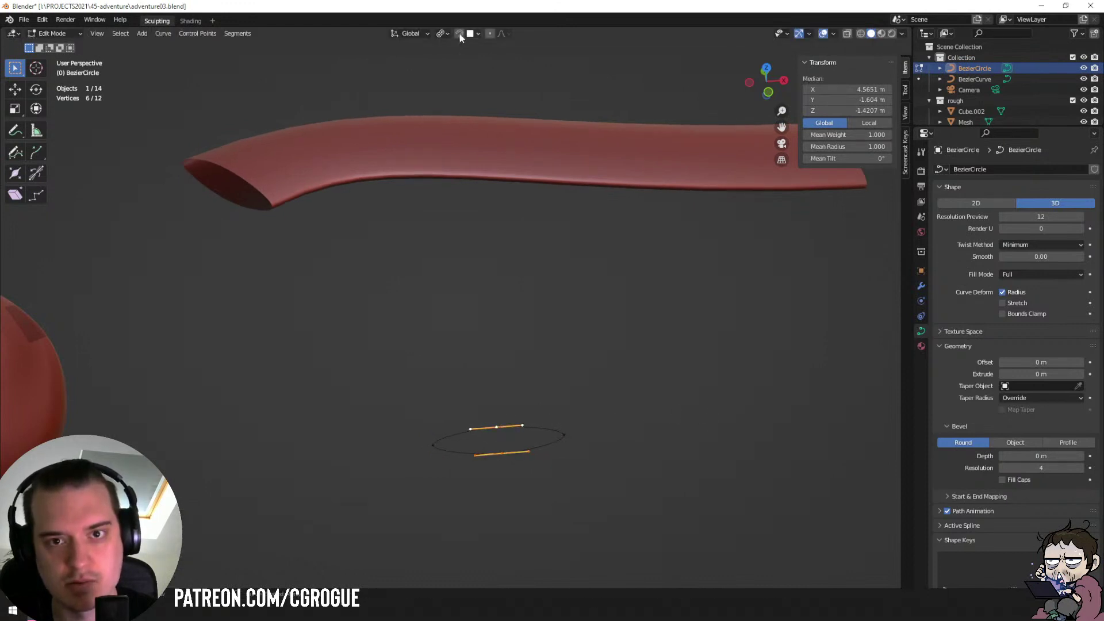
click(443, 33)
click(486, 82)
key(s)
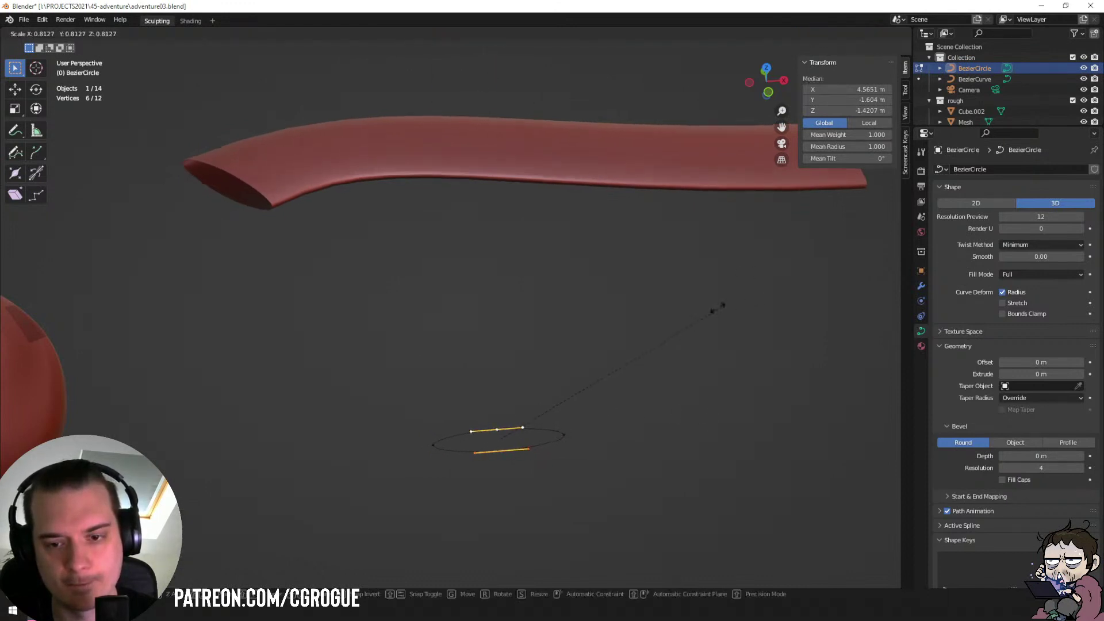
click(728, 302)
scroll(642, 214, down, 2)
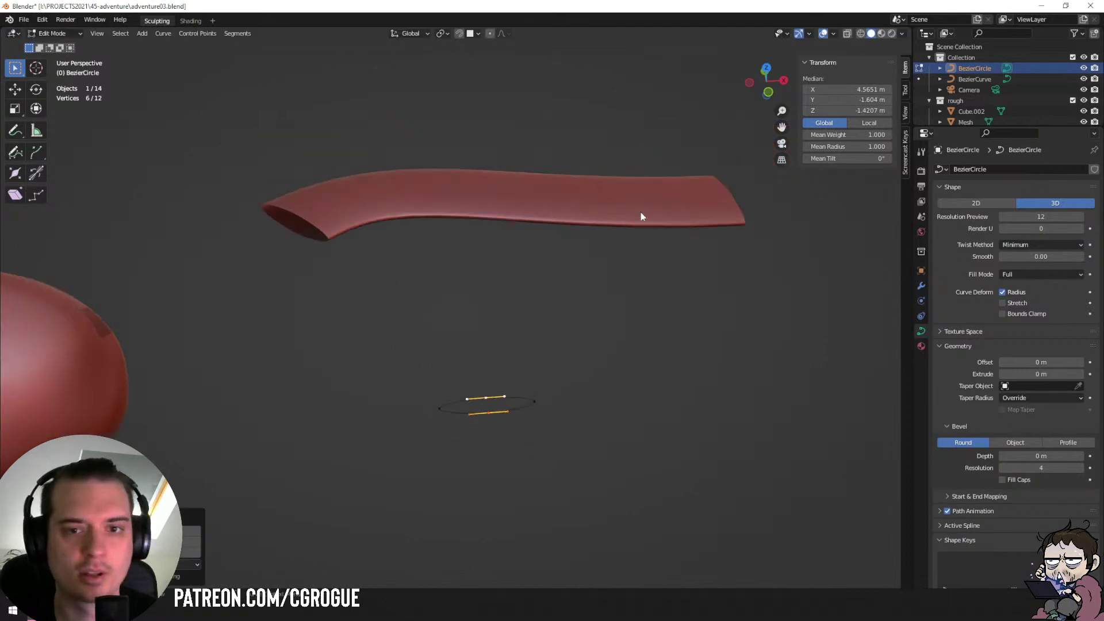
Finish editing the profile and select the bevelled curve, with the bust in view.
key(Tab)
middle_drag(641, 214, 609, 269)
scroll(604, 265, down, 5)
click(535, 271)
middle_drag(535, 271, 550, 233)
shift+middle_drag(397, 228, 473, 225)
Try to move only the curve's first control point onto the front hairline.
key(Tab)
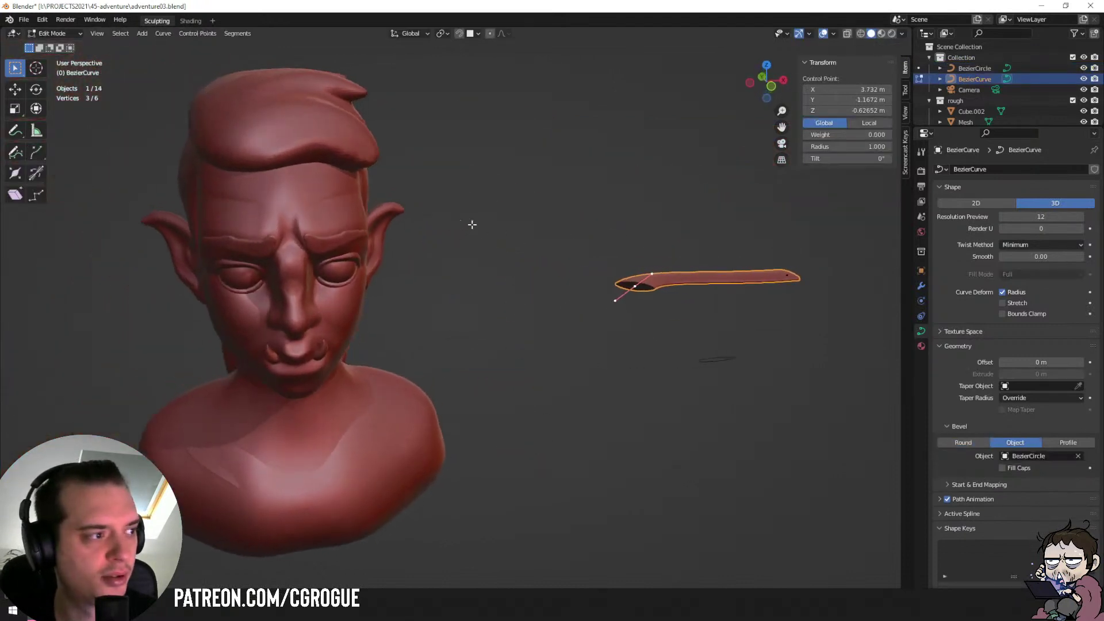
middle_drag(609, 289, 590, 282)
key(g)
click(324, 190)
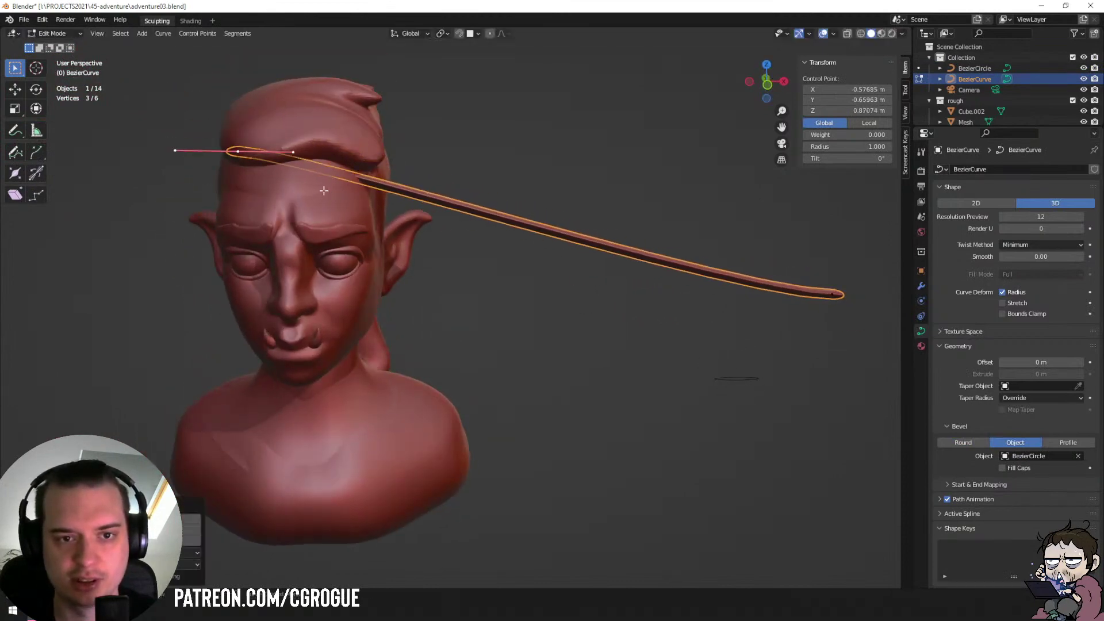
middle_drag(324, 191, 468, 193)
key(ctrl+z)
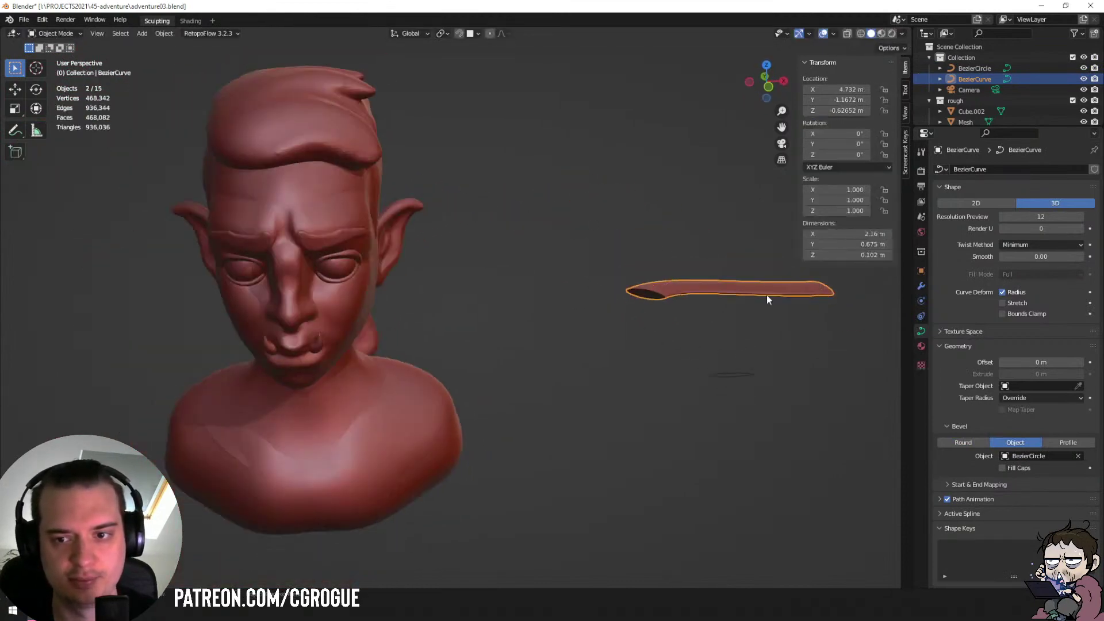
Move the whole bevelled curve onto the front hairline, at about X 0.36, Y -0.23, Z 0.79 m.
key(g)
click(333, 163)
middle_drag(333, 163, 335, 133)
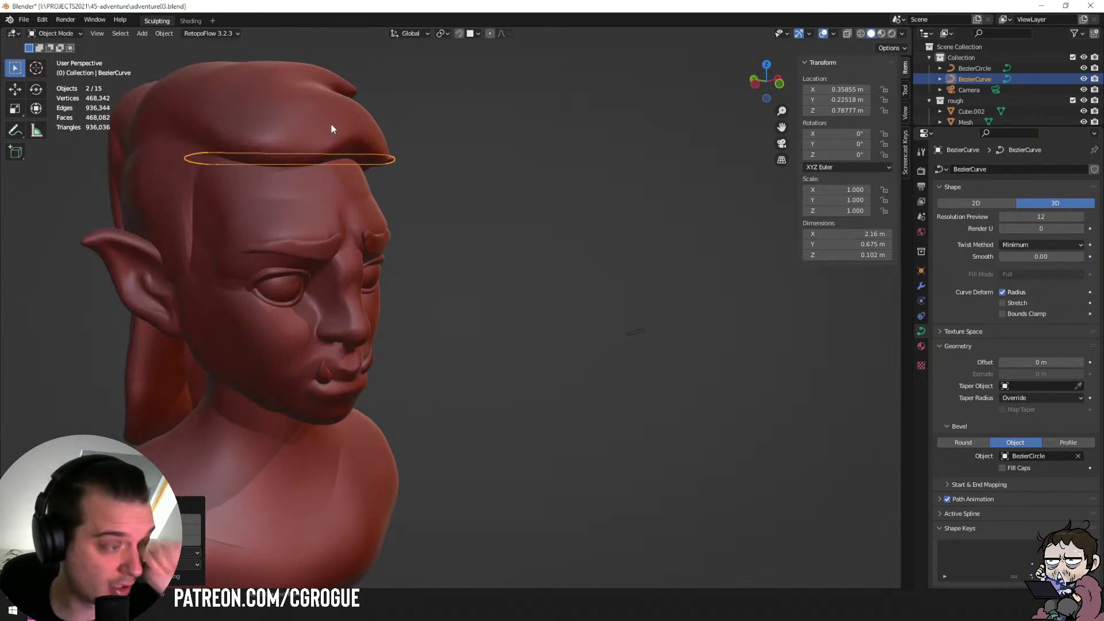
middle_drag(331, 124, 333, 114)
key(Tab)
Set the sculpted hair object's viewport display to Wire, briefly previewing it with All Edges.
scroll(353, 120, up, 3)
scroll(353, 120, down, 4)
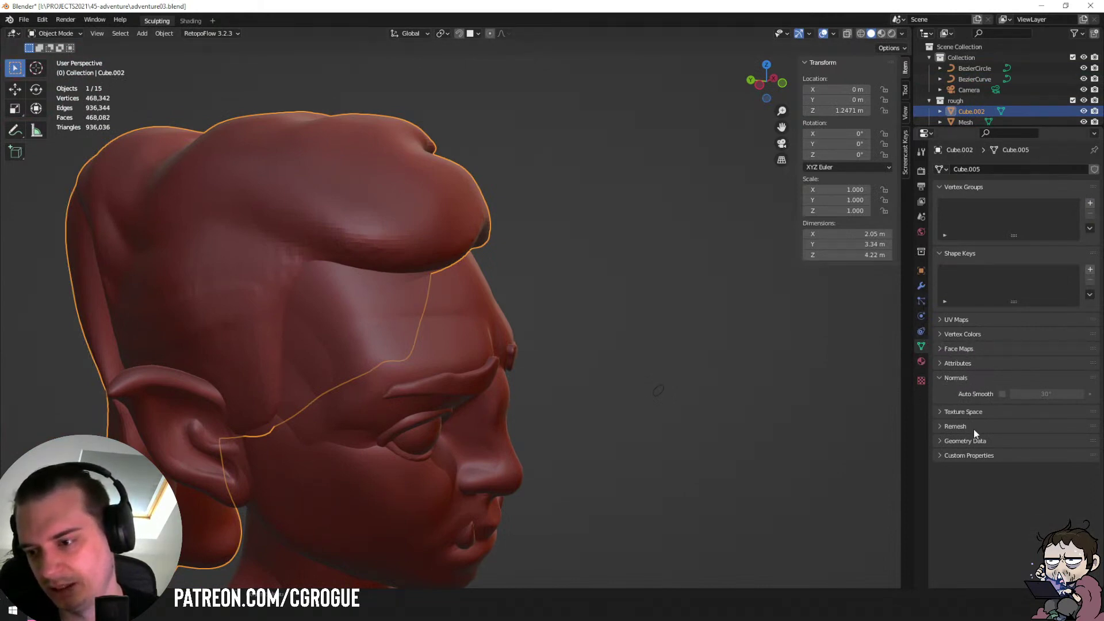
click(921, 271)
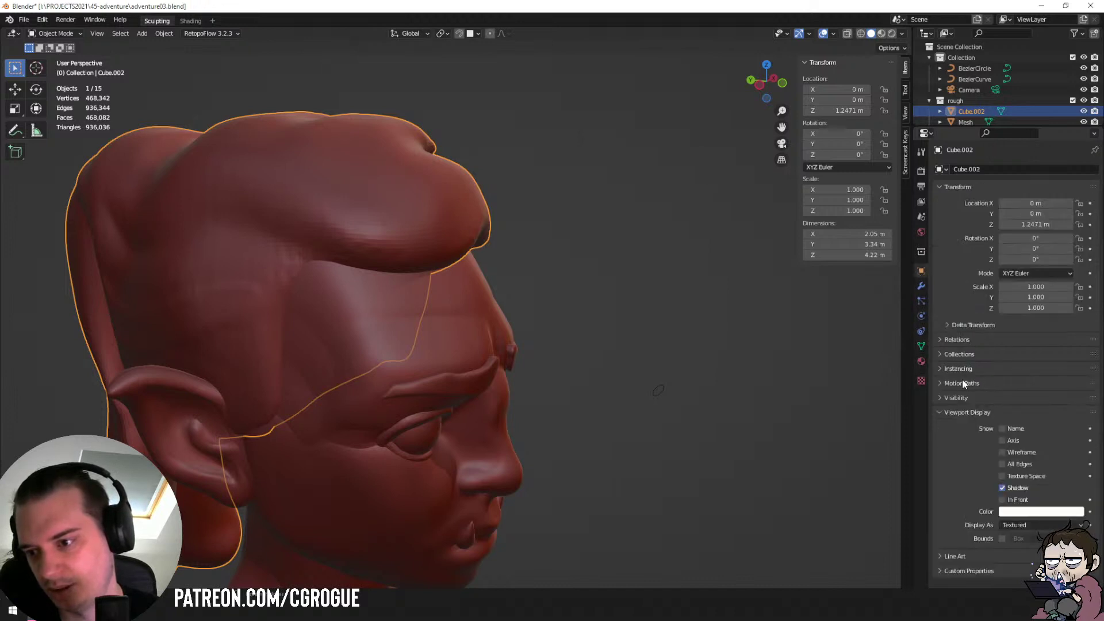
click(1010, 525)
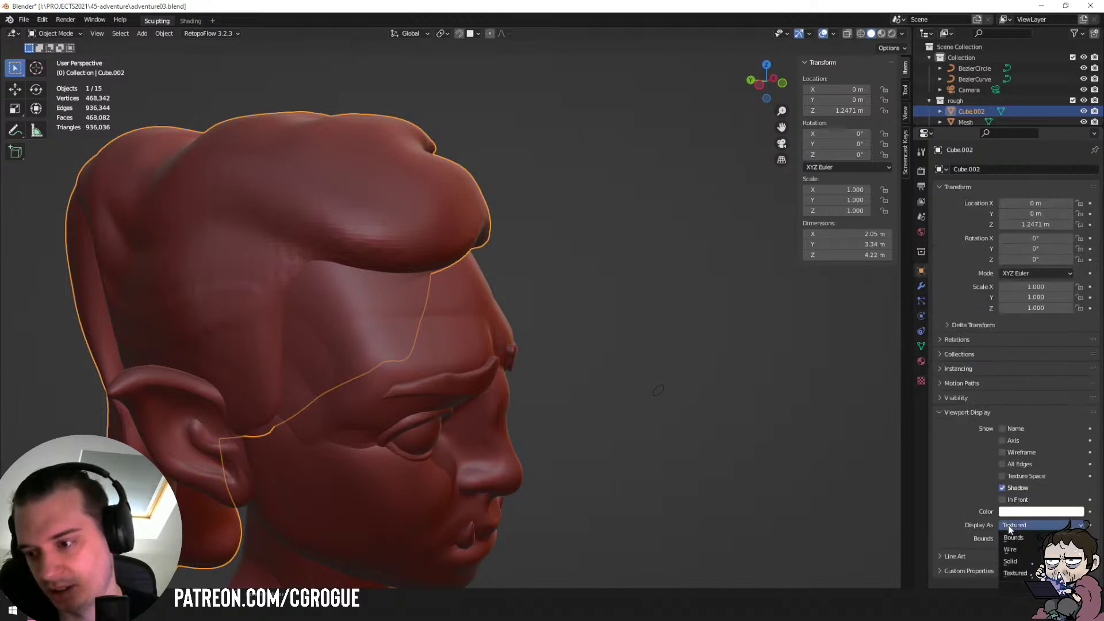
click(1020, 549)
middle_drag(632, 420, 537, 363)
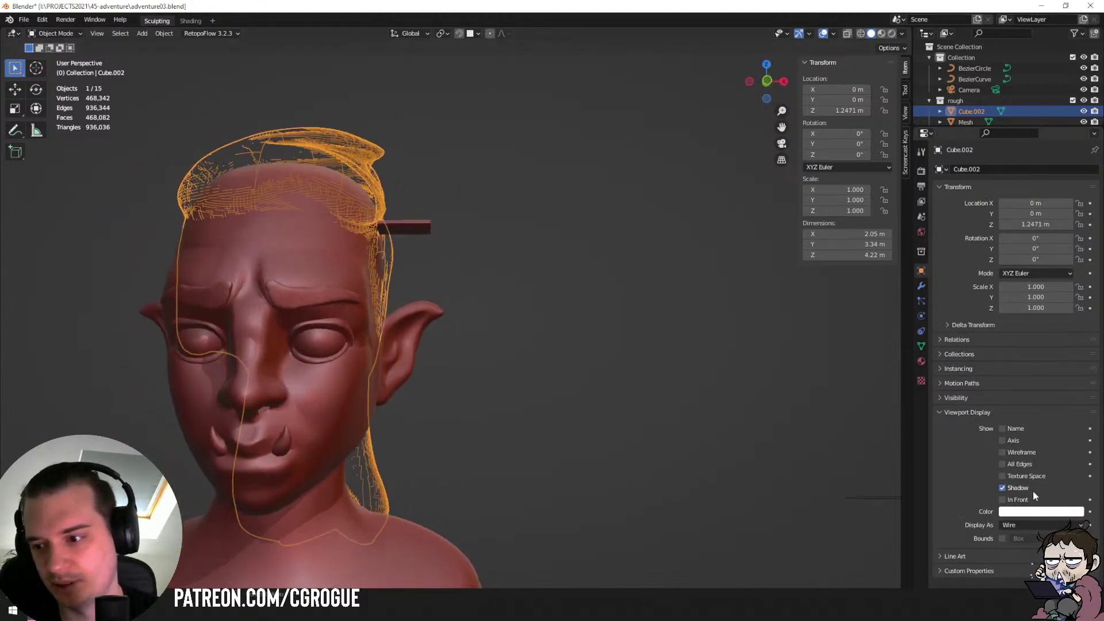
click(1002, 465)
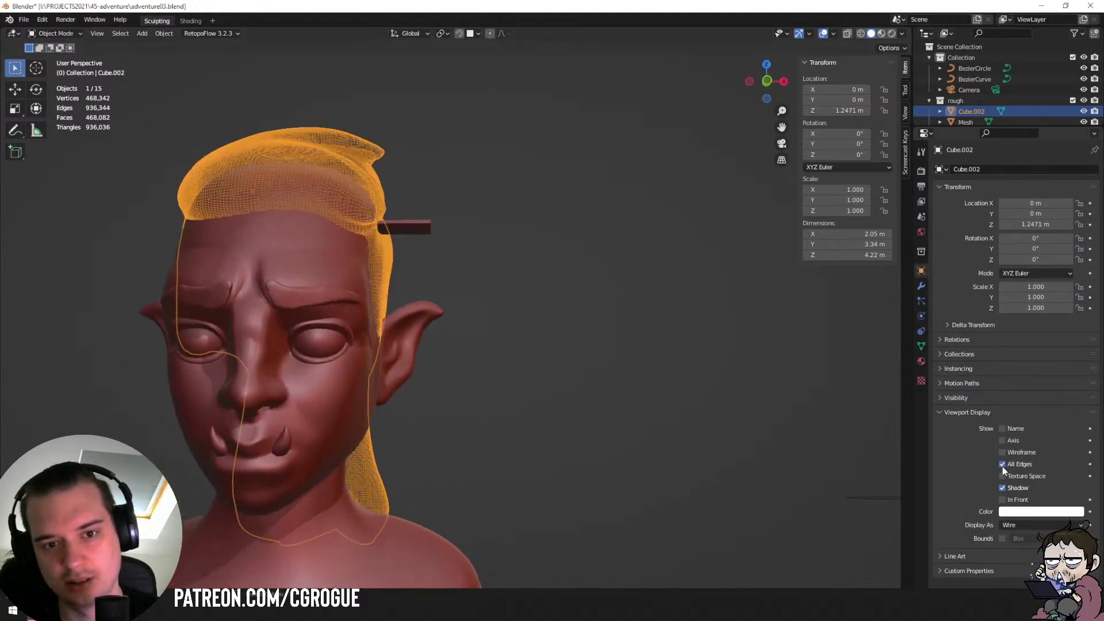
click(1003, 467)
Rotate the curve's first control point to follow the head and move it about 0.57 m forward to the hair's front edge.
middle_drag(509, 232, 564, 235)
click(442, 226)
middle_drag(442, 226, 584, 256)
key(Tab)
key(r)
key(r)
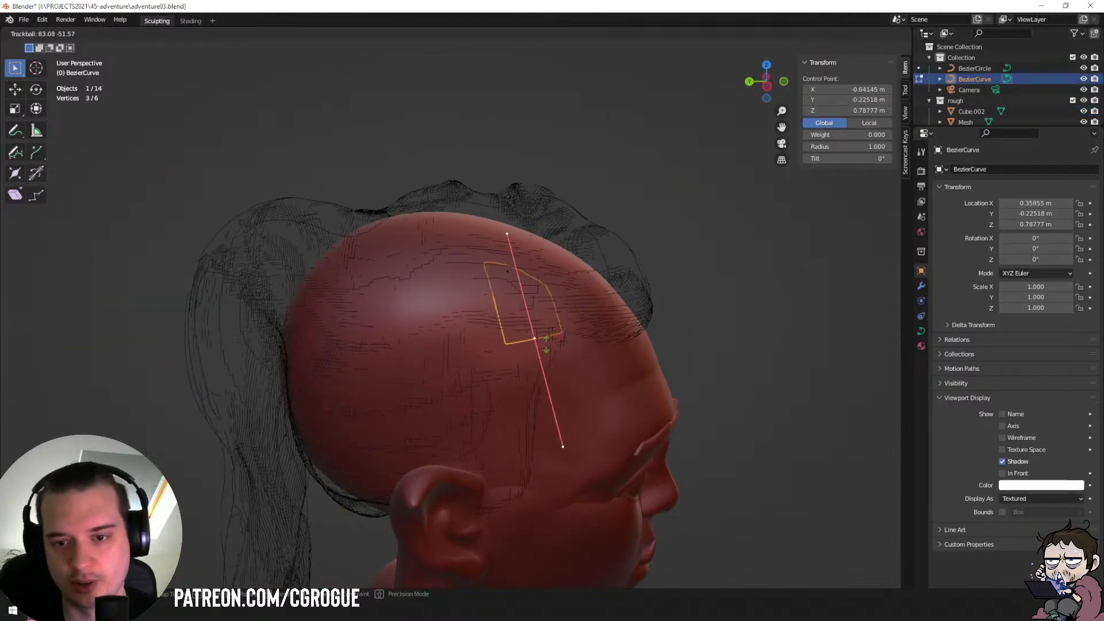
click(584, 333)
key(g)
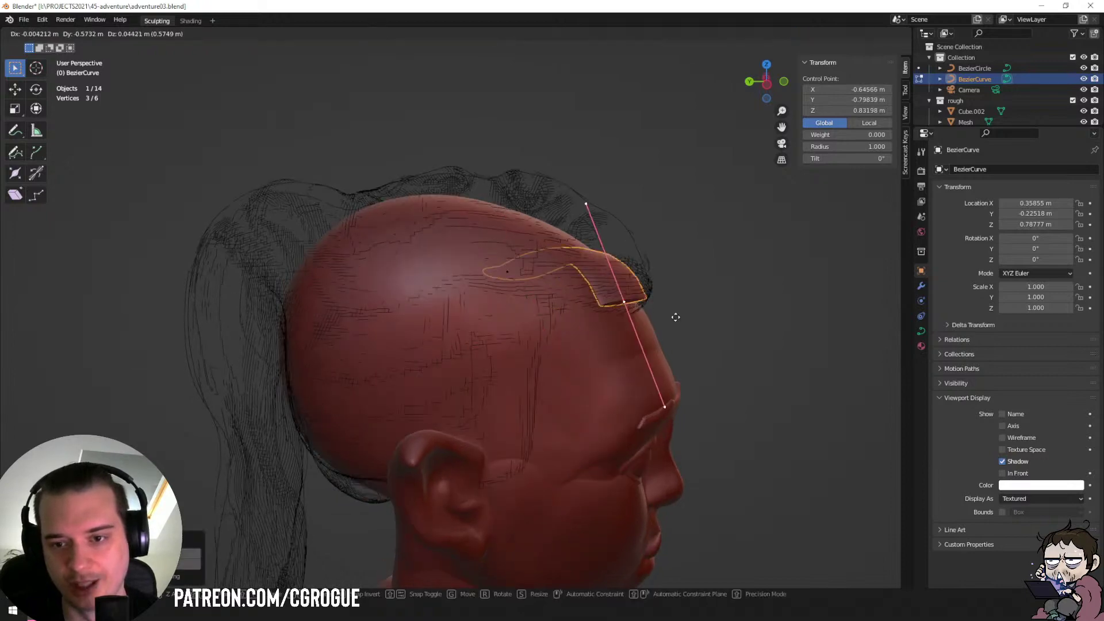
click(676, 317)
middle_drag(676, 316, 613, 305)
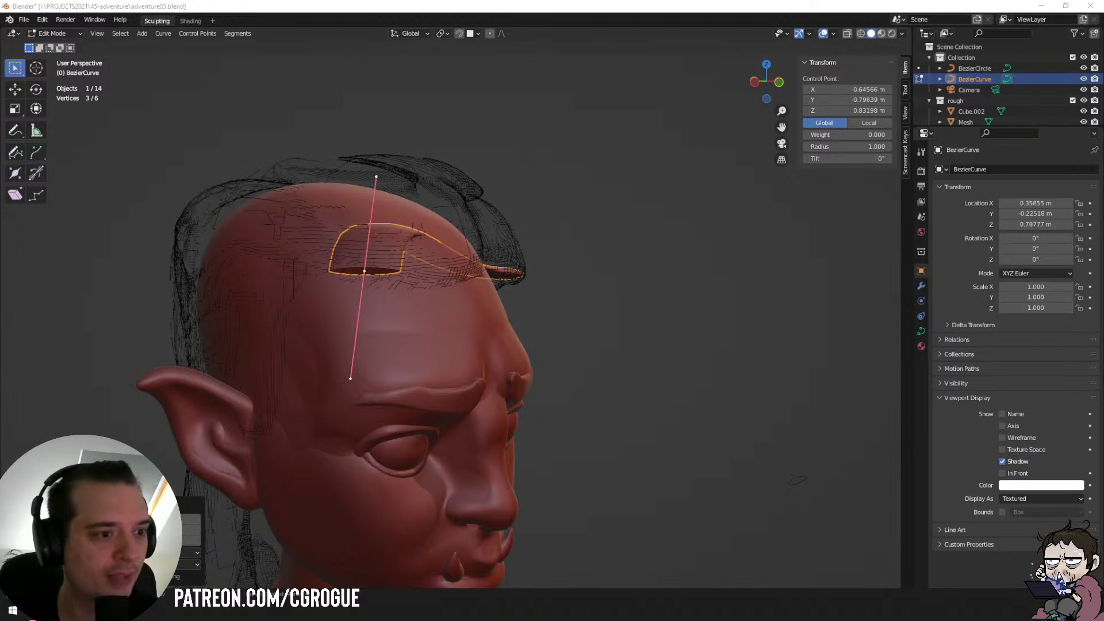
middle_drag(552, 295, 535, 299)
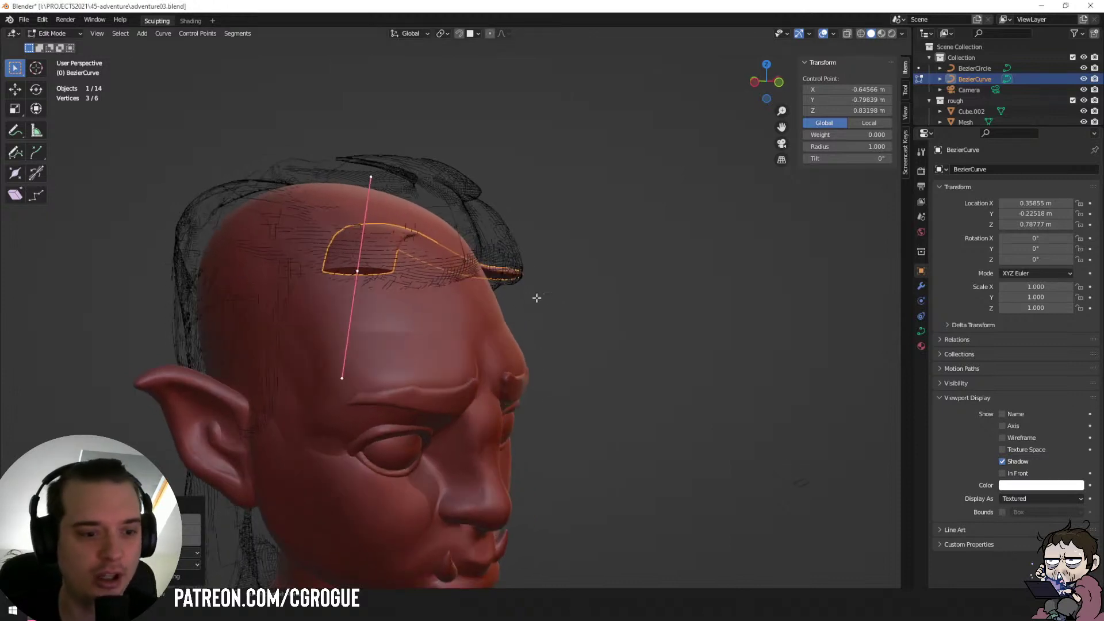
middle_drag(370, 358, 391, 360)
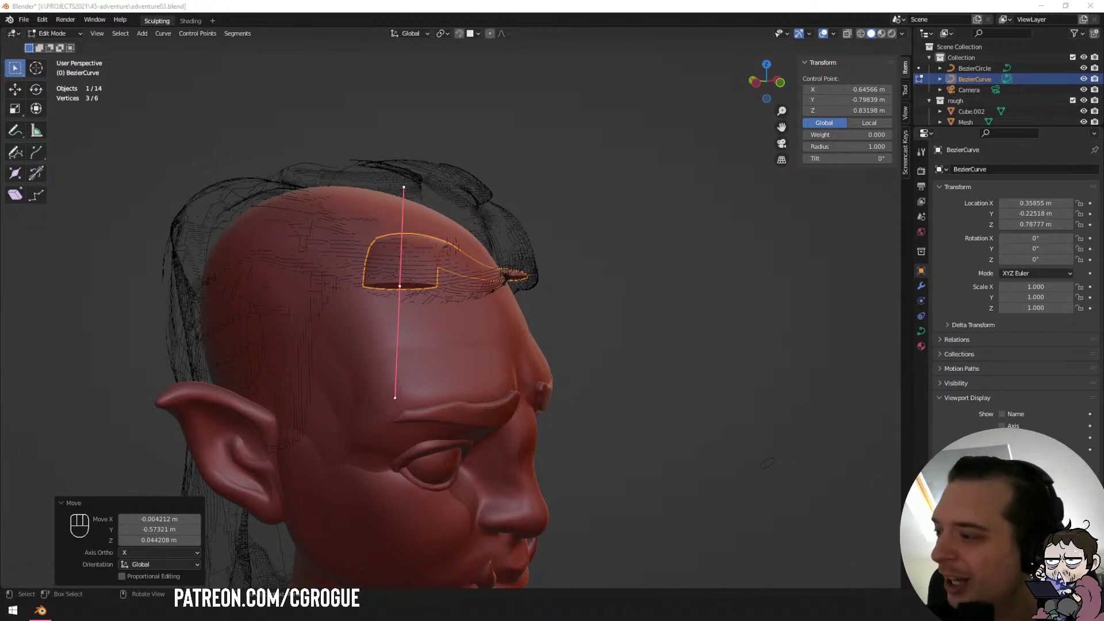
middle_drag(336, 286, 372, 293)
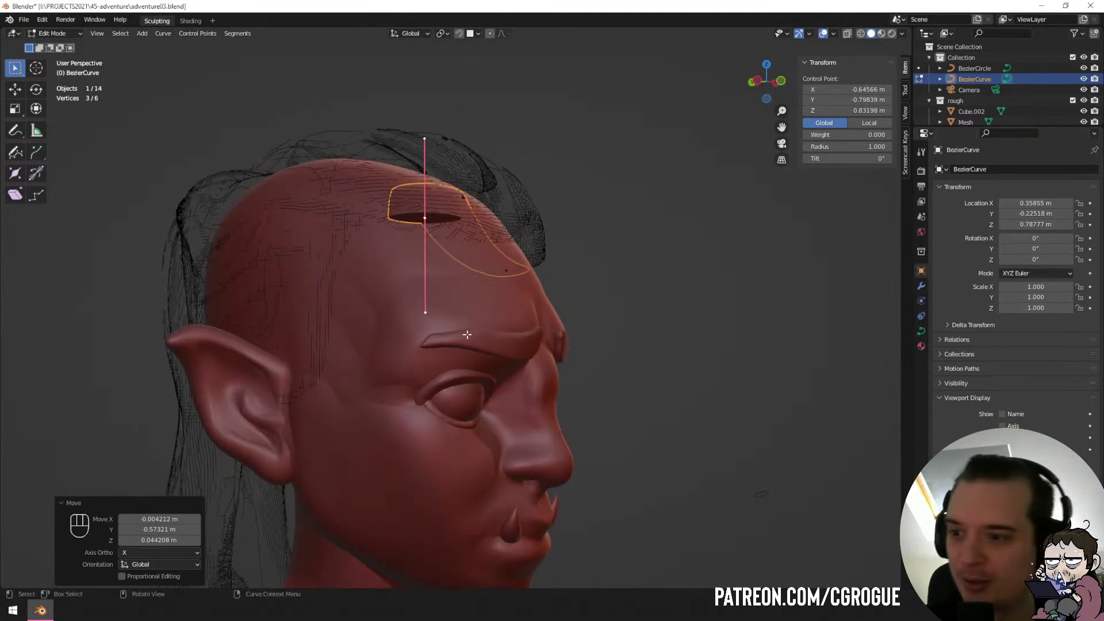
Increase the radius of the strand's first control point to 1.810.
middle_drag(360, 328, 371, 329)
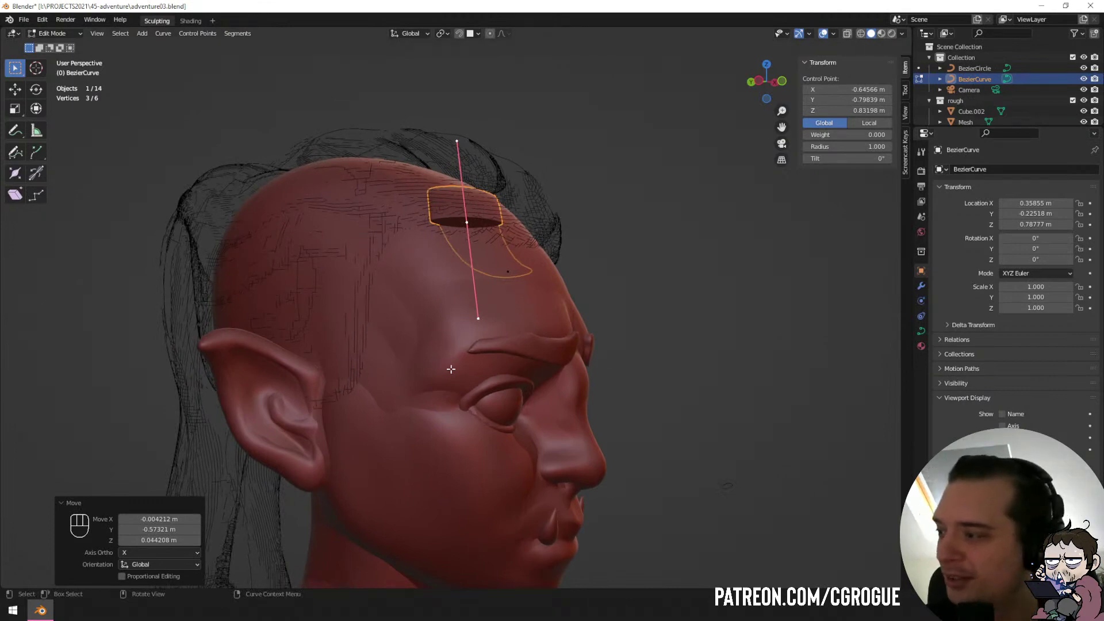
middle_drag(451, 370, 371, 335)
shift+middle_drag(429, 339, 445, 350)
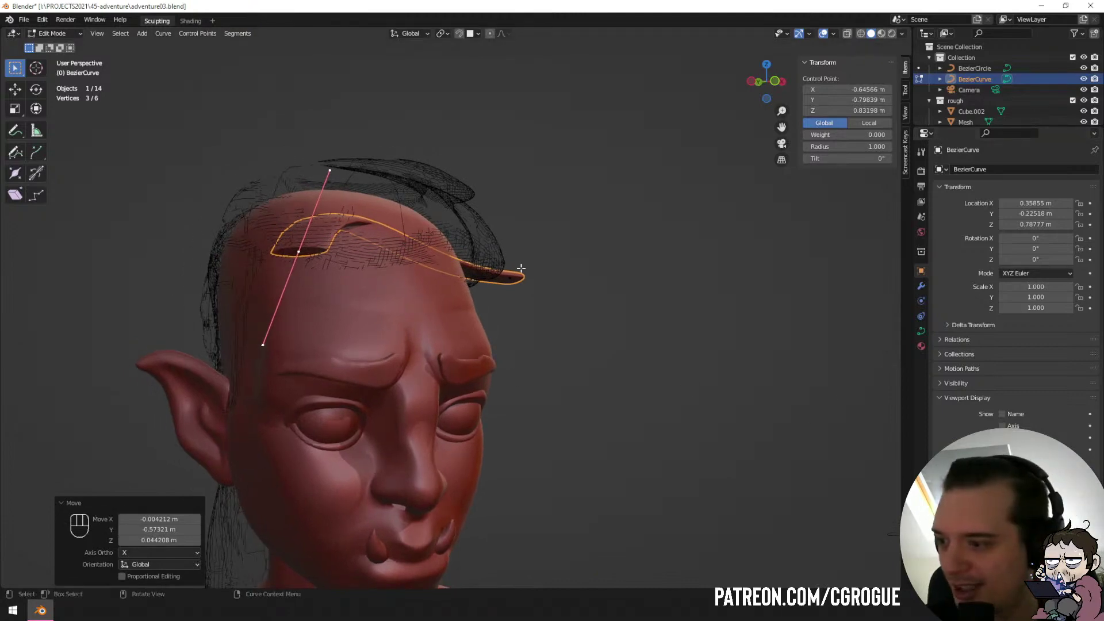
middle_drag(573, 283, 572, 323)
key(alt+s)
click(713, 372)
Trackball-rotate the first control point by about 56.7° and -3.44° to align the strand end with the temple.
middle_drag(619, 350, 648, 338)
key(r)
key(r)
click(546, 282)
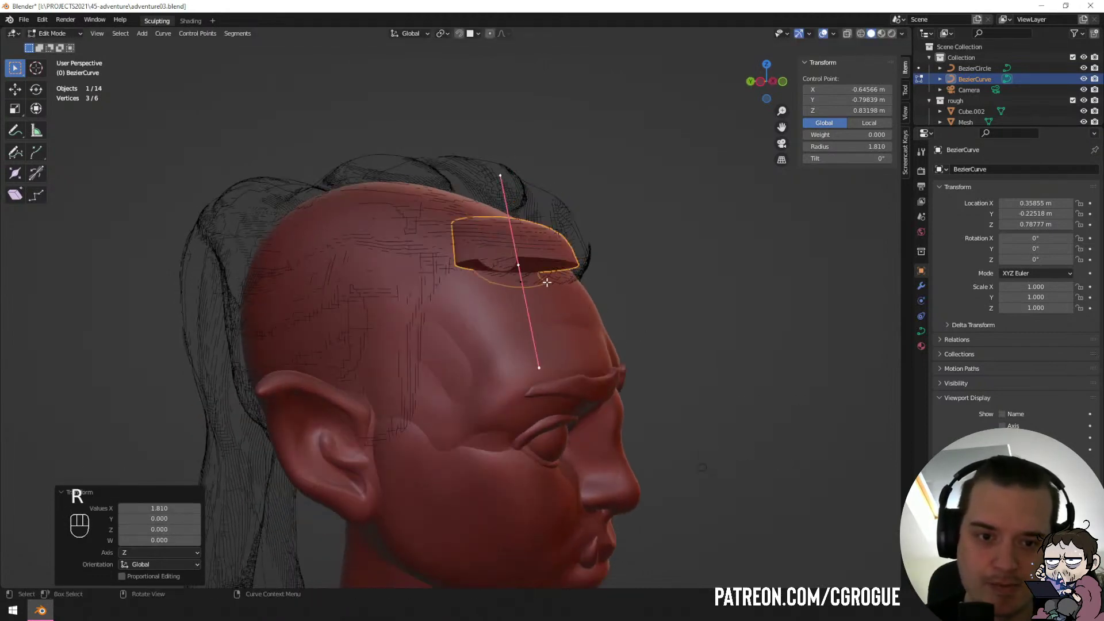
click(722, 387)
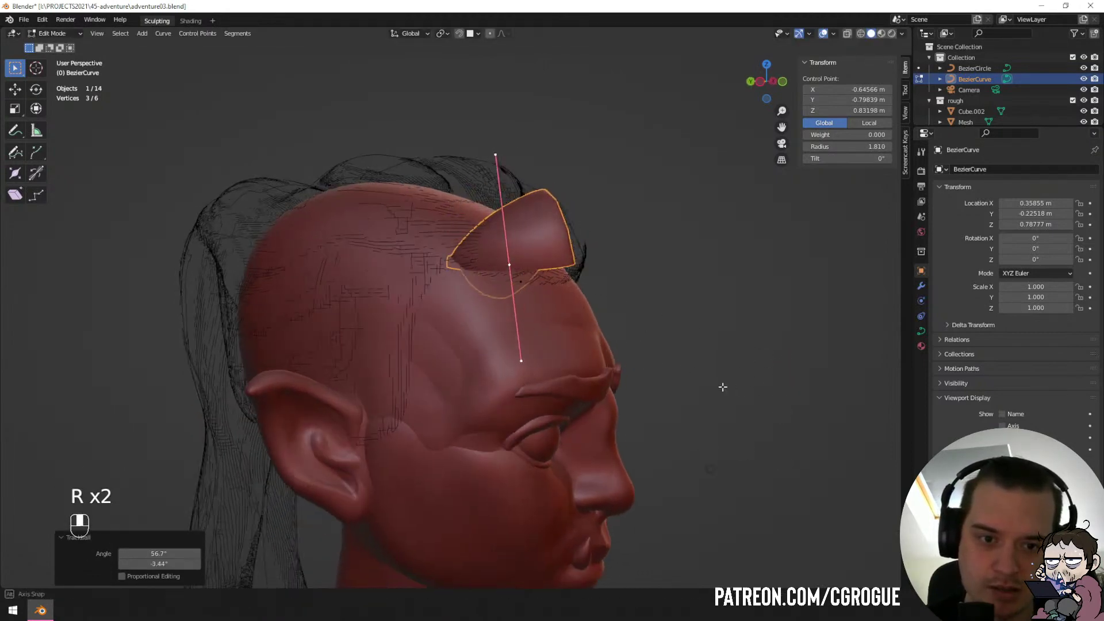
Rotate the first control point and move it to about X -0.59, Y -0.67, Z 0.75 m at the side of the hairline.
middle_drag(723, 387, 656, 396)
key(g)
click(664, 364)
key(r)
click(742, 367)
key(g)
click(724, 391)
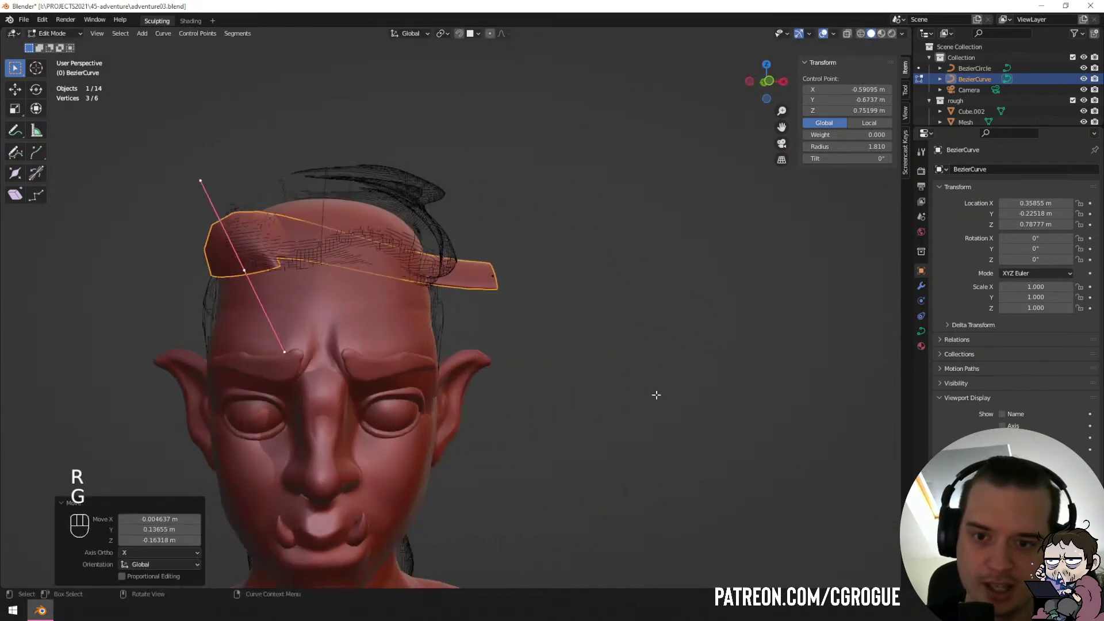
Reduce the first control point's radius to 1.241 and rotate it about 18.1° in the front view.
click(528, 369)
key(r)
click(518, 411)
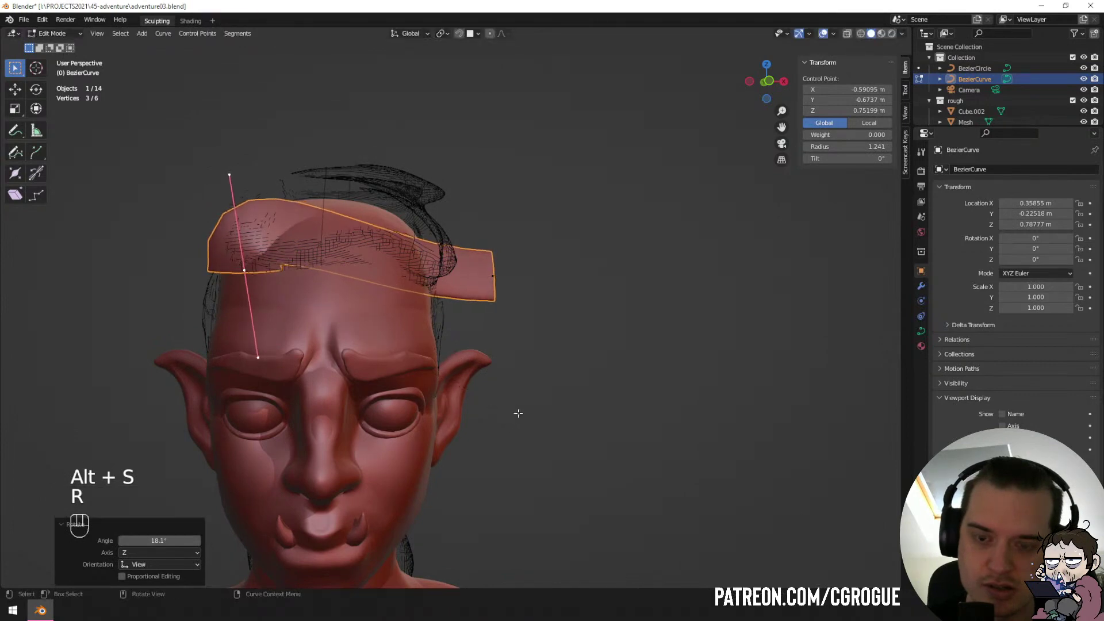
Shrink the radius of the strand's opposite end control point to 0.144 so it tapers to a tip.
middle_drag(517, 411, 543, 439)
click(547, 328)
key(alt+s)
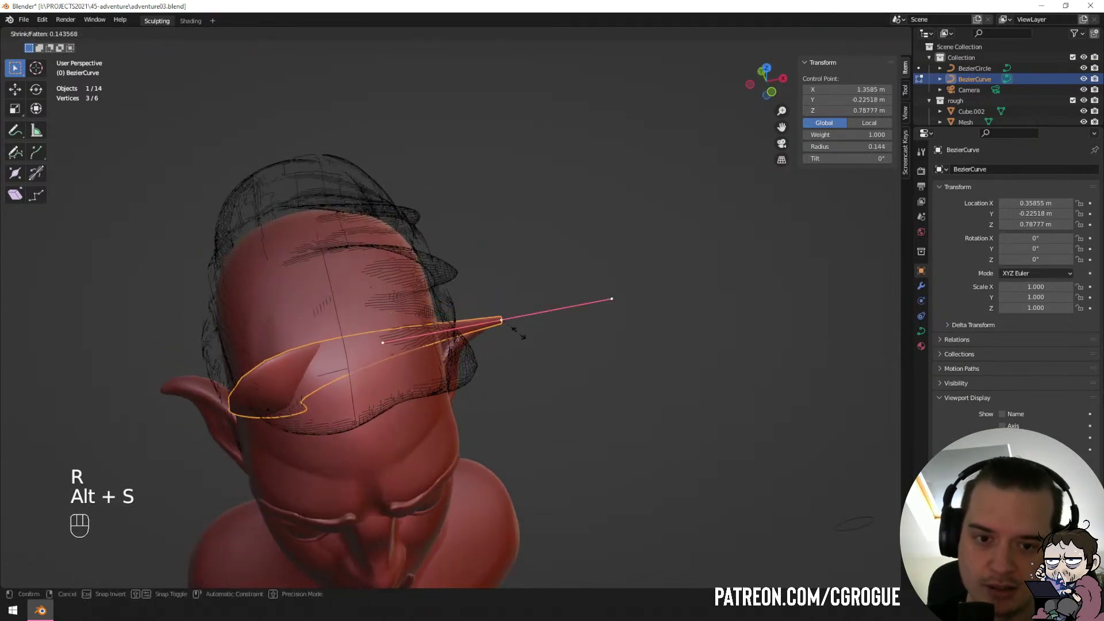
click(519, 333)
Subdivide the whole curve with one cut, then move the new middle control point forward over the forehead and enlarge its radius to 1.179.
key(a)
right_click(253, 302)
click(251, 304)
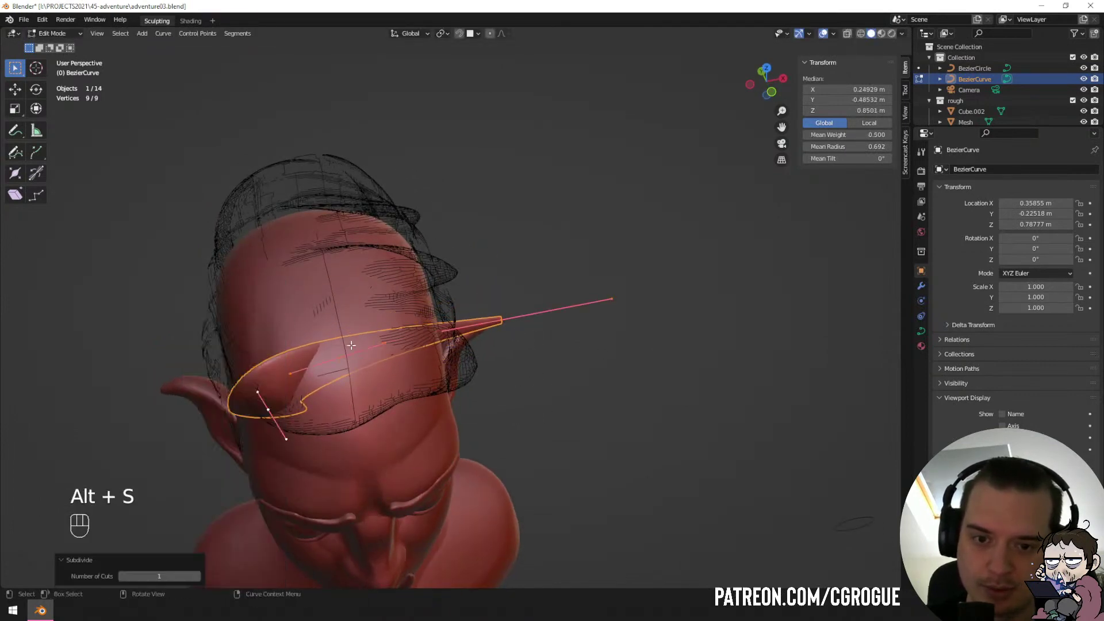
click(550, 423)
key(g)
middle_drag(473, 397, 547, 350)
click(545, 404)
Tilt all control points of the strand by -70.3° so it lies against the head.
key(a)
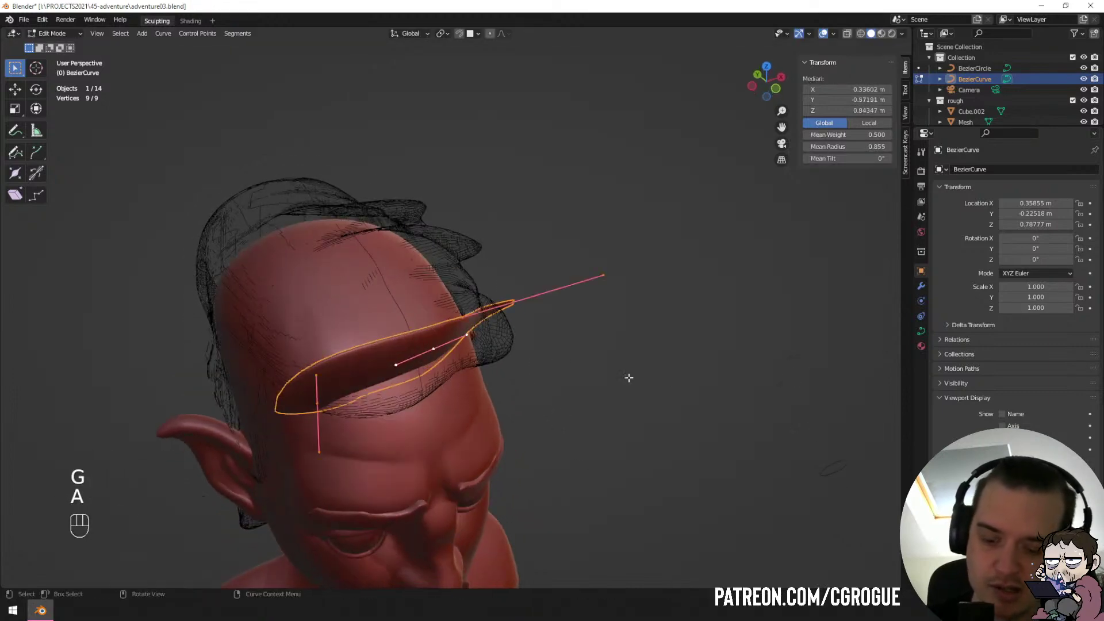
key(ctrl+t)
click(495, 225)
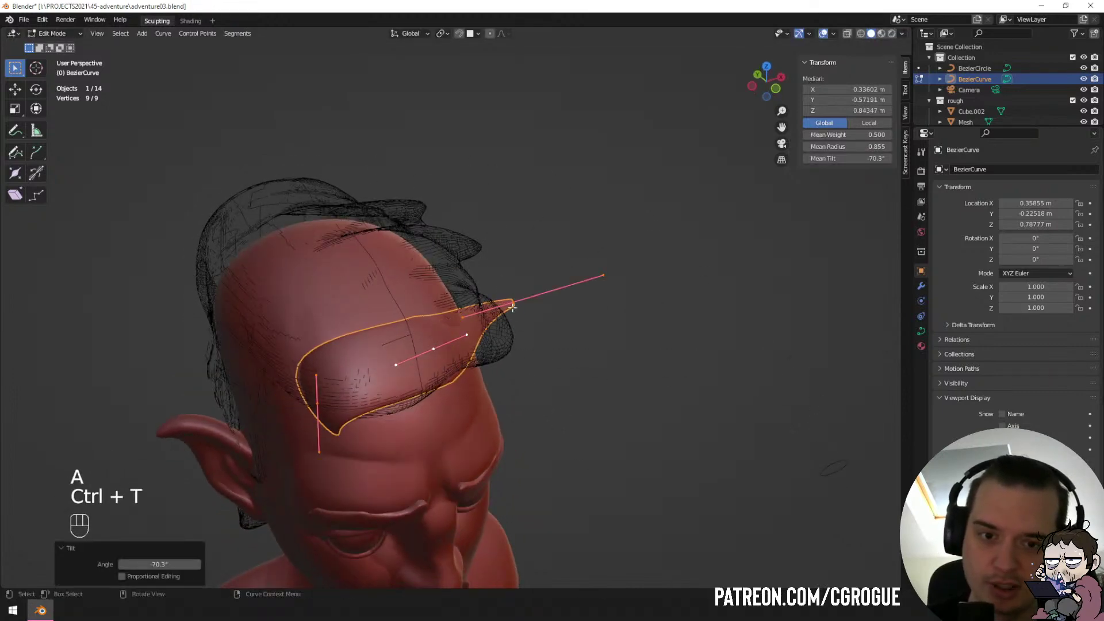
Rotate the strand's tip control point about 48.9° and move it to about X 1.06, Y -0.31, Z 0.96 m.
click(513, 305)
middle_drag(526, 311, 531, 244)
key(r)
click(548, 329)
key(g)
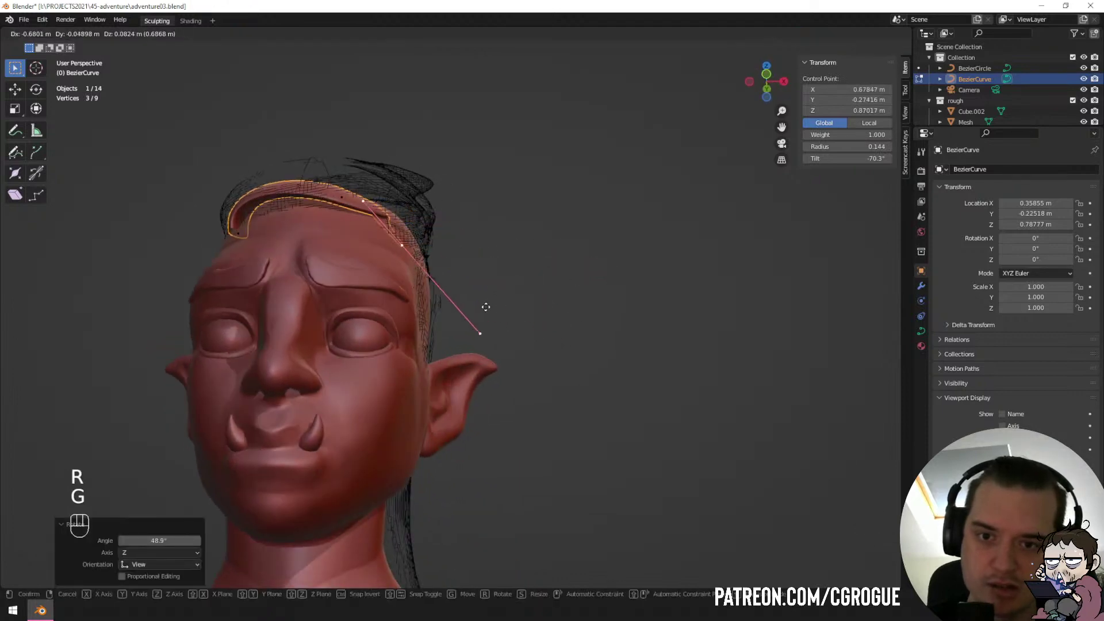
click(530, 291)
Scale down the tip control point's handles and move the tip closer to the sculpted hair's edge.
middle_drag(530, 291, 563, 335)
key(s)
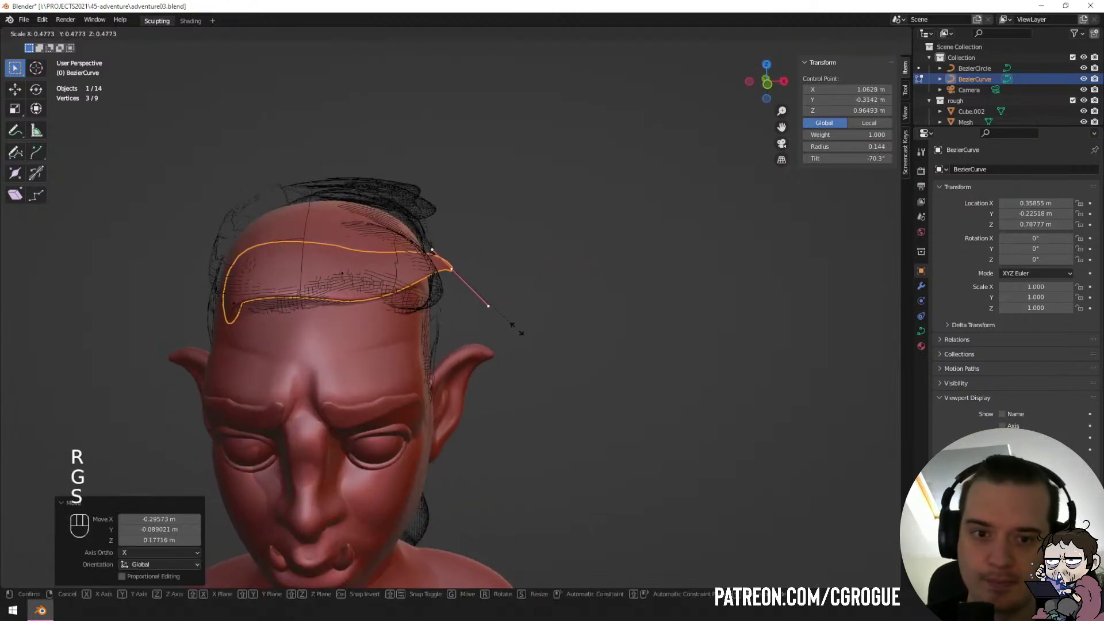
click(516, 339)
key(g)
click(531, 377)
Scale the bevel profile circle along X to about 0.453 m wide in Edit Mode.
scroll(545, 355, down, 3)
middle_drag(609, 380, 622, 395)
key(Tab)
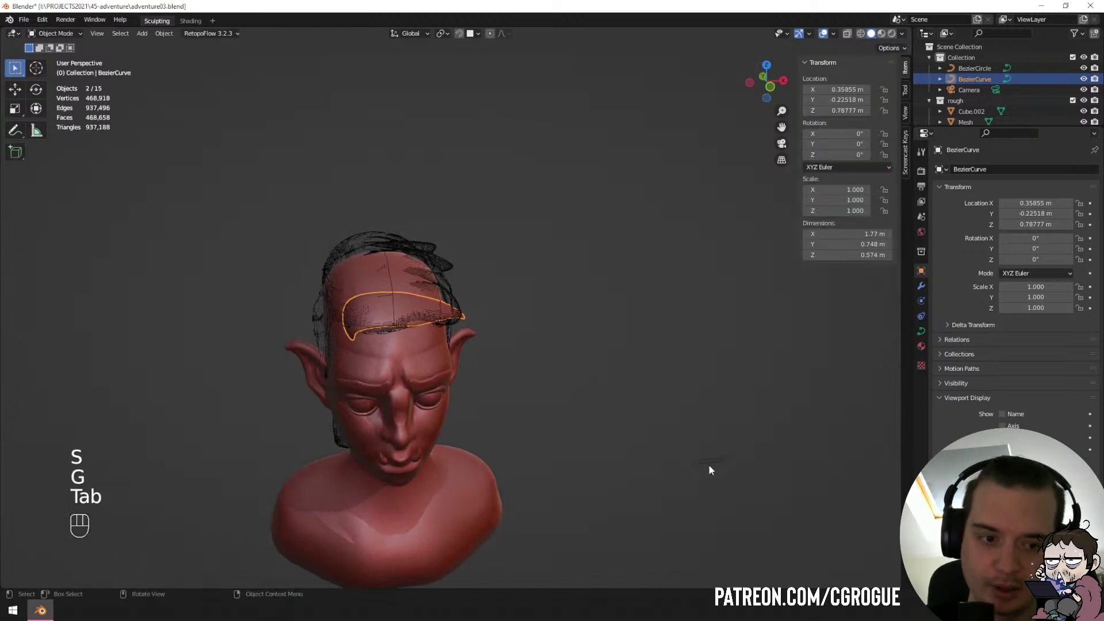
click(710, 465)
key(Tab)
middle_drag(746, 401, 750, 427)
key(a)
key(s)
key(x)
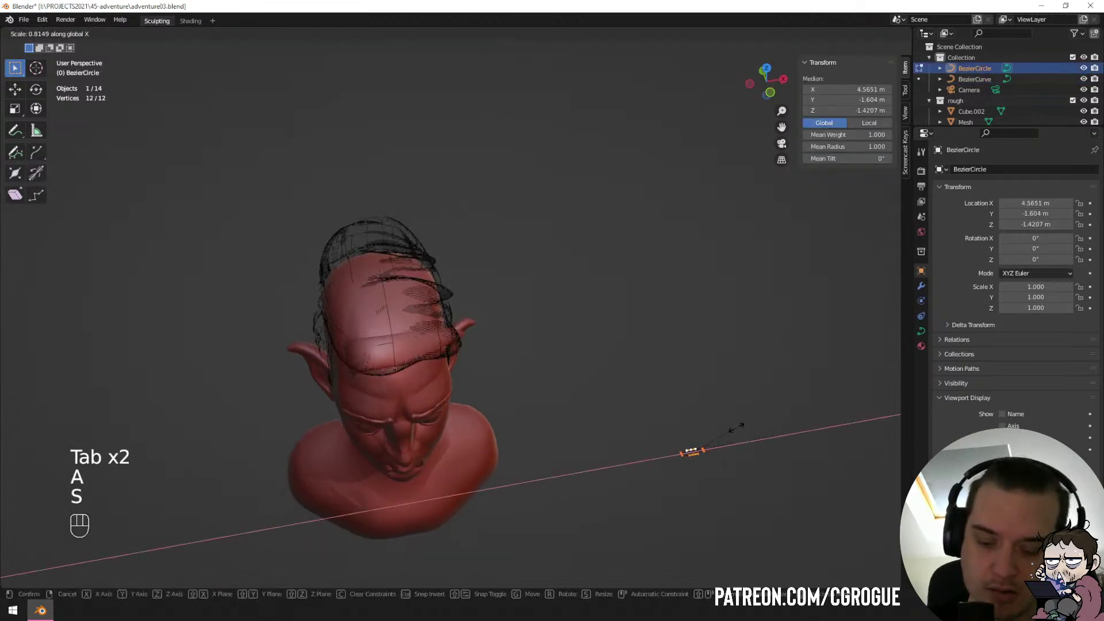
click(774, 442)
key(Tab)
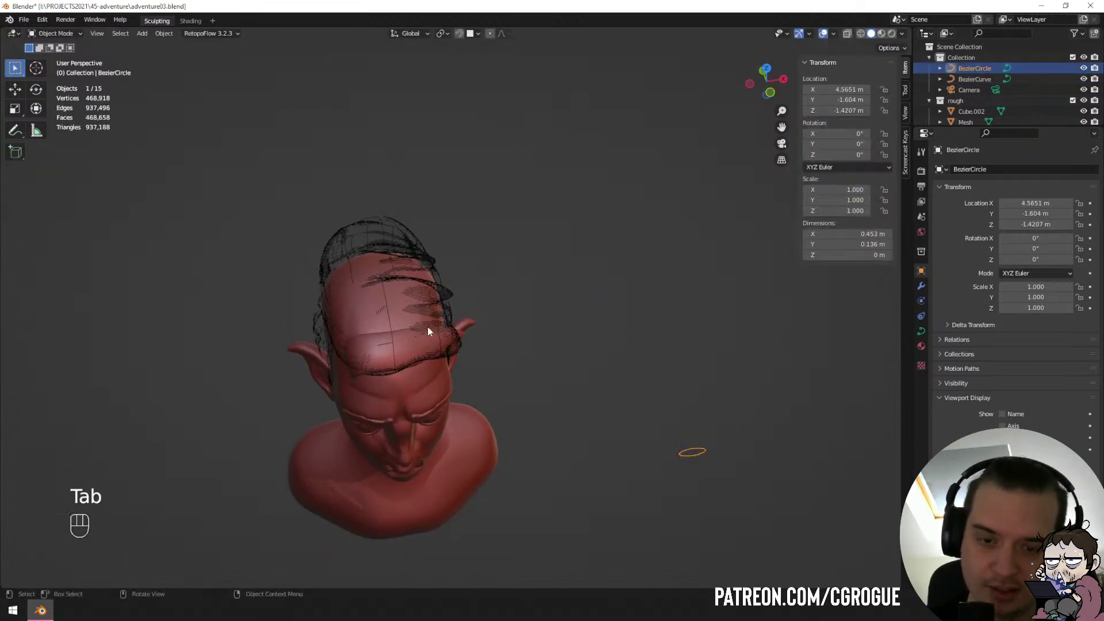
Rotate the hair strand's first control point about -16.1° from the front and 13.9° from the side.
middle_drag(427, 326, 309, 233)
scroll(410, 244, up, 2)
click(443, 261)
scroll(443, 260, up, 2)
key(Tab)
key(Tab)
key(Tab)
key(r)
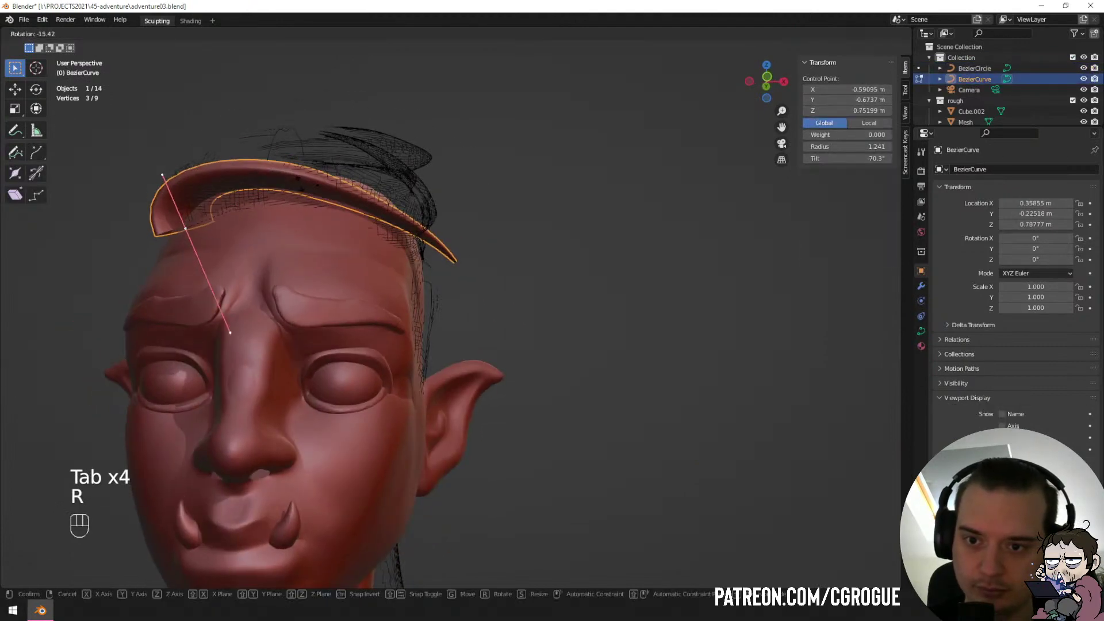
click(308, 179)
middle_drag(307, 179, 431, 213)
key(r)
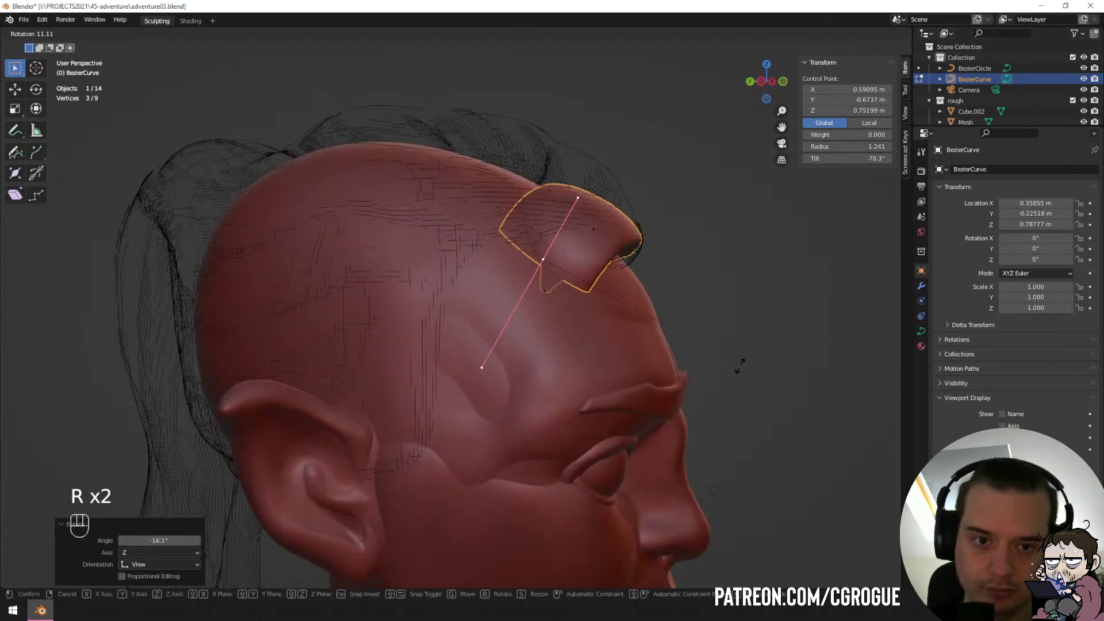
click(738, 375)
Tilt the first control point by 11.5°, rotate it about 2.62° and move it down slightly against the head.
middle_drag(738, 375, 666, 338)
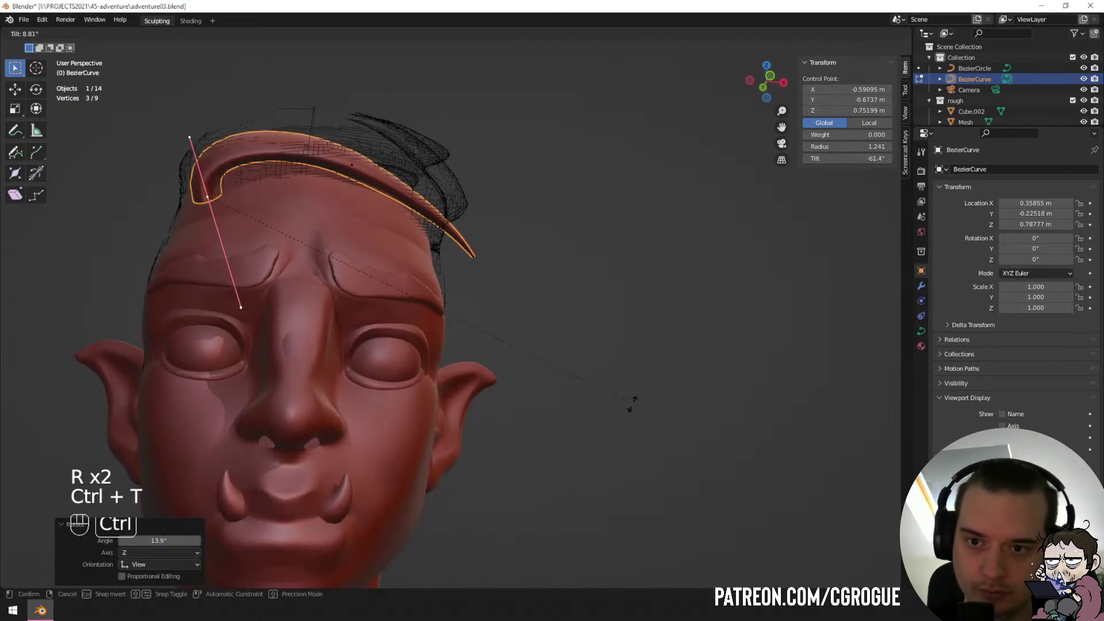
click(621, 423)
middle_drag(621, 423, 581, 261)
key(r)
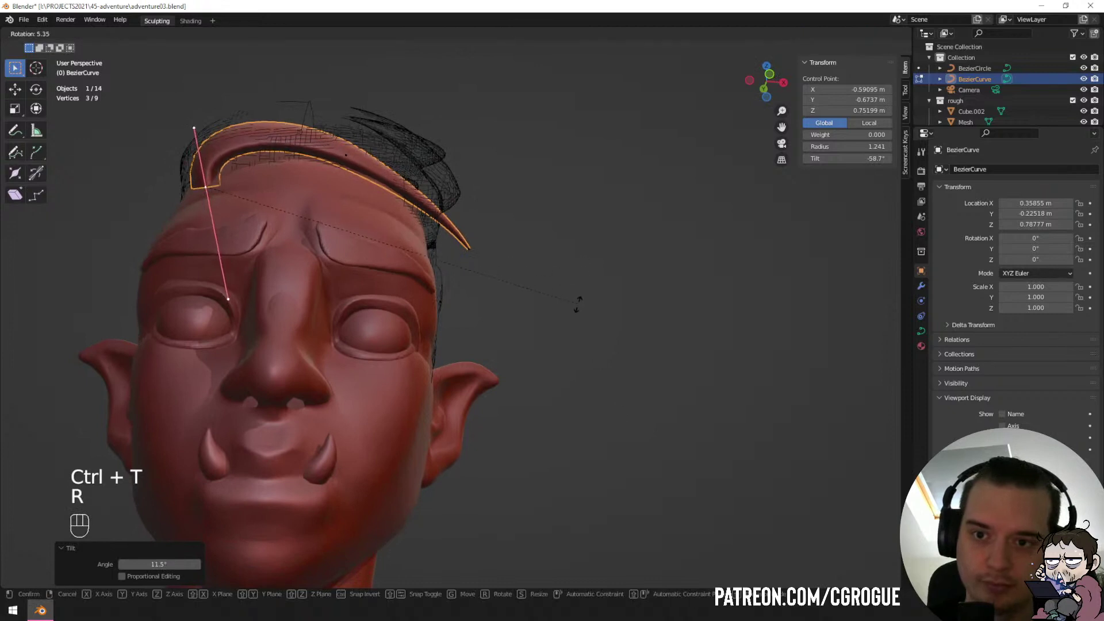
click(553, 280)
key(g)
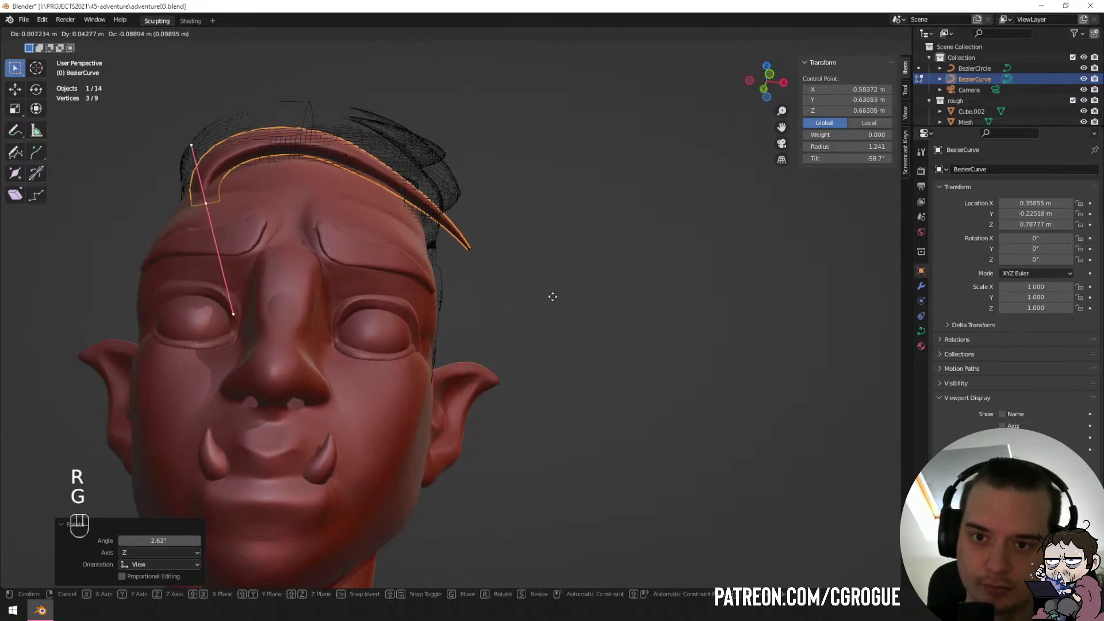
click(553, 297)
Nudge the strand's middle control point about 0.03 m along X.
click(332, 156)
key(g)
click(338, 156)
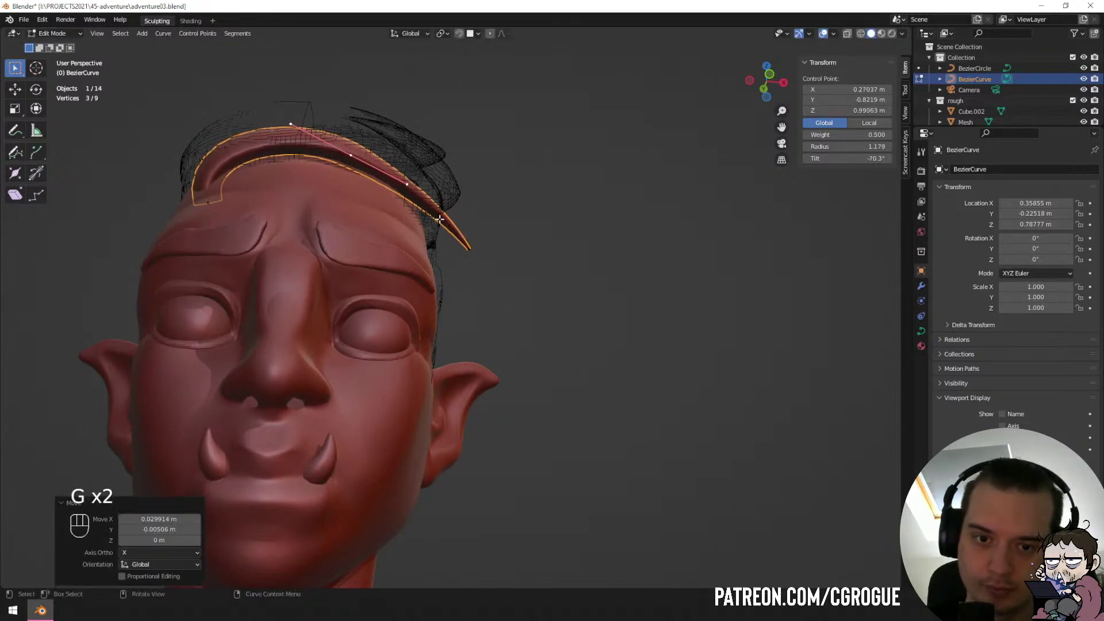
Move the tip control point down the side of the head to about X 1.06, Y -0.54, Z 0.50 m.
click(512, 257)
key(g)
click(507, 259)
middle_drag(506, 259, 459, 353)
key(g)
click(479, 371)
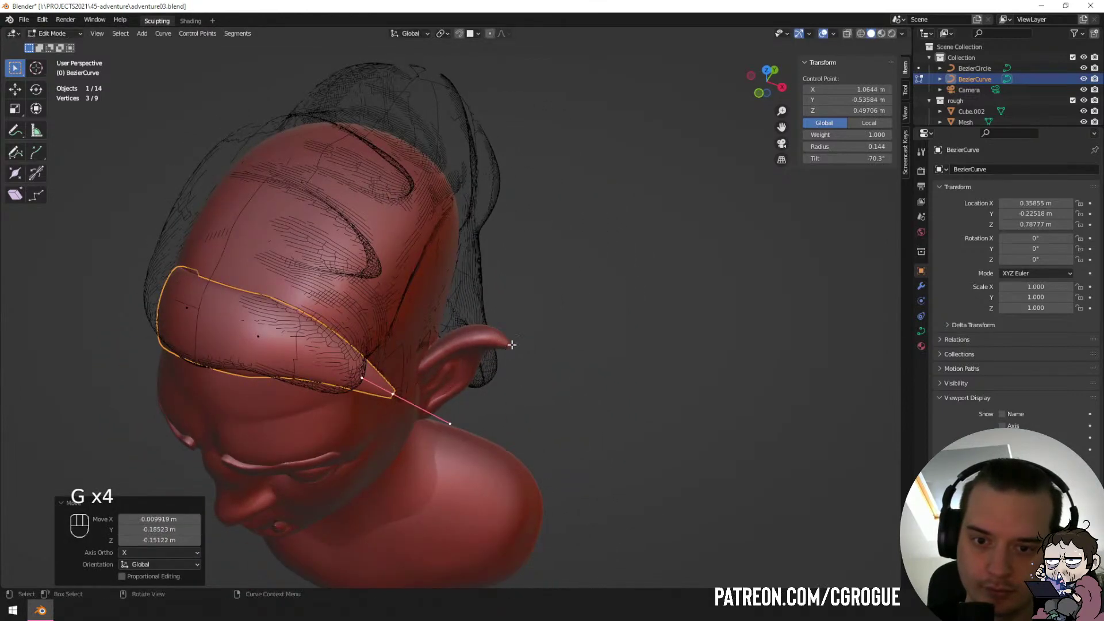
Rotate the tip control point to follow the hairline and shrink its radius to 0.045.
key(r)
click(516, 273)
key(alt+s)
click(426, 344)
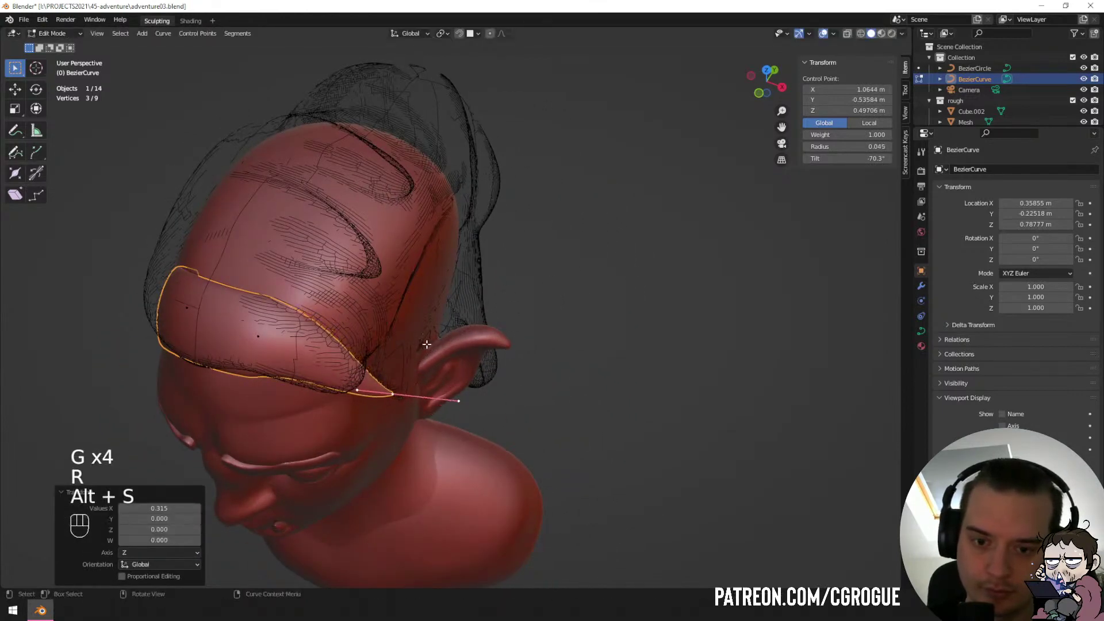
Move the middle control point to about X 0.26, Y -0.87, Z 0.95 m and reduce its radius to 0.928.
click(264, 333)
key(g)
click(602, 316)
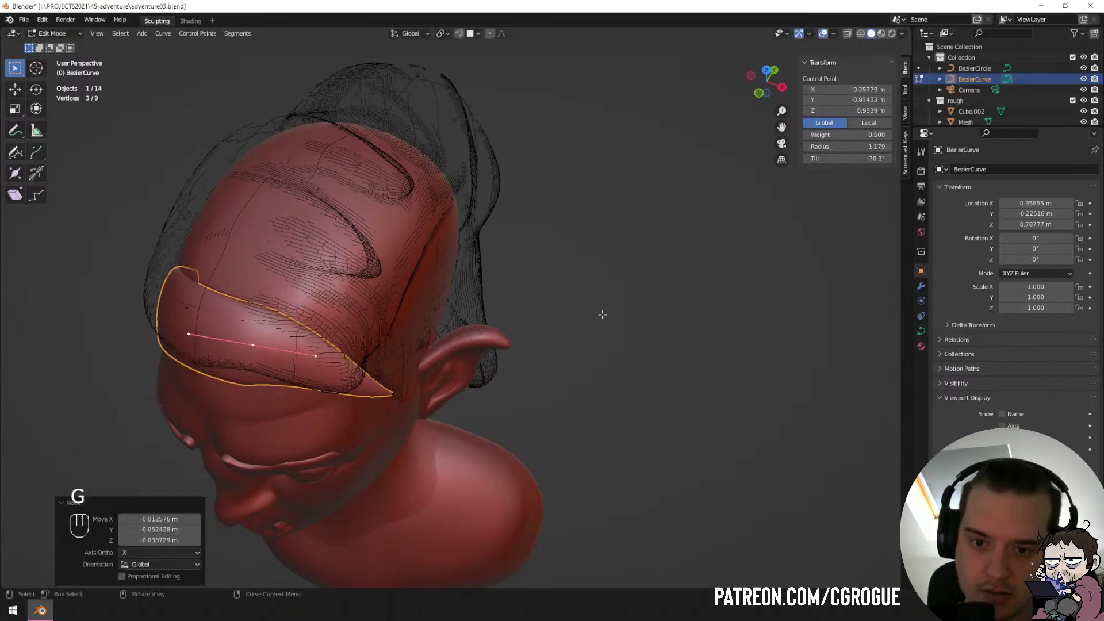
middle_drag(588, 332, 616, 322)
key(s)
click(607, 328)
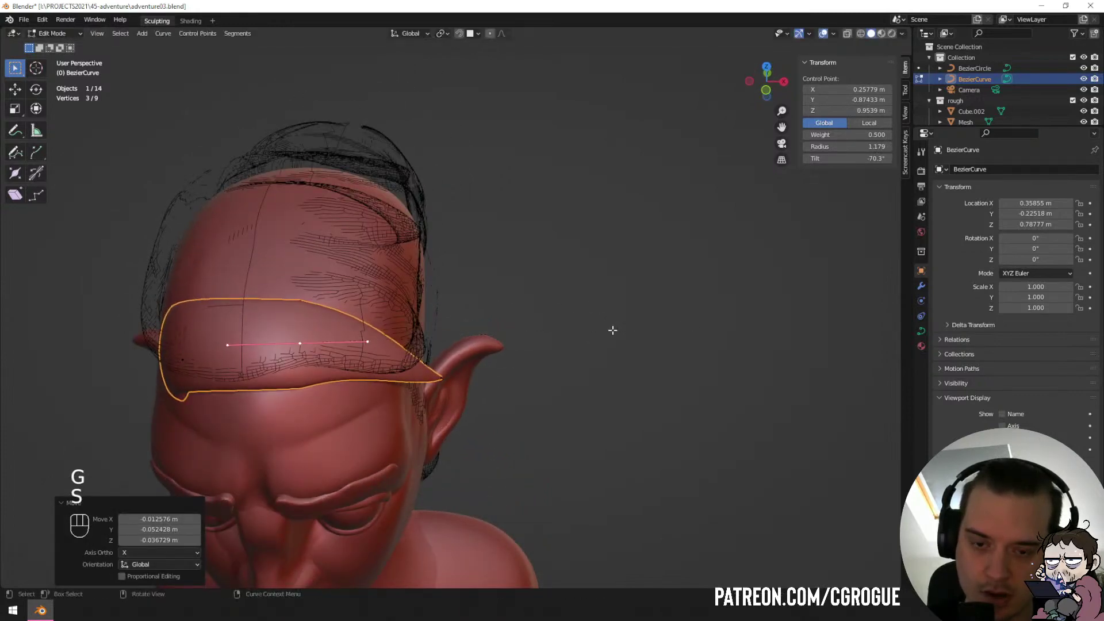
key(alt+s)
click(543, 328)
Shift the middle control point sideways along the forehead and rotate it about -17.9° to match the sculpted hair's flow.
middle_drag(545, 328, 552, 333)
key(r)
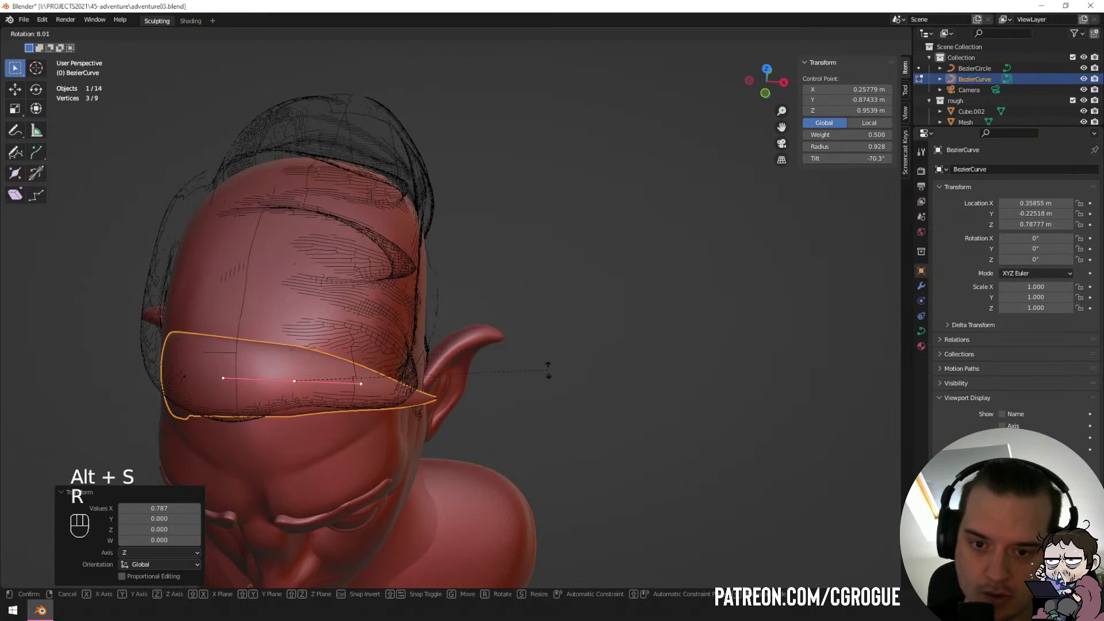
click(543, 376)
key(g)
click(532, 368)
key(r)
click(524, 288)
key(g)
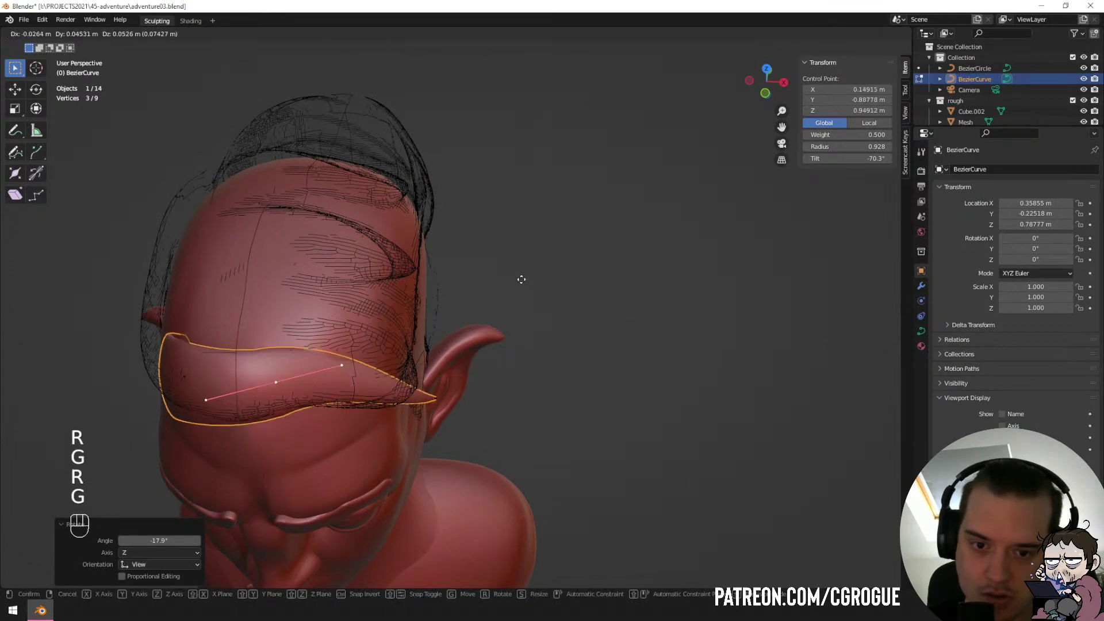
click(522, 304)
Rotate the tip control point about 32.2° and move it to about X 1.02, Y -0.63, Z 0.40 m, then refine its rotation.
click(443, 400)
key(r)
click(554, 442)
key(g)
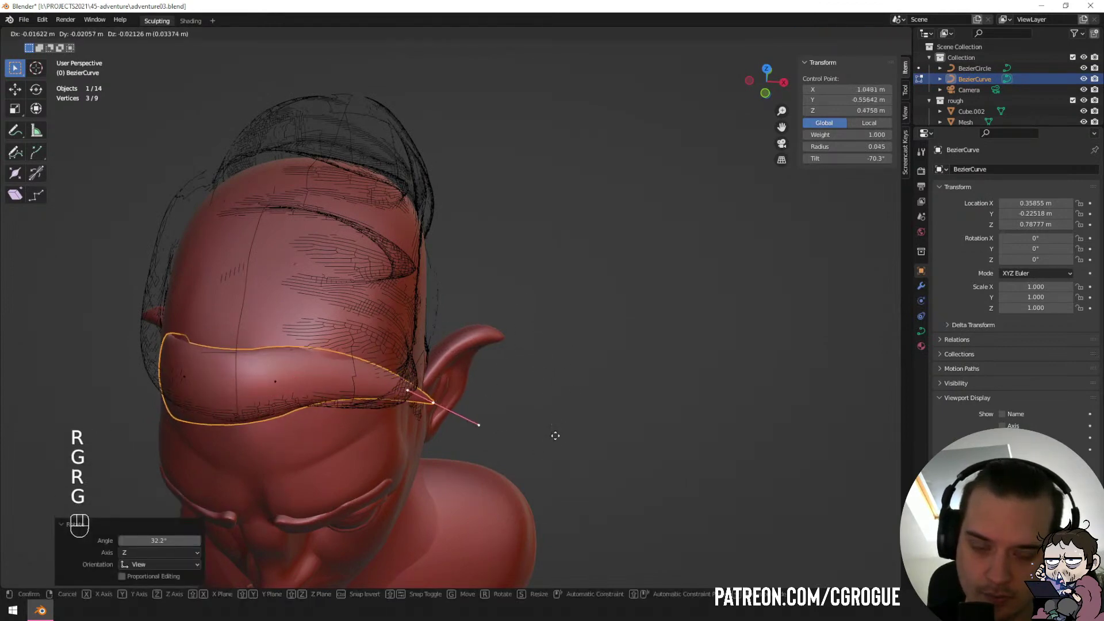
click(552, 444)
key(r)
click(564, 439)
middle_drag(564, 439, 597, 374)
key(Tab)
key(Tab)
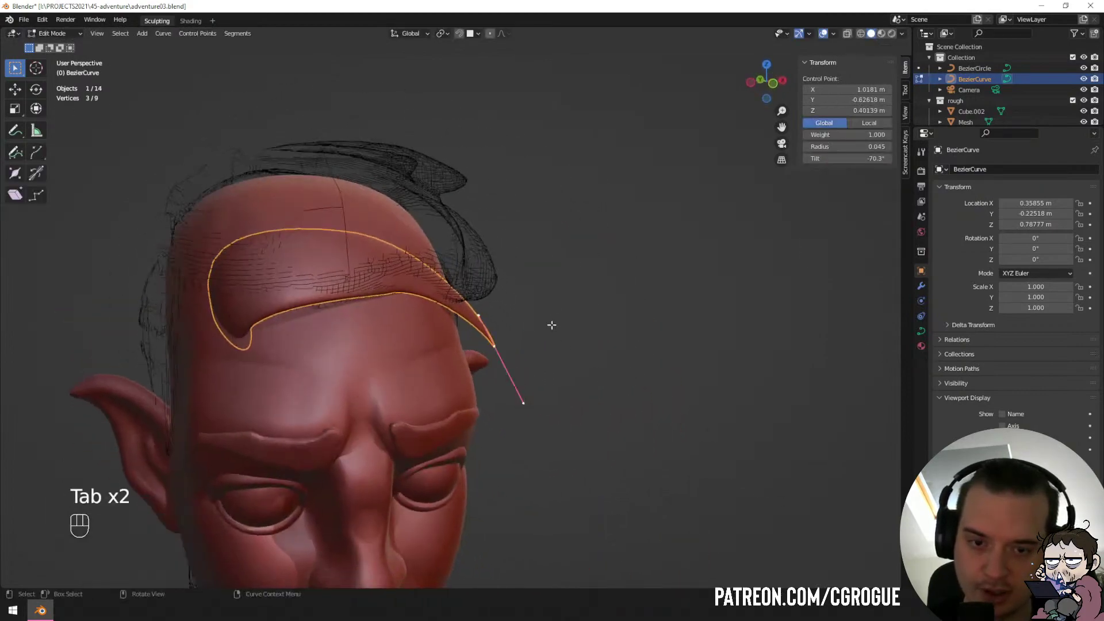
Duplicate the whole strand and place the copy about 0.16 m higher, above the first one.
key(a)
middle_drag(532, 319, 316, 225)
key(shift+d)
click(428, 288)
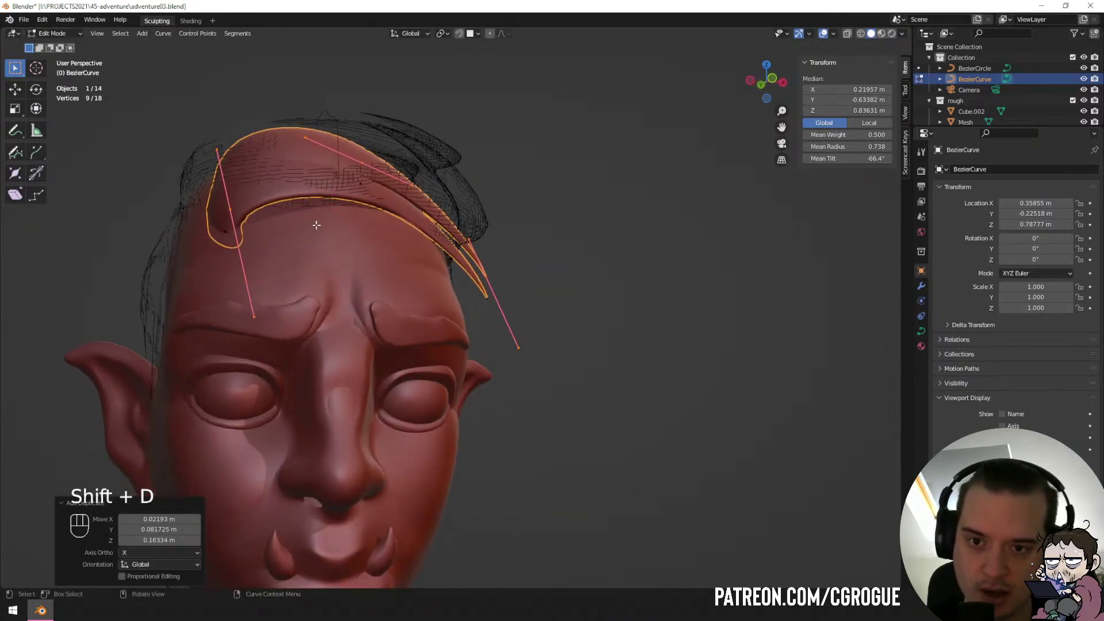
Move the duplicate strand's first control point to about X -0.59, Y -0.54, Z 0.77 m and scale it by 1.283.
click(221, 232)
middle_drag(231, 206, 518, 247)
click(235, 229)
click(184, 248)
key(s)
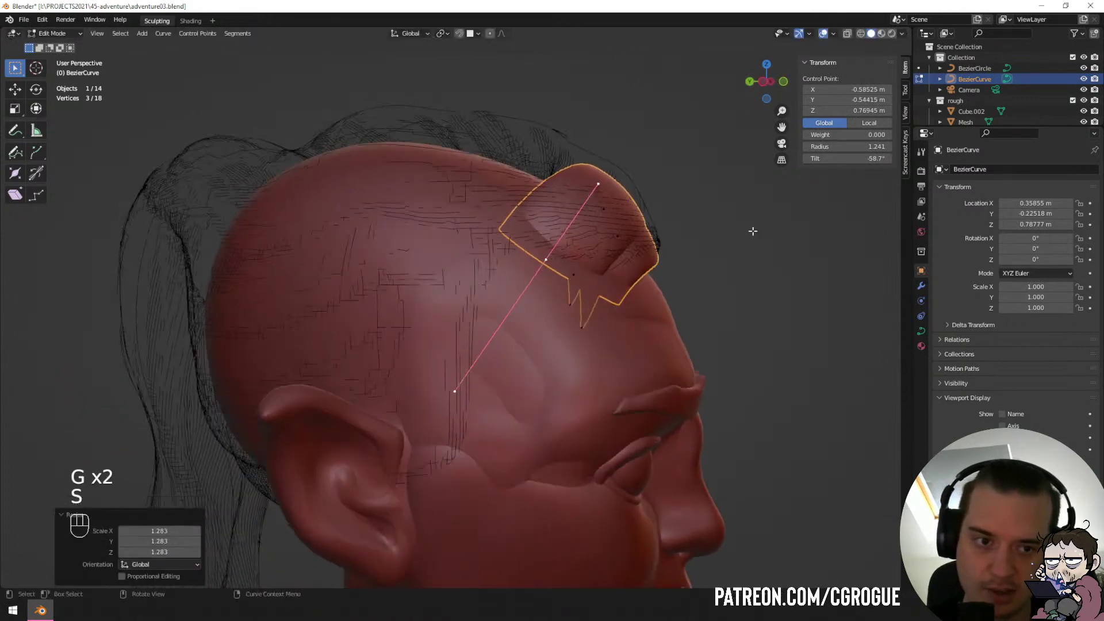
Rotate the duplicate's first control point, move it to about X -0.57, Y -0.62, Z 0.77 m and tilt it by -9.79°.
key(r)
key(g)
key(r)
click(767, 241)
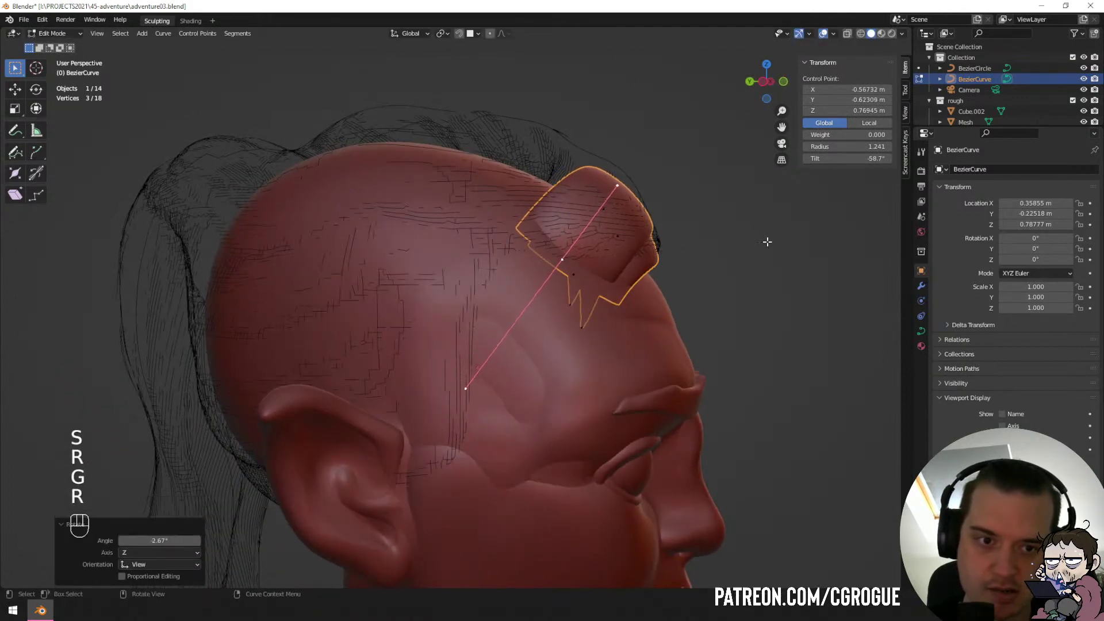
click(752, 210)
middle_drag(751, 209, 666, 208)
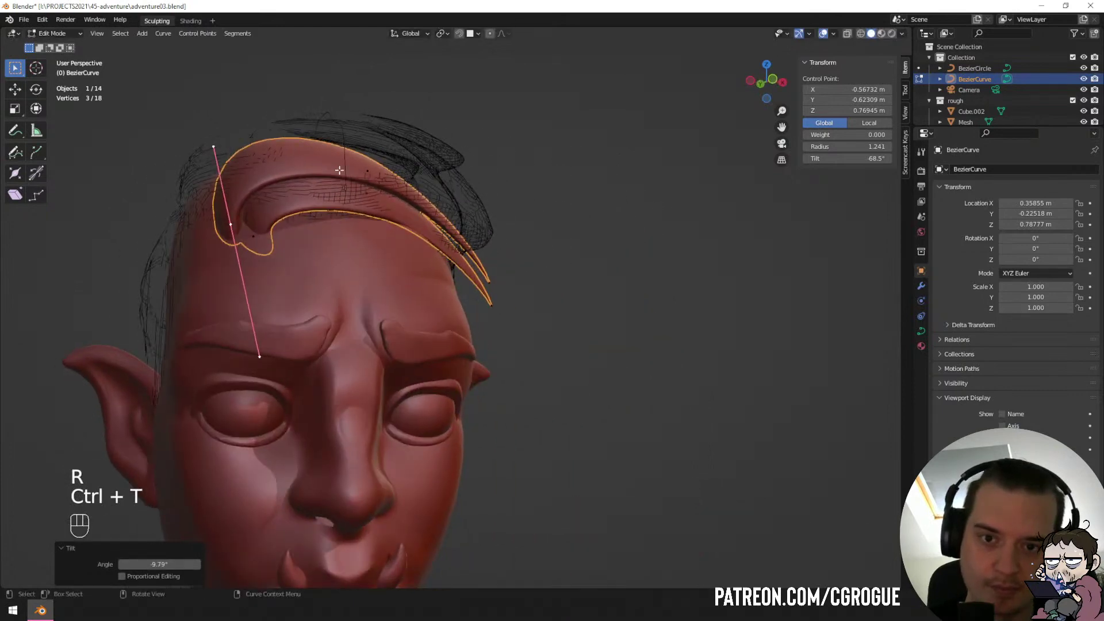
Reposition the duplicate strand's middle control point over the sculpted front hair.
click(376, 169)
middle_drag(376, 169, 388, 166)
key(g)
click(464, 166)
Move the duplicate strand's tip control point to about X 0.92, Y -0.55, Z 0.68 m.
middle_drag(464, 167, 427, 225)
click(404, 300)
key(g)
middle_drag(405, 301, 424, 321)
click(397, 307)
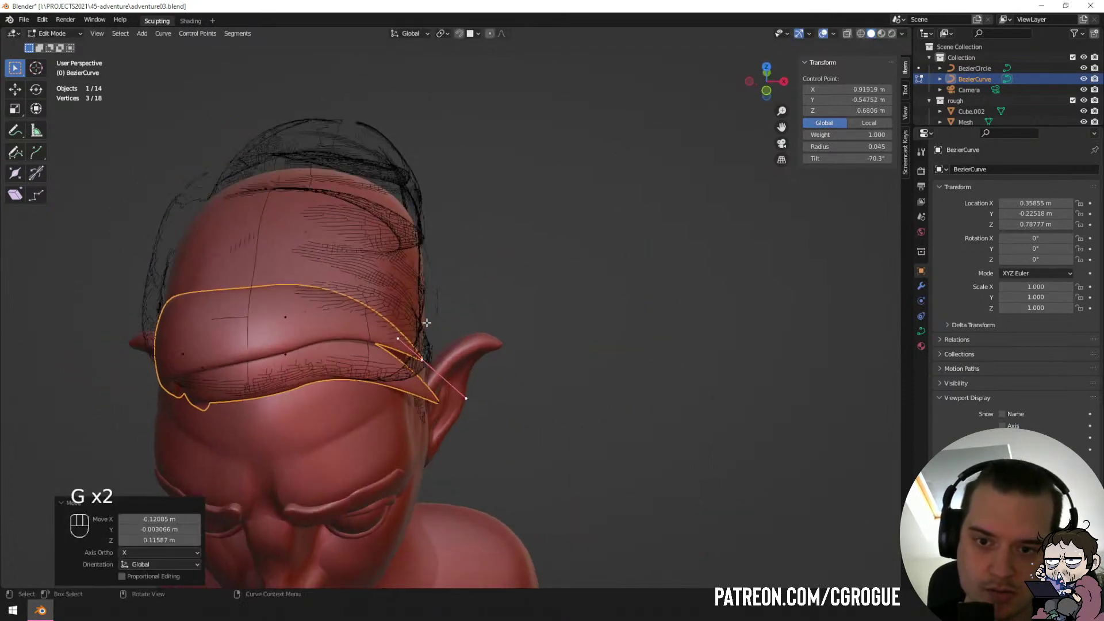
Move the duplicate strand's middle control point to about X 0.04, Y -0.79, Z 1.17 m.
click(279, 319)
middle_drag(509, 304, 515, 244)
key(g)
click(517, 325)
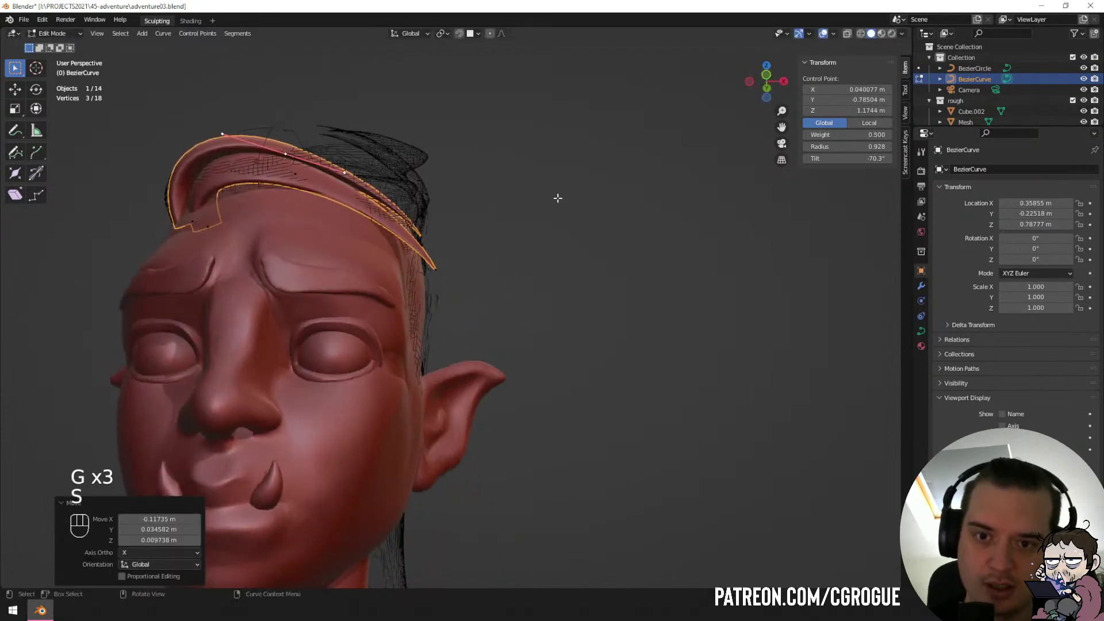
Rotate the duplicate strand's middle control point and shift the root control points of both strands together along the hairline.
middle_drag(558, 197, 577, 167)
key(r)
click(521, 204)
click(447, 237)
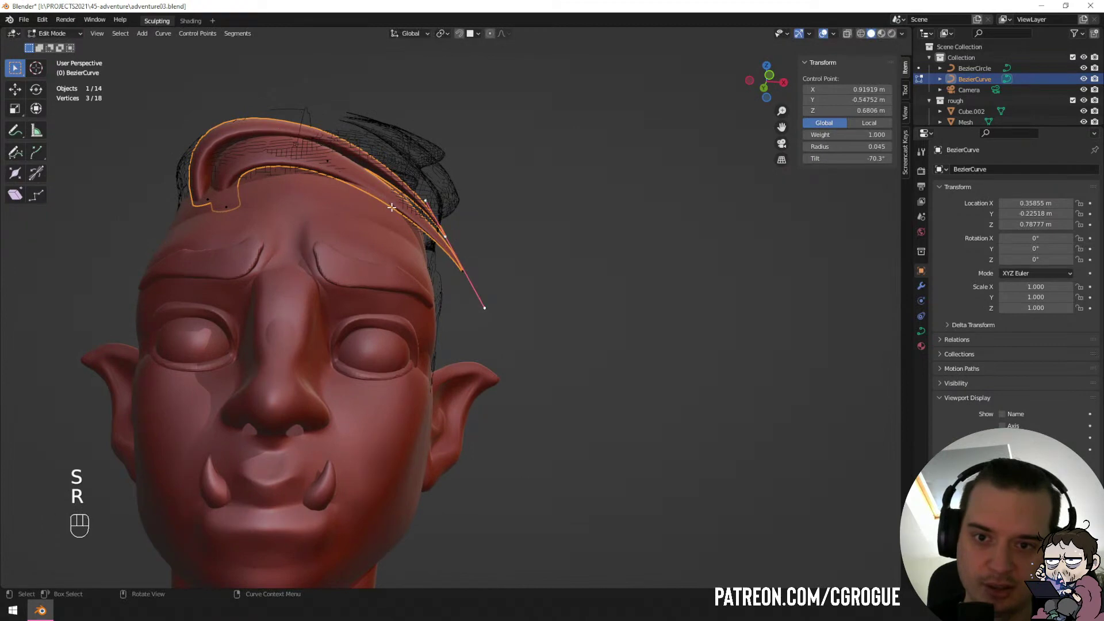
middle_drag(446, 236, 308, 172)
shift+click(242, 165)
middle_drag(242, 165, 226, 165)
key(g)
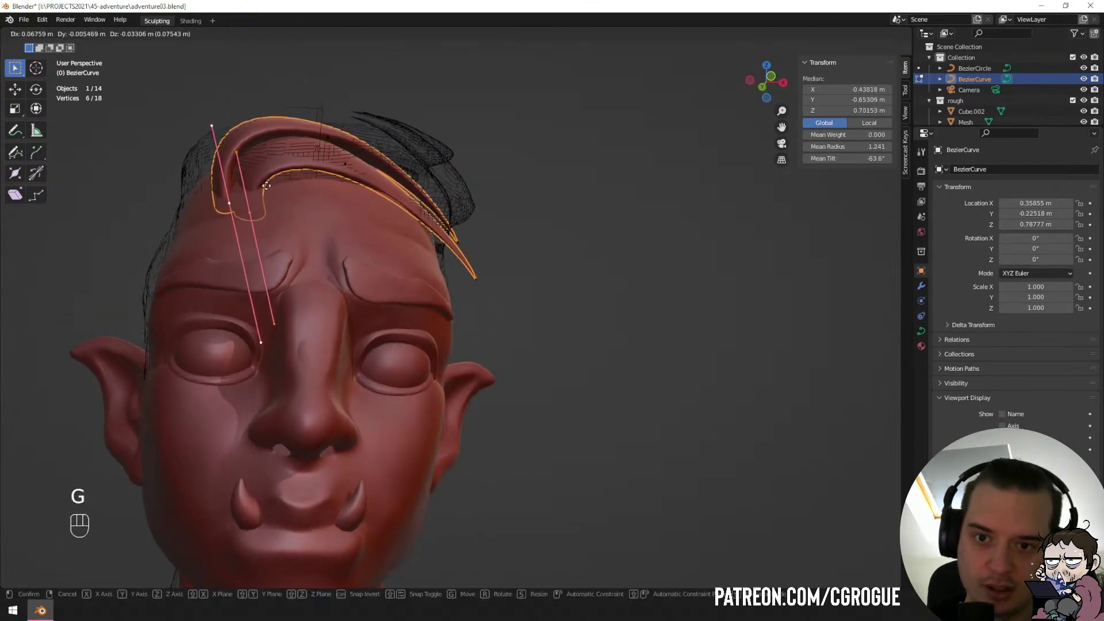
click(278, 185)
Duplicate the whole outer strand to make a third one, and rotate and reposition its root control point at the hairline.
click(322, 137)
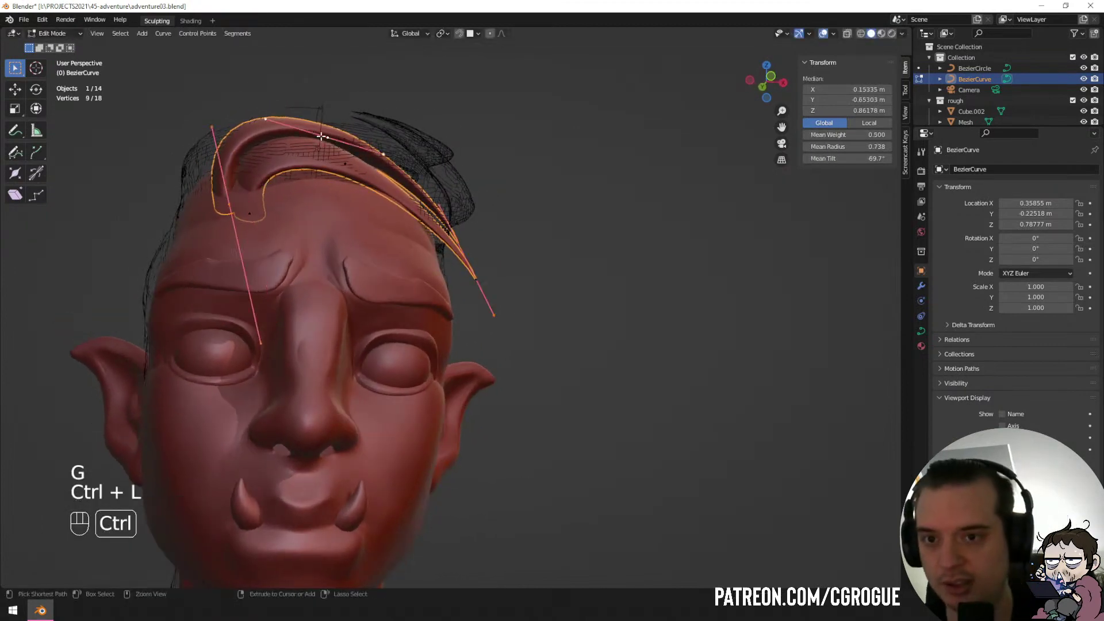
key(shift+d)
click(168, 180)
key(r)
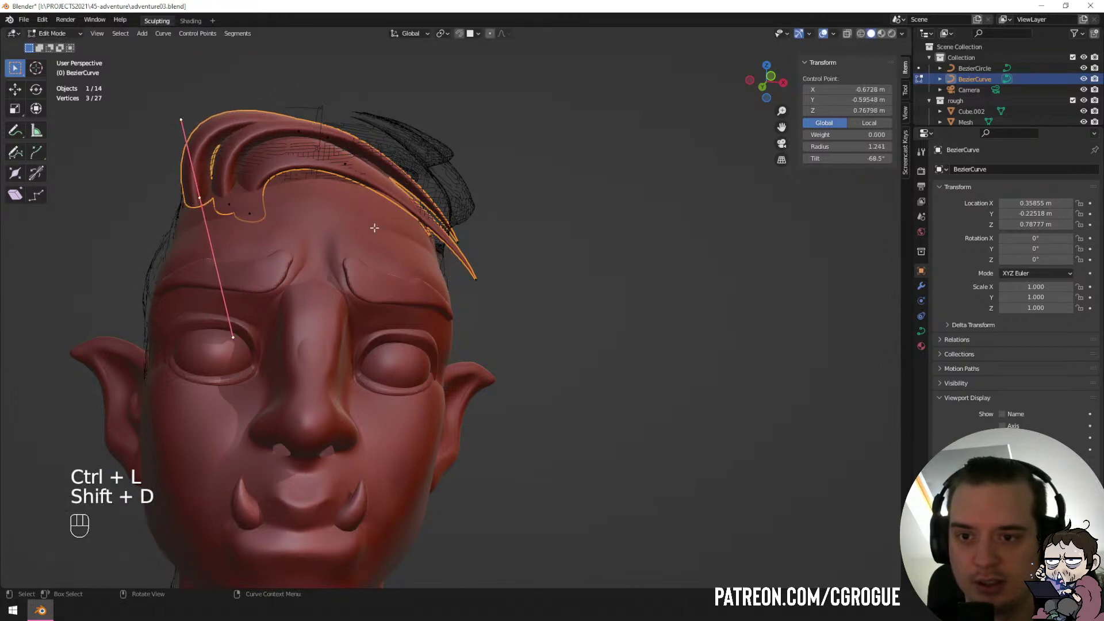
click(712, 152)
key(g)
click(725, 166)
Move the third strand's middle control point to about X 0.00, Y -0.80, Z 1.25 m.
click(333, 130)
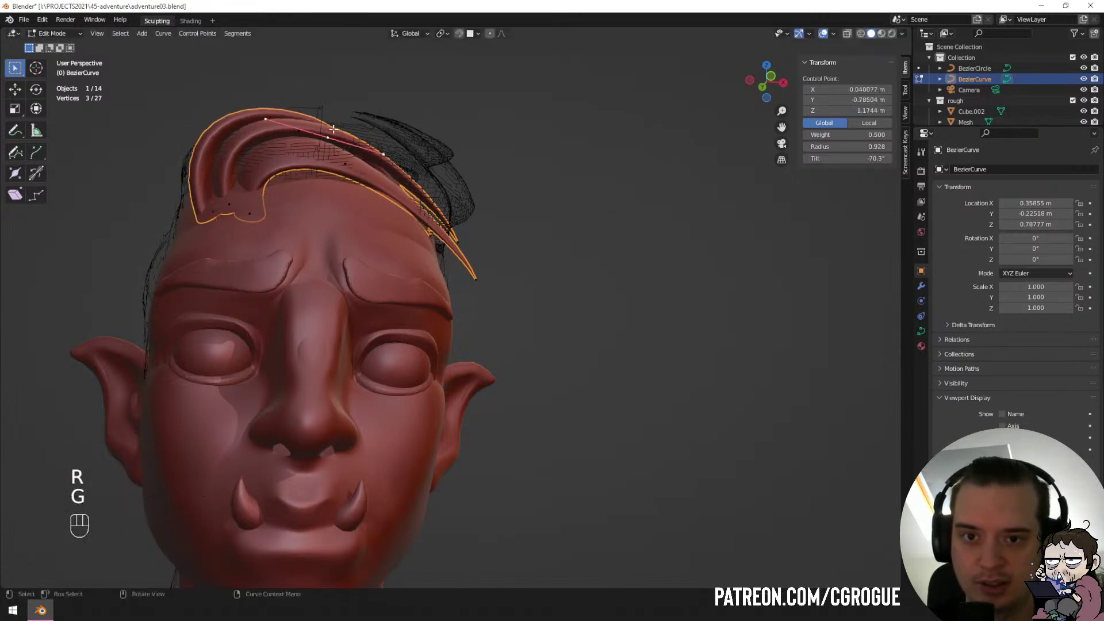
key(g)
click(311, 137)
key(g)
click(353, 127)
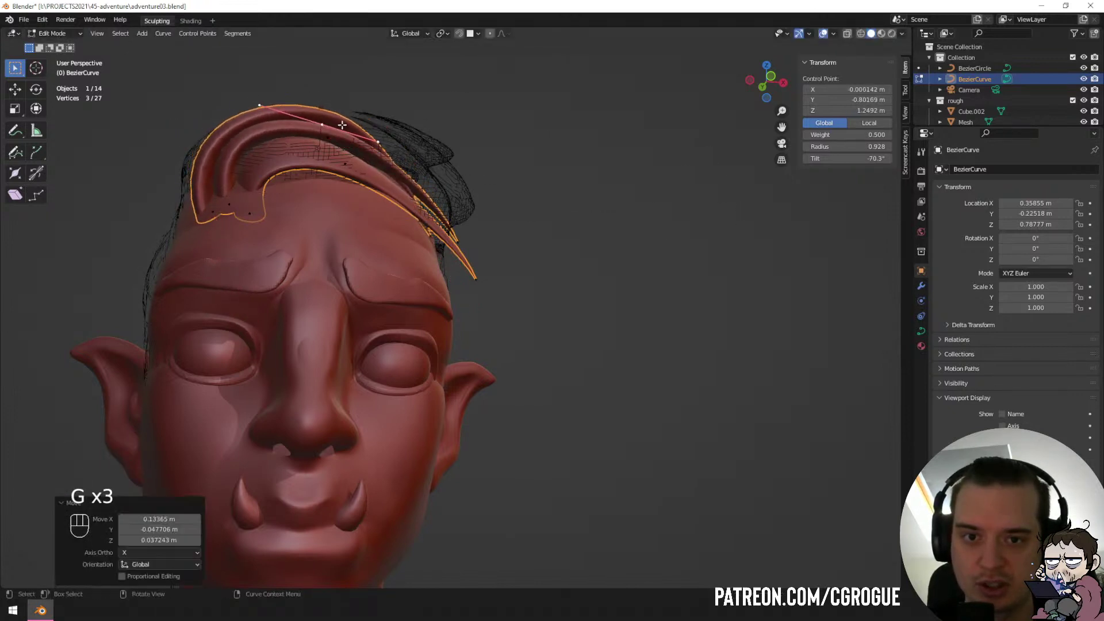
Rotate the third strand's tip control point and move it to about X 1.06, Y -0.90, Z 1.05 m.
middle_drag(448, 262, 375, 244)
click(377, 244)
key(g)
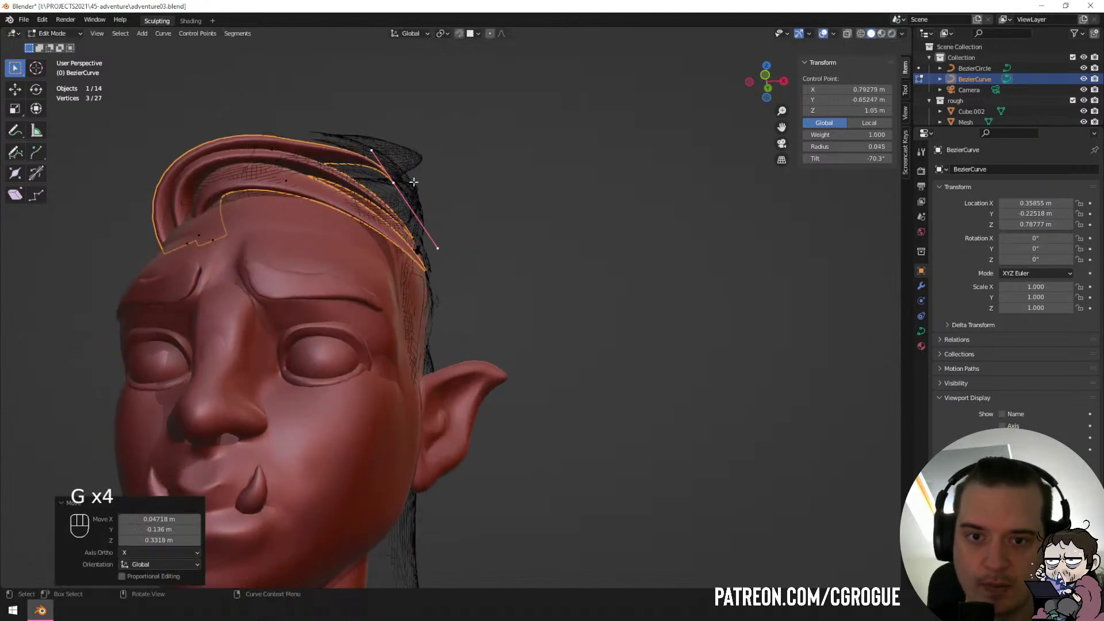
key(r)
click(424, 100)
key(g)
click(454, 76)
middle_drag(449, 92, 500, 222)
key(g)
click(525, 257)
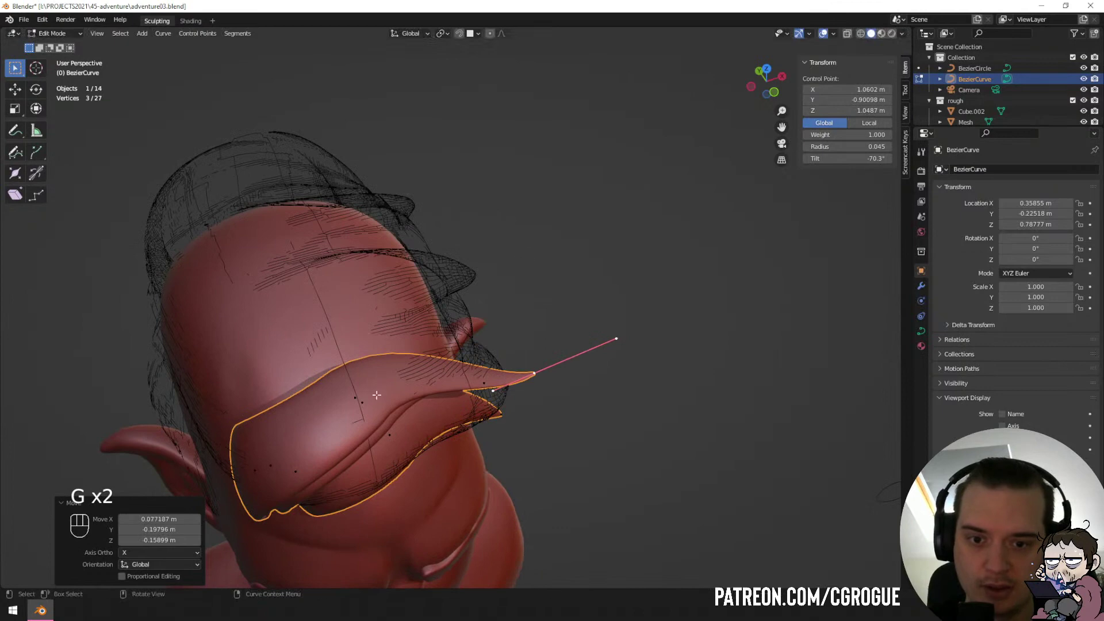
Move the third strand's middle control point to about X 0.05, Y -0.93, Z 1.14 m and shrink its radius to about 0.565.
click(355, 401)
key(g)
click(461, 391)
key(alt+s)
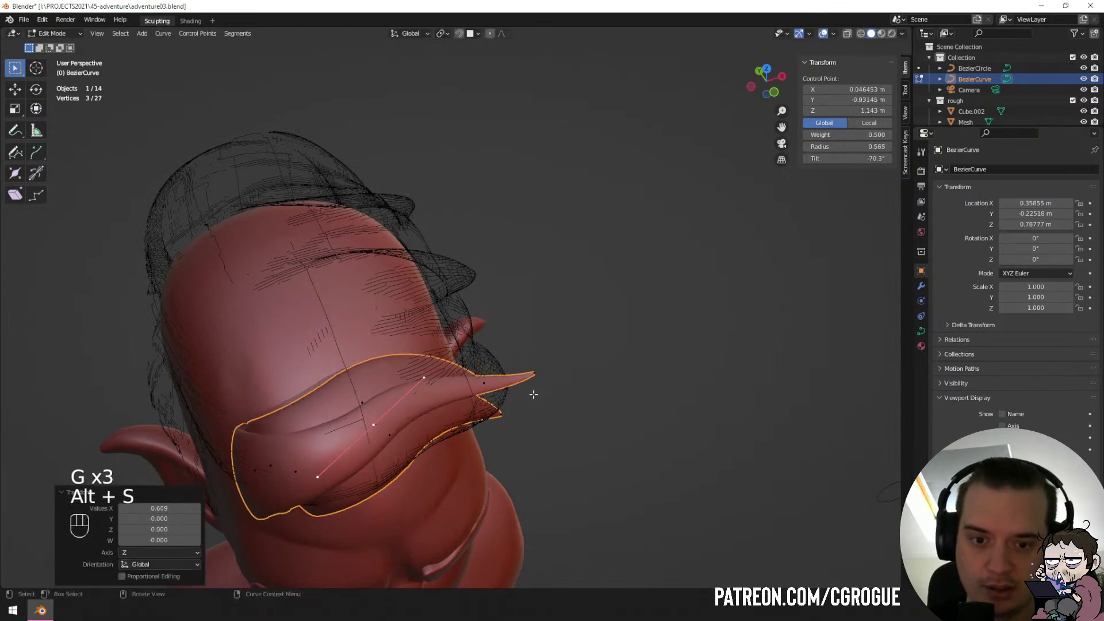
click(547, 406)
key(r)
click(547, 406)
Move the second strand's middle control point to about X 0.05, Y -0.78, Z 1.16 m.
middle_drag(547, 406, 498, 283)
click(299, 153)
key(g)
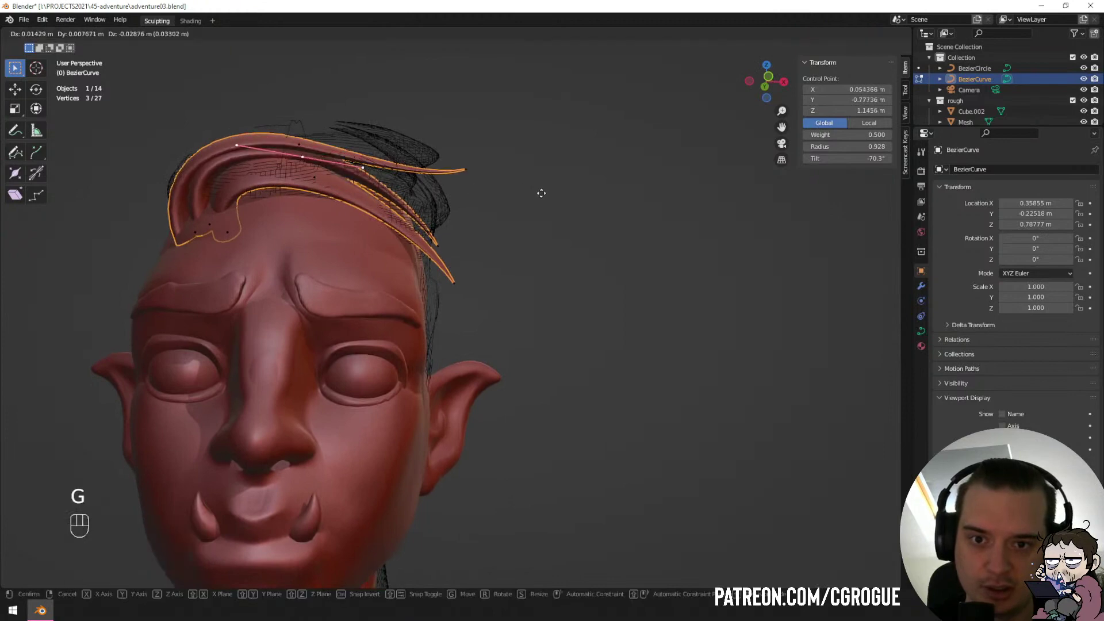
click(481, 172)
Leave curve editing and hide the wireframe sculpted hair mesh to view the curve strands alone.
key(Tab)
key(h)
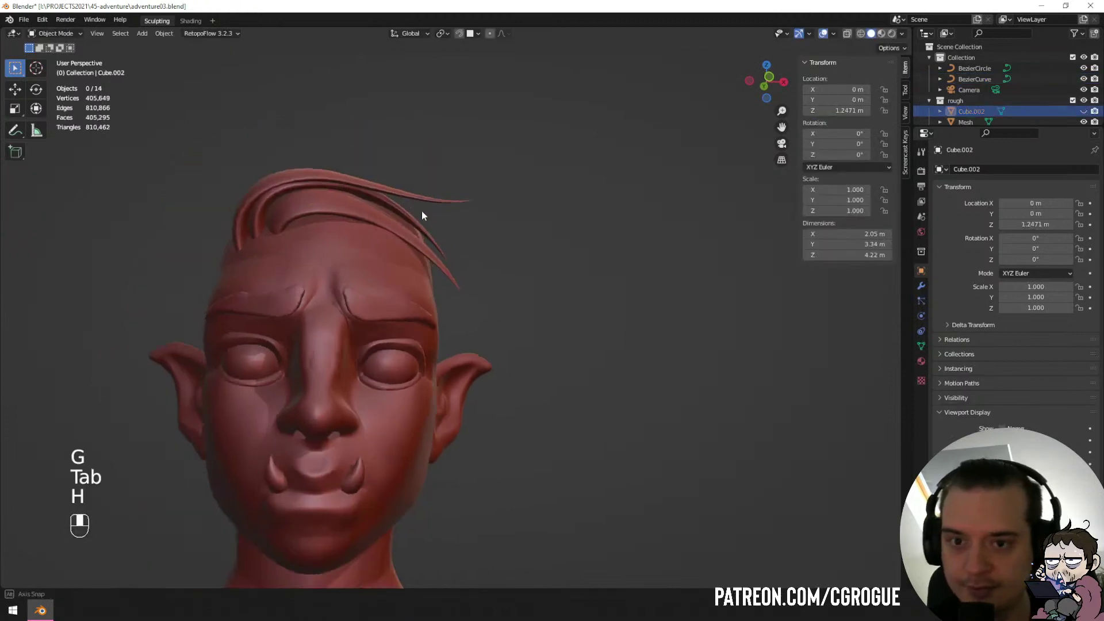
mouse_move(422, 213)
middle_down()
mouse_move(447, 227)
mouse_move(402, 250)
mouse_move(357, 239)
mouse_move(271, 267)
mouse_move(343, 272)
mouse_move(409, 215)
middle_up()
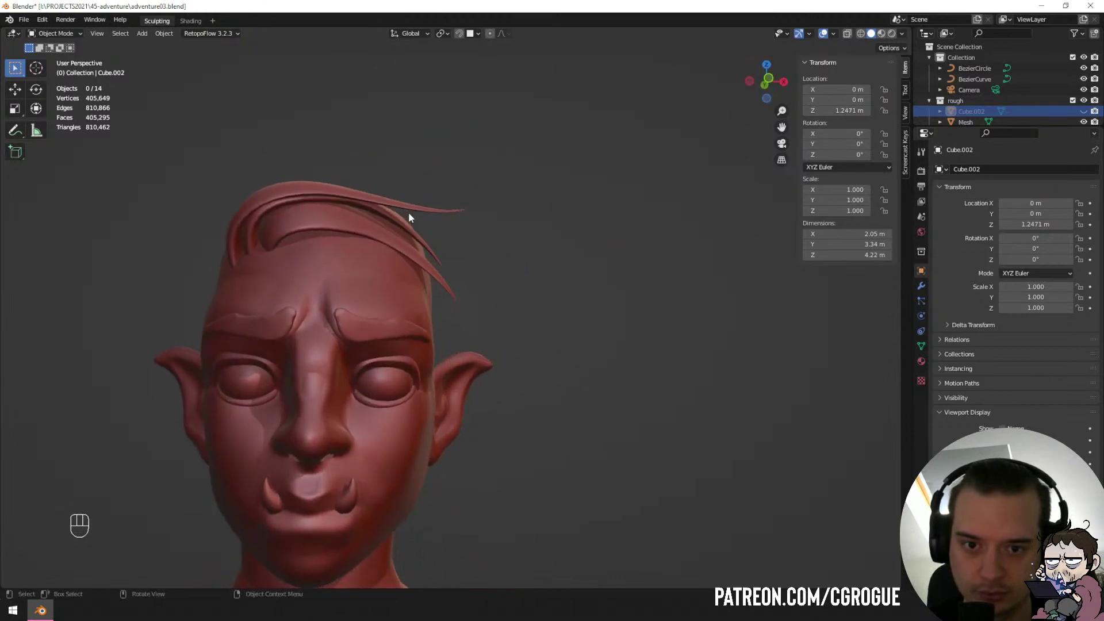
Reopen the strand curve for editing and move the tips of all three strands together.
click(316, 220)
key(Tab)
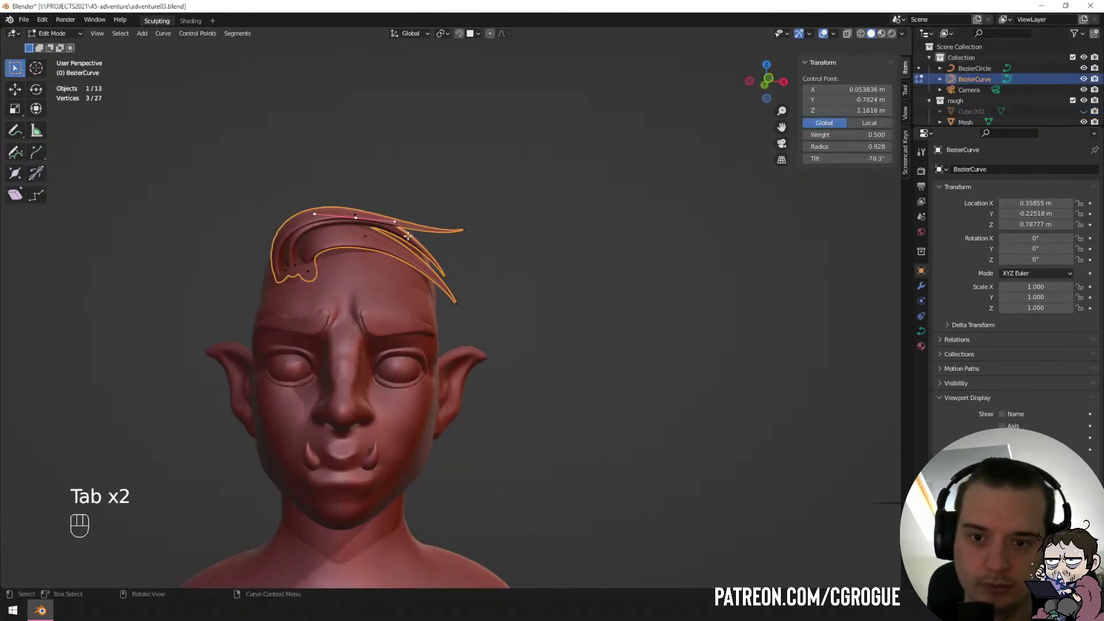
middle_drag(468, 263, 460, 256)
key(a)
key(a)
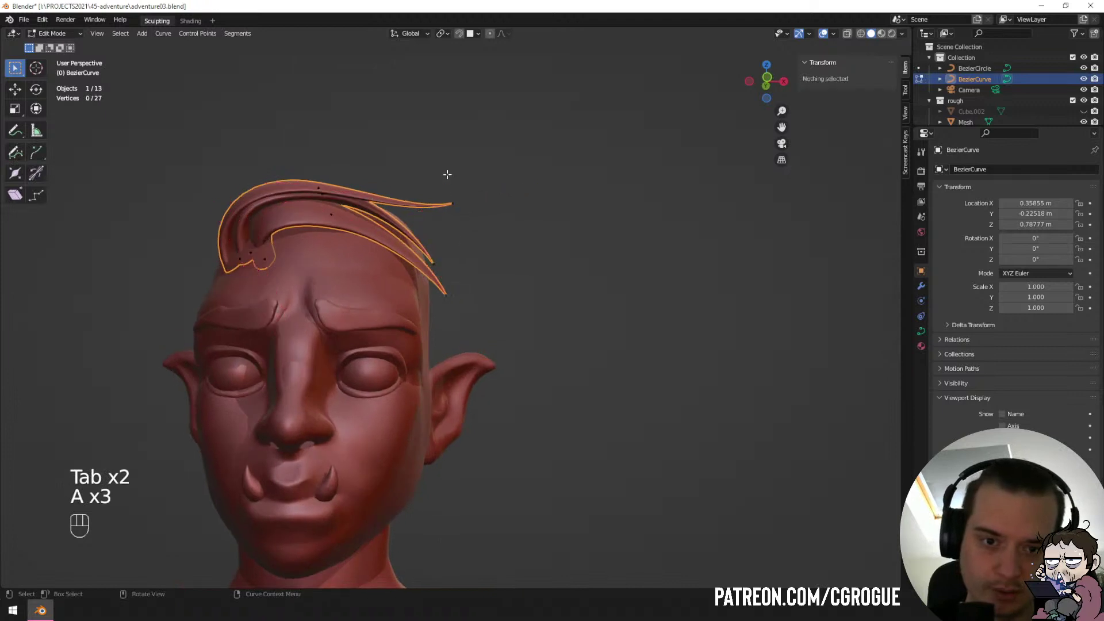
key(b)
drag(426, 148, 525, 306)
key(g)
click(521, 283)
Move the three strands' middle control points together to a median of about X 0.03, Y -0.88, Z 1.14 m.
key(a)
key(a)
key(b)
drag(302, 167, 345, 242)
key(g)
click(368, 219)
Examine the shape of the three hair strands on the head from several angles.
middle_drag(368, 218, 455, 270)
key(Tab)
scroll(403, 215, down, 3)
key(a)
key(a)
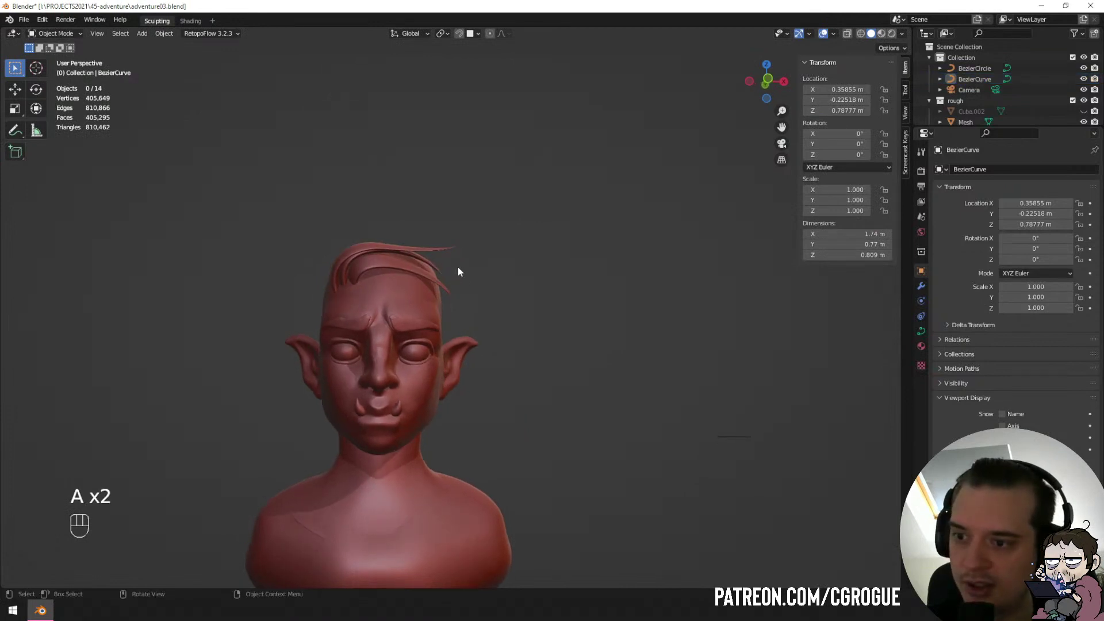
scroll(458, 271, up, 3)
middle_drag(456, 272, 473, 277)
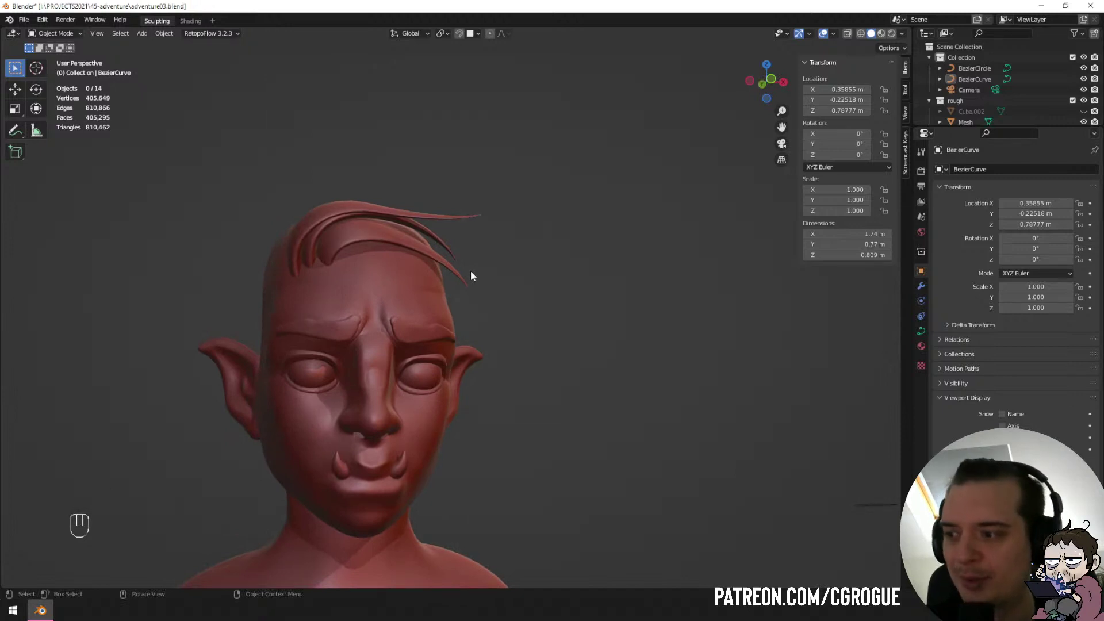
middle_drag(464, 260, 398, 250)
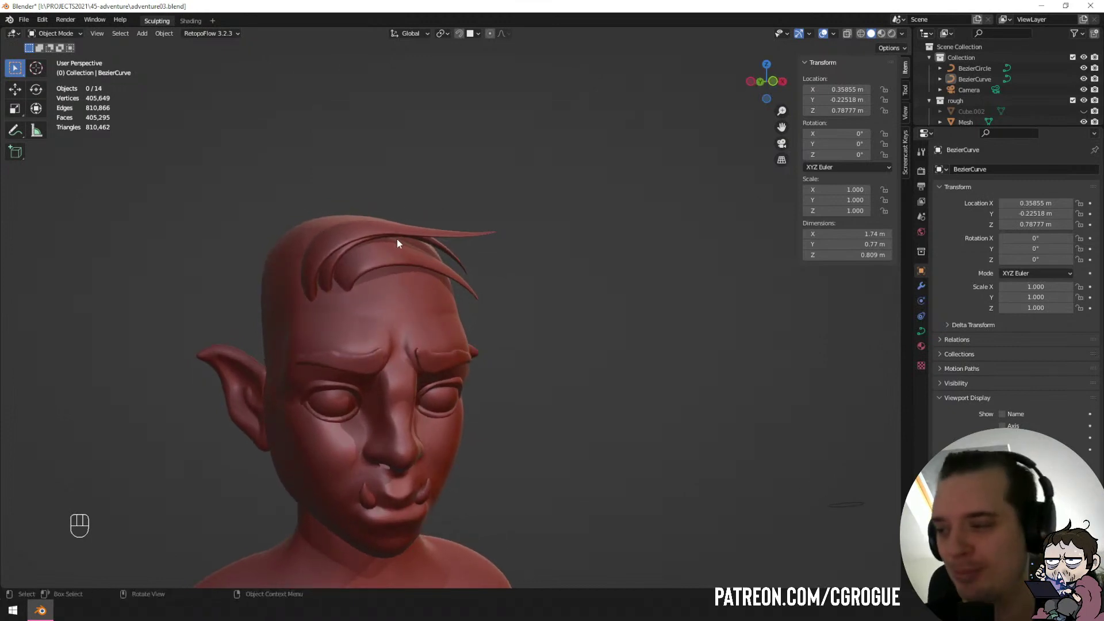
scroll(329, 274, up, 2)
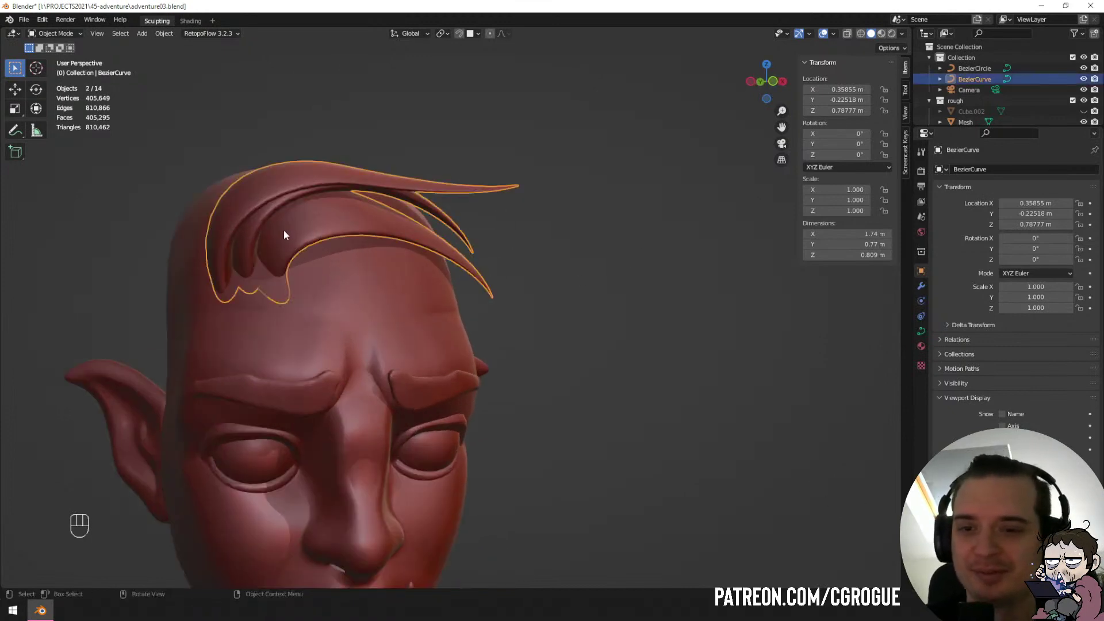
key(Tab)
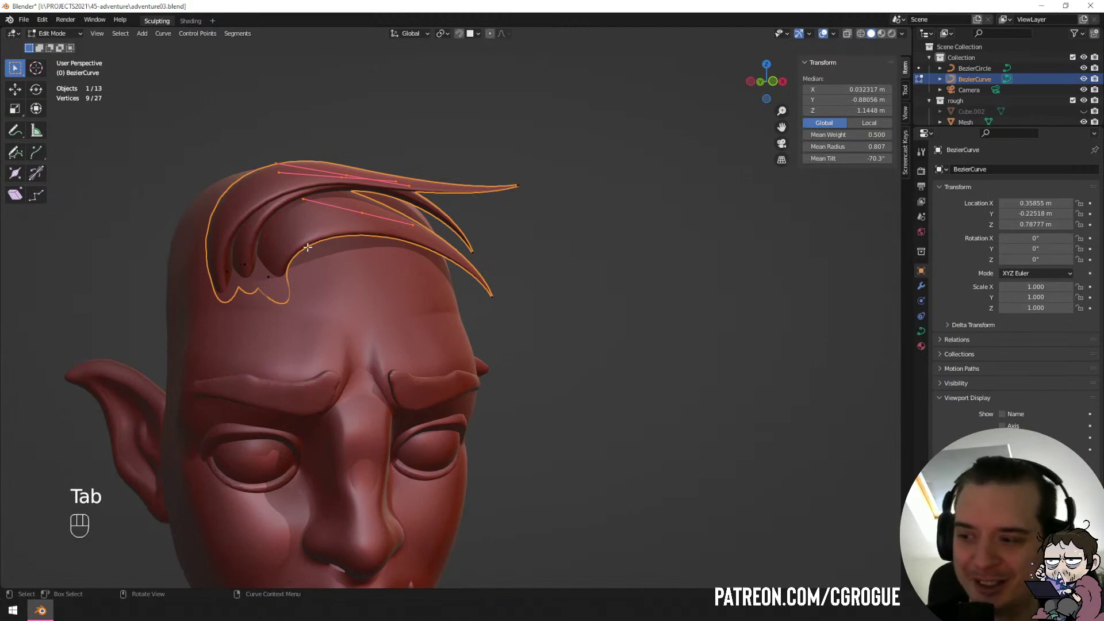
middle_drag(308, 247, 474, 212)
key(Tab)
key(Tab)
key(Tab)
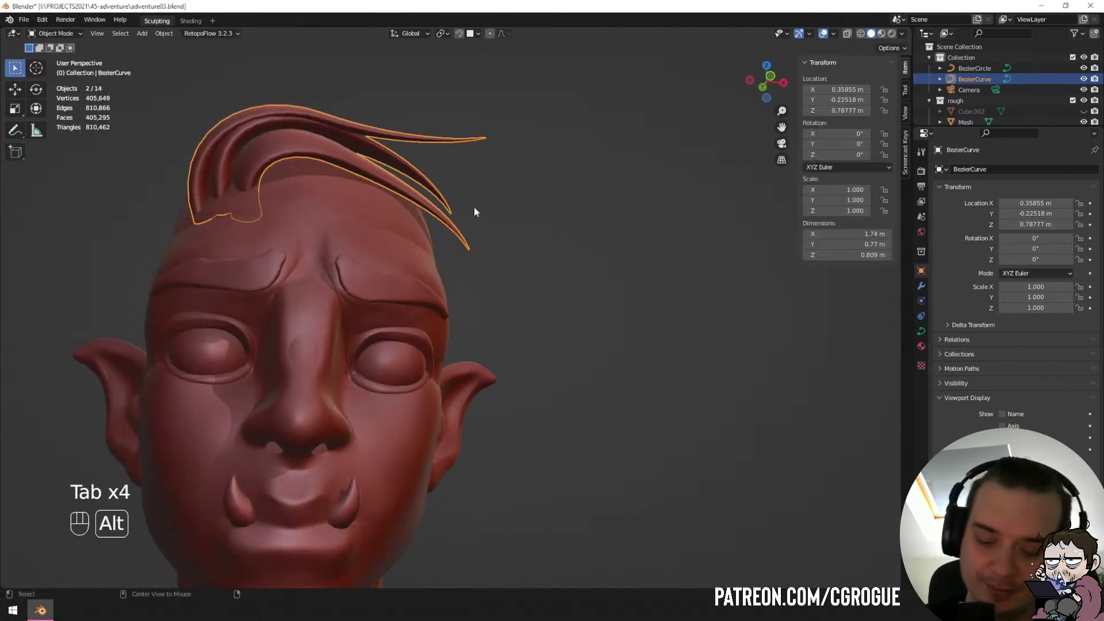
Unhide the wireframe sculpted hair mesh and reselect the strand curve.
key(alt+h)
click(440, 229)
middle_drag(440, 229, 419, 241)
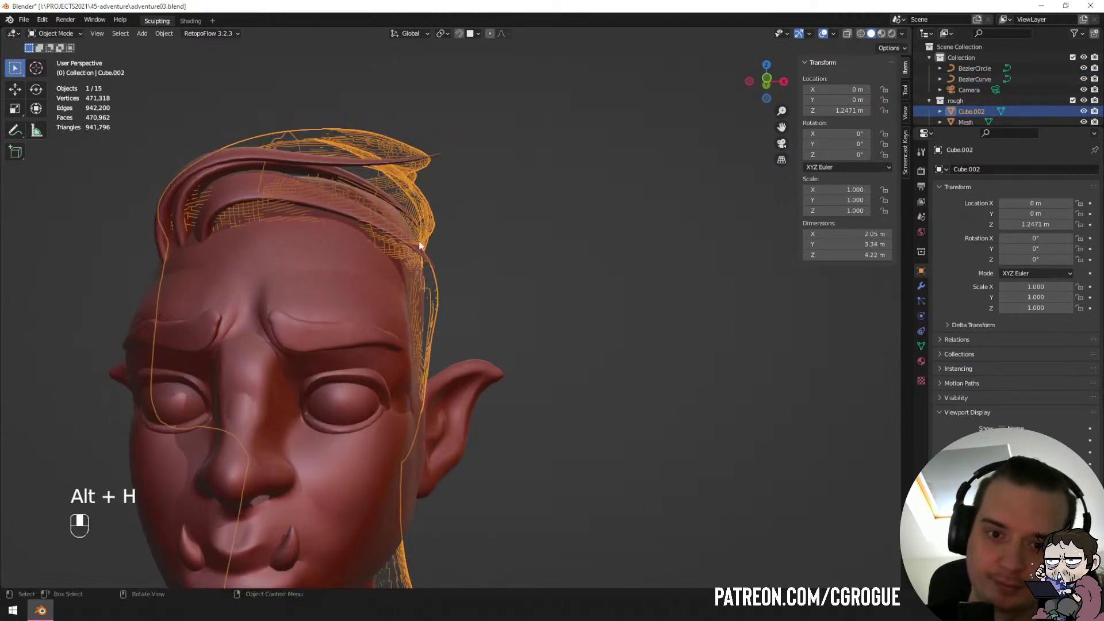
click(347, 218)
middle_drag(280, 207, 283, 220)
key(shift+d)
click(282, 223)
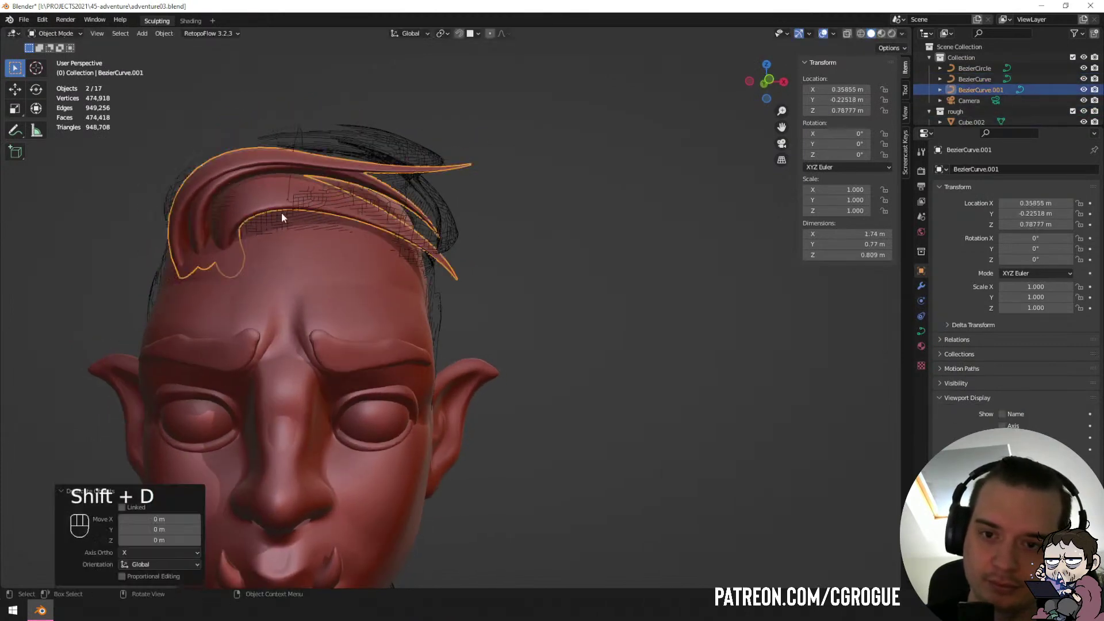
key(ctrl+z)
Duplicate the lowest strand inside the curve and place the copy slightly below it on the front hair.
key(Tab)
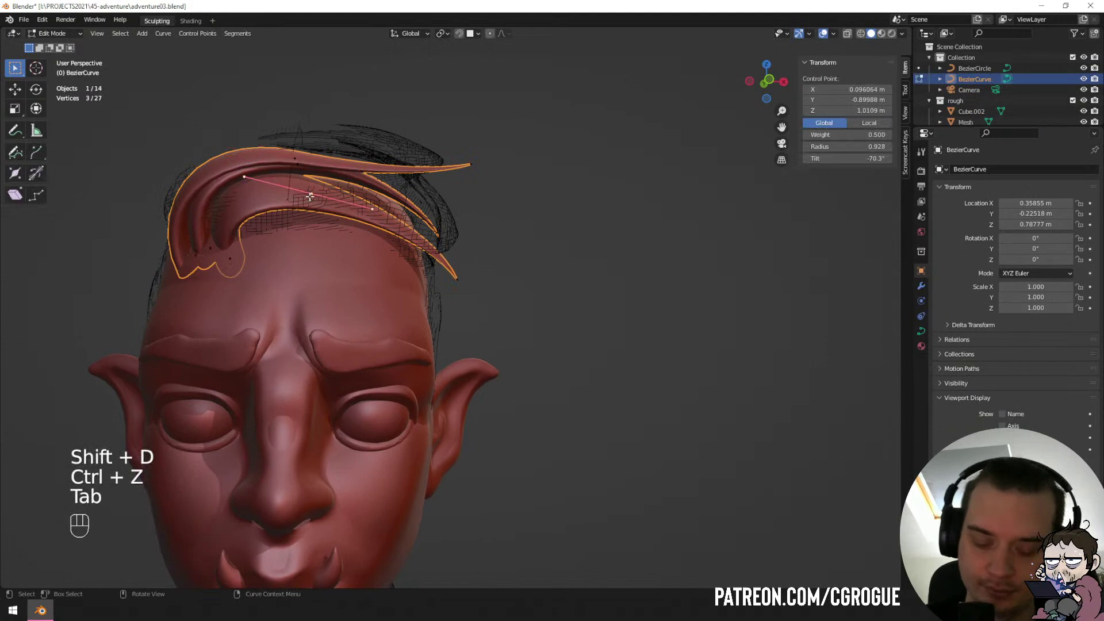
key(shift+d)
middle_drag(332, 225, 352, 246)
click(347, 217)
key(g)
click(334, 210)
Rotate the new strand, reduce its mean radius to about 0.682 and move its median to about X 0.37, Y -0.68, Z 0.64 m.
key(r)
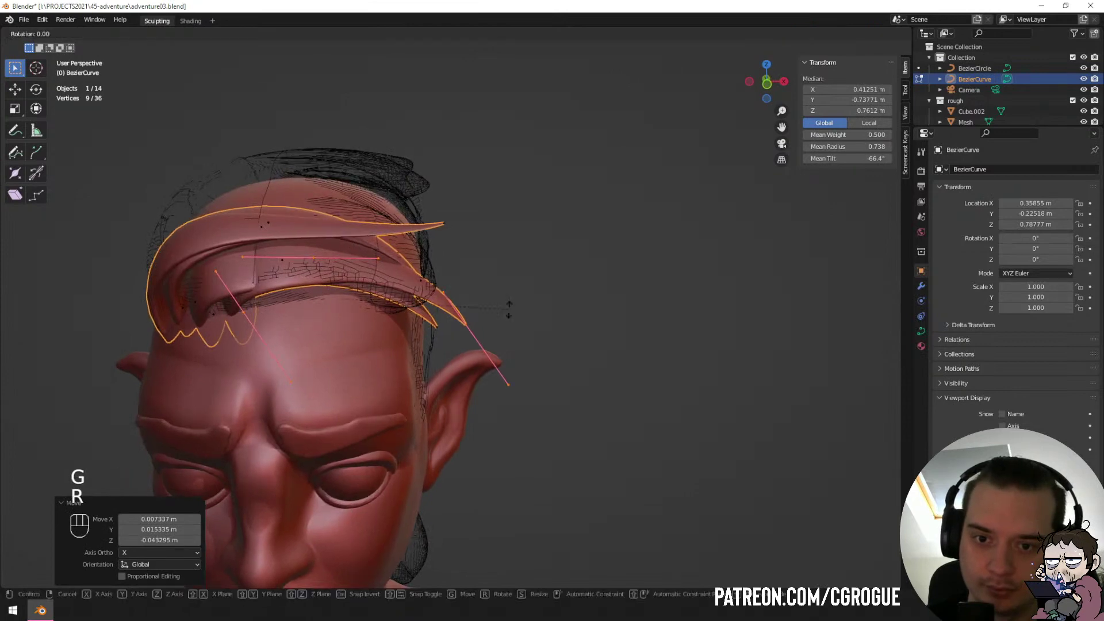
click(493, 274)
middle_drag(493, 274, 460, 238)
key(g)
click(443, 260)
key(alt+s)
click(460, 263)
key(g)
click(488, 253)
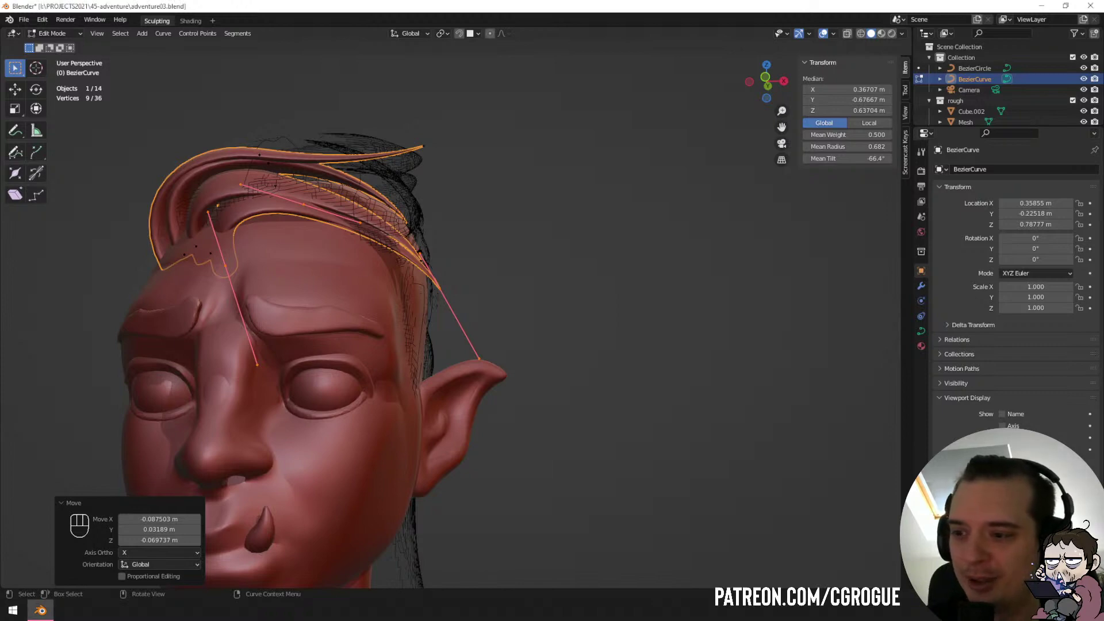
Rotate the new strand's tip control point and move it to about X 1.03, Y -0.39, Z 0.70 m.
middle_drag(290, 291, 368, 284)
click(252, 232)
click(391, 316)
middle_drag(392, 320, 416, 369)
key(r)
click(447, 334)
key(g)
click(456, 285)
middle_drag(460, 283, 512, 230)
key(r)
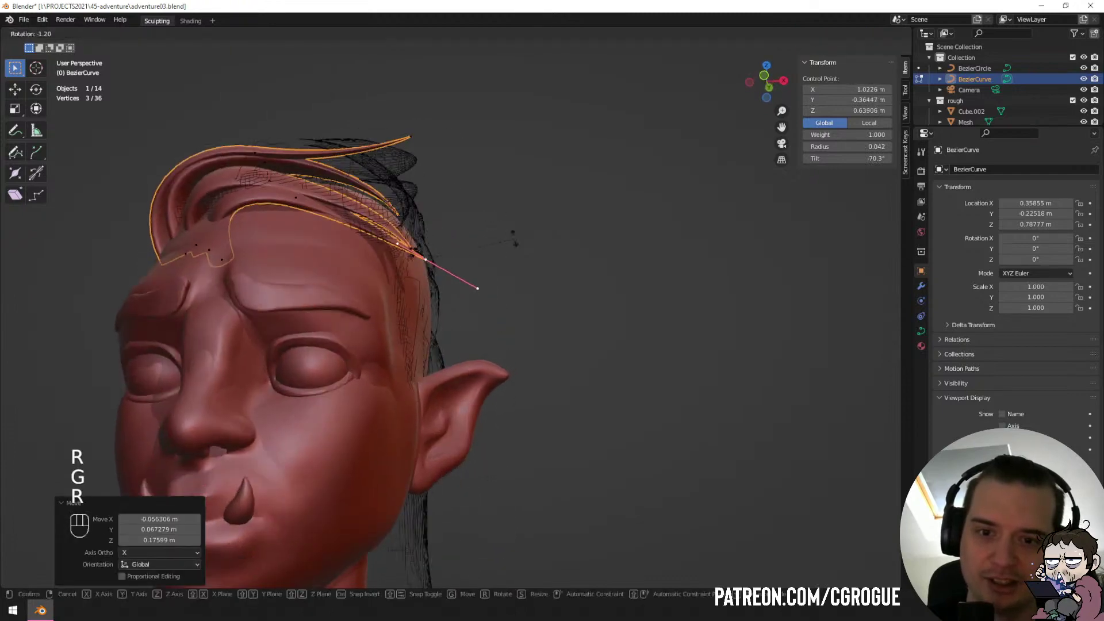
click(514, 224)
key(g)
click(509, 195)
Move the new strand's middle control point to about X 0.25, Y -0.84, Z 0.87 m and leave curve editing.
middle_drag(329, 220, 341, 195)
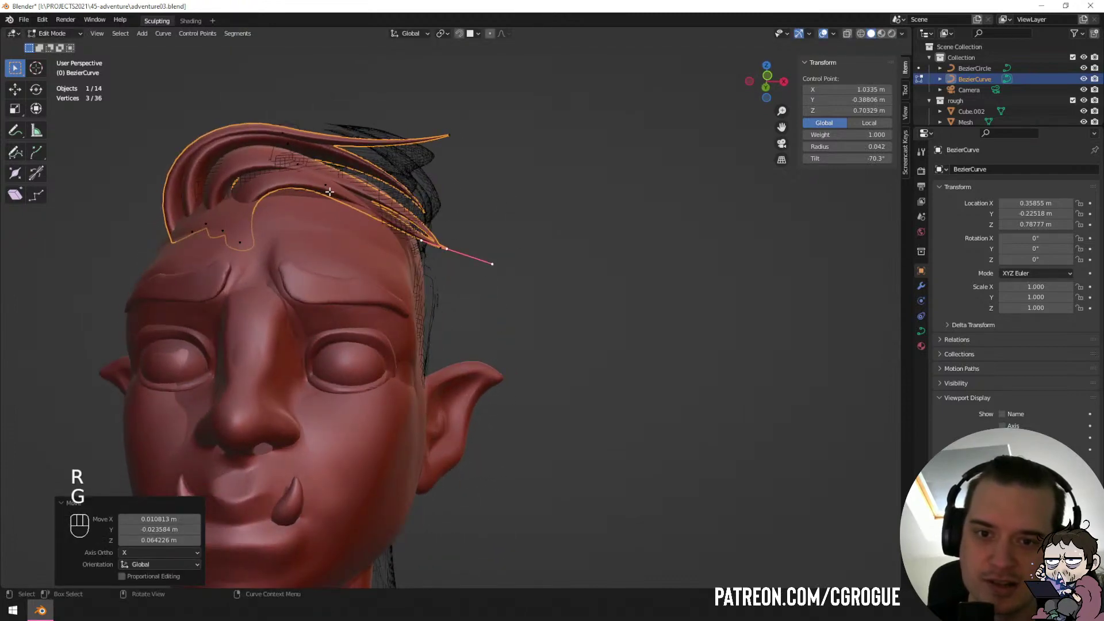
click(328, 189)
key(g)
click(378, 205)
key(Tab)
middle_drag(404, 225, 419, 243)
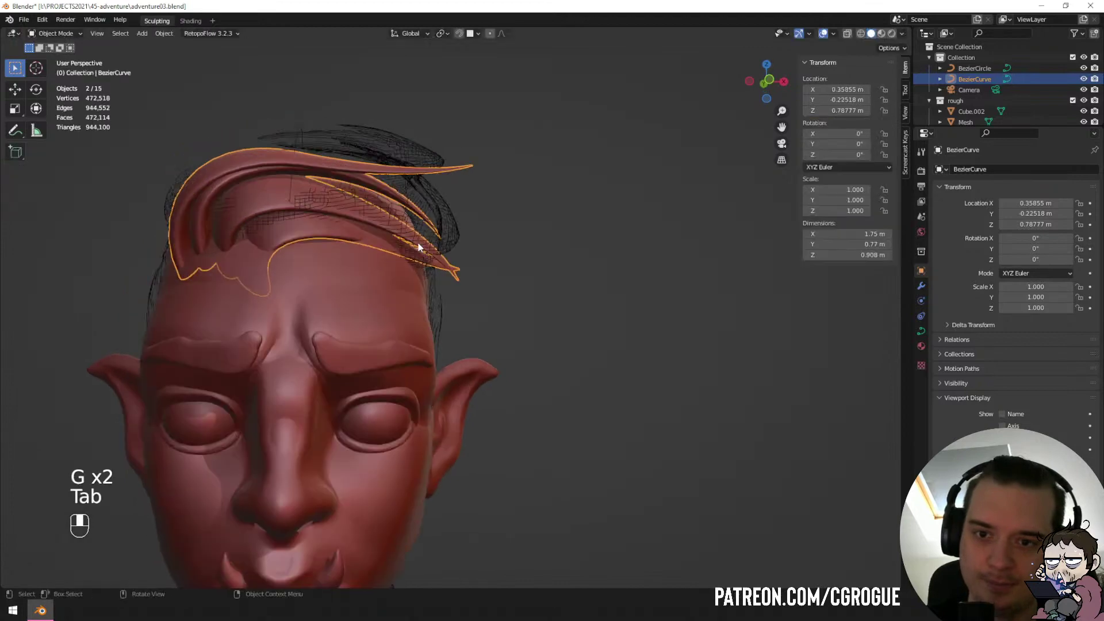
Stretch the bevel profile circle along Y to a depth of about 0.21 m to thicken all strands.
key(z)
scroll(321, 282, down, 4)
mouse_move(348, 288)
middle_down()
mouse_move(411, 289)
mouse_move(364, 361)
mouse_move(451, 313)
mouse_move(512, 303)
mouse_move(433, 275)
mouse_move(374, 296)
mouse_move(418, 289)
mouse_move(429, 274)
mouse_move(437, 282)
middle_up()
scroll(431, 275, up, 2)
scroll(564, 378, down, 3)
click(812, 450)
key(Tab)
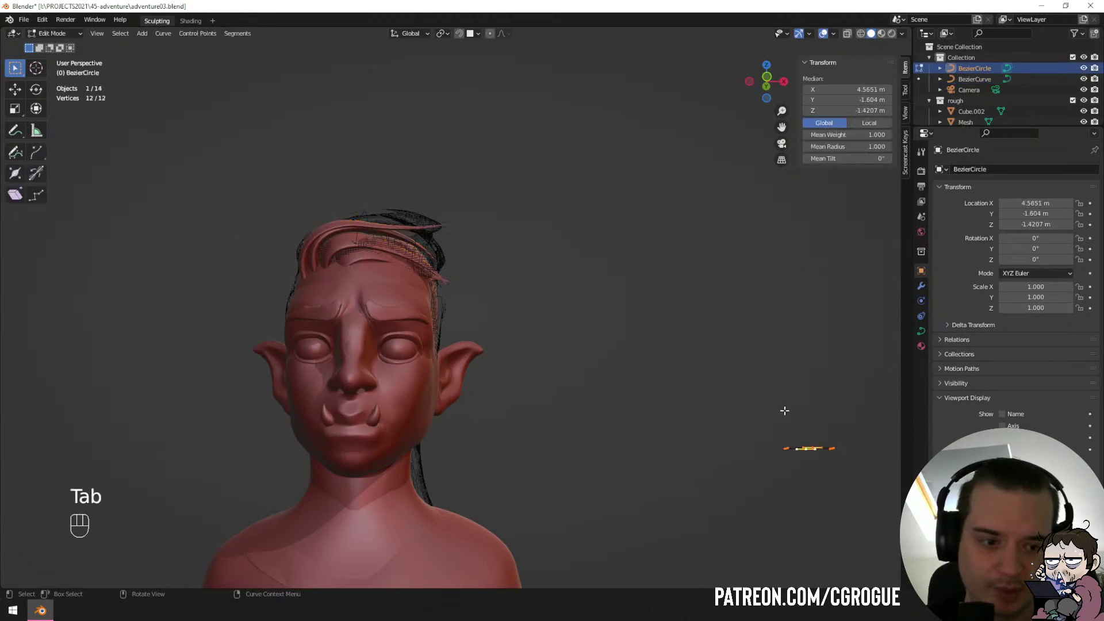
middle_drag(784, 410, 793, 466)
key(a)
key(s)
key(y)
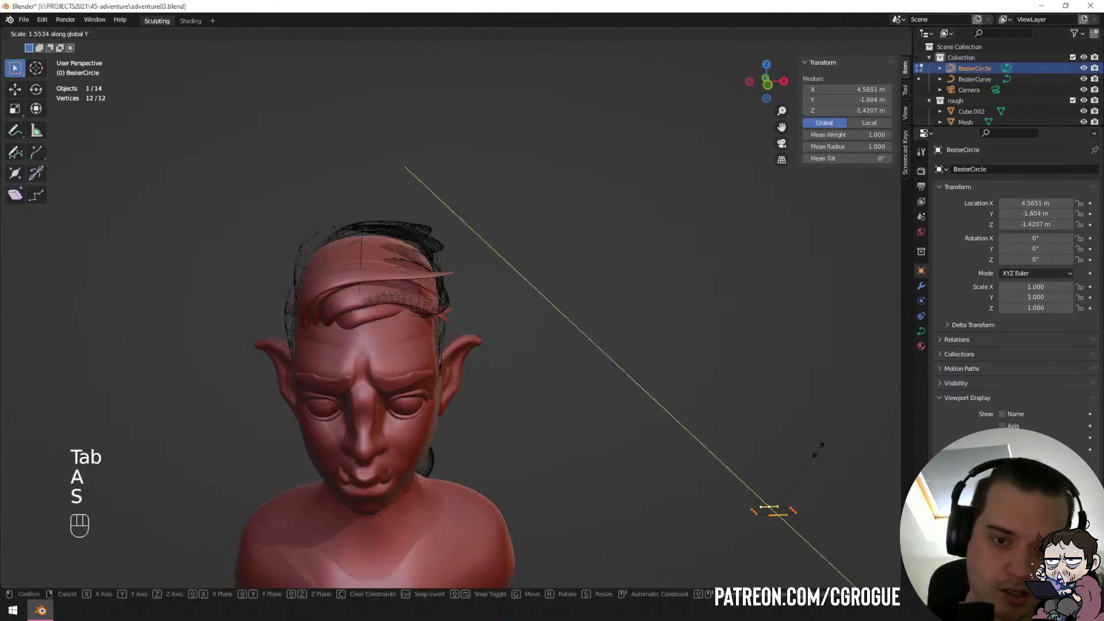
click(818, 450)
key(Tab)
Edit the strand curve again and raise the lowest strand's root control point slightly at the hairline.
middle_drag(380, 345, 397, 253)
scroll(382, 302, up, 4)
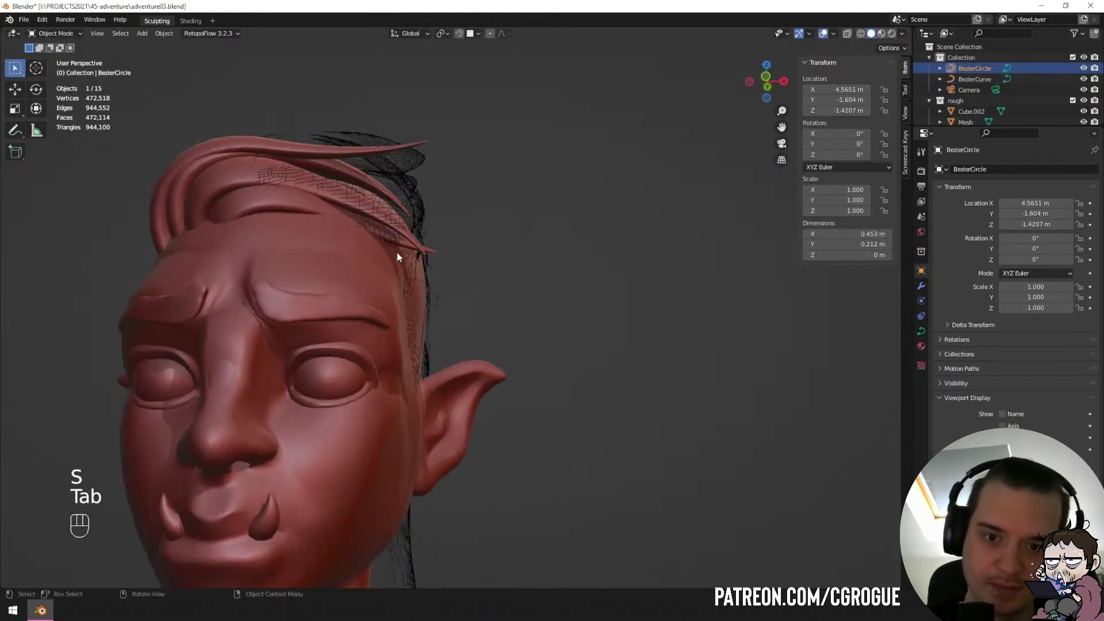
click(373, 237)
click(374, 237)
key(Tab)
middle_drag(274, 205, 264, 241)
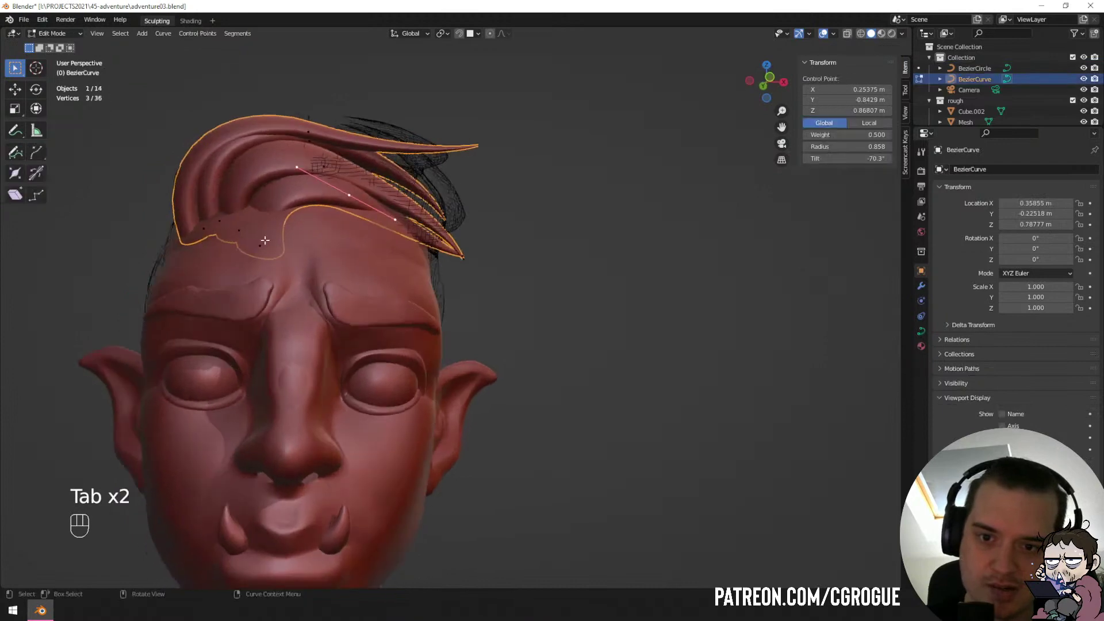
click(264, 242)
key(g)
click(262, 227)
click(344, 198)
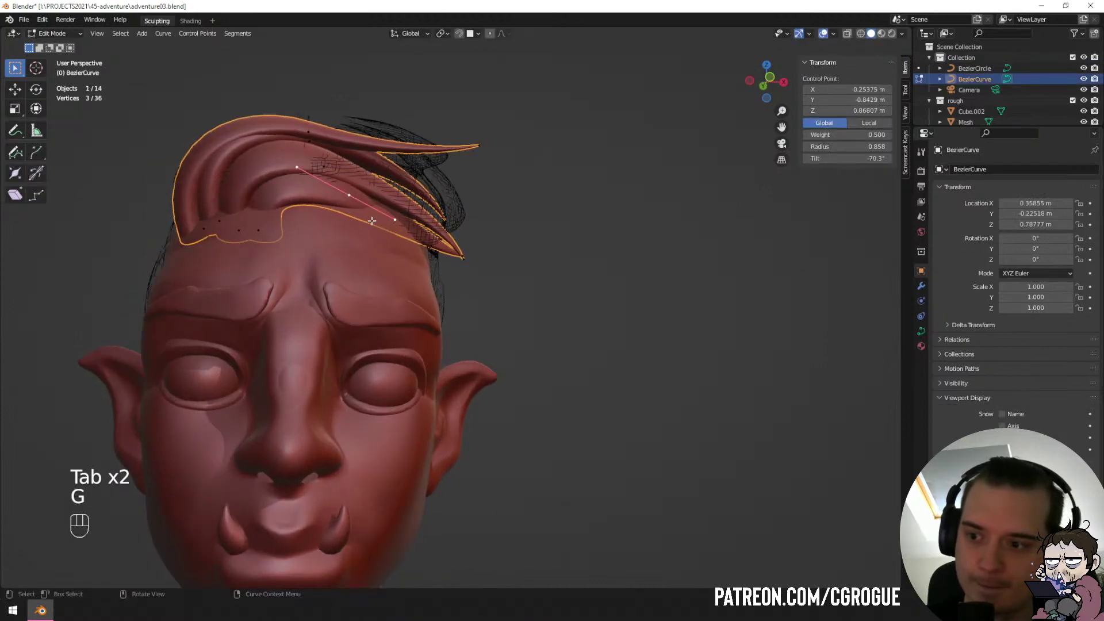
middle_drag(373, 221, 352, 248)
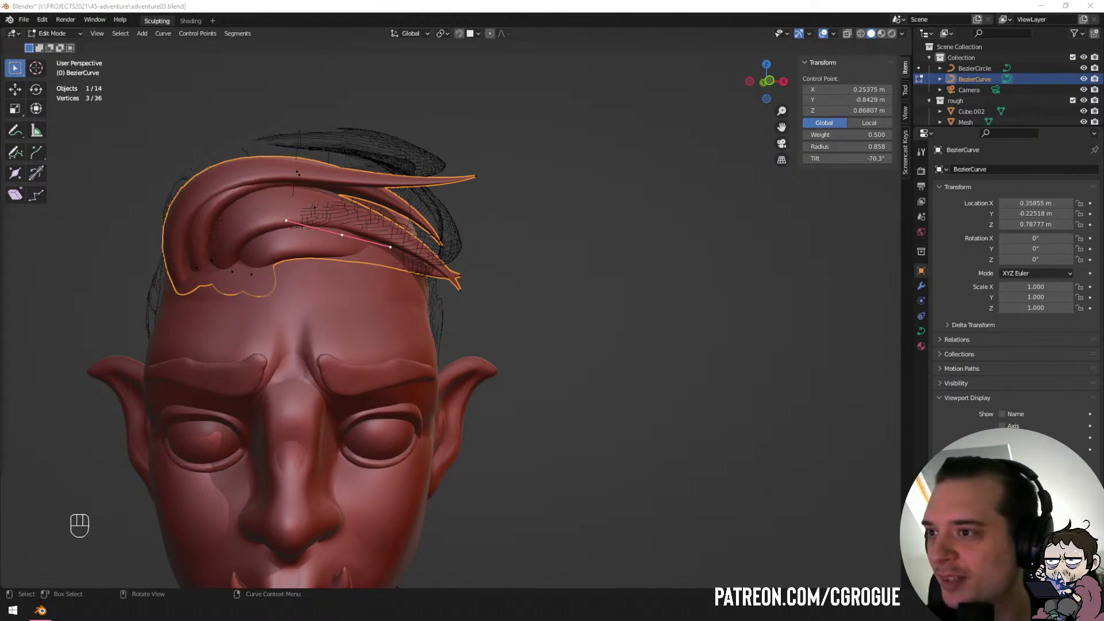
drag(0, 100, 0, 101)
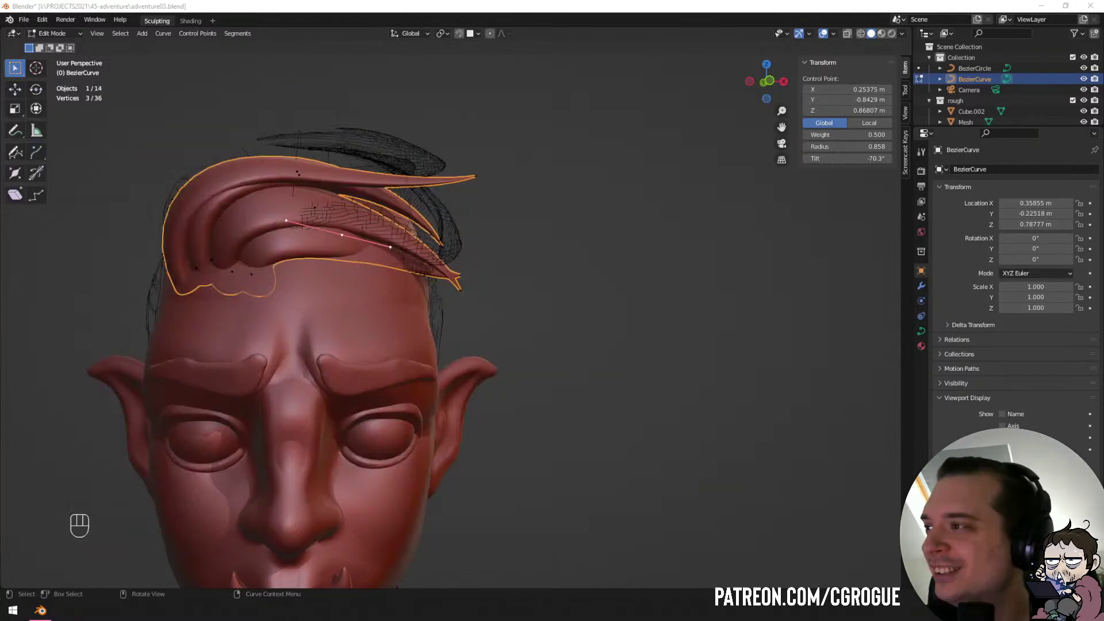
Edit the strands again, move the topmost strand's root control point to about X -0.61, Y -0.55, Z 0.73 m and scale its handles by about 1.21.
key(alt+Tab)
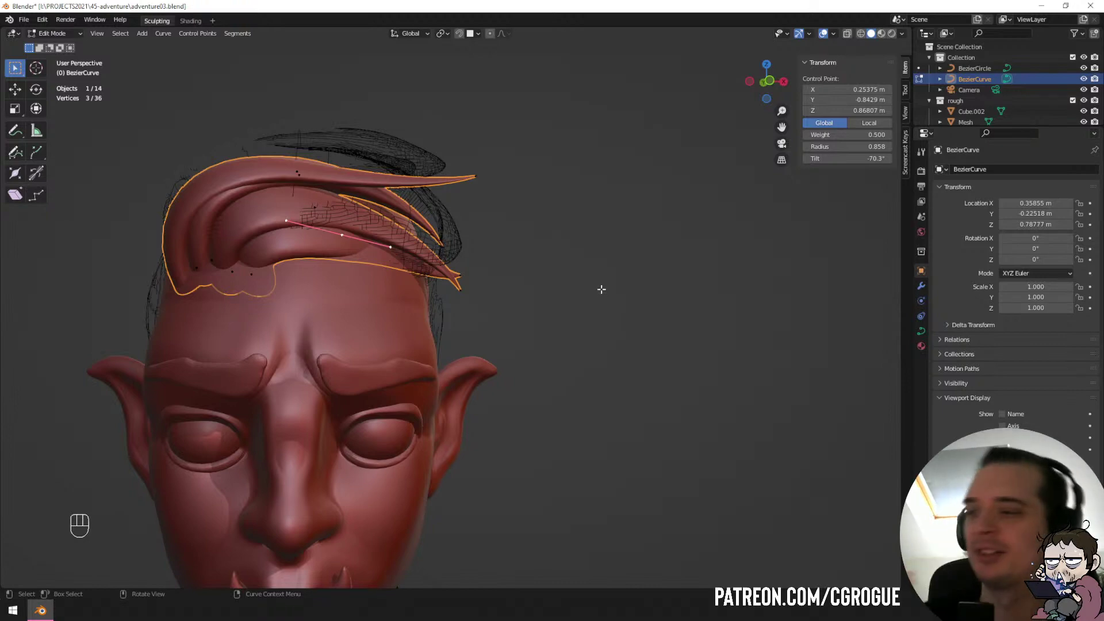
middle_drag(390, 291, 415, 270)
key(a)
key(Tab)
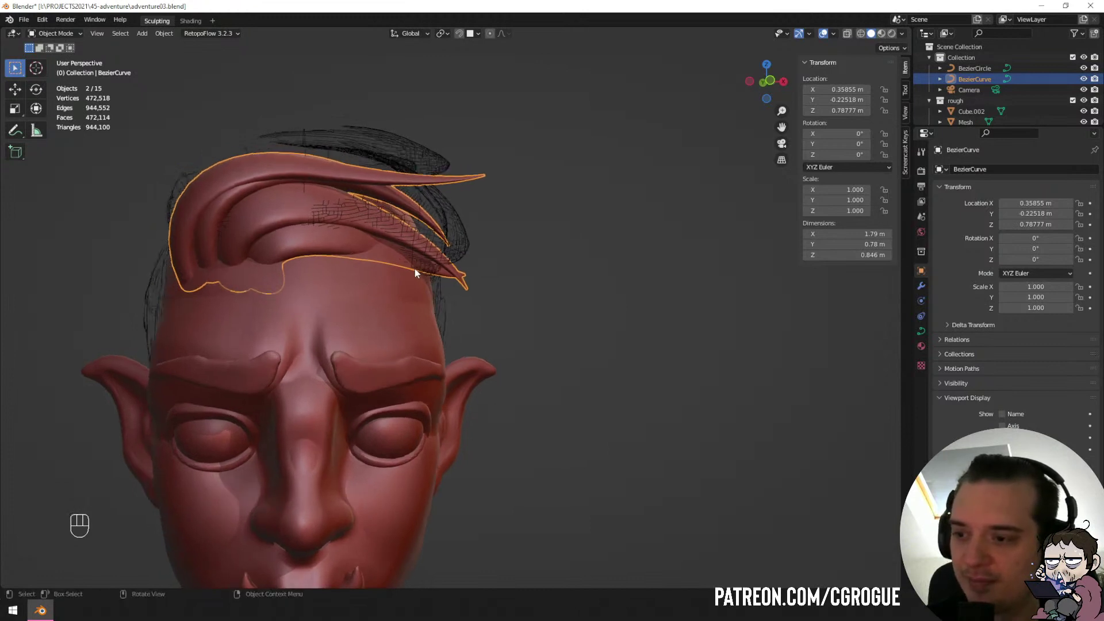
middle_drag(382, 253, 395, 251)
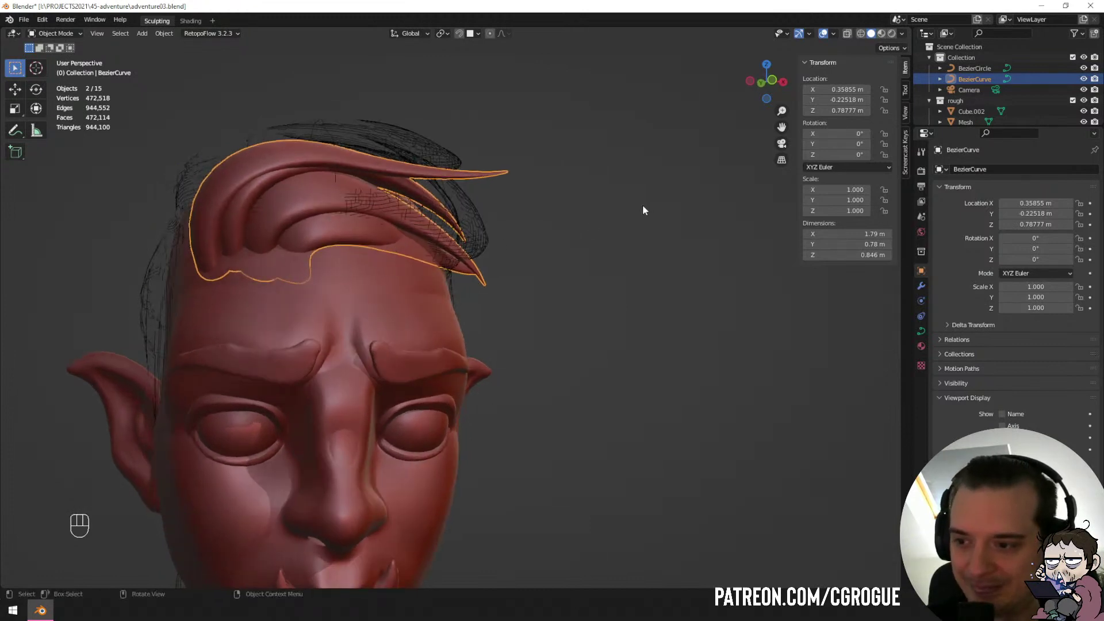
middle_drag(494, 219, 383, 255)
key(Tab)
click(437, 280)
key(g)
click(440, 282)
key(s)
click(313, 161)
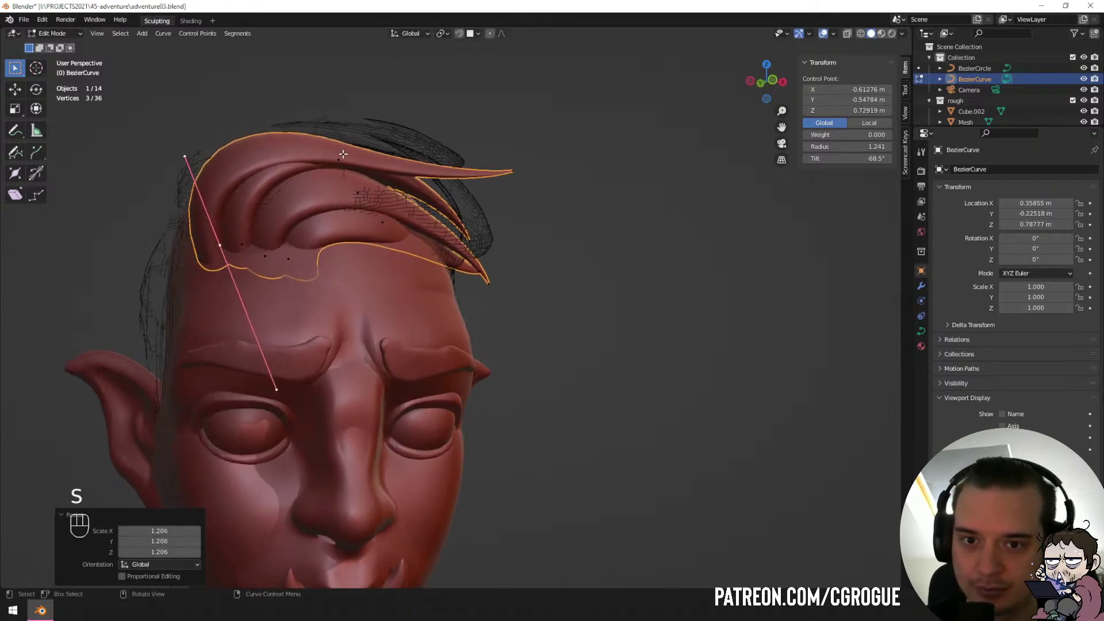
Reposition the topmost strand's middle and tip control points to follow the sculpted hair.
click(343, 155)
key(g)
click(344, 149)
middle_drag(402, 164, 523, 239)
click(478, 143)
key(g)
click(422, 134)
key(Tab)
key(Tab)
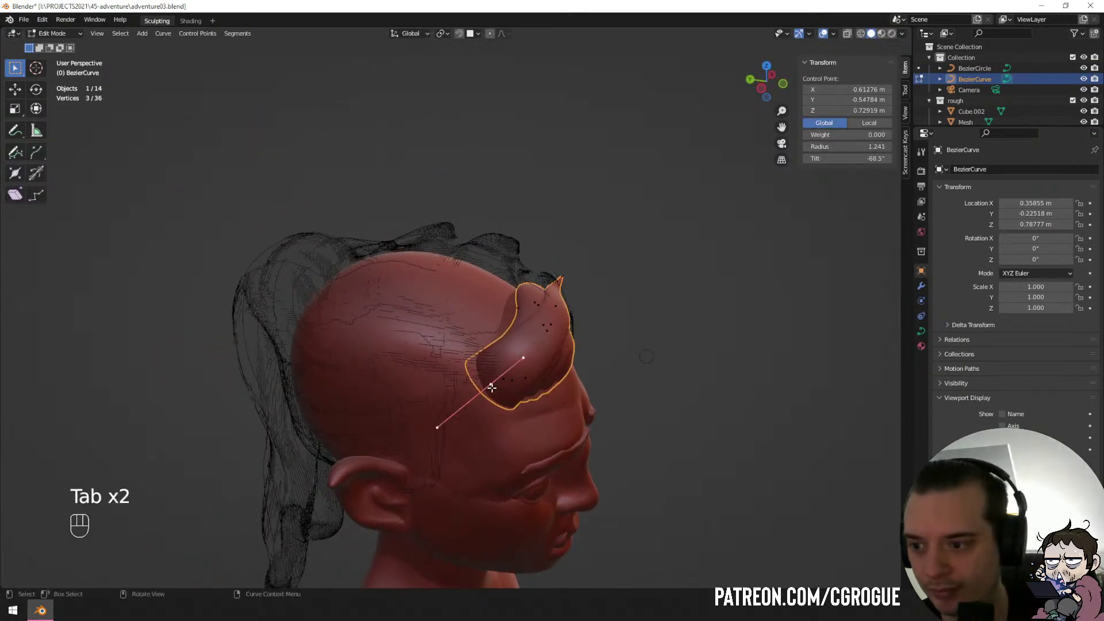
Duplicate the whole topmost strand about X -0.06, Y 0.51, Z 0.14 m towards the crown, and rotate and reposition the copy.
key(ctrl+l)
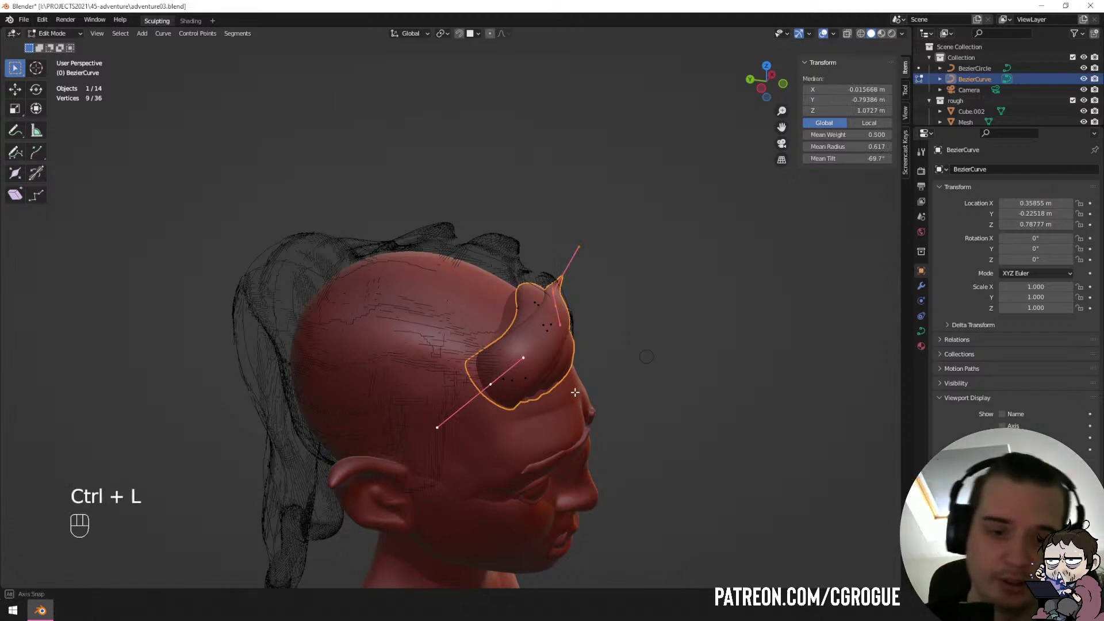
key(shift+d)
middle_drag(575, 393, 633, 310)
click(547, 391)
key(r)
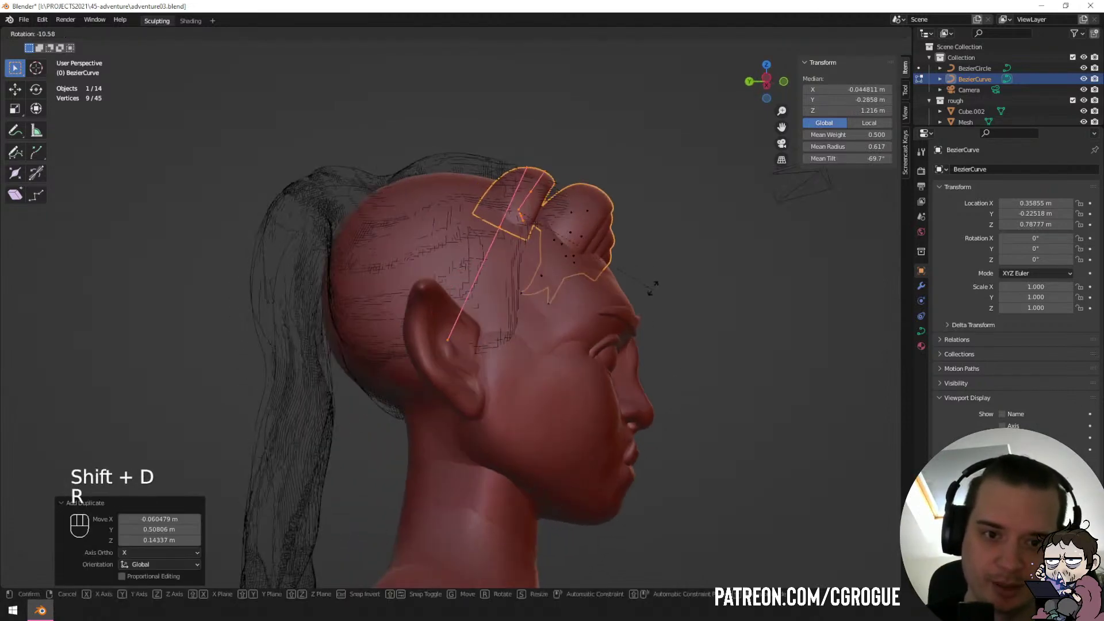
click(654, 286)
key(g)
click(559, 245)
Tilt the copied strand's root control point to -35.8° and move it against the side of the scalp.
click(519, 226)
key(ctrl+r)
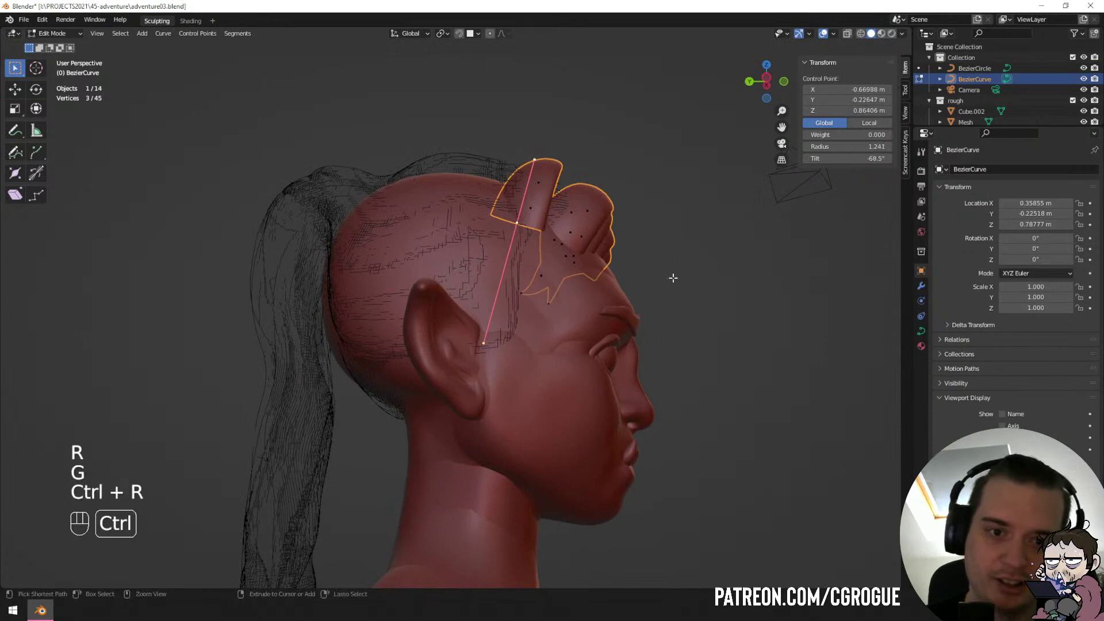
key(ctrl+t)
click(616, 324)
key(g)
middle_drag(608, 284, 518, 290)
click(616, 283)
key(g)
click(523, 286)
Fatten the copied strand at its middle control point and pull its tip control point down along the sculpted hair.
click(348, 182)
middle_drag(348, 182, 429, 269)
key(alt+s)
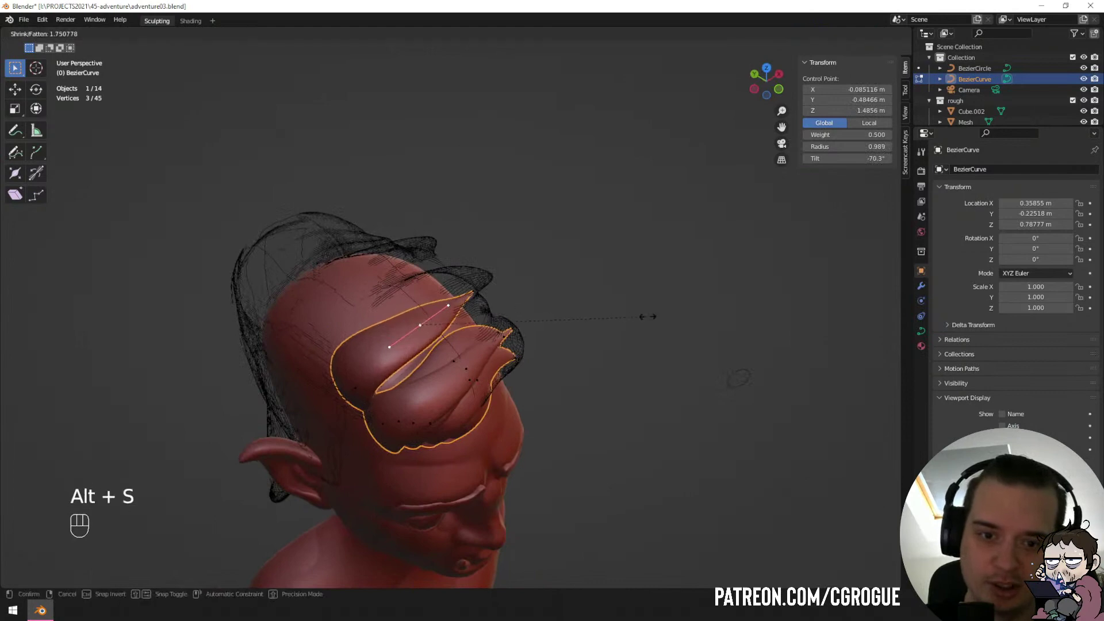
click(520, 320)
middle_drag(520, 320, 392, 243)
click(396, 241)
key(g)
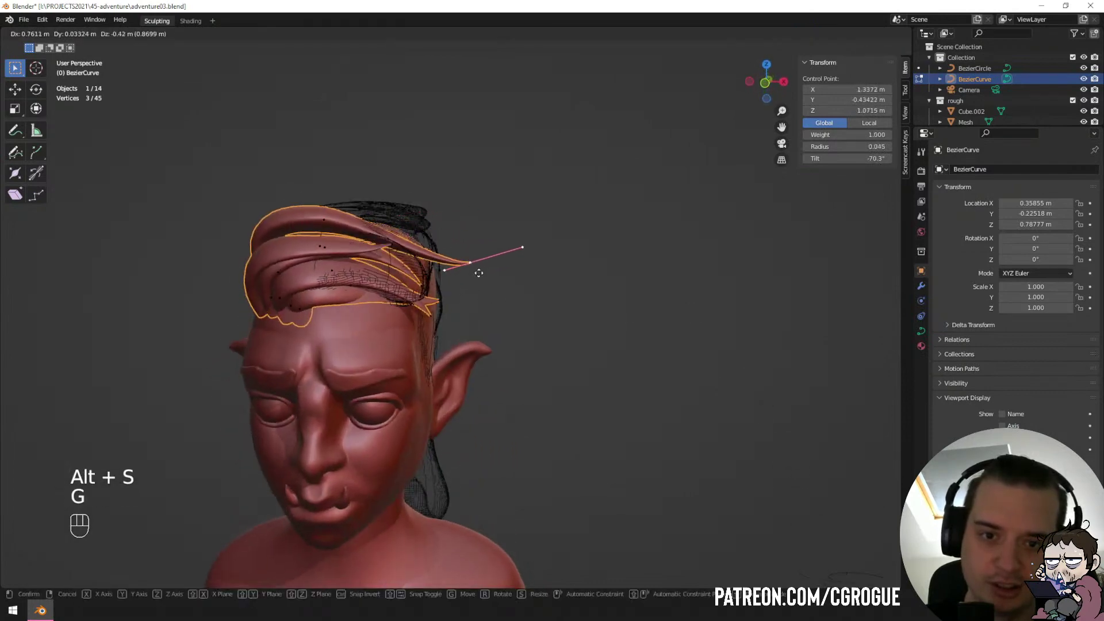
click(482, 277)
middle_drag(482, 278, 423, 272)
Lower the copied strand's middle control point onto the scalp and fatten it to a radius of about 1.59.
click(323, 215)
key(g)
click(326, 228)
middle_drag(326, 229, 500, 276)
key(g)
click(496, 268)
key(alt+s)
click(619, 305)
Fatten the copied strand's root to a radius of about 1.64, move it to about X -0.62, Y -0.10, Z 0.94 m and rotate it 6.6°.
middle_drag(619, 306, 562, 246)
click(385, 317)
key(alt+s)
click(448, 317)
middle_drag(449, 317, 547, 277)
key(g)
click(531, 296)
key(r)
click(620, 278)
middle_drag(620, 278, 522, 382)
key(r)
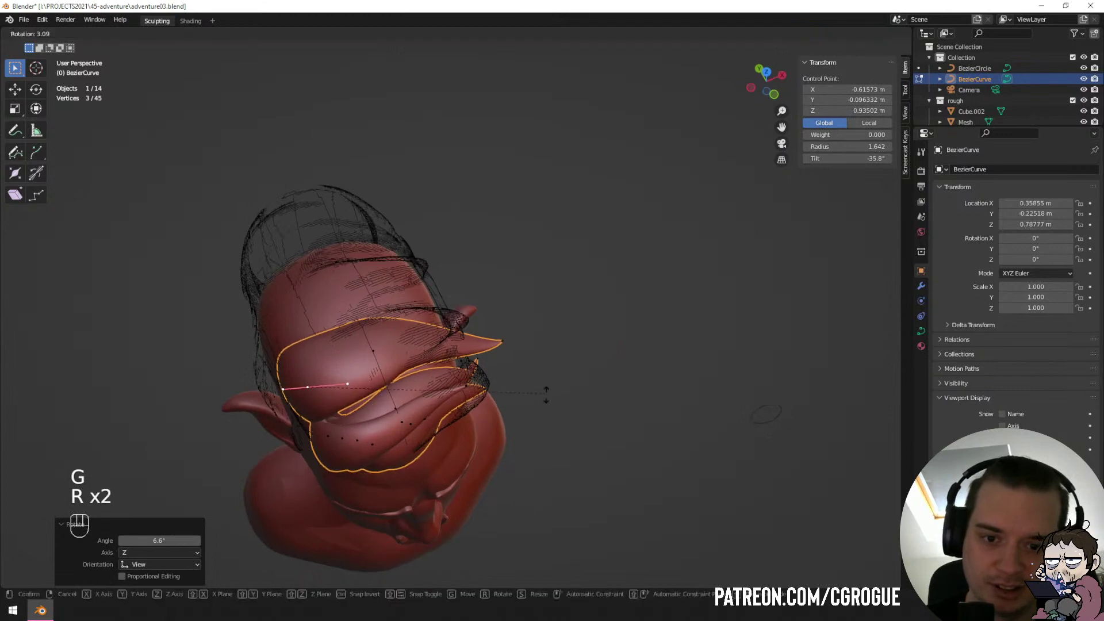
right_click(541, 377)
Move the copied strand's middle control point to about X -0.07, Y -0.54, Z 1.39 m and tilt its profile to fit the head.
click(373, 357)
key(g)
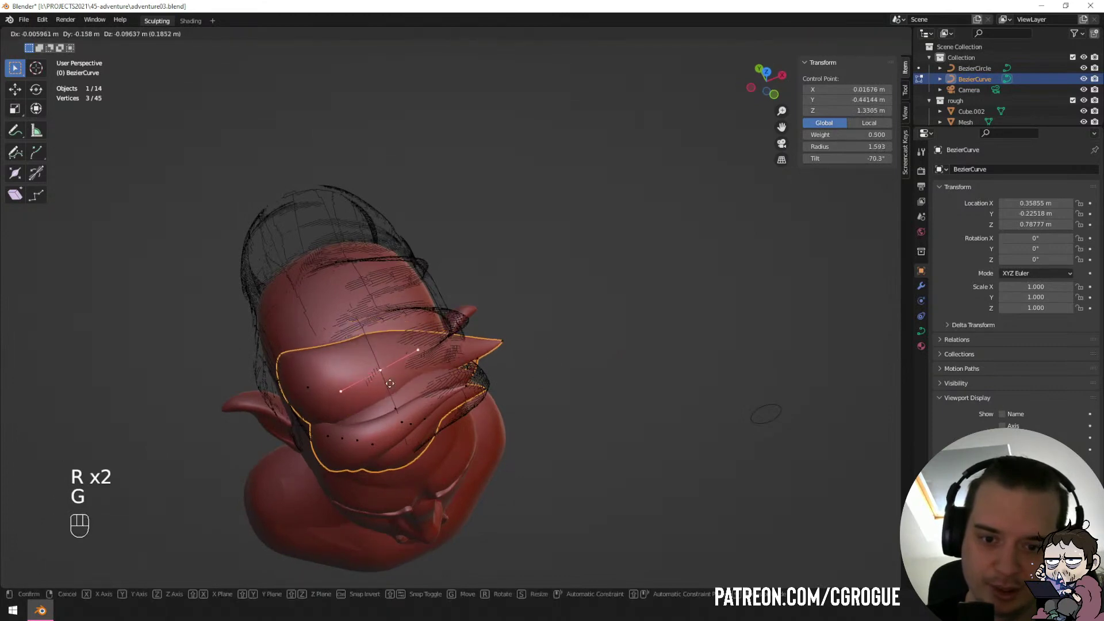
click(378, 372)
middle_drag(377, 372, 609, 282)
key(g)
click(287, 323)
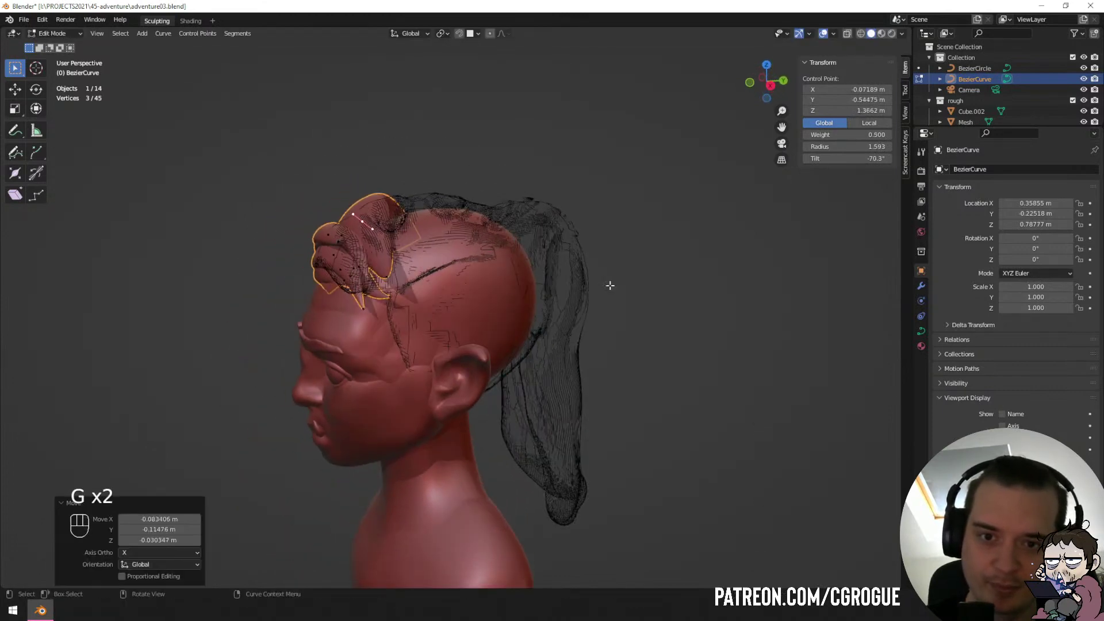
key(ctrl+t)
click(563, 202)
Move the copied strand's tip control point to about X 0.97, Y -0.19, Z 1.37 m.
key(g)
middle_drag(353, 262, 422, 240)
click(411, 273)
key(g)
click(445, 261)
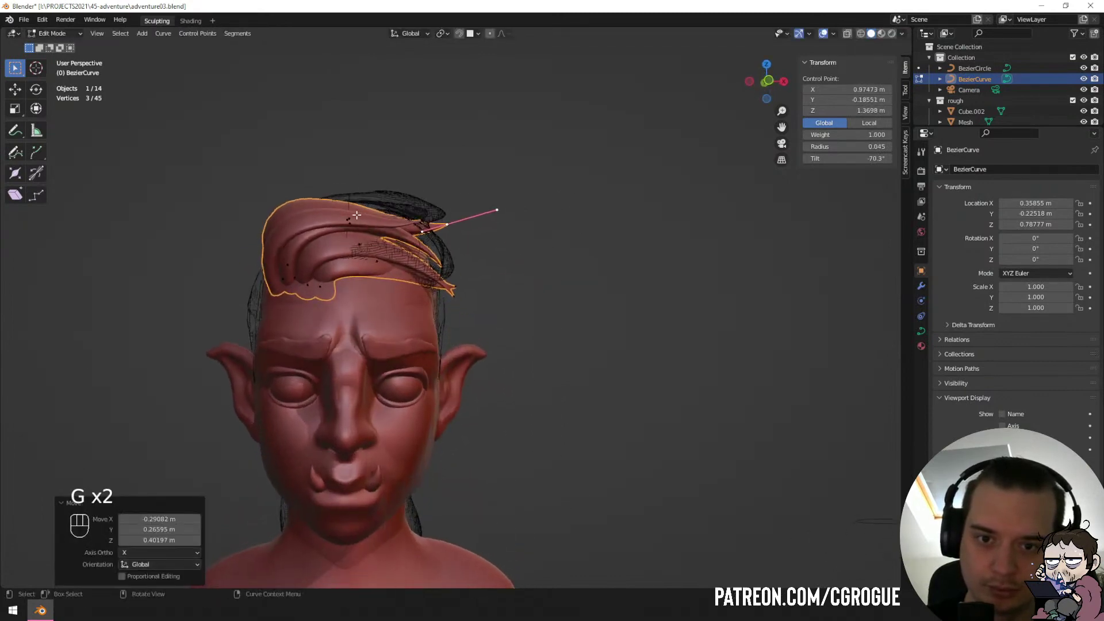
Readjust the copied strand's middle control point along the sculpted hair and check the shape outside curve editing.
click(357, 214)
key(g)
right_click(360, 214)
middle_drag(359, 214, 464, 346)
key(g)
click(374, 222)
key(Tab)
key(Tab)
Move the copied strand's root control point to about X -0.55, Y -0.25, Z 0.95 m and shrink its radius to about 1.30.
click(428, 416)
key(g)
click(451, 407)
key(alt+s)
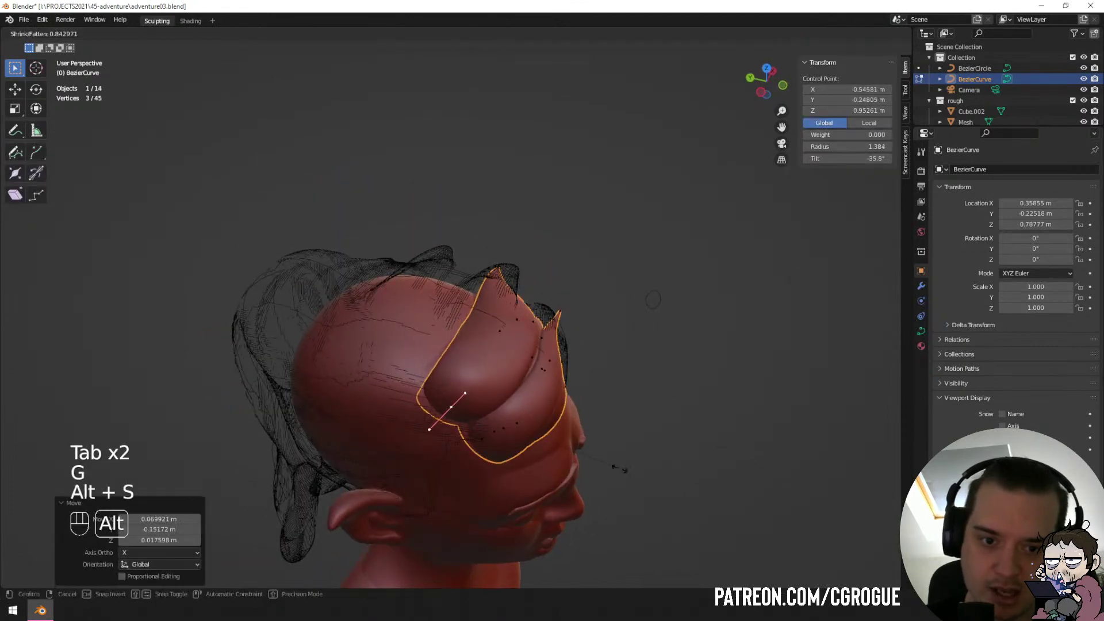
click(619, 467)
middle_drag(618, 467, 652, 424)
Duplicate the whole strand about X -0.05, Y 0.60, Z 0.01 m towards the back and trackball-rotate the copy by about -1.15° and -12.6°.
key(ctrl+l)
key(shift+d)
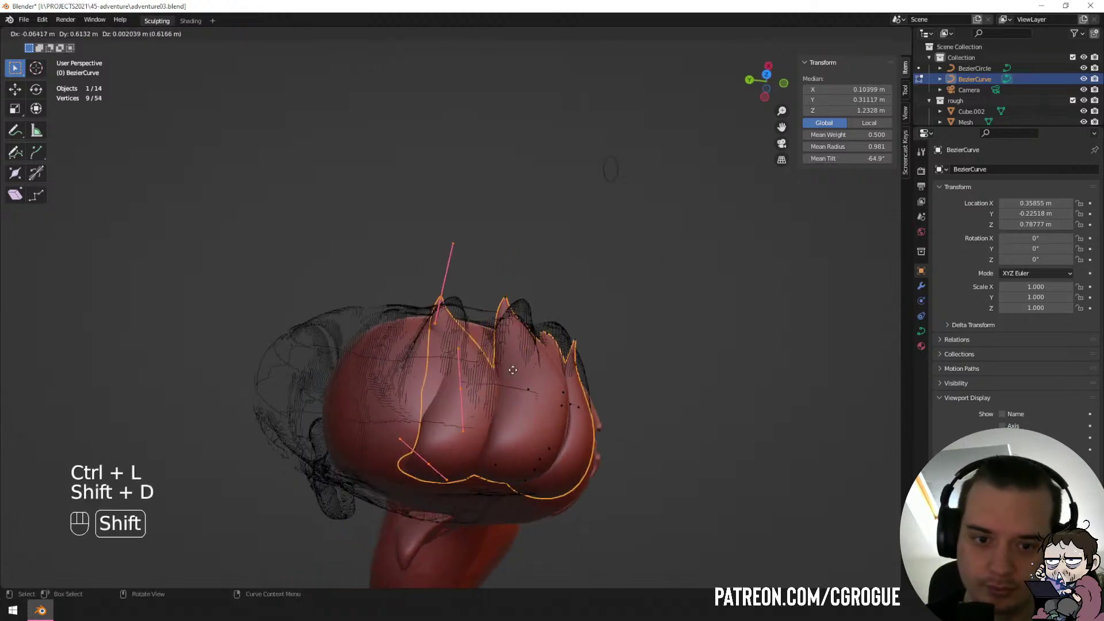
click(601, 378)
key(r)
key(r)
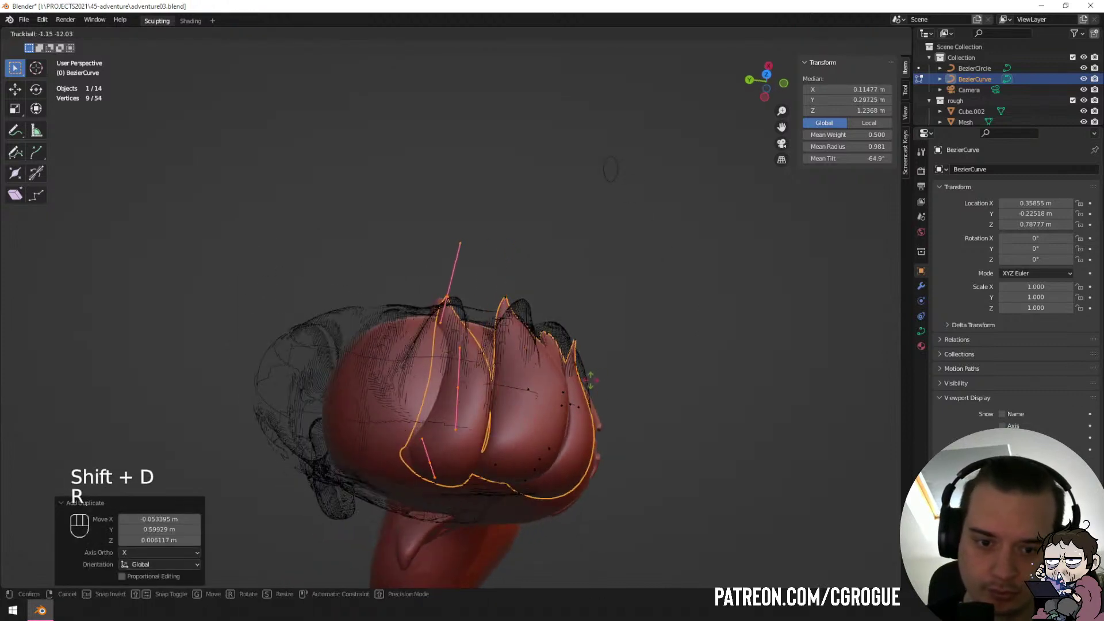
click(608, 381)
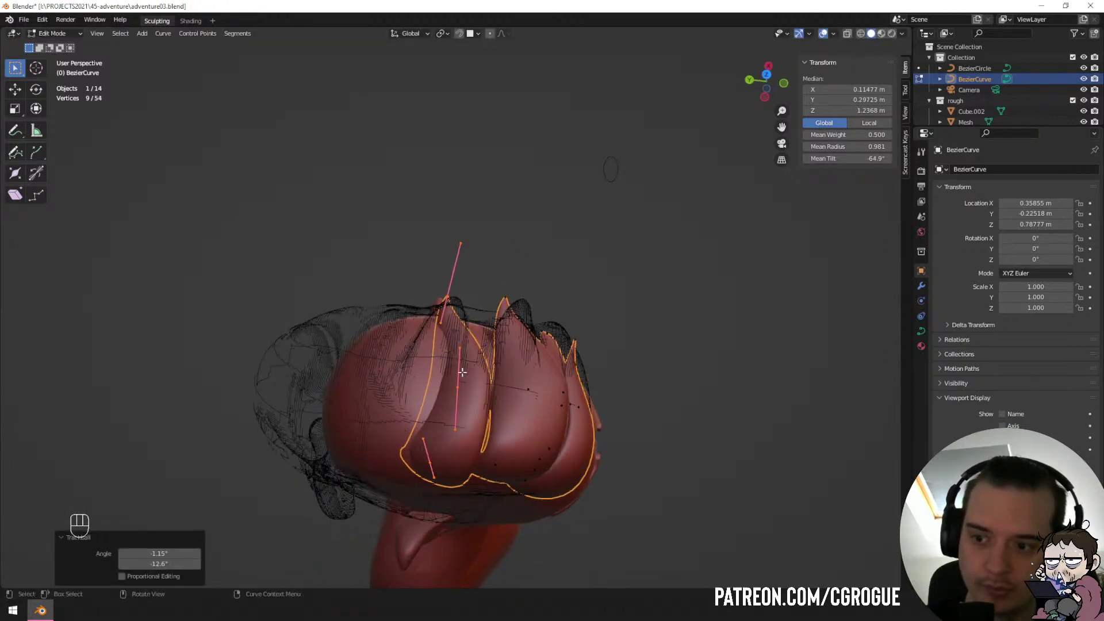
Tilt the rearmost strand's middle control point by 30.1° and shrink its radius to about 1.40.
click(459, 390)
key(ctrl+t)
click(632, 485)
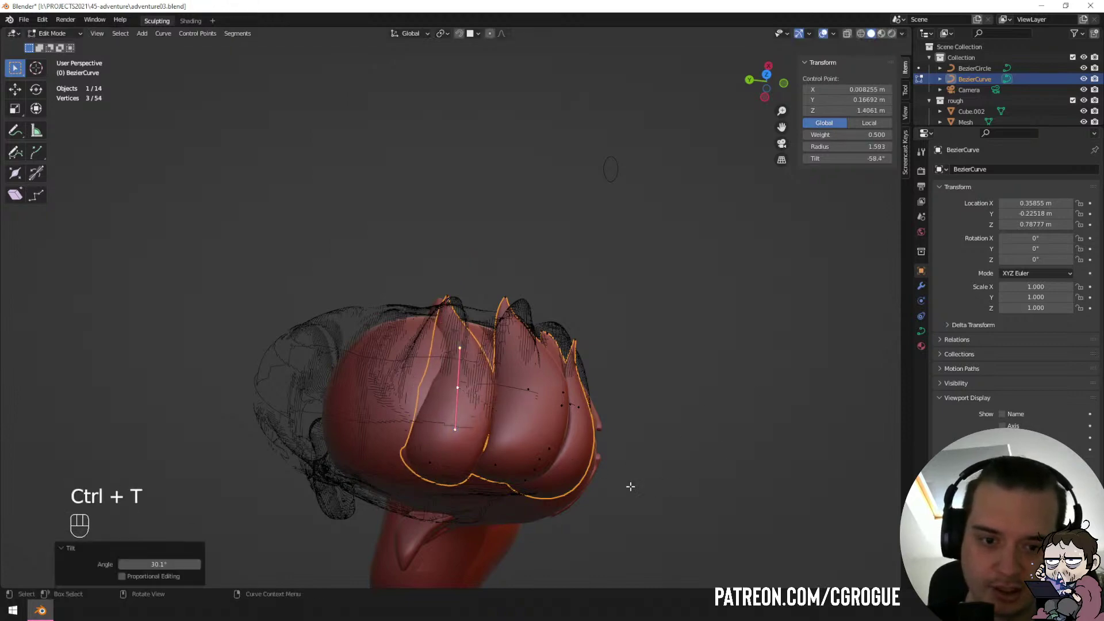
alt+drag(629, 485, 695, 420)
key(alt+s)
click(660, 418)
middle_drag(657, 419, 604, 364)
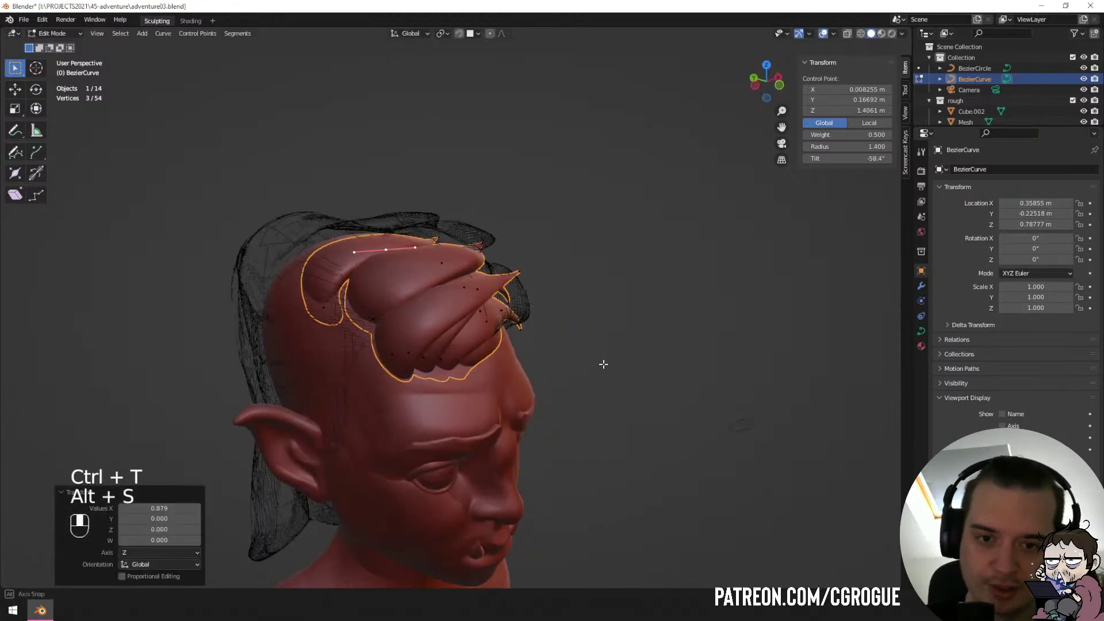
Move the rearmost strand's root control point to about X -0.59, Y 0.20, Z 0.95 m and tilt it by 24.4°.
click(326, 311)
middle_drag(327, 311, 409, 293)
key(g)
click(312, 287)
drag(409, 292, 395, 330)
key(g)
click(624, 433)
middle_drag(624, 434, 634, 456)
key(ctrl+t)
click(540, 479)
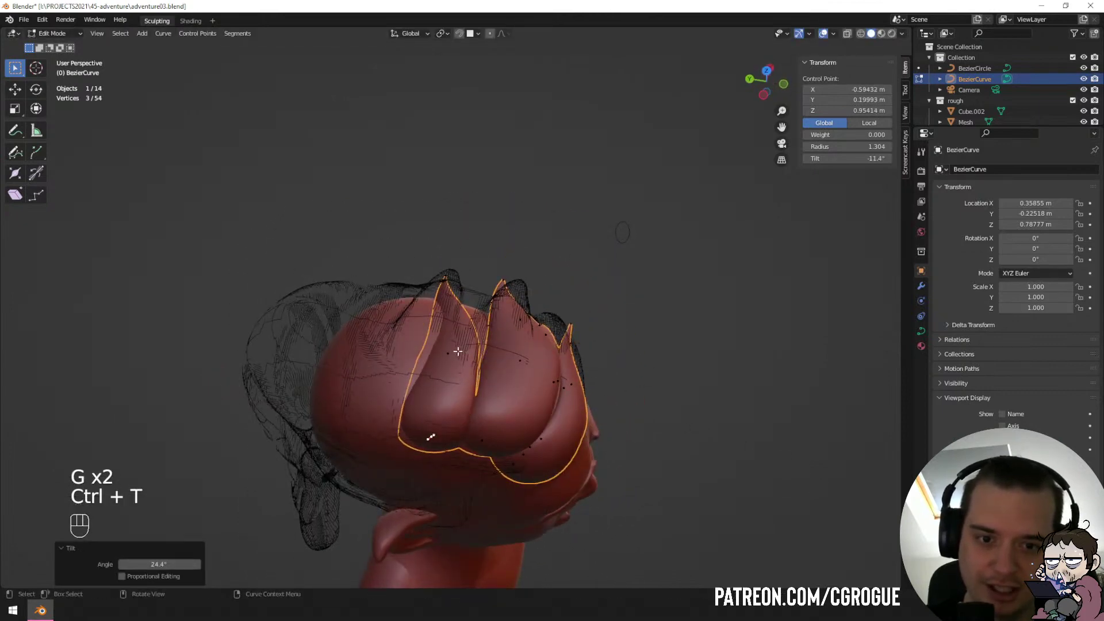
Fatten the rearmost strand's middle control point to radius 1.72, move it to about X 0.06, Y 0.16, Z 1.35 m and scale its handles by 1.203.
click(458, 352)
middle_drag(500, 354, 457, 335)
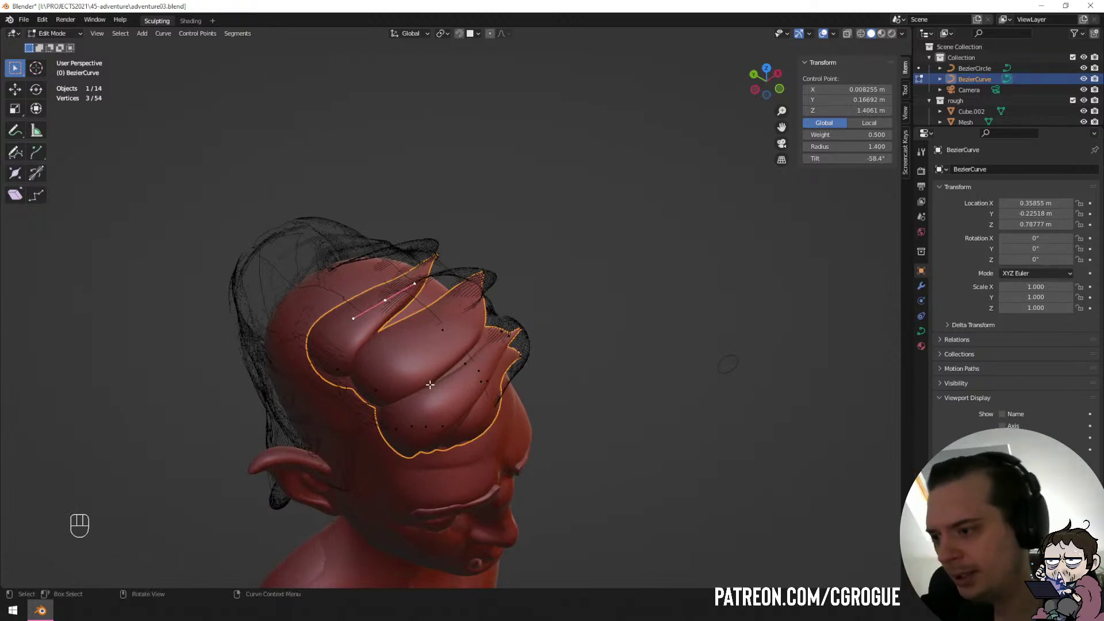
key(alt+s)
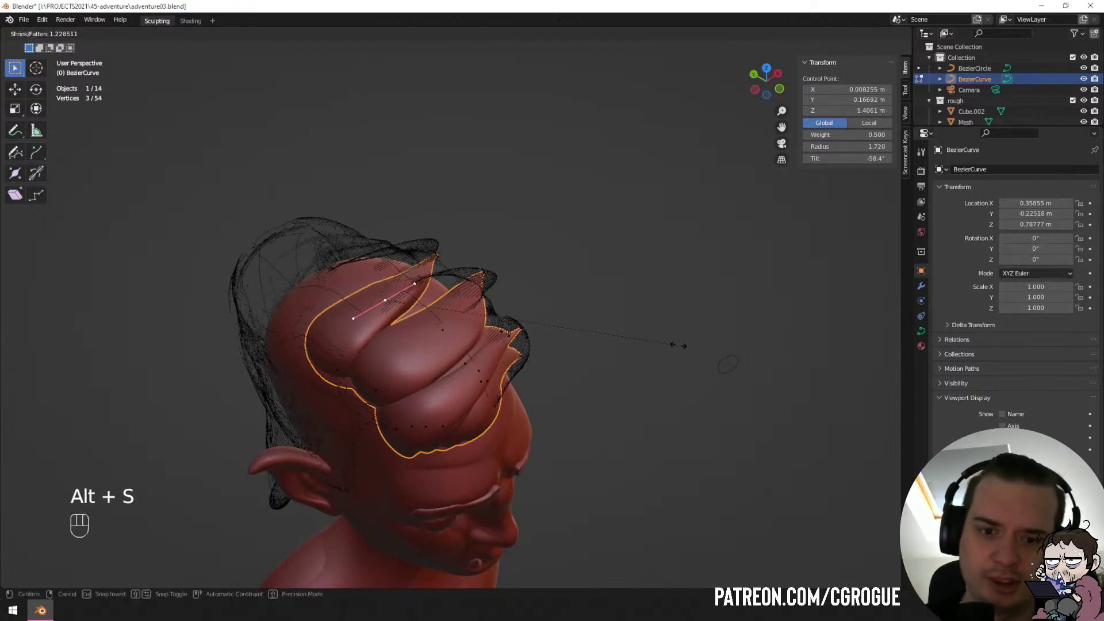
click(590, 324)
middle_drag(590, 324, 730, 303)
key(g)
key(s)
click(547, 287)
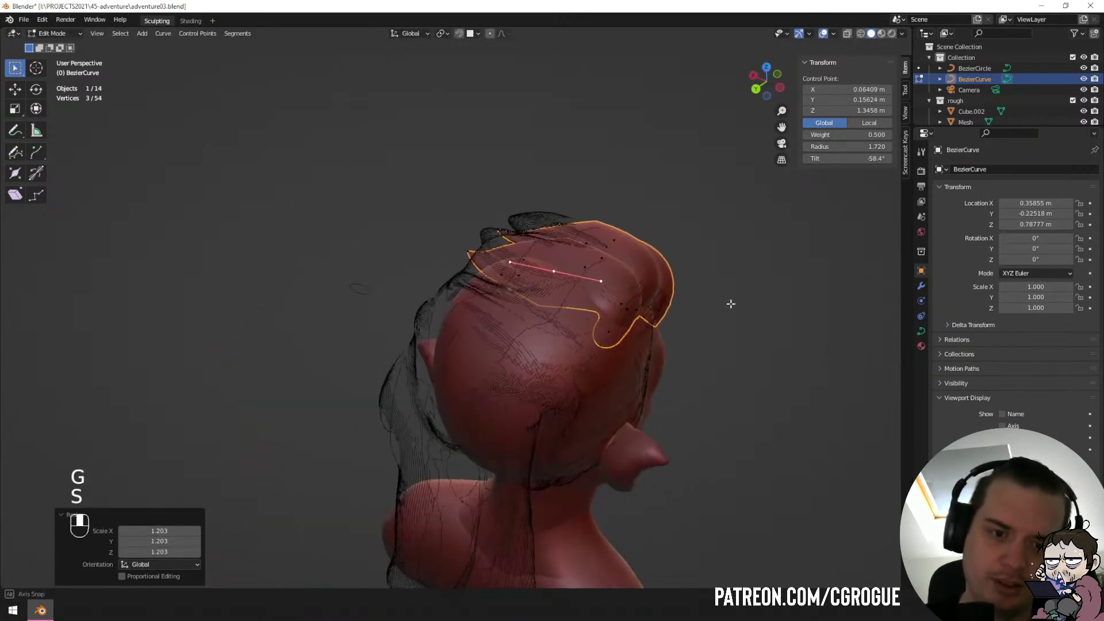
Tilt the rearmost strand's middle control point, adjust its thickness and reposition it over the scalp.
key(ctrl+t)
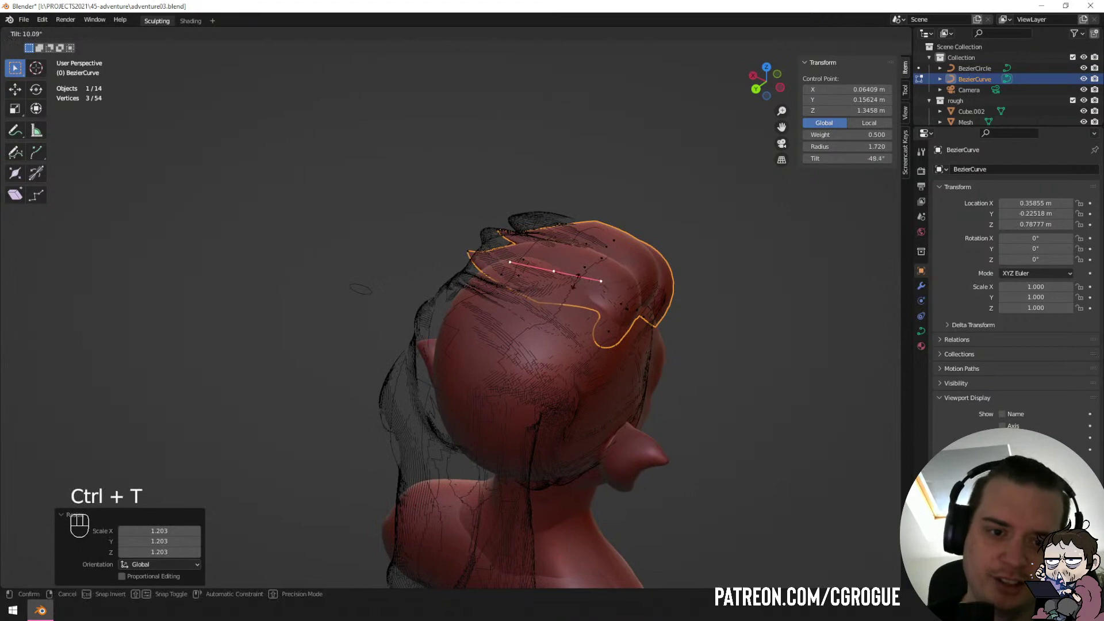
click(662, 307)
middle_drag(661, 308, 678, 257)
key(ctrl+t)
right_click(696, 337)
key(alt+s)
click(667, 345)
key(g)
middle_click(615, 306)
right_click(625, 304)
key(g)
click(666, 255)
Move the rearmost strand's tip control point to line up with the sculpted hair tip.
click(470, 300)
key(g)
click(472, 294)
middle_drag(472, 294, 397, 368)
click(443, 275)
middle_drag(444, 277, 492, 305)
key(g)
click(526, 354)
Rotate the rearmost strand's tip control point and place it at about X 1.10, Y -0.11, Z 1.18 m, checking it outside curve editing.
middle_drag(525, 353, 478, 267)
key(r)
click(495, 234)
key(g)
click(494, 253)
key(Tab)
key(Tab)
click(499, 249)
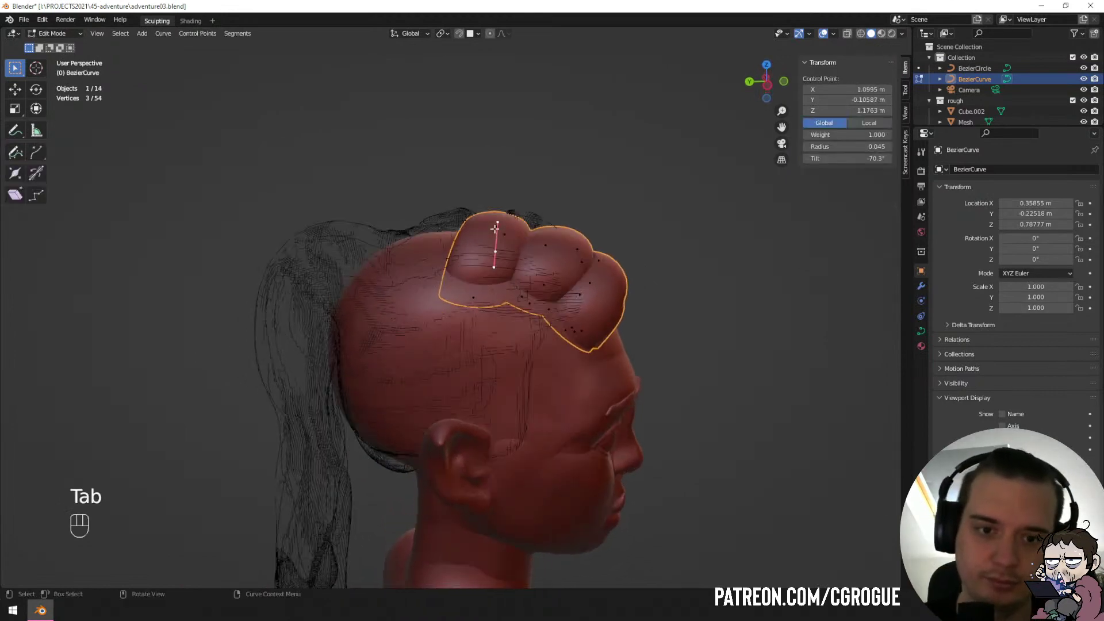
Nudge the rearmost strand's tip control point, hide the wireframe sculpted hair and resume editing the hair curve.
key(g)
click(493, 217)
middle_drag(493, 217, 424, 288)
key(Tab)
click(460, 258)
key(h)
scroll(414, 276, up, 4)
click(409, 268)
key(Tab)
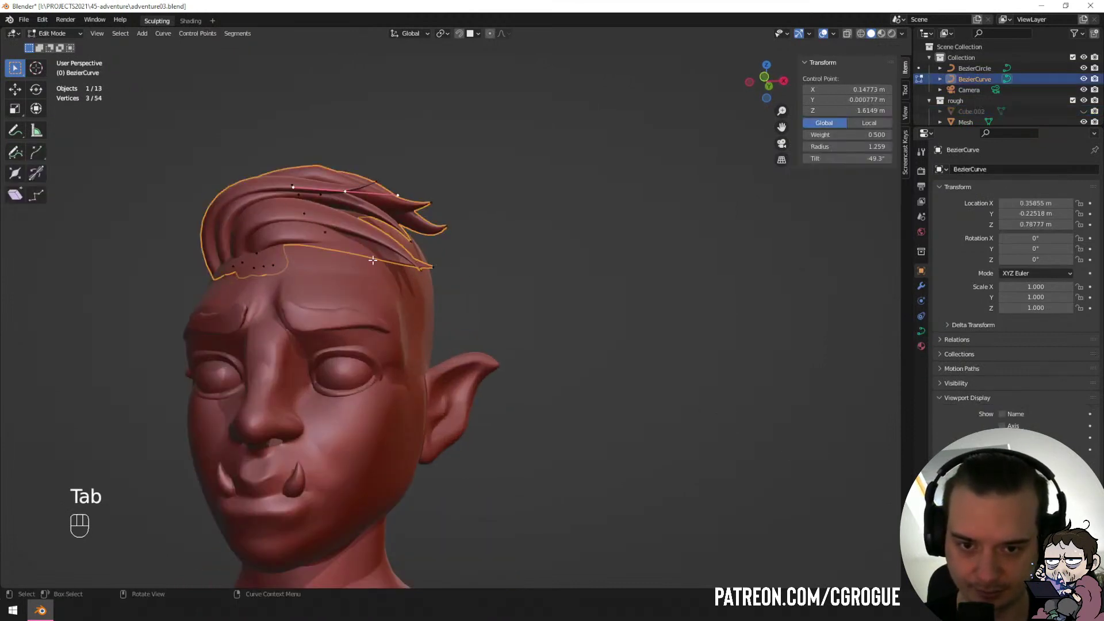
Move the middle and tip control points of the two front strands up off the forehead.
shift+click(323, 238)
key(g)
click(331, 231)
middle_drag(332, 232, 371, 220)
key(g)
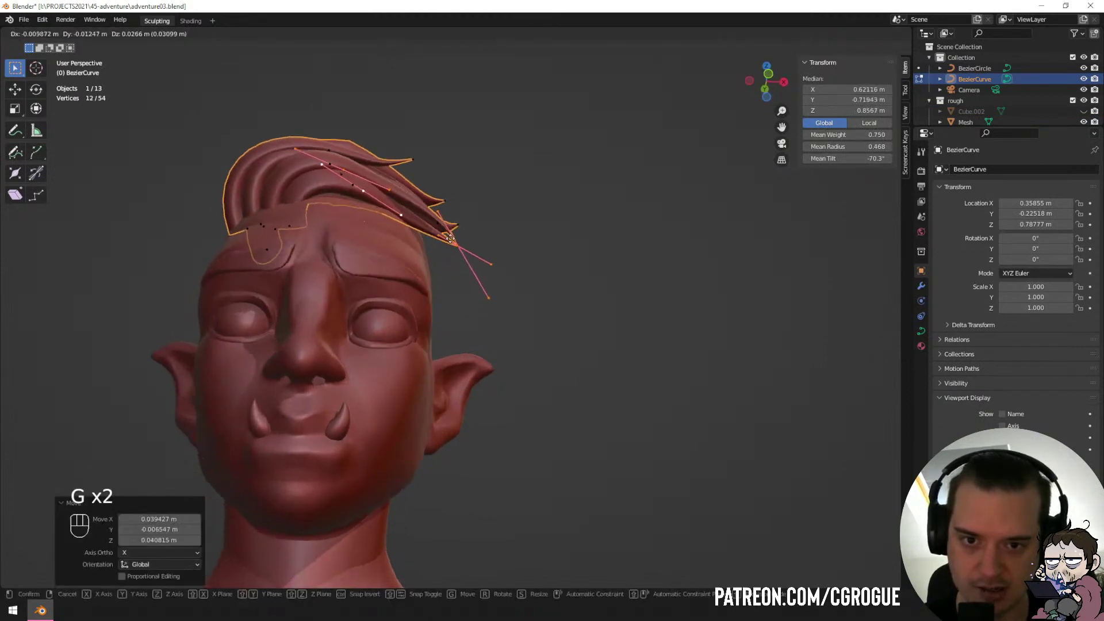
click(450, 237)
Rotate the two front strands' tip control points and move them to a median of about X 1.06, Y -0.63, Z 0.87 m.
click(471, 246)
key(r)
click(494, 190)
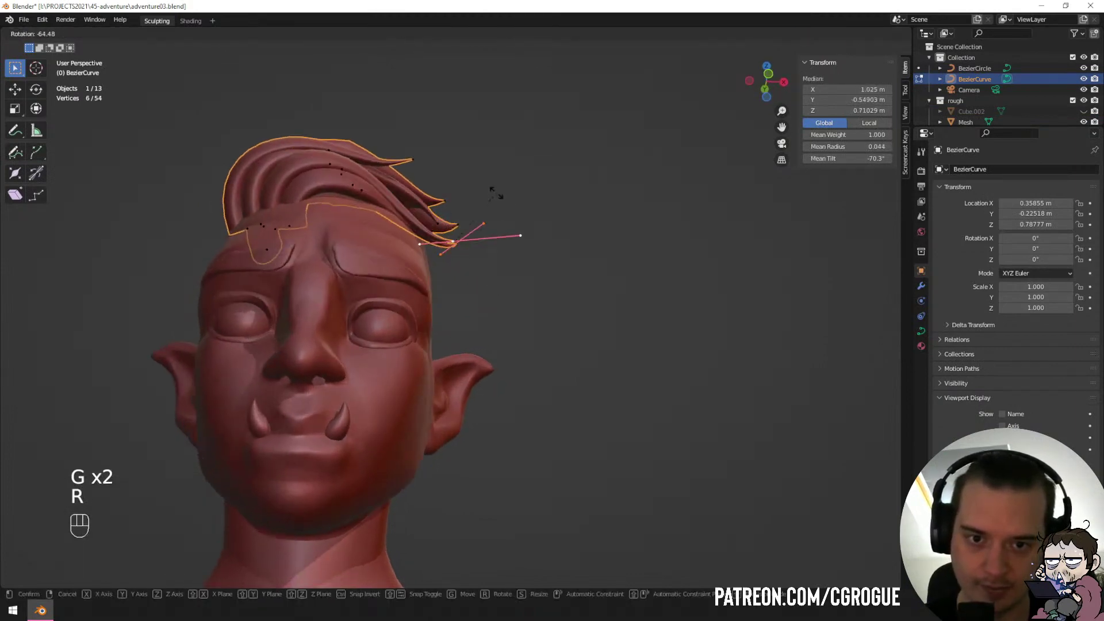
key(g)
click(501, 171)
middle_drag(501, 171, 427, 291)
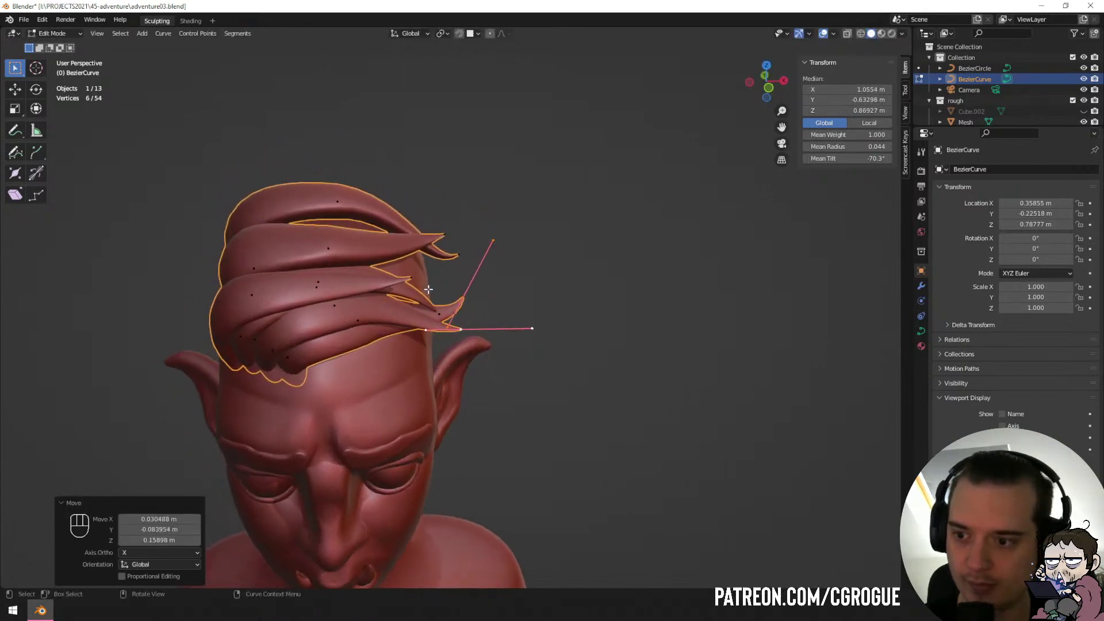
Move the frontmost strand's root control point along the hairline and tilt it by 65.7°.
click(299, 360)
key(g)
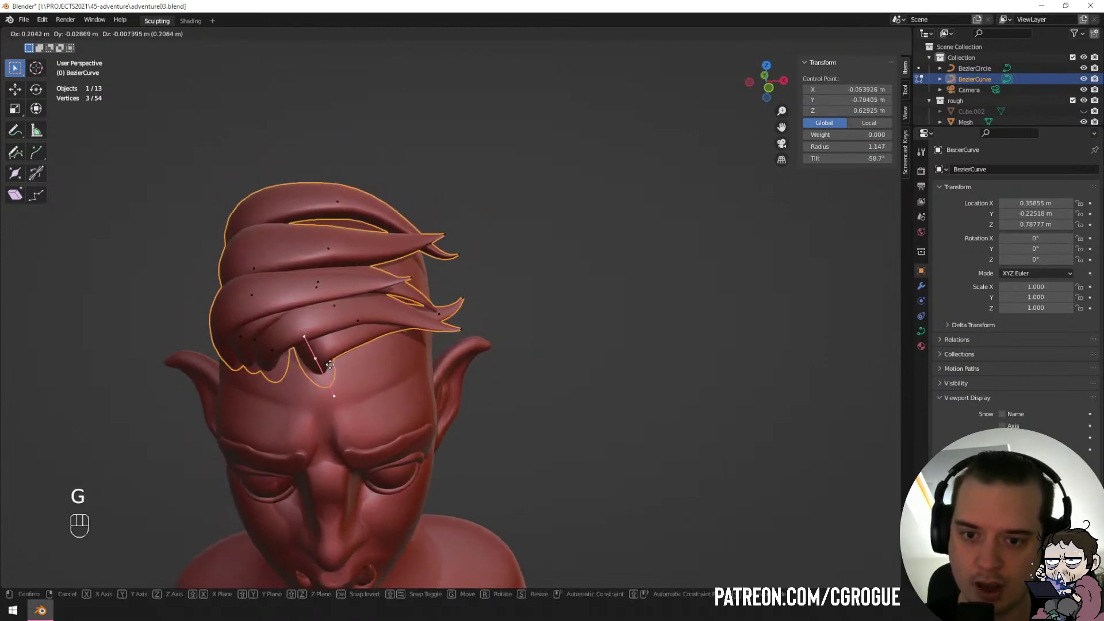
click(323, 374)
click(352, 473)
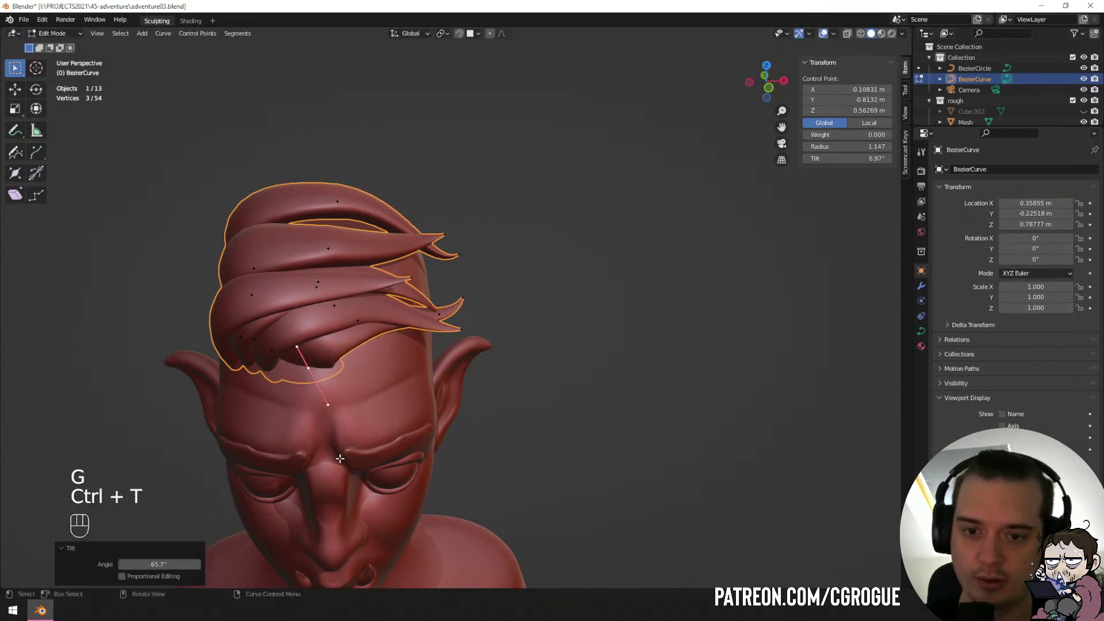
middle_drag(342, 451, 363, 341)
Reposition the front strands' control points, placing the root beside the frontmost one at about X -0.38, Y -0.68, Z 0.60 m.
key(g)
click(391, 424)
key(g)
click(290, 417)
click(350, 267)
key(g)
click(361, 283)
key(g)
click(362, 348)
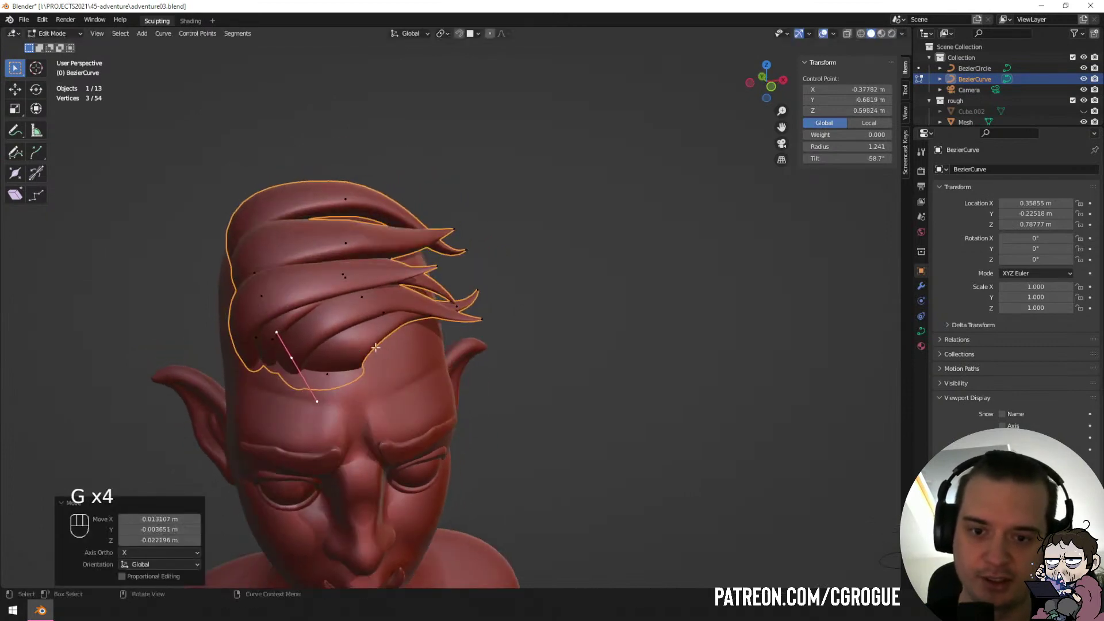
Examine the front strands' overall shape from the front outside curve editing.
key(Tab)
middle_drag(415, 368, 451, 311)
key(a)
key(a)
scroll(456, 352, down, 3)
scroll(414, 282, up, 3)
click(309, 193)
Duplicate a complete front strand and place the copy further along the forehead hairline.
key(Tab)
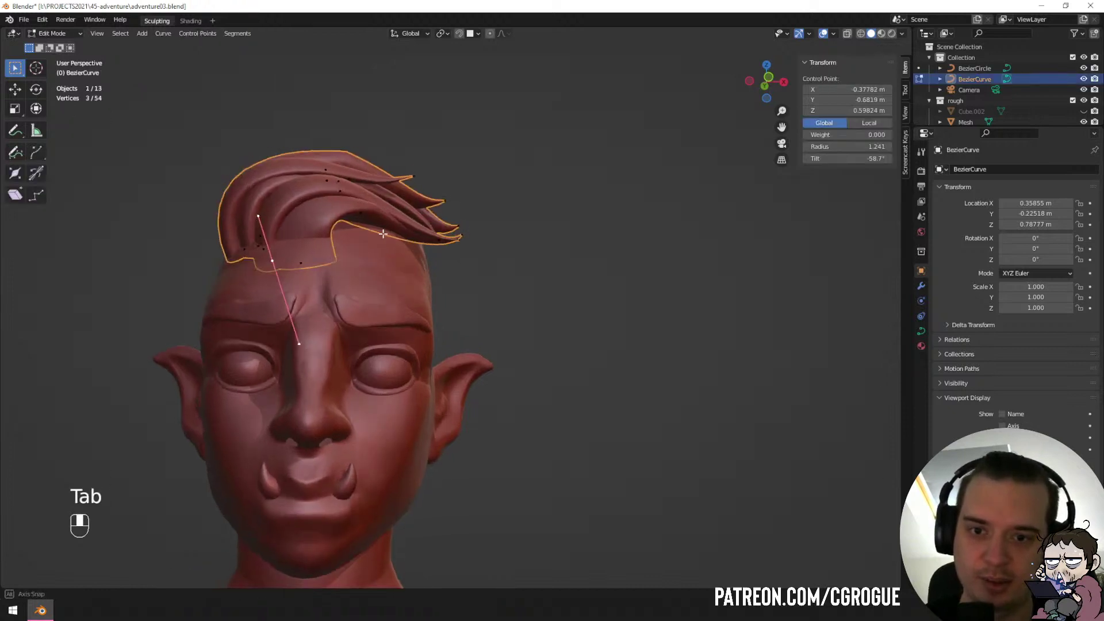
middle_drag(309, 189, 308, 355)
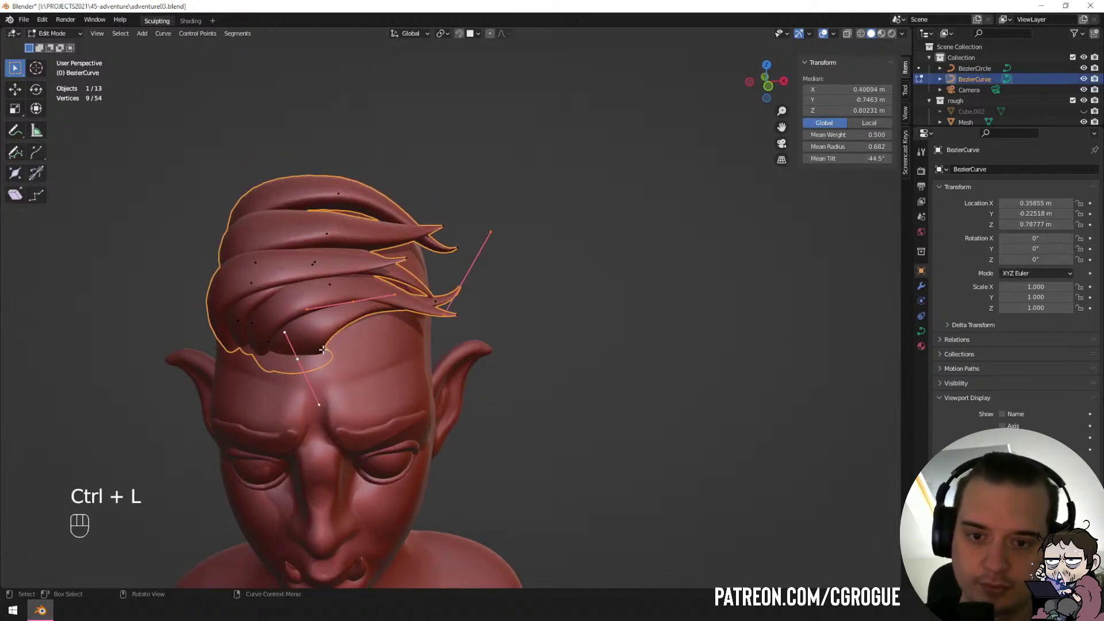
key(shift+d)
click(376, 346)
Reposition the new front strand's control points and thin its middle control point to a radius of about 0.52.
click(410, 303)
middle_drag(410, 305, 485, 308)
key(g)
click(415, 373)
key(g)
click(372, 312)
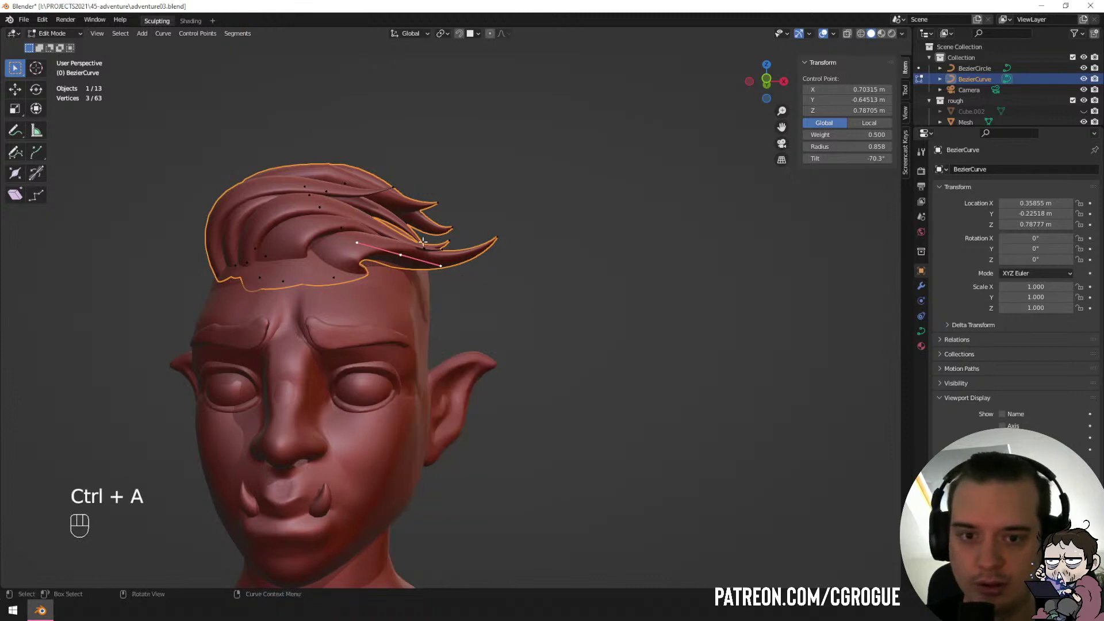
key(alt+s)
click(589, 293)
Move the new front strand's tip control point to about X 1.24, Y -0.14, Z 1.16 m.
middle_drag(589, 293, 489, 395)
click(479, 352)
key(g)
click(441, 349)
middle_drag(442, 348, 481, 247)
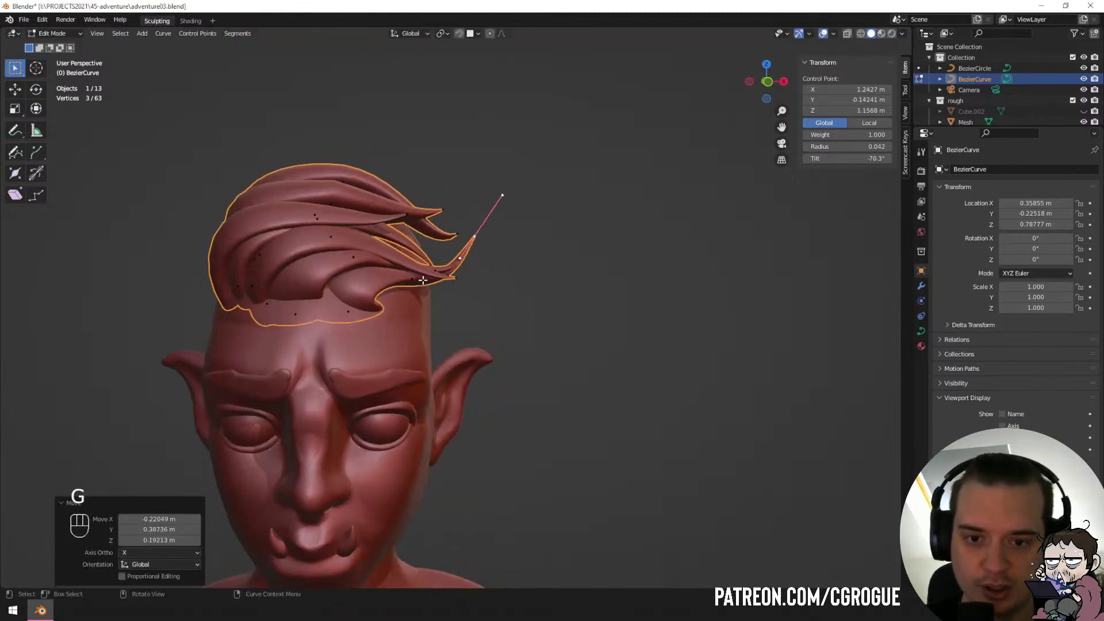
Rotate the new front strand's middle control point and move it to about X 0.60, Y -0.51, Z 0.87 m.
click(423, 279)
click(367, 300)
middle_drag(367, 302, 414, 281)
key(g)
click(322, 305)
key(r)
click(444, 359)
key(g)
click(390, 332)
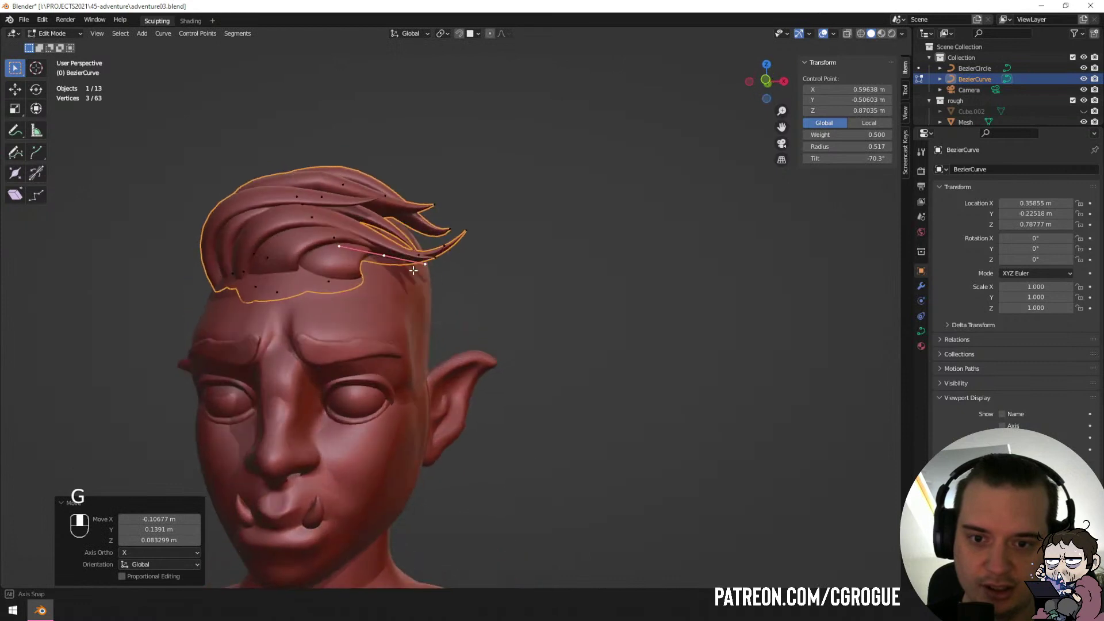
Rotate the new front strand's tip control point, scale its handles by 0.687 and move it against the side of the head.
key(g)
key(g)
middle_drag(464, 226, 354, 282)
click(436, 310)
key(r)
click(507, 278)
key(s)
click(503, 277)
key(g)
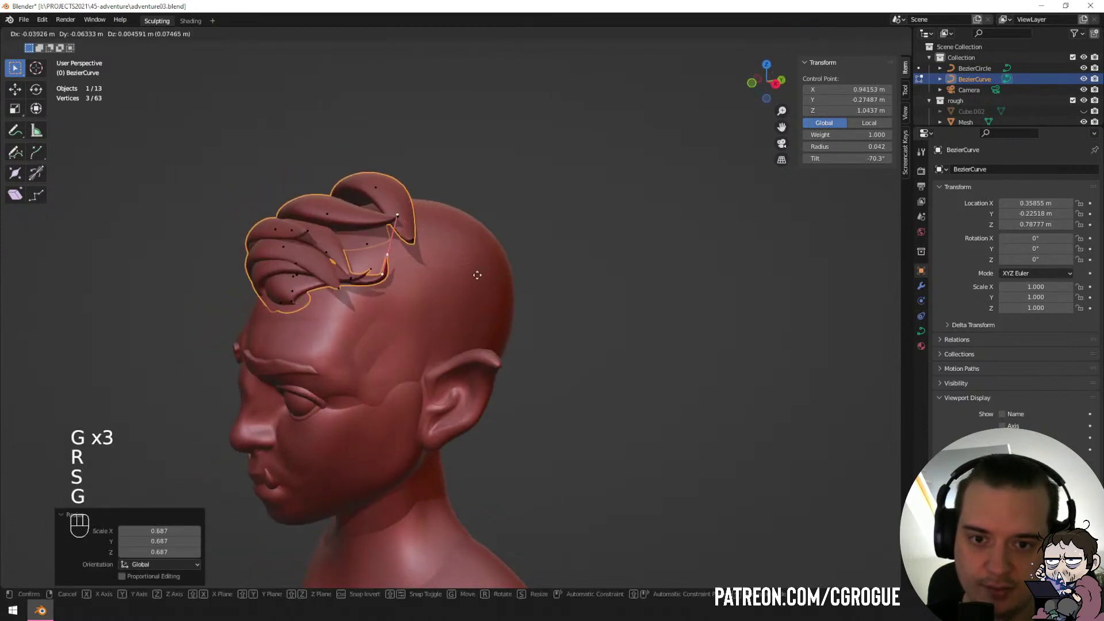
click(472, 274)
Refine the new front strand by moving and rotating its control points again, checking it outside curve editing.
middle_drag(472, 274, 490, 287)
click(469, 189)
key(g)
click(469, 207)
key(r)
click(482, 262)
key(Tab)
key(Tab)
key(g)
click(445, 379)
key(Tab)
Unhide the wireframe sculpted hair for comparison and reselect the hair curve.
key(a)
key(a)
scroll(547, 369, up, 1)
key(alt+h)
key(g)
key(x)
right_click(644, 330)
shift+click(432, 312)
key(Tab)
key(Tab)
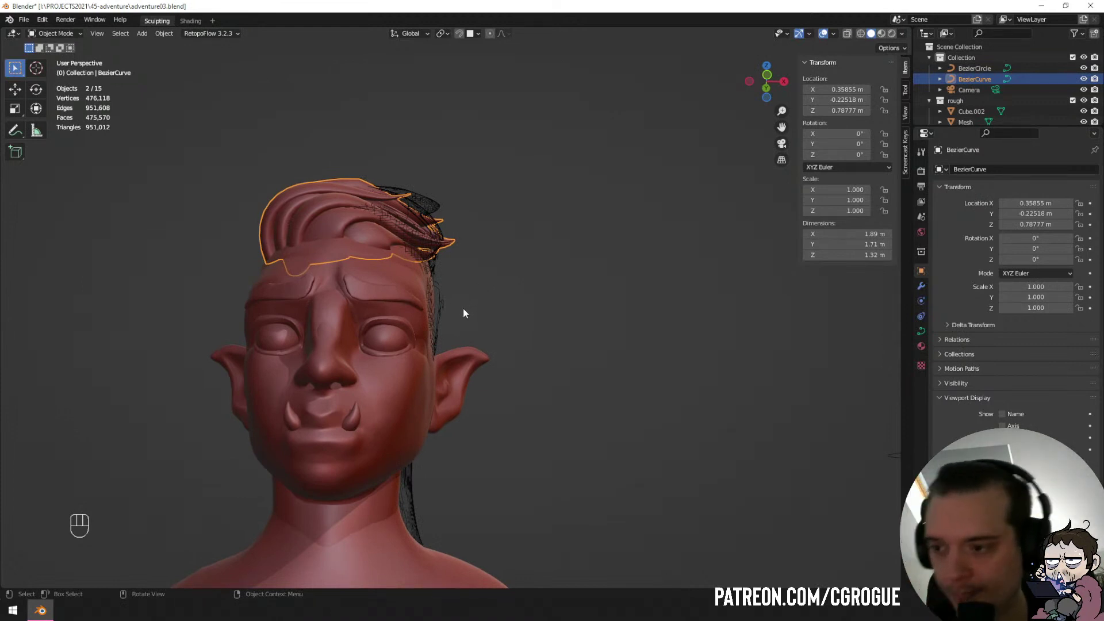
Duplicate the rearmost strand about 0.54 m backwards in Y over the scalp and rotate the copy.
middle_drag(510, 316, 265, 284)
key(Tab)
click(312, 214)
middle_drag(312, 214, 613, 231)
key(shift+d)
click(557, 218)
key(r)
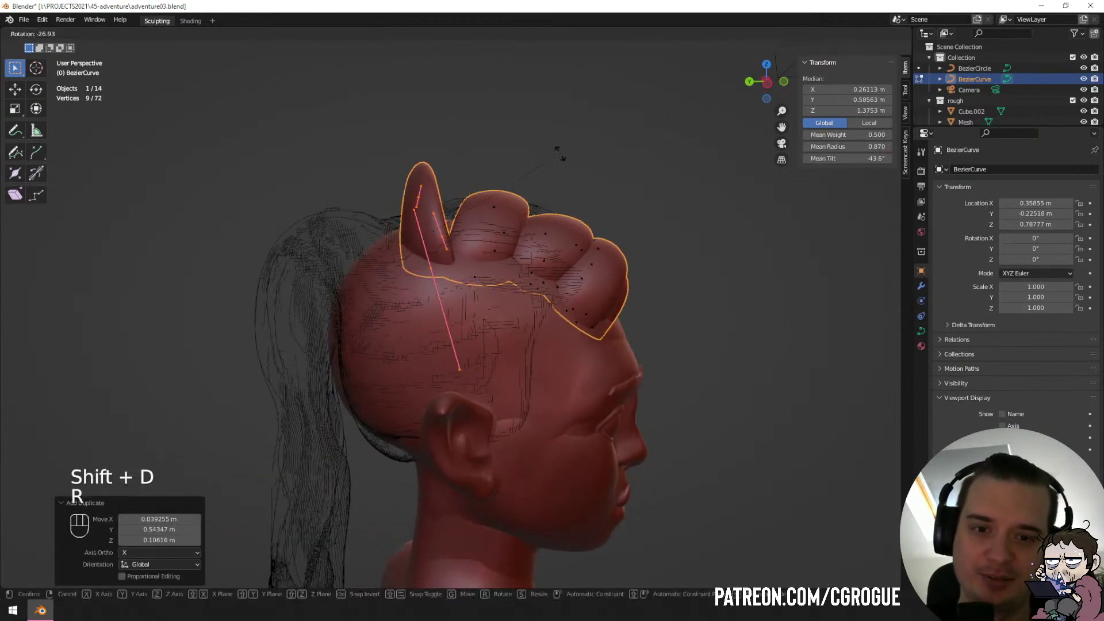
click(576, 192)
middle_drag(476, 245, 483, 244)
Move the new rear strand's root control point to about X -0.57, Y 0.64, Z 1.02 m and rotate its handles.
click(438, 265)
key(g)
click(444, 278)
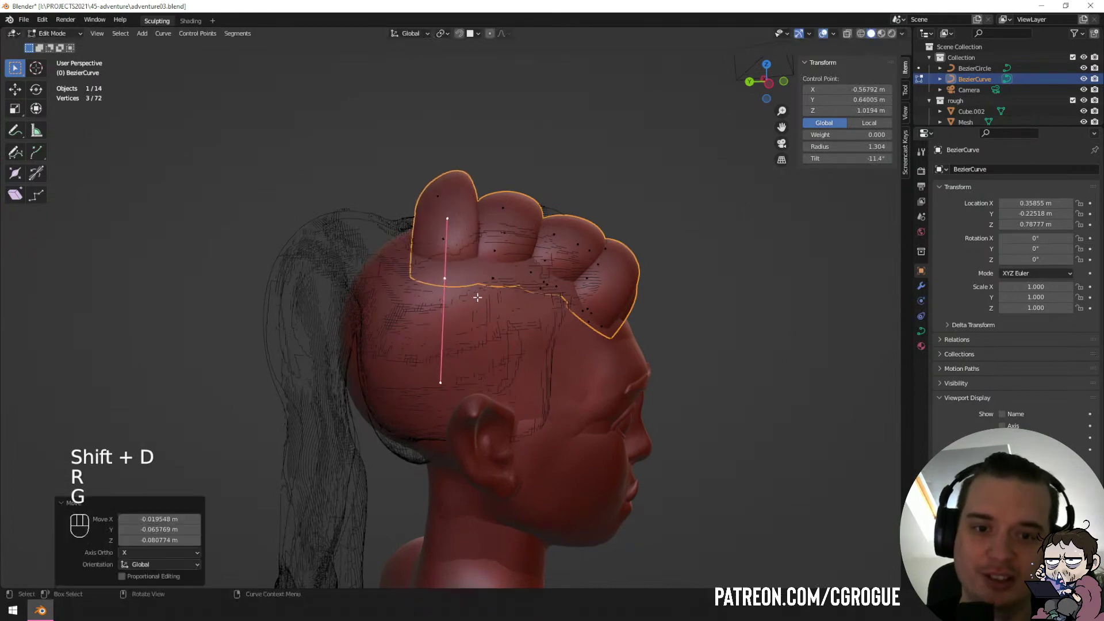
key(r)
click(580, 243)
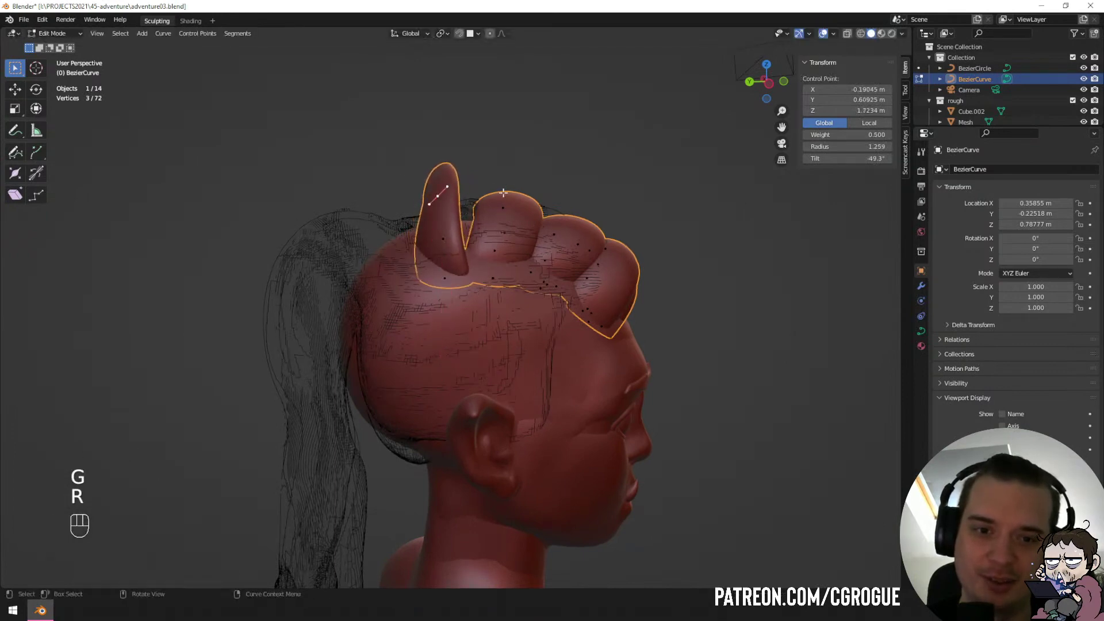
Move the new rear strand's middle control point and tilt its root control point by about 55°.
key(g)
click(454, 199)
middle_drag(454, 199, 517, 195)
key(a)
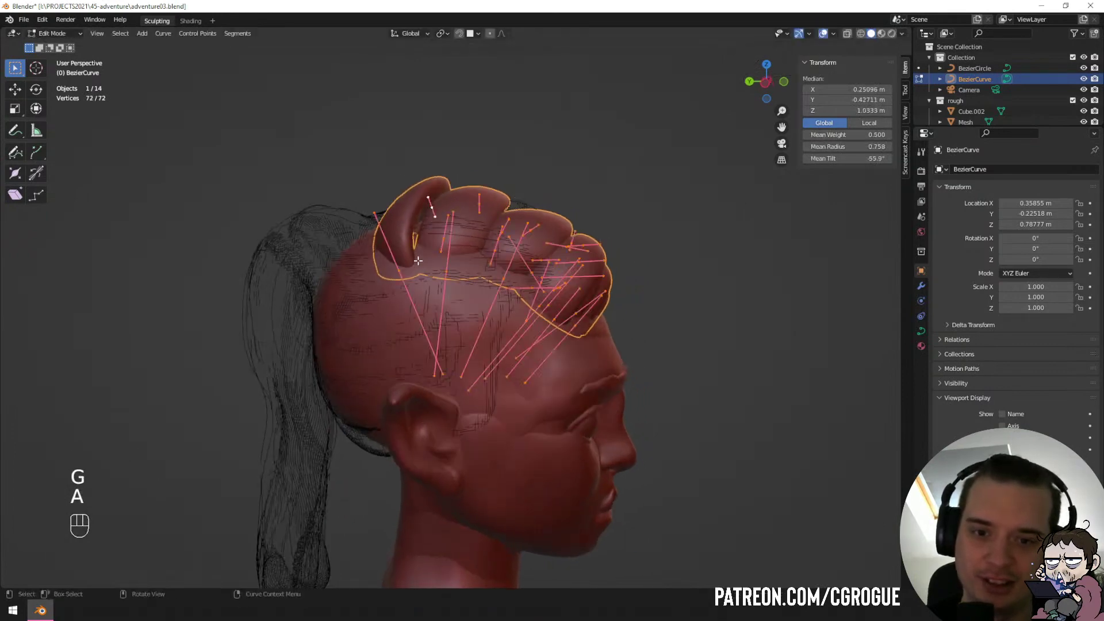
middle_drag(418, 260, 476, 397)
click(476, 396)
key(ctrl+t)
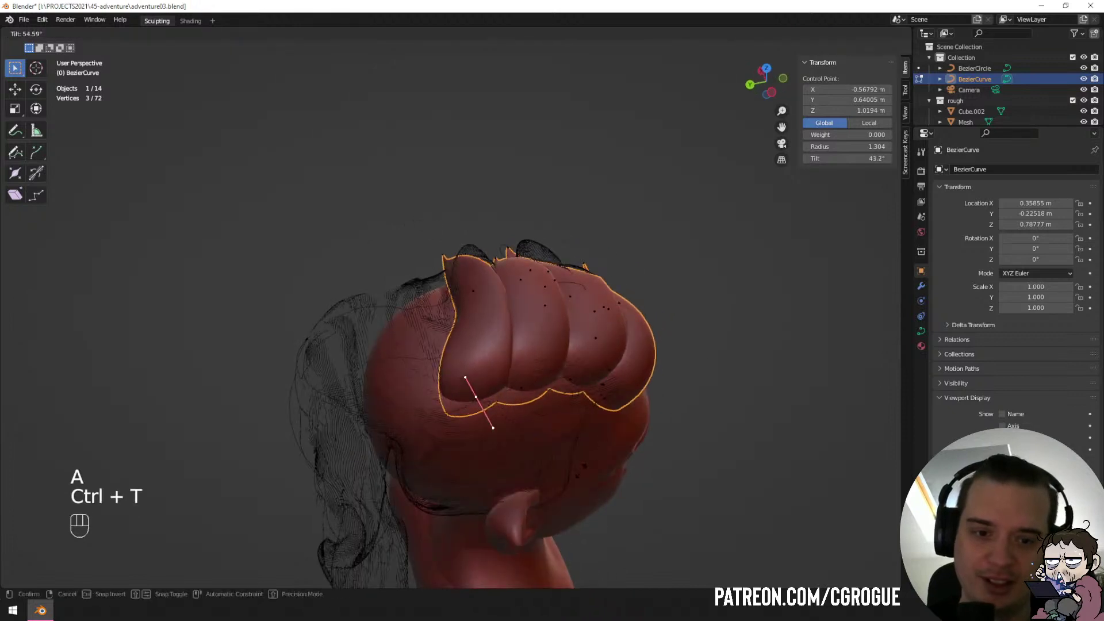
click(455, 356)
Try moving the new rear strand's middle control point to about X 0.15, Y 0.44, Z 1.58 m and tilting it by 52.5°.
key(g)
key(g)
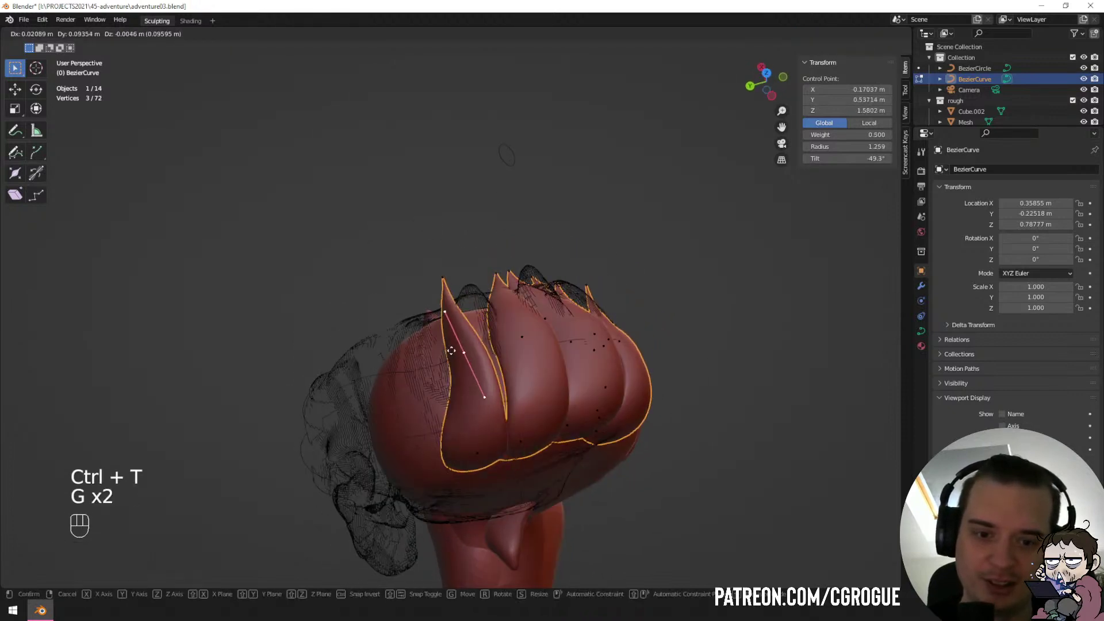
click(456, 349)
key(ctrl+t)
click(571, 387)
Delete the new rear strand's middle control point and move its tip control point to about X 0.12, Y 0.46, Z 1.68 m.
key(x)
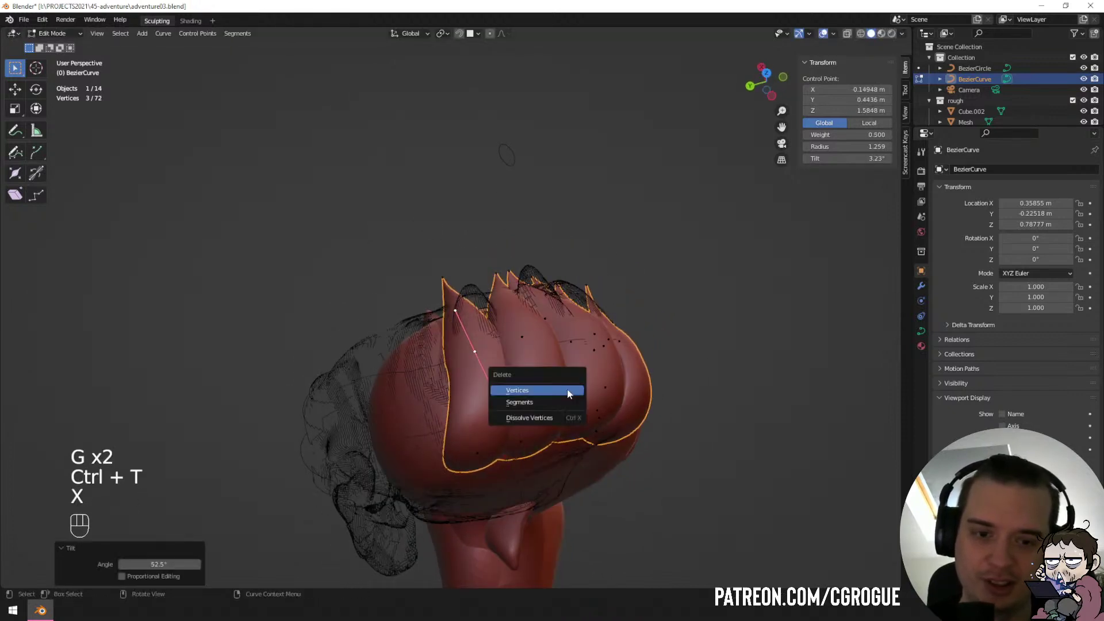
click(569, 391)
click(439, 278)
middle_drag(439, 279, 503, 200)
key(g)
click(672, 189)
key(g)
click(490, 270)
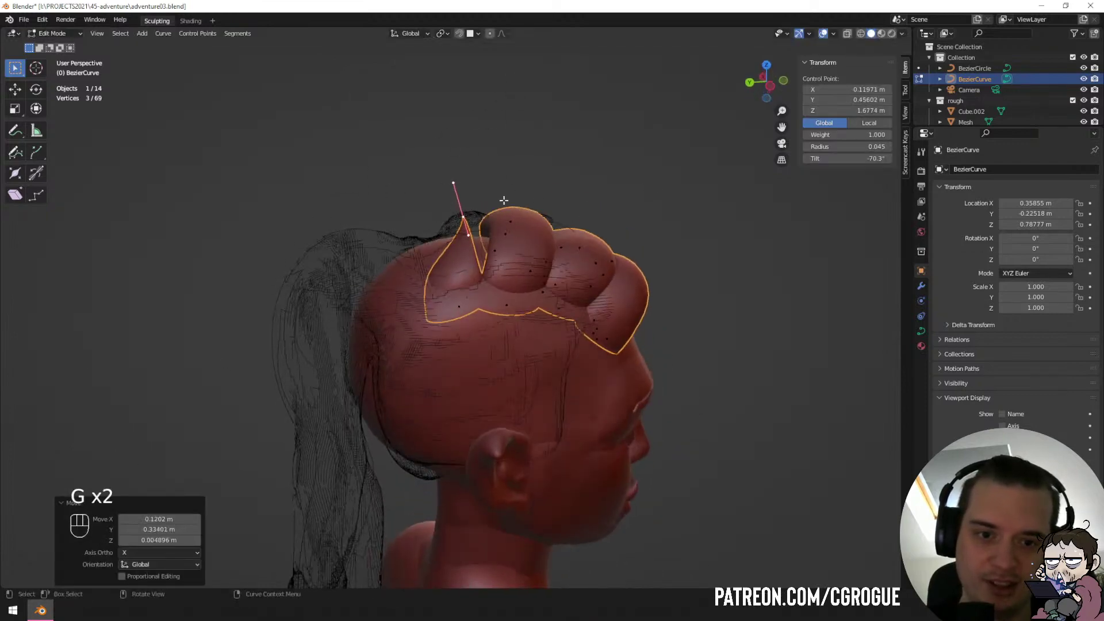
Rotate the shortened rear strand's tip control point and move it to about X 0.21, Y 0.51, Z 1.71 m.
key(r)
click(479, 281)
middle_drag(480, 281, 489, 360)
right_click(547, 428)
key(g)
click(470, 326)
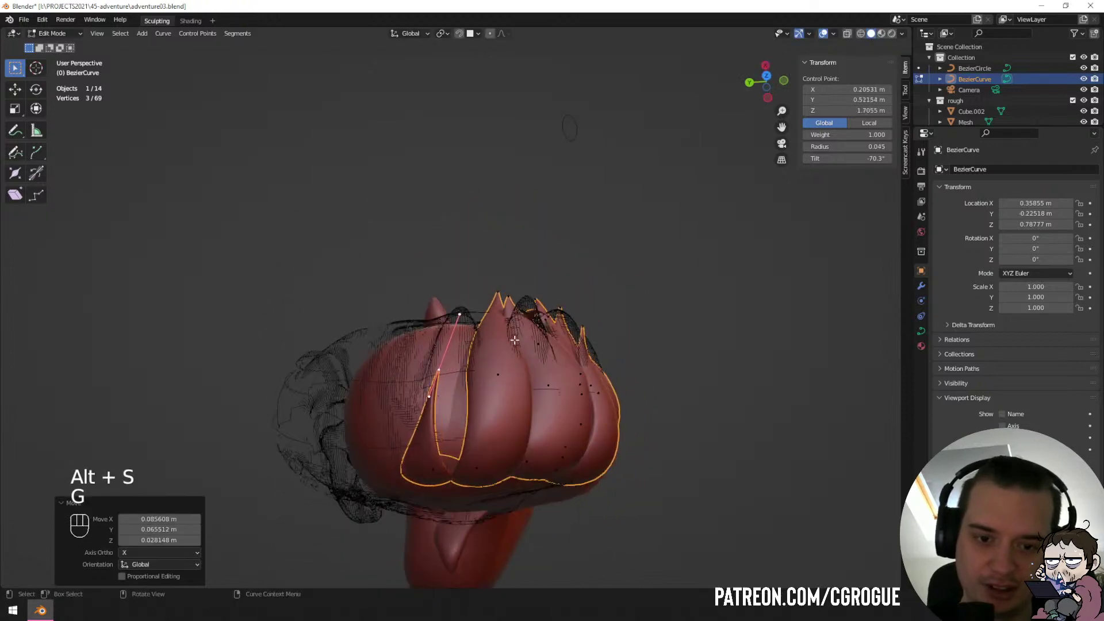
Tilt the shortened rear strand's tip control point to about -0.2°, move it against the neighbouring strand and finish curve editing.
key(ctrl+t)
click(507, 455)
key(g)
click(454, 470)
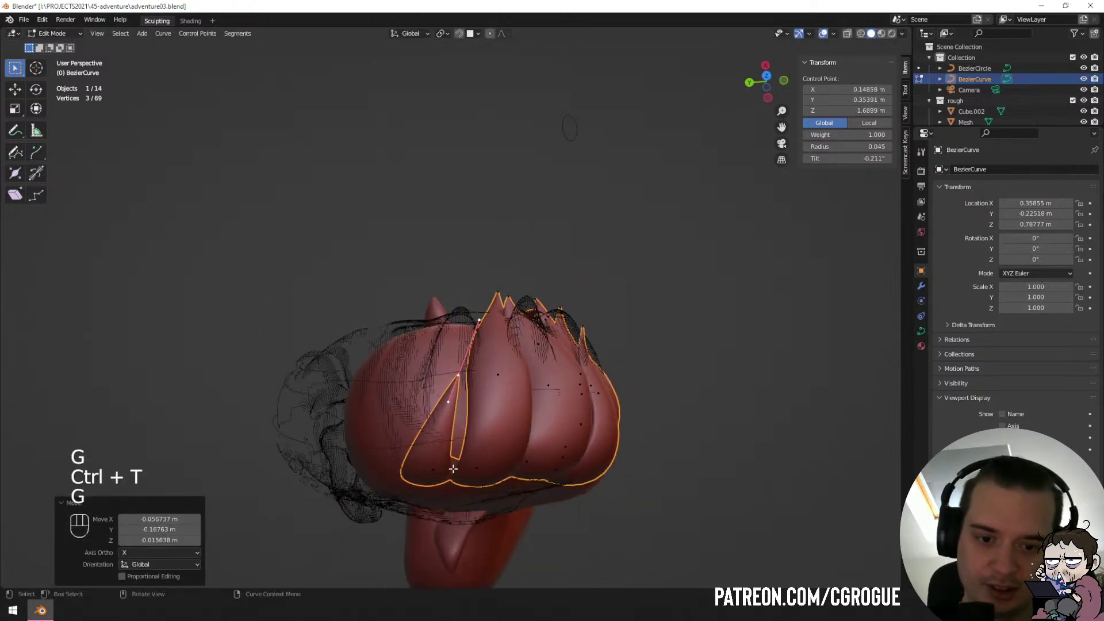
key(g)
click(460, 471)
middle_drag(460, 470, 544, 297)
key(Tab)
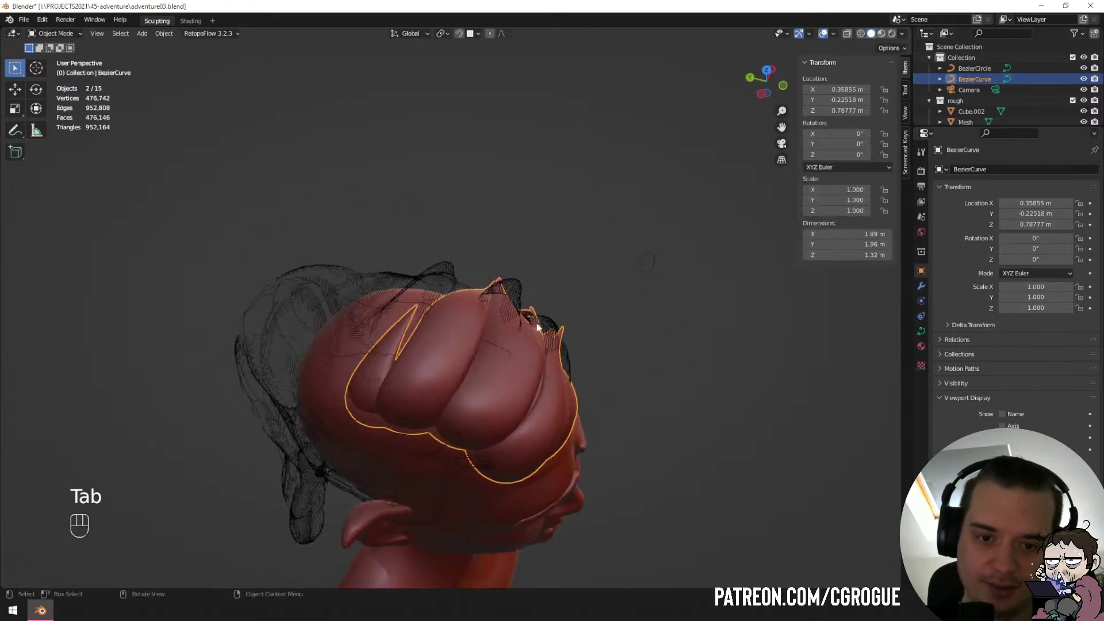
Duplicate the hair curve in place and move the copy to a new collection named backup.
key(shift+d)
right_click(544, 297)
key(m)
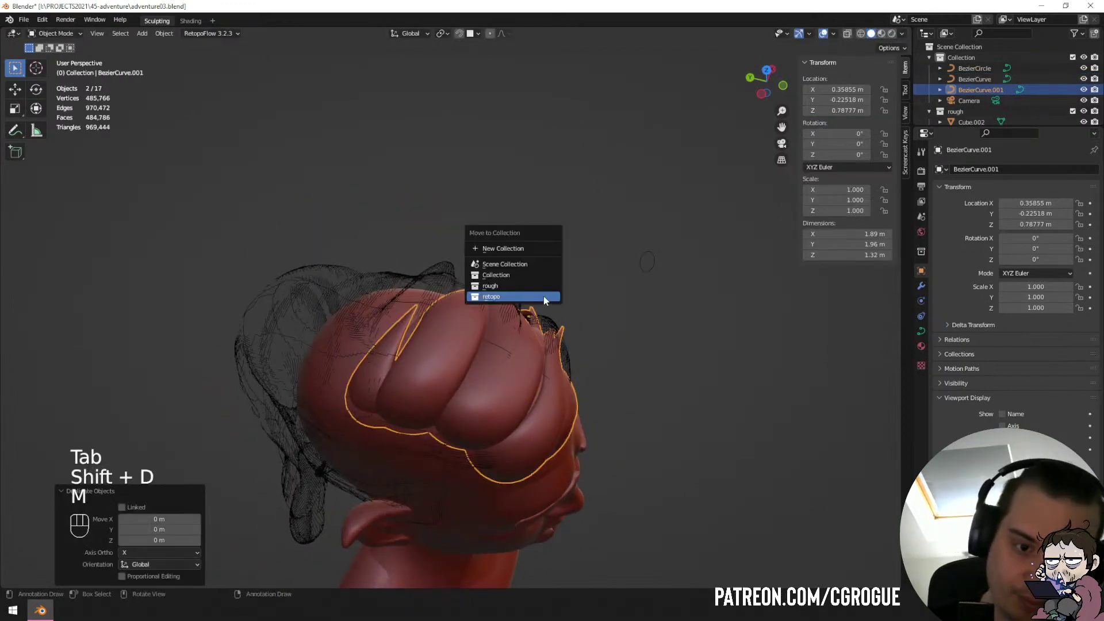
click(510, 247)
text(backup)
key(Return)
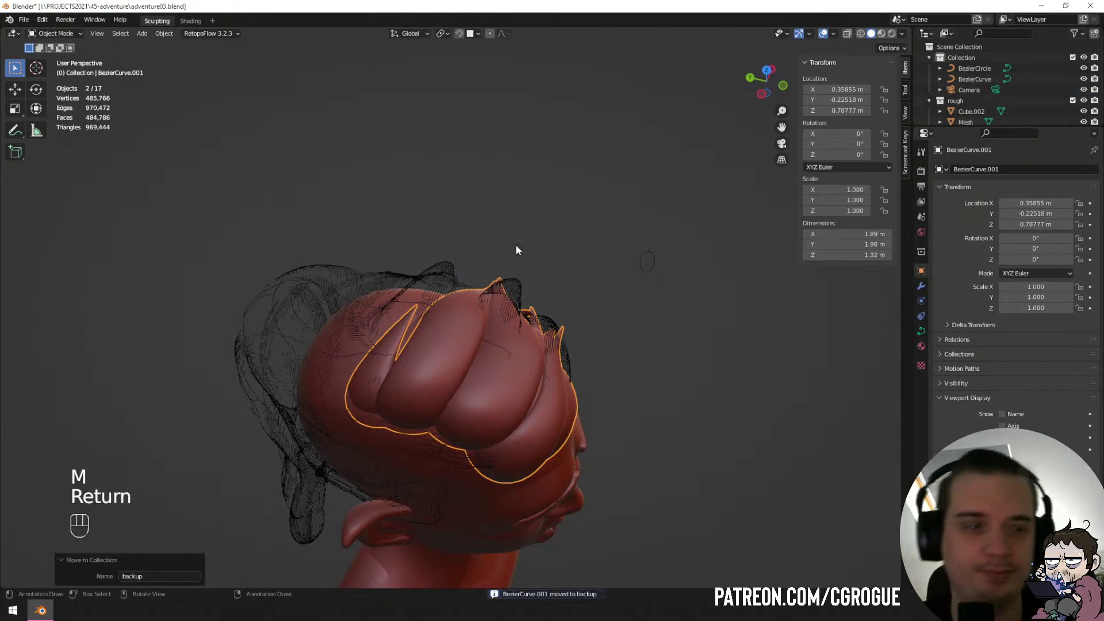
Exclude the backup collection from the view layer.
scroll(973, 89, down, 1)
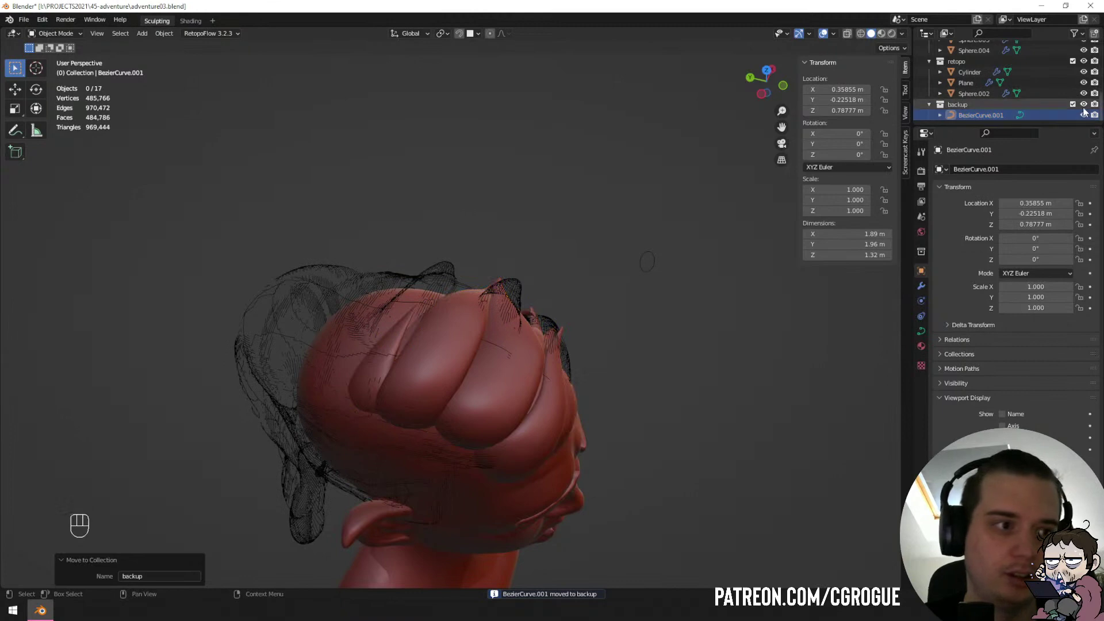
click(943, 105)
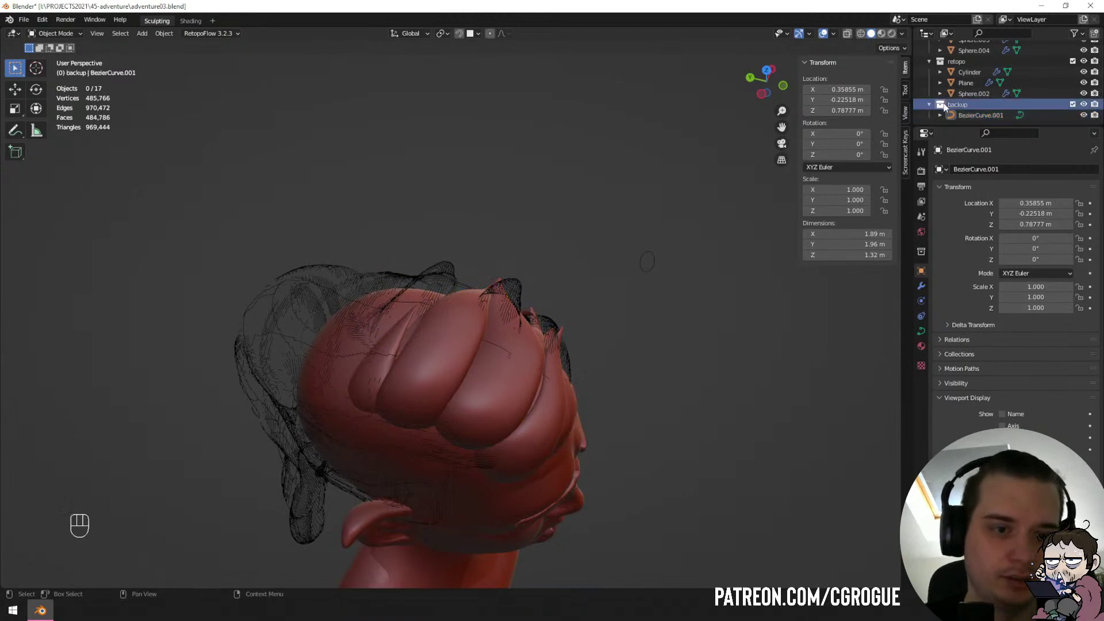
click(1073, 105)
Edit the BezierCurve hair object and delete the control points of every lock except the rearmost one.
click(482, 350)
key(Tab)
key(a)
key(a)
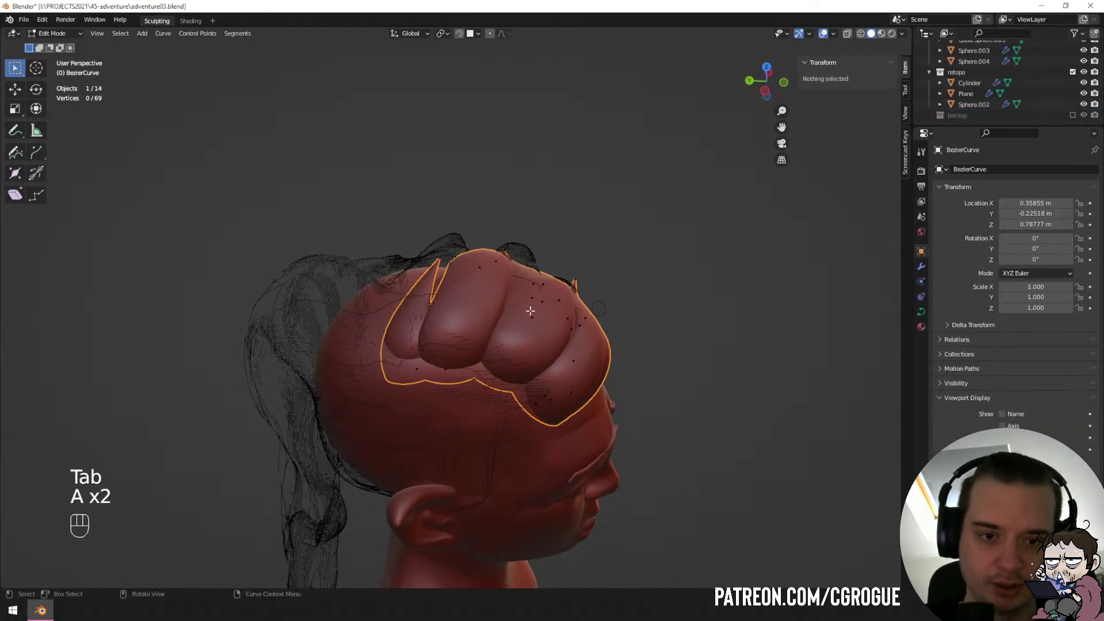
key(c)
drag(512, 285, 553, 322)
key(x)
click(567, 318)
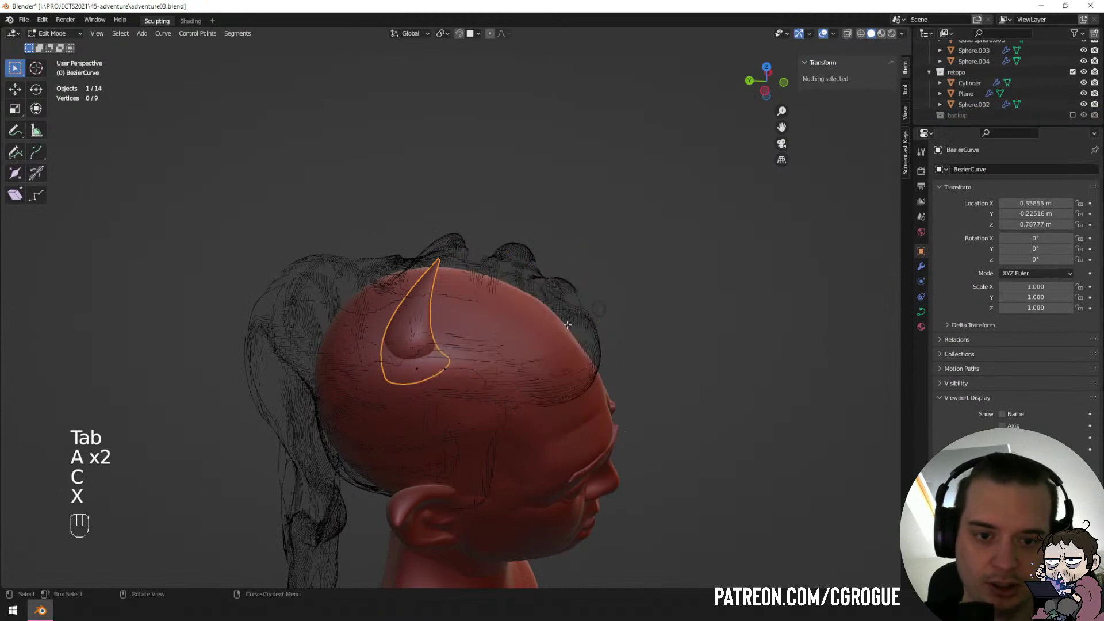
Delete the surplus control point beside the remaining lock so that only its base and tip points are left.
click(449, 365)
key(x)
key(x)
Reposition the lock's base control point on the side of the head, rotating it 17° and tilting it about -39.4°.
click(441, 370)
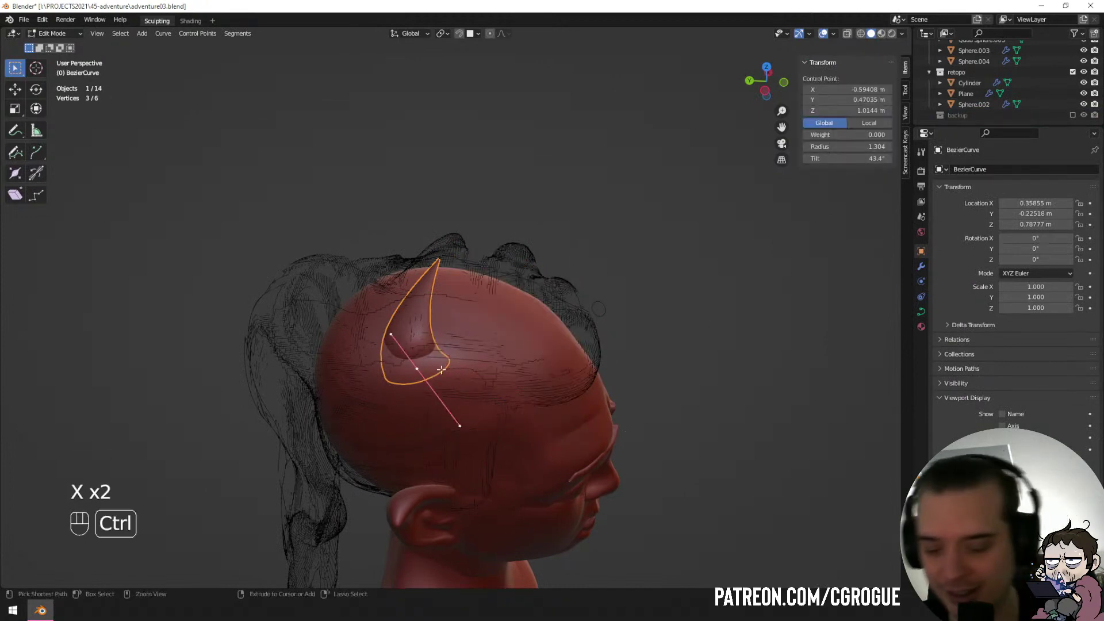
middle_drag(505, 388, 455, 363)
key(g)
click(597, 328)
key(r)
click(576, 371)
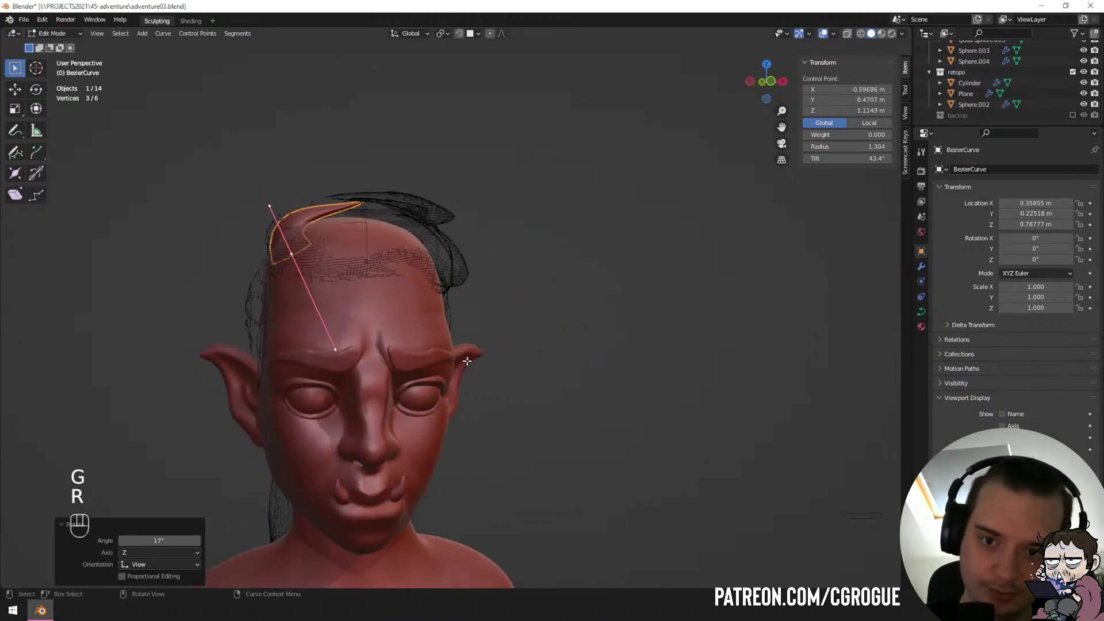
click(371, 230)
key(g)
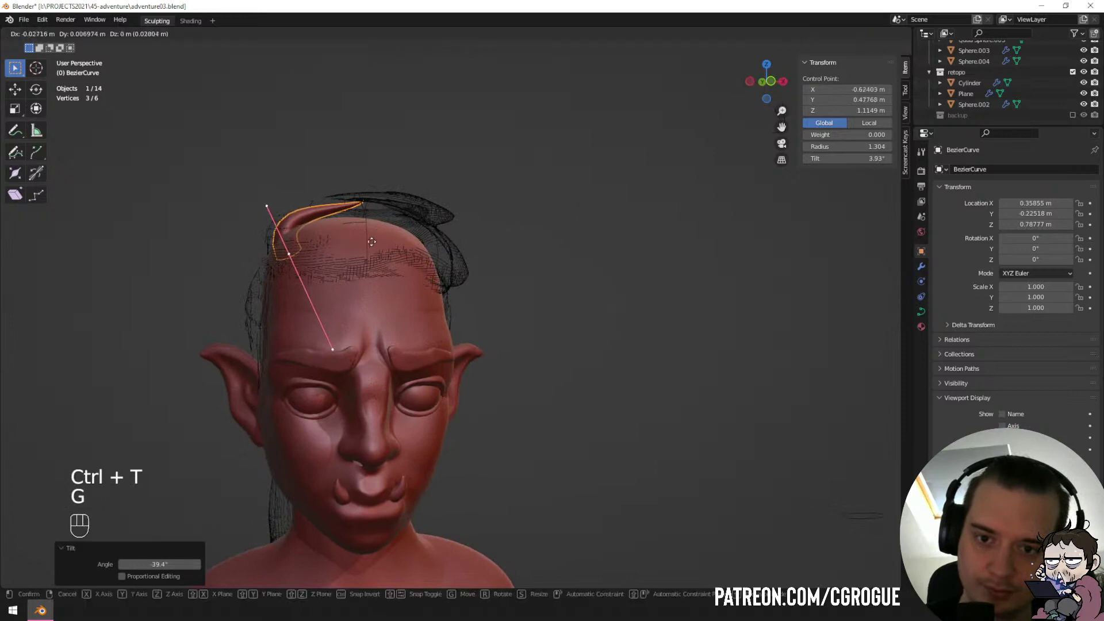
click(367, 244)
Raise the lock's tip control point above the skull and rotate it about 26.5°.
mouse_move(367, 244)
middle_down()
mouse_move(432, 257)
mouse_move(502, 349)
mouse_move(354, 257)
middle_up()
click(458, 335)
key(g)
click(348, 239)
key(r)
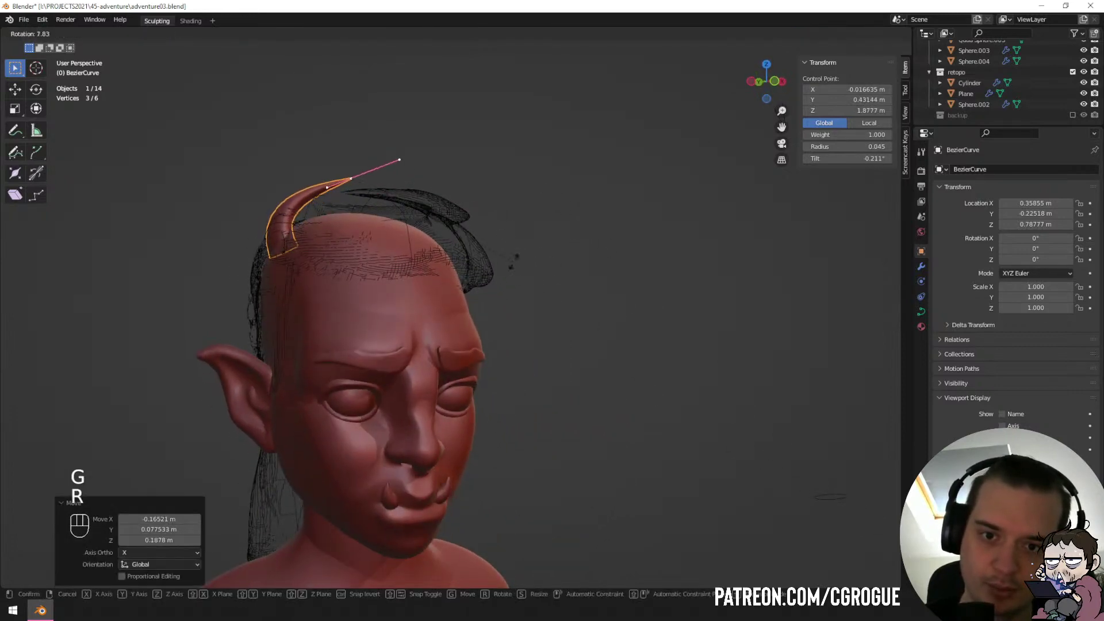
click(499, 331)
middle_drag(500, 331, 277, 274)
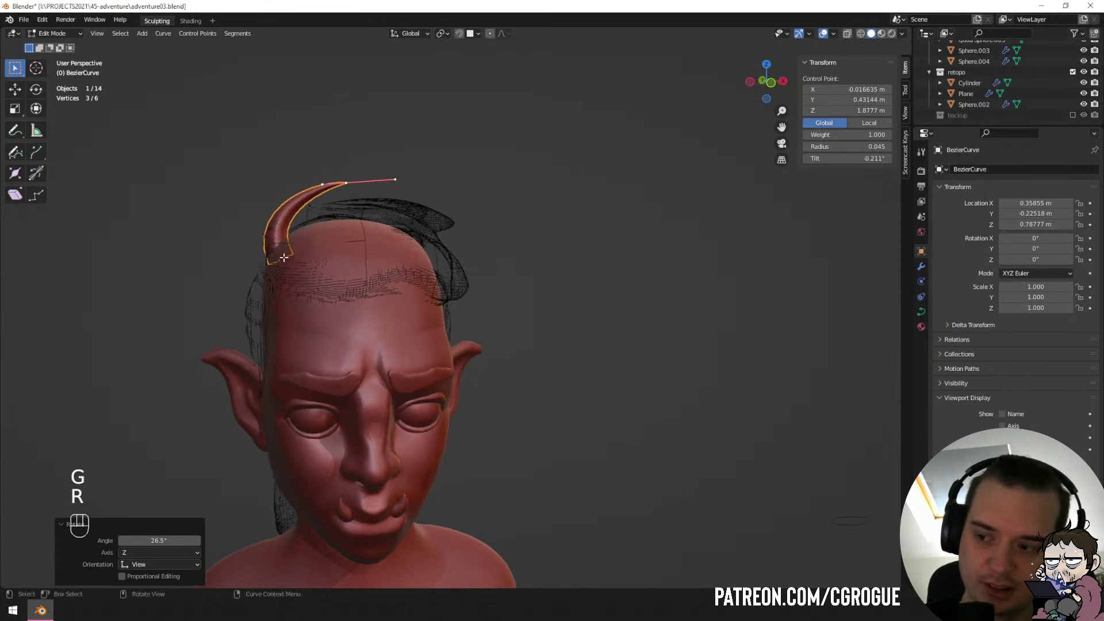
Move the lock's base control point slightly inward and up against the head.
click(283, 258)
key(g)
click(288, 254)
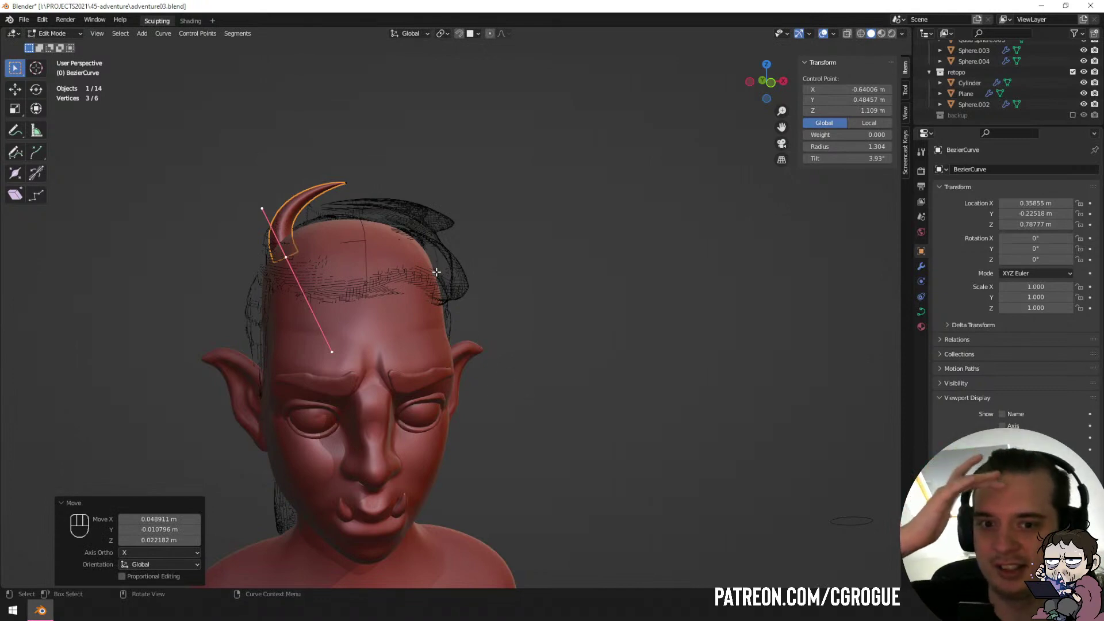
Select the whole lock and duplicate it twice, placing the copies forward along the side of the head.
middle_drag(436, 272, 676, 355)
key(ctrl+l)
key(shift+d)
click(599, 359)
key(shift+d)
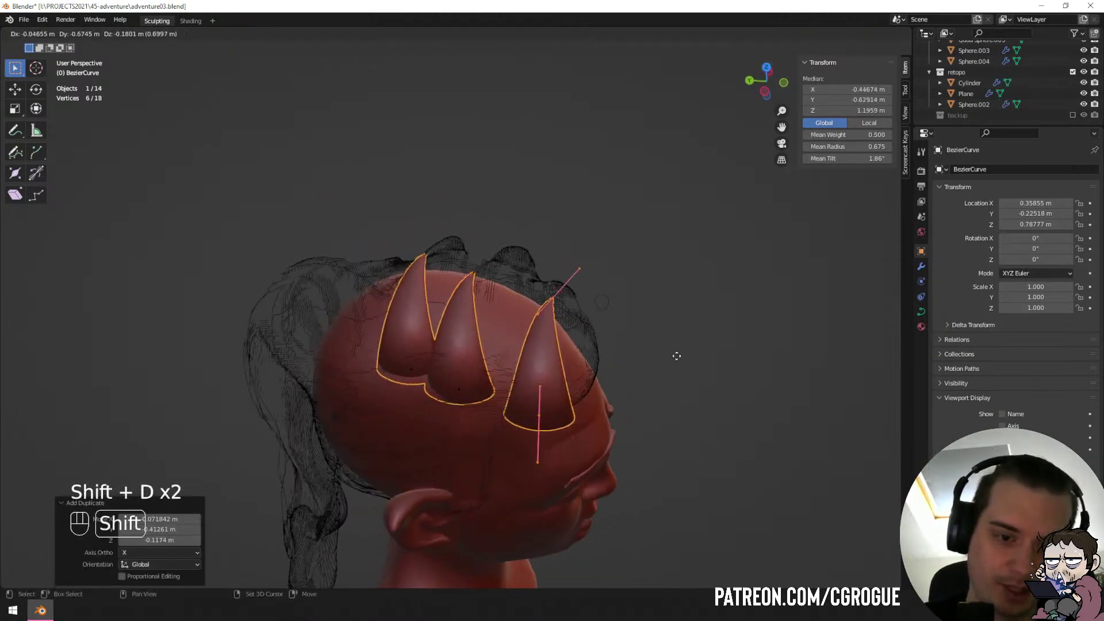
click(658, 293)
Rotate, move and tilt the front copy so it follows the side of the head.
middle_drag(658, 294, 659, 271)
key(r)
click(658, 334)
key(g)
click(667, 347)
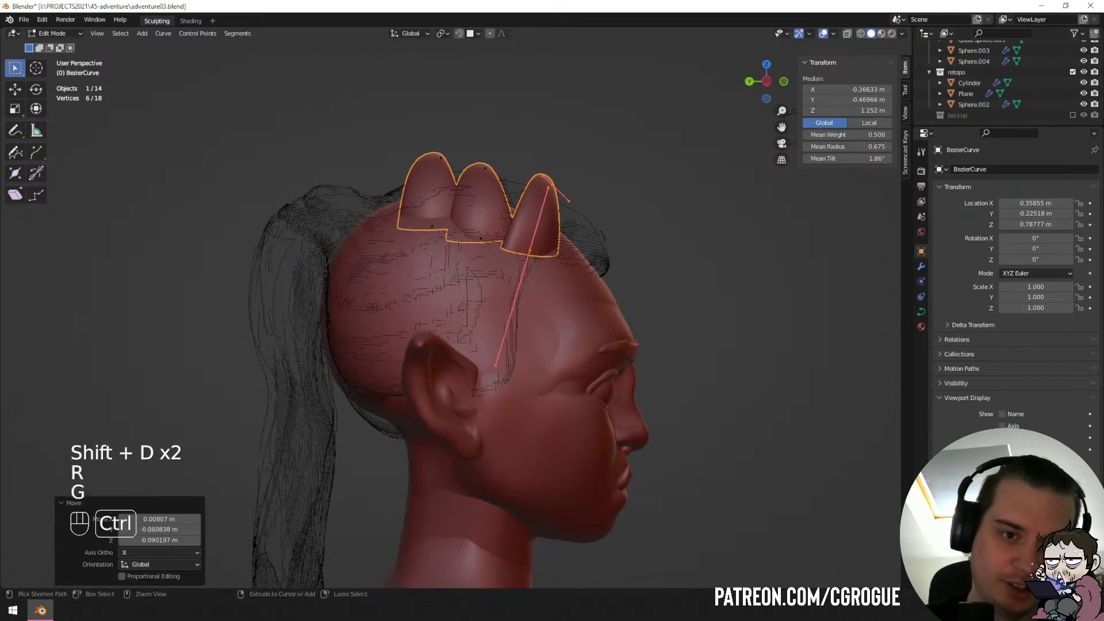
key(ctrl+t)
click(667, 267)
Duplicate the front lock towards the forehead, then rotate and move the copy to continue the row.
key(shift+d)
click(722, 296)
middle_drag(722, 295, 676, 366)
key(r)
click(703, 308)
key(g)
click(619, 316)
Select all four locks and duplicate them in front view, offset about 0.185 m towards the centre of the head.
key(c)
click(414, 349)
right_click(425, 348)
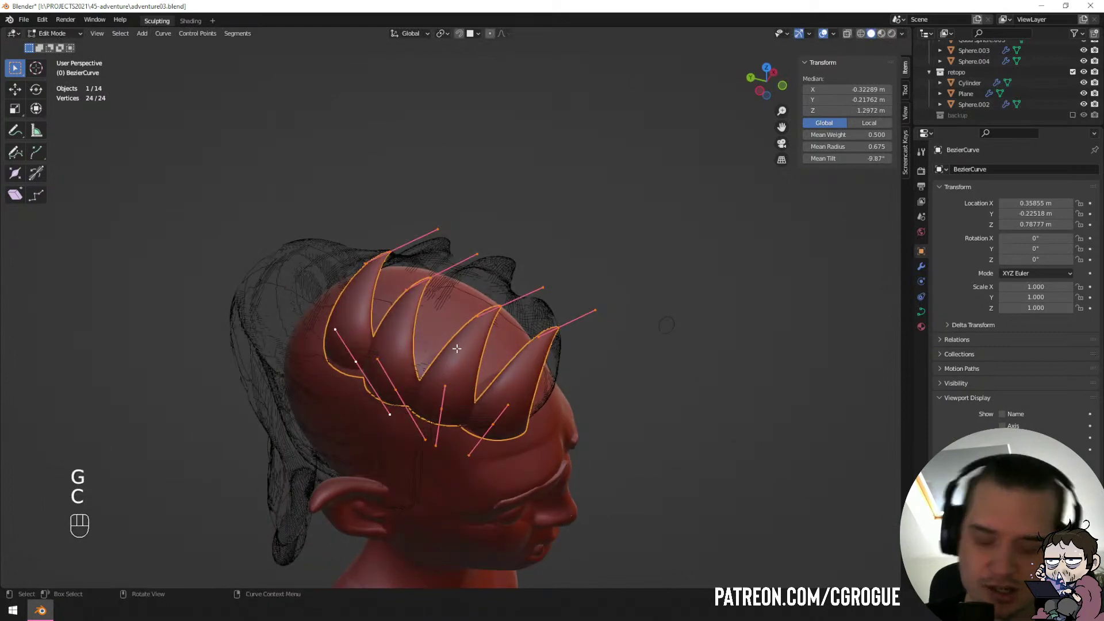
key(KP_1)
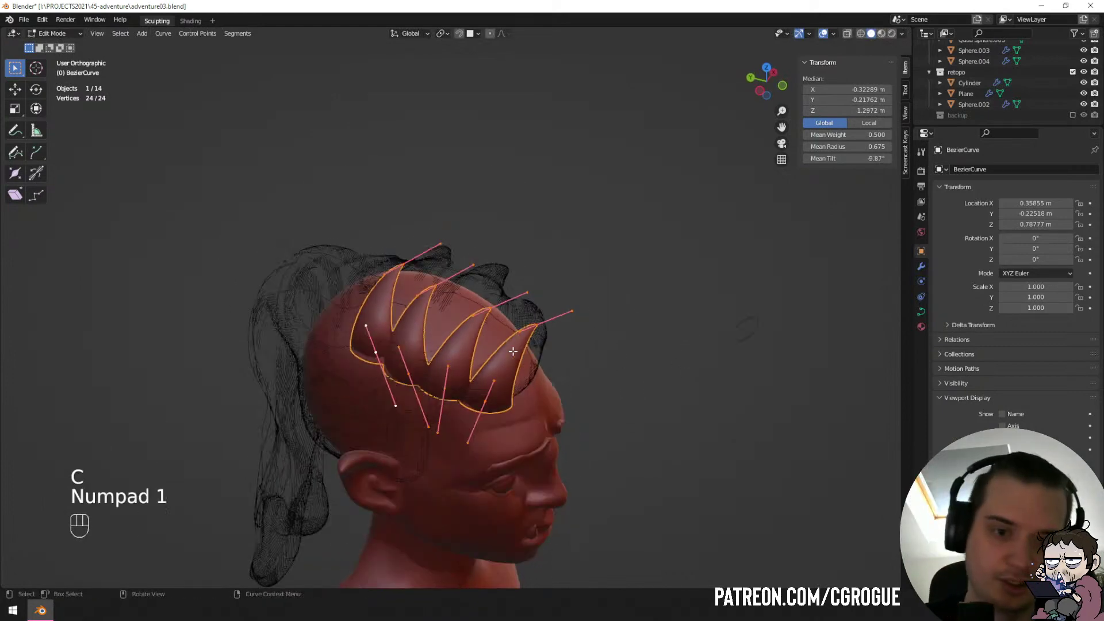
key(KP_3)
key(KP_1)
key(shift+d)
click(468, 271)
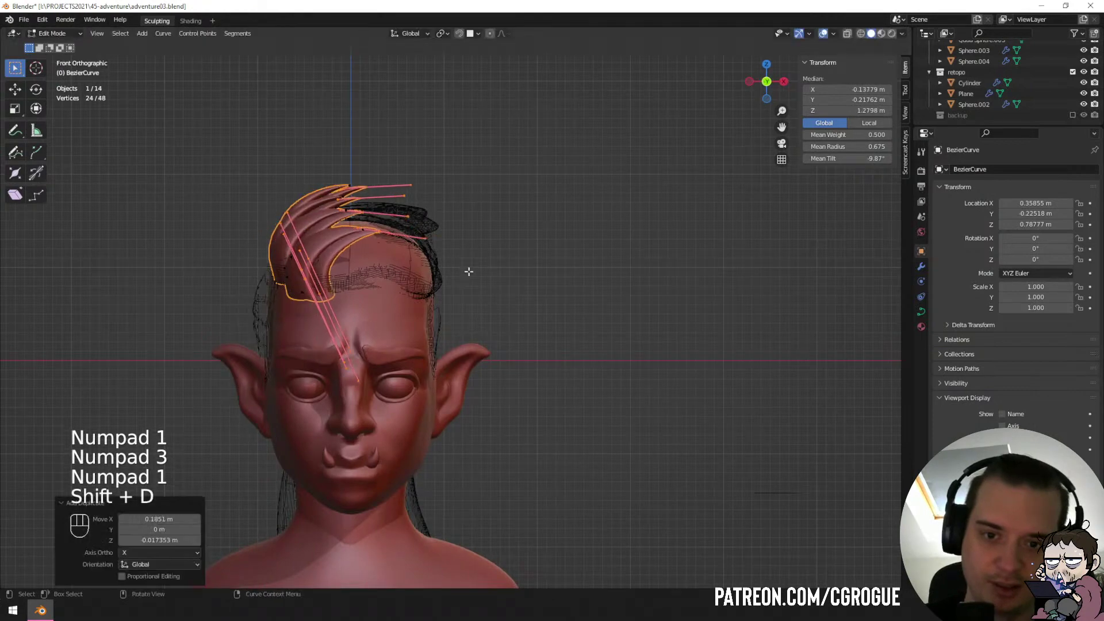
Rotate the second row of locks and move it to follow the curve of the scalp.
middle_drag(469, 270, 472, 288)
key(r)
click(475, 300)
key(g)
click(487, 307)
Duplicate the second row across the head as a third row, then rotate, tilt and move it to fit the scalp.
key(shift+d)
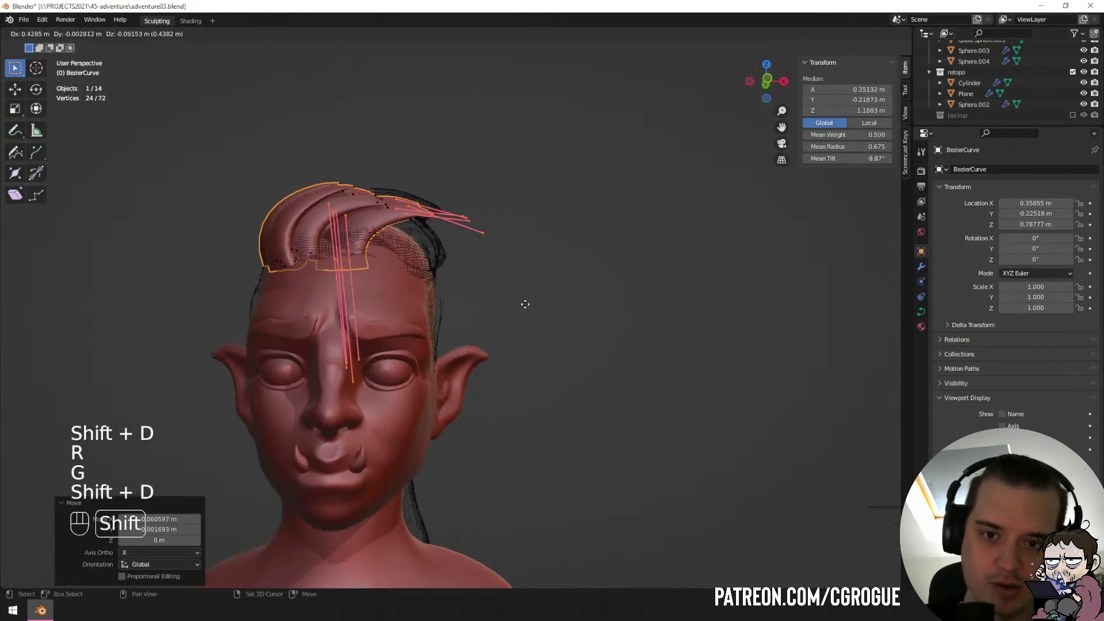
click(523, 305)
key(r)
click(520, 322)
key(g)
click(523, 353)
key(ctrl+t)
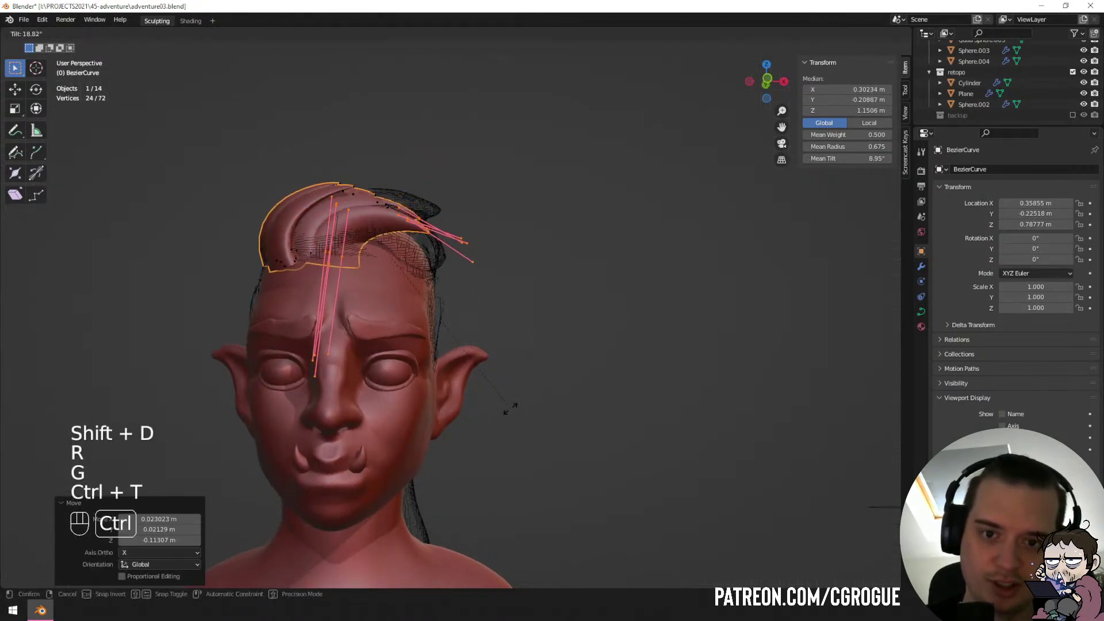
click(500, 174)
key(g)
click(505, 207)
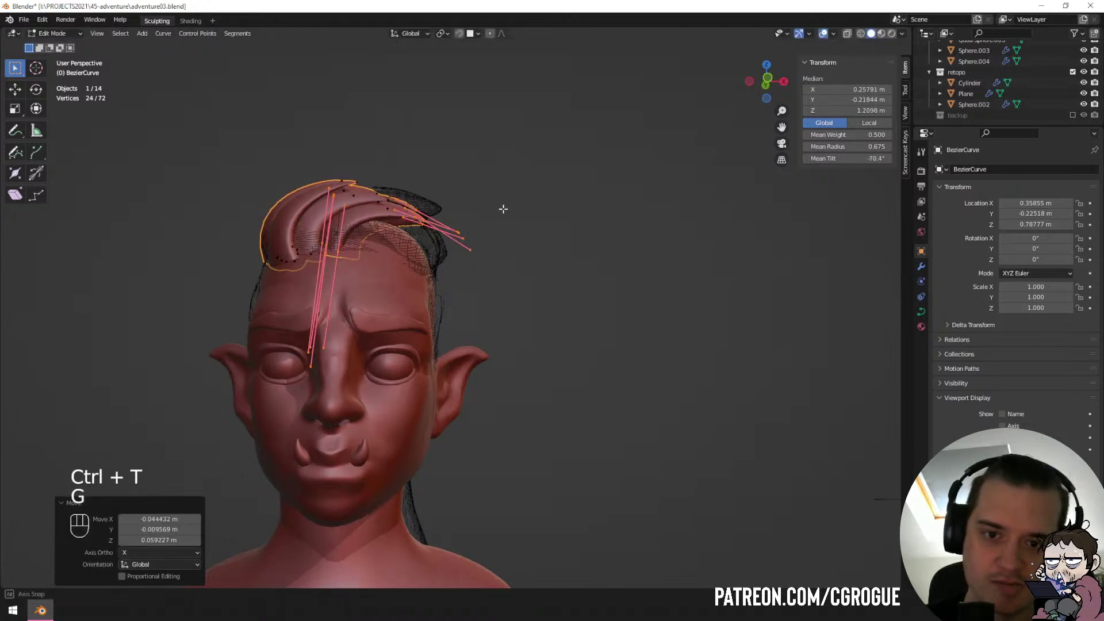
Duplicate the third row further across the head, rotate the copy about 20.5° and move it onto the scalp.
key(shift+d)
click(550, 247)
key(r)
click(548, 275)
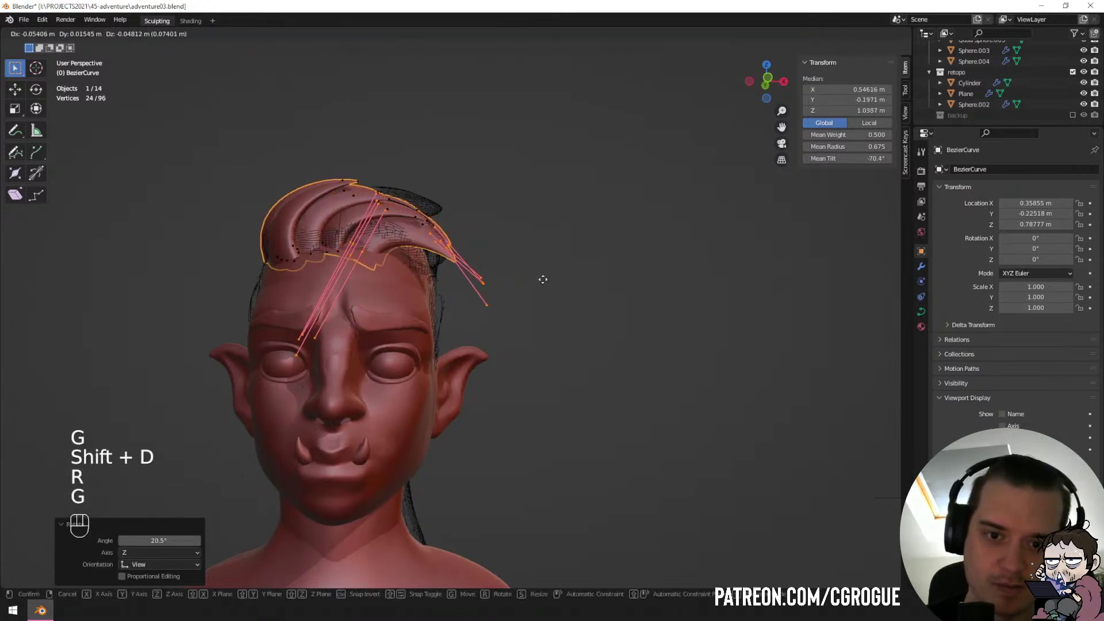
click(540, 277)
Duplicate the fourth row as a fifth one, then rotate, scale down and move it onto the far side of the head.
click(565, 284)
key(r)
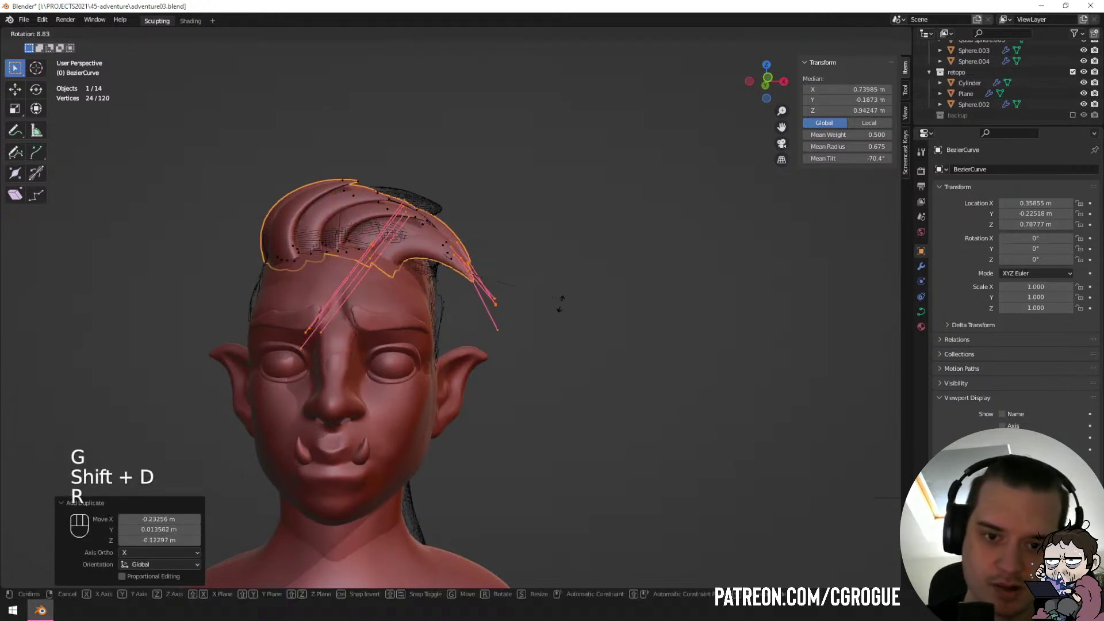
click(545, 340)
key(g)
click(525, 351)
key(s)
click(525, 341)
key(g)
click(518, 325)
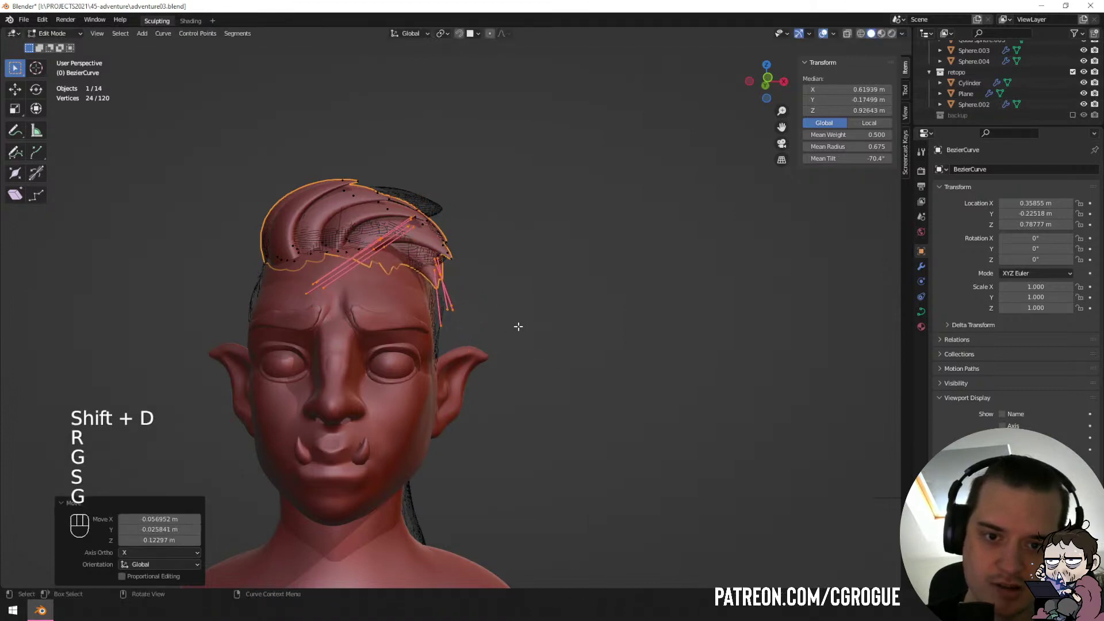
middle_drag(518, 325, 513, 382)
key(g)
click(437, 336)
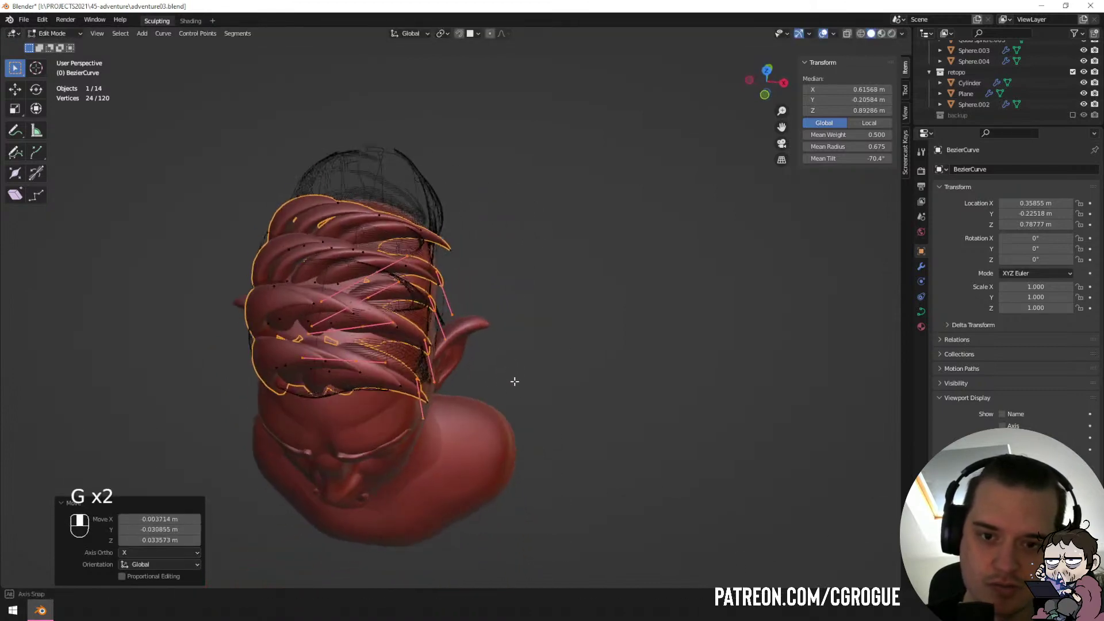
Select all locks in the curve object and tilt them together.
key(a)
key(ctrl+t)
click(484, 427)
middle_drag(484, 427, 506, 443)
Select the four linked locks of the second row, move them back slightly and tilt them -10.4°.
key(a)
key(a)
click(357, 259)
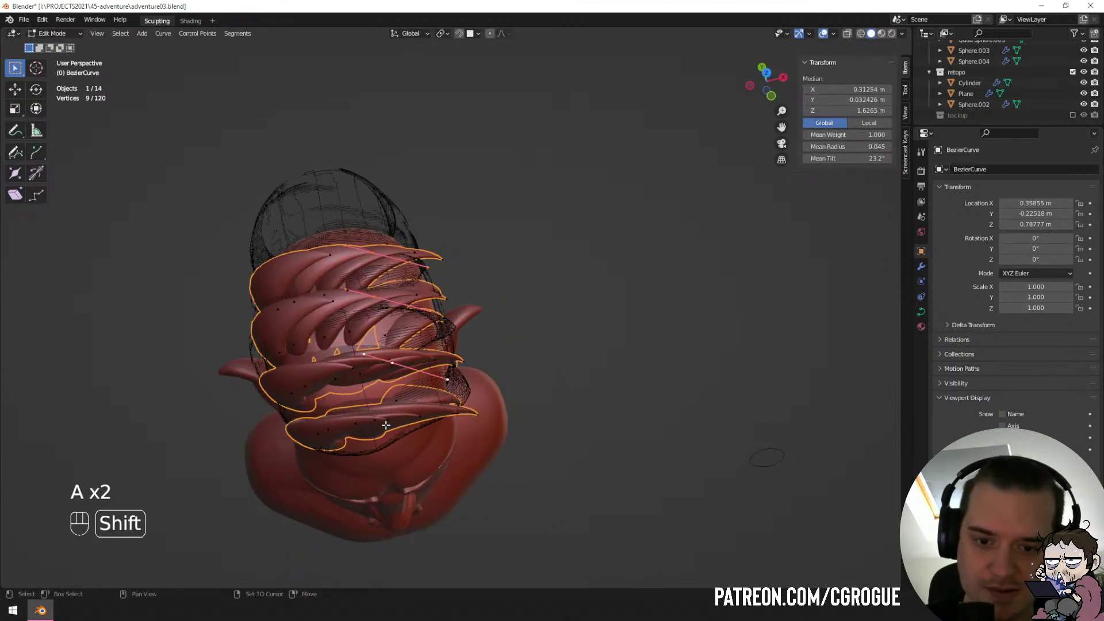
middle_drag(385, 425, 349, 310)
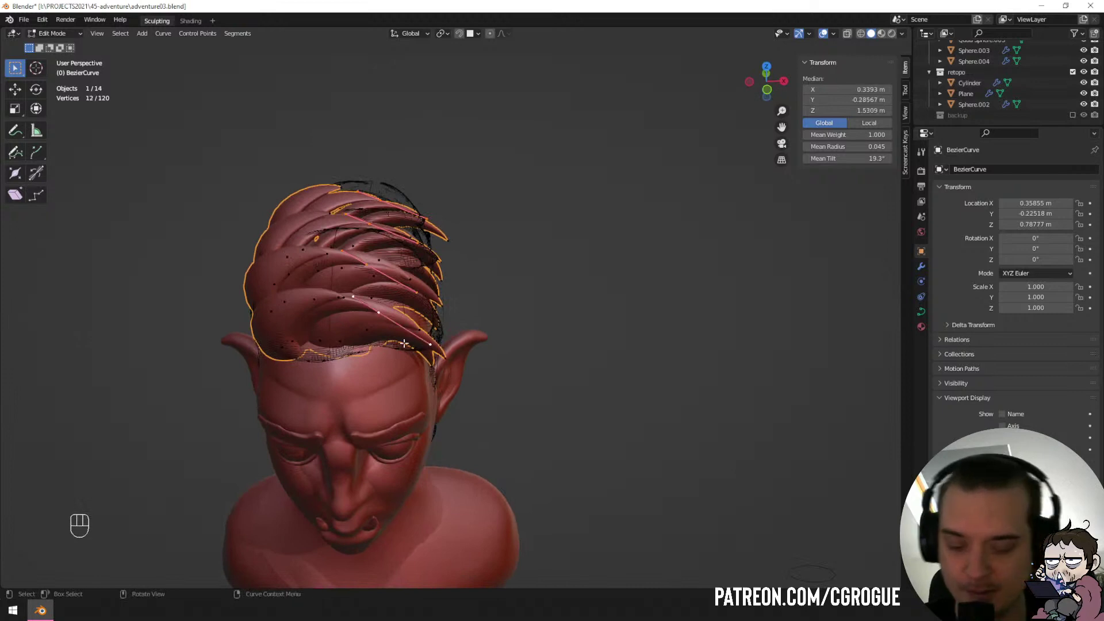
key(g)
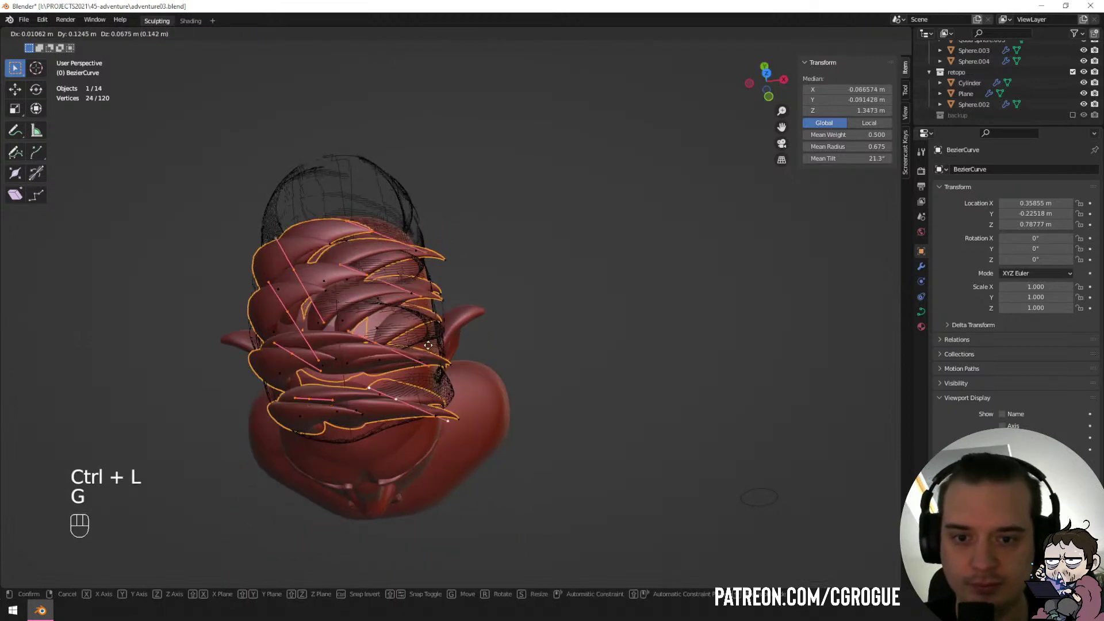
click(377, 322)
key(ctrl+t)
click(519, 298)
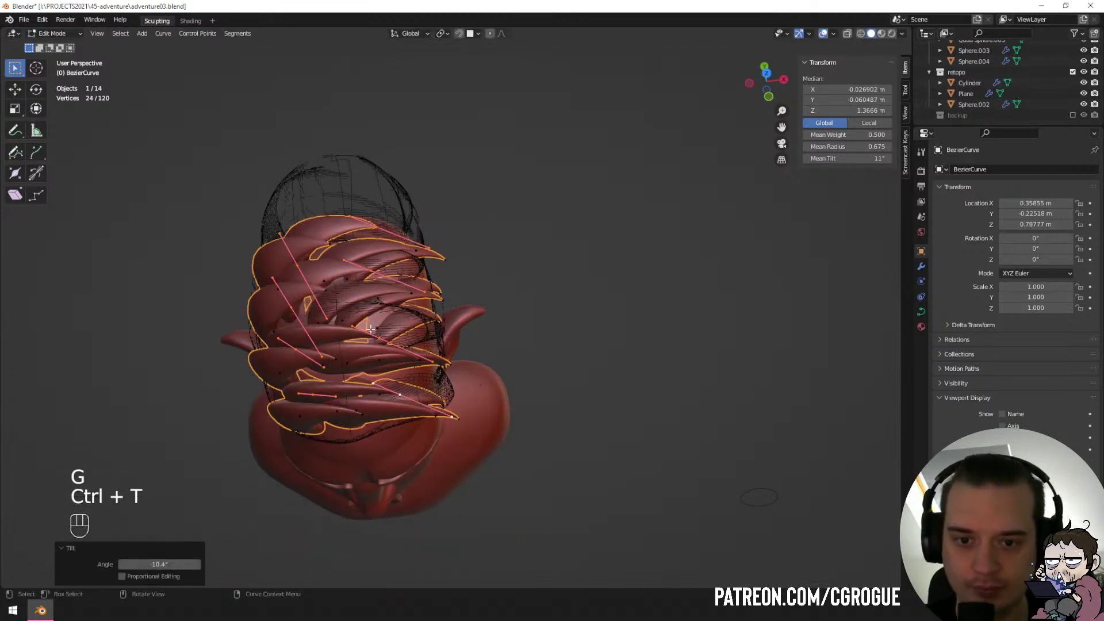
Tilt a single lock in the second row on its own, then return to Object Mode with nothing selected.
click(381, 341)
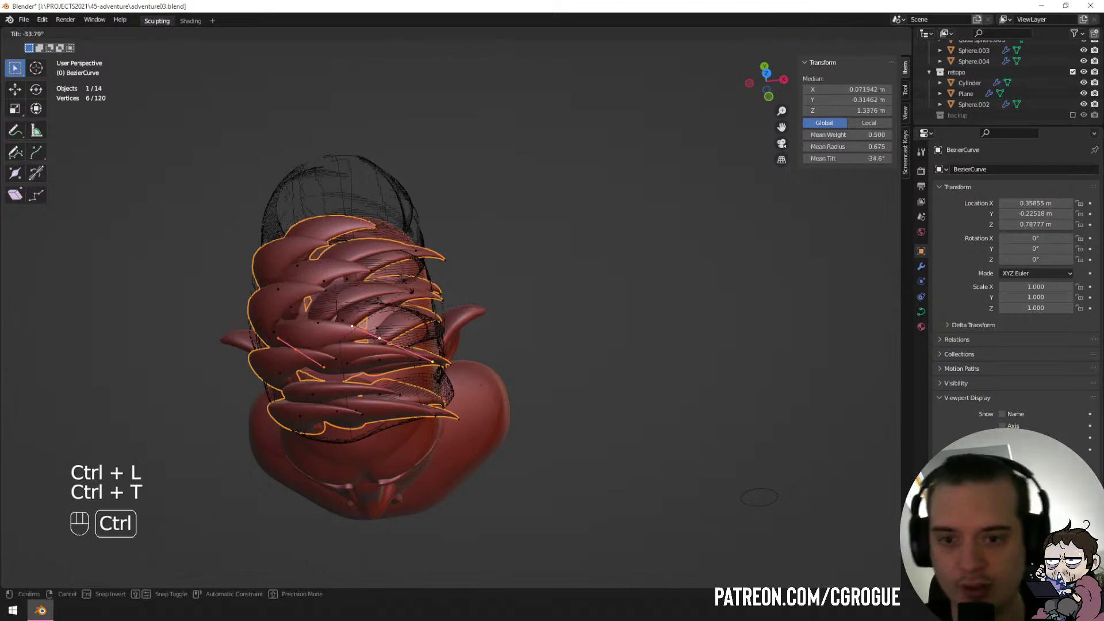
click(354, 366)
middle_drag(354, 366, 473, 313)
click(324, 243)
key(Tab)
key(a)
key(a)
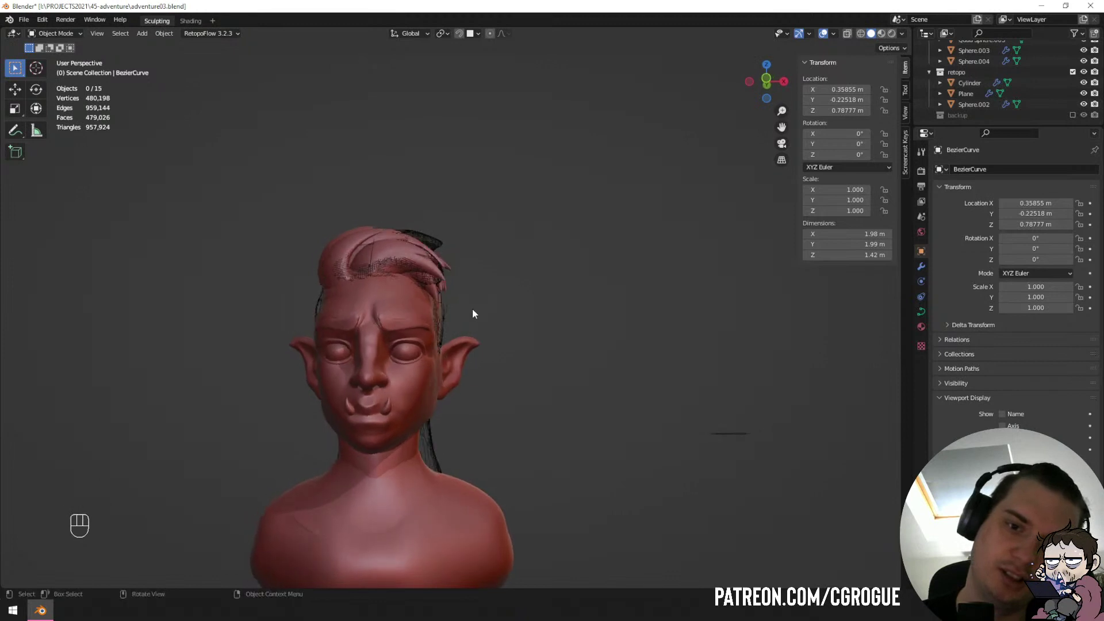
In Edit Mode, circle-select the tips of the duplicated rows, extend to the linked locks and delete their vertices.
scroll(404, 289, up, 2)
key(Tab)
middle_drag(404, 290, 437, 384)
key(a)
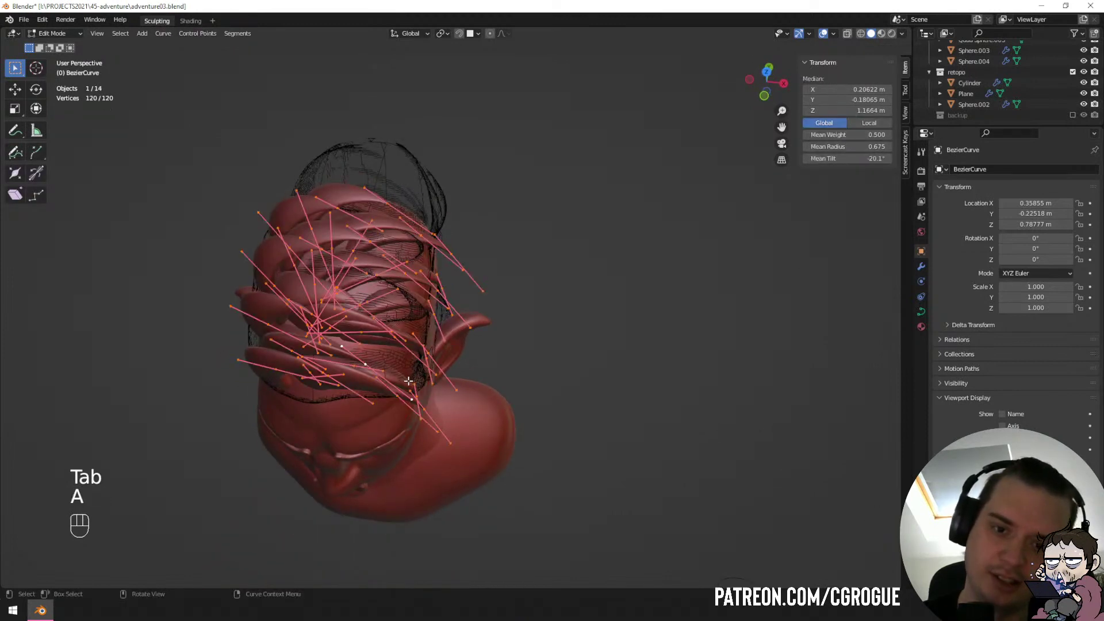
key(a)
key(a)
key(a)
key(c)
scroll(486, 397, up, 5)
drag(448, 385, 439, 240)
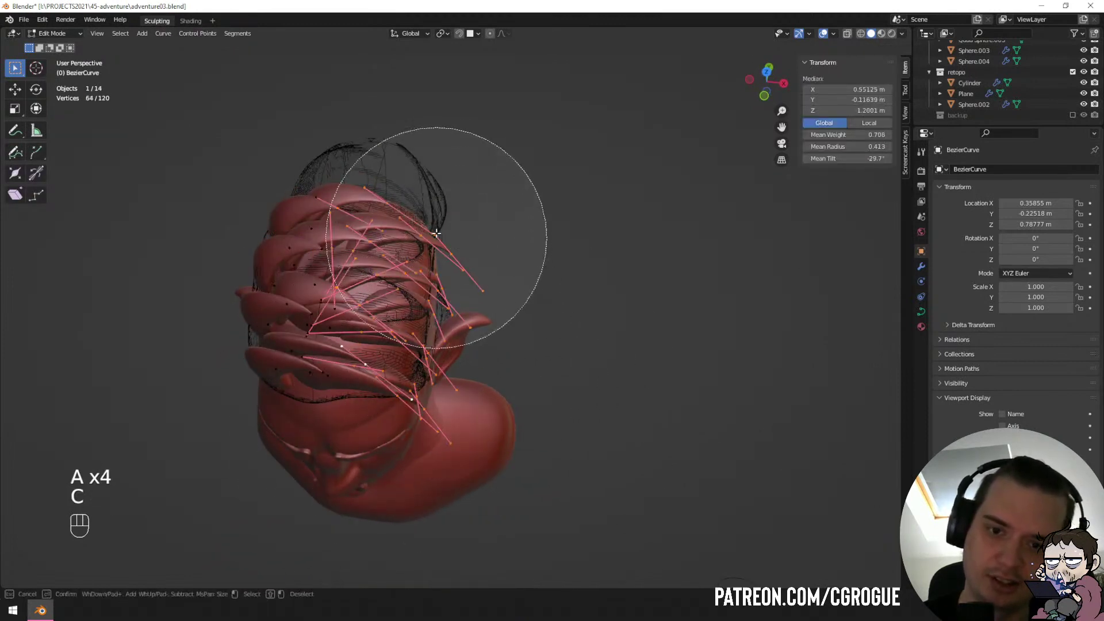
right_click(476, 252)
key(x)
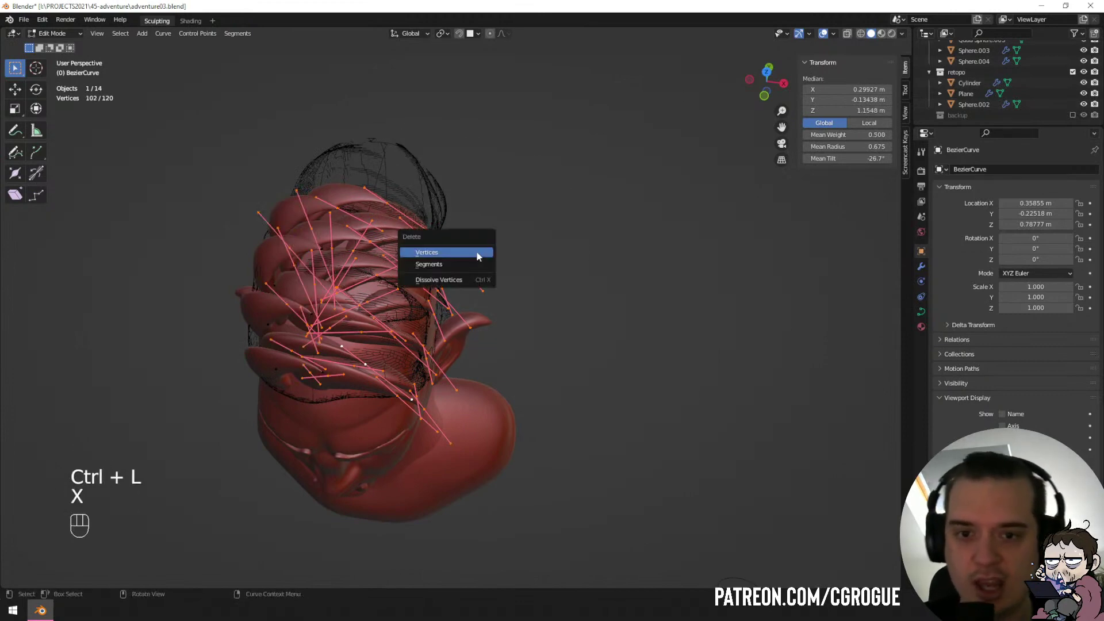
click(477, 254)
Tilt the base control point of the middle remaining lock so its root lies against the scalp.
middle_drag(477, 253, 391, 363)
click(409, 371)
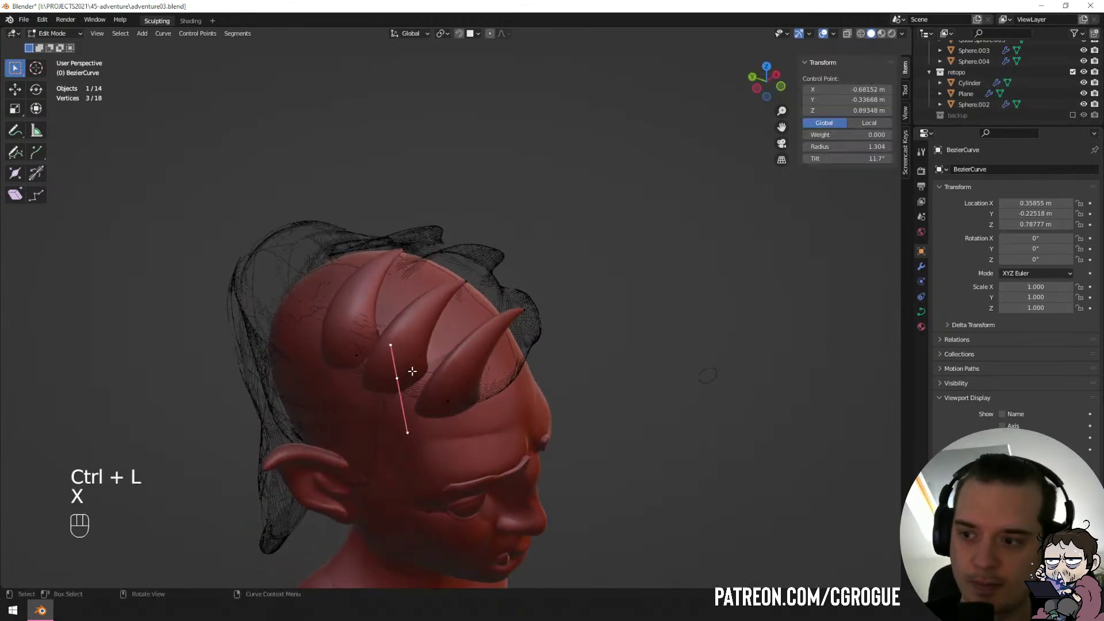
key(ctrl+t)
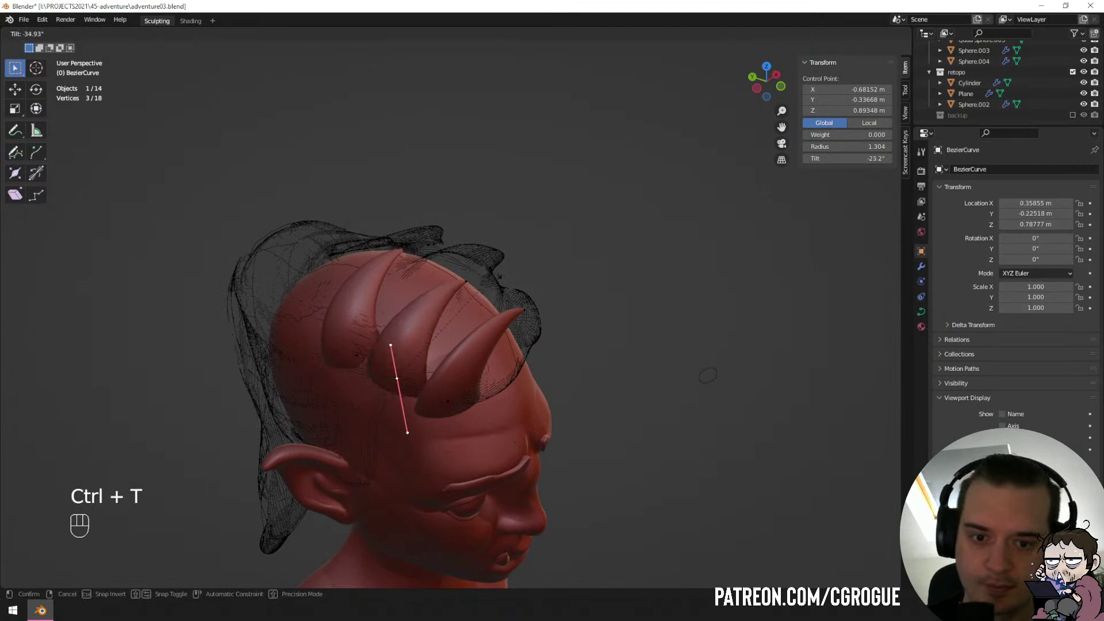
click(499, 277)
Tilt the front lock's base control point to about -22.3° and move it slightly up and back.
click(450, 402)
key(ctrl+t)
click(528, 337)
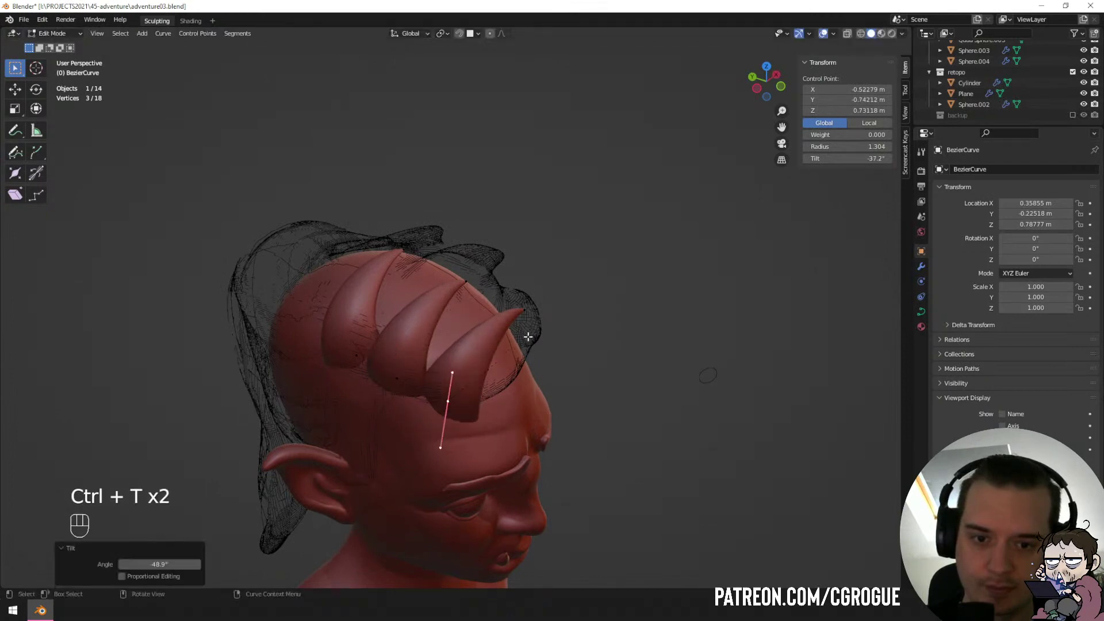
click(590, 409)
key(g)
click(574, 398)
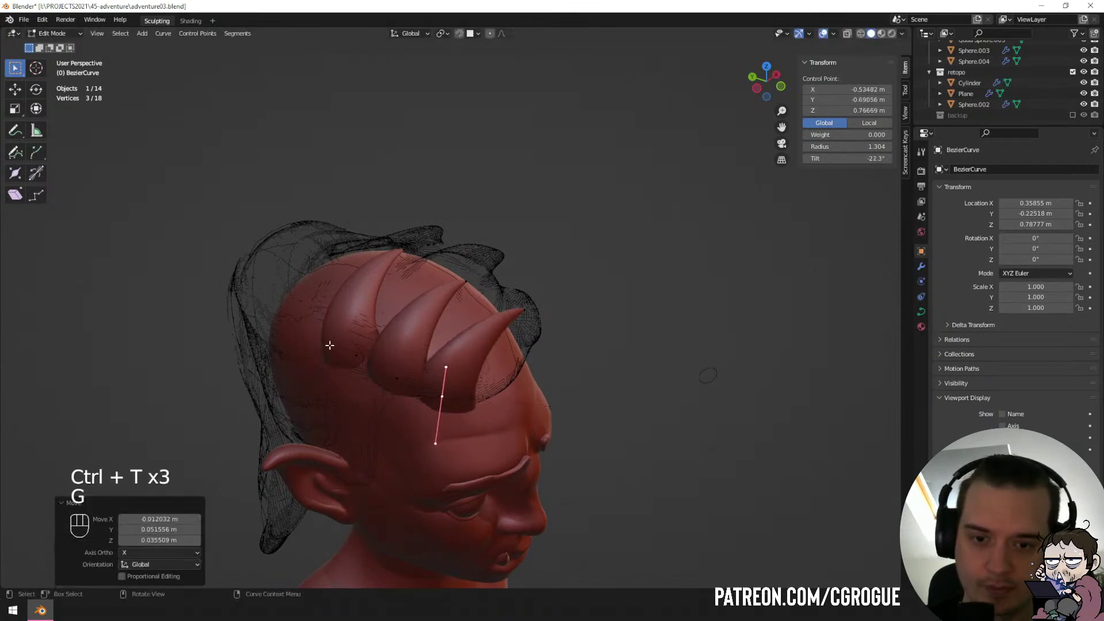
Tilt the base control point of the rear lock by -29.7° so its root lies against the scalp.
click(355, 355)
key(ctrl+t)
click(709, 375)
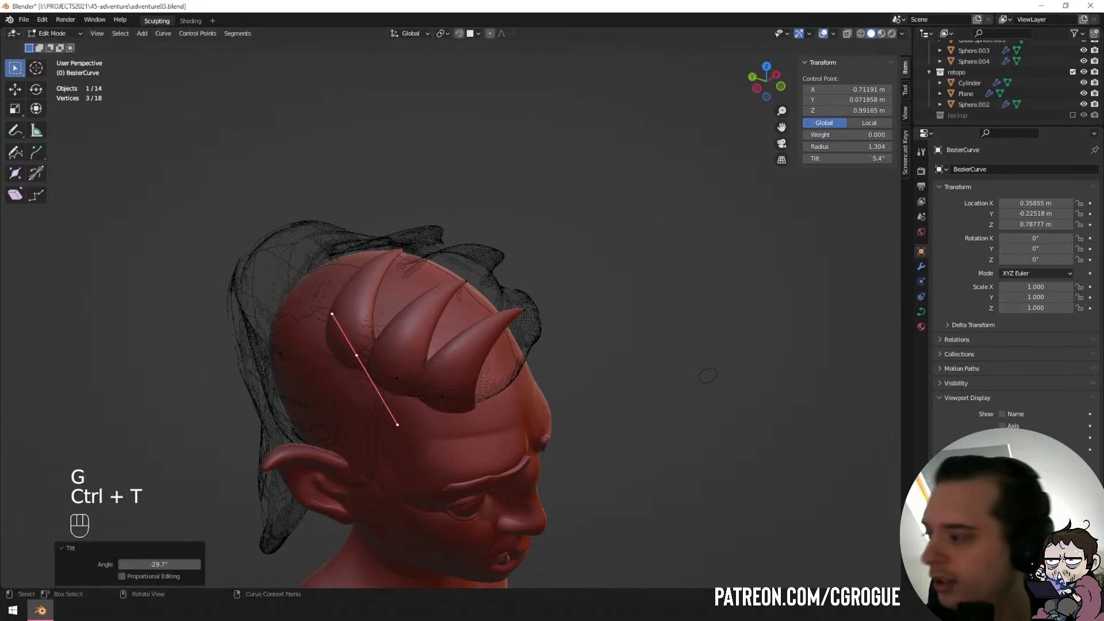
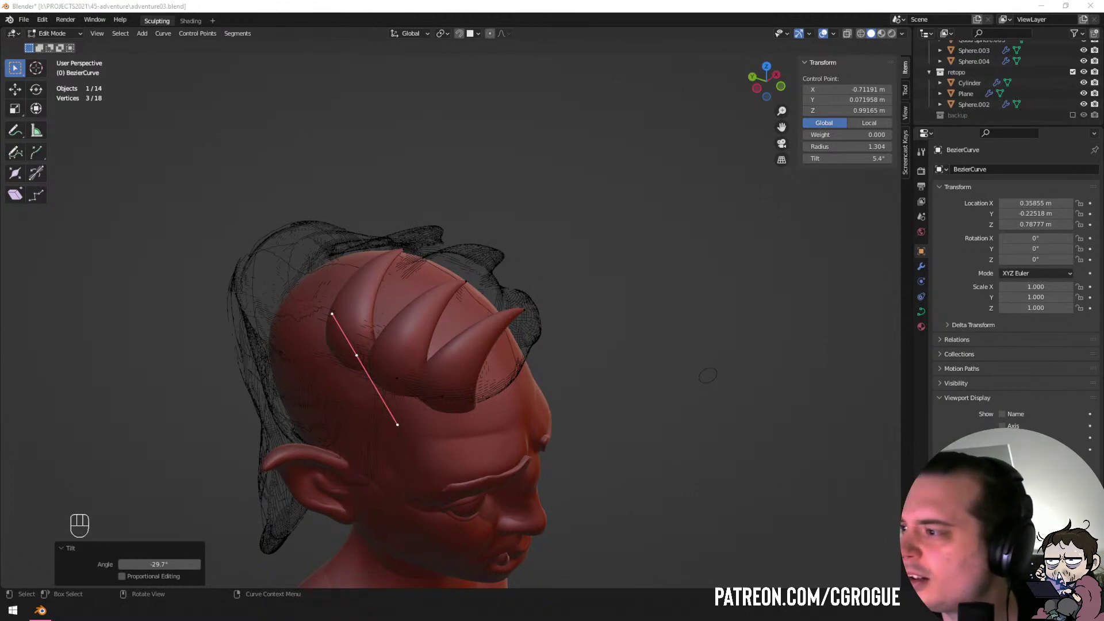
middle_drag(236, 360, 219, 392)
scroll(197, 374, up, 2)
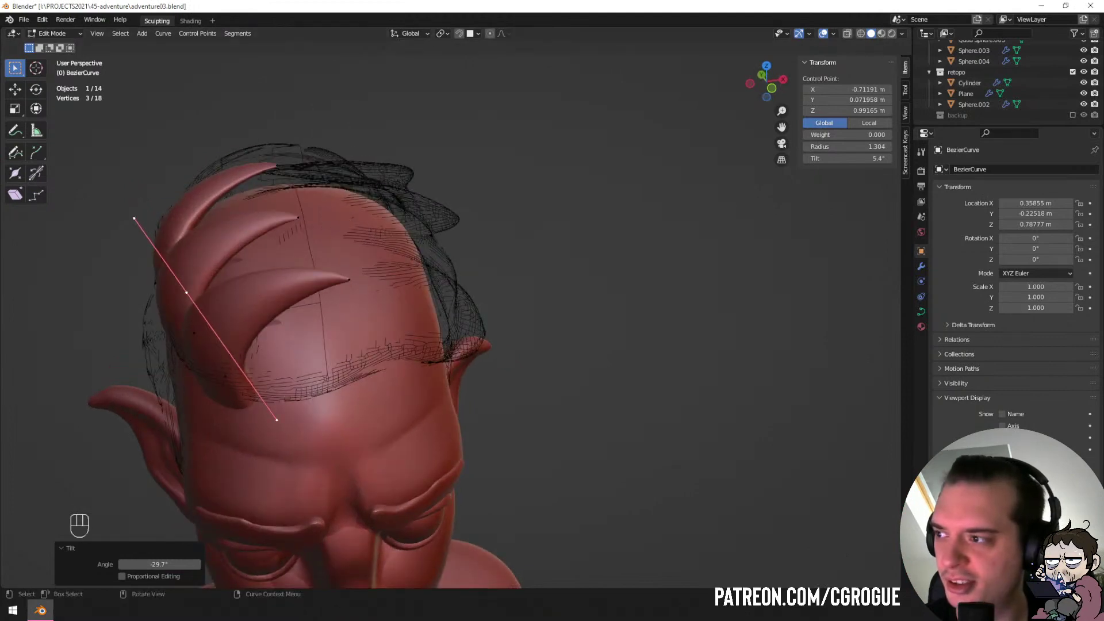
Duplicate the whole front lock toward the middle of the forehead and rotate the copy about 4.5°.
middle_drag(394, 362, 404, 337)
click(224, 296)
middle_drag(224, 296, 239, 298)
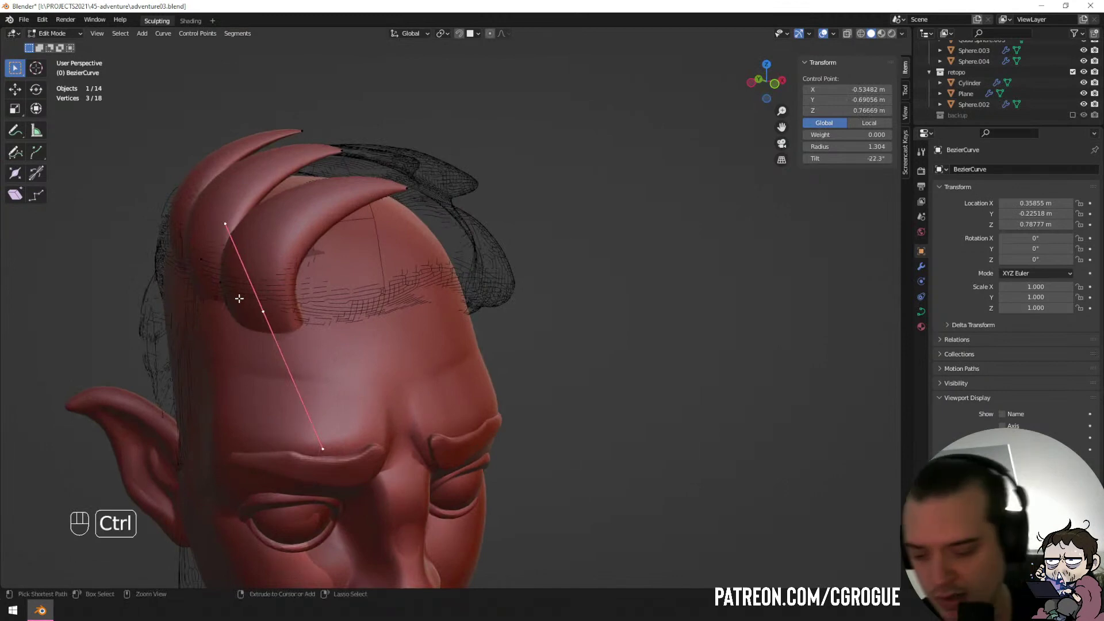
middle_drag(454, 332, 420, 306)
key(shift+d)
click(518, 397)
key(r)
click(497, 401)
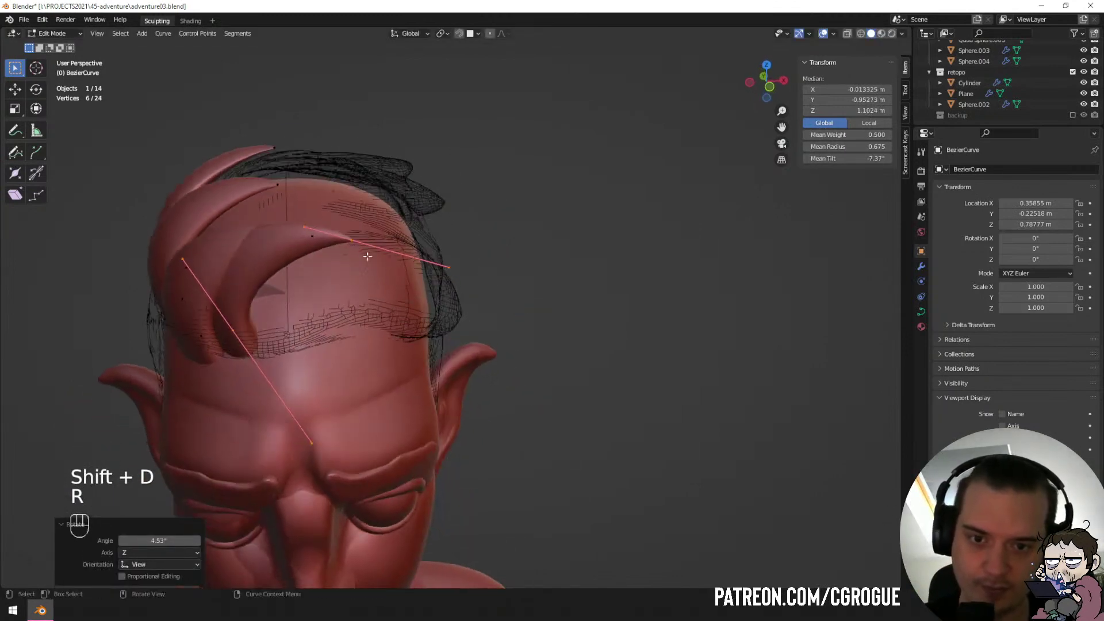
Move the tip control point of the new lock to follow the curve of the head.
click(367, 257)
middle_drag(367, 257, 292, 242)
key(g)
click(330, 250)
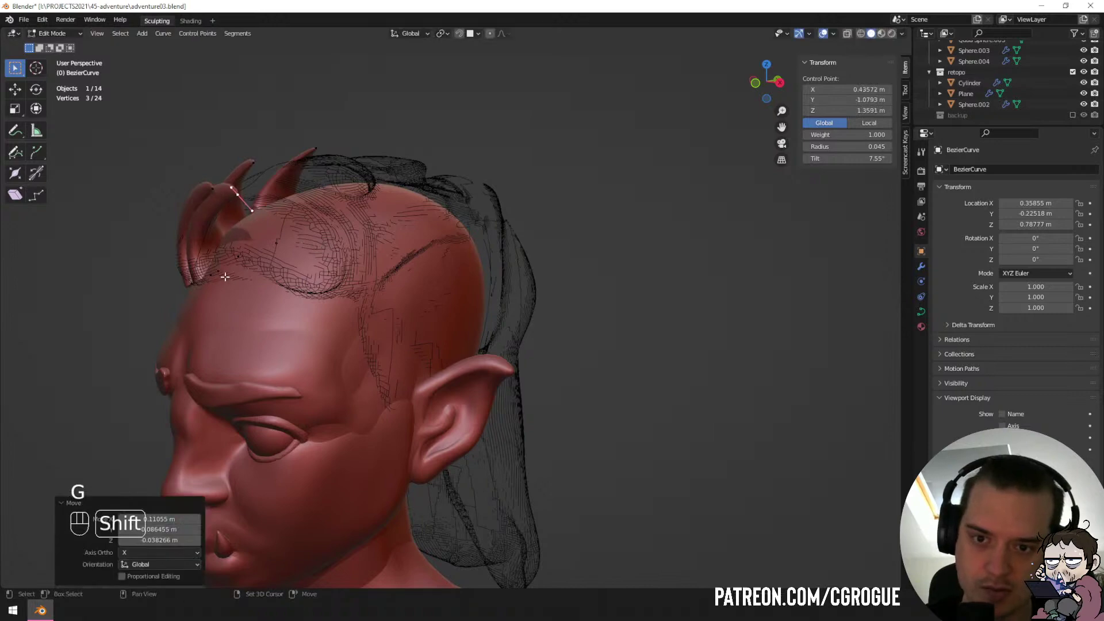
shift+click(225, 277)
click(358, 248)
middle_drag(358, 249, 428, 237)
Select the new lock's base control point and shift it slightly inward and down along the hairline.
click(230, 256)
middle_drag(269, 282, 292, 264)
key(r)
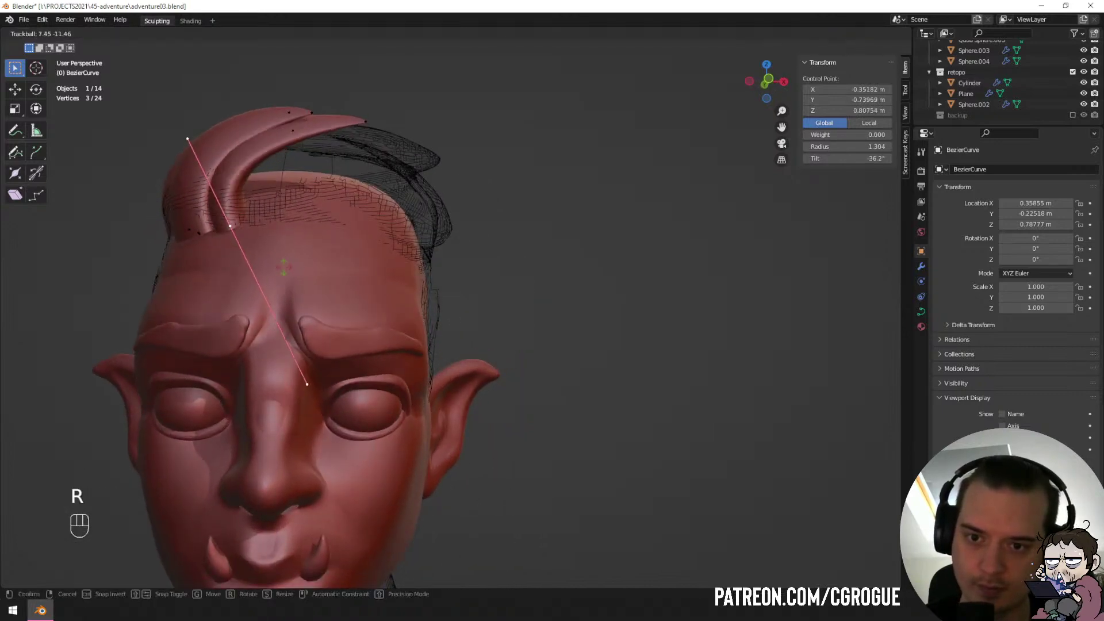
key(g)
click(285, 259)
key(g)
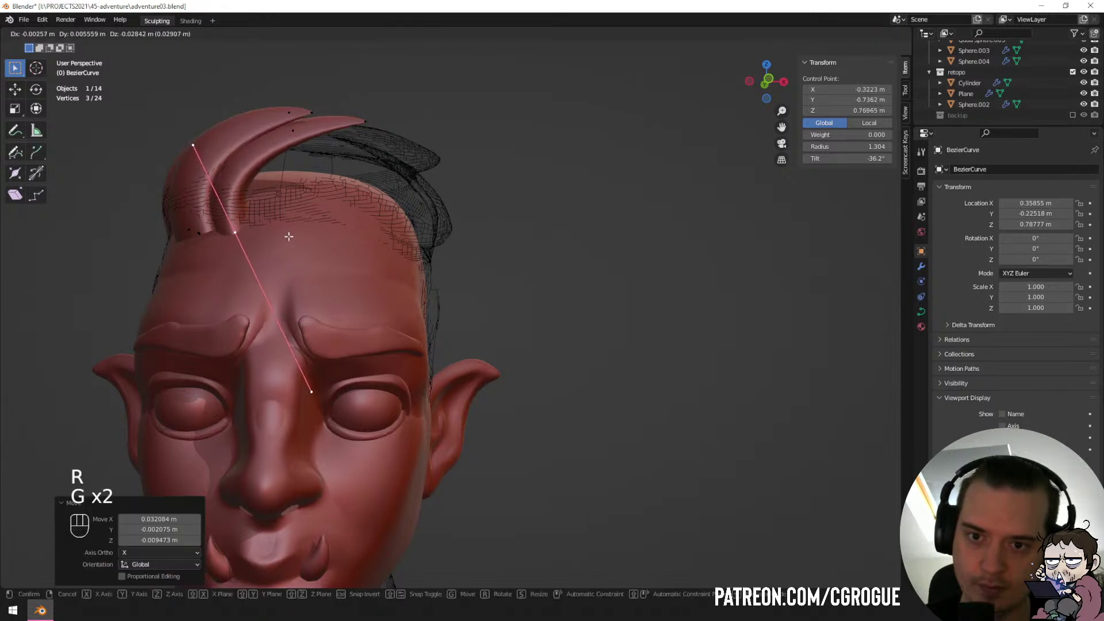
Duplicate the whole newest lock further along the hairline, rotate and move the copy, and tilt it by -3.6°.
ctrl+click(368, 124)
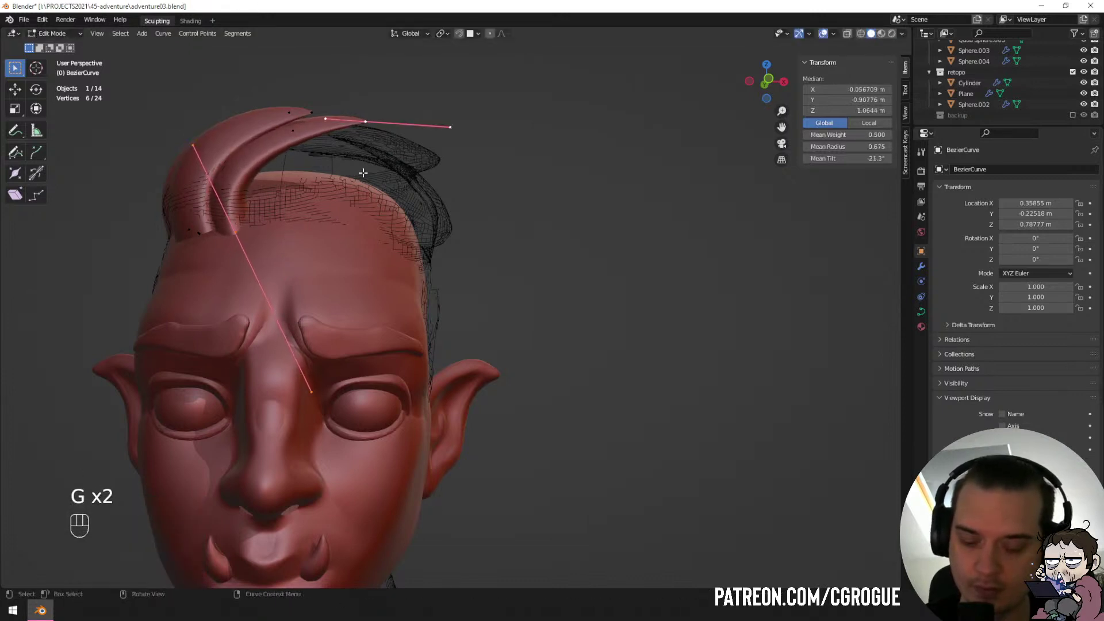
key(shift+d)
click(382, 178)
key(r)
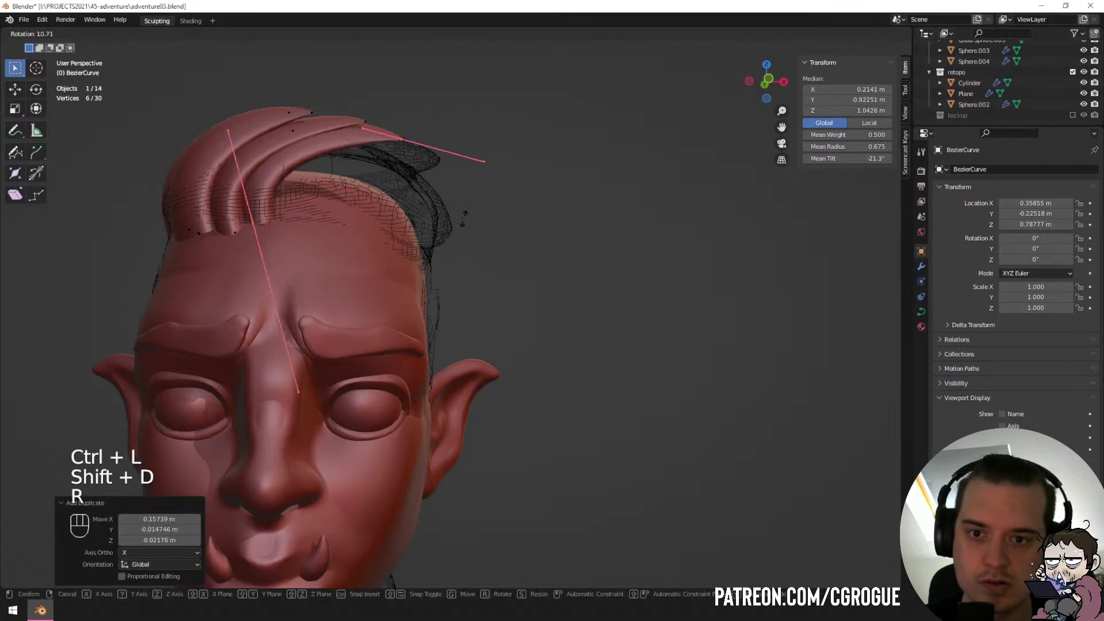
key(g)
click(469, 241)
middle_drag(469, 241, 524, 307)
key(g)
click(436, 308)
key(ctrl+t)
click(464, 328)
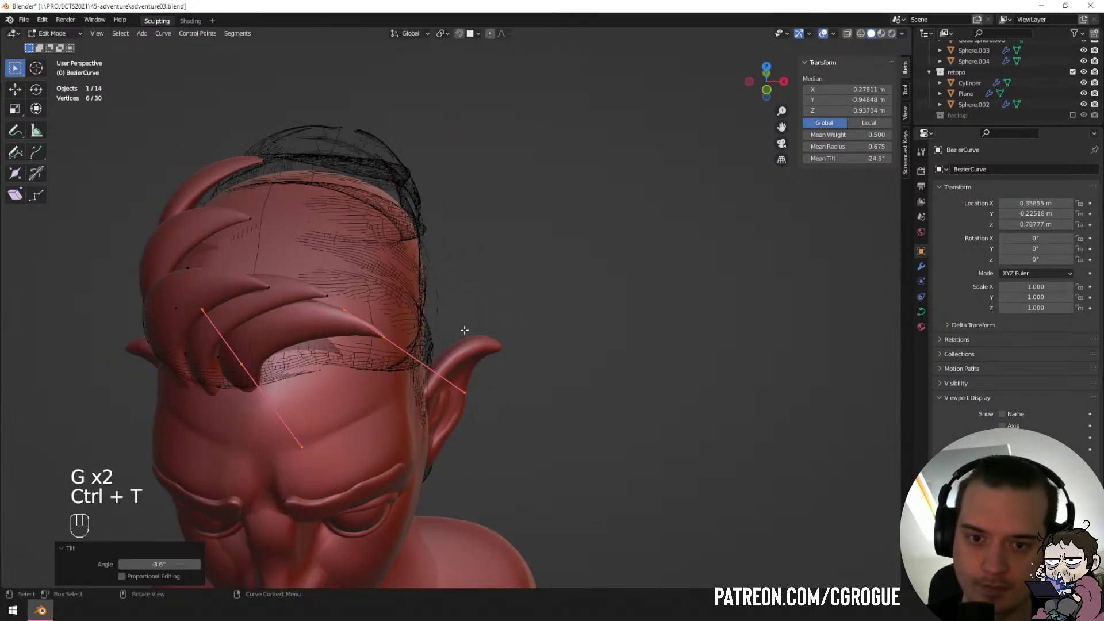
Add another copy of the lock across the forehead, rotating and lowering it, with a mean tilt of -52.9°.
middle_drag(464, 328, 439, 230)
key(shift+d)
click(500, 248)
key(r)
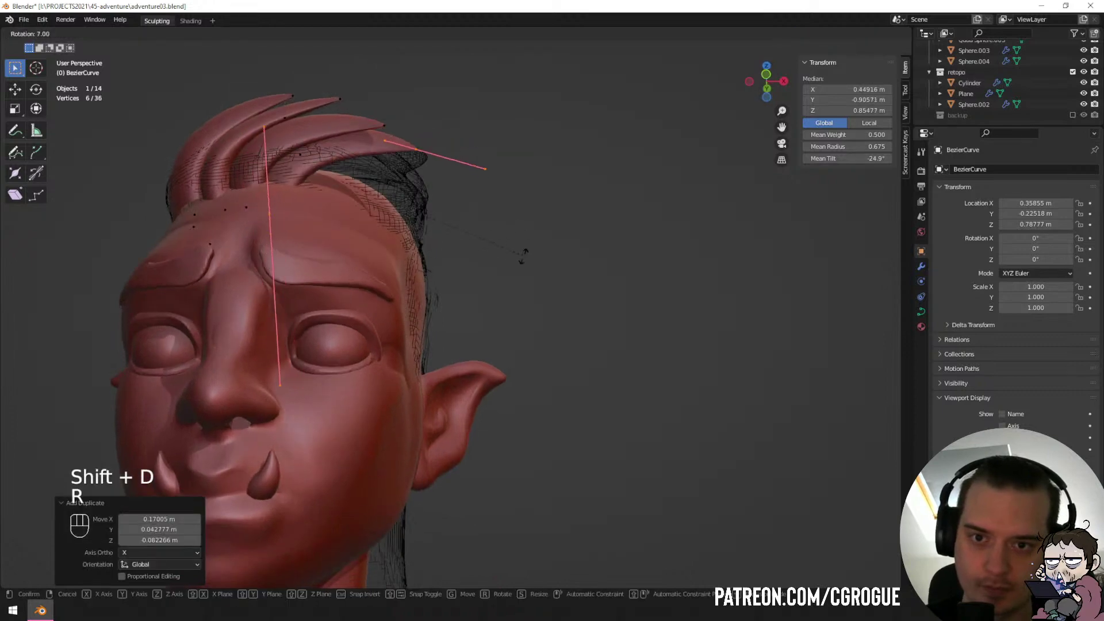
click(518, 290)
key(g)
click(520, 295)
middle_drag(520, 295, 520, 345)
key(g)
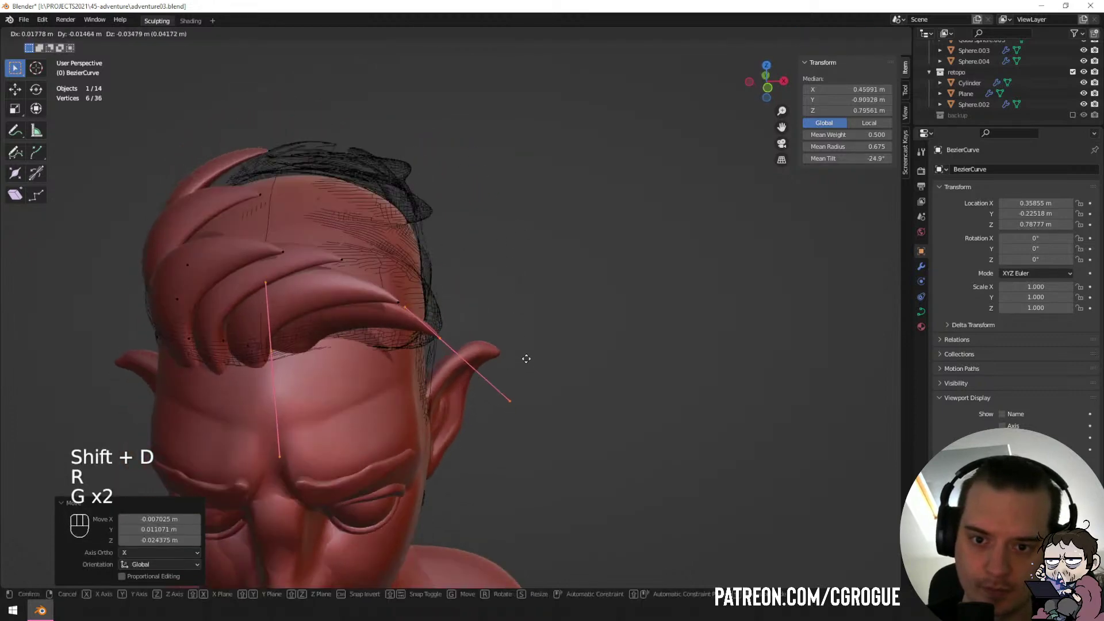
key(ctrl+t)
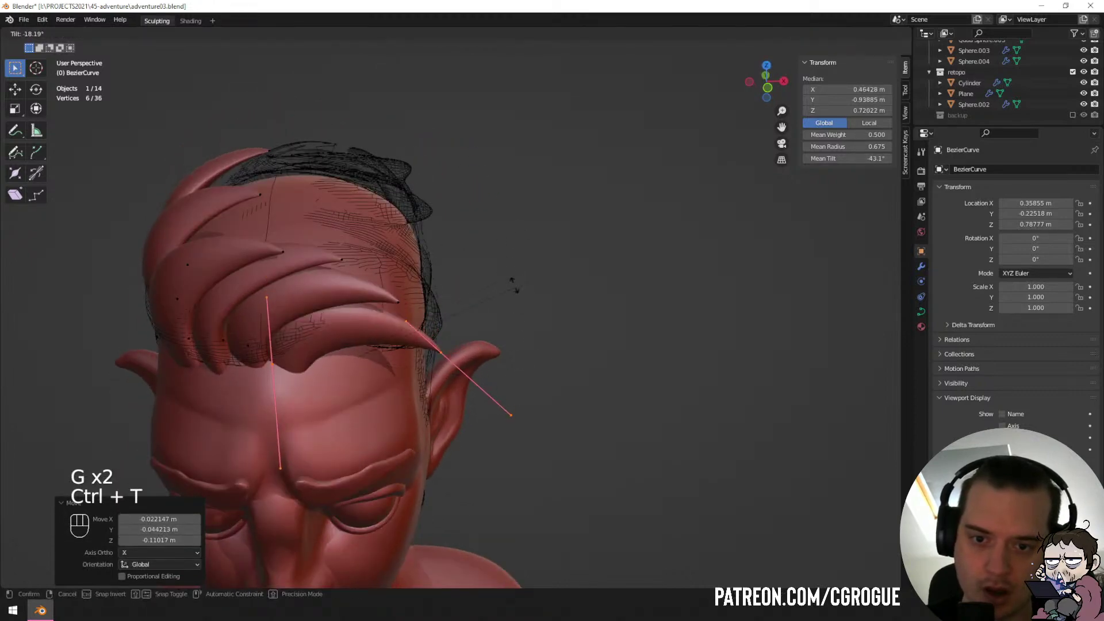
click(503, 257)
key(g)
click(503, 251)
Duplicate the lock toward the temple, rotate the copy about 23.5°, move it into place and tilt it to a mean of -93°.
mouse_move(502, 251)
middle_down()
mouse_move(461, 240)
mouse_move(499, 250)
middle_up()
key(shift+d)
click(520, 239)
key(r)
click(478, 286)
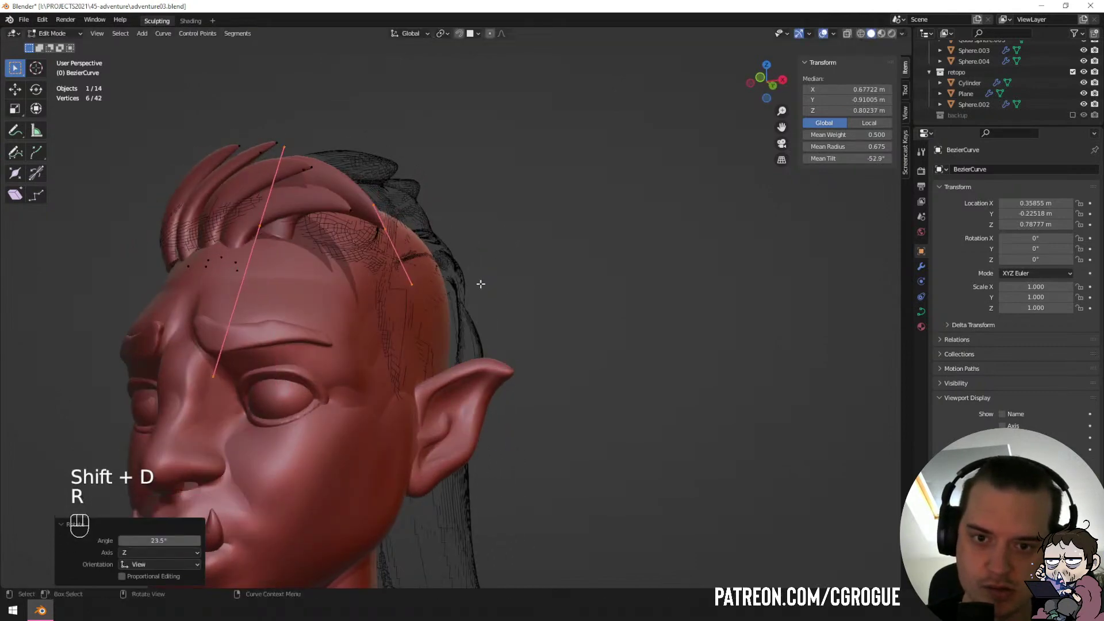
middle_drag(479, 286, 505, 296)
key(g)
click(510, 300)
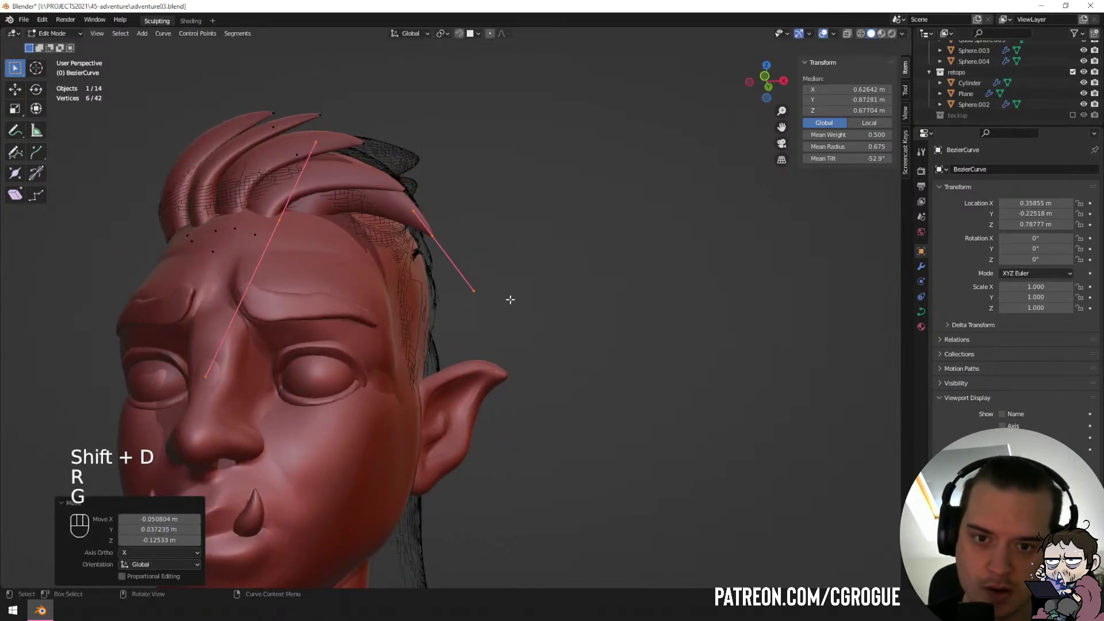
click(503, 184)
key(g)
click(511, 185)
middle_drag(510, 184, 480, 253)
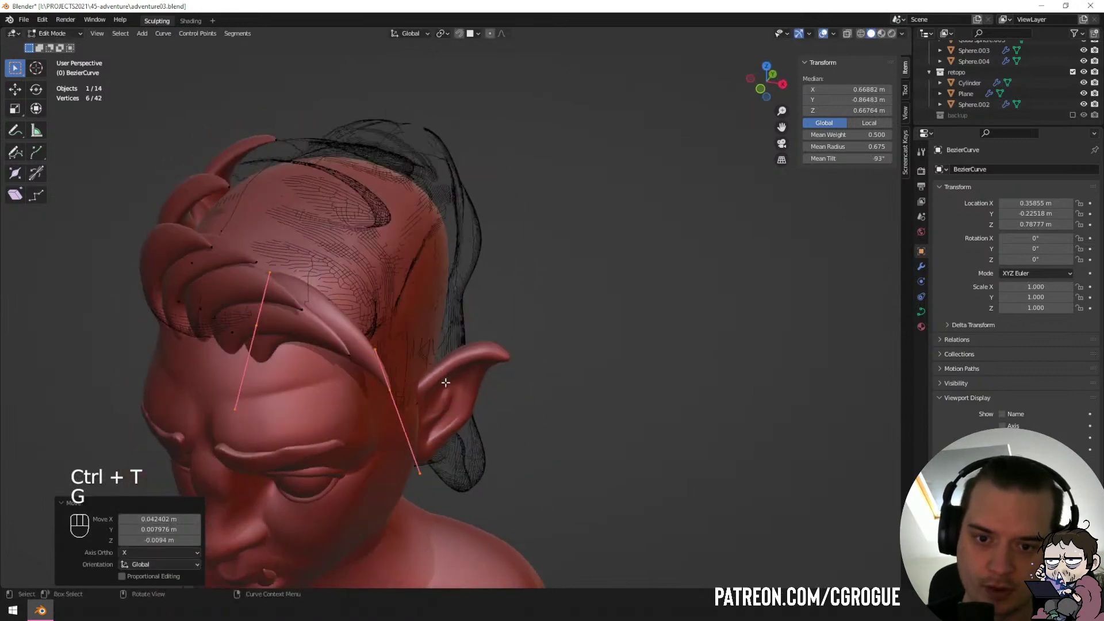
Rotate and move the tip of the temple lock so it flicks upward, scaling its handles by about 1.89.
click(392, 391)
key(r)
click(534, 377)
key(g)
click(545, 333)
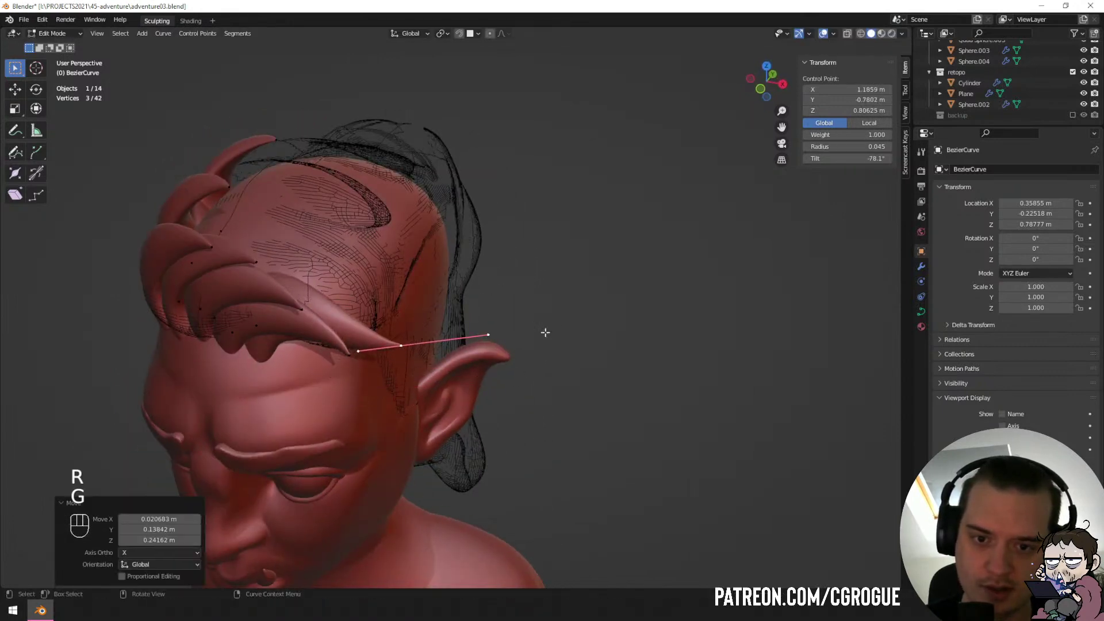
key(r)
click(549, 325)
key(g)
click(581, 299)
key(s)
click(629, 262)
key(g)
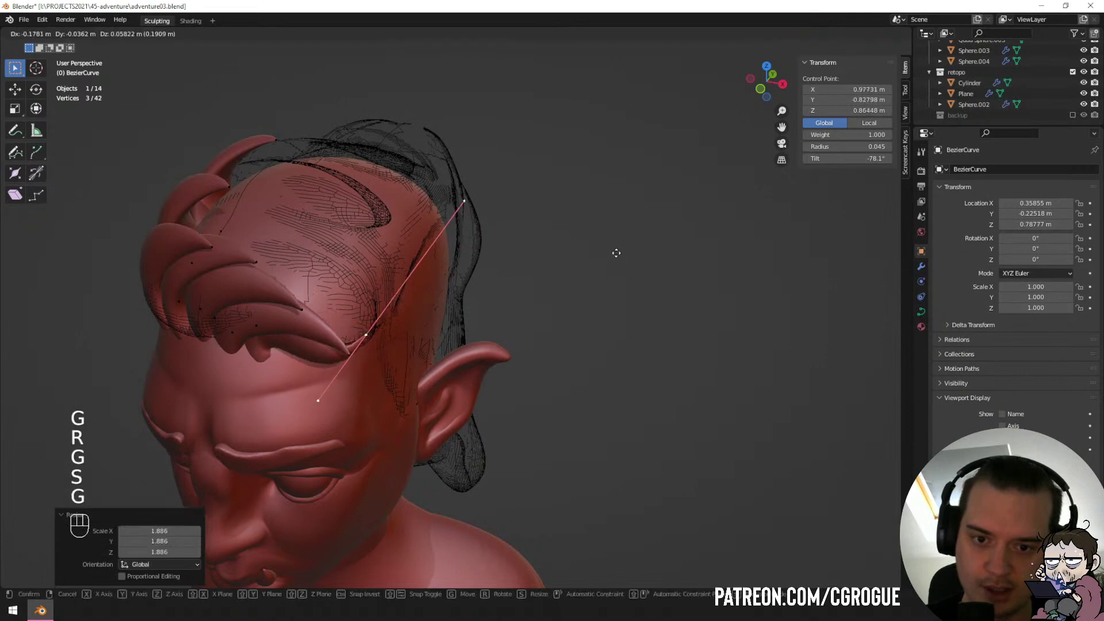
click(626, 253)
Rotate and raise the tip control point of the lock beside the temple lock to sweep it upward.
click(349, 357)
middle_drag(349, 357, 370, 358)
key(t)
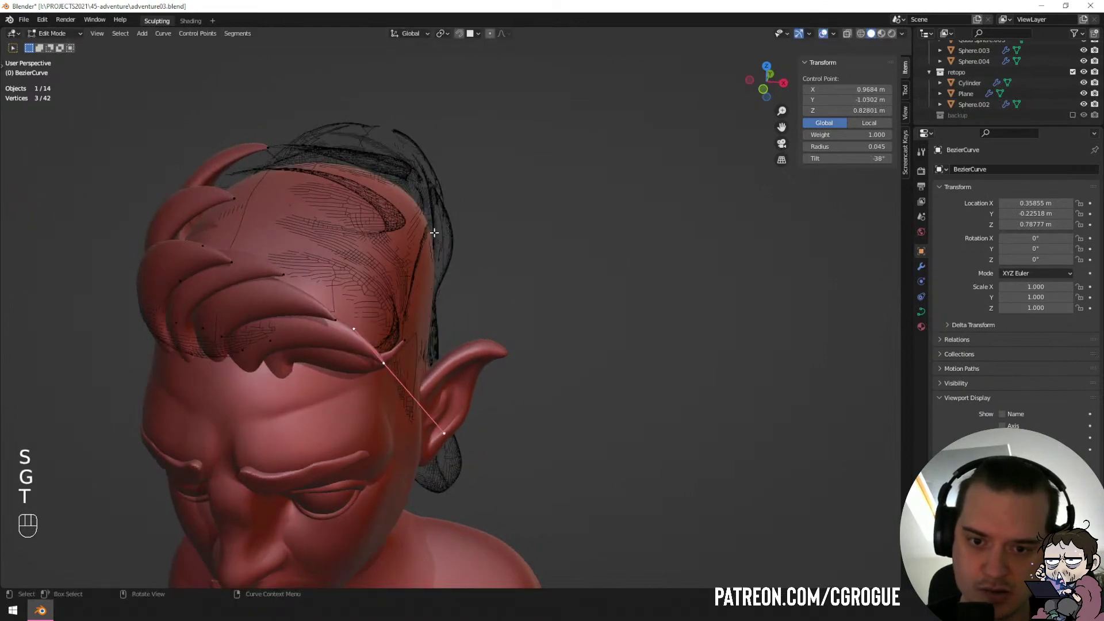
key(r)
click(453, 286)
key(g)
key(r)
click(498, 261)
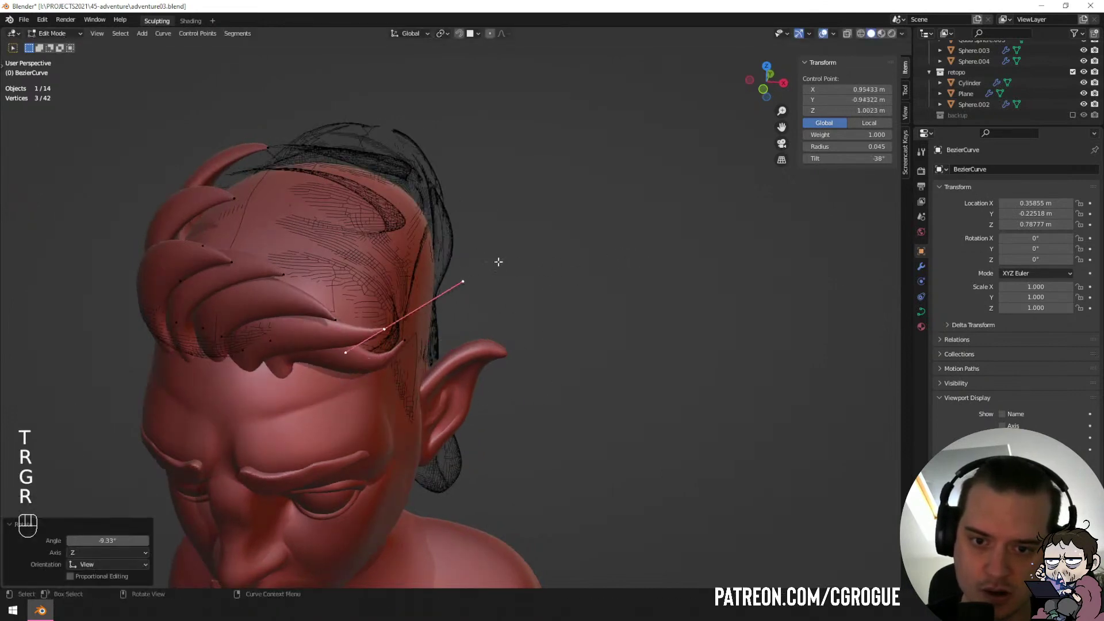
Rotate and move the tip control point of the middle forehead lock so it sweeps outward.
click(335, 327)
key(r)
click(495, 235)
key(g)
click(489, 230)
middle_drag(414, 368, 371, 227)
key(Tab)
key(Tab)
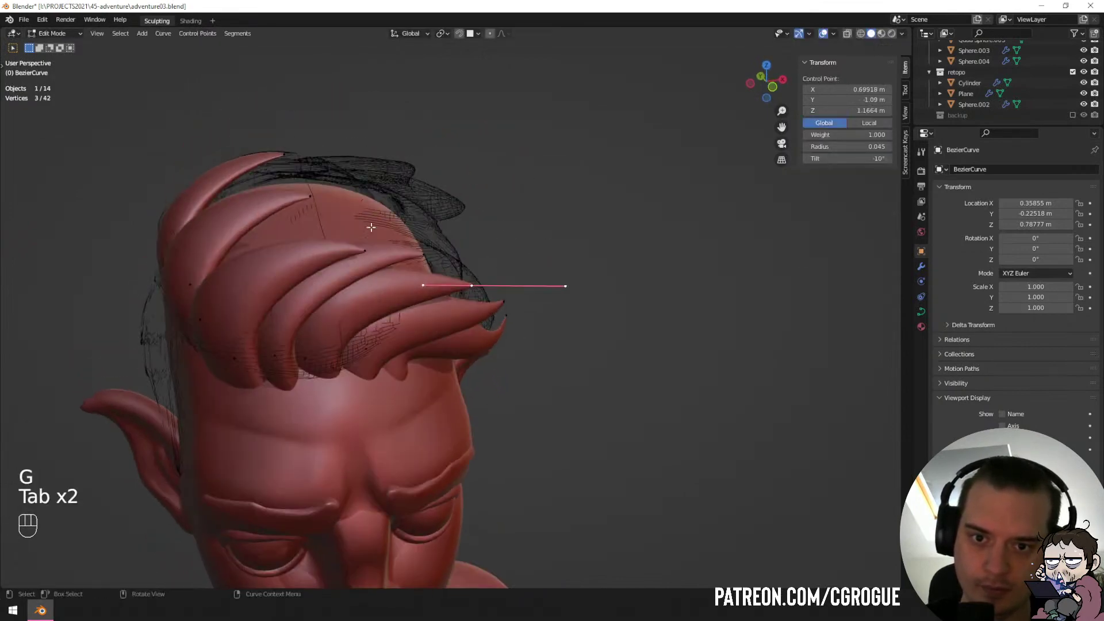
Rotate the first front lock's tip about -36.4°, move it into place, and check the hair in Object Mode.
middle_drag(450, 263, 423, 222)
key(r)
click(426, 111)
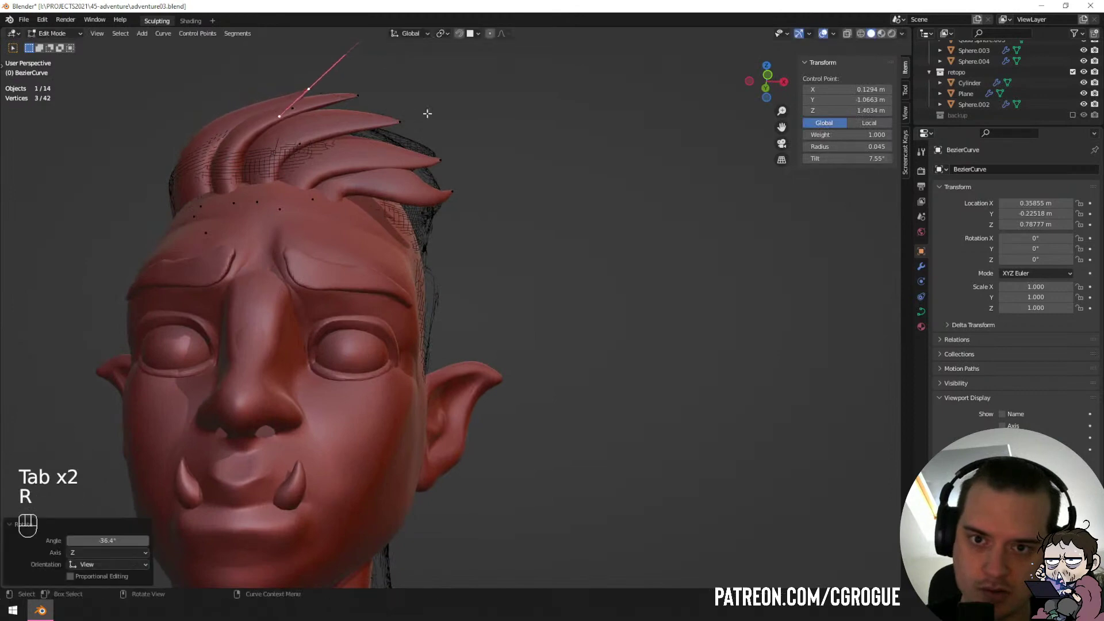
key(g)
click(431, 120)
key(Tab)
middle_drag(432, 119, 443, 189)
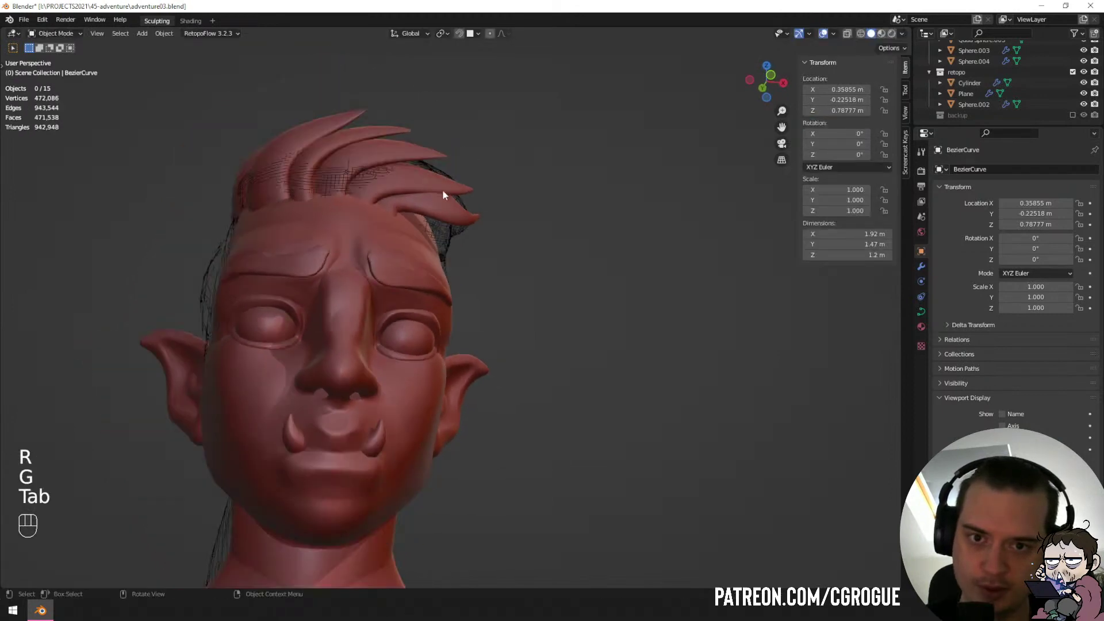
scroll(485, 206, up, 2)
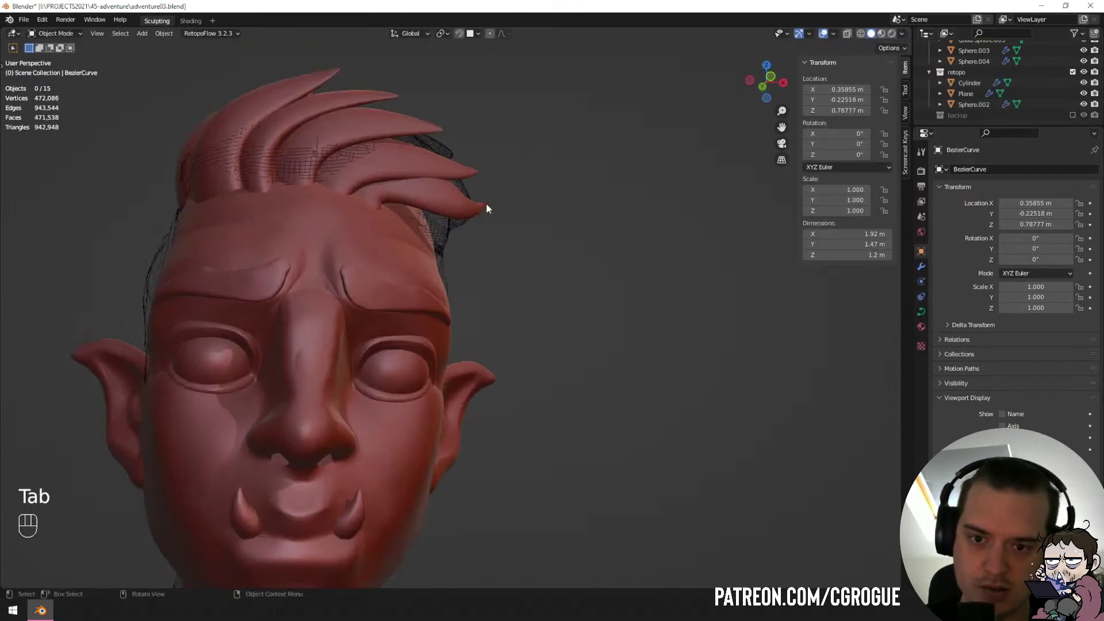
scroll(486, 210, down, 3)
middle_drag(486, 215, 415, 299)
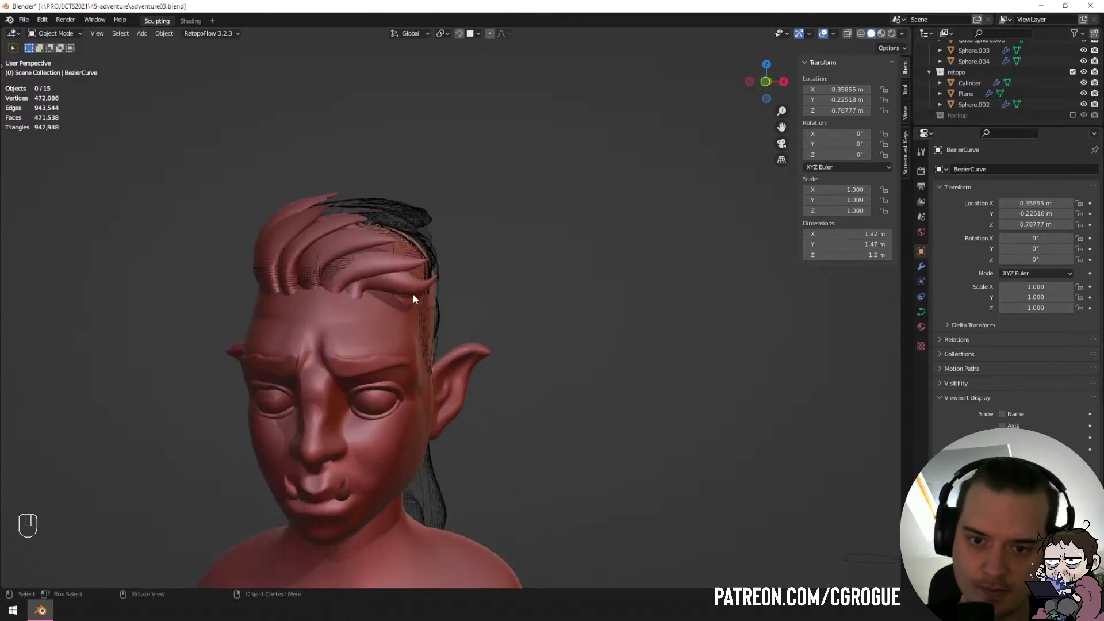
In Edit Mode, rotate the second front lock's tip upward and move it slightly inward and up.
key(Tab)
scroll(414, 282, up, 2)
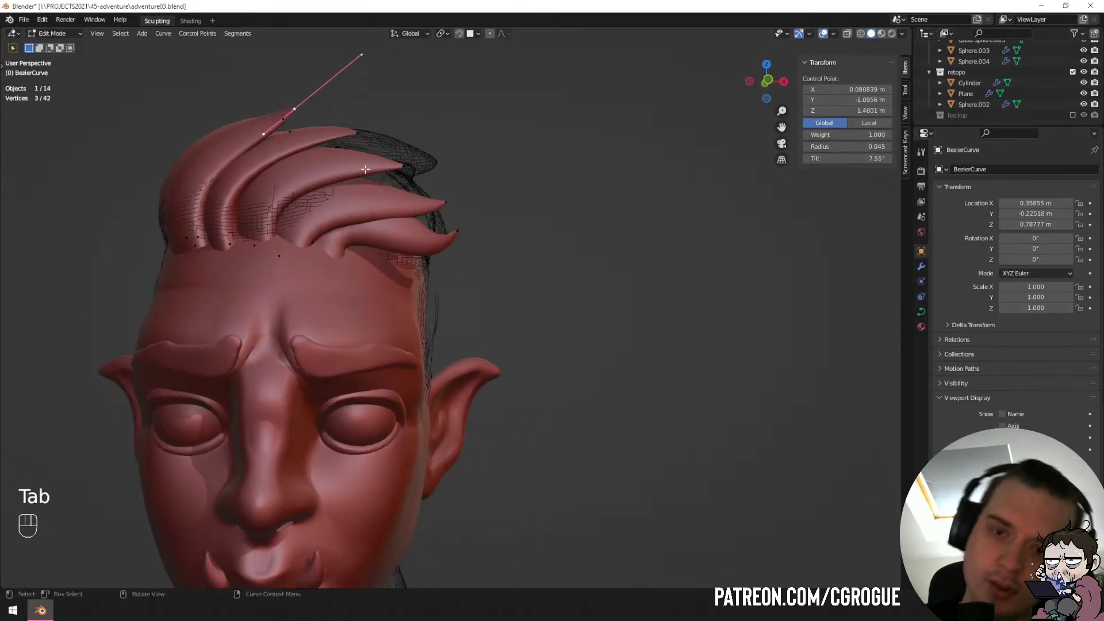
click(351, 138)
key(r)
click(440, 119)
key(g)
click(426, 112)
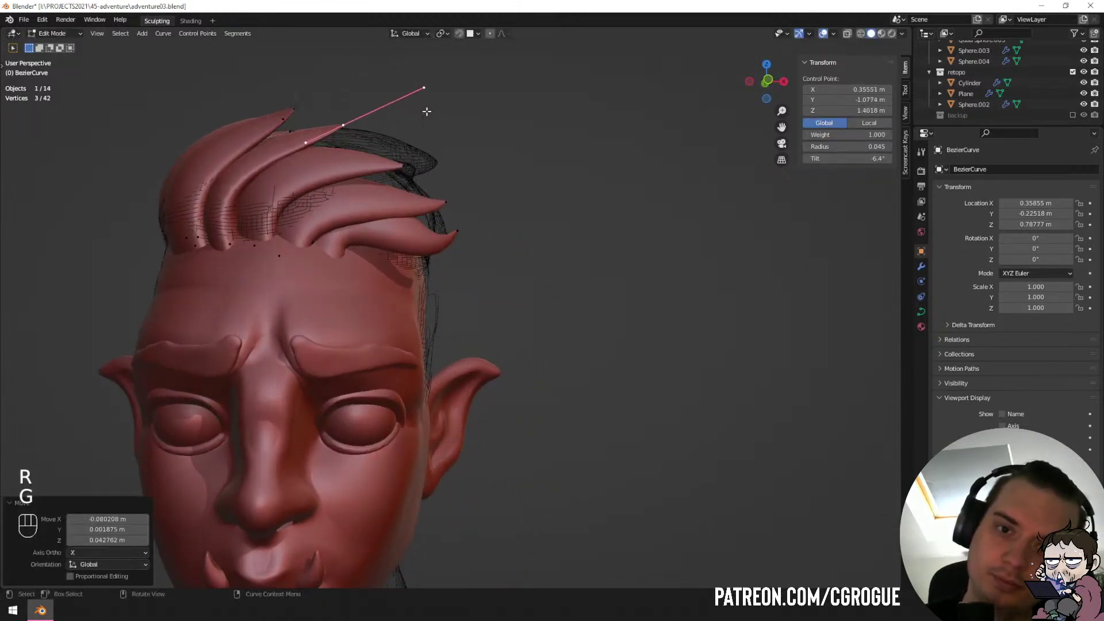
Rotate the tip of the lock above the temple lock downward and move it slightly inward and down.
click(446, 203)
key(r)
click(465, 300)
key(g)
click(456, 303)
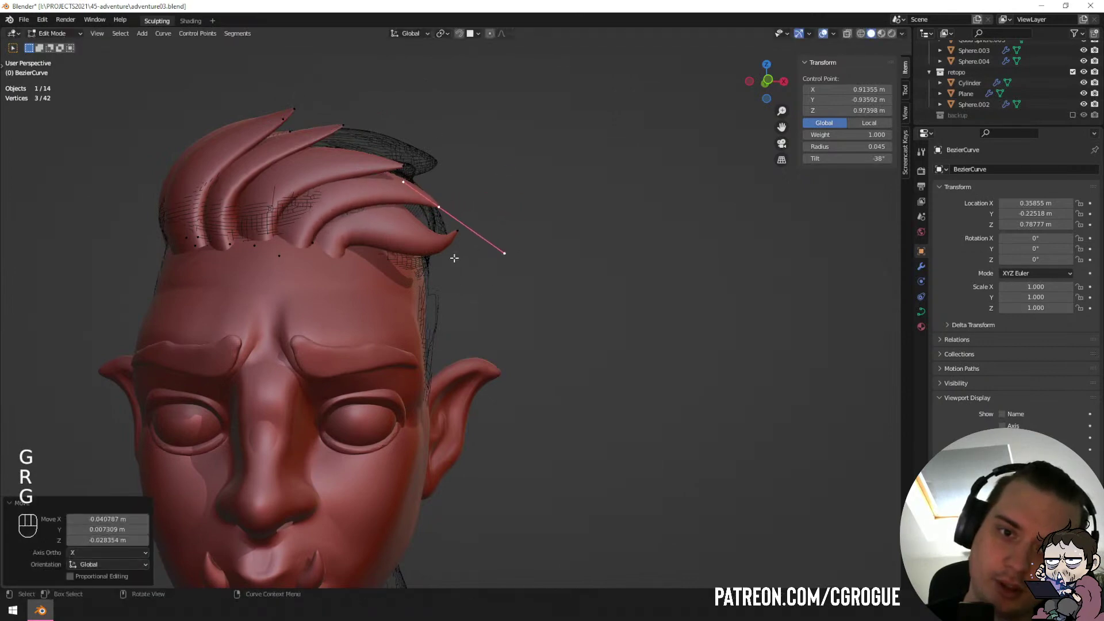
Rotate and lower the temple lock's tip, shorten its handles, nudge it into place and return to Object Mode.
click(458, 233)
key(r)
click(513, 284)
key(g)
click(547, 370)
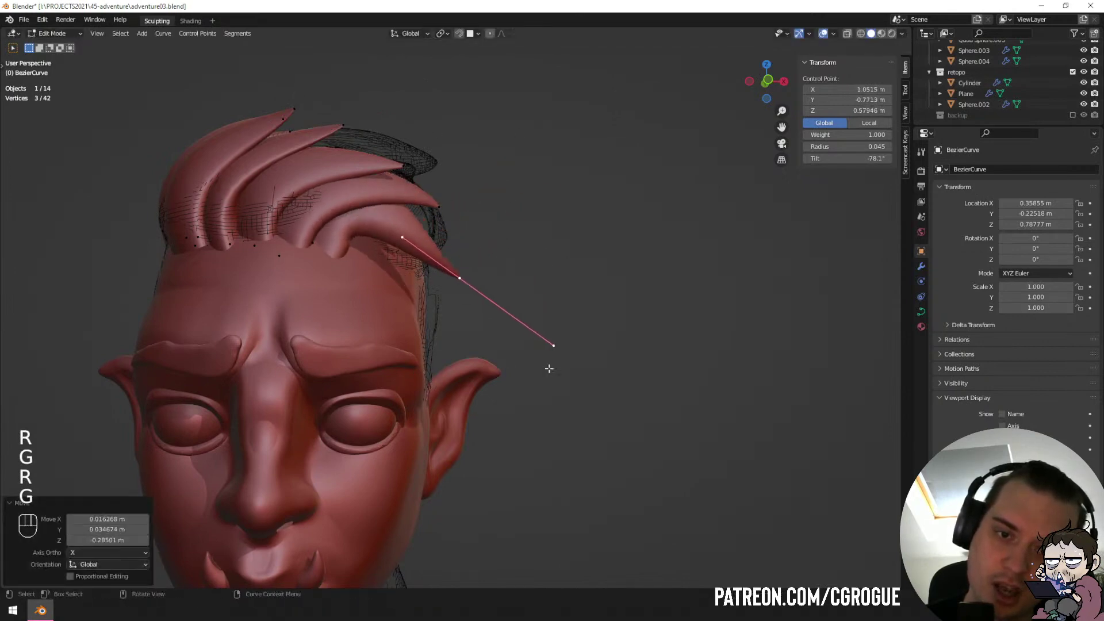
key(s)
click(495, 339)
key(g)
click(473, 327)
middle_drag(446, 293, 312, 71)
key(Tab)
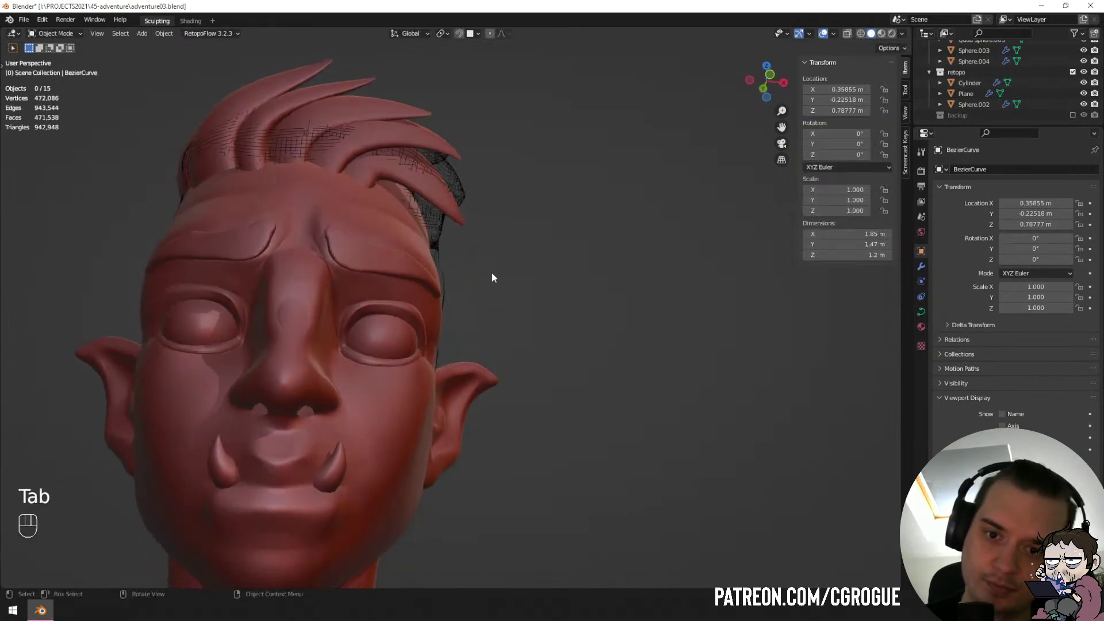
In Edit Mode, duplicate the whole temple lock and place the copy further back along the hairline.
mouse_move(492, 277)
middle_down()
mouse_move(488, 309)
mouse_move(543, 310)
mouse_move(475, 316)
mouse_move(485, 309)
mouse_move(454, 329)
middle_up()
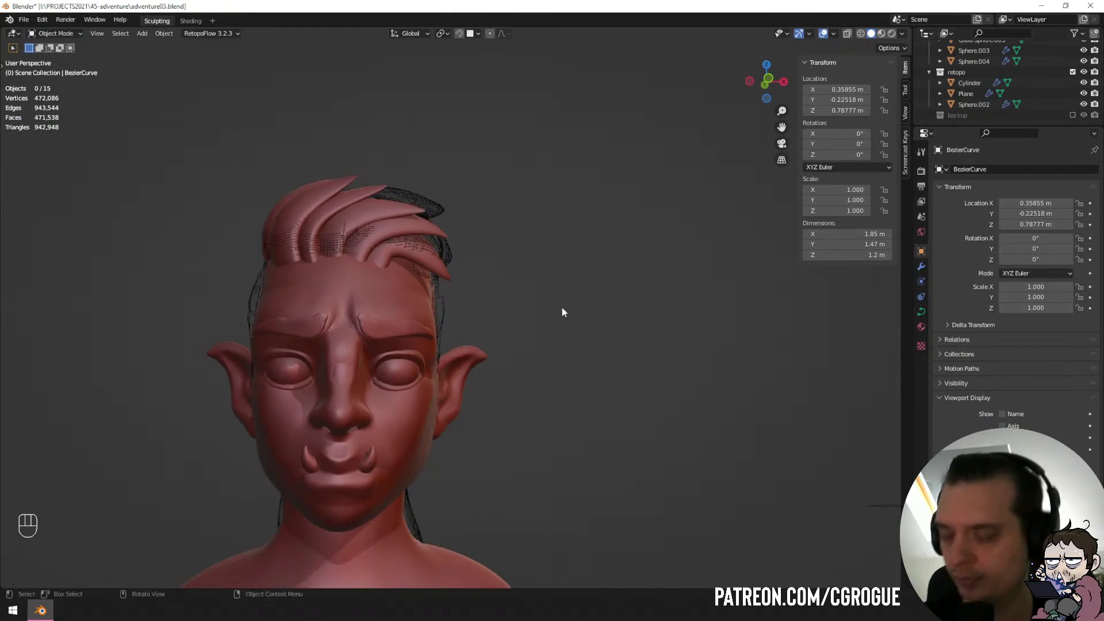
scroll(562, 311, up, 3)
key(Tab)
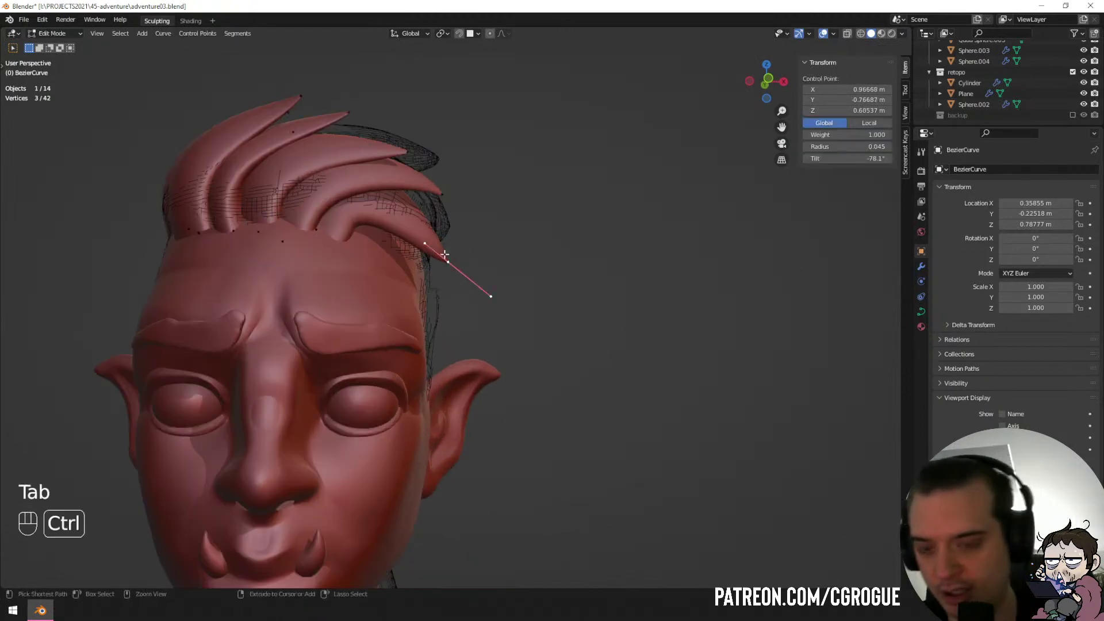
middle_drag(487, 254, 435, 274)
key(shift+d)
click(464, 331)
key(g)
Duplicate that copy further back on the side of the head, tilt it by -21° and move it into place.
key(shift+d)
key(g)
key(g)
click(481, 284)
click(561, 223)
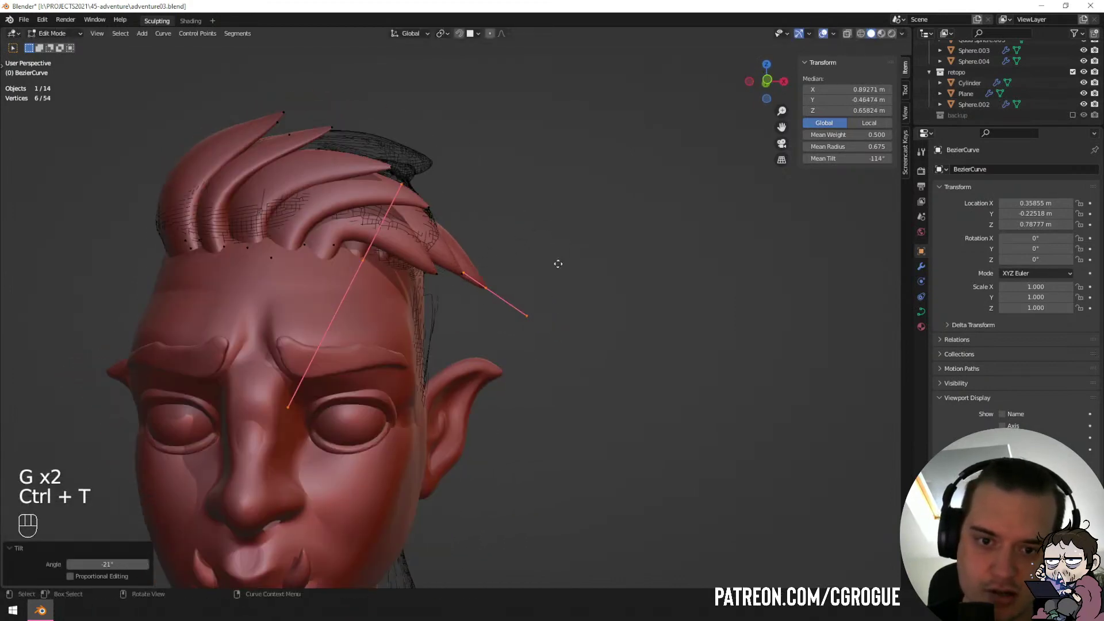
key(g)
click(557, 271)
Move, rotate and scale a control point of the rearmost new lock to fit the side of the head.
middle_drag(557, 270, 438, 322)
click(416, 327)
middle_drag(473, 279, 482, 335)
key(g)
click(468, 239)
middle_drag(468, 239, 432, 250)
key(r)
click(444, 219)
click(476, 272)
Rotate the tip of the rearmost side lock, scale its handles by about 1.6 and move it against the side of the head.
click(352, 334)
middle_drag(362, 339, 420, 379)
key(r)
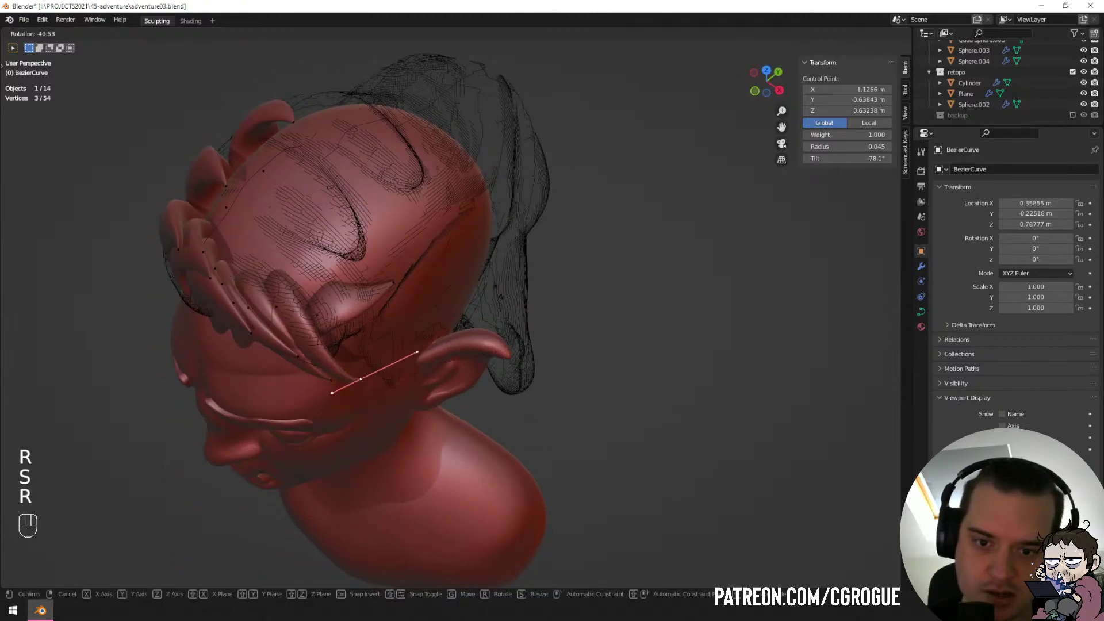
click(525, 330)
key(g)
click(522, 284)
click(598, 250)
key(g)
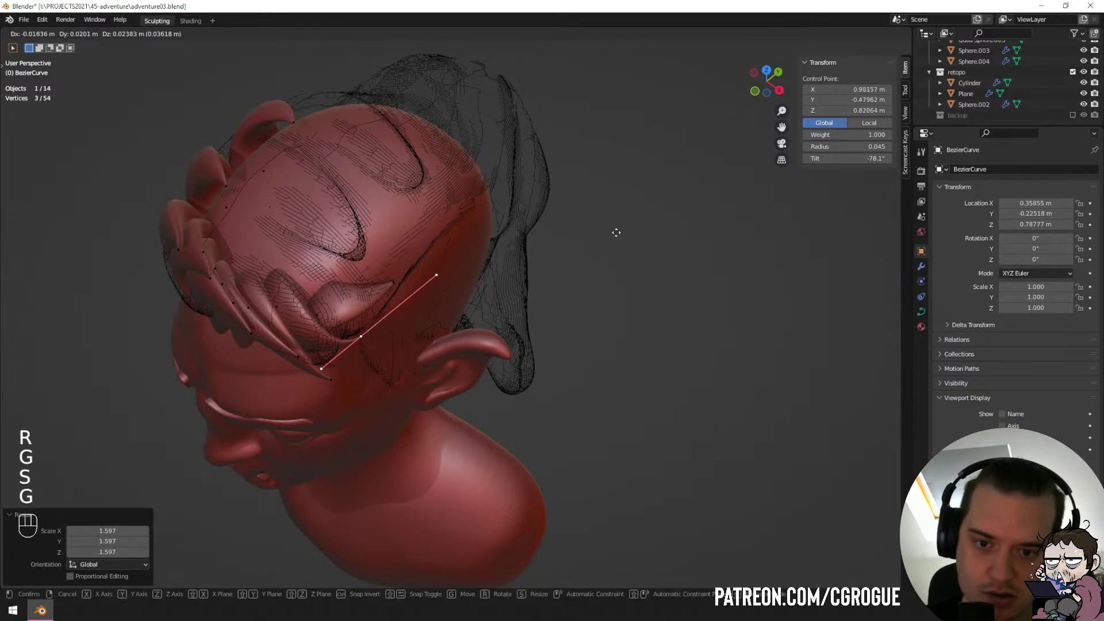
click(616, 234)
middle_drag(616, 234, 594, 218)
key(Tab)
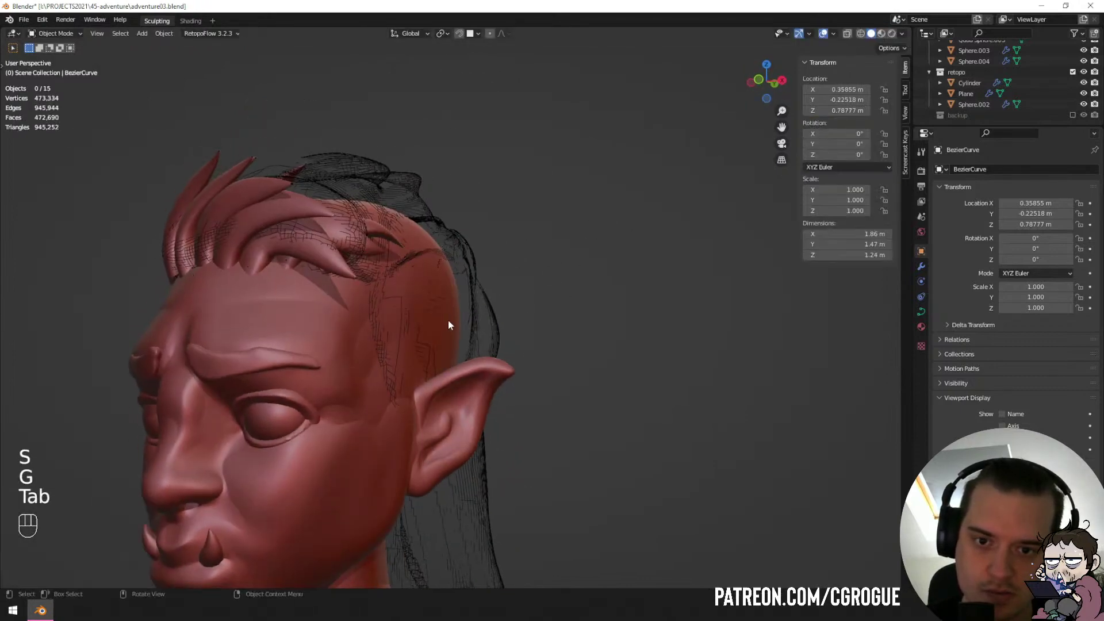
Rotate and move the tips of the two side locks so they sweep back toward the ear.
middle_drag(450, 322, 426, 351)
key(Tab)
key(r)
click(488, 344)
key(g)
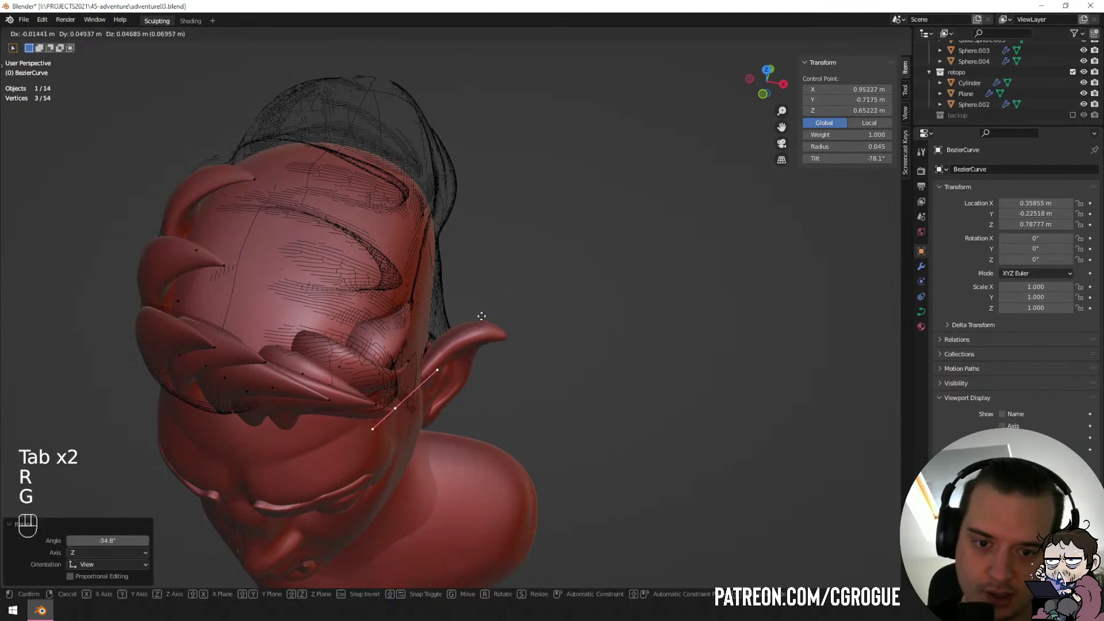
click(481, 390)
key(r)
click(489, 338)
key(g)
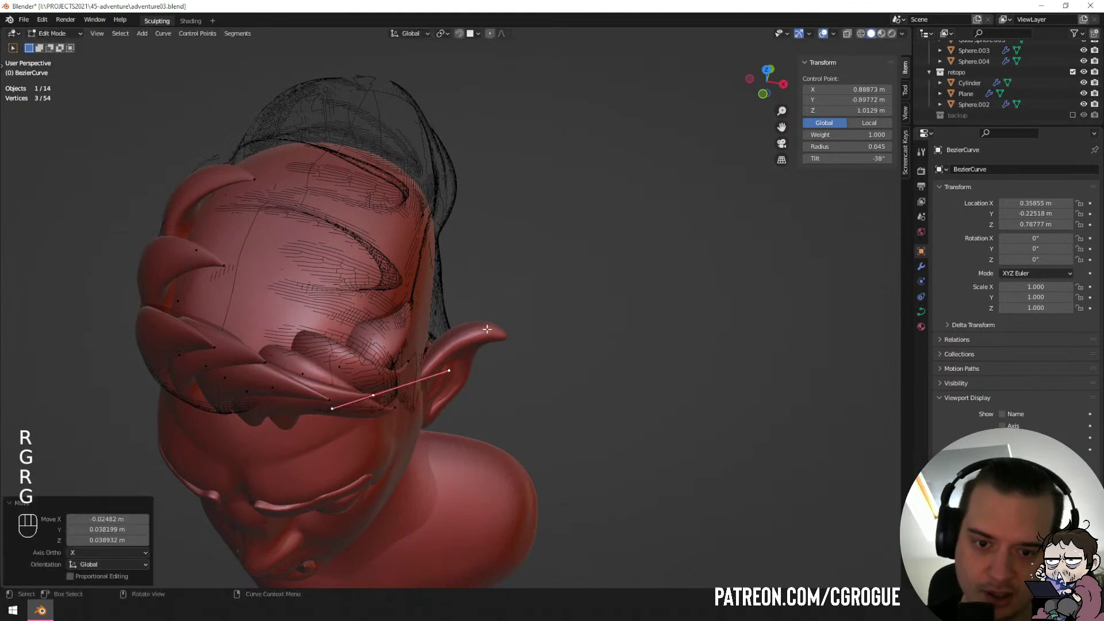
click(478, 350)
Return to Object Mode and hide the old wireframe hair mesh.
key(Tab)
middle_drag(477, 350, 413, 280)
key(a)
key(a)
click(440, 281)
key(h)
scroll(457, 346, down, 6)
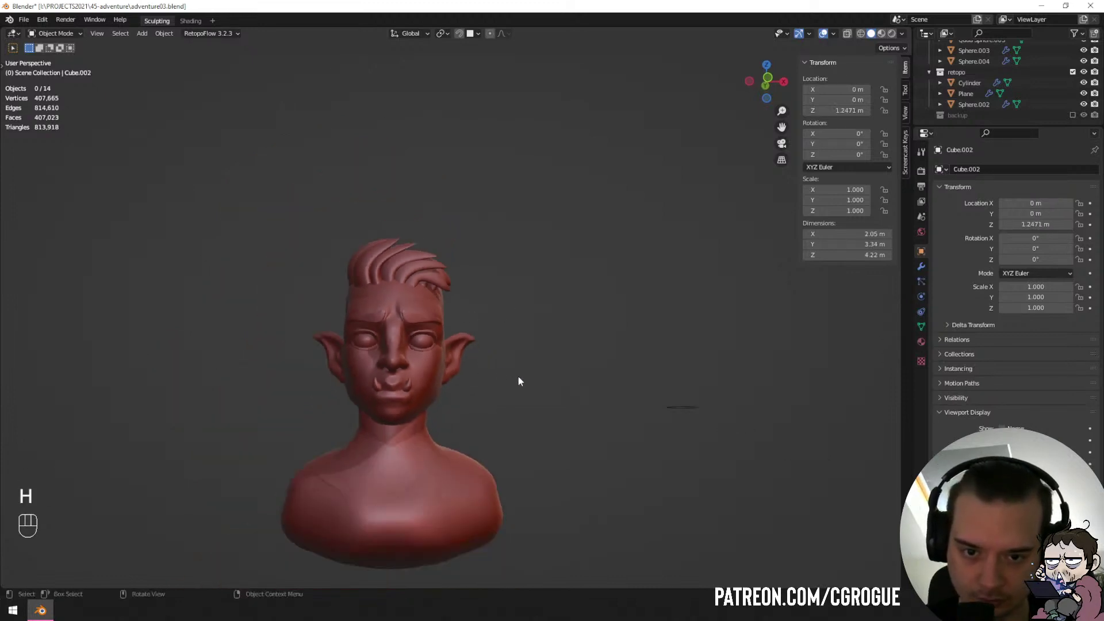
middle_drag(519, 379, 481, 421)
scroll(470, 380, up, 3)
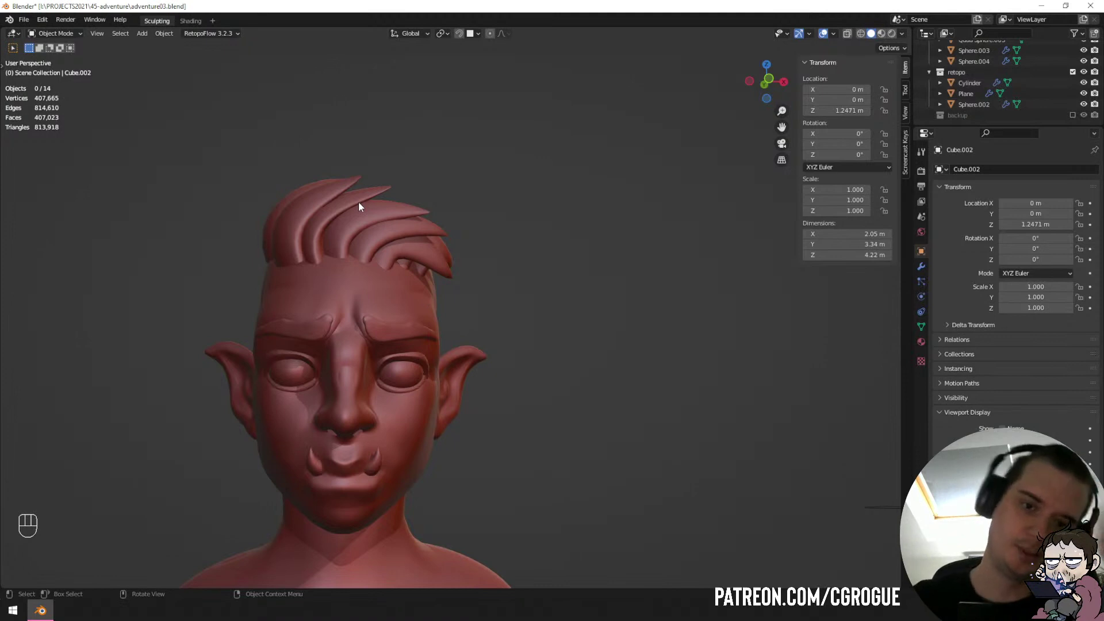
In the hair curve's Edit Mode, shrink the root radii of the side locks, the last by 0.823, and nudge that root.
scroll(518, 192, up, 2)
click(435, 231)
key(Tab)
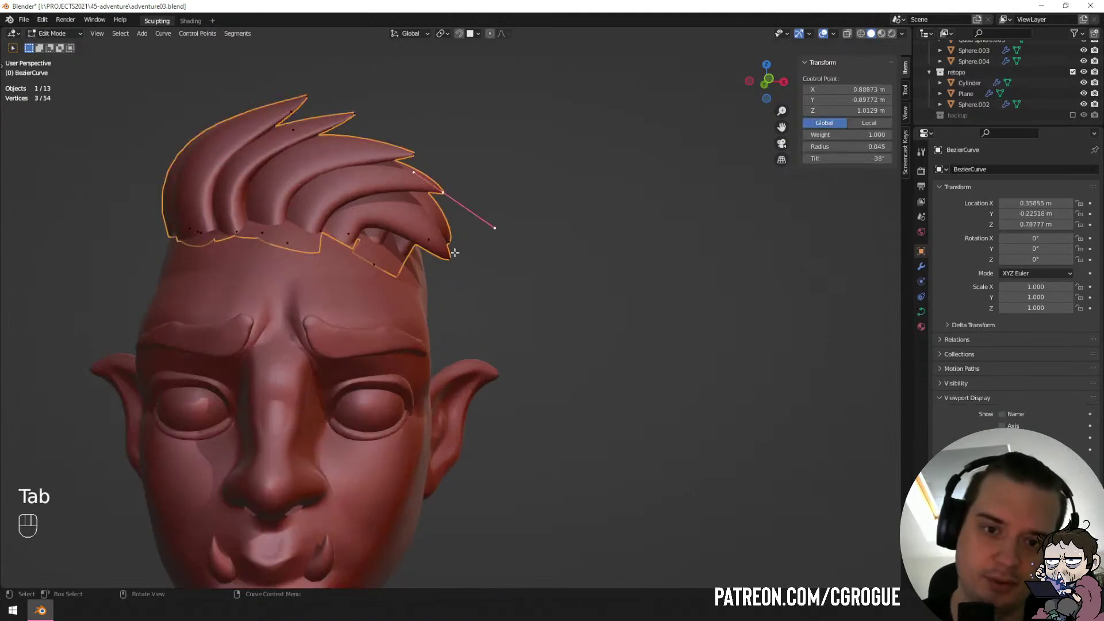
click(452, 255)
key(alt+s)
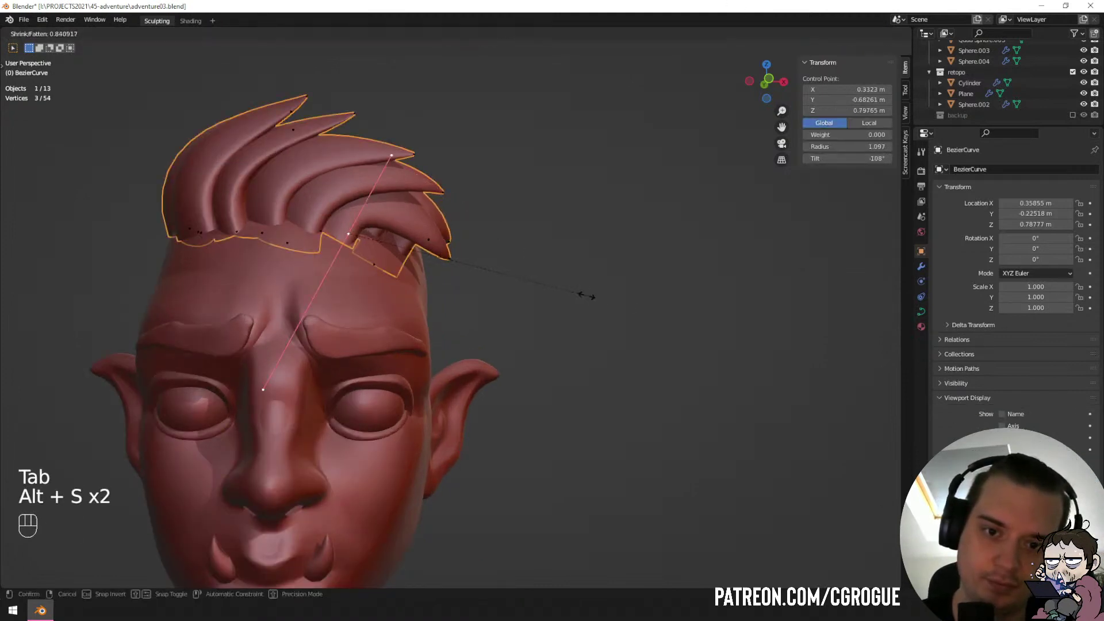
key(alt+s)
click(604, 314)
key(g)
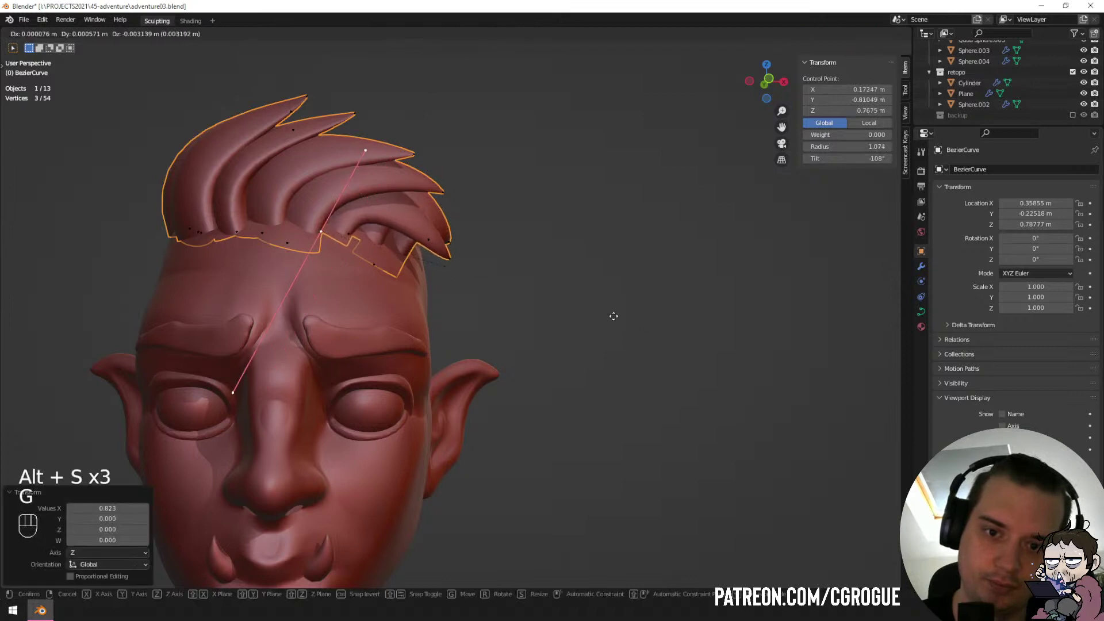
click(609, 317)
Duplicate a whole upper front lock toward the top of the head and scale the copy.
key(Tab)
middle_drag(601, 324, 289, 329)
key(Tab)
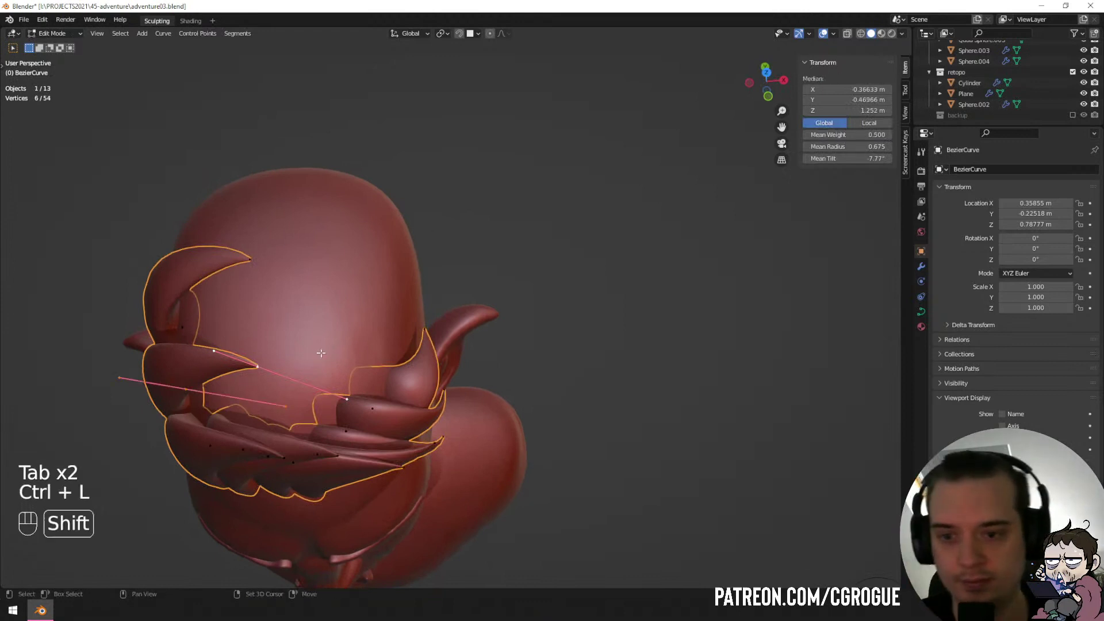
key(shift+d)
click(358, 371)
key(s)
click(412, 375)
Move and rotate the copied lock so it lies behind the front row of hair.
middle_drag(412, 375, 446, 447)
key(g)
click(432, 340)
key(r)
click(440, 348)
key(g)
click(444, 365)
Rotate the copied lock's tip by -48.7° and shift its root about 0.08 m along X.
click(361, 441)
key(r)
click(478, 350)
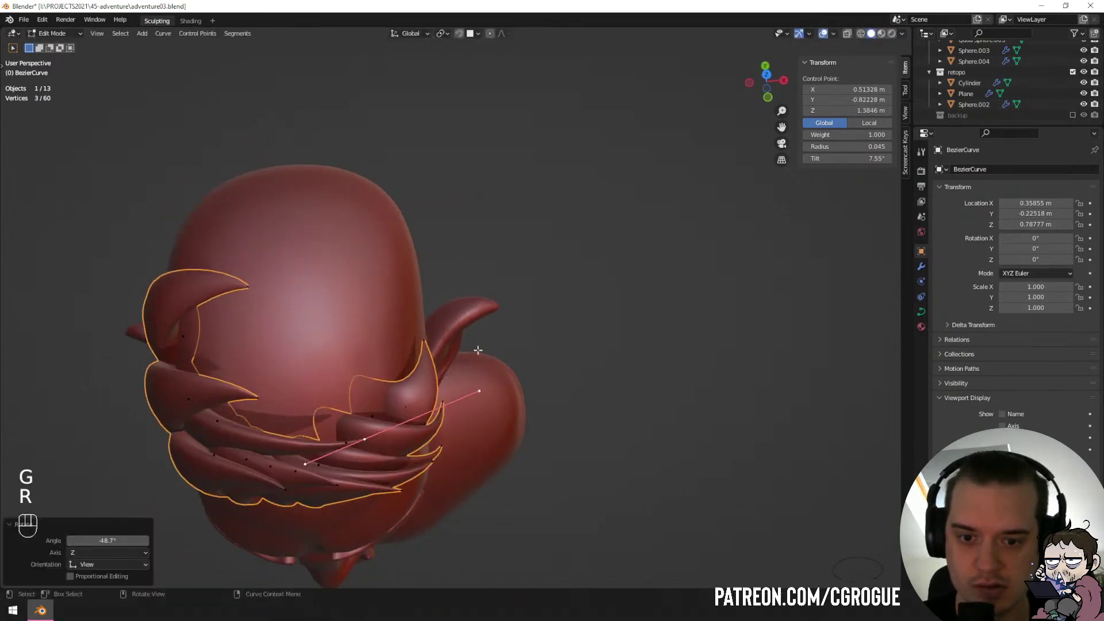
click(217, 422)
key(g)
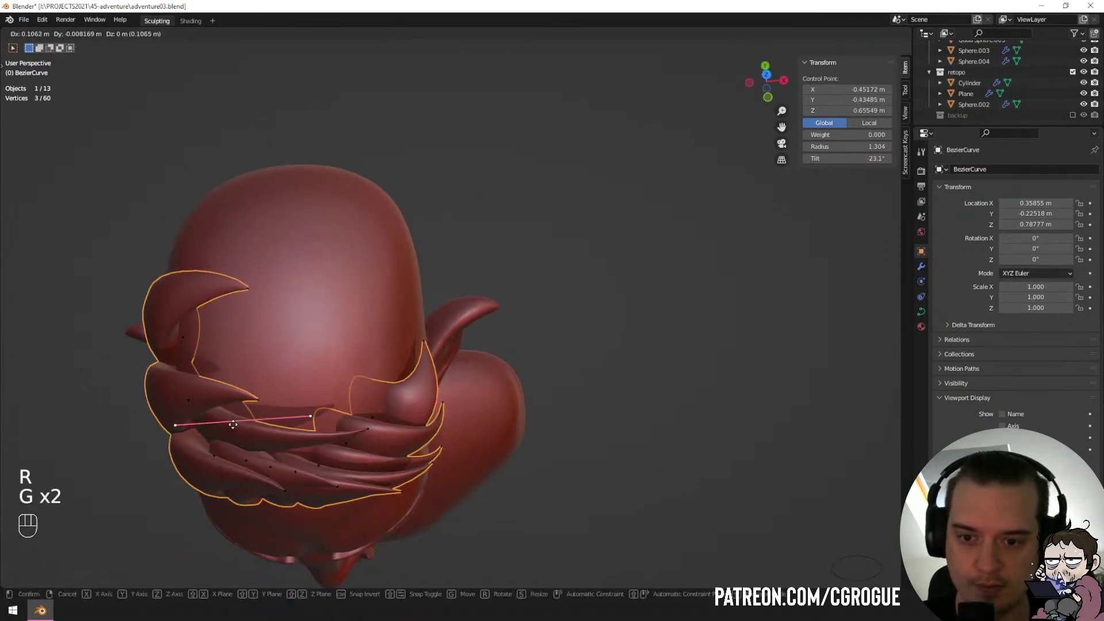
click(233, 424)
Duplicate the whole new top lock about 0.41 m along X, rotate the copy freely and move it into place.
middle_drag(233, 425, 336, 318)
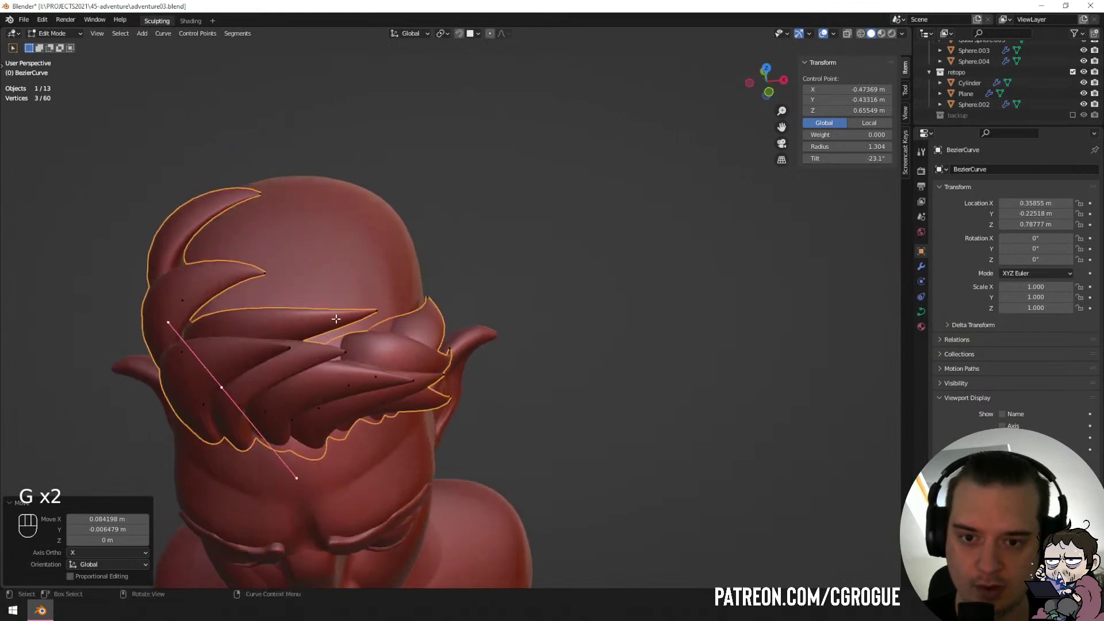
shift+click(370, 317)
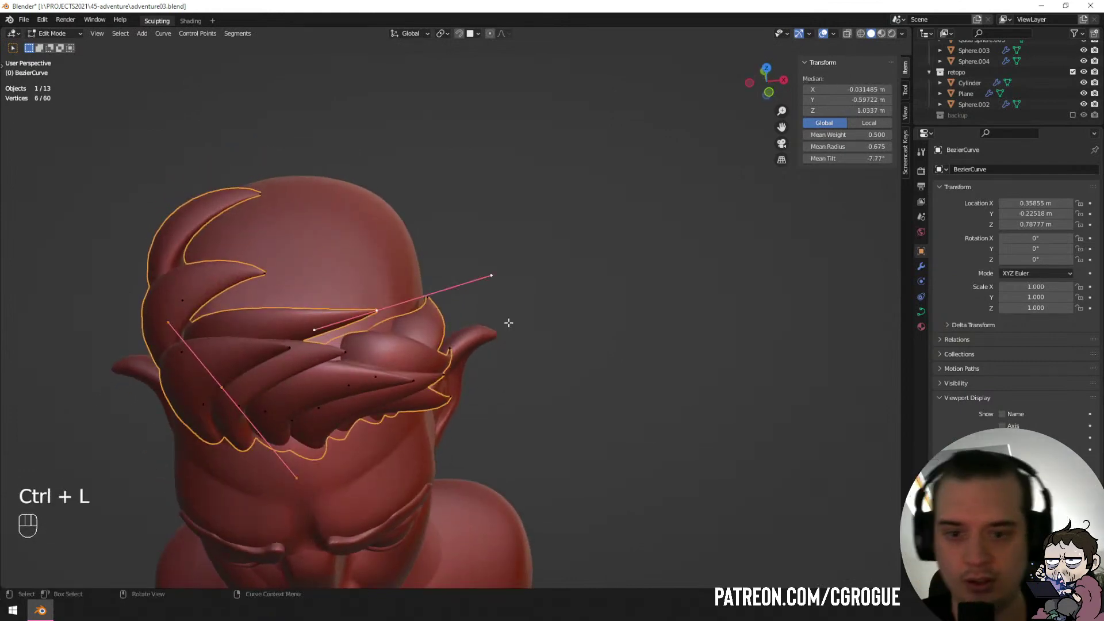
middle_drag(508, 323, 493, 389)
key(shift+d)
click(561, 402)
key(r)
key(r)
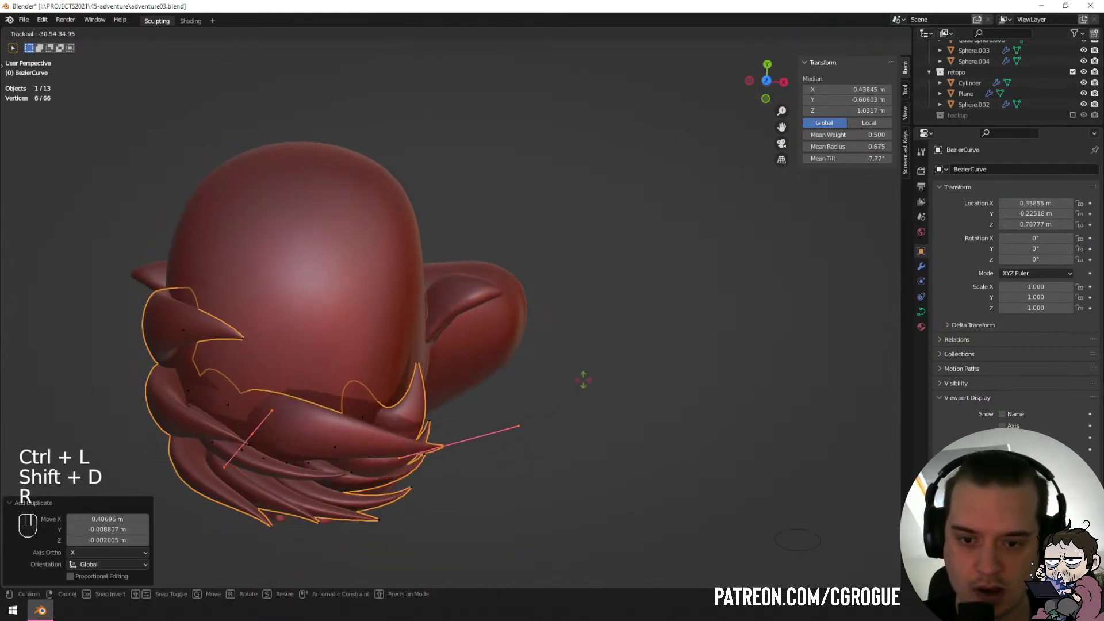
click(577, 395)
key(g)
click(582, 419)
Rotate and move the new top hair again to follow the scalp, then check it in Object Mode.
key(r)
click(577, 352)
middle_drag(577, 352, 519, 237)
key(g)
click(481, 276)
key(Tab)
mouse_move(522, 271)
middle_down()
mouse_move(475, 320)
mouse_move(534, 274)
middle_up()
key(Tab)
Tilt the tip of the middle top lock to -64°, then rotate and move it closer to the scalp.
key(ctrl+t)
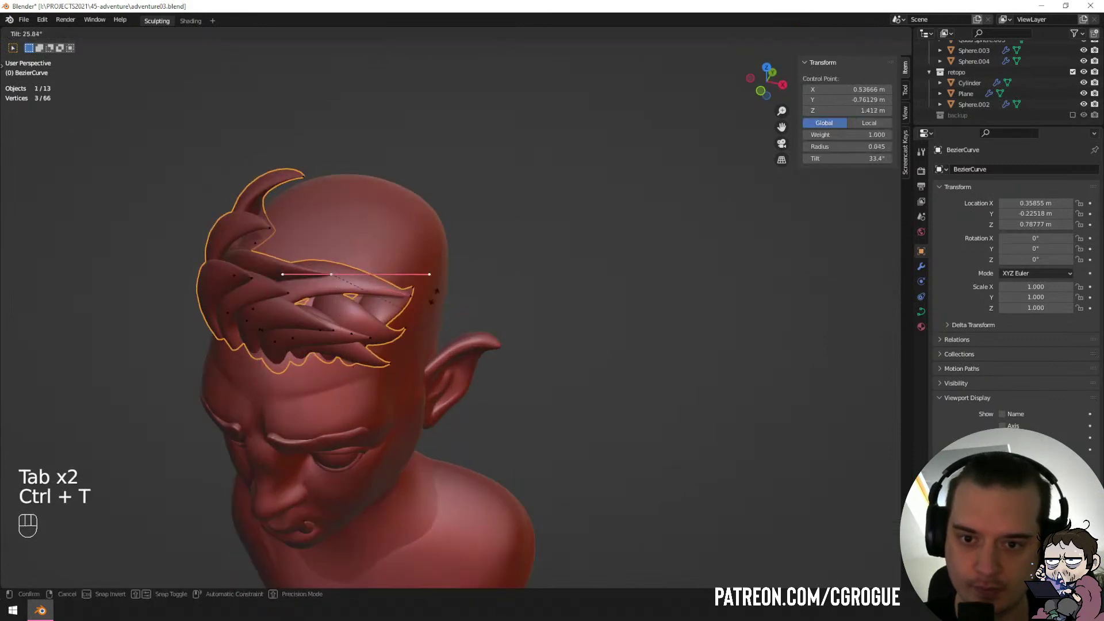
click(402, 64)
middle_drag(402, 64, 492, 256)
key(r)
click(532, 167)
key(g)
click(531, 163)
key(Tab)
key(Tab)
key(r)
click(462, 206)
key(g)
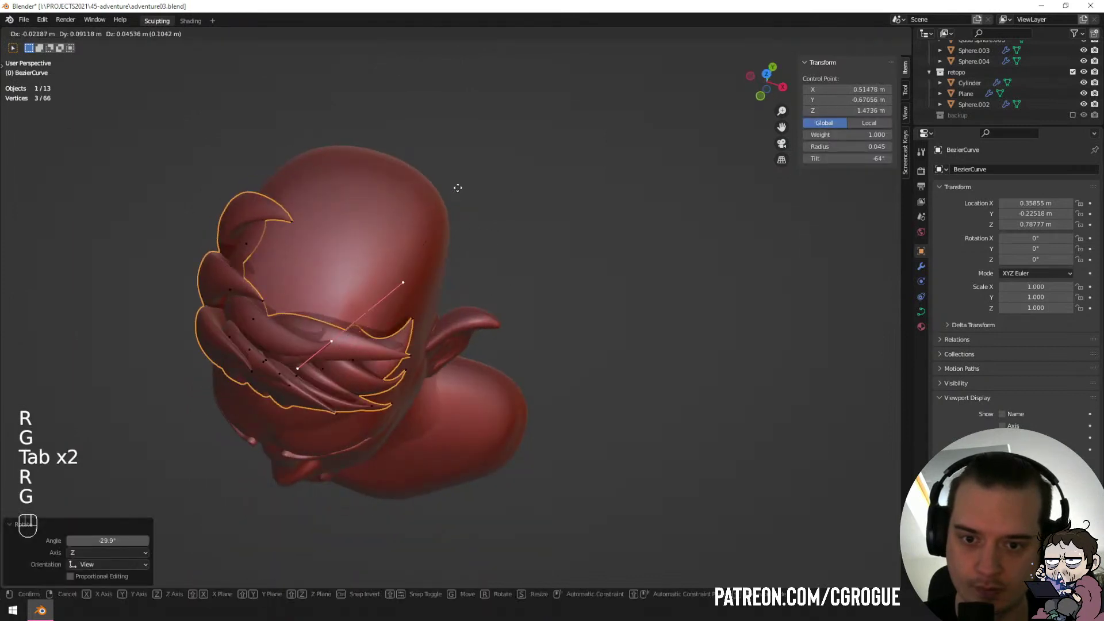
click(463, 180)
Rotate the outer top lock's tip by -58°, enlarge its handles, move it into place and leave Edit Mode.
click(411, 356)
key(r)
click(493, 264)
key(s)
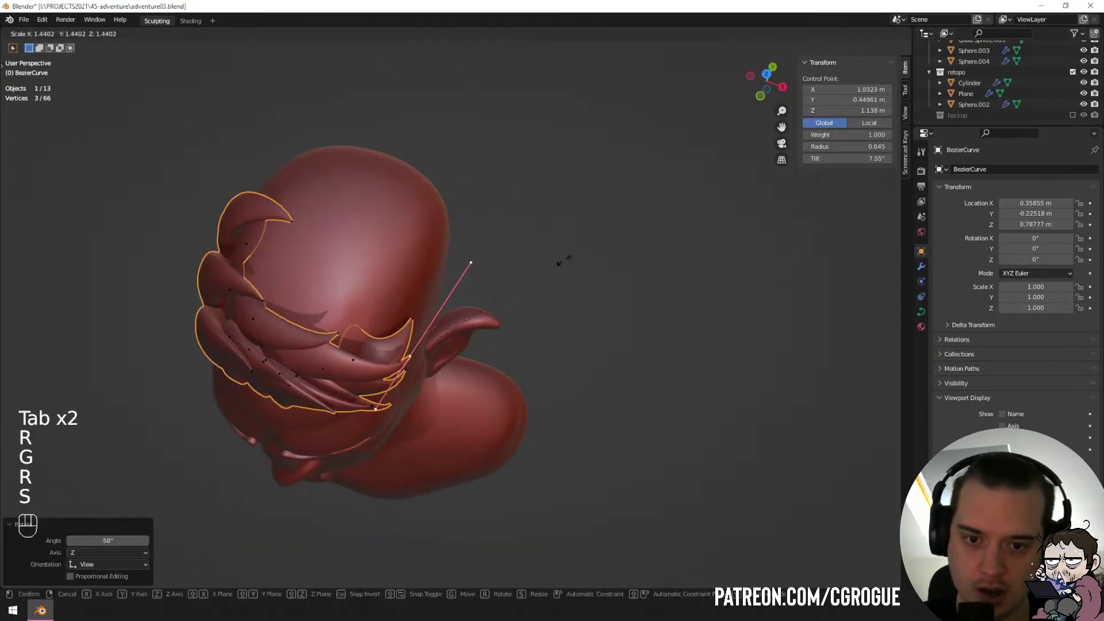
click(599, 245)
key(g)
click(587, 245)
key(Tab)
Return to editing the hair curve and tilt the selected front lock's tip to about -57°.
middle_drag(489, 351, 489, 276)
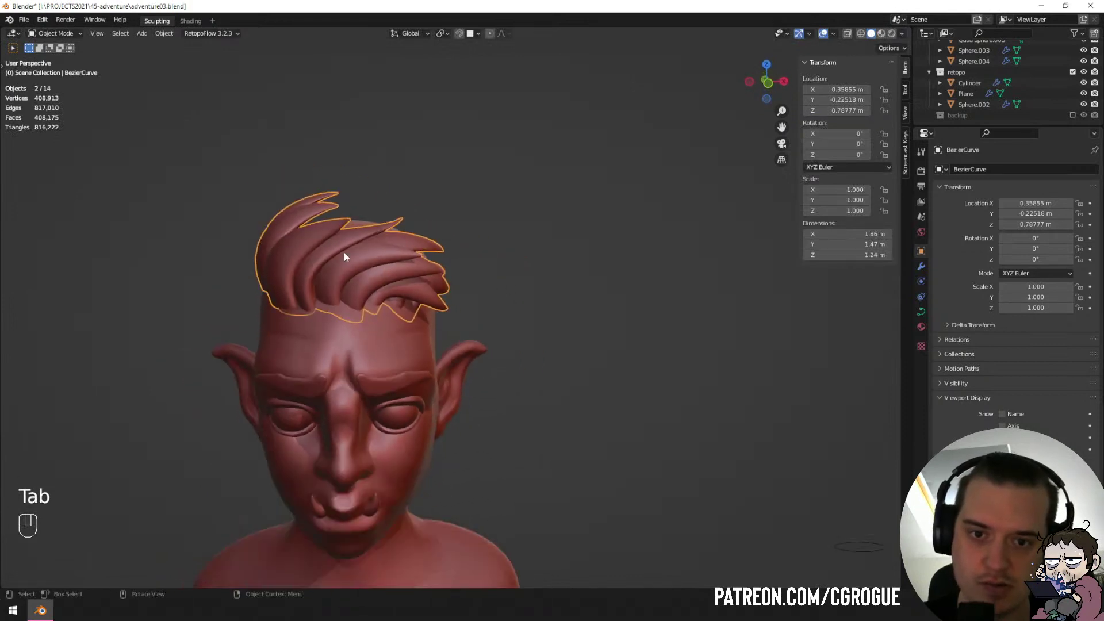
key(Tab)
key(Tab)
middle_drag(344, 257, 363, 303)
key(Tab)
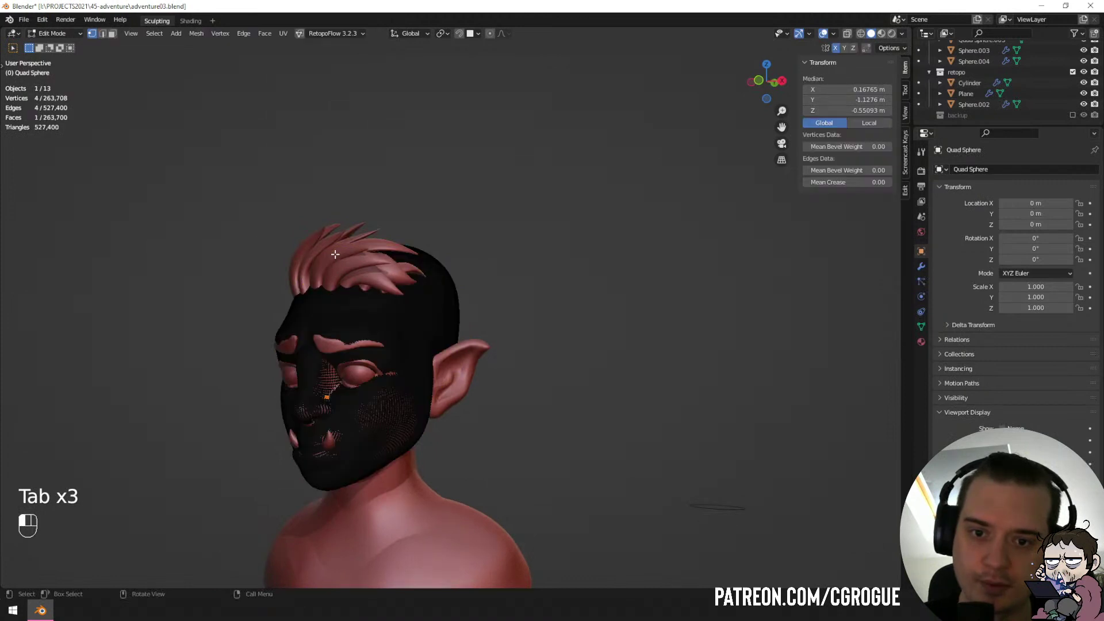
key(Tab)
key(Tab)
key(ctrl+t)
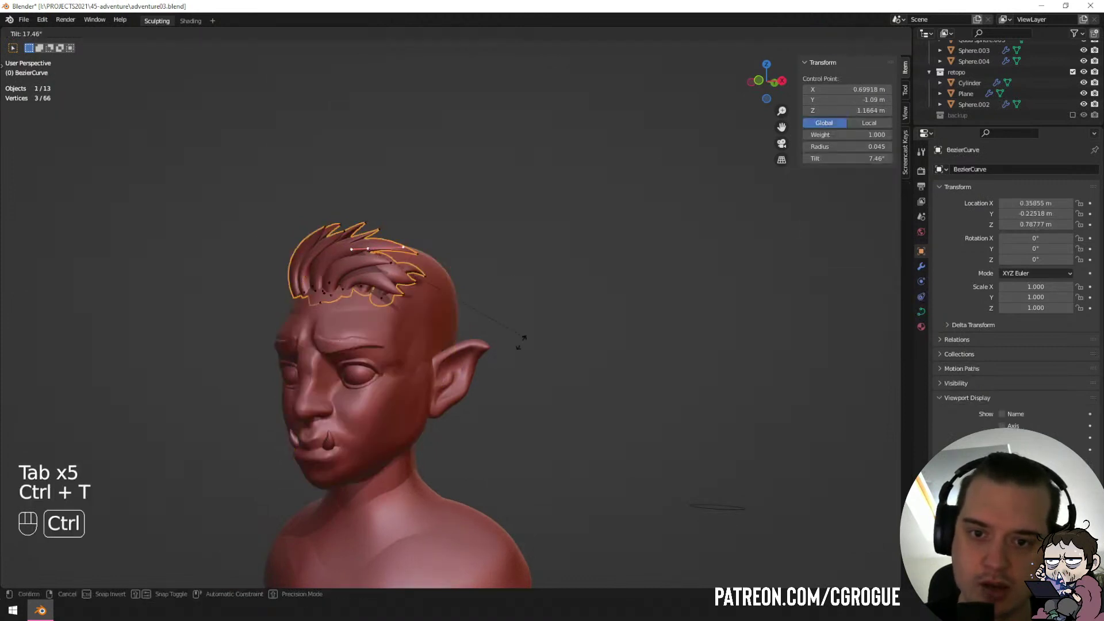
click(510, 151)
Rotate and move the same front lock's tip to refine the silhouette, and finish in Object Mode.
key(Tab)
middle_drag(443, 280, 502, 253)
scroll(474, 257, up, 1)
key(Tab)
key(r)
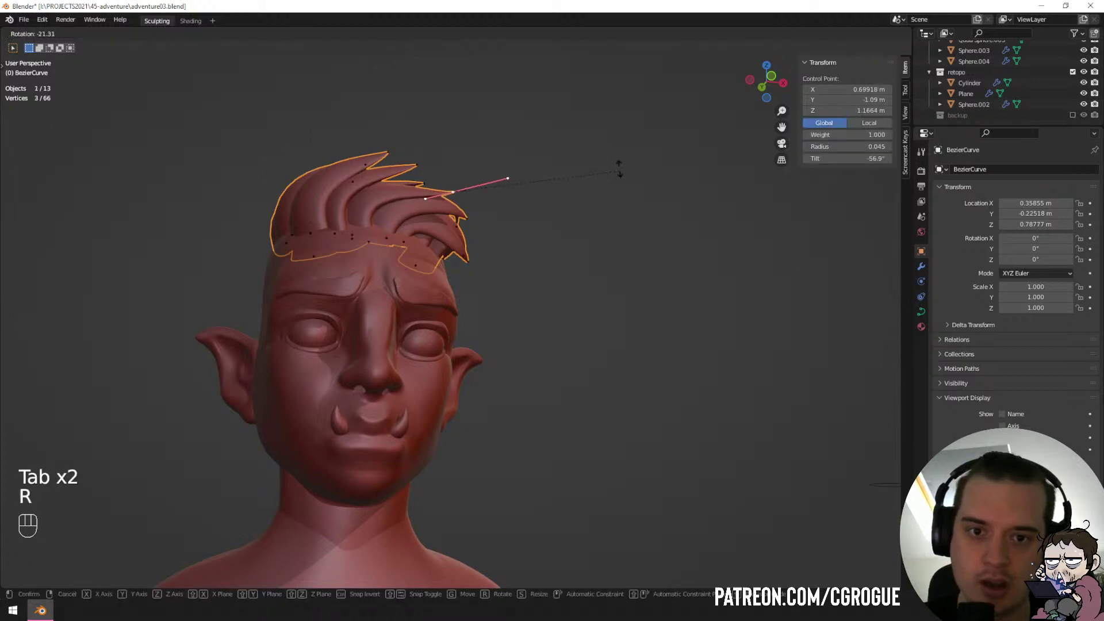
click(577, 136)
key(g)
click(578, 131)
key(Tab)
key(r)
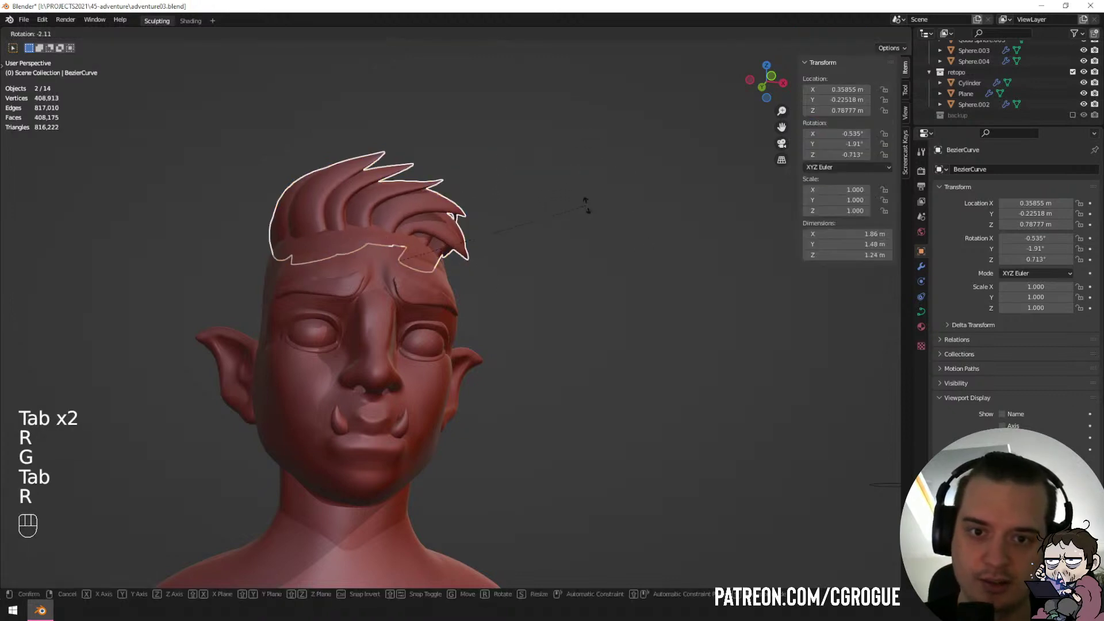
right_click(586, 212)
Select the hair together with the eyebrows and link the eyebrows' Material.001 to the hair.
key(a)
key(a)
middle_drag(586, 245, 565, 249)
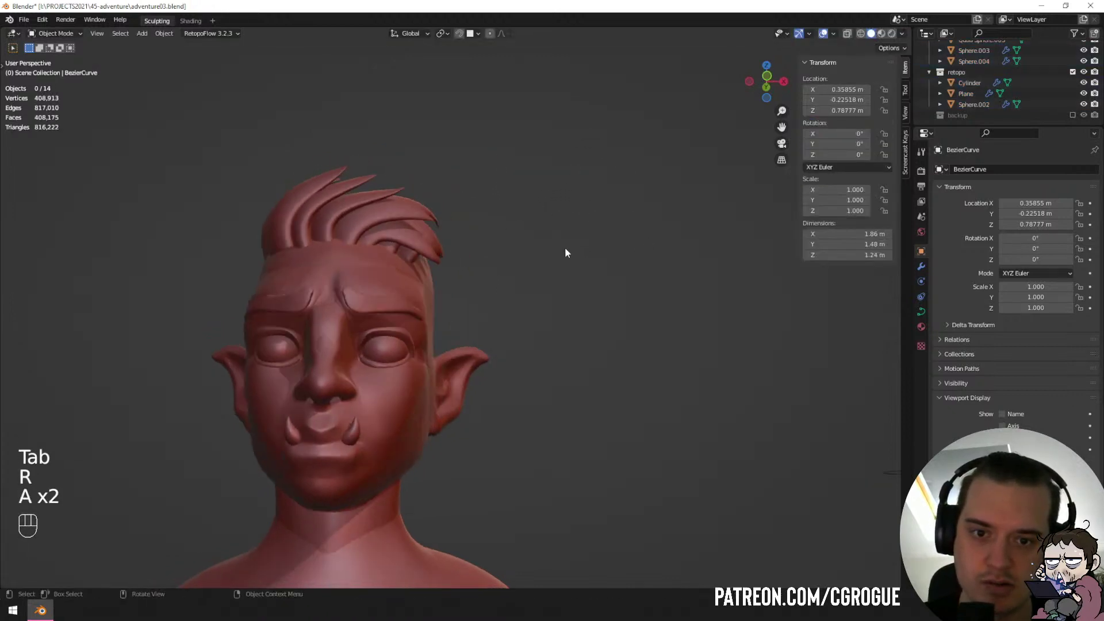
shift+click(417, 244)
shift+click(308, 320)
click(922, 342)
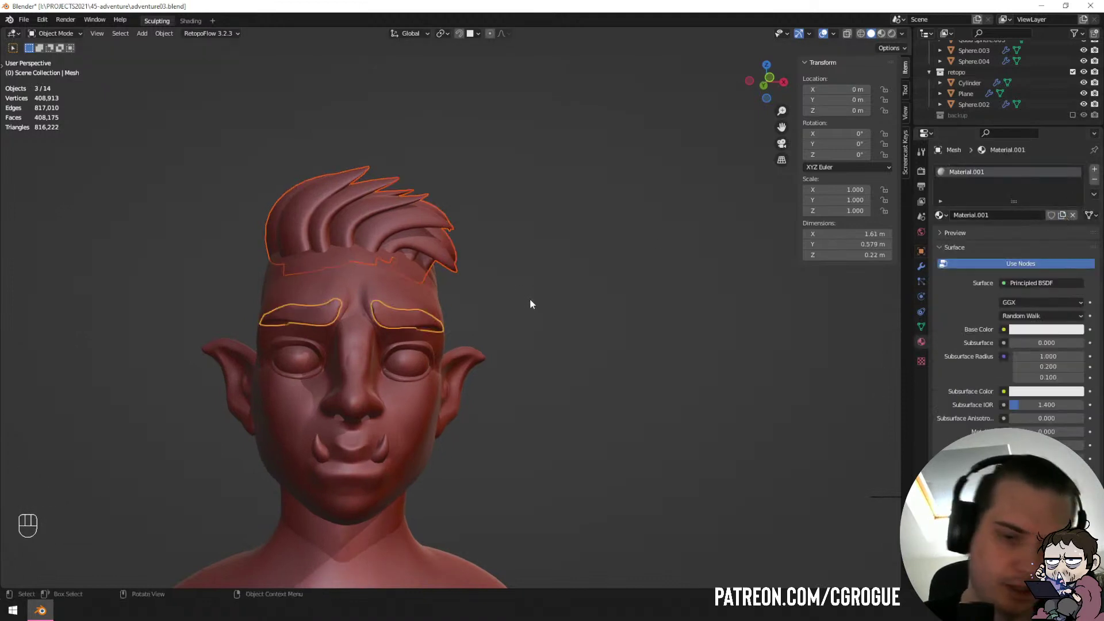
key(ctrl+l)
click(531, 315)
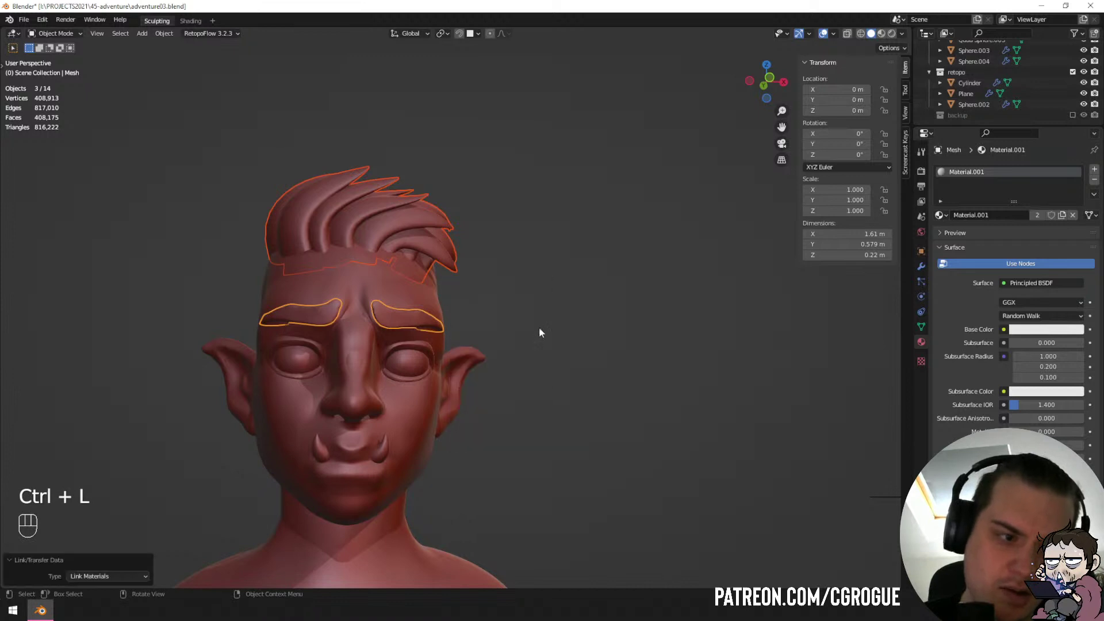
Darken the viewport display colour of Material.001 and deselect all objects.
scroll(978, 345, down, 10)
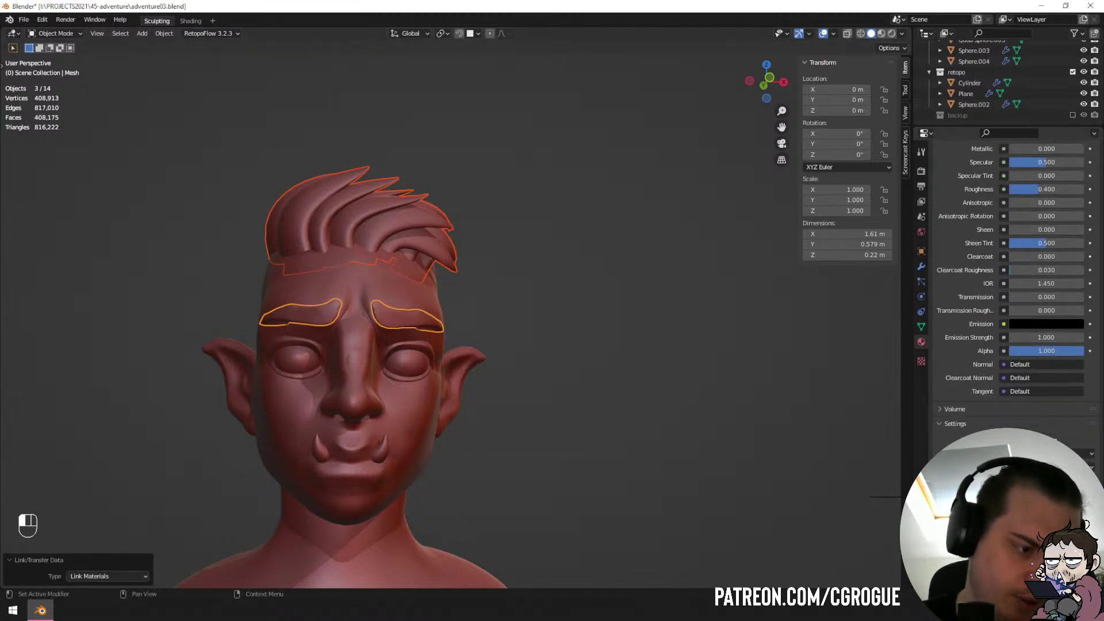
drag(1074, 447, 1075, 469)
key(a)
key(a)
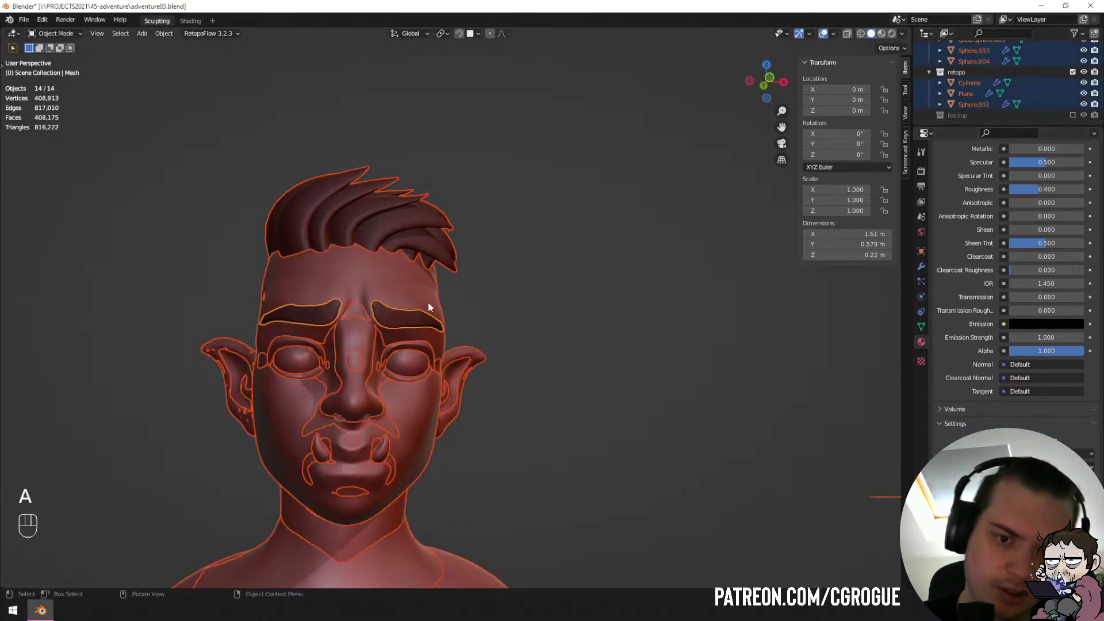
mouse_move(499, 329)
middle_down()
mouse_move(463, 318)
mouse_move(519, 362)
mouse_move(513, 330)
middle_up()
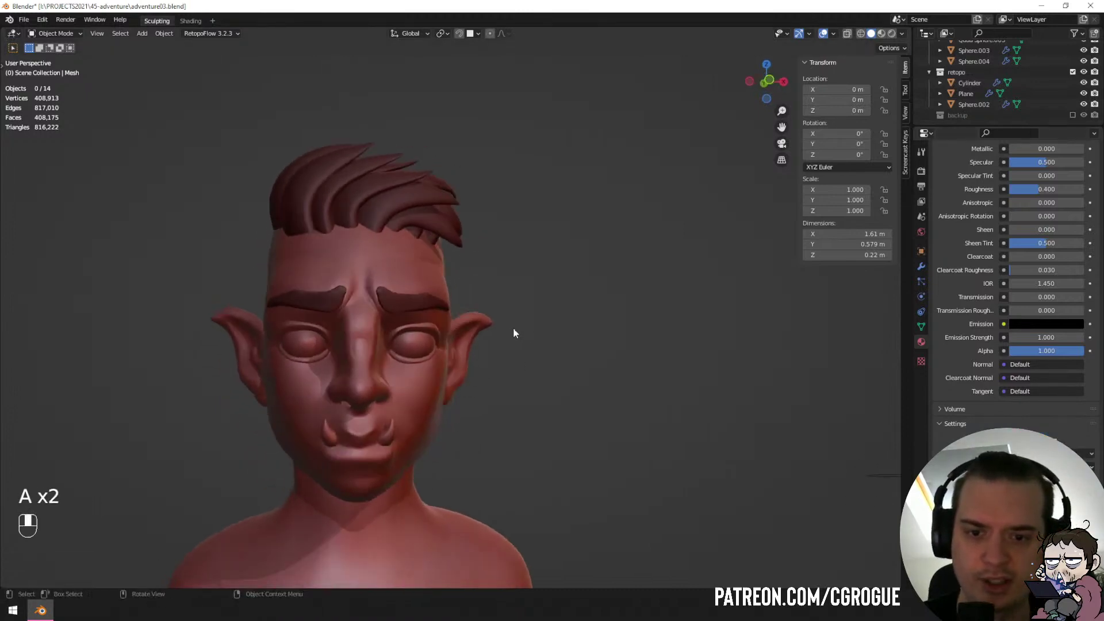
In the eyeball's Edit Mode, select the centre vertex of the eye and grow the selection three times.
scroll(415, 424, up, 4)
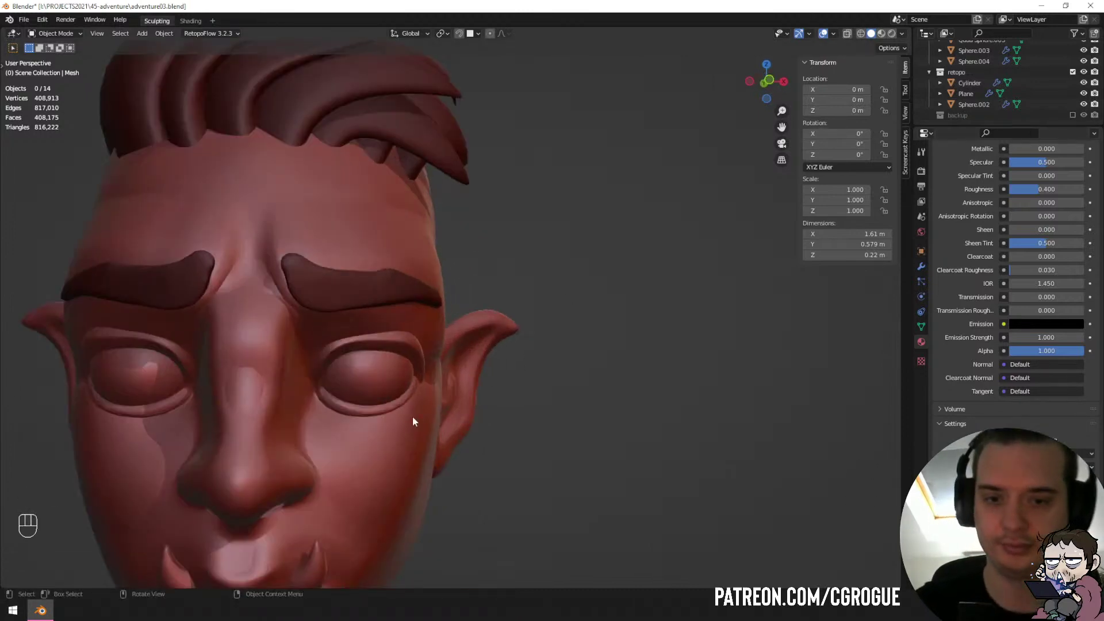
click(396, 379)
key(Tab)
shift+middle_drag(396, 378, 454, 371)
click(400, 367)
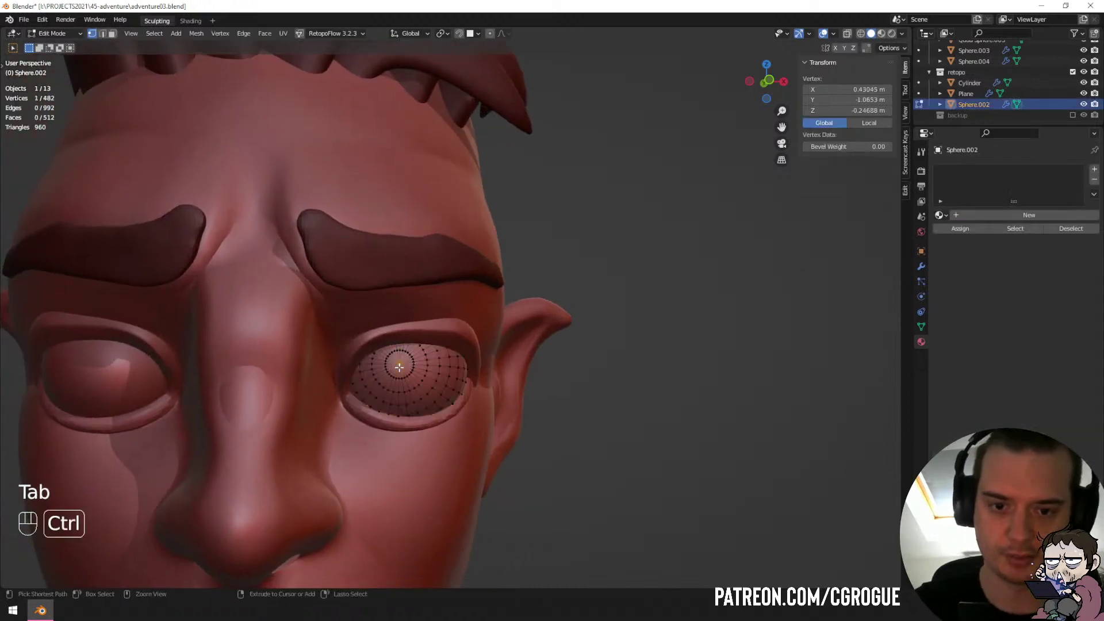
key(ctrl+KP_Add)
key(ctrl+KP_Add)
key(ctrl+KP_Add)
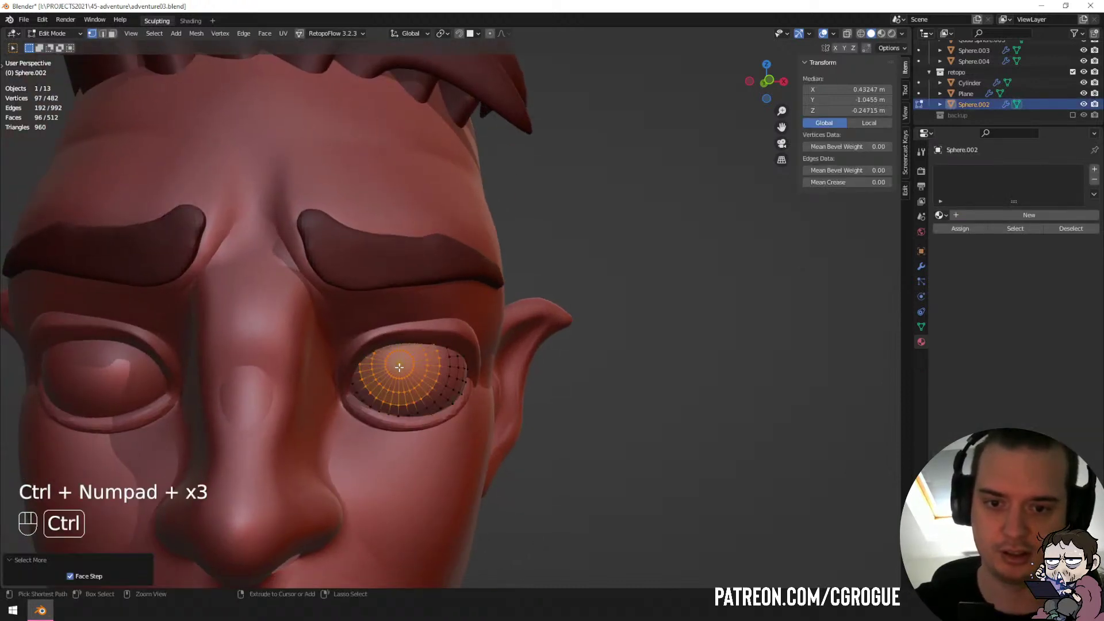
Give the eyeball the existing Material.001 and check it outside Edit Mode before returning to editing.
click(940, 215)
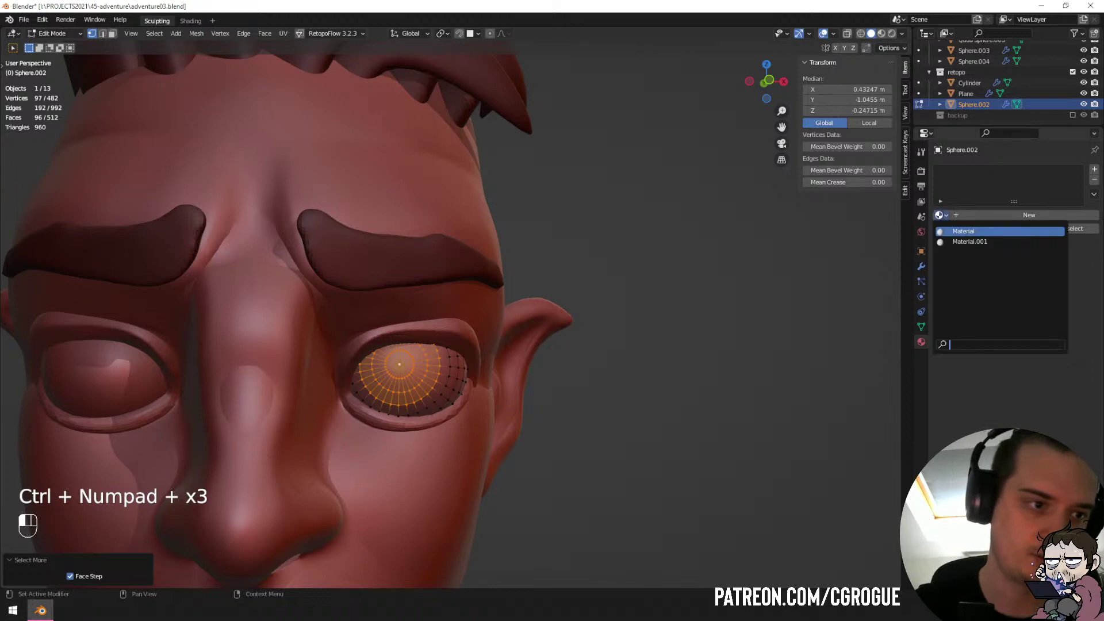
click(978, 242)
key(Tab)
key(Tab)
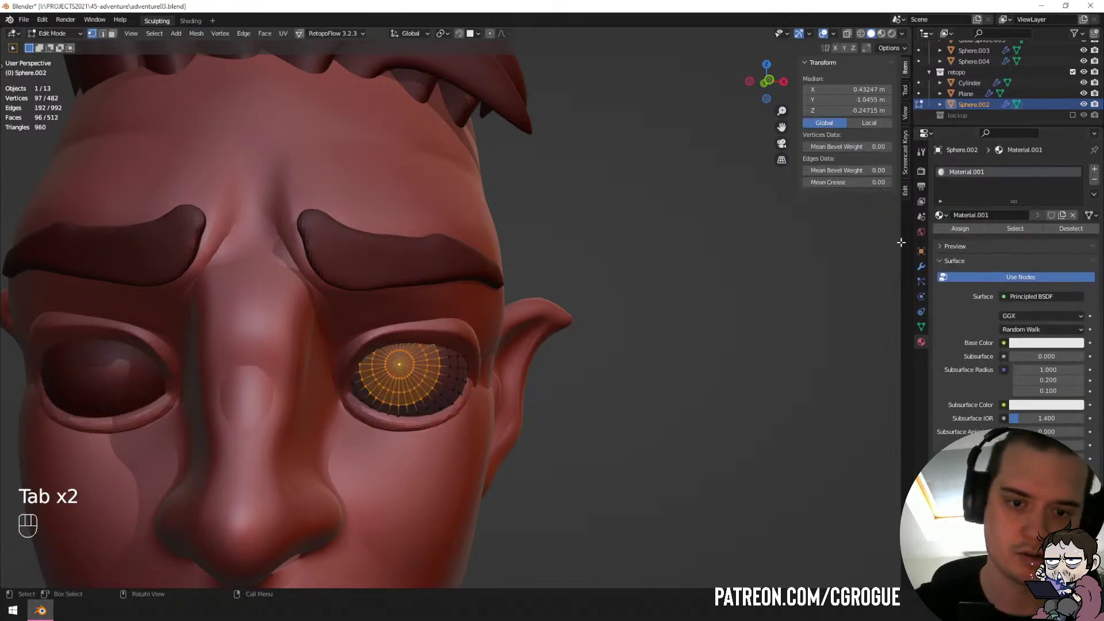
Set the eyeball's first slot to the existing Material and add a second material slot.
click(942, 216)
click(968, 231)
click(1094, 170)
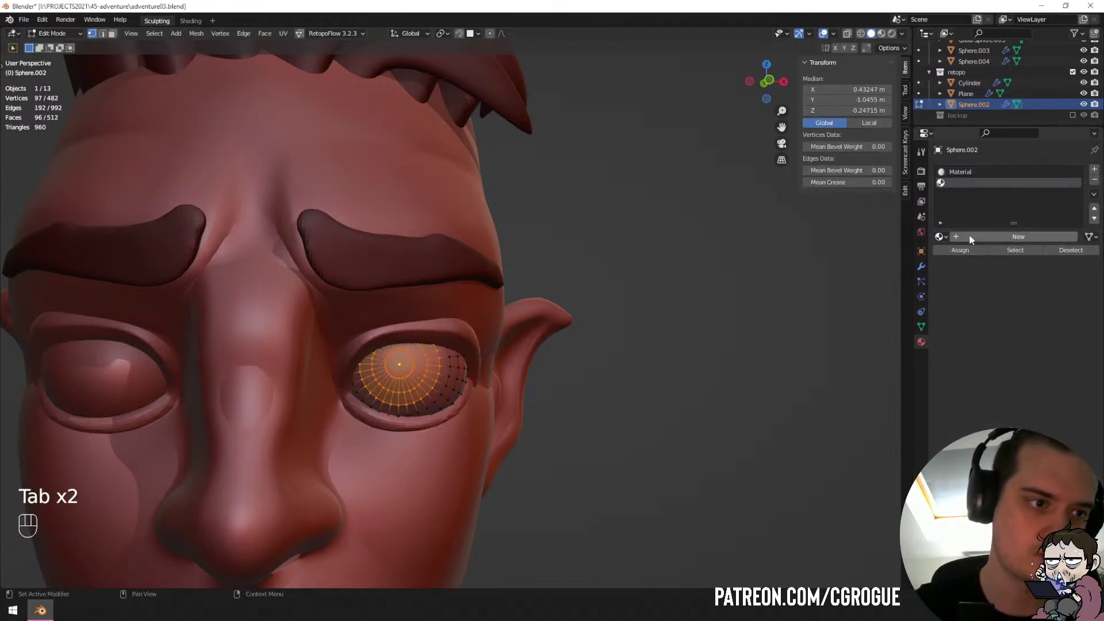
Fill the second slot with Material.001, assign it to the selected centre faces of the eye, leave Edit Mode and deselect all.
click(942, 237)
click(967, 263)
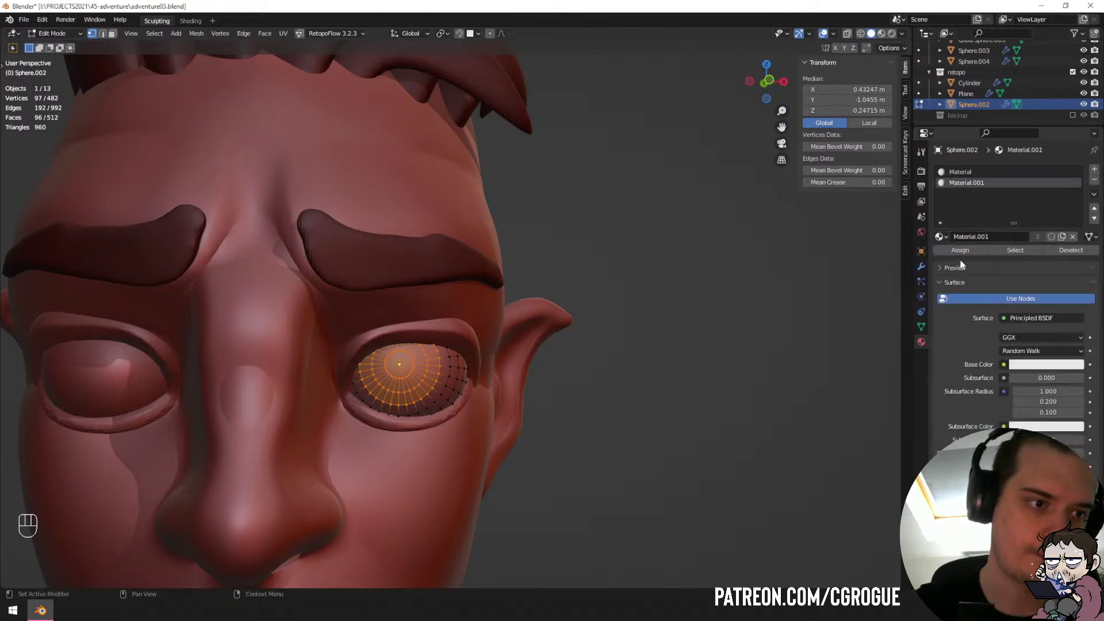
click(960, 251)
key(Tab)
scroll(553, 278, down, 6)
key(a)
key(a)
Move the old sculpted head, Quad Sphere, to the rough collection and toggle that collection off and on to check it.
middle_drag(553, 279, 433, 313)
click(434, 319)
key(g)
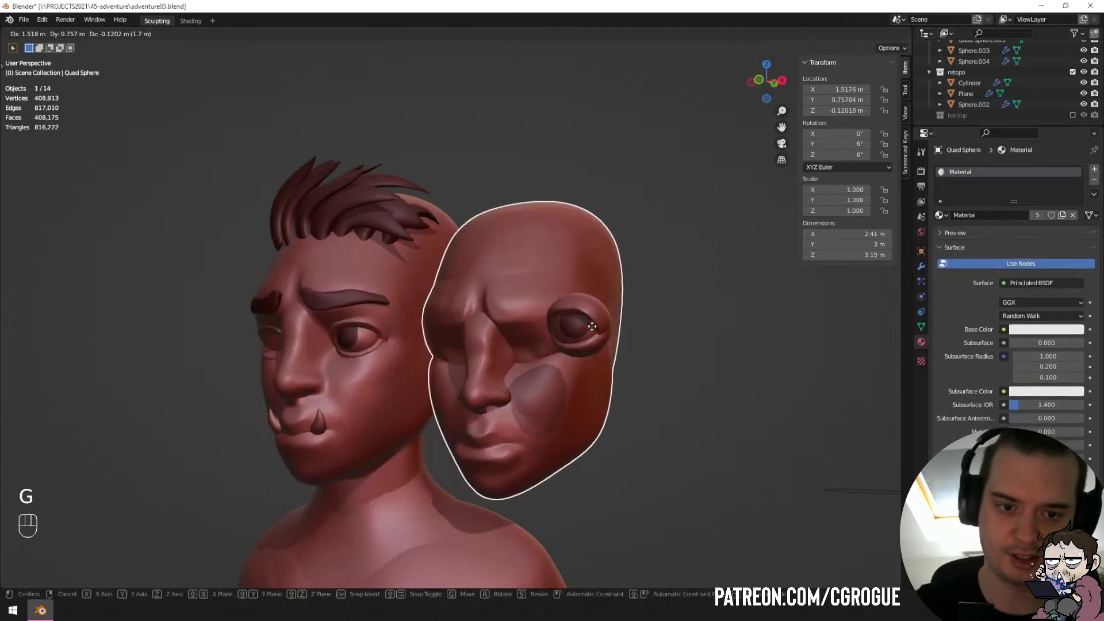
right_click(561, 319)
key(m)
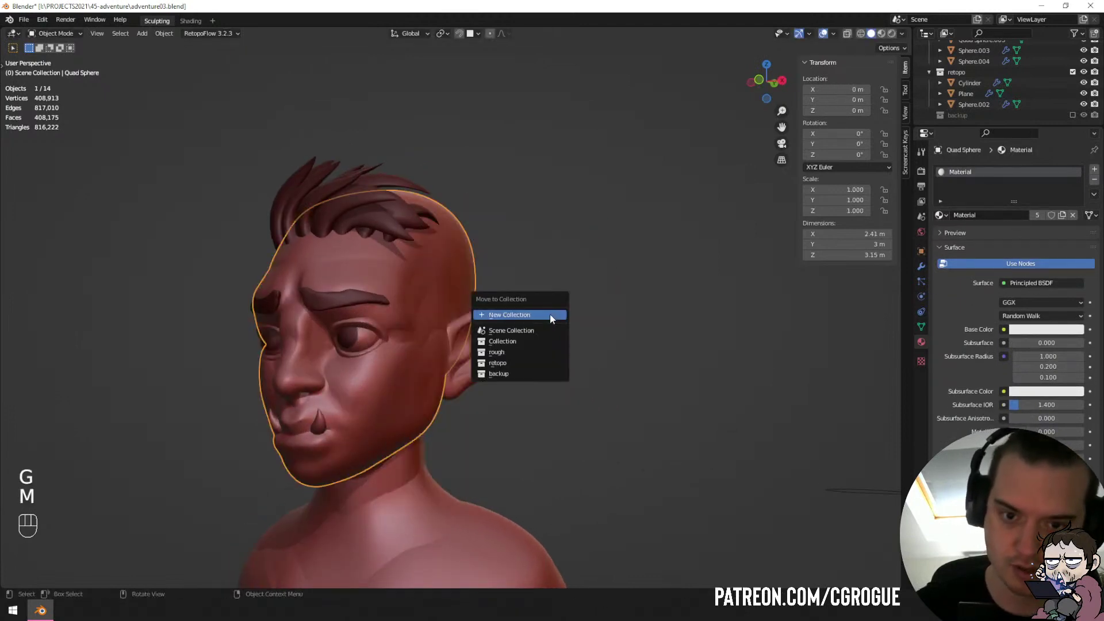
click(526, 356)
scroll(1066, 78, up, 6)
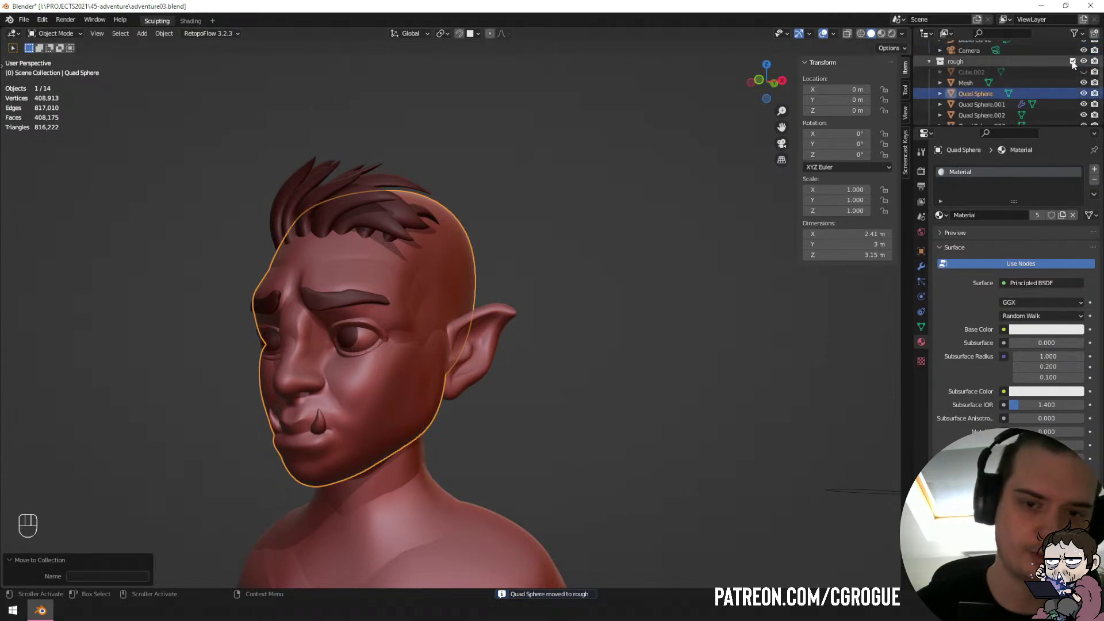
click(1073, 62)
click(1072, 61)
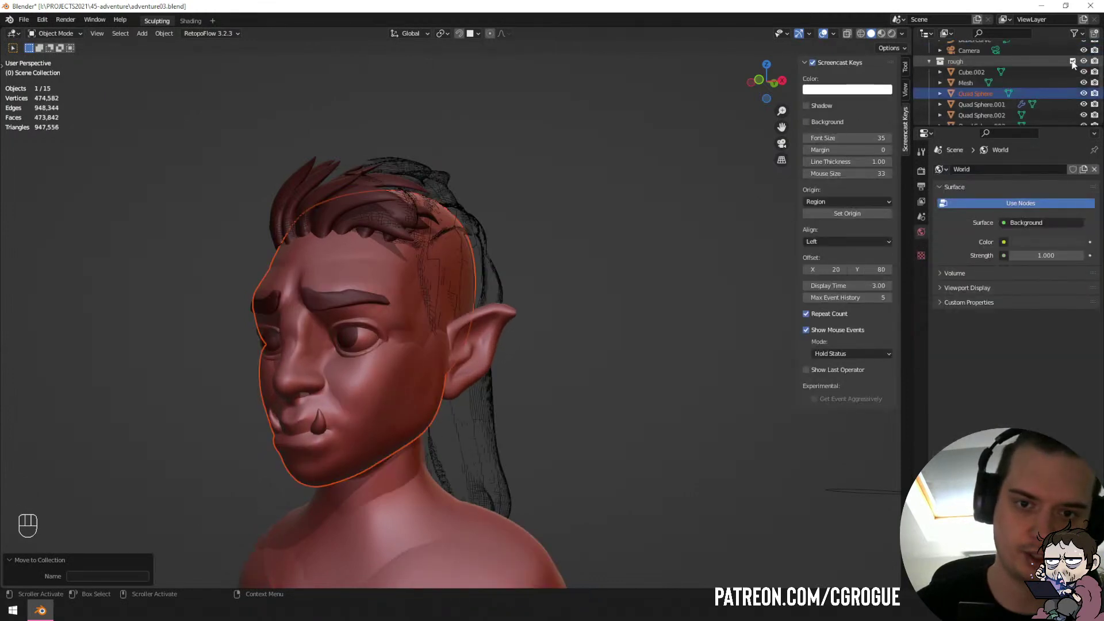
Move the wireframe hair guide Cube.002 to the retopo collection and check it with the rough collection temporarily excluded.
click(487, 437)
key(m)
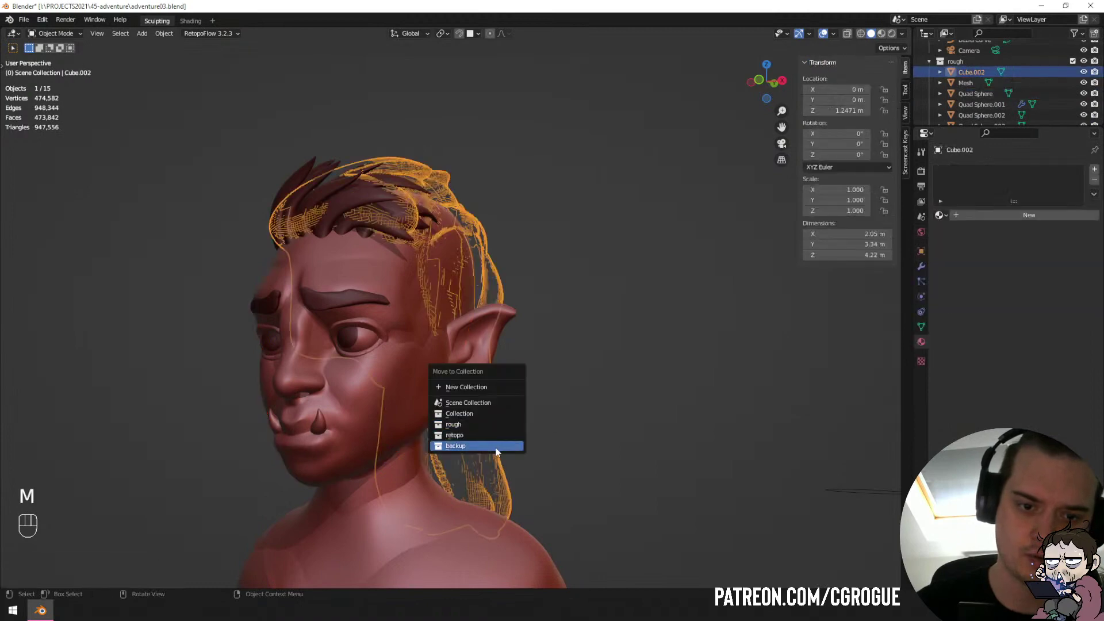
click(496, 448)
key(ctrl+z)
key(m)
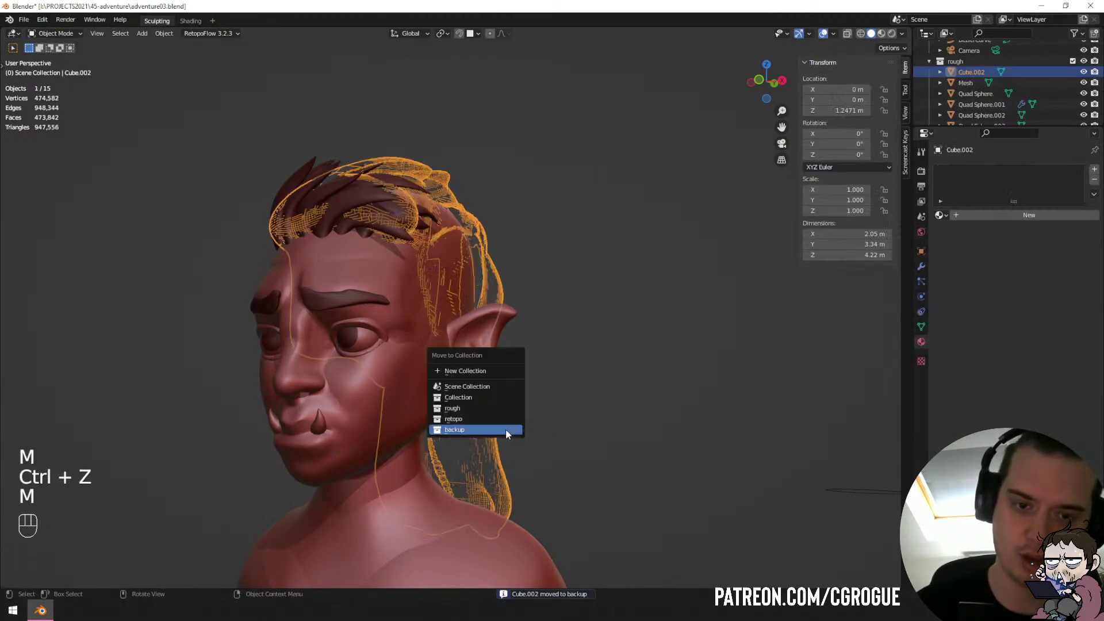
click(505, 420)
click(1072, 61)
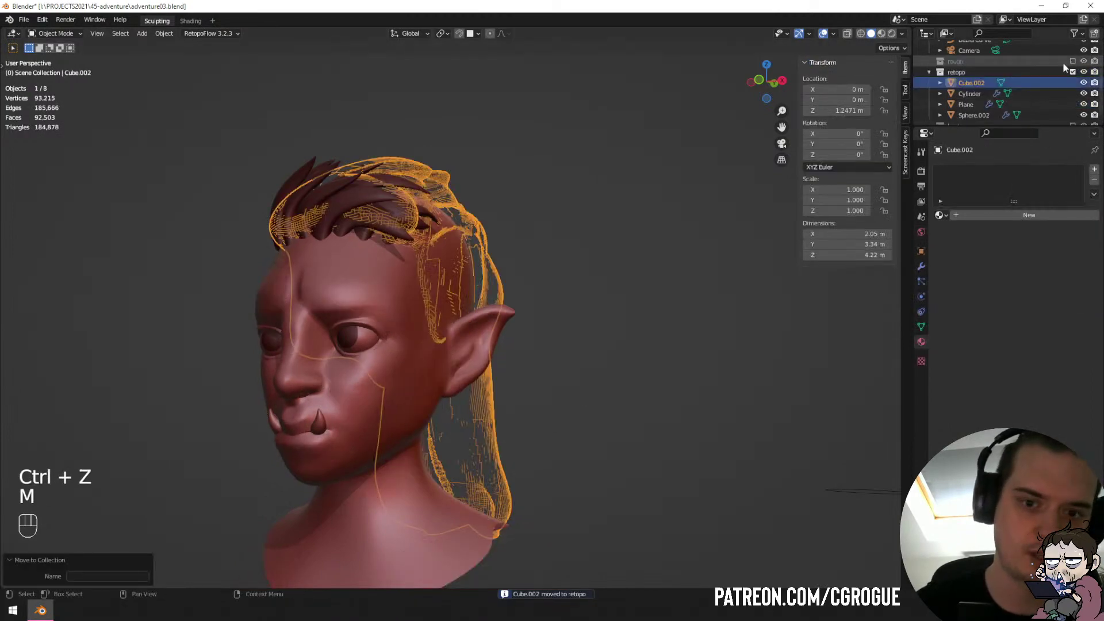
middle_drag(437, 313, 484, 294)
click(1073, 61)
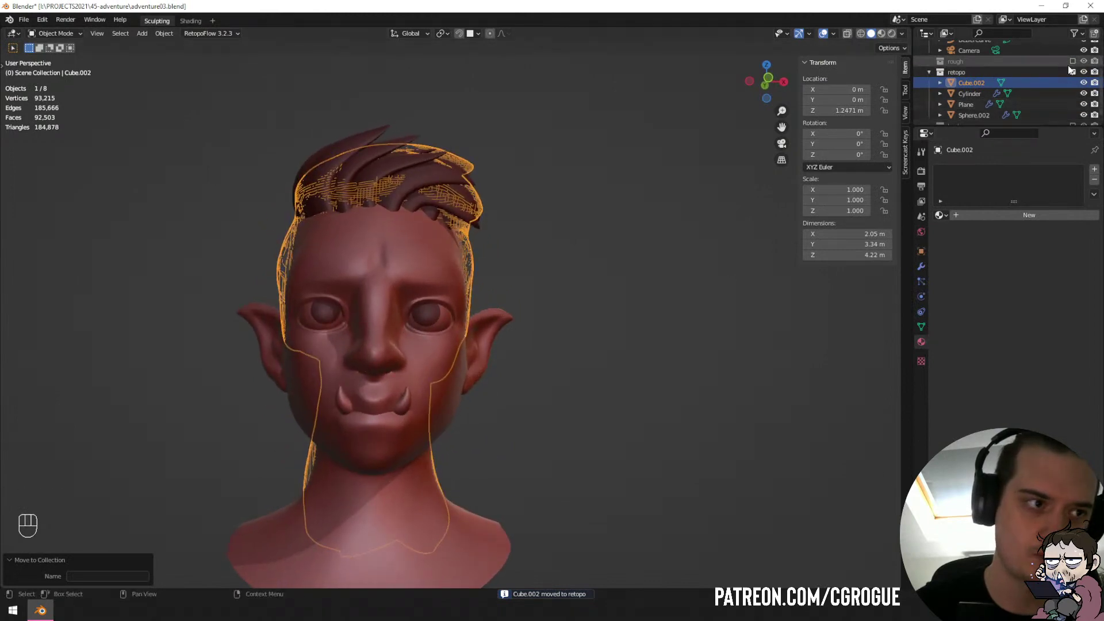
Duplicate the eyebrows in place, move the copy to the retopo collection, exclude the rough collection and deselect everything.
click(441, 282)
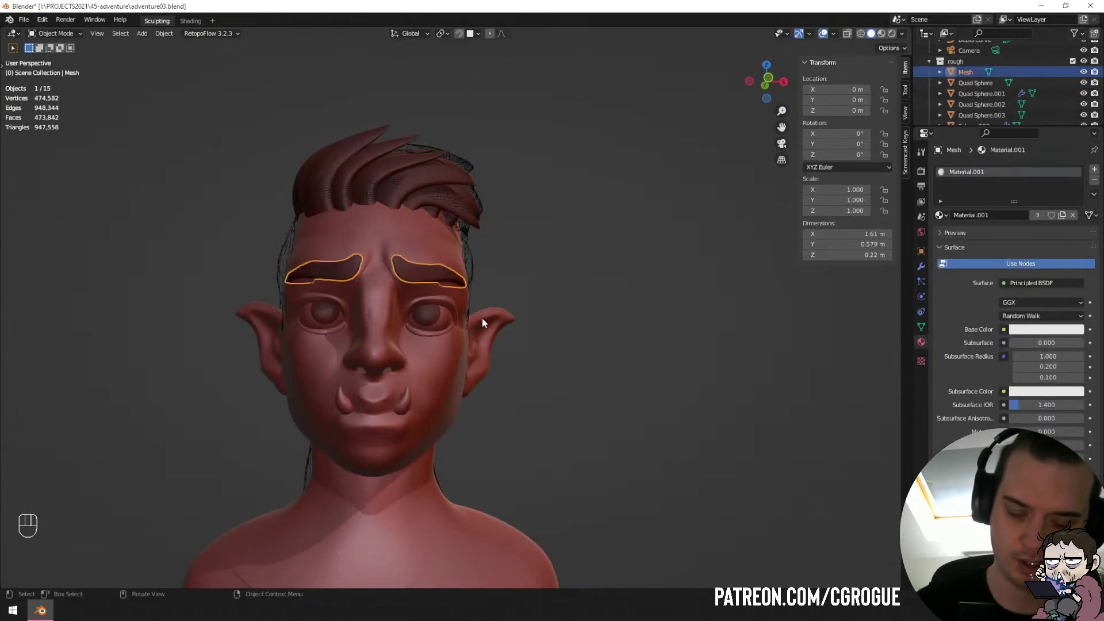
key(shift+d)
right_click(532, 300)
key(m)
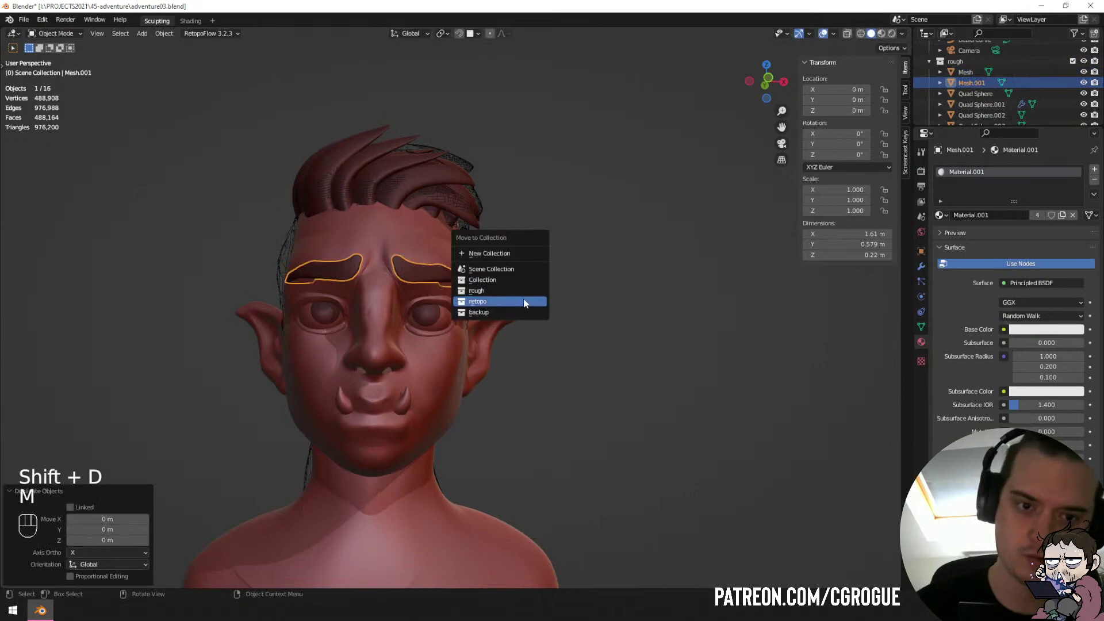
click(500, 302)
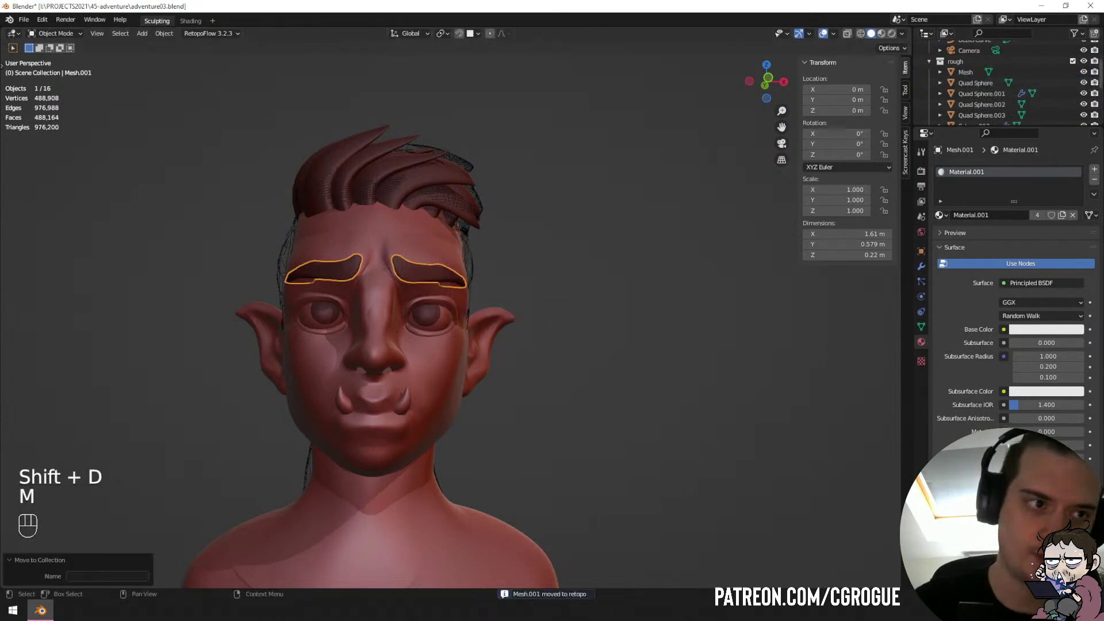
click(1072, 61)
middle_drag(681, 278, 594, 323)
key(a)
key(a)
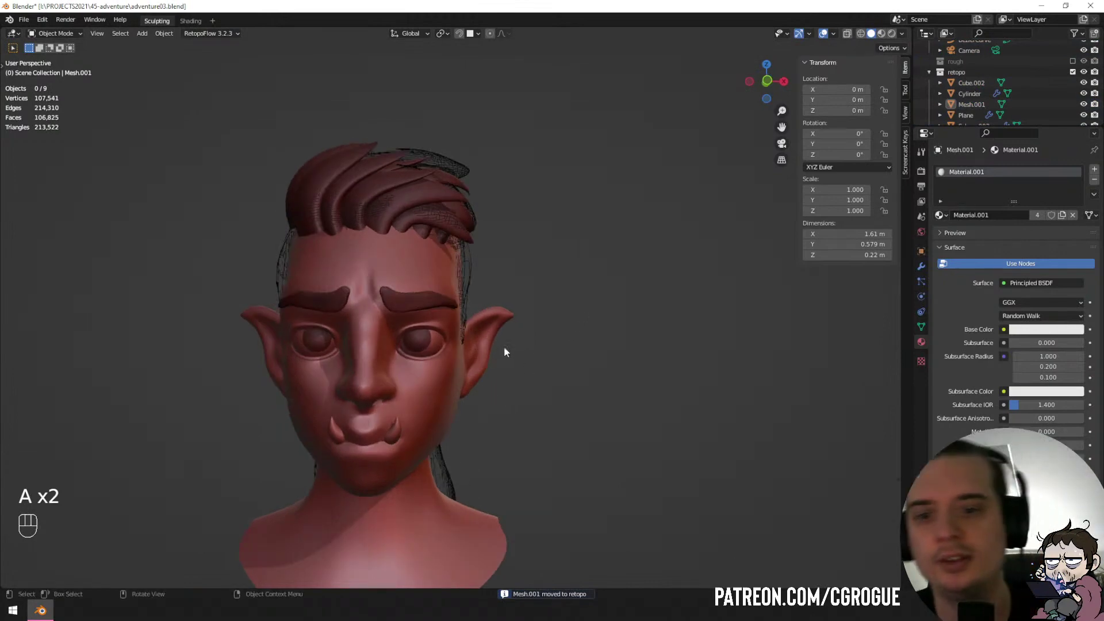
In the hair curve's Edit Mode, circle-select control points of the locks on the side of the head.
middle_drag(504, 346, 385, 348)
scroll(593, 345, down, 2)
click(339, 342)
key(Tab)
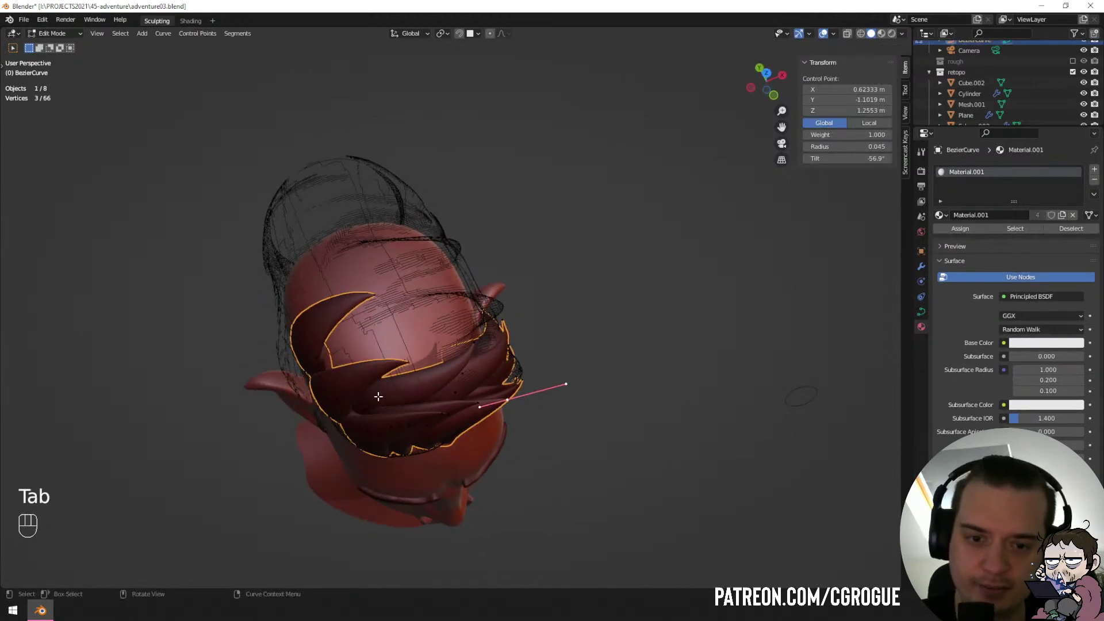
mouse_move(378, 396)
middle_down()
mouse_move(289, 349)
mouse_move(367, 389)
mouse_move(358, 337)
mouse_move(375, 310)
mouse_move(533, 296)
mouse_move(458, 294)
mouse_move(500, 168)
middle_up()
key(Tab)
key(Tab)
key(c)
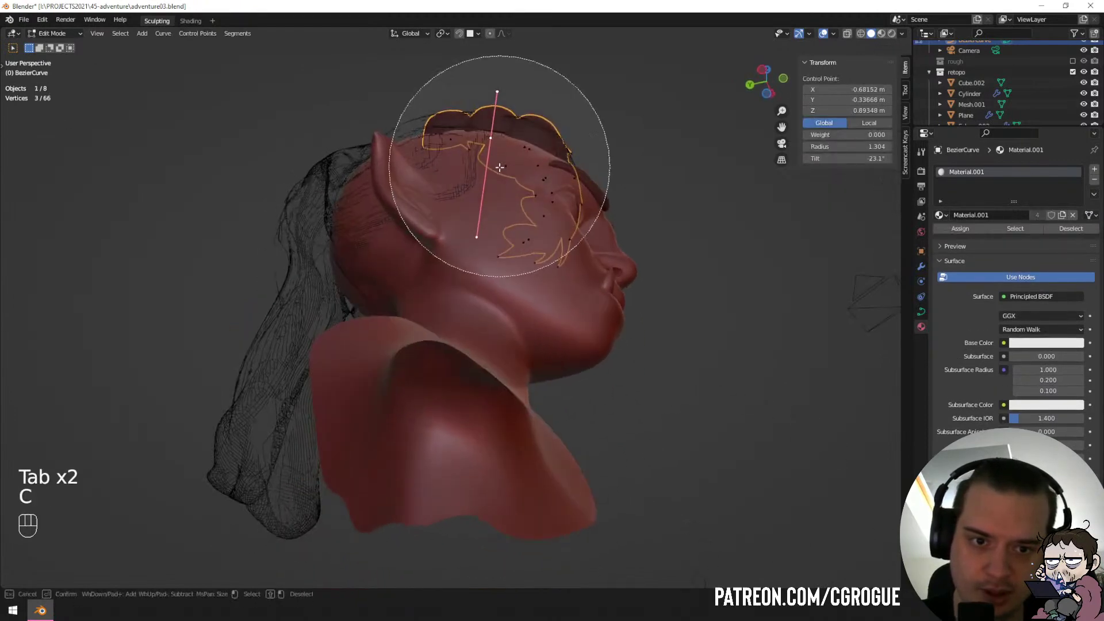
click(402, 187)
right_click(405, 191)
middle_drag(419, 206, 406, 236)
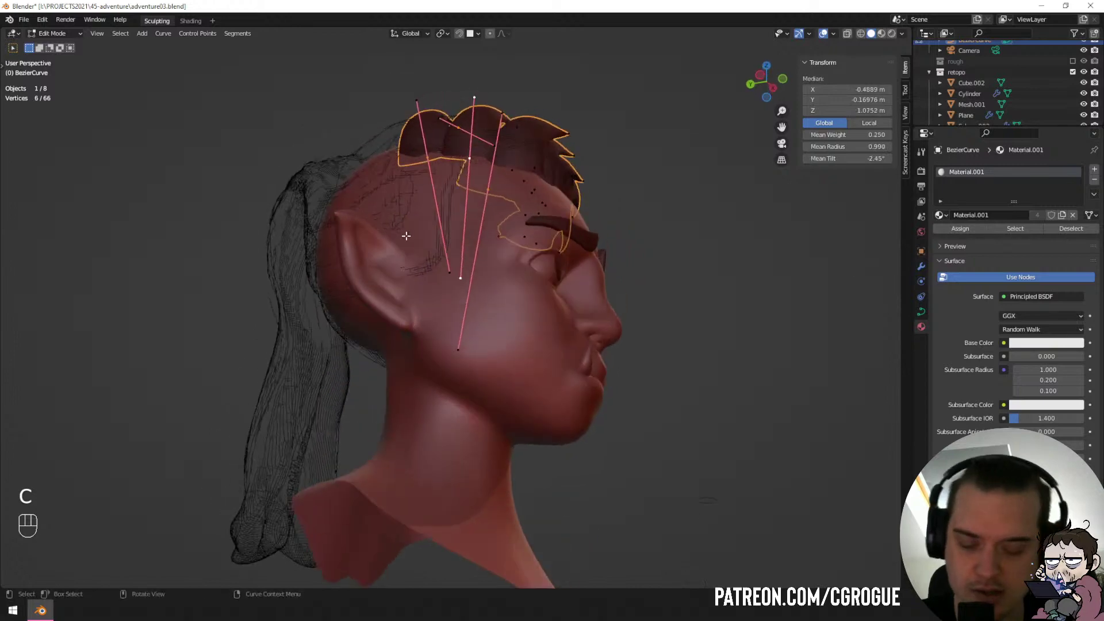
Extend the selection to the complete linked locks, add one more lock and separate them into their own curve object.
key(ctrl+l)
middle_drag(497, 230, 439, 276)
key(g)
right_click(500, 316)
shift+click(438, 259)
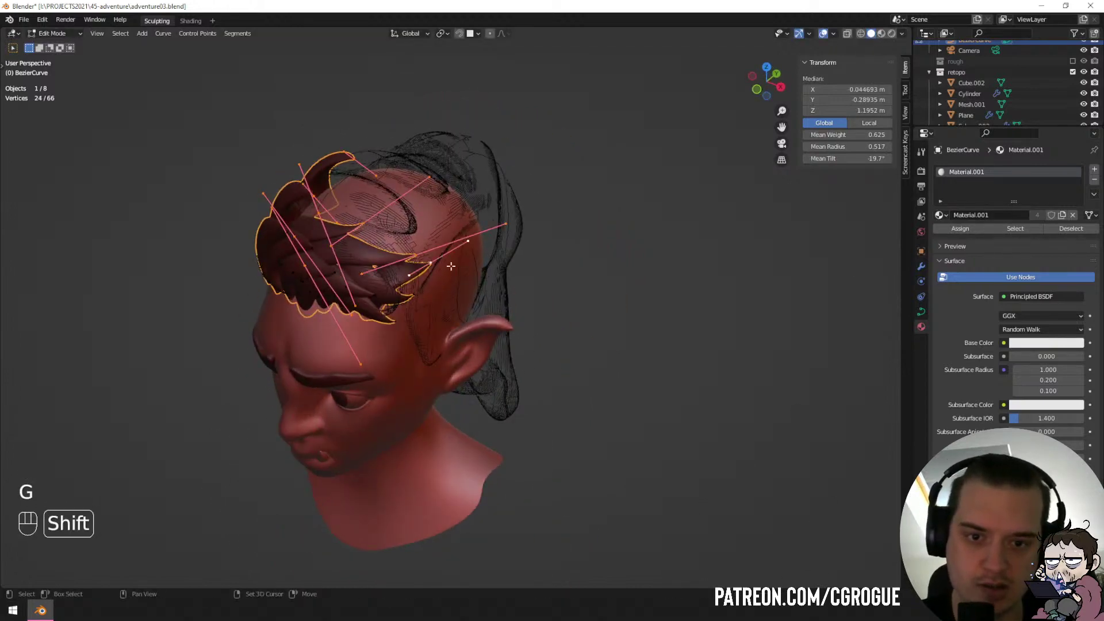
key(ctrl+l)
key(p)
click(470, 276)
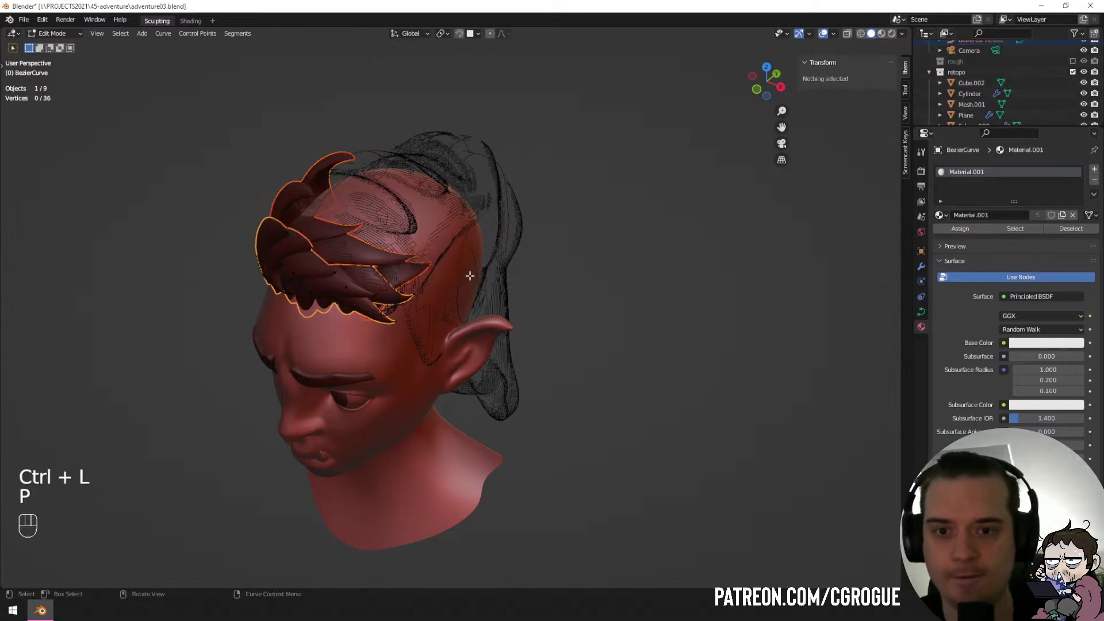
In the separated hair object, select the whole rearmost lock, separate it into its own object and leave Edit Mode.
key(Tab)
click(402, 264)
middle_drag(402, 264, 391, 269)
key(Tab)
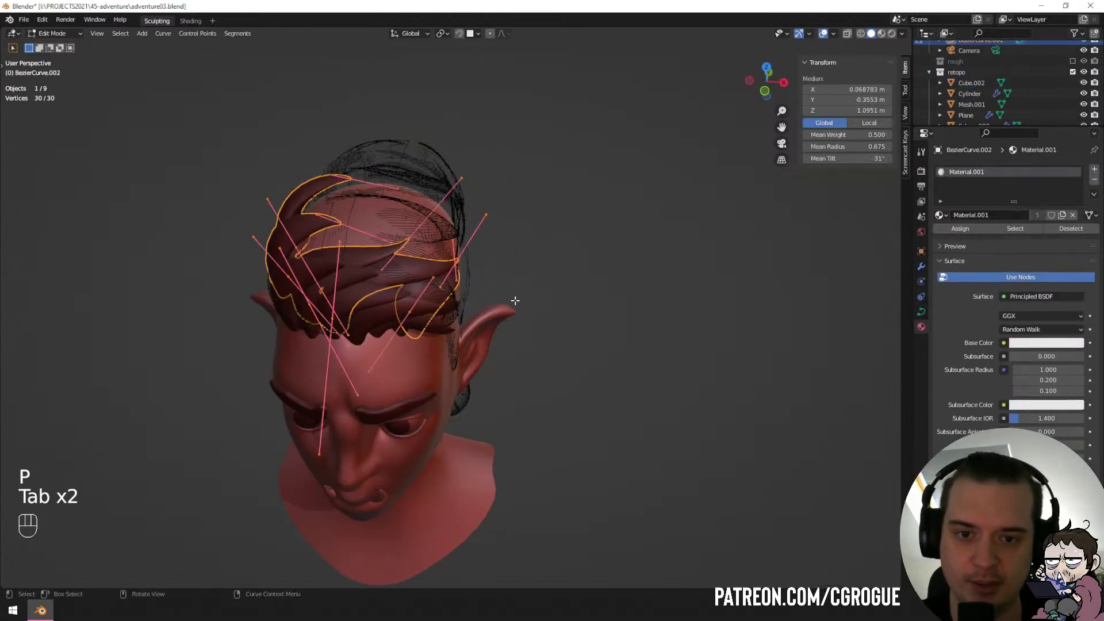
middle_drag(515, 300, 557, 352)
key(a)
key(a)
key(Tab)
key(Tab)
click(397, 312)
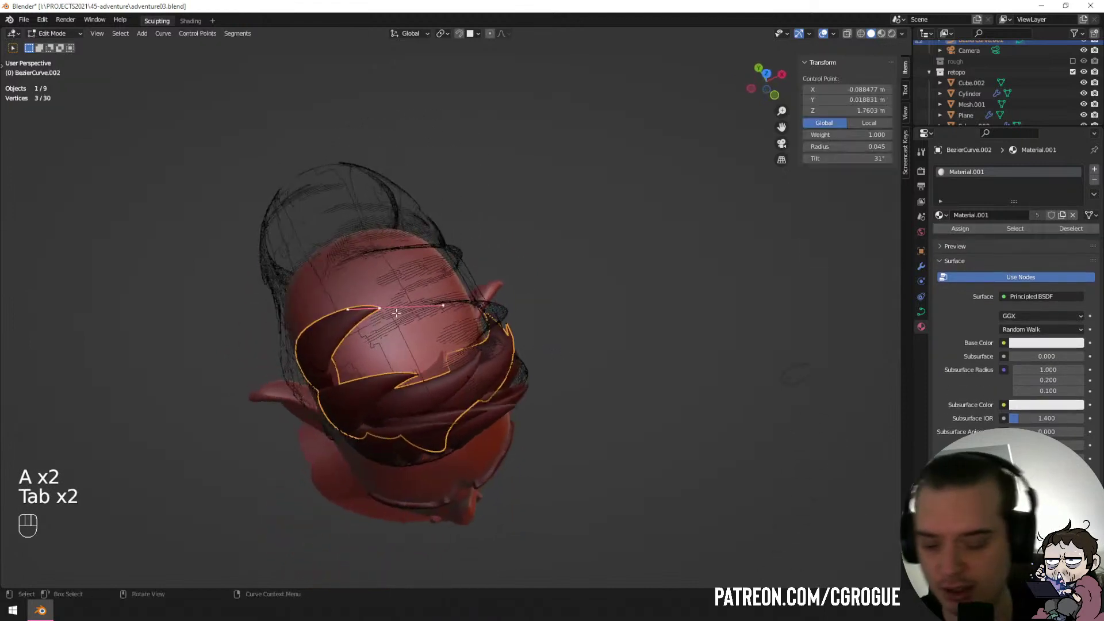
key(ctrl+l)
key(p)
click(396, 315)
key(Tab)
Try to duplicate the separated middle locks and place a rotated copy farther back on the head.
click(444, 391)
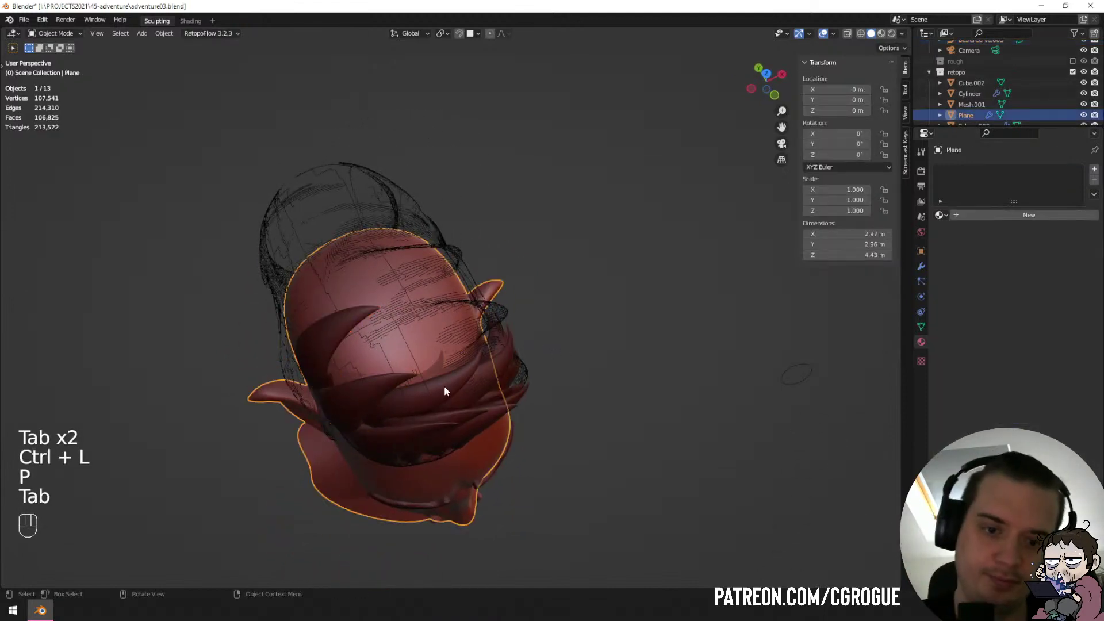
click(444, 391)
middle_drag(444, 392, 527, 322)
key(shift+d)
key(r)
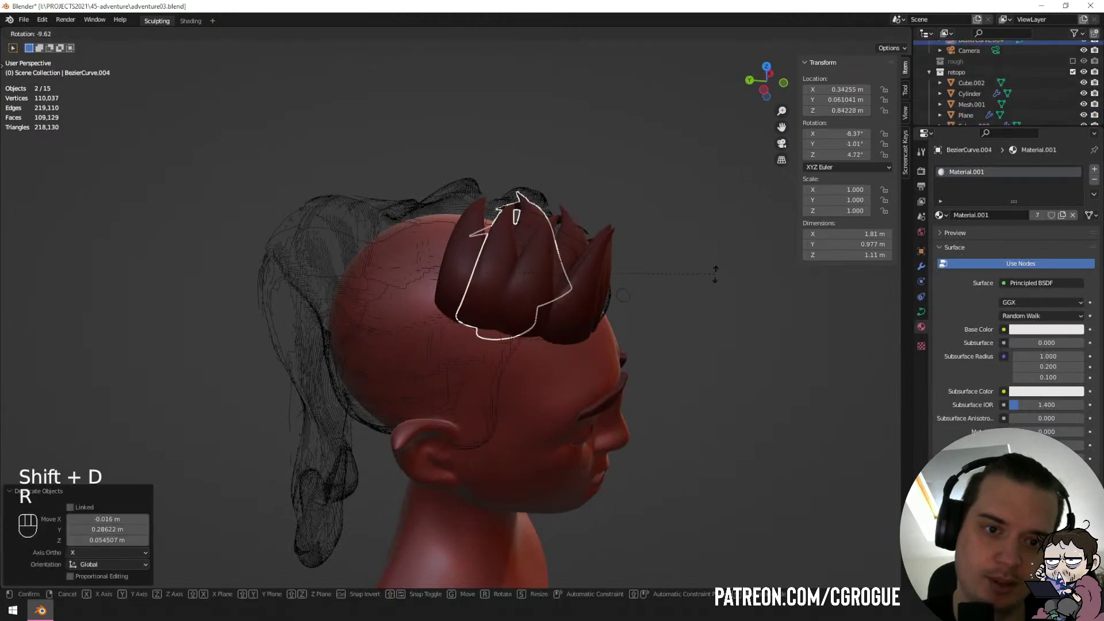
click(715, 275)
middle_drag(715, 275, 429, 256)
key(ctrl+z)
key(ctrl+z)
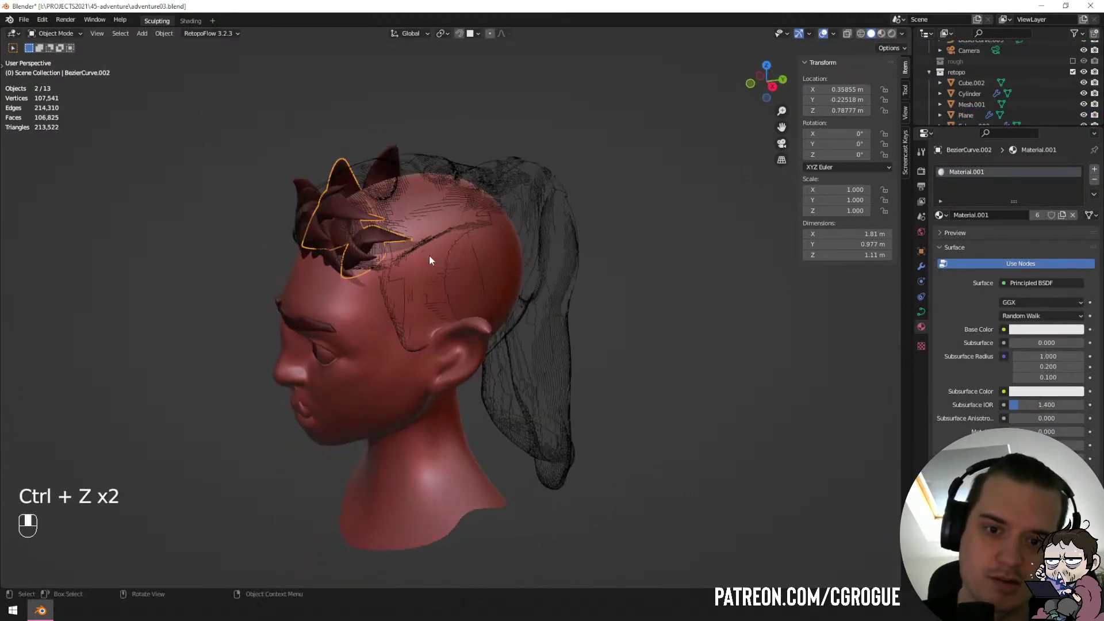
Examine the front hair locks in Edit Mode and the complete hairstyle from the front and side.
click(357, 249)
click(357, 251)
key(Tab)
middle_drag(357, 252, 430, 253)
key(Tab)
key(a)
key(a)
scroll(430, 287, down, 4)
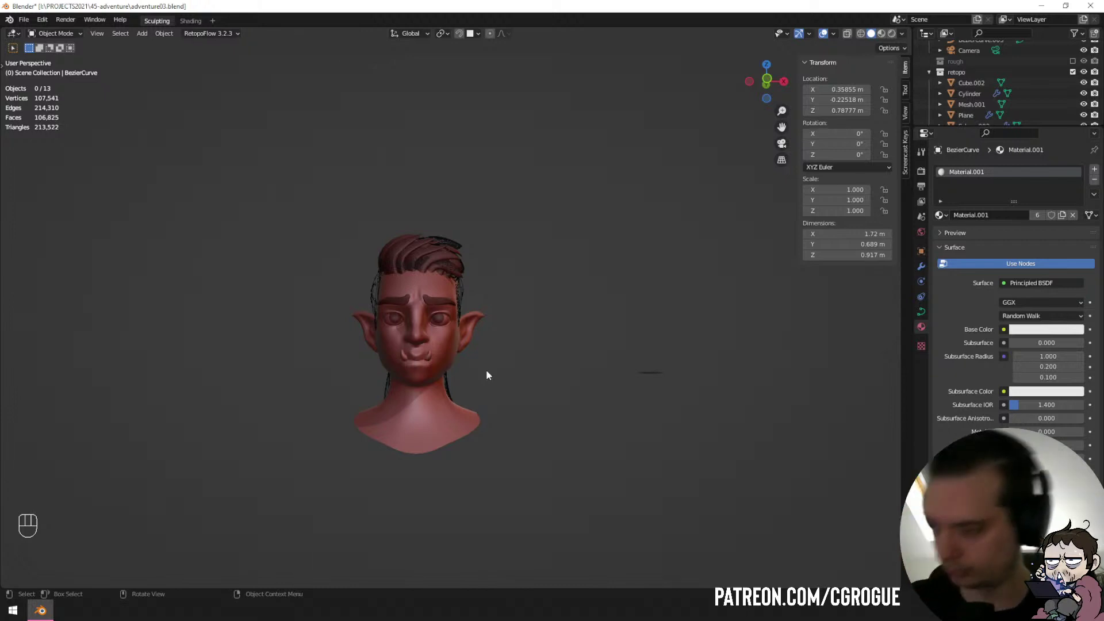
middle_drag(506, 314, 442, 324)
scroll(411, 284, up, 5)
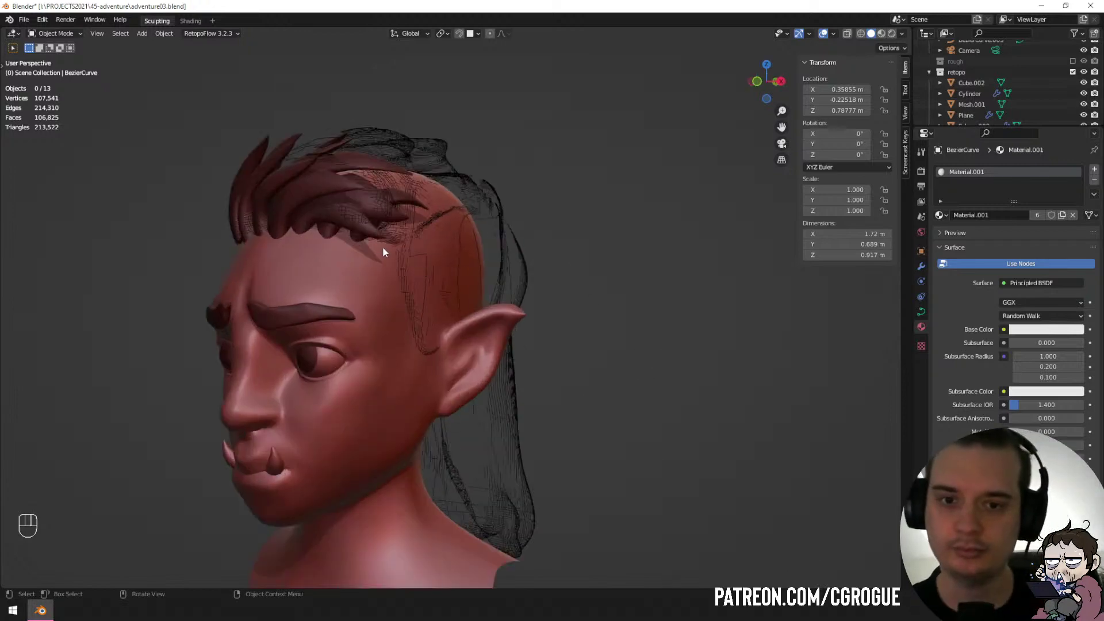
middle_drag(382, 246, 269, 192)
Open the middle hair object BezierCurve.002 in Edit Mode and select one entire linked lock on the side of the head.
click(359, 204)
scroll(359, 209, up, 3)
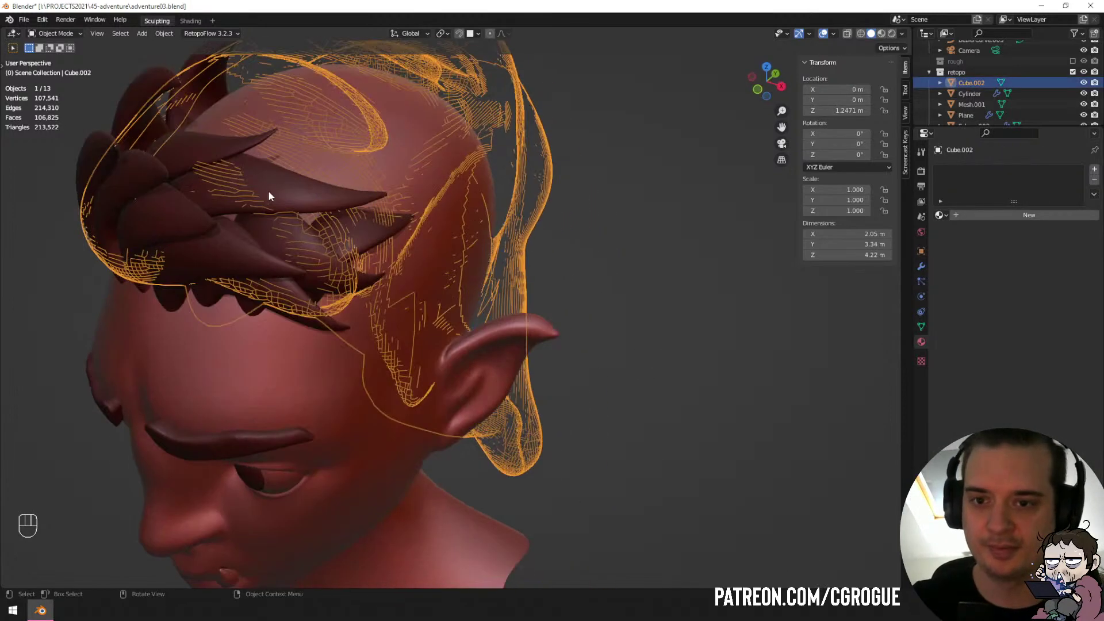
click(268, 190)
key(Tab)
middle_drag(277, 276, 280, 278)
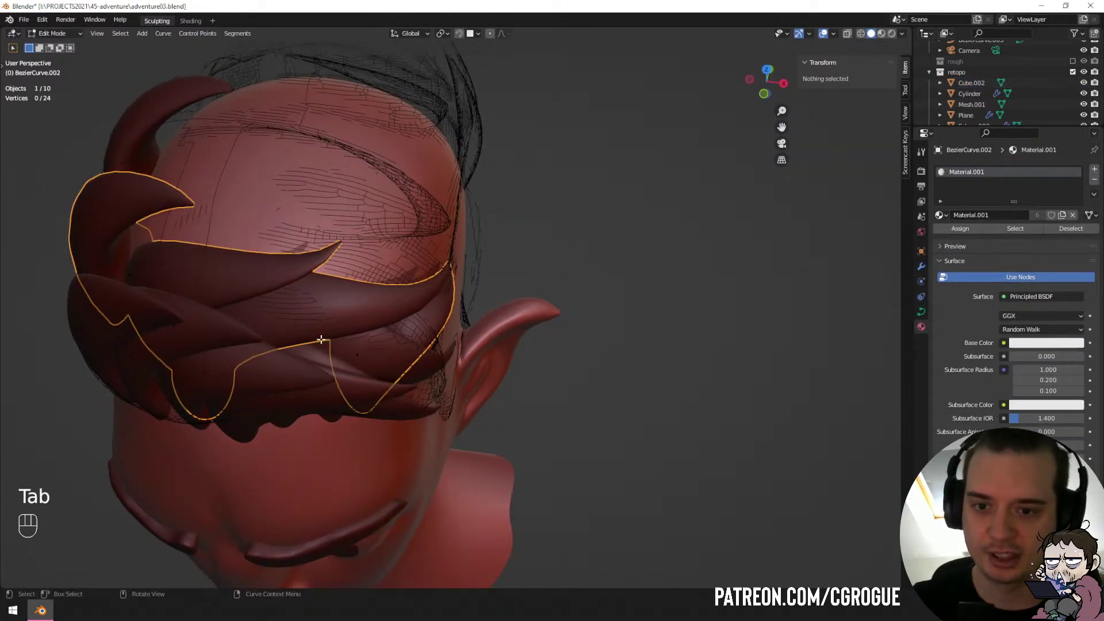
click(383, 361)
middle_drag(321, 339, 320, 294)
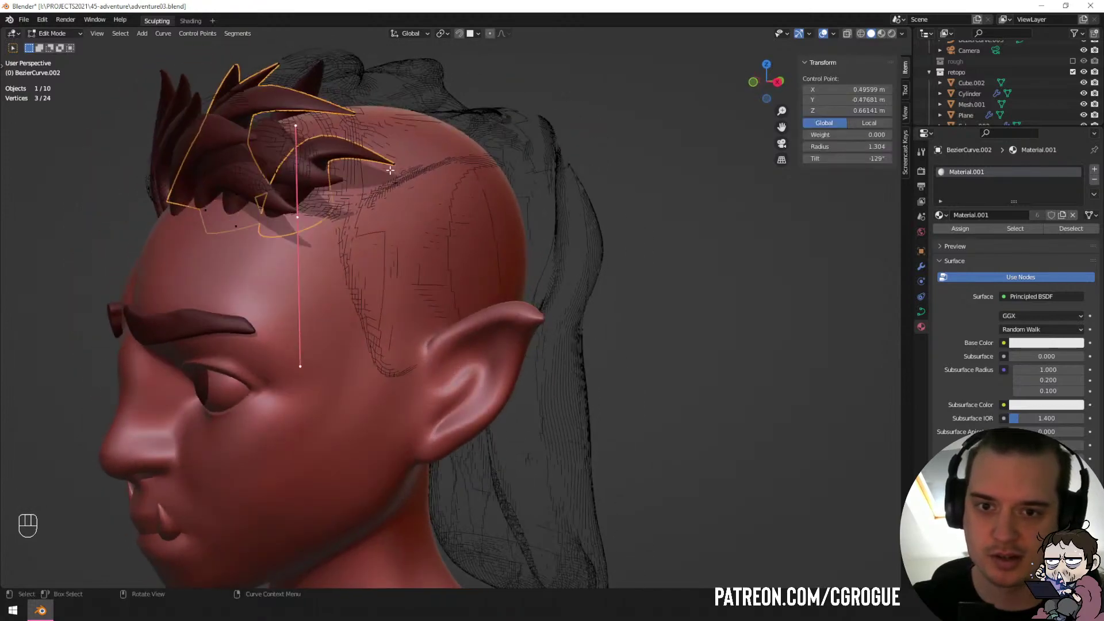
click(393, 167)
middle_drag(394, 169, 427, 225)
scroll(322, 261, down, 2)
middle_drag(319, 262, 415, 283)
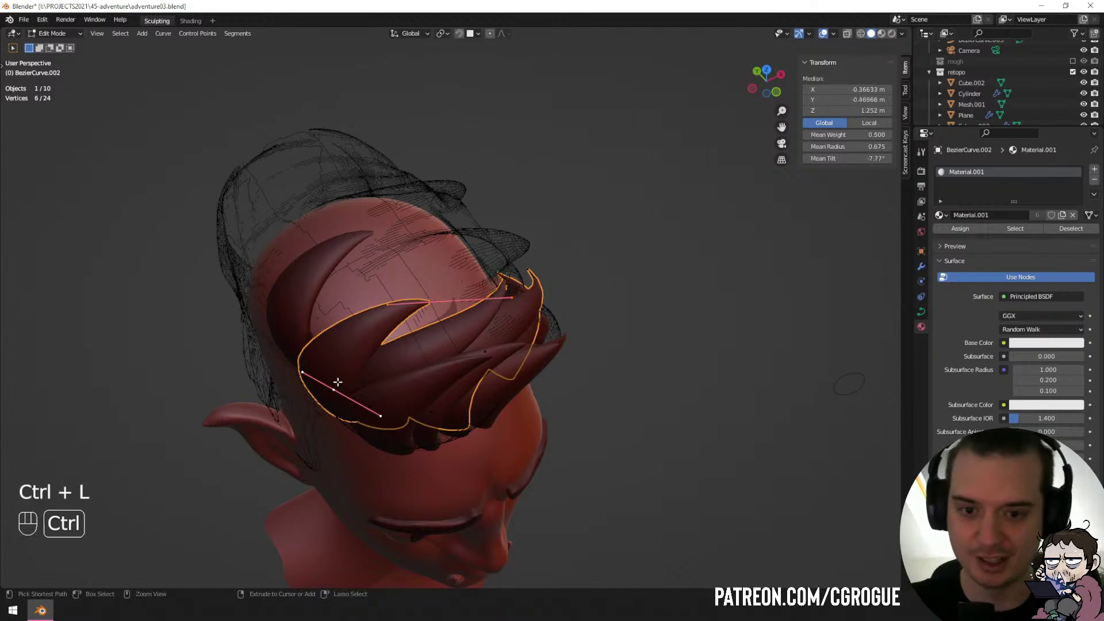
middle_drag(397, 368, 459, 151)
Duplicate the selected lock, then rotate, scale and move the copy towards the top of the head.
key(shift+d)
key(r)
click(472, 323)
key(s)
click(482, 348)
key(g)
click(539, 276)
key(g)
click(457, 173)
Fatten the copied lock to a mean radius of about 0.955, scale it and seat it against the hair.
key(alt+s)
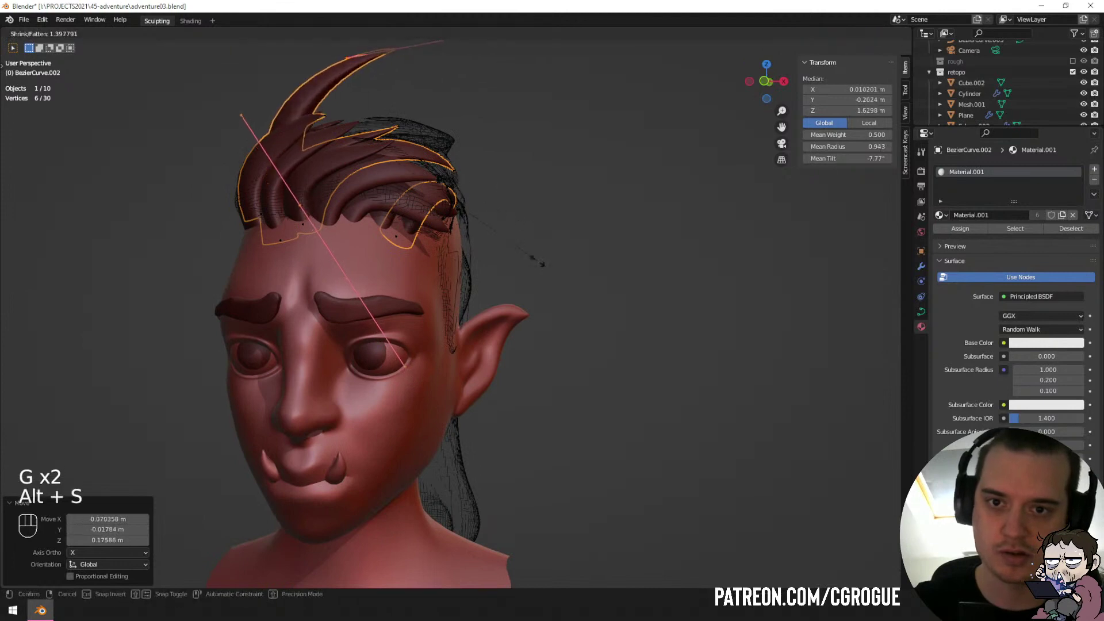
click(541, 263)
key(s)
click(546, 198)
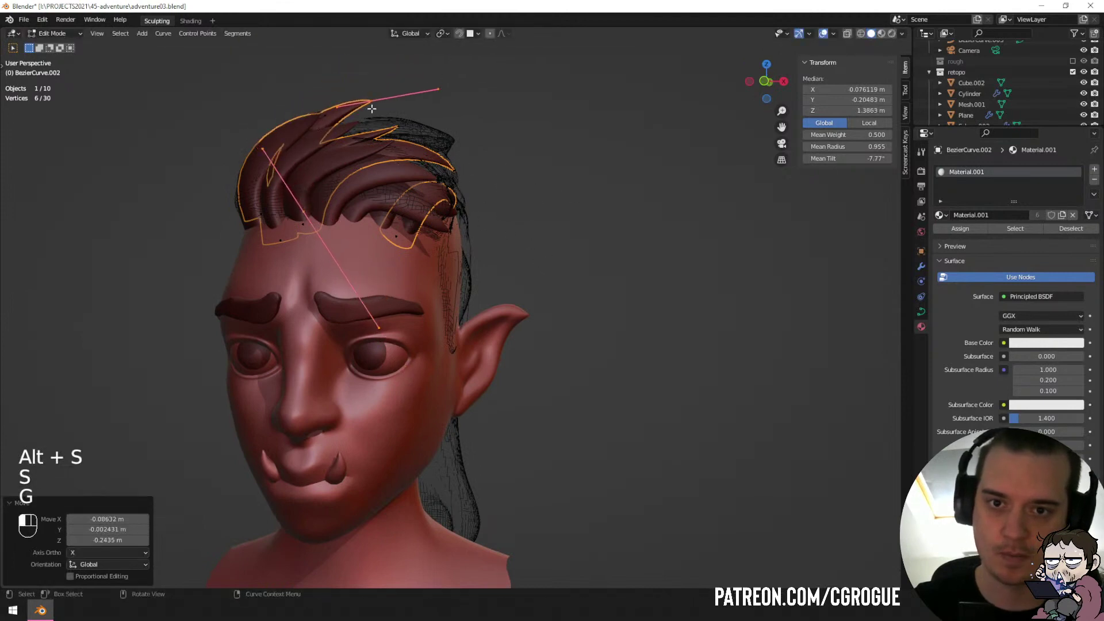
Reposition the copied lock's tip point, rotate it by about -87° and scale up its handles.
click(372, 109)
key(g)
click(408, 128)
middle_drag(412, 135, 431, 216)
key(r)
click(437, 133)
key(s)
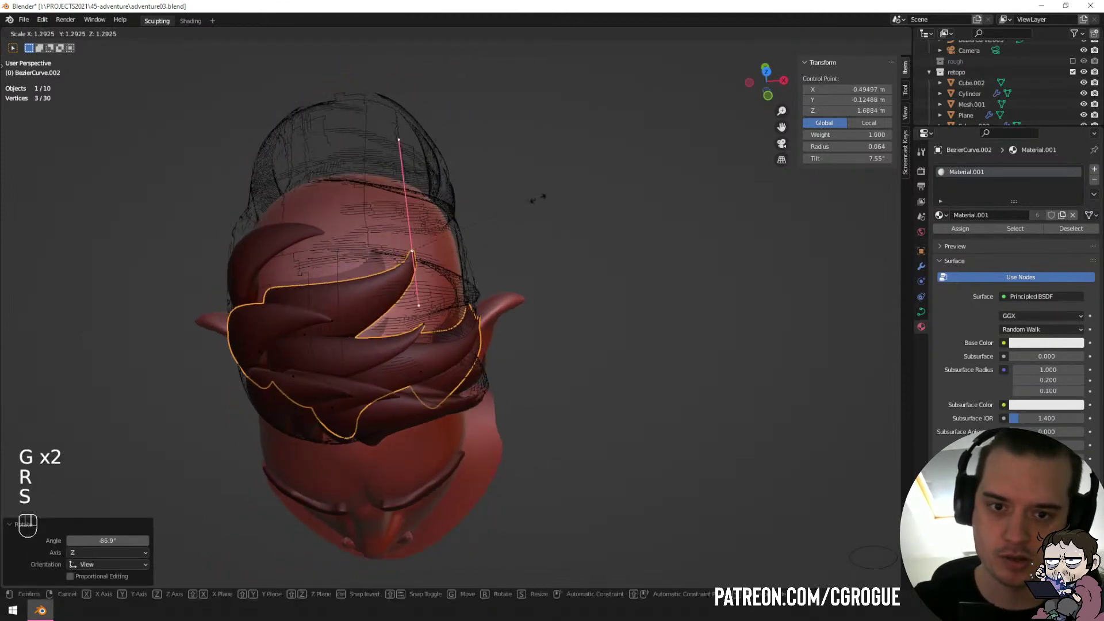
click(634, 220)
key(g)
click(586, 214)
Rotate and reposition the copied lock's control points to blend it into the swept hair, and leave Edit Mode.
middle_drag(584, 216, 617, 211)
click(374, 294)
key(r)
click(403, 228)
middle_drag(403, 228, 423, 243)
key(g)
click(527, 271)
middle_drag(526, 270, 452, 204)
key(g)
click(448, 258)
key(g)
click(426, 241)
key(Tab)
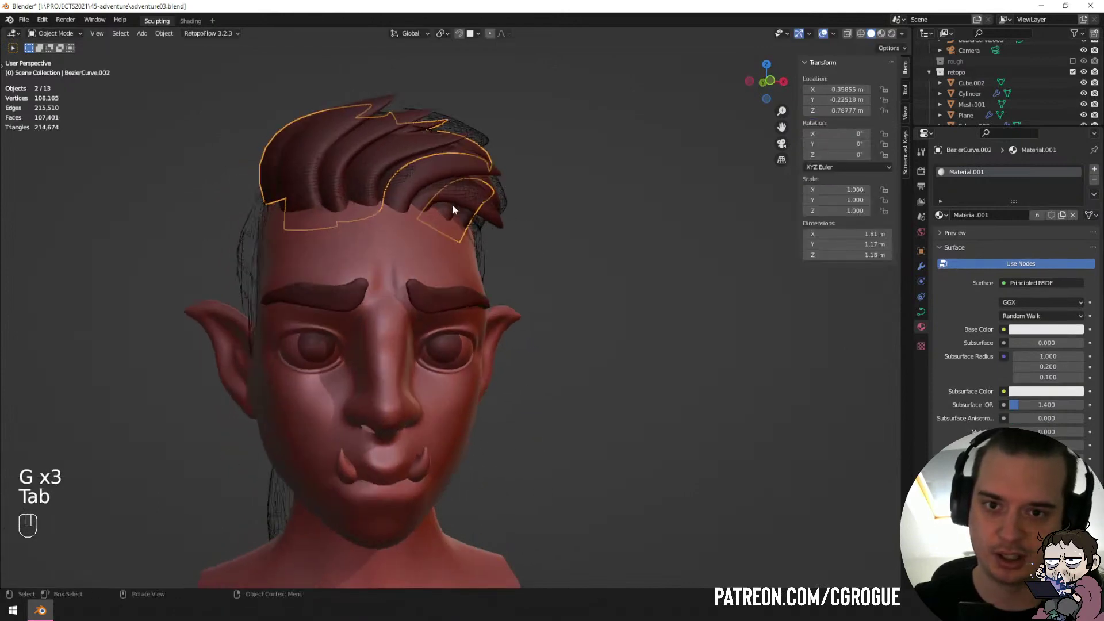
Edit the separate side lock, rotating its tip point, scaling the tip's handles by about 2.62 and moving it into place.
middle_drag(368, 144, 472, 246)
click(463, 192)
key(Tab)
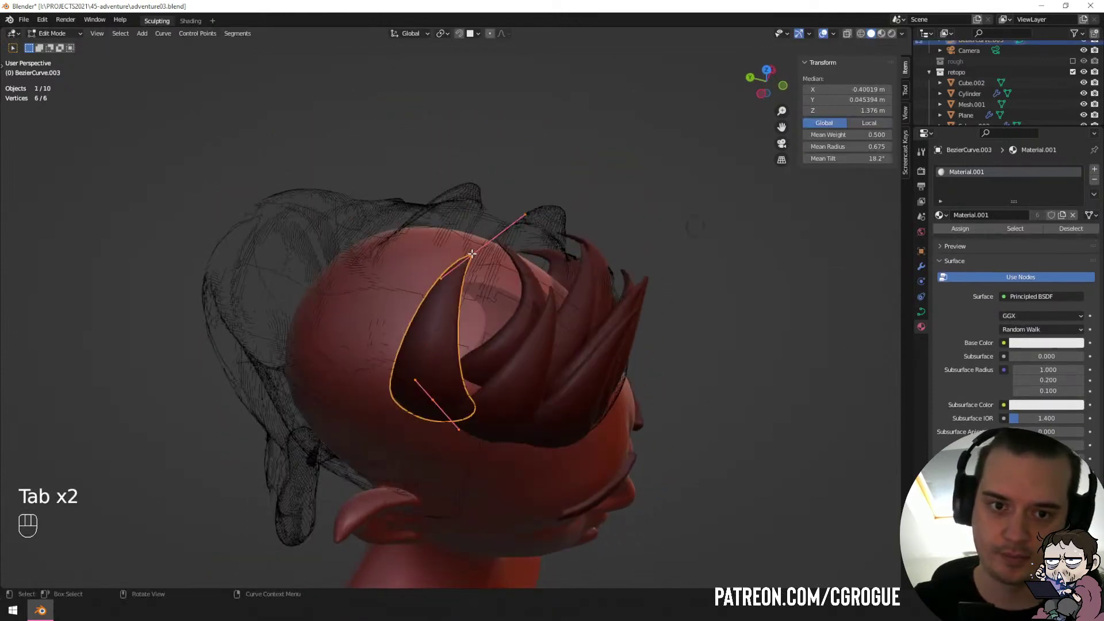
click(471, 253)
key(r)
click(455, 241)
key(s)
click(575, 277)
key(g)
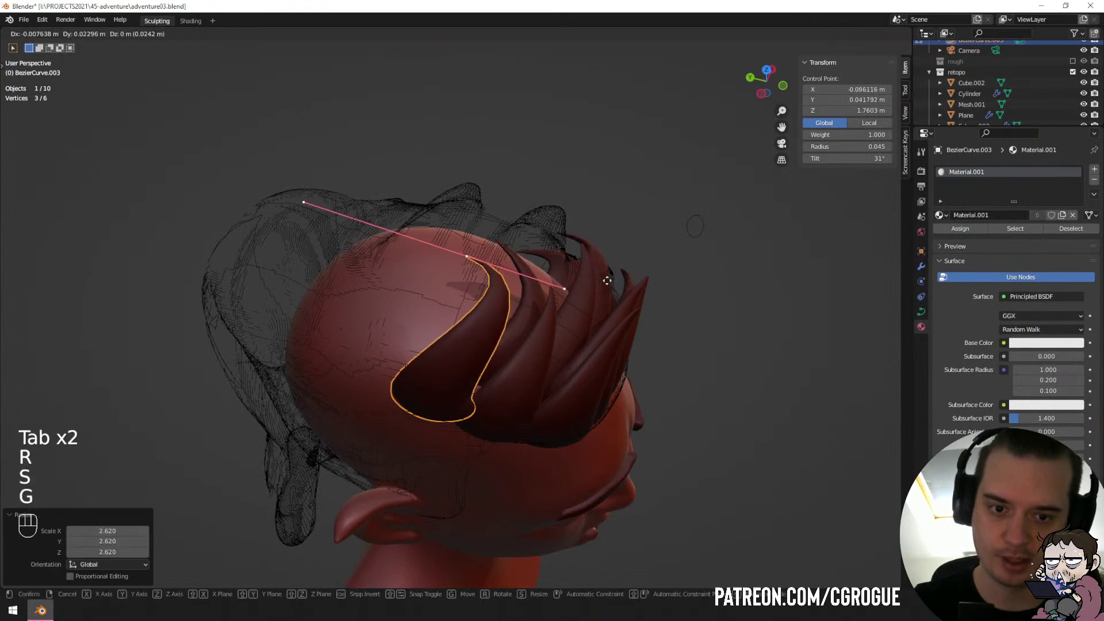
click(595, 275)
Rotate the side lock's root point by about 32.4° and tilt it to follow the scalp.
click(427, 403)
middle_drag(580, 381, 577, 273)
key(r)
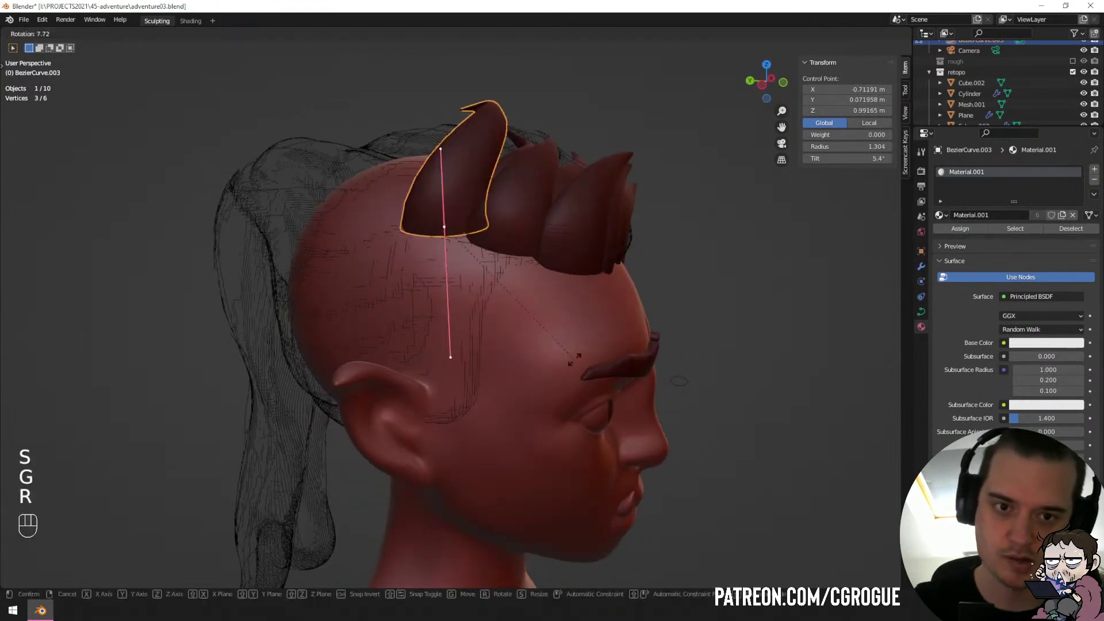
click(578, 371)
key(ctrl+t)
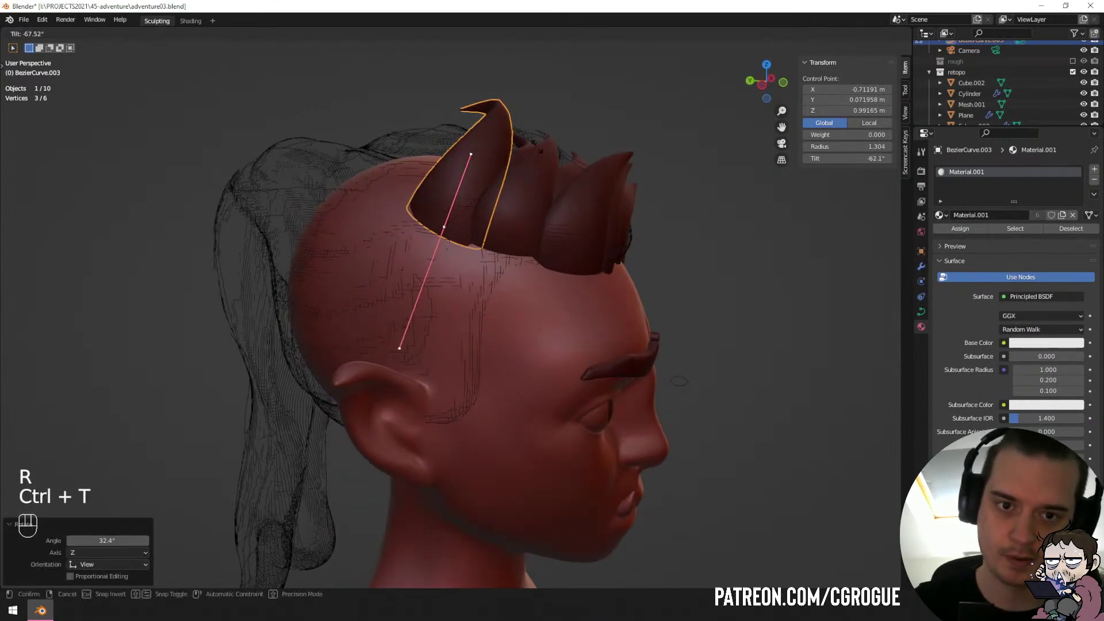
click(576, 345)
Reposition the side lock's root and tip points to fit the head, and leave Edit Mode.
middle_drag(576, 345, 481, 246)
key(g)
click(480, 238)
click(375, 260)
middle_drag(377, 270, 427, 307)
key(g)
click(345, 235)
key(g)
click(392, 230)
key(g)
click(366, 234)
key(Tab)
Scale and move the upper lock's tip point in the main hair curve, rotate it by about -24.6° and rescale its handles.
scroll(441, 326, up, 2)
click(353, 343)
key(Tab)
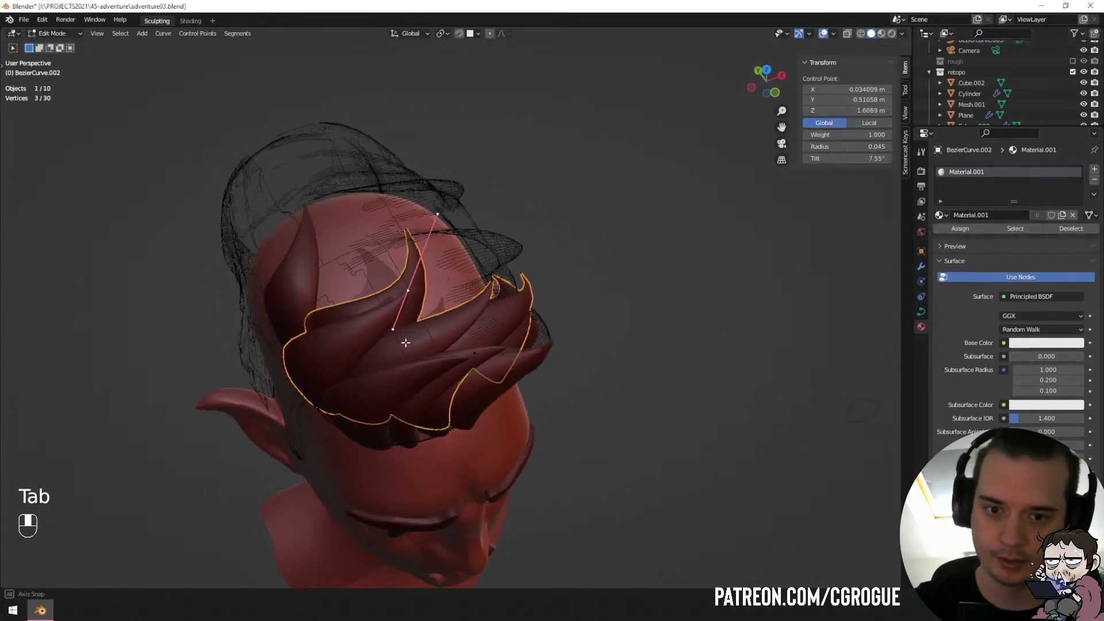
key(s)
click(551, 347)
key(g)
click(527, 329)
key(r)
click(540, 282)
key(s)
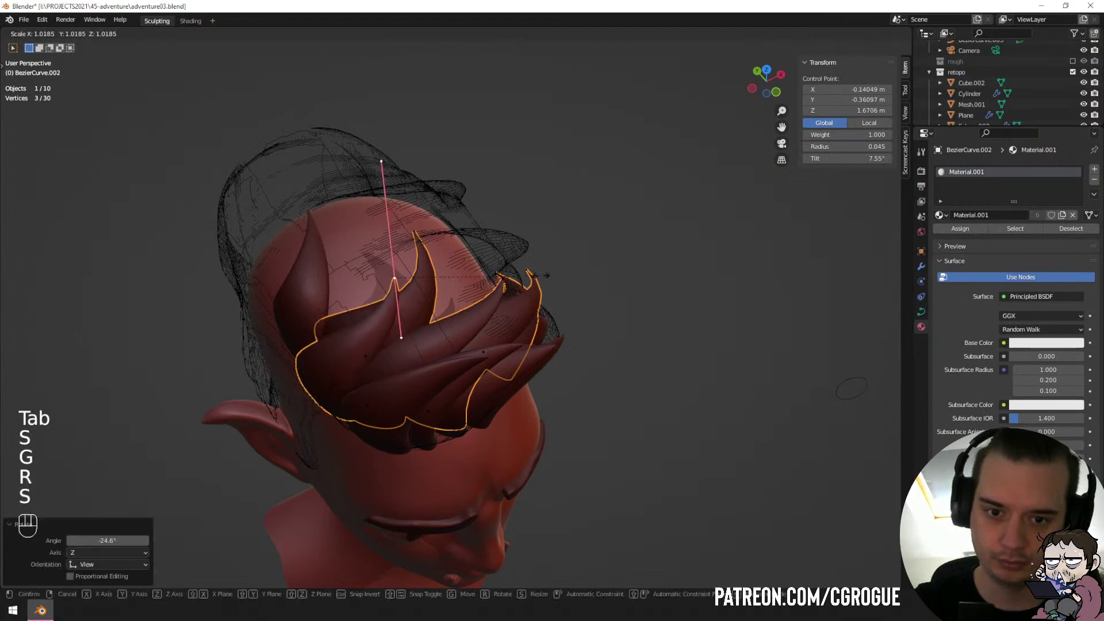
click(575, 295)
Refine the upper lock's tip position against the swept hair, return to Object Mode and deselect everything.
key(Tab)
middle_drag(528, 347, 412, 247)
key(Tab)
key(g)
click(402, 226)
key(g)
click(333, 231)
key(Tab)
key(a)
key(a)
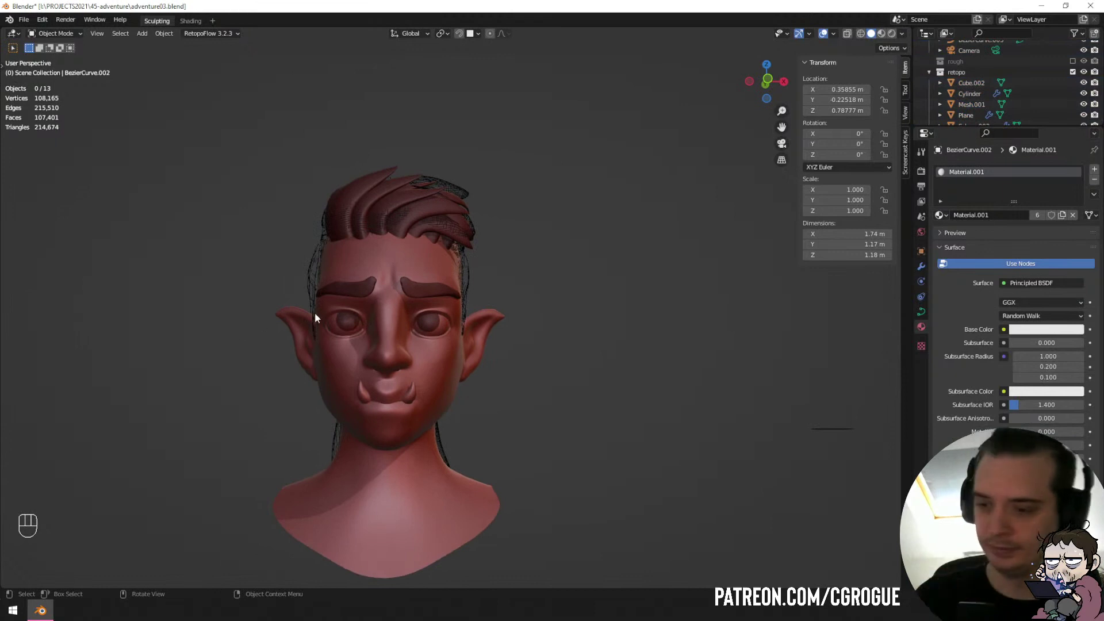
Save the project as an incremented copy named adventure04.blend.
key(ctrl+shift+s)
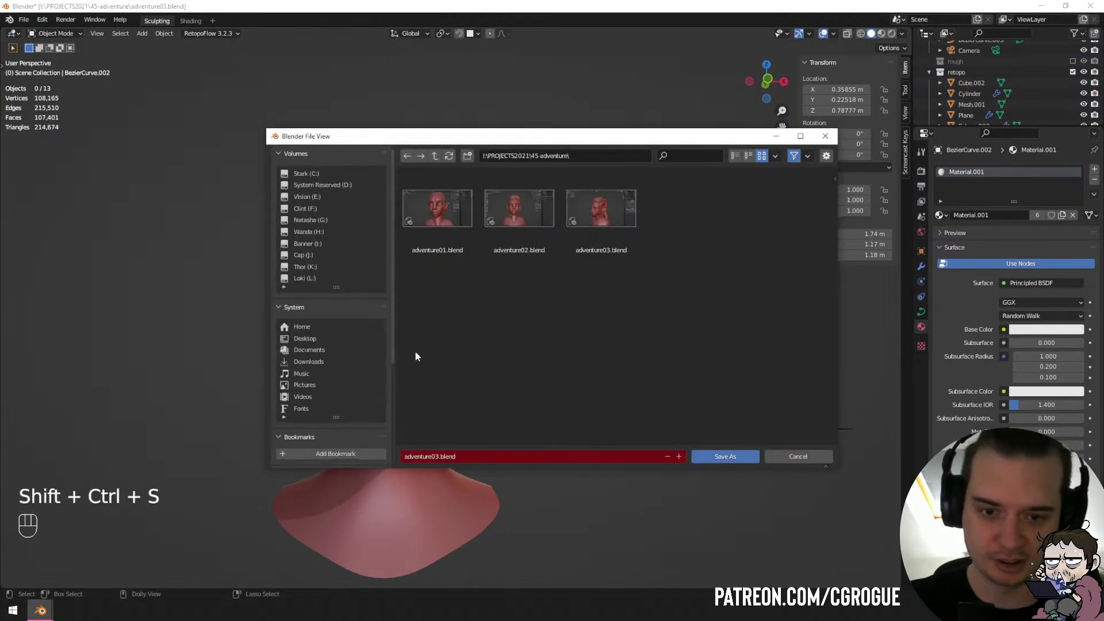
key(KP_Add)
key(Return)
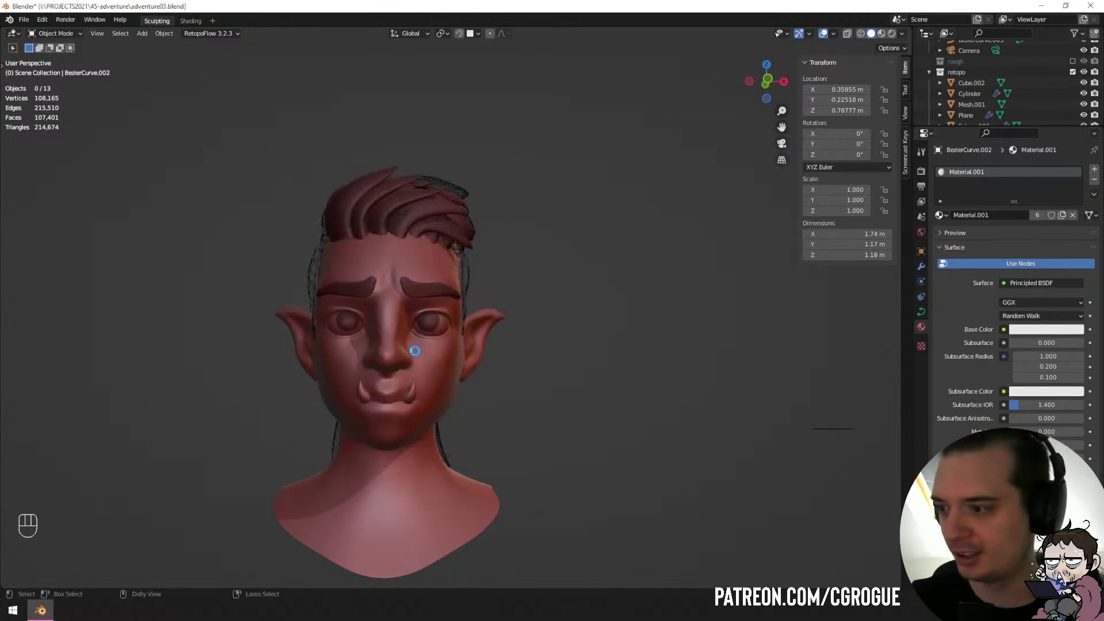
Duplicate the upper lock in the main hair curve beside the original and rotate the copy about 21° around Z.
middle_drag(391, 270, 378, 316)
scroll(379, 316, up, 5)
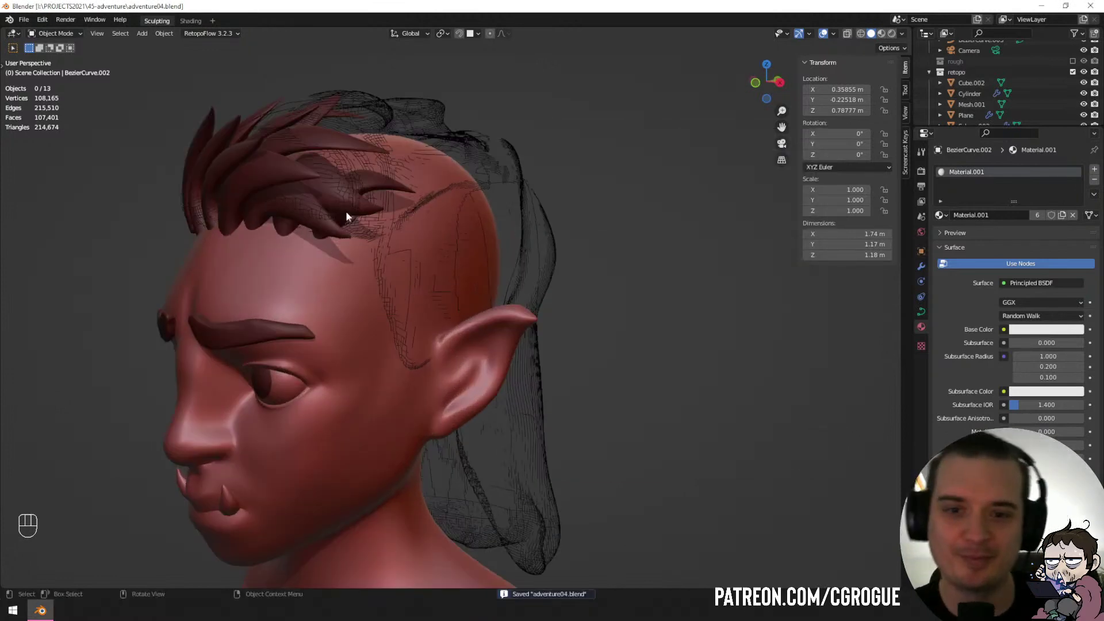
click(316, 208)
middle_drag(316, 209, 438, 305)
click(447, 238)
key(Tab)
middle_drag(424, 370, 402, 431)
click(335, 396)
key(ctrl+l)
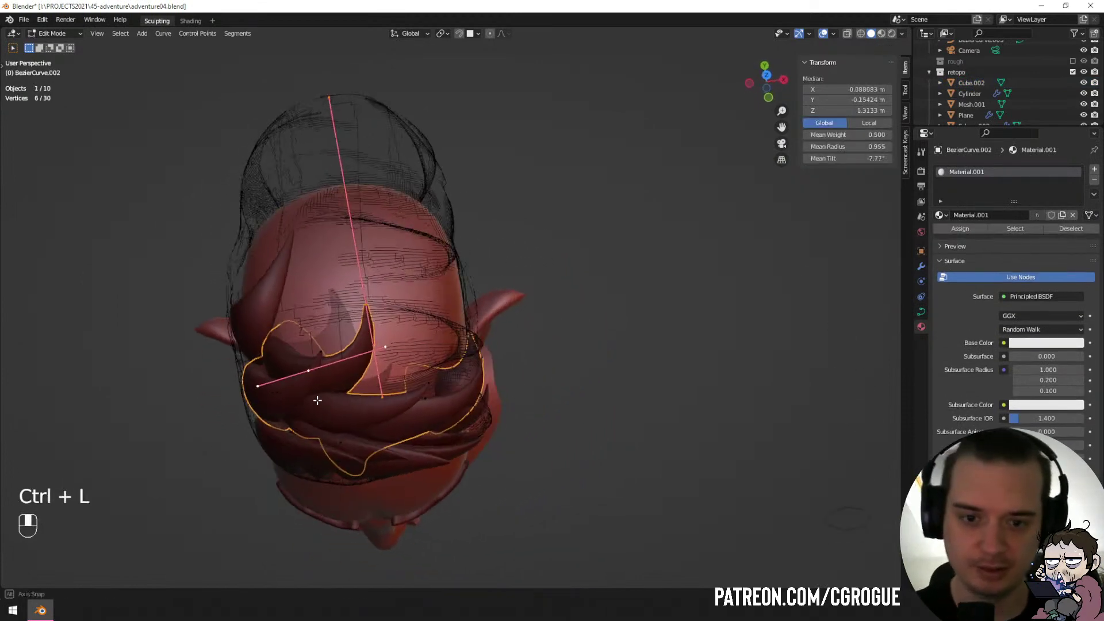
key(shift+d)
click(410, 437)
key(r)
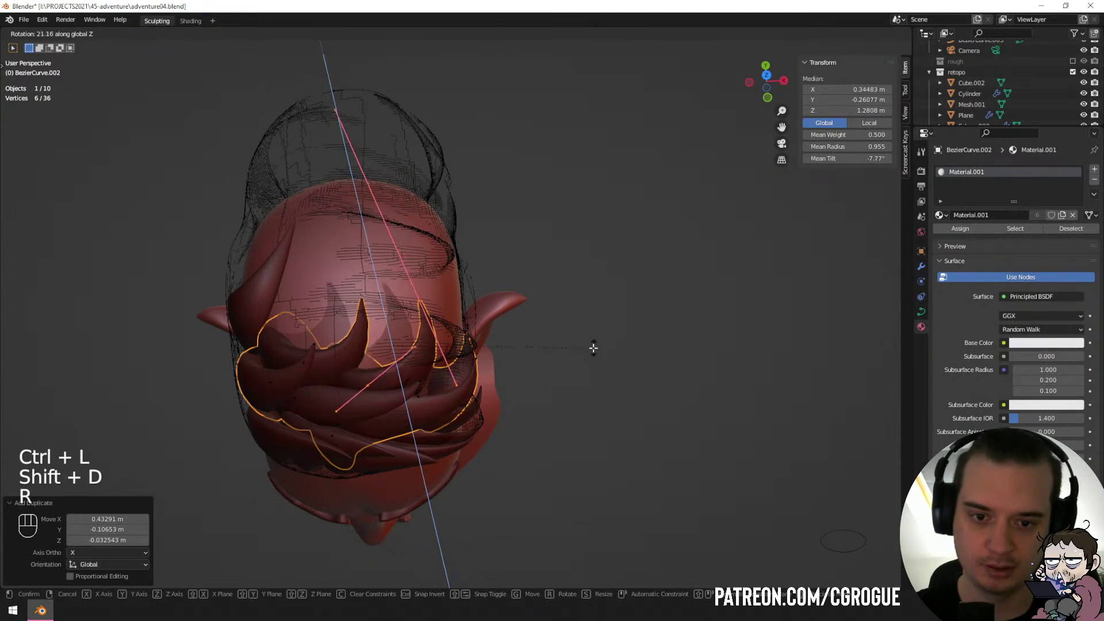
click(591, 345)
Move the copied lock onto the head, fatten it to a mean radius of about 1.244 and rotate it by about -14°.
middle_drag(592, 345, 508, 256)
key(g)
click(461, 310)
key(alt+s)
click(550, 288)
key(g)
click(571, 306)
middle_drag(571, 306, 651, 382)
key(r)
click(545, 298)
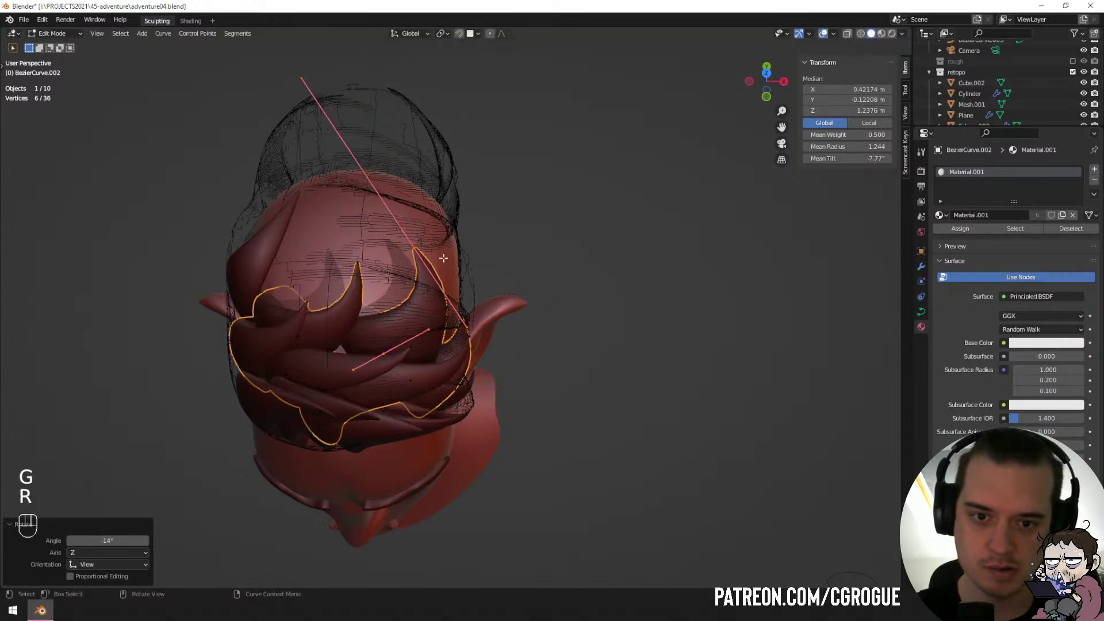
Rotate and reposition the copied lock's tip point to follow the hair sweep, leave Edit Mode and deselect everything.
click(435, 258)
key(r)
click(488, 360)
key(g)
click(511, 340)
middle_drag(510, 341, 503, 242)
key(r)
click(562, 168)
key(g)
click(554, 165)
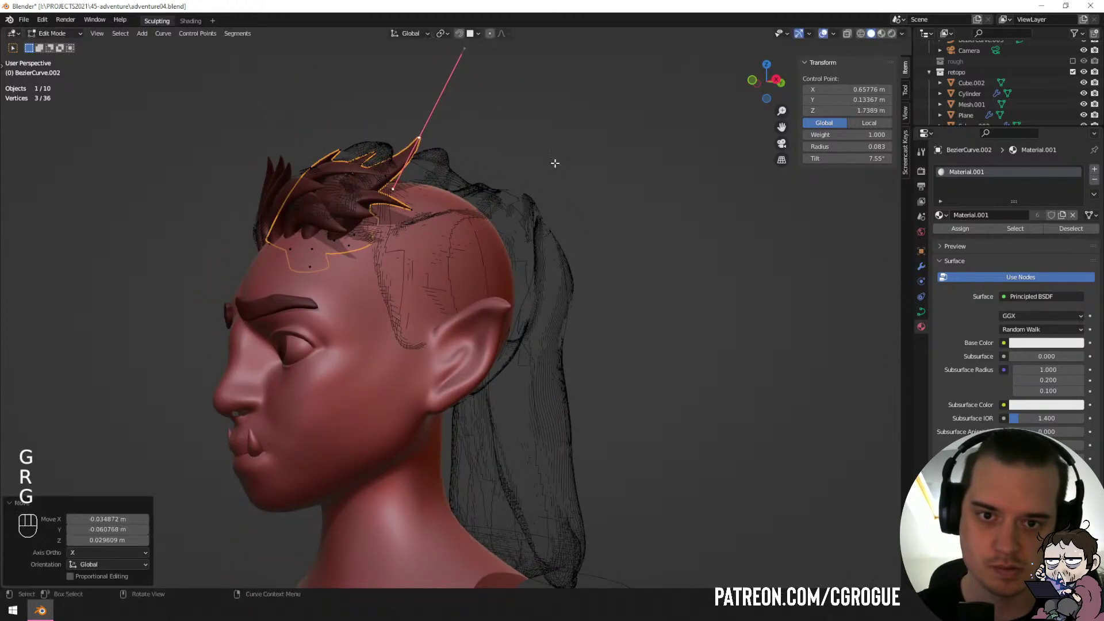
middle_drag(554, 165, 410, 355)
key(Tab)
key(a)
key(a)
Move the copied lock's root point and adjust its radius to seat it in the hair, and leave Edit Mode.
click(409, 355)
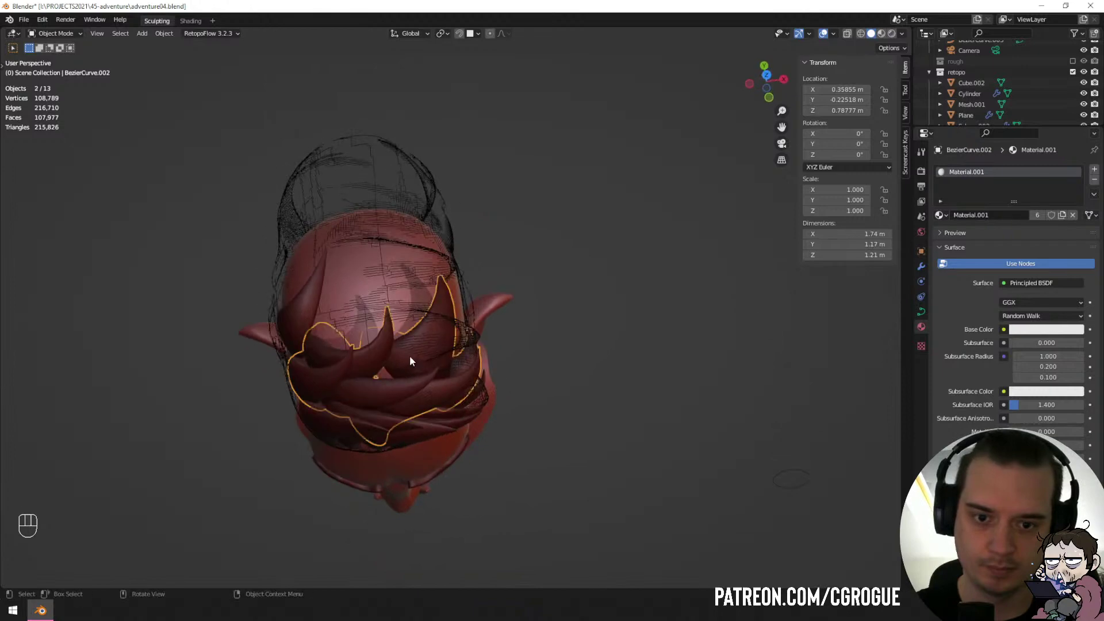
key(Tab)
key(g)
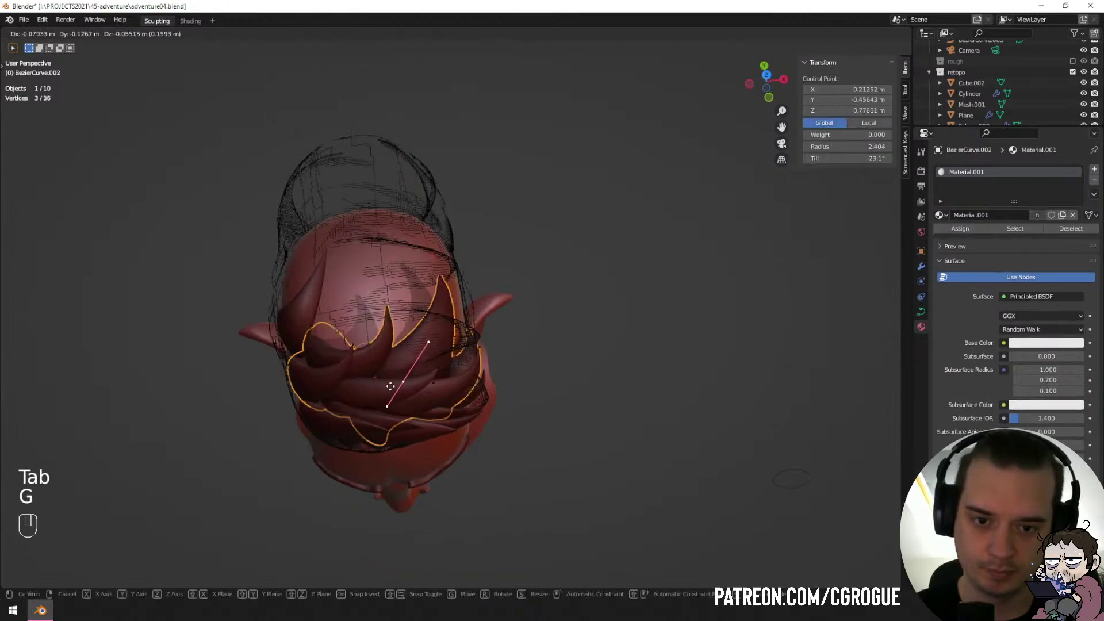
click(390, 358)
middle_drag(390, 359, 557, 332)
key(alt+s)
click(523, 352)
key(g)
click(518, 317)
key(Tab)
key(a)
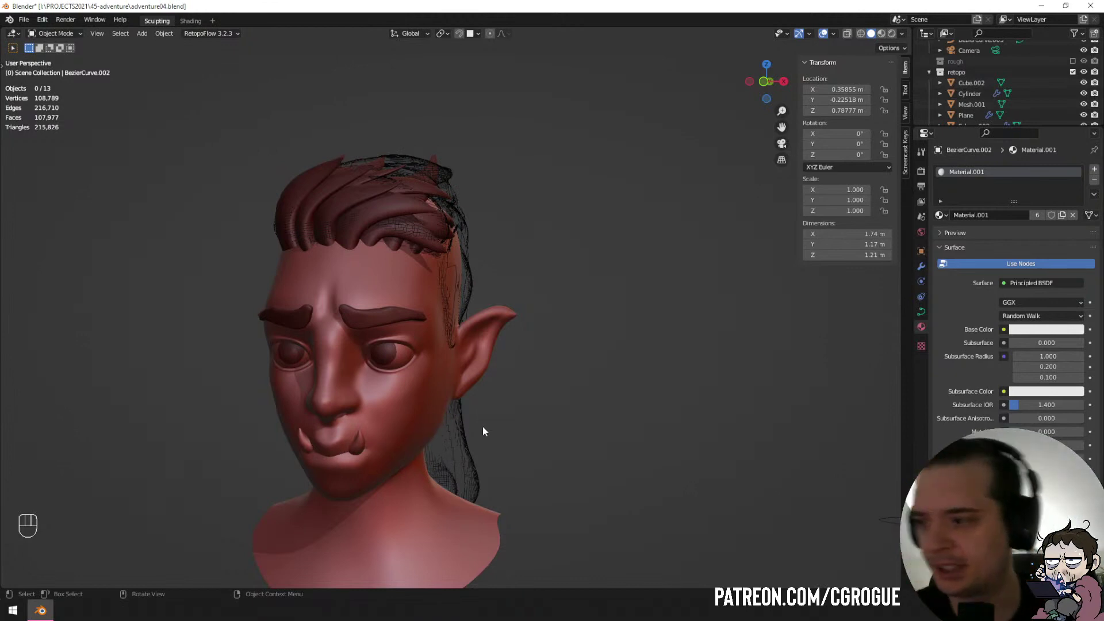
Add a text object, rotate it 90° around X and place it beside the head.
mouse_move(482, 427)
middle_down()
mouse_move(493, 384)
mouse_move(516, 381)
mouse_move(564, 340)
middle_up()
key(Tab)
key(Tab)
key(ctrl+Tab)
key(shift+a)
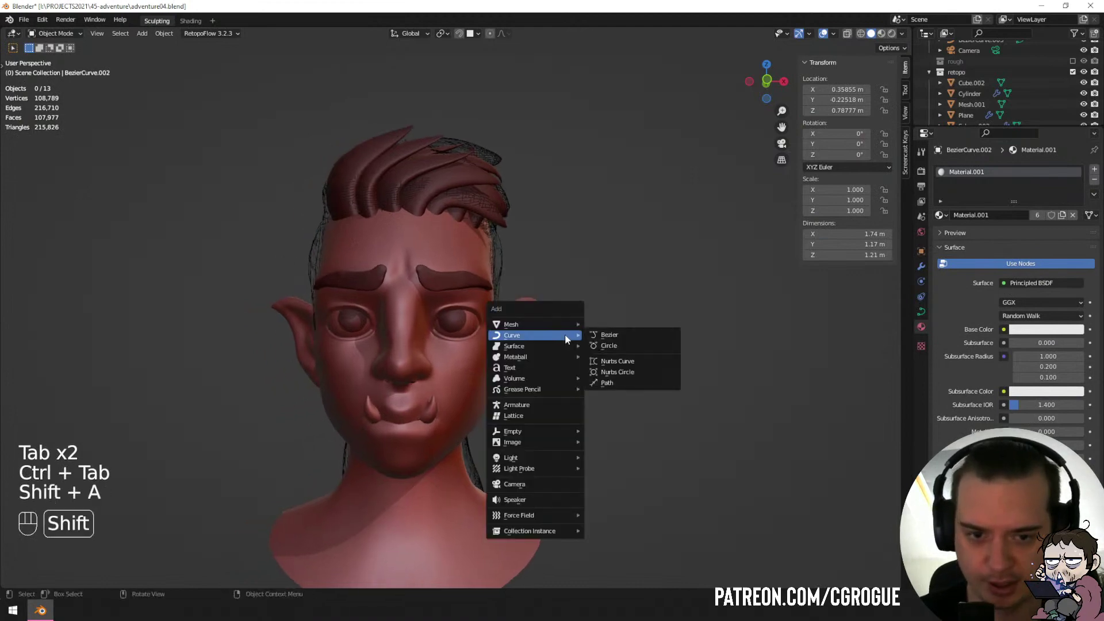
click(540, 371)
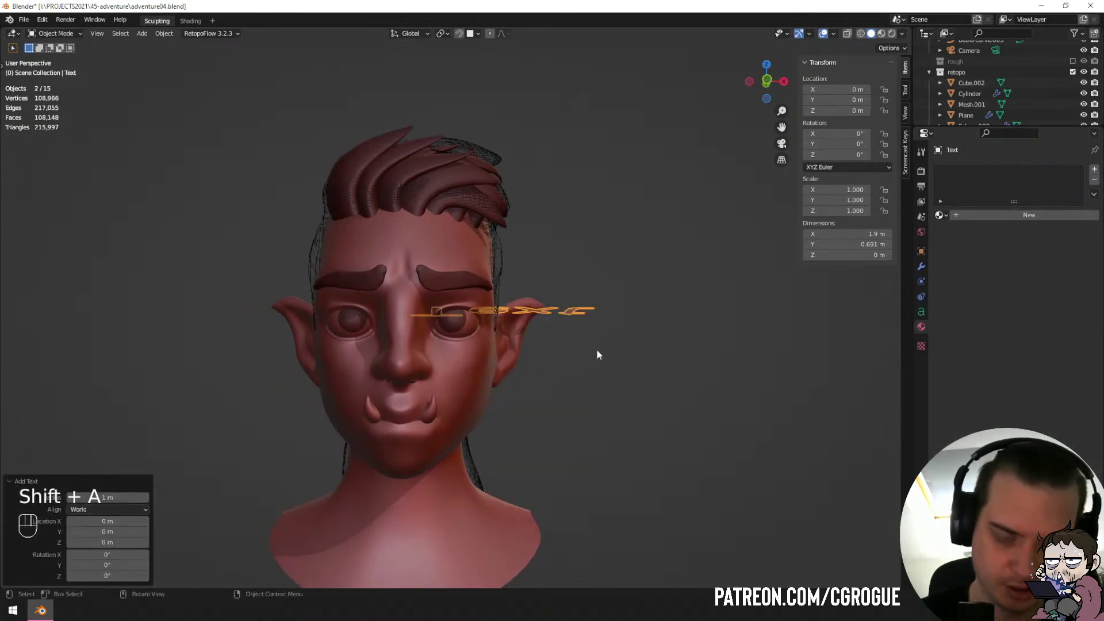
key(r)
key(x)
key(9)
key(0)
key(Return)
key(g)
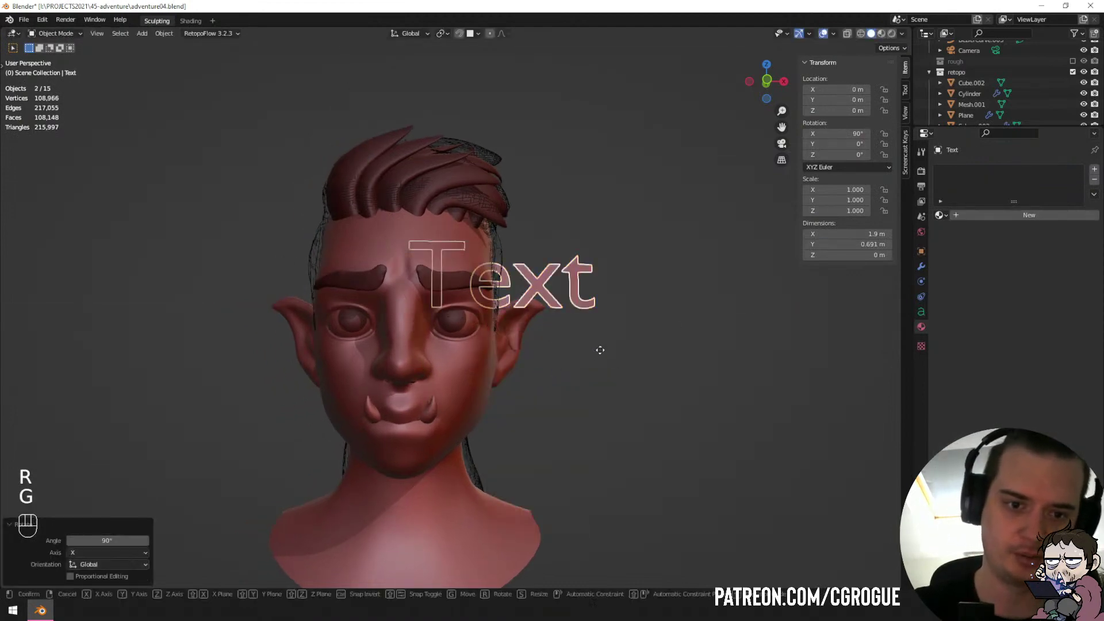
click(775, 387)
Change the text object's wording to "BRB" and scale it up by about 1.43.
key(Tab)
key(shift+Home)
text(BRB)
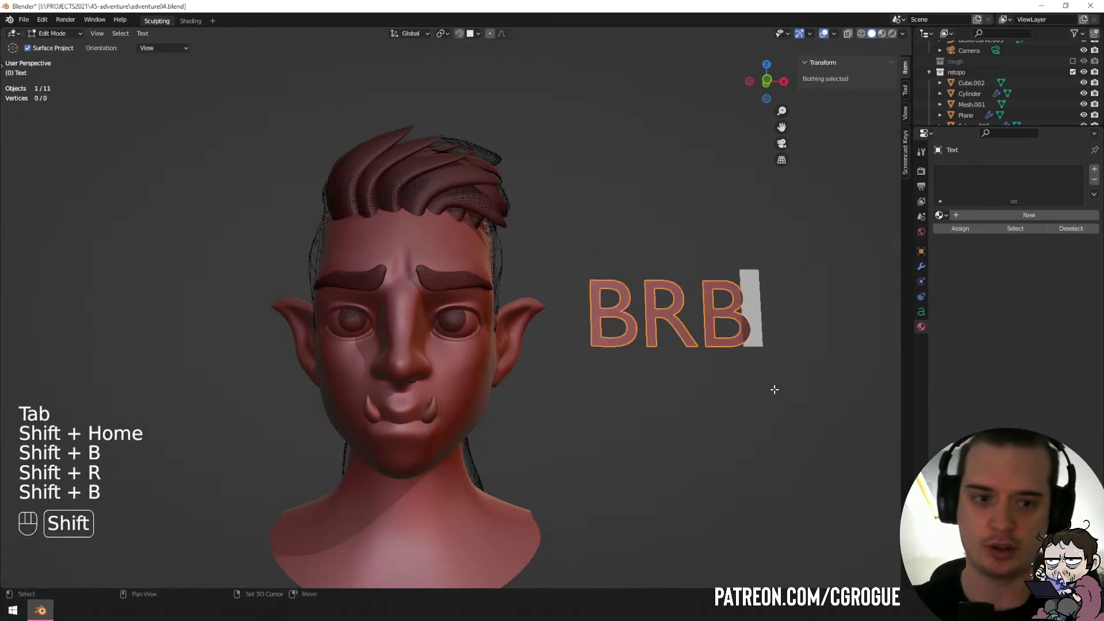
key(Tab)
key(s)
click(856, 451)
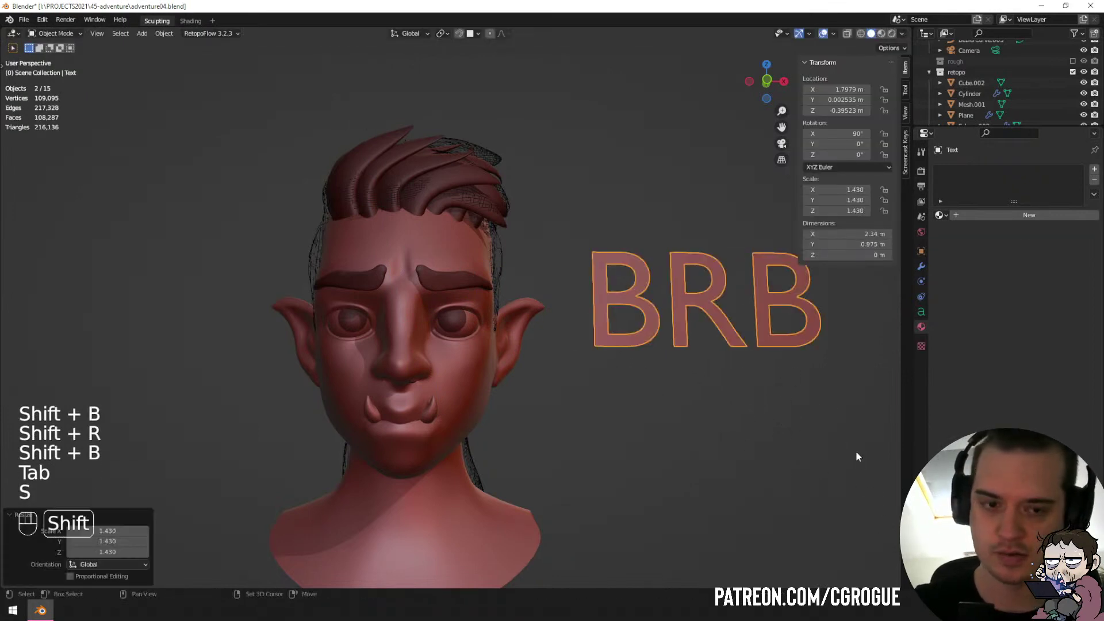
Invert the eyeball's iris selection, grow it twice and assign the slot named Material to those faces.
middle_drag(856, 451, 739, 438)
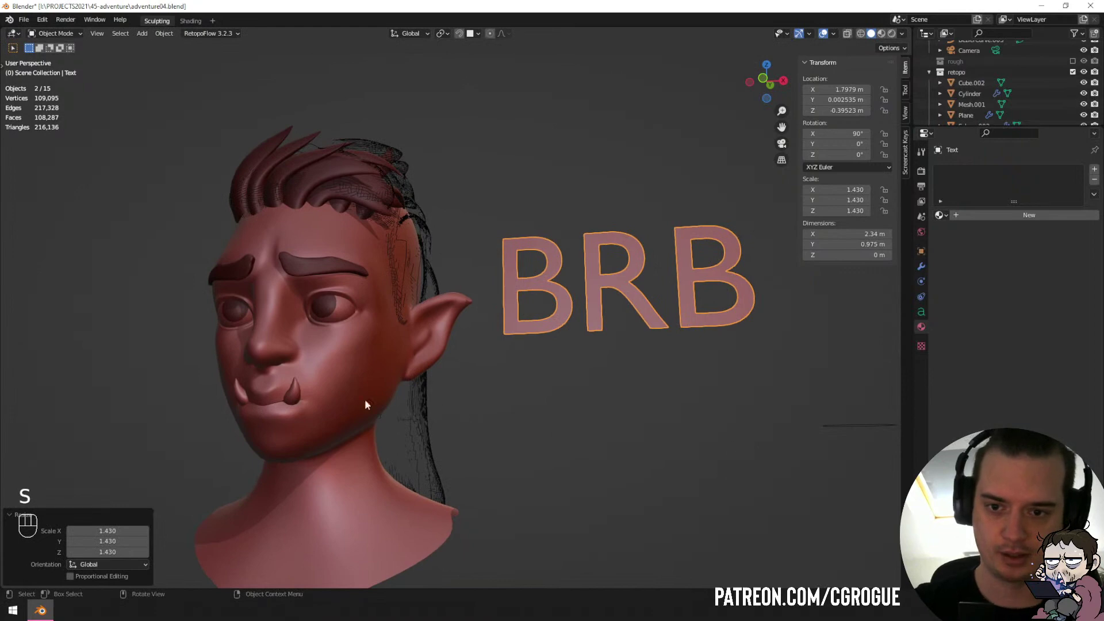
click(330, 319)
key(Tab)
middle_drag(414, 367, 444, 365)
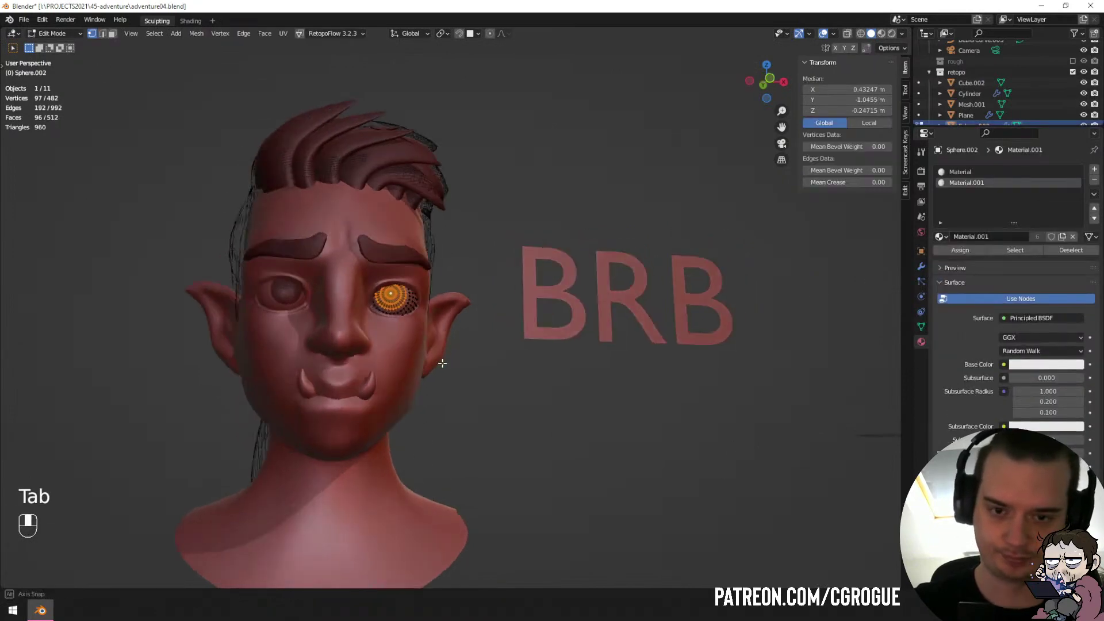
scroll(438, 363, up, 3)
key(ctrl+i)
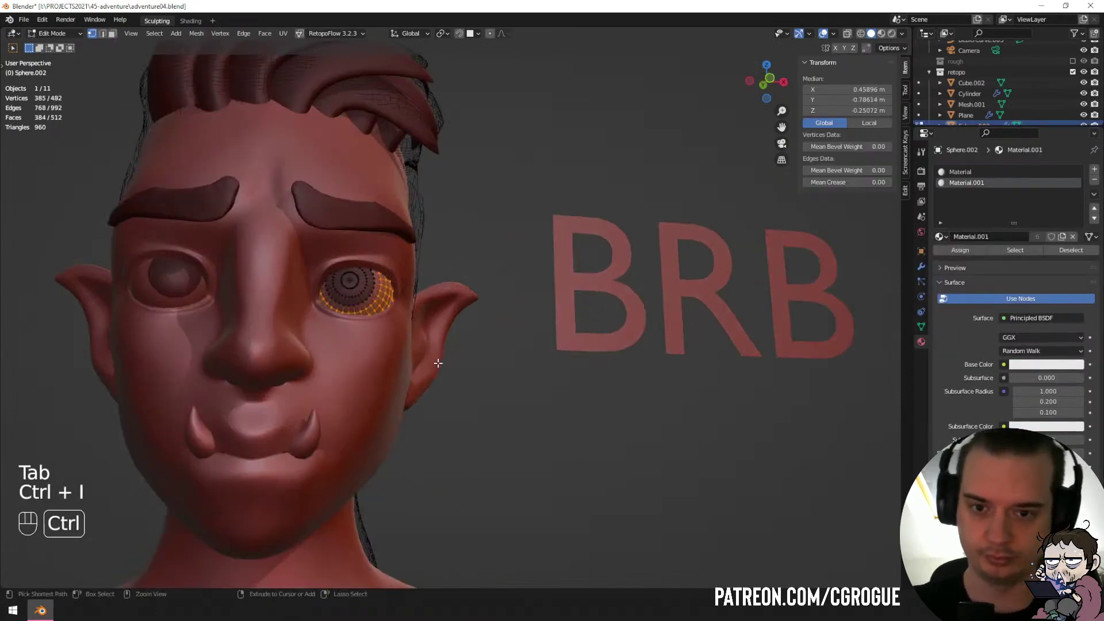
key(ctrl+KP_Add)
key(ctrl+KP_Add)
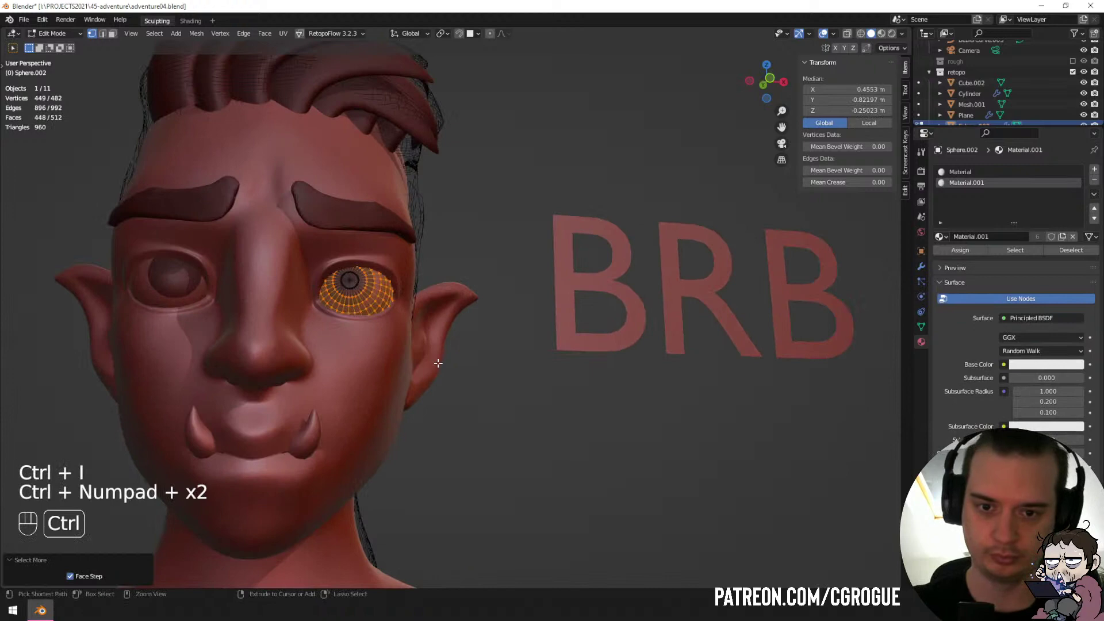
click(961, 172)
click(955, 251)
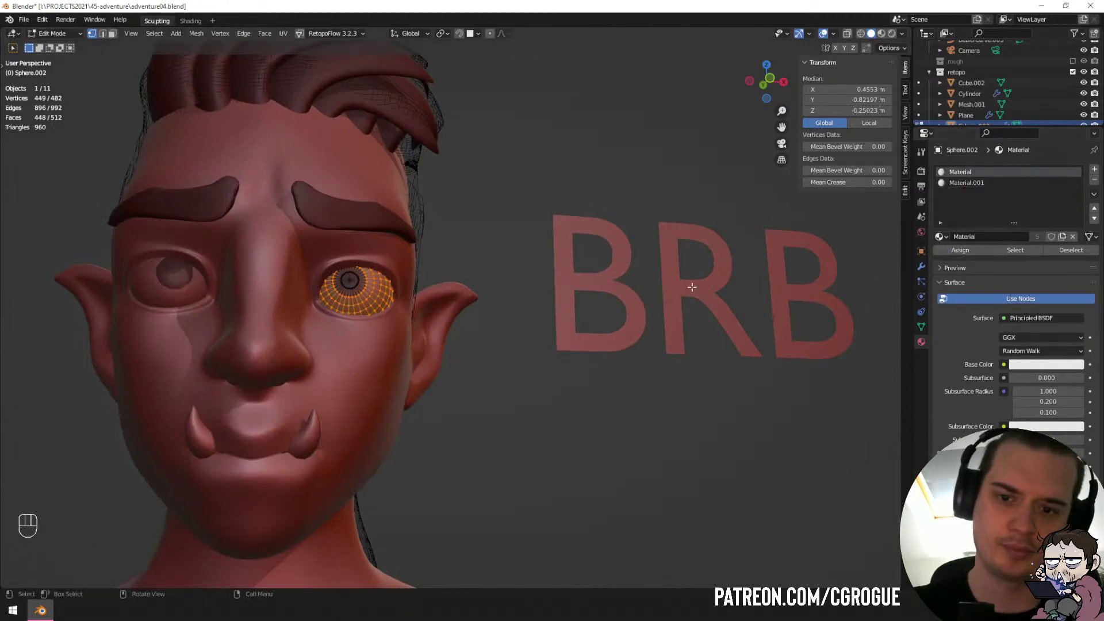
Add an edge loop around the eyeball's iris and assign Material.001 to the ring of faces beside it.
key(Tab)
middle_drag(512, 313, 461, 324)
scroll(462, 323, down, 2)
scroll(311, 339, up, 3)
key(Tab)
scroll(302, 343, up, 2)
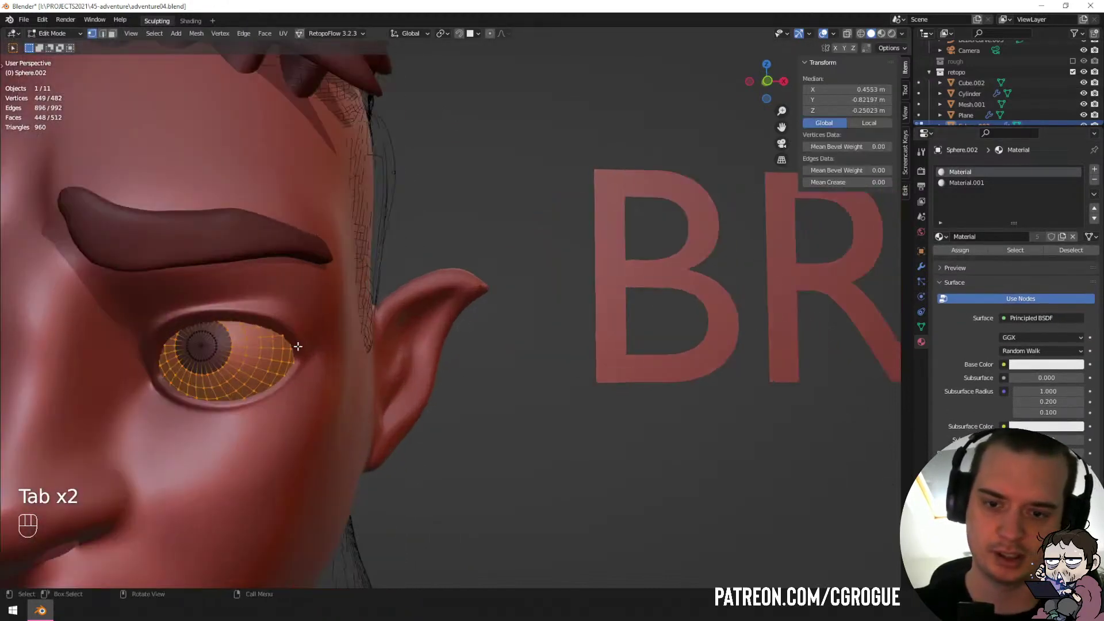
key(ctrl+r)
click(233, 353)
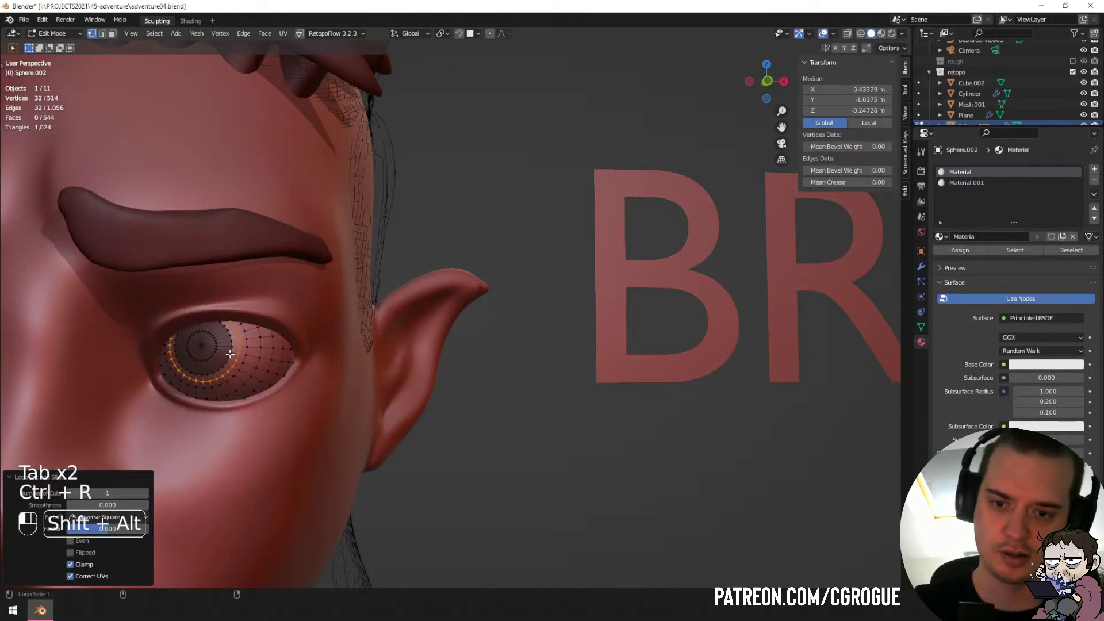
alt+shift+click(231, 352)
click(967, 182)
click(946, 251)
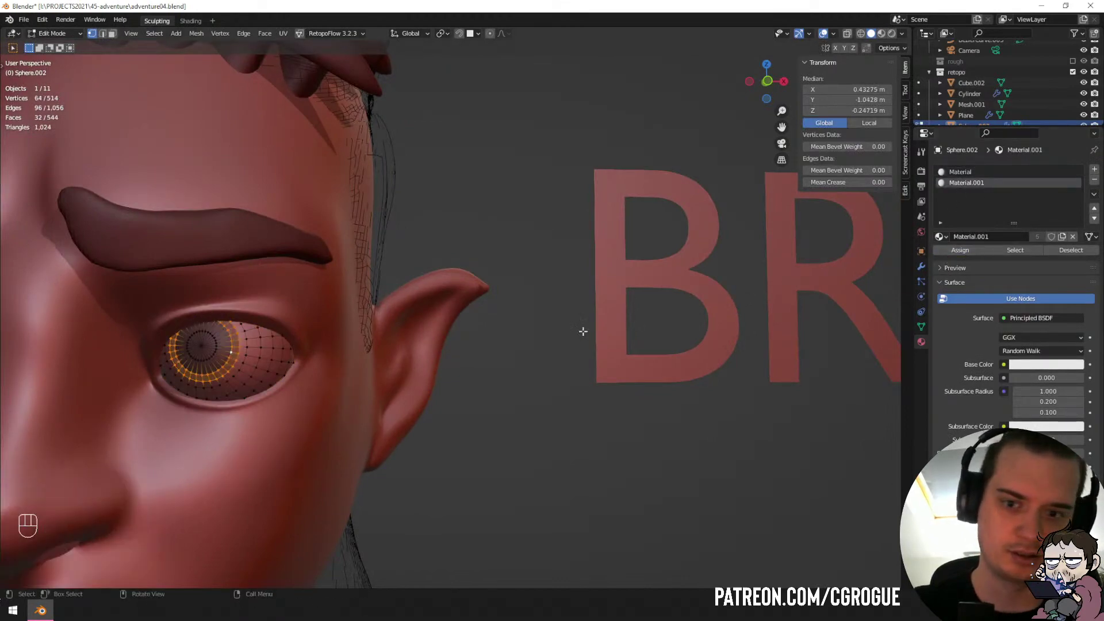
Return to Object Mode and select only the mirrored eyeballs.
key(Tab)
scroll(569, 325, down, 5)
middle_drag(555, 320, 538, 314)
key(a)
key(a)
click(343, 323)
key(r)
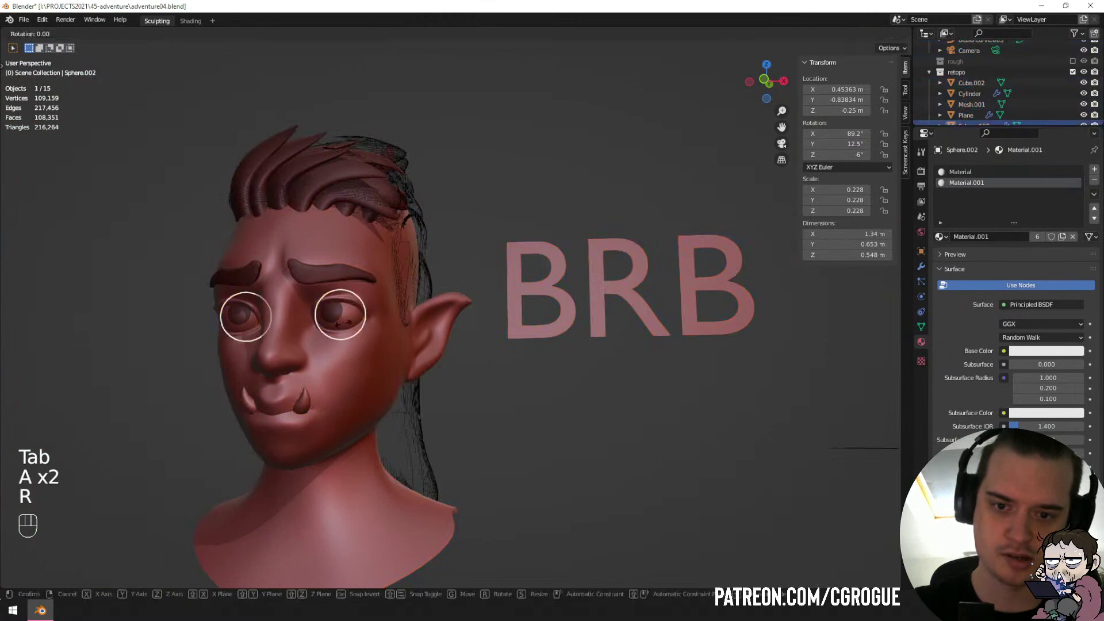
key(r)
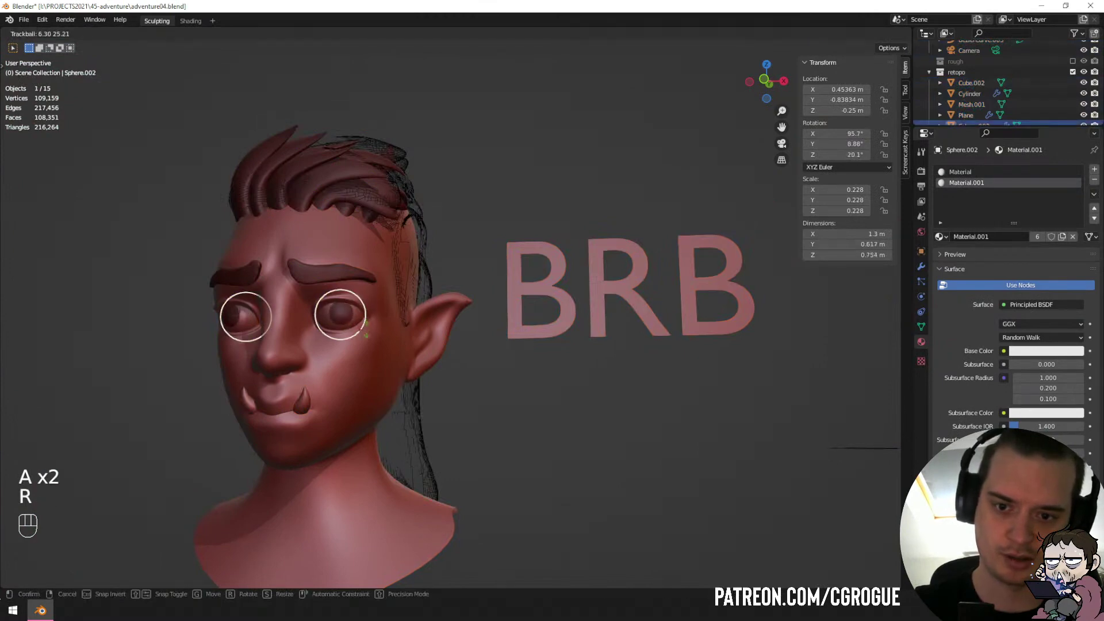
click(380, 329)
mouse_move(381, 329)
middle_down()
mouse_move(390, 332)
mouse_move(374, 332)
middle_up()
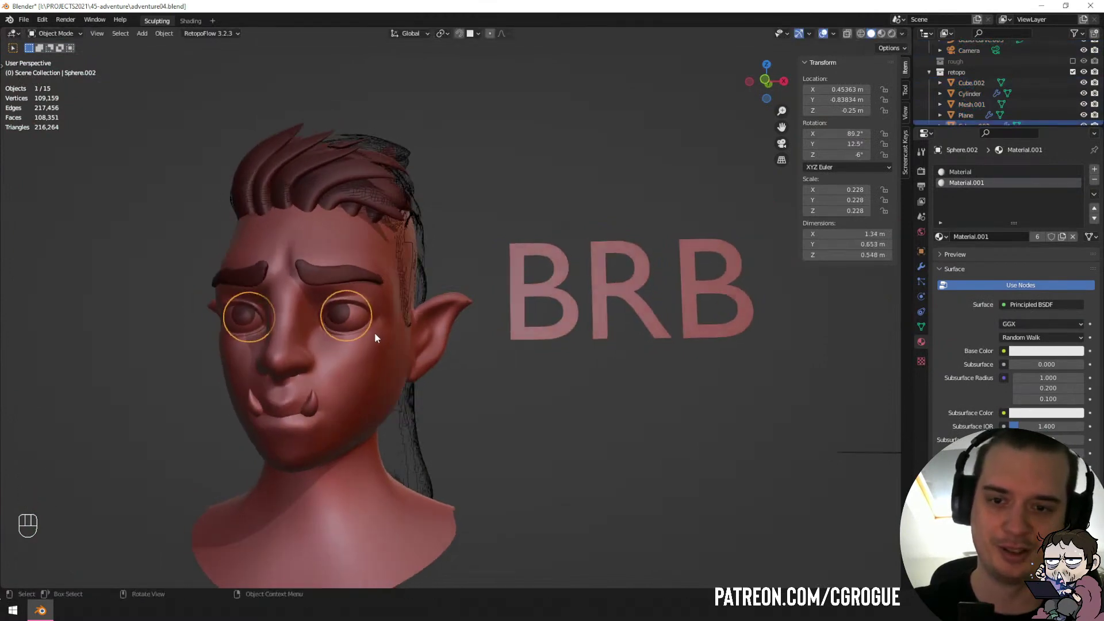
Trackball-rotate the eyeballs by about 12.6° and -22.9° for a cross-eyed look, and deselect everything.
key(r)
key(r)
click(525, 356)
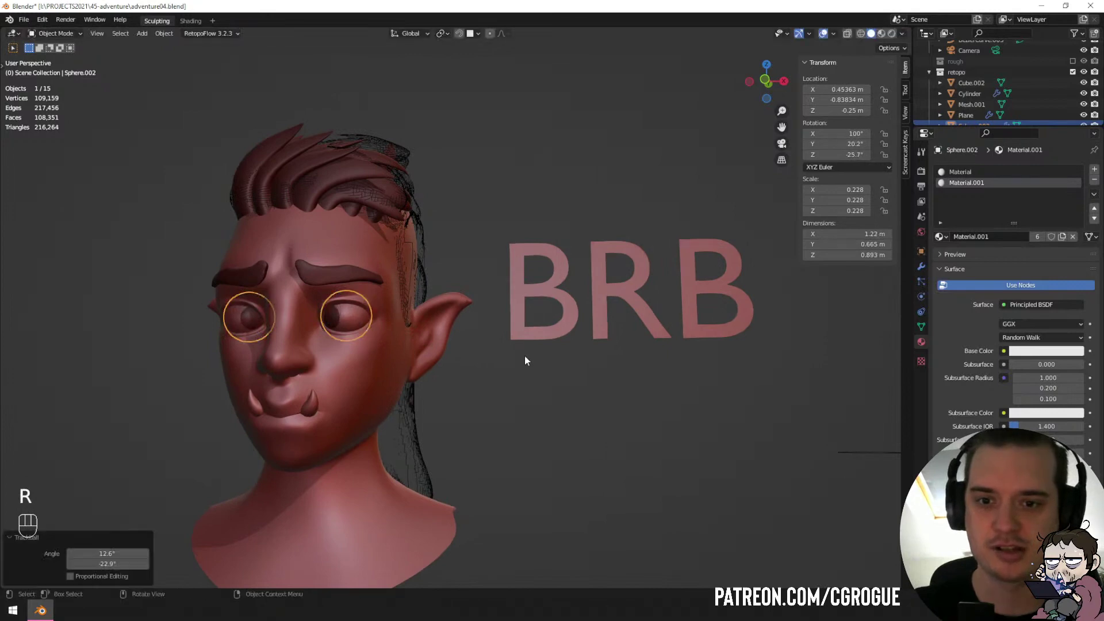
key(a)
key(a)
middle_drag(525, 357, 560, 372)
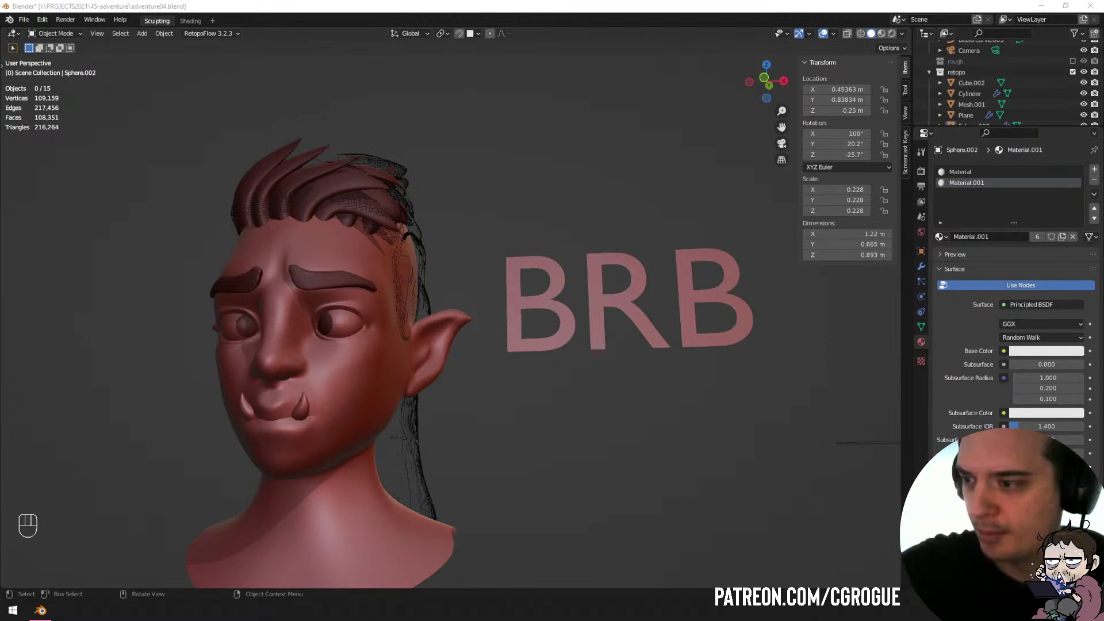
Delete the BRB text object beside the head.
click(592, 299)
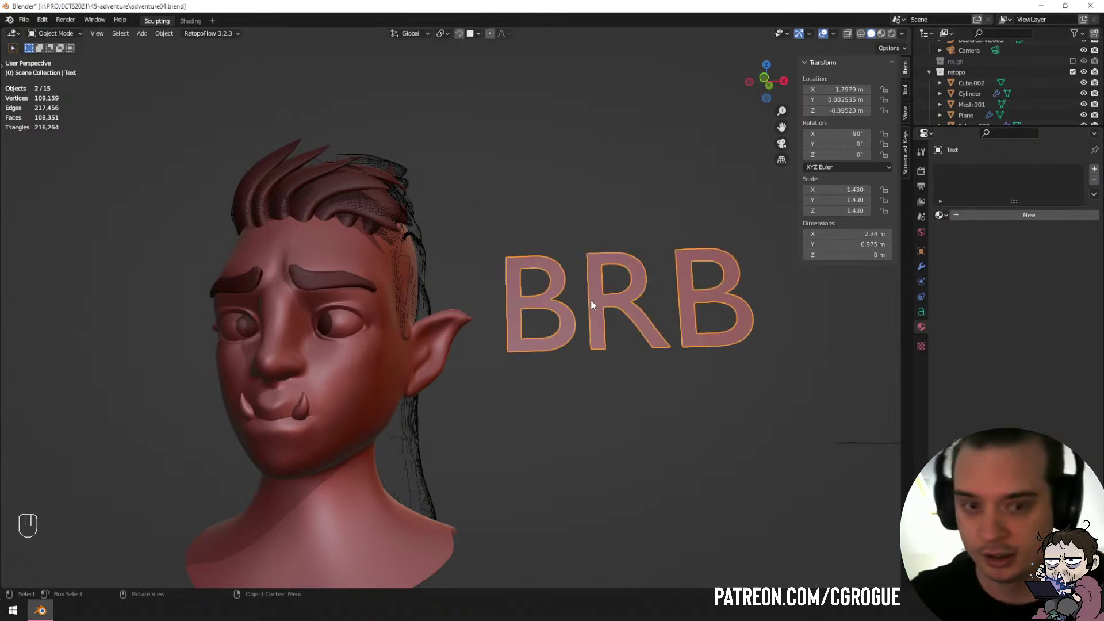
key(x)
Clear the mirrored eyeballs' rotation and trackball-rotate them so that both eyes look straight ahead.
shift+middle_drag(561, 390, 492, 356)
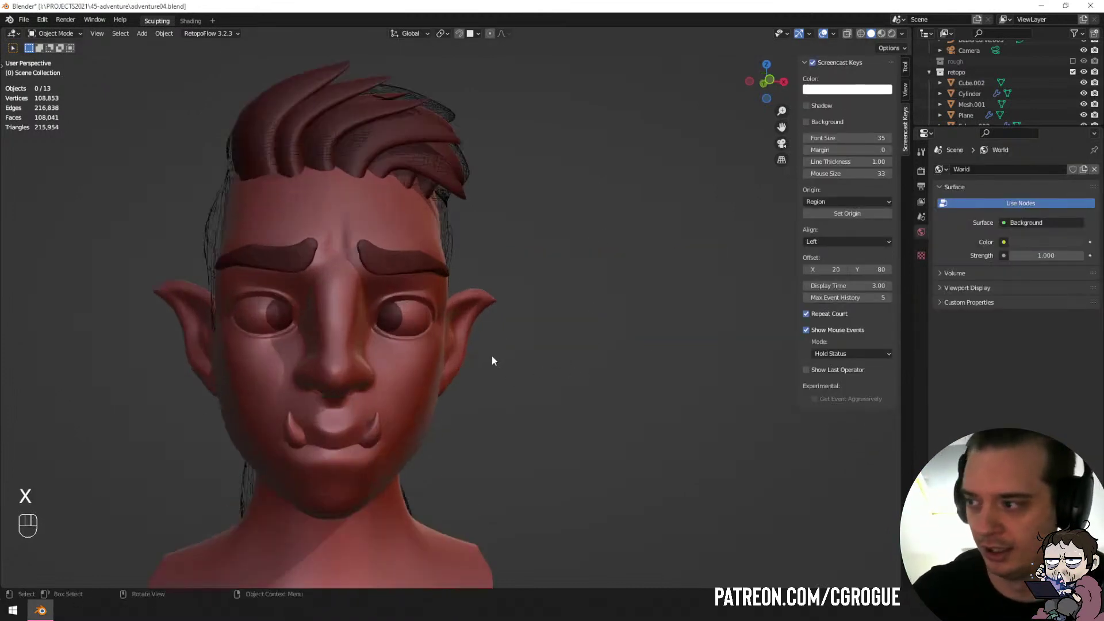
scroll(437, 339, up, 3)
click(383, 317)
key(alt+r)
key(r)
key(r)
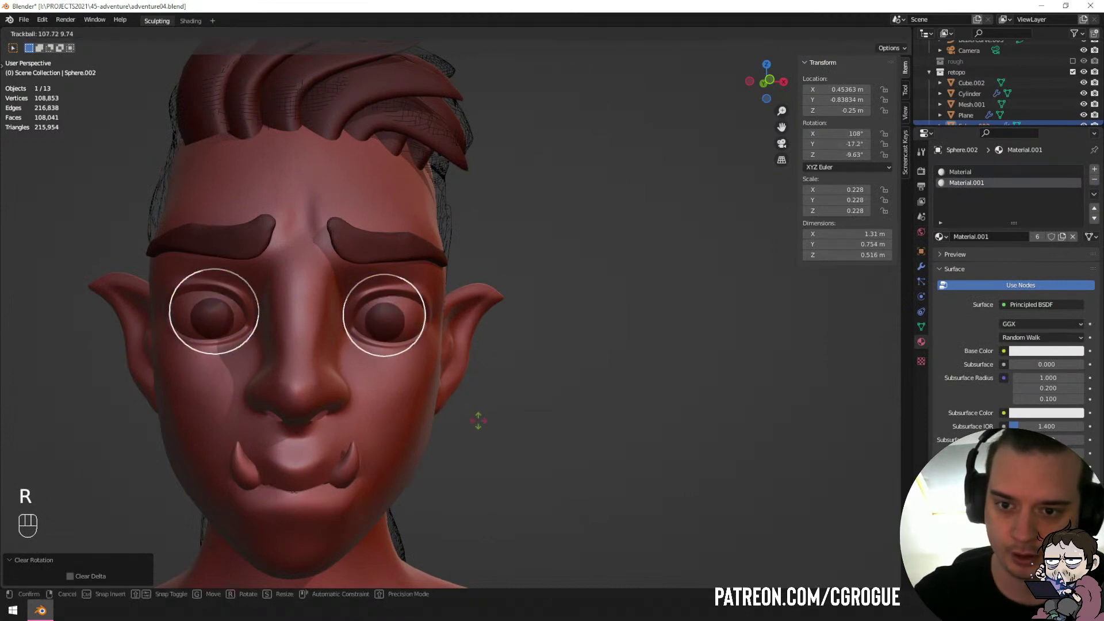
click(480, 409)
middle_drag(480, 409, 399, 347)
click(319, 374)
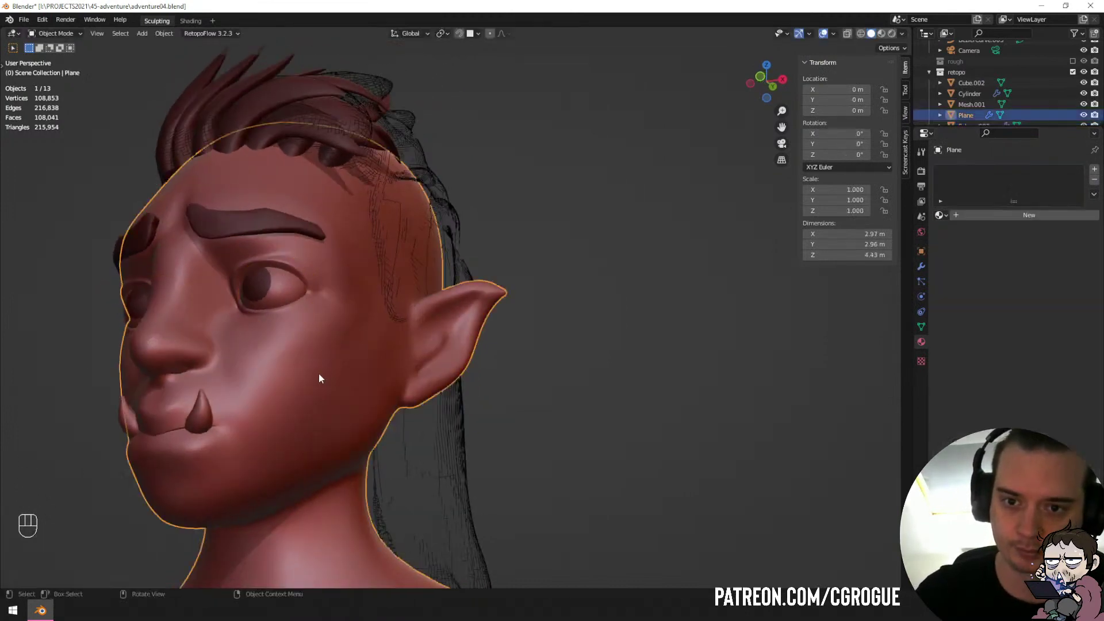
mouse_move(319, 374)
middle_down()
mouse_move(259, 385)
mouse_move(329, 391)
middle_up()
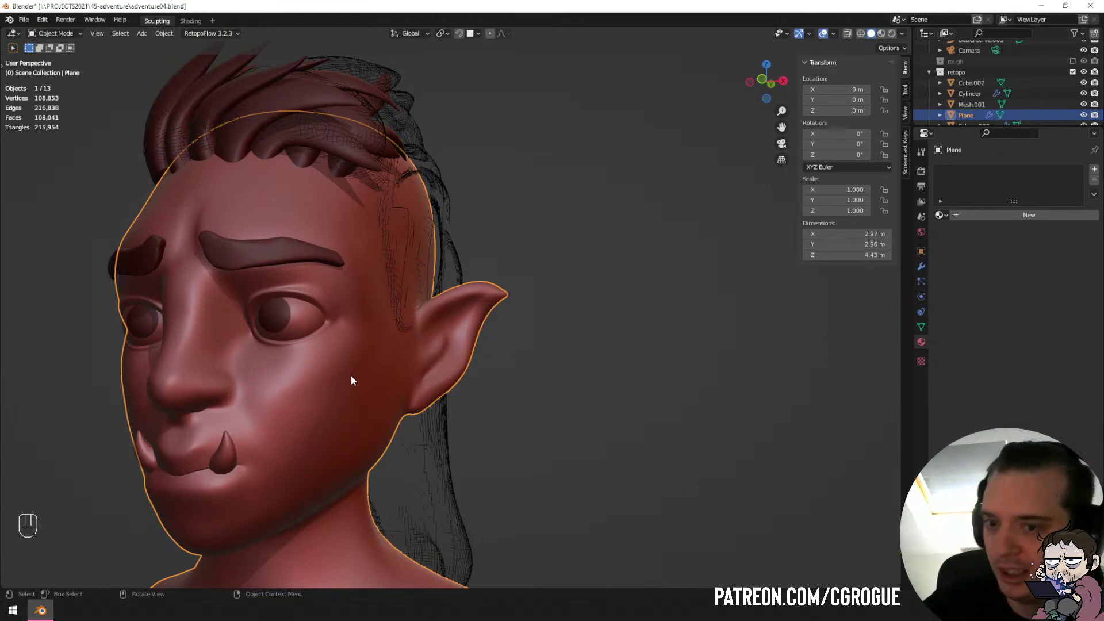
middle_drag(533, 328, 431, 271)
Open the hair curve BezierCurve.002 for editing, rotate a side lock's root control point about -20.9° and tilt it about -23.8°.
click(294, 122)
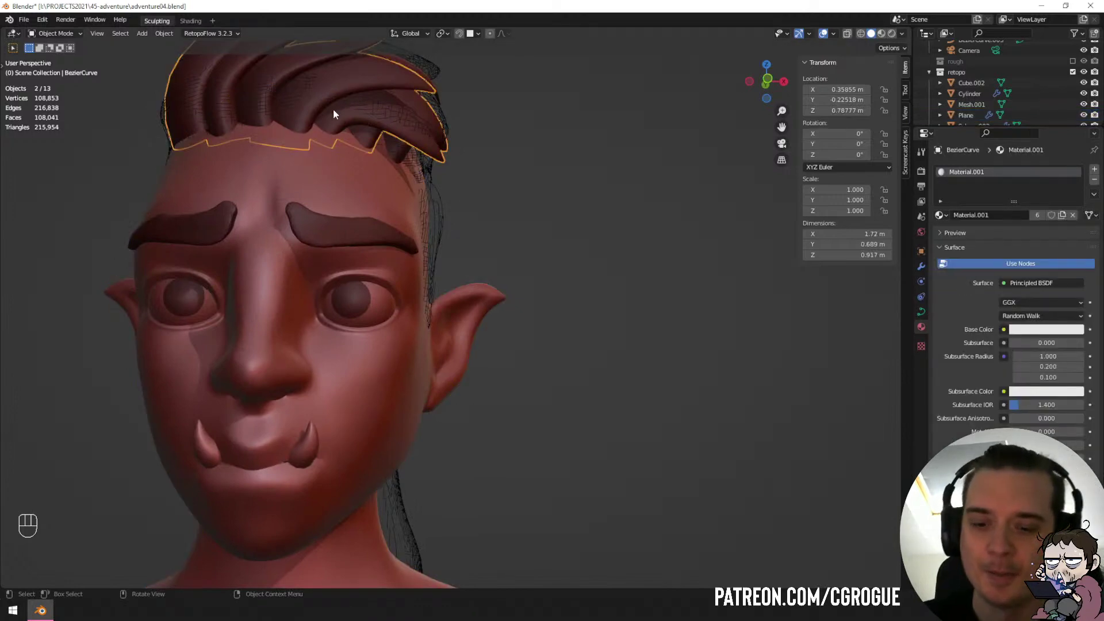
middle_drag(520, 205, 409, 352)
click(408, 171)
key(Tab)
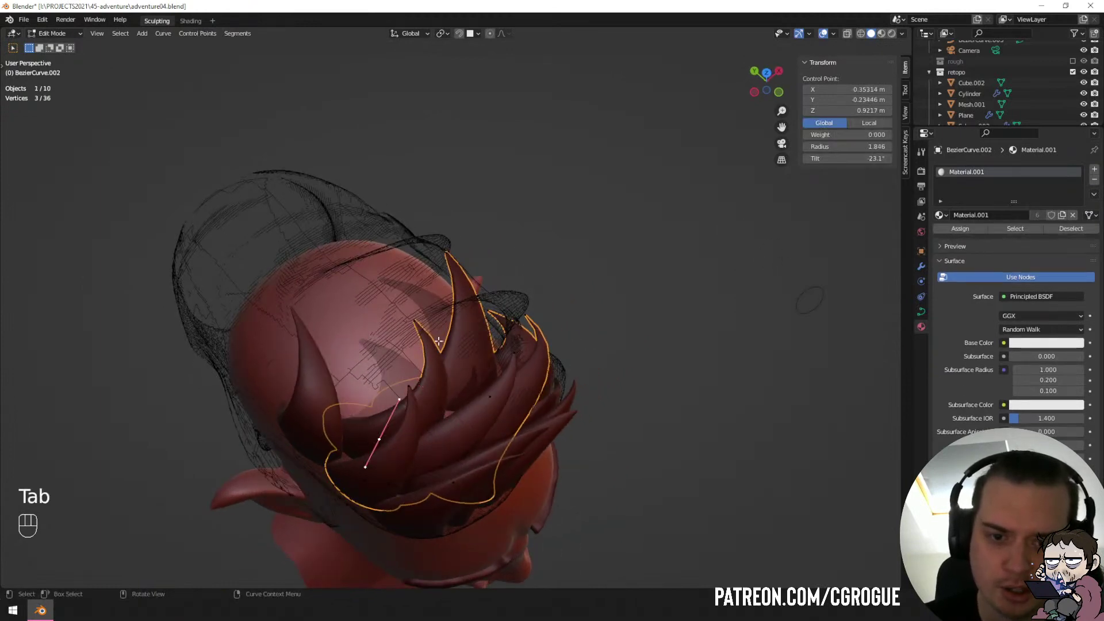
key(r)
click(578, 336)
key(ctrl+t)
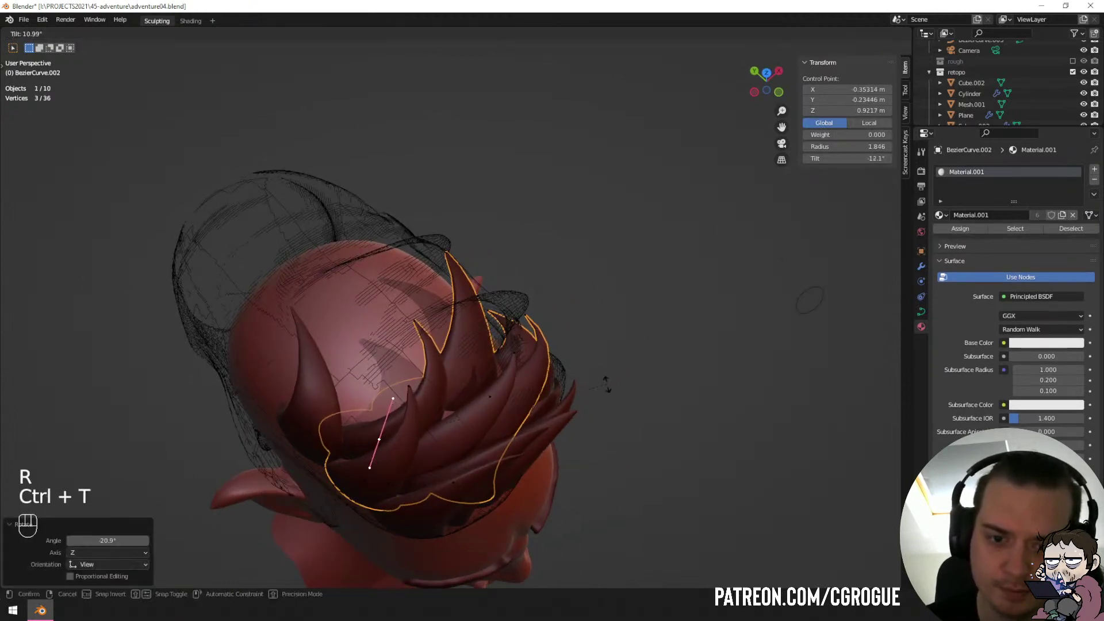
click(602, 322)
Rotate the same lock's root control point further as seen from the side of the head.
middle_drag(564, 228, 685, 311)
key(r)
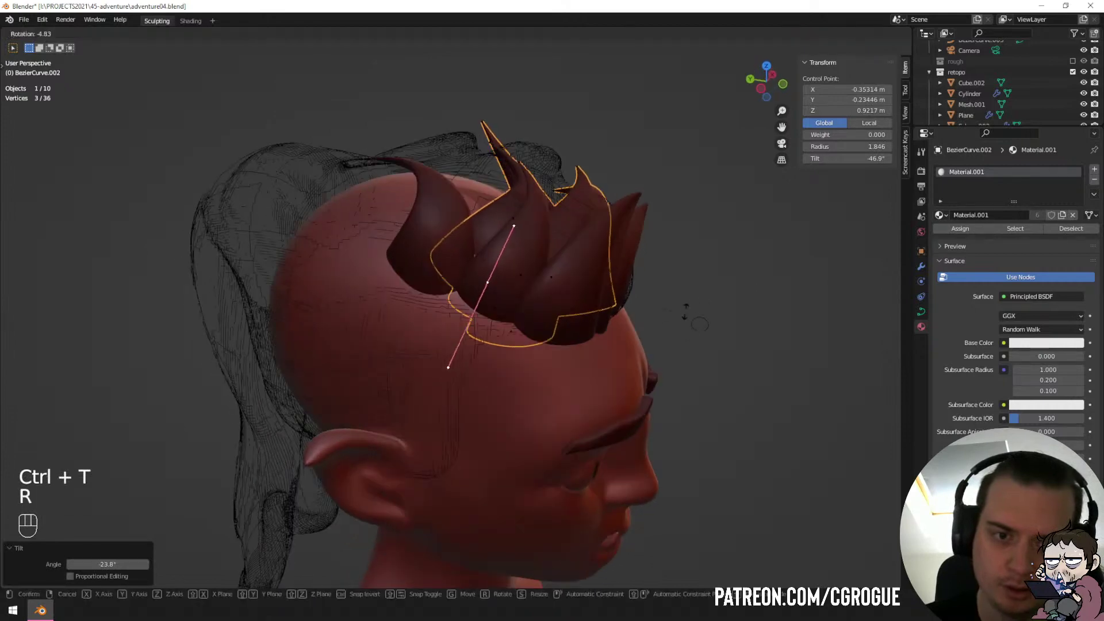
click(671, 216)
middle_drag(667, 216, 599, 261)
key(Tab)
middle_drag(501, 313, 547, 305)
Reposition the lock's control points over the scalp, moving its root about -0.06 m in X, 0.03 m in Y and -0.02 m in Z.
key(Tab)
key(g)
click(525, 356)
middle_drag(525, 356, 500, 357)
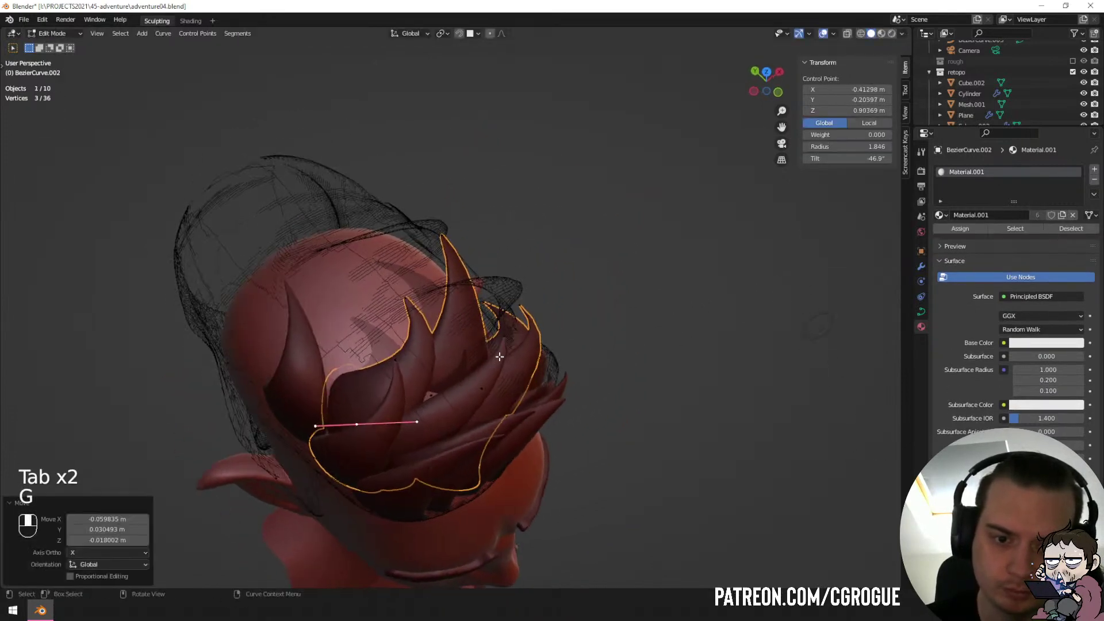
key(g)
click(478, 406)
middle_drag(478, 407, 377, 179)
key(g)
click(363, 157)
Select the whole linked lock, duplicate it and place the copy among the other locks.
key(ctrl+l)
middle_drag(591, 338, 412, 246)
key(shift+d)
click(545, 322)
Separate the three selected locks into their own curve object and open that object for editing.
click(369, 360)
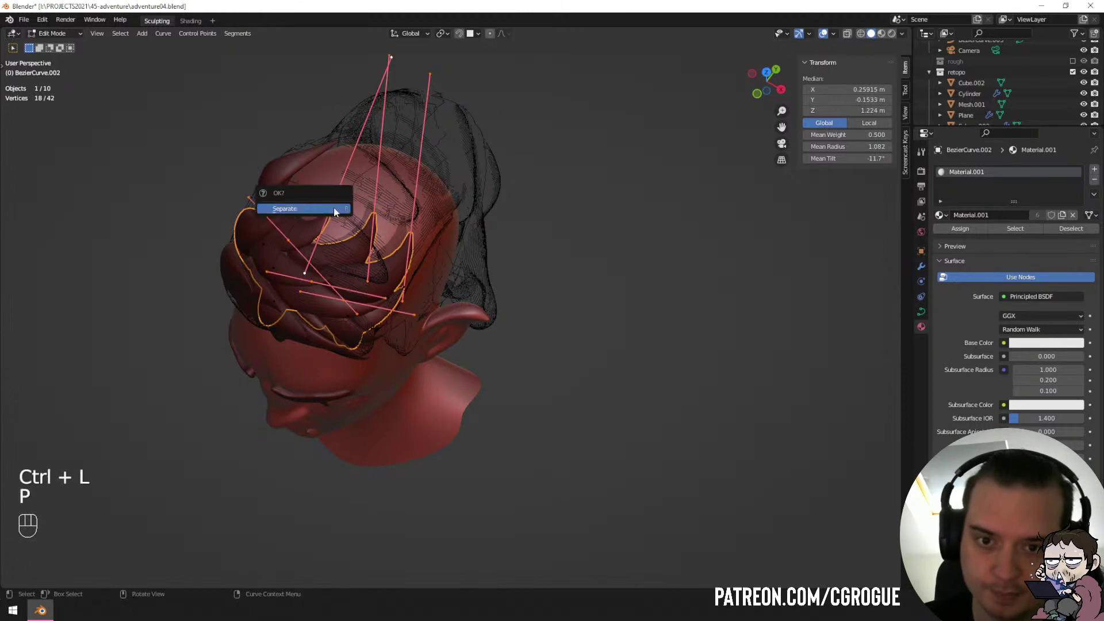
click(333, 209)
key(Tab)
click(357, 244)
click(365, 245)
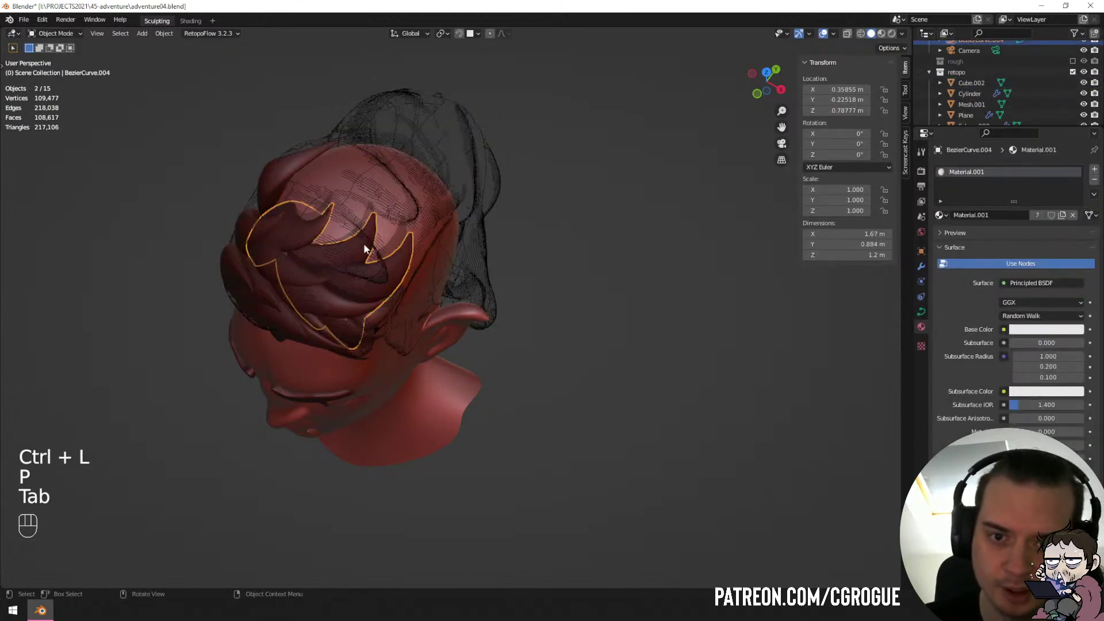
key(Tab)
Move a separated lock's root about 0.04 m in X, 0.07 m in Y and 0.07 m in Z, and adjust its radius.
middle_drag(364, 249, 328, 257)
click(365, 307)
key(g)
click(372, 300)
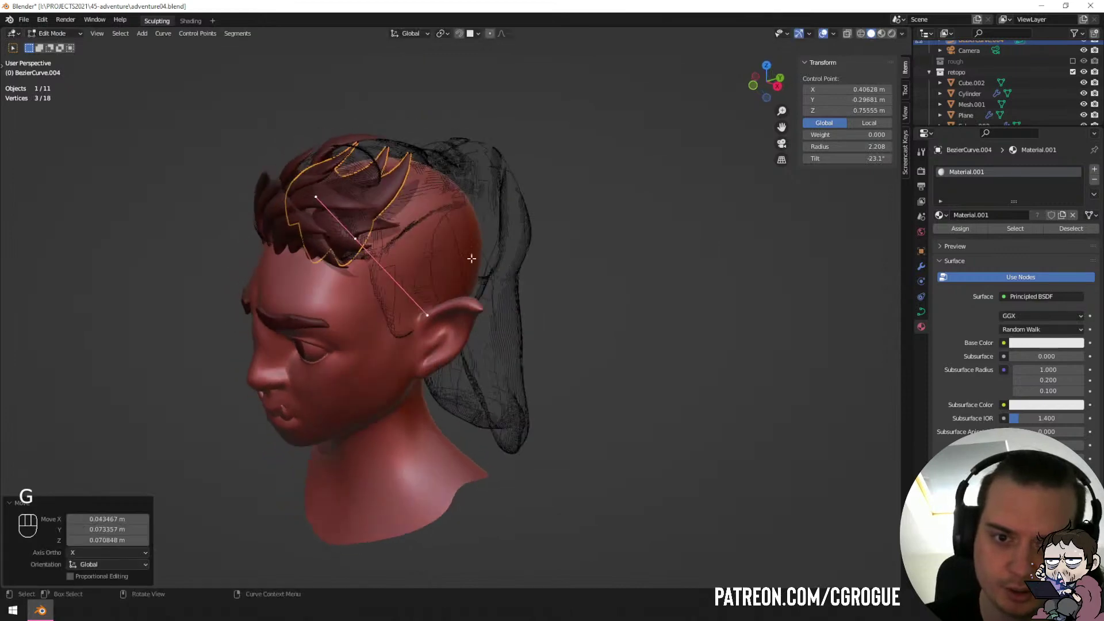
key(alt+s)
click(432, 262)
Reposition the separated lock's root control point against the scalp from two viewing angles.
key(g)
click(499, 252)
middle_drag(499, 251, 501, 217)
key(g)
click(528, 237)
Lower the lock's tip control point about 0.34 m and shift it about 0.07 m in both X and Y.
click(423, 163)
key(g)
click(421, 206)
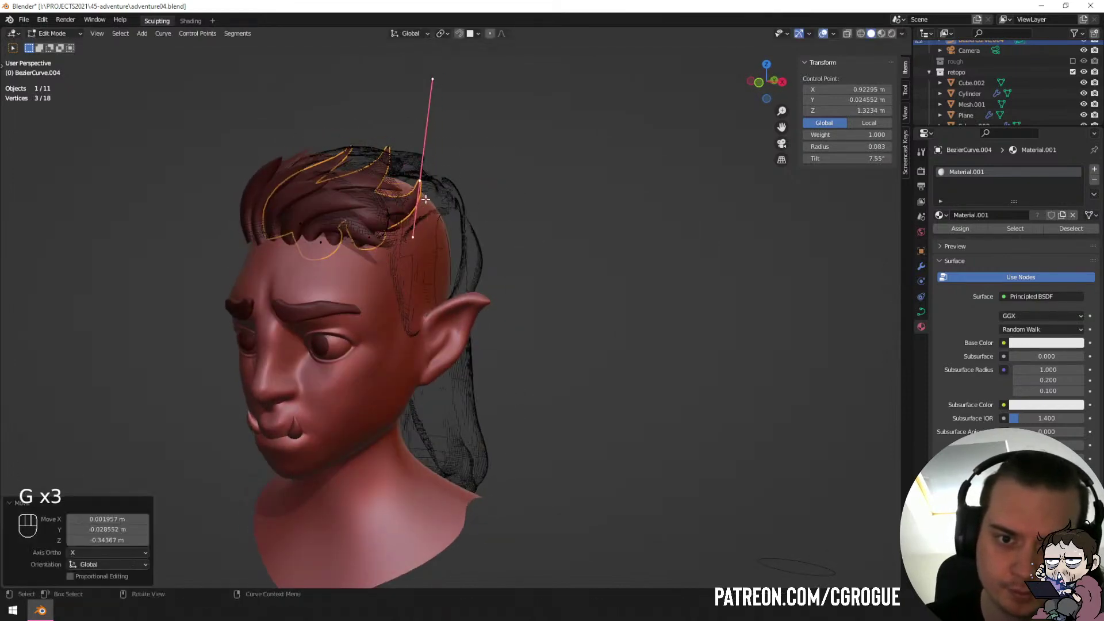
middle_drag(421, 207, 428, 241)
key(g)
click(410, 273)
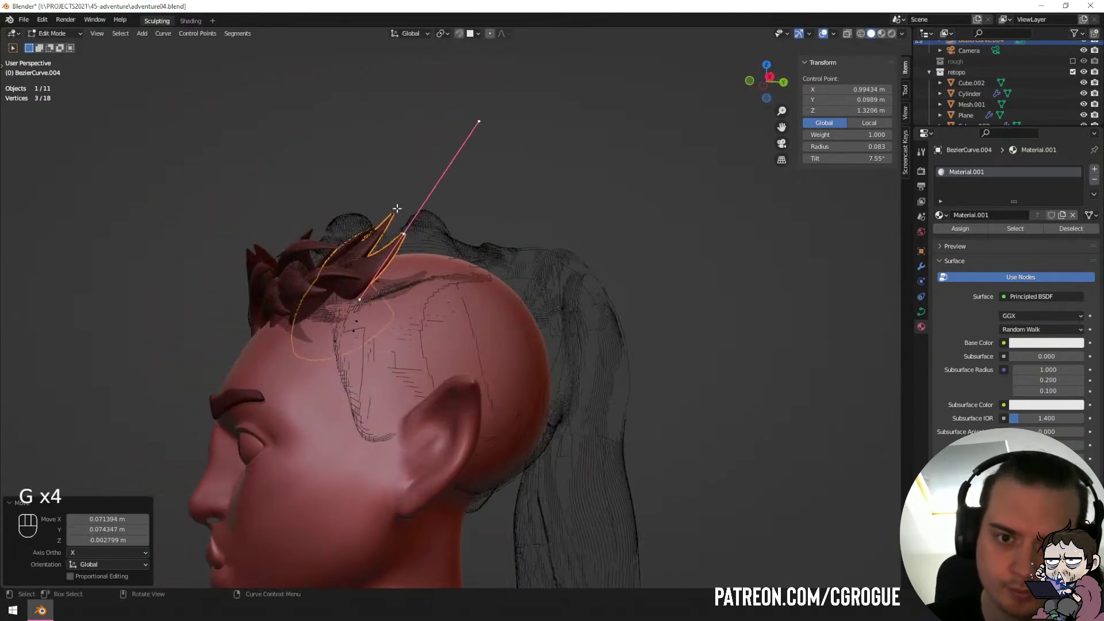
Rotate the handles of the lock's control point and reposition it in two views.
key(r)
key(g)
click(478, 271)
middle_drag(476, 271, 542, 291)
key(g)
click(522, 287)
Switch editing to a neighbouring hair curve and move one of its control points into place.
key(Tab)
click(394, 285)
key(Tab)
middle_drag(394, 282, 345, 328)
click(382, 274)
key(g)
click(393, 323)
Switch to another hair curve on top of the head and shift its control points in two moves.
key(Tab)
click(319, 277)
key(Tab)
key(Tab)
key(Tab)
click(337, 347)
key(g)
click(330, 333)
key(g)
click(294, 334)
Tilt the lock's control point and reposition it twice so the lock follows its neighbours.
key(ctrl+t)
click(493, 312)
mouse_move(493, 312)
middle_down()
mouse_move(430, 307)
mouse_move(429, 289)
mouse_move(590, 304)
mouse_move(493, 305)
middle_up()
key(g)
click(430, 307)
key(g)
click(433, 298)
Move, scale and rotate the lock's control point handles to reshape its sweep.
key(g)
key(s)
click(572, 305)
key(s)
click(577, 310)
key(r)
click(583, 309)
Open the front hair curve BezierCurve for editing, then rotate and move the second lock's root control point.
key(Tab)
key(a)
key(a)
key(Tab)
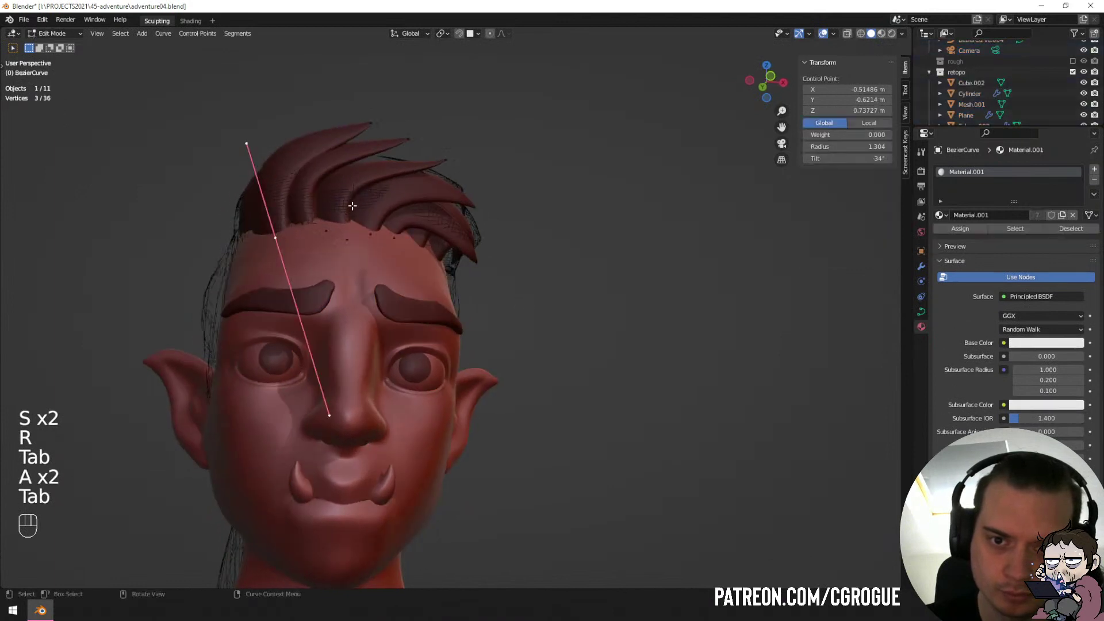
key(r)
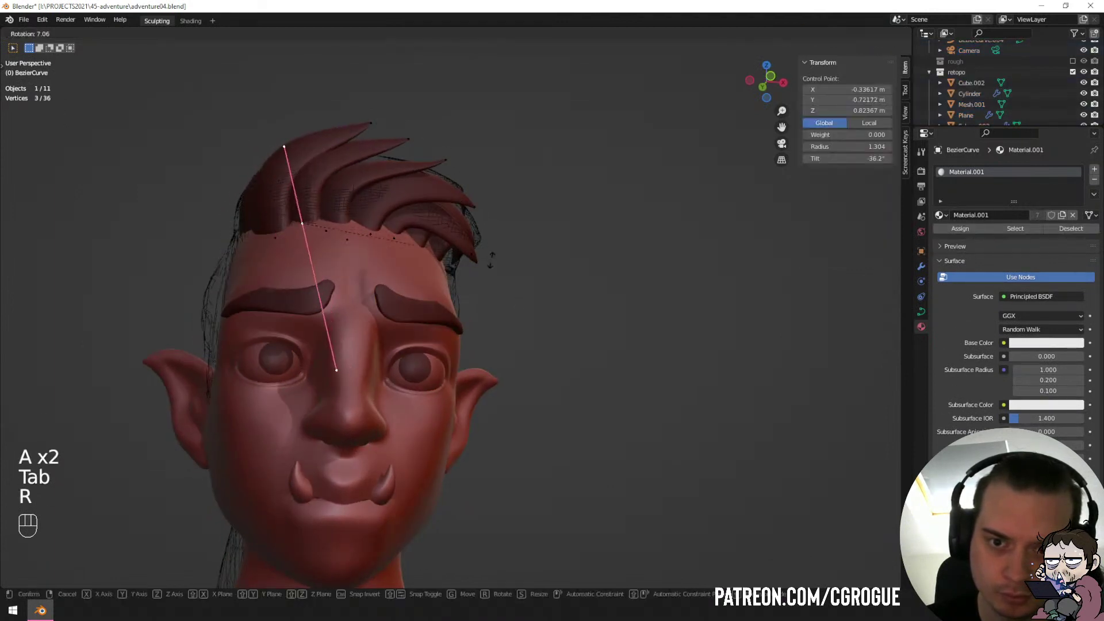
click(491, 260)
key(g)
click(487, 263)
Rotate the second front lock's tip handles, scale them by about 1.54 and move the tip into a higher sweep.
key(r)
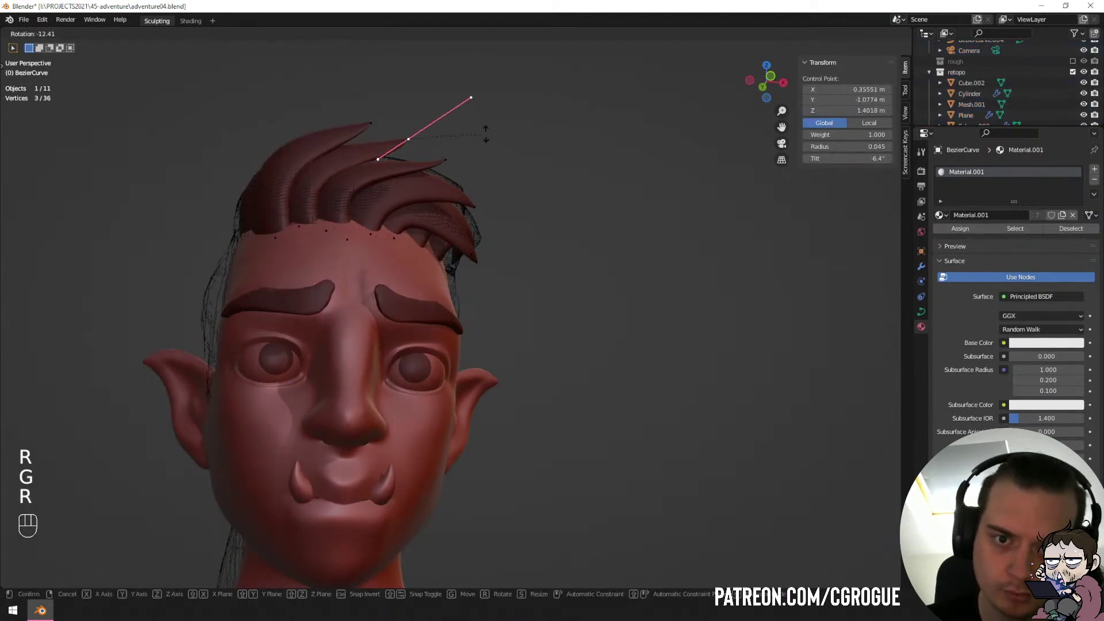
click(476, 113)
key(g)
click(471, 97)
key(s)
click(510, 97)
key(g)
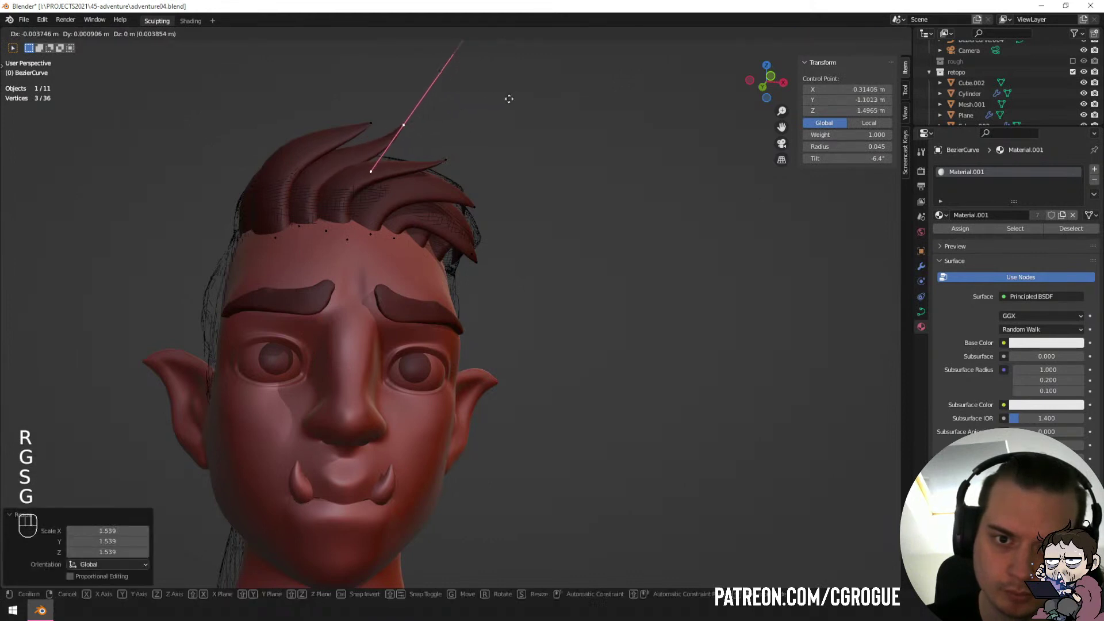
click(504, 97)
Rotate the outermost front lock's tip handles about -18.4°, move the tip outward and upward, and scale its handles by about 1.19.
key(r)
click(552, 101)
key(s)
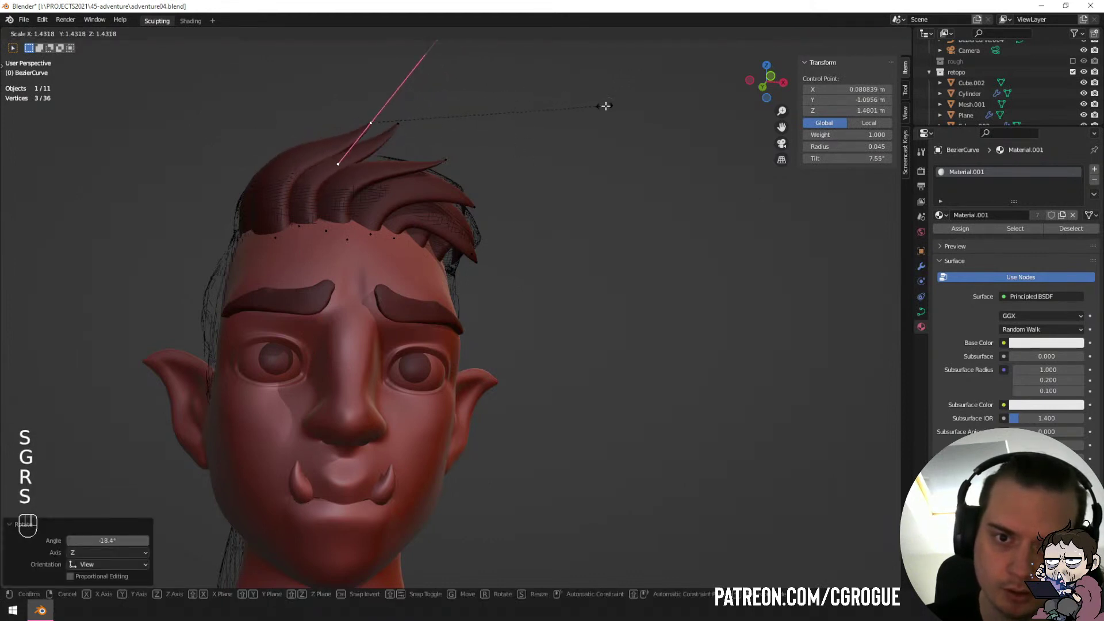
click(598, 103)
key(g)
click(585, 100)
key(s)
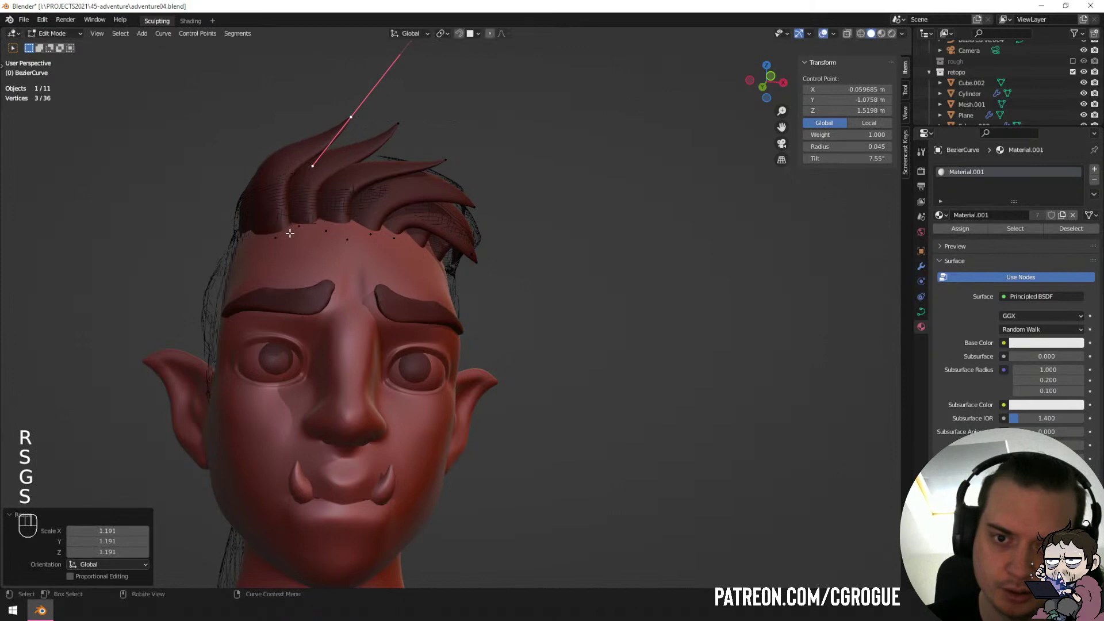
Rotate the outermost front lock's root about -9.4°, tilt it about 13.4° and scale its handles.
click(311, 237)
key(r)
click(586, 200)
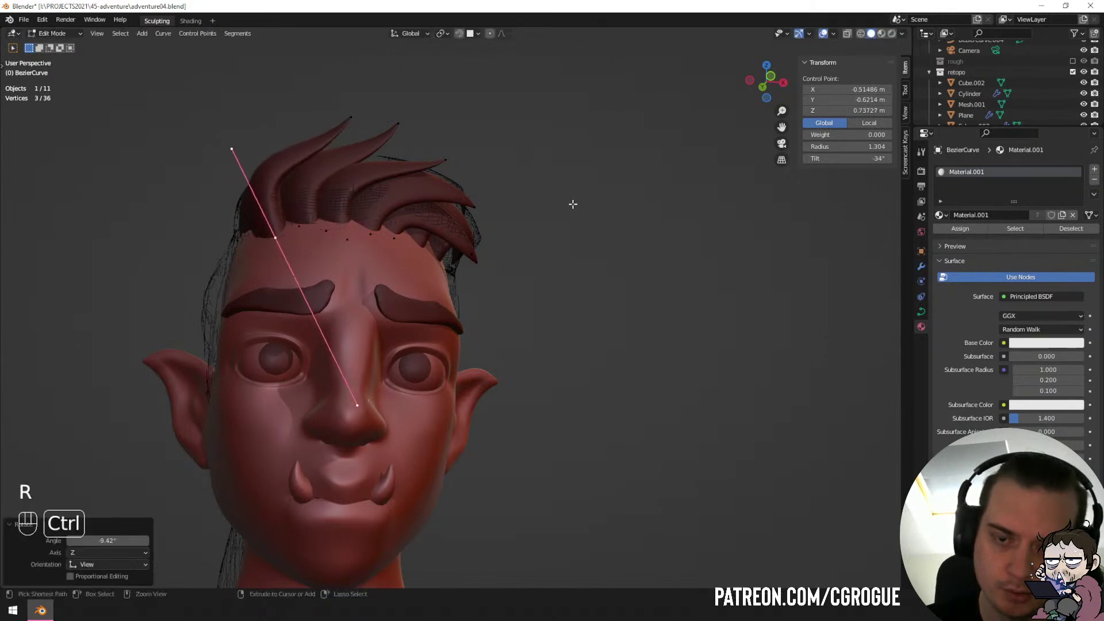
key(ctrl+t)
click(554, 284)
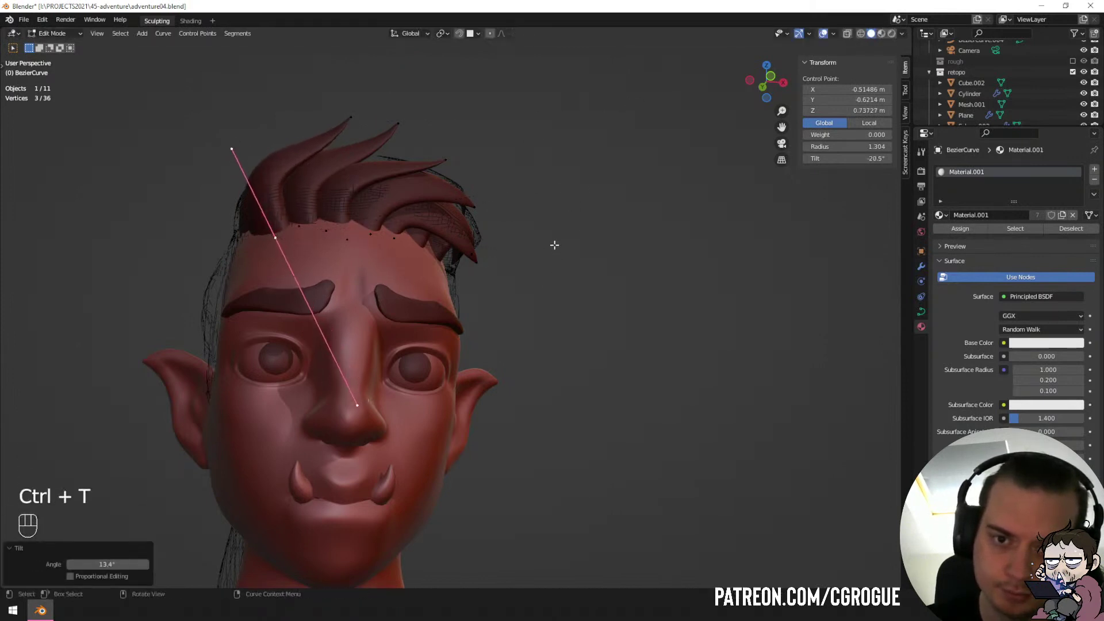
key(s)
click(574, 246)
Rotate the outermost front lock's tip handles about -20.8° and raise the tip slightly.
click(351, 117)
key(r)
click(515, 104)
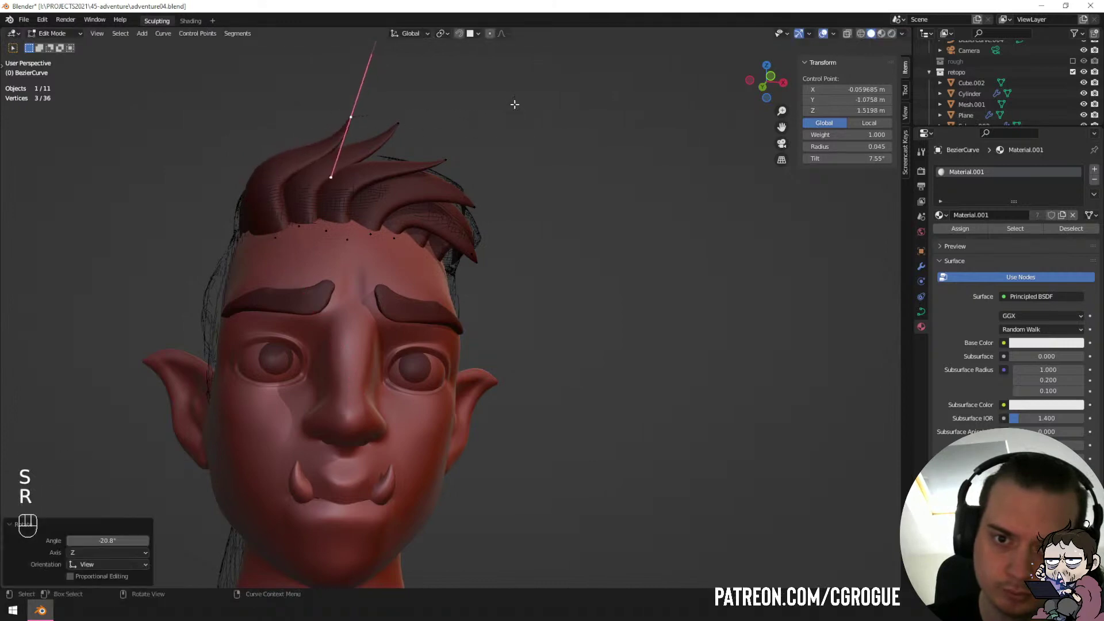
click(514, 152)
key(Tab)
middle_drag(535, 181, 581, 246)
Rotate the outermost front lock's root handles about 19.2° from the side and adjust its tilt.
key(Tab)
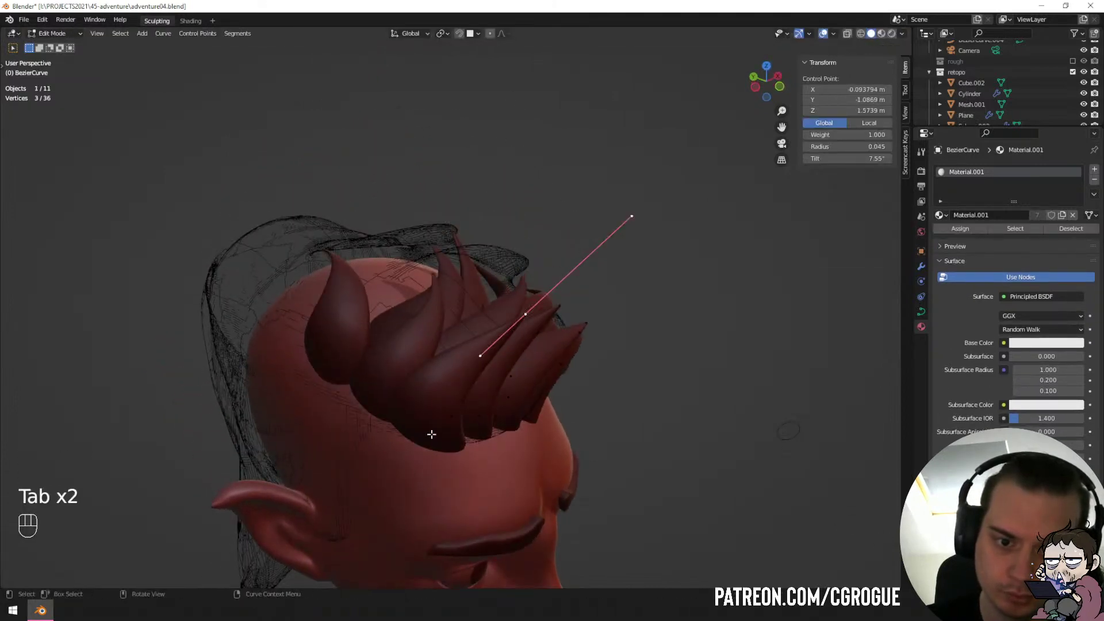
middle_drag(432, 434, 603, 368)
key(r)
click(608, 361)
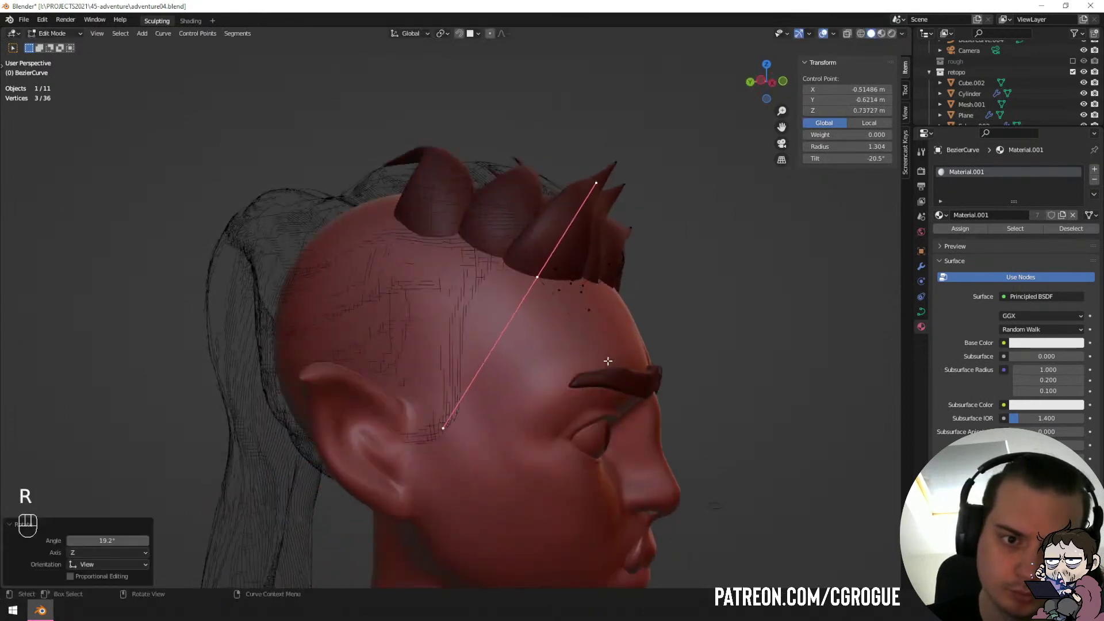
key(ctrl+t)
click(661, 268)
Move the front lock's control point so the lock sits closer to the hairline.
middle_drag(658, 284, 595, 284)
key(g)
click(603, 223)
key(Tab)
key(Tab)
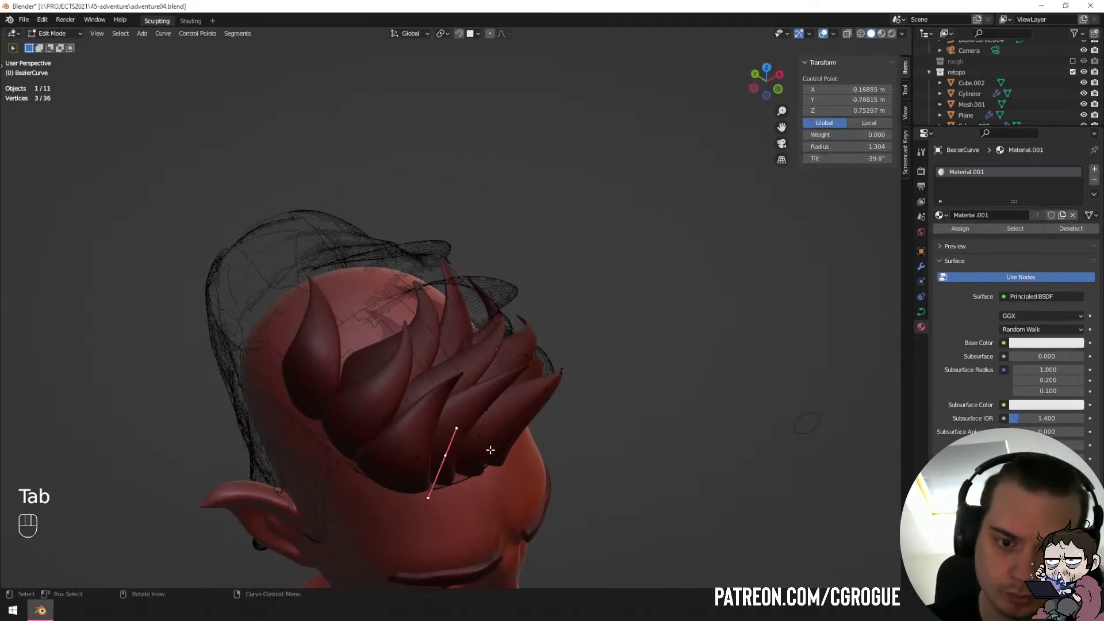
Rotate the root handles of a lock near the middle of the hairline about 25.1° from the side.
middle_drag(491, 449, 696, 378)
key(r)
click(643, 403)
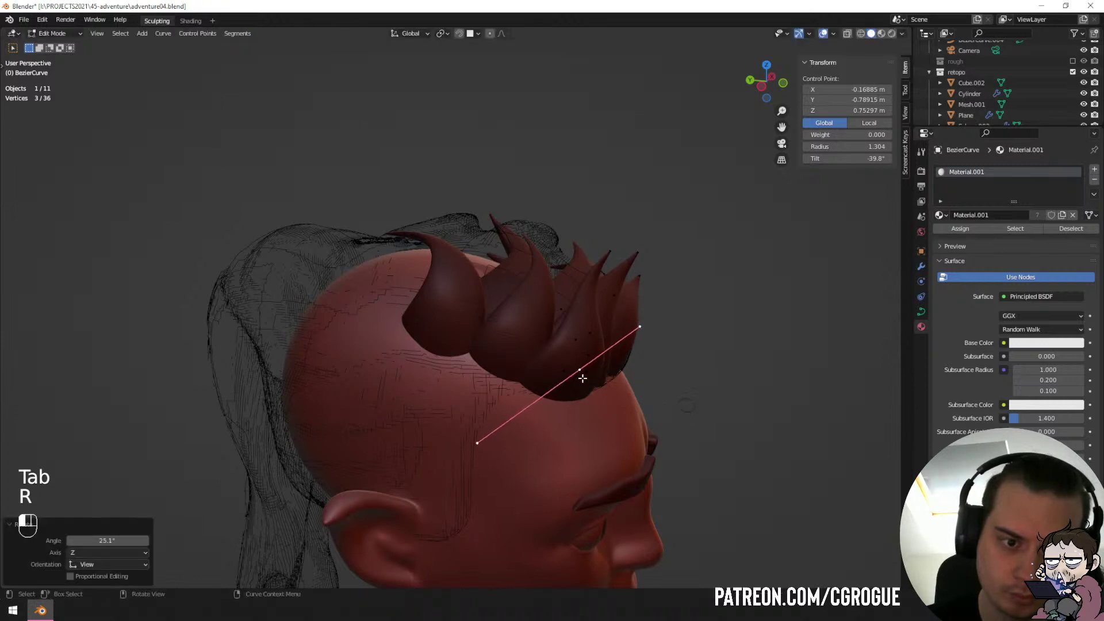
Rotate the root handles of the lock above the middle of the forehead and raise that root about 0.11 m.
key(r)
click(653, 411)
middle_drag(654, 412, 562, 392)
key(g)
click(421, 348)
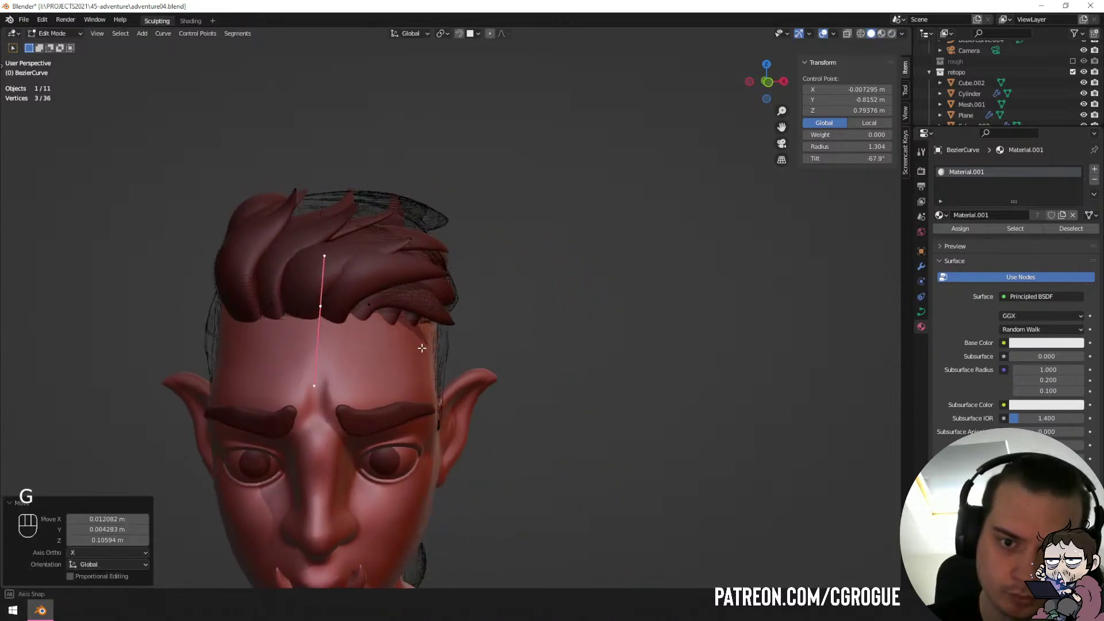
Lower the root of the lock above the middle of the forehead and push it back into the scalp.
key(g)
middle_drag(422, 347, 518, 244)
click(403, 336)
key(g)
key(Tab)
key(a)
key(a)
scroll(471, 236, down, 2)
scroll(441, 261, up, 2)
key(Tab)
scroll(448, 248, up, 2)
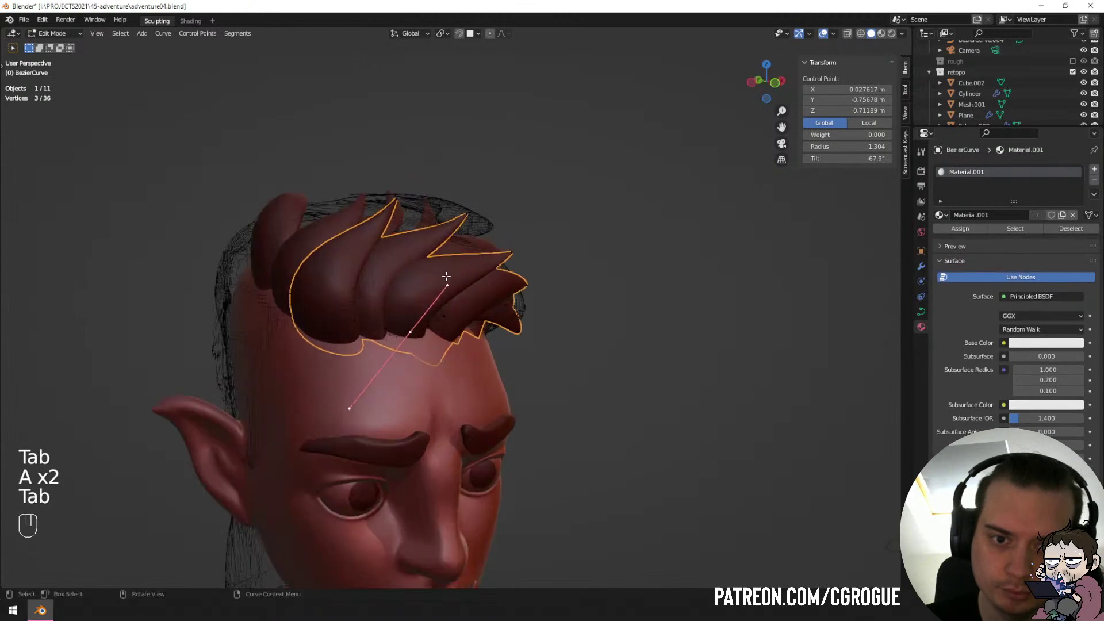
Reposition the root of the neighbouring front lock along the hairline and set its tilt to about -55°.
middle_drag(449, 259, 455, 322)
key(g)
key(g)
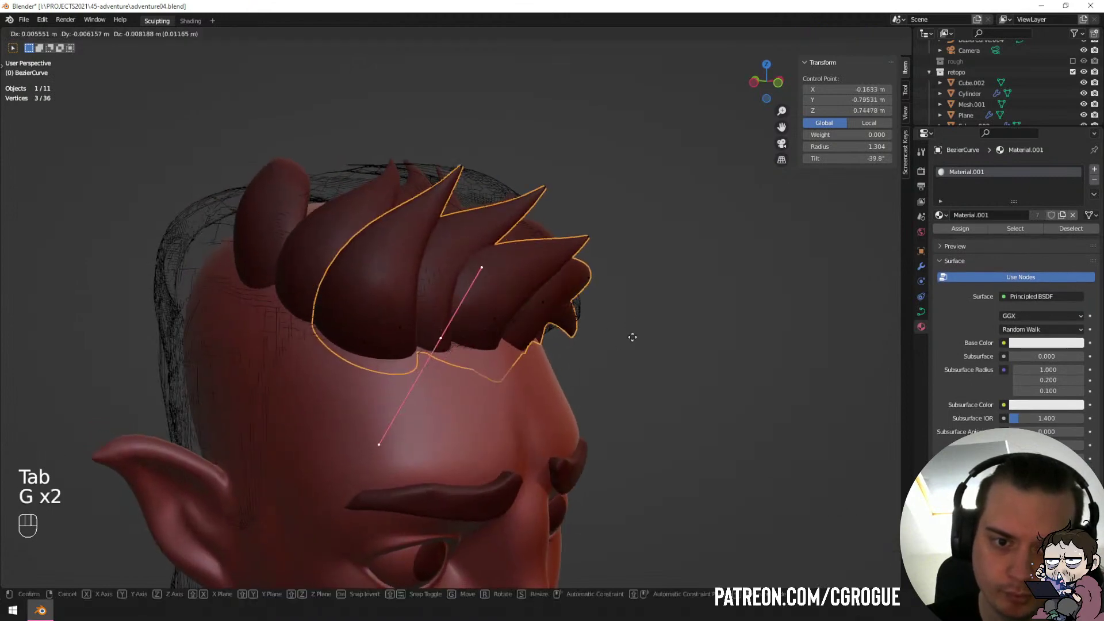
click(636, 338)
middle_drag(636, 338, 568, 307)
key(g)
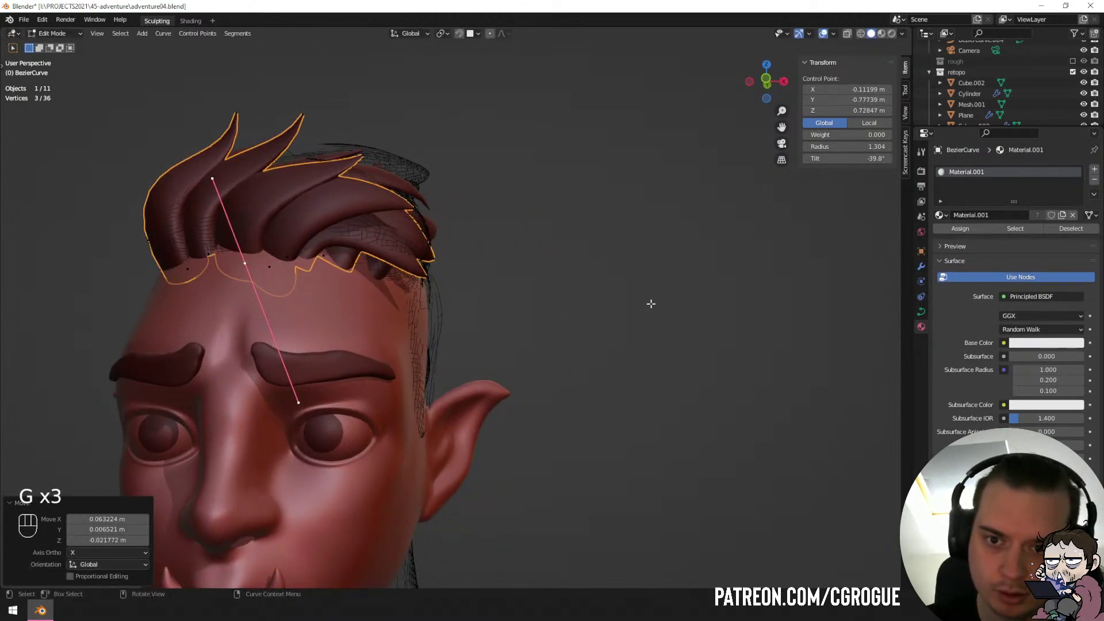
click(609, 203)
key(g)
click(609, 201)
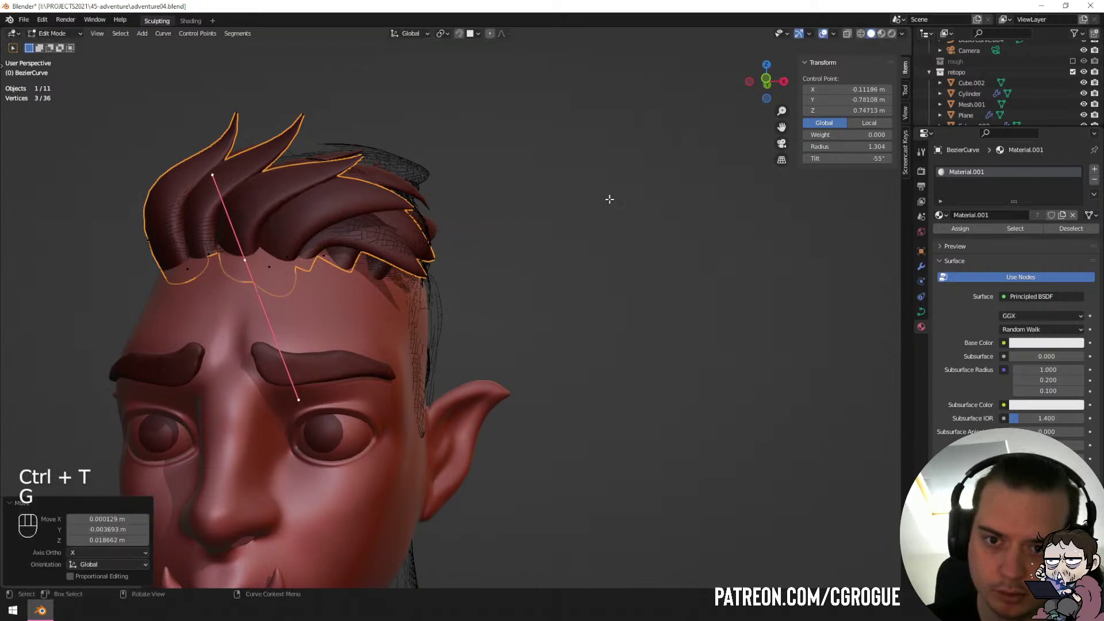
Rotate the same front lock's root handles and shift the root outward, slightly up and back along the hairline.
middle_drag(609, 201, 553, 294)
key(r)
click(698, 286)
key(g)
click(688, 279)
key(g)
click(615, 258)
Trackball-rotate the front lock's root handles by about -10.9° and 2.86° and readjust its tilt.
key(r)
click(601, 257)
key(r)
key(r)
click(551, 294)
key(ctrl+t)
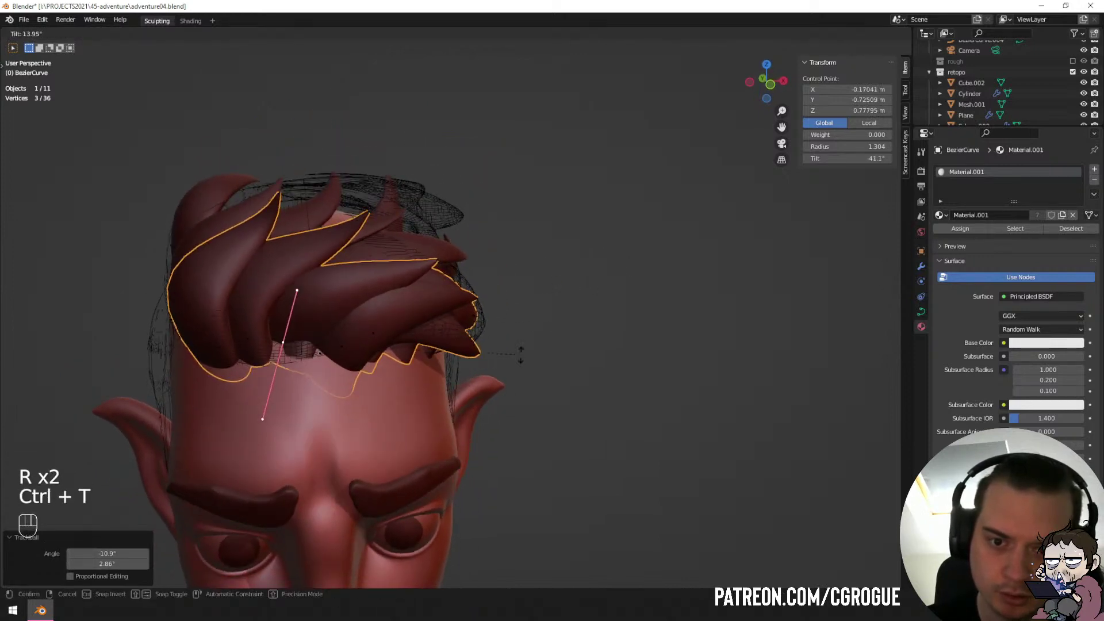
click(556, 122)
Move one front lock's tip inward and upward, rotating and scaling its handles to shape the end.
key(Tab)
middle_drag(563, 191, 535, 159)
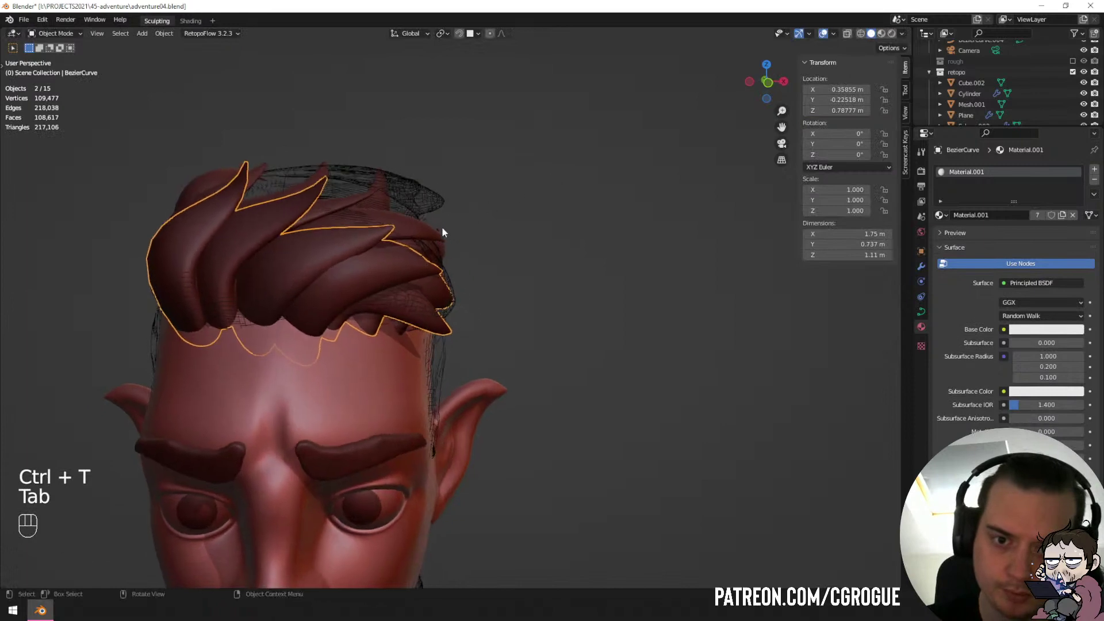
key(Tab)
click(403, 225)
middle_drag(453, 234, 482, 186)
key(g)
click(471, 178)
key(r)
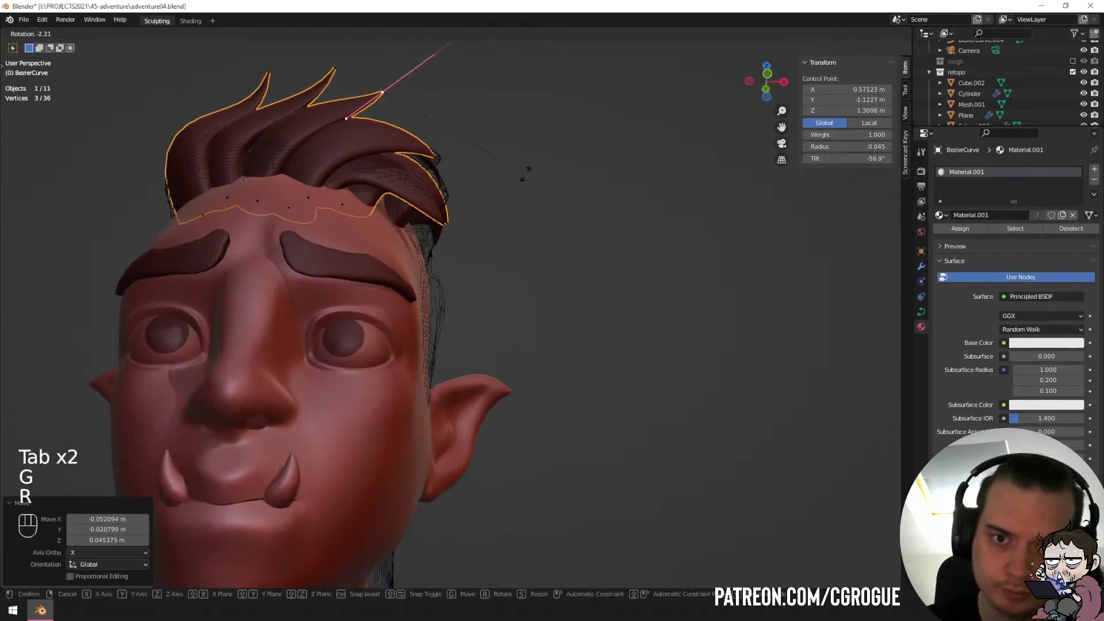
click(524, 176)
key(s)
click(601, 170)
key(g)
click(612, 177)
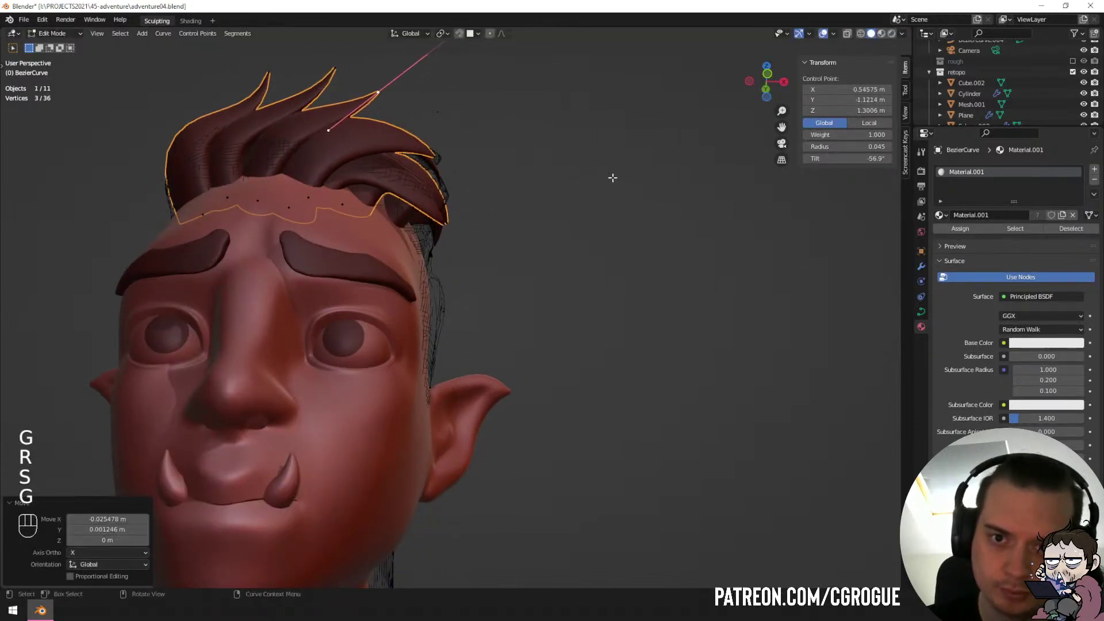
key(Tab)
Duplicate the rear clump of hair locks on top of the head and place the copy farther back.
scroll(604, 198, down, 3)
key(a)
key(a)
middle_drag(602, 203, 495, 347)
click(438, 244)
click(490, 382)
click(491, 383)
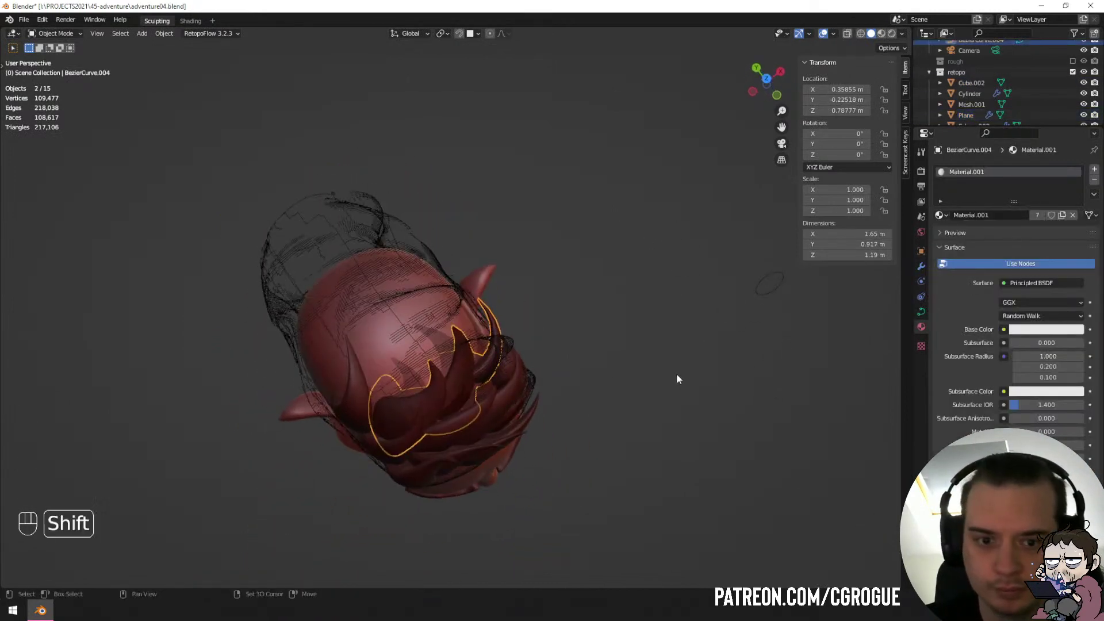
key(shift+d)
click(658, 351)
Rotate all points of the duplicated clump about 16.7° from the side and move them about 0.16 m back.
middle_drag(657, 350, 649, 289)
key(Tab)
scroll(565, 310, up, 2)
key(a)
key(r)
click(646, 235)
key(g)
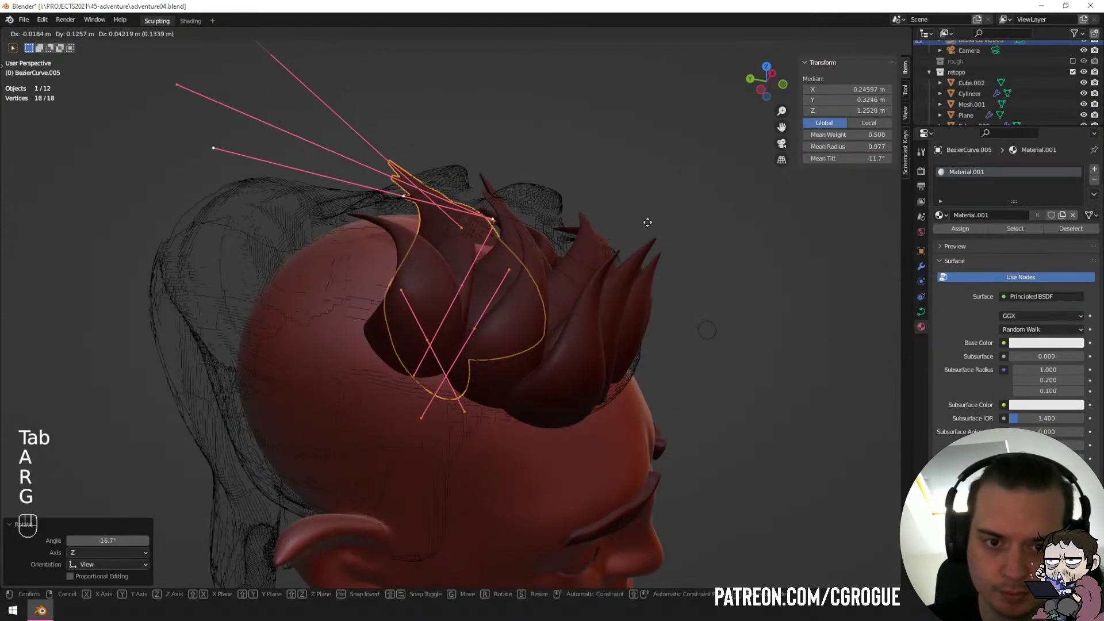
click(639, 229)
middle_drag(632, 233, 441, 334)
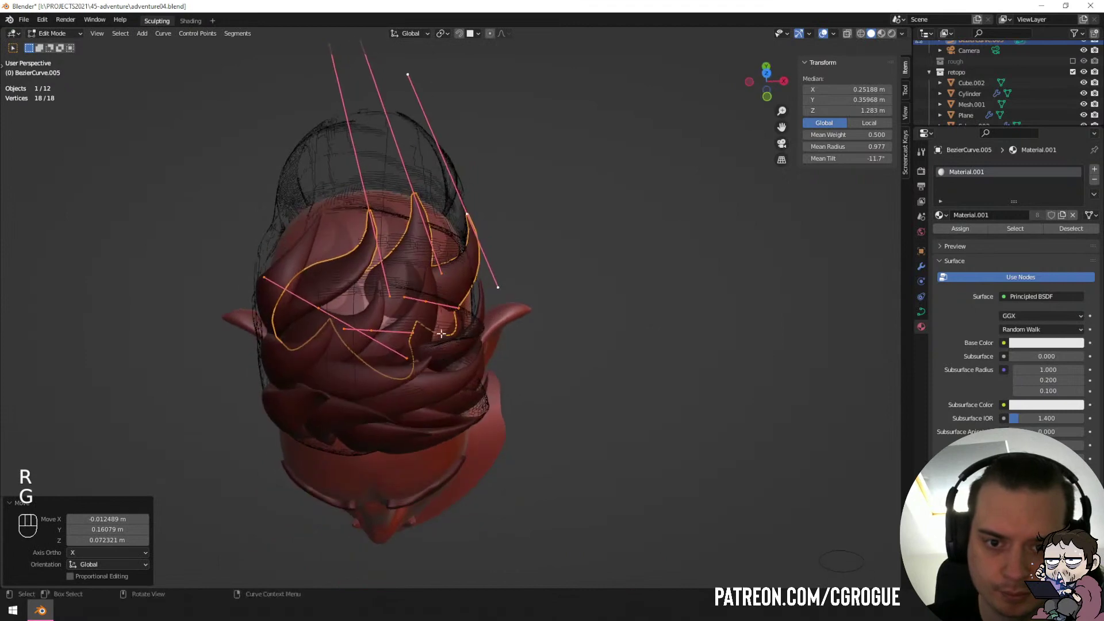
Rotate the root handles of the duplicate's outermost lock and move that root outward about 0.11 m.
click(321, 314)
middle_drag(322, 314, 383, 277)
key(r)
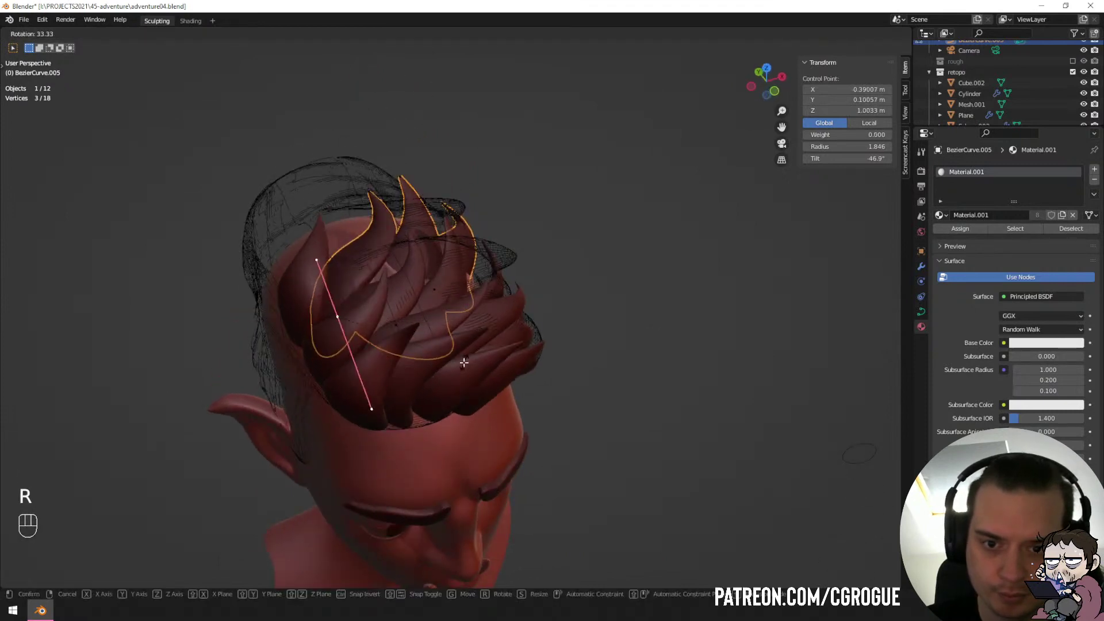
click(458, 373)
middle_drag(460, 371, 493, 420)
key(r)
click(542, 340)
key(g)
click(497, 409)
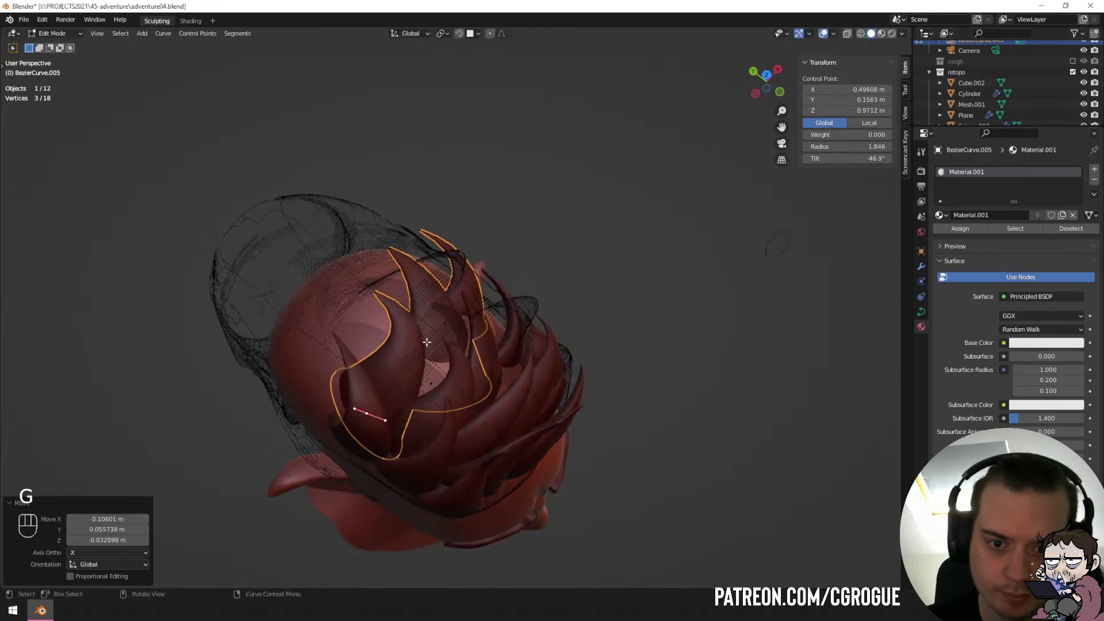
Rotate the tip handles of the duplicate's outer lock, including about 30.9° from the front.
key(Tab)
key(Tab)
click(376, 292)
key(r)
click(554, 399)
middle_drag(555, 399, 483, 343)
key(r)
click(520, 394)
Reposition the same lock tip over the crown and reorient its handles to follow the sweep.
key(g)
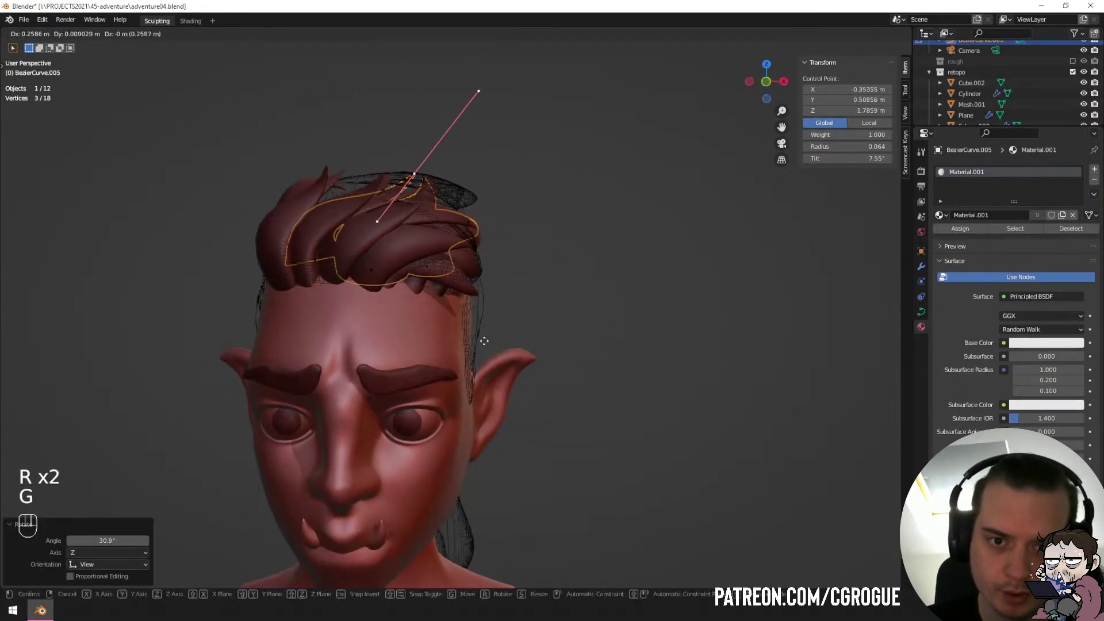
key(r)
key(g)
click(526, 272)
middle_drag(526, 273, 483, 219)
key(g)
click(433, 369)
key(r)
click(517, 229)
key(g)
click(459, 239)
Hide the wireframe hair blockout, Cube.002.
click(488, 194)
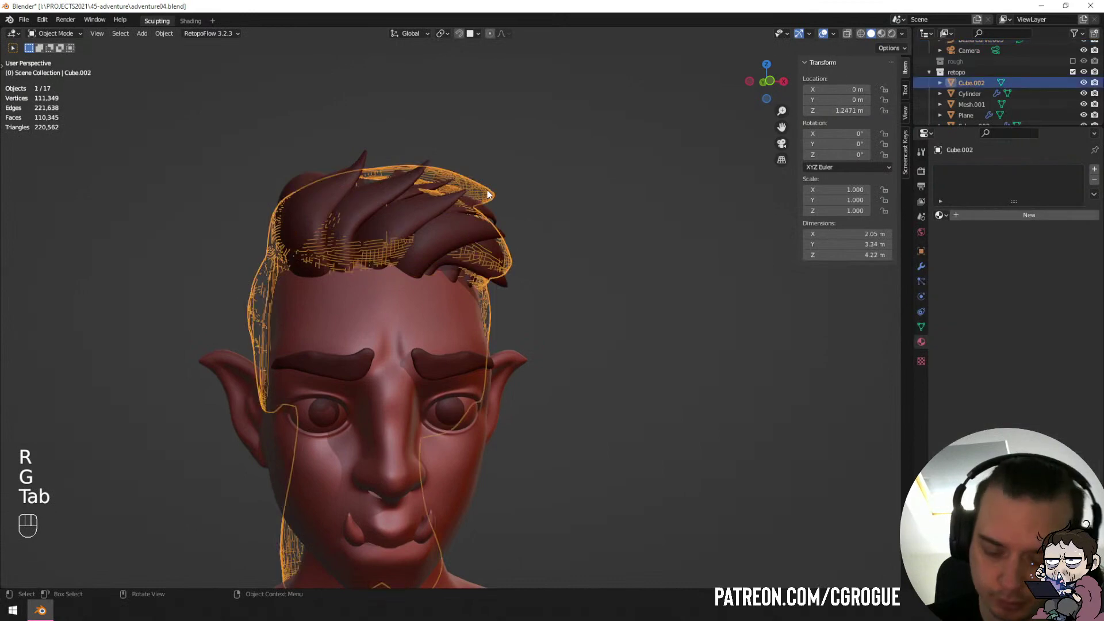
key(h)
middle_drag(500, 204, 379, 263)
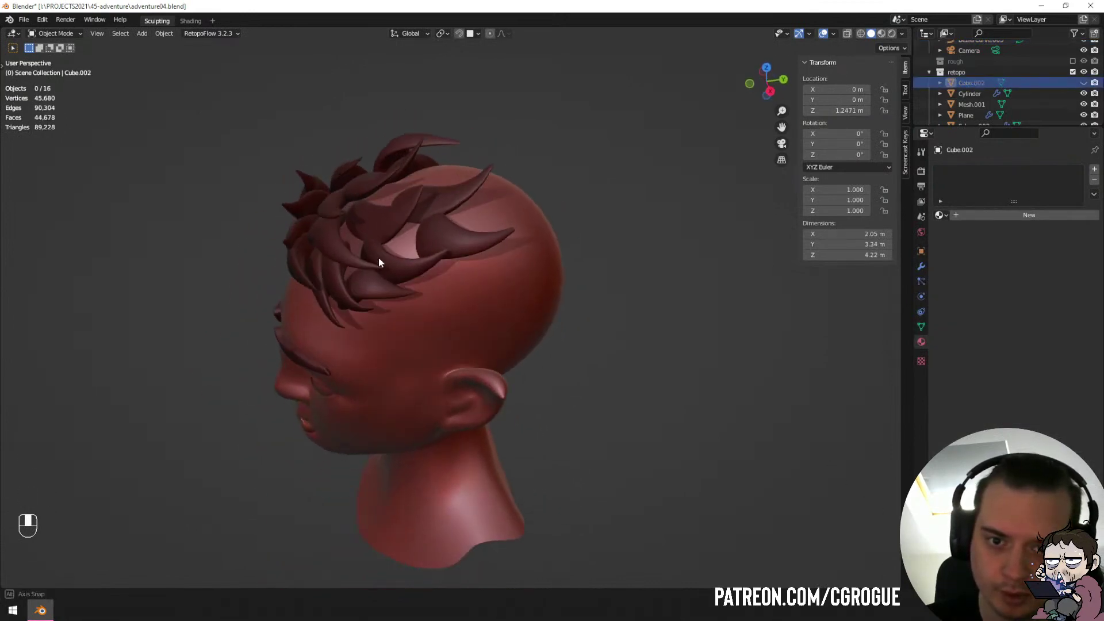
Enlarge the clump in front of the rearmost one, shift it slightly back, and narrow it to about 0.81 along X.
click(378, 228)
key(Tab)
key(Tab)
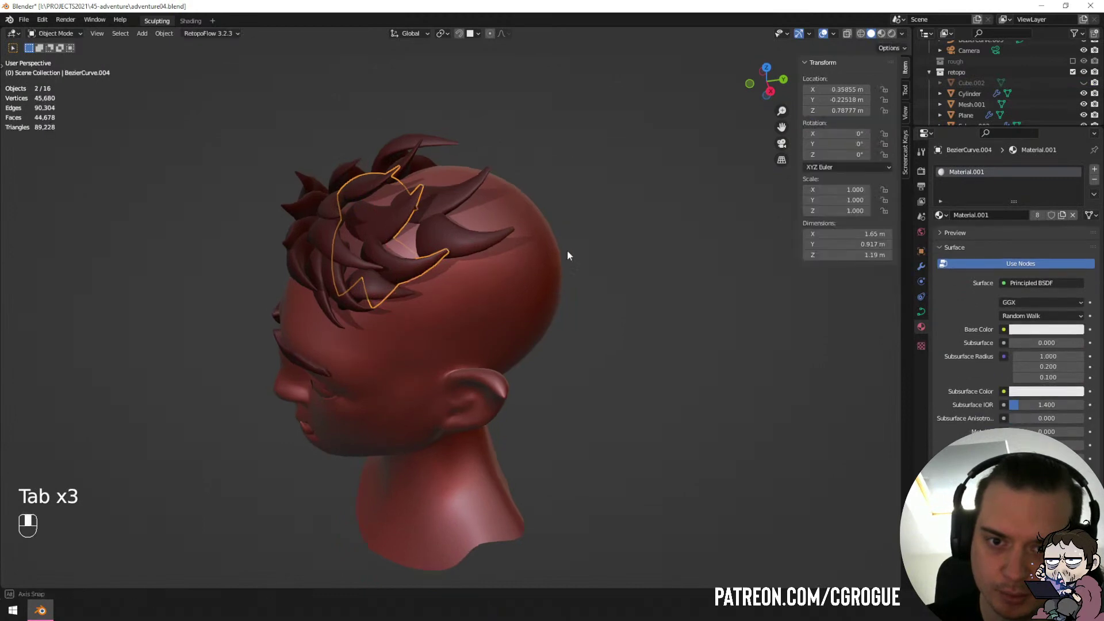
key(s)
middle_drag(568, 251, 698, 220)
click(598, 230)
key(s)
click(598, 226)
key(g)
click(610, 226)
key(s)
key(x)
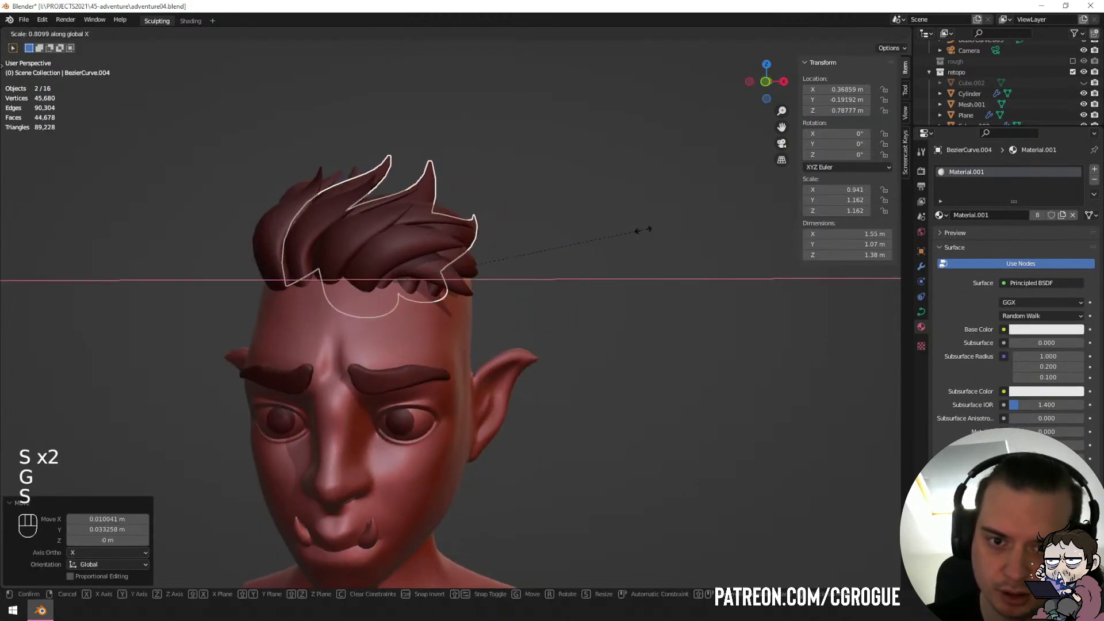
click(642, 229)
Move the root of the enlarged clump's wide lock about 0.21 m along X toward the middle.
key(Tab)
middle_drag(528, 197, 535, 211)
key(g)
click(441, 251)
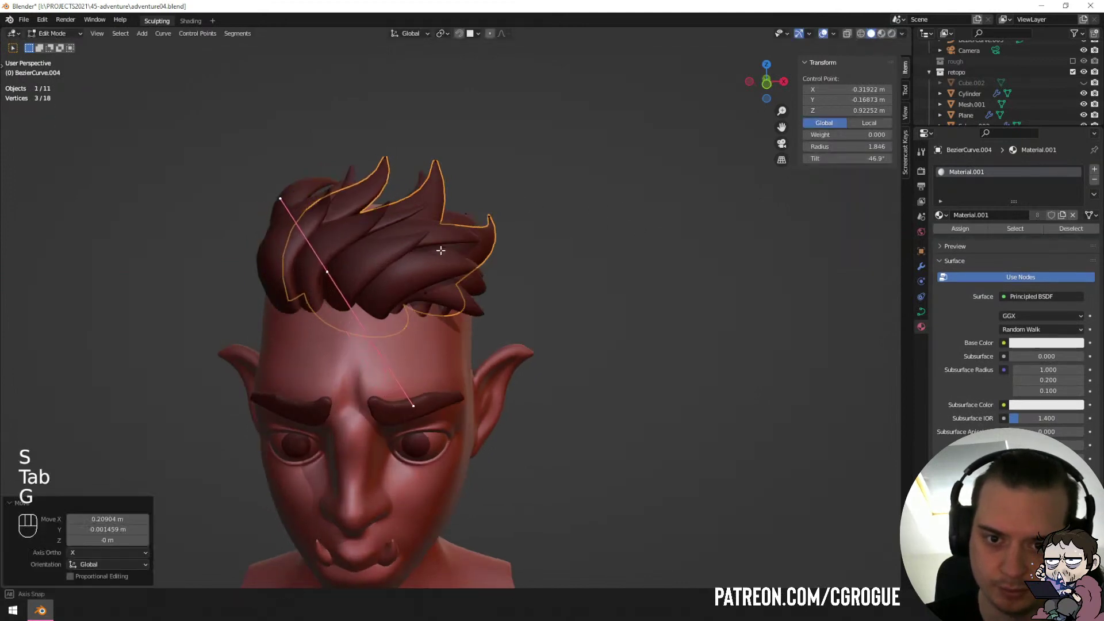
middle_drag(440, 251, 402, 242)
Move the enlarged clump's side root closer to the scalp and rotate its handles from the side.
click(424, 286)
key(g)
click(412, 283)
middle_drag(412, 283, 367, 277)
key(r)
click(470, 306)
key(g)
click(381, 355)
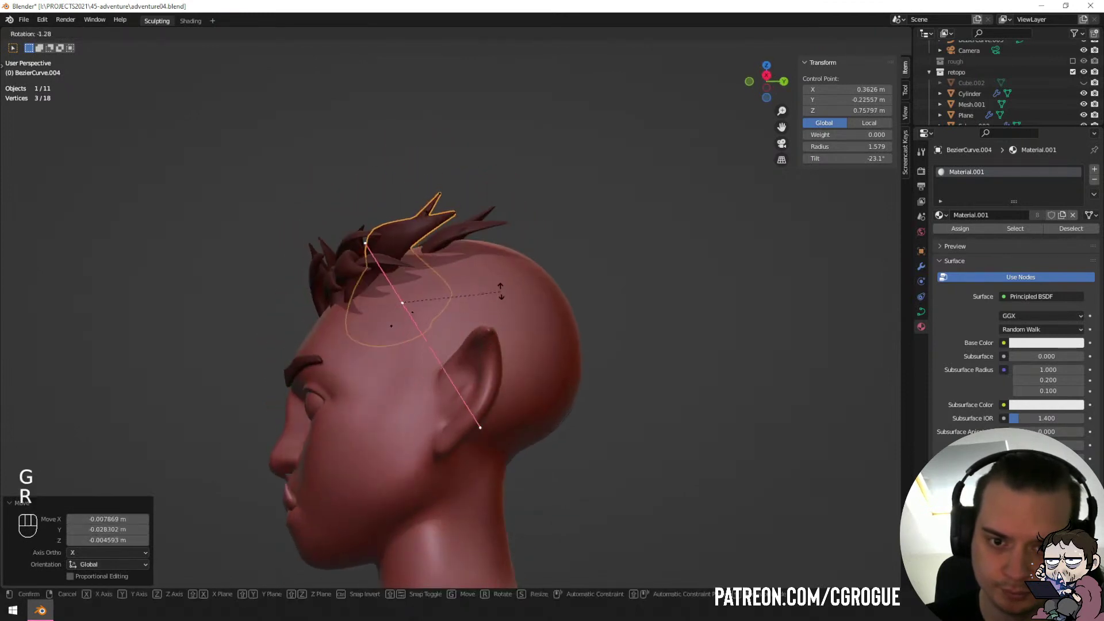
click(501, 291)
key(Tab)
Scale the Bezier circle profile beside the bust to about 0.80 along Y to flatten the locks.
middle_drag(565, 278, 682, 389)
click(789, 425)
key(Tab)
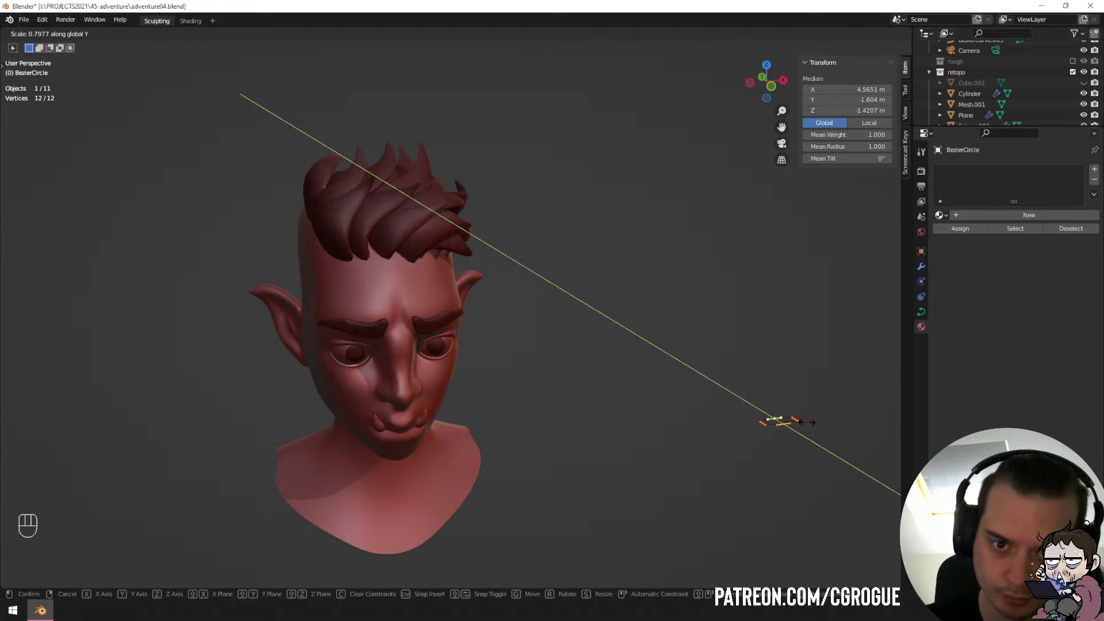
click(812, 423)
key(Tab)
Examine the hair's overall shape and the front clump from the front and the side.
middle_drag(606, 329, 505, 260)
click(326, 185)
key(Tab)
scroll(326, 186, up, 1)
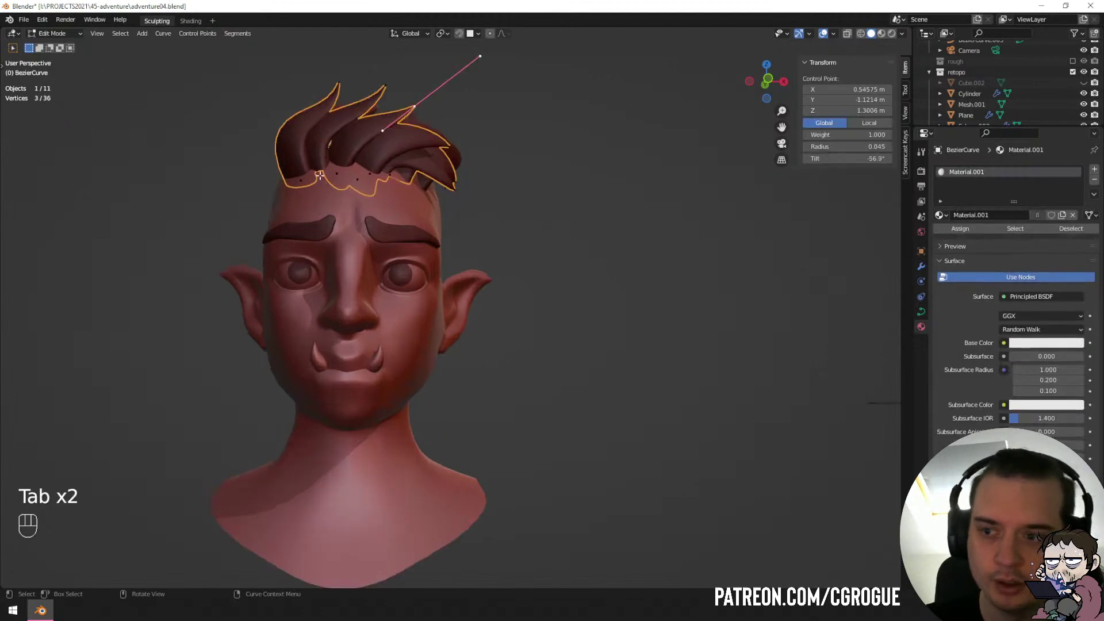
shift+middle_drag(327, 186, 340, 226)
middle_drag(161, 253, 36, 295)
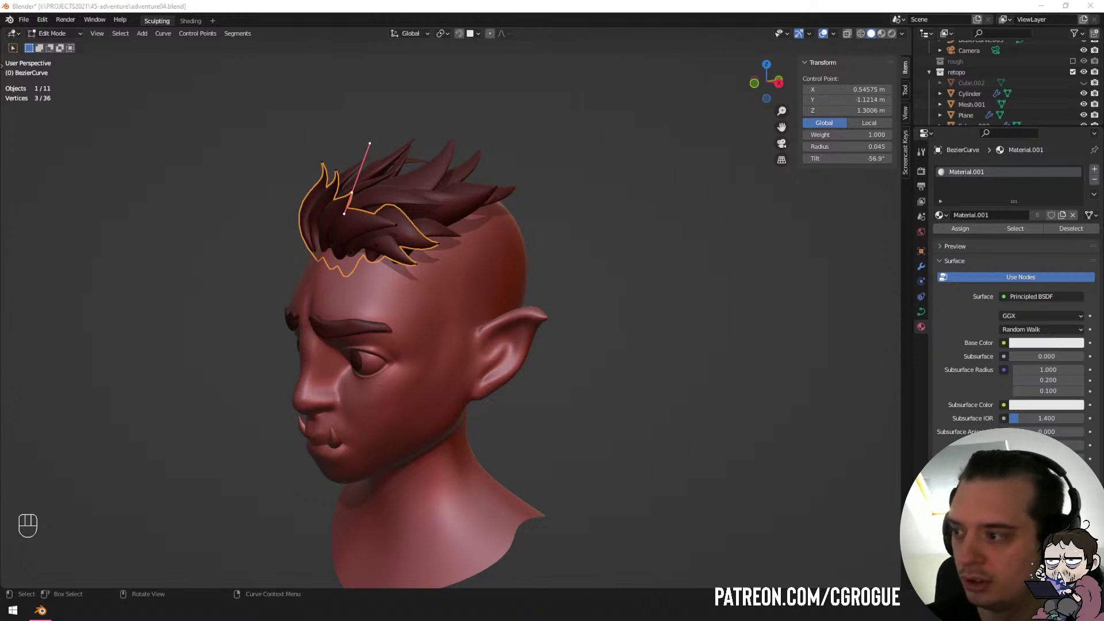
middle_drag(558, 382, 512, 317)
scroll(498, 226, up, 2)
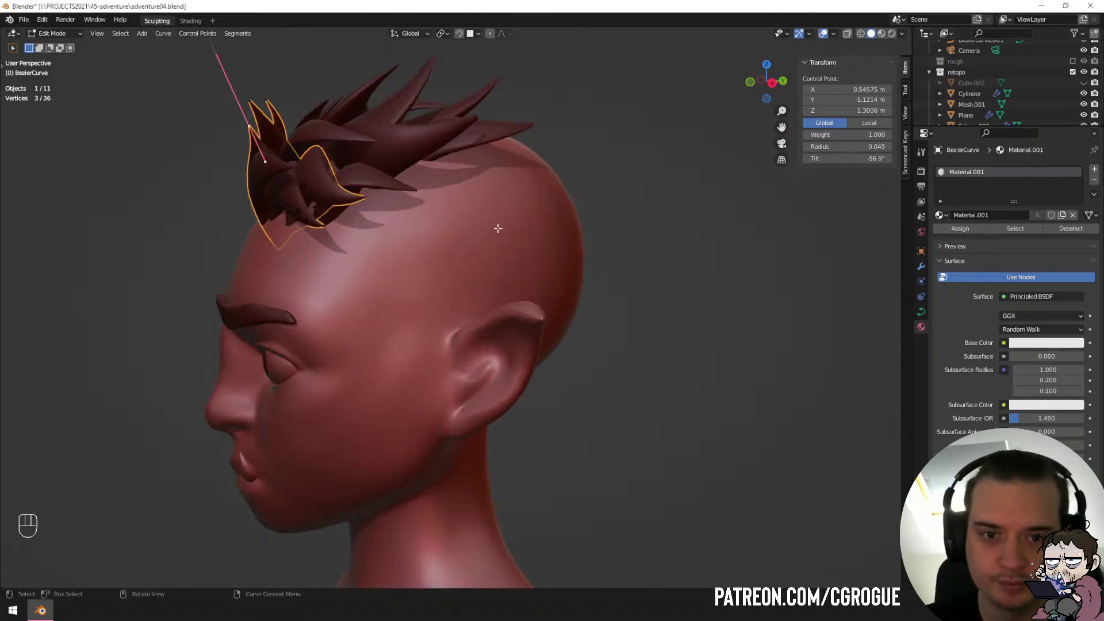
middle_drag(498, 226, 473, 244)
Tilt the root of the side lock in the clump ahead of the rearmost one by about -86.6°.
key(Tab)
click(457, 201)
key(Tab)
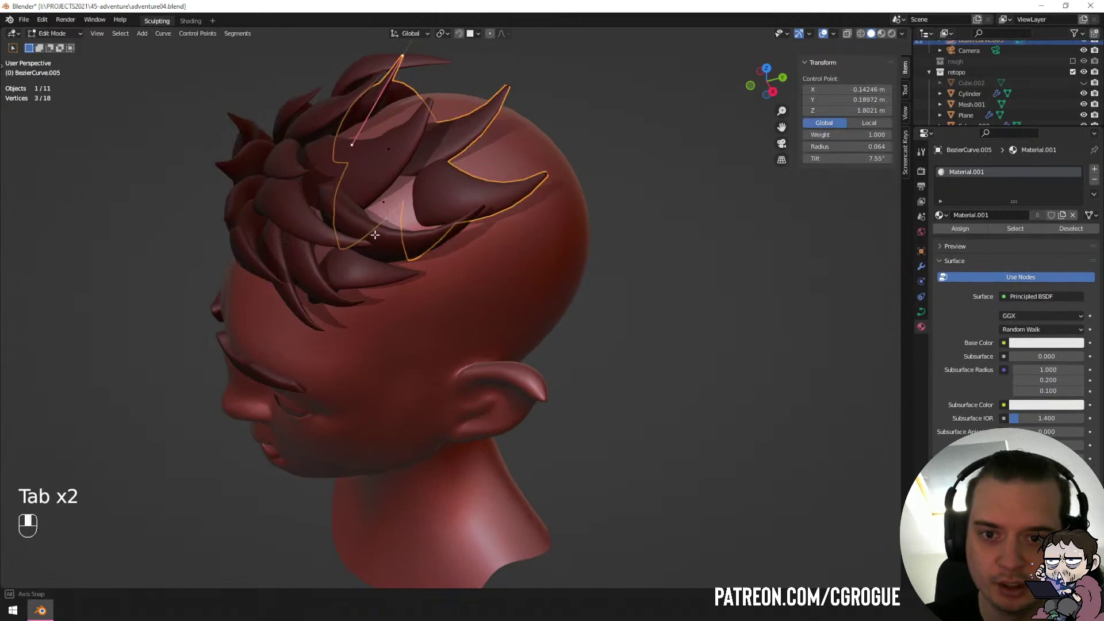
key(Tab)
middle_drag(381, 243, 361, 206)
click(358, 291)
key(Tab)
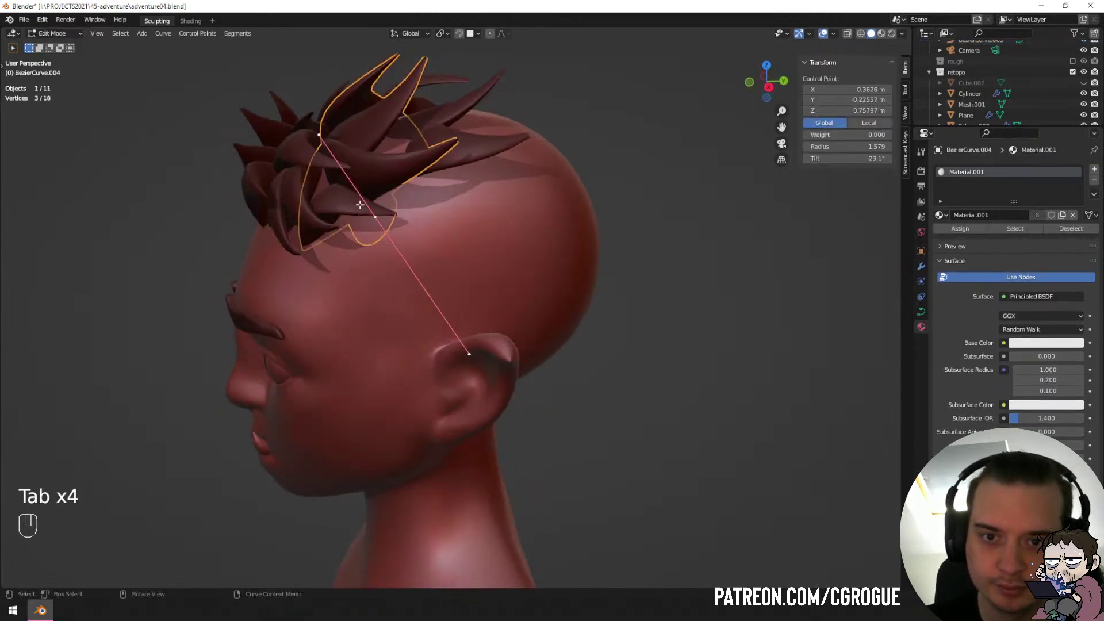
key(r)
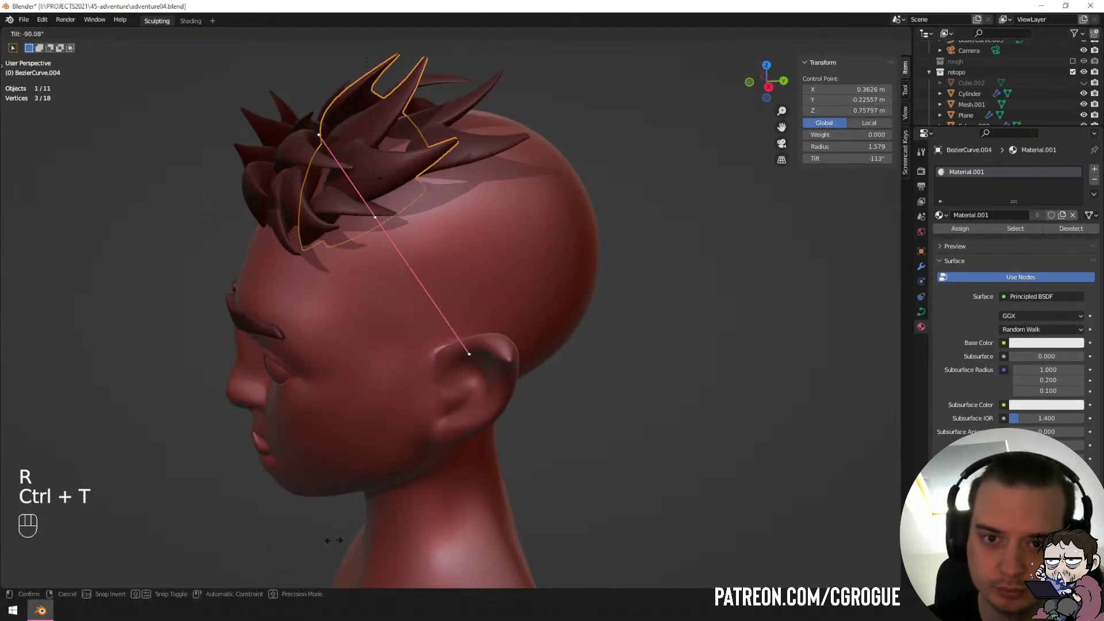
click(434, 449)
Move the side lock's root about 0.17 m inward and upward along the scalp.
middle_drag(434, 449, 562, 323)
key(g)
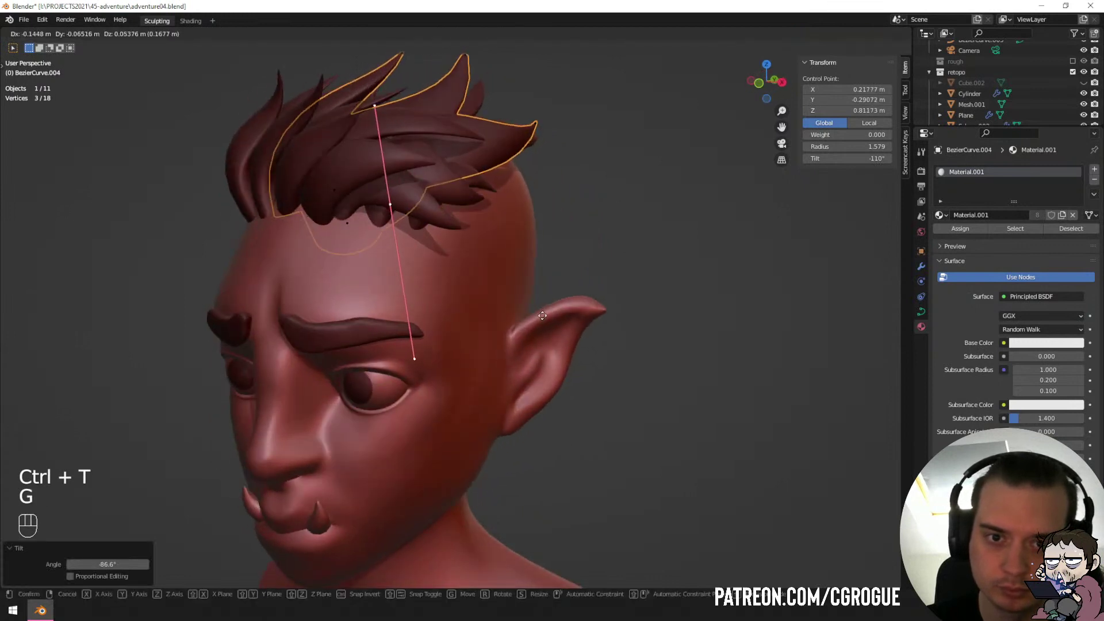
click(539, 314)
key(Tab)
Raise the side lock's tip about 0.12 m, pull it inward about 0.11 m, and reorient its handles.
key(Tab)
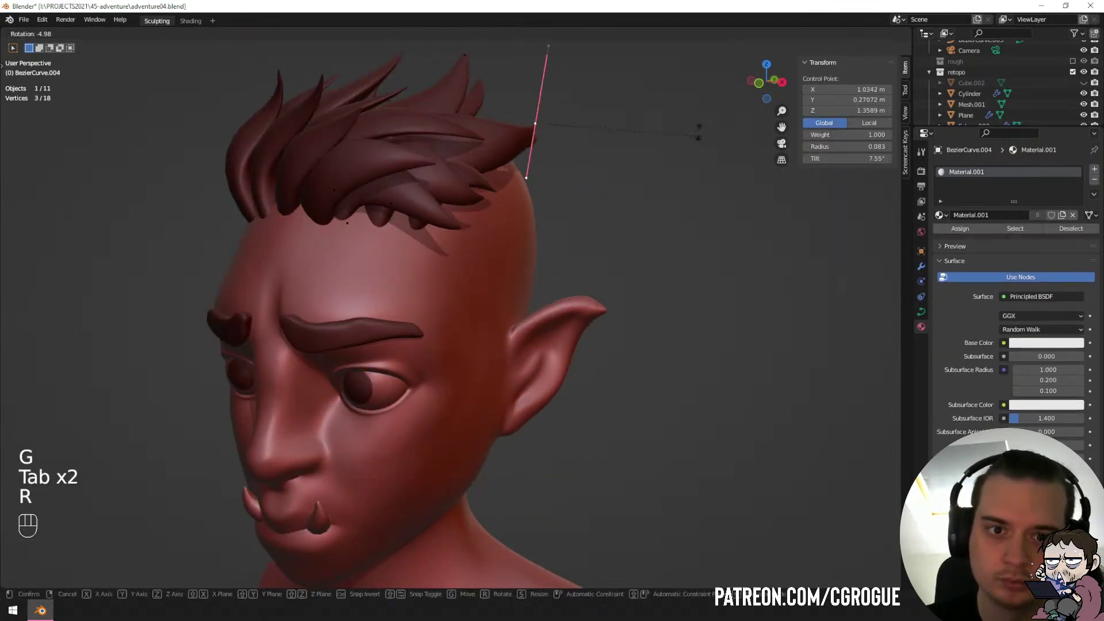
click(699, 138)
key(g)
click(635, 84)
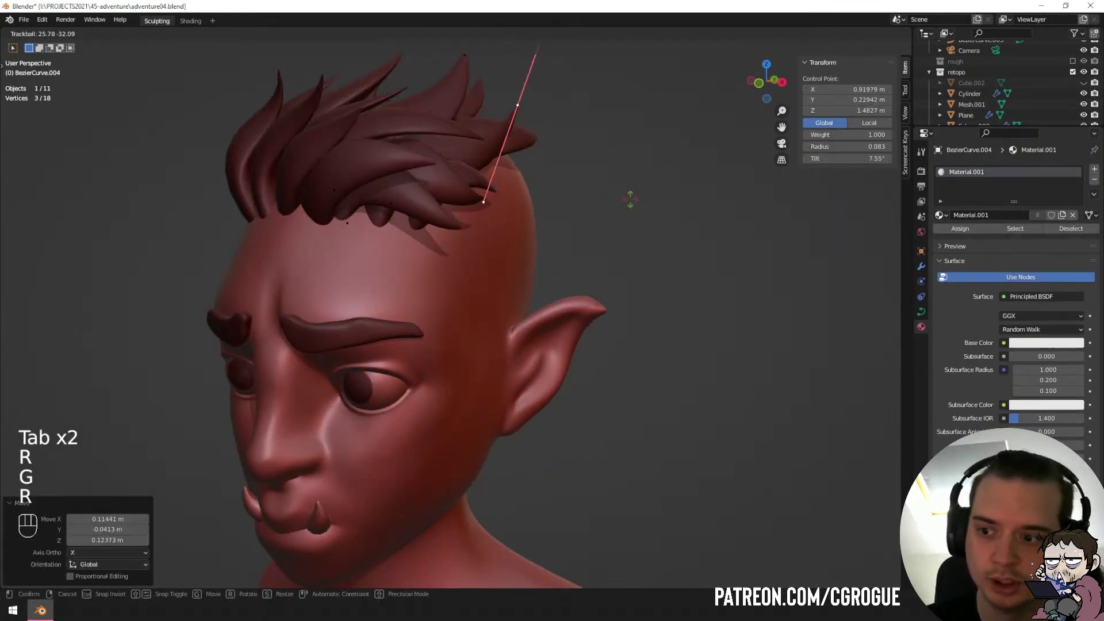
click(634, 207)
Adjust the side lock's placement against the neighbouring locks as seen from above.
middle_drag(633, 207, 364, 271)
key(g)
click(504, 209)
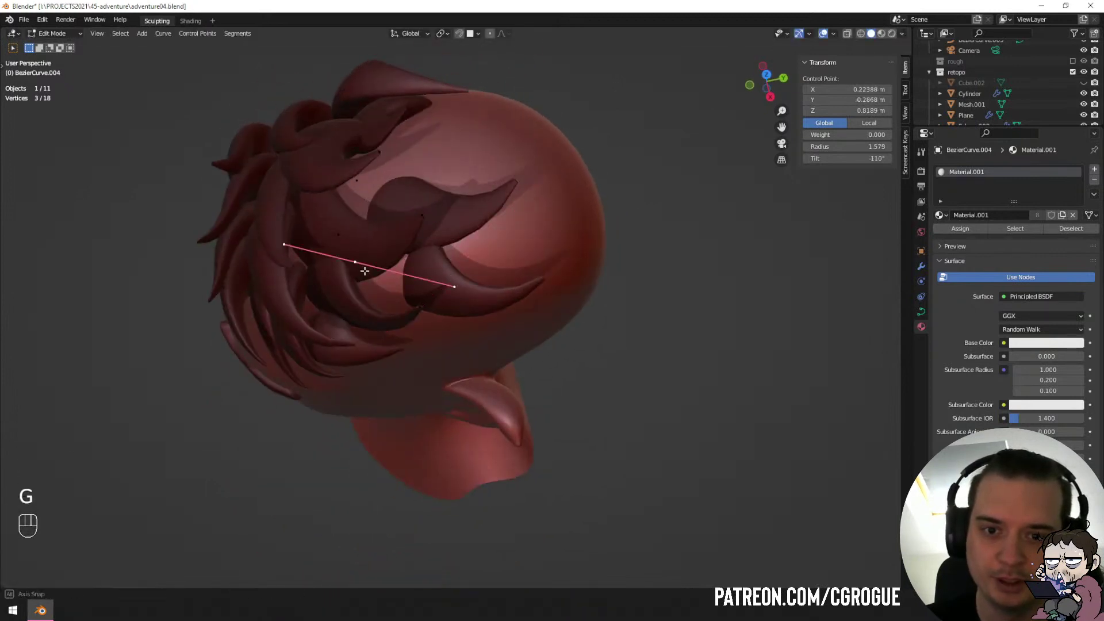
Adjust the placement of the side lock's root on the scalp and finish editing that clump.
middle_drag(494, 358, 550, 315)
key(g)
click(531, 334)
key(Tab)
middle_drag(469, 236, 480, 264)
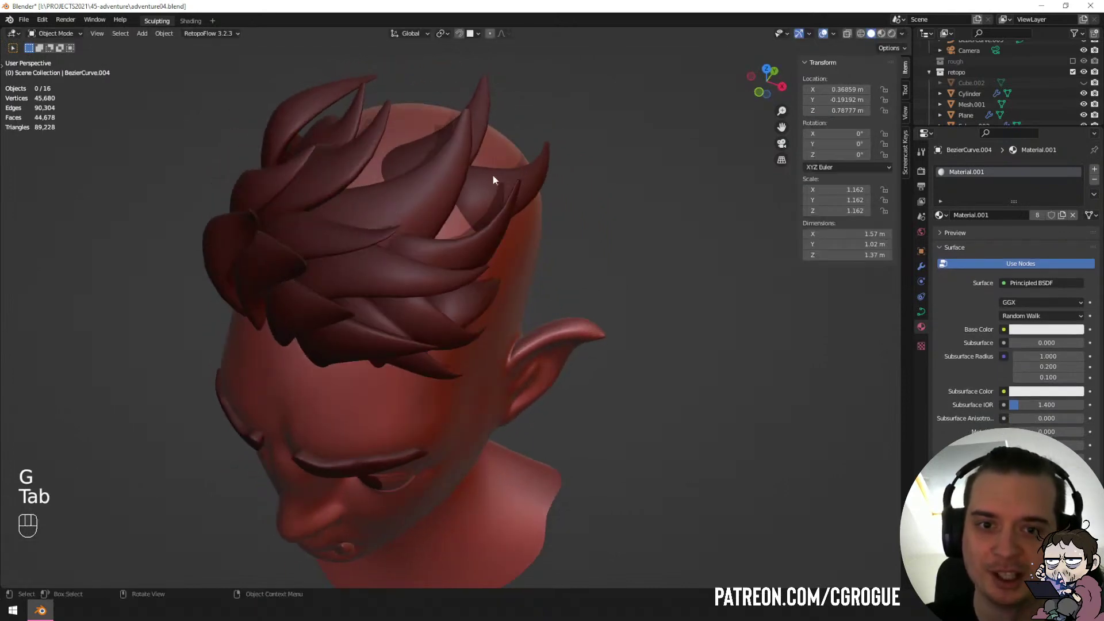
Open the rearmost hair clump for editing and reposition its side lock's root on the scalp.
click(493, 177)
key(Tab)
middle_drag(483, 188, 452, 202)
click(439, 250)
middle_drag(442, 252, 420, 172)
key(g)
click(406, 221)
Reposition the rear clump's side lock tip and rotate its handles about -66° in the side view.
click(525, 116)
key(g)
click(543, 130)
middle_drag(544, 130, 519, 148)
key(r)
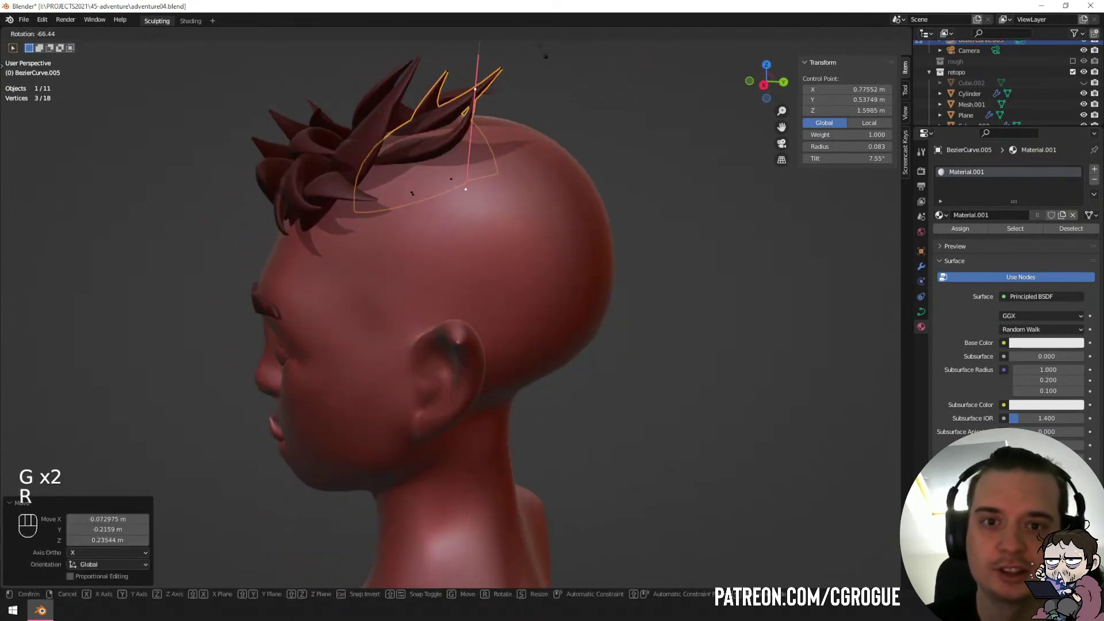
click(539, 55)
key(g)
click(582, 129)
Swing the side lock's tip outward by about 0.41 m and down by about 0.26 m, and turn its handles downward.
middle_drag(582, 128, 611, 222)
click(486, 367)
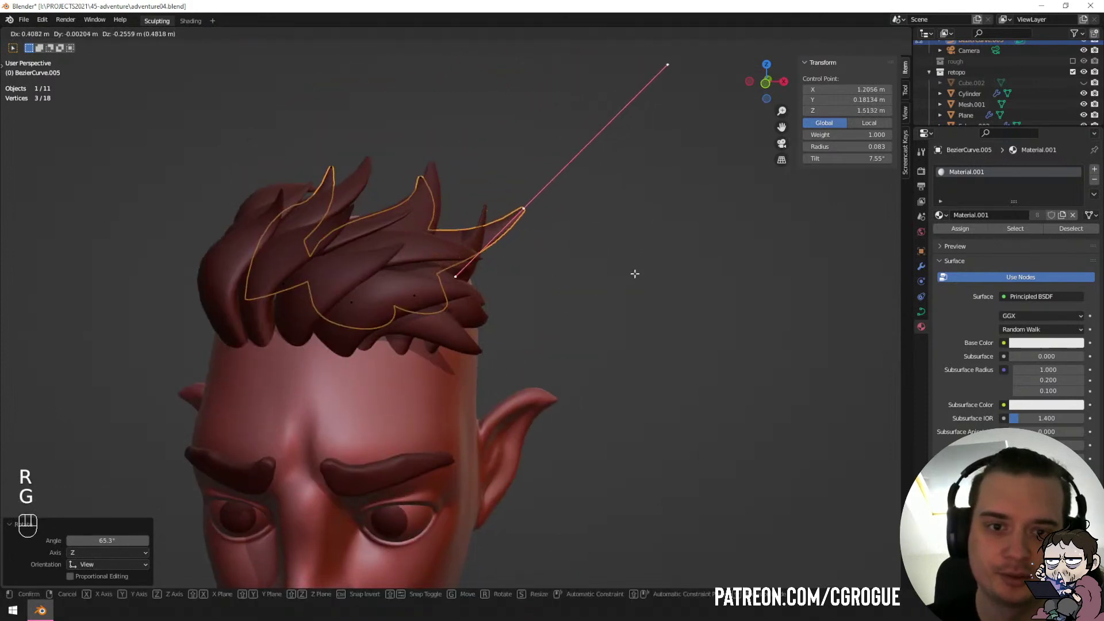
click(634, 273)
key(r)
click(545, 372)
key(g)
click(550, 395)
Shift the side lock's tip about 0.14 m outward and 0.09 m down, and rotate its handles about 7.7°.
middle_drag(561, 367, 615, 322)
key(g)
click(572, 362)
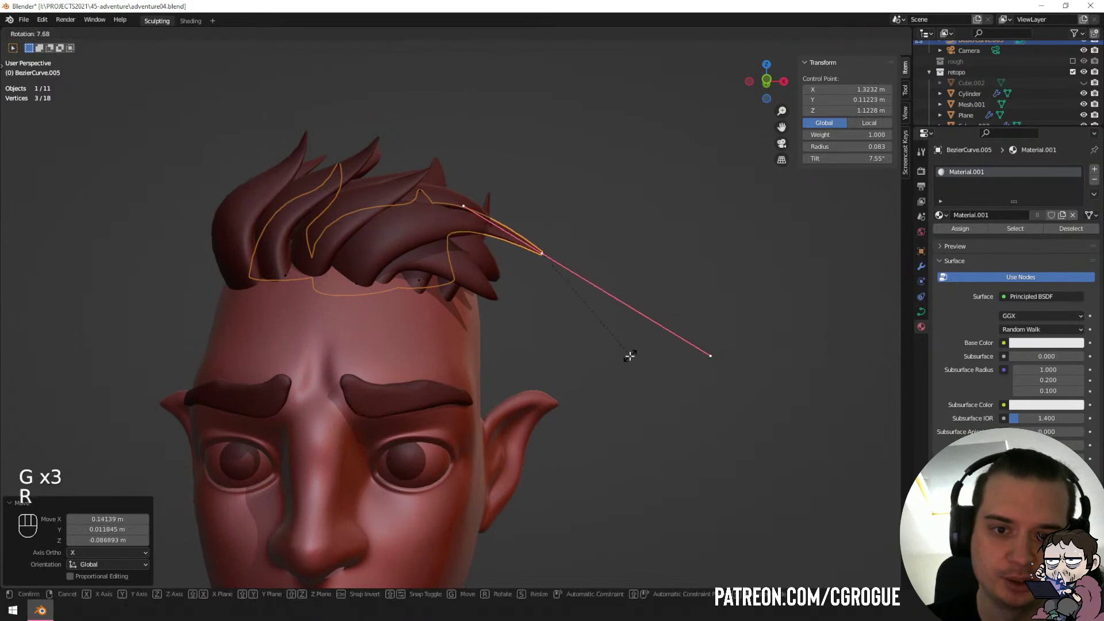
click(630, 356)
key(Tab)
middle_drag(544, 277, 436, 379)
Duplicate the rear clump's whole side lock, scale the copy down and reduce its thickness by a factor of 0.554.
key(Tab)
scroll(462, 346, up, 2)
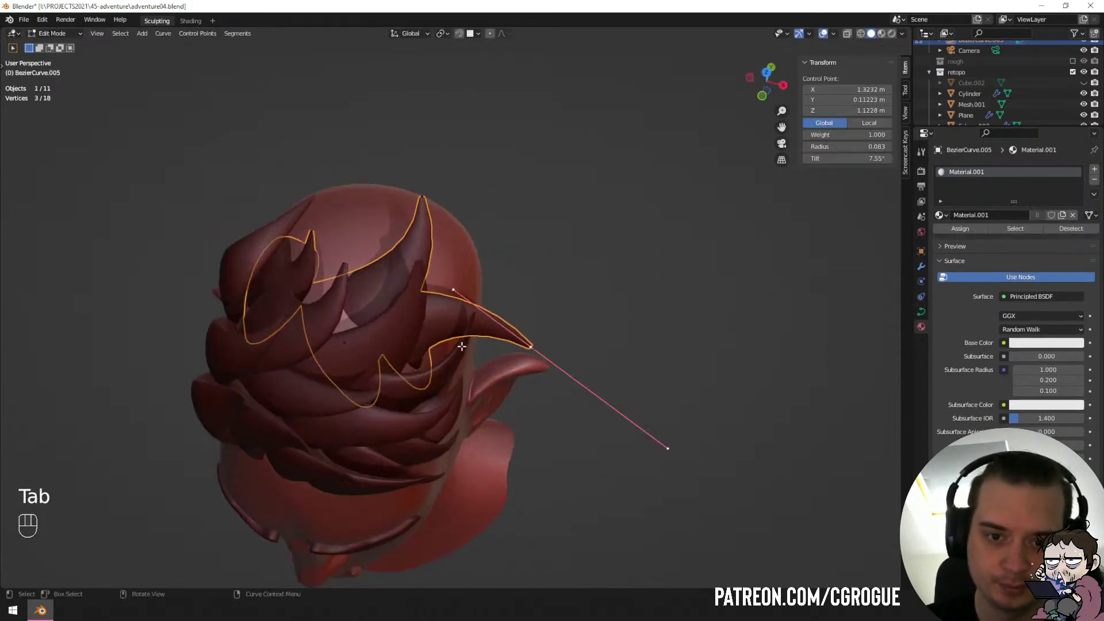
key(shift+d)
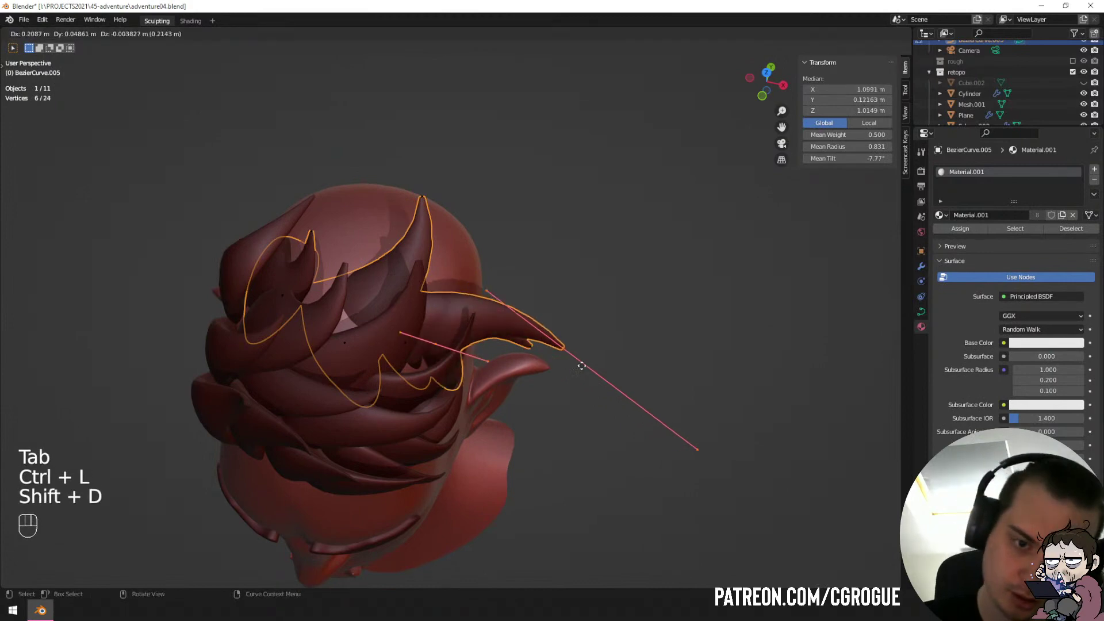
key(s)
click(636, 381)
key(alt+s)
click(636, 395)
Rotate the duplicated lock and place it against the side of the head beneath the original lock.
middle_drag(636, 395, 592, 345)
key(g)
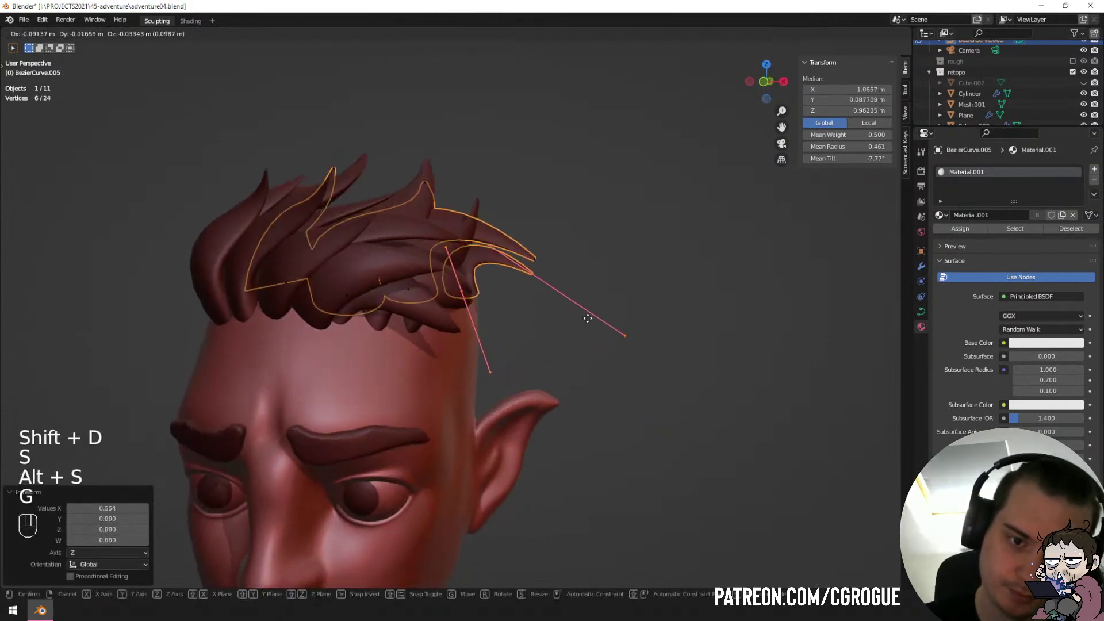
key(r)
key(g)
click(540, 402)
middle_drag(540, 401, 420, 333)
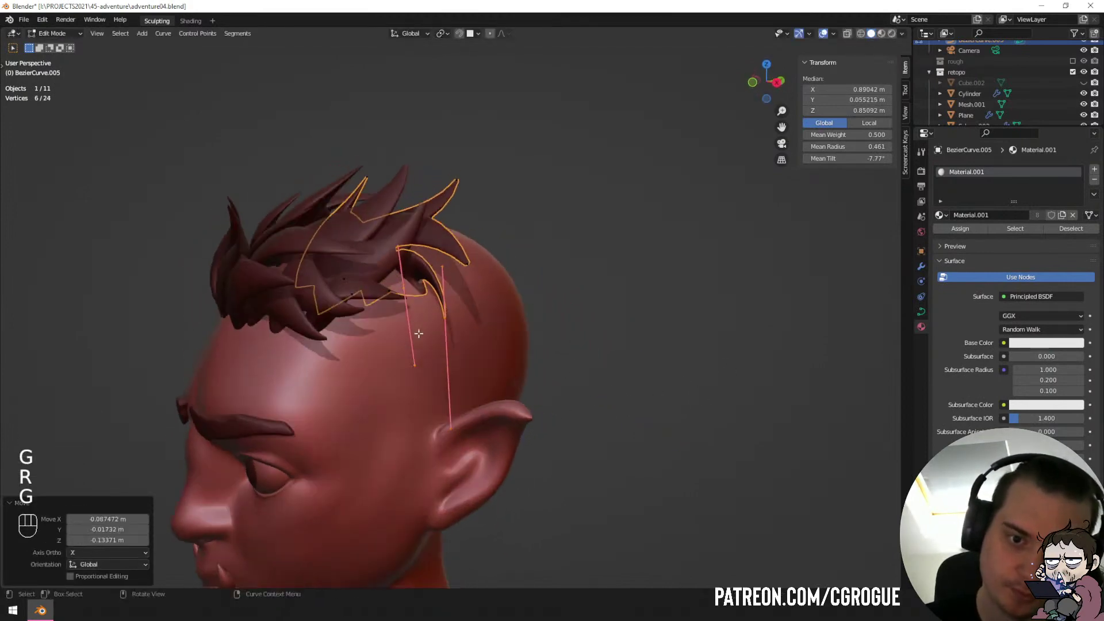
Reposition the small duplicate lock's root on the scalp and tilt it by about 98.1°.
click(408, 286)
middle_drag(407, 287, 615, 323)
click(358, 455)
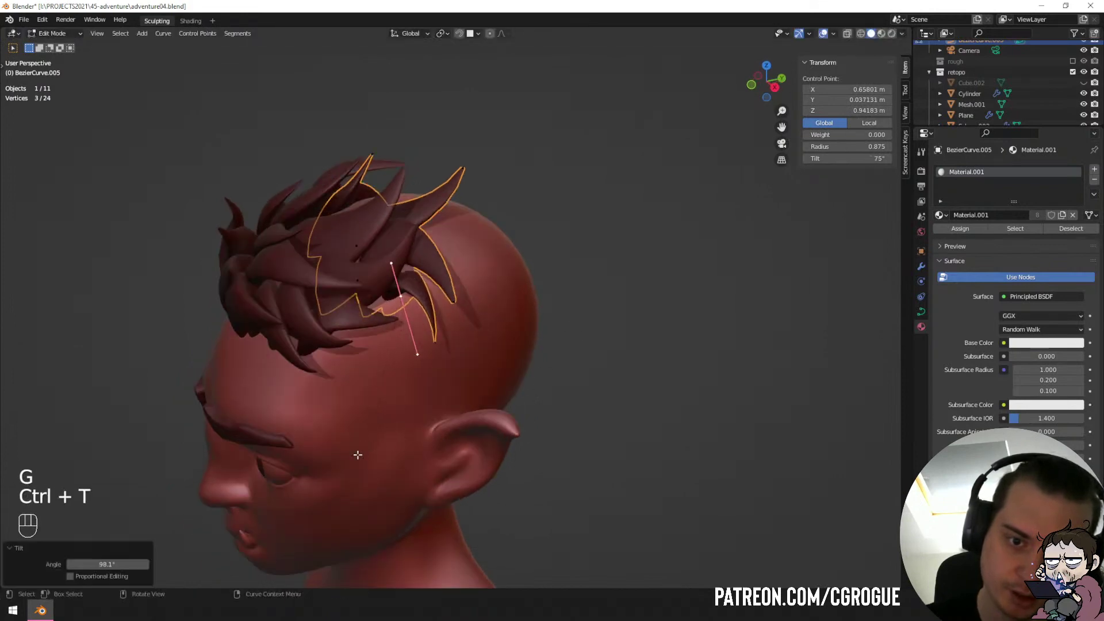
click(427, 443)
Reposition the small lock's tip and rescale its handles so it curves off the side of the head.
middle_drag(427, 442, 542, 374)
click(524, 303)
key(g)
middle_drag(524, 303, 490, 262)
click(550, 317)
key(s)
click(578, 336)
key(g)
click(467, 331)
key(Tab)
key(a)
key(a)
scroll(564, 331, down, 3)
scroll(488, 265, up, 1)
Pull the larger side lock's tip in the rear clump about 0.20 m inward and 0.12 m upward.
click(478, 278)
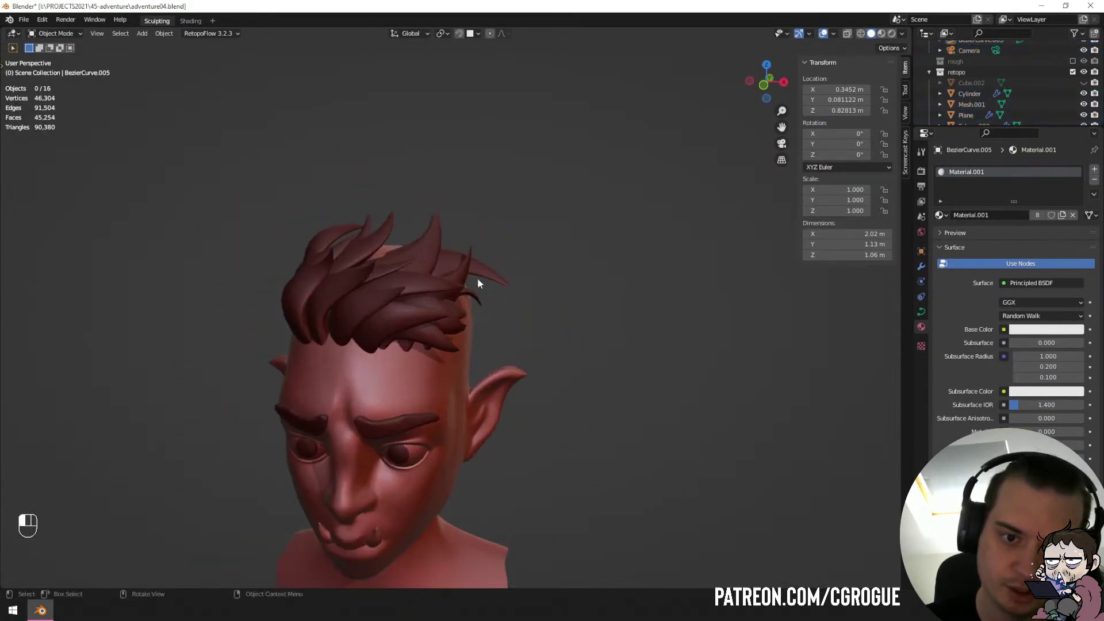
scroll(480, 278, up, 1)
key(Tab)
key(g)
click(554, 288)
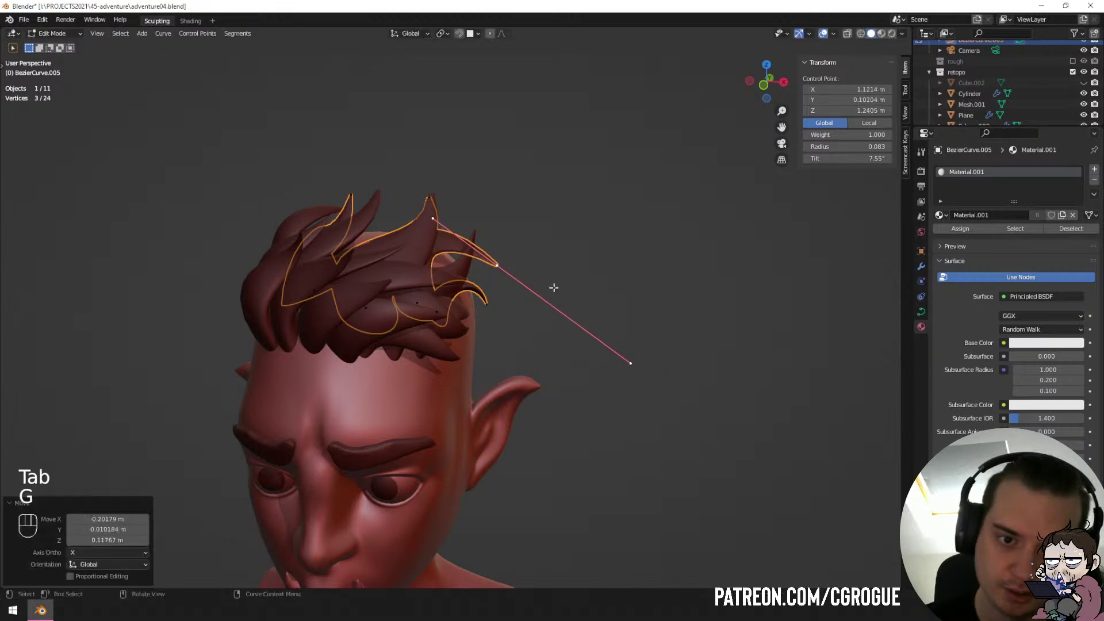
click(523, 302)
key(Tab)
middle_drag(526, 303, 430, 343)
key(a)
key(a)
scroll(552, 269, down, 3)
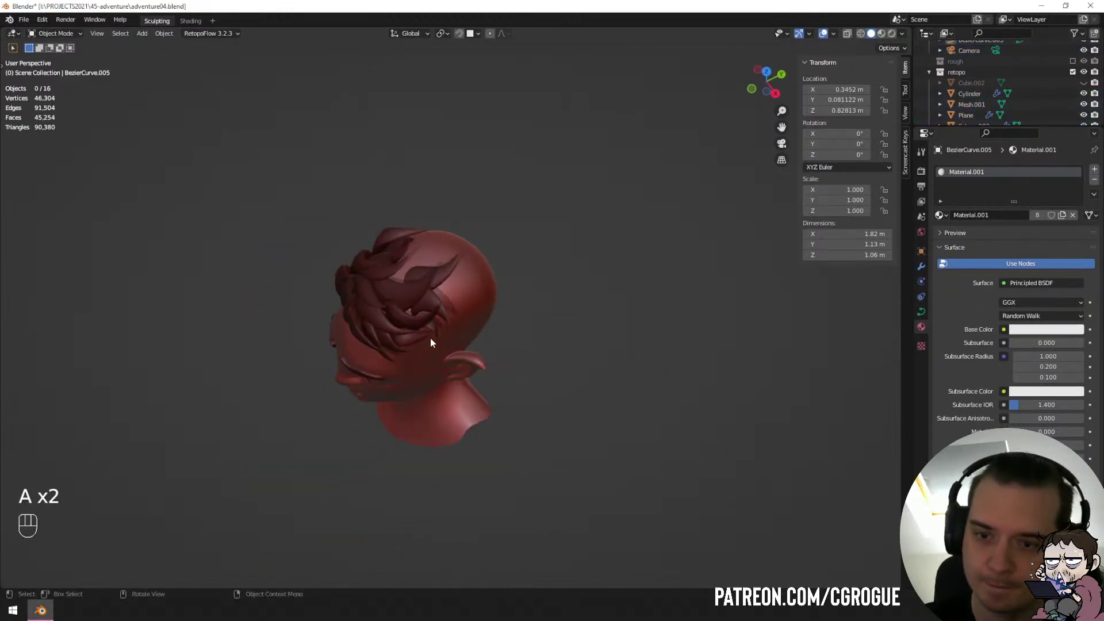
Move the rear clump's middle lock root over the bare scalp gap and bring its tip about 0.32 m forward.
scroll(430, 336, up, 4)
click(437, 241)
middle_drag(438, 244, 405, 315)
key(Tab)
click(348, 344)
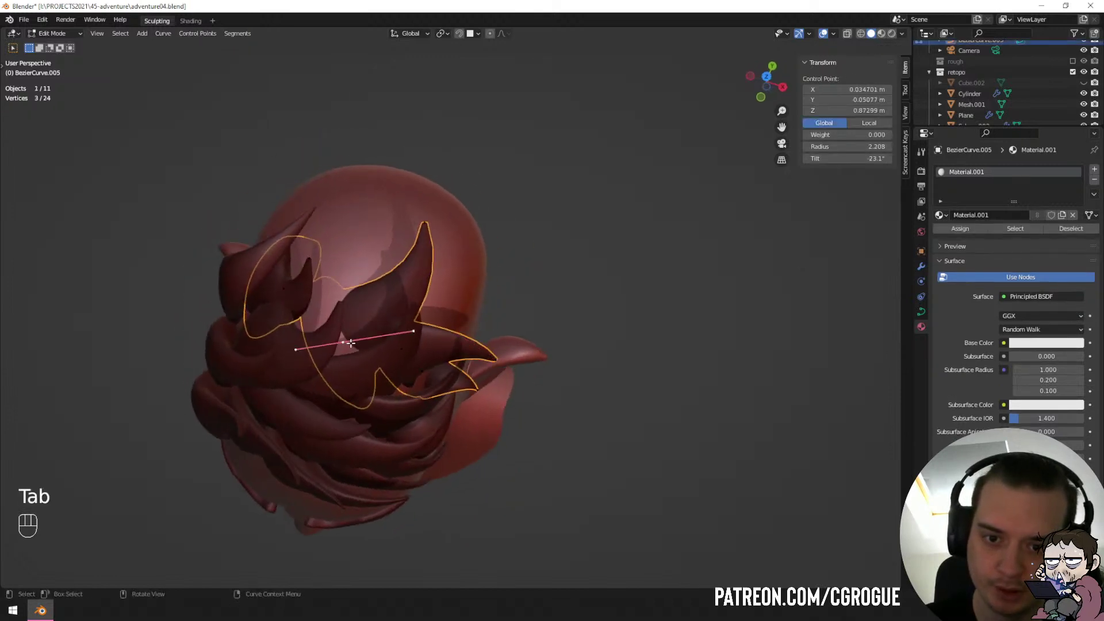
key(g)
click(402, 293)
key(g)
click(275, 276)
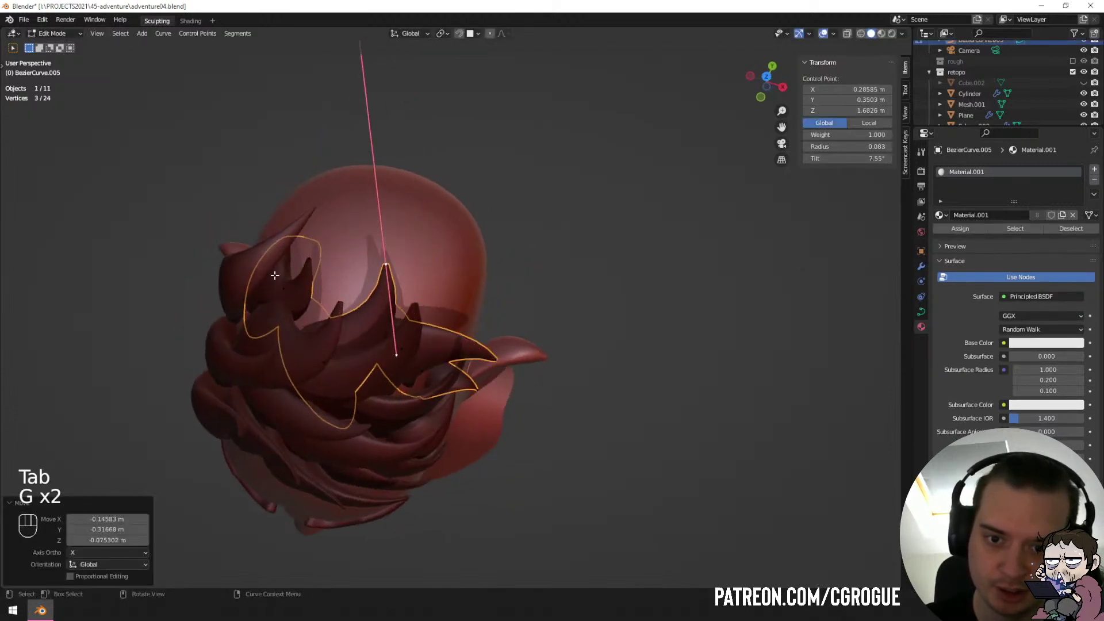
Reposition the rear clump's innermost lock, rotate its tip handles about 27° and scale them by 0.512.
click(300, 287)
click(337, 270)
middle_drag(337, 270, 414, 230)
key(r)
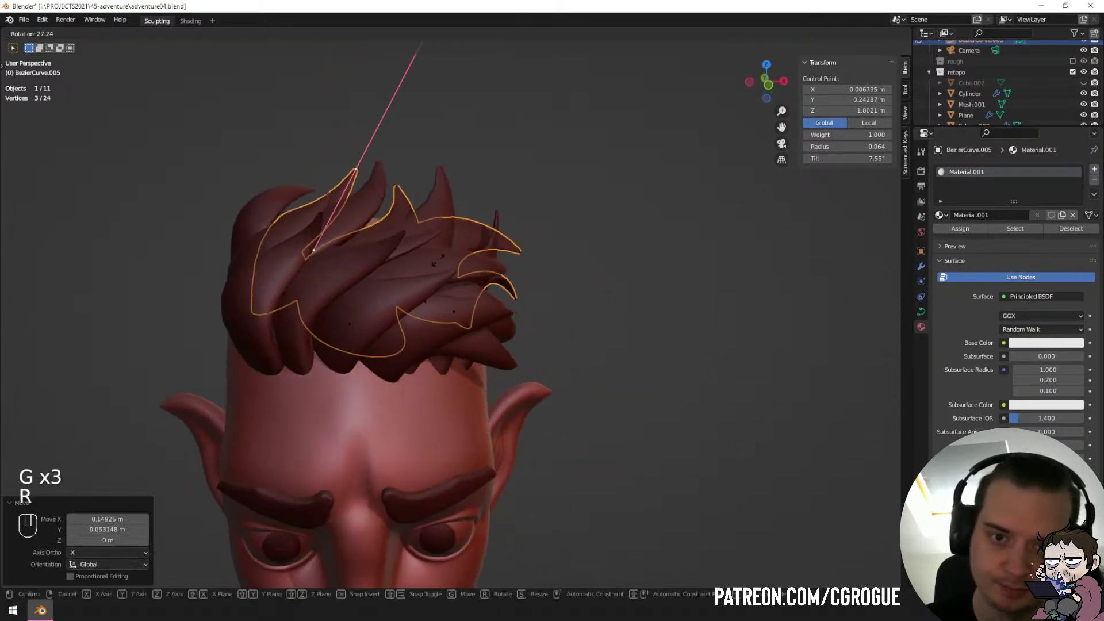
click(435, 266)
click(419, 269)
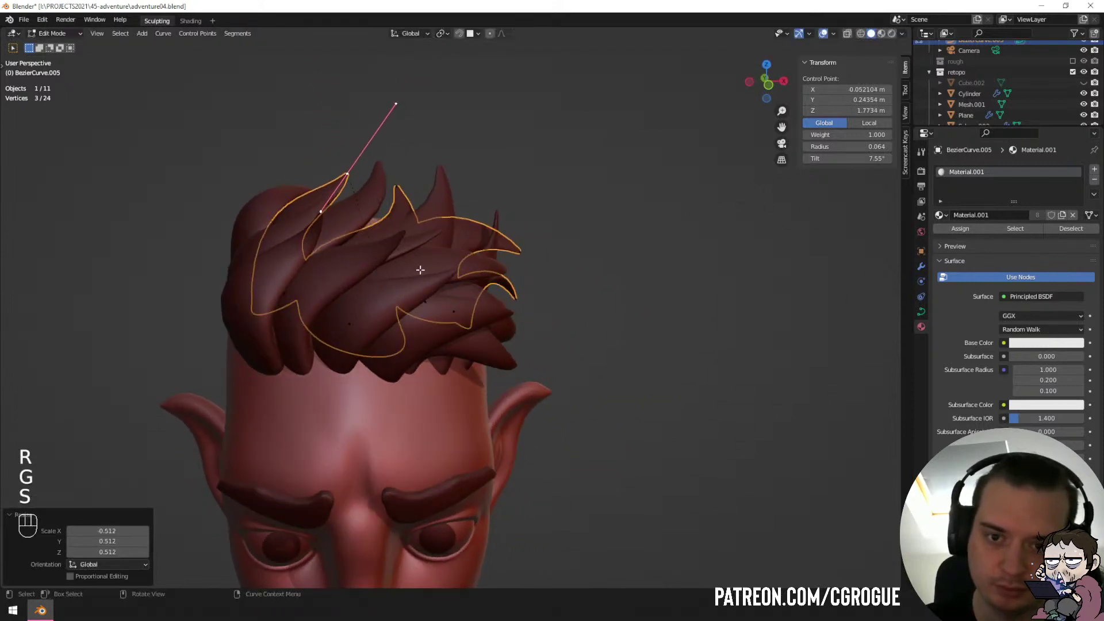
key(g)
click(424, 271)
key(Tab)
middle_drag(423, 271, 494, 246)
key(a)
key(a)
scroll(434, 253, down, 3)
scroll(360, 258, up, 3)
Scale the root handles of the front clump's outermost lock by 1.118 and nudge the lock's tip.
click(360, 261)
key(Tab)
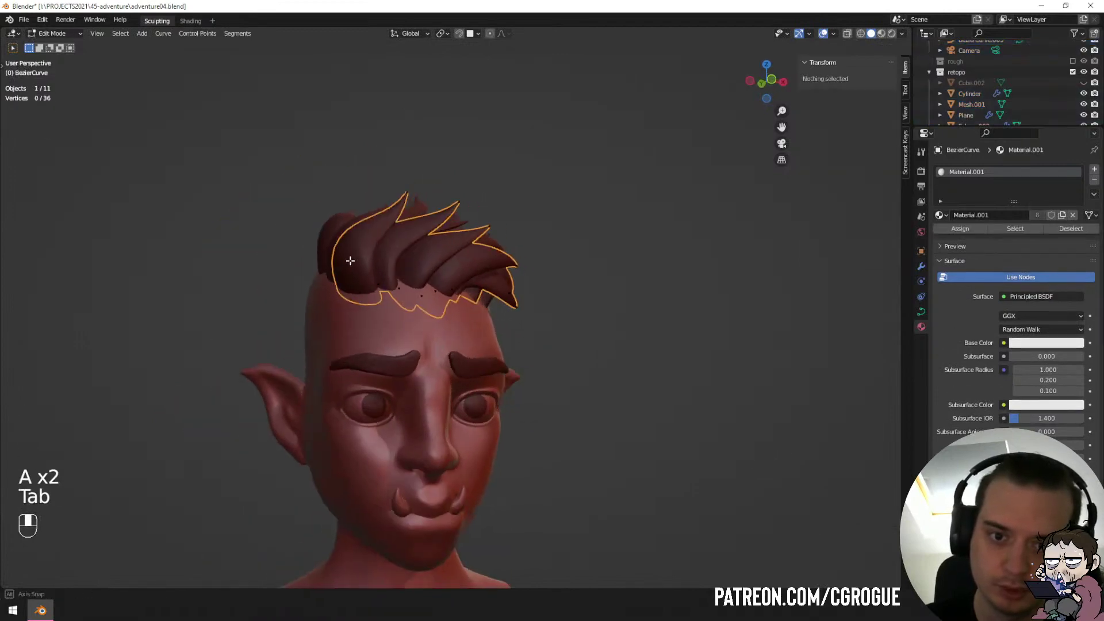
middle_drag(362, 266, 338, 290)
click(429, 304)
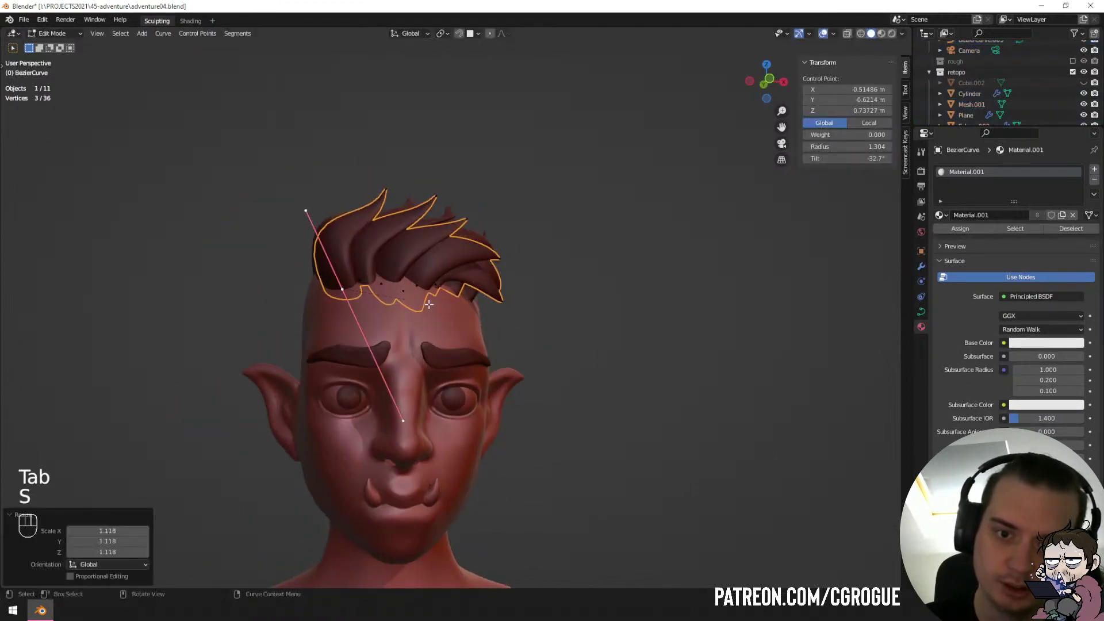
click(384, 194)
key(g)
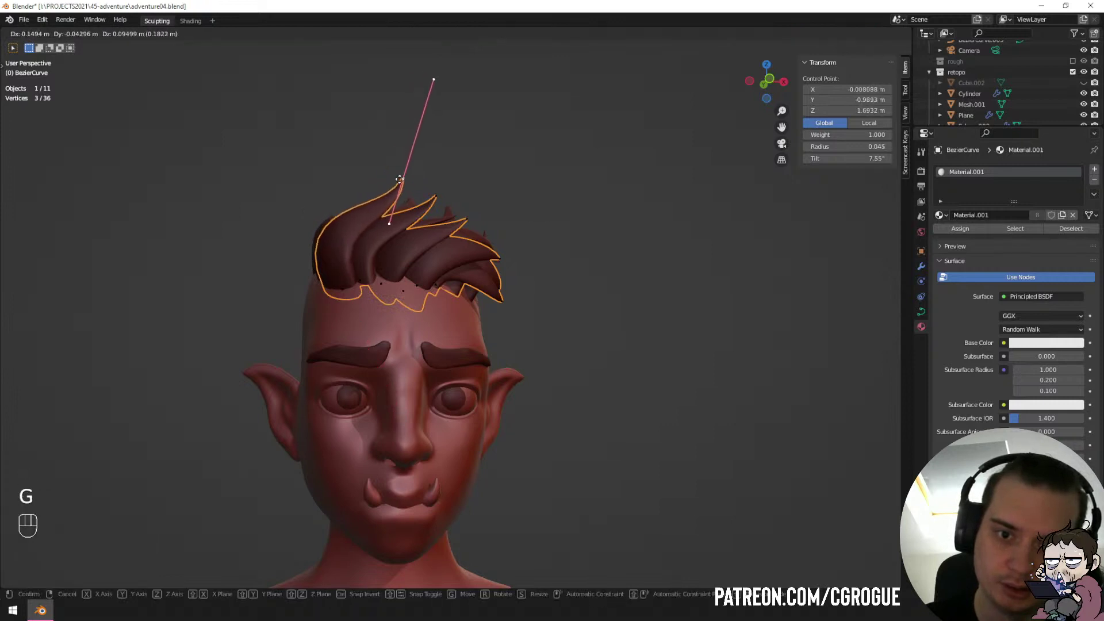
click(375, 192)
Scale the front lock's root handles by 0.648, rotate them 15.9° and tilt the root about -20.4°.
click(343, 289)
key(s)
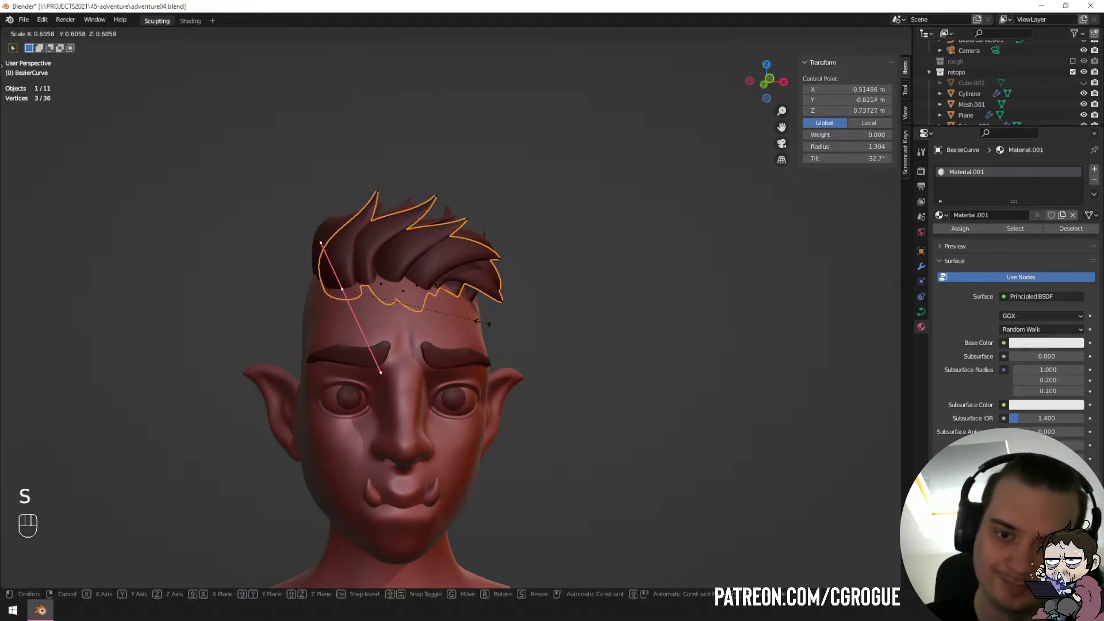
click(493, 322)
middle_drag(493, 323, 629, 318)
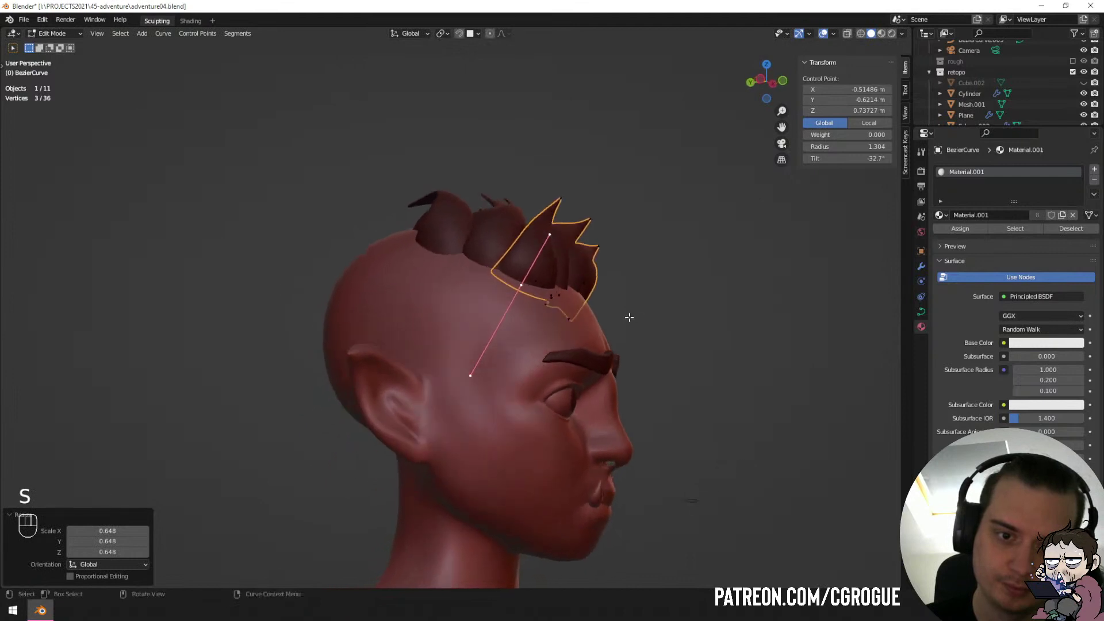
click(603, 339)
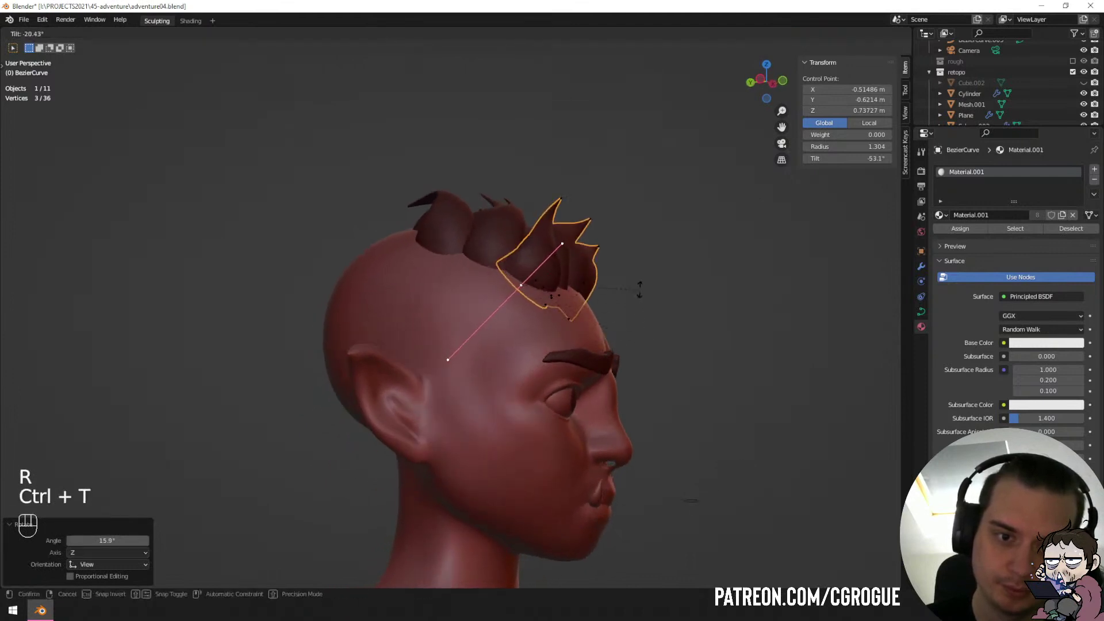
click(640, 289)
middle_drag(636, 301, 493, 334)
key(a)
key(a)
key(Tab)
key(a)
key(a)
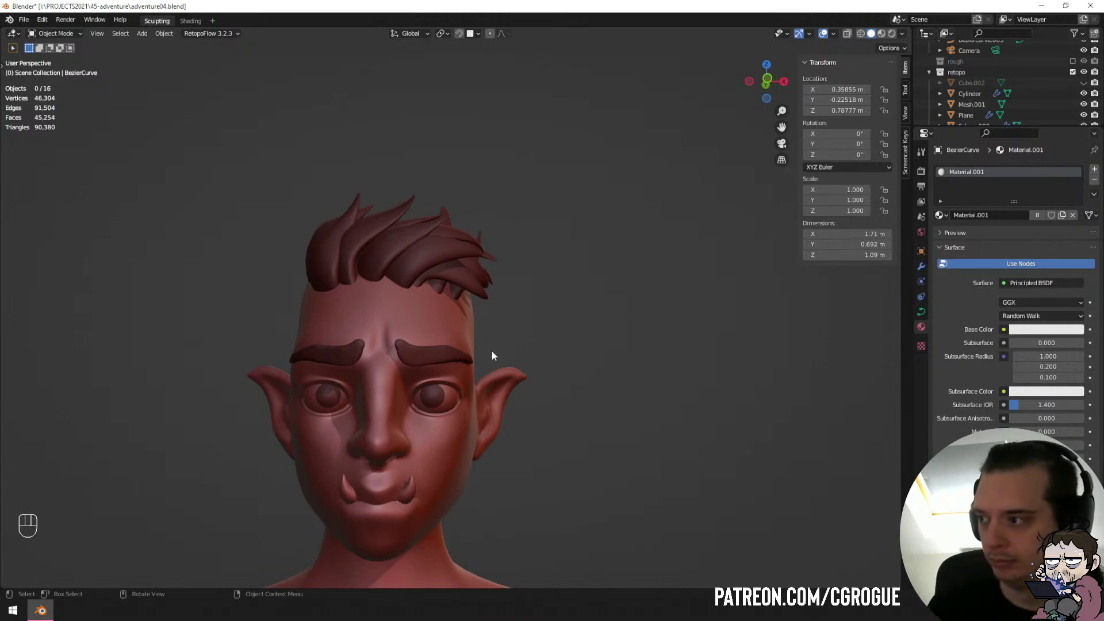
Duplicate in place the band of faces around the head mesh's eye opening and separate it into its own object.
middle_drag(492, 351, 510, 333)
scroll(494, 366, up, 2)
click(524, 344)
key(Tab)
scroll(485, 324, up, 2)
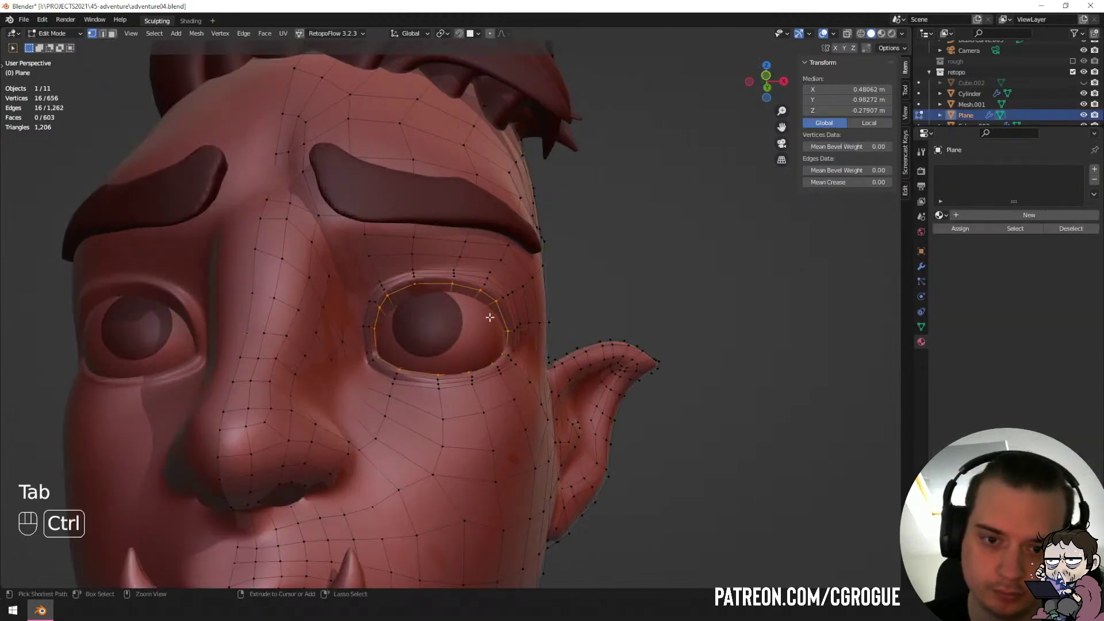
key(ctrl+KP_Add)
key(shift+d)
right_click(541, 350)
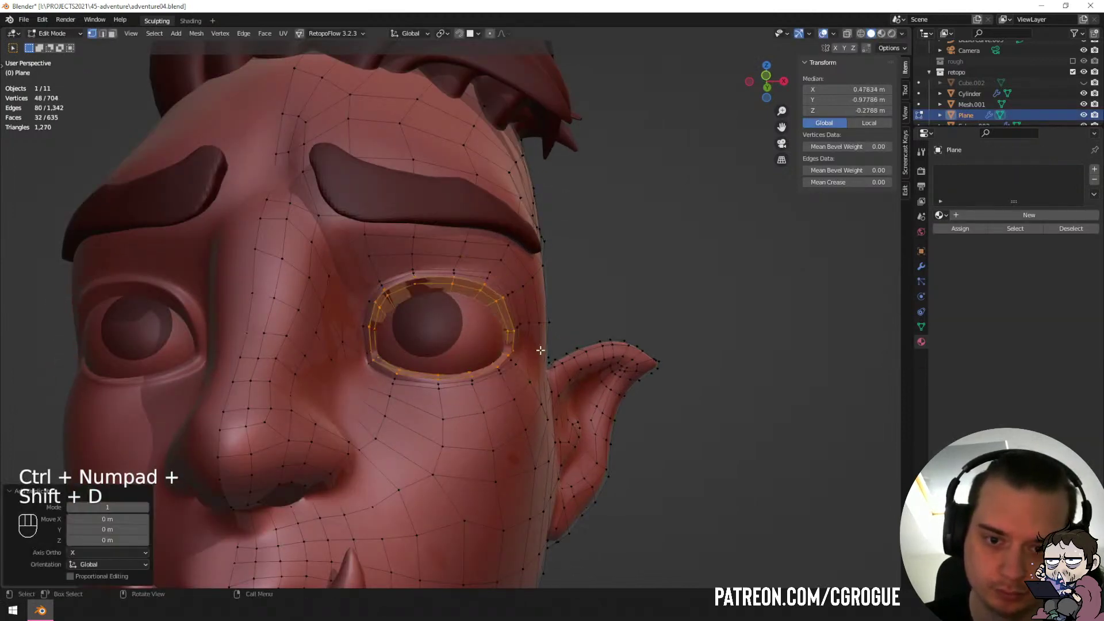
click(540, 349)
scroll(536, 350, down, 2)
key(Tab)
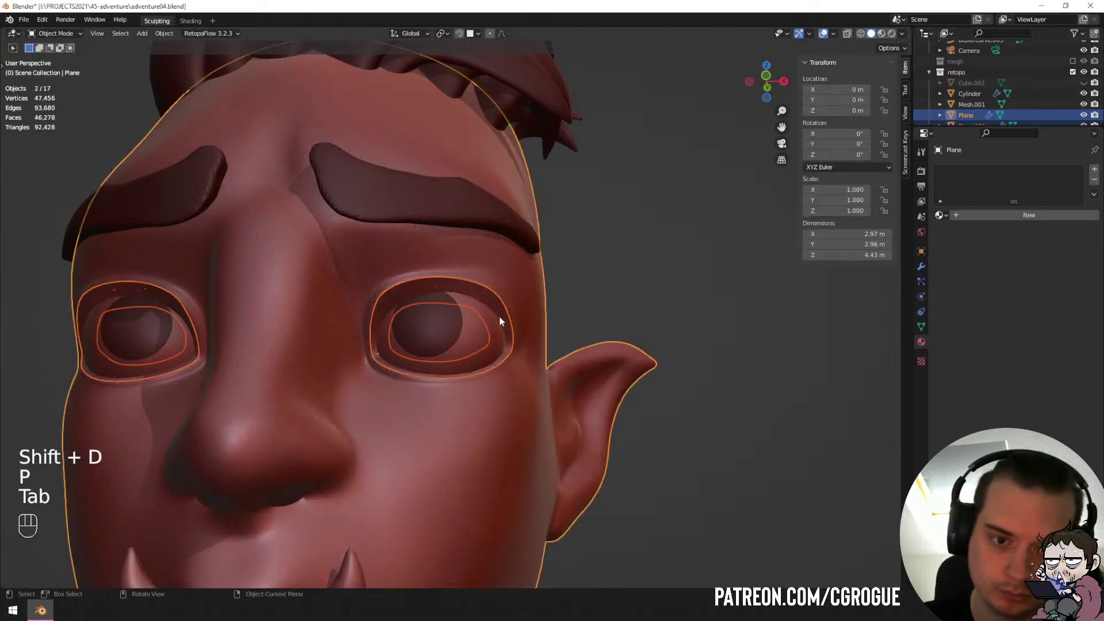
Assign the dark hair material Material.001 to the separated eyelid band.
key(Tab)
key(Tab)
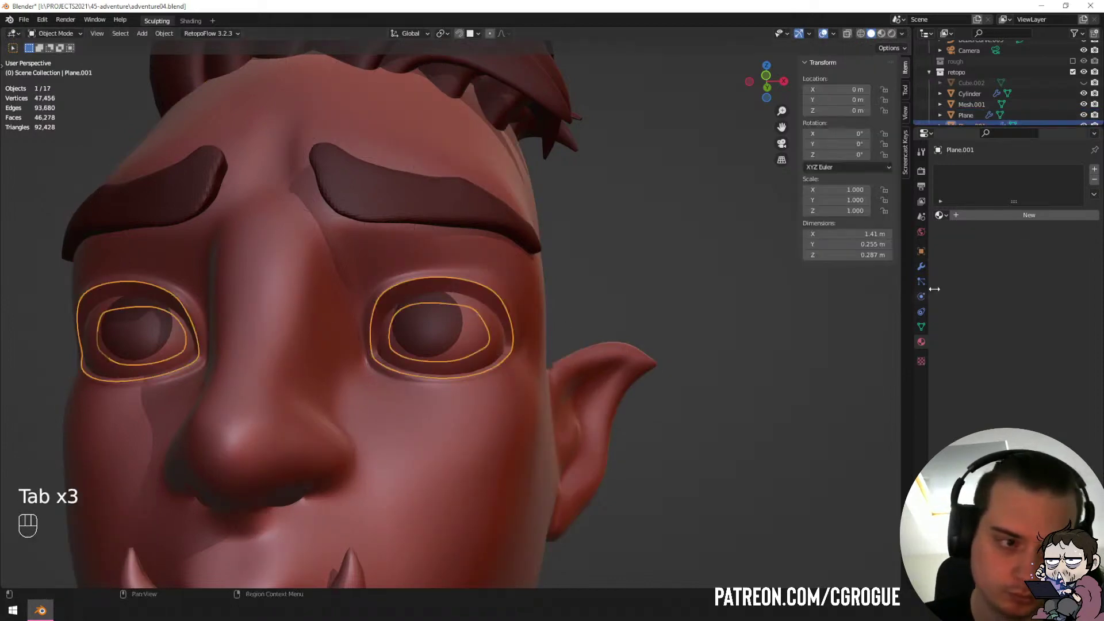
click(921, 268)
click(967, 166)
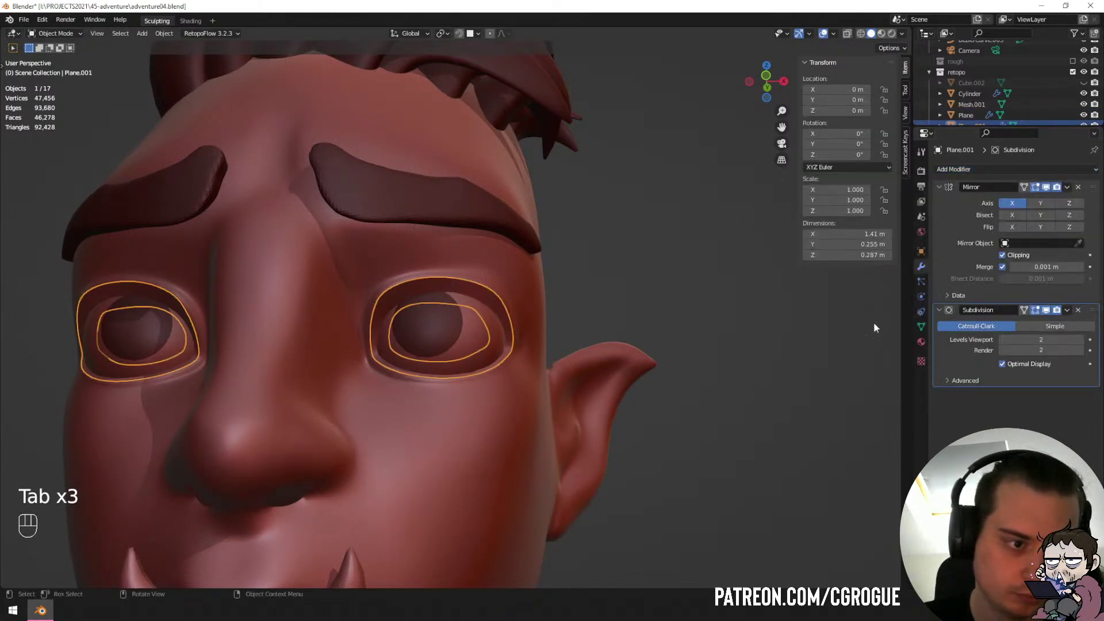
click(920, 340)
click(958, 215)
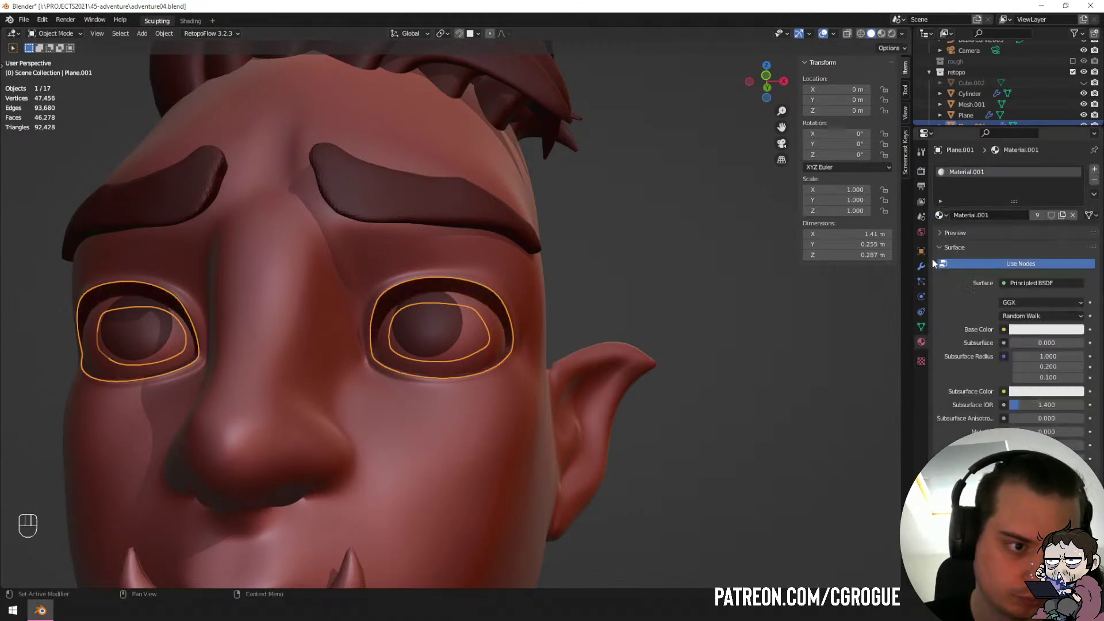
key(a)
key(a)
scroll(656, 316, down, 6)
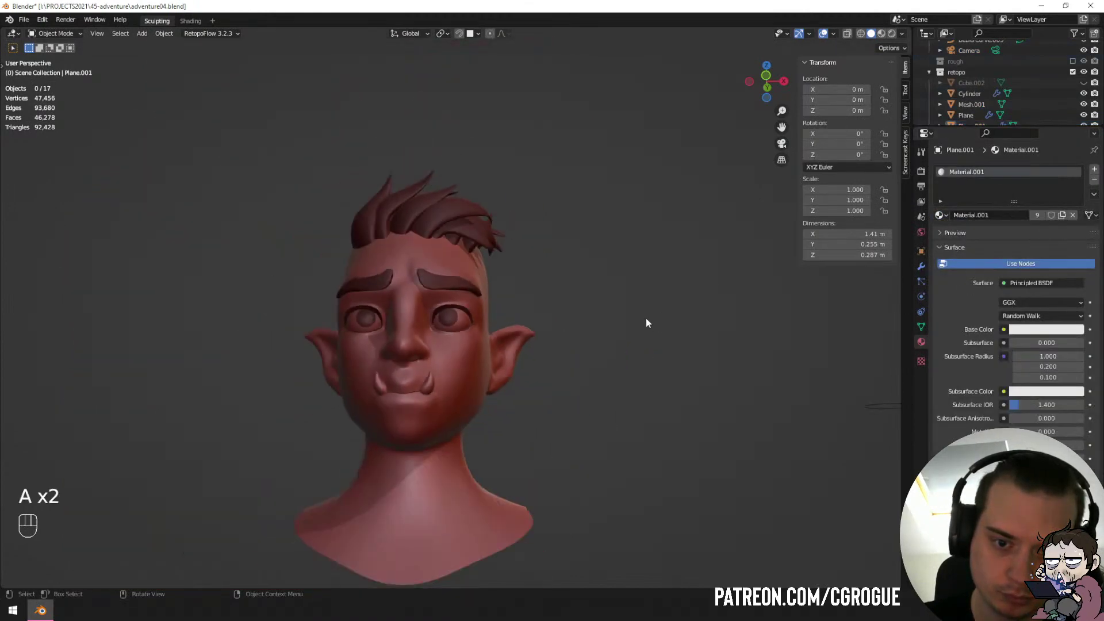
middle_drag(646, 319, 651, 336)
scroll(647, 337, up, 3)
scroll(509, 406, up, 2)
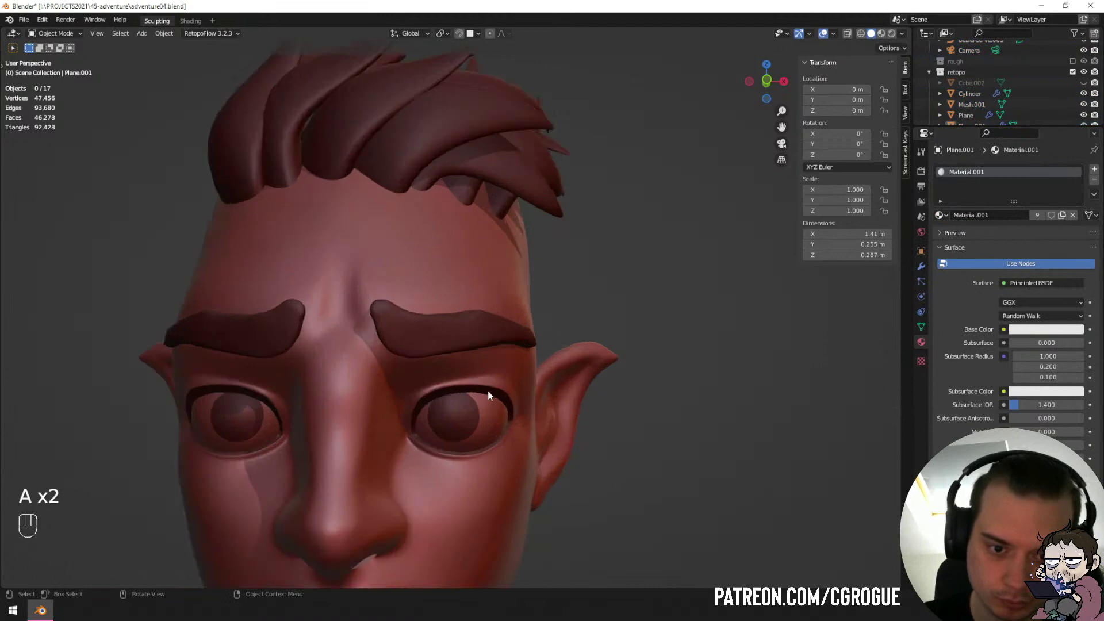
Scale the eyelid band up to about 1.006 so it sits just outside the eyelids.
key(s)
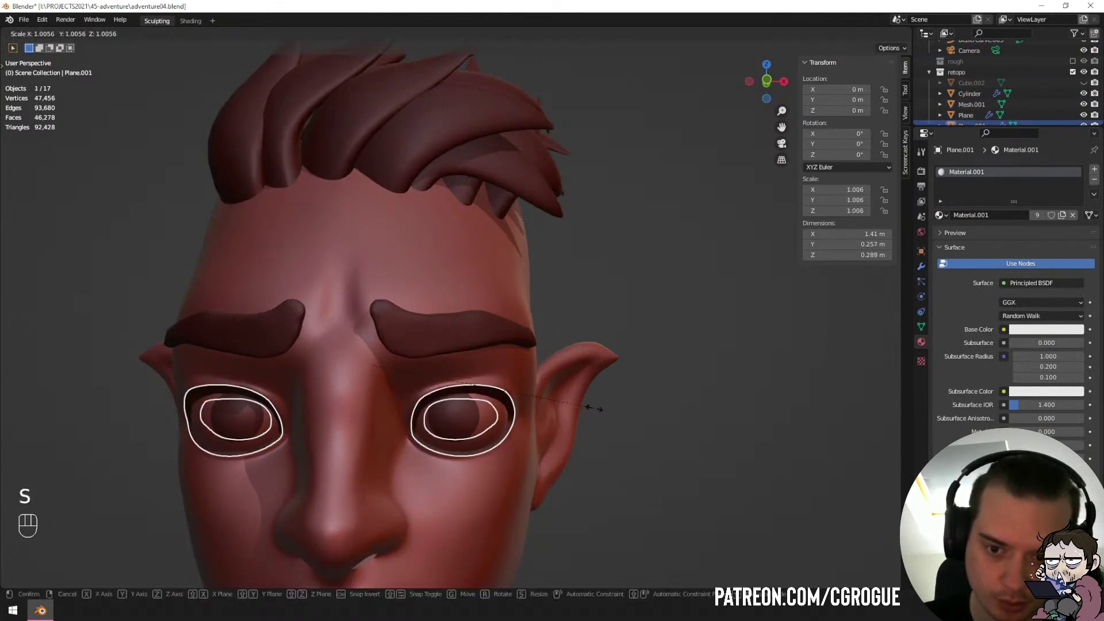
click(599, 405)
key(a)
key(a)
scroll(684, 303, down, 5)
shift+middle_drag(634, 262, 630, 297)
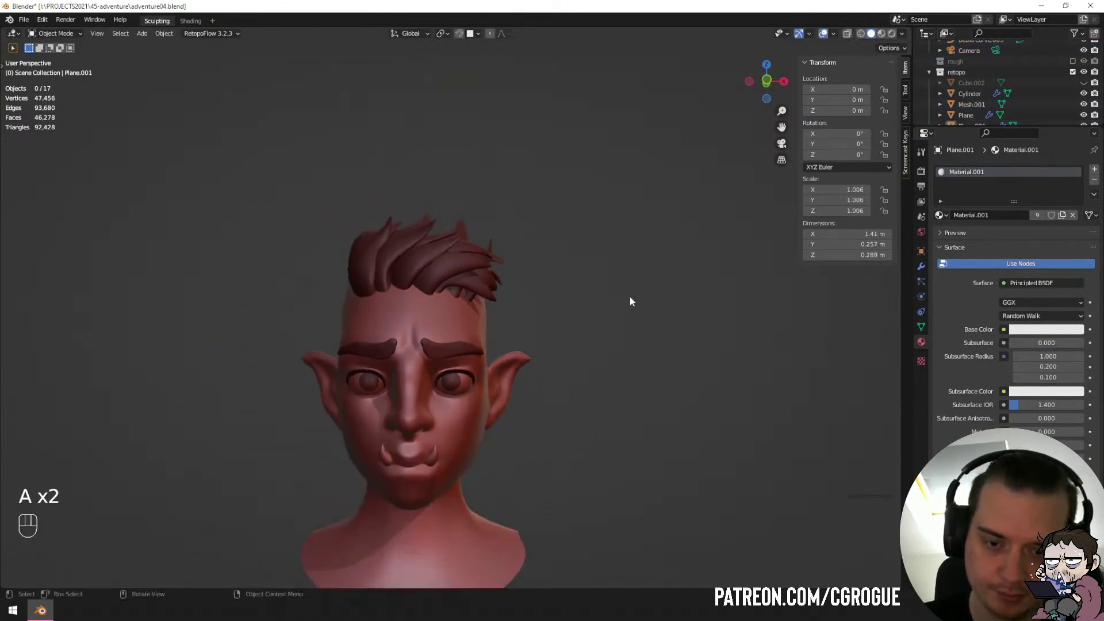
Examine the hair's side locks and the dark eyelid rims from the front of the head.
scroll(605, 296, up, 3)
scroll(543, 280, up, 2)
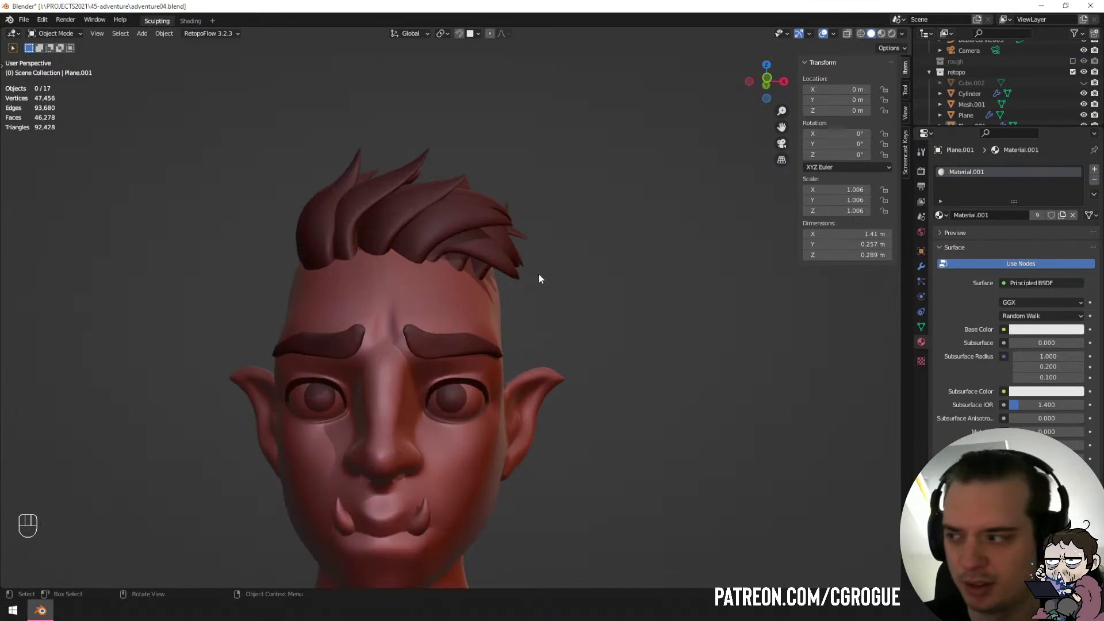
middle_drag(539, 279, 566, 289)
scroll(524, 268, up, 3)
click(519, 235)
scroll(496, 272, down, 4)
key(a)
key(a)
Assign the dark hair material Material.001 to the pair of tusks at the mouth.
shift+middle_drag(543, 293, 545, 241)
scroll(541, 247, up, 1)
click(429, 393)
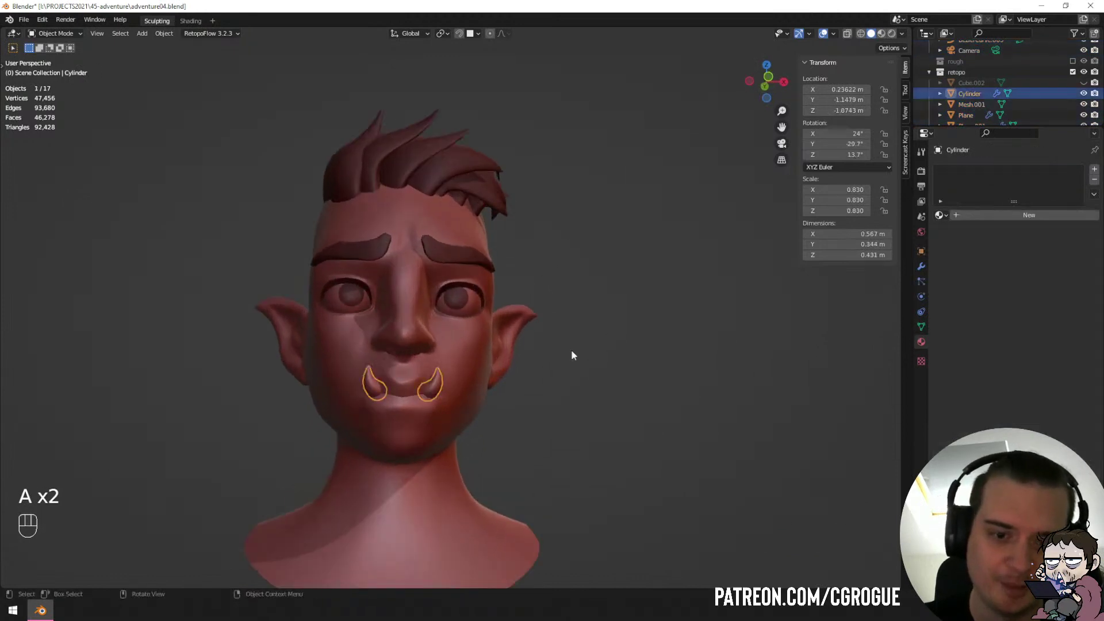
click(940, 215)
click(966, 236)
key(a)
key(a)
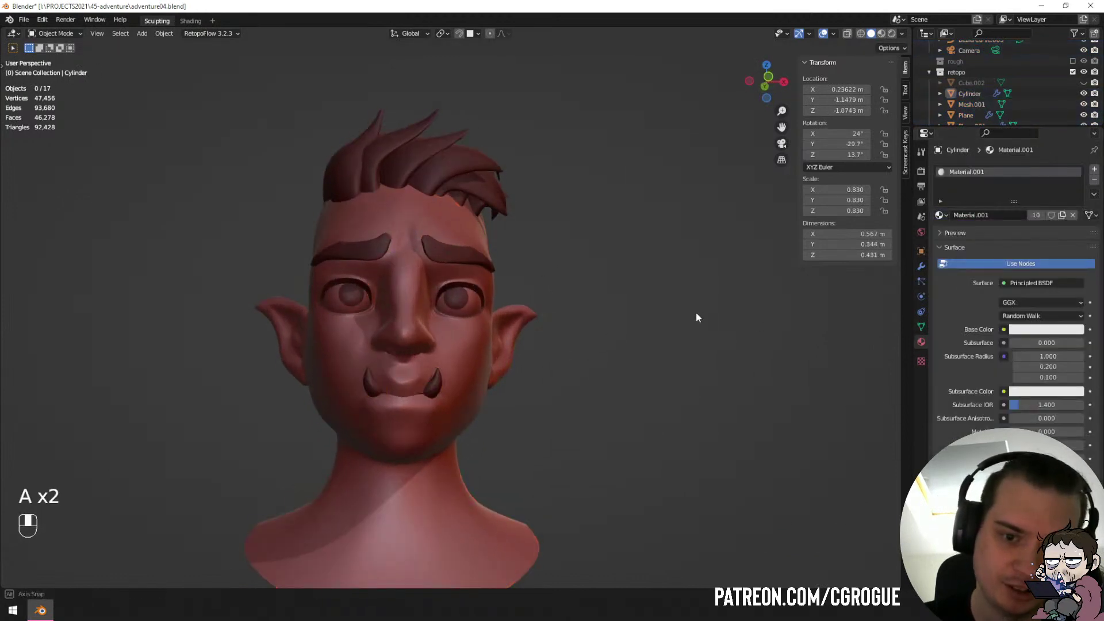
scroll(694, 316, down, 2)
middle_drag(692, 314, 667, 324)
scroll(661, 320, up, 4)
click(358, 193)
middle_drag(357, 193, 386, 424)
shift+click(421, 327)
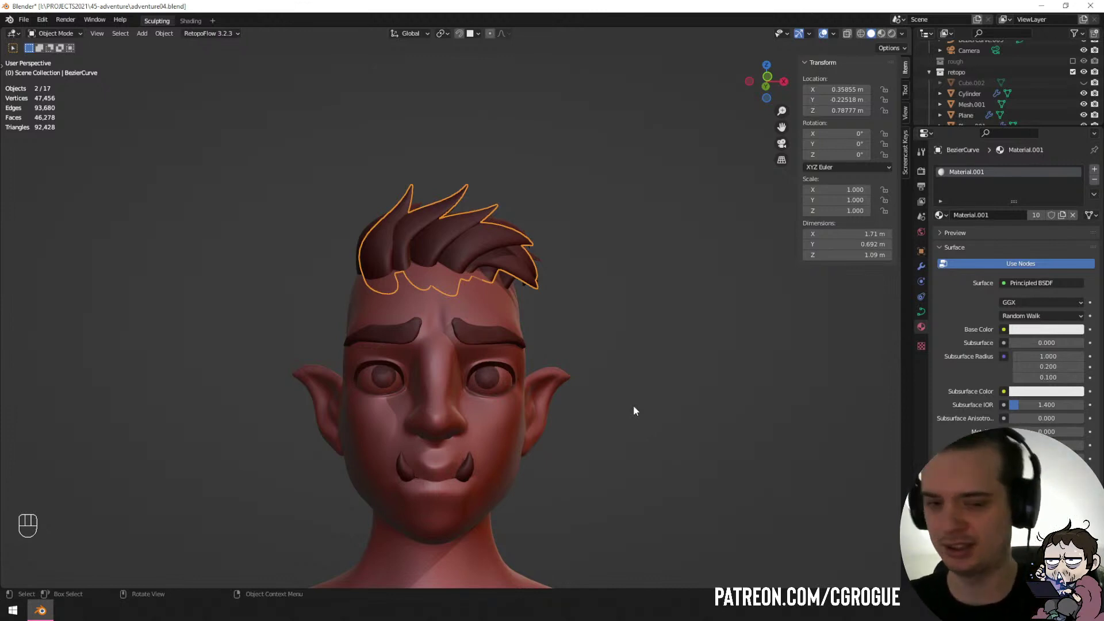
Scale the eyeballs down to about 0.217 and clear the selection.
click(502, 383)
key(s)
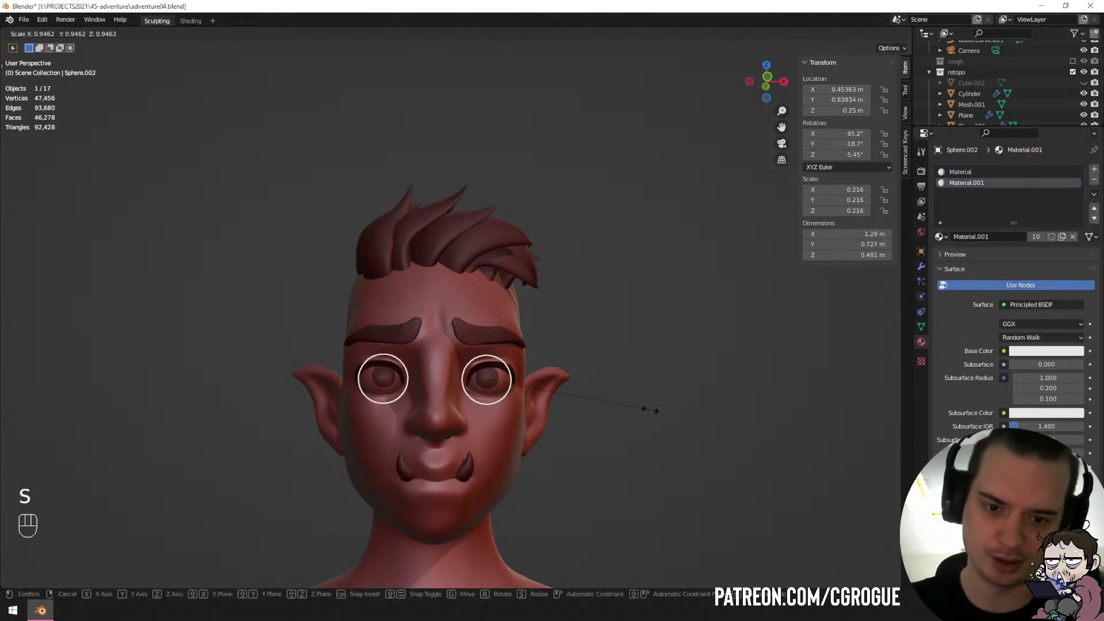
click(651, 409)
key(a)
key(a)
scroll(646, 409, down, 3)
mouse_move(632, 410)
middle_down()
mouse_move(506, 413)
mouse_move(620, 410)
middle_up()
scroll(598, 414, up, 2)
scroll(589, 418, up, 2)
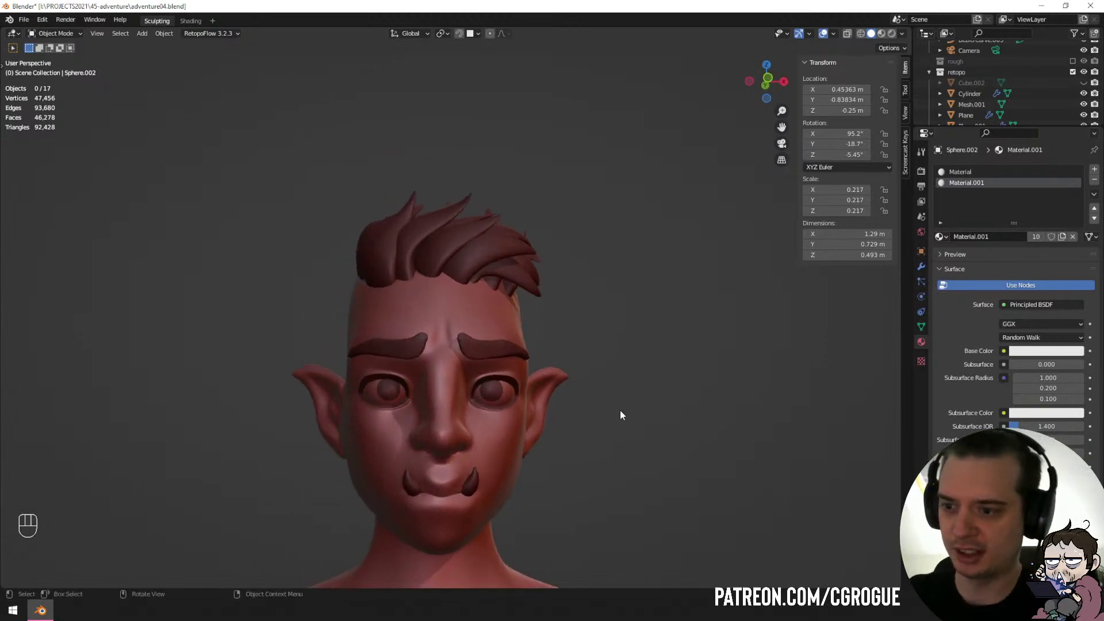
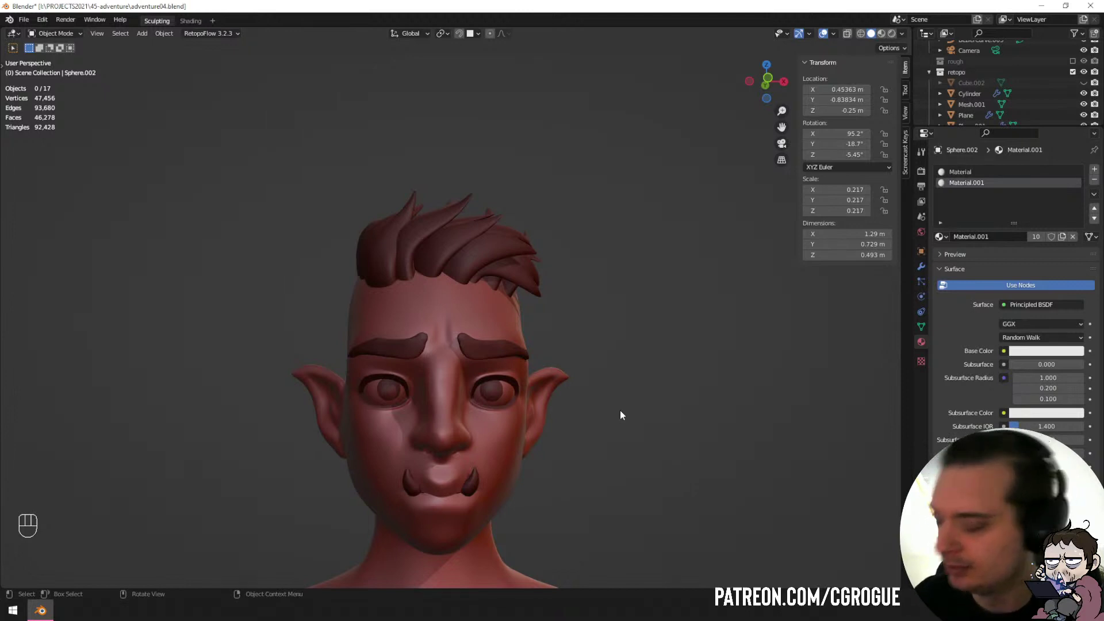
Duplicate one whole clump of the rear hair curve object BezierCurve.005 and place the copy nearer the back of the crown.
middle_drag(620, 410, 489, 366)
click(383, 270)
key(Tab)
key(Tab)
click(395, 327)
key(Tab)
click(532, 289)
key(ctrl+l)
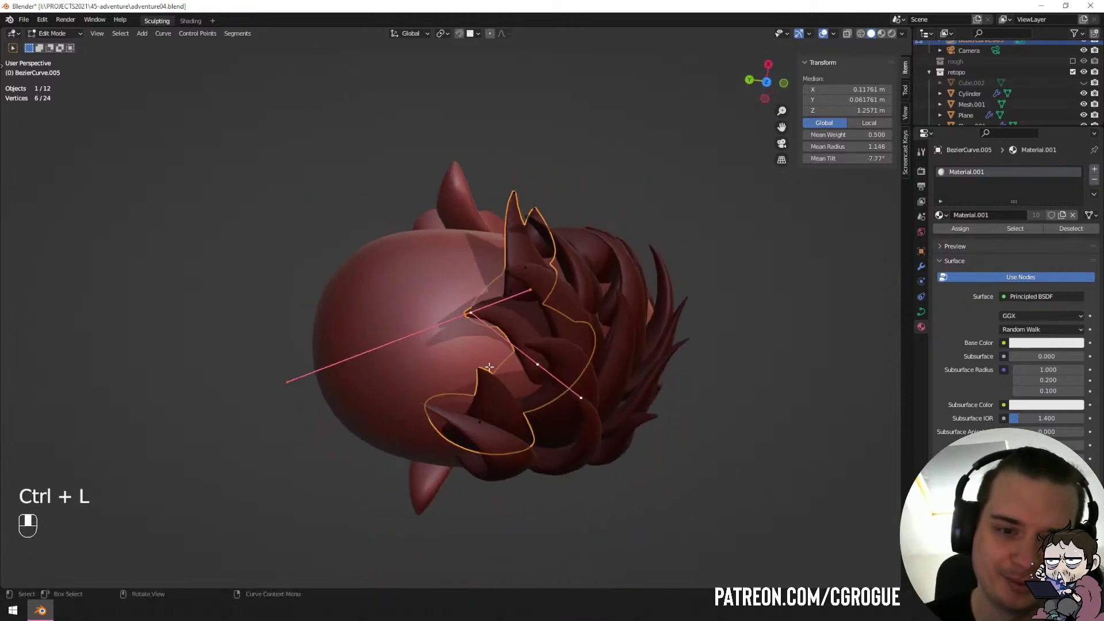
key(shift+d)
click(539, 392)
Move the duplicated clump against the scalp and rotate it about -10° in the side view.
middle_drag(540, 392, 451, 280)
key(g)
click(567, 257)
key(r)
click(675, 263)
key(g)
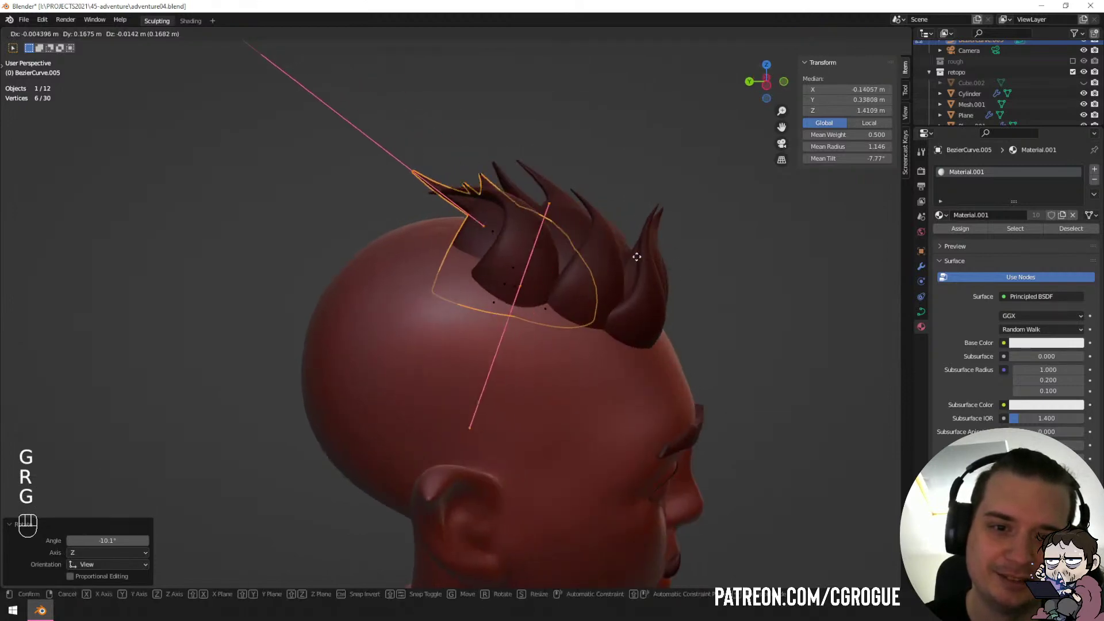
click(637, 256)
Unhide all hidden objects in the scene and clear the selection.
middle_drag(636, 257, 447, 286)
key(Tab)
key(alt+h)
key(a)
key(a)
Rotate the duplicated clump's tip control point and move it toward the middle of the crown.
click(448, 287)
key(Tab)
key(r)
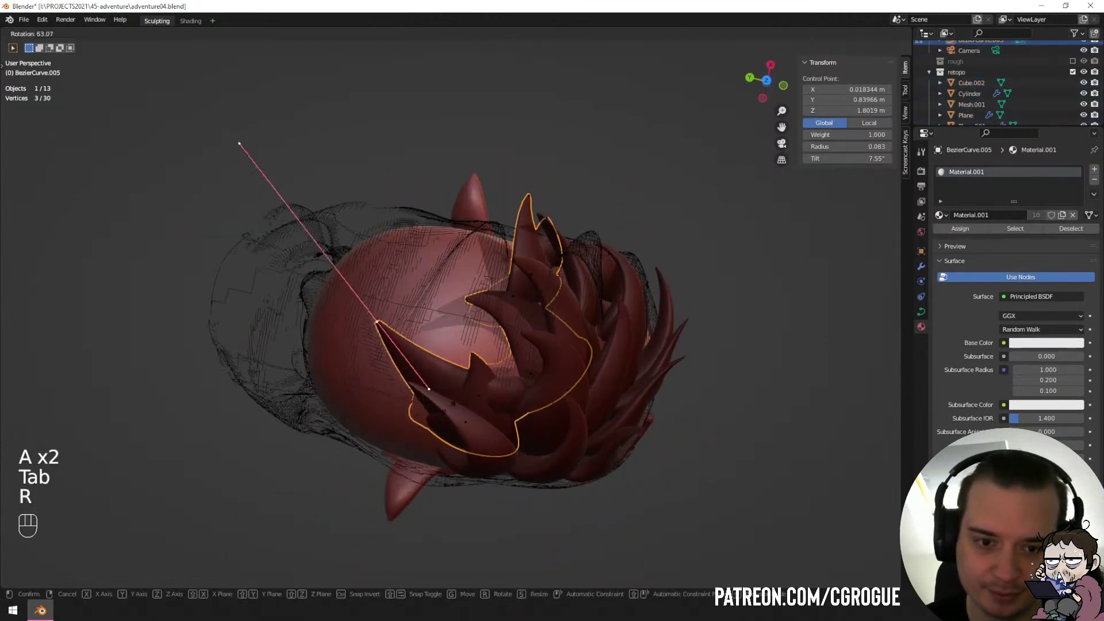
click(453, 404)
key(g)
click(502, 347)
Turn the clump's tip control point again and move it forward and down over the top of the head.
key(r)
middle_drag(502, 347, 459, 311)
click(518, 322)
key(g)
click(481, 343)
key(g)
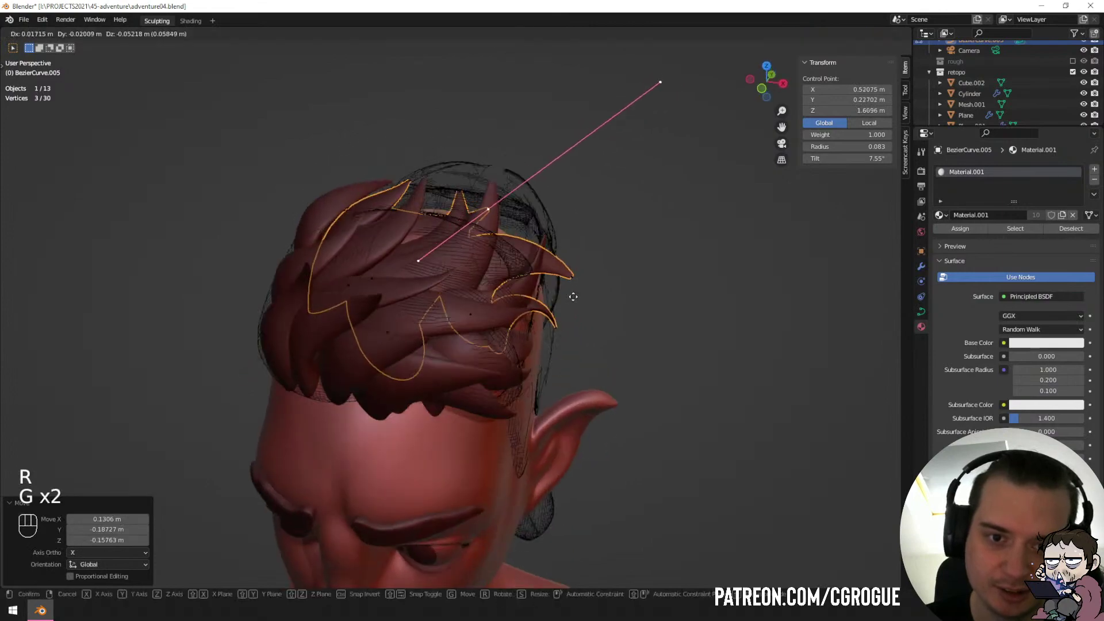
click(574, 297)
Reposition the clump's tip control point from above and tilt it to about -56.7°.
middle_drag(574, 297, 649, 333)
key(g)
click(354, 271)
key(g)
click(596, 314)
key(ctrl+t)
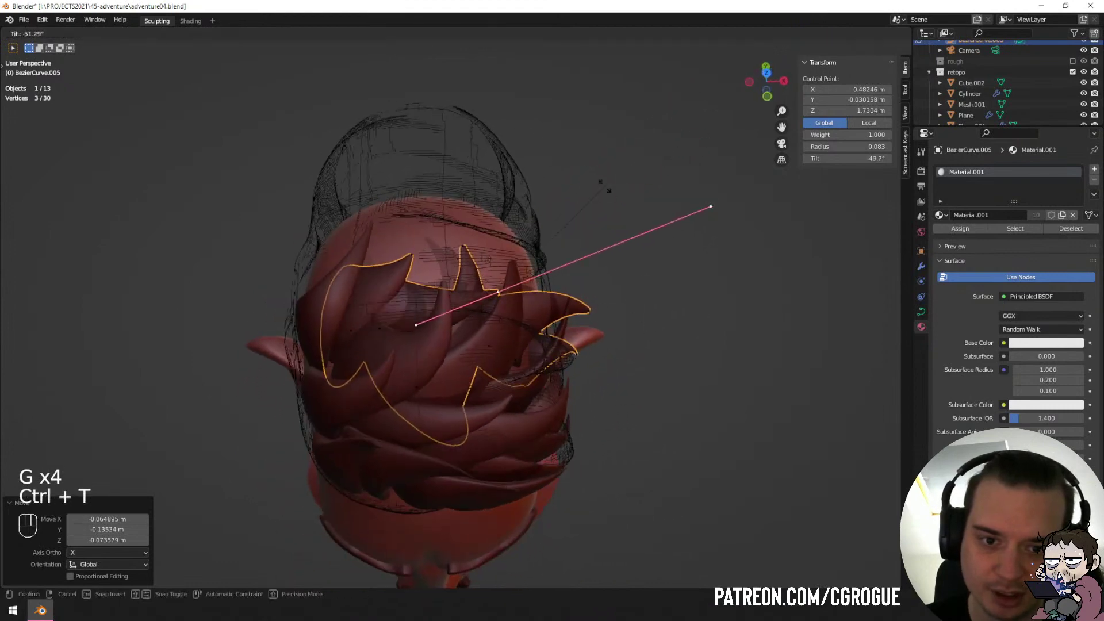
click(654, 242)
key(Tab)
key(a)
key(a)
middle_drag(569, 311, 449, 321)
Reduce the radius at the clump's root control point to about 2.12 and move the root along the scalp.
key(Tab)
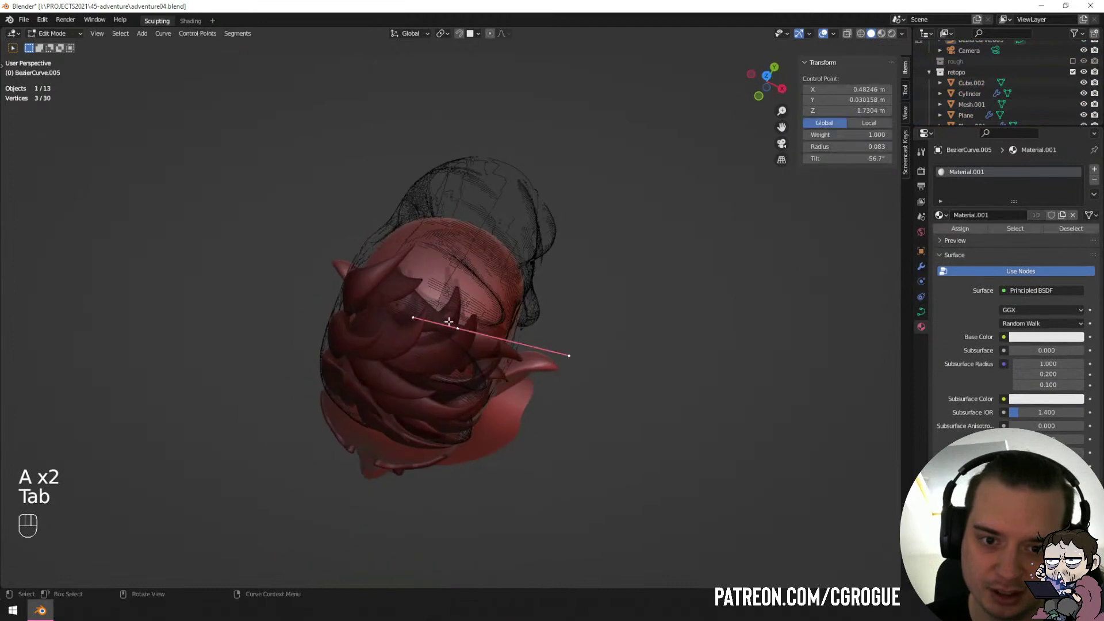
scroll(449, 322, up, 2)
click(369, 300)
key(alt+s)
click(531, 340)
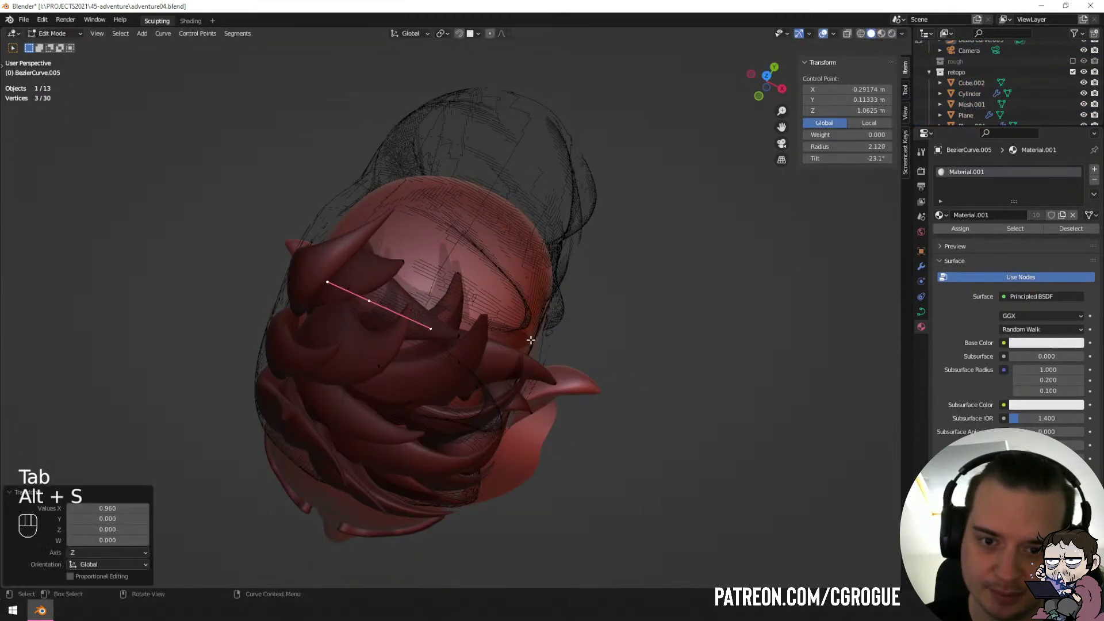
key(g)
click(541, 364)
middle_drag(541, 365, 552, 311)
key(Tab)
scroll(538, 327, down, 2)
key(a)
key(a)
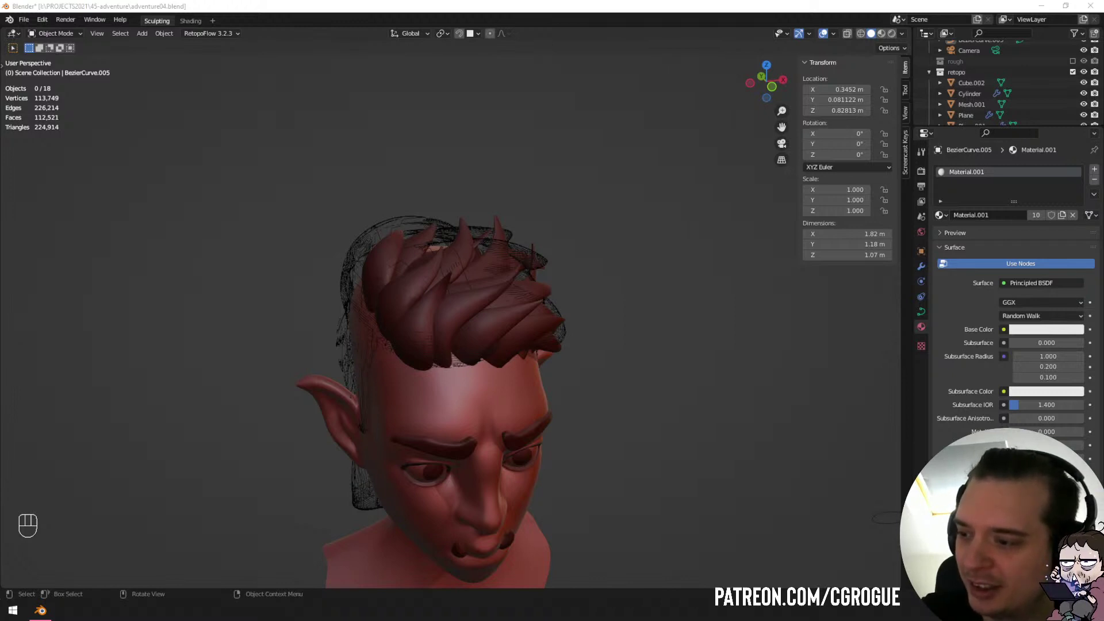
Duplicate the rearmost clump of BezierCurve.005 and shift the copy about 0.46 m along Y toward the back of the head.
click(683, 346)
middle_drag(626, 445, 585, 258)
click(484, 340)
scroll(556, 276, up, 2)
click(543, 254)
click(546, 257)
key(Tab)
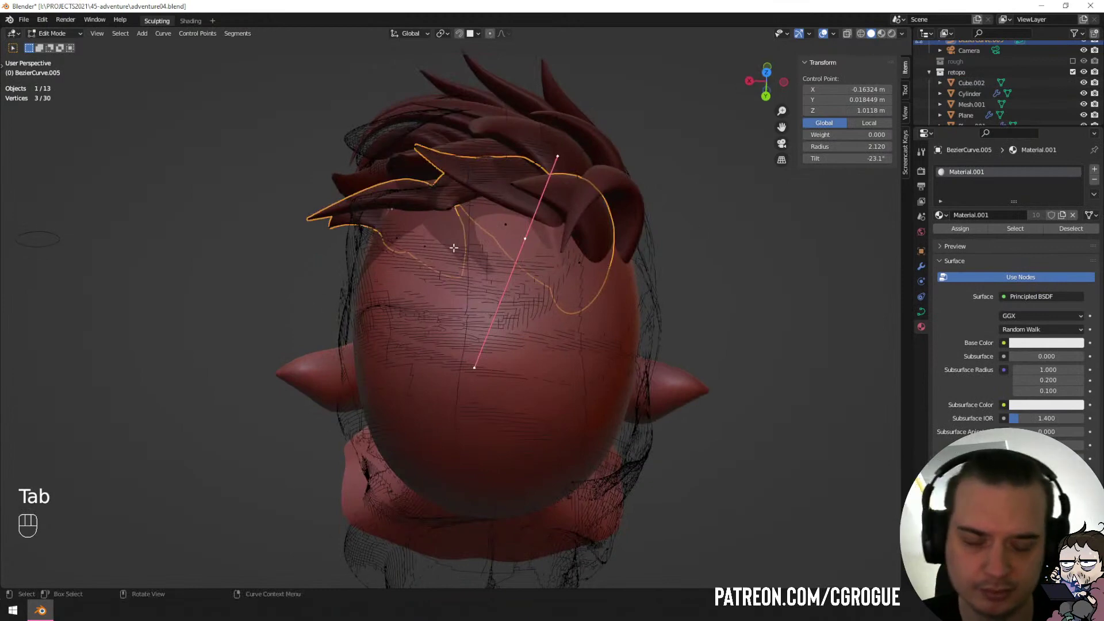
middle_drag(444, 241, 359, 252)
key(ctrl+l)
click(361, 254)
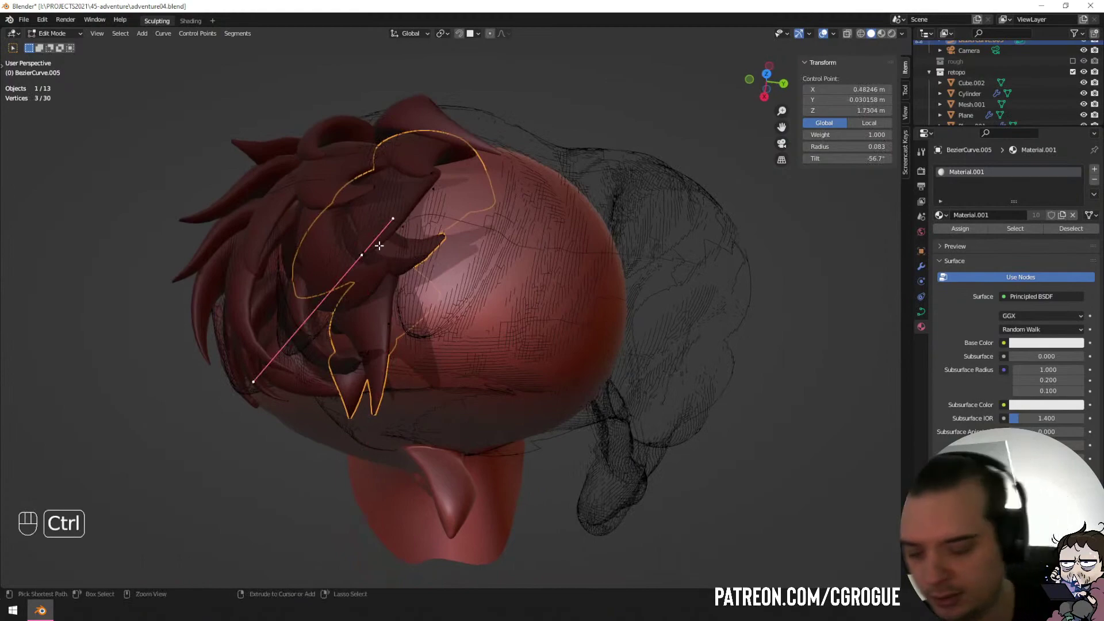
key(ctrl+l)
shift+click(385, 243)
key(shift+d)
click(453, 256)
Scale the new clump, rotate it about -18°, move it across the back of the crown and adjust its tilt.
middle_drag(453, 256, 479, 213)
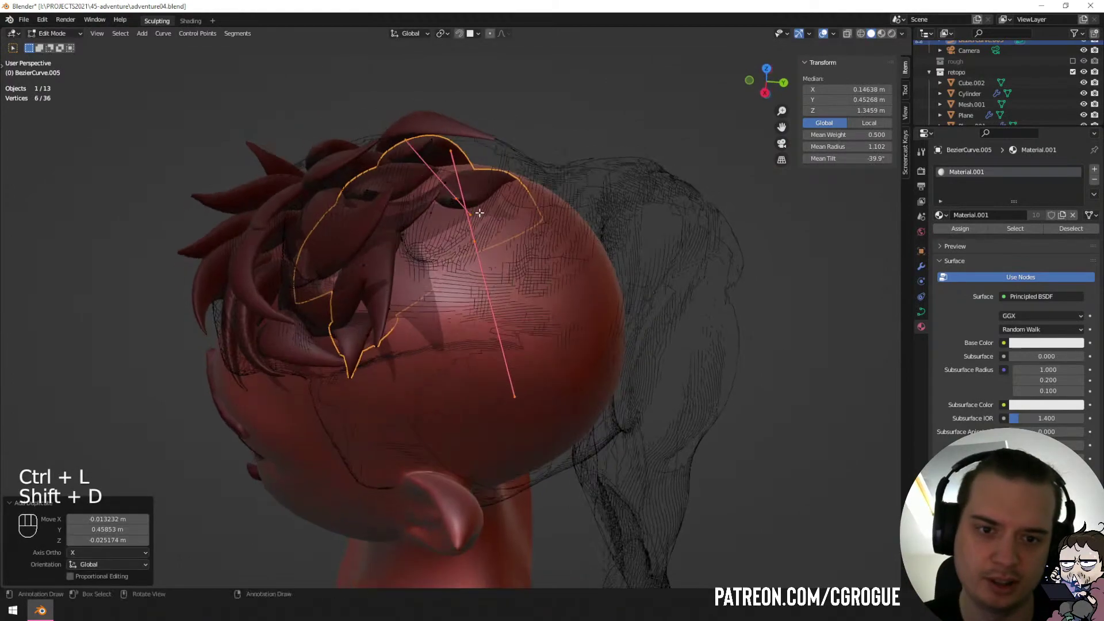
key(s)
click(610, 282)
middle_drag(615, 282, 713, 310)
key(r)
key(g)
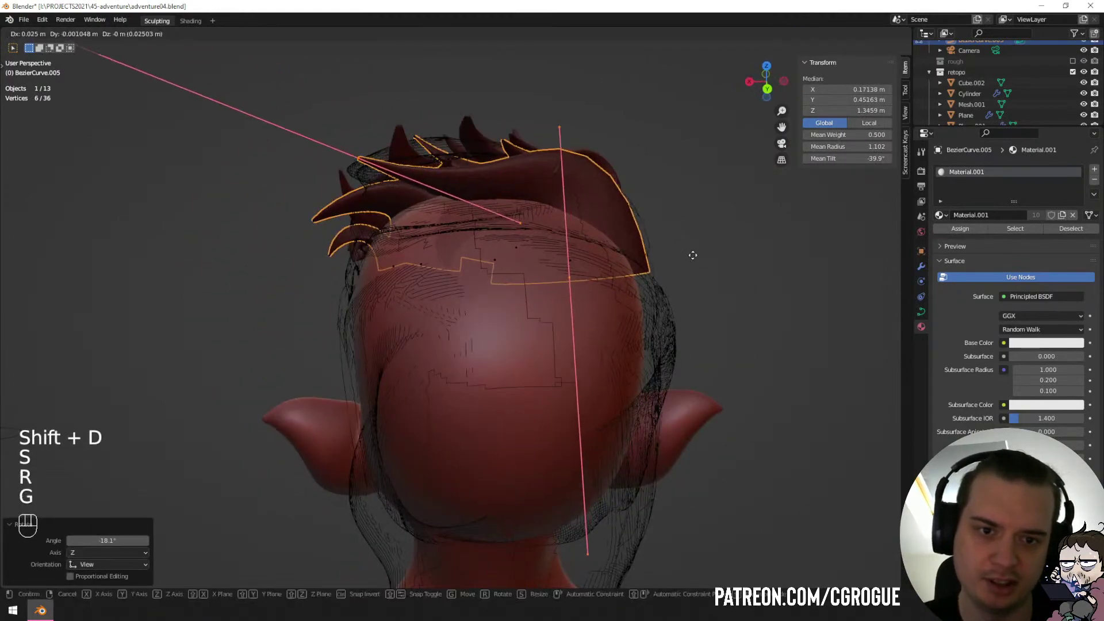
click(702, 253)
key(ctrl+t)
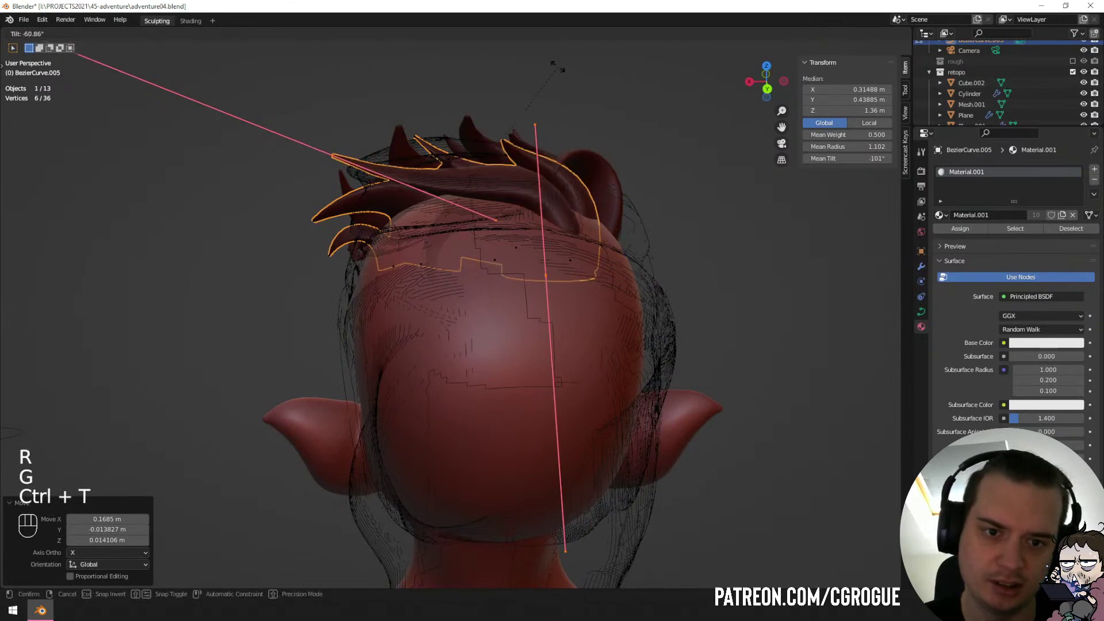
click(473, 126)
Rotate the new clump's tip control point about 15° and move it closer to the scalp.
middle_drag(473, 126, 490, 114)
click(351, 156)
key(r)
click(488, 209)
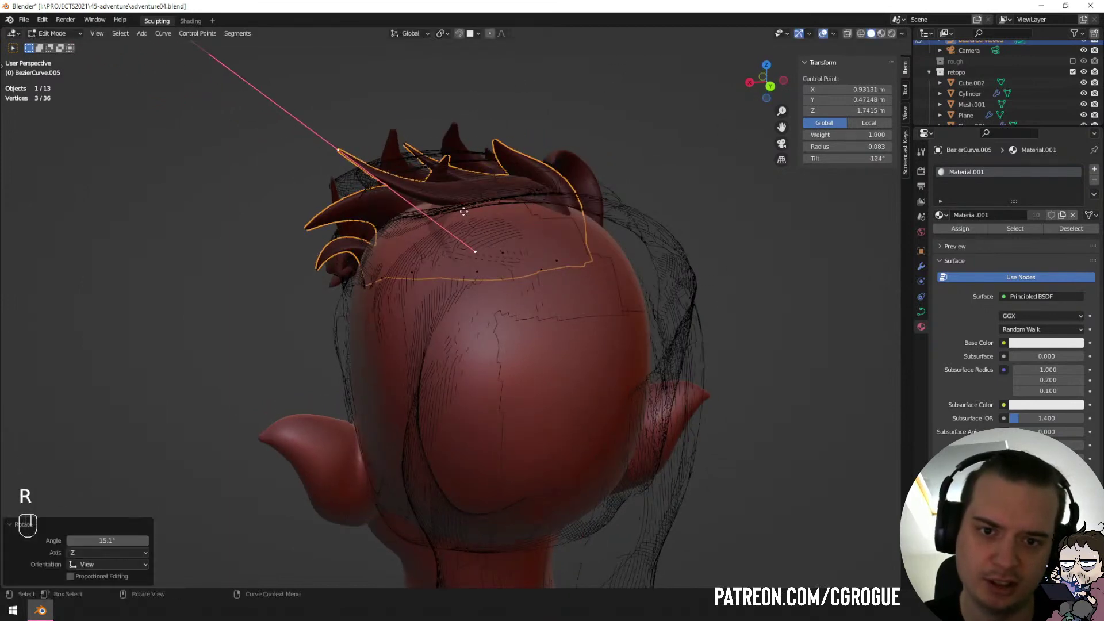
key(g)
click(478, 200)
Shorten the clump by moving its tip control point inward, rotating the tip about -44.6° before and 18.8° after the move.
middle_drag(477, 200, 471, 196)
key(r)
click(478, 73)
key(g)
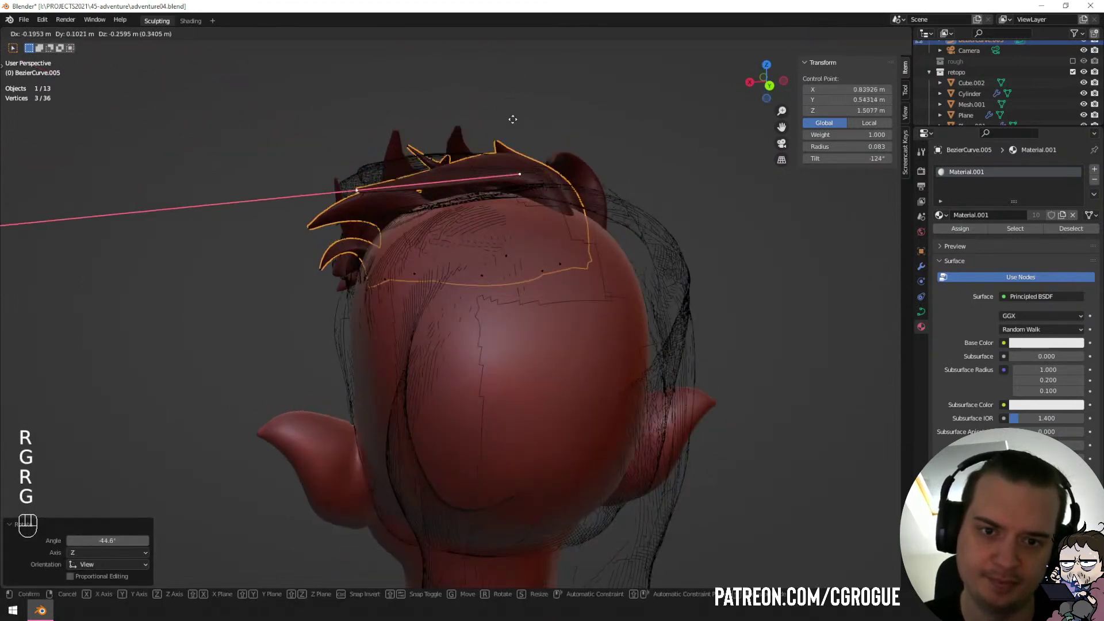
click(554, 91)
key(r)
click(600, 175)
middle_drag(587, 196, 579, 214)
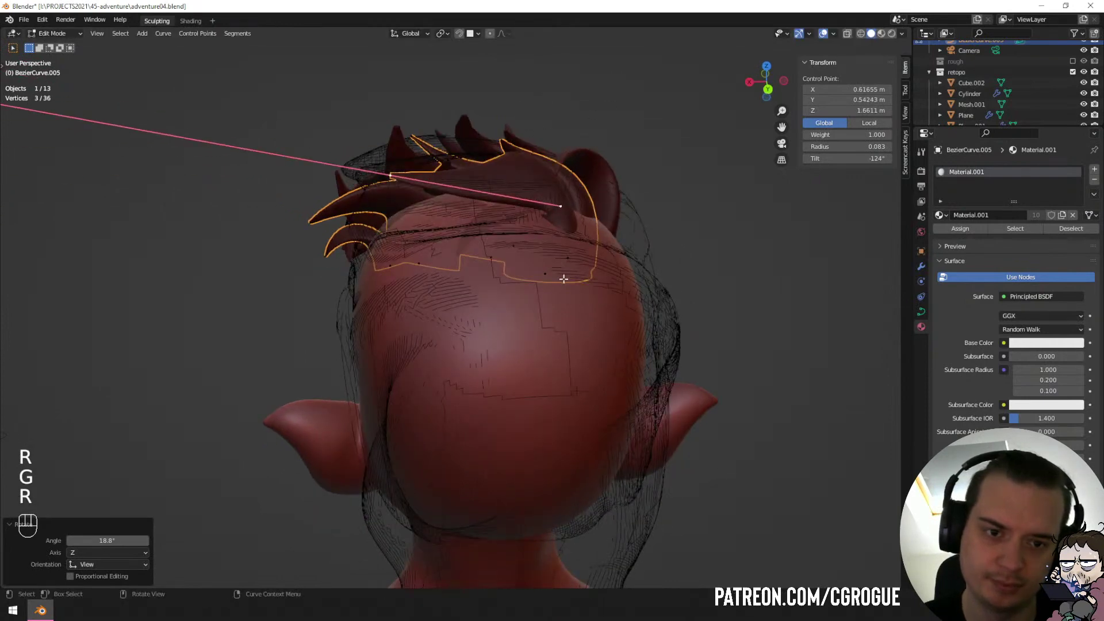
Separate the new rear clump from BezierCurve.005 into its own curve object.
click(564, 279)
middle_drag(624, 261, 492, 303)
click(462, 305)
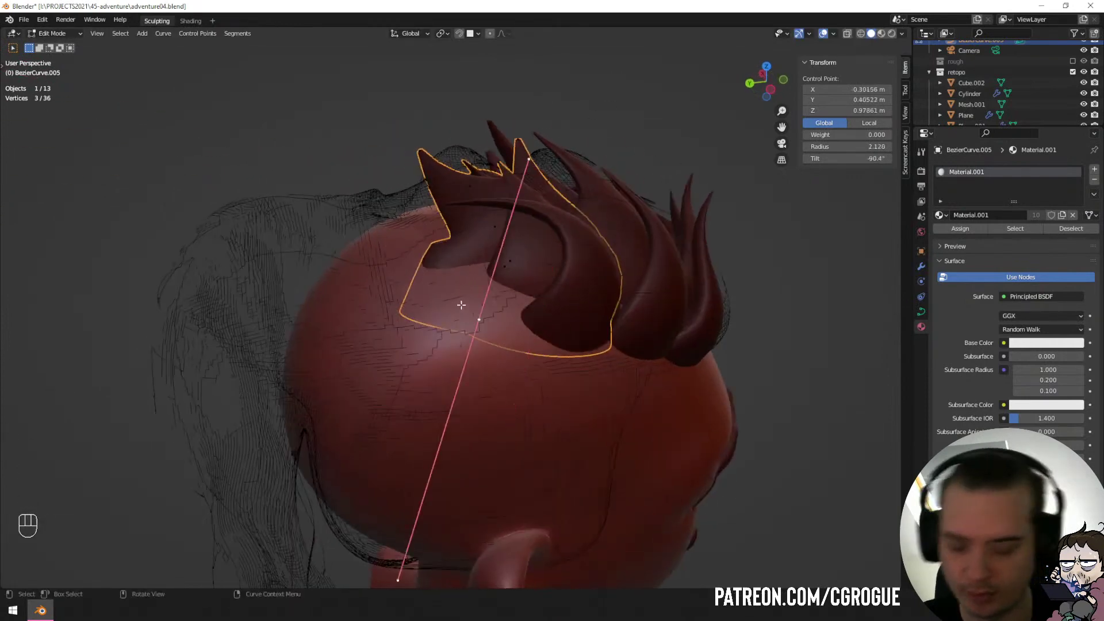
key(ctrl+l)
key(p)
click(462, 305)
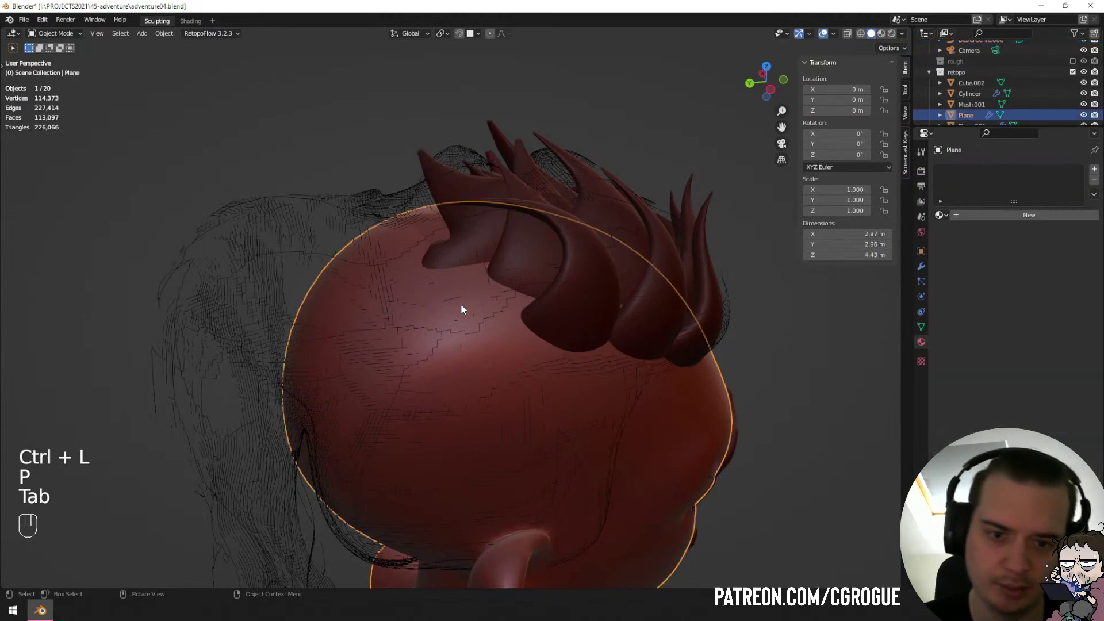
Move the separated clump's root control point toward the side of the head, then rotate it and scale its handles down.
click(464, 239)
key(Tab)
key(Tab)
click(474, 248)
key(Tab)
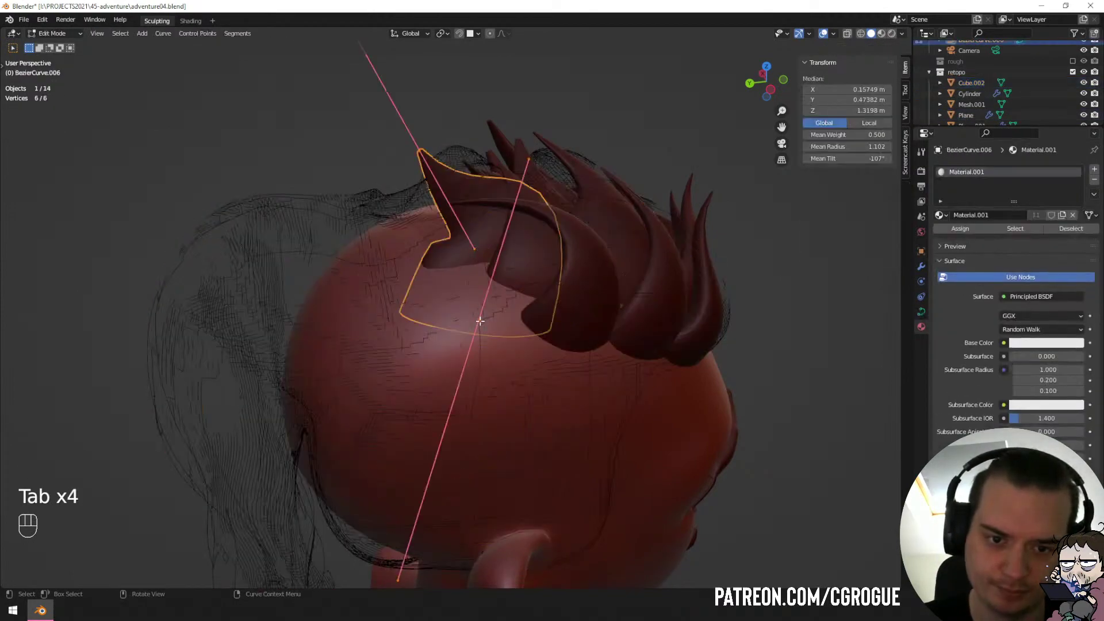
middle_drag(479, 321, 562, 310)
click(561, 309)
key(g)
click(618, 305)
key(r)
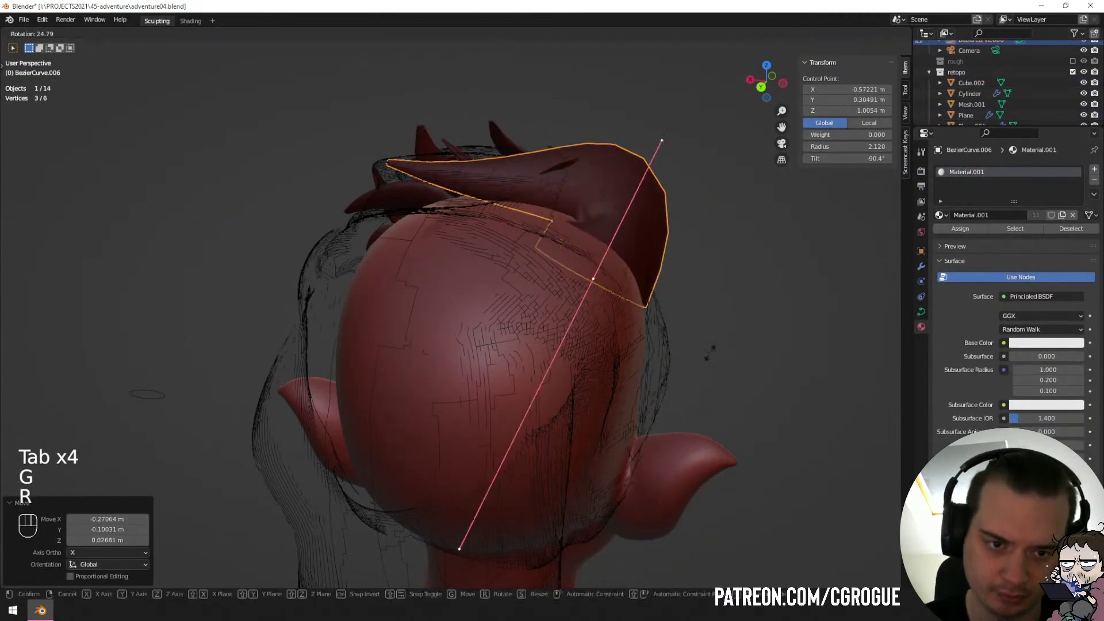
click(705, 363)
key(s)
click(689, 342)
Tilt the root control point to about -24.7°, reduce its radius to about 1.3 and move it against the scalp.
middle_drag(689, 341, 633, 305)
key(ctrl+t)
click(645, 383)
key(alt+s)
click(658, 344)
key(g)
click(631, 336)
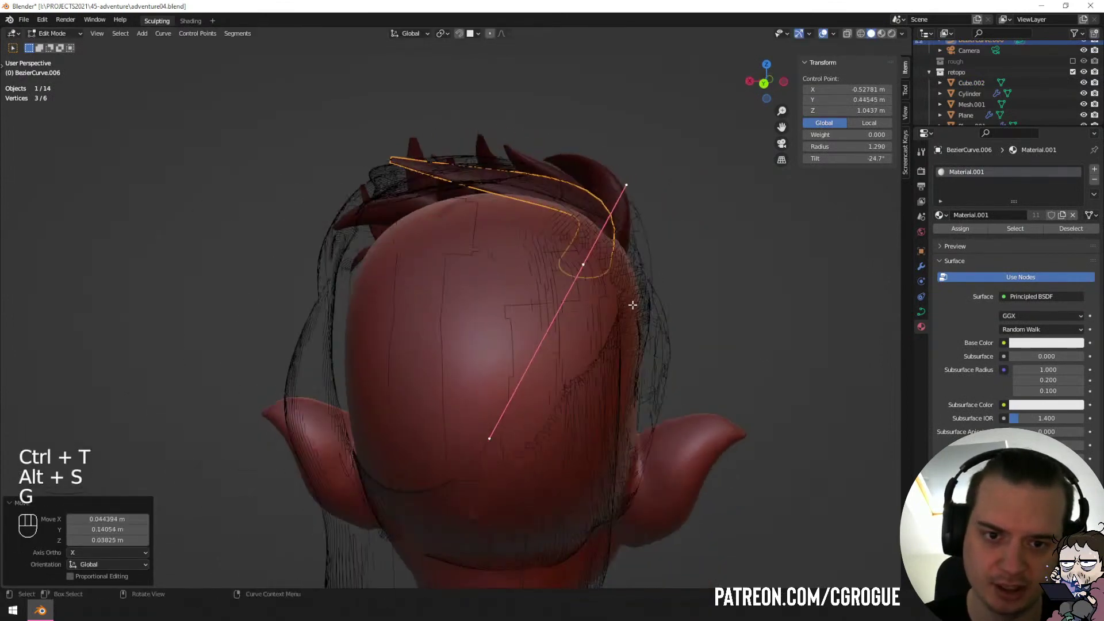
Move the rear clump's tip control point toward the scalp, rotate it about 26°, scale its handles down and reposition it.
click(389, 174)
key(g)
click(493, 165)
key(r)
click(585, 289)
key(s)
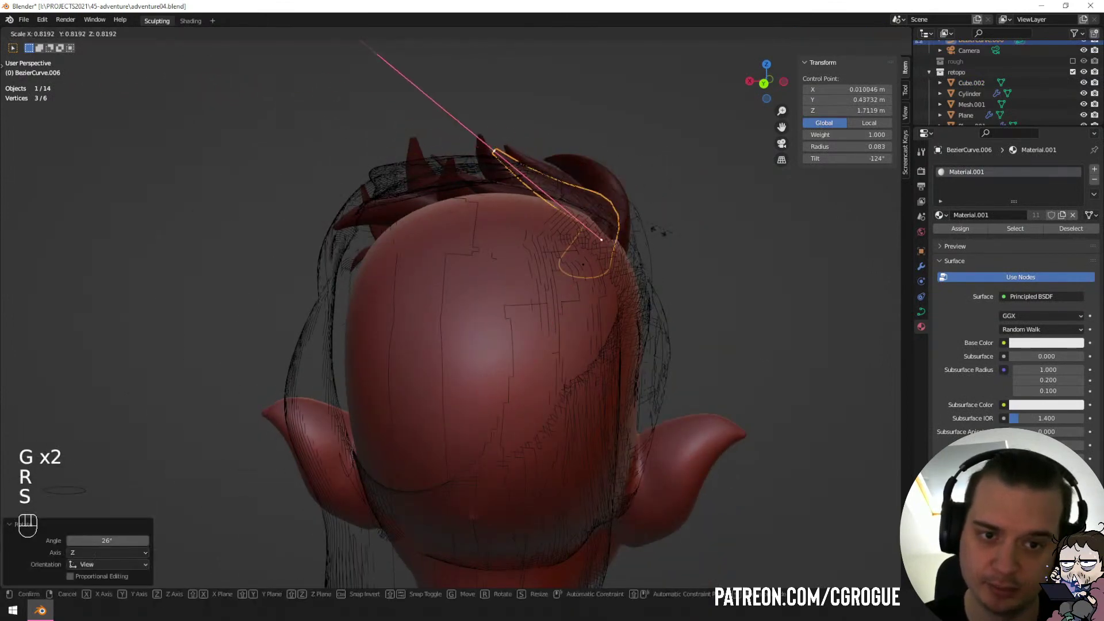
click(535, 211)
key(g)
click(526, 214)
middle_drag(526, 214, 483, 223)
Move and rotate the rear clump's root control point on the side of the head and tilt it to about 24.8°.
click(466, 338)
key(g)
middle_drag(545, 303, 540, 247)
click(519, 348)
key(r)
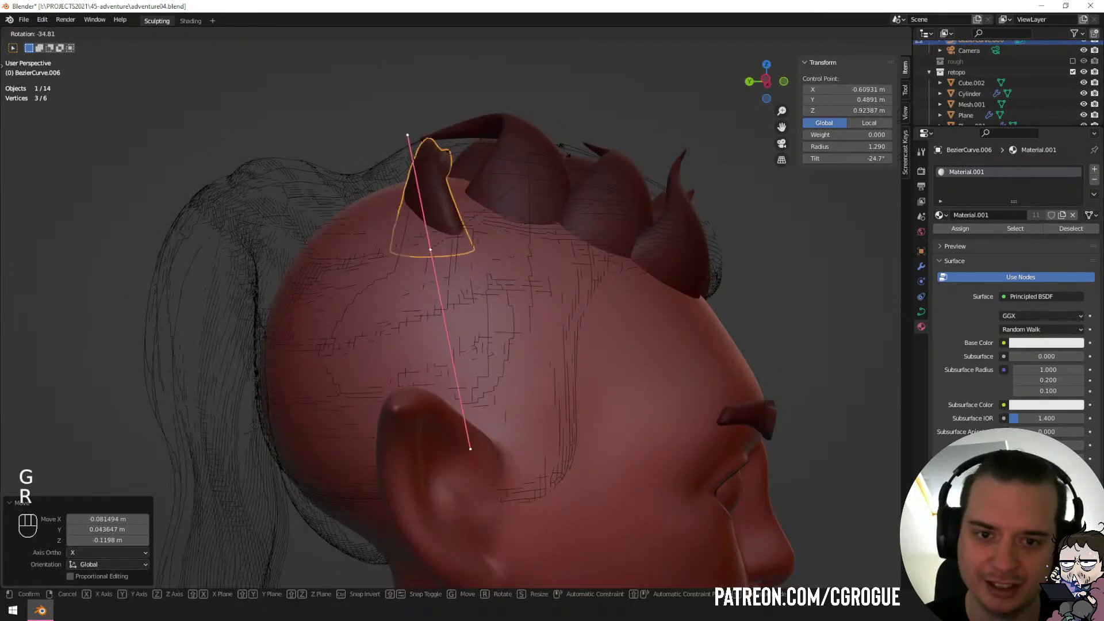
click(599, 157)
key(g)
click(600, 143)
key(ctrl+t)
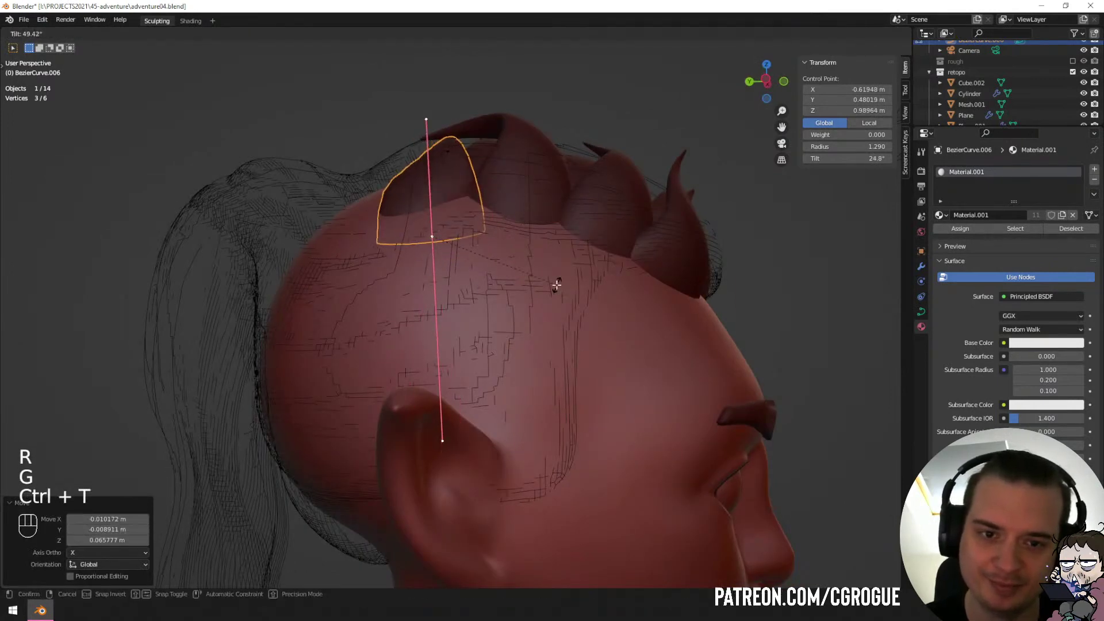
click(557, 285)
Shift the root control point outward, scale its handles by 1.246, then scale the lower handle by 0.495.
middle_drag(557, 285, 464, 265)
key(g)
click(448, 266)
key(s)
click(468, 418)
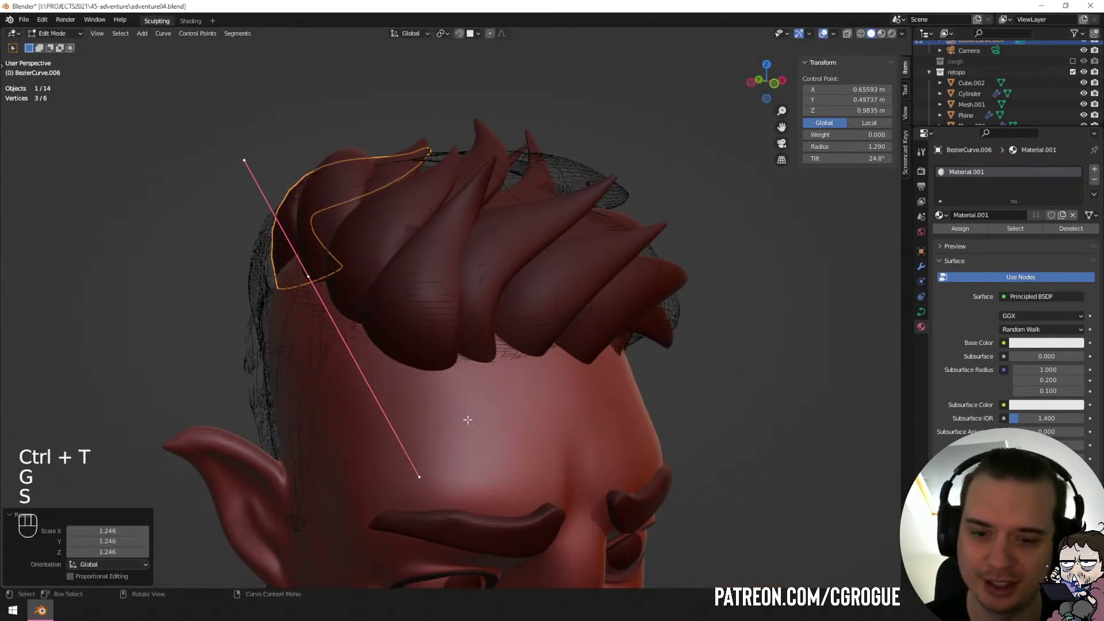
key(s)
click(346, 271)
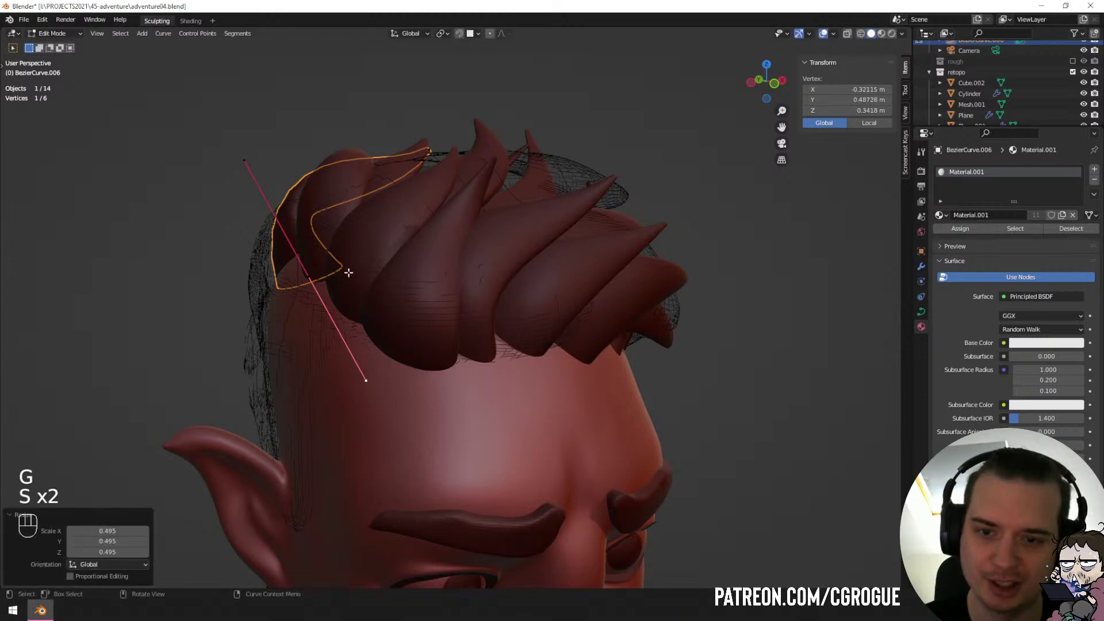
Rotate the rear clump's tip control point and tilt it by 91.2° to about -32.8°.
click(382, 266)
middle_drag(382, 266, 455, 206)
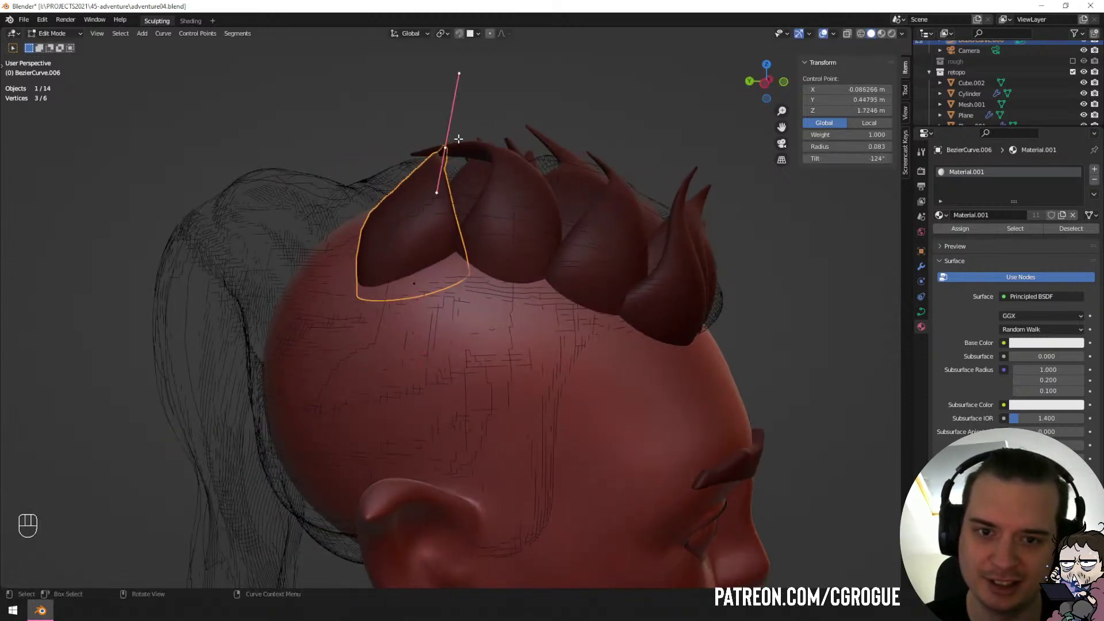
key(r)
middle_drag(554, 157, 425, 191)
key(ctrl+t)
click(536, 217)
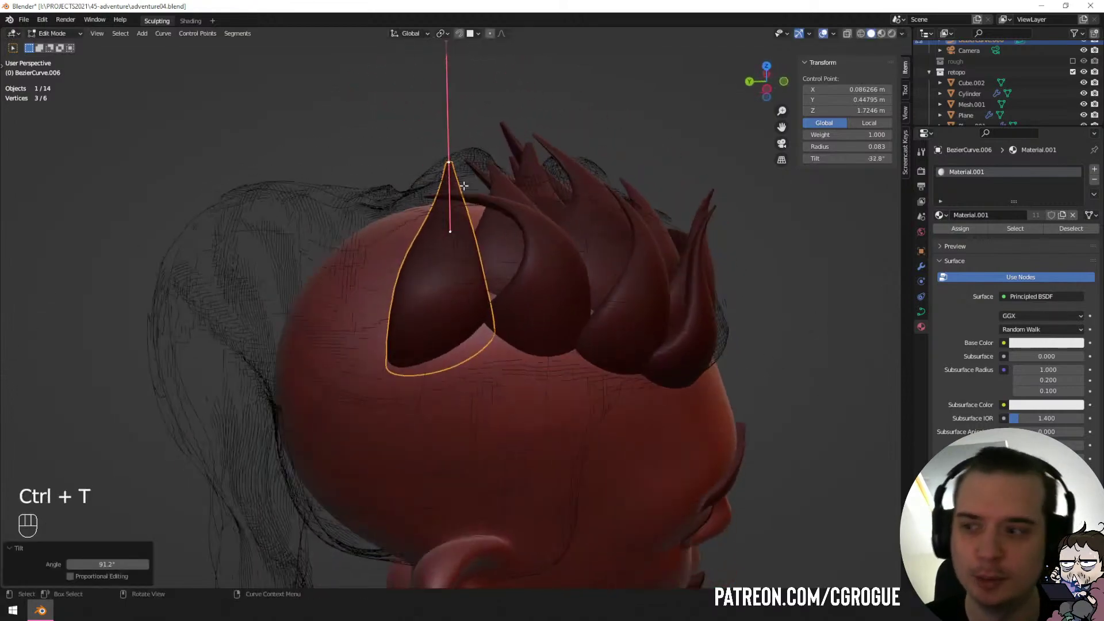
Move the tip control point, rotate it and reposition it so the clump follows its neighbours.
middle_drag(590, 247, 687, 221)
key(g)
click(725, 205)
key(r)
click(661, 265)
middle_drag(662, 266, 599, 301)
key(g)
click(509, 321)
Tilt the rear clump's root control point by -27.5° to about -2.79° and move it on the scalp.
click(375, 393)
key(ctrl+t)
click(508, 281)
key(g)
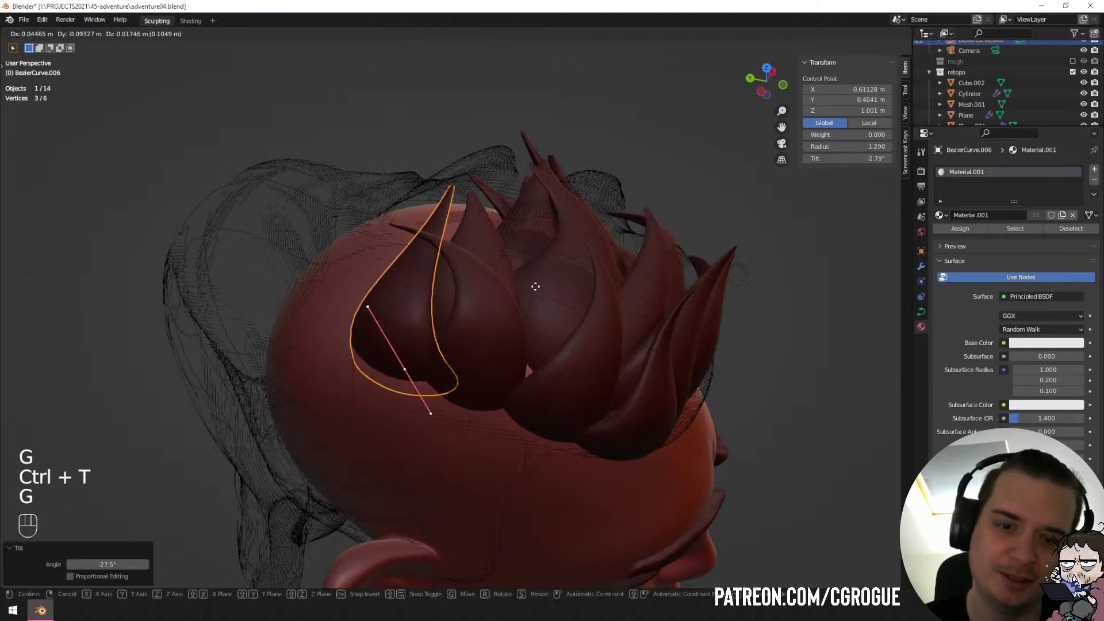
click(529, 281)
Refine the rear clump's bend by rotating its control point, moving it and rotating it again.
middle_drag(525, 276, 377, 235)
key(r)
click(459, 202)
key(g)
click(443, 222)
key(r)
click(519, 222)
Rotate the root control point of the side clump BezierCurve.003 about -18.9° and tilt it to about -36°.
key(Tab)
click(470, 226)
key(Tab)
key(Tab)
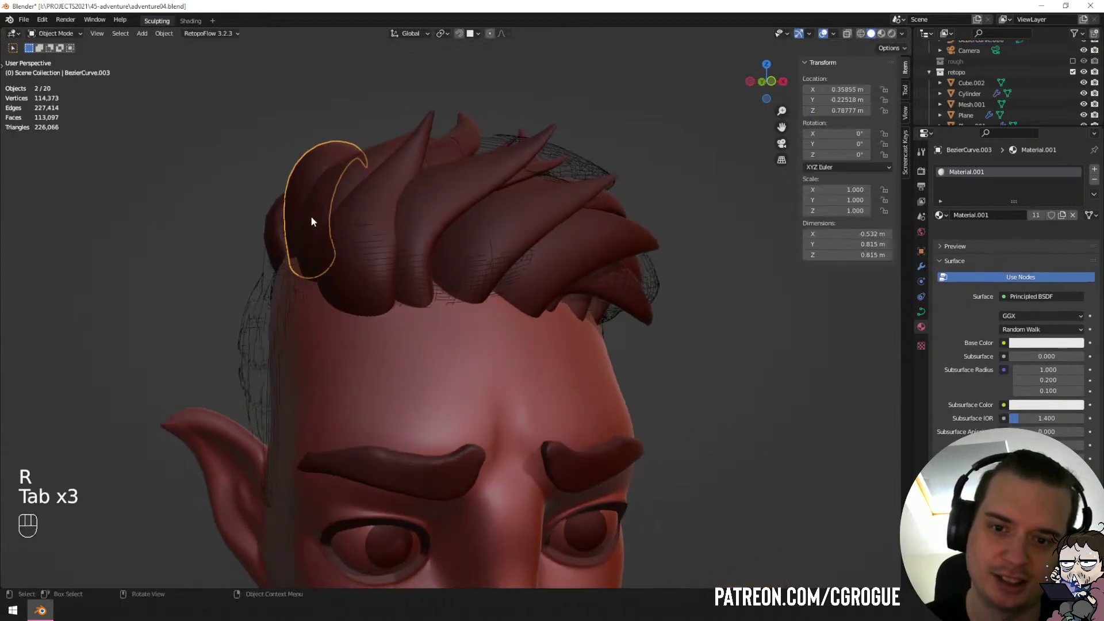
key(Tab)
middle_drag(328, 195, 348, 216)
click(336, 259)
middle_drag(489, 271, 451, 273)
key(r)
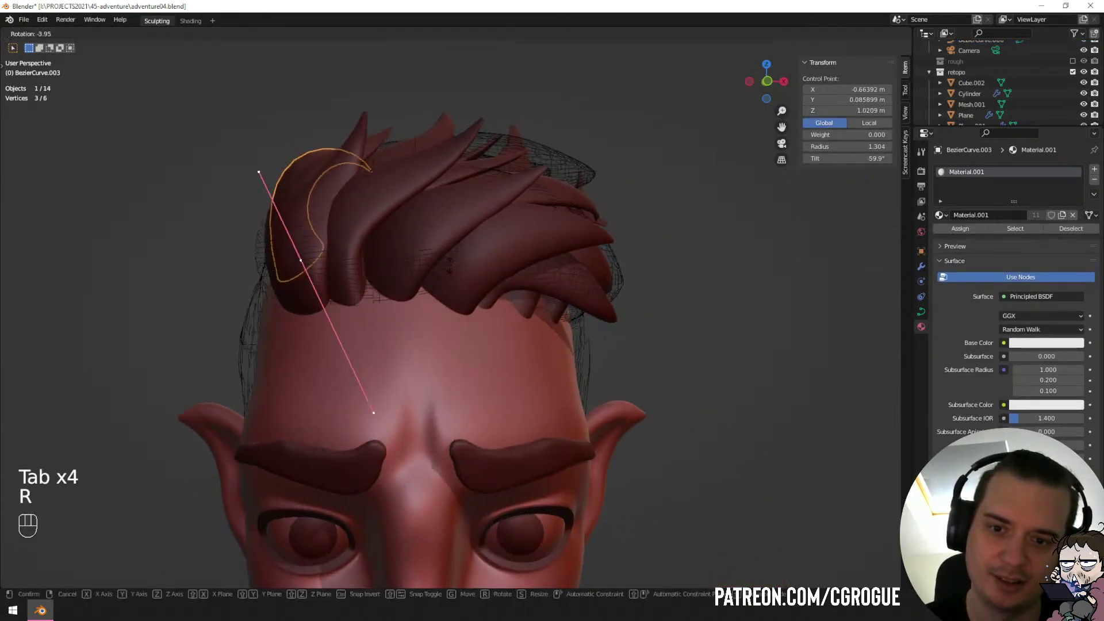
click(476, 227)
middle_drag(476, 227, 600, 238)
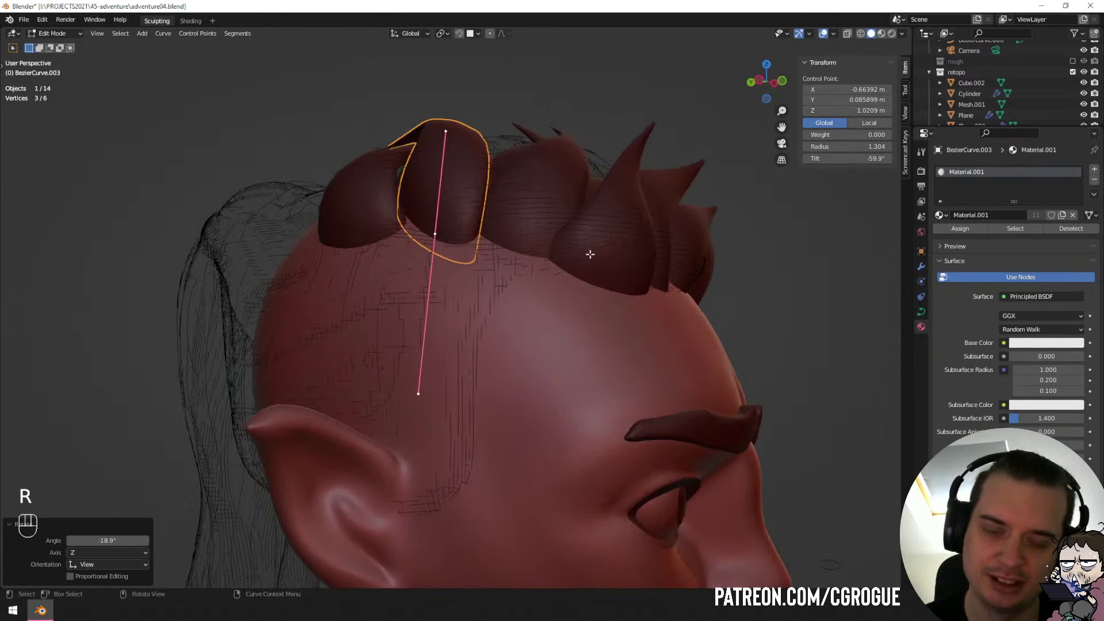
key(ctrl+t)
click(577, 306)
middle_drag(577, 305, 402, 202)
key(Tab)
click(401, 202)
key(Tab)
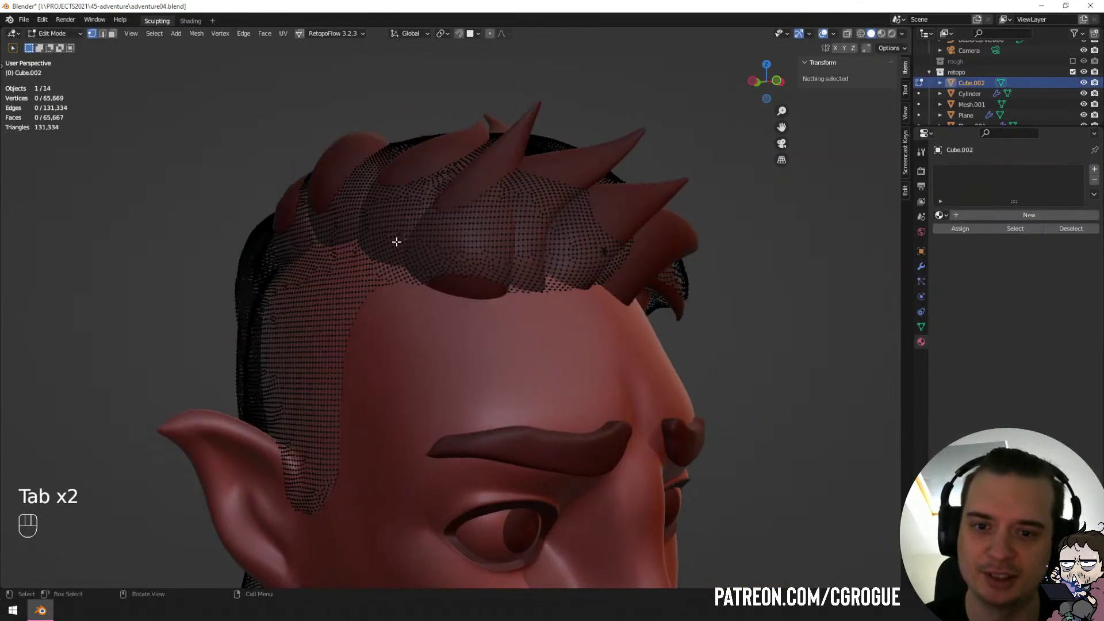
key(Tab)
click(399, 193)
Examine the whole head and the overall silhouette of the hair.
scroll(399, 192, down, 5)
key(a)
key(a)
key(a)
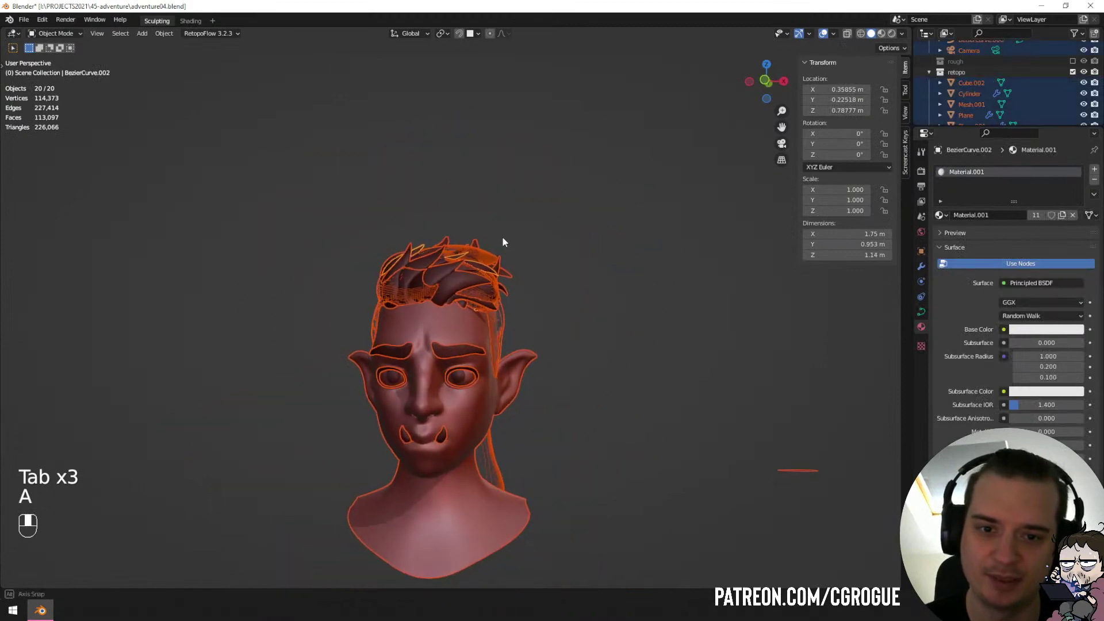
middle_drag(515, 241, 510, 314)
click(381, 330)
key(g)
right_click(723, 299)
scroll(469, 287, up, 4)
scroll(467, 286, down, 2)
scroll(482, 285, up, 2)
Enlarge the root radius of BezierCurve.003 to about 1.512 and move the root control point against the scalp.
click(534, 257)
middle_drag(534, 257, 507, 304)
scroll(490, 334, up, 1)
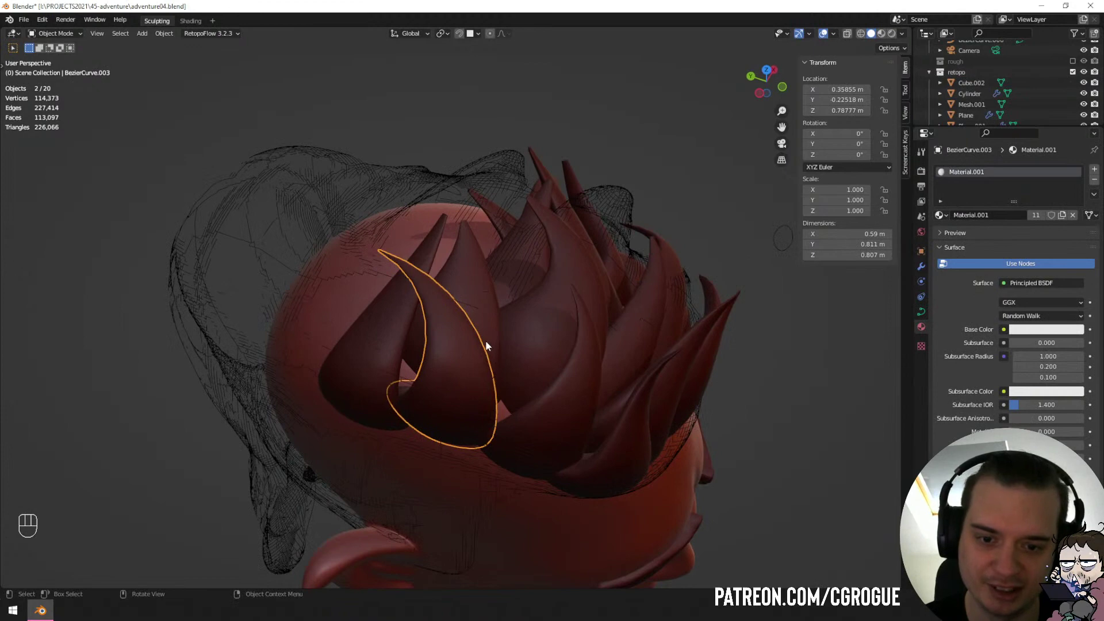
middle_drag(486, 345, 505, 344)
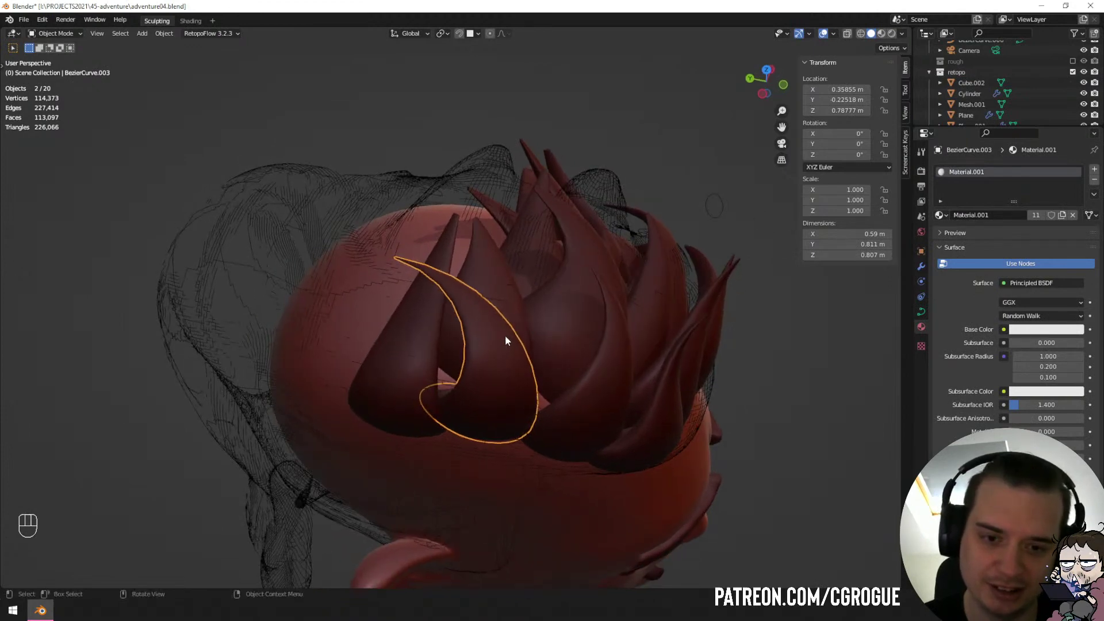
key(Tab)
click(473, 413)
key(alt+s)
click(637, 384)
key(g)
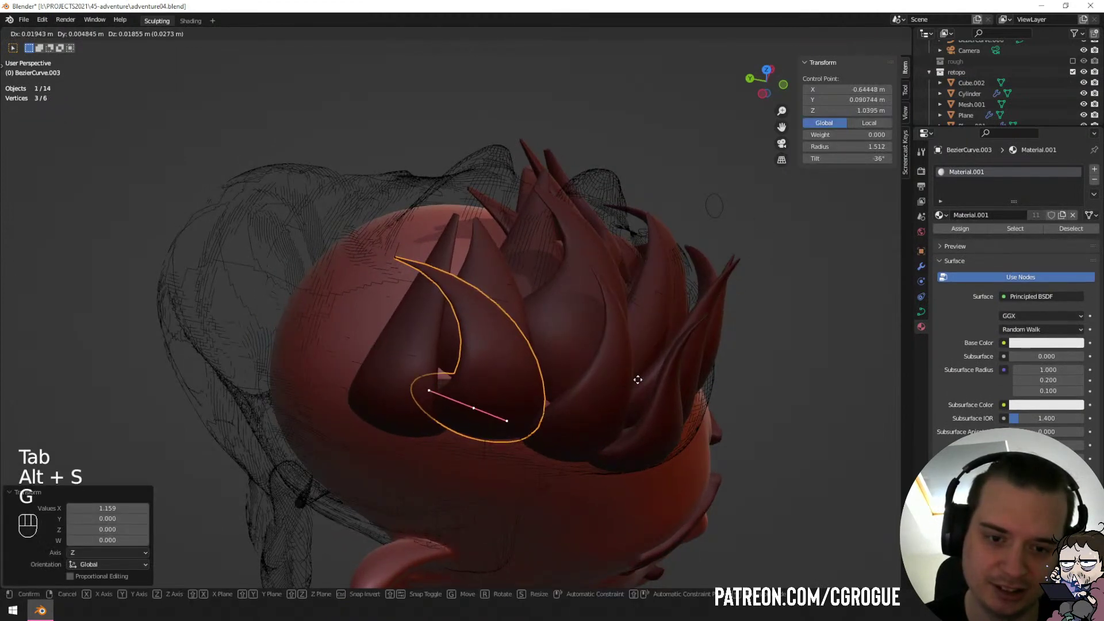
click(639, 380)
middle_drag(636, 379, 484, 353)
key(Tab)
Edit the rear clump BezierCurve.006 and move its root control point by about -0.06 m in X and 0.039 m in Y.
click(477, 364)
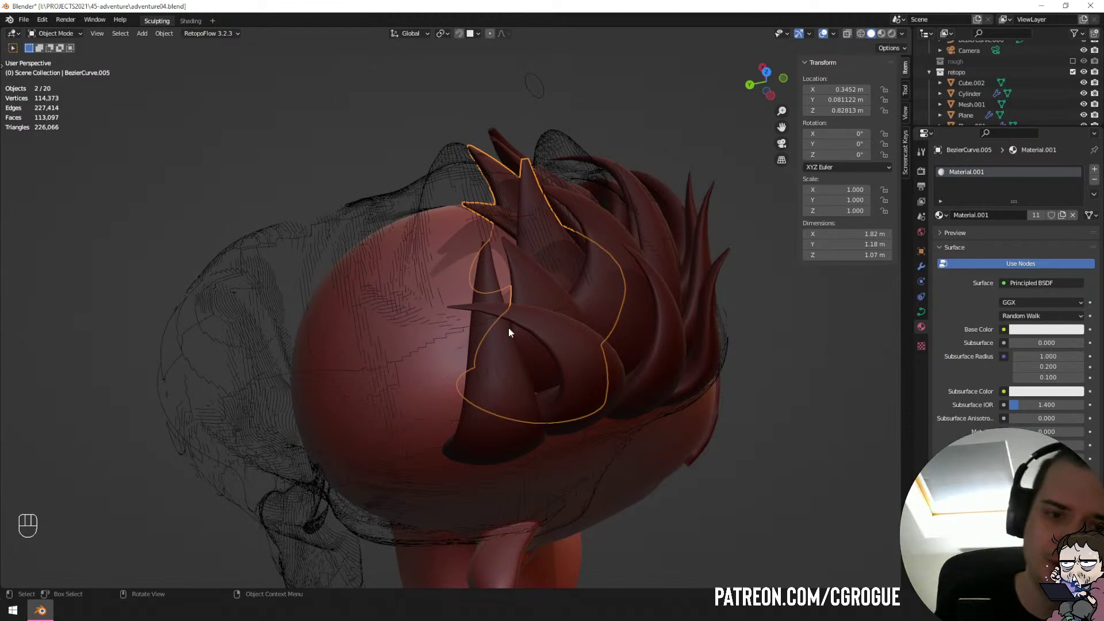
click(536, 410)
key(Tab)
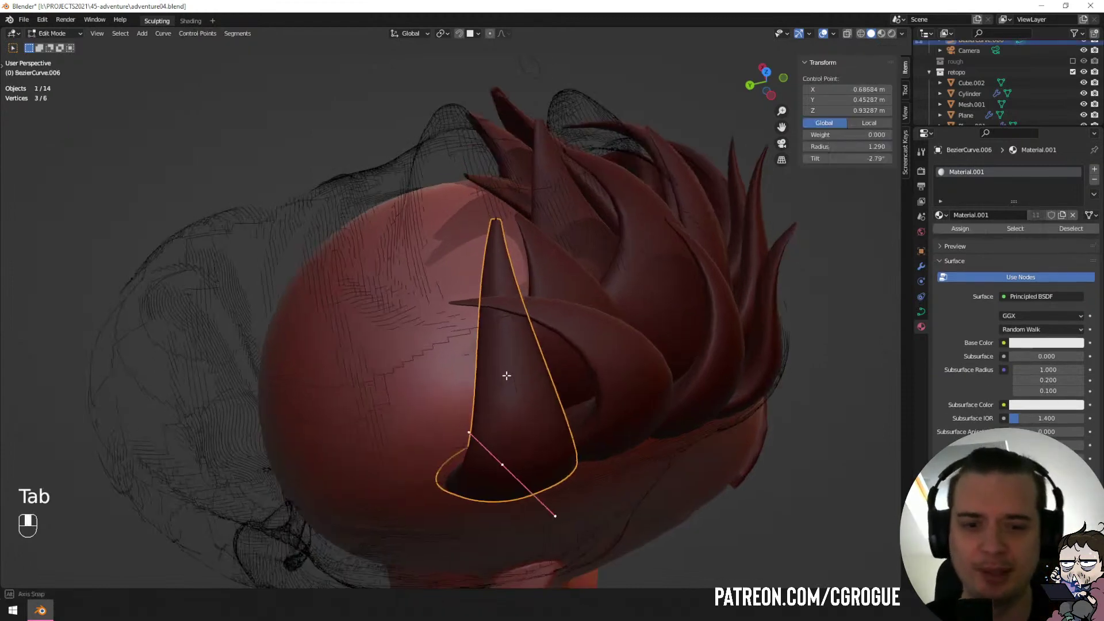
middle_drag(506, 375, 551, 322)
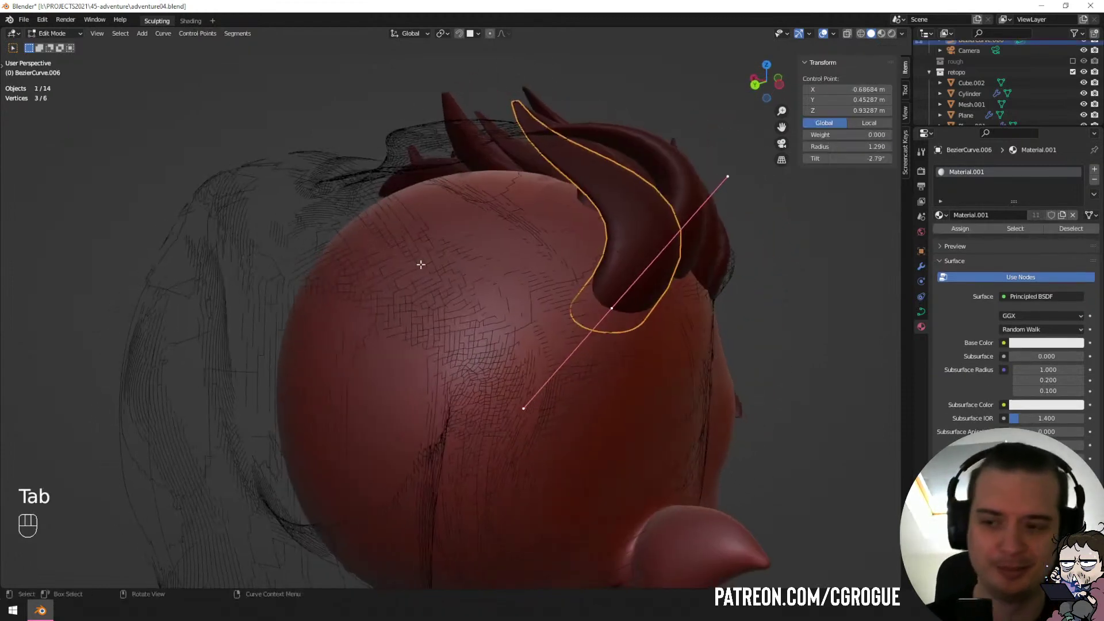
scroll(429, 248, down, 2)
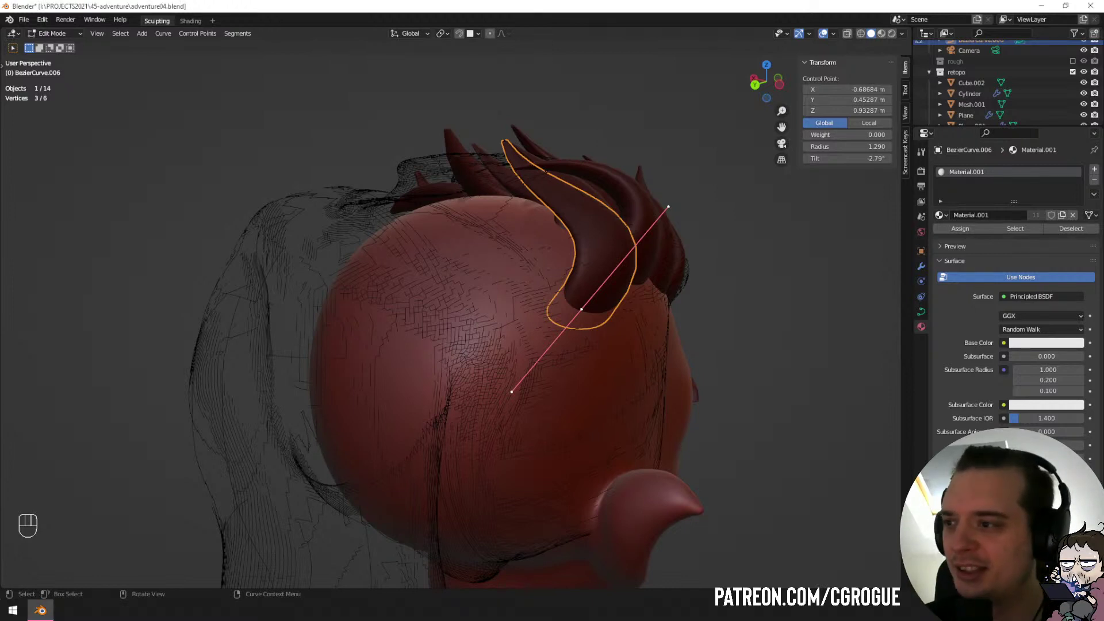
middle_drag(649, 401, 510, 417)
key(g)
click(513, 352)
Raise the tip control point of BezierCurve.006 up and away from the scalp.
middle_drag(513, 353, 562, 260)
key(g)
click(697, 247)
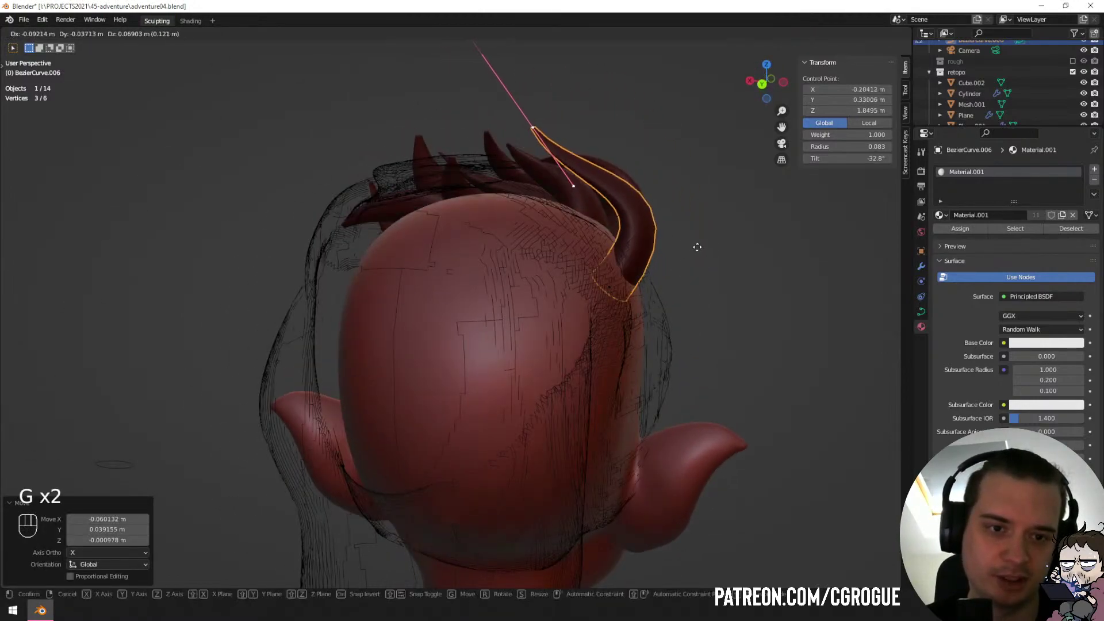
middle_drag(698, 247, 387, 207)
Move the tip control point of BezierCurve.003 upward, rotate it so the tip points up, and reposition it.
key(Tab)
click(471, 320)
key(Tab)
key(g)
click(379, 200)
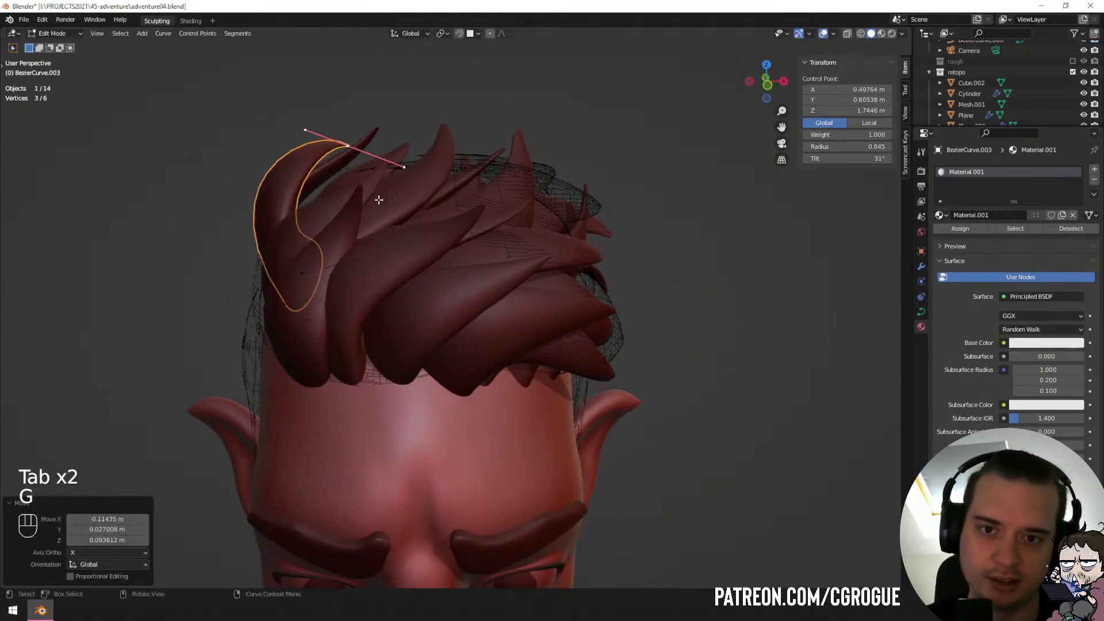
key(r)
key(r)
click(408, 228)
key(g)
click(398, 220)
key(Tab)
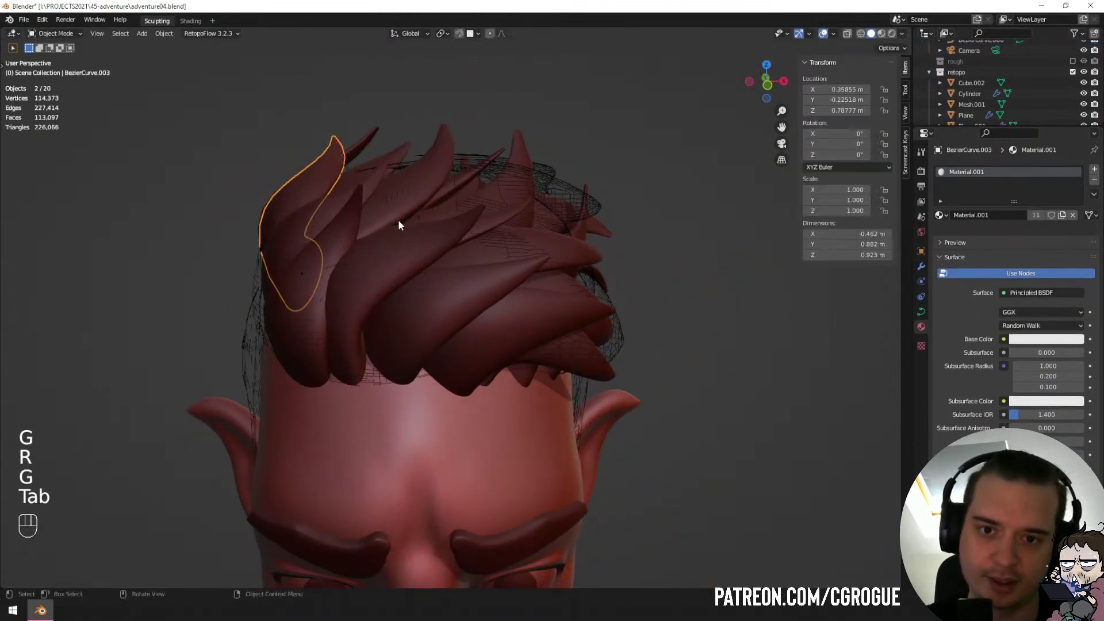
Rotate the tip control point of BezierCurve.006 about -8.67° and move it slightly down.
middle_drag(398, 220, 486, 247)
key(a)
key(a)
click(397, 329)
key(Tab)
key(r)
click(499, 231)
key(g)
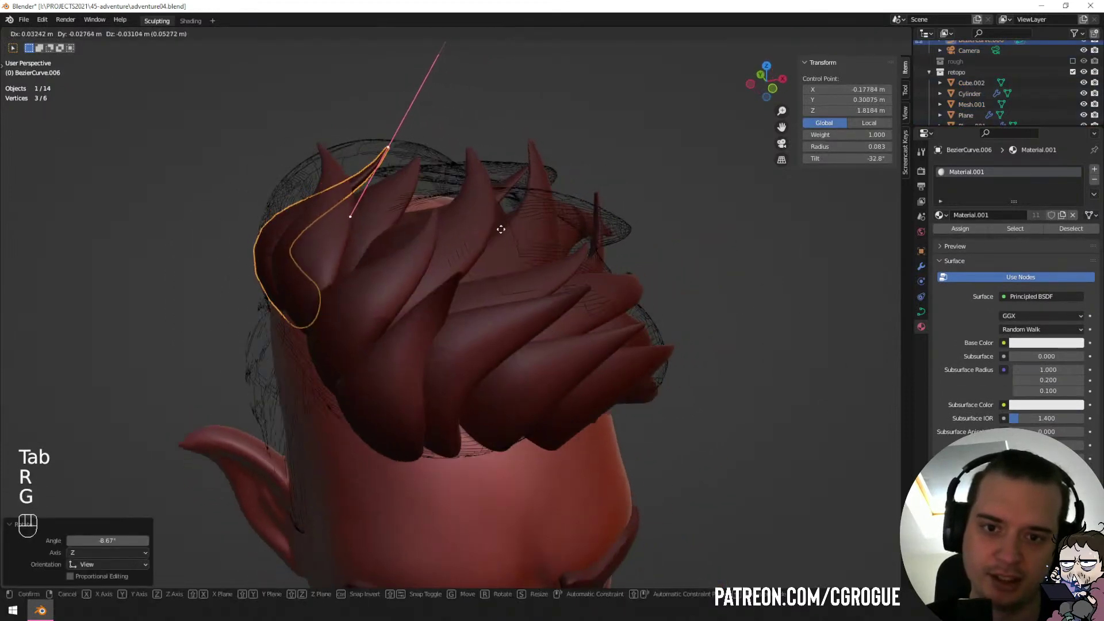
click(503, 230)
key(Tab)
Duplicate the clump inside BezierCurve.006, rotate the copy about -13°, scale it and place it farther back on the head.
middle_drag(368, 308, 644, 296)
key(Tab)
key(shift+d)
click(724, 293)
key(r)
click(731, 250)
key(g)
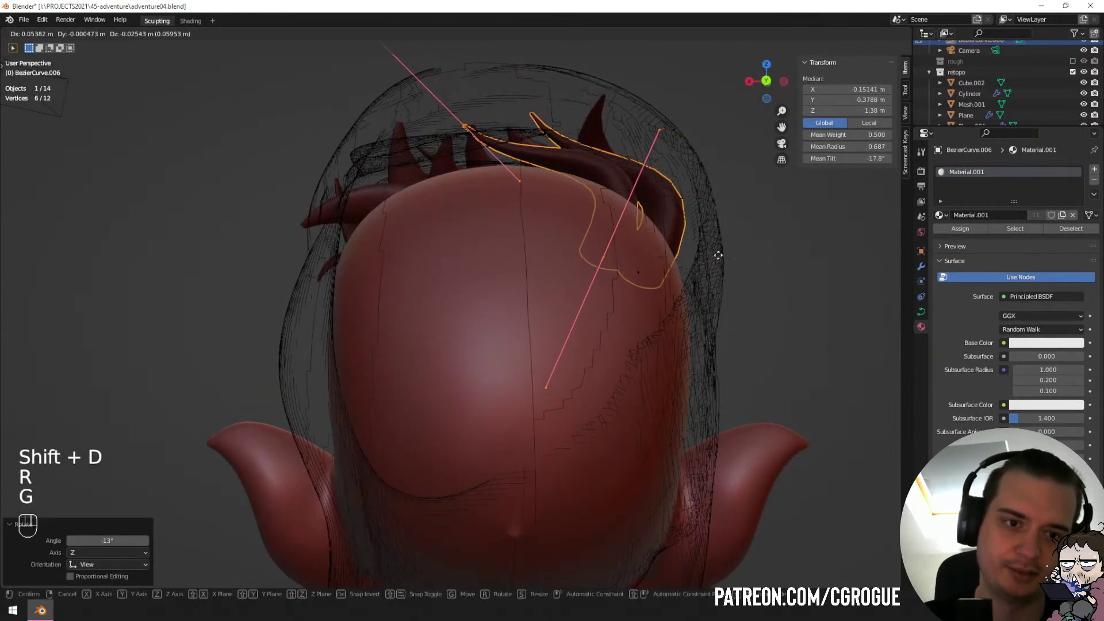
click(742, 252)
key(s)
click(719, 251)
key(g)
click(610, 157)
Move the duplicated clump's tip control point toward the back of the head and rotate it.
click(501, 136)
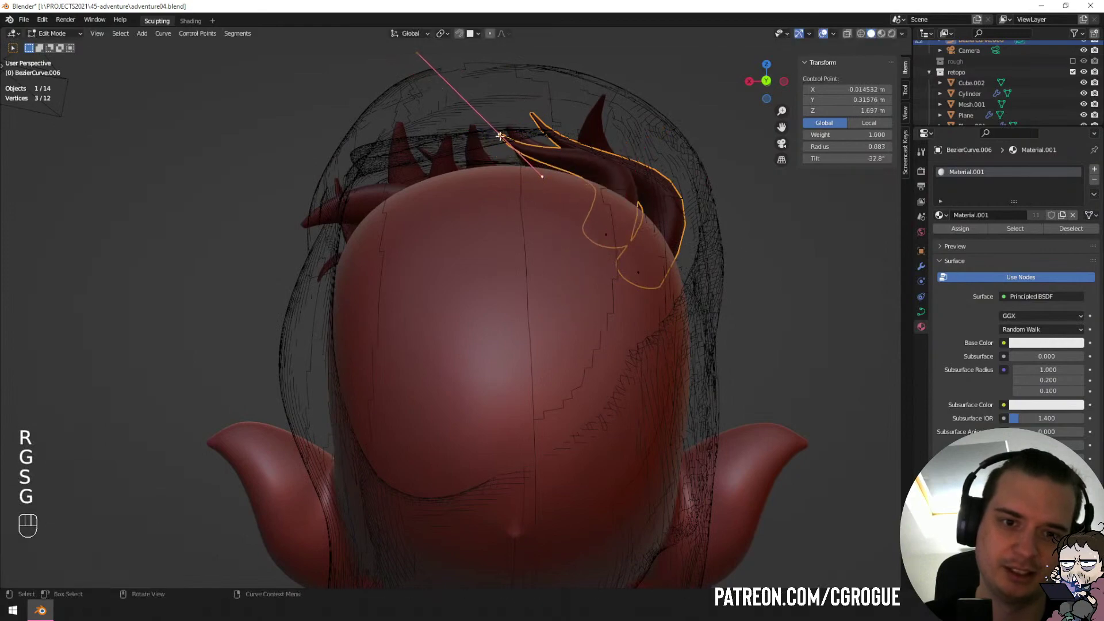
middle_drag(502, 136, 335, 232)
key(g)
click(407, 253)
key(r)
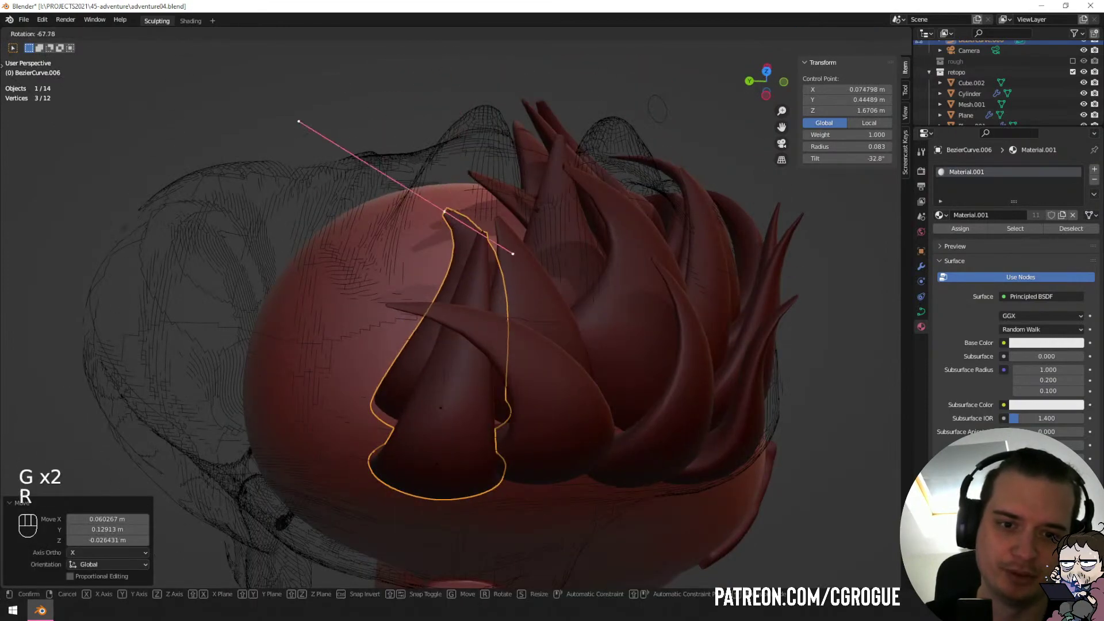
click(559, 234)
Refine the duplicated clump's curvature with further rotations and moves of its control point.
key(r)
click(523, 311)
key(g)
click(482, 315)
middle_drag(482, 315, 377, 235)
key(r)
click(495, 217)
key(g)
click(448, 209)
Reposition and rotate the root control point of the duplicated clump in BezierCurve.006 at the back of the head.
key(Tab)
middle_drag(448, 209, 661, 300)
key(Tab)
key(g)
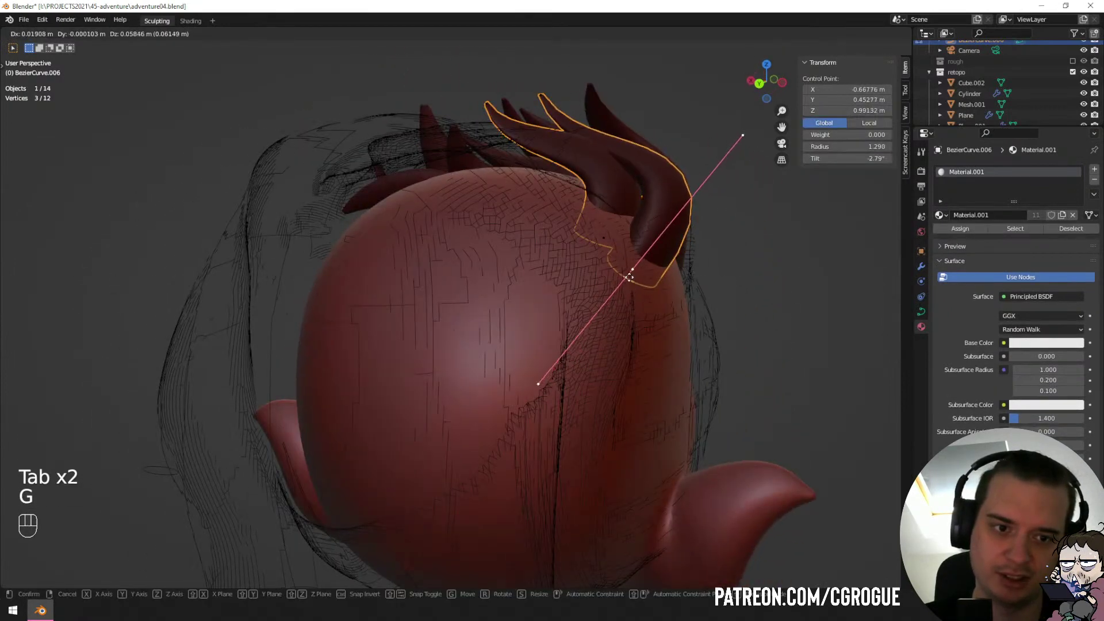
click(661, 223)
key(r)
click(665, 218)
Move the tip control point of the BezierCurve.006 clump and rotate it about 11.3° to refine its curve.
key(g)
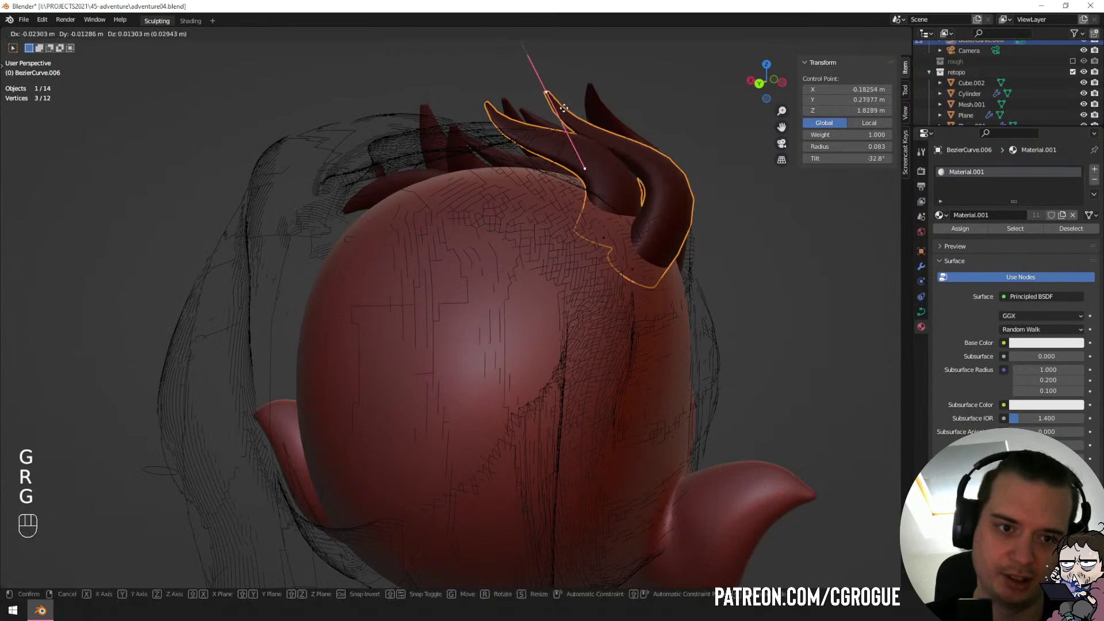
click(550, 97)
middle_drag(621, 170, 653, 173)
key(r)
click(669, 178)
key(g)
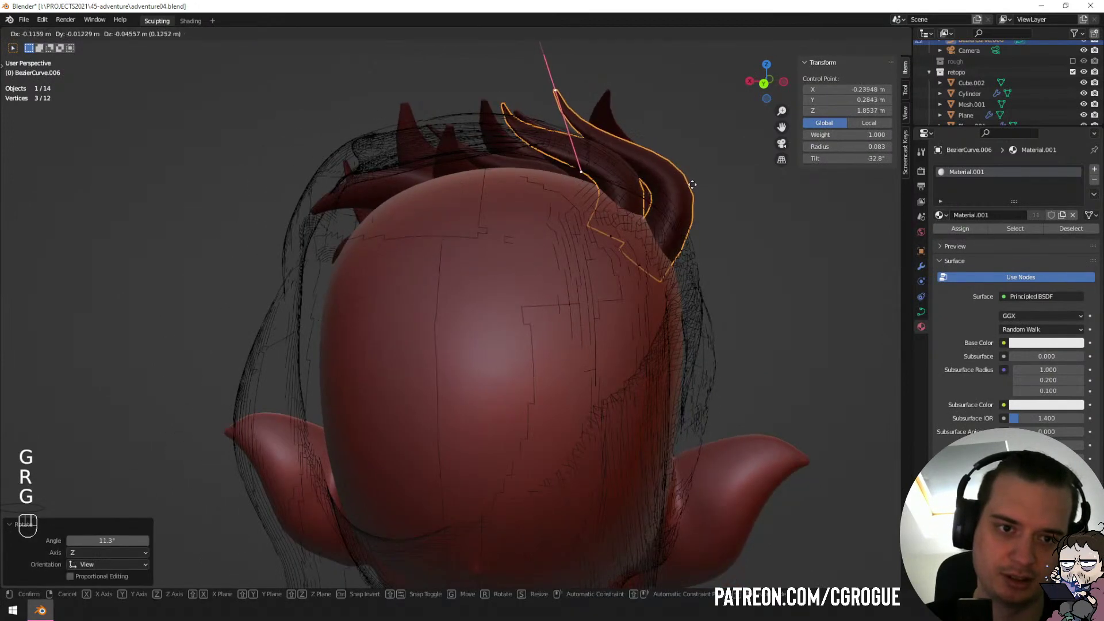
click(703, 185)
Rotate the BezierCurve.006 clump's root control point again, scale its outer handle and finish editing the curve.
click(642, 264)
key(r)
click(756, 222)
click(732, 142)
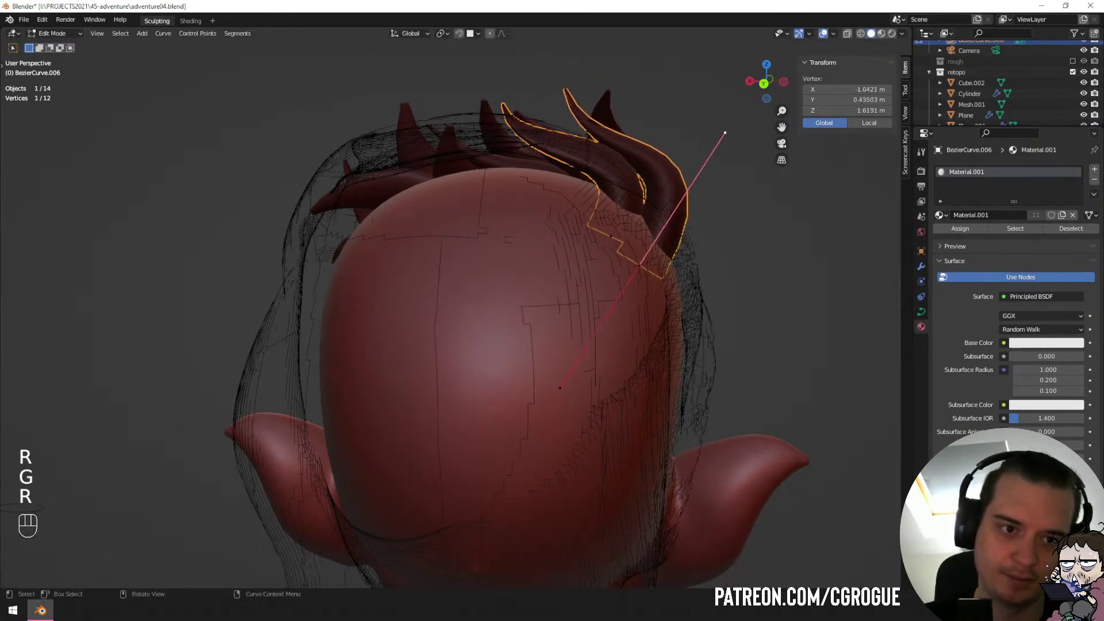
key(s)
click(726, 140)
key(Tab)
Duplicate the lower side clump inside BezierCurve.005, place the copy farther back and trackball-rotate it about 17.8° and 14.3°.
middle_drag(726, 140, 403, 302)
key(a)
key(a)
scroll(499, 202, down, 4)
key(Tab)
key(Tab)
click(374, 263)
key(Tab)
click(401, 321)
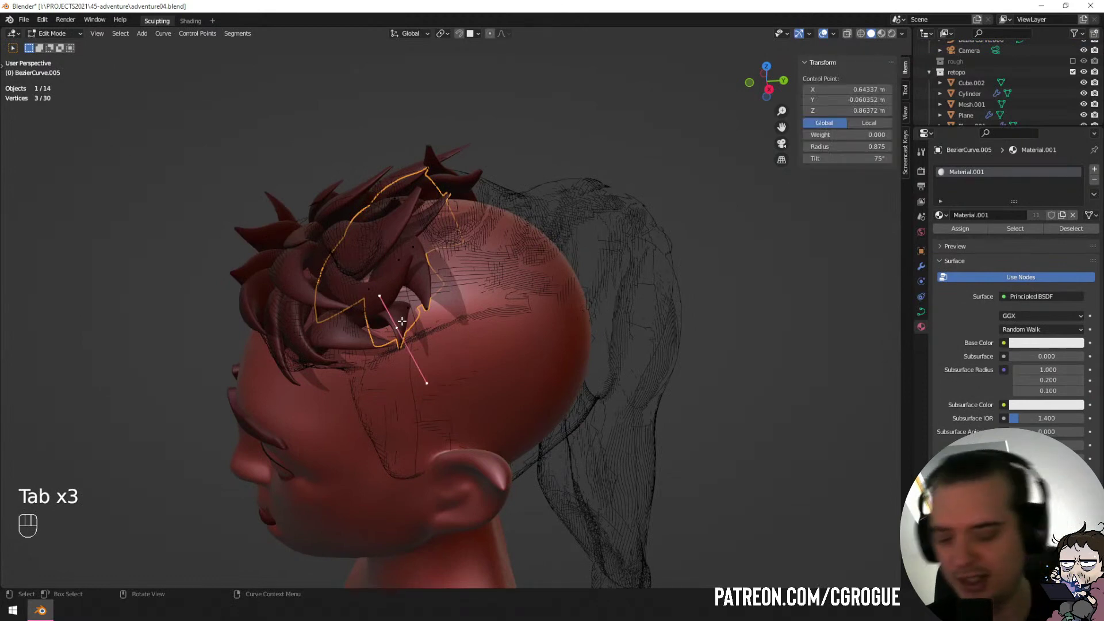
key(shift+d)
click(478, 376)
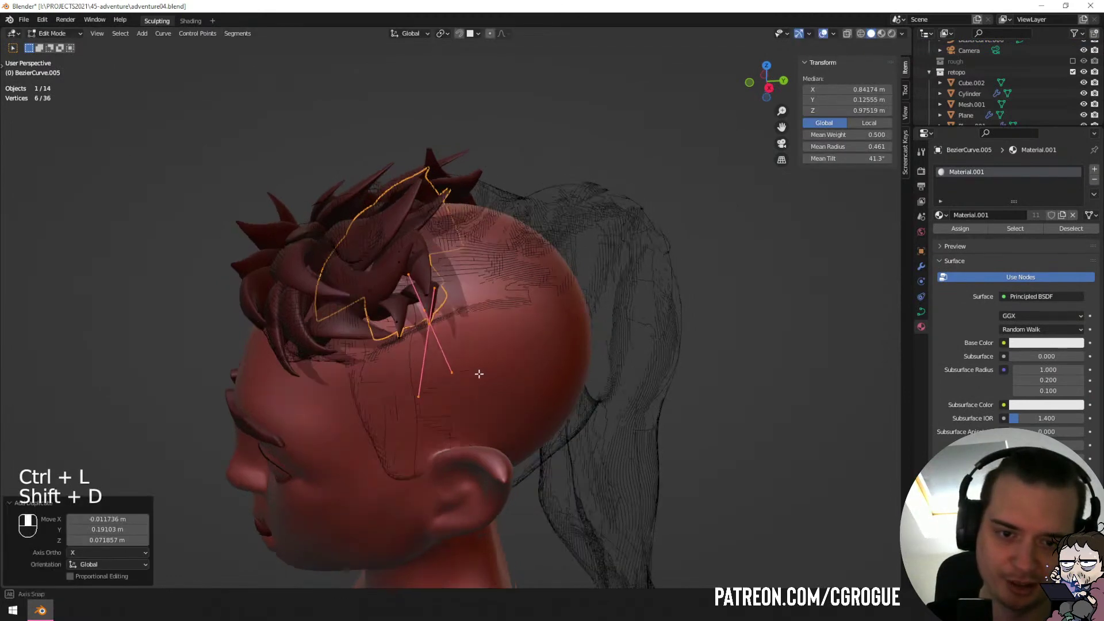
key(r)
mouse_move(478, 374)
middle_down()
mouse_move(482, 352)
mouse_move(478, 380)
middle_up()
click(491, 371)
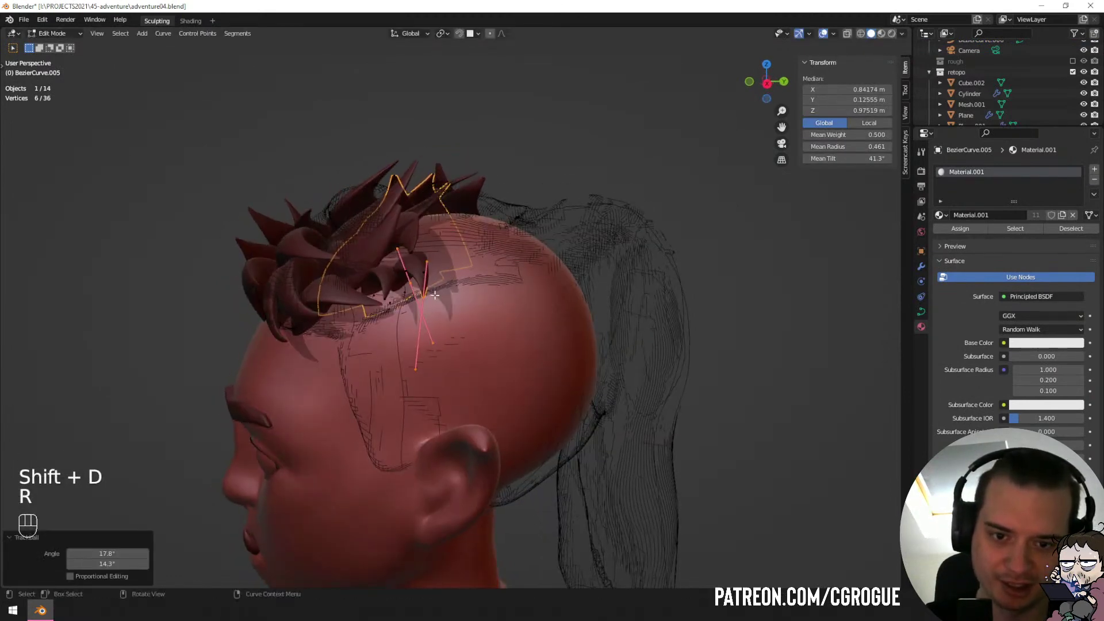
Rotate the copied side clump's tip control point and move it about 0.42 m toward the back of the head.
click(424, 298)
key(r)
click(440, 189)
key(g)
click(529, 181)
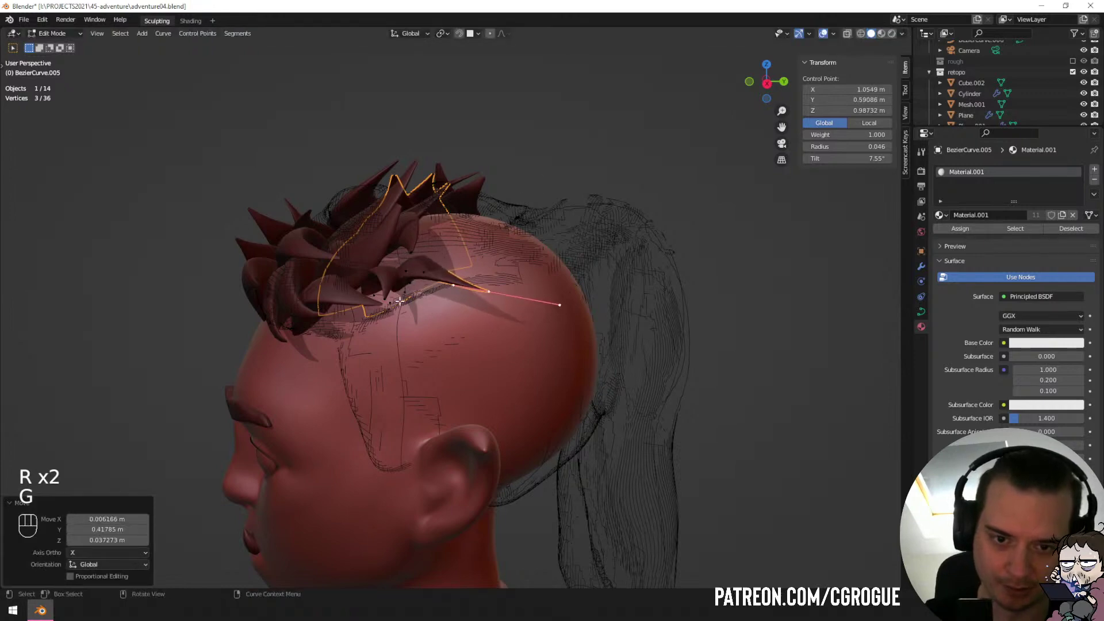
click(400, 302)
key(g)
right_click(402, 298)
click(412, 295)
key(g)
click(420, 281)
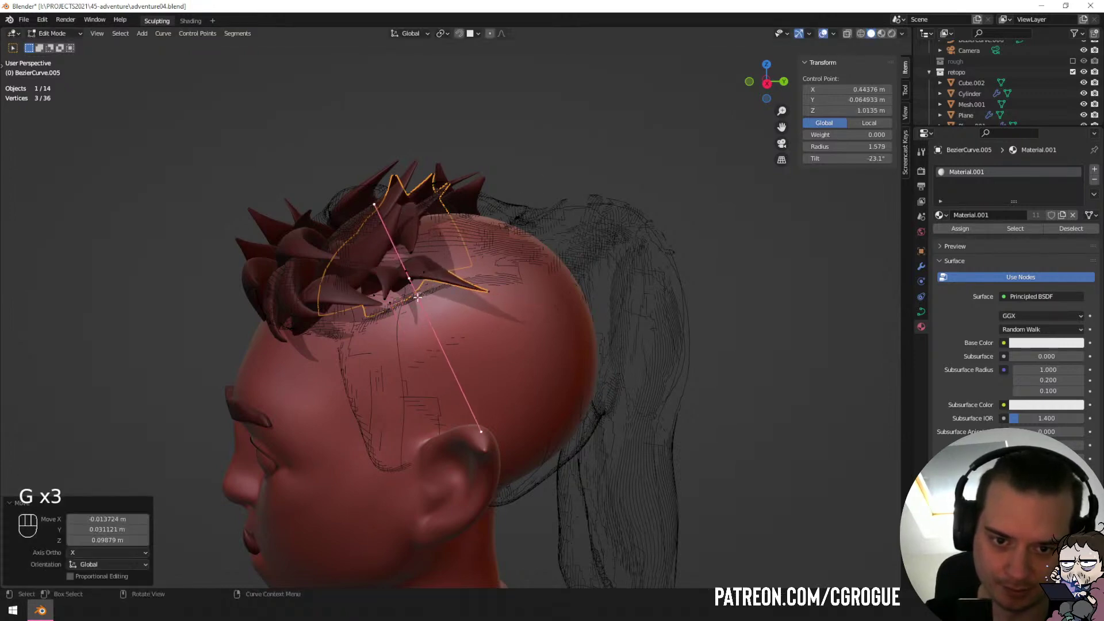
key(ctrl+z)
Move the copied side clump's root control point up the scalp and rotate it about 22.7°.
middle_drag(419, 281, 443, 302)
key(g)
click(481, 281)
key(r)
click(519, 285)
key(g)
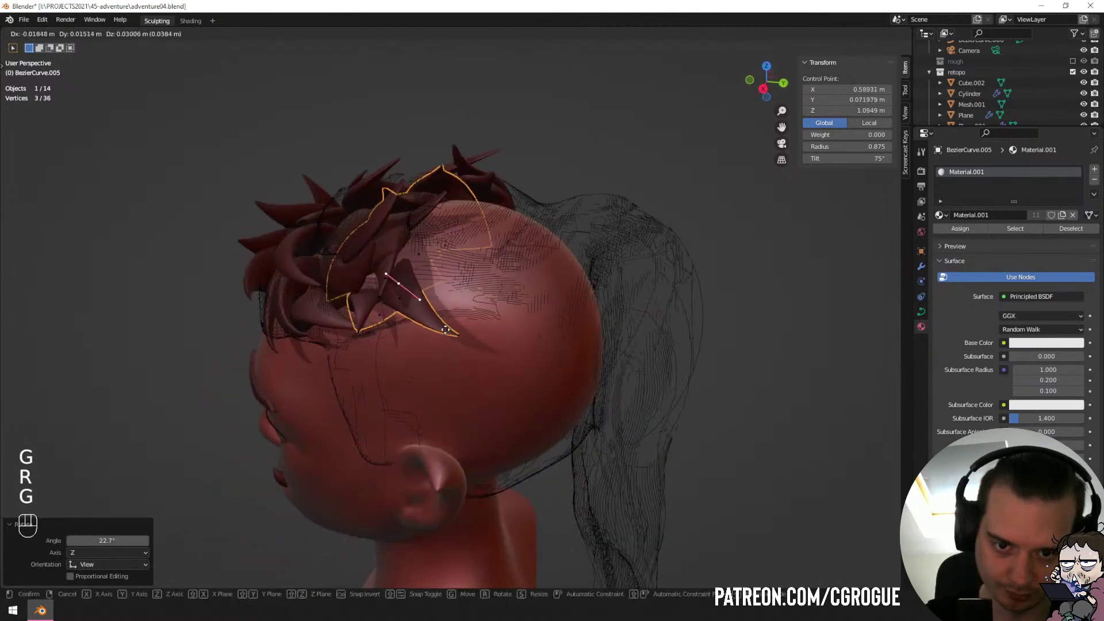
click(447, 305)
Move and rotate the copied side clump's tip control point so it curves over the side of the head, and clear the selection.
click(466, 336)
key(g)
click(467, 292)
key(r)
click(512, 257)
middle_drag(510, 260, 403, 345)
key(g)
click(543, 242)
key(a)
key(a)
Duplicate the upper back clump in BezierCurve.005, place the copy farther back, and rotate it about -16° plus a slight trackball rotation.
key(Tab)
key(Tab)
click(379, 339)
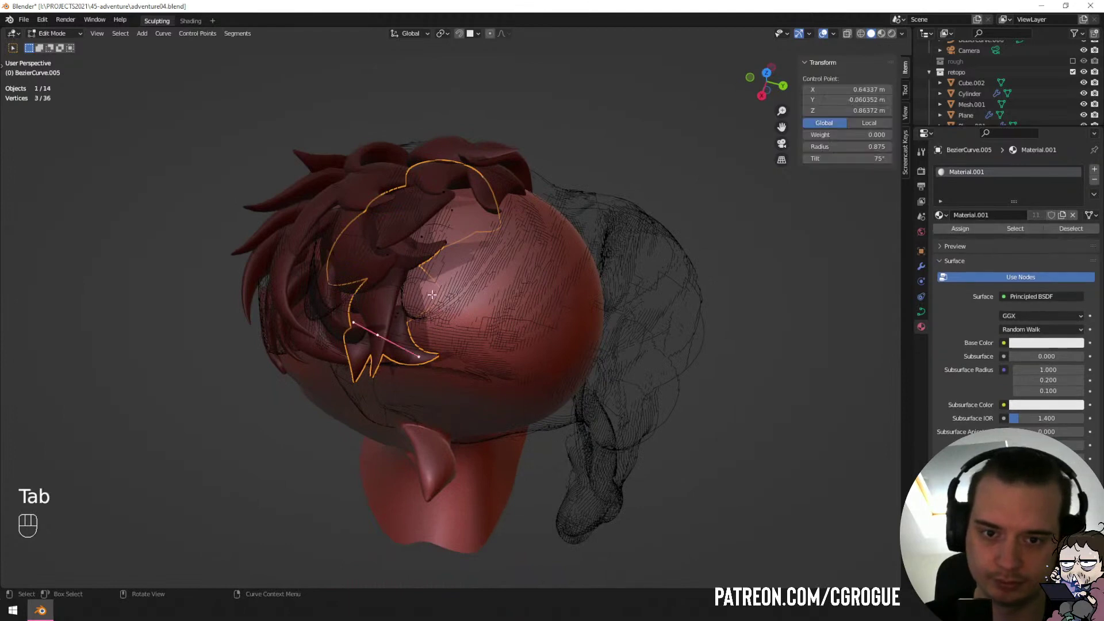
middle_drag(454, 238, 466, 252)
click(432, 239)
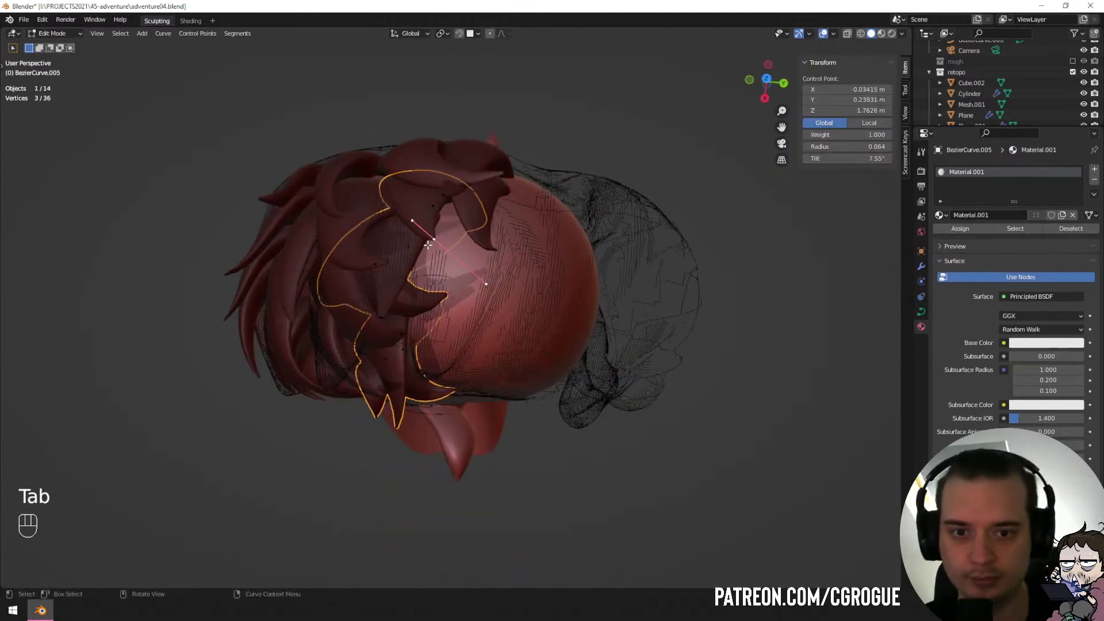
key(ctrl+l)
key(shift+d)
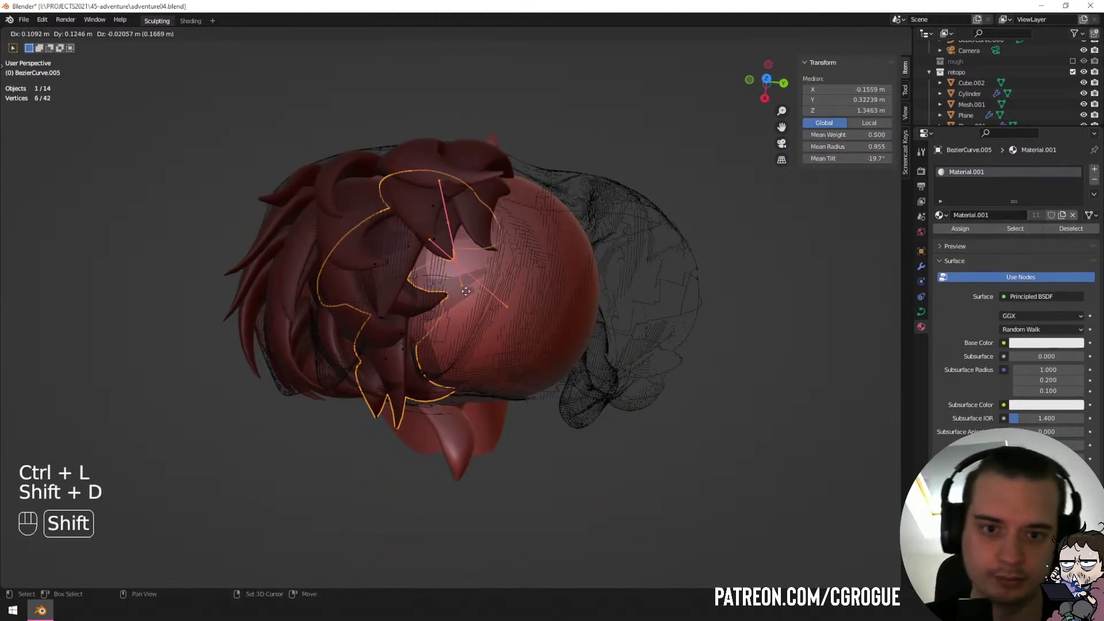
click(547, 308)
key(r)
key(r)
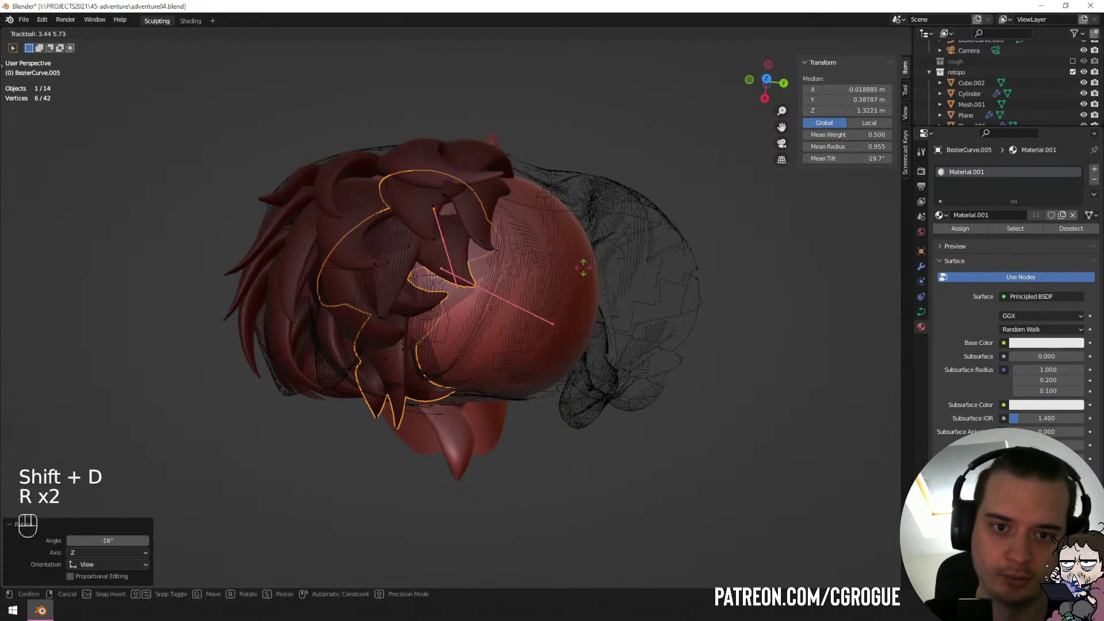
click(583, 270)
Reposition the new upper clump's tip control point across the scalp and rotate it.
middle_drag(583, 270, 561, 239)
click(482, 259)
key(g)
click(551, 256)
click(474, 193)
middle_drag(496, 212, 612, 283)
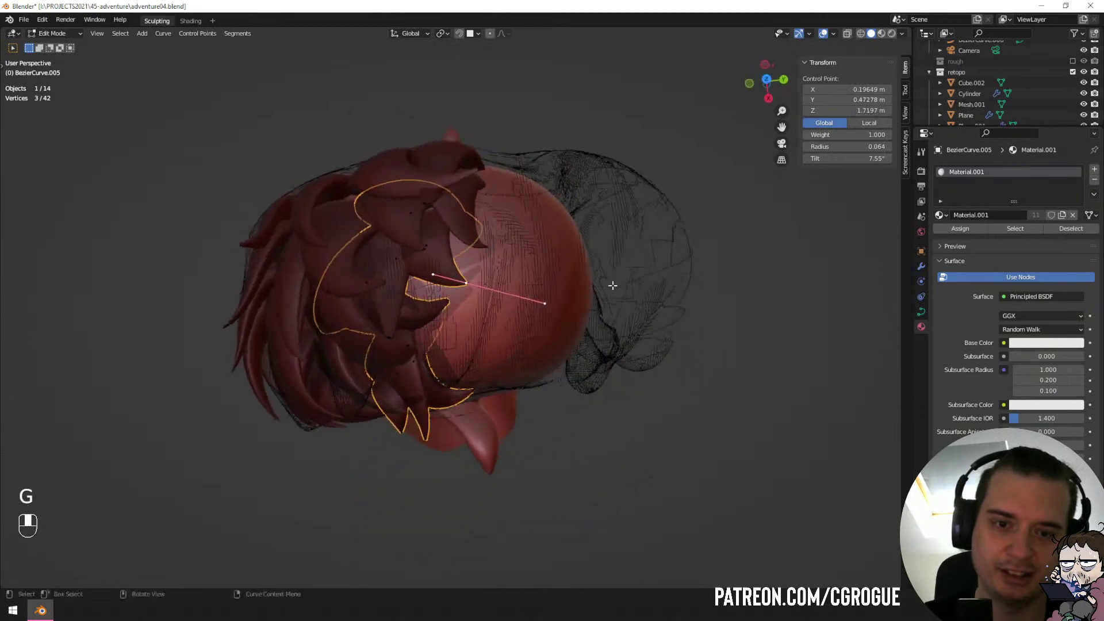
key(r)
click(520, 399)
key(g)
click(467, 397)
Refine the new upper clump's shape by rotating and moving its control point and adjusting the radius.
middle_drag(463, 396, 562, 296)
key(r)
click(569, 276)
key(g)
click(600, 282)
key(alt+s)
click(567, 290)
Adjust the radius of the new upper clump's root control point and move it into place among the neighbouring clumps.
click(392, 335)
key(alt+s)
click(585, 360)
key(g)
click(556, 291)
Reposition the new upper clump's tip control point near the crown with two small moves.
click(496, 203)
key(g)
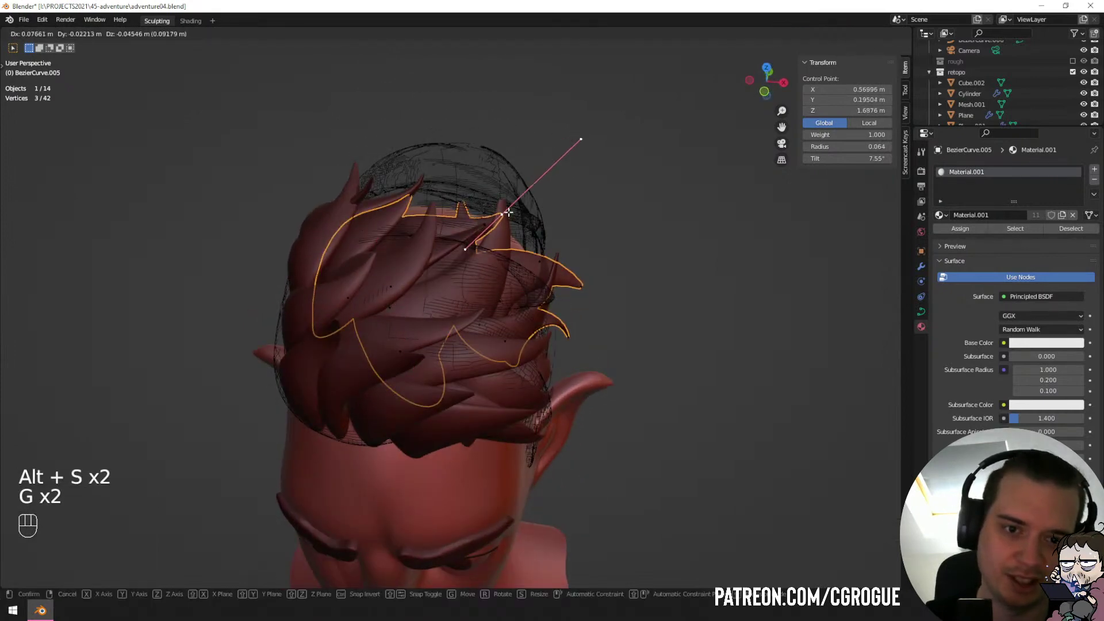
click(511, 217)
middle_drag(511, 217, 738, 224)
key(g)
click(460, 270)
Rotate the new upper clump's tip control point, nudge it once more and clear the selection.
key(r)
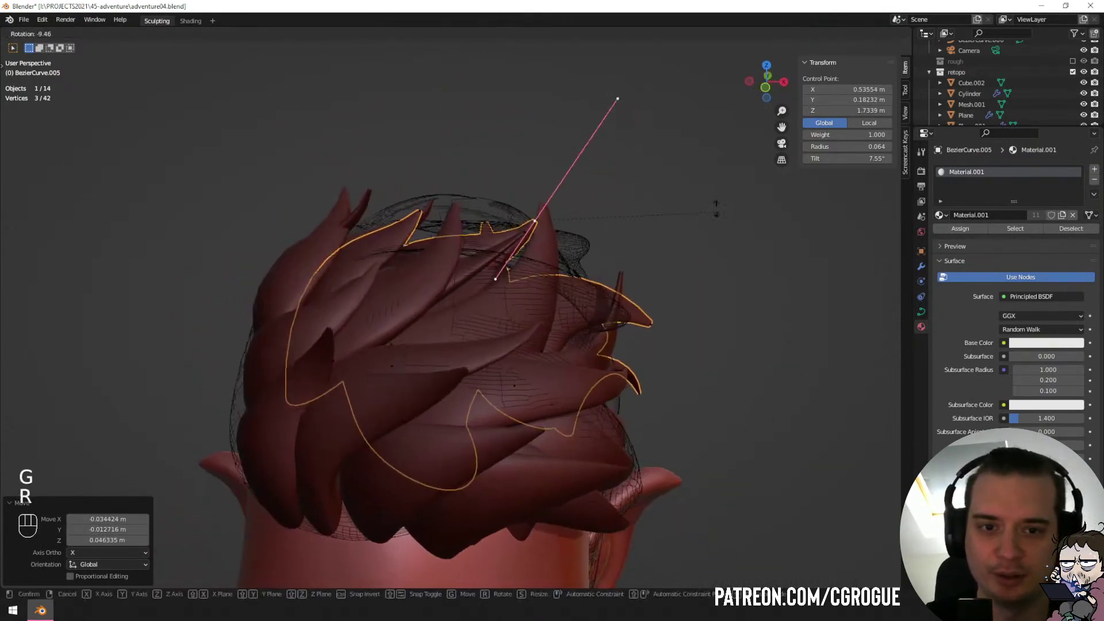
click(682, 195)
middle_drag(678, 199, 635, 187)
key(g)
click(584, 186)
key(a)
key(a)
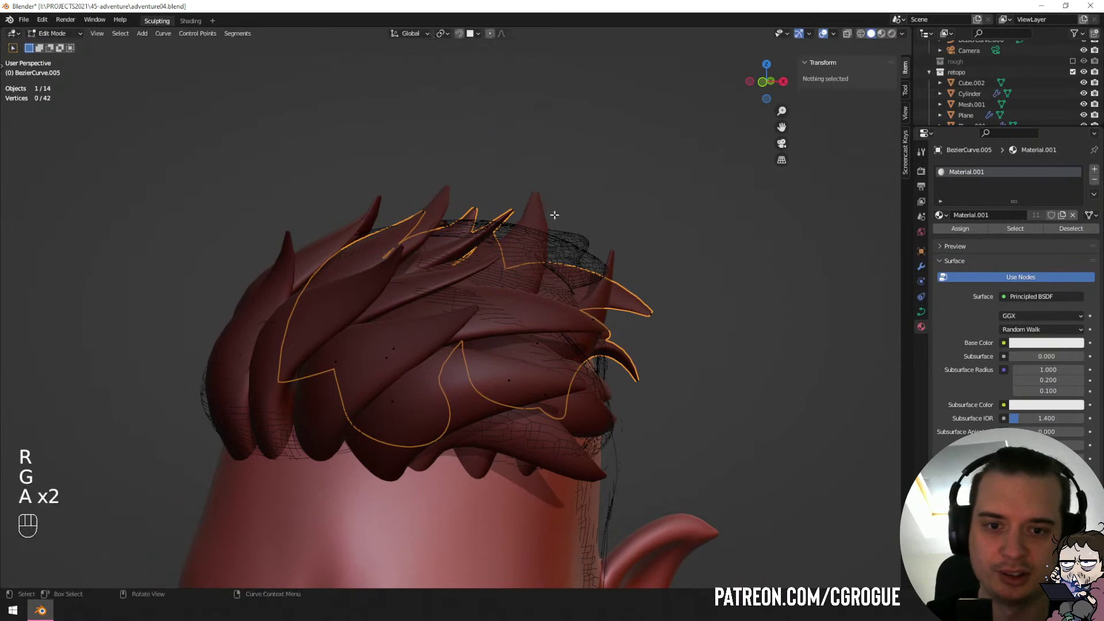
scroll(553, 219, down, 4)
key(Tab)
mouse_move(536, 253)
middle_down()
mouse_move(534, 273)
mouse_move(551, 246)
mouse_move(547, 258)
middle_up()
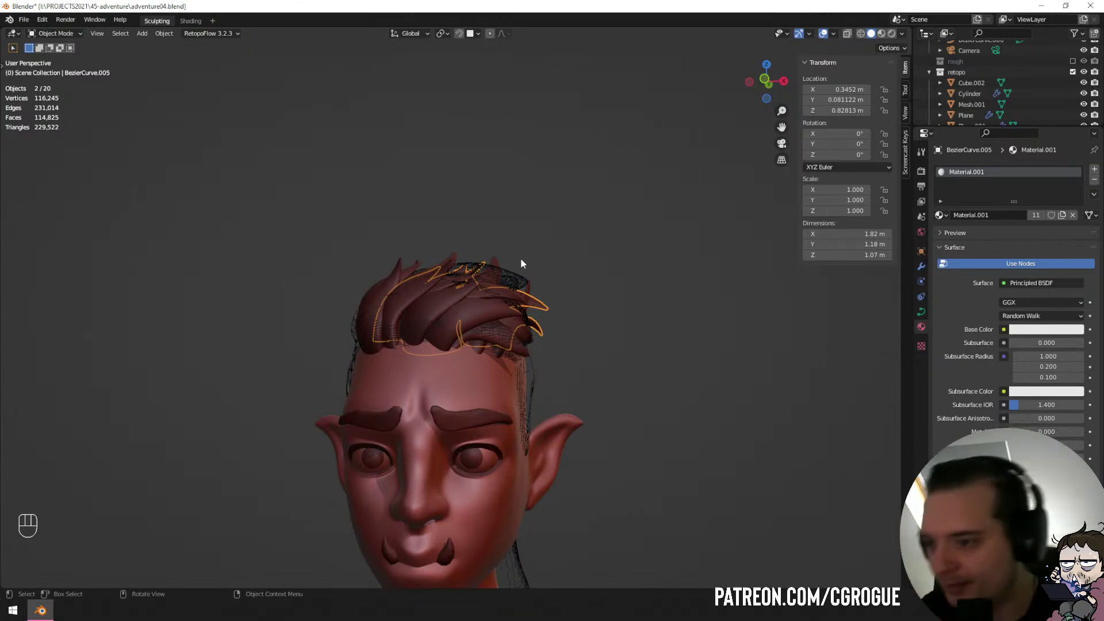
scroll(520, 262, up, 4)
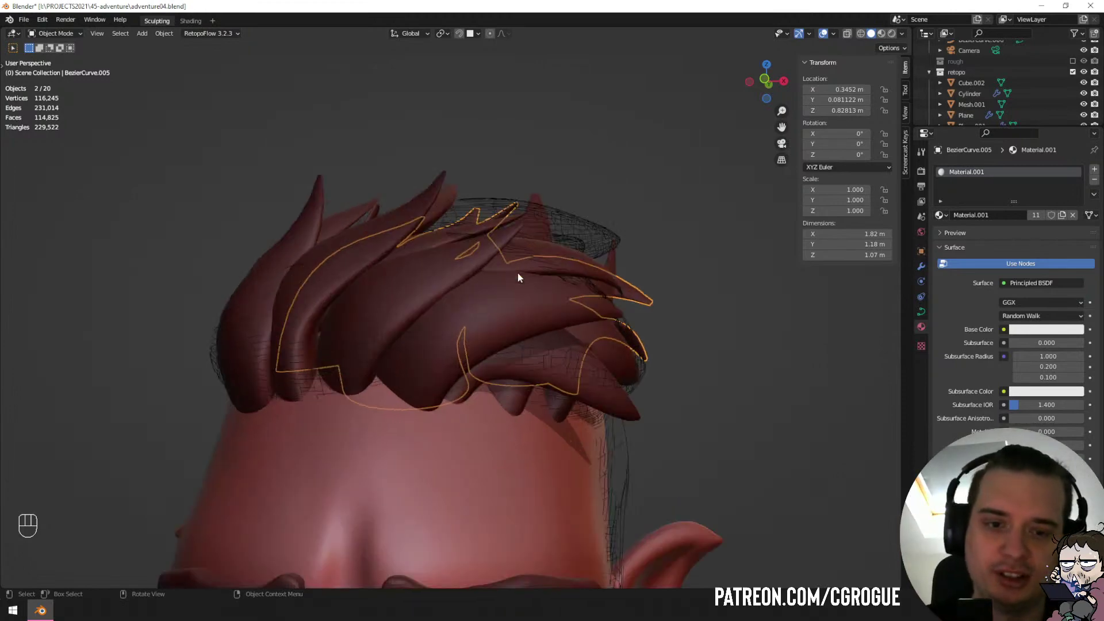
middle_drag(518, 275, 443, 302)
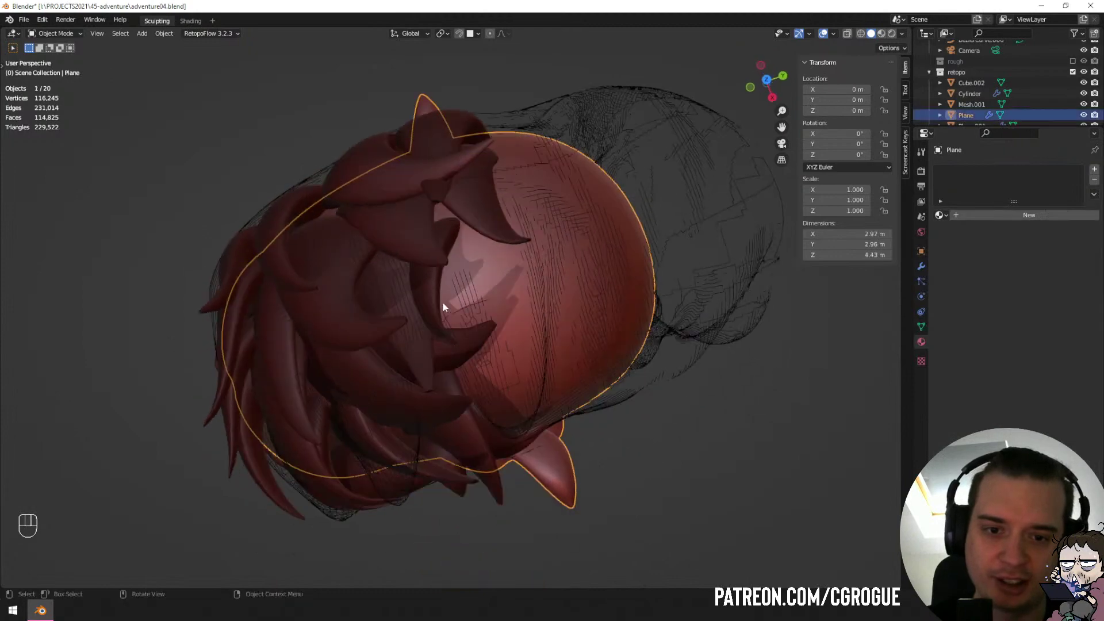
key(Tab)
click(446, 266)
key(g)
right_click(457, 261)
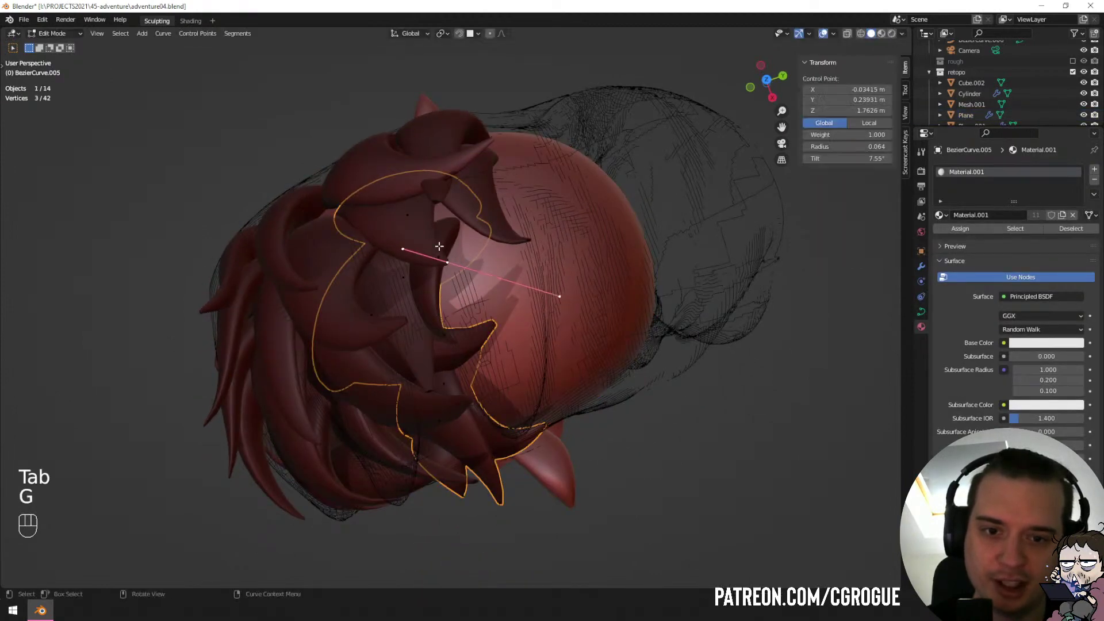
Move the new upper clump's root control point about -0.075 m in X and 0.095 m in Y.
click(440, 248)
key(g)
click(451, 230)
middle_drag(452, 230, 433, 183)
key(r)
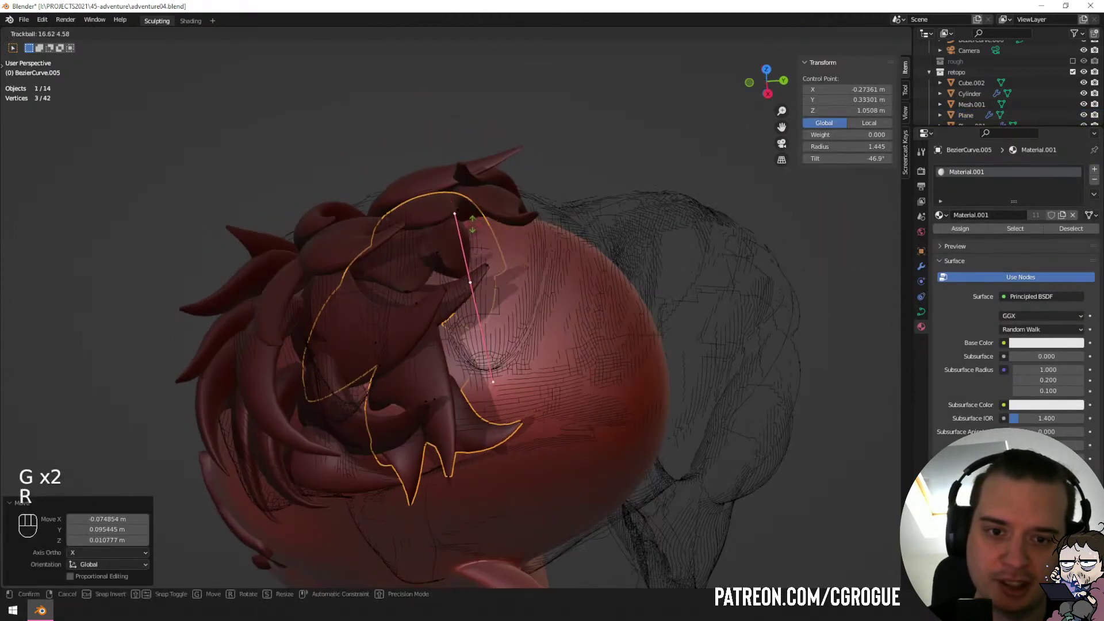
right_click(525, 251)
Rotate the upper clump's root control point and raise it about 0.088 m.
middle_drag(526, 252, 397, 216)
middle_drag(715, 340, 712, 312)
key(r)
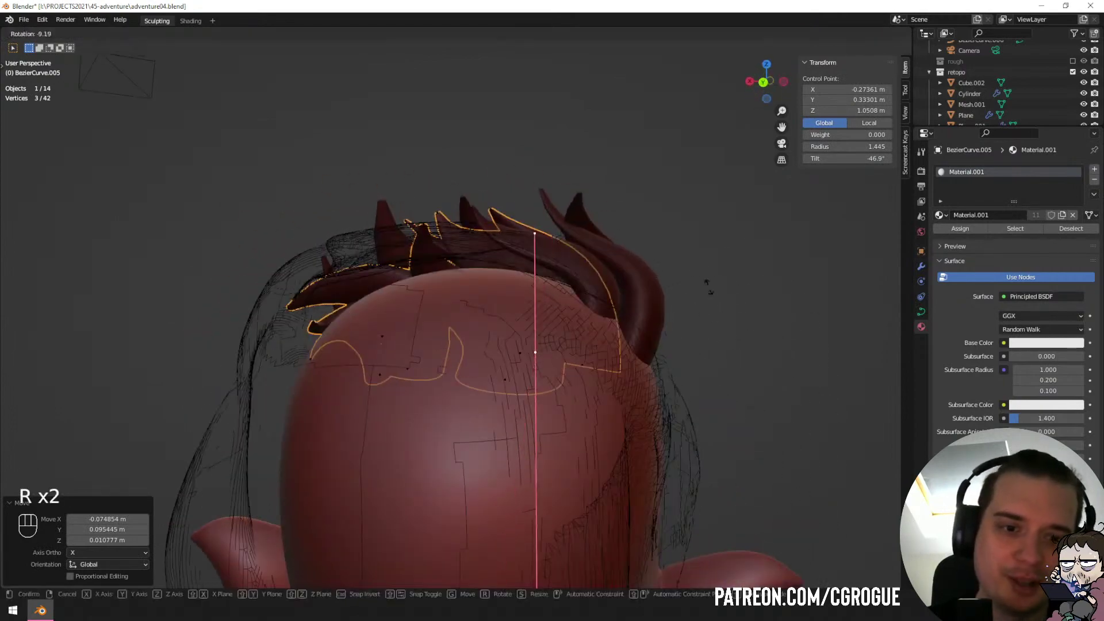
click(705, 233)
key(g)
click(708, 222)
Tilt the upper clump's root control point by about 50°.
middle_drag(659, 261, 670, 388)
key(ctrl+t)
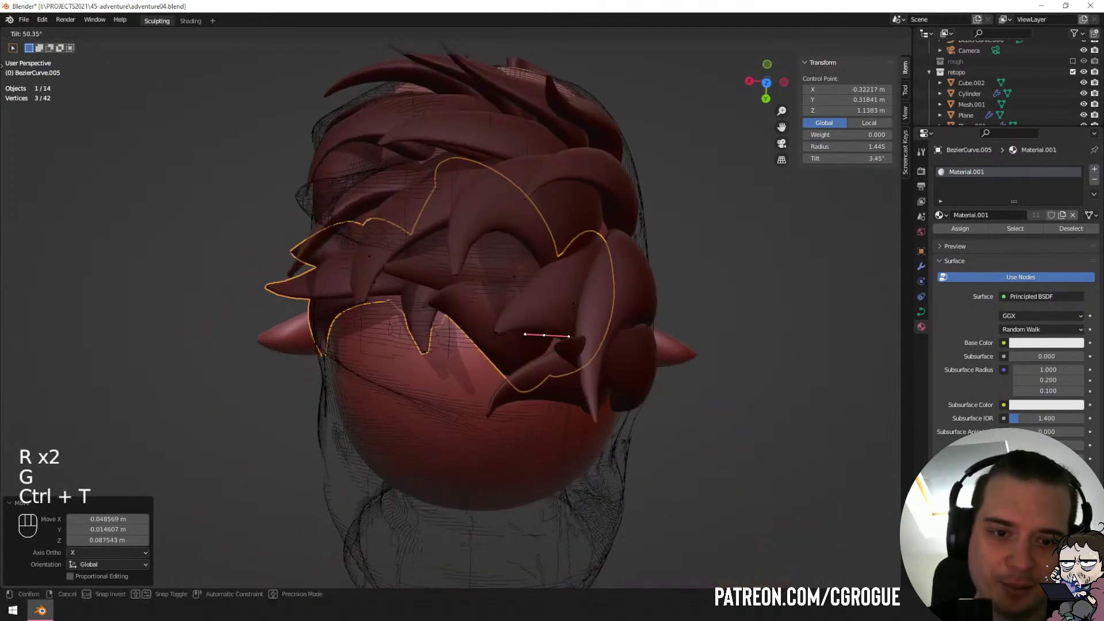
click(457, 316)
Move the upper clump's tip control point about 0.2 m toward the back of the head.
click(435, 306)
key(g)
click(404, 368)
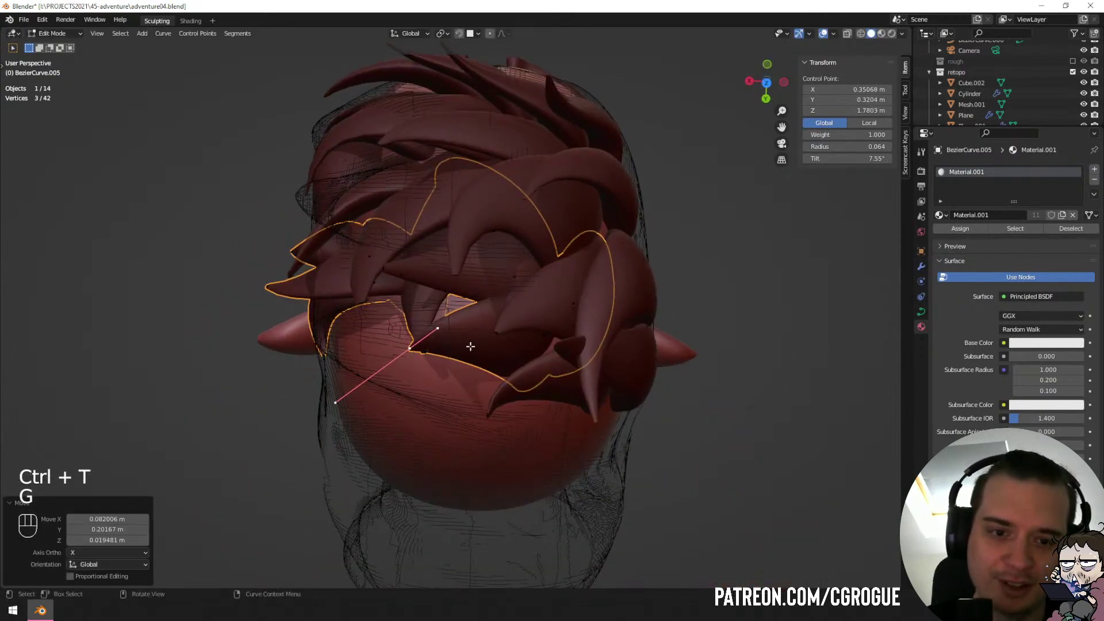
Rotate the upper clump's tip control point about 13.4° and raise it about 0.08 m.
middle_drag(471, 345, 502, 235)
key(r)
click(504, 255)
key(g)
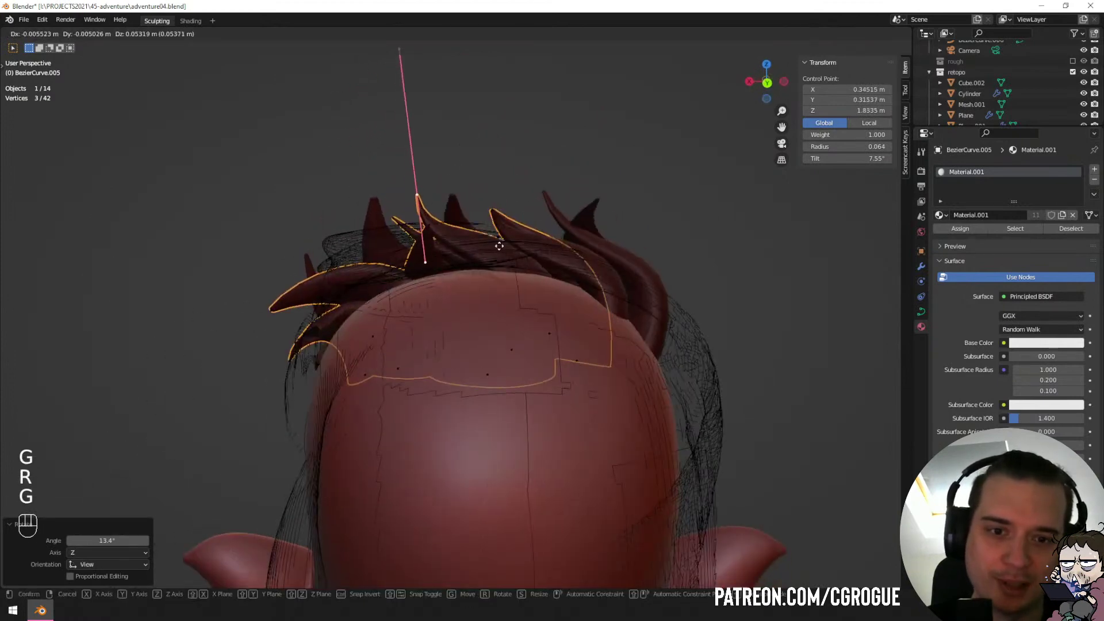
click(503, 246)
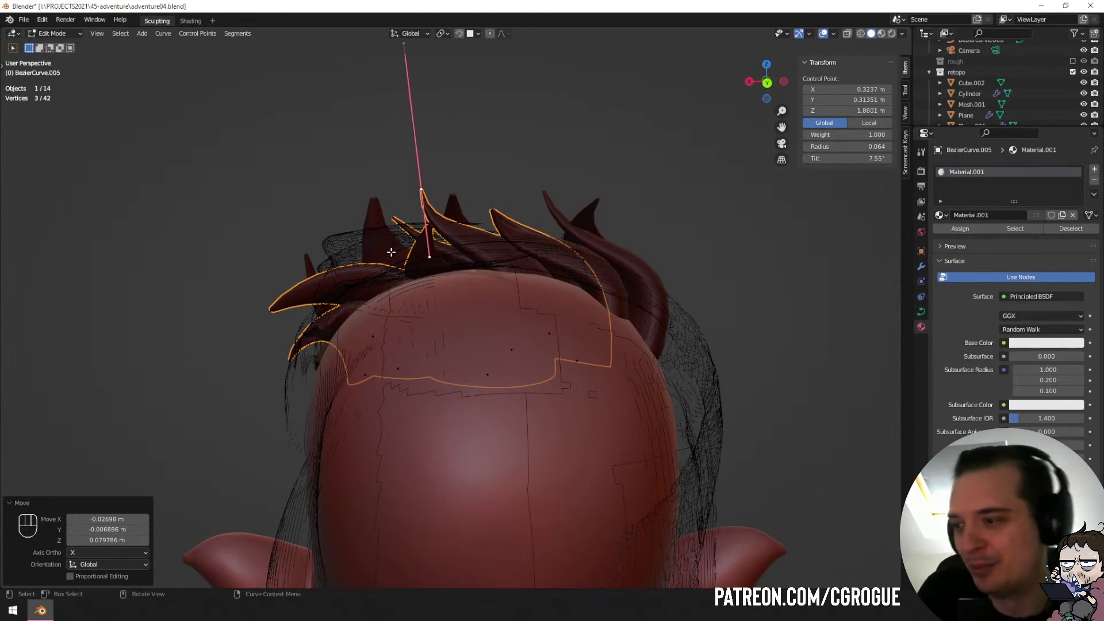
middle_drag(372, 257, 493, 248)
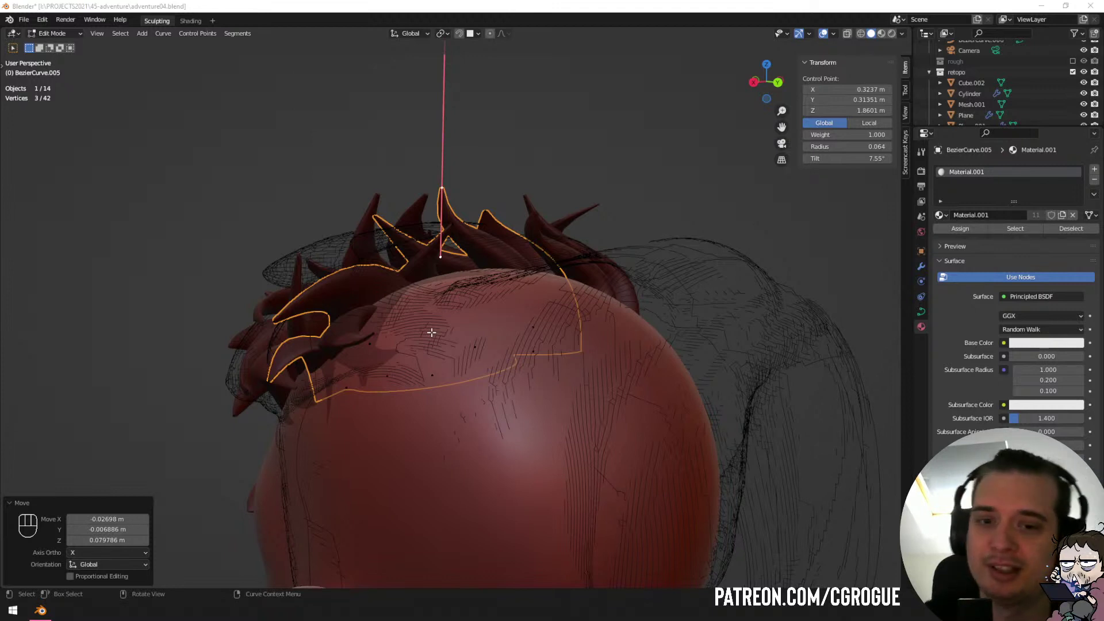
Move the upper clump's tip control point, leave curve editing and deselect everything.
middle_drag(443, 267, 471, 282)
key(g)
middle_drag(543, 283, 453, 359)
click(549, 252)
key(Tab)
key(a)
key(a)
scroll(453, 359, up, 3)
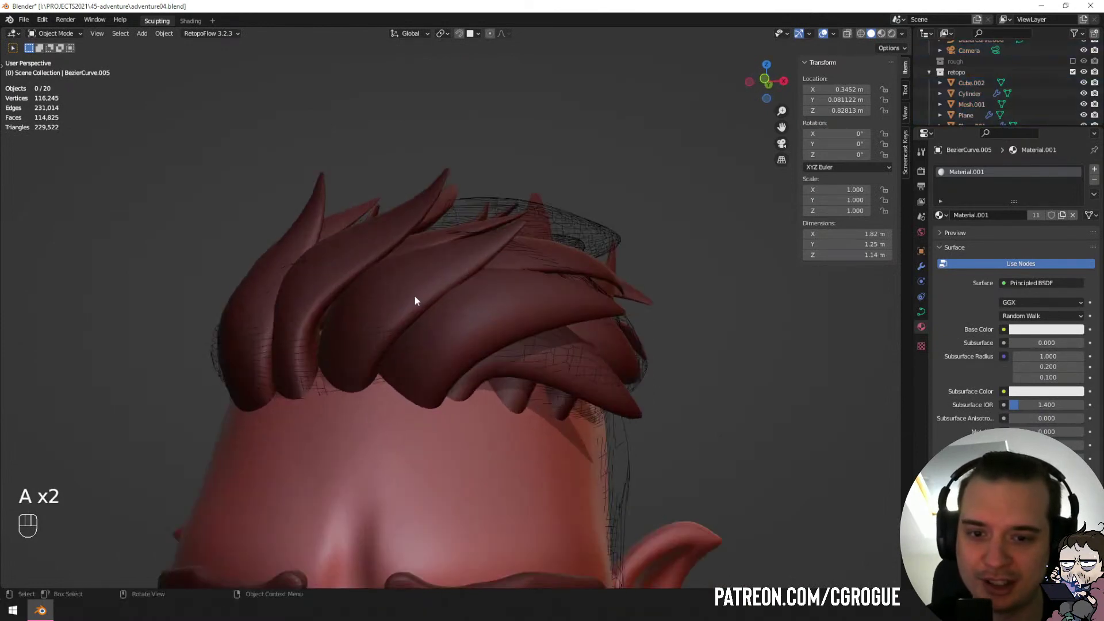
Tilt the middle front clump's root control point to about -98° in the front hair curve.
click(415, 296)
key(Tab)
middle_drag(416, 295, 420, 401)
click(451, 412)
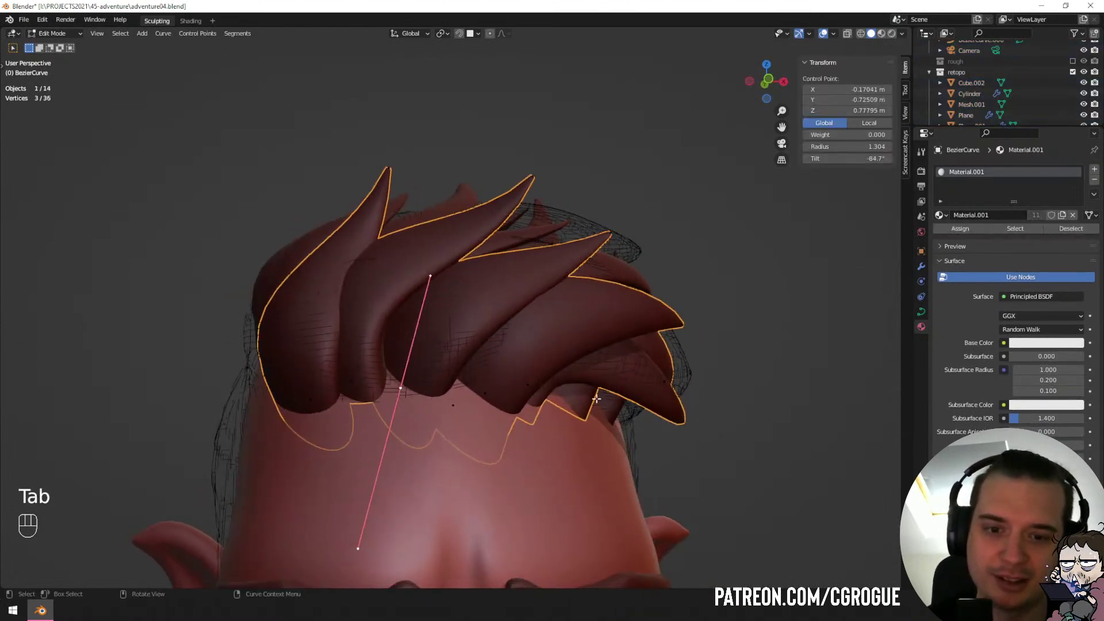
key(ctrl+t)
click(589, 353)
Reposition the middle front clump's root control point on the hairline and scale its handles by about 1.155.
key(g)
click(583, 347)
key(g)
middle_drag(582, 347, 581, 318)
click(571, 340)
key(s)
click(608, 321)
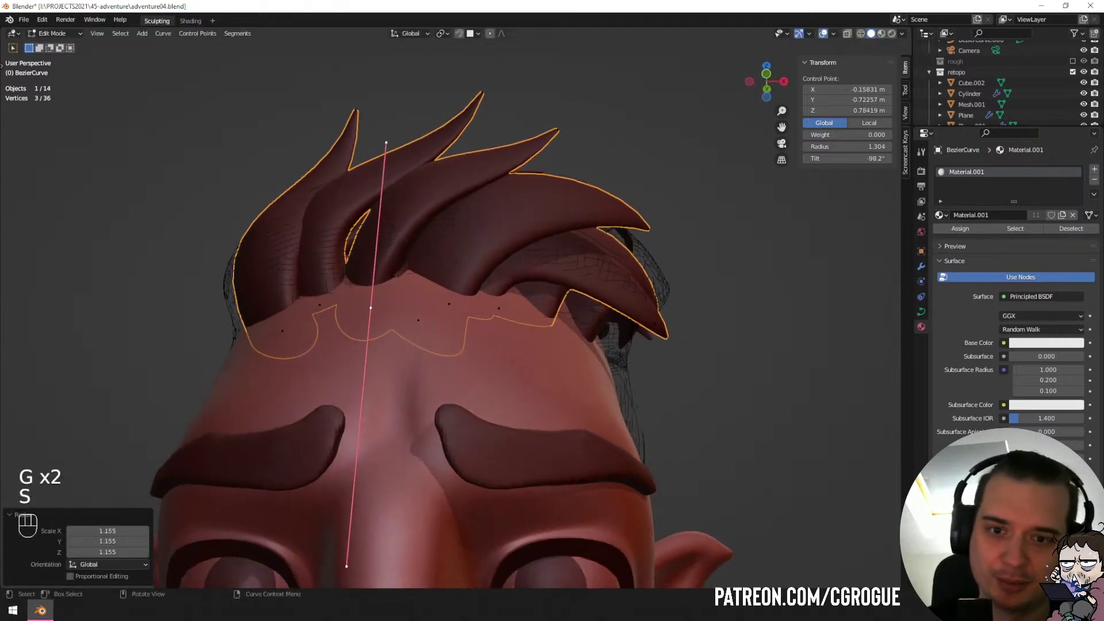
Rotate the middle front clump's root handles and rescale them, finishing with a factor of about 1.056.
key(r)
click(617, 282)
key(s)
click(564, 285)
key(s)
click(530, 160)
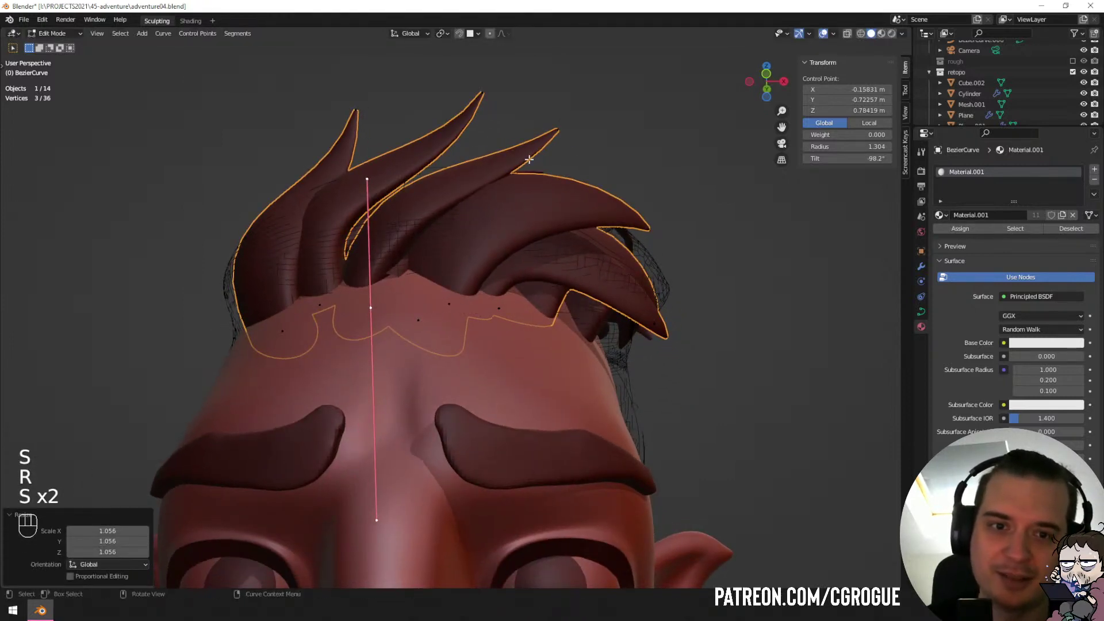
Move and rotate the tip control point of the front clump above the forehead.
click(557, 123)
key(g)
click(608, 179)
middle_drag(608, 180, 666, 202)
key(r)
click(627, 175)
Rotate the root control point of the front clump beside the outermost one.
click(433, 332)
key(r)
middle_drag(434, 332, 475, 371)
key(r)
click(431, 335)
Move the outermost front clump's root control point, rotate it freely in 3D and tilt it about -11°.
click(404, 328)
key(g)
click(439, 328)
key(r)
key(r)
click(424, 332)
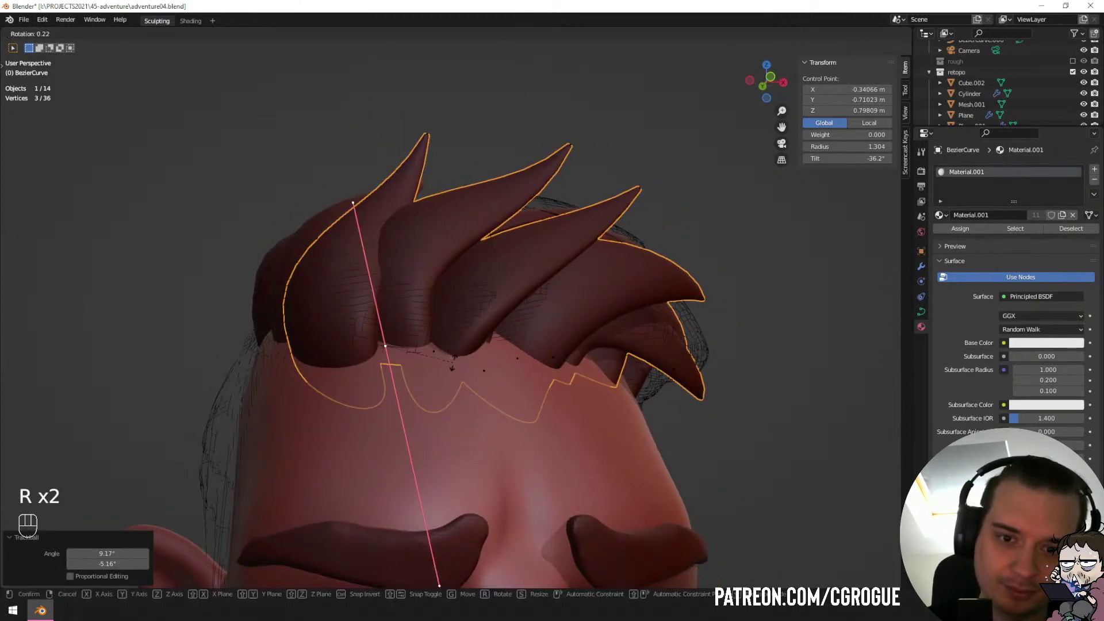
key(ctrl+t)
click(489, 322)
Move the outermost front clump's root control point outward along the hairline and leave curve editing.
middle_drag(489, 322, 634, 368)
key(g)
click(518, 298)
key(Tab)
scroll(344, 220, up, 3)
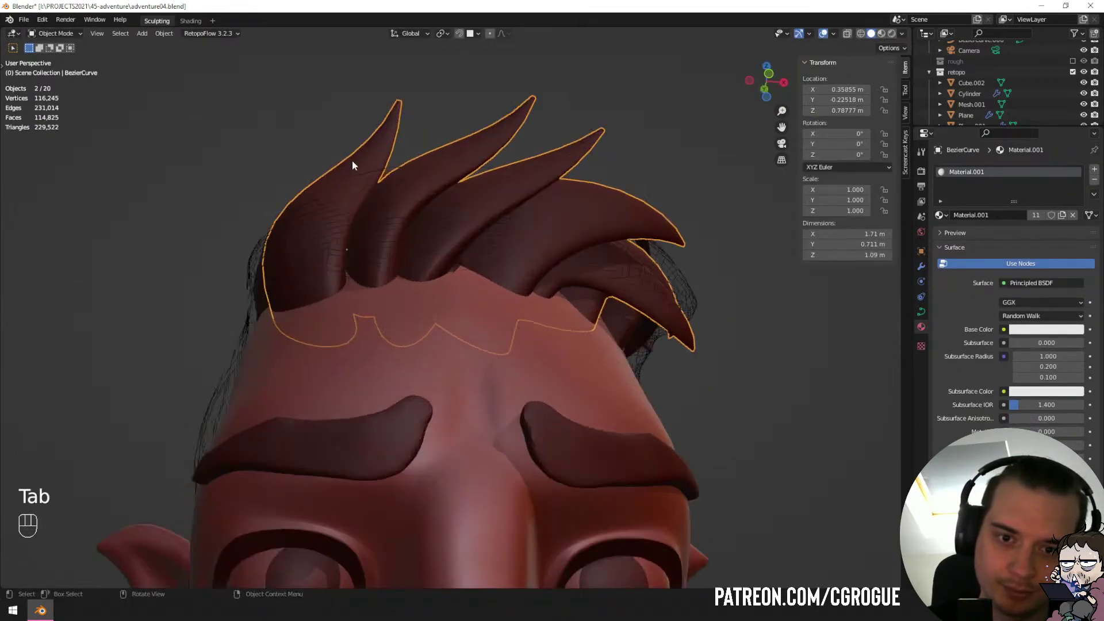
Tilt the outermost front clump's root to about -55°, move it slightly inward and up, and set its radius to about 1.32.
key(Tab)
key(ctrl+t)
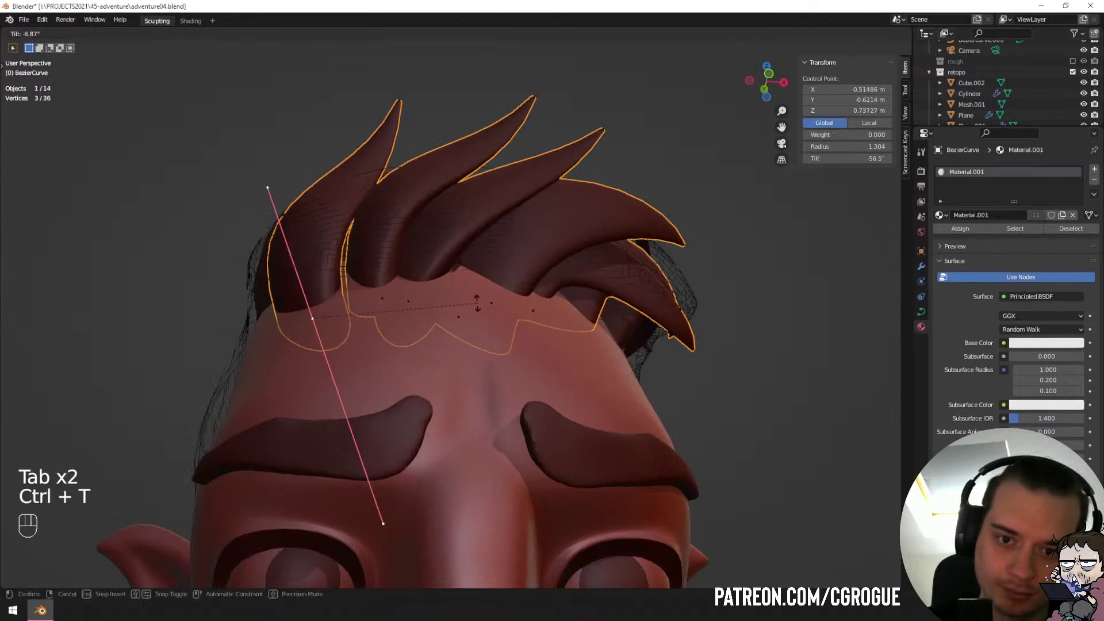
click(477, 303)
key(g)
click(480, 303)
key(alt+s)
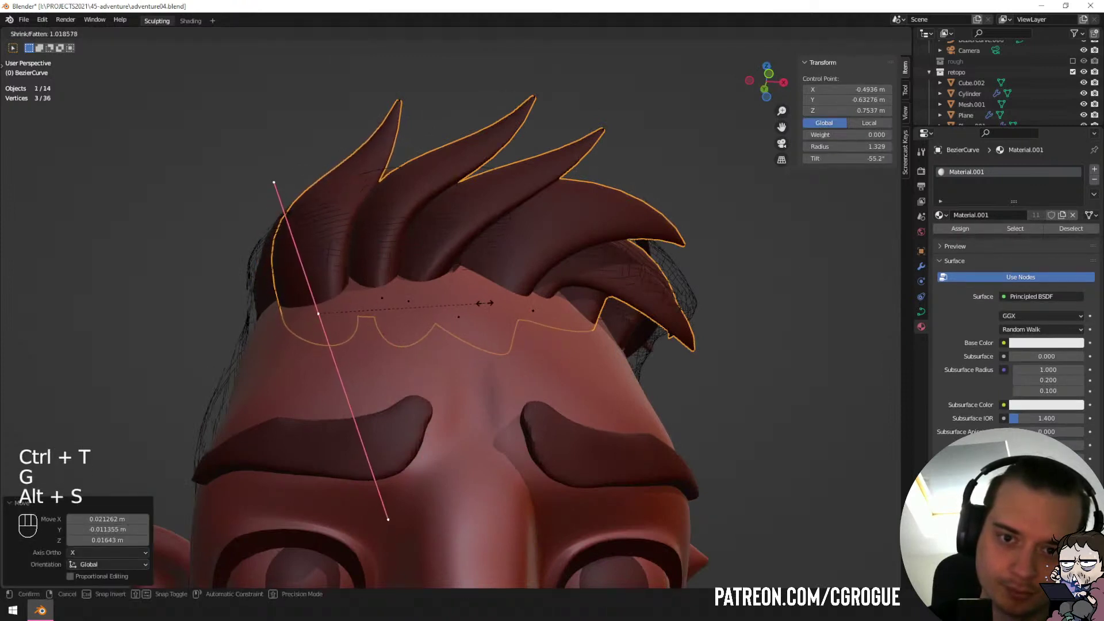
click(483, 304)
Tilt the outermost front clump's tip control point to about -11.7° and raise it about 0.07 m.
click(399, 101)
key(ctrl+t)
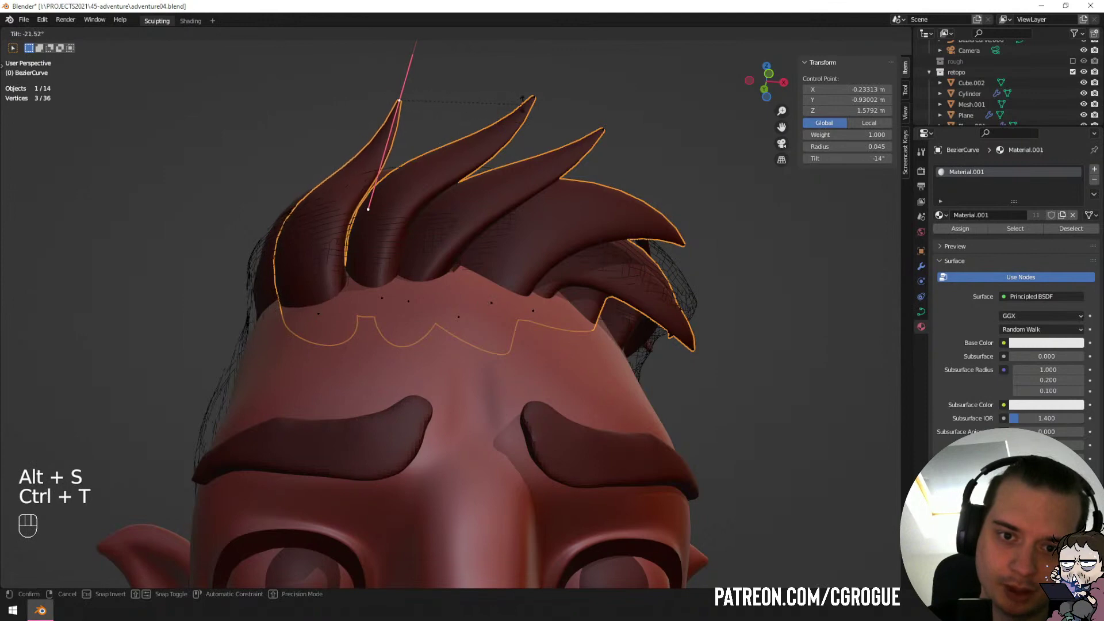
click(522, 105)
middle_drag(538, 163, 521, 165)
key(g)
click(537, 146)
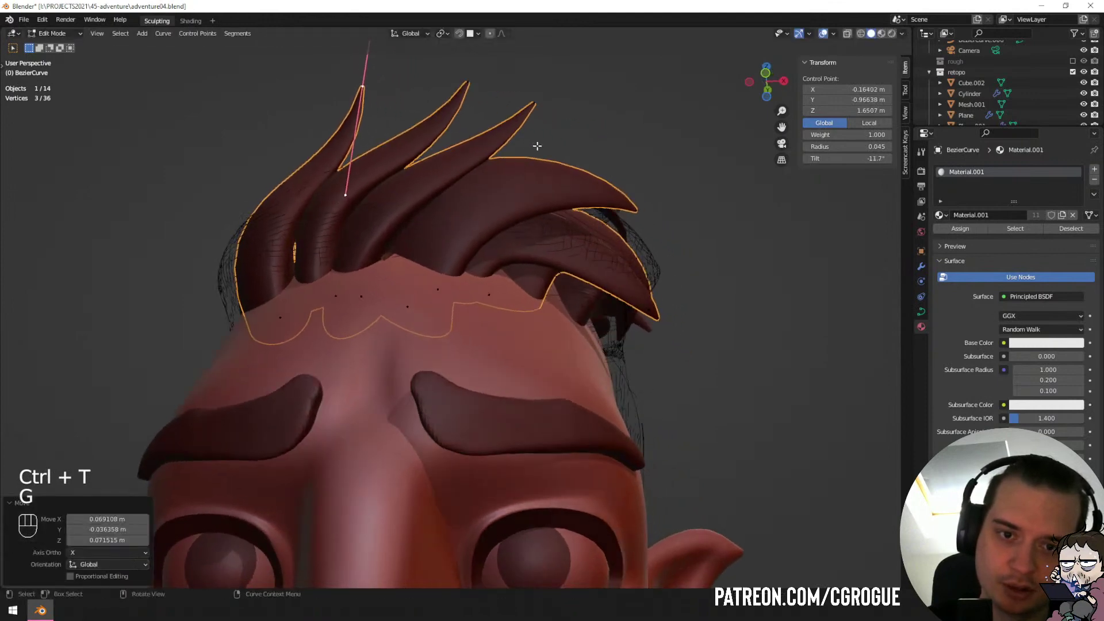
Reopen the front hair curve for editing and rotate the outermost clump's tip control point about -9°.
key(Tab)
scroll(556, 196, down, 5)
key(a)
key(a)
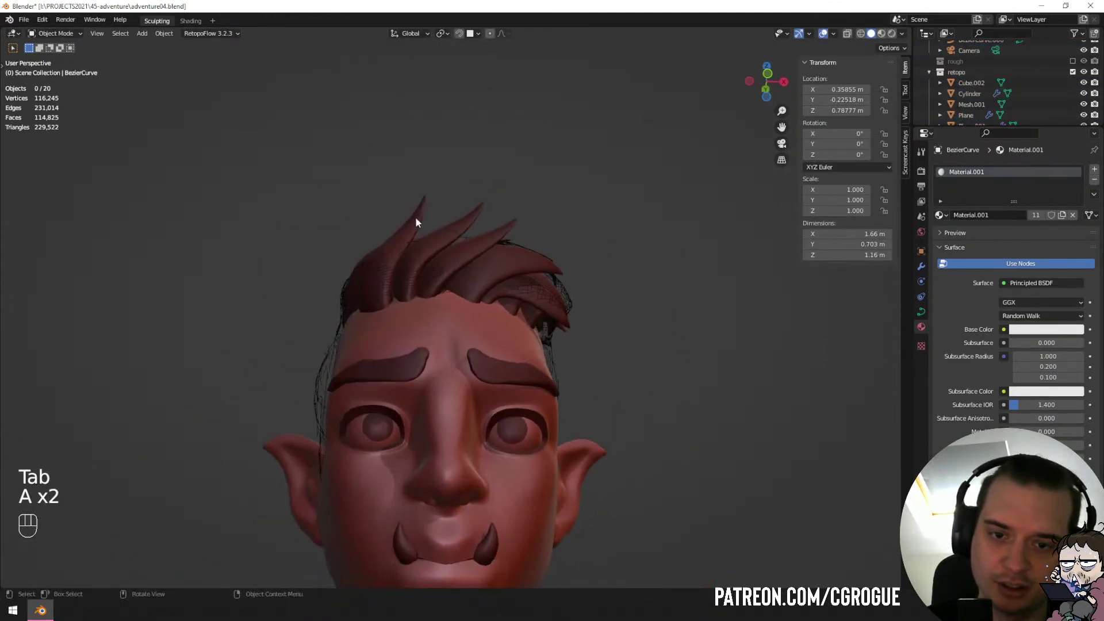
click(416, 218)
key(Tab)
key(r)
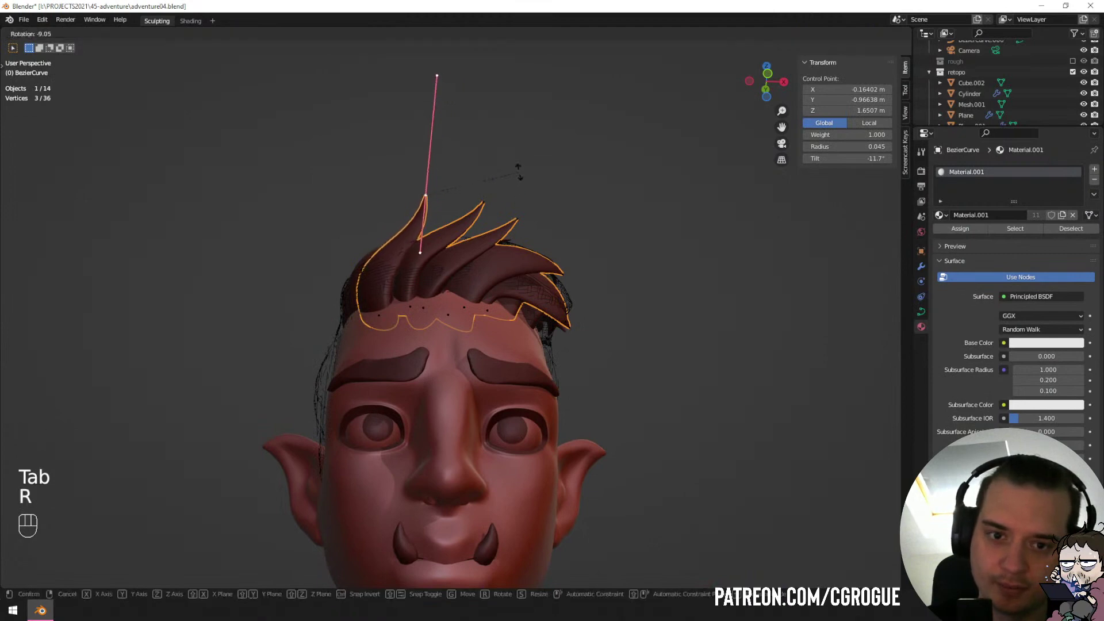
click(519, 173)
Move the outermost front clump's root control point to refine its fit against the hairline.
middle_drag(520, 175, 566, 190)
click(412, 336)
middle_drag(501, 316, 455, 306)
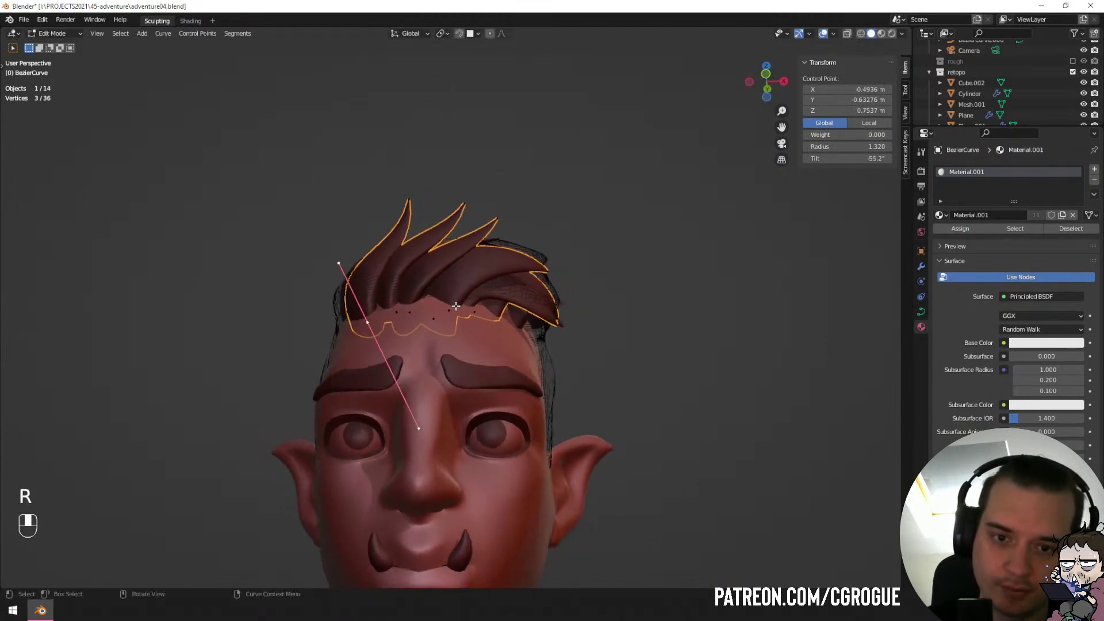
key(g)
click(440, 277)
Tilt the outermost front clump's tip control point by about 17° and deselect all control points.
click(407, 210)
key(ctrl+t)
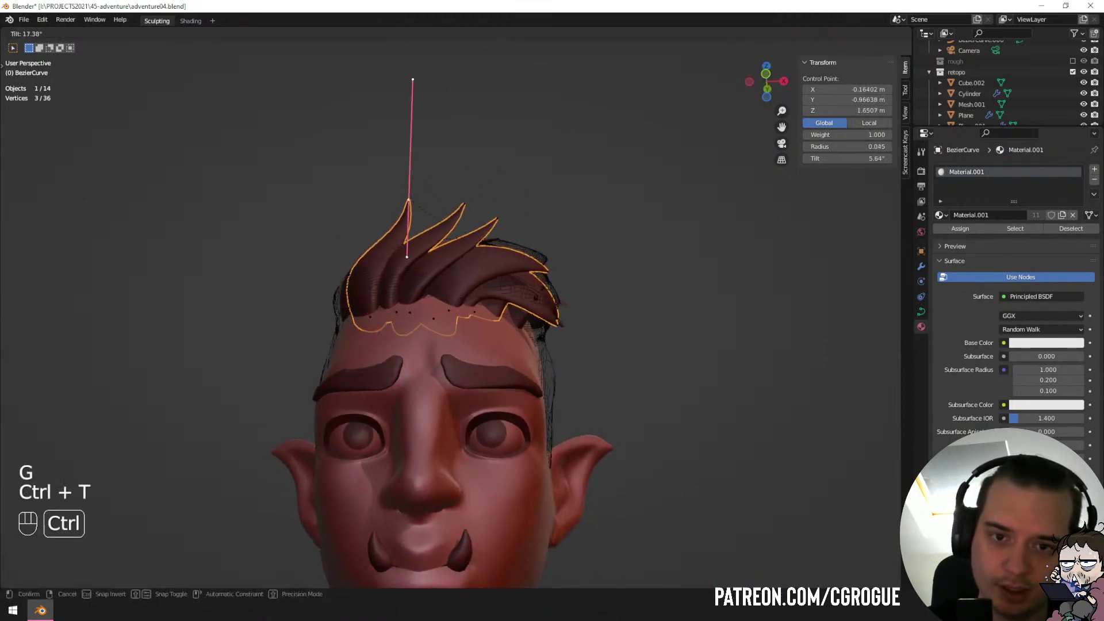
click(512, 182)
key(a)
key(a)
middle_drag(512, 183, 485, 298)
Leave the front hair curve and open the two-strand clump curve at the back side of the head for editing.
key(Tab)
key(a)
key(a)
click(446, 318)
click(460, 301)
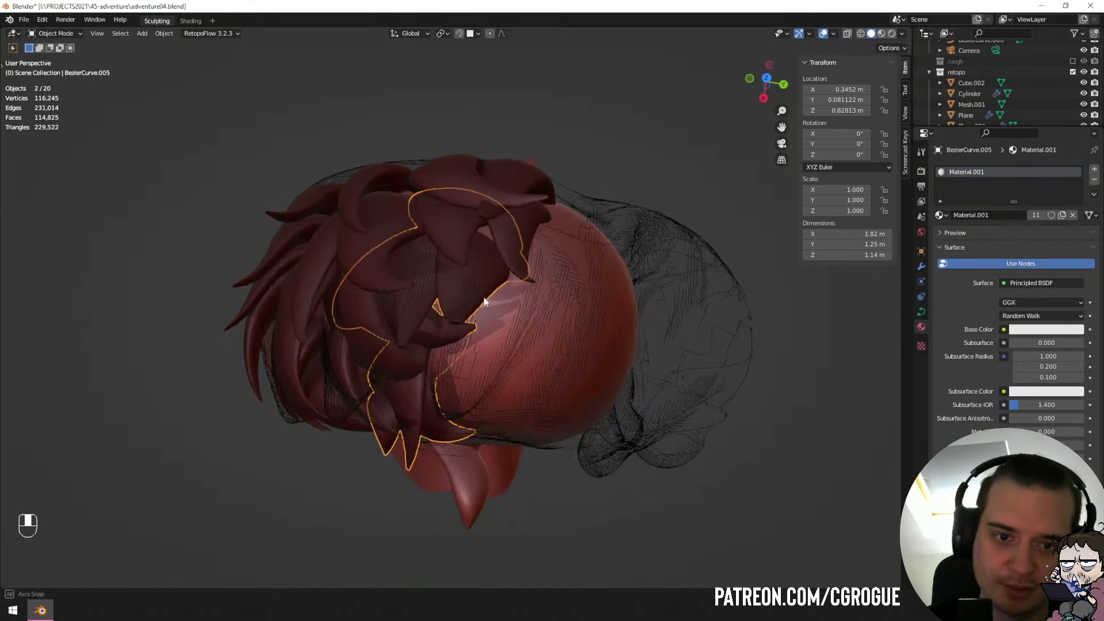
click(524, 235)
middle_drag(523, 236, 571, 339)
key(Tab)
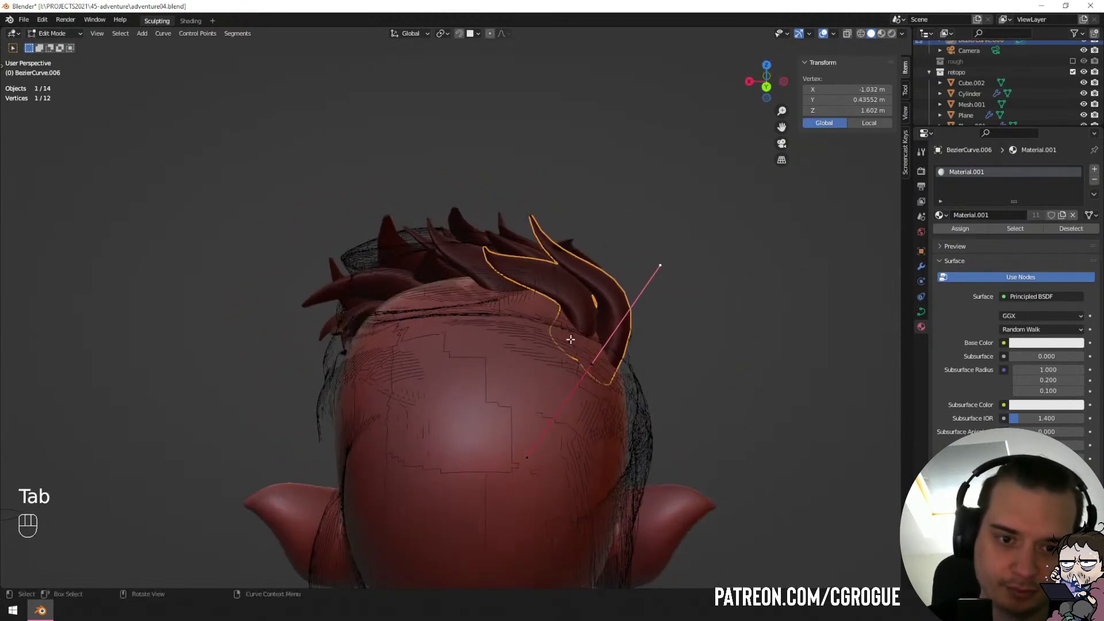
Duplicate the entire linked hair strand, rotating and moving the copy beside the original along the edge of the hair.
key(ctrl+l)
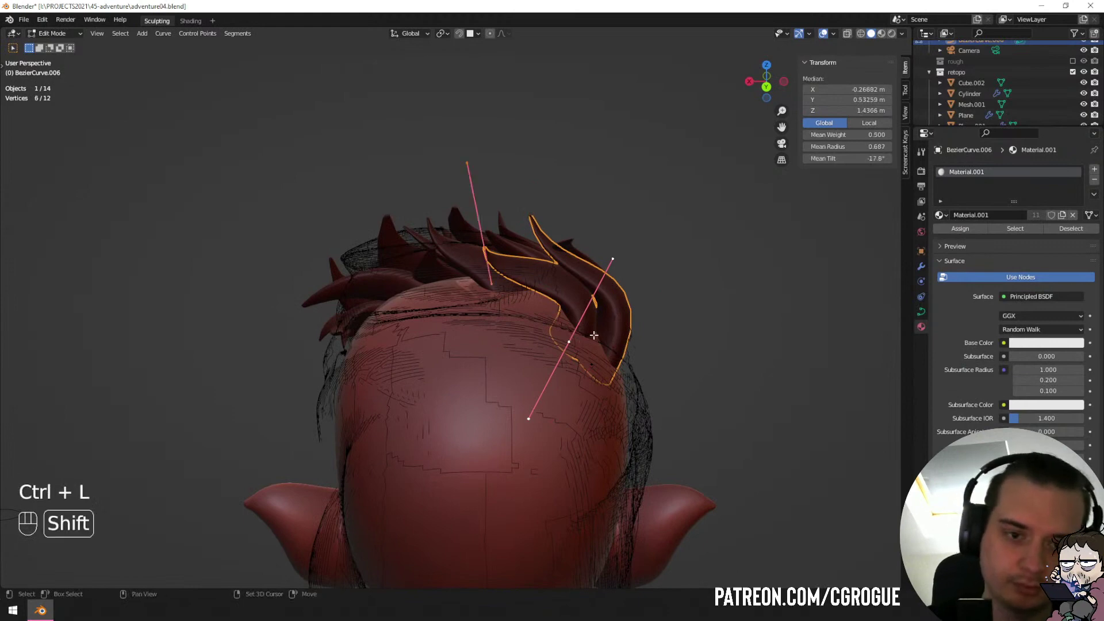
key(shift+d)
key(r)
key(g)
click(597, 329)
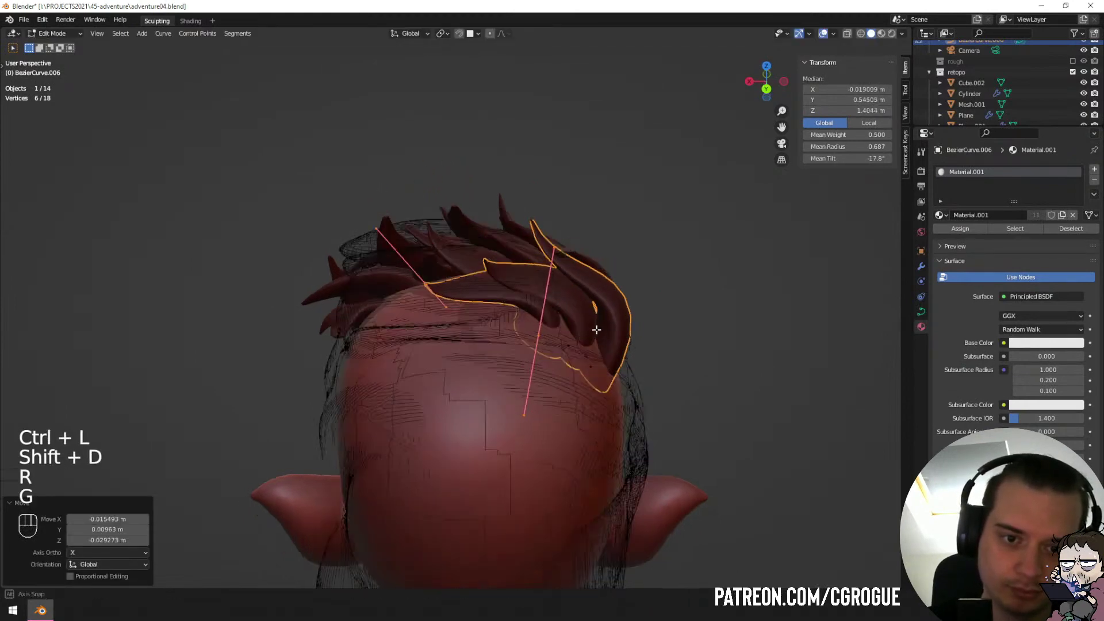
Reposition the new third strand's tip control point and handle, raising the tip above the bare scalp.
middle_drag(596, 329, 599, 357)
click(443, 326)
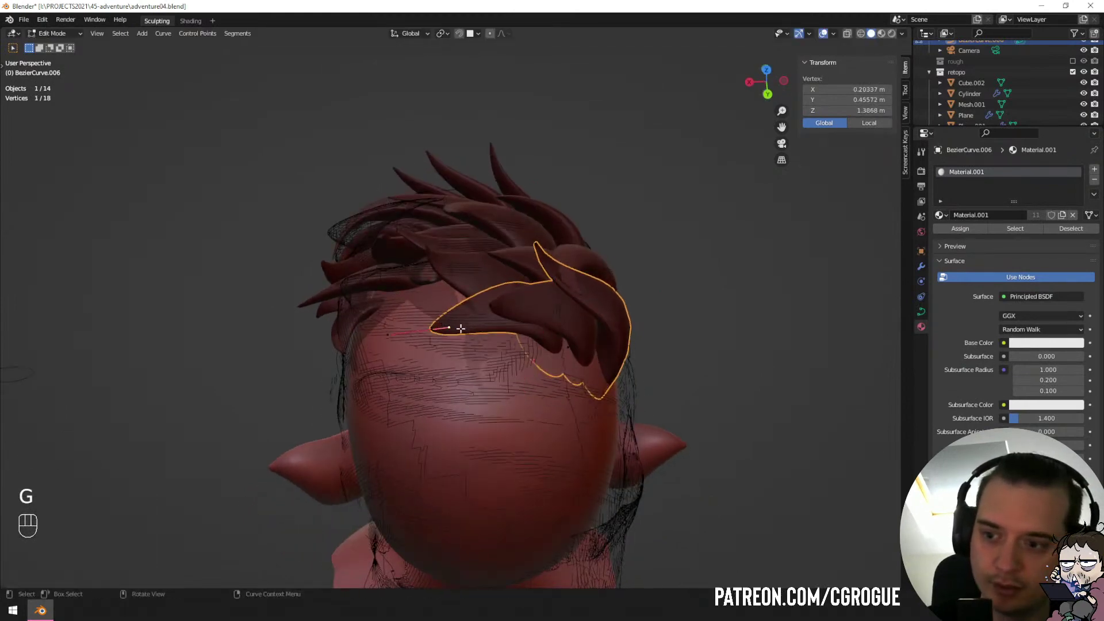
middle_drag(461, 328, 678, 237)
key(g)
right_click(444, 316)
click(436, 317)
key(g)
click(456, 296)
key(g)
click(674, 235)
Move the third strand's tip in line with the neighbouring strands, checking it from several angles.
middle_drag(558, 219, 422, 237)
key(g)
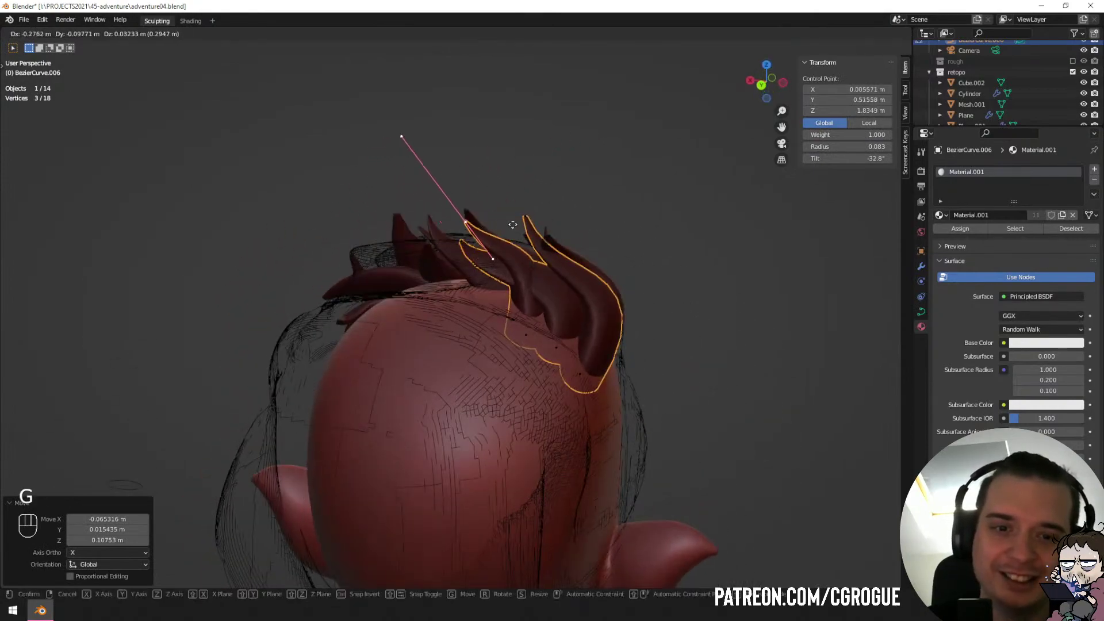
middle_click(514, 225)
click(515, 226)
middle_drag(516, 226, 543, 259)
key(g)
click(544, 340)
Move the third strand's root control point along the scalp and rotate it about -10.9°.
click(541, 365)
middle_drag(540, 365, 532, 282)
key(g)
click(616, 322)
key(r)
click(648, 277)
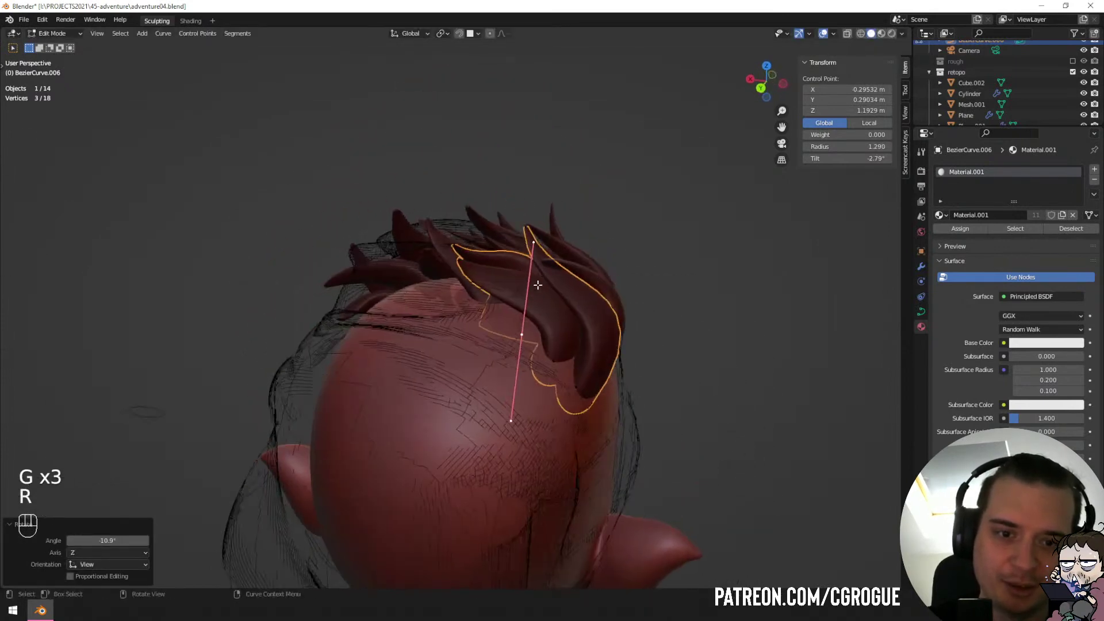
Pull the third strand's tip upward and over the top of the hair.
click(528, 244)
key(g)
click(513, 217)
middle_drag(513, 217, 460, 288)
key(g)
click(521, 256)
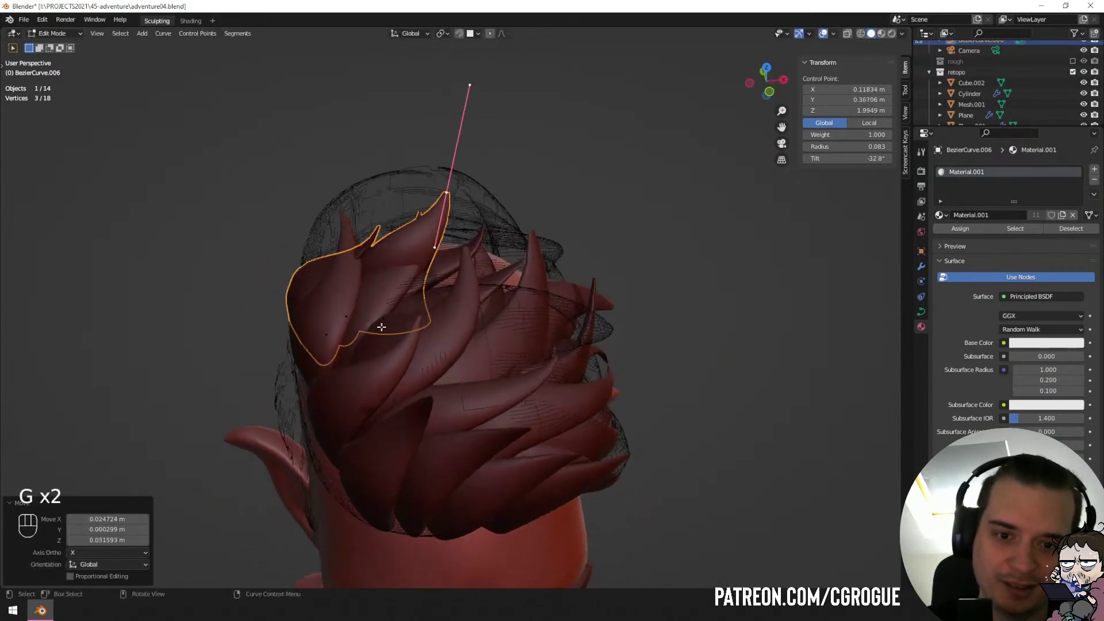
Tilt the third strand's root control point and shift its tip to follow the surrounding hair.
click(384, 318)
key(ctrl+t)
click(447, 206)
middle_drag(458, 232, 474, 207)
click(440, 215)
click(460, 195)
key(g)
click(480, 223)
key(g)
click(473, 302)
Twist the third strand's root to a tilt of -87.9° and nudge its tip slightly lower.
click(427, 251)
key(ctrl+t)
click(604, 210)
click(474, 207)
key(g)
click(474, 216)
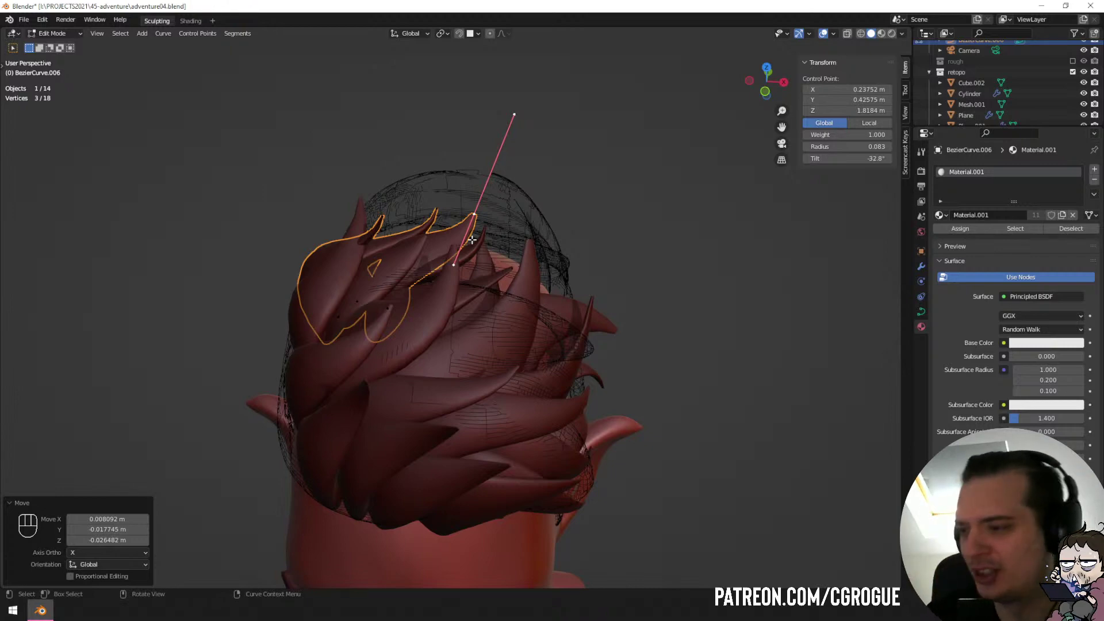
Duplicate the whole third strand beside itself and rotate the copy about -14.9° in the view.
middle_drag(597, 264, 494, 295)
click(393, 281)
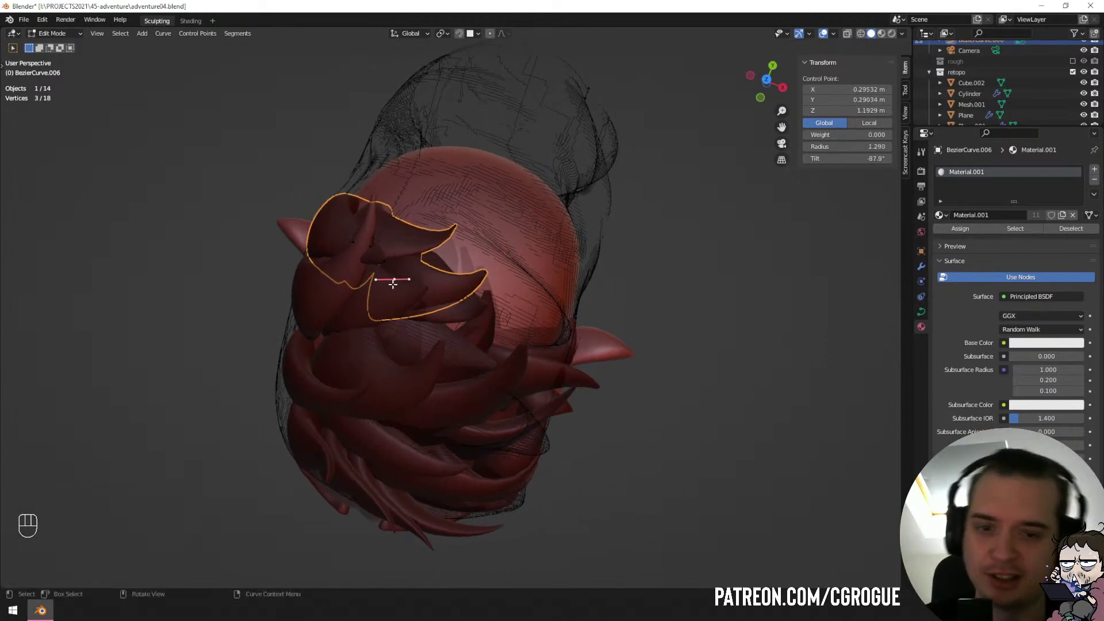
key(ctrl+l)
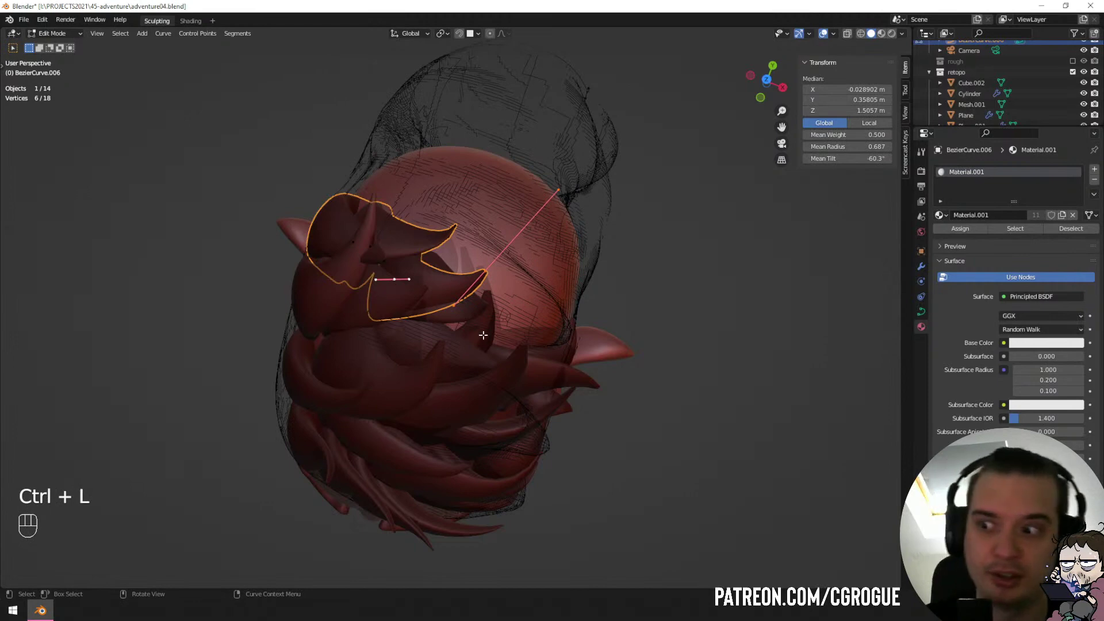
mouse_move(483, 335)
middle_down()
mouse_move(491, 264)
mouse_move(426, 297)
mouse_move(492, 324)
middle_up()
key(shift+d)
click(543, 270)
key(r)
click(514, 325)
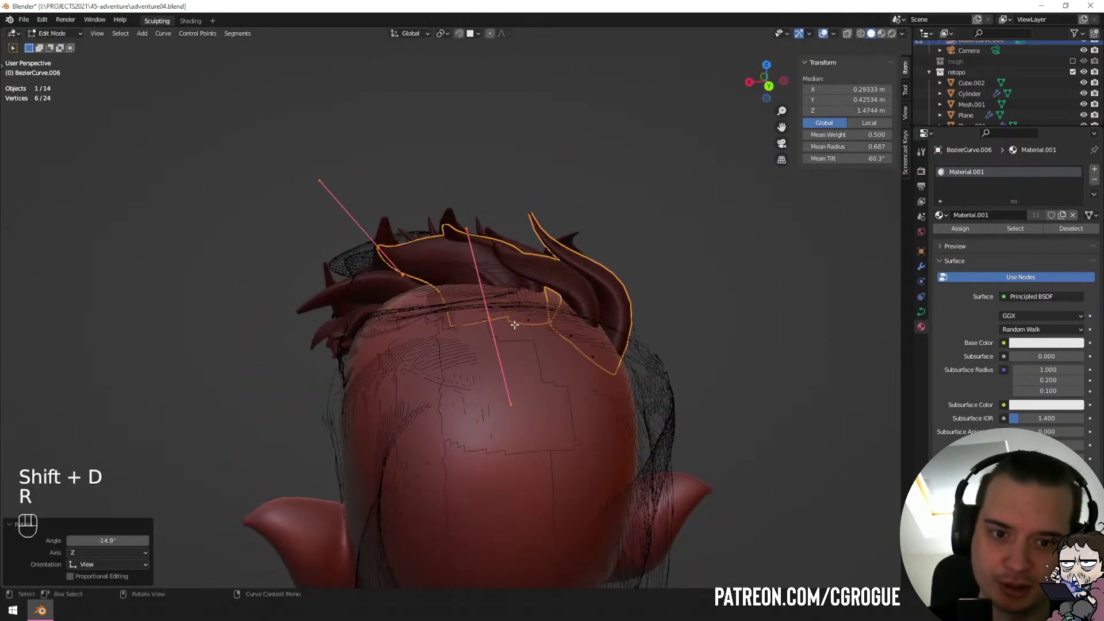
Tilt the new fourth strand's root control point by about -41.5°.
click(488, 318)
key(ctrl+t)
click(550, 263)
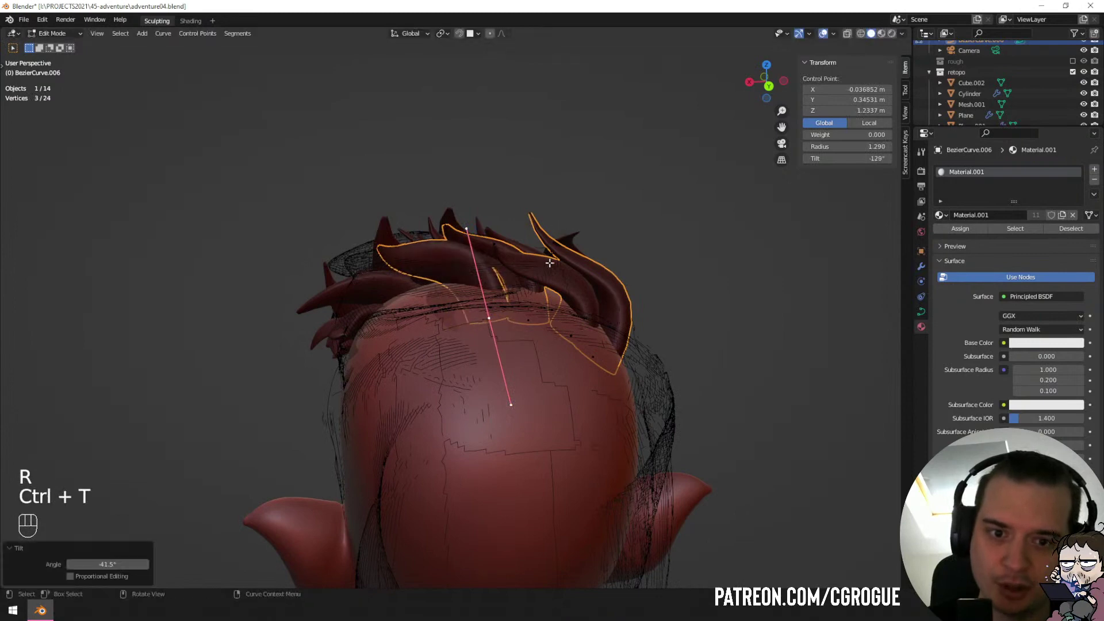
Move and rotate the fourth strand's tip control point so the strand curves over the scalp.
middle_drag(550, 263, 603, 306)
click(432, 312)
middle_drag(432, 311, 485, 364)
key(g)
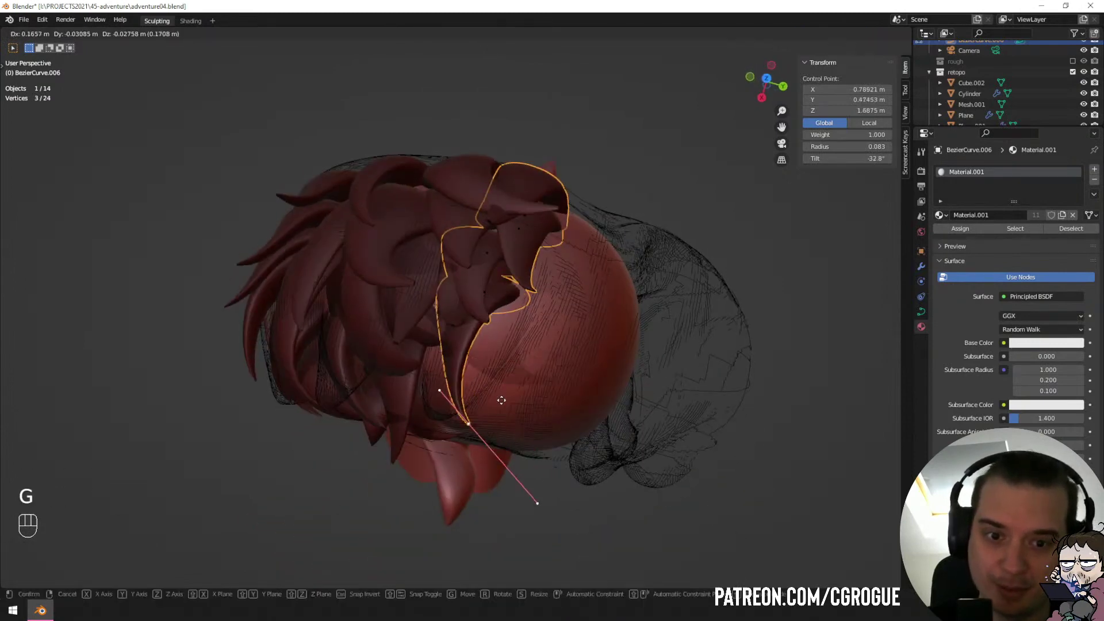
click(508, 400)
middle_drag(507, 400, 548, 352)
key(r)
click(454, 425)
key(g)
click(390, 421)
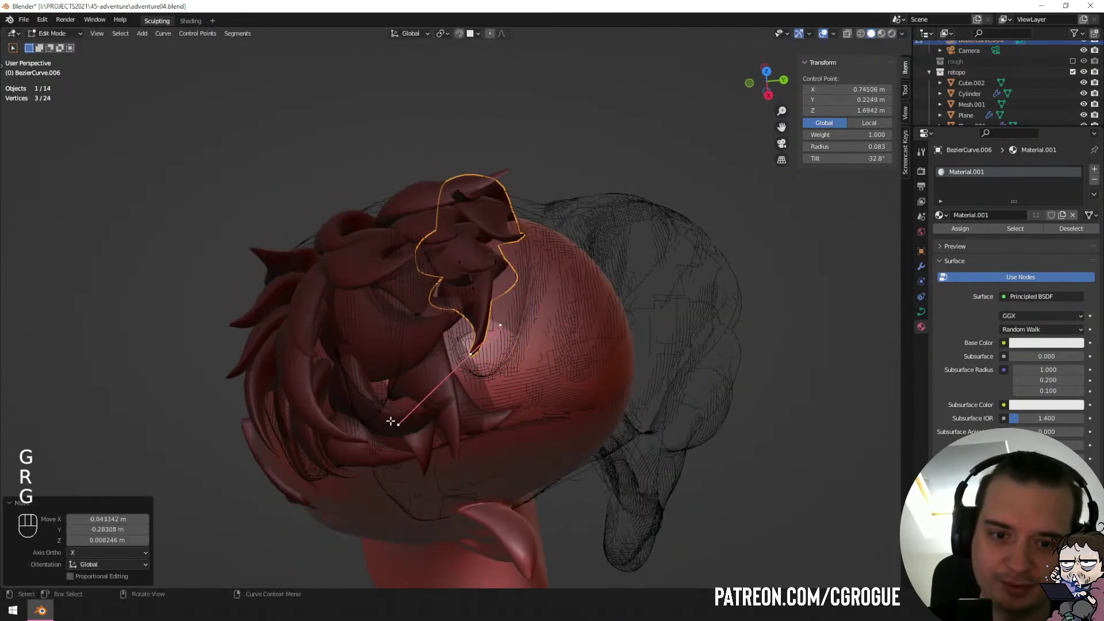
Shift the fourth strand's tip and lengthen its handles by a factor of about 1.48.
middle_drag(390, 421, 498, 338)
key(g)
key(s)
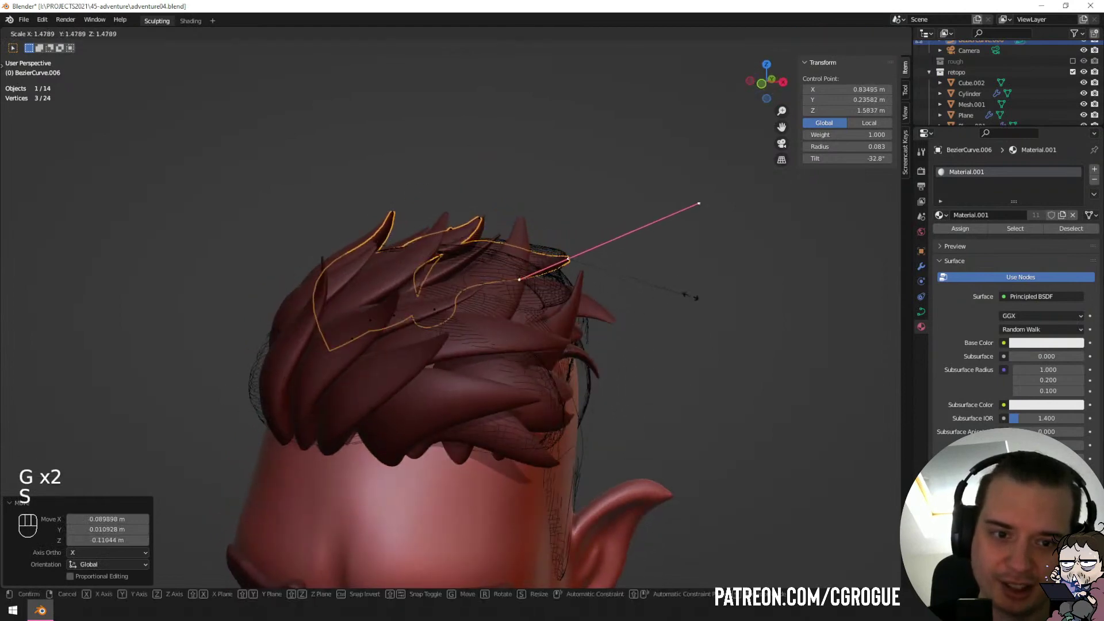
click(690, 297)
middle_drag(690, 297, 486, 316)
key(g)
click(508, 328)
Twist the fourth strand's root control point by a further -29.2°.
click(489, 316)
key(ctrl+t)
click(603, 258)
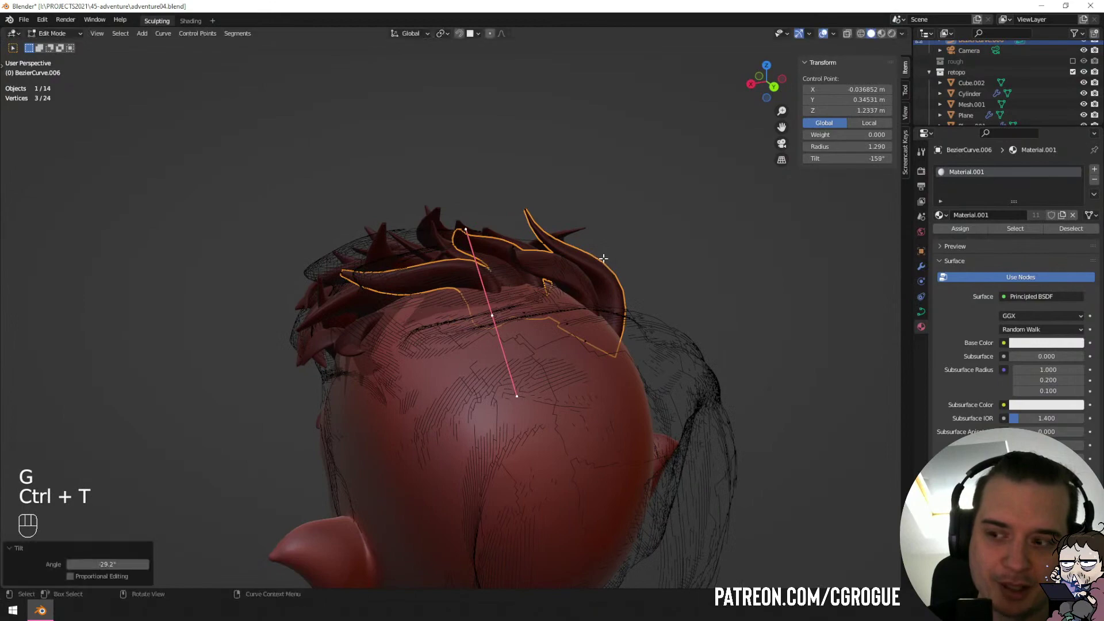
Rotate the fourth strand's tip control point and reposition it against the neighbouring hair.
middle_drag(482, 298, 547, 316)
middle_drag(460, 320, 438, 338)
click(508, 284)
key(r)
click(530, 320)
key(g)
click(533, 289)
key(g)
click(511, 313)
Shorten the fourth strand's long tip handle by a scale of 0.481 and adjust the tip's placement.
click(69, 144)
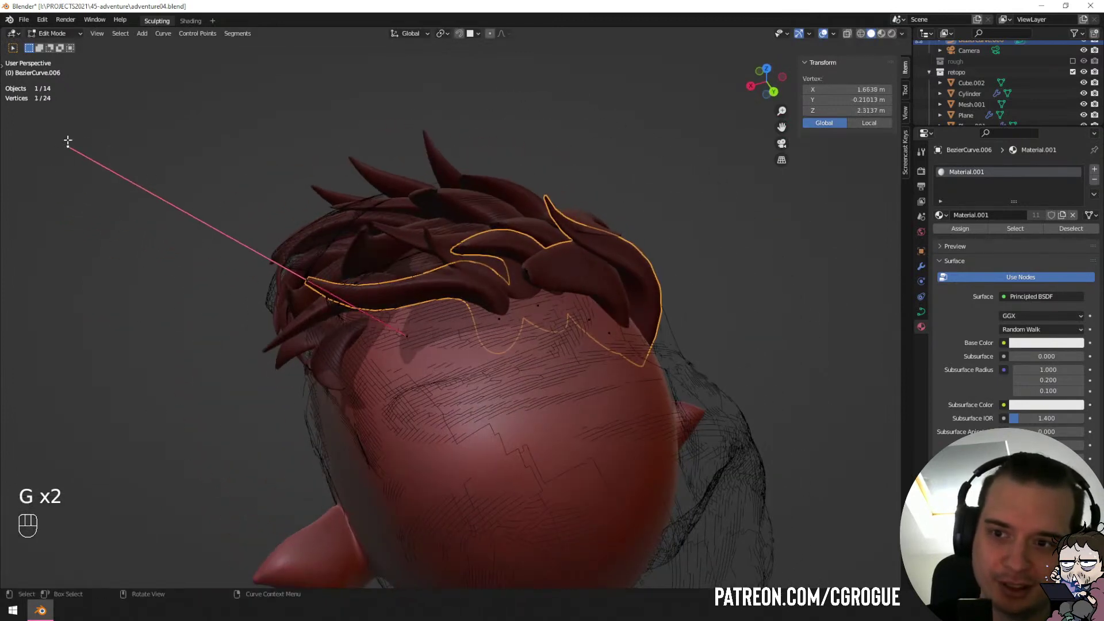
key(s)
click(195, 285)
click(306, 282)
key(g)
key(g)
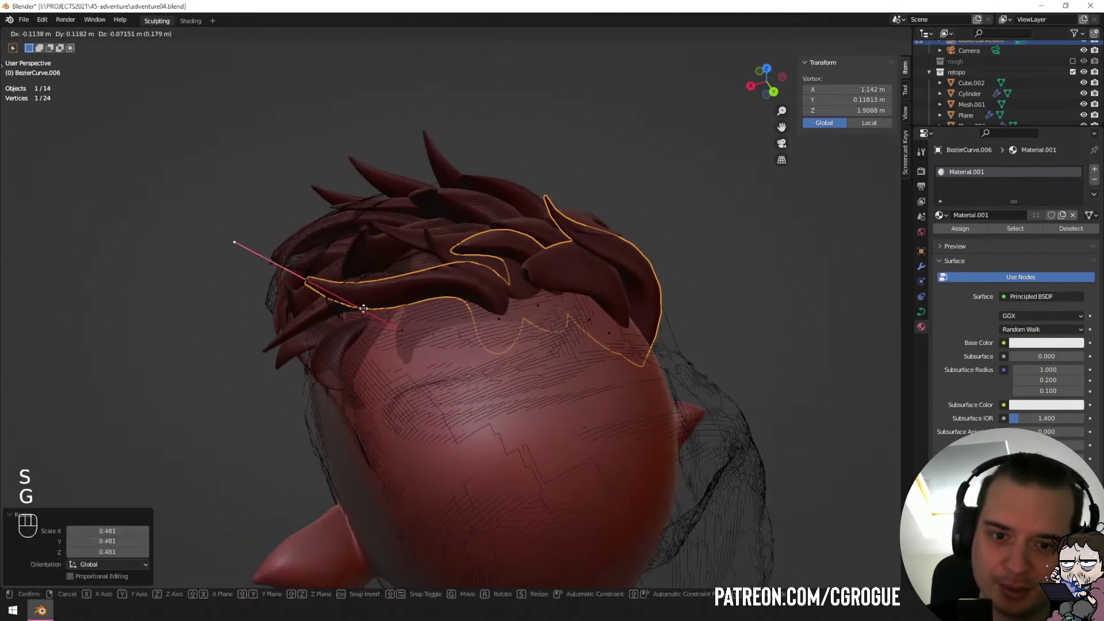
click(403, 292)
Rotate the fourth strand's tip and move it upward among the upper spikes, refining its position.
middle_drag(404, 291, 648, 259)
key(r)
click(485, 332)
key(g)
click(518, 310)
key(g)
key(g)
click(614, 304)
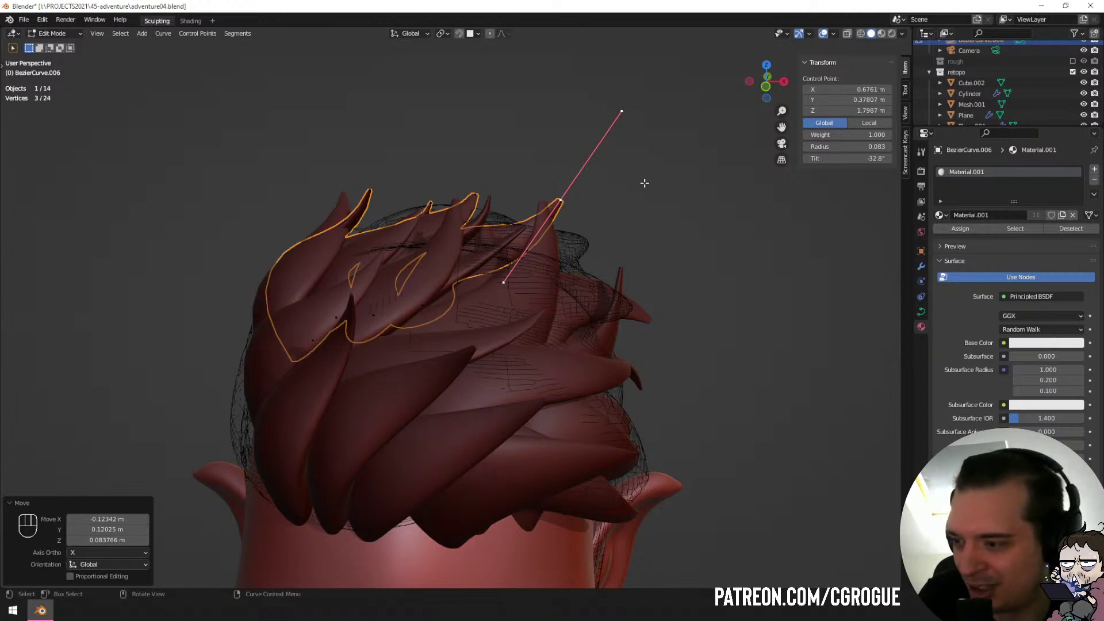
middle_drag(541, 263, 504, 292)
key(g)
click(509, 286)
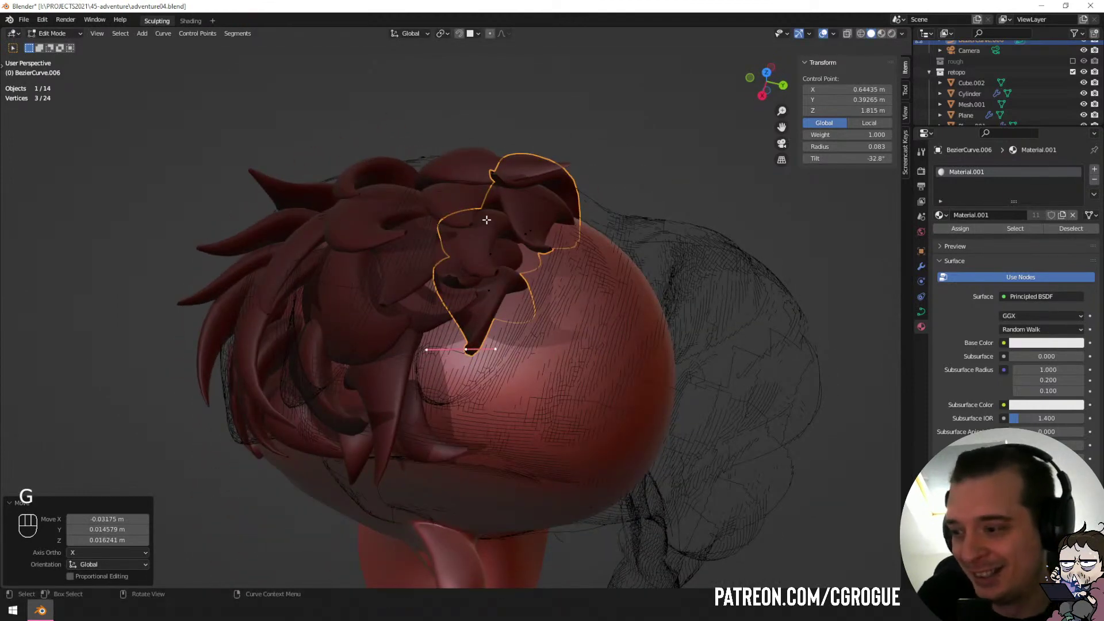
Duplicate the whole fourth strand farther along the hair's edge, rotating and moving the copy into place.
middle_drag(487, 220, 464, 284)
click(510, 306)
key(ctrl+l)
key(shift+d)
click(357, 294)
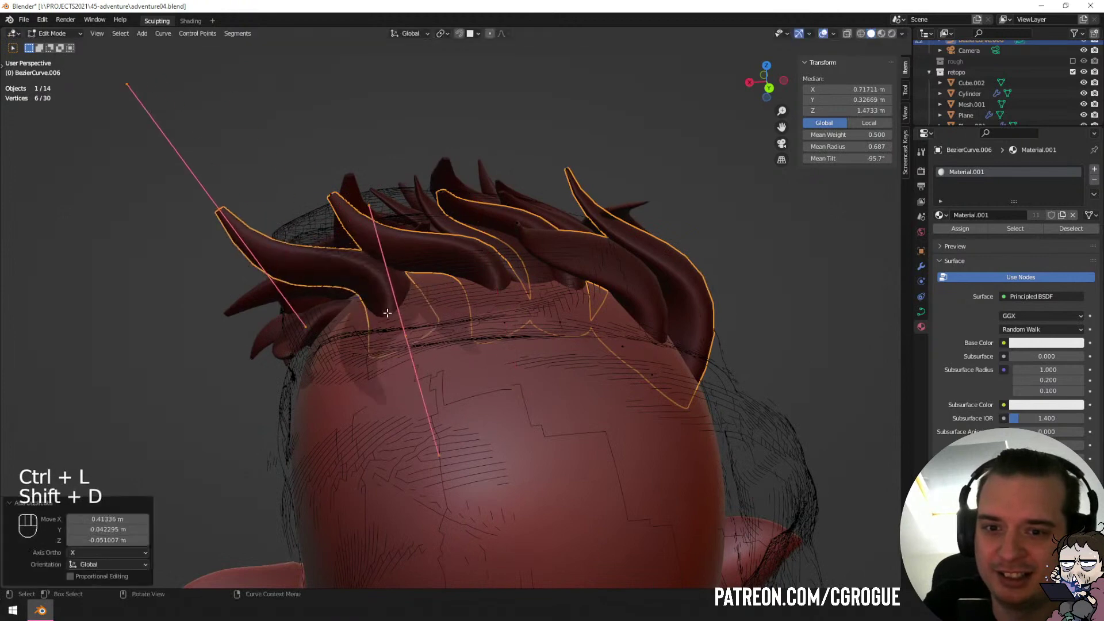
key(r)
click(490, 243)
key(g)
click(508, 270)
Tilt the new fifth strand's root to -180° and its tip to -145°.
key(ctrl+t)
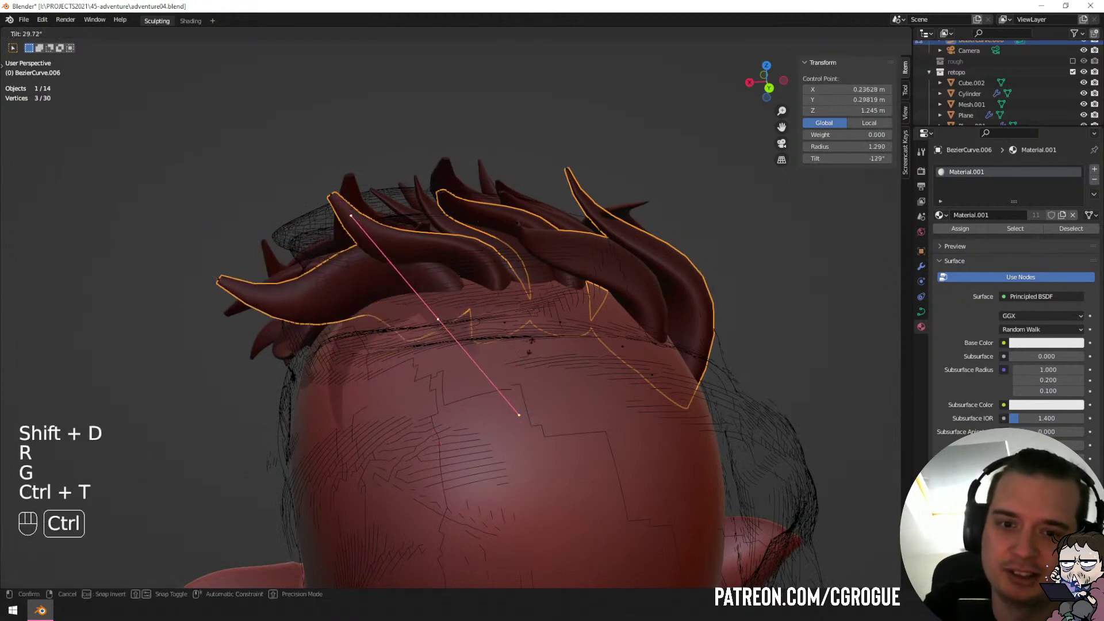
click(287, 330)
middle_drag(287, 329, 408, 326)
click(456, 326)
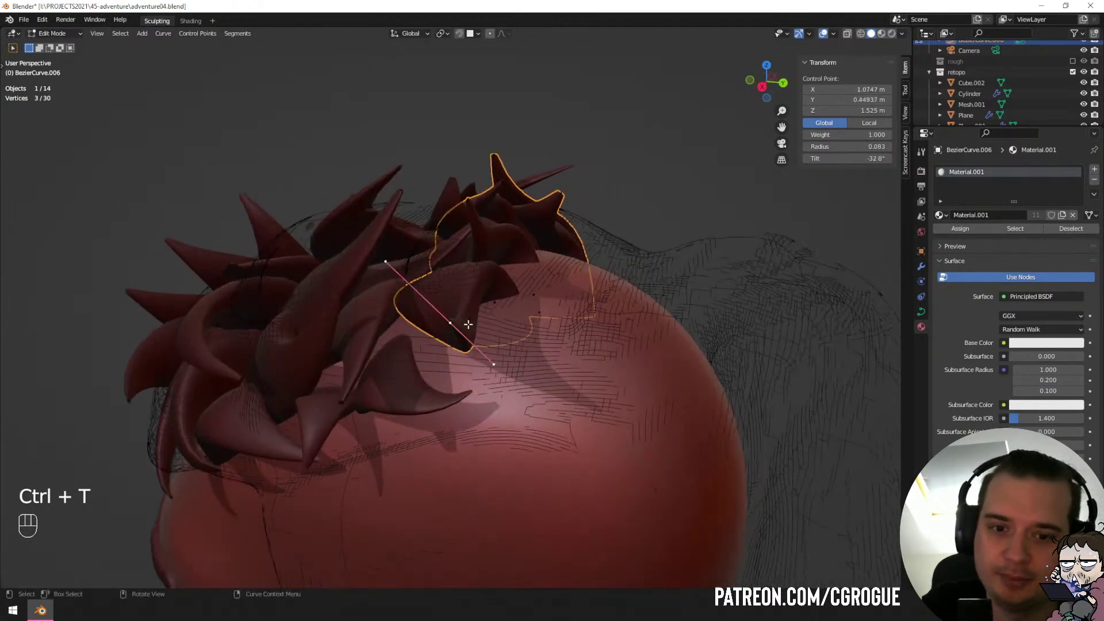
key(ctrl+t)
click(423, 223)
Move the fifth strand's tip inward and up over the scalp, working from two viewing angles.
middle_drag(423, 223, 525, 222)
key(g)
click(710, 241)
middle_drag(710, 241, 592, 276)
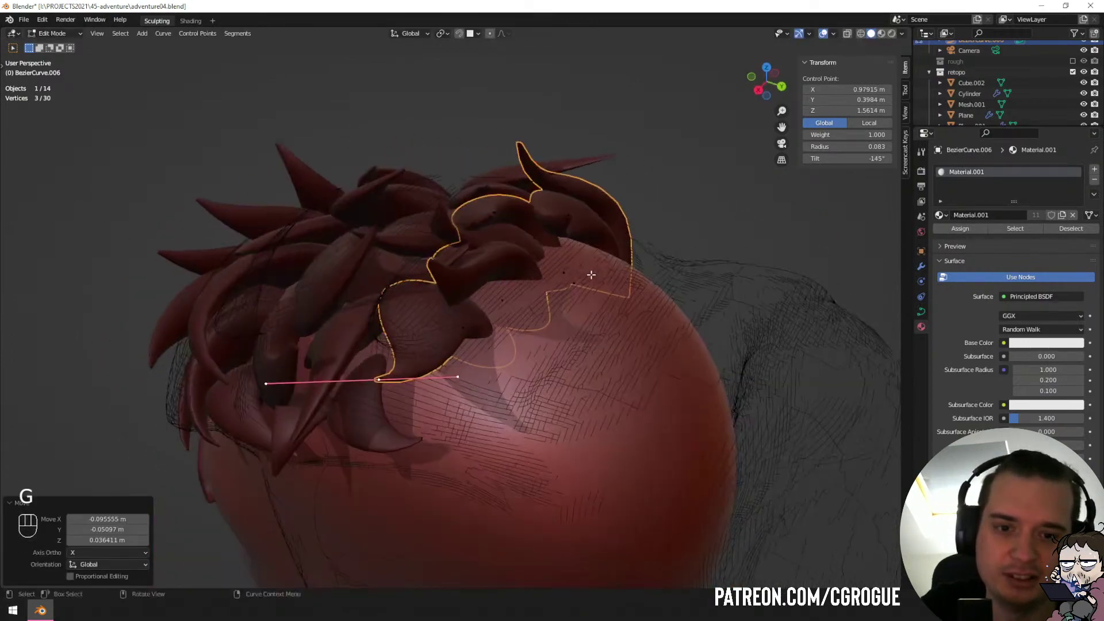
key(g)
click(557, 235)
middle_drag(558, 235, 614, 228)
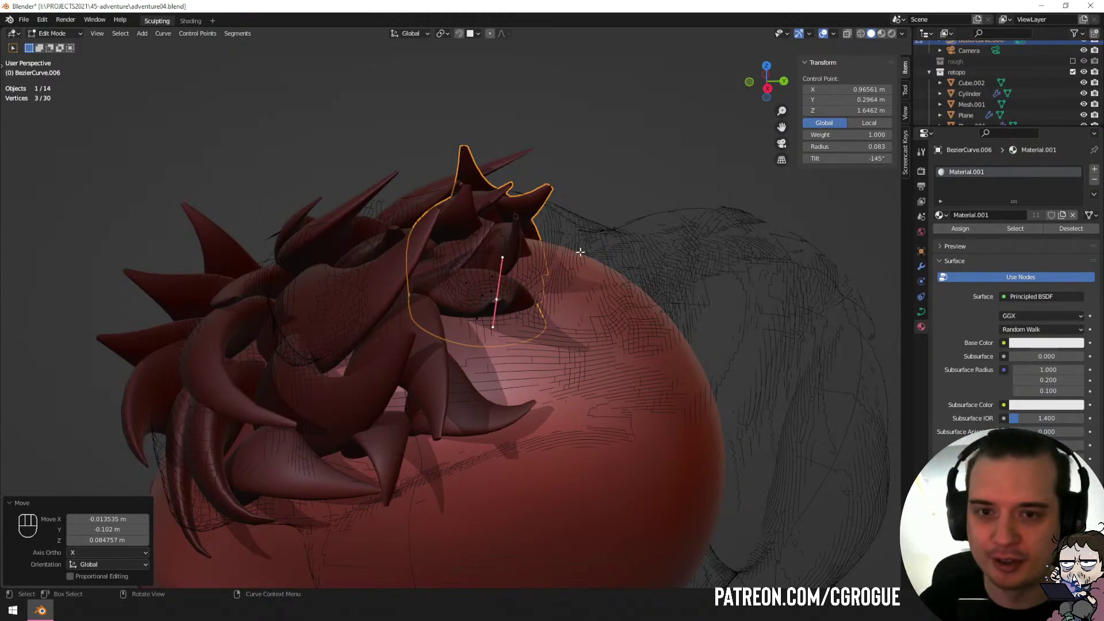
Rotate the fifth strand's tip about -22.2° and lower it slightly.
middle_drag(455, 280, 373, 279)
key(r)
key(g)
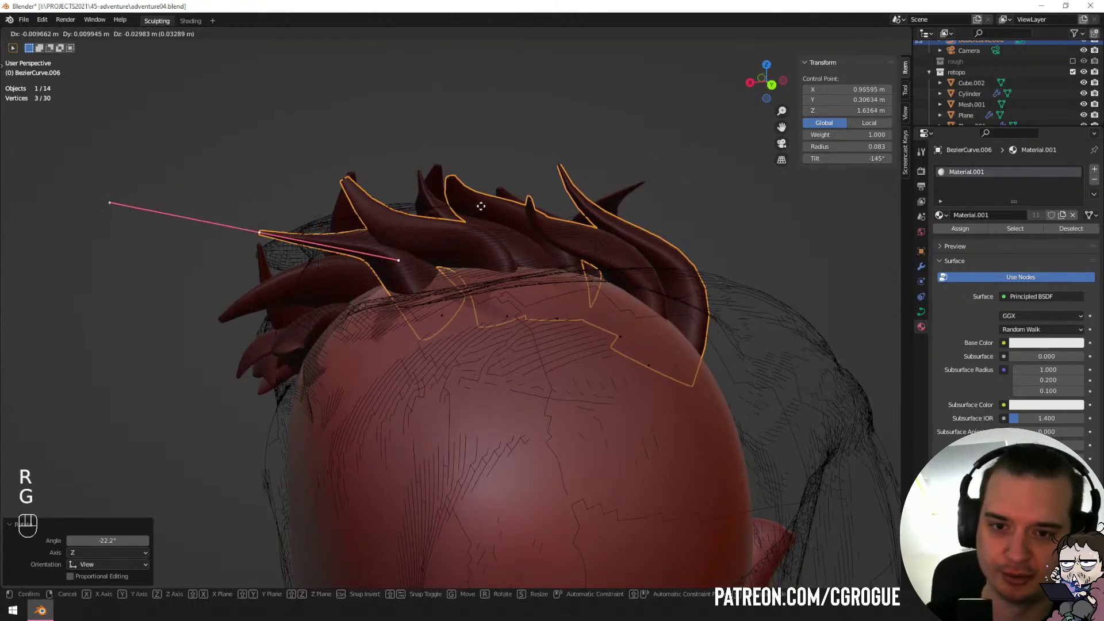
click(505, 230)
Scale the fifth strand's root handles down to 0.395.
click(446, 317)
key(s)
click(345, 279)
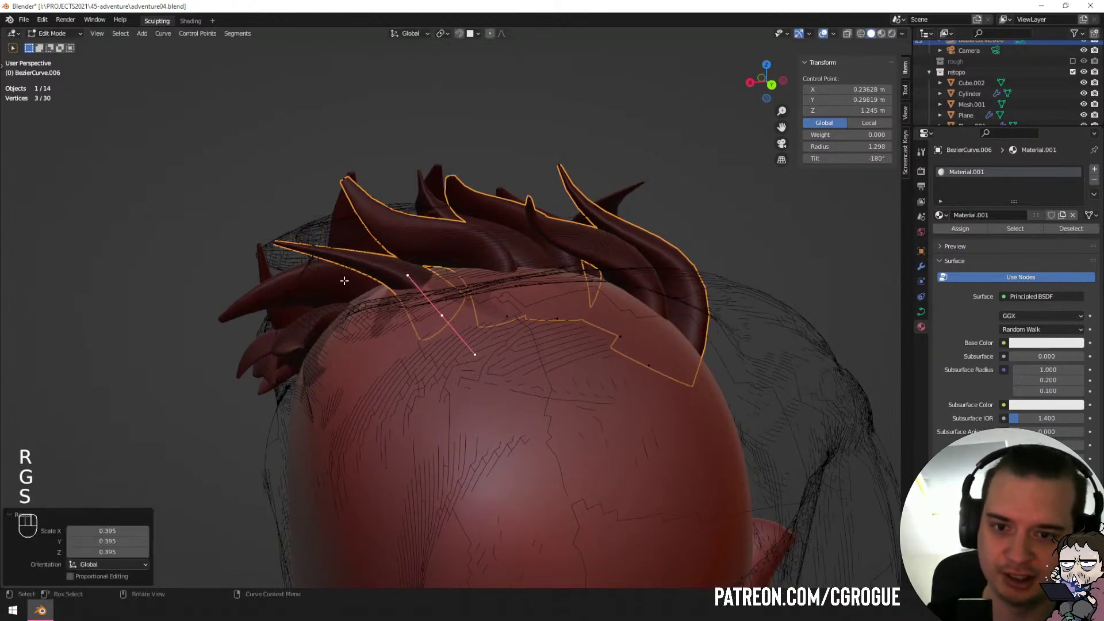
Rotate and scale the fifth strand's tip handles and move the tip into its final place.
click(279, 245)
key(r)
click(398, 221)
key(s)
click(362, 231)
middle_drag(361, 230, 513, 302)
key(g)
click(473, 320)
Duplicate the fifth strand, rotate and move the copy beside it, and select the copy's tip control point.
shift+click(444, 315)
key(shift+d)
click(402, 311)
key(r)
click(407, 300)
key(g)
click(399, 311)
click(447, 285)
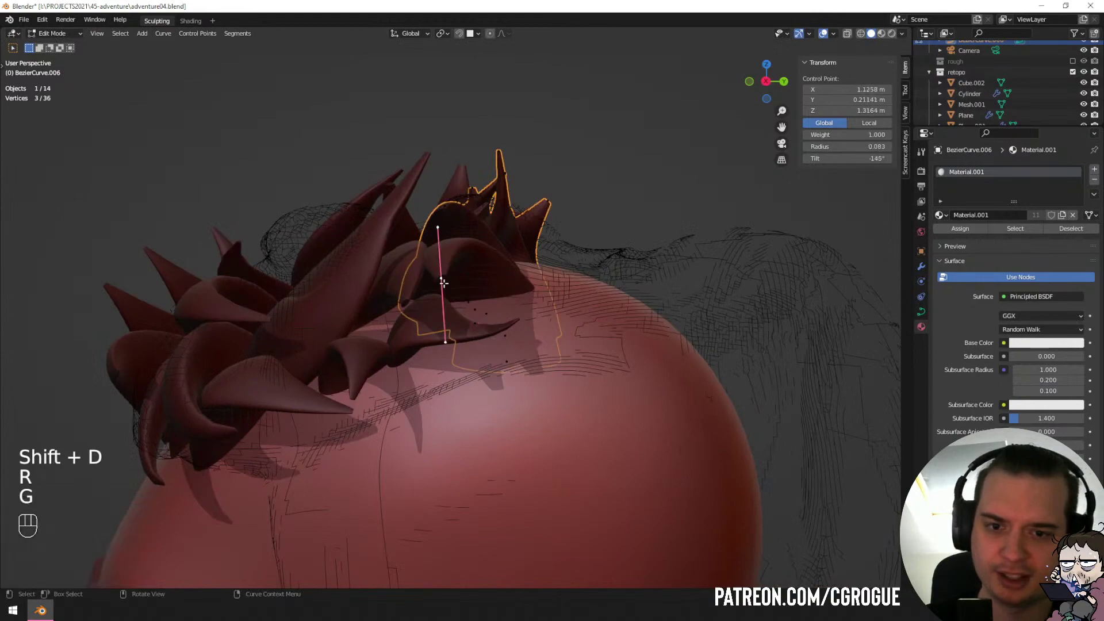
Move and rotate the copied strand's tip control point so the strand bends along the side of the head.
middle_drag(447, 285, 452, 368)
key(g)
click(484, 322)
key(r)
click(489, 298)
key(g)
click(464, 318)
Rotate the copied strand's tip handles again, move the tip into its final place, and finish editing.
key(r)
click(439, 419)
middle_drag(439, 420, 570, 355)
key(g)
click(477, 455)
key(Tab)
key(a)
key(a)
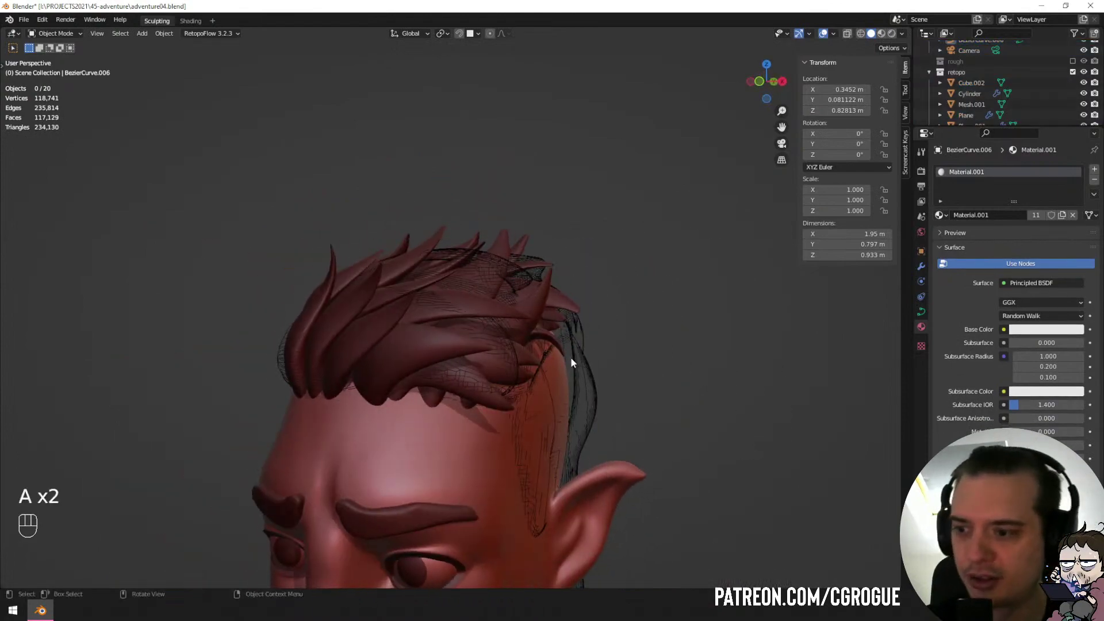
Open the BezierCurve.005 strands for editing and adjust the radius of the side strand's tip control point.
middle_drag(585, 368, 486, 396)
click(486, 396)
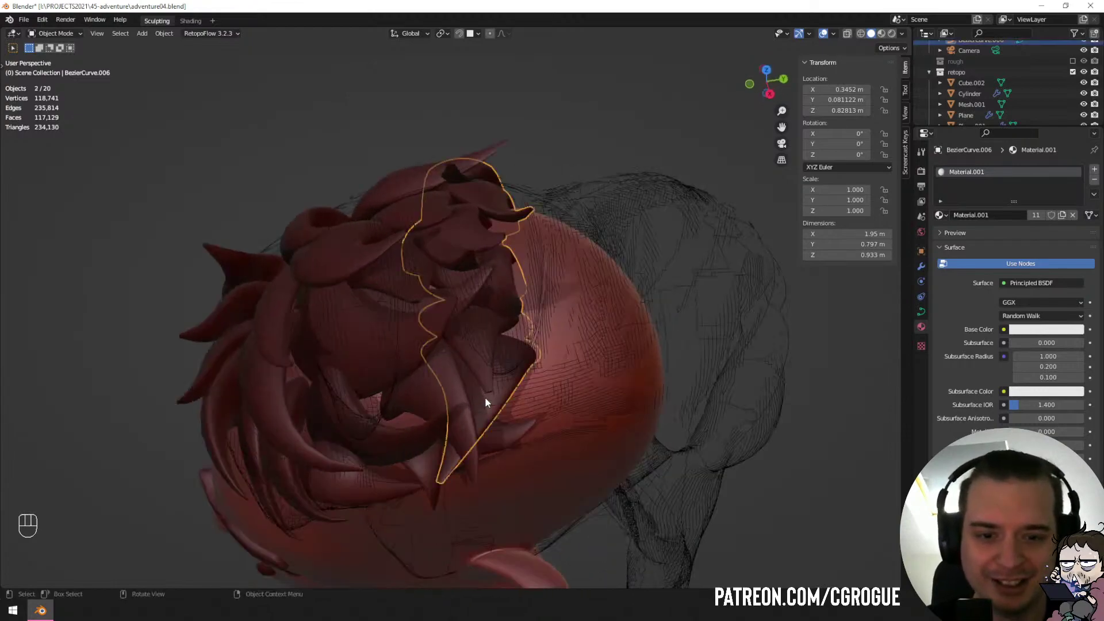
key(Tab)
key(Tab)
middle_drag(527, 314, 468, 360)
click(485, 347)
key(Tab)
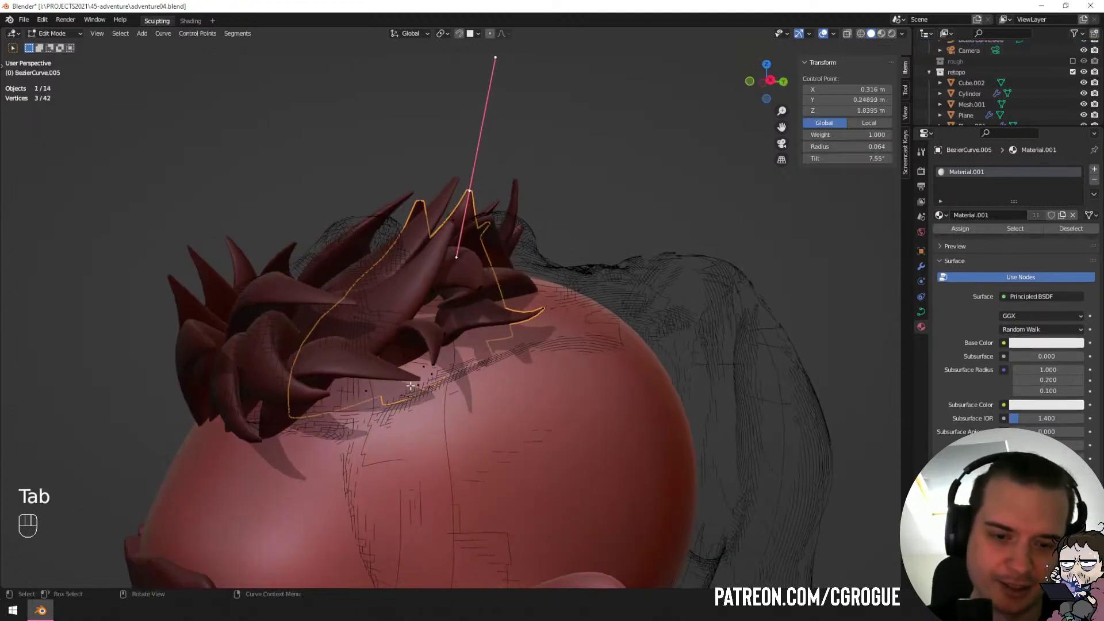
click(433, 385)
key(alt+s)
click(532, 395)
Rotate the side strand's tip handles and reposition the tip against the side of the head.
middle_drag(532, 396, 612, 340)
key(r)
click(607, 394)
key(g)
click(603, 373)
key(g)
key(g)
click(586, 399)
Adjust the side strand's tilt at the tip and scale the tip radius to 0.046.
key(ctrl+t)
click(558, 369)
key(alt+s)
click(530, 371)
Rotate the tip handles further, move the tip outward beside the neighbouring strands, and finish editing the curve.
key(r)
click(646, 376)
key(g)
click(615, 347)
key(r)
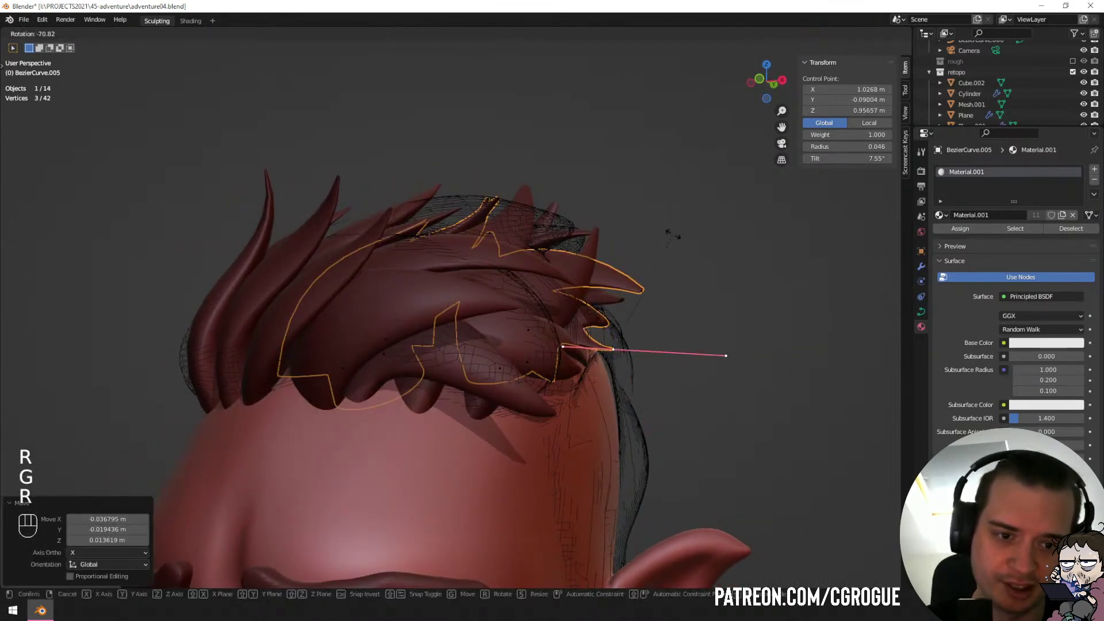
click(665, 240)
key(g)
click(675, 310)
key(Tab)
scroll(672, 339, down, 2)
key(a)
key(a)
Reopen the BezierCurve.005 strands for editing and select the side strand's root control point.
middle_drag(661, 362, 556, 415)
scroll(495, 380, up, 2)
key(Tab)
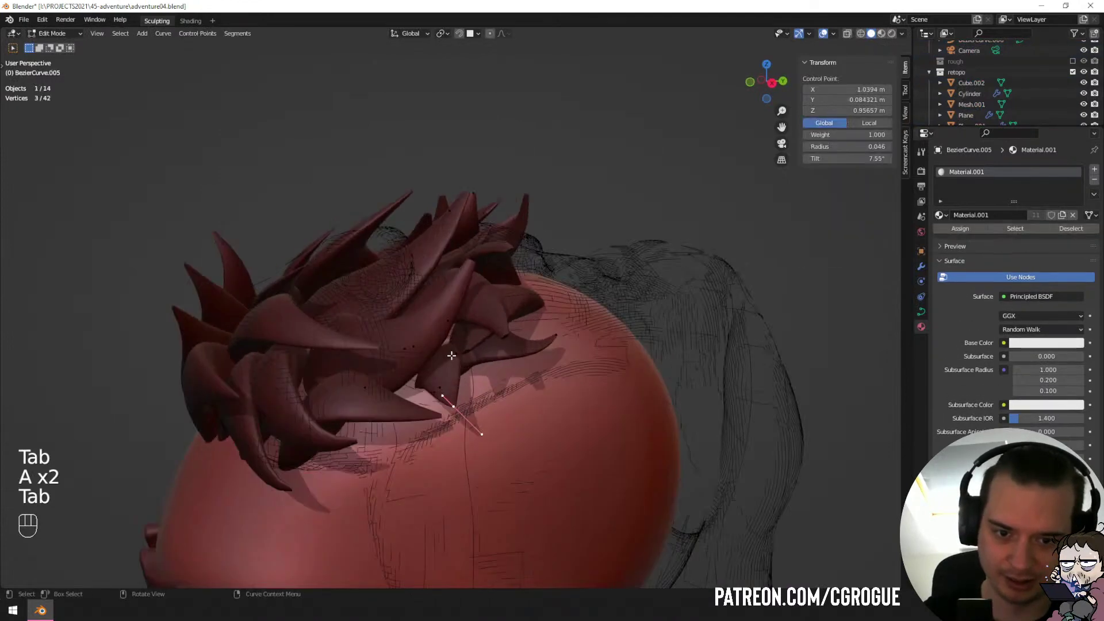
click(448, 403)
middle_drag(451, 406, 402, 351)
click(337, 373)
Try to scale and rotate the handles of the side strand's root control point.
key(s)
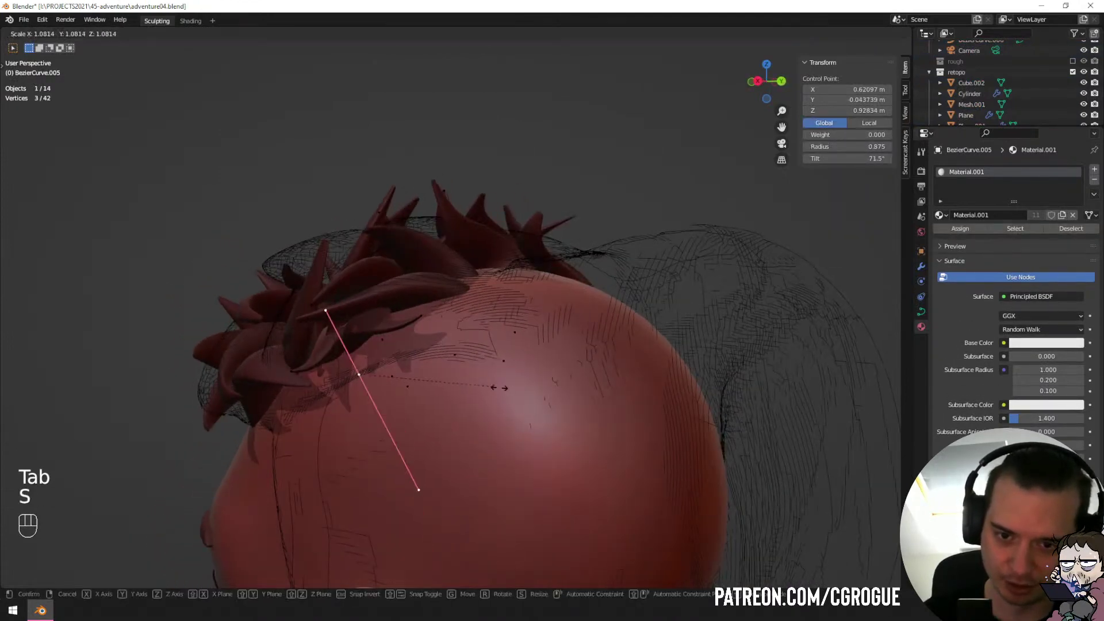
click(534, 392)
middle_drag(534, 392, 515, 364)
key(r)
click(505, 377)
key(ctrl+z)
key(ctrl+z)
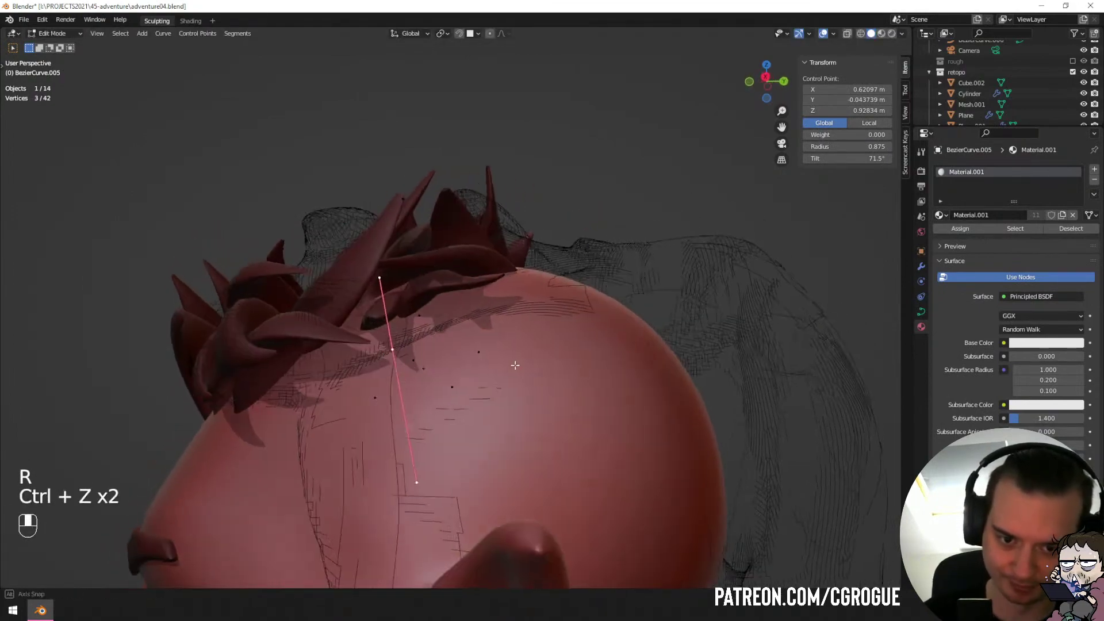
Rotate and scale the side strand's root handles, and clear the control point selection.
key(r)
click(548, 312)
middle_drag(549, 312, 637, 310)
key(s)
click(601, 331)
key(a)
key(a)
scroll(609, 319, down, 1)
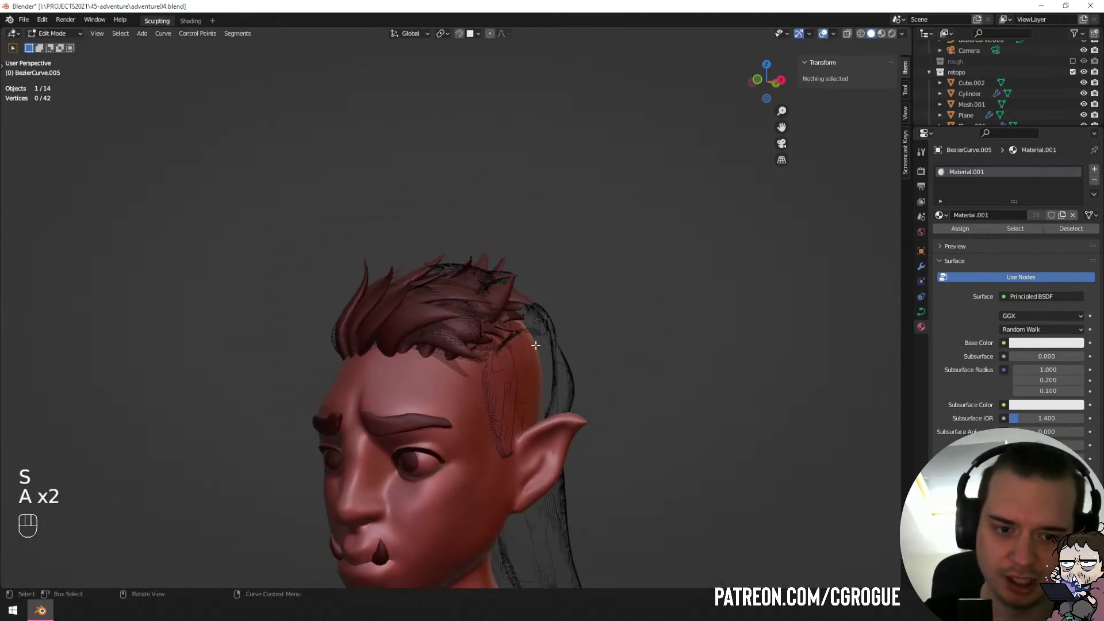
Rotate and slightly move the tip of the side strand in BezierCurve.002, and finish editing with nothing selected.
scroll(533, 345, up, 2)
key(Tab)
click(528, 348)
scroll(566, 362, up, 2)
key(Tab)
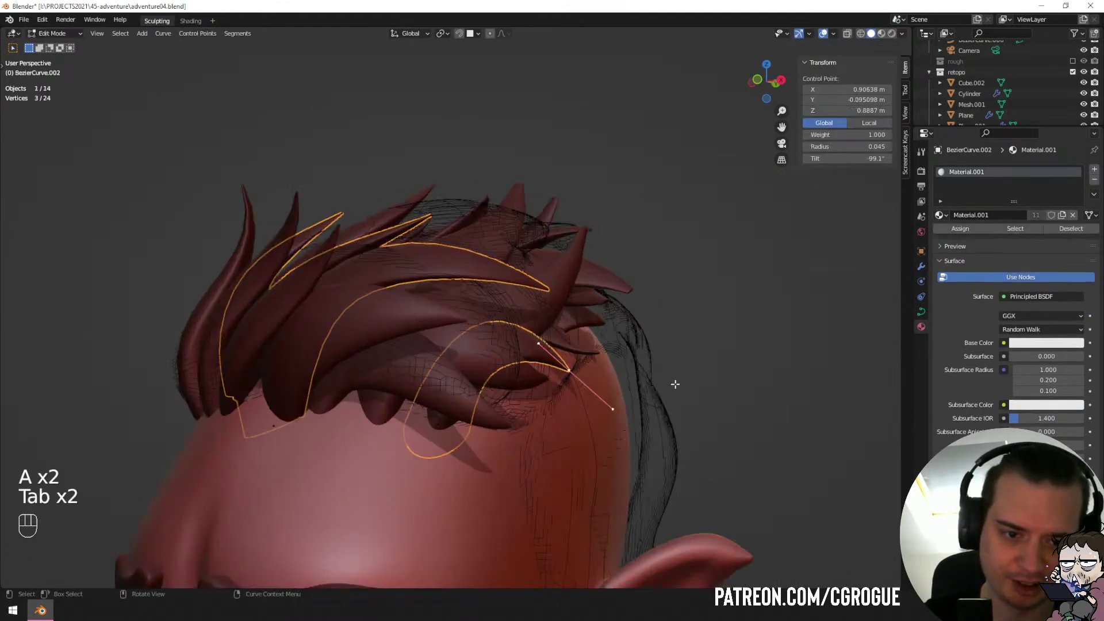
key(r)
click(654, 405)
key(g)
click(646, 406)
key(a)
key(a)
scroll(639, 360, down, 1)
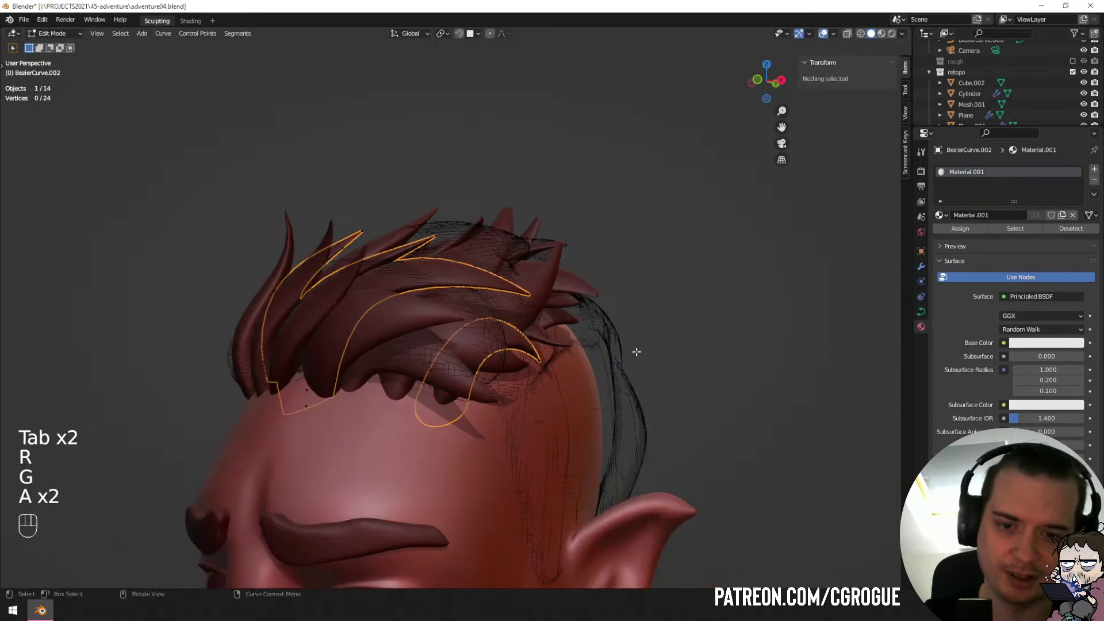
key(Tab)
key(a)
key(a)
mouse_move(641, 353)
middle_down()
mouse_move(651, 356)
mouse_move(638, 346)
middle_up()
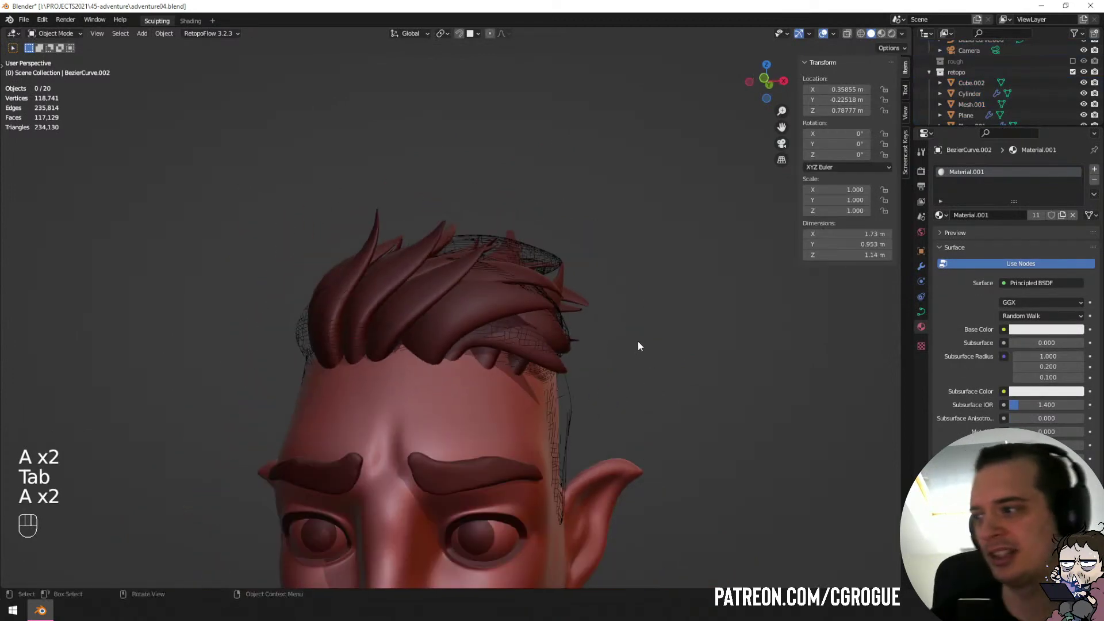
scroll(621, 352, down, 3)
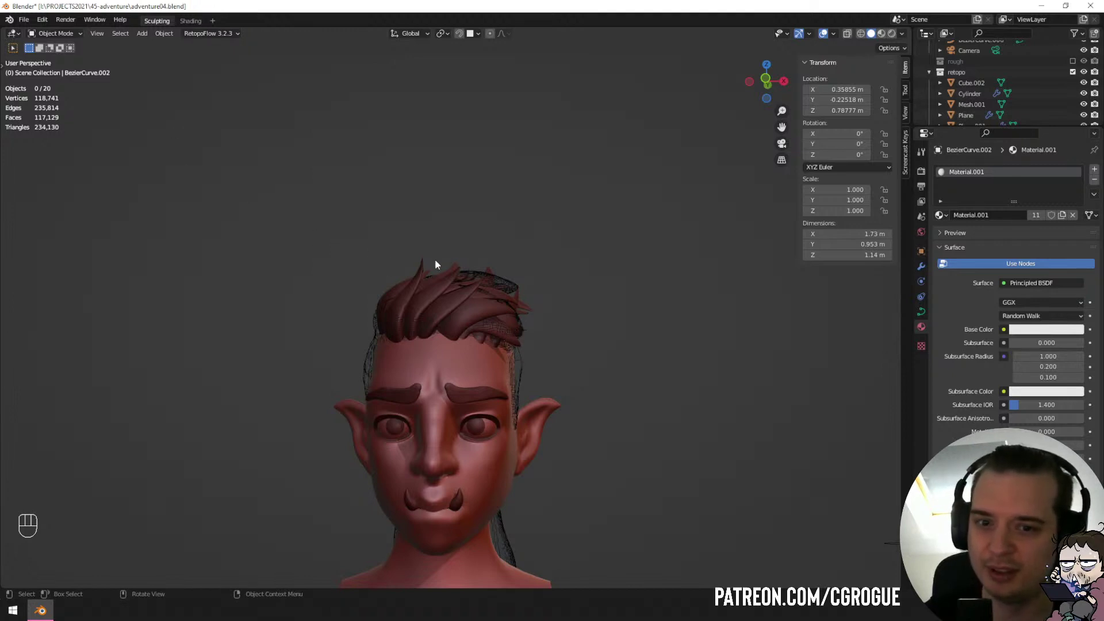
scroll(521, 274, up, 2)
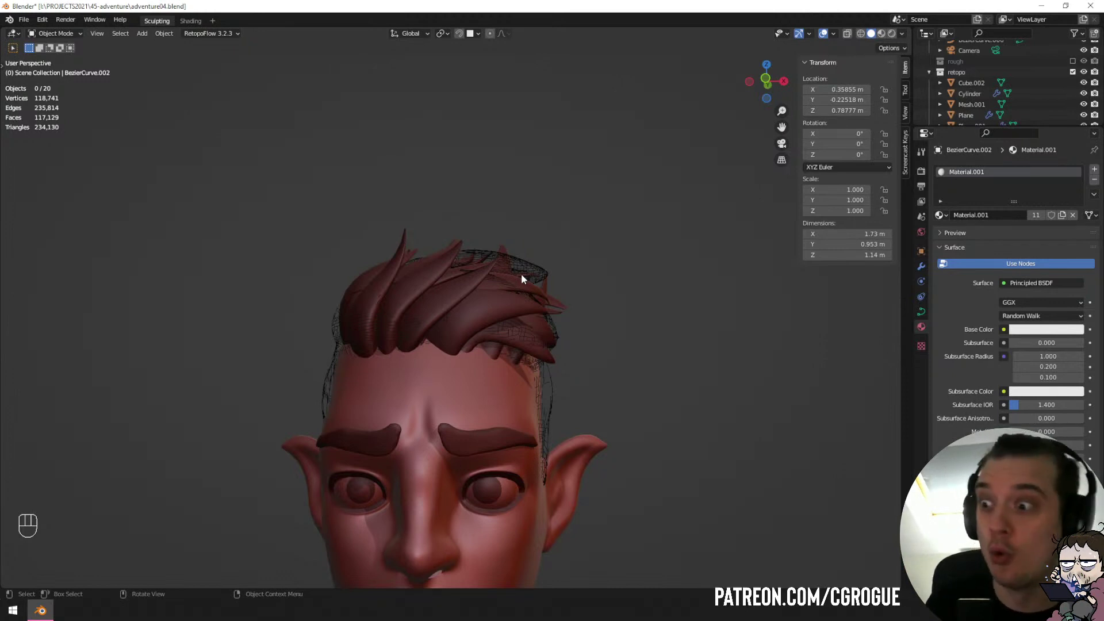
scroll(530, 256, down, 4)
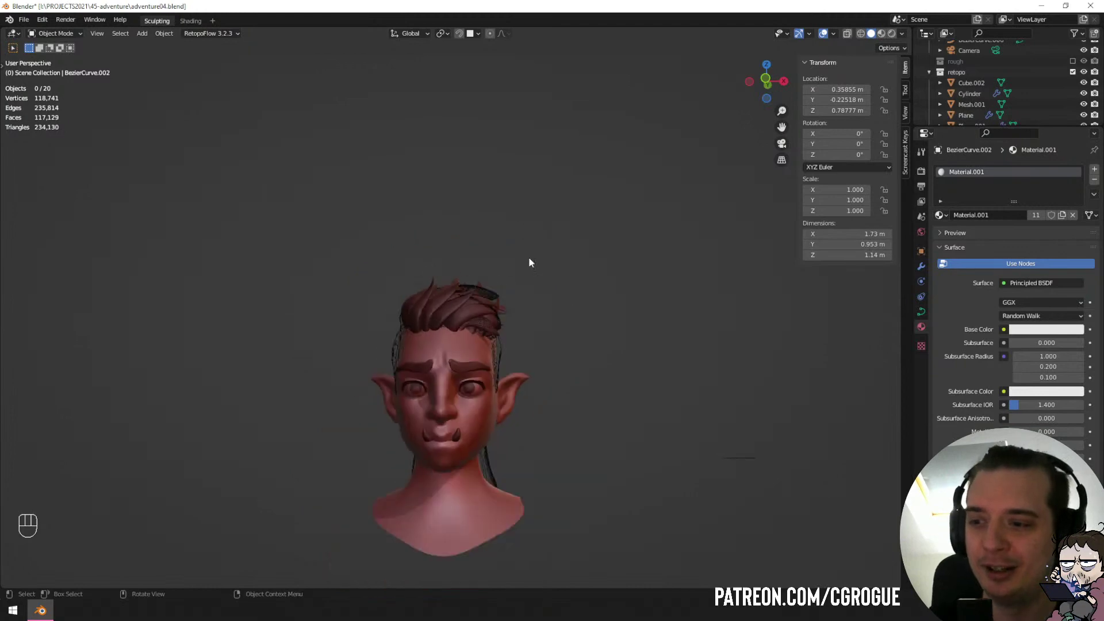
Select the rear row of strands, BezierCurve.006, and open it for editing.
scroll(536, 287, up, 2)
shift+middle_drag(536, 287, 439, 327)
scroll(516, 312, up, 3)
click(514, 312)
click(441, 327)
click(459, 334)
middle_drag(508, 309, 463, 335)
click(492, 337)
click(490, 334)
scroll(502, 329, up, 2)
key(Tab)
Move the tip control point of the row's strand on the far side of the head.
click(457, 308)
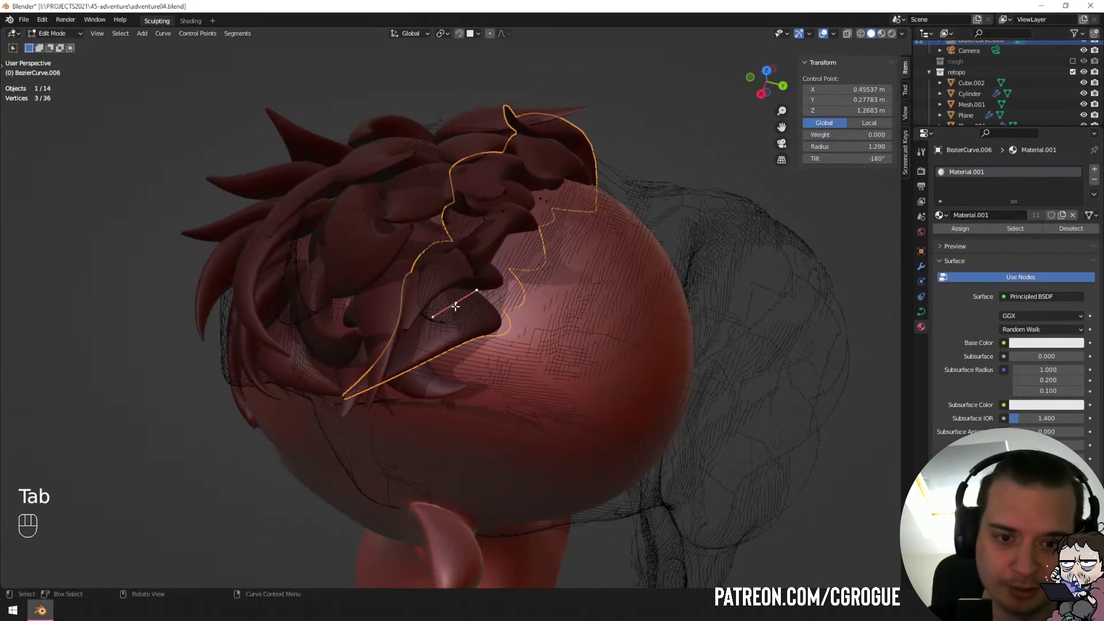
key(ctrl+l)
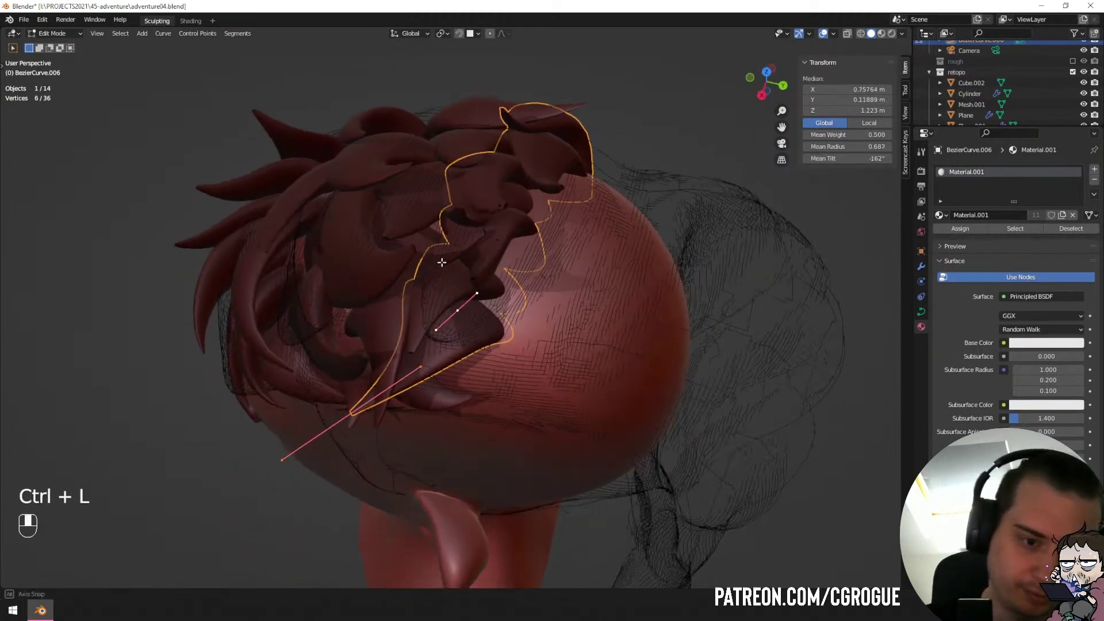
middle_drag(439, 256, 424, 315)
click(447, 191)
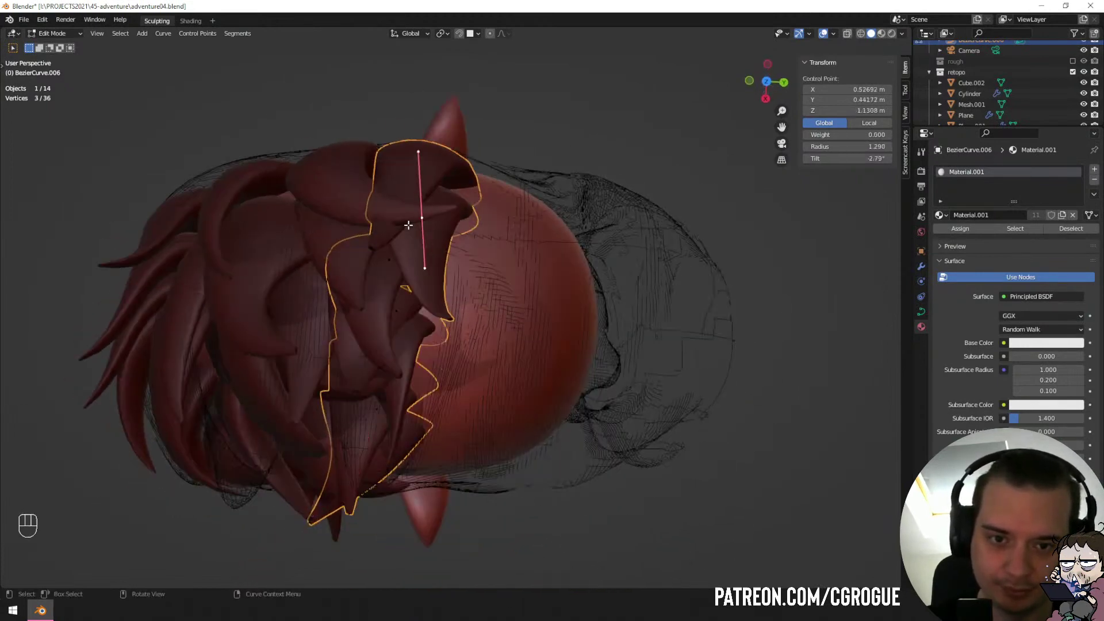
middle_drag(406, 222, 372, 169)
click(445, 171)
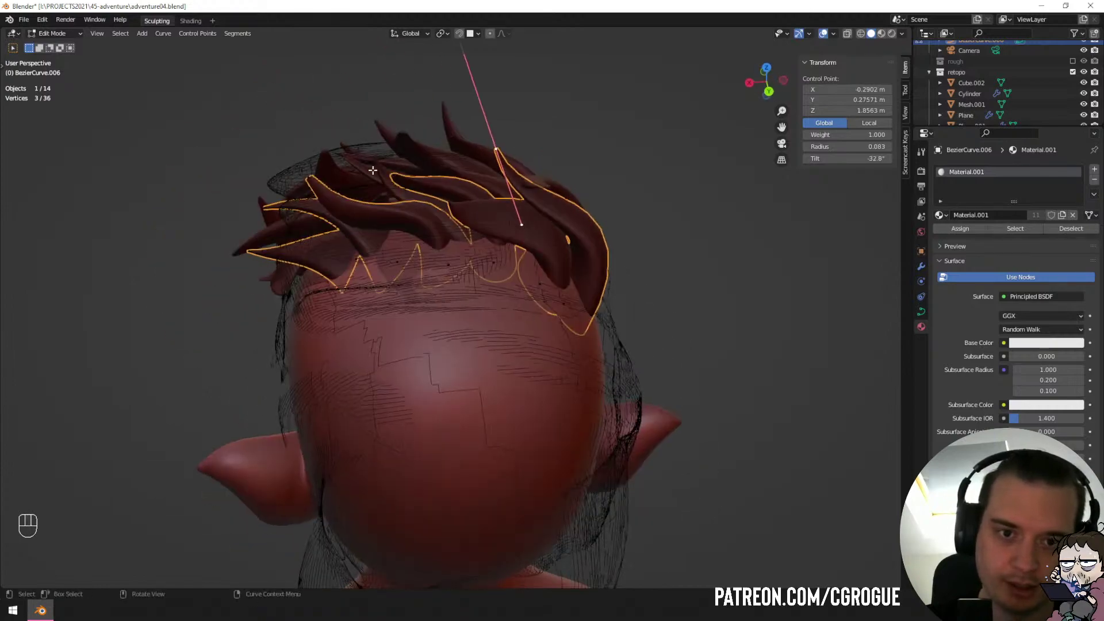
key(g)
click(402, 183)
Duplicate the whole far-side strand, rotate the copy about -11.7°, and place it farther back on the head.
middle_drag(432, 189, 506, 259)
key(Tab)
key(Tab)
middle_drag(541, 294, 505, 316)
key(ctrl+l)
key(shift+d)
click(537, 370)
key(r)
key(g)
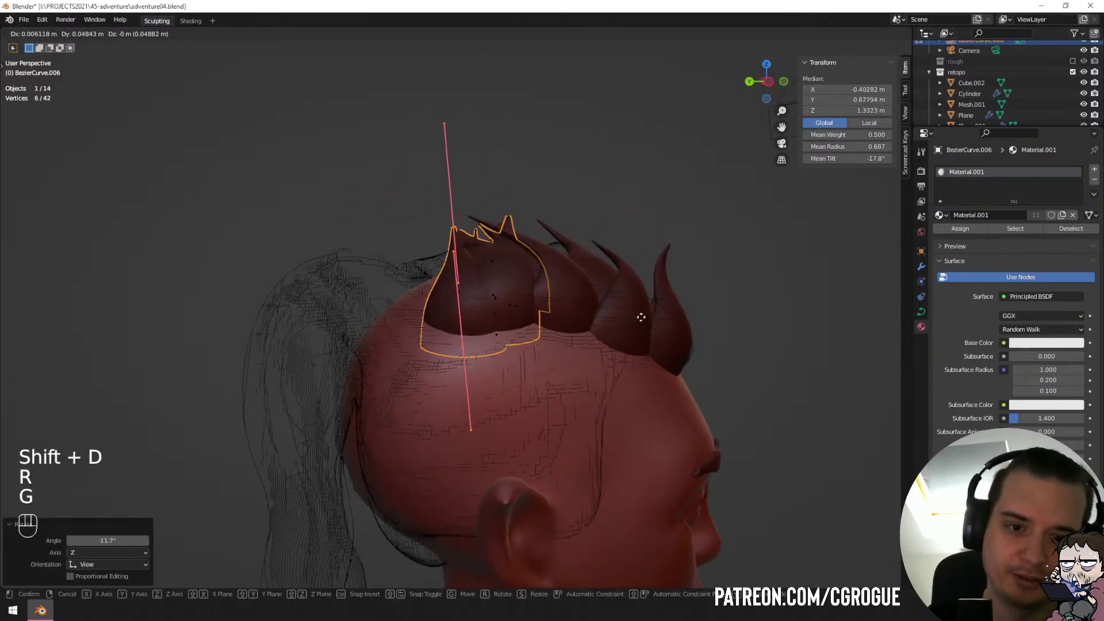
click(641, 315)
Separate the copied strand into its own curve object and open that object for editing.
mouse_move(641, 316)
middle_down()
mouse_move(611, 315)
mouse_move(592, 362)
mouse_move(737, 367)
mouse_move(649, 326)
middle_up()
key(p)
click(649, 326)
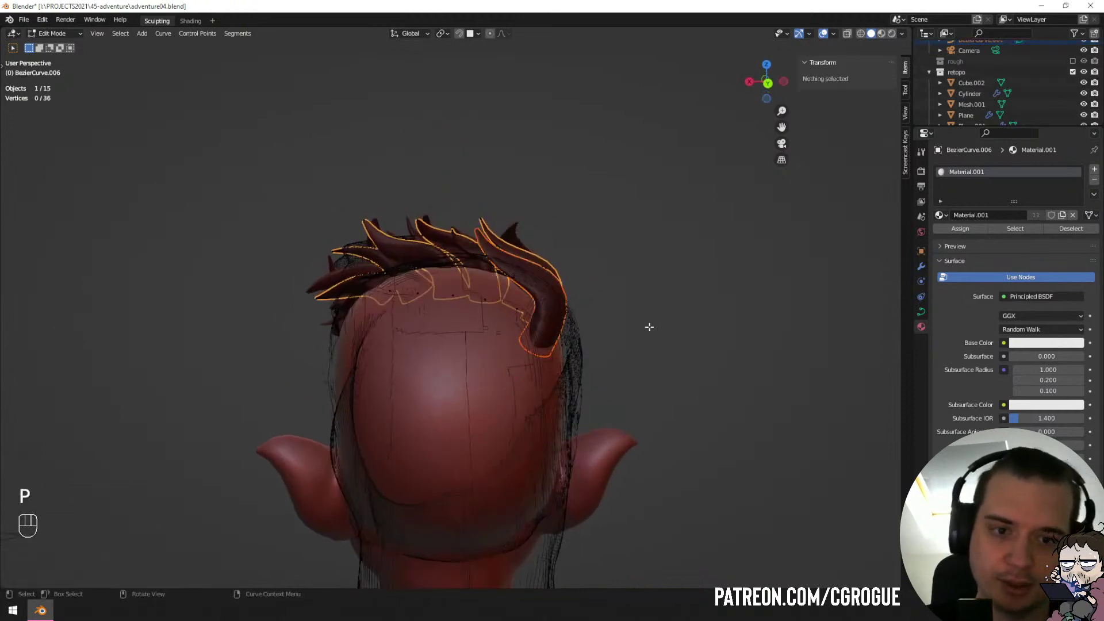
middle_drag(590, 300, 571, 285)
key(Tab)
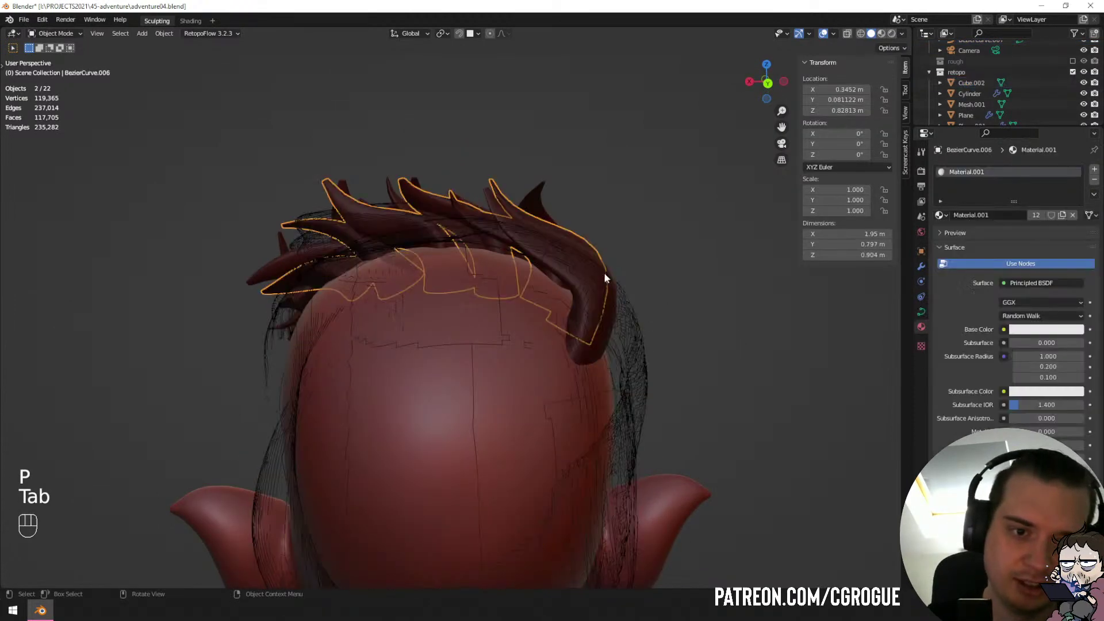
click(604, 272)
key(Tab)
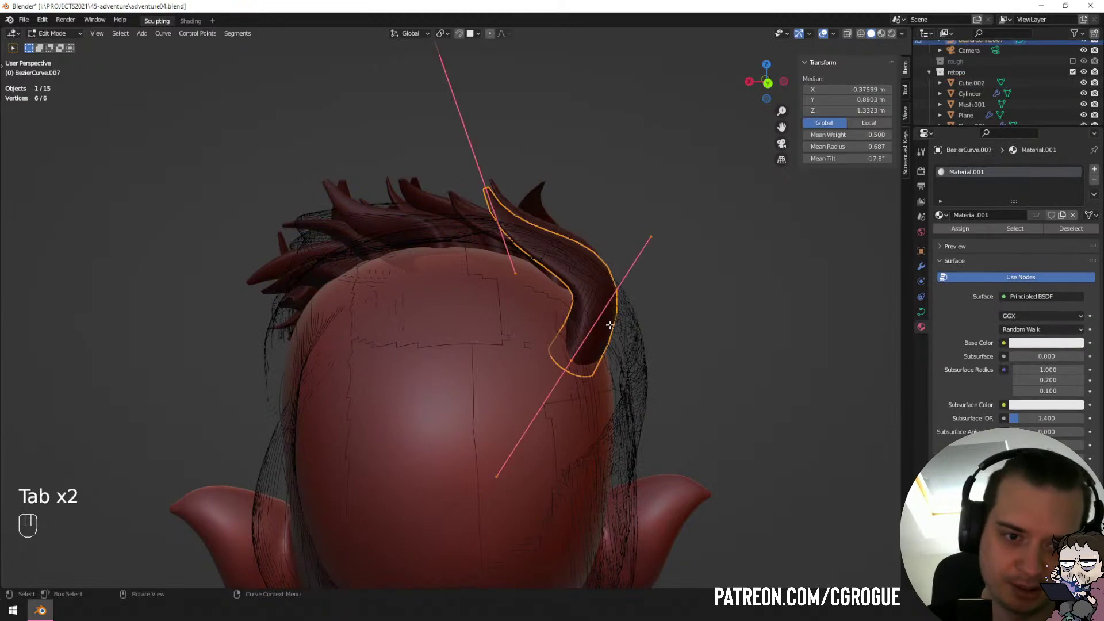
Move the separated strand's tip outward and rotate its handles so the tip points upward.
click(498, 200)
key(g)
click(544, 200)
key(r)
click(652, 244)
key(g)
click(658, 250)
Select the separated strand's root control point and reposition it on the side of the head.
click(593, 355)
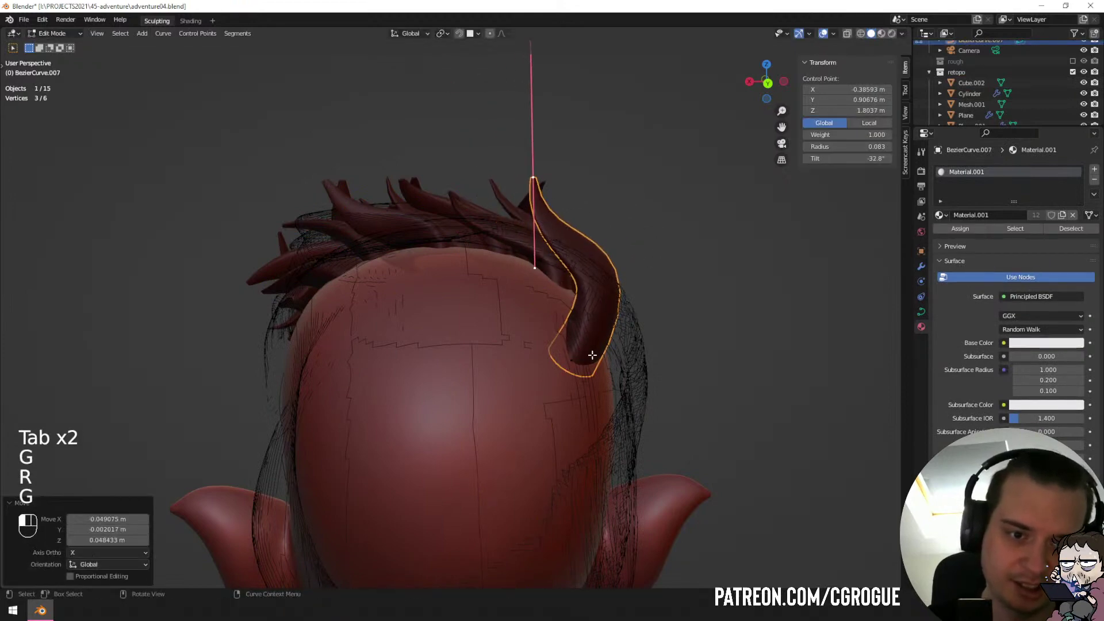
middle_drag(593, 355, 517, 451)
key(g)
click(493, 354)
key(g)
click(525, 481)
Rotate the root handles freely and about -36.3° in the view, and nudge the root into place.
key(r)
key(r)
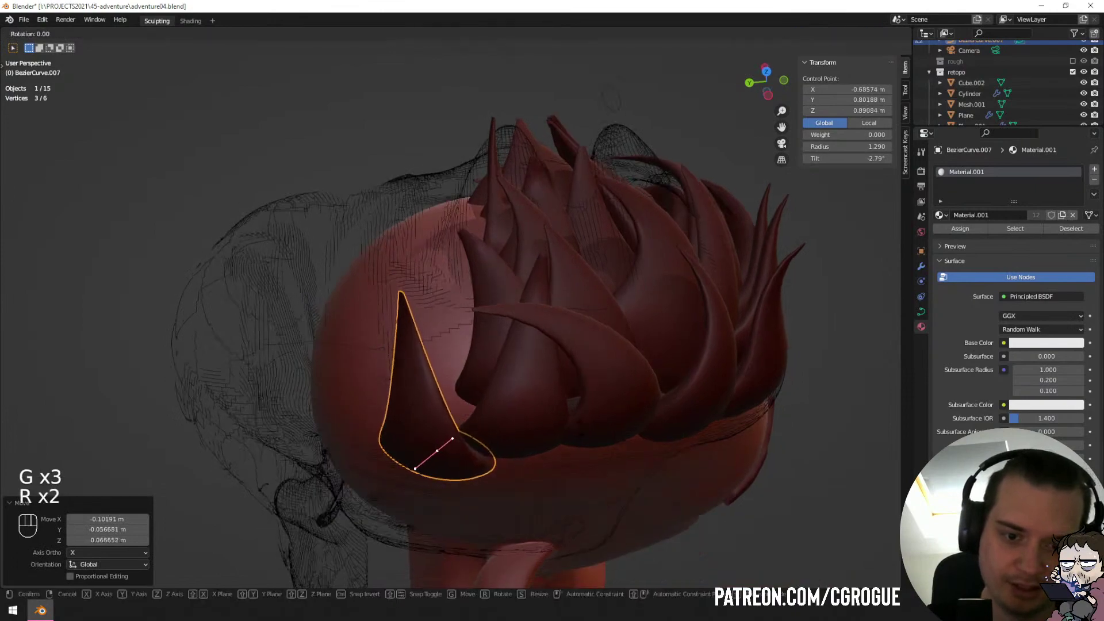
click(584, 445)
key(r)
click(559, 396)
key(g)
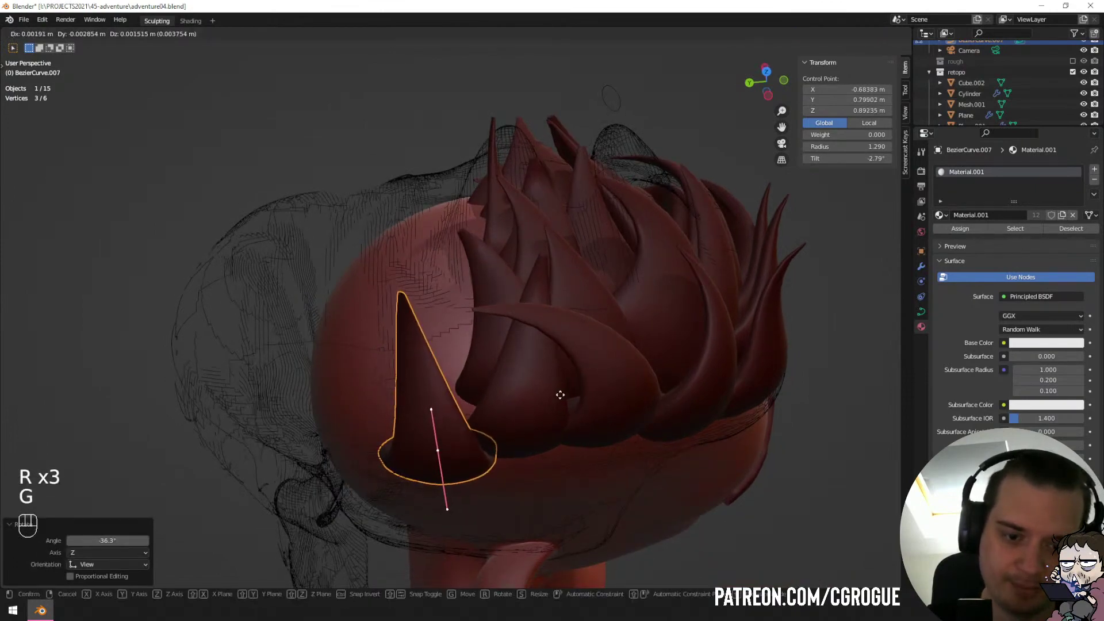
click(556, 377)
middle_drag(557, 377, 683, 316)
key(shift+d)
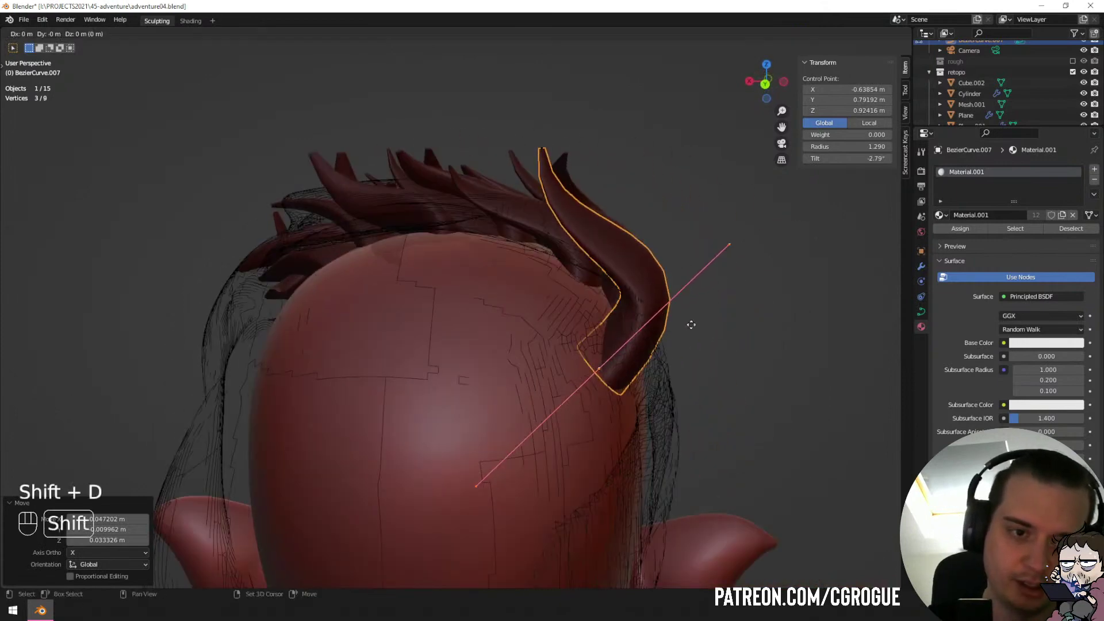
right_click(666, 321)
key(ctrl+z)
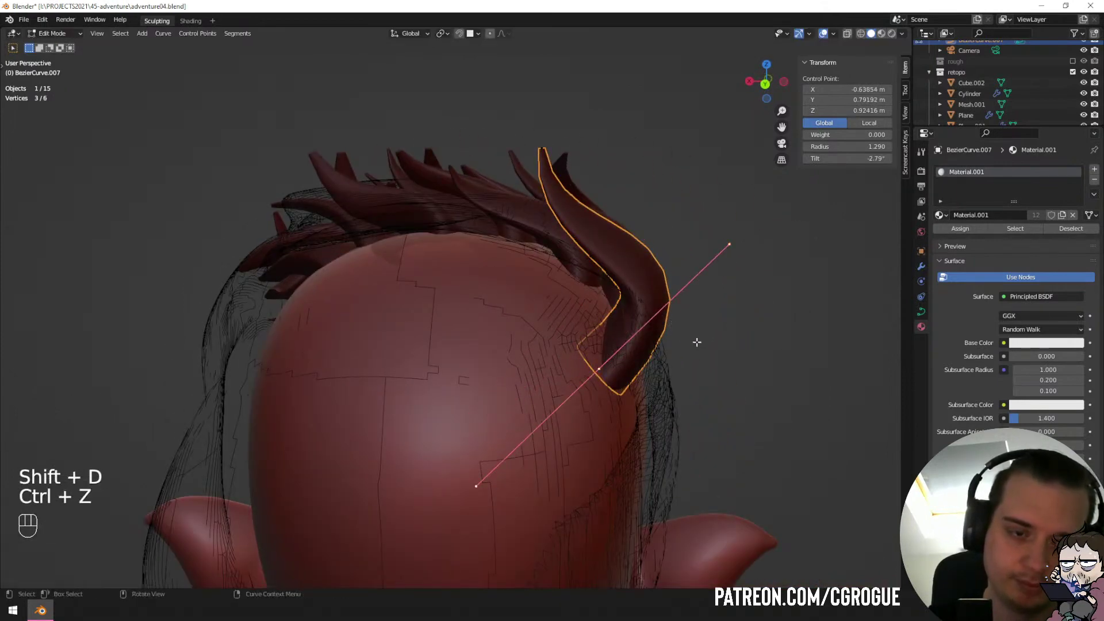
Duplicate the whole strand within the curve, rotate the copy and place it beside the original on the back of the head.
key(Tab)
key(Tab)
key(a)
key(shift+d)
key(r)
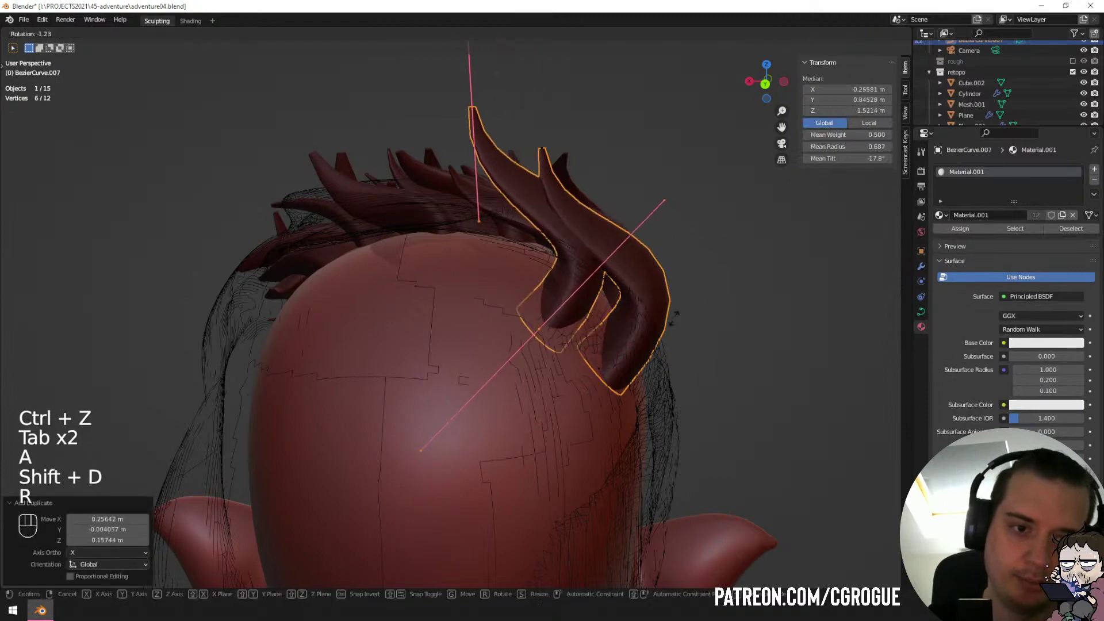
click(675, 265)
middle_drag(675, 265, 734, 350)
key(g)
click(562, 343)
Reposition the copied strand's tip control point and rotate its handles, finishing with a turn of about -9.33° in the view.
click(463, 197)
middle_drag(462, 197, 461, 262)
key(g)
click(427, 259)
key(r)
key(g)
key(r)
click(527, 266)
Shift the copied strand's tip about 0.24 m along Y and enlarge its handles slightly.
middle_drag(527, 266, 570, 376)
key(g)
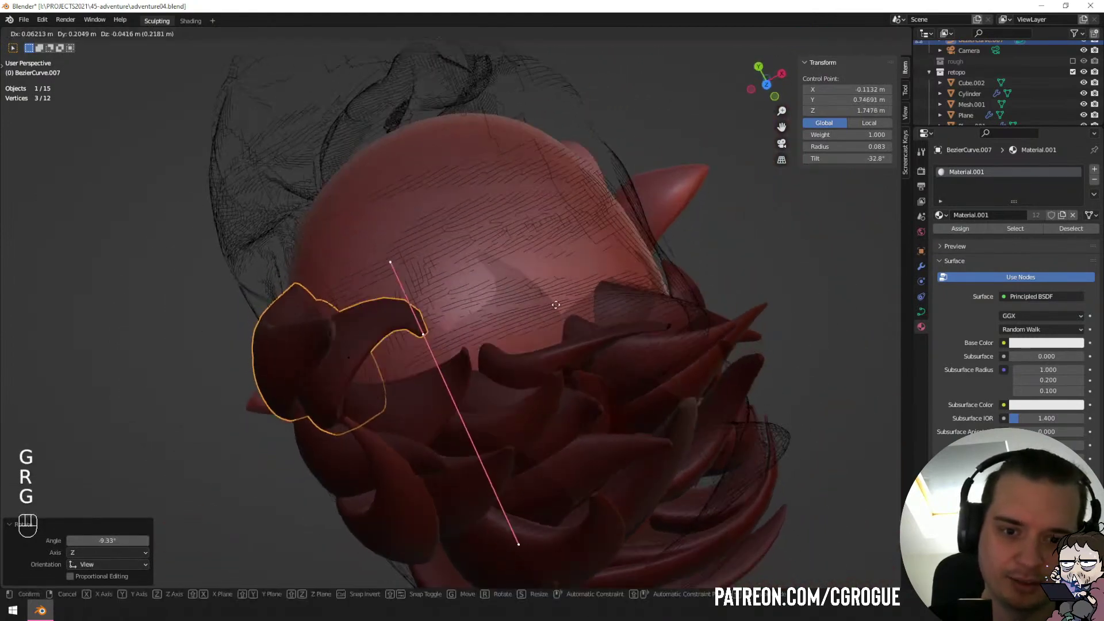
click(546, 255)
key(s)
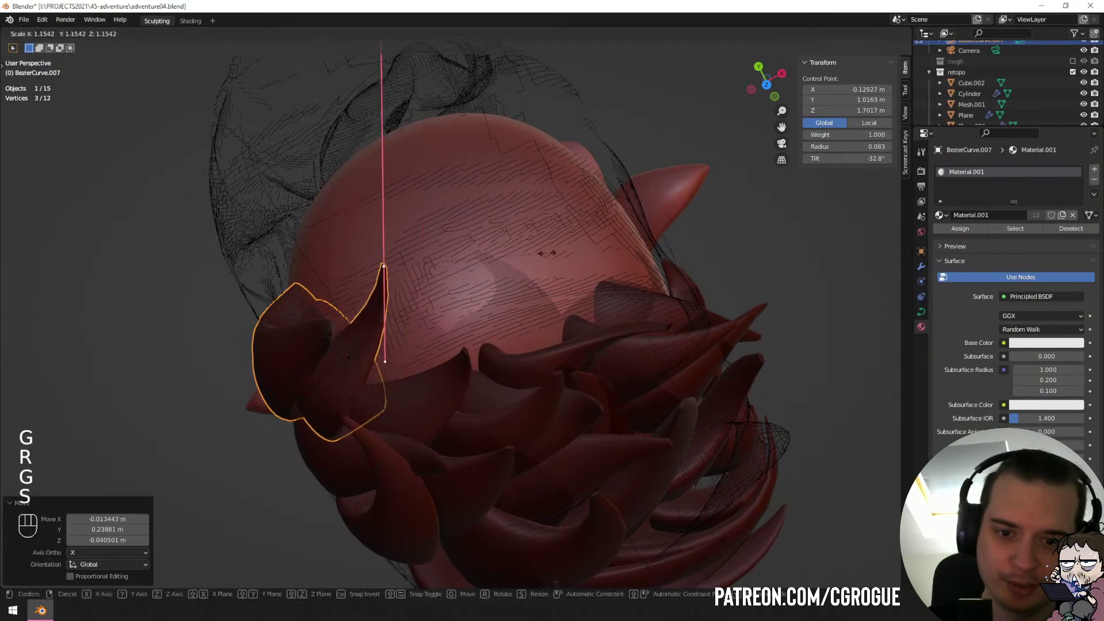
click(547, 253)
middle_drag(547, 253, 575, 241)
Undo the last change, rescale the copied strand's tip handles and nudge the tip control point.
key(ctrl+z)
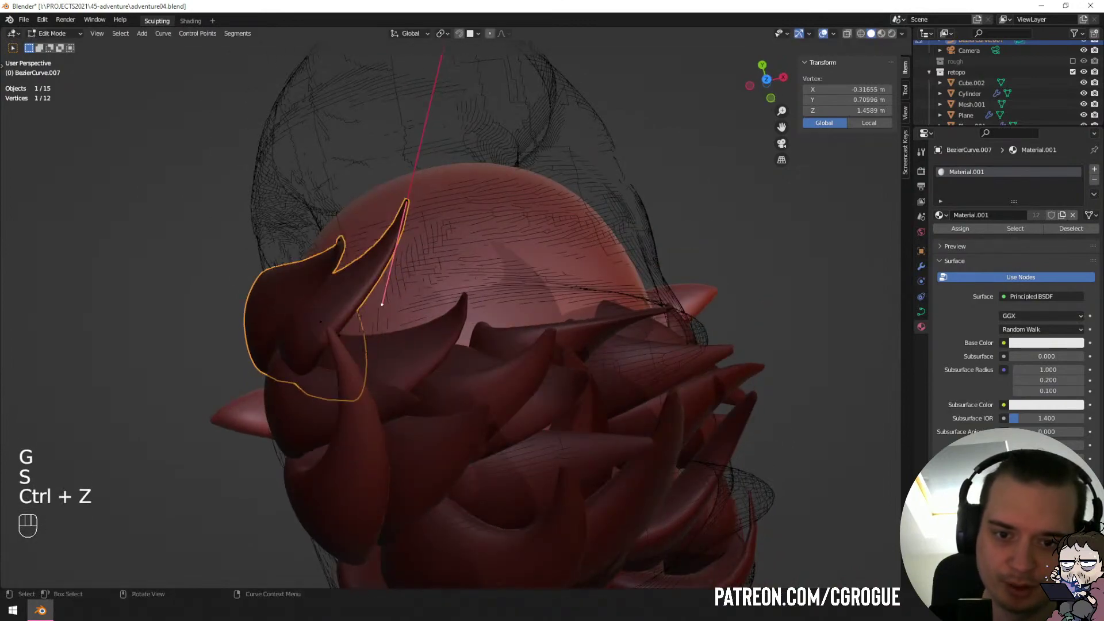
key(s)
click(473, 268)
click(407, 203)
key(g)
click(419, 208)
middle_drag(419, 207, 493, 291)
Rotate the original outer strand's tip handles about -3.78° in the view and reposition that tip.
key(r)
click(613, 244)
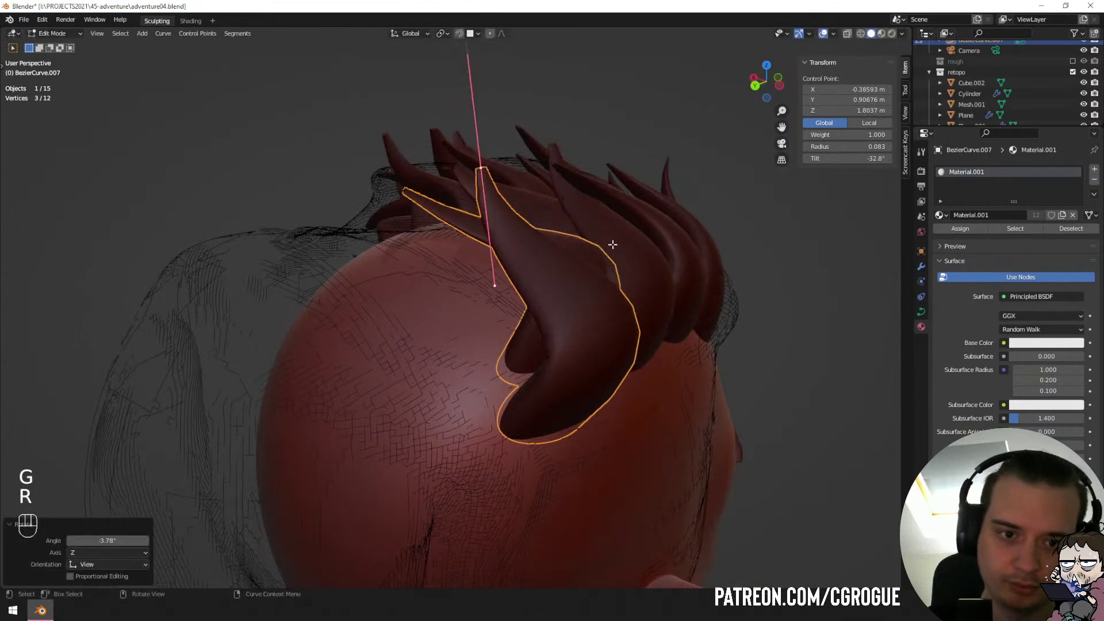
key(g)
click(571, 266)
Nudge the outer strand's root control point about 0.045 m along Z and slightly inward.
middle_drag(571, 266, 471, 301)
key(g)
key(g)
click(360, 397)
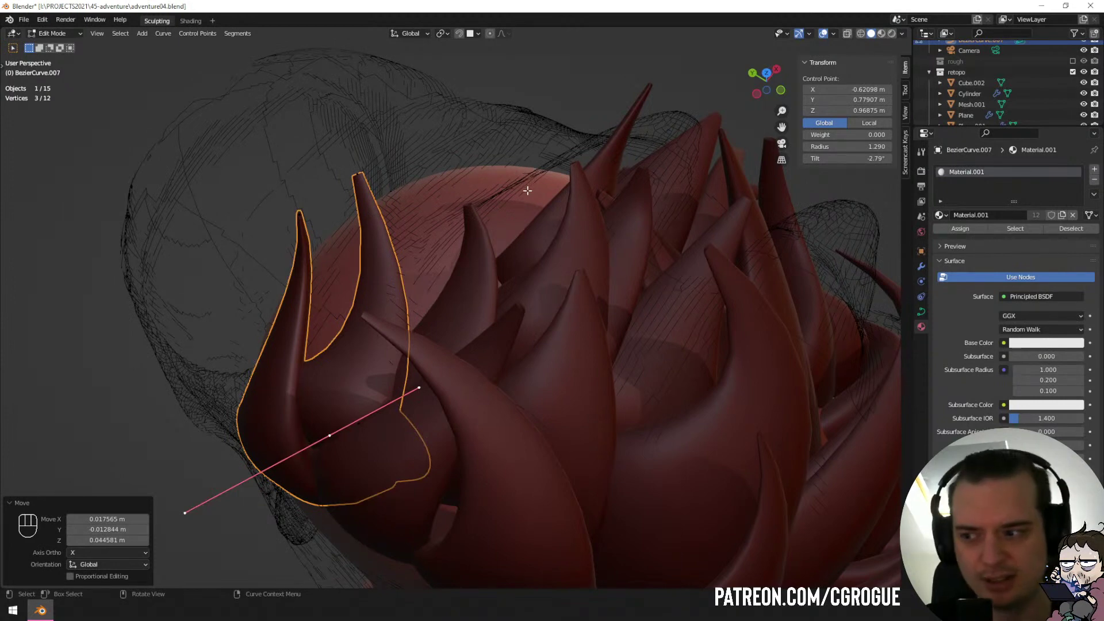
Select the entire inner strand and duplicate it, offsetting the new copy about 0.23 m along X.
middle_drag(504, 178, 367, 198)
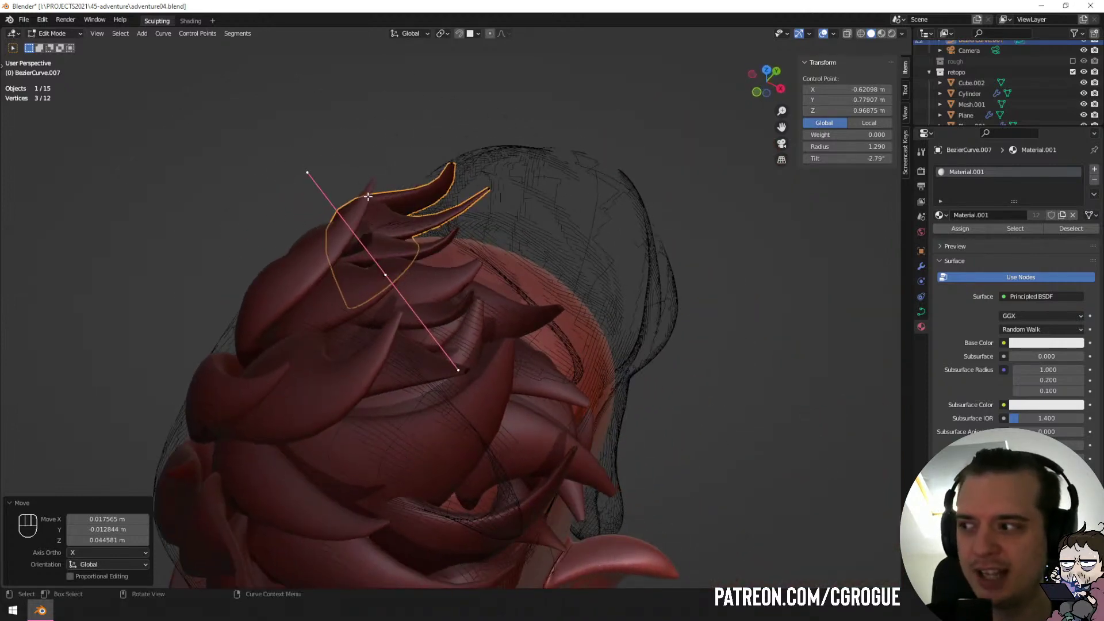
middle_drag(403, 194, 435, 203)
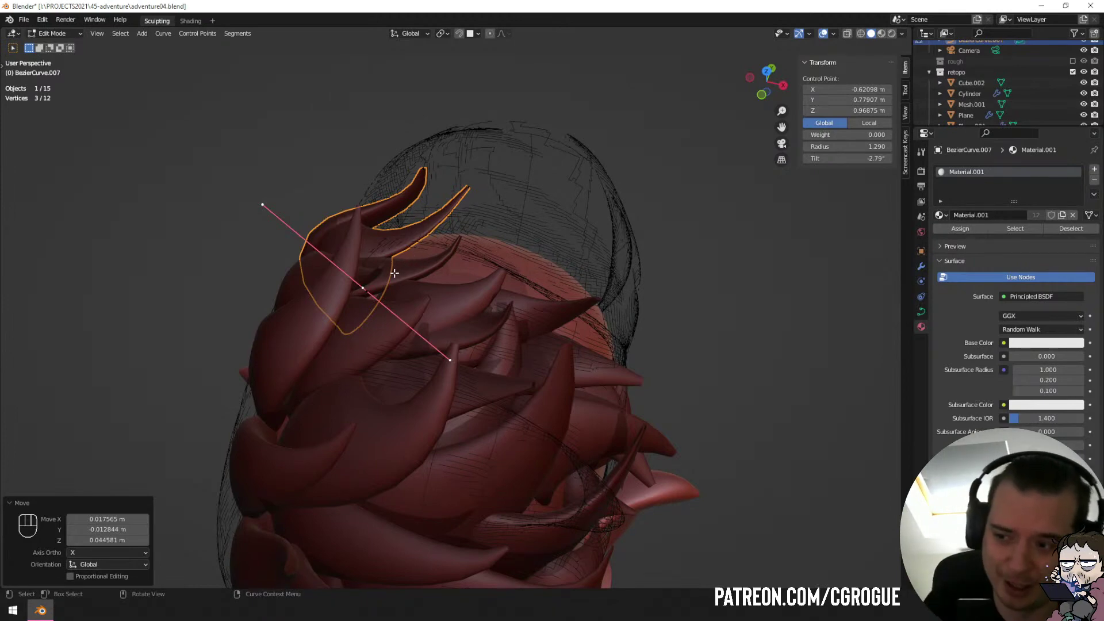
middle_drag(460, 133, 396, 386)
click(405, 398)
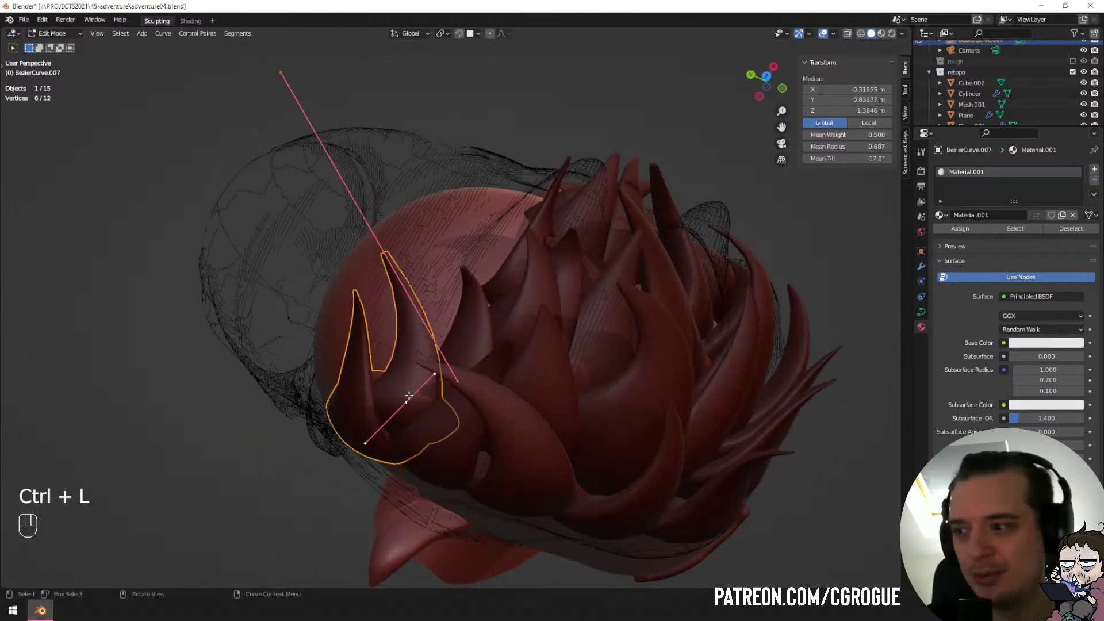
middle_drag(407, 392, 444, 412)
key(shift+d)
click(474, 368)
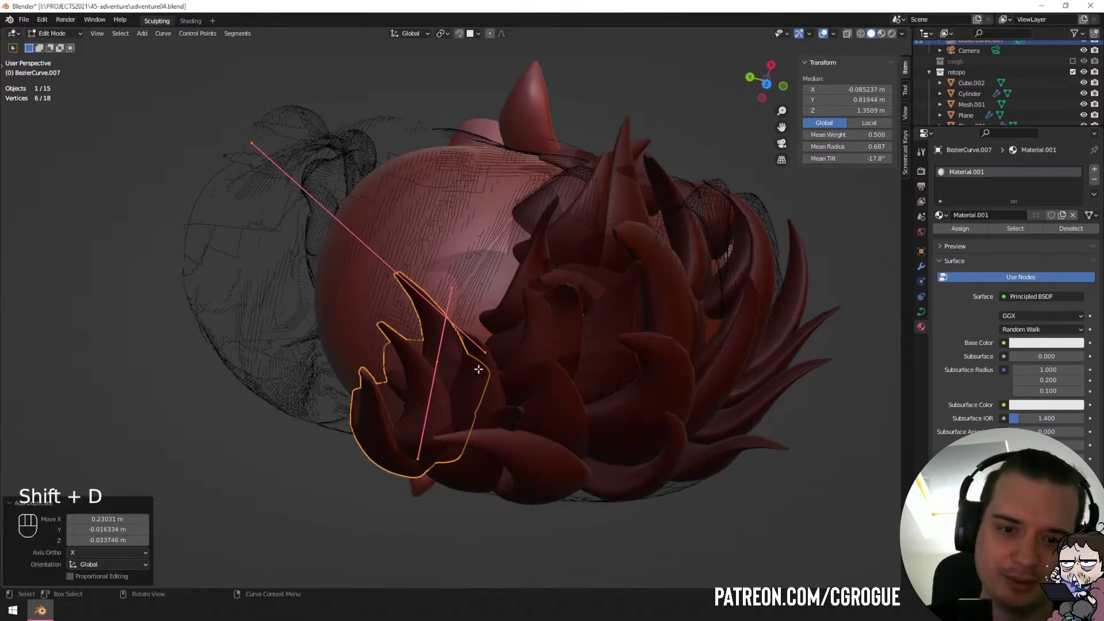
Rotate the new third strand, reposition it on the back of the head and twist its tilt.
middle_drag(475, 368, 716, 302)
key(r)
key(g)
click(710, 239)
middle_drag(710, 239, 717, 358)
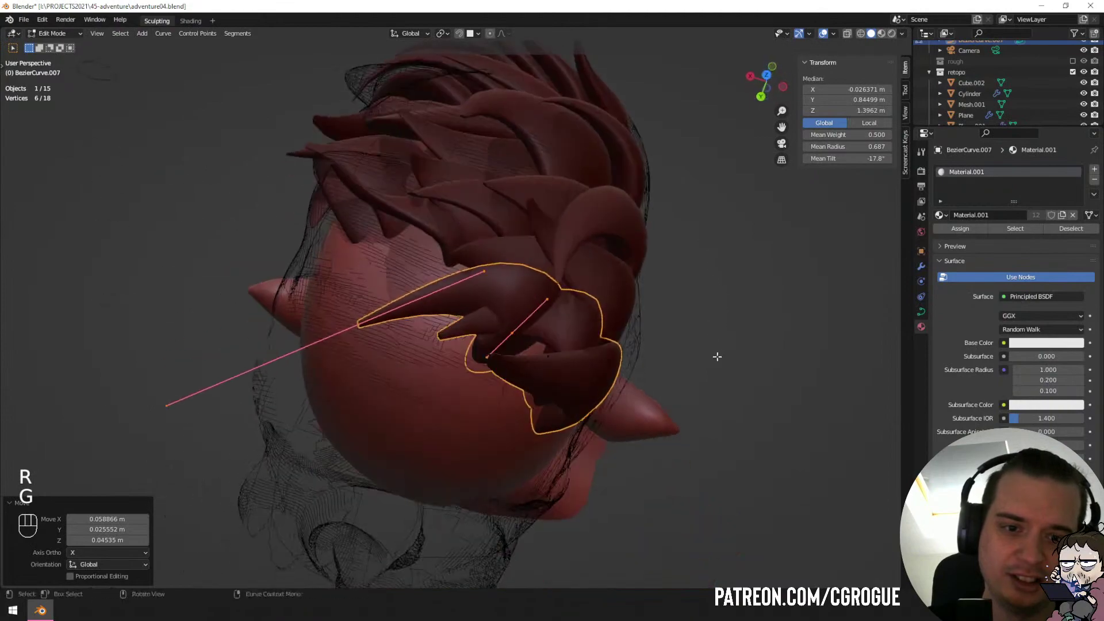
key(ctrl+t)
click(561, 501)
Rotate and reposition the third strand's tip control point, and twist its tilt to about -79.4°.
click(368, 319)
middle_drag(368, 319, 604, 288)
key(r)
click(475, 458)
key(g)
click(412, 371)
key(ctrl+t)
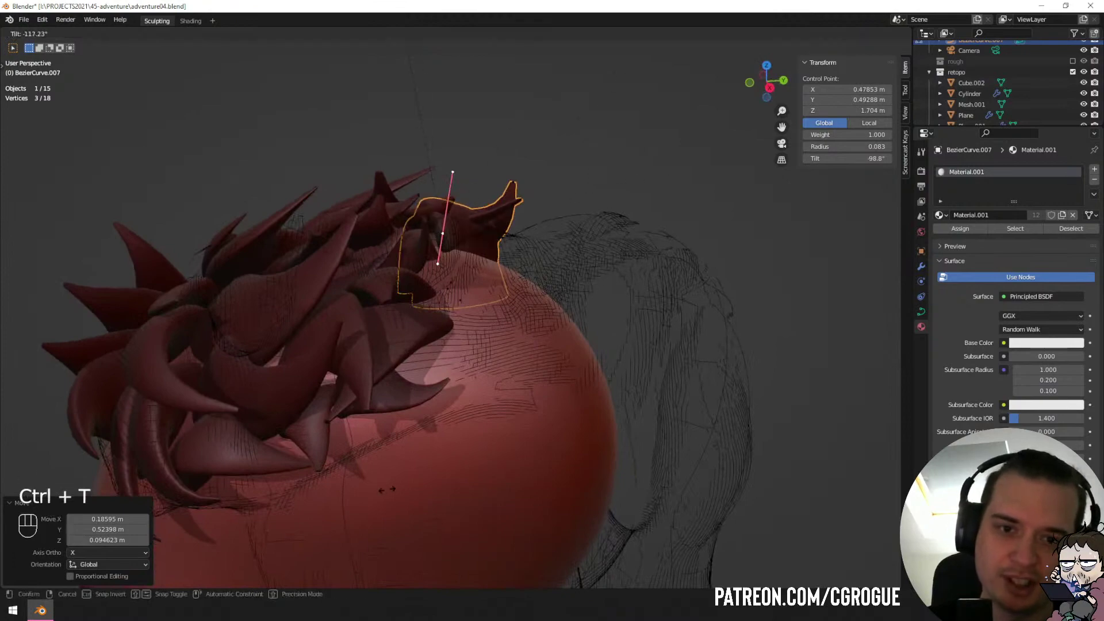
click(386, 489)
Move the third strand's root control point across the back of the head and rotate its handles about -18.2° in the view.
middle_drag(486, 503, 683, 246)
key(g)
click(510, 295)
key(r)
click(672, 206)
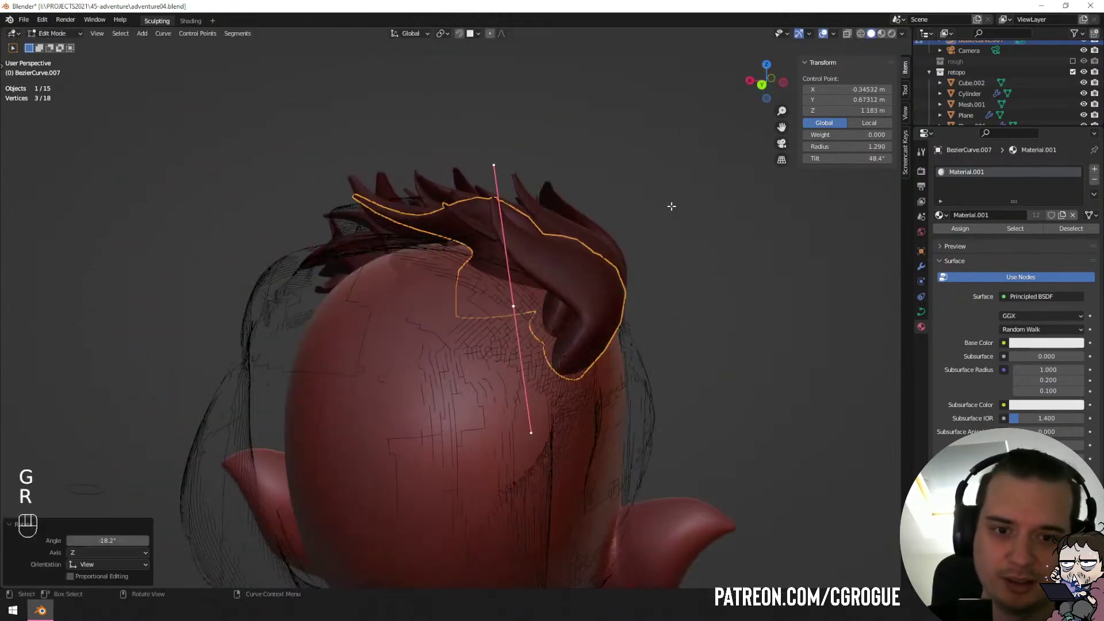
Tilt the third strand's root to about -73.8° and shift it about 0.19 m along X.
key(ctrl+t)
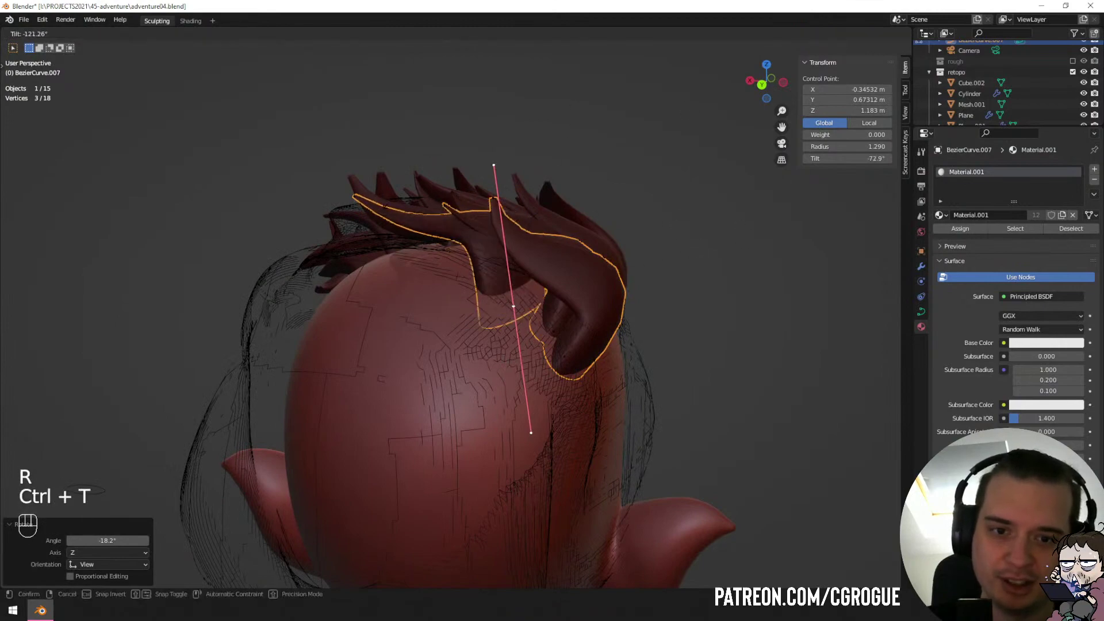
click(509, 247)
middle_drag(510, 248, 479, 242)
key(g)
click(485, 337)
key(r)
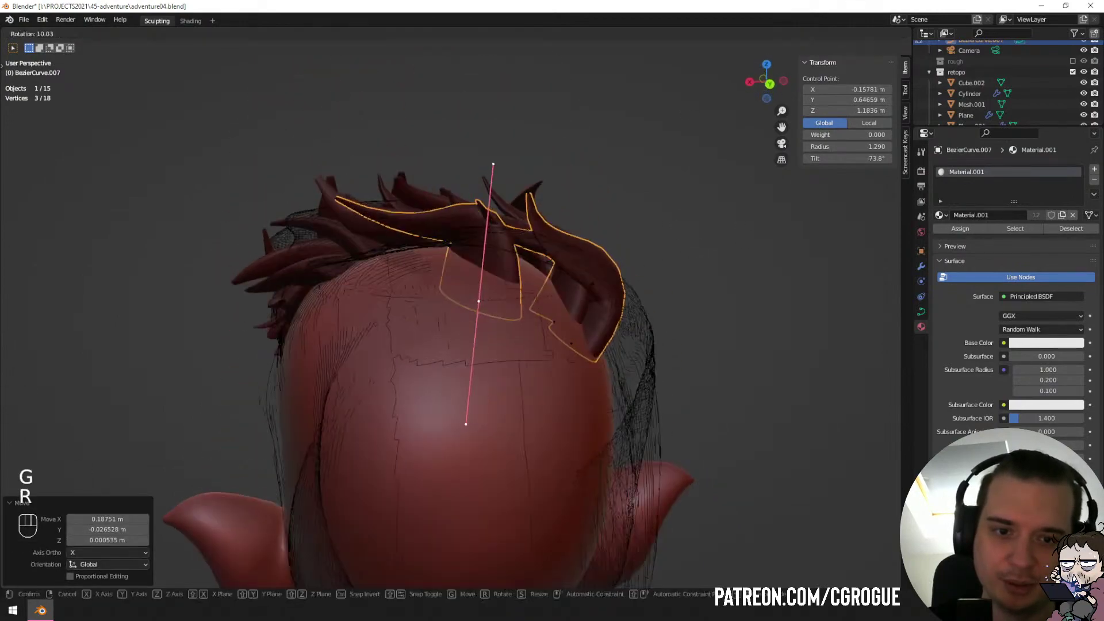
right_click(588, 227)
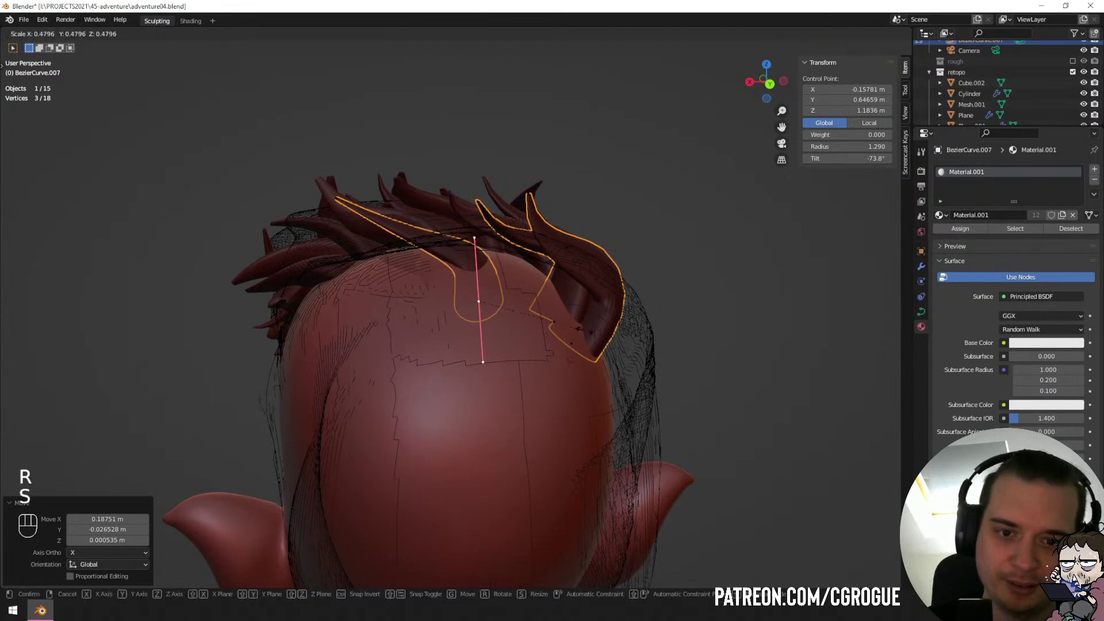
Adjust the third strand's root position, and rotate its tip handles and raise the tip about 0.22 m along Z.
key(g)
key(r)
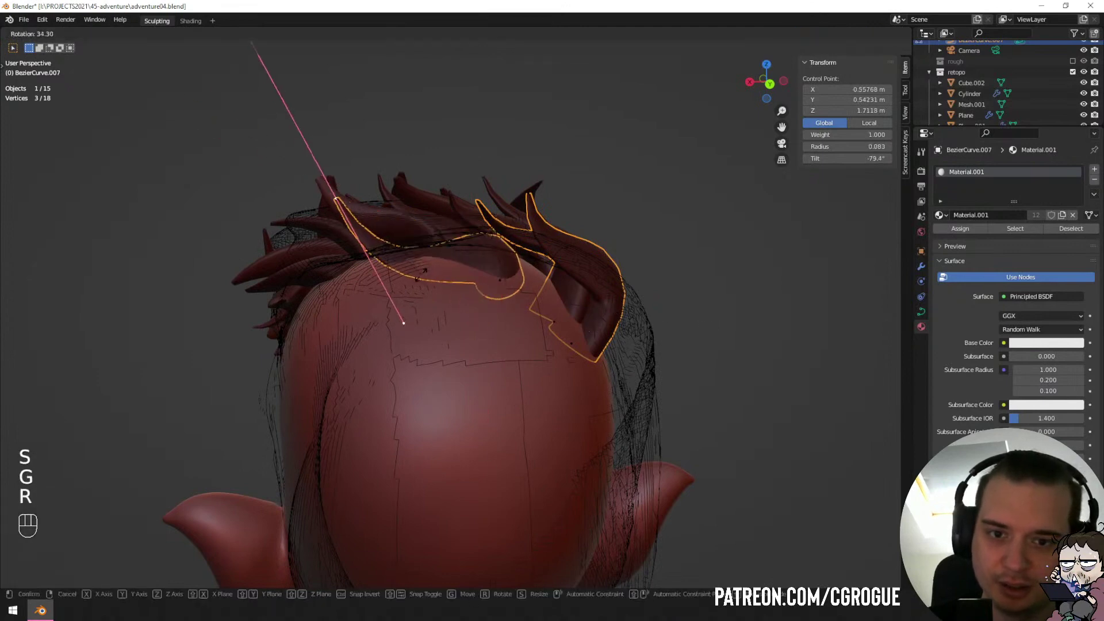
click(425, 274)
key(g)
click(451, 236)
Rotate the third strand's tip handles from the side and reposition the tip toward the back of the head.
middle_drag(458, 237, 614, 244)
key(r)
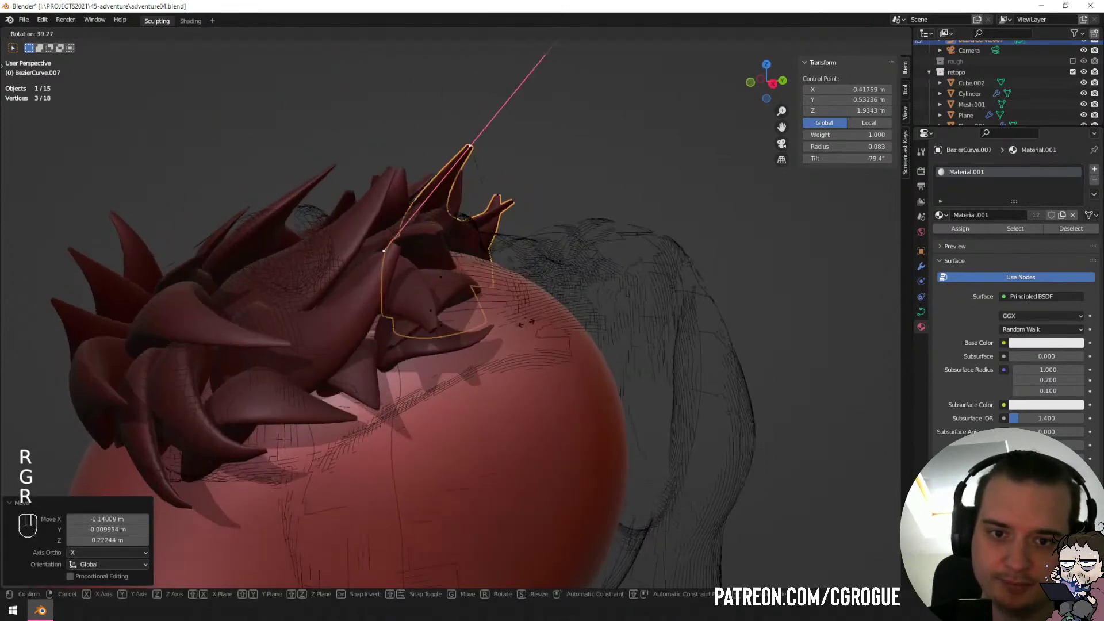
click(521, 325)
key(g)
click(588, 366)
middle_drag(624, 348, 560, 402)
middle_drag(560, 356, 492, 315)
key(g)
click(547, 405)
Open the neighbouring crown strand curve for editing, and reposition one strand's tip with its handles rotated and rescaled.
key(Tab)
key(Tab)
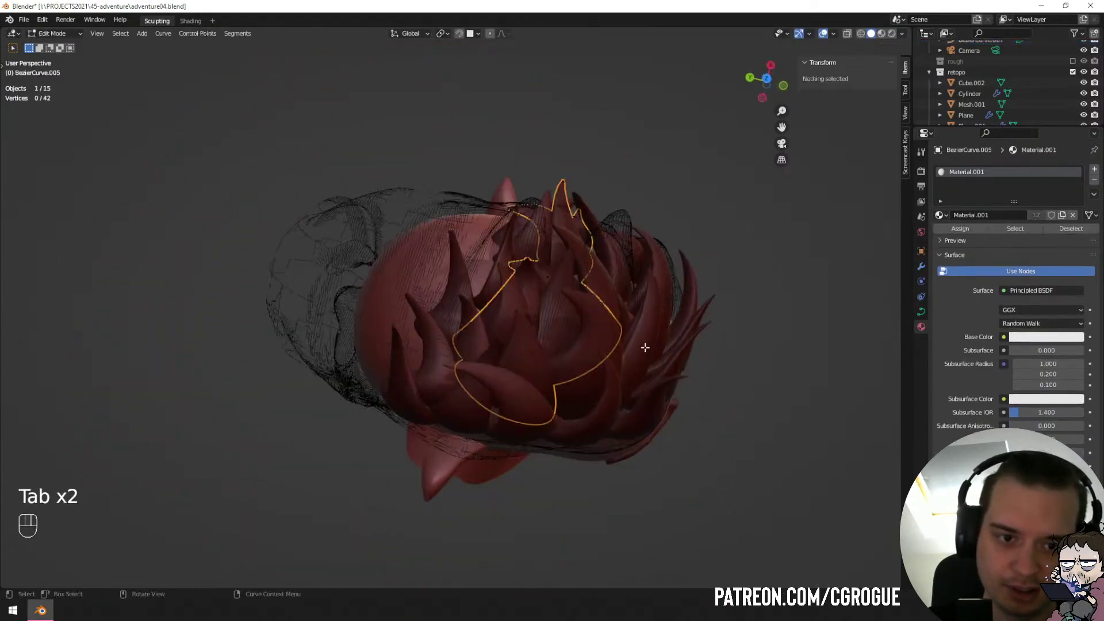
key(g)
click(560, 277)
key(r)
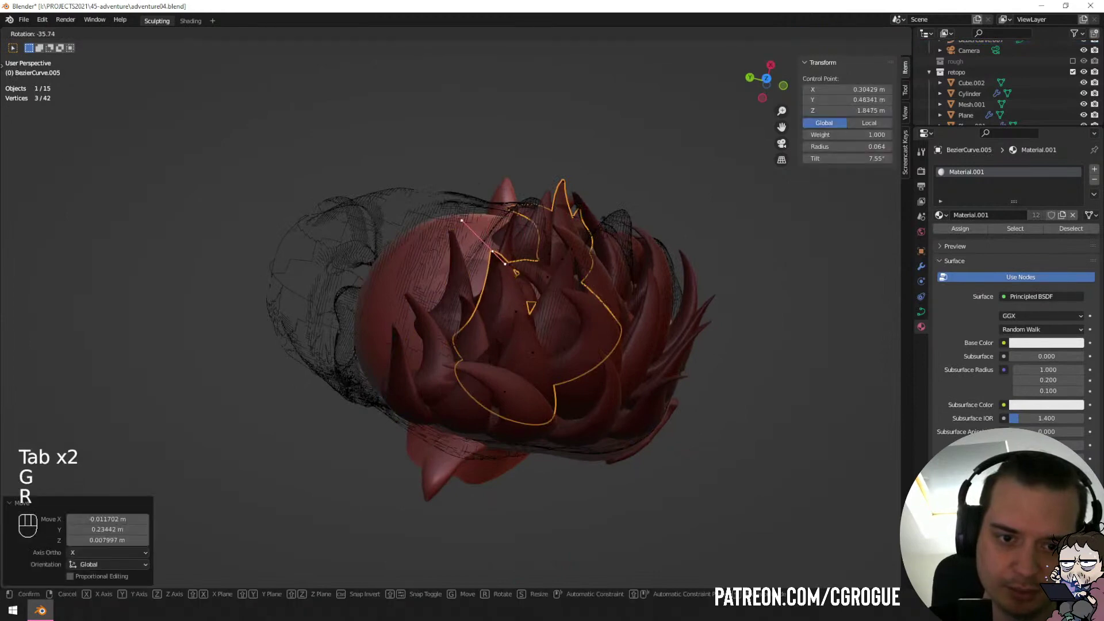
click(602, 253)
key(s)
click(710, 290)
key(g)
middle_drag(624, 295, 539, 275)
click(647, 315)
Rescale the handles of another crown strand's tip, shift the tip about 0.16 m along Y and finish editing.
click(516, 317)
key(s)
click(660, 349)
key(g)
click(627, 335)
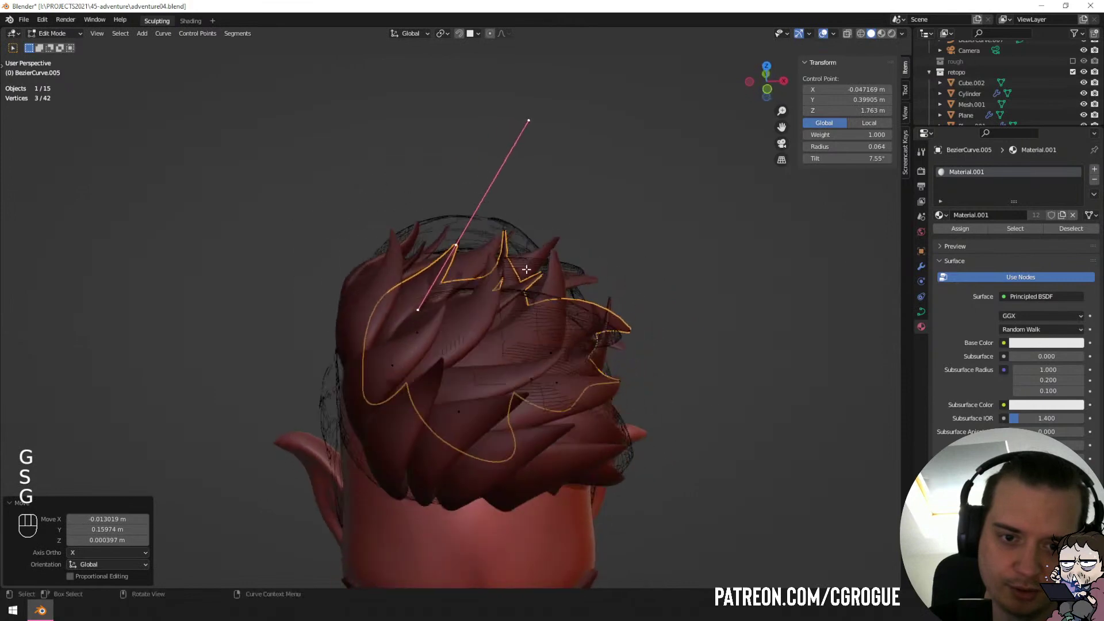
key(g)
key(Tab)
key(a)
key(a)
Open the front strand curve for editing, raise one tip about 0.029 m along Z, and exit with everything deselected.
mouse_move(555, 319)
middle_down()
mouse_move(536, 262)
mouse_move(499, 257)
mouse_move(405, 292)
mouse_move(460, 340)
mouse_move(553, 295)
mouse_move(532, 239)
mouse_move(551, 287)
mouse_move(574, 305)
mouse_move(542, 312)
middle_up()
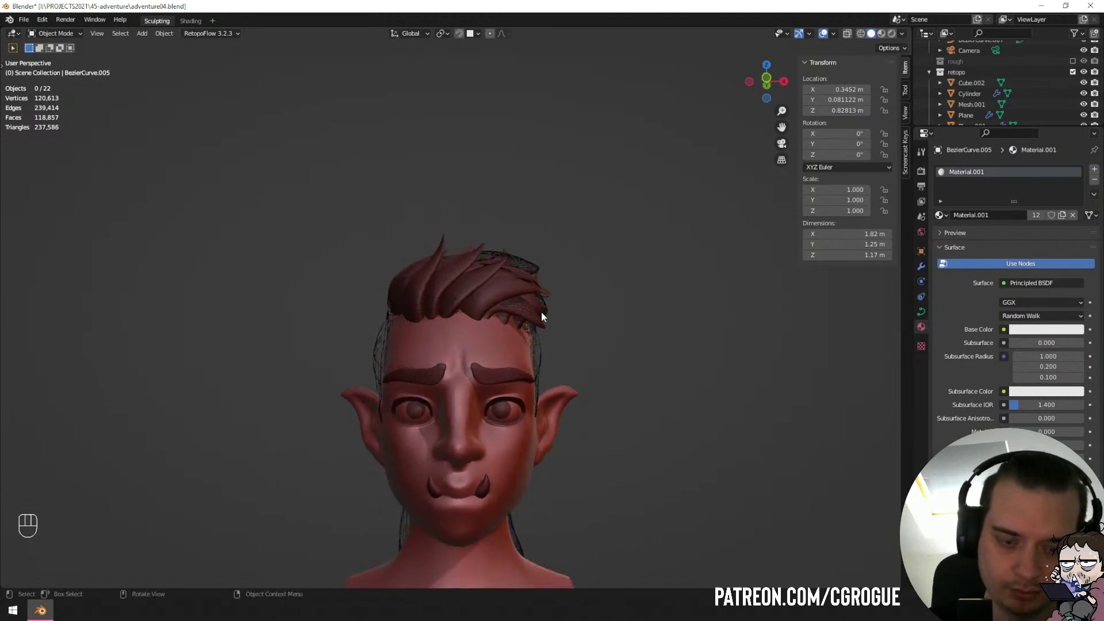
key(KP_1)
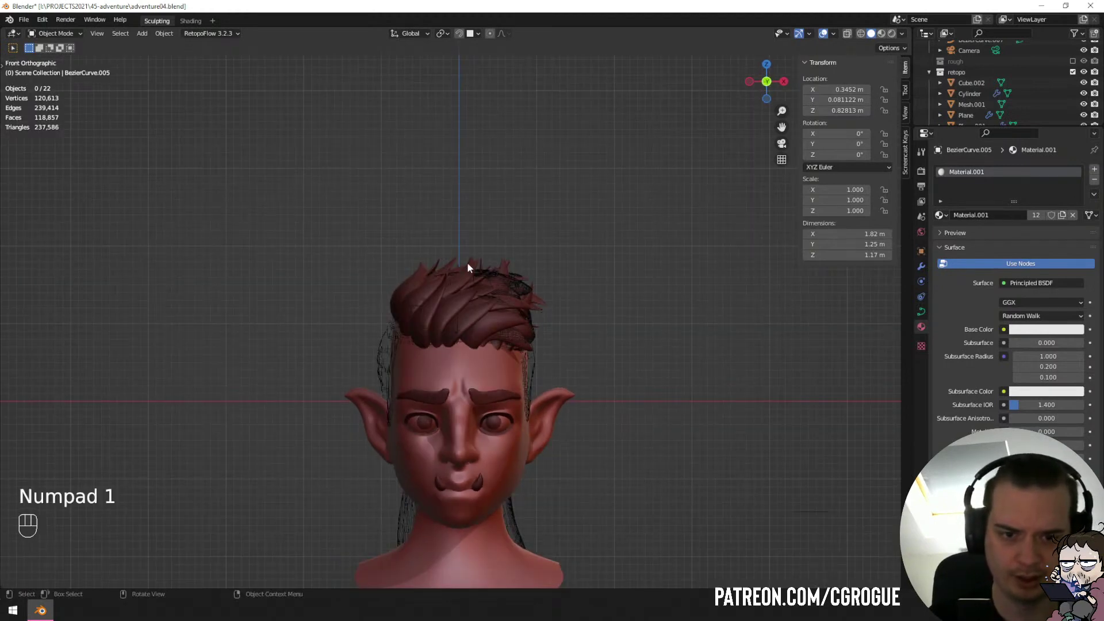
scroll(570, 286, up, 5)
click(571, 227)
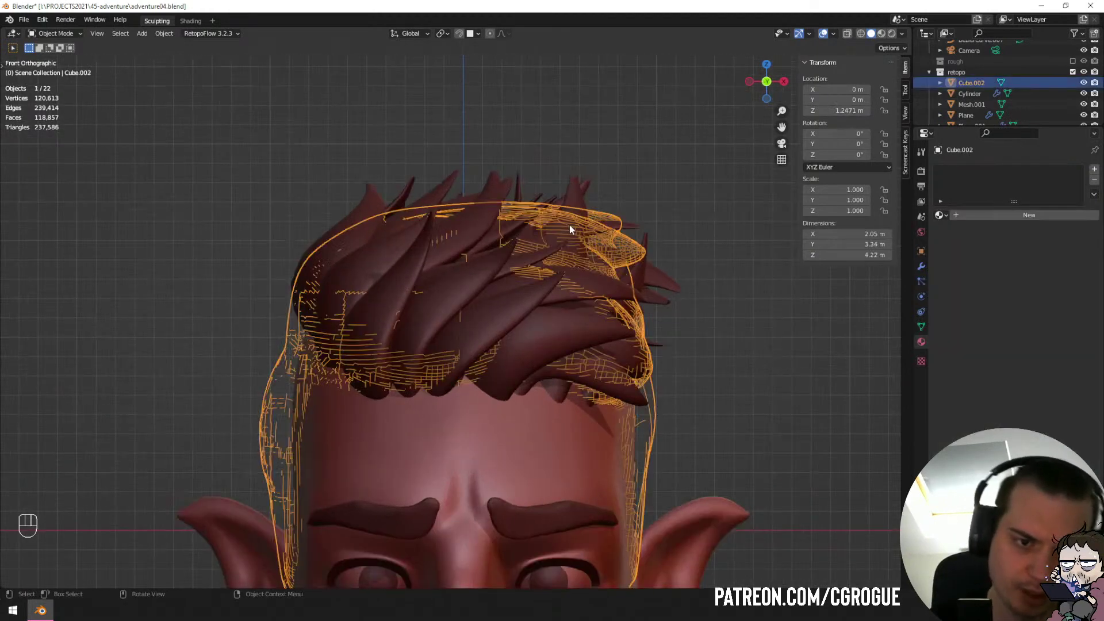
key(Tab)
middle_drag(616, 236, 619, 243)
key(g)
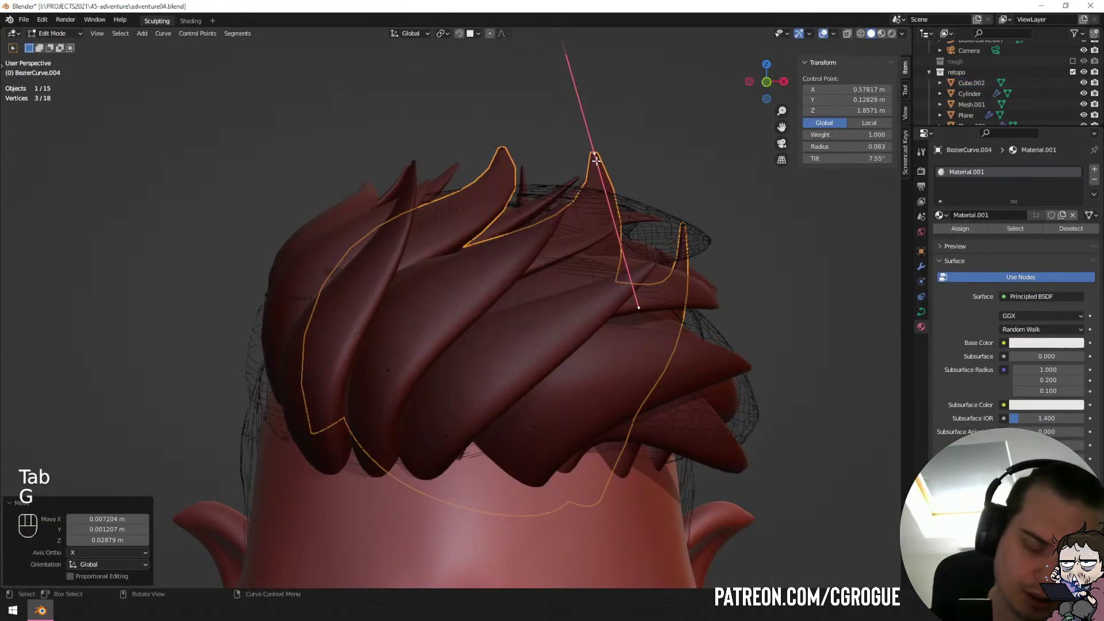
click(596, 160)
key(Tab)
key(KP_1)
scroll(596, 160, down, 3)
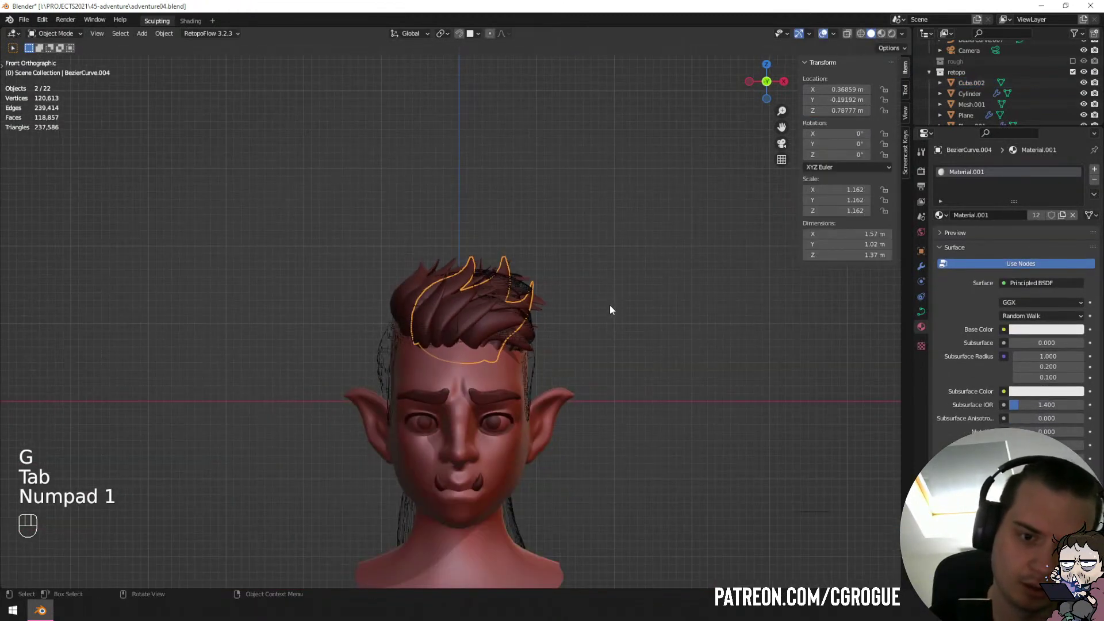
key(a)
key(a)
Reopen the back strand curve, and rotate and reposition the third strand's root control point closer under the neighbouring hair.
middle_drag(609, 309, 492, 368)
click(465, 296)
key(Tab)
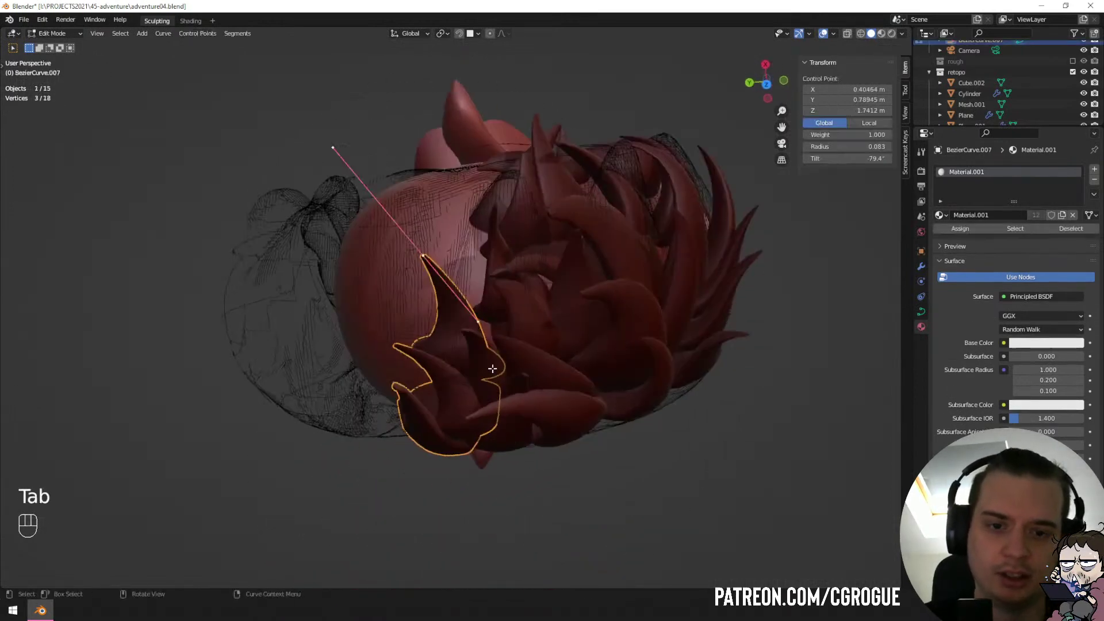
key(g)
click(482, 359)
key(r)
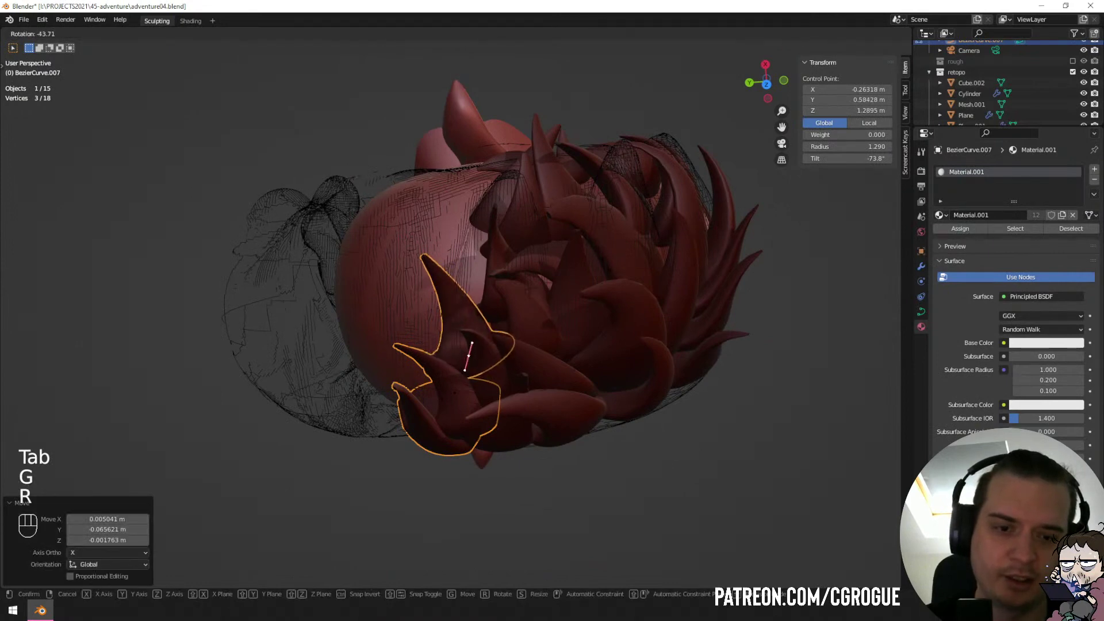
click(584, 242)
key(g)
click(593, 253)
middle_drag(491, 282, 498, 278)
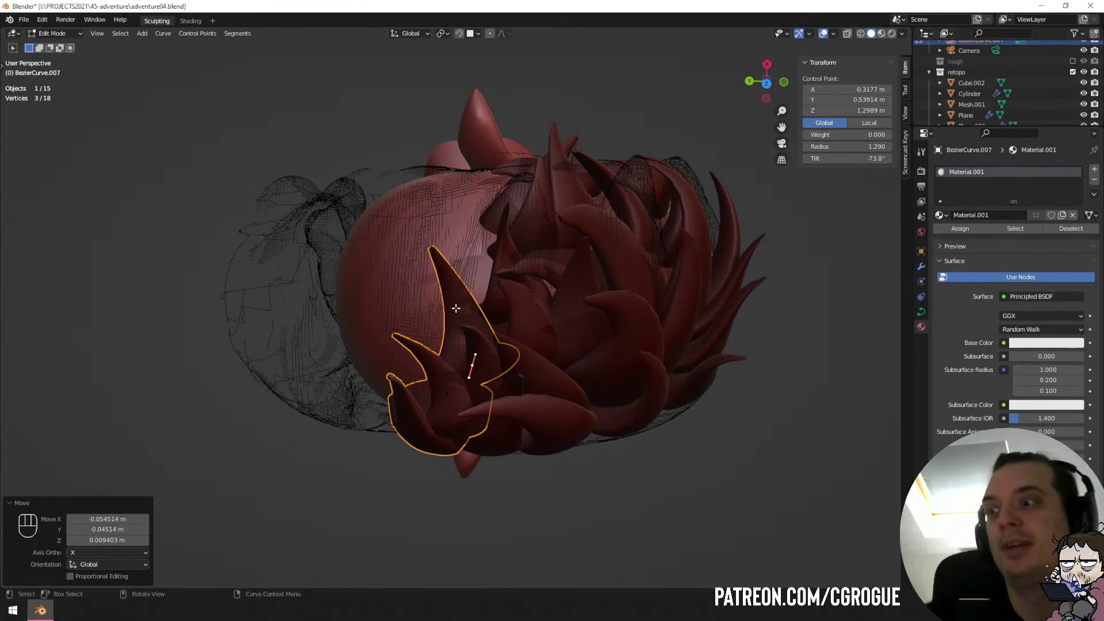
Duplicate the third strand and place the copy farther across the back of the head.
middle_drag(517, 298, 715, 247)
key(Tab)
key(Tab)
key(shift+d)
click(559, 354)
key(g)
click(688, 311)
key(g)
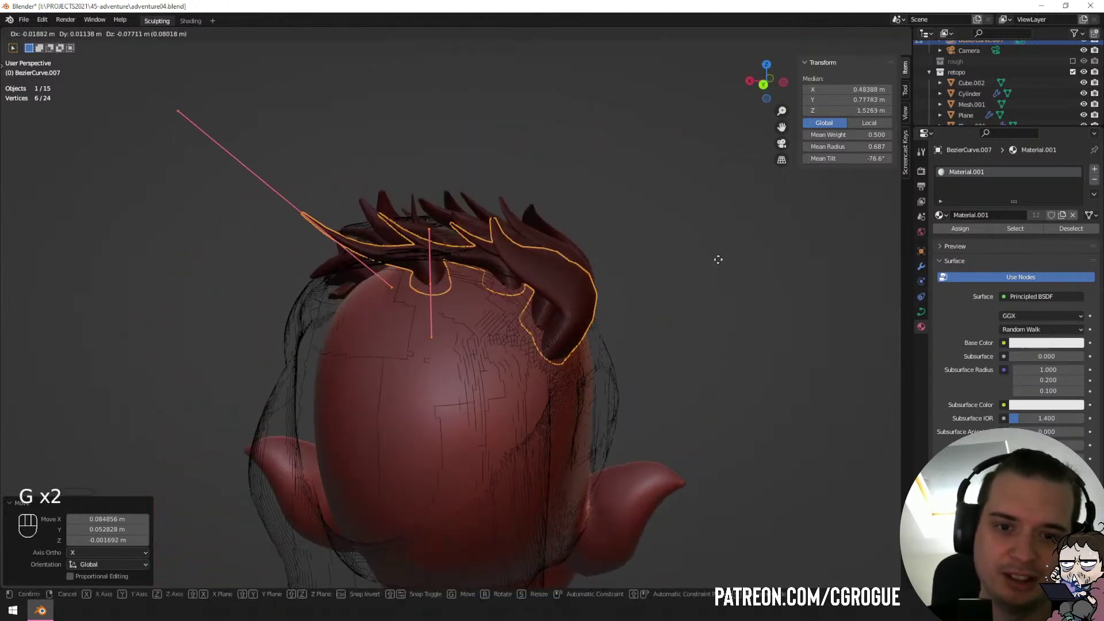
key(r)
right_click(713, 230)
Rotate the fourth strand's root handles about -15.5° in the view.
click(421, 285)
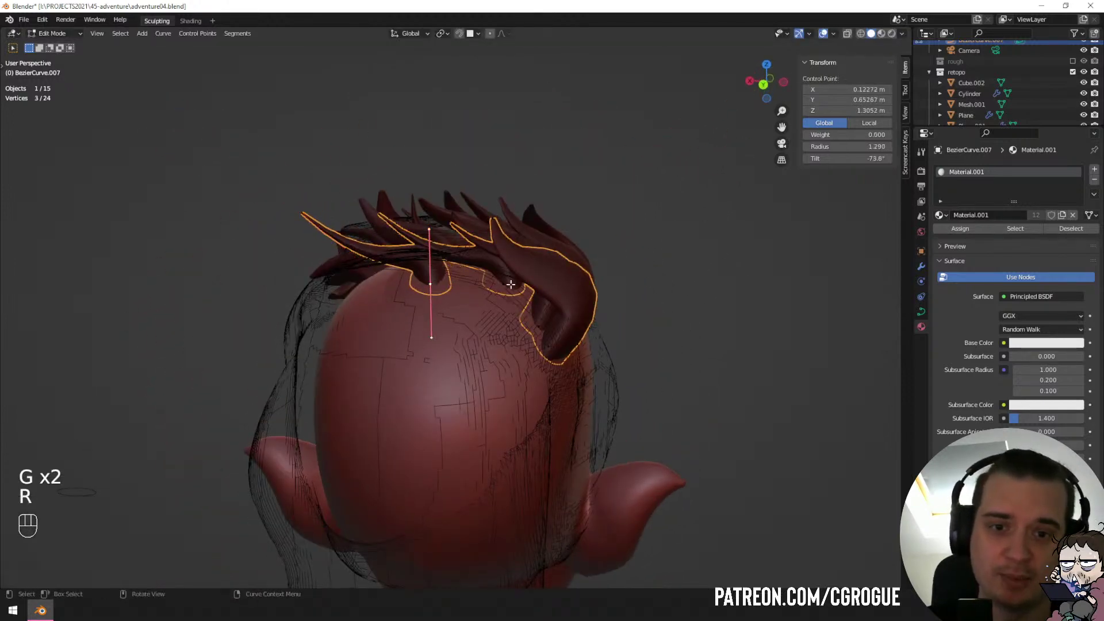
key(r)
click(551, 262)
Tilt the fourth strand's root to about -14.4° and shrink its radius to about 0.869.
middle_drag(551, 262, 582, 328)
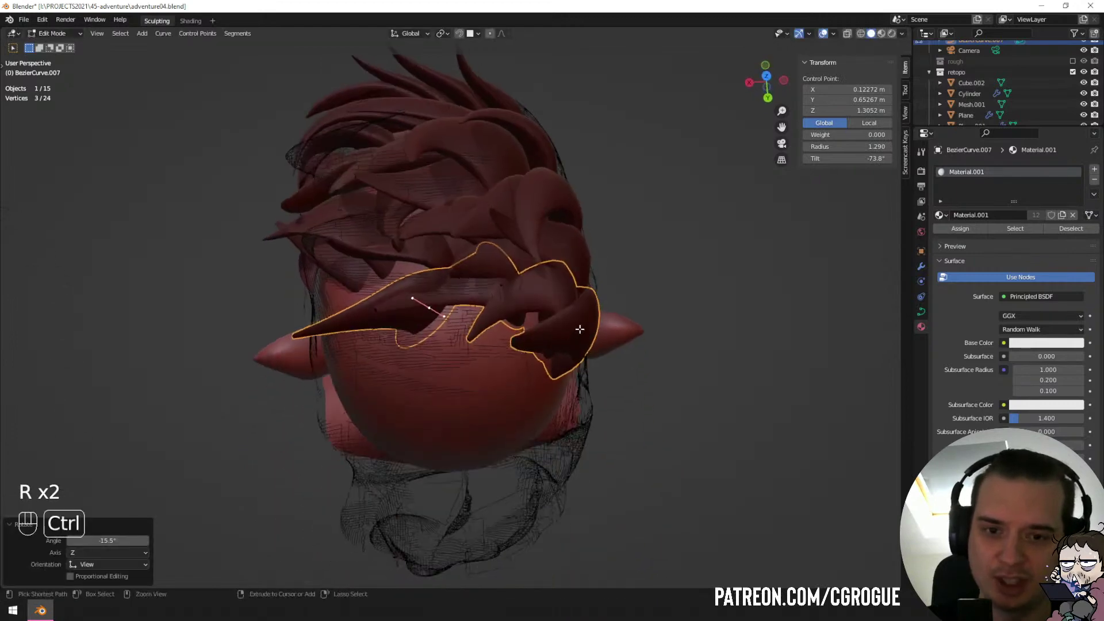
key(ctrl+t)
click(469, 397)
key(alt+s)
click(625, 388)
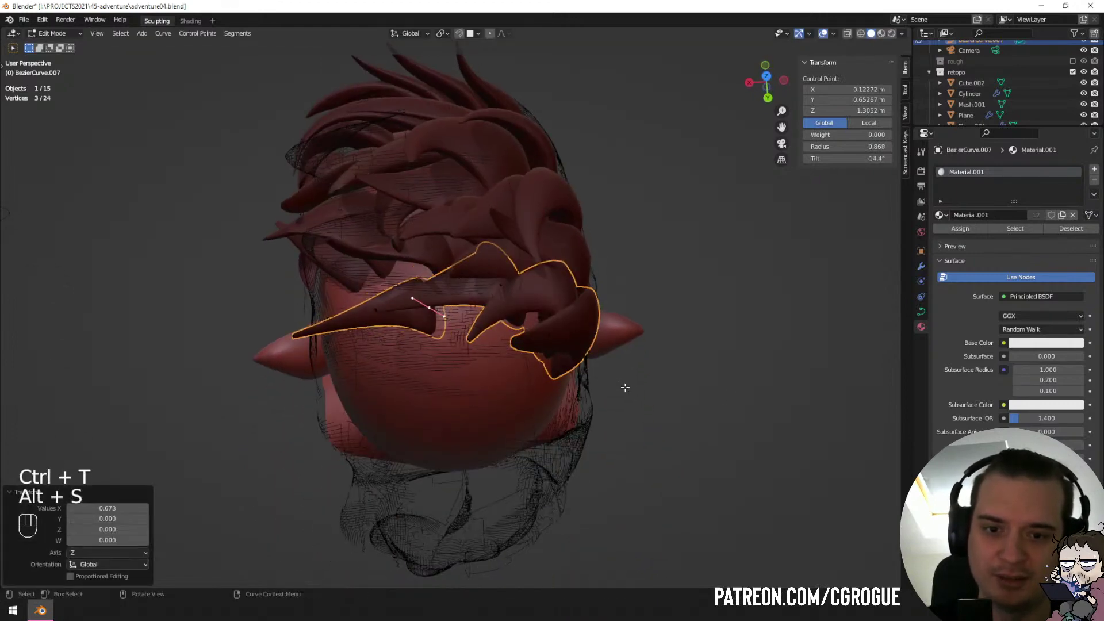
Move the fourth strand's tip across the back of the head and rotate its handles.
middle_drag(295, 338, 454, 340)
click(483, 412)
key(g)
click(487, 424)
key(g)
click(467, 347)
key(r)
click(540, 316)
Reposition the fourth strand's tip, and trackball-rotate its root handles by about 5.73° and -30.8°.
click(452, 272)
click(426, 293)
click(432, 397)
click(358, 392)
key(g)
click(432, 420)
click(438, 325)
key(r)
click(454, 352)
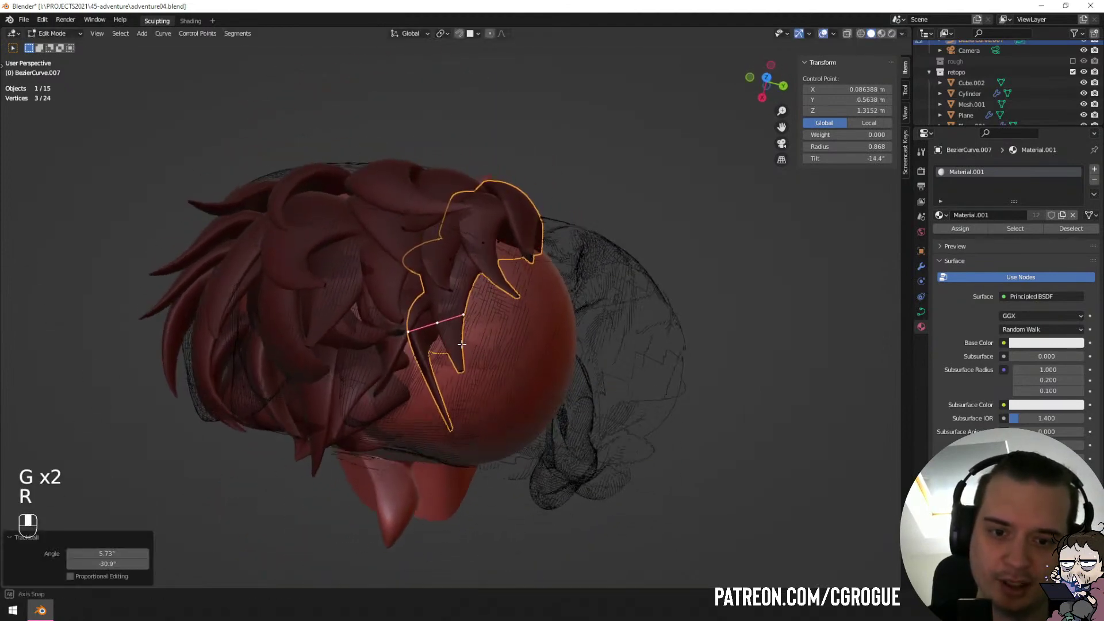
Tilt the fourth strand's root to about 61.5° and its tip to about 32.2°.
key(ctrl+t)
click(451, 417)
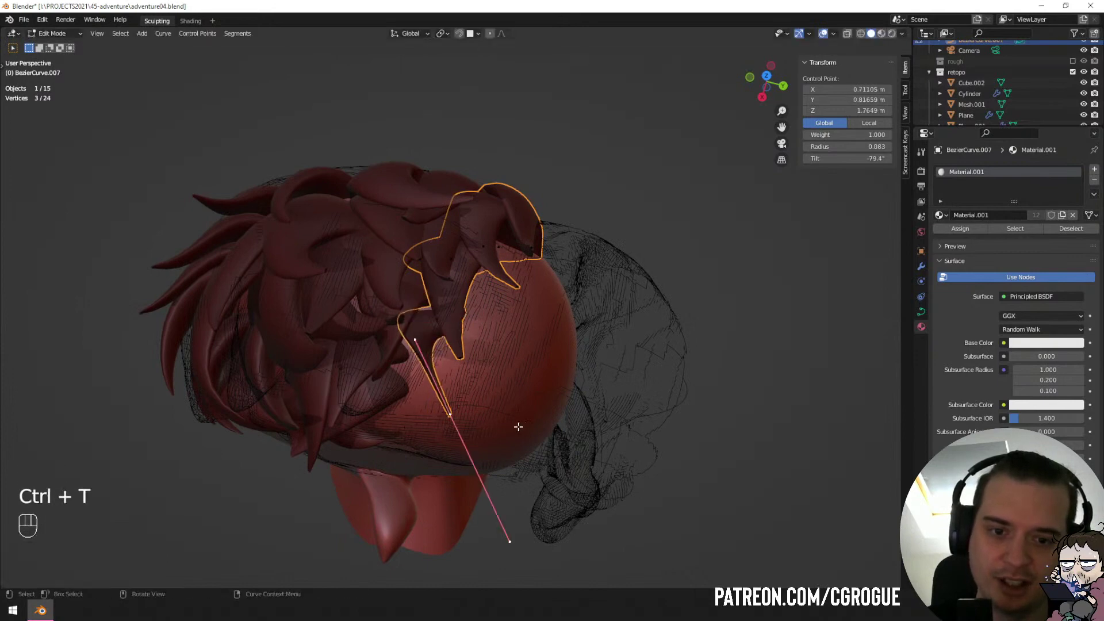
middle_drag(518, 426, 507, 361)
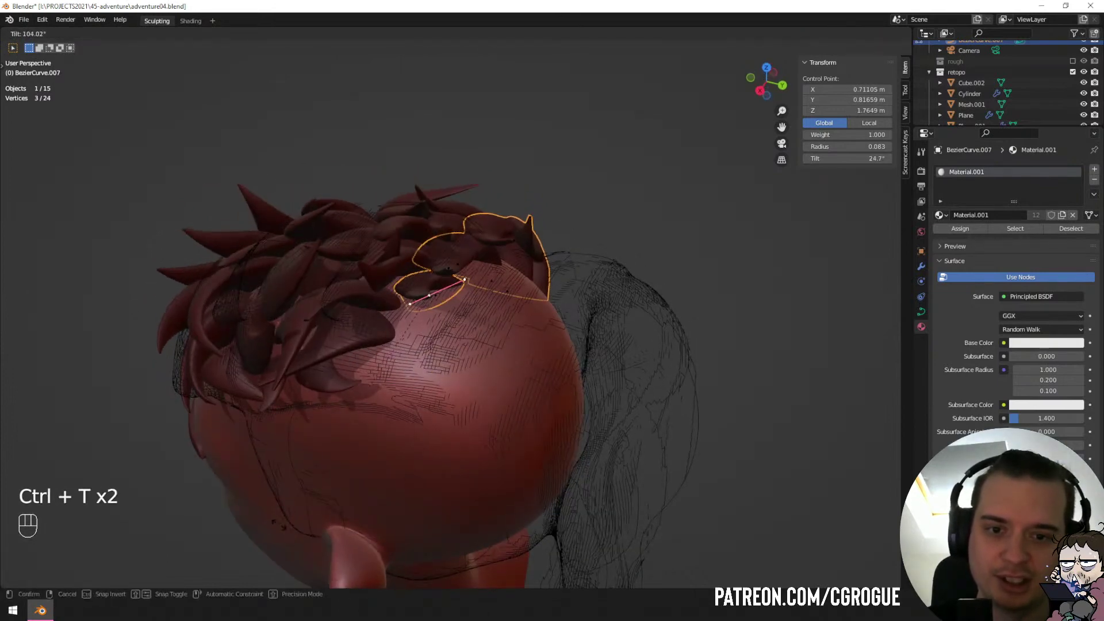
click(265, 502)
Move the fourth strand's tip so the lock sweeps sideways over the back of the head.
middle_drag(264, 492, 392, 515)
key(g)
click(407, 458)
key(g)
click(409, 548)
Rotate the fourth strand's root handles and shift the root about -0.038 m in X and -0.016 m in Y.
middle_drag(433, 279, 440, 306)
click(439, 306)
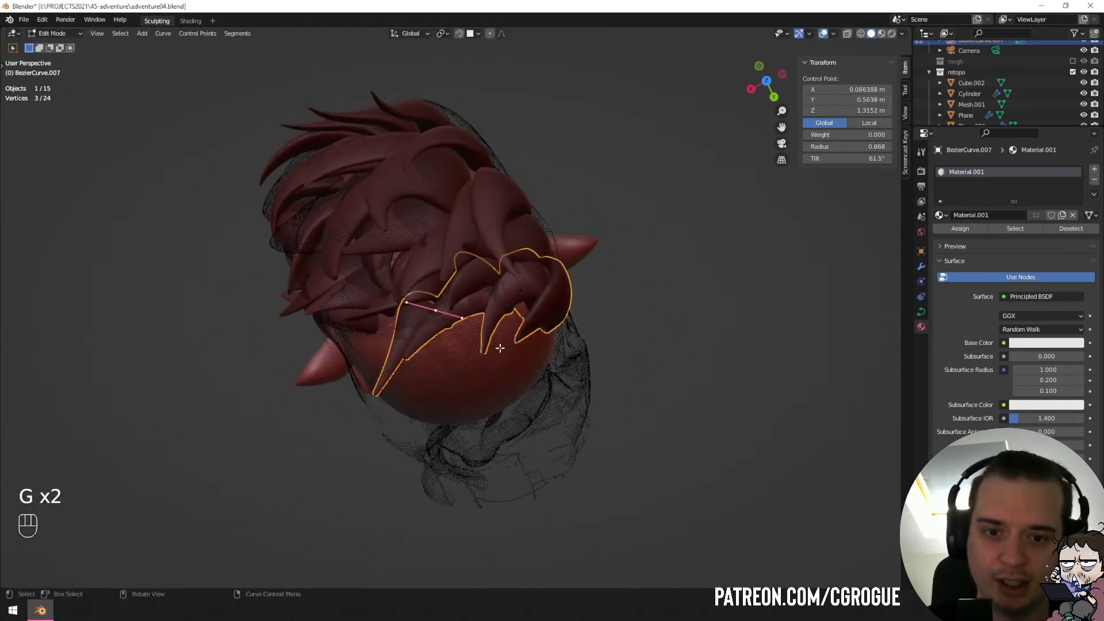
key(r)
click(546, 321)
key(g)
click(554, 314)
Select the fourth strand's tip and move it outward toward the back of the head.
middle_drag(499, 345, 514, 279)
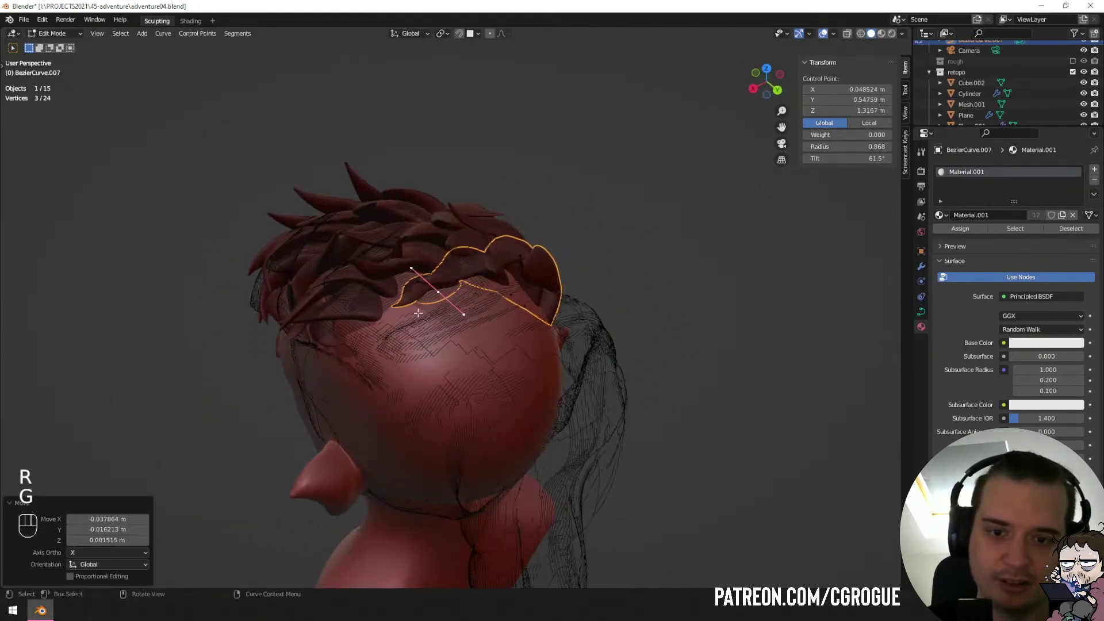
click(397, 309)
click(444, 325)
key(g)
mouse_move(445, 326)
middle_down()
mouse_move(467, 411)
mouse_move(500, 432)
mouse_move(448, 316)
middle_up()
click(498, 417)
Rotate the fourth strand's tip handles, scale them to about 0.72, and nudge the tip into place.
key(r)
click(509, 418)
key(s)
click(500, 431)
scroll(454, 341, up, 4)
key(g)
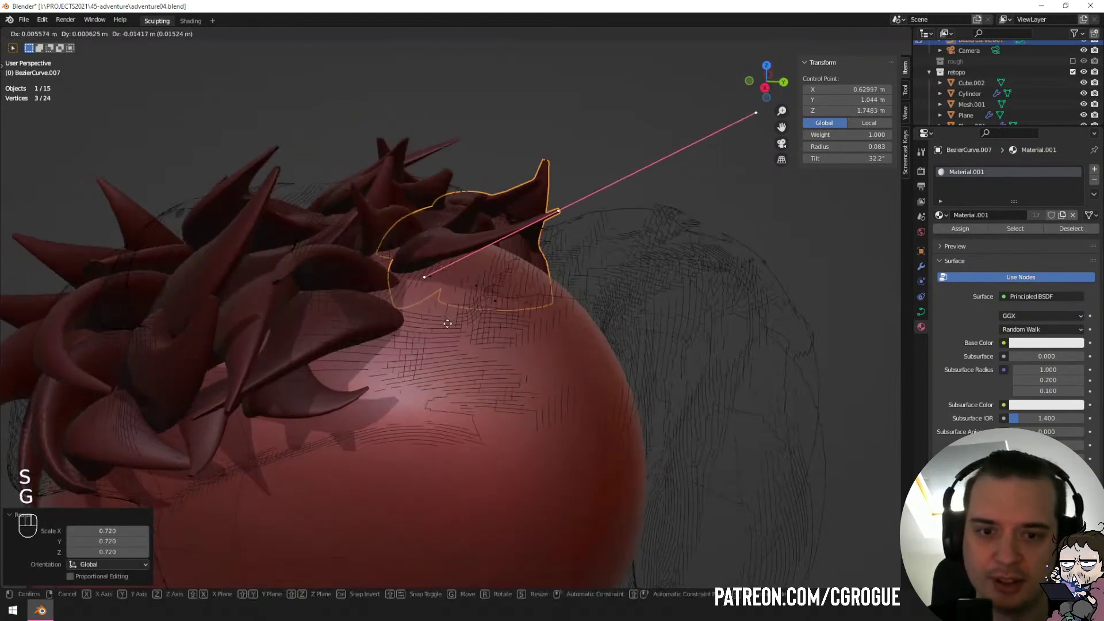
click(444, 321)
Move and rotate the fourth strand's root farther under the neighbouring hair, and adjust its tilt.
scroll(433, 284, down, 2)
key(g)
click(435, 310)
key(r)
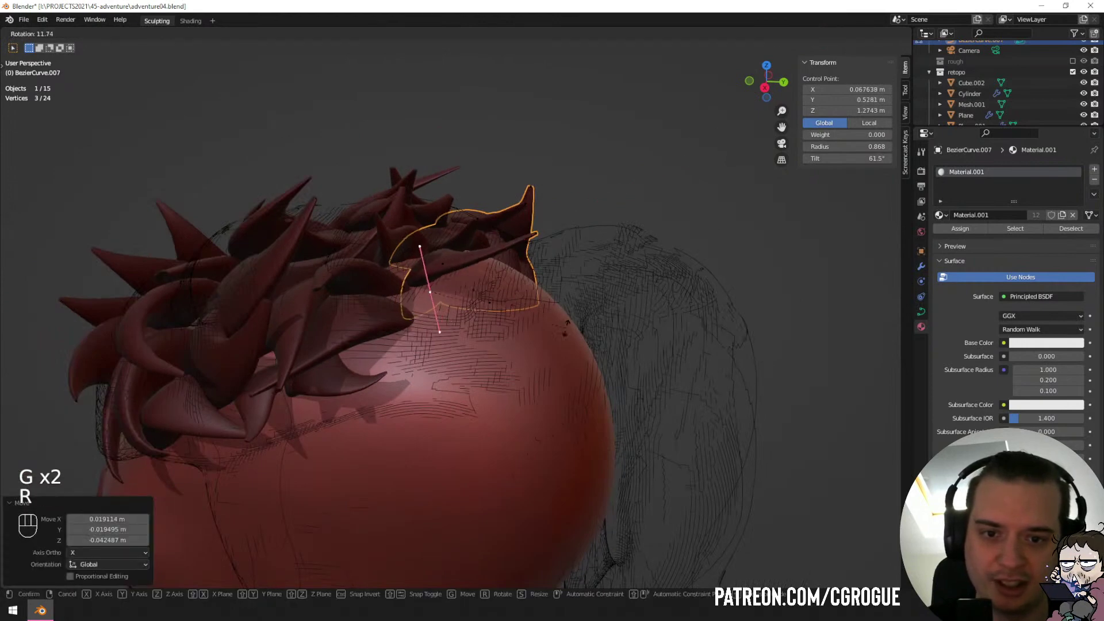
click(521, 336)
key(g)
click(526, 337)
key(ctrl+t)
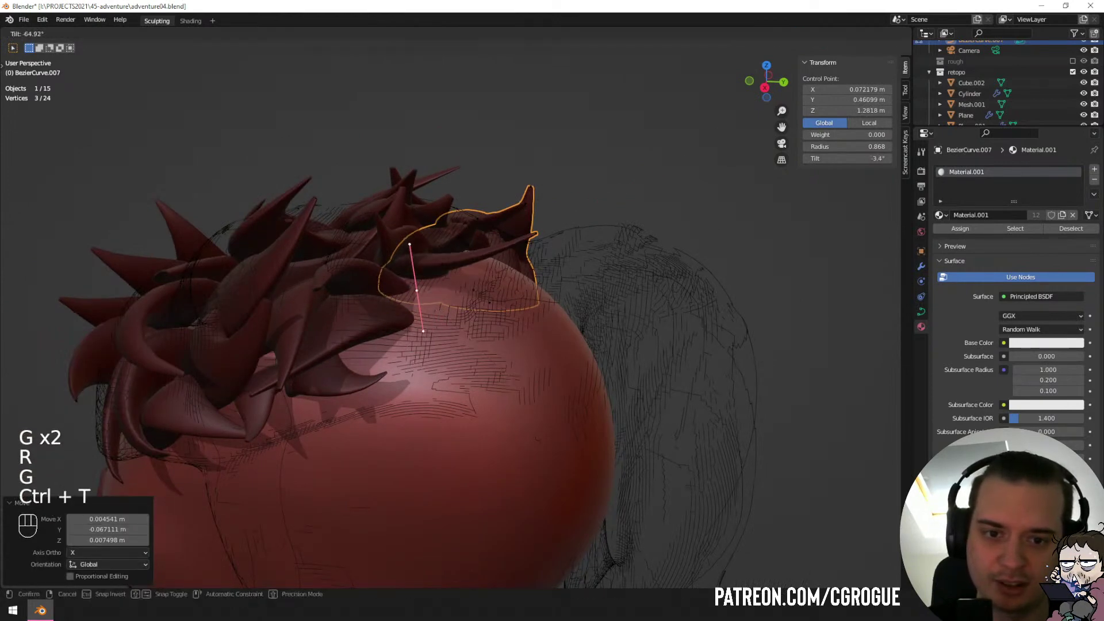
click(467, 252)
Clear the control point selection and leave curve editing to review the hair from above.
middle_drag(467, 254, 426, 254)
key(a)
key(a)
scroll(489, 316, down, 3)
key(Tab)
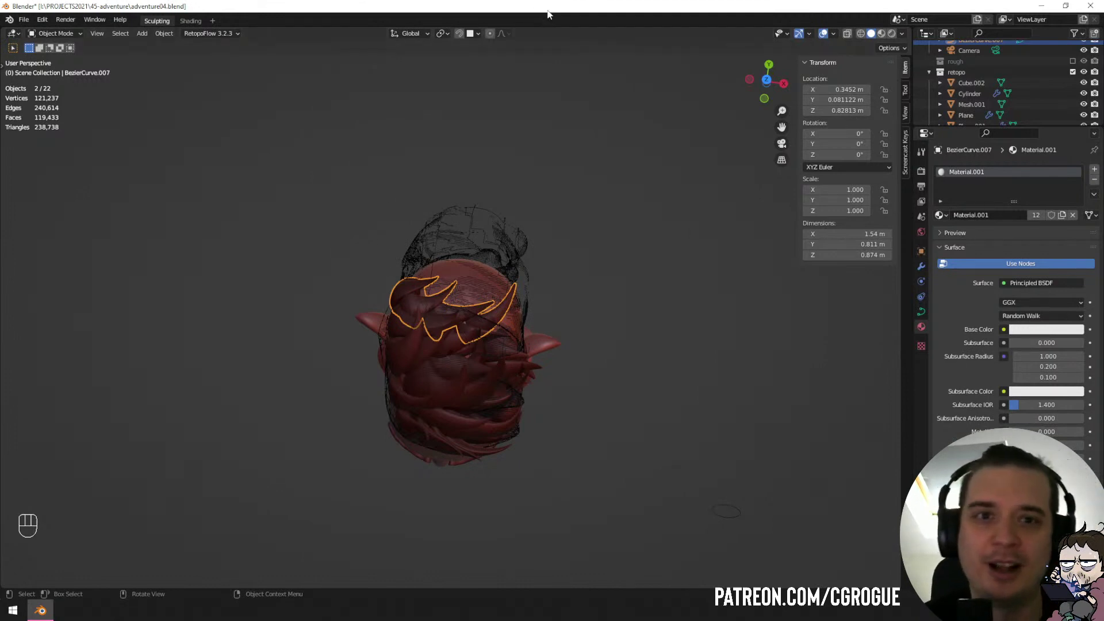
Lower the program window to reveal the desktop wallpaper, and restore it to full screen.
drag(547, 10, 525, 520)
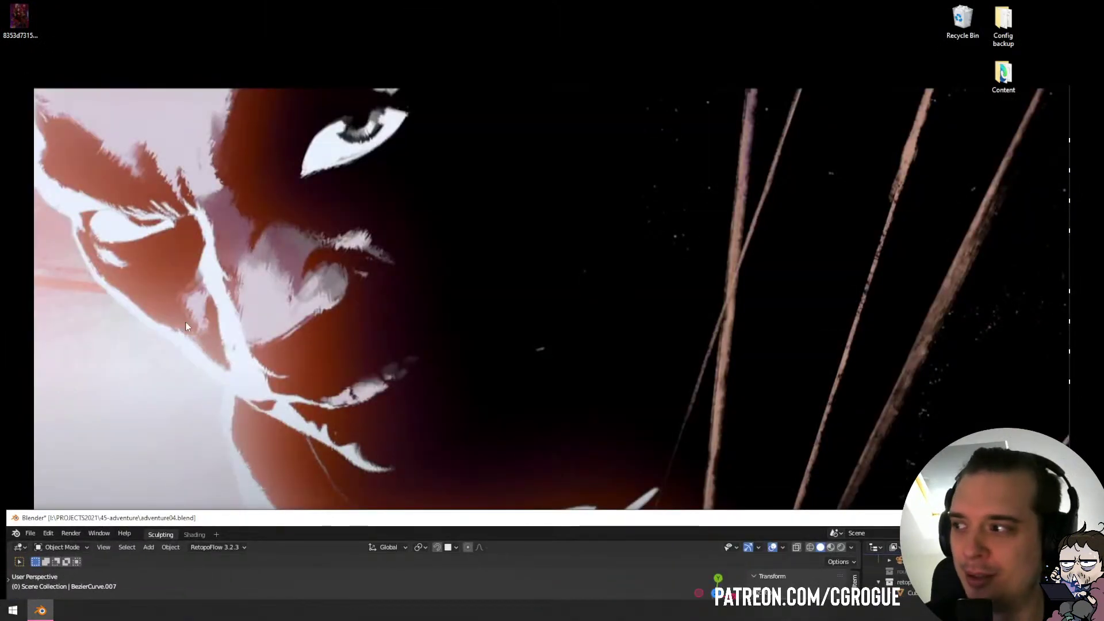
double_click(382, 521)
Reopen the back strand curve and duplicate the fourth strand toward the side of the head as a fifth strand.
scroll(399, 253, up, 4)
key(Tab)
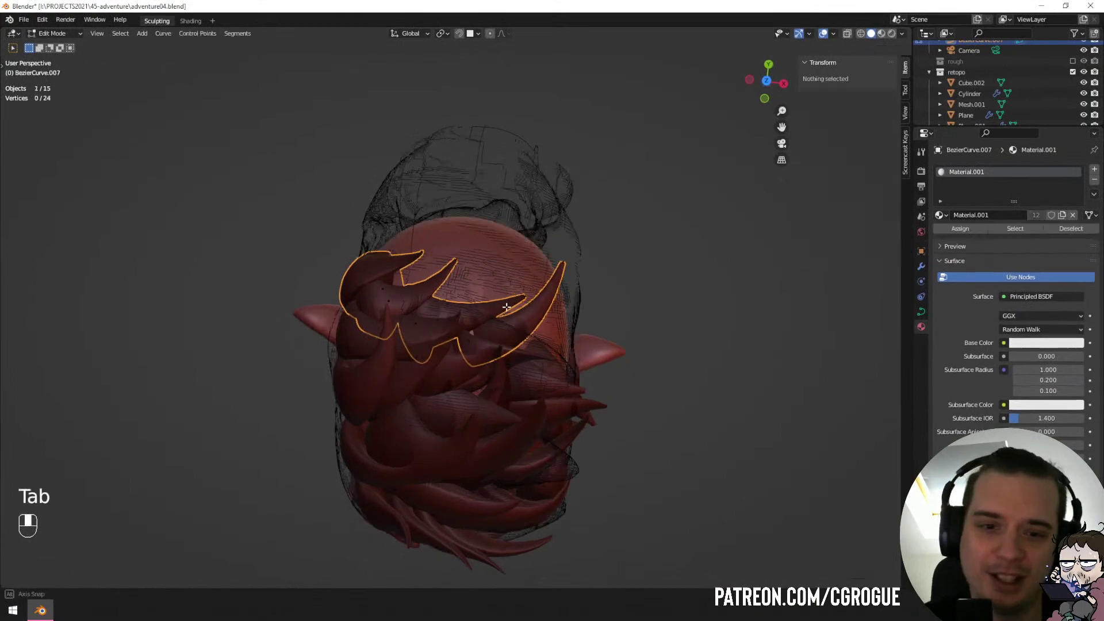
middle_drag(506, 308, 474, 327)
click(502, 344)
shift+click(554, 325)
click(435, 365)
middle_drag(435, 365, 522, 307)
click(429, 280)
Move the fifth strand's tip down toward the side of the head and trackball-rotate its handles.
click(553, 318)
key(g)
click(479, 377)
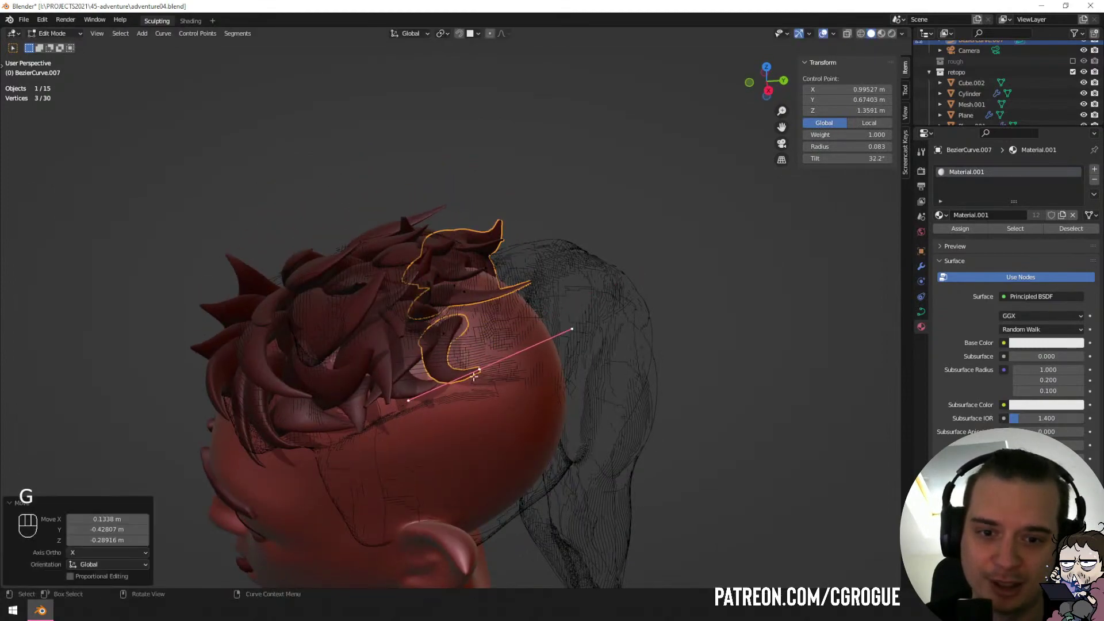
middle_drag(479, 377, 509, 326)
key(g)
click(400, 346)
key(r)
key(r)
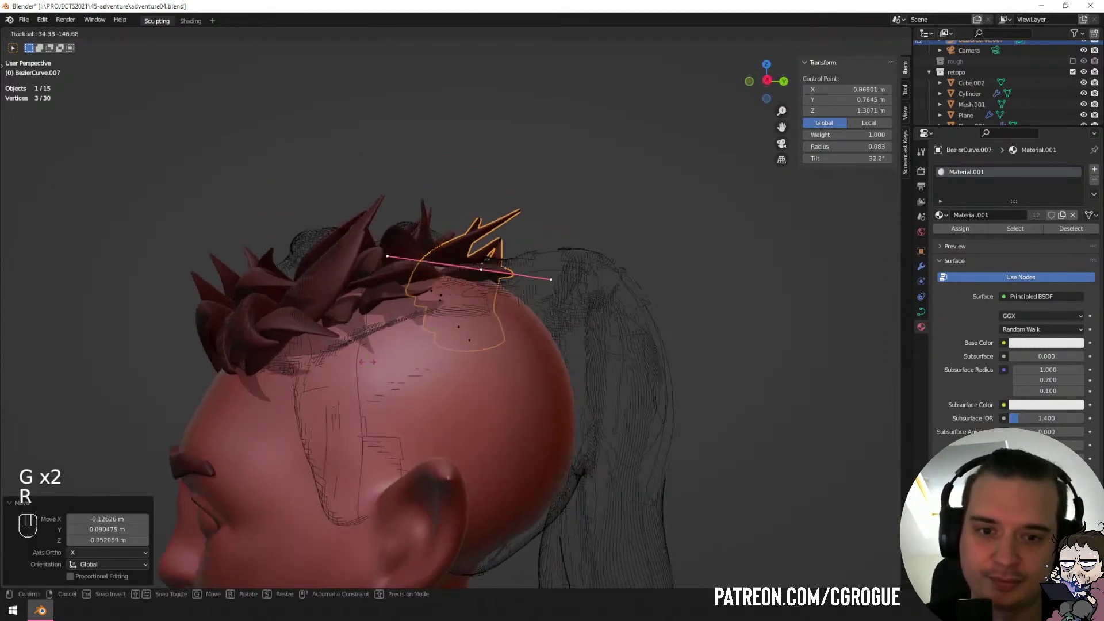
click(370, 358)
Pull the fifth strand's tip forward above the ear and rotate its handles again to curl the lock.
middle_drag(587, 296, 638, 359)
key(g)
click(511, 385)
middle_drag(512, 385, 547, 369)
key(g)
click(482, 321)
key(r)
key(r)
click(634, 327)
key(g)
click(562, 369)
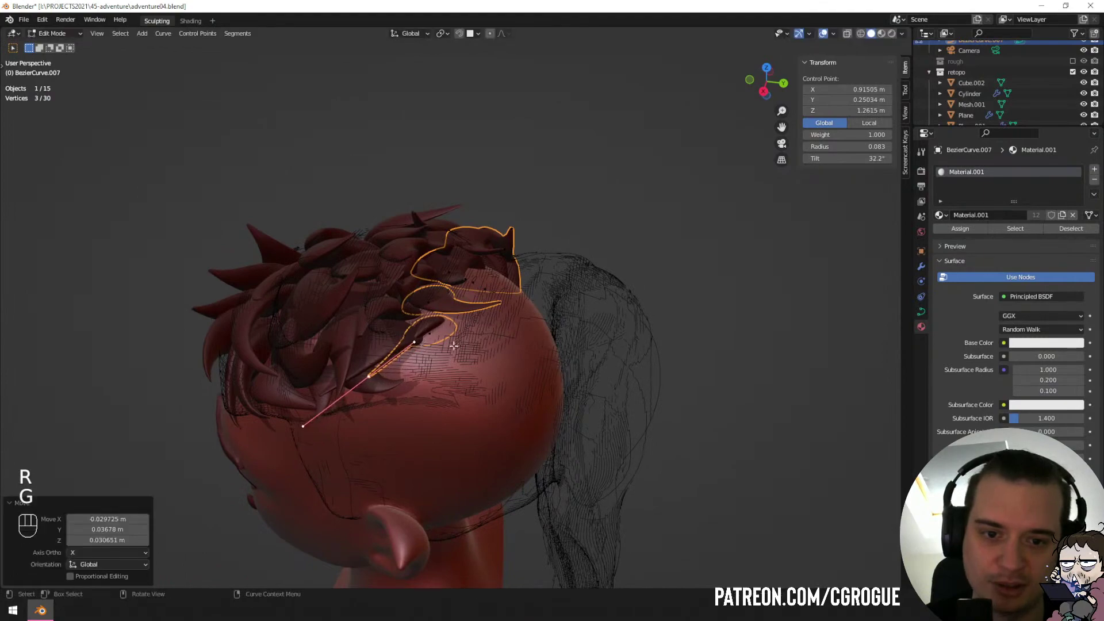
Reposition the fifth strand's root control point against the scalp beside the neighbouring strands.
click(448, 338)
middle_drag(450, 337, 432, 403)
click(394, 382)
key(g)
click(423, 413)
Duplicate the whole fifth strand and offset the copy about 0.248 m in X, -0.144 m in Y and -0.067 m in Z.
middle_drag(470, 452, 535, 352)
scroll(487, 387, up, 2)
key(ctrl+l)
key(shift+d)
click(459, 375)
middle_drag(459, 375, 542, 362)
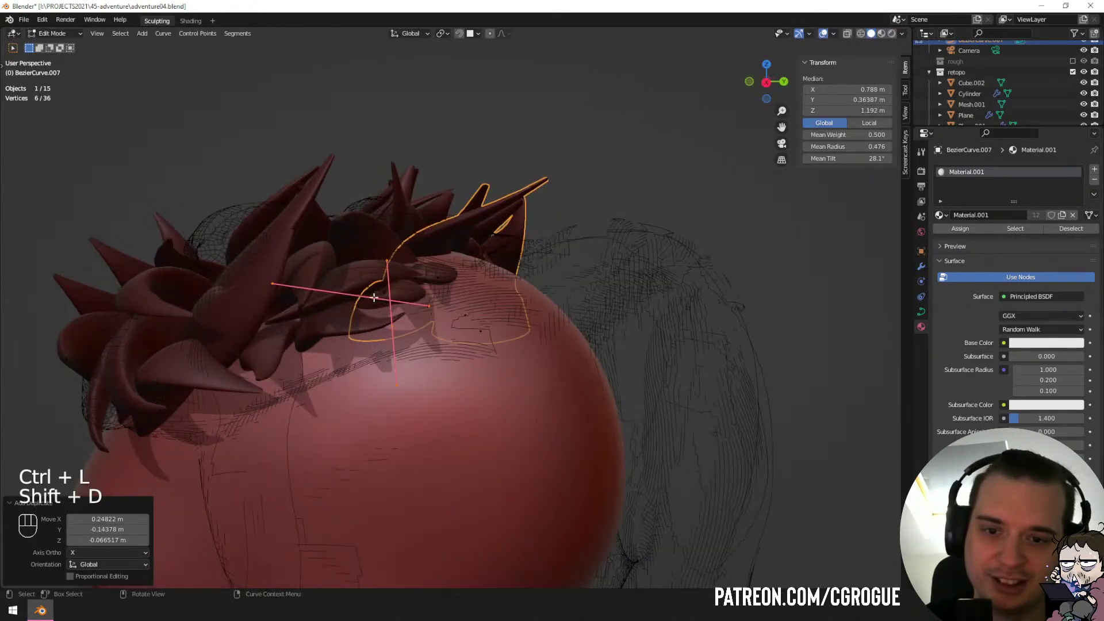
Trackball-rotate the sixth strand's tip by about -9.17° and 99.7°, and move it toward the back of the head.
click(375, 297)
key(r)
key(r)
click(543, 336)
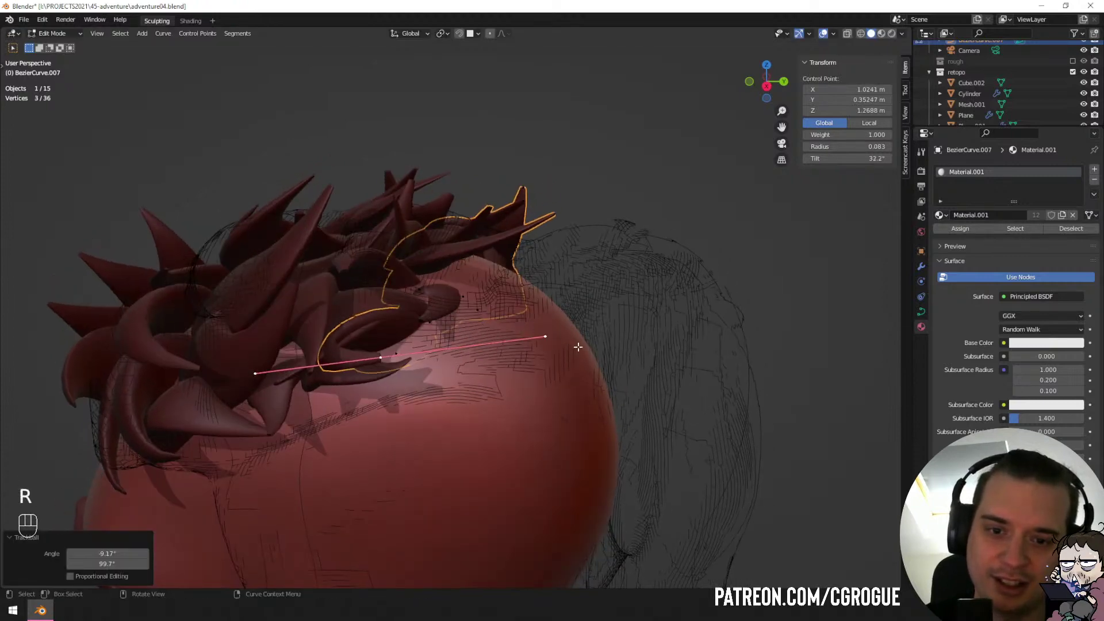
key(g)
click(469, 353)
Scale the sixth strand's root handles to about 0.677, reposition its control points, and leave curve editing with everything deselected.
click(430, 363)
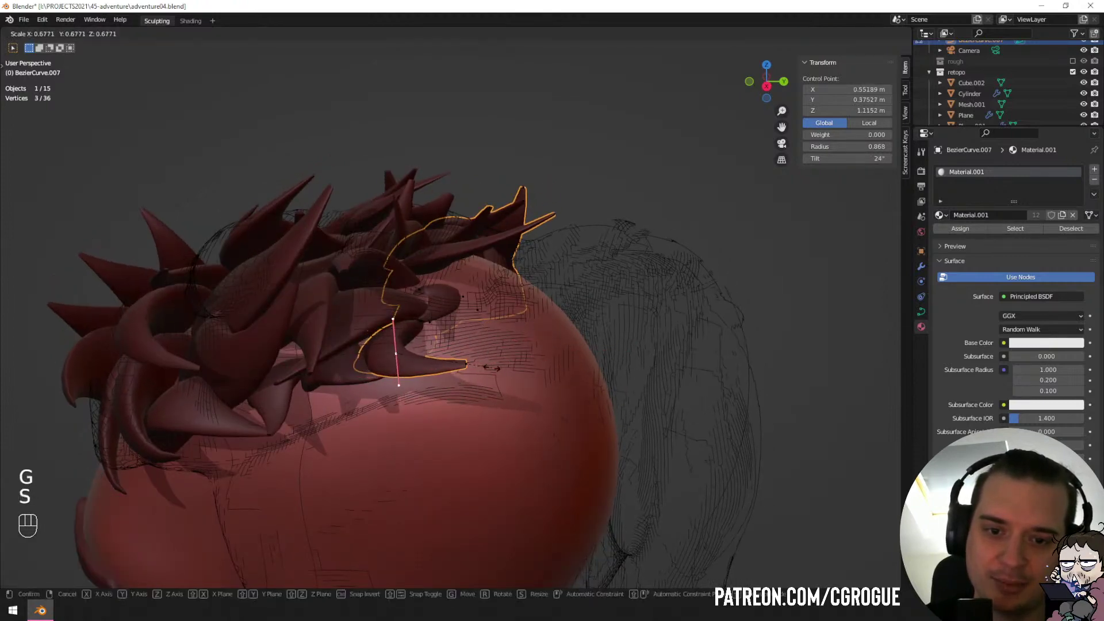
click(492, 369)
middle_drag(492, 368, 598, 344)
key(g)
click(380, 362)
click(397, 458)
key(g)
click(450, 424)
key(Tab)
key(a)
key(a)
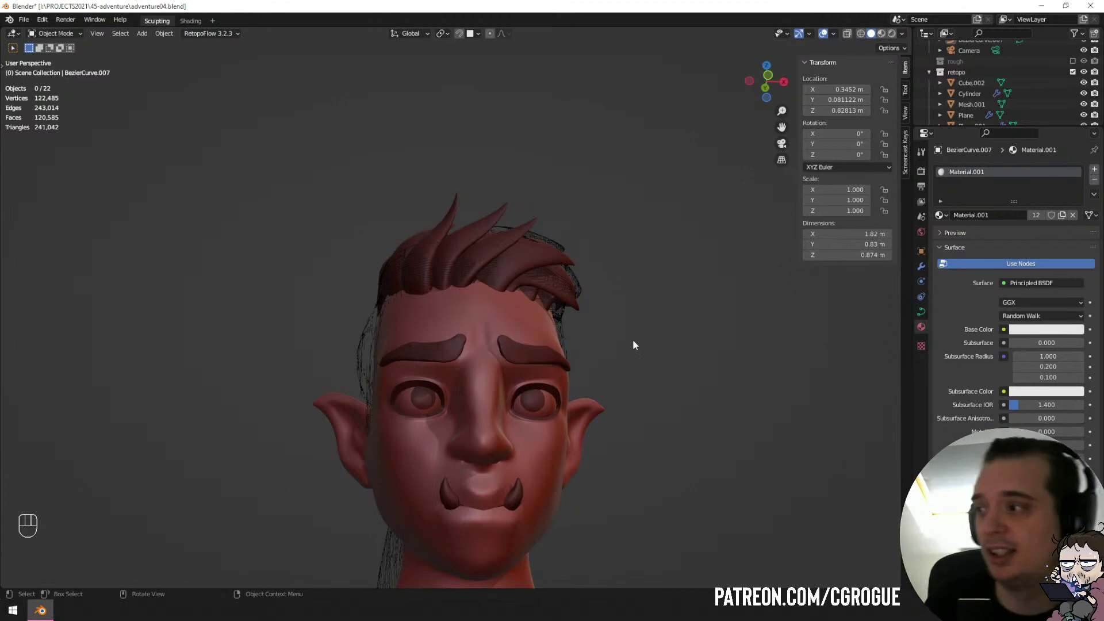
Reopen the back strand curve and reposition the selected control point on the side of the head.
middle_drag(633, 343, 537, 333)
middle_drag(488, 365, 445, 364)
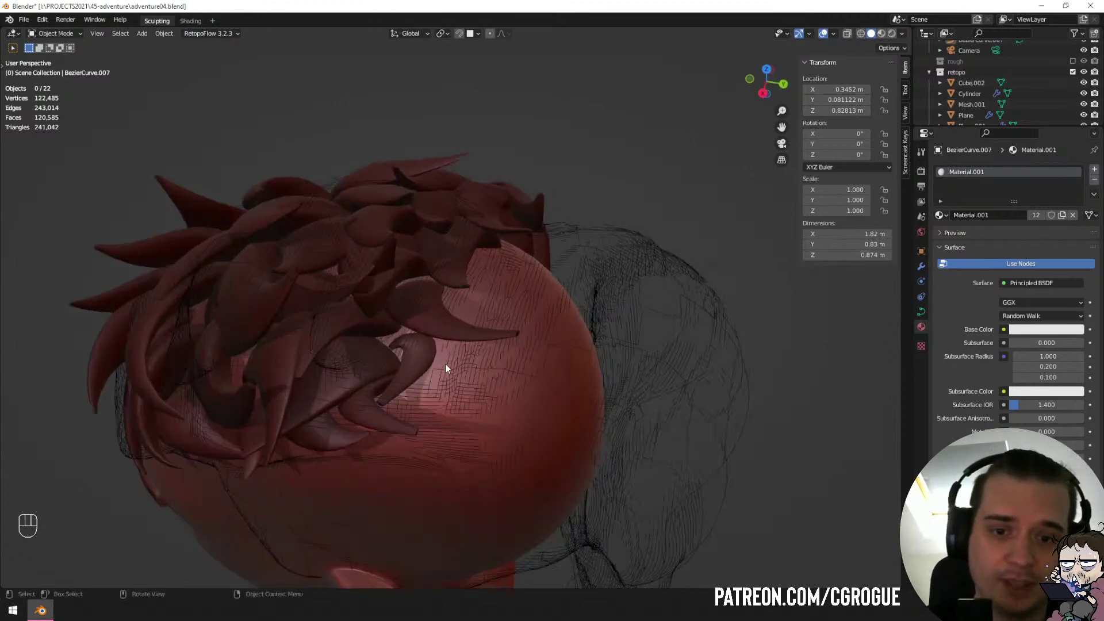
click(415, 367)
key(Tab)
middle_drag(513, 370, 464, 339)
key(g)
click(413, 304)
Move the outer side strand's tip away from the scalp, and leave curve editing with everything deselected.
click(295, 306)
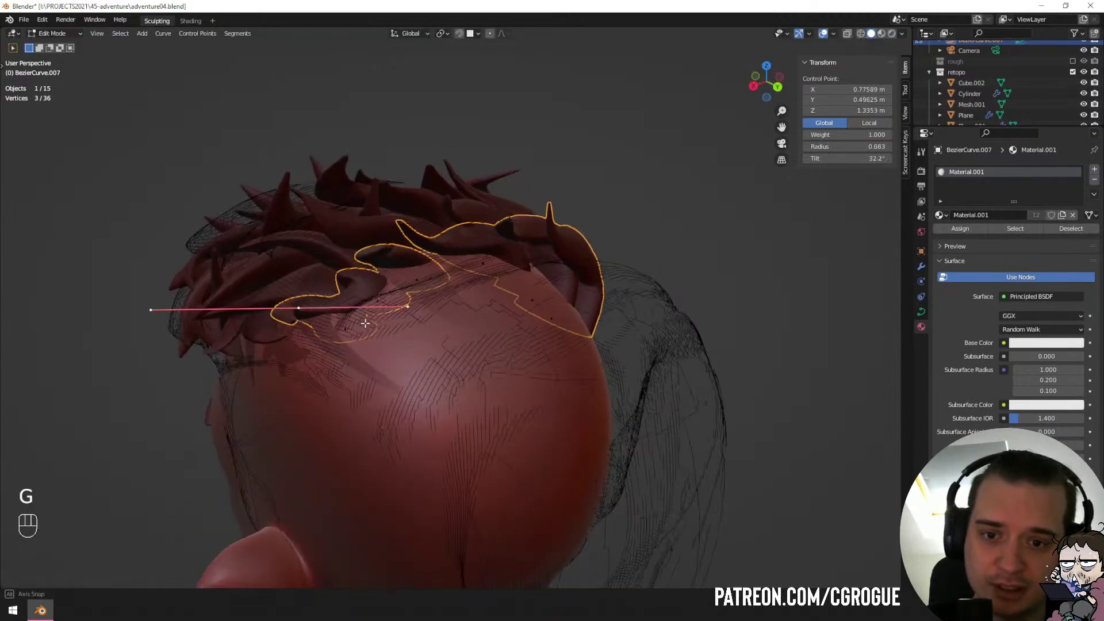
key(g)
middle_drag(364, 322, 553, 293)
click(333, 294)
key(Tab)
key(a)
key(a)
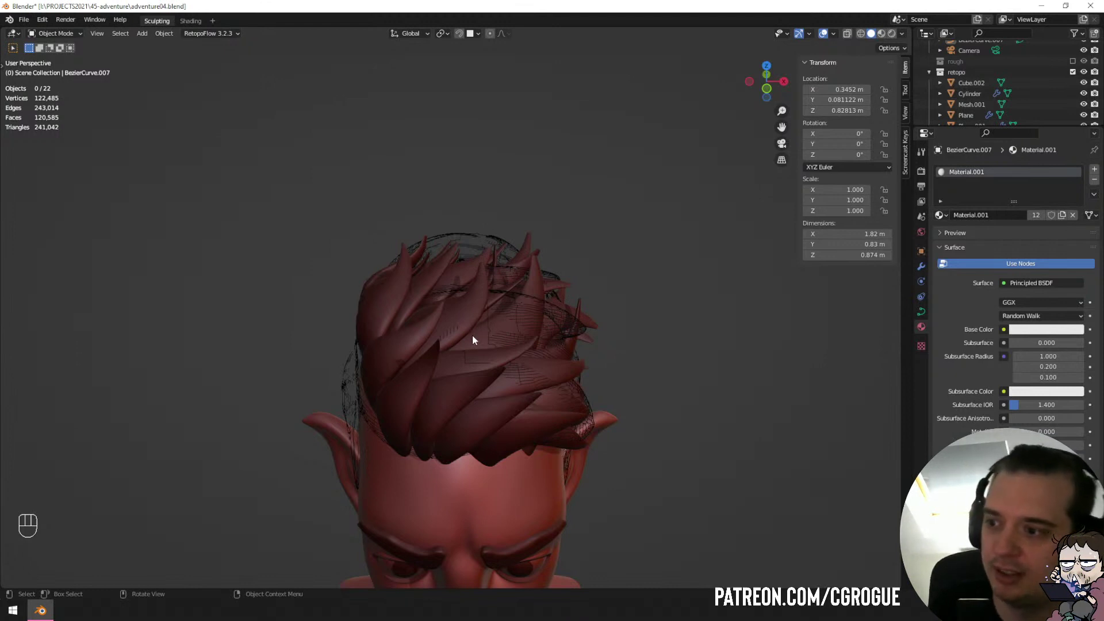
Reopen the back strand curve, and rotate and shift the first strand's root on the opposite side of the head.
middle_drag(530, 333, 405, 328)
click(436, 334)
click(435, 347)
click(426, 364)
key(Tab)
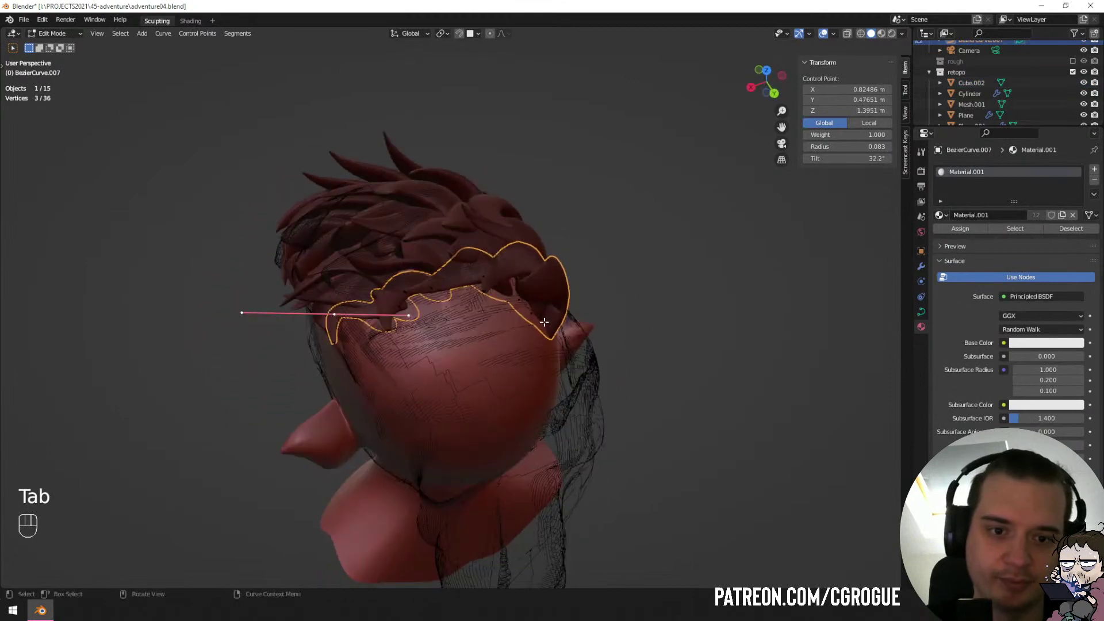
click(532, 313)
middle_drag(532, 313, 621, 308)
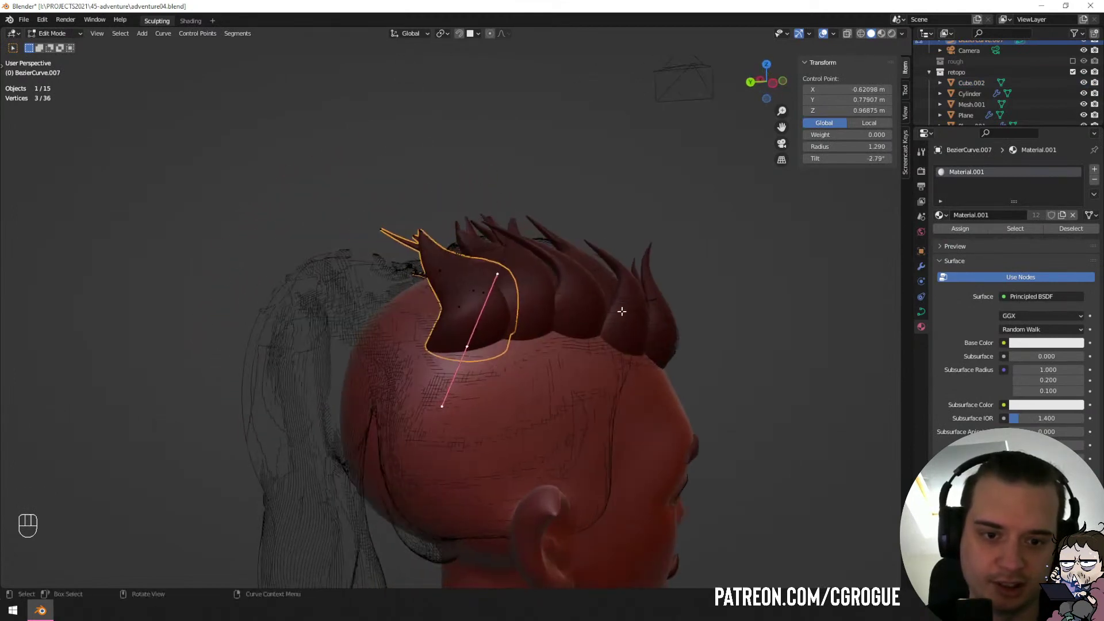
key(r)
click(592, 272)
key(g)
click(593, 272)
Rotate the first strand's root handles slightly and scale them to about 0.775.
middle_drag(593, 273, 583, 253)
key(r)
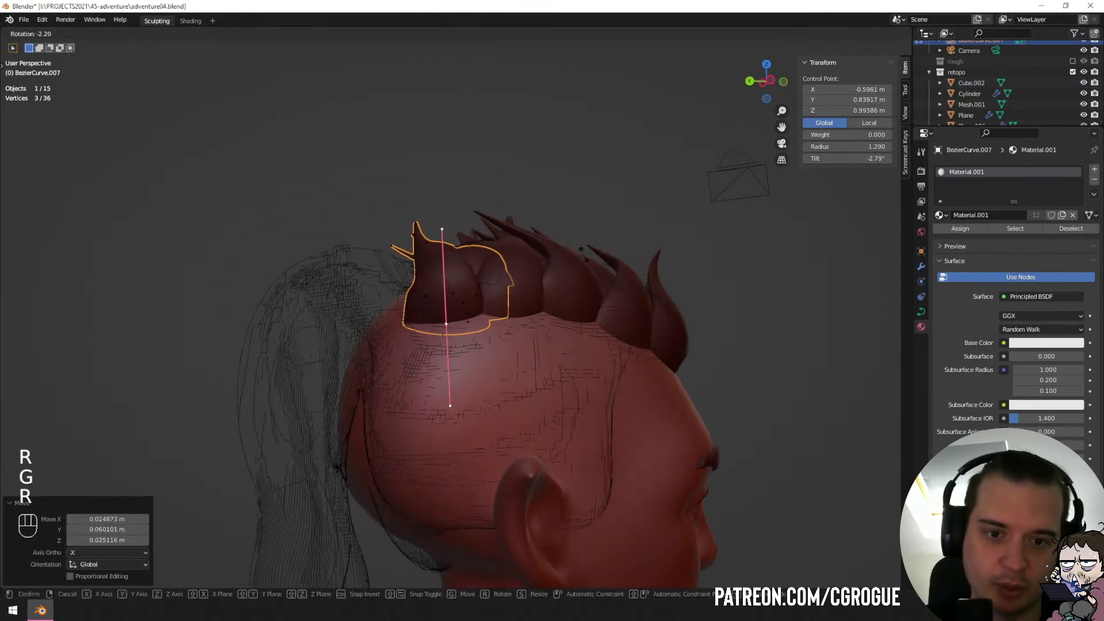
click(587, 245)
key(s)
click(571, 291)
Select the entire back strand beside the crown and duplicate it about 0.27 m farther toward the back of the head.
middle_drag(570, 291, 460, 392)
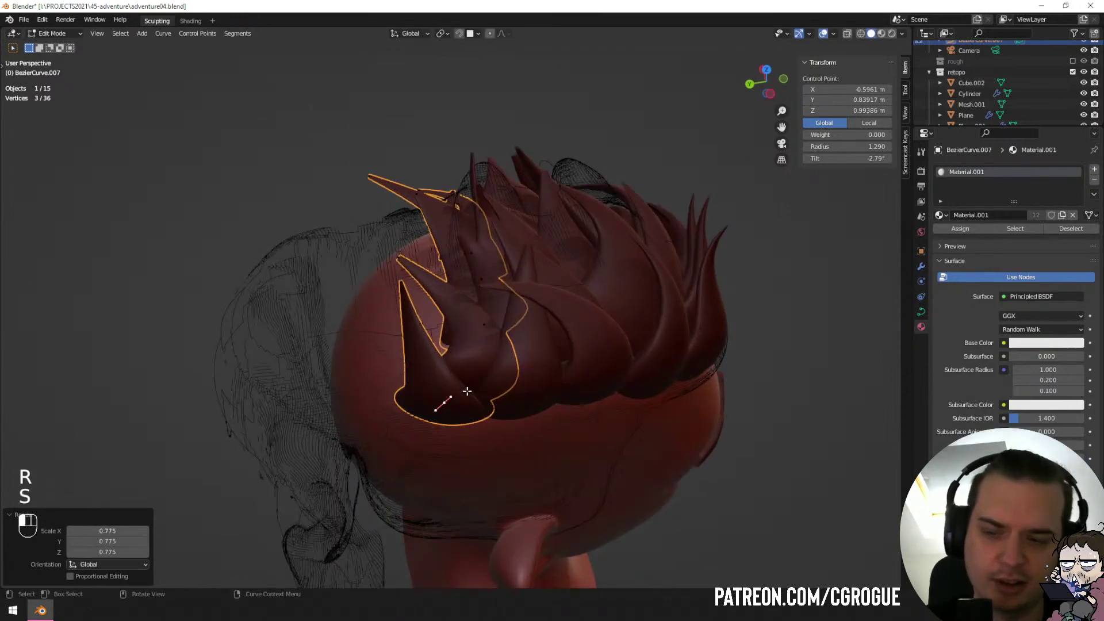
click(469, 391)
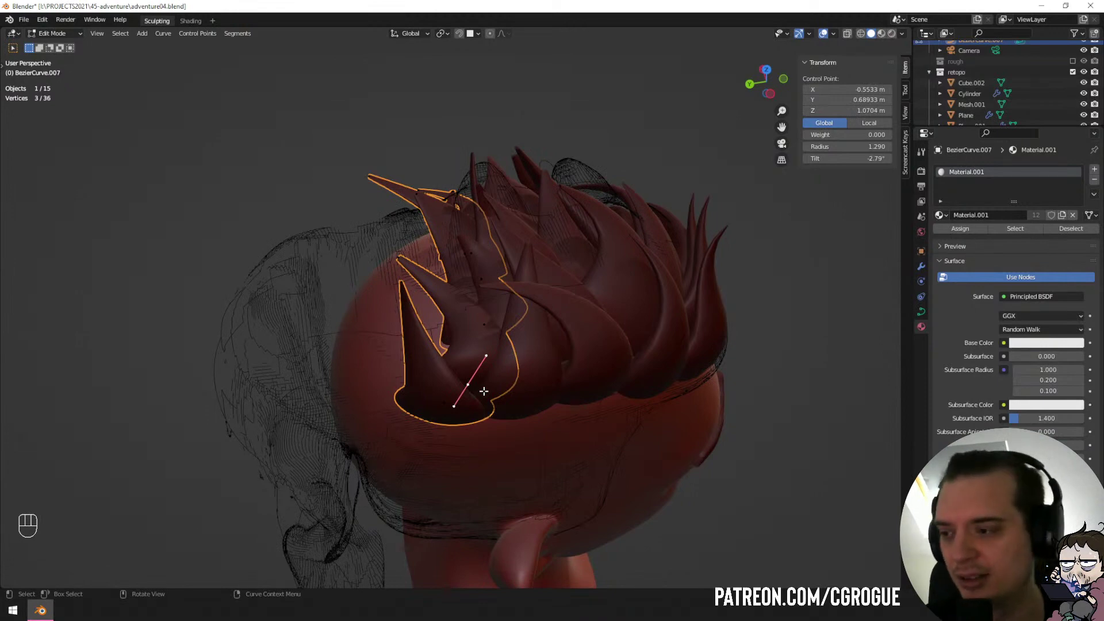
middle_drag(476, 391, 532, 308)
click(512, 243)
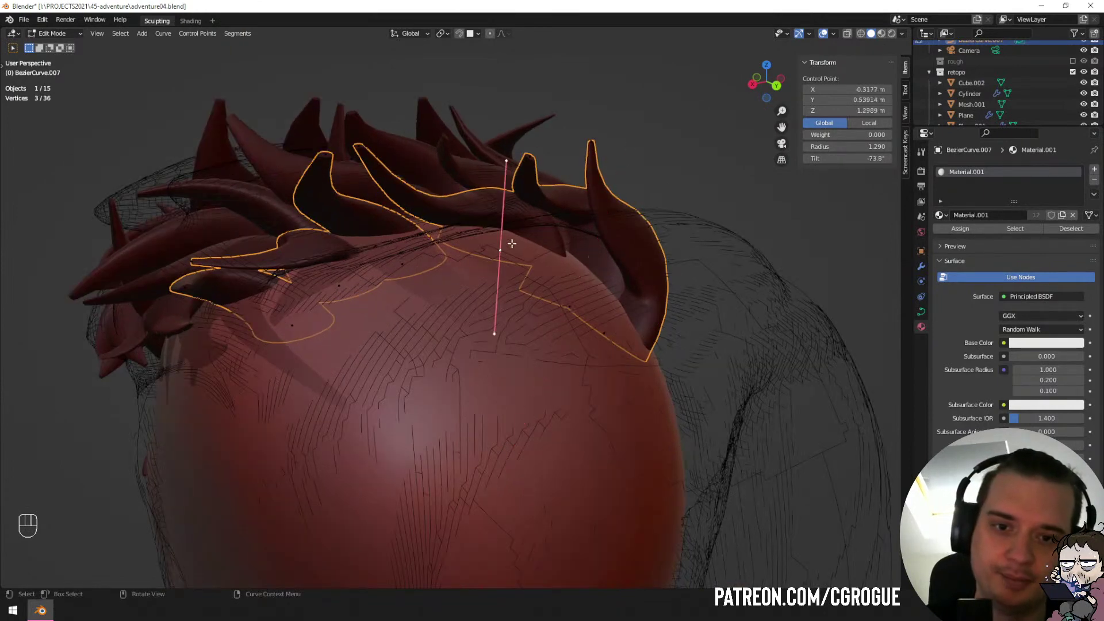
key(ctrl+l)
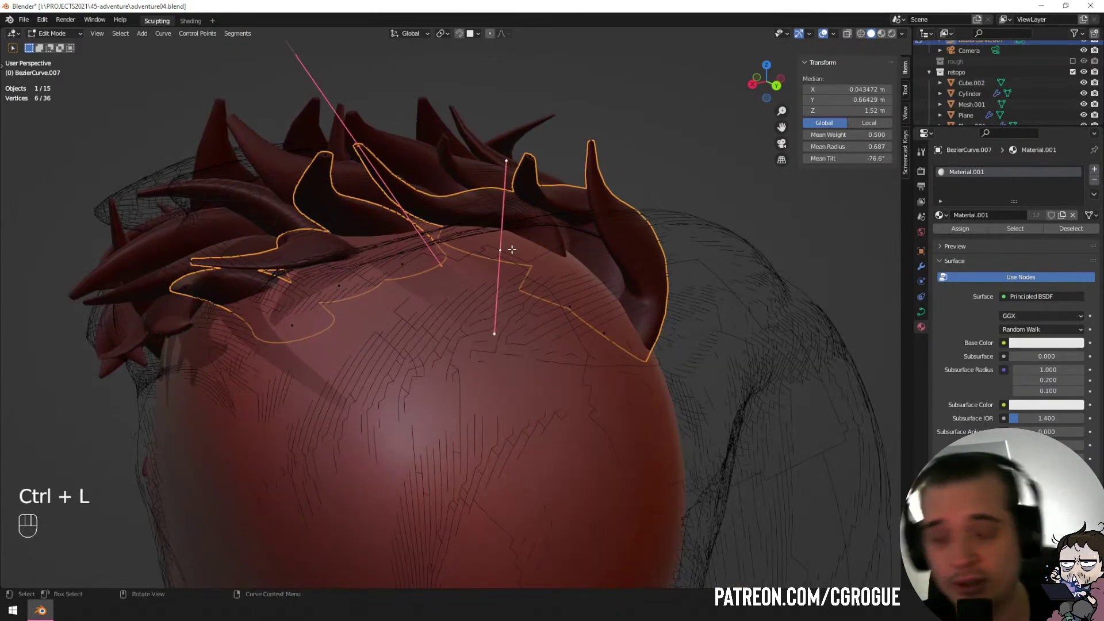
middle_drag(512, 250, 554, 298)
key(shift+d)
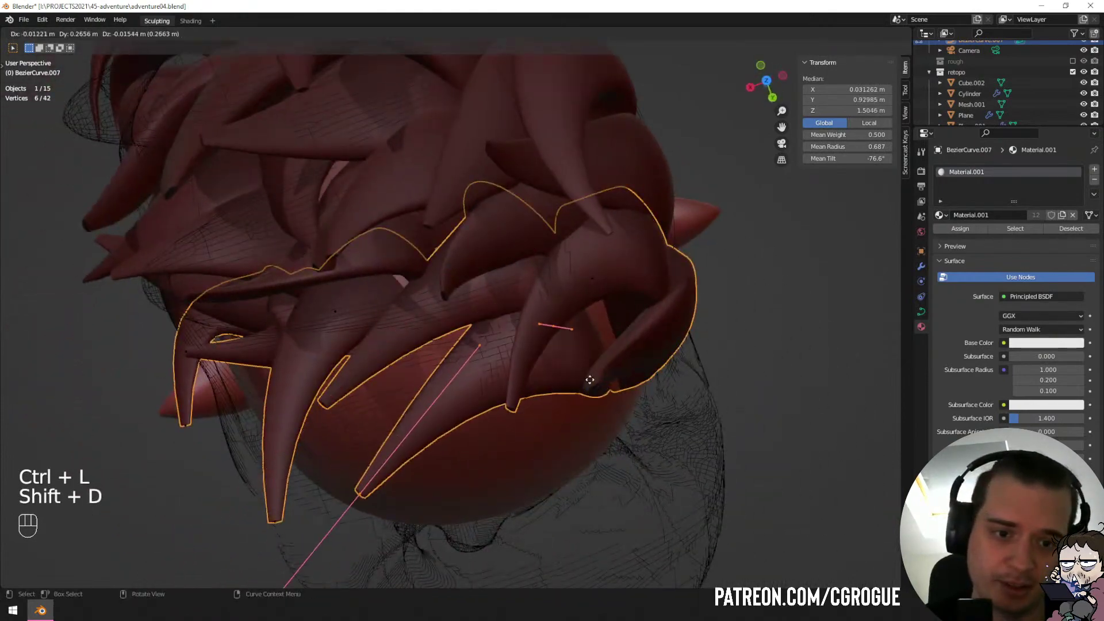
click(591, 384)
Rotate the duplicated strand's root and move it outward and down along the back of the scalp.
middle_drag(590, 384, 596, 294)
click(566, 344)
key(r)
key(r)
click(606, 362)
key(g)
click(619, 308)
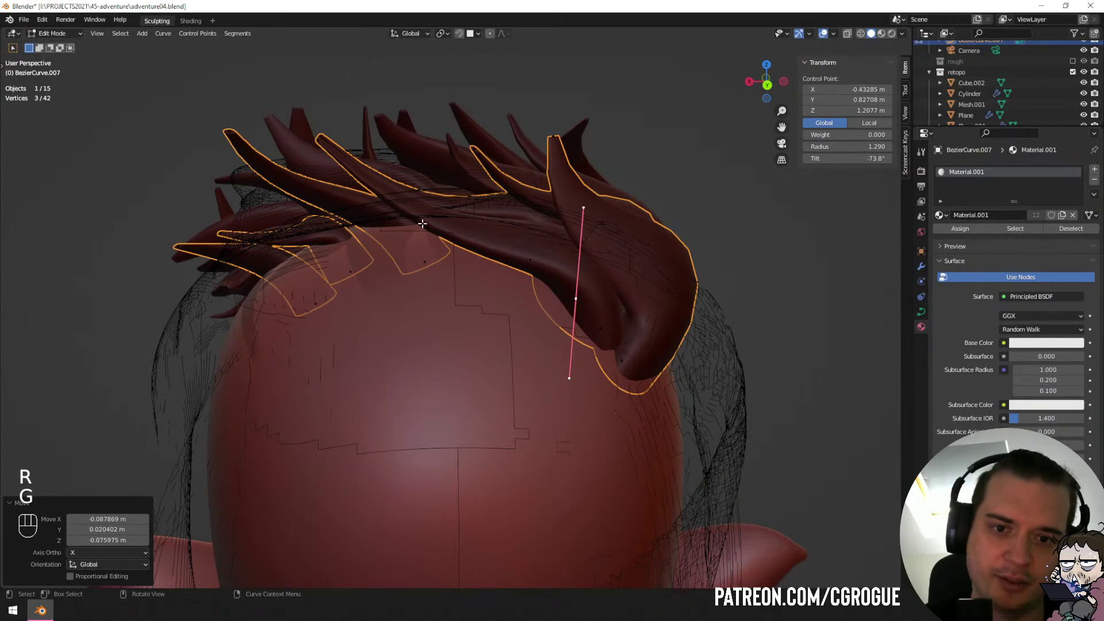
Move the duplicated strand's tip about 0.24 m sideways above the back of the head.
key(g)
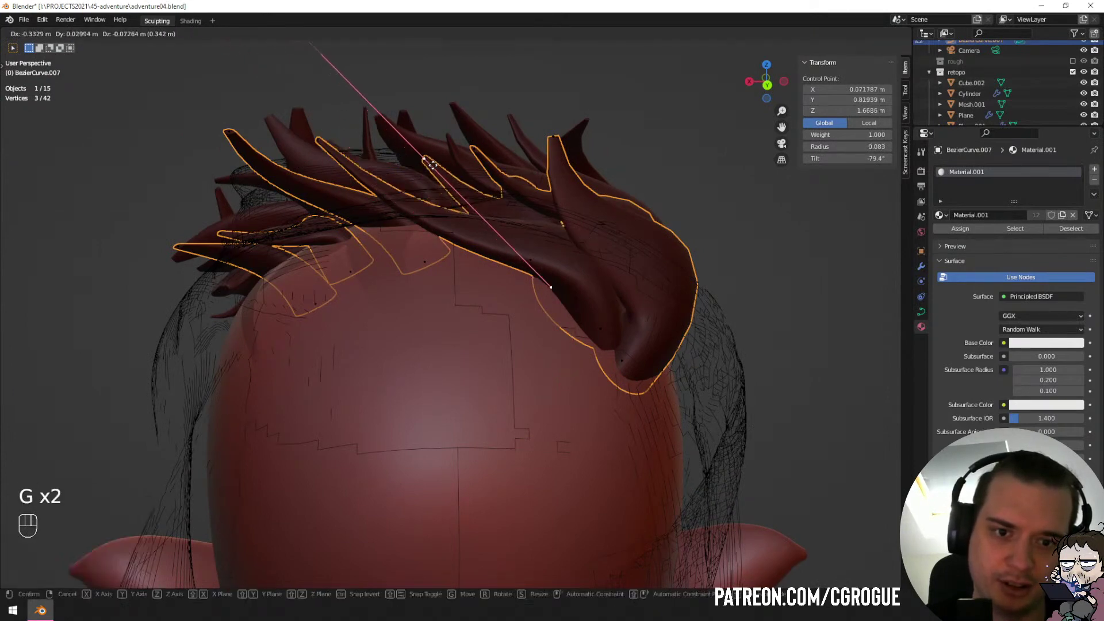
click(319, 144)
key(g)
click(435, 164)
middle_drag(463, 181, 471, 161)
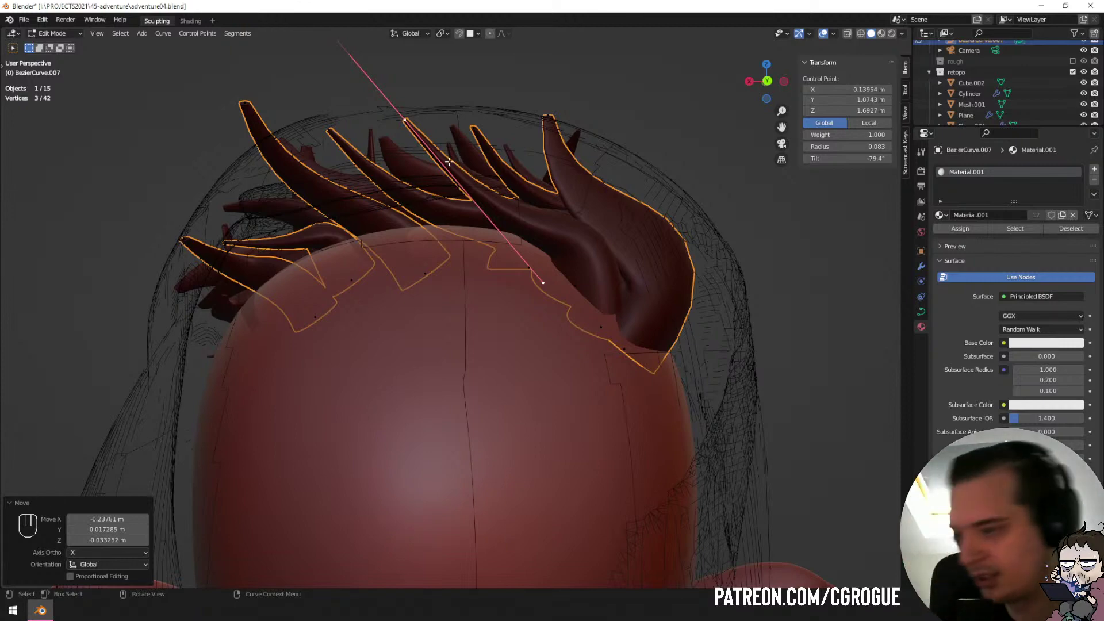
Rotate the duplicated back strand's tip and shift it to redirect the strand's end.
middle_drag(475, 132, 503, 264)
key(r)
click(494, 279)
key(g)
click(480, 346)
key(r)
click(499, 281)
Scale the outer handle of the duplicated back strand's tip.
scroll(460, 282, down, 4)
click(213, 217)
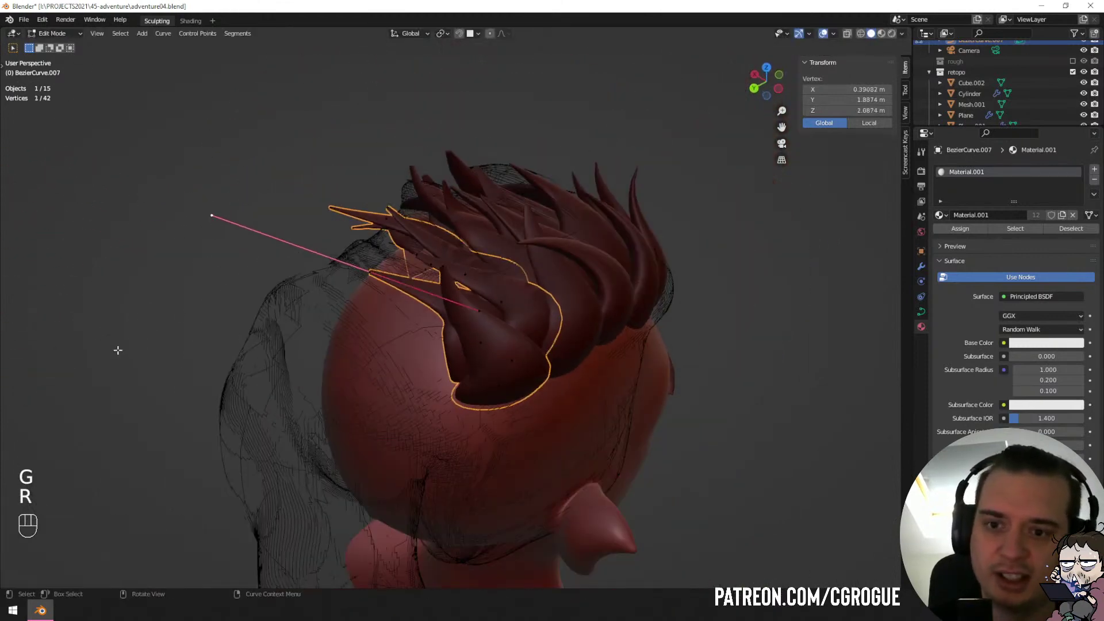
key(s)
click(241, 322)
Reposition the duplicated back strand's tip and rotate it about 49.4° as seen from above.
click(367, 272)
middle_drag(384, 280, 383, 366)
key(g)
click(433, 364)
key(r)
click(370, 417)
key(g)
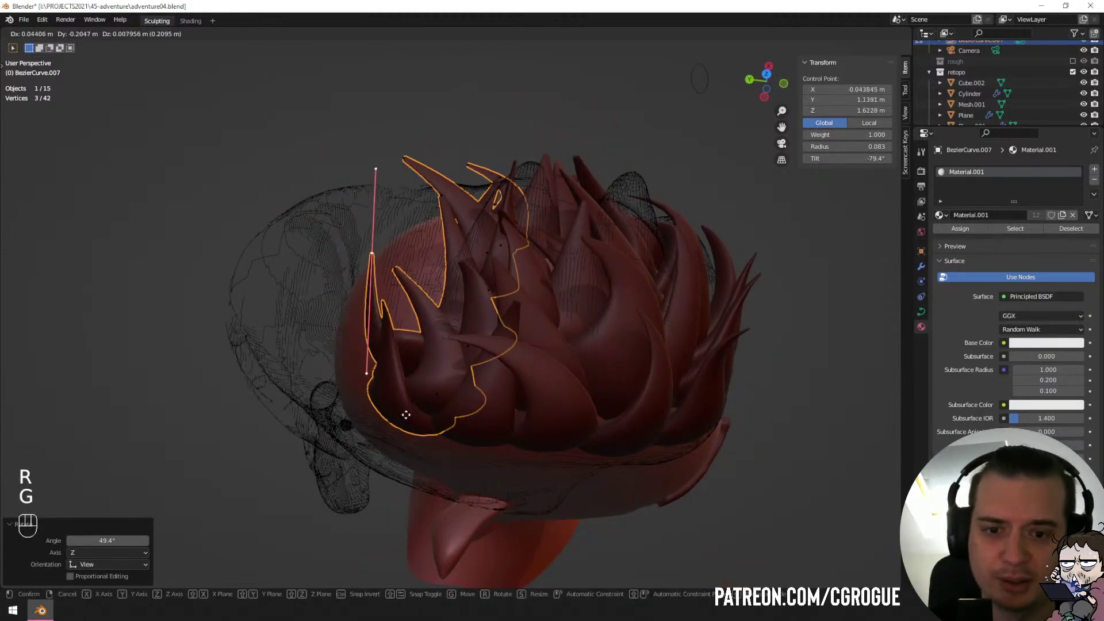
click(415, 415)
Scale the duplicated back strand's tip handles, then refine the tip's position and rotation.
middle_drag(415, 414, 591, 374)
key(s)
click(507, 385)
key(g)
click(536, 380)
key(g)
click(535, 346)
key(r)
click(509, 349)
Select the entire strand on the other side of the head and duplicate it toward the back.
click(404, 316)
key(ctrl+l)
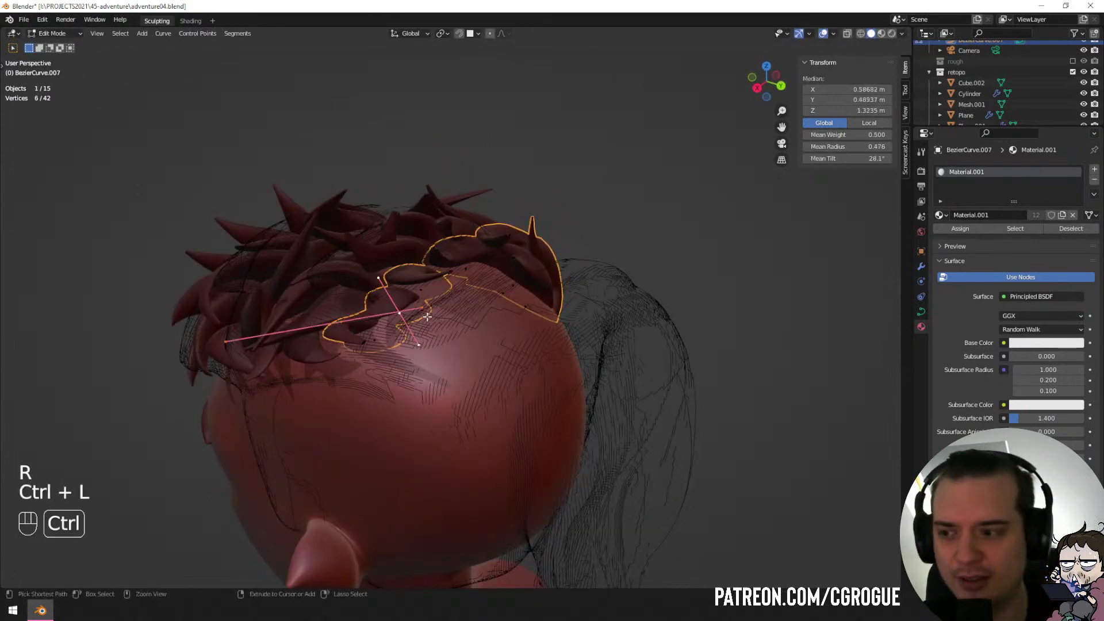
middle_drag(427, 317, 493, 350)
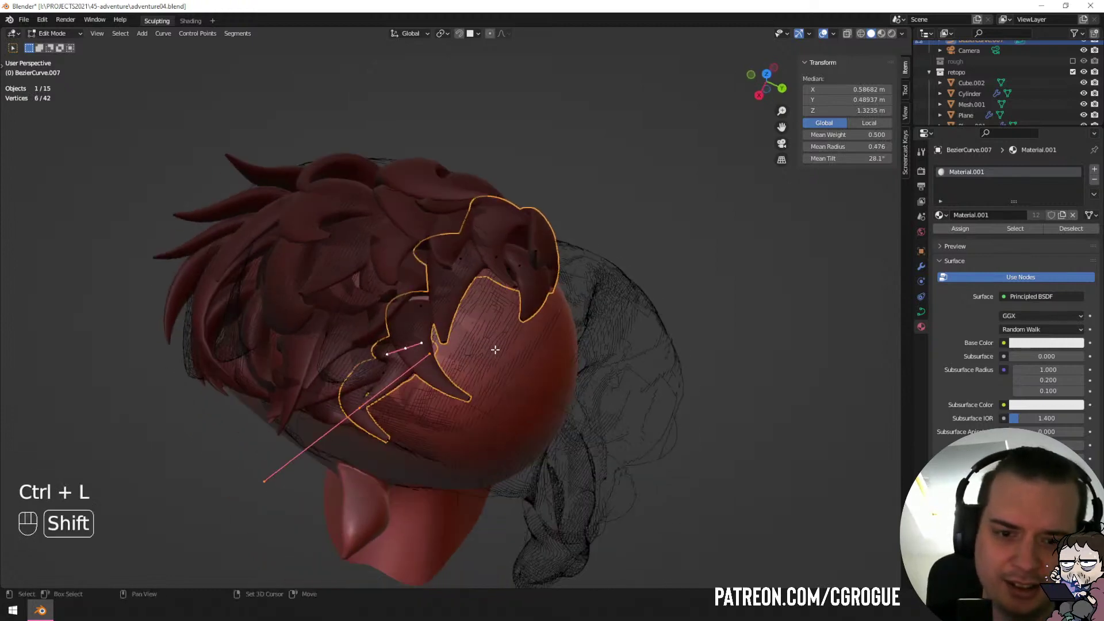
key(shift+d)
click(417, 423)
Rotate the duplicated side strand's tip about -101° and move it about 0.5 m toward the back of the head.
click(416, 422)
key(r)
click(435, 371)
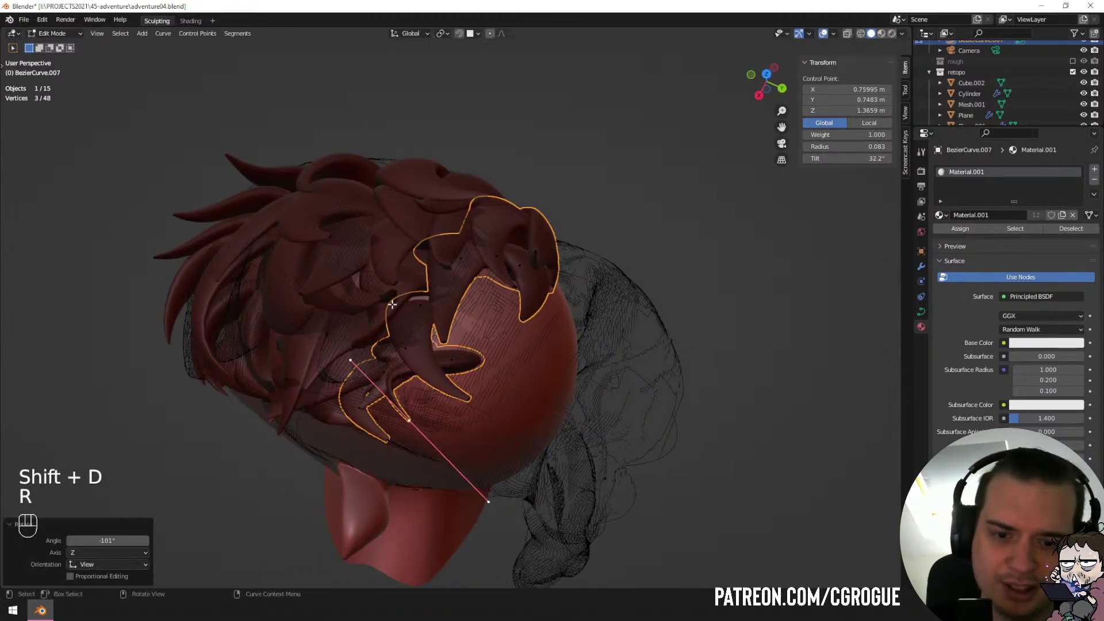
key(g)
click(528, 391)
middle_drag(527, 391, 557, 283)
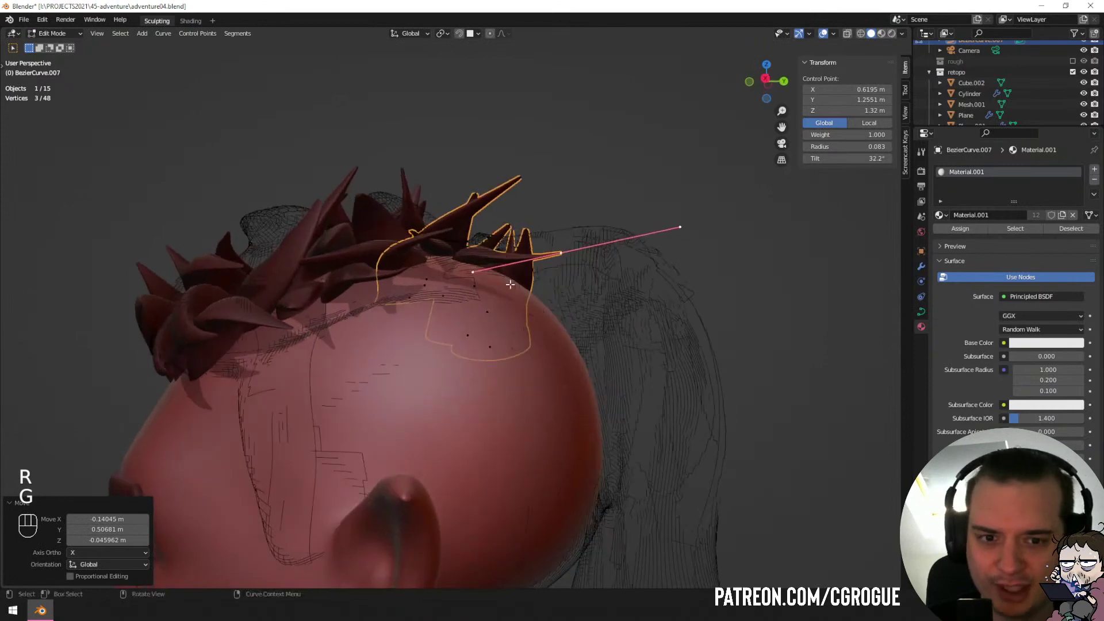
Reposition the duplicated side strand's root along the scalp.
click(482, 291)
key(g)
click(468, 280)
middle_drag(467, 280, 522, 342)
key(g)
click(416, 401)
Rotate the duplicated side strand's root handles and move the root into its final place.
key(r)
click(464, 352)
key(r)
click(523, 457)
key(g)
click(530, 424)
Duplicate the entire back strand beside the crown again and place the copy on the bare scalp behind it.
click(457, 260)
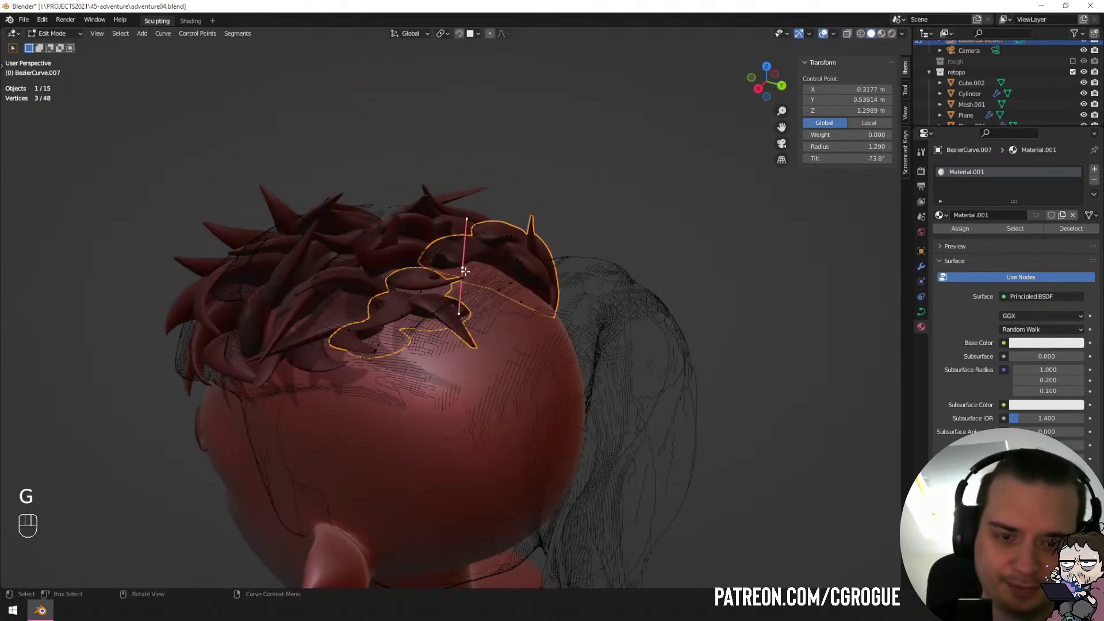
key(ctrl+l)
middle_drag(483, 278, 487, 319)
key(shift+d)
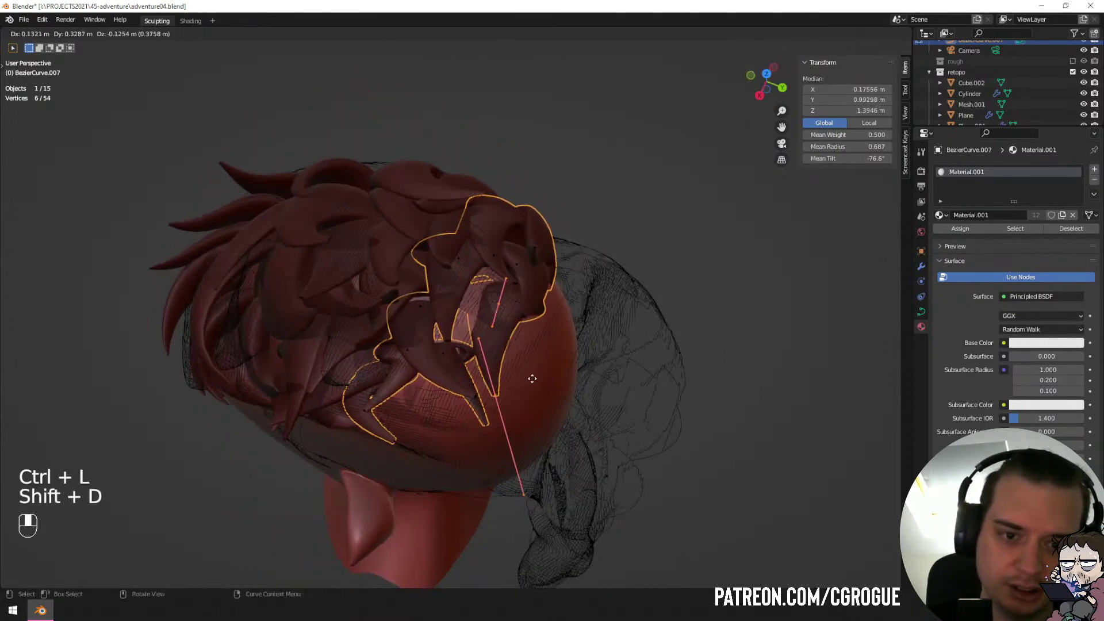
click(516, 367)
middle_drag(515, 367, 468, 313)
key(g)
click(494, 324)
Rotate the new back strand's tip and move it about 0.2 m farther back.
click(392, 254)
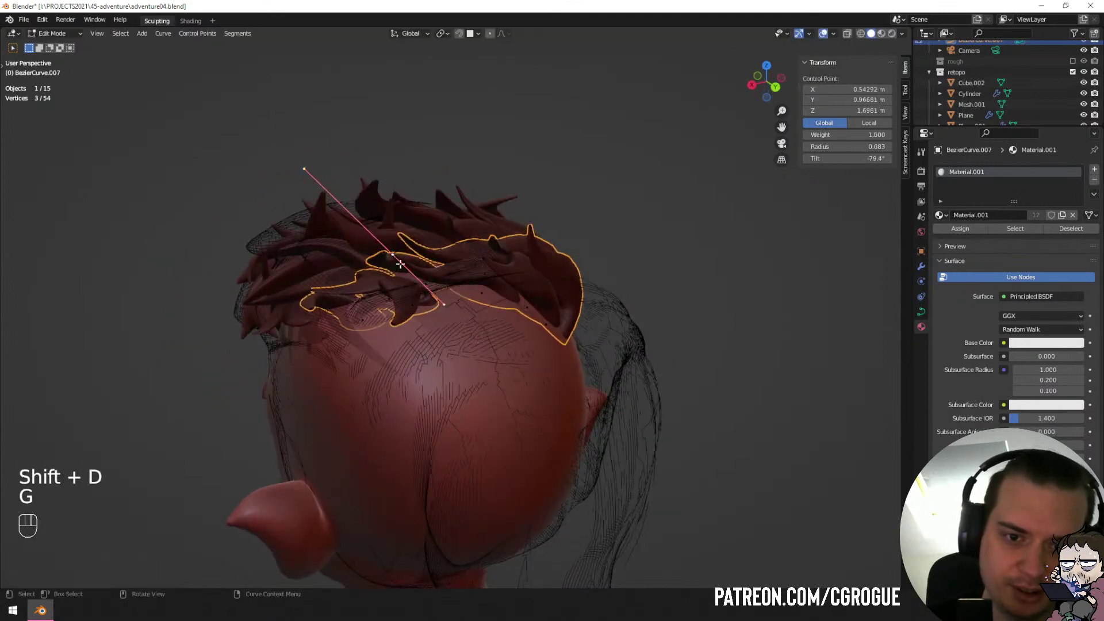
middle_drag(399, 261, 483, 368)
key(r)
click(548, 340)
key(g)
click(583, 338)
scroll(583, 339, down, 2)
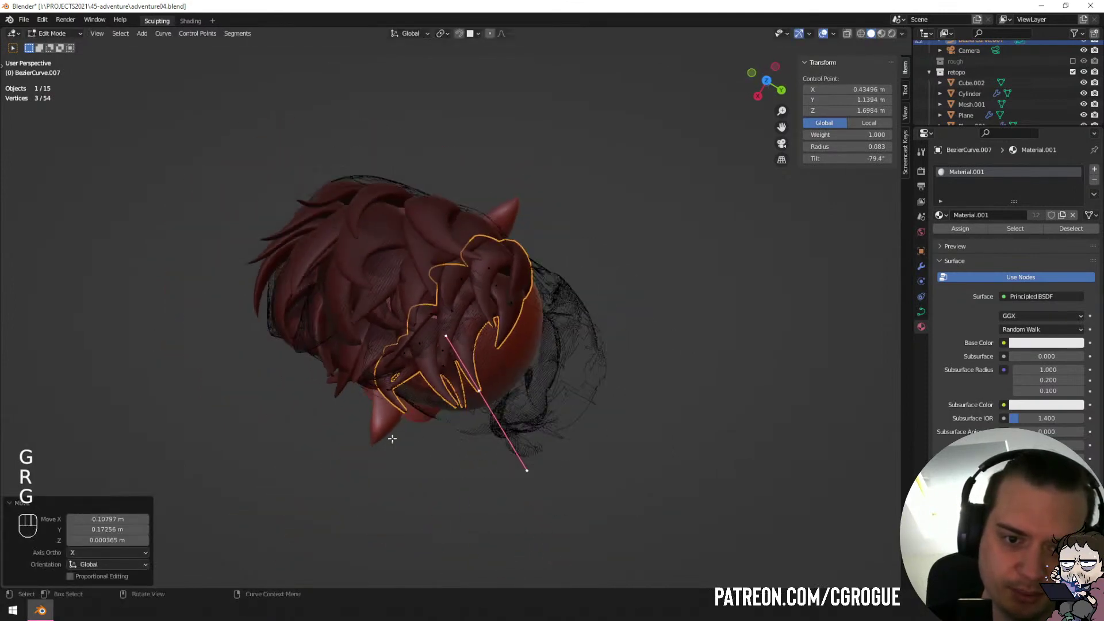
Select the entire original side strand and duplicate it about 0.27 m farther back along the scalp.
middle_drag(581, 340, 607, 284)
scroll(552, 310, up, 2)
click(423, 350)
key(ctrl+l)
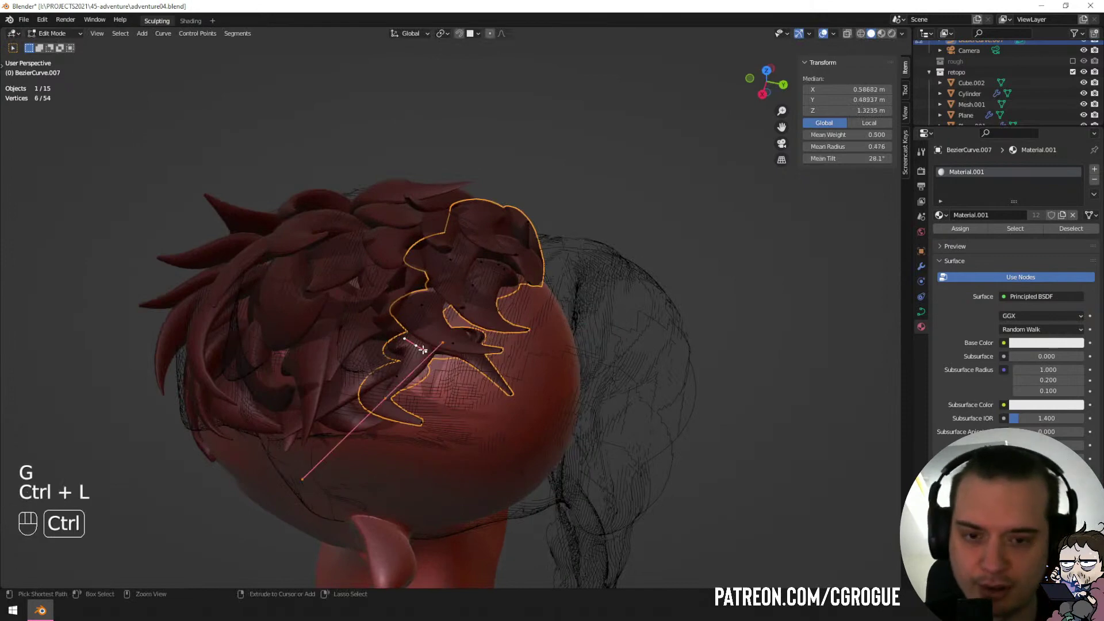
middle_drag(423, 350, 437, 368)
key(shift+d)
click(477, 400)
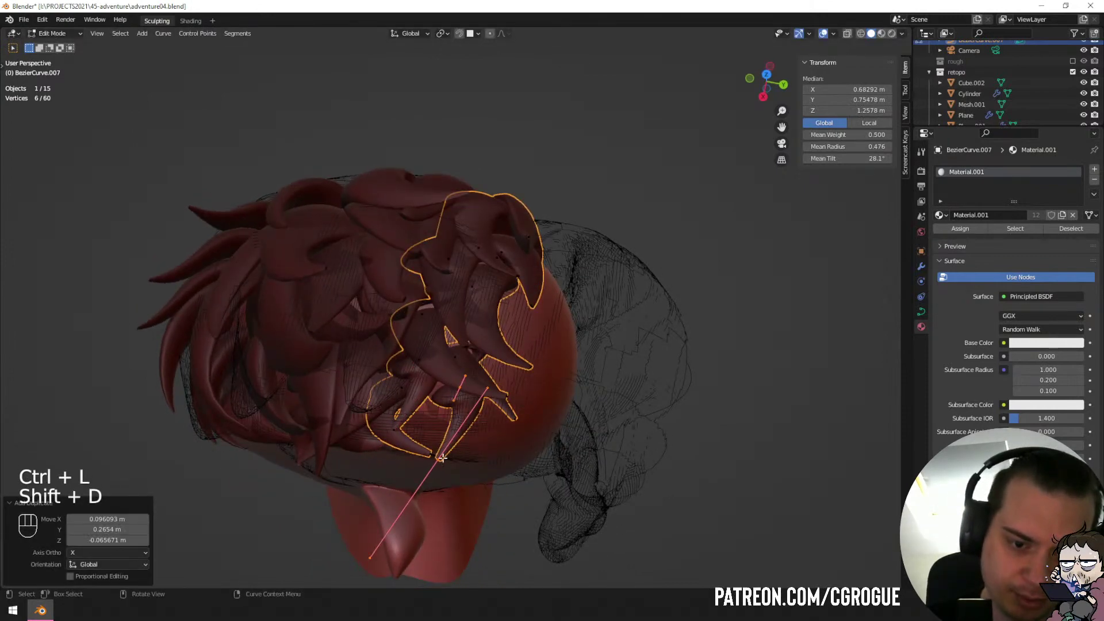
Rotate the tip of the newly duplicated side strand.
click(442, 458)
key(r)
click(462, 407)
Fatten the new side strand's root to a radius of about 1.265 and adjust its rotation and tilt.
click(462, 395)
key(alt+s)
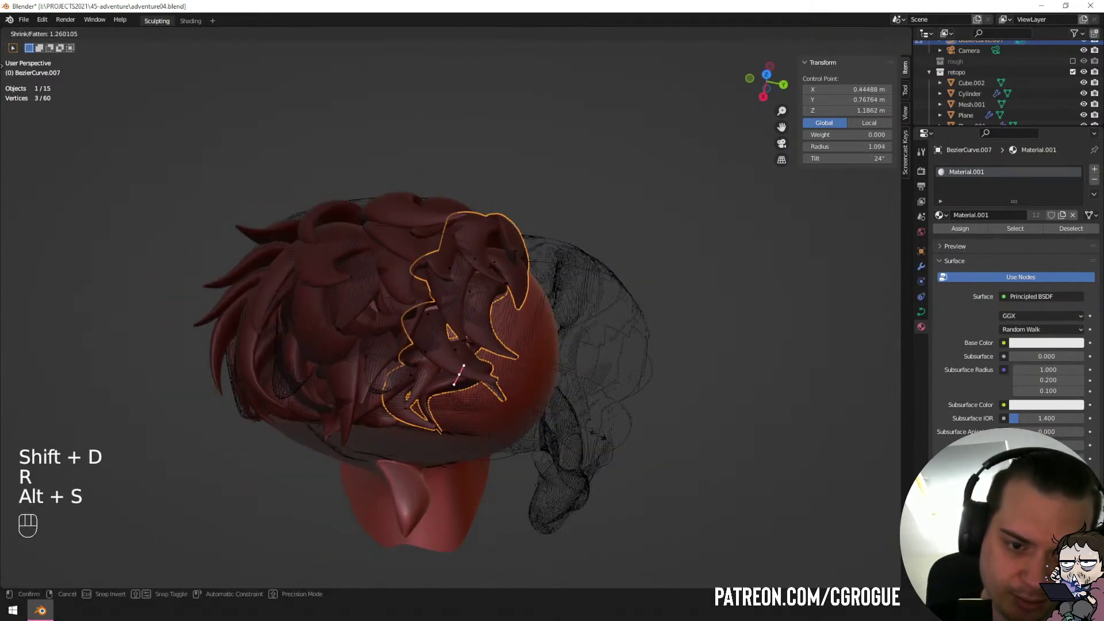
click(610, 419)
middle_drag(609, 420, 575, 365)
key(ctrl+t)
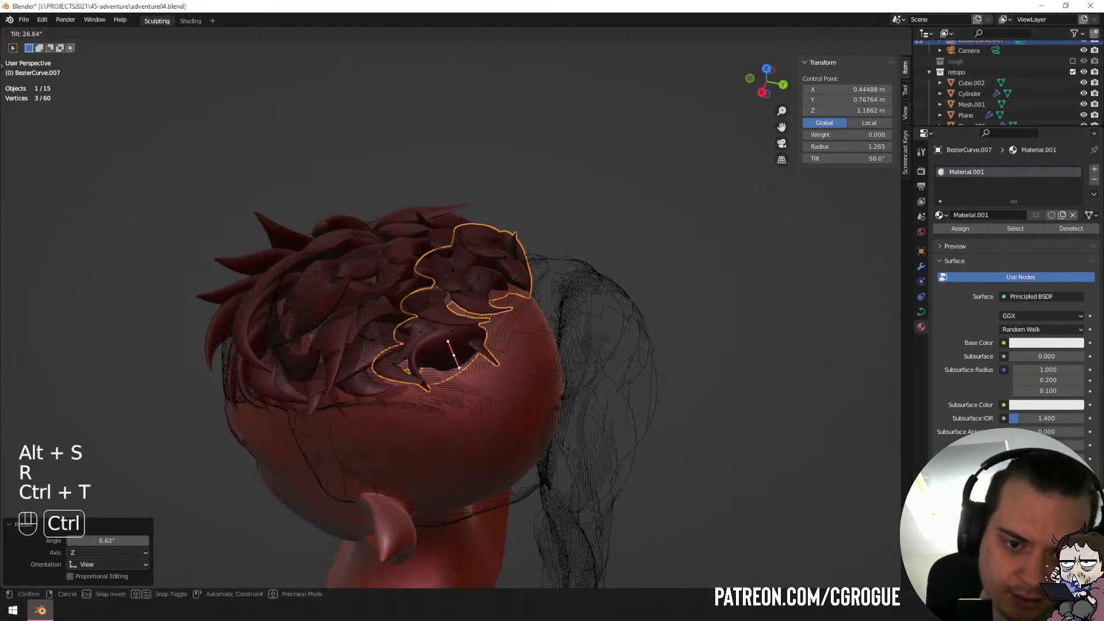
click(511, 230)
Move the new side strand's tip about 0.33 m toward the back, and readjust the tilt of its root.
click(437, 391)
key(g)
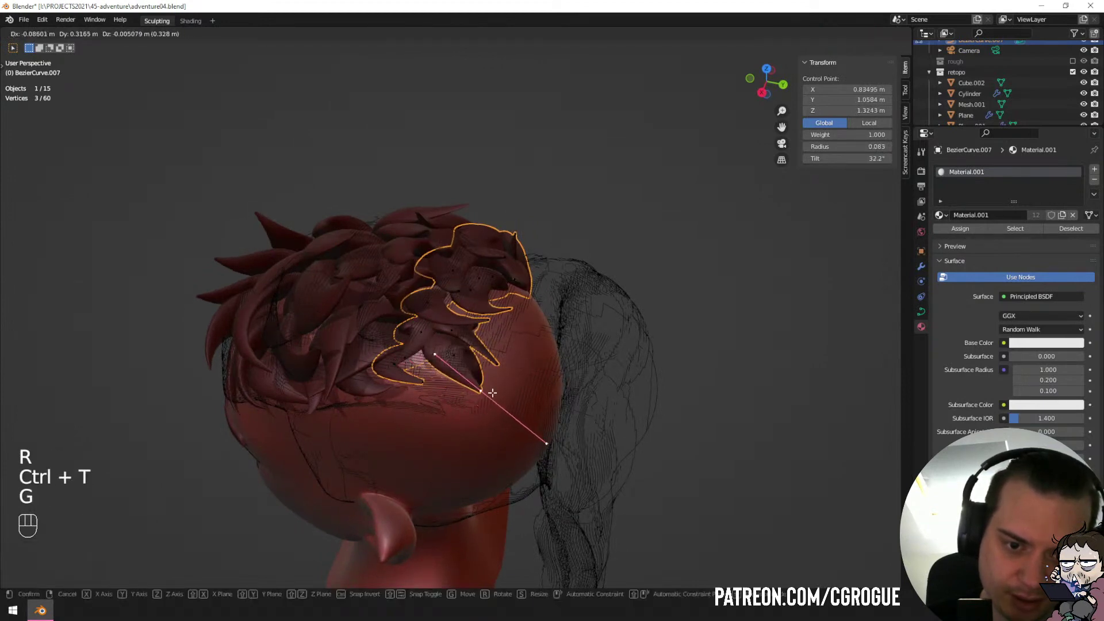
click(494, 396)
middle_drag(495, 396, 497, 442)
click(454, 375)
key(ctrl+t)
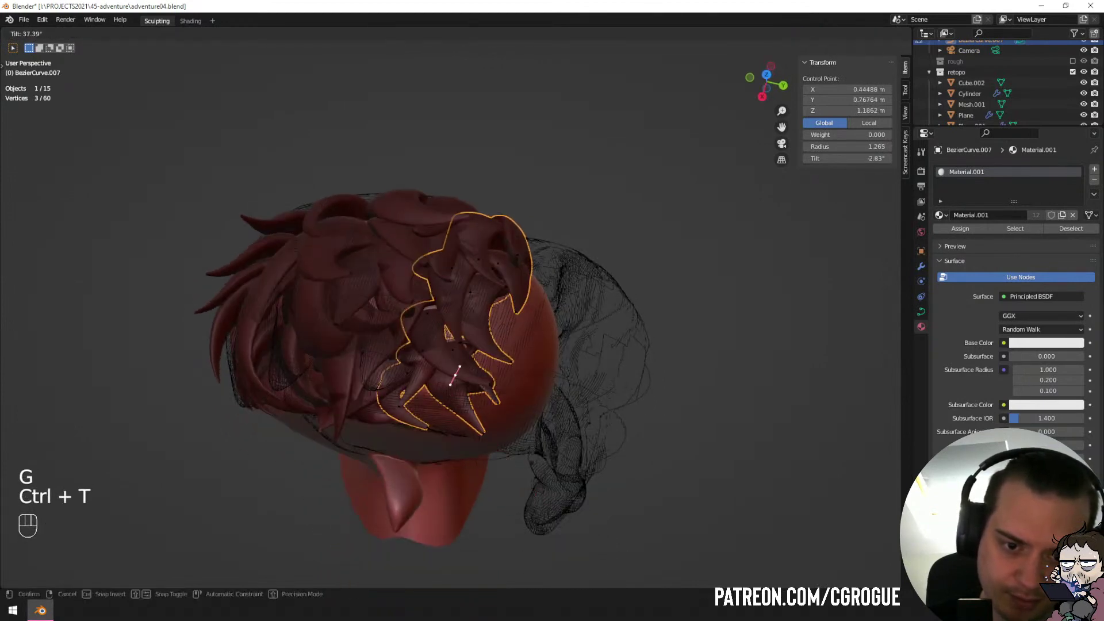
click(505, 481)
Reposition the new side strand's root against the scalp, and leave curve editing with everything deselected.
key(g)
click(486, 432)
middle_drag(486, 432, 483, 283)
key(g)
click(582, 320)
key(Tab)
key(a)
key(a)
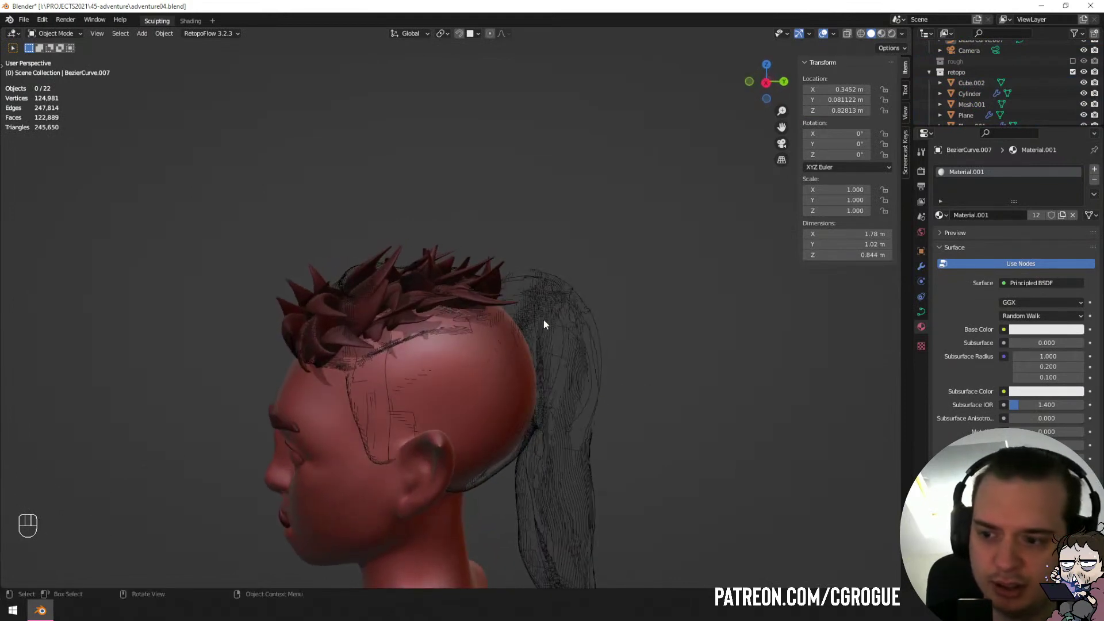
Add a mesh cube to the scene and give it a level 1 subdivision.
middle_drag(544, 317, 592, 395)
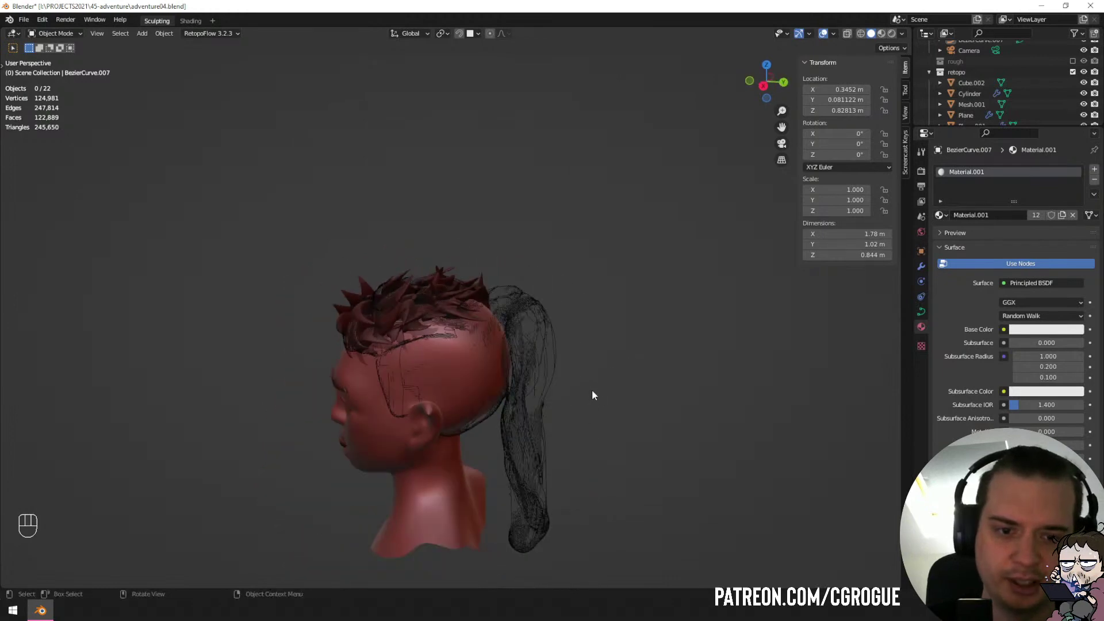
key(shift+a)
mouse_move(569, 347)
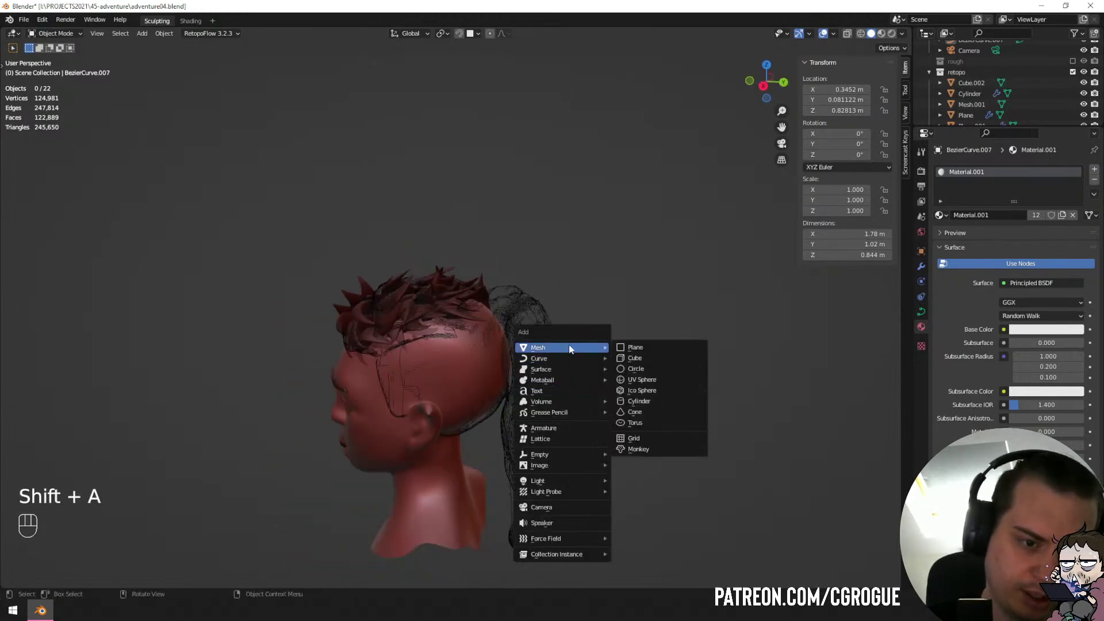
click(645, 359)
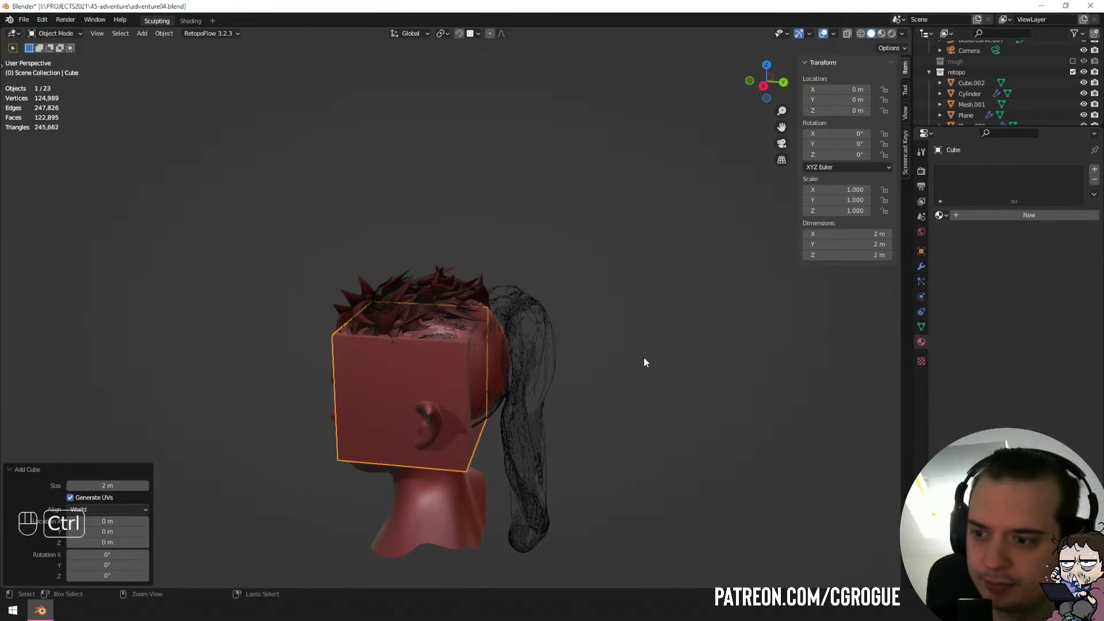
key(ctrl+1)
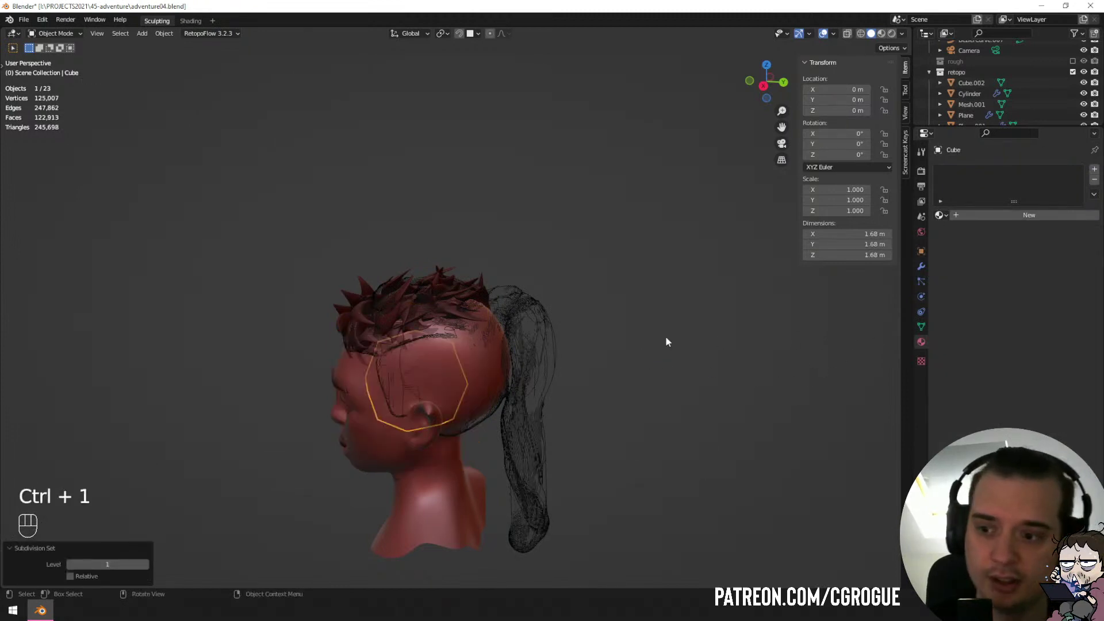
In the right side view, move the subdivided cube behind the head to about Y 1.974 m, Z 1.299 m.
key(KP_1)
key(KP_3)
key(g)
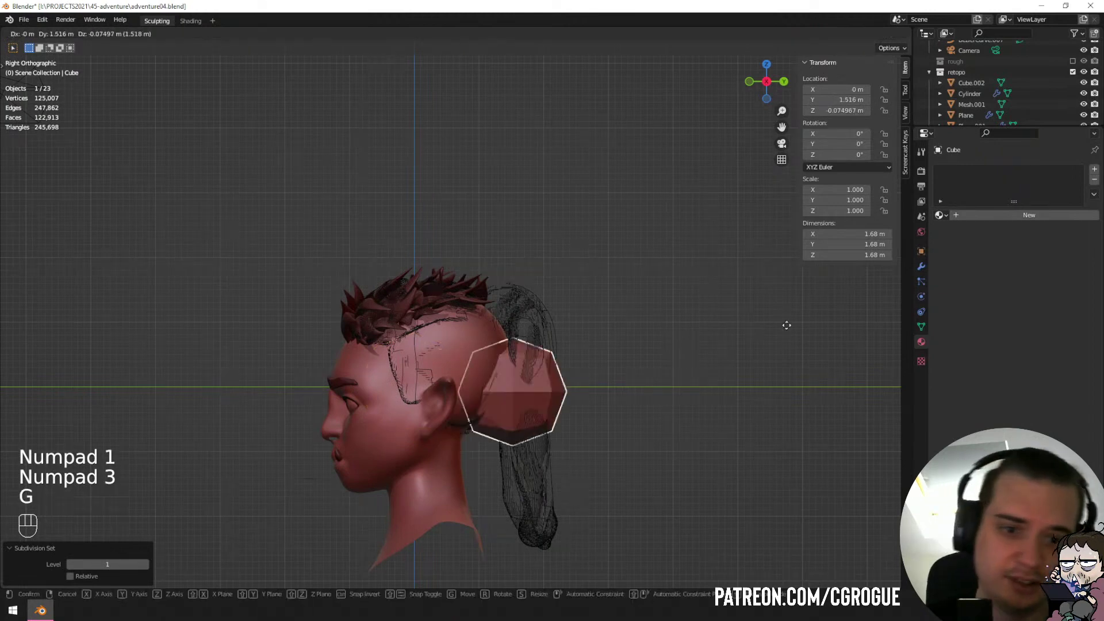
click(795, 255)
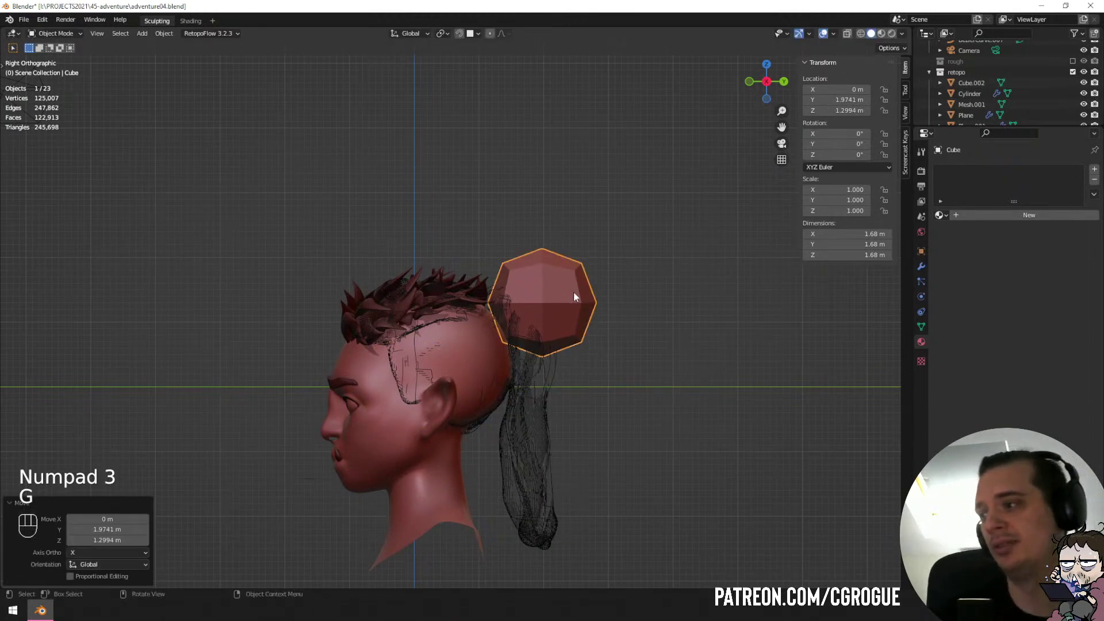
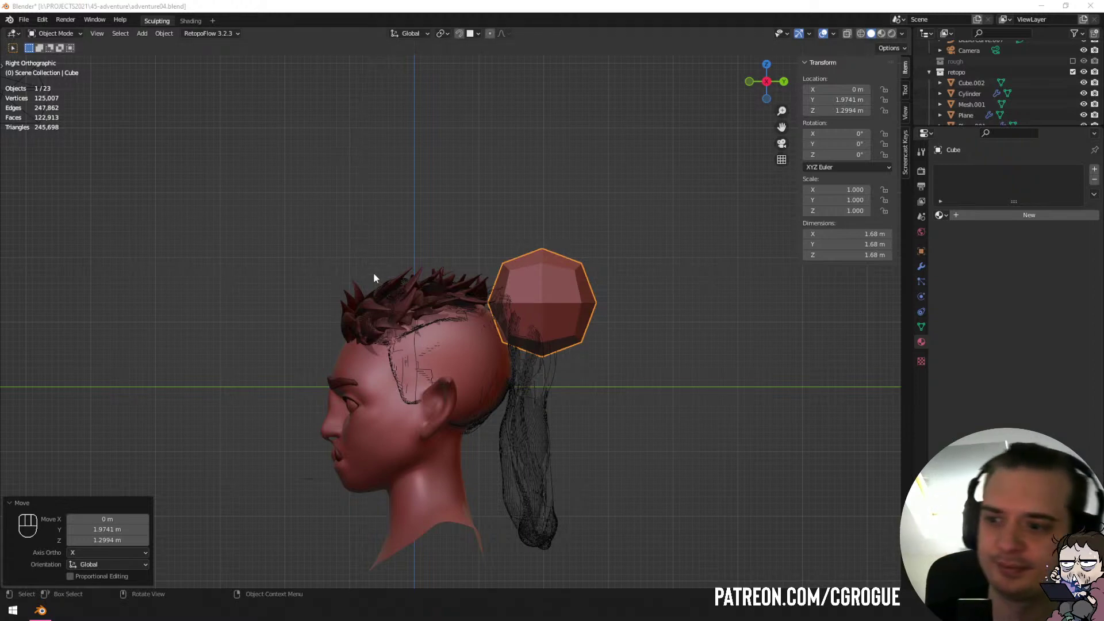
Scale the cube to about 0.591 and place it over the top of the ponytail at Y 1.766 m, Z 1.244 m.
middle_drag(481, 373, 448, 385)
scroll(634, 351, up, 1)
key(KP_1)
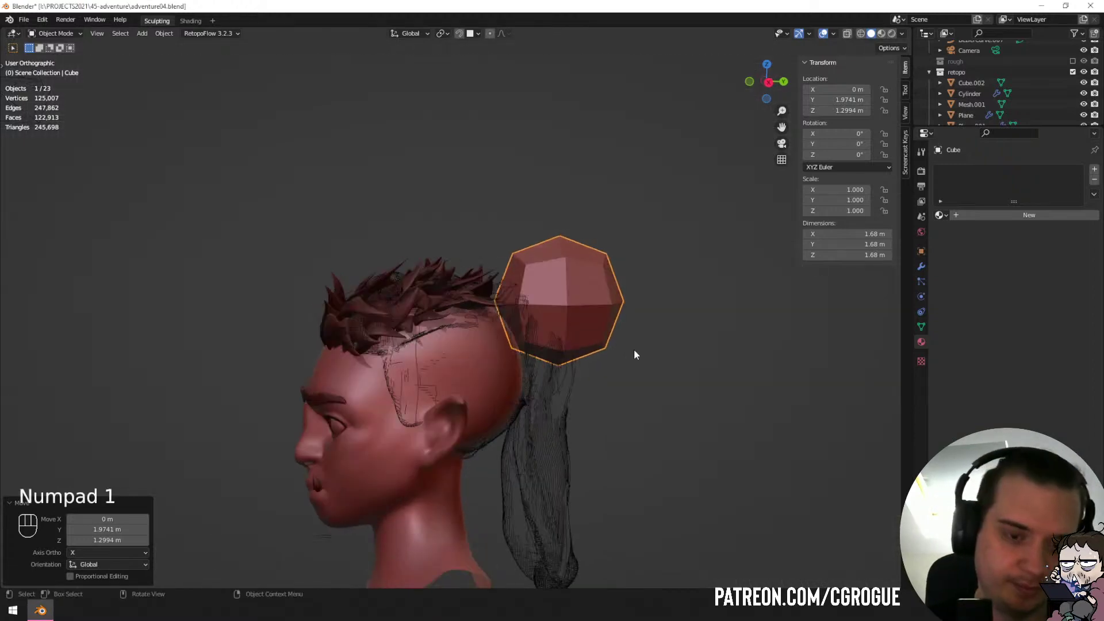
key(KP_3)
key(s)
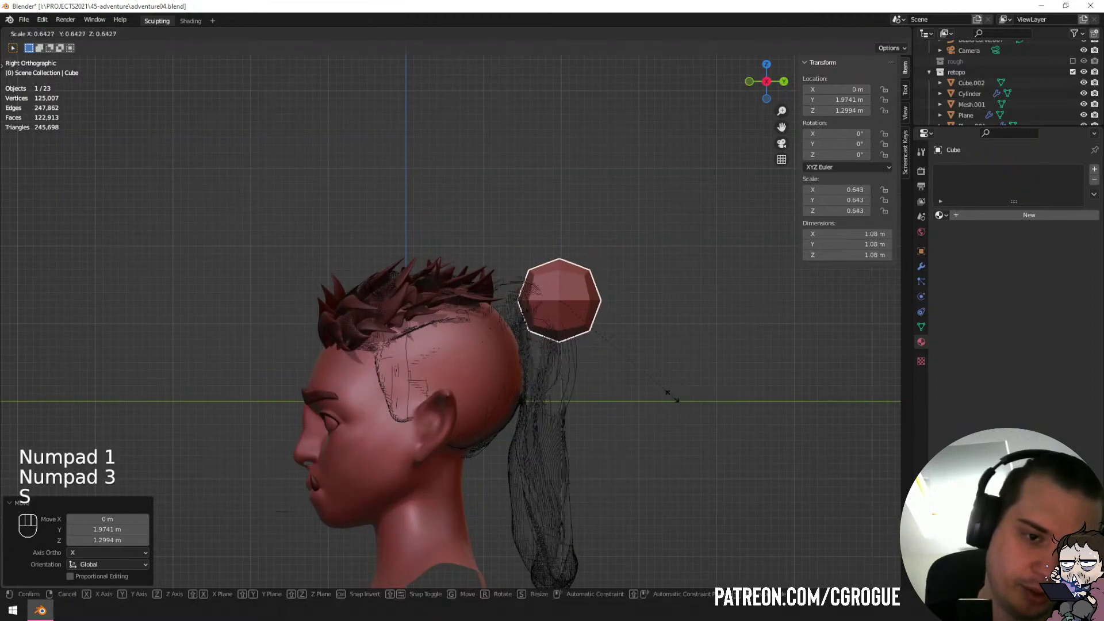
click(668, 394)
key(g)
click(616, 386)
key(s)
click(639, 401)
key(g)
click(638, 402)
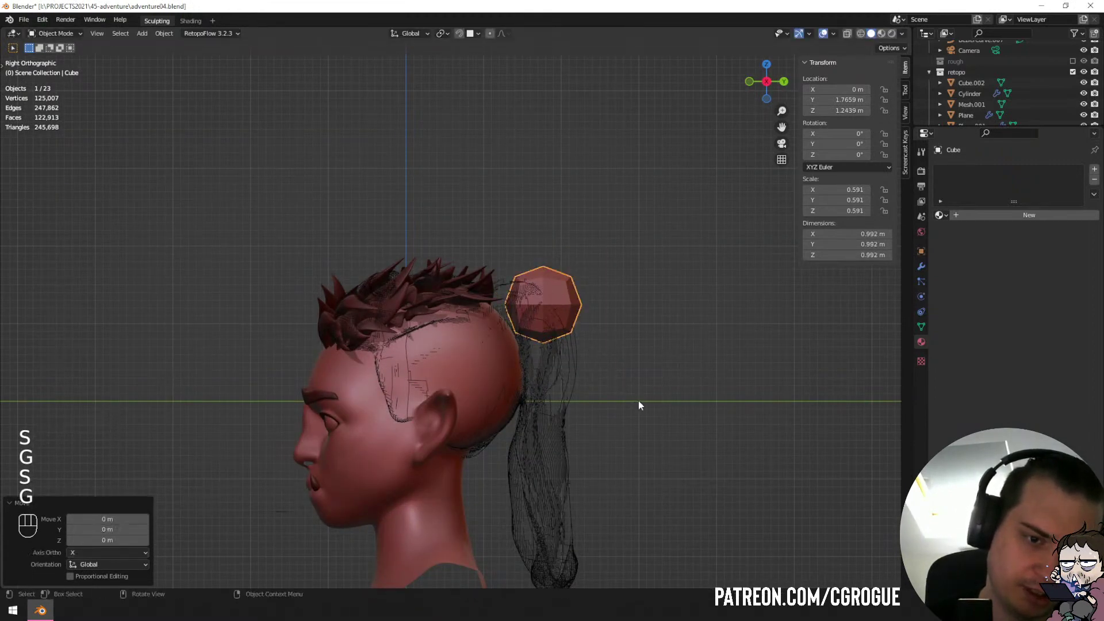
Extrude the cube's bottom face downward and shrink its end into a narrow waist at about Y 1.835 m, Z -0.394 m.
key(Tab)
scroll(639, 402, up, 1)
shift+middle_drag(636, 387, 567, 338)
key(a)
key(a)
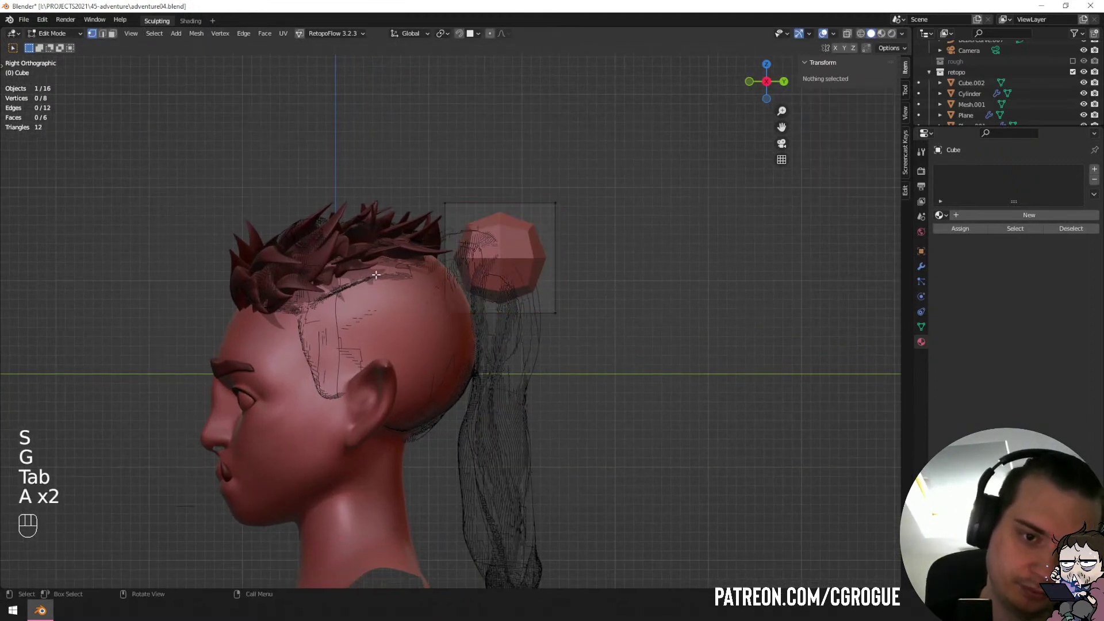
key(b)
key(b)
drag(518, 280, 648, 398)
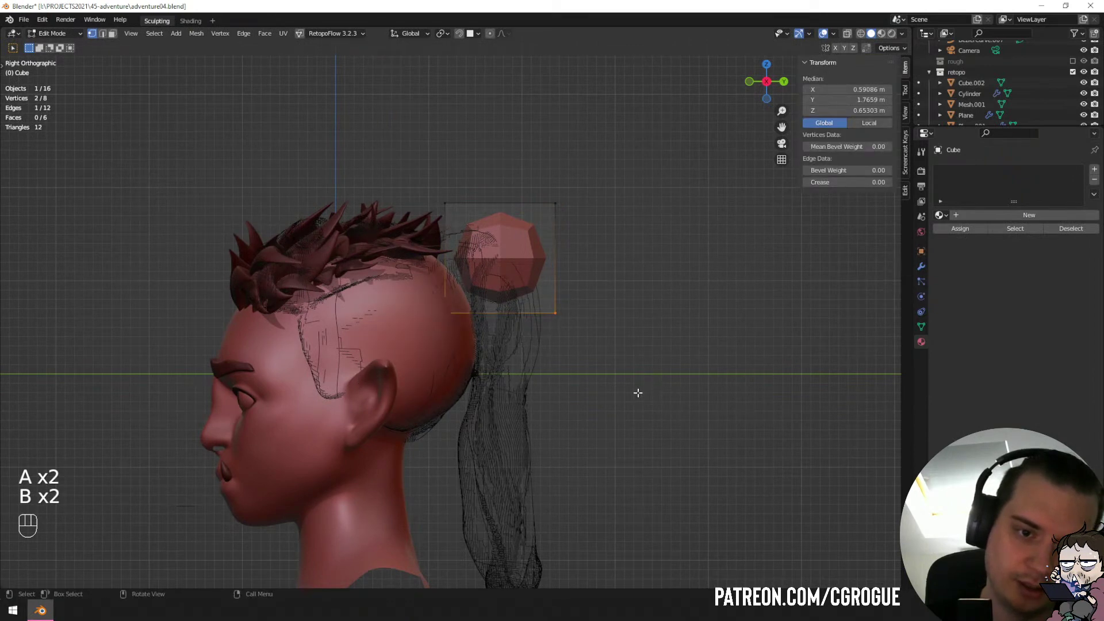
key(z)
key(a)
key(a)
key(b)
drag(395, 291, 578, 337)
key(z)
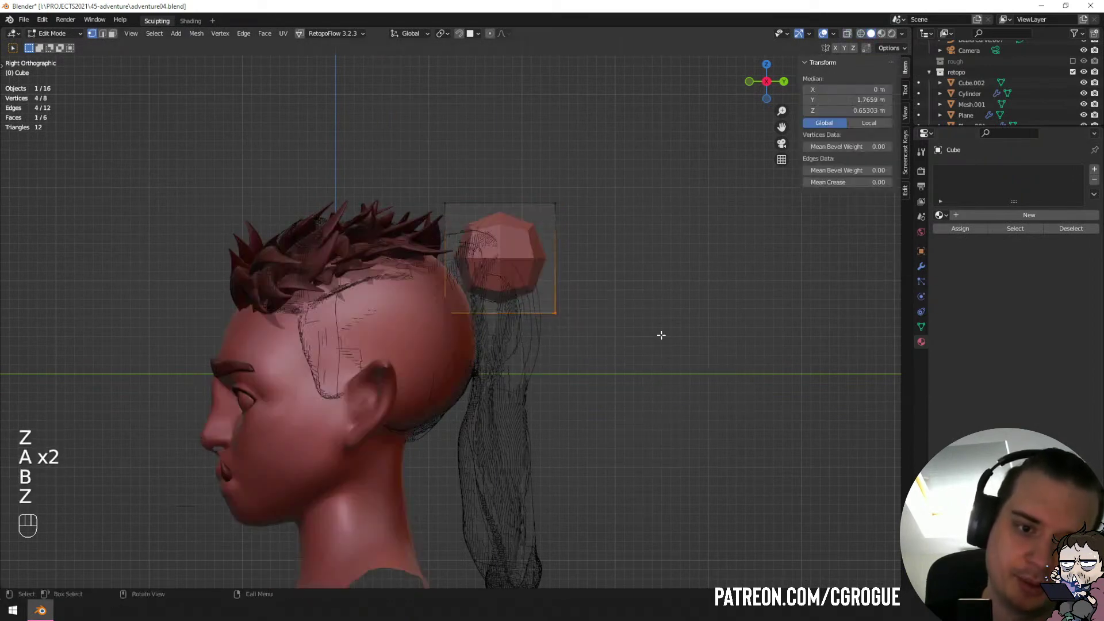
key(e)
click(665, 403)
key(s)
click(586, 437)
key(s)
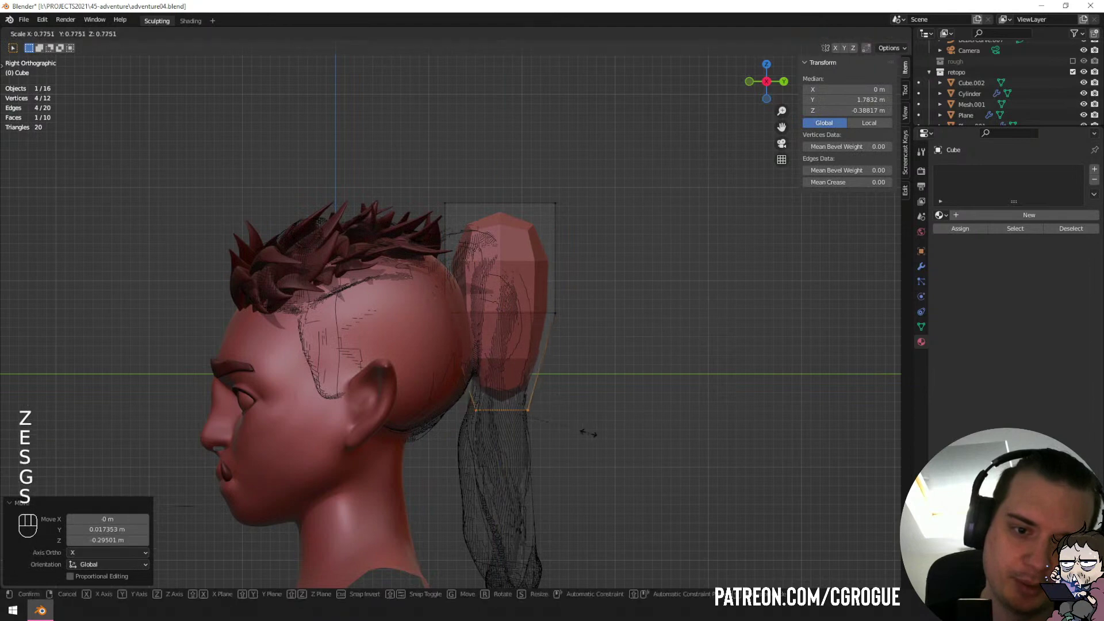
click(587, 433)
key(g)
click(590, 433)
Extrude a second ponytail segment downward, widen its end and place it at about Y 1.581 m, Z -1.100 m.
shift+middle_drag(590, 431, 594, 367)
key(e)
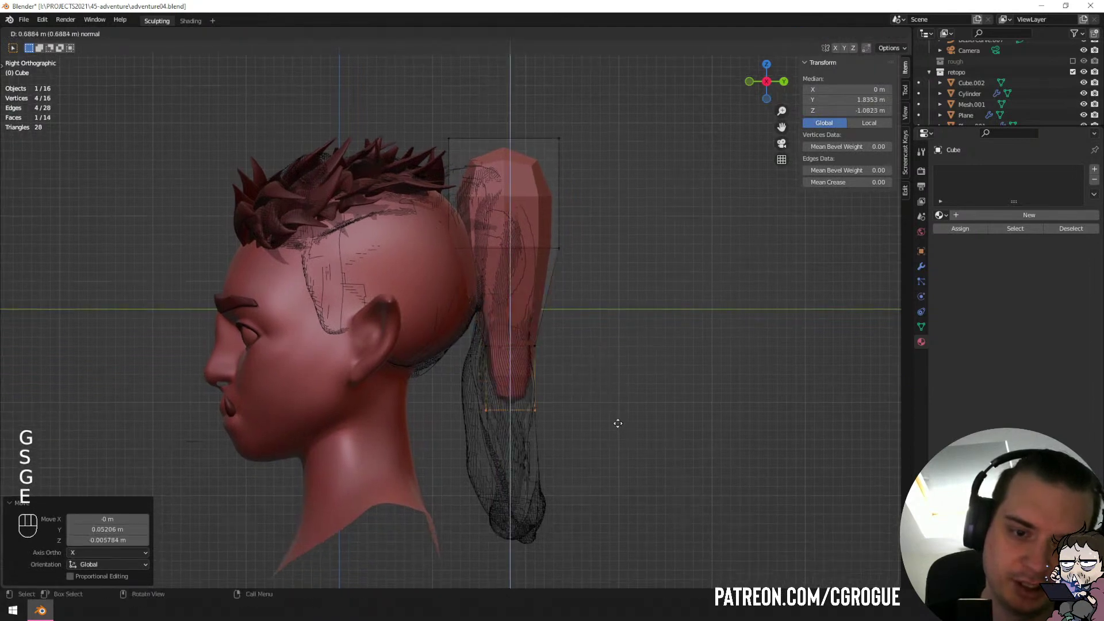
click(618, 424)
key(g)
click(569, 434)
key(s)
click(564, 420)
key(g)
click(660, 431)
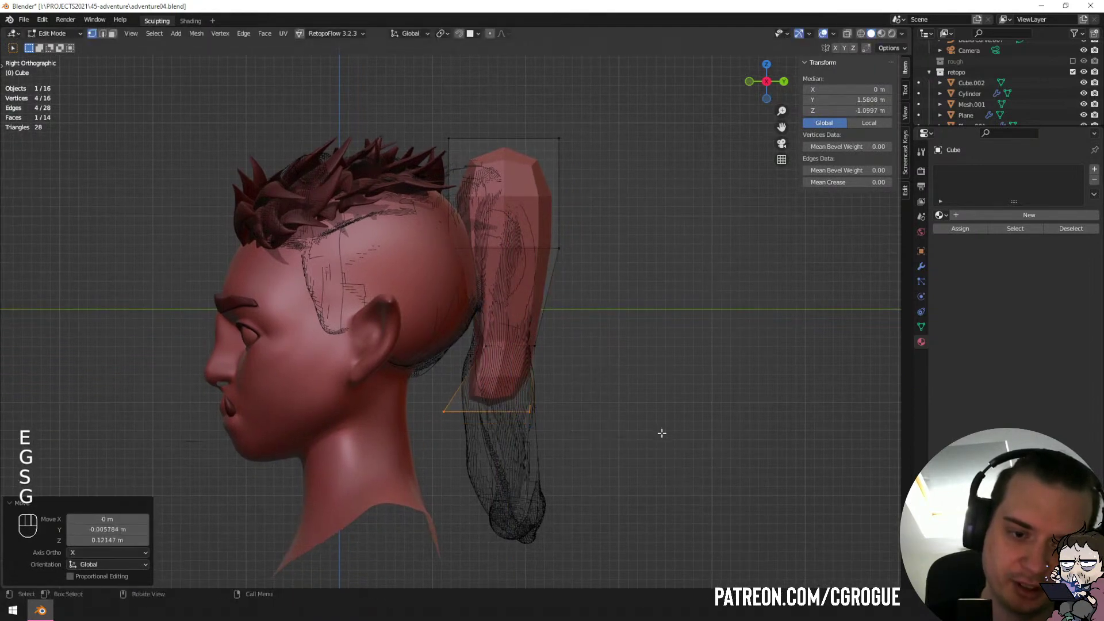
Extrude a third segment downward, scale its end to about 0.571, tilt it and place it at about Y 1.743 m, Z -1.944 m.
key(e)
click(610, 478)
key(s)
click(584, 488)
key(r)
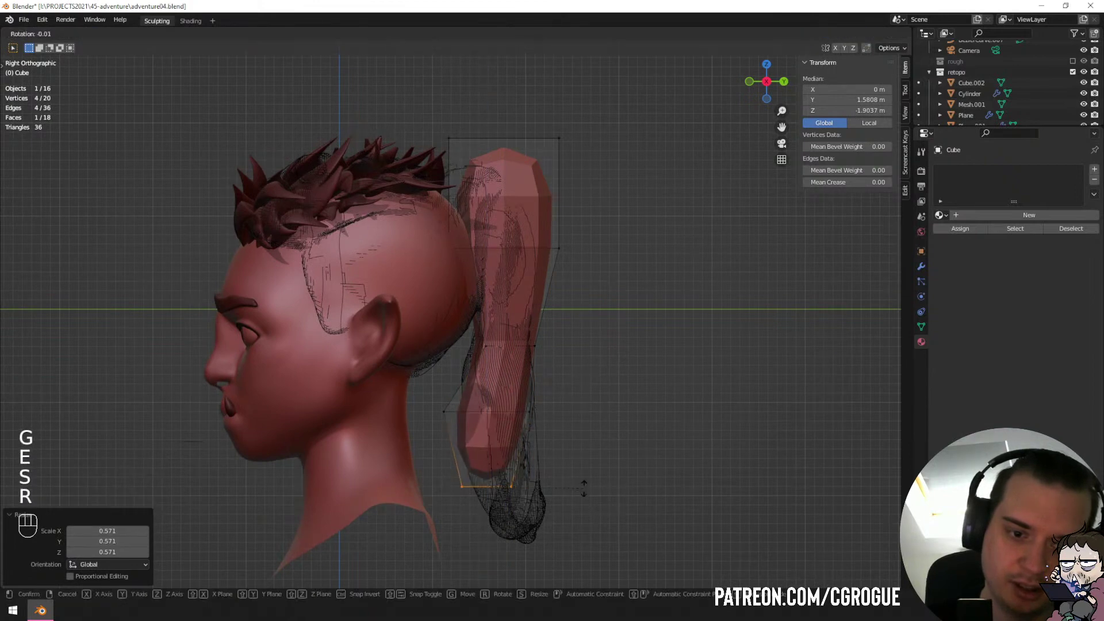
key(r)
click(586, 440)
key(g)
click(597, 424)
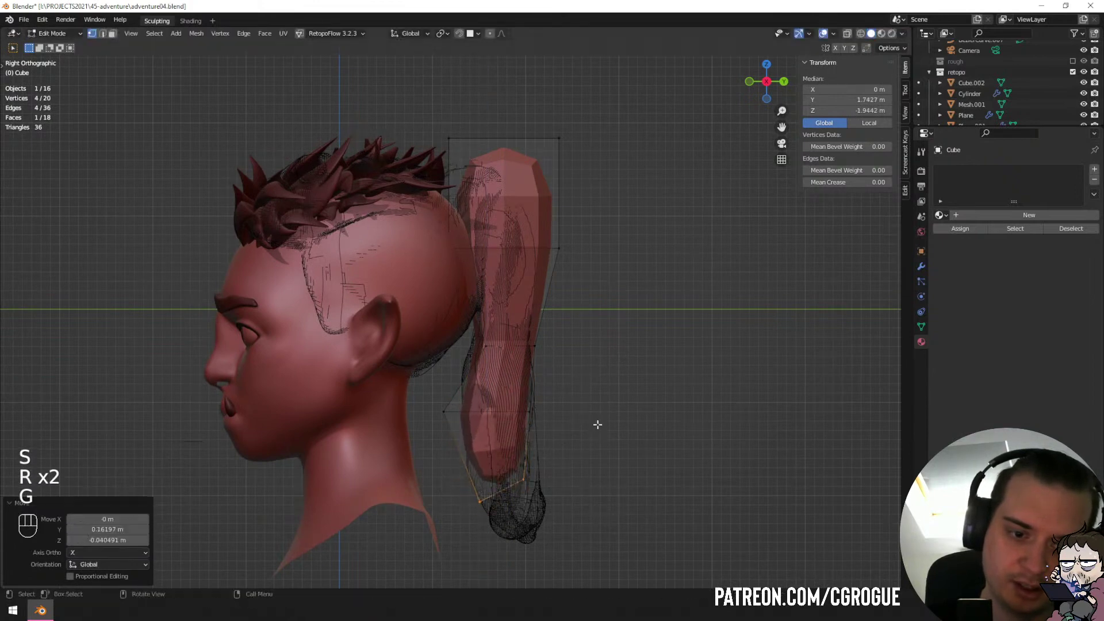
Extrude the ponytail's tip downward, scale it smaller and place it at about Y 2.001 m, Z -2.452 m.
key(e)
click(632, 480)
key(s)
click(628, 489)
key(g)
click(615, 470)
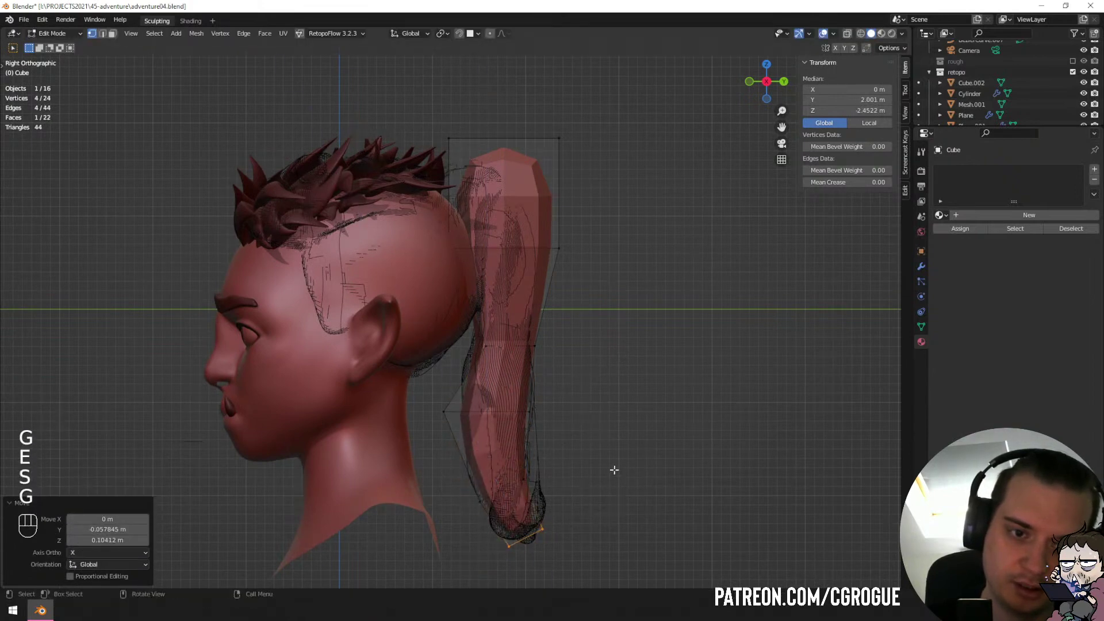
Leave mesh editing and apply smooth shading to the ponytail.
key(Tab)
scroll(576, 440, down, 2)
key(z)
click(624, 443)
middle_drag(624, 443, 550, 437)
right_click(550, 438)
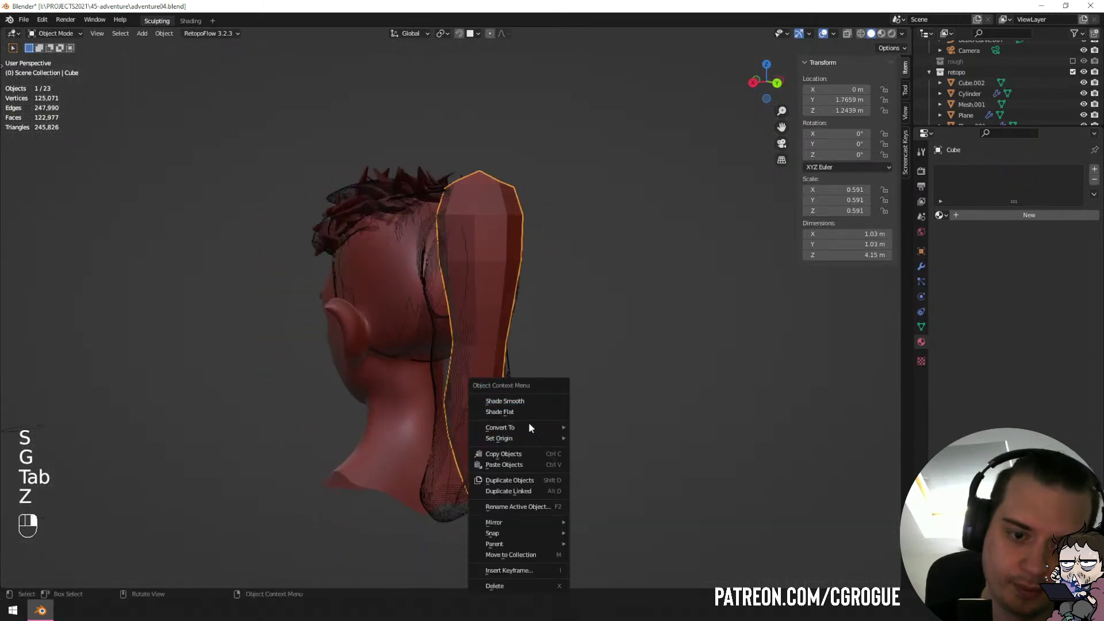
click(519, 401)
In the back view, widen the whole ponytail mesh along X by a factor of about 1.487.
key(KP_1)
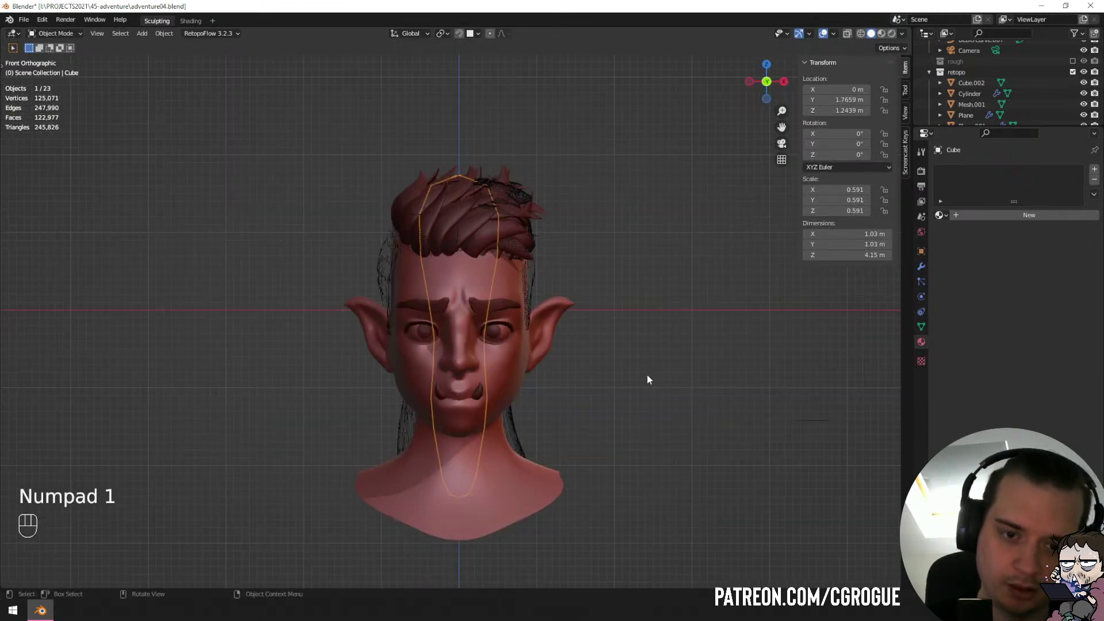
key(ctrl+KP_1)
key(Tab)
key(a)
key(x)
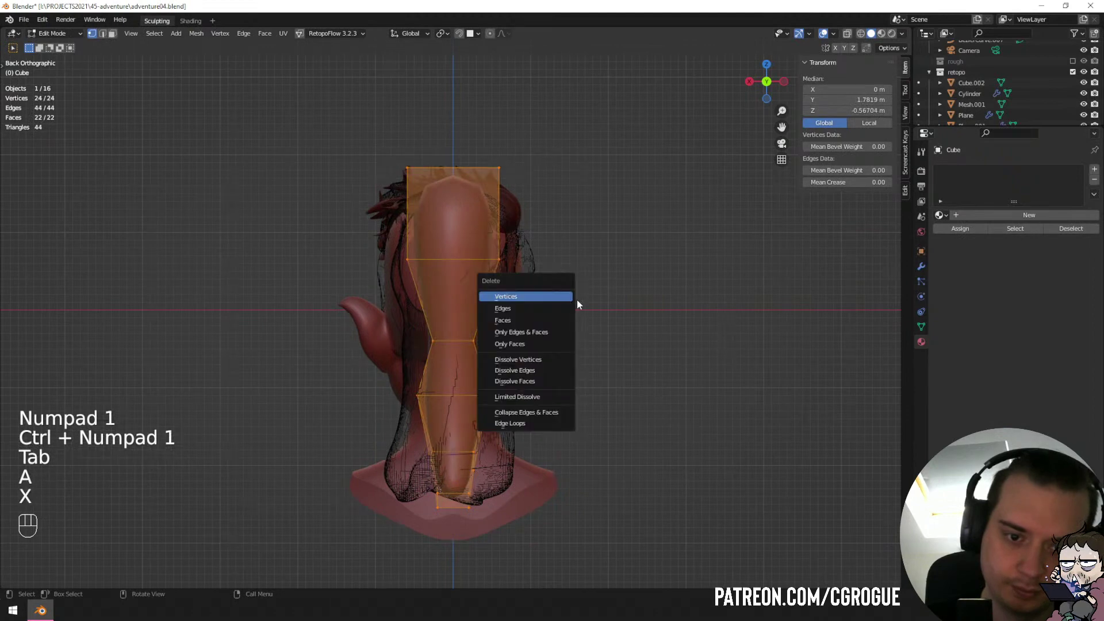
key(s)
key(x)
click(694, 317)
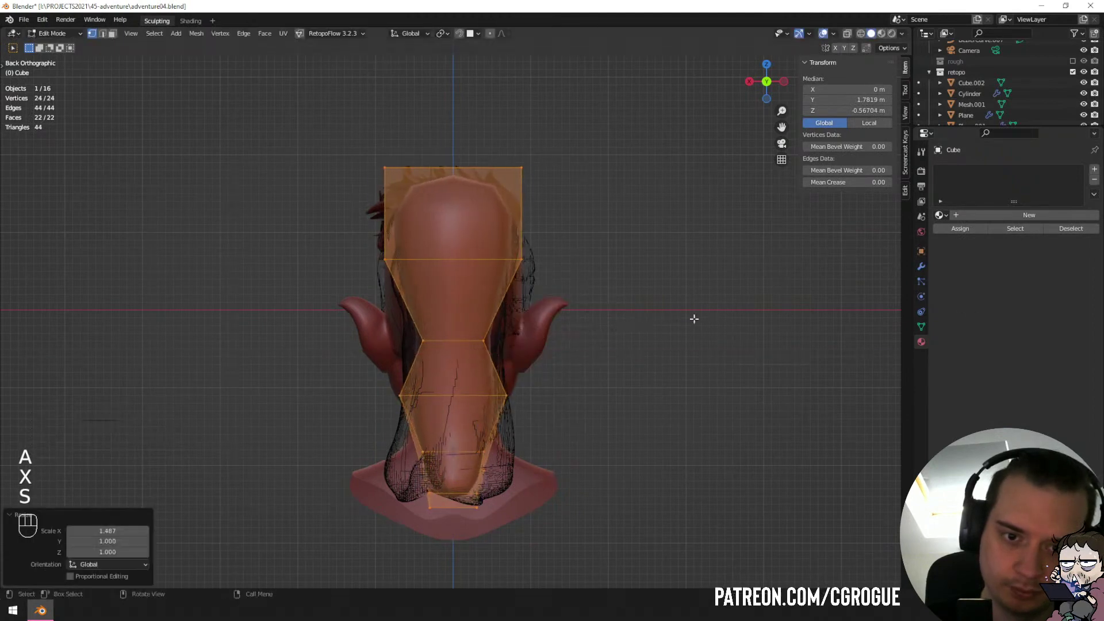
key(Tab)
In the right side view, rotate the ponytail's top section toward the head and move it to about Y 1.544 m, Z 1.299 m.
middle_drag(368, 313, 476, 310)
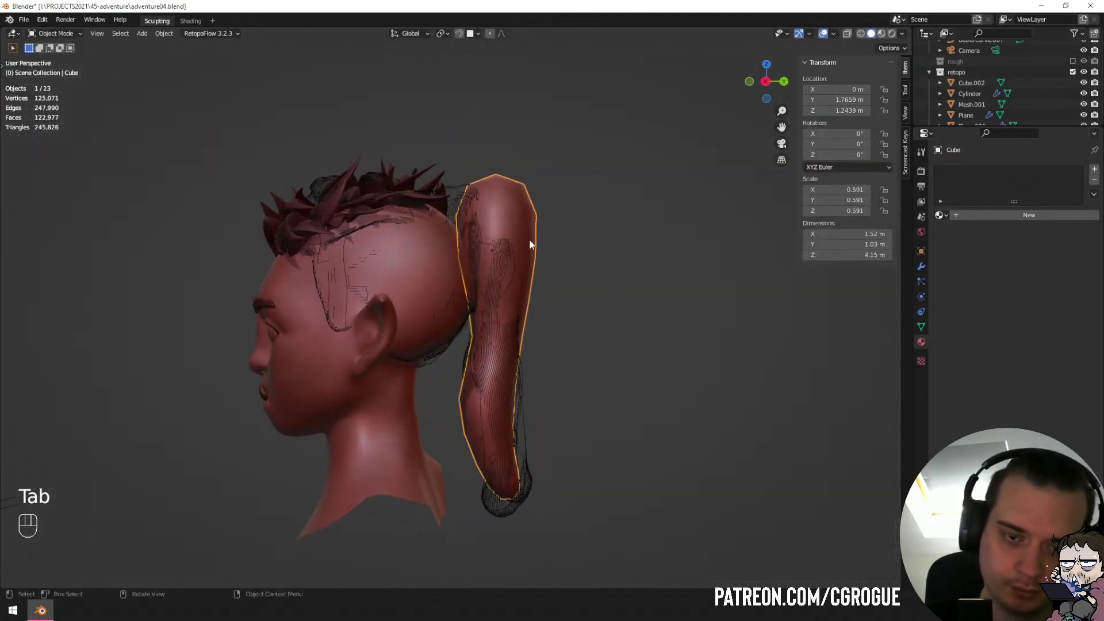
key(KP_1)
key(KP_3)
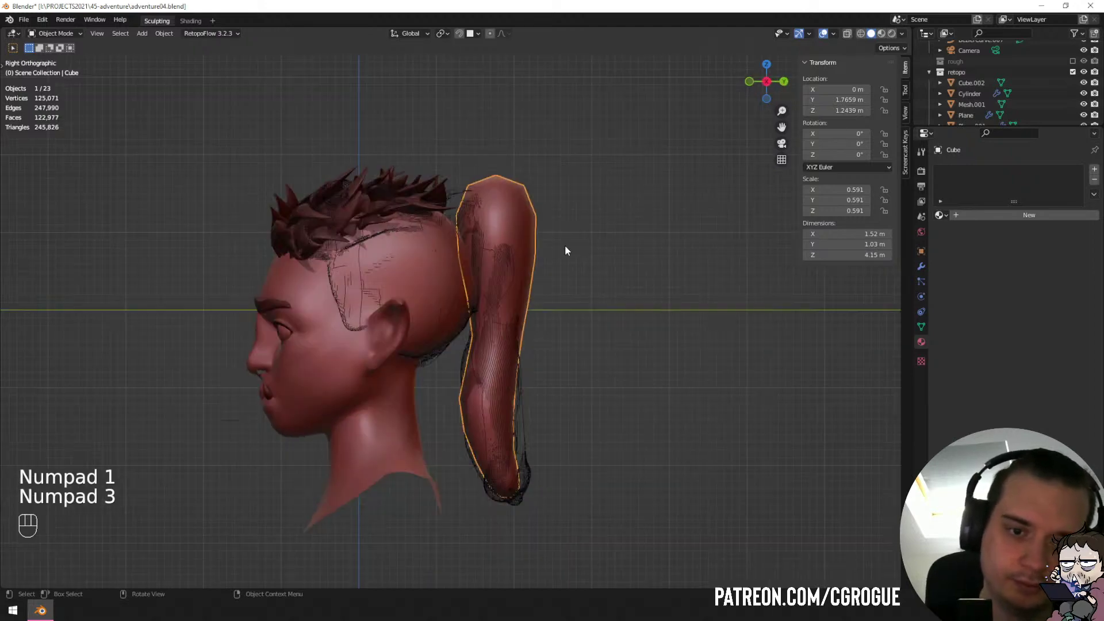
key(Tab)
key(a)
key(a)
key(b)
key(z)
key(a)
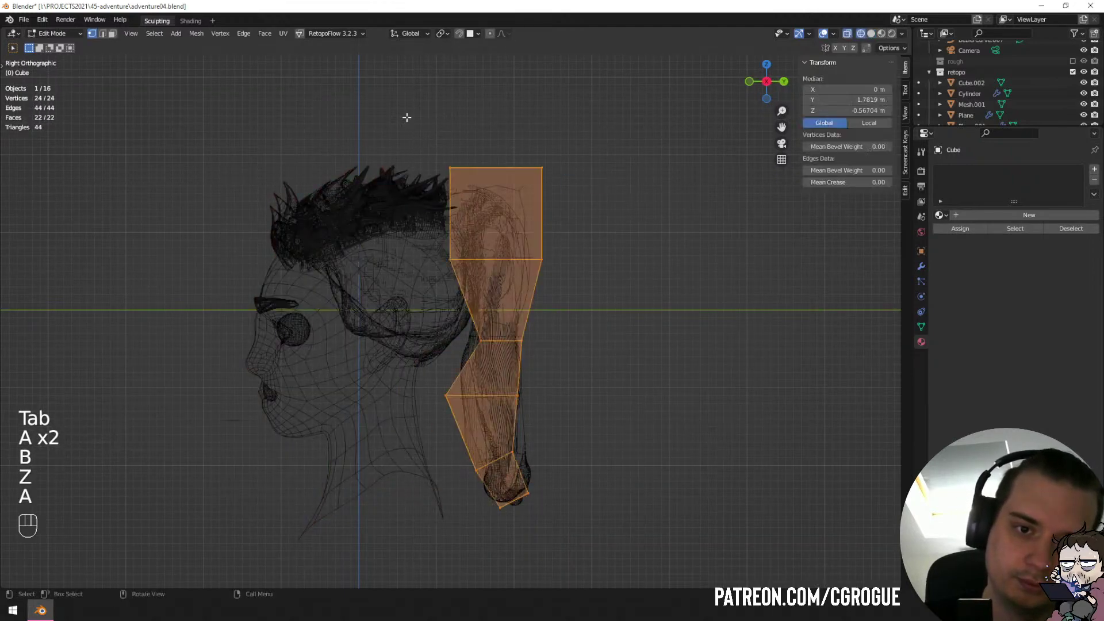
key(a)
key(b)
drag(414, 134, 631, 295)
key(r)
click(631, 151)
key(g)
click(614, 147)
key(z)
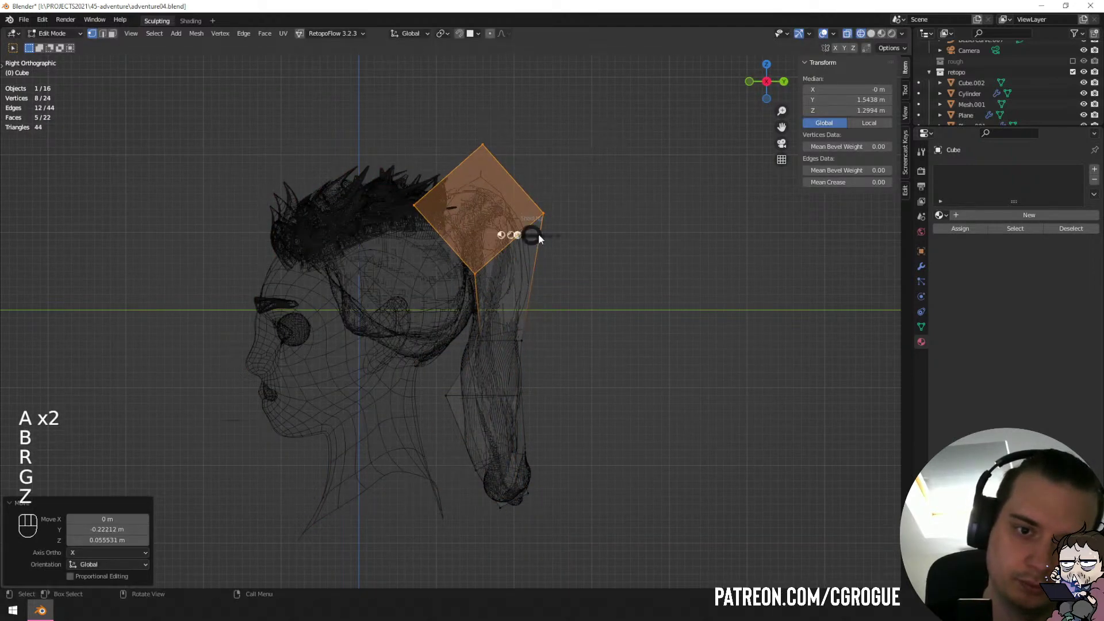
key(Tab)
key(a)
key(a)
Narrow the ponytail's top section along X to about 0.763 as seen from behind.
scroll(621, 276, down, 3)
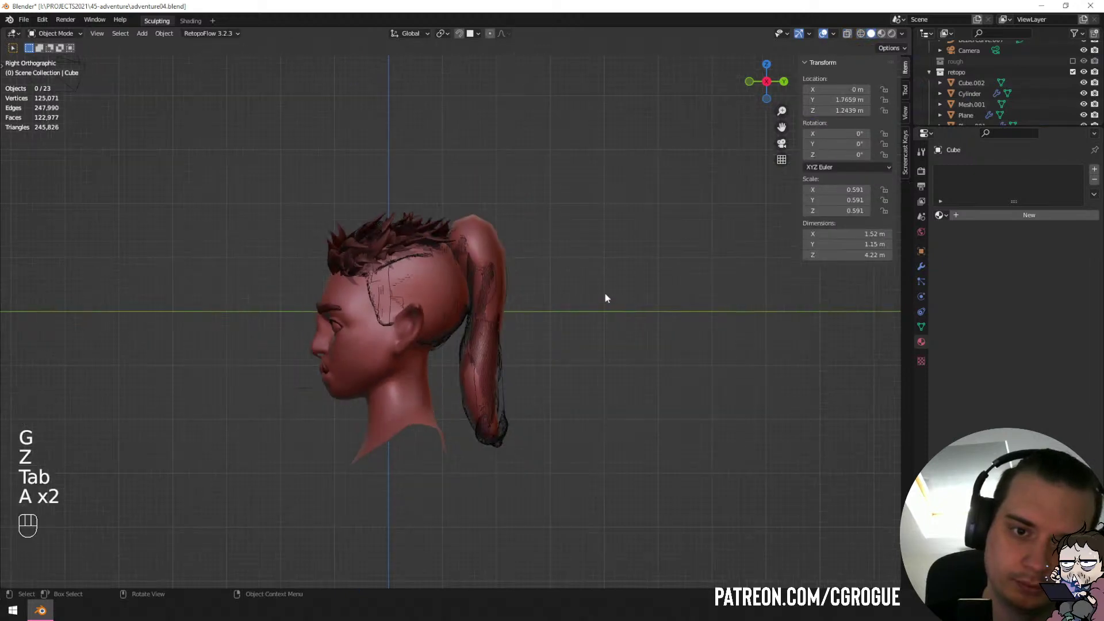
middle_drag(605, 293, 451, 340)
key(Tab)
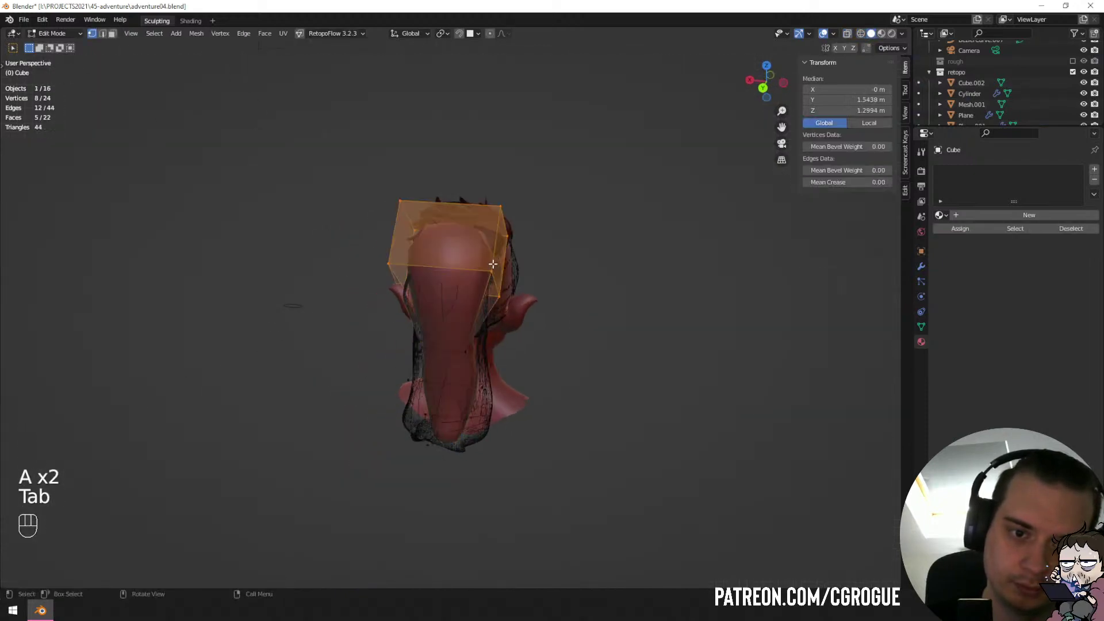
middle_drag(582, 287, 608, 292)
key(s)
click(530, 308)
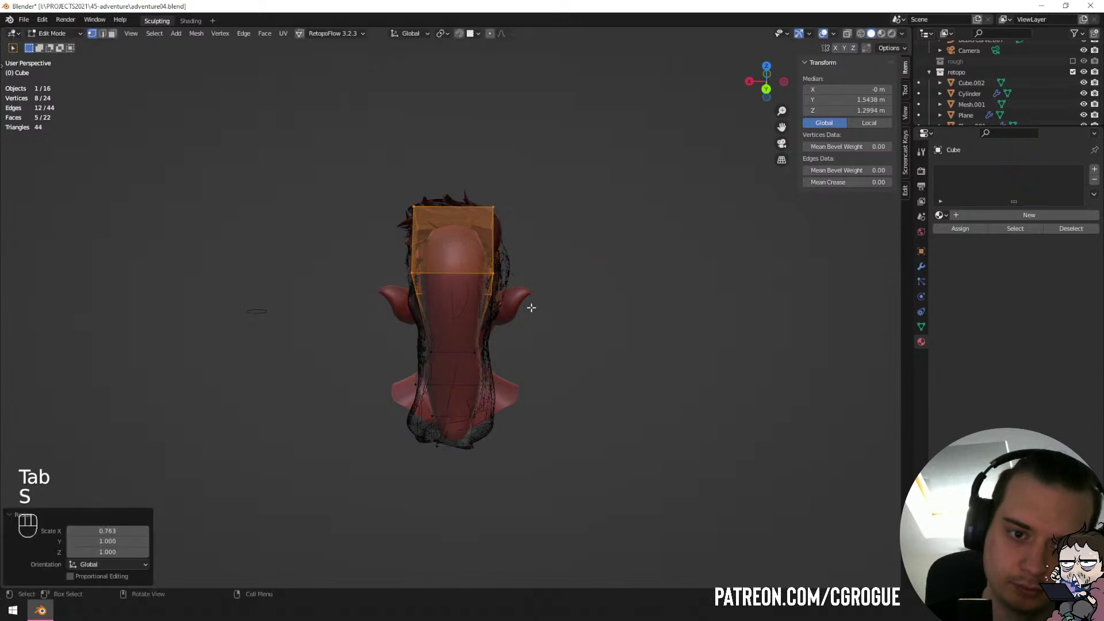
key(Tab)
Select the edge loop at the ponytail's waist and scale it to about 0.775.
key(Tab)
alt+click(483, 339)
key(s)
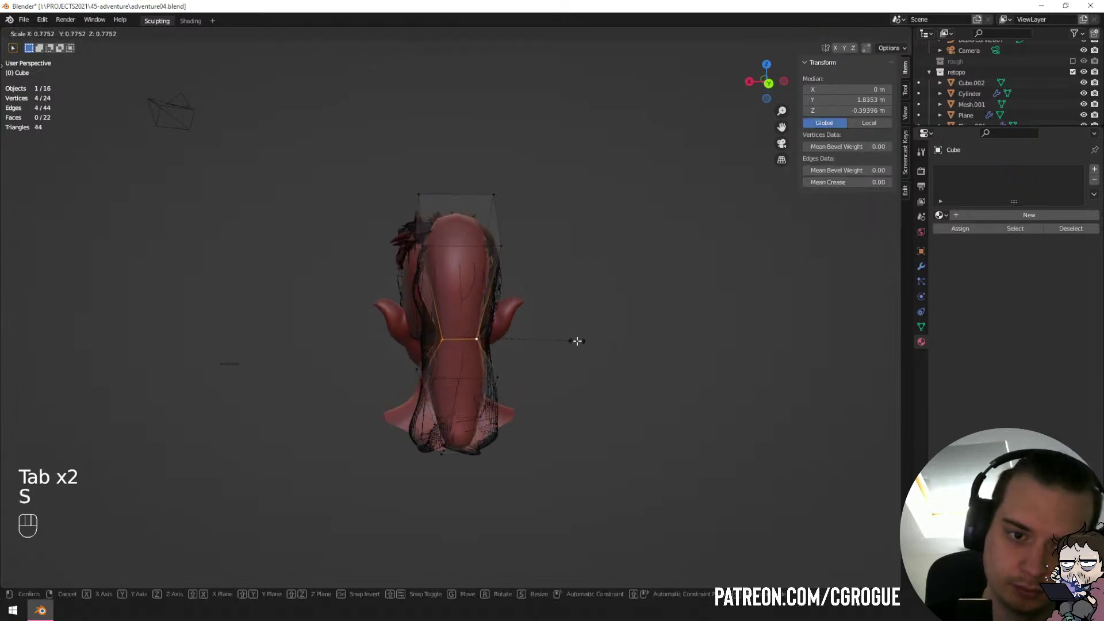
click(577, 341)
Move the rear edge of the waist loop outward and up to about Y 2.308 m, Z -0.164 m.
middle_drag(577, 341, 513, 328)
click(485, 332)
shift+click(499, 332)
key(KP_1)
key(KP_3)
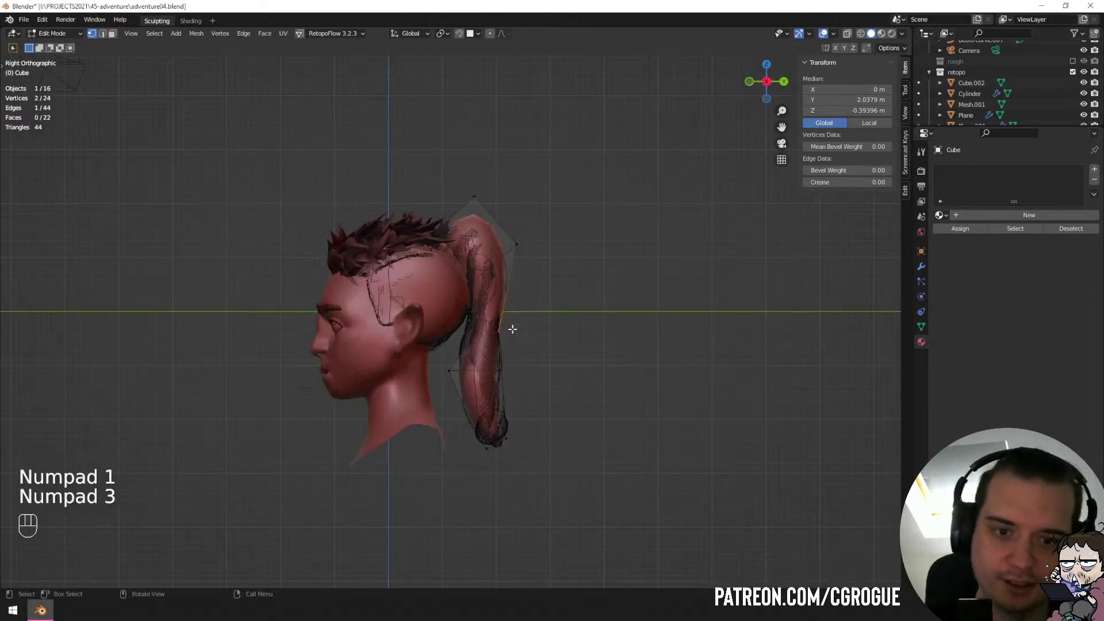
key(g)
click(539, 301)
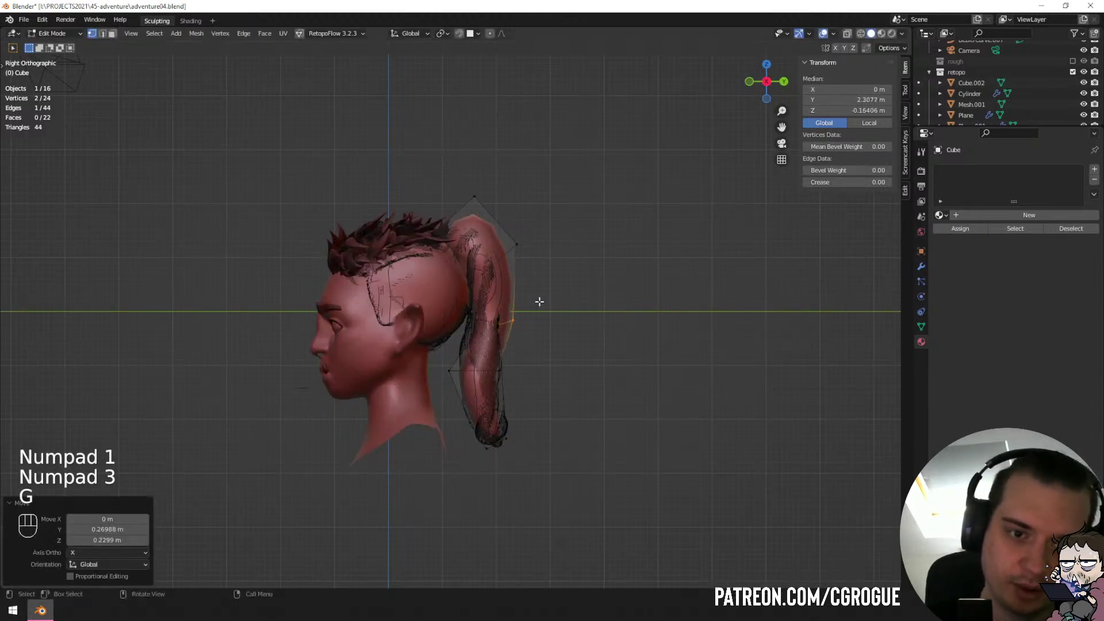
In wireframe, move the rear corner vertices of the ponytail's top section slightly outward and up.
key(a)
key(z)
key(a)
key(a)
key(b)
drag(544, 238, 498, 263)
key(g)
click(506, 247)
Nudge the rear edge of the waist loop slightly farther away from the head.
key(a)
key(a)
key(b)
drag(543, 301, 500, 332)
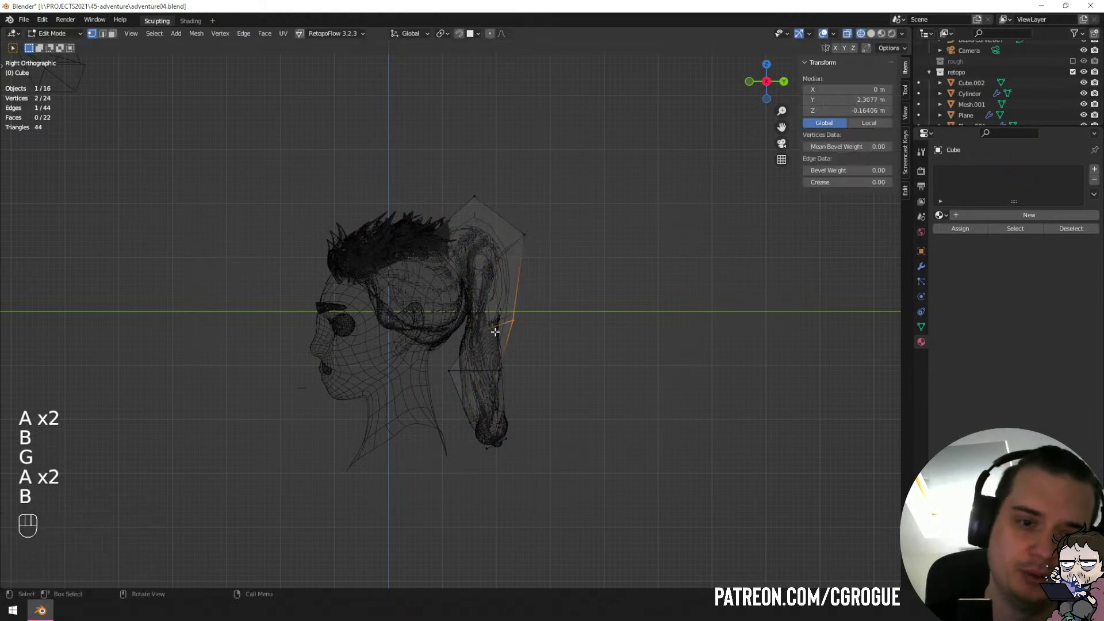
key(g)
click(501, 332)
Adjust the position of the lower loop's front edge, and return to object mode with solid shading.
key(a)
key(a)
key(b)
drag(439, 365, 506, 379)
key(g)
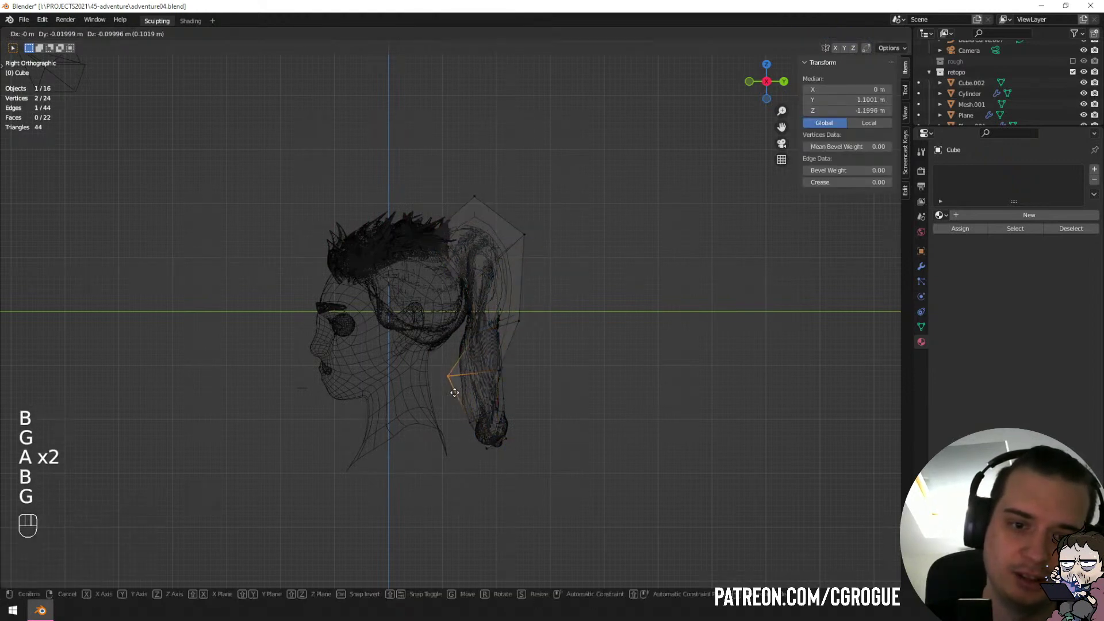
click(460, 382)
key(Tab)
key(z)
Examine the reshaped ponytail against the head from both sides.
middle_drag(454, 373, 396, 382)
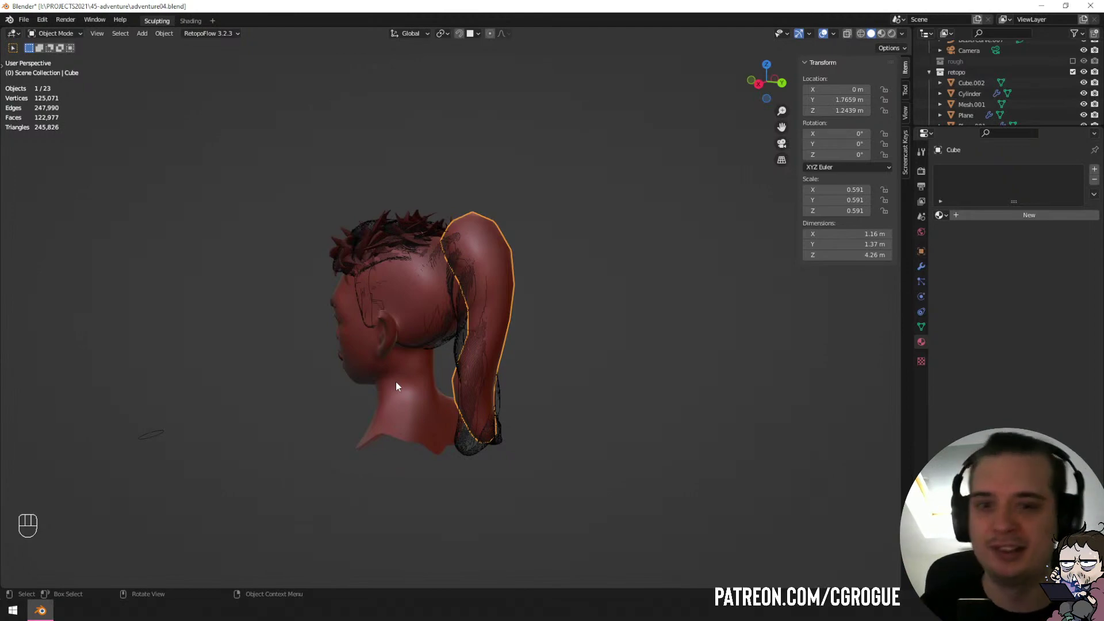
scroll(501, 366, up, 4)
key(Tab)
middle_drag(467, 372, 517, 381)
key(Tab)
scroll(500, 338, down, 3)
click(458, 303)
middle_drag(458, 302, 702, 342)
Assign the existing hair material Material.001 to the ponytail.
click(414, 287)
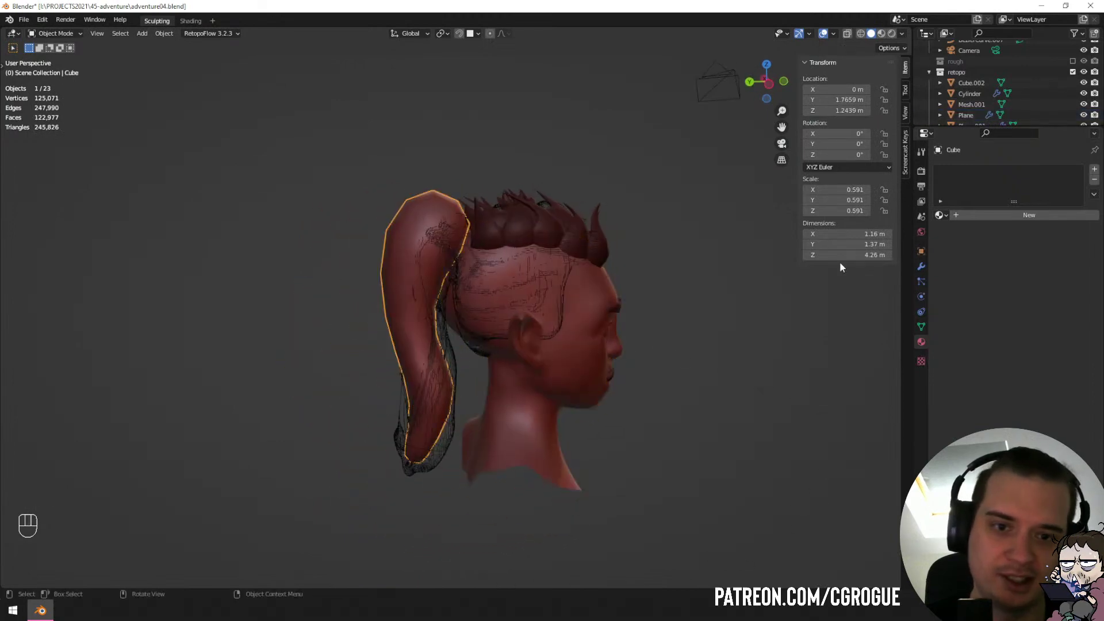
click(940, 216)
click(970, 242)
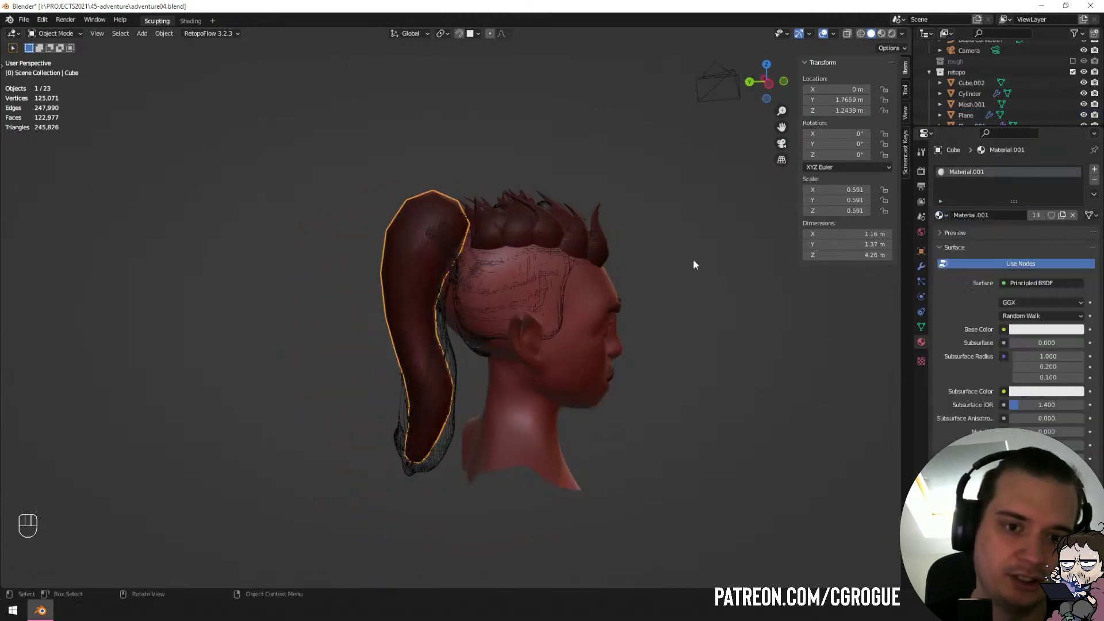
Move the old sculpted hair mesh to the rough collection and deselect everything.
click(458, 378)
key(m)
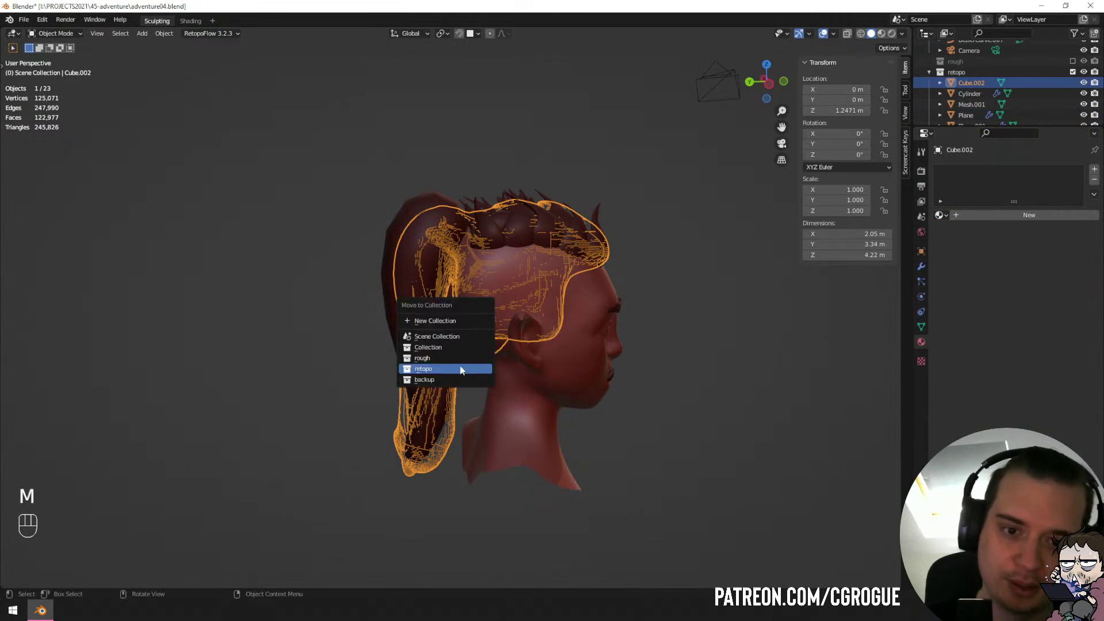
click(448, 357)
key(a)
key(a)
Try subdivision level 2 on the ponytail, set it back to level 1, and open its modifier settings.
middle_drag(434, 360, 495, 386)
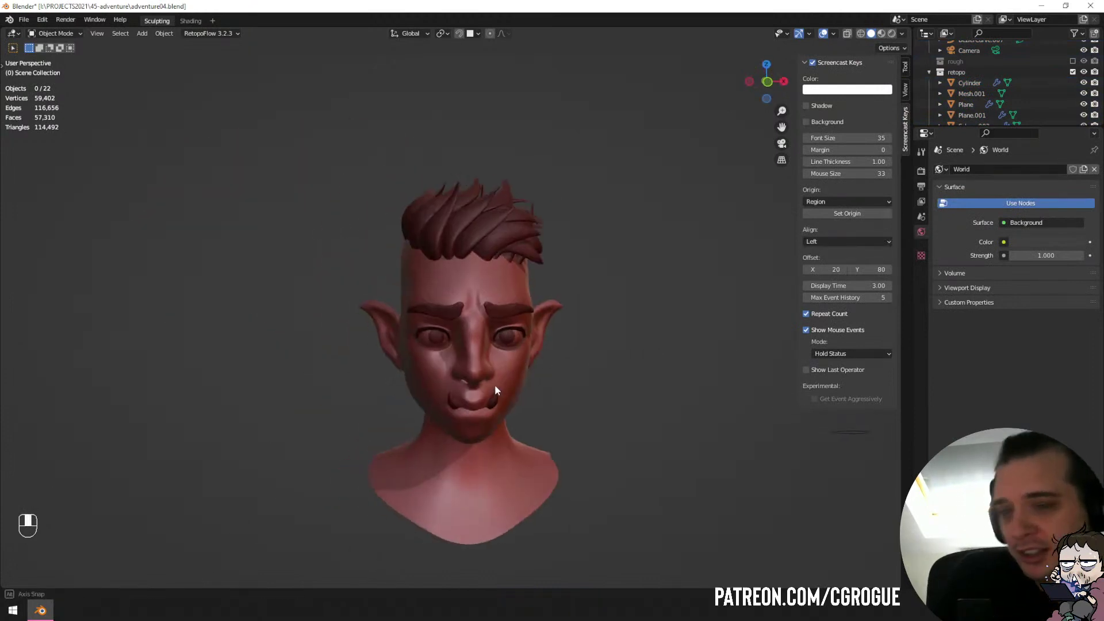
scroll(495, 385, up, 3)
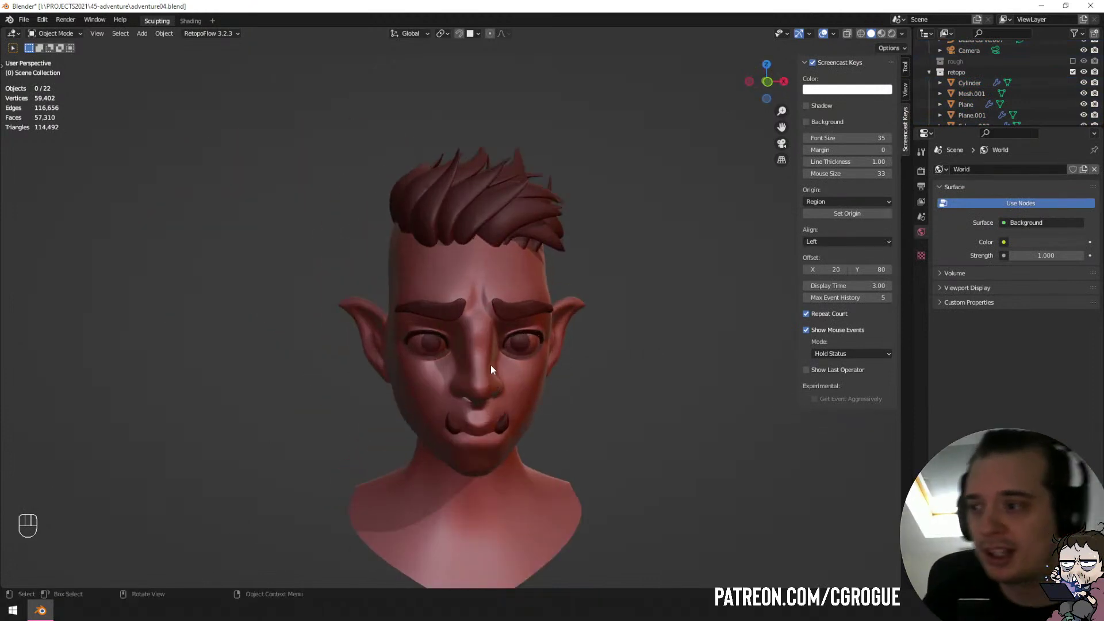
middle_drag(491, 369, 639, 380)
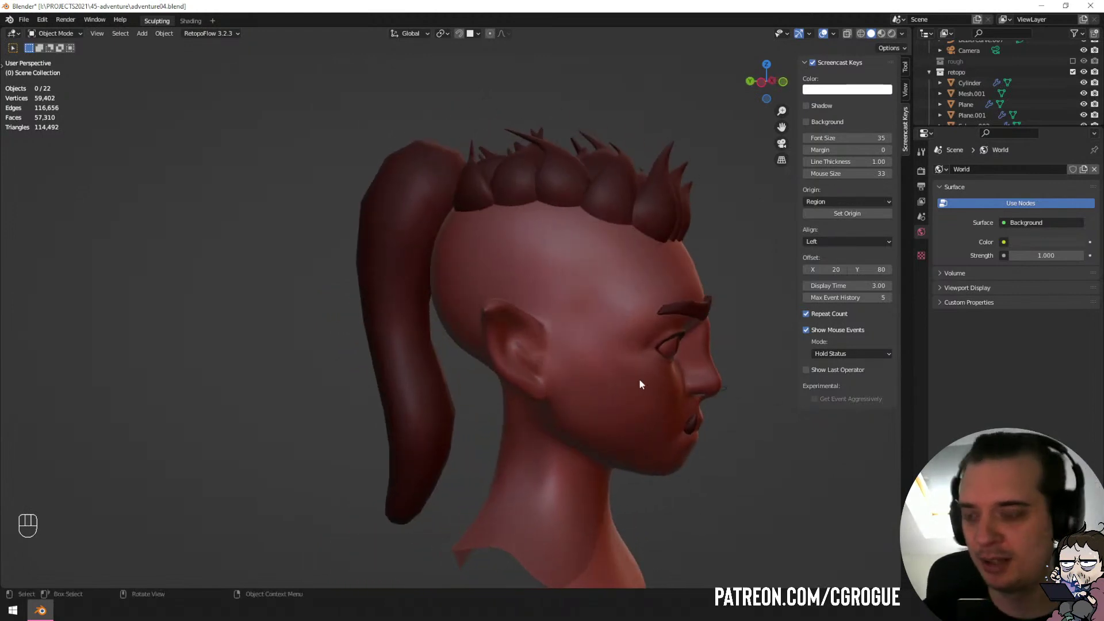
scroll(585, 395, up, 4)
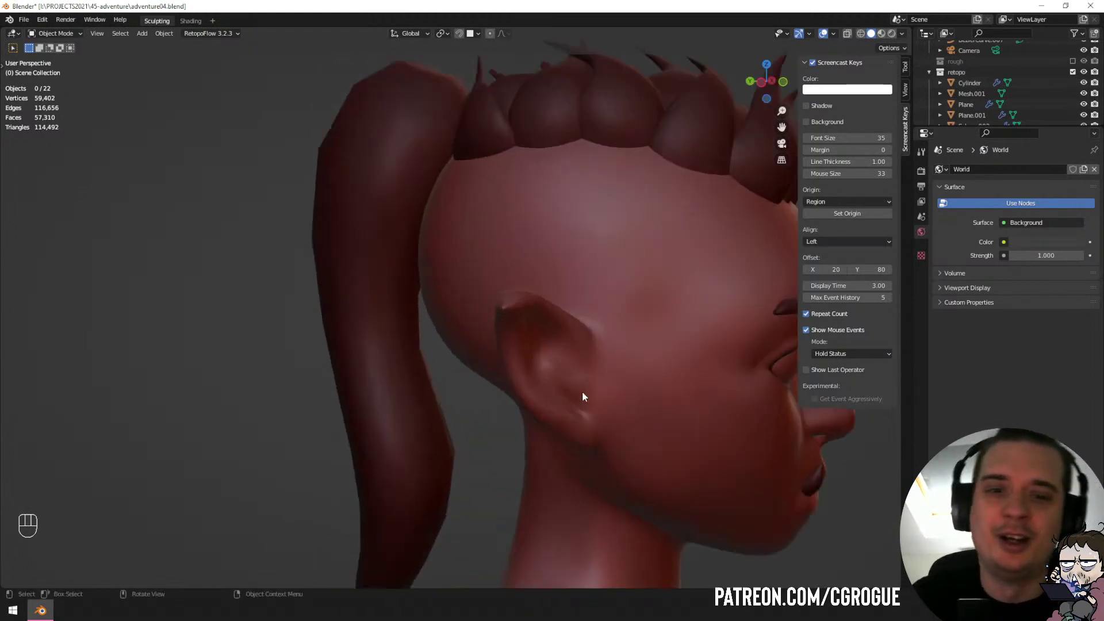
scroll(461, 447, down, 5)
click(405, 431)
key(ctrl+1)
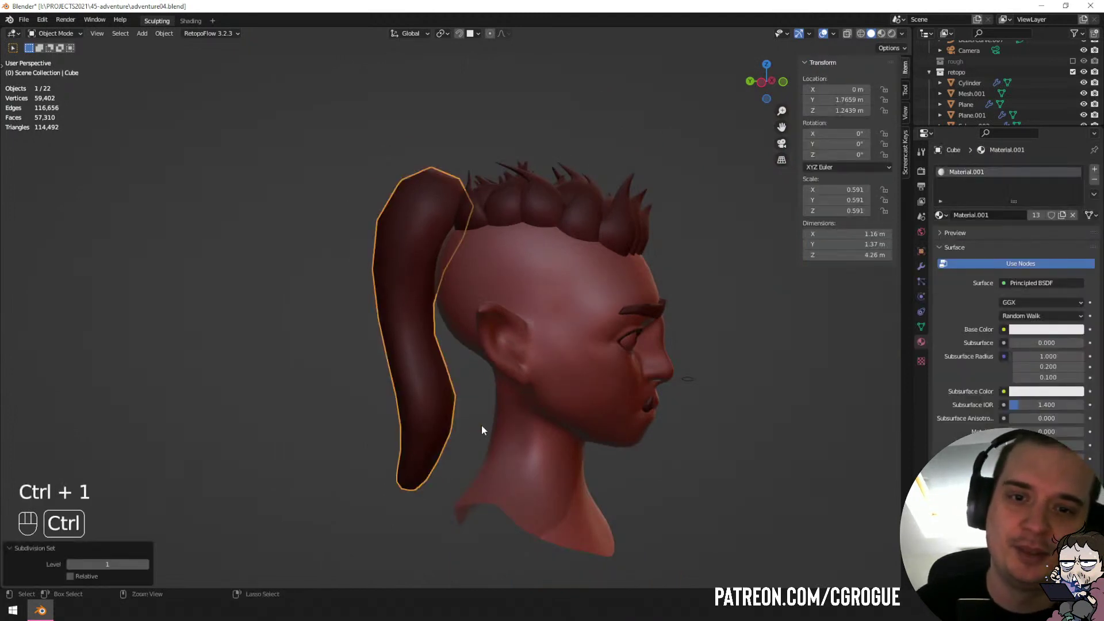
key(ctrl+2)
middle_drag(481, 426, 599, 414)
key(ctrl+1)
click(922, 267)
click(950, 239)
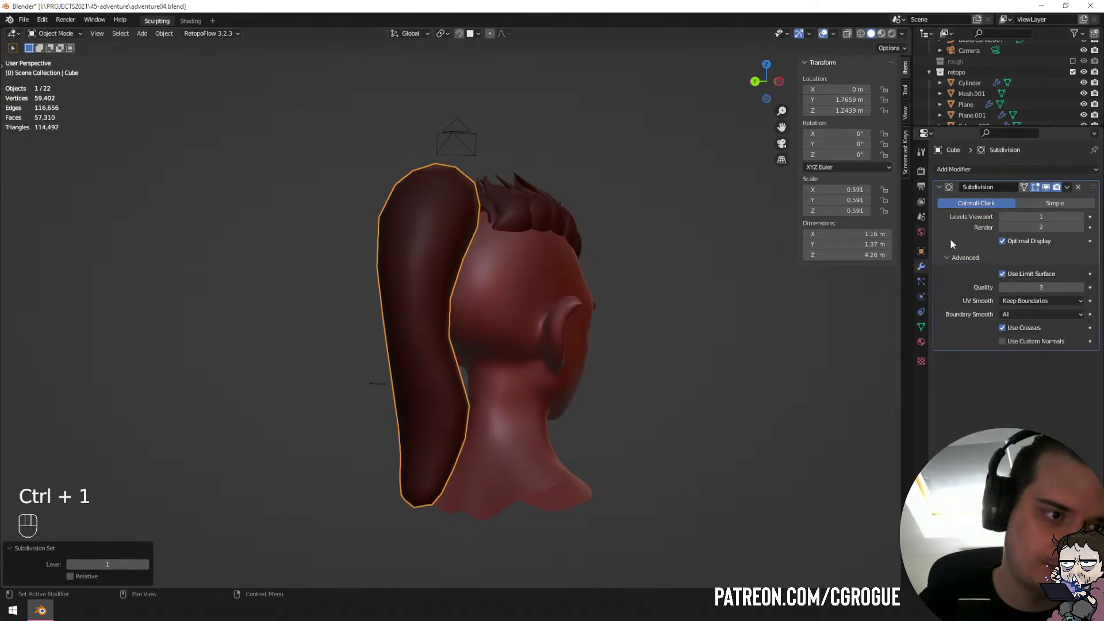
Apply the ponytail's Subdivision modifier, add a new level 1 subdivision, and check the resulting mesh in wireframe.
key(ctrl+a)
key(ctrl+1)
middle_drag(553, 352, 614, 427)
key(a)
key(a)
key(z)
click(395, 370)
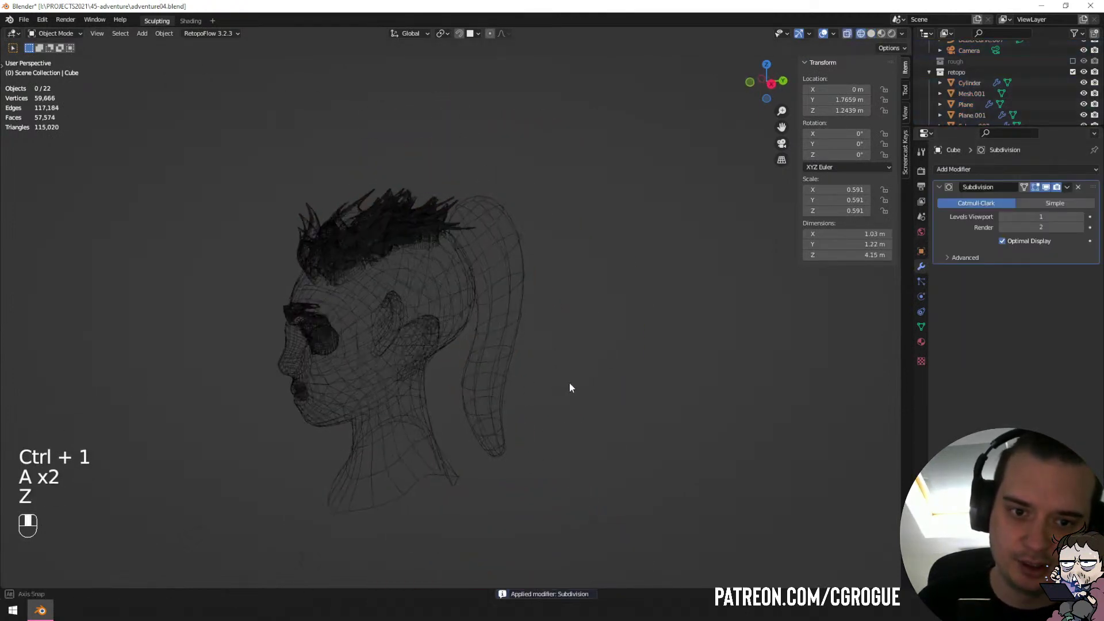
key(z)
click(653, 382)
mouse_move(654, 382)
middle_down()
mouse_move(666, 387)
mouse_move(457, 340)
middle_up()
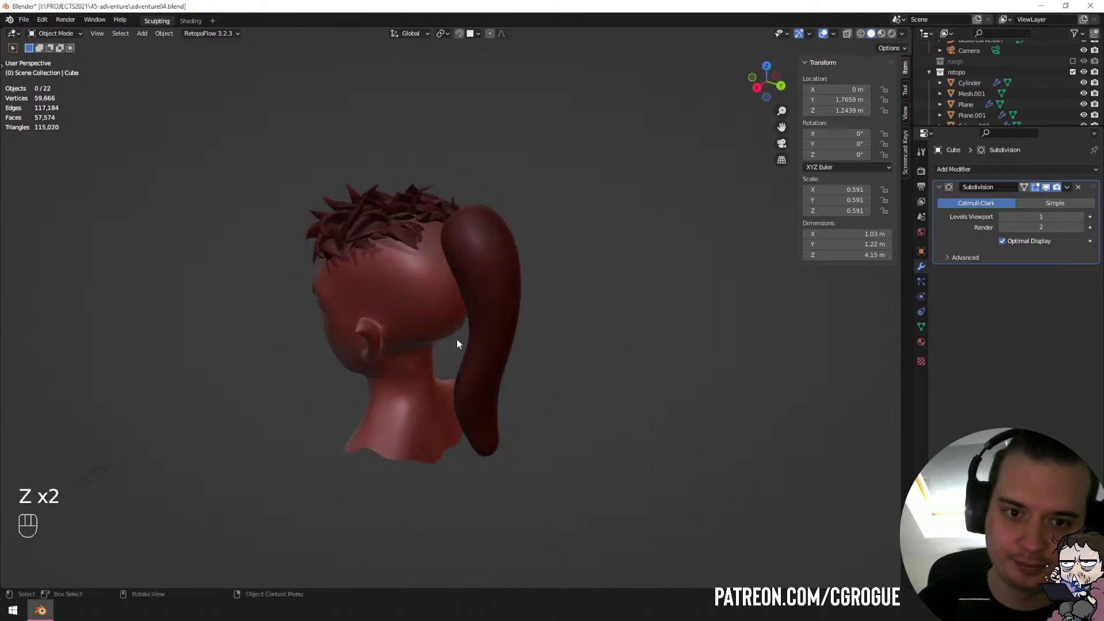
Switch the ponytail to Sculpt Mode with a 198 px Grab brush, undo the first stroke, and use X symmetry.
click(470, 286)
scroll(483, 296, up, 2)
middle_drag(512, 317, 463, 276)
key(Tab)
key(KP_1)
key(KP_3)
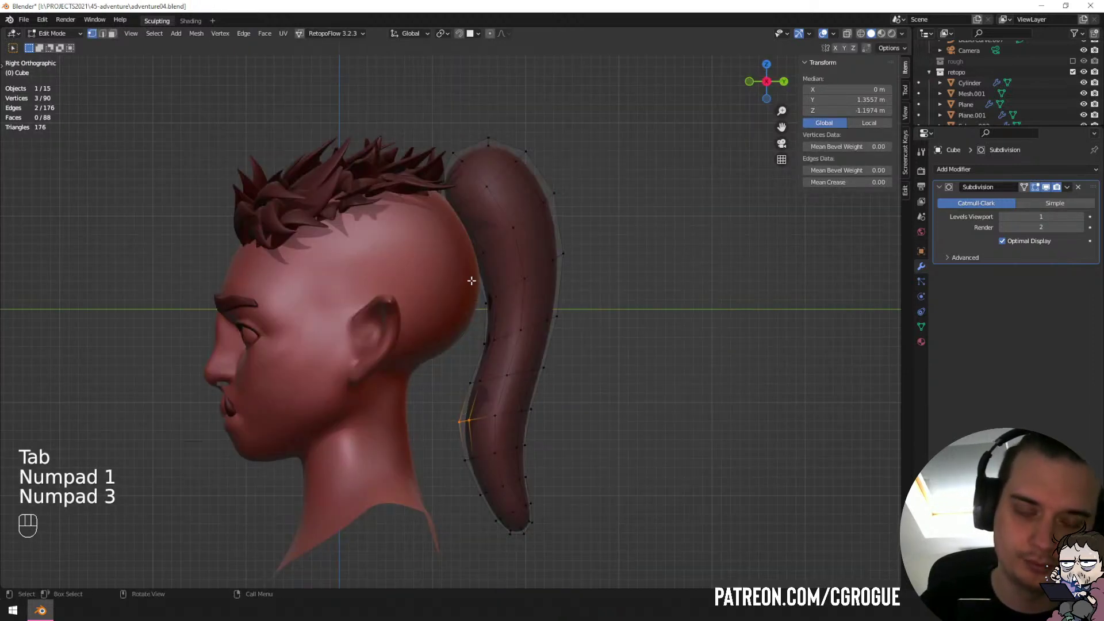
key(ctrl+Tab)
key(f)
click(427, 194)
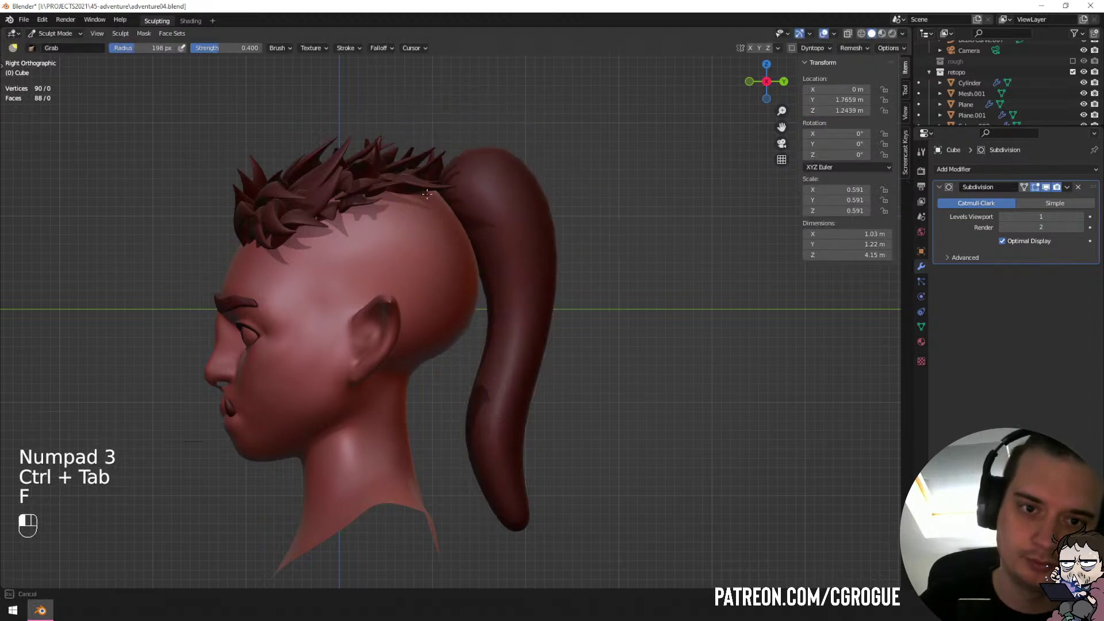
key(ctrl+z)
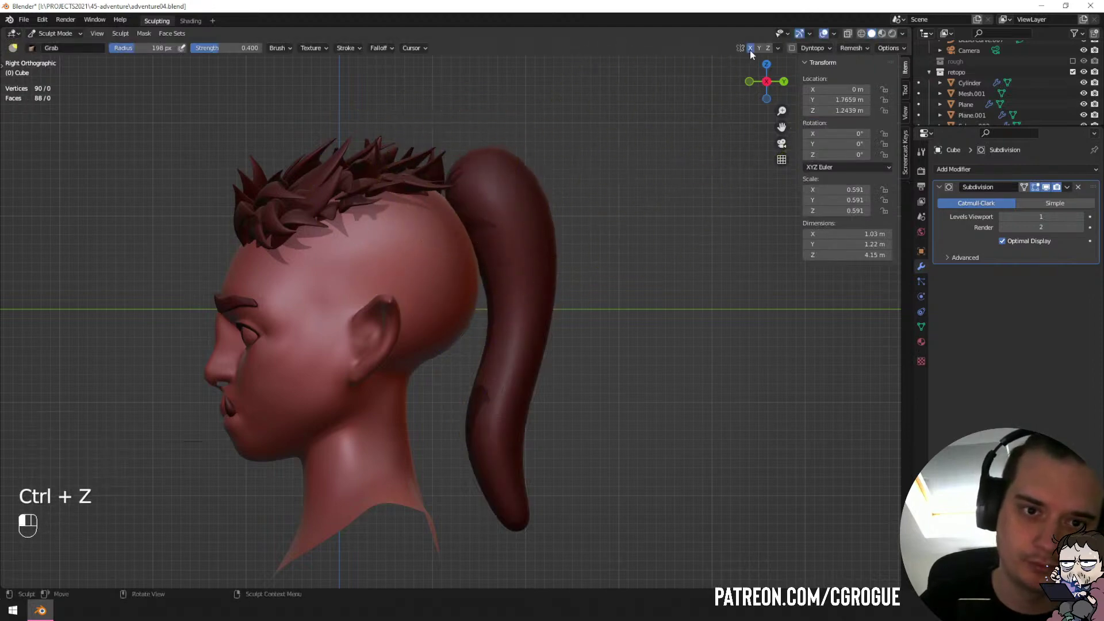
Pull the upper part of the ponytail onto the back of the head with the Grab brush, and return to Object Mode.
drag(449, 192, 436, 195)
middle_drag(474, 231, 407, 248)
drag(414, 241, 408, 257)
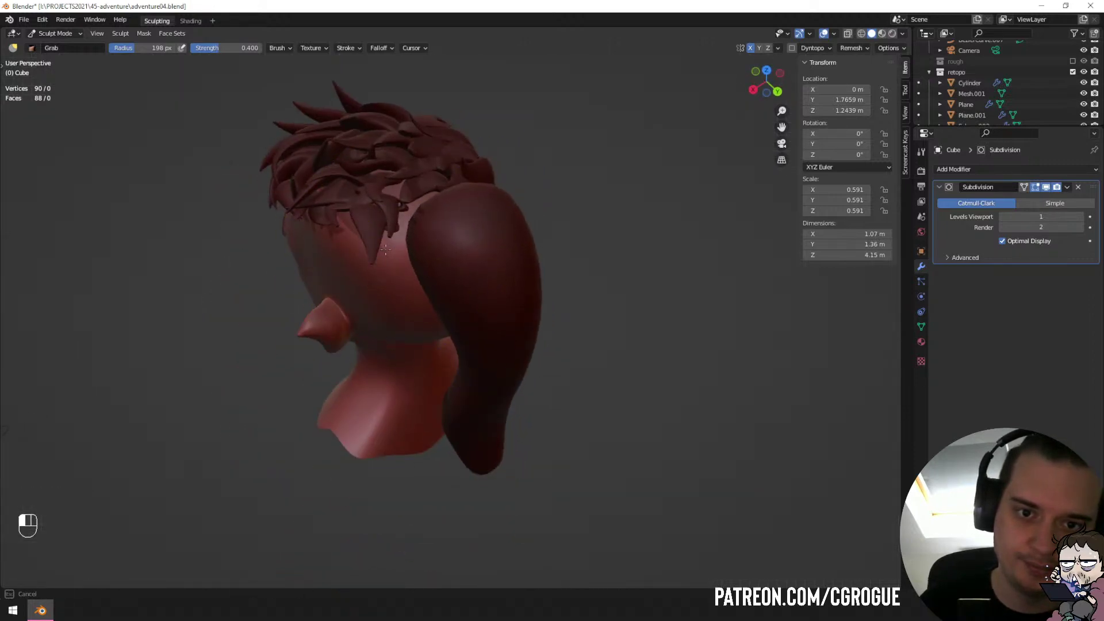
middle_drag(405, 240, 444, 281)
drag(441, 276, 395, 277)
middle_drag(393, 281, 444, 215)
drag(447, 215, 451, 227)
mouse_move(452, 236)
middle_down()
mouse_move(462, 215)
mouse_move(416, 230)
middle_up()
scroll(456, 227, down, 1)
key(ctrl+Tab)
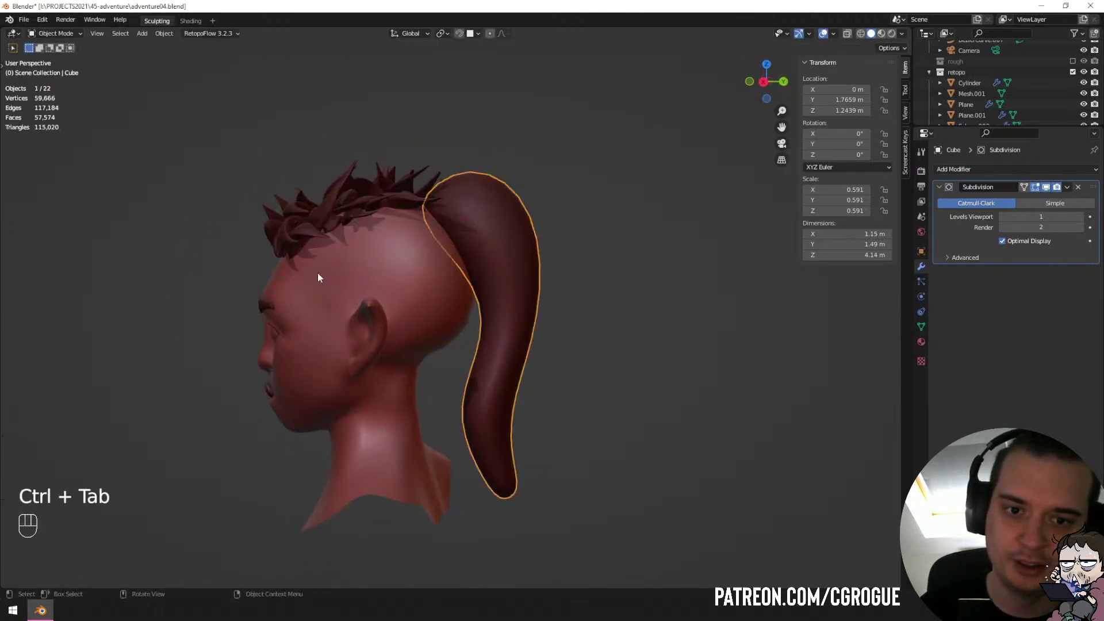
Open the head mesh for editing and select its scalp and back-of-head vertices from the right side in wireframe.
scroll(427, 312, up, 1)
click(430, 313)
mouse_move(431, 313)
middle_down()
mouse_move(543, 319)
mouse_move(461, 305)
middle_up()
key(Tab)
key(Tab)
key(Tab)
key(KP_1)
key(KP_3)
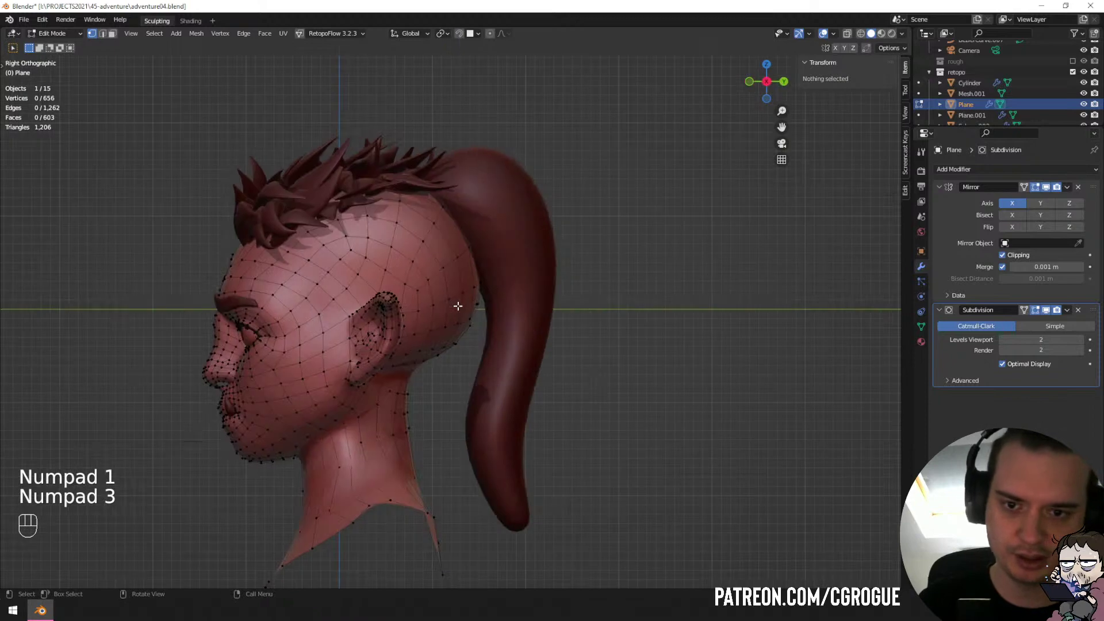
key(z)
key(a)
key(a)
key(c)
scroll(310, 172, up, 3)
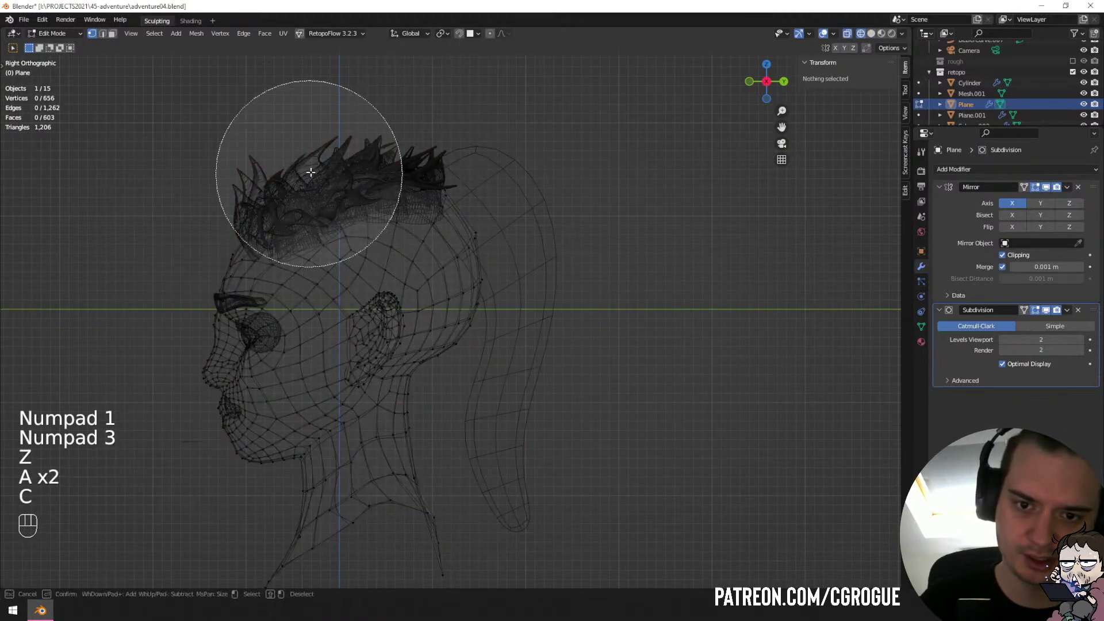
mouse_move(311, 172)
mouse_down()
mouse_move(348, 176)
mouse_move(469, 288)
mouse_up()
scroll(391, 349, up, 11)
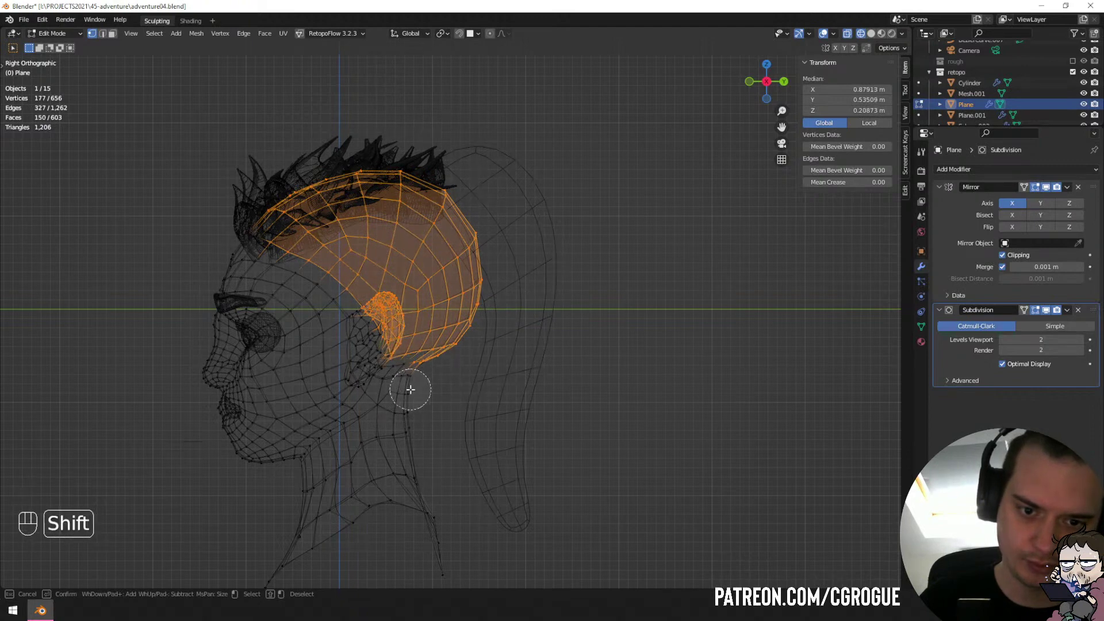
Deselect the vertices at the lower skull edge and the ear, leaving only the scalp area selected.
mouse_move(406, 387)
shift+mouse_down()
mouse_move(449, 375)
mouse_move(419, 349)
shift+mouse_up()
click(406, 343)
right_click(406, 344)
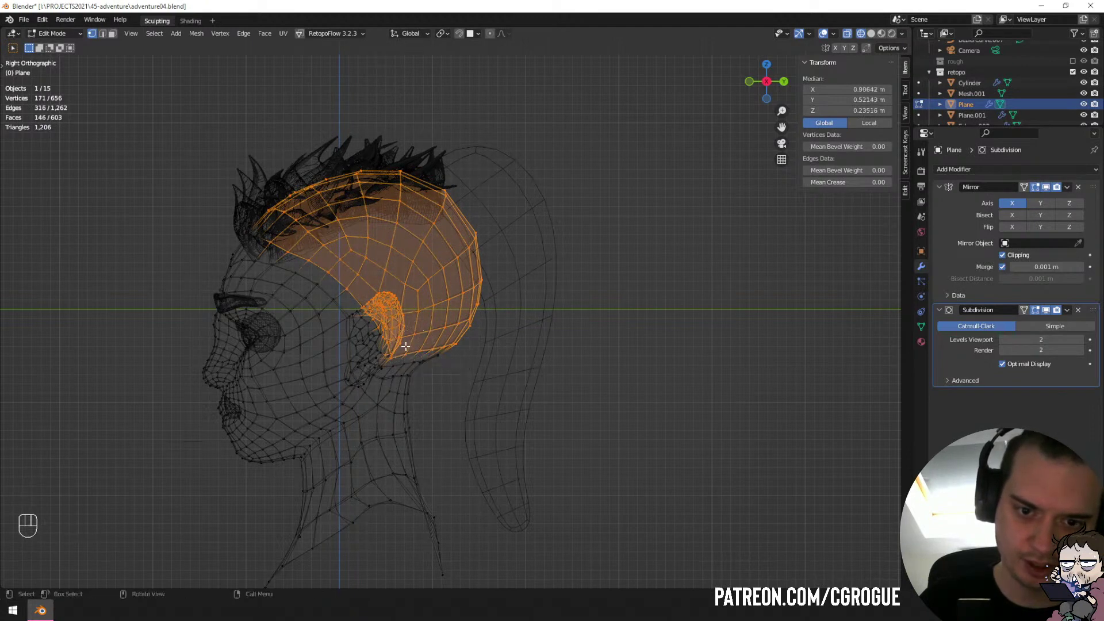
middle_drag(406, 344, 534, 359)
key(KP_1)
scroll(534, 359, up, 4)
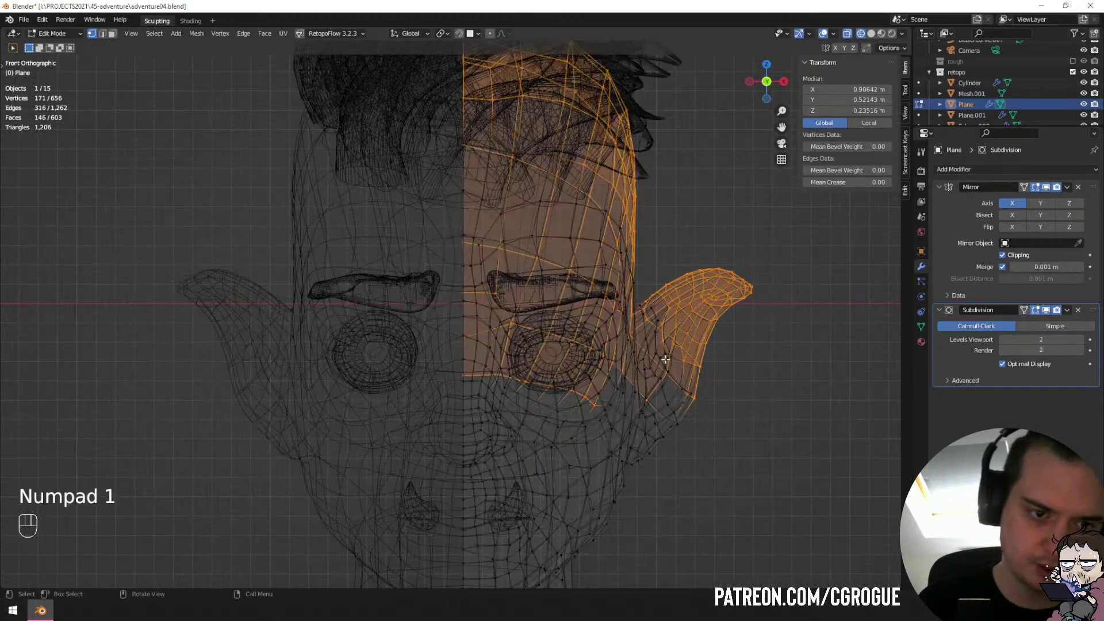
key(c)
mouse_move(734, 306)
shift+mouse_down()
mouse_move(702, 298)
mouse_move(685, 399)
shift+mouse_up()
right_click(685, 399)
middle_drag(685, 399, 664, 399)
drag(665, 399, 575, 392)
key(z)
middle_drag(563, 389, 472, 361)
shift+click(218, 366)
scroll(286, 356, down, 2)
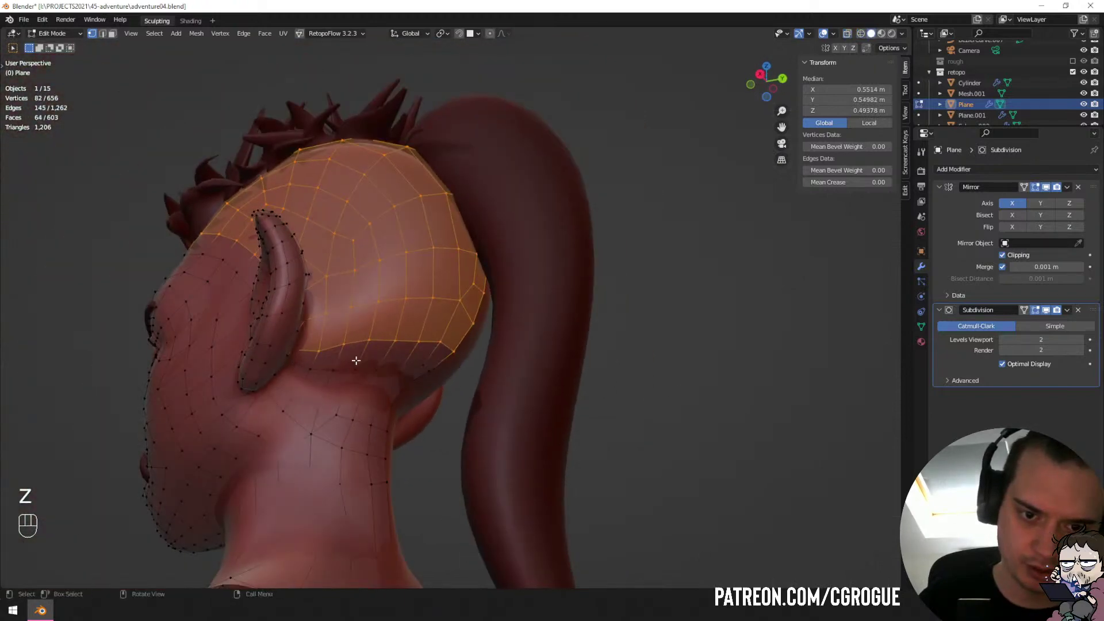
Add the vertices of the lower back of the skull and the nape behind the ear to the scalp selection.
key(c)
scroll(339, 360, up, 4)
right_click(323, 369)
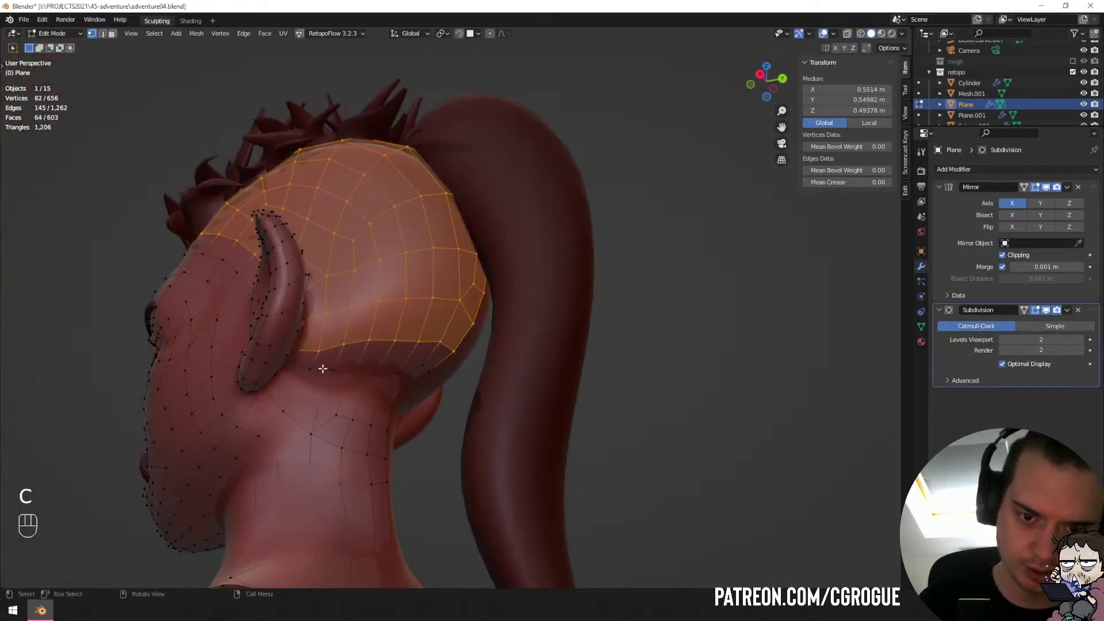
middle_drag(322, 369, 305, 367)
key(c)
mouse_move(303, 377)
mouse_down()
mouse_move(401, 375)
mouse_move(395, 397)
mouse_move(326, 398)
mouse_up()
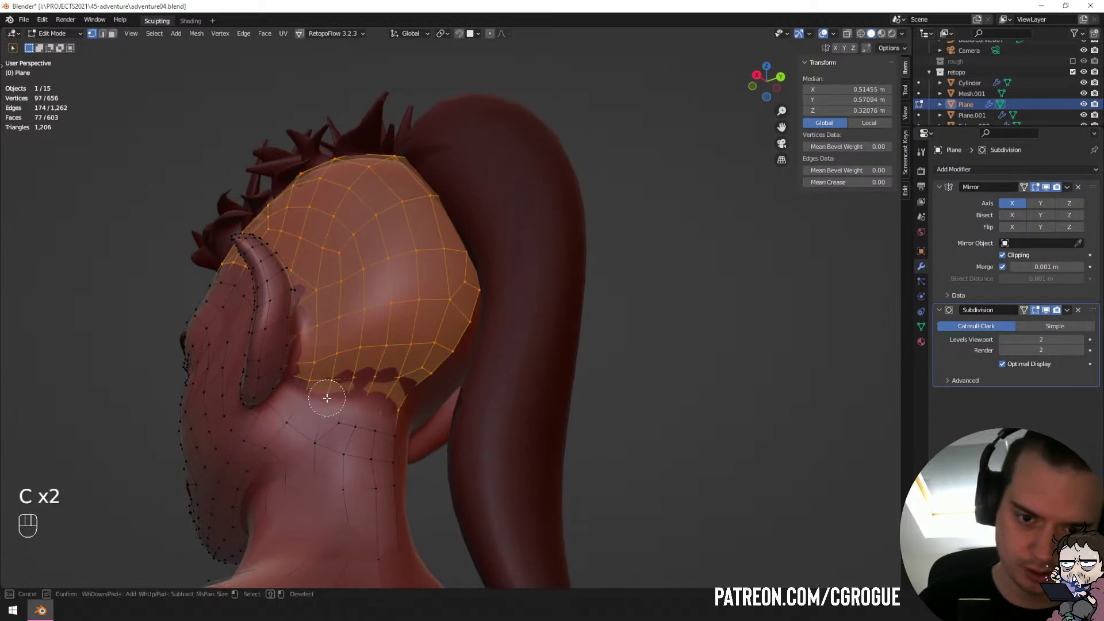
right_click(295, 402)
middle_drag(295, 402, 301, 417)
key(c)
mouse_move(298, 419)
mouse_down()
mouse_move(375, 453)
mouse_move(337, 422)
mouse_up()
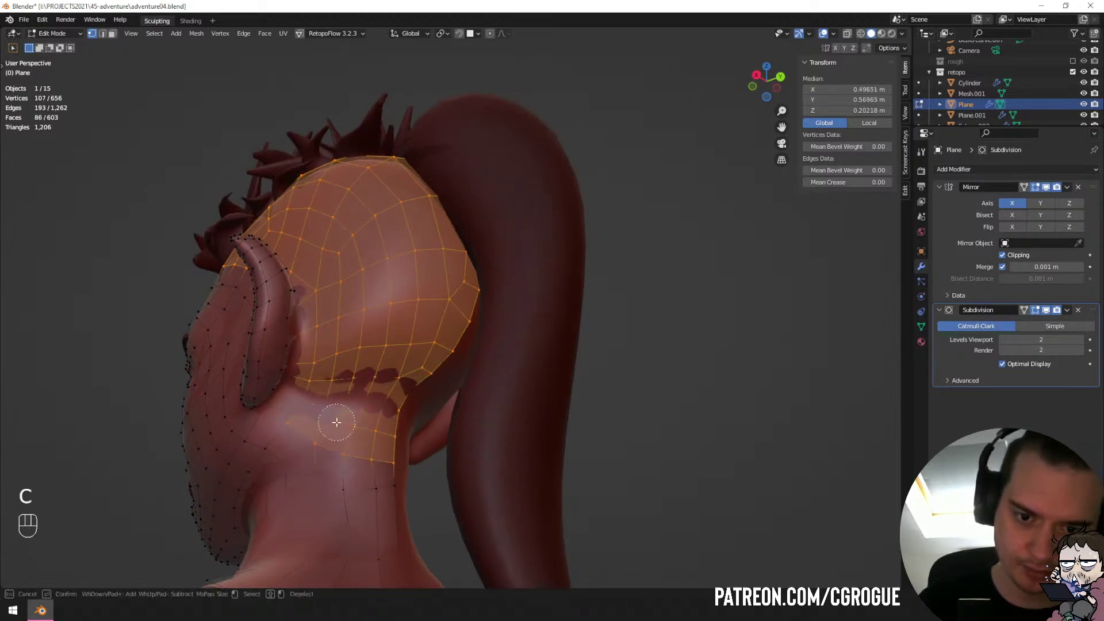
right_click(337, 423)
mouse_move(337, 423)
middle_down()
mouse_move(402, 444)
mouse_move(353, 437)
middle_up()
key(c)
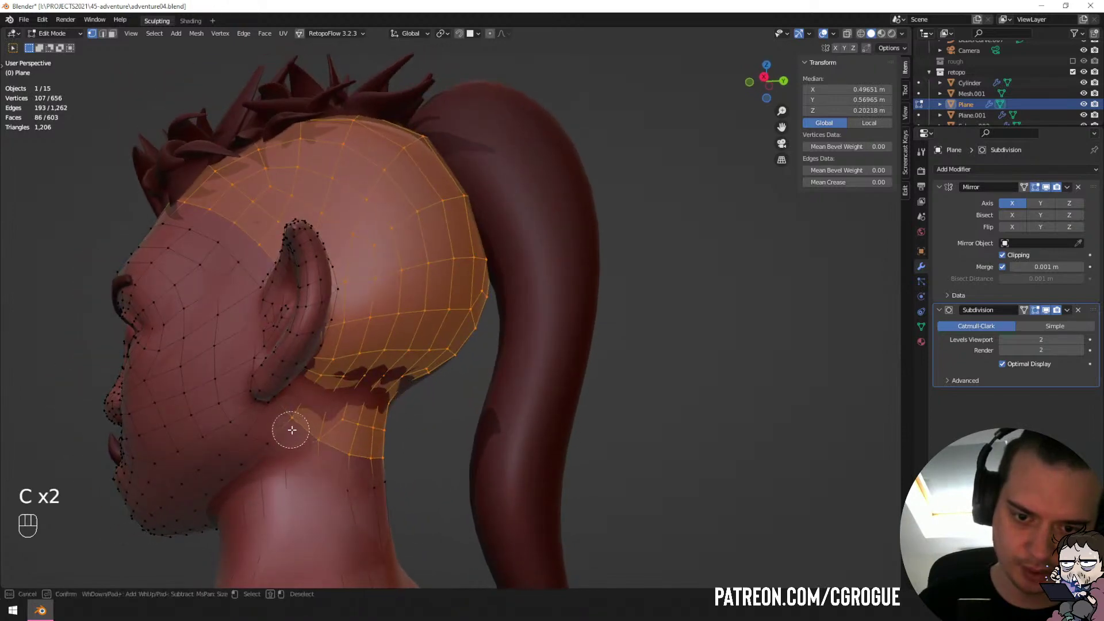
Deselect the neck vertices below the nape hairline, checking the selection in wireframe and solid shading.
shift+drag(292, 430, 412, 473)
right_click(412, 474)
middle_drag(412, 474, 319, 459)
key(z)
key(c)
shift+drag(333, 435, 473, 464)
right_click(476, 465)
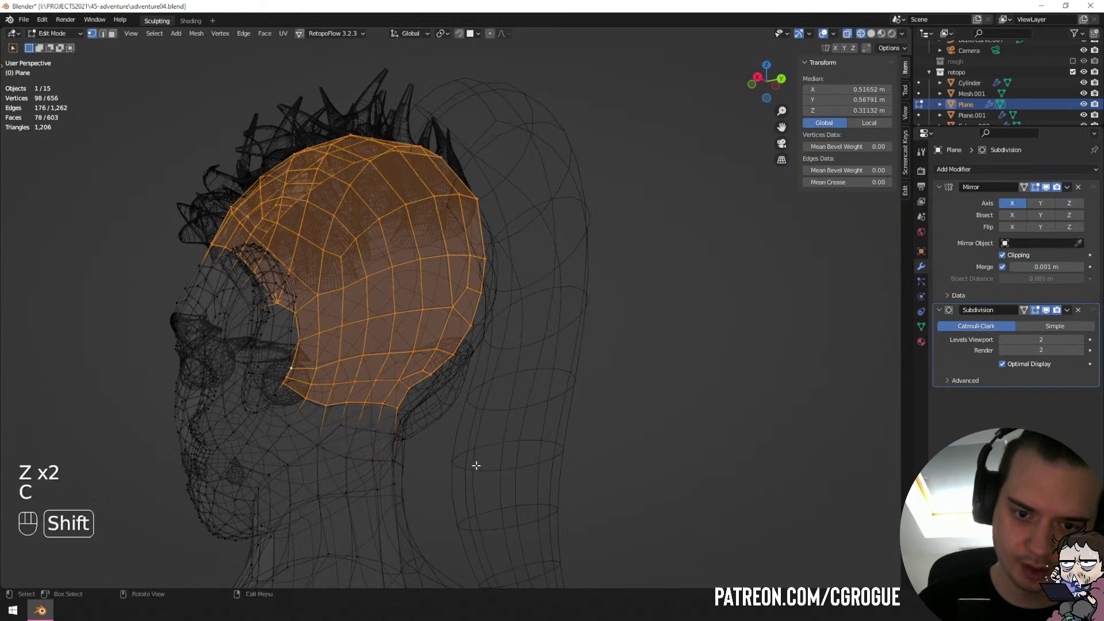
key(z)
scroll(371, 444, down, 1)
mouse_move(370, 444)
middle_down()
mouse_move(395, 438)
mouse_move(429, 395)
middle_up()
scroll(430, 394, down, 1)
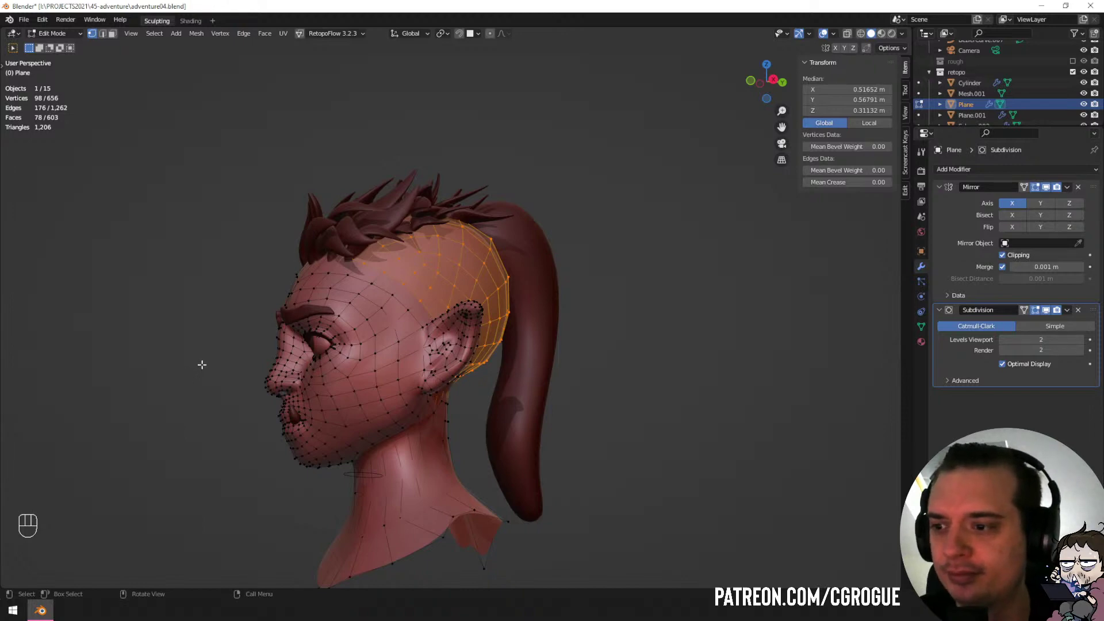
Extend the scalp selection across the upper forehead and down the temple in front of the ear.
middle_drag(342, 312, 415, 327)
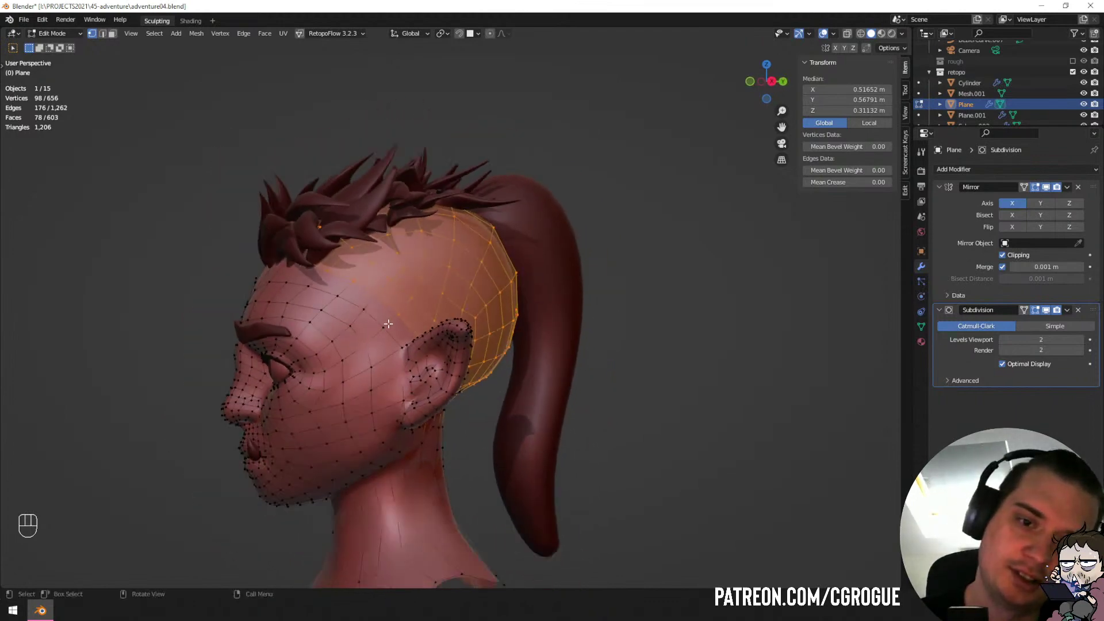
middle_drag(353, 301, 373, 303)
key(c)
drag(266, 280, 345, 279)
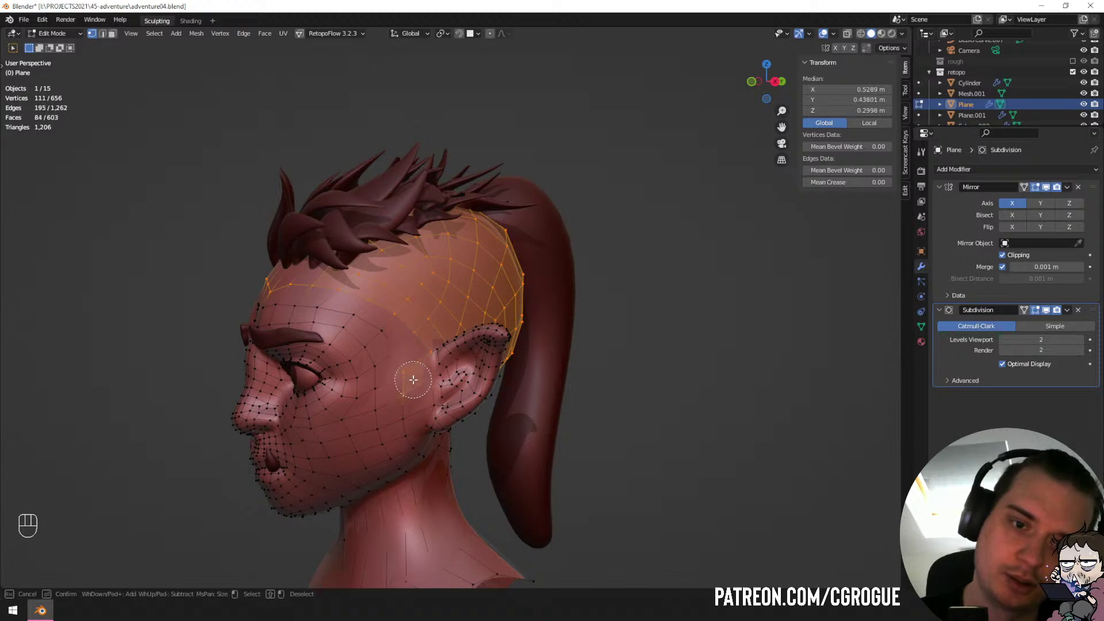
drag(413, 380, 405, 353)
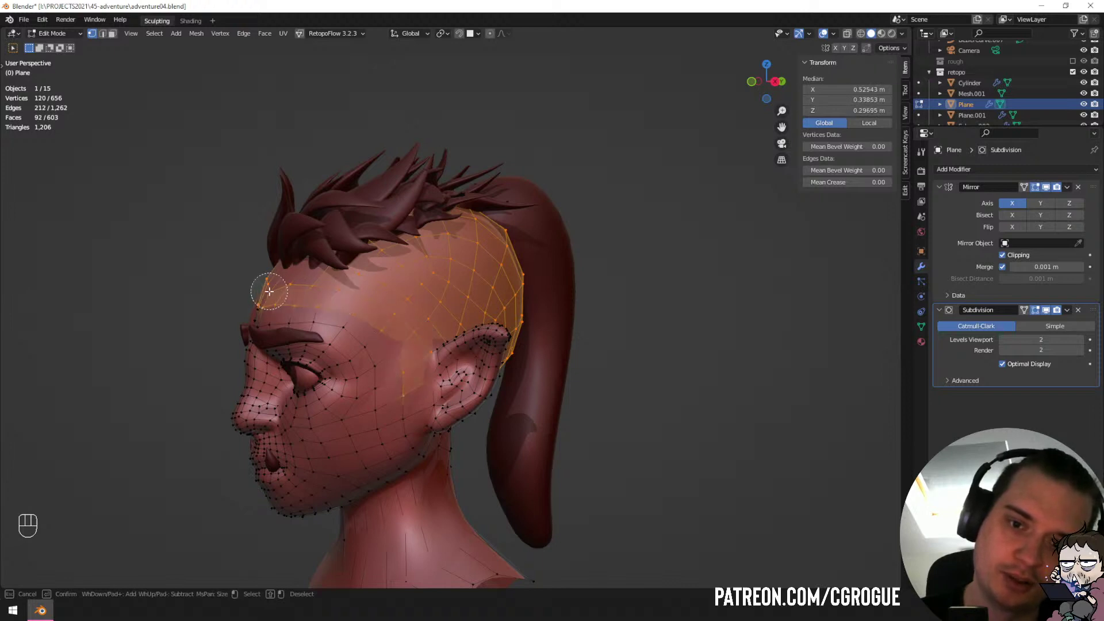
right_click(269, 292)
middle_drag(270, 291, 352, 299)
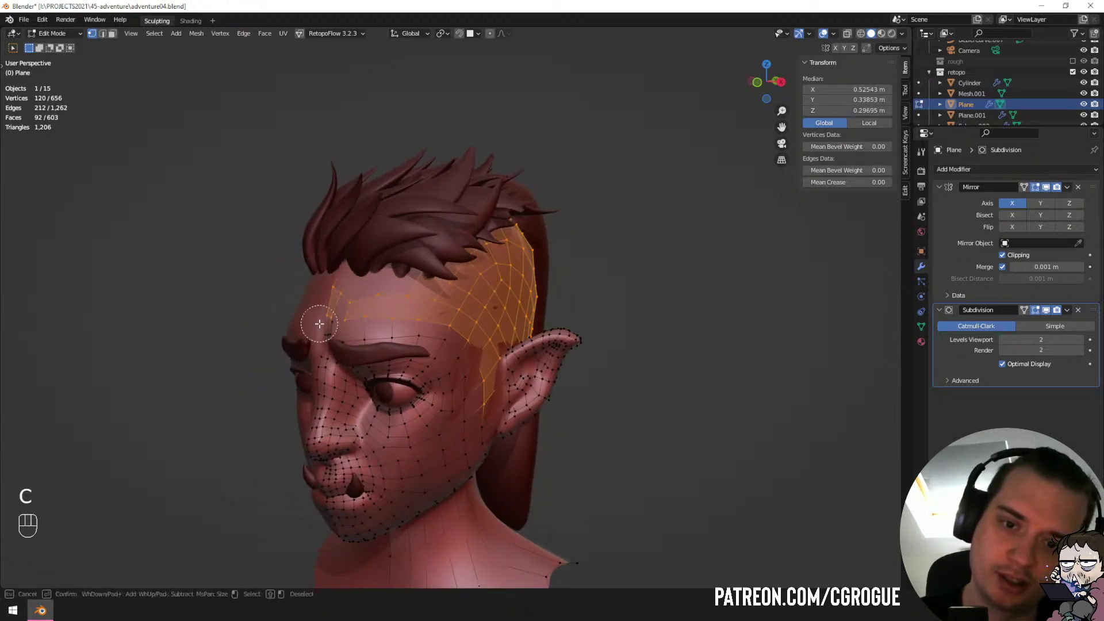
right_click(428, 259)
mouse_move(429, 260)
middle_down()
mouse_move(391, 263)
mouse_move(412, 266)
middle_up()
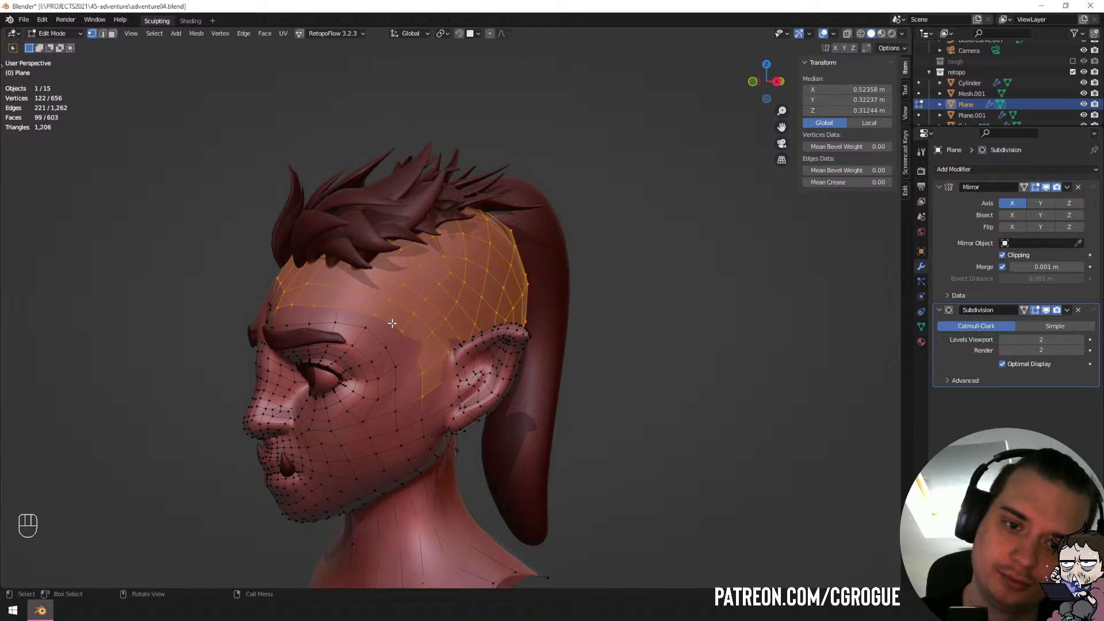
middle_drag(392, 324, 348, 311)
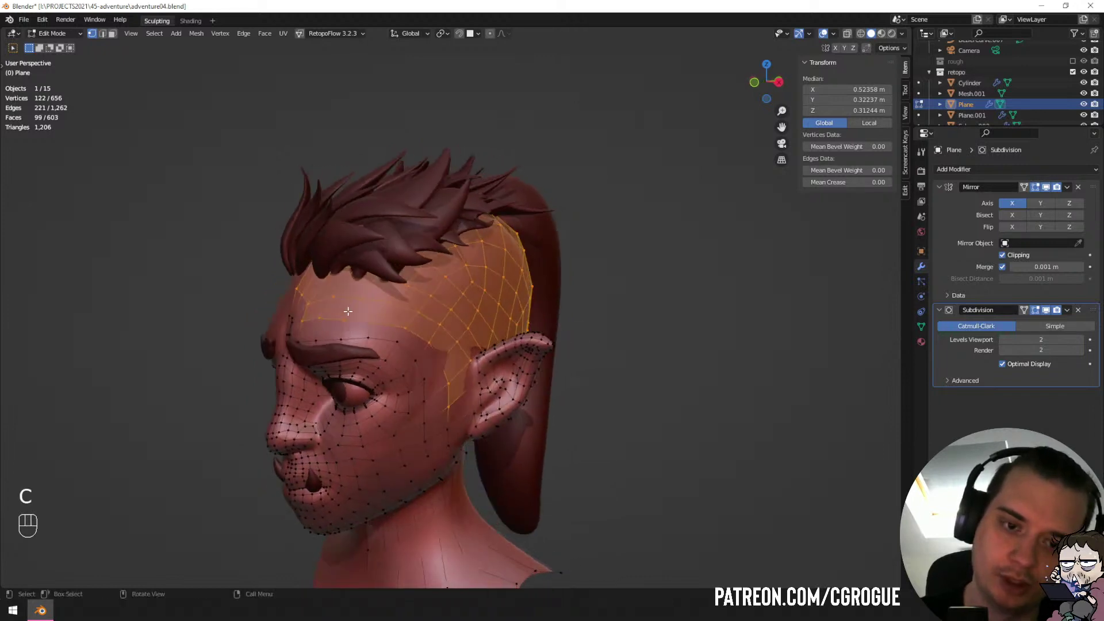
Duplicate the selected scalp faces, separate them into their own object, and open that new mesh for editing.
key(shift+d)
key(p)
click(466, 352)
key(Tab)
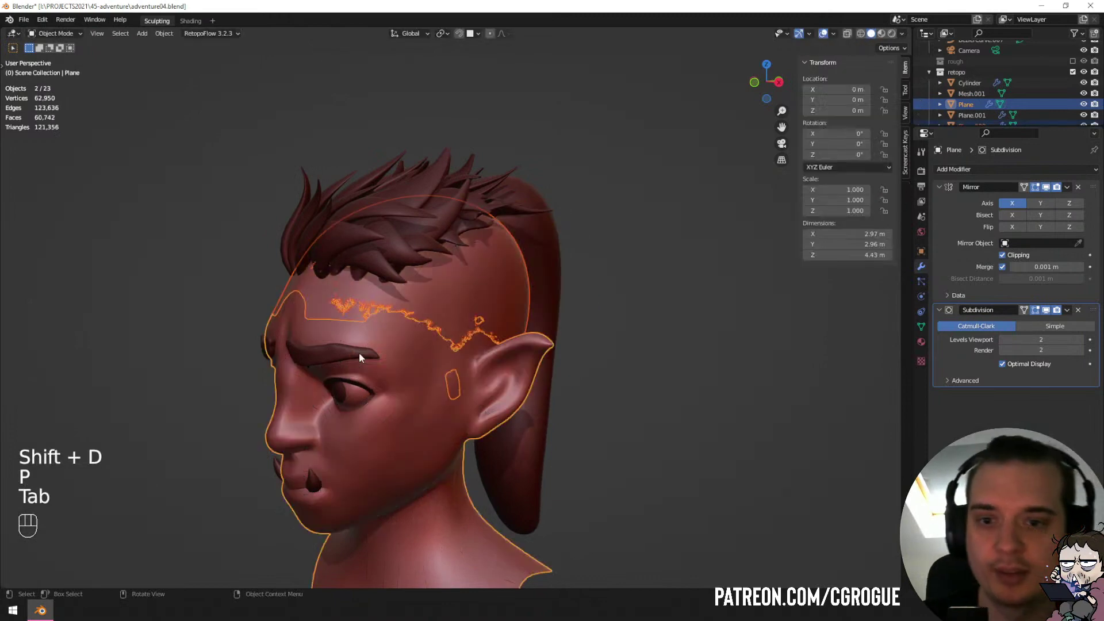
middle_drag(359, 353, 333, 313)
click(282, 305)
key(Tab)
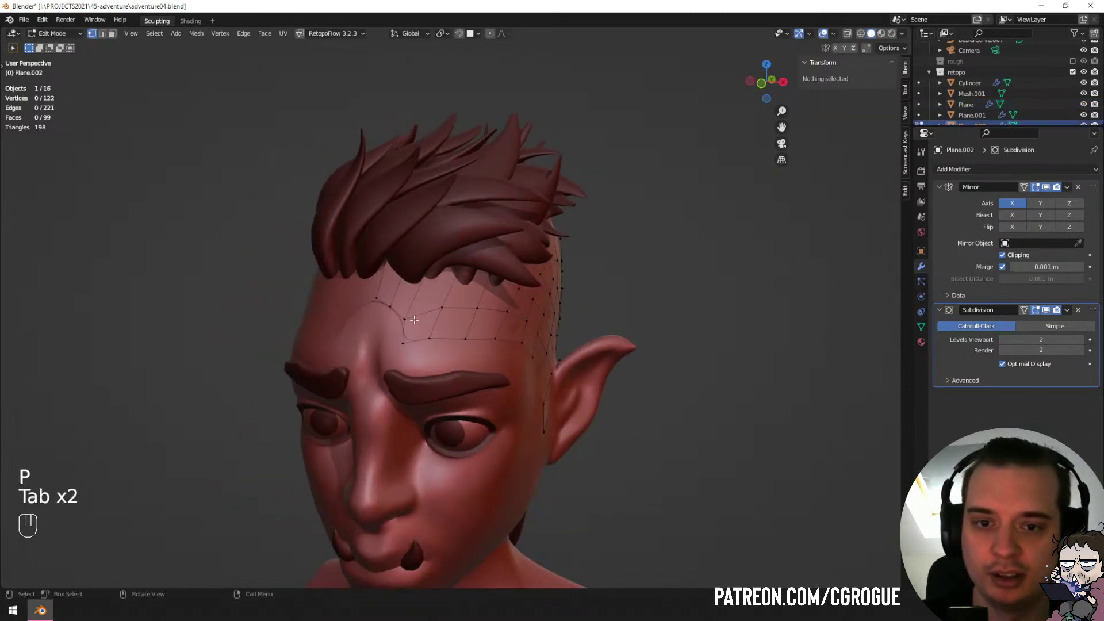
Extrude the scalp mesh's lower forehead vertex to the mirror centre line and fill the gap with faces.
click(409, 320)
click(407, 341)
key(e)
click(392, 334)
key(e)
click(372, 329)
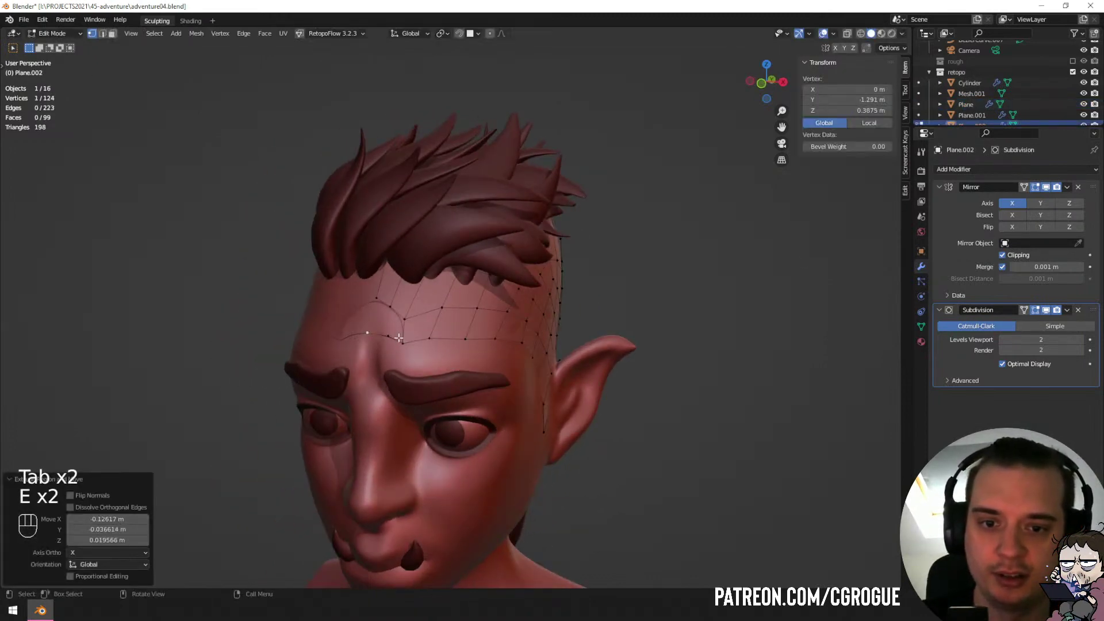
click(401, 340)
shift+click(402, 322)
middle_drag(448, 342, 414, 311)
key(Tab)
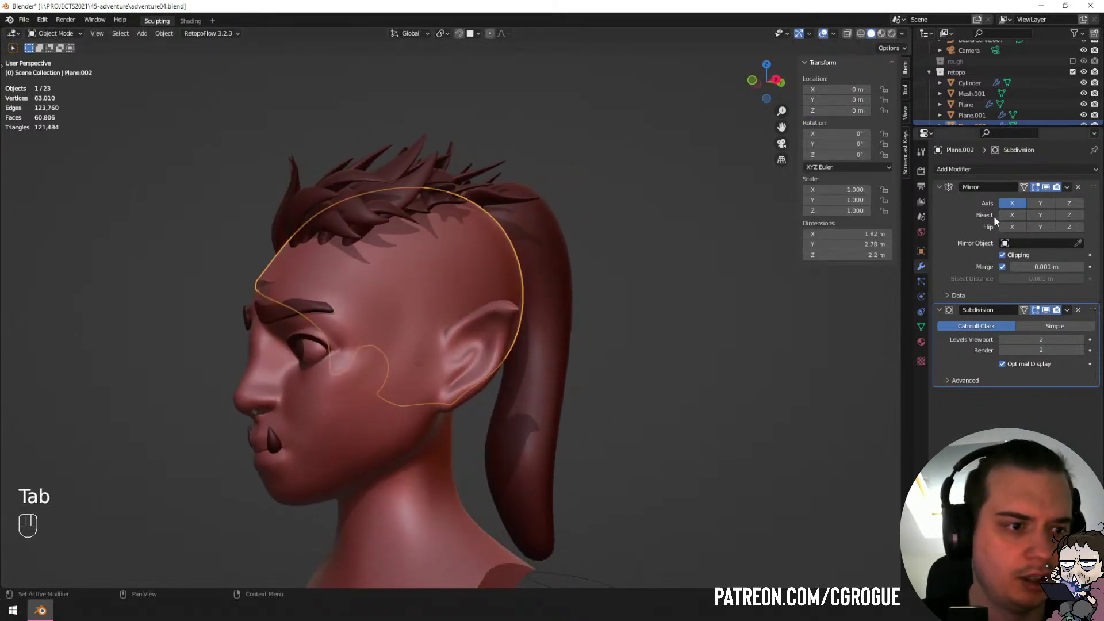
Inspect the separated scalp mesh from the front and side, briefly moving it off the head and cancelling the move.
middle_drag(265, 315, 313, 271)
key(Tab)
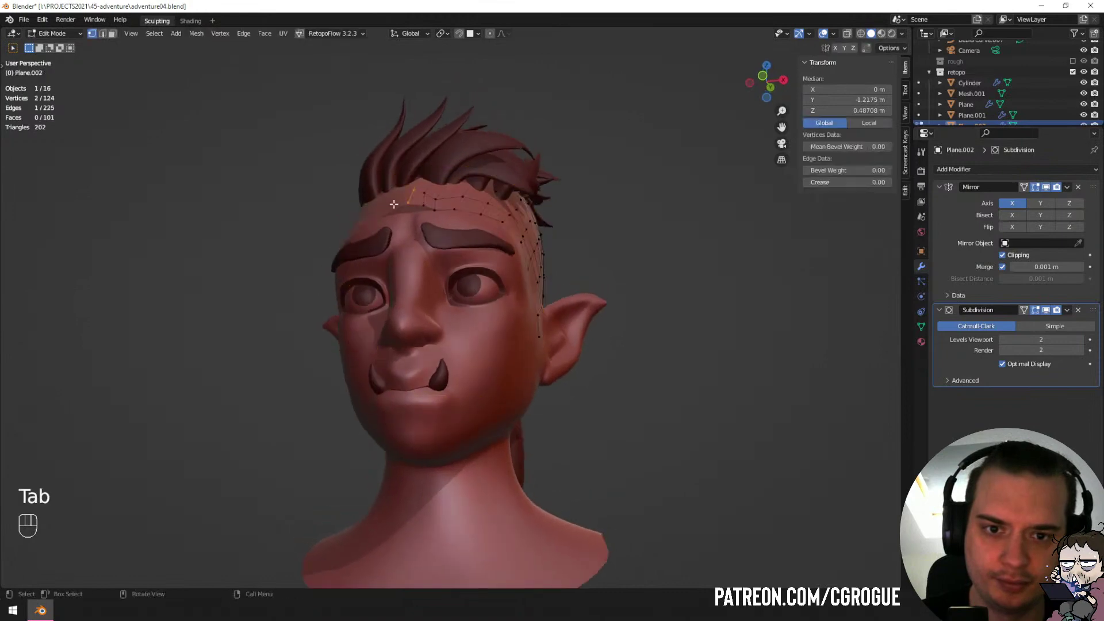
scroll(394, 204, up, 3)
key(Tab)
key(g)
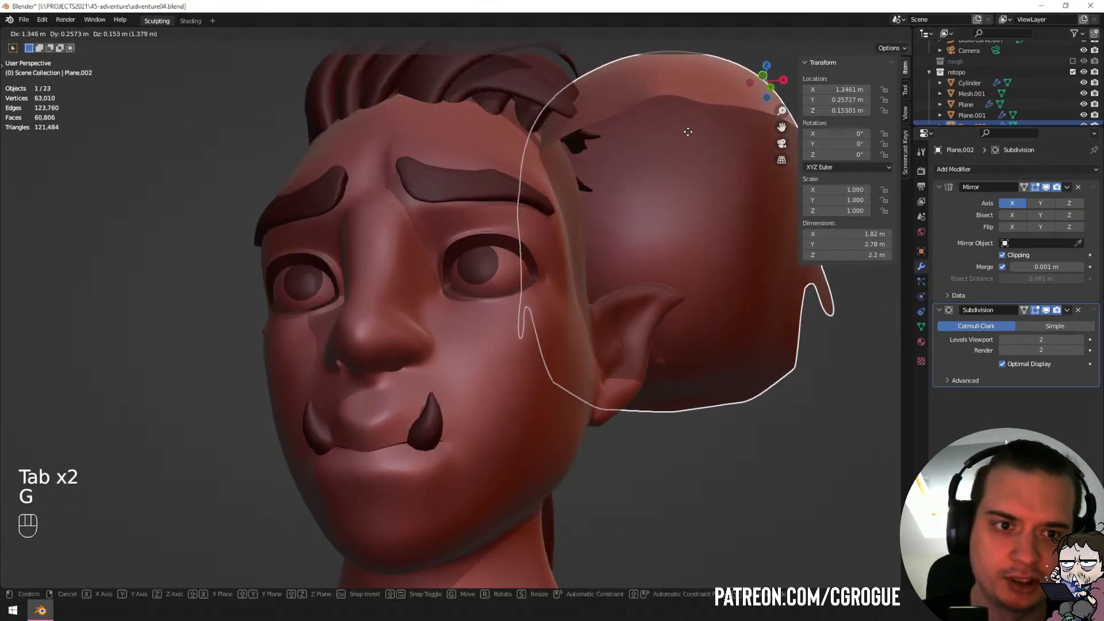
right_click(688, 132)
middle_drag(688, 132, 532, 268)
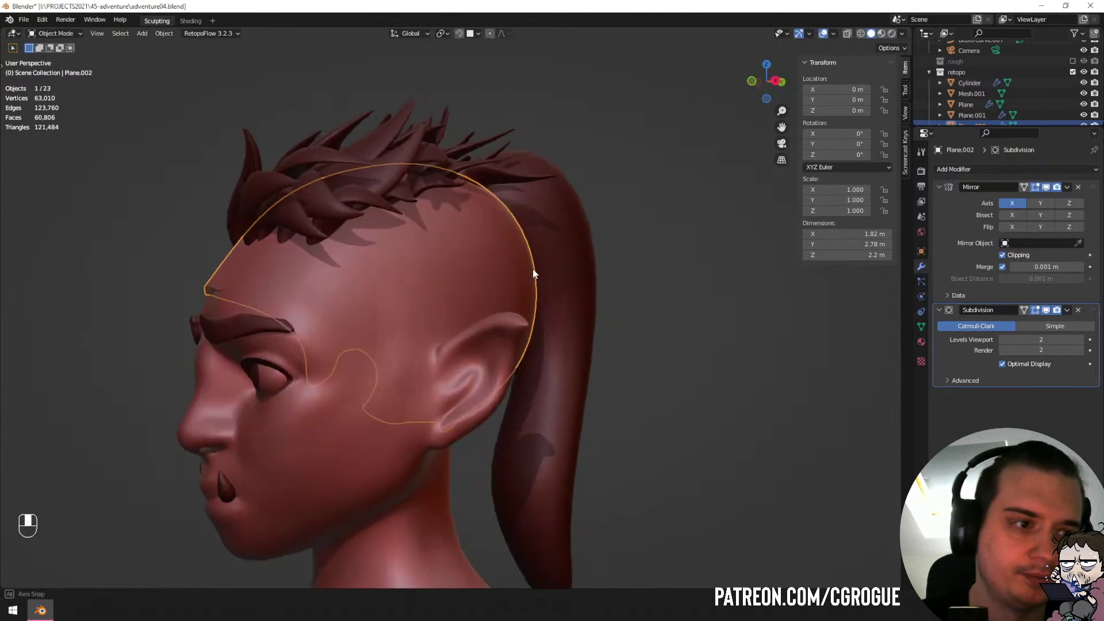
Assign the existing hair material Material.001 to the scalp mesh.
click(921, 343)
click(941, 215)
click(967, 242)
scroll(596, 295, down, 2)
middle_drag(596, 295, 625, 292)
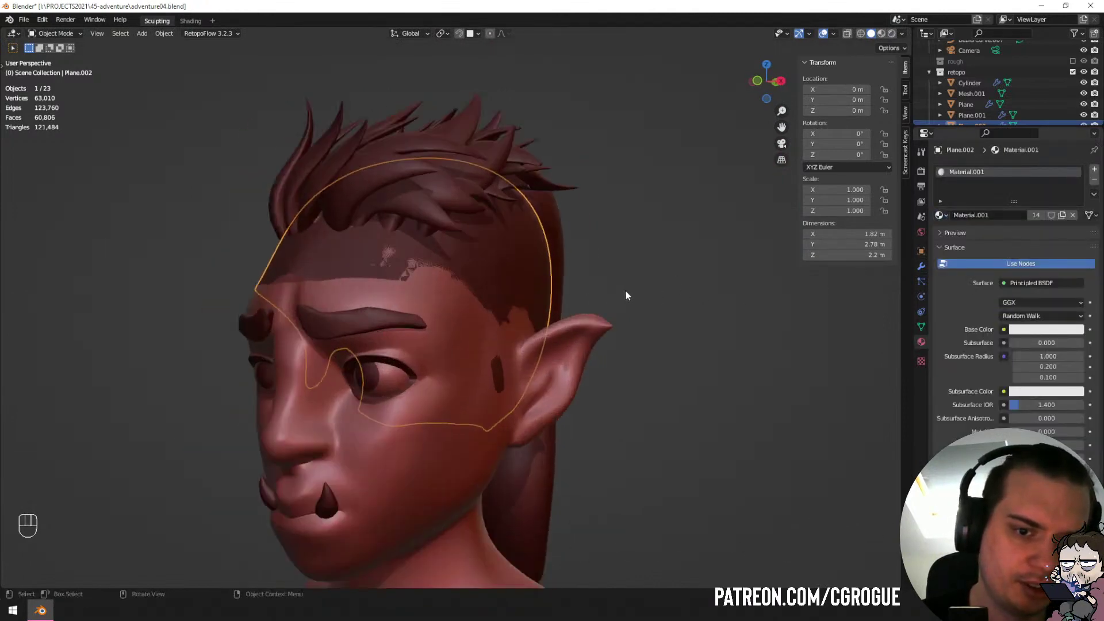
Switch the scalp mesh to Sculpt Mode and pull its forehead edge back against the head with the Grab brush.
click(922, 266)
middle_drag(719, 276, 613, 296)
key(ctrl+Tab)
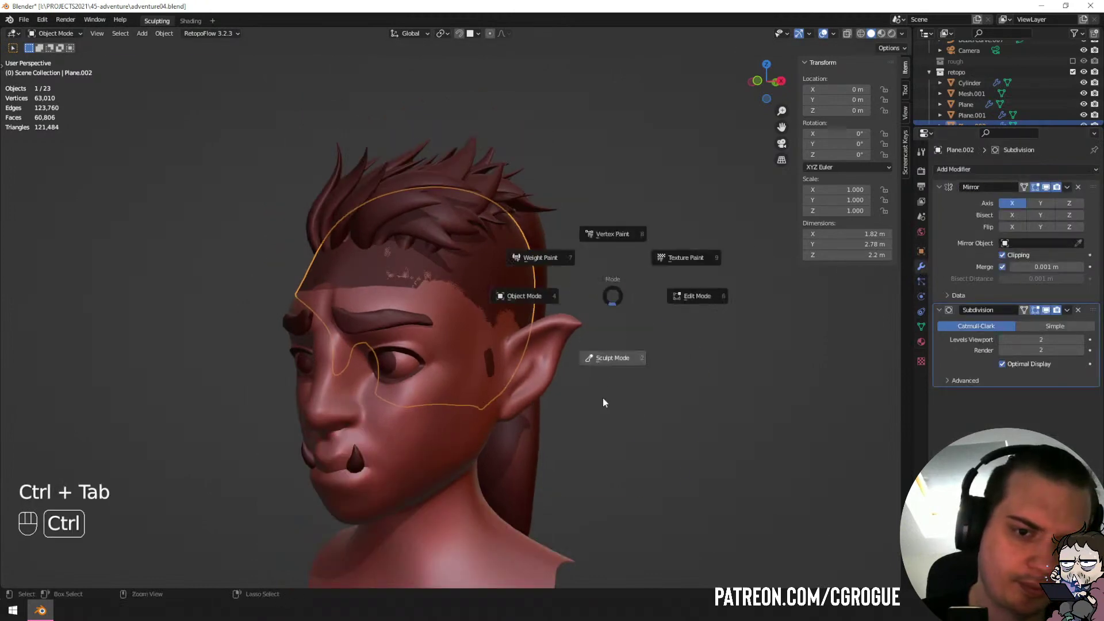
click(602, 403)
key(f)
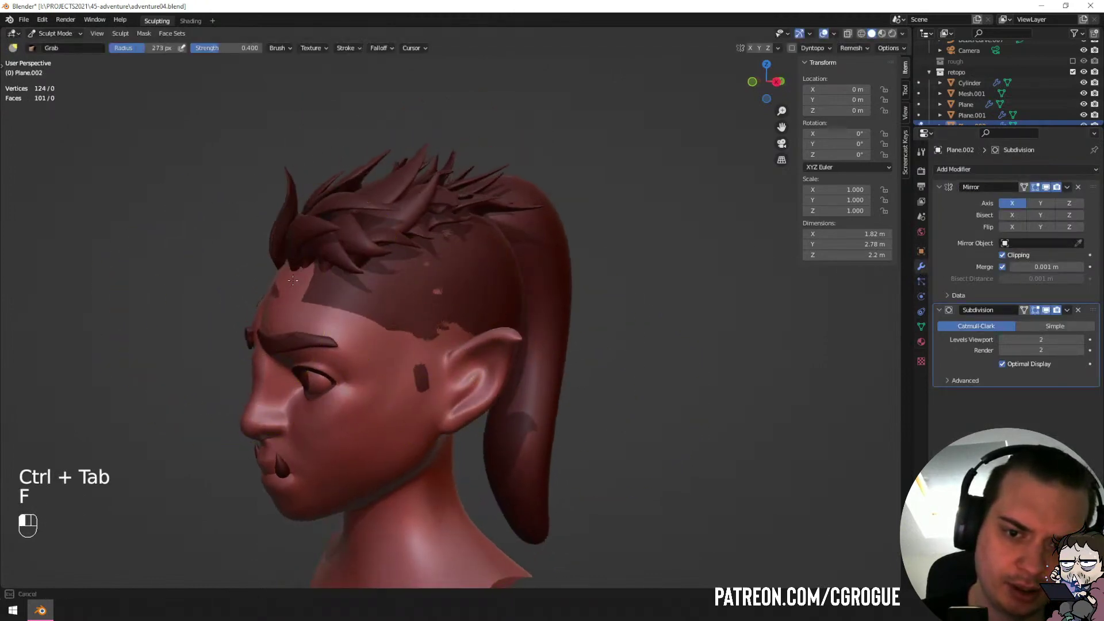
drag(297, 263, 309, 281)
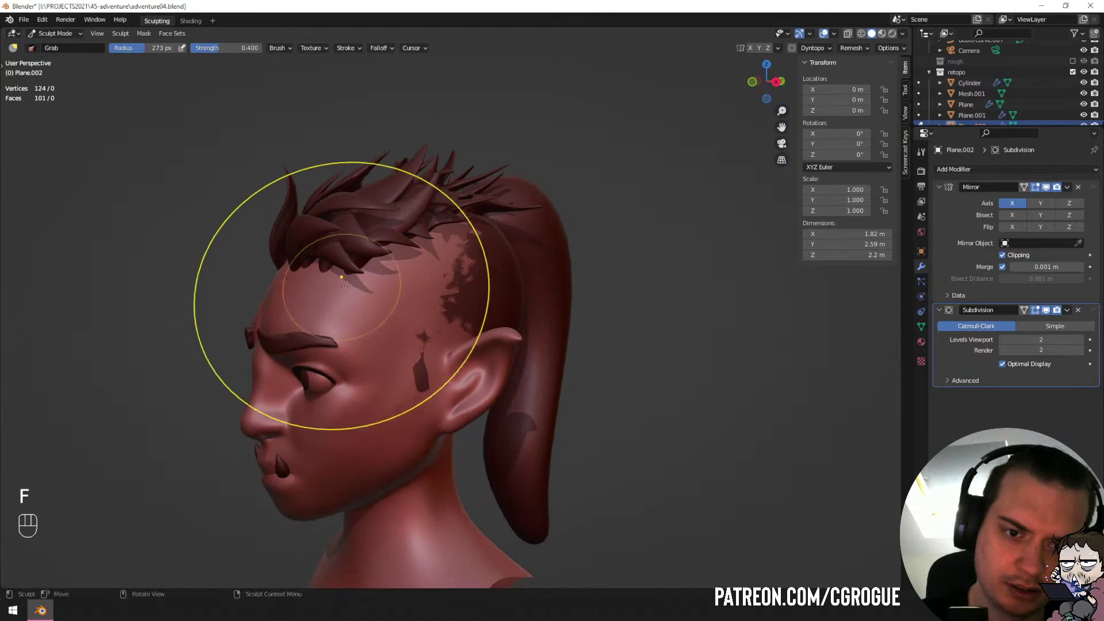
Inflate the scalp mesh over the side and back of the head so it sits above the skin.
key(z)
mouse_move(266, 294)
middle_down()
mouse_move(345, 333)
mouse_move(517, 308)
mouse_move(483, 311)
middle_up()
key(z)
key(Tab)
key(Tab)
key(ctrl+Tab)
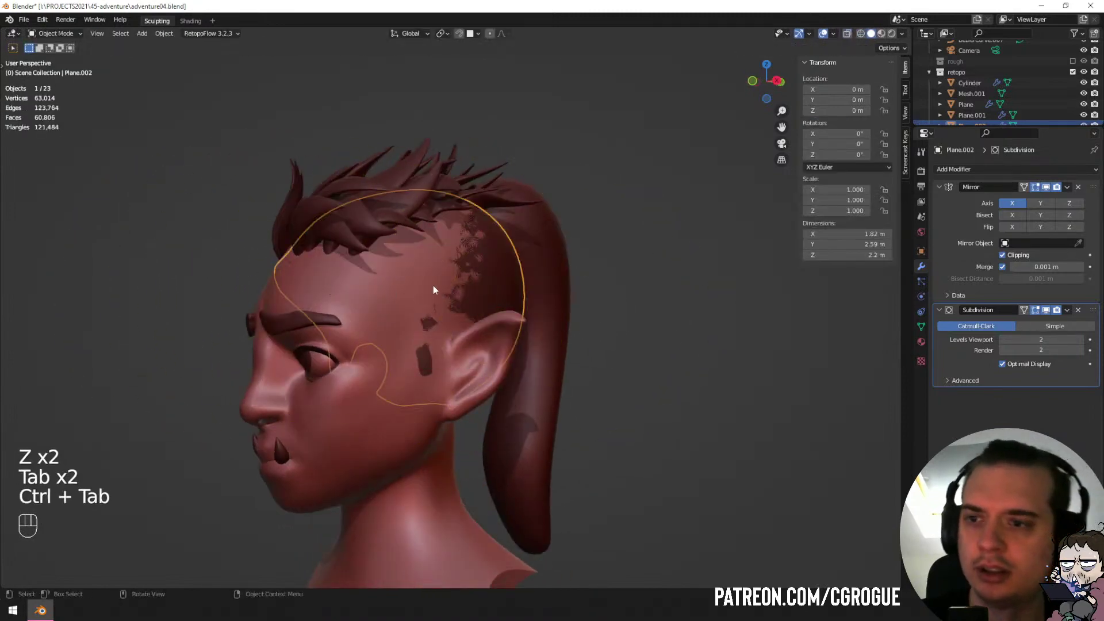
key(ctrl+Tab)
key(t)
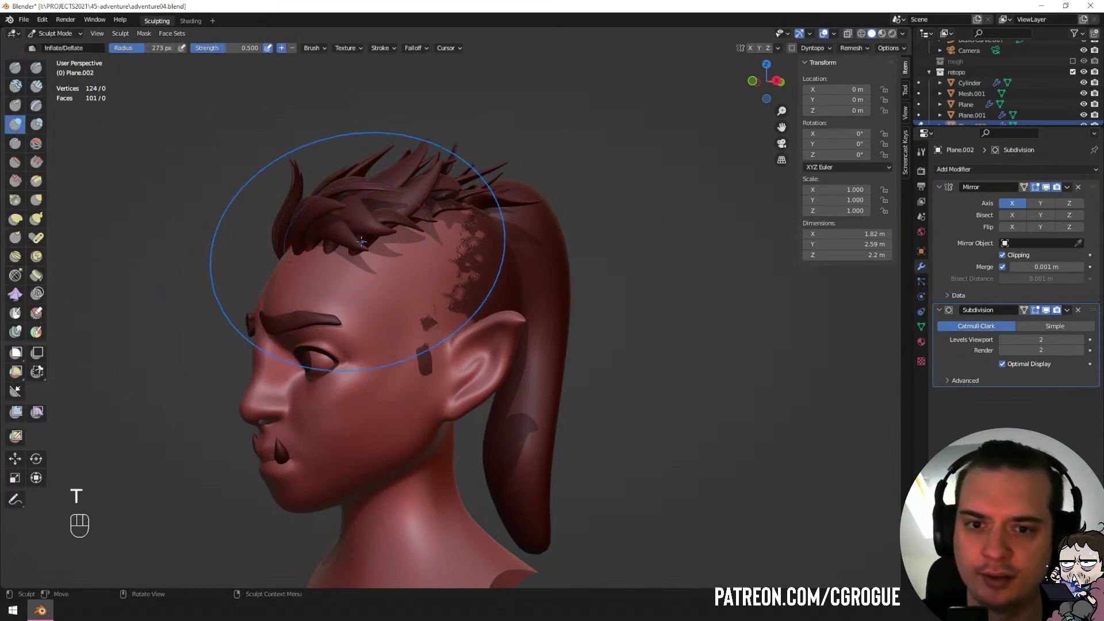
drag(361, 241, 352, 242)
drag(458, 284, 454, 282)
middle_drag(456, 285, 404, 286)
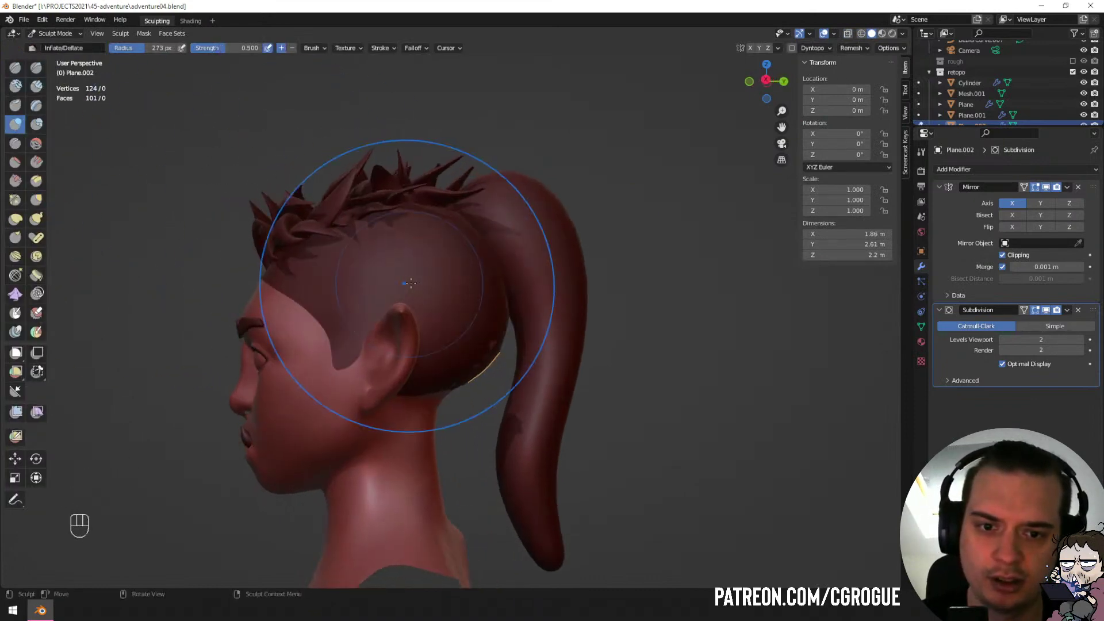
mouse_move(443, 303)
mouse_down()
mouse_move(481, 333)
mouse_move(482, 389)
mouse_up()
Grab the scalp mesh's edges at the back and forehead into place, with the brush radius reduced to 156 px.
key(g)
key(f)
click(529, 363)
mouse_move(408, 356)
middle_down()
mouse_move(580, 363)
mouse_move(521, 374)
middle_up()
key(f)
click(395, 305)
drag(439, 273, 404, 269)
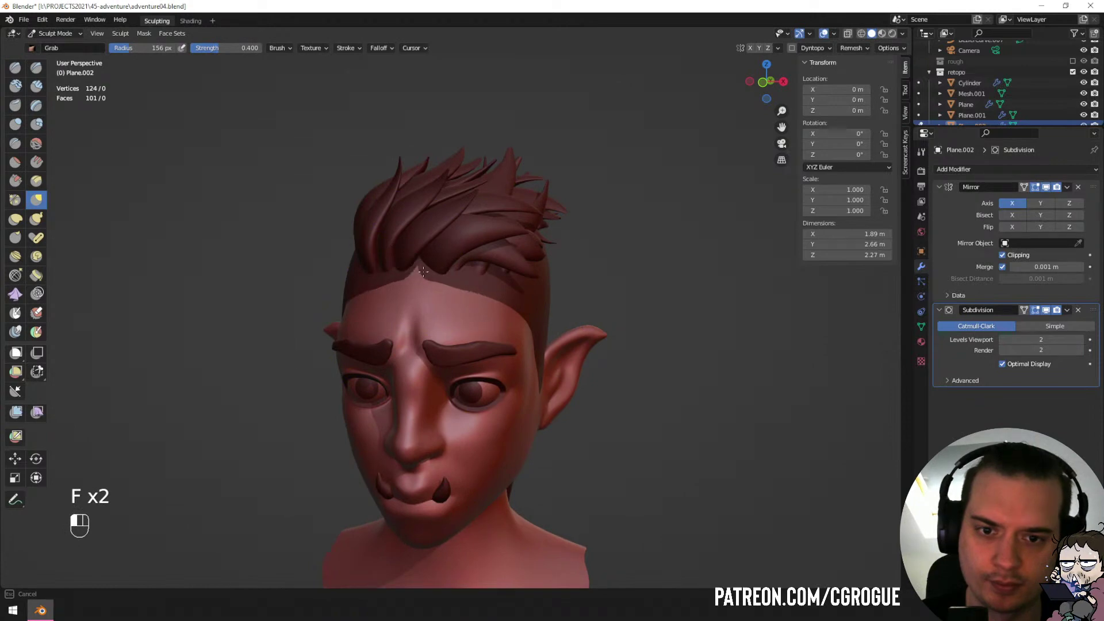
Reposition the scalp mesh's centre hairline vertex on the forehead in Edit Mode.
key(Tab)
scroll(420, 270, up, 2)
key(g)
click(401, 249)
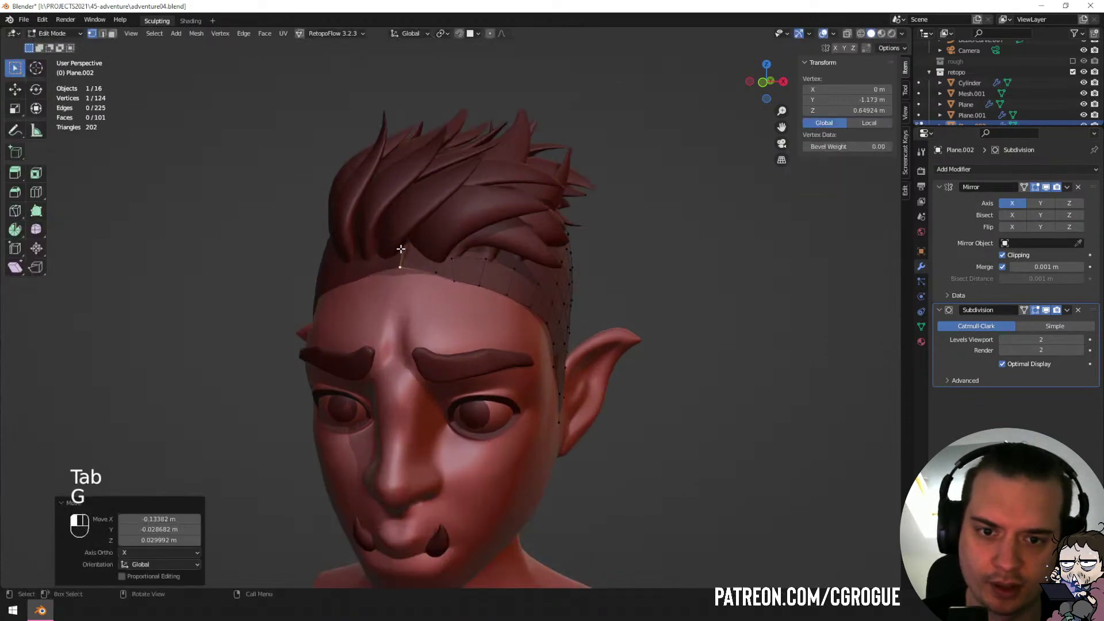
key(g)
scroll(401, 253, down, 2)
Isolate the scalp mesh and move its lower back vertices beside the mirror centre line.
key(z)
key(Tab)
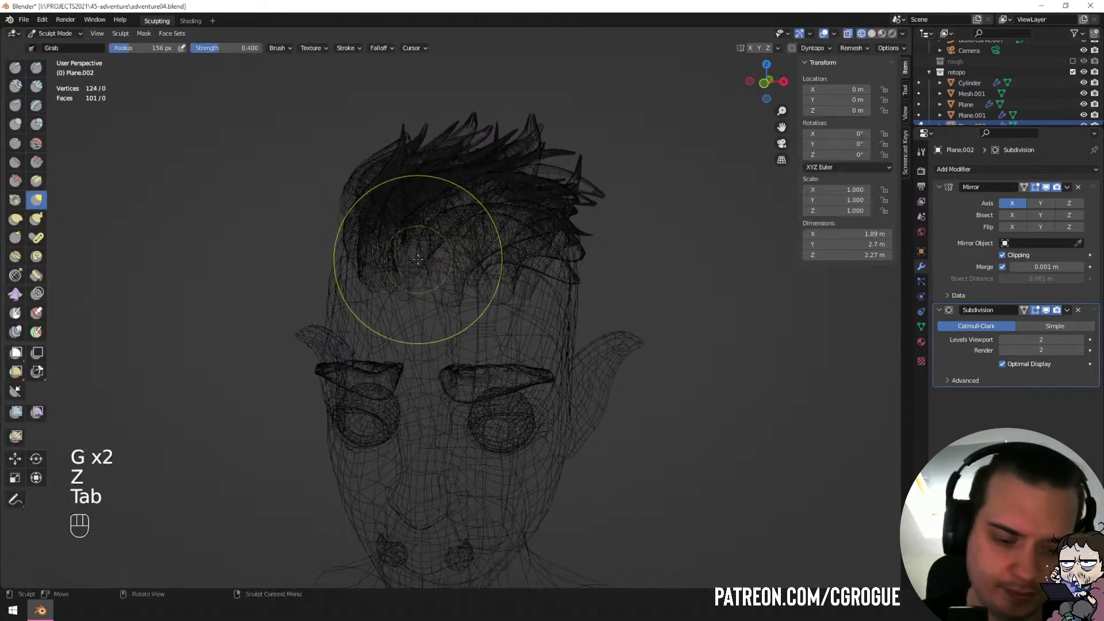
key(KP_Divide)
key(z)
key(Tab)
mouse_move(568, 320)
middle_down()
mouse_move(395, 292)
mouse_move(365, 244)
mouse_move(459, 315)
middle_up()
key(g)
click(486, 382)
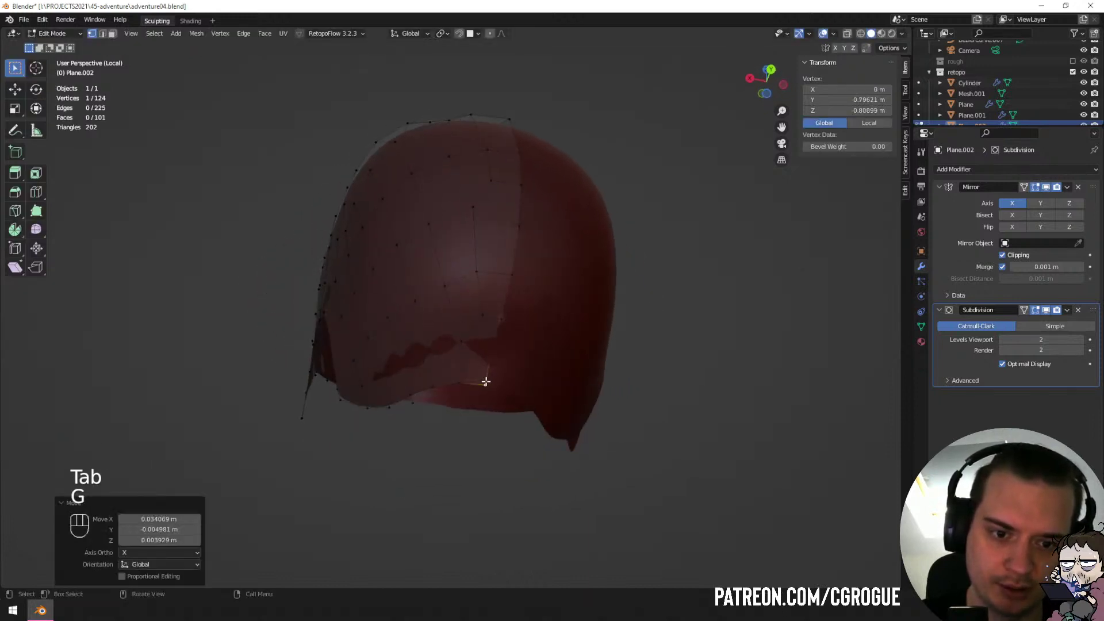
click(492, 359)
key(g)
click(499, 363)
Apply the scalp mesh's Mirror modifier, check the full mesh, and leave the isolated view in Sculpt Mode.
key(Tab)
scroll(498, 365, down, 2)
middle_drag(499, 365, 576, 368)
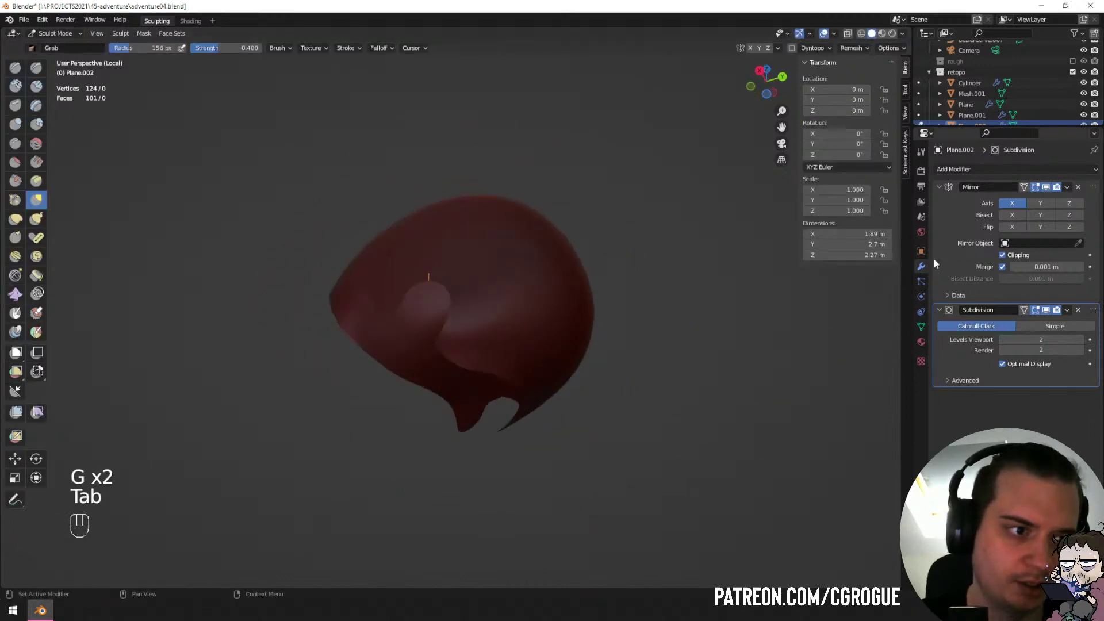
key(ctrl+a)
key(Tab)
middle_drag(469, 345, 598, 407)
key(Tab)
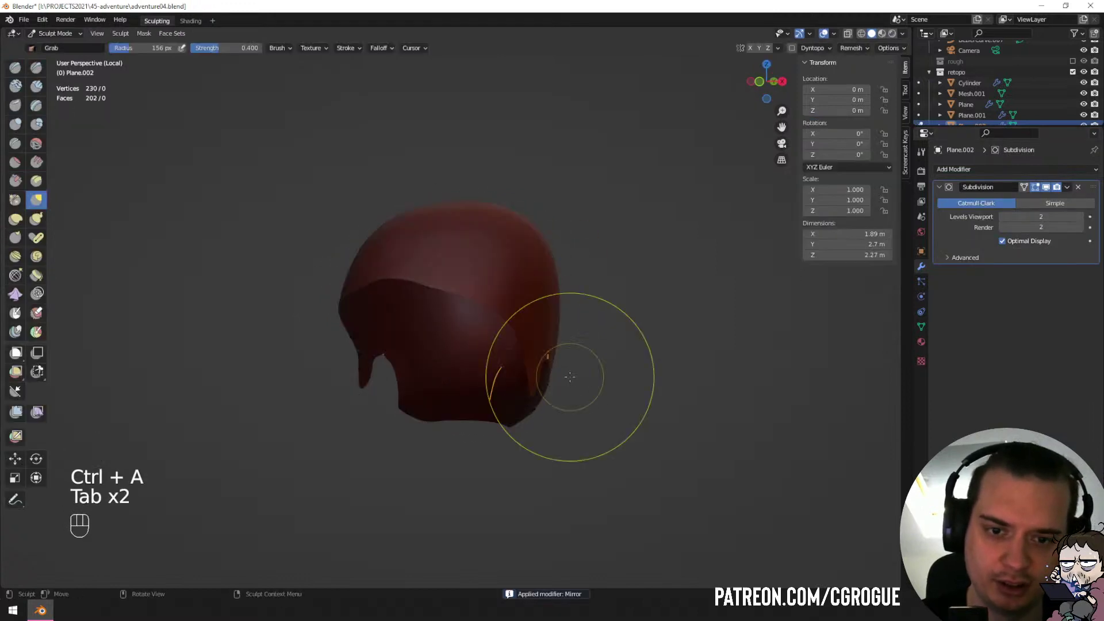
key(ctrl+Tab)
key(KP_Divide)
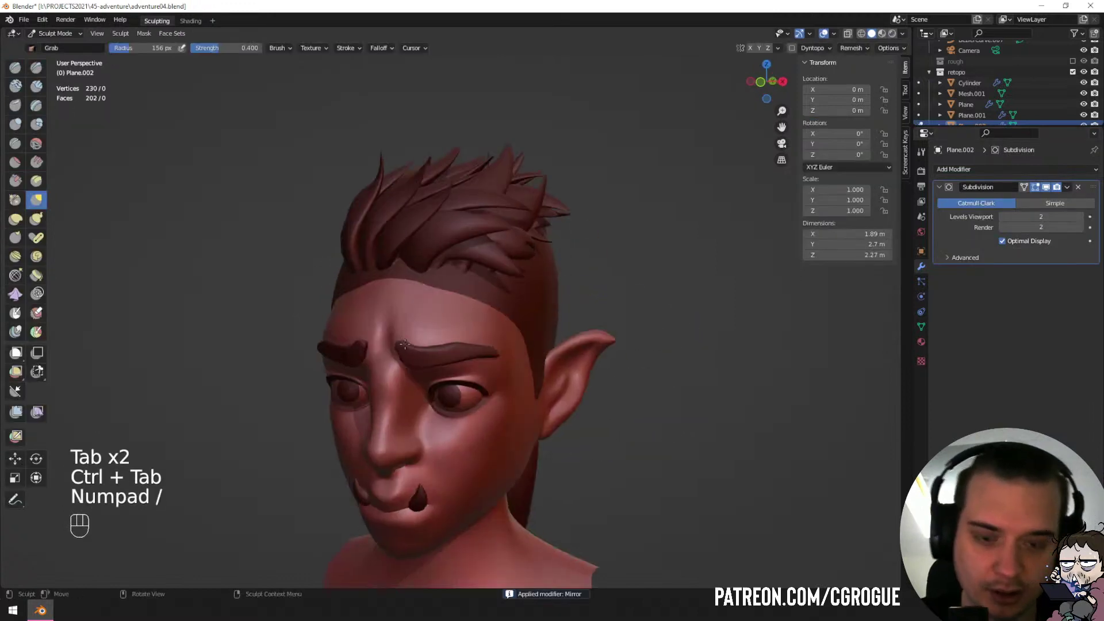
Enlarge the Grab brush to 223 px and pull the scalp's front hairline up beneath the fringe.
key(f)
click(458, 292)
middle_drag(458, 292, 448, 333)
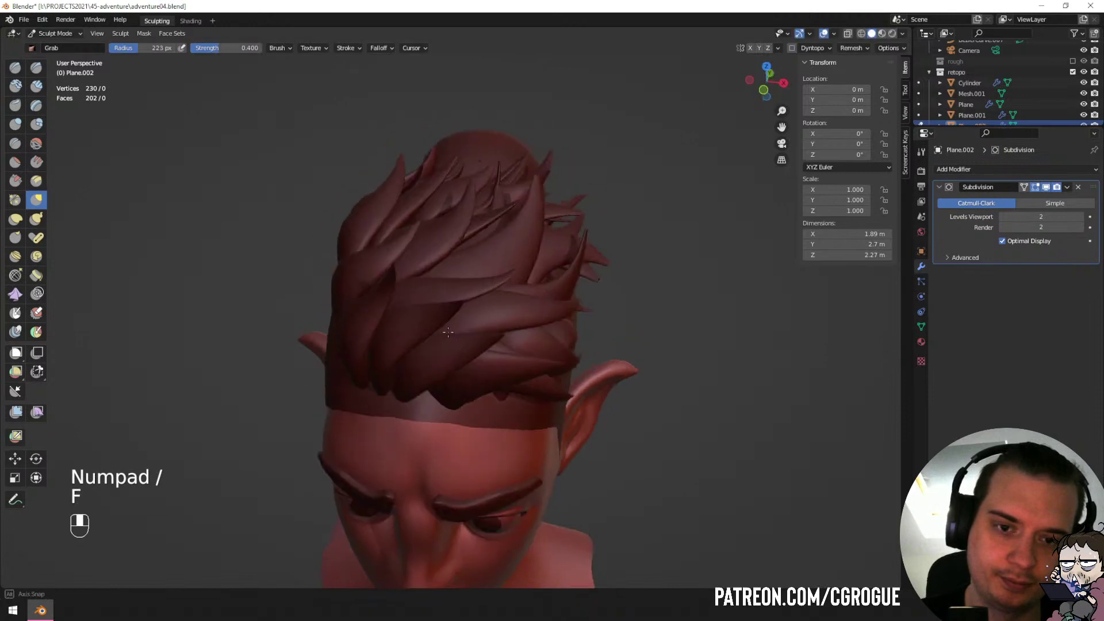
drag(446, 423, 446, 370)
drag(489, 427, 493, 418)
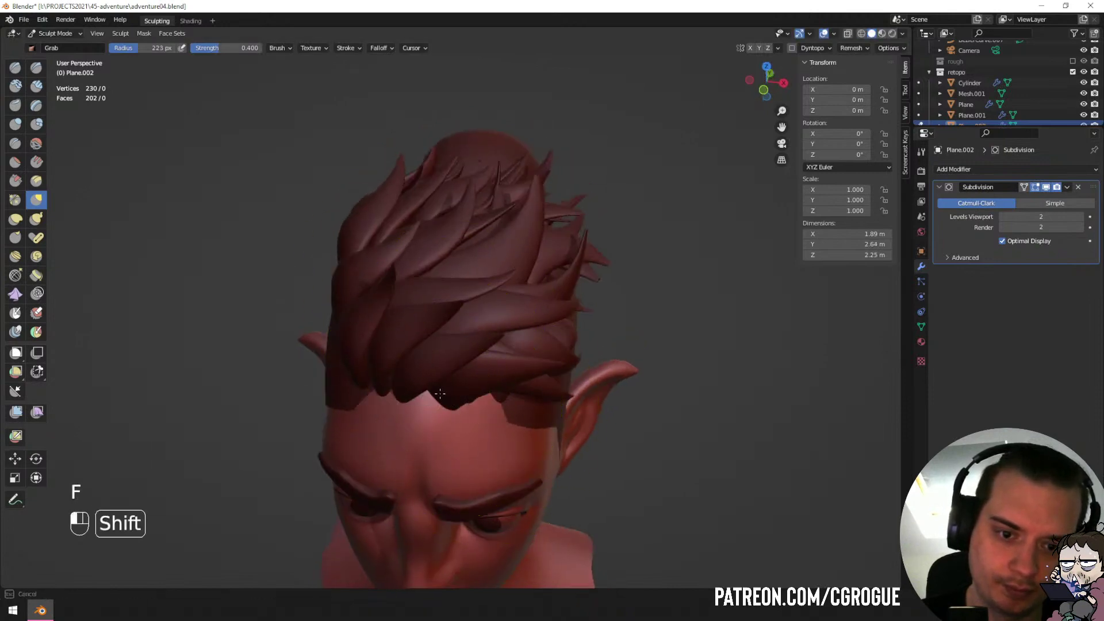
Try smoothing the front hairline and undo the smoothing strokes.
shift+drag(440, 394, 403, 398)
key(ctrl+z)
middle_drag(499, 388, 493, 357)
shift+drag(472, 321, 477, 315)
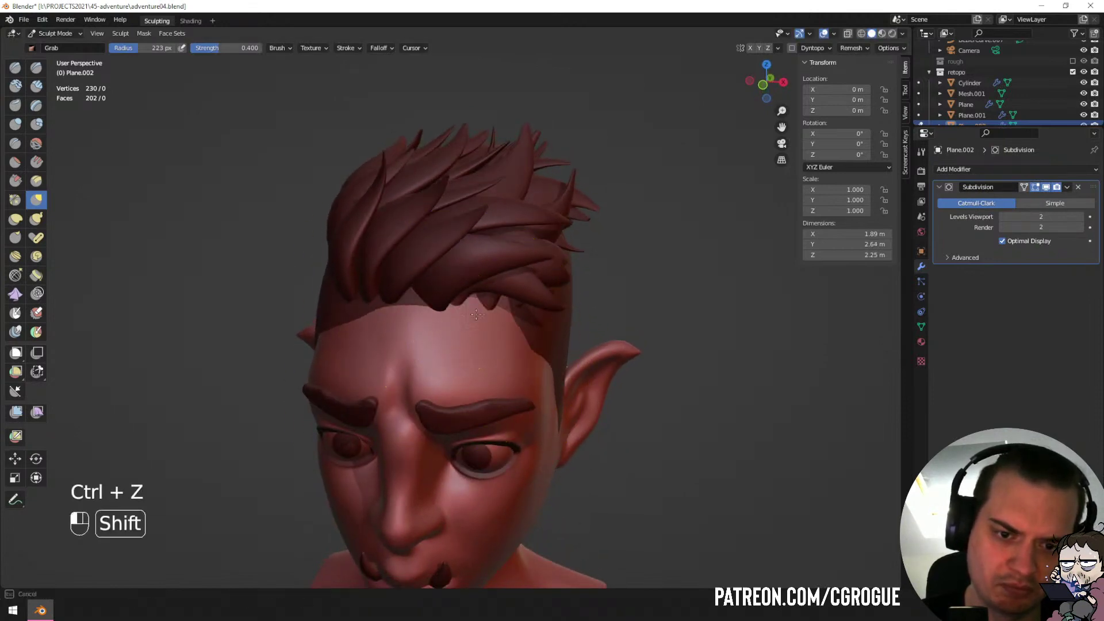
middle_drag(501, 324, 462, 288)
key(ctrl+z)
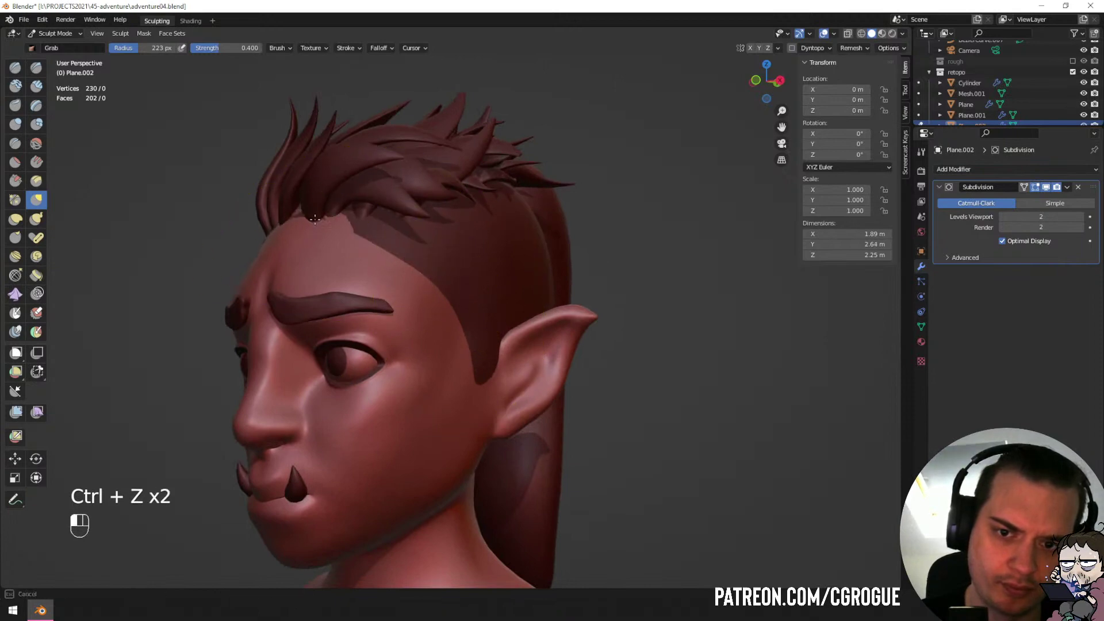
Adjust the scalp's hairline at the front of the forehead from the side with the Grab brush.
drag(299, 215, 300, 217)
middle_drag(383, 230, 324, 230)
drag(308, 240, 307, 248)
middle_drag(319, 253, 377, 272)
Add a Shrinkwrap modifier to the scalp mesh, targeting the head mesh Plane with a 0.011 m offset.
key(ctrl+Tab)
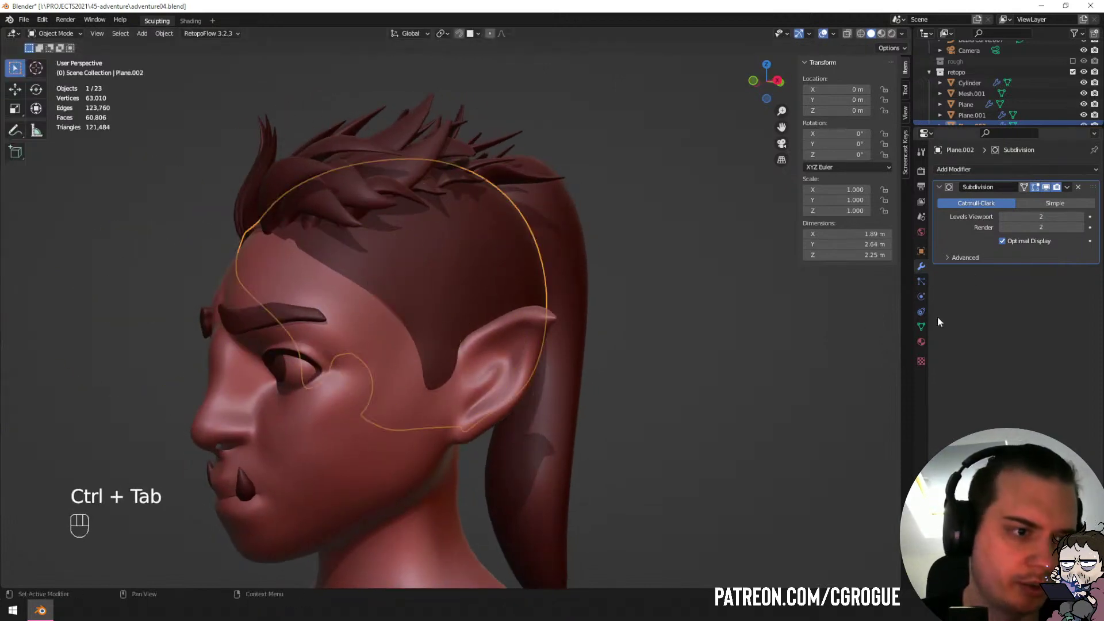
click(970, 171)
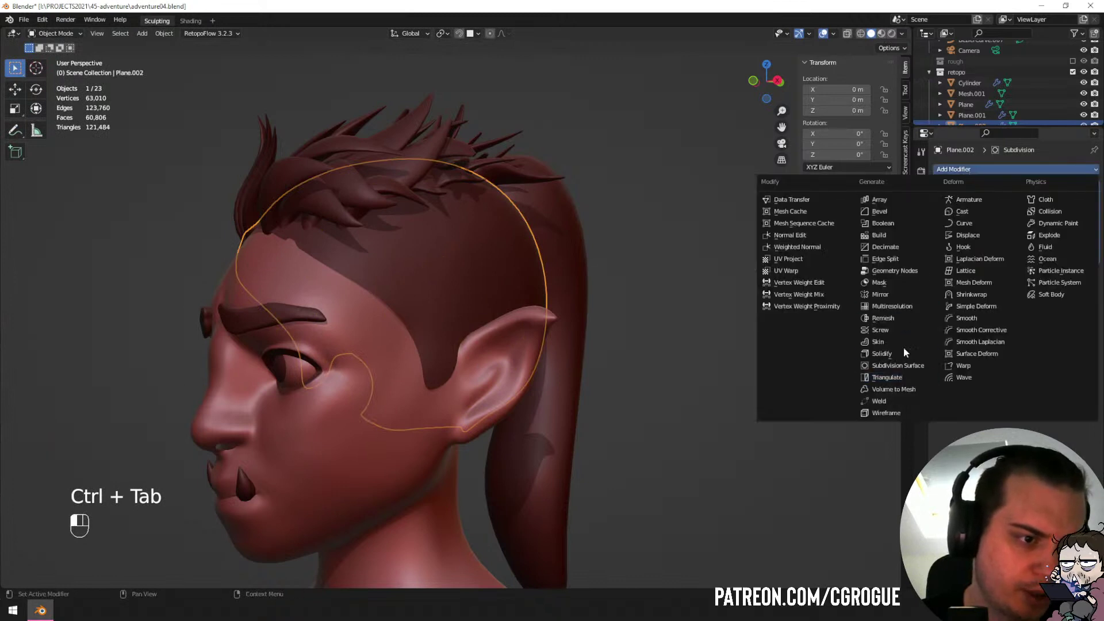
click(970, 296)
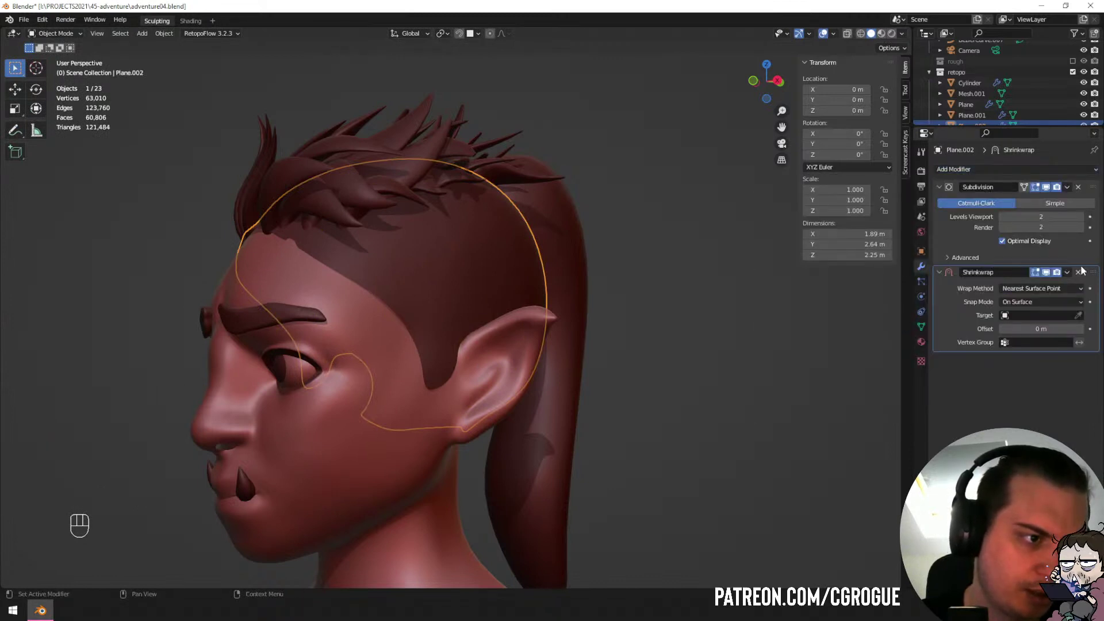
click(373, 378)
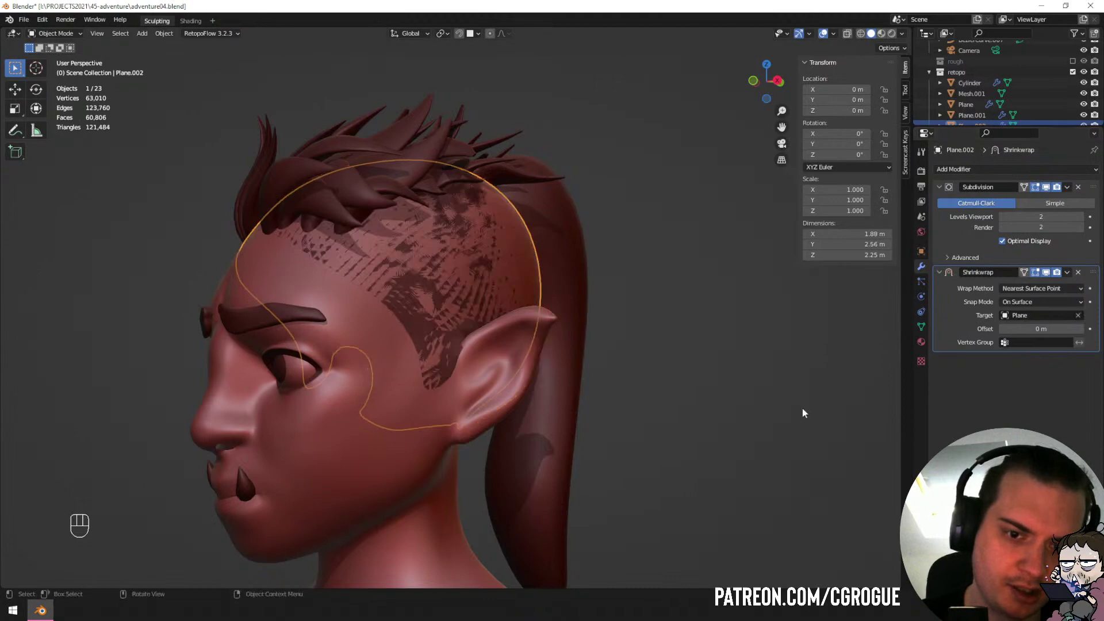
shift+drag(1047, 328, 1058, 329)
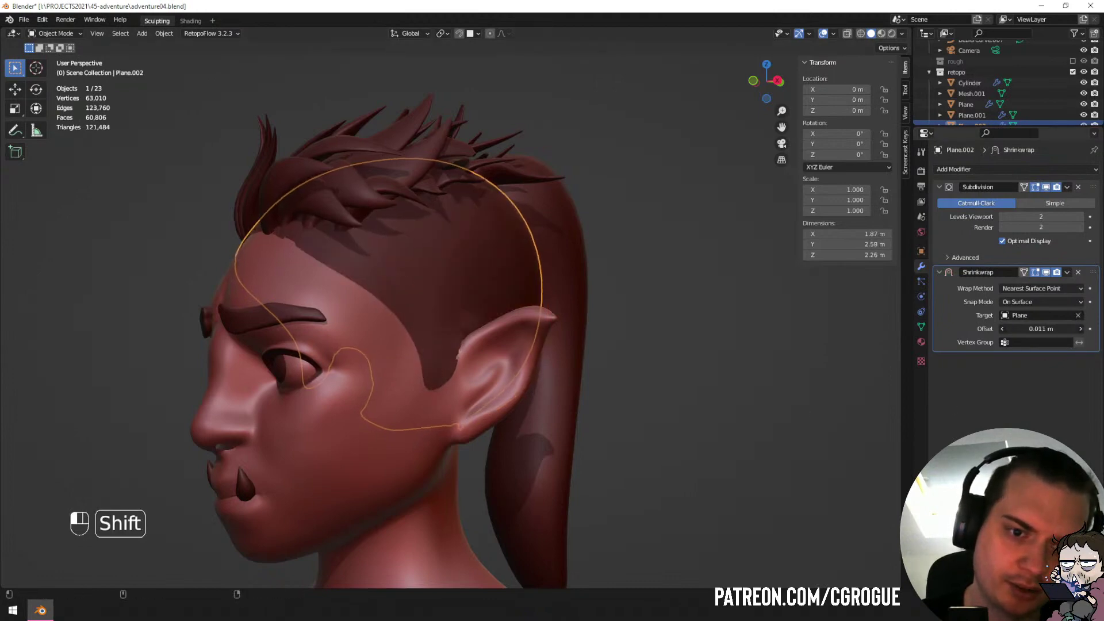
Enlarge the Grab brush to 251 px and pull the shrinkwrapped scalp's forehead edge toward the temple.
middle_drag(322, 315, 518, 287)
key(Tab)
key(Tab)
key(ctrl+Tab)
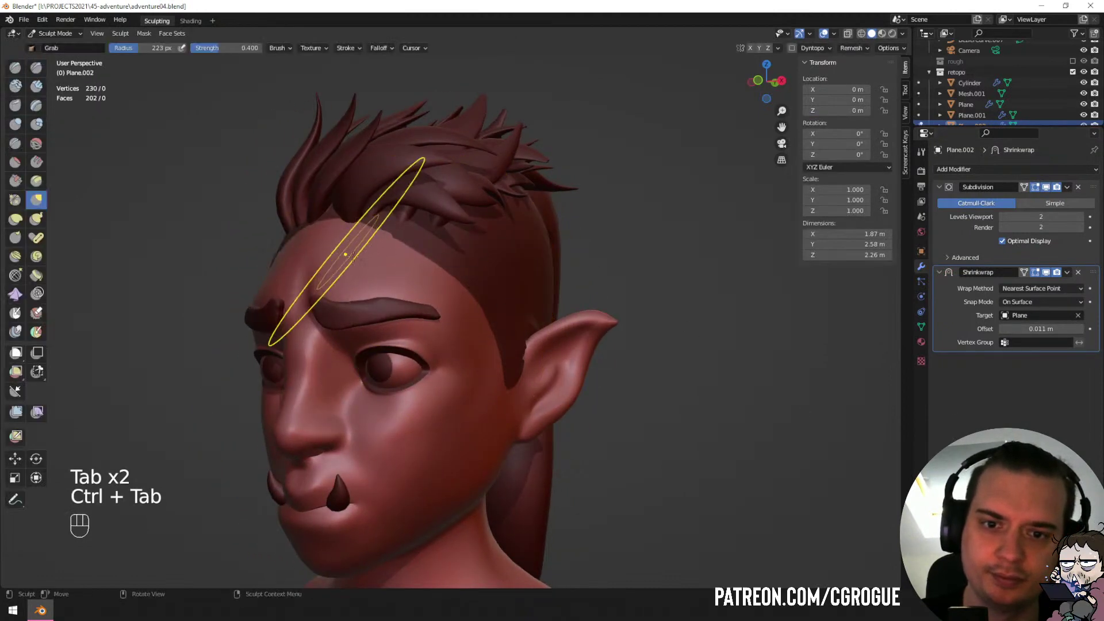
middle_drag(353, 256, 403, 328)
key(f)
click(435, 358)
drag(402, 331, 498, 360)
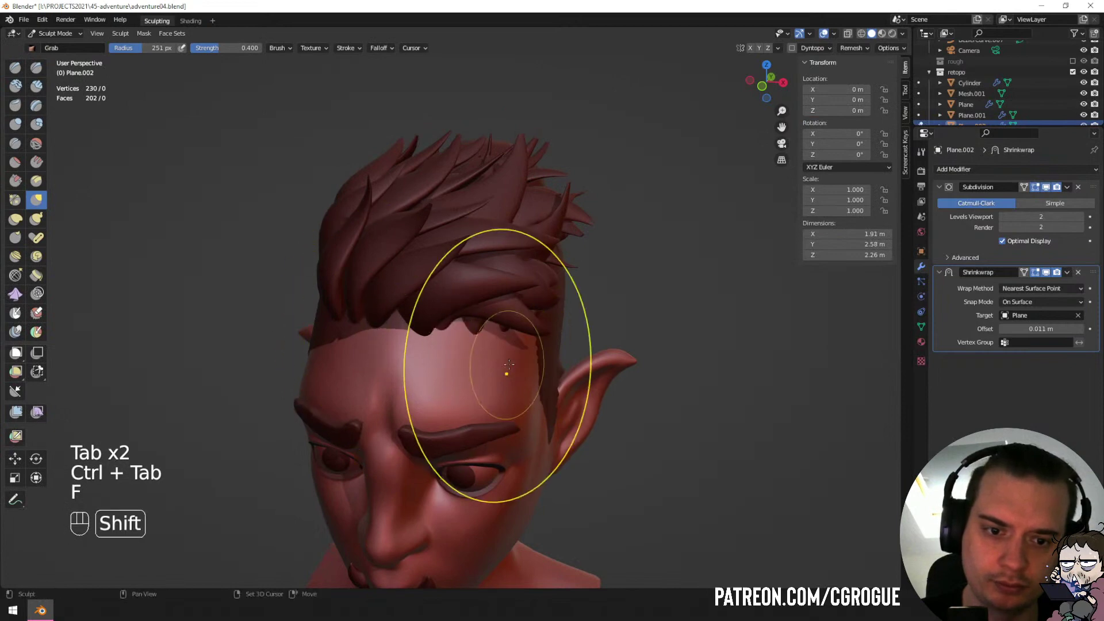
Undo the Shrinkwrap modifier and the hairline sculpting, going back to the scalp mesh just after the Mirror modifier was applied.
middle_drag(509, 364, 518, 345)
key(ctrl+z)
key(ctrl+z)
key(ctrl+z)
key(ctrl+z)
key(ctrl+z)
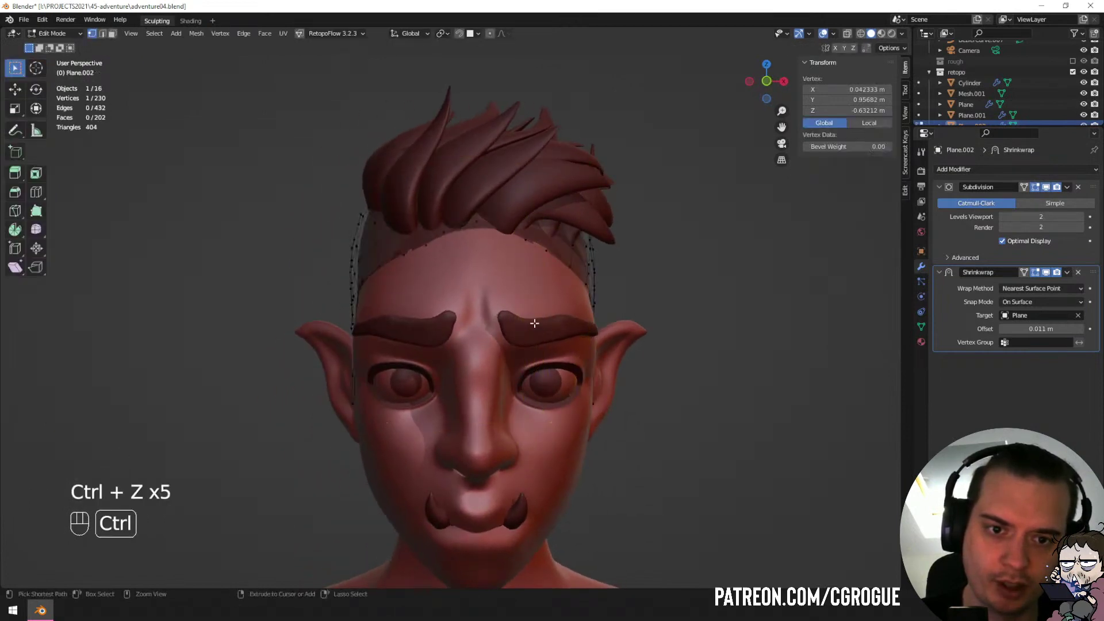
key(ctrl+z)
key(ctrl+z)
key(ctrl+z)
key(ctrl+z)
key(ctrl+z)
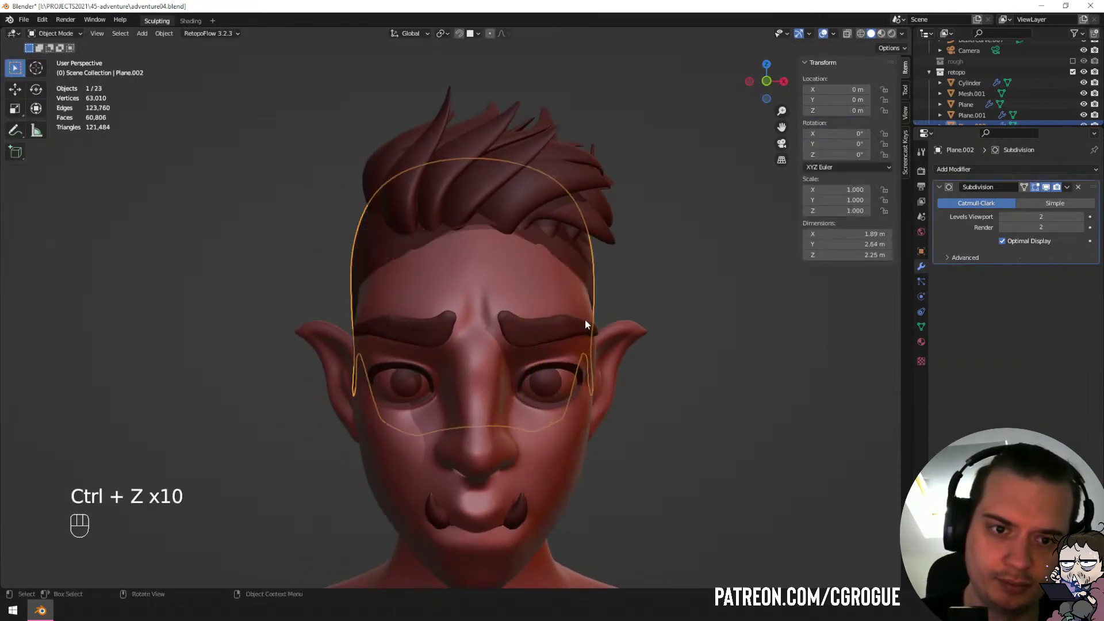
key(ctrl+z)
key(ctrl+z)
key(ctrl+z)
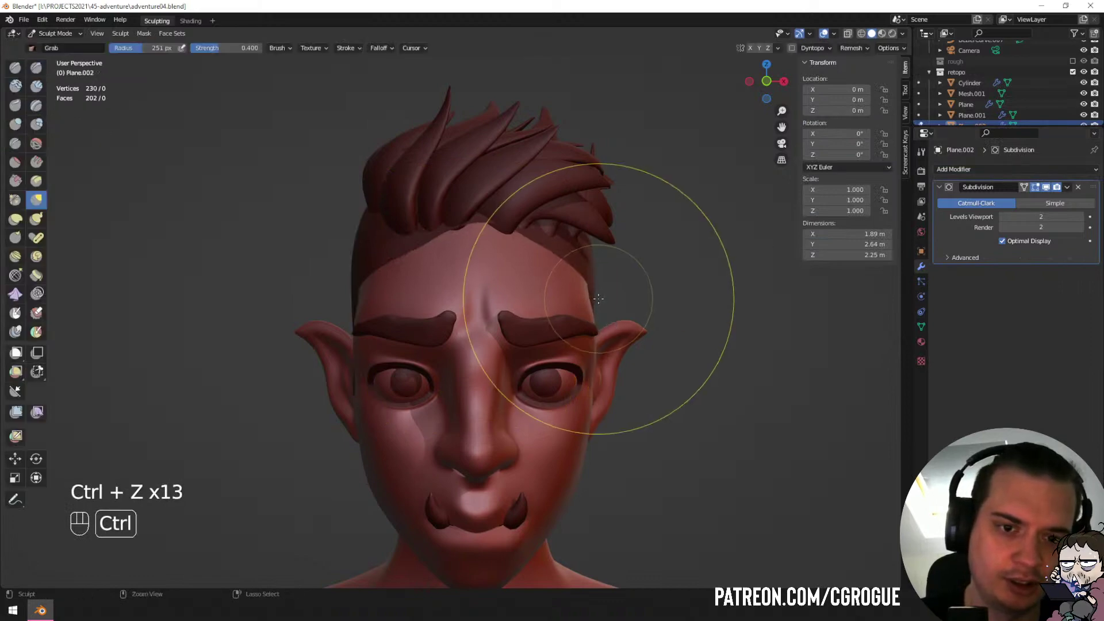
key(ctrl+z)
key(ctrl+z)
key(ctrl+z)
key(ctrl+z)
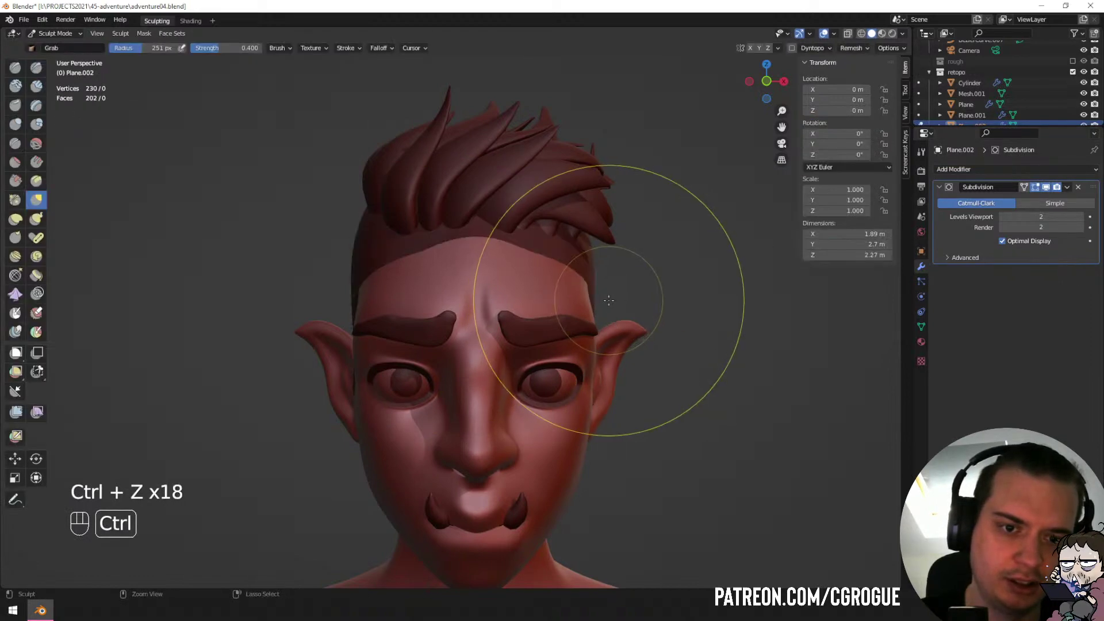
key(ctrl+z)
key(ctrl+shift+z)
Shrinkwrap the scalp mesh onto the head mesh Plane with an offset of 0.018 m.
click(968, 169)
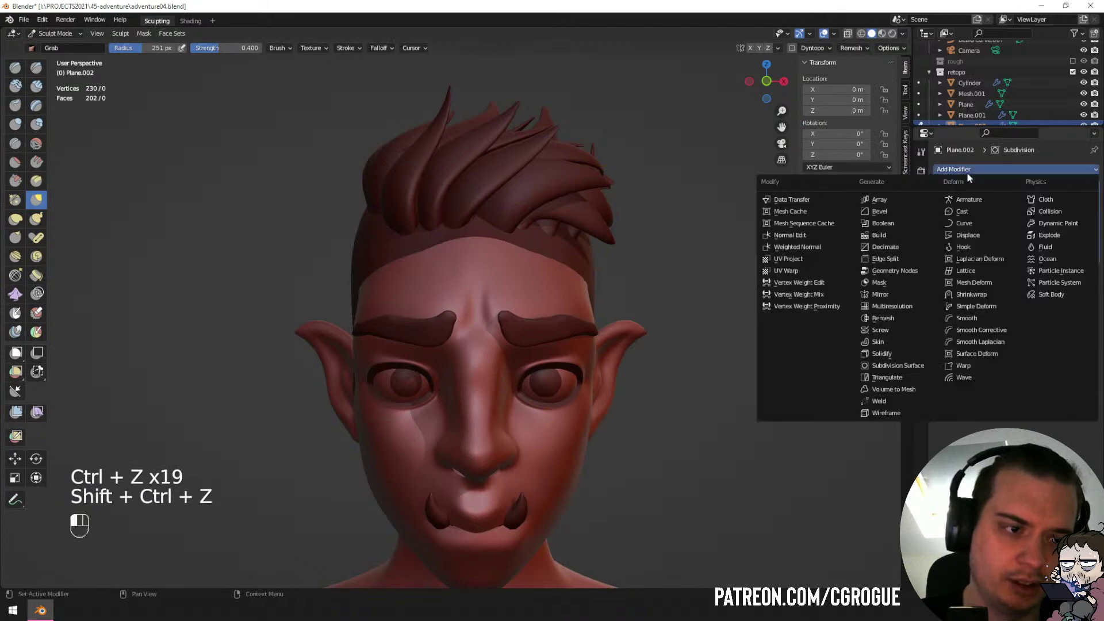
click(978, 294)
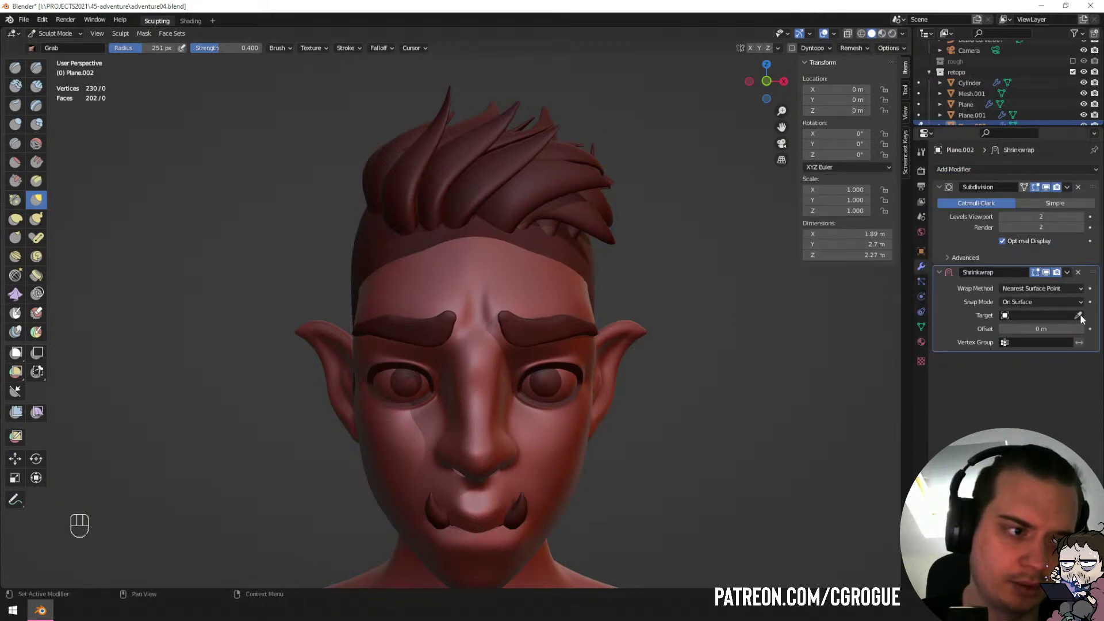
click(561, 280)
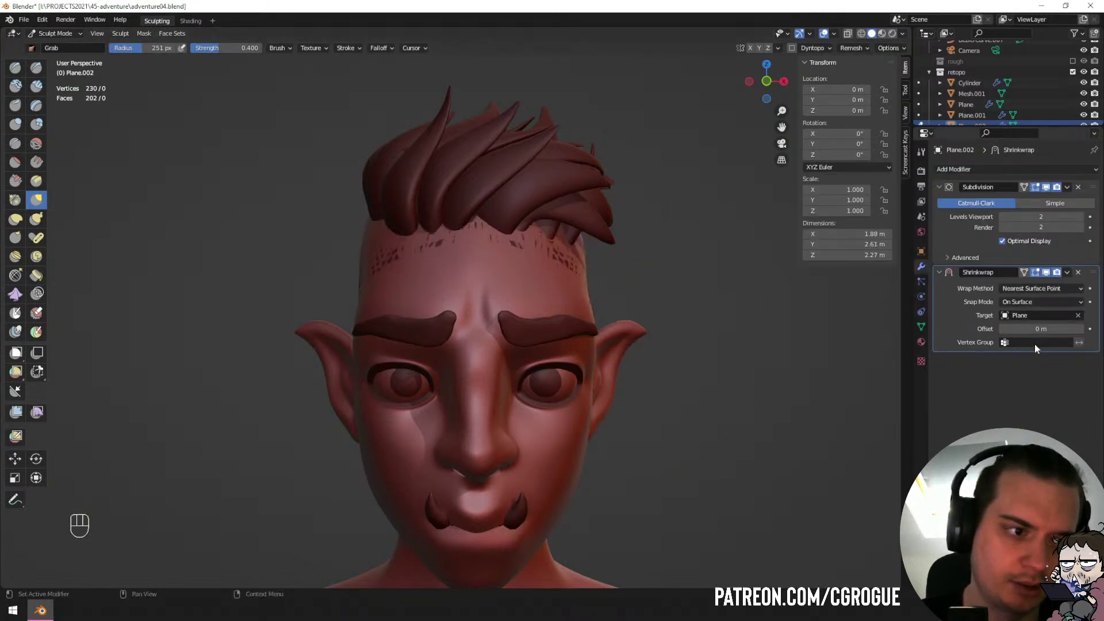
mouse_move(1035, 329)
mouse_down()
mouse_move(1070, 328)
mouse_move(1047, 328)
mouse_up()
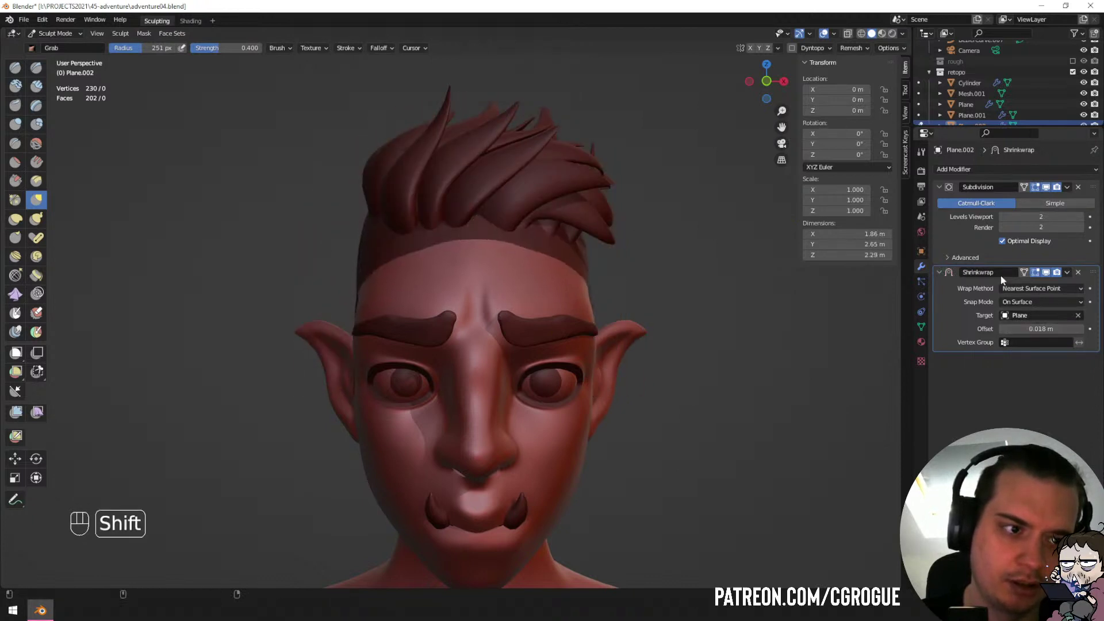
Add a Solidify modifier to the scalp mesh with a thickness of 0.128 m and check it around the head.
click(968, 169)
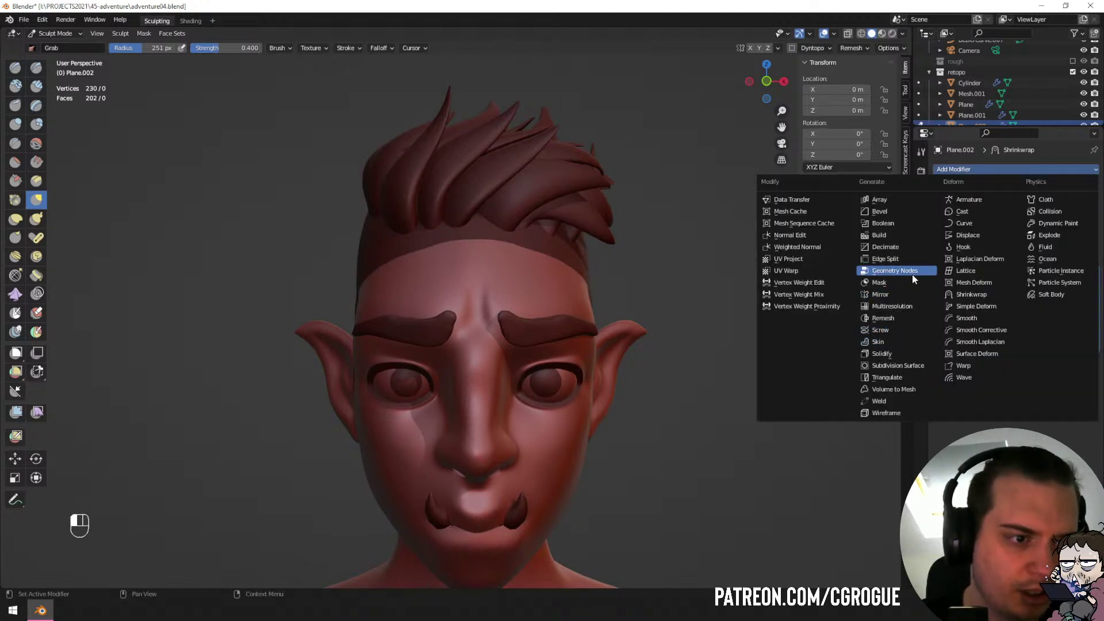
click(913, 354)
scroll(713, 284, up, 3)
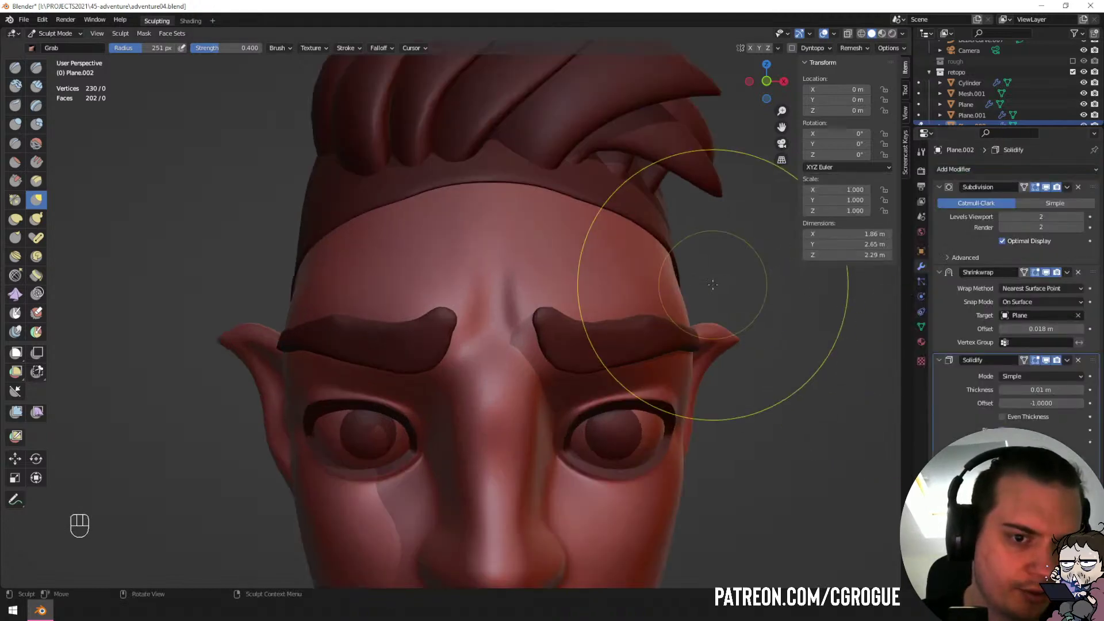
shift+drag(1036, 390, 1060, 390)
mouse_move(709, 292)
middle_down()
mouse_move(571, 307)
mouse_move(665, 293)
mouse_move(644, 288)
mouse_move(661, 271)
mouse_move(592, 287)
mouse_move(609, 315)
mouse_move(651, 314)
mouse_move(649, 327)
mouse_move(547, 277)
mouse_move(523, 291)
mouse_move(554, 291)
middle_up()
scroll(591, 286, down, 5)
scroll(523, 291, up, 3)
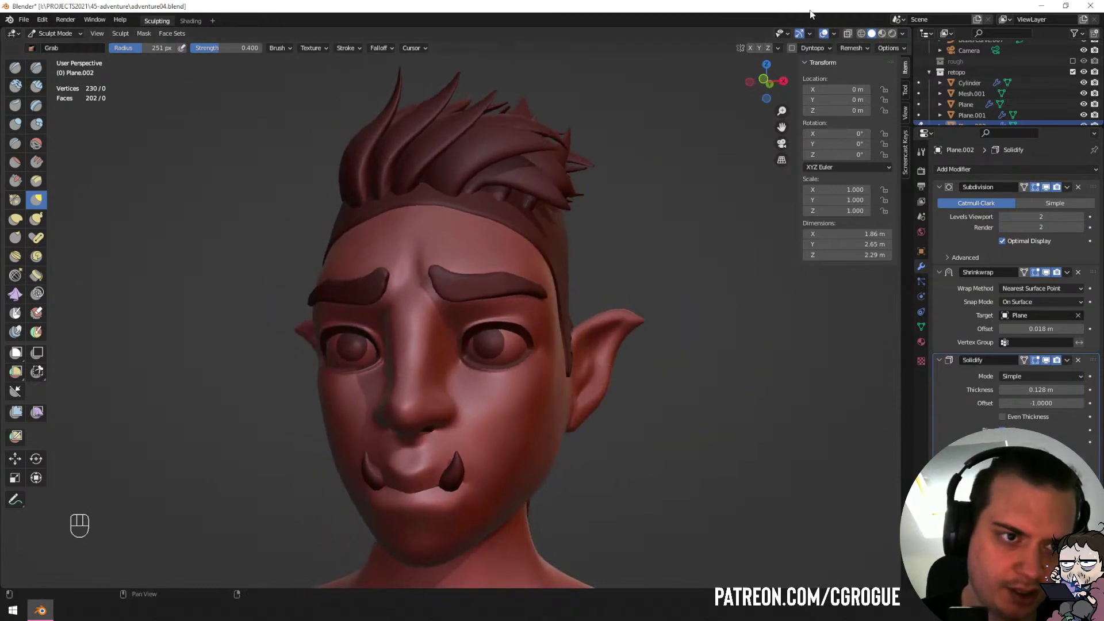
Leave Sculpt Mode and save the scene as the new version adventure05.blend.
key(ctrl+Tab)
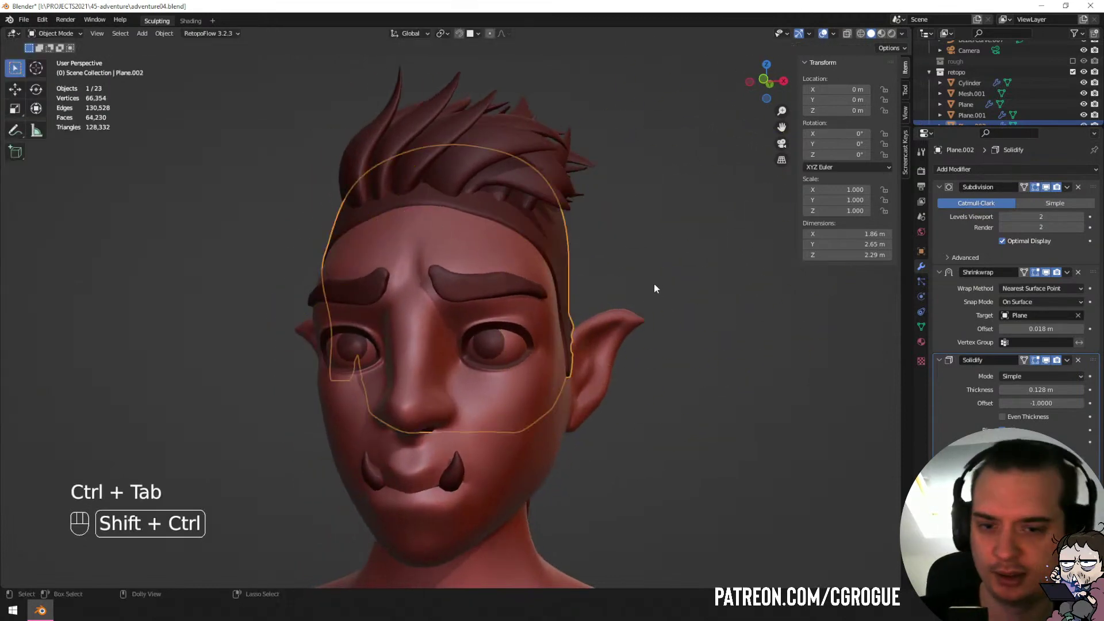
key(shift+ctrl+s)
key(Return)
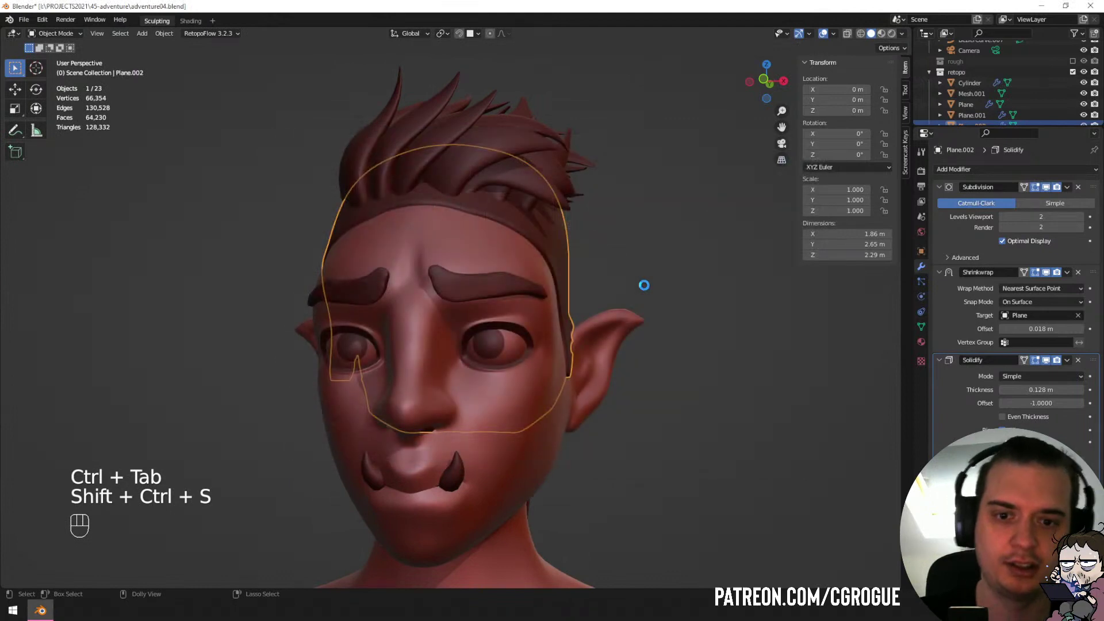
Pull the scalp mesh's forehead hairline up beneath the front strands, using the Grab brush at 330 px and 198 px.
key(ctrl+Tab)
mouse_move(509, 236)
middle_down()
mouse_move(526, 282)
mouse_move(509, 344)
middle_up()
key(f)
click(539, 344)
drag(545, 341, 541, 298)
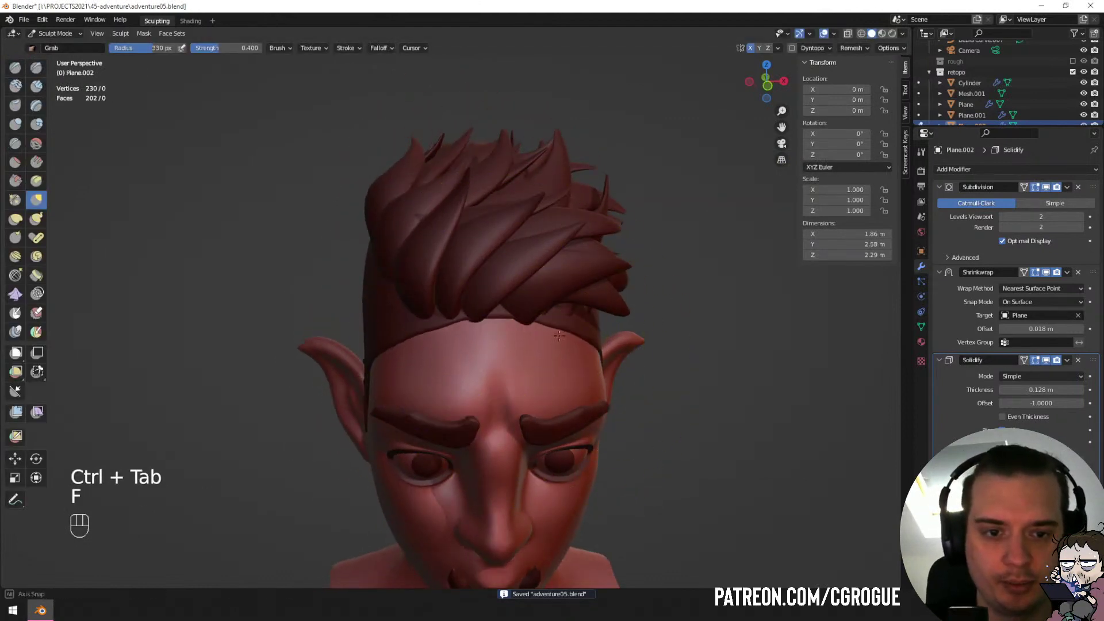
middle_drag(560, 336, 464, 346)
drag(467, 345, 475, 322)
key(f)
click(390, 308)
drag(371, 318, 366, 311)
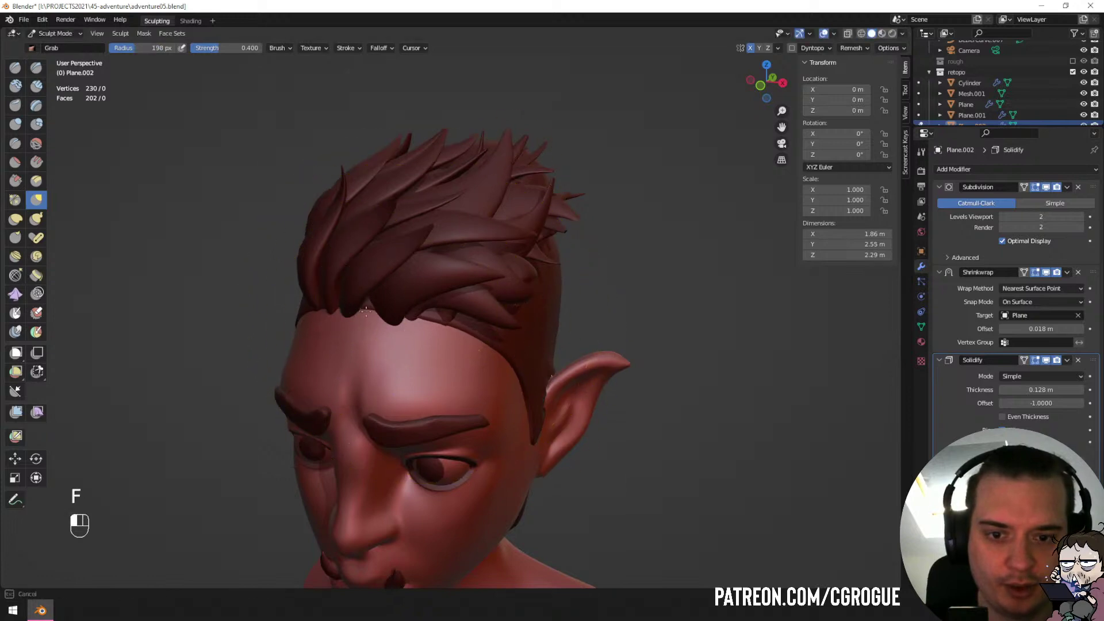
Reshape the scalp's hairline at the temple, finishing with the Grab brush at 180 px.
middle_drag(452, 315, 375, 215)
key(f)
click(342, 280)
mouse_move(341, 279)
mouse_down()
mouse_move(368, 294)
mouse_move(378, 271)
mouse_up()
key(f)
click(332, 305)
drag(344, 328, 334, 333)
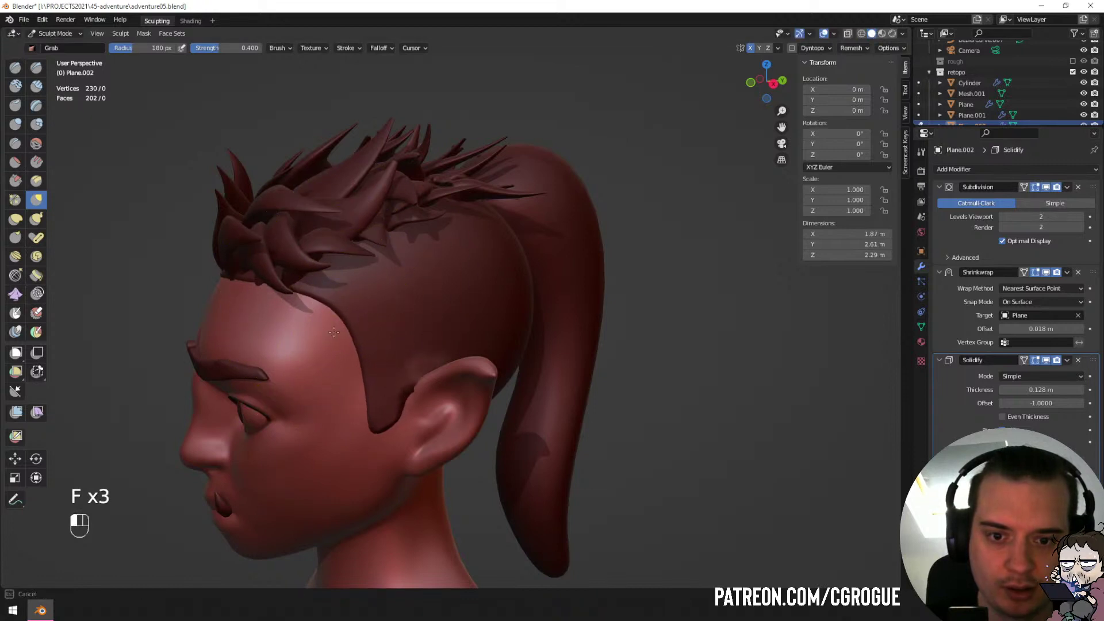
Shape the sideburn in front of the ear, using the Grab brush at 193 px and 68 px.
middle_drag(341, 329, 416, 332)
key(f)
click(533, 338)
drag(527, 339, 524, 340)
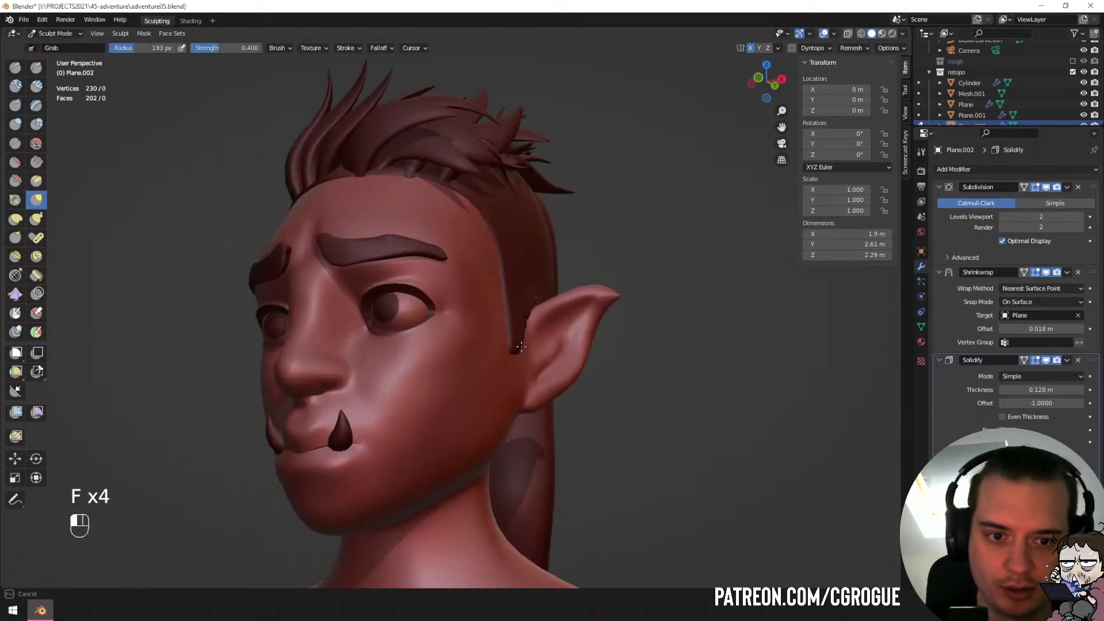
middle_drag(521, 346, 429, 345)
key(f)
click(333, 387)
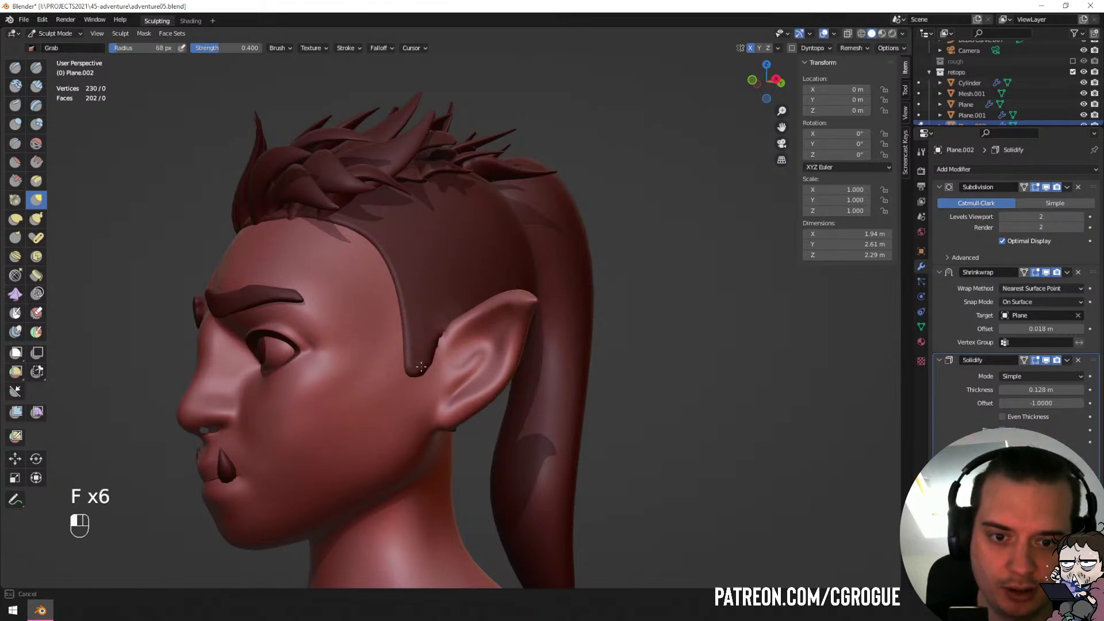
Adjust the scalp edge behind the ear and toward the nape, finishing with the Grab brush at 129 px.
key(f)
mouse_move(431, 347)
middle_down()
mouse_move(345, 355)
mouse_move(406, 348)
middle_up()
click(351, 350)
key(f)
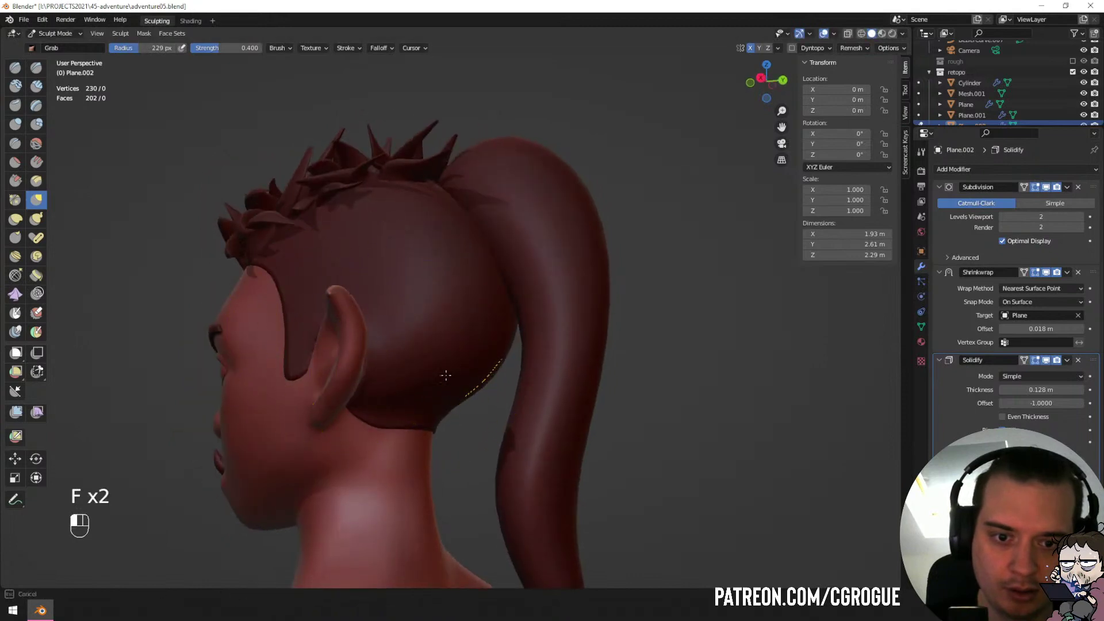
click(454, 380)
mouse_move(455, 380)
middle_down()
mouse_move(605, 319)
mouse_move(654, 333)
middle_up()
Try to apply the scalp mesh's Shrinkwrap modifier in Object Mode, then undo it.
key(ctrl+Tab)
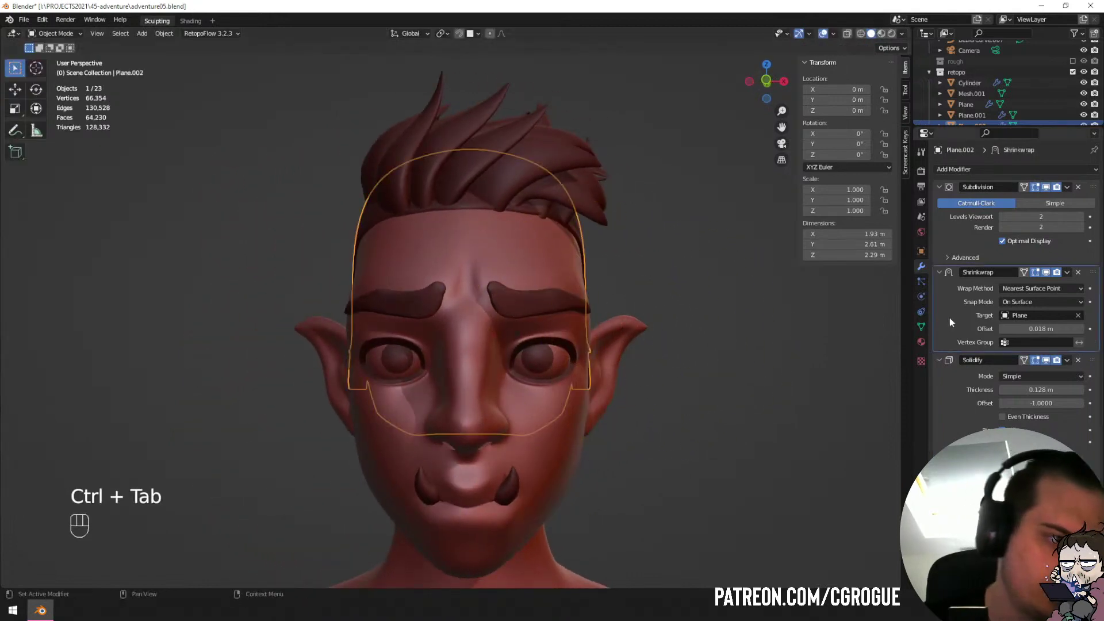
key(ctrl+a)
scroll(675, 302, up, 1)
key(ctrl+z)
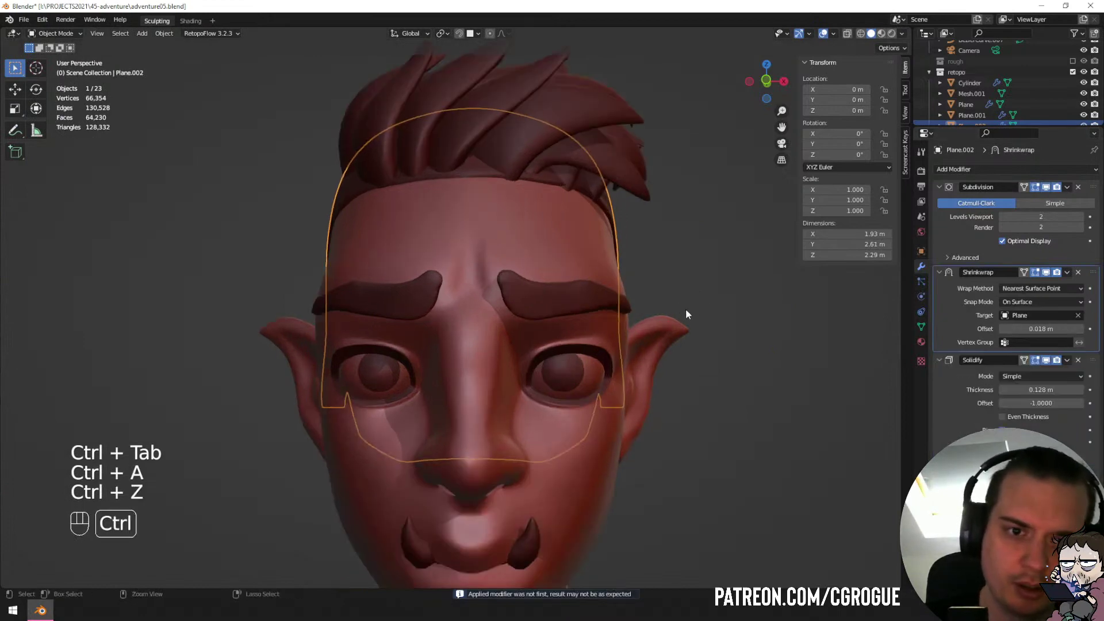
key(ctrl+a)
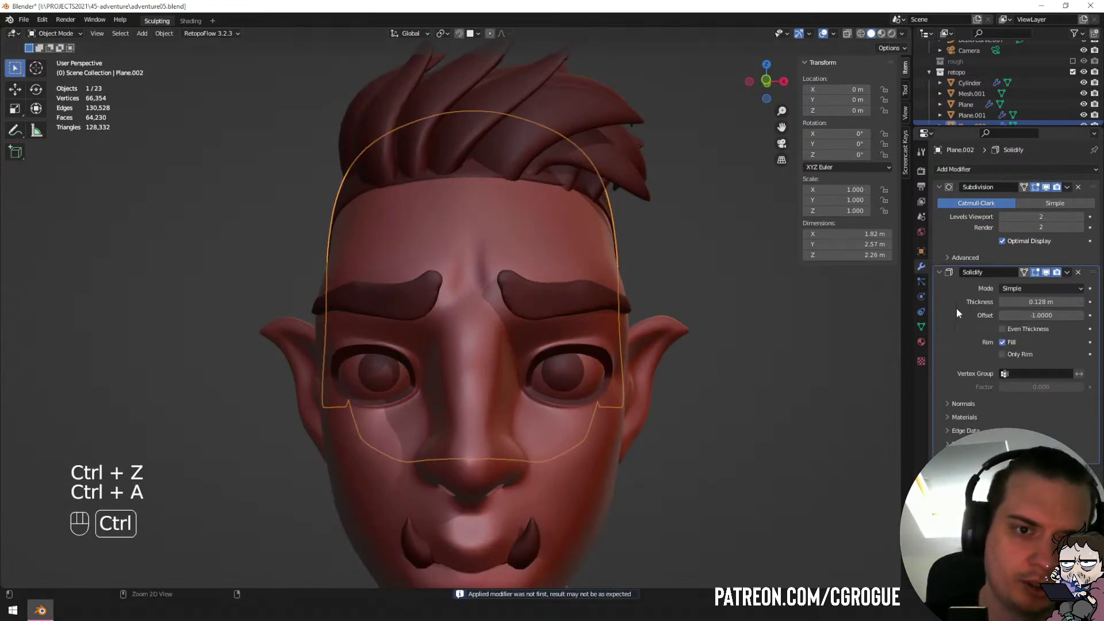
key(ctrl+z)
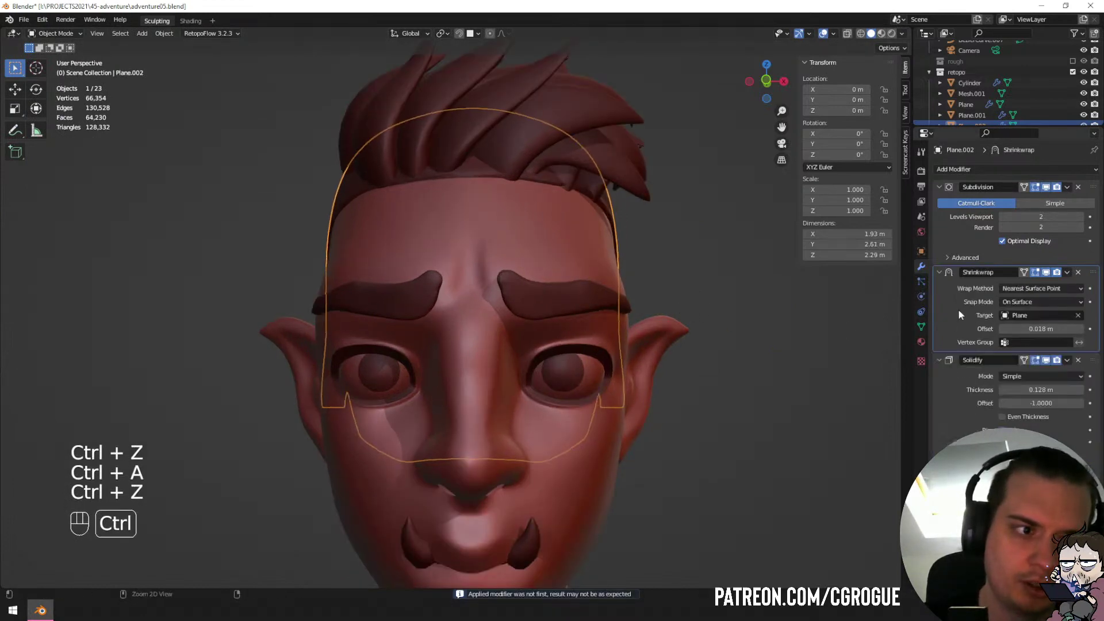
Remove the Subdivision modifier from the scalp mesh and return to Sculpt Mode.
click(1079, 187)
mouse_move(575, 348)
middle_down()
mouse_move(543, 358)
mouse_move(579, 352)
middle_up()
key(ctrl+Tab)
Try reshaping the unsubdivided scalp's front hairline with Grab strokes, then undo them.
middle_drag(569, 433, 572, 455)
key(f)
click(650, 313)
mouse_move(507, 260)
mouse_down()
mouse_move(506, 250)
mouse_move(518, 273)
mouse_up()
mouse_move(415, 268)
mouse_down()
mouse_move(405, 252)
mouse_move(418, 277)
mouse_move(383, 255)
mouse_move(320, 254)
mouse_up()
key(z)
mouse_move(431, 278)
middle_down()
mouse_move(452, 278)
mouse_move(414, 276)
mouse_move(525, 291)
mouse_move(278, 246)
middle_up()
key(ctrl+z)
key(ctrl+z)
key(z)
Pull the scalp's front hairline up and forward under the strands with the Grab brush at 286 px.
key(f)
drag(274, 258, 273, 257)
middle_drag(191, 246, 209, 264)
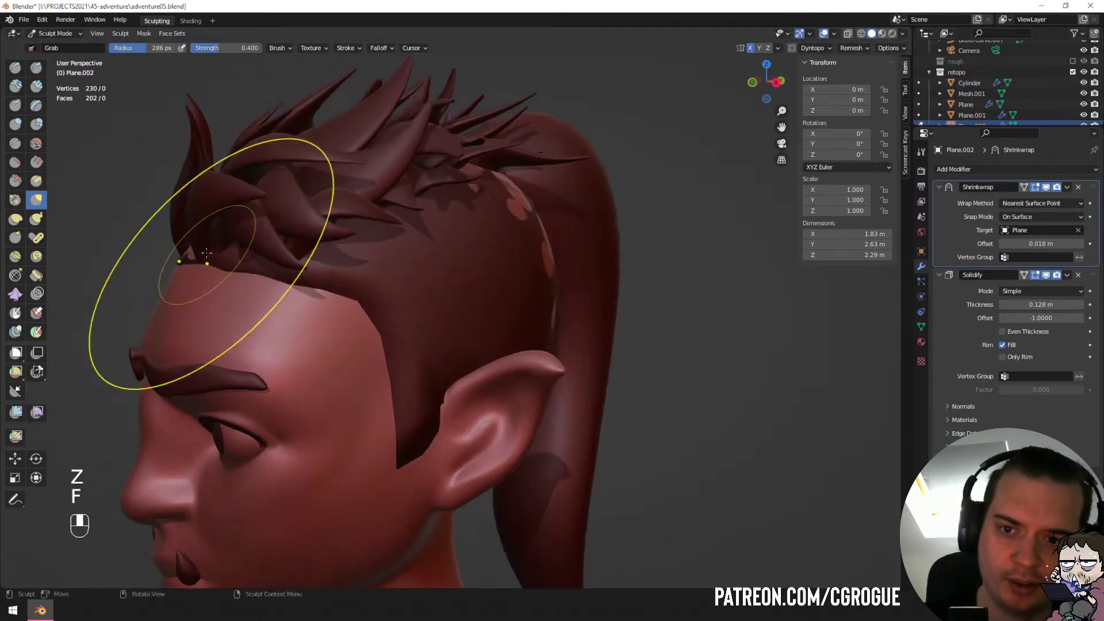
drag(199, 254, 174, 225)
middle_drag(351, 270, 310, 283)
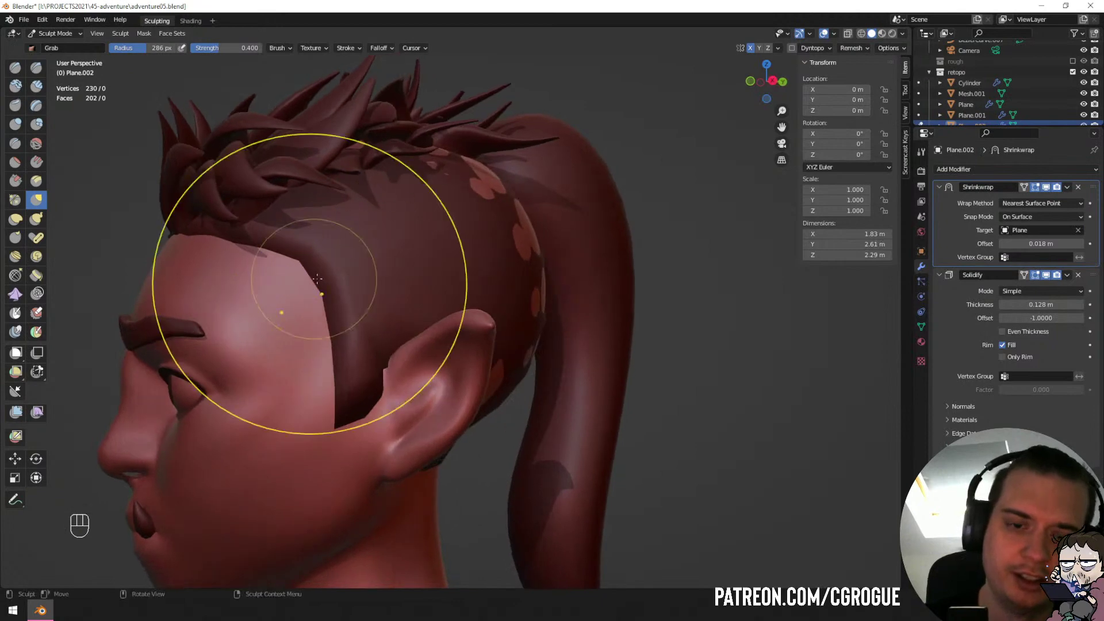
Try to pull the back of the scalp outward toward the ponytail, then undo the stroke.
scroll(310, 284, down, 2)
mouse_move(483, 270)
middle_down()
mouse_move(517, 269)
mouse_move(419, 270)
middle_up()
drag(426, 266, 482, 246)
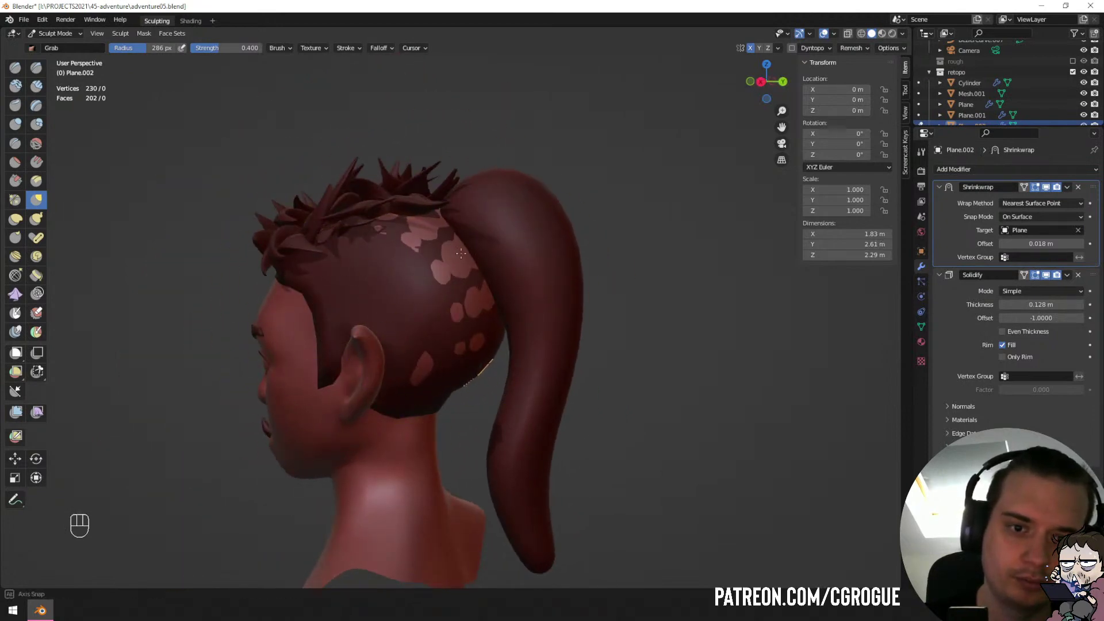
middle_drag(461, 253, 545, 286)
key(ctrl+z)
Set the Shrinkwrap offset to 0.04 m and check the scalp's fit from the front.
shift+drag(1045, 252, 1061, 252)
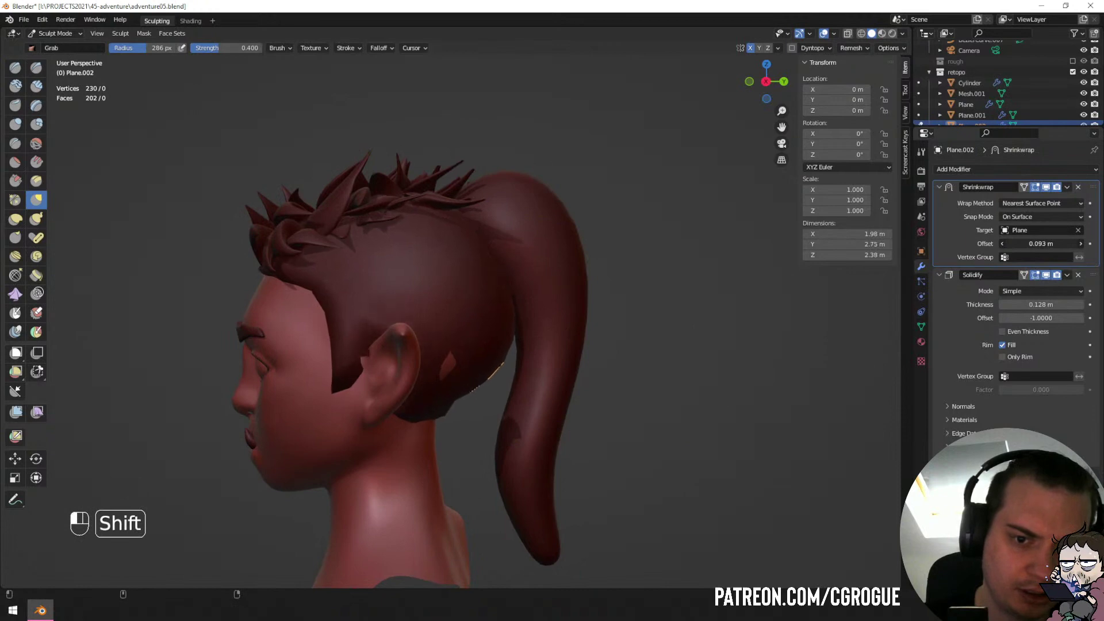
mouse_move(569, 300)
middle_down()
mouse_move(678, 296)
mouse_move(626, 295)
middle_up()
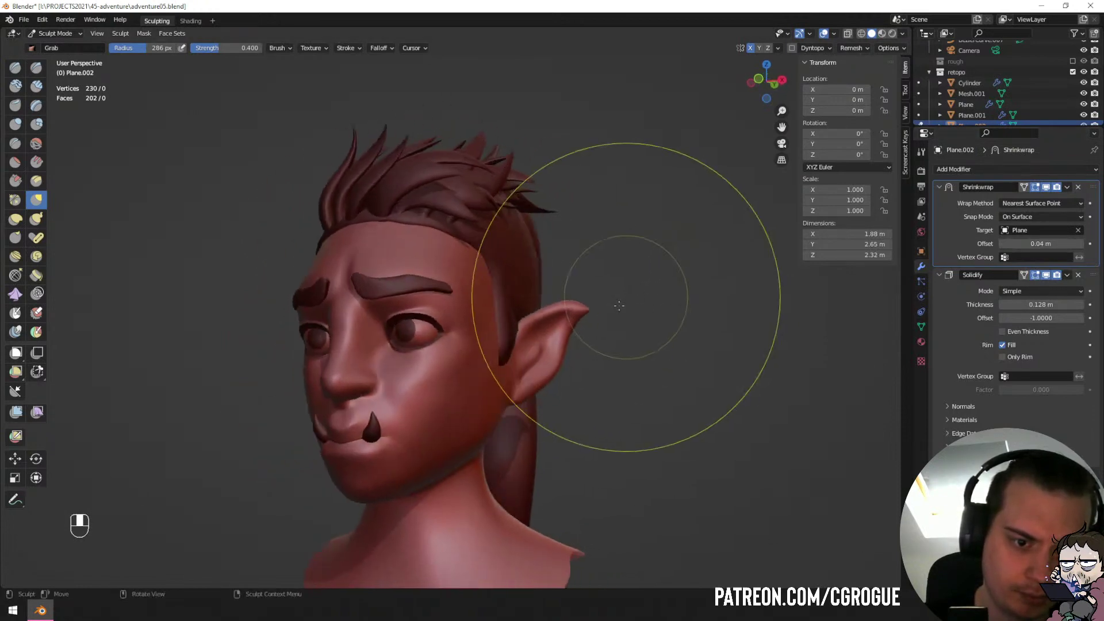
scroll(624, 298, up, 3)
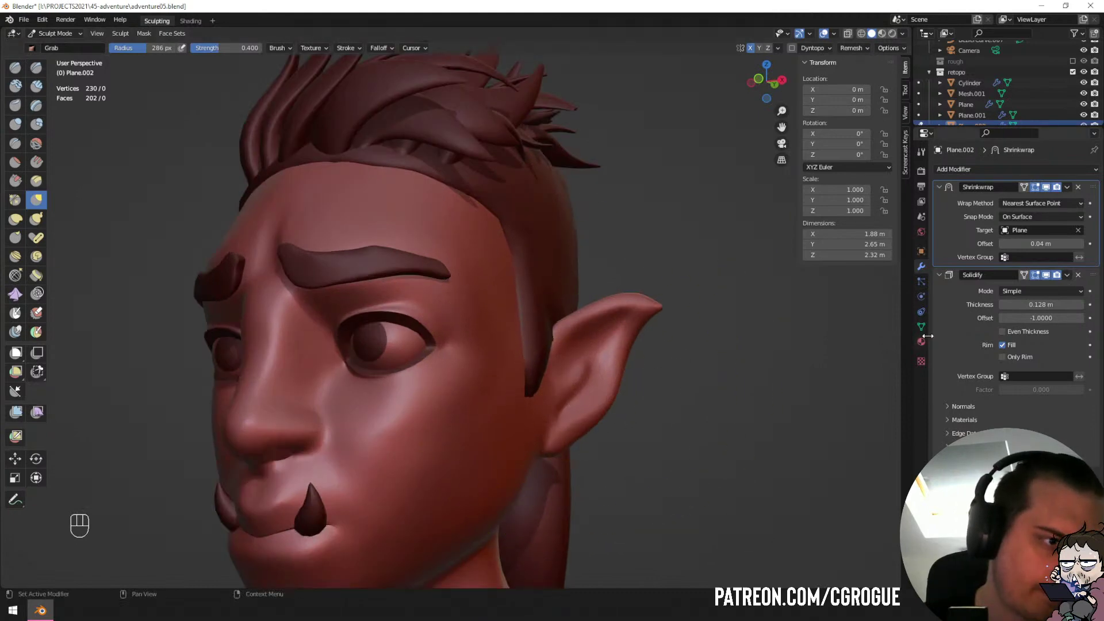
Try the Shrinkwrap snap modes Inside and Outside on the scalp, adjusting the offset to 0.031 m.
click(1040, 218)
click(1034, 241)
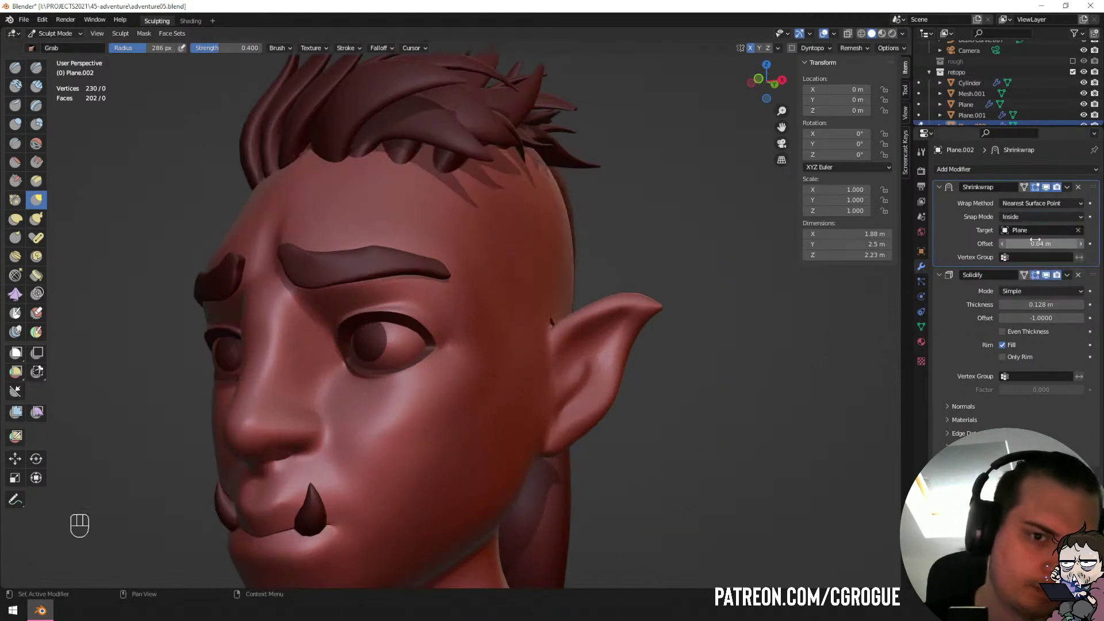
click(1037, 219)
mouse_move(689, 333)
middle_down()
mouse_move(616, 329)
mouse_move(624, 316)
mouse_move(703, 326)
middle_up()
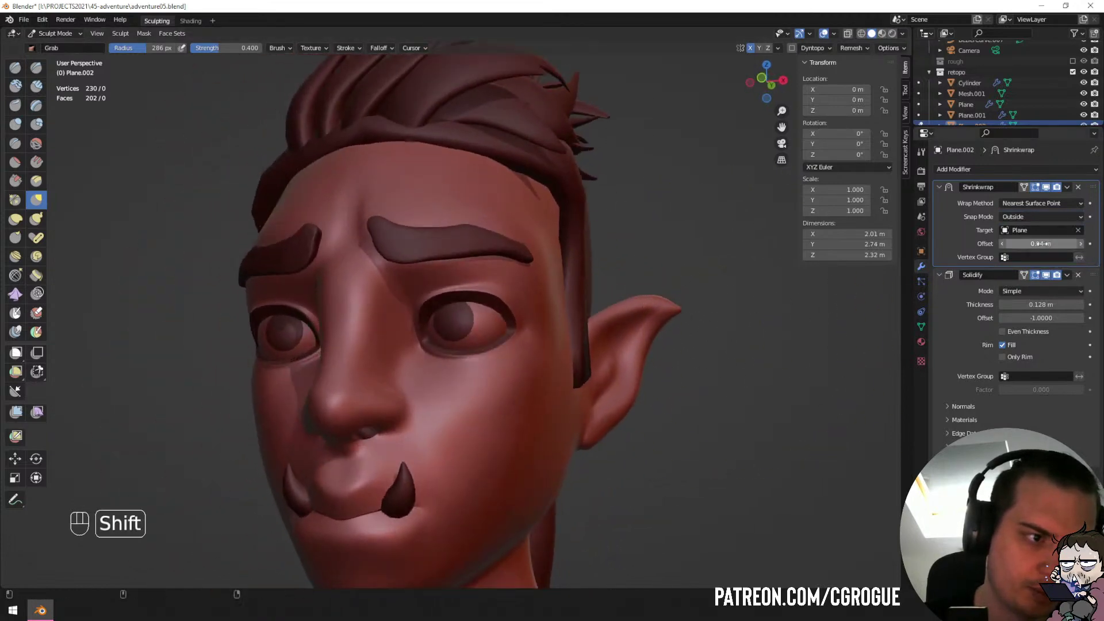
shift+drag(1041, 243, 1047, 243)
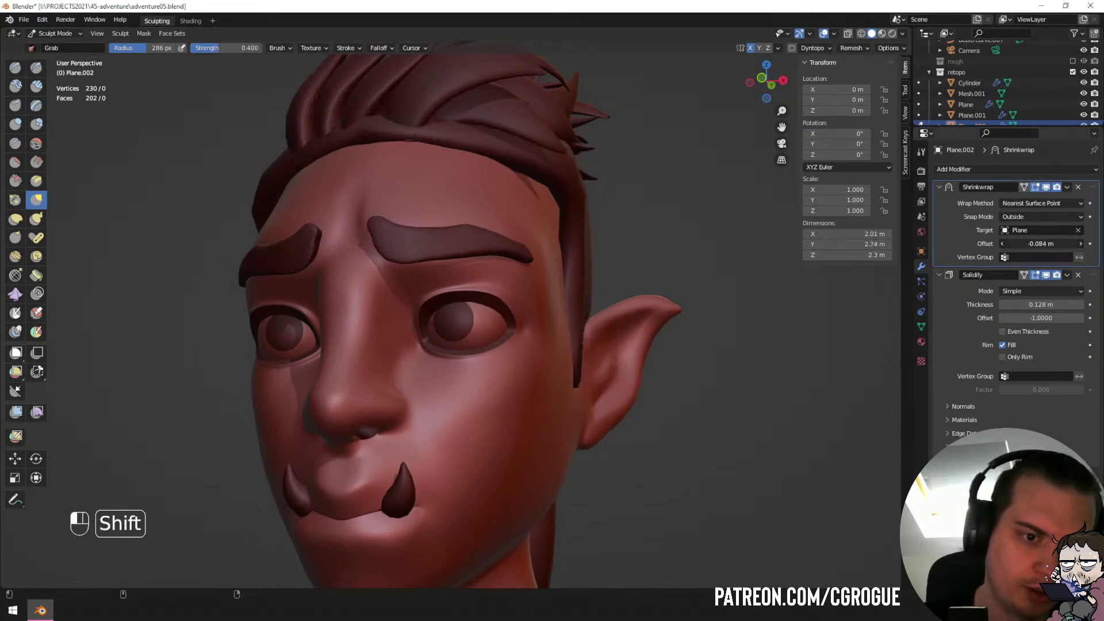
Turn off Solidify in the viewport and raise the Shrinkwrap offset to 0.098 m.
click(1046, 275)
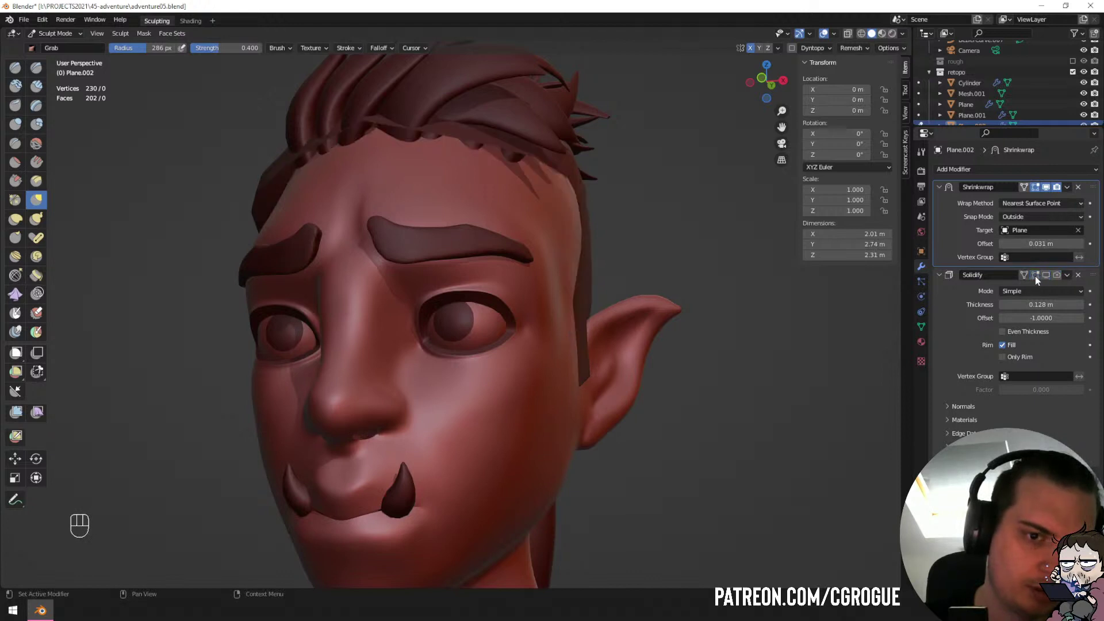
shift+drag(1042, 244, 1038, 244)
middle_drag(586, 269, 542, 274)
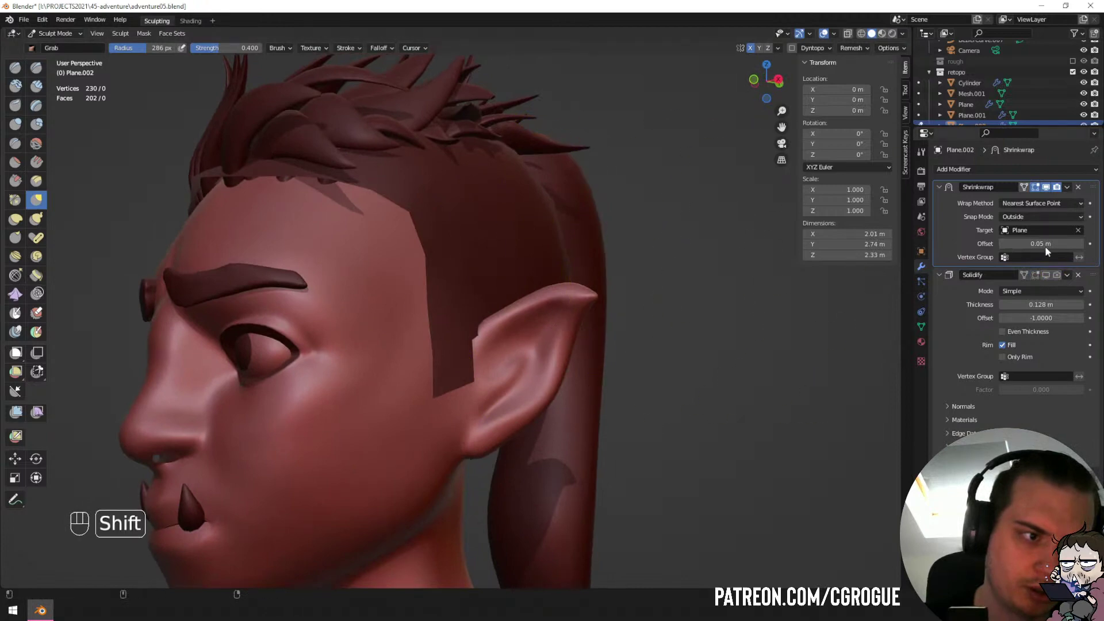
shift+drag(1039, 244, 1049, 244)
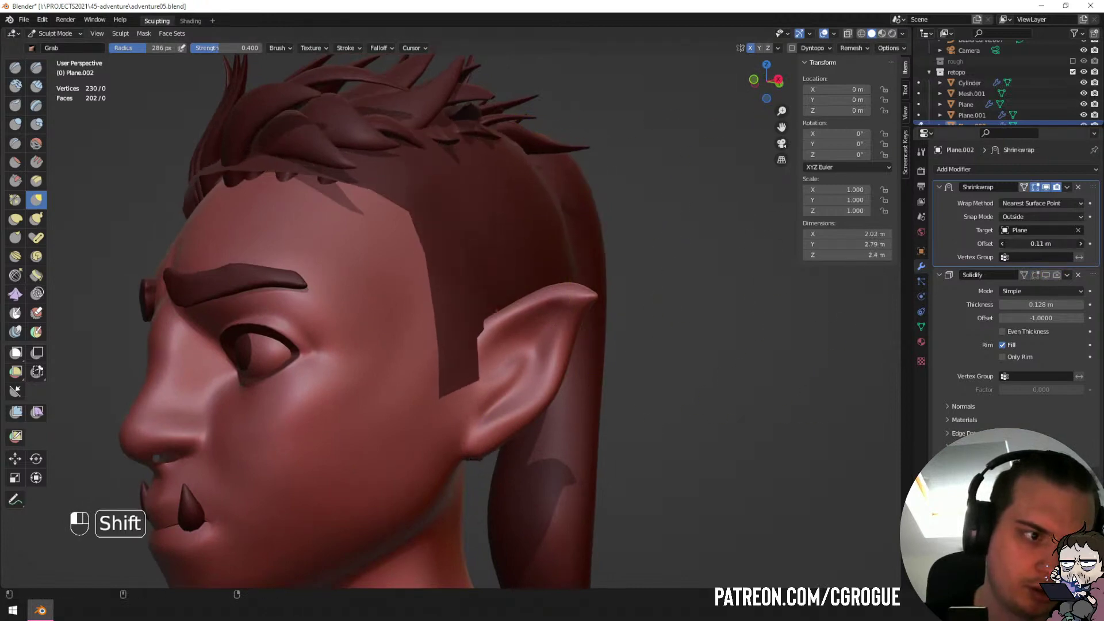
Set the Shrinkwrap snap mode to Outside Surface with a 0.042 m offset and turn Solidify's viewport display back on.
click(1045, 221)
click(1034, 264)
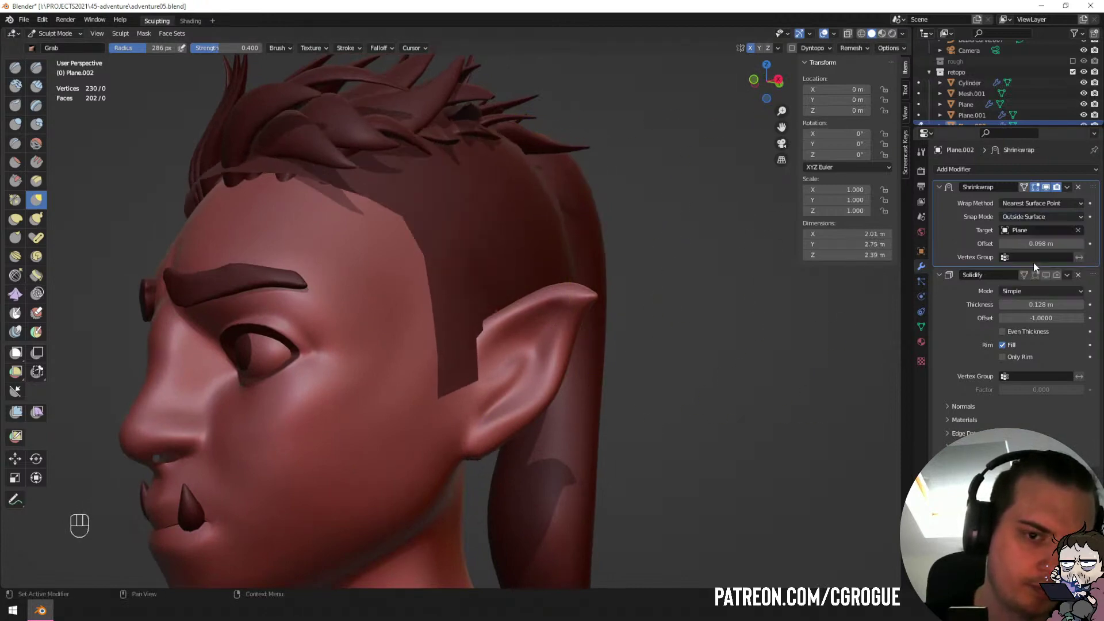
middle_drag(714, 288, 765, 286)
shift+drag(1045, 244, 1027, 244)
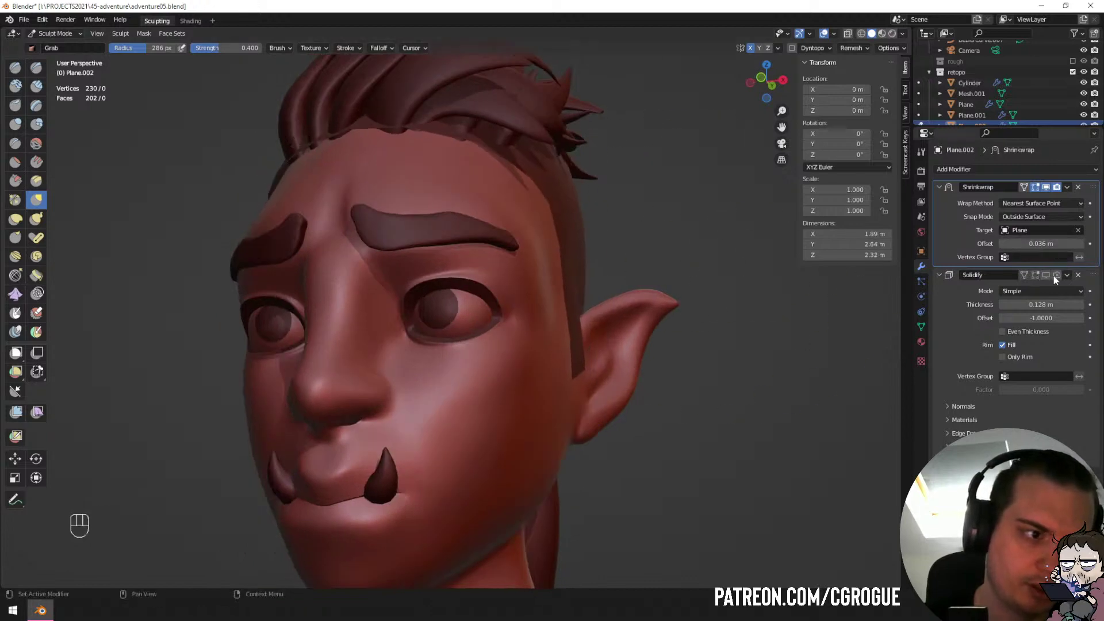
click(1047, 275)
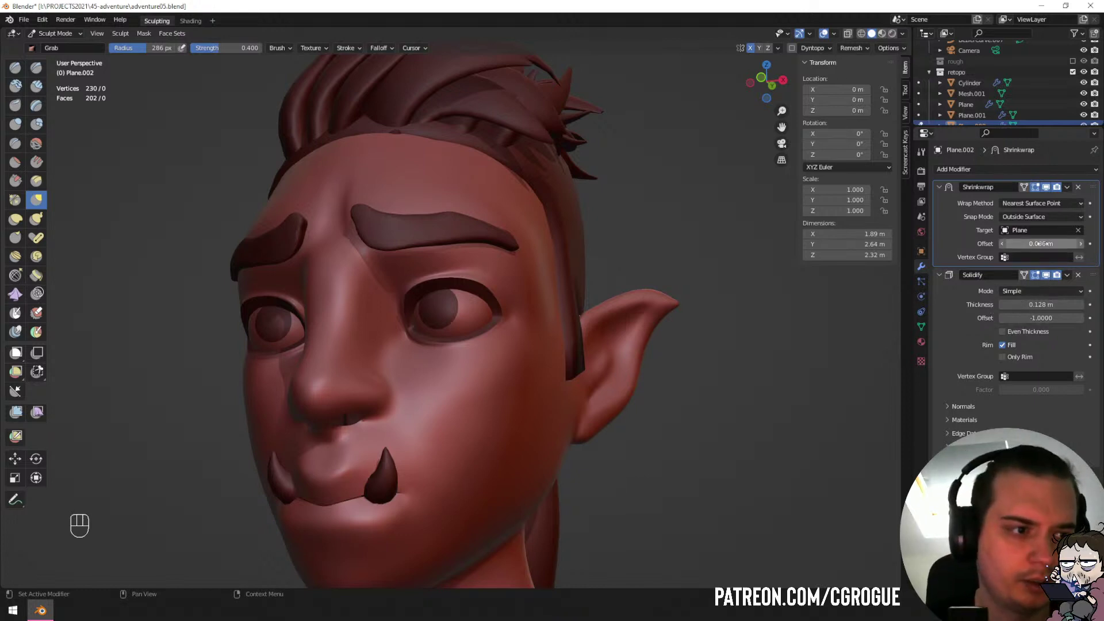
mouse_move(1043, 244)
shift+mouse_down()
mouse_move(1030, 244)
mouse_move(1043, 244)
shift+mouse_up()
Adjust the lower corner of the sideburn in front of the ear with the Grab brush at 99 px.
mouse_move(515, 267)
middle_down()
mouse_move(348, 299)
mouse_move(544, 374)
middle_up()
key(f)
click(419, 287)
key(f)
click(515, 375)
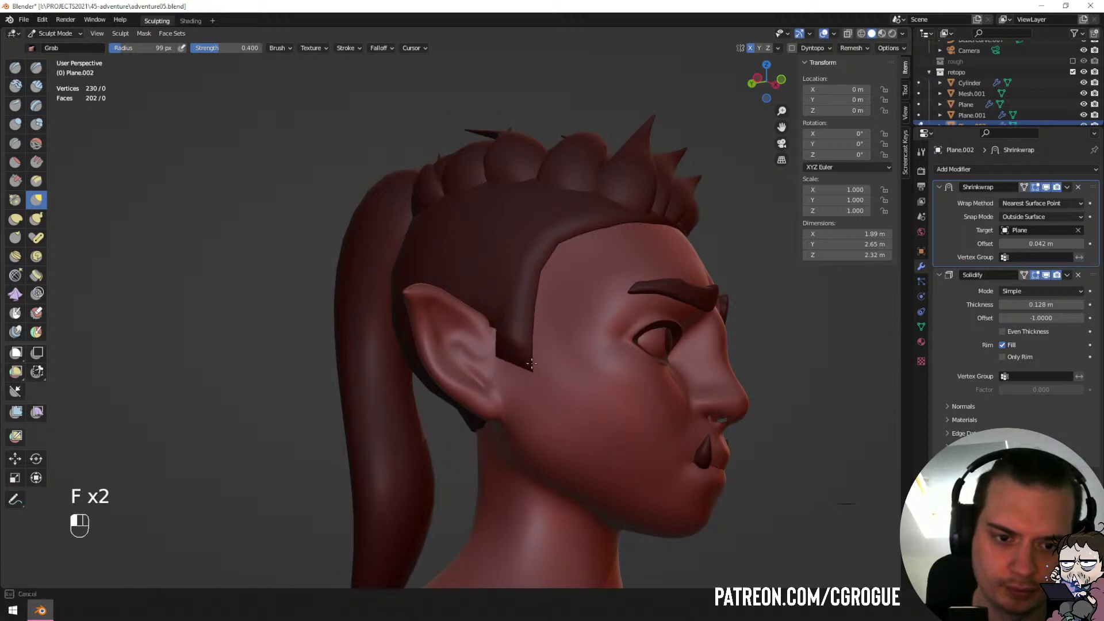
Reshape the corner of the hairline above the temple, using the Grab brush at 148 px and 123 px.
mouse_move(509, 355)
middle_down()
mouse_move(567, 338)
mouse_move(557, 385)
mouse_move(491, 383)
middle_up()
key(f)
click(438, 329)
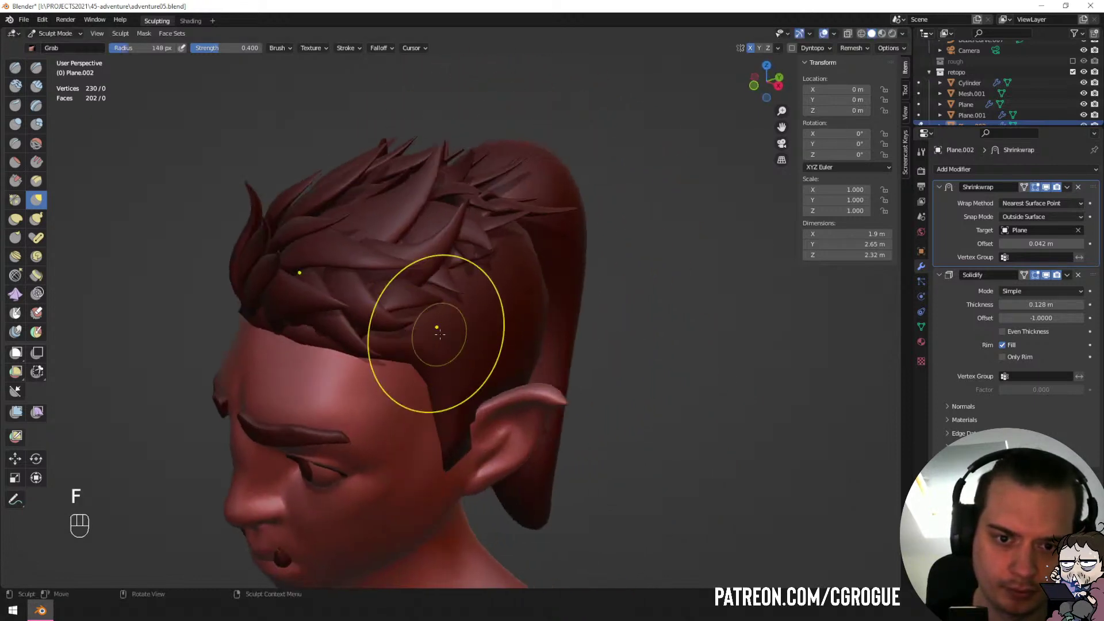
drag(390, 350, 386, 331)
mouse_move(382, 298)
middle_down()
mouse_move(463, 266)
mouse_move(434, 233)
mouse_move(520, 225)
middle_up()
key(f)
key(f)
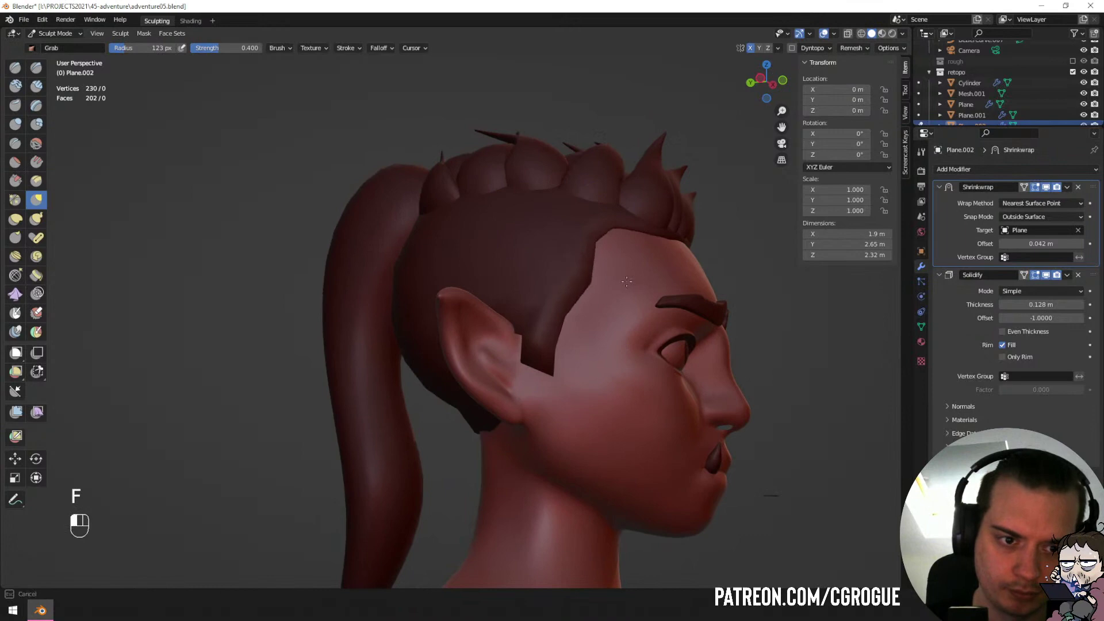
middle_drag(627, 281, 415, 324)
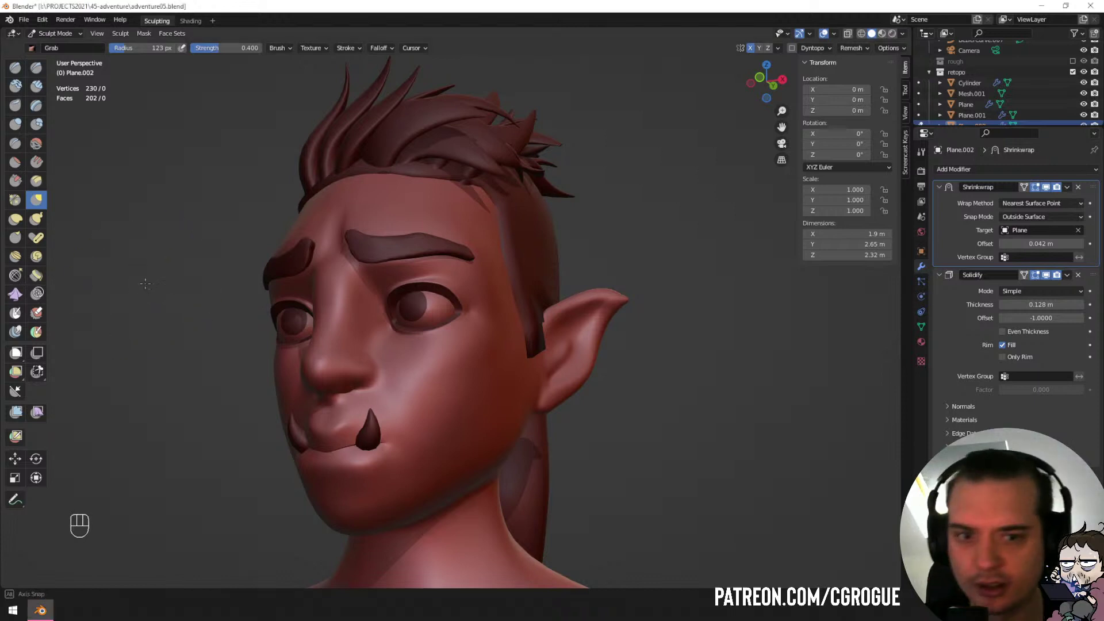
Pull the stepped temple hairline into a smoother curve with the Grab brush at 148 px.
middle_drag(146, 283, 229, 298)
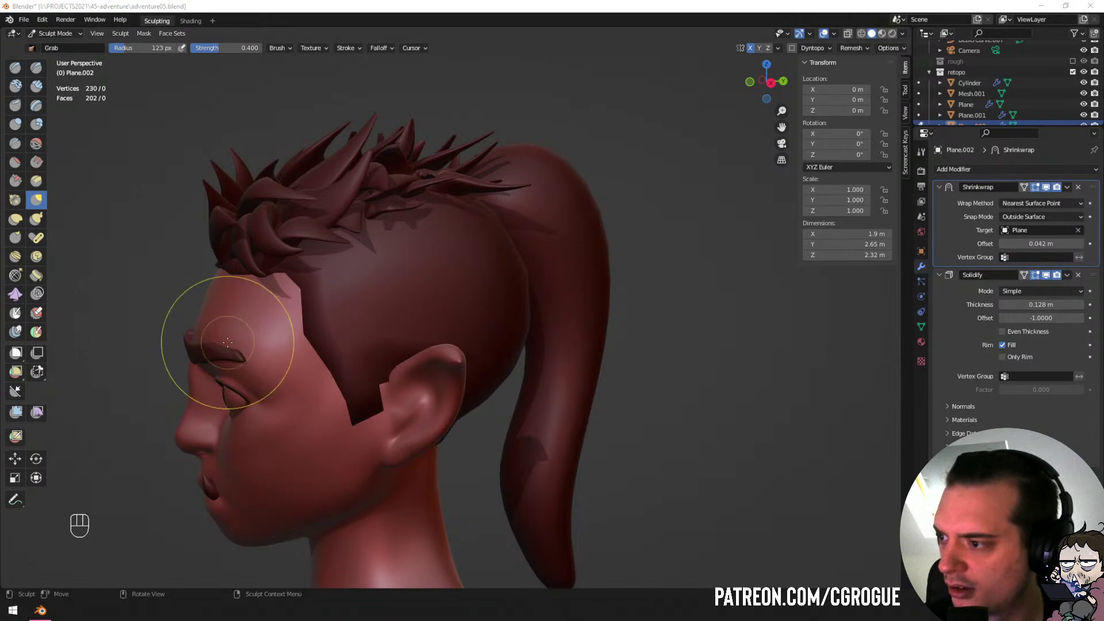
middle_drag(232, 347, 212, 346)
key(f)
click(262, 343)
mouse_move(286, 342)
mouse_down()
mouse_move(357, 325)
mouse_move(396, 299)
mouse_up()
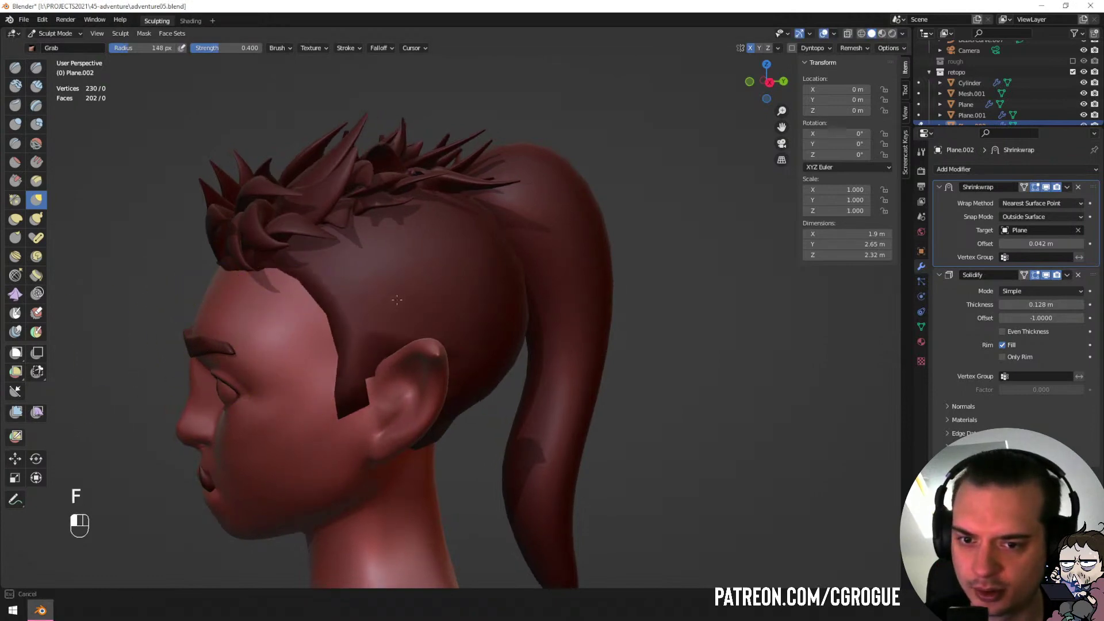
Refine the lower front edge of the sideburn with the Grab brush at 38 px, then enlarge the brush to 149 px.
mouse_move(385, 329)
middle_down()
mouse_move(530, 327)
mouse_move(392, 322)
middle_up()
key(f)
key(f)
click(352, 382)
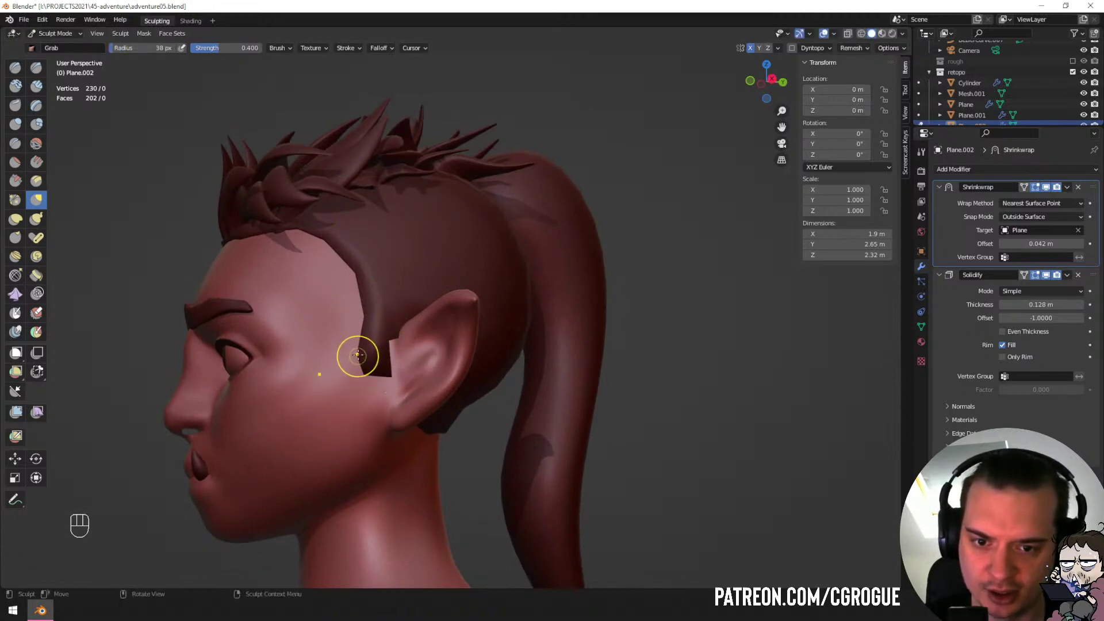
mouse_move(379, 352)
middle_down()
mouse_move(379, 343)
mouse_move(357, 357)
mouse_move(307, 357)
middle_up()
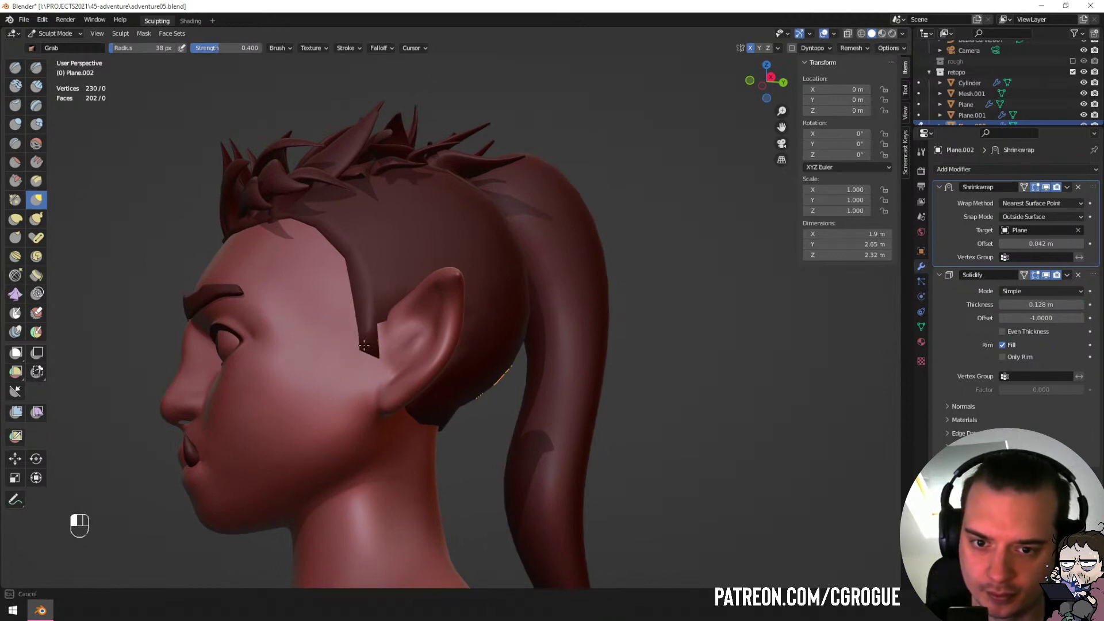
mouse_move(324, 346)
middle_down()
mouse_move(483, 378)
mouse_move(378, 374)
middle_up()
key(f)
click(509, 381)
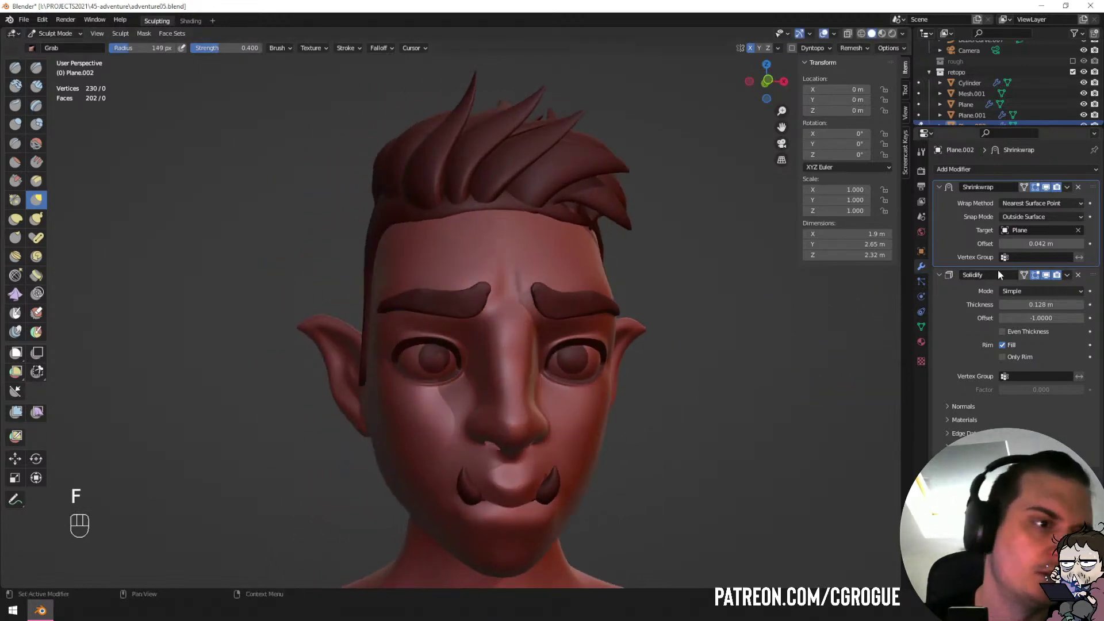
Apply the scalp cap's Shrinkwrap modifier and puff out its side with the Inflate/Deflate brush at 242 px.
key(ctrl+a)
middle_drag(506, 322, 629, 316)
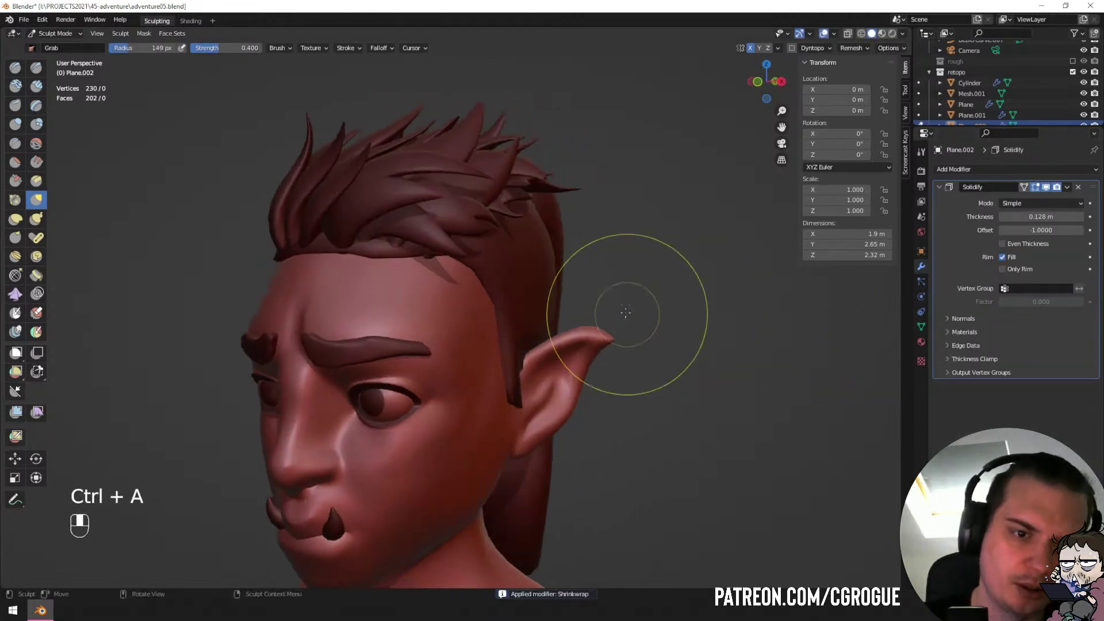
key(f)
click(575, 276)
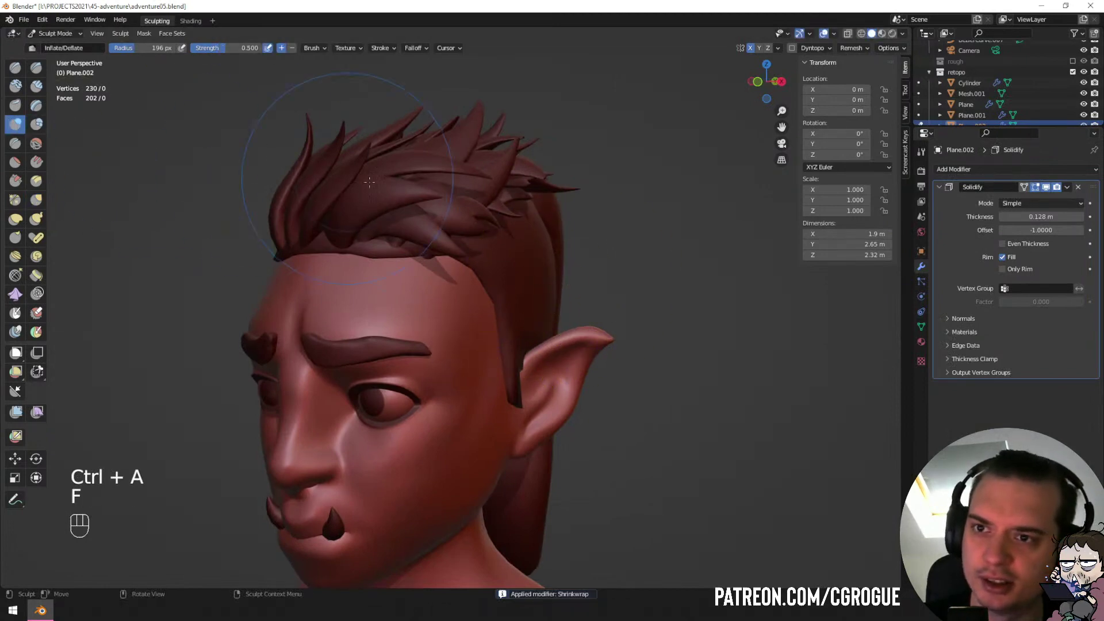
key(f)
mouse_move(369, 182)
middle_down()
mouse_move(506, 253)
mouse_move(395, 239)
middle_up()
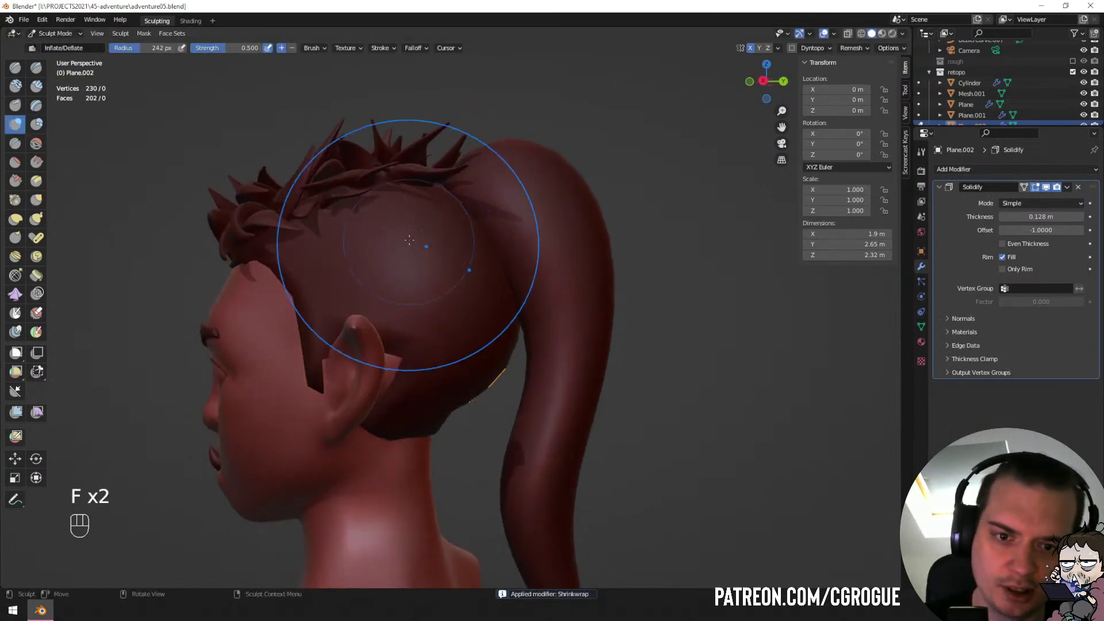
mouse_move(481, 232)
middle_down()
mouse_move(511, 247)
mouse_move(437, 287)
middle_up()
key(f)
Pull the scalp cap's edge beside the ear forward with the Grab brush.
key(g)
key(f)
click(405, 328)
drag(410, 323, 353, 325)
mouse_move(506, 305)
middle_down()
mouse_move(667, 276)
mouse_move(420, 271)
middle_up()
Nudge the side of the scalp cap near the temple inwards with the Grab brush at 261 px.
key(f)
click(607, 270)
key(f)
click(634, 283)
key(f)
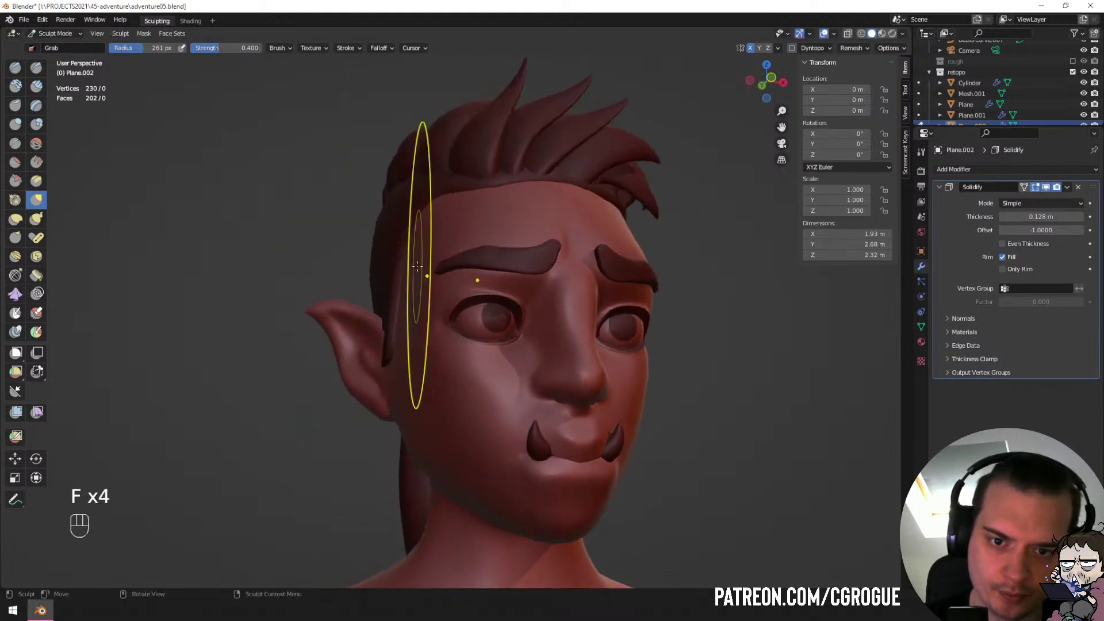
drag(397, 247, 404, 247)
scroll(552, 305, down, 3)
mouse_move(646, 340)
middle_down()
mouse_move(547, 365)
mouse_move(332, 344)
mouse_move(369, 299)
middle_up()
Sculpt the ponytail instead of the scalp cap, pulling its top upwards with the Grab brush.
key(ctrl+Tab)
click(489, 193)
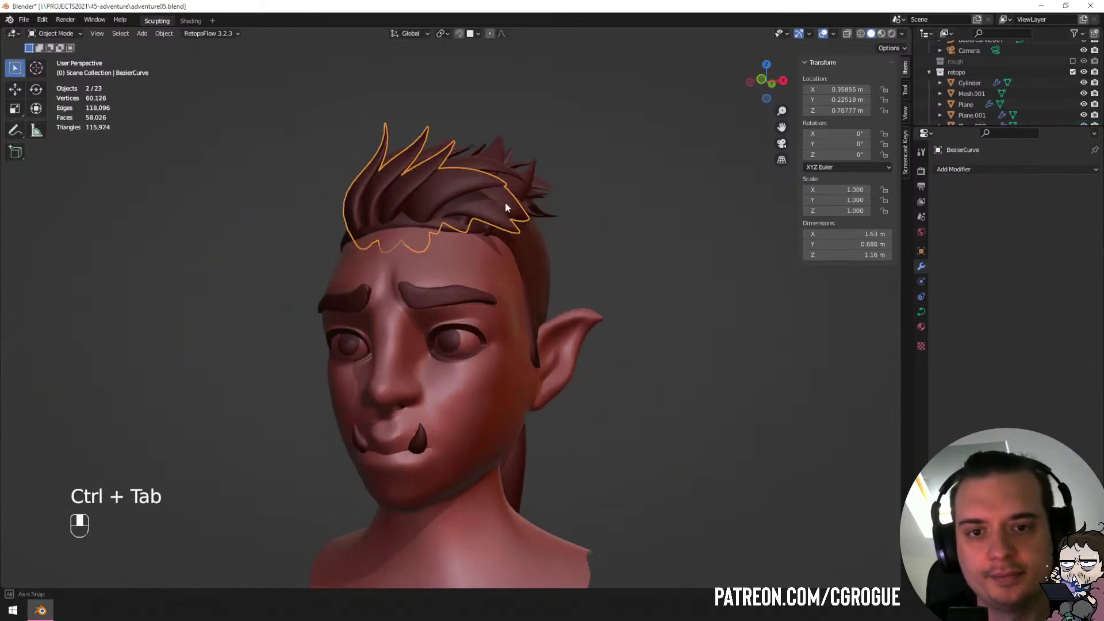
mouse_move(505, 202)
middle_down()
mouse_move(546, 196)
mouse_move(594, 263)
mouse_move(581, 308)
mouse_move(820, 329)
mouse_move(557, 305)
middle_up()
key(a)
key(a)
click(524, 271)
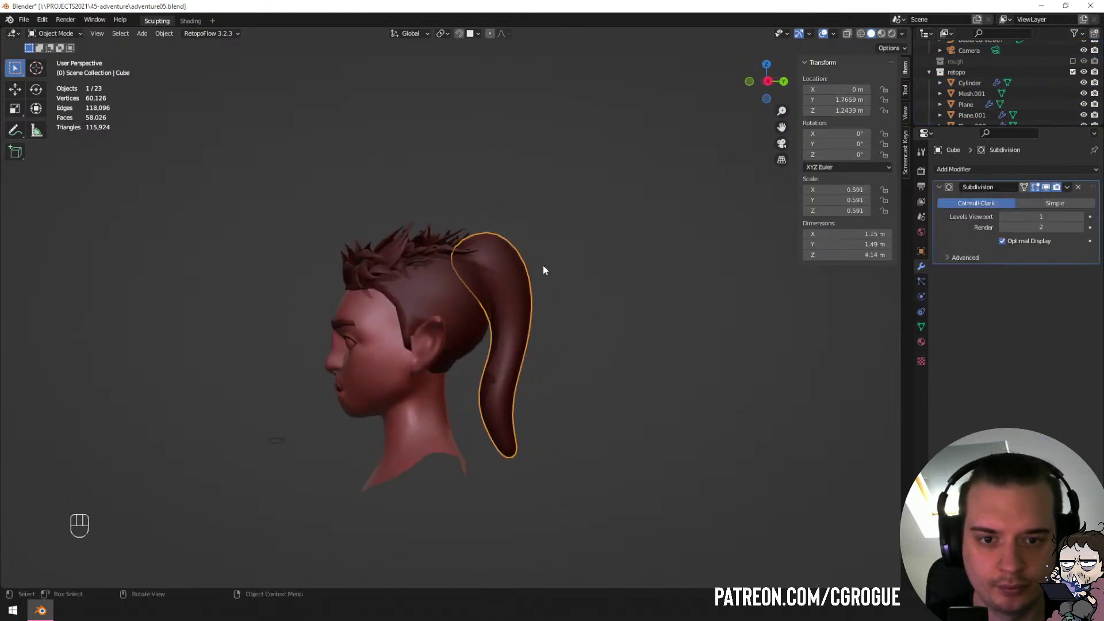
key(ctrl+Tab)
key(f)
click(465, 240)
mouse_move(465, 240)
mouse_down()
mouse_move(505, 210)
mouse_move(499, 204)
mouse_up()
key(f)
click(588, 241)
Widen the ponytail's upper part and taper its lower end from behind with the Grab brush at 172 px.
middle_drag(496, 260, 362, 252)
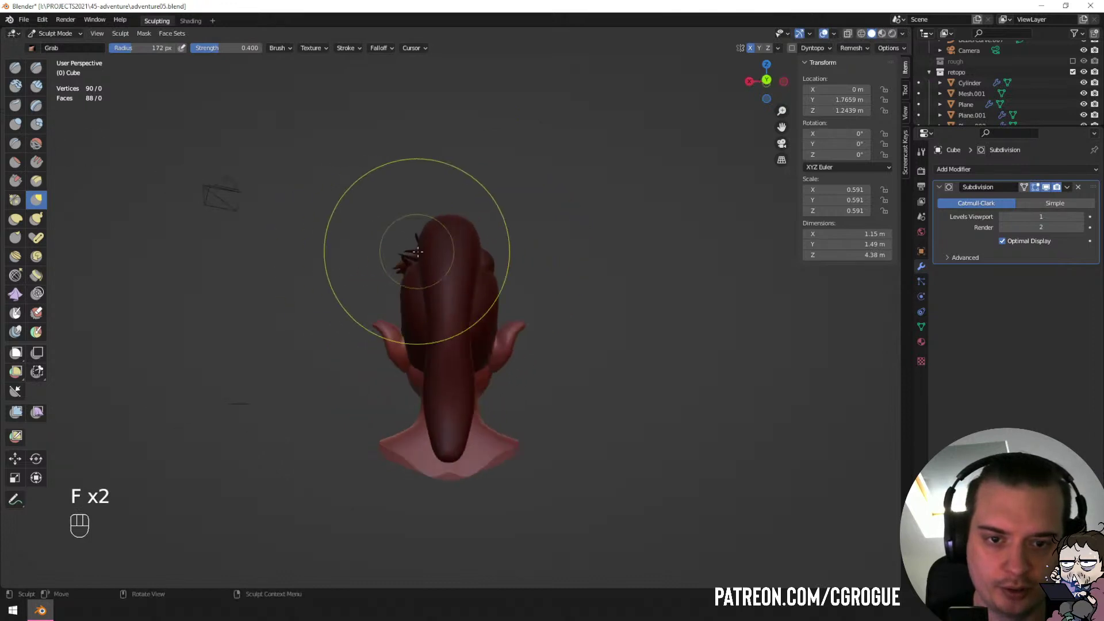
drag(434, 252, 427, 248)
drag(432, 318, 424, 321)
drag(429, 399, 431, 431)
drag(432, 449, 439, 452)
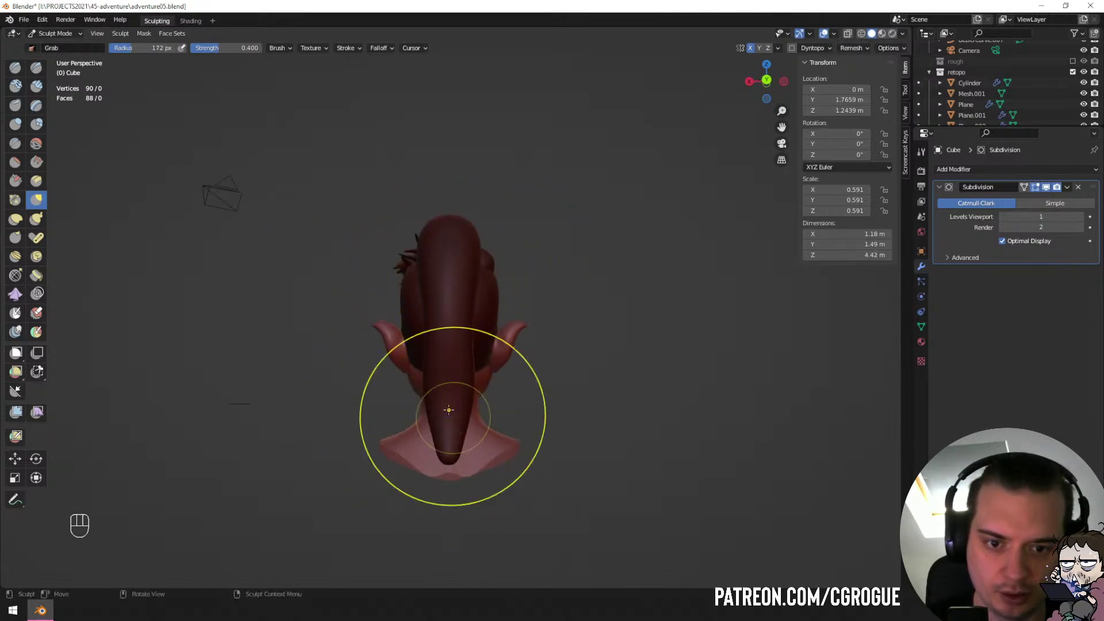
middle_drag(448, 356, 530, 333)
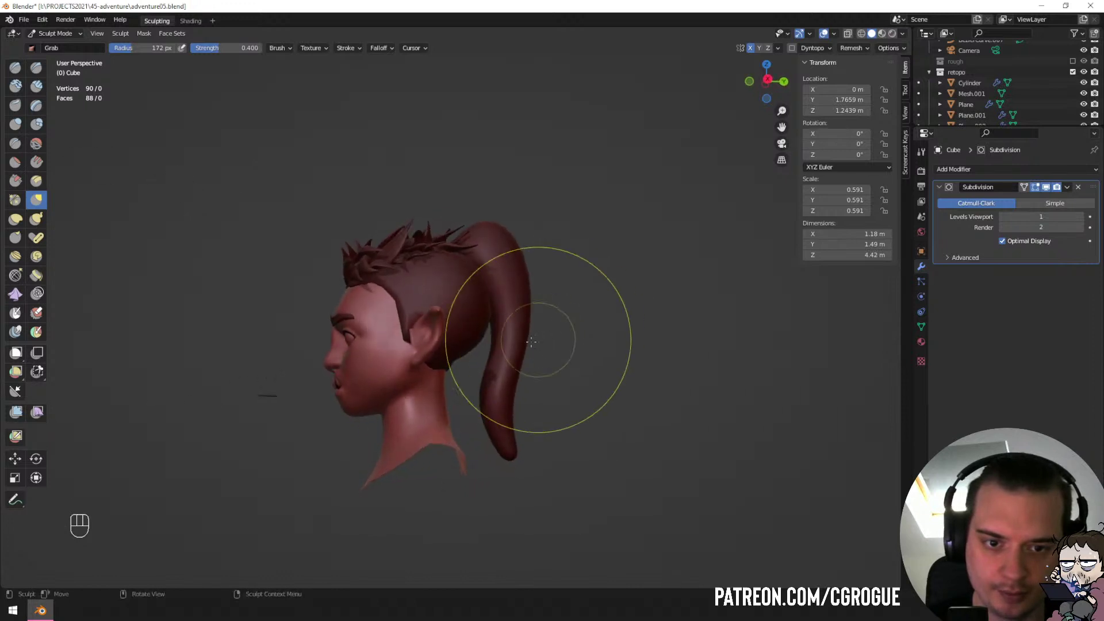
Widen the middle of the ponytail in side profile with the Grab brush at 144 px.
key(f)
click(495, 341)
drag(494, 339, 485, 338)
drag(523, 333, 531, 332)
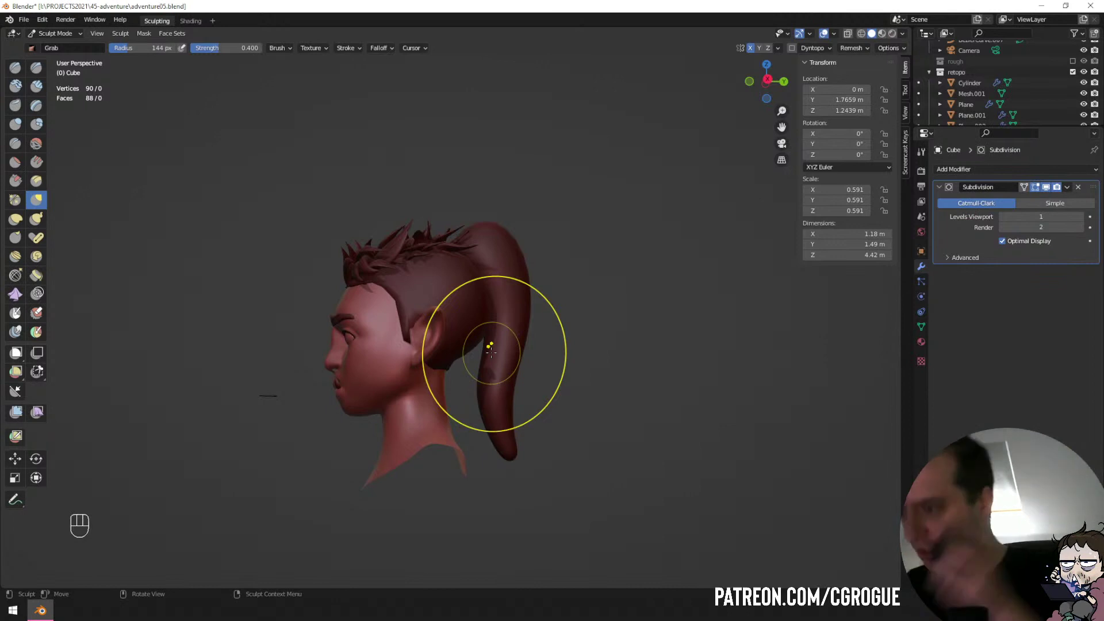
scroll(471, 259, up, 2)
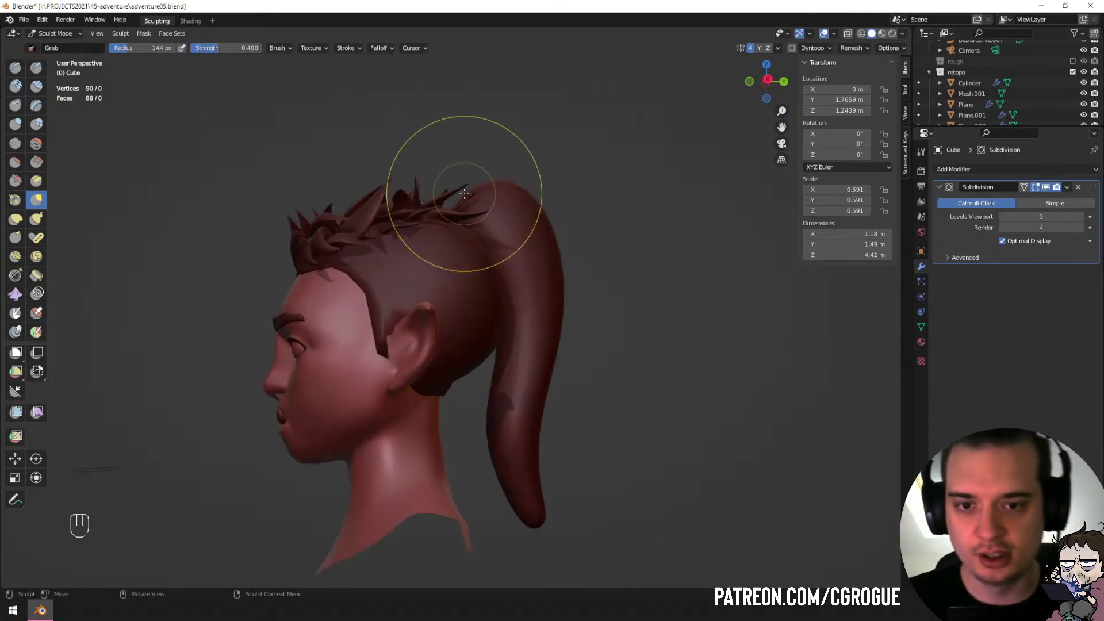
Delete the strand of the rear curve group that overlaps the side of the ponytail base.
mouse_move(463, 207)
middle_down()
mouse_move(419, 288)
mouse_move(426, 318)
mouse_move(416, 303)
middle_up()
key(ctrl+Tab)
scroll(431, 270, up, 3)
click(432, 267)
key(Tab)
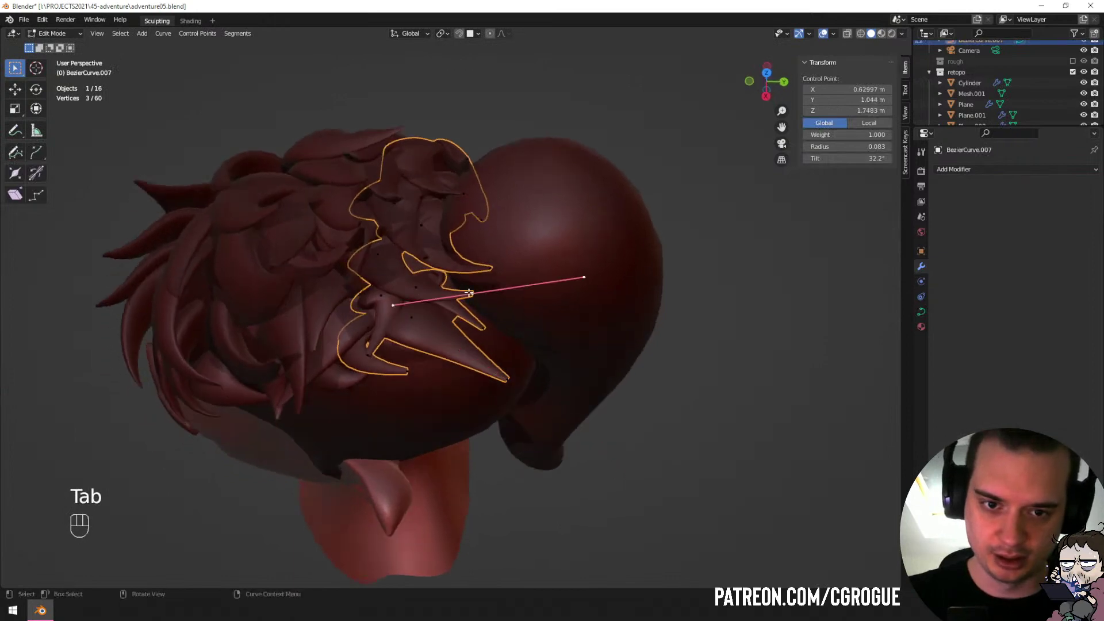
key(ctrl+l)
key(x)
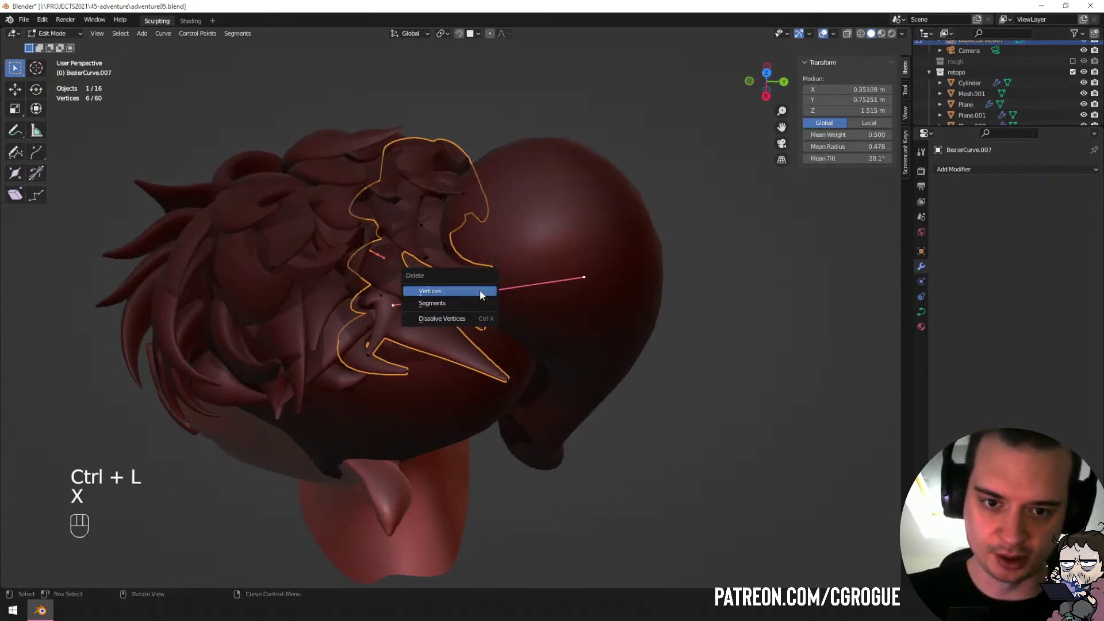
click(482, 294)
Thicken the root of a neighbouring rear strand to radius 1.591, shift it into the gap and reposition its tip.
click(436, 296)
middle_drag(436, 296, 507, 322)
key(alt+s)
click(653, 352)
key(g)
click(586, 352)
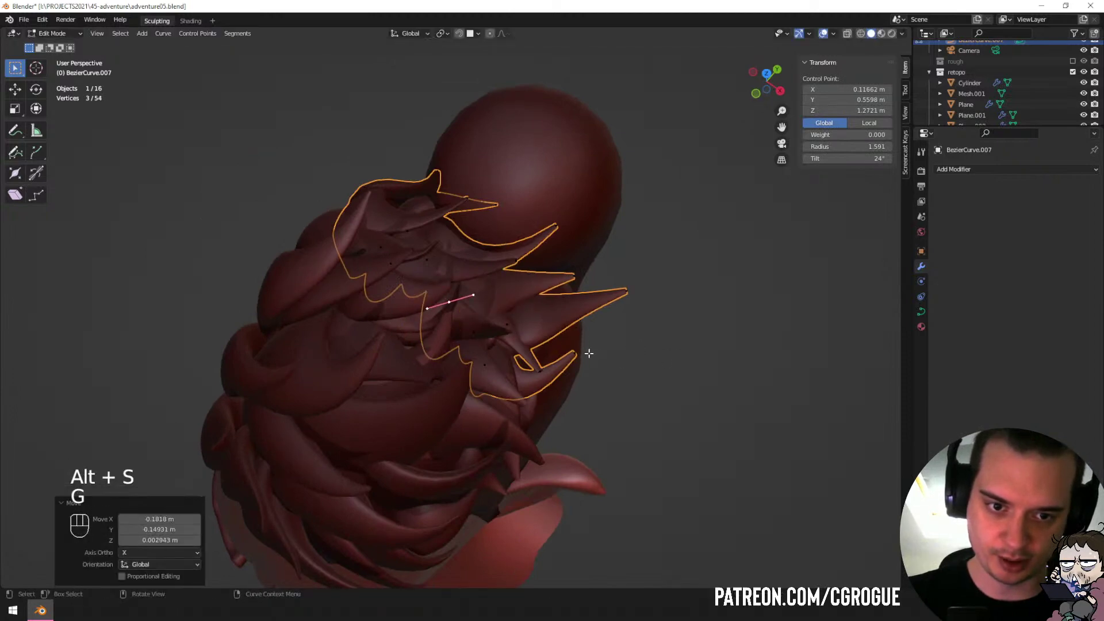
middle_drag(587, 352, 512, 303)
click(472, 201)
key(g)
click(484, 186)
key(Tab)
Delete the redundant strand in the middle of the rear curve group, just in front of the ponytail.
key(Tab)
key(ctrl+l)
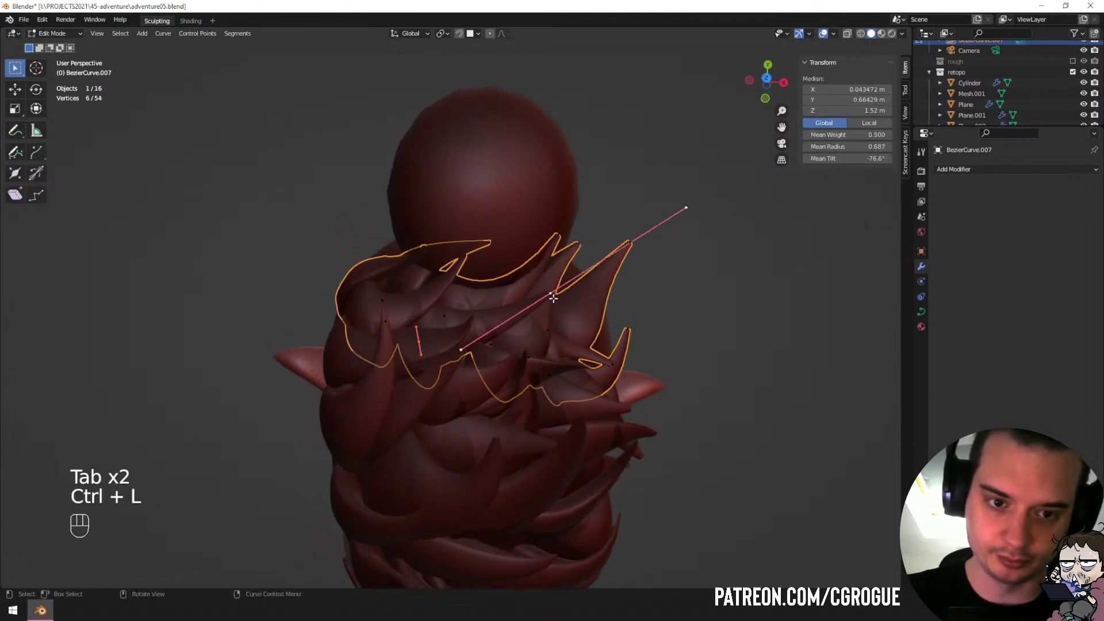
key(x)
click(546, 309)
Move the root of the adjacent rear strand into the gap and adjust its thickness.
click(440, 318)
key(g)
click(440, 318)
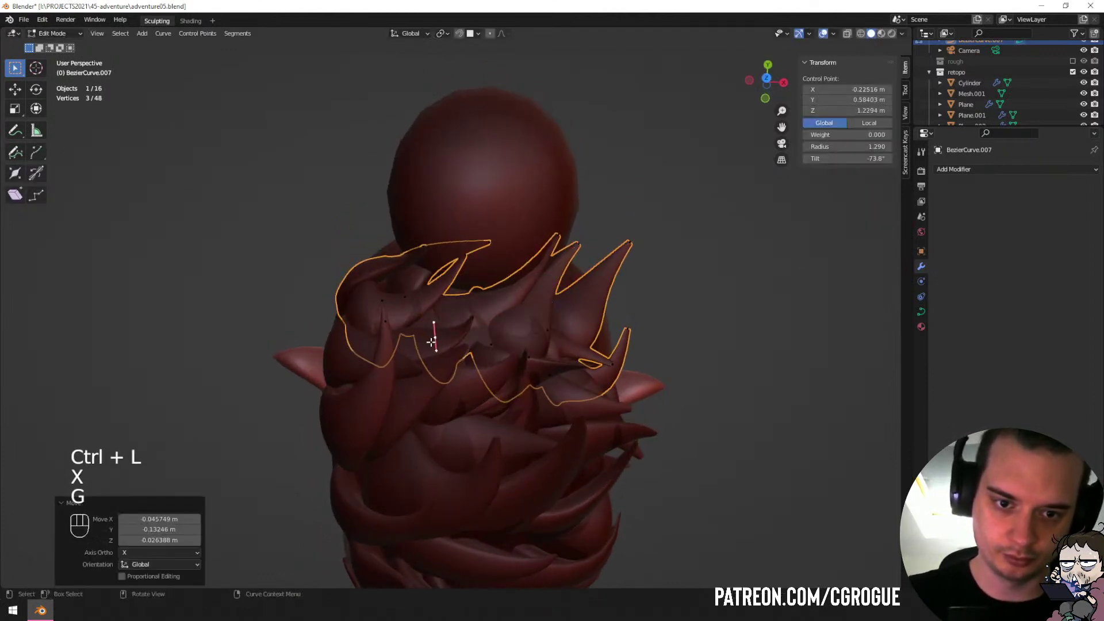
key(alt+s)
click(443, 317)
Reposition the tip of that rear strand beside the ponytail base.
mouse_move(443, 317)
middle_down()
mouse_move(554, 163)
mouse_move(547, 155)
mouse_move(587, 202)
mouse_move(440, 248)
middle_up()
click(554, 163)
key(g)
click(526, 162)
key(g)
click(567, 220)
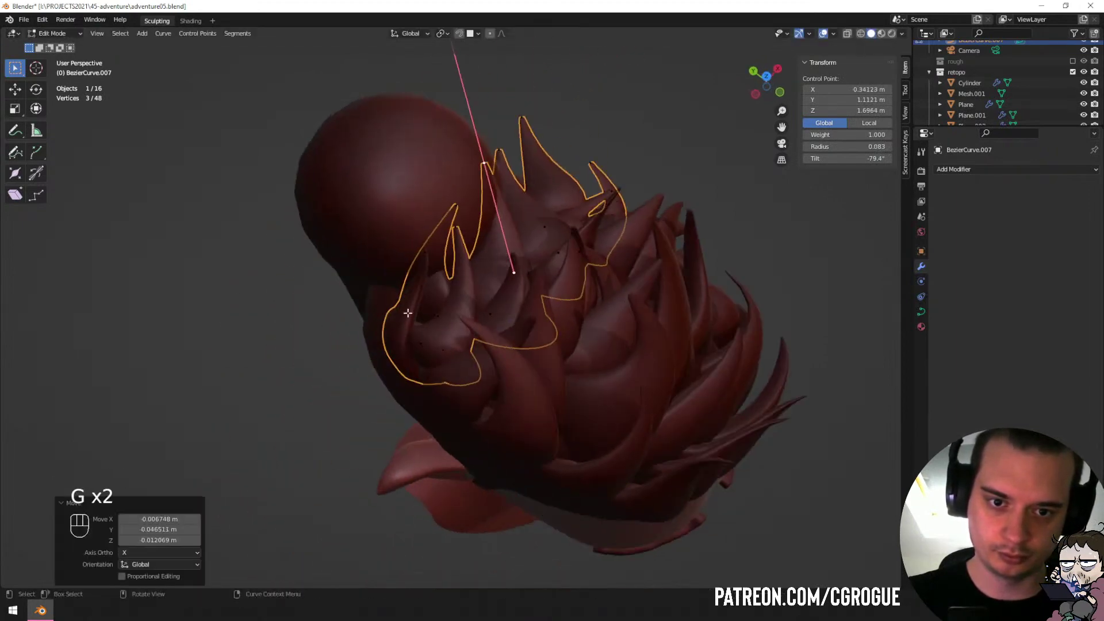
click(455, 250)
middle_drag(458, 204, 530, 192)
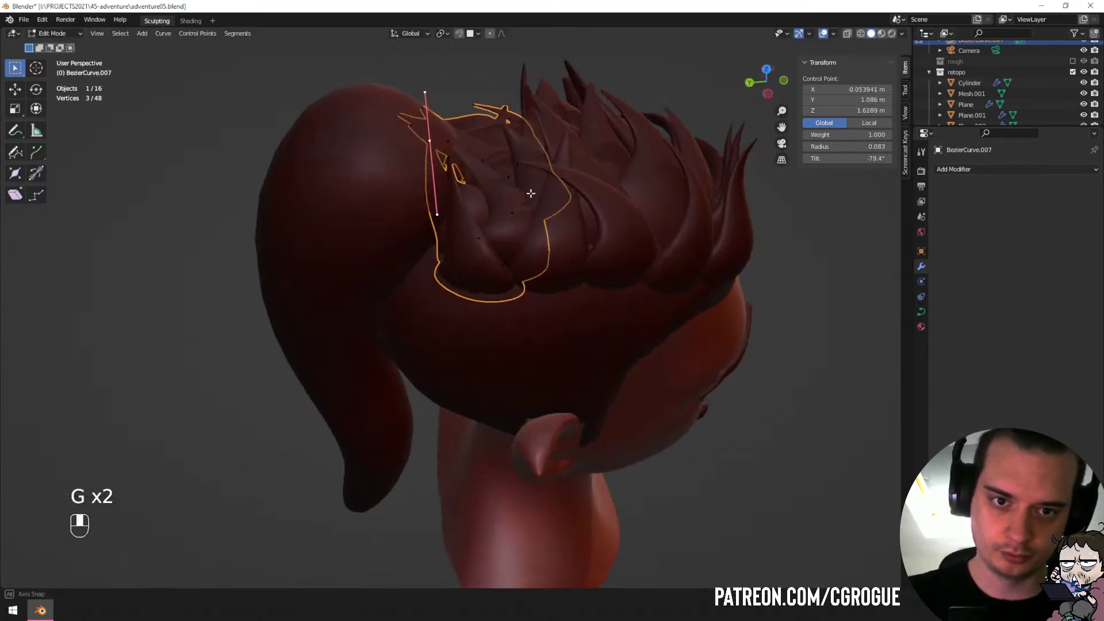
Rotate the rear strand's tip handles and move the tip forward over the crown.
key(g)
click(568, 198)
key(r)
click(513, 251)
key(g)
middle_drag(513, 251, 418, 375)
click(529, 300)
Delete the short curled strand on the ear side of the rear curve group.
key(Tab)
key(a)
key(a)
key(Tab)
scroll(426, 299, up, 2)
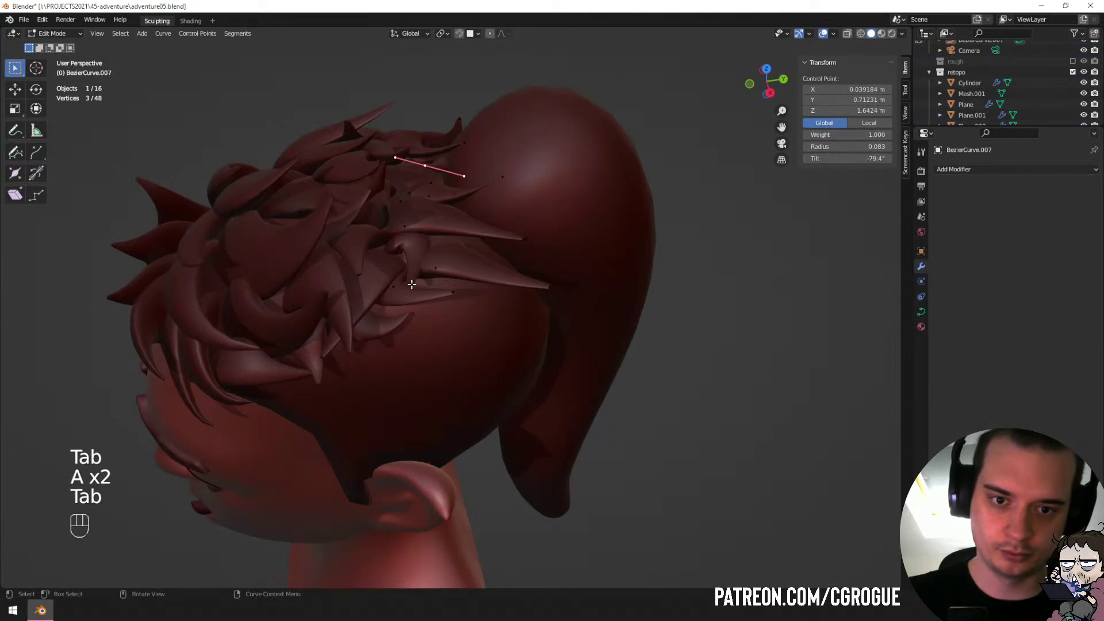
middle_drag(435, 272, 459, 305)
key(ctrl+l)
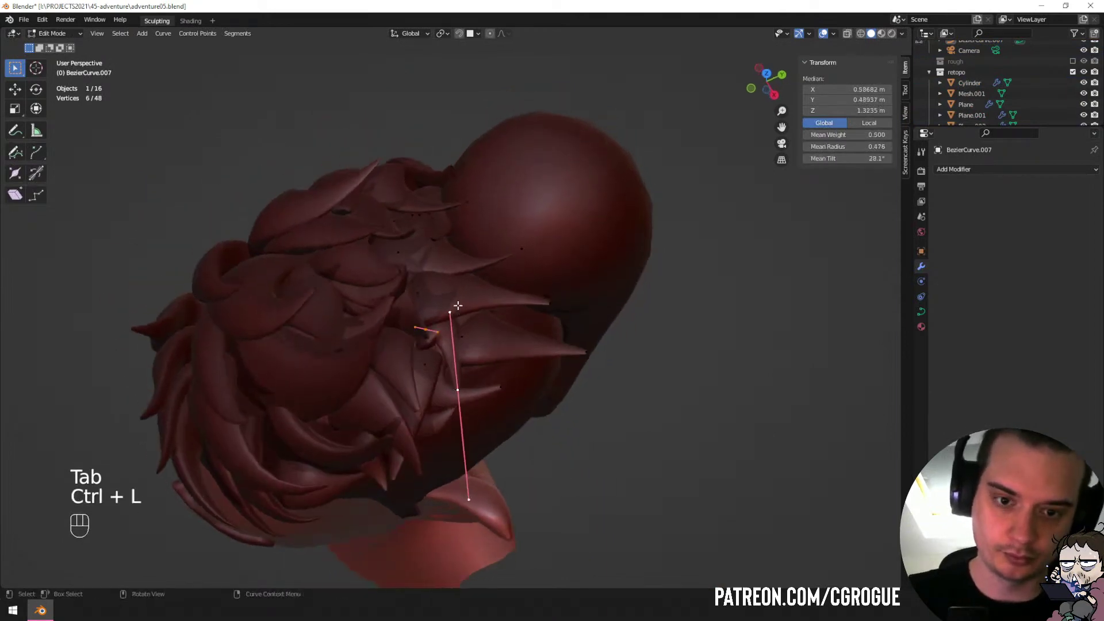
key(x)
click(458, 306)
Move and rescale the root of the neighbouring long strand, then shift its tip along the side of the head.
click(462, 340)
key(g)
click(447, 334)
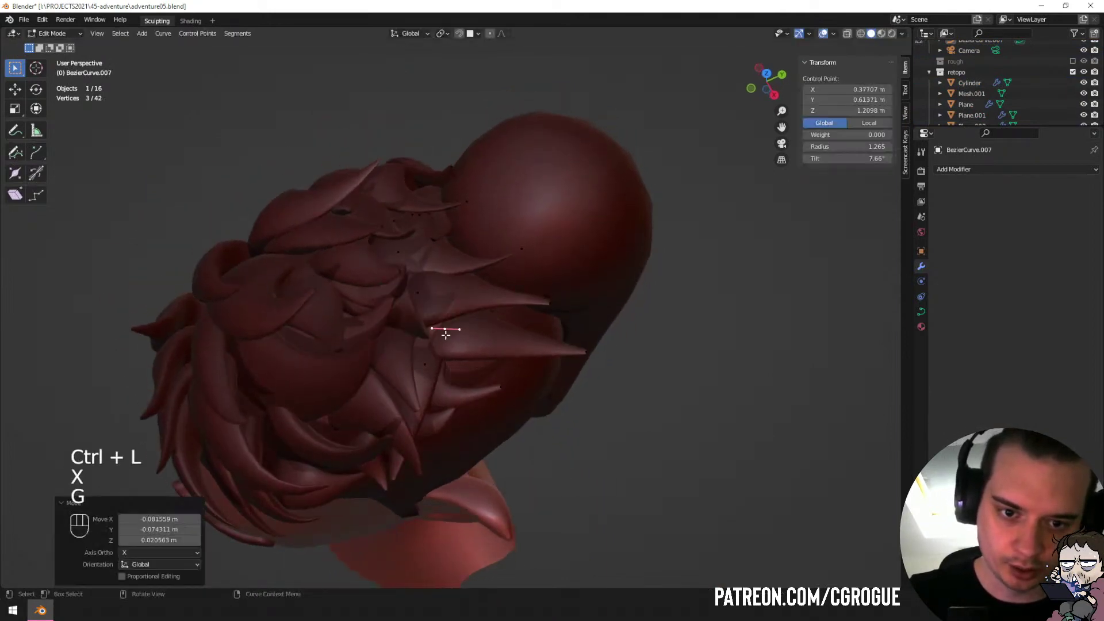
key(alt+s)
click(521, 377)
middle_drag(521, 380, 490, 446)
key(g)
click(518, 353)
key(g)
click(574, 322)
key(Tab)
Edit the side strand group ahead of it, moving and rotating its rearmost strand tip down against the shaved side.
scroll(571, 279, down, 2)
key(a)
key(a)
scroll(575, 301, up, 1)
scroll(492, 386, up, 4)
click(489, 394)
key(Tab)
key(r)
click(240, 471)
key(g)
click(473, 452)
key(r)
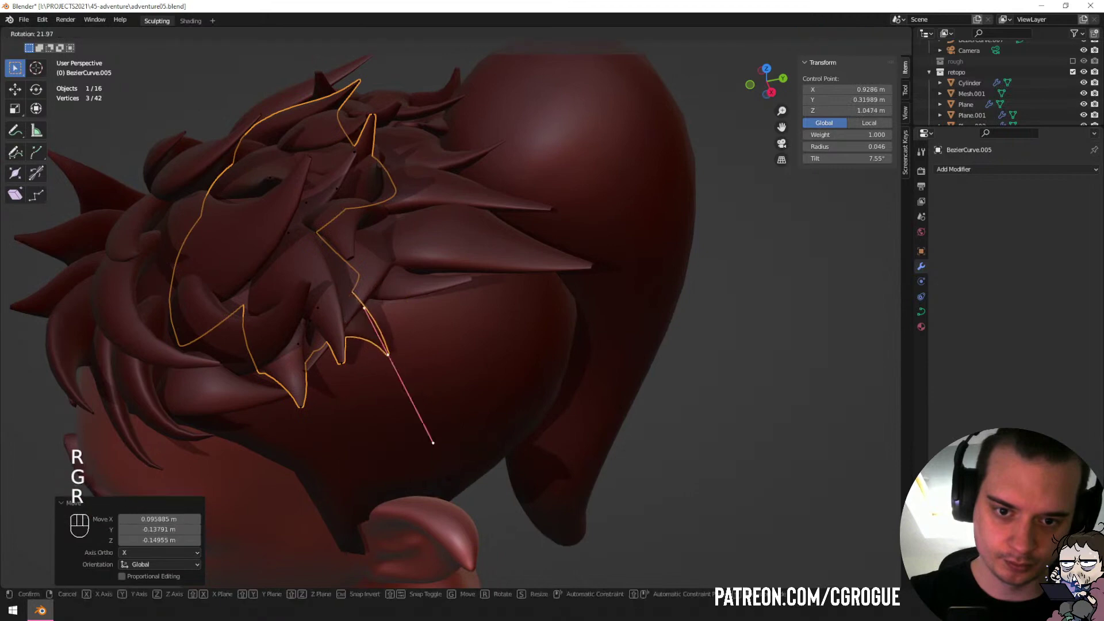
click(436, 478)
Fine-tune the rotation and position of the side strand's tip from another angle.
middle_drag(446, 489, 540, 417)
key(r)
click(399, 429)
key(g)
click(418, 429)
scroll(448, 431, down, 2)
key(Tab)
key(a)
key(a)
middle_drag(370, 125, 406, 152)
click(433, 253)
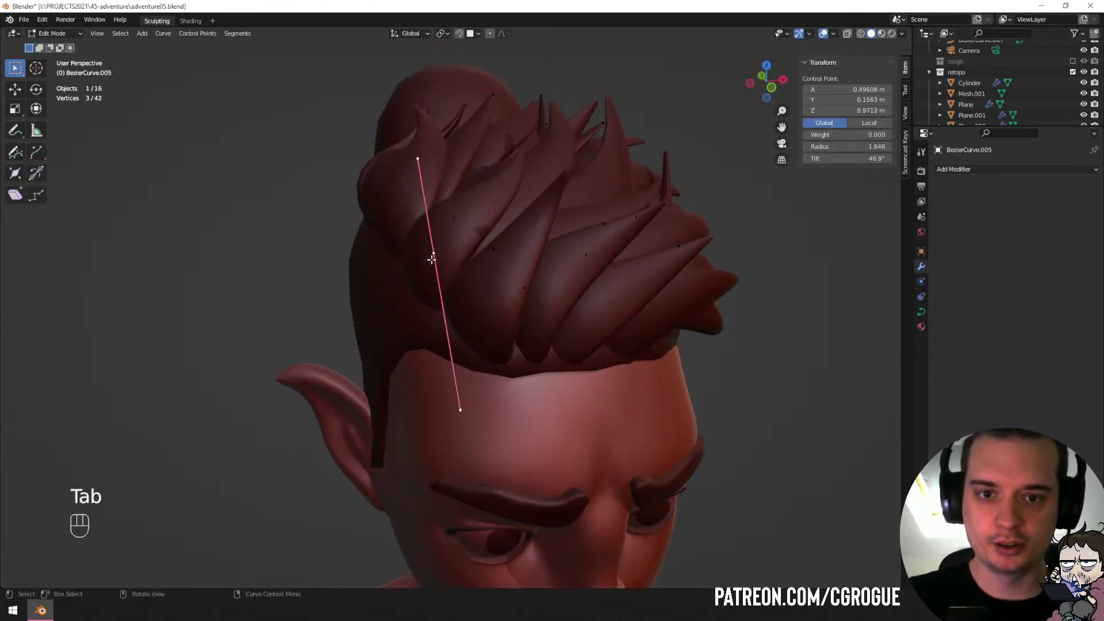
middle_drag(433, 253, 416, 313)
key(Tab)
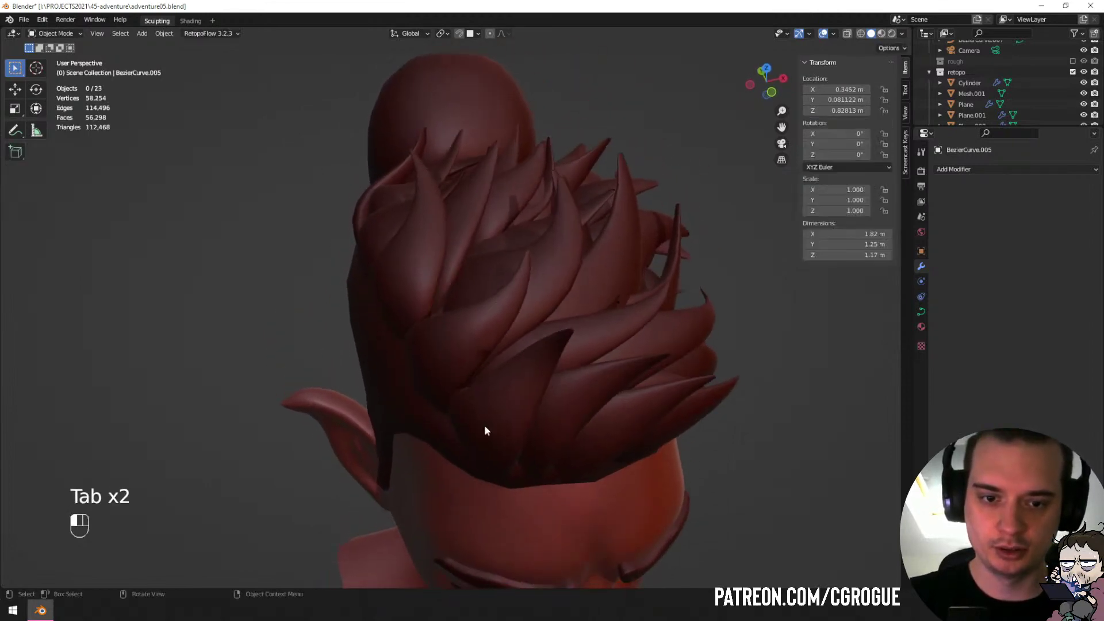
Add a strand at the corner of the forehead hairline by duplicating a root point, extruding it upwards and thinning the tip.
click(464, 419)
key(Tab)
key(shift+d)
click(454, 418)
middle_drag(454, 418, 456, 333)
key(e)
click(397, 221)
key(alt+s)
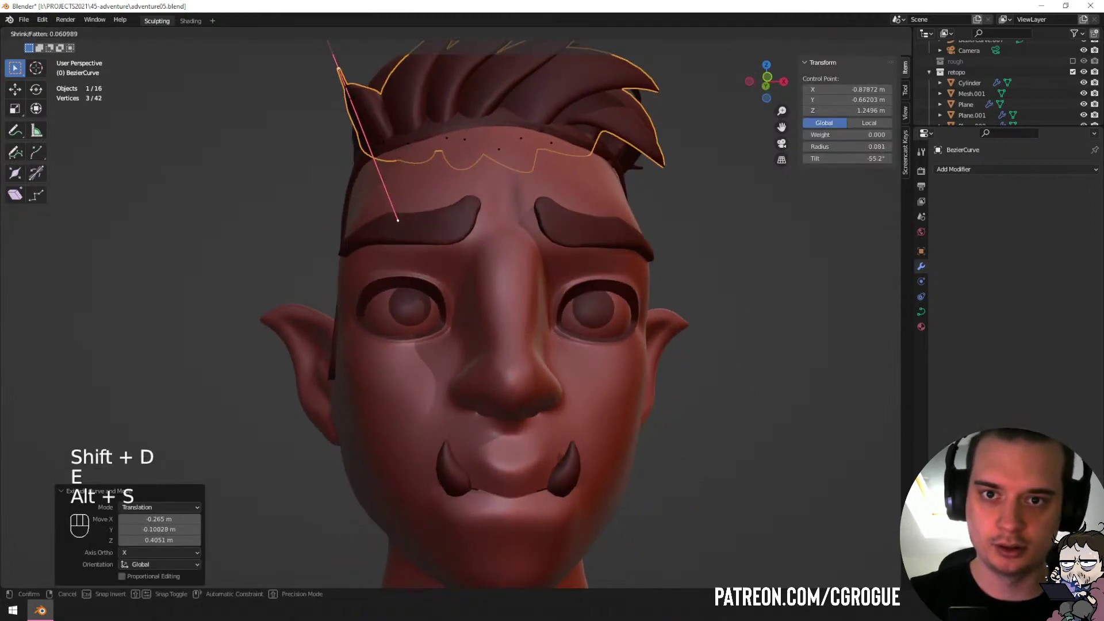
click(346, 91)
Rotate and scale the tip of the new forehead-corner strand, then shorten the handles of its root point.
middle_drag(345, 91, 357, 106)
key(r)
click(364, 570)
key(s)
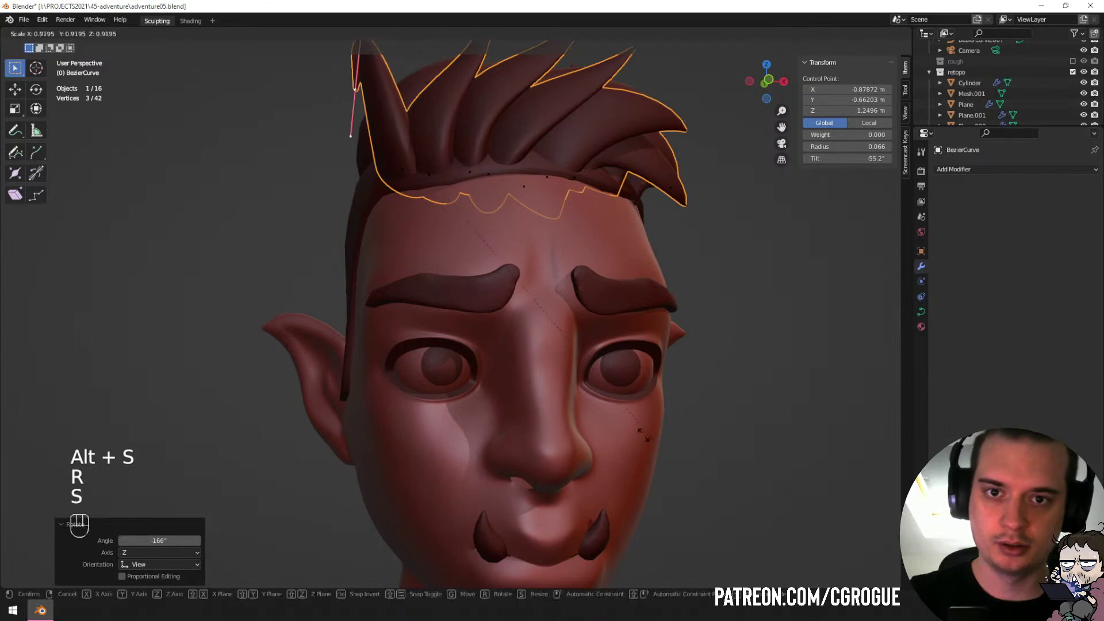
click(399, 210)
click(402, 169)
key(s)
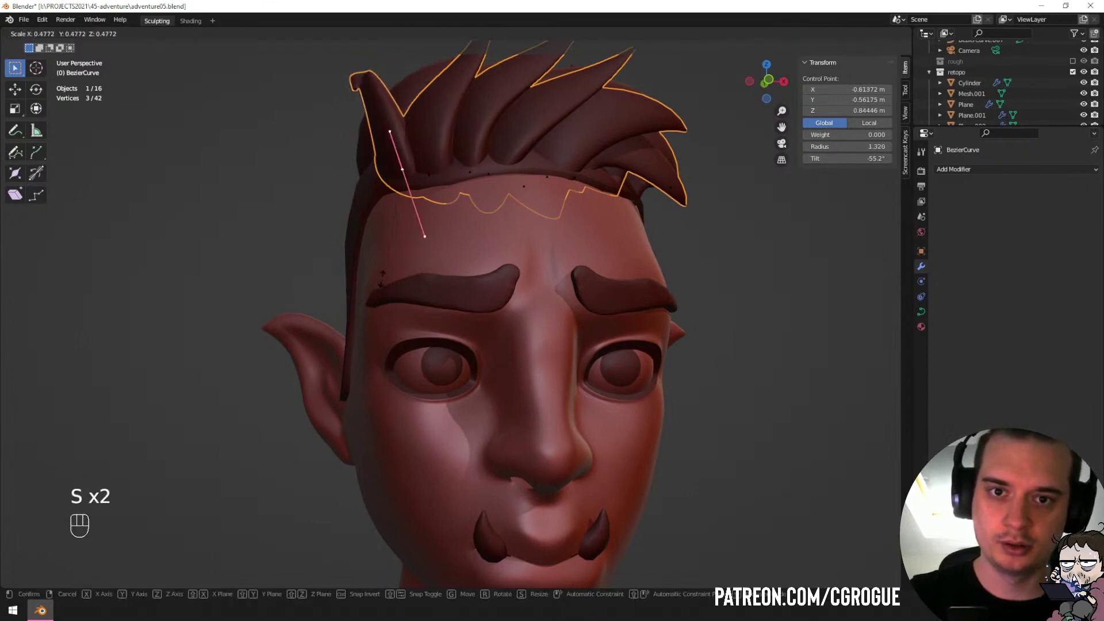
click(353, 126)
Move the corner strand's points so it curls down over the side of the hairline and thin its root by a factor of 0.506.
click(359, 96)
key(g)
click(302, 187)
middle_drag(302, 187, 346, 305)
key(g)
click(443, 426)
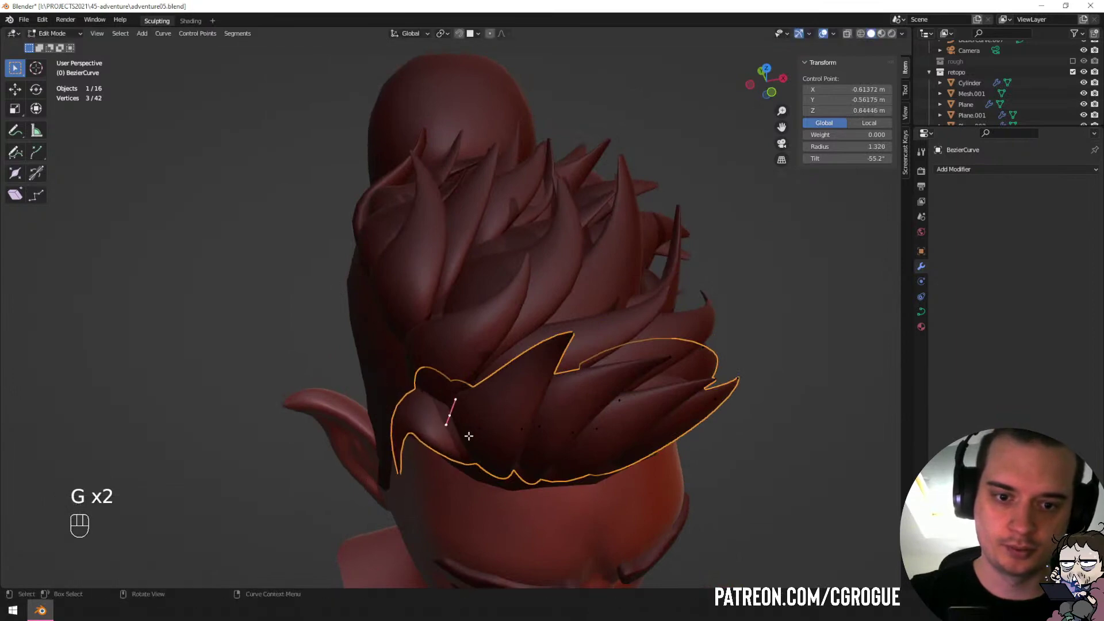
key(alt+s)
click(536, 472)
middle_drag(535, 472, 486, 392)
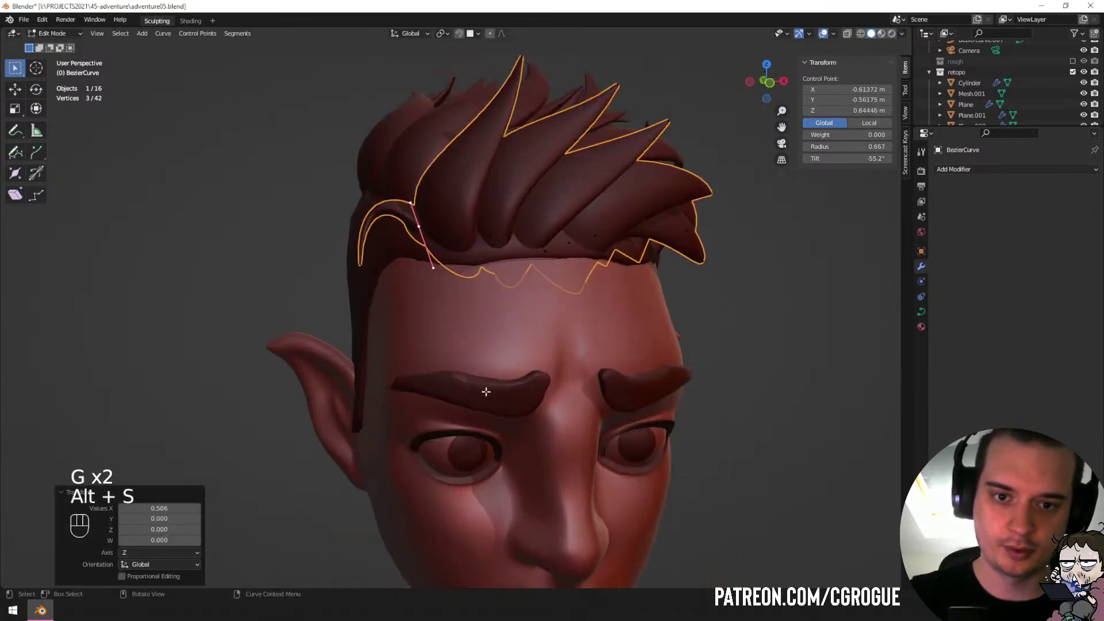
Scale the corner strand's tip point and move it up towards the hair mass.
click(359, 258)
middle_drag(359, 259, 363, 242)
key(s)
click(496, 267)
key(g)
click(524, 214)
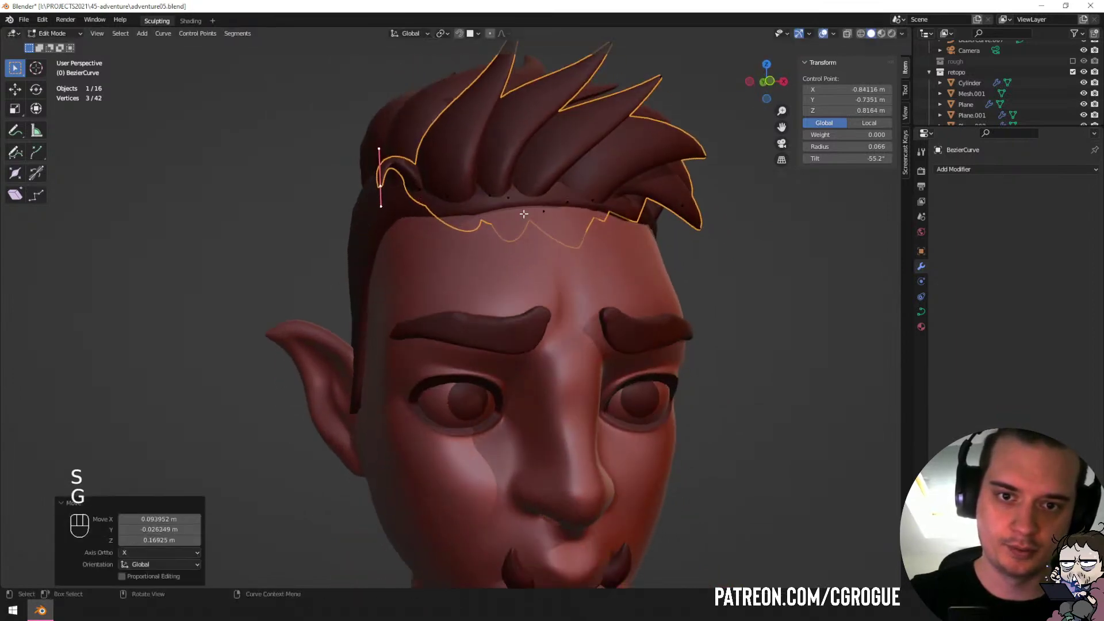
Rotate the corner strand's tip so it flicks outwards, shrink its handles and leave curve editing.
middle_drag(524, 214, 368, 161)
key(r)
click(351, 156)
key(s)
click(360, 161)
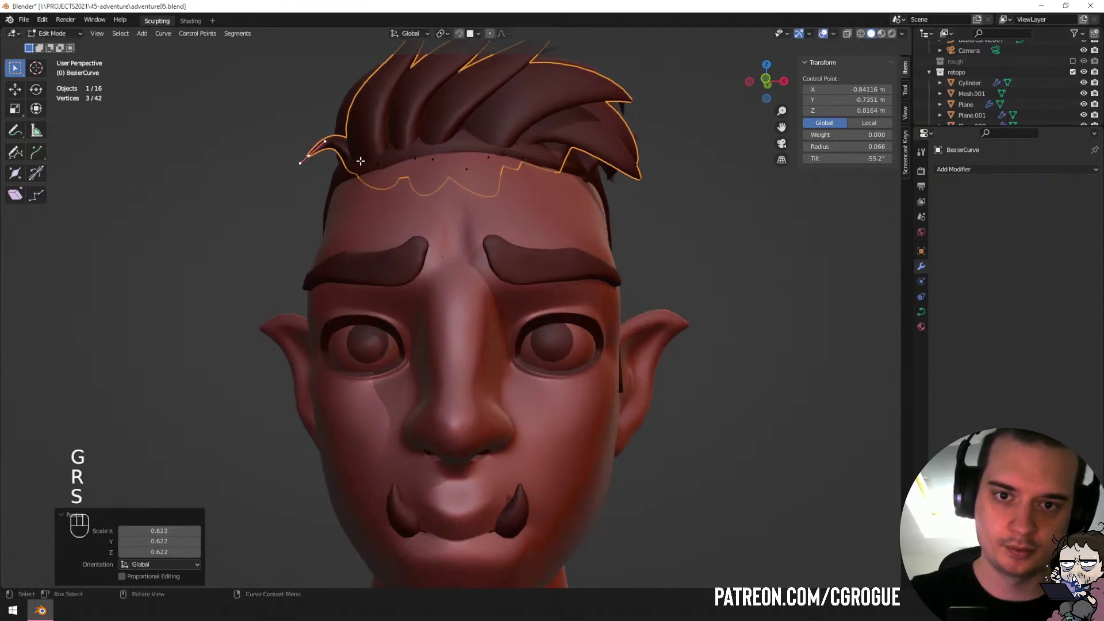
key(s)
click(449, 323)
key(Tab)
middle_drag(454, 334, 546, 358)
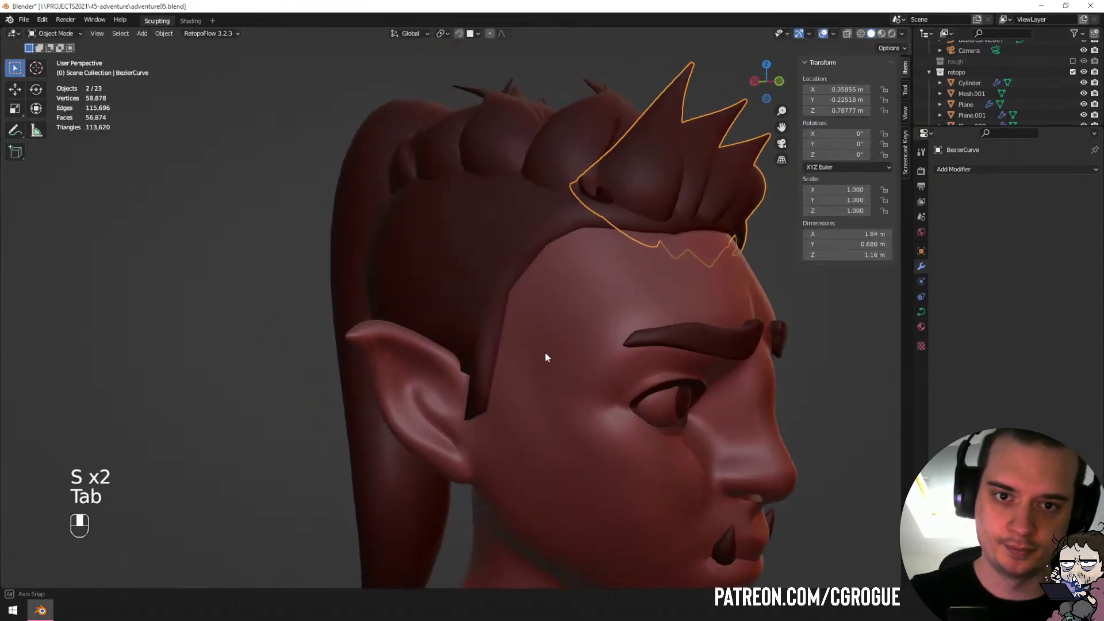
Refine the corner strand by rotating its tip from two angles and moving it, then finish editing and deselect everything.
key(Tab)
key(Tab)
mouse_move(597, 249)
middle_down()
mouse_move(492, 252)
mouse_move(334, 182)
middle_up()
click(903, 33)
key(Tab)
key(r)
click(486, 180)
middle_drag(485, 179, 535, 253)
key(r)
click(528, 256)
key(g)
click(582, 249)
key(Tab)
key(a)
key(a)
scroll(549, 237, down, 4)
Preview the character with a light grey matcap and the glossy green matcap.
click(902, 33)
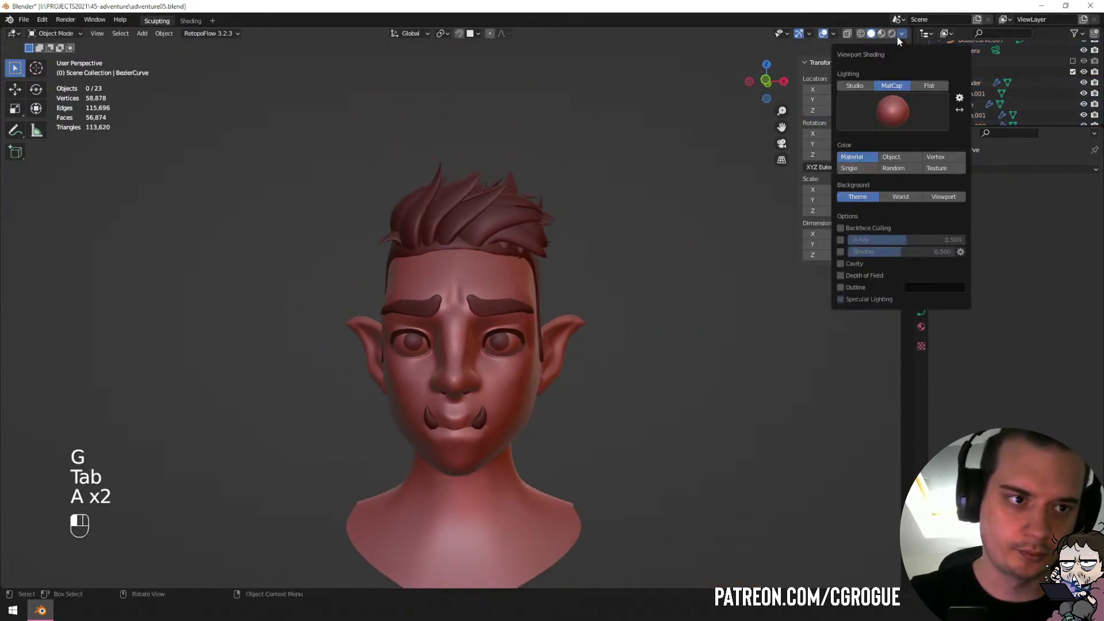
click(893, 111)
click(823, 154)
click(893, 111)
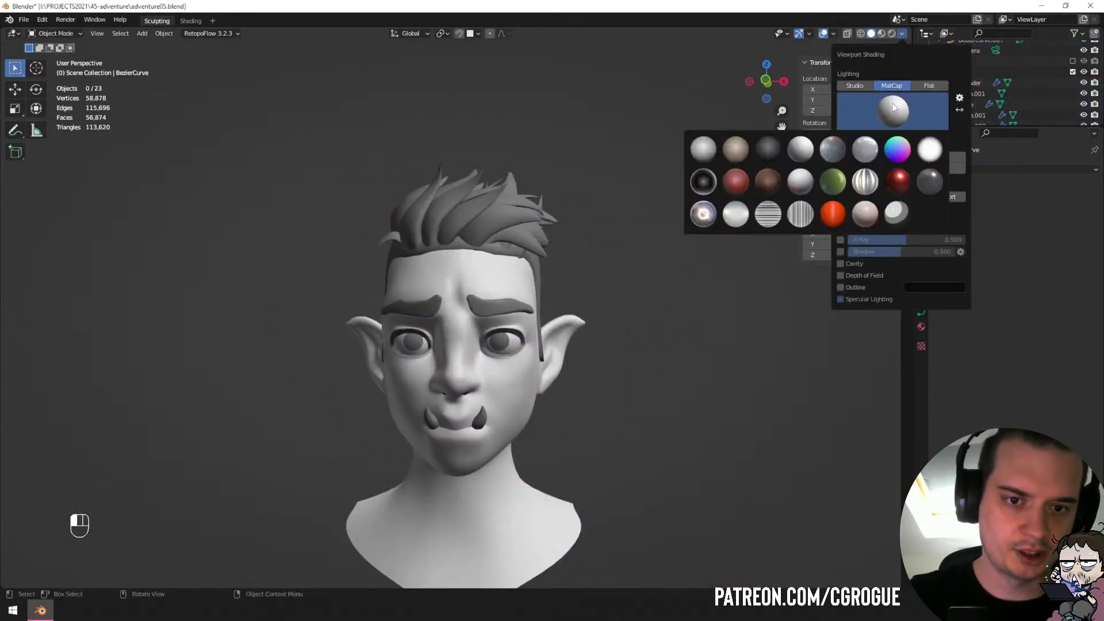
click(833, 181)
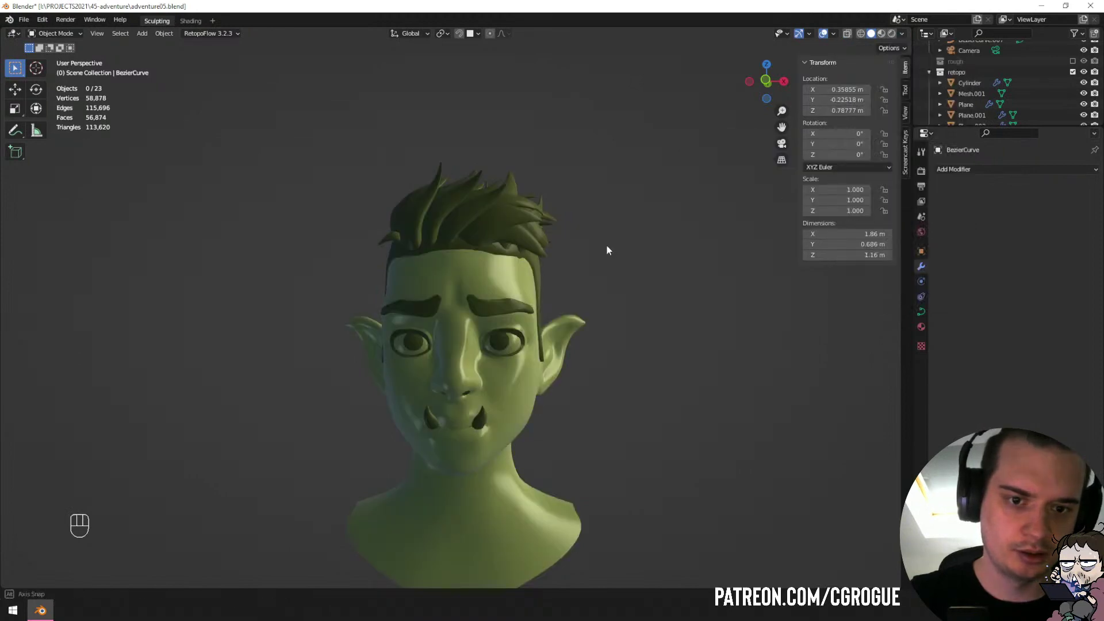
Change the viewport matcap to the beige clay one after comparing it with the light grey one.
mouse_move(607, 243)
middle_down()
mouse_move(486, 251)
mouse_move(620, 243)
mouse_move(628, 253)
middle_up()
click(901, 35)
click(882, 116)
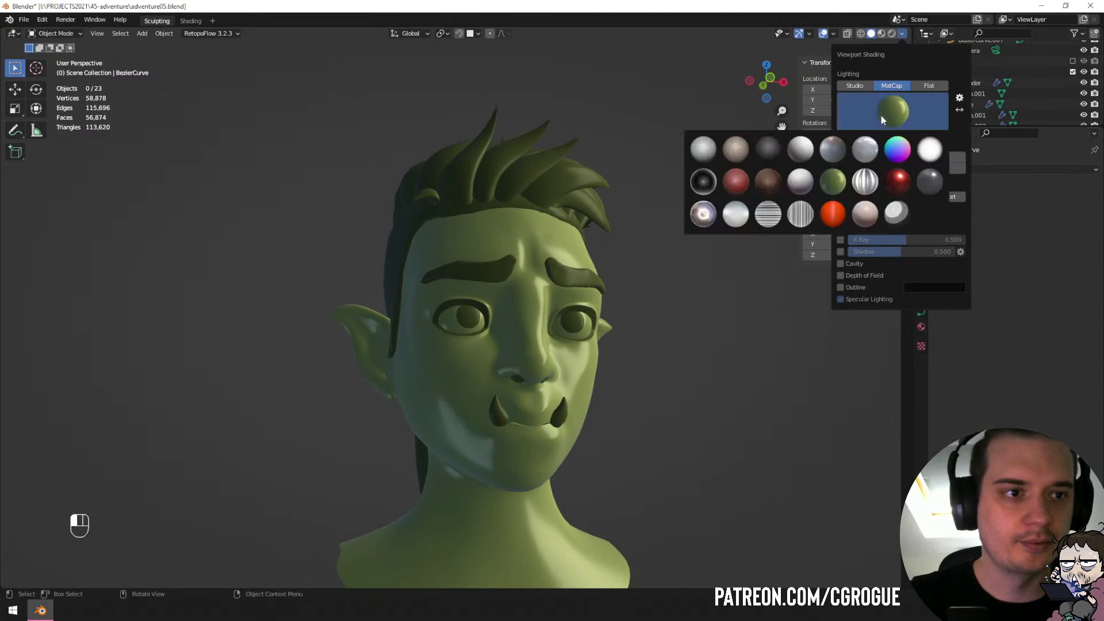
click(708, 151)
click(902, 120)
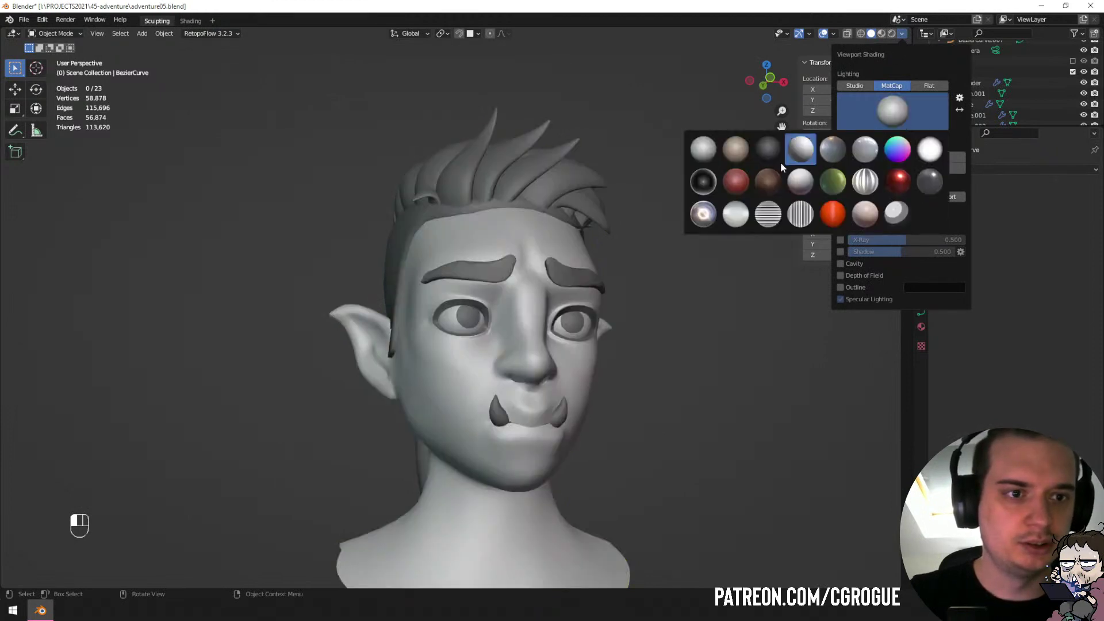
click(733, 146)
middle_drag(733, 146, 600, 220)
Give the head mesh a new material and set its viewport display colour to a muted green.
click(454, 320)
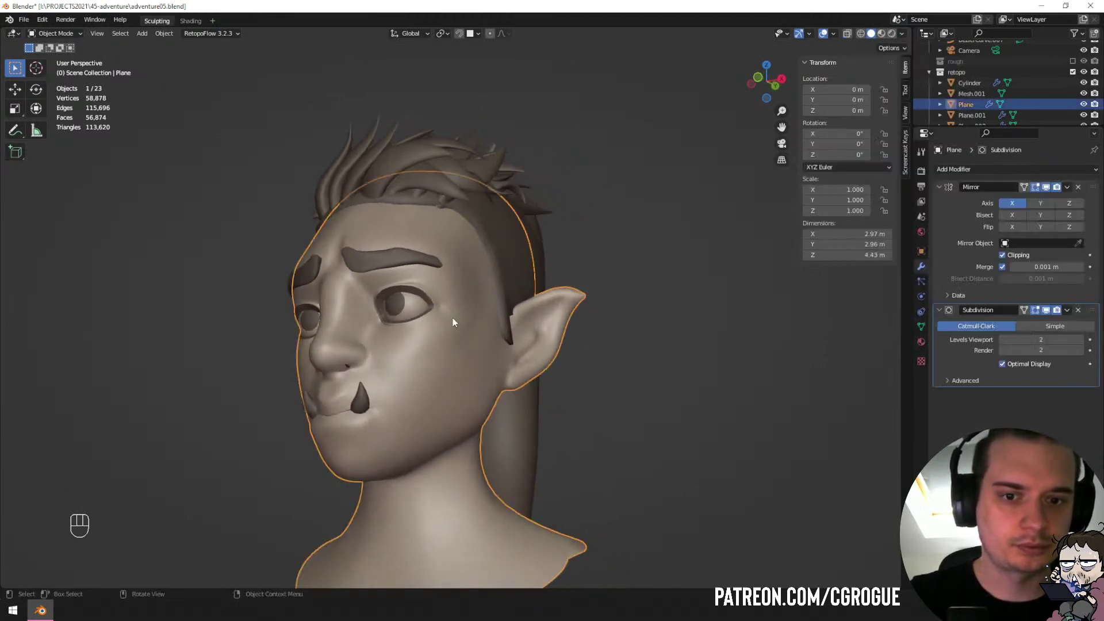
scroll(501, 324, up, 2)
click(922, 342)
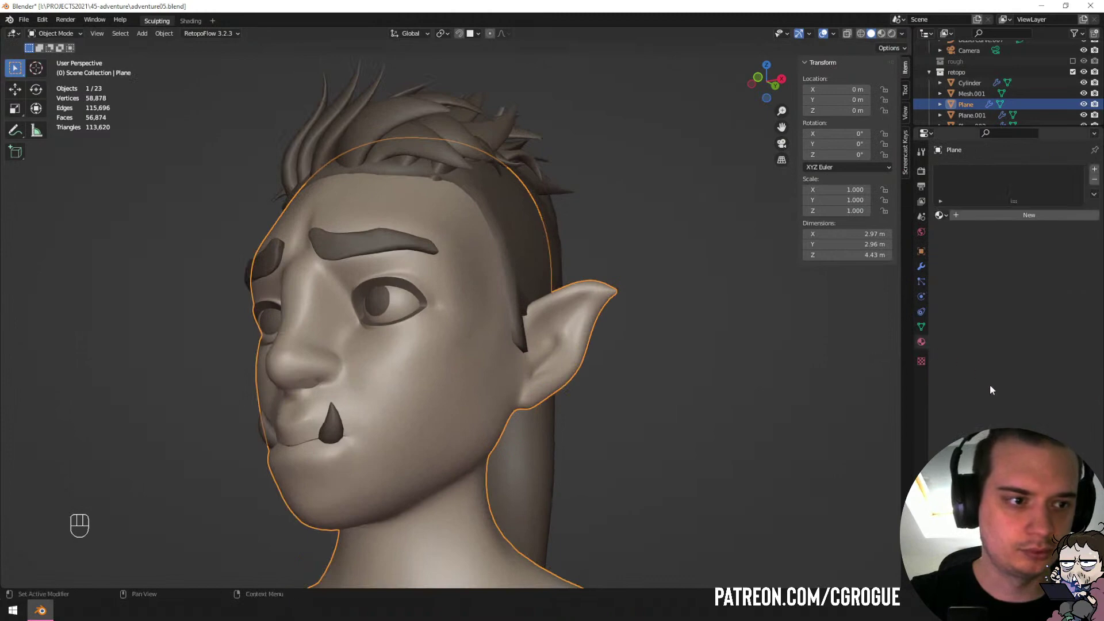
click(958, 214)
scroll(971, 357, down, 10)
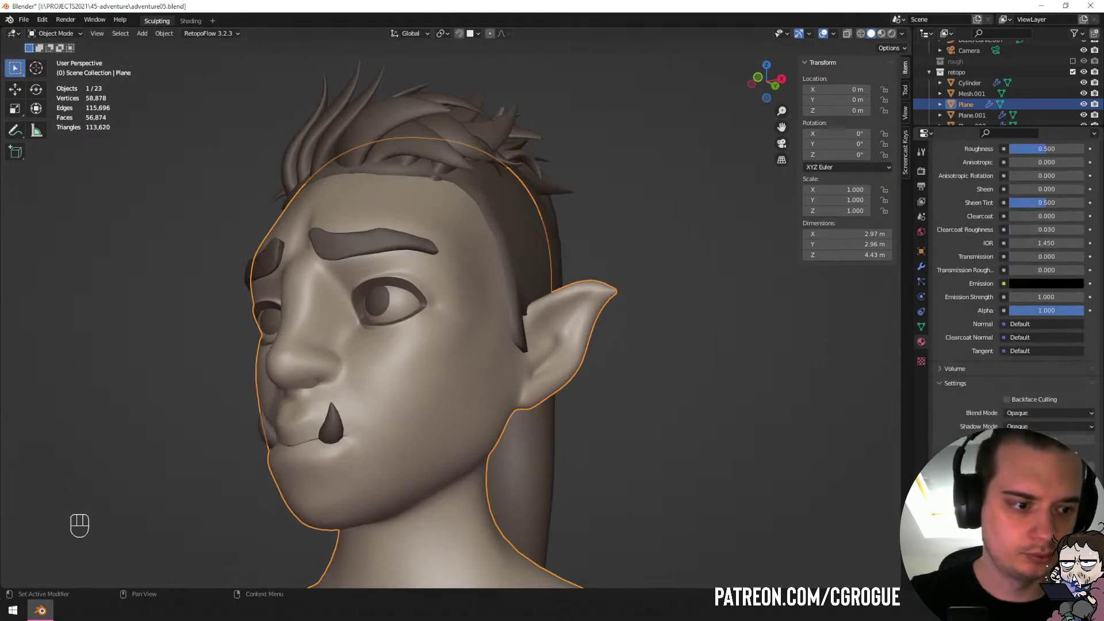
click(1044, 529)
drag(1019, 424, 1017, 419)
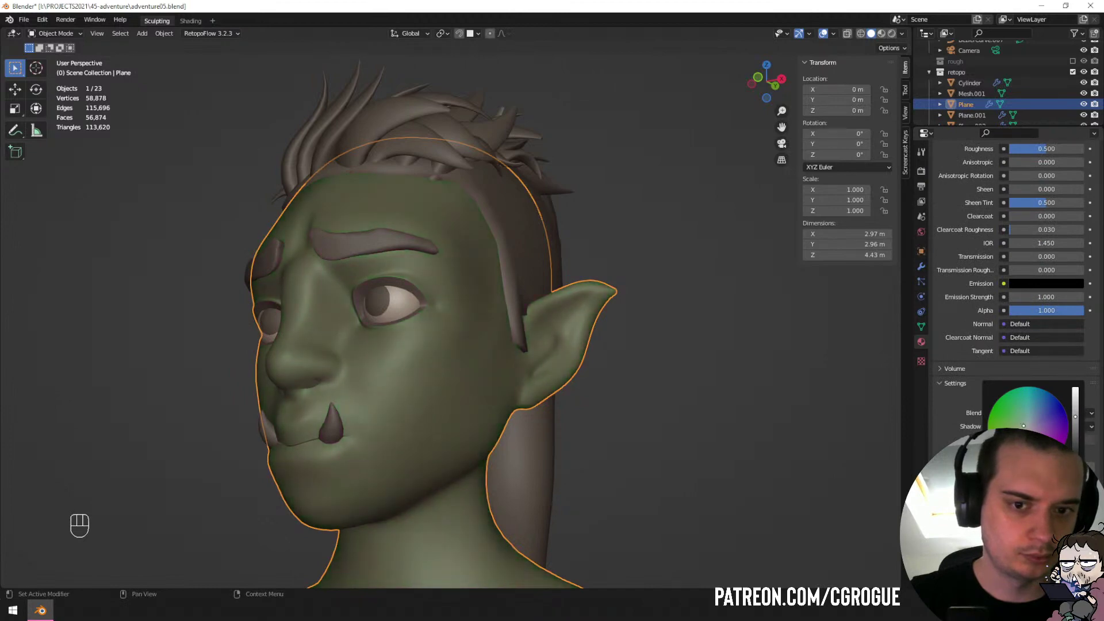
Select the front hair curves and darken the viewport display colour of the hair material to nearly black.
middle_drag(496, 331, 564, 332)
key(a)
key(a)
click(518, 151)
shift+click(575, 159)
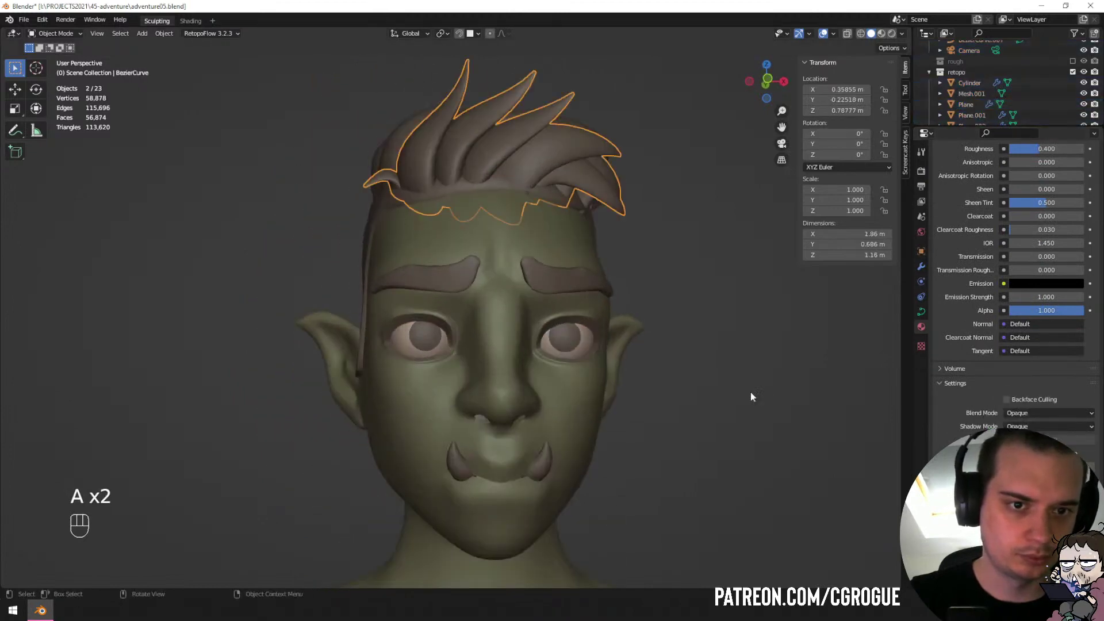
click(1047, 541)
click(1075, 444)
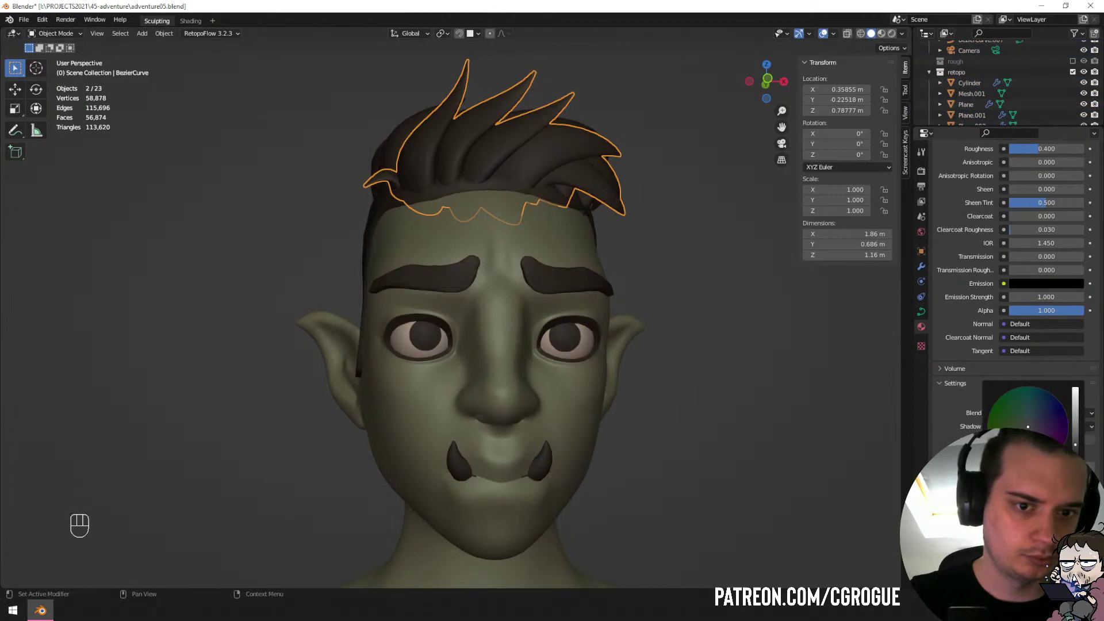
key(a)
key(a)
Edit the strand group on the side of the crown, fattening its side strand at one control point.
middle_drag(541, 366, 407, 434)
scroll(414, 397, up, 3)
click(422, 323)
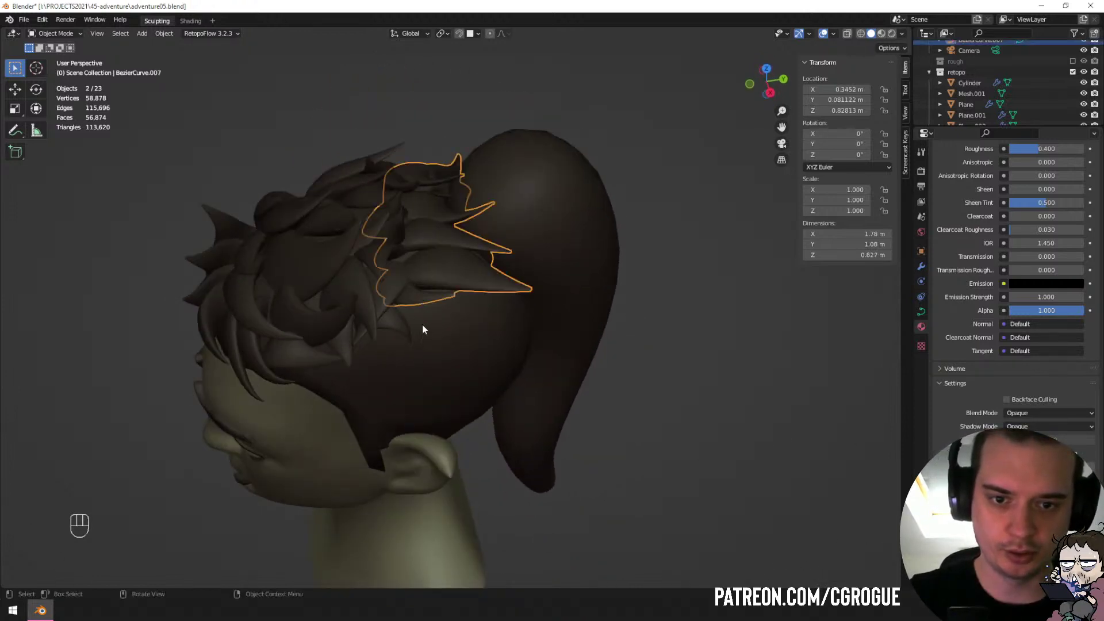
key(Tab)
click(403, 295)
middle_drag(404, 296, 465, 240)
key(alt+s)
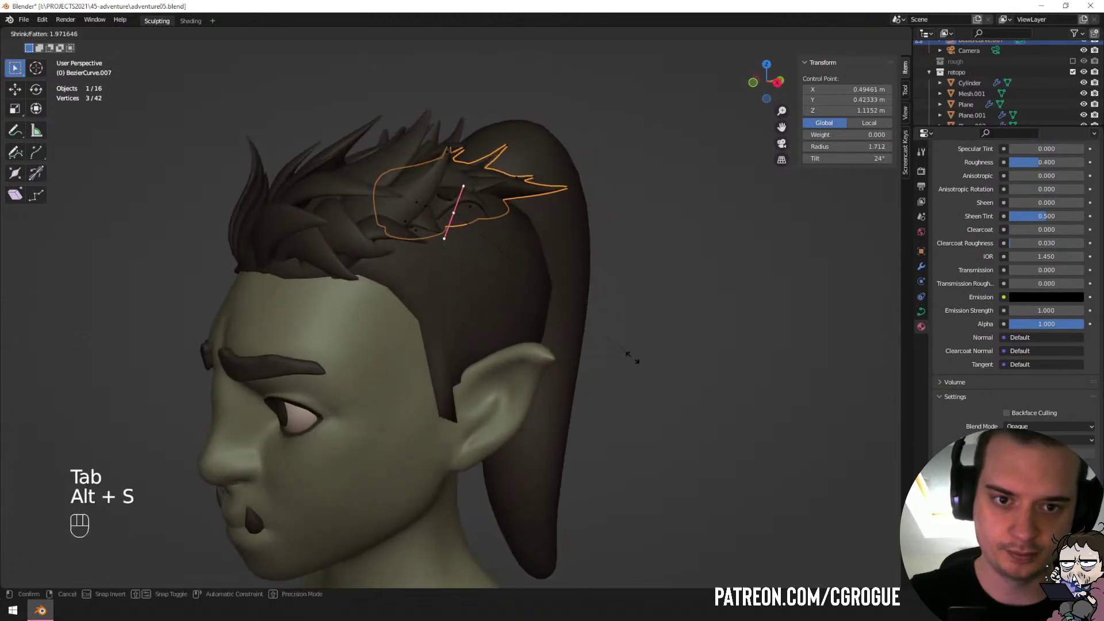
click(602, 343)
click(520, 193)
middle_drag(520, 194, 597, 253)
key(Tab)
Put the scalp cap into Sculpt Mode and grab the middle of its front hairline downwards with a resized Grab brush.
click(541, 237)
key(ctrl+Tab)
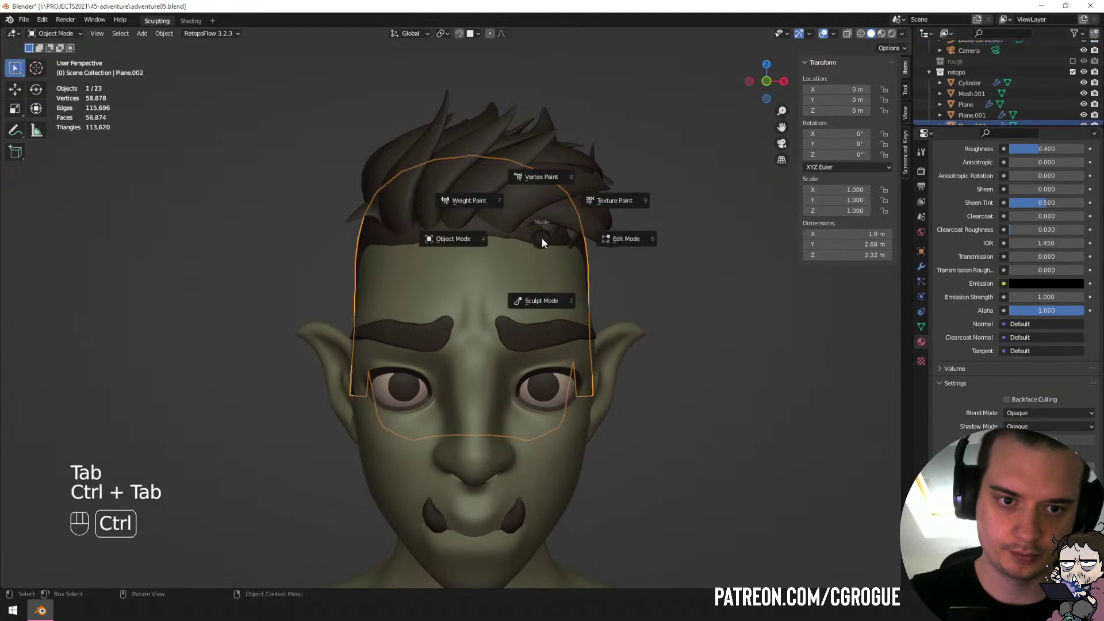
click(533, 302)
key(f)
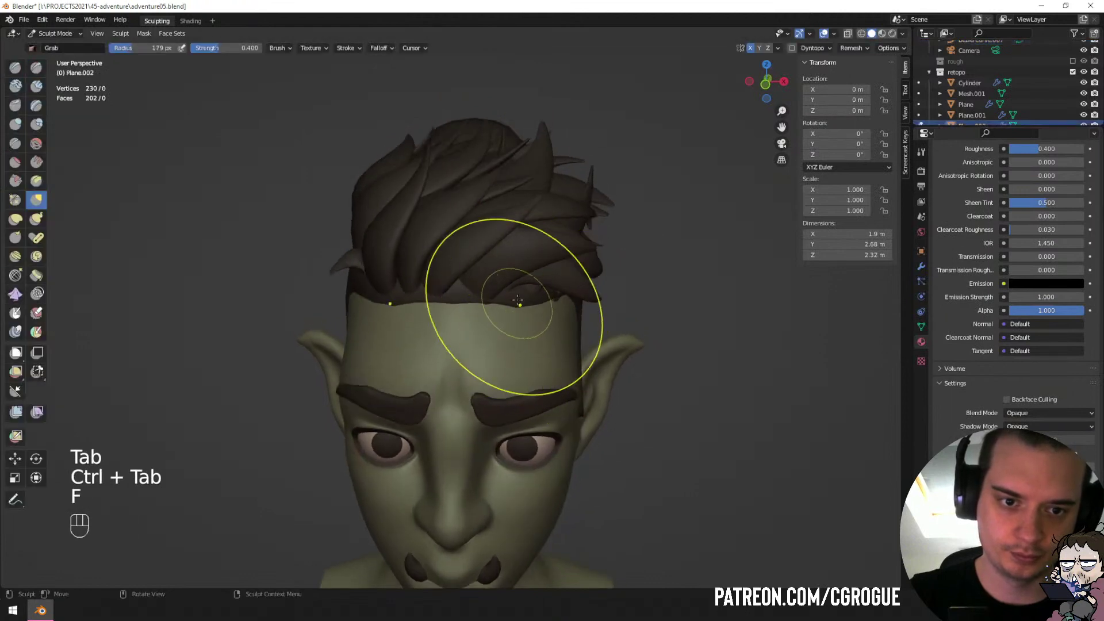
click(520, 267)
key(f)
click(456, 296)
middle_drag(460, 296, 459, 245)
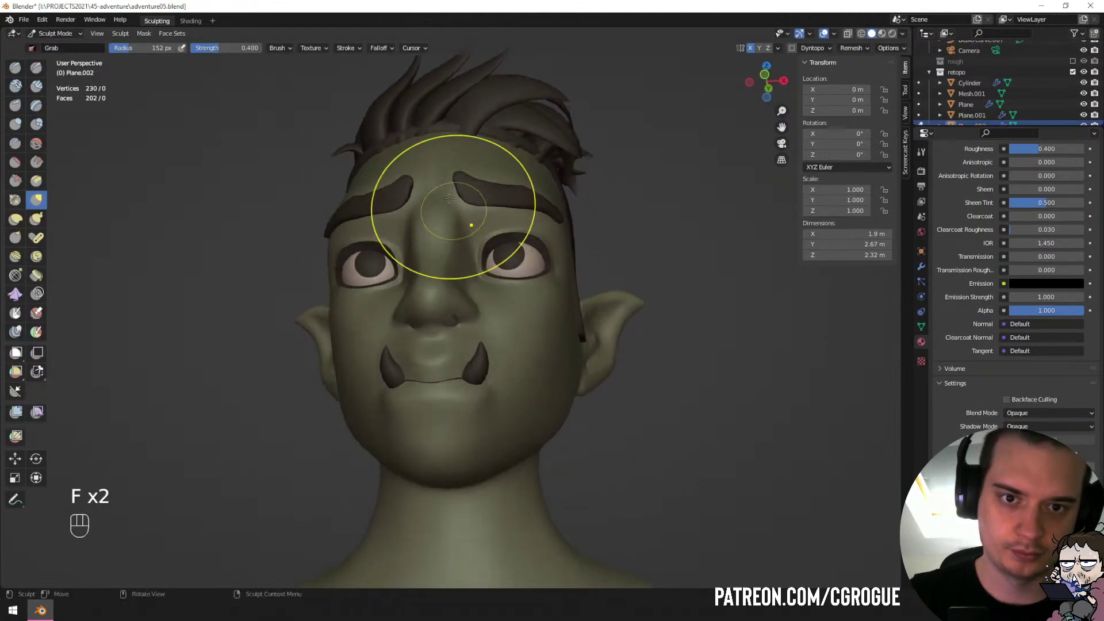
drag(435, 127, 435, 158)
middle_drag(435, 158, 434, 247)
Reshape the scalp cap's front edge under the fringe using a large and then a smaller Grab brush.
key(f)
click(446, 342)
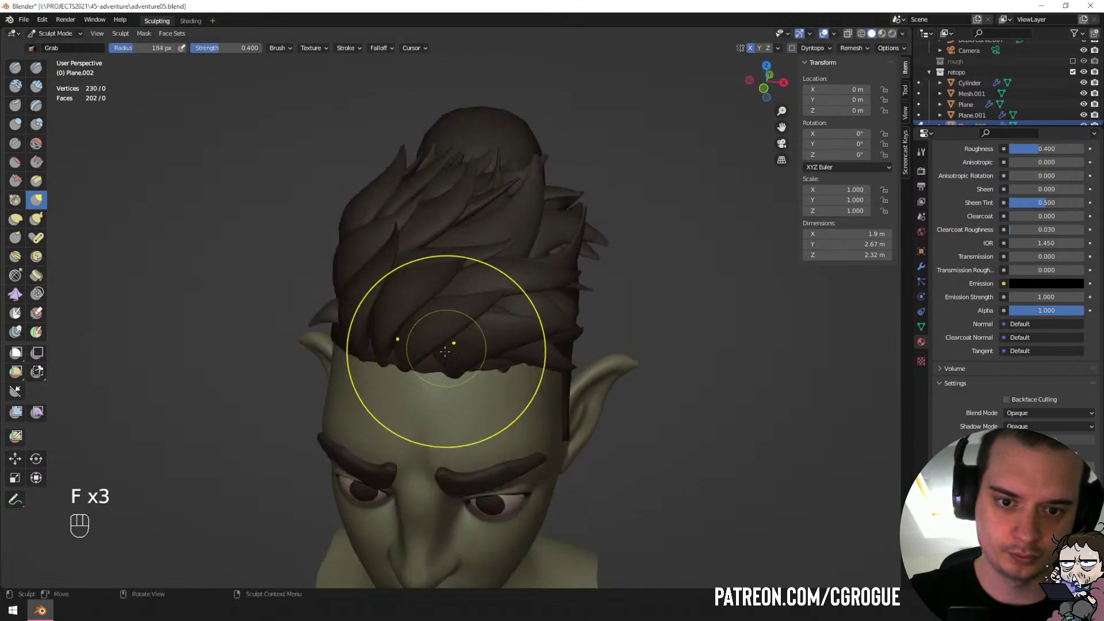
mouse_move(437, 369)
mouse_down()
mouse_move(435, 381)
mouse_move(472, 382)
mouse_up()
key(f)
click(562, 383)
key(f)
click(474, 380)
drag(474, 383, 476, 378)
middle_drag(475, 386, 476, 352)
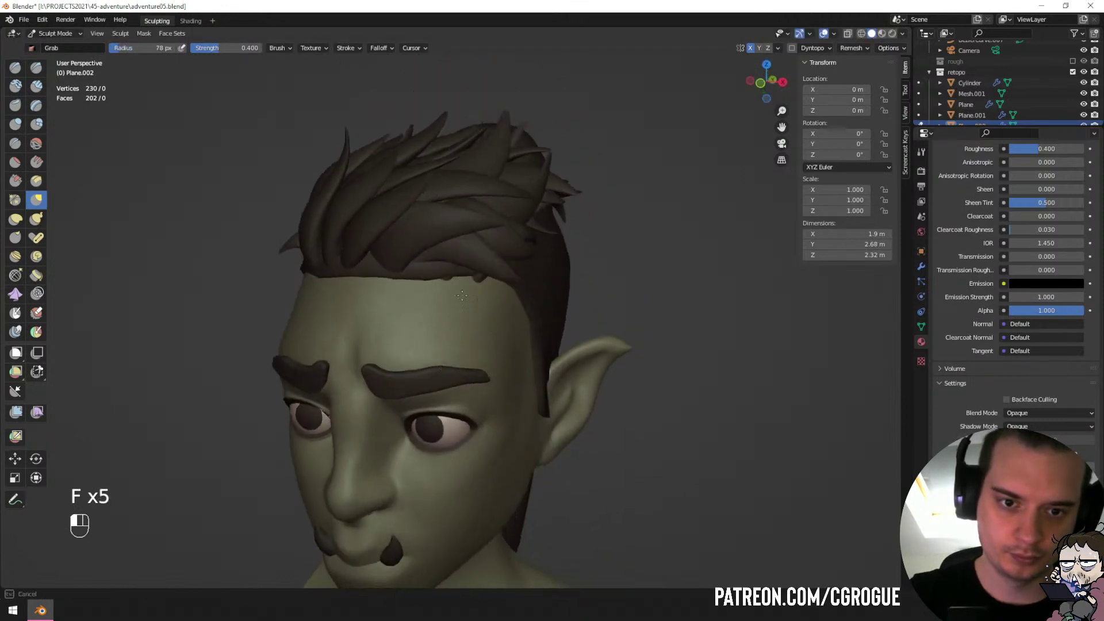
Check the hairline from the side with different Grab brush sizes, then return the scalp cap to Object Mode and deselect everything.
mouse_move(465, 287)
middle_down()
mouse_move(411, 215)
mouse_move(381, 209)
mouse_move(392, 158)
mouse_move(580, 177)
mouse_move(569, 318)
mouse_move(439, 294)
mouse_move(476, 308)
mouse_move(591, 301)
mouse_move(568, 315)
mouse_move(475, 302)
middle_up()
key(f)
click(426, 219)
key(f)
click(405, 213)
key(f)
click(453, 166)
key(ctrl+Tab)
key(a)
key(a)
scroll(568, 315, up, 3)
scroll(494, 341, up, 2)
shift+middle_drag(494, 341, 504, 361)
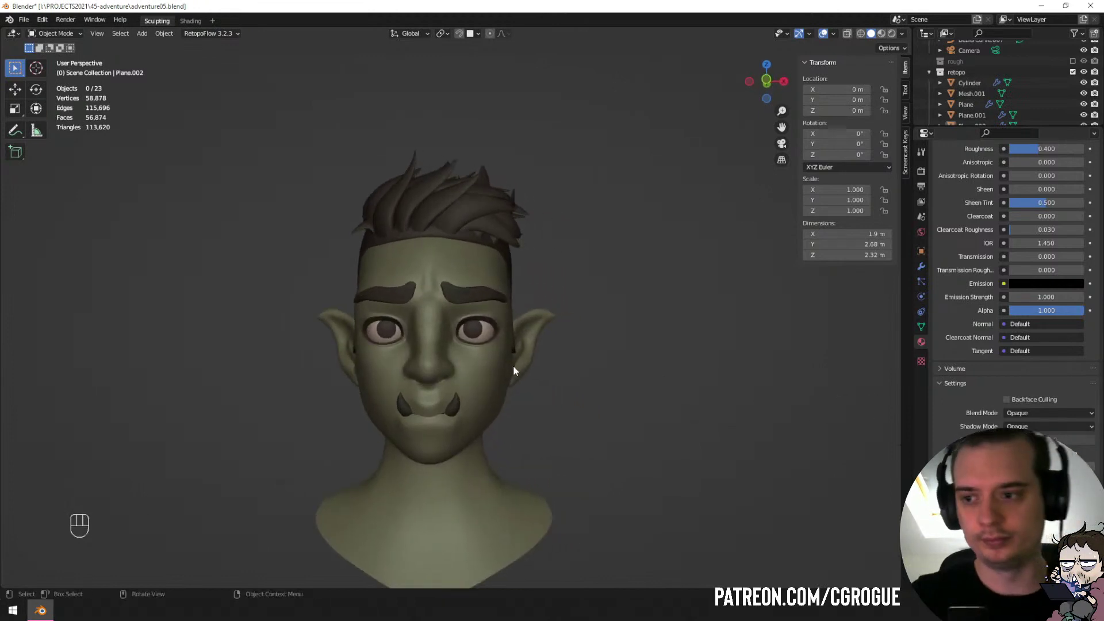
Edit the head mesh, select the edge loop around the nostril opening, extrude it and scale it inwards to 0.747.
scroll(513, 365, up, 4)
click(415, 395)
key(Tab)
middle_drag(415, 396, 415, 355)
scroll(411, 352, up, 1)
scroll(391, 340, down, 1)
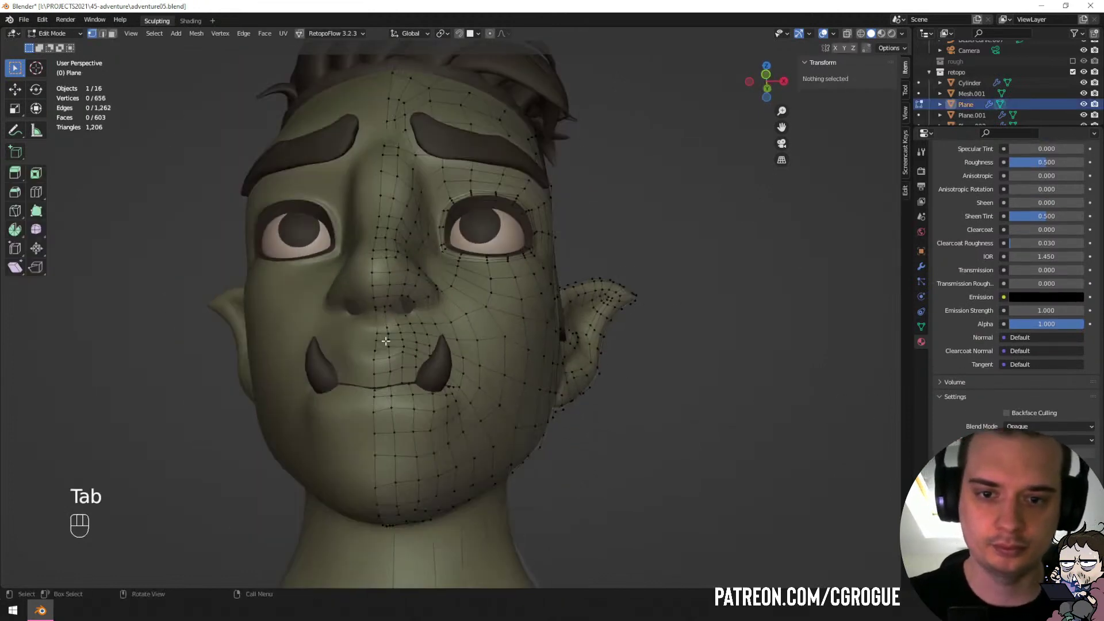
alt+click(402, 318)
scroll(408, 345, up, 1)
scroll(409, 357, up, 4)
key(e)
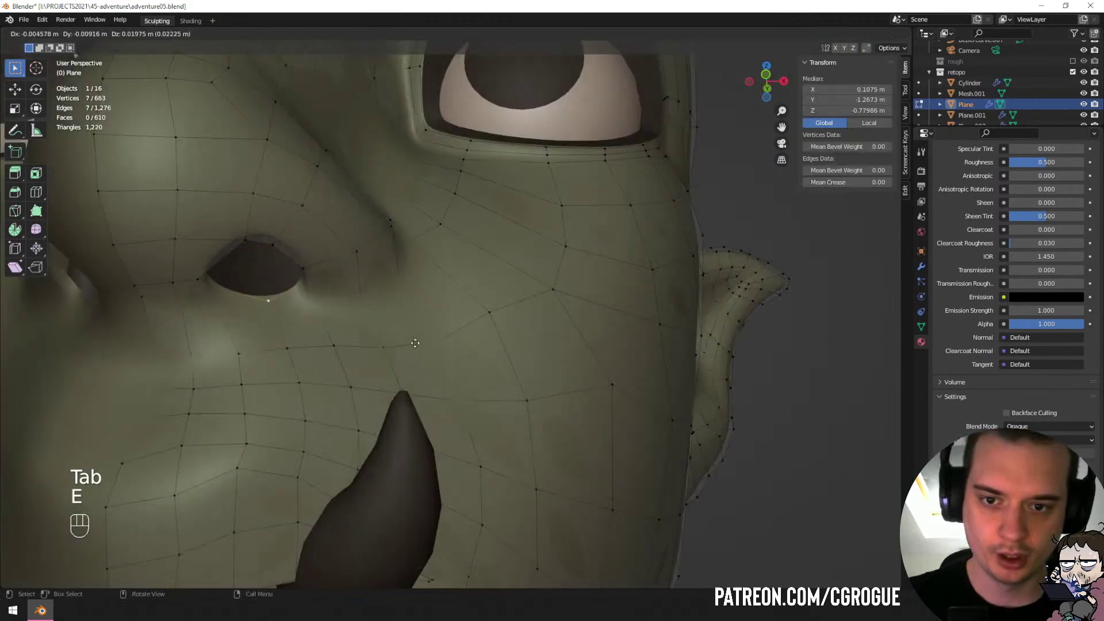
click(463, 338)
key(s)
click(401, 346)
middle_drag(400, 345, 397, 219)
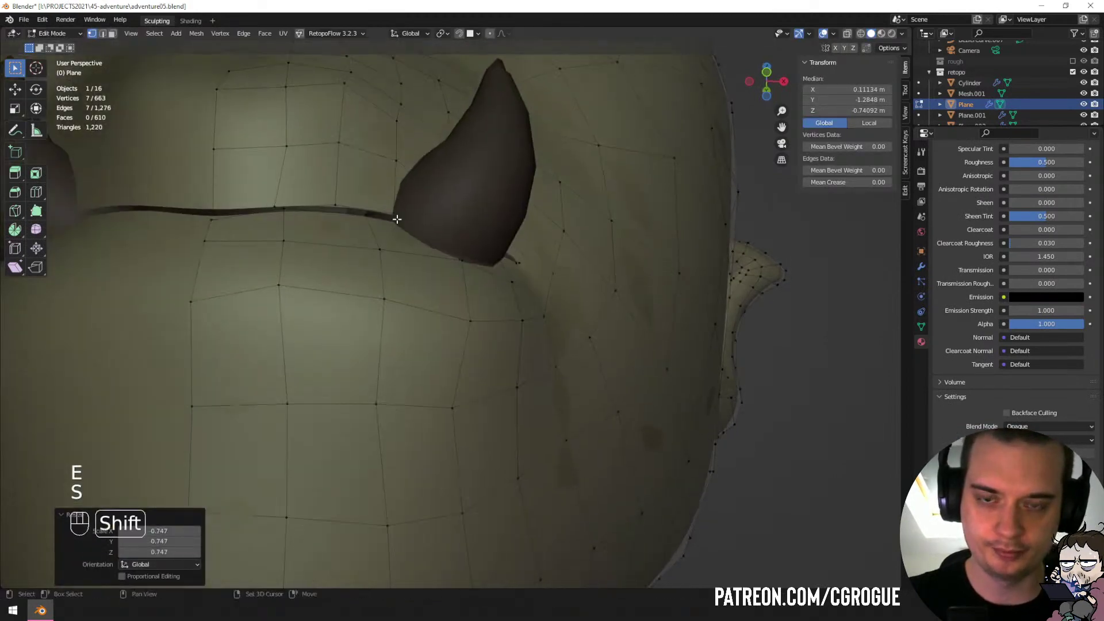
Push the extruded nostril loop deeper into the nose, scaling it to 0.811 and adjusting its position from several angles.
key(KP_Decimal)
scroll(537, 342, down, 5)
middle_drag(537, 342, 515, 298)
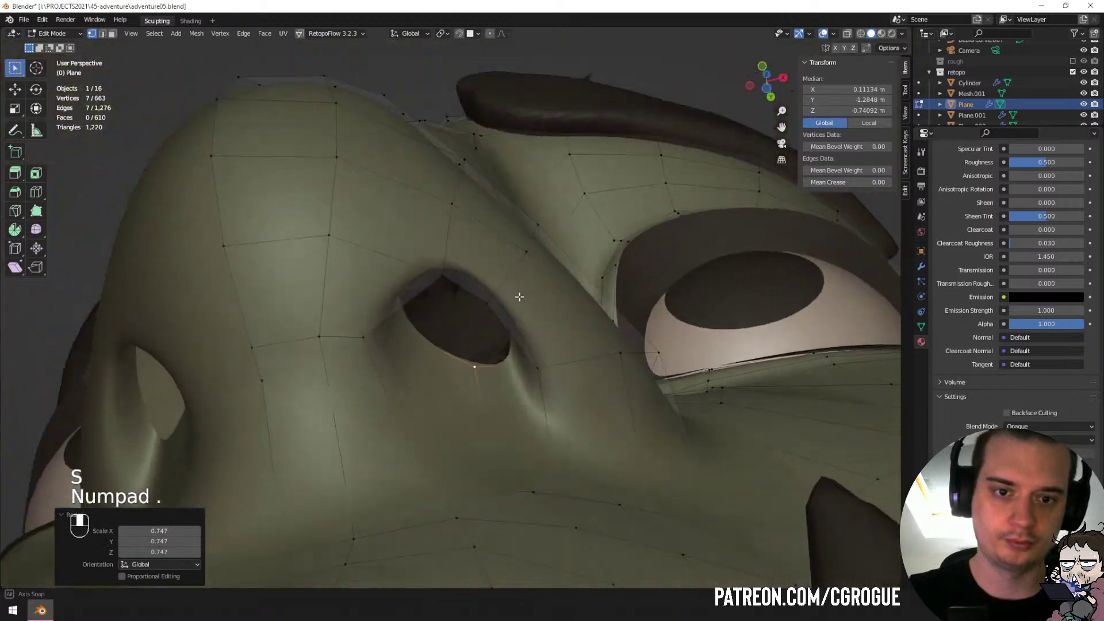
key(g)
click(517, 364)
key(s)
click(577, 397)
middle_drag(575, 397, 534, 475)
key(g)
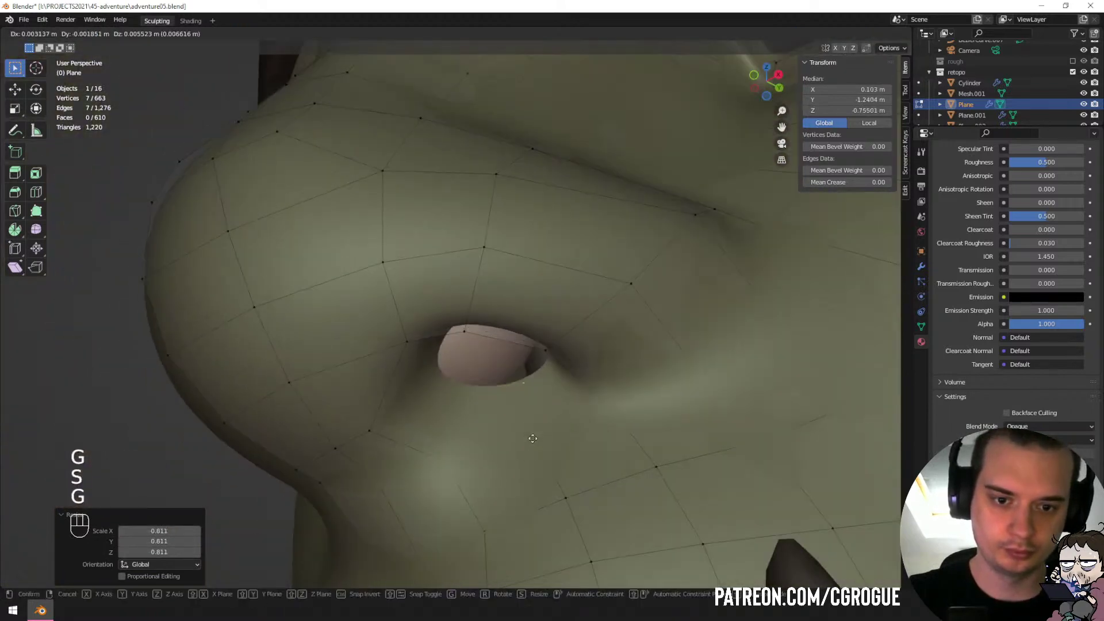
click(522, 415)
Add a loop cut around the nostril's inner wall and reposition the innermost edge loop.
key(ctrl+r)
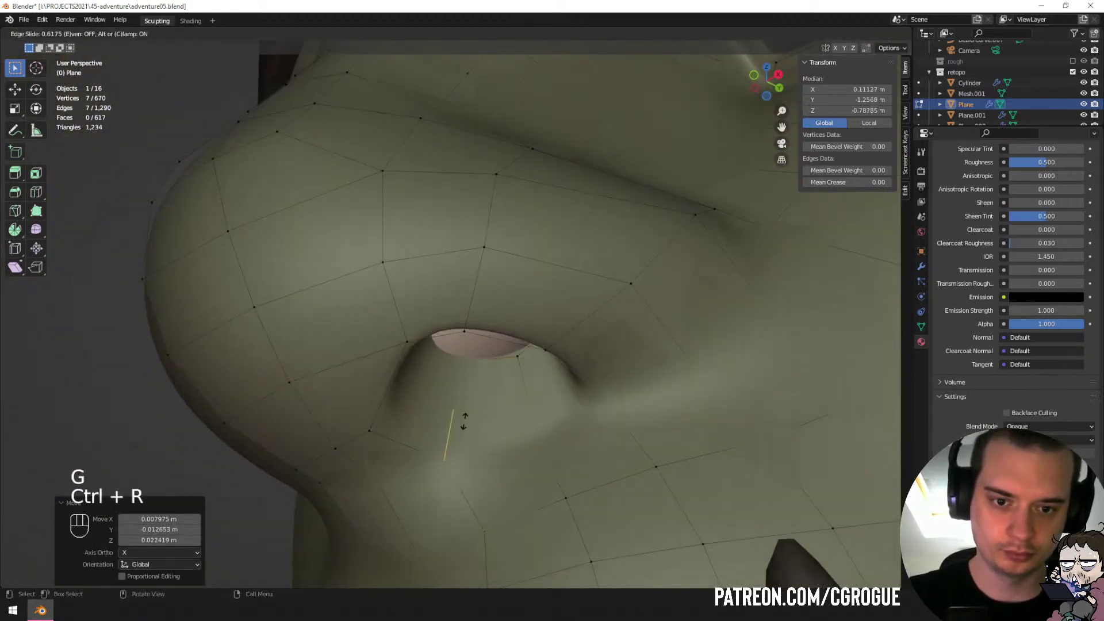
drag(464, 427, 486, 402)
middle_drag(486, 402, 514, 388)
alt+click(496, 378)
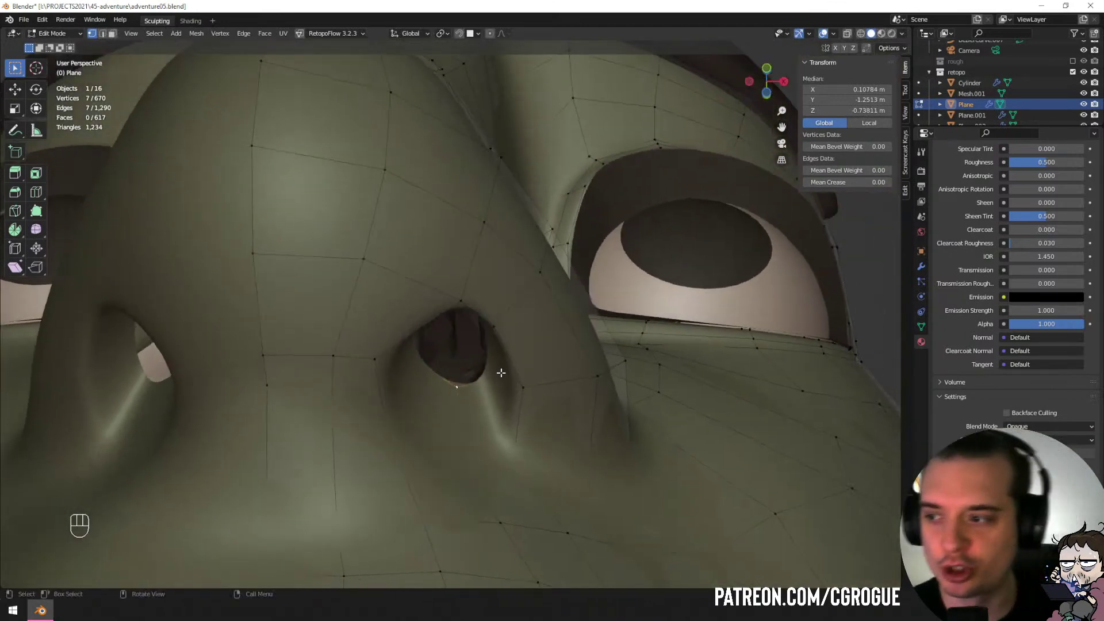
key(g)
click(483, 374)
Fill the nostril's open inner end with faces from a selected edge in wireframe shading, undoing the surplus fill.
mouse_move(483, 374)
middle_down()
mouse_move(429, 381)
mouse_move(458, 399)
mouse_move(453, 388)
middle_up()
key(z)
click(426, 378)
click(535, 389)
key(f)
key(f)
key(f)
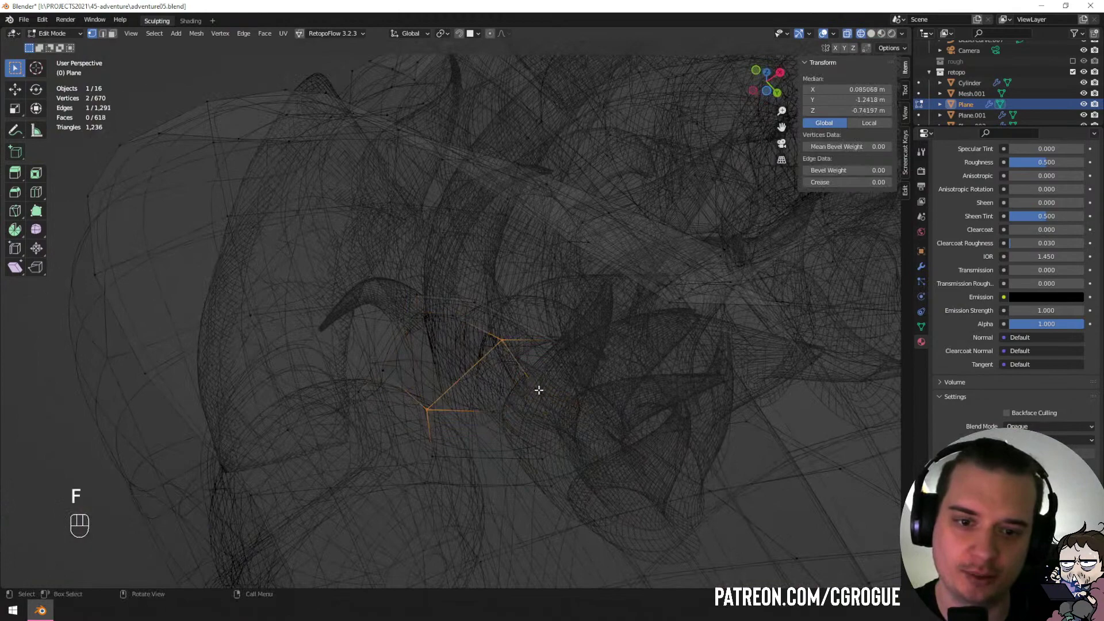
key(ctrl+z)
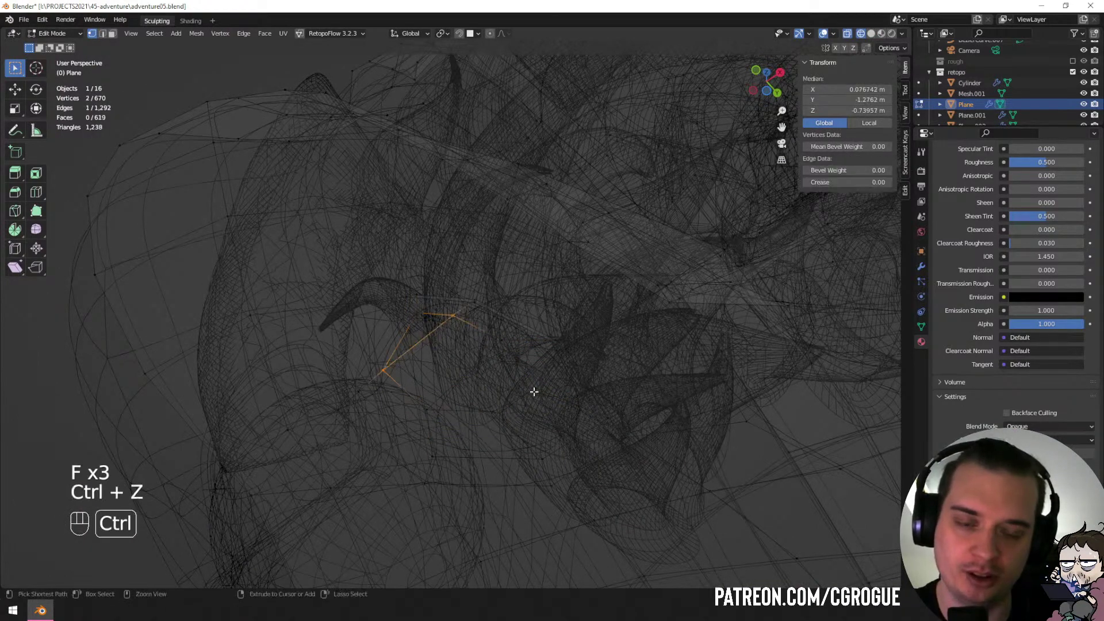
key(f)
Return the head to Object Mode in solid shading and check the closed nostril and the whole head.
key(Tab)
key(z)
click(588, 423)
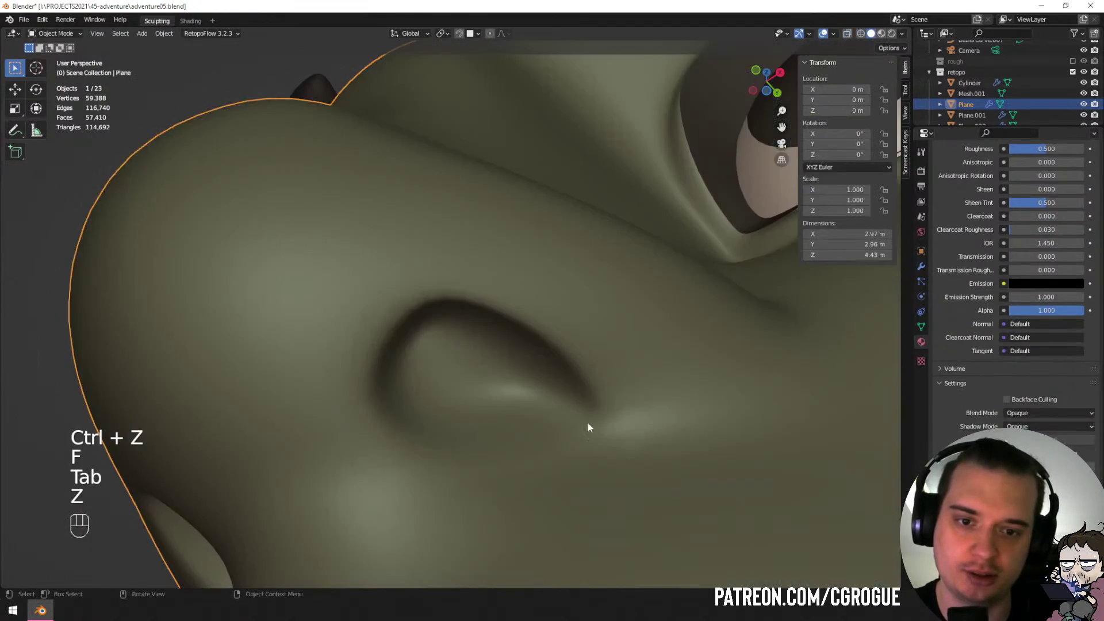
mouse_move(588, 422)
middle_down()
mouse_move(458, 412)
mouse_move(489, 468)
mouse_move(492, 444)
mouse_move(543, 444)
mouse_move(382, 449)
mouse_move(476, 448)
middle_up()
scroll(484, 456, down, 10)
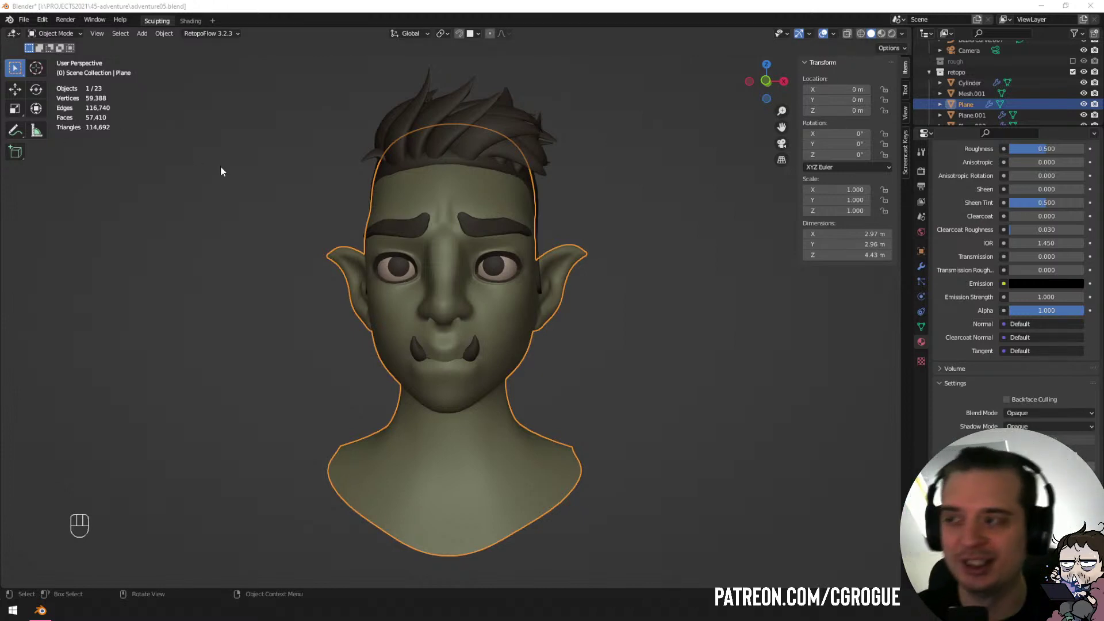
Edit the head mesh, select the edge loop around the mouth opening and extrude it into the head along global Y.
middle_drag(221, 171, 558, 332)
scroll(518, 345, up, 1)
shift+middle_drag(476, 377, 350, 402)
scroll(481, 347, up, 2)
key(Tab)
alt+click(441, 367)
scroll(402, 391, down, 2)
scroll(353, 359, up, 2)
shift+middle_drag(429, 387, 431, 324)
scroll(353, 358, up, 4)
scroll(409, 350, down, 1)
key(e)
key(y)
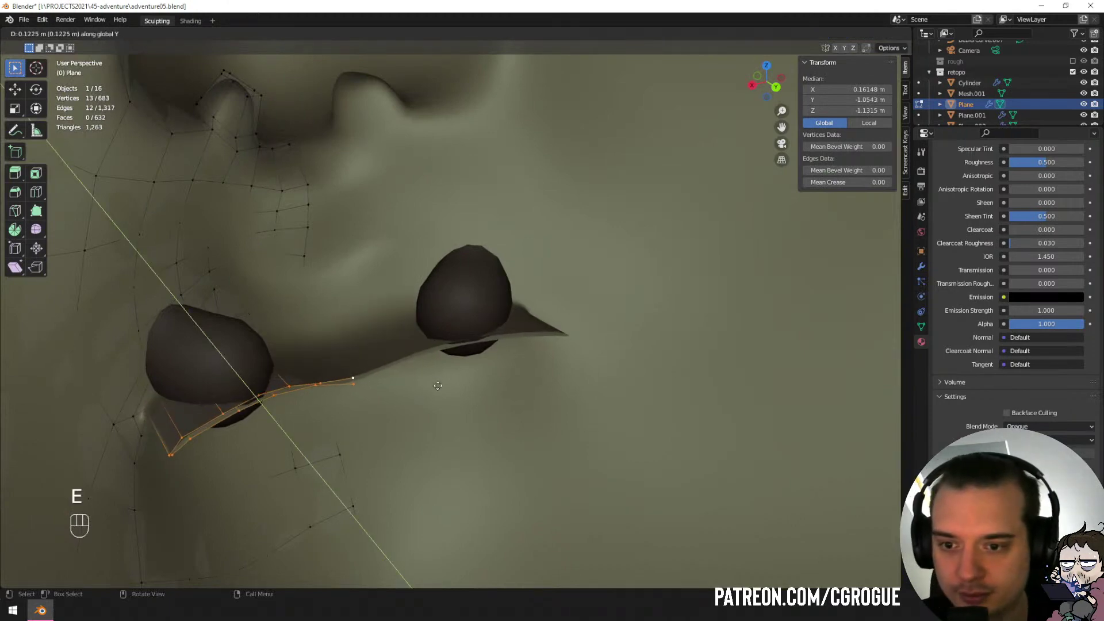
click(424, 367)
Extrude the inner mouth loop again in place and try to scale it along Z.
key(e)
right_click(416, 356)
key(s)
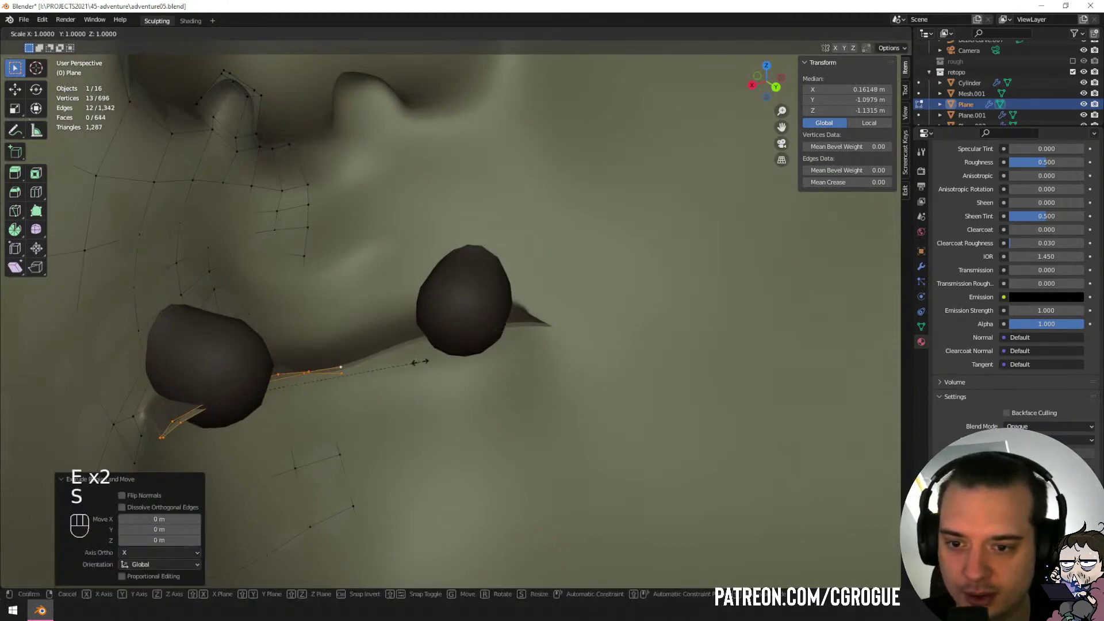
key(z)
right_click(434, 403)
Move vertices of the new inner mouth loop upward between the tusks to start opening the mouth cavity.
middle_drag(260, 382, 290, 371)
click(357, 359)
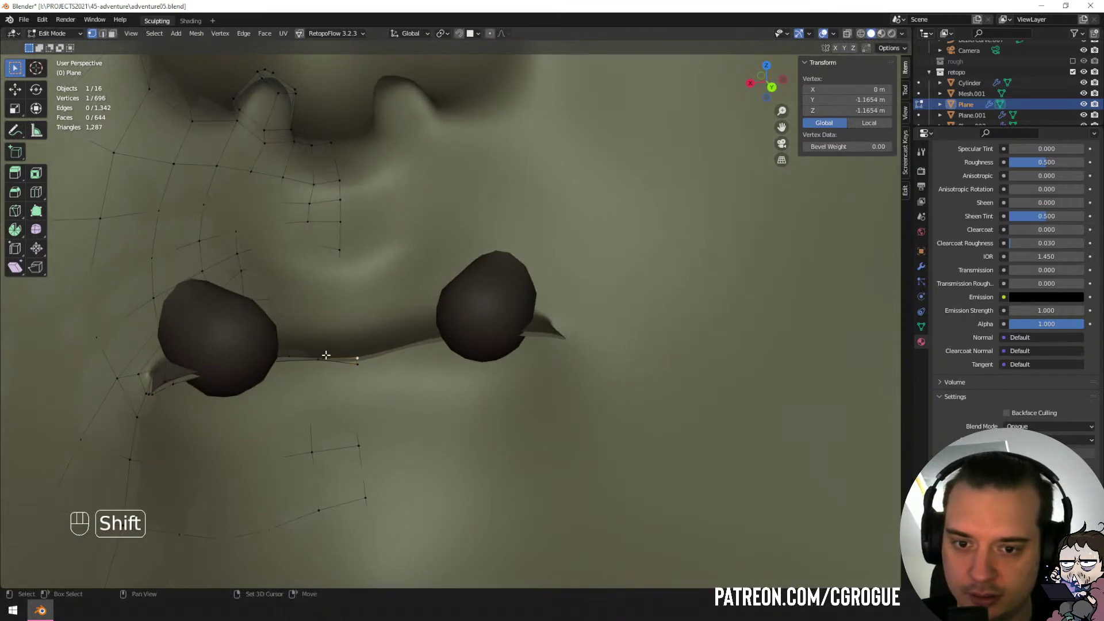
shift+click(325, 356)
key(g)
click(324, 329)
click(290, 351)
key(g)
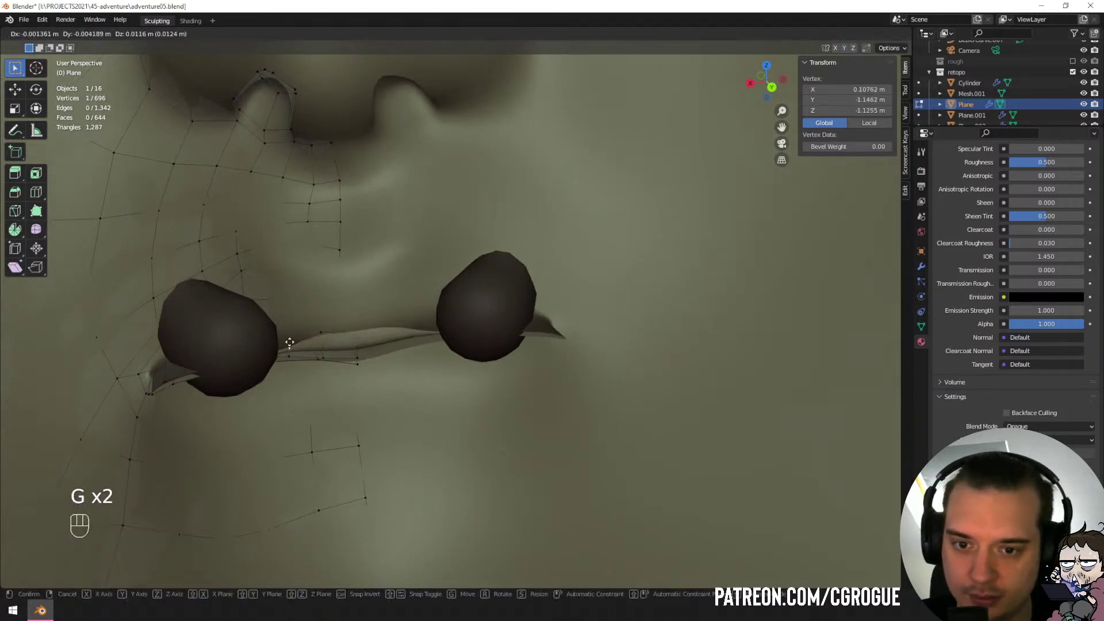
click(291, 330)
scroll(289, 329, up, 4)
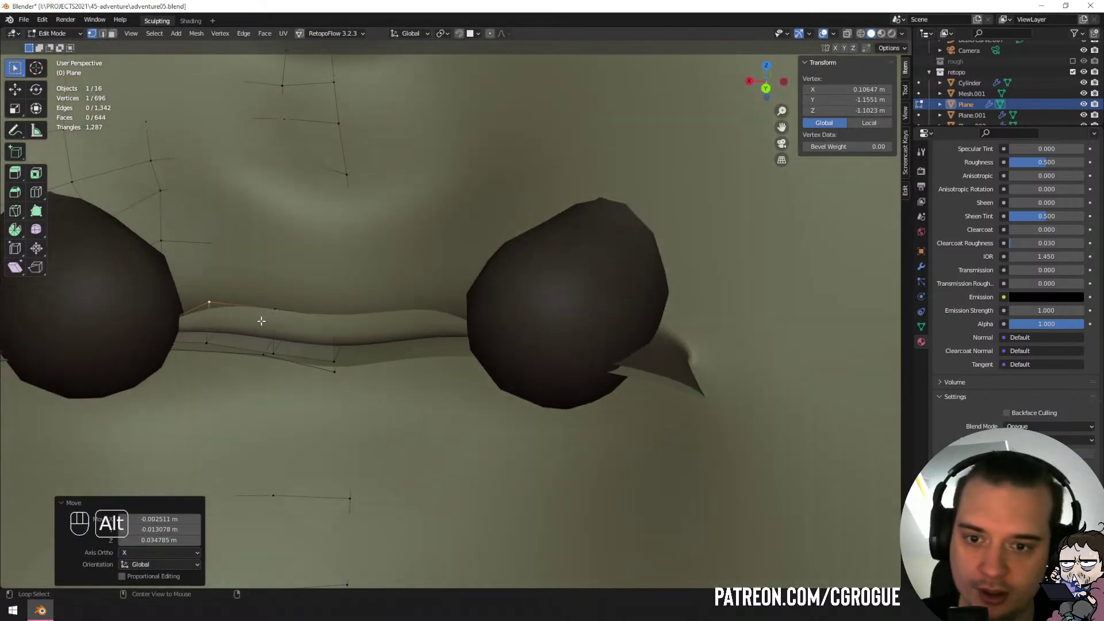
Select the innermost mouth loop, grow the selection to include the lips and hide the rest of the head mesh.
alt+click(253, 301)
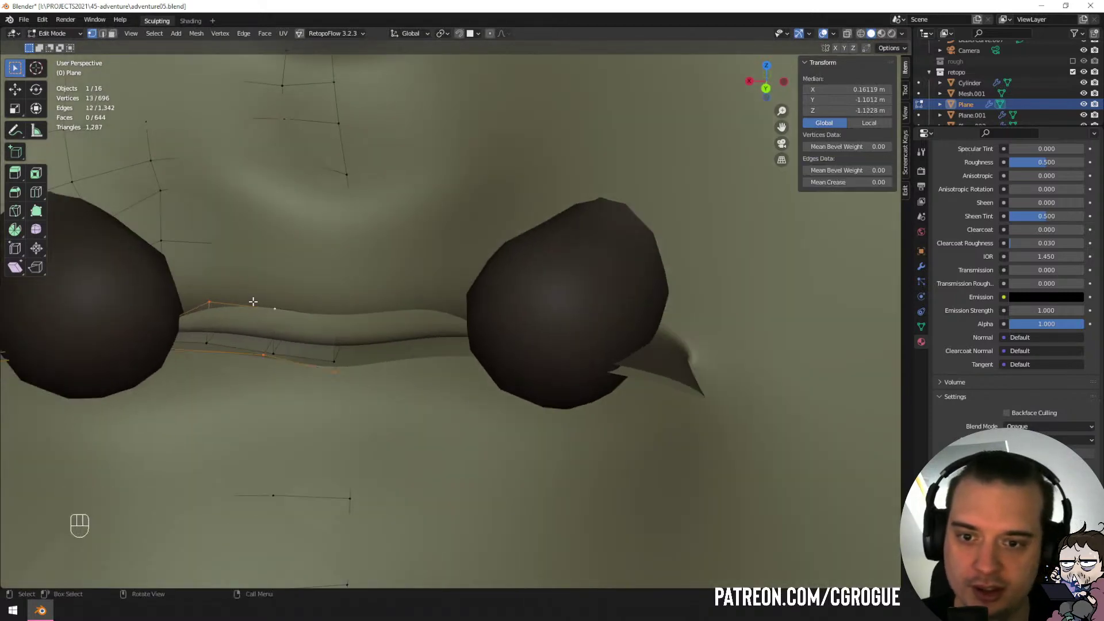
key(ctrl+KP_Add)
key(ctrl+KP_Add)
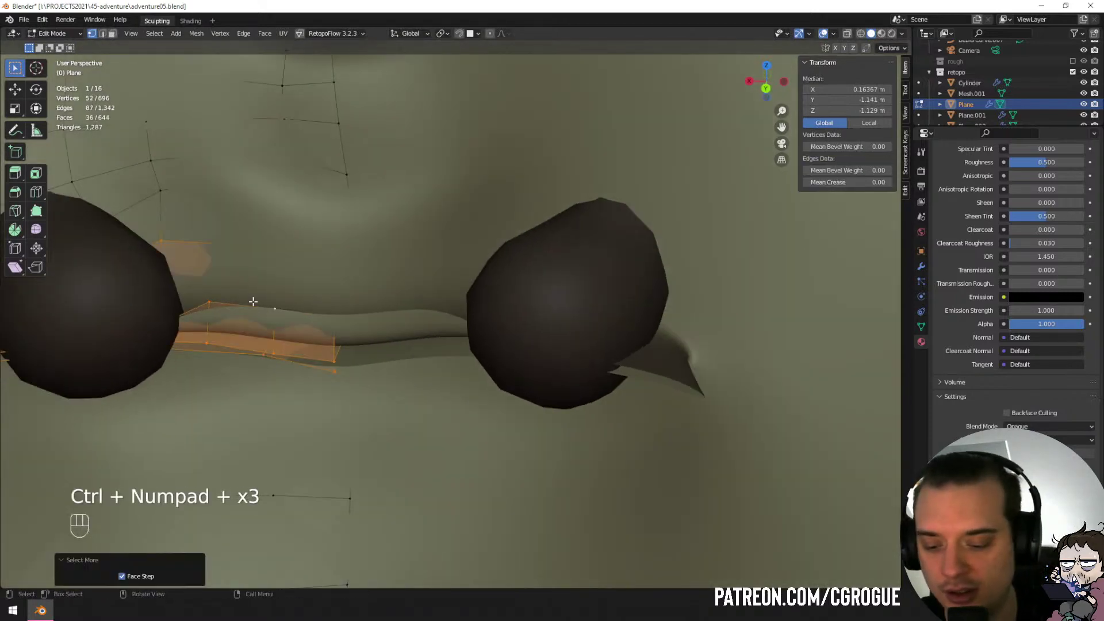
key(shift+h)
middle_drag(249, 300, 326, 318)
Reposition two more vertices on the isolated inner mouth loop near the middle of the lips.
click(282, 343)
key(g)
click(348, 358)
click(289, 292)
key(g)
click(291, 267)
Hide the tusks in Object Mode and resume editing the isolated mouth area of the head mesh.
key(Tab)
click(239, 323)
key(h)
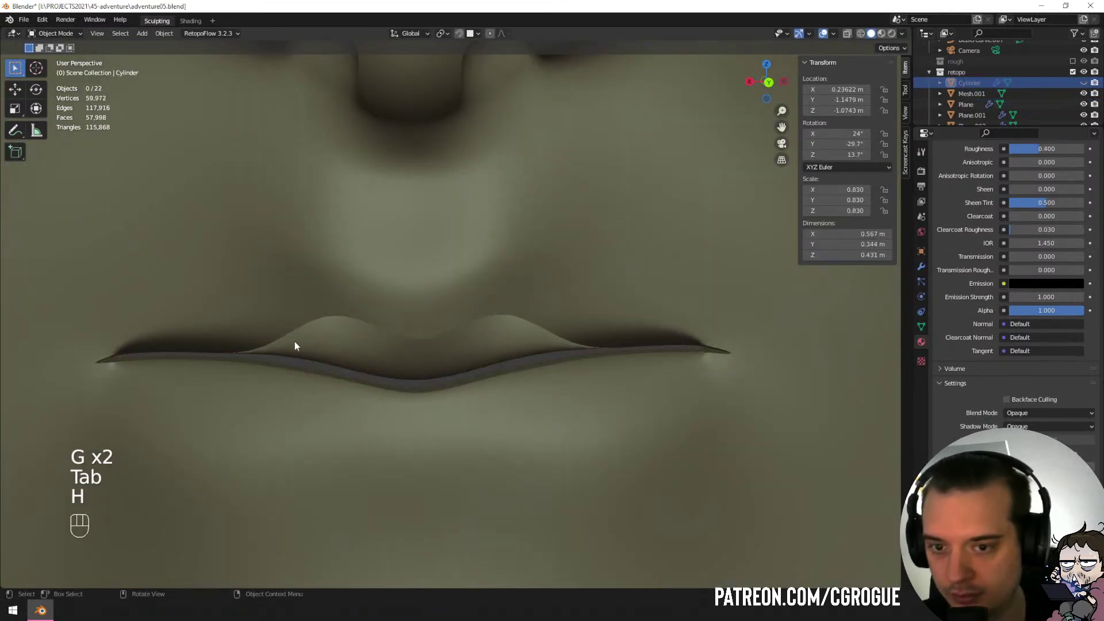
click(294, 343)
key(Tab)
Raise the upper vertices of the inner mouth loop one by one, working outward to the mouth corner.
middle_drag(206, 357, 217, 319)
shift+middle_drag(218, 319, 352, 370)
middle_drag(352, 370, 279, 367)
key(g)
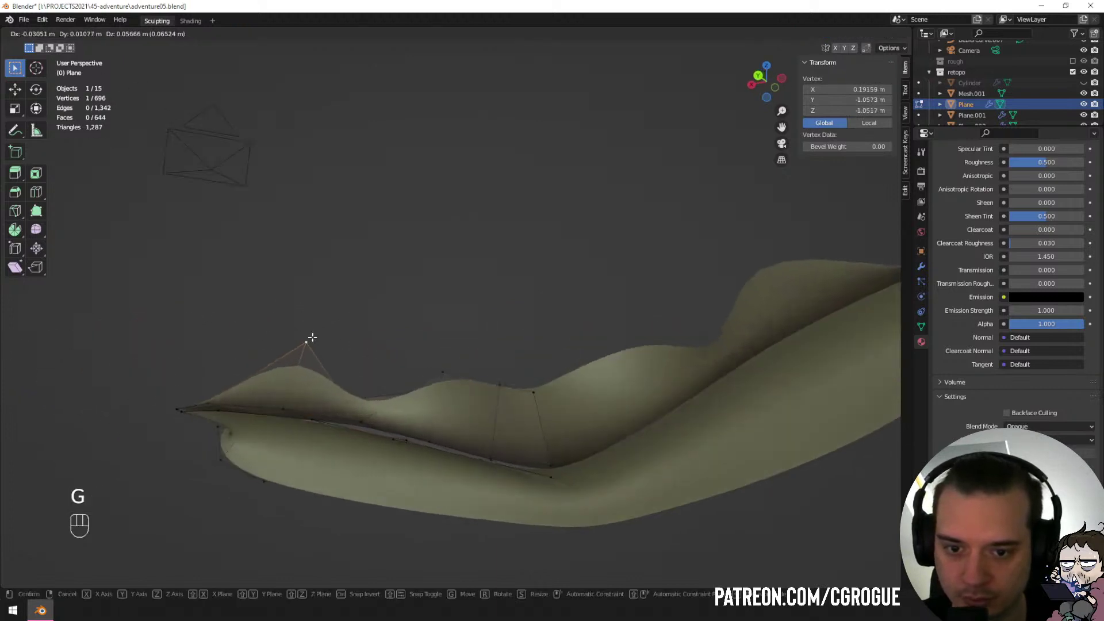
click(307, 341)
click(362, 412)
key(g)
click(373, 342)
click(210, 397)
key(g)
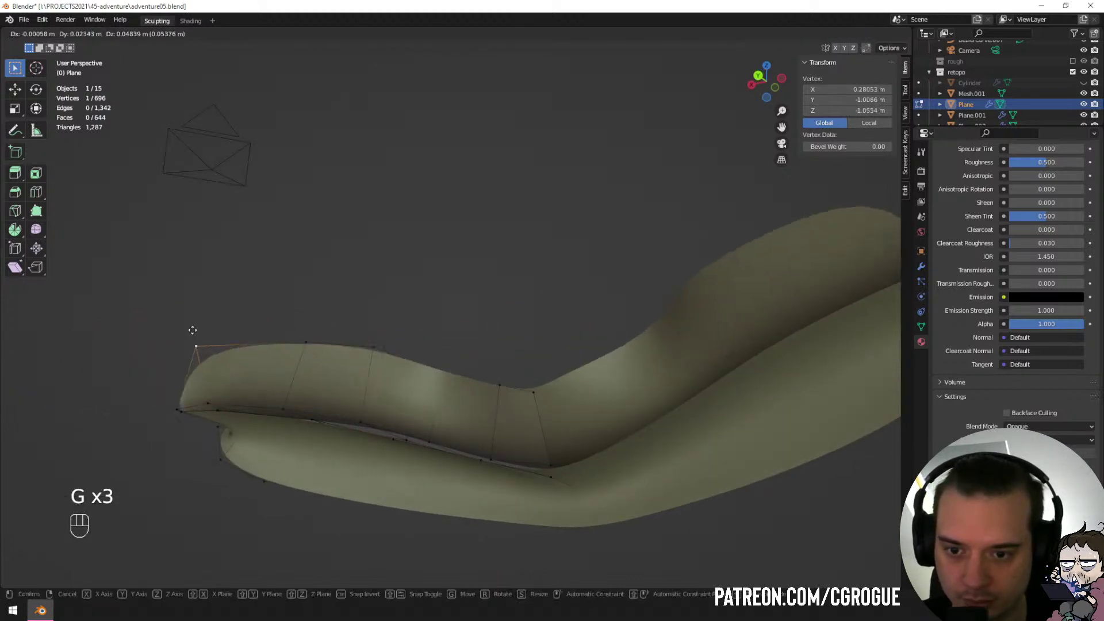
click(190, 323)
Pull the inner loop's mouth corner vertex outward and move the vertex beneath it down and out.
click(176, 411)
key(g)
click(123, 414)
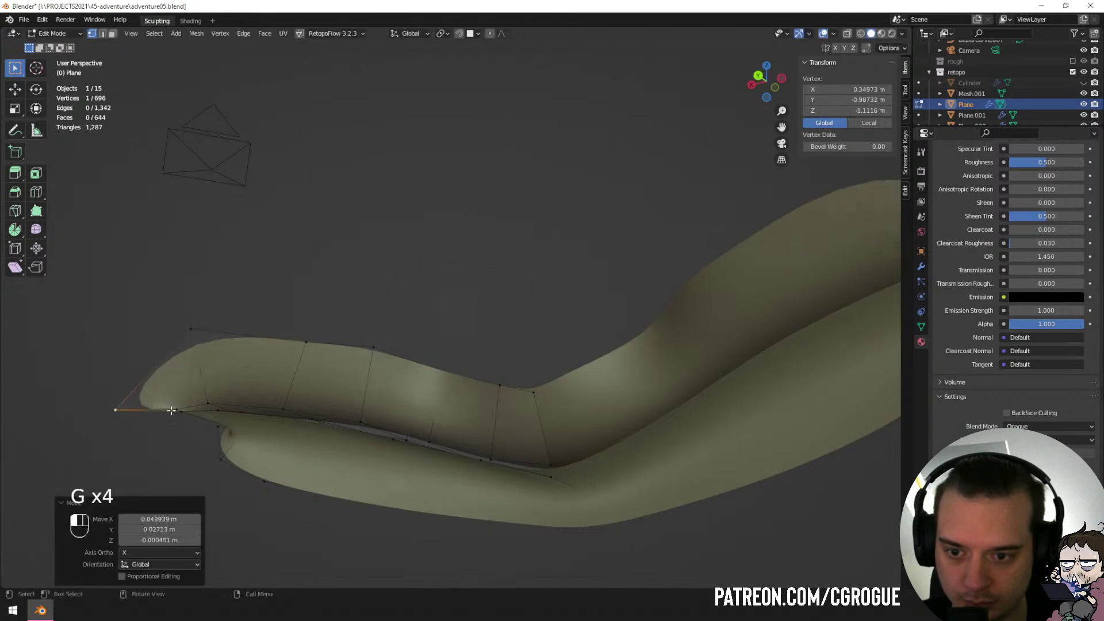
click(178, 420)
key(g)
click(141, 476)
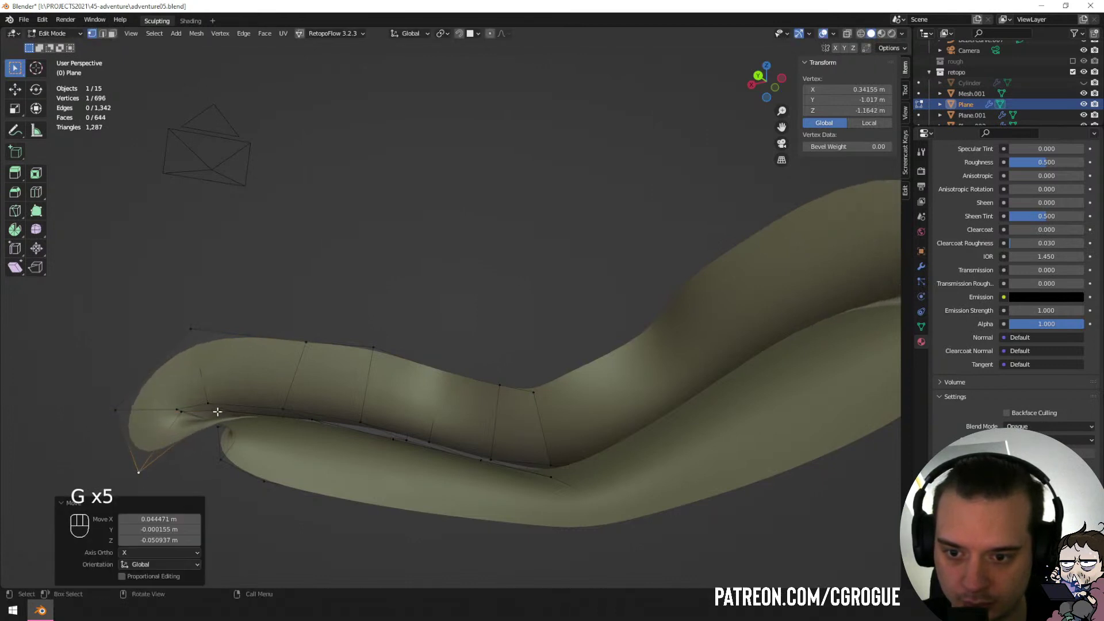
Lower three vertices of the inner mouth loop behind the lower lip, working from the corner towards the middle.
click(219, 412)
key(g)
click(201, 492)
click(314, 420)
key(g)
click(289, 520)
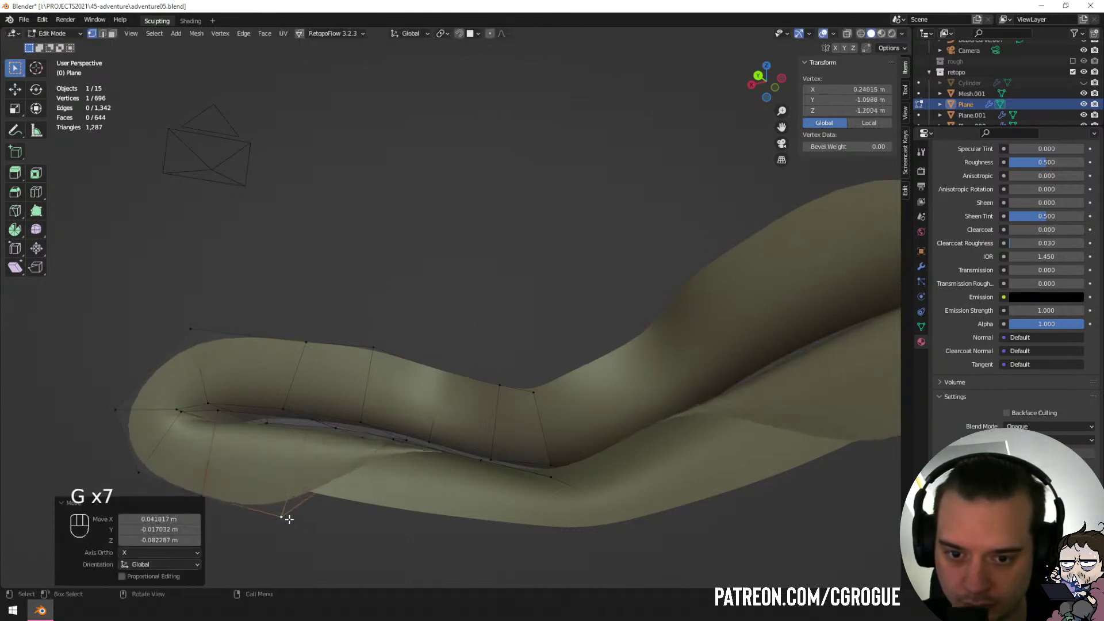
click(397, 441)
key(g)
click(372, 536)
middle_drag(376, 533, 471, 503)
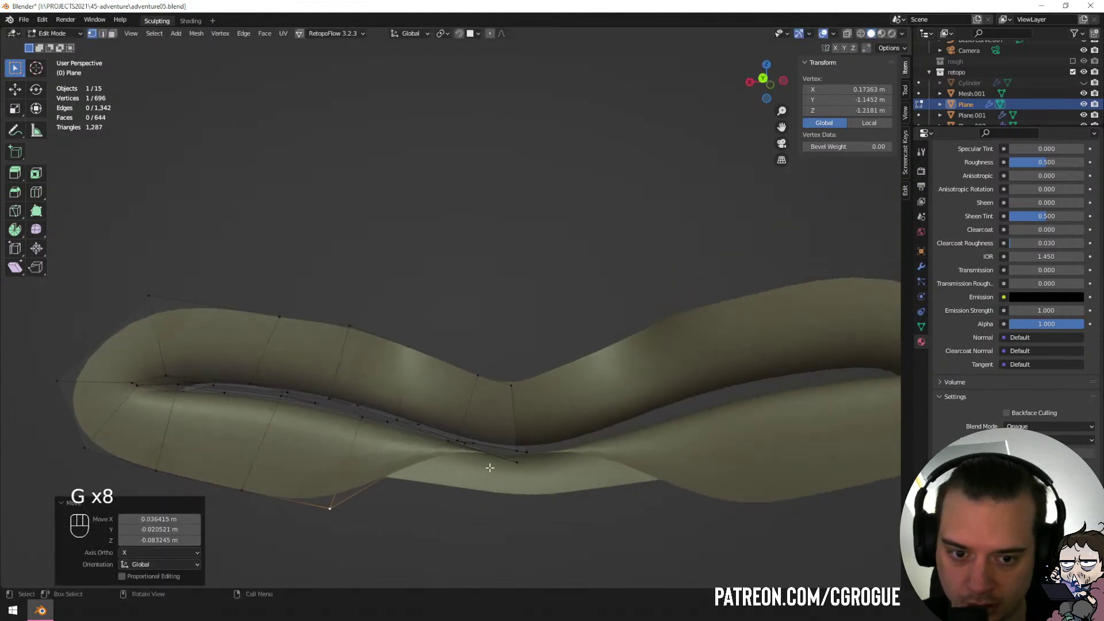
Lower the last two inner loop vertices at the centre of the lower lip to complete the cavity's lower edge.
click(455, 445)
key(g)
click(414, 530)
click(518, 465)
key(g)
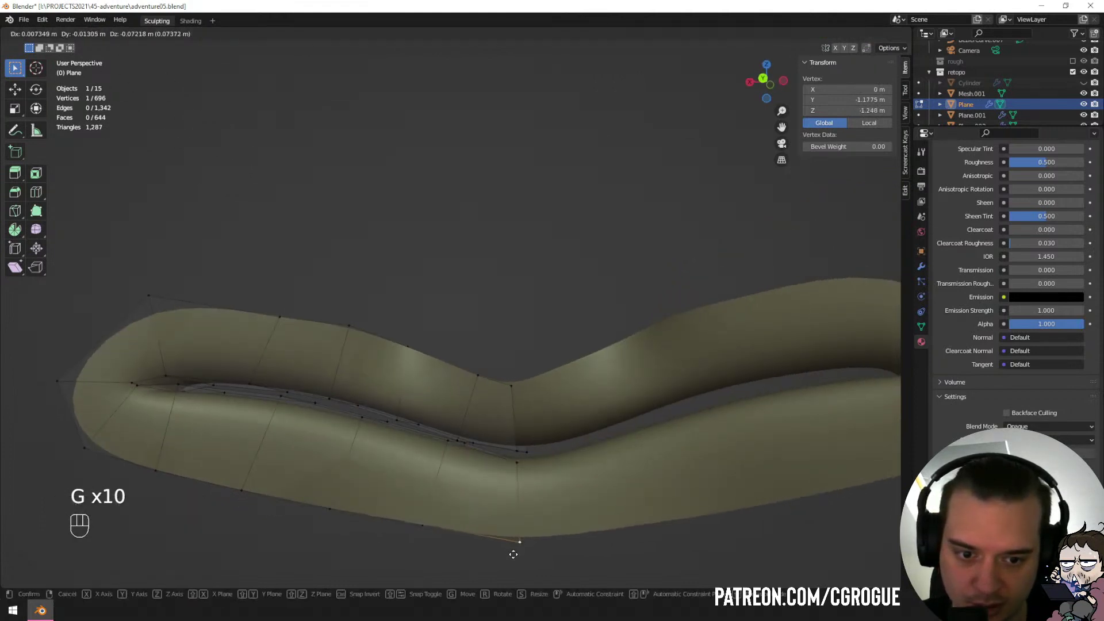
click(515, 558)
Select the row of inner vertices along the lower lip and move it further down into the mouth cavity.
scroll(339, 456, down, 2)
middle_drag(336, 453, 379, 355)
ctrl+click(387, 378)
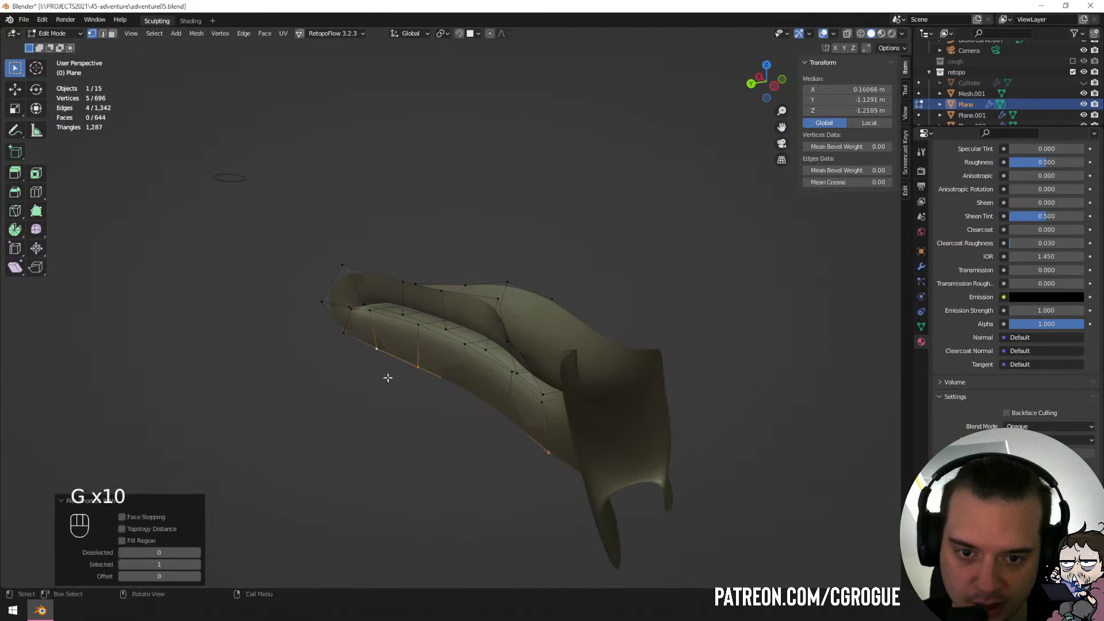
key(g)
click(359, 404)
Spread the inner loop's vertices around the mouth corner outward and back to widen the cavity.
click(336, 332)
key(g)
click(308, 348)
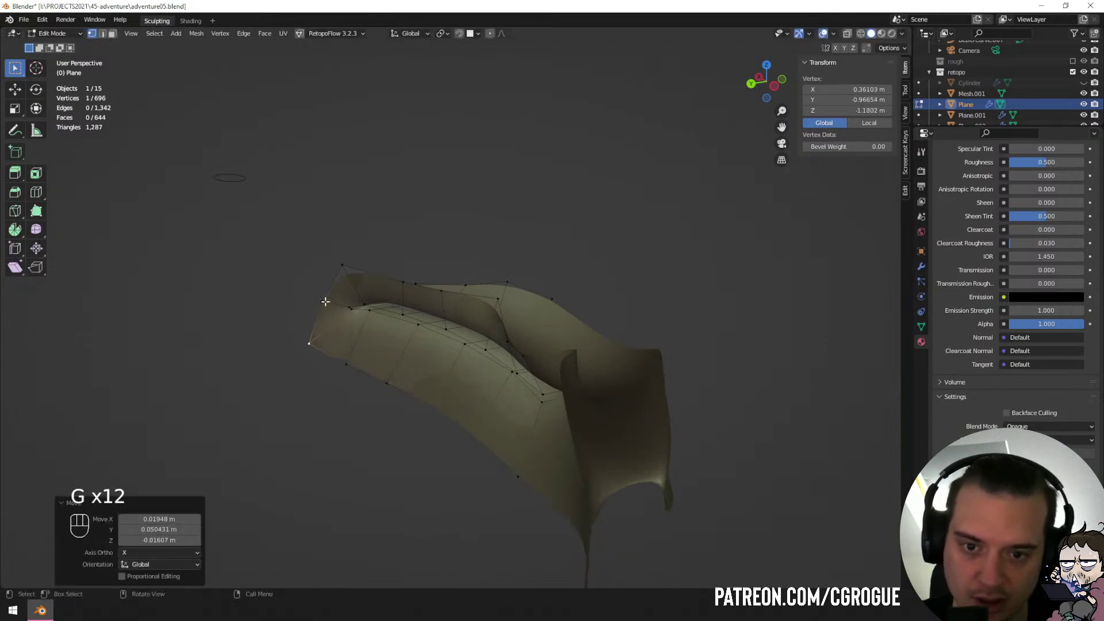
click(324, 303)
key(g)
click(294, 287)
click(338, 265)
key(g)
click(316, 224)
click(309, 298)
key(g)
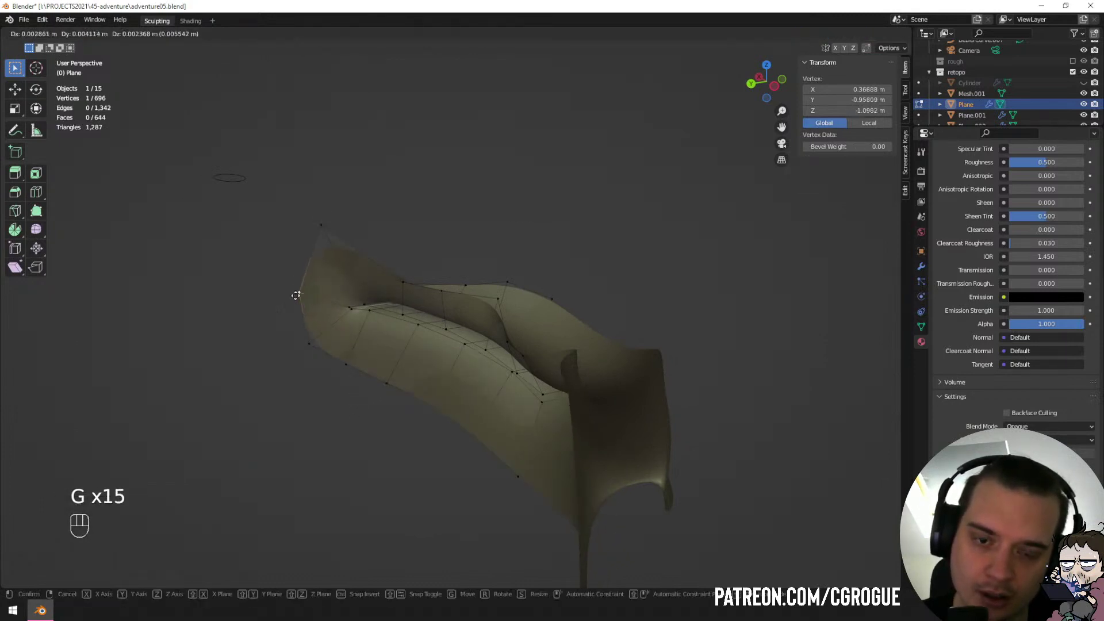
click(271, 295)
Raise the inner loop's upper vertex beside the mouth corner to heighten the cavity's upper edge.
middle_drag(410, 275, 479, 280)
click(337, 281)
key(g)
click(332, 243)
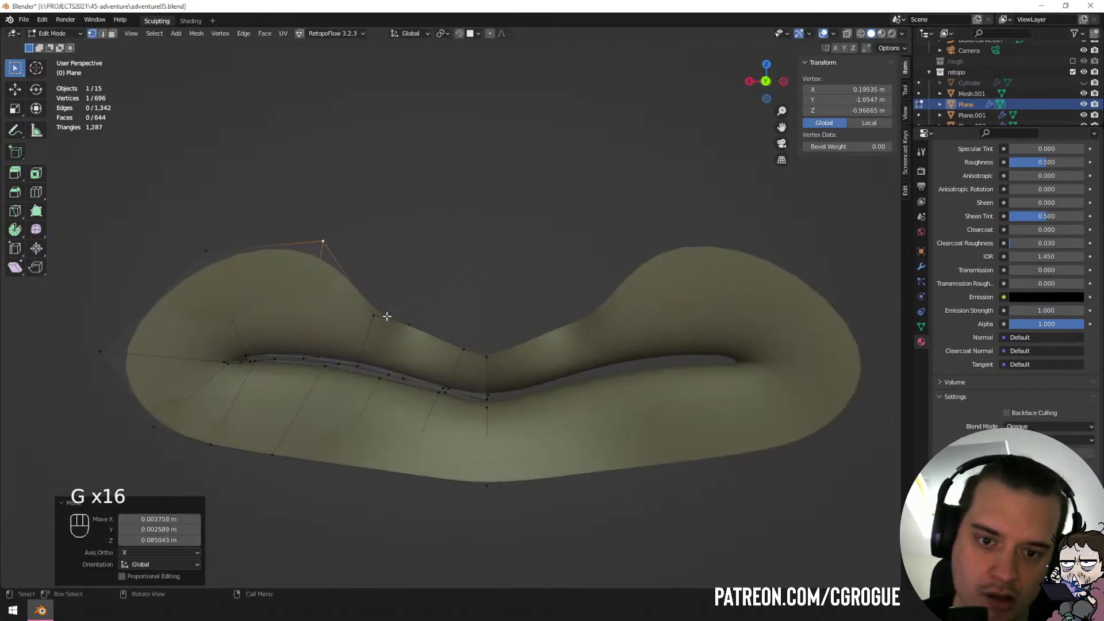
Raise the upper-lip outline vertex just inside the lip peak to round off the slope.
click(385, 315)
key(g)
click(402, 275)
key(g)
right_click(402, 305)
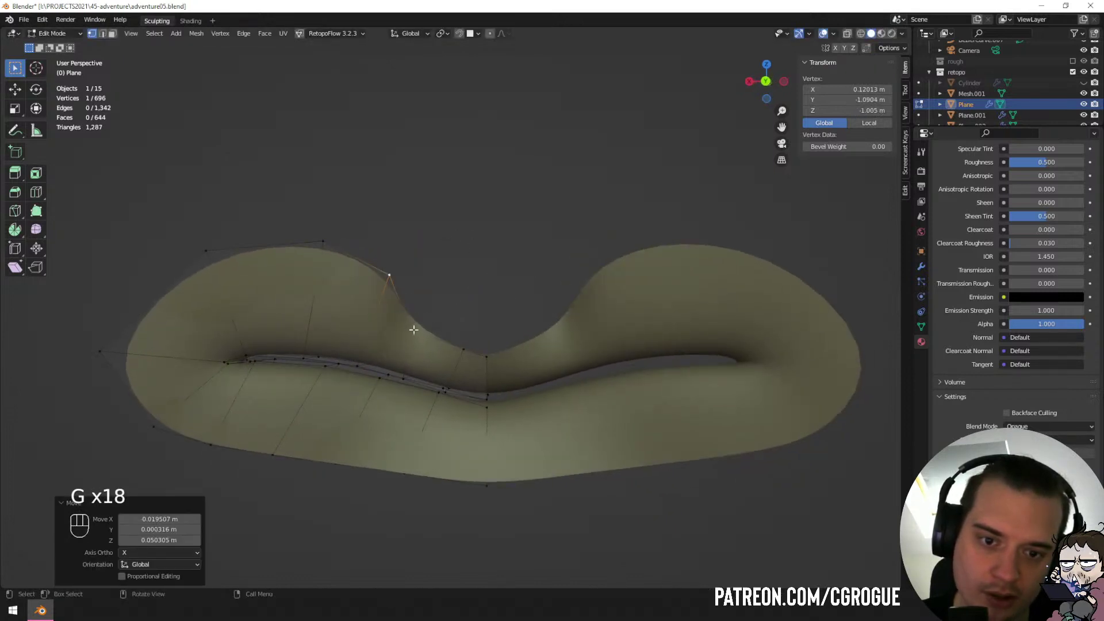
Raise the next two upper-lip outline vertices and the centre-line vertex to make the upper lip fuller.
click(414, 329)
key(g)
click(445, 293)
click(463, 349)
key(g)
click(471, 305)
click(487, 355)
key(g)
click(495, 301)
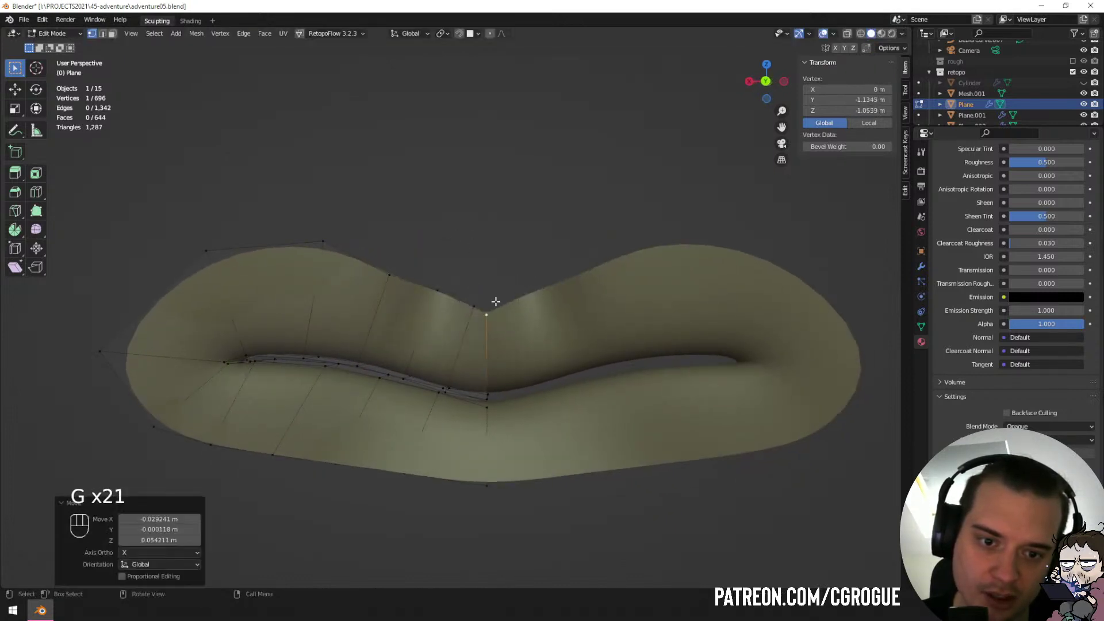
Shift the outline vertex next to the upper lip's centre outward by about 0.015 m along X.
key(g)
click(468, 301)
click(468, 302)
key(g)
click(457, 301)
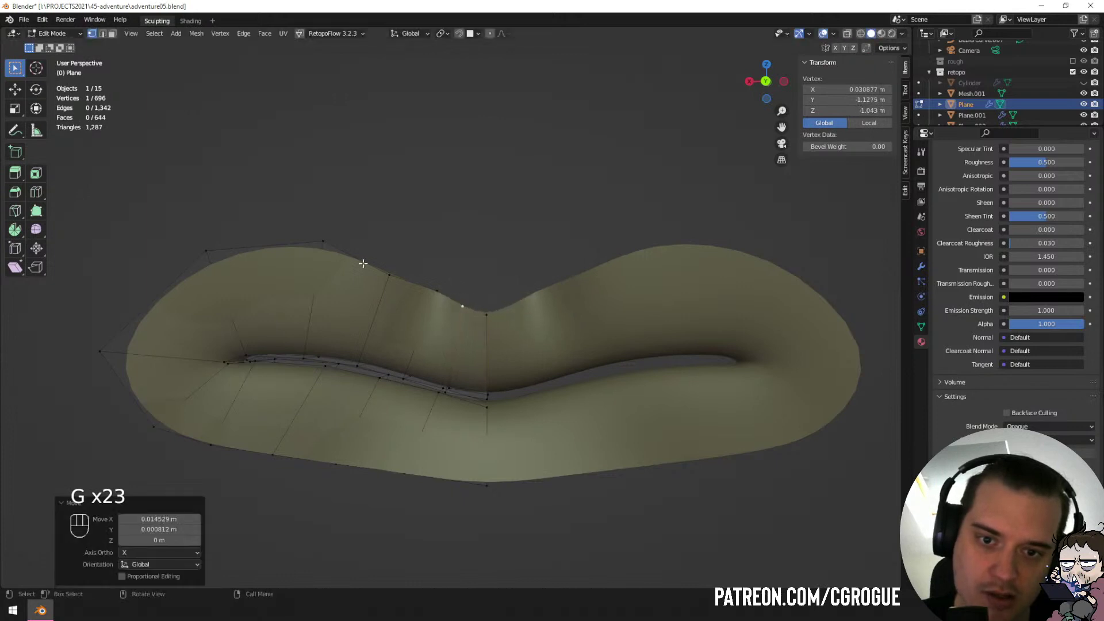
Move the inner slope vertex up and outward and the upper-lip peak vertex about 0.06 m outward.
click(363, 263)
key(g)
click(345, 243)
click(333, 242)
key(g)
click(274, 236)
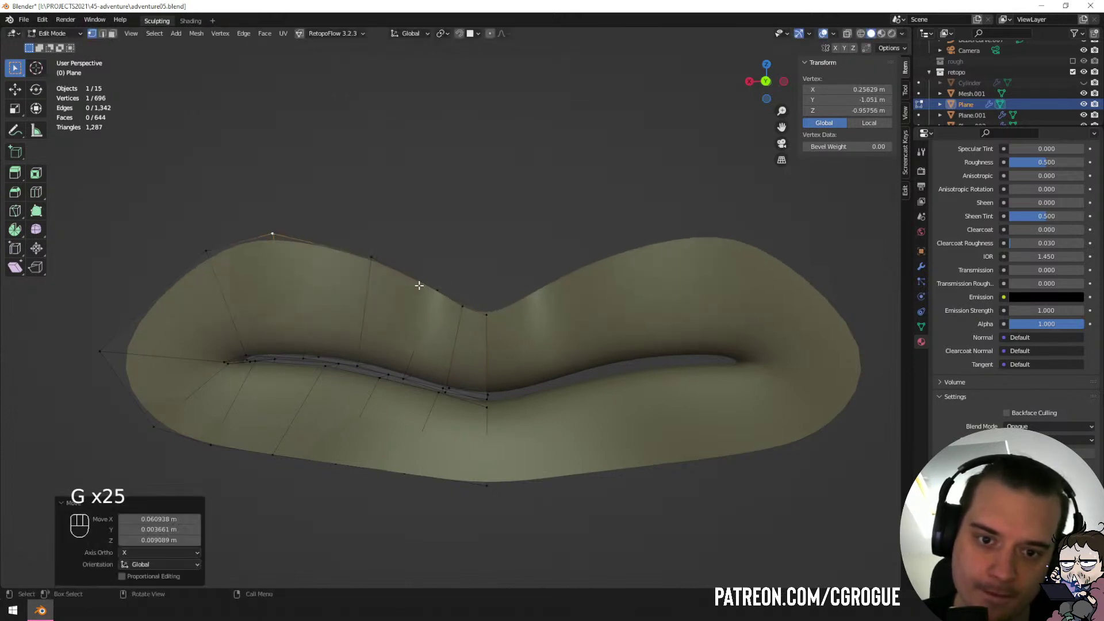
Reposition the outline vertex beside the upper lip's central dip and return to Object Mode.
click(419, 288)
key(g)
click(466, 313)
key(g)
click(446, 331)
key(Tab)
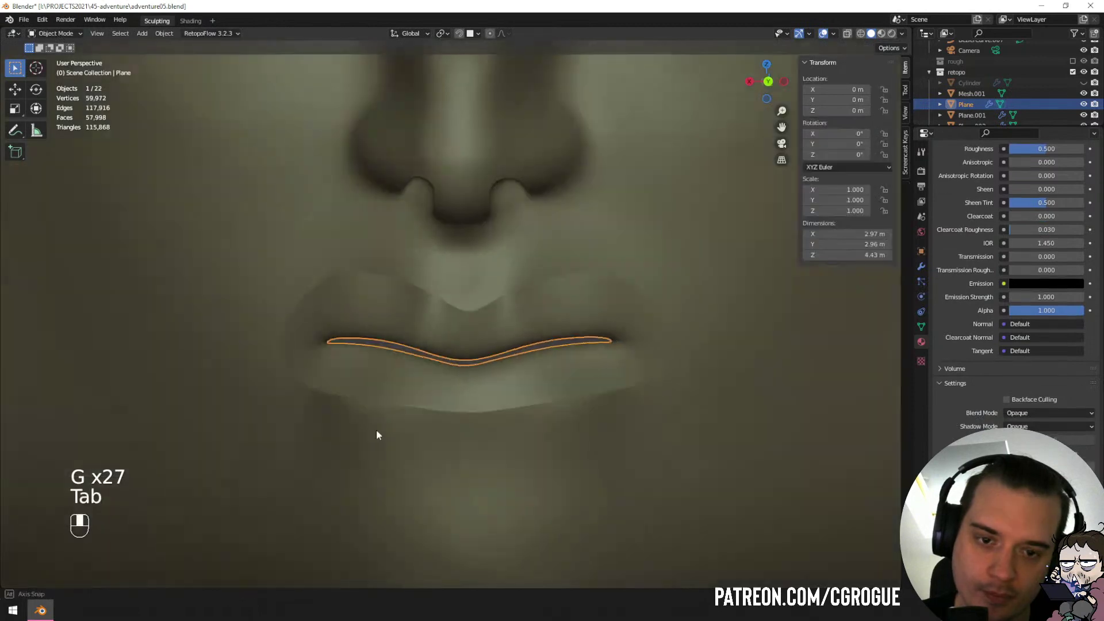
Unhide all hidden objects, clear the selection, and look over the full head.
middle_drag(376, 429, 510, 384)
scroll(589, 418, down, 5)
scroll(535, 427, up, 4)
scroll(449, 430, down, 3)
scroll(460, 429, up, 2)
key(alt+h)
scroll(505, 424, down, 3)
key(a)
key(a)
scroll(505, 427, down, 2)
scroll(483, 434, up, 4)
Remove the Subdivision modifier from the head mesh and clear the selection.
click(559, 318)
click(922, 267)
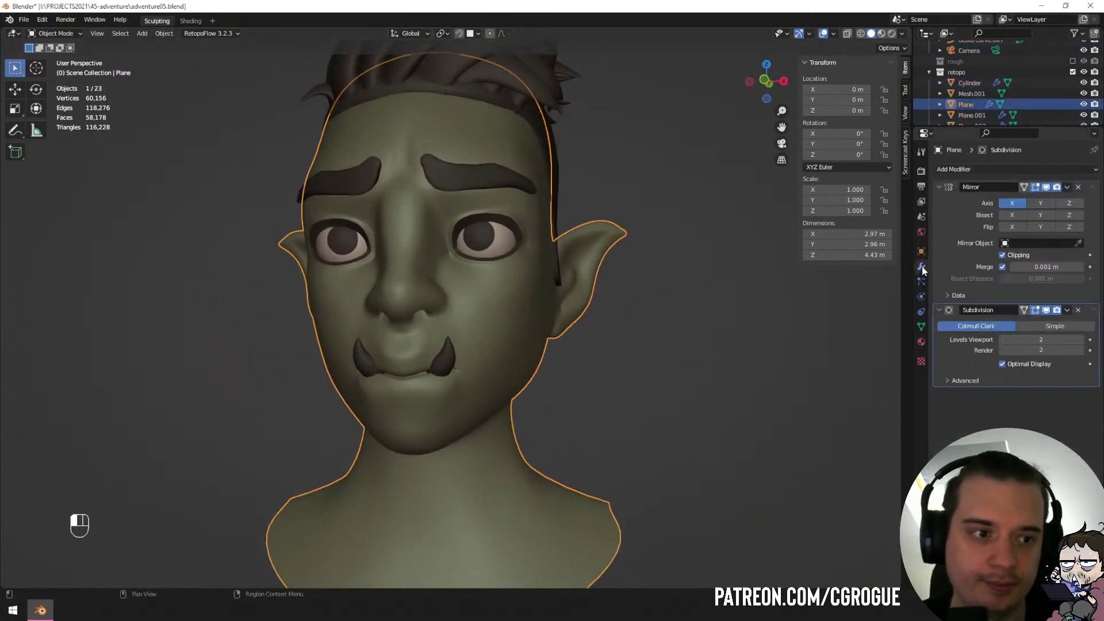
click(1078, 310)
key(a)
key(a)
Add a Multiresolution modifier to the head mesh and subdivide it twice to level 2.
scroll(614, 407, down, 3)
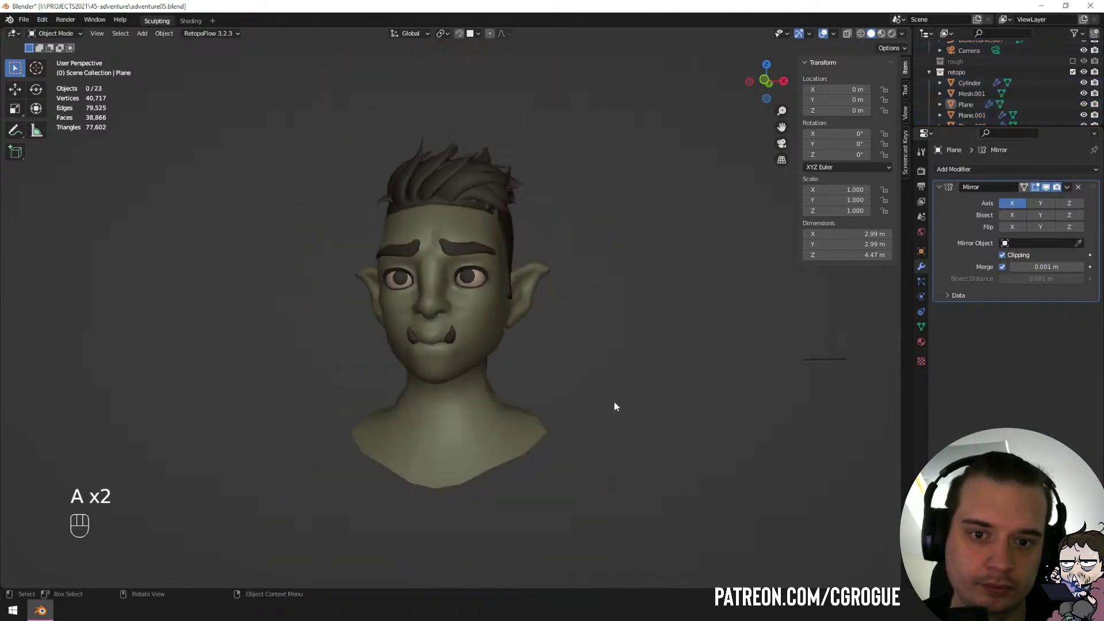
scroll(505, 416, up, 3)
middle_drag(506, 416, 481, 283)
click(482, 282)
click(964, 170)
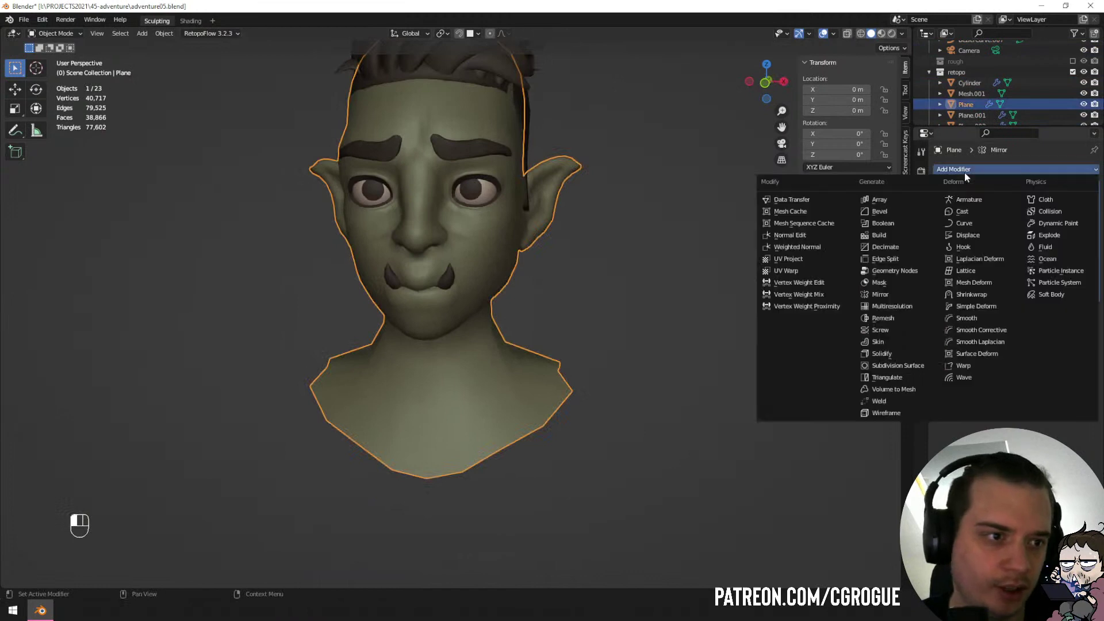
click(907, 309)
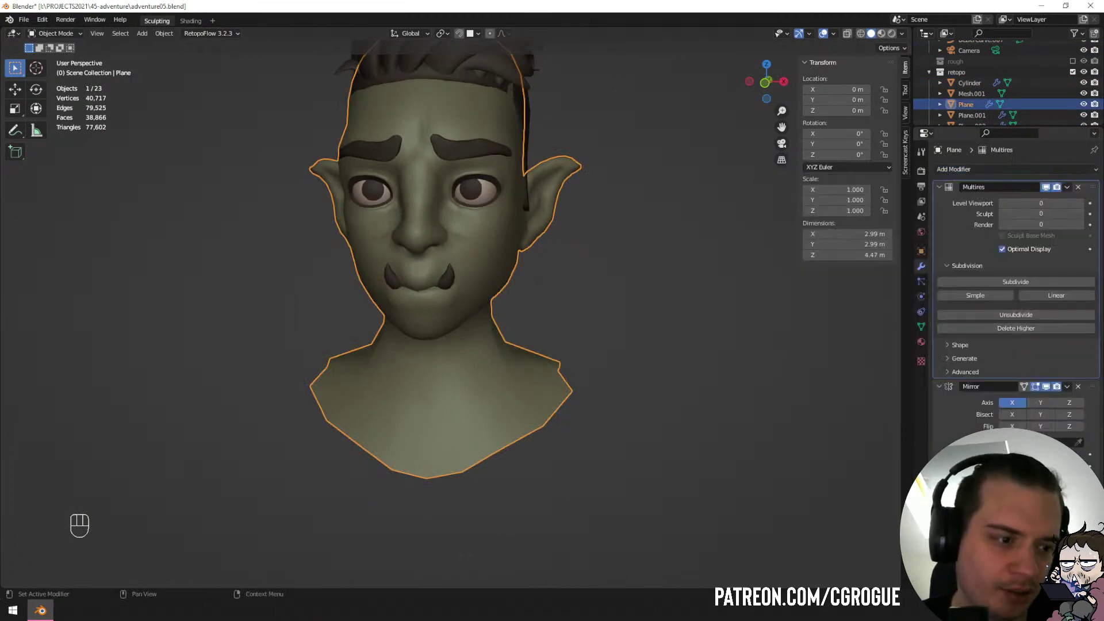
click(976, 281)
click(978, 281)
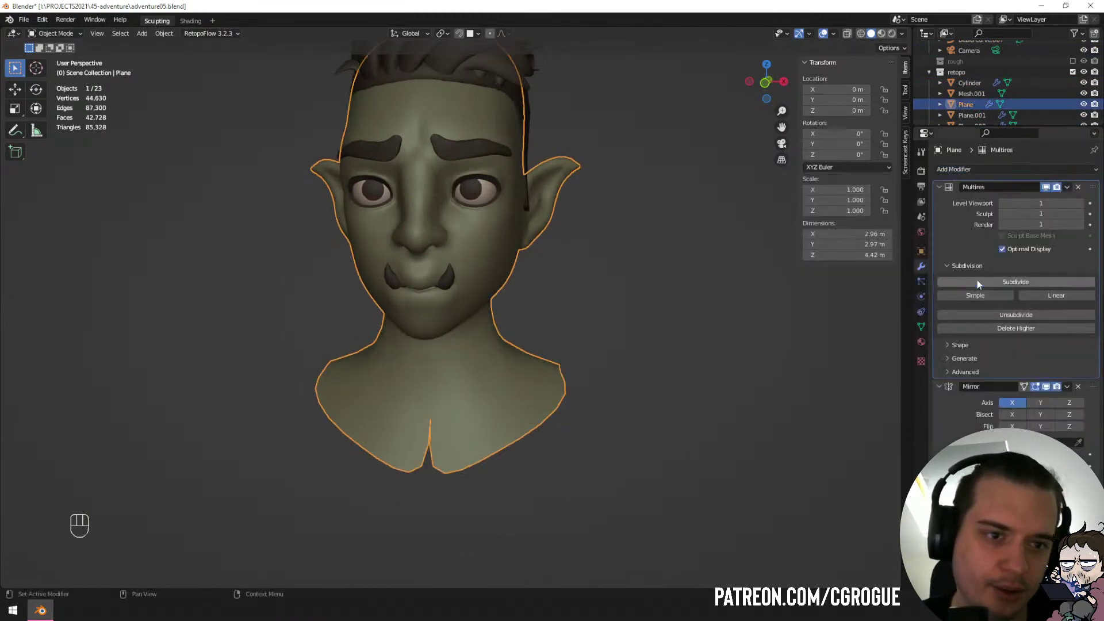
key(ctrl+Tab)
mouse_move(481, 345)
middle_down()
mouse_move(513, 361)
mouse_move(688, 346)
middle_up()
key(alt+h)
key(ctrl+Tab)
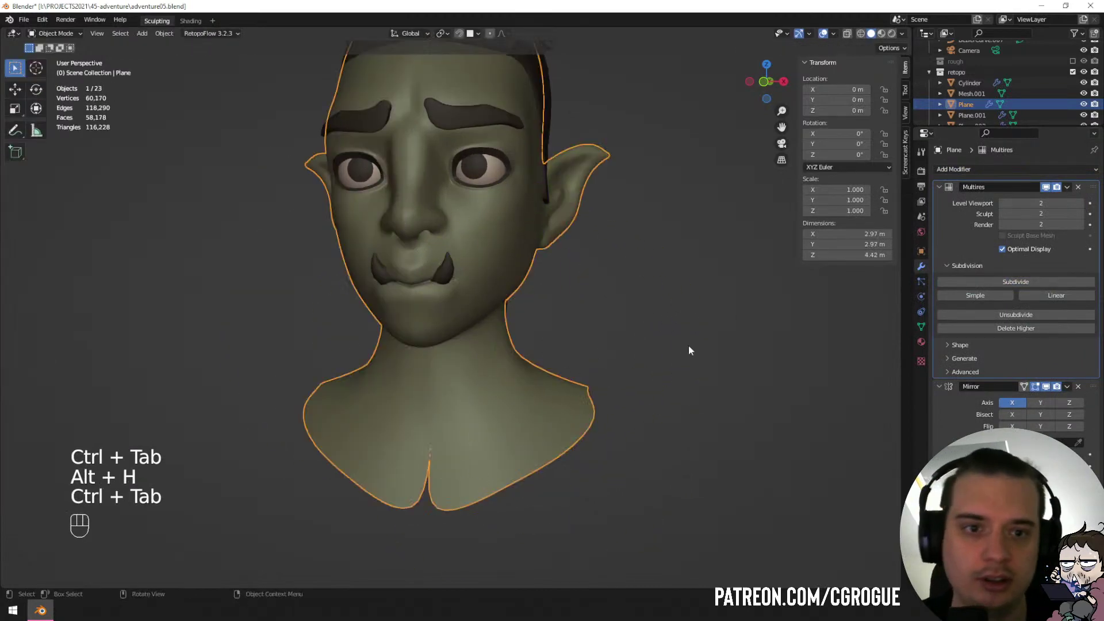
Apply the Mirror modifier on the head mesh so both halves become real geometry.
click(950, 412)
key(ctrl+a)
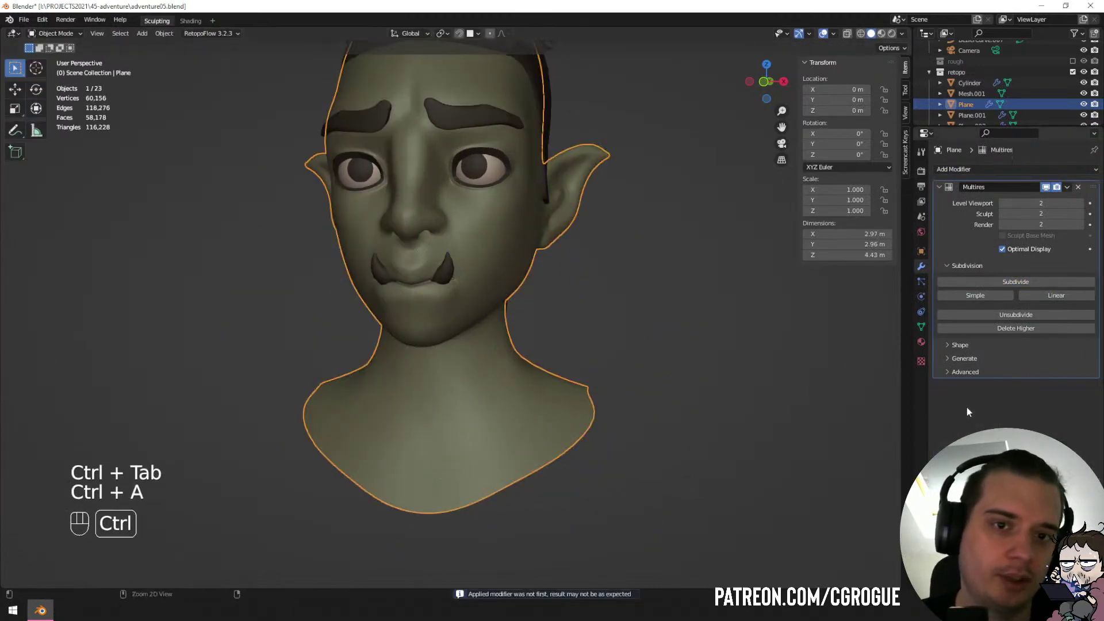
key(Tab)
key(Tab)
In Sculpt Mode, set the Grab brush radius to 191 px and enable X symmetry.
key(ctrl+Tab)
scroll(512, 351, up, 2)
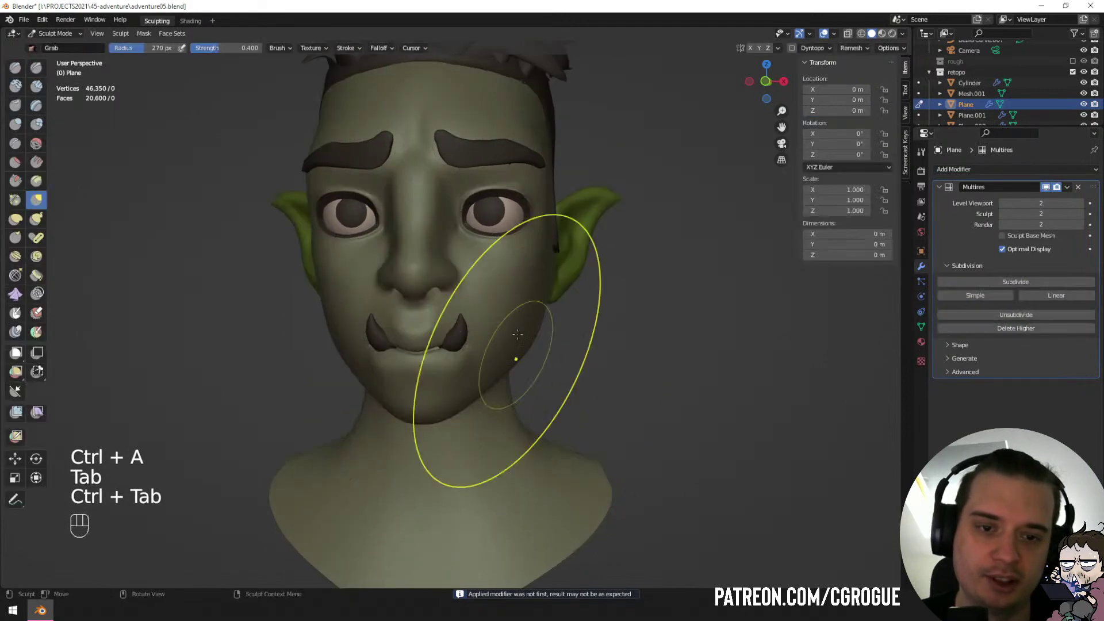
key(f)
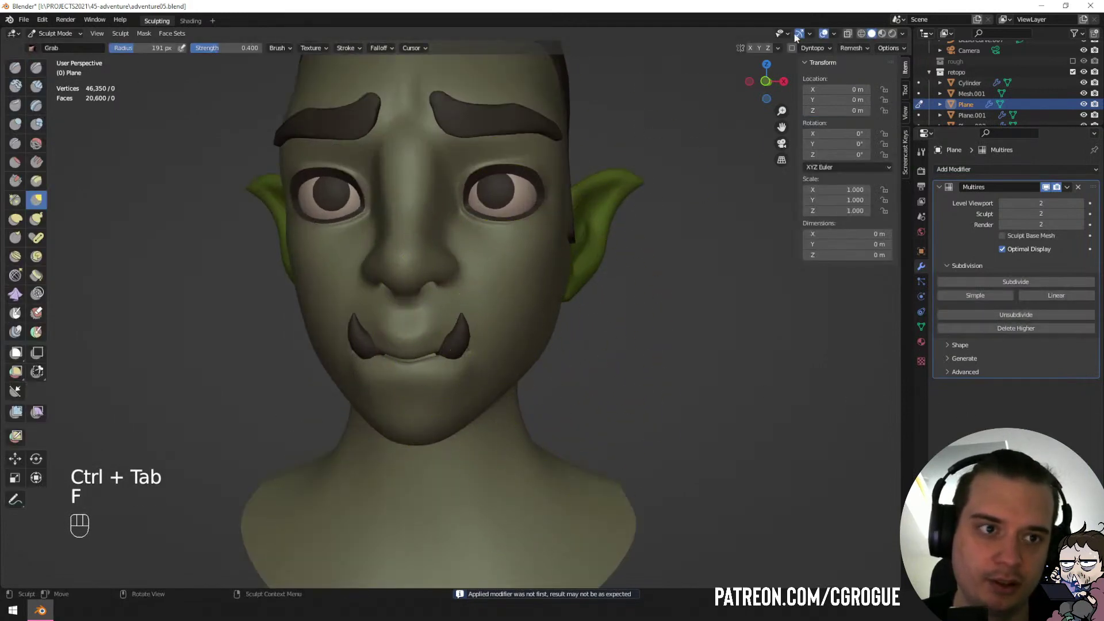
click(750, 47)
scroll(517, 345, up, 3)
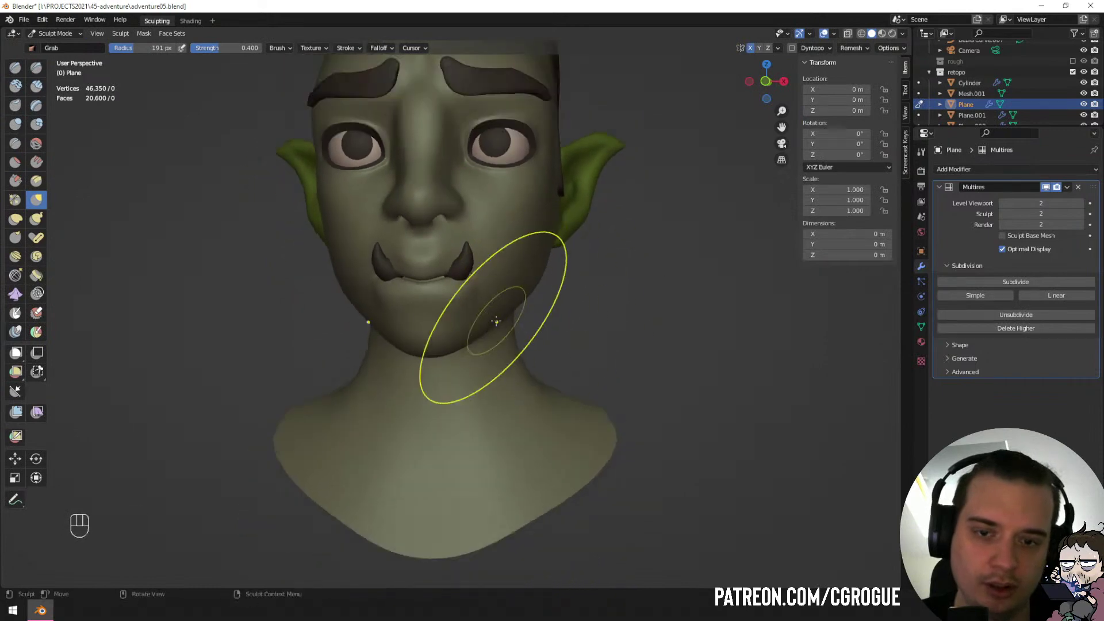
Nudge the mouth area from the side view with the Grab brush at a radius of 175 px.
click(15, 125)
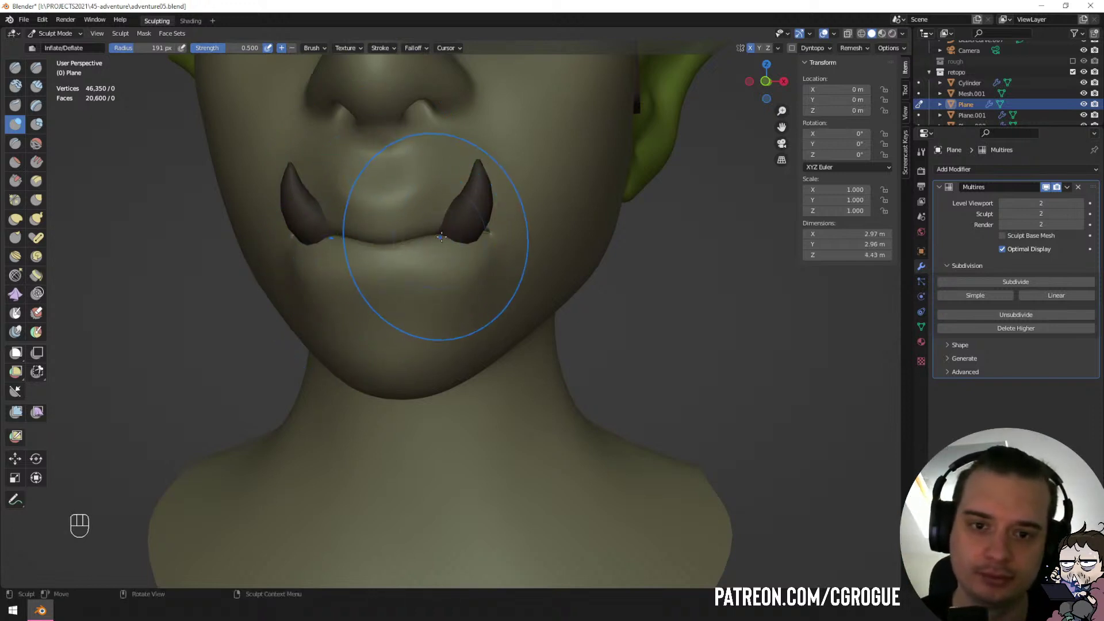
mouse_move(441, 237)
middle_down()
mouse_move(472, 236)
mouse_move(426, 245)
middle_up()
key(g)
key(f)
key(f)
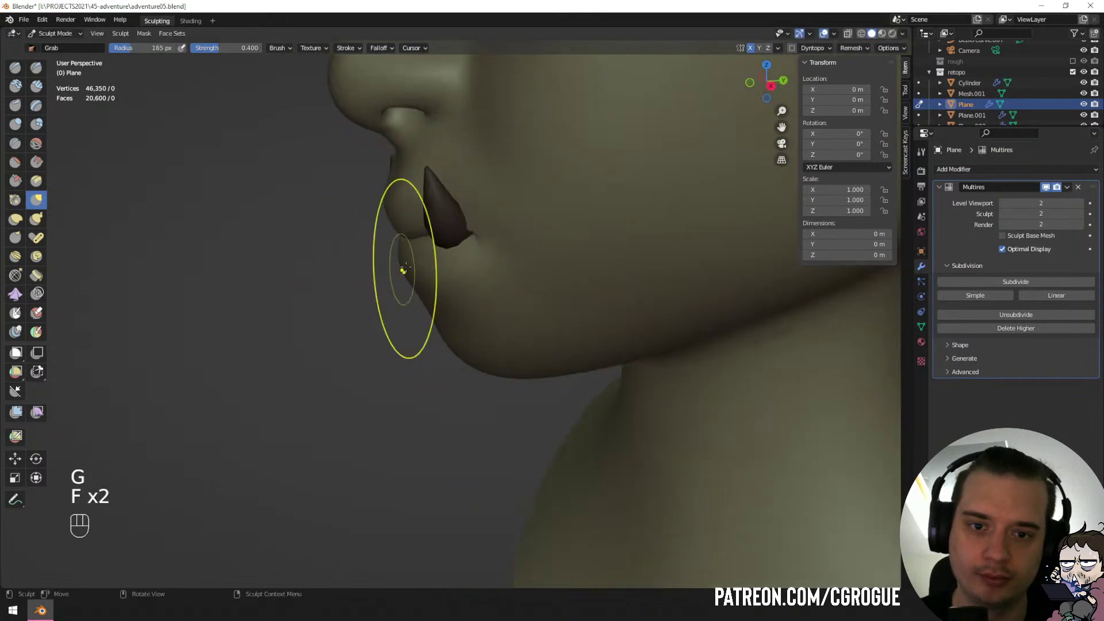
key(f)
click(451, 267)
drag(451, 267, 448, 259)
middle_drag(414, 253, 505, 236)
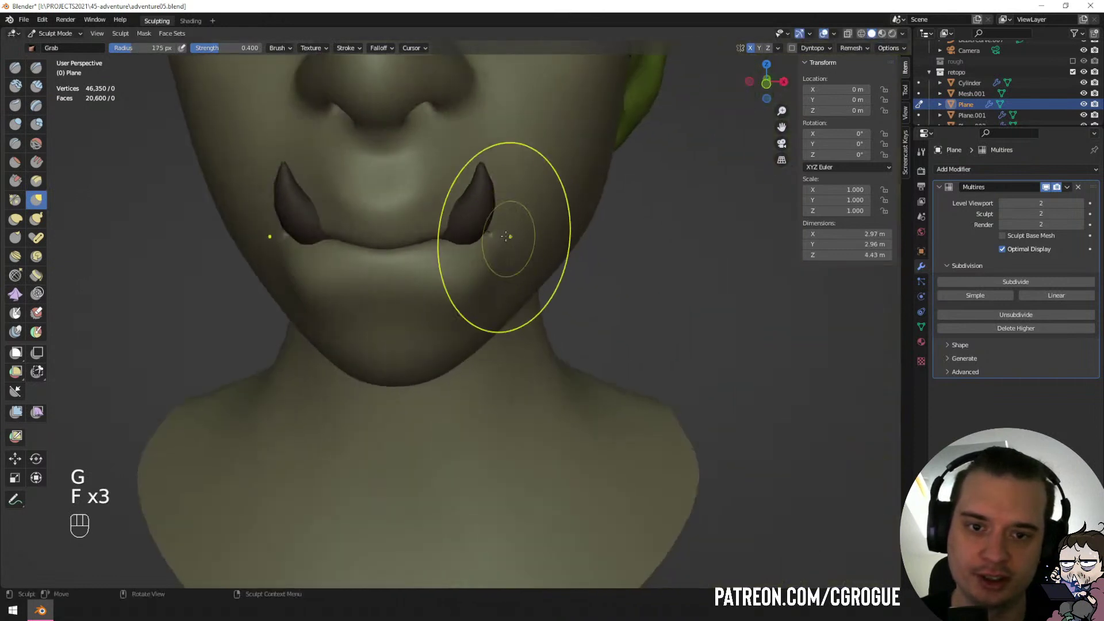
Reduce the Grab brush radius to 133 px, adjust the lip area beside the tusk, and return to Object Mode.
key(f)
click(472, 220)
drag(452, 212, 457, 210)
mouse_move(457, 211)
middle_down()
mouse_move(475, 218)
mouse_move(469, 209)
mouse_move(333, 345)
mouse_move(381, 287)
middle_up()
key(ctrl+Tab)
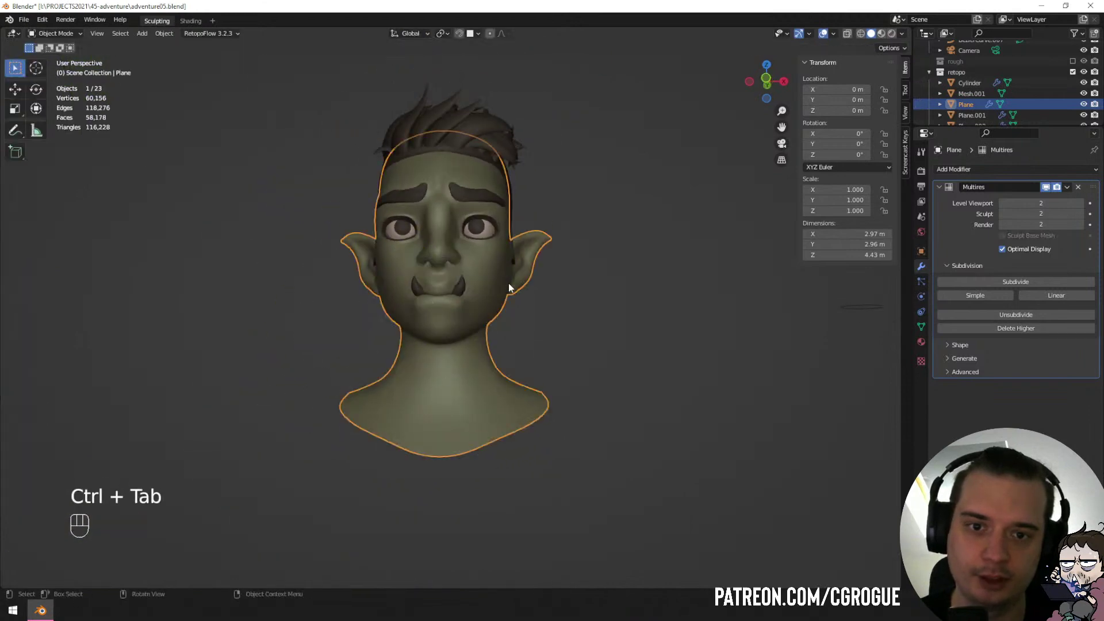
Extrude the bust's open bottom edge loop and scale it outward by a factor of about 1.31.
mouse_move(509, 283)
ctrl+middle_down()
mouse_move(520, 346)
mouse_move(661, 230)
ctrl+middle_up()
ctrl+middle_drag(649, 297, 529, 384)
key(Tab)
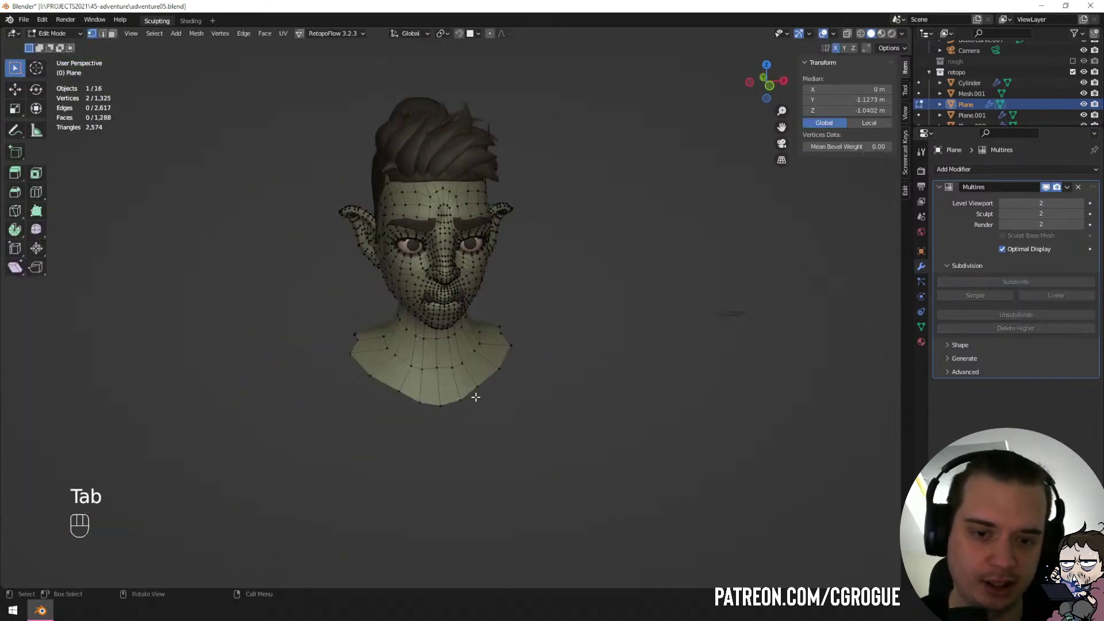
alt+click(466, 394)
key(e)
right_click(546, 372)
key(s)
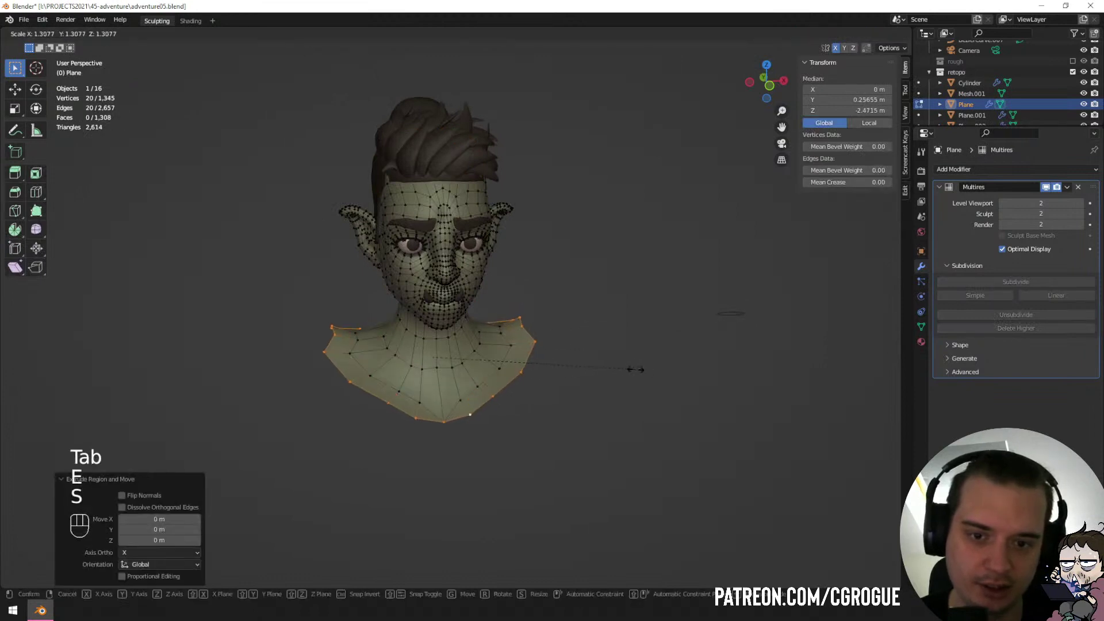
click(637, 370)
Lower the extruded bottom edge loop by about 0.39 m, fine-tune its position, and return to Object Mode.
middle_drag(636, 370, 601, 303)
key(g)
click(613, 313)
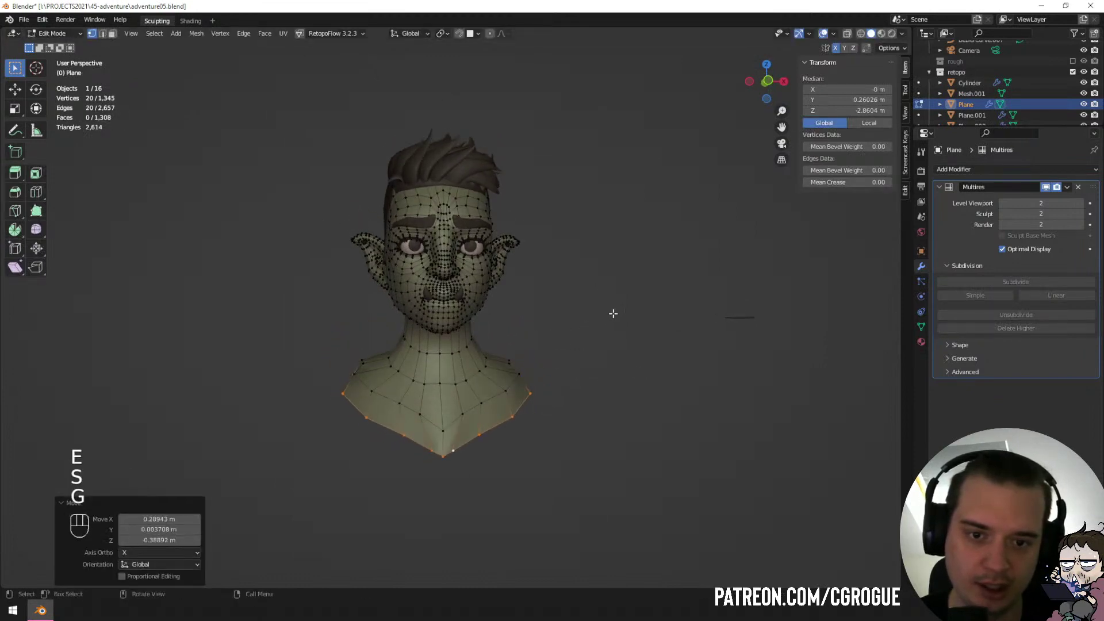
key(g)
click(593, 319)
key(Tab)
mouse_move(589, 316)
middle_down()
mouse_move(531, 338)
mouse_move(505, 271)
mouse_move(542, 278)
middle_up()
key(ctrl+Tab)
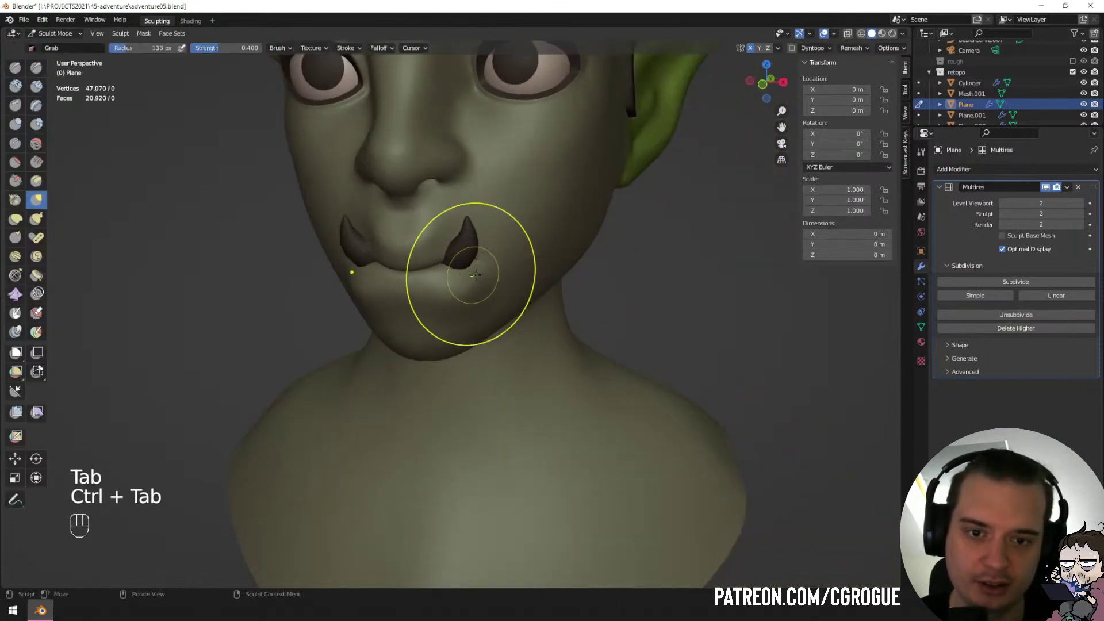
ctrl+middle_drag(463, 303, 523, 394)
key(ctrl+Tab)
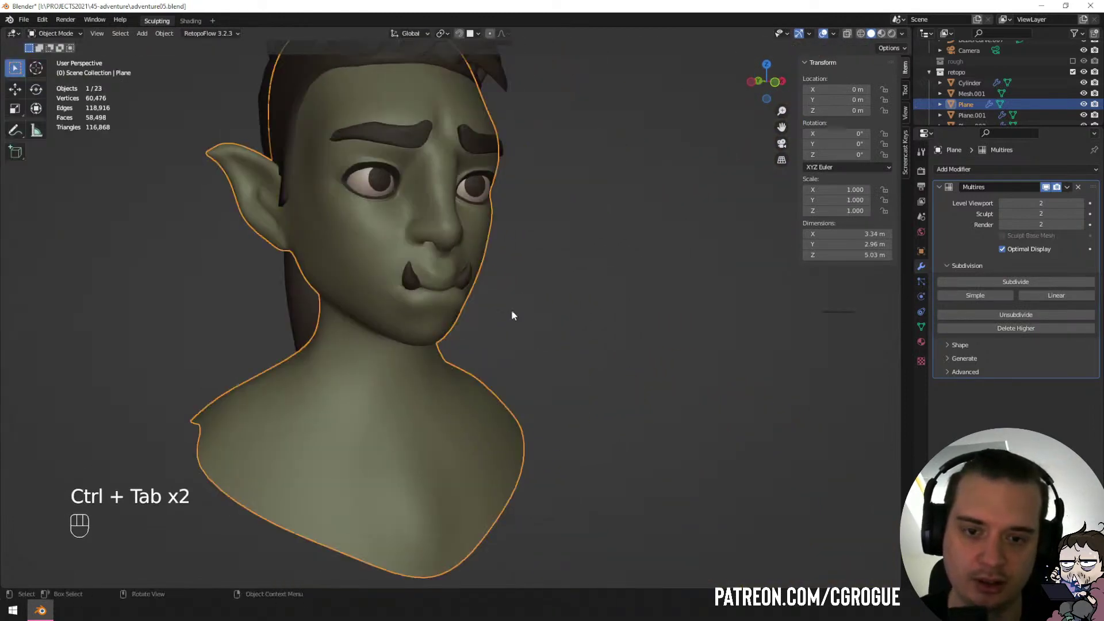
Add a UV sphere and move it beside the head, to about X 3.02, Y -1.71, Z -0.94 m.
ctrl+middle_drag(512, 309, 426, 483)
key(shift+a)
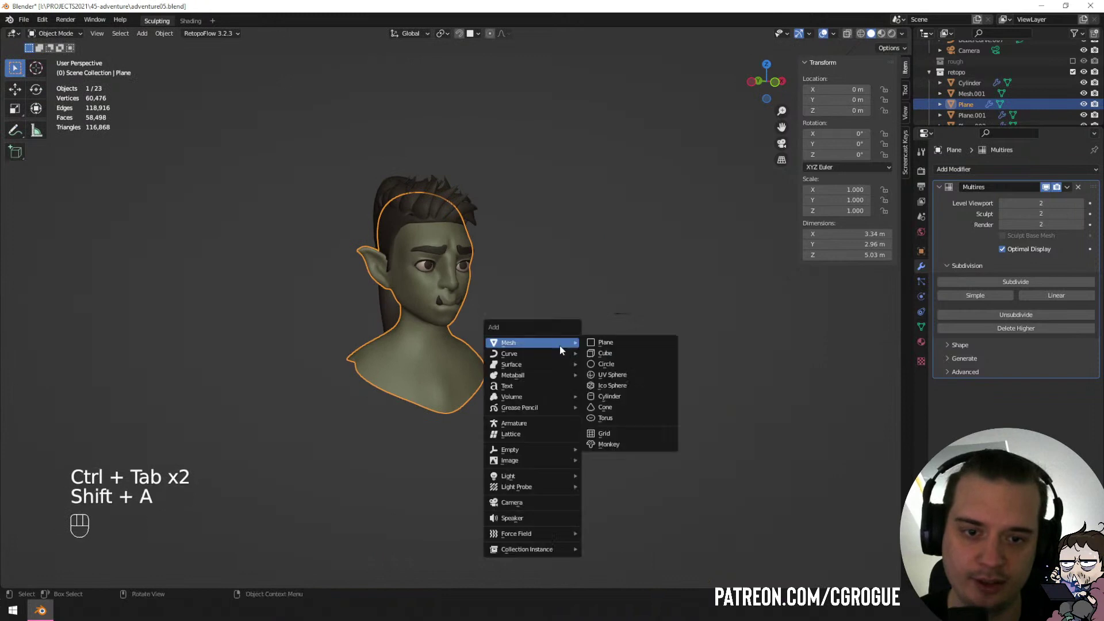
click(627, 379)
key(g)
click(681, 382)
Add a Multiresolution modifier to the sphere and subdivide it to level 2.
click(994, 168)
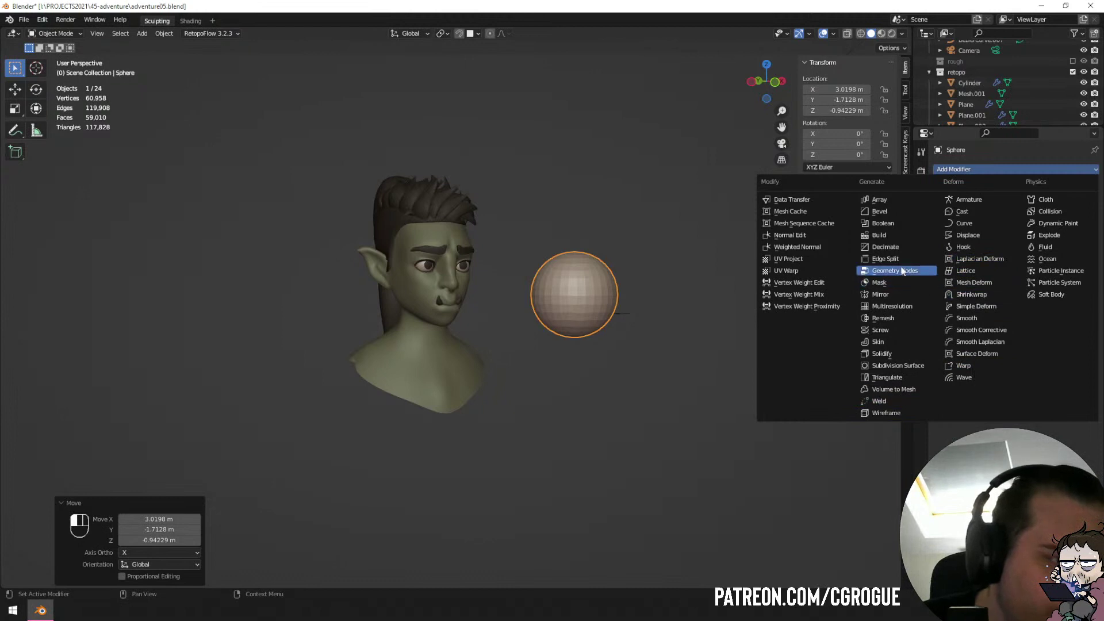
click(895, 306)
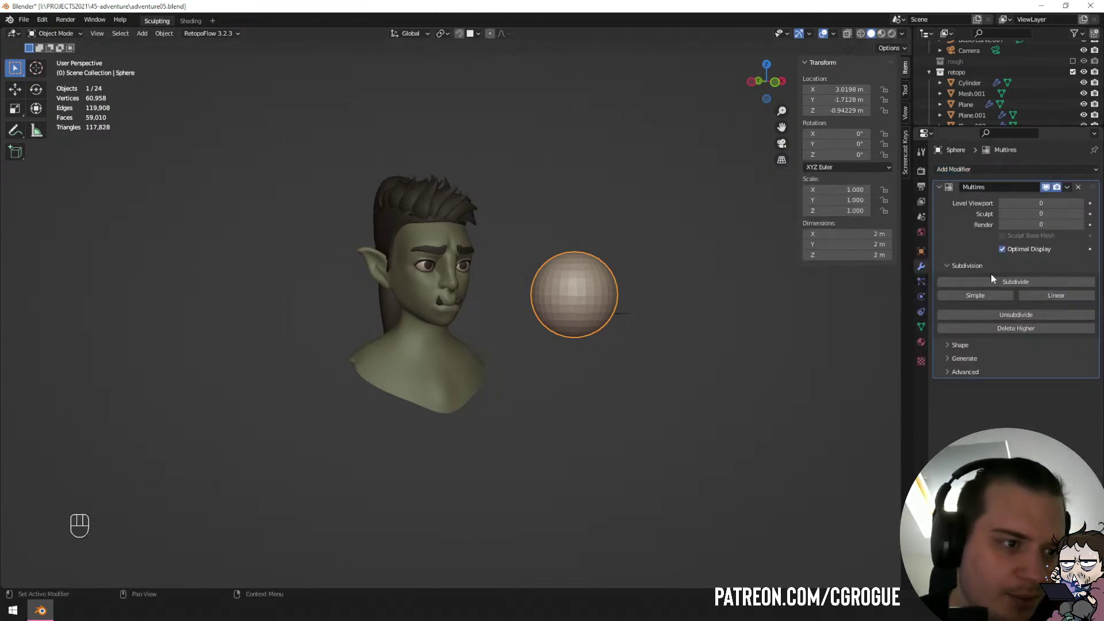
ctrl+middle_drag(736, 319, 575, 190)
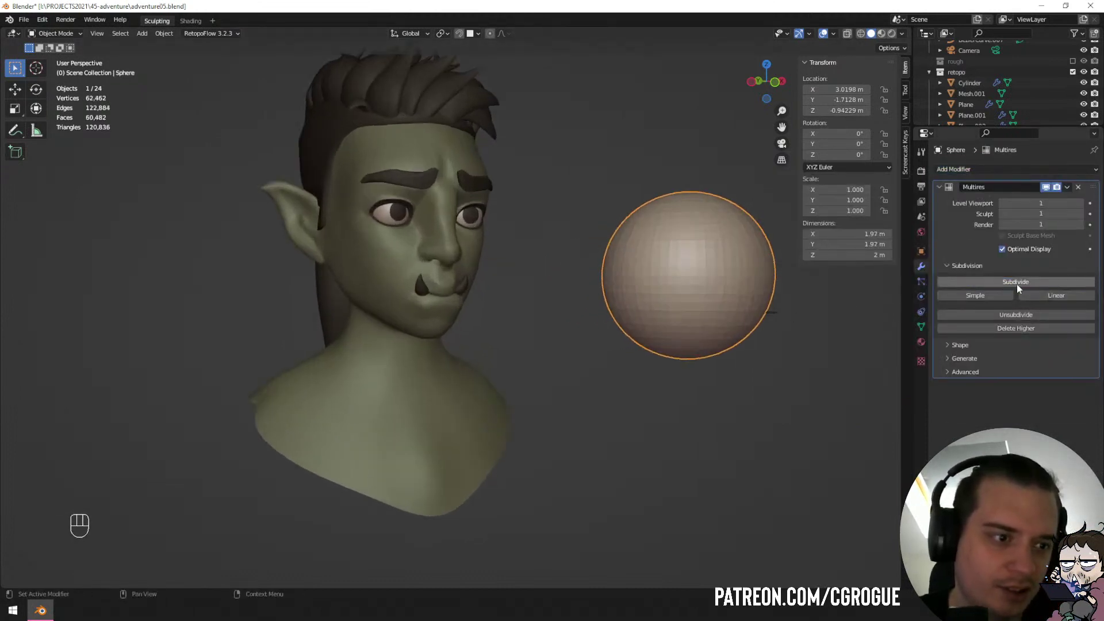
Pull the sphere's surface outward in four places with the Grab brush to form an irregular blob.
key(f)
click(710, 306)
drag(650, 314, 613, 351)
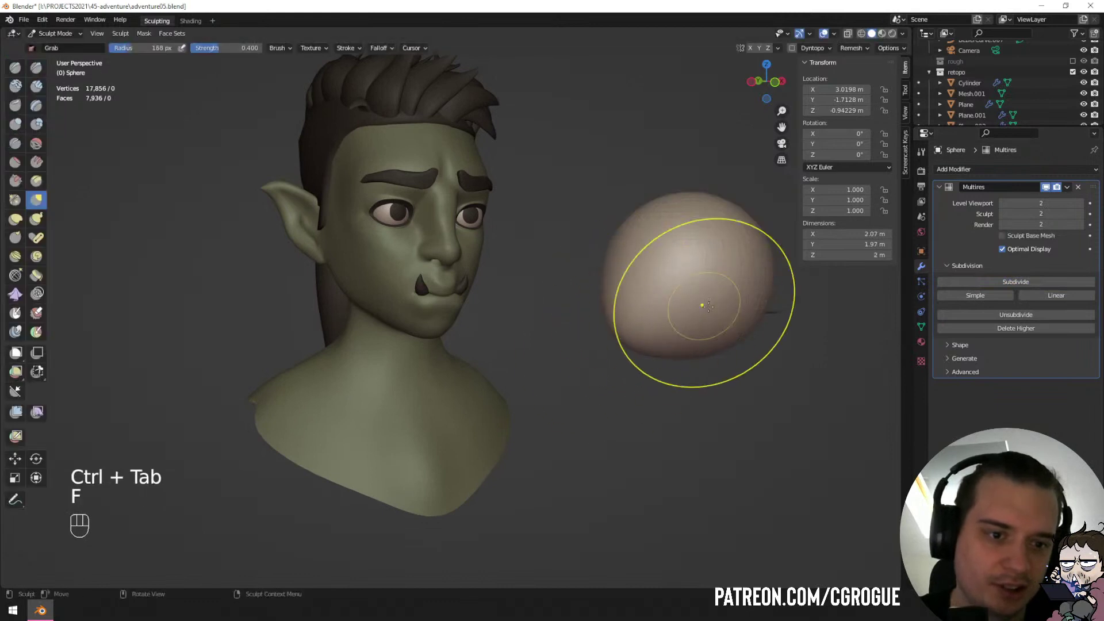
drag(705, 306, 752, 362)
drag(697, 230, 726, 138)
drag(658, 256, 598, 207)
key(ctrl+Tab)
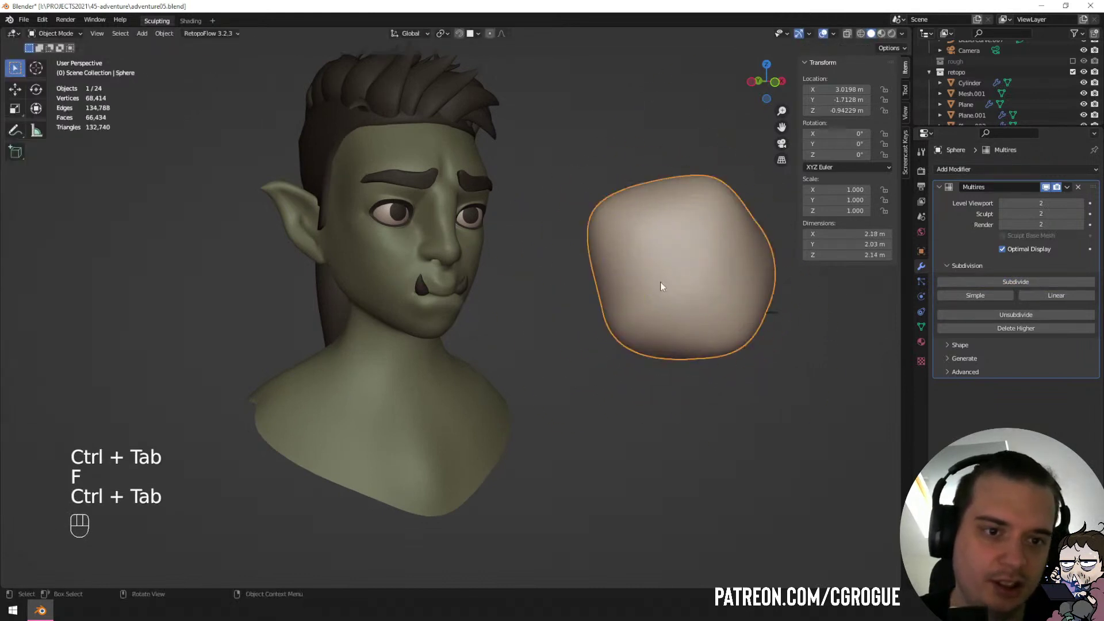
Join the sculpted sphere into the head mesh and switch the combined mesh to Sculpt Mode.
shift+click(448, 429)
key(ctrl+j)
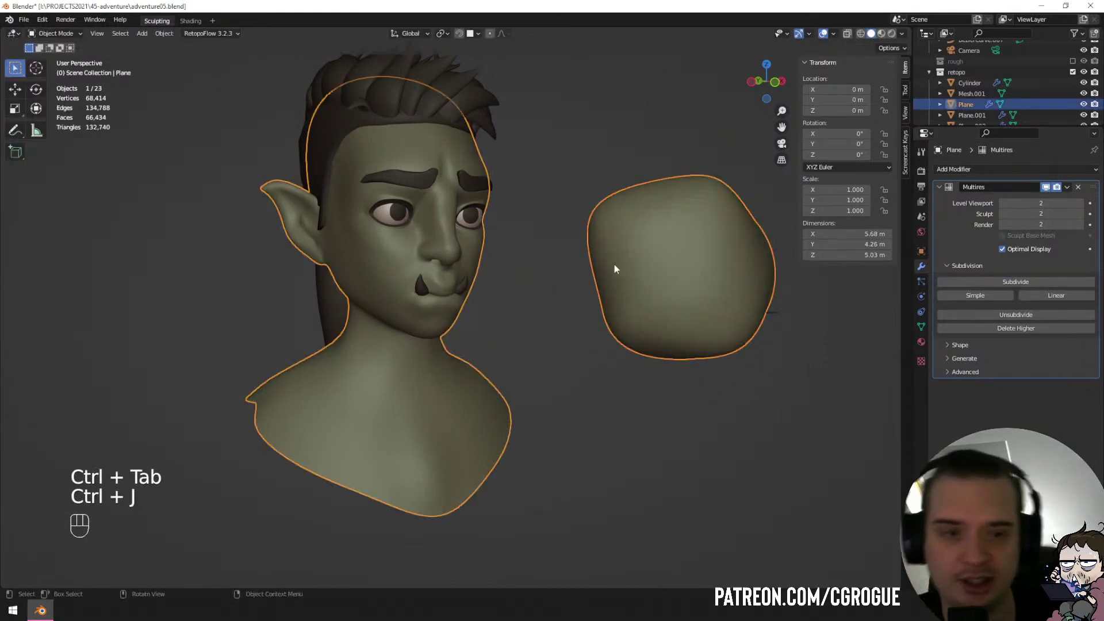
key(ctrl+Tab)
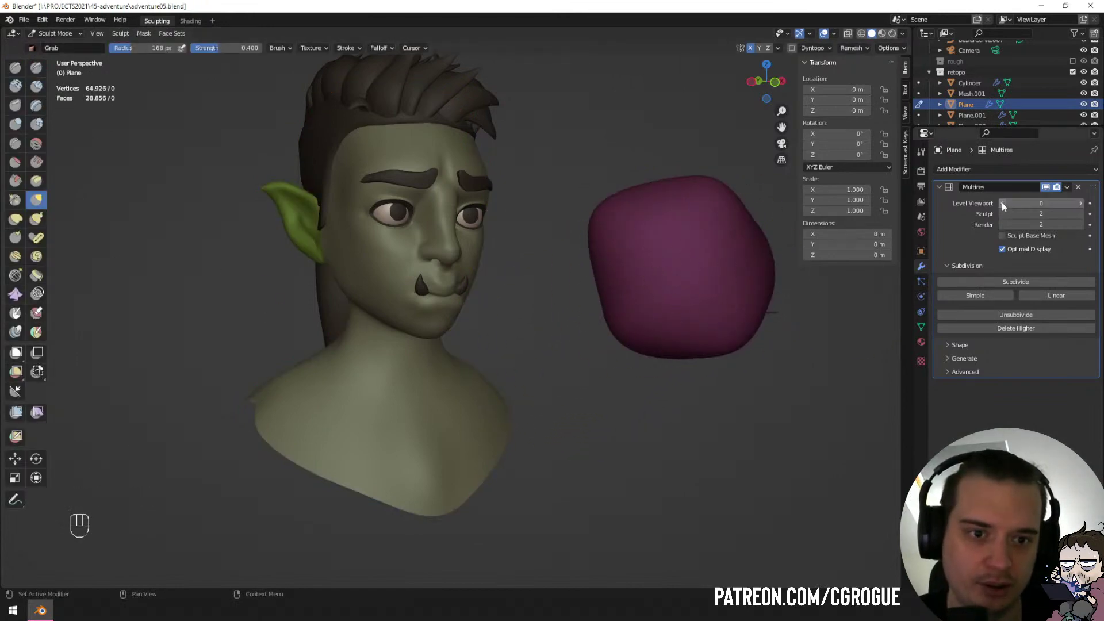
In Object Mode, compare the joined mesh at Multires viewport levels 2 and 0, ending at level 0.
key(ctrl+Tab)
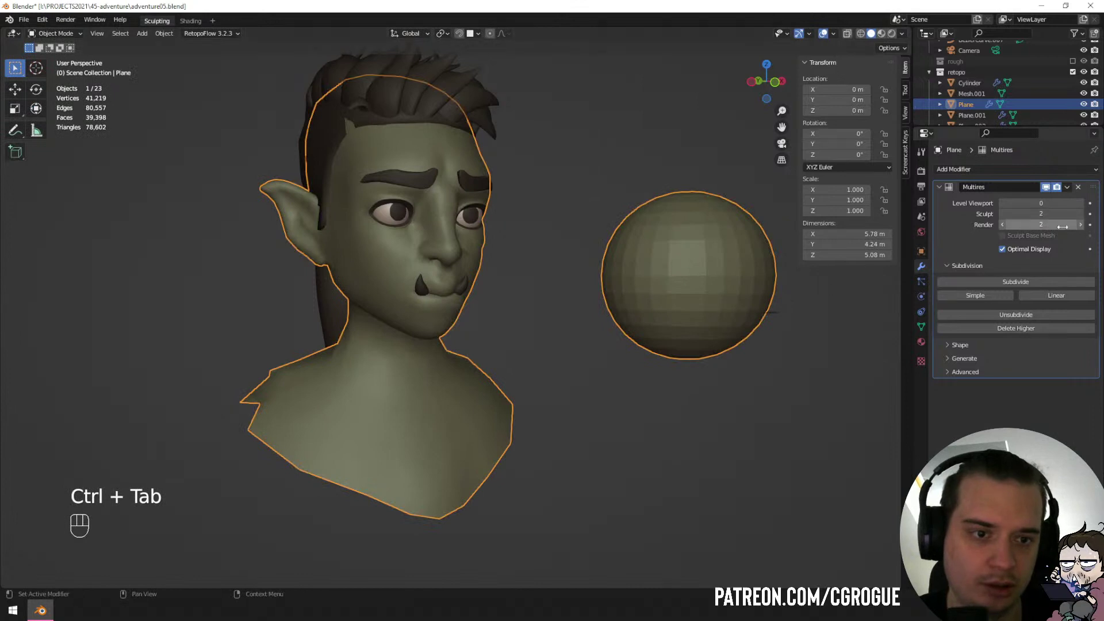
click(1081, 203)
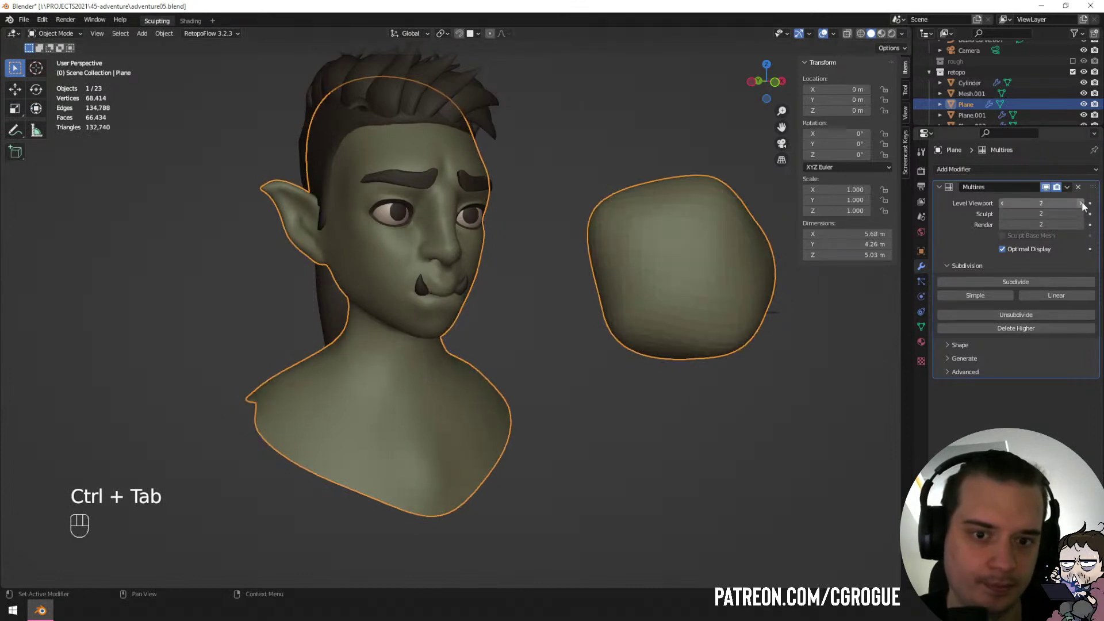
click(1002, 203)
click(1002, 203)
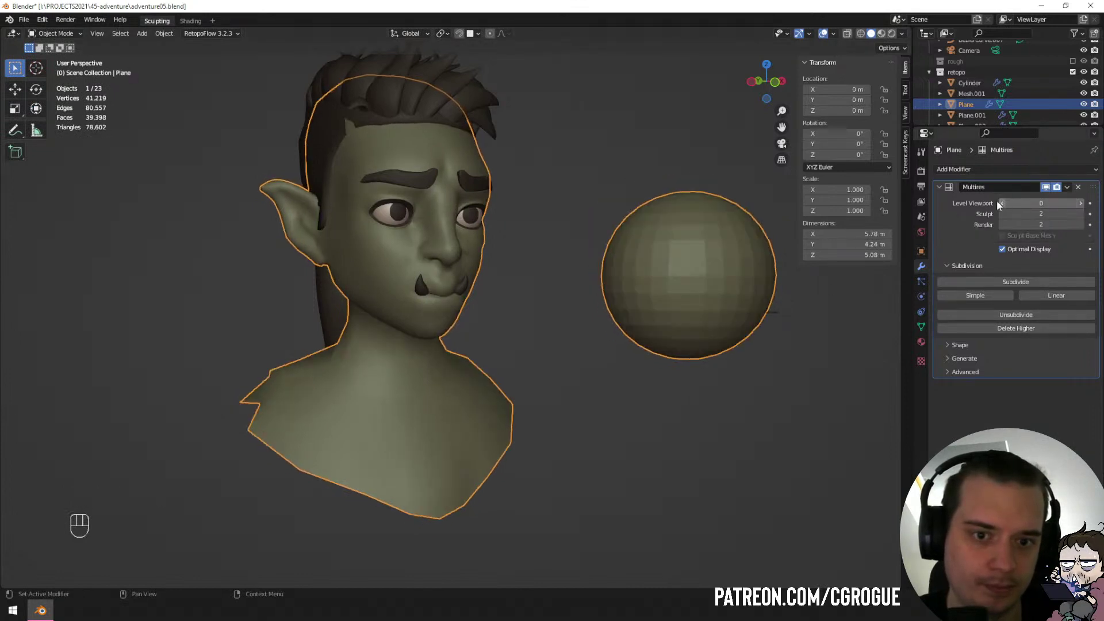
Set the joined mesh's Multires viewport level to 2 and switch it to Sculpt Mode.
middle_drag(525, 241, 558, 178)
middle_drag(541, 219, 577, 236)
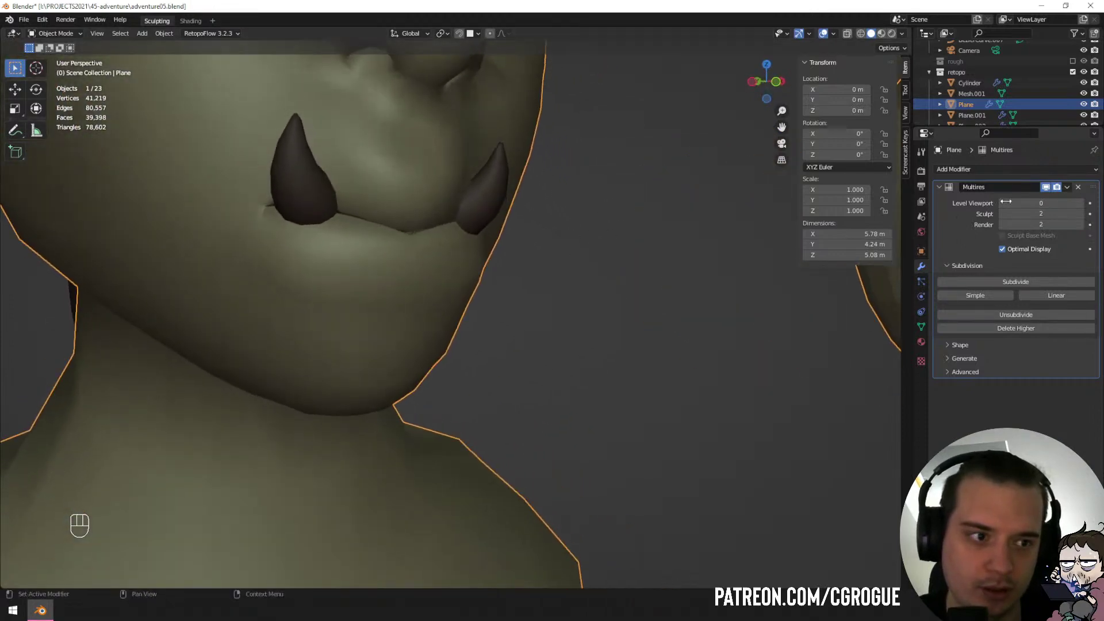
click(1082, 203)
click(1081, 203)
mouse_move(520, 437)
ctrl+middle_down()
mouse_move(517, 387)
mouse_move(515, 405)
mouse_move(621, 322)
ctrl+middle_up()
key(ctrl+Tab)
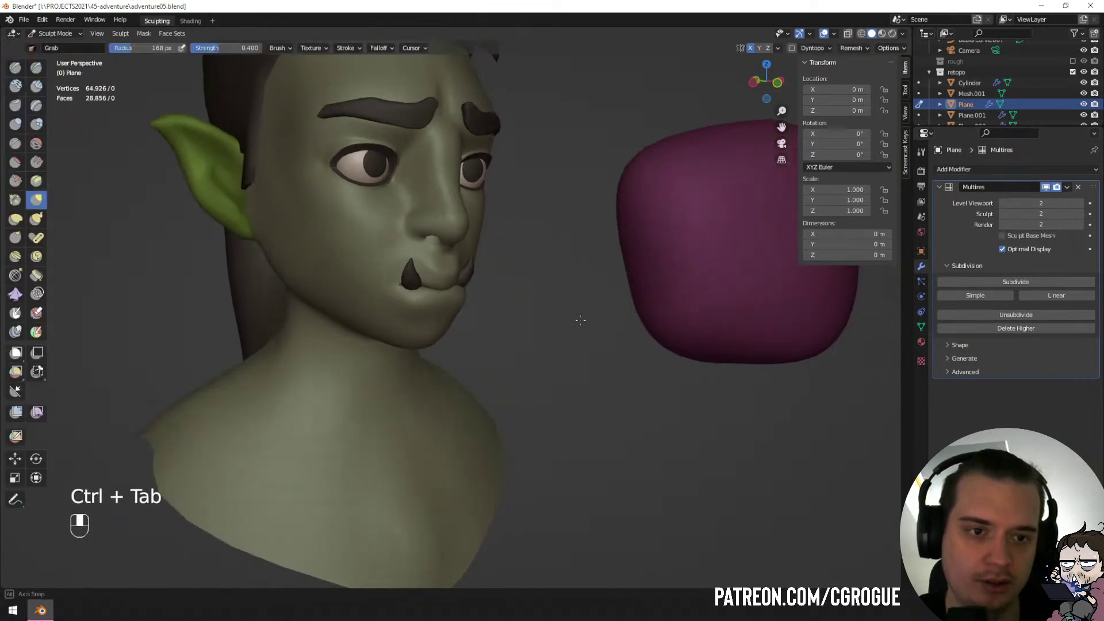
Undo the mode and level changes back to Object Mode with the Multires viewport at level 0.
key(ctrl+Tab)
key(ctrl+z)
key(ctrl+z)
key(ctrl+z)
key(ctrl+z)
key(ctrl+z)
key(ctrl+z)
key(ctrl+z)
key(ctrl+z)
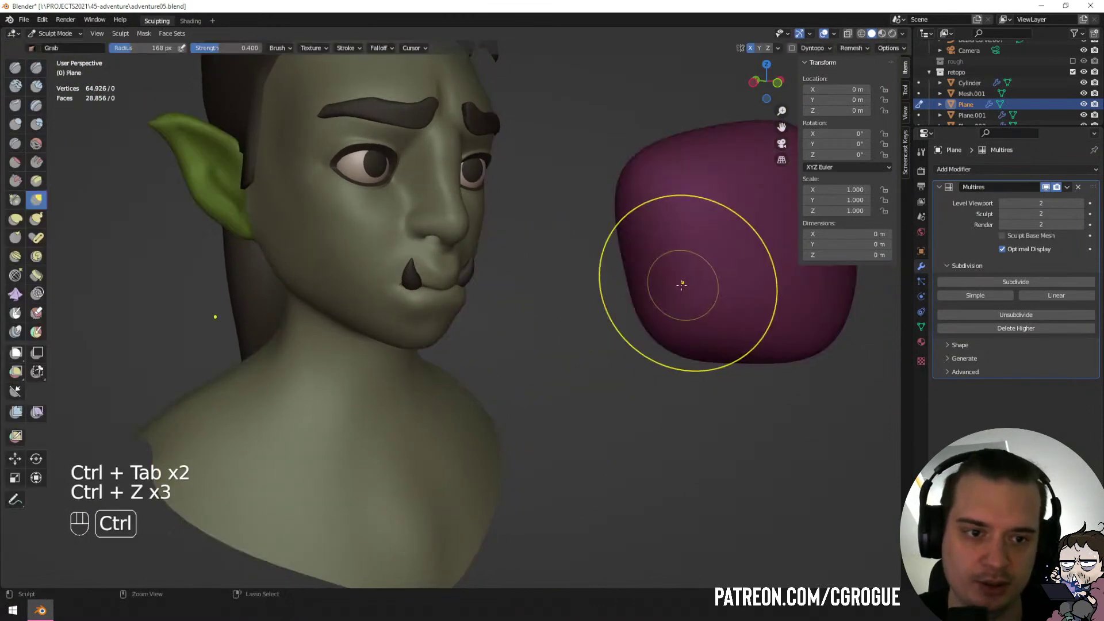
key(ctrl+z)
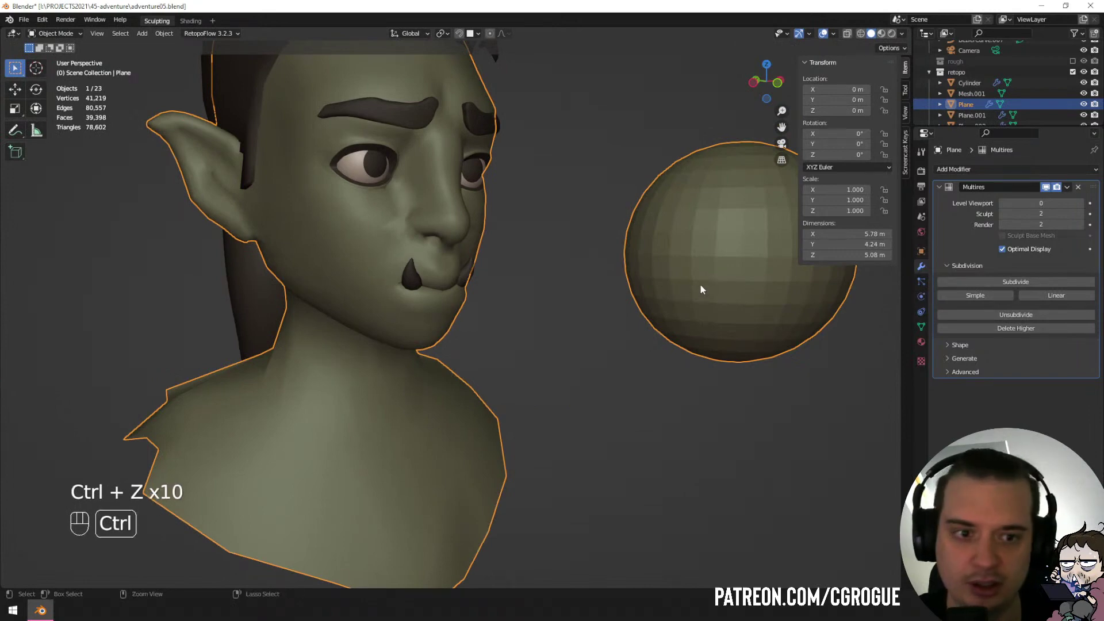
Delete the joined sphere's geometry from the head mesh in Edit Mode and return to Object Mode.
middle_drag(702, 283, 595, 332)
key(Tab)
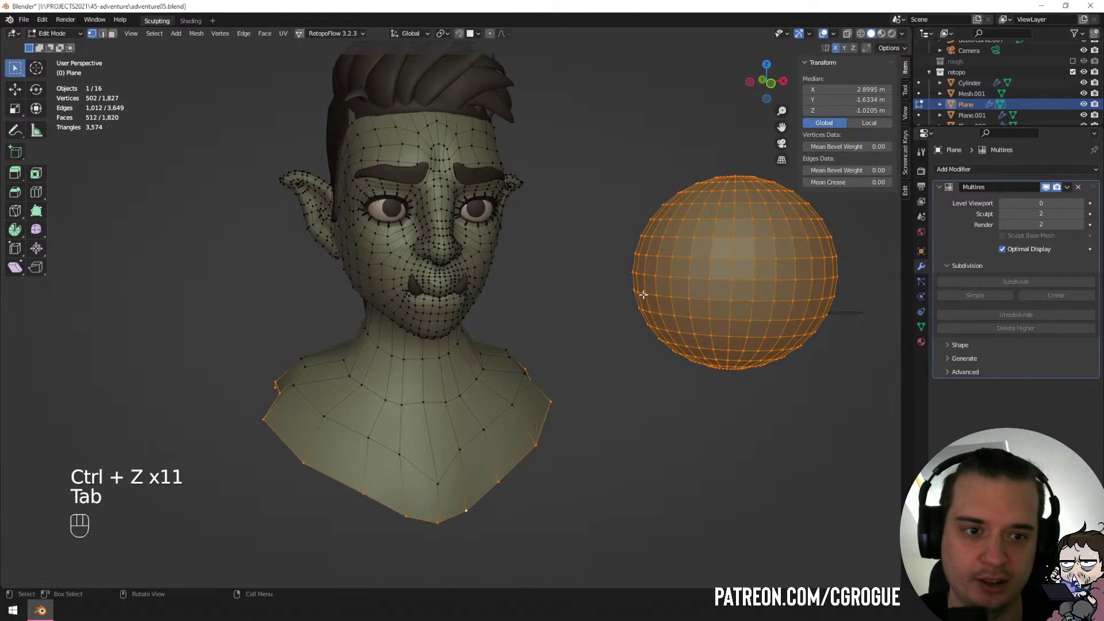
key(l)
key(x)
click(697, 284)
key(Tab)
middle_drag(634, 302, 523, 312)
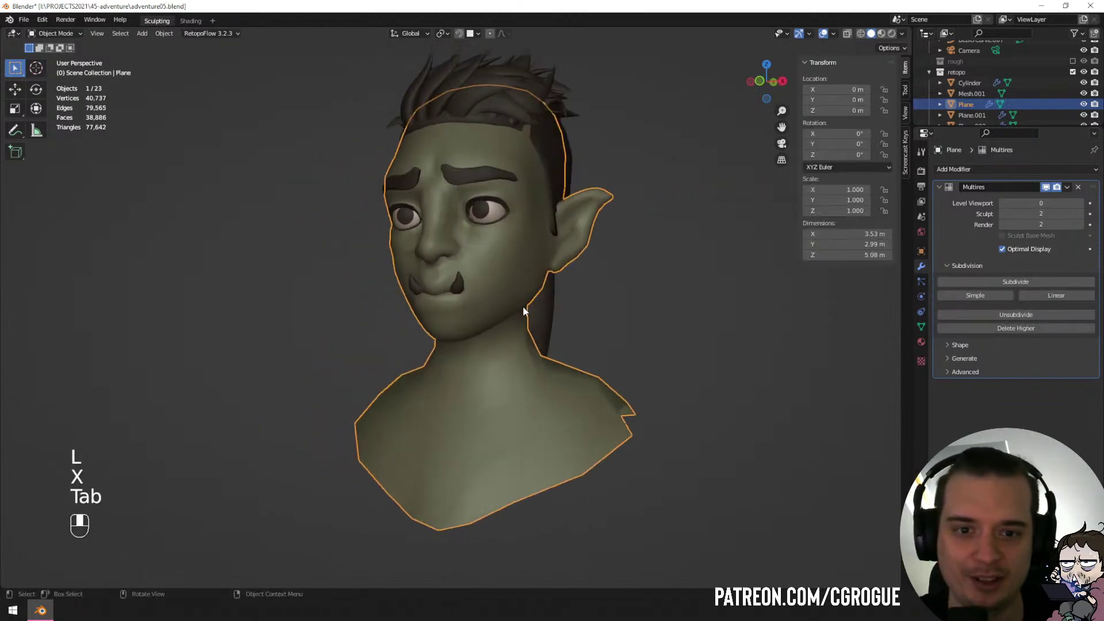
Switch the head to Sculpt Mode, try a Grab stroke at the mouth corner, and set the brush radius to 120 px.
key(ctrl+Tab)
click(517, 468)
mouse_move(488, 368)
ctrl+middle_down()
mouse_move(460, 299)
mouse_move(557, 299)
mouse_move(524, 244)
ctrl+middle_up()
key(f)
click(461, 254)
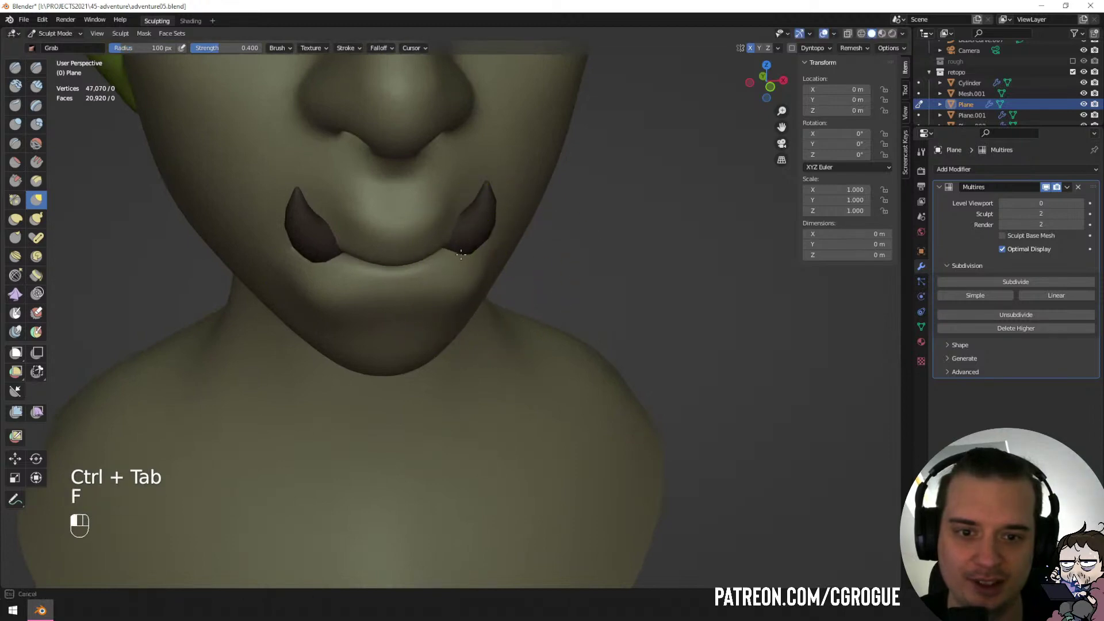
key(ctrl+z)
key(f)
In Edit Mode, shift the vertex beside the mouth corner about 0.017 m outward with smooth proportional editing, then return to Sculpt Mode.
key(Tab)
click(482, 276)
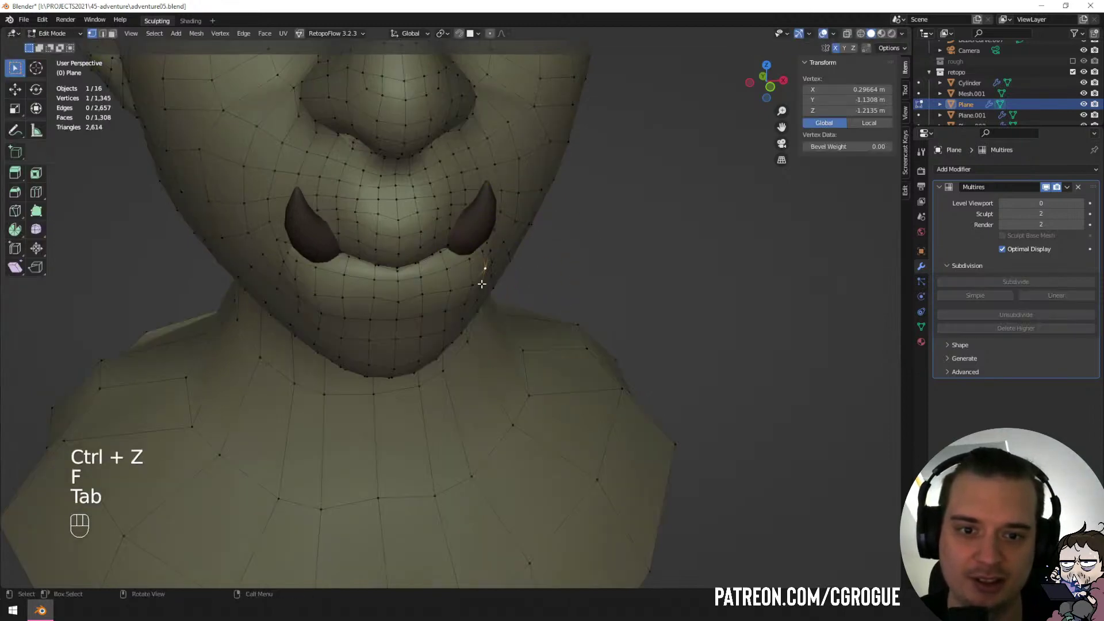
key(g)
click(482, 281)
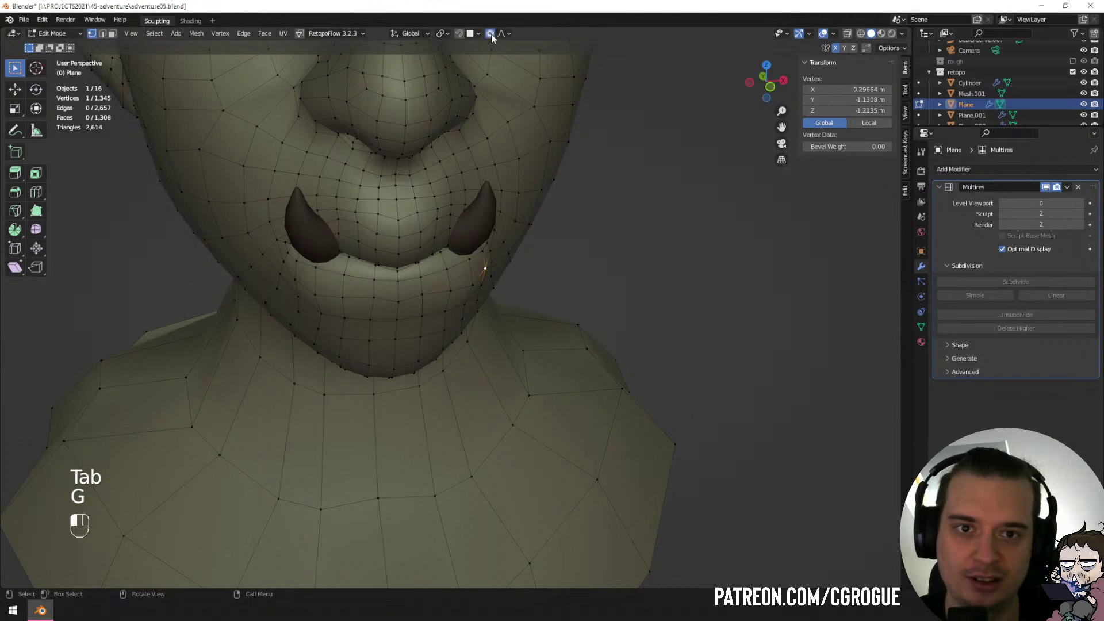
key(g)
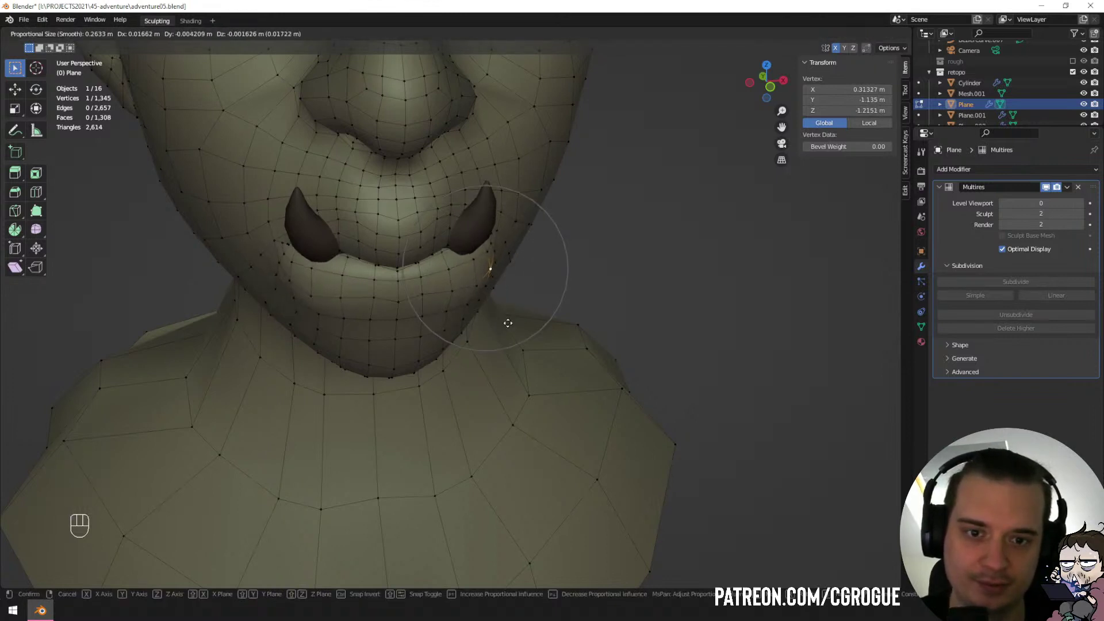
click(508, 323)
key(Tab)
mouse_move(515, 352)
middle_down()
mouse_move(444, 342)
mouse_move(519, 369)
middle_up()
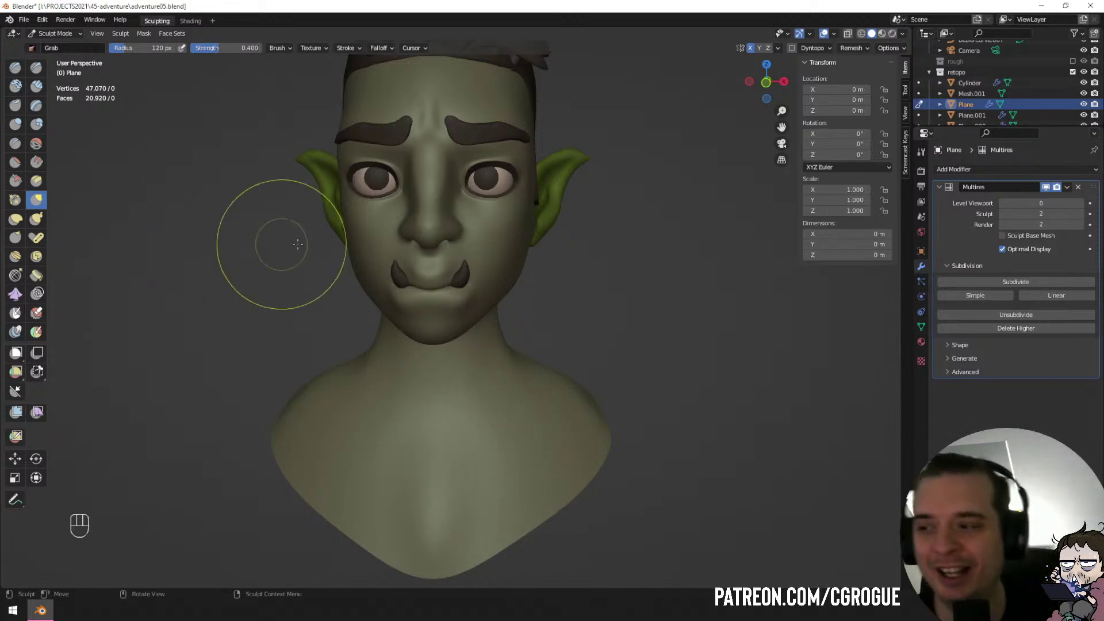
Nudge the upper lip under the nose and the side of the chin with the Grab brush at reduced radii.
middle_drag(276, 242, 403, 291)
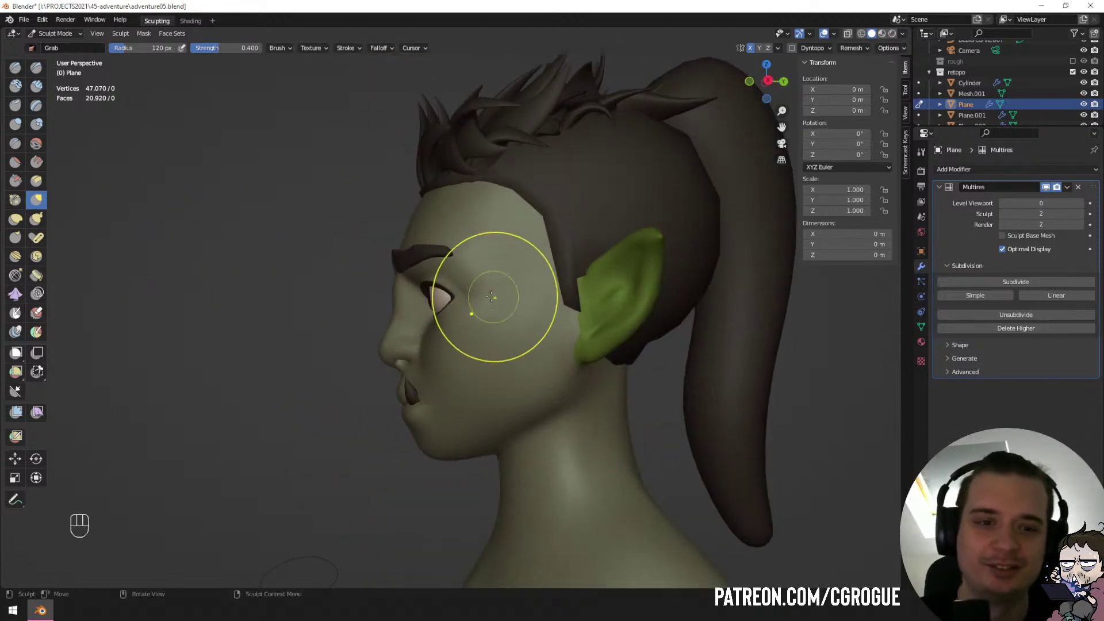
middle_drag(494, 297, 499, 322)
middle_drag(444, 375, 398, 330)
key(f)
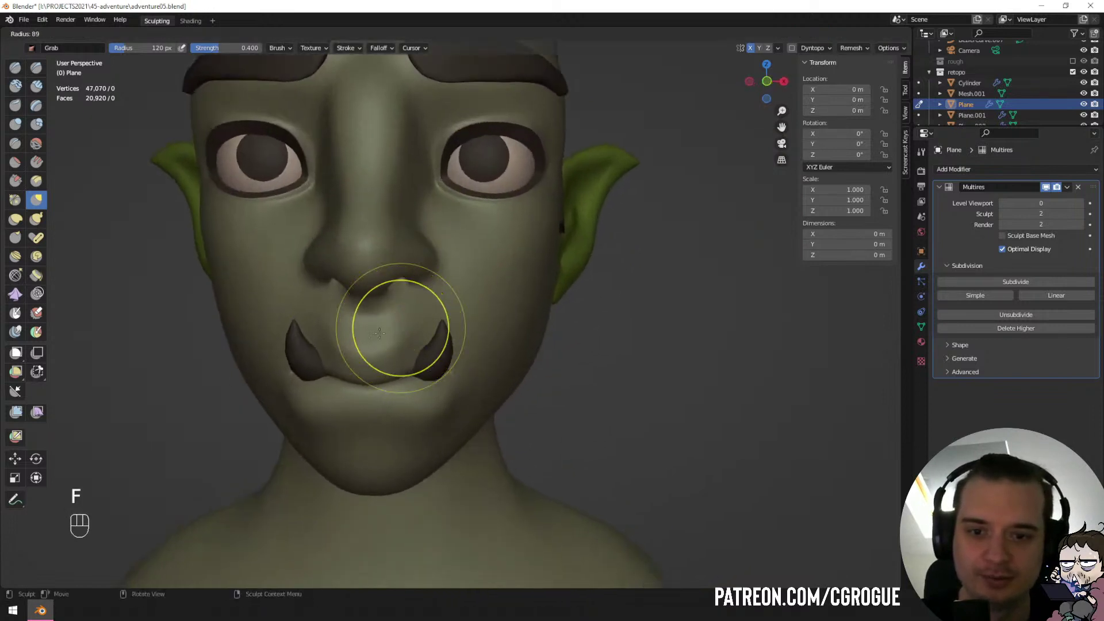
drag(377, 327, 380, 330)
mouse_move(380, 330)
middle_down()
mouse_move(462, 333)
mouse_move(386, 362)
middle_up()
key(f)
click(356, 406)
key(f)
click(325, 413)
drag(318, 416, 312, 416)
Push the lower cheek beneath the tusk slightly forward with the Grab brush at a 119 px radius.
mouse_move(310, 417)
middle_down()
mouse_move(379, 377)
mouse_move(316, 356)
mouse_move(308, 431)
mouse_move(247, 428)
mouse_move(259, 357)
middle_up()
key(f)
click(401, 418)
drag(401, 418, 394, 414)
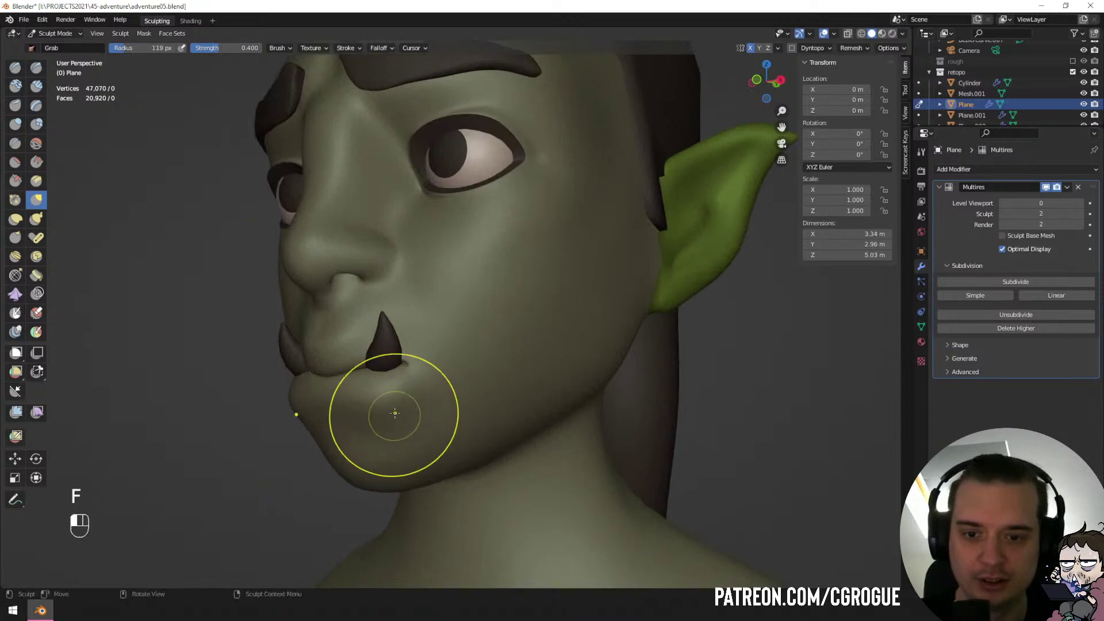
Raise the underside of the chin with two short Grab strokes at radii of 116 px and 110 px.
mouse_move(395, 414)
middle_down()
mouse_move(431, 409)
mouse_move(412, 379)
mouse_move(421, 423)
middle_up()
key(f)
key(f)
click(414, 417)
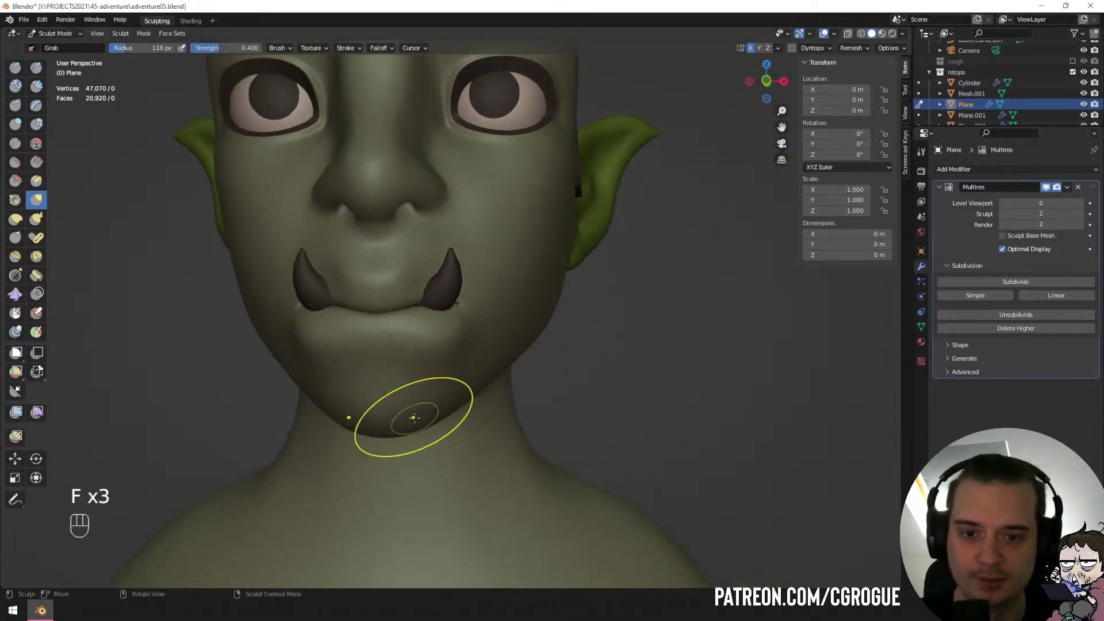
drag(413, 417, 414, 403)
mouse_move(421, 369)
ctrl+middle_down()
mouse_move(401, 418)
mouse_move(409, 413)
ctrl+middle_up()
key(f)
click(439, 379)
drag(439, 377, 439, 370)
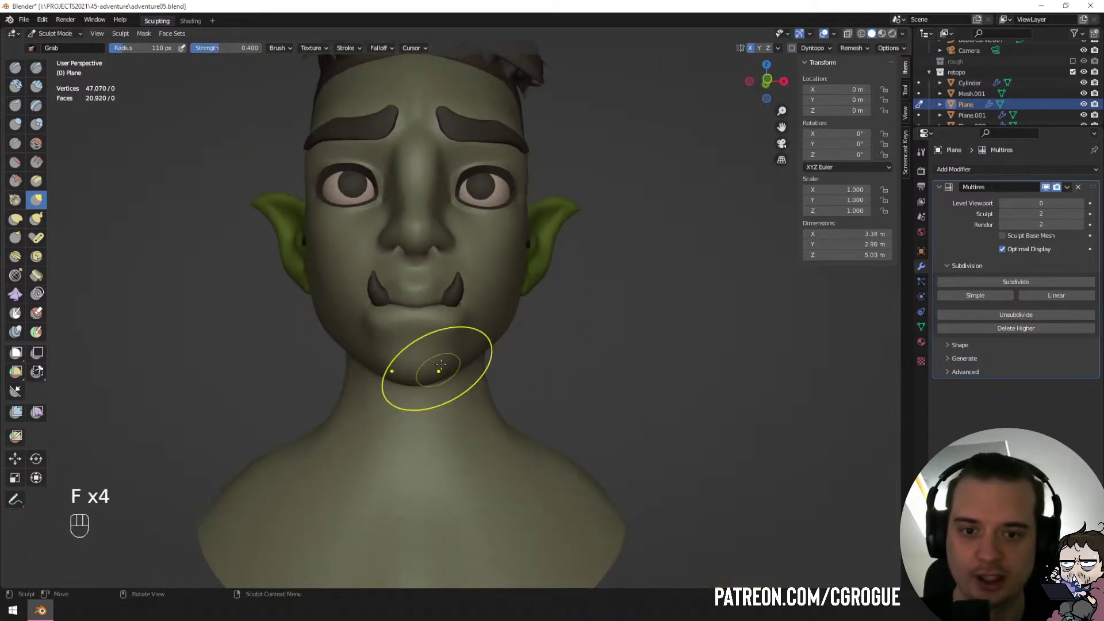
In Object Mode, compare the head at Multires viewport levels 2 and 0, ending at level 0.
middle_drag(439, 370, 468, 379)
key(ctrl+Tab)
shift+middle_drag(406, 325, 380, 289)
scroll(513, 211, down, 4)
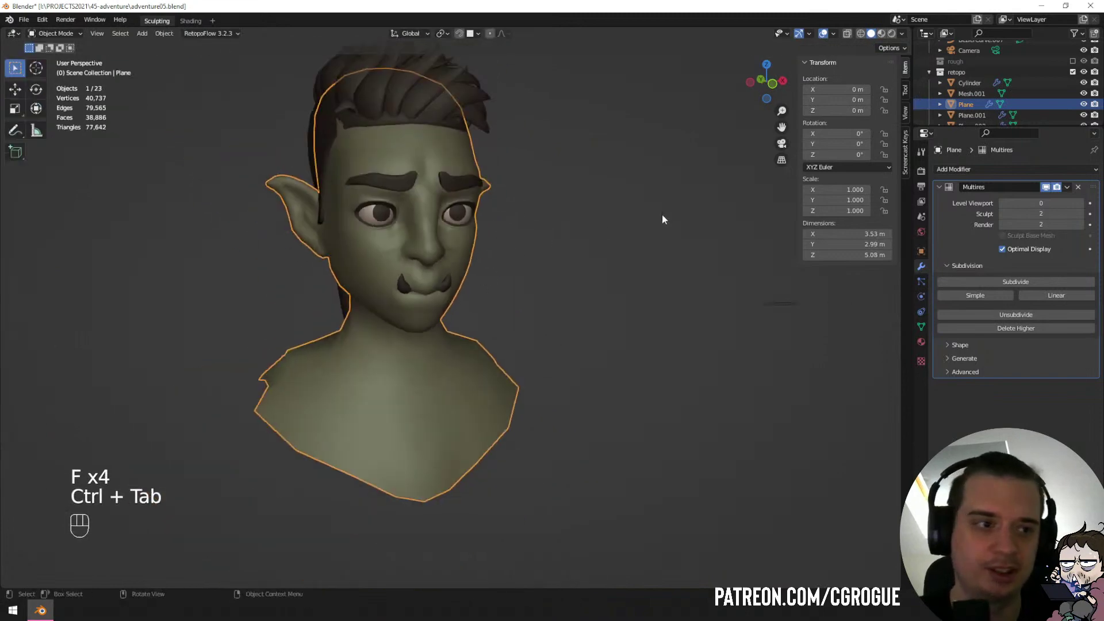
click(1081, 203)
click(1081, 203)
click(1002, 203)
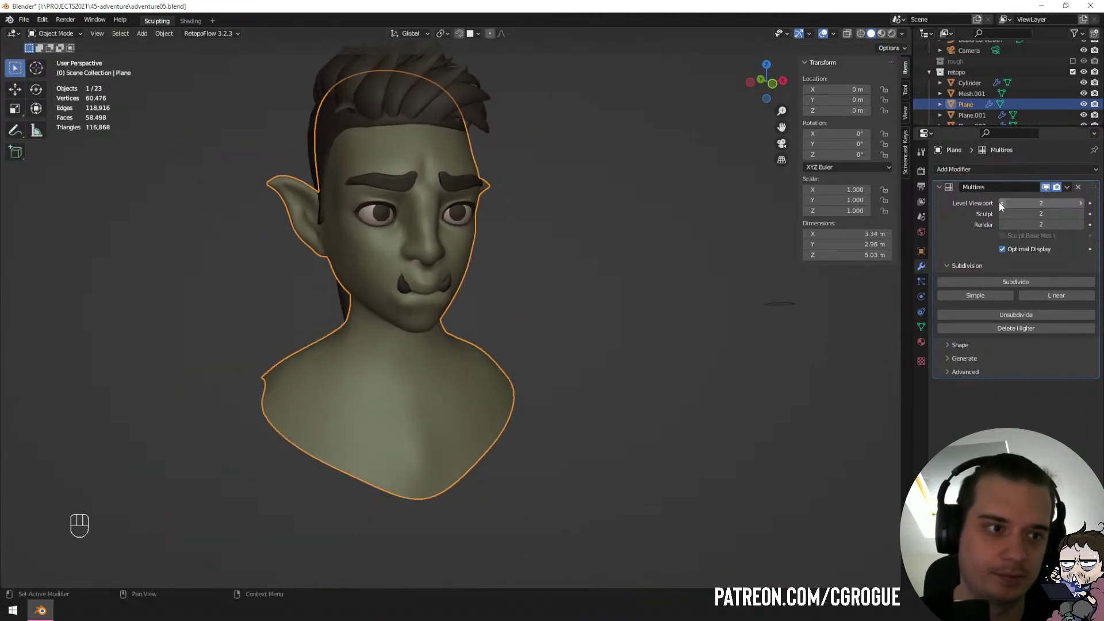
click(1002, 203)
Duplicate the head mesh and move the copy about 4.31 m along the X axis.
middle_drag(518, 281, 476, 274)
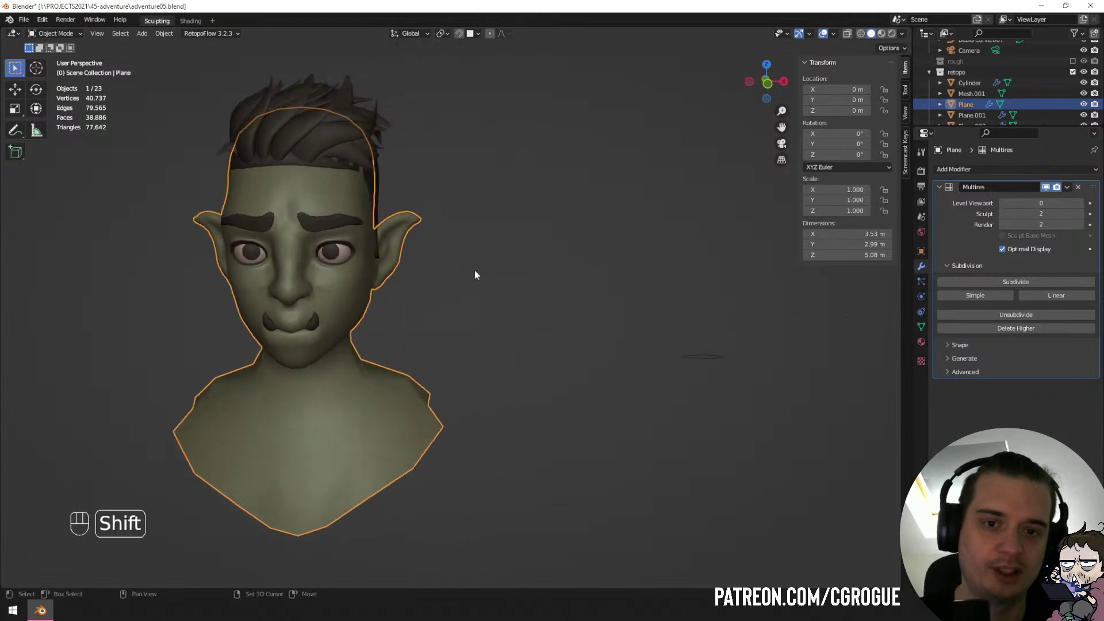
key(shift+d)
key(x)
click(809, 311)
Save the current file and save an incremented version as adventure06.blend.
key(ctrl+s)
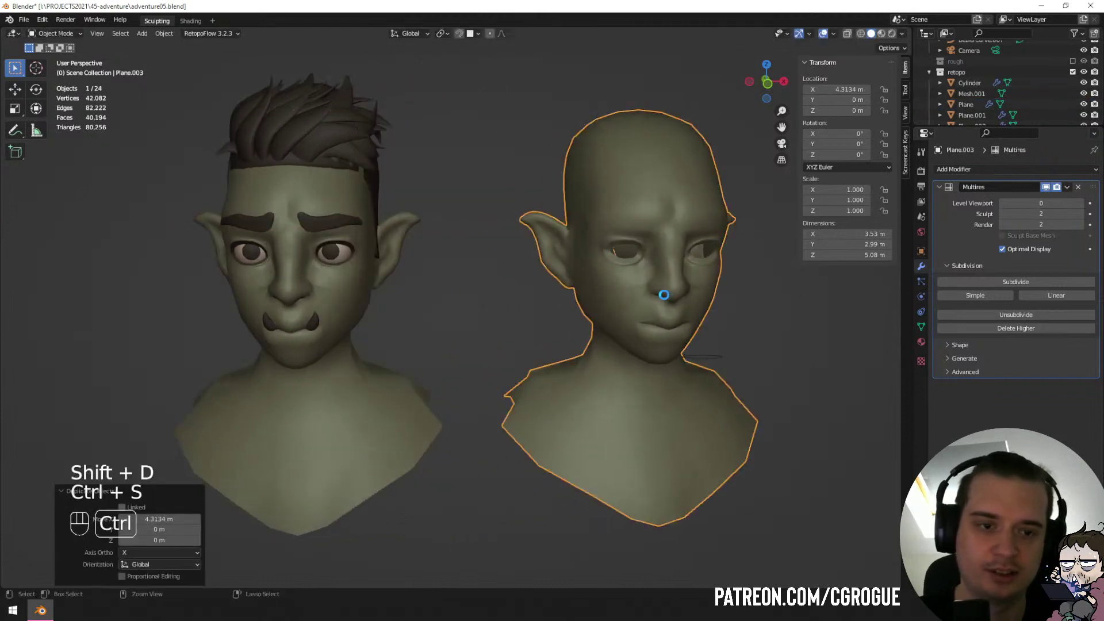
key(ctrl+shift+s)
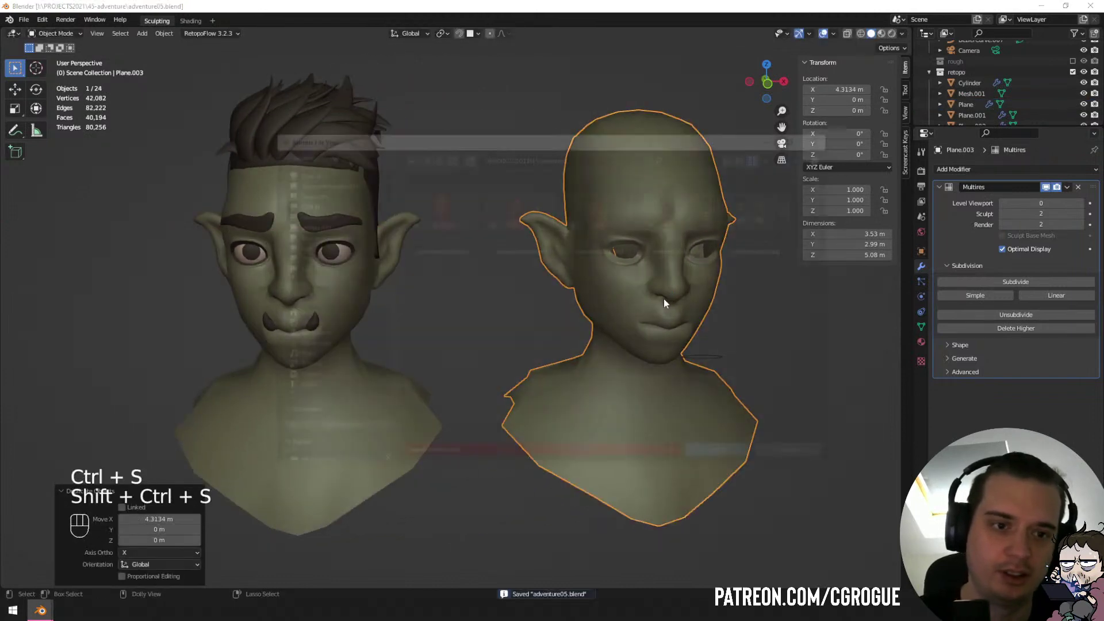
key(KP_Add)
key(Return)
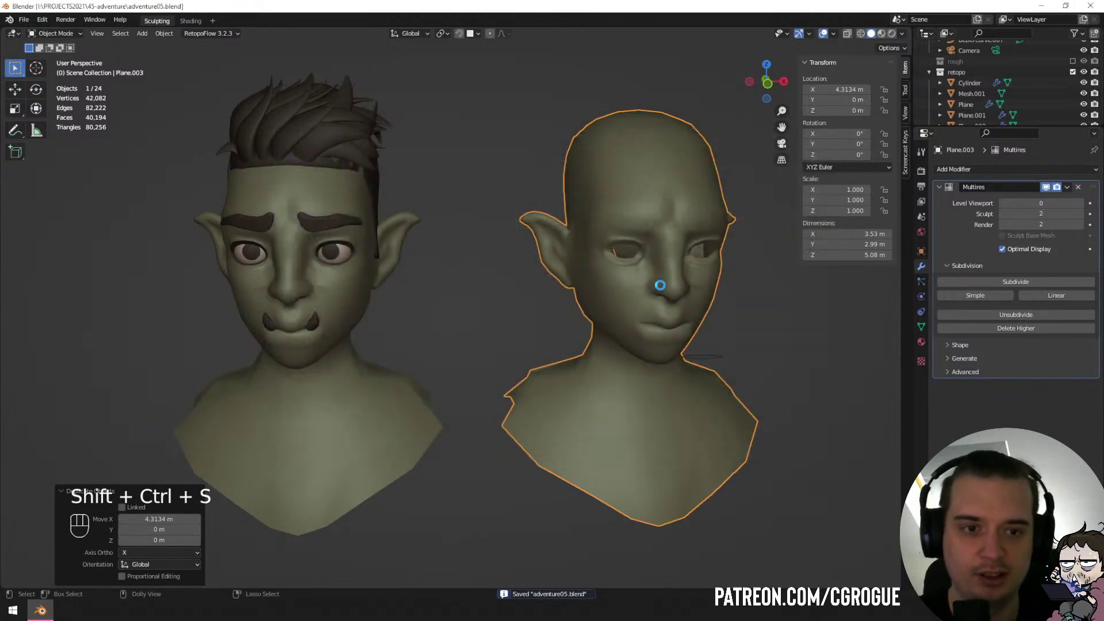
In Sculpt Mode, pull the duplicated head's nose far forward into a long point with the Snake Hook brush.
key(ctrl+Tab)
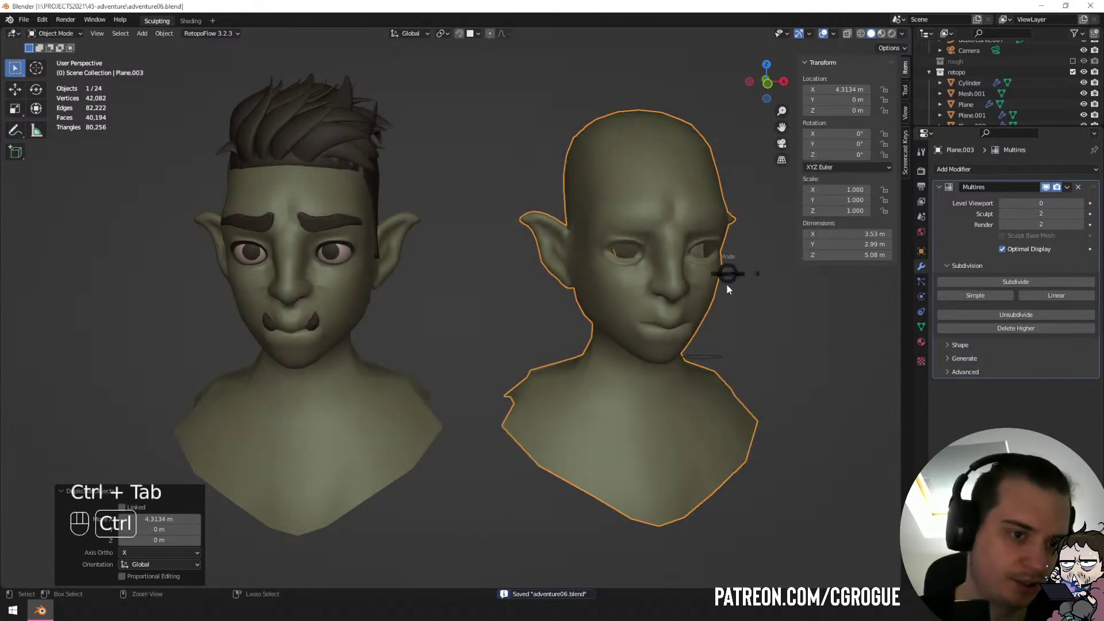
middle_drag(727, 284, 526, 321)
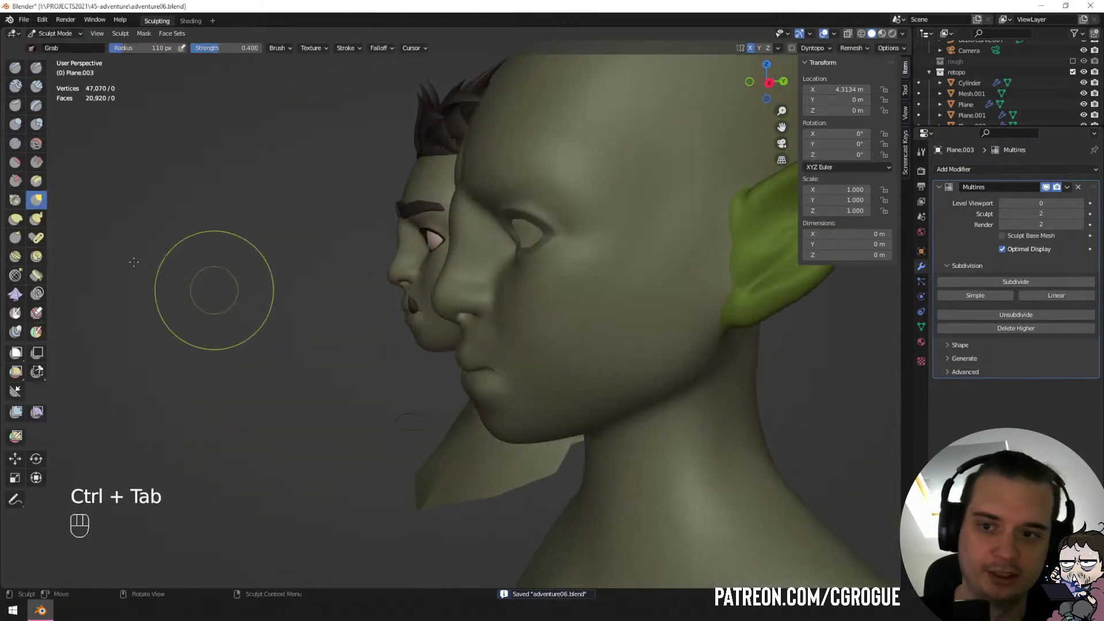
click(36, 218)
drag(437, 300, 296, 305)
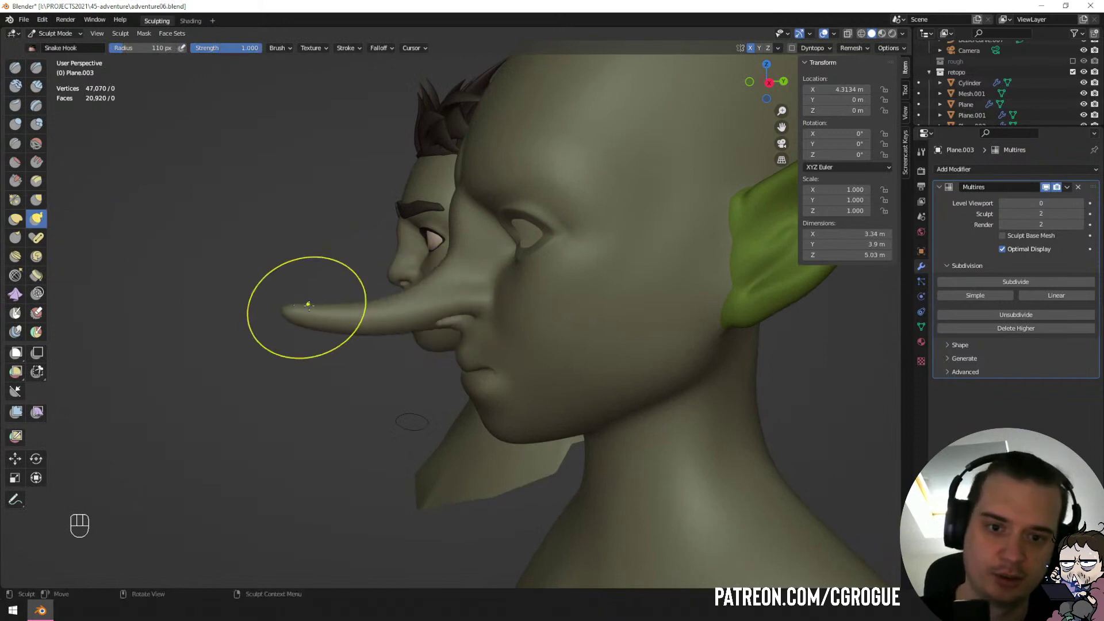
In Object Mode, compare the long-nosed head at Multires viewport levels 1 and 0, ending at level 2.
middle_drag(309, 306, 473, 305)
mouse_move(608, 307)
shift+middle_down()
mouse_move(444, 347)
mouse_move(565, 344)
shift+middle_up()
key(ctrl+Tab)
shift+middle_drag(549, 305, 478, 325)
ctrl+middle_drag(483, 326, 550, 291)
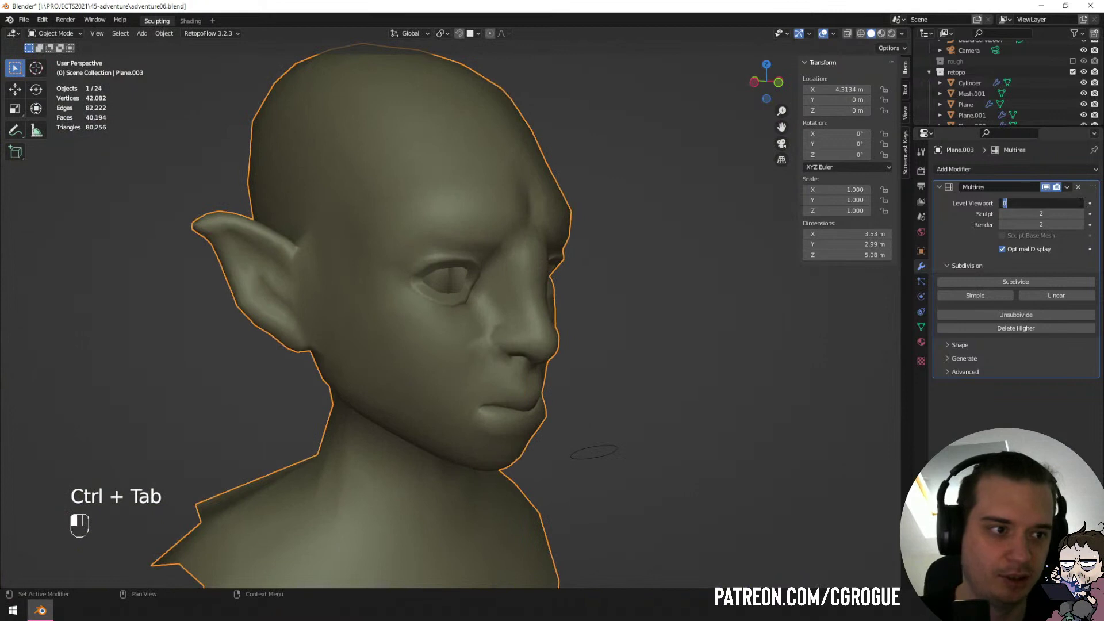
click(1082, 204)
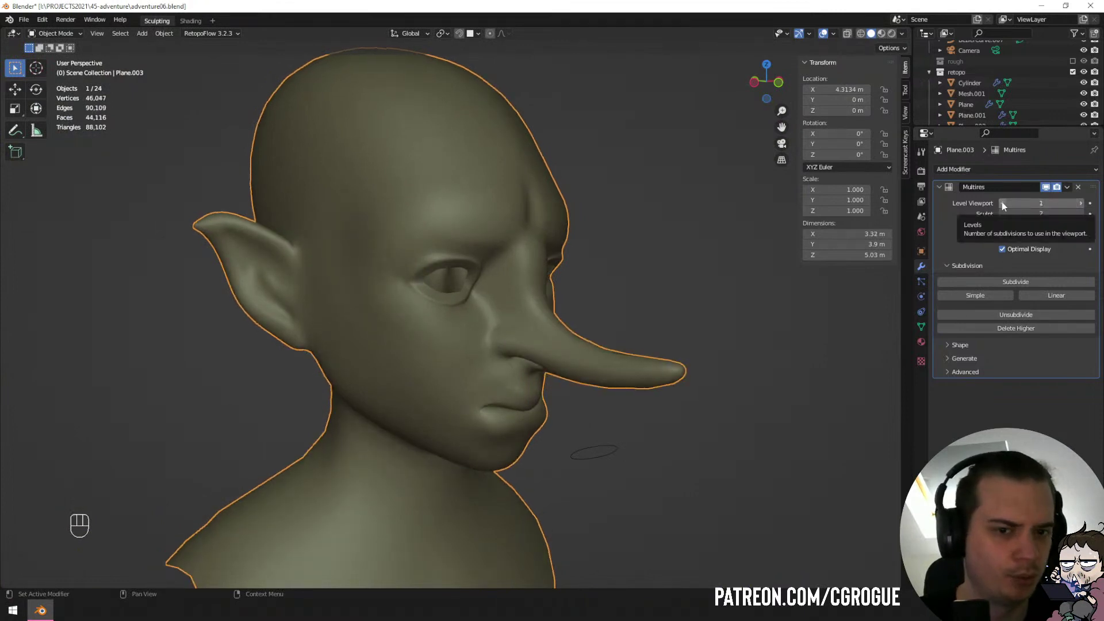
click(1002, 202)
click(1082, 205)
click(1081, 204)
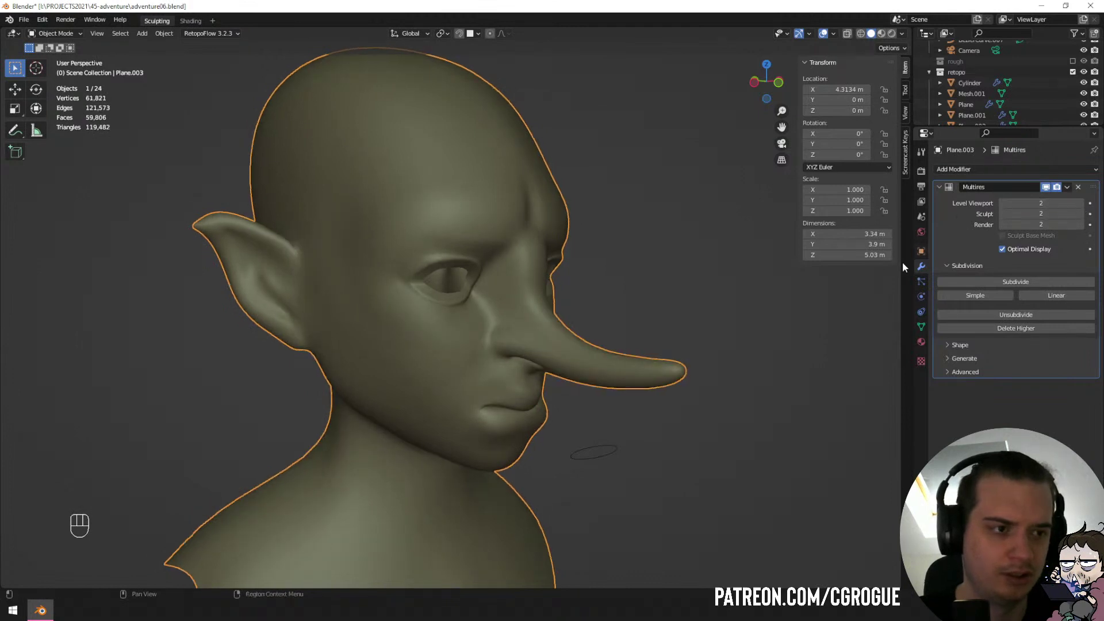
Inspect the long-nosed copy beside the original head and set its Multires viewport level to 0.
ctrl+middle_drag(638, 299, 531, 329)
scroll(593, 281, up, 4)
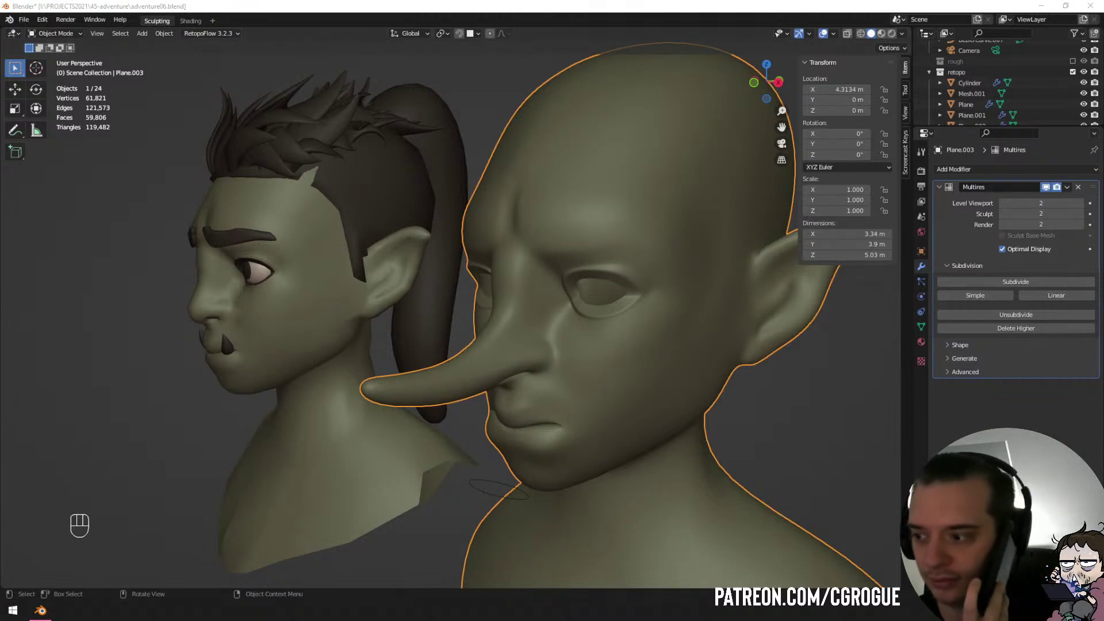
scroll(681, 377, down, 3)
middle_drag(680, 377, 593, 431)
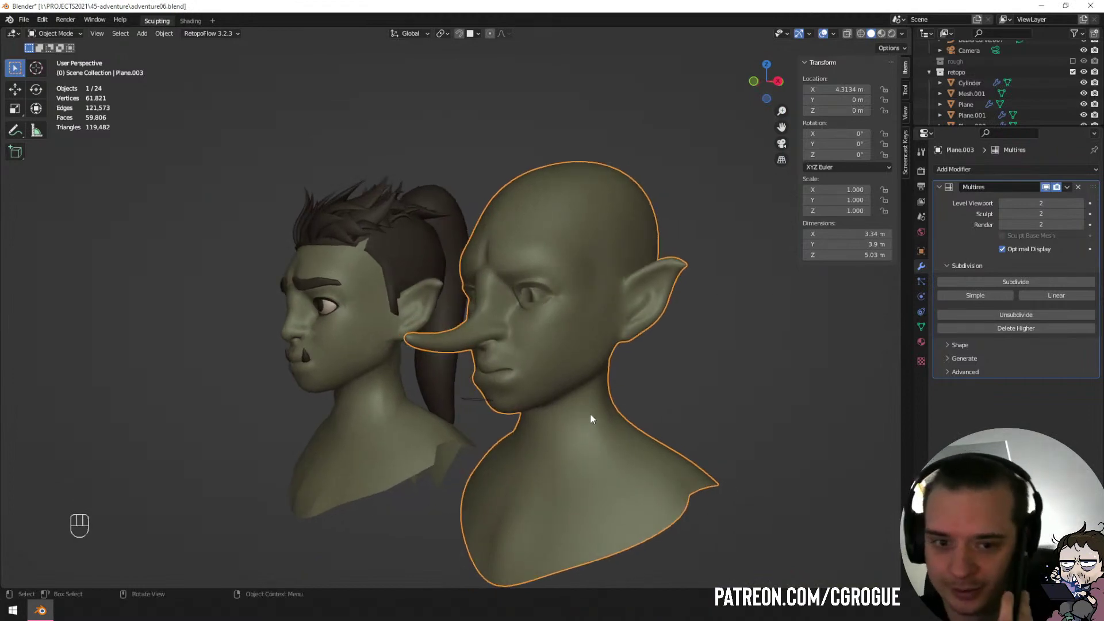
scroll(473, 331, up, 3)
middle_drag(473, 331, 596, 332)
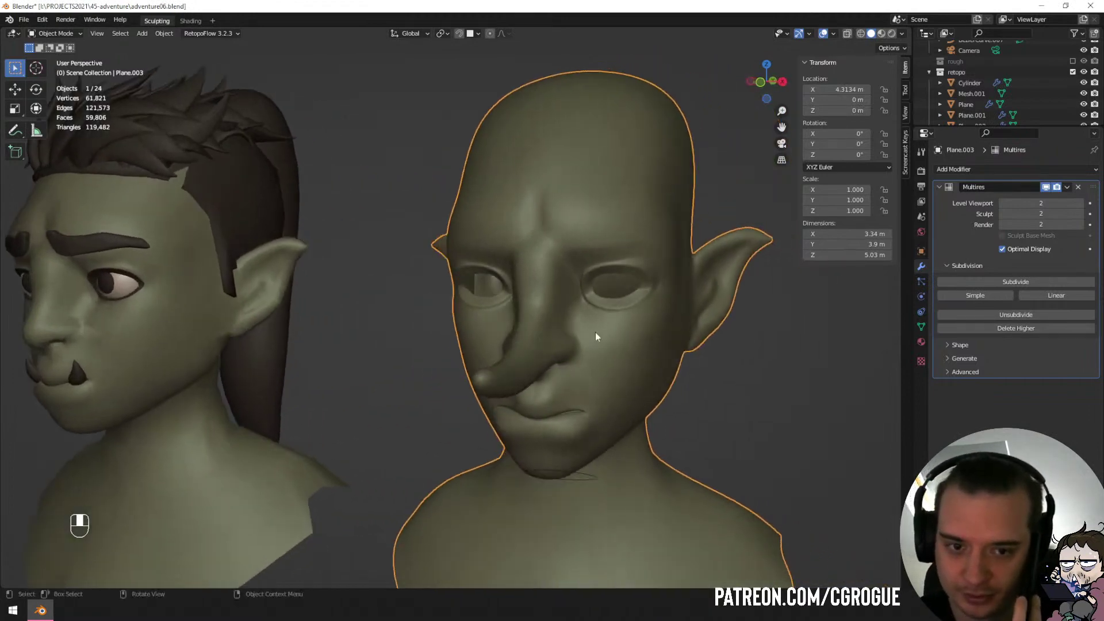
click(1002, 203)
click(1002, 203)
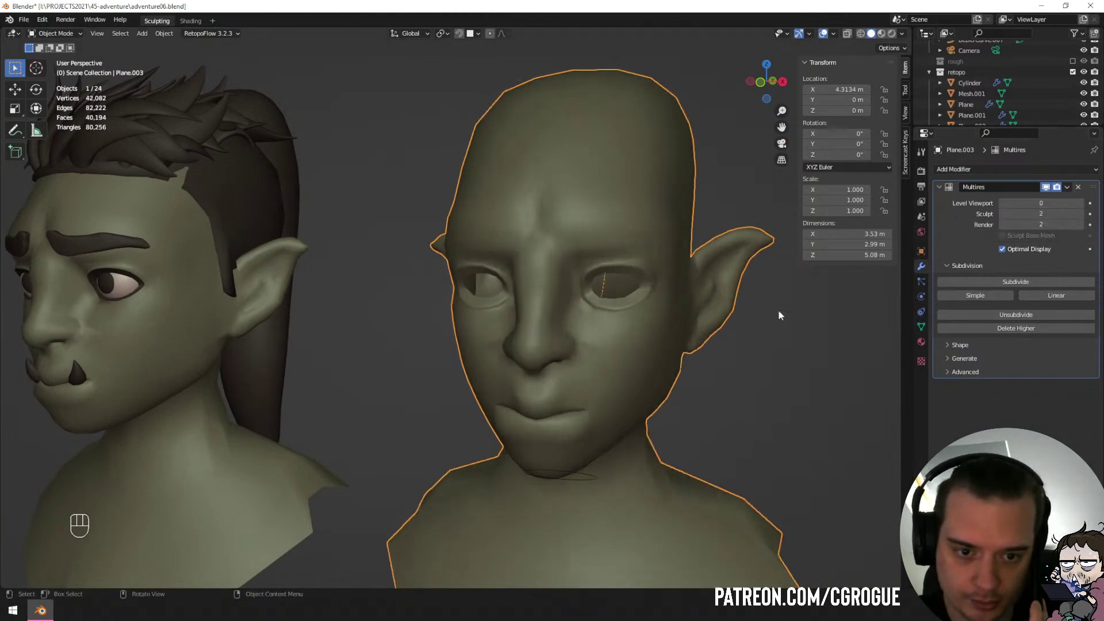
Add a UV sphere with 32 segments, 16 rings and a 1 m radius at the world origin.
middle_drag(778, 310, 708, 343)
scroll(688, 327, down, 5)
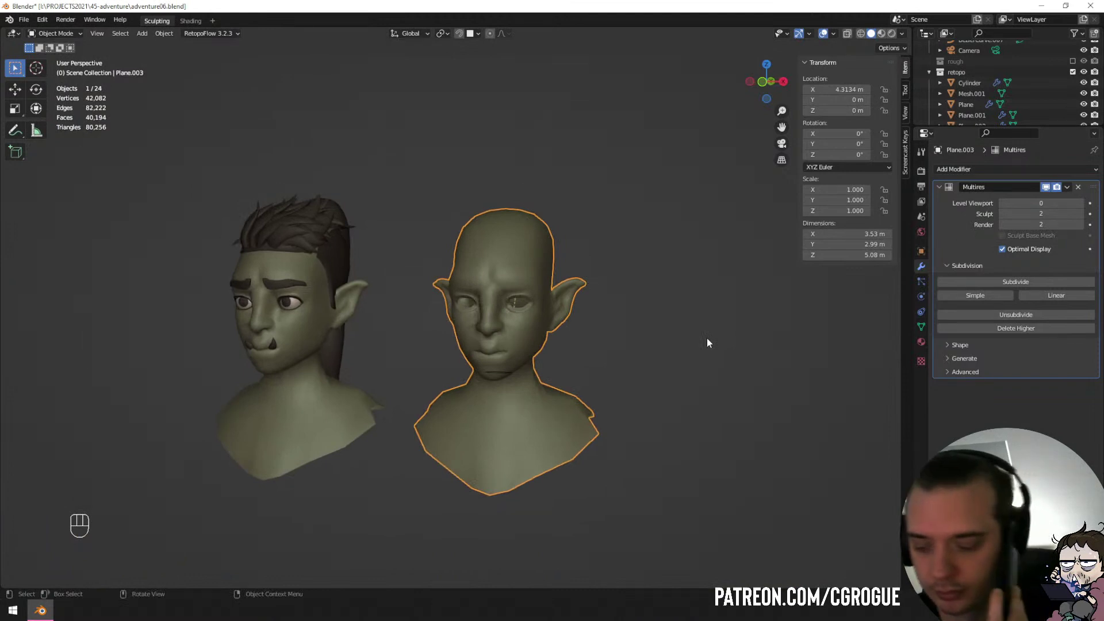
key(shift+a)
mouse_move(707, 339)
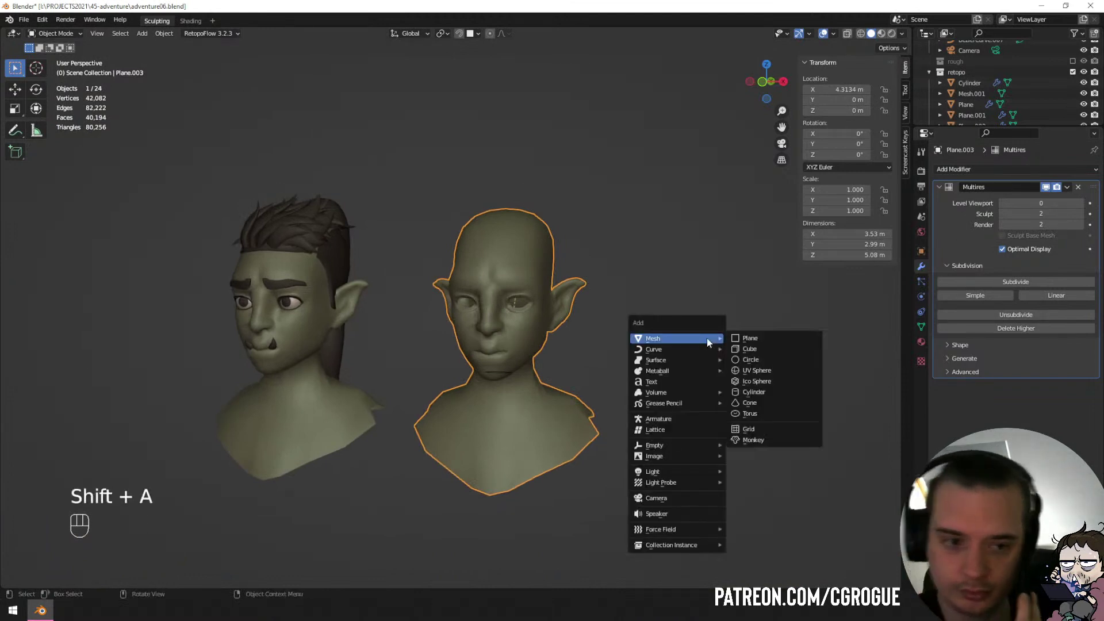
click(756, 371)
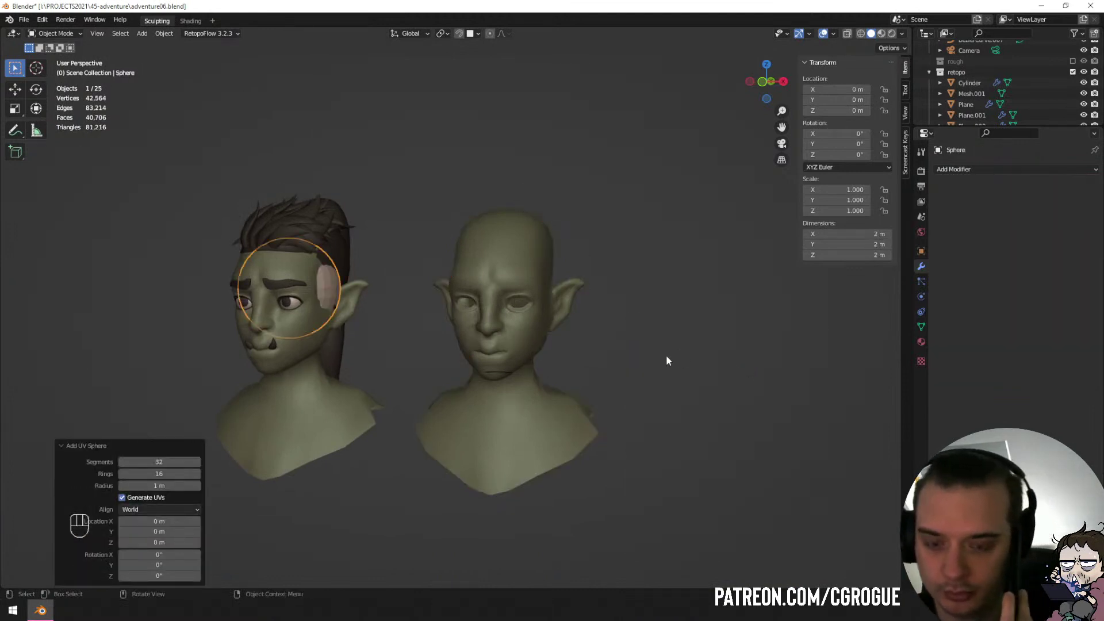
Move the UV sphere to the empty space beside the duplicated head, about 7.09 m in X, 1.83 m in Y and 0.33 m in Z.
key(g)
click(137, 350)
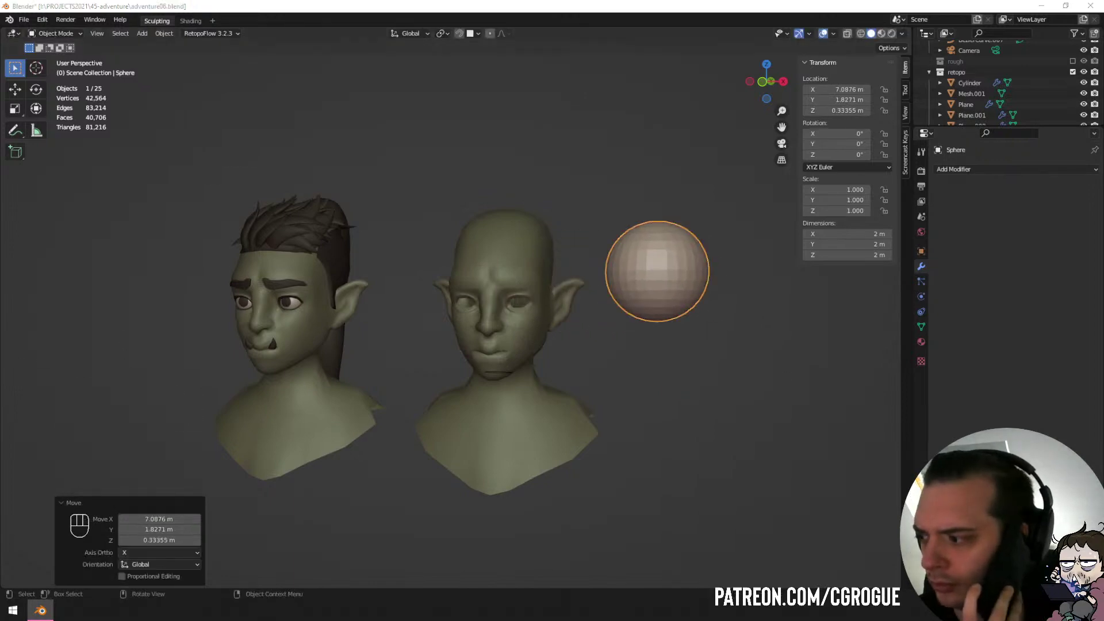
key(super+d)
key(super+d)
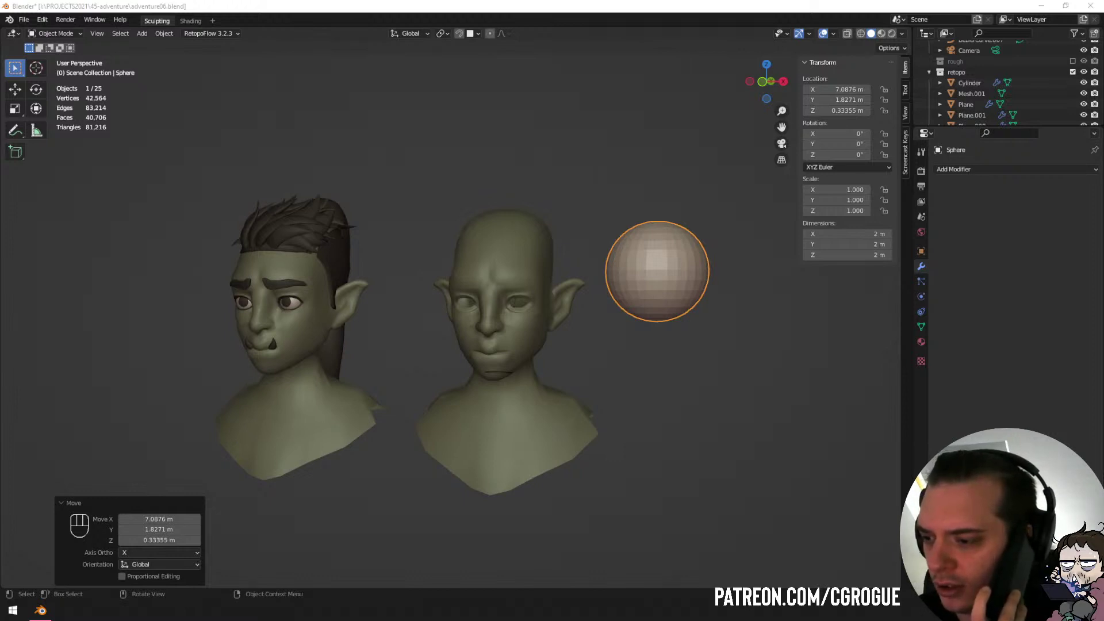
middle_drag(543, 279, 558, 279)
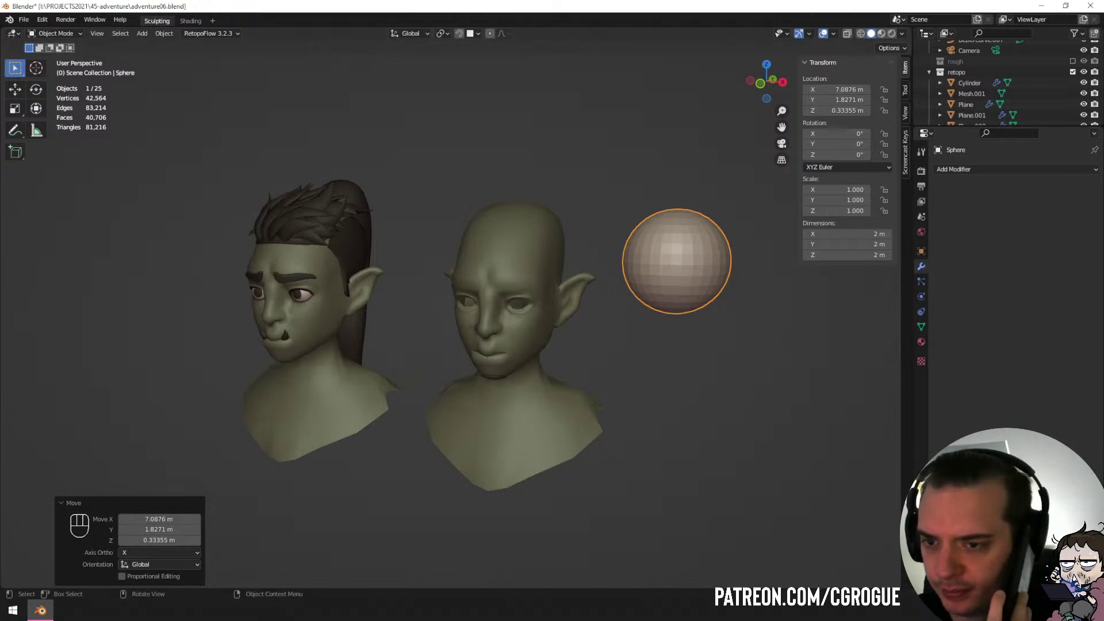
mouse_move(643, 404)
middle_down()
mouse_move(629, 400)
mouse_move(640, 396)
middle_up()
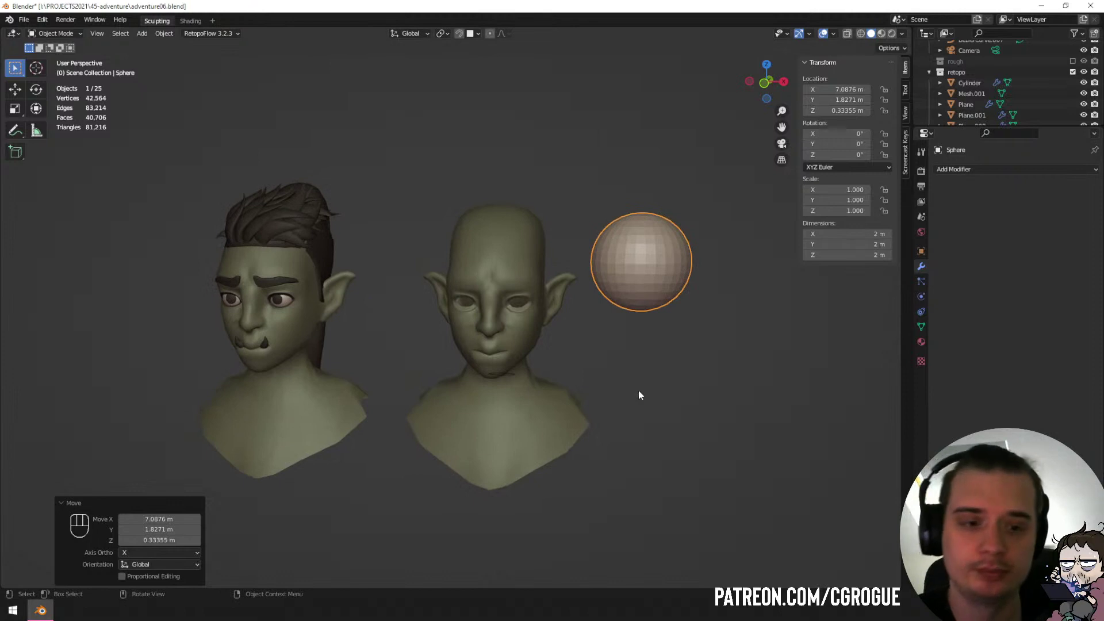
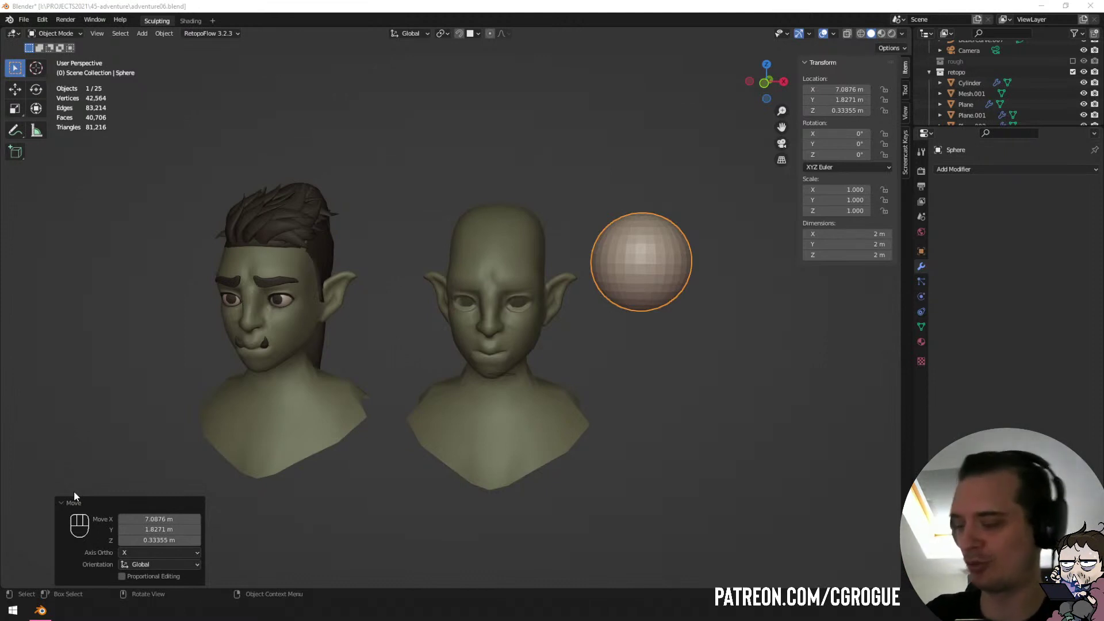
scroll(380, 299, down, 1)
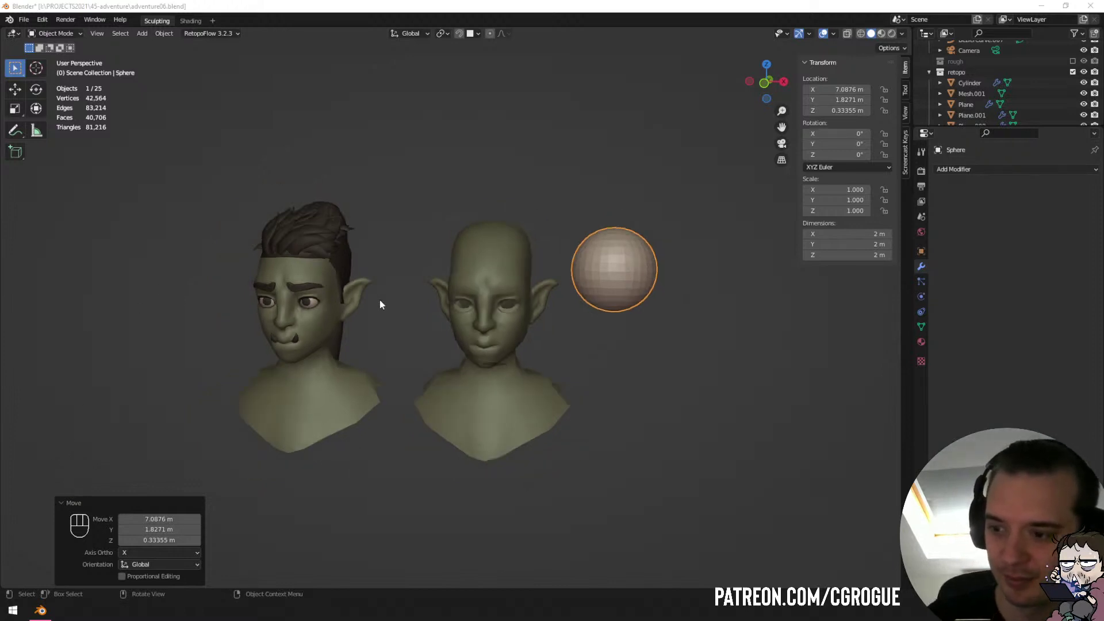
scroll(378, 316, up, 2)
middle_drag(378, 316, 433, 313)
scroll(433, 313, up, 2)
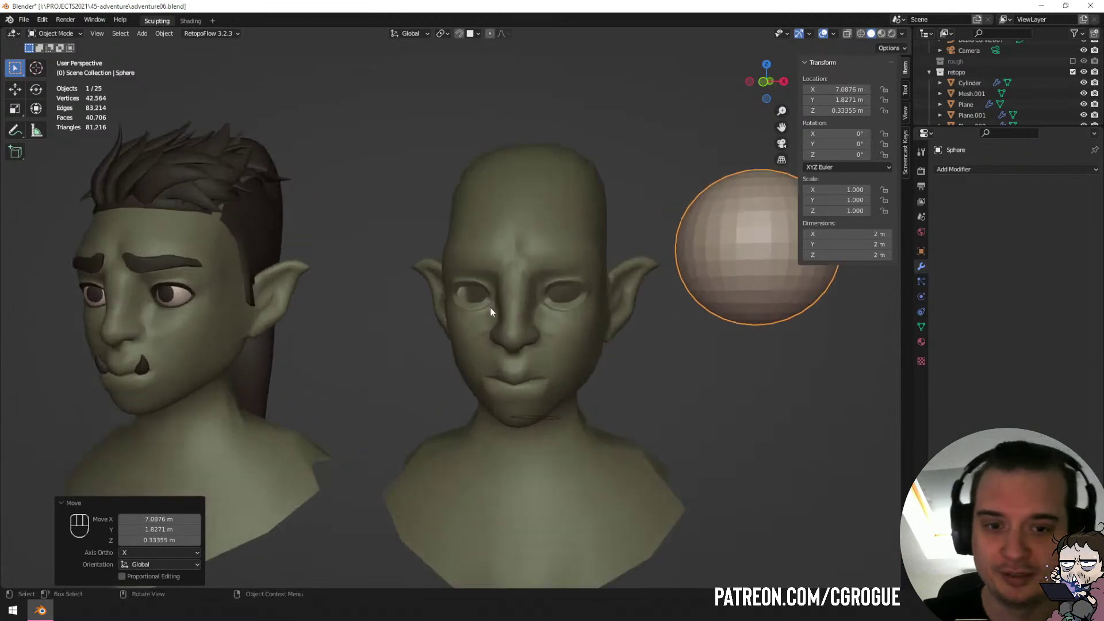
click(542, 315)
click(637, 292)
key(ctrl+Tab)
key(f)
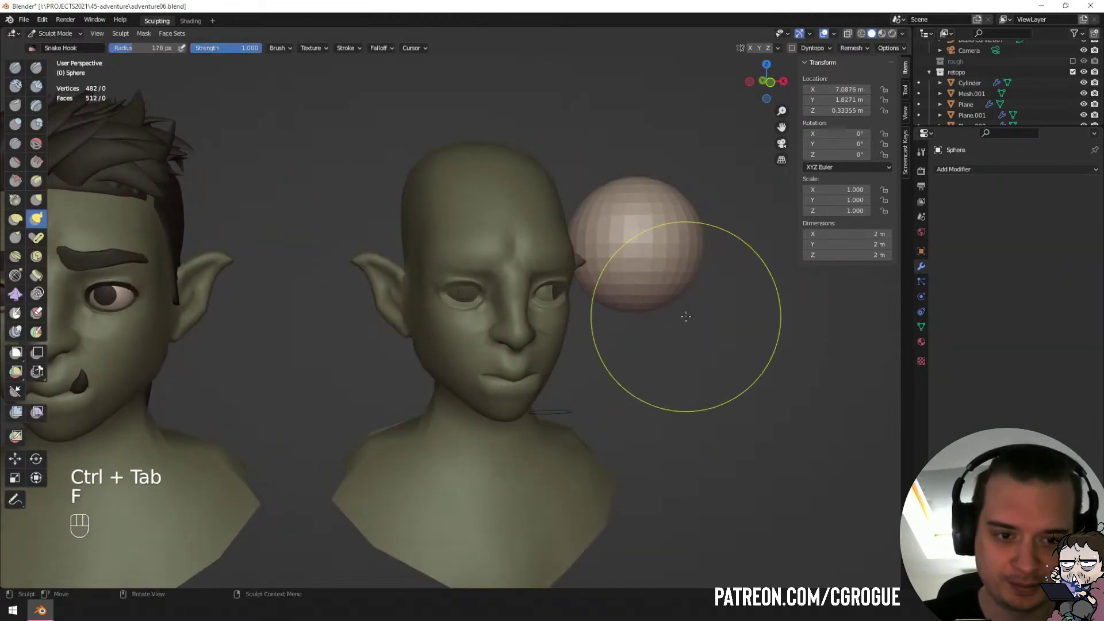
key(ctrl+Tab)
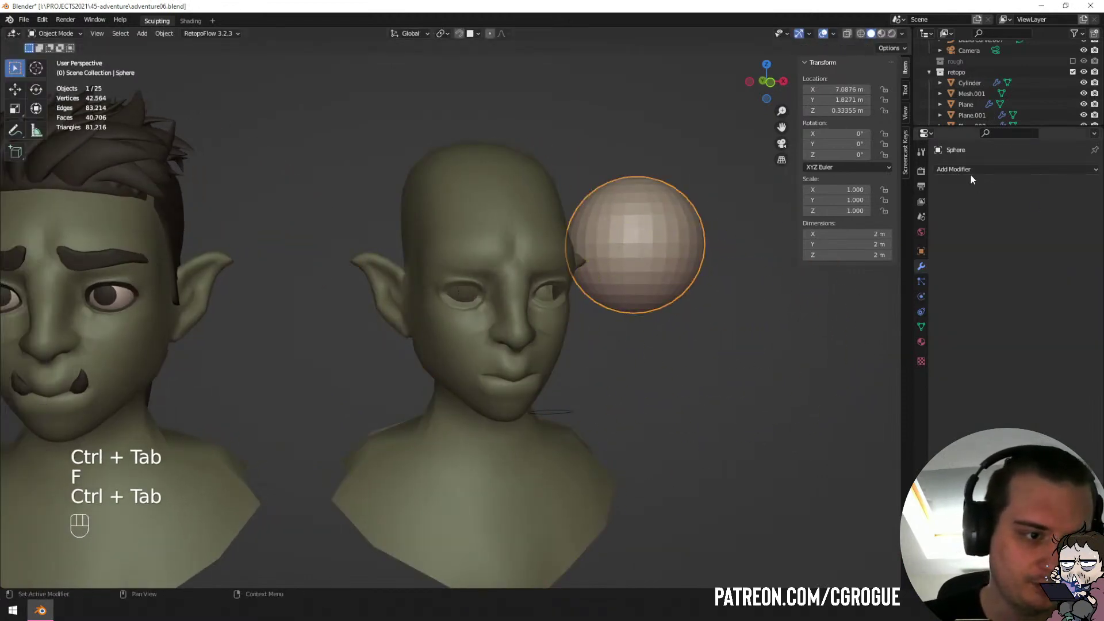
Add a Multiresolution modifier to the sphere and subdivide it twice.
click(971, 172)
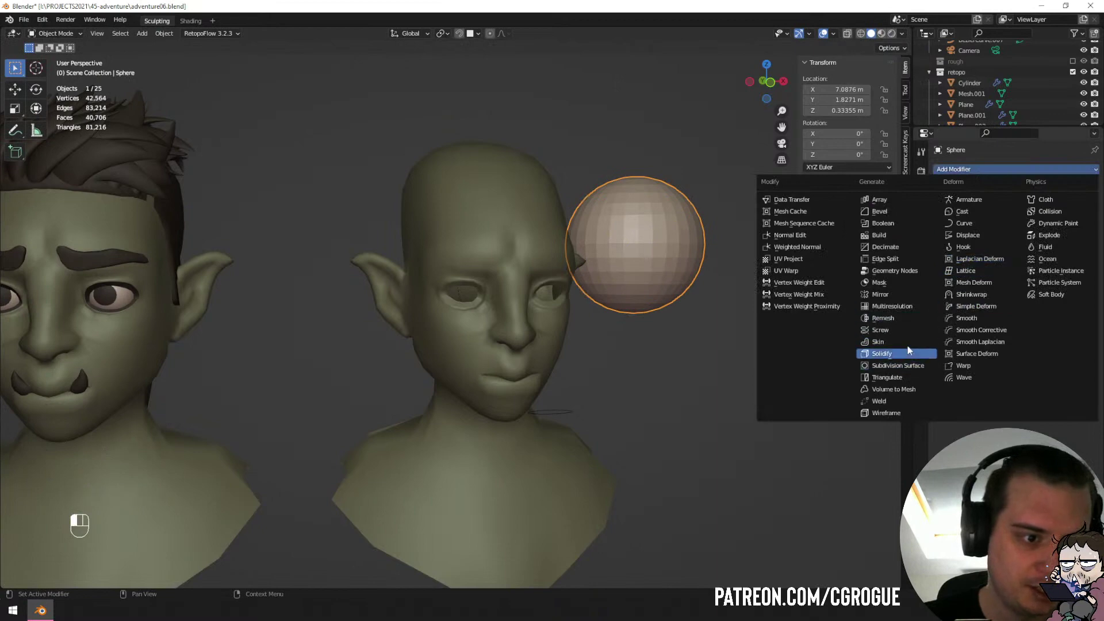
click(912, 306)
click(1016, 282)
click(1016, 282)
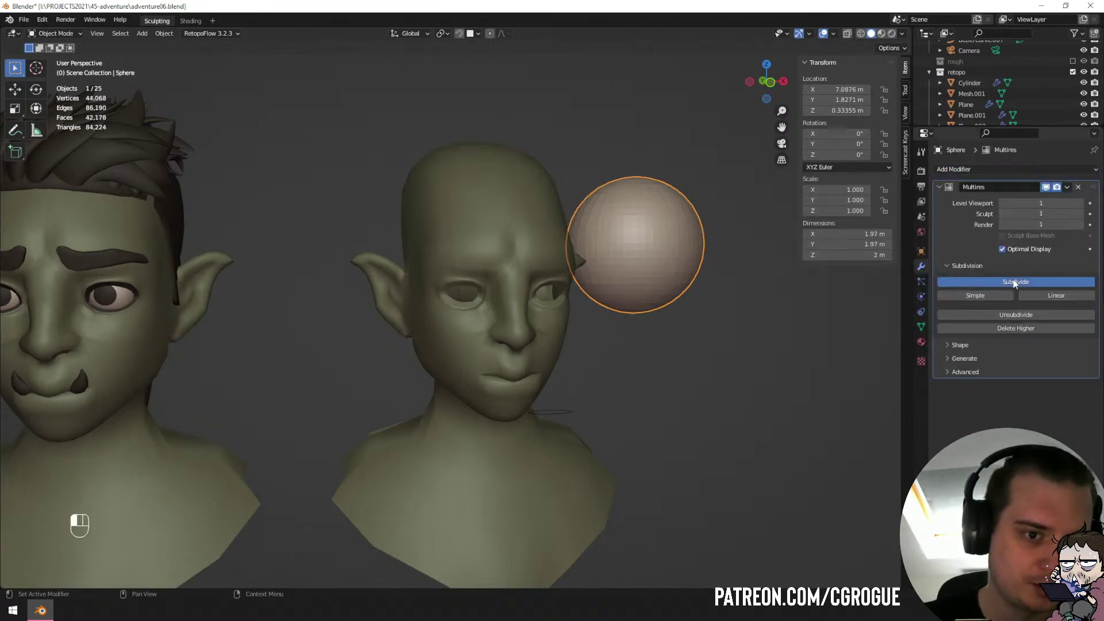
In Sculpt Mode, pull the sphere's underside down with Snake Hook into a teardrop about 4 m tall, and return to Object Mode.
key(ctrl+Tab)
click(677, 431)
drag(640, 304, 655, 451)
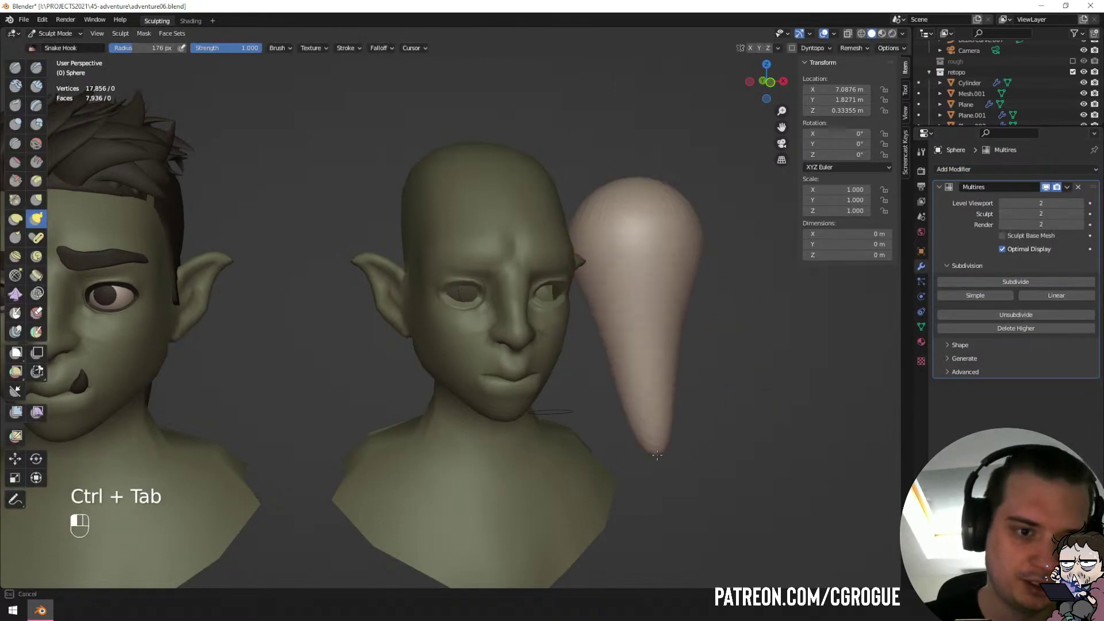
key(ctrl+Tab)
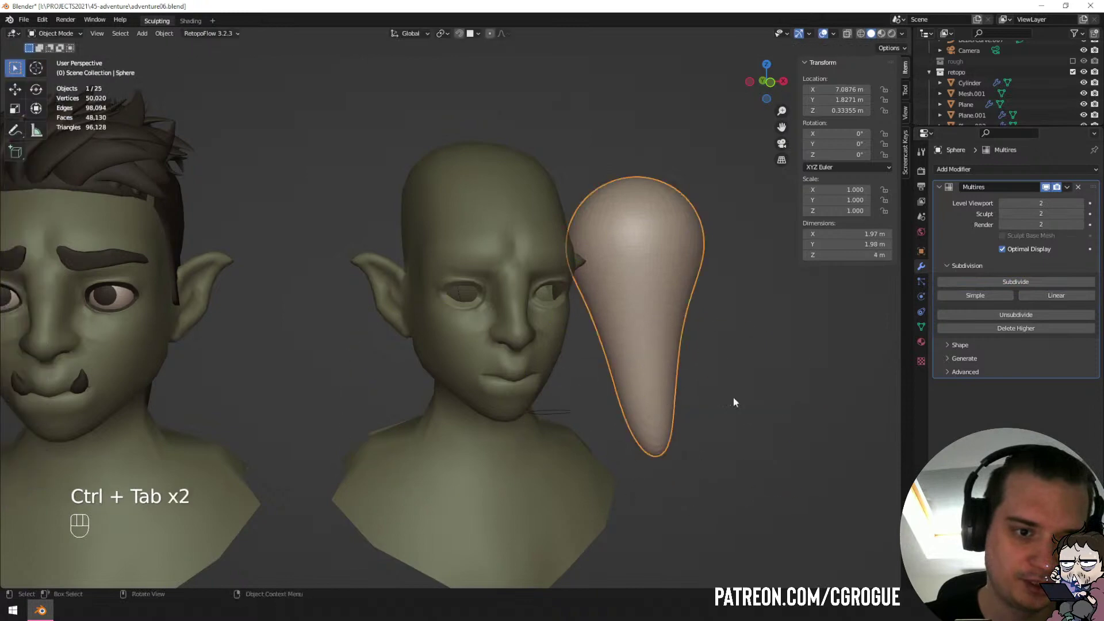
Expand the sphere's Multires Shape, Generate and Advanced settings and compare its shape at viewport levels 0 and 1.
click(958, 372)
click(959, 358)
click(955, 344)
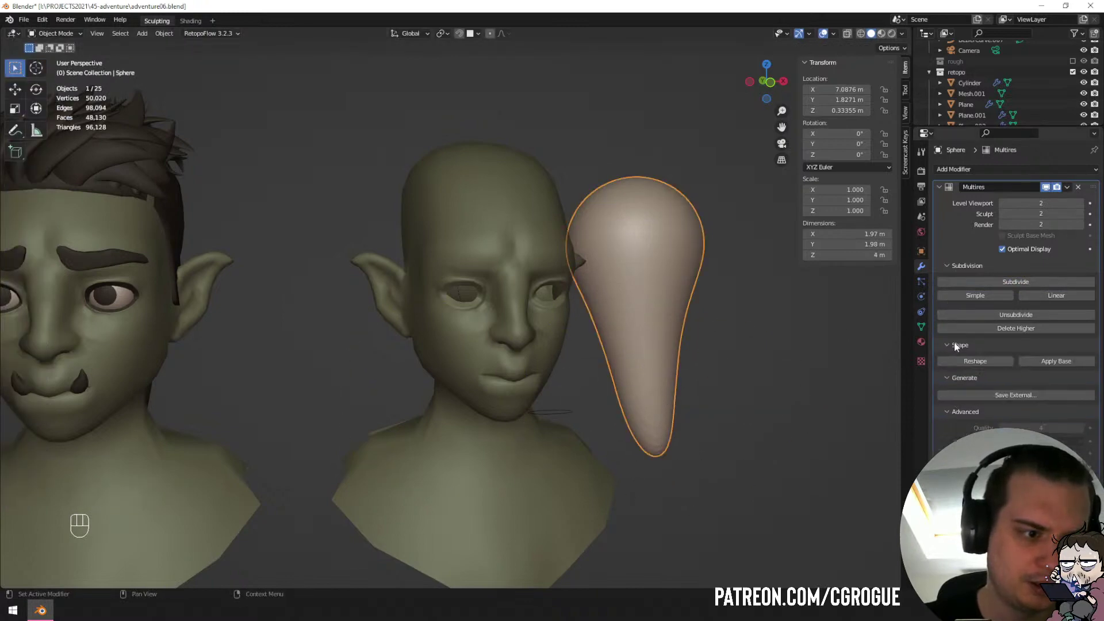
click(1003, 203)
click(1003, 204)
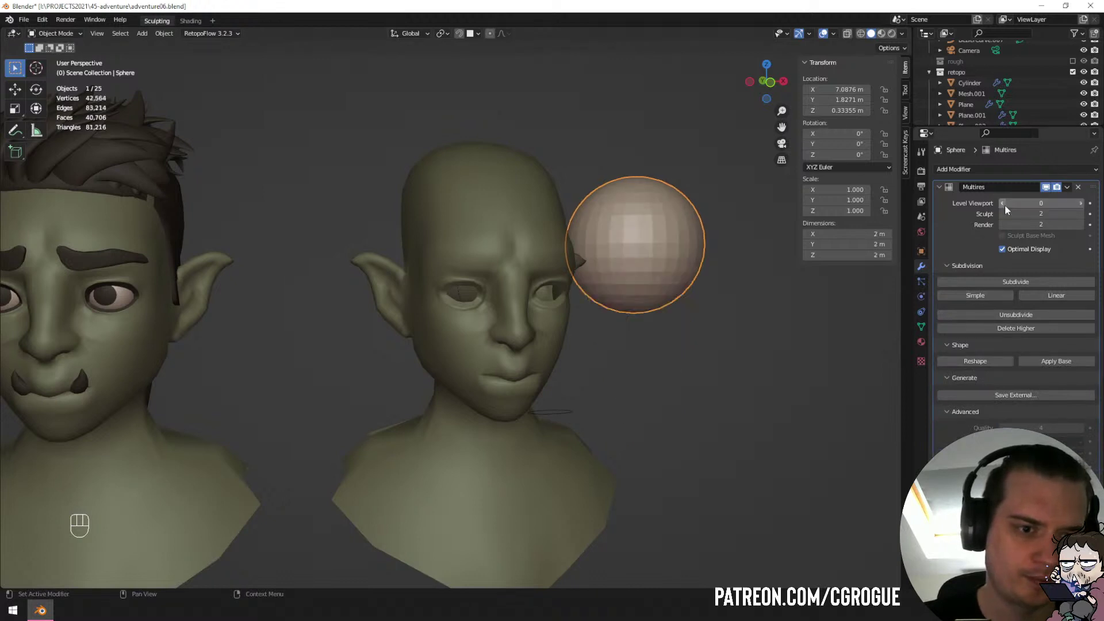
click(1080, 203)
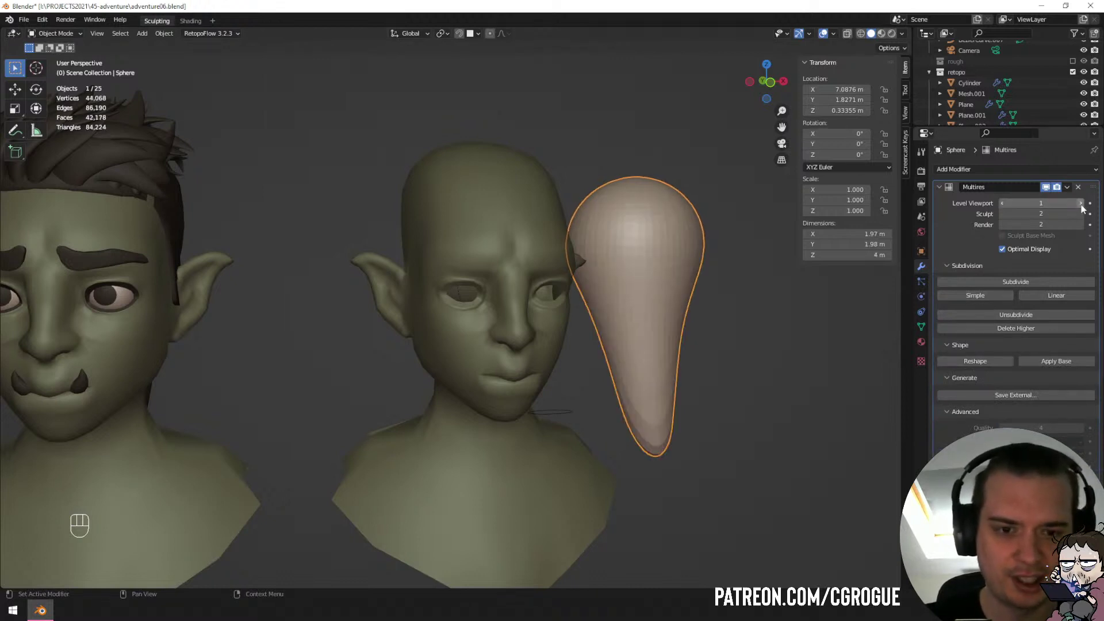
Select the stretched sphere, add the duplicated head to the selection as the active object, and join the two meshes.
shift+click(504, 235)
click(730, 293)
click(544, 320)
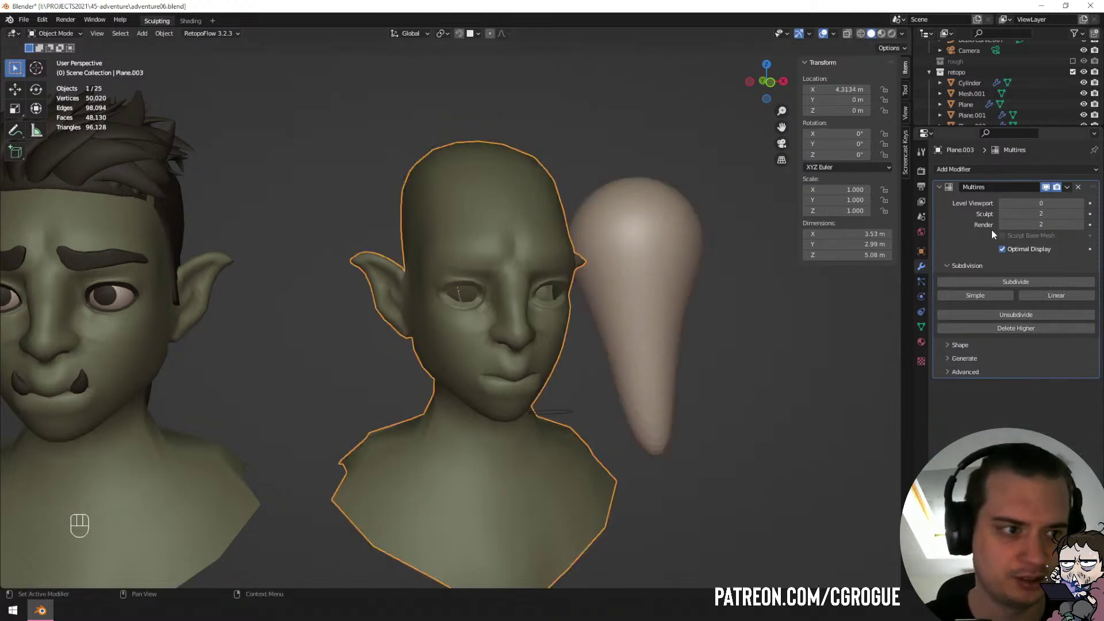
click(647, 278)
shift+click(513, 259)
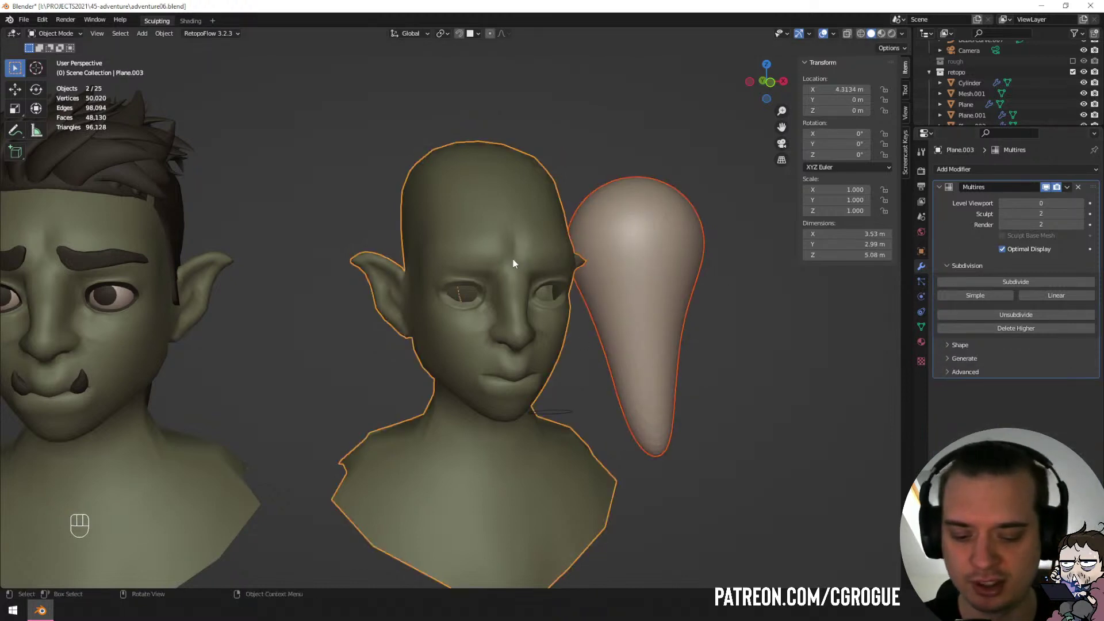
key(ctrl+j)
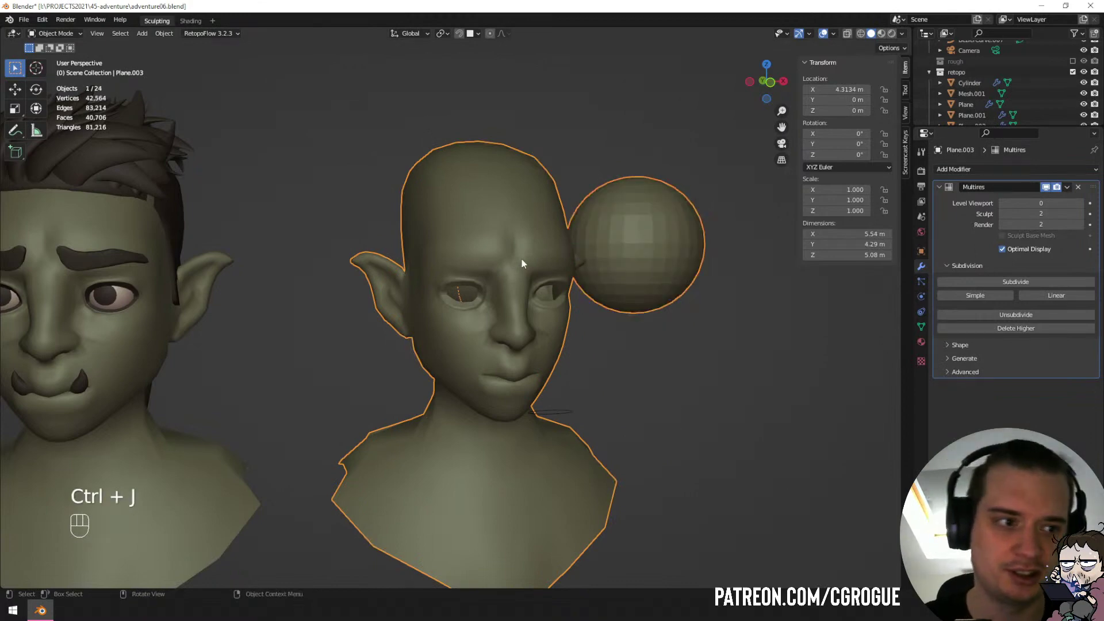
Compare the joined head and sphere at Multires viewport levels 0, 1 and 2, ending at level 2.
click(1080, 203)
click(1080, 203)
middle_drag(581, 377, 847, 313)
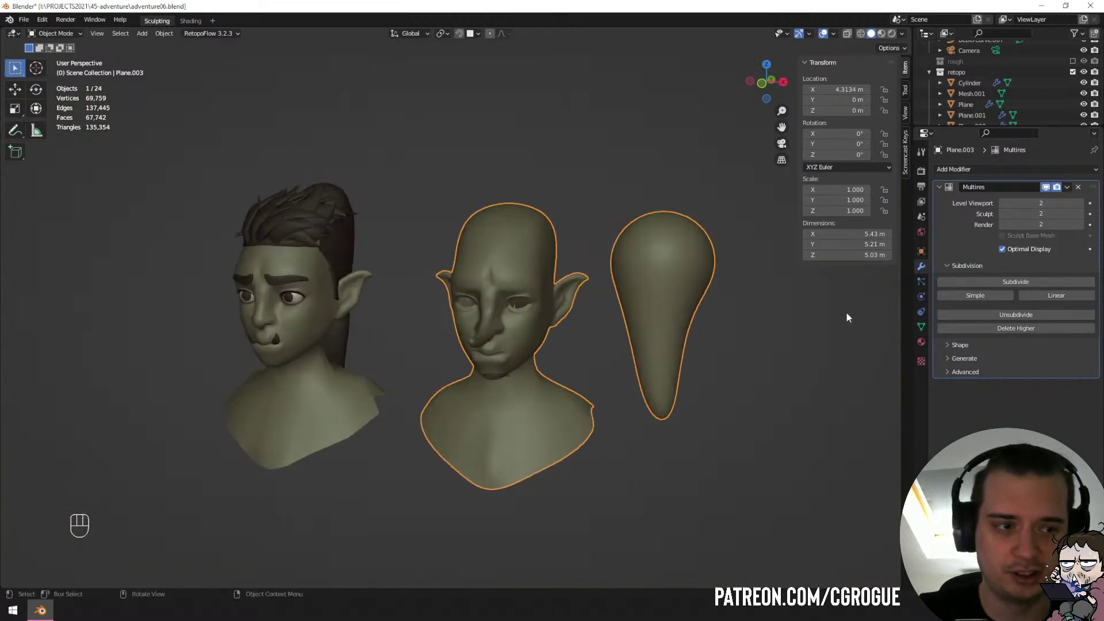
click(1004, 203)
click(1004, 203)
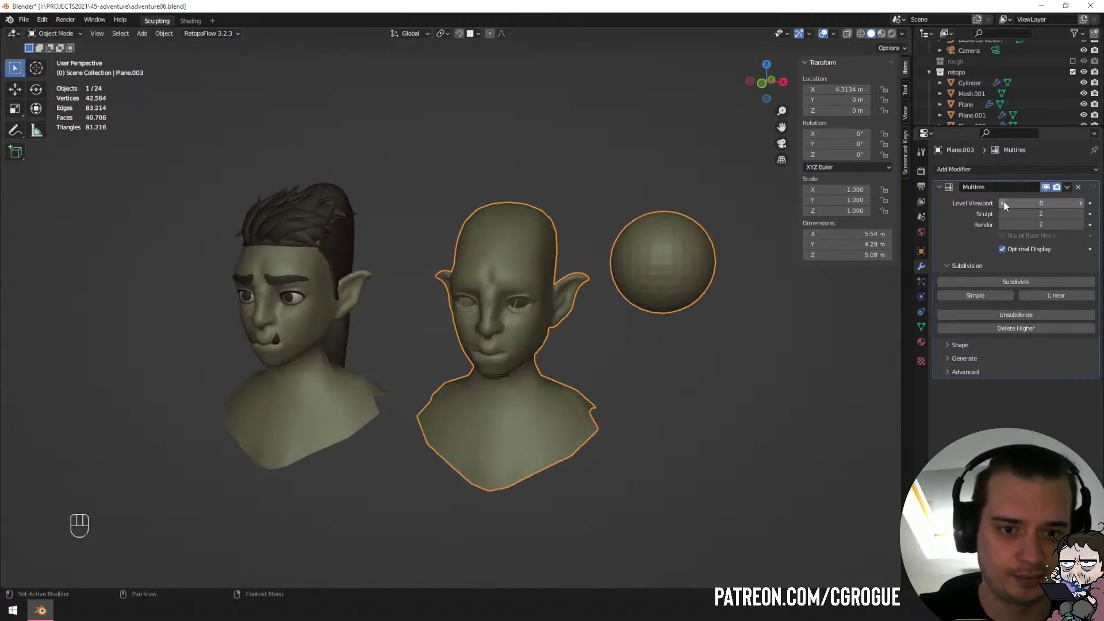
click(1081, 205)
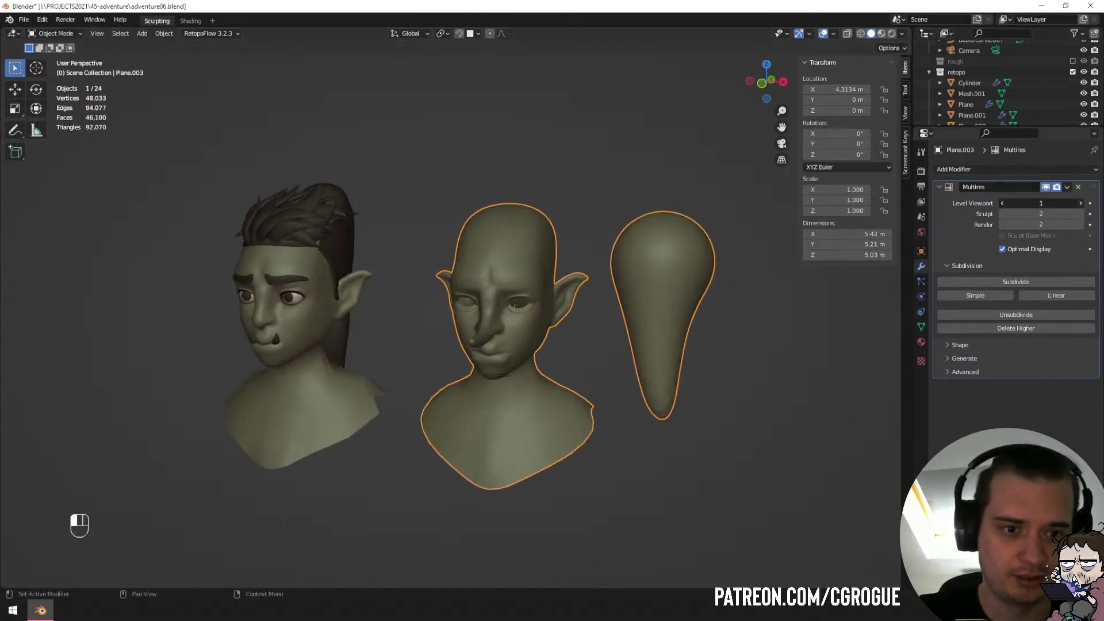
click(1081, 204)
middle_drag(587, 323, 688, 318)
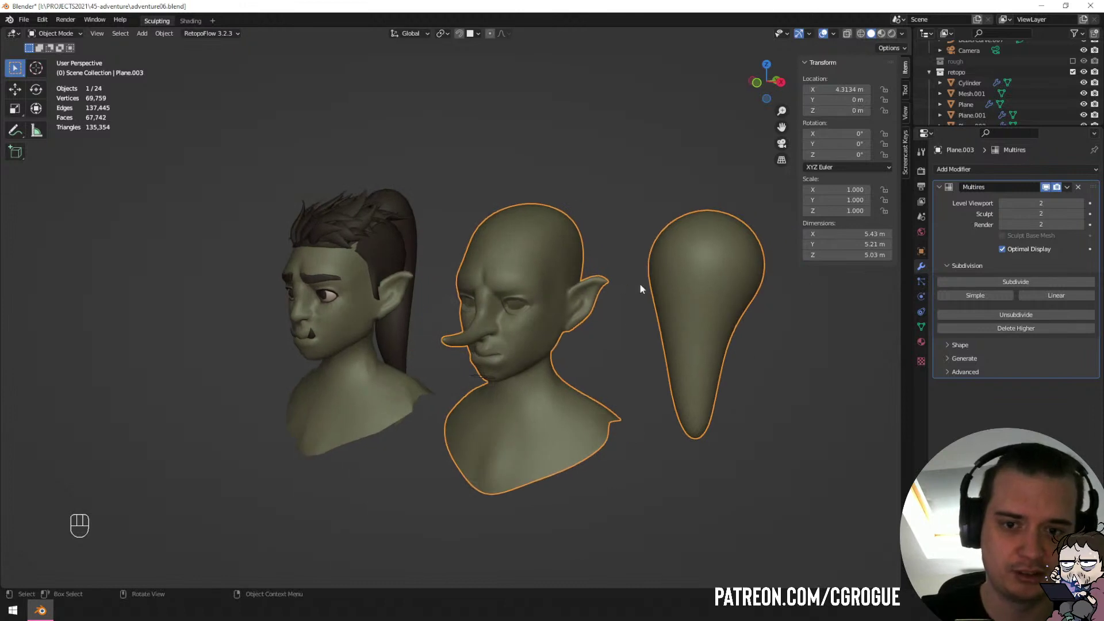
Delete the joined test mesh of the long-nosed head and the stretched sphere.
shift+click(686, 290)
shift+click(543, 279)
key(x)
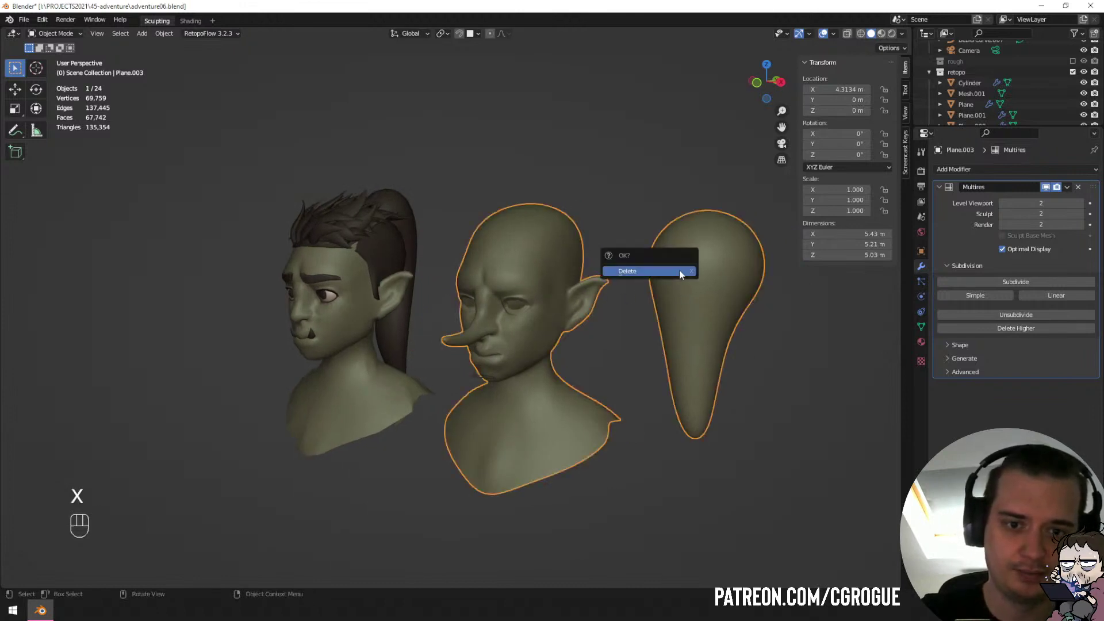
click(680, 275)
Select the orc's original head mesh and switch it to Sculpt Mode, with the face seen close up.
middle_drag(511, 299, 537, 302)
scroll(489, 316, up, 3)
shift+middle_drag(321, 373, 495, 402)
click(441, 456)
middle_drag(413, 475, 501, 482)
shift+middle_drag(299, 443, 371, 369)
scroll(406, 387, up, 2)
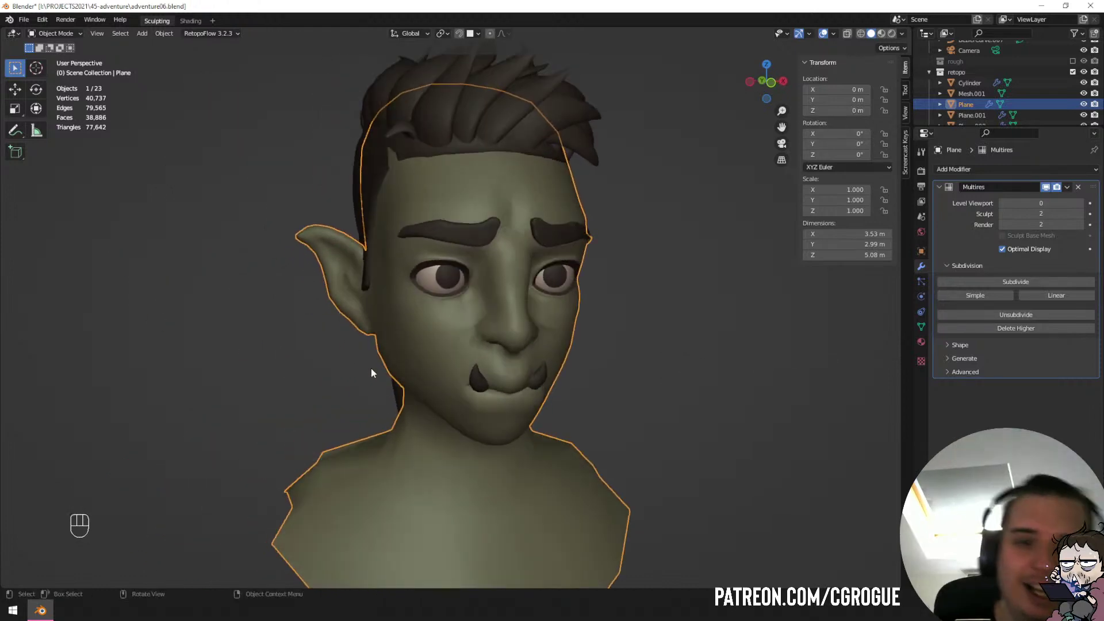
scroll(652, 406, up, 3)
middle_drag(652, 405, 495, 332)
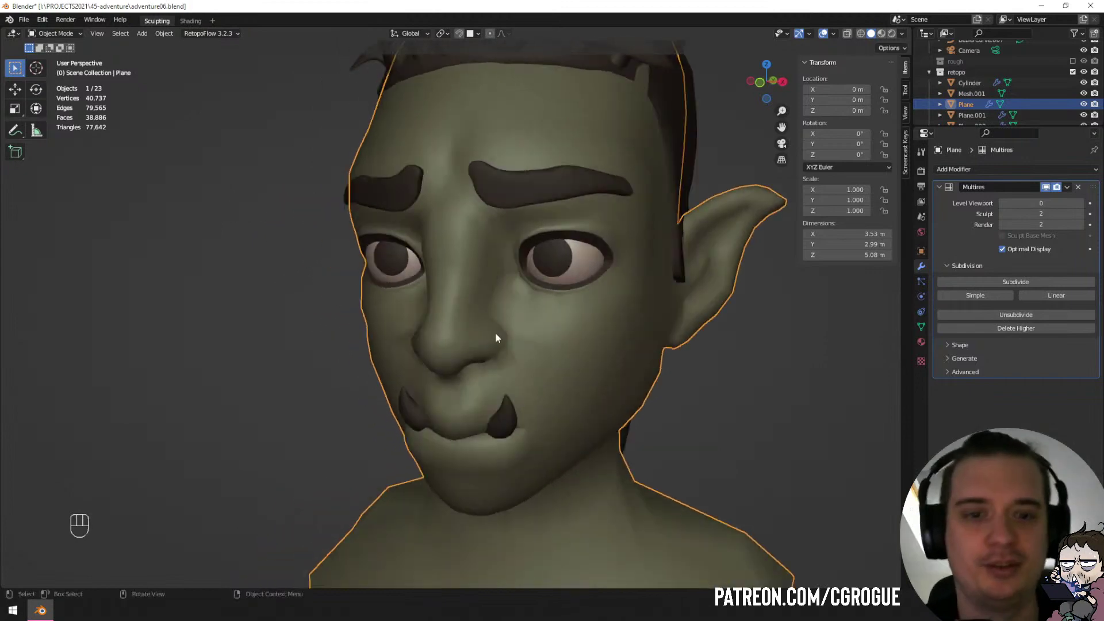
key(ctrl+Tab)
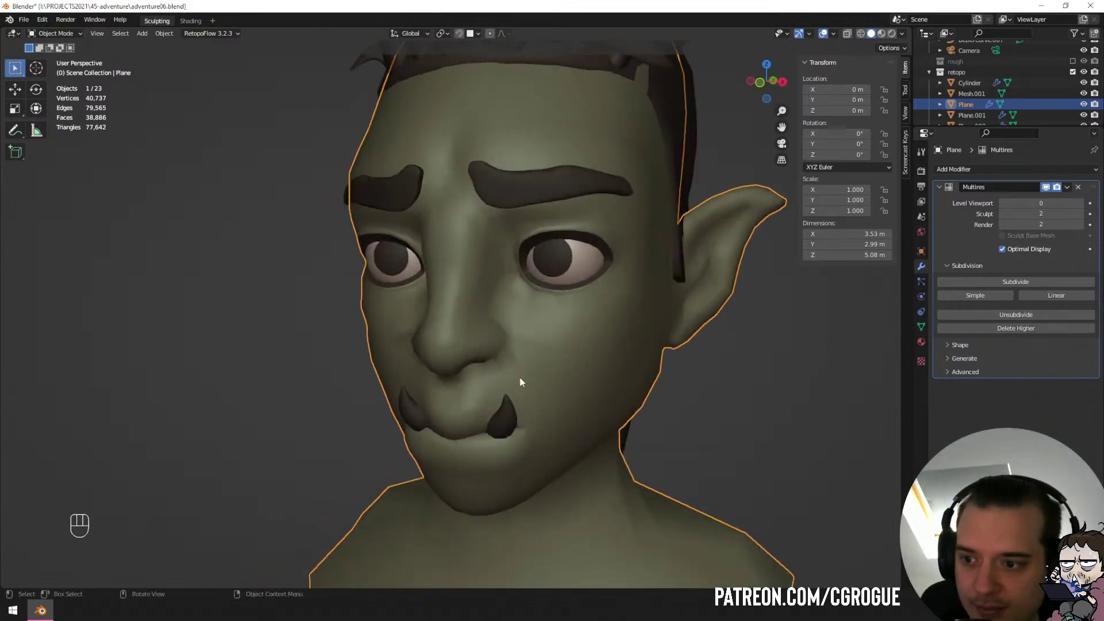
key(ctrl+Tab)
click(493, 417)
middle_drag(495, 428, 468, 376)
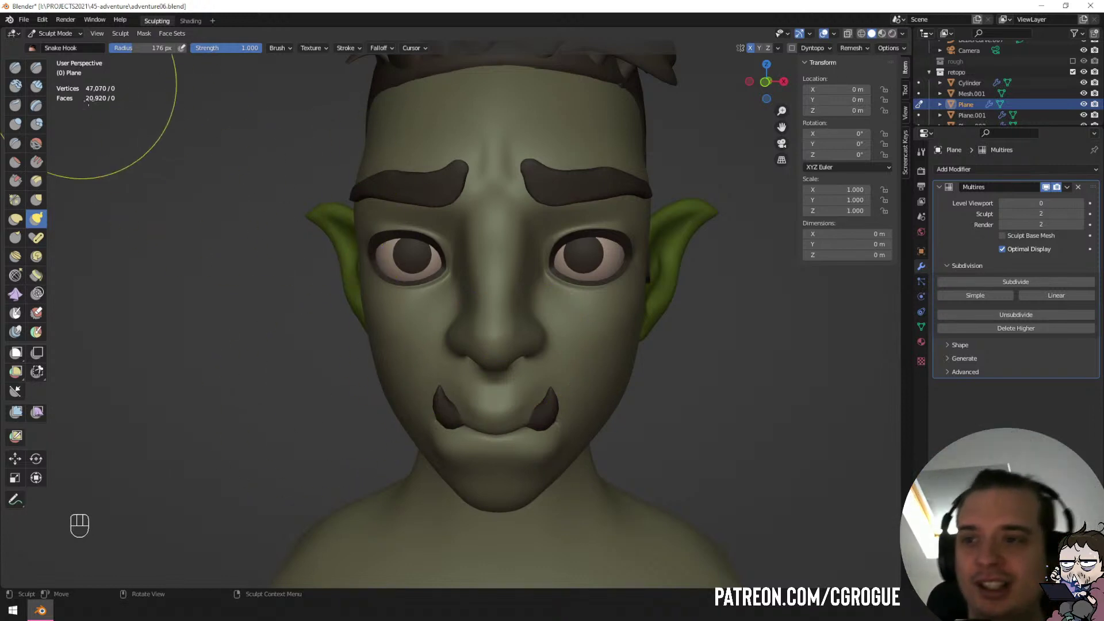
Deepen the crease around the nostril wing with repeated Crease brush strokes at a 70 px radius.
click(15, 145)
mouse_move(429, 154)
ctrl+middle_down()
mouse_move(509, 281)
mouse_move(446, 287)
ctrl+middle_up()
mouse_move(457, 374)
ctrl+middle_down()
mouse_move(465, 289)
mouse_move(432, 276)
ctrl+middle_up()
key(f)
key(f)
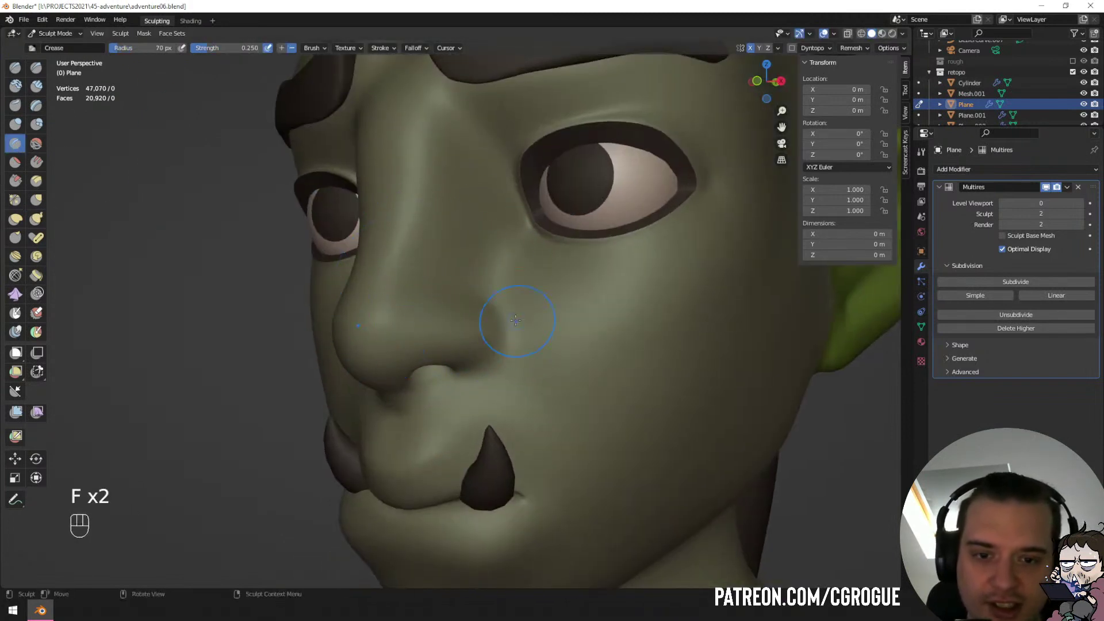
drag(503, 355, 479, 369)
mouse_move(497, 298)
mouse_down()
mouse_move(505, 345)
mouse_move(478, 370)
mouse_up()
mouse_move(496, 298)
mouse_down()
mouse_move(505, 345)
mouse_move(479, 370)
mouse_up()
mouse_move(496, 297)
mouse_down()
mouse_move(505, 345)
mouse_move(478, 370)
mouse_up()
Look through the Crease brush's tool settings for the sculpting options.
middle_drag(497, 298, 540, 320)
click(922, 152)
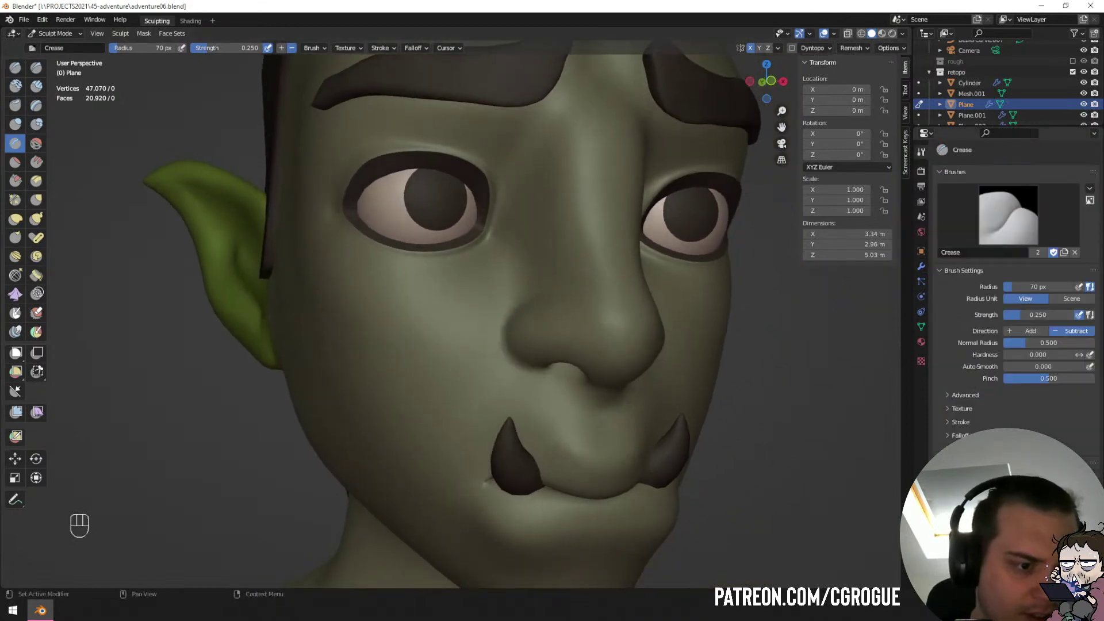
scroll(962, 419, down, 5)
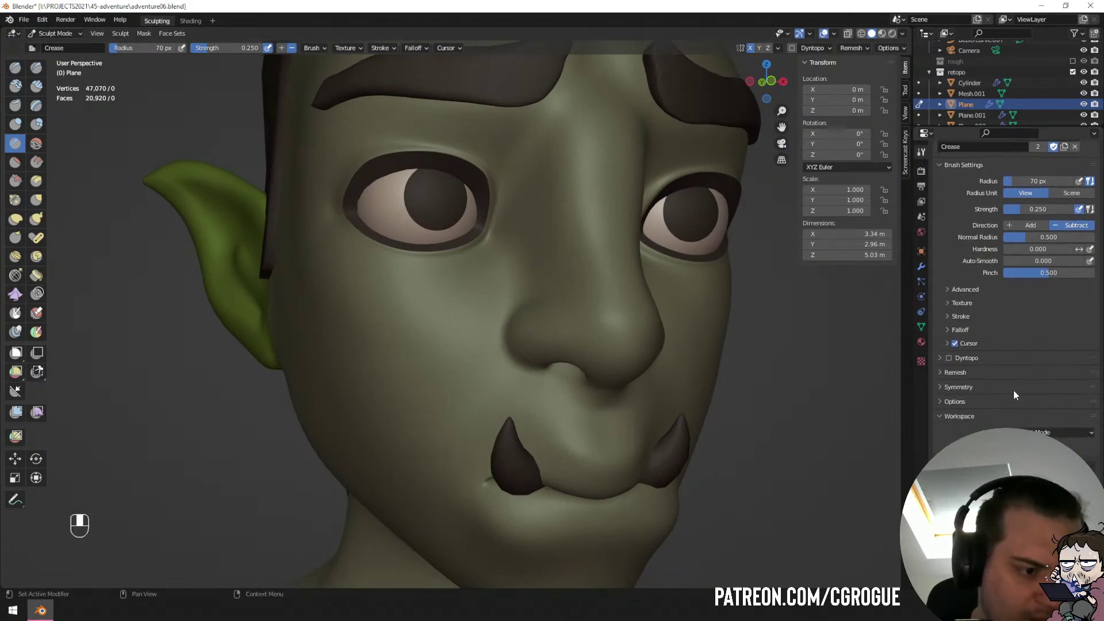
scroll(959, 418, up, 5)
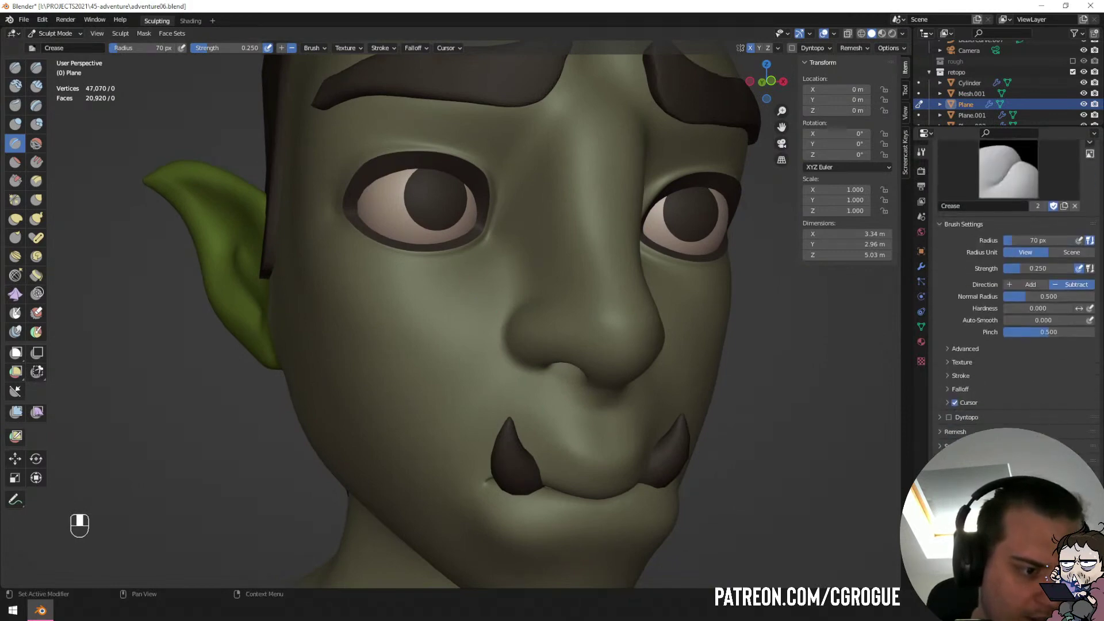
scroll(959, 418, down, 2)
Pull the original head's nose tip far forward in profile with the Grab brush at a 173 px radius, and leave Sculpt Mode.
mouse_move(708, 354)
middle_down()
mouse_move(765, 357)
mouse_move(768, 381)
middle_up()
key(g)
key(f)
click(776, 353)
middle_drag(748, 379, 802, 379)
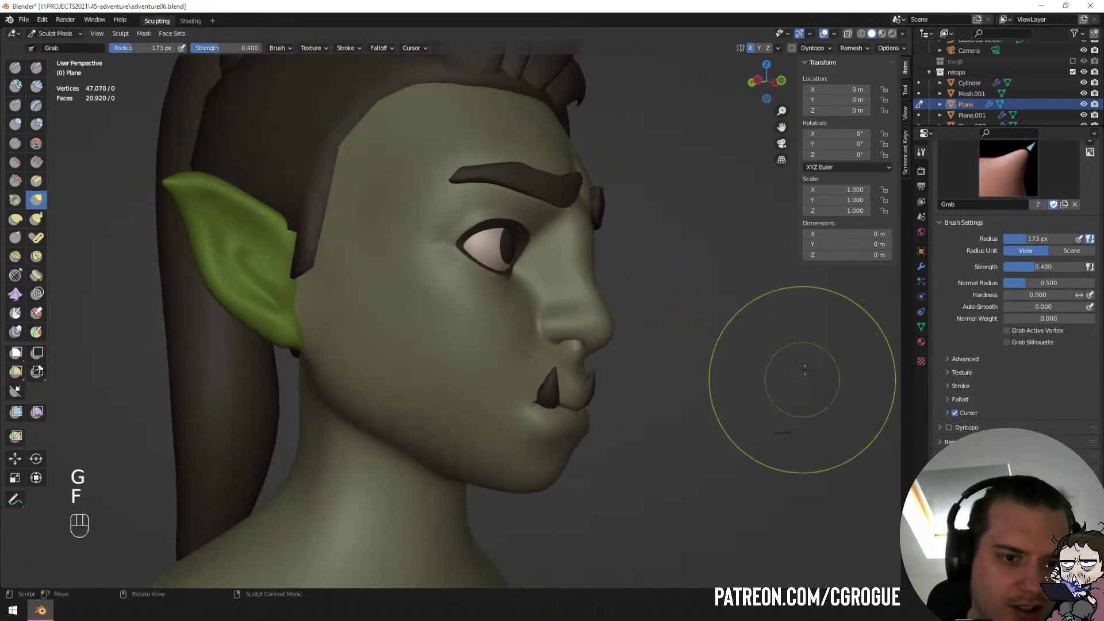
click(921, 268)
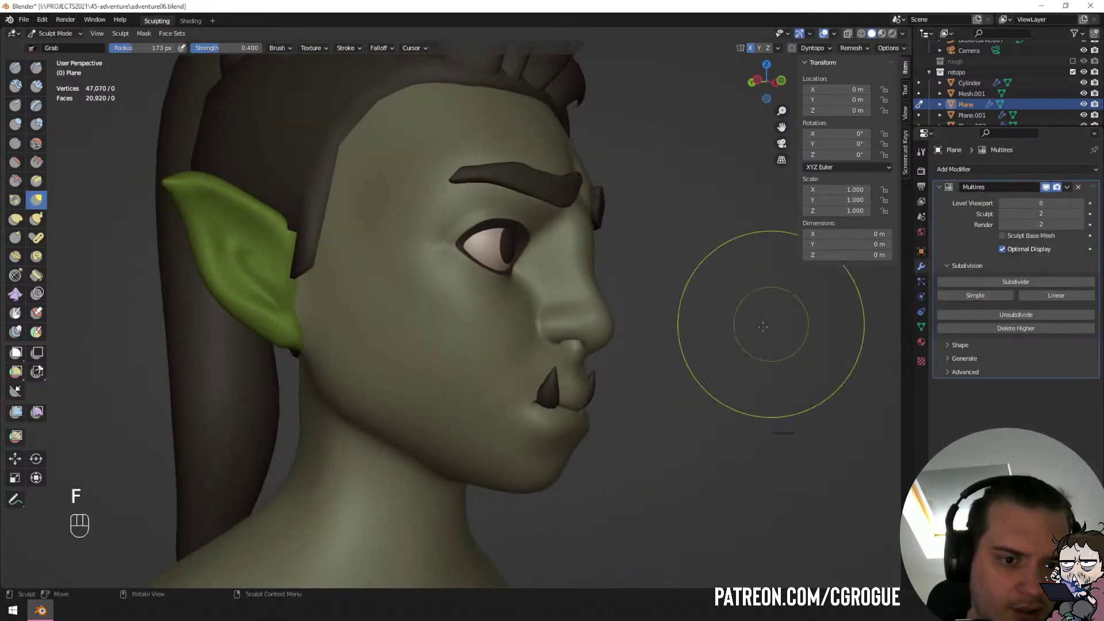
drag(619, 322, 759, 348)
key(ctrl+Tab)
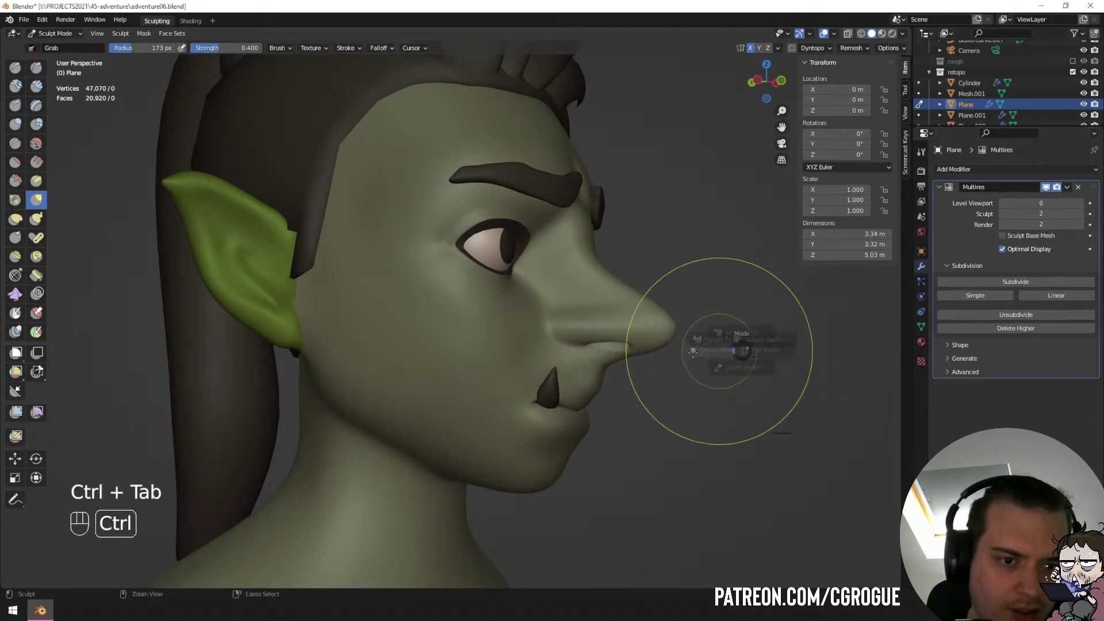
Preview the head at Multires viewport levels 1 and 2, and undo the level changes along with the nose pull.
click(1081, 204)
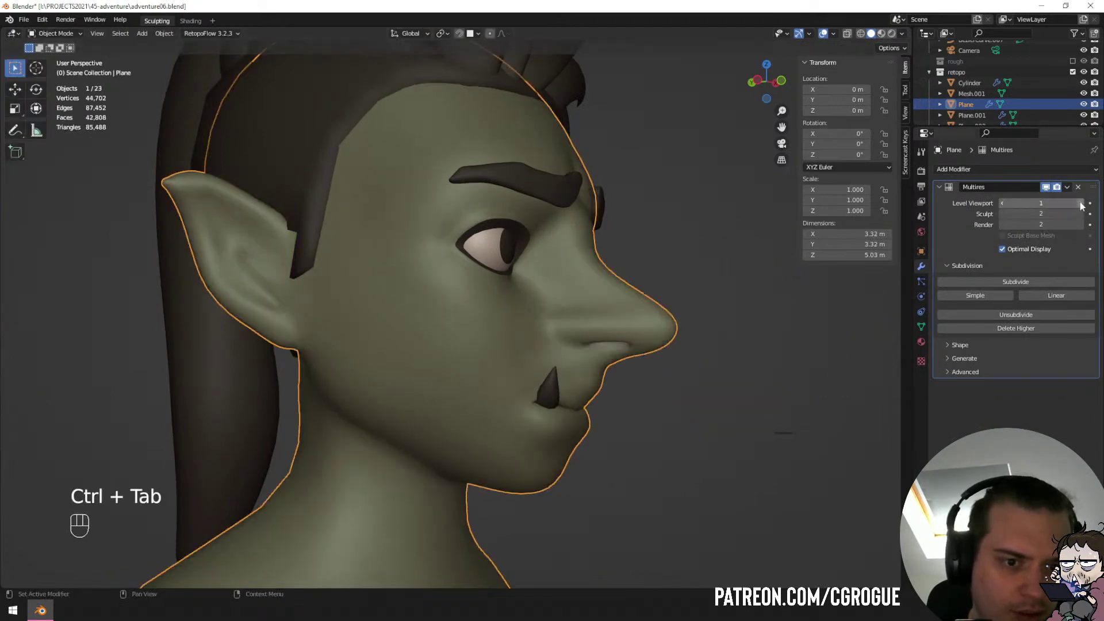
click(1081, 204)
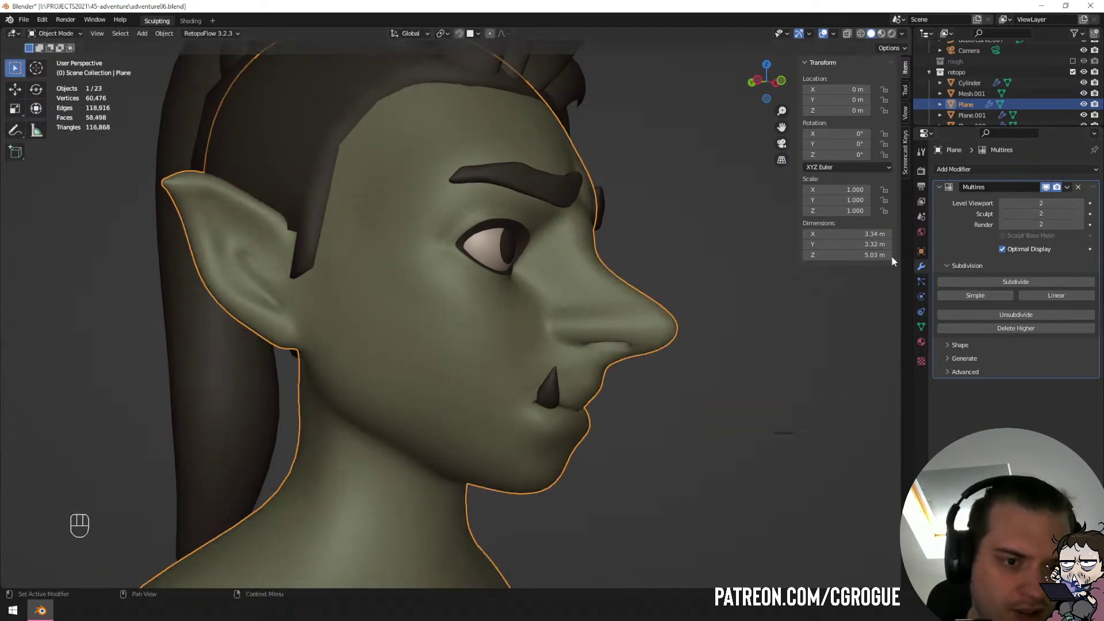
key(ctrl+z)
key(ctrl+z)
key(ctrl+z)
key(ctrl+z)
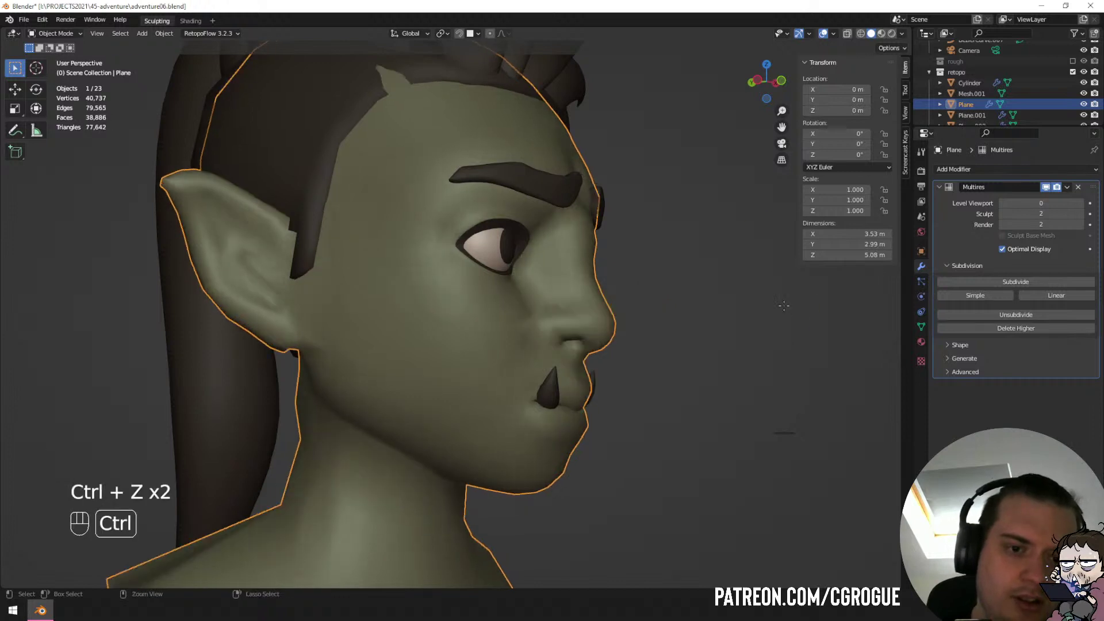
Carve the nostril wing of the original head in Sculpt Mode with the Crease brush at a 57 px radius.
mouse_move(779, 305)
middle_down()
mouse_move(646, 313)
mouse_move(599, 350)
mouse_move(506, 322)
mouse_move(505, 284)
middle_up()
scroll(598, 350, up, 3)
click(15, 143)
key(f)
click(437, 368)
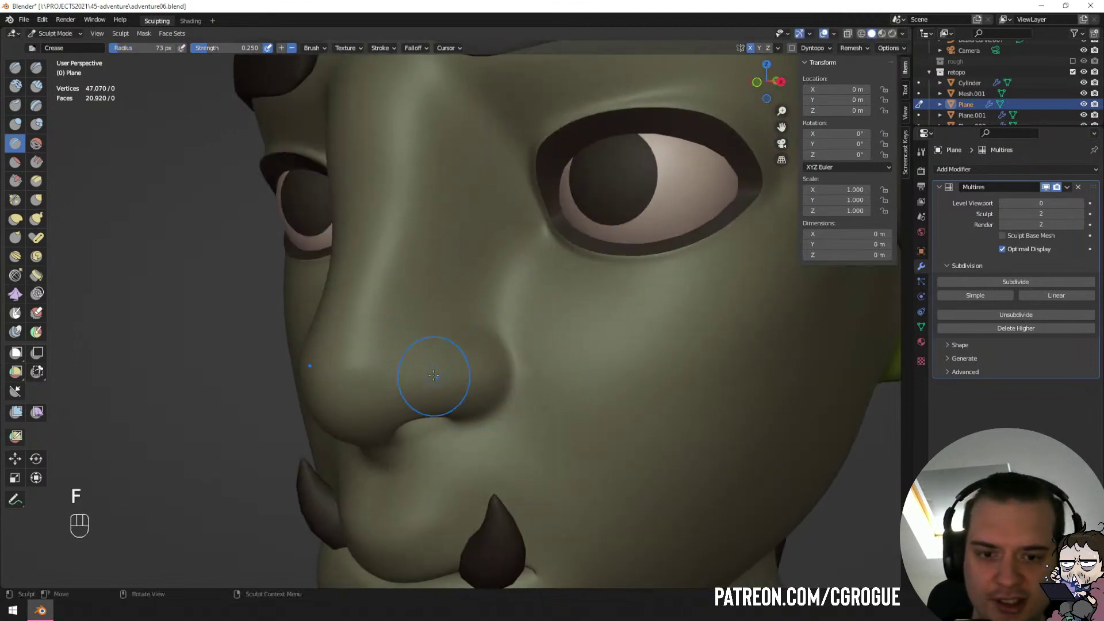
key(f)
click(437, 381)
mouse_move(440, 382)
ctrl+mouse_down()
mouse_move(490, 375)
mouse_move(443, 382)
ctrl+mouse_up()
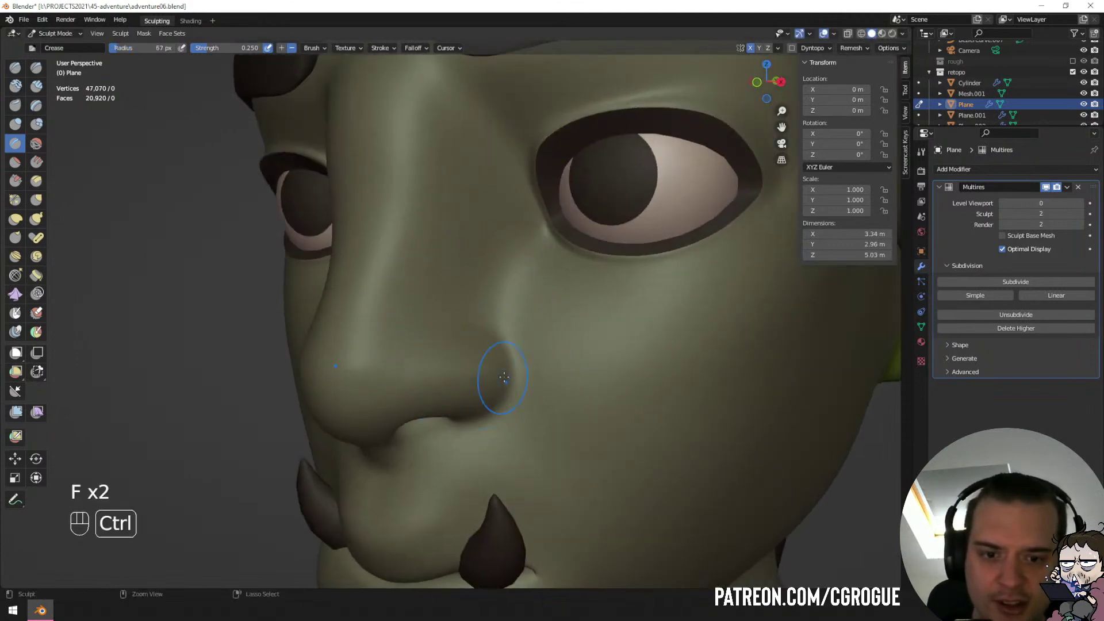
middle_drag(486, 370, 525, 336)
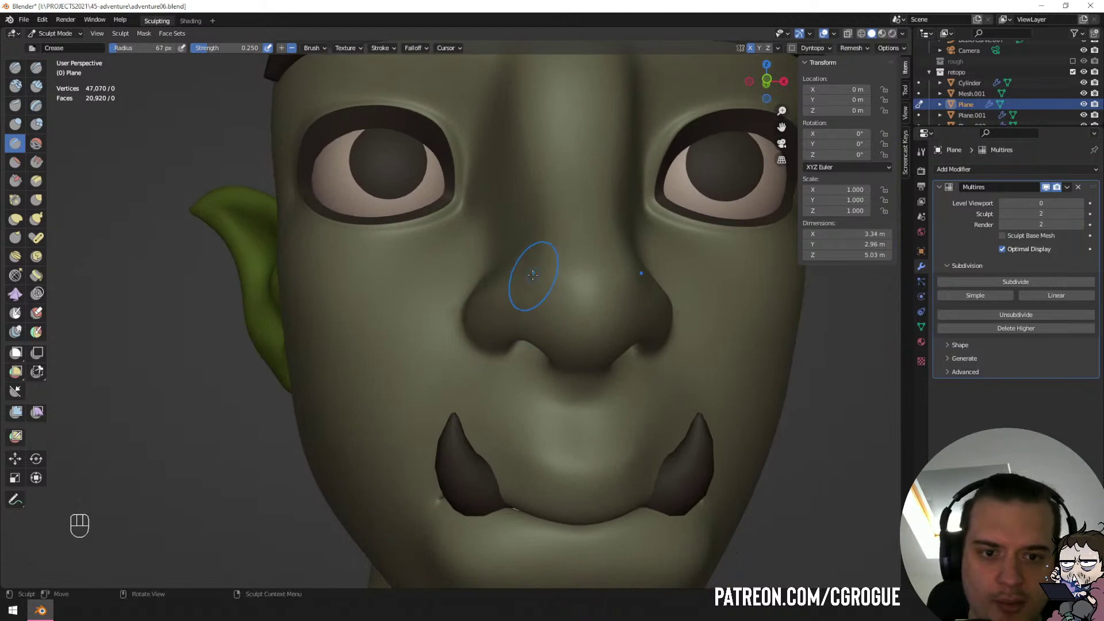
Shape the side of the nose near its tip with short Crease brush strokes at a 67 px radius, undoing the first stroke.
drag(535, 275, 528, 273)
middle_drag(528, 273, 599, 292)
key(ctrl+z)
drag(600, 314, 596, 329)
drag(599, 316, 596, 329)
middle_drag(598, 320, 563, 303)
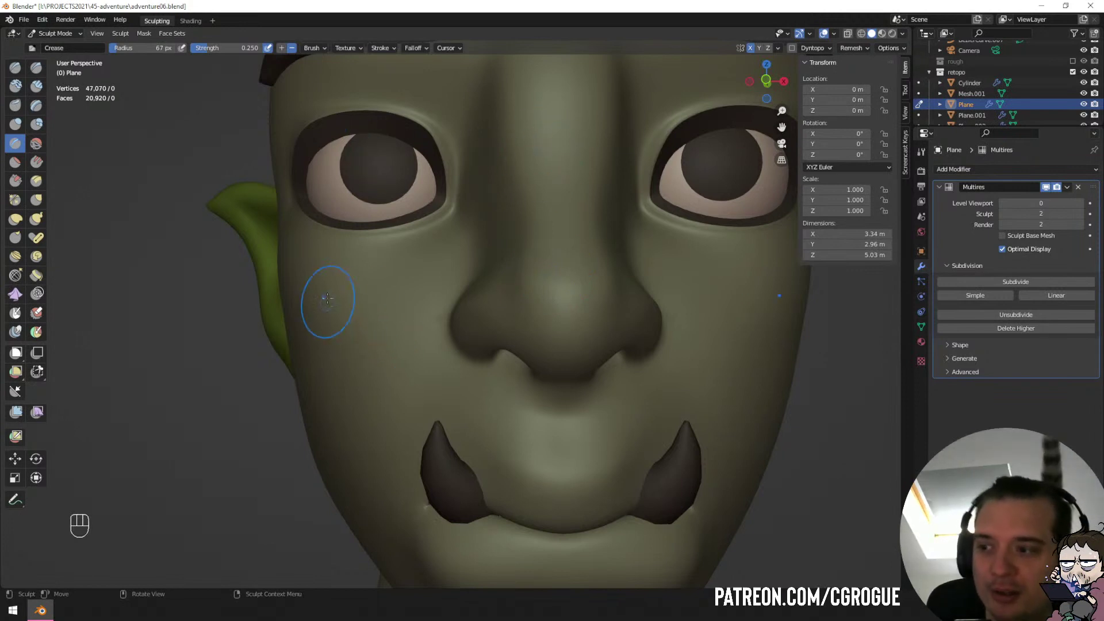
middle_drag(666, 374, 613, 340)
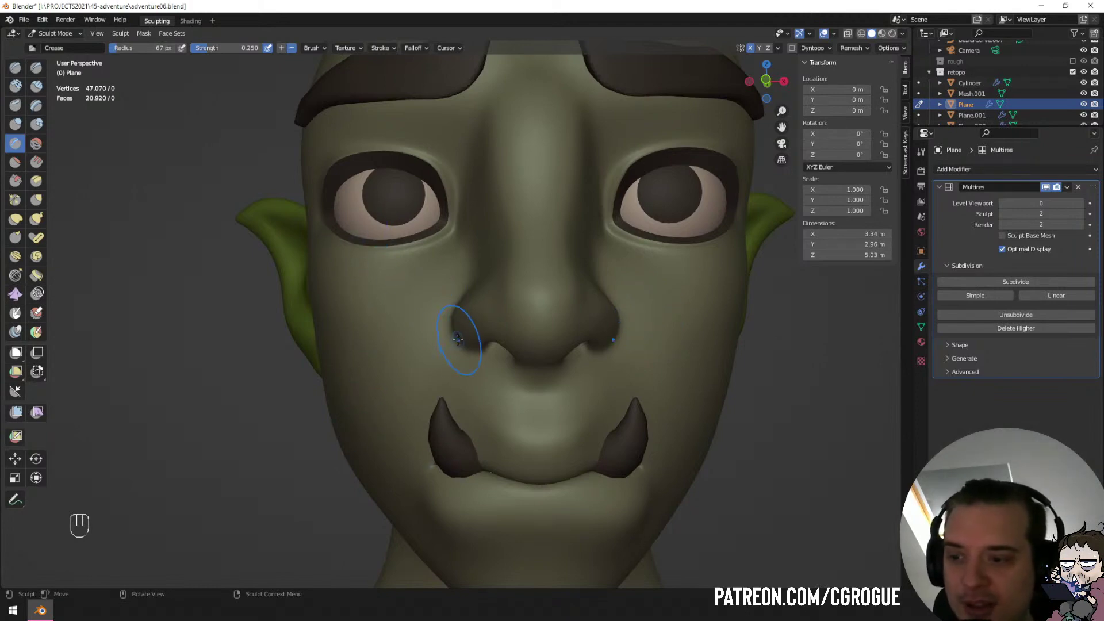
Reshape the nostril opening from below with the Grab brush at an 84 px radius, adjusting its edge toward the nose tip.
mouse_move(458, 340)
middle_down()
mouse_move(436, 351)
mouse_move(438, 314)
mouse_move(495, 305)
mouse_move(565, 229)
middle_up()
scroll(436, 351, up, 1)
key(g)
key(f)
click(507, 309)
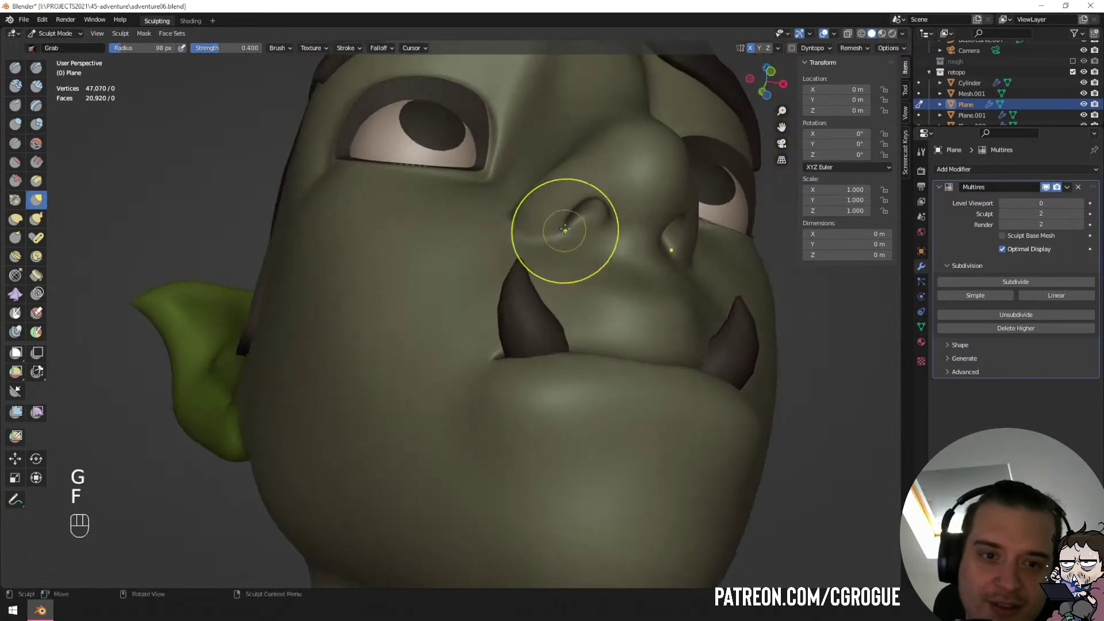
key(f)
click(557, 227)
drag(557, 226, 565, 205)
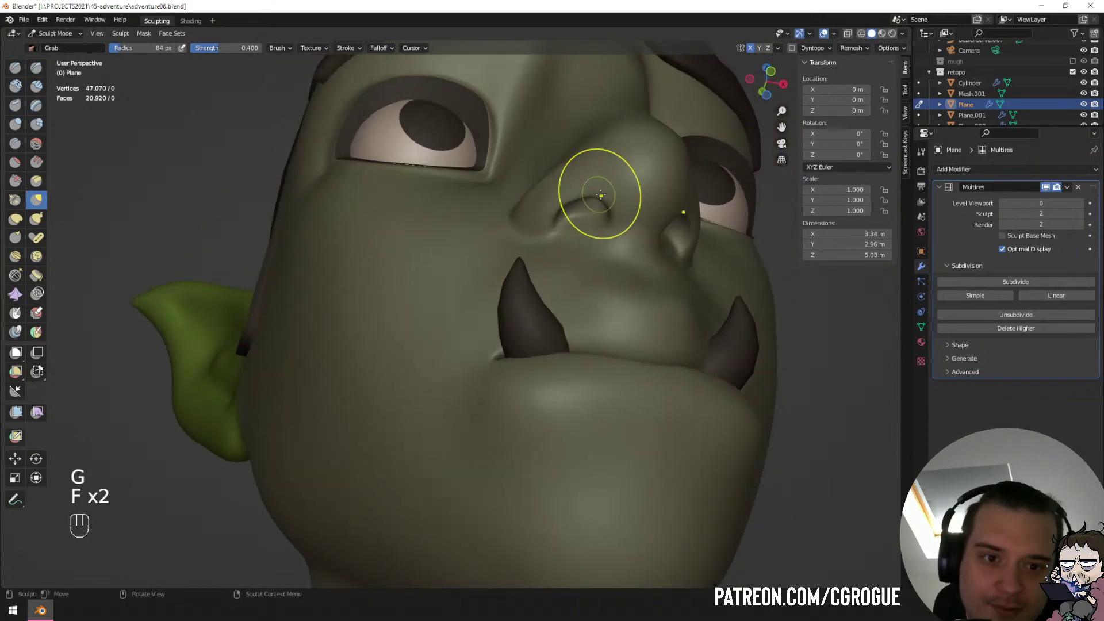
middle_drag(604, 192, 671, 182)
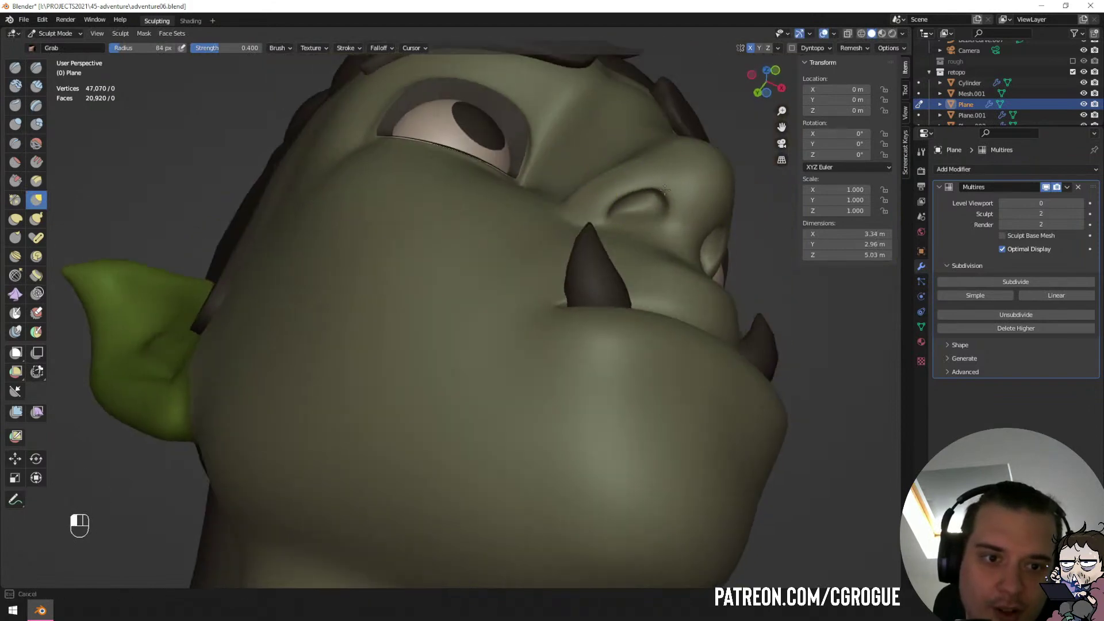
drag(665, 190, 663, 188)
mouse_move(663, 188)
middle_down()
mouse_move(579, 235)
mouse_move(518, 329)
middle_up()
mouse_move(518, 329)
middle_down()
mouse_move(436, 329)
mouse_move(490, 330)
mouse_move(501, 279)
middle_up()
middle_drag(528, 174, 543, 198)
Try Crease brush strokes on the nose bridge between the eyebrows at a 54 px radius, and undo them.
click(19, 143)
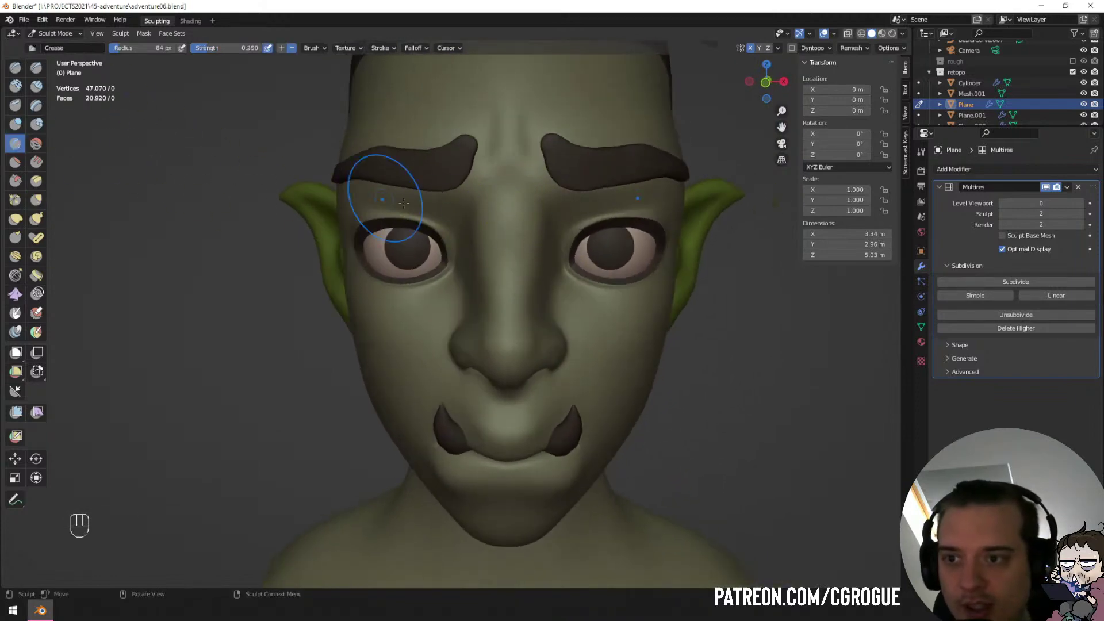
middle_drag(558, 239, 512, 248)
ctrl+middle_drag(512, 248, 513, 214)
key(f)
click(479, 181)
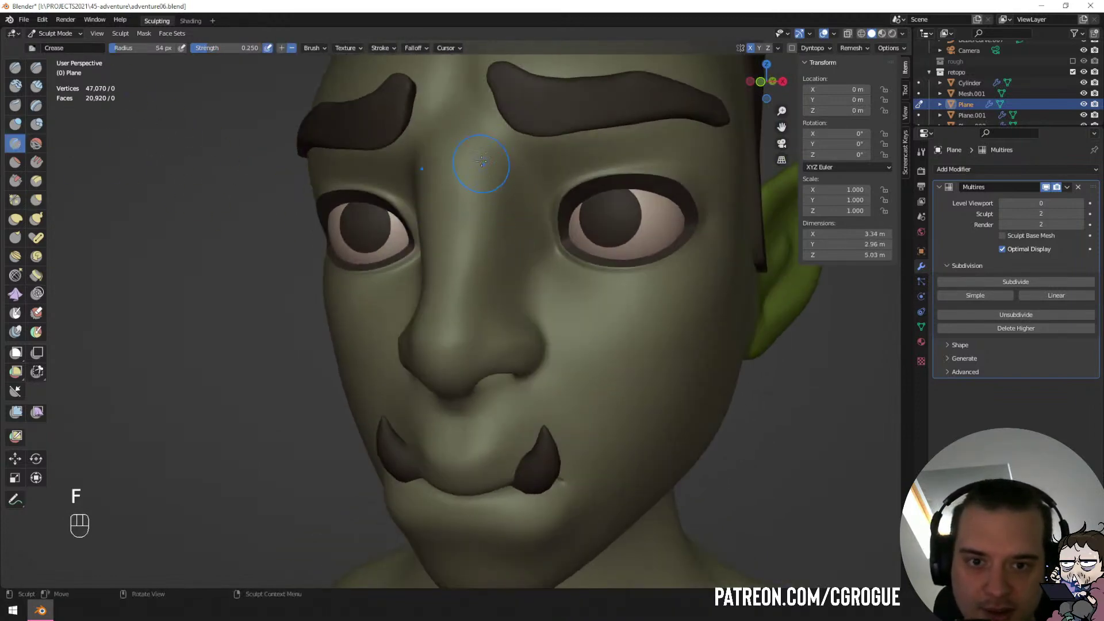
key(ctrl+z)
key(ctrl+z)
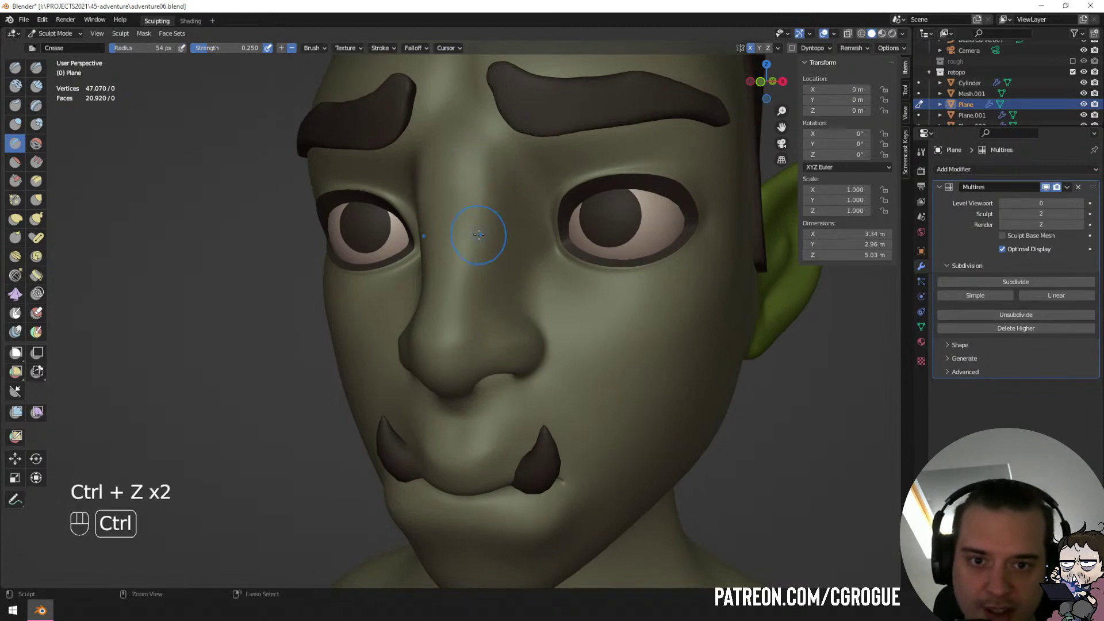
Try sharpening the frown lines between the eyebrows with the Crease brush at a 29 px radius, and undo the strokes.
mouse_move(491, 261)
middle_down()
mouse_move(532, 202)
mouse_move(497, 261)
middle_up()
ctrl+drag(463, 220, 431, 236)
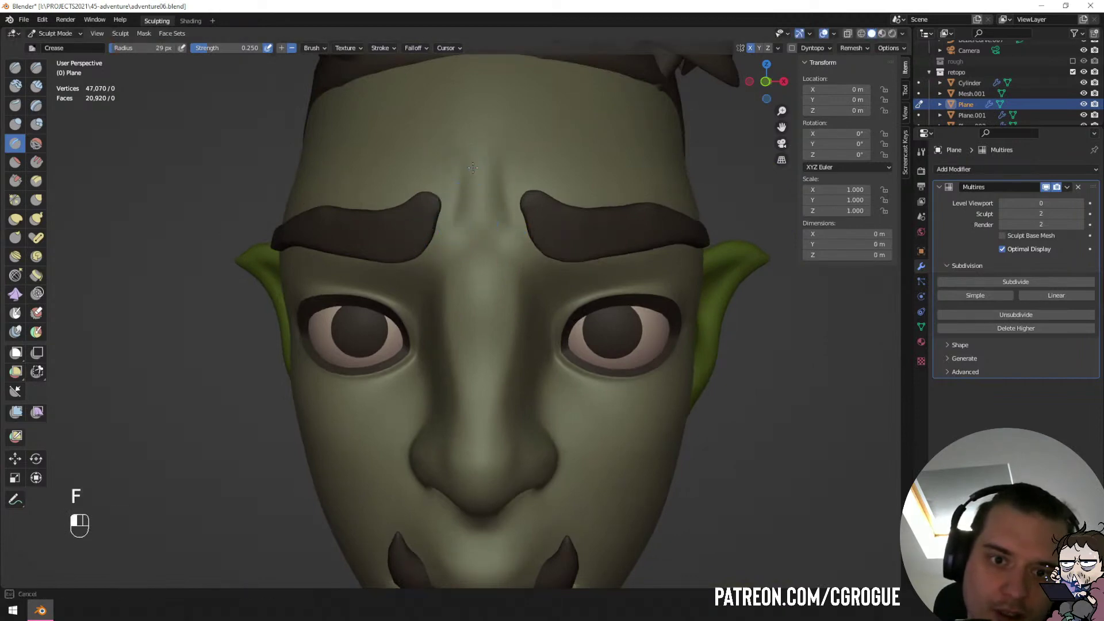
scroll(455, 266, down, 4)
mouse_move(426, 300)
middle_down()
mouse_move(461, 271)
mouse_move(423, 301)
middle_up()
key(ctrl+z)
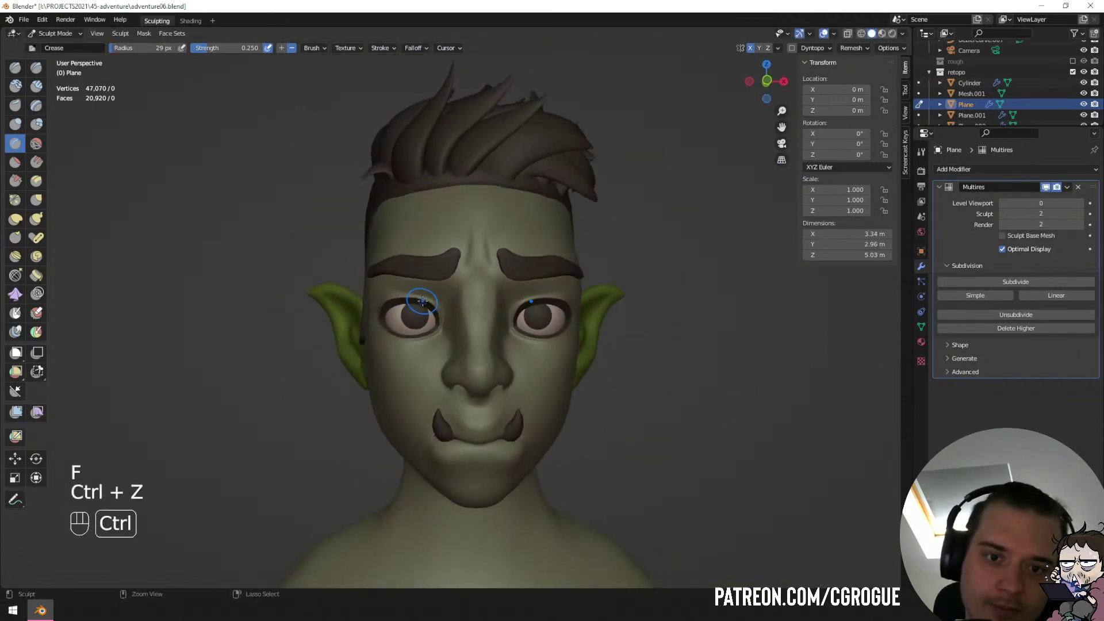
ctrl+middle_drag(458, 257, 477, 184)
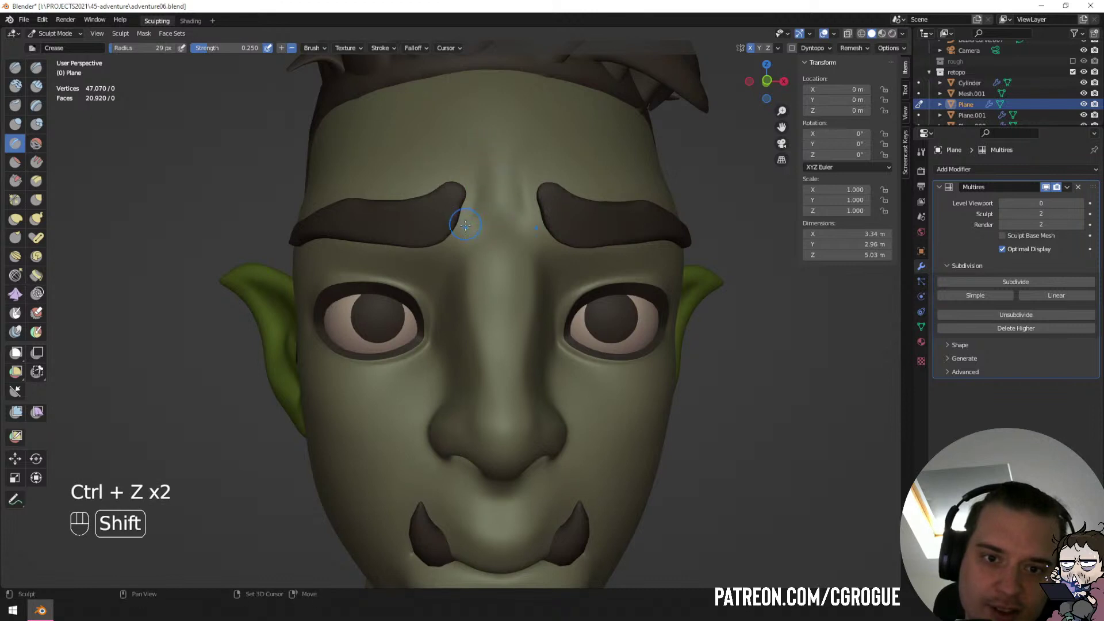
scroll(466, 171, down, 3)
middle_drag(500, 141, 483, 184)
key(ctrl+z)
key(ctrl+z)
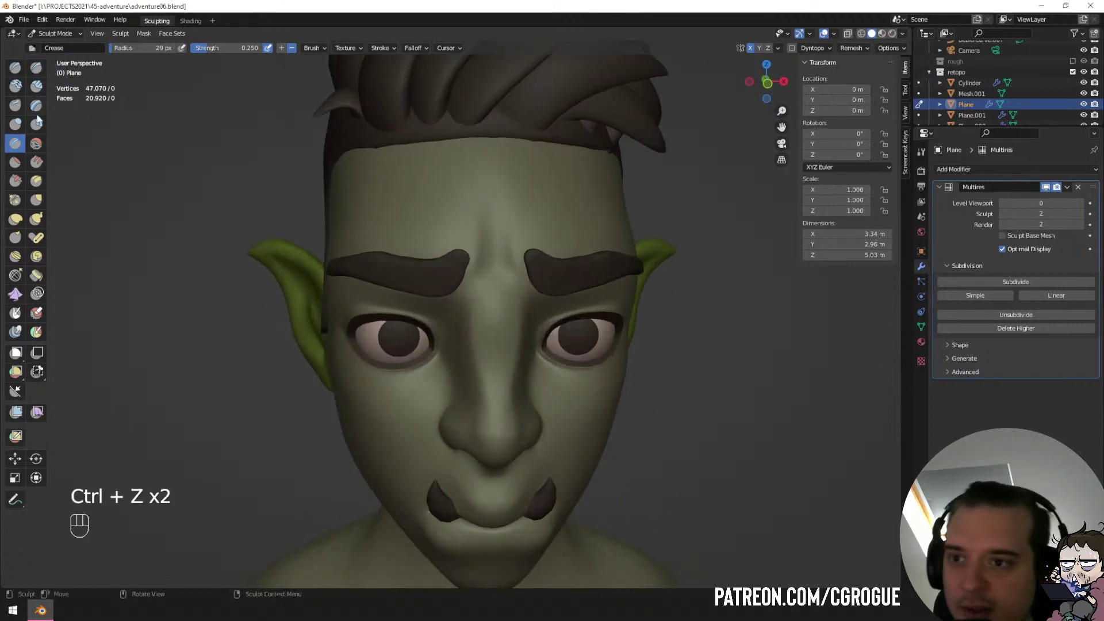
Build up the forehead above the eyebrows with the Inflate/Deflate brush, varying its radius between 71 and 119 px.
scroll(284, 204, up, 1)
key(f)
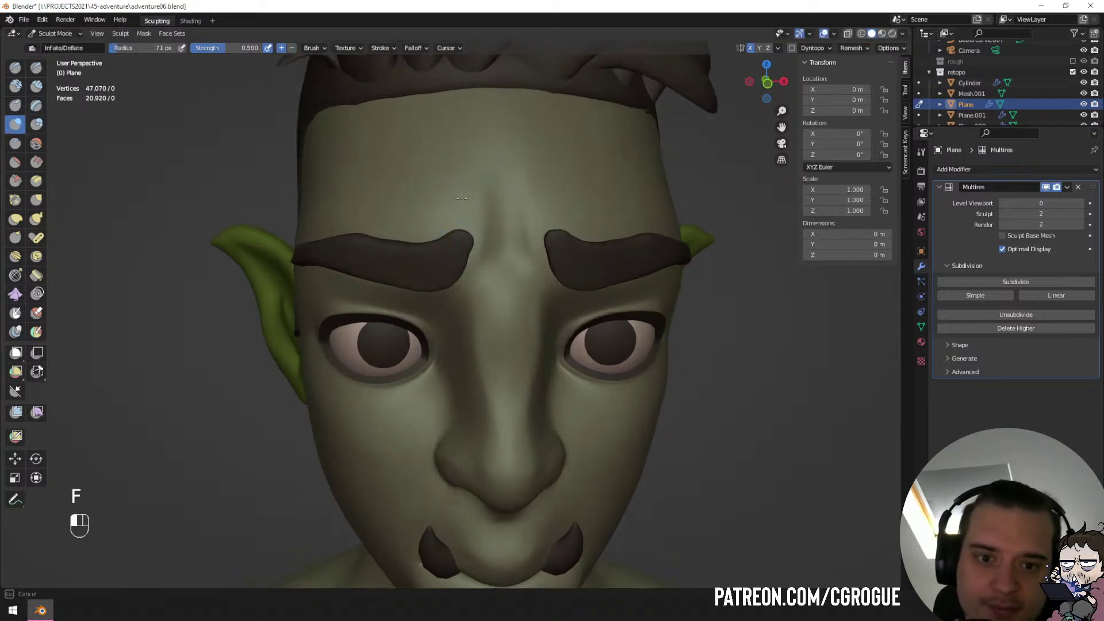
middle_drag(390, 263, 490, 216)
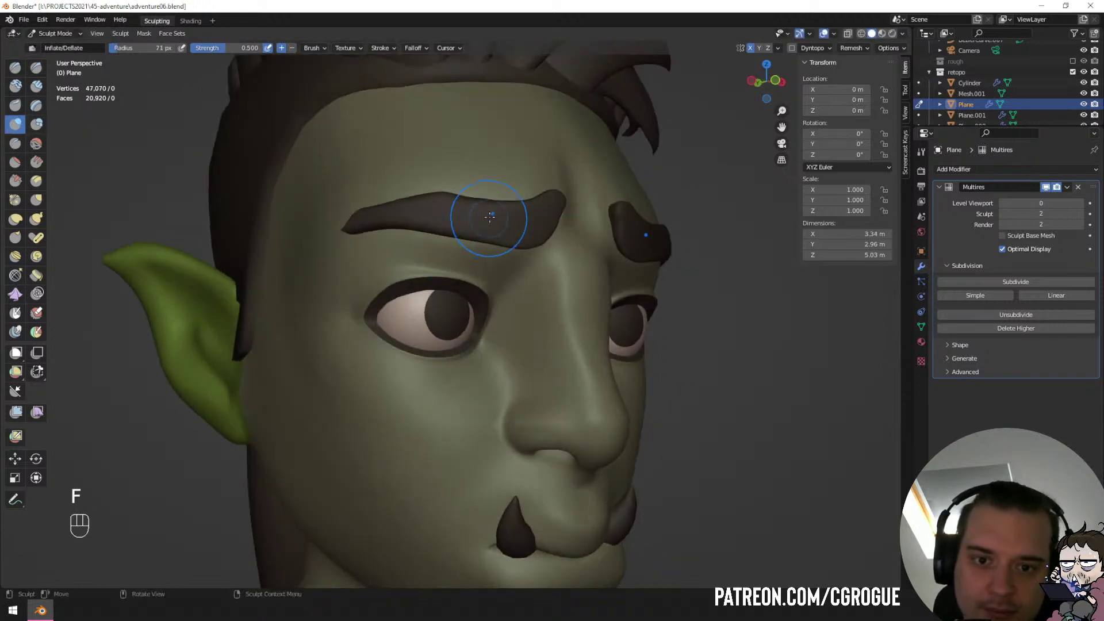
middle_drag(366, 216, 443, 210)
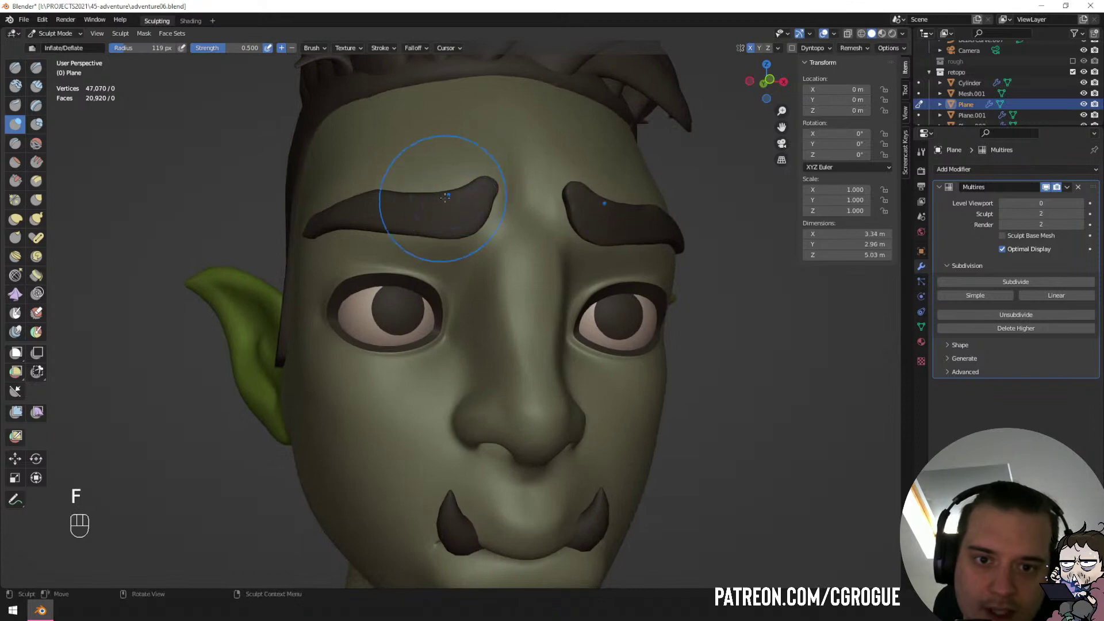
mouse_move(345, 209)
ctrl+middle_down()
mouse_move(402, 49)
mouse_move(374, 266)
mouse_move(414, 193)
ctrl+middle_up()
key(f)
click(515, 192)
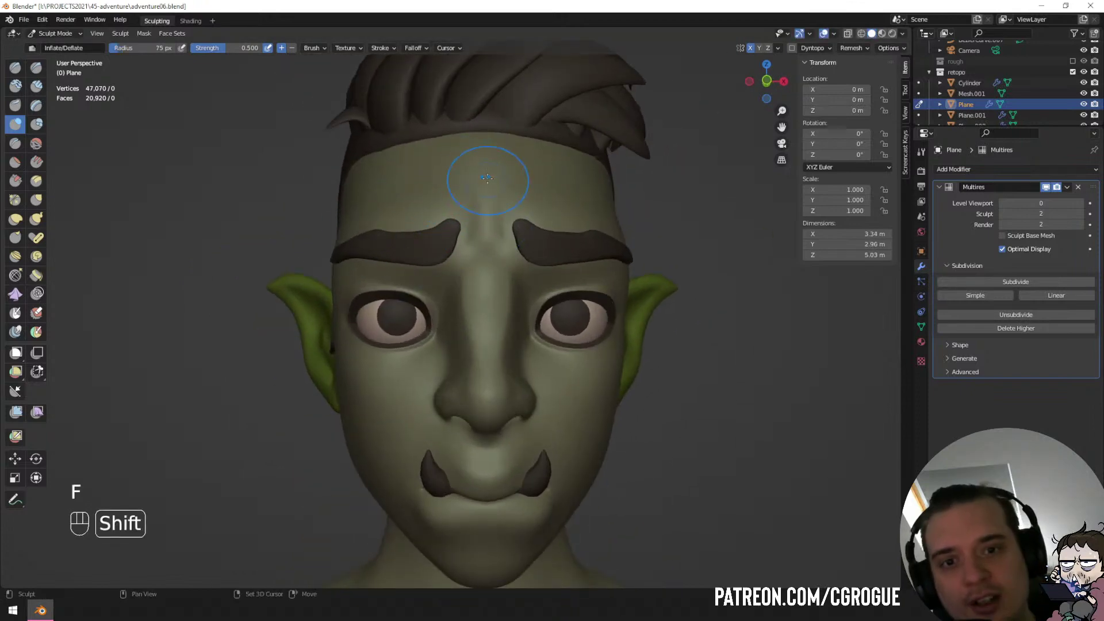
middle_drag(482, 198, 409, 246)
mouse_move(410, 246)
middle_down()
mouse_move(357, 246)
mouse_move(494, 237)
mouse_move(423, 238)
mouse_move(417, 189)
middle_up()
middle_drag(417, 190, 316, 193)
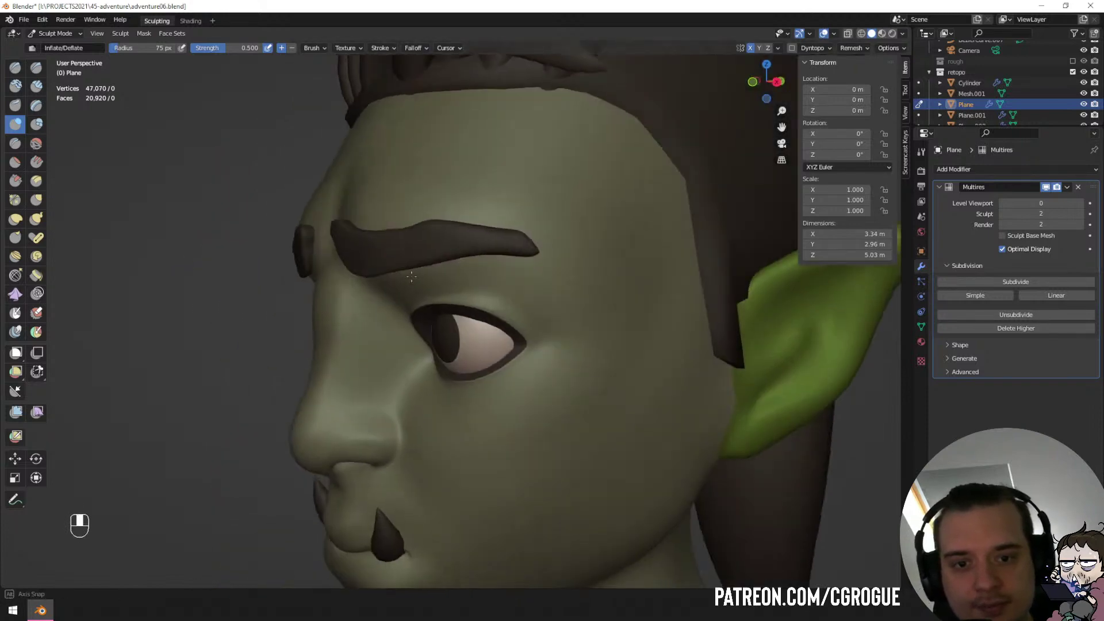
Pull the nose bridge and tip slightly forward in profile with the Grab brush, ending at a 76 px radius.
key(g)
key(f)
middle_drag(341, 324, 315, 307)
key(f)
click(324, 306)
drag(315, 293, 302, 293)
middle_drag(302, 293, 320, 316)
key(f)
click(287, 322)
drag(281, 387, 258, 400)
middle_drag(283, 387, 362, 373)
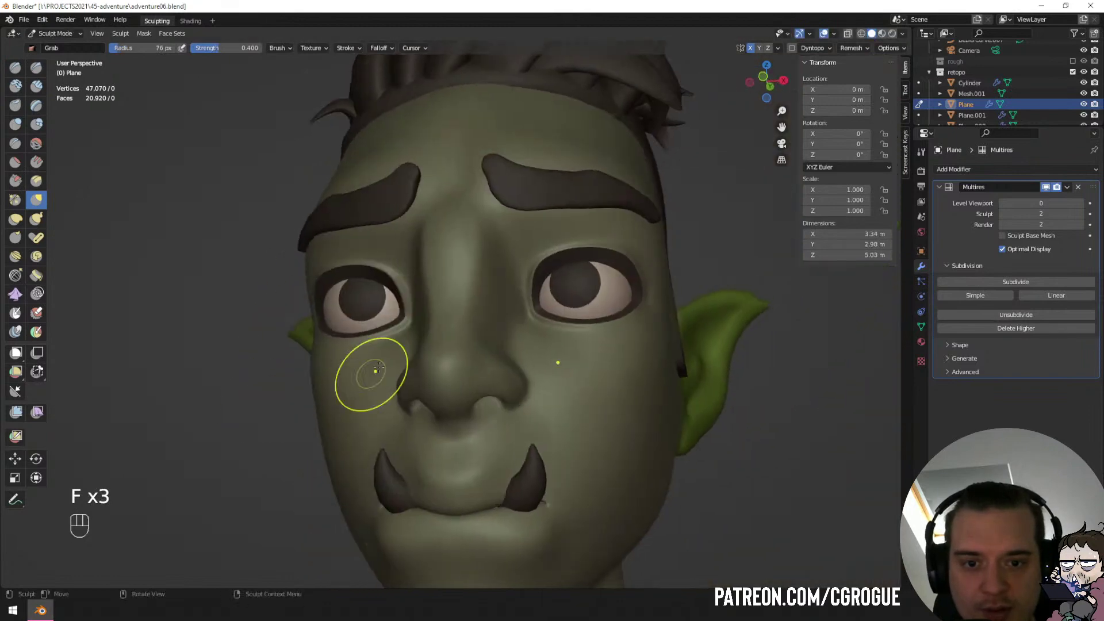
mouse_move(480, 318)
middle_down()
mouse_move(506, 339)
mouse_move(496, 358)
middle_up()
ctrl+middle_drag(481, 300, 472, 446)
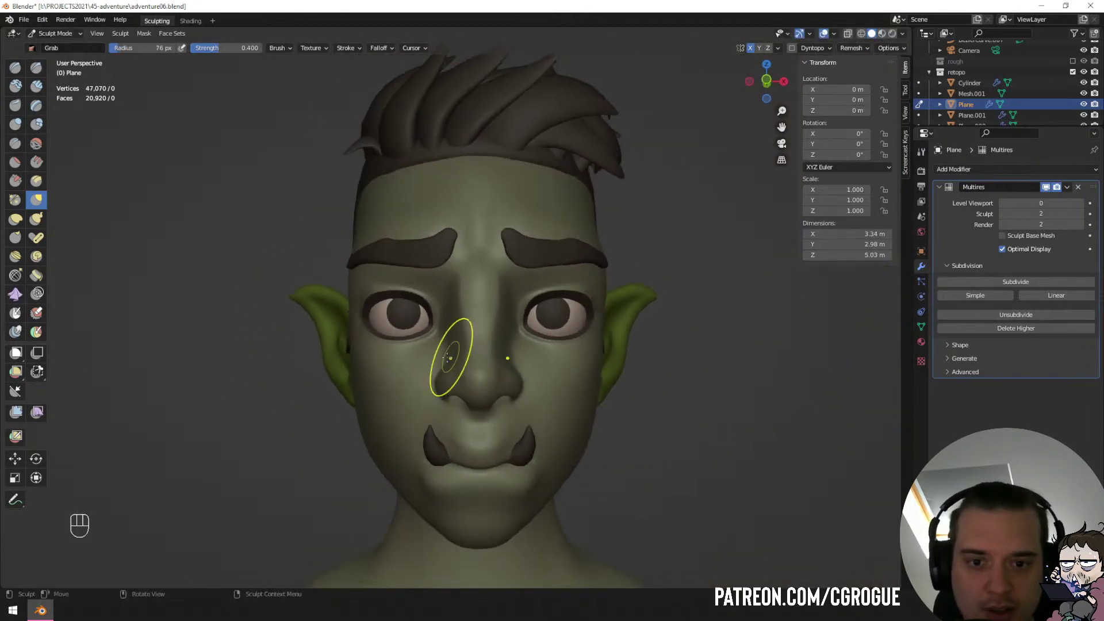
Try moving the inner eye corners with the Grab brush at a 129 px radius, and undo the strokes.
ctrl+middle_drag(451, 357, 452, 290)
middle_drag(387, 284, 430, 280)
key(f)
click(470, 284)
key(f)
click(485, 280)
drag(483, 279, 449, 282)
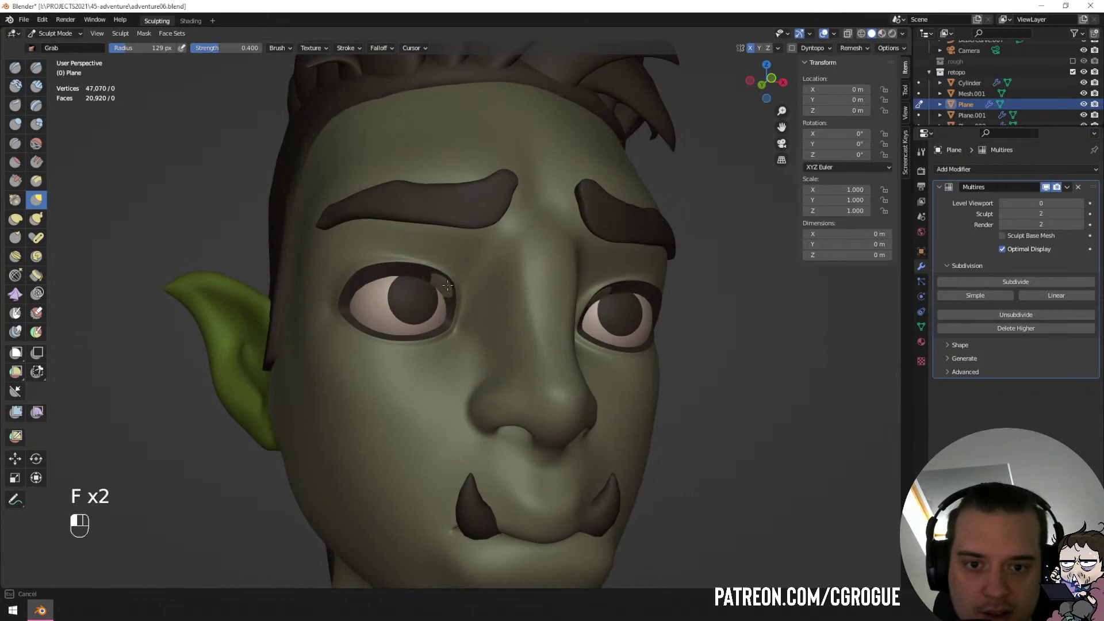
key(ctrl+z)
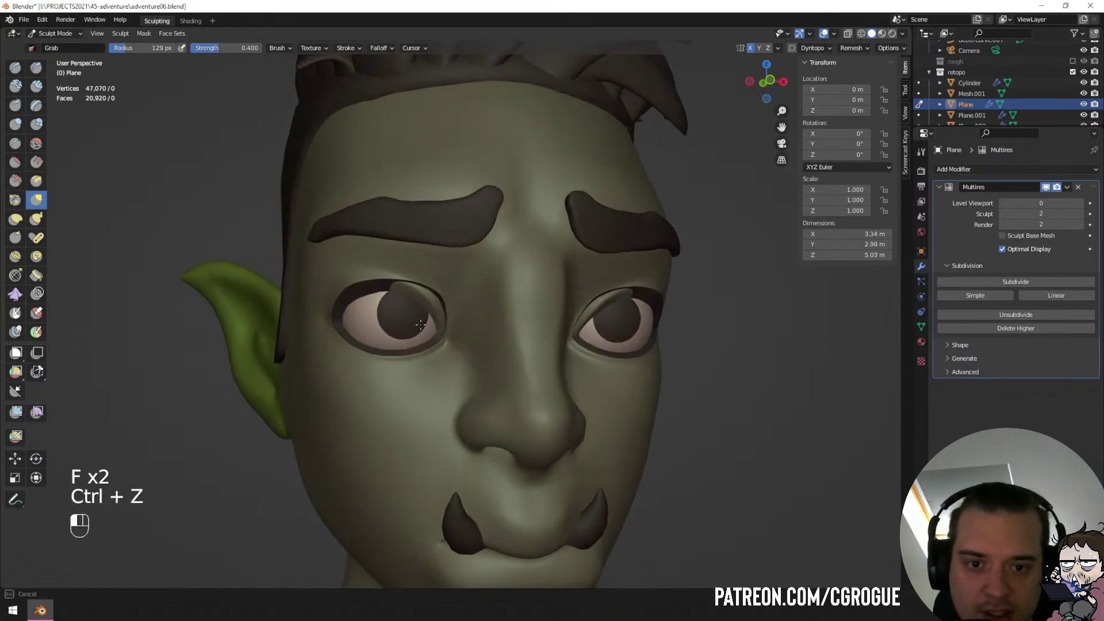
key(ctrl+z)
Leave Sculpt Mode and delete the separate dark rim object around the eyes.
key(ctrl+Tab)
click(436, 299)
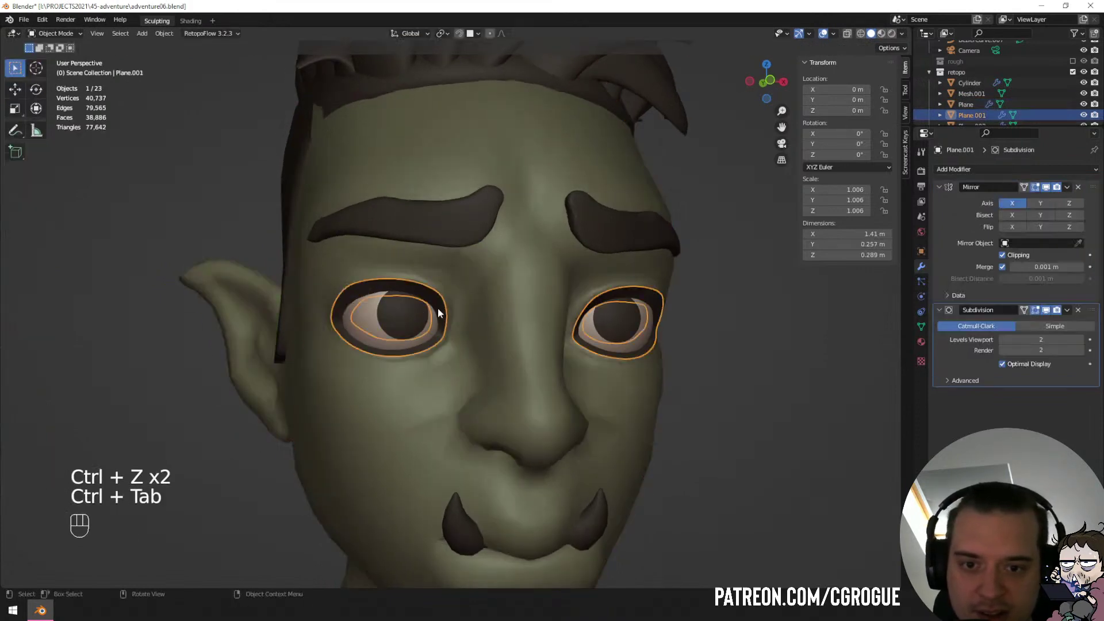
ctrl+middle_drag(437, 305, 451, 283)
key(x)
click(414, 281)
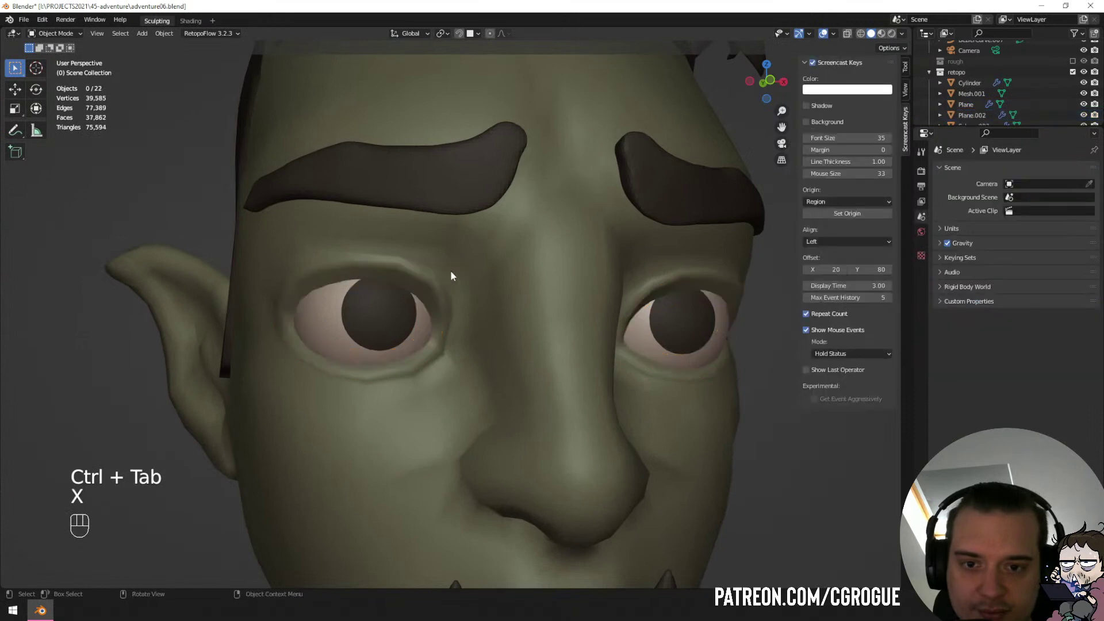
Edit the head mesh in face selection mode and select the innermost face loops around both eyes.
click(451, 278)
key(Tab)
click(112, 33)
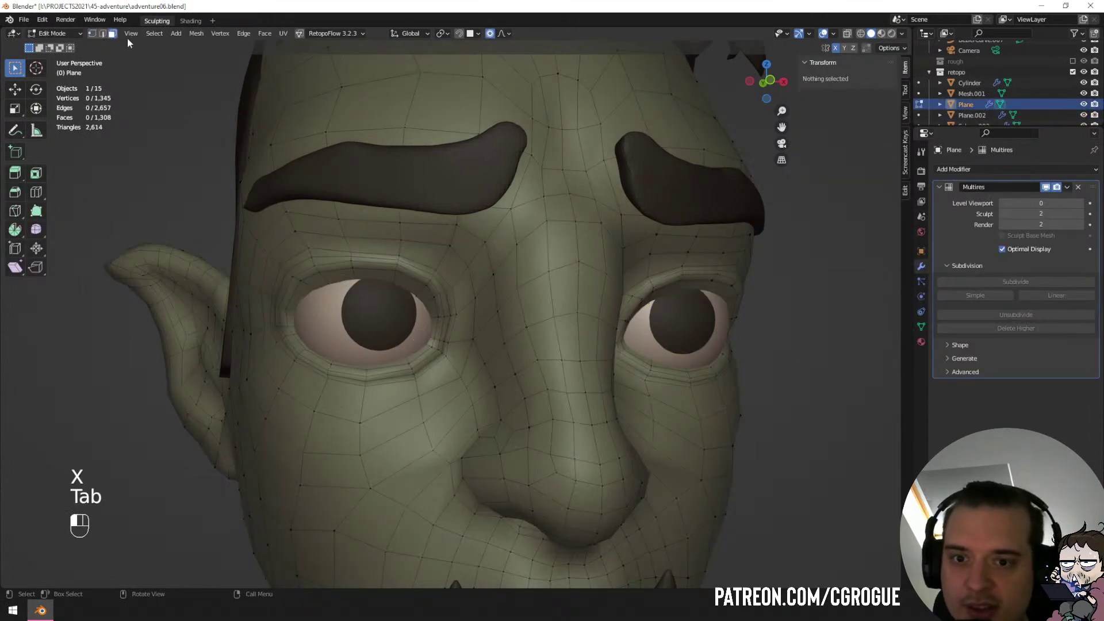
alt+click(433, 291)
alt+shift+click(677, 290)
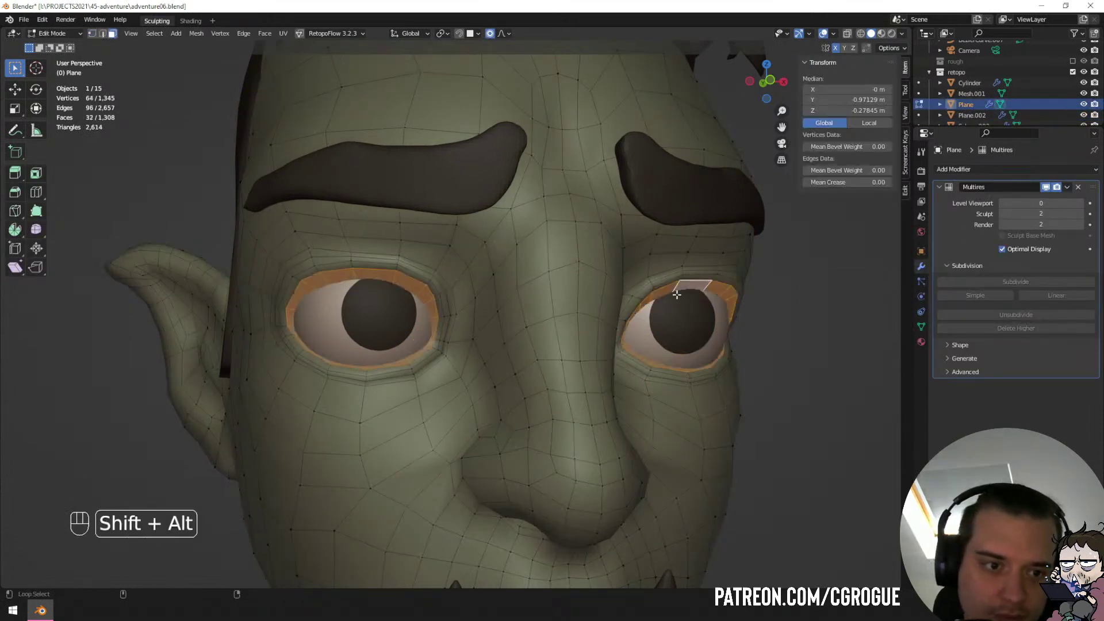
Add a second material slot with the existing Material.001, assign it to the selected eye rim faces, and leave Edit Mode.
click(921, 326)
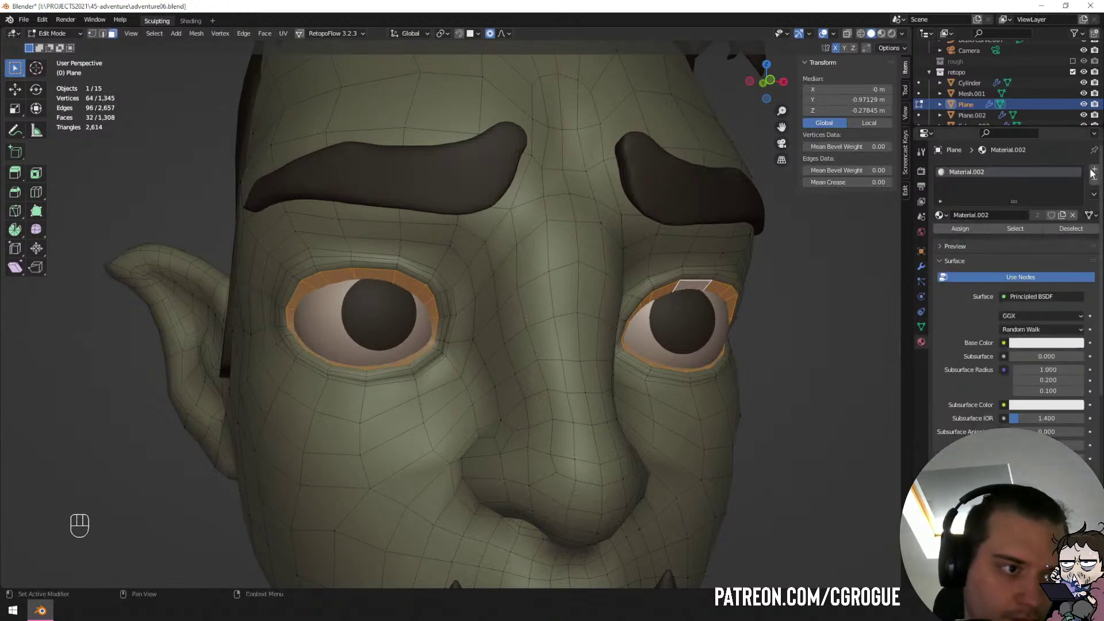
click(922, 342)
click(942, 237)
click(957, 262)
click(958, 251)
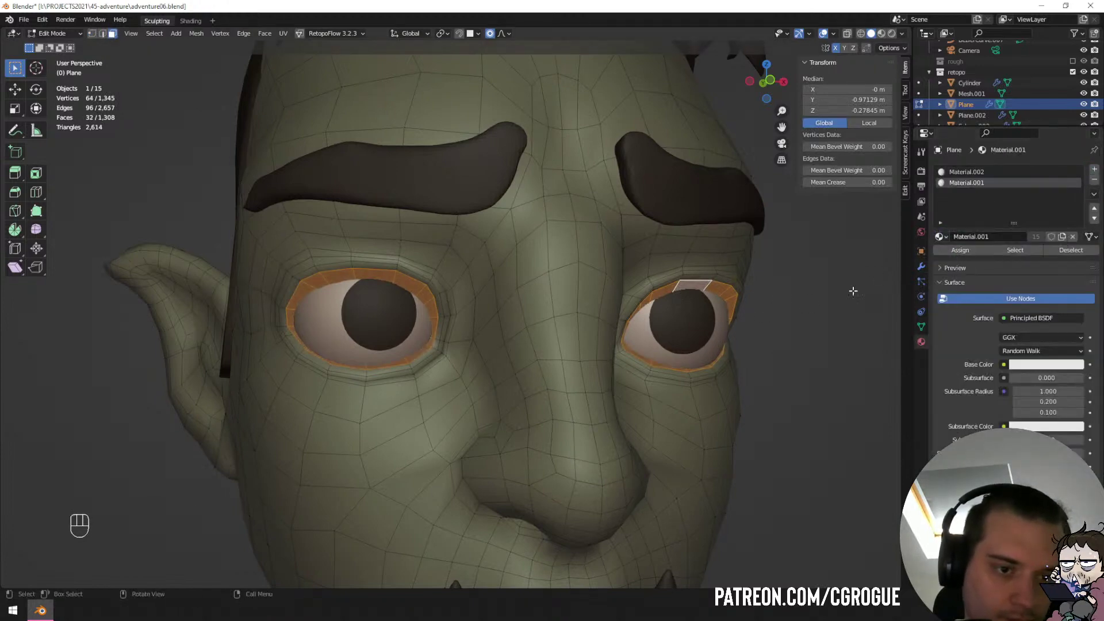
key(Tab)
Return the head to Sculpt Mode and ready the Grab brush at the inner eye corner with a 139 px radius.
middle_drag(659, 267, 598, 288)
mouse_move(599, 287)
ctrl+middle_down()
mouse_move(571, 354)
mouse_move(602, 321)
ctrl+middle_up()
key(ctrl+Tab)
mouse_move(428, 297)
ctrl+middle_down()
mouse_move(433, 280)
mouse_move(456, 278)
ctrl+middle_up()
key(ctrl+Tab)
ctrl+middle_drag(432, 420, 410, 282)
key(g)
key(f)
click(424, 276)
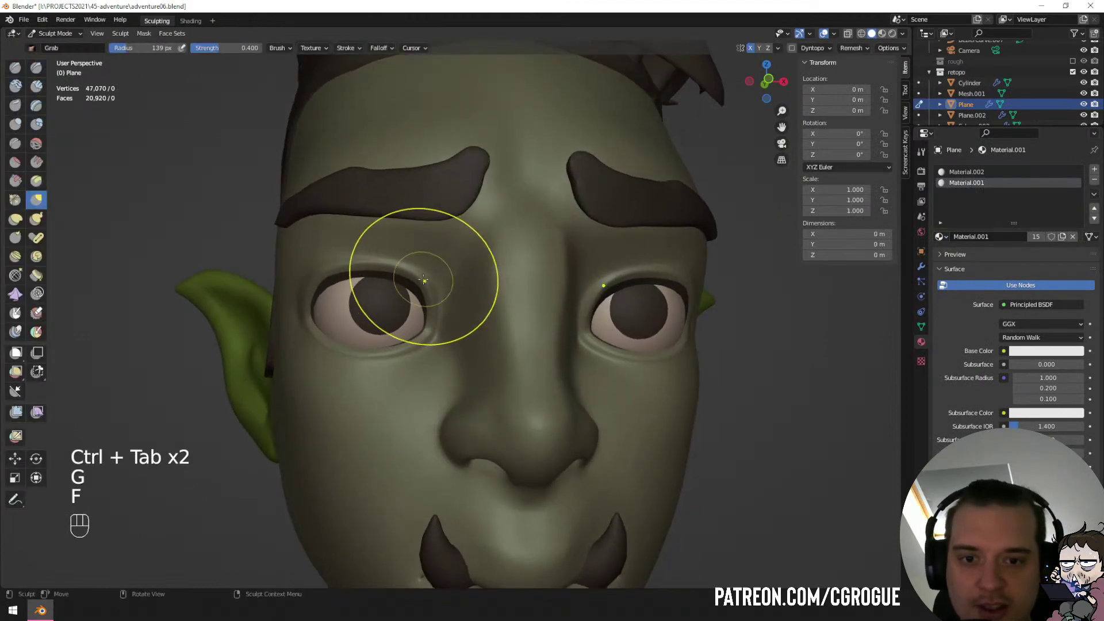
Expand the selected eye rim faces by one loop on both eyes, assign Material.001 to them, and leave Edit Mode.
key(ctrl+Tab)
key(Tab)
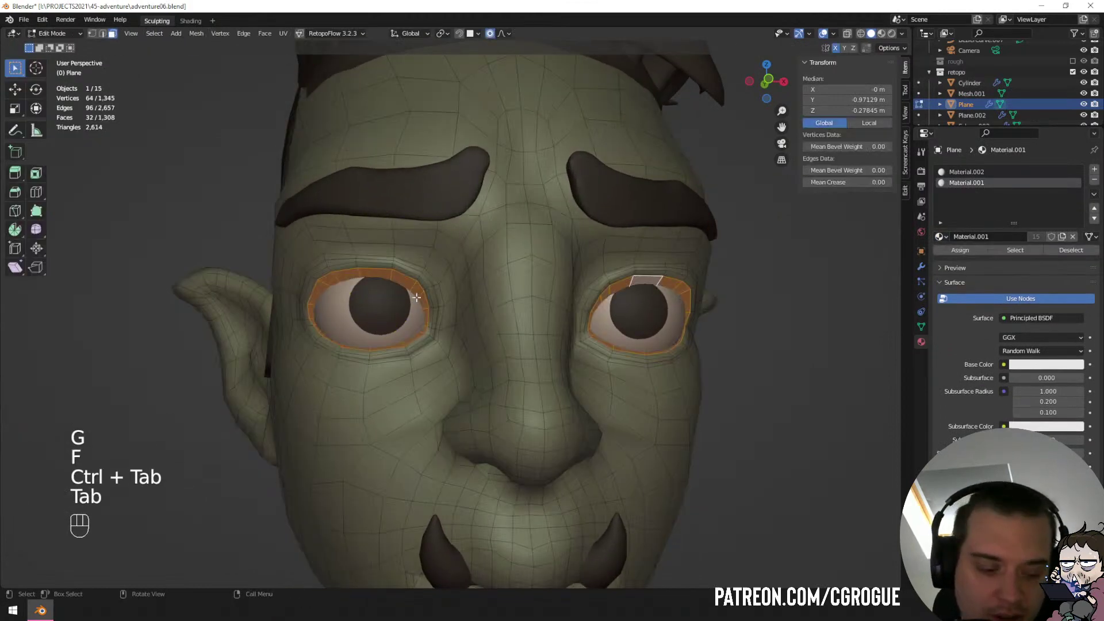
key(ctrl+KP_Add)
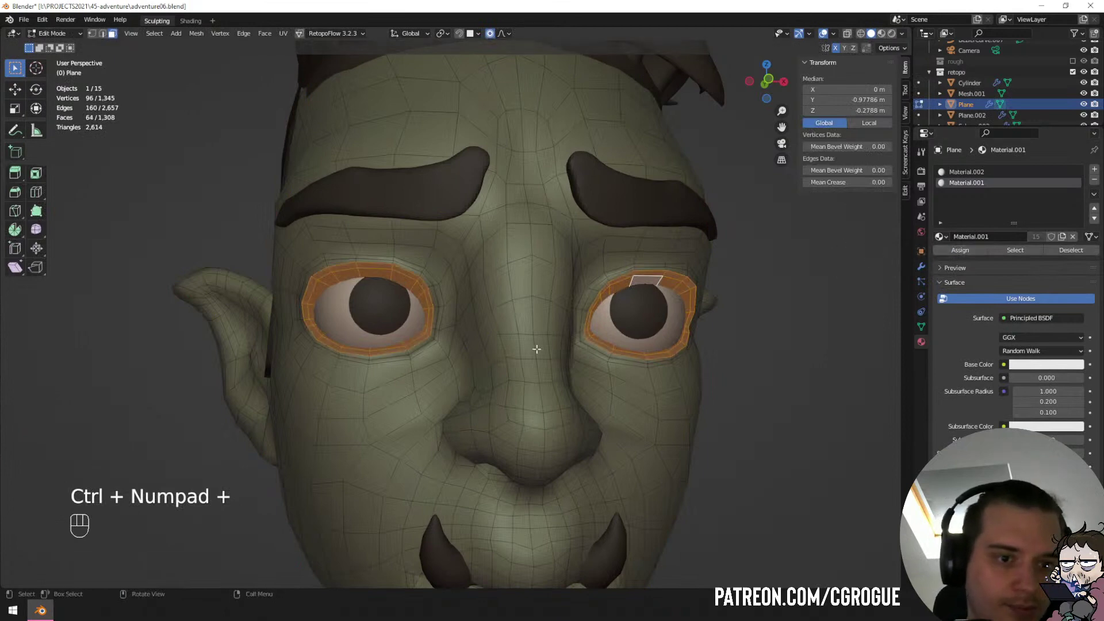
key(Tab)
ctrl+middle_drag(452, 279, 506, 302)
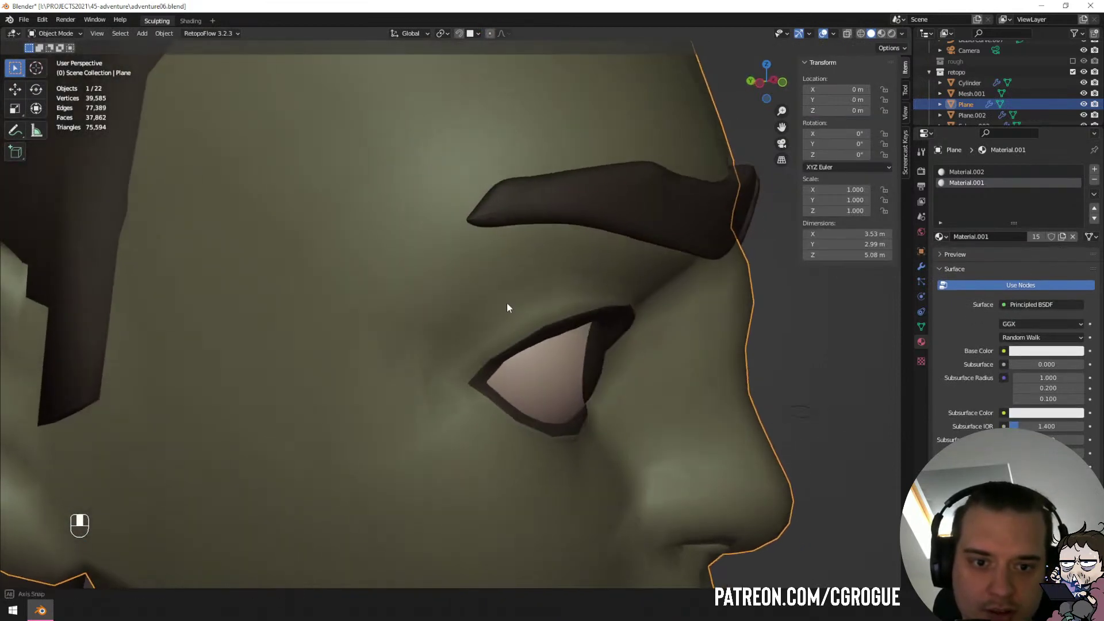
key(ctrl+z)
key(Tab)
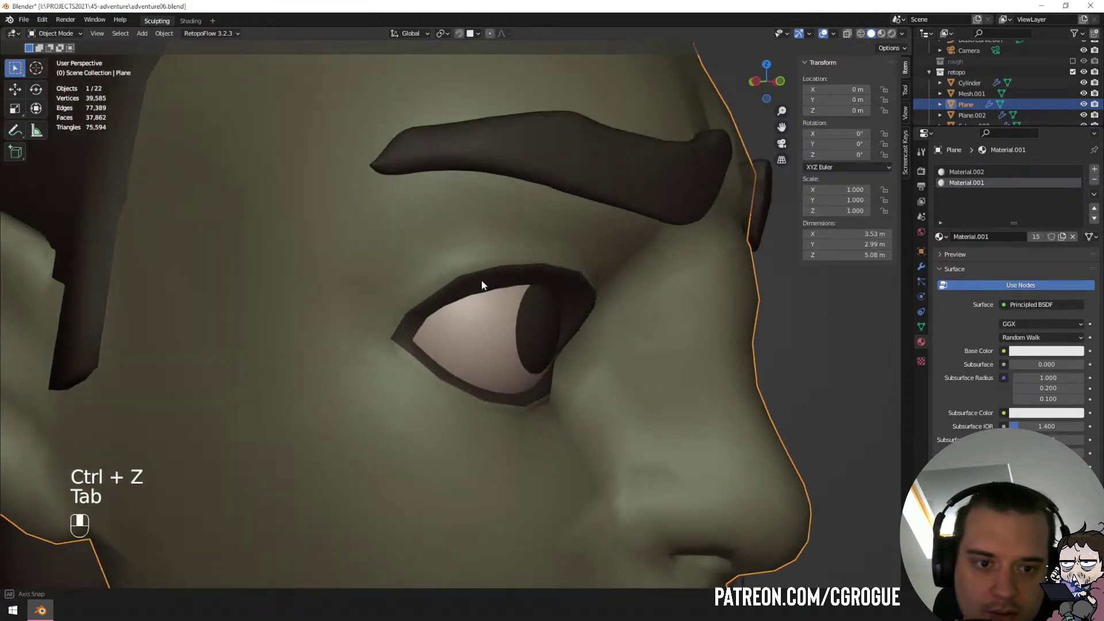
Return to Sculpt Mode and reshape the upper lid near the inner eye corner with the Grab brush at a 216 px radius.
key(ctrl+Tab)
key(f)
key(f)
click(517, 277)
drag(517, 279, 520, 288)
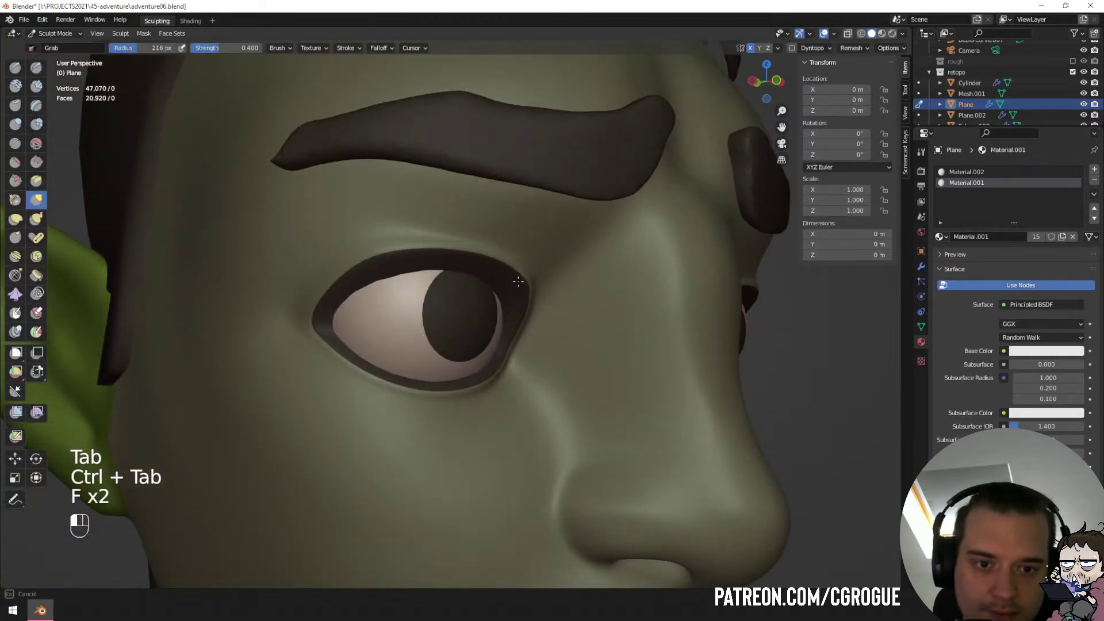
mouse_move(519, 287)
middle_down()
mouse_move(464, 269)
mouse_move(414, 301)
mouse_move(379, 265)
middle_up()
key(f)
click(446, 271)
key(f)
key(f)
click(474, 277)
key(f)
click(459, 269)
click(380, 265)
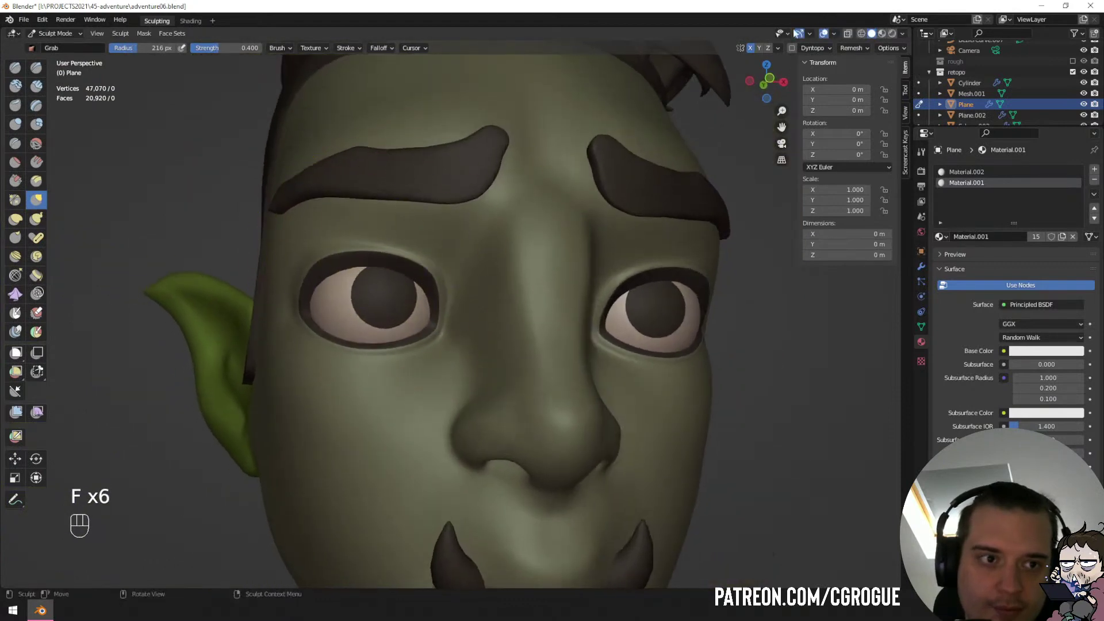
Turn on the wireframe overlay with its opacity at 0.172 and show the head's Multires modifier settings.
click(835, 33)
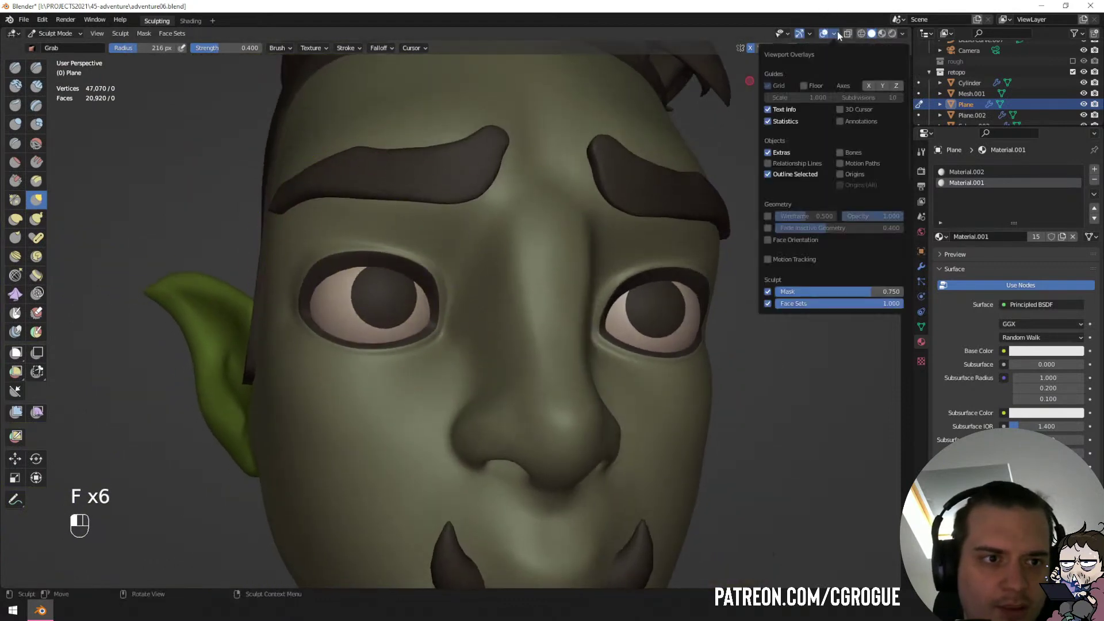
click(767, 216)
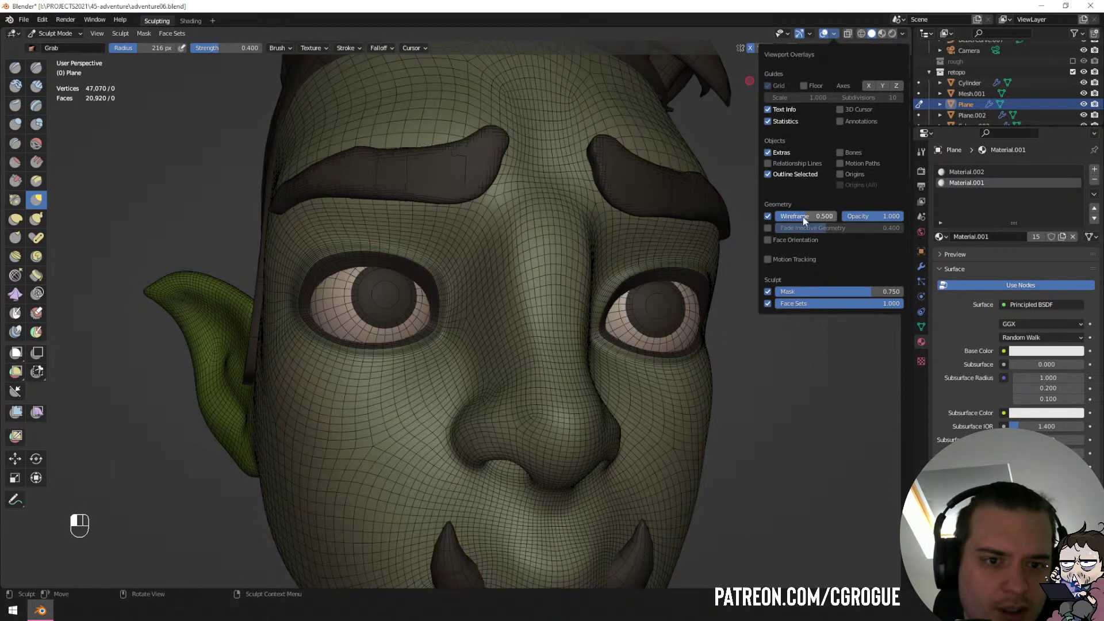
drag(850, 216, 800, 224)
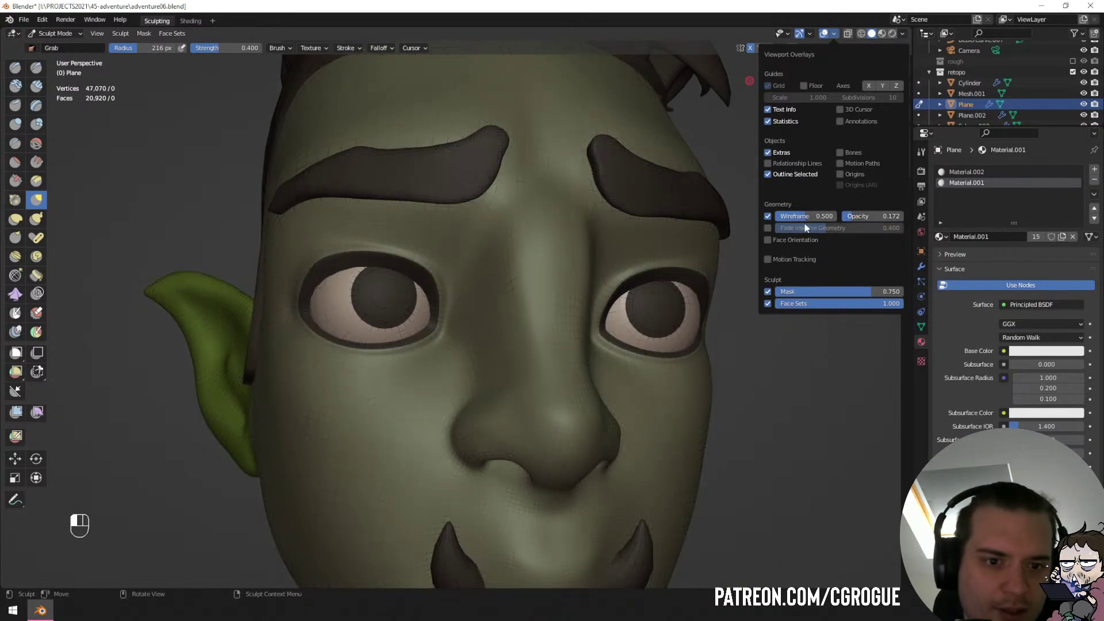
key(n)
click(922, 267)
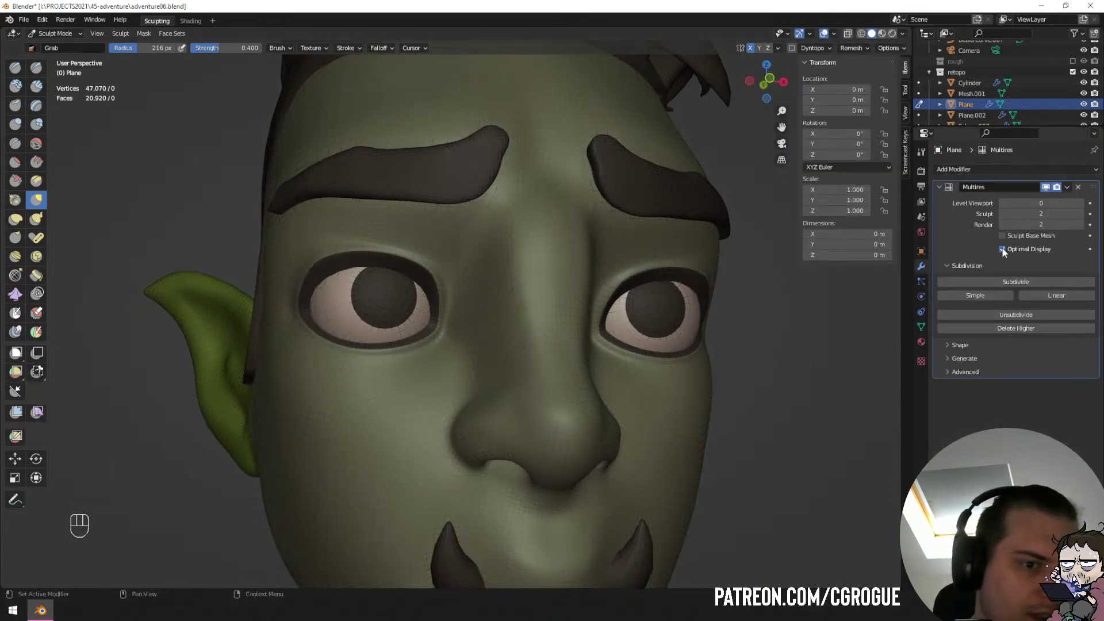
Pull the outer eye corners slightly inward with the Grab brush at a 131 px radius.
middle_drag(400, 264, 420, 266)
mouse_move(420, 271)
ctrl+middle_down()
mouse_move(418, 260)
mouse_move(364, 289)
mouse_move(348, 340)
mouse_move(315, 338)
mouse_move(342, 336)
ctrl+middle_up()
key(f)
click(429, 255)
key(f)
click(366, 268)
key(f)
click(363, 298)
ctrl+middle_drag(343, 336, 348, 307)
key(f)
click(334, 306)
key(f)
click(342, 301)
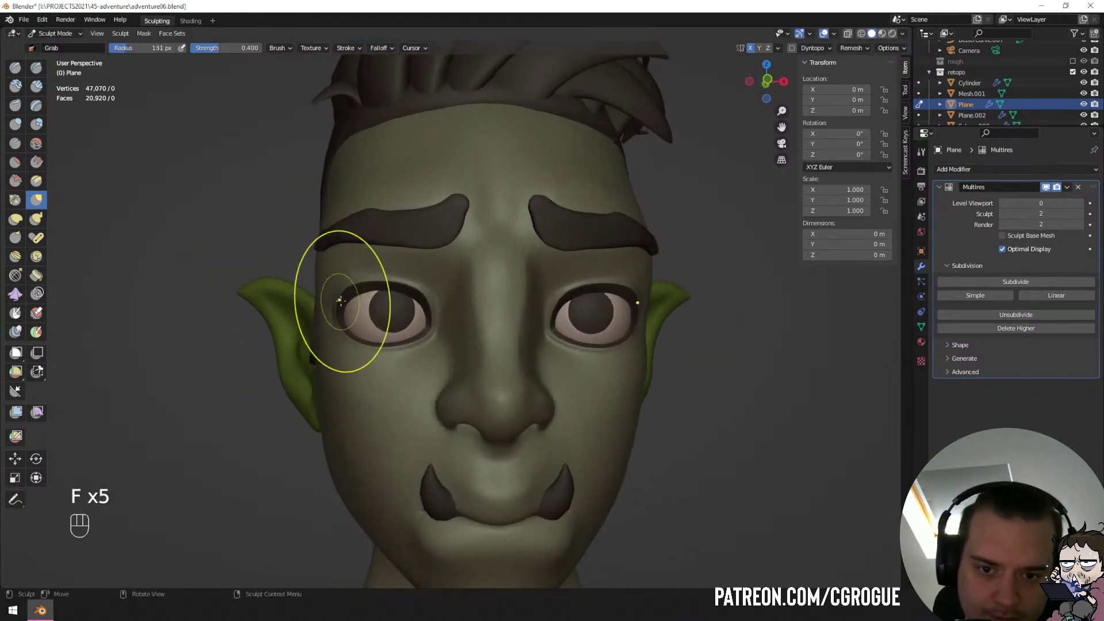
drag(342, 301, 349, 301)
Reshape the lower eyelids and the area beneath the eyes using a larger Grab brush of about 168 px.
key(f)
click(364, 320)
key(f)
key(f)
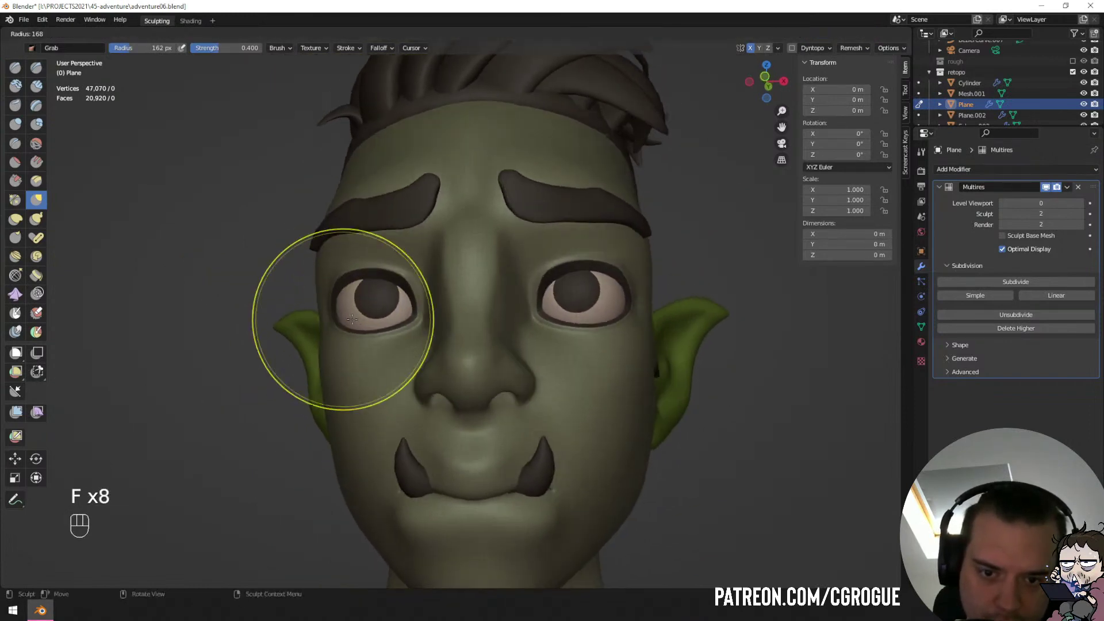
click(339, 328)
middle_drag(339, 328, 583, 316)
key(f)
click(338, 347)
key(f)
click(395, 350)
key(f)
click(448, 346)
Adjust the upper eyelids from the front with the Grab brush at a 109 px radius.
key(f)
click(591, 297)
middle_drag(584, 317, 575, 329)
key(f)
click(550, 321)
key(f)
click(548, 308)
drag(544, 306, 545, 305)
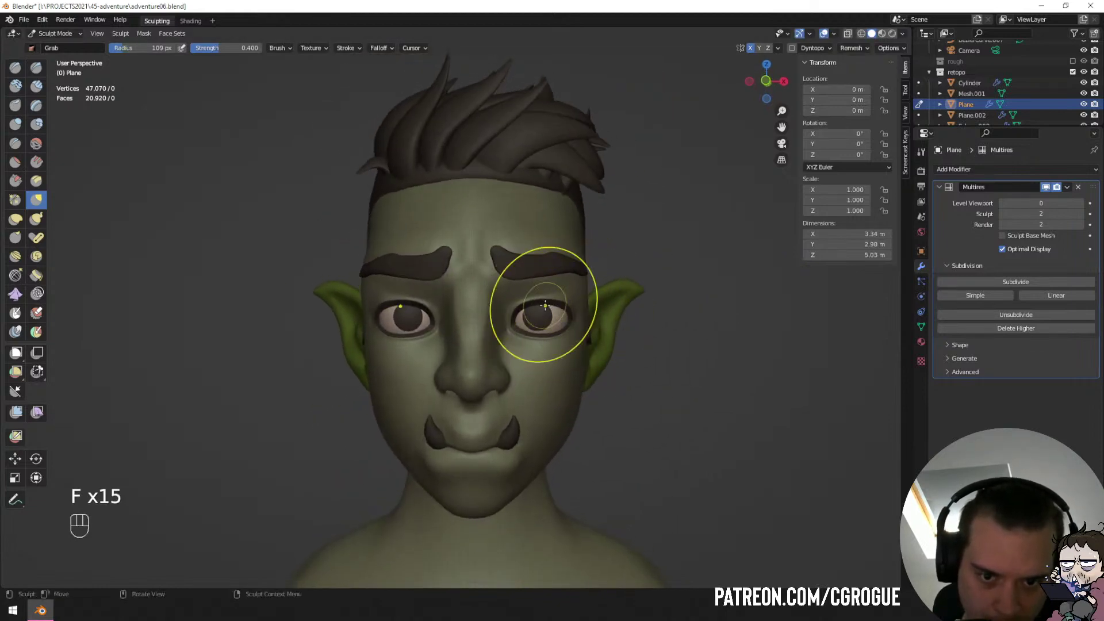
Refine the inner eye corners and the sides of the nose bridge with the Grab brush, reducing its radius to 95 and 78 px.
mouse_move(546, 307)
middle_down()
mouse_move(503, 311)
mouse_move(512, 279)
mouse_move(488, 272)
middle_up()
key(f)
click(394, 305)
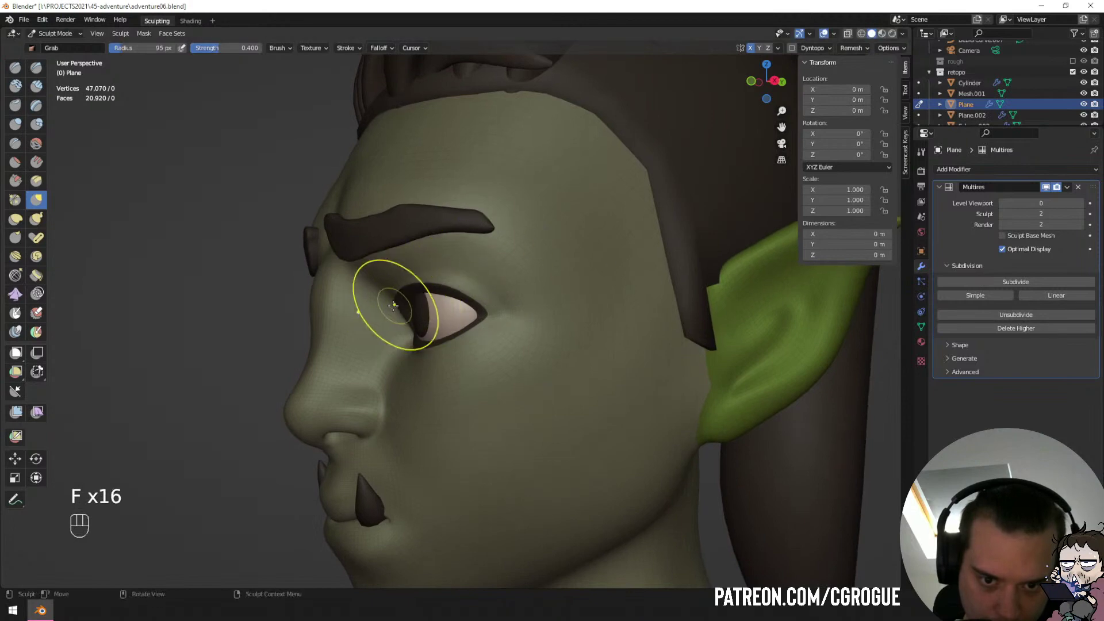
mouse_move(401, 303)
middle_down()
mouse_move(506, 322)
mouse_move(510, 291)
middle_up()
key(f)
click(505, 308)
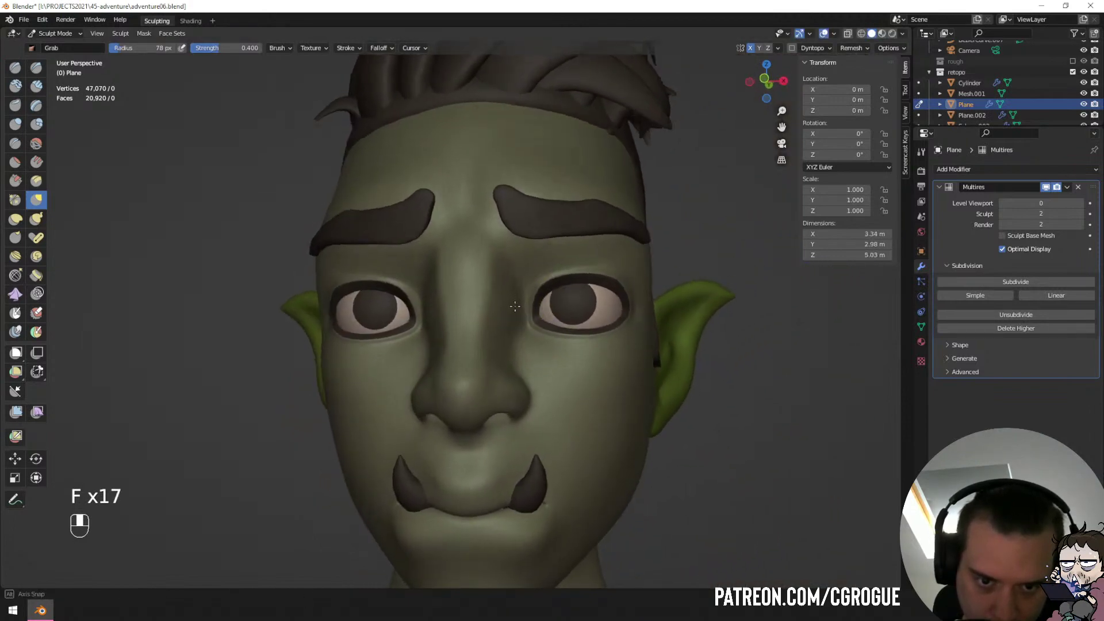
key(f)
click(513, 275)
drag(513, 275, 511, 273)
Sculpt the mouth corners beside the tusks with the Crease brush at a 66 px radius.
middle_drag(511, 274, 520, 298)
ctrl+middle_drag(495, 322, 454, 420)
mouse_move(452, 357)
middle_down()
mouse_move(488, 340)
mouse_move(505, 287)
middle_up()
mouse_move(506, 289)
middle_down()
mouse_move(489, 305)
mouse_move(432, 313)
mouse_move(425, 288)
middle_up()
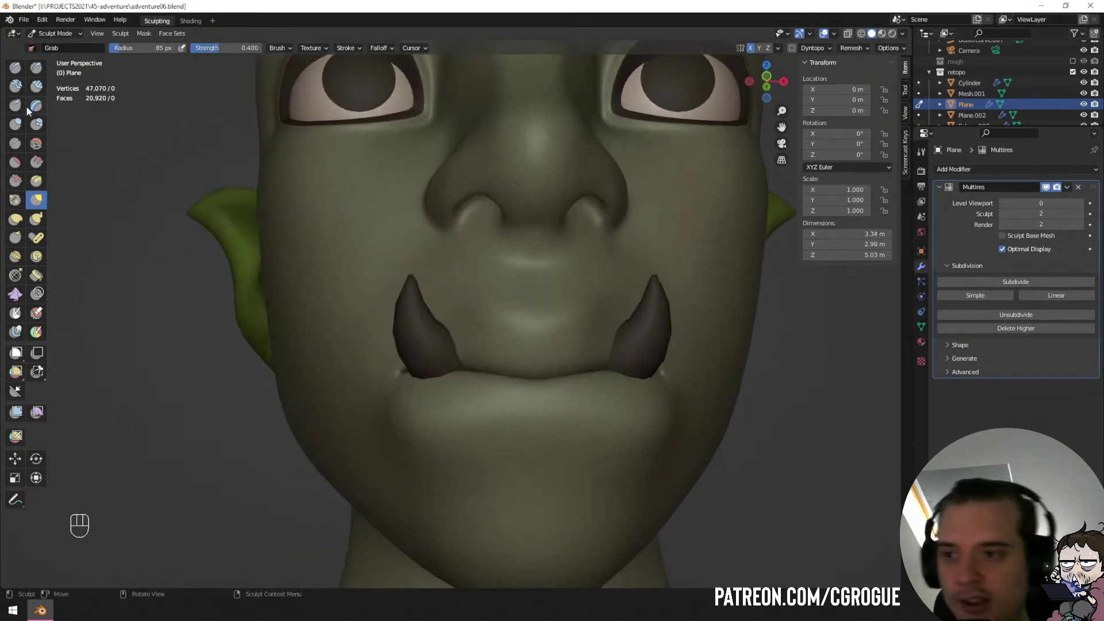
click(15, 143)
middle_drag(438, 345, 469, 353)
key(f)
key(f)
key(f)
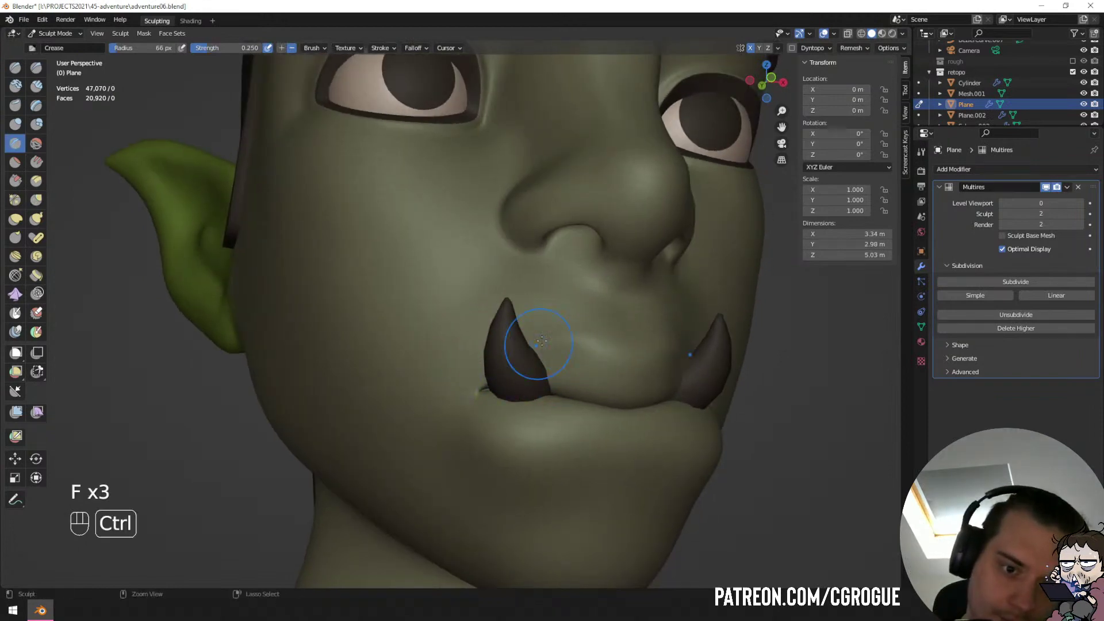
middle_drag(665, 315, 544, 404)
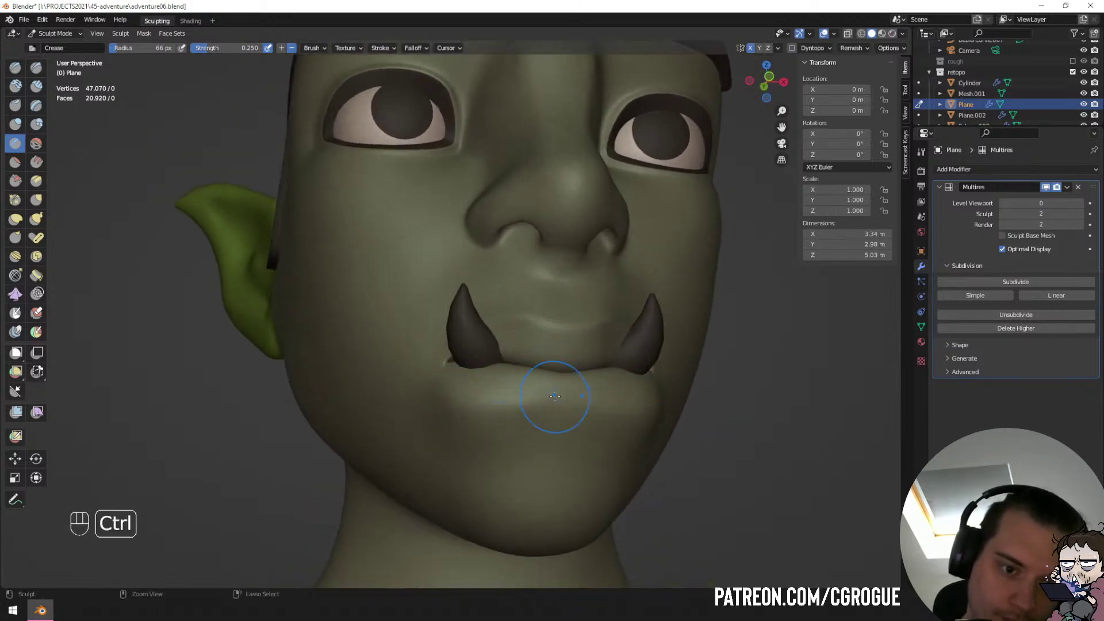
middle_drag(455, 391, 482, 393)
ctrl+drag(475, 378, 492, 378)
mouse_move(493, 378)
middle_down()
mouse_move(483, 422)
mouse_move(460, 351)
mouse_move(500, 336)
mouse_move(489, 414)
middle_up()
Reshape the lower lip corners below the tusks with the Grab brush at a 91 px radius.
key(g)
key(f)
click(484, 416)
key(f)
click(496, 443)
drag(488, 451, 484, 451)
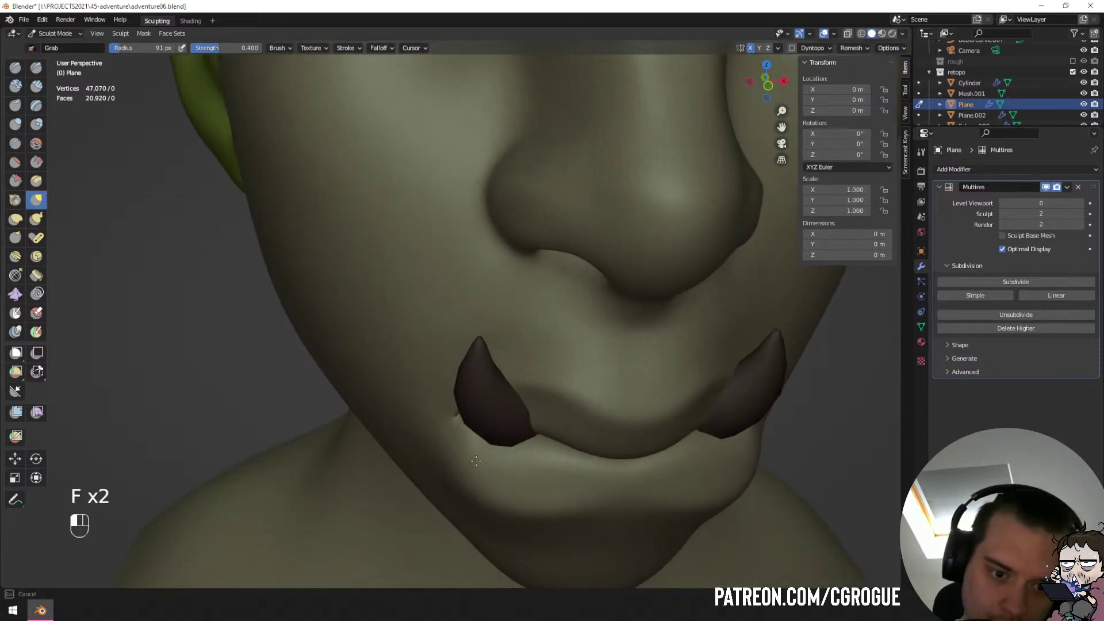
middle_drag(510, 444, 541, 425)
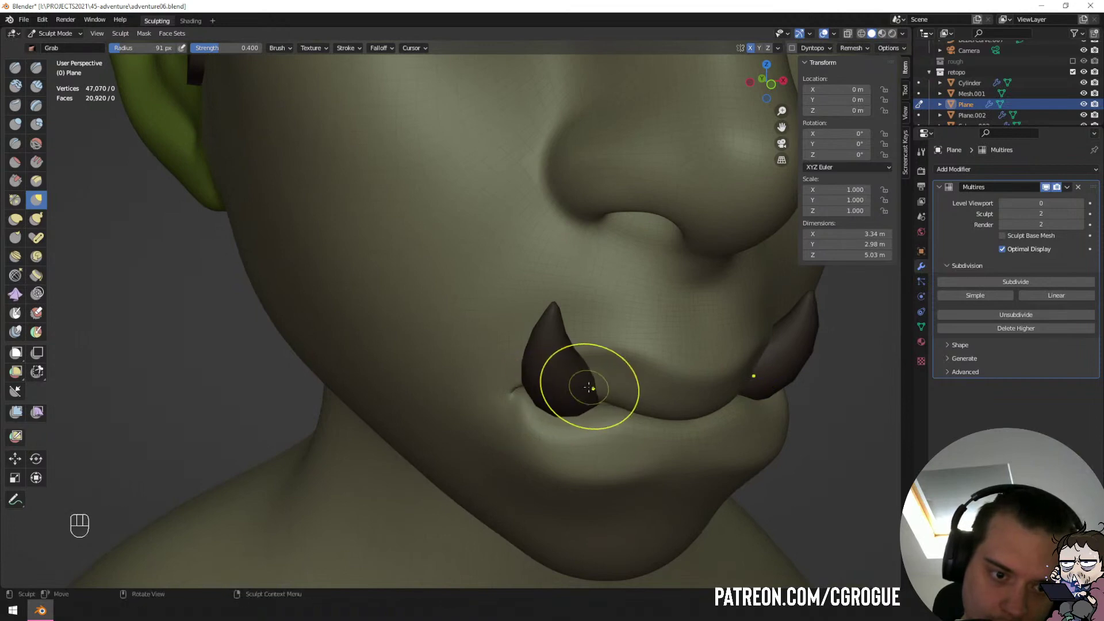
Shape the upper lip where it meets the tusks with the Grab brush at a radius of about 98 px.
middle_drag(581, 387, 547, 411)
key(f)
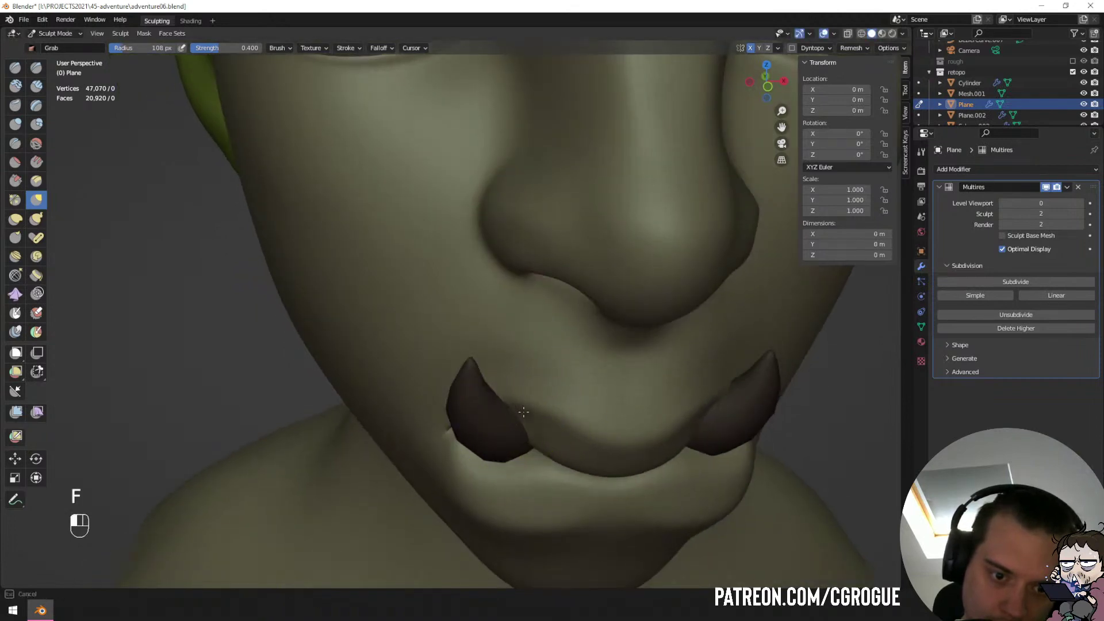
key(f)
click(520, 422)
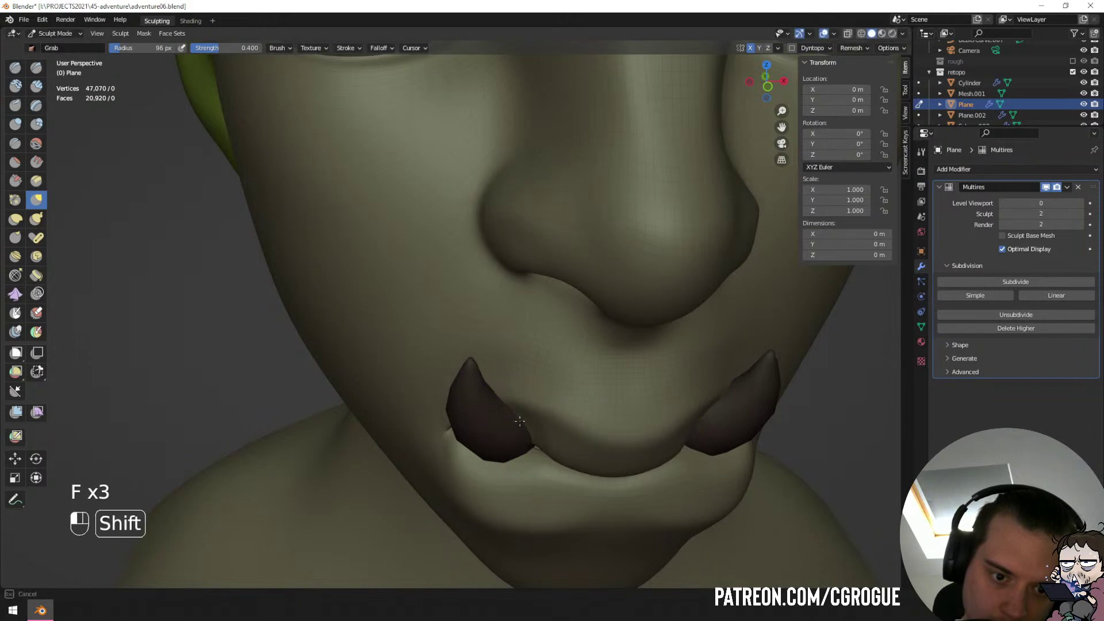
key(f)
drag(500, 402, 495, 397)
Try shifting the mouth corner area with the Grab brush and undo the stroke.
mouse_move(495, 397)
ctrl+middle_down()
mouse_move(492, 445)
mouse_move(552, 397)
mouse_move(454, 377)
mouse_move(450, 455)
ctrl+middle_up()
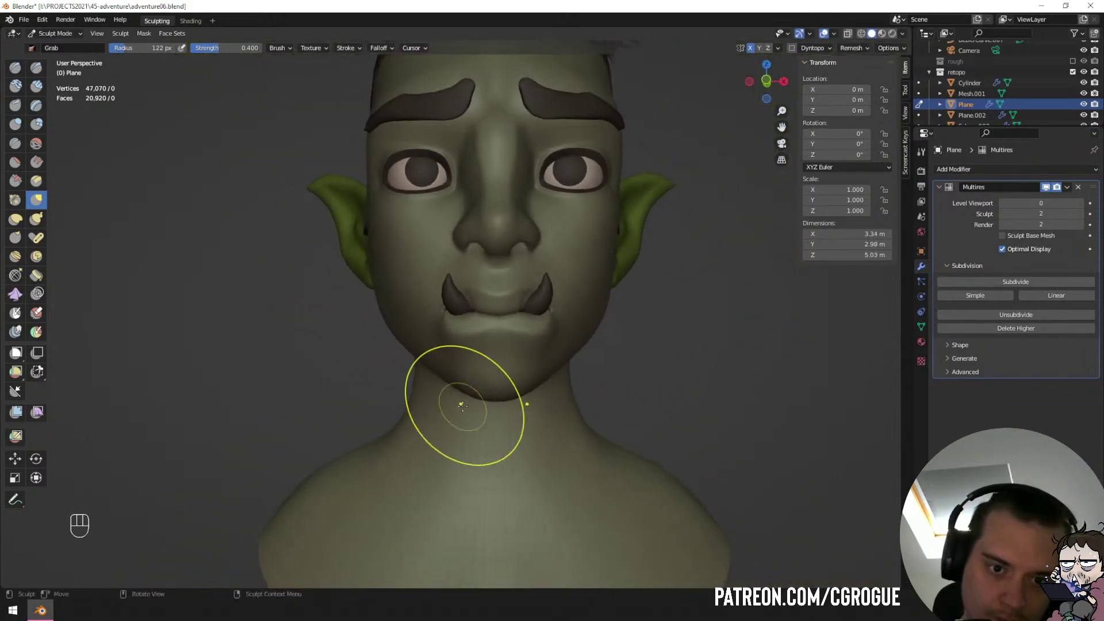
mouse_move(461, 403)
ctrl+middle_down()
mouse_move(506, 300)
mouse_move(468, 306)
ctrl+middle_up()
key(f)
shift+click(542, 289)
key(f)
key(f)
click(454, 305)
drag(437, 304, 447, 306)
key(ctrl+z)
In Edit Mode, raise the upper lip face beside the tusk using proportional editing with size 0.263, and return to Sculpt Mode.
mouse_move(440, 326)
middle_down()
mouse_move(472, 377)
mouse_move(456, 368)
middle_up()
key(f)
click(497, 377)
key(f)
click(498, 373)
key(Tab)
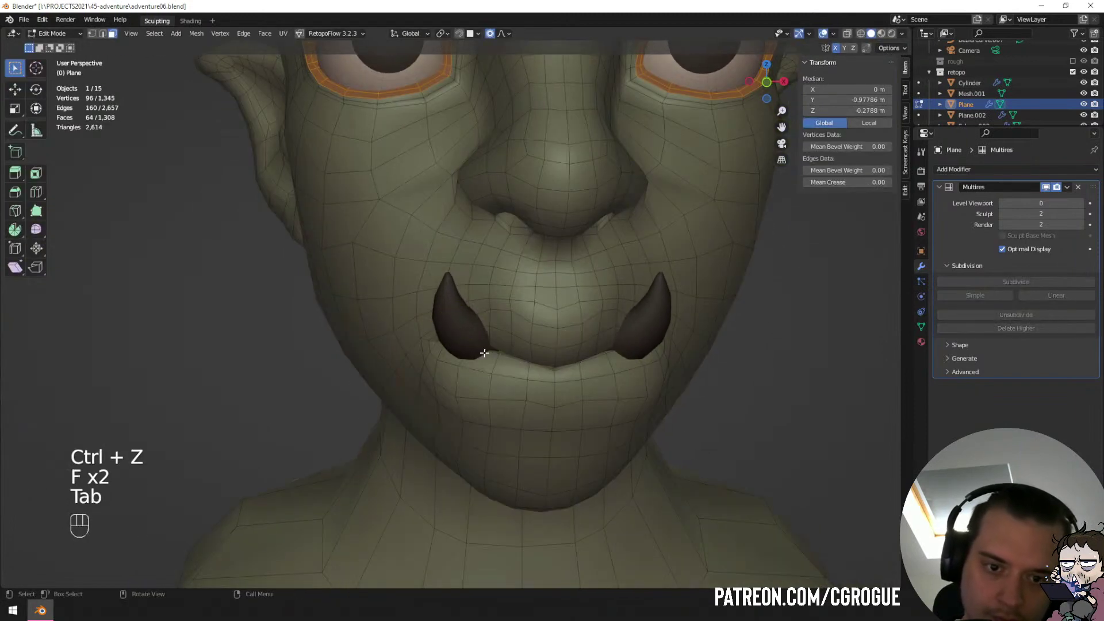
ctrl+middle_drag(492, 323, 444, 389)
key(g)
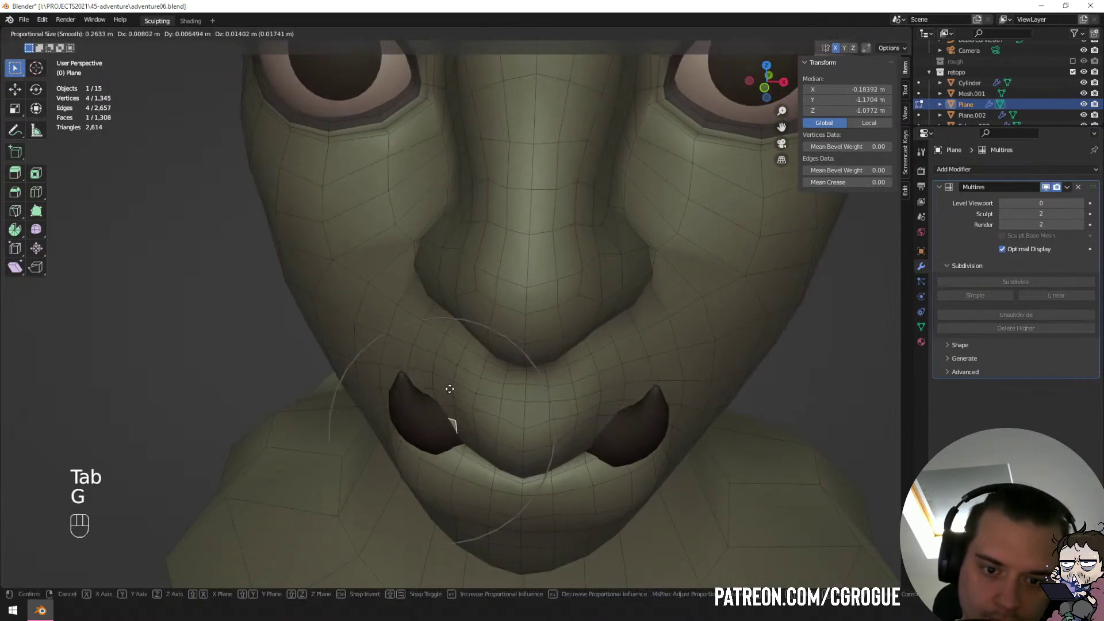
click(444, 382)
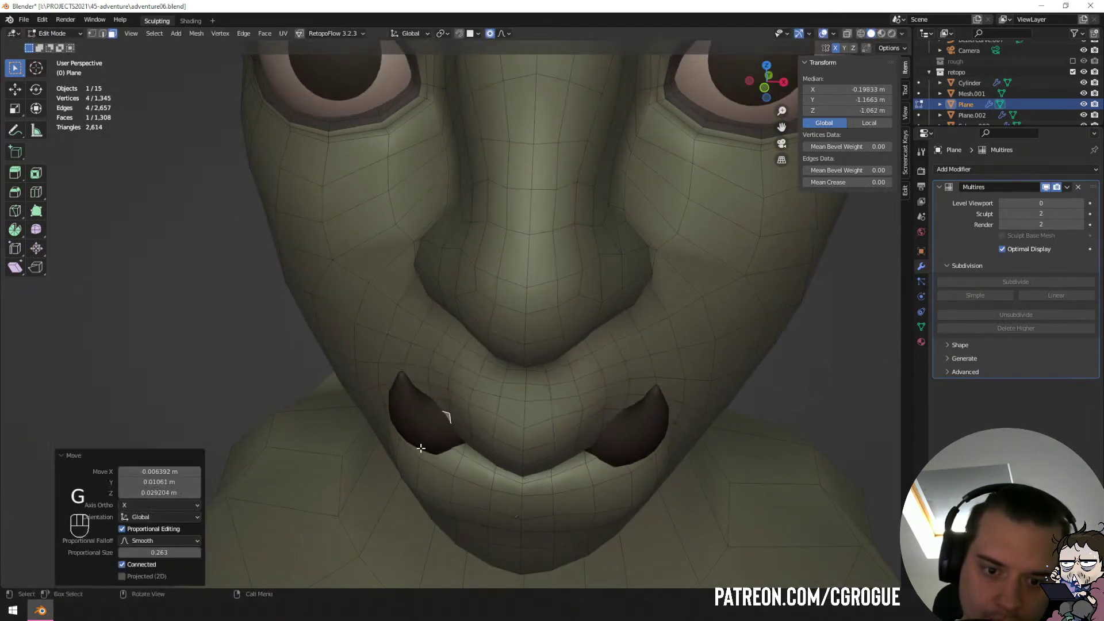
key(g)
middle_drag(438, 412, 440, 404)
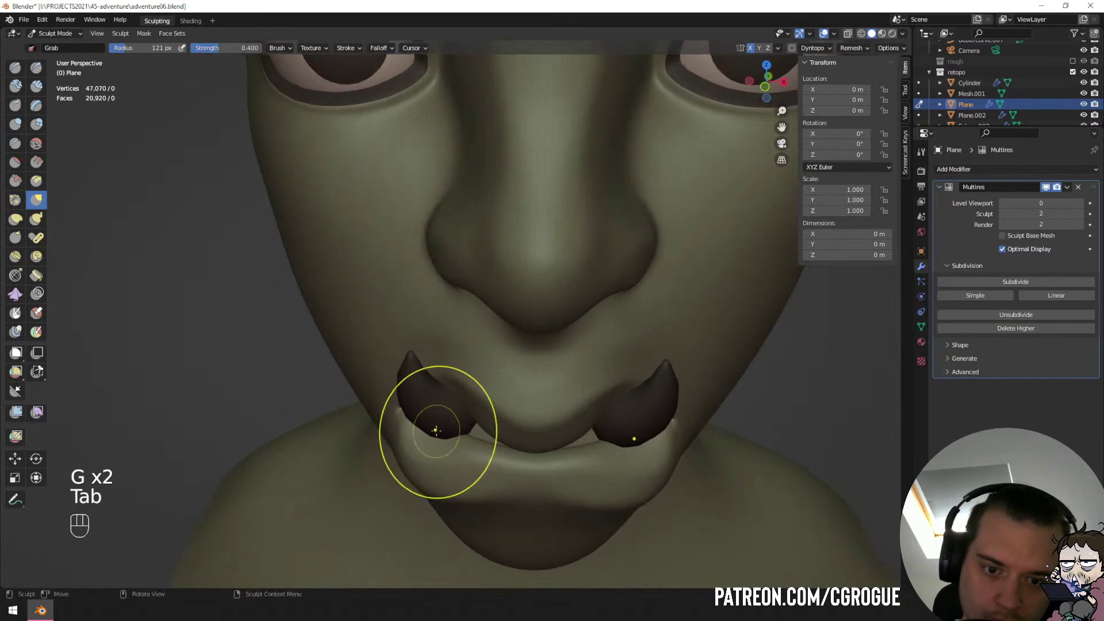
Smooth and reshape the lower lip under the tusks with the Grab brush at a 94 px radius, undoing the last stroke.
key(f)
click(442, 442)
shift+drag(442, 443, 433, 450)
key(f)
click(426, 451)
middle_drag(424, 453, 450, 311)
key(f)
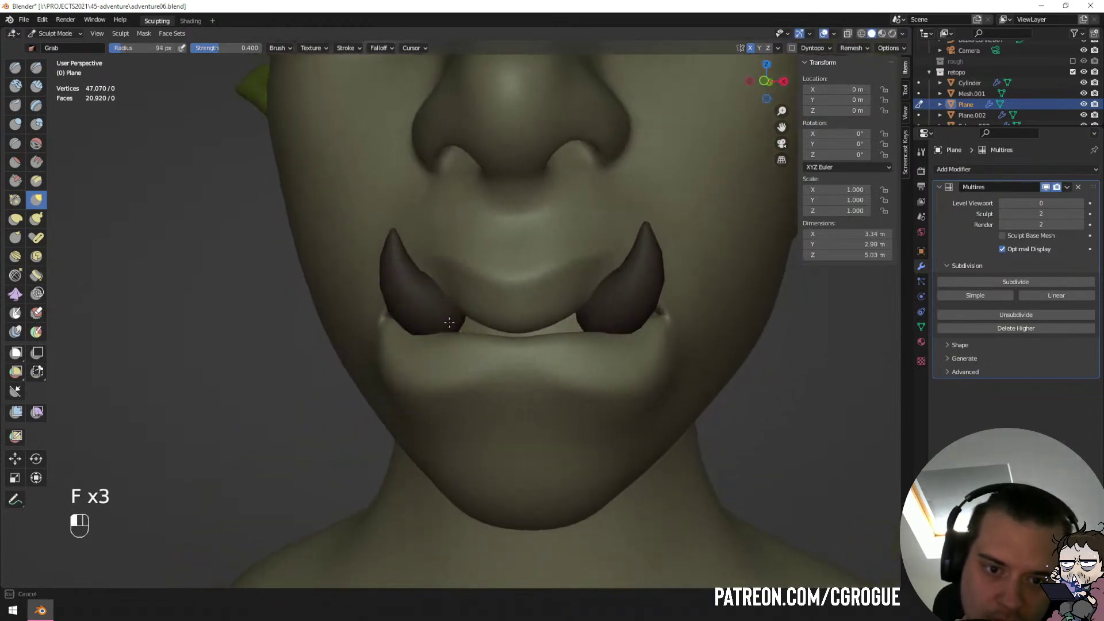
ctrl+middle_drag(457, 319, 467, 320)
key(ctrl+z)
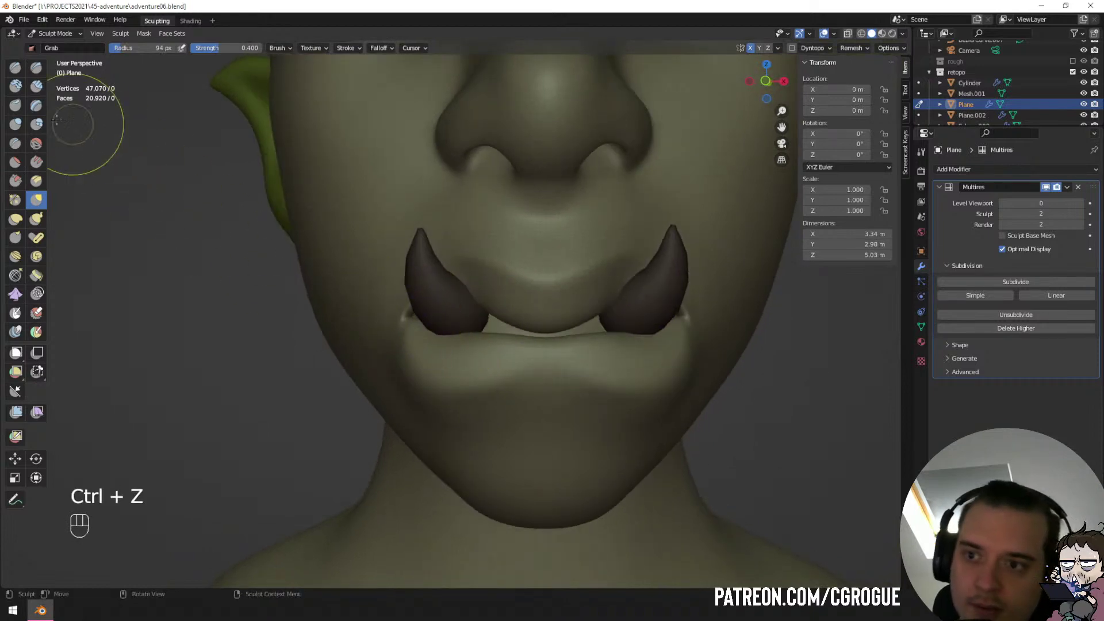
Thicken the lips next to the tusks with the Inflate/Deflate brush at a 127 px radius and 0.500 strength.
click(35, 126)
key(f)
key(f)
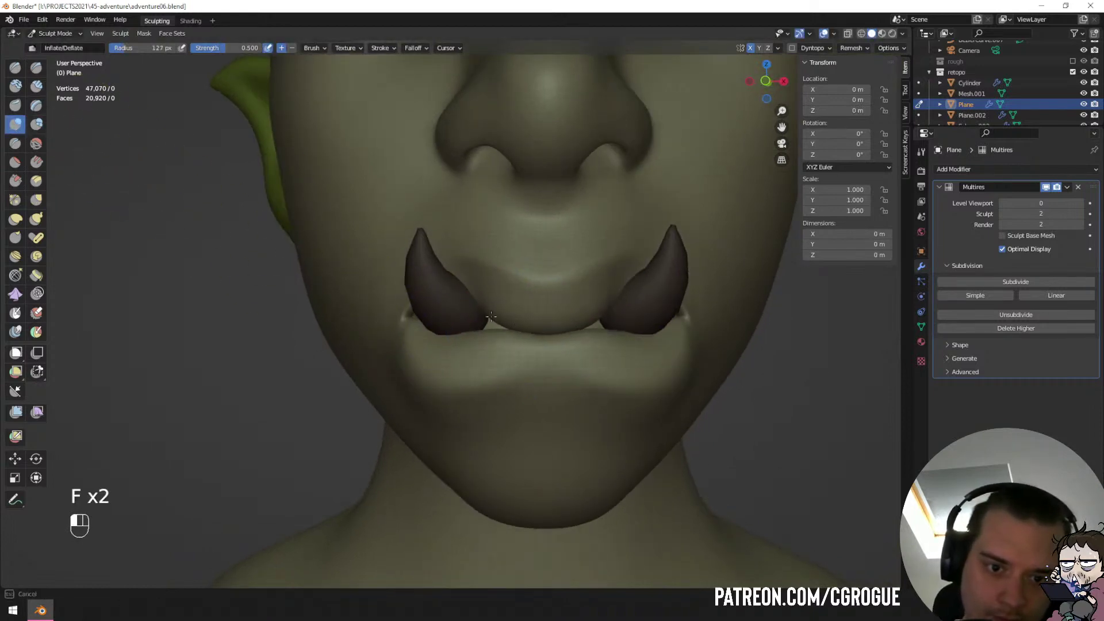
drag(462, 331, 458, 330)
mouse_move(458, 330)
ctrl+middle_down()
mouse_move(448, 357)
mouse_move(359, 350)
mouse_move(466, 355)
mouse_move(439, 394)
mouse_move(577, 350)
ctrl+middle_up()
Adjust the mouth corners from the side with the Grab brush down to a 104 px radius, and smooth the skin around the tusks.
key(f)
key(g)
key(f)
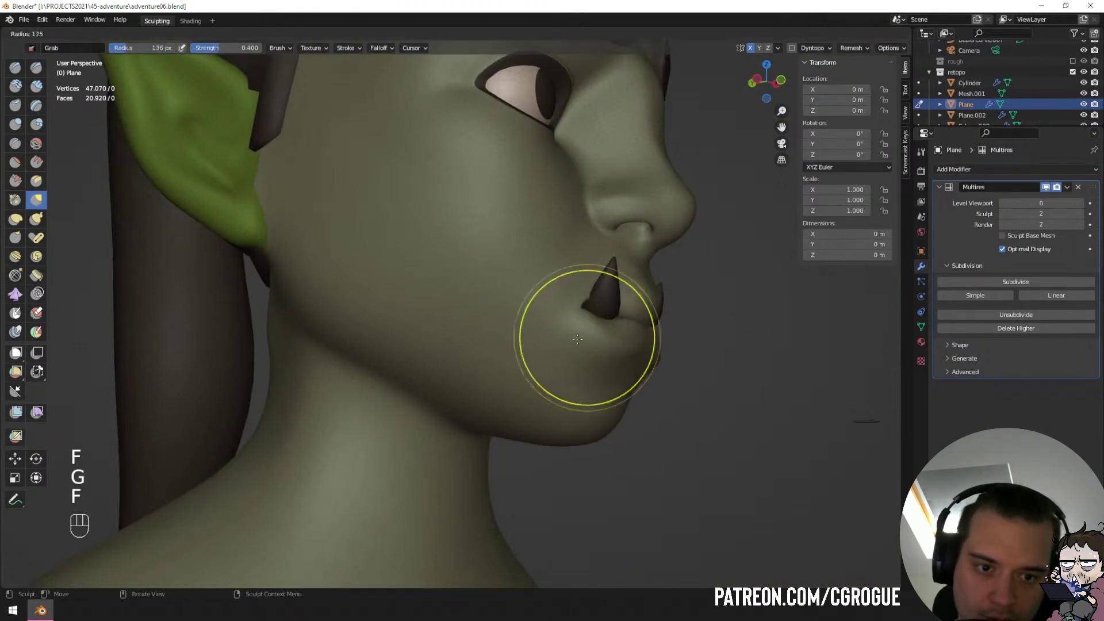
click(577, 340)
key(f)
click(586, 297)
mouse_move(587, 294)
middle_down()
mouse_move(580, 323)
mouse_move(496, 319)
middle_up()
key(f)
click(582, 322)
key(f)
click(578, 327)
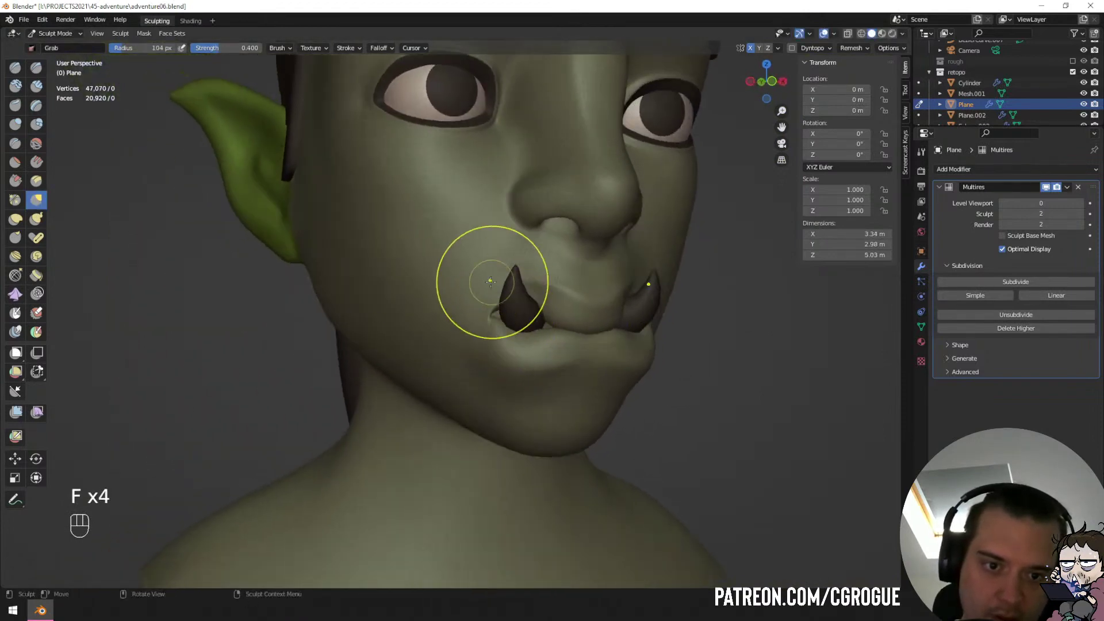
shift+drag(493, 282, 526, 265)
Refine the upper lip contour above the inner edges of the tusks with the Grab brush at radii of 74 and 70 px.
middle_drag(529, 264, 495, 274)
key(f)
click(483, 283)
key(f)
click(477, 283)
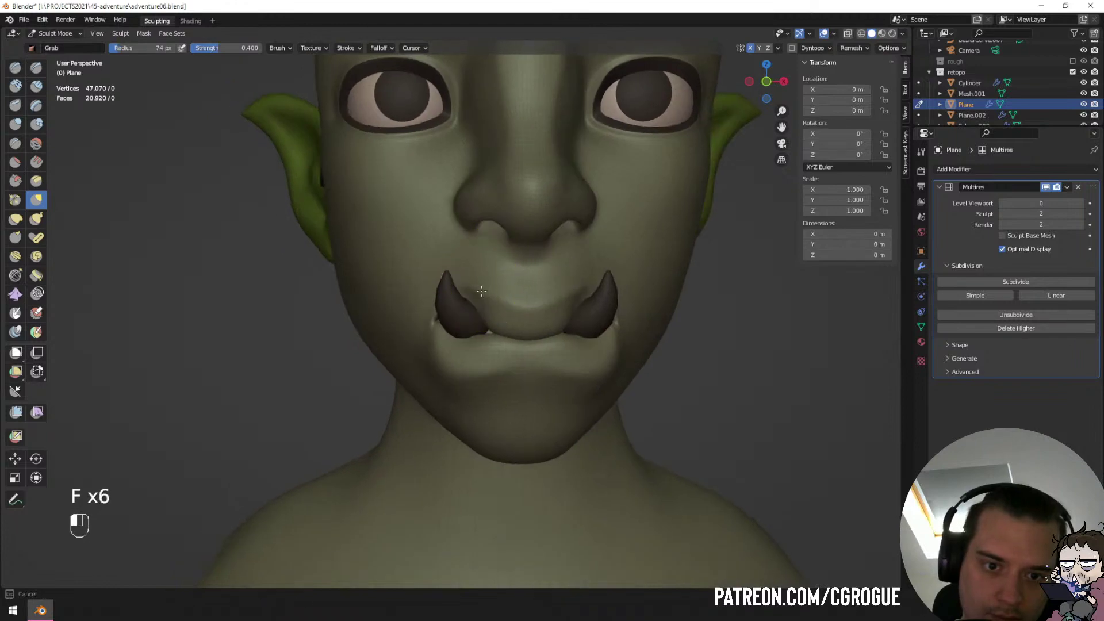
key(f)
click(498, 293)
scroll(500, 296, up, 2)
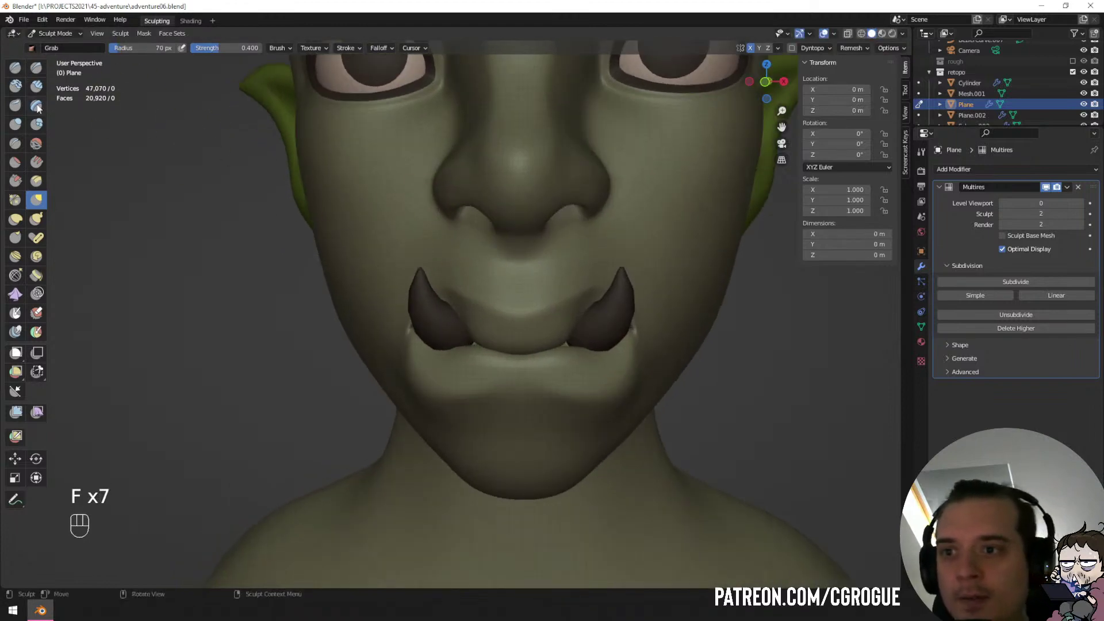
Carve a philtrum between the nose and upper lip with Clay Strips at a 35 px radius and 0.600 strength, smoothing its surface.
click(36, 86)
key(f)
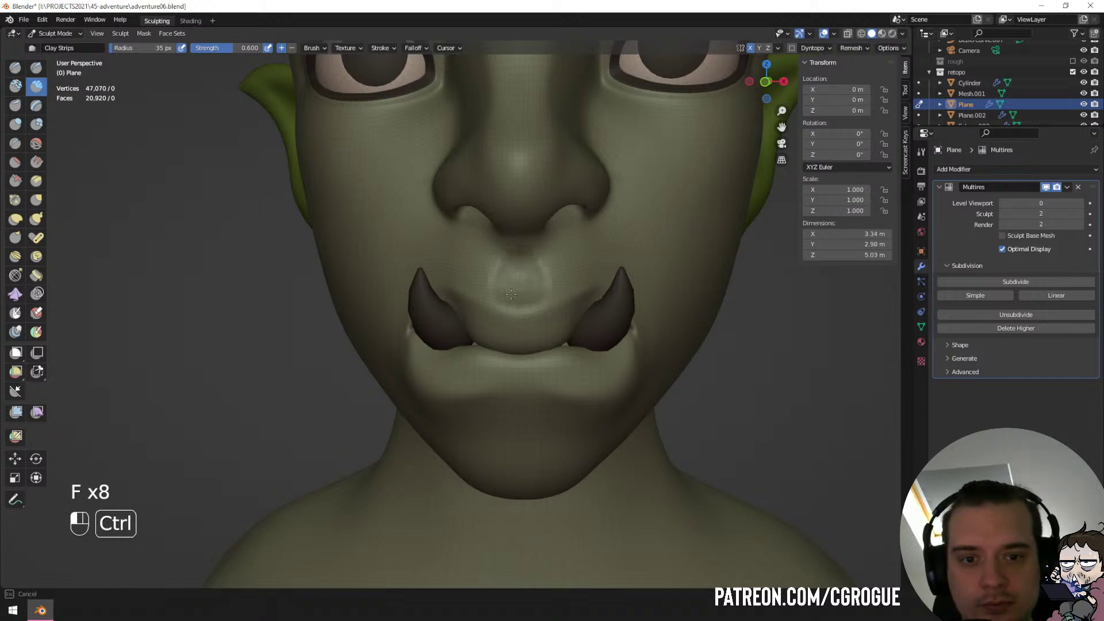
shift+drag(503, 265, 512, 275)
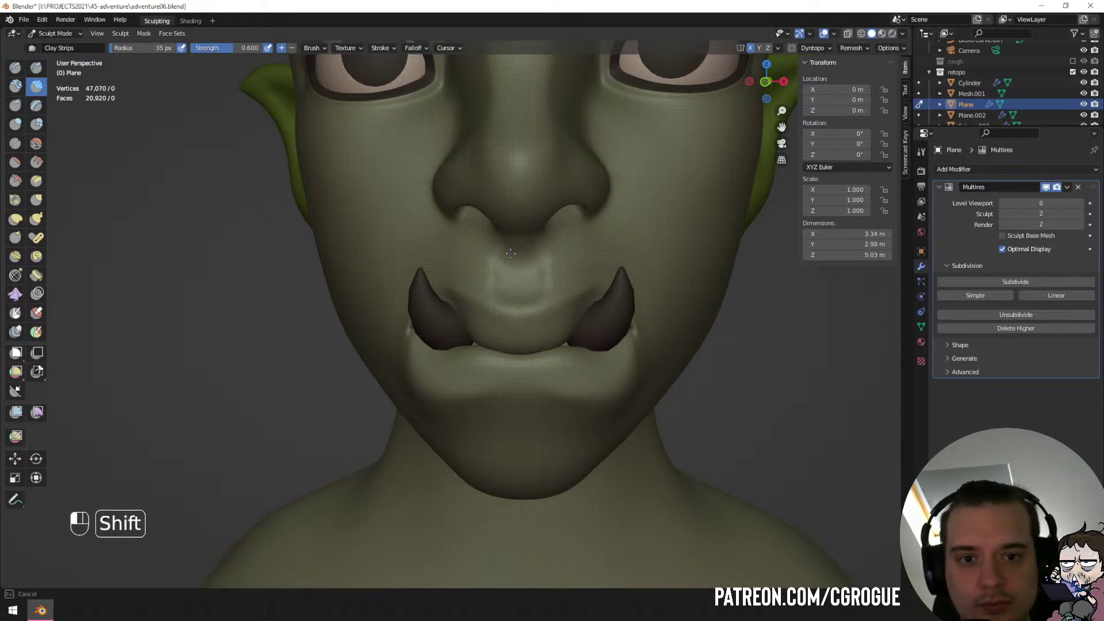
Define the philtrum's side ridges with the Crease brush at a 51 px radius and 0.250 strength, and smooth the groove under the nose.
click(14, 144)
ctrl+middle_drag(506, 259, 507, 238)
key(f)
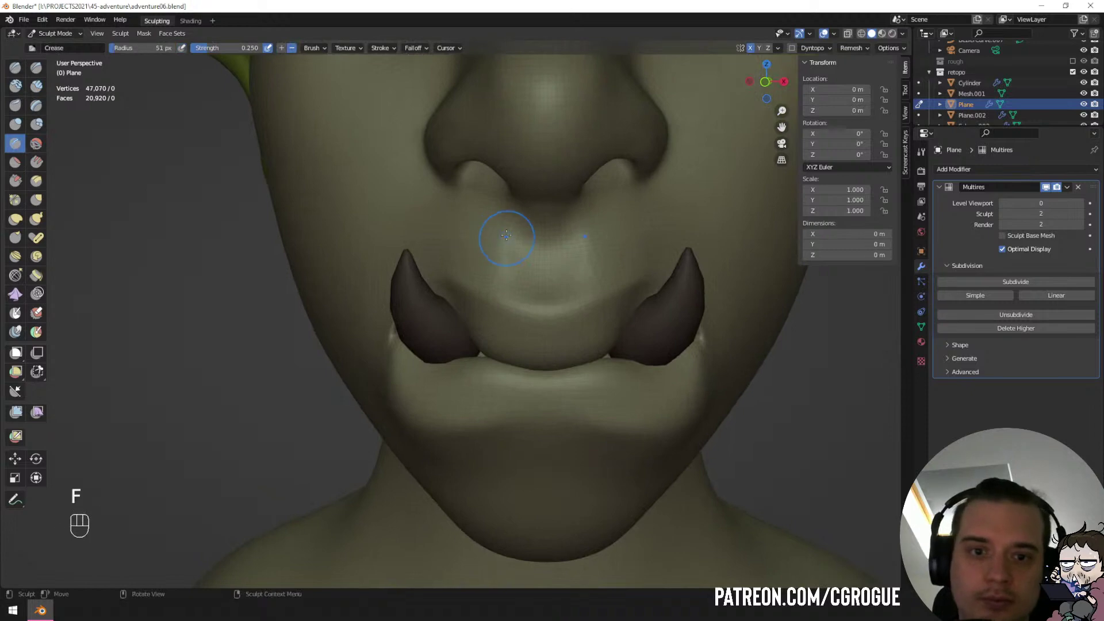
shift+drag(535, 234, 547, 201)
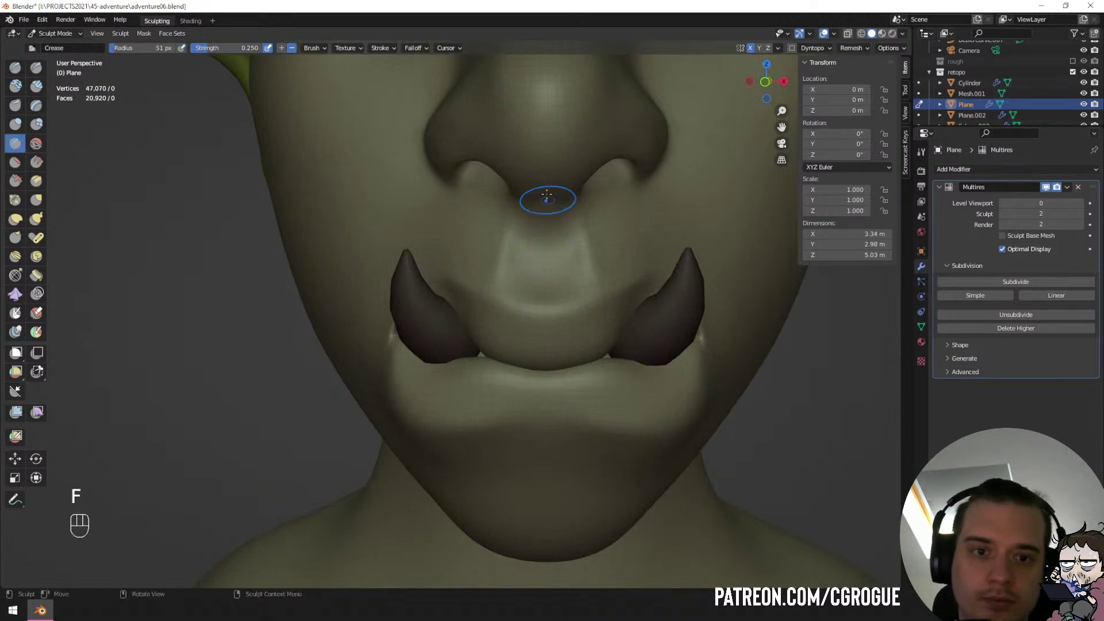
ctrl+middle_drag(547, 198, 547, 258)
mouse_move(547, 258)
middle_down()
mouse_move(544, 245)
mouse_move(510, 239)
middle_up()
Refine the philtrum just below the nose tip from a three-quarter view with the 51 px Crease brush, softening it.
click(834, 34)
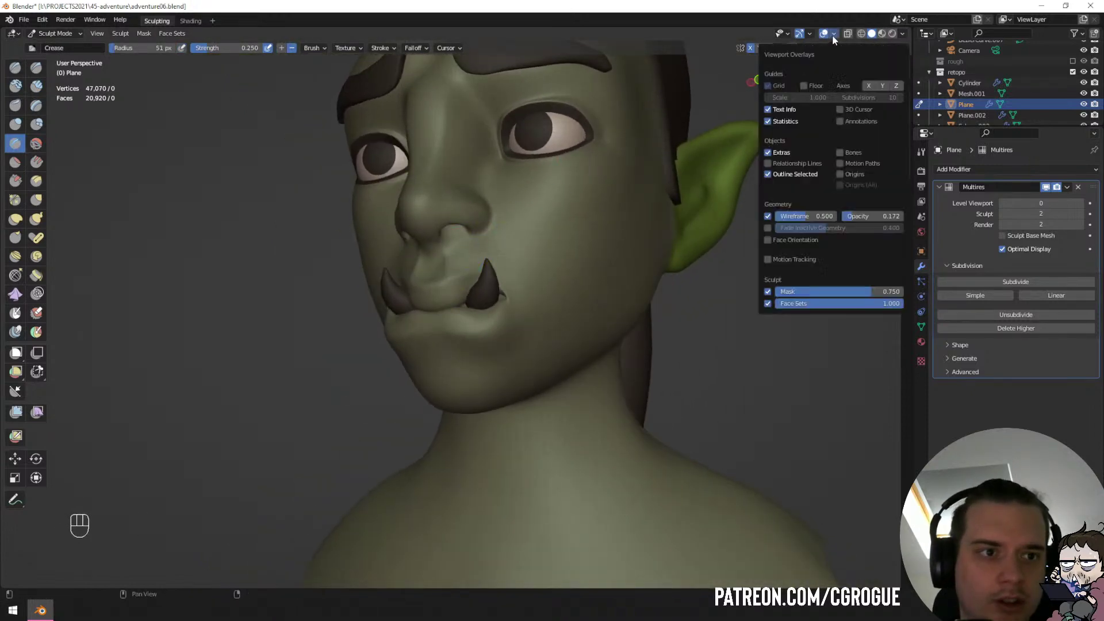
shift+middle_drag(460, 265, 492, 331)
middle_drag(492, 331, 424, 279)
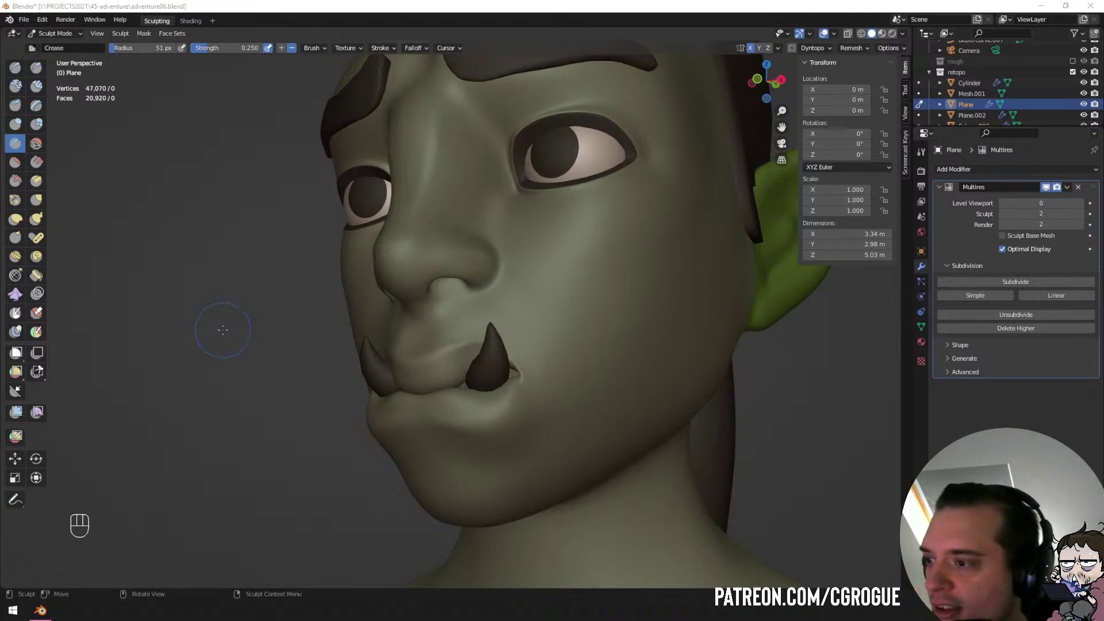
middle_drag(372, 259, 400, 207)
middle_drag(400, 207, 390, 204)
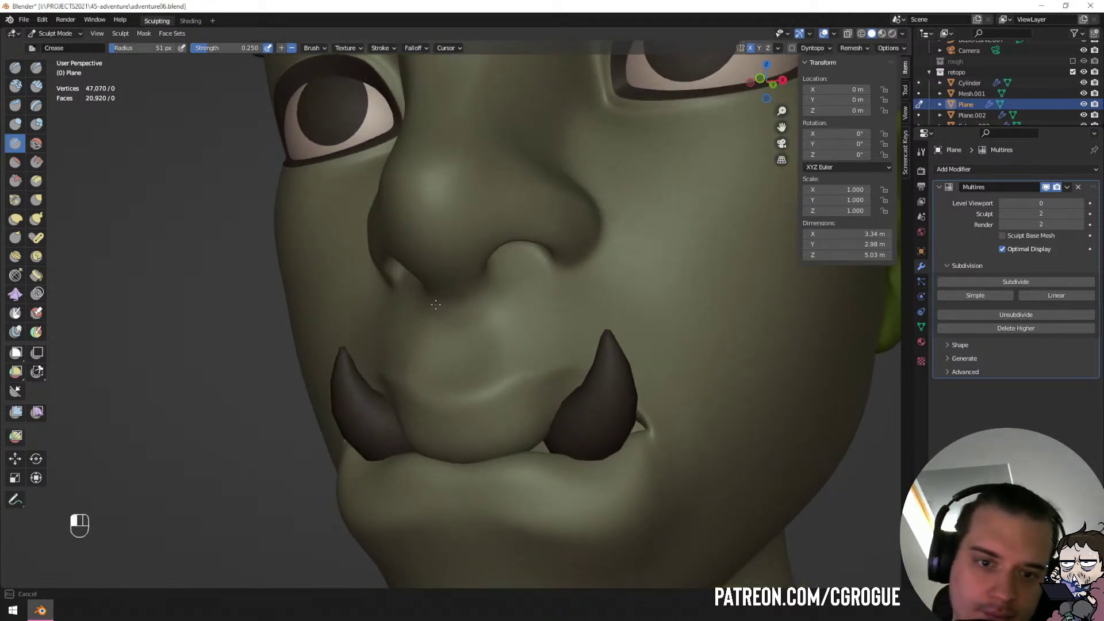
mouse_move(493, 266)
ctrl+middle_down()
mouse_move(486, 323)
mouse_move(391, 316)
mouse_move(447, 334)
ctrl+middle_up()
ctrl+middle_drag(448, 333, 449, 314)
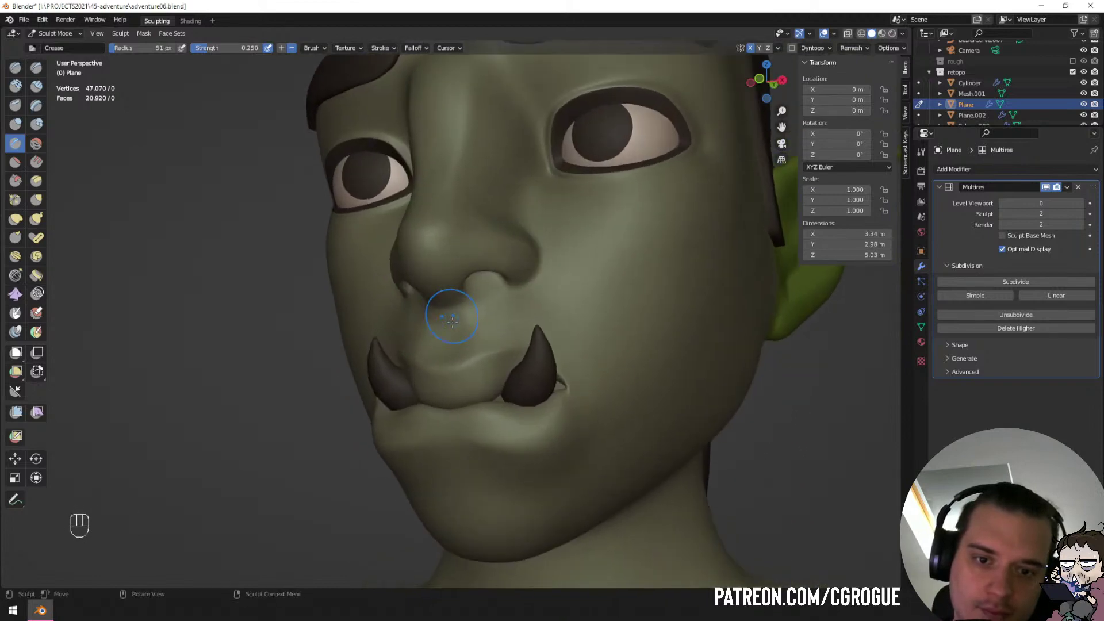
shift+drag(449, 313, 446, 324)
Sharpen the fold around the nostril wing with the Crease brush at a 67 px radius and 0.250 strength.
middle_drag(461, 312, 439, 311)
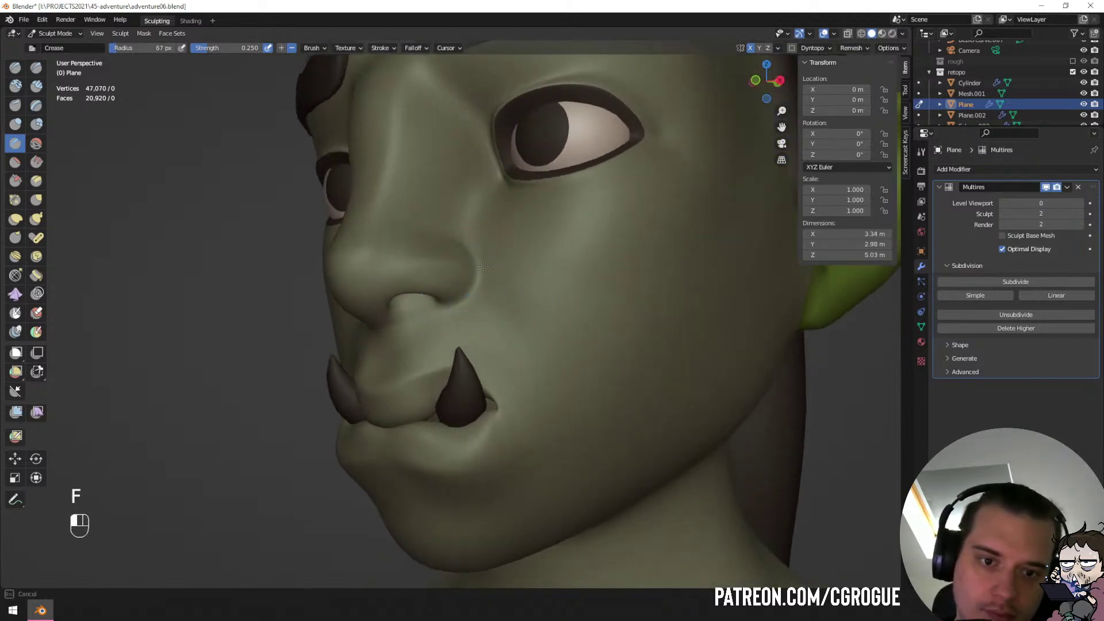
middle_drag(570, 333, 621, 335)
mouse_move(465, 291)
ctrl+middle_down()
mouse_move(462, 345)
mouse_move(507, 340)
ctrl+middle_up()
mouse_move(469, 342)
ctrl+middle_down()
mouse_move(466, 322)
mouse_move(492, 324)
ctrl+middle_up()
Reshape the cheek beside the tusk from the side with the Grab brush at a 115 px radius and 0.400 strength.
key(g)
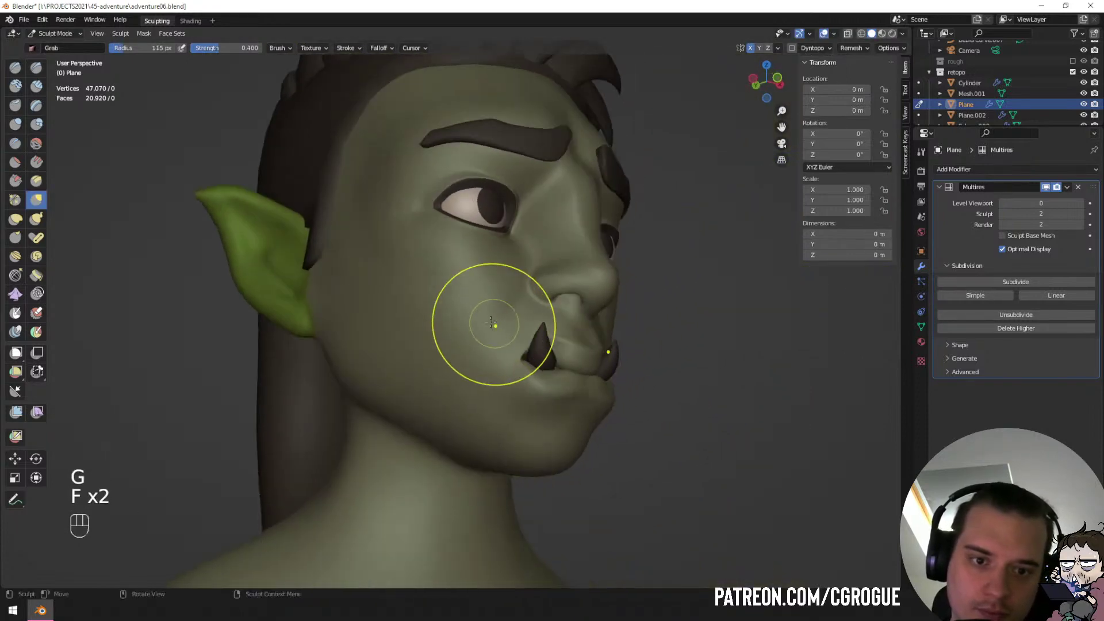
drag(476, 316, 479, 316)
mouse_move(495, 320)
middle_down()
mouse_move(541, 327)
mouse_move(492, 336)
middle_up()
key(f)
click(584, 333)
Define the cheek fold behind the mouth corner with the Crease brush at a 76 px radius and 0.250 strength.
click(17, 147)
key(f)
click(500, 338)
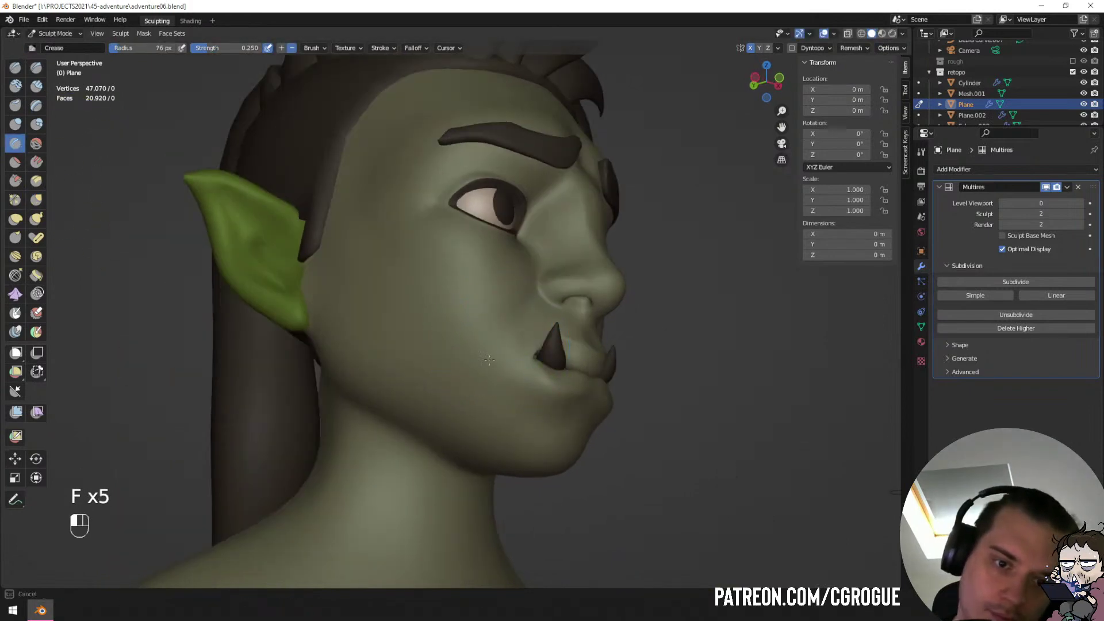
mouse_move(423, 414)
middle_down()
mouse_move(487, 369)
mouse_move(504, 391)
mouse_move(456, 415)
mouse_move(446, 451)
mouse_move(412, 443)
mouse_move(428, 441)
mouse_move(423, 383)
middle_up()
key(f)
click(488, 370)
key(f)
click(497, 390)
Adjust the brow area below the eyebrows from the front with the Grab brush at a 138 px radius.
mouse_move(493, 232)
shift+middle_down()
mouse_move(487, 301)
mouse_move(429, 253)
shift+middle_up()
key(g)
key(f)
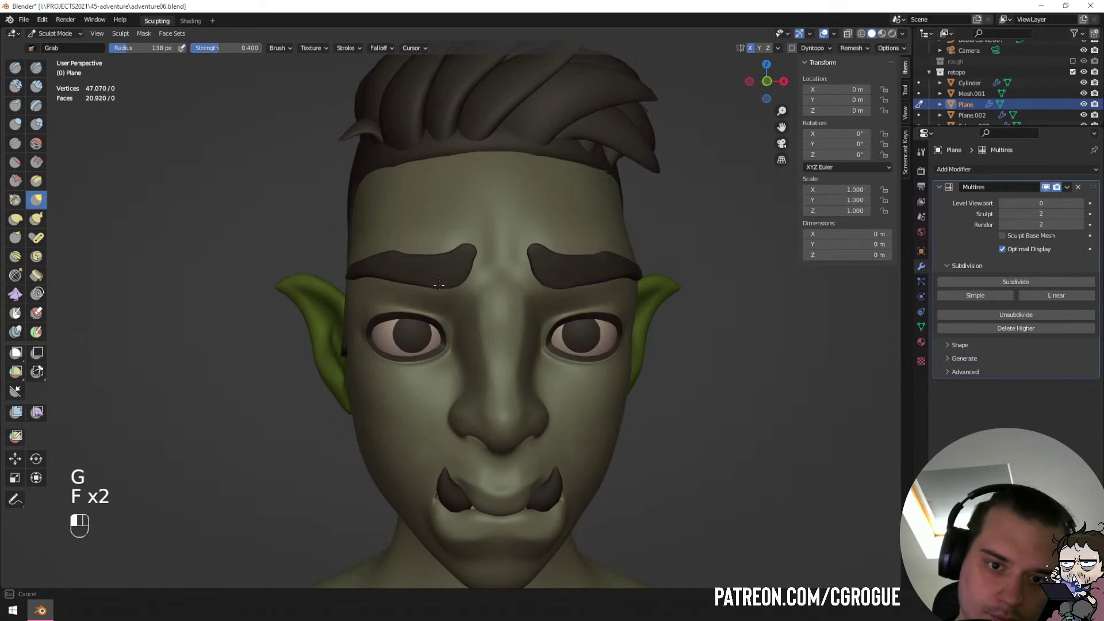
drag(439, 285, 439, 283)
mouse_move(439, 282)
middle_down()
mouse_move(407, 253)
mouse_move(333, 435)
mouse_move(363, 453)
mouse_move(402, 345)
middle_up()
Reshape the inner part of the upper eyelids with the Grab brush at a 73 px radius.
key(f)
click(454, 328)
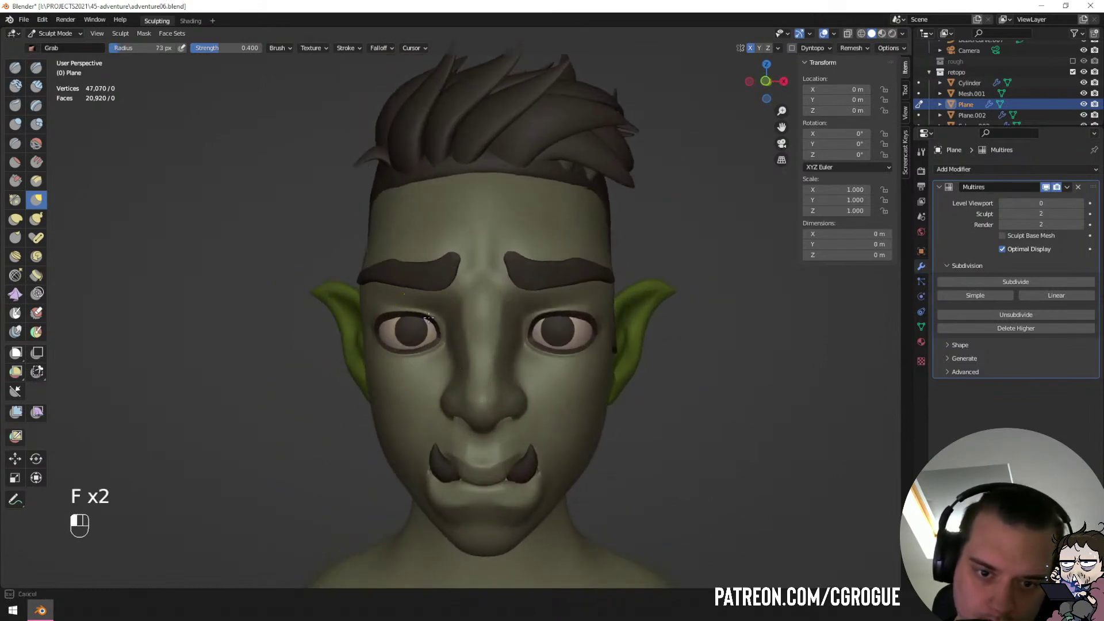
drag(439, 322, 438, 321)
mouse_move(436, 322)
ctrl+middle_down()
mouse_move(397, 369)
mouse_move(495, 368)
ctrl+middle_up()
mouse_move(495, 368)
ctrl+middle_down()
mouse_move(509, 308)
mouse_move(486, 322)
ctrl+middle_up()
Adjust the outer eye corner and the skin beside it from the side with the Grab brush at radii of 79 and 70 px.
key(f)
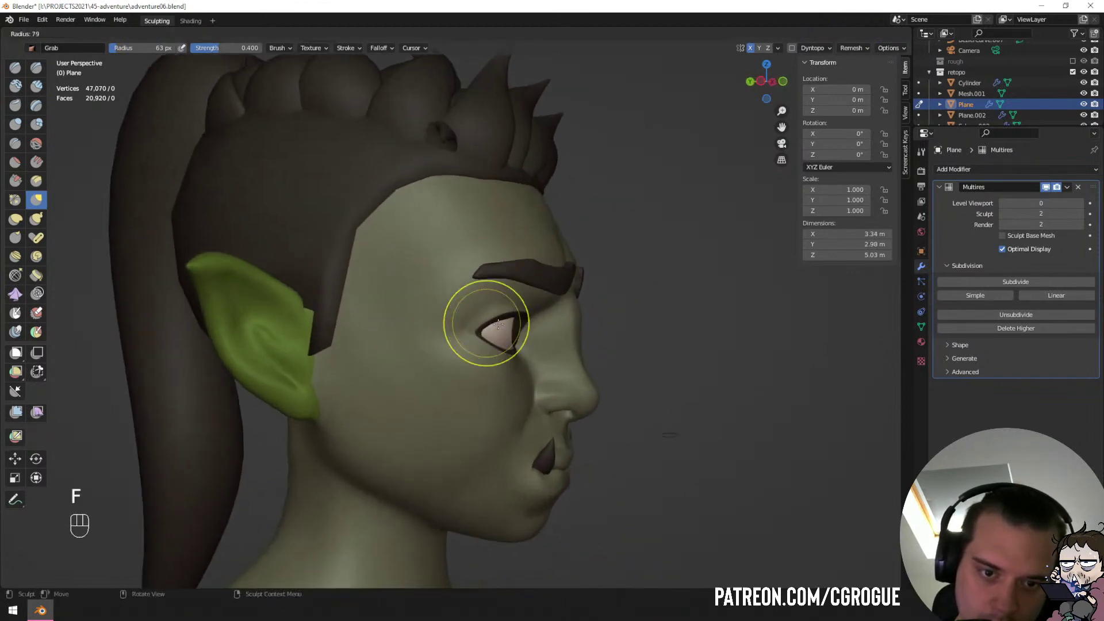
drag(480, 343, 479, 341)
mouse_move(481, 344)
middle_down()
mouse_move(377, 358)
mouse_move(444, 340)
mouse_move(403, 287)
mouse_move(354, 380)
mouse_move(483, 352)
middle_up()
key(f)
click(431, 338)
key(f)
click(541, 345)
drag(446, 352, 450, 349)
key(f)
mouse_move(450, 348)
middle_down()
mouse_move(422, 345)
mouse_move(426, 207)
middle_up()
click(402, 340)
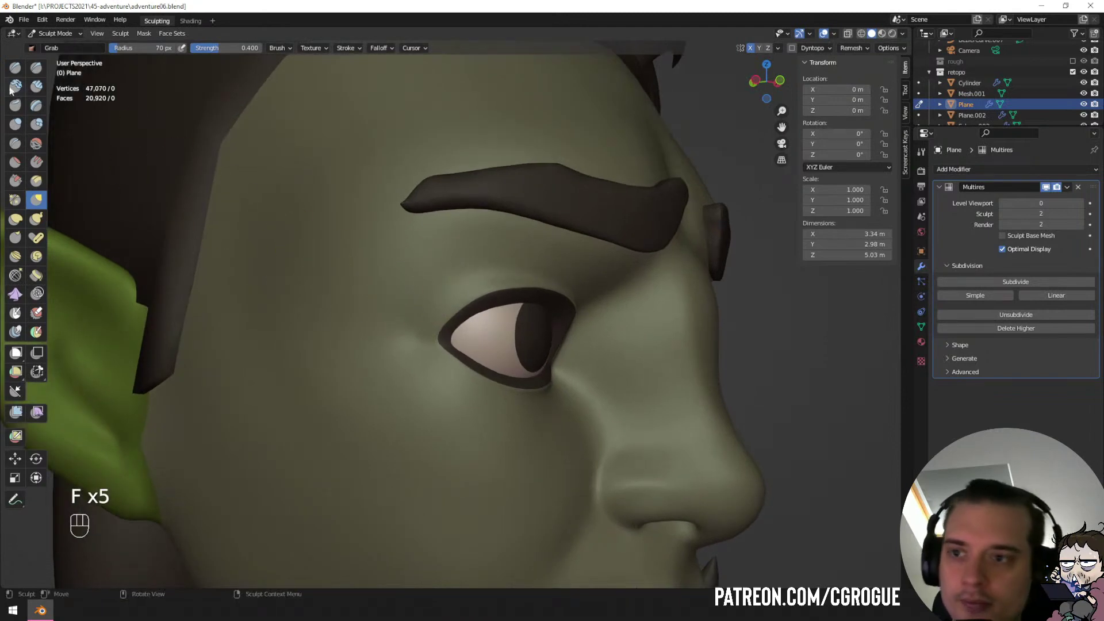
Refine the upper eyelid fold with the Crease brush and thicken the eye rims with Inflate/Deflate, both at a 46 px radius.
key(f)
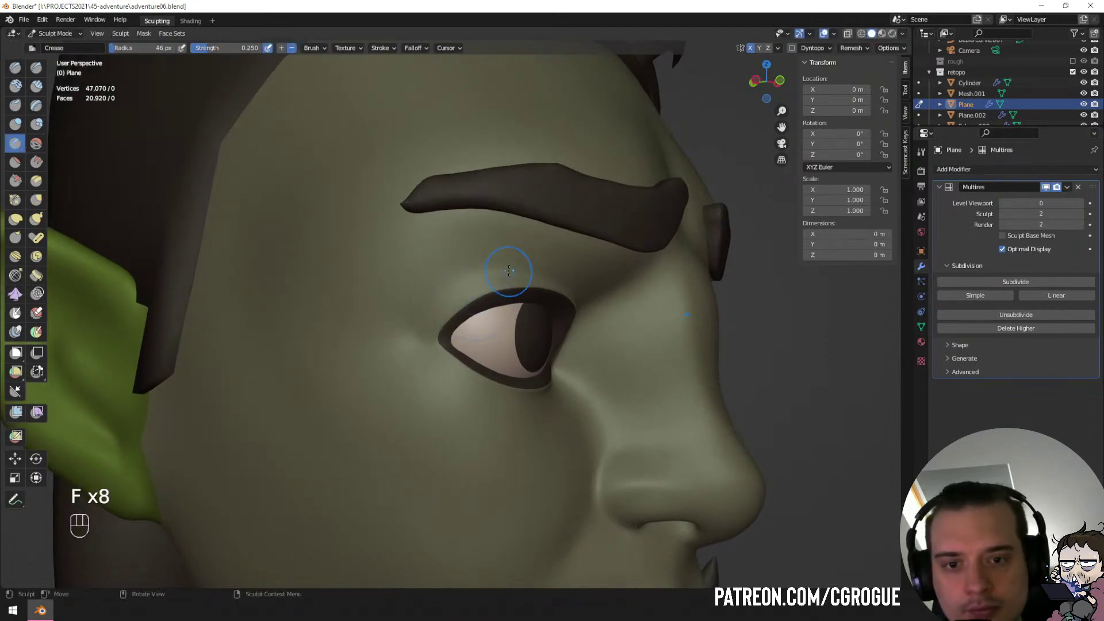
ctrl+middle_drag(533, 237, 517, 322)
mouse_move(512, 322)
middle_down()
mouse_move(327, 320)
mouse_move(411, 317)
mouse_move(412, 252)
mouse_move(362, 287)
mouse_move(385, 314)
mouse_move(379, 332)
mouse_move(49, 167)
middle_up()
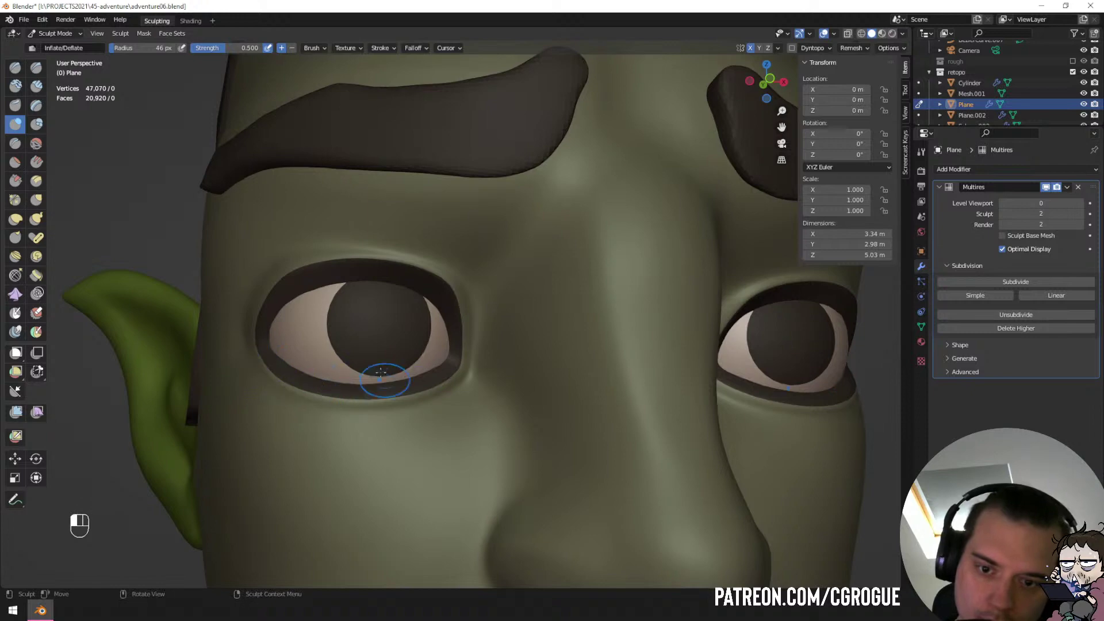
ctrl+middle_drag(381, 373, 257, 483)
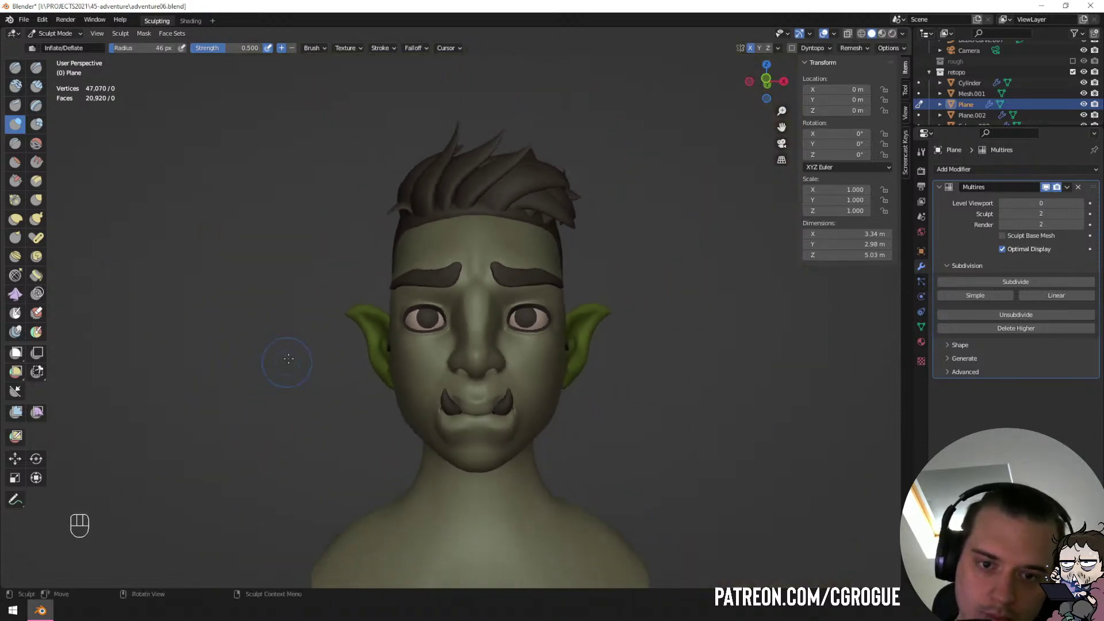
Reshape the brow between the eyes and eyebrows from the front with the Grab brush at radii of 89 and 91 px.
mouse_move(308, 336)
ctrl+middle_down()
mouse_move(326, 330)
mouse_move(335, 292)
ctrl+middle_up()
key(g)
key(f)
click(483, 292)
key(f)
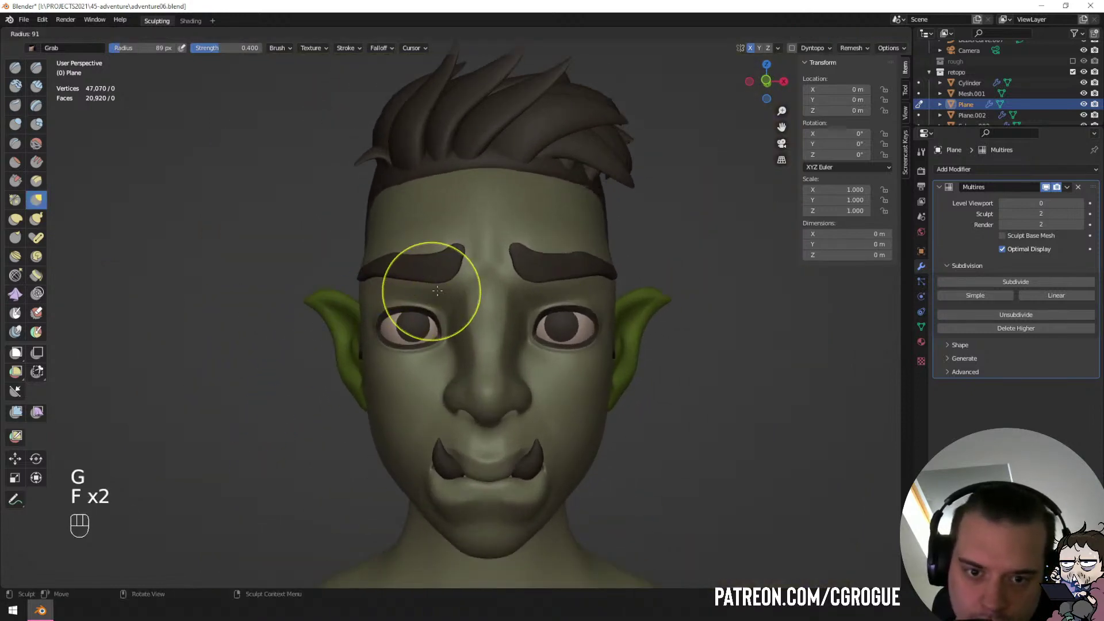
click(506, 291)
mouse_move(439, 290)
mouse_down()
mouse_move(473, 254)
mouse_move(469, 225)
mouse_up()
key(f)
click(446, 267)
mouse_move(467, 223)
ctrl+middle_down()
mouse_move(431, 277)
mouse_move(466, 203)
ctrl+middle_up()
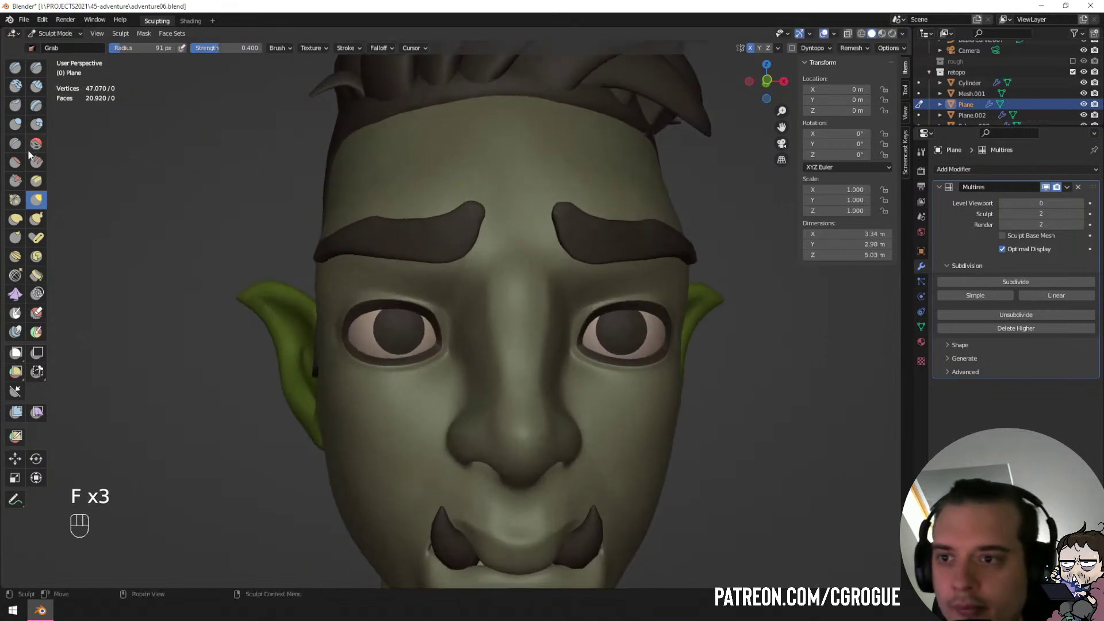
Choose the Crease brush at a 54 px radius, hide the separate eyebrow mesh and resume sculpting the head.
click(15, 143)
key(f)
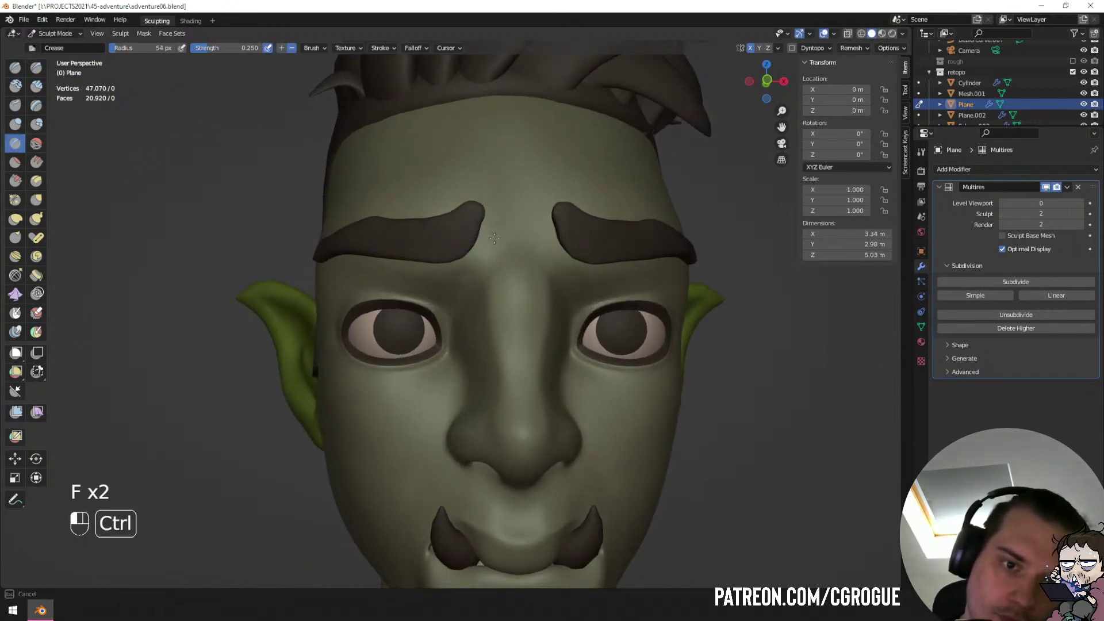
key(ctrl+Tab)
click(441, 255)
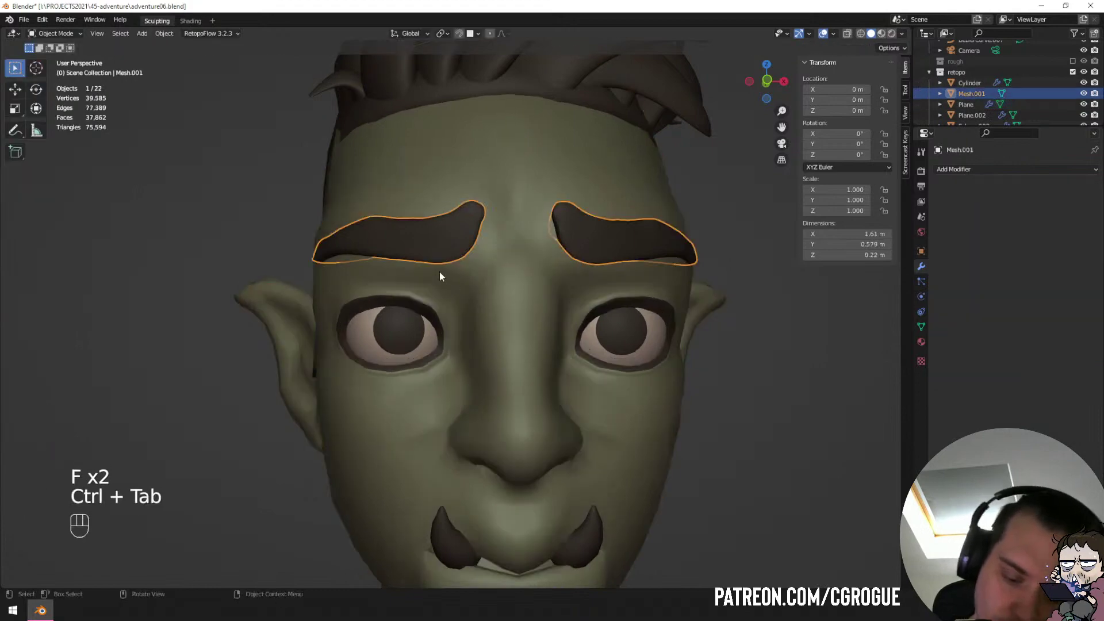
key(h)
key(ctrl+Tab)
click(464, 236)
key(ctrl+Tab)
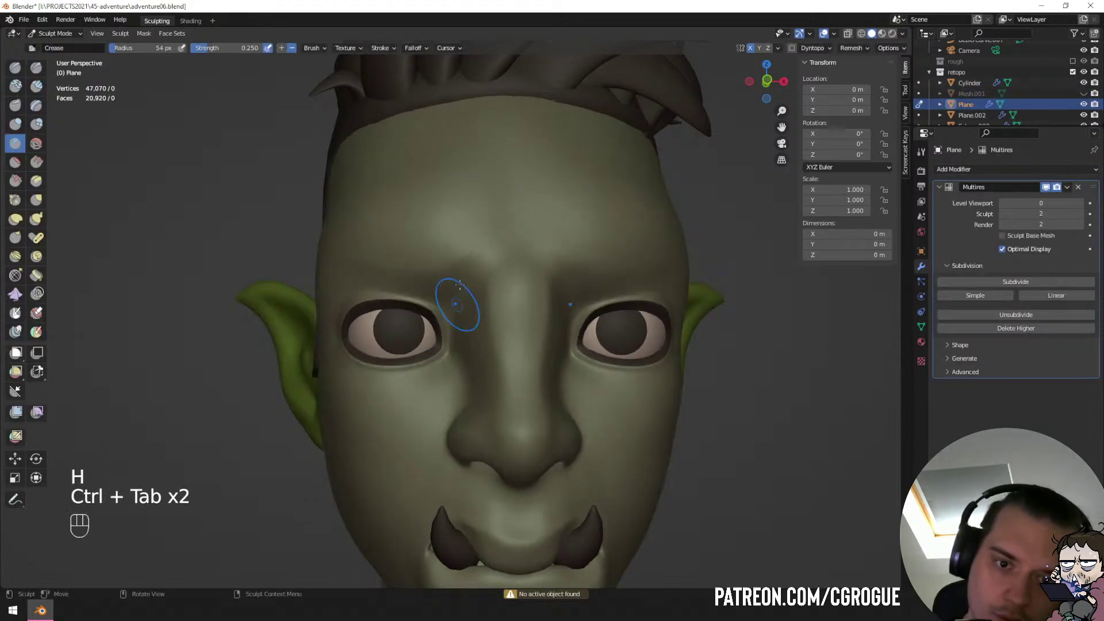
Raise the inner brow ridge above the eyes with the inverted Crease brush at about a 50 px radius and 0.250 strength.
middle_drag(467, 256, 462, 234)
scroll(460, 247, down, 6)
mouse_move(408, 345)
middle_down()
mouse_move(333, 361)
mouse_move(412, 351)
middle_up()
mouse_move(411, 350)
ctrl+middle_down()
mouse_move(426, 302)
mouse_move(267, 200)
ctrl+middle_up()
key(f)
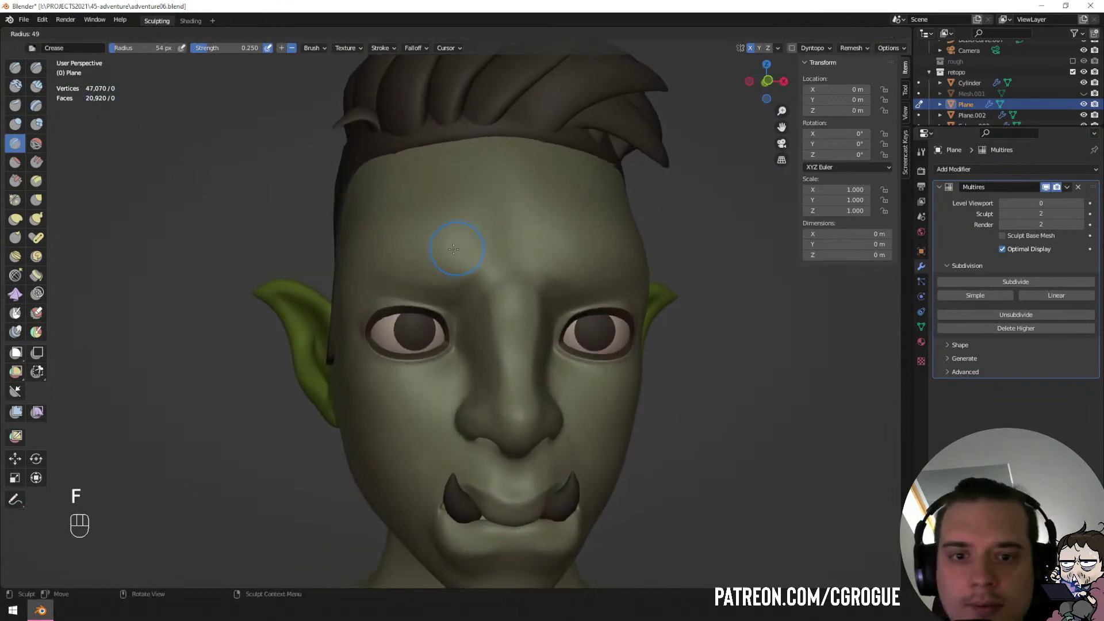
click(474, 251)
key(f)
click(469, 253)
ctrl+drag(465, 254, 456, 245)
Extend the raised brow ridge toward the temples with the inverted Crease brush at a 61 px radius.
middle_drag(456, 246, 388, 247)
key(f)
click(483, 251)
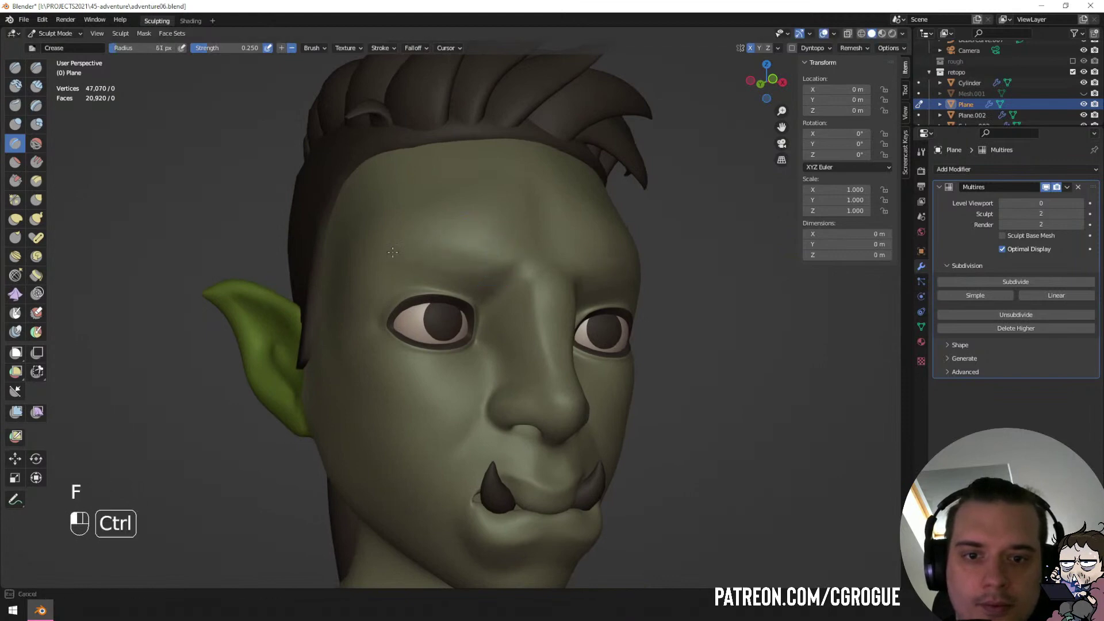
ctrl+drag(384, 253, 406, 252)
mouse_move(426, 251)
middle_down()
mouse_move(366, 250)
mouse_move(406, 249)
mouse_move(307, 344)
mouse_move(217, 362)
mouse_move(311, 364)
middle_up()
ctrl+middle_drag(311, 364, 336, 299)
middle_drag(335, 299, 265, 233)
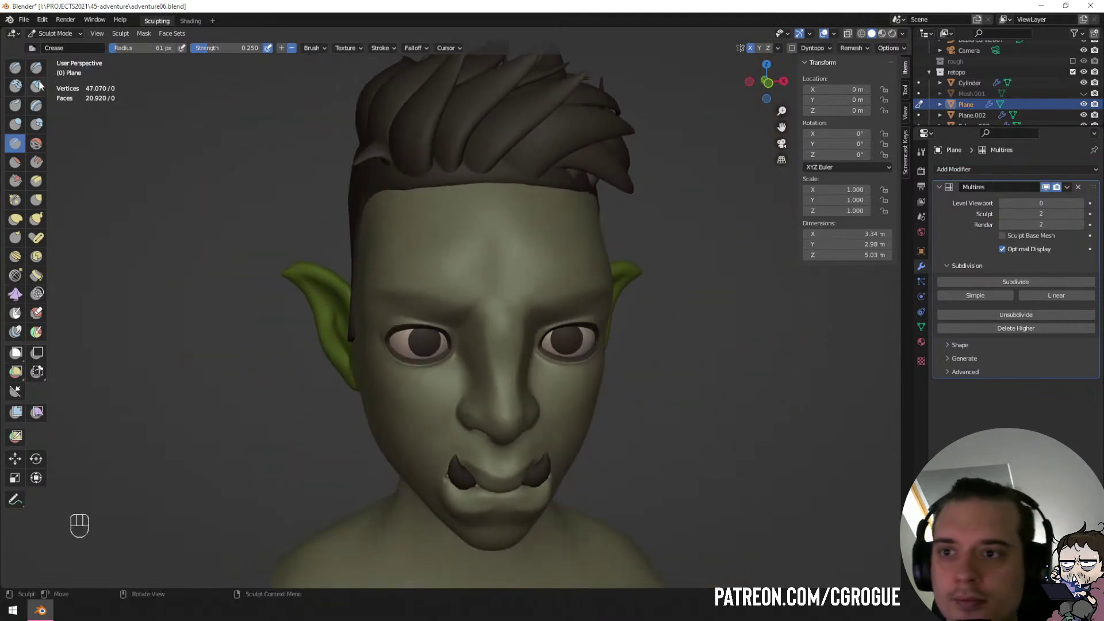
Build up the outer forehead above the brow with Clay Strips at a 106 px radius and 0.600 strength, and smooth it.
middle_drag(510, 268, 494, 245)
key(f)
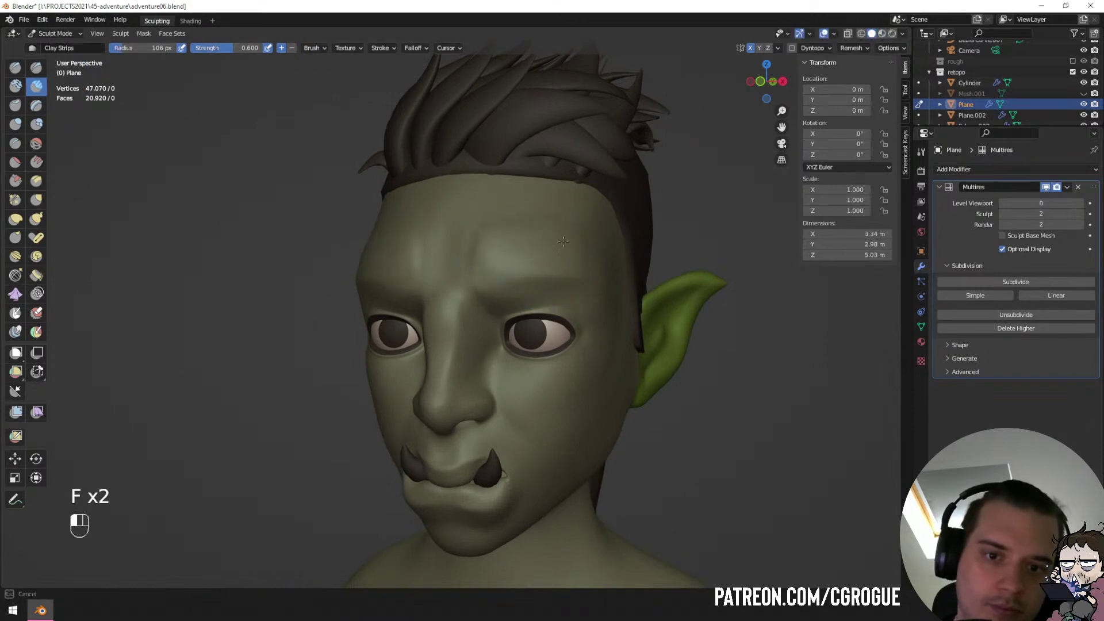
middle_drag(564, 215, 526, 215)
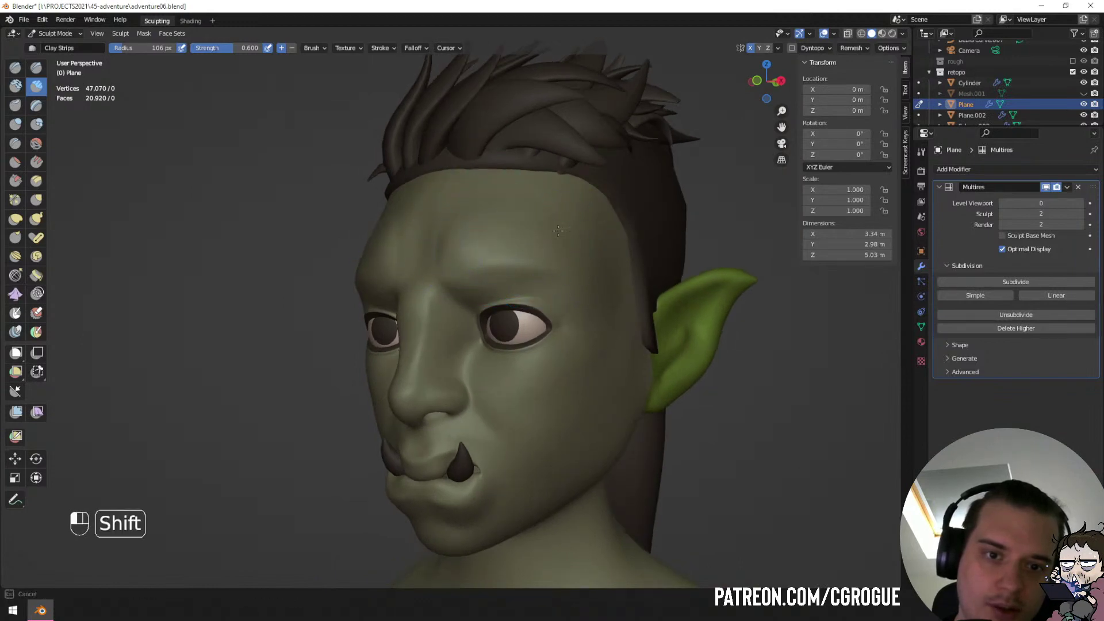
ctrl+middle_drag(547, 232, 532, 275)
Reshape the brow ridge and forehead above the eyes with the Grab brush at a 108 px radius and 0.400 strength.
mouse_move(460, 271)
middle_down()
mouse_move(504, 267)
mouse_move(521, 232)
mouse_move(513, 258)
mouse_move(526, 253)
mouse_move(520, 216)
middle_up()
middle_drag(521, 216, 523, 180)
key(g)
key(f)
click(541, 196)
mouse_move(526, 236)
middle_down()
mouse_move(520, 208)
mouse_move(518, 242)
middle_up()
key(f)
click(519, 211)
key(f)
click(461, 253)
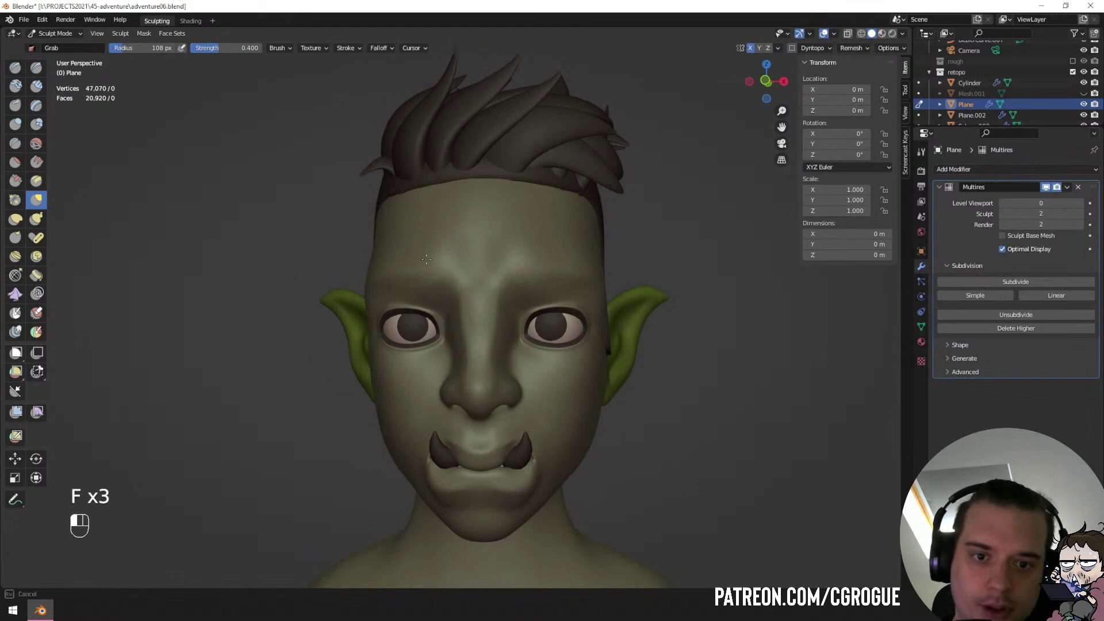
drag(427, 260, 426, 257)
middle_drag(426, 257, 464, 260)
Adjust the center of the brow above the nose bridge with the Grab brush at a 94 px radius.
key(f)
click(457, 260)
drag(478, 265, 480, 259)
mouse_move(482, 258)
middle_down()
mouse_move(368, 264)
mouse_move(402, 288)
mouse_move(401, 300)
middle_up()
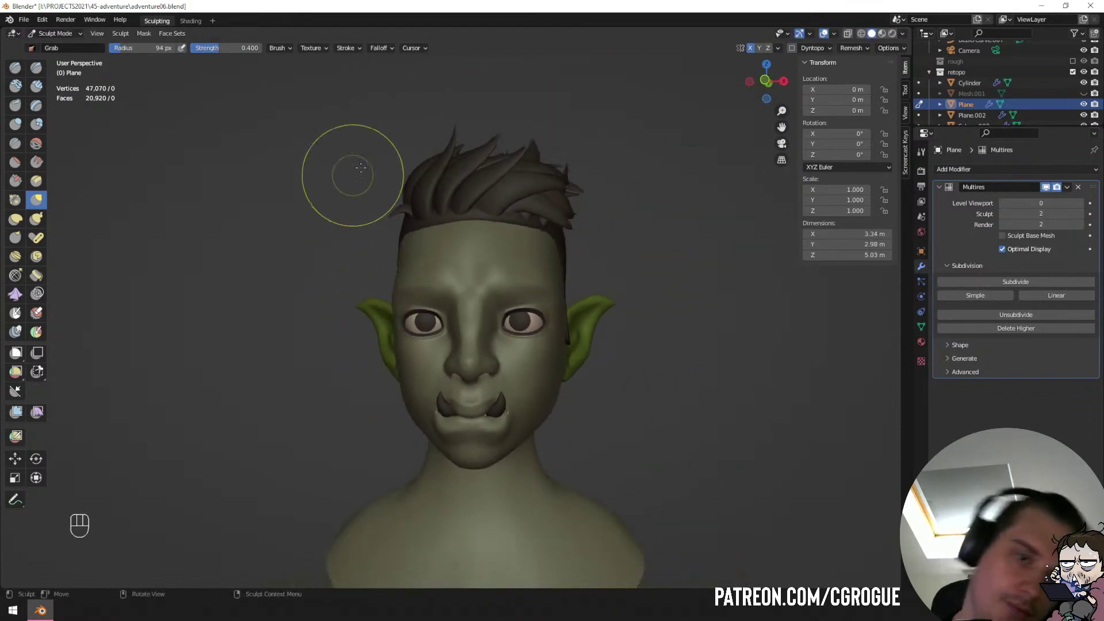
ctrl+middle_drag(361, 167, 464, 225)
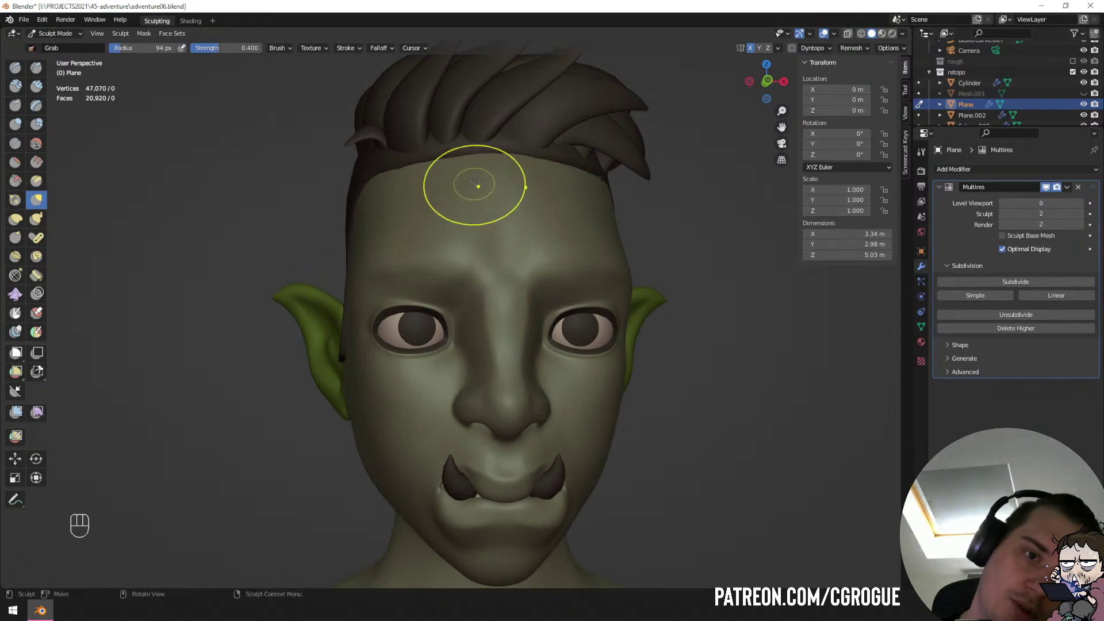
ctrl+middle_drag(476, 180, 428, 248)
Reshape the nose bridge and tip in side view with the Grab brush at radii of 58 and 71 px.
mouse_move(426, 253)
middle_down()
mouse_move(286, 264)
mouse_move(382, 285)
mouse_move(462, 281)
mouse_move(315, 274)
mouse_move(403, 339)
mouse_move(366, 362)
middle_up()
key(f)
click(345, 363)
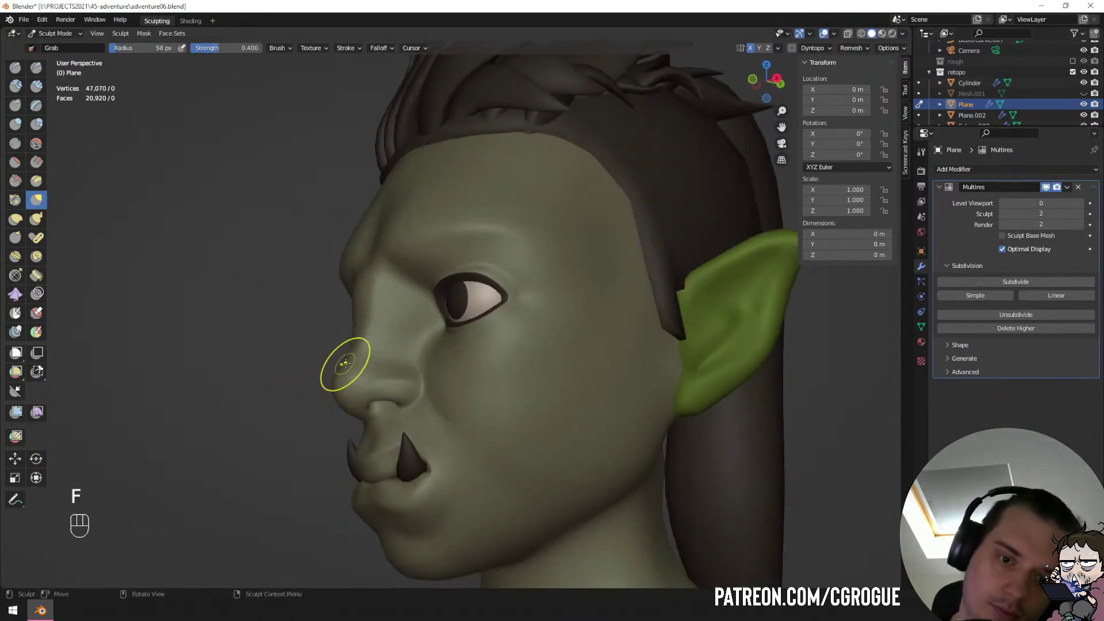
drag(342, 355, 340, 358)
middle_drag(340, 359, 319, 362)
key(f)
click(326, 363)
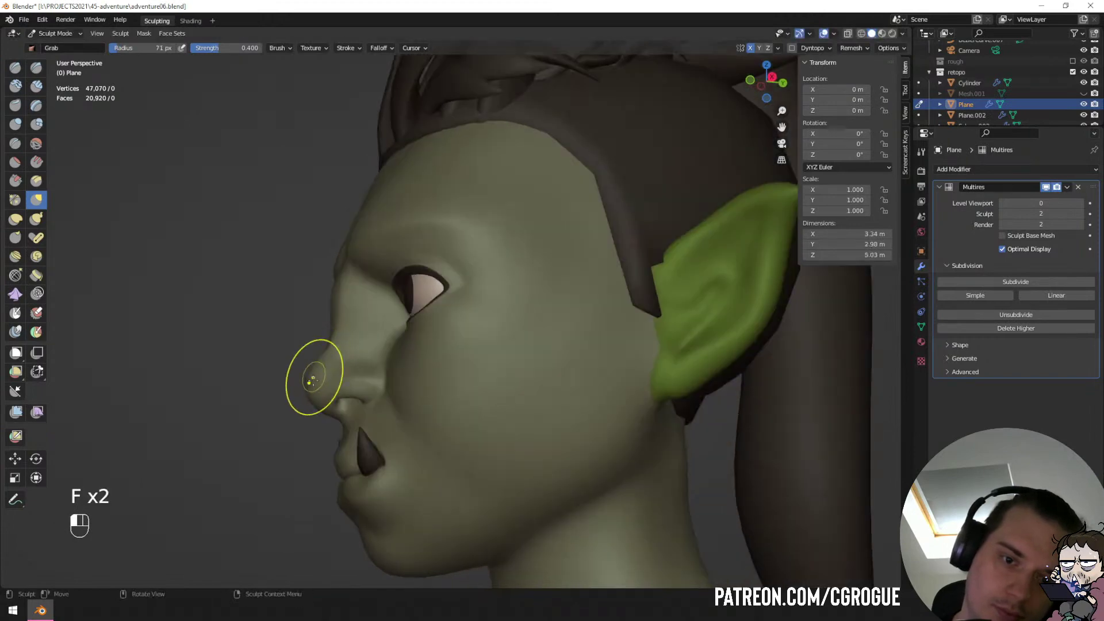
middle_drag(303, 399, 483, 372)
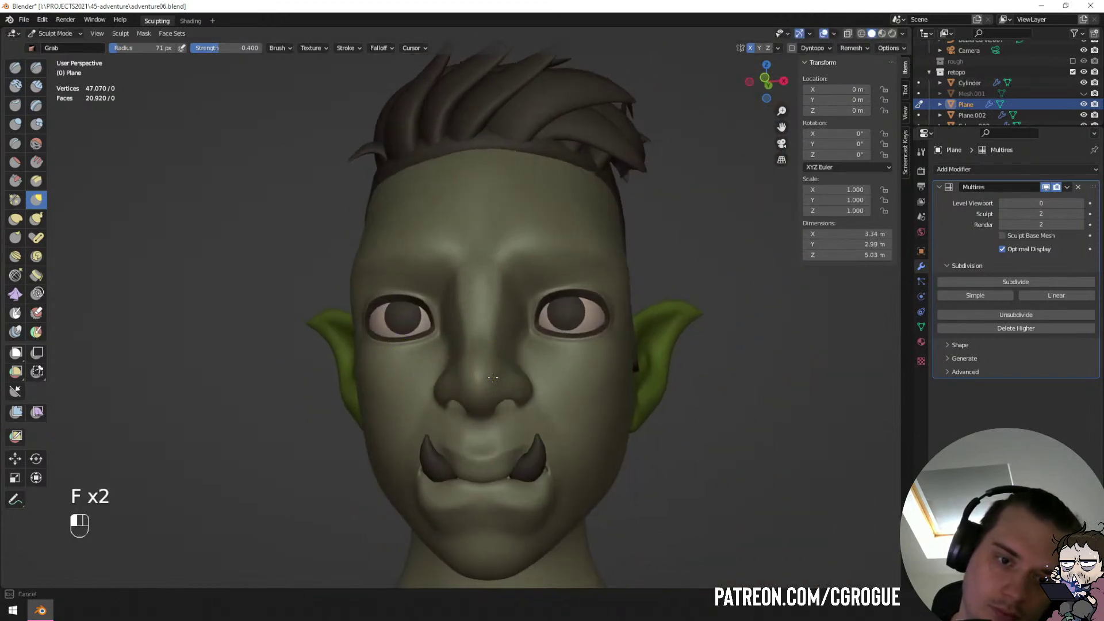
Adjust the side of the nose tip from the front with the Grab brush at a 71 px radius and 0.400 strength.
drag(507, 375, 508, 374)
mouse_move(508, 357)
ctrl+middle_down()
mouse_move(500, 382)
mouse_move(598, 296)
ctrl+middle_up()
ctrl+middle_drag(594, 234, 581, 310)
mouse_move(581, 311)
middle_down()
mouse_move(489, 350)
mouse_move(485, 380)
middle_up()
middle_drag(485, 379, 489, 374)
ctrl+middle_drag(545, 281, 553, 252)
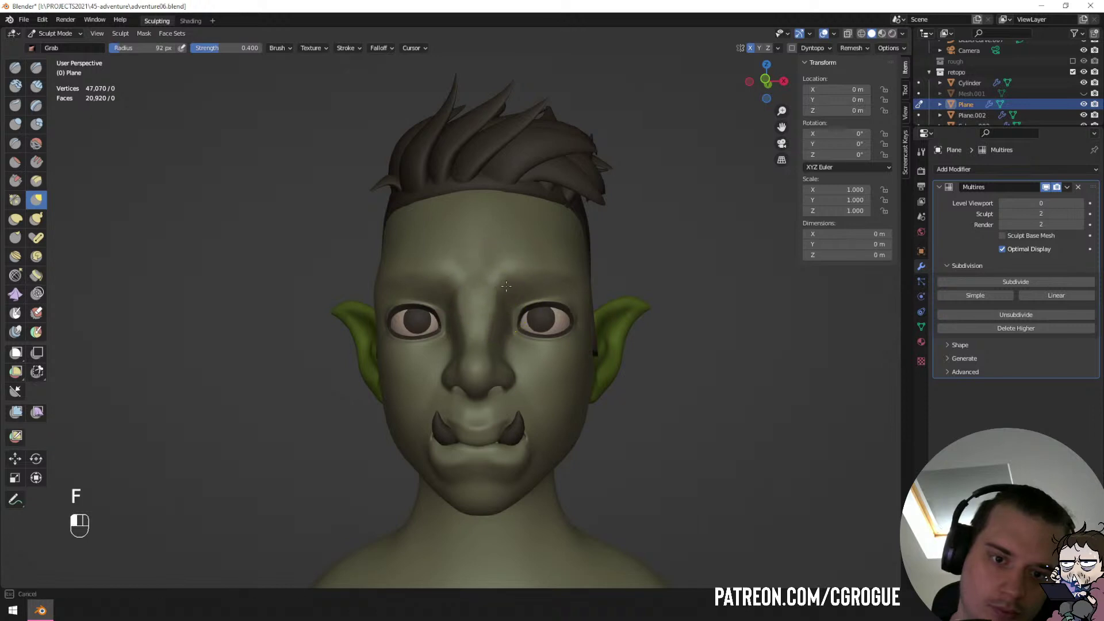
Deepen the upper inner fold of the ear with the Crease brush at a 46 px radius and 0.250 strength.
middle_drag(511, 284, 275, 267)
click(37, 124)
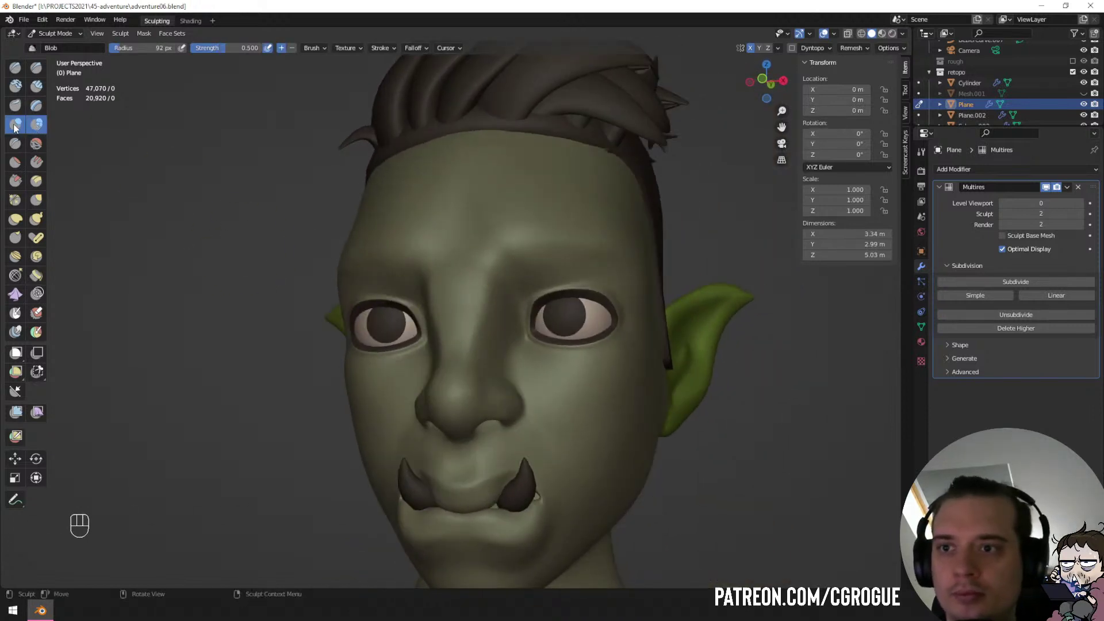
middle_drag(448, 345, 334, 332)
ctrl+middle_drag(530, 341, 489, 320)
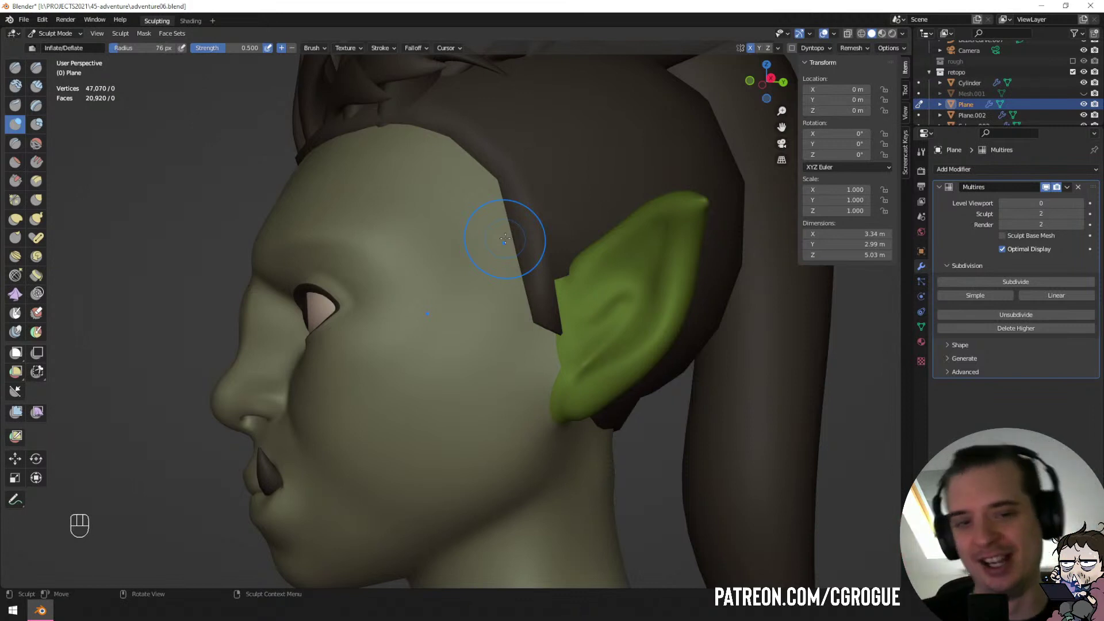
click(15, 143)
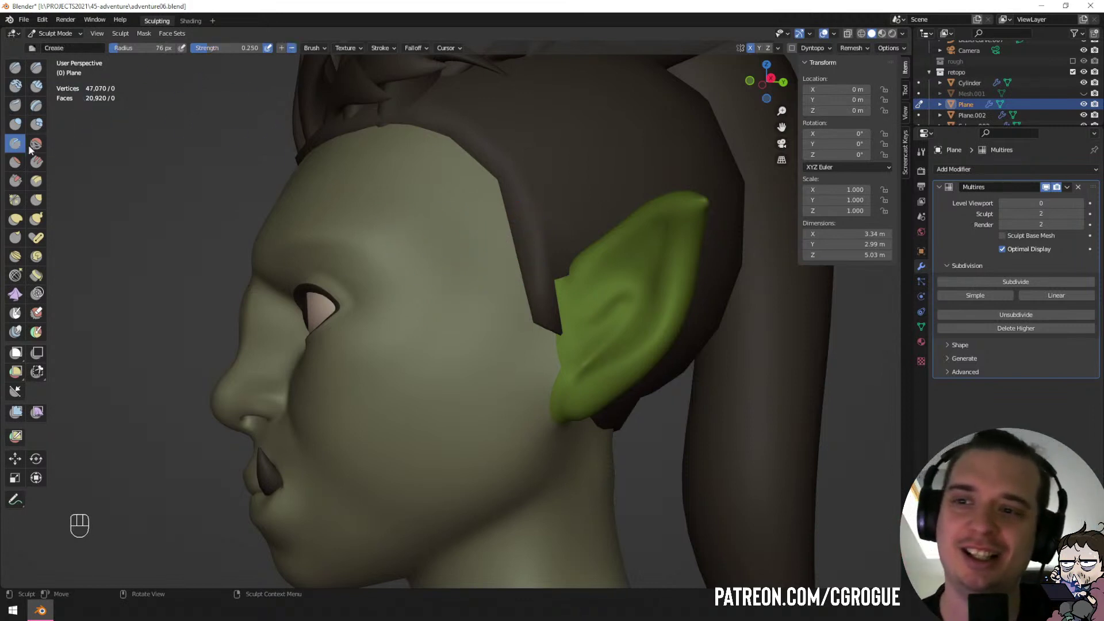
key(f)
click(628, 247)
ctrl+middle_drag(628, 247, 631, 214)
mouse_move(656, 244)
middle_down()
mouse_move(641, 237)
mouse_move(643, 259)
middle_up()
key(f)
click(655, 202)
drag(648, 193, 650, 185)
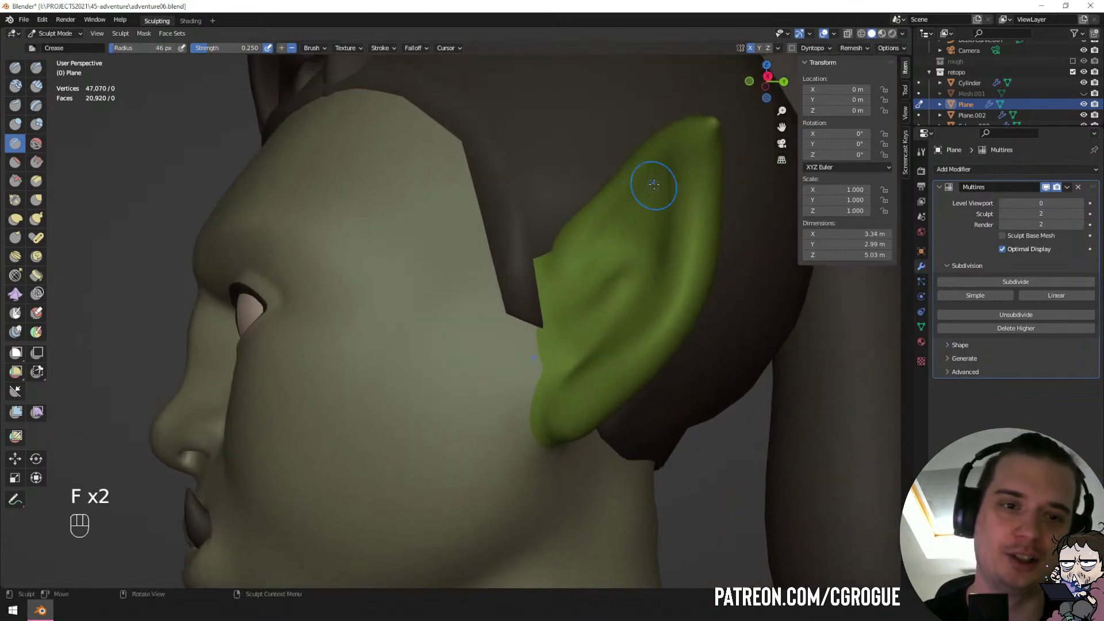
Carve the middle and lower inner folds of the ear with the Crease brush at a 46 px radius.
middle_drag(653, 185, 692, 238)
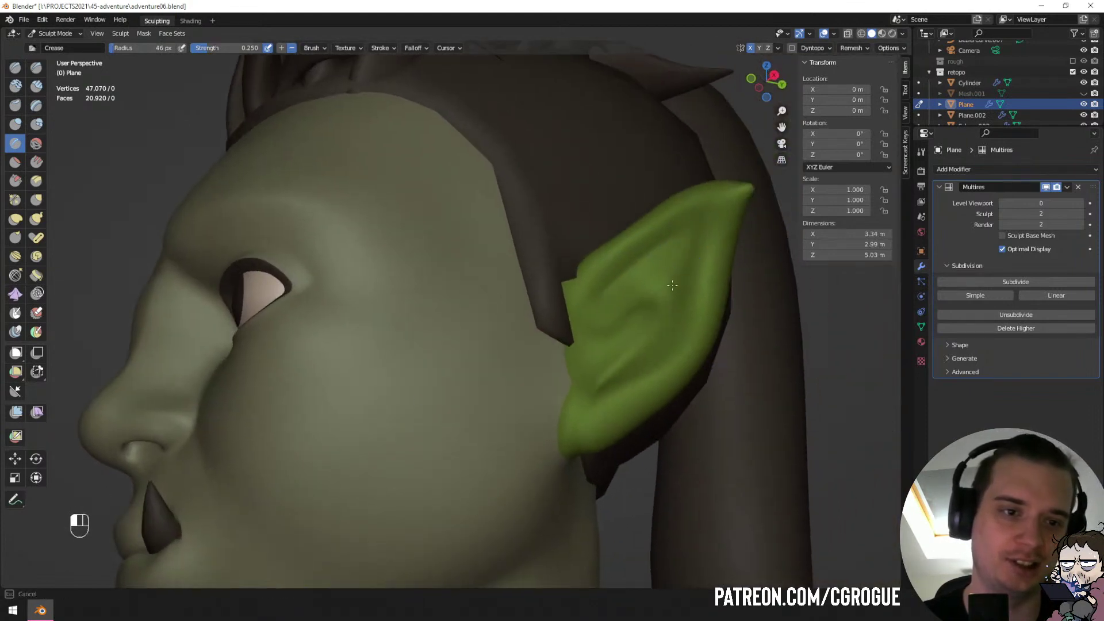
mouse_move(661, 316)
mouse_down()
mouse_move(656, 347)
mouse_move(620, 375)
mouse_move(630, 359)
mouse_move(614, 362)
mouse_up()
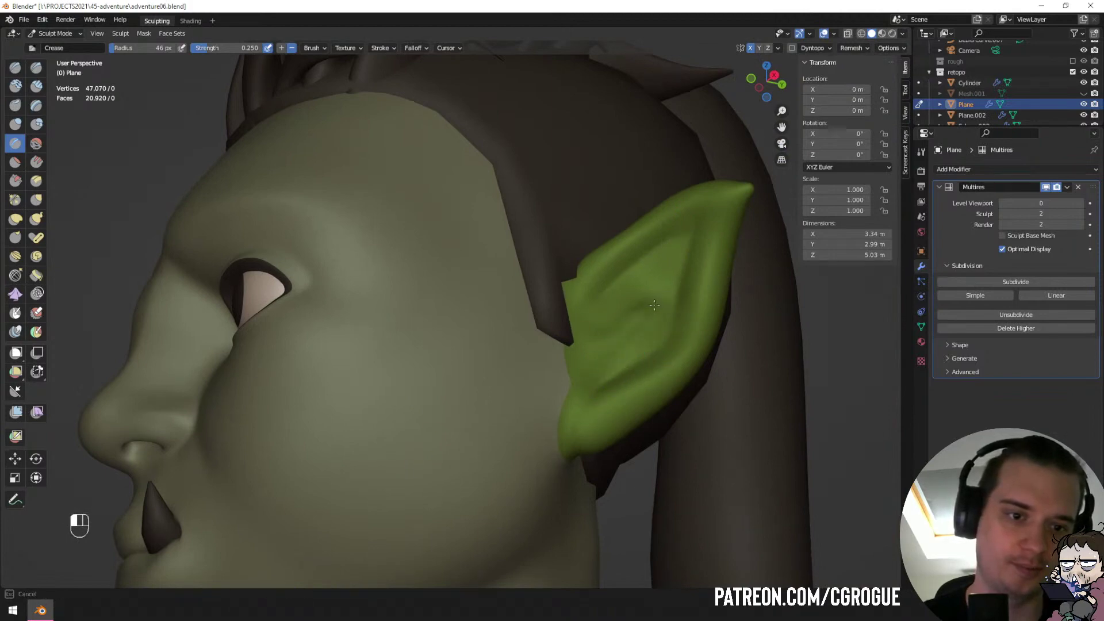
drag(596, 322, 597, 323)
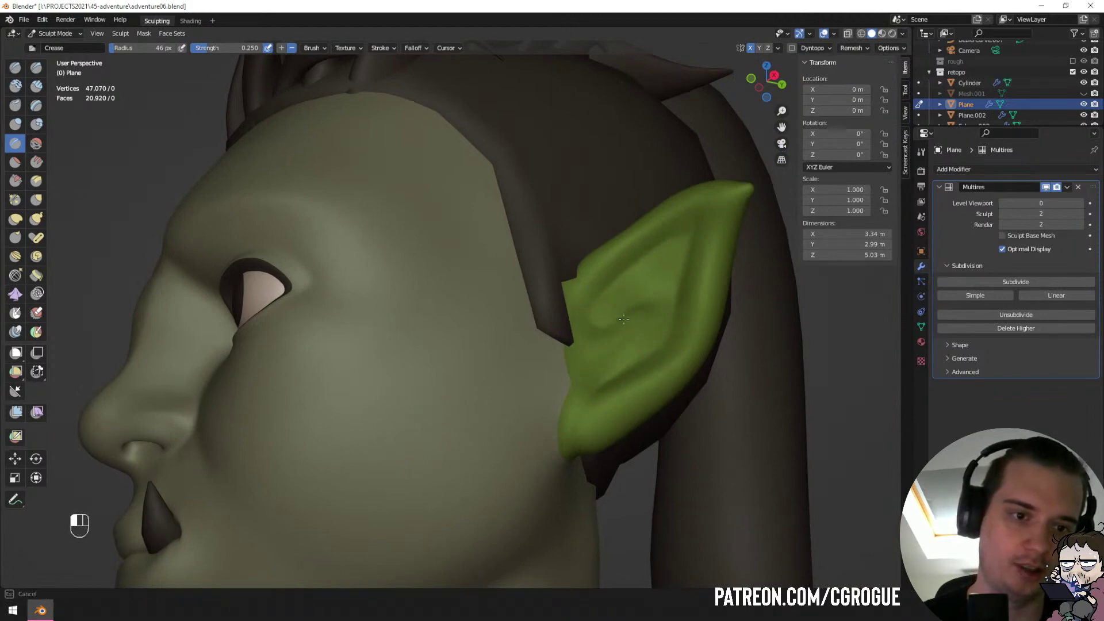
middle_drag(597, 322, 644, 284)
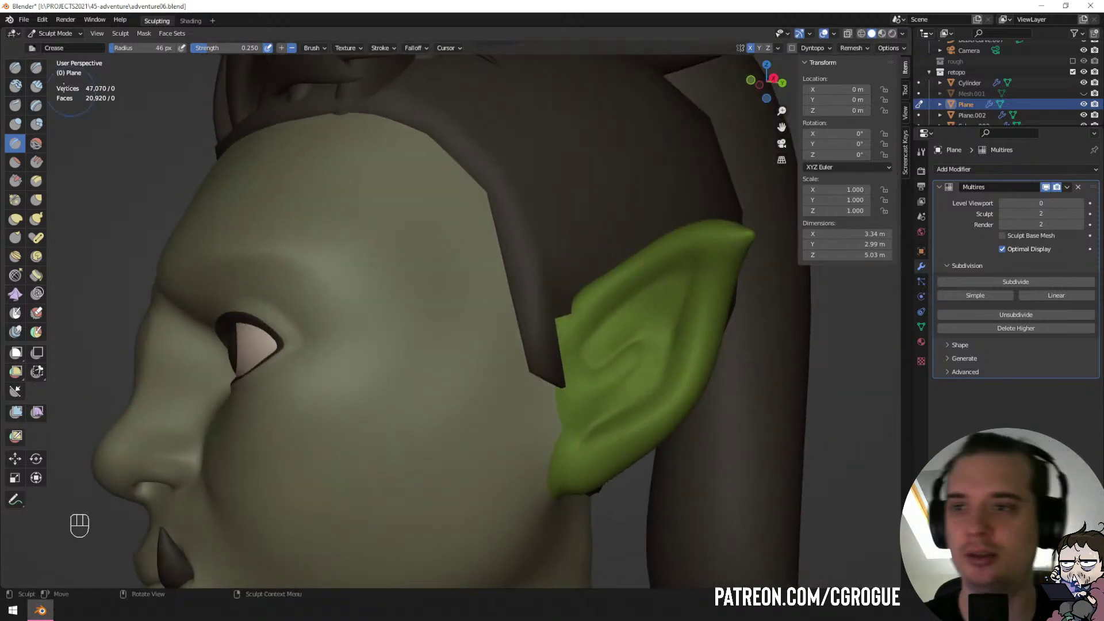
Hollow the inner ear between its folds with the inverted Blob brush at a 48 px radius and 0.500 strength.
click(37, 123)
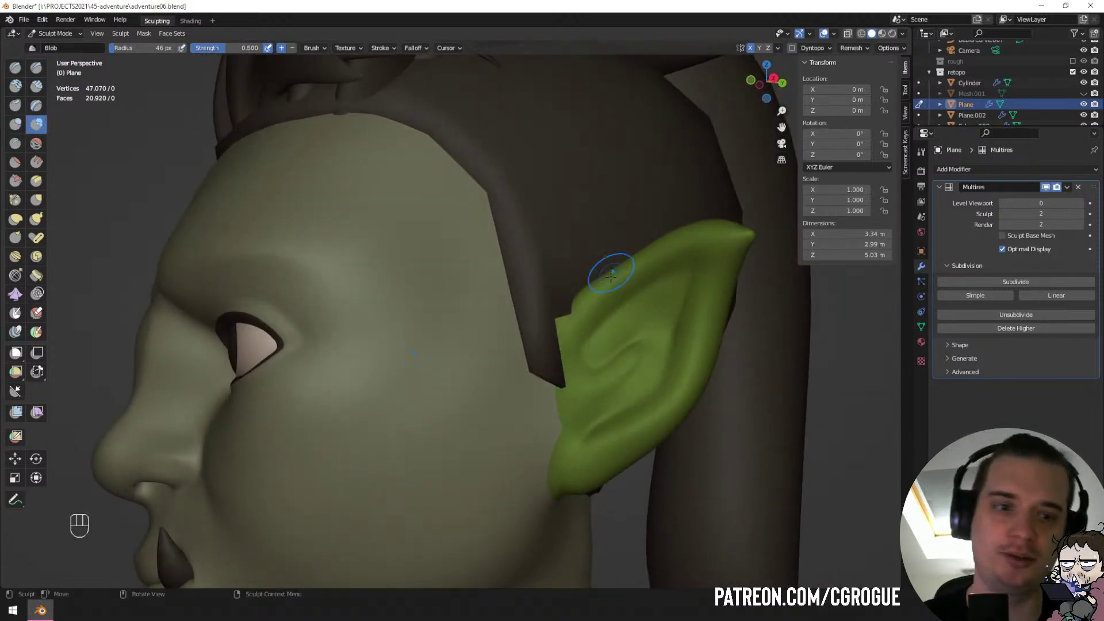
key(f)
key(ctrl)
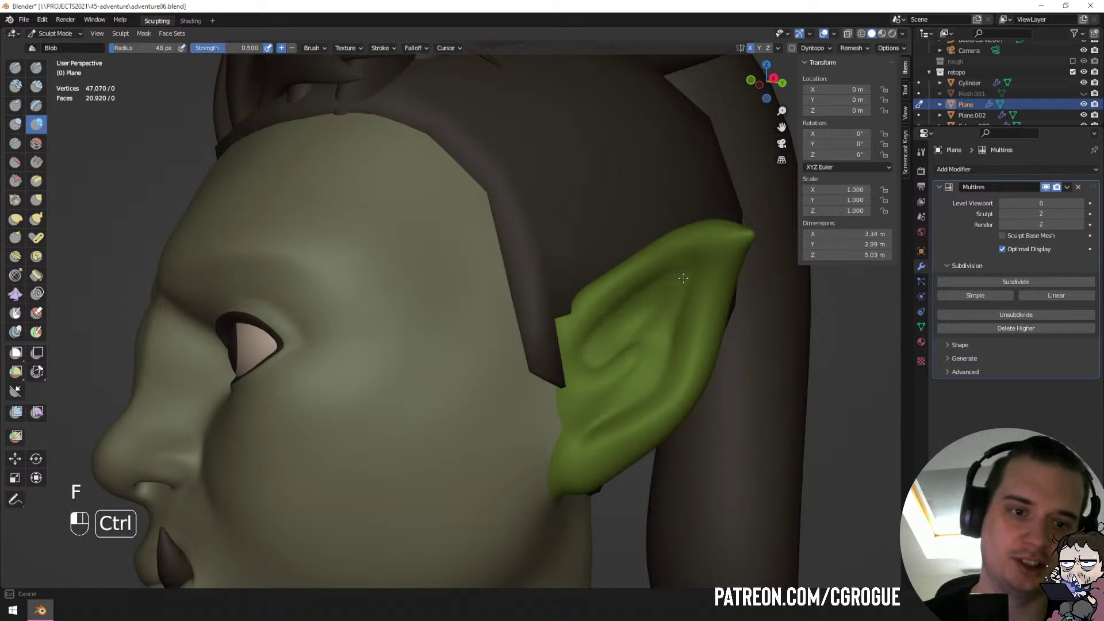
ctrl+drag(641, 329, 673, 297)
mouse_move(637, 374)
ctrl+mouse_down()
mouse_move(659, 344)
mouse_move(650, 345)
mouse_move(642, 305)
ctrl+mouse_up()
Adjust the side of the jaw below the ear with the Grab brush at 0.400 strength.
scroll(522, 373, down, 4)
mouse_move(522, 372)
middle_down()
mouse_move(580, 374)
mouse_move(525, 347)
mouse_move(627, 357)
mouse_move(622, 373)
middle_up()
scroll(581, 374, up, 2)
key(g)
key(f)
scroll(627, 356, up, 2)
key(f)
click(601, 368)
key(f)
drag(628, 375, 623, 377)
Pull the lower jaw slightly inward with the Grab brush, then set its radius to 104 px.
middle_drag(624, 377, 655, 392)
key(f)
click(623, 413)
drag(623, 413, 604, 416)
ctrl+middle_drag(617, 421, 591, 449)
mouse_move(581, 421)
middle_down()
mouse_move(597, 414)
mouse_move(550, 390)
mouse_move(525, 291)
middle_up()
key(f)
click(581, 412)
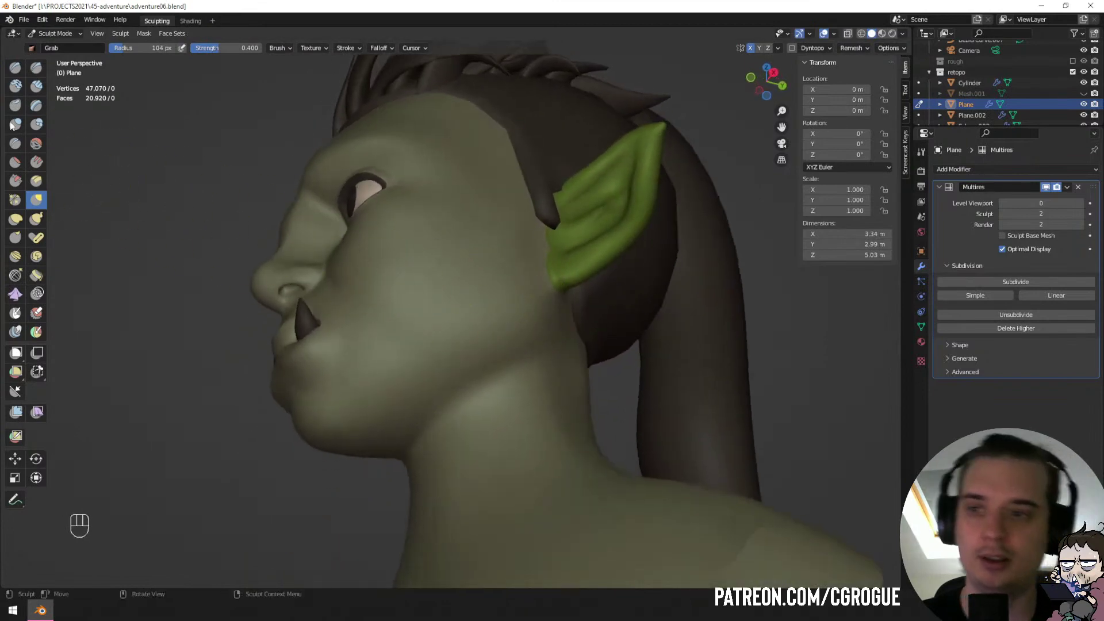
Sharpen the jawline from the chin toward the ear with the inverted Crease brush at 0.250 strength.
click(16, 148)
middle_drag(322, 403, 411, 426)
key(f)
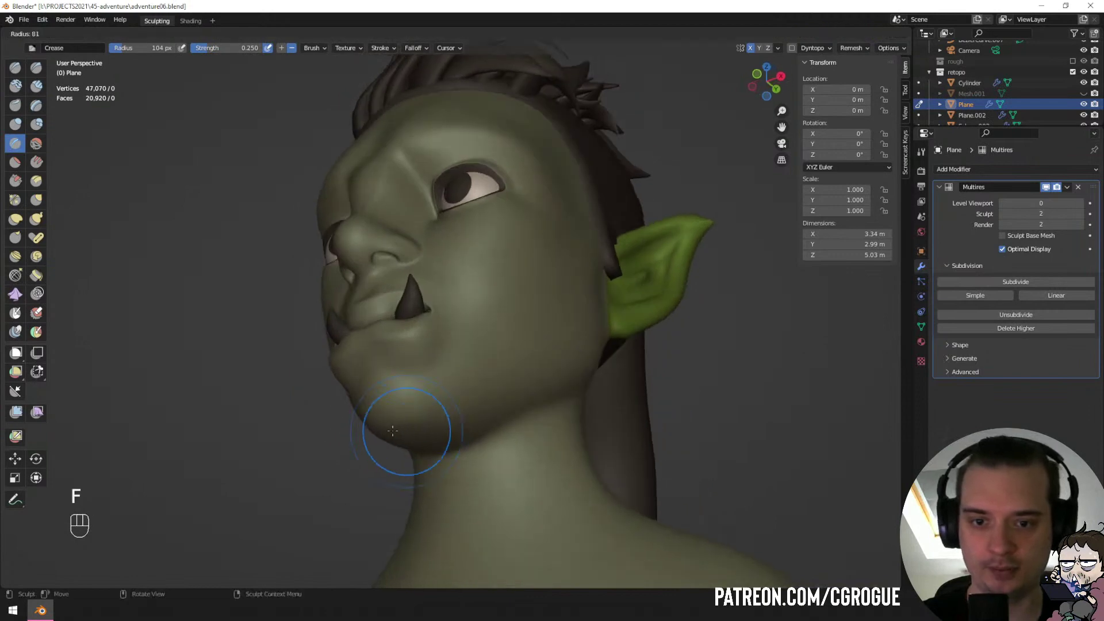
click(423, 433)
key(f)
ctrl+drag(383, 421, 575, 358)
middle_drag(575, 357, 521, 369)
ctrl+drag(474, 384, 557, 342)
middle_drag(555, 343, 517, 360)
mouse_move(463, 409)
ctrl+mouse_down()
mouse_move(515, 368)
mouse_move(467, 406)
ctrl+mouse_up()
Try to reshape the underside of the jaw near the chin with the Grab brush at 0.400 strength.
key(g)
key(f)
drag(465, 407, 463, 437)
middle_drag(465, 452, 544, 443)
mouse_move(488, 449)
ctrl+middle_down()
mouse_move(483, 467)
mouse_move(493, 456)
ctrl+middle_up()
key(f)
drag(436, 414, 438, 412)
Try a small adjustment of the chin's lower edge with the resized Grab brush.
middle_drag(460, 419, 428, 425)
key(f)
click(449, 446)
key(f)
click(471, 458)
drag(477, 459, 483, 454)
Try to adjust the side of the jaw below the ear from the front, starting with a 133 px Grab brush.
mouse_move(482, 454)
middle_down()
mouse_move(395, 394)
mouse_move(443, 391)
mouse_move(426, 392)
middle_up()
key(f)
key(f)
drag(404, 390, 398, 388)
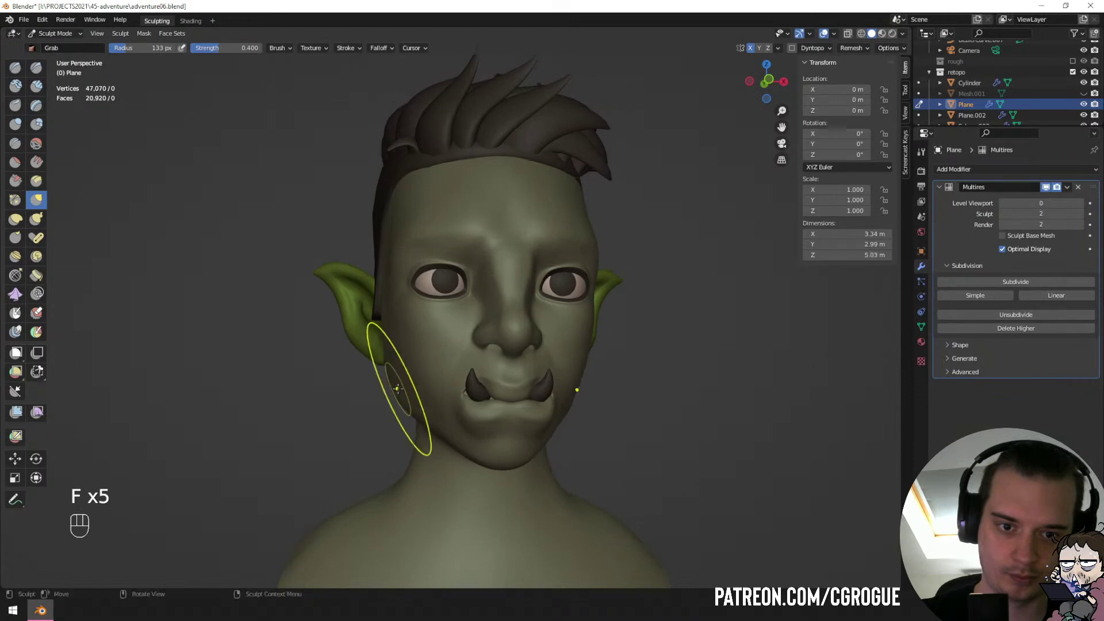
mouse_move(398, 388)
middle_down()
mouse_move(368, 384)
mouse_move(409, 378)
middle_up()
key(f)
click(403, 376)
drag(404, 376, 402, 374)
mouse_move(402, 374)
middle_down()
mouse_move(348, 384)
mouse_move(383, 405)
mouse_move(337, 424)
mouse_move(387, 424)
mouse_move(553, 369)
mouse_move(511, 361)
mouse_move(506, 380)
mouse_move(488, 385)
middle_up()
Undo the recent jaw and chin strokes and redo three of the undone changes.
key(ctrl+z)
key(ctrl+z)
key(ctrl+z)
key(ctrl+z)
key(ctrl+z)
key(ctrl+z)
key(ctrl+z)
key(ctrl+z)
key(ctrl+z)
key(ctrl+z)
key(ctrl+z)
key(ctrl+z)
key(ctrl+z)
key(ctrl+z)
key(ctrl+z)
key(ctrl+z)
key(ctrl+z)
key(ctrl+shift+z)
key(ctrl+shift+z)
key(ctrl+shift+z)
Raise the bottom of the chin slightly from the front with the Grab brush at 0.400 strength.
key(f)
click(568, 378)
key(f)
mouse_move(385, 449)
middle_down()
mouse_move(433, 436)
mouse_move(462, 402)
mouse_move(519, 420)
mouse_move(516, 429)
middle_up()
click(395, 447)
key(f)
key(f)
click(464, 401)
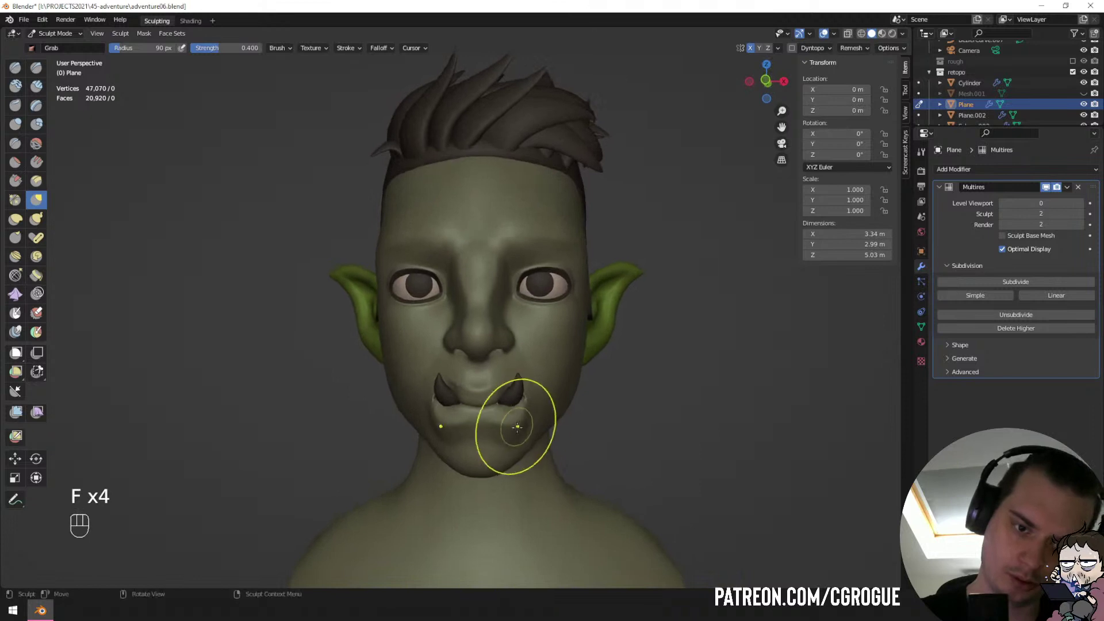
key(f)
click(523, 432)
drag(495, 471, 494, 460)
mouse_move(495, 459)
middle_down()
mouse_move(537, 448)
mouse_move(561, 322)
mouse_move(523, 419)
middle_up()
Pull the side of the chin slightly inward and upward with the Grab brush at 0.400 strength.
key(f)
click(522, 419)
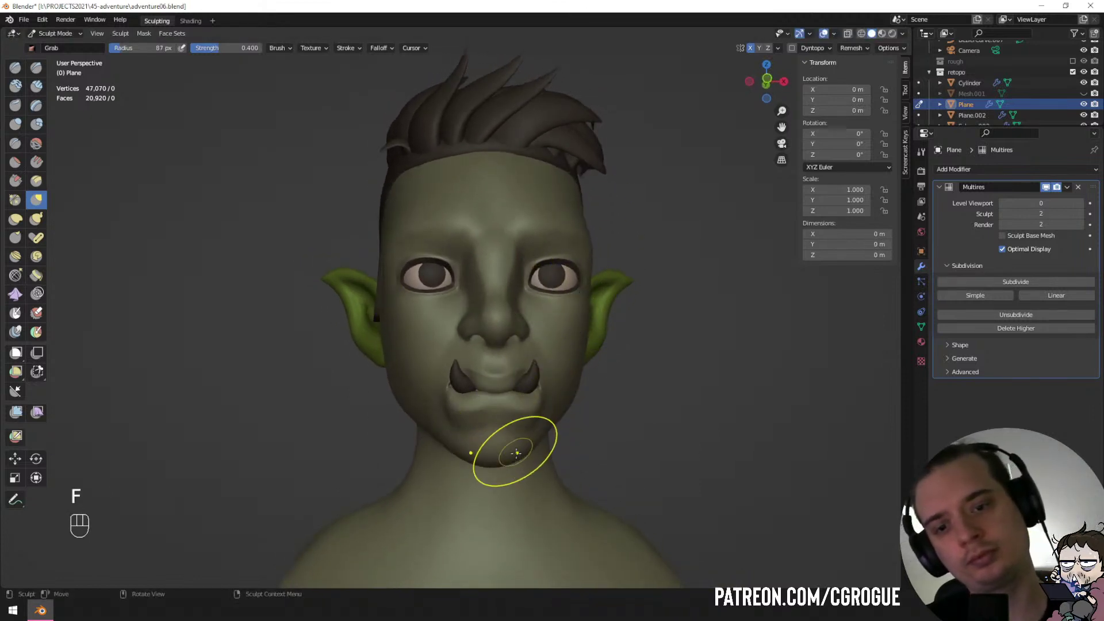
key(f)
click(519, 455)
drag(518, 456, 509, 452)
Raise the underside of the chin in side view with the Grab brush at 0.400 strength.
key(f)
click(526, 457)
middle_drag(527, 456, 456, 468)
key(f)
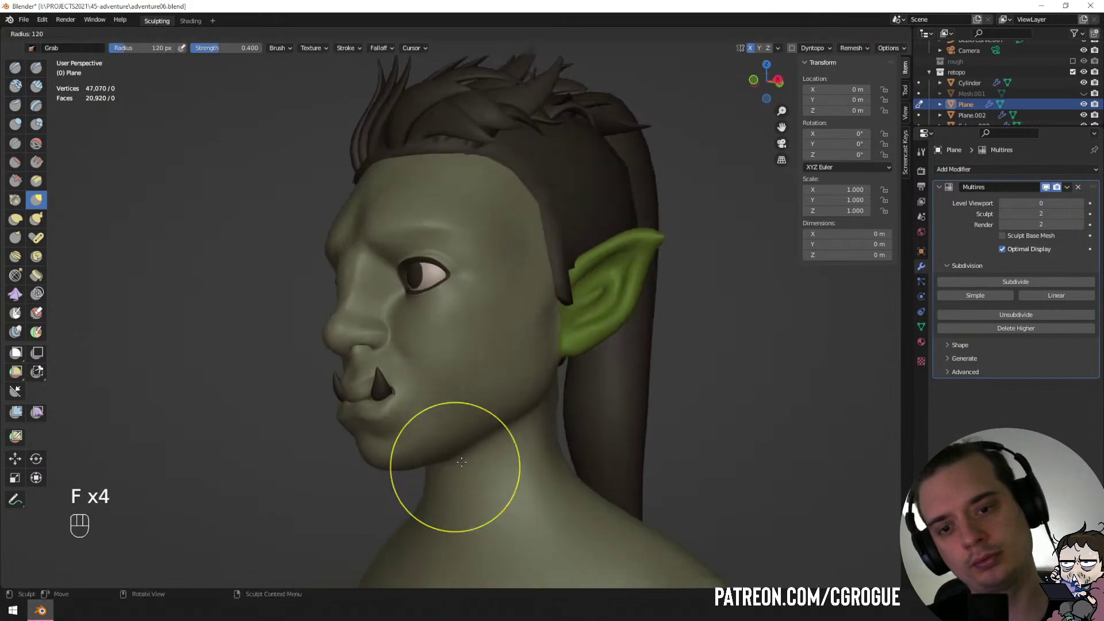
click(465, 470)
drag(397, 471, 395, 463)
mouse_move(404, 462)
middle_down()
mouse_move(380, 460)
mouse_move(469, 444)
middle_up()
Unhide the eyebrows in Object Mode and set the head's Multires viewport level to 2.
key(ctrl+Tab)
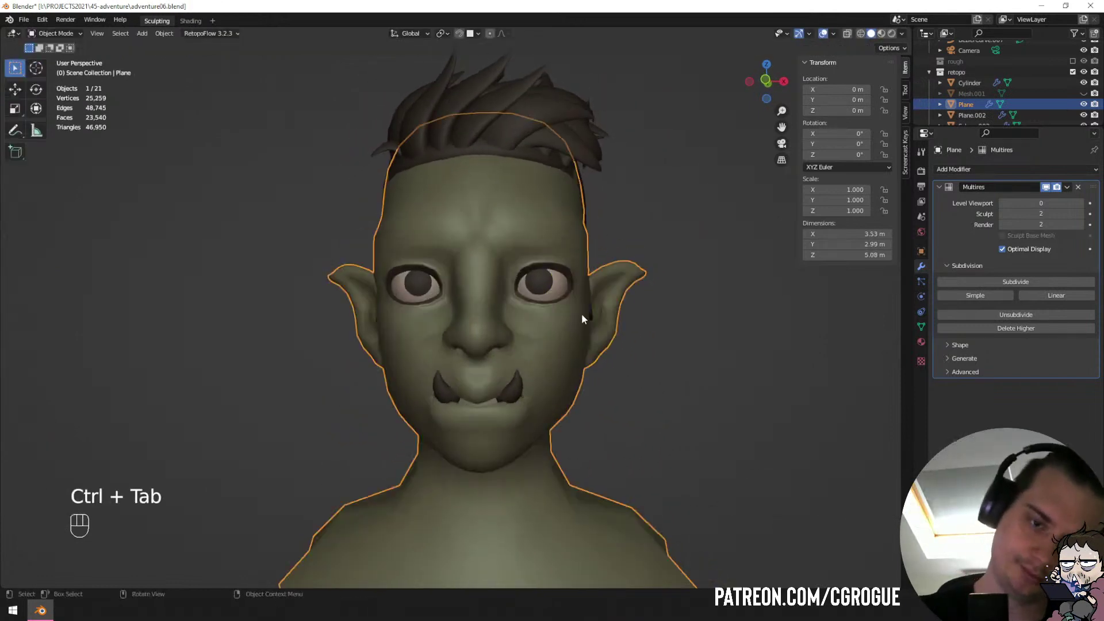
key(alt+h)
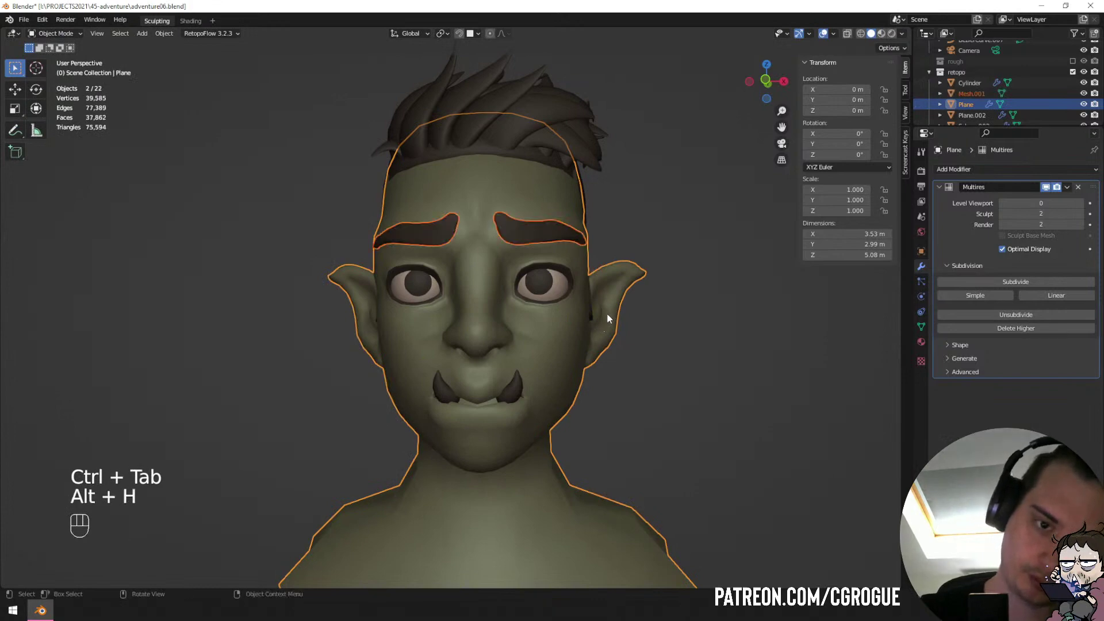
click(1081, 203)
click(1081, 203)
Fit the eyebrow mesh to the brow ridge from below in Sculpt Mode with the Grab brush at 0.400 strength.
click(578, 238)
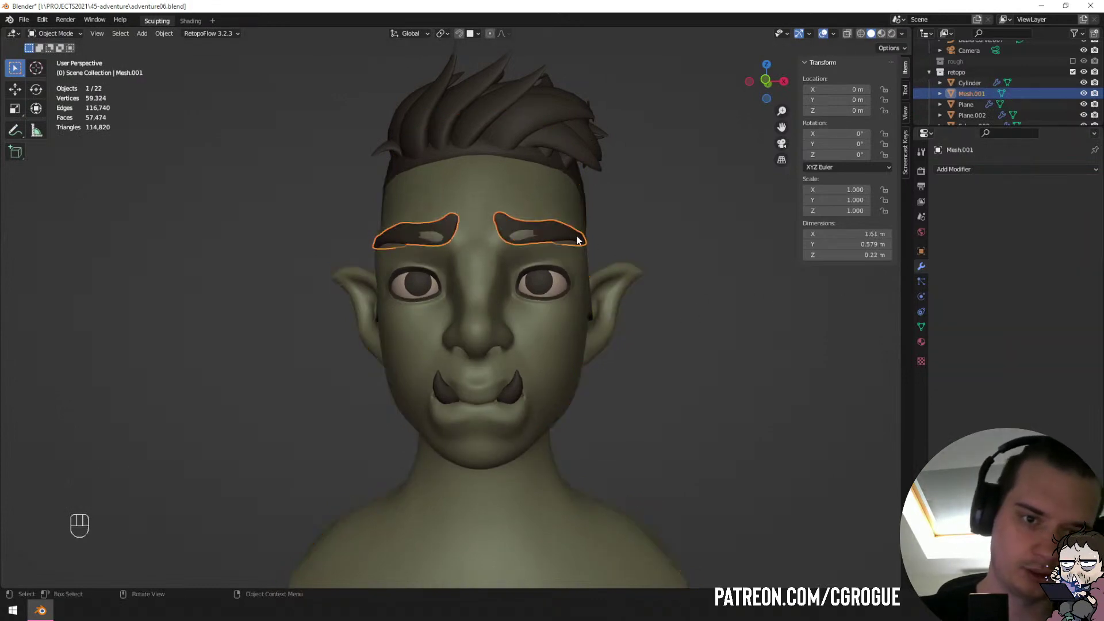
middle_drag(608, 246, 610, 217)
key(ctrl+Tab)
mouse_move(565, 286)
middle_down()
mouse_move(575, 249)
mouse_move(505, 153)
middle_up()
key(f)
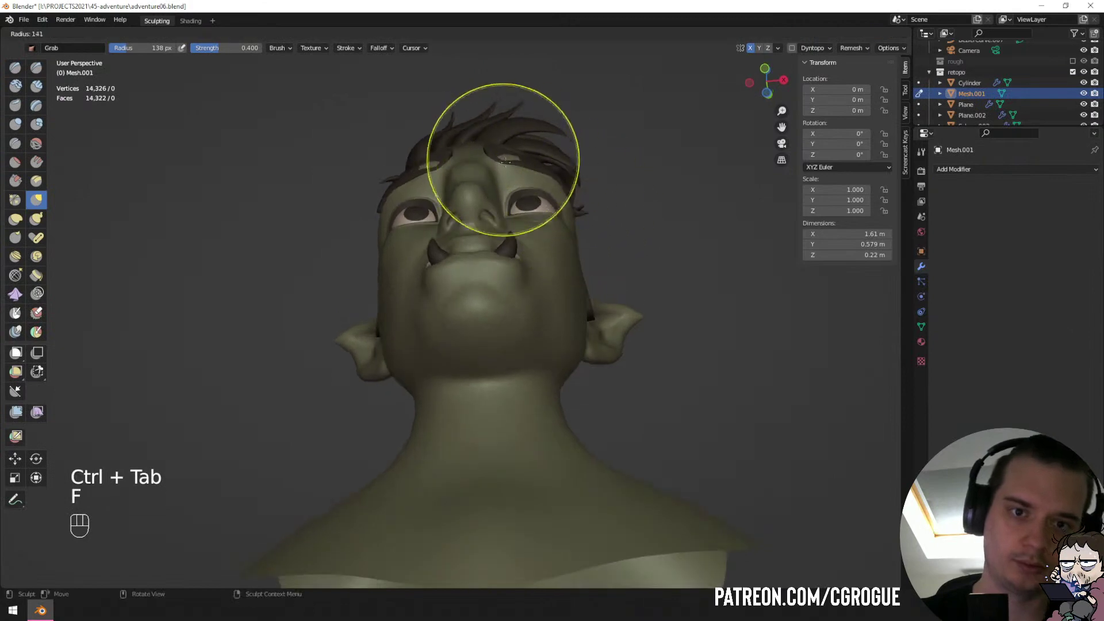
drag(550, 178, 553, 172)
mouse_move(549, 178)
middle_down()
mouse_move(507, 276)
mouse_move(533, 283)
mouse_move(489, 260)
middle_up()
Lower the inner ends of the eyebrows with the Grab brush at a 136 px radius.
key(ctrl+Tab)
key(ctrl+Tab)
key(f)
click(499, 208)
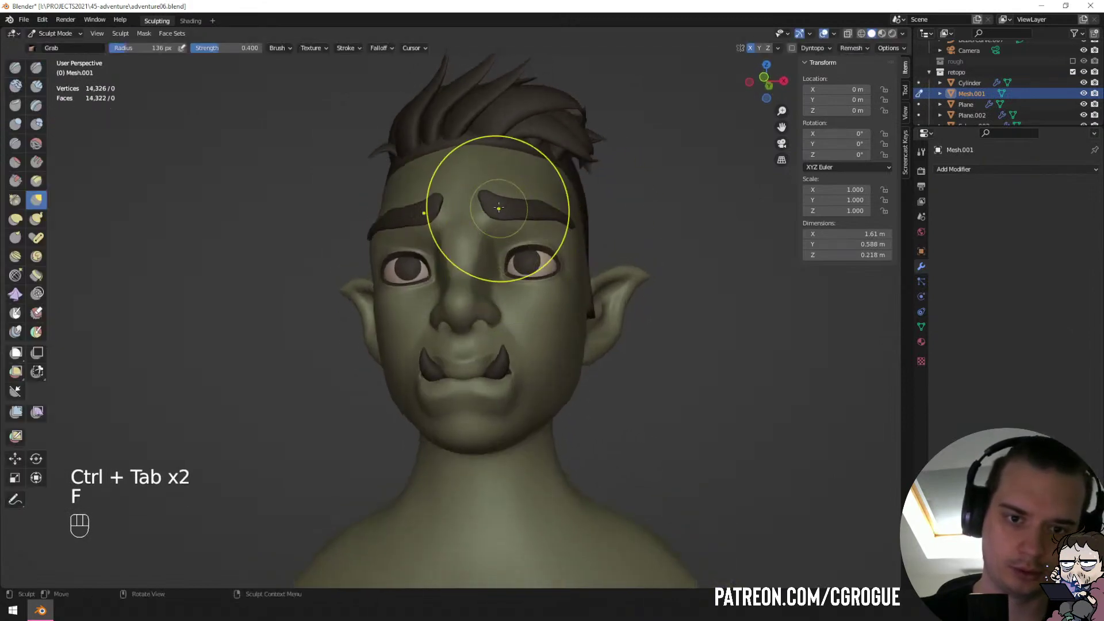
drag(498, 207, 492, 219)
Refine the curve of the eyebrows from above and from the front with the Grab brush at 0.400 strength.
mouse_move(486, 223)
middle_down()
mouse_move(460, 237)
mouse_move(470, 313)
middle_up()
drag(472, 351, 466, 366)
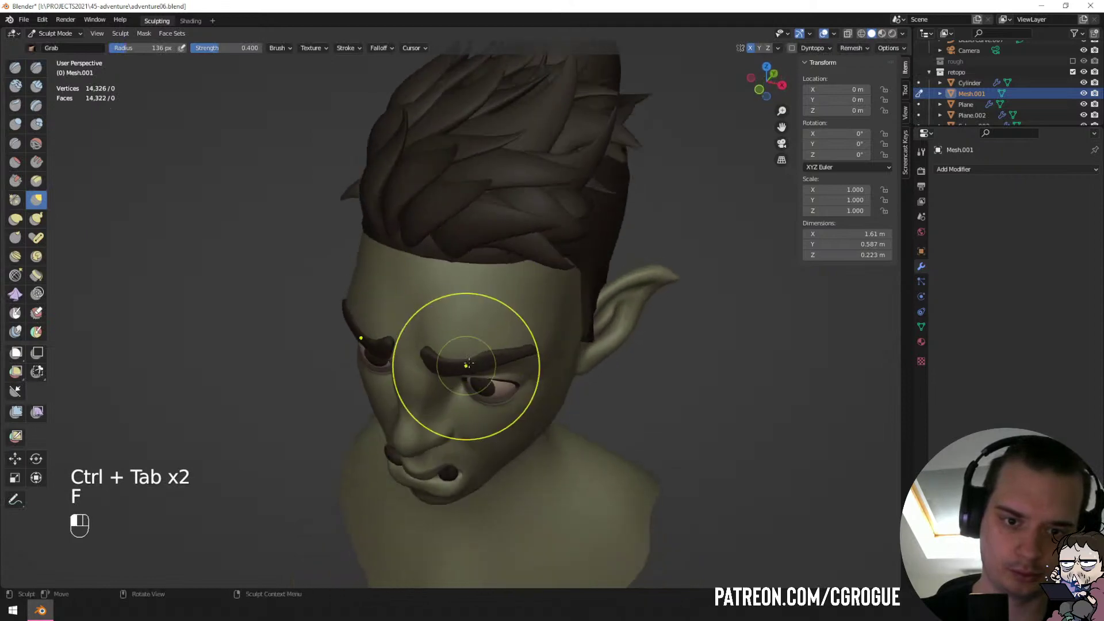
middle_drag(466, 367, 505, 256)
drag(521, 216, 524, 202)
middle_drag(525, 202, 532, 250)
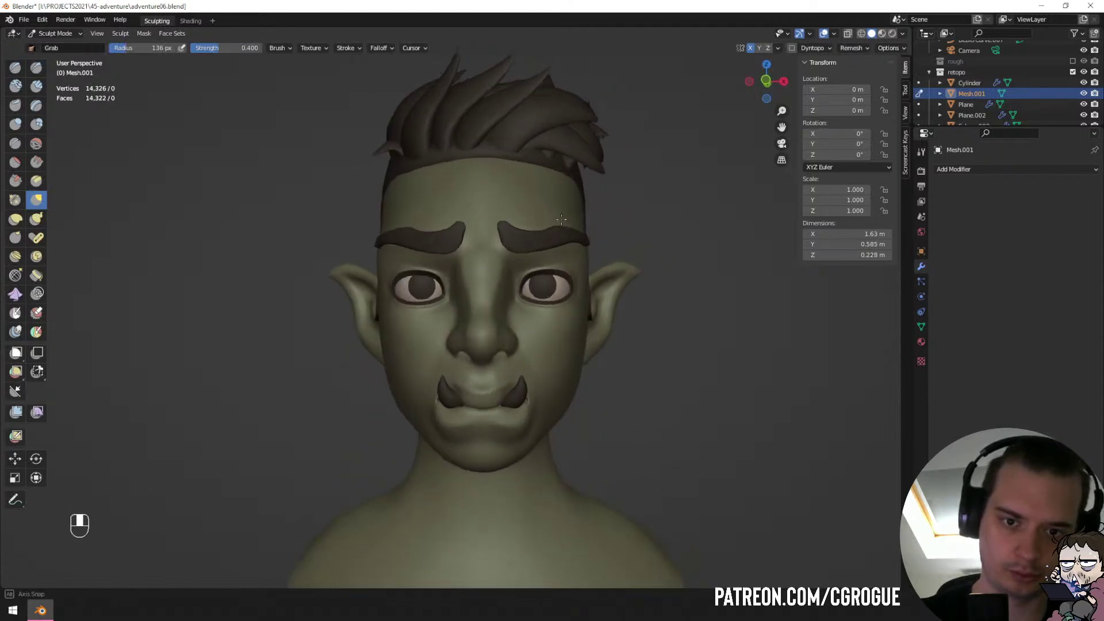
key(f)
click(512, 254)
Return to Object Mode, deselect everything and inspect the whole bust from several sides.
key(ctrl+Tab)
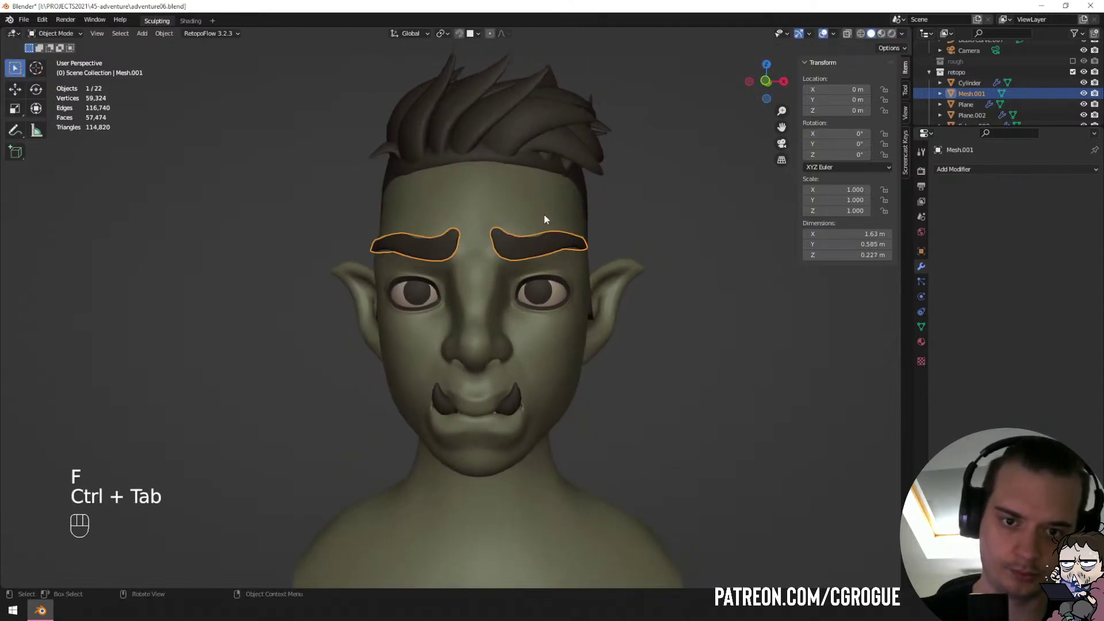
key(a)
key(a)
mouse_move(559, 198)
ctrl+middle_down()
mouse_move(520, 291)
mouse_move(500, 266)
mouse_move(458, 266)
mouse_move(638, 274)
mouse_move(601, 271)
ctrl+middle_up()
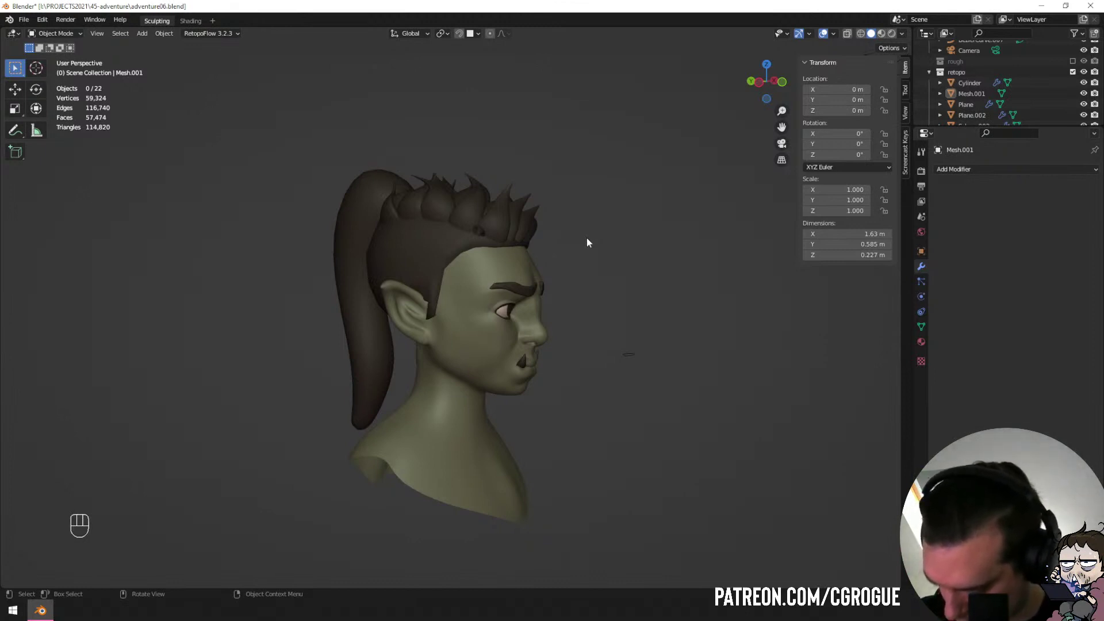
middle_drag(587, 243, 481, 246)
Try to fill the area between the nose bridge and inner eye corner with Fill/Deepen at 72 px and 0.700 strength.
click(534, 335)
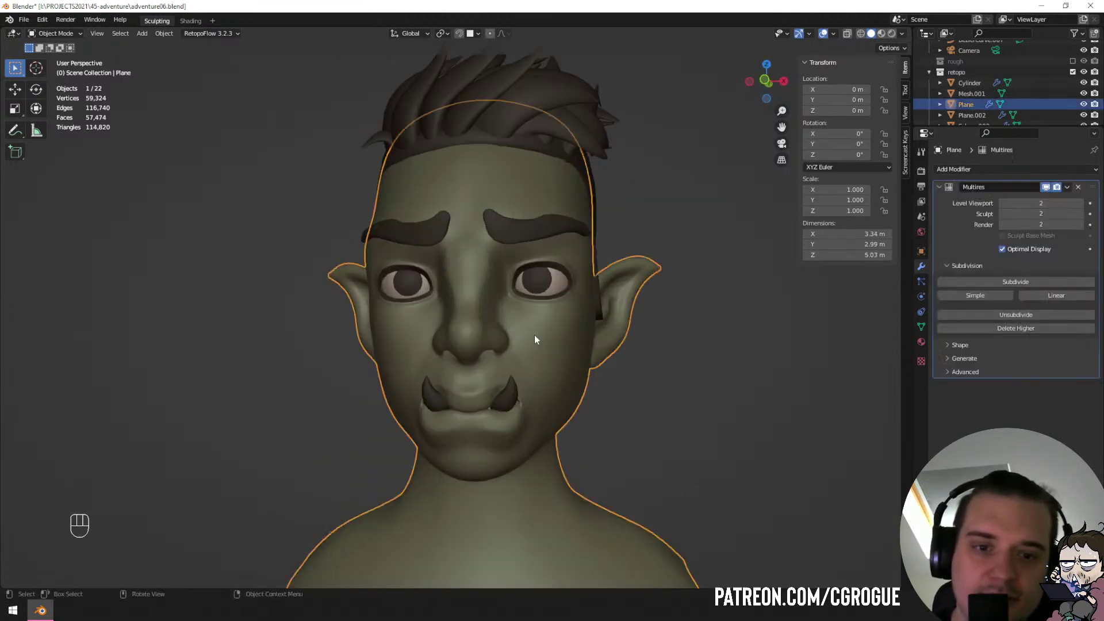
key(ctrl+Tab)
mouse_move(508, 296)
ctrl+middle_down()
mouse_move(498, 264)
mouse_move(508, 214)
mouse_move(493, 246)
ctrl+middle_up()
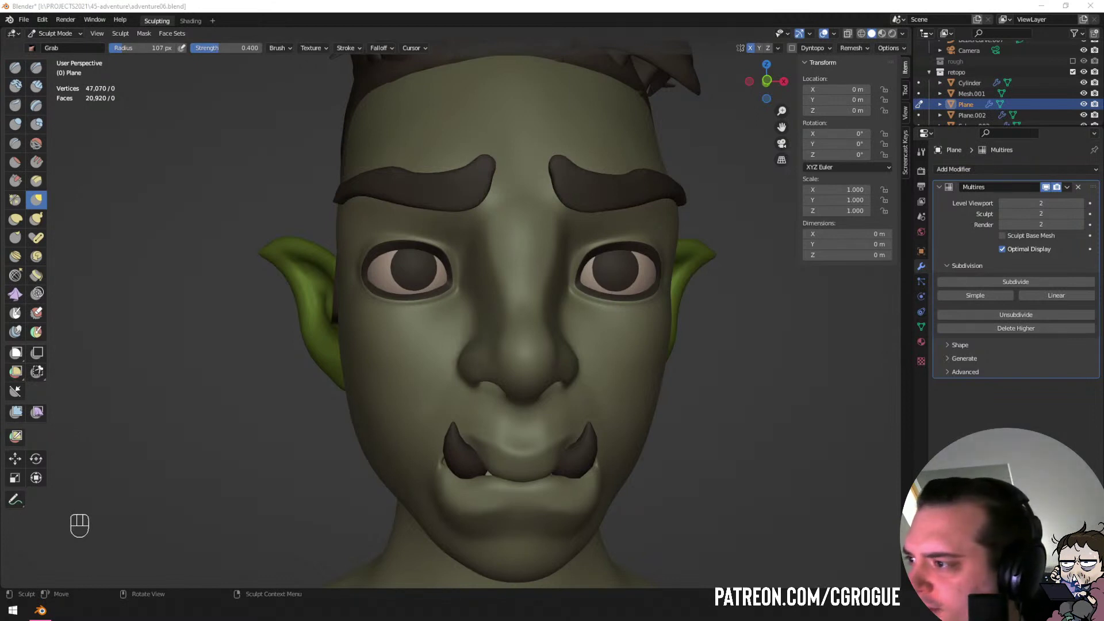
middle_drag(414, 416, 379, 403)
mouse_move(403, 389)
middle_down()
mouse_move(345, 357)
mouse_move(394, 354)
mouse_move(402, 386)
middle_up()
key(ctrl+Tab)
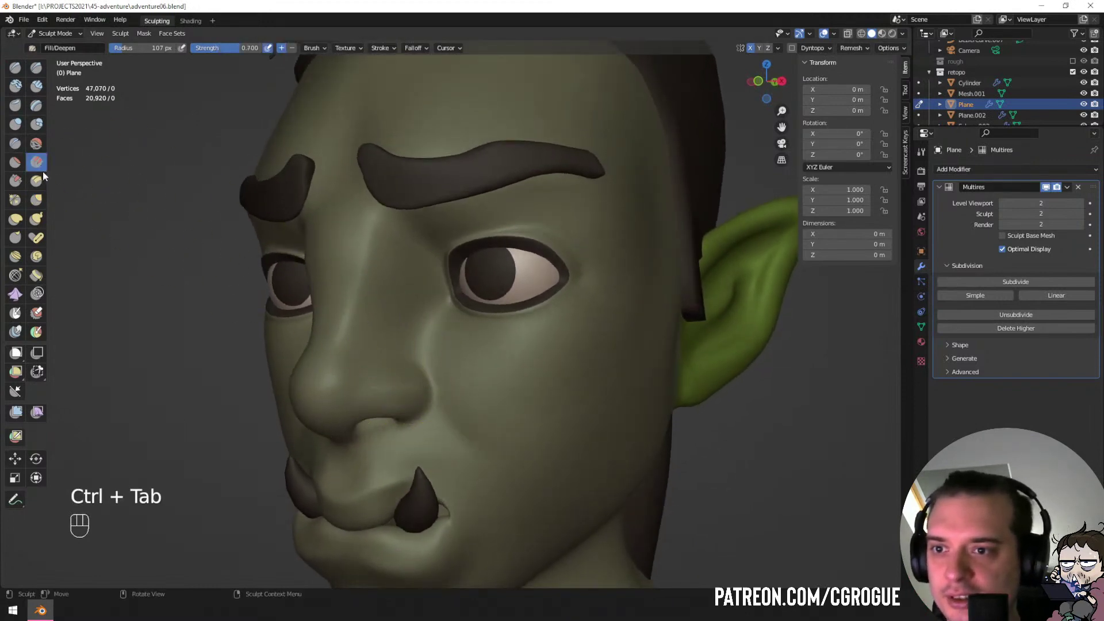
key(f)
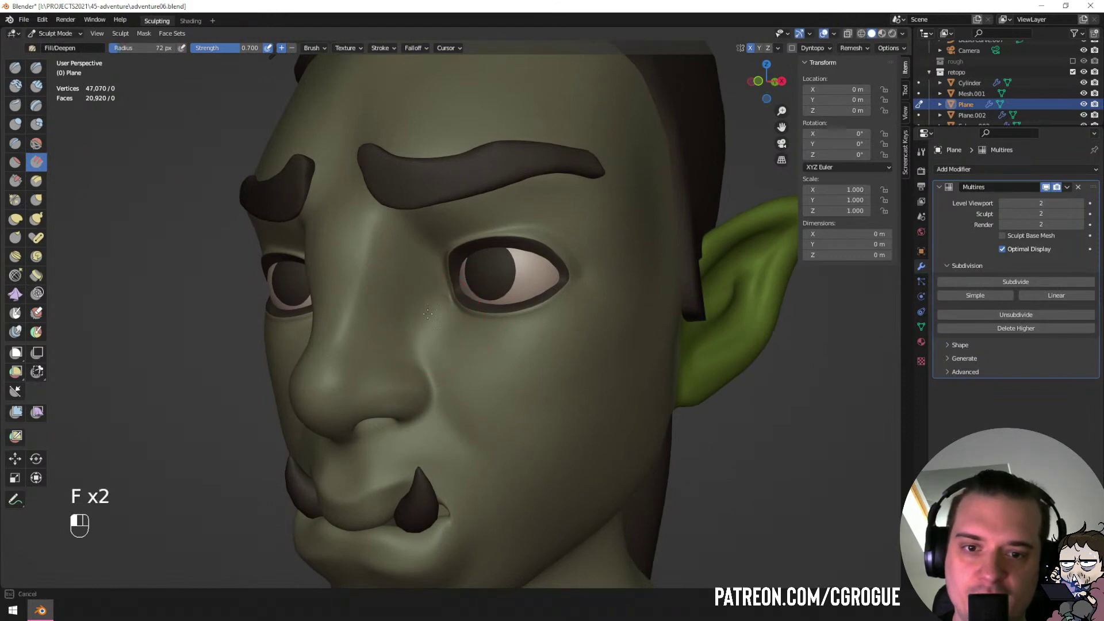
click(428, 313)
middle_drag(428, 313, 470, 270)
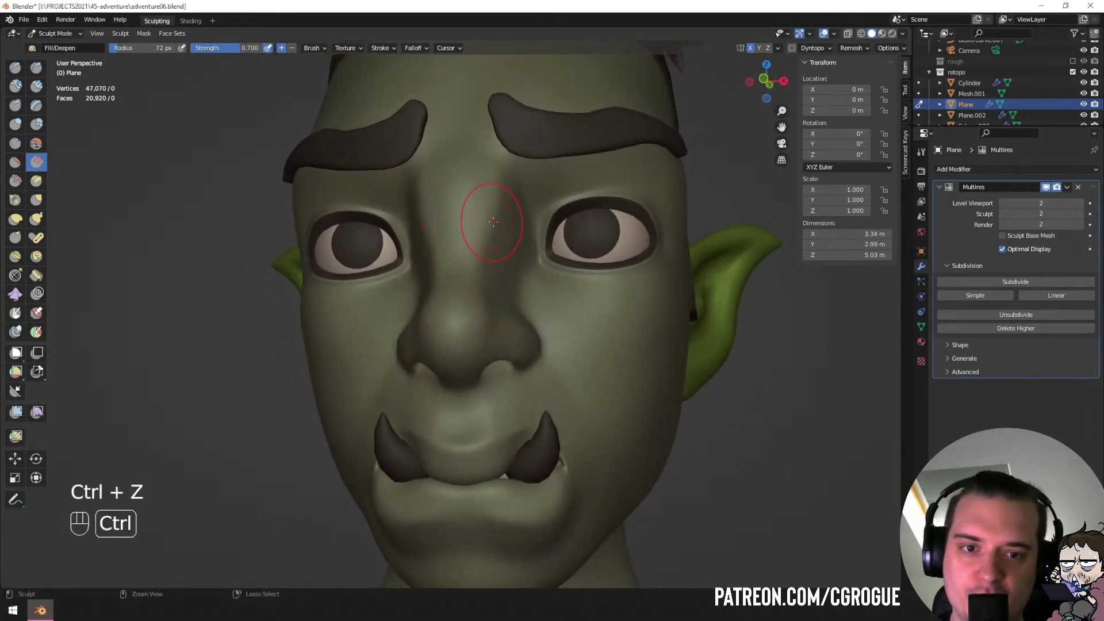
middle_drag(490, 221, 471, 232)
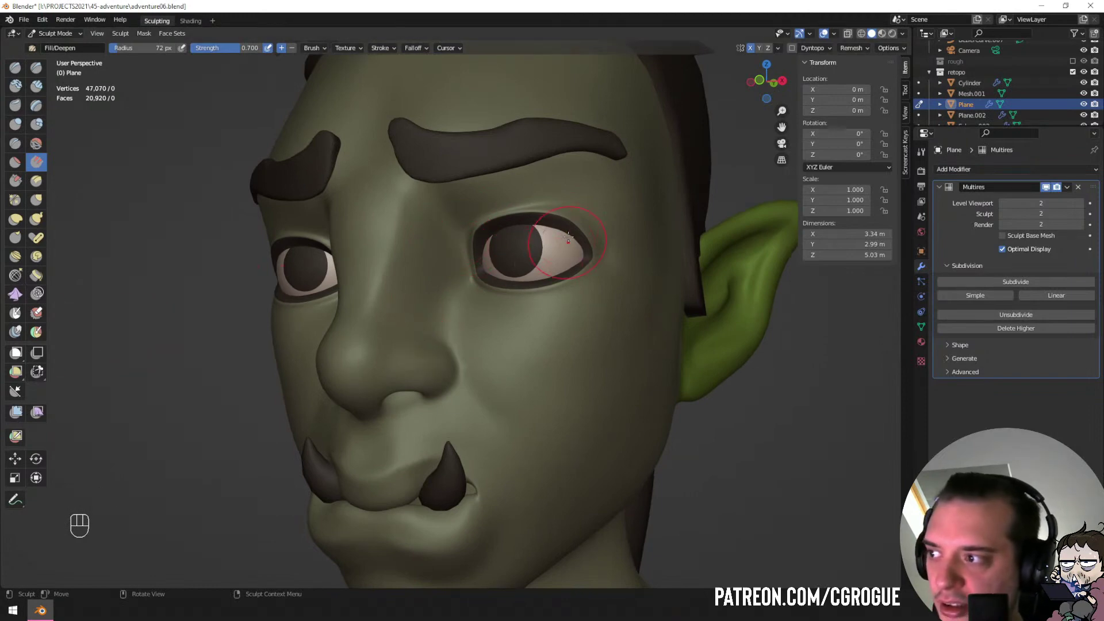
middle_drag(568, 237, 566, 210)
Hide the eyebrows and return the head mesh to Sculpt Mode with the Crease brush active.
key(ctrl+Tab)
click(528, 258)
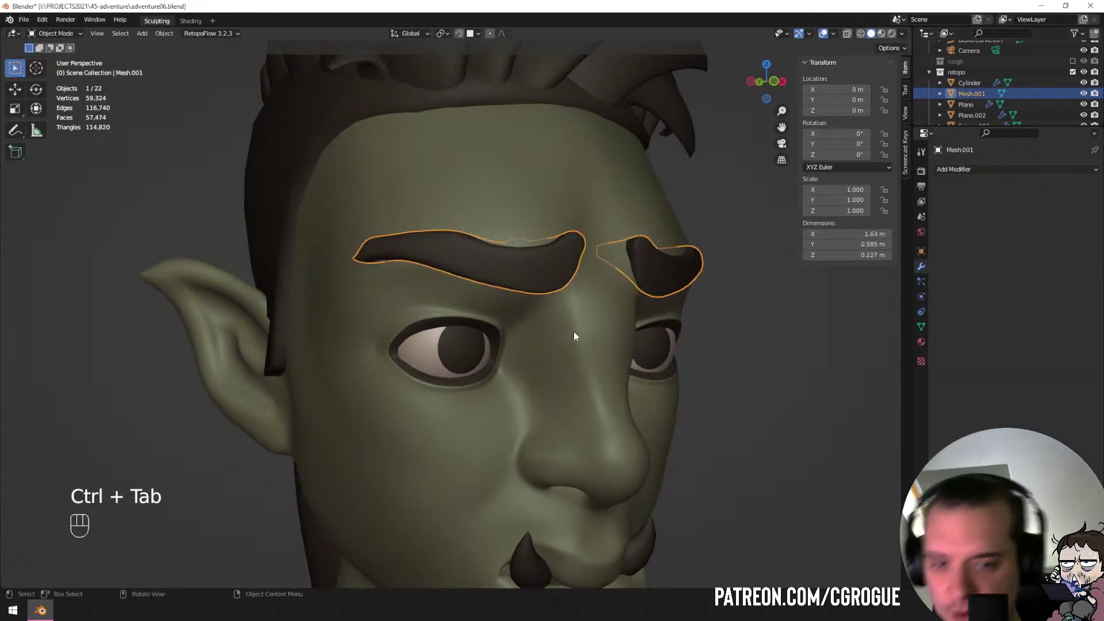
key(h)
middle_drag(558, 284, 567, 255)
click(589, 213)
key(ctrl+Tab)
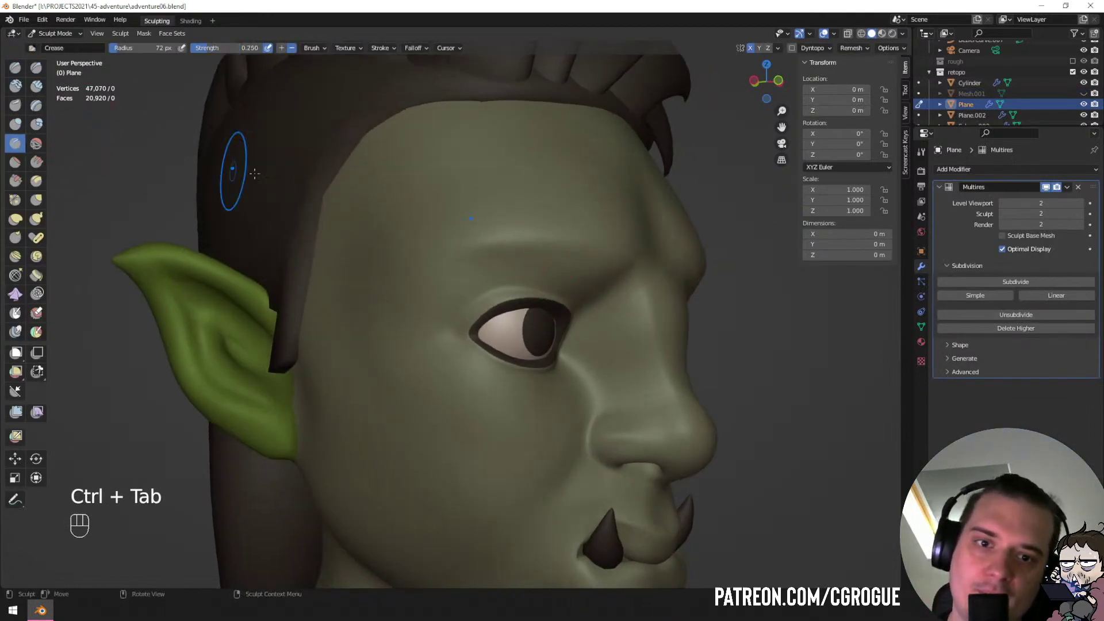
Smooth the head's forehead above the brow, with the Crease brush sized to 78 px at 0.250 strength.
middle_drag(255, 173, 225, 187)
key(f)
click(444, 246)
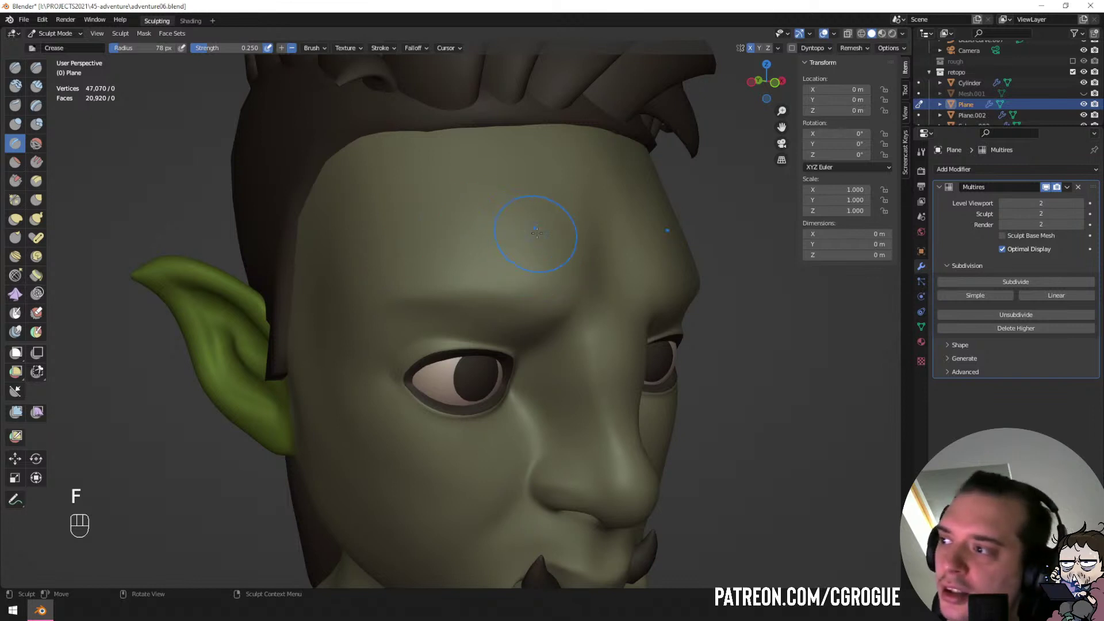
mouse_move(557, 217)
middle_down()
mouse_move(514, 234)
mouse_move(479, 178)
middle_up()
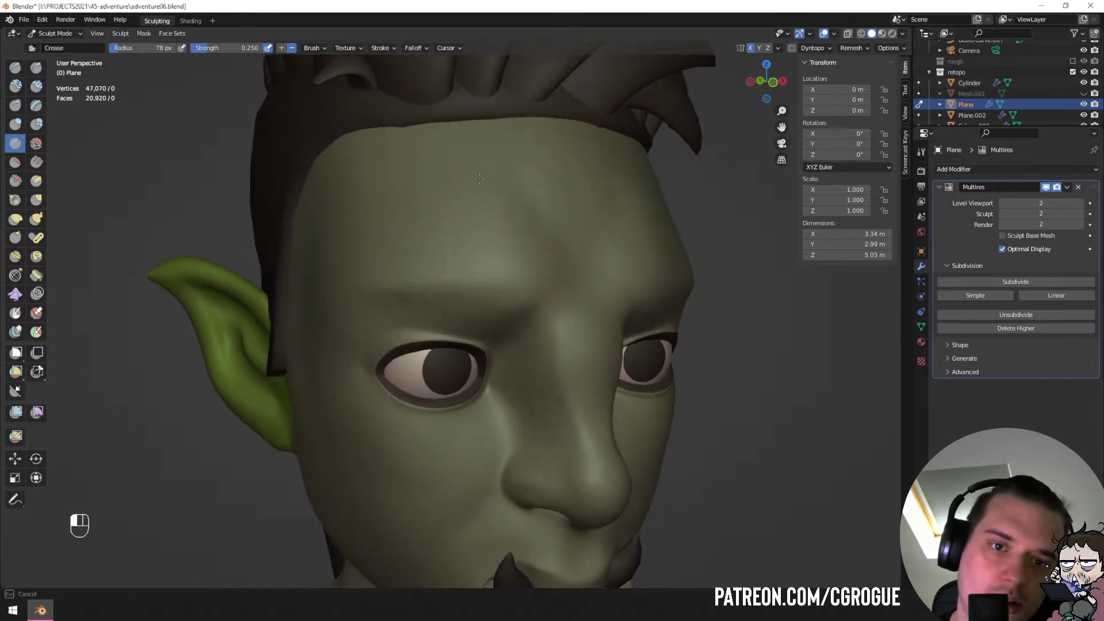
middle_drag(411, 187, 456, 189)
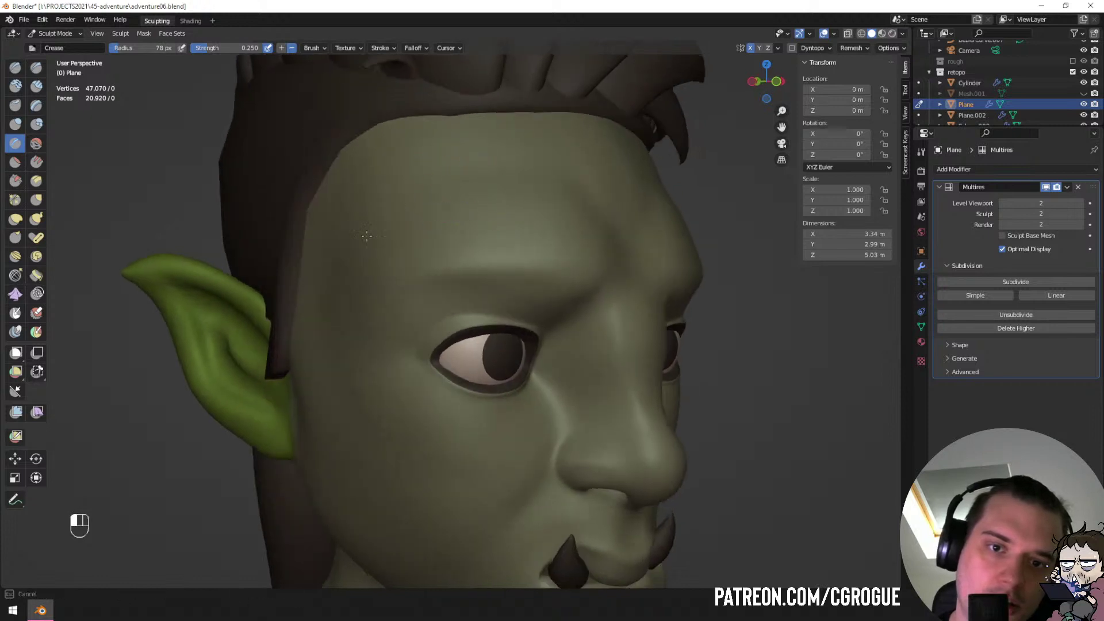
mouse_move(381, 219)
middle_down()
mouse_move(364, 202)
mouse_move(331, 304)
mouse_move(380, 247)
mouse_move(461, 248)
mouse_move(425, 262)
middle_up()
shift+drag(398, 256, 382, 237)
mouse_move(429, 213)
middle_down()
mouse_move(458, 208)
mouse_move(406, 193)
mouse_move(479, 178)
mouse_move(446, 245)
middle_up()
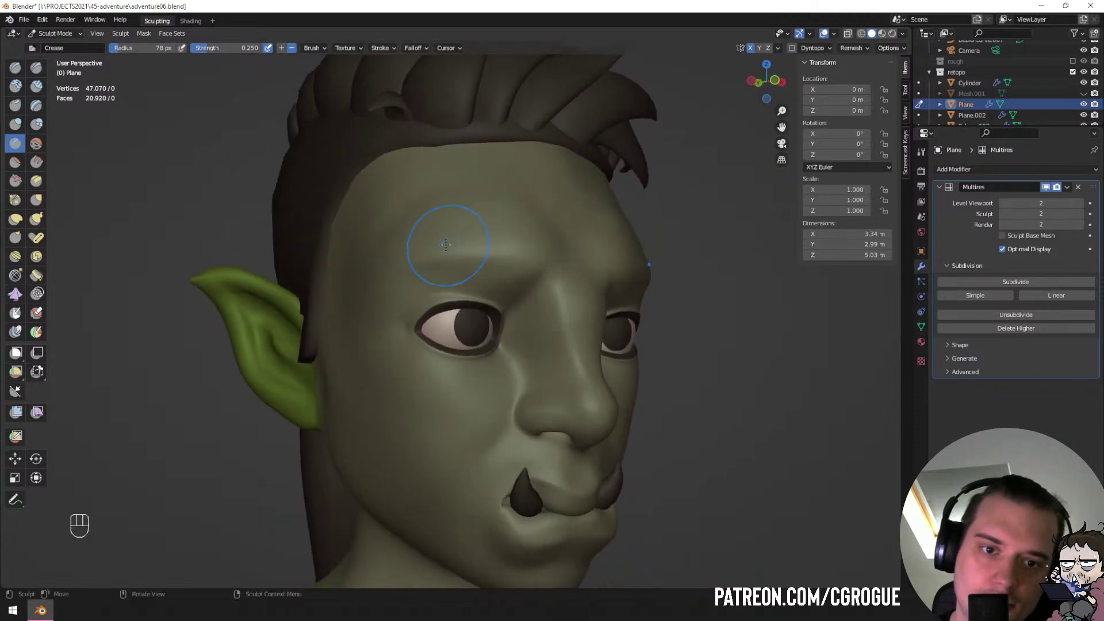
Adjust the brow ridge above the eye from the front with the Grab brush at 153 px and 0.400 strength.
mouse_move(539, 256)
middle_down()
mouse_move(403, 248)
mouse_move(446, 256)
mouse_move(427, 246)
middle_up()
key(f)
key(g)
key(f)
click(435, 260)
key(f)
click(376, 257)
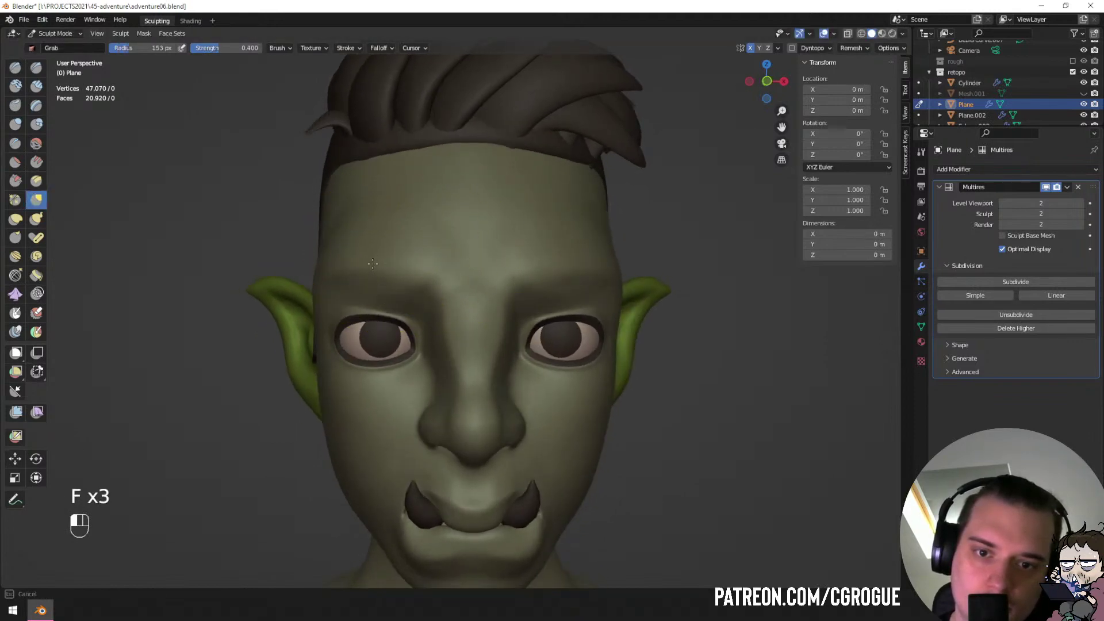
Reshape the outer brow and temple with a resized Grab brush at 0.400 strength.
mouse_move(382, 217)
middle_down()
mouse_move(313, 249)
mouse_move(263, 256)
mouse_move(563, 285)
mouse_move(594, 259)
mouse_move(585, 292)
mouse_move(602, 276)
mouse_move(506, 284)
mouse_move(401, 198)
middle_up()
key(f)
click(582, 261)
middle_drag(371, 235, 361, 238)
key(f)
click(352, 256)
drag(355, 267, 366, 270)
Try to build up the cheek with the Clay Strips brush at 108 px and 0.600 strength, and undo the strokes.
mouse_move(361, 272)
middle_down()
mouse_move(357, 318)
mouse_move(323, 323)
mouse_move(376, 336)
mouse_move(316, 356)
mouse_move(340, 402)
mouse_move(386, 322)
middle_up()
ctrl+middle_drag(425, 299, 475, 222)
ctrl+middle_drag(441, 270, 437, 243)
key(c)
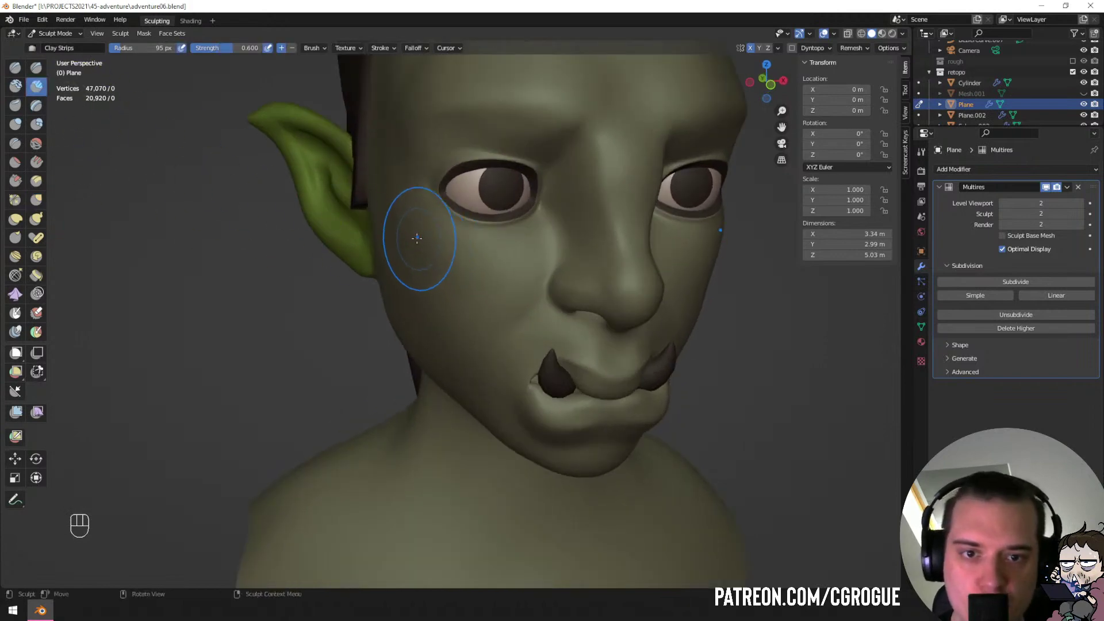
middle_drag(381, 224, 426, 239)
key(ctrl+z)
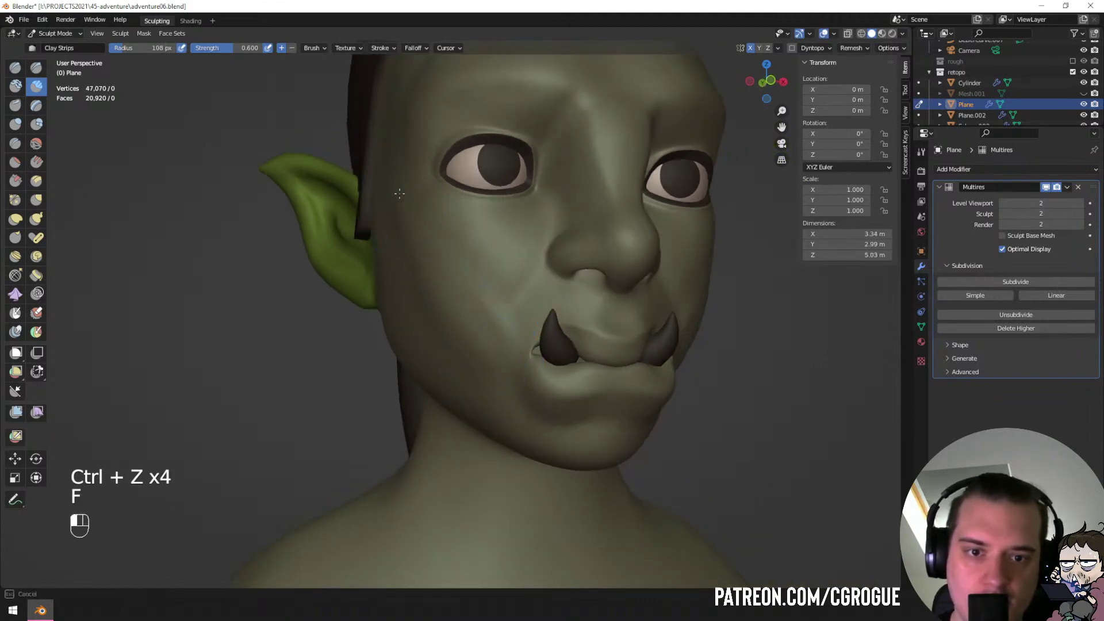
drag(400, 194, 458, 371)
mouse_move(407, 260)
middle_down()
mouse_move(361, 281)
mouse_move(411, 309)
mouse_move(382, 313)
mouse_move(424, 316)
middle_up()
key(ctrl+z)
key(ctrl+z)
key(ctrl+z)
Try to carve a hollow below the cheekbone with the Clay Strips brush at 0.600 strength, and undo it.
key(f)
ctrl+drag(421, 297, 430, 273)
mouse_move(418, 258)
middle_down()
mouse_move(370, 257)
mouse_move(402, 255)
mouse_move(461, 292)
mouse_move(405, 376)
middle_up()
key(ctrl+z)
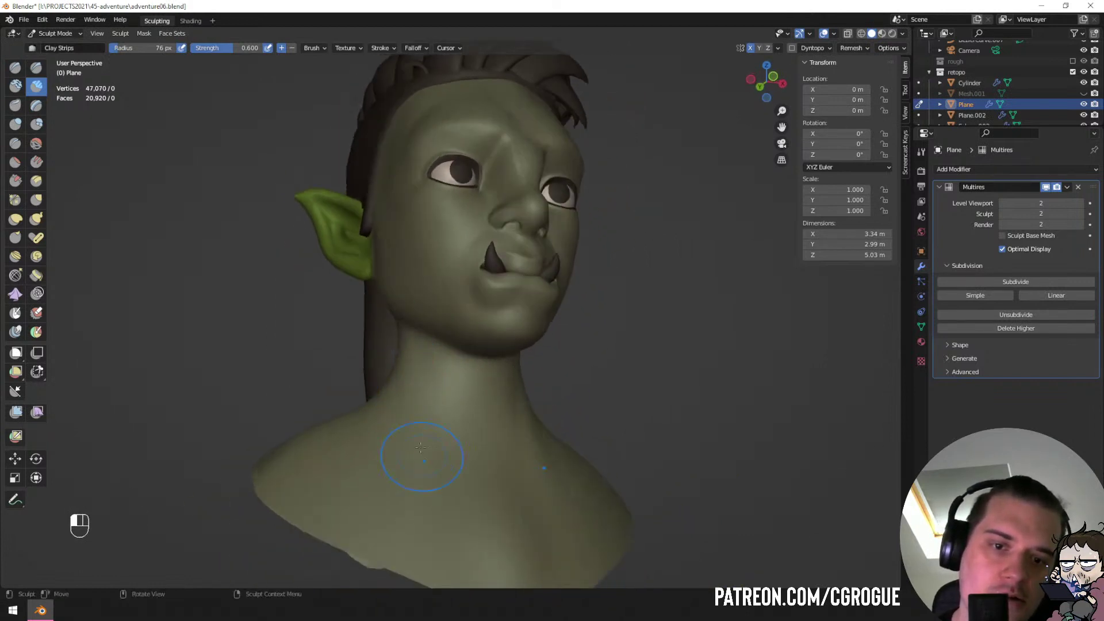
Sculpt and smooth the neck and collarbone area with the Clay Strips brush at 87 px and 0.600 strength.
mouse_move(424, 401)
middle_down()
mouse_move(407, 395)
mouse_move(453, 397)
middle_up()
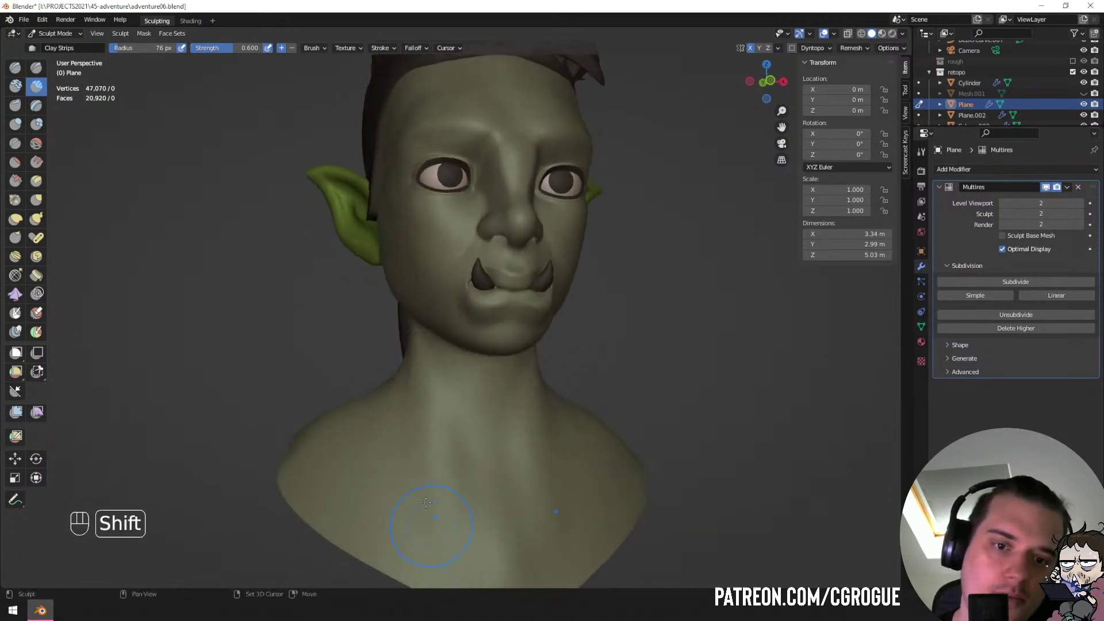
key(f)
click(382, 414)
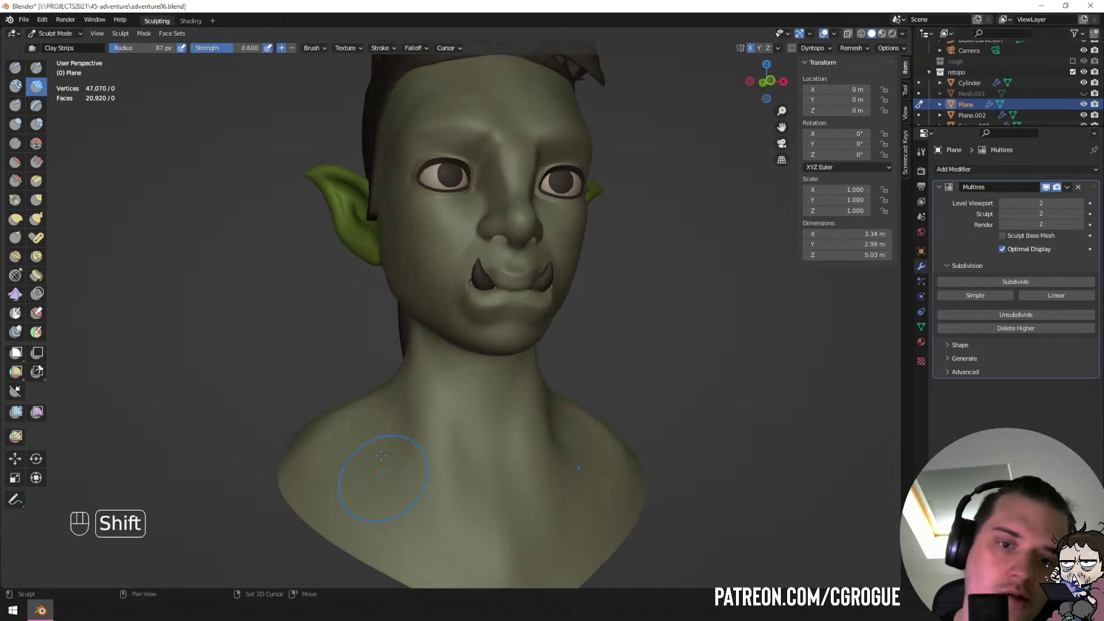
Reshape the upper back and shoulders of the bust with the Grab brush at 220 px and 0.400 strength.
mouse_move(381, 456)
middle_down()
mouse_move(403, 414)
mouse_move(345, 406)
mouse_move(496, 391)
middle_up()
key(g)
key(f)
click(505, 412)
middle_drag(412, 423, 425, 469)
mouse_move(340, 461)
mouse_down()
mouse_move(355, 464)
mouse_move(308, 451)
mouse_up()
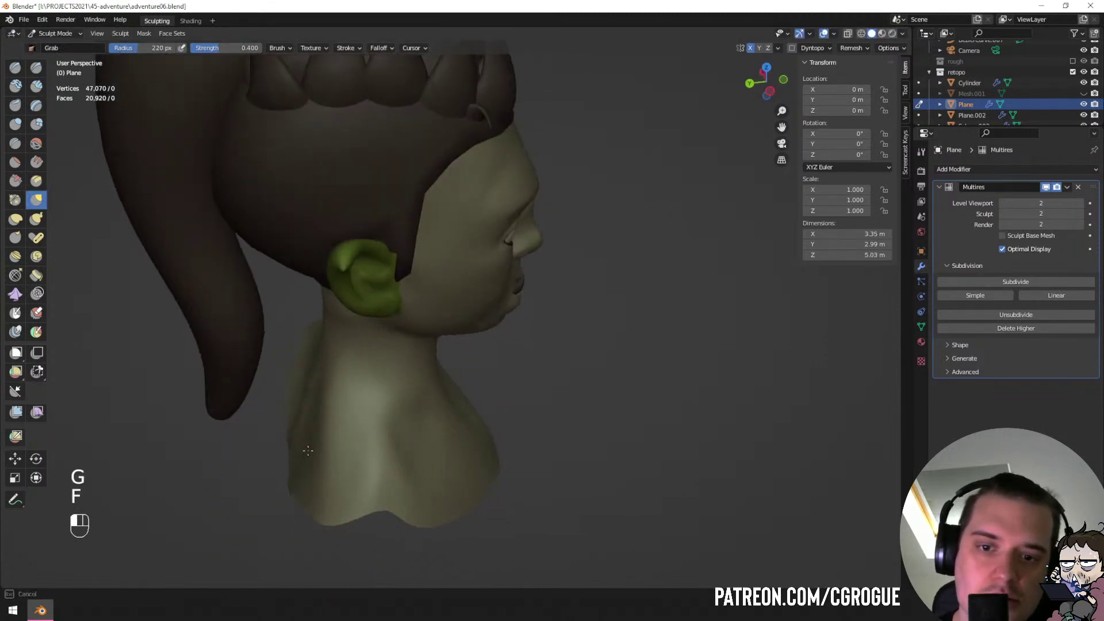
mouse_move(315, 448)
middle_down()
mouse_move(385, 457)
mouse_move(358, 394)
mouse_move(276, 372)
mouse_move(316, 368)
middle_up()
key(f)
click(388, 456)
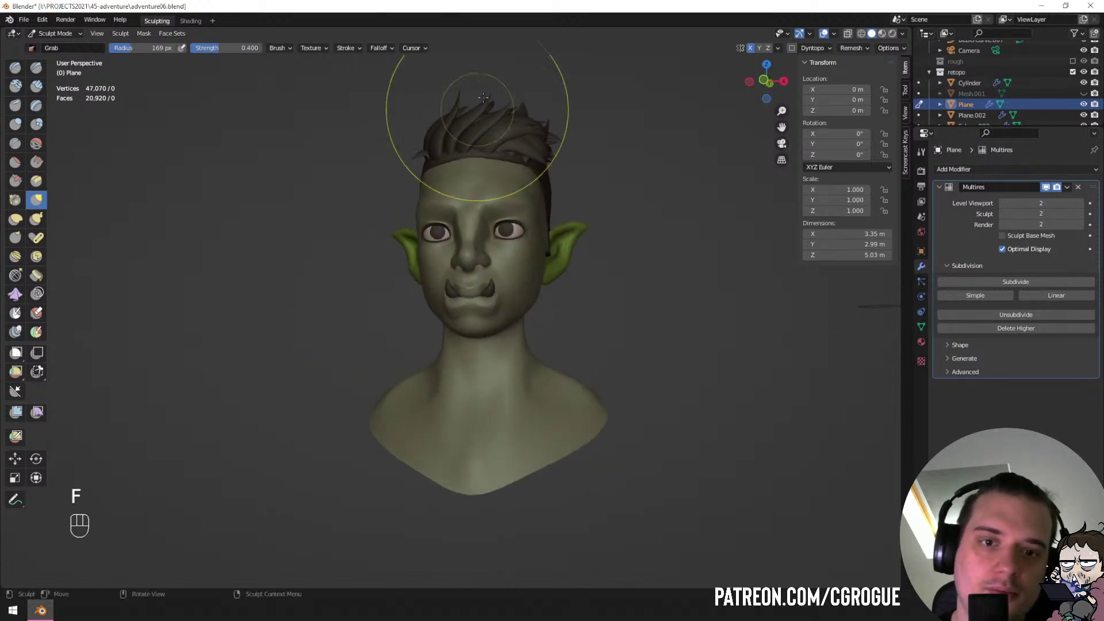
Try an eyebrow made by assigning Material.001 to the strip of head faces above one eye in Edit Mode.
middle_drag(480, 109, 416, 356)
ctrl+middle_drag(432, 267, 446, 225)
key(ctrl+Tab)
key(Tab)
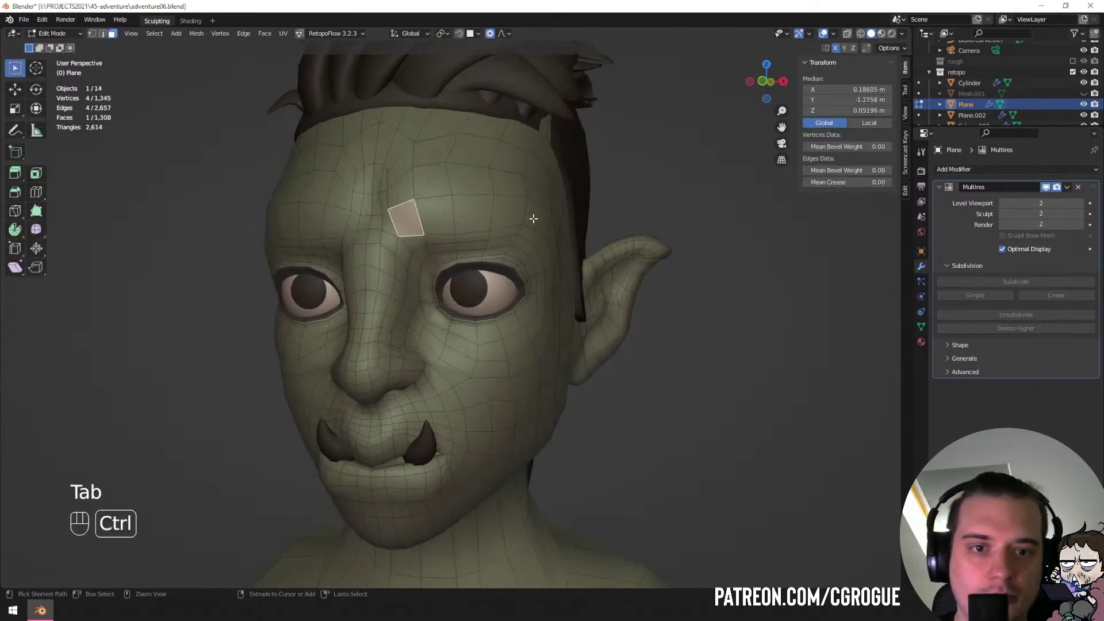
ctrl+click(534, 218)
click(922, 342)
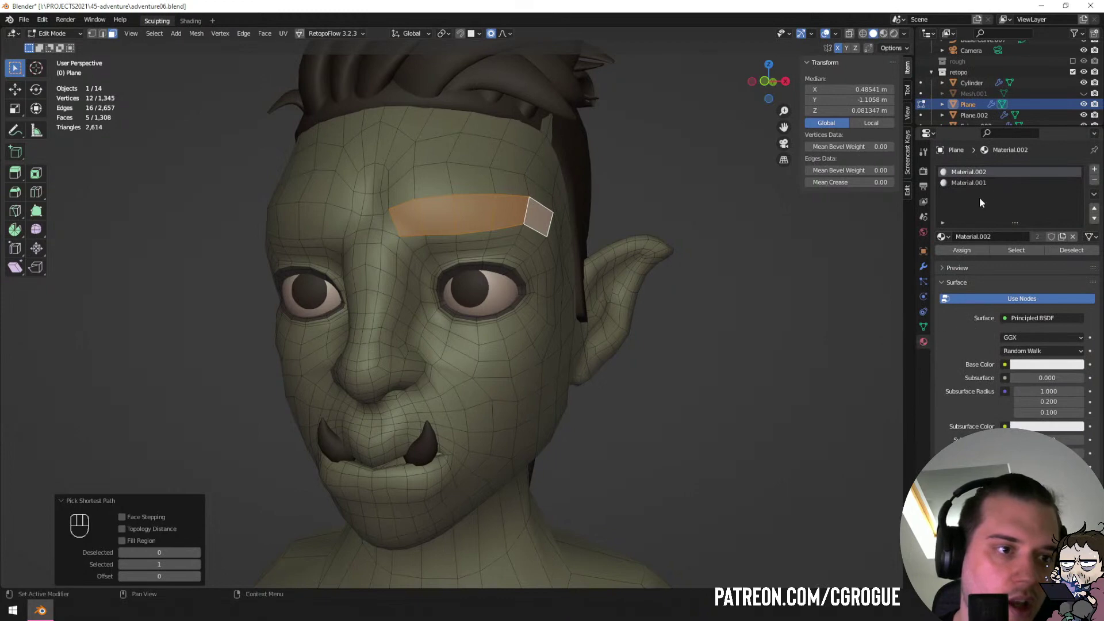
click(962, 250)
key(Tab)
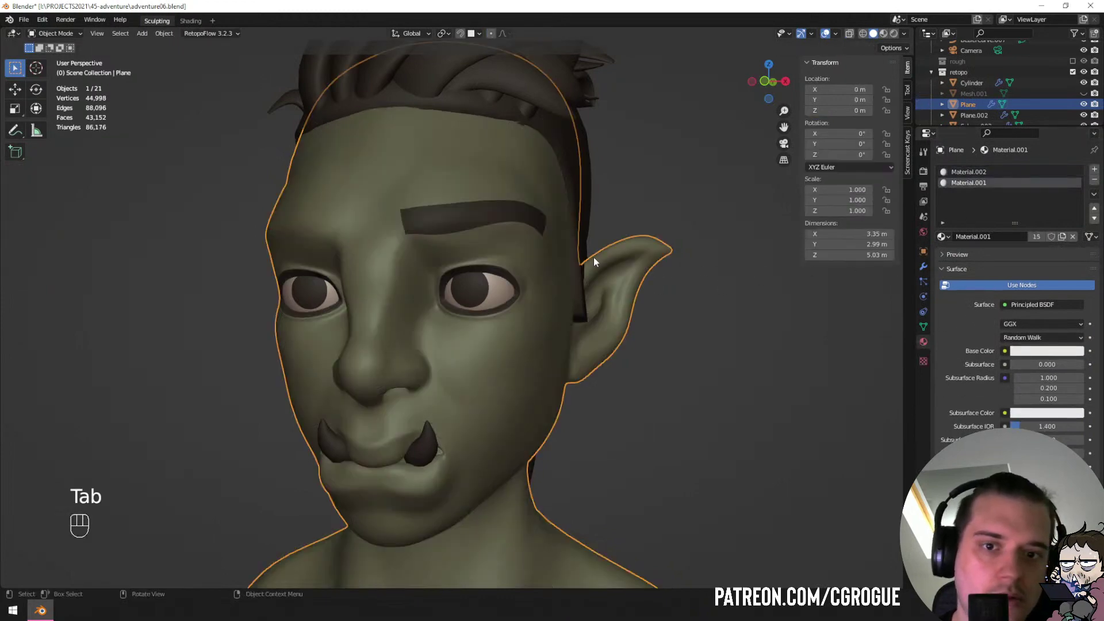
Check the material eyebrow from the front, undo its assignment and return to Object Mode.
mouse_move(594, 258)
middle_down()
mouse_move(576, 240)
mouse_move(589, 271)
middle_up()
scroll(550, 347, down, 3)
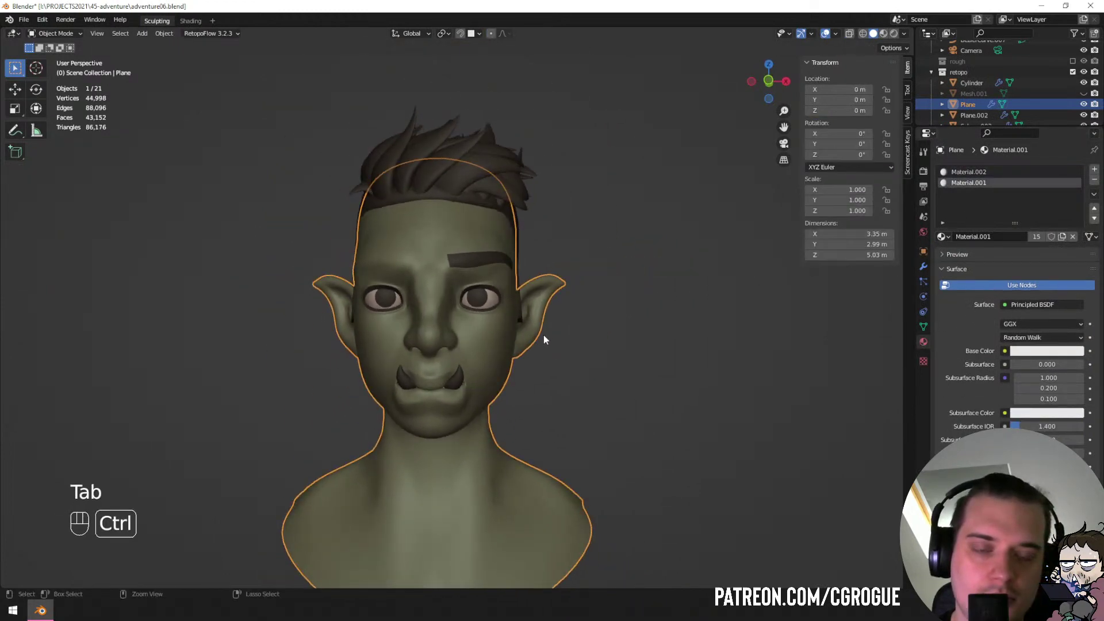
key(ctrl+z)
key(ctrl+z)
key(Tab)
ctrl+middle_drag(529, 306, 471, 323)
ctrl+middle_drag(470, 324, 464, 247)
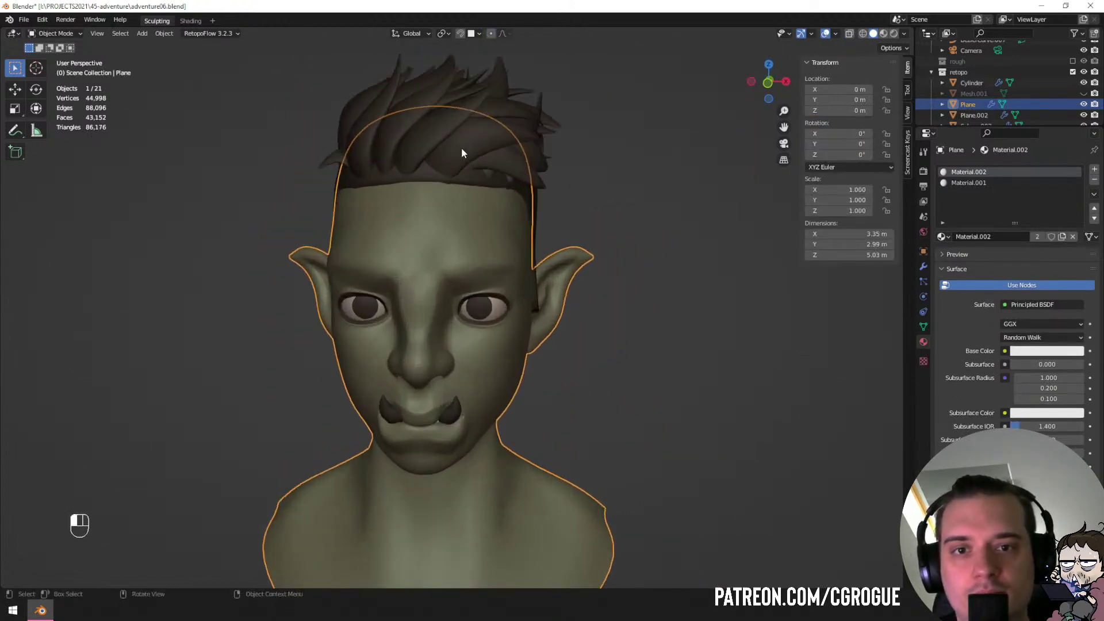
Clear the selection and bring the scalp hair mesh Plane.002 into Sculpt Mode with the Grab brush.
click(461, 149)
key(a)
key(a)
ctrl+middle_drag(499, 160, 444, 229)
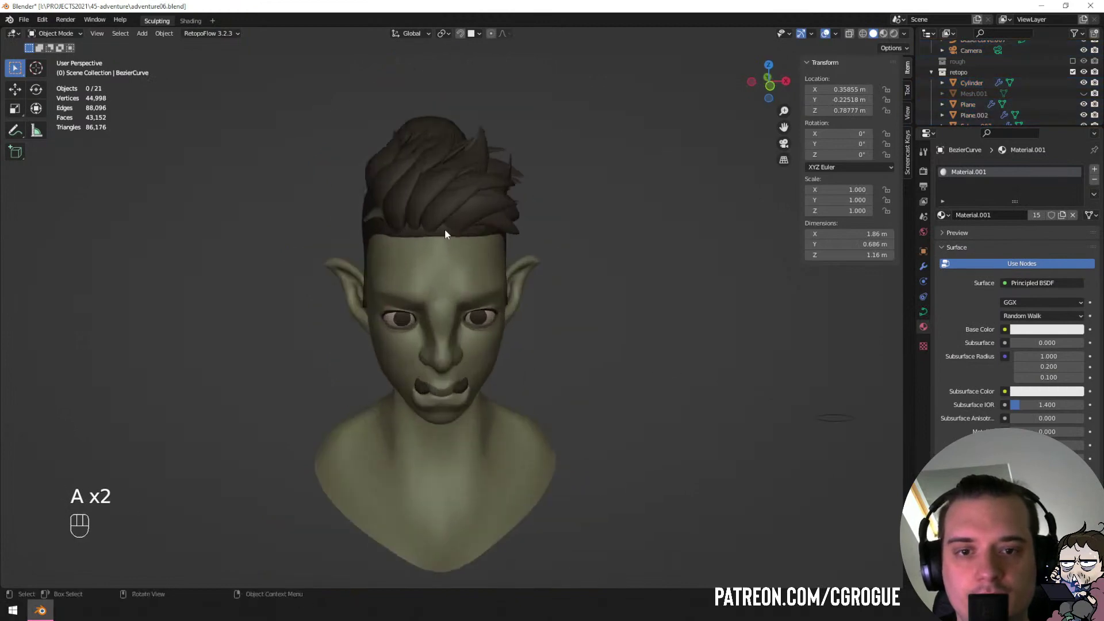
click(445, 232)
key(ctrl+Tab)
key(ctrl+Tab)
middle_drag(442, 287, 429, 243)
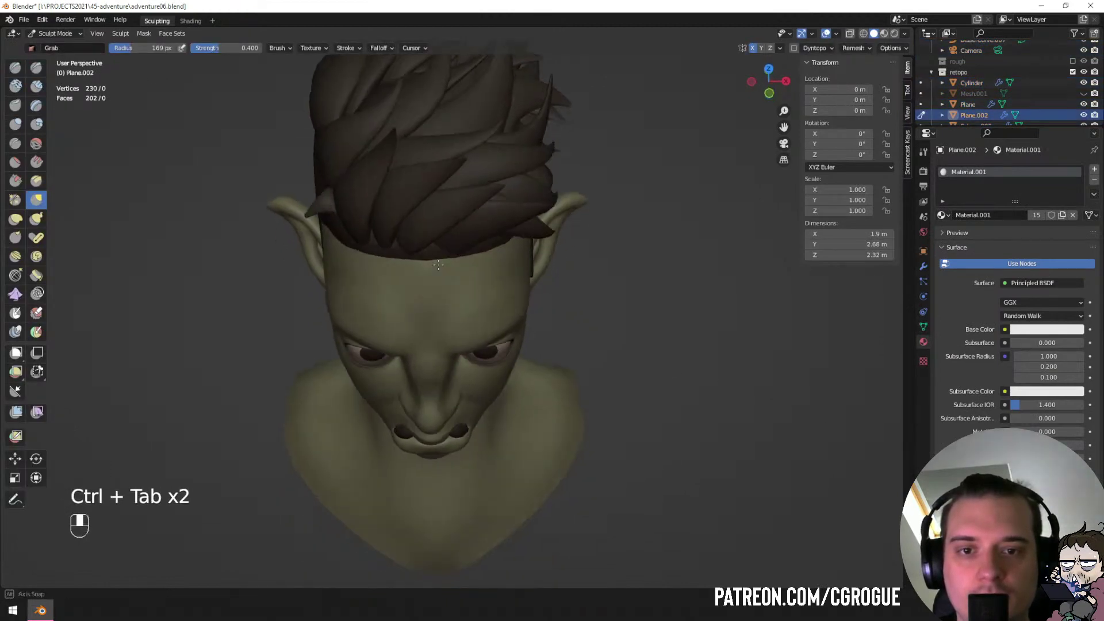
Reshape the front hairline and its corner at the temple with the Grab brush at about 118 px and 0.400 strength.
key(f)
click(453, 254)
drag(432, 241, 483, 227)
middle_drag(476, 223, 408, 183)
drag(486, 194, 501, 200)
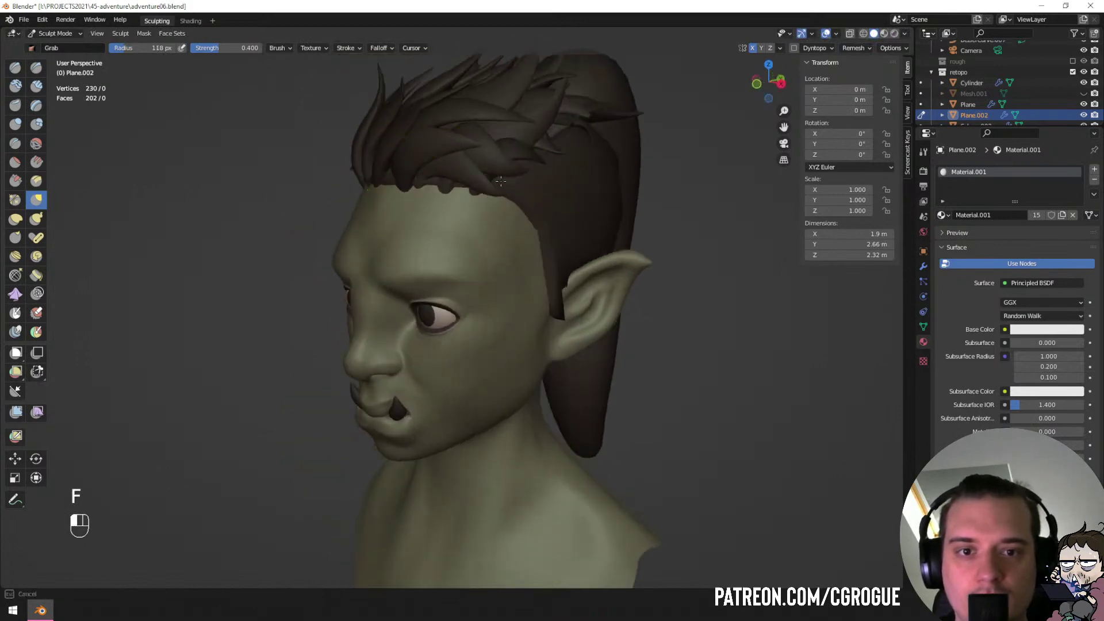
middle_drag(517, 199, 473, 194)
key(f)
click(488, 193)
drag(477, 185, 463, 182)
key(f)
click(505, 217)
Adjust the sideburn in front of the ear with the Grab brush at 92 px and 0.400 strength.
mouse_move(505, 217)
middle_down()
mouse_move(562, 249)
mouse_move(525, 313)
middle_up()
key(f)
click(546, 312)
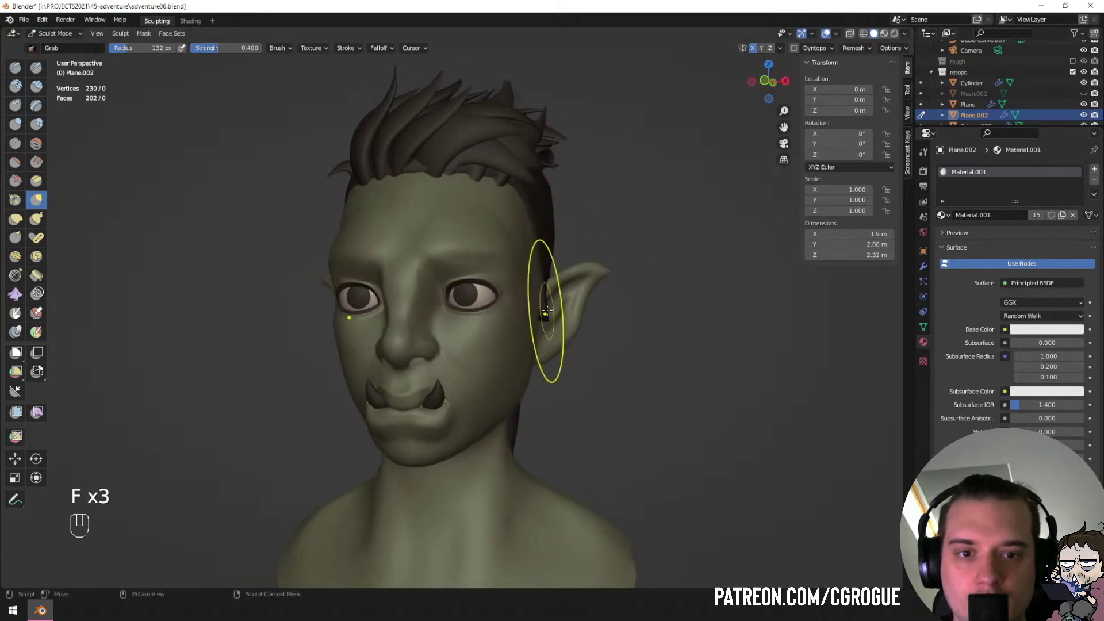
key(f)
click(549, 292)
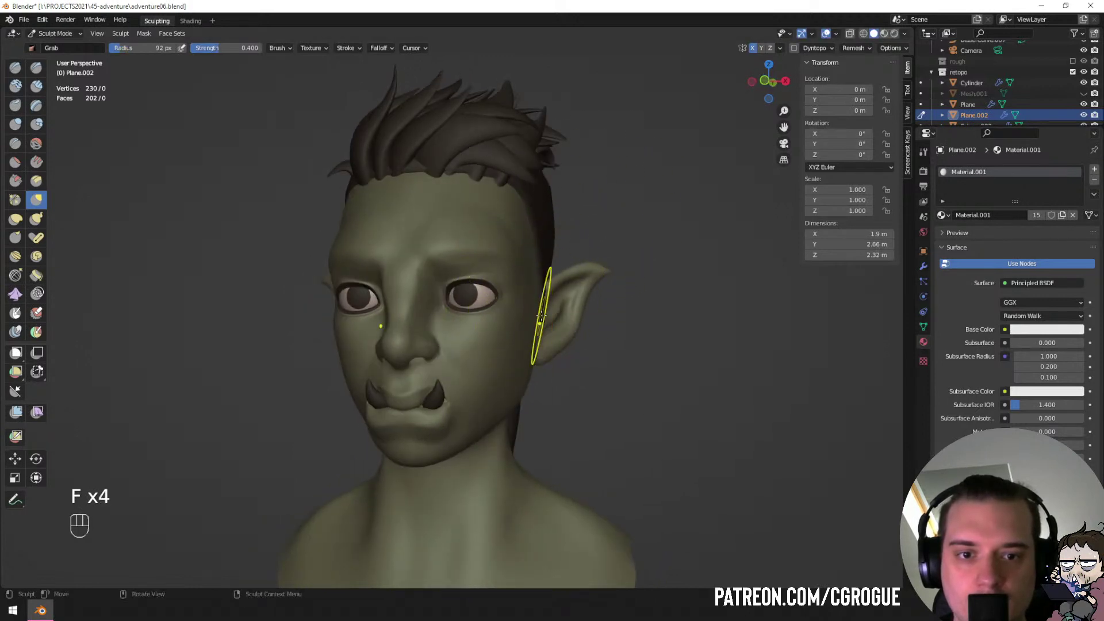
Pull the side hairline into a new shape around the temple, using the Grab brush at up to 158 px.
mouse_move(565, 224)
middle_down()
mouse_move(645, 227)
mouse_move(445, 227)
middle_up()
key(f)
click(499, 227)
drag(497, 227, 455, 229)
middle_drag(455, 229, 510, 232)
drag(511, 232, 559, 212)
middle_drag(559, 213, 472, 236)
key(f)
click(467, 237)
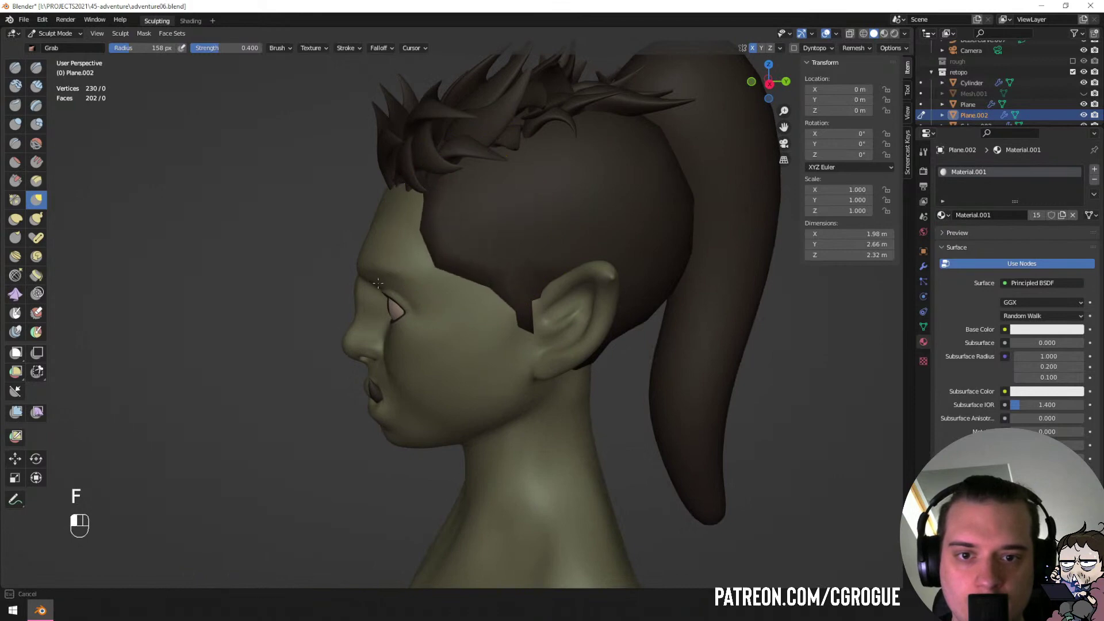
Refine the hairline between temple and sideburn from the side with the Grab brush at 120 to 141 px.
mouse_move(378, 282)
middle_down()
mouse_move(506, 256)
mouse_move(443, 244)
middle_up()
key(f)
click(459, 180)
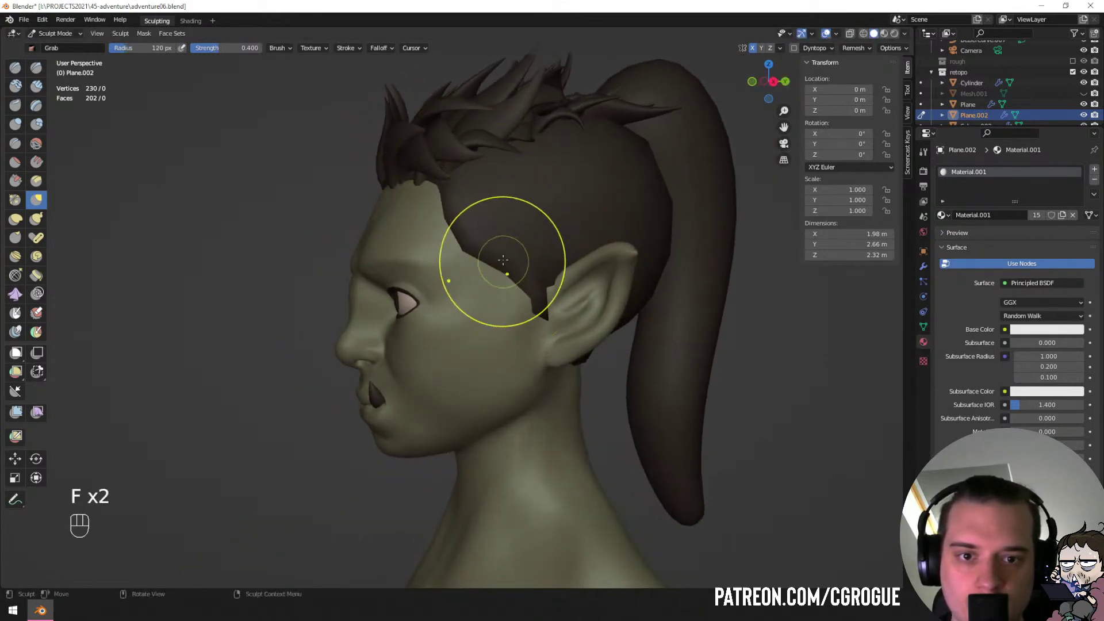
mouse_move(517, 235)
middle_down()
mouse_move(536, 243)
mouse_move(512, 231)
mouse_move(525, 218)
mouse_move(498, 295)
mouse_move(477, 281)
mouse_move(519, 245)
middle_up()
scroll(527, 216, up, 3)
key(f)
click(520, 224)
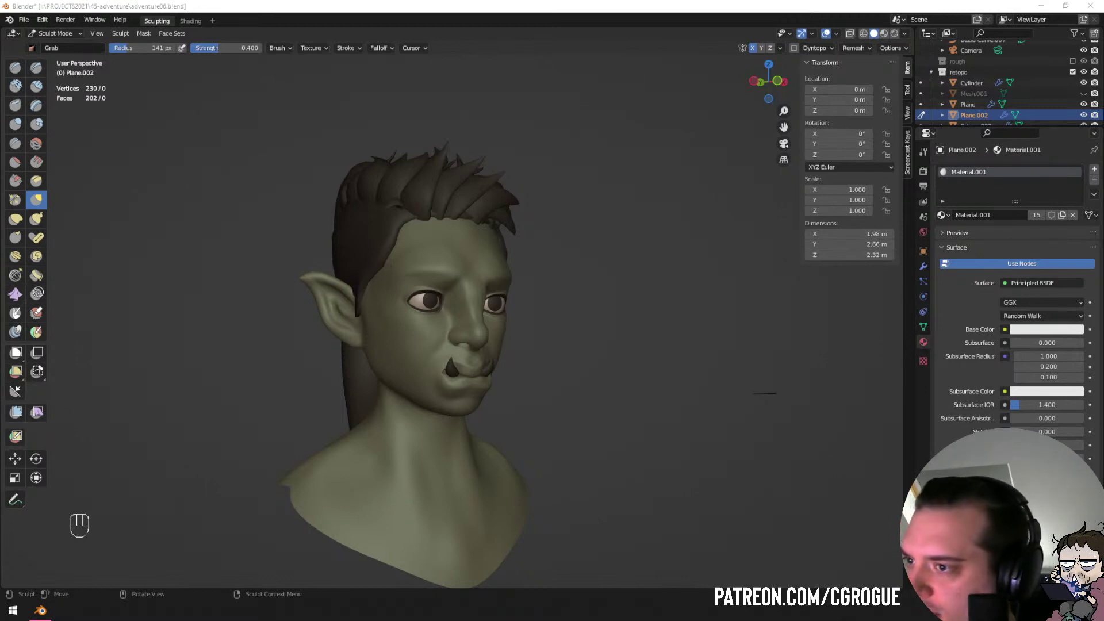
Pull the temple hairline back and up in side view with the Grab brush at 109 px and 0.400 strength.
middle_drag(432, 287, 282, 290)
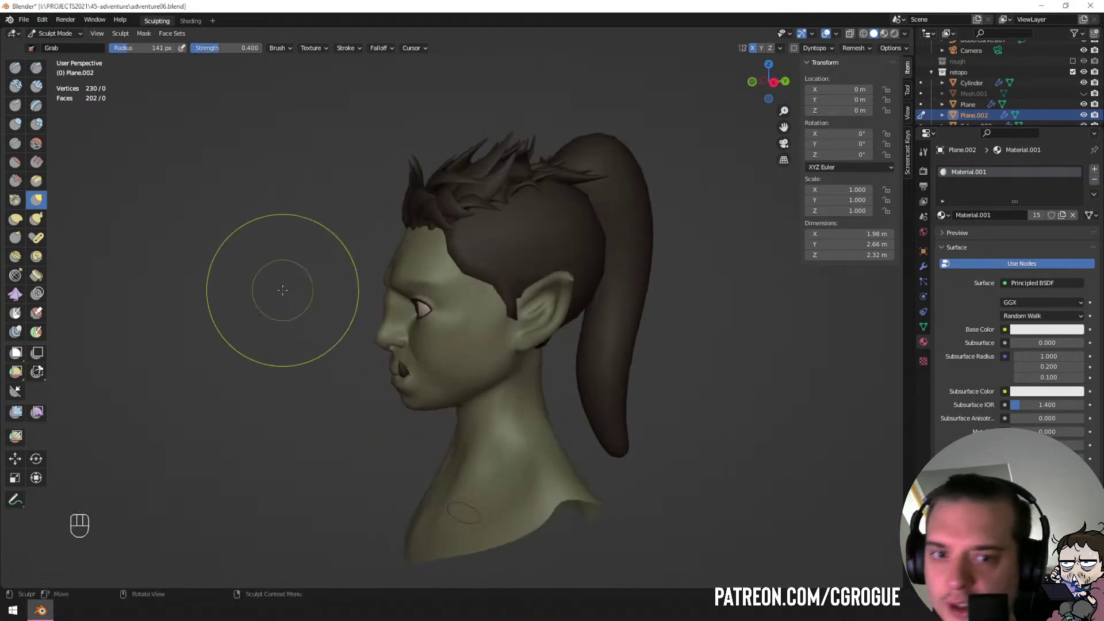
ctrl+middle_drag(370, 270, 424, 217)
key(f)
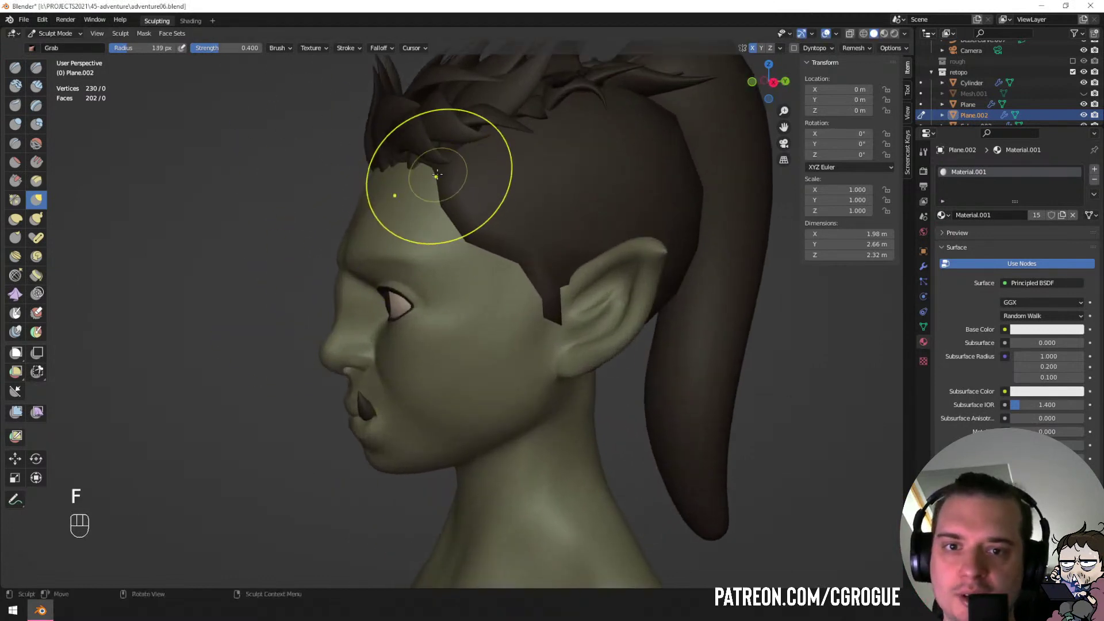
key(f)
click(486, 217)
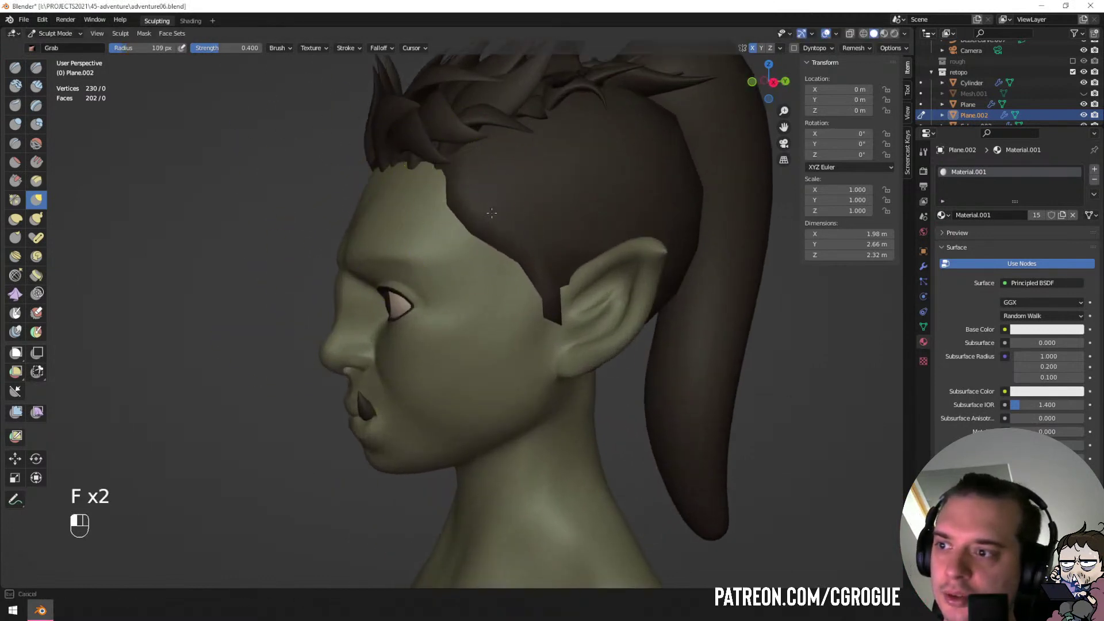
drag(492, 213, 496, 212)
drag(507, 237, 518, 227)
drag(520, 235, 525, 215)
key(f)
click(473, 200)
Adjust the volume of the scalp hair above the ear with the Grab brush at 148 px and 0.400 strength.
mouse_move(493, 215)
middle_down()
mouse_move(483, 198)
mouse_move(569, 198)
mouse_move(453, 229)
mouse_move(518, 231)
mouse_move(481, 240)
middle_up()
key(f)
click(550, 214)
key(f)
click(525, 199)
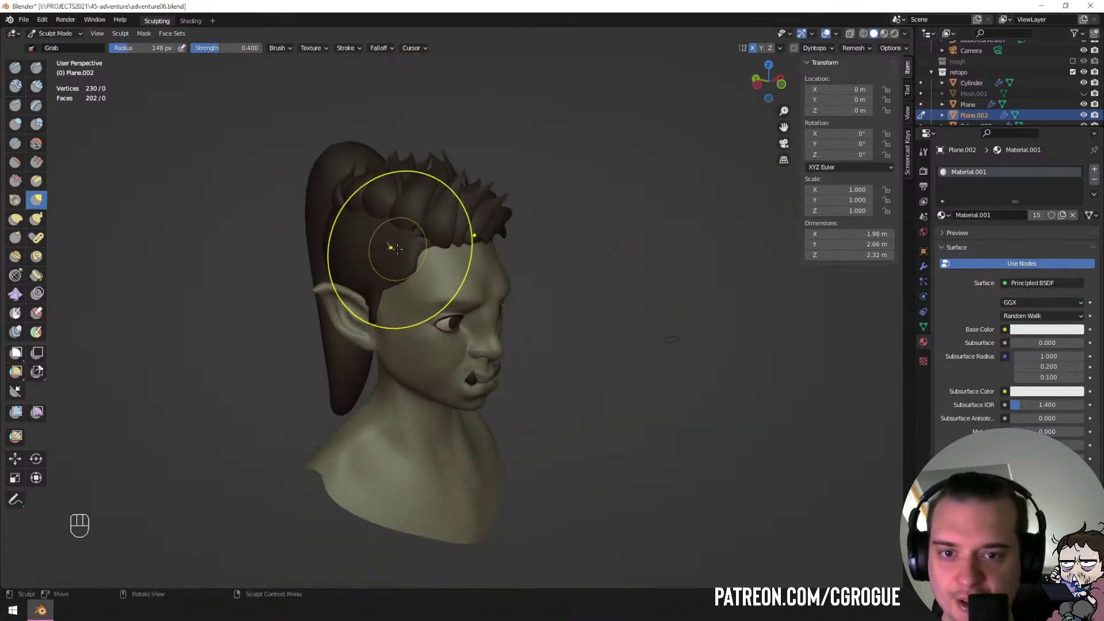
key(f)
key(f)
click(428, 246)
mouse_move(389, 247)
middle_down()
mouse_move(366, 249)
mouse_move(448, 253)
middle_up()
Pull the lower back edge of the scalp hair down over the nape with the Grab brush at 128 px.
key(f)
click(448, 325)
middle_drag(448, 325, 407, 330)
key(f)
click(405, 333)
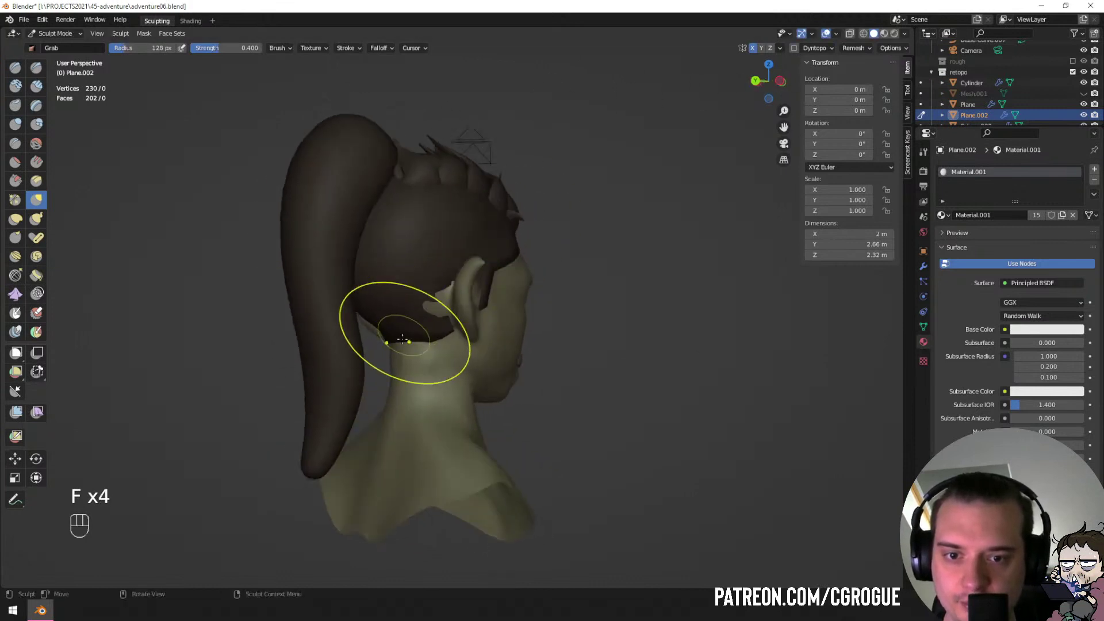
drag(394, 349, 387, 371)
middle_drag(390, 369, 370, 347)
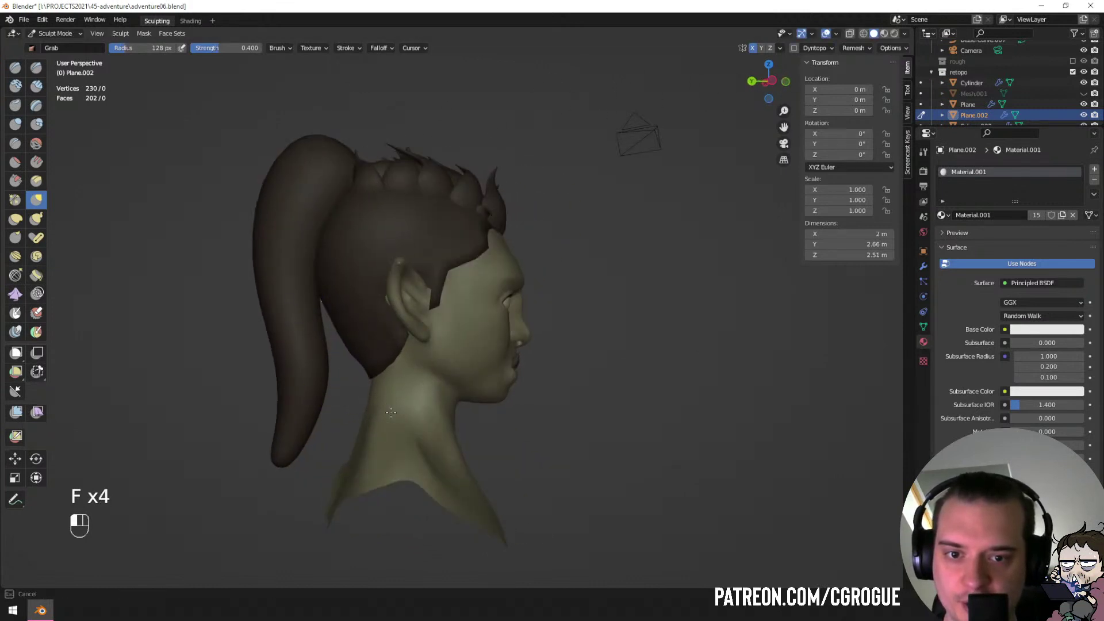
drag(391, 412, 392, 415)
Refine the nape hairline and the back of the scalp hair with the Grab brush at 87 to 154 px.
key(f)
click(362, 343)
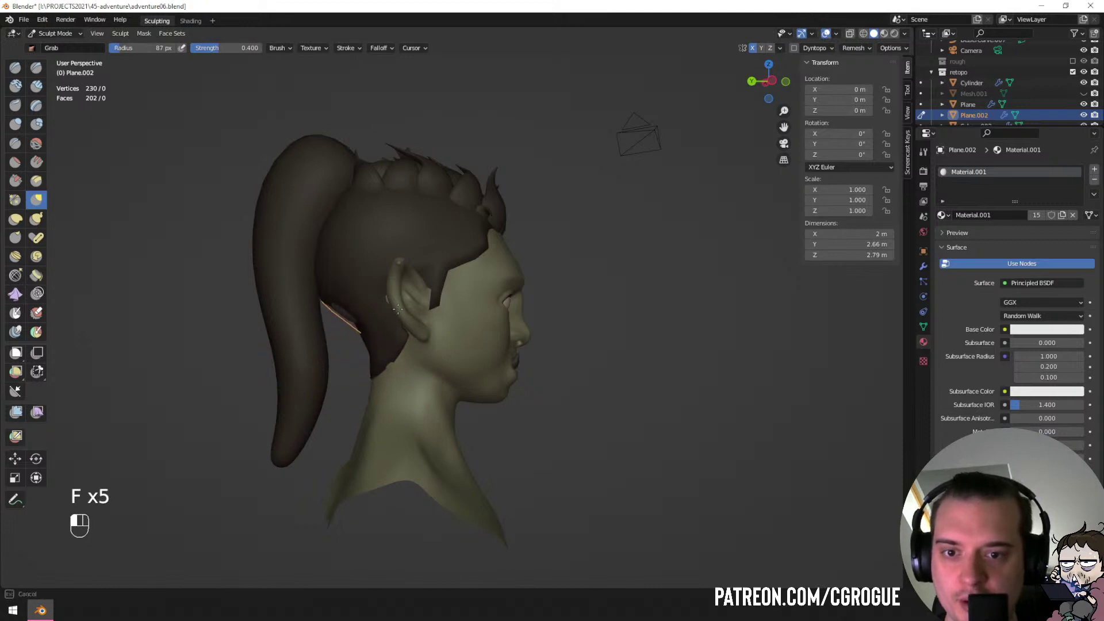
drag(398, 309, 401, 309)
key(f)
click(344, 315)
drag(362, 323, 349, 338)
mouse_move(348, 337)
middle_down()
mouse_move(316, 322)
mouse_move(340, 302)
middle_up()
key(f)
click(371, 298)
drag(372, 298, 347, 283)
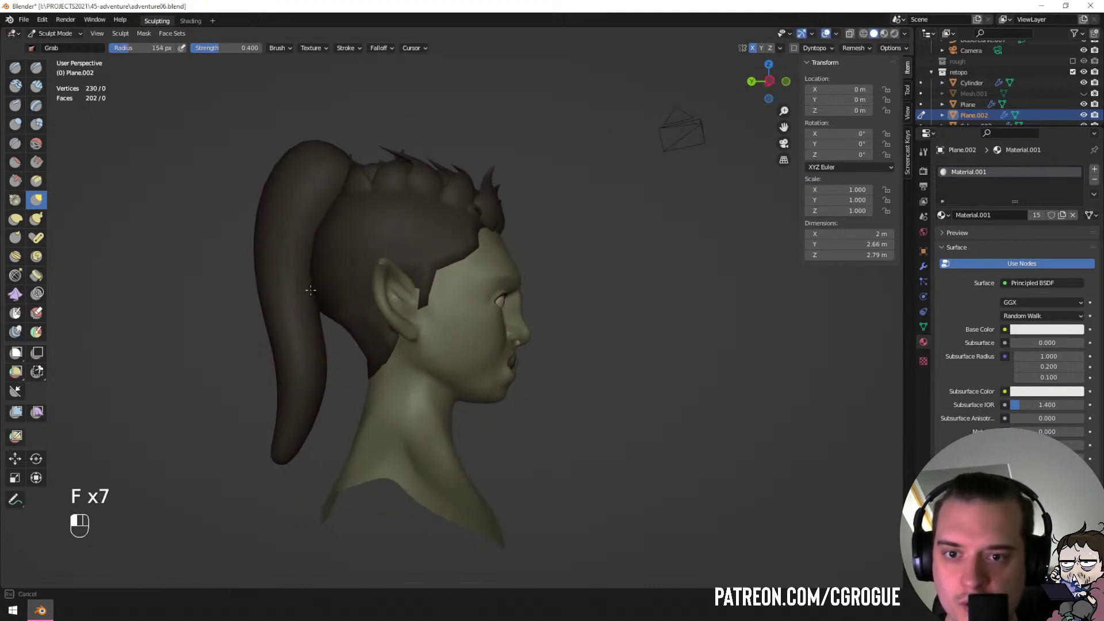
Return to Object Mode and show the modifiers of the scalp hair mesh.
middle_drag(310, 290, 313, 265)
scroll(231, 327, up, 3)
shift+middle_drag(313, 265, 338, 385)
key(ctrl+Tab)
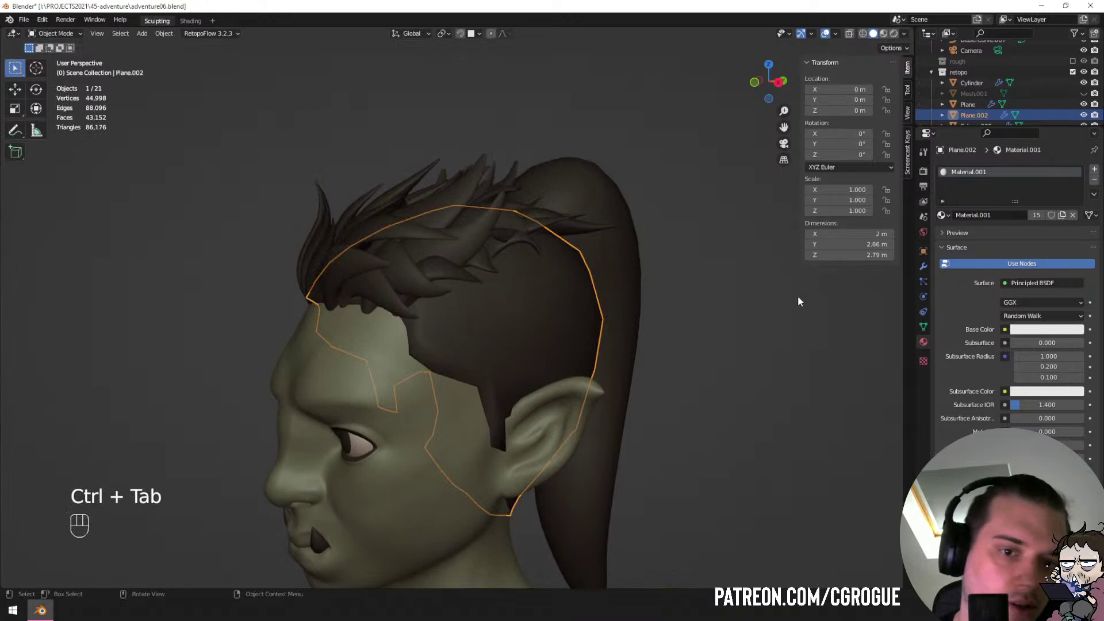
click(923, 267)
click(981, 169)
click(979, 169)
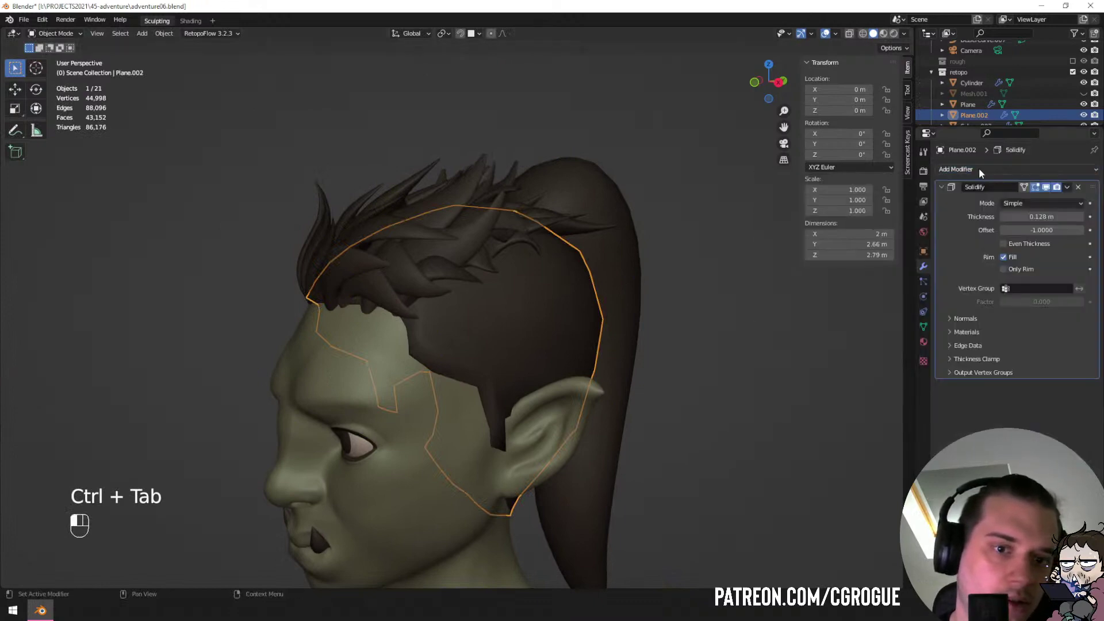
click(978, 169)
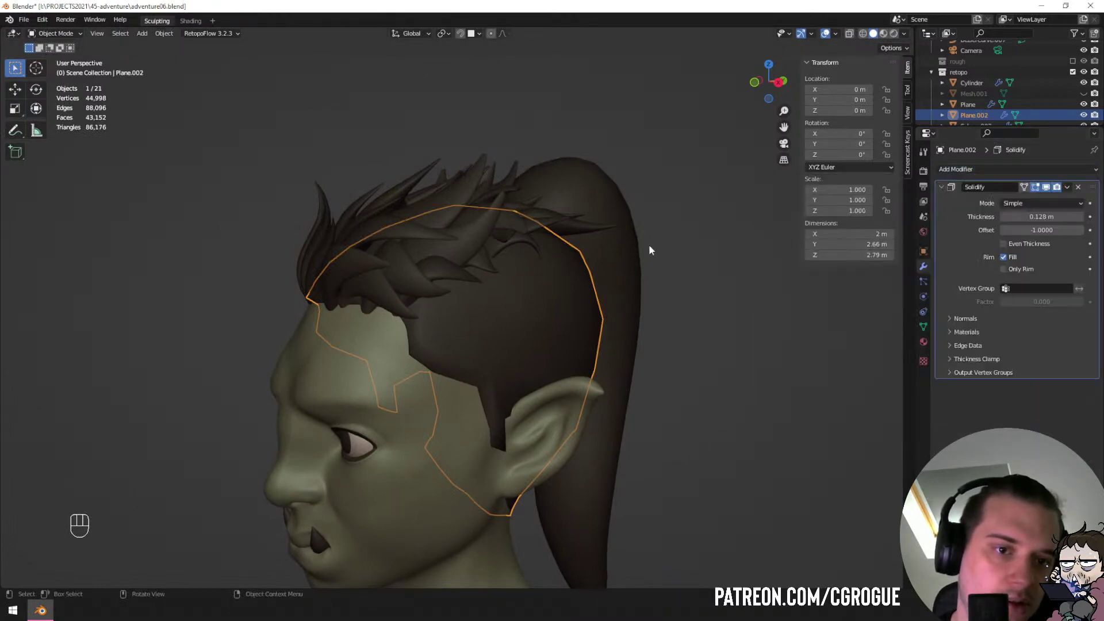
Remove the Subdivision modifier from the ponytail.
shift+click(635, 276)
middle_drag(642, 305, 656, 278)
click(656, 278)
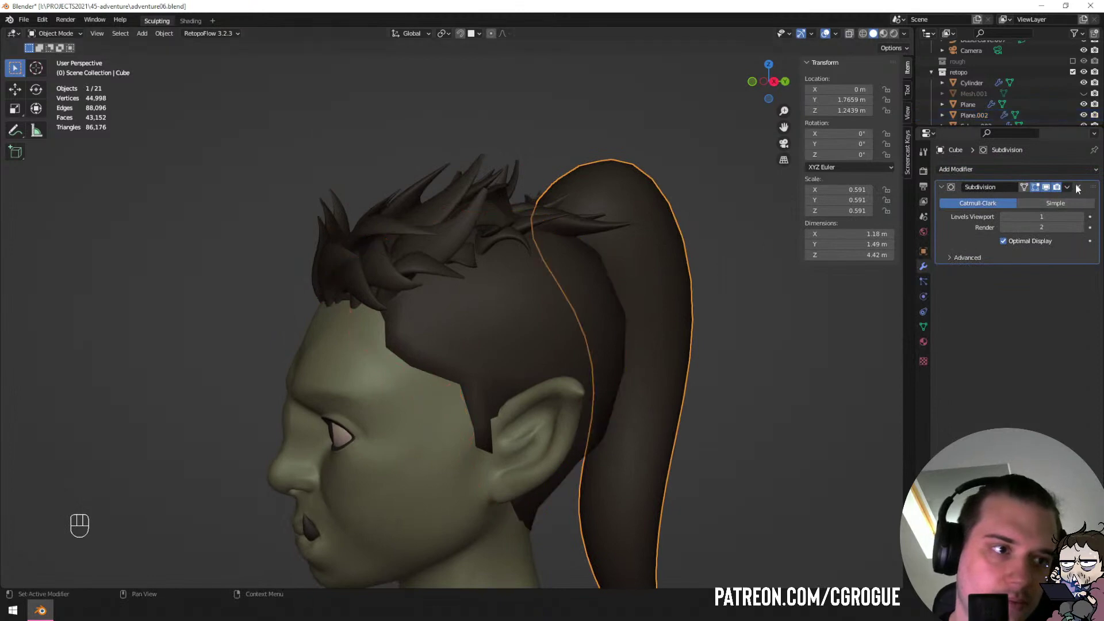
click(1078, 188)
key(z)
key(z)
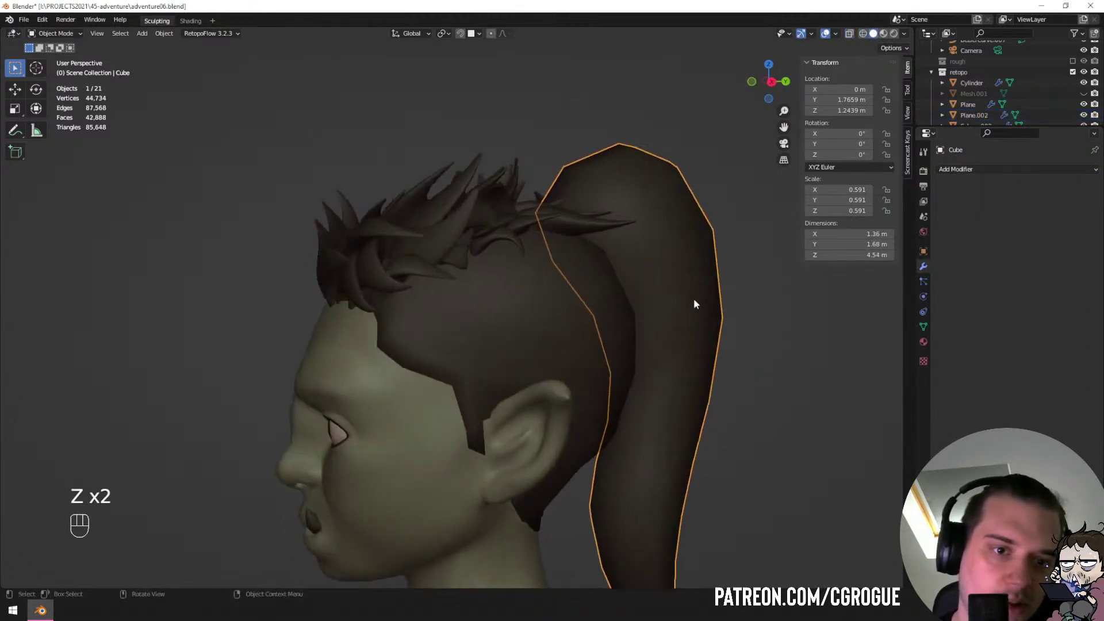
Add a Multiresolution modifier to the scalp hair mesh.
shift+click(651, 341)
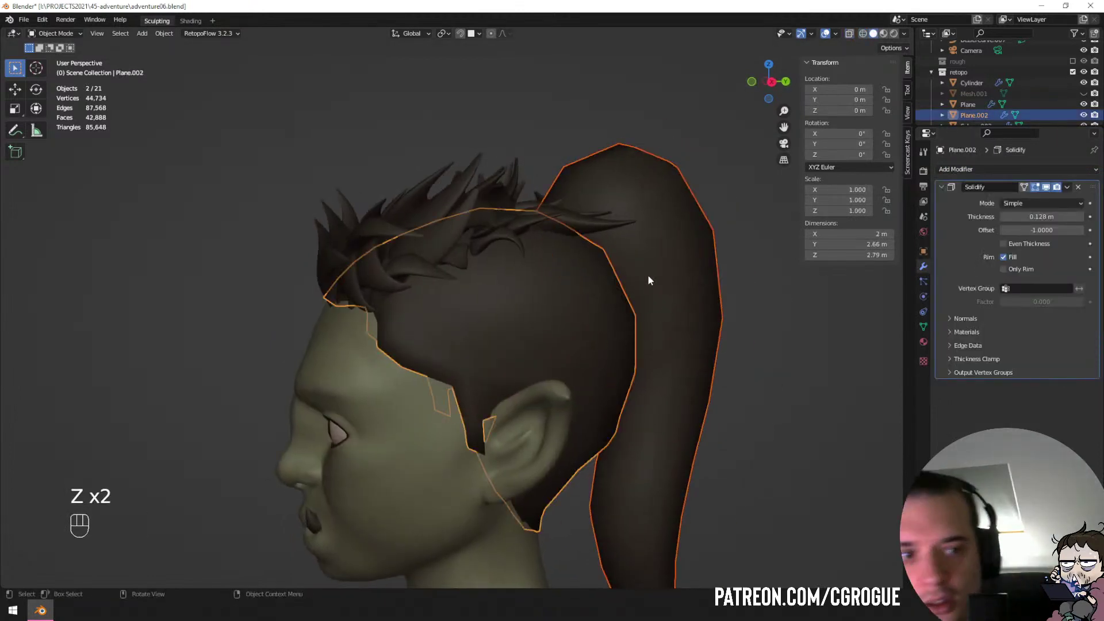
click(576, 298)
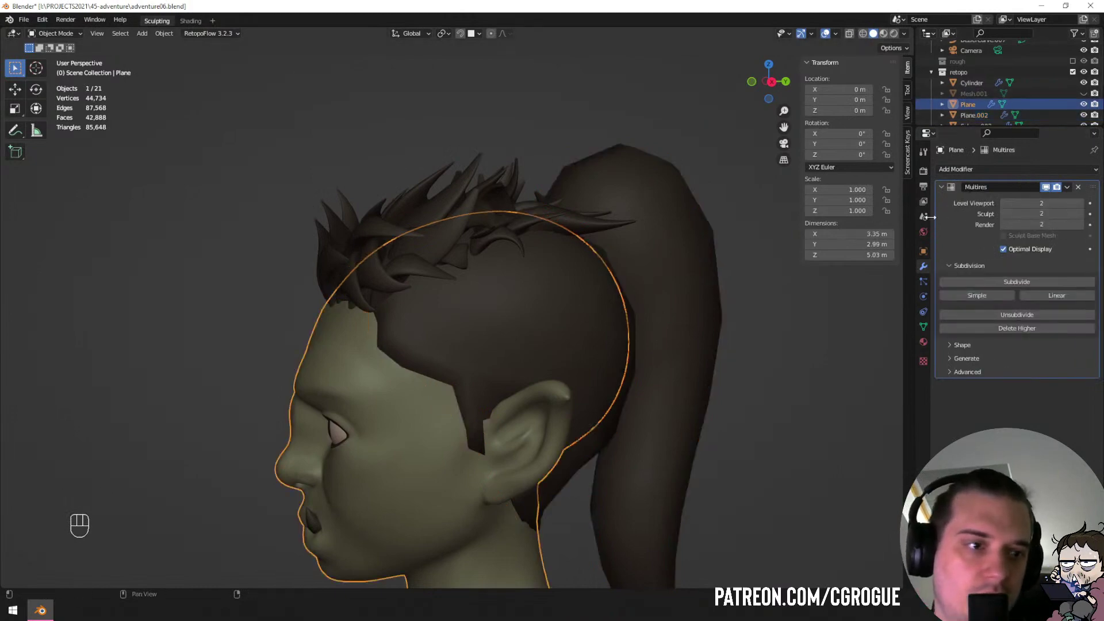
click(595, 291)
click(1009, 169)
key(Escape)
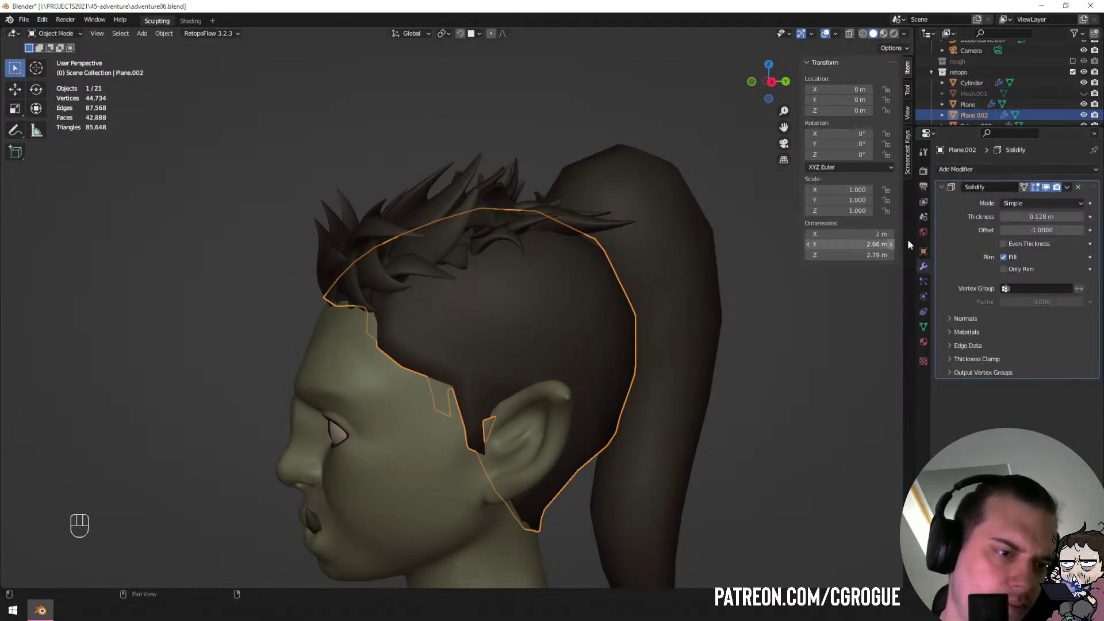
click(981, 170)
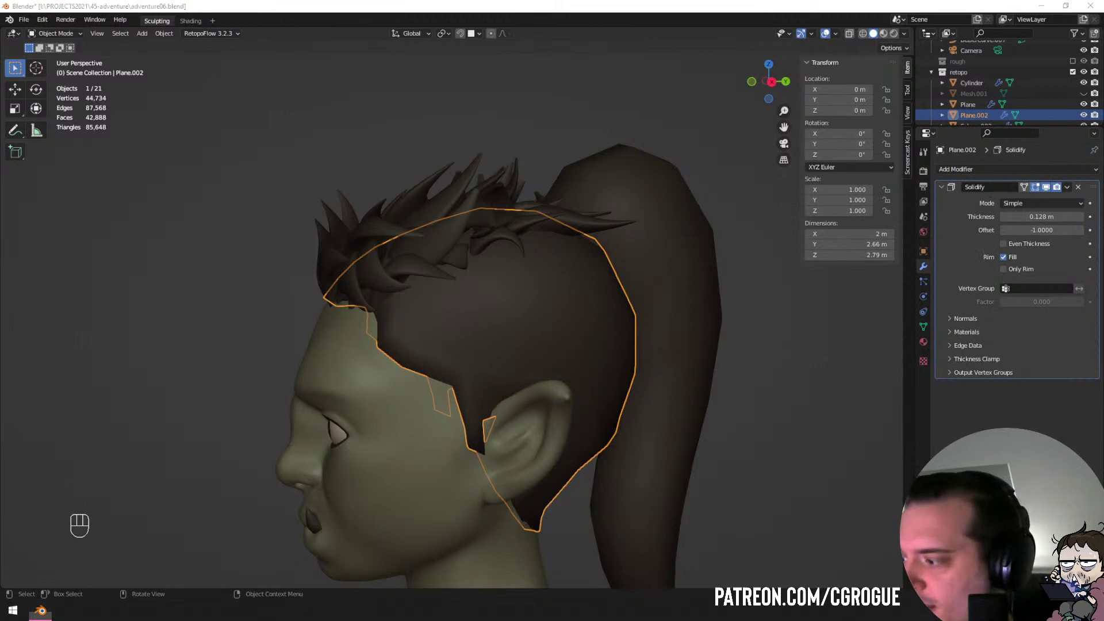
middle_drag(352, 389, 484, 339)
key(a)
key(a)
click(484, 338)
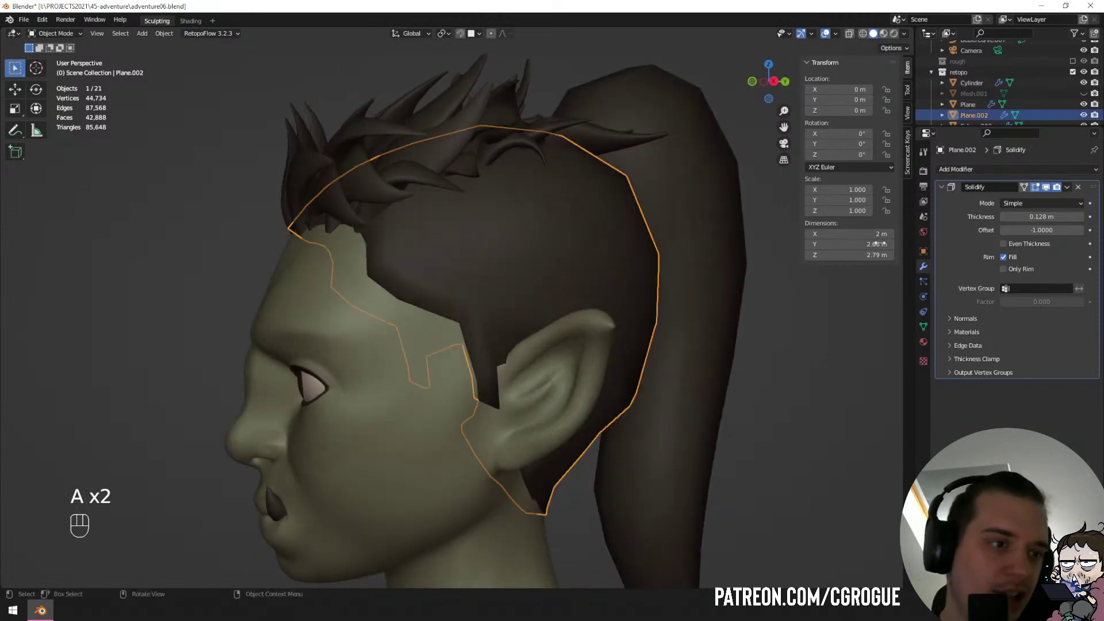
click(971, 171)
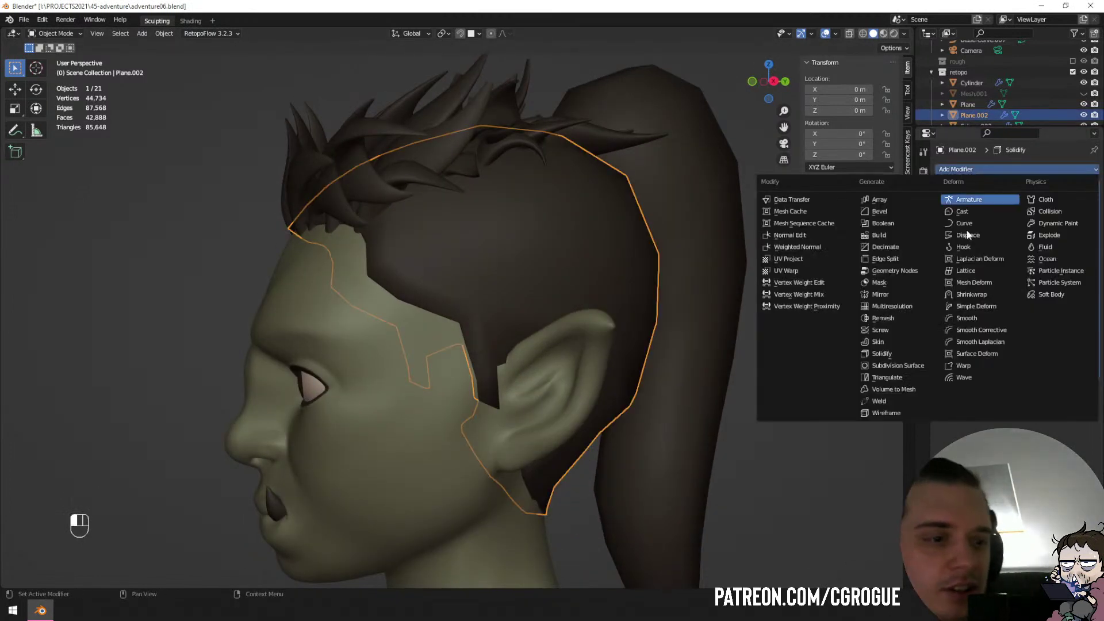
click(902, 306)
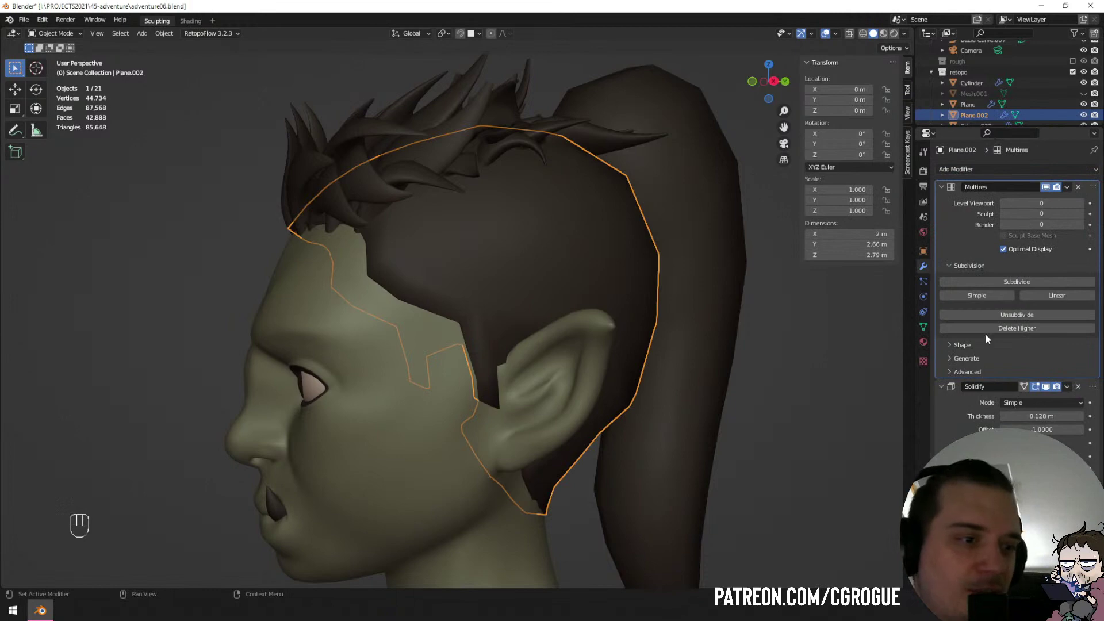
Subdivide the scalp hair twice in its Multiresolution modifier and switch the mesh to Sculpt Mode.
click(993, 280)
click(993, 280)
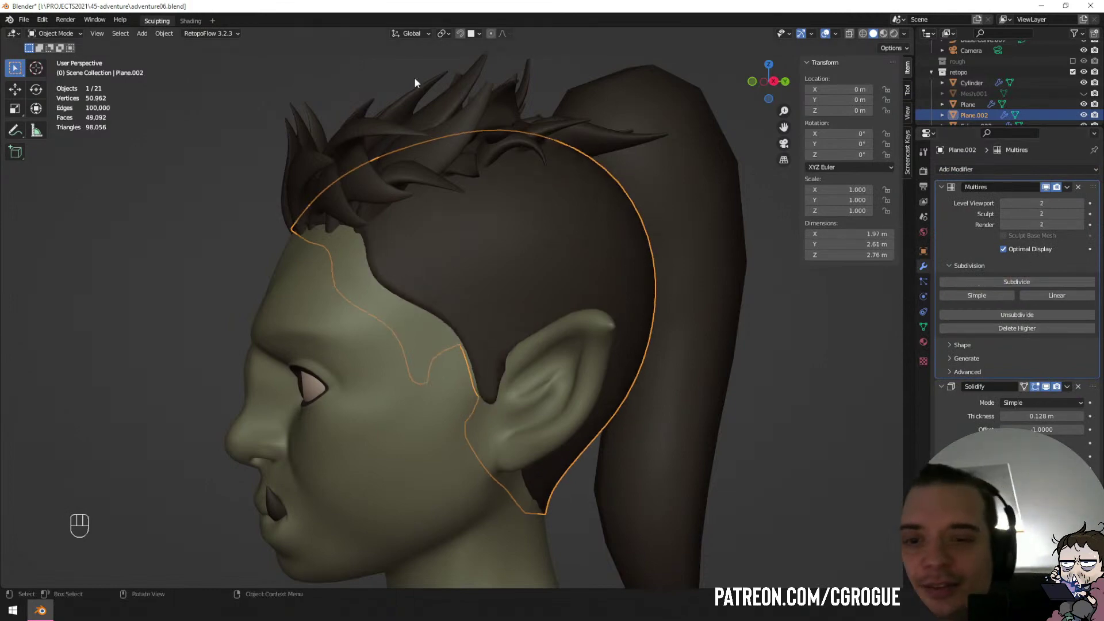
key(ctrl+Tab)
click(408, 303)
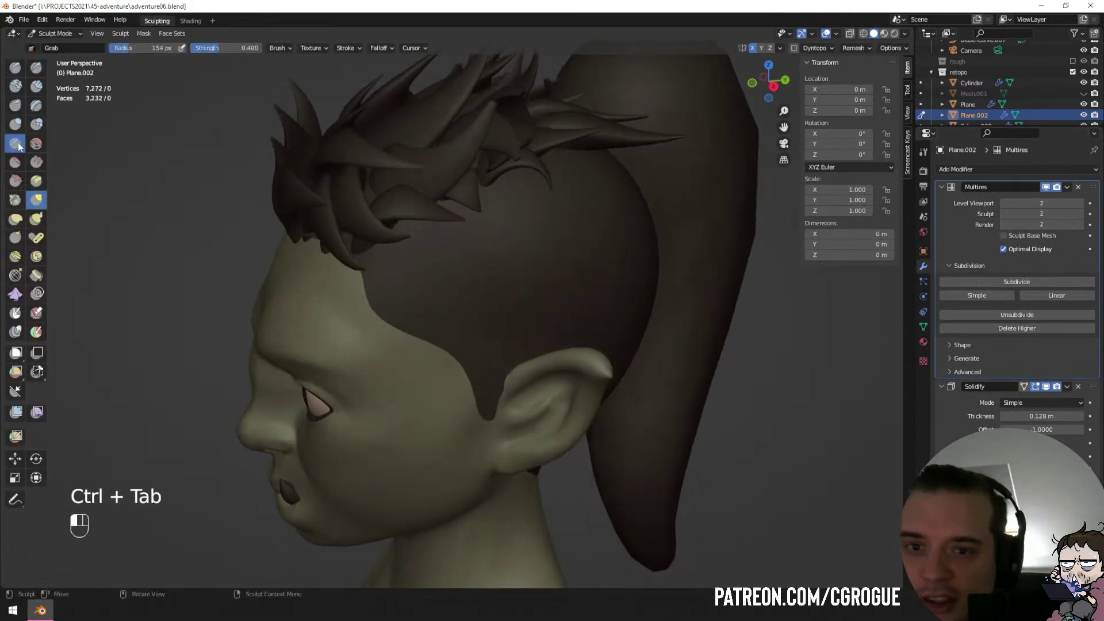
Try to carve a crease along the upper side of the scalp hair with the Crease brush at 0.250 strength.
click(19, 146)
key(f)
key(f)
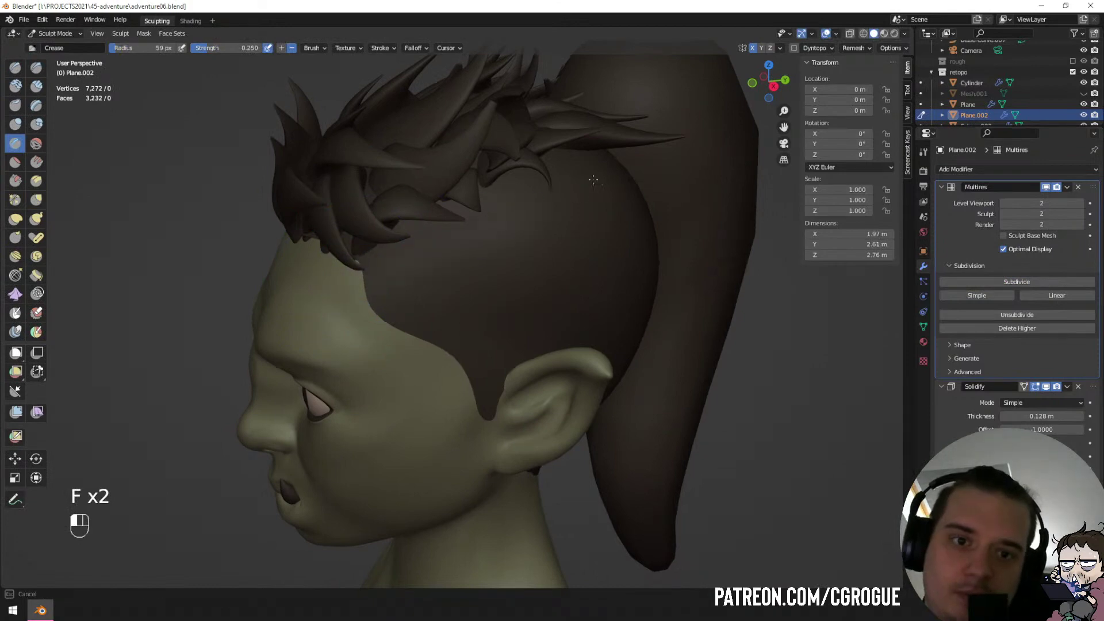
drag(593, 180, 603, 185)
middle_drag(475, 201, 424, 197)
key(f)
click(459, 217)
mouse_move(344, 230)
mouse_down()
mouse_move(495, 210)
mouse_move(647, 257)
mouse_move(614, 209)
mouse_move(469, 190)
mouse_up()
mouse_move(463, 188)
middle_down()
mouse_move(535, 179)
mouse_move(468, 209)
middle_up()
key(ctrl+z)
key(ctrl+z)
key(ctrl+z)
key(ctrl+z)
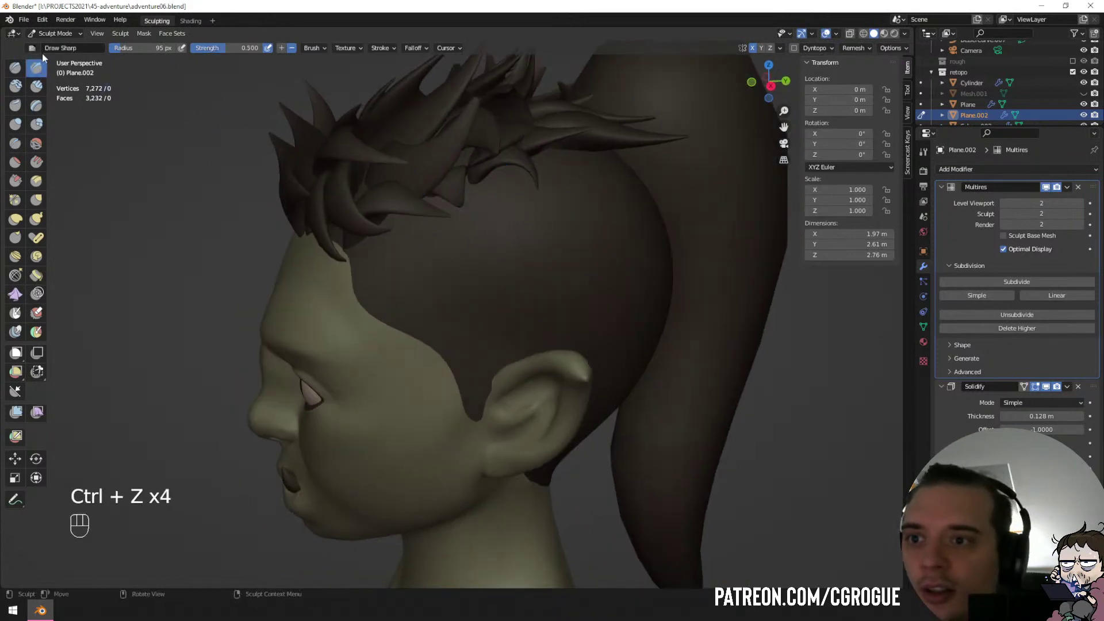
Try to cut a groove along the upper side of the scalp hair with the Draw Sharp brush at 59 to 84 px and 0.500 strength.
key(f)
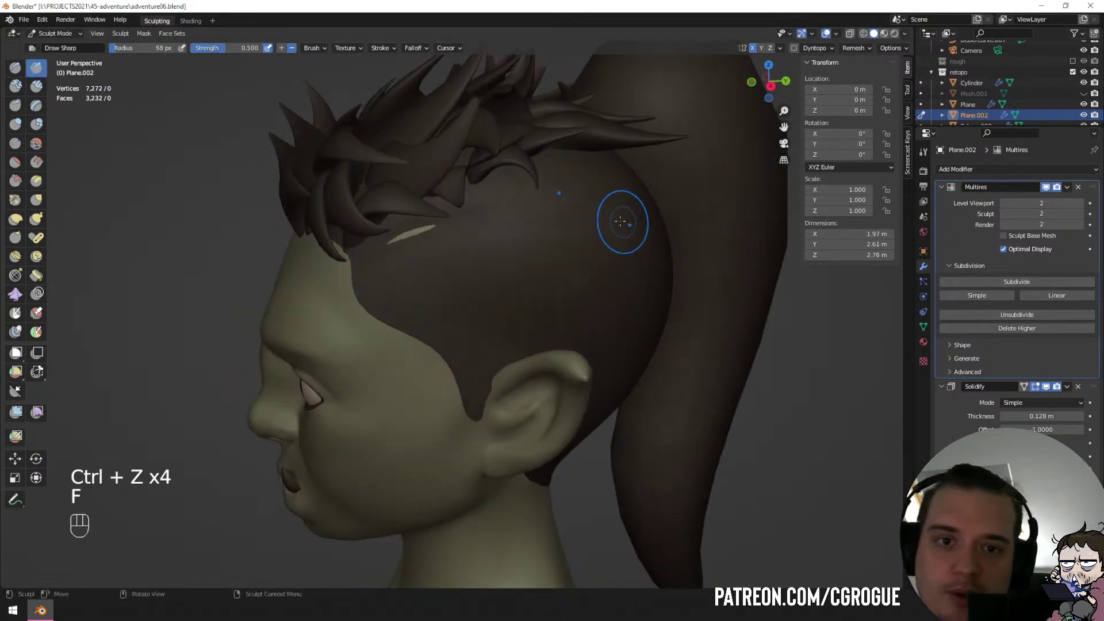
key(ctrl+z)
mouse_move(516, 205)
middle_down()
mouse_move(646, 172)
mouse_move(493, 197)
middle_up()
key(f)
click(425, 241)
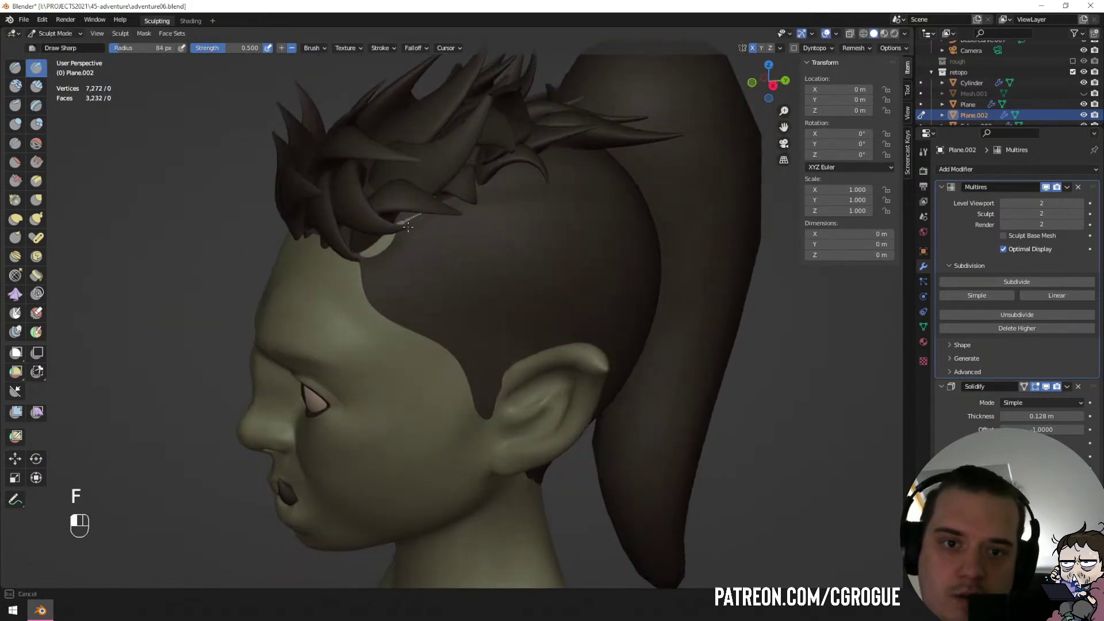
drag(376, 247, 579, 187)
mouse_move(554, 209)
middle_down()
mouse_move(518, 197)
mouse_move(558, 199)
middle_up()
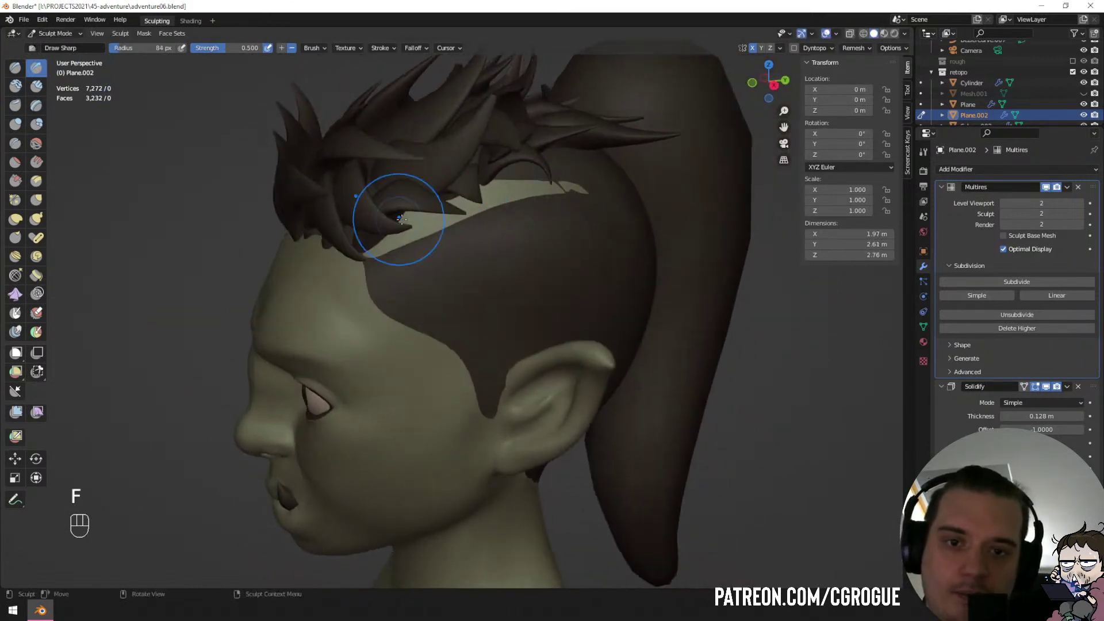
key(ctrl+z)
key(f)
click(455, 232)
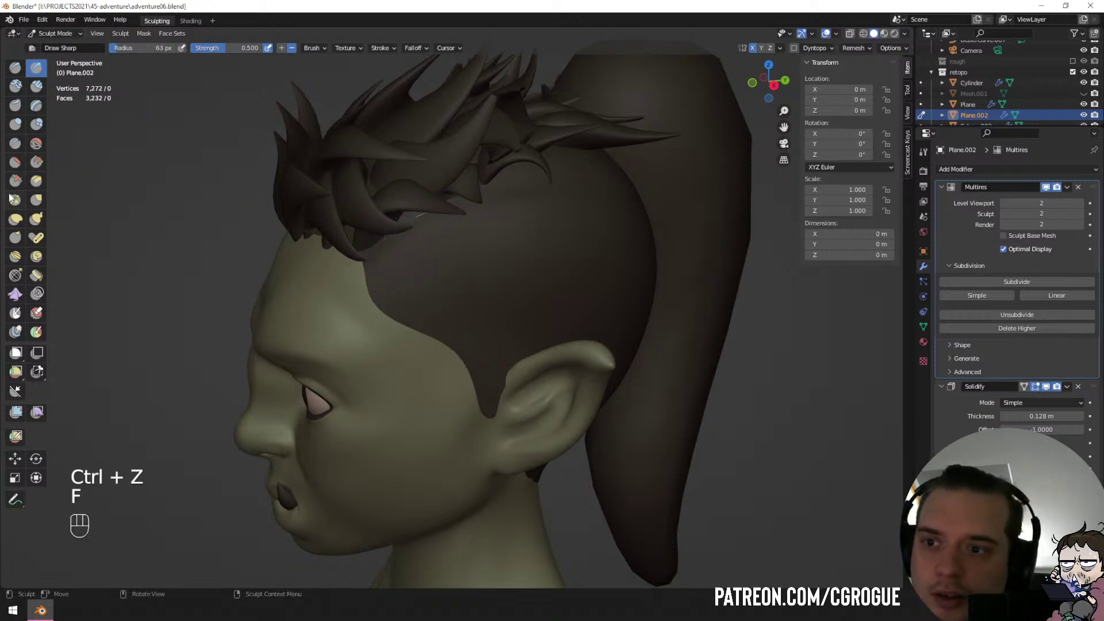
Pinch the upper side of the scalp hair with the Pinch/Magnify brush at 92 px and 0.500 strength.
key(f)
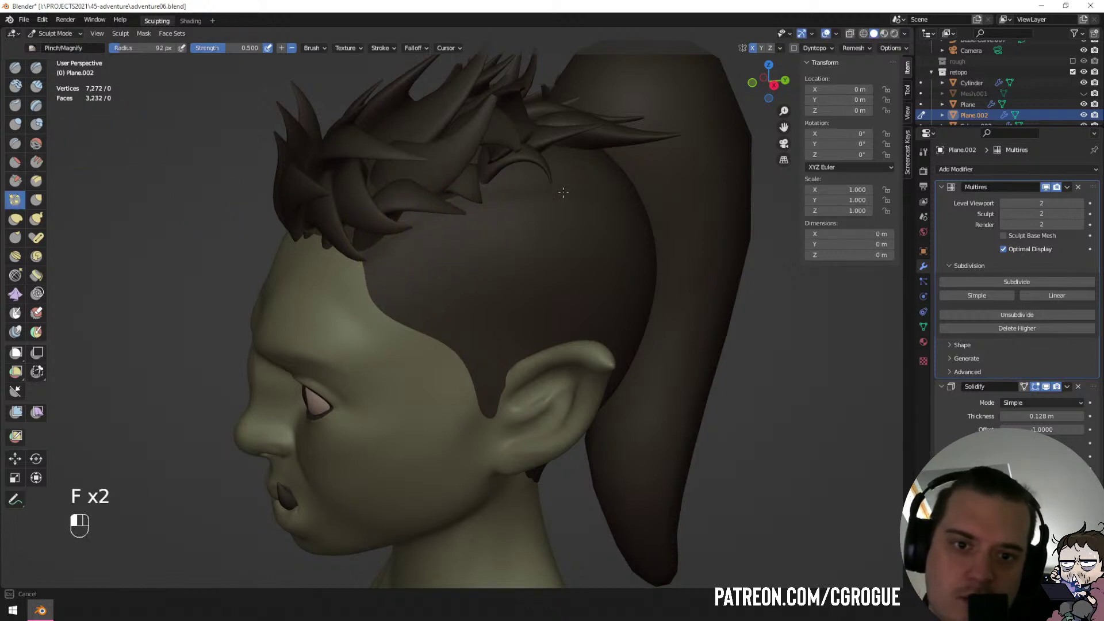
drag(508, 185, 549, 162)
mouse_move(502, 188)
middle_down()
mouse_move(608, 167)
mouse_move(491, 184)
middle_up()
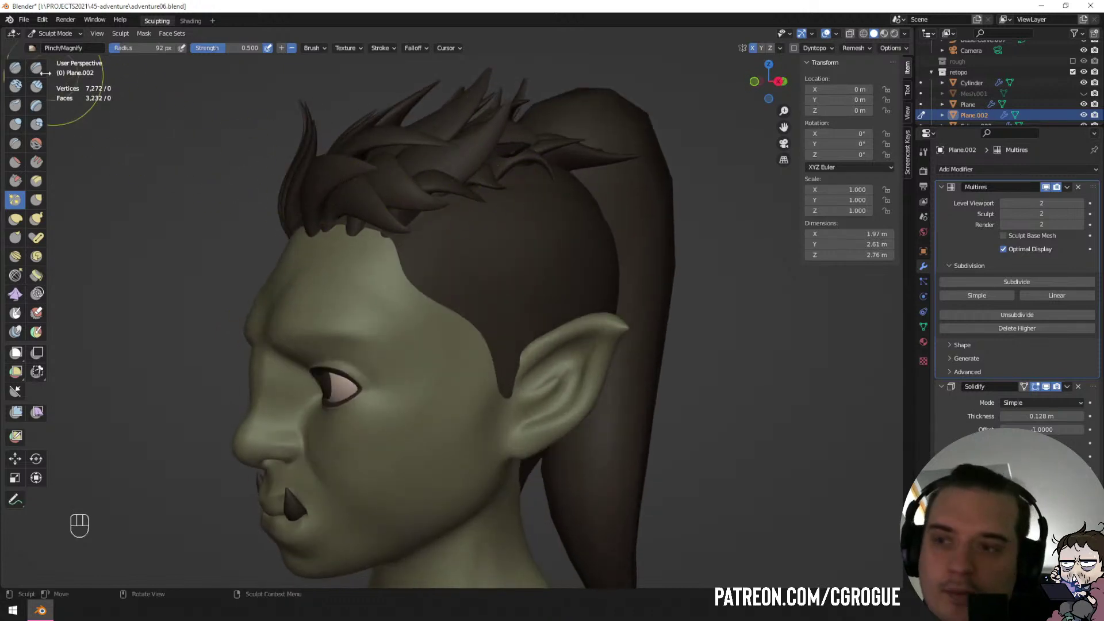
Subdivide the Multiresolution modifier once more and smooth the side of the scalp hair with the Clay Strips brush set to 49 px.
key(f)
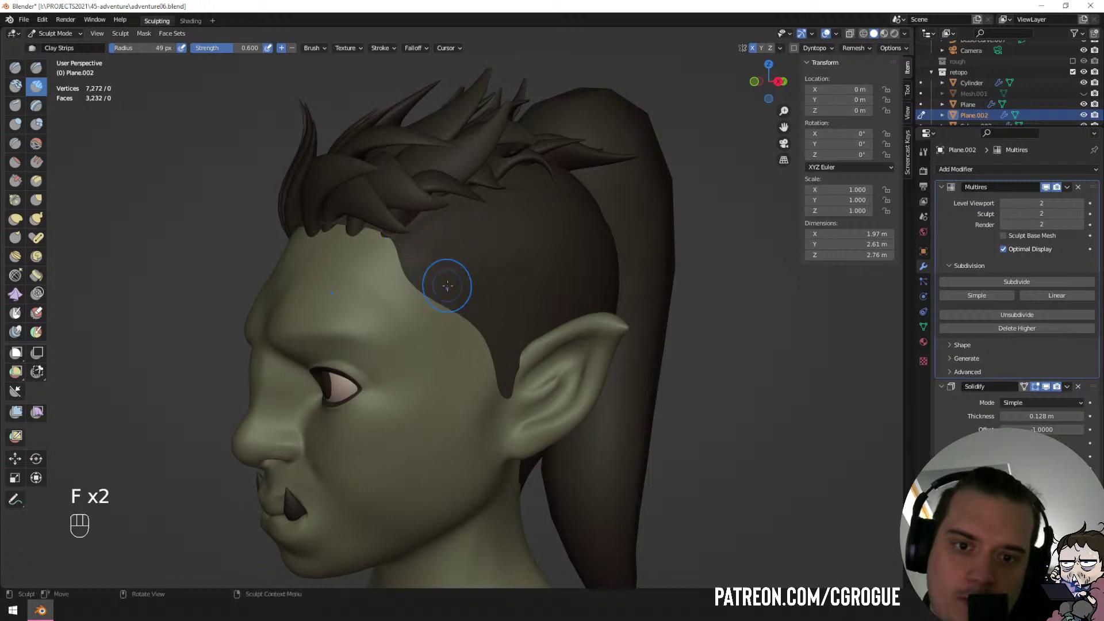
click(996, 281)
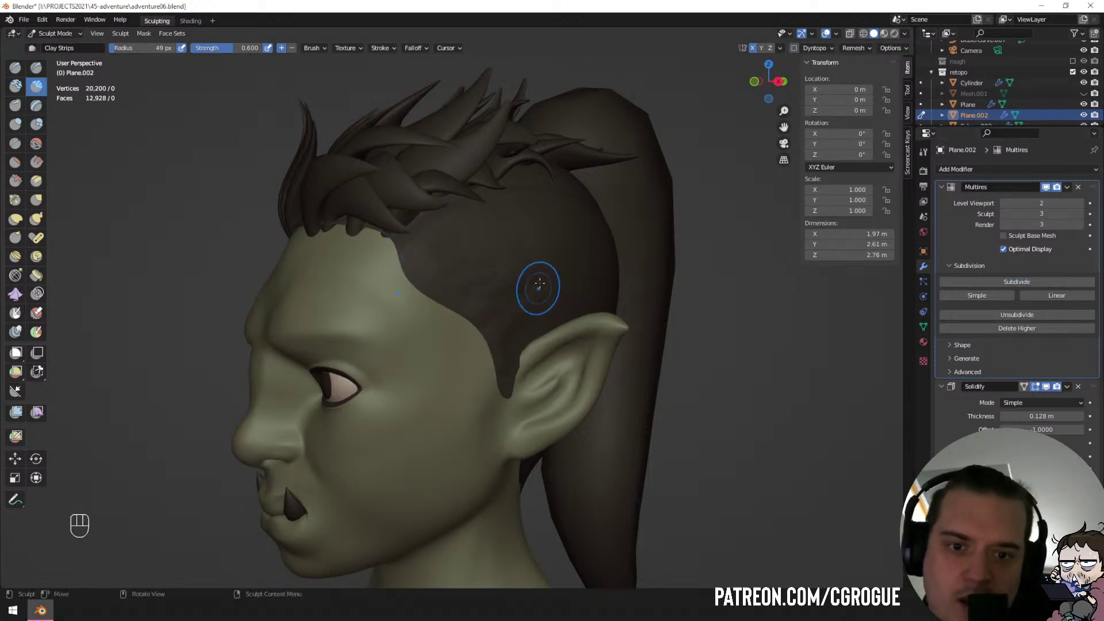
mouse_move(506, 223)
shift+mouse_down()
mouse_move(522, 279)
mouse_move(482, 253)
shift+mouse_up()
shift+drag(478, 297, 467, 221)
mouse_move(467, 221)
middle_down()
mouse_move(566, 225)
mouse_move(383, 234)
middle_up()
key(z)
key(z)
middle_drag(464, 246, 415, 250)
shift+drag(521, 296, 550, 311)
shift+drag(583, 401, 570, 371)
Pull small jagged hair tips out of the forehead and temple hairline with the Snake Hook brush at 35 px and 1.000 strength.
middle_drag(492, 270, 650, 277)
ctrl+middle_drag(535, 303, 535, 267)
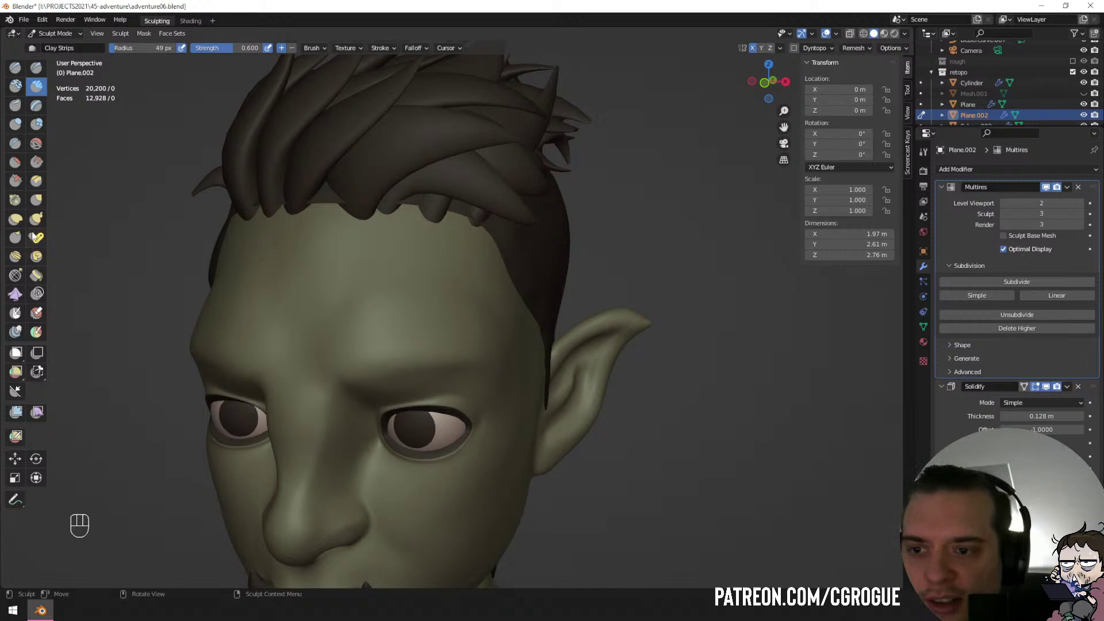
click(37, 218)
middle_drag(115, 192, 268, 223)
drag(287, 215, 259, 262)
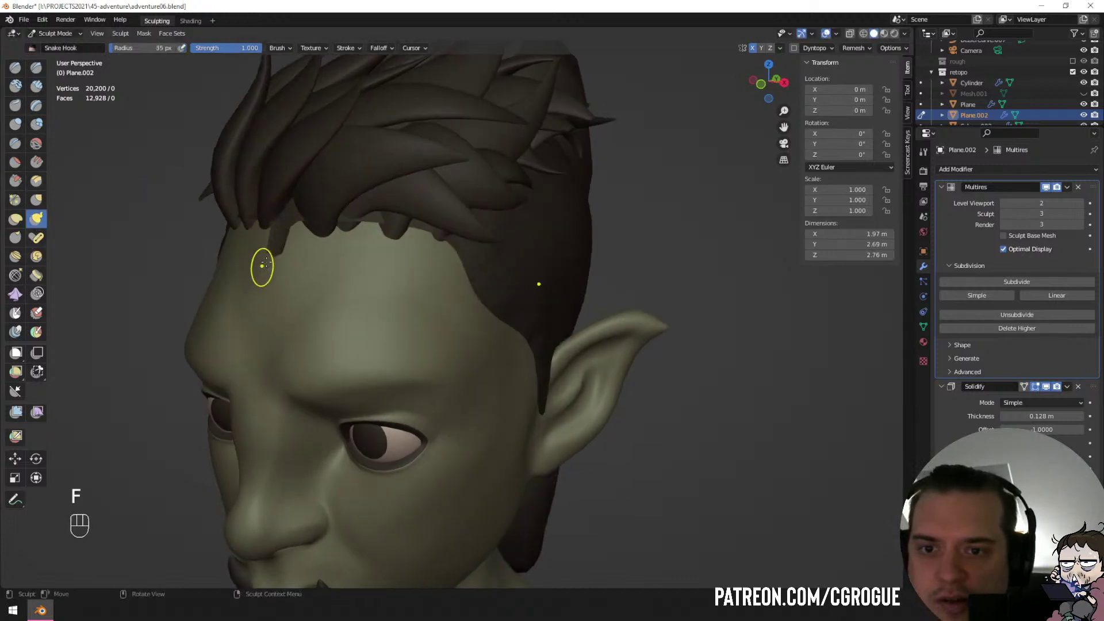
key(ctrl+z)
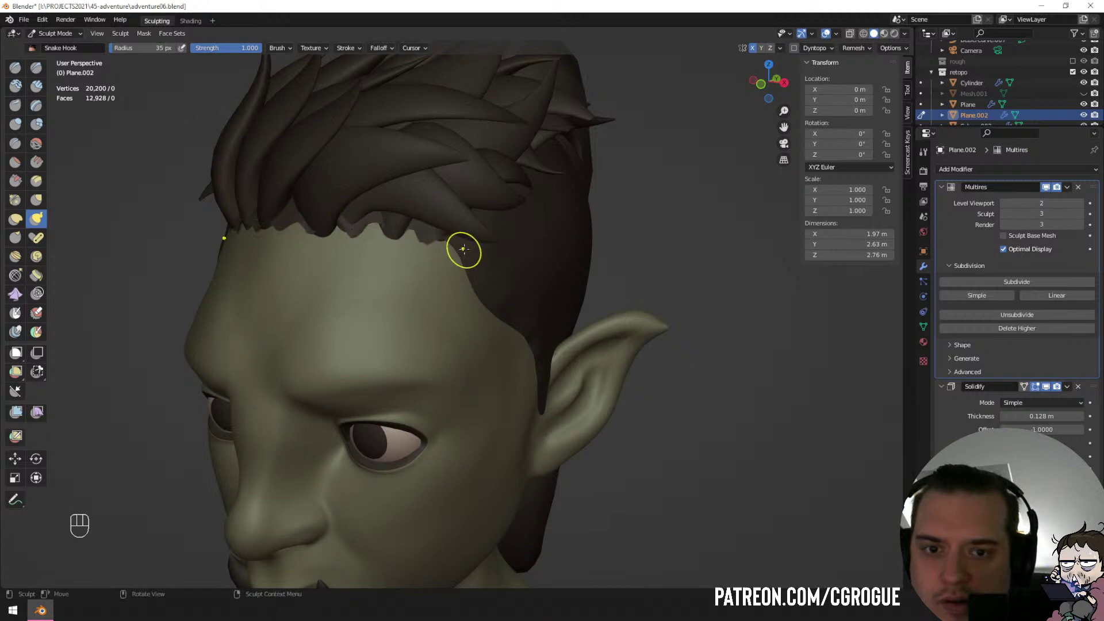
key(Tab)
key(Tab)
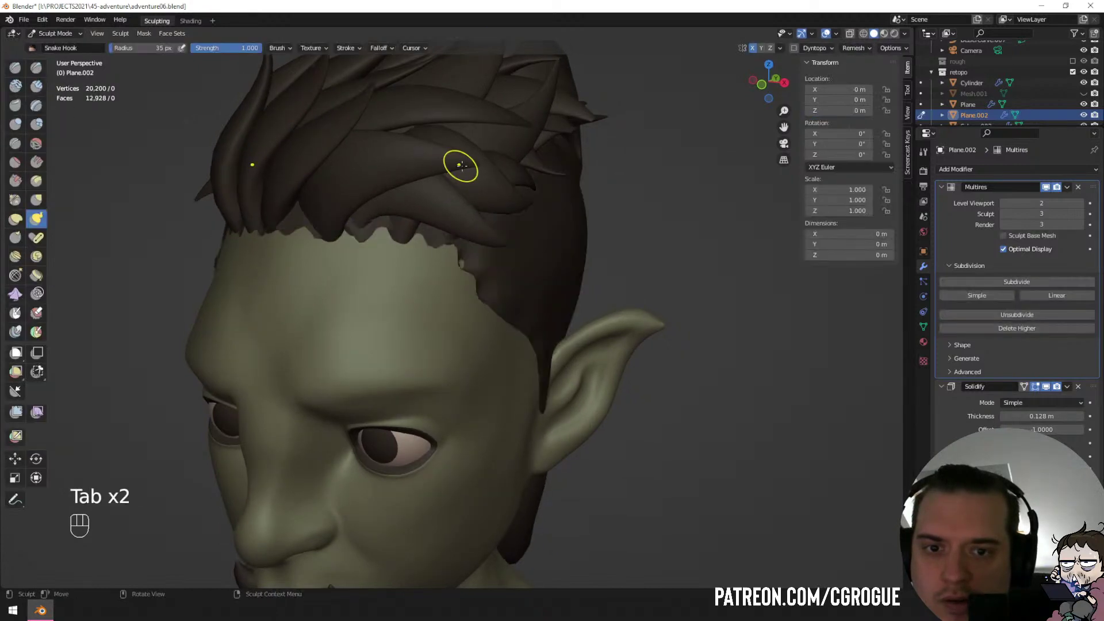
Return to Object Mode and examine the edge of the scalp hair at the temple.
key(ctrl+Tab)
mouse_move(443, 150)
middle_down()
mouse_move(468, 127)
mouse_move(452, 153)
mouse_move(378, 191)
mouse_move(326, 189)
mouse_move(330, 218)
middle_up()
key(a)
key(a)
scroll(409, 215, up, 6)
click(409, 221)
key(ctrl+Tab)
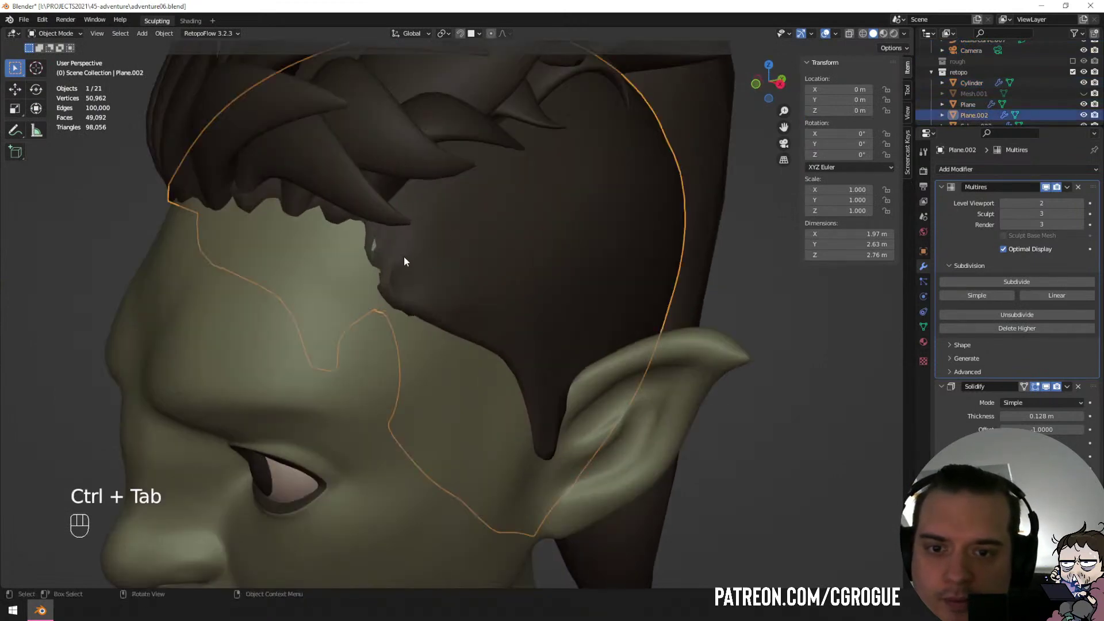
key(ctrl+Tab)
key(ctrl+Tab)
click(399, 285)
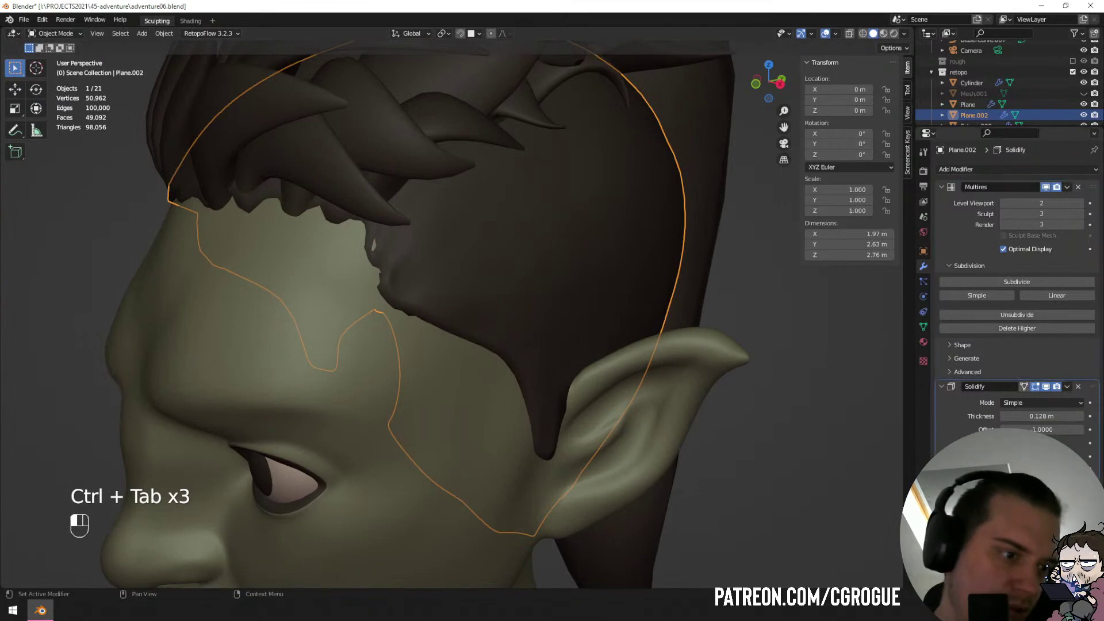
Show the scalp hair in wireframe and set its Solidify thickness to 0.288 m.
key(z)
click(601, 394)
middle_drag(460, 344, 532, 350)
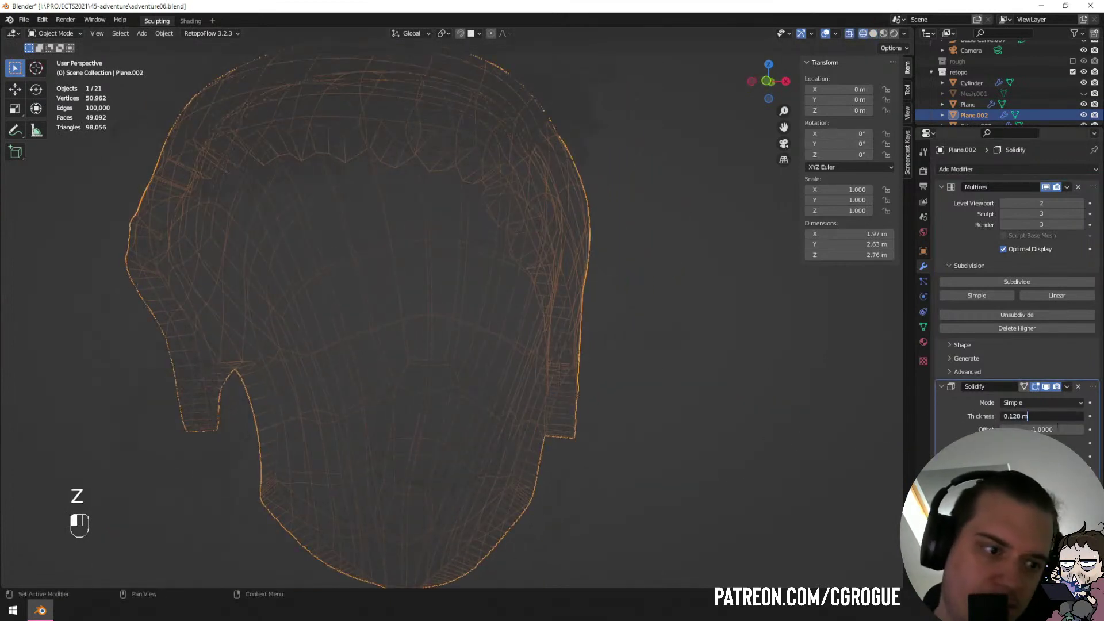
click(1054, 428)
mouse_move(1048, 419)
mouse_down()
mouse_move(1069, 429)
mouse_move(1029, 425)
mouse_up()
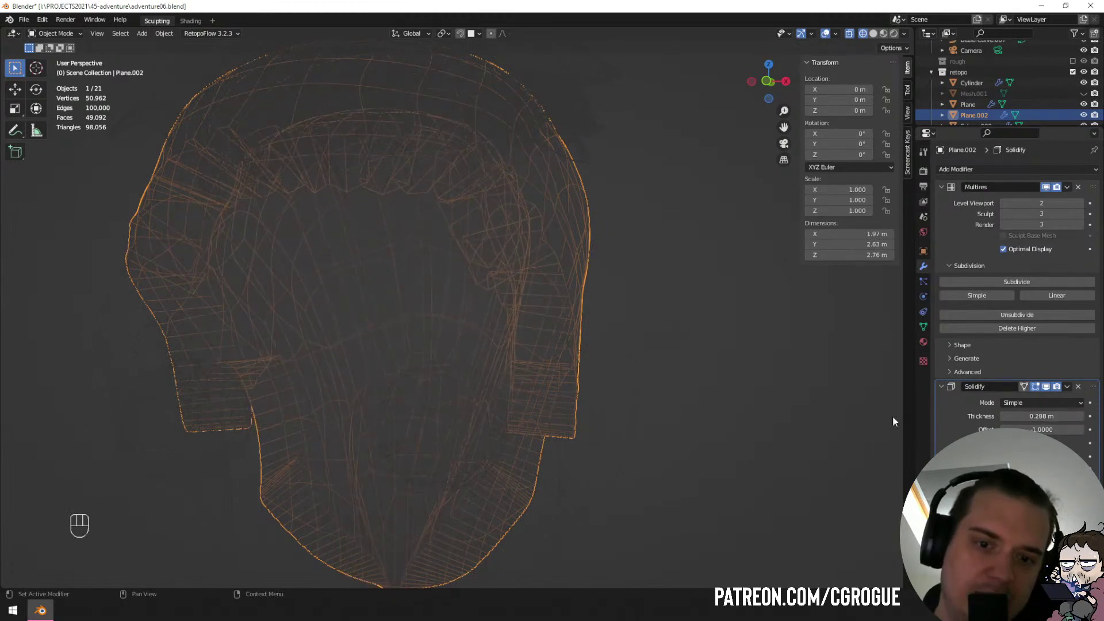
Check the scalp hair's base mesh in Edit Mode, then apply its Solidify modifier in Object Mode.
middle_drag(759, 339, 730, 311)
key(ctrl+Tab)
key(ctrl+Tab)
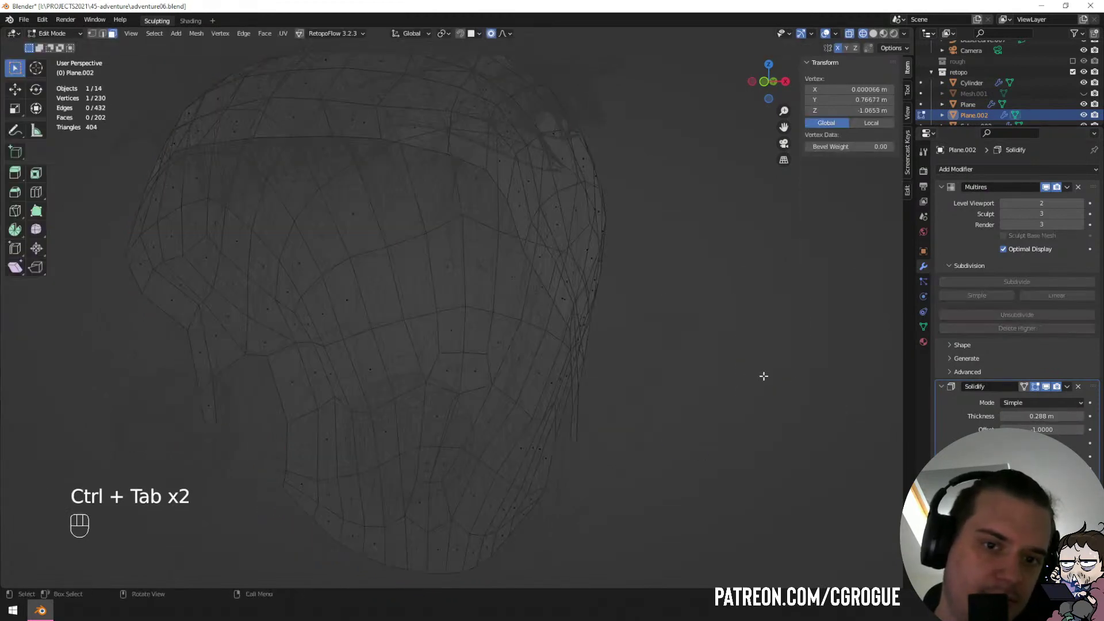
key(ctrl+Tab)
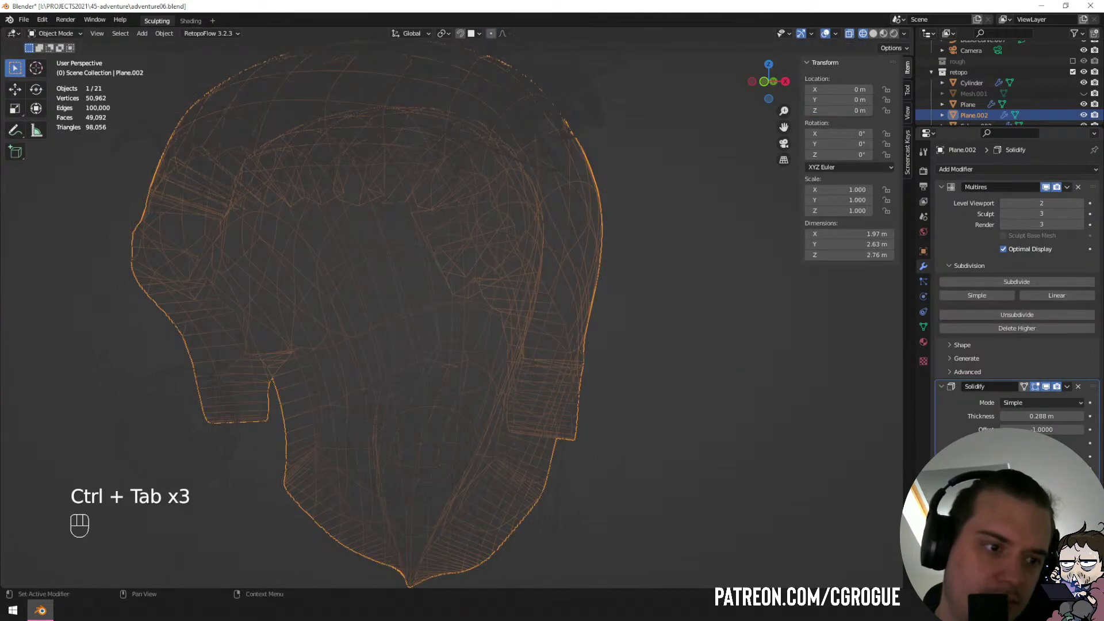
key(ctrl+a)
Cut three edge loops around the solidified rim of the scalp hair's base mesh.
key(Tab)
key(ctrl+r)
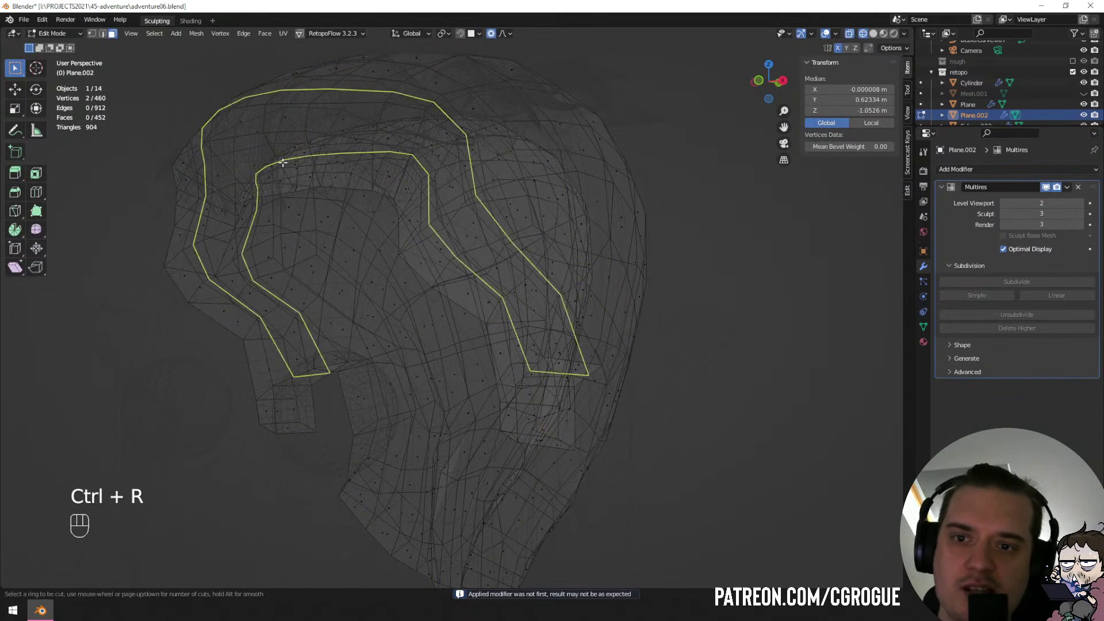
scroll(228, 170, up, 1)
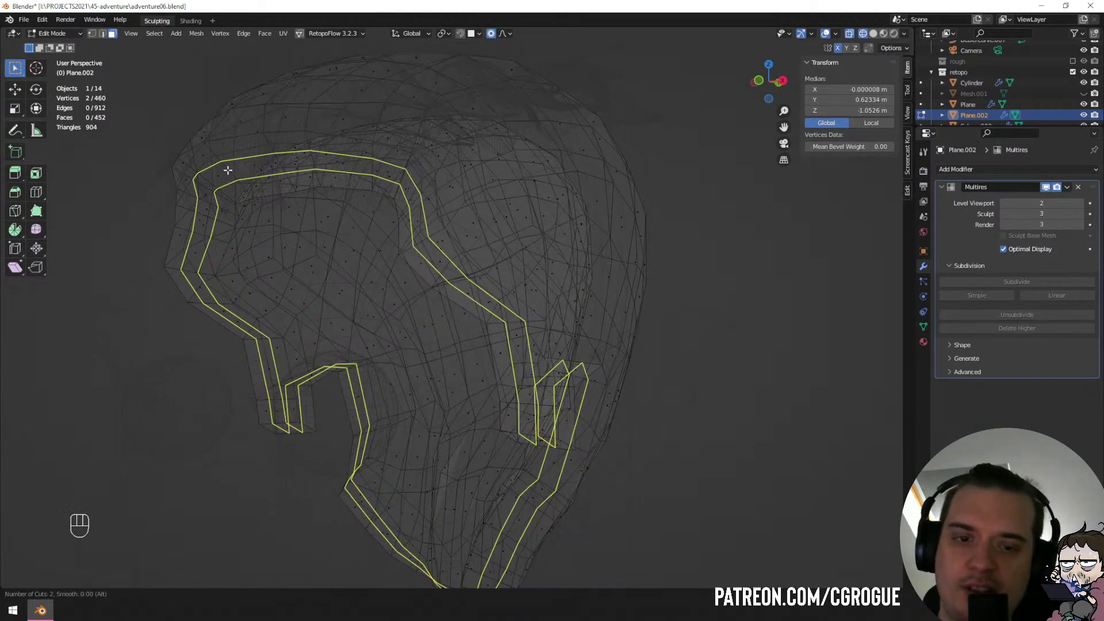
scroll(227, 170, up, 1)
click(227, 170)
Return the viewport to solid shading and put the scalp hair in Sculpt Mode.
key(Tab)
key(ctrl+Tab)
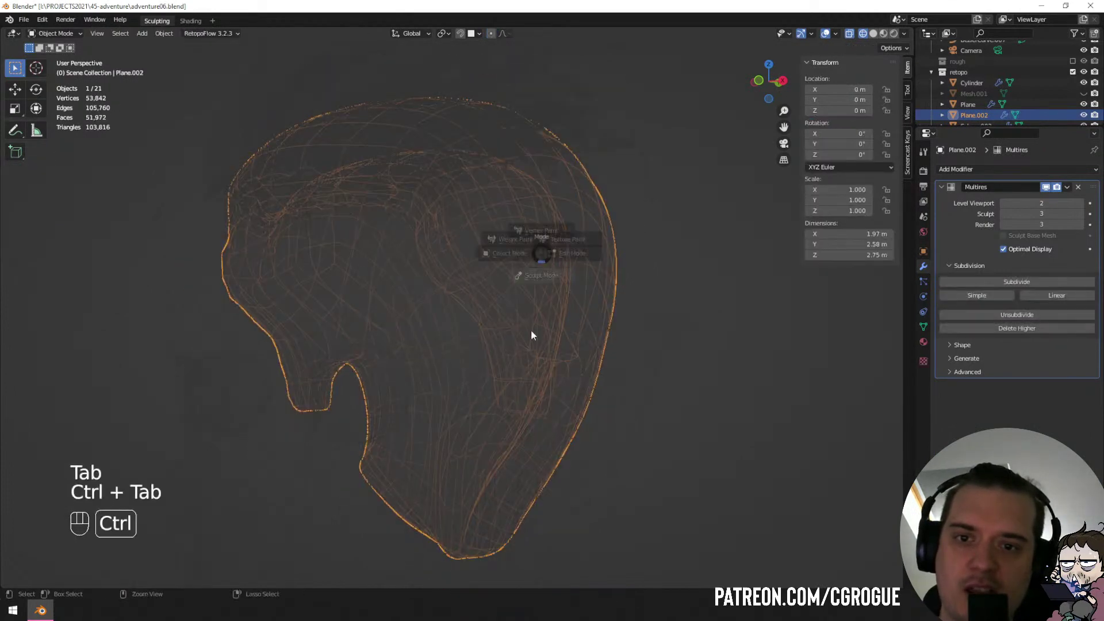
click(531, 336)
key(ctrl+Tab)
click(553, 336)
key(z)
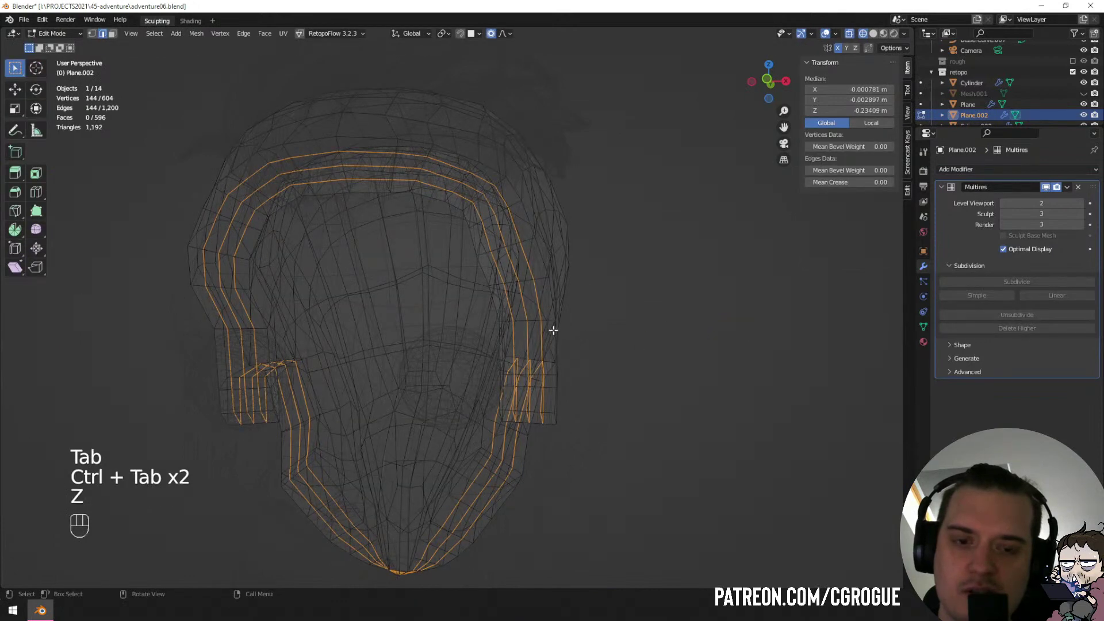
key(z)
click(570, 338)
key(Tab)
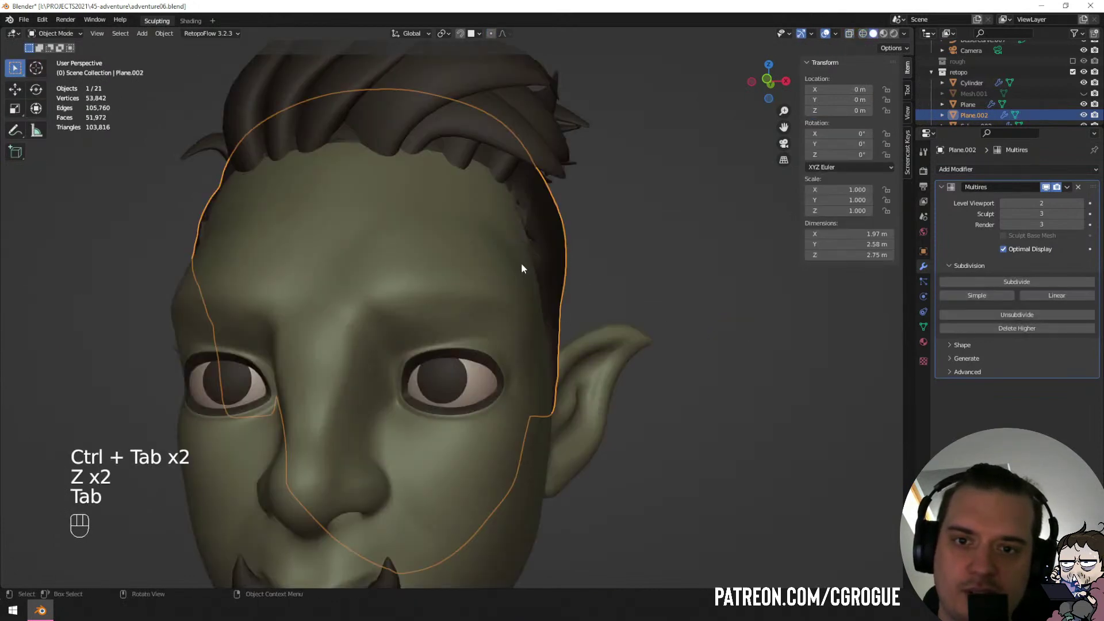
key(ctrl+Tab)
click(535, 337)
Smooth the jagged forehead and temple hairline of the scalp hair with a 98 px brush radius.
key(f)
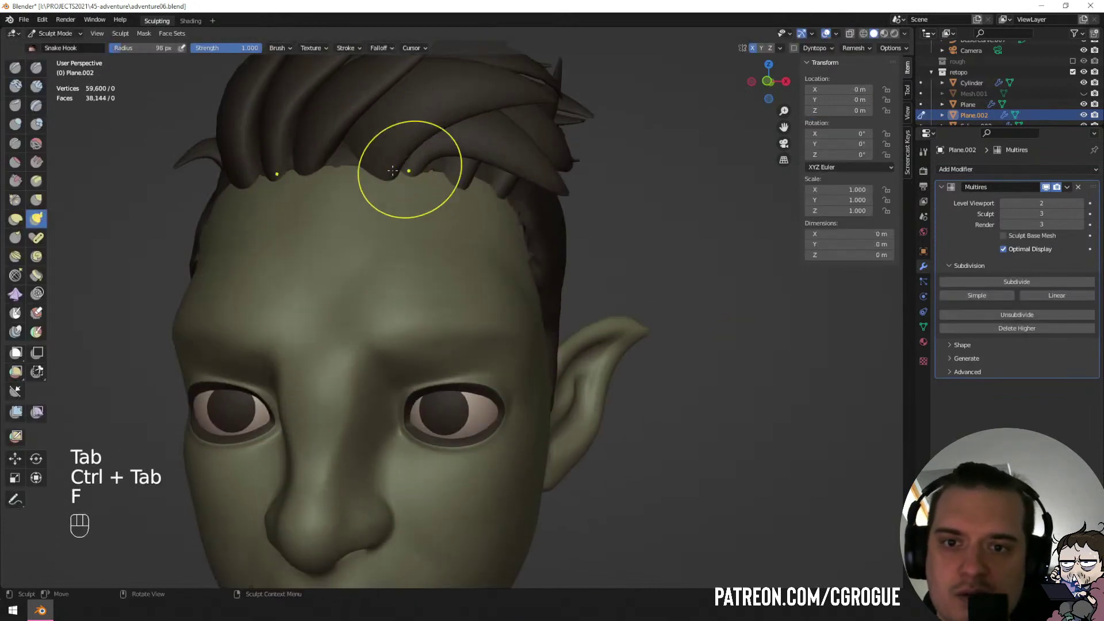
mouse_move(388, 171)
shift+mouse_down()
mouse_move(367, 163)
mouse_move(487, 190)
shift+mouse_up()
mouse_move(490, 195)
shift+mouse_down()
mouse_move(515, 230)
mouse_move(502, 256)
shift+mouse_up()
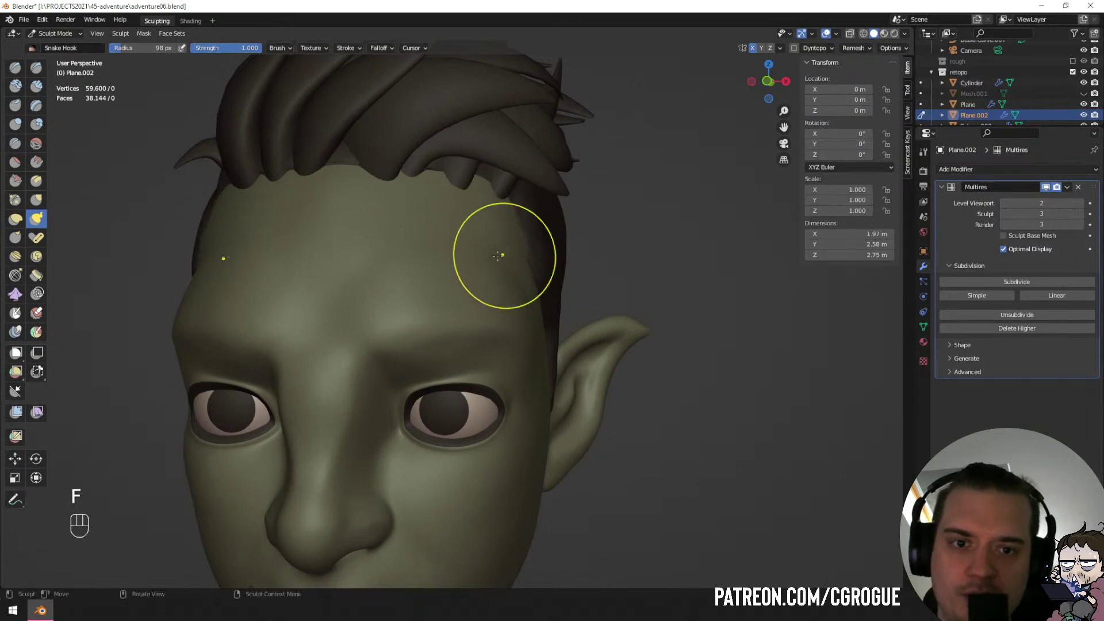
Pull jagged hair tips out of the forehead hairline with the Snake Hook brush at 43 and 53 px and 1.000 strength.
mouse_move(498, 255)
middle_down()
mouse_move(457, 230)
mouse_move(486, 276)
middle_up()
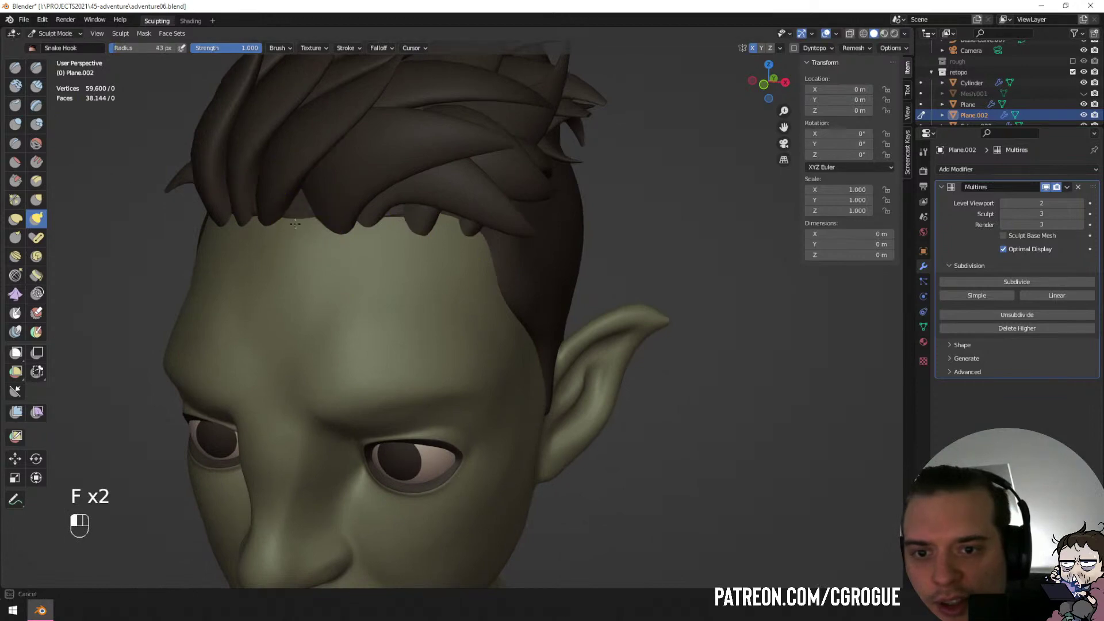
middle_drag(303, 209, 256, 205)
drag(255, 205, 243, 212)
mouse_move(244, 212)
middle_down()
mouse_move(326, 237)
mouse_move(395, 234)
middle_up()
key(ctrl+z)
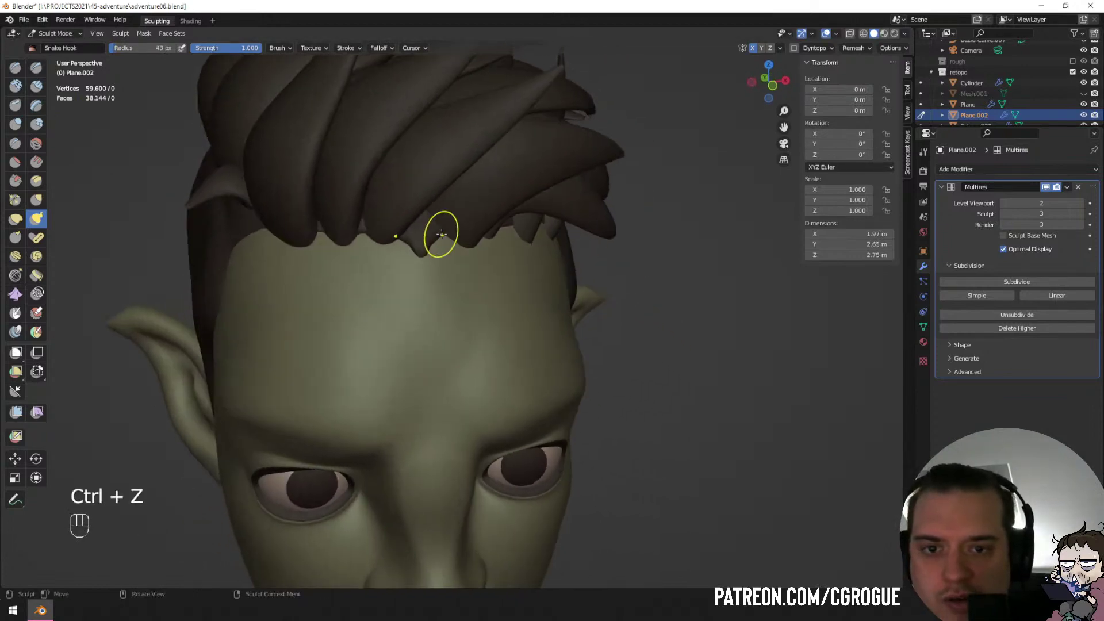
key(f)
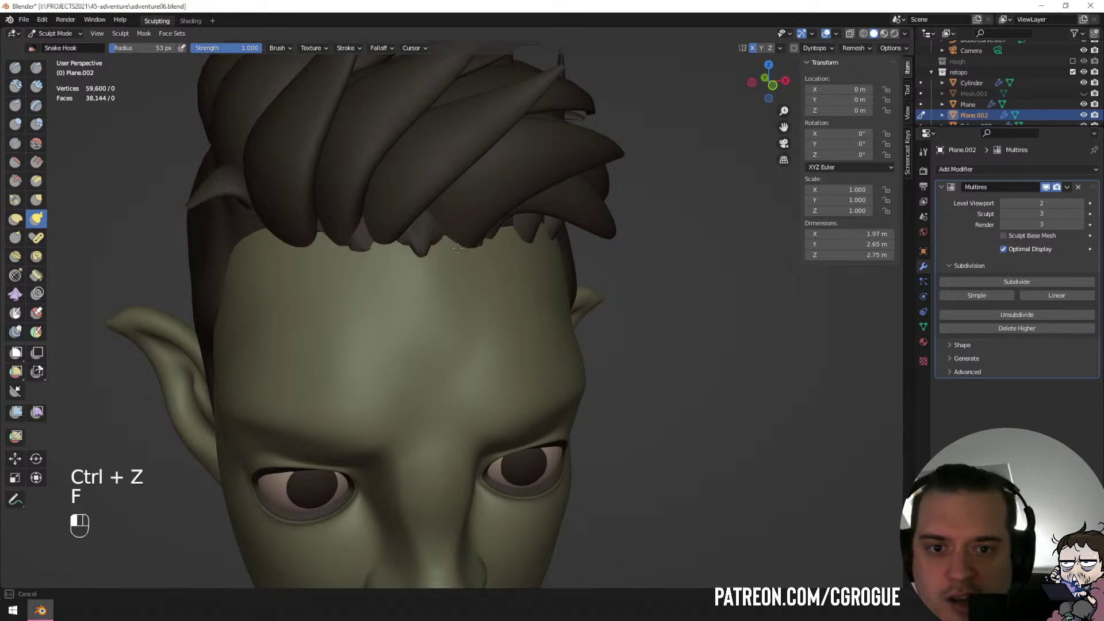
middle_drag(455, 239, 429, 241)
key(ctrl+z)
drag(462, 236, 469, 230)
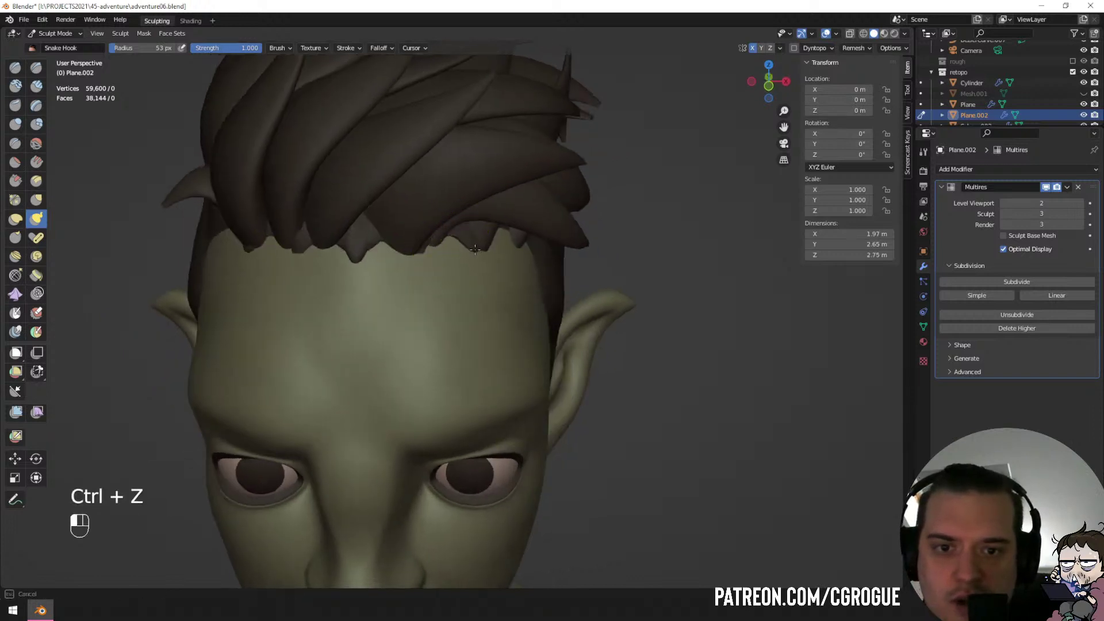
Shape small jagged notches into the temple hairline with the Snake Hook brush at 53 px and 1.000 strength.
mouse_move(508, 258)
middle_down()
mouse_move(418, 222)
mouse_move(365, 234)
middle_up()
key(ctrl+z)
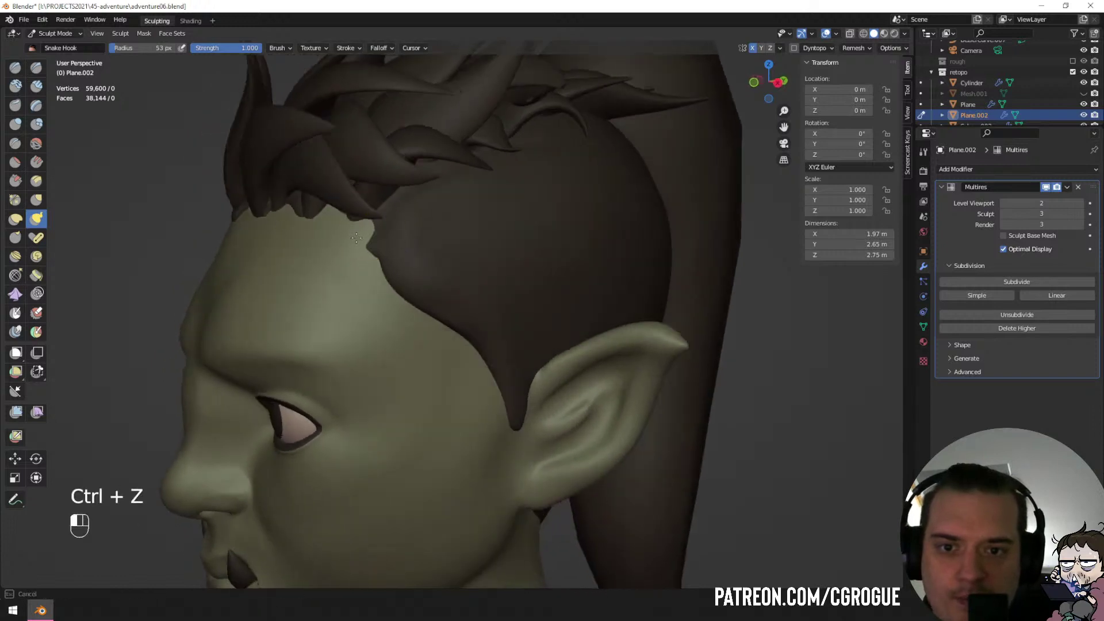
drag(386, 274, 406, 277)
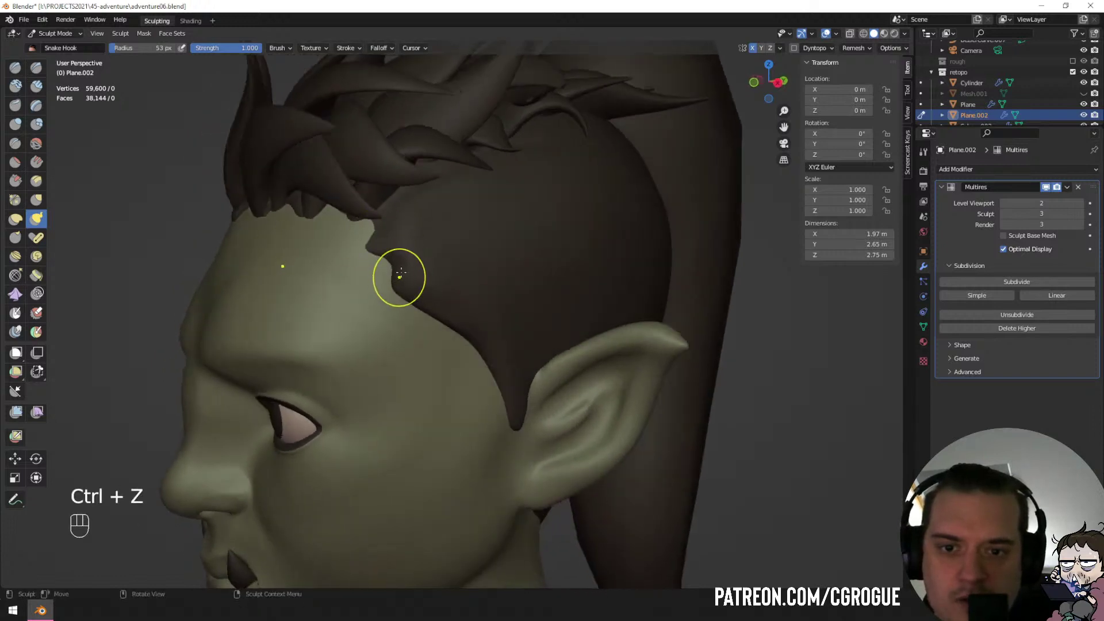
middle_drag(351, 262, 374, 254)
ctrl+middle_drag(374, 253, 414, 230)
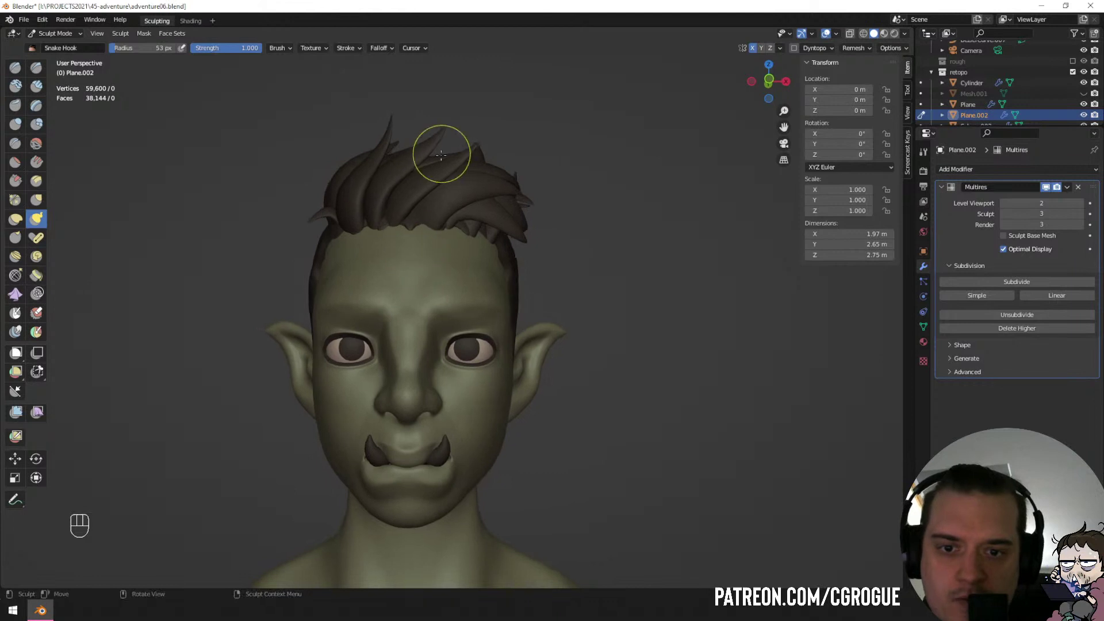
middle_drag(441, 155, 334, 179)
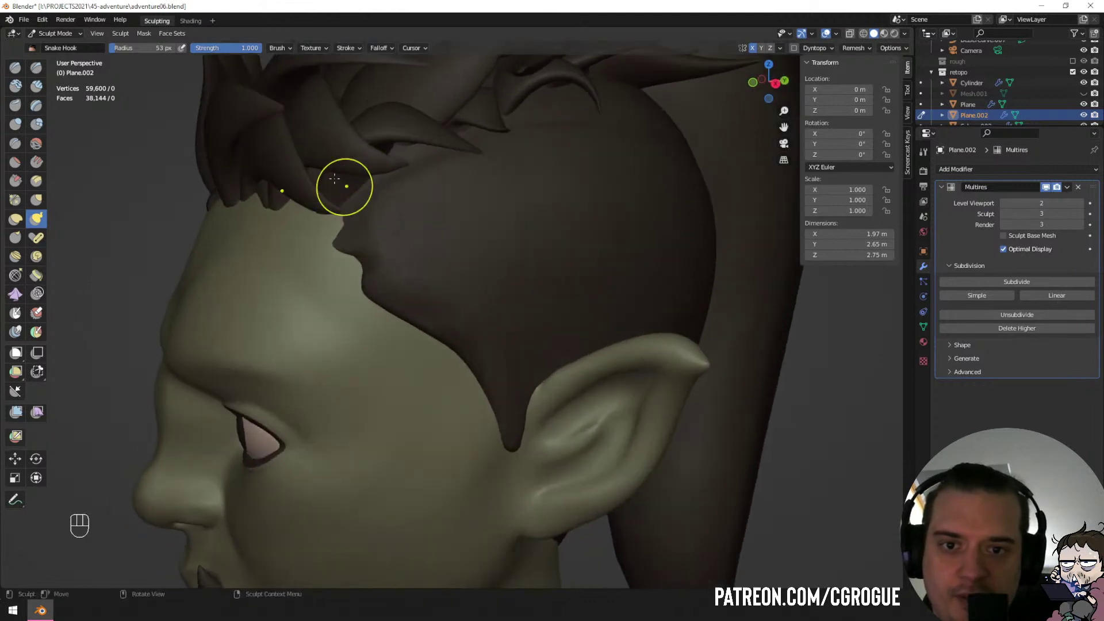
Try to carve the scalp hair above the temple with the Draw Sharp brush at 80 px and 0.500 strength.
click(38, 68)
drag(368, 184, 422, 181)
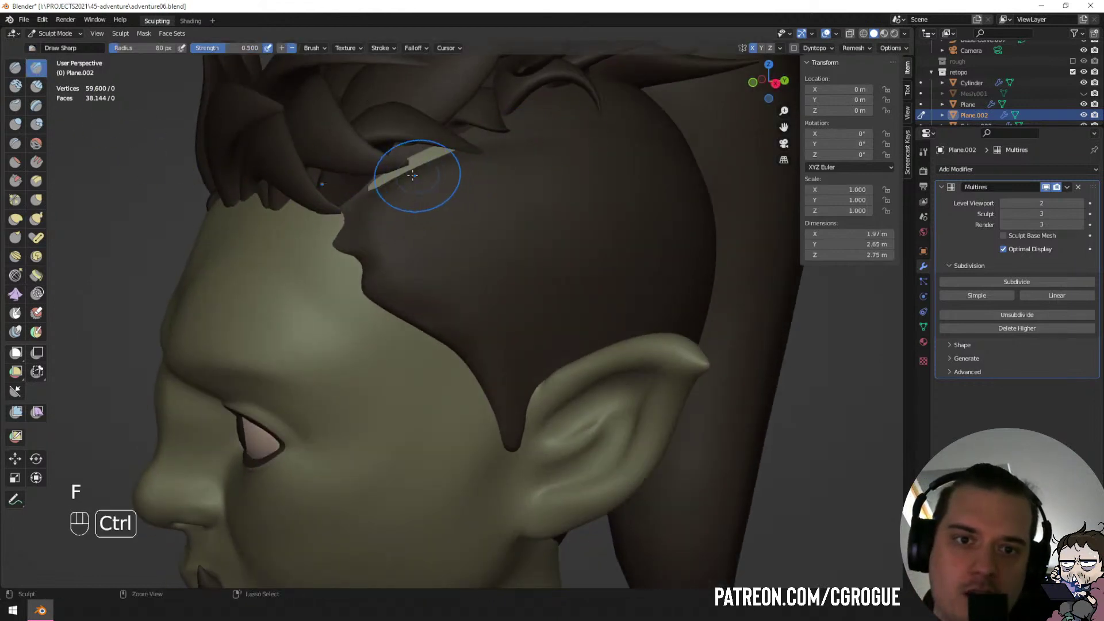
key(ctrl+z)
Try to pull the scalp hair above the temple up under the tufts with the Grab brush at 201 px and 0.400 strength.
key(g)
key(f)
click(432, 176)
middle_drag(431, 176, 467, 158)
key(f)
click(493, 157)
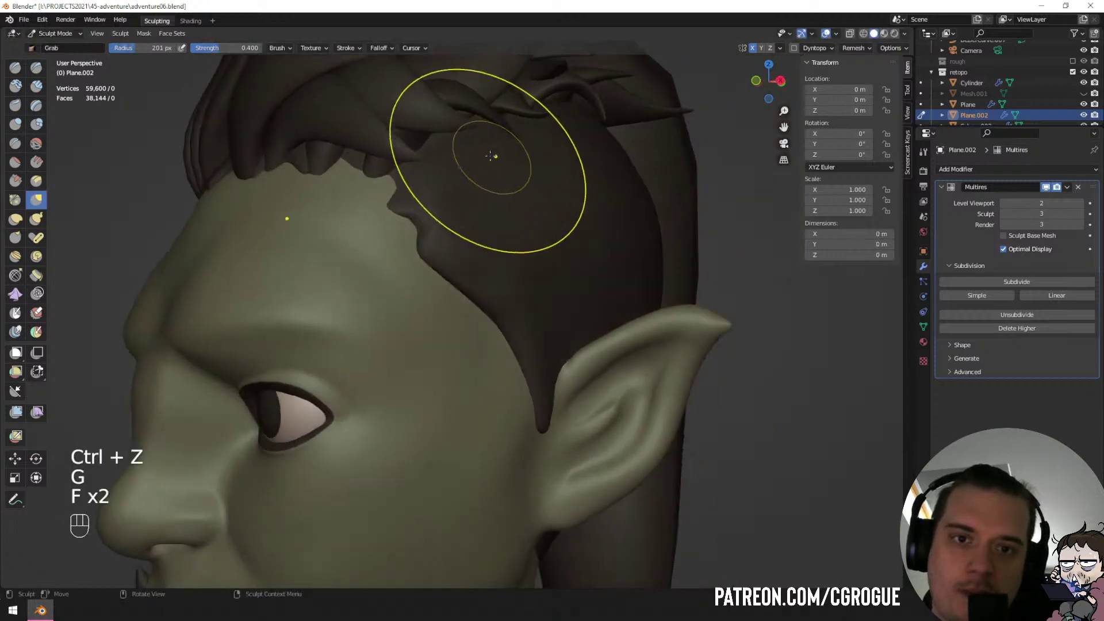
drag(493, 158, 535, 141)
mouse_move(554, 133)
middle_down()
mouse_move(506, 144)
mouse_move(501, 208)
mouse_move(464, 218)
middle_up()
key(ctrl+z)
Inflate the side of the scalp hair with the Inflate/Deflate brush at 224 px and 0.500 strength.
click(15, 123)
key(f)
drag(465, 217, 463, 208)
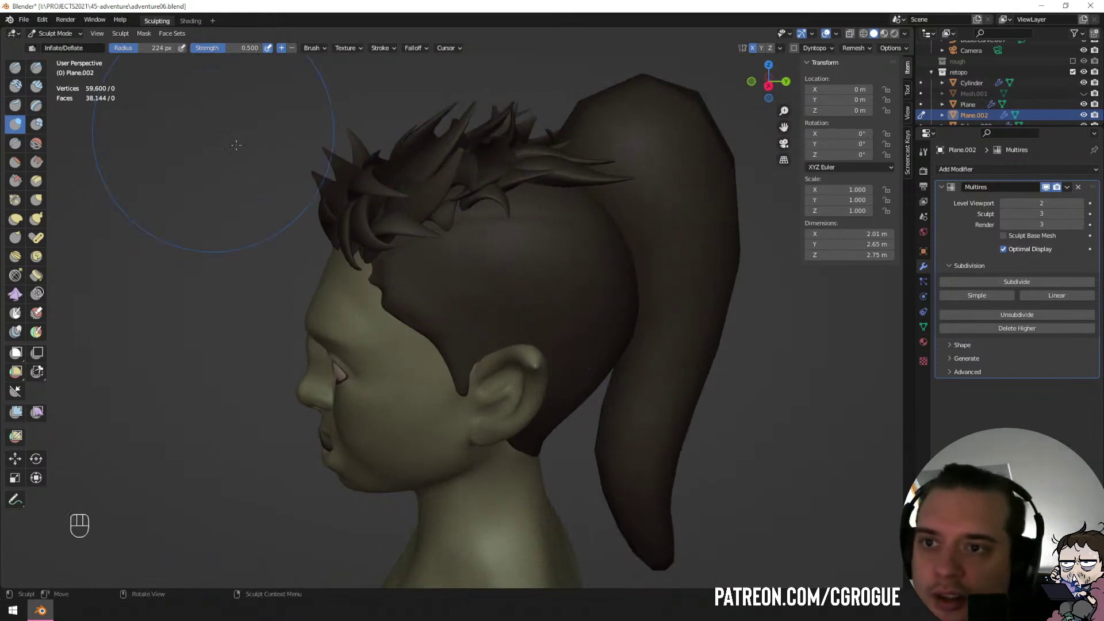
ctrl+middle_drag(307, 219, 414, 214)
middle_drag(414, 214, 443, 221)
Crease the scalp hair's upper edge beneath the spiky tufts with the Draw Sharp brush at 58 px and 0.500 strength.
key(f)
click(413, 242)
key(f)
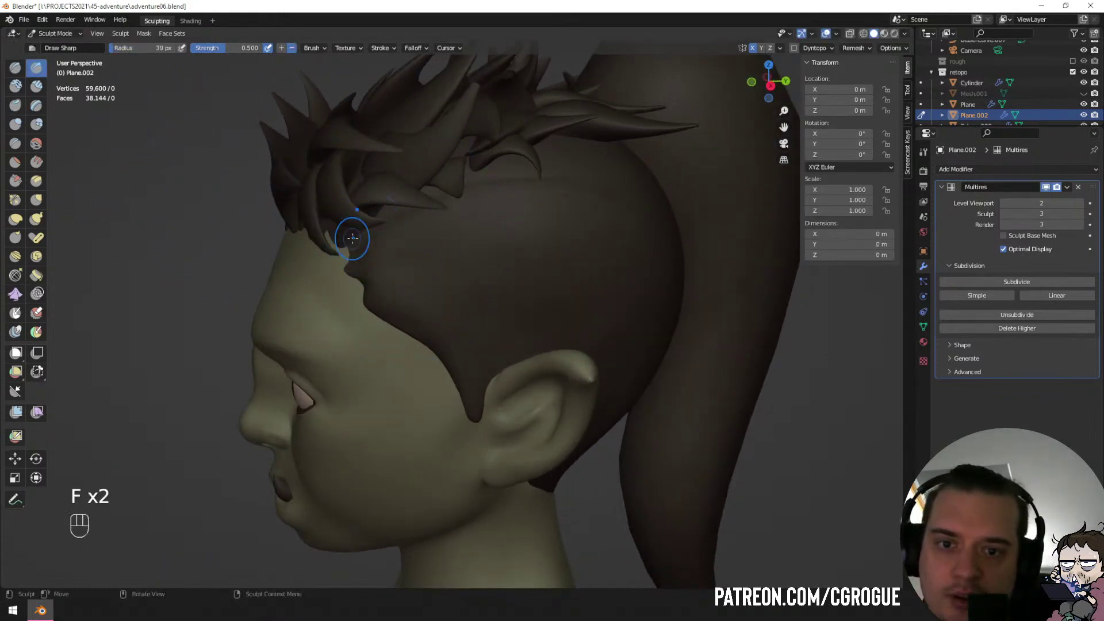
key(f)
click(347, 241)
key(ctrl+z)
key(ctrl+z)
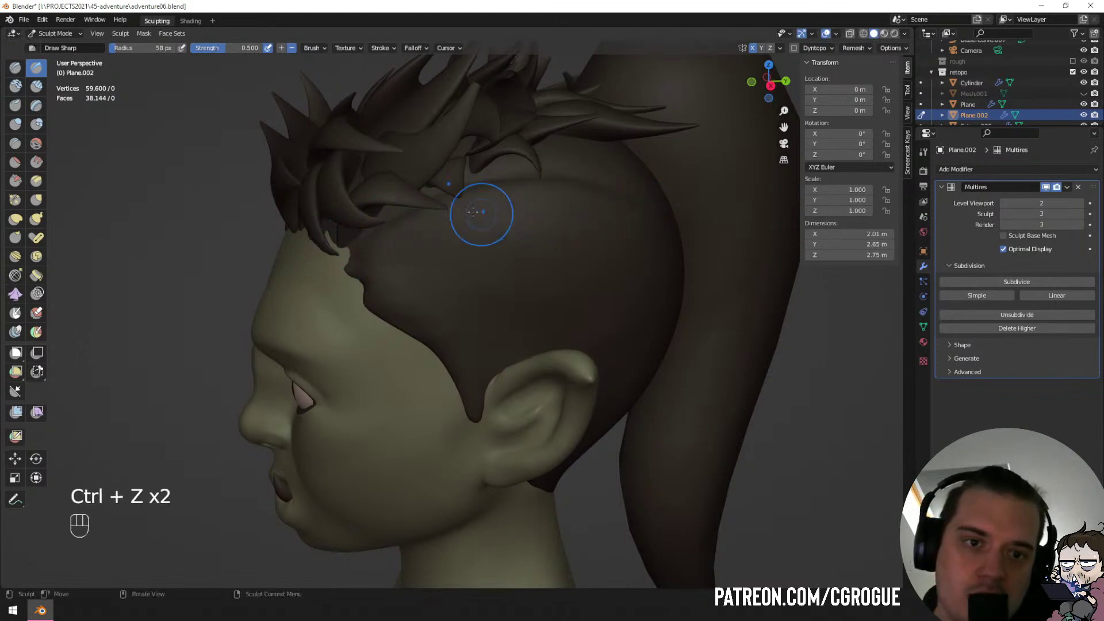
Try further Draw Sharp strokes at 64 px along the scalp hair's upper edge on the opposite side of the head.
middle_drag(643, 203, 596, 246)
scroll(437, 242, up, 2)
middle_drag(414, 243, 451, 253)
key(f)
click(453, 257)
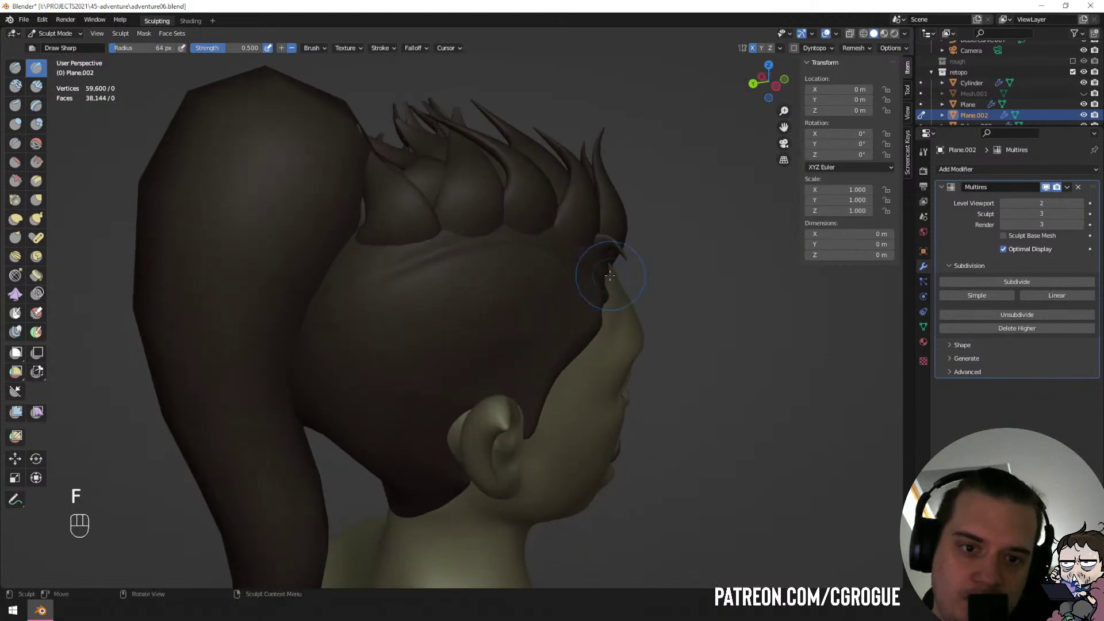
key(ctrl+z)
key(ctrl+z)
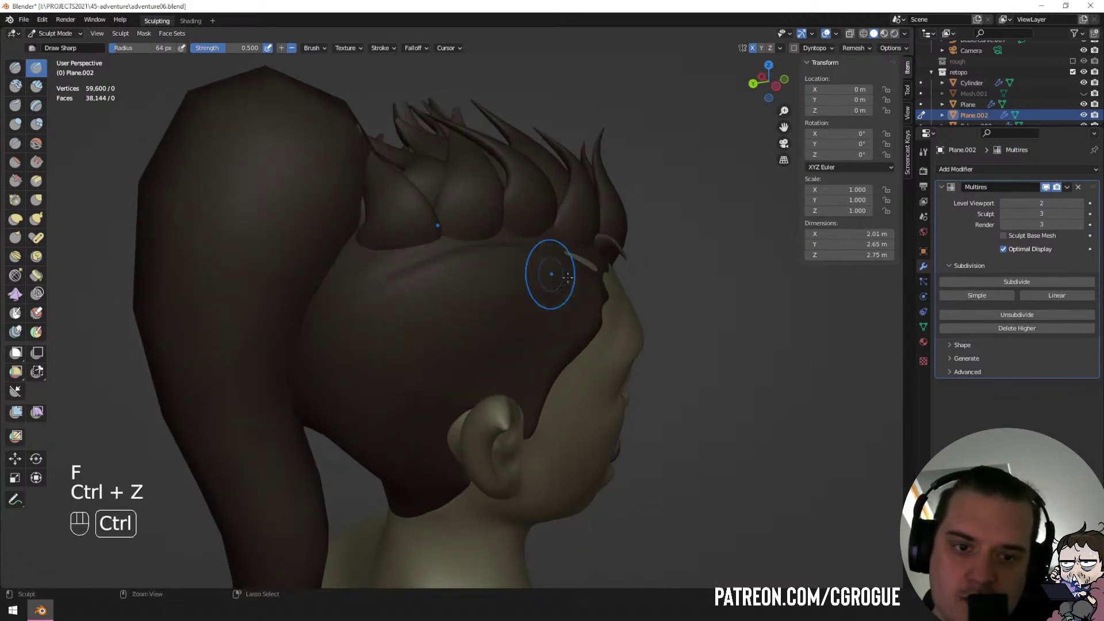
key(ctrl+z)
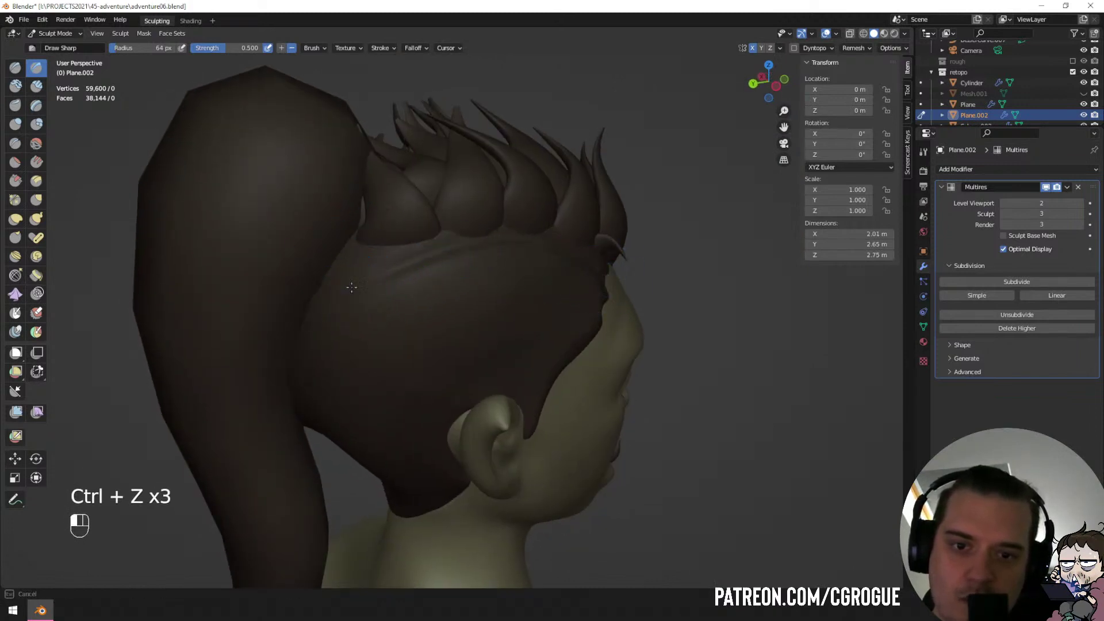
Smooth the scalp hair just below the rear tufts using the Grab brush at 103 px.
key(g)
key(f)
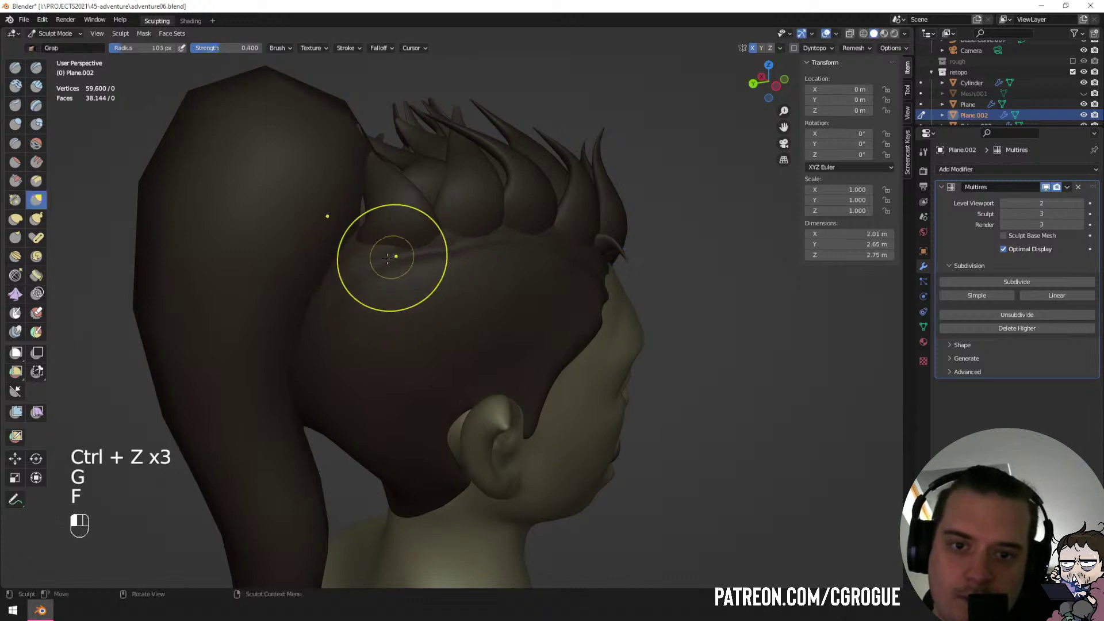
middle_drag(422, 245, 398, 248)
key(ctrl+z)
key(ctrl+z)
key(ctrl+z)
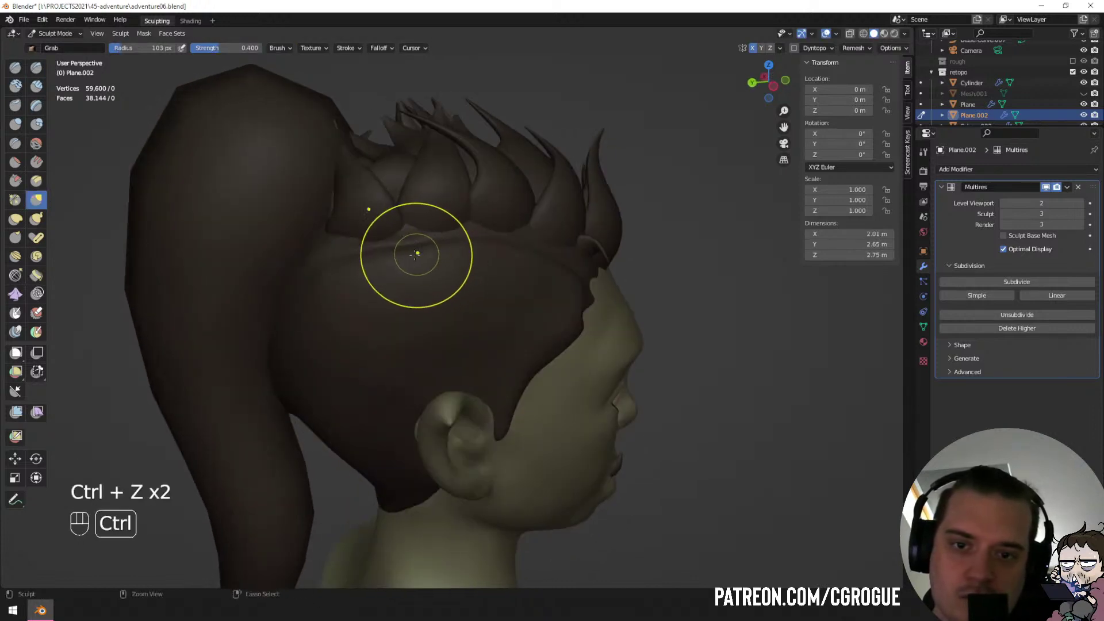
shift+drag(405, 247, 380, 246)
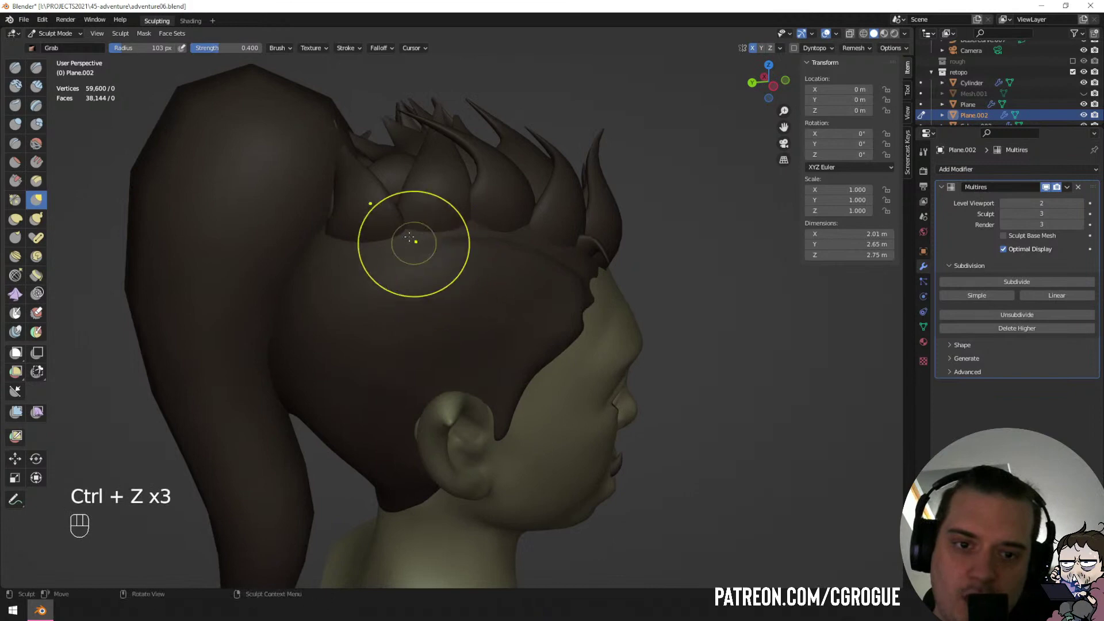
Carve the scalp hair along the base of the rear tufts with the Crease brush at 76 px and 0.250 strength.
click(15, 144)
middle_drag(291, 272, 460, 288)
key(f)
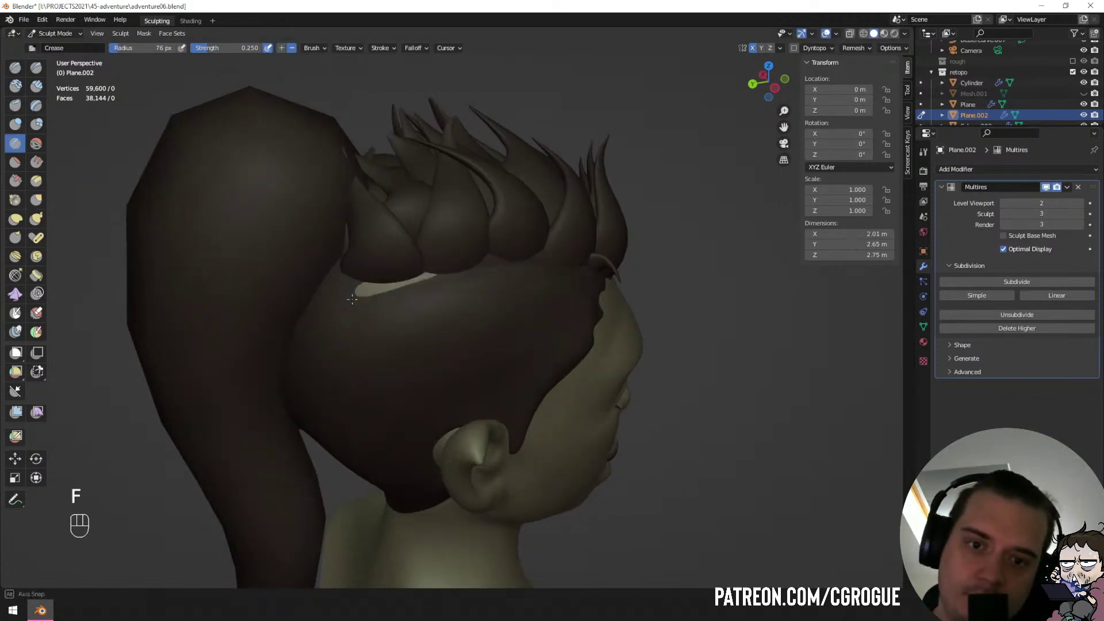
middle_drag(352, 299, 287, 265)
Pull the scalp hair's upper edge up against the tufts near the ponytail with the Grab brush at 0.400 strength.
key(g)
drag(296, 247, 269, 226)
mouse_move(266, 226)
middle_down()
mouse_move(211, 223)
mouse_move(244, 244)
mouse_move(337, 248)
middle_up()
key(f)
drag(350, 215, 352, 216)
middle_drag(343, 230, 402, 240)
Widen the sideburn in front of the ear with the Grab brush at 110 and 74 px.
key(f)
click(369, 334)
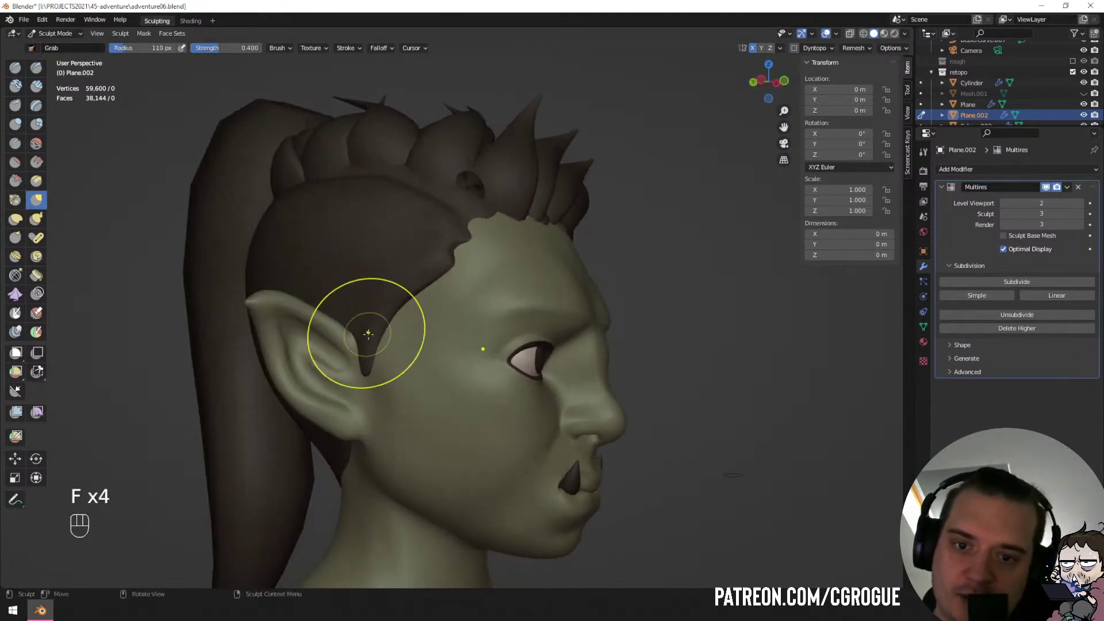
key(f)
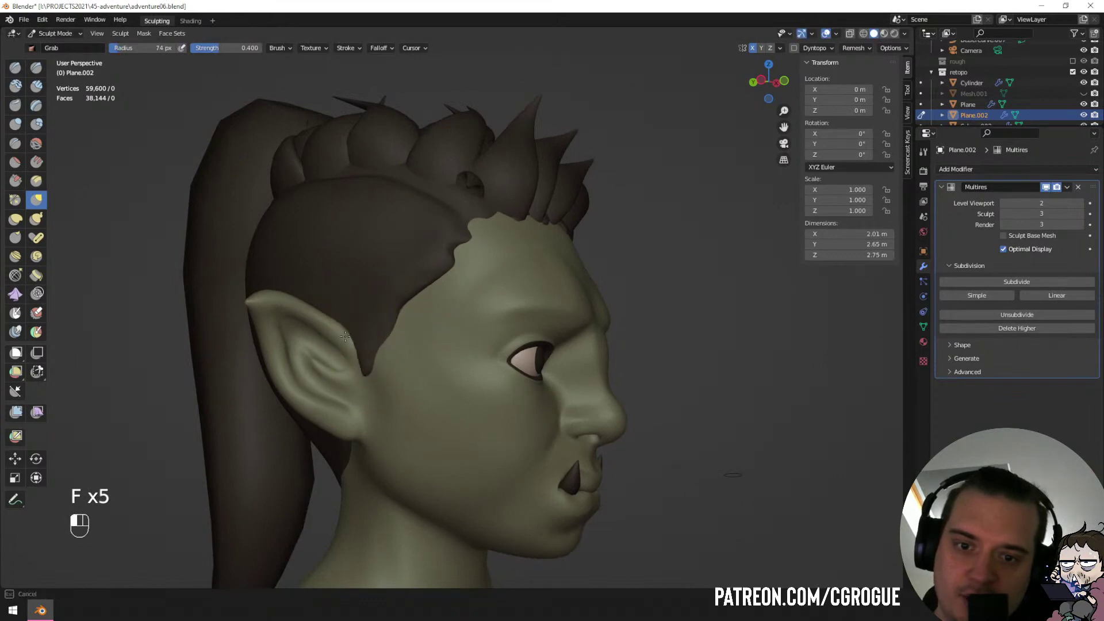
middle_drag(346, 336, 385, 311)
Reshape the hairline between the sideburn and the forehead with the Grab brush at 111 and 84 px and 0.400 strength.
key(f)
click(280, 320)
key(f)
click(247, 322)
drag(457, 267, 464, 272)
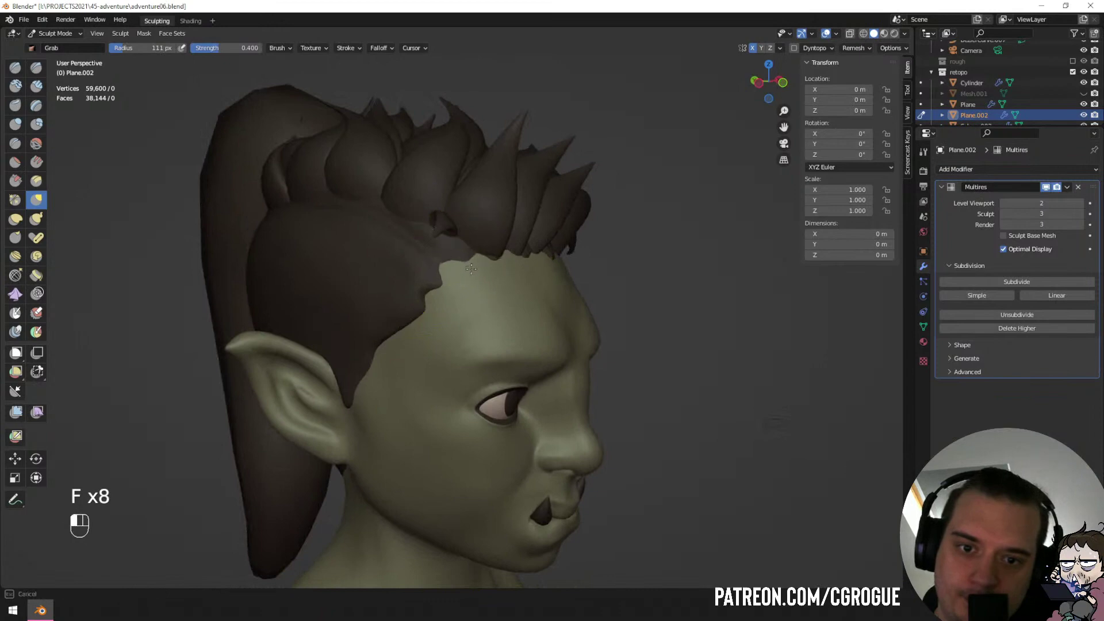
mouse_move(460, 273)
middle_down()
mouse_move(411, 279)
mouse_move(442, 286)
mouse_move(458, 309)
middle_up()
key(f)
click(445, 287)
key(f)
click(455, 299)
drag(455, 299, 451, 253)
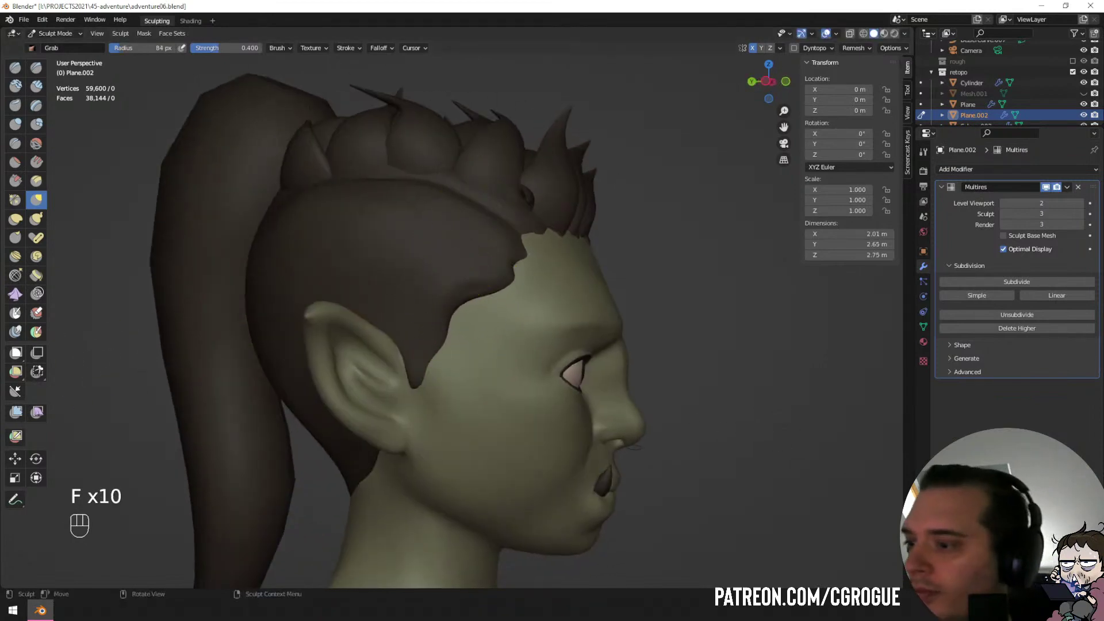
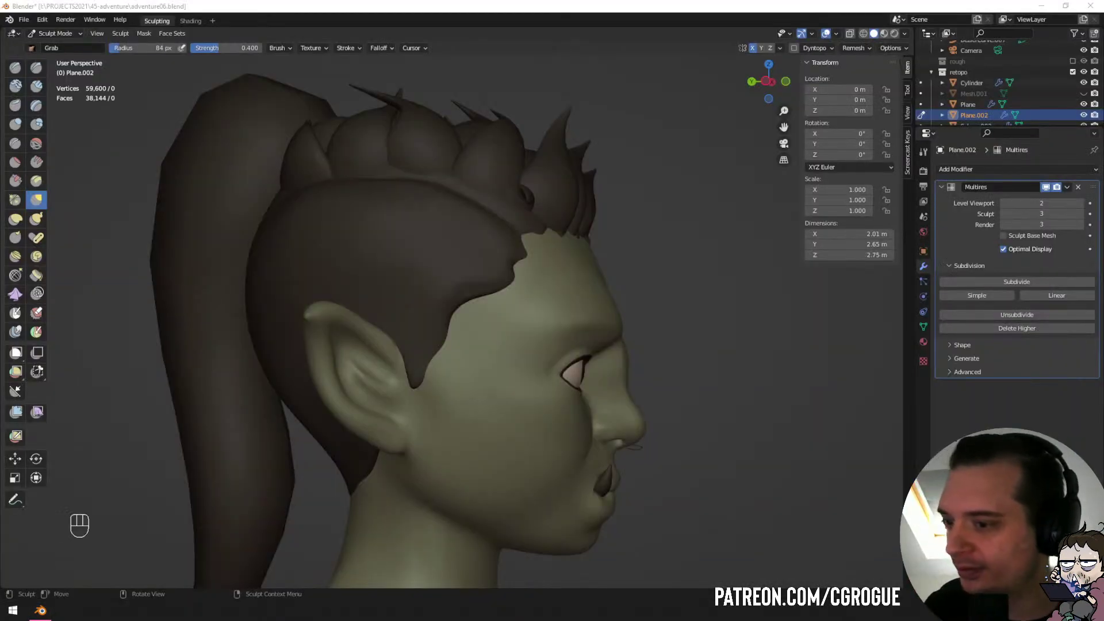
Examine the reshaped hairline from the front and the ponytail from the side.
middle_drag(571, 286, 498, 281)
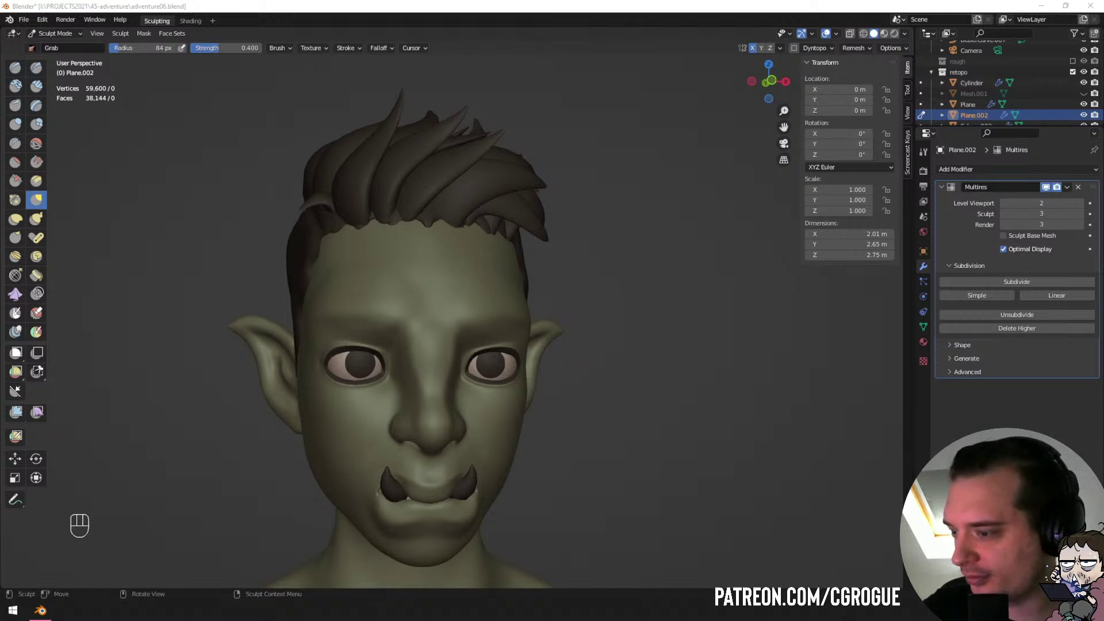
mouse_move(509, 463)
middle_down()
mouse_move(357, 473)
mouse_move(522, 539)
mouse_move(505, 444)
middle_up()
scroll(357, 473, down, 1)
scroll(358, 473, down, 3)
scroll(444, 395, up, 5)
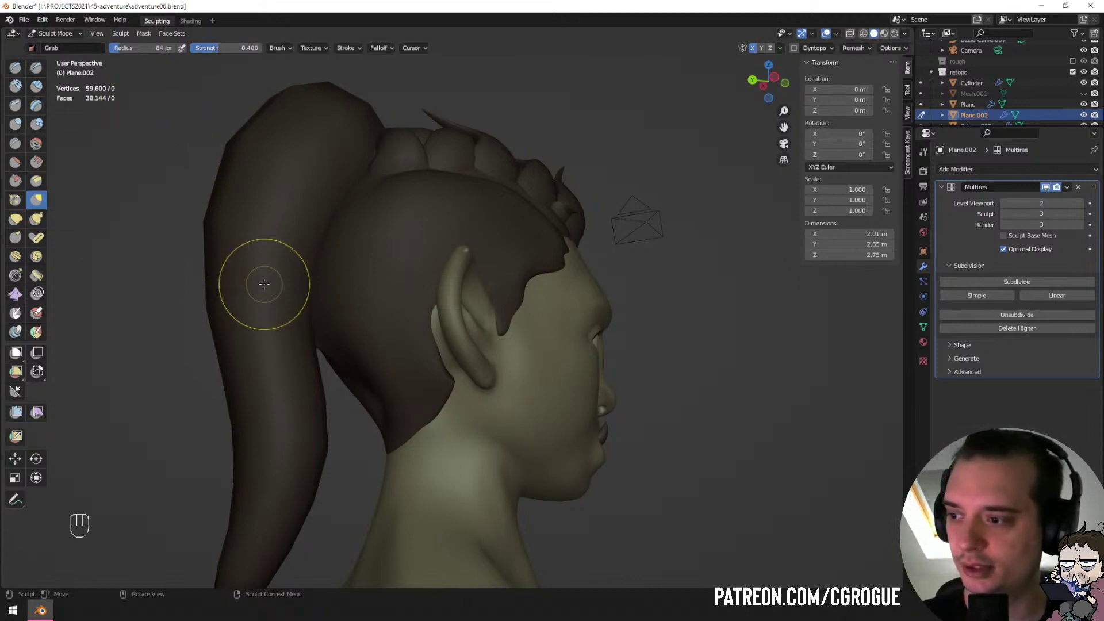
middle_drag(264, 283, 265, 291)
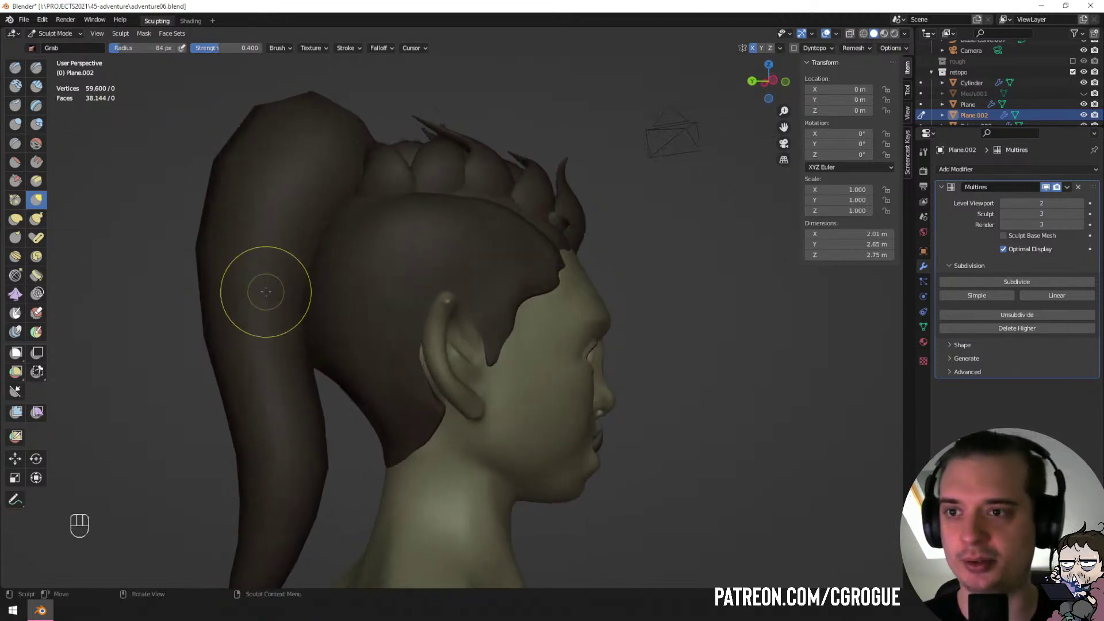
Work over the scalp hair between the ear and ponytail with the Clay Strips brush at 43 px radius and 0.600 strength.
click(36, 85)
key(f)
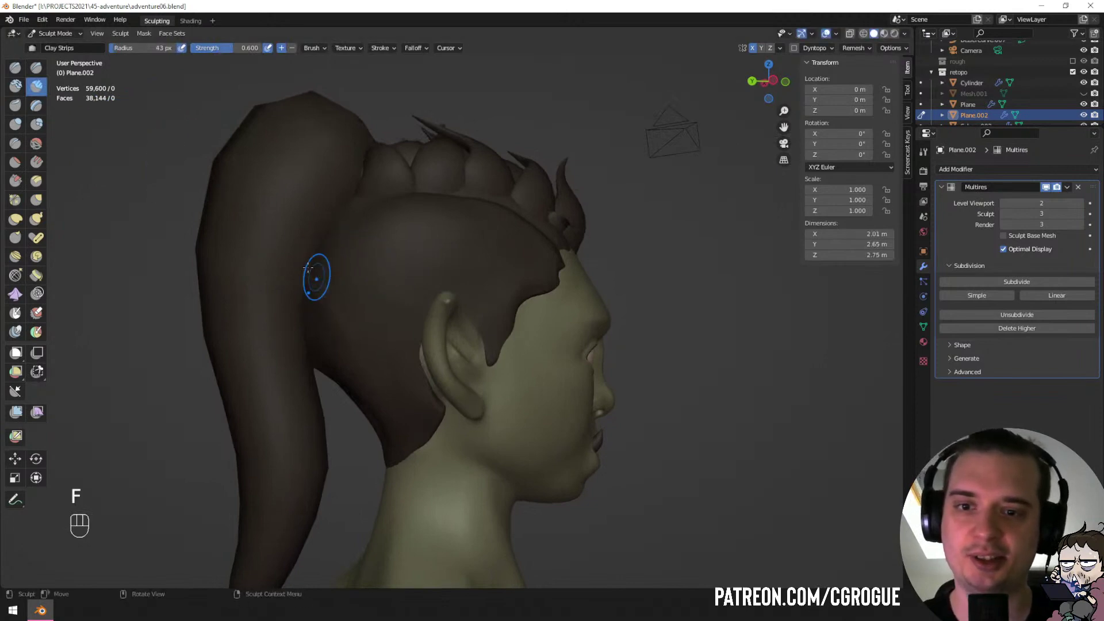
click(317, 239)
middle_drag(317, 239, 334, 229)
middle_drag(340, 273, 368, 263)
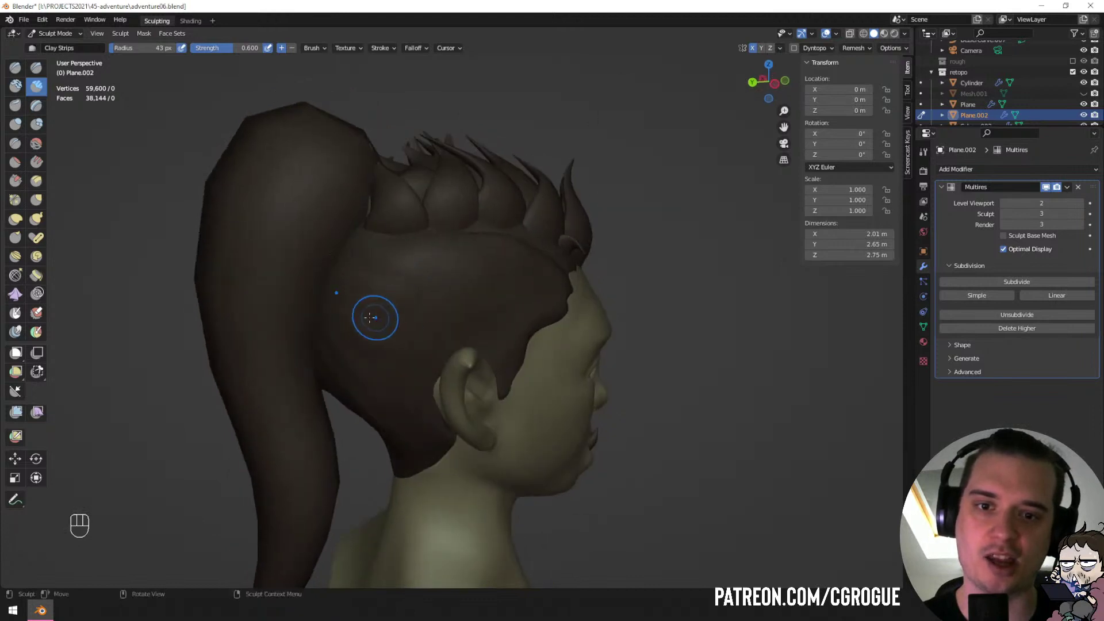
middle_drag(372, 316, 271, 211)
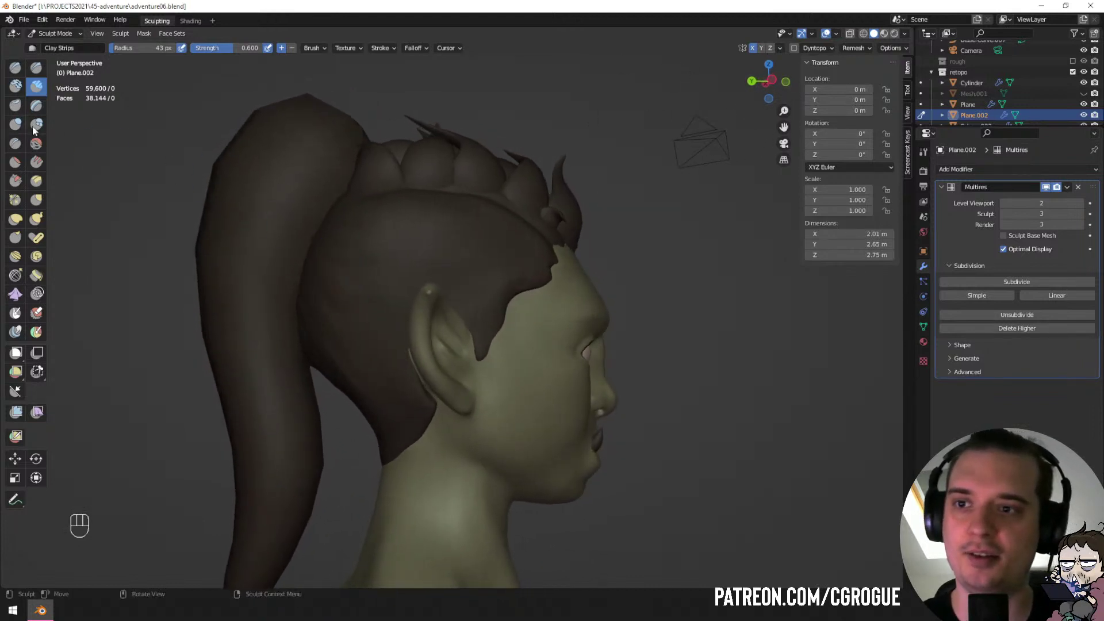
Smooth the side of the scalp hair from the forehead corner back to above the ear with an enlarged brush.
click(15, 143)
mouse_move(477, 253)
middle_down()
mouse_move(461, 279)
mouse_move(514, 255)
middle_up()
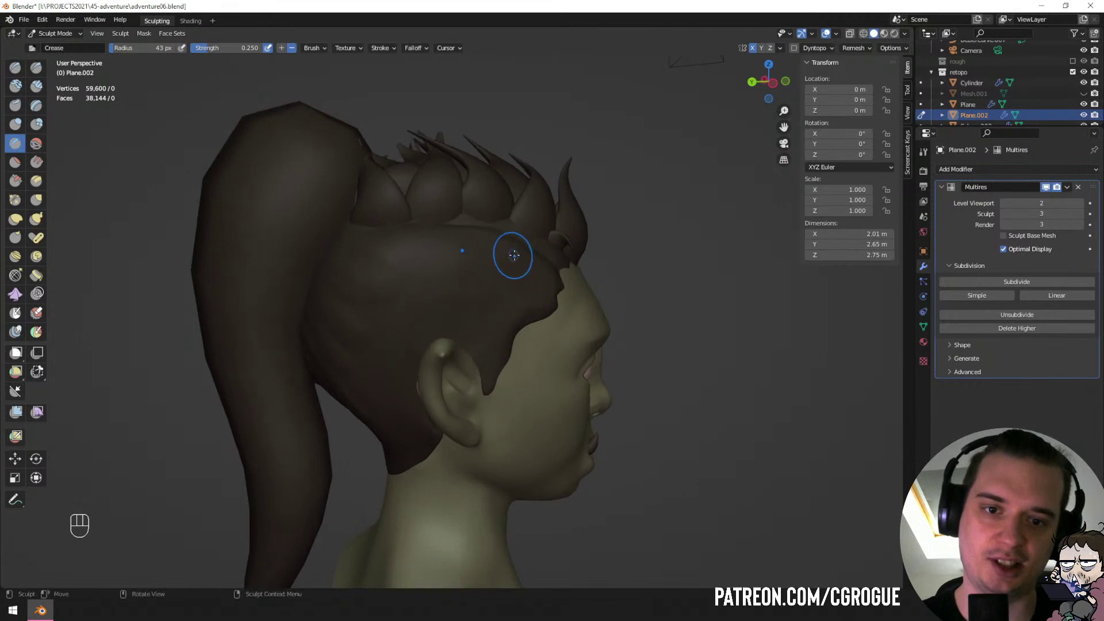
key(f)
click(547, 257)
mouse_move(547, 258)
shift+mouse_down()
mouse_move(452, 247)
mouse_move(433, 309)
shift+mouse_up()
Carve diagonal creases across the scalp hair behind and above the ear with the Crease brush at 53 px and 0.250 strength.
key(f)
click(398, 331)
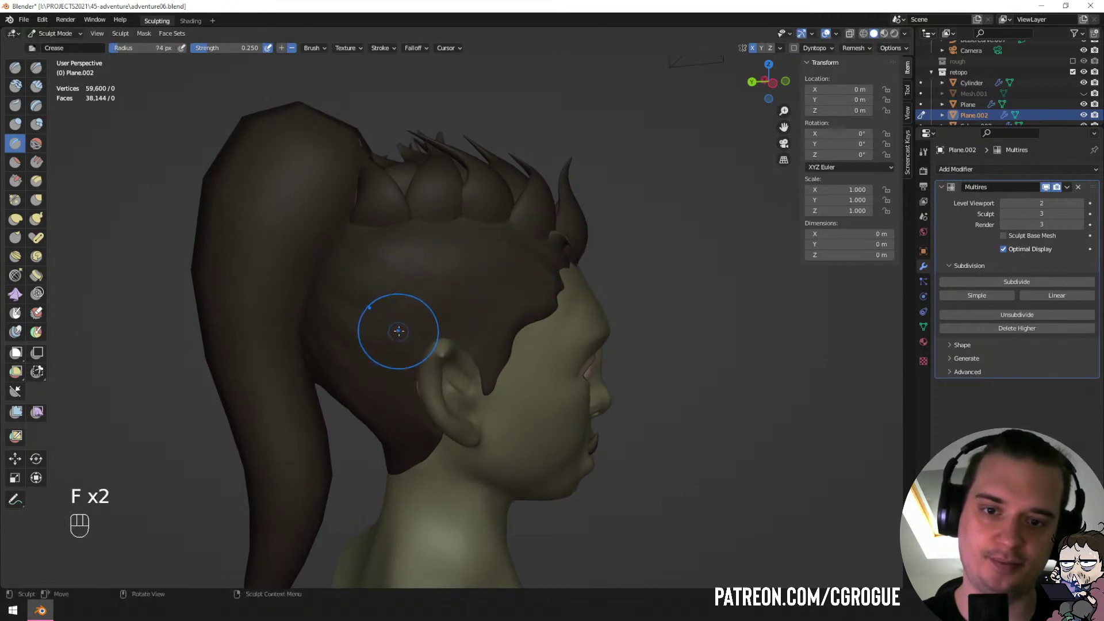
key(f)
click(386, 334)
drag(382, 336, 546, 268)
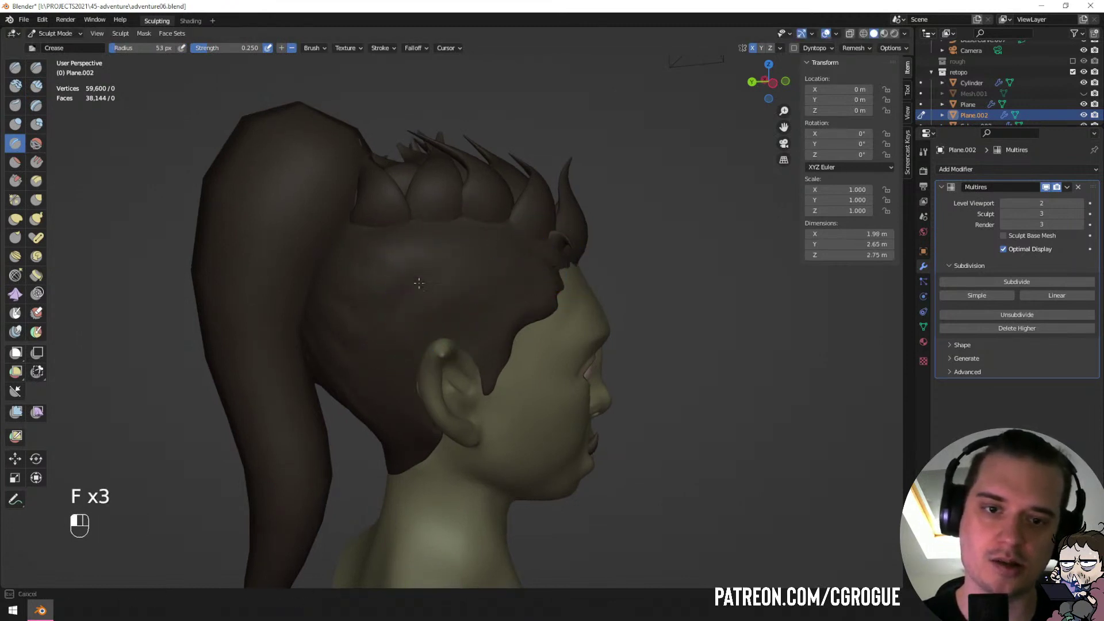
middle_drag(482, 256, 423, 235)
middle_drag(384, 383, 426, 301)
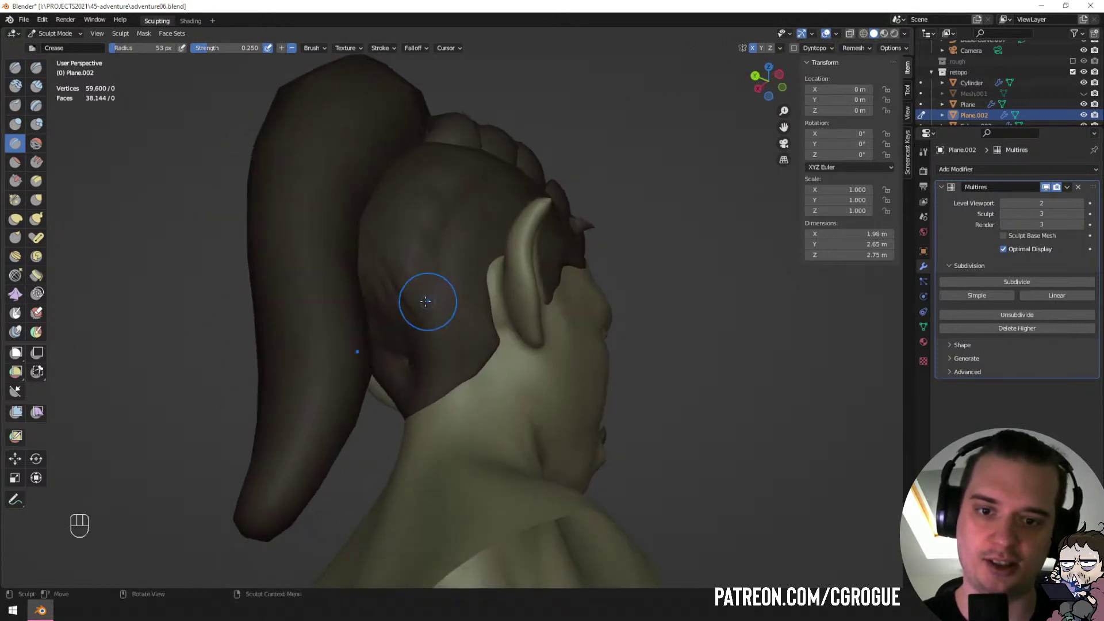
drag(444, 256, 447, 237)
middle_drag(449, 208, 382, 322)
Pull the scalp hair behind the ear out over the exposed skin with the Grab brush at 116 to 139 px and 0.400 strength.
key(g)
key(f)
click(440, 294)
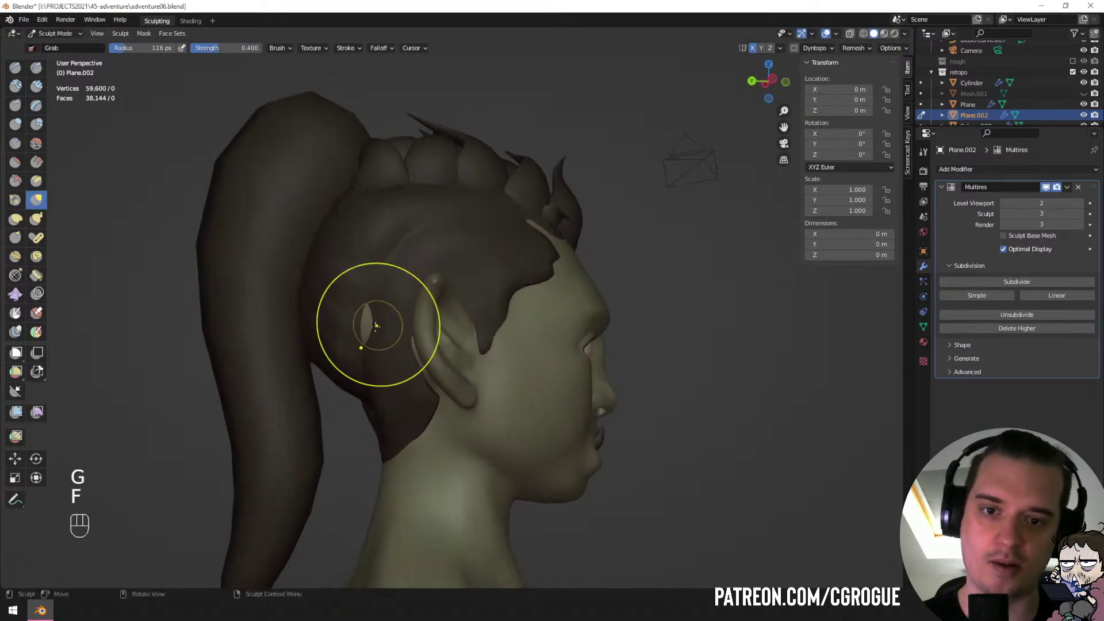
key(f)
click(411, 324)
drag(389, 324, 346, 331)
key(f)
click(357, 362)
mouse_move(357, 362)
middle_down()
mouse_move(407, 394)
mouse_move(443, 375)
mouse_move(343, 427)
mouse_move(260, 422)
mouse_move(407, 365)
middle_up()
key(f)
click(429, 380)
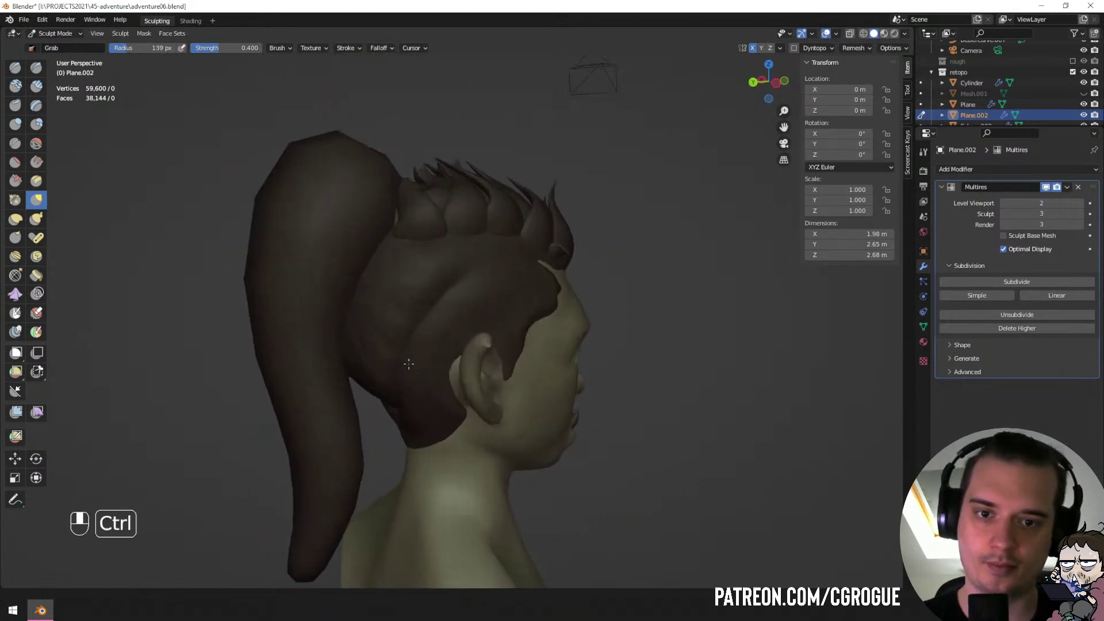
middle_drag(358, 262, 360, 267)
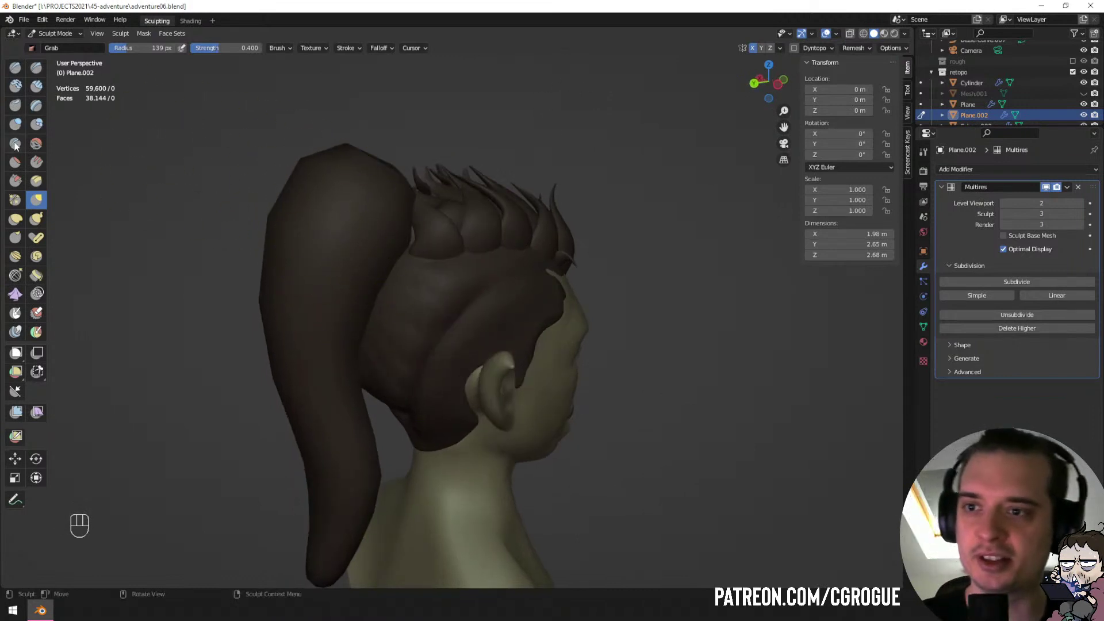
Deepen the long diagonal crease above the ear with the Crease brush at 85 px radius and 0.250 strength.
click(16, 143)
key(f)
key(f)
middle_drag(481, 229, 456, 279)
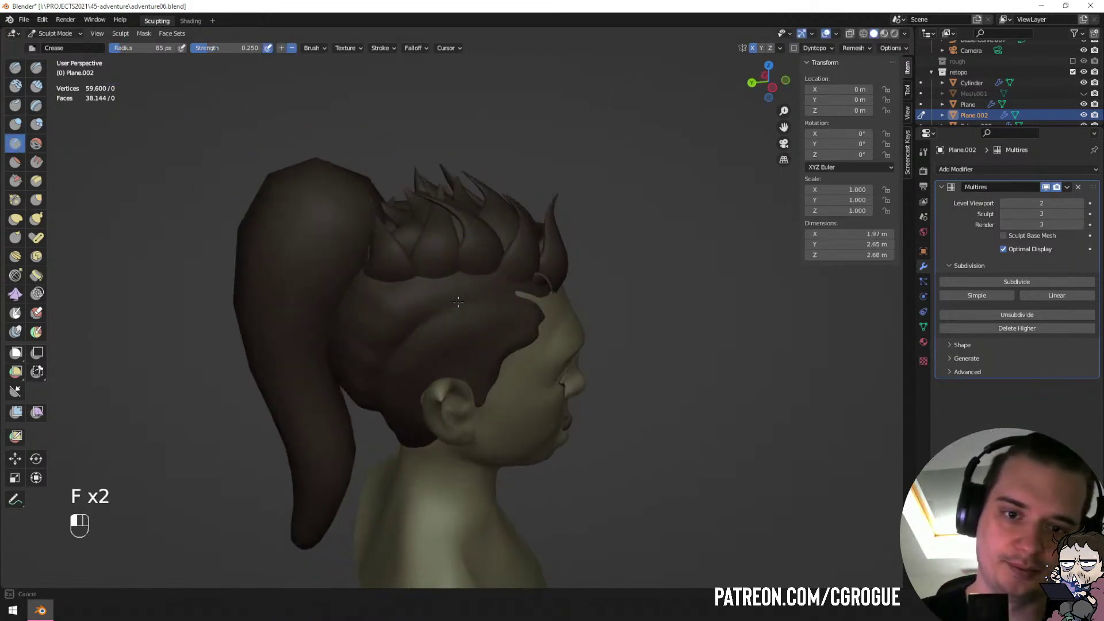
drag(458, 302, 465, 300)
Push out the scalp hair along the diagonal crease with the Grab brush at 172 and 161 px radius and 0.400 strength.
key(g)
key(f)
click(532, 314)
middle_drag(473, 306, 537, 284)
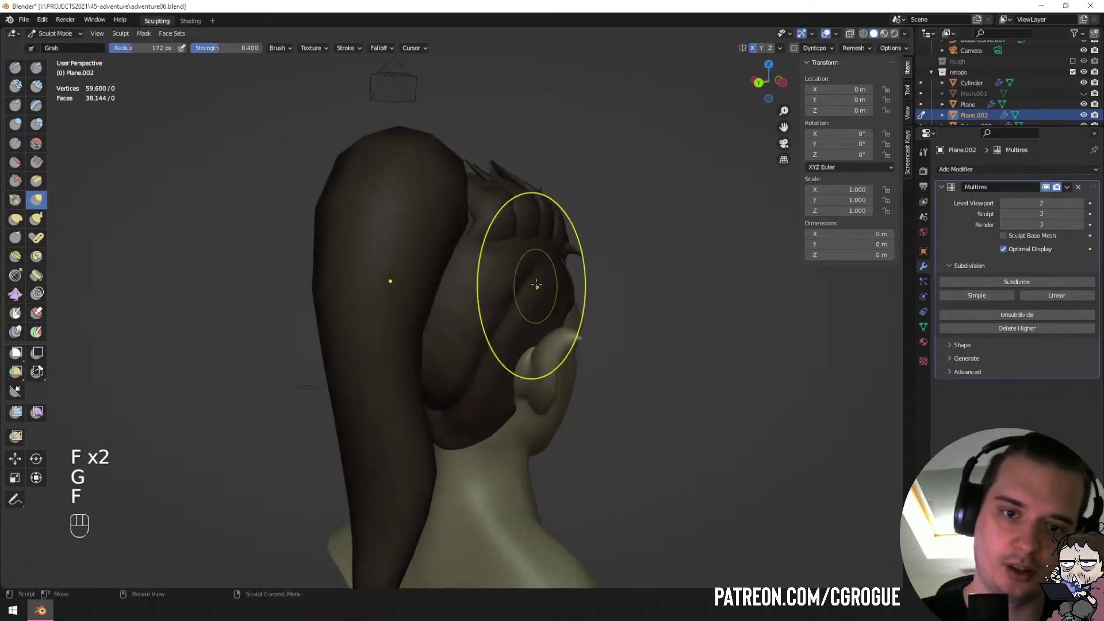
drag(510, 248, 510, 250)
key(f)
click(521, 255)
middle_drag(520, 256, 440, 274)
drag(432, 279, 445, 274)
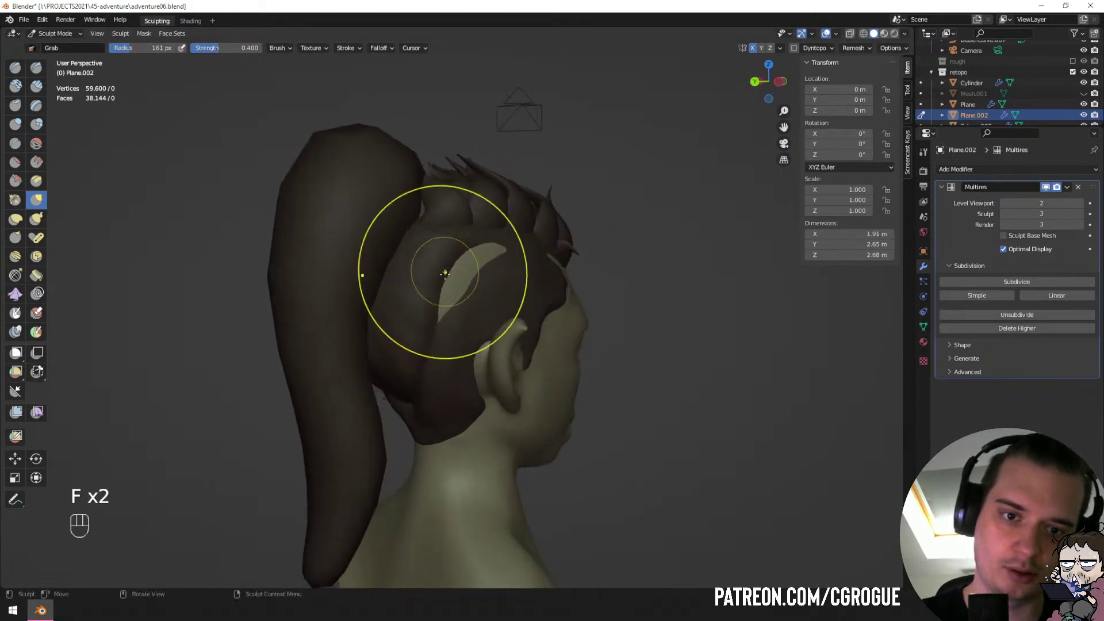
Cover the skin poking through above the ear by pulling the scalp hair outward with the Grab brush at 185 and 125 px.
mouse_move(445, 273)
middle_down()
mouse_move(495, 273)
mouse_move(514, 253)
middle_up()
key(f)
click(633, 253)
drag(543, 265, 549, 264)
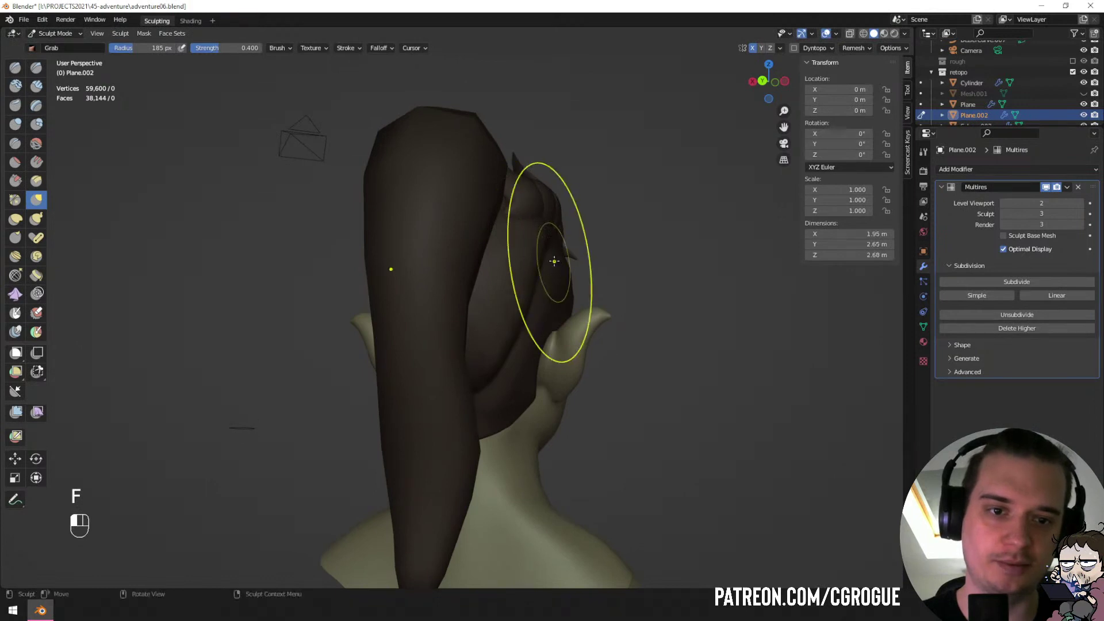
key(f)
middle_drag(551, 262, 426, 259)
click(545, 259)
key(f)
drag(424, 261, 437, 263)
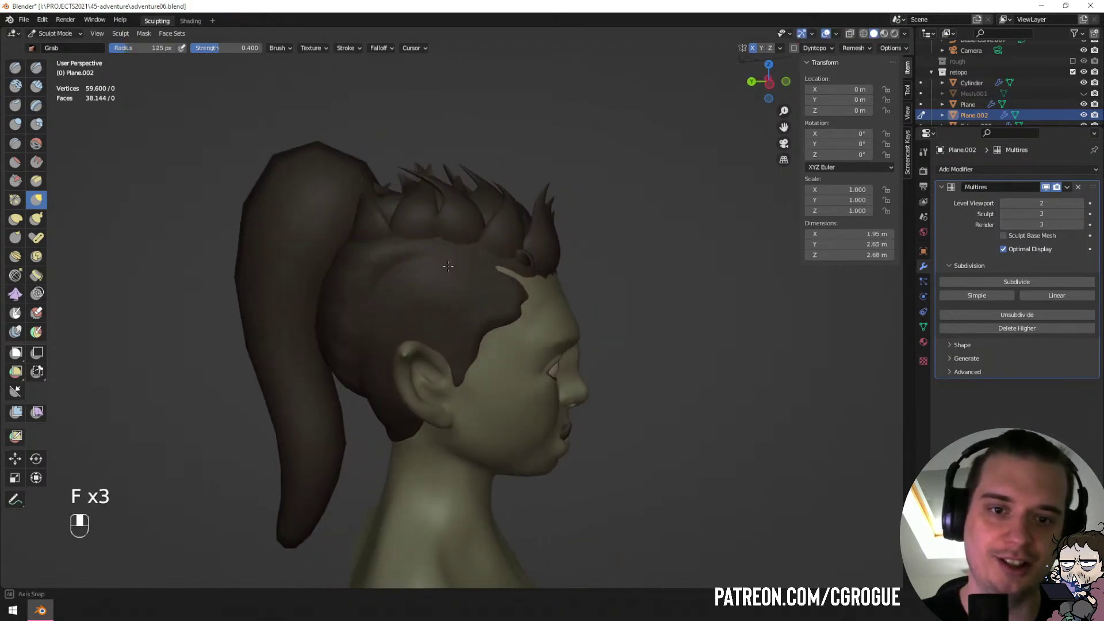
middle_drag(463, 267, 437, 273)
drag(438, 273, 446, 273)
Adjust the scalp hair above the ear from a front three-quarter view with the Grab brush, reducing its radius to 52 px.
mouse_move(446, 273)
middle_down()
mouse_move(382, 284)
mouse_move(416, 256)
mouse_move(331, 245)
middle_up()
key(f)
click(389, 284)
key(f)
click(407, 252)
key(f)
click(326, 242)
drag(322, 241, 336, 238)
middle_drag(357, 238, 325, 250)
key(f)
click(345, 260)
drag(348, 260, 357, 259)
mouse_move(358, 258)
middle_down()
mouse_move(419, 252)
mouse_move(428, 271)
middle_up()
key(f)
click(433, 280)
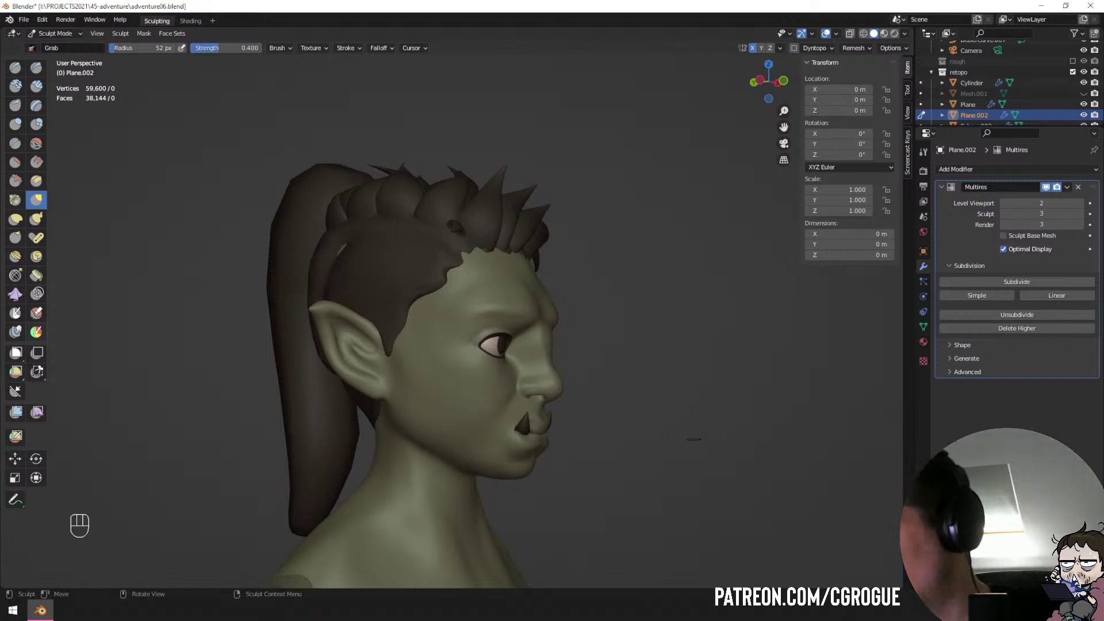
Reshape the hairline between the sideburn and the forehead corner with the Grab brush at 102 px radius and 0.400 strength.
middle_drag(506, 362, 461, 294)
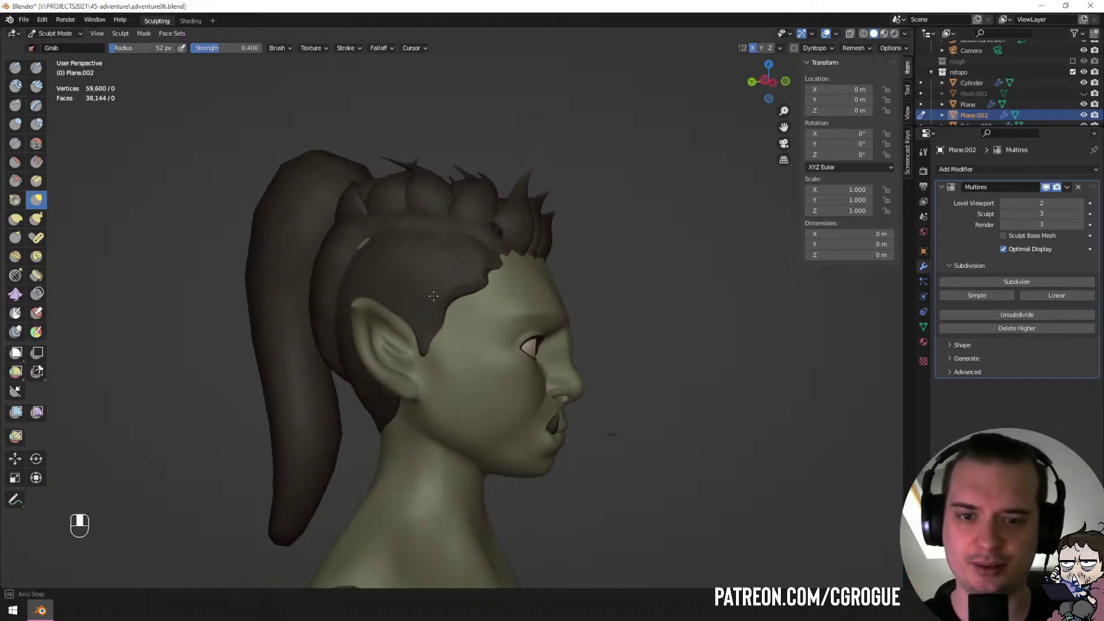
key(f)
drag(473, 317, 472, 314)
middle_drag(473, 291, 488, 302)
key(f)
click(499, 302)
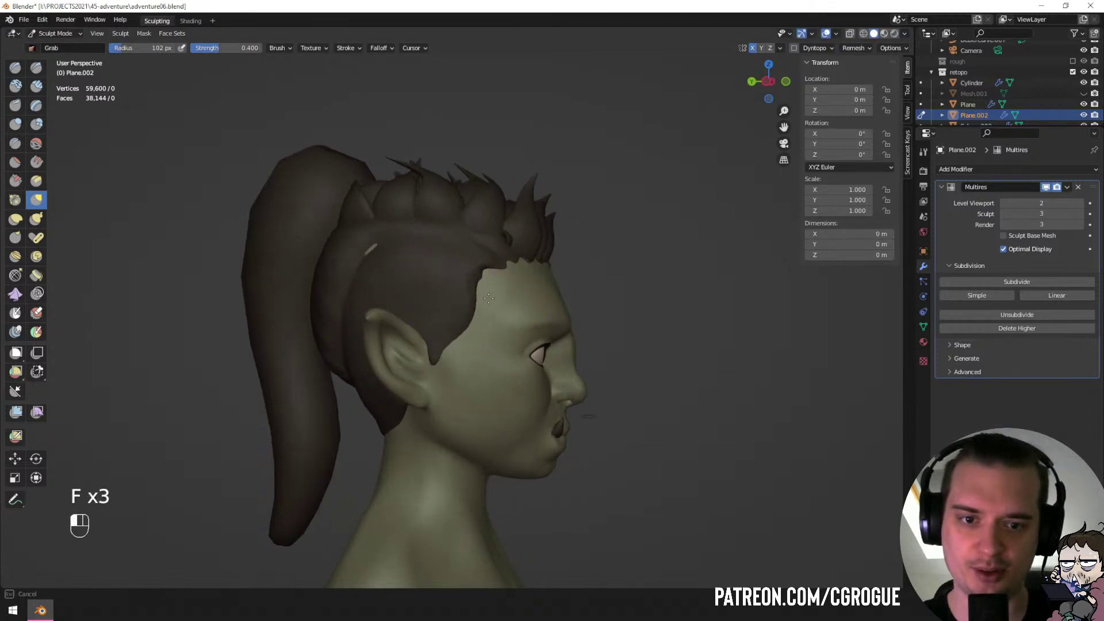
key(f)
click(457, 333)
Refine and smooth the temple hairline with the Grab brush at 59 px, and enlarge the brush to 88 px for the scalp side.
mouse_move(469, 300)
middle_down()
mouse_move(399, 297)
mouse_move(425, 283)
mouse_move(395, 266)
mouse_move(400, 276)
middle_up()
key(f)
click(407, 257)
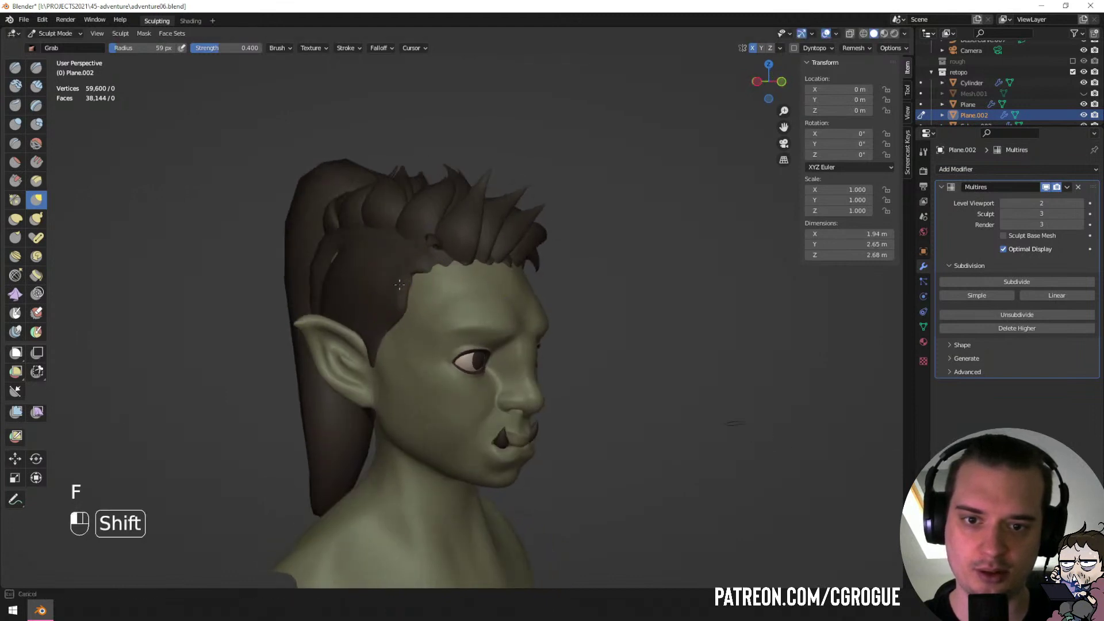
shift+drag(403, 286, 404, 288)
mouse_move(402, 288)
middle_down()
mouse_move(320, 296)
mouse_move(428, 274)
mouse_move(463, 300)
mouse_move(448, 293)
middle_up()
key(f)
click(368, 292)
mouse_move(460, 252)
middle_down()
mouse_move(344, 270)
mouse_move(282, 259)
mouse_move(448, 230)
middle_up()
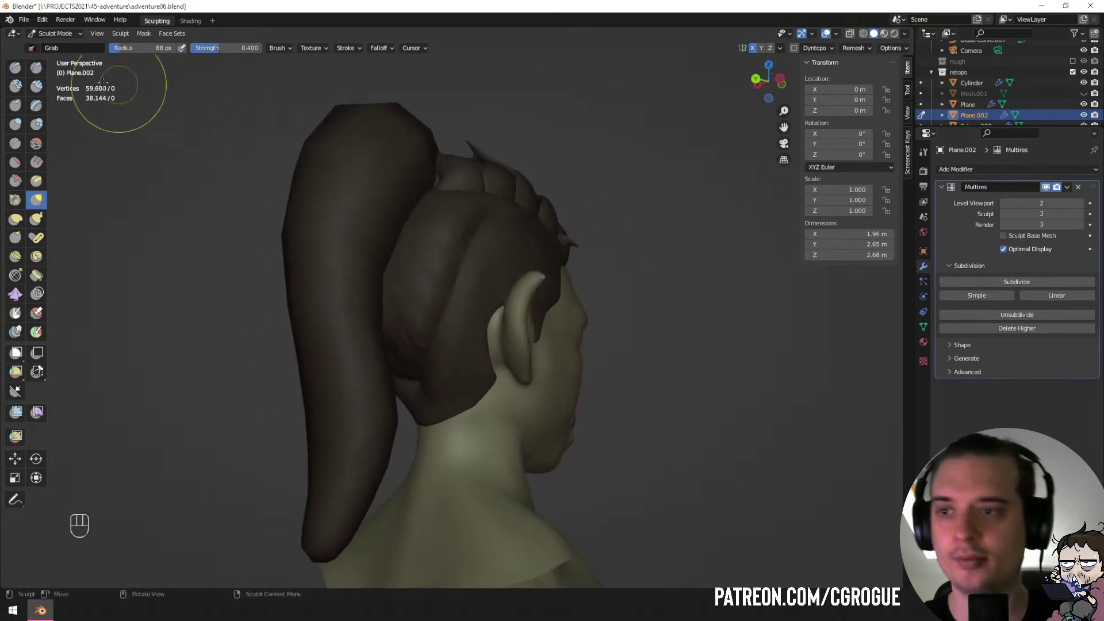
Sharpen the creases on the back of the scalp hair with the Draw Sharp brush at 66 px radius and 0.500 strength.
click(36, 67)
key(f)
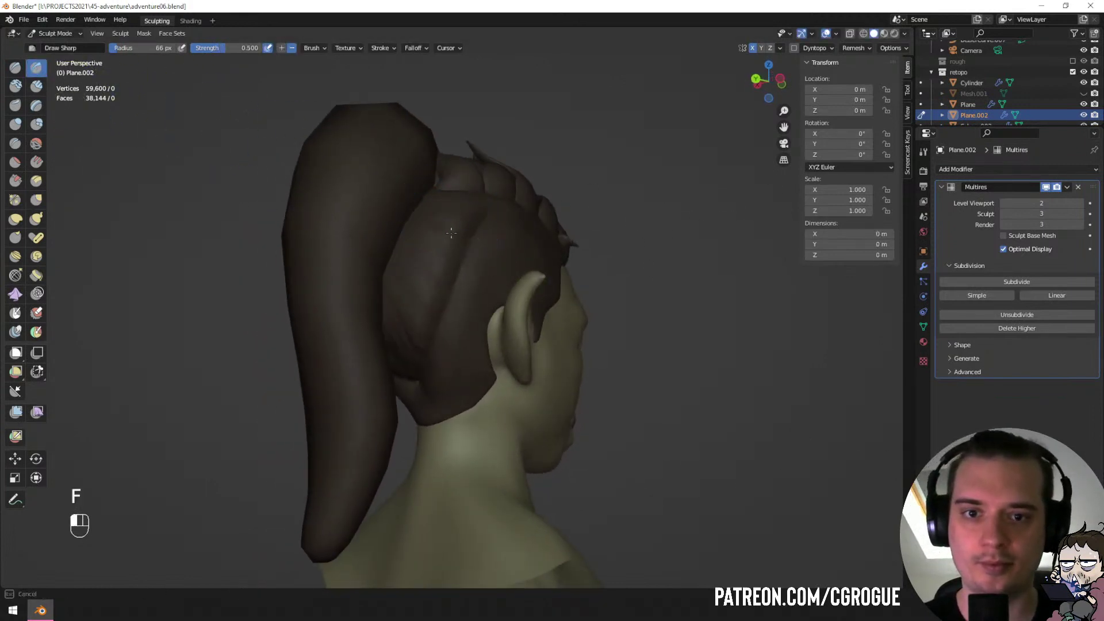
middle_drag(413, 370, 370, 331)
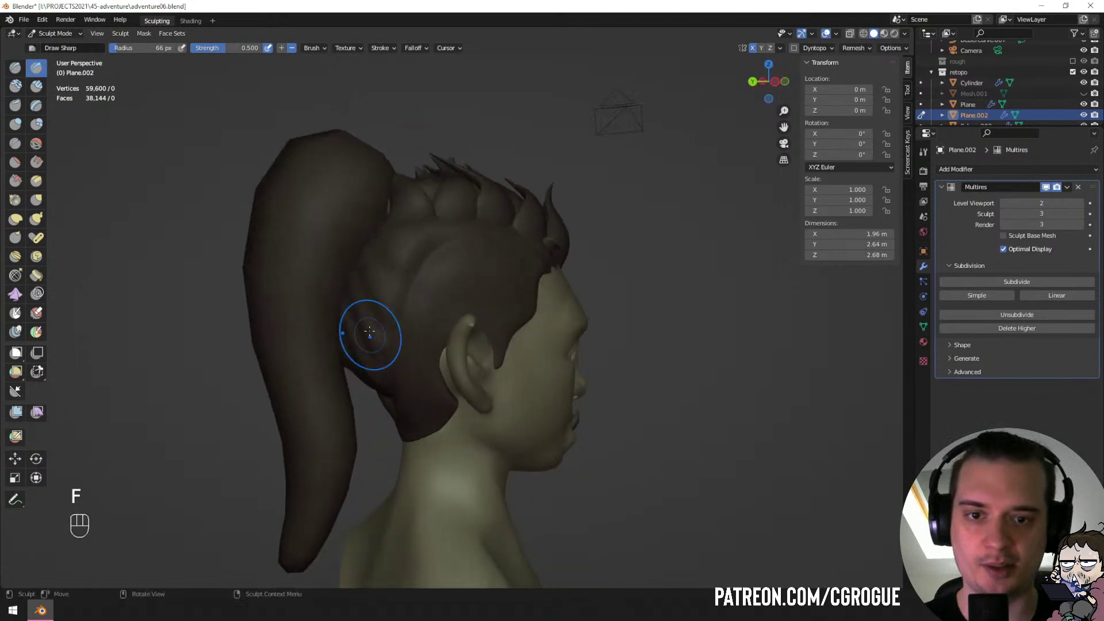
mouse_move(443, 247)
middle_down()
mouse_move(382, 266)
mouse_move(296, 250)
mouse_move(357, 299)
middle_up()
Switch back to the Grab brush and examine the whole bust and hair silhouette from the front.
key(g)
middle_drag(368, 311, 253, 329)
ctrl+middle_drag(345, 380, 354, 340)
middle_drag(357, 336, 444, 340)
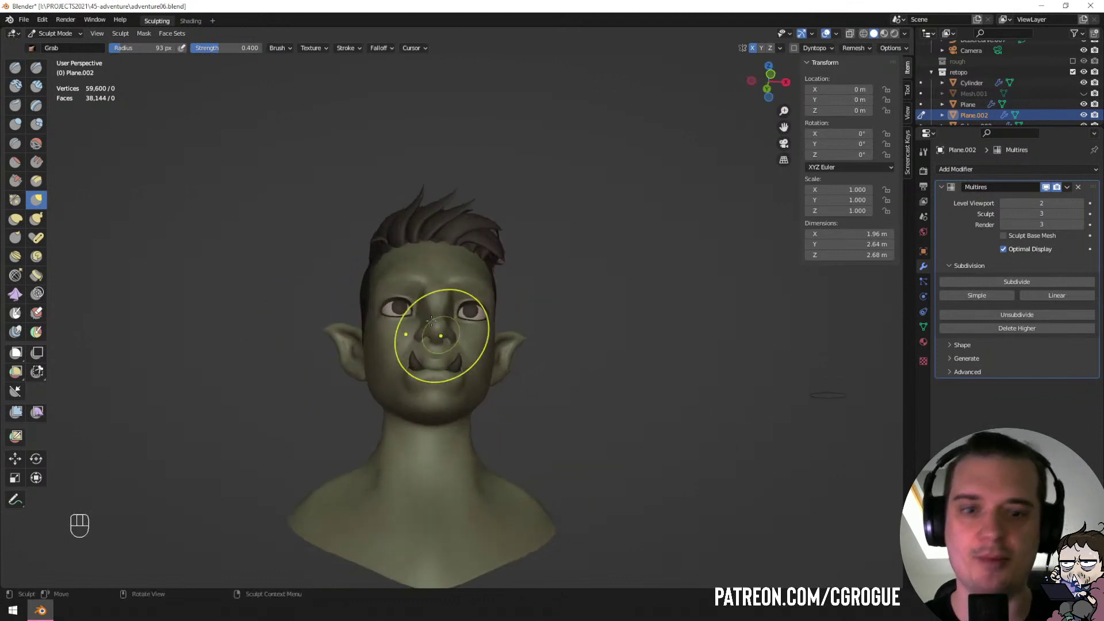
Switch Sculpt Mode from the current object to the green head mesh named Plane.
ctrl+middle_drag(373, 282, 374, 244)
middle_drag(374, 245, 455, 256)
mouse_move(423, 308)
ctrl+middle_down()
mouse_move(427, 271)
mouse_move(370, 301)
ctrl+middle_up()
mouse_move(426, 331)
middle_down()
mouse_move(377, 355)
mouse_move(380, 327)
middle_up()
key(ctrl+Tab)
click(384, 331)
click(462, 479)
key(ctrl+Tab)
Reshape the pointed ear with the Grab brush at a radius of 86 px.
middle_drag(475, 498, 464, 440)
mouse_move(464, 440)
shift+middle_down()
mouse_move(469, 403)
mouse_move(506, 351)
mouse_move(543, 371)
shift+middle_up()
key(f)
click(561, 375)
key(f)
click(542, 383)
drag(542, 386, 552, 378)
drag(553, 378, 556, 401)
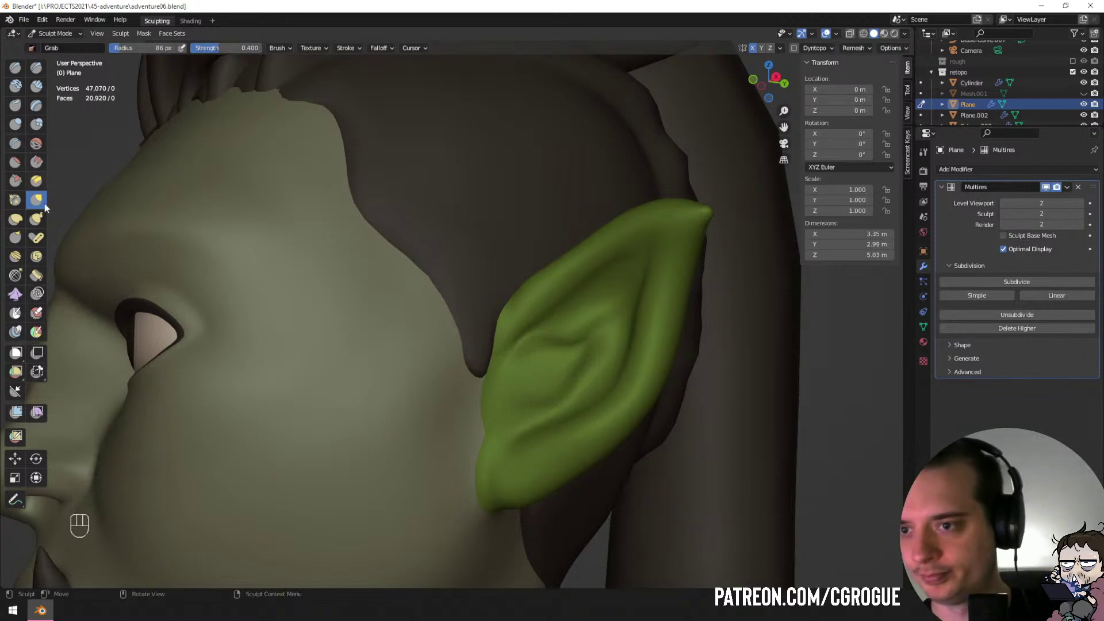
Clear the ear's green face set with the Draw Face Sets brush at a radius of 166 px.
click(37, 332)
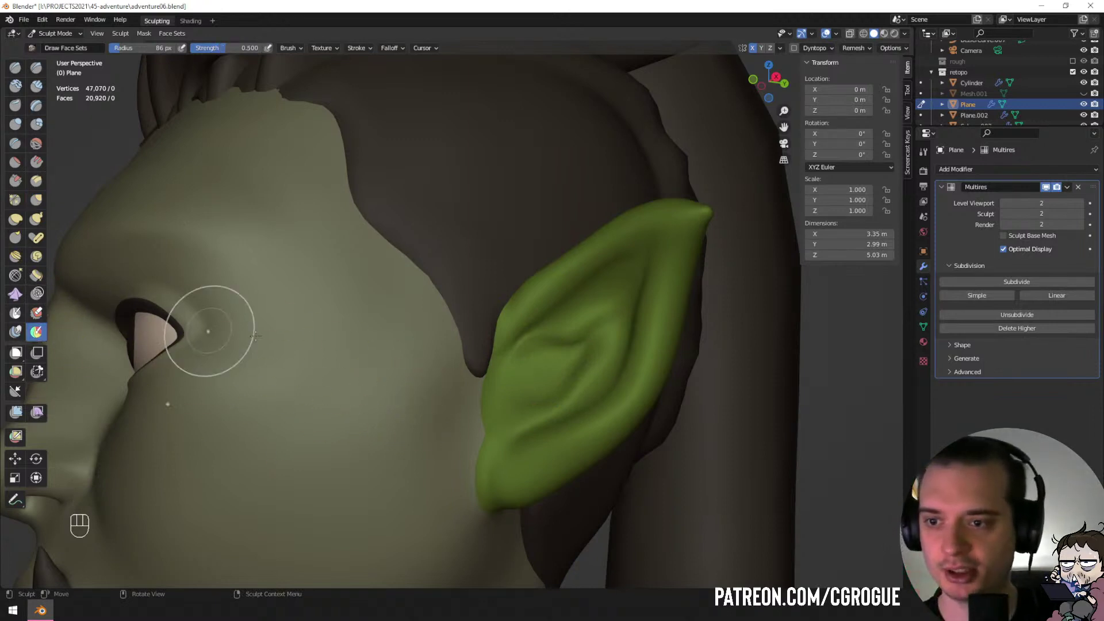
key(f)
ctrl+drag(357, 416, 541, 394)
ctrl+drag(592, 347, 639, 334)
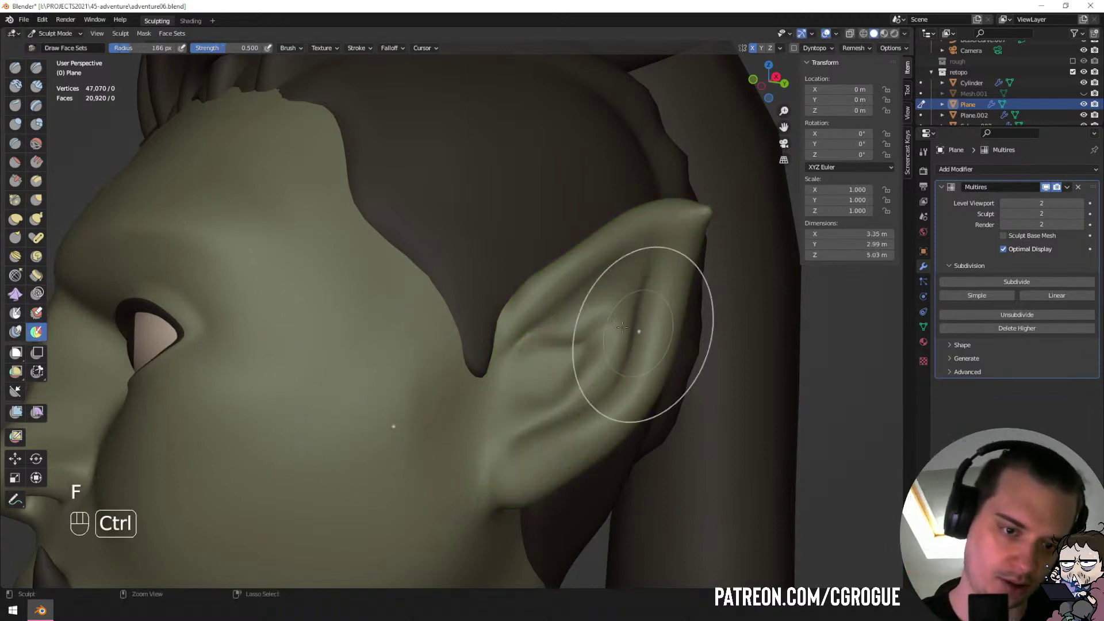
Choose the Blob brush and switch on the wireframe overlay in the viewport.
mouse_move(518, 368)
middle_down()
mouse_move(436, 326)
mouse_move(428, 412)
mouse_move(506, 382)
middle_up()
scroll(507, 382, down, 5)
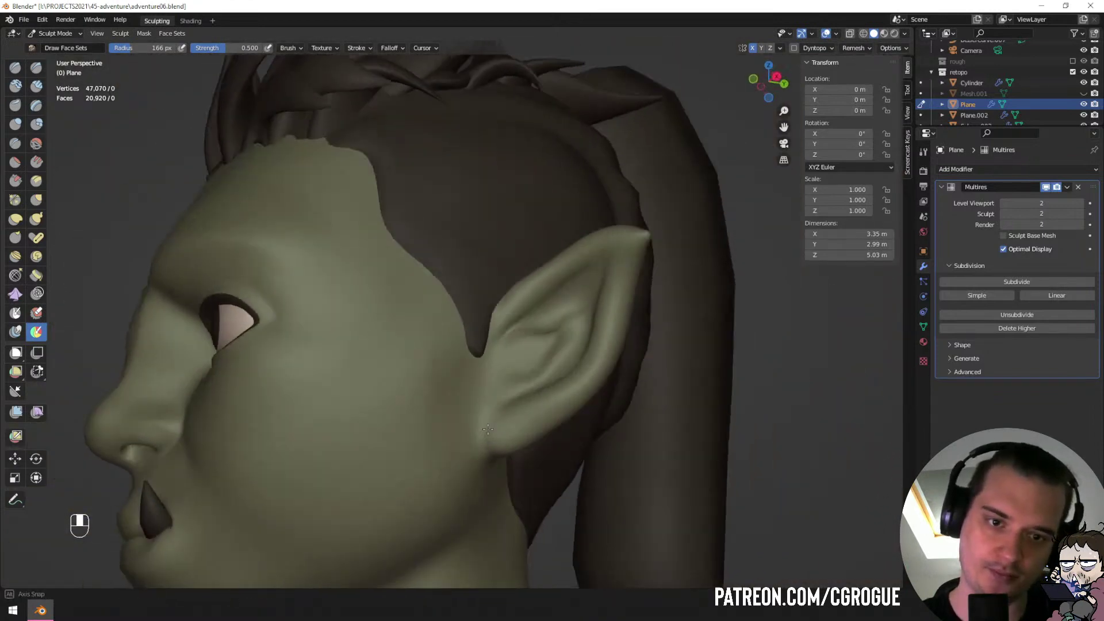
scroll(468, 419, up, 4)
click(38, 128)
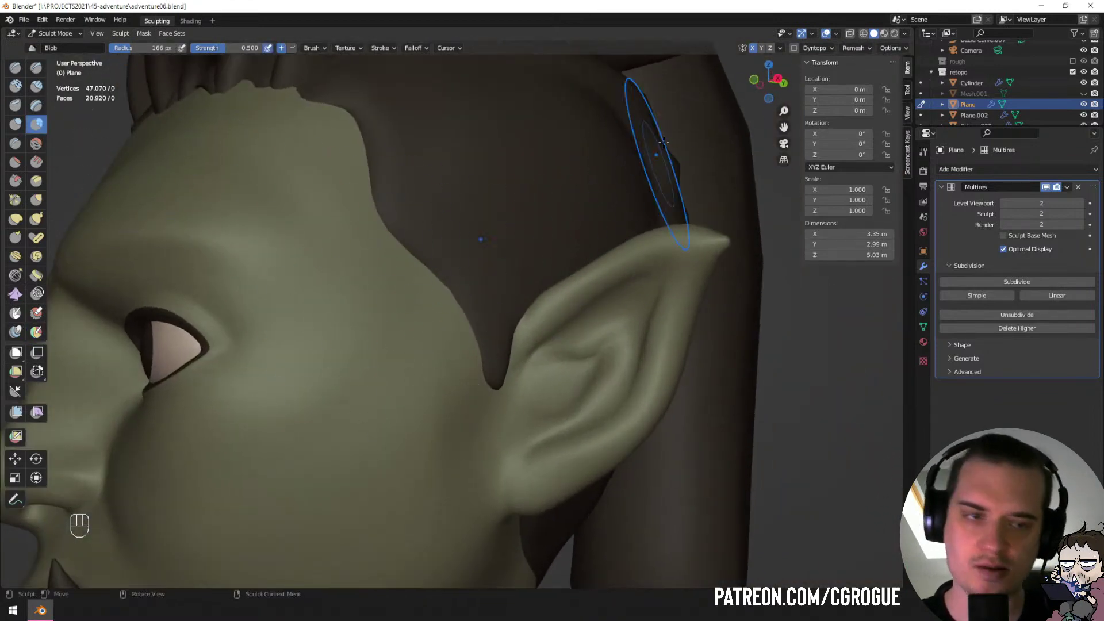
click(836, 34)
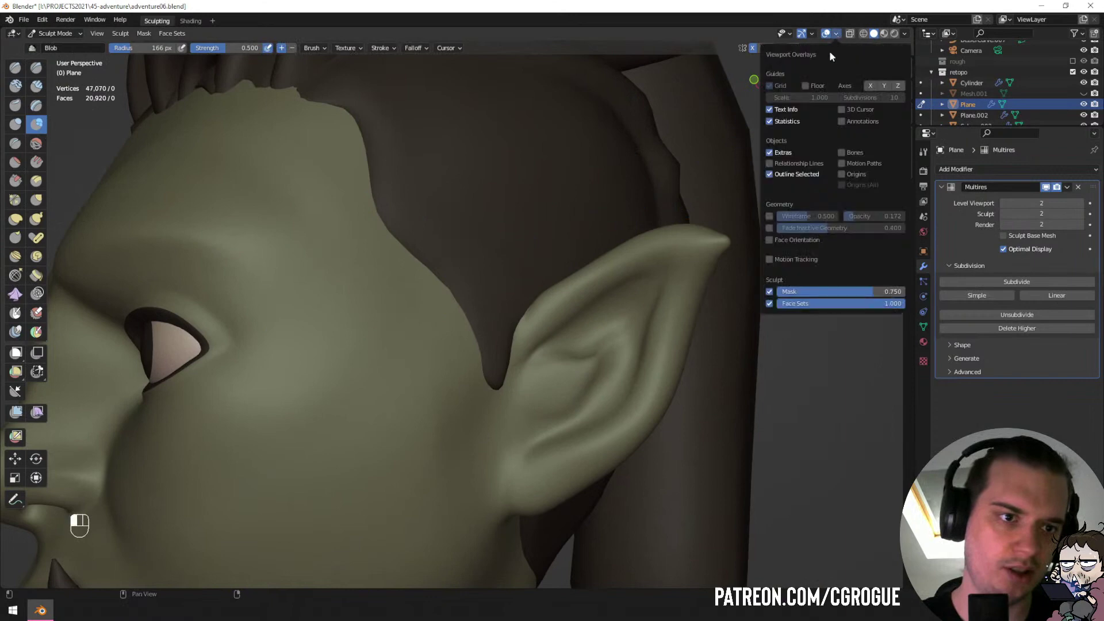
click(770, 218)
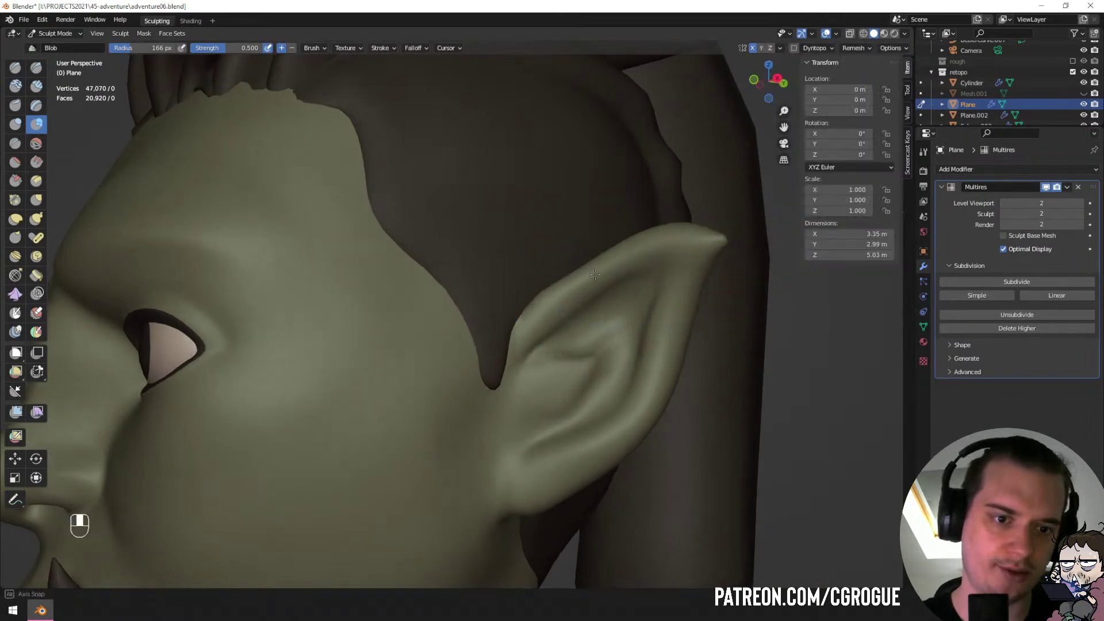
Work on the folds inside the ear with the Blob brush at 95 px and the Grab brush at 81 px.
middle_drag(644, 288, 598, 299)
ctrl+middle_drag(598, 322, 581, 300)
key(f)
click(557, 312)
key(f)
click(554, 315)
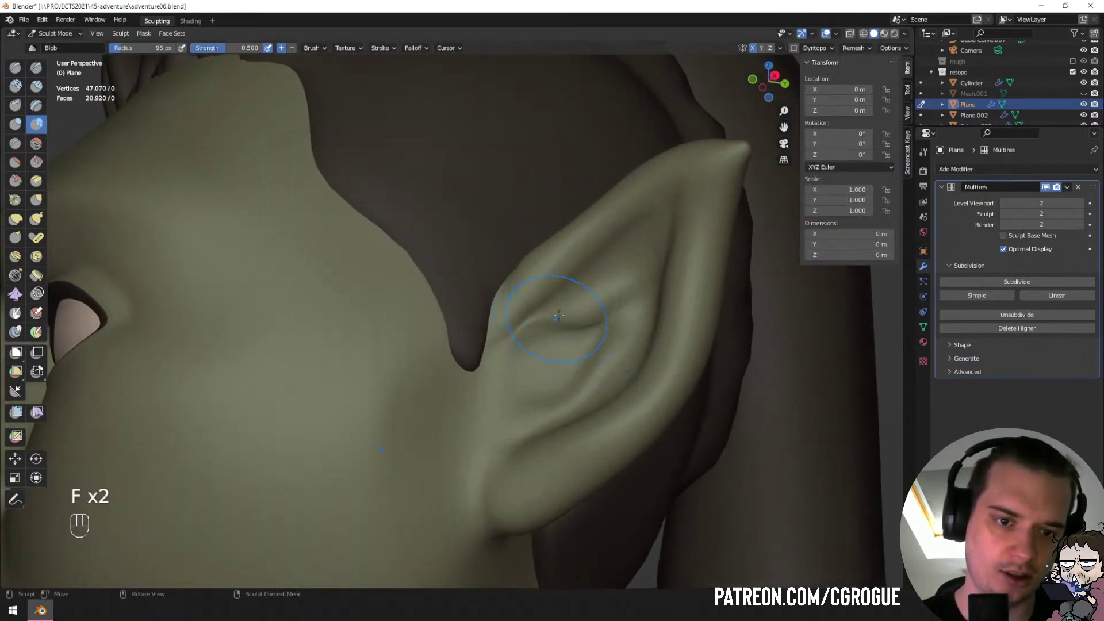
key(g)
key(f)
click(588, 300)
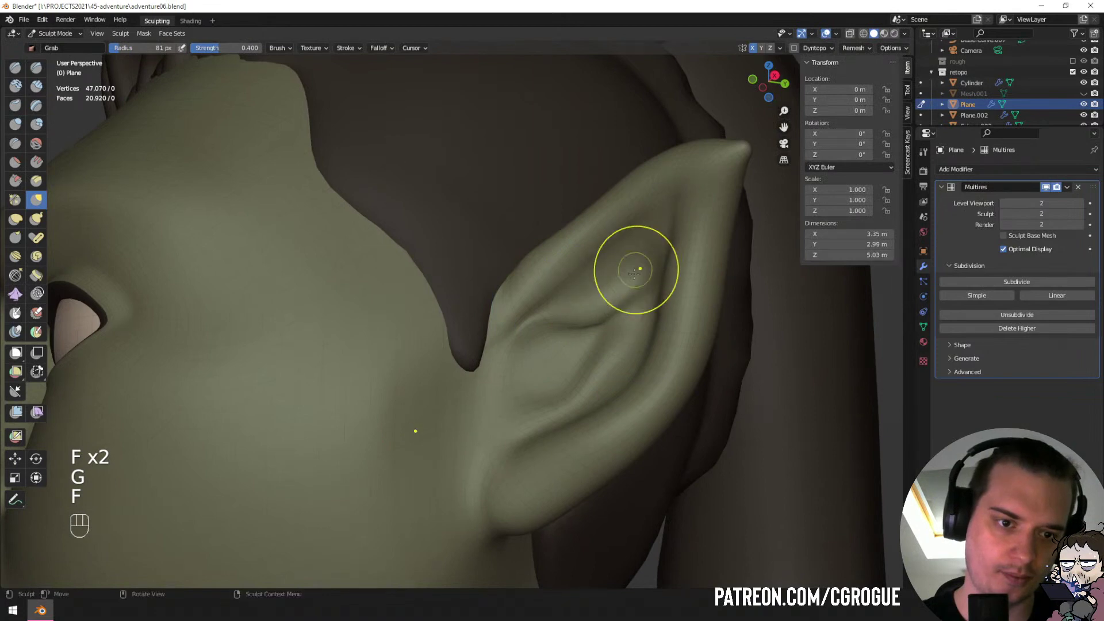
Undo the last two sculpting strokes on the ear.
mouse_move(595, 367)
middle_down()
mouse_move(623, 388)
mouse_move(582, 374)
mouse_move(522, 389)
mouse_move(569, 391)
mouse_move(531, 391)
mouse_move(582, 350)
mouse_move(535, 367)
middle_up()
key(ctrl+z)
key(ctrl+z)
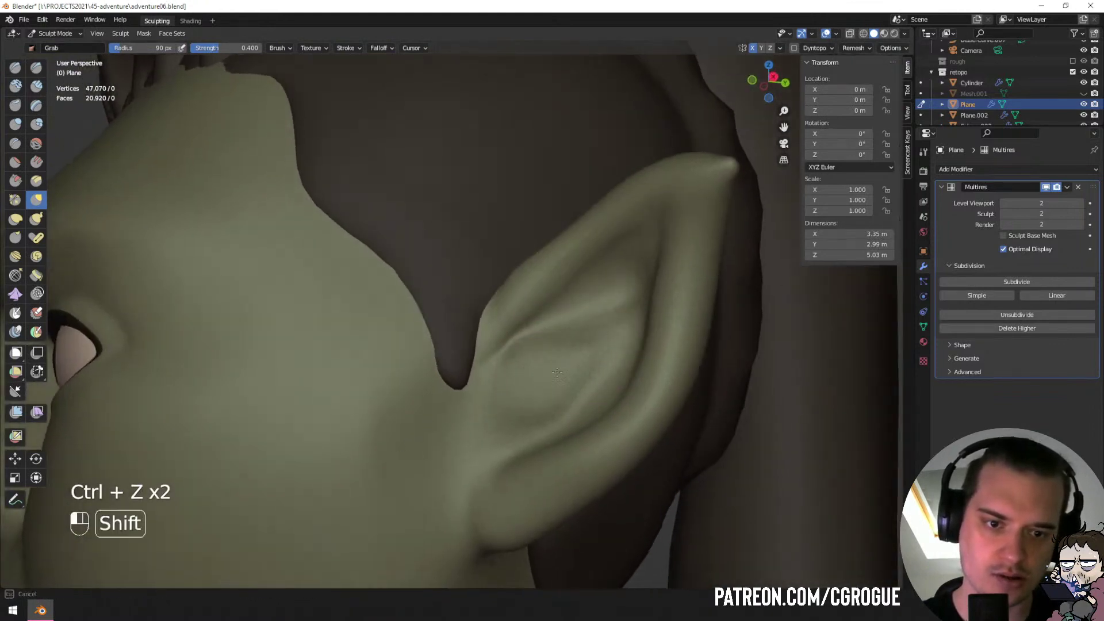
Move the inner ear fold with the Grab brush at a radius of 114 px and smooth its upper edge.
click(36, 124)
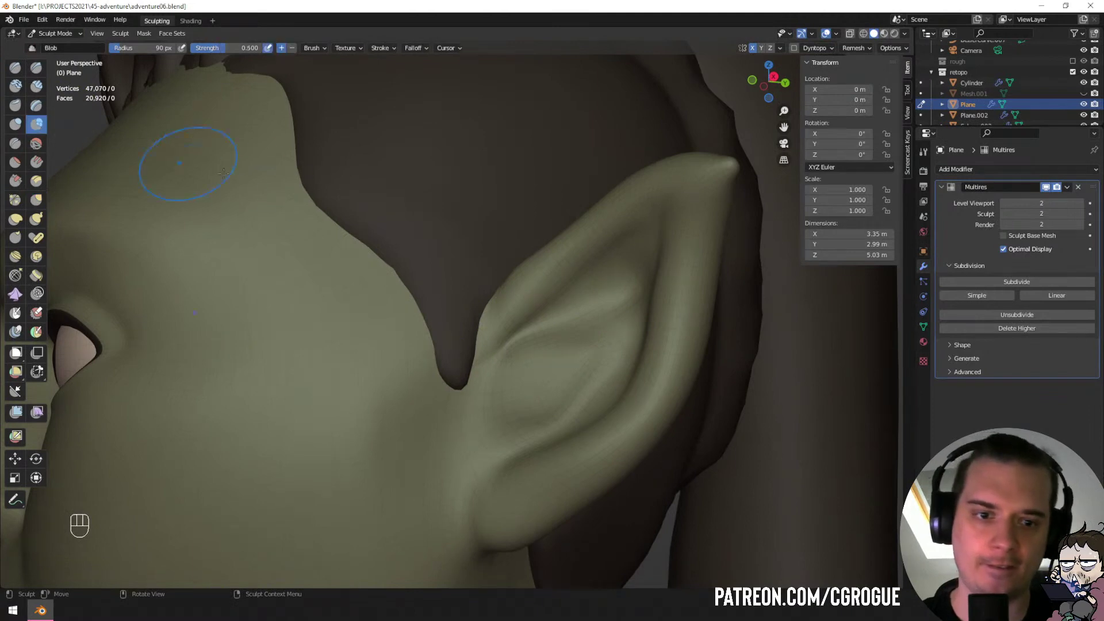
key(g)
key(f)
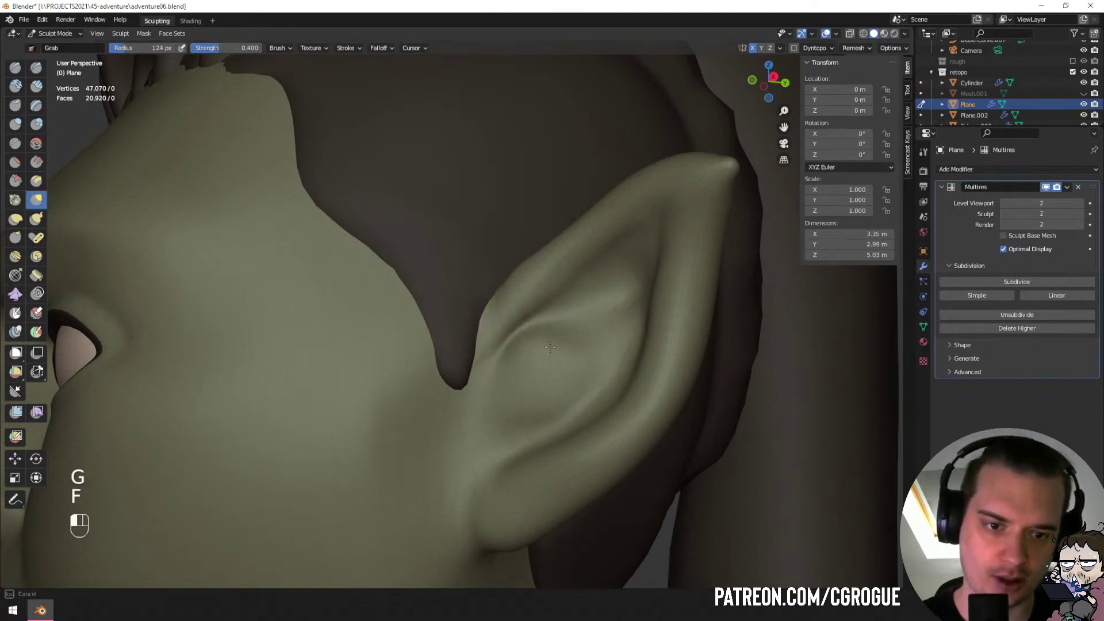
key(f)
click(573, 380)
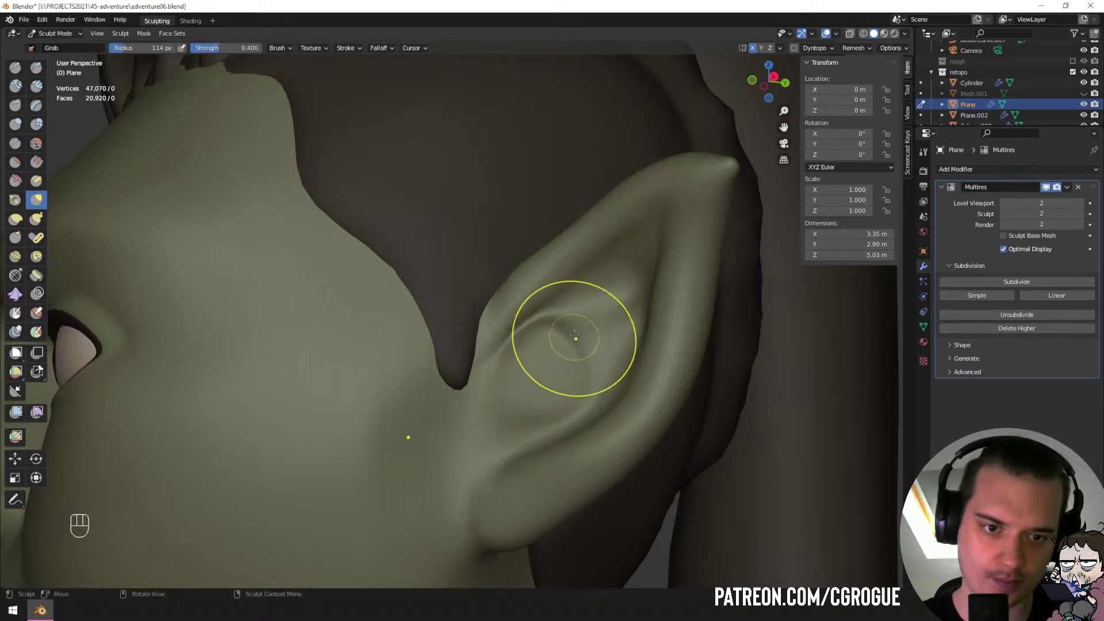
mouse_move(568, 325)
shift+mouse_down()
mouse_move(601, 301)
mouse_move(568, 297)
mouse_move(547, 309)
shift+mouse_up()
Crease the upper inner ear with a 47 px Crease brush and adjust its rim with a 99 px Grab brush.
click(16, 143)
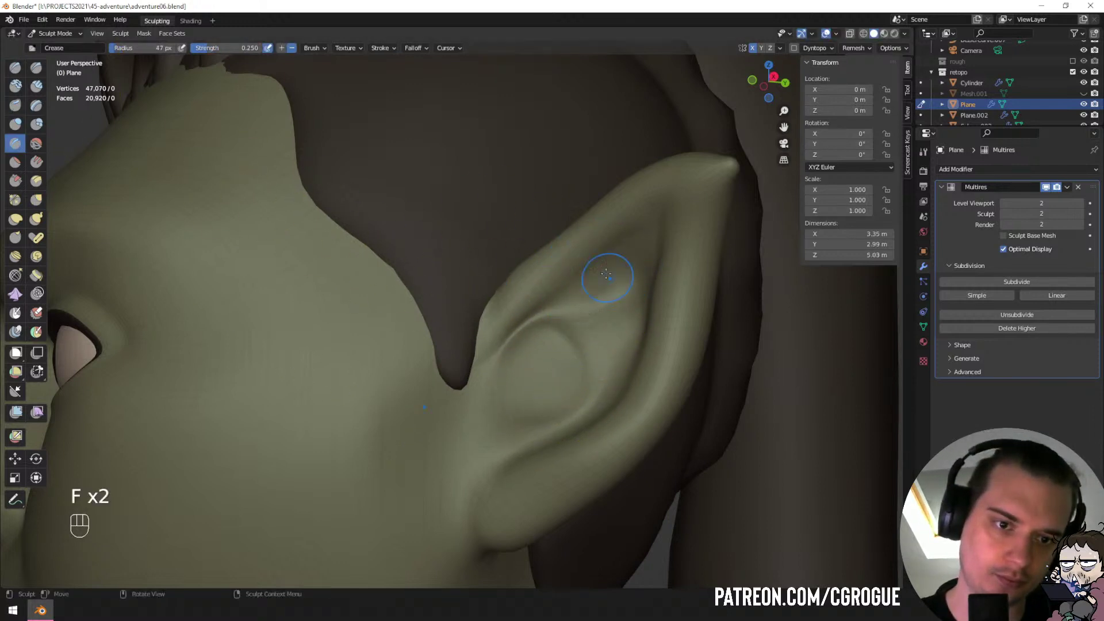
drag(607, 277, 577, 282)
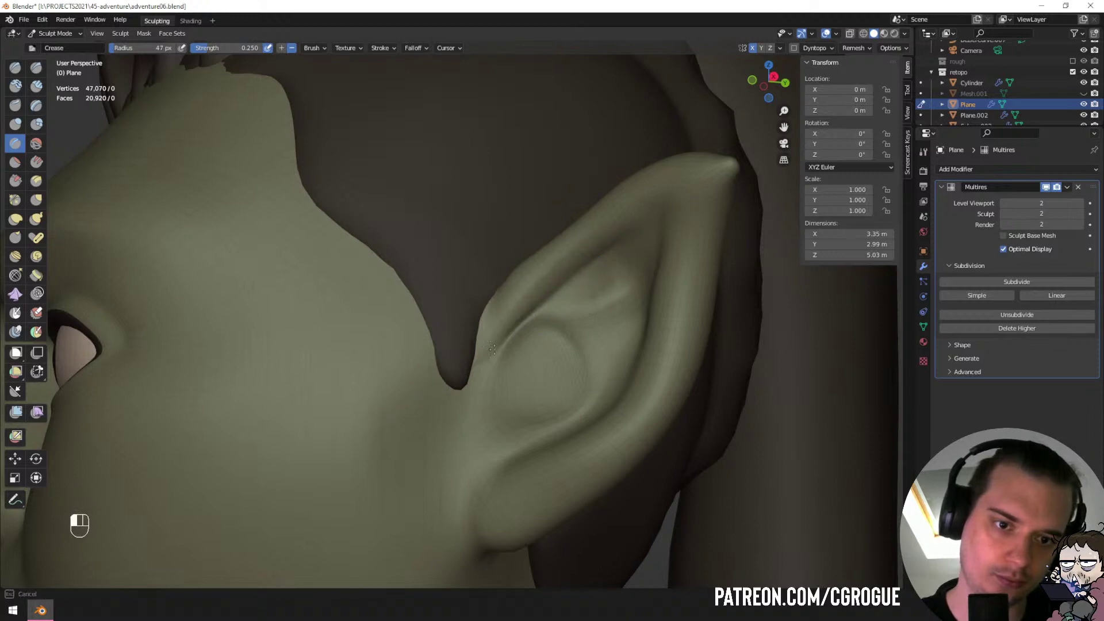
key(g)
key(f)
click(547, 283)
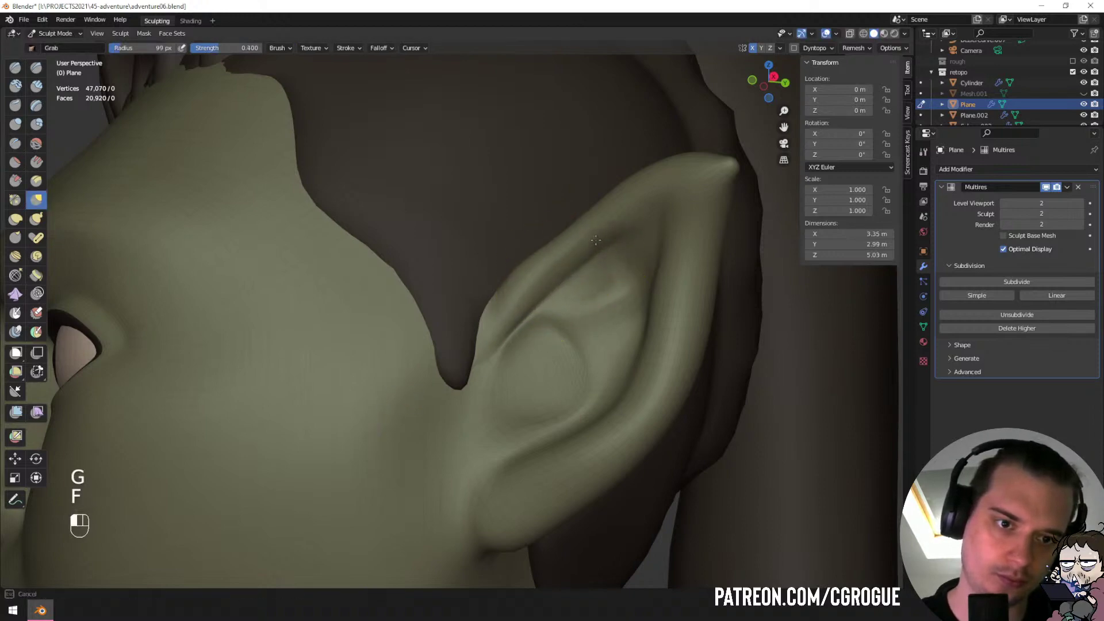
Carve the groove along the inner rim near the ear tip with a 56 px Crease brush and smooth the surrounding surface.
middle_drag(593, 261, 431, 136)
click(15, 143)
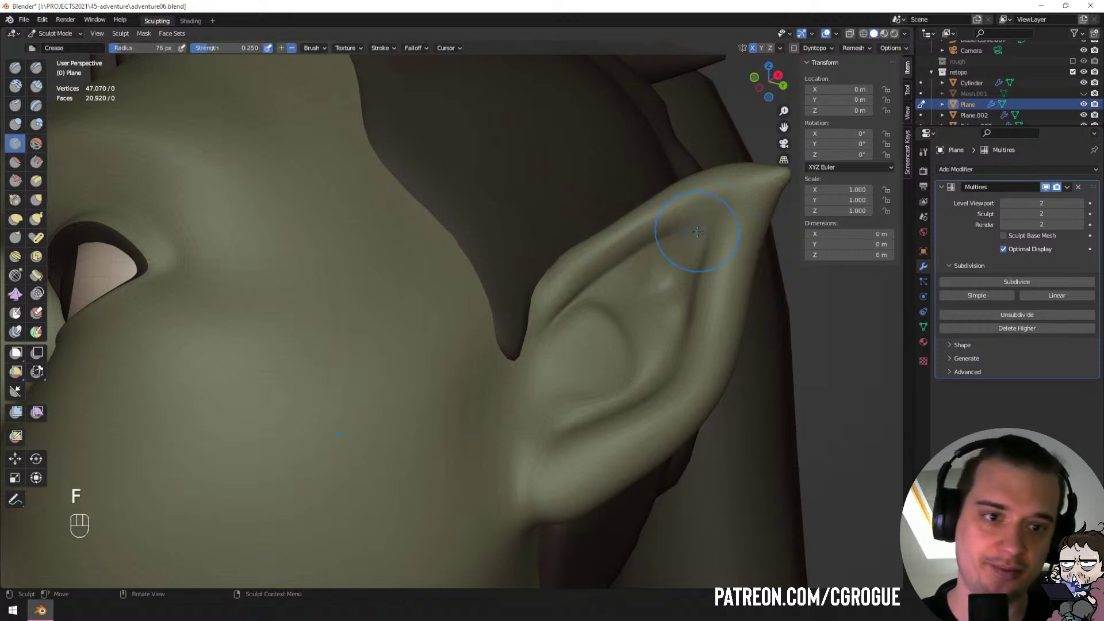
key(f)
drag(687, 219, 708, 217)
drag(687, 338, 681, 355)
shift+drag(717, 262, 717, 294)
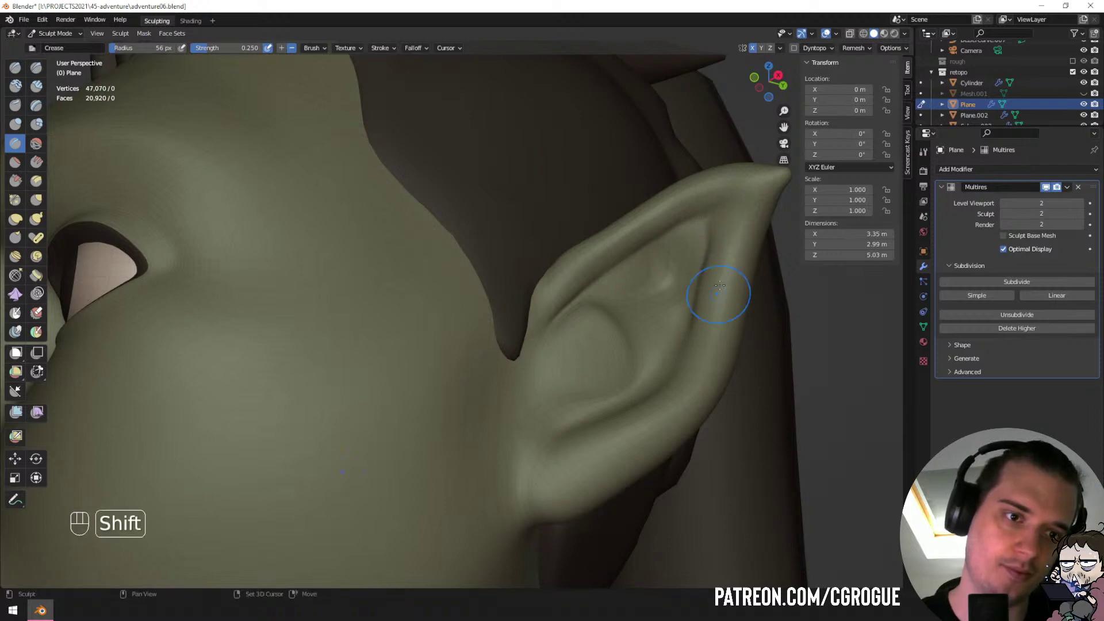
shift+drag(684, 249, 671, 279)
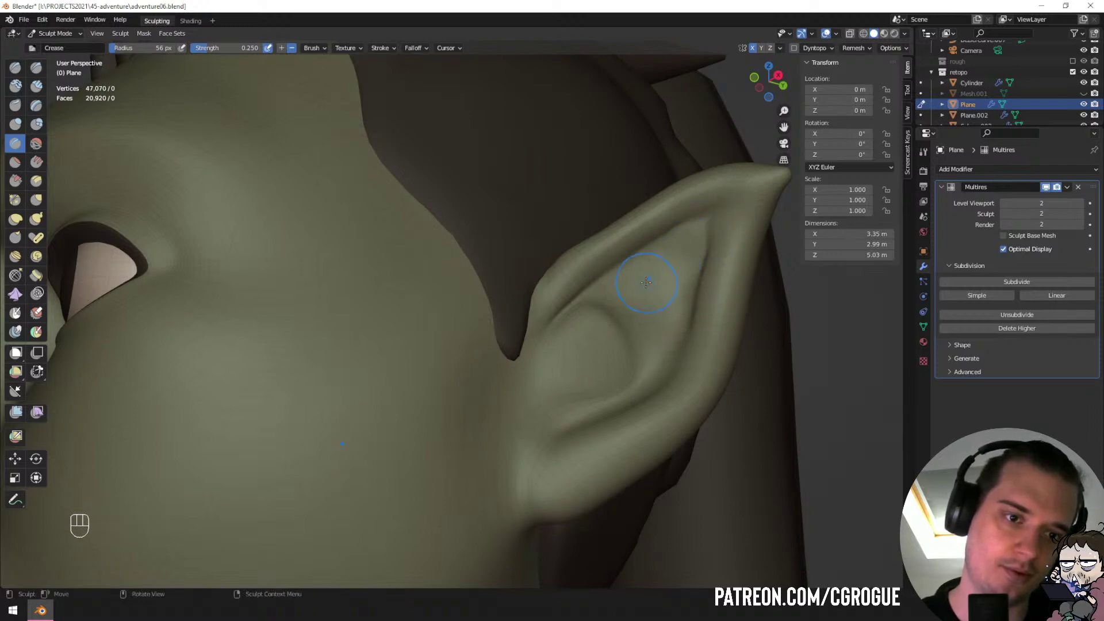
Reshape the lower inner ear from a front three-quarter angle with the Grab brush at a radius of 109 px.
ctrl+middle_drag(623, 258, 595, 353)
key(g)
key(f)
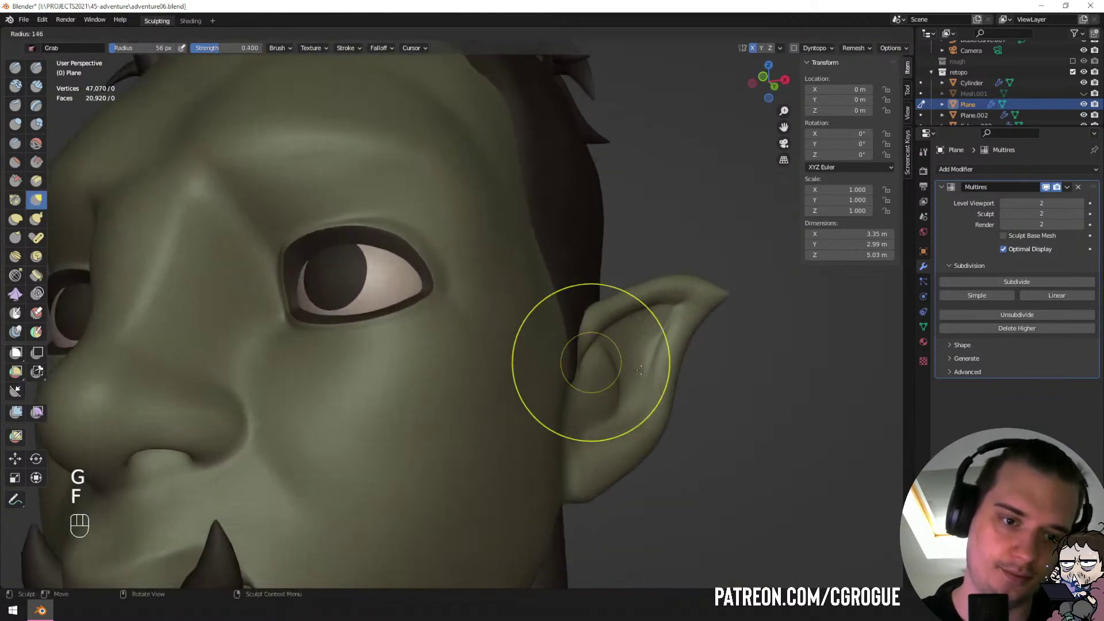
key(f)
key(f)
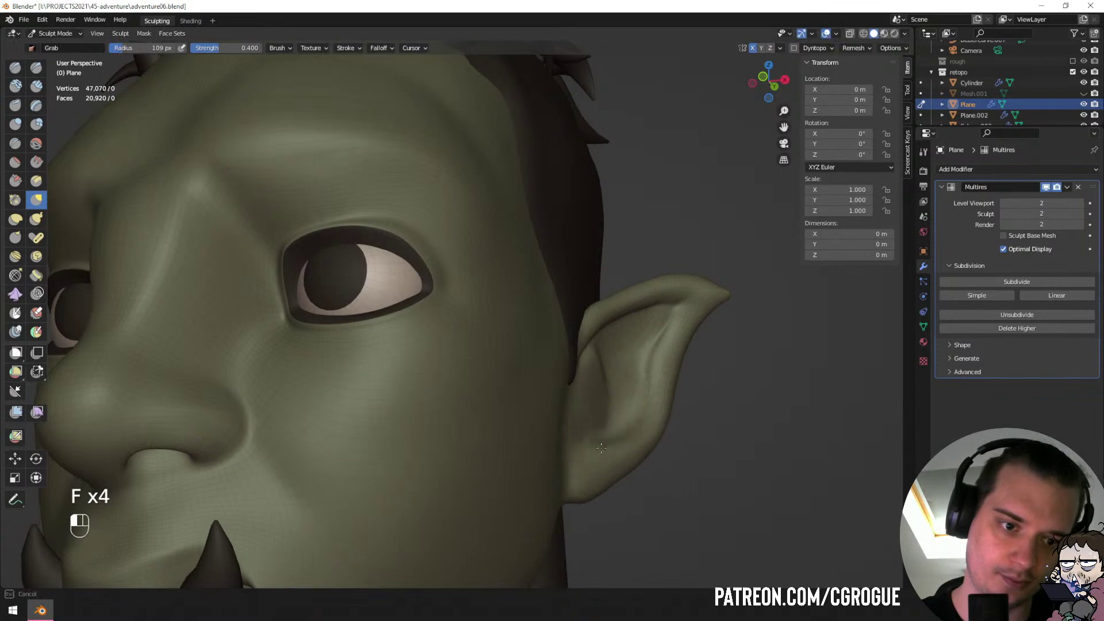
drag(590, 452, 595, 441)
Refine the inner ear just above the lobe with a smaller Grab brush of about 59 px.
key(f)
click(626, 427)
key(f)
click(592, 432)
middle_drag(592, 431, 565, 406)
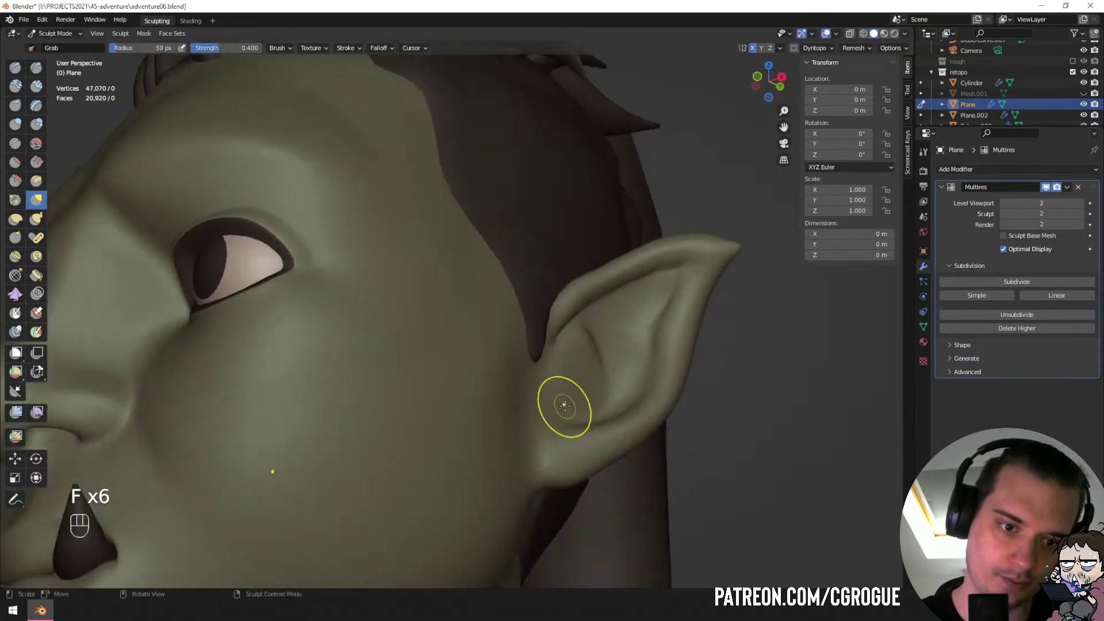
key(f)
drag(594, 356, 585, 407)
click(621, 395)
Form the tragus and ear canal opening with the Grab brush at a radius of 75 px.
mouse_move(574, 415)
middle_down()
mouse_move(605, 433)
mouse_move(506, 423)
mouse_move(572, 434)
mouse_move(519, 426)
mouse_move(585, 394)
mouse_move(517, 391)
mouse_move(429, 420)
mouse_move(477, 406)
middle_up()
key(f)
key(f)
key(f)
mouse_move(477, 406)
ctrl+middle_down()
mouse_move(493, 358)
mouse_move(531, 426)
ctrl+middle_up()
key(f)
click(515, 434)
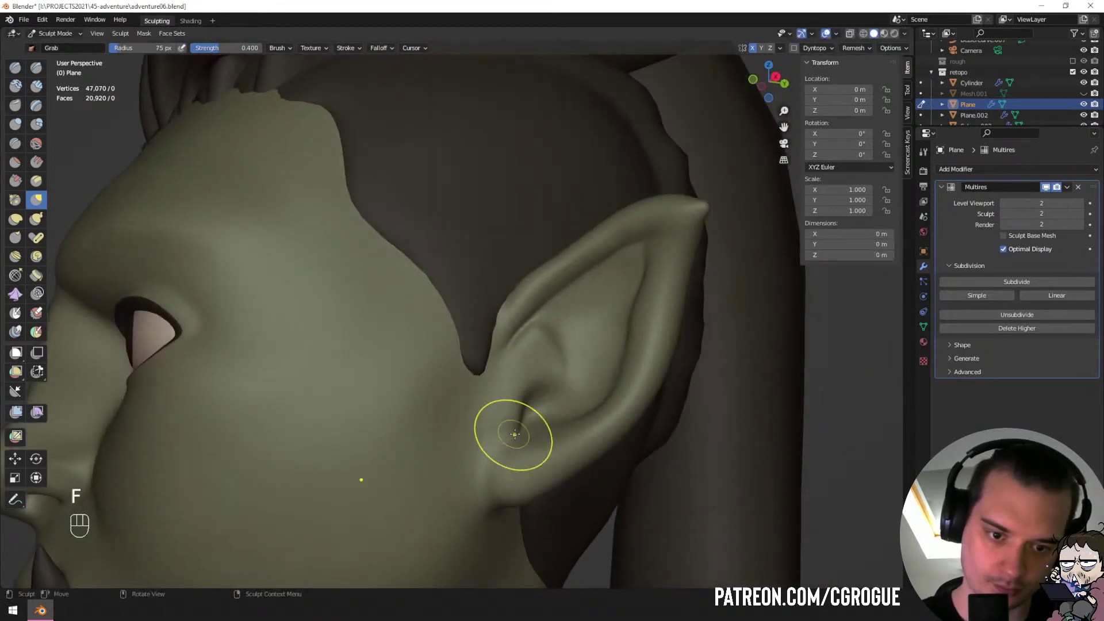
drag(521, 425, 524, 419)
Adjust the fold above the ear canal with the Grab brush at a radius of 67 px.
mouse_move(523, 419)
middle_down()
mouse_move(599, 402)
mouse_move(521, 464)
mouse_move(581, 454)
mouse_move(547, 448)
middle_up()
mouse_move(546, 448)
ctrl+middle_down()
mouse_move(561, 367)
mouse_move(604, 350)
ctrl+middle_up()
key(f)
click(586, 358)
drag(586, 374, 583, 349)
Set the Scrape brush's radius to 80 px and open the viewport overlay settings.
mouse_move(584, 346)
middle_down()
mouse_move(539, 323)
mouse_move(556, 270)
middle_up()
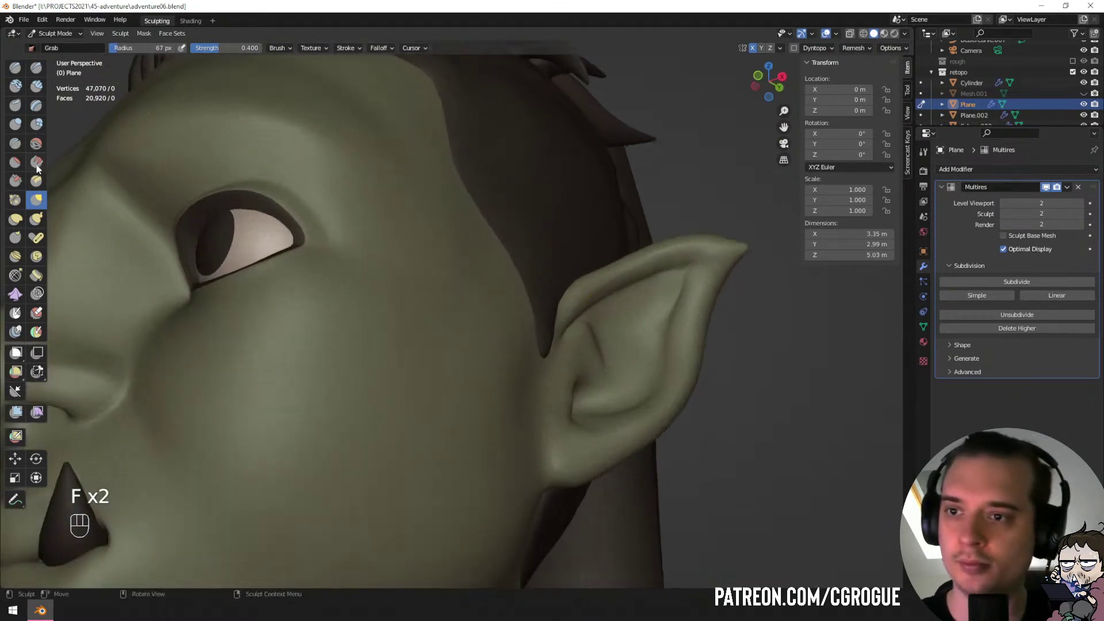
click(15, 180)
key(f)
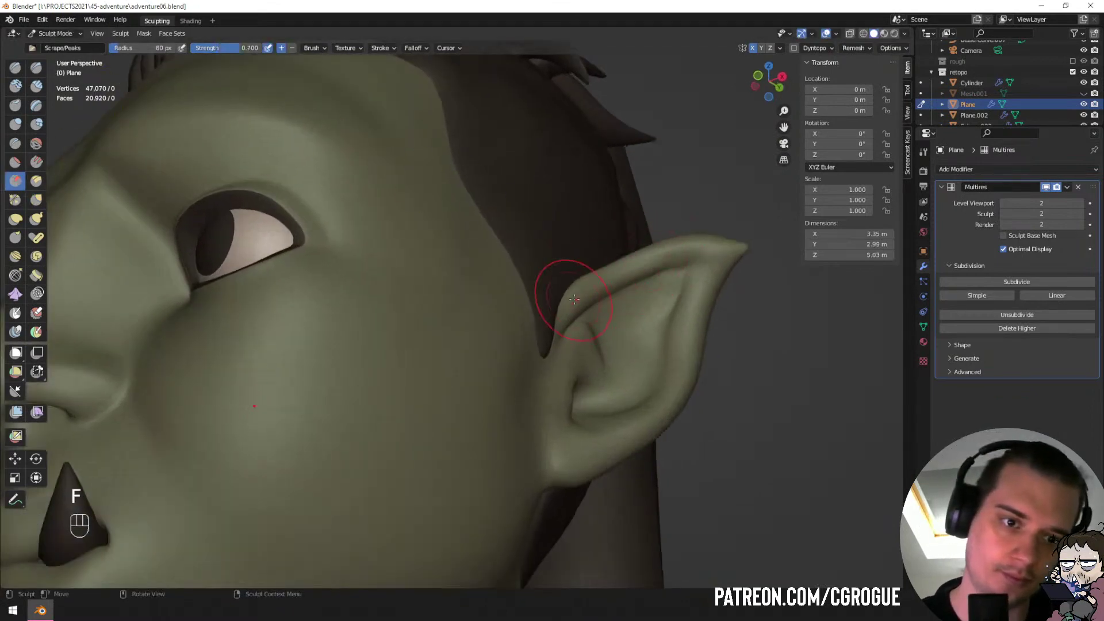
click(836, 33)
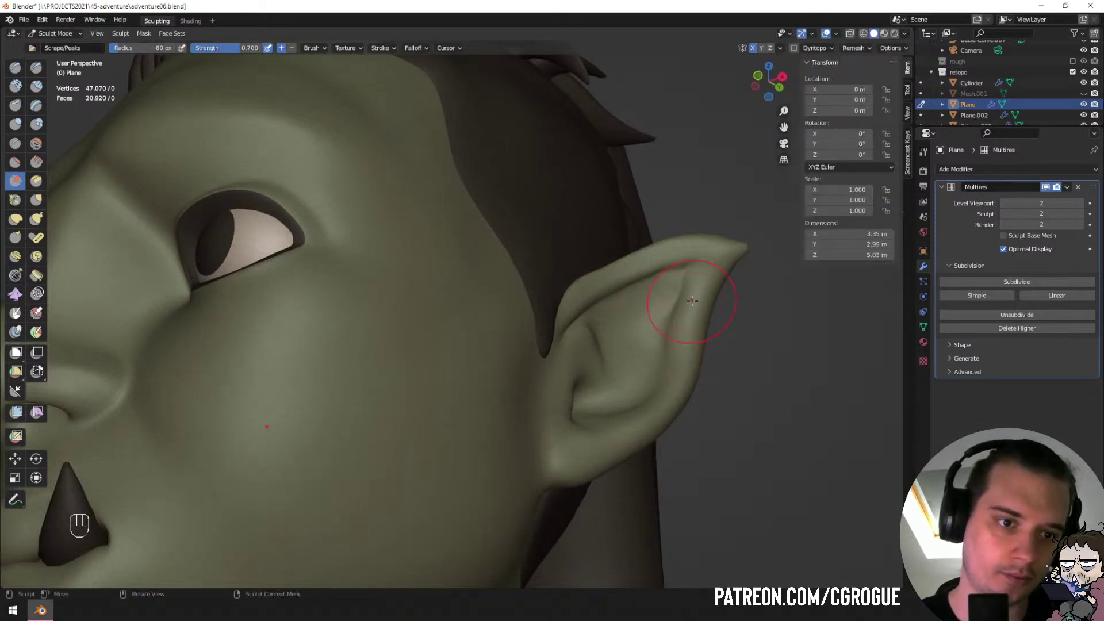
Reshape the outer rim below the ear tip with the Grab brush, using radii of 104 and 112 px.
key(g)
key(f)
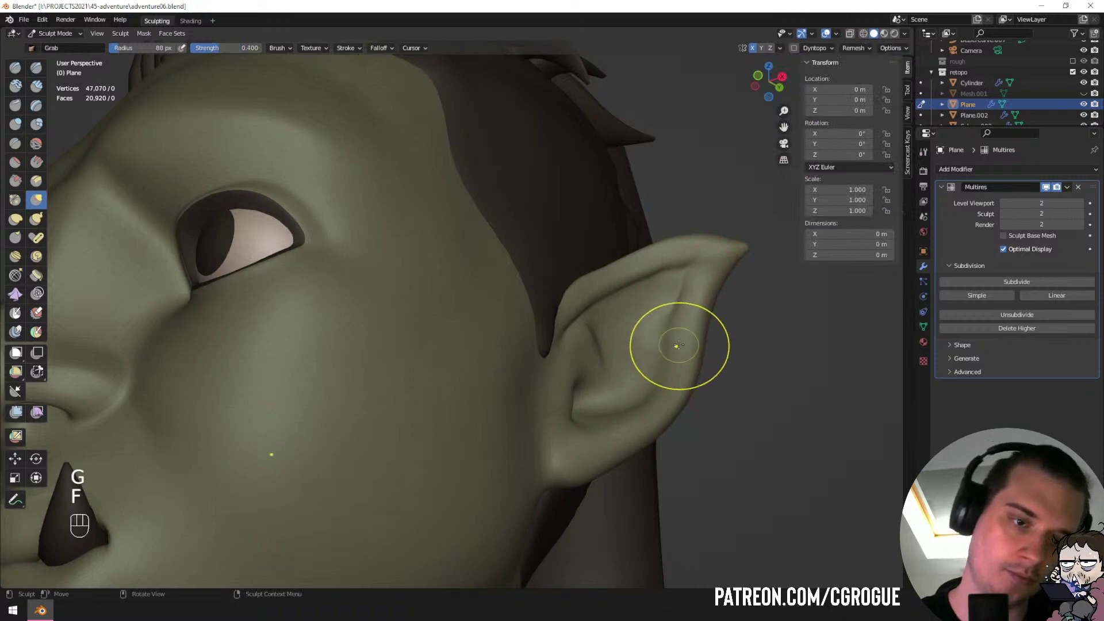
key(f)
click(708, 300)
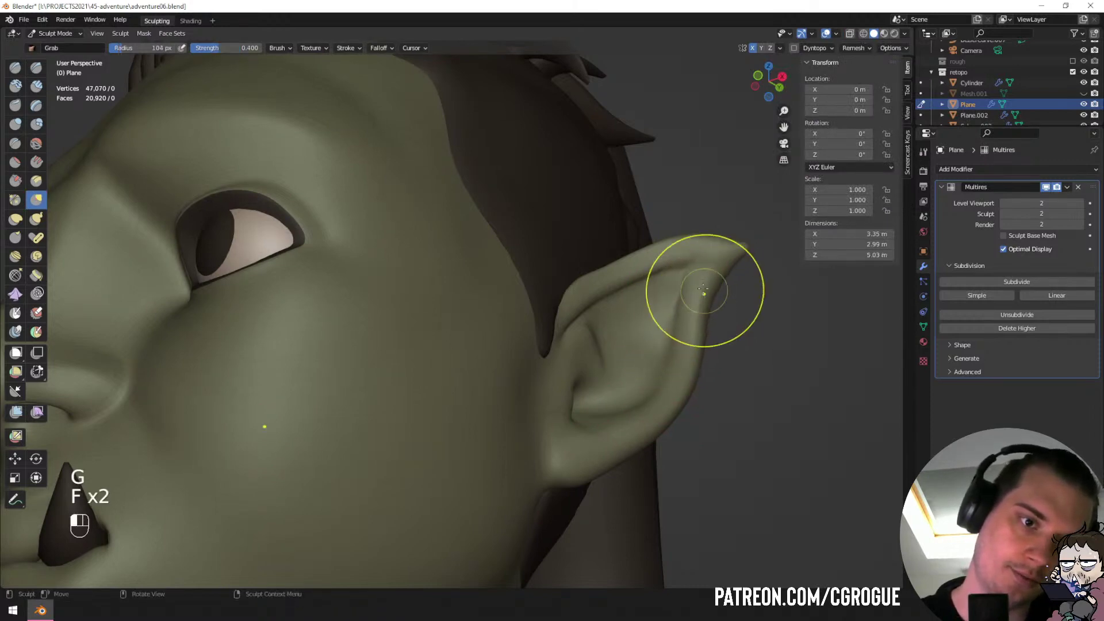
drag(683, 281, 705, 289)
key(f)
click(706, 289)
mouse_move(683, 330)
mouse_down()
mouse_move(696, 366)
mouse_move(674, 397)
mouse_up()
key(f)
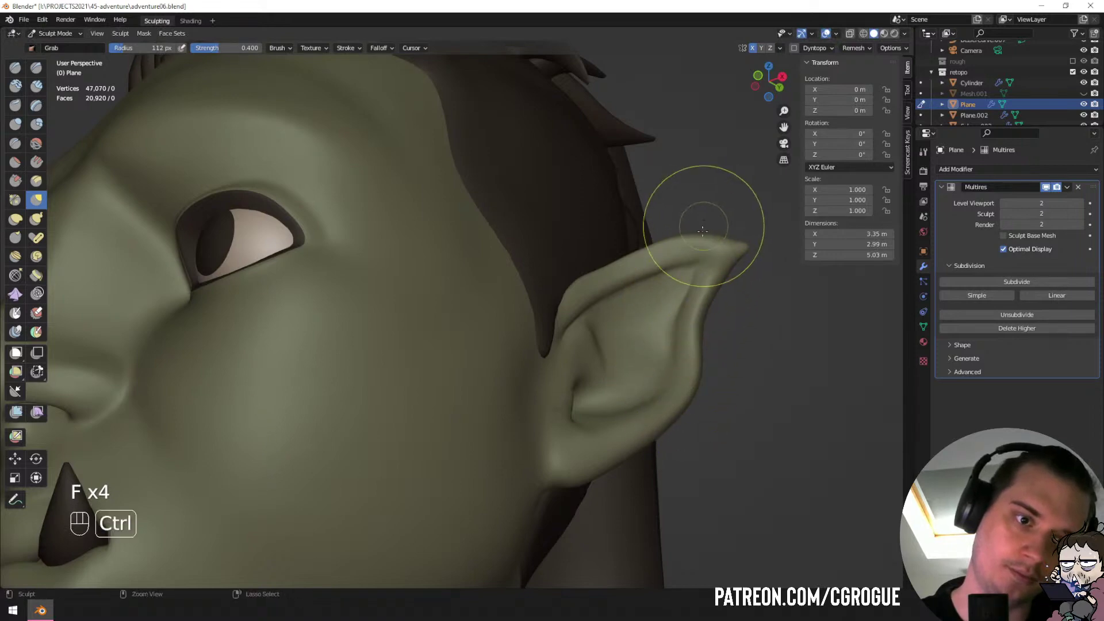
Pull the ear's upper edge outward toward the tip with the Grab brush at a radius of 101 px.
ctrl+middle_drag(702, 228, 693, 345)
middle_drag(693, 345, 666, 377)
ctrl+middle_drag(666, 377, 658, 361)
key(f)
click(623, 301)
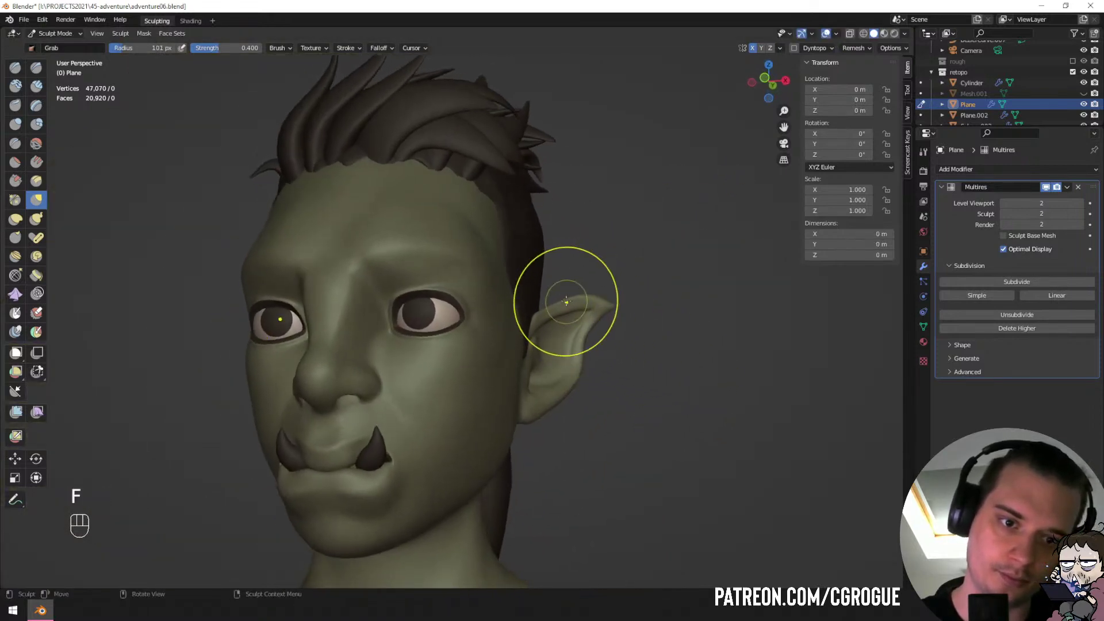
mouse_move(566, 301)
mouse_down()
mouse_move(569, 291)
mouse_move(613, 306)
mouse_up()
key(f)
click(621, 297)
Thicken the ear's upper rim up to the tip with the Inflate/Deflate brush at a radius of 61 px.
middle_drag(613, 306, 474, 383)
mouse_move(473, 383)
ctrl+middle_down()
mouse_move(473, 348)
mouse_move(569, 329)
ctrl+middle_up()
mouse_move(568, 329)
middle_down()
mouse_move(569, 318)
mouse_move(529, 314)
mouse_move(627, 296)
middle_up()
click(15, 124)
key(f)
click(649, 311)
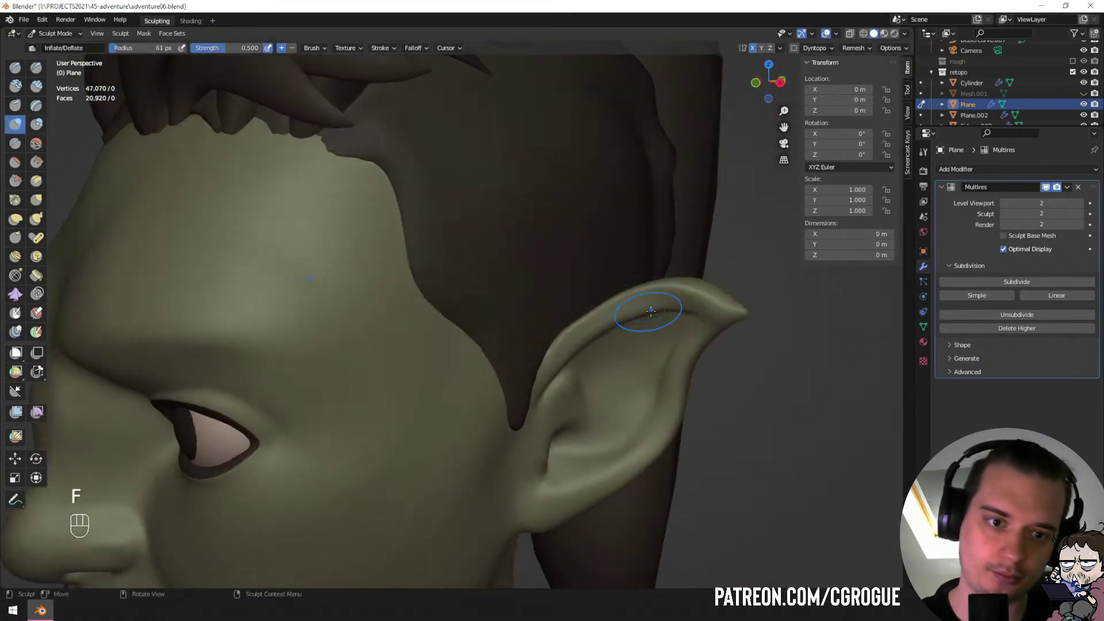
mouse_move(648, 312)
mouse_down()
mouse_move(573, 323)
mouse_move(566, 334)
mouse_up()
drag(617, 328, 553, 364)
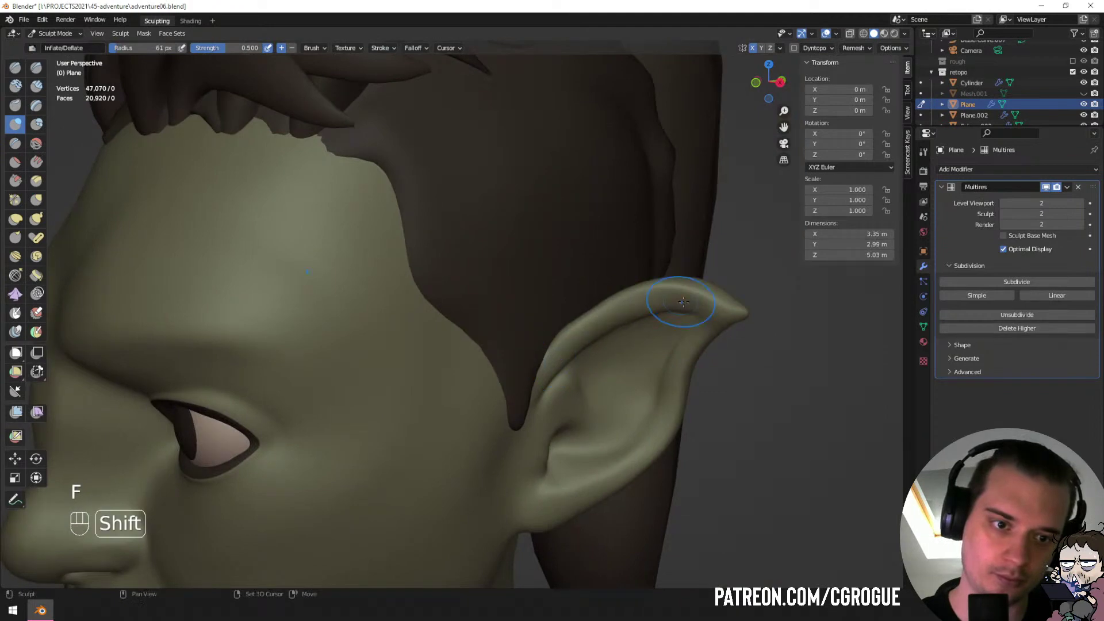
drag(643, 302, 684, 298)
drag(671, 298, 701, 296)
Try to build up the ear's inner surface with the Blob brush at a radius of 37 px.
middle_drag(696, 282, 728, 253)
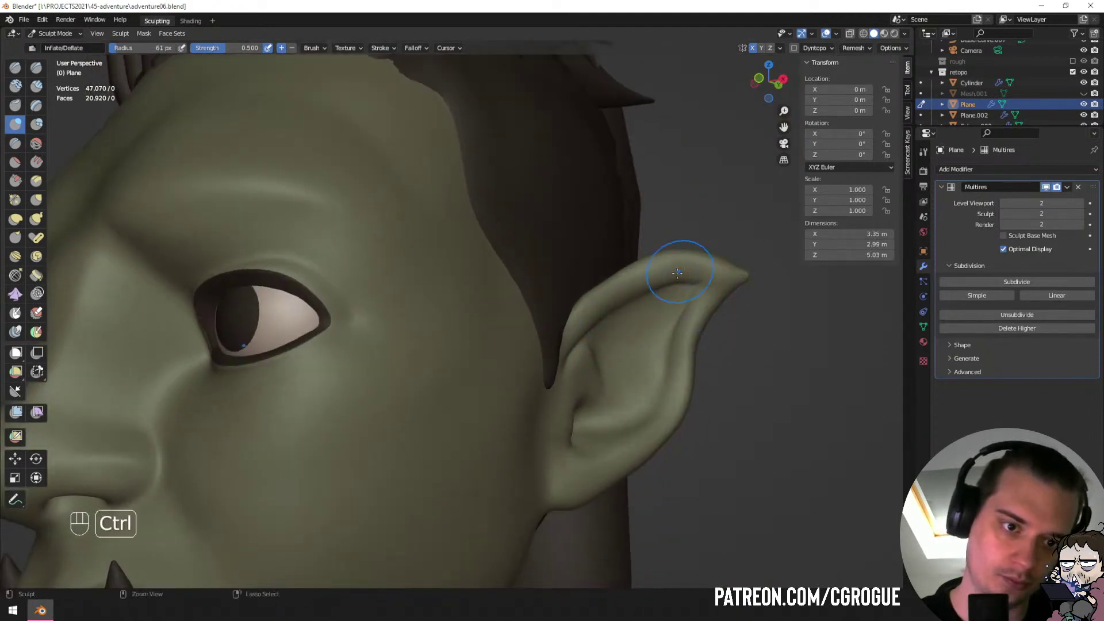
ctrl+middle_drag(683, 272, 674, 316)
middle_drag(674, 316, 634, 248)
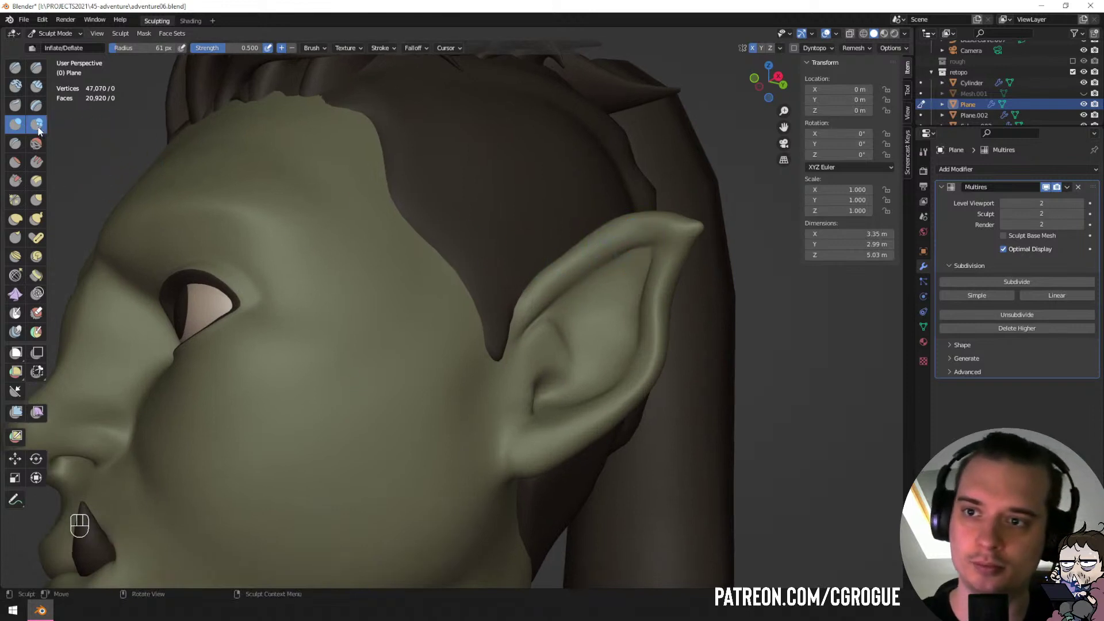
key(f)
key(f)
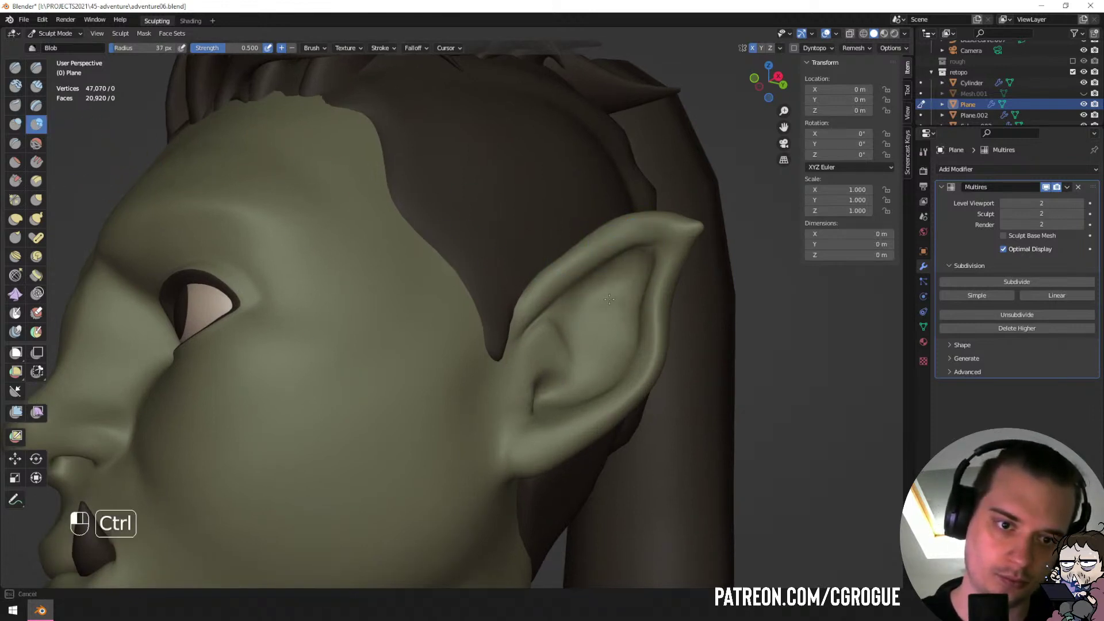
click(609, 299)
mouse_move(622, 274)
shift+mouse_down()
mouse_move(634, 268)
mouse_move(616, 268)
shift+mouse_up()
middle_drag(616, 269, 685, 266)
key(ctrl+z)
key(ctrl+z)
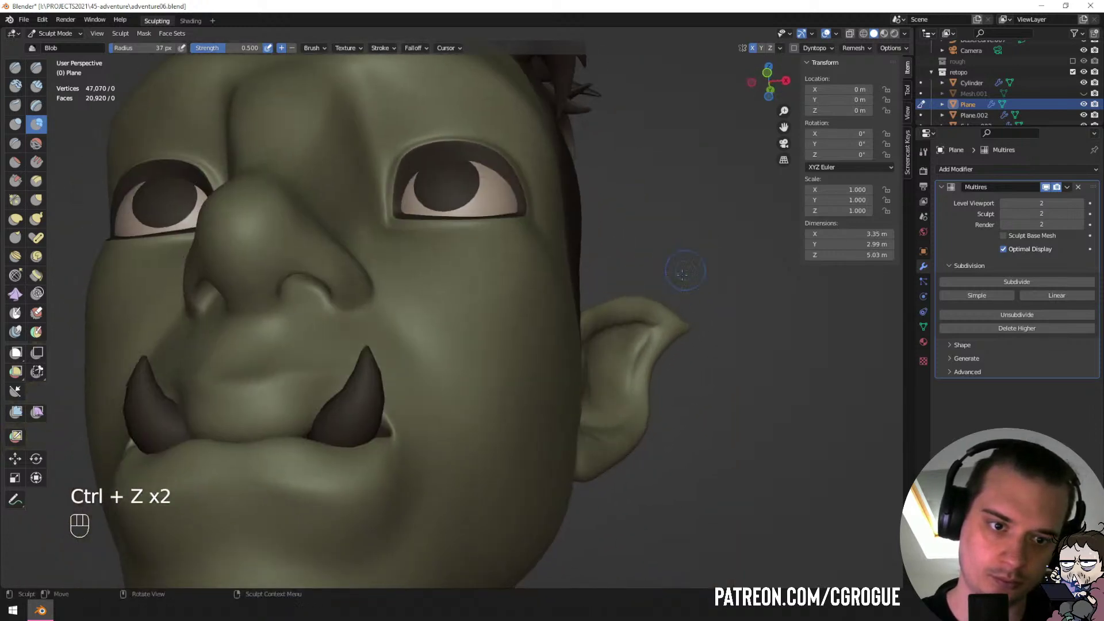
Carve the ear's inner surface with the Blob brush and reshape its back with the Grab brush at a radius of 76 px.
ctrl+drag(641, 334, 640, 336)
mouse_move(618, 396)
middle_down()
mouse_move(456, 340)
mouse_move(472, 345)
mouse_move(424, 316)
mouse_move(426, 345)
mouse_move(448, 361)
middle_up()
key(g)
key(f)
click(449, 303)
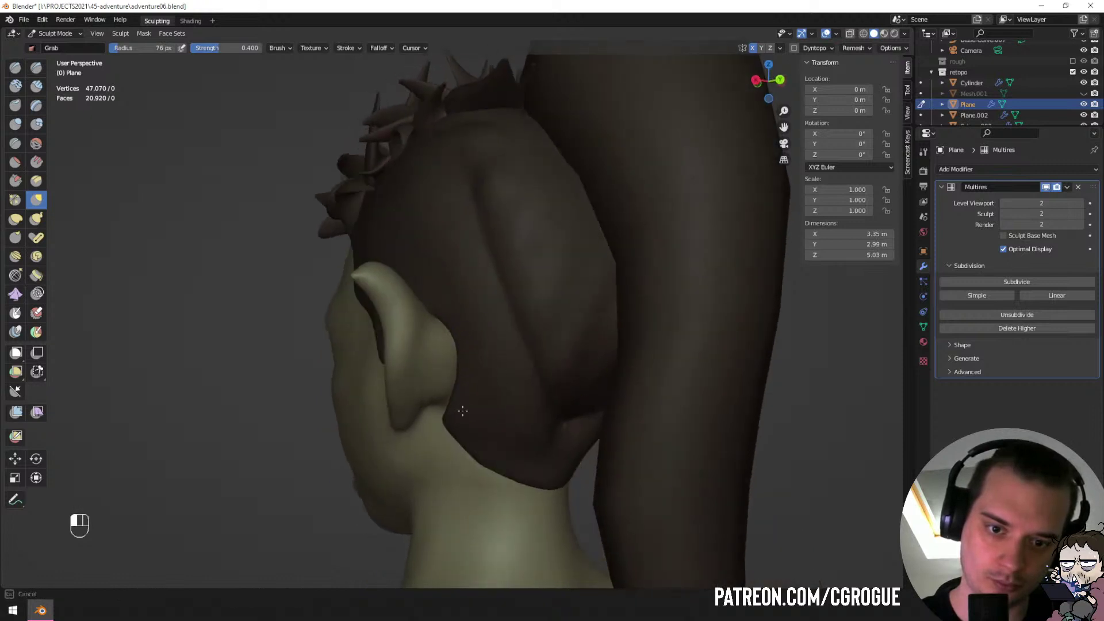
mouse_move(463, 411)
middle_down()
mouse_move(485, 333)
mouse_move(547, 363)
mouse_move(522, 434)
middle_up()
shift+middle_drag(516, 423, 549, 293)
mouse_move(520, 377)
ctrl+middle_down()
mouse_move(536, 344)
mouse_move(470, 337)
ctrl+middle_up()
Define the neck and collarbone forms with the Crease brush at a radius of 52 px, smoothing part of the neck.
click(18, 145)
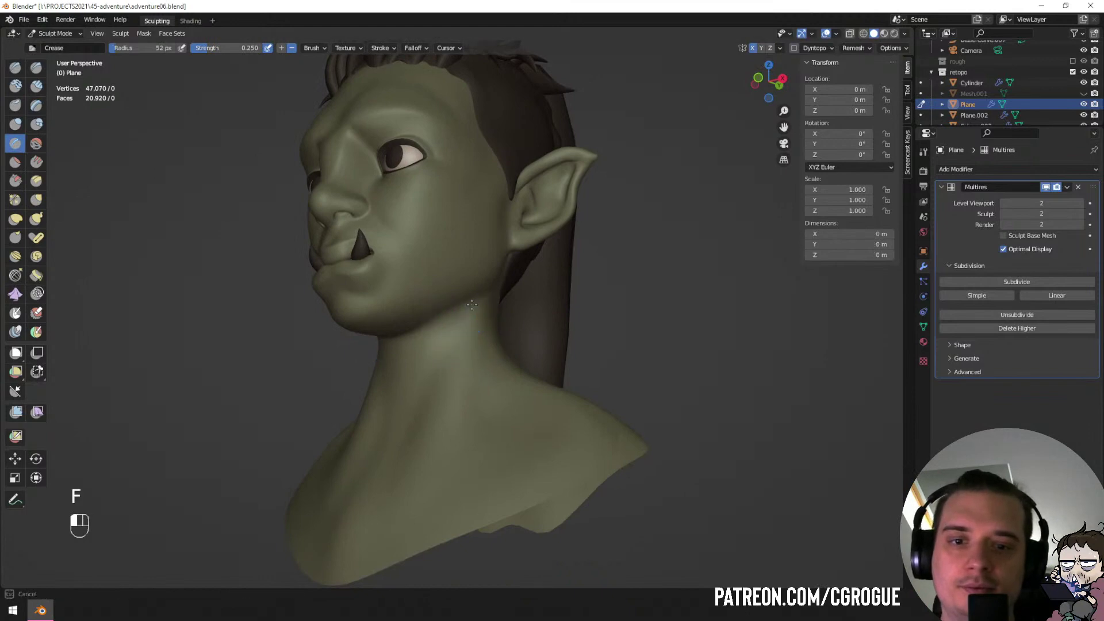
ctrl+middle_drag(386, 454, 447, 469)
drag(455, 397, 461, 379)
middle_drag(462, 365, 422, 384)
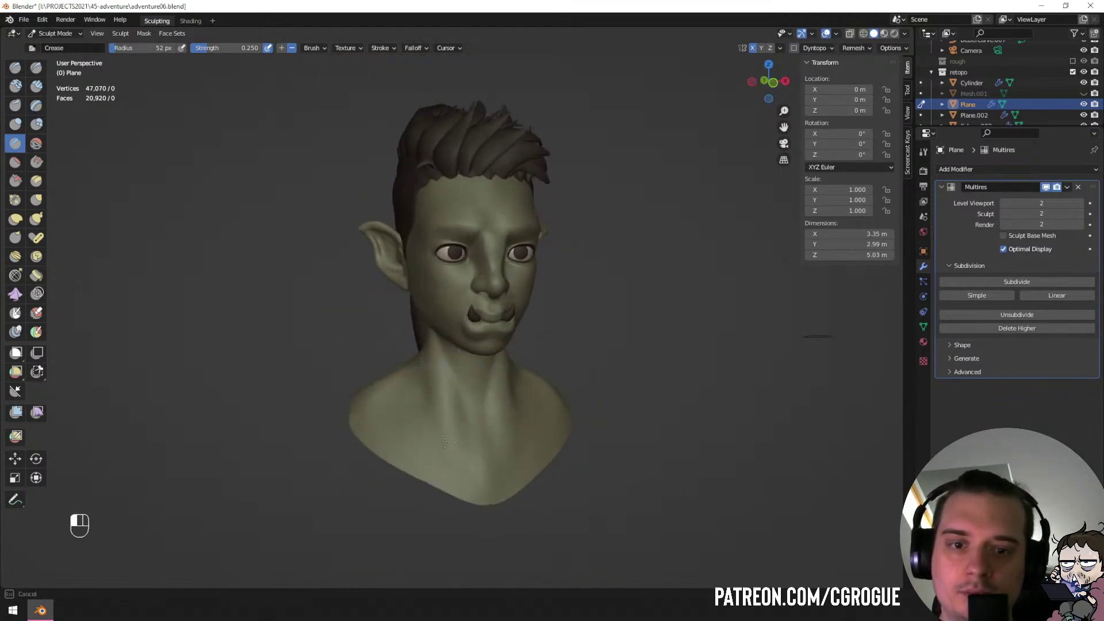
drag(446, 443, 447, 450)
shift+drag(450, 402, 452, 429)
middle_drag(460, 397, 415, 390)
mouse_move(415, 389)
ctrl+middle_down()
mouse_move(419, 357)
mouse_move(456, 367)
mouse_move(449, 339)
ctrl+middle_up()
Reshape the head with short Grab brush strokes, changing the brush radius between strokes.
middle_drag(429, 323, 512, 288)
key(g)
key(f)
click(453, 278)
key(f)
click(507, 290)
drag(447, 293, 439, 298)
mouse_move(440, 299)
middle_down()
mouse_move(393, 298)
mouse_move(425, 290)
middle_up()
key(f)
click(438, 297)
key(f)
click(415, 298)
key(f)
click(406, 283)
drag(408, 263, 401, 255)
middle_drag(411, 258, 396, 254)
Try to reshape the area around the eye with the Grab brush, using a radius of 71 px.
key(f)
click(417, 246)
drag(402, 208, 407, 209)
mouse_move(407, 210)
middle_down()
mouse_move(320, 345)
mouse_move(284, 320)
mouse_move(434, 273)
middle_up()
key(ctrl+z)
key(f)
click(412, 234)
key(f)
click(406, 236)
drag(407, 235, 418, 206)
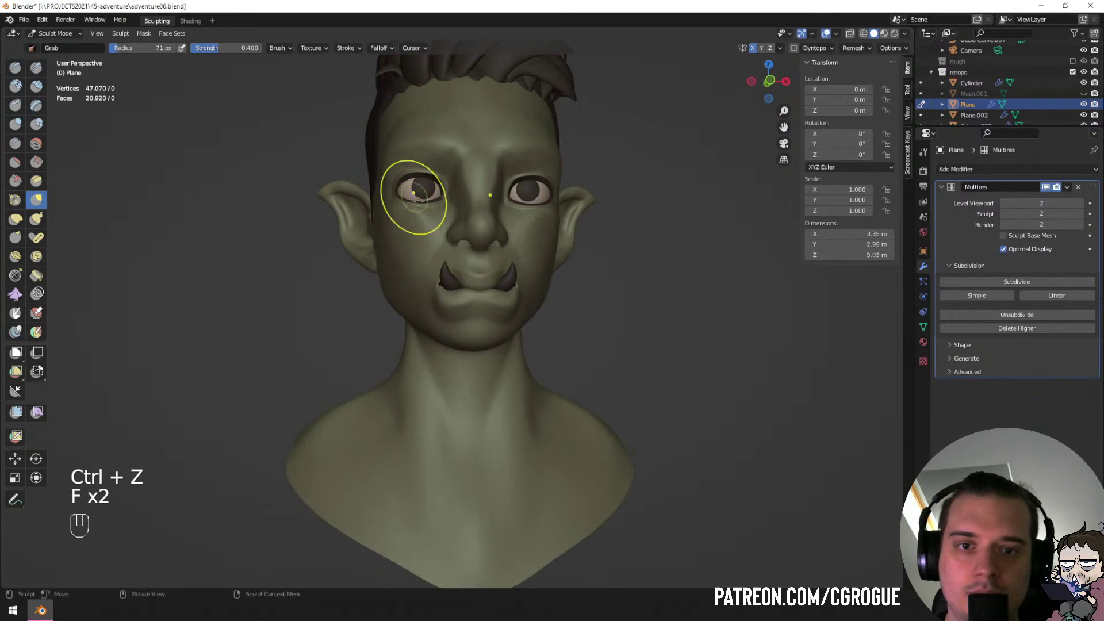
key(ctrl+z)
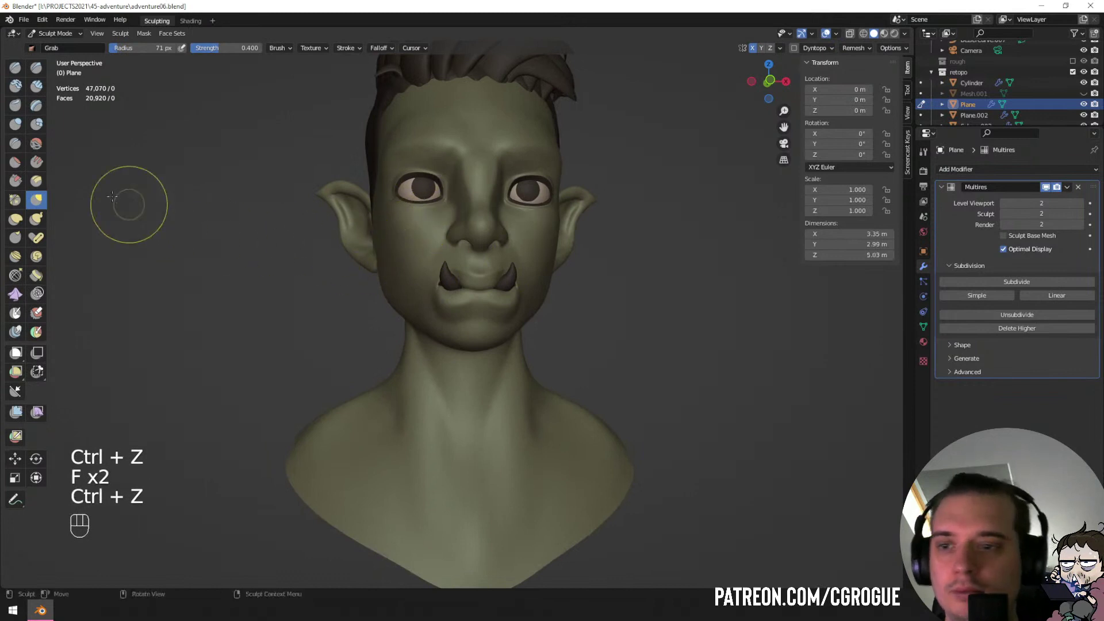
click(27, 22)
click(59, 138)
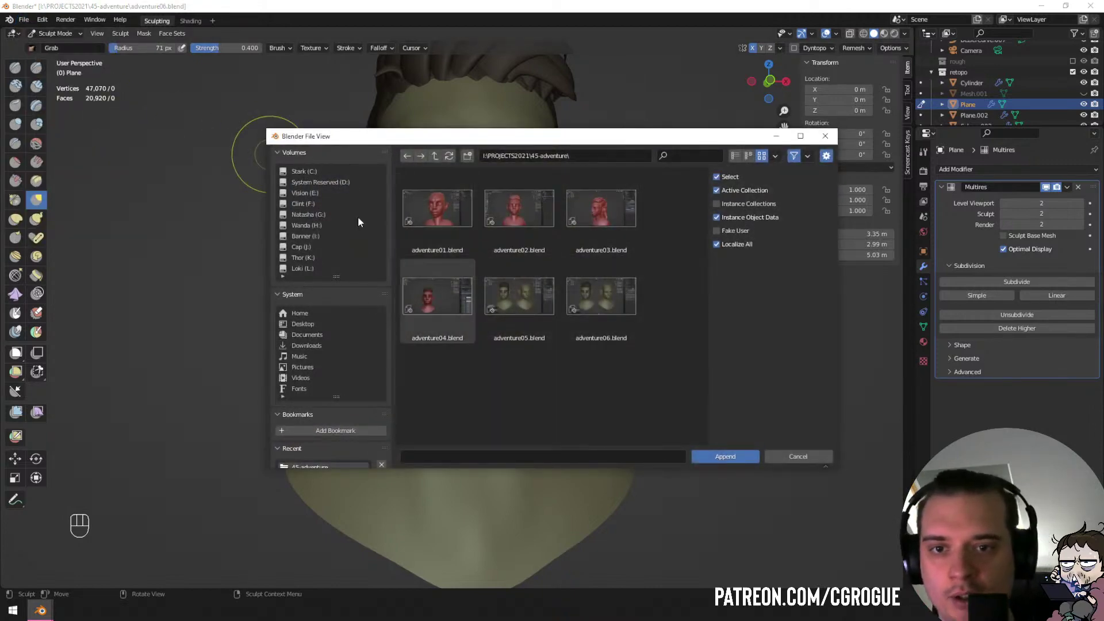
key(Escape)
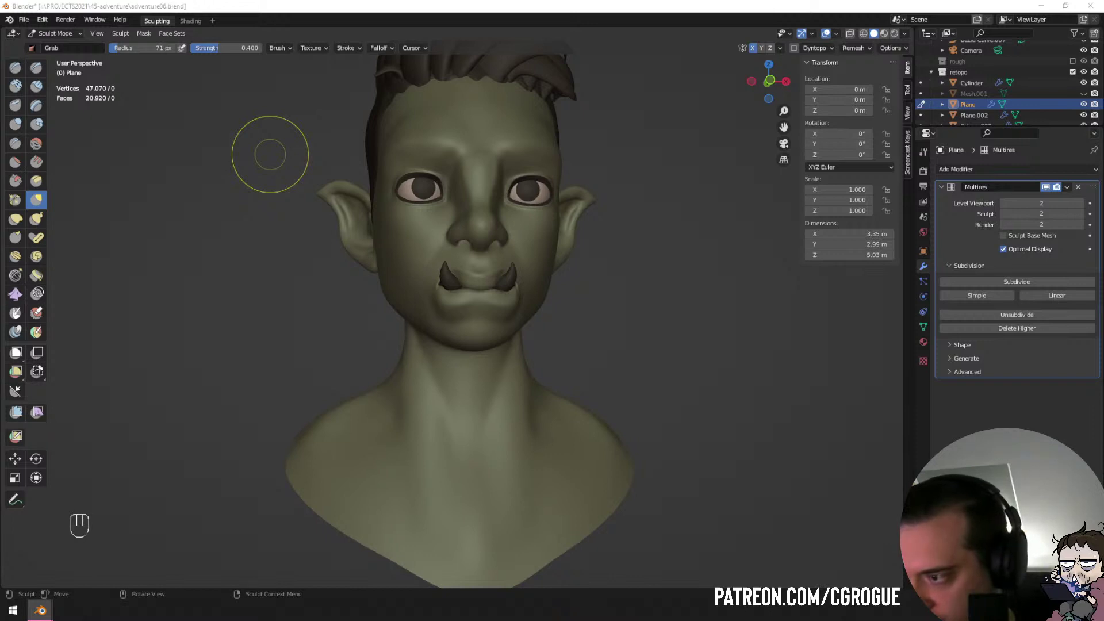
click(138, 215)
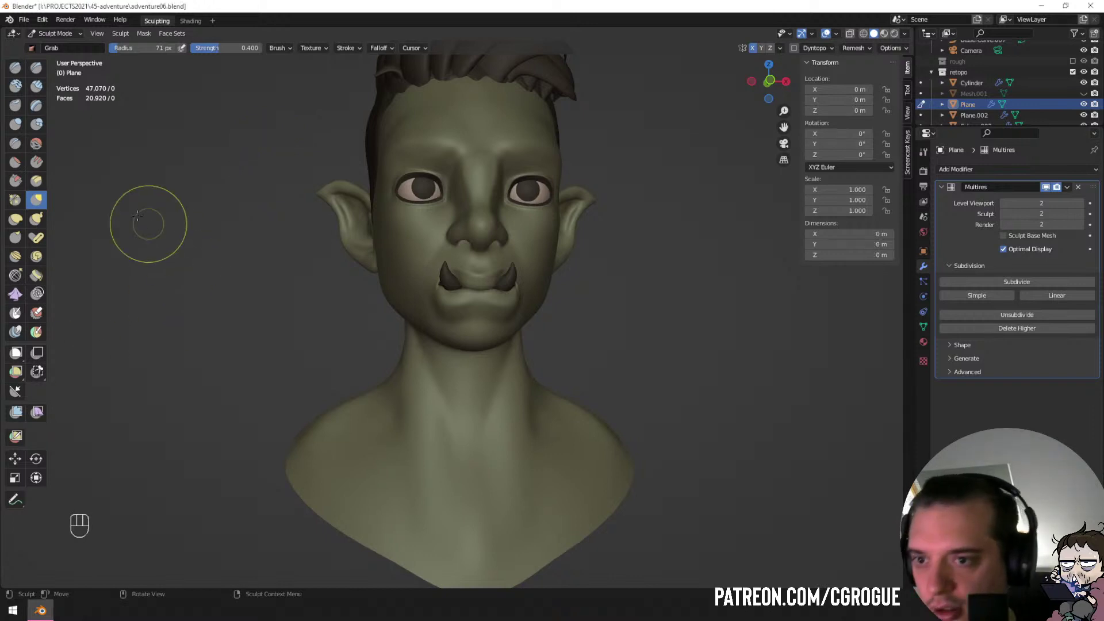
Try moving the area below the eye with the Grab_SmoothWide brush at a radius of 111 px.
click(48, 44)
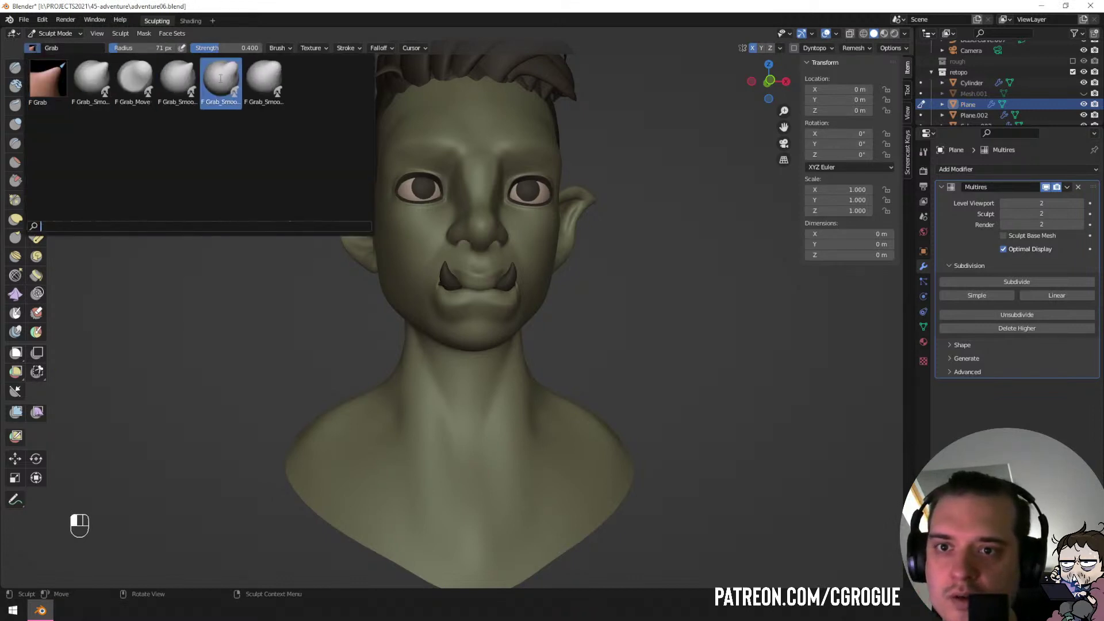
click(220, 78)
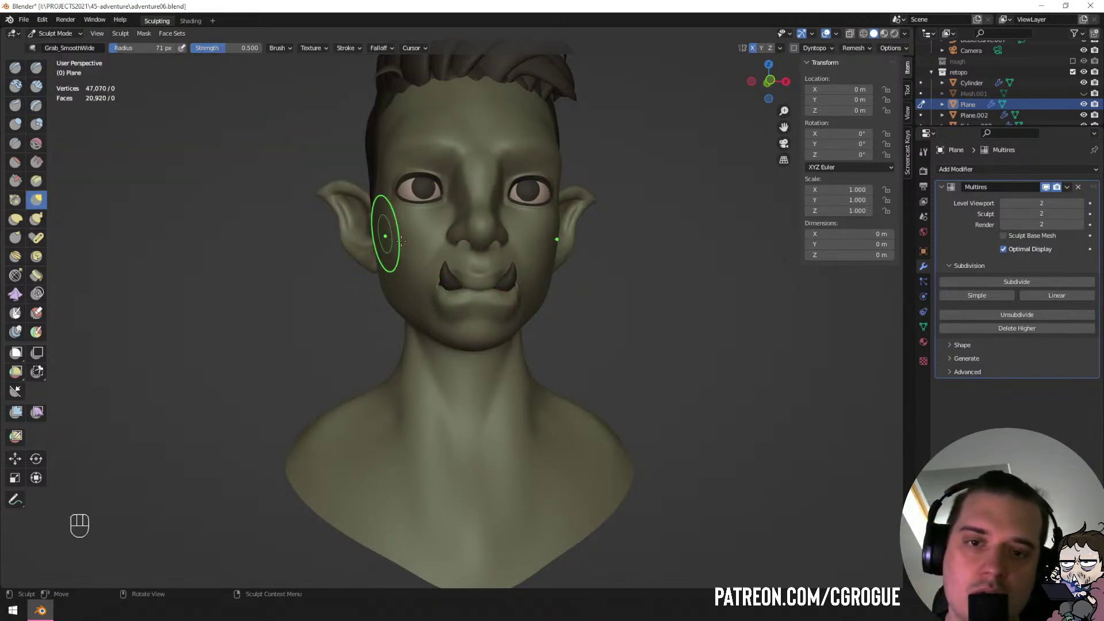
key(f)
key(f)
click(416, 206)
key(ctrl+z)
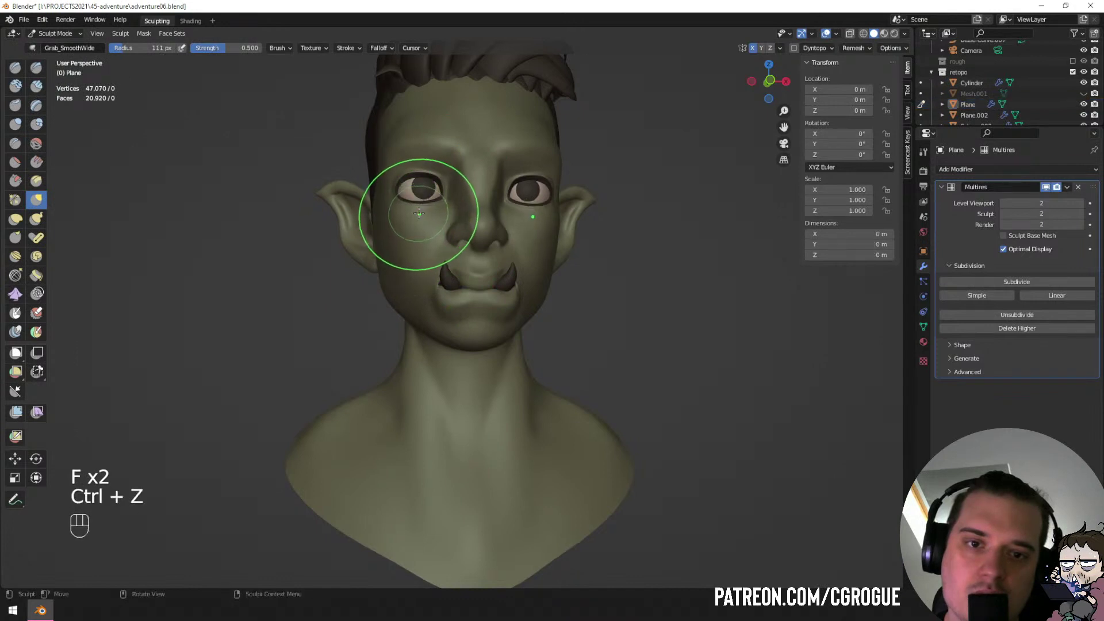
Try shifting the eye area with the Grab_SmoothWide brush at a radius of 115 px.
key(f)
click(403, 196)
middle_drag(401, 194, 358, 198)
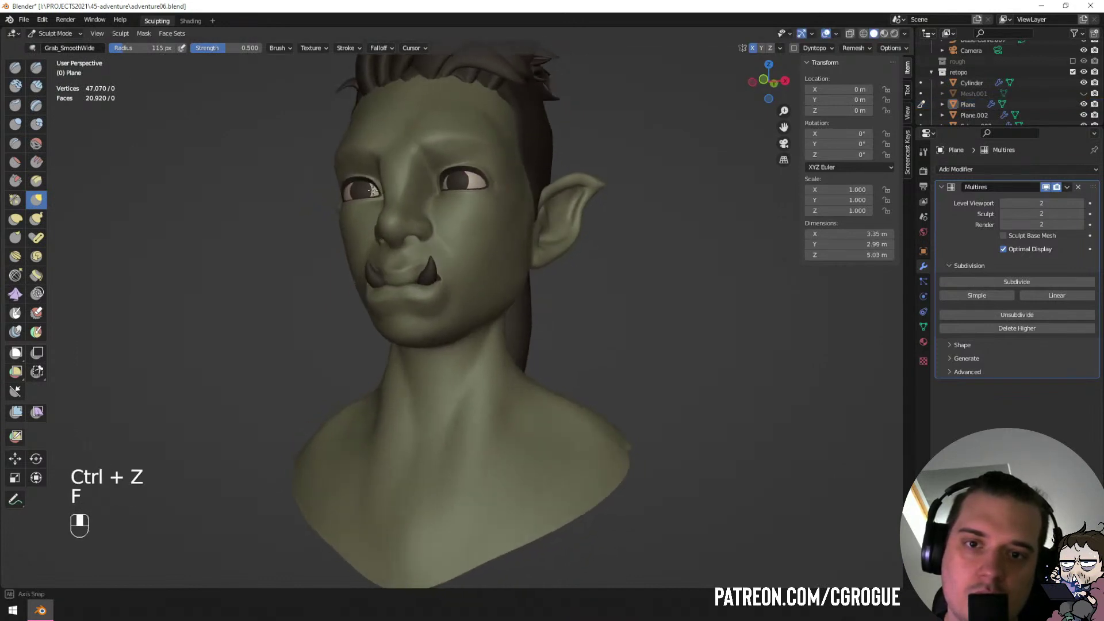
key(ctrl+z)
drag(361, 184, 359, 202)
middle_drag(359, 201, 409, 199)
key(ctrl+z)
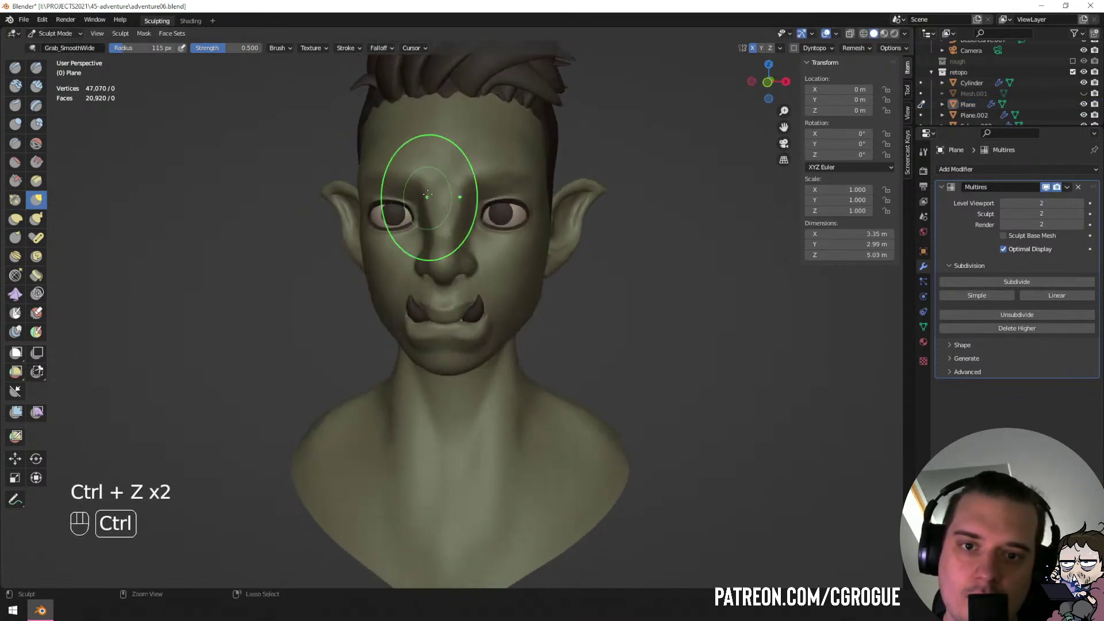
Try pulling the inner eye and nose bridge area with the Grab_SmoothWide brush at 115 px.
drag(423, 189, 423, 202)
middle_drag(422, 232, 442, 227)
key(ctrl+z)
drag(442, 226, 423, 220)
key(ctrl+z)
Try pulling the brow down with the Grab_SmoothWide brush at a radius of 213 px.
key(f)
click(463, 201)
key(f)
click(452, 172)
drag(450, 178, 444, 213)
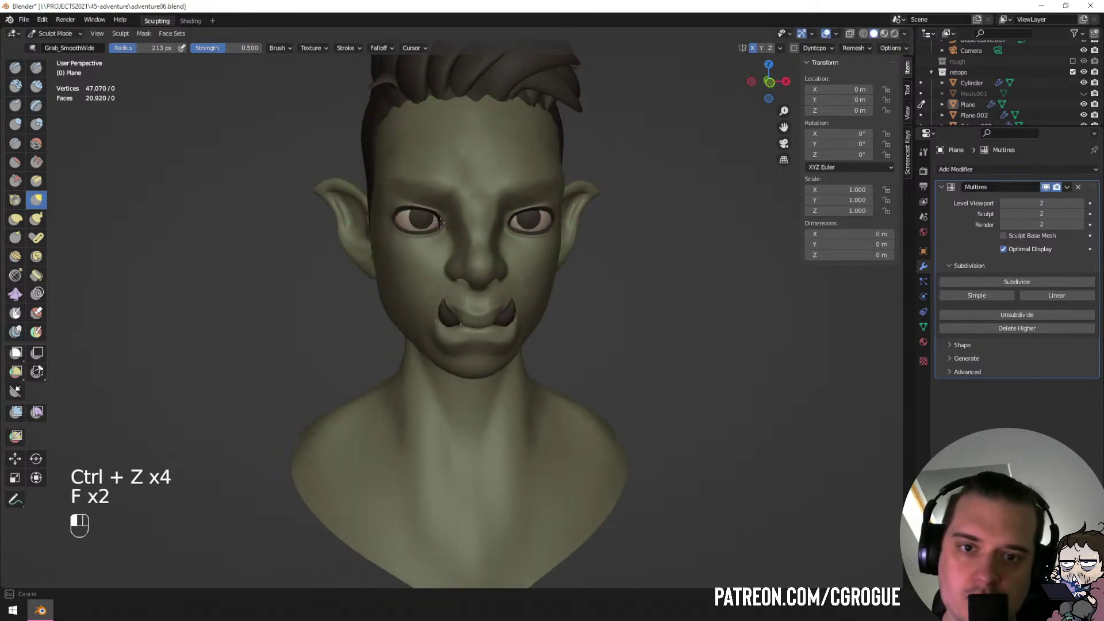
mouse_move(441, 224)
middle_down()
mouse_move(382, 231)
mouse_move(421, 222)
middle_up()
key(ctrl+z)
Try reshaping the cheek and mouth area with the Grab_SmoothWide brush at a radius of 115 px.
key(f)
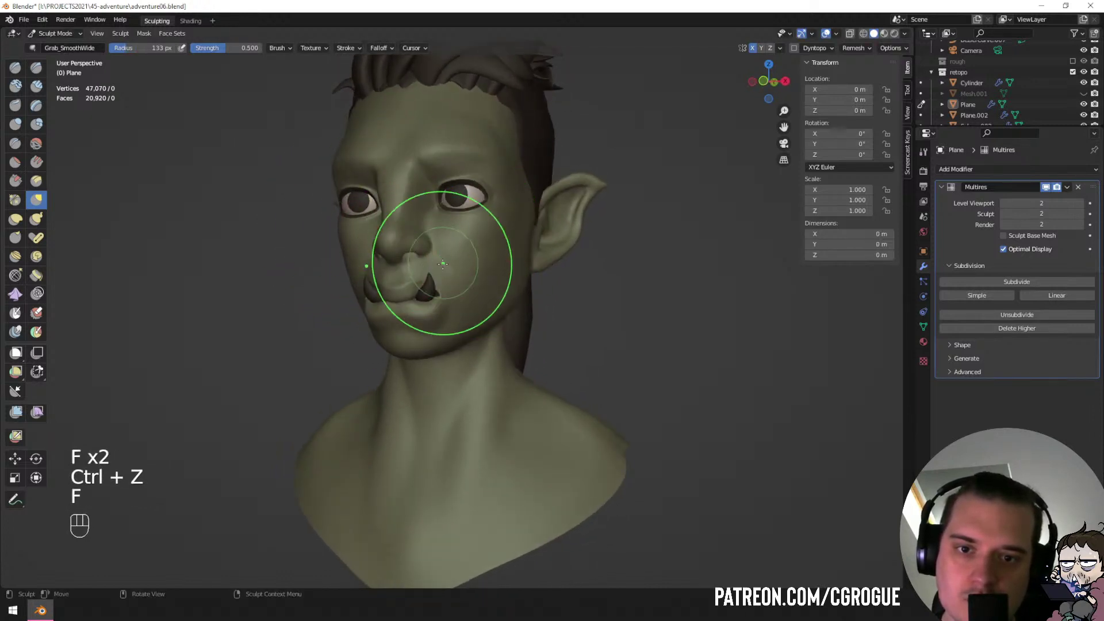
key(f)
click(431, 270)
drag(448, 263, 458, 234)
middle_drag(459, 237, 482, 248)
key(ctrl+z)
mouse_move(478, 298)
mouse_down()
mouse_move(490, 259)
mouse_move(463, 308)
mouse_up()
key(ctrl+z)
key(ctrl+z)
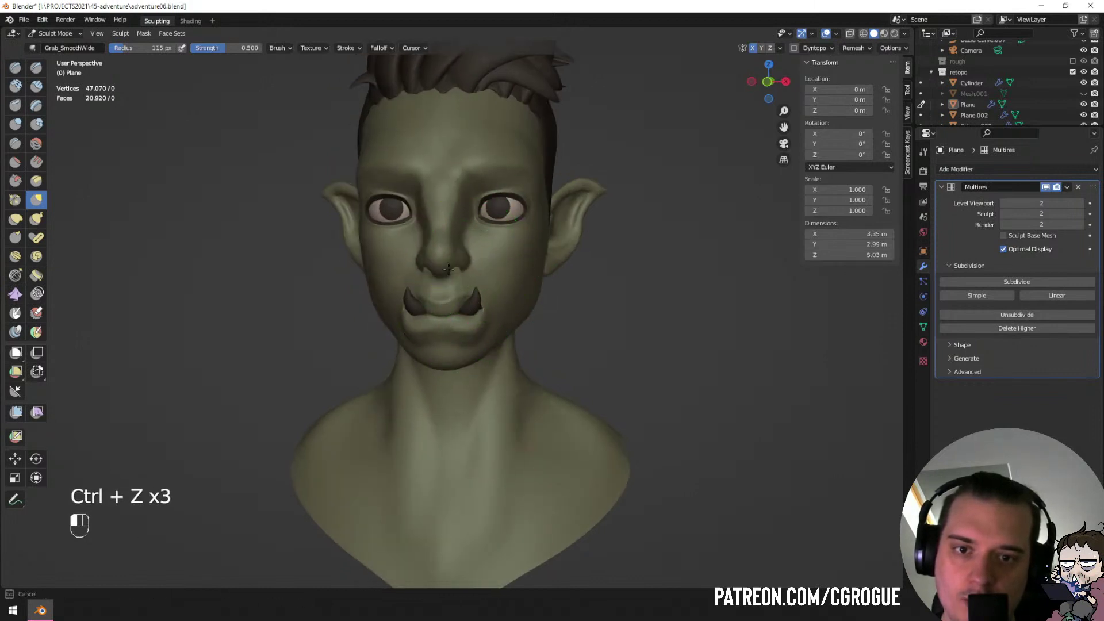
key(ctrl+z)
key(ctrl+z)
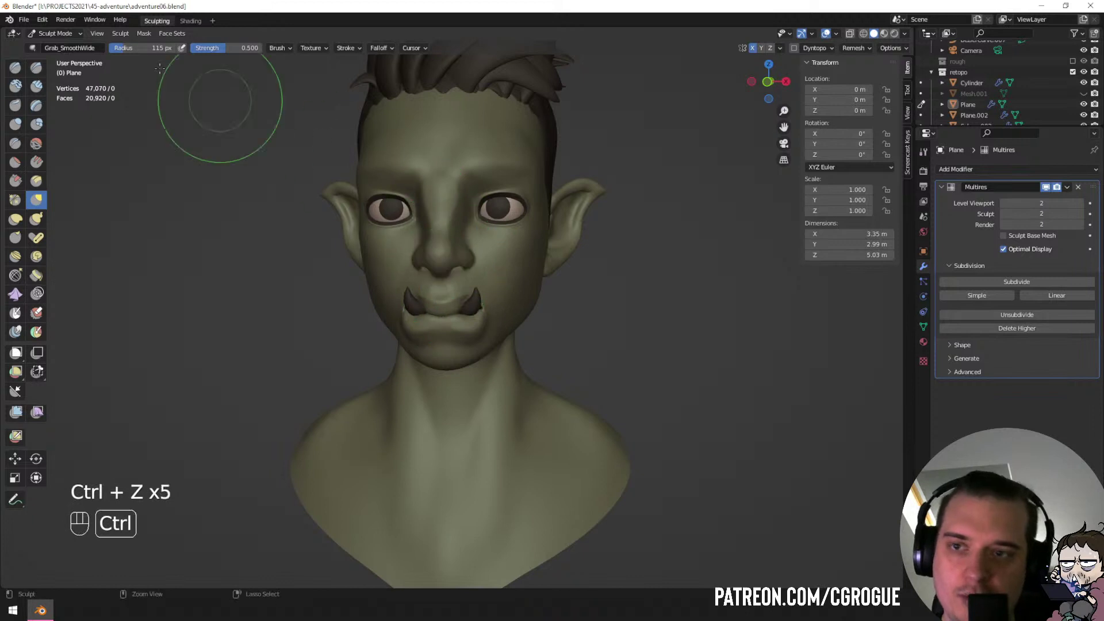
Try the Grab_Move brush on the face at a radius of 115 px.
click(33, 48)
click(133, 86)
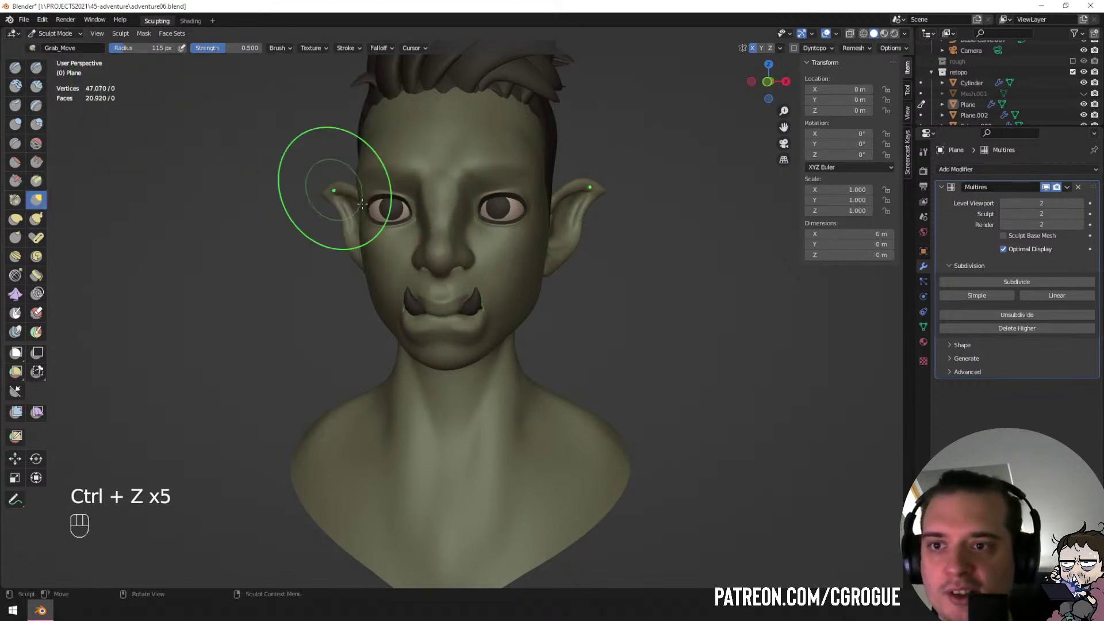
key(ctrl+z)
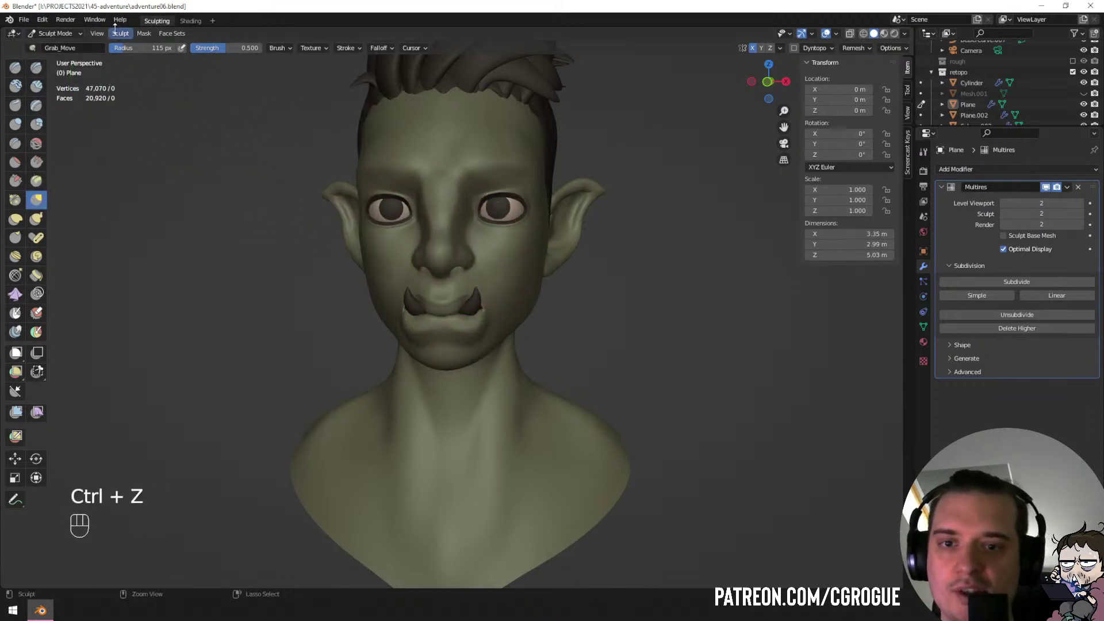
Try pulling the eye and cheek area with the Grab_Smooth brush at a radius of 115 px.
click(33, 48)
click(184, 86)
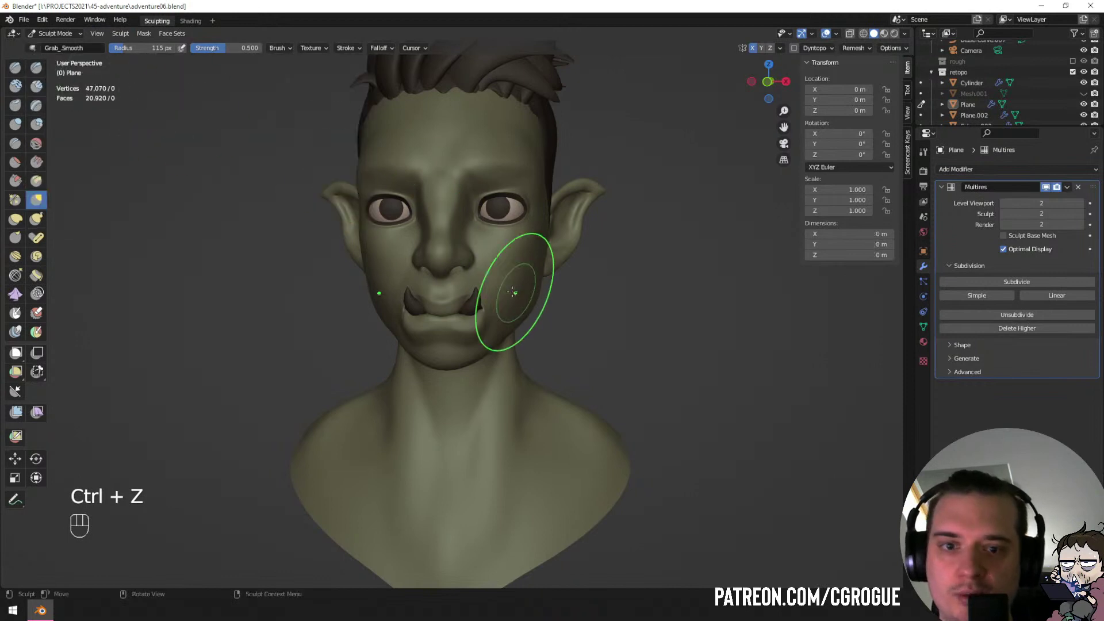
drag(498, 201, 481, 234)
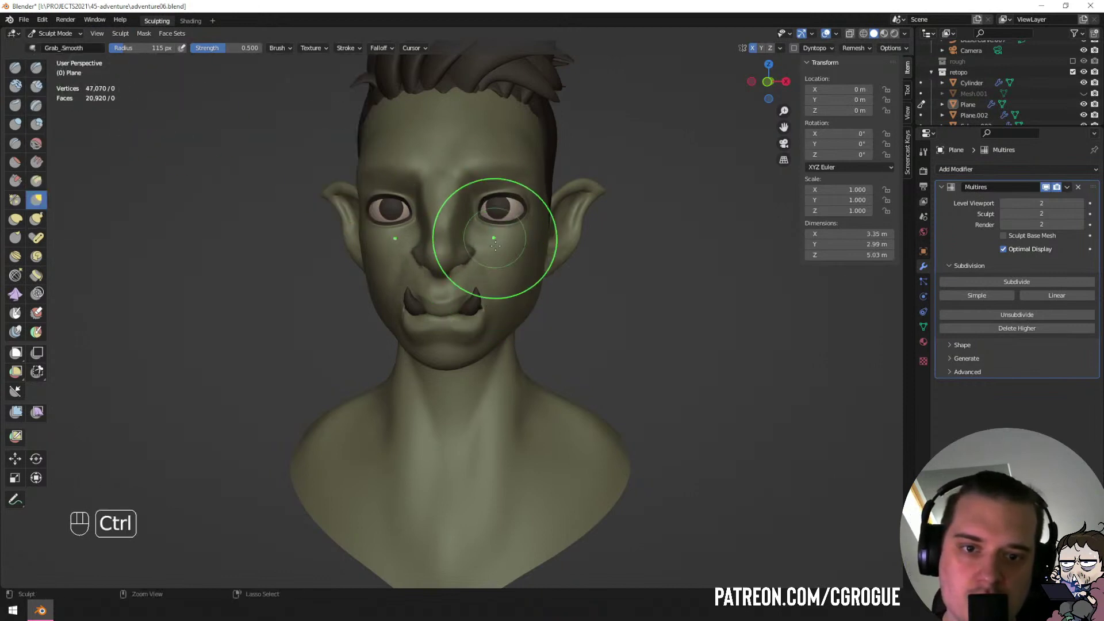
key(ctrl+z)
key(ctrl+z)
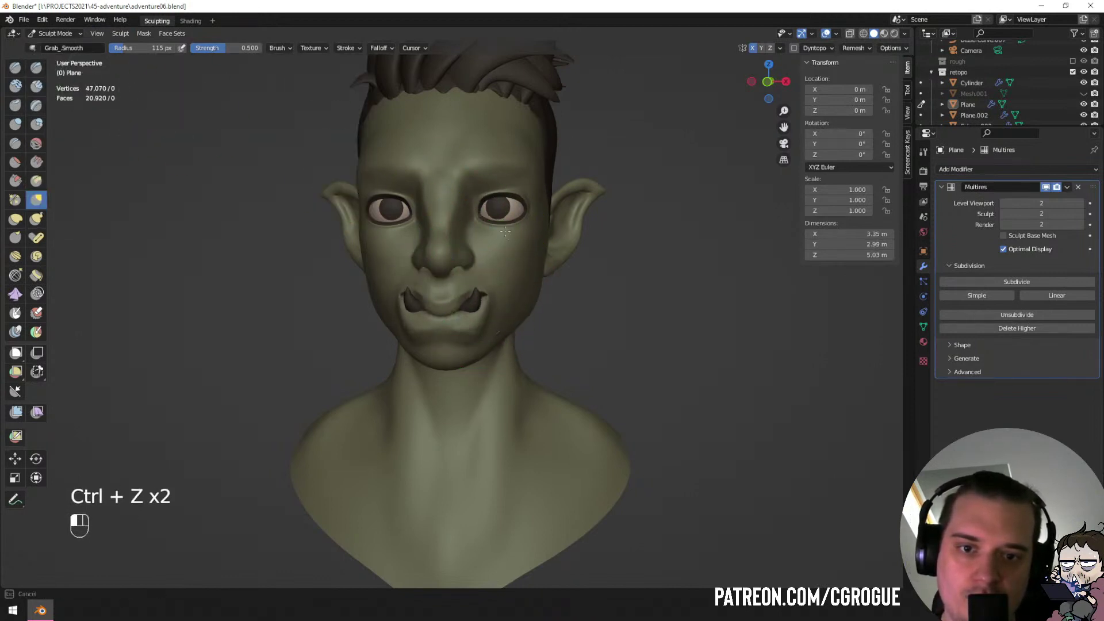
key(ctrl+z)
key(ctrl+z)
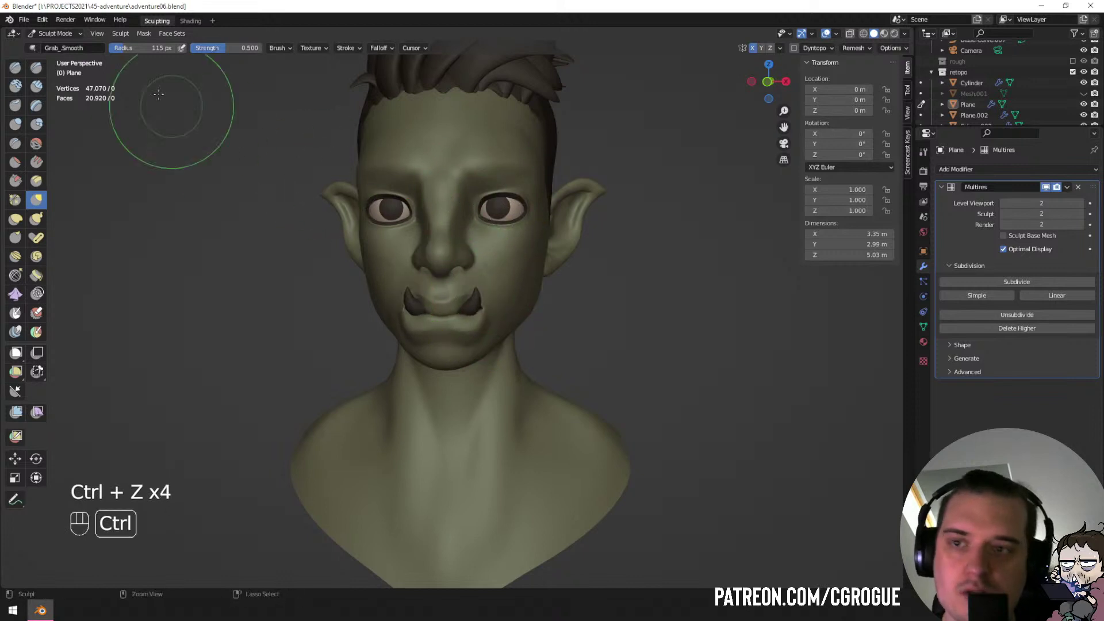
Try the Grab_Move and Grab_SmoothPitch brushes on the cheek at a radius of 115 px.
click(33, 47)
key(g)
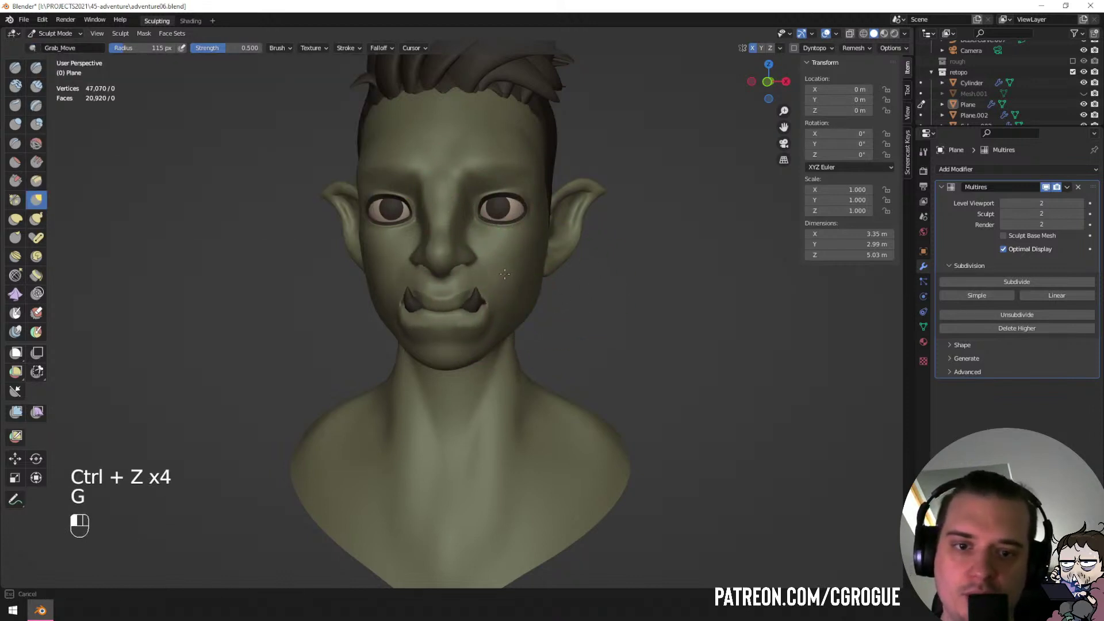
key(ctrl+z)
key(g)
drag(508, 268, 511, 253)
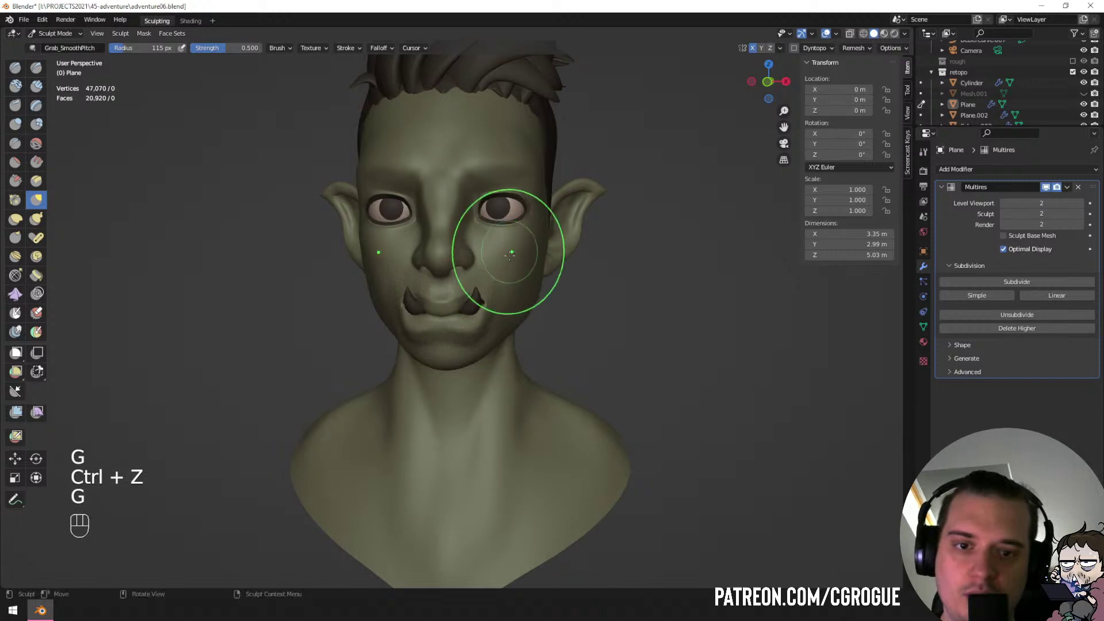
key(ctrl+z)
Try the Grab_SmoothWide and standard Grab brushes on the cheek at a radius of 115 px.
key(g)
key(ctrl+z)
key(g)
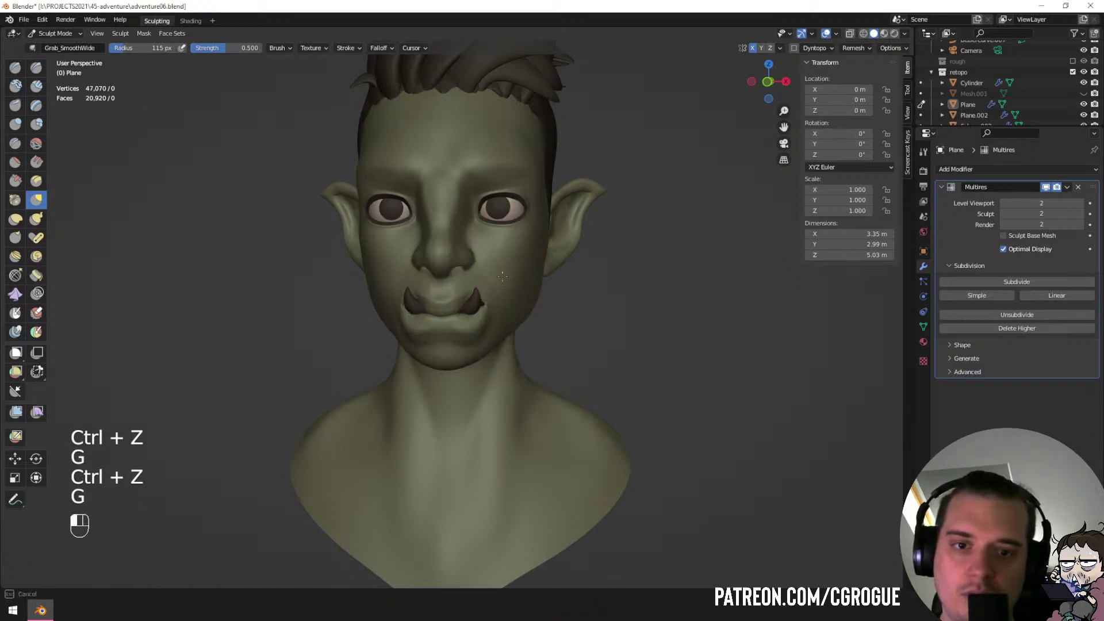
drag(513, 229, 512, 230)
key(ctrl+z)
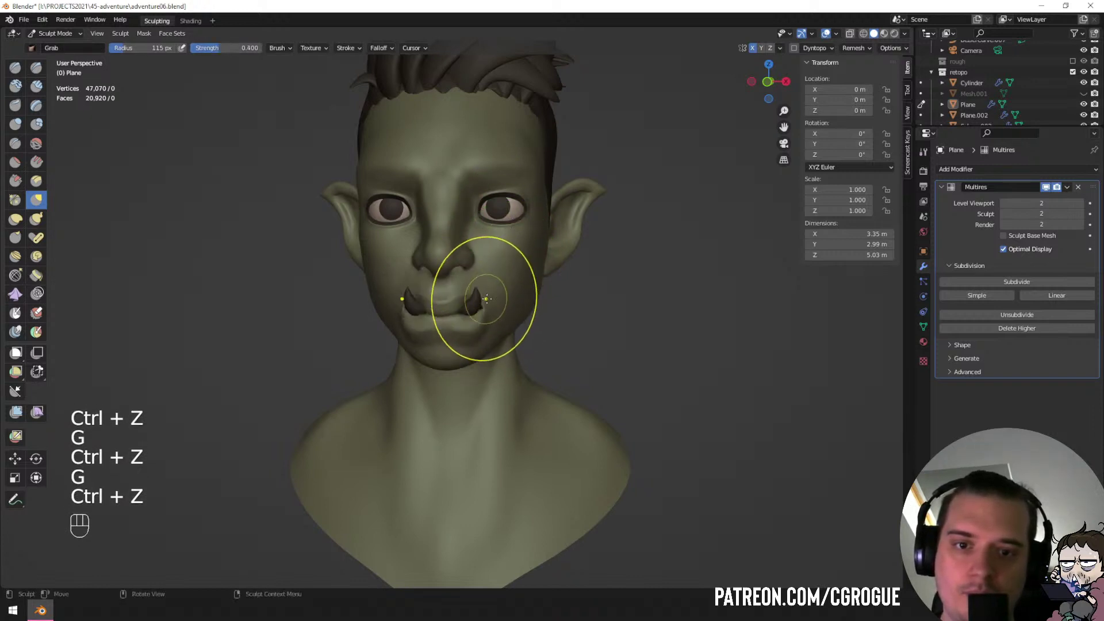
key(ctrl+z)
Try the Grab_Smooth brush on the face at a radius of 115 px.
key(g)
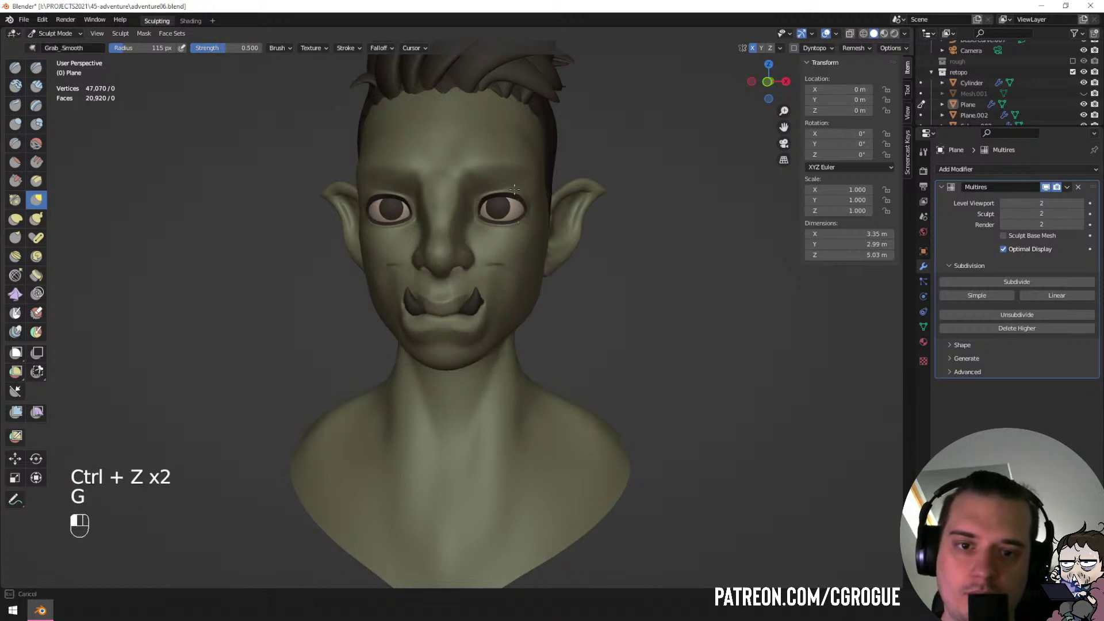
drag(515, 189, 515, 190)
key(ctrl+z)
Switch to the Grab_Move brush and try lifting the cheek beside the tusk at a radius of 115 px.
key(g)
drag(486, 300, 507, 259)
key(ctrl+z)
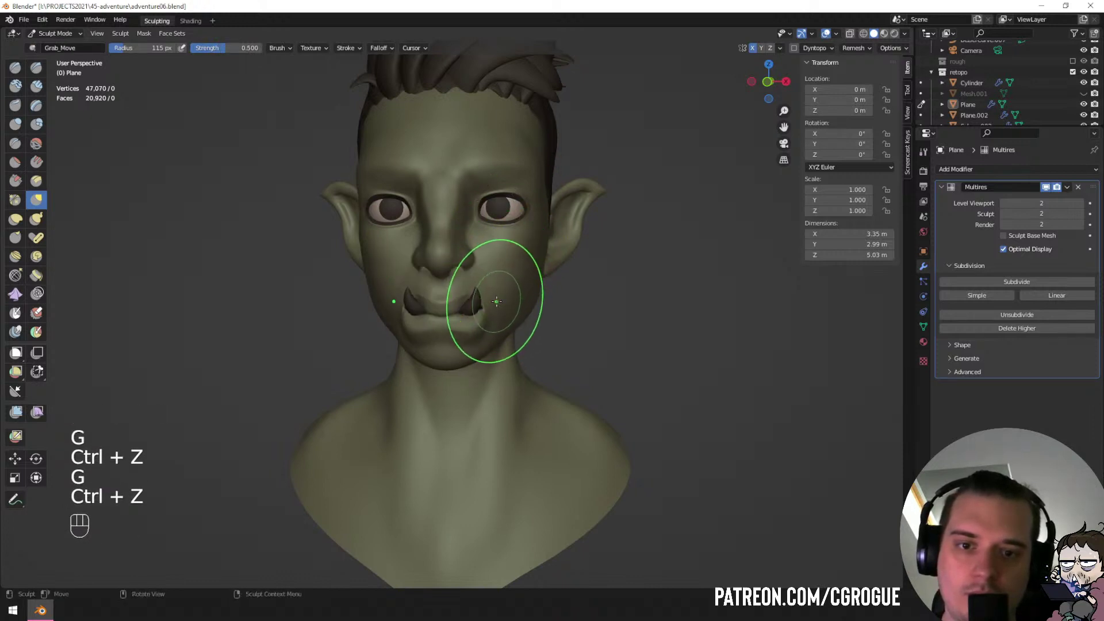
drag(497, 301, 516, 242)
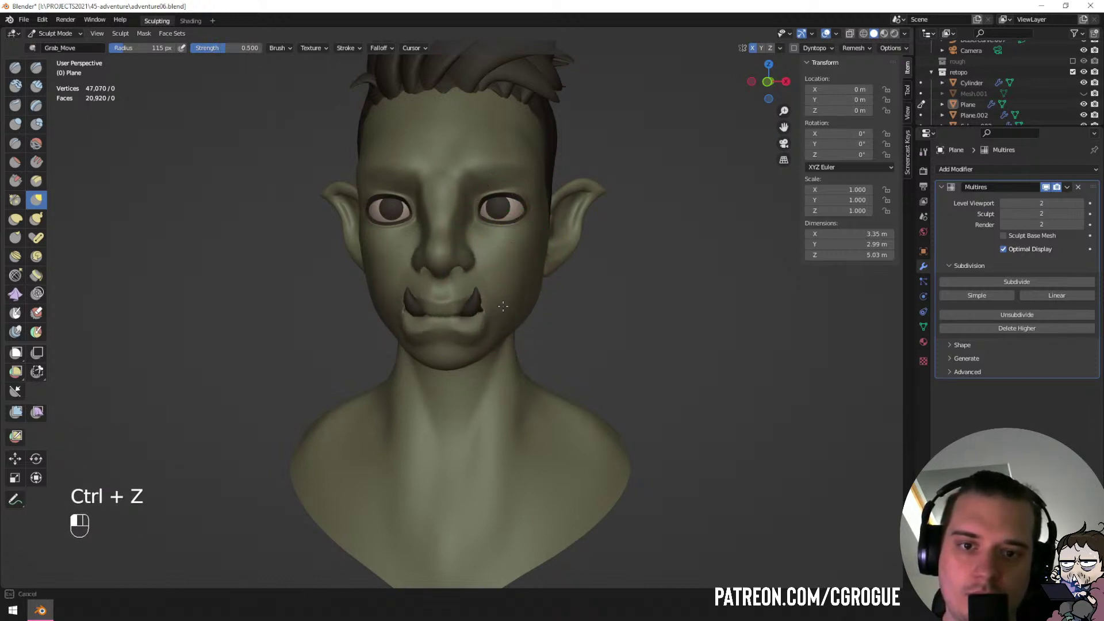
drag(503, 307, 505, 289)
key(ctrl+z)
middle_drag(506, 290, 510, 246)
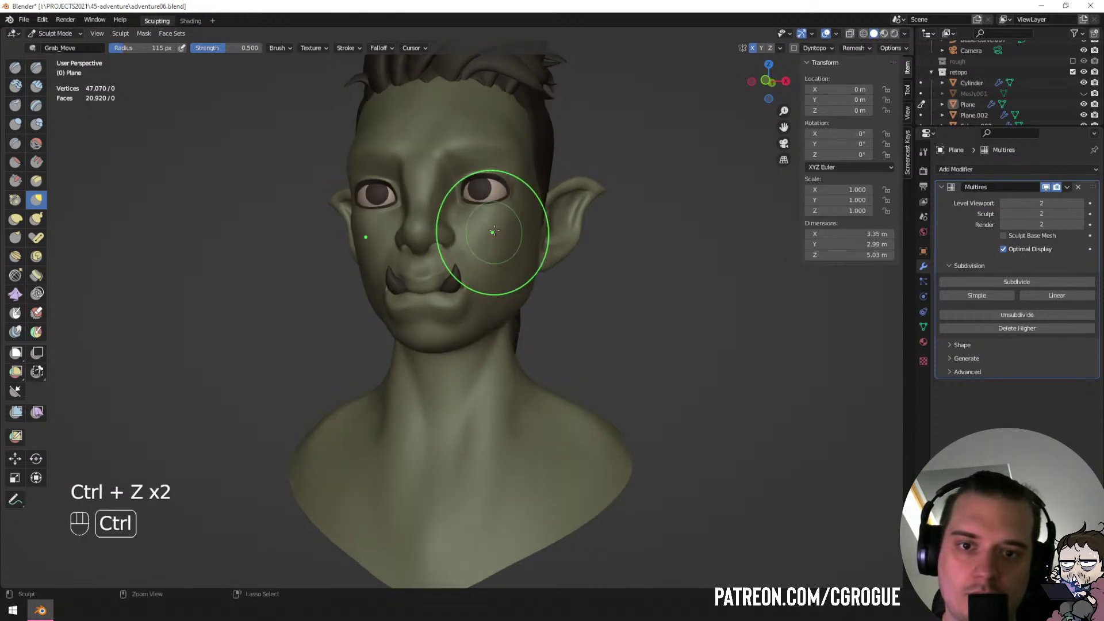
Undo the cheek lift and try pulling the inner brows and eye area with the Grab_Move brush at a radius of 115 px.
key(ctrl+z)
key(ctrl+z)
middle_drag(504, 187, 522, 188)
key(ctrl+z)
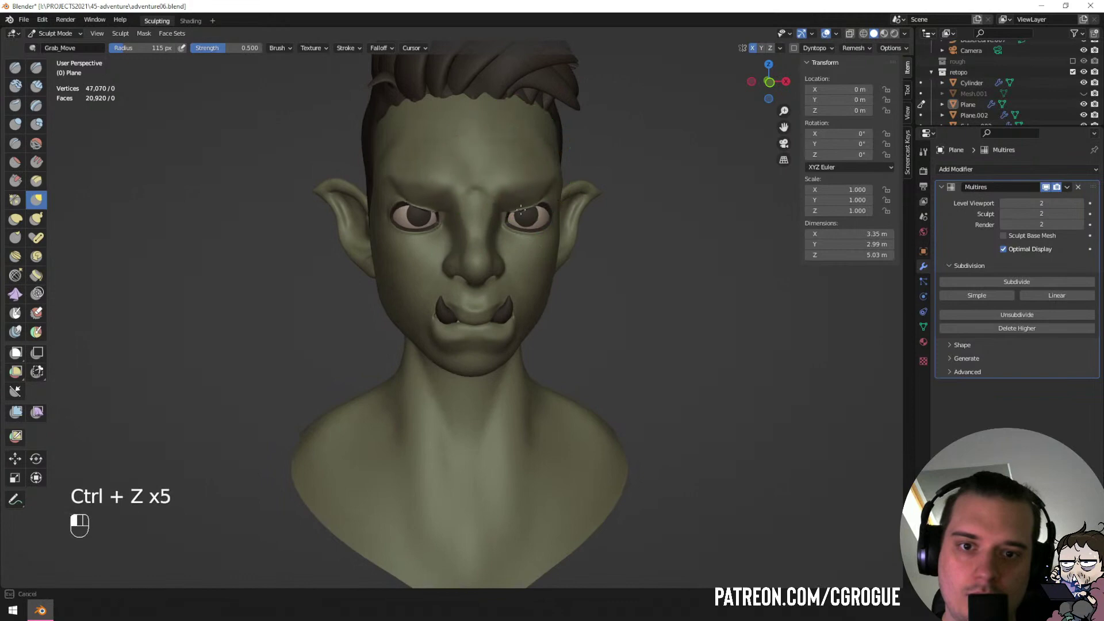
key(ctrl+z)
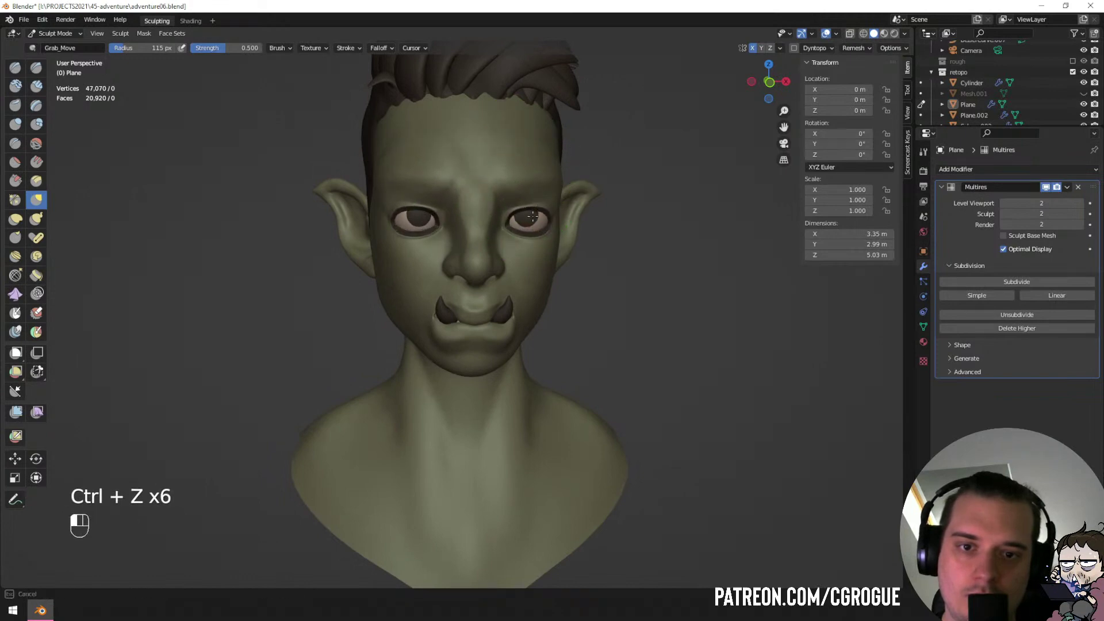
mouse_move(532, 216)
middle_down()
mouse_move(581, 219)
mouse_move(536, 235)
middle_up()
key(ctrl+z)
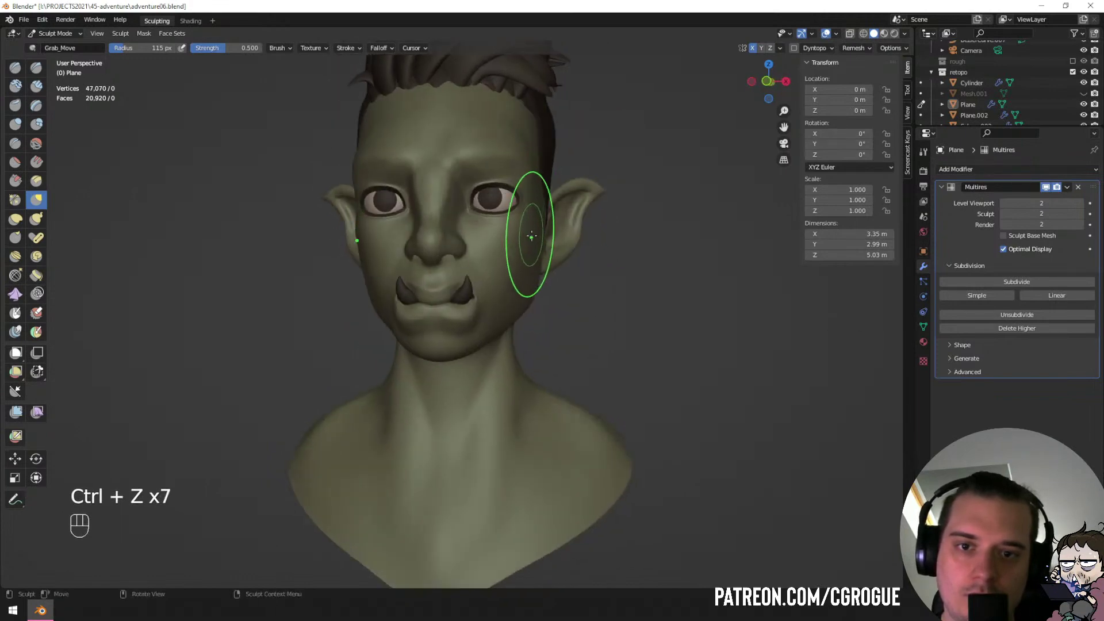
Try the Grab_SmoothPitch and Grab_SmoothTranslate brushes around the inner eye and nose bridge at a radius of 95 px.
key(g)
key(f)
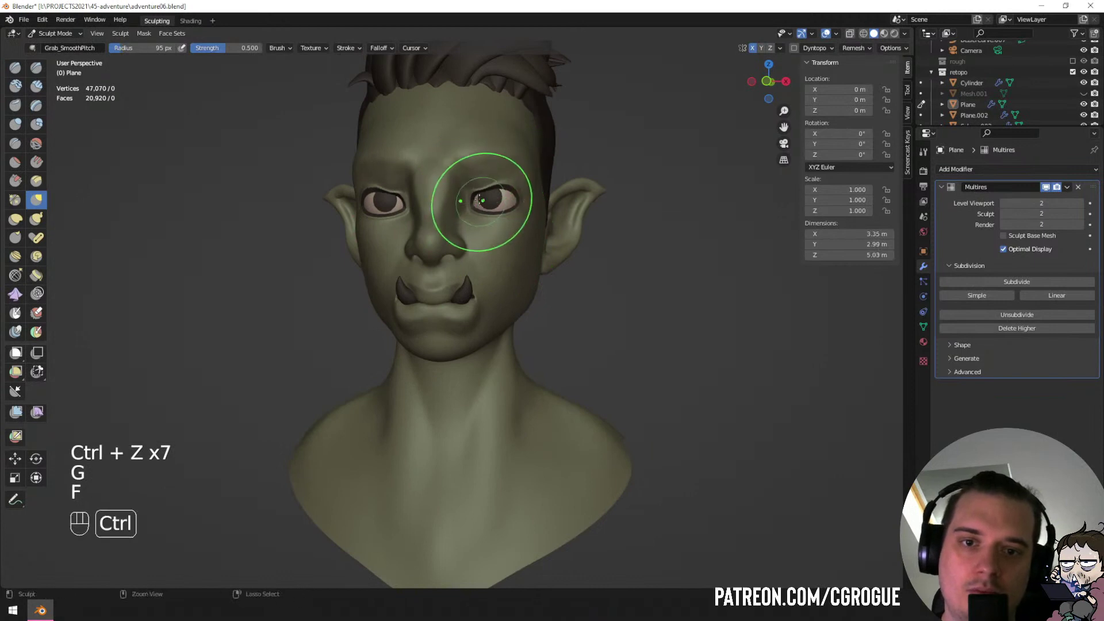
key(ctrl+z)
key(g)
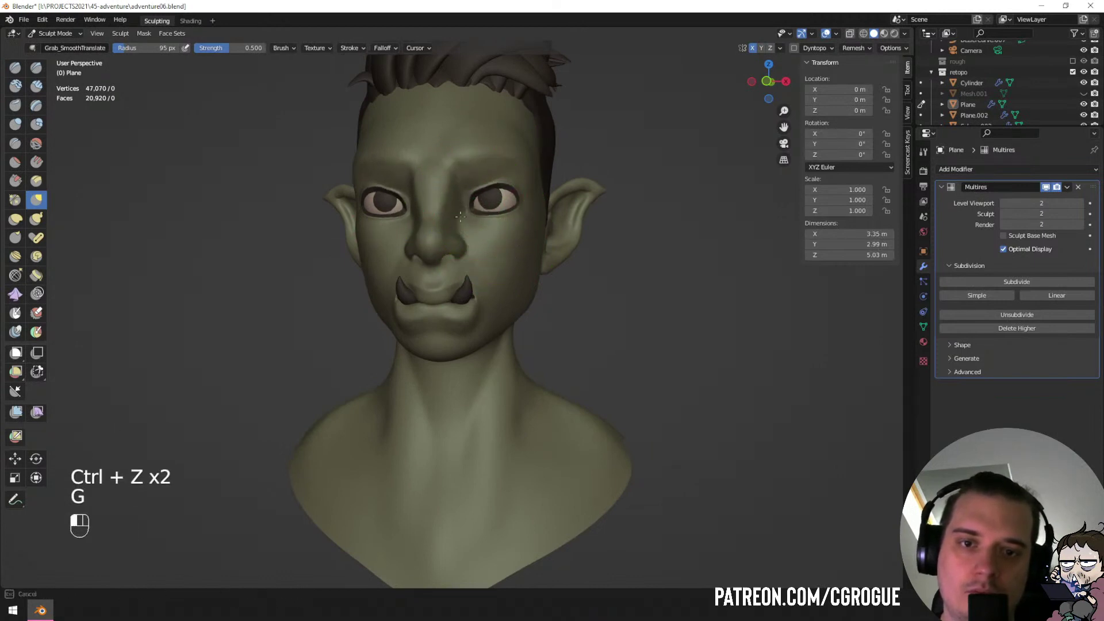
key(ctrl+z)
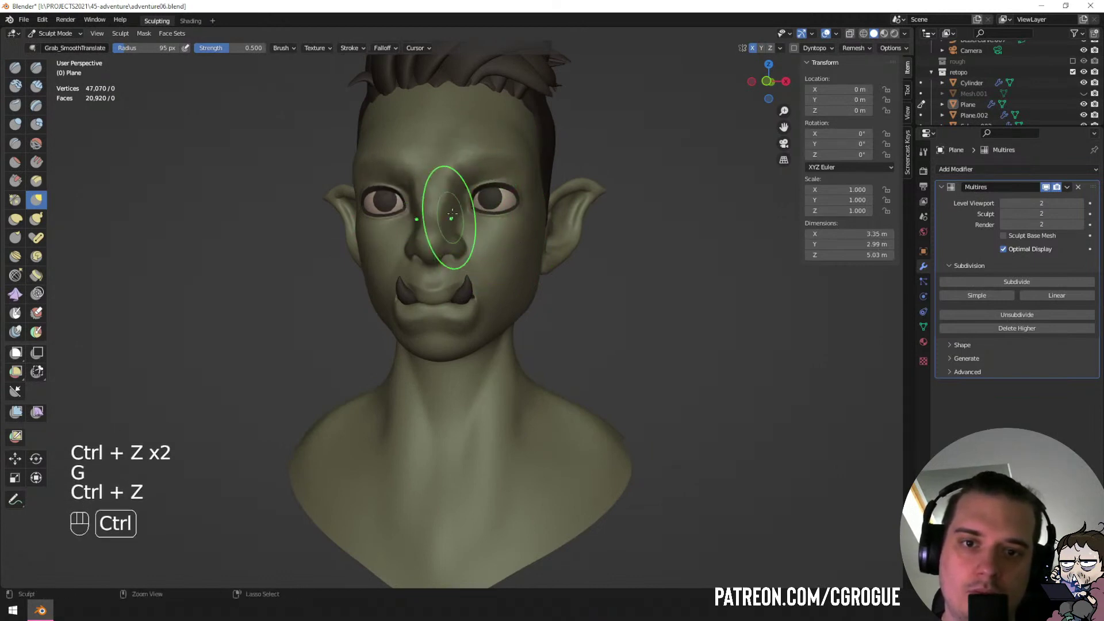
key(ctrl+z)
key(ctrl+z)
Try the Grab_SmoothTranslate brush on the brow at radii of 121 px and 135 px.
key(f)
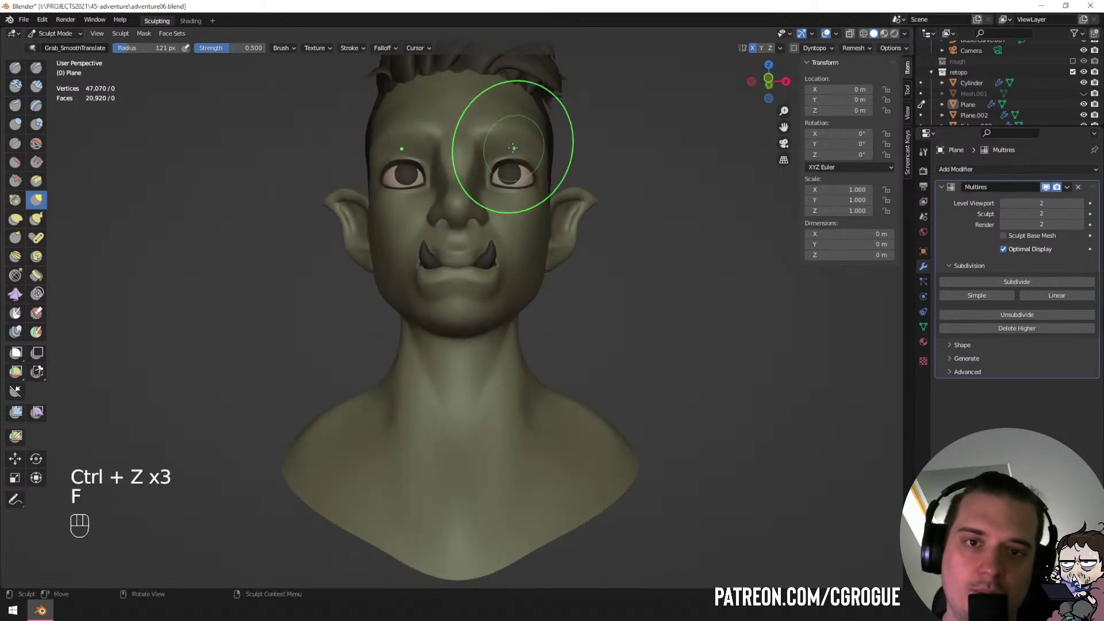
click(472, 102)
key(ctrl+z)
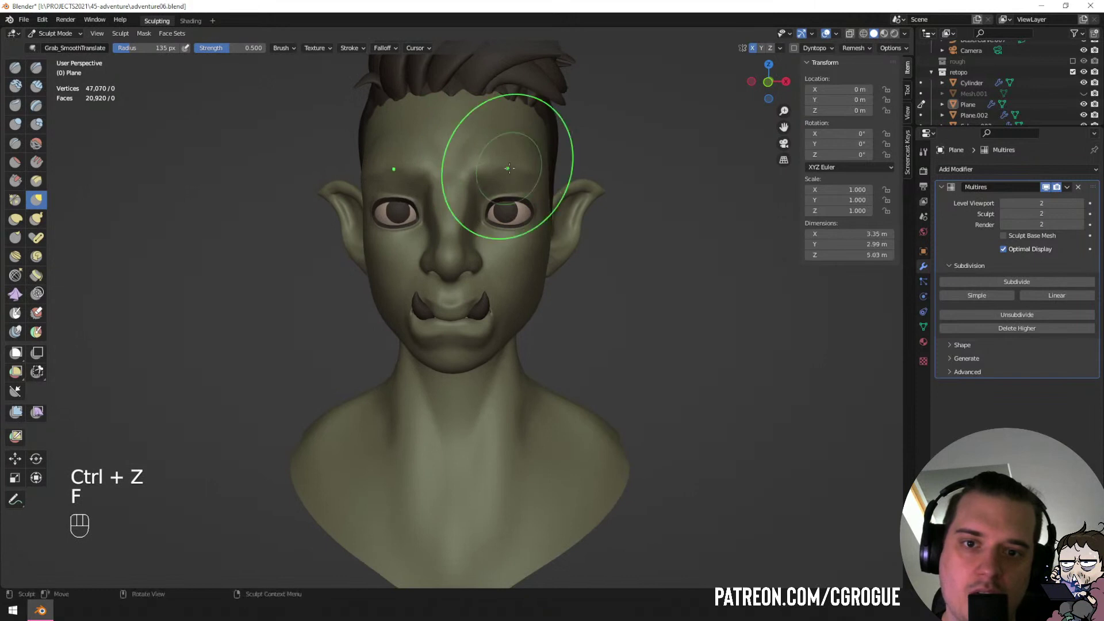
middle_drag(492, 166, 517, 200)
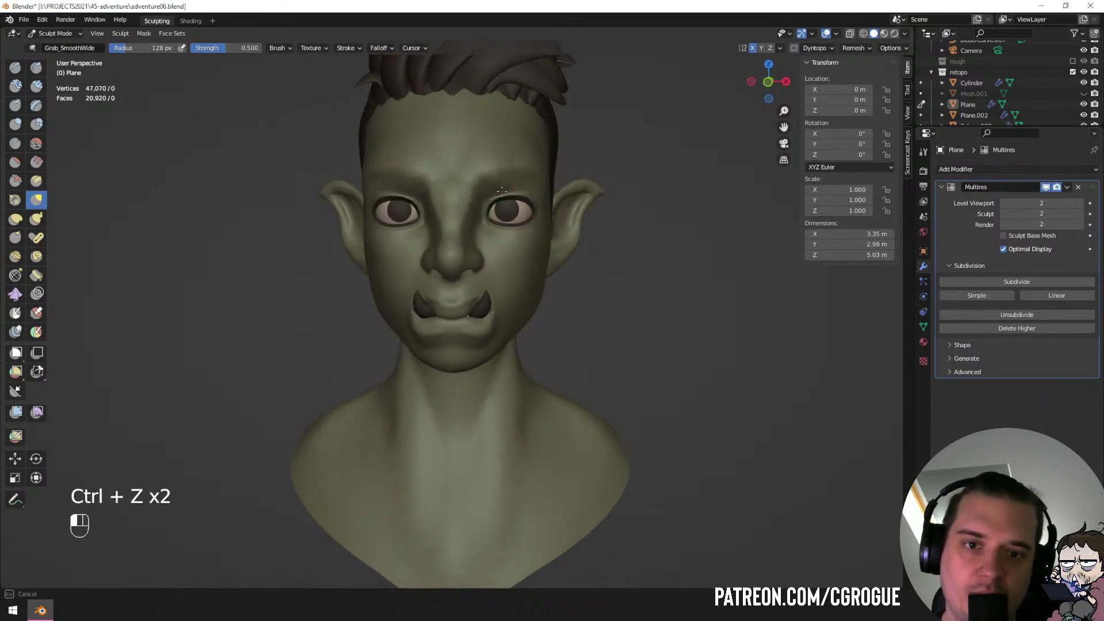
Try the Grab_SmoothWide brush on the brow and upper eyelid at radii of 128 px and 91 px.
key(ctrl+z)
key(f)
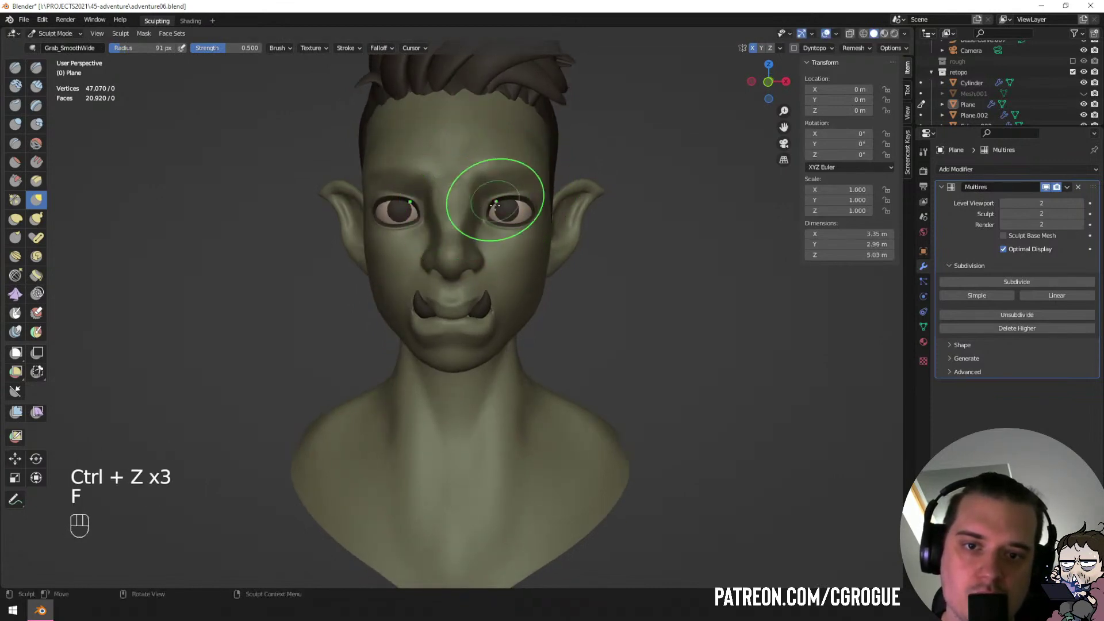
mouse_move(495, 205)
middle_down()
mouse_move(403, 207)
mouse_move(495, 201)
middle_up()
key(ctrl+z)
Switch to the standard Grab brush and adjust the face with larger radii up to 183 px, undoing unwanted strokes.
key(g)
key(f)
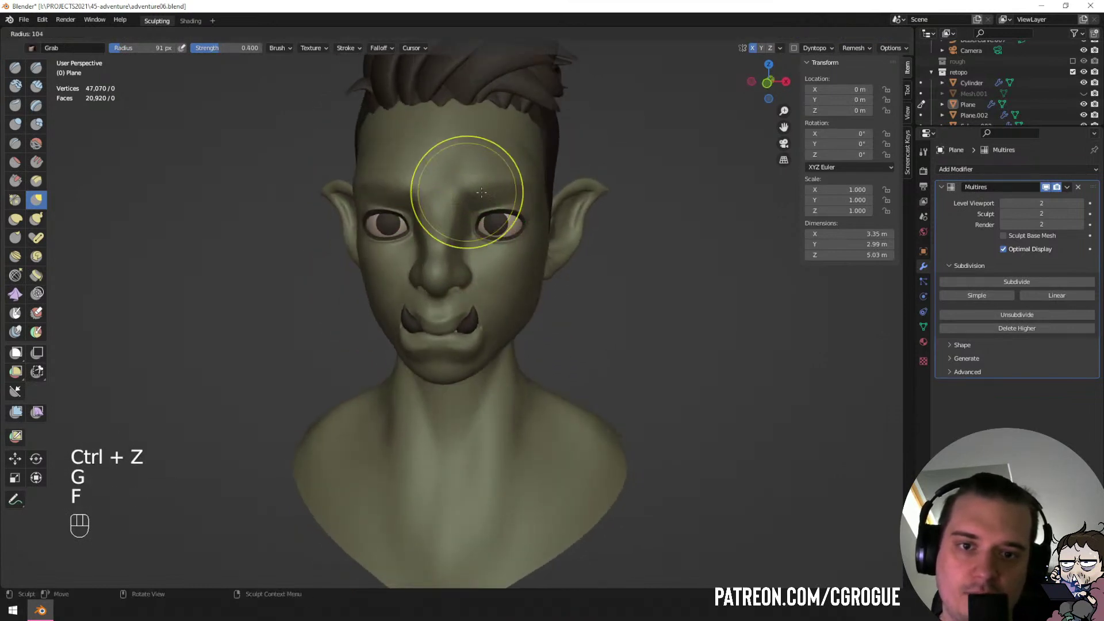
key(ctrl+z)
key(f)
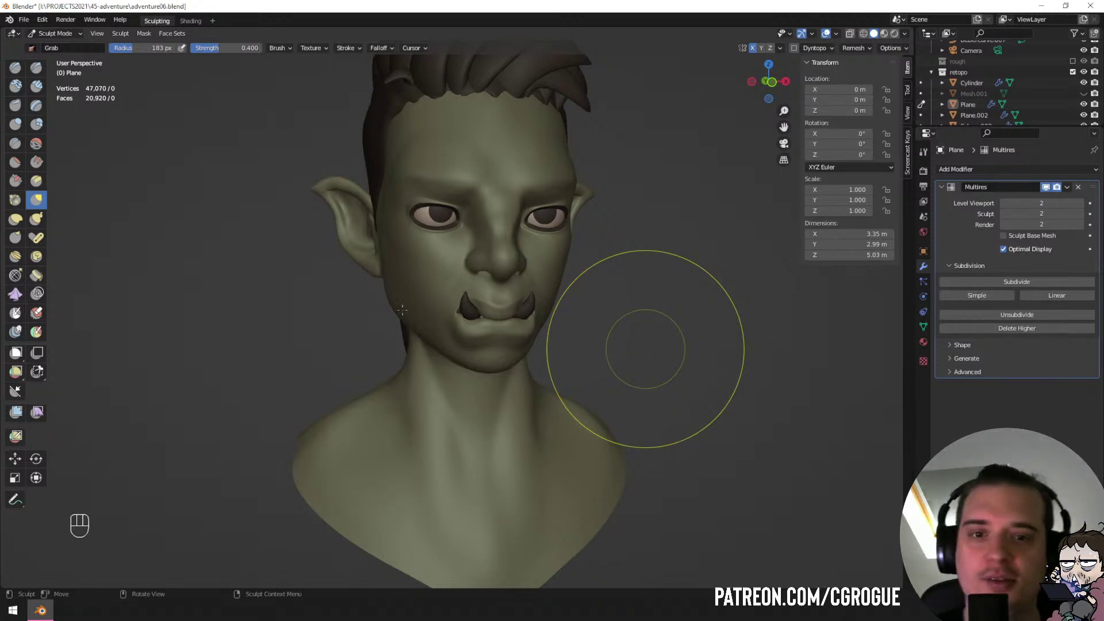
mouse_move(454, 259)
middle_down()
mouse_move(397, 292)
mouse_move(429, 336)
mouse_move(532, 340)
mouse_move(434, 325)
middle_up()
key(ctrl+z)
scroll(450, 343, down, 2)
scroll(483, 293, up, 2)
middle_drag(517, 264, 494, 253)
Adjust the upper part of the pointed ear with the Grab brush, reducing the radius from 147 px.
key(g)
key(f)
click(641, 212)
mouse_move(564, 224)
middle_down()
mouse_move(468, 232)
mouse_move(510, 199)
middle_up()
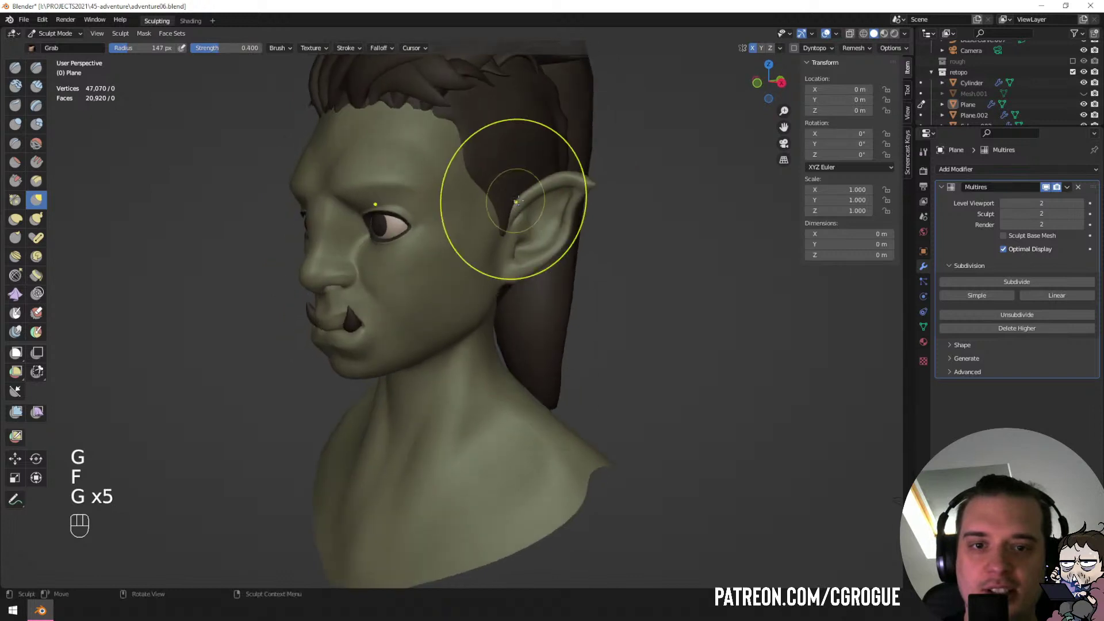
key(f)
click(542, 195)
drag(547, 194, 554, 191)
Refine the ear's placement against the head in side view with the Grab brush at a radius of 95 px.
mouse_move(555, 193)
middle_down()
mouse_move(592, 182)
mouse_move(570, 195)
mouse_move(578, 218)
mouse_move(402, 293)
middle_up()
key(f)
click(561, 180)
key(f)
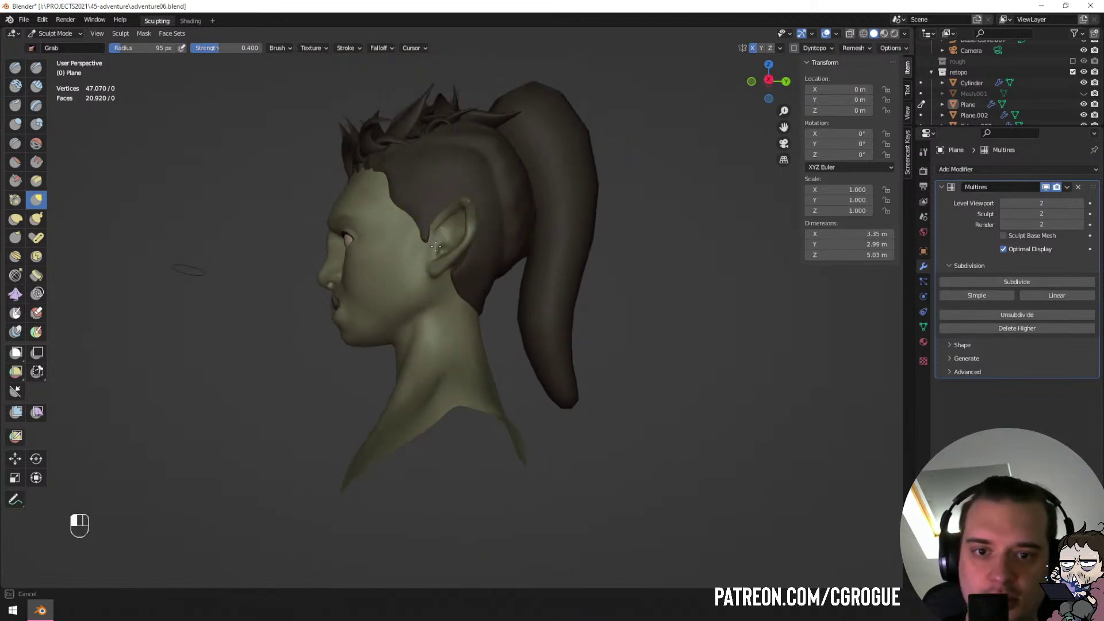
mouse_move(435, 246)
middle_down()
mouse_move(558, 250)
mouse_move(550, 237)
mouse_move(584, 208)
mouse_move(556, 228)
mouse_move(410, 248)
middle_up()
Adjust the ear from behind with the Grab brush at a radius of 71 px.
key(f)
click(537, 222)
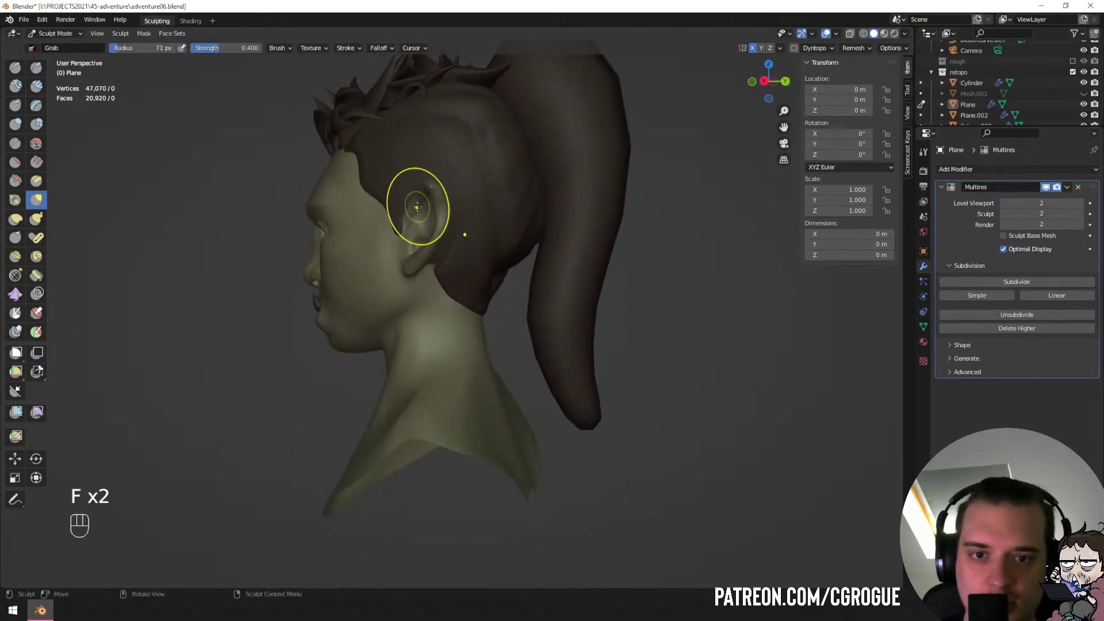
mouse_move(408, 206)
middle_down()
mouse_move(446, 167)
mouse_move(539, 218)
mouse_move(489, 236)
mouse_move(454, 227)
mouse_move(460, 259)
mouse_move(566, 270)
mouse_move(509, 283)
mouse_move(535, 257)
mouse_move(561, 260)
mouse_move(506, 286)
mouse_move(496, 308)
middle_up()
key(f)
key(f)
click(550, 269)
Switch to Object Mode and move the hair's BezierCircle profile beside the head, by about -2.84 m in X, 0.21 m in Y and 2.29 m in Z.
ctrl+middle_drag(494, 307, 456, 355)
middle_drag(518, 287, 569, 261)
ctrl+middle_drag(569, 261, 469, 191)
key(ctrl+Tab)
click(460, 296)
key(a)
key(a)
click(469, 197)
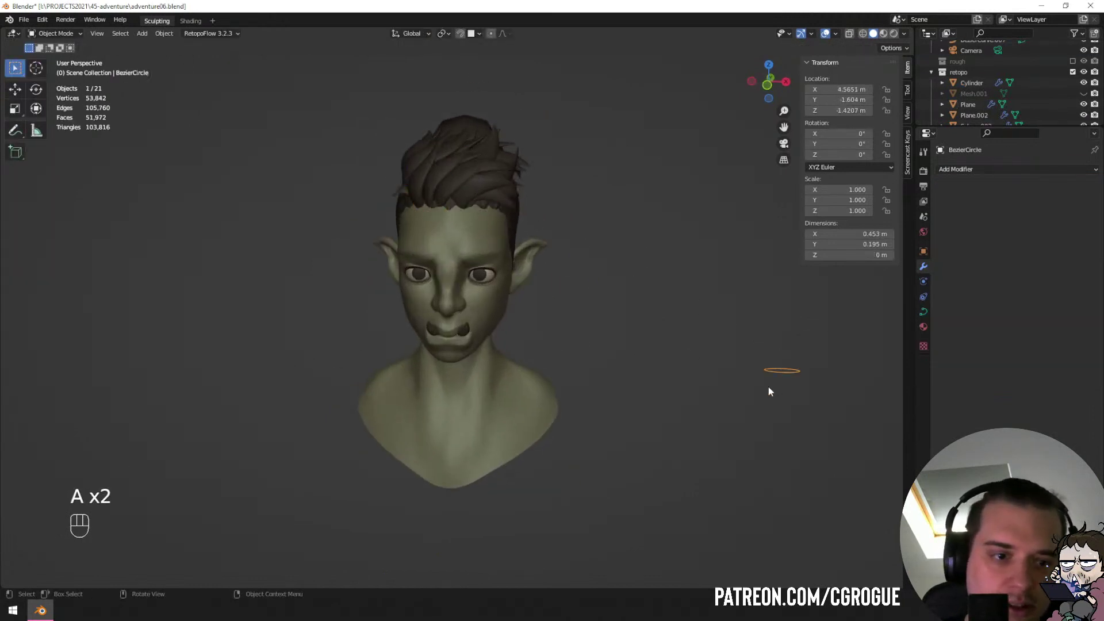
key(g)
click(554, 202)
middle_drag(555, 202, 581, 280)
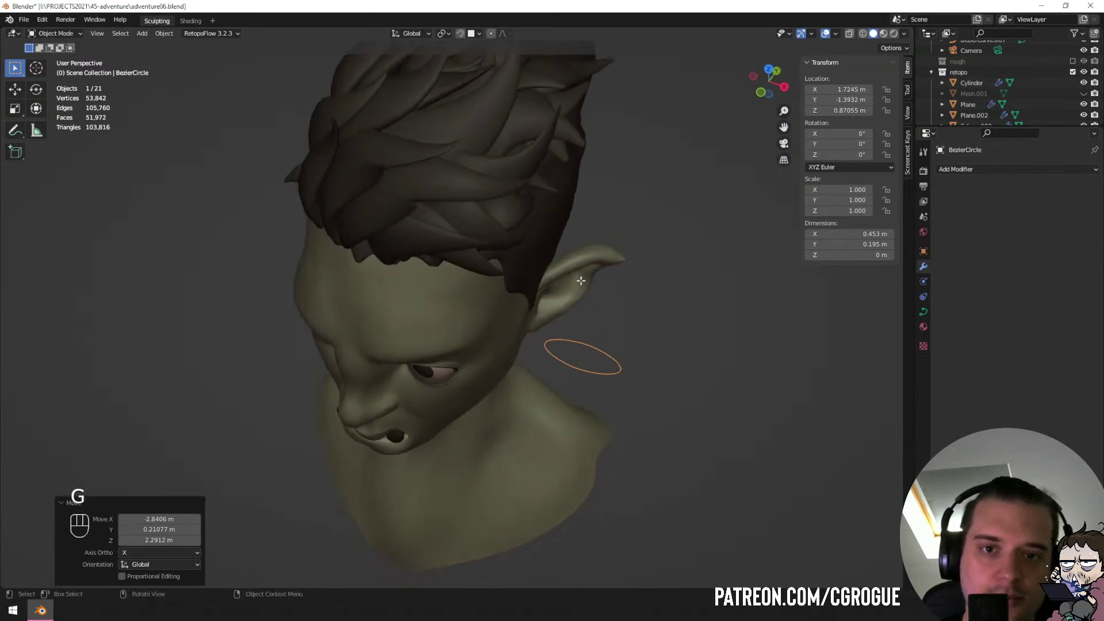
Enter Edit Mode on the BezierCircle profile and subdivide all its segments with two cuts.
key(Tab)
scroll(602, 406, up, 4)
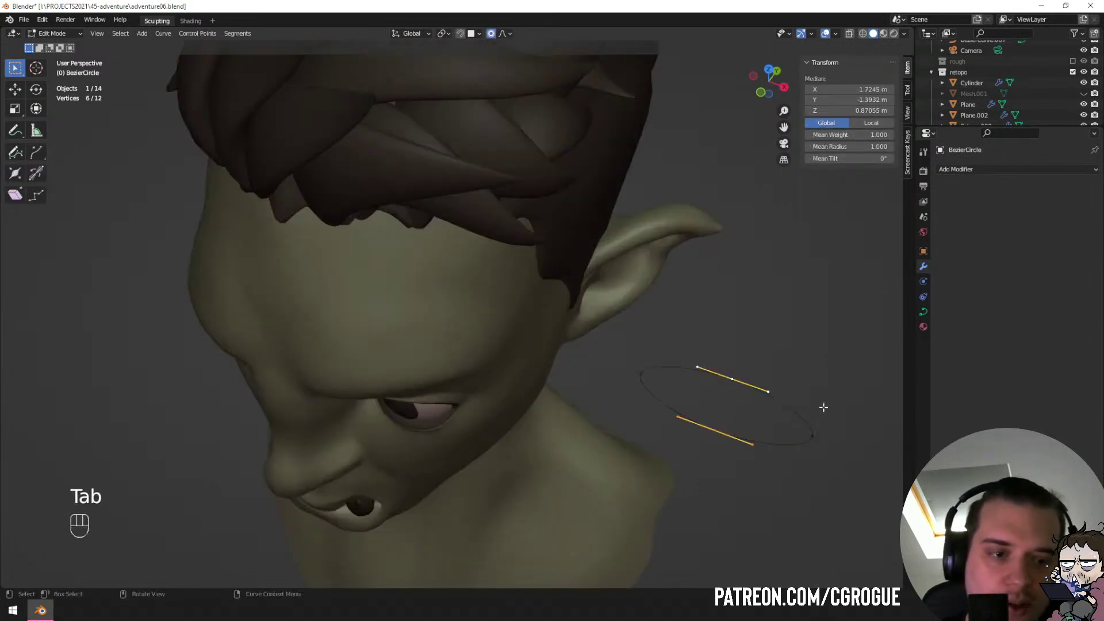
key(ctrl+b)
key(ctrl+shift+b)
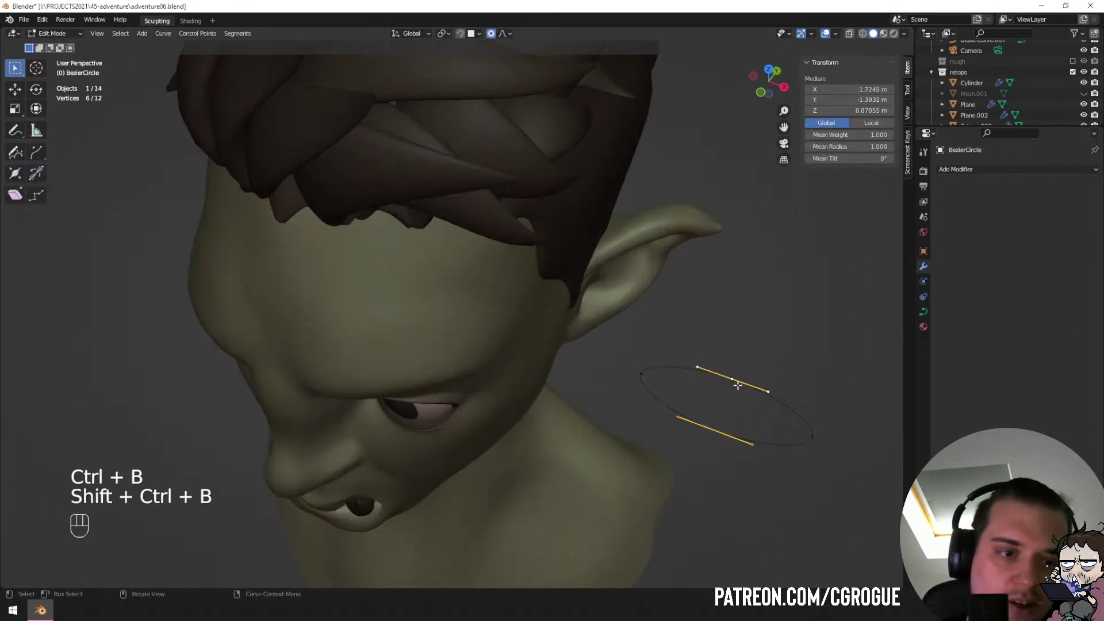
key(a)
right_click(713, 424)
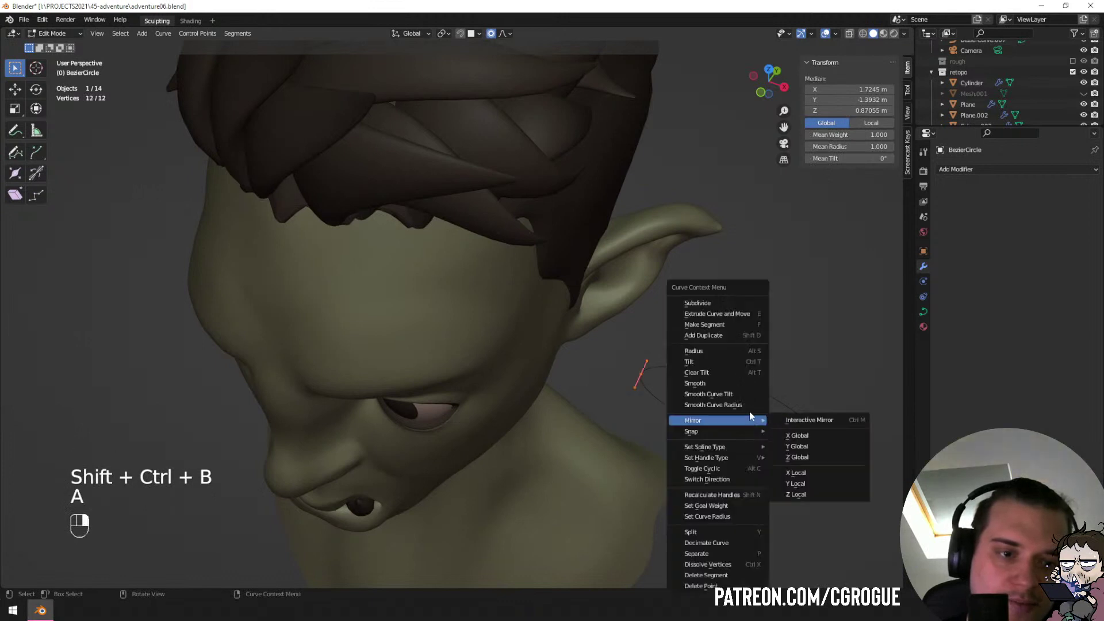
click(719, 302)
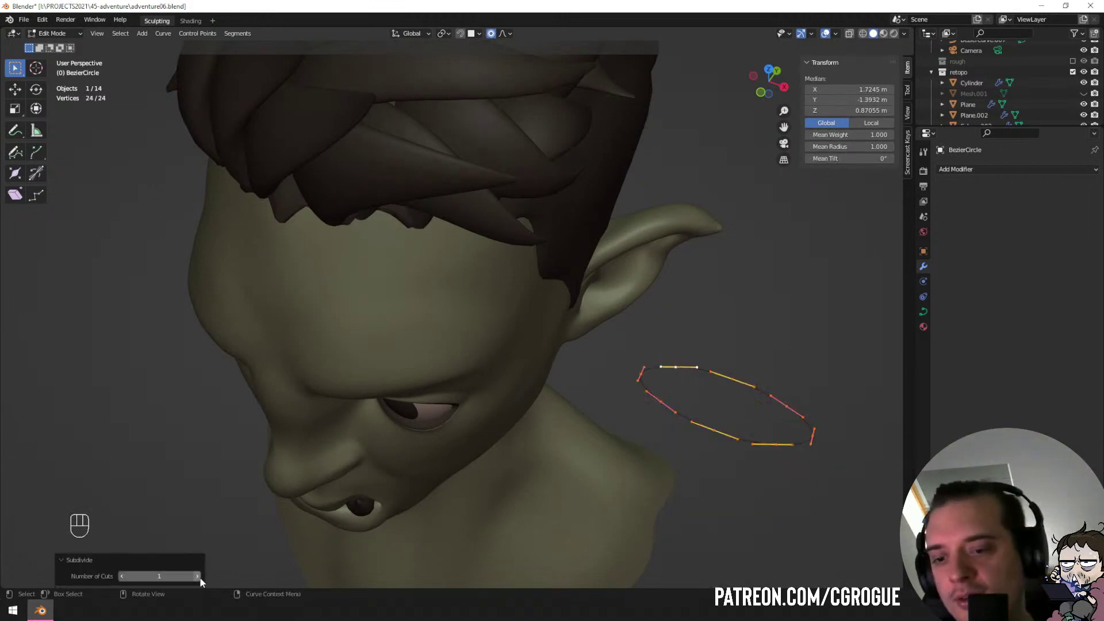
Move a control point on the profile's near edge inward with proportional editing and scale its handles to 0.161.
click(665, 405)
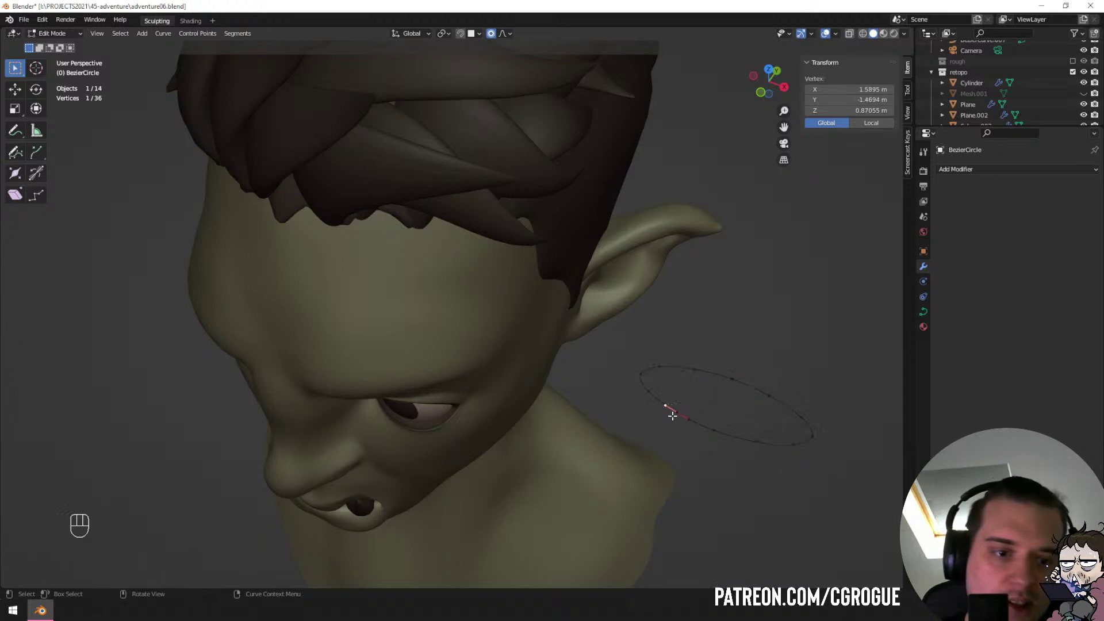
key(g)
click(689, 408)
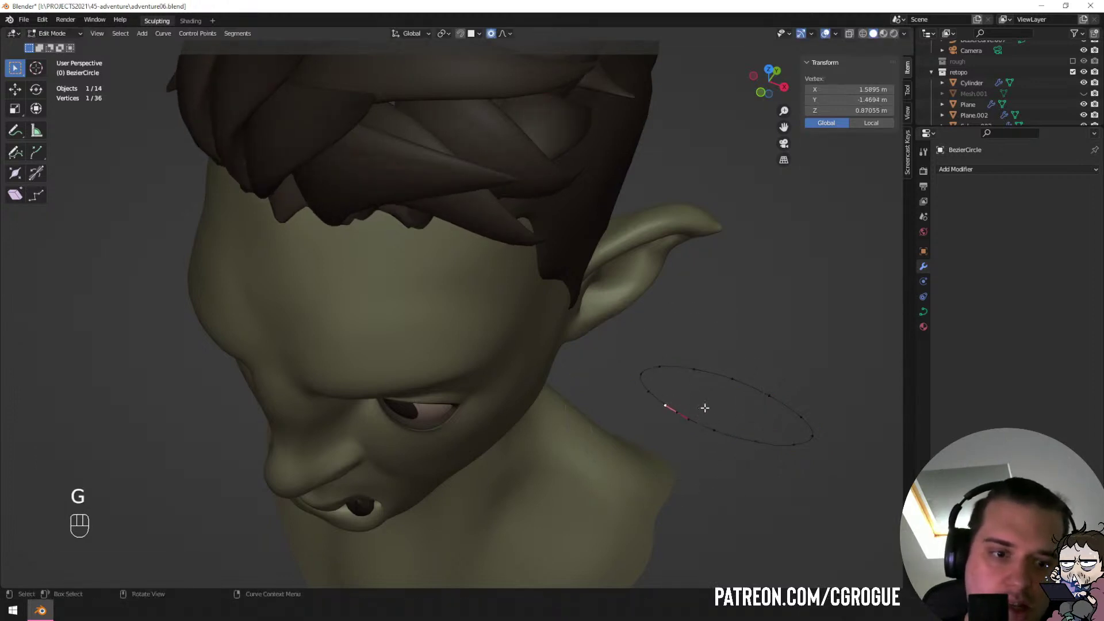
key(ctrl+KP_Add)
key(g)
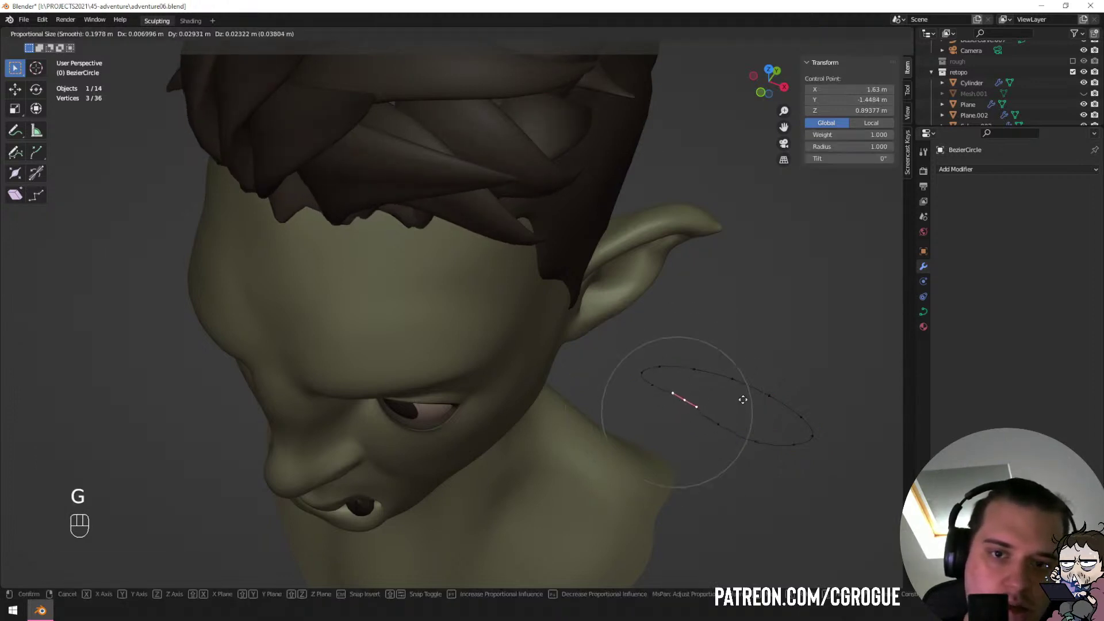
click(743, 399)
key(s)
click(693, 398)
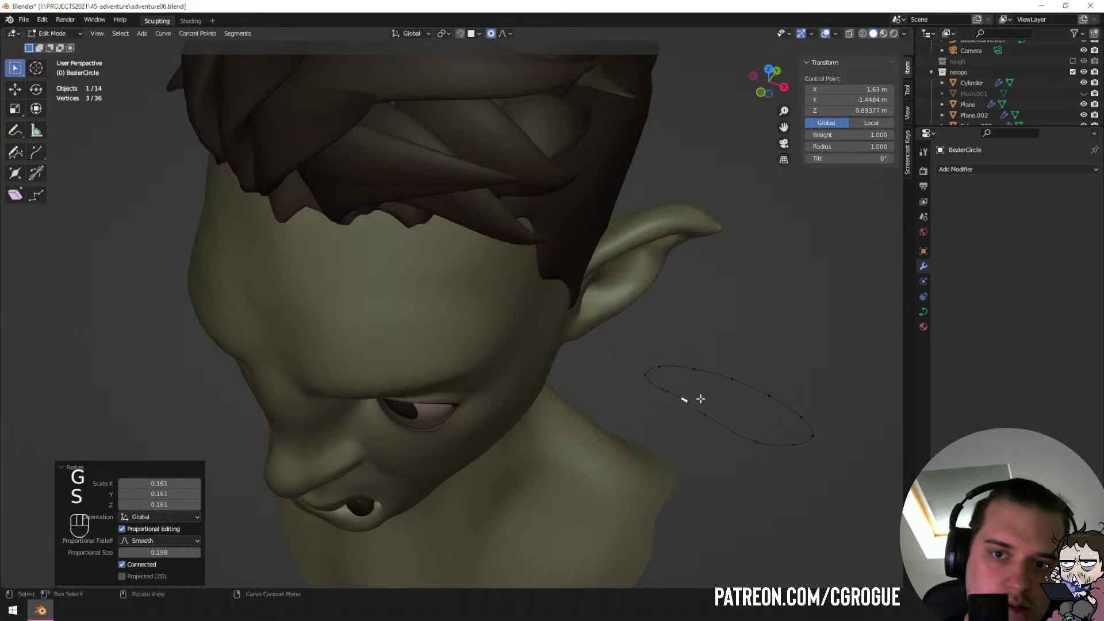
Move a second near-edge control point of the profile inward and scale its handles to 0.413 with proportional editing.
click(755, 440)
key(s)
key(g)
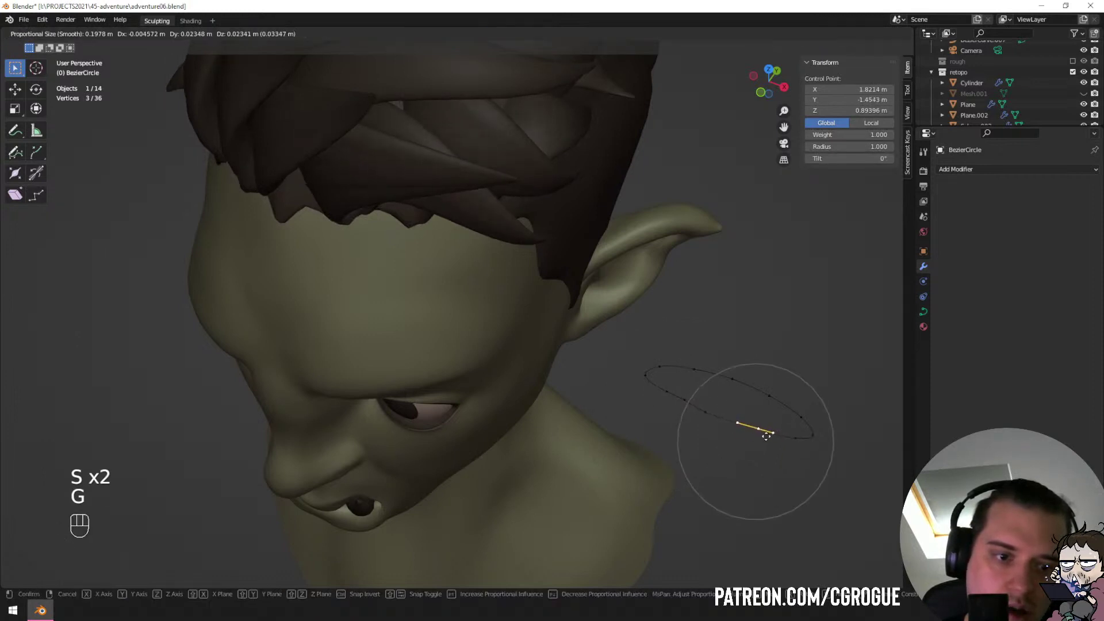
click(759, 432)
key(s)
click(774, 445)
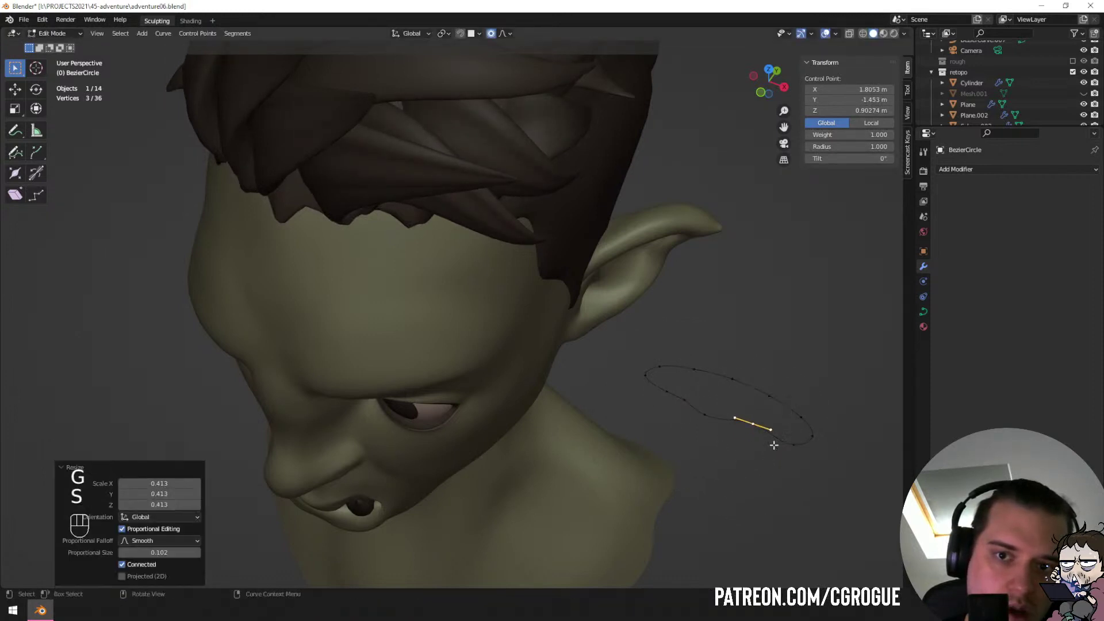
Scale the handles of the control point between the two dents by 2.166, reposition it, and leave Edit Mode.
click(695, 421)
key(s)
click(788, 462)
key(g)
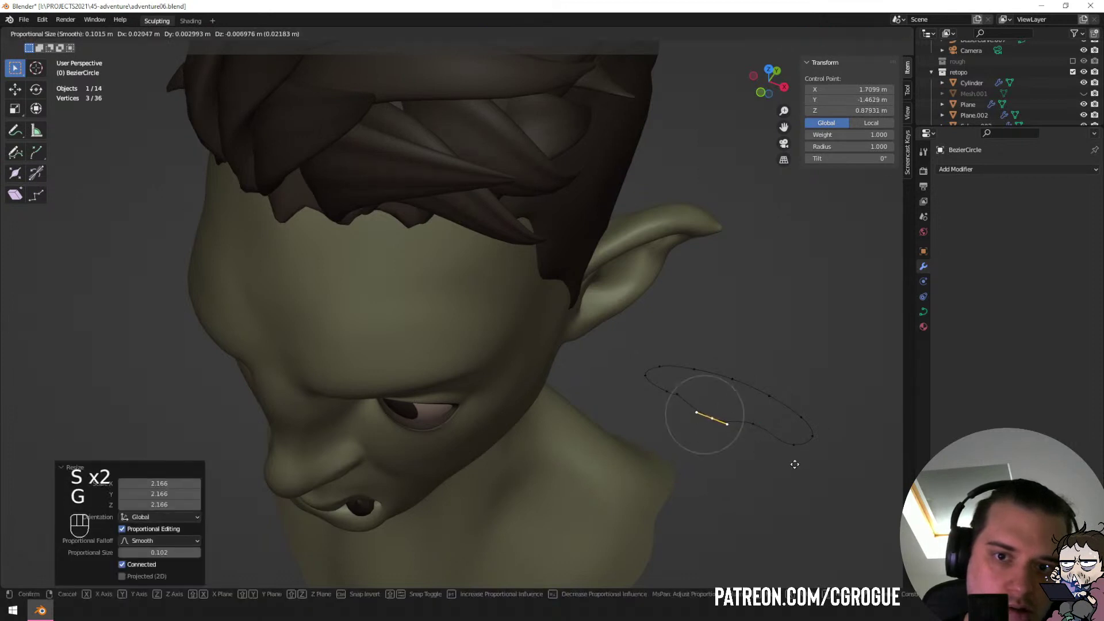
click(770, 458)
scroll(453, 328, down, 5)
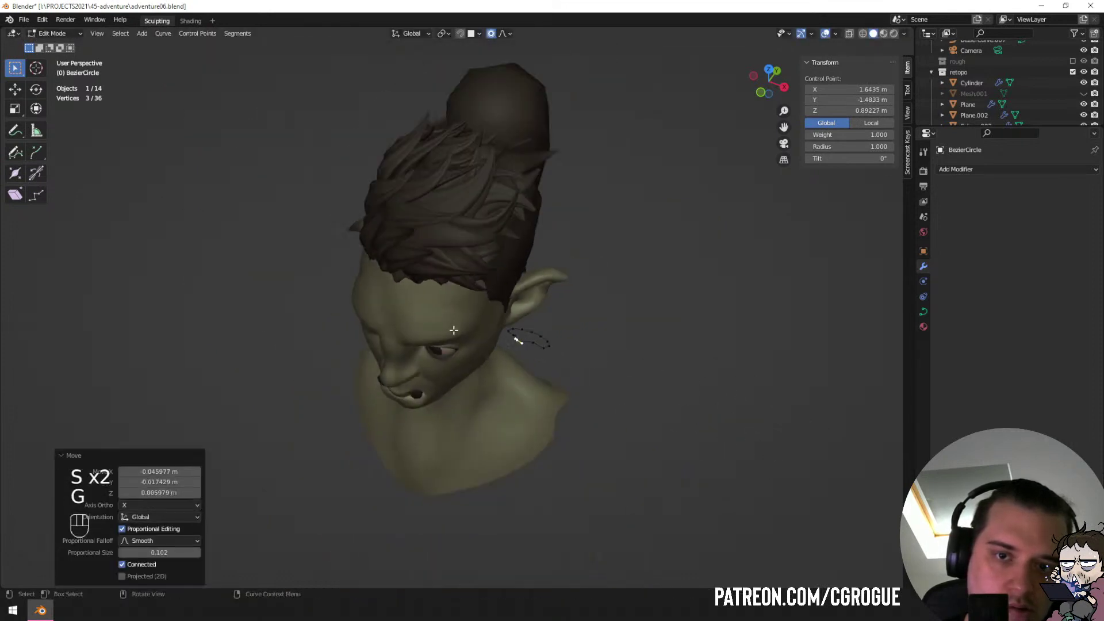
middle_drag(454, 328, 488, 264)
scroll(506, 241, up, 3)
shift+middle_drag(538, 195, 525, 350)
scroll(525, 350, down, 2)
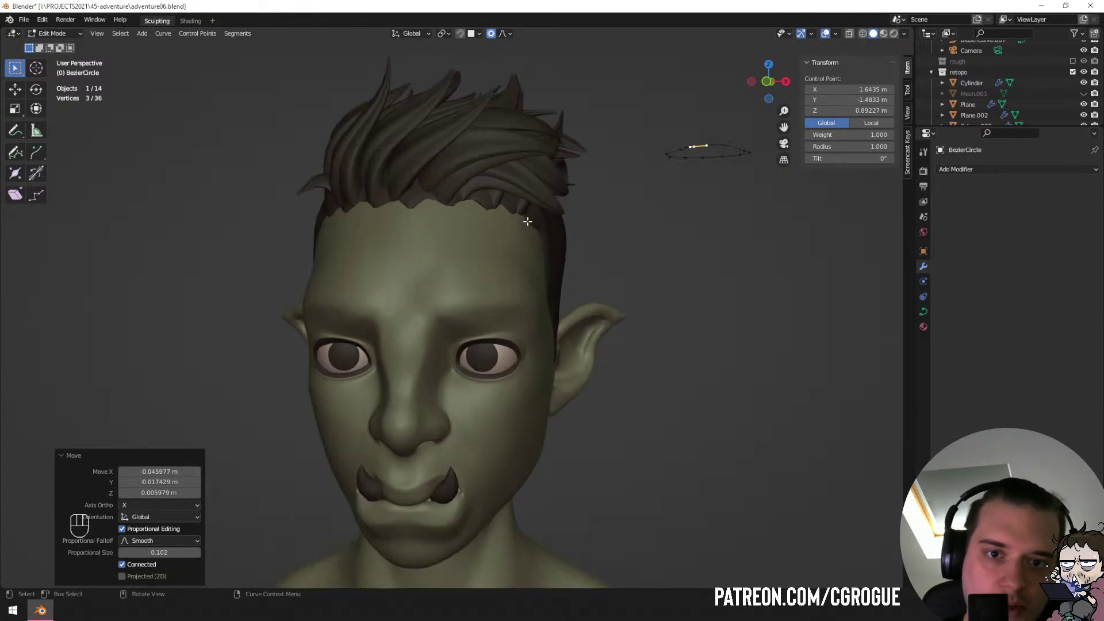
key(Tab)
Select a hair curve in Object Mode, scale and reposition it on the head, and deselect everything.
scroll(553, 226, down, 2)
key(a)
key(a)
middle_drag(540, 297, 669, 338)
click(356, 237)
key(s)
click(624, 340)
key(g)
click(627, 345)
key(a)
key(a)
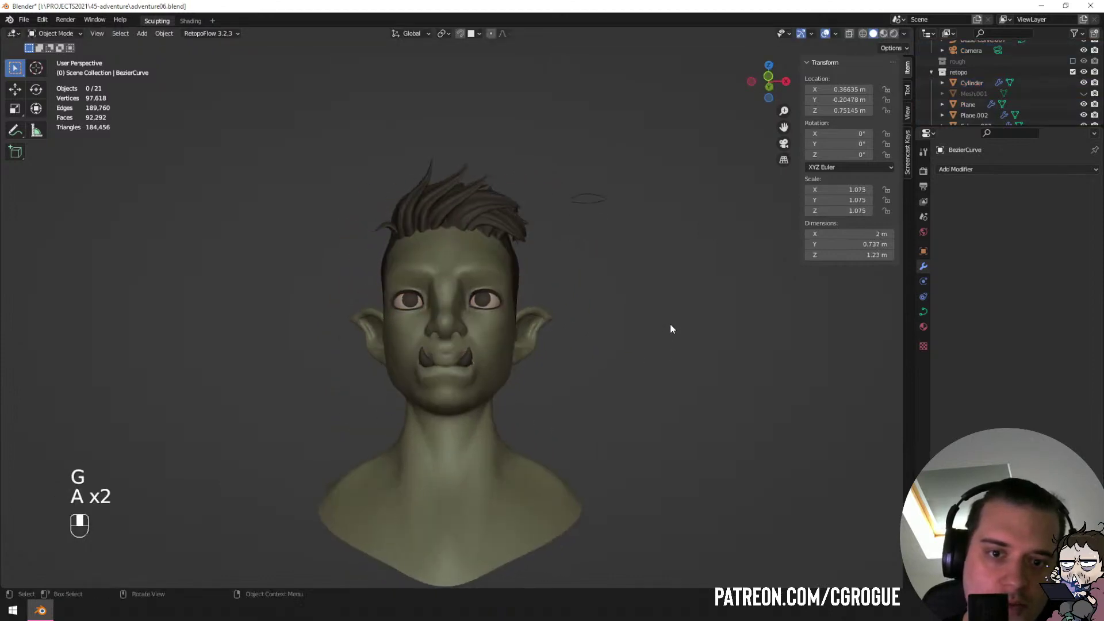
Select the two hair curve objects on top of the head and scale them up slightly together.
scroll(671, 325, up, 5)
click(498, 141)
shift+click(530, 172)
key(s)
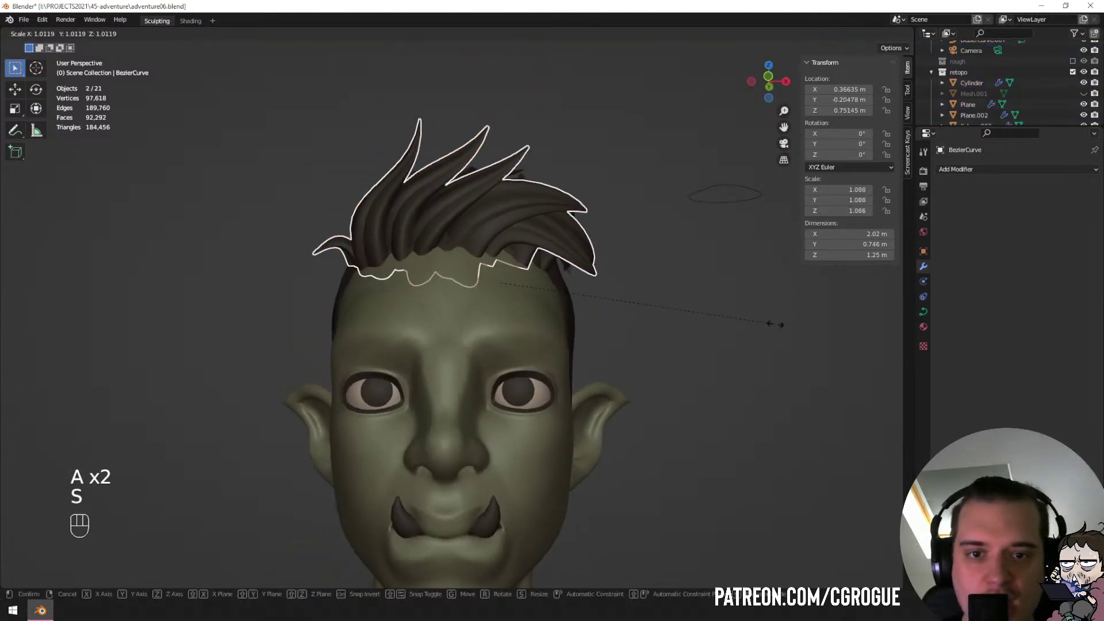
click(743, 237)
Stretch all points of the BezierCircle profile slightly along global Y in Edit Mode and return to Object Mode.
click(734, 205)
key(Tab)
key(a)
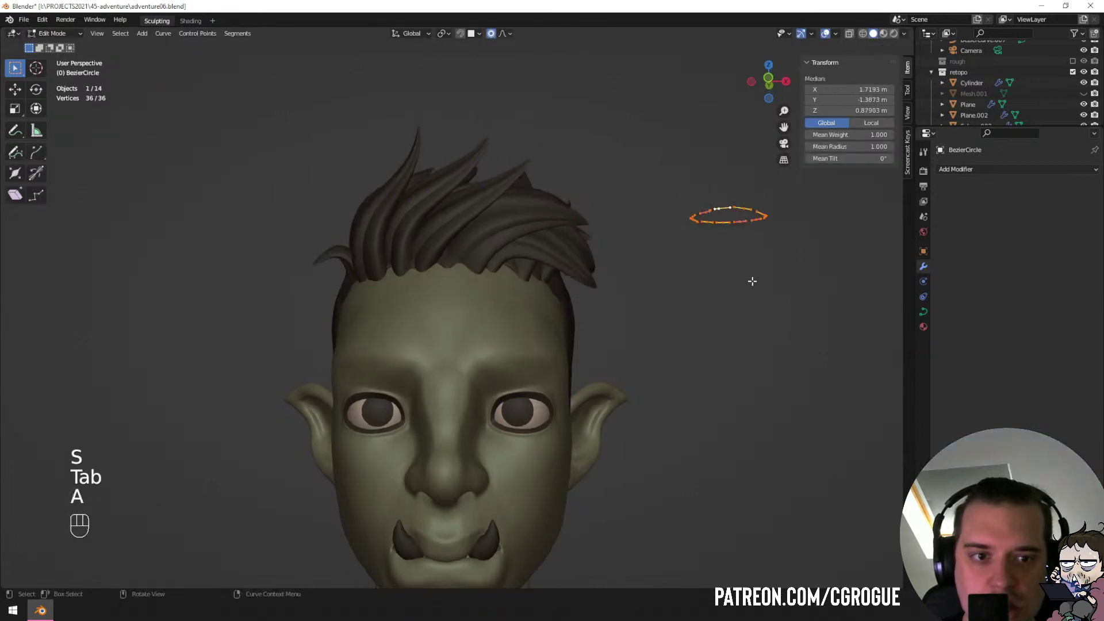
key(s)
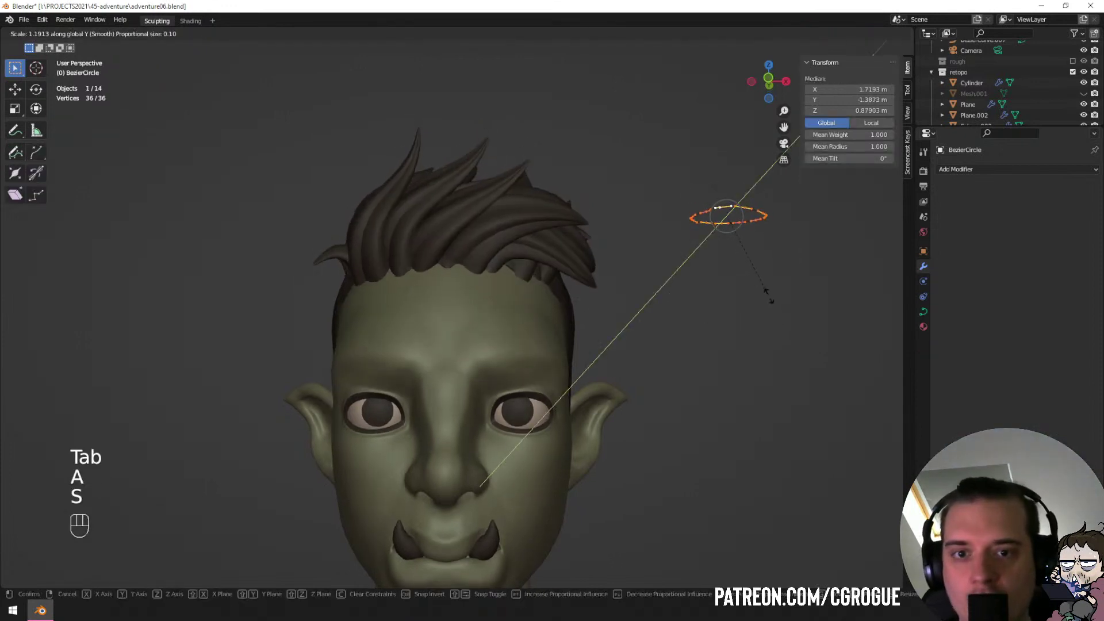
click(764, 289)
key(Tab)
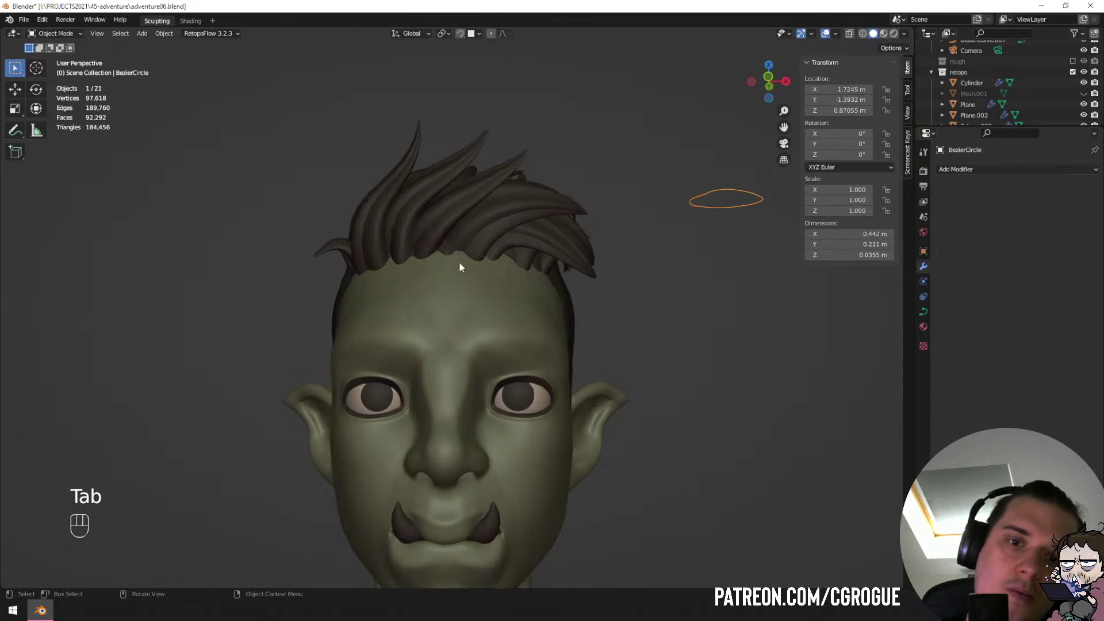
Select the scalp hair mesh, enter Sculpt Mode, and nudge its front hairline with the Grab brush.
click(483, 256)
key(ctrl+Tab)
mouse_move(522, 333)
middle_down()
mouse_move(477, 343)
mouse_move(364, 297)
middle_up()
key(f)
key(f)
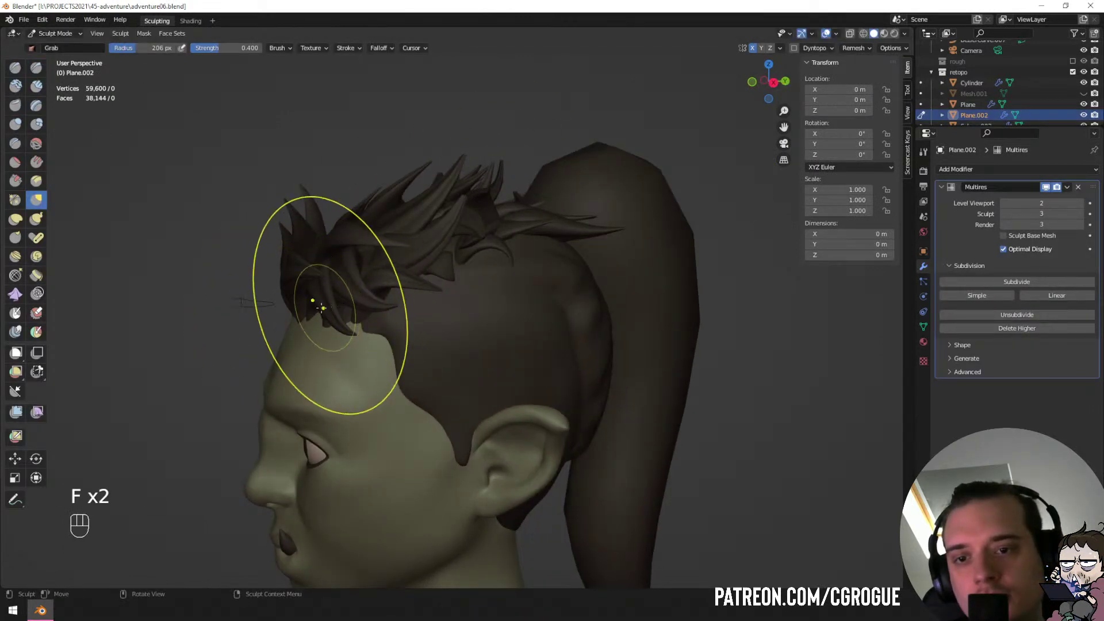
drag(298, 320, 299, 320)
middle_drag(298, 319, 355, 315)
drag(397, 312, 392, 320)
middle_drag(393, 319, 513, 314)
drag(517, 313, 534, 311)
key(f)
drag(441, 312, 440, 318)
mouse_move(441, 316)
middle_down()
mouse_move(486, 190)
mouse_move(463, 266)
mouse_move(495, 240)
mouse_move(580, 244)
mouse_move(532, 290)
mouse_move(450, 289)
mouse_move(501, 256)
middle_up()
Return to Object Mode, clear the selection, and rescale a hair curve object on top of the head.
key(ctrl+Tab)
key(a)
key(a)
click(450, 289)
key(s)
click(623, 209)
Clear the selection, select the two top hair curve objects, and scale them by 1.017.
middle_drag(644, 218, 483, 340)
key(a)
key(a)
scroll(575, 228, up, 3)
click(483, 340)
key(s)
middle_drag(537, 311, 557, 229)
click(591, 278)
Select the BezierCircle profile, enter Edit Mode, and scale the handles of one control point by 0.428 with proportional editing.
middle_drag(504, 403, 492, 455)
shift+middle_drag(501, 443, 542, 315)
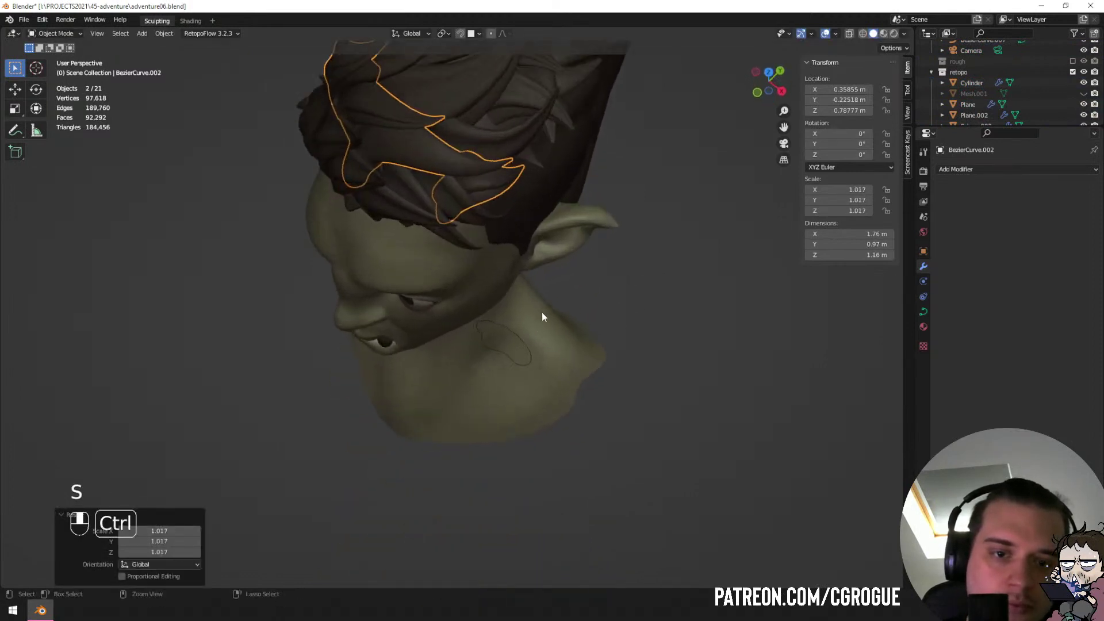
click(525, 357)
click(533, 353)
key(Tab)
shift+middle_drag(532, 352, 562, 327)
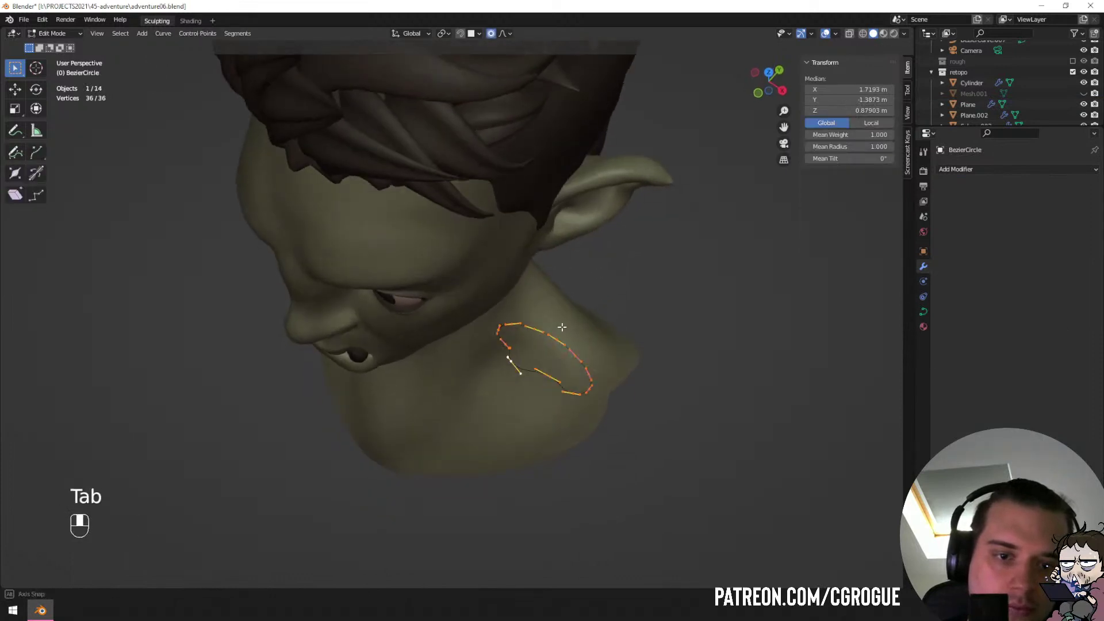
key(s)
click(625, 348)
Move the profile's selected control point to reshape the outline, rescale its handles, leave Edit Mode, and deselect everything.
key(g)
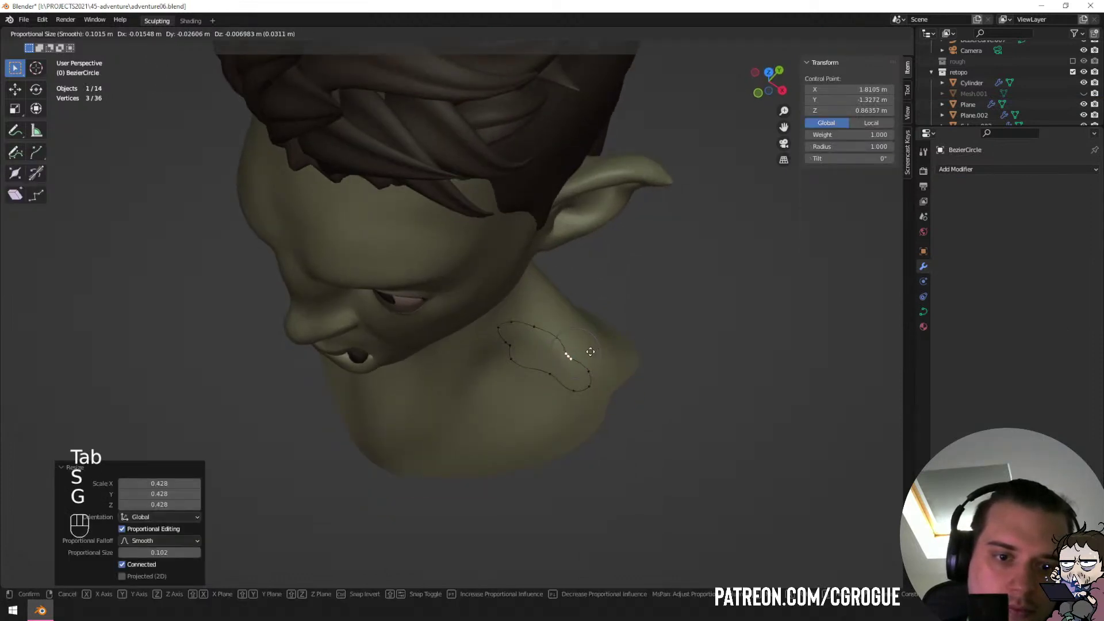
click(601, 330)
key(s)
click(601, 328)
key(Tab)
middle_drag(611, 301, 521, 227)
key(a)
key(a)
ctrl+middle_drag(521, 227, 545, 211)
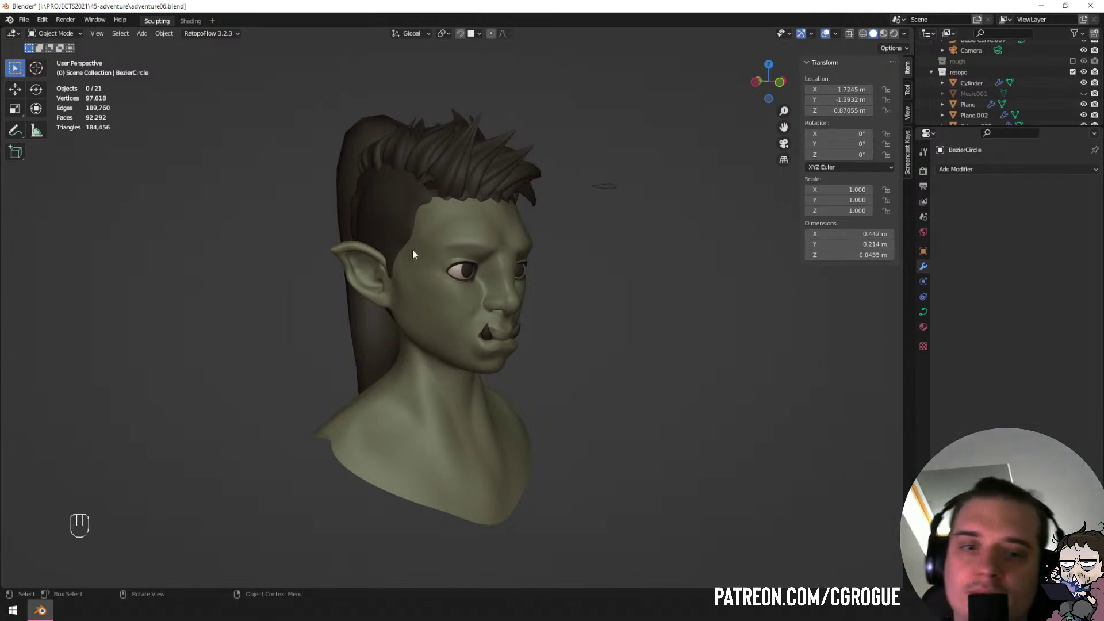
Select the scalp hair mesh, enter Sculpt Mode, and reshape the hairline at the temple with the Grab brush.
middle_drag(446, 258, 385, 278)
scroll(501, 164, up, 2)
click(503, 167)
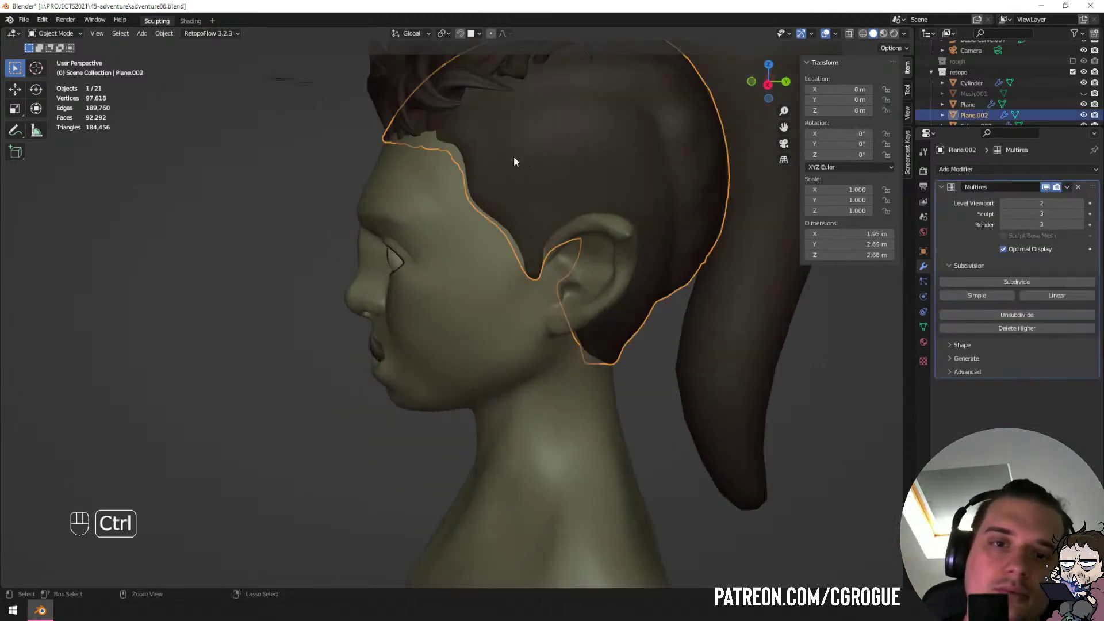
key(ctrl+Tab)
key(f)
click(442, 233)
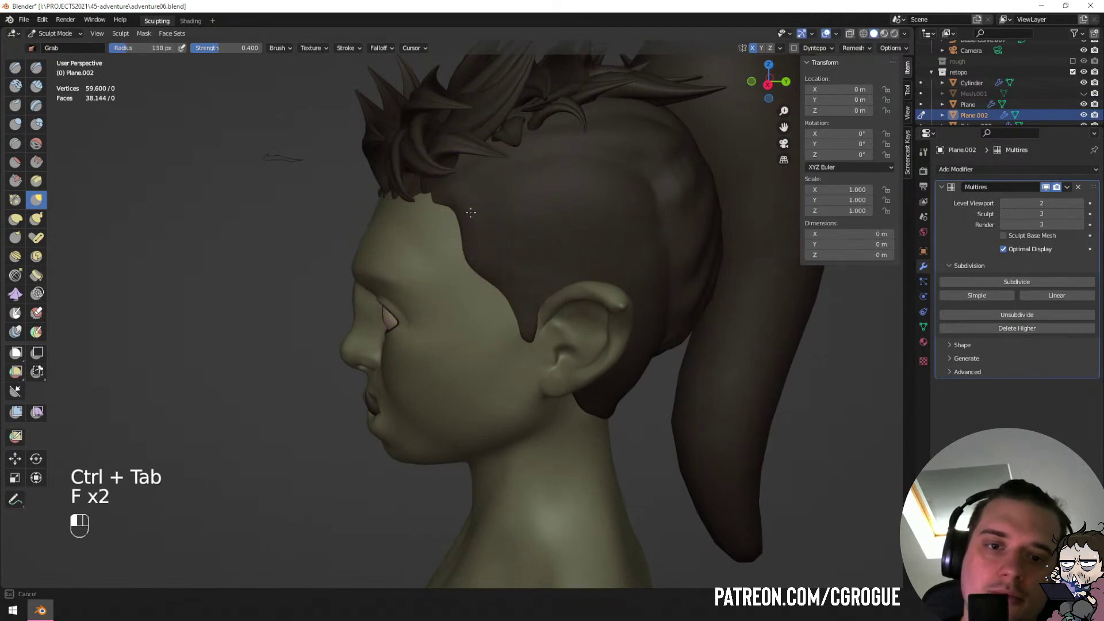
drag(475, 211, 463, 210)
key(f)
click(481, 227)
mouse_move(464, 211)
middle_down()
mouse_move(490, 223)
mouse_move(502, 207)
mouse_move(412, 234)
mouse_move(415, 287)
middle_up()
key(f)
click(520, 205)
Set the Grab brush radius to 116 px and adjust the back of the scalp hair near the ponytail.
middle_drag(415, 288, 333, 230)
shift+middle_drag(276, 184, 331, 202)
ctrl+middle_drag(242, 190, 234, 137)
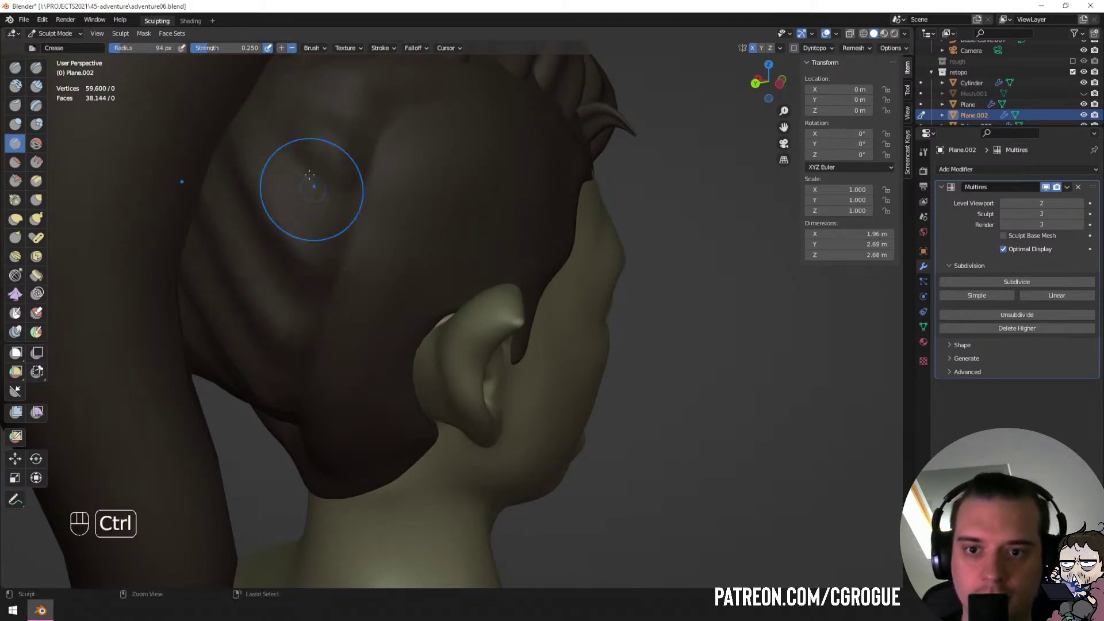
ctrl+middle_drag(310, 173, 287, 224)
key(f)
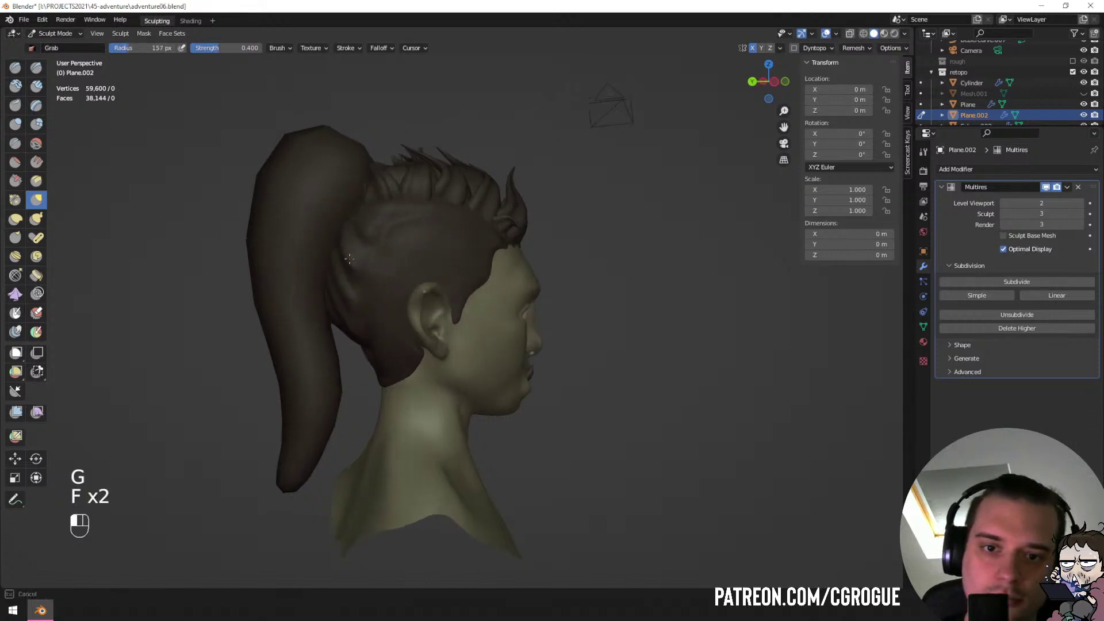
key(f)
click(374, 241)
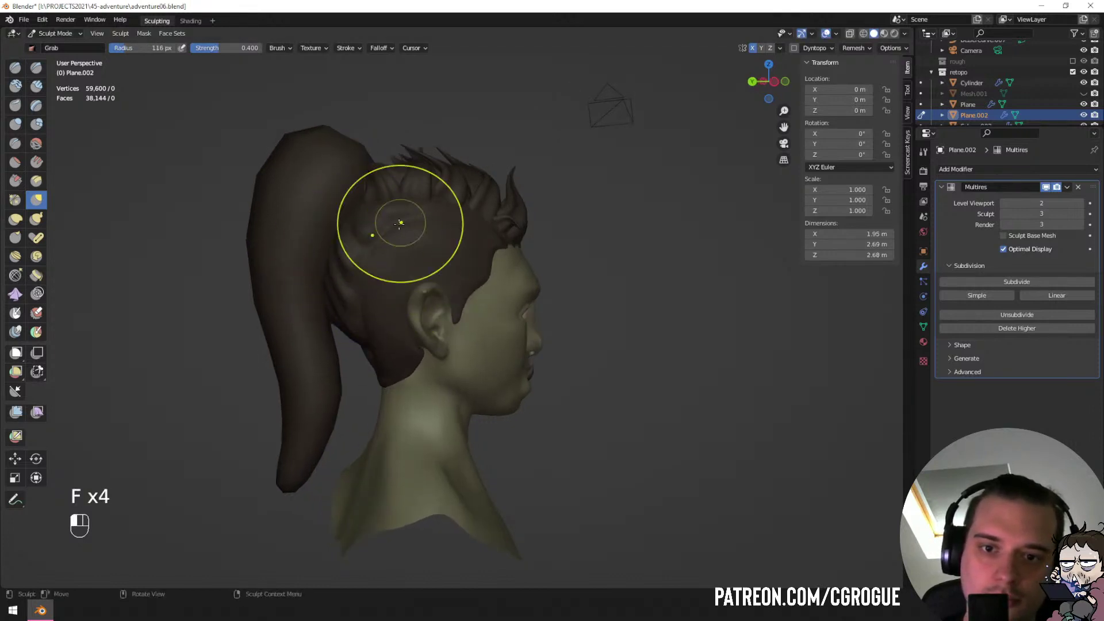
middle_drag(400, 224, 380, 275)
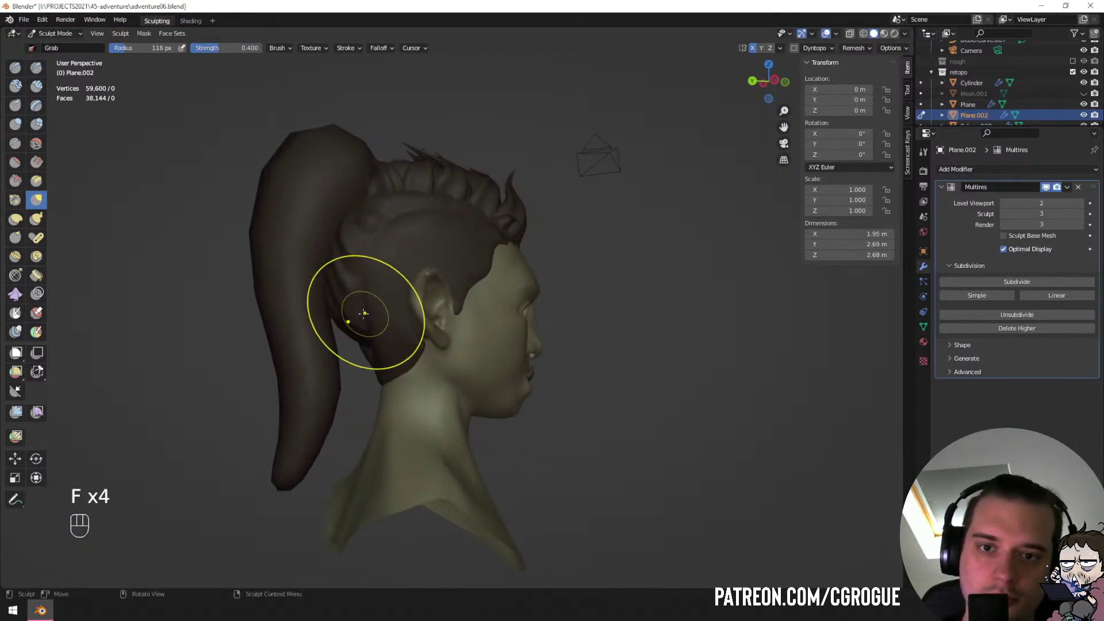
middle_drag(364, 313, 336, 302)
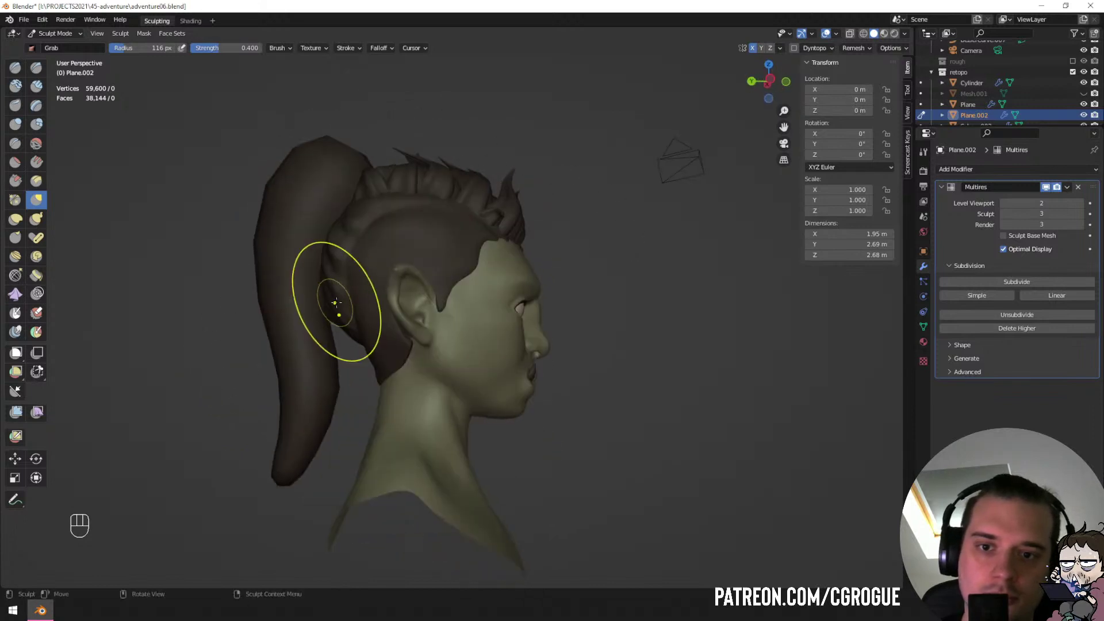
Return to Object Mode, set the scalp hair's Multires viewport level to 3, and deselect everything.
key(ctrl+Tab)
click(296, 264)
click(334, 261)
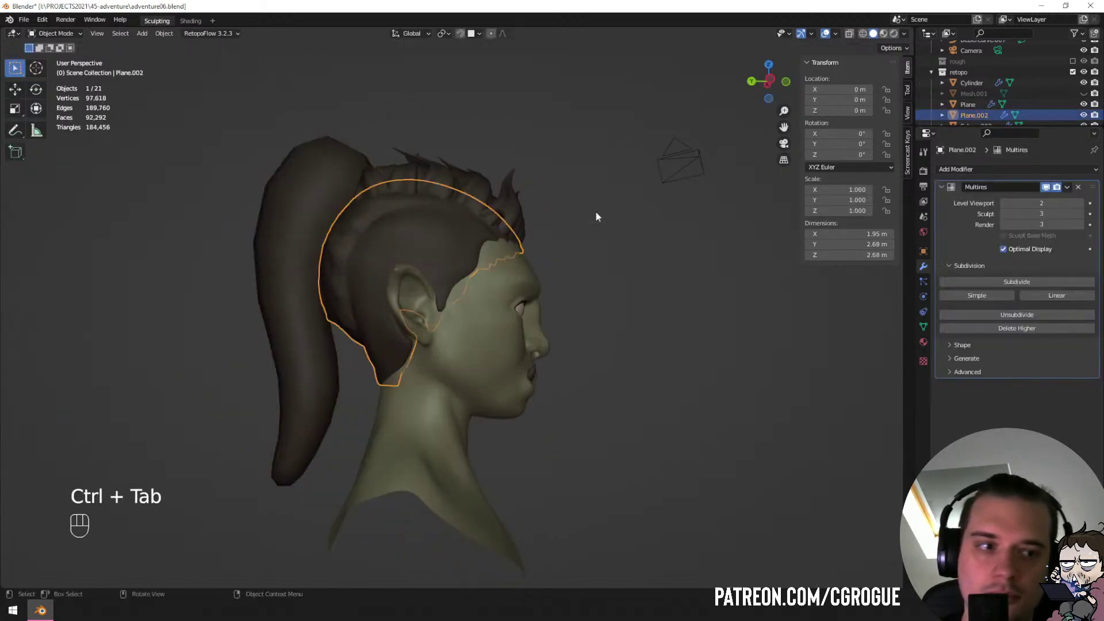
middle_drag(524, 240, 633, 249)
key(a)
key(a)
middle_drag(546, 256, 582, 236)
click(525, 240)
key(a)
key(a)
scroll(508, 222, down, 3)
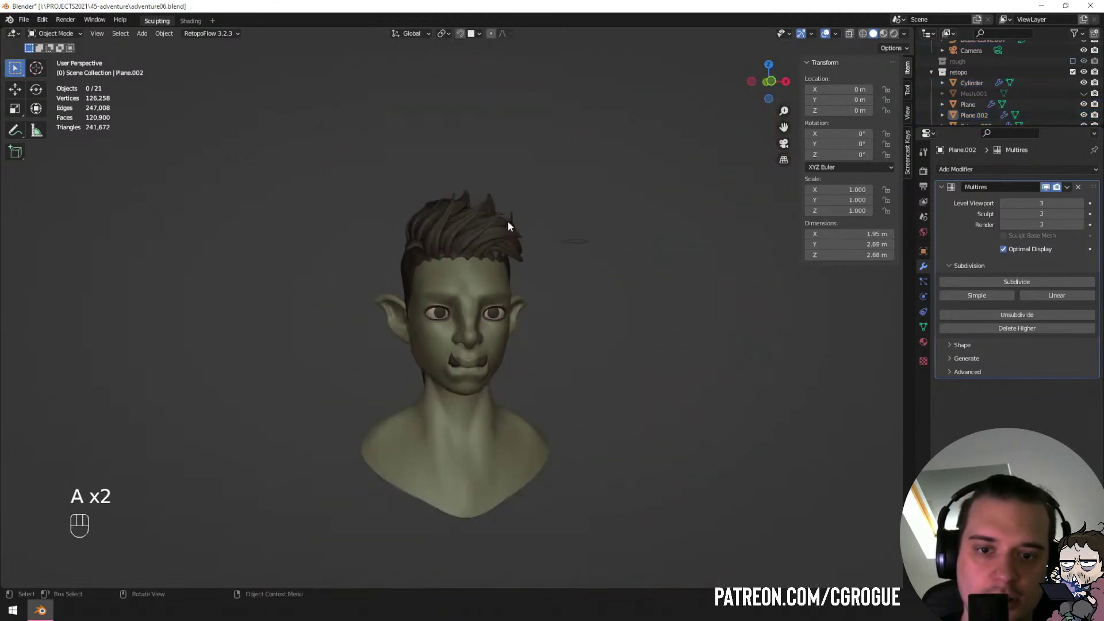
Select the ponytail mesh in Object Mode, add a Multires modifier, and subdivide it to level 2.
middle_drag(509, 222, 364, 250)
click(605, 216)
key(ctrl+Tab)
click(582, 335)
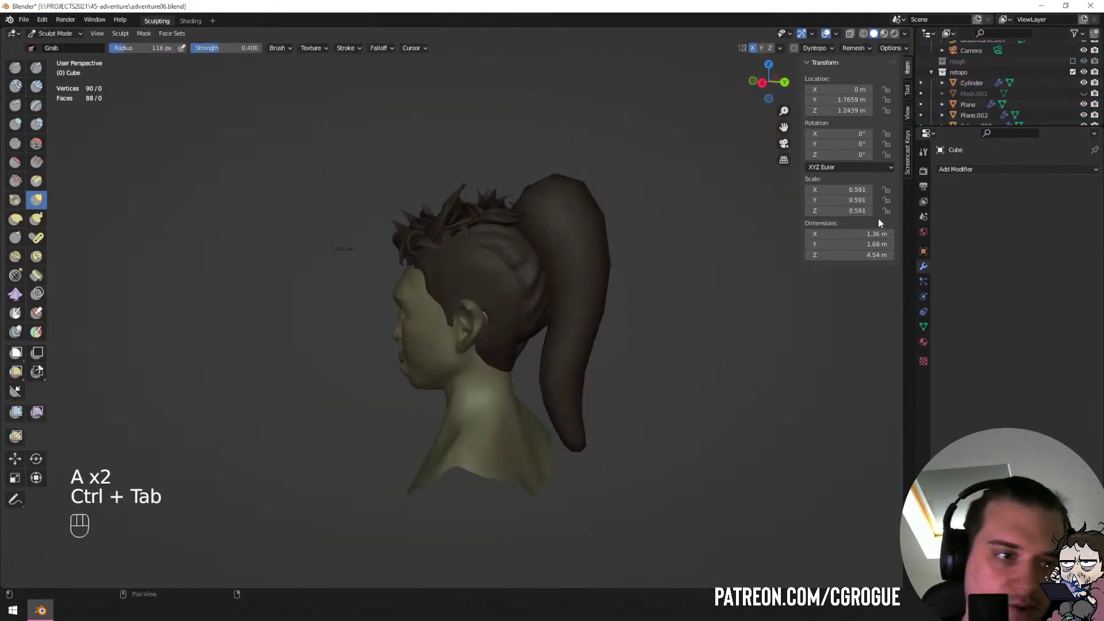
key(ctrl+Tab)
click(699, 268)
click(981, 168)
click(897, 306)
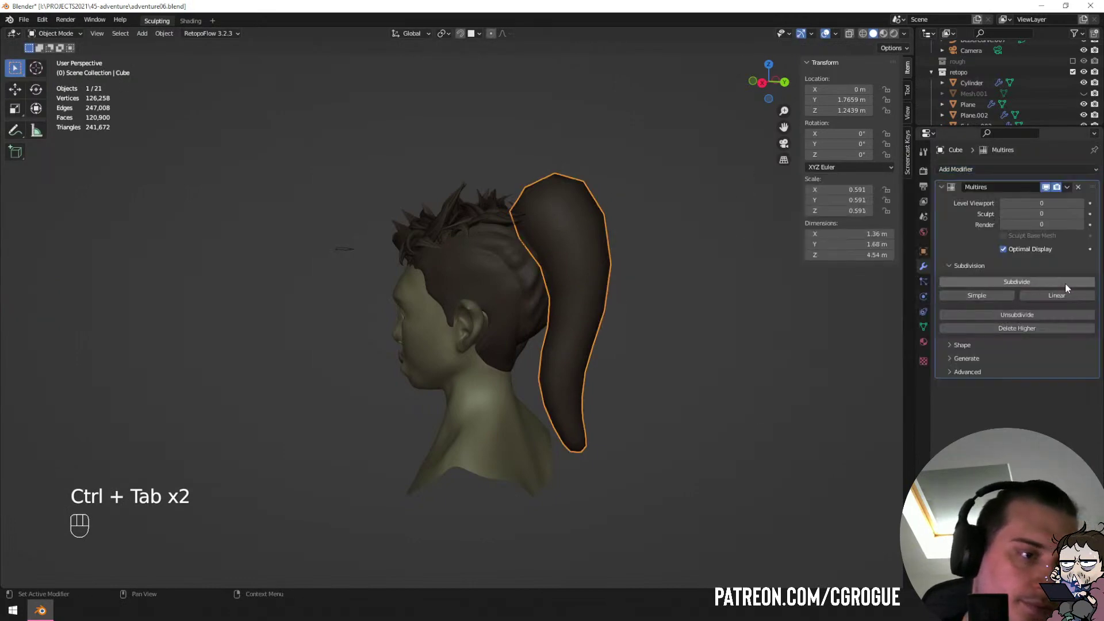
click(1009, 281)
click(1009, 280)
Enter Sculpt Mode on the ponytail and switch to the Grab_SmoothTranslate brush with a radius of 179 px.
key(ctrl+Tab)
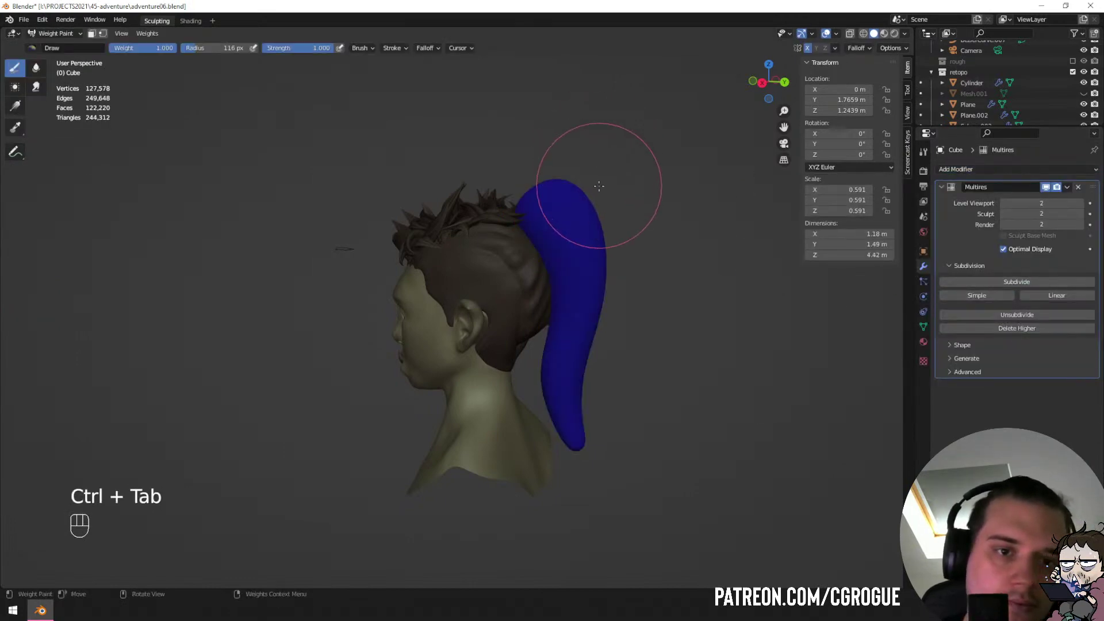
key(g)
key(f)
click(581, 189)
middle_drag(581, 189, 468, 212)
key(g)
key(g)
key(g)
key(g)
key(g)
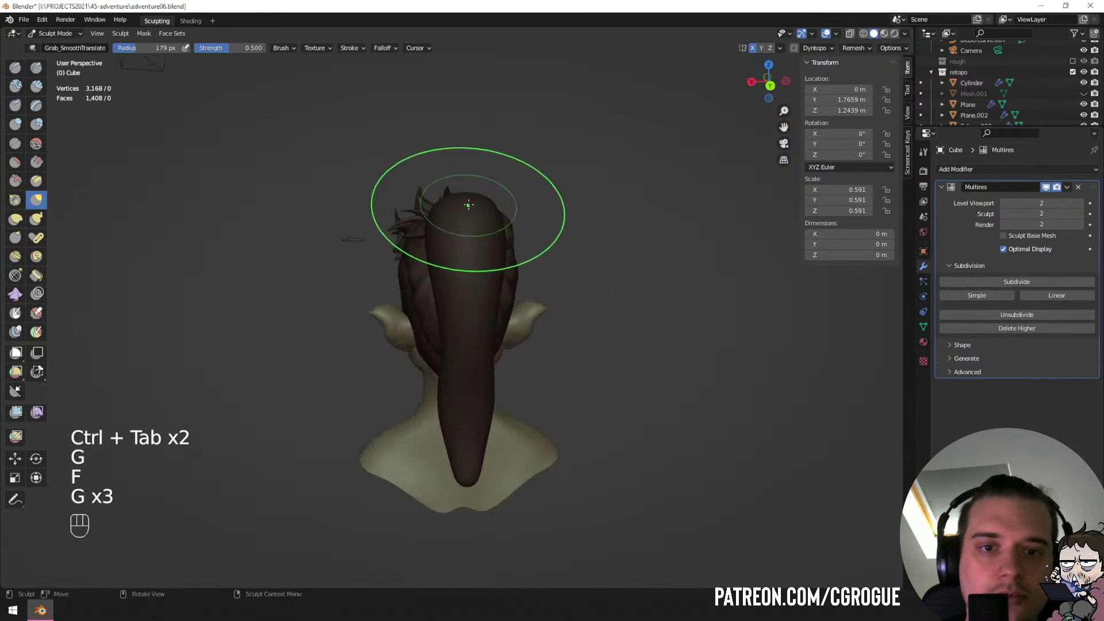
Pull the ponytail's crown slightly upward and backward with Grab strokes, and set the brush radius to 142 px.
key(f)
click(518, 173)
middle_drag(518, 173, 500, 194)
key(f)
click(512, 197)
drag(455, 198, 453, 186)
middle_drag(453, 186, 385, 183)
drag(345, 200, 317, 201)
middle_drag(316, 210, 299, 206)
key(f)
click(315, 210)
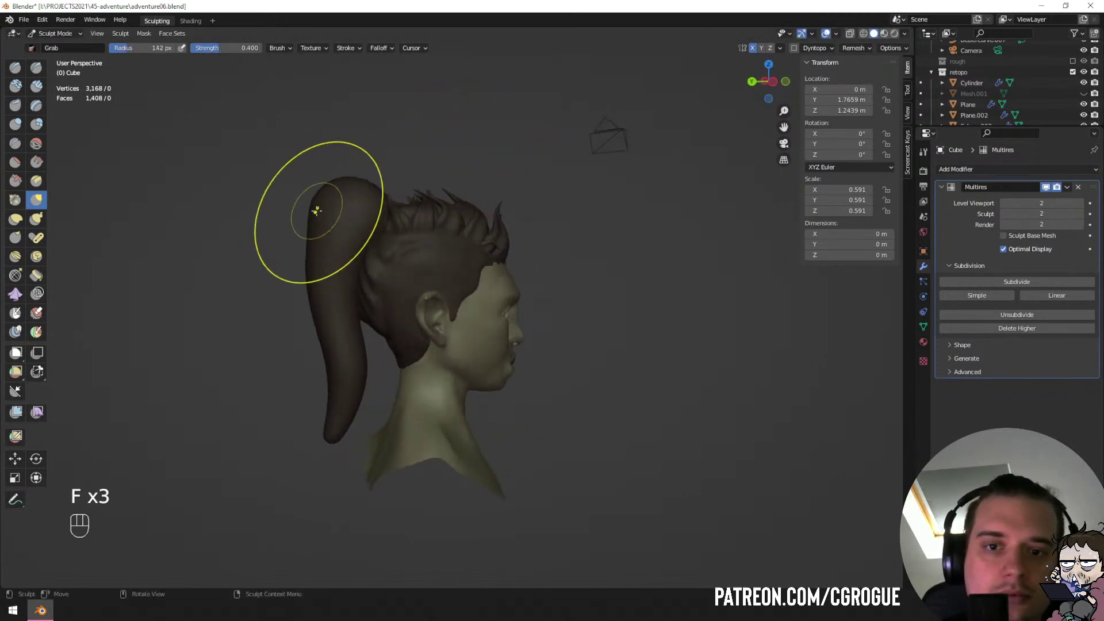
Try to pinch the ponytail in below its crown and bulge its lower half with Grab strokes, and undo them.
mouse_move(315, 211)
mouse_down()
mouse_move(302, 248)
mouse_move(333, 264)
mouse_up()
drag(330, 346, 305, 350)
mouse_move(317, 359)
mouse_down()
mouse_move(324, 349)
mouse_move(318, 387)
mouse_up()
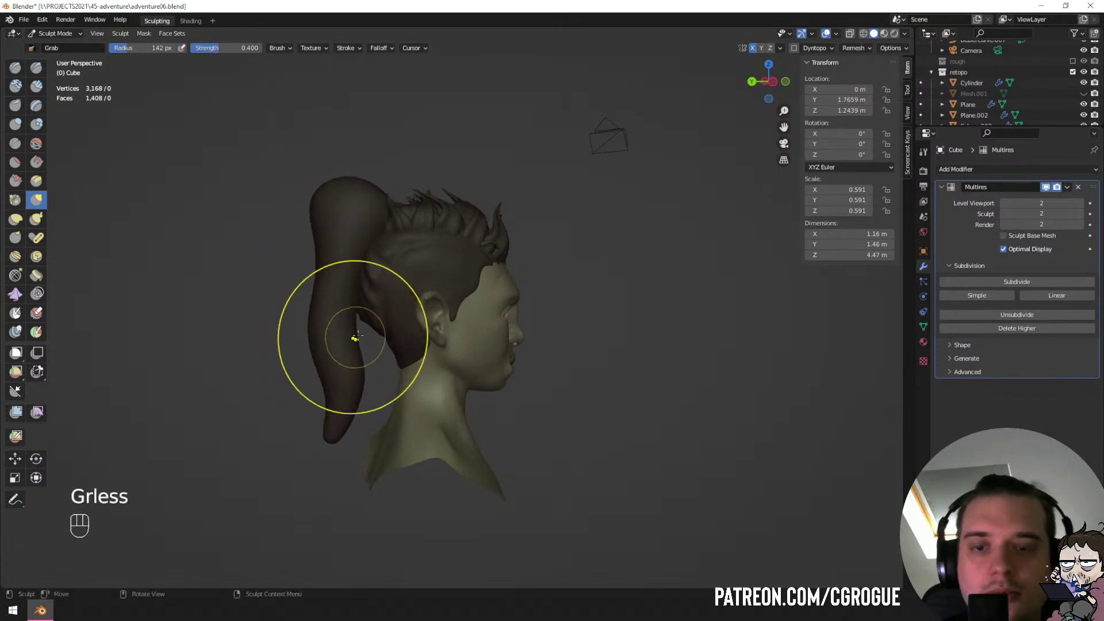
key(z)
key(ctrl+z)
key(ctrl+z)
key(ctrl+z)
key(ctrl+z)
key(ctrl+z)
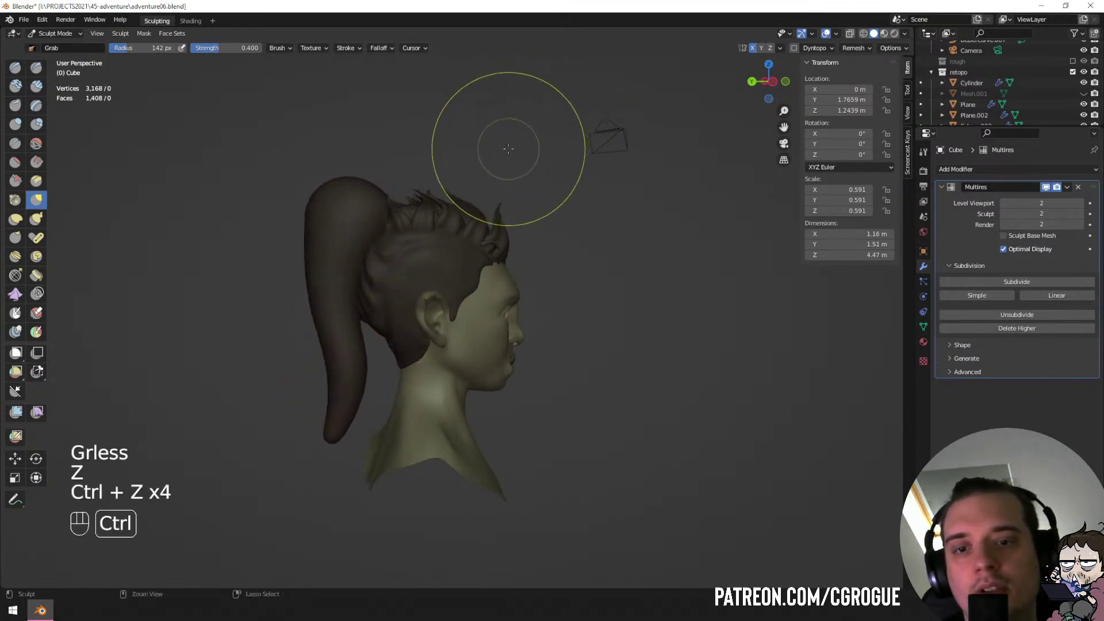
Reshape the ponytail's overall curve with a Grab brush of about 219 px, and reduce the radius to 132 px.
key(f)
key(f)
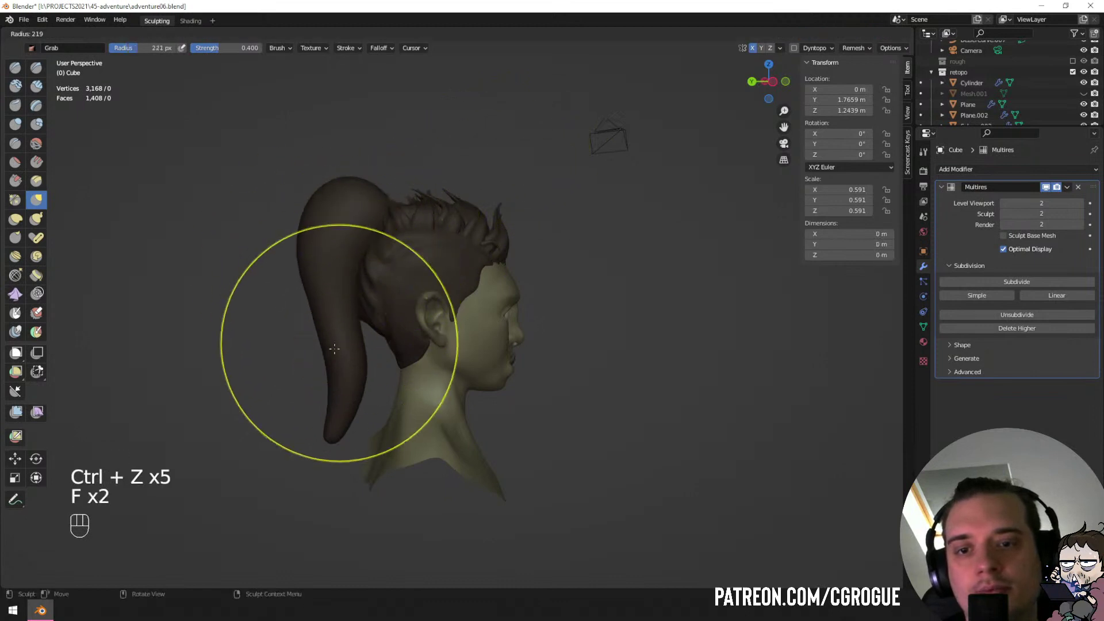
click(343, 348)
drag(345, 353, 352, 362)
mouse_move(357, 361)
middle_down()
mouse_move(458, 313)
mouse_move(479, 320)
mouse_move(426, 320)
middle_up()
key(f)
click(474, 326)
key(f)
click(420, 388)
Examine the ponytail's silhouette against the head from both sides and close up.
middle_drag(420, 388, 574, 445)
middle_drag(541, 345, 585, 224)
mouse_move(585, 225)
ctrl+middle_down()
mouse_move(554, 269)
mouse_move(595, 235)
mouse_move(693, 276)
ctrl+middle_up()
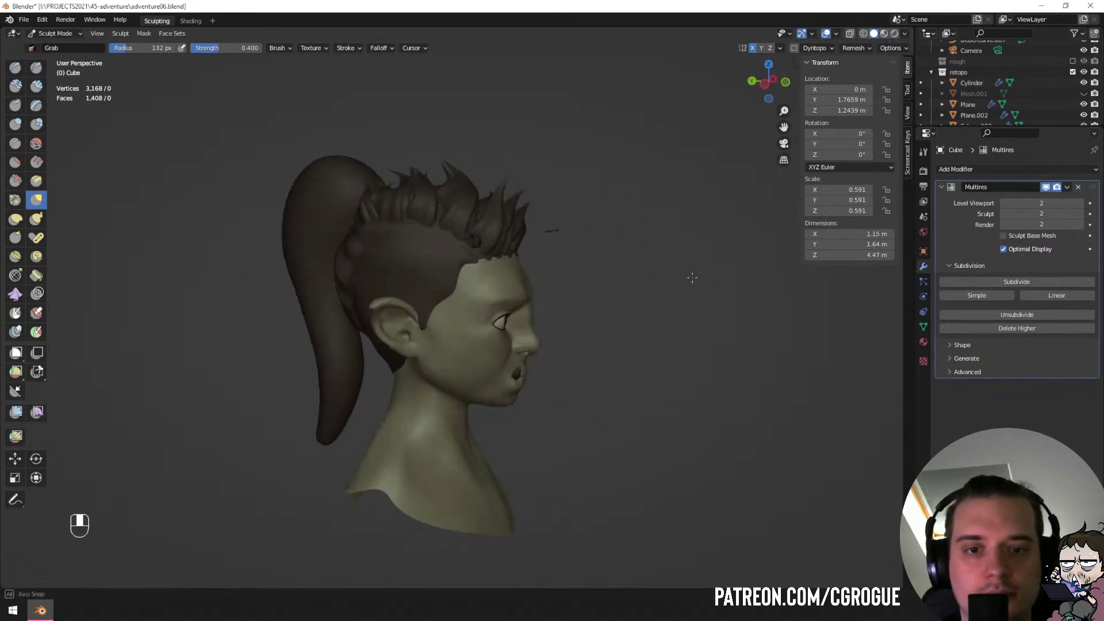
mouse_move(493, 247)
middle_down()
mouse_move(419, 210)
mouse_move(407, 255)
middle_up()
mouse_move(546, 213)
middle_down()
mouse_move(526, 228)
mouse_move(535, 195)
middle_up()
shift+middle_drag(535, 195, 403, 288)
ctrl+middle_drag(402, 287, 457, 239)
mouse_move(457, 239)
middle_down()
mouse_move(470, 274)
mouse_move(481, 246)
middle_up()
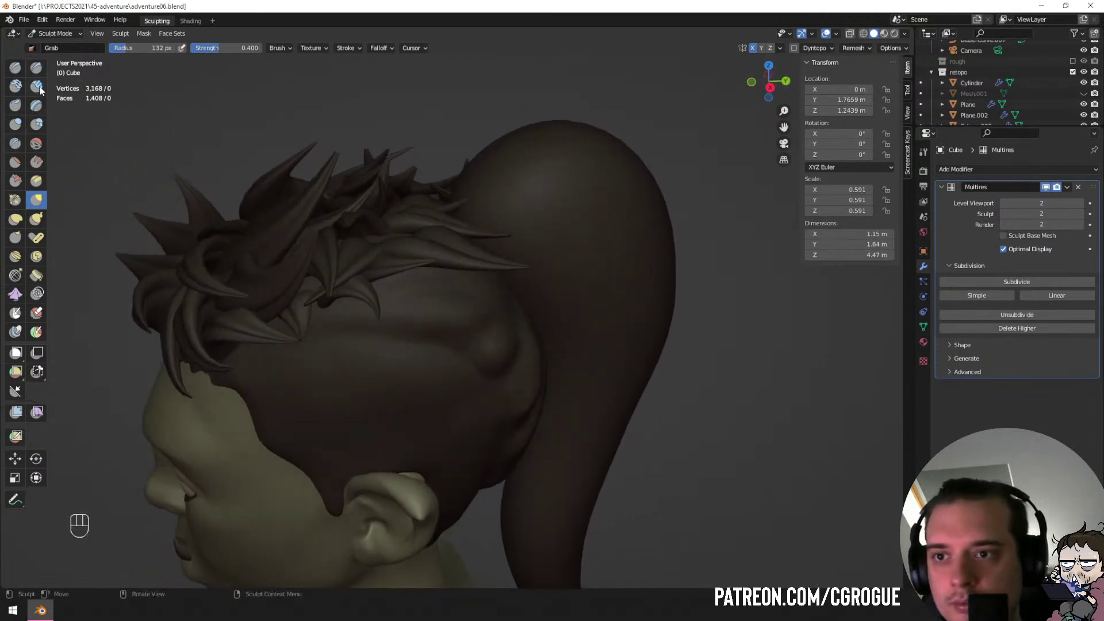
Switch to the Clay Layers sculpt brush with a radius of 95 px.
click(40, 50)
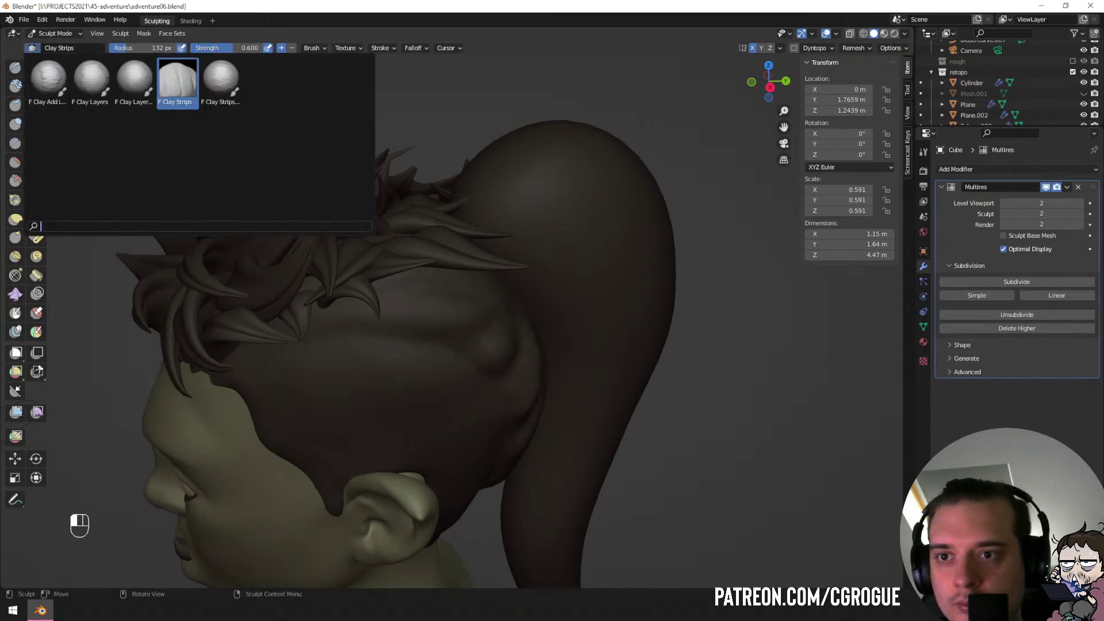
click(90, 81)
key(f)
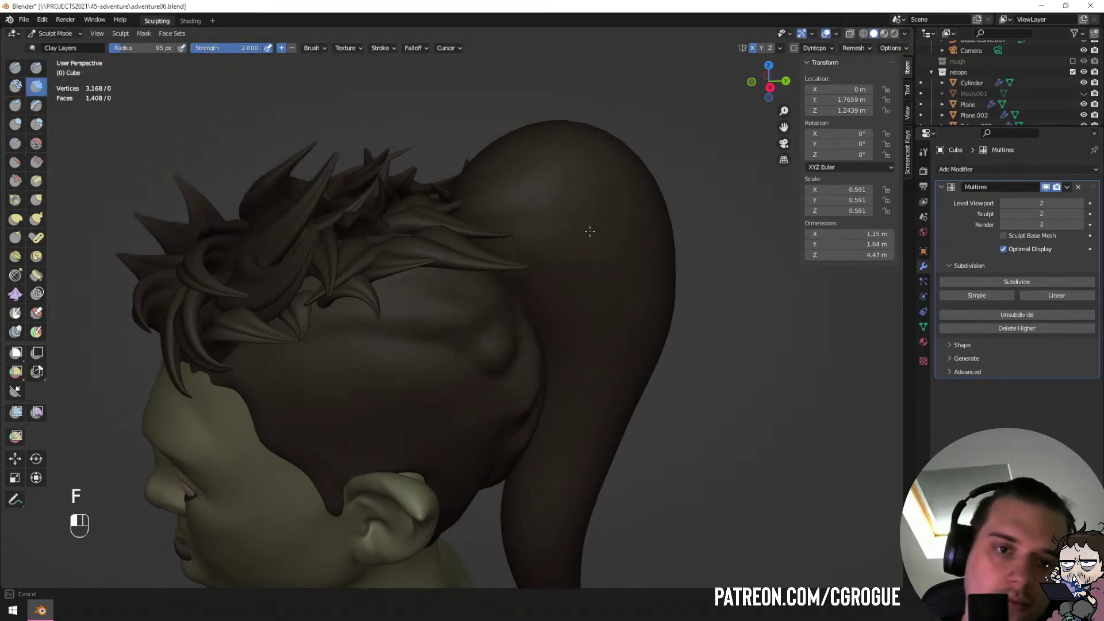
Try Clay Layers strokes on the upper part of the ponytail and undo them.
key(ctrl+z)
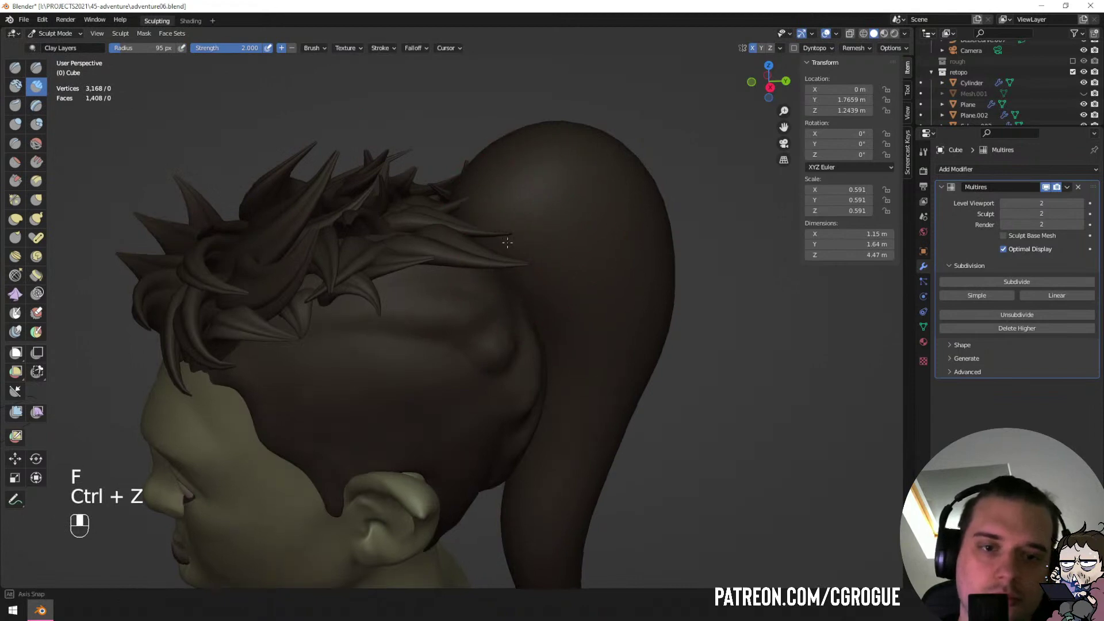
middle_drag(574, 221, 534, 221)
drag(603, 333, 521, 229)
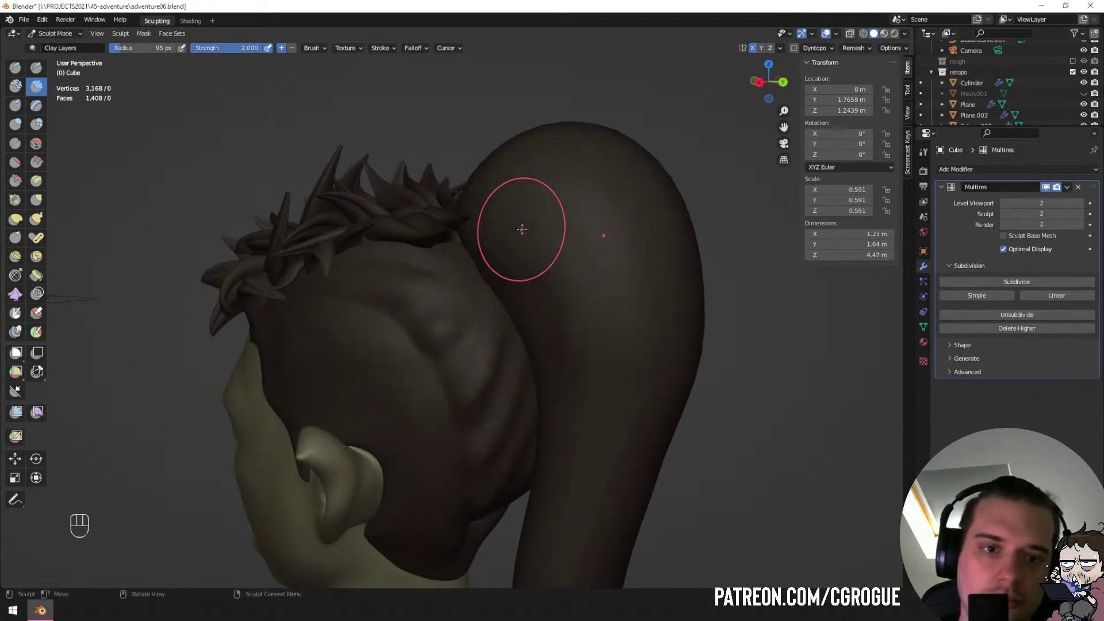
key(z)
key(z)
key(ctrl+z)
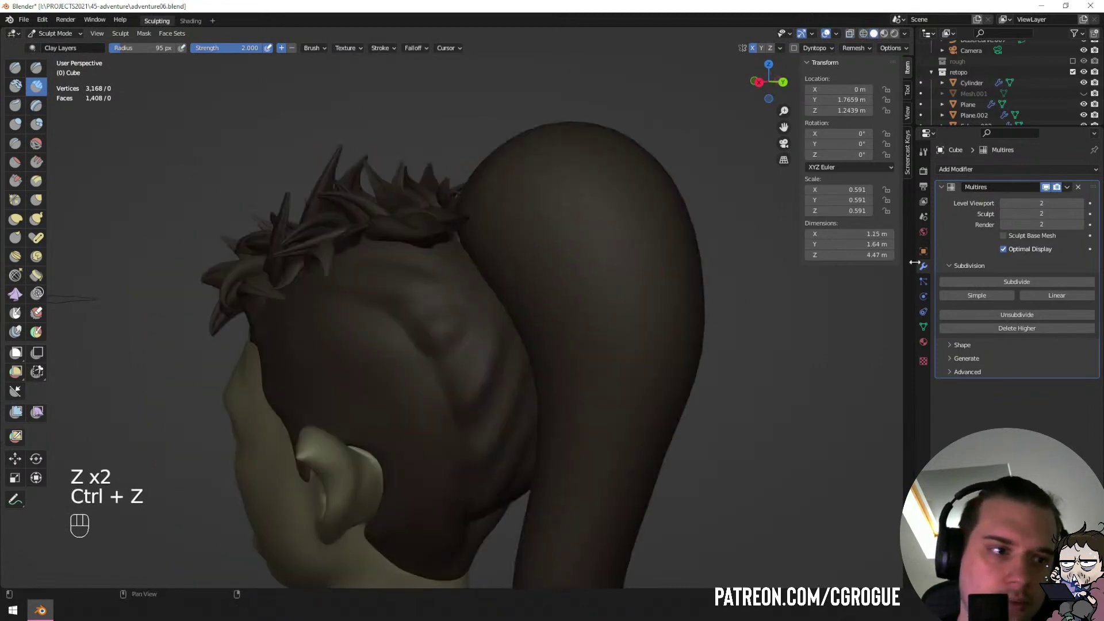
Subdivide the ponytail's Multires modifier to level 4 and sculpt long strand ridges down from its crown with Clay Layers.
click(1027, 282)
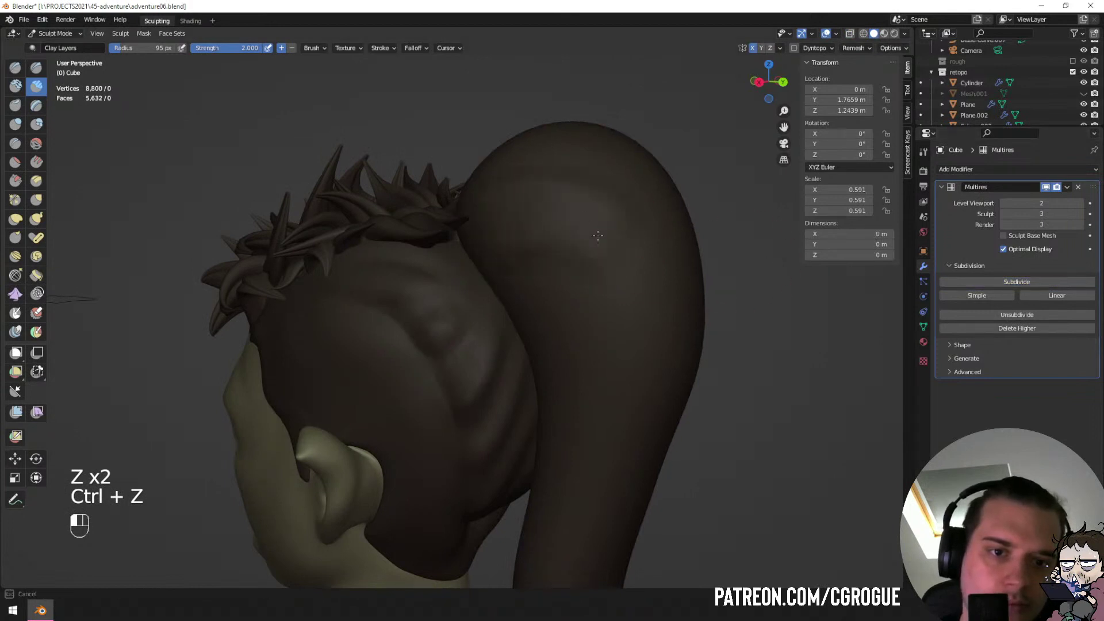
click(1019, 281)
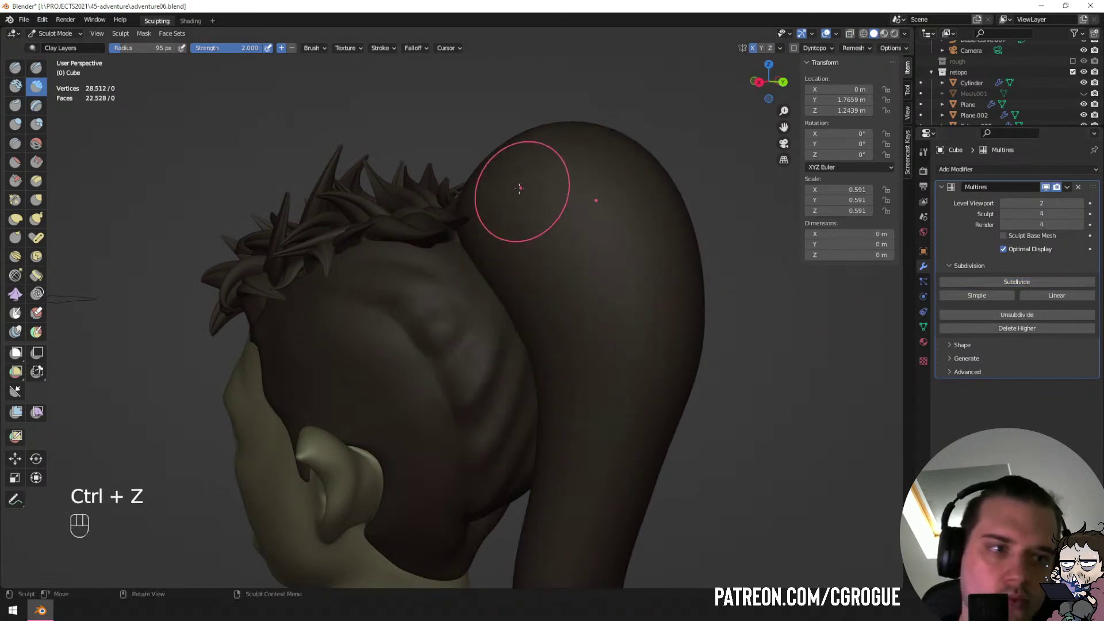
drag(466, 239, 617, 282)
middle_drag(624, 385, 585, 236)
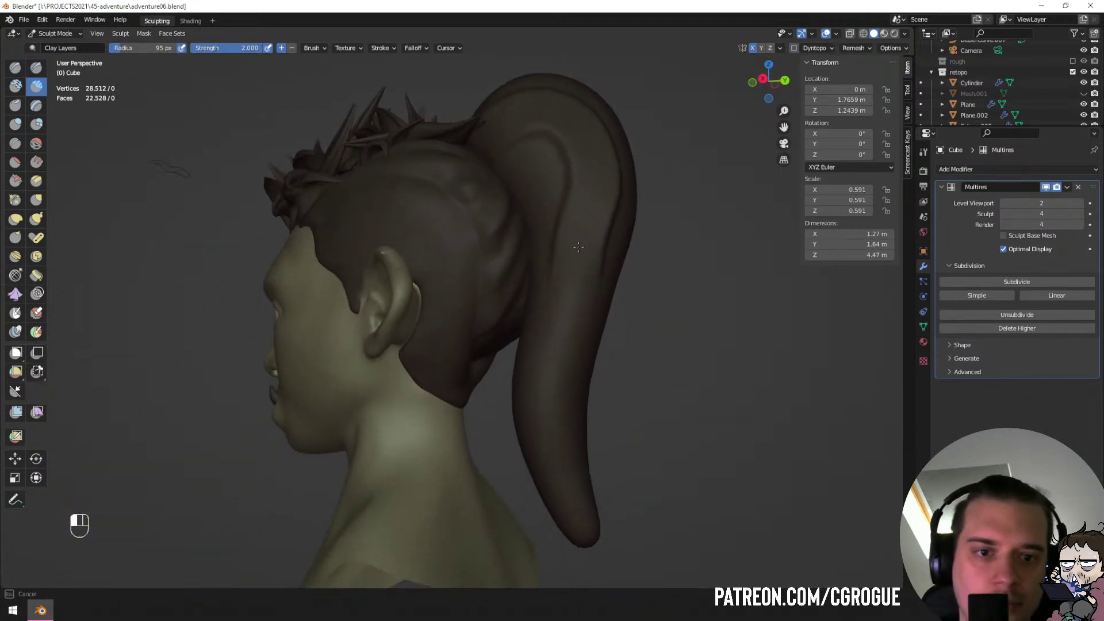
Undo the last two strokes and sculpt softer strand ridges and grooves down the ponytail's side with Clay Layers at 95 px.
key(ctrl+z)
key(ctrl+z)
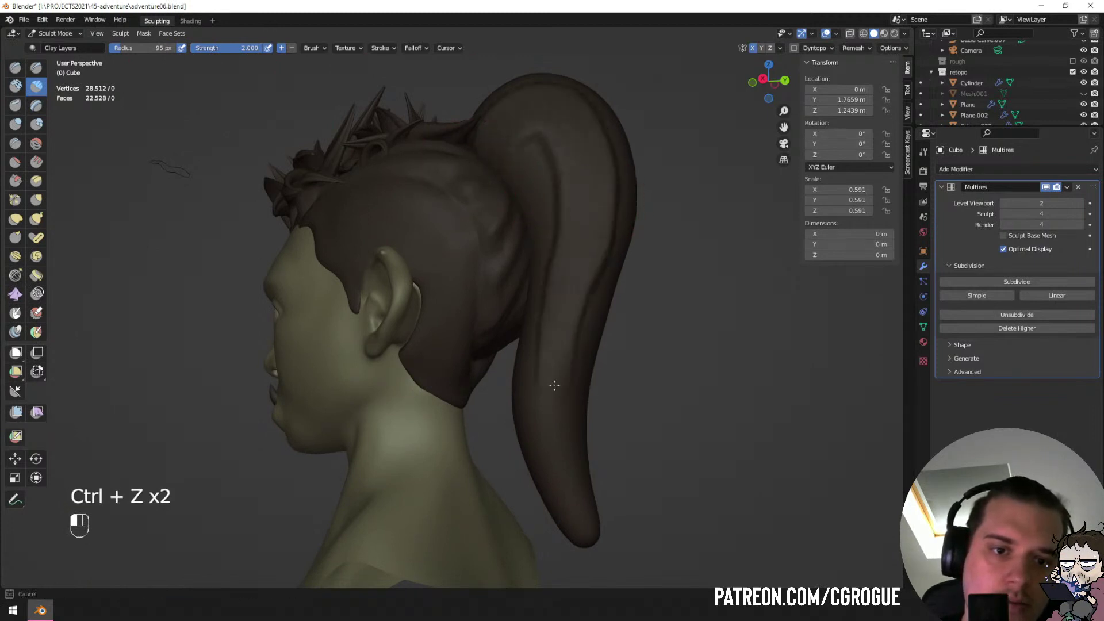
ctrl+drag(517, 184, 503, 174)
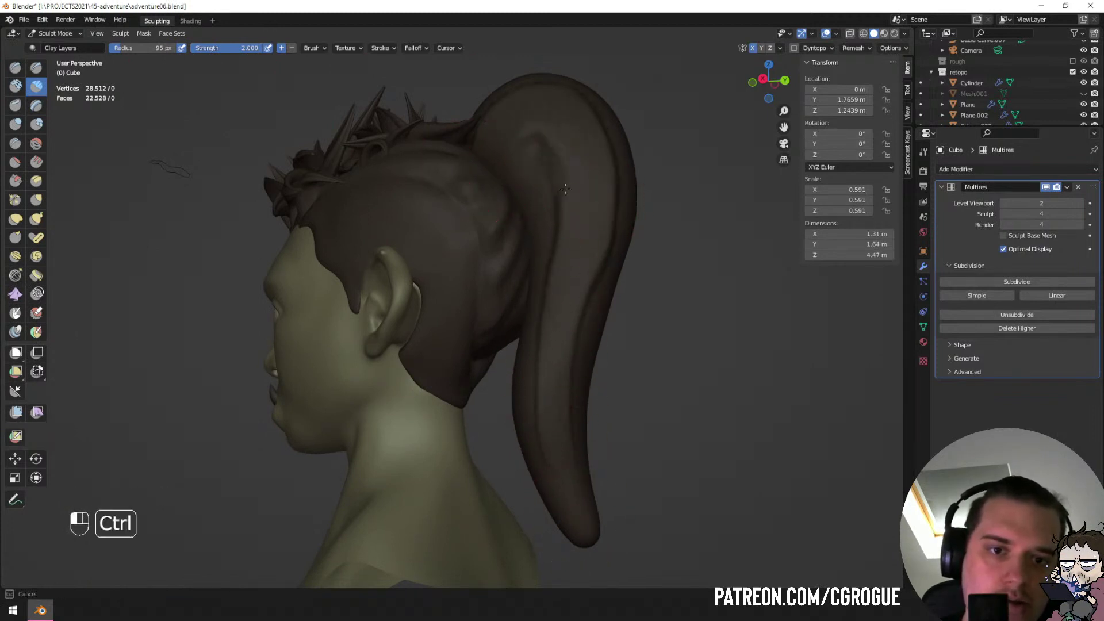
ctrl+drag(564, 476, 568, 478)
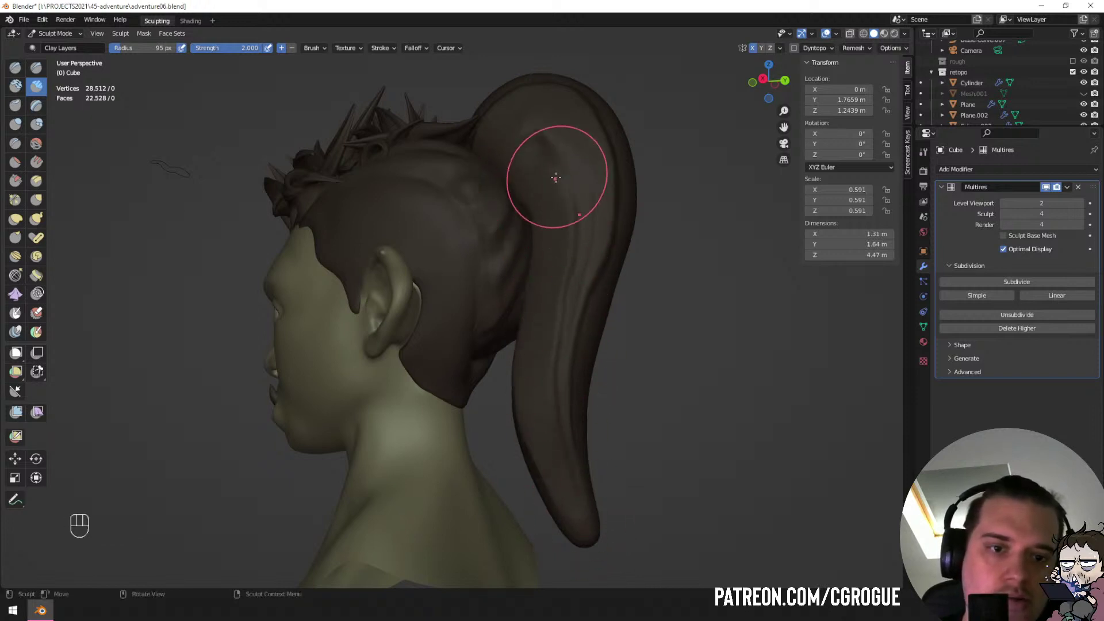
middle_drag(556, 178, 526, 175)
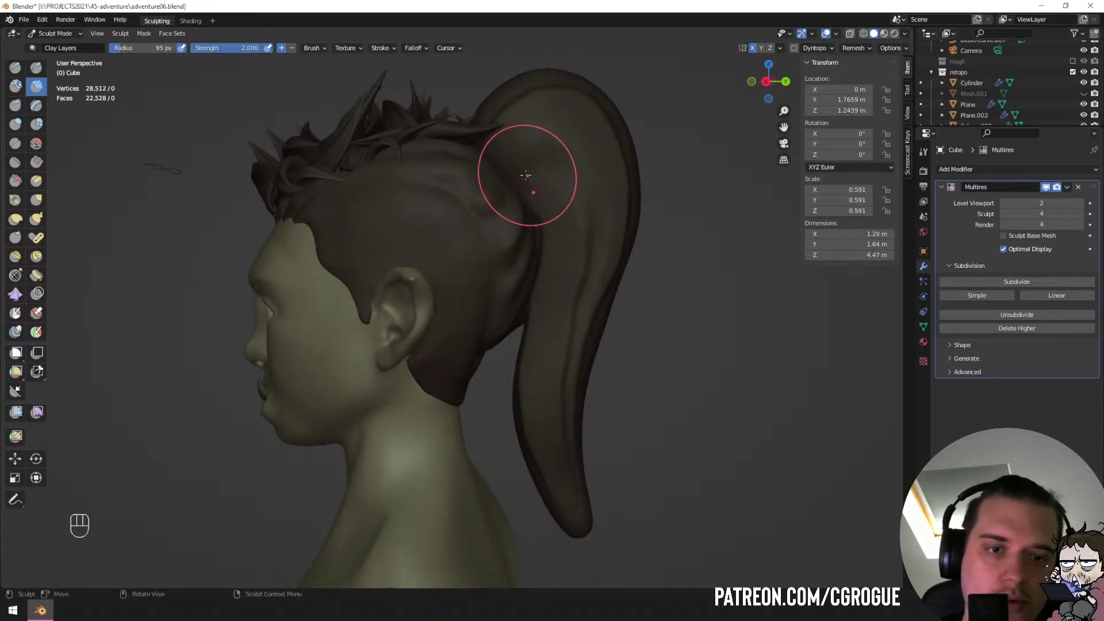
Reduce the Clay Layers radius to 58 px and sculpt strand ridges over the back and side of the ponytail.
mouse_move(529, 354)
middle_down()
mouse_move(476, 259)
mouse_move(501, 433)
mouse_move(495, 415)
middle_up()
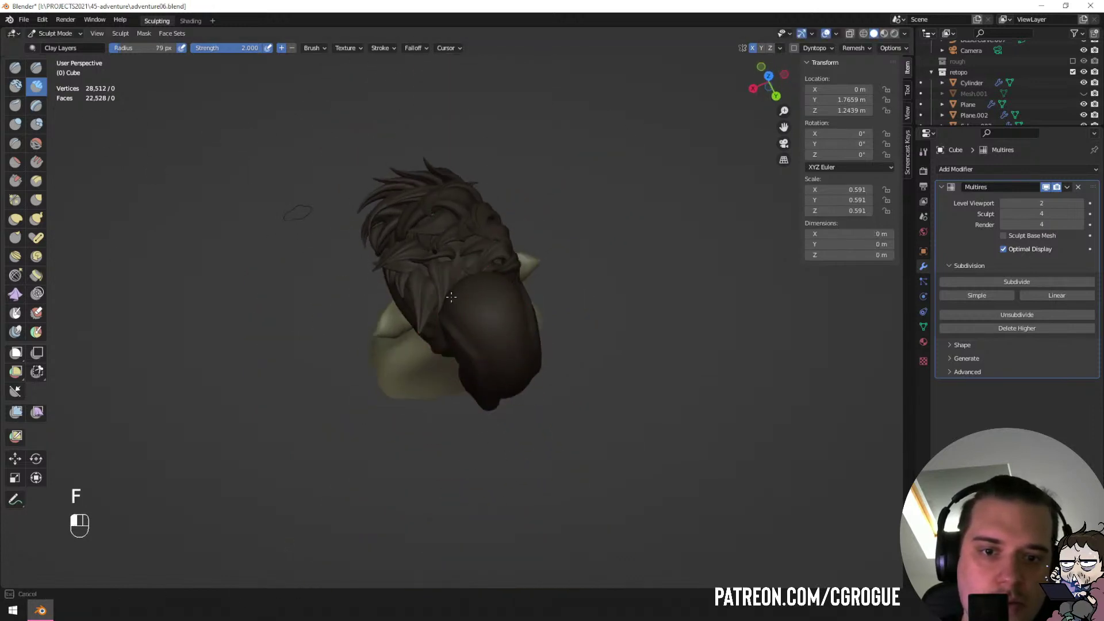
drag(512, 447, 510, 442)
middle_drag(499, 323, 462, 261)
key(f)
click(458, 257)
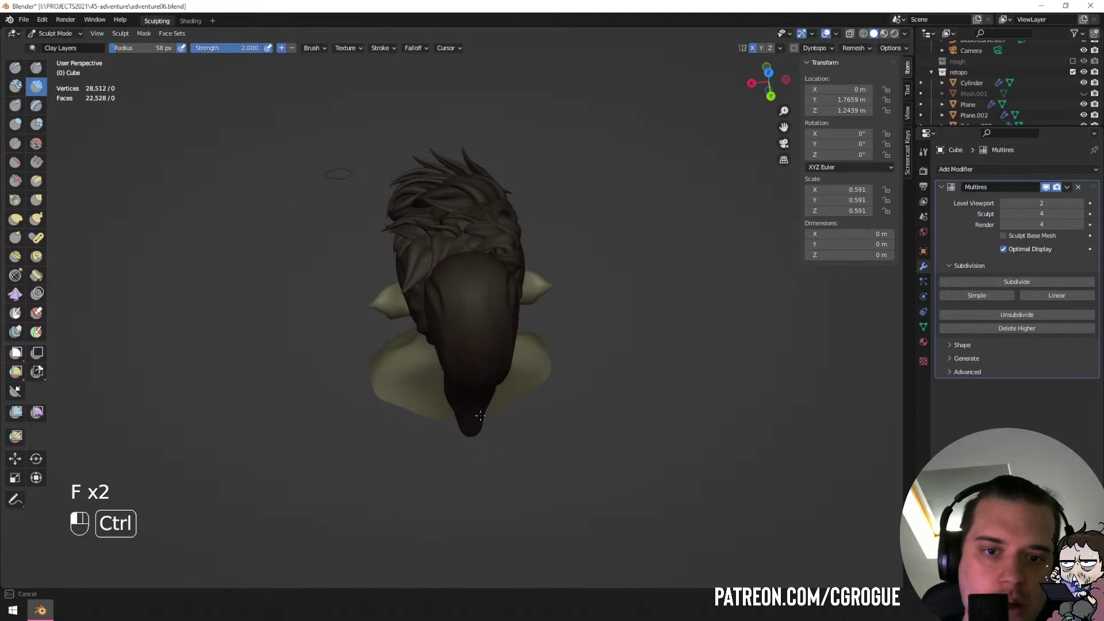
middle_drag(480, 415, 481, 187)
middle_drag(504, 289, 486, 185)
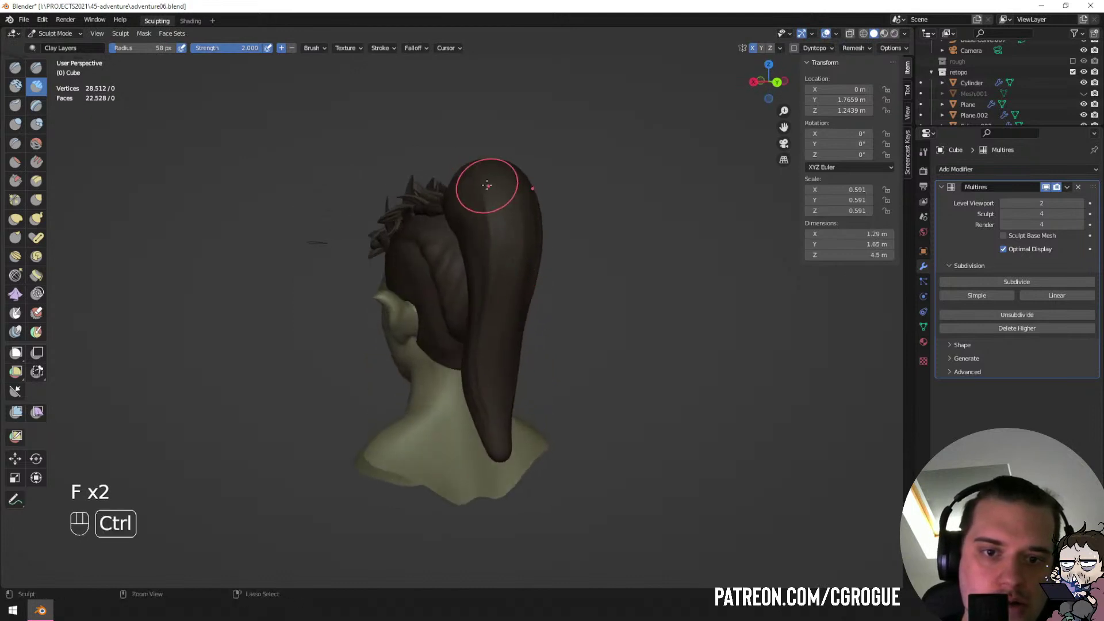
middle_drag(503, 307, 542, 220)
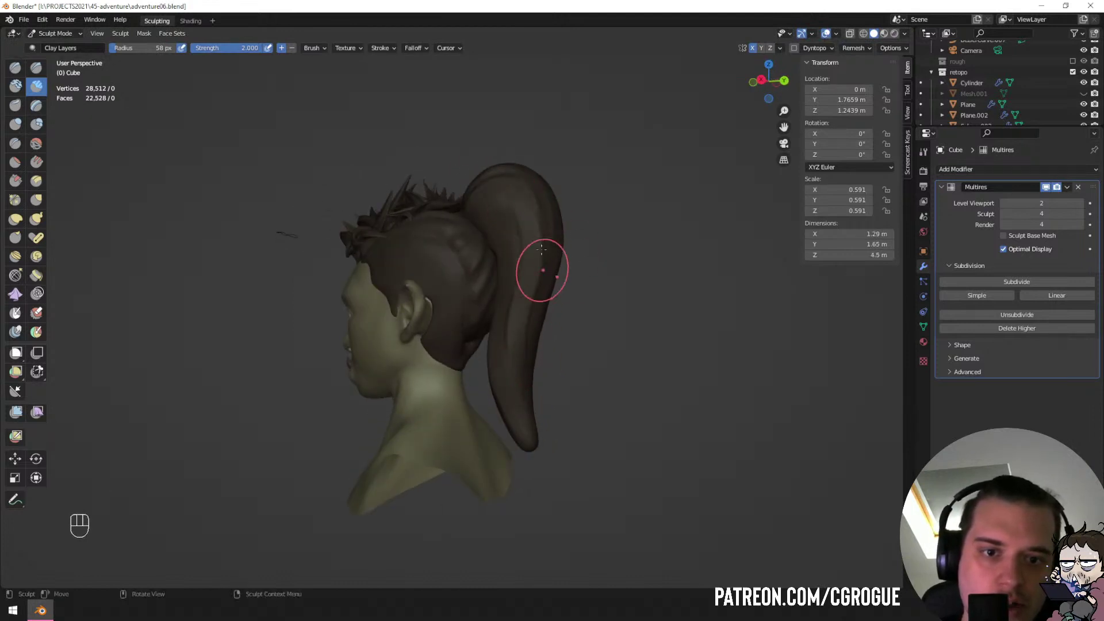
middle_drag(525, 340, 536, 261)
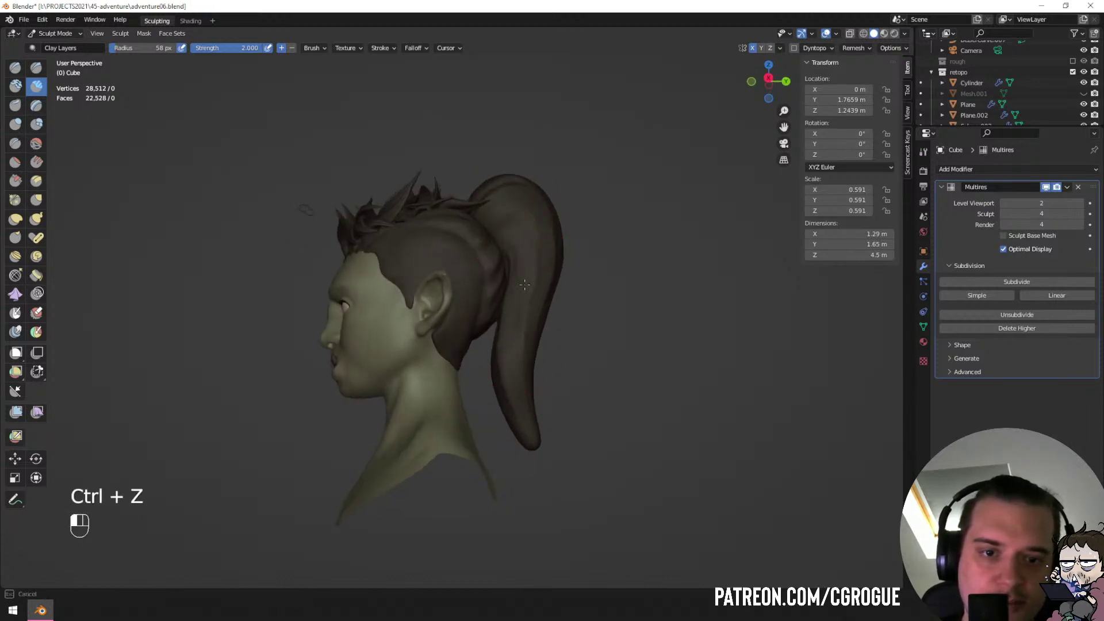
Set the Clay Layers radius to 42 px and add finer strand ridges along the lower ponytail.
key(f)
click(494, 252)
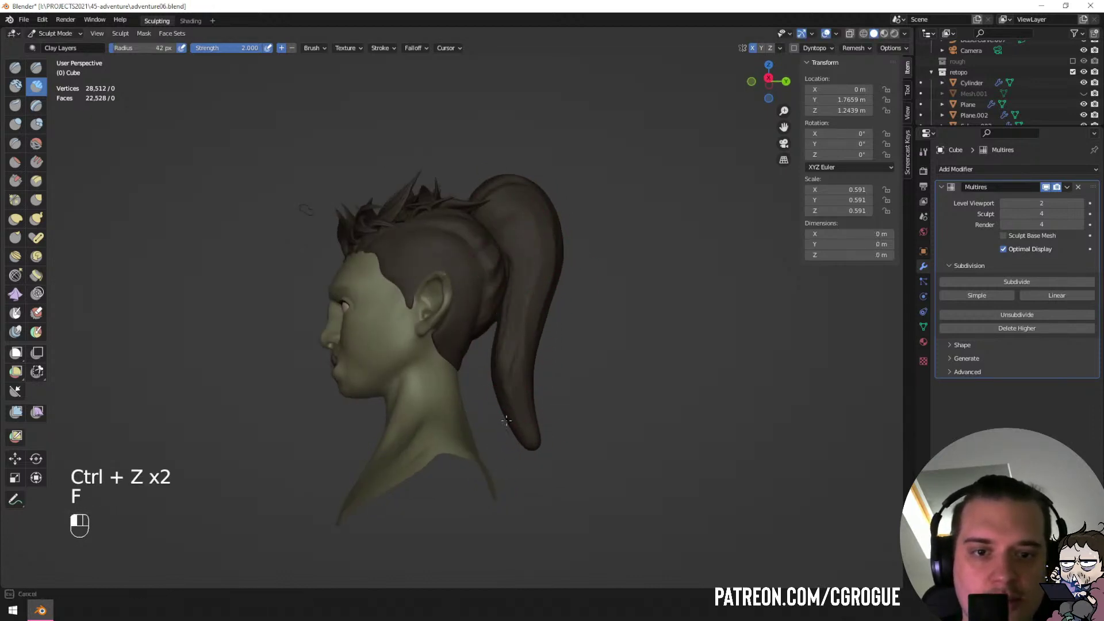
middle_drag(506, 420, 497, 367)
middle_drag(517, 451, 449, 335)
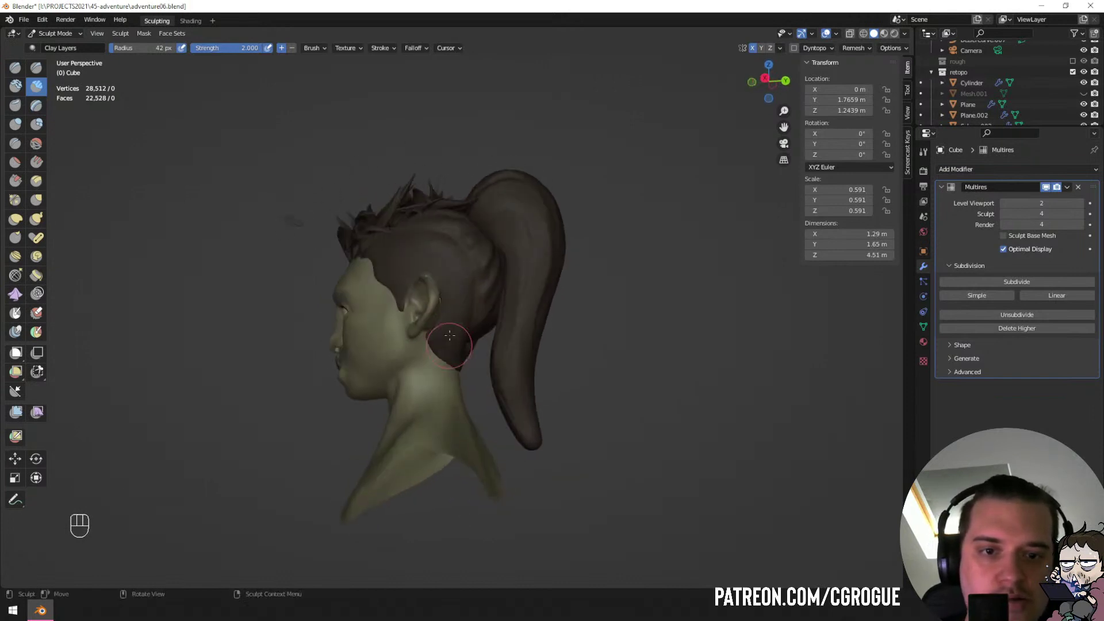
Pull pointed lock tips out of the ponytail's lower end on both sides with the Snake Hook brush at 42 px.
click(38, 220)
middle_drag(553, 320, 512, 395)
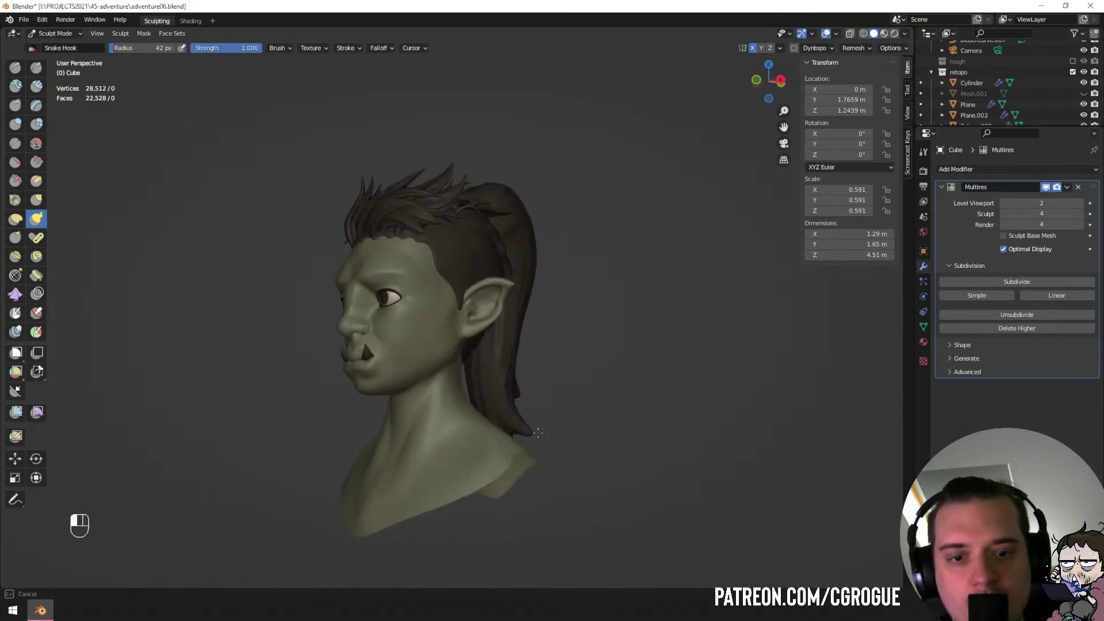
middle_drag(537, 433, 400, 382)
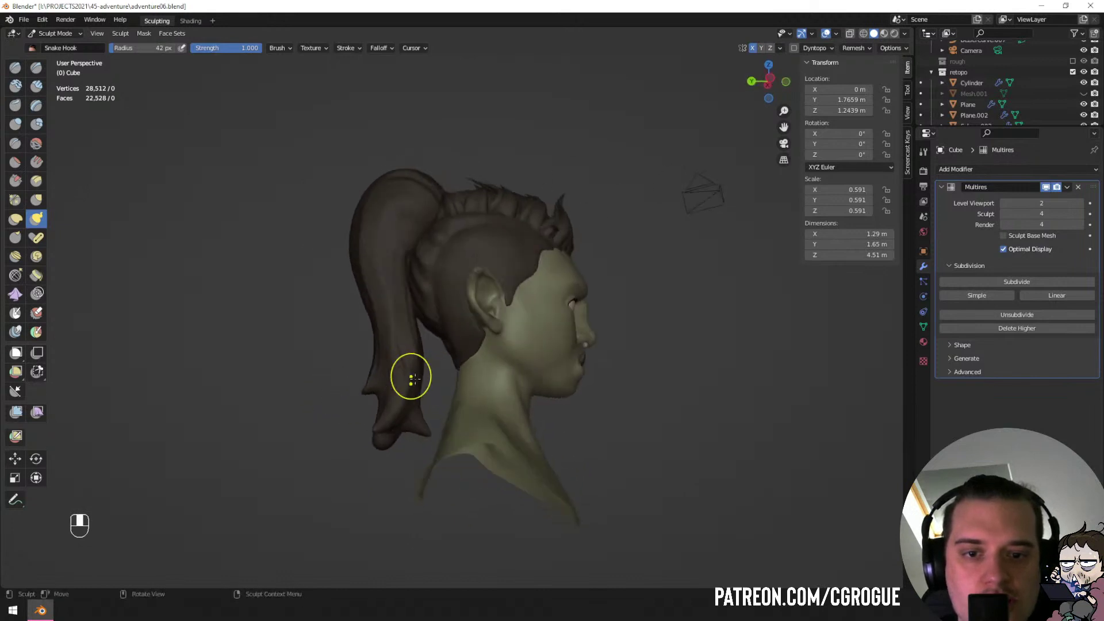
key(ctrl+z)
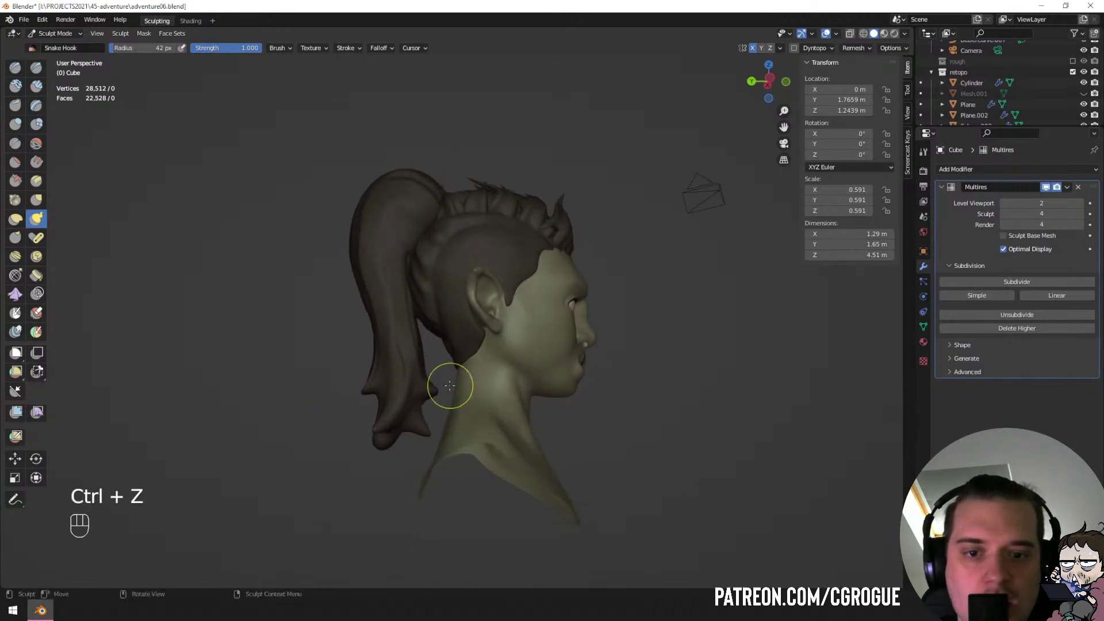
middle_drag(449, 386, 520, 368)
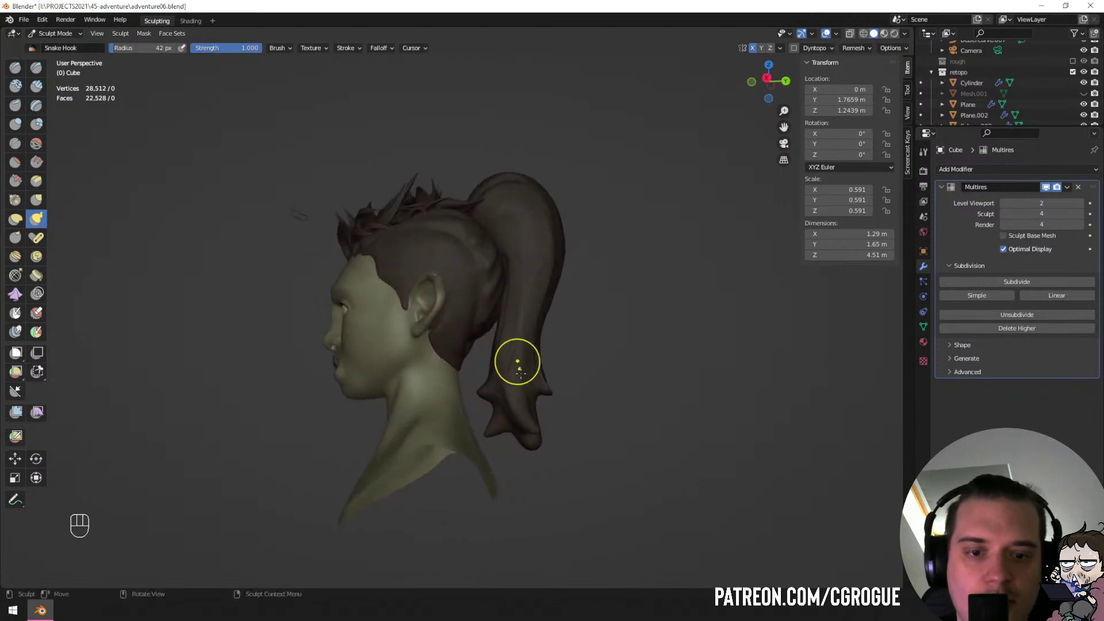
Bend the ponytail's tip locks using the Pose brush with a radius of 69 px.
click(554, 426)
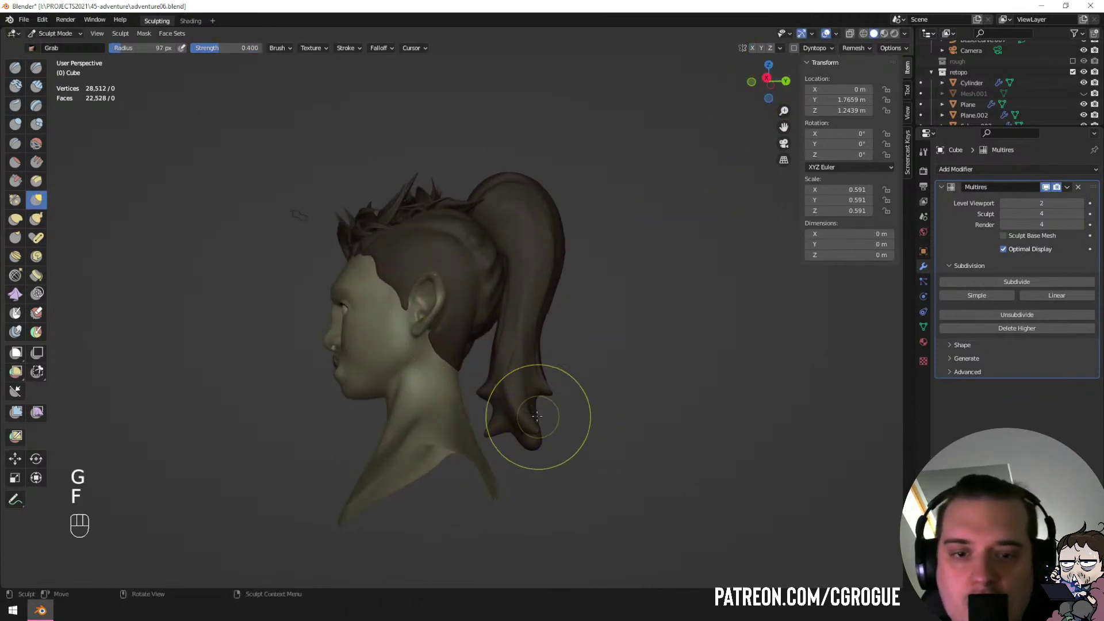
click(36, 237)
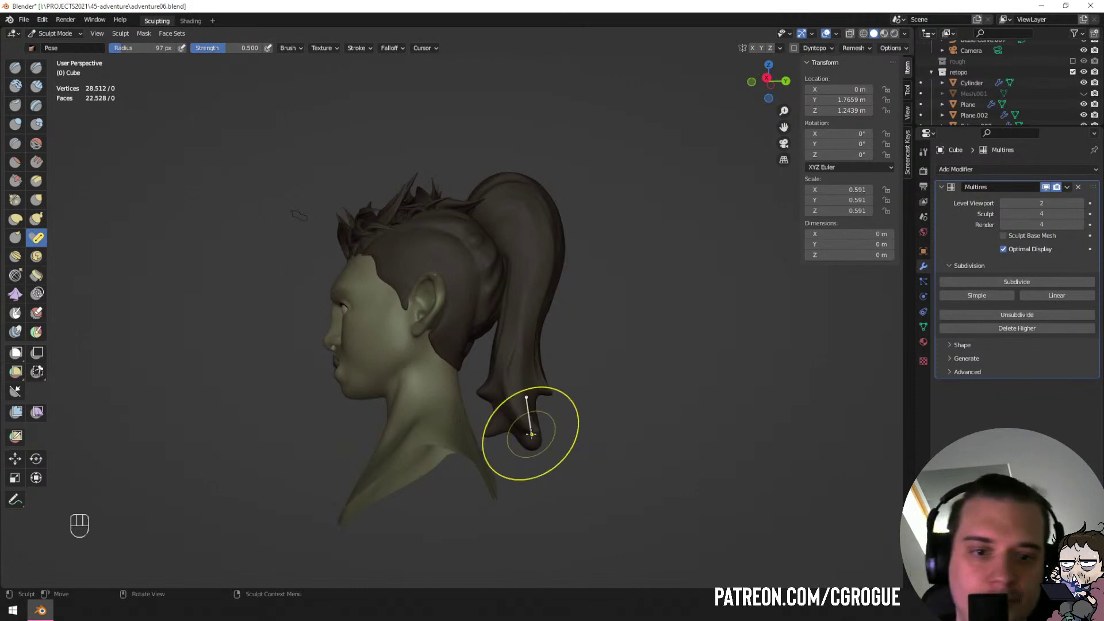
middle_drag(521, 431, 470, 436)
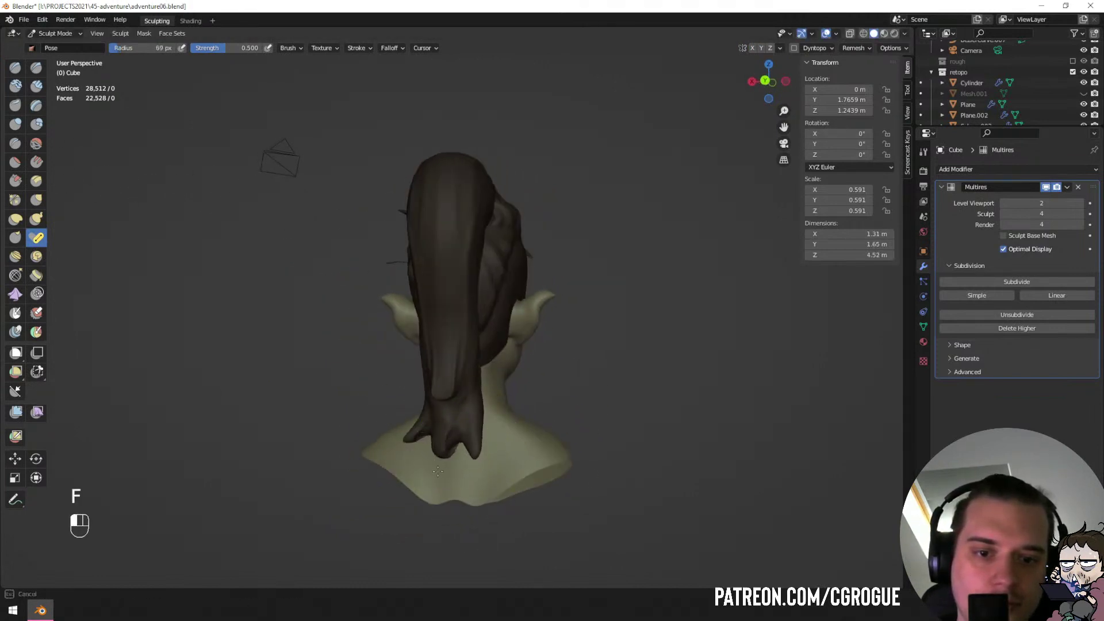
drag(452, 469, 452, 467)
mouse_move(464, 426)
middle_down()
mouse_move(391, 414)
mouse_move(486, 389)
middle_up()
Reshape the lower ponytail from behind using the Grab brush with a radius of 156 px.
key(g)
key(f)
click(499, 388)
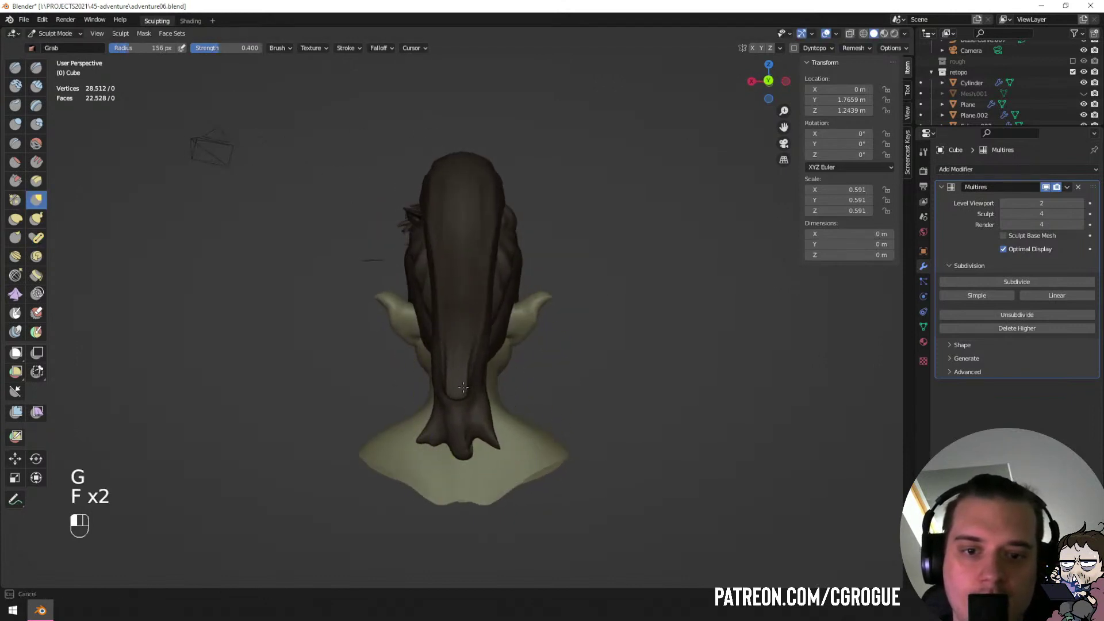
middle_drag(493, 303, 388, 415)
Pull additional pointed locks out around the ponytail's lower end with the Snake Hook brush.
scroll(389, 416, up, 2)
click(36, 223)
mouse_move(555, 383)
middle_down()
mouse_move(502, 394)
mouse_move(492, 376)
middle_up()
key(f)
click(493, 395)
drag(485, 395, 482, 396)
mouse_move(482, 397)
middle_down()
mouse_move(552, 386)
mouse_move(622, 392)
middle_up()
mouse_move(345, 399)
middle_down()
mouse_move(397, 402)
mouse_move(378, 415)
mouse_move(455, 425)
mouse_move(530, 372)
middle_up()
Pull a pointed lock out of the ponytail's rear edge using Snake Hook with a radius of 60 px.
key(f)
click(377, 407)
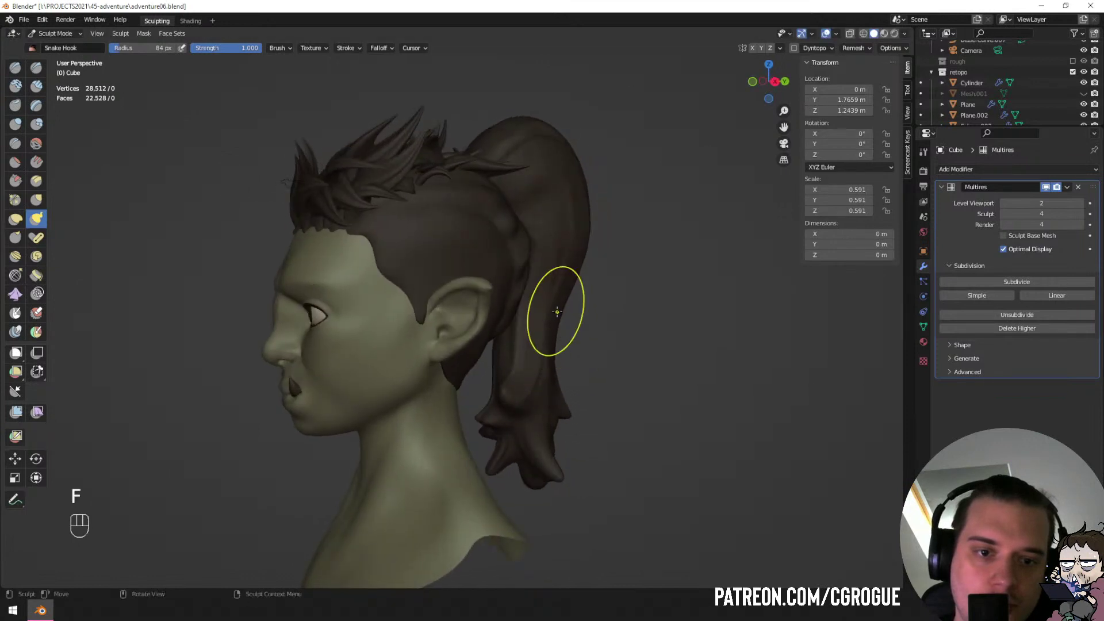
ctrl+middle_drag(609, 358, 539, 318)
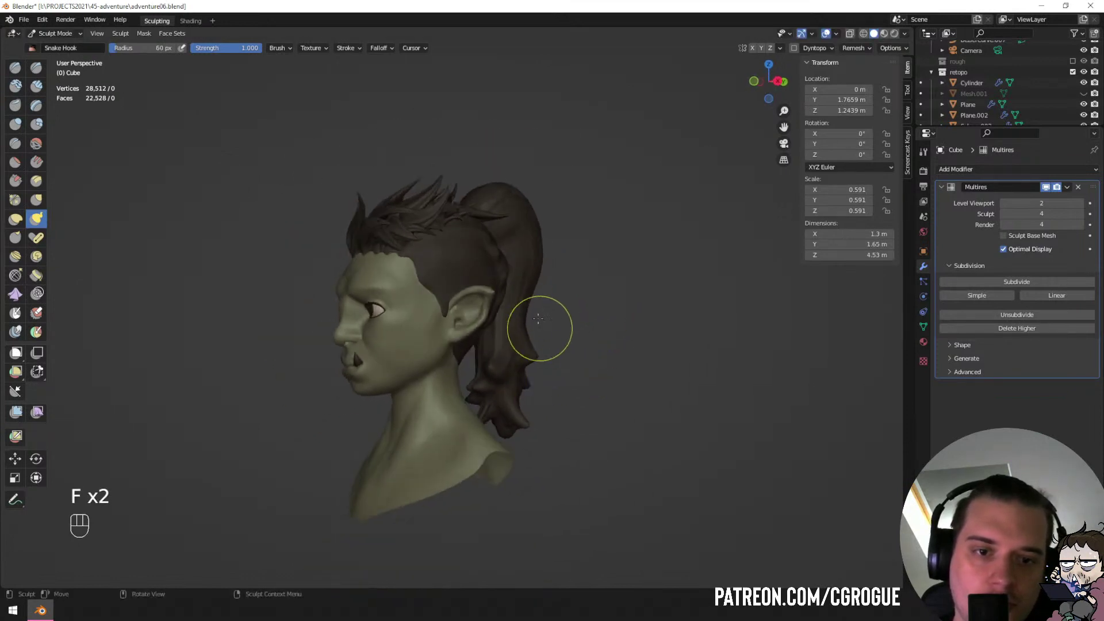
Undo the last pull and draw out smaller lock tips at the ponytail's end using Snake Hook at 38 px.
key(ctrl+z)
key(f)
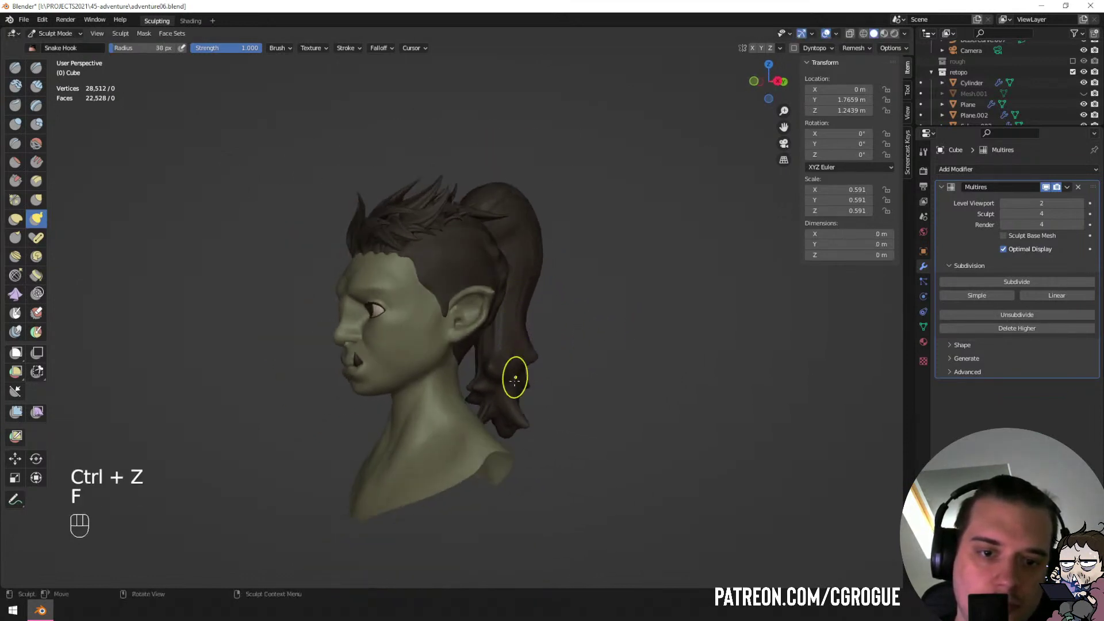
drag(514, 450, 518, 447)
middle_drag(539, 418, 374, 415)
key(ctrl+z)
key(f)
click(465, 419)
mouse_move(454, 464)
middle_down()
mouse_move(303, 469)
mouse_move(393, 425)
mouse_move(506, 403)
mouse_move(496, 386)
mouse_move(538, 403)
mouse_move(514, 406)
mouse_move(547, 318)
middle_up()
Switch to the Grab brush and adjust the lower ponytail's form while checking it from several sides.
key(g)
key(f)
key(z)
mouse_move(547, 318)
middle_down()
mouse_move(561, 333)
mouse_move(550, 349)
middle_up()
key(z)
ctrl+middle_drag(655, 346, 472, 386)
mouse_move(472, 385)
middle_down()
mouse_move(549, 380)
mouse_move(514, 349)
mouse_move(471, 354)
mouse_move(646, 340)
mouse_move(599, 381)
mouse_move(569, 382)
middle_up()
Switch to Object Mode, set the ponytail's Multires viewport level to 3 and deselect everything.
key(ctrl+Tab)
key(a)
key(a)
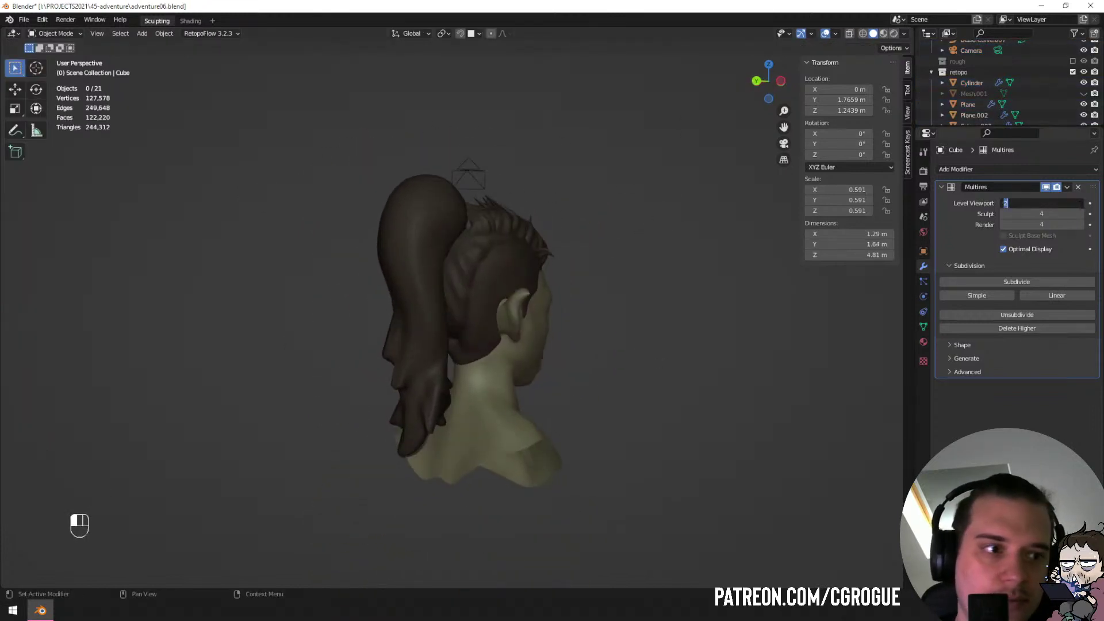
middle_drag(641, 308, 494, 391)
key(a)
key(a)
mouse_move(494, 391)
middle_down()
mouse_move(208, 423)
mouse_move(381, 289)
middle_up()
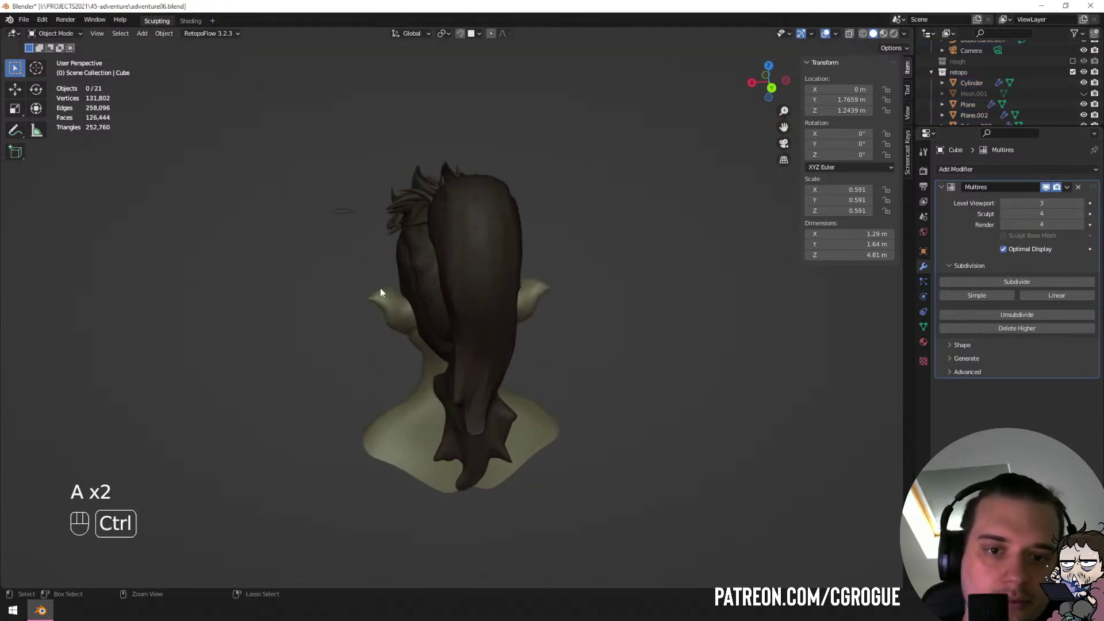
Return to Sculpt Mode on the ponytail and shift its middle section with the Grab brush at 127 px.
click(492, 244)
key(ctrl+Tab)
key(f)
click(465, 297)
drag(451, 303, 461, 309)
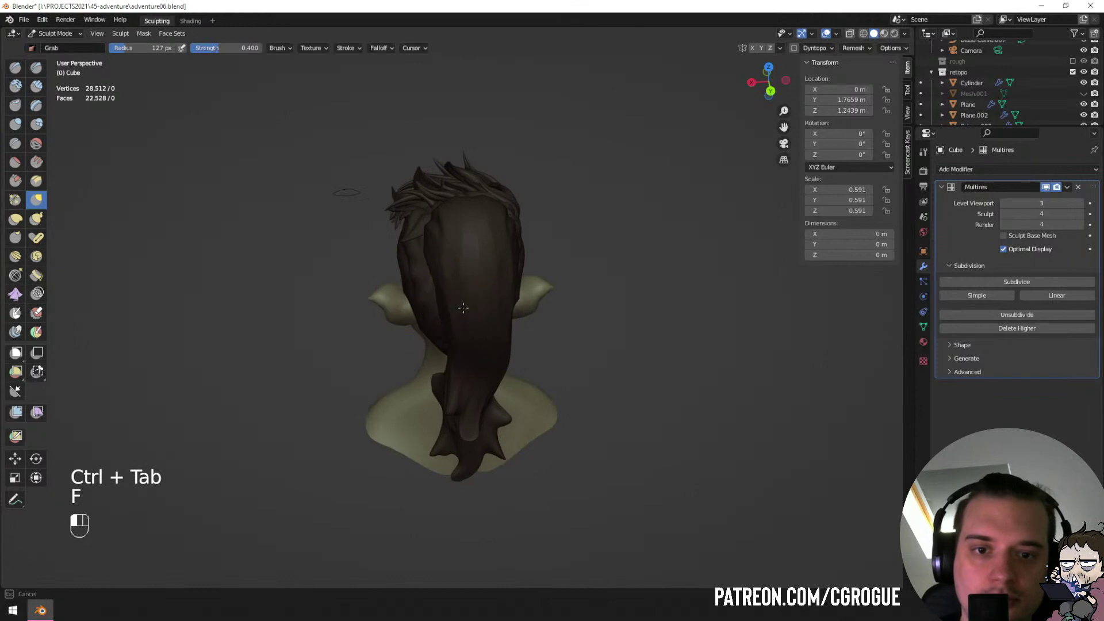
middle_drag(461, 308, 449, 274)
Push the ponytail's middle sideways into a wavy curve from behind using the Grab brush at 122 px.
key(f)
click(471, 275)
drag(481, 276, 471, 278)
middle_drag(471, 279, 460, 265)
key(f)
click(446, 262)
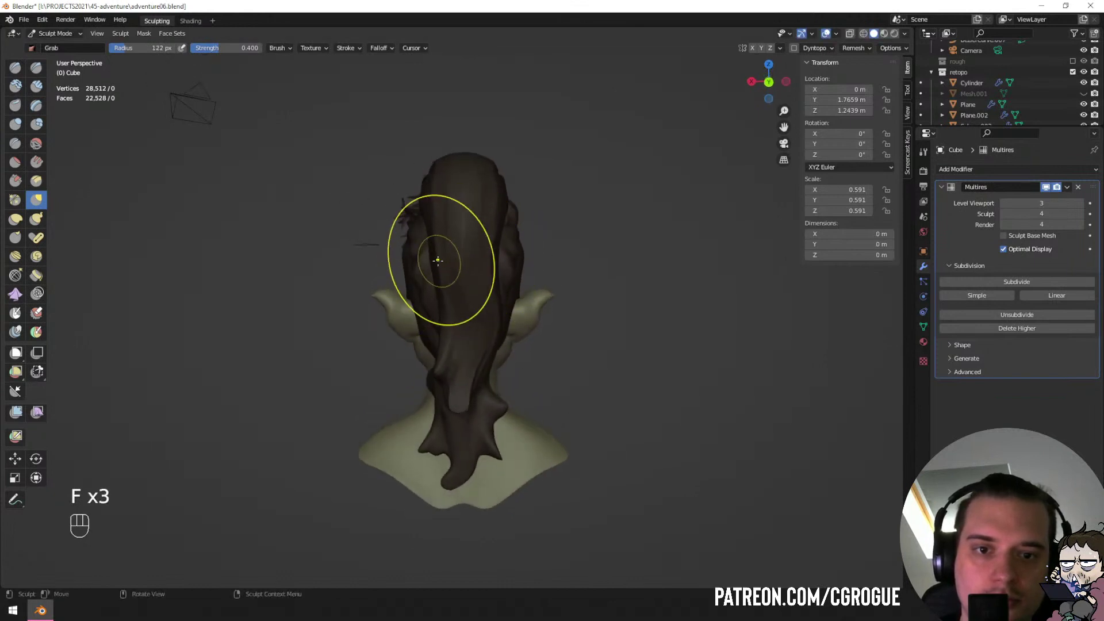
drag(439, 259, 481, 279)
middle_drag(491, 301, 482, 268)
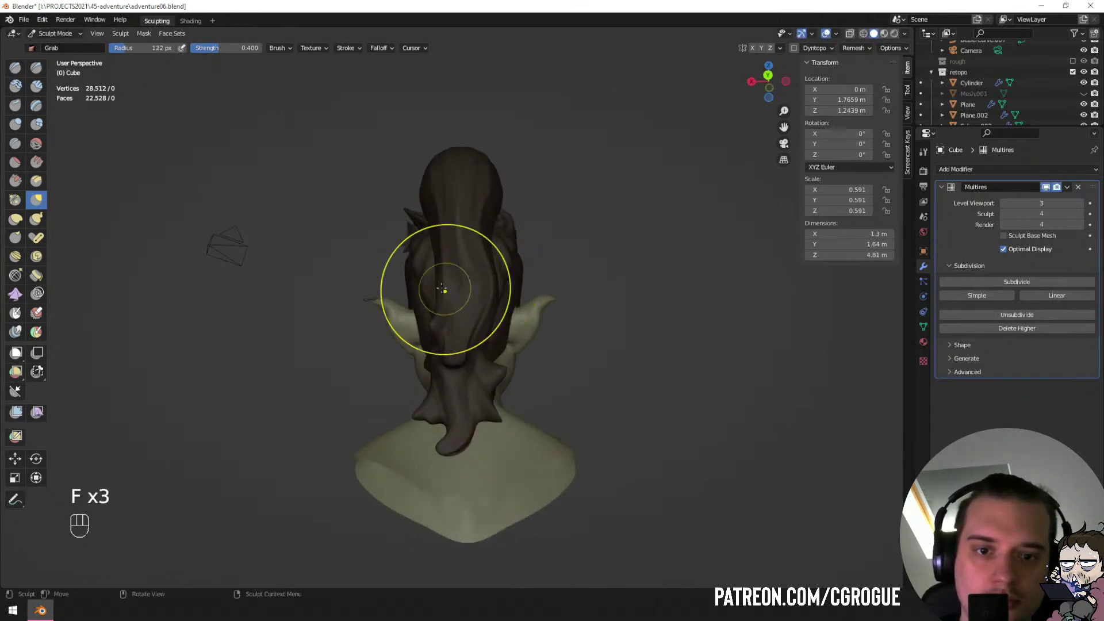
mouse_move(443, 291)
mouse_down()
mouse_move(460, 289)
mouse_move(473, 308)
mouse_up()
Refine the curve of the ponytail's upper and middle sections with the Grab brush at 120 px.
middle_drag(474, 293, 472, 311)
key(f)
click(485, 304)
key(f)
click(427, 230)
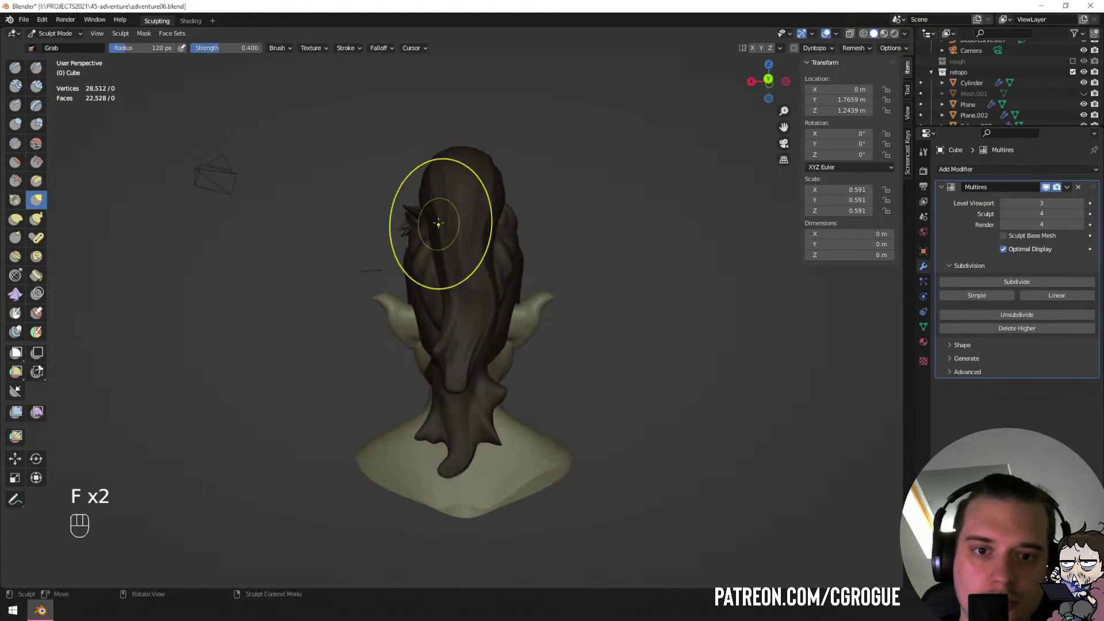
drag(453, 271, 456, 273)
middle_drag(457, 295, 467, 289)
drag(467, 288, 465, 292)
Shift the ponytail's lower locks sideways with the Grab brush at 153 px.
key(f)
click(482, 369)
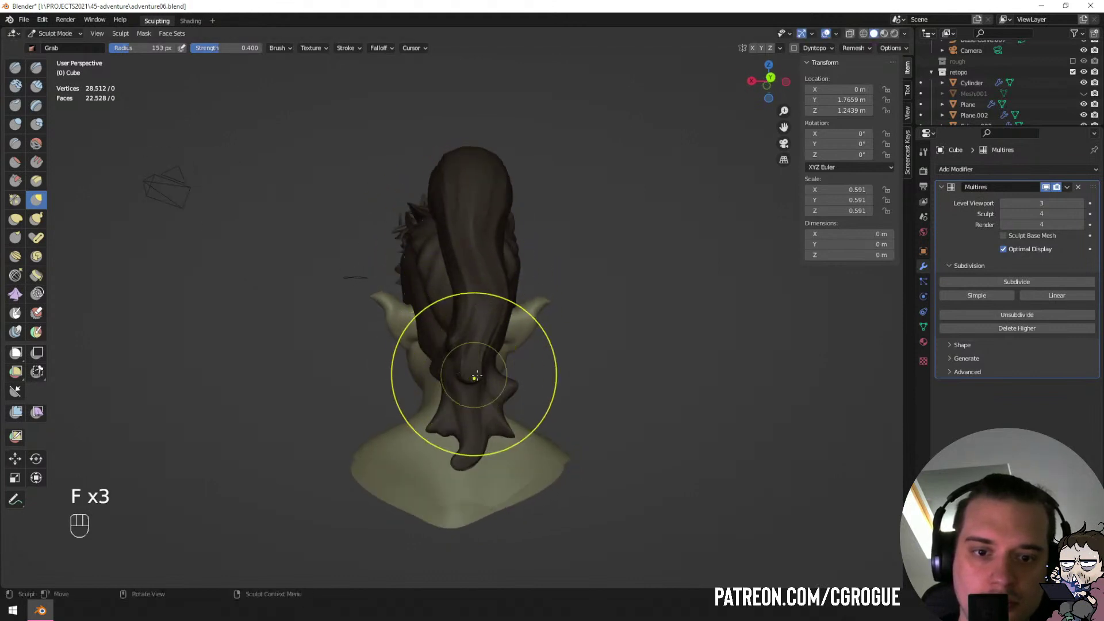
drag(473, 375, 479, 384)
drag(478, 388, 489, 399)
mouse_move(482, 351)
middle_down()
mouse_move(476, 333)
mouse_move(471, 348)
middle_up()
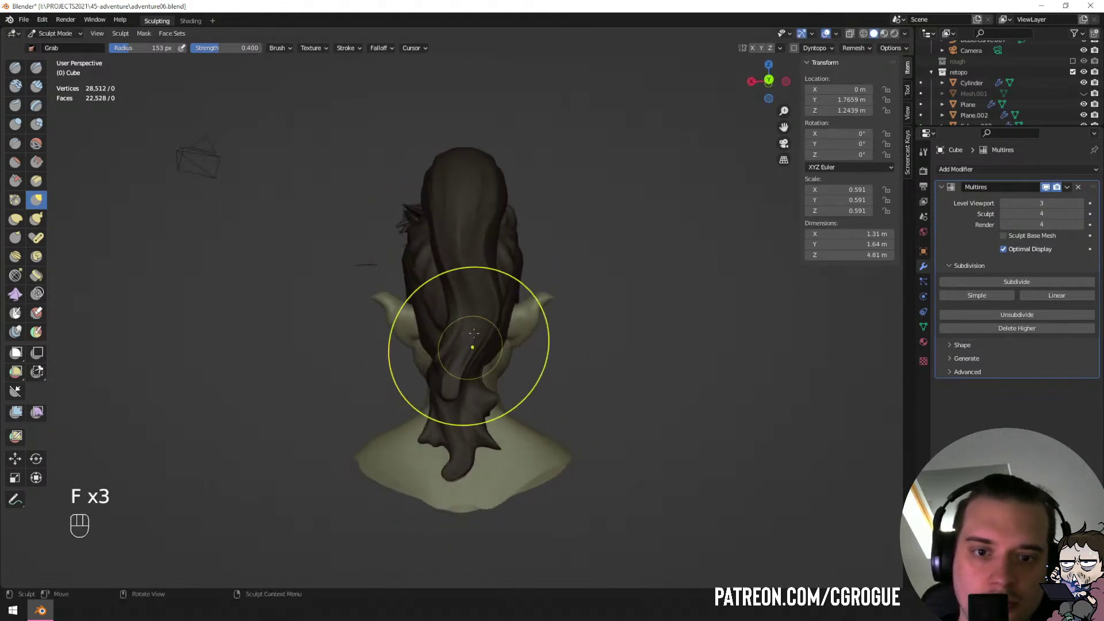
Move the edge of the ponytail's mid-section outward with Grab and enlarge the brush radius to 234 px.
key(f)
click(480, 297)
key(f)
click(509, 273)
drag(452, 286, 440, 289)
middle_drag(446, 304, 397, 264)
key(f)
click(440, 303)
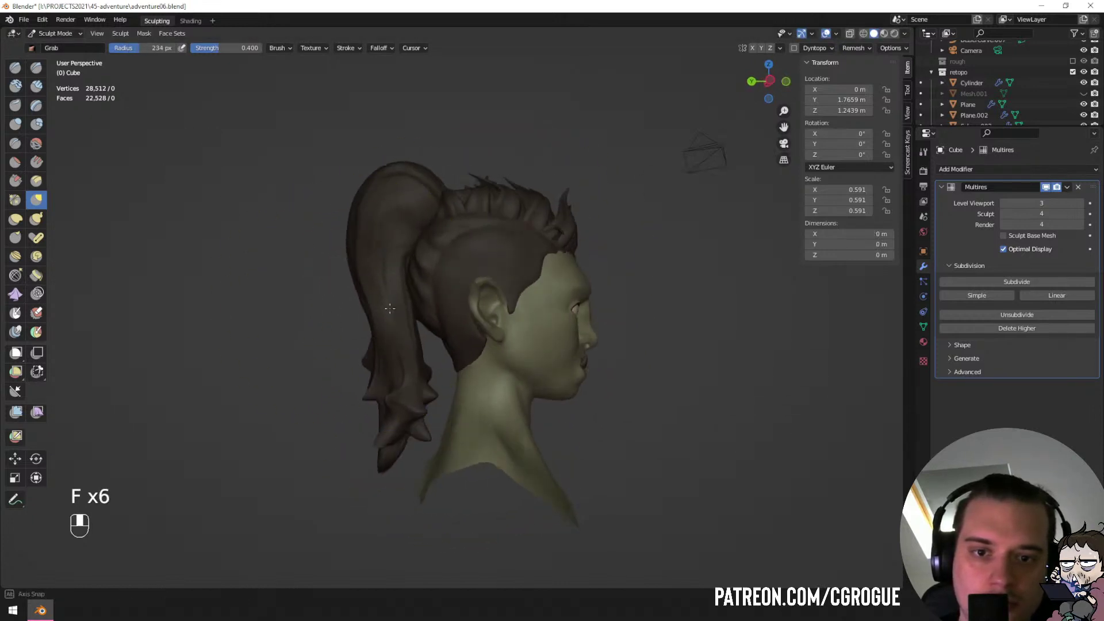
Pull the rear of the ponytail's crown outward using the Grab brush with a radius of 134 px.
key(f)
key(f)
key(f)
key(f)
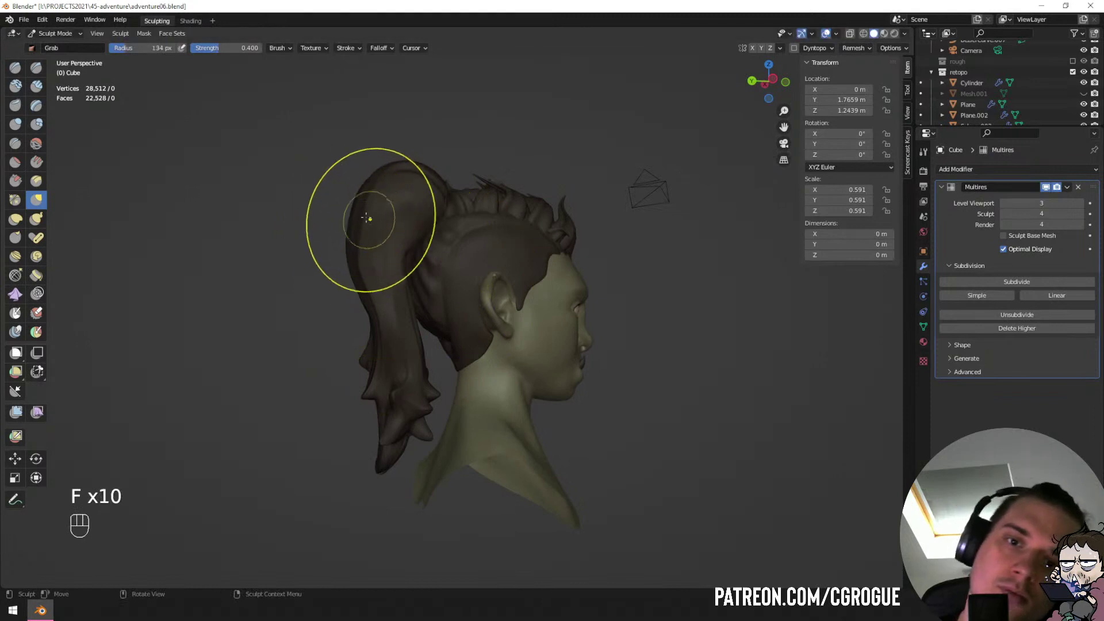
click(380, 220)
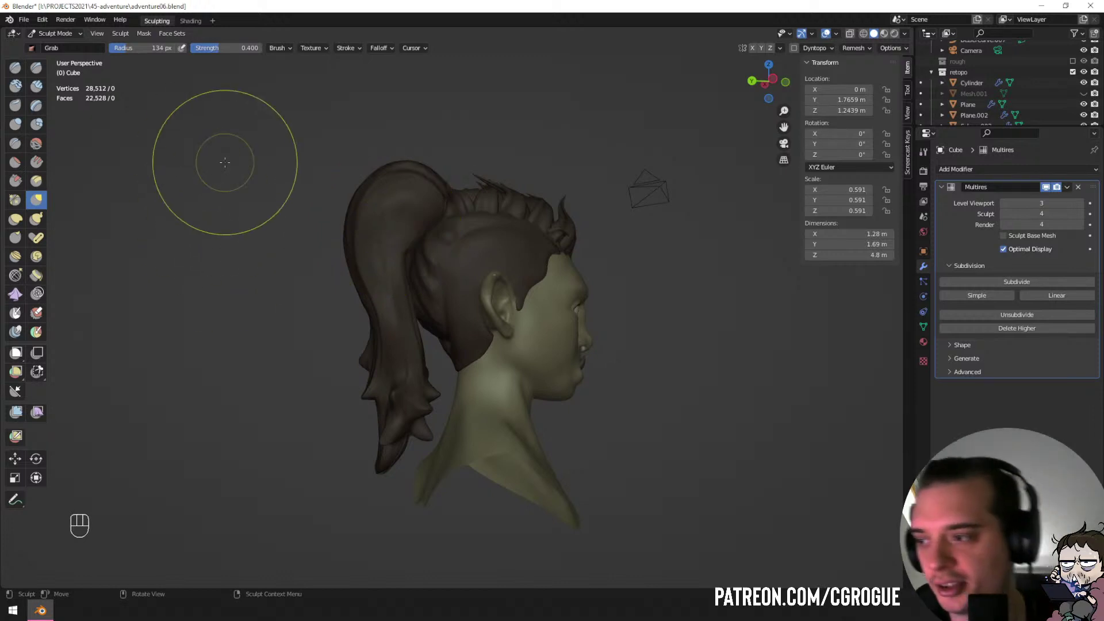
Leave Sculpt Mode for Object Mode, deselect everything and examine the bust's hairstyle from the front and side.
mouse_move(511, 344)
middle_down()
mouse_move(380, 341)
mouse_move(383, 376)
mouse_move(453, 302)
mouse_move(631, 268)
middle_up()
scroll(384, 376, up, 3)
ctrl+middle_drag(551, 271, 535, 339)
key(ctrl+Tab)
mouse_move(489, 305)
middle_down()
mouse_move(532, 299)
mouse_move(527, 269)
mouse_move(396, 350)
mouse_move(507, 350)
middle_up()
key(a)
key(a)
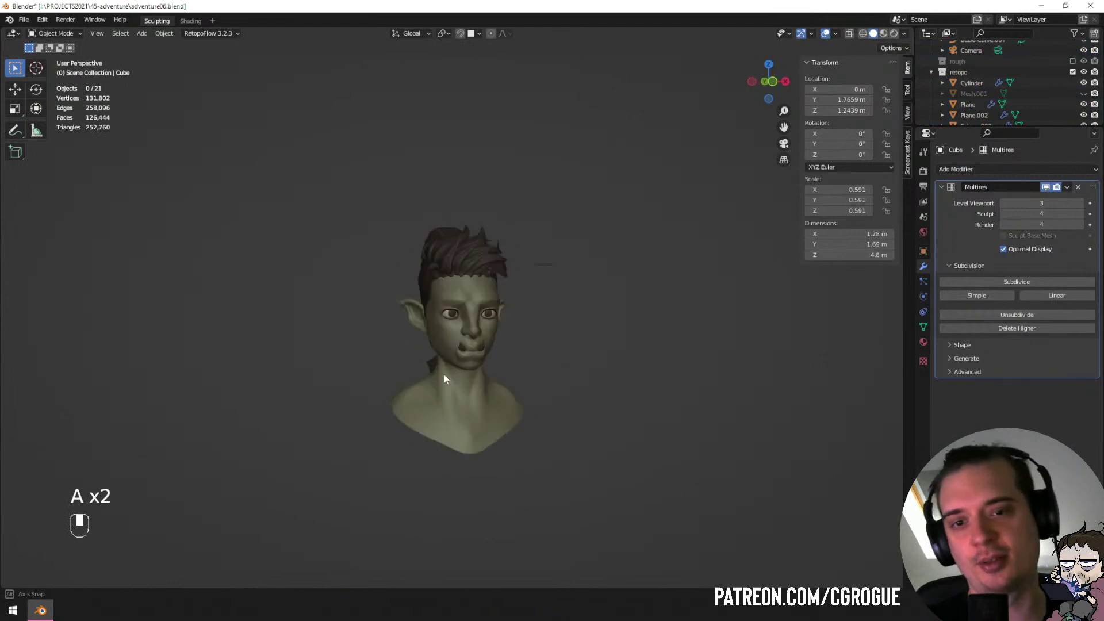
middle_drag(444, 374, 520, 323)
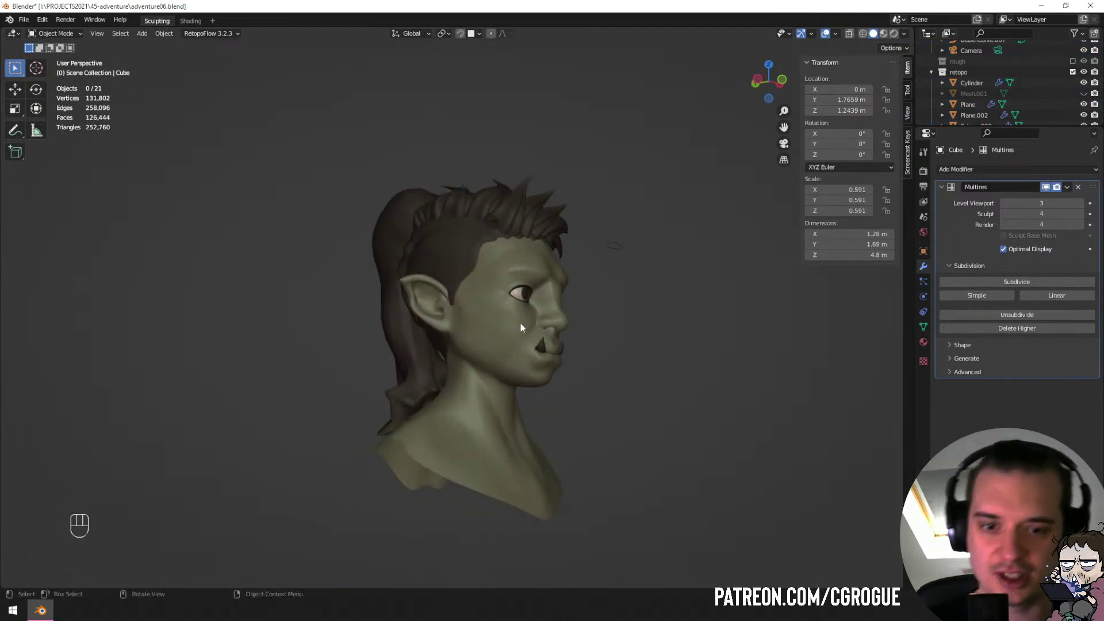
middle_drag(502, 410, 432, 427)
ctrl+middle_drag(433, 427, 523, 351)
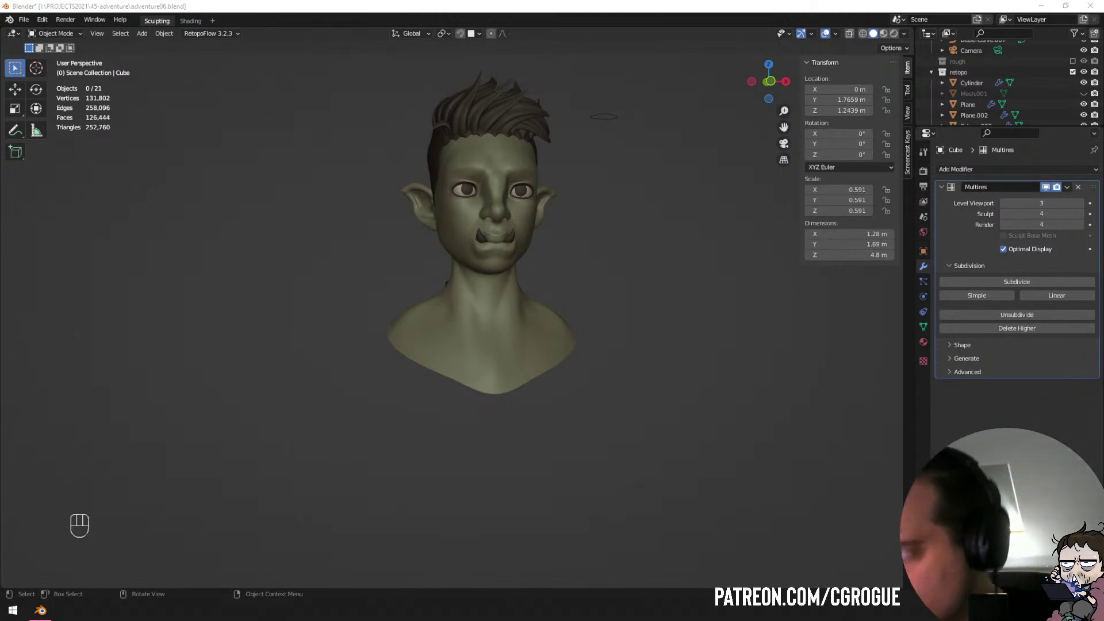
scroll(633, 383, down, 3)
middle_drag(601, 390, 549, 383)
scroll(533, 377, up, 2)
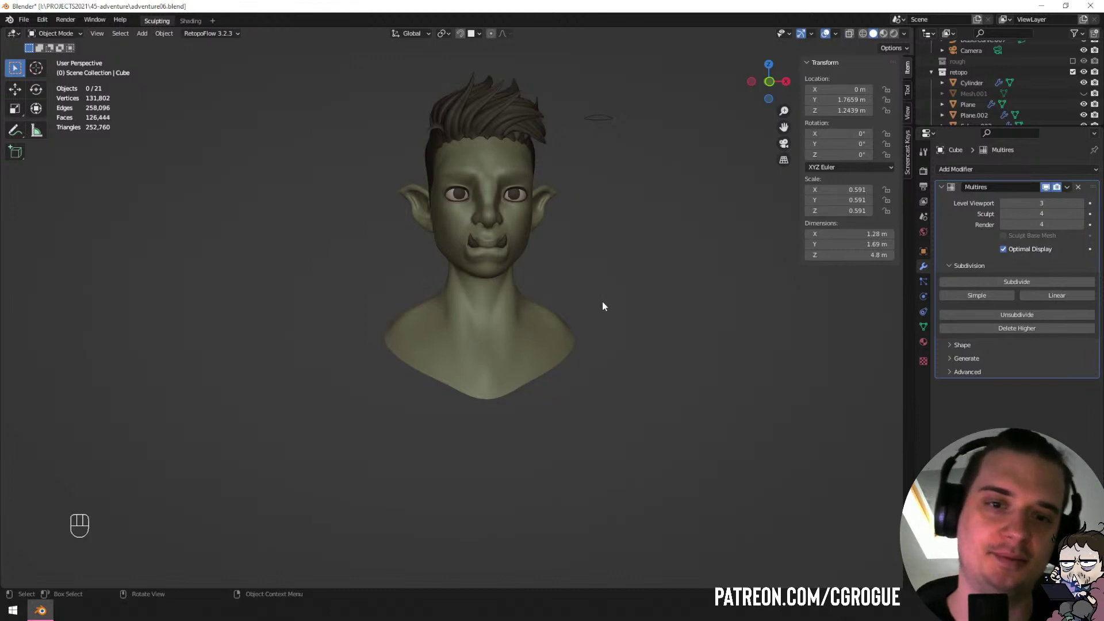
Add a cube mesh and move it beside the bust, next to the shoulder.
middle_drag(601, 306, 542, 190)
key(ctrl+Tab)
key(ctrl+Tab)
middle_drag(528, 250, 551, 229)
key(shift+a)
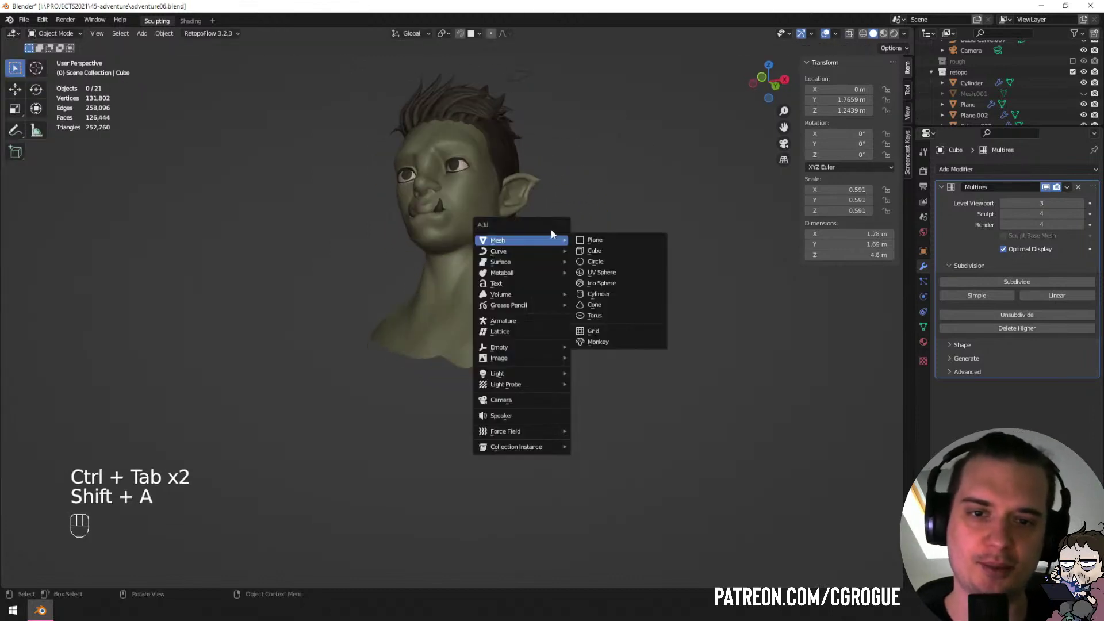
click(616, 253)
alt+middle_drag(597, 247, 597, 253)
key(g)
click(633, 331)
middle_drag(634, 330, 546, 380)
key(ctrl+Tab)
key(ctrl+Tab)
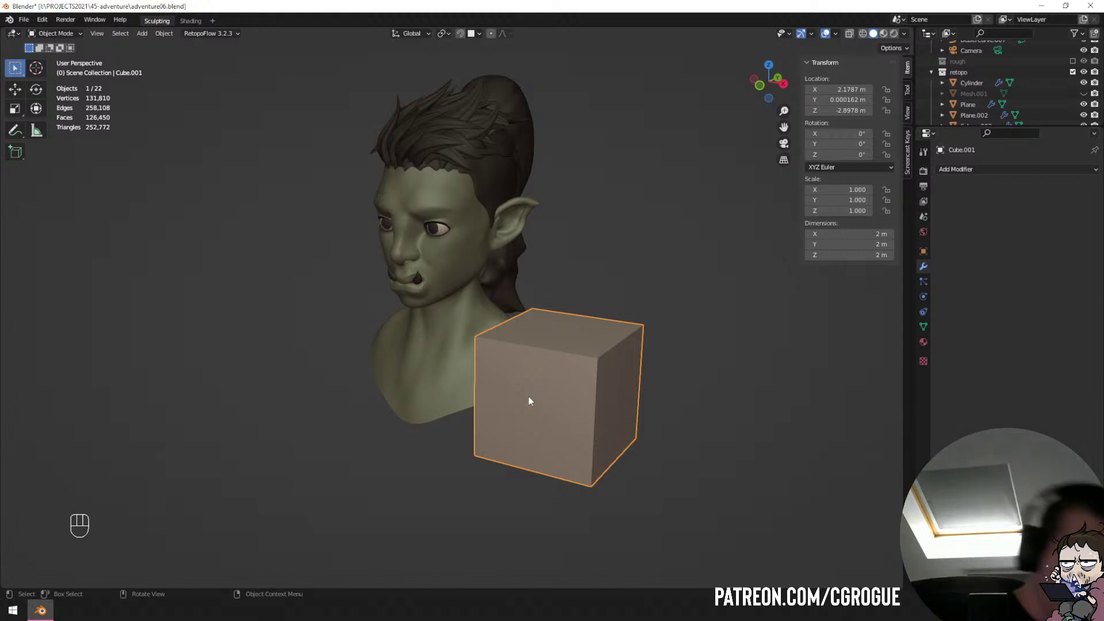
Enter Sculpt Mode on the cube and voxel-remesh it for sculpting.
key(ctrl+Tab)
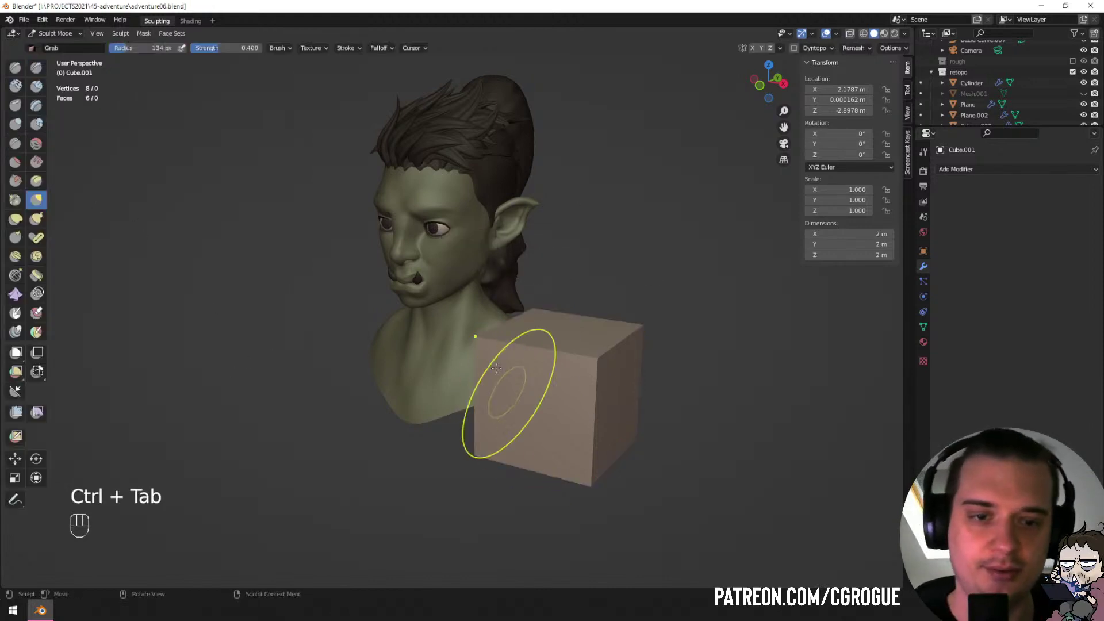
middle_drag(506, 402, 446, 382)
key(ctrl+r)
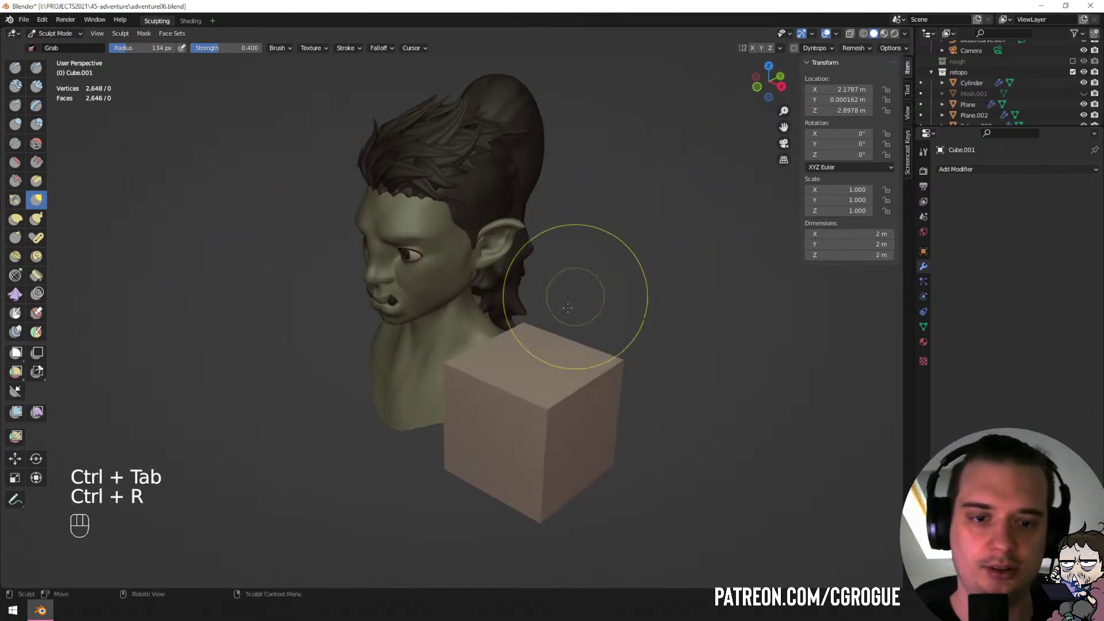
Scrape down several edges of the cube with the Scrape/Peaks brush at radius 134 px and strength 0.700.
click(18, 181)
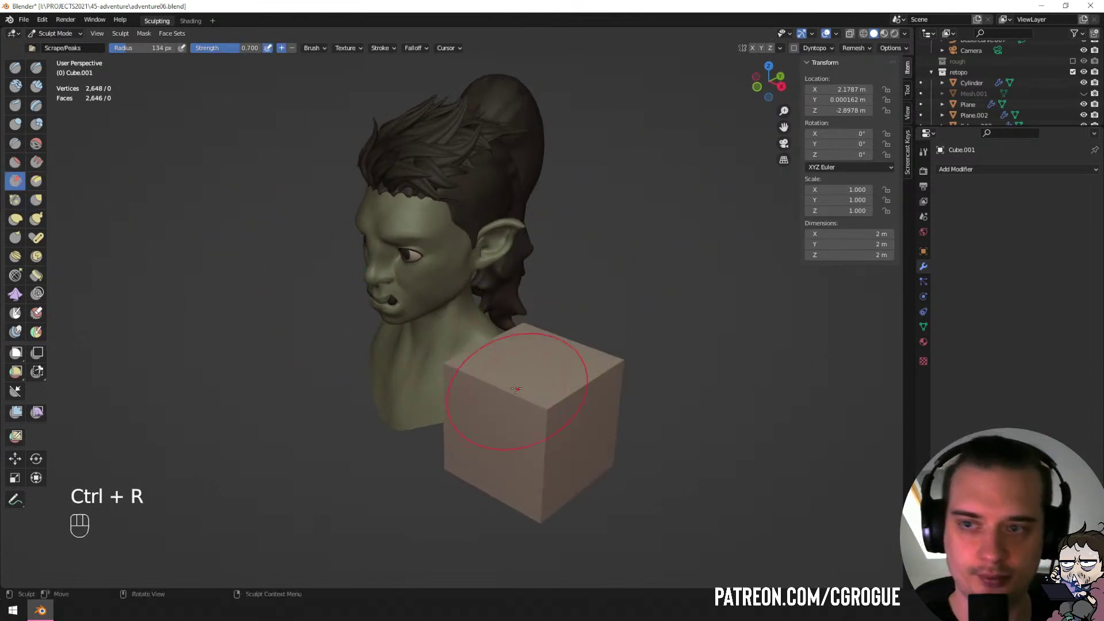
drag(500, 393, 518, 406)
middle_drag(517, 406, 404, 424)
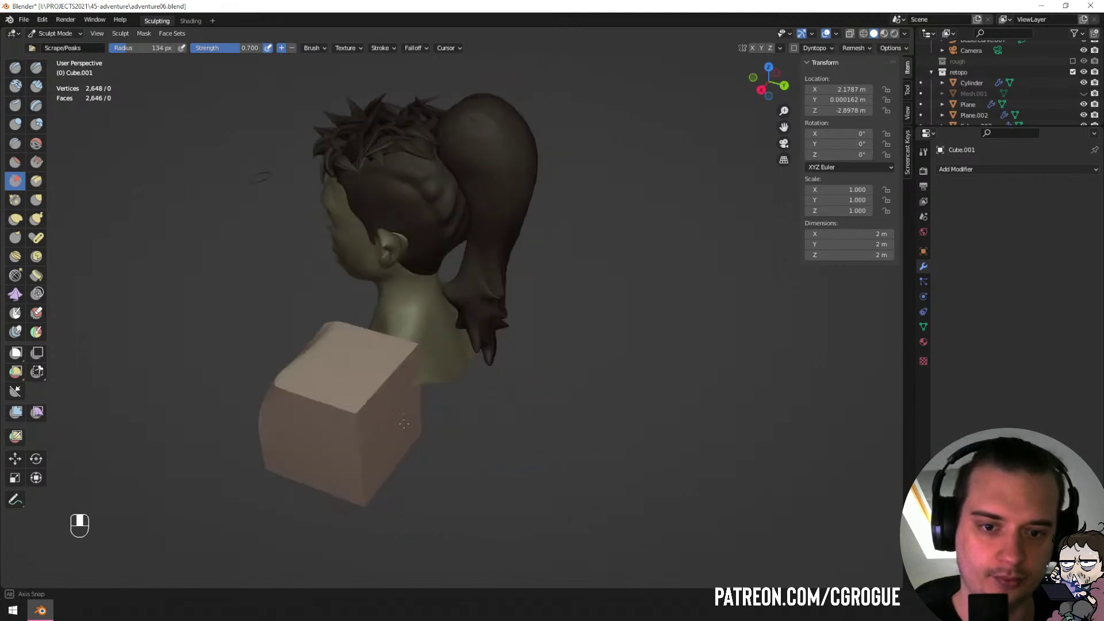
drag(403, 358, 366, 411)
mouse_move(365, 411)
middle_down()
mouse_move(456, 406)
mouse_move(461, 339)
middle_up()
mouse_move(461, 351)
mouse_down()
mouse_move(458, 408)
mouse_move(458, 391)
mouse_up()
middle_drag(489, 382, 414, 371)
mouse_move(380, 349)
mouse_down()
mouse_move(357, 314)
mouse_move(387, 333)
mouse_up()
Enlarge the Scrape/Peaks brush radius to 183 px and scrape the cube's remaining edges, corners and underside rounder.
mouse_move(400, 339)
middle_down()
mouse_move(382, 361)
mouse_move(346, 323)
middle_up()
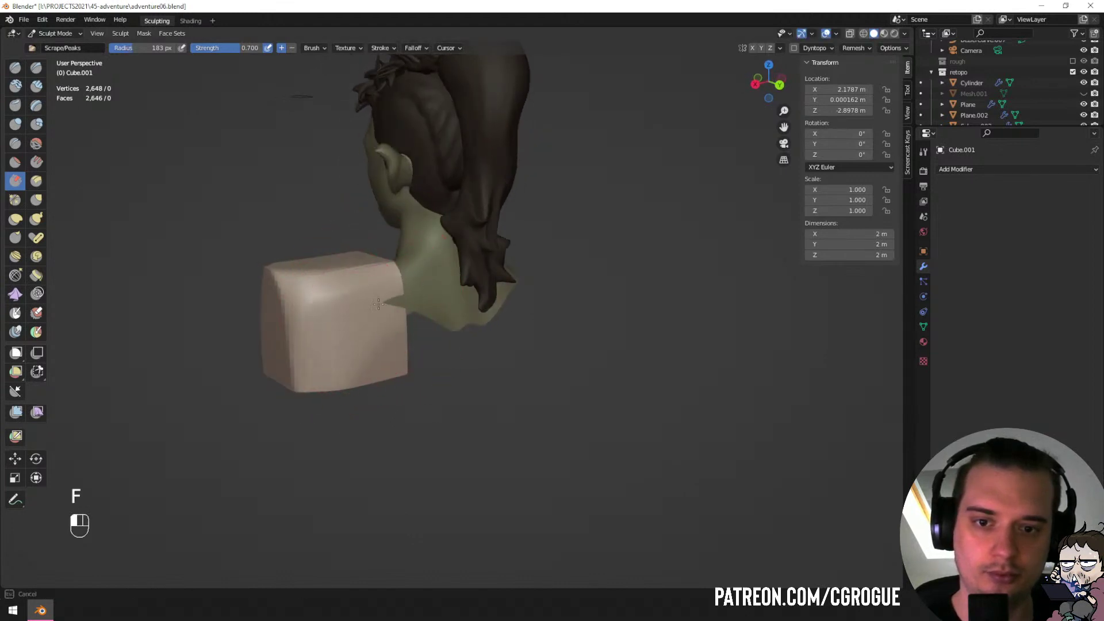
mouse_move(328, 349)
mouse_down()
mouse_move(374, 355)
mouse_move(382, 339)
mouse_up()
mouse_move(397, 321)
middle_down()
mouse_move(421, 341)
mouse_move(527, 345)
middle_up()
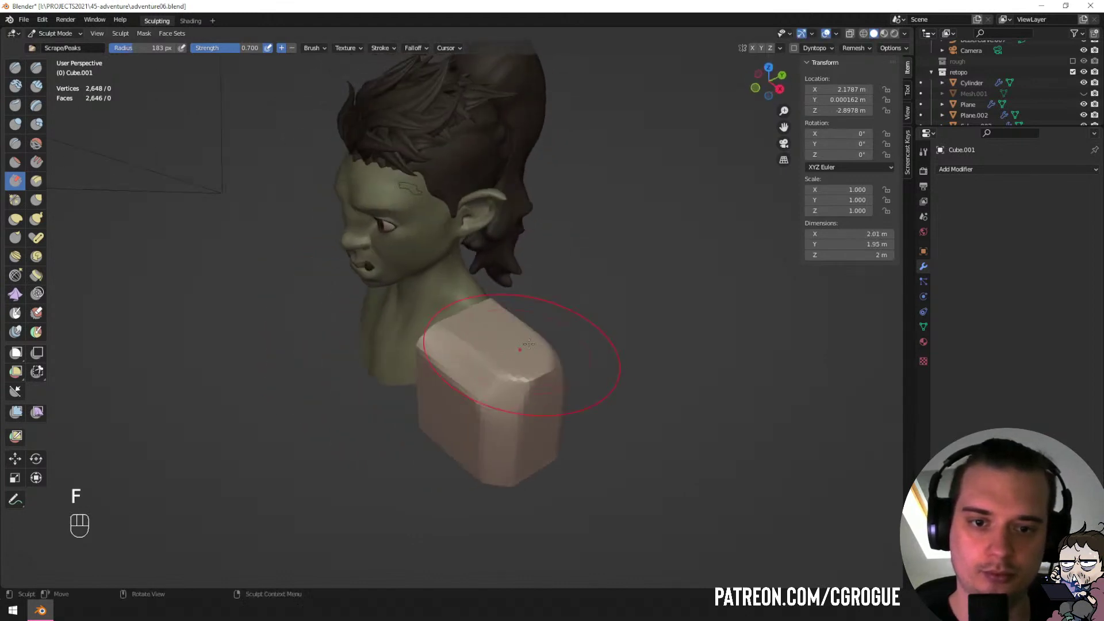
drag(492, 389, 426, 370)
mouse_move(484, 423)
mouse_down()
mouse_move(518, 391)
mouse_move(489, 391)
mouse_up()
mouse_move(447, 397)
middle_down()
mouse_move(418, 385)
mouse_move(467, 319)
middle_up()
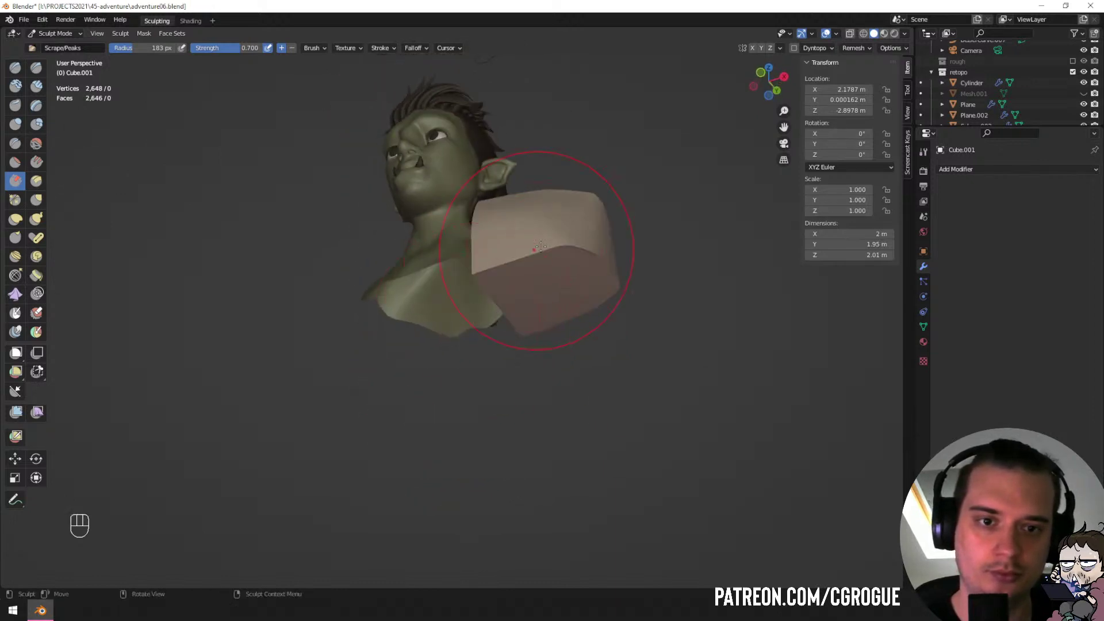
mouse_move(543, 250)
mouse_down()
mouse_move(529, 253)
mouse_move(555, 253)
mouse_move(576, 210)
mouse_move(505, 245)
mouse_up()
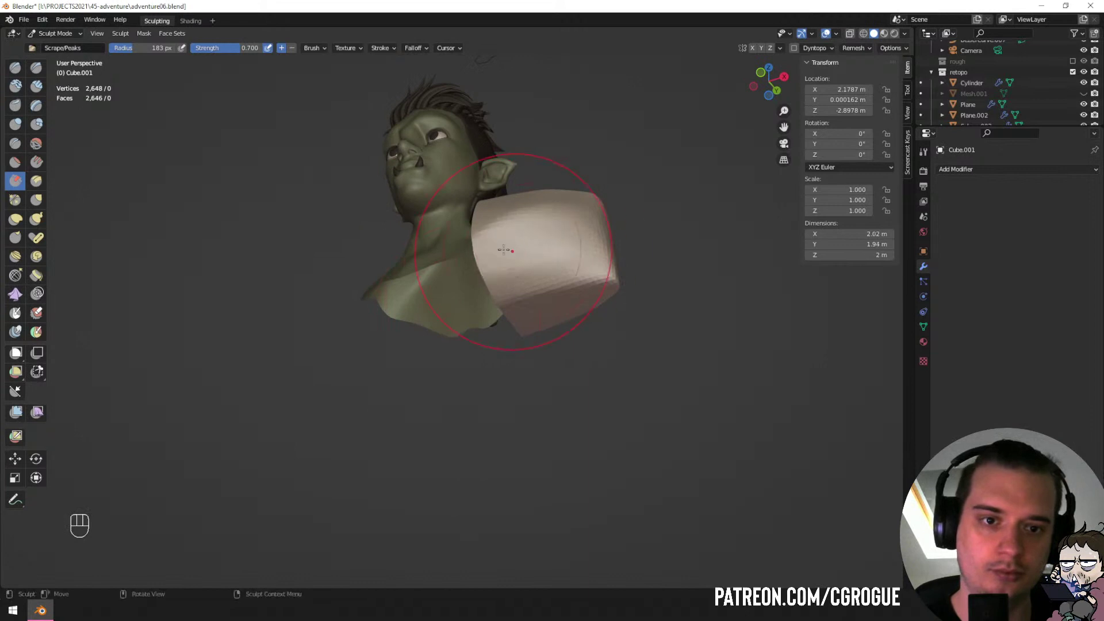
Remesh the scraped block again and smooth its surface into a rounded shoulder form.
mouse_move(506, 244)
middle_down()
mouse_move(389, 280)
mouse_move(527, 343)
middle_up()
key(ctrl+r)
mouse_move(527, 338)
shift+mouse_down()
mouse_move(515, 308)
mouse_move(463, 293)
shift+mouse_up()
middle_drag(463, 293, 535, 310)
mouse_move(538, 311)
shift+mouse_down()
mouse_move(557, 301)
mouse_move(562, 345)
shift+mouse_up()
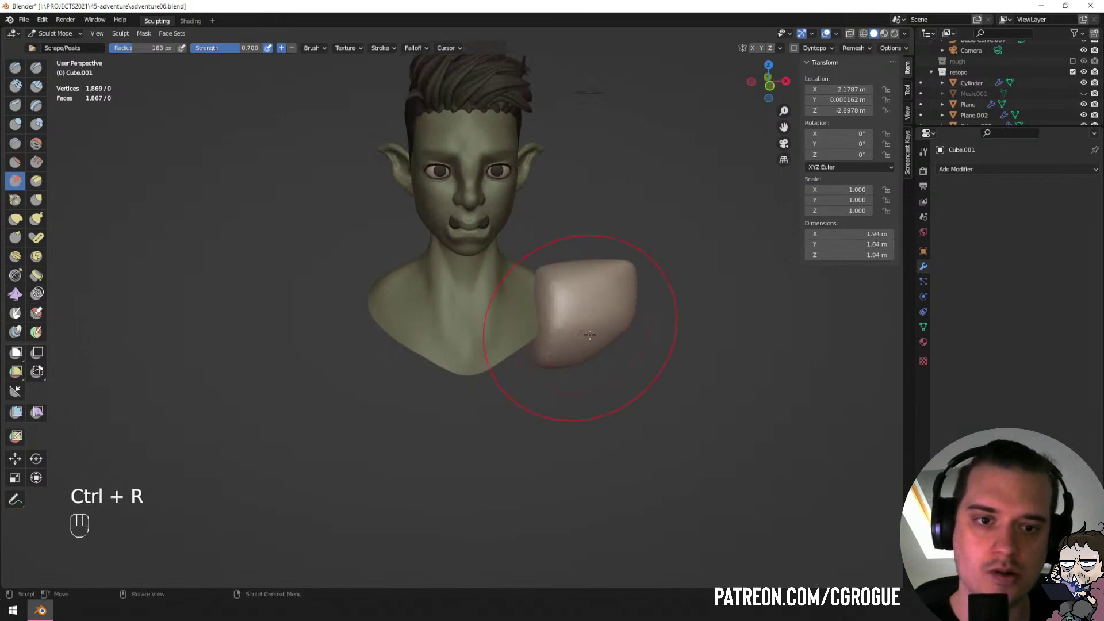
Return to Object Mode, scale the rounded block to about 0.891 and move it toward the bust's shoulder.
key(ctrl+Tab)
mouse_move(506, 293)
middle_down()
mouse_move(596, 357)
mouse_move(489, 420)
mouse_move(571, 334)
mouse_move(536, 352)
mouse_move(415, 328)
mouse_move(395, 340)
middle_up()
key(s)
click(587, 364)
key(g)
click(500, 413)
key(s)
click(578, 337)
Move the block onto the shoulder and rotate it to follow the slope, with about 15° on Y.
key(g)
click(423, 332)
key(r)
click(505, 299)
key(g)
click(493, 338)
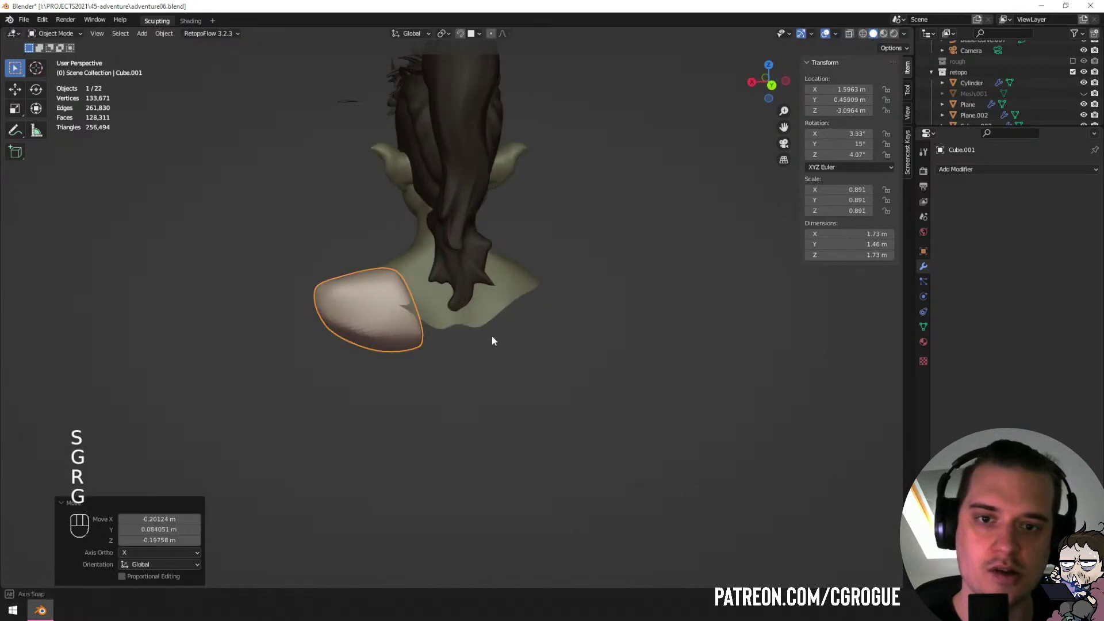
Add a Mirror modifier on X to the shoulder block, using the body mesh Plane as the mirror object.
middle_drag(493, 339, 611, 324)
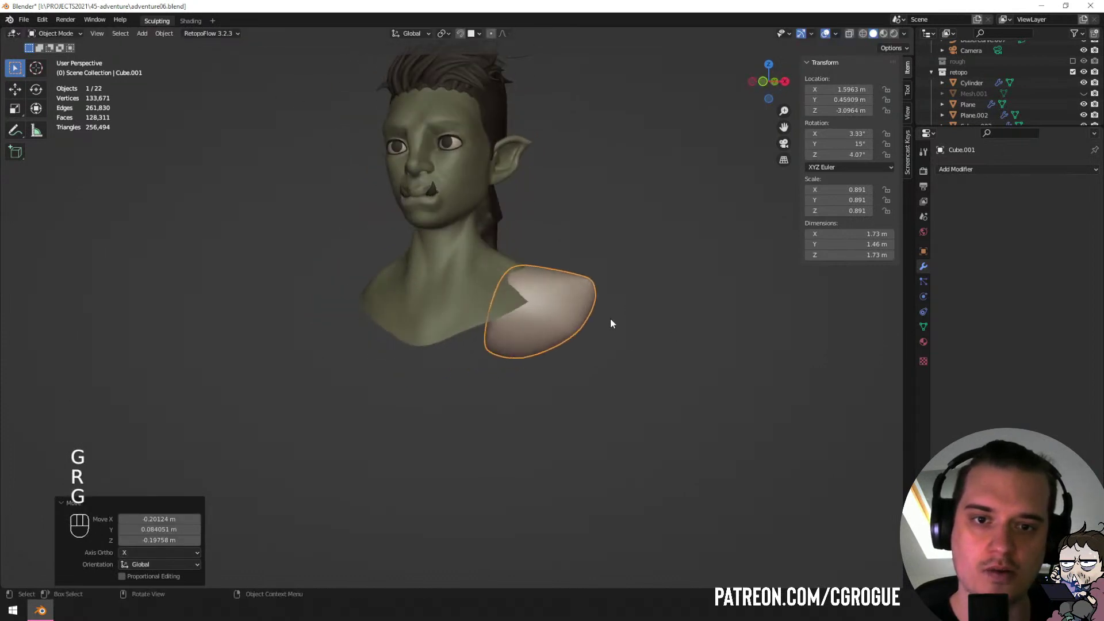
click(978, 170)
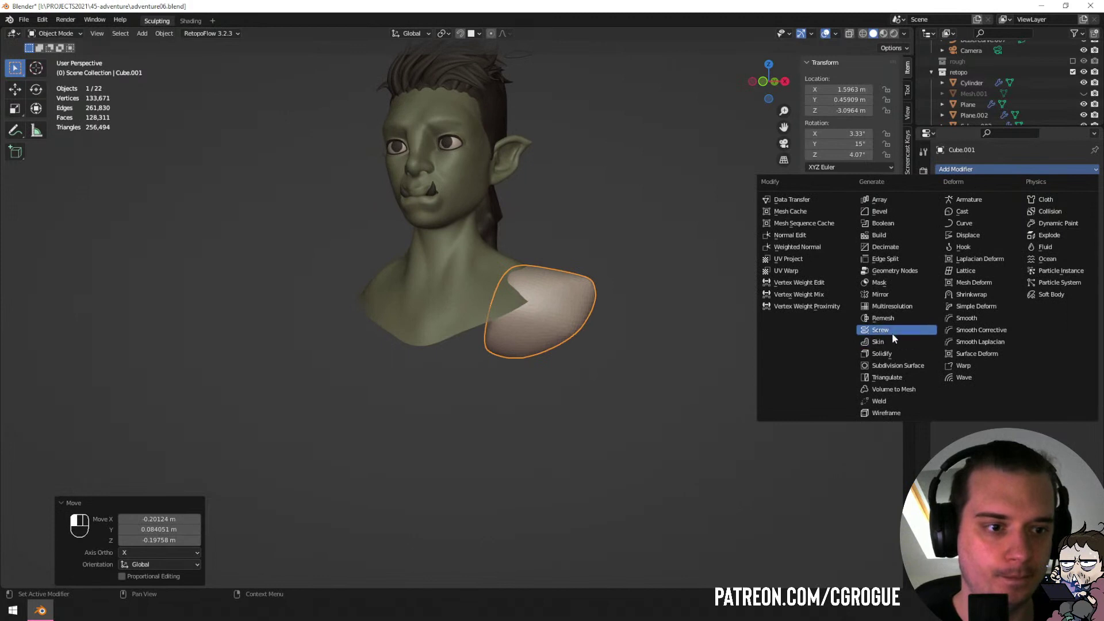
click(903, 296)
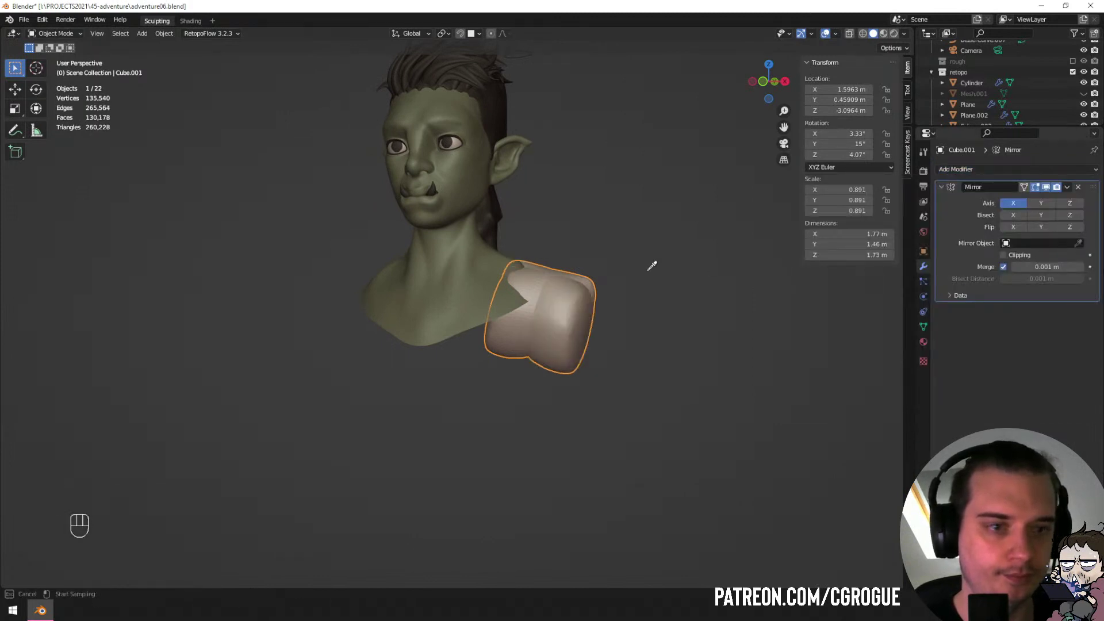
click(461, 298)
Reselect the mirrored shoulder block, move it inward toward the neck and rotate it to about 24.7° on Y.
middle_drag(461, 298, 514, 337)
key(a)
key(a)
click(583, 319)
key(g)
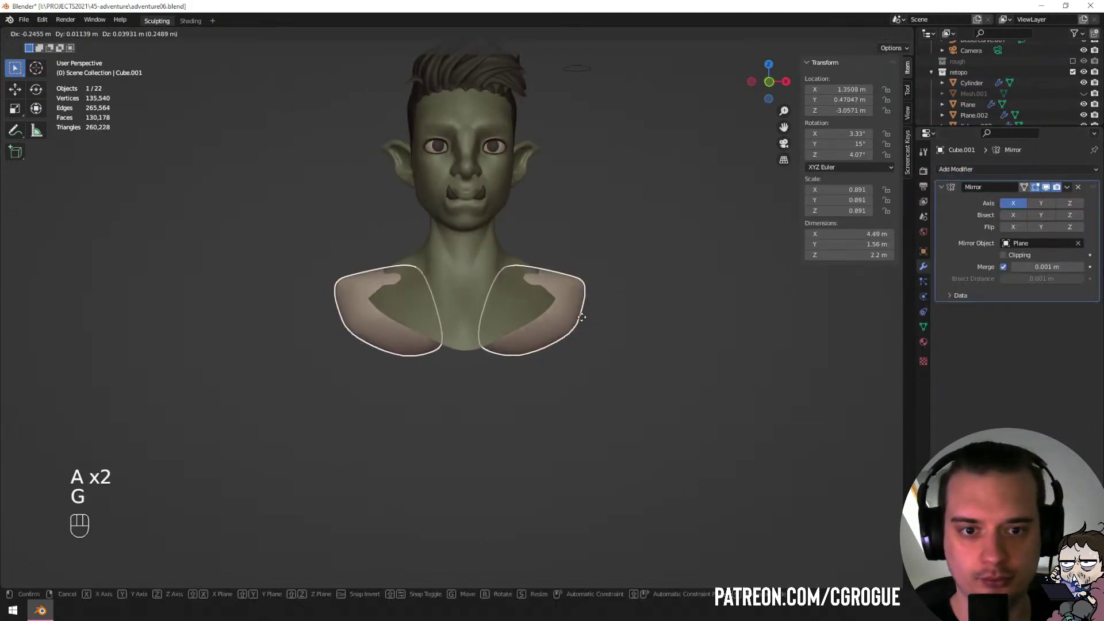
click(575, 318)
key(r)
key(g)
click(575, 326)
key(g)
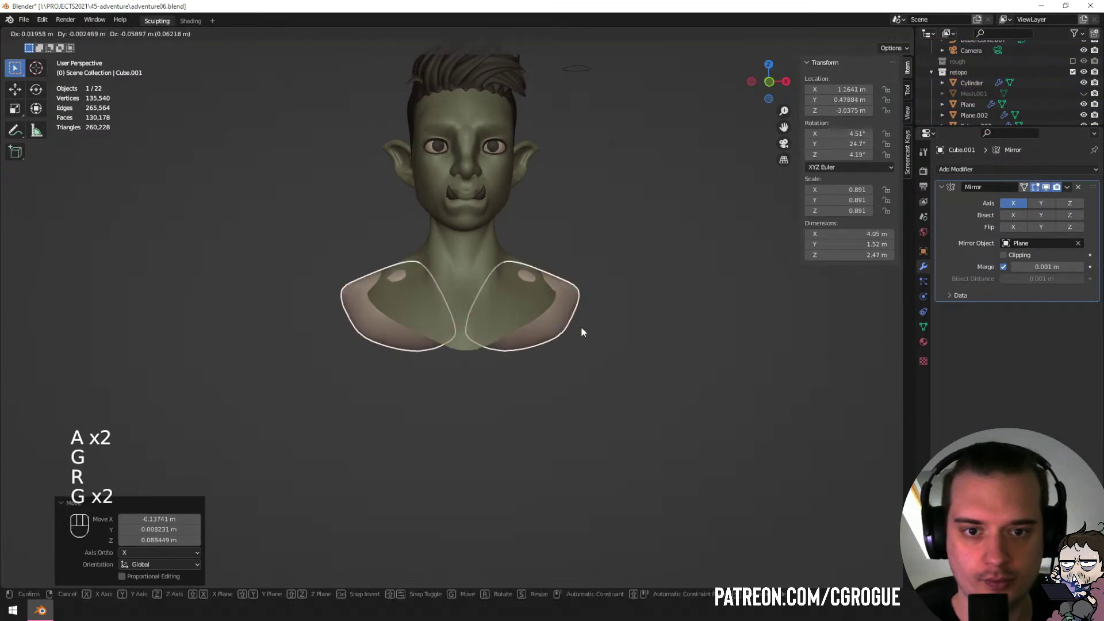
click(581, 326)
Rotate the mirrored shoulders to about -3.97° on Z and shift them slightly outward and down.
middle_drag(581, 326, 571, 275)
key(r)
click(560, 384)
key(g)
click(562, 374)
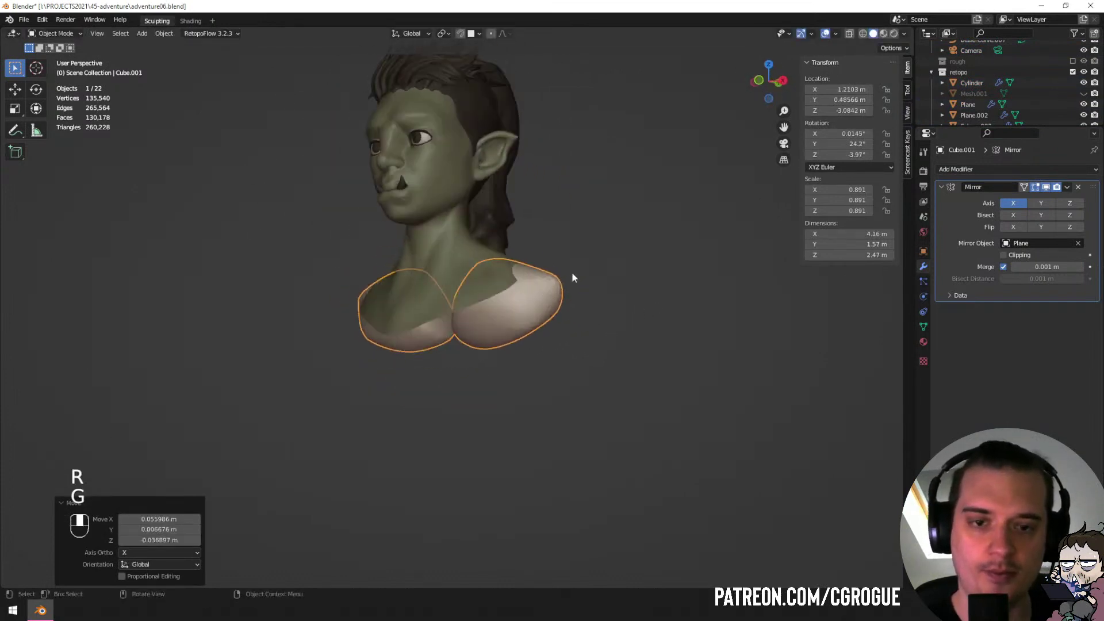
Add a UV sphere and move it down to about Z -3.93 m as the chest below the bust.
key(shift+a)
mouse_move(575, 272)
click(628, 304)
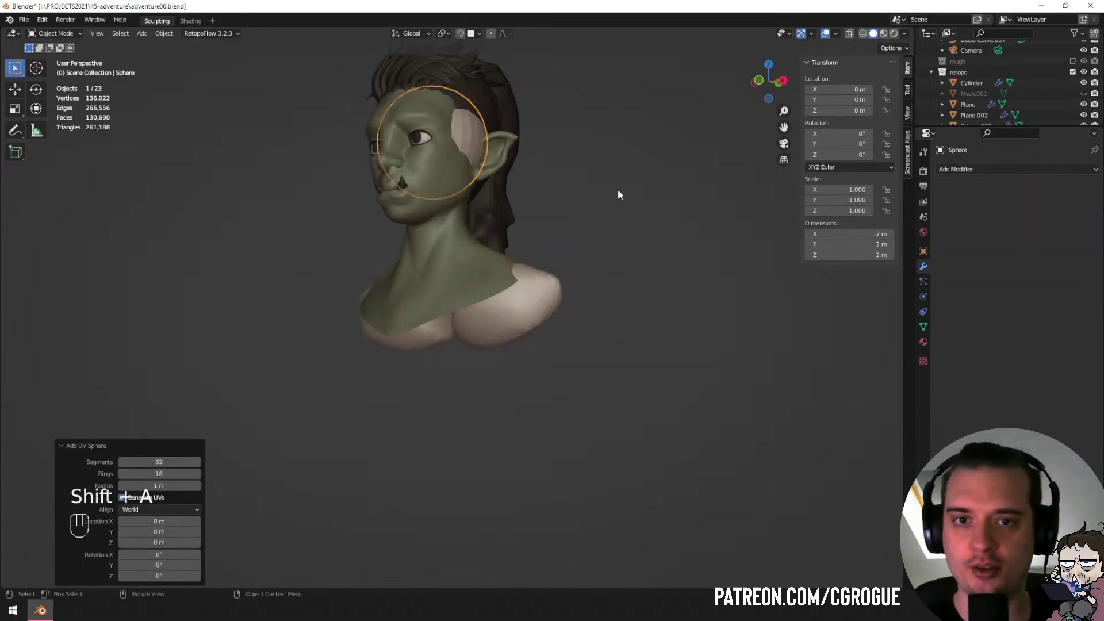
key(g)
click(567, 374)
Enter Sculpt Mode on the chest sphere and pull its upper side upward with a large Grab brush.
key(ctrl+Tab)
middle_drag(562, 313, 521, 365)
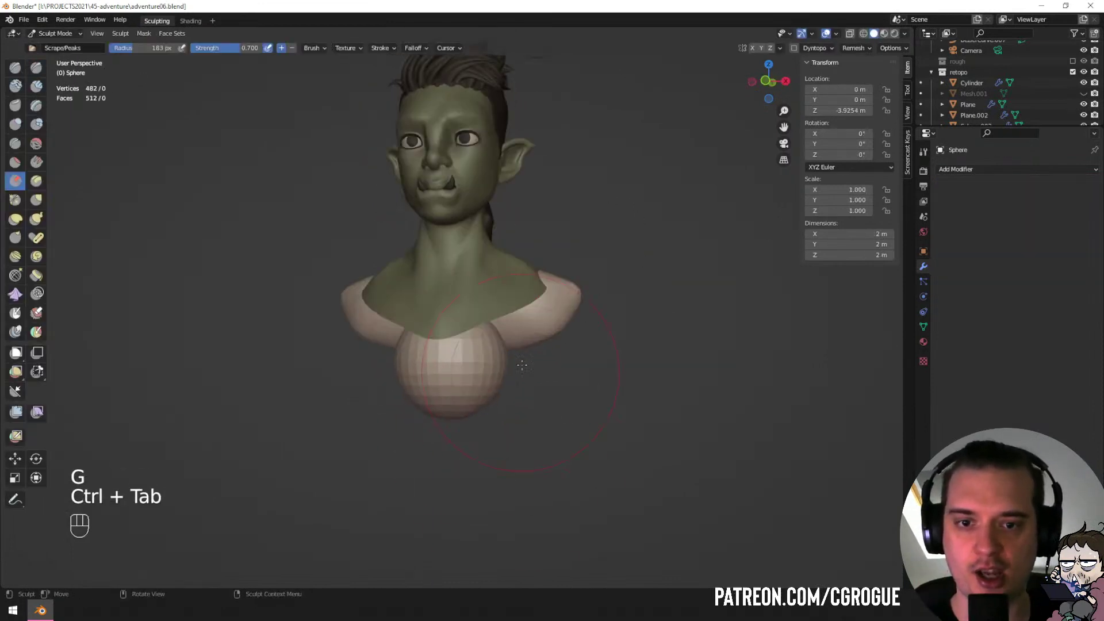
key(f)
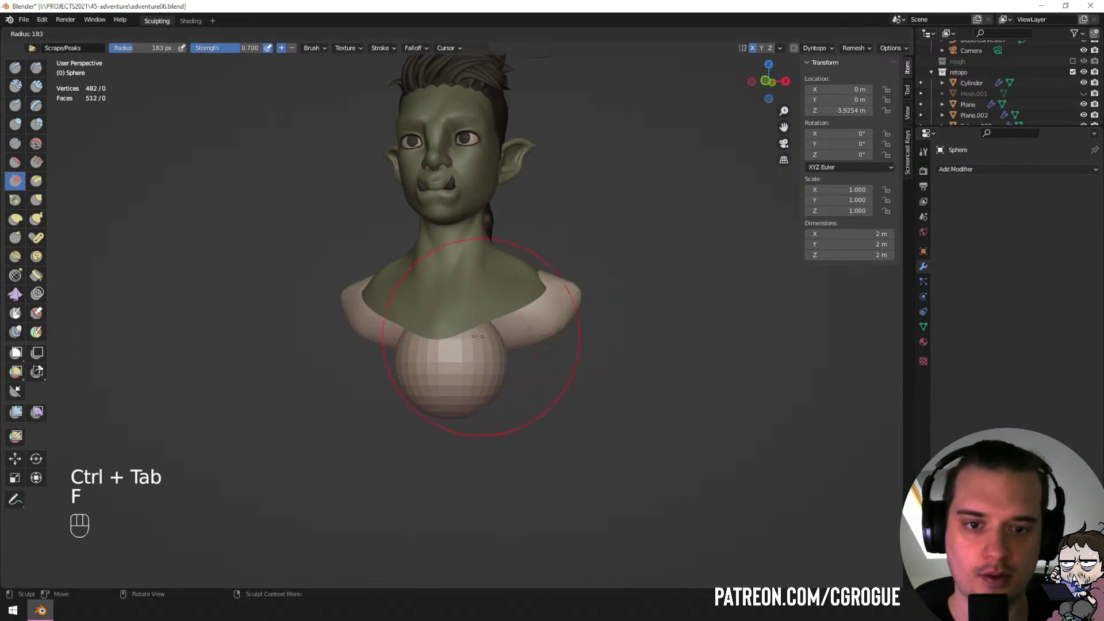
click(566, 340)
key(g)
key(f)
key(f)
click(600, 339)
mouse_move(498, 335)
mouse_down()
mouse_move(600, 246)
mouse_move(498, 314)
mouse_up()
Stretch the sphere's side and lower part downward with the Grab brush to form an elongated torso.
key(f)
click(617, 324)
middle_drag(581, 314, 495, 305)
key(f)
click(515, 306)
drag(405, 340, 351, 404)
drag(393, 424, 407, 454)
middle_drag(553, 381, 517, 384)
key(f)
click(557, 384)
drag(398, 412, 402, 444)
Reshape the torso's sides and lower end with Grab strokes from several angles, widening it beneath the shoulders.
mouse_move(440, 380)
middle_down()
mouse_move(383, 392)
mouse_move(428, 317)
mouse_move(441, 323)
middle_up()
key(f)
click(546, 312)
drag(444, 343, 477, 331)
key(f)
click(567, 325)
middle_drag(417, 373, 436, 430)
drag(438, 433, 452, 444)
middle_drag(461, 448, 530, 436)
key(f)
click(651, 406)
drag(520, 339, 532, 333)
Select the body mesh, enter Sculpt Mode and pull its shoulder edge inward over the chest with the Grab brush.
middle_drag(535, 331, 516, 344)
key(ctrl+Tab)
click(491, 343)
click(548, 323)
click(506, 302)
key(ctrl+Tab)
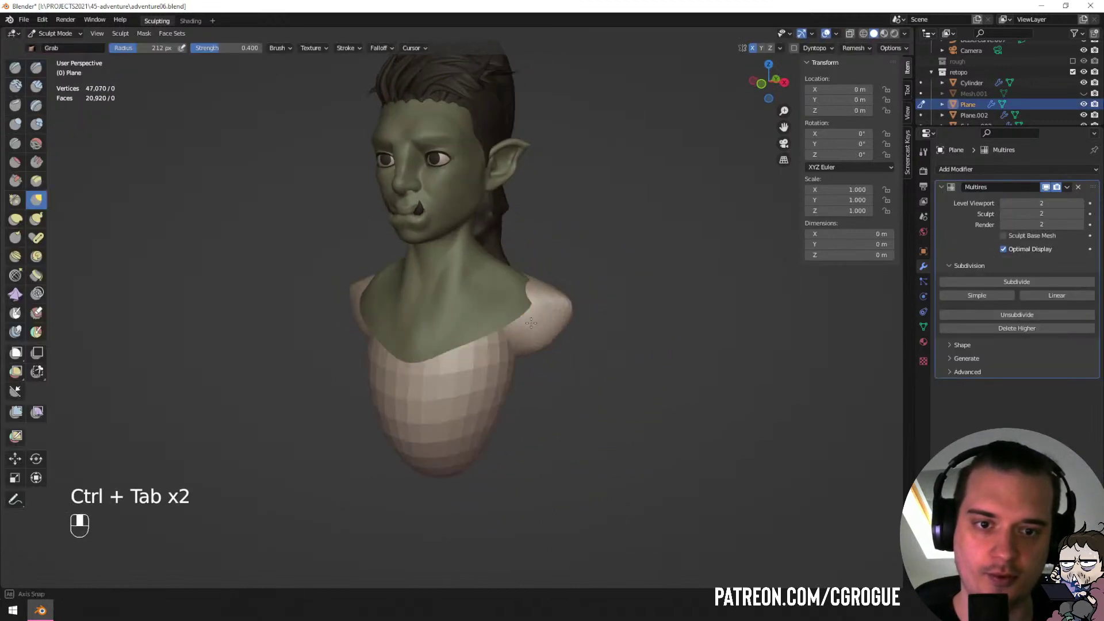
middle_drag(518, 300, 550, 295)
key(f)
click(543, 294)
mouse_move(531, 295)
mouse_down()
mouse_move(507, 297)
mouse_move(498, 323)
mouse_up()
key(f)
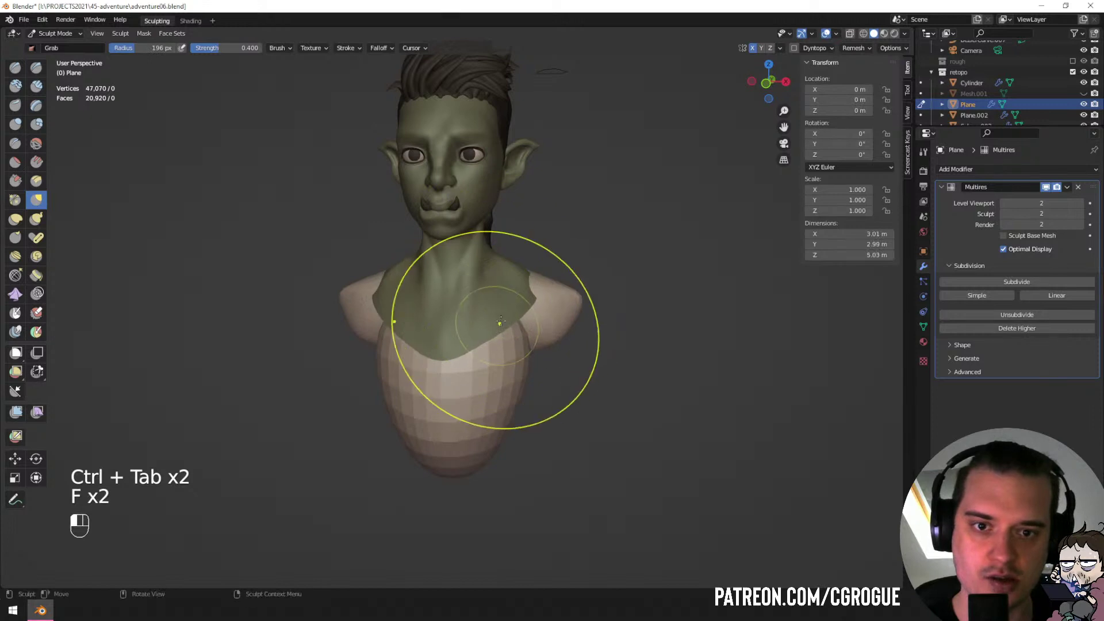
key(f)
click(496, 282)
middle_drag(498, 323, 455, 397)
key(f)
click(506, 302)
Return to Object Mode and move the mirrored shoulder block inward to about X 1.07 m, Y 0.34 m, Z -2.96 m.
key(ctrl+Tab)
click(555, 323)
key(g)
click(458, 357)
Rotate and reposition the mirrored shoulders from behind to fit the upper back.
middle_drag(457, 357, 357, 327)
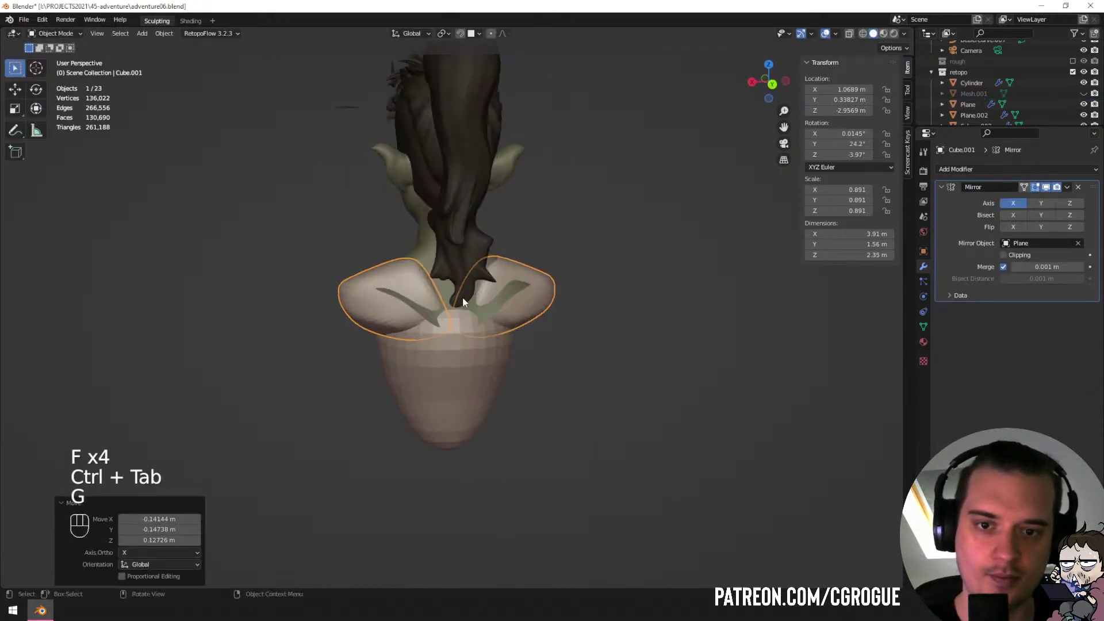
key(r)
click(512, 283)
key(g)
click(501, 311)
Select the torso sphere, enter Sculpt Mode and nudge its upper back below the shoulder with the Grab brush.
middle_drag(495, 328, 589, 321)
click(478, 374)
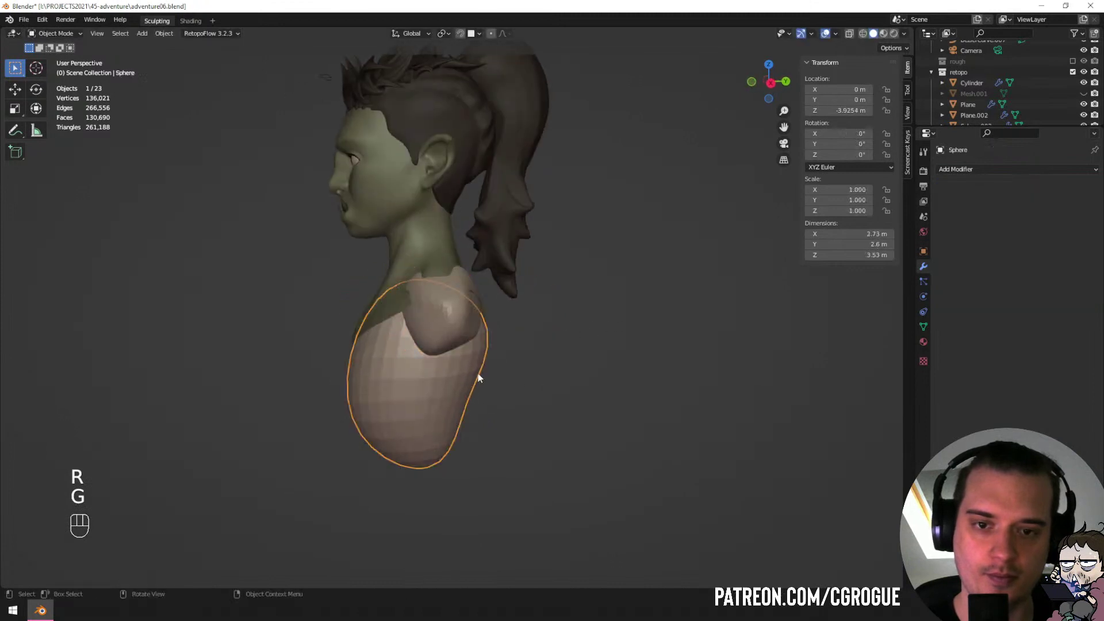
key(ctrl+Tab)
key(f)
click(454, 339)
drag(455, 339, 448, 341)
Adjust the torso's lower back and bottom end using a Grab brush with a radius of 225 px.
middle_drag(447, 345, 479, 359)
key(f)
click(449, 407)
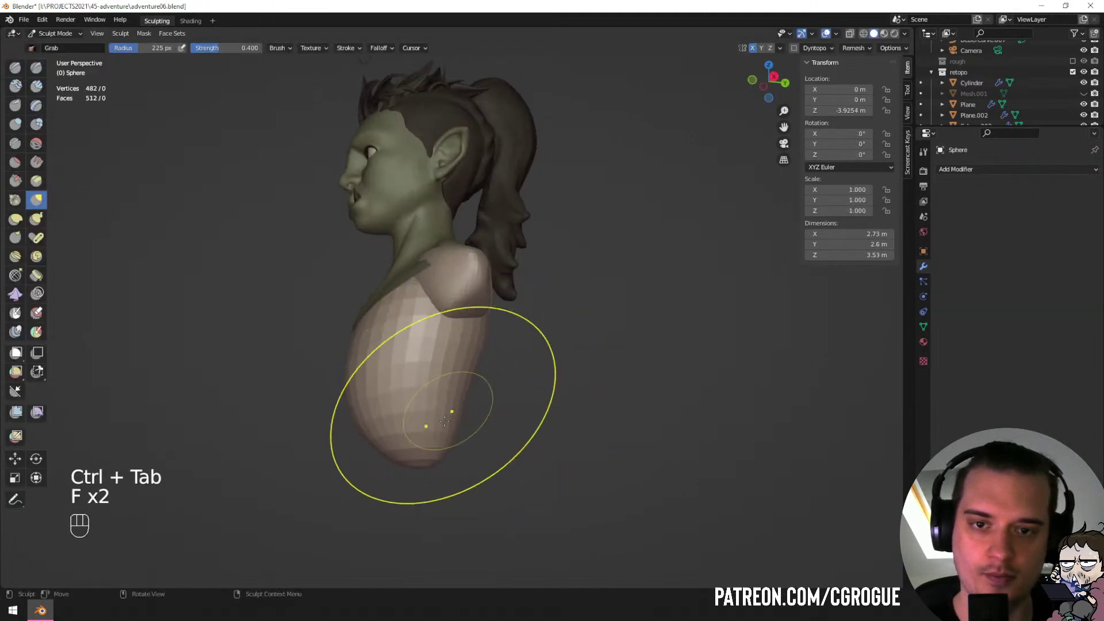
mouse_move(450, 407)
middle_down()
mouse_move(525, 431)
mouse_move(541, 414)
middle_up()
scroll(495, 391, down, 3)
mouse_move(463, 368)
middle_down()
mouse_move(472, 402)
mouse_move(547, 382)
mouse_move(456, 357)
mouse_move(532, 379)
mouse_move(615, 152)
middle_up()
key(f)
click(498, 397)
Return to Object Mode, scale the torso sphere to 1.056 and reposition it at about Y -0.11 m, Z -4.15 m.
key(ctrl+Tab)
key(KP_1)
key(KP_3)
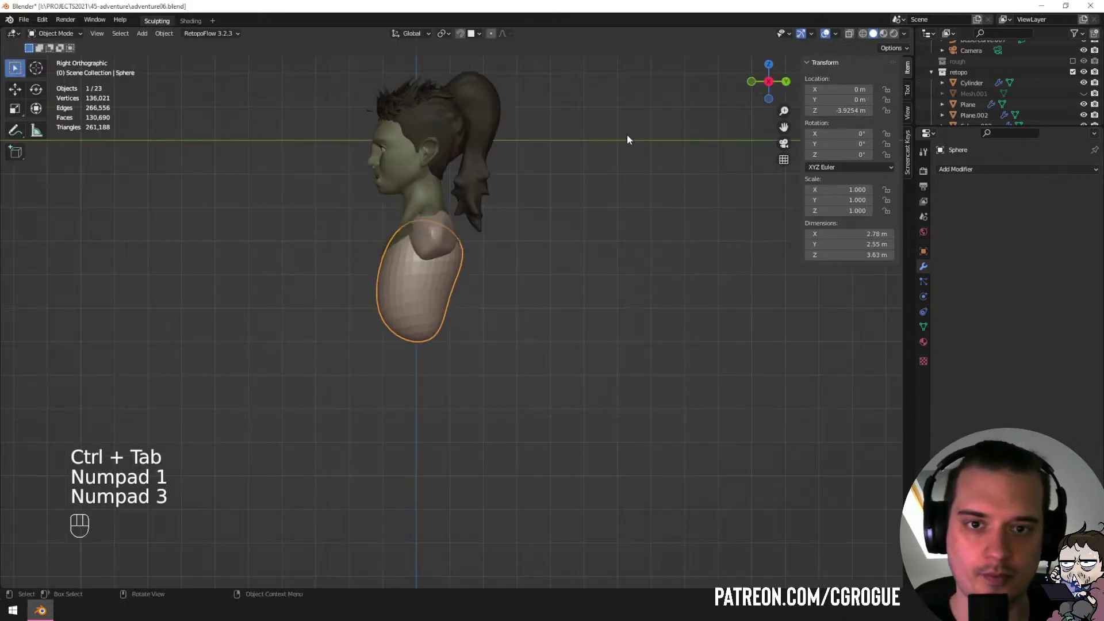
shift+middle_drag(523, 174, 581, 212)
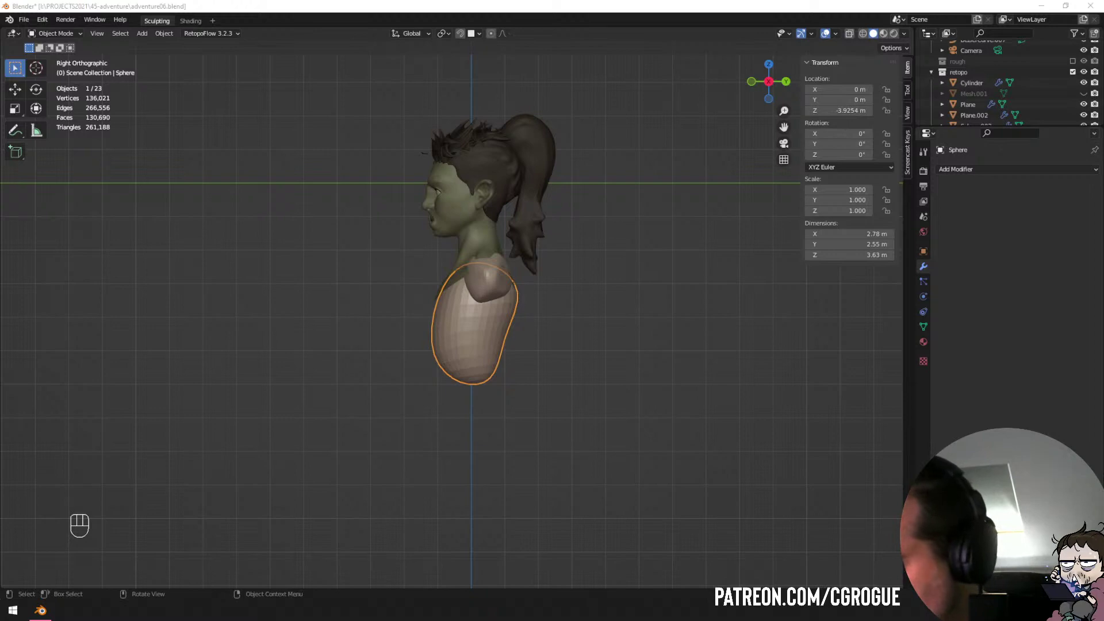
middle_drag(398, 391, 391, 389)
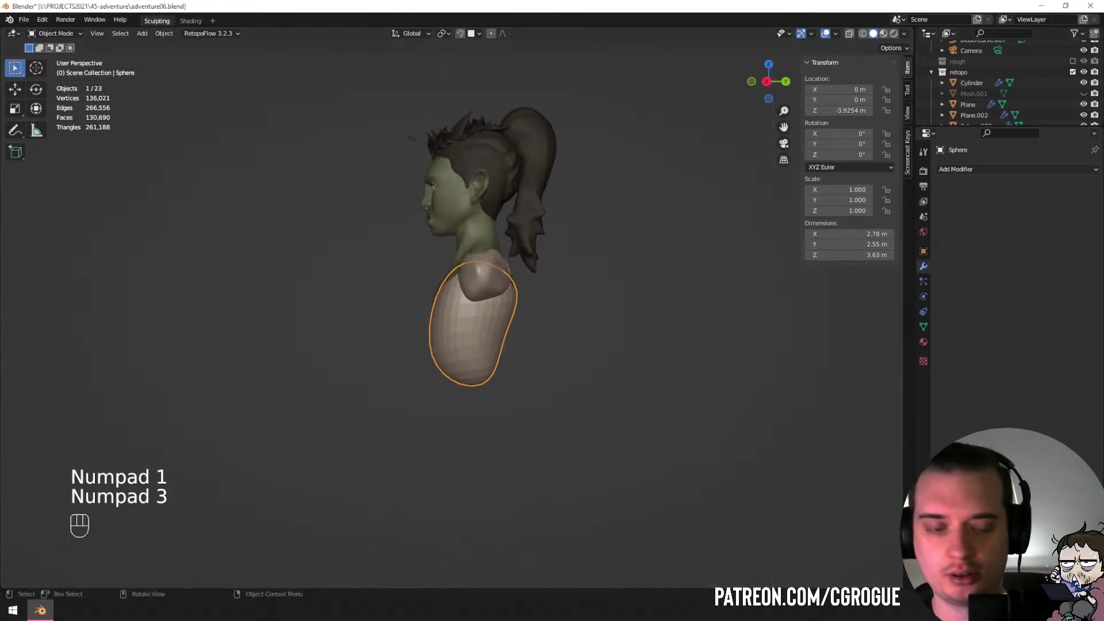
key(KP_1)
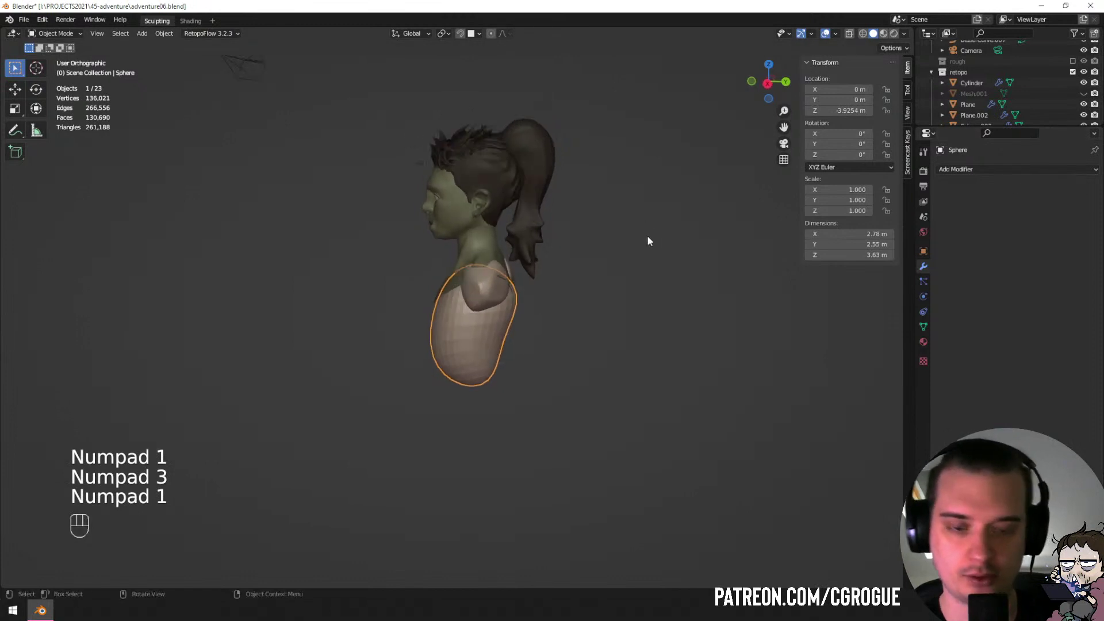
key(KP_3)
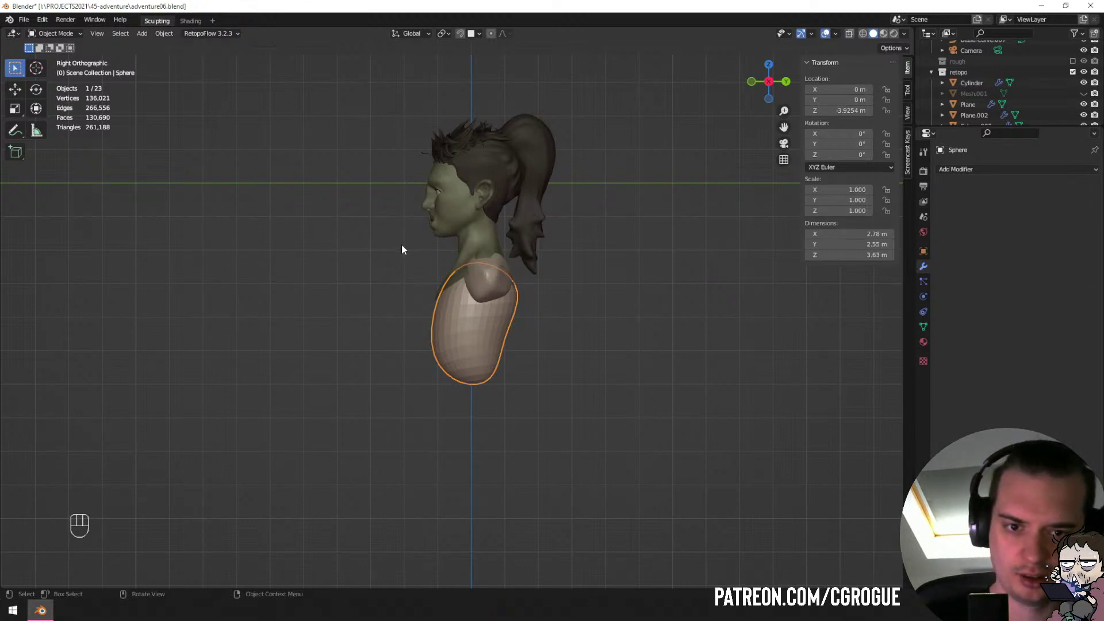
key(s)
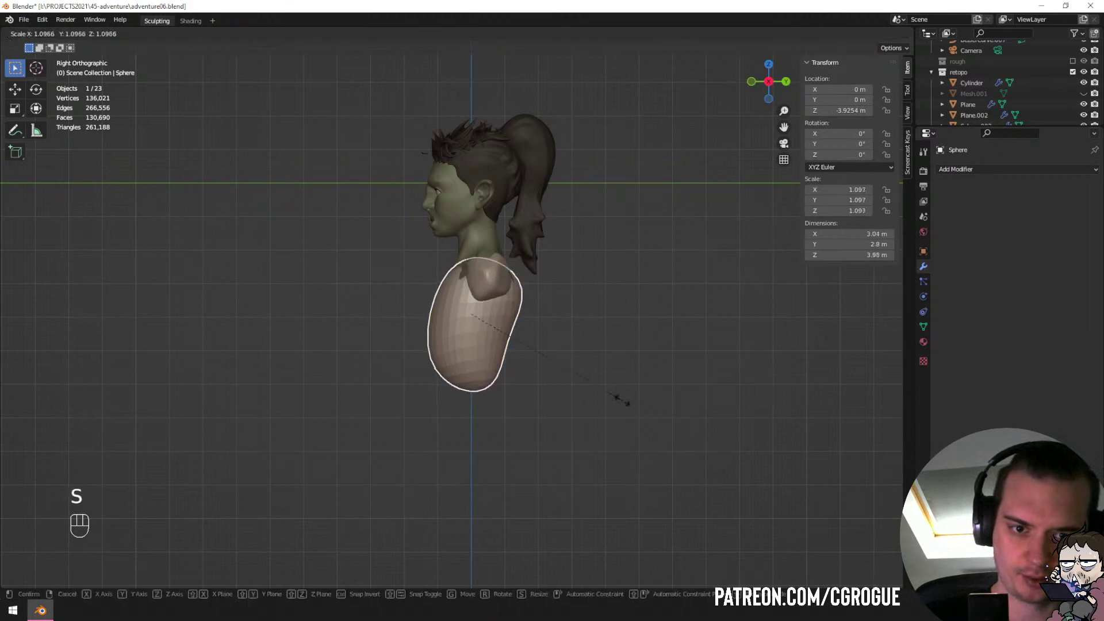
click(617, 404)
key(g)
click(612, 423)
key(s)
click(601, 425)
key(g)
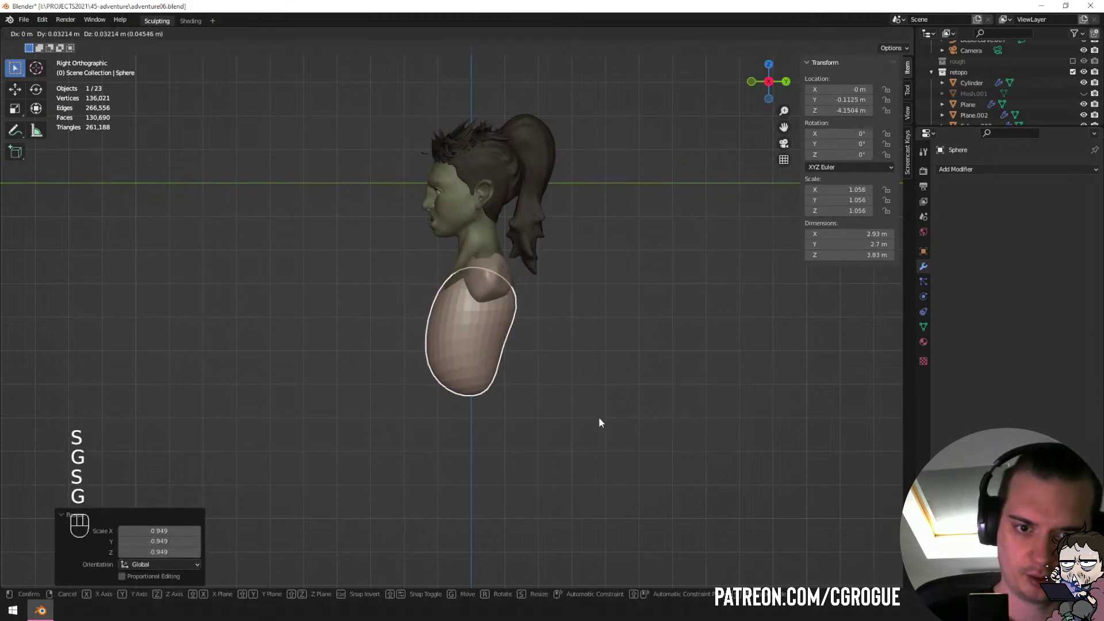
click(592, 405)
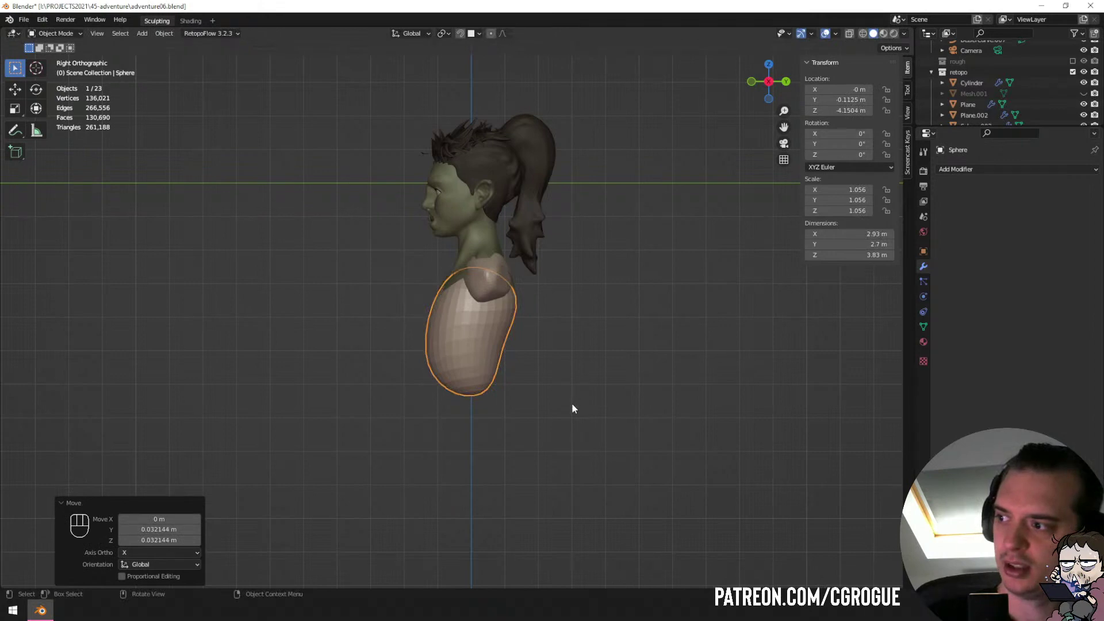
Shorten the torso to a Z scale of 0.954 and raise it to about Z -3.91 m.
middle_drag(574, 409, 533, 253)
key(s)
key(z)
key(g)
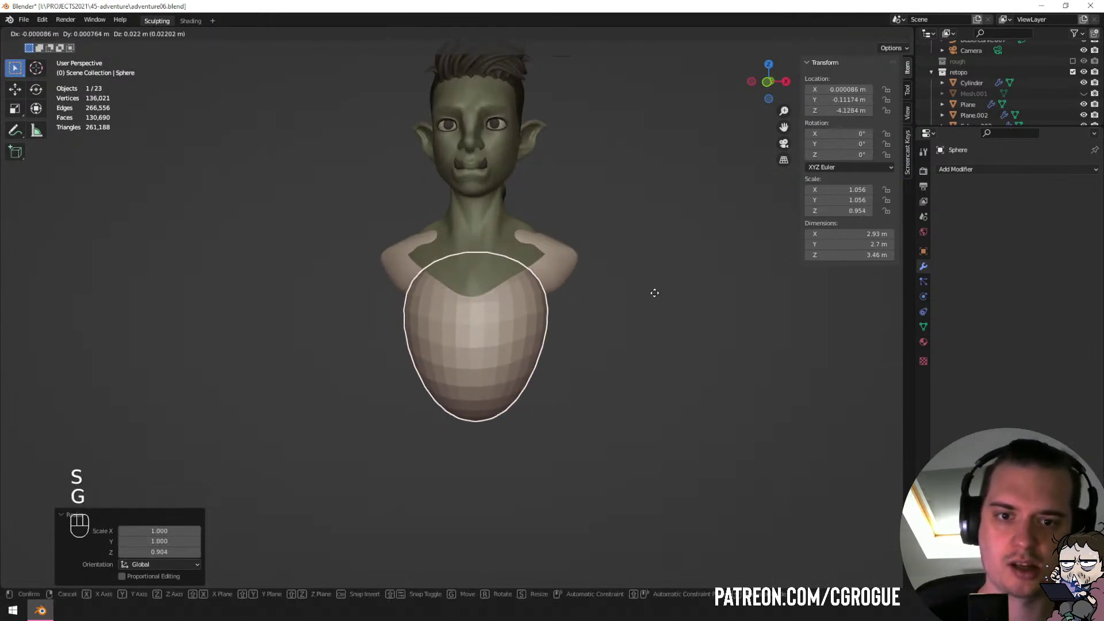
click(654, 289)
middle_drag(654, 288, 551, 198)
Duplicate the torso below the original as a pelvis block, rotate it 23.5° about X and scale it to about 0.70.
key(KP_1)
key(KP_3)
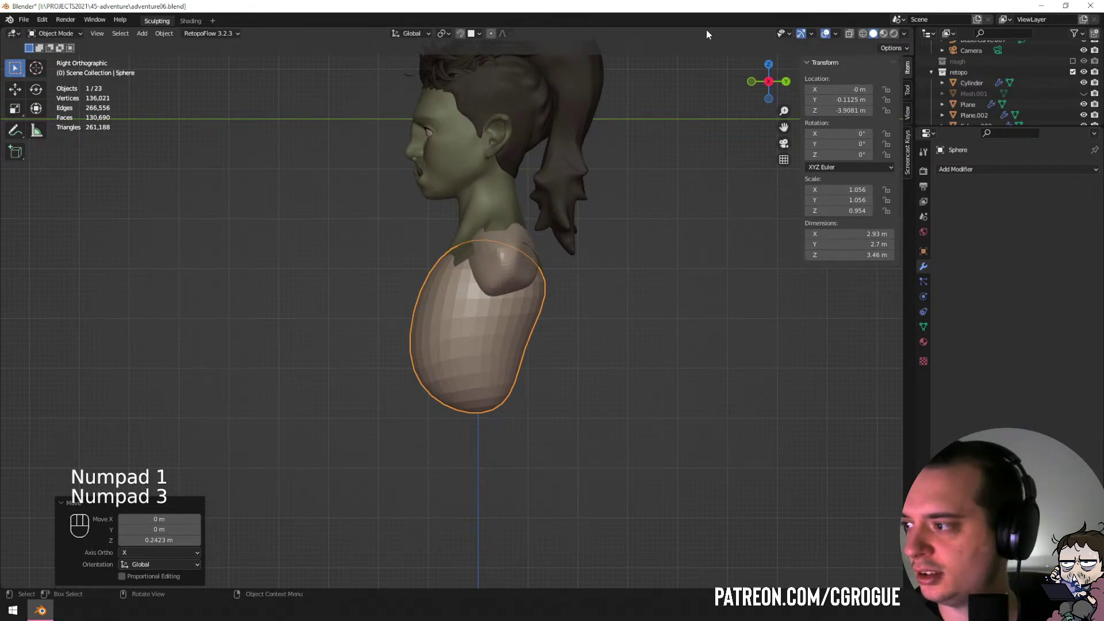
ctrl+middle_drag(737, 219, 581, 259)
shift+middle_drag(505, 296, 523, 213)
key(shift+d)
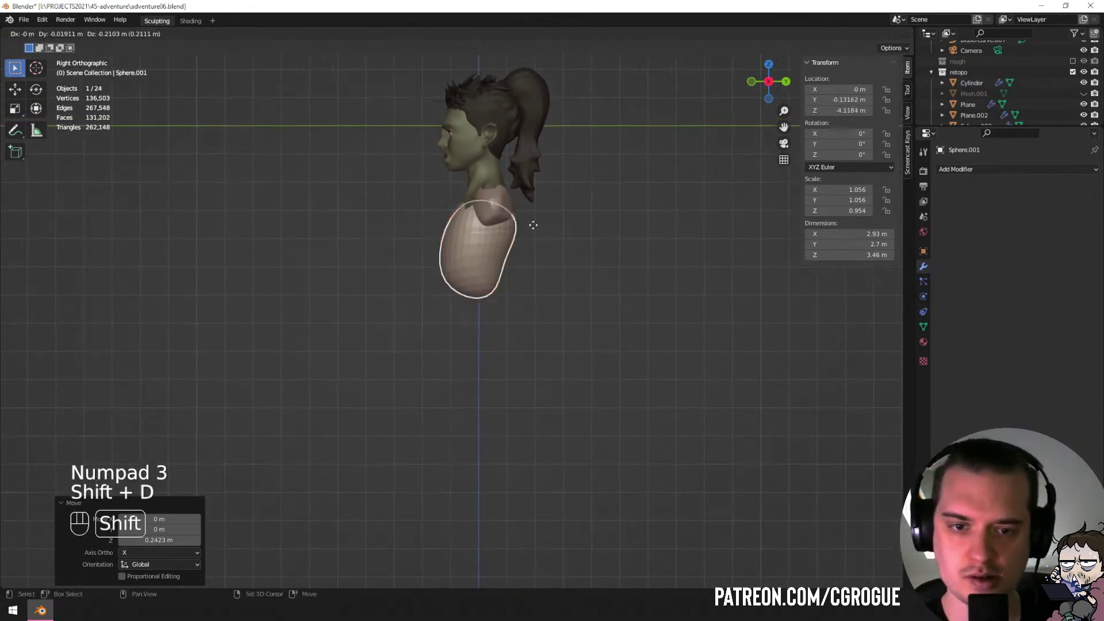
click(531, 315)
key(r)
click(534, 242)
key(s)
click(519, 280)
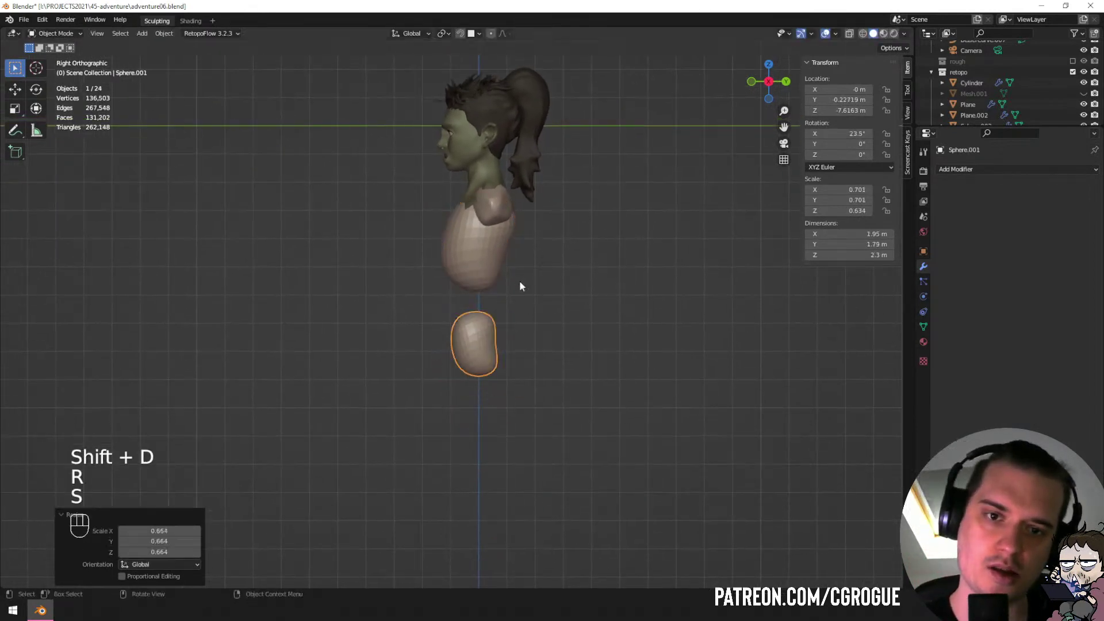
Enlarge the pelvis block to a scale of about 1.01 and position it at about Y -0.10 m, Z -7.85 m.
key(g)
click(533, 283)
key(s)
click(565, 266)
key(g)
click(488, 384)
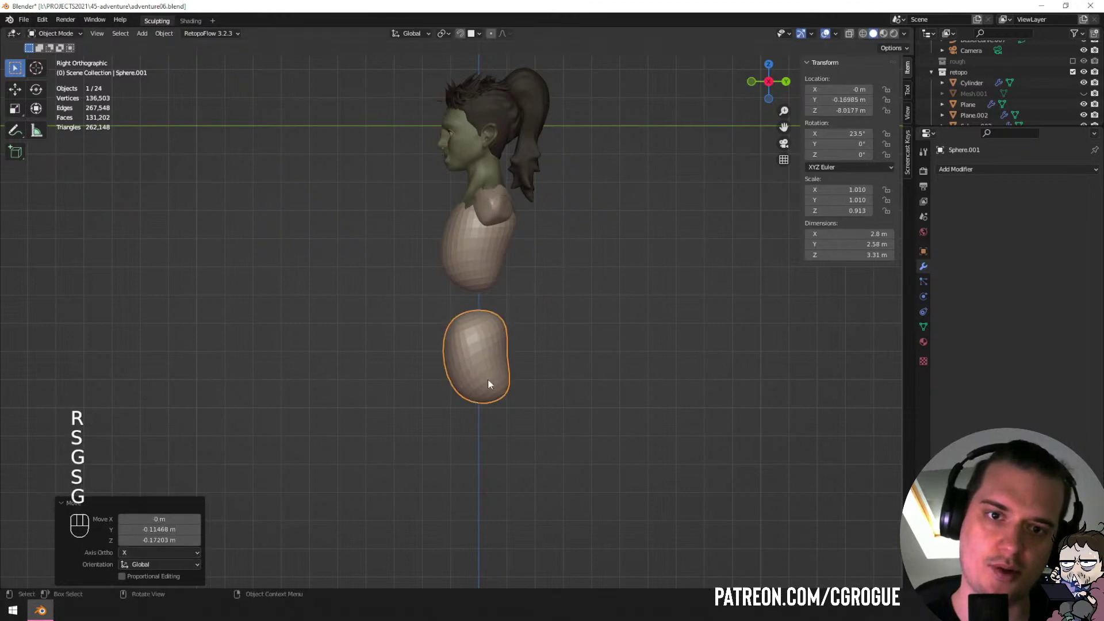
ctrl+middle_drag(502, 161, 481, 227)
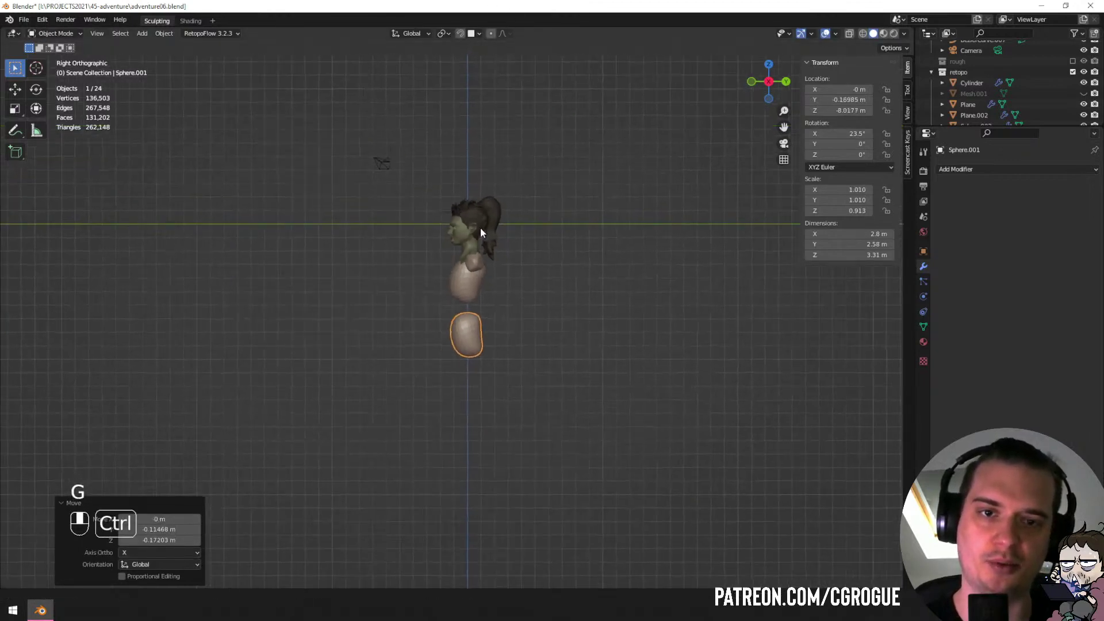
ctrl+middle_drag(449, 319, 472, 292)
key(g)
click(544, 306)
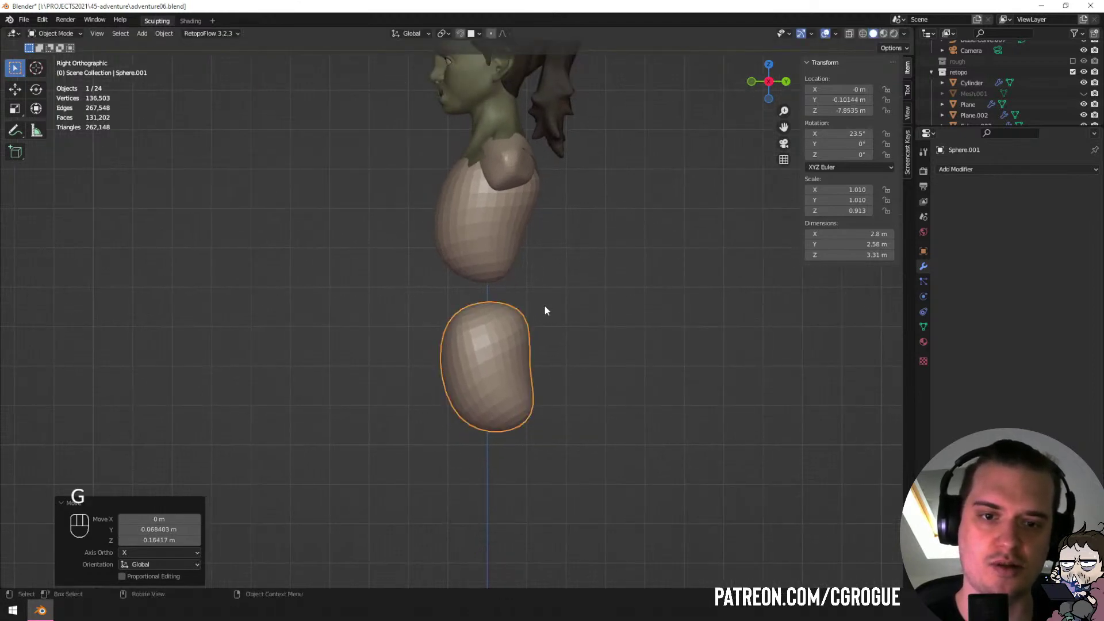
Duplicate the pelvis block as a waist, scaled to about 0.72 and placed between torso and pelvis at about Z -6.02 m.
key(shift+d)
click(538, 237)
key(s)
click(547, 277)
key(g)
click(544, 273)
Select the pelvis sphere, enter Sculpt Mode and push in its lower side with the Grab brush.
middle_drag(507, 270, 614, 266)
ctrl+middle_drag(566, 235, 599, 288)
ctrl+middle_drag(598, 288, 522, 288)
click(496, 356)
key(ctrl+Tab)
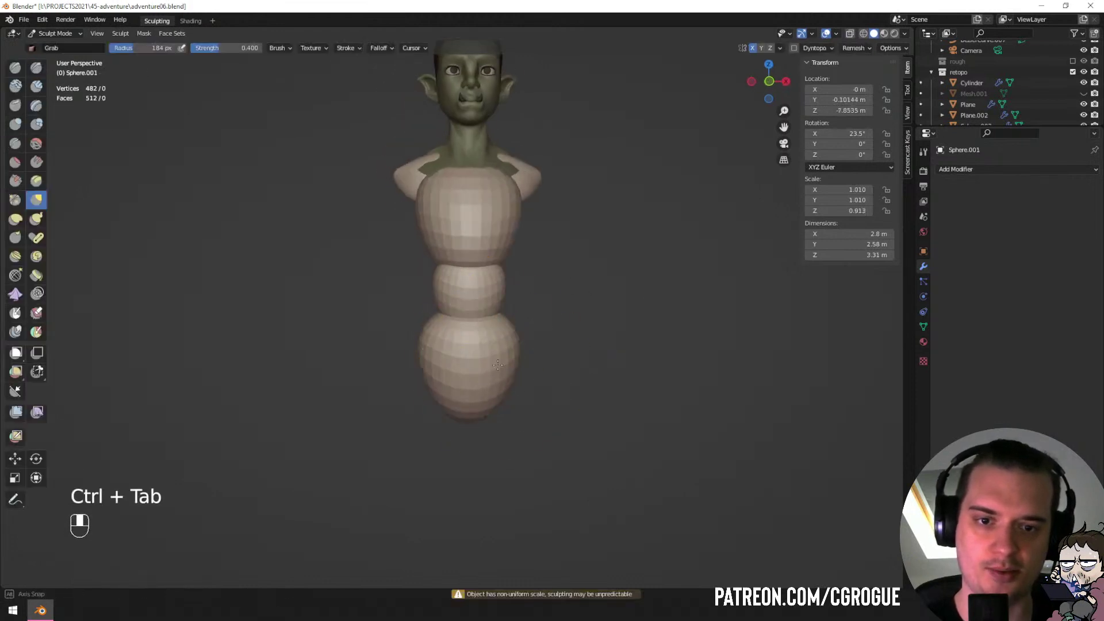
middle_drag(500, 359, 497, 364)
mouse_move(503, 390)
mouse_down()
mouse_move(491, 351)
mouse_move(489, 366)
mouse_up()
mouse_move(488, 377)
middle_down()
mouse_move(463, 353)
mouse_move(501, 350)
middle_up()
Shape the pelvis's upper side and widen the hips to about 2.74 m with a 184 px Grab brush.
key(d)
key(d)
mouse_move(503, 352)
mouse_down()
mouse_move(522, 358)
mouse_move(510, 396)
mouse_move(496, 318)
mouse_up()
key(d)
middle_drag(517, 282, 530, 305)
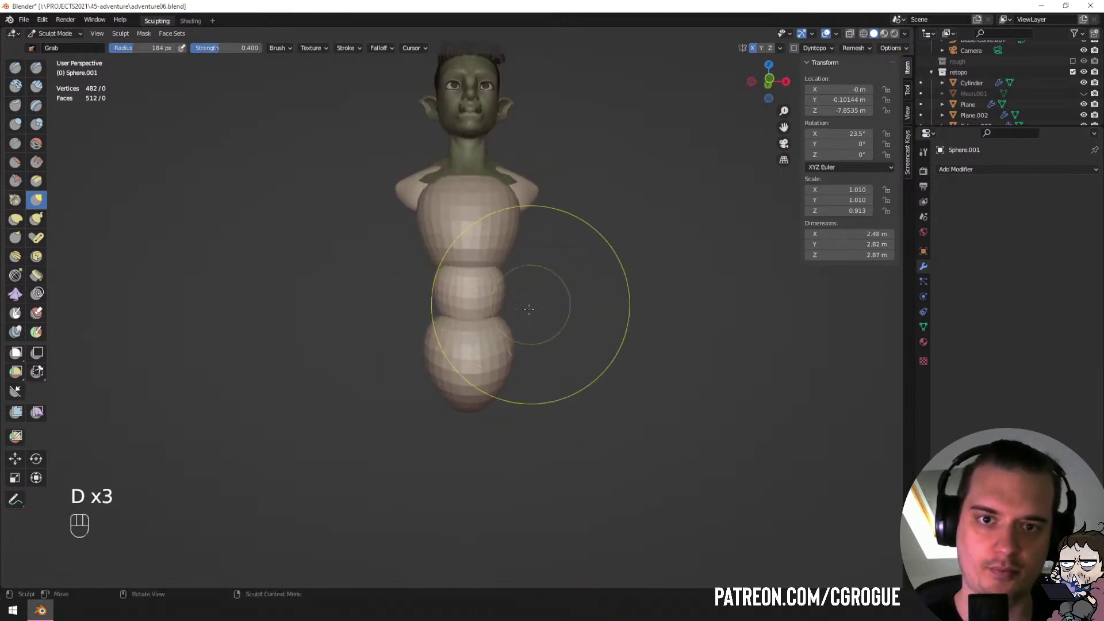
key(d)
key(d)
drag(502, 352, 522, 349)
drag(507, 362, 511, 356)
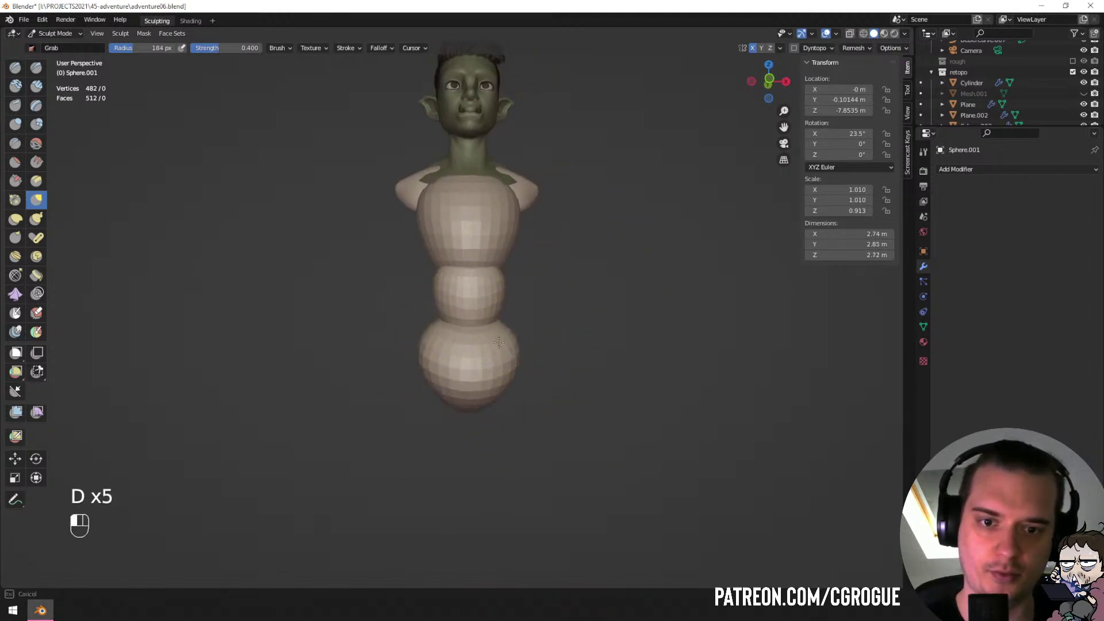
Switch sculpting to the waist sphere and pull in its sides using a Grab brush with a radius of 94 px.
key(ctrl+Tab)
ctrl+click(482, 314)
key(ctrl+Tab)
key(d)
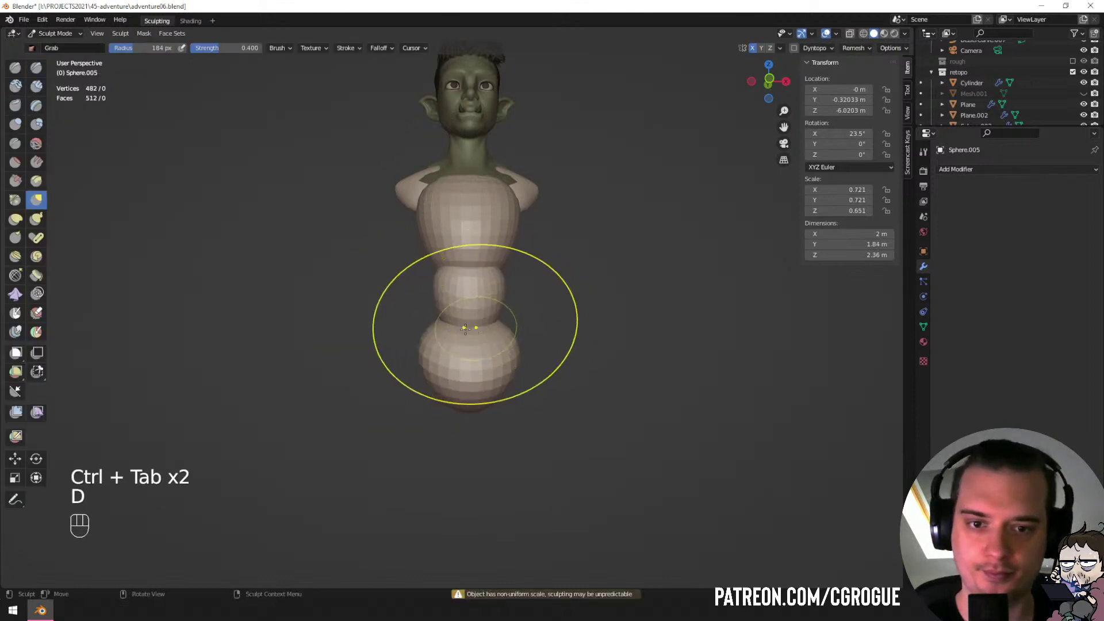
key(f)
click(528, 366)
middle_drag(511, 330, 473, 314)
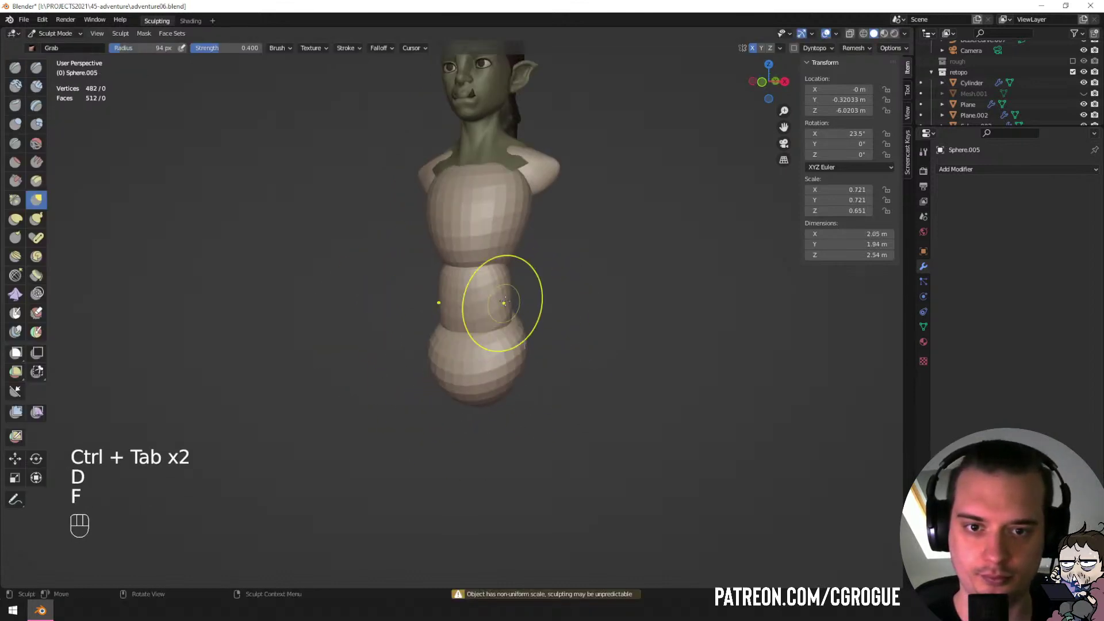
drag(504, 303, 492, 305)
middle_drag(495, 311, 430, 322)
Reshape the waist's front and back from the side, enlarging the Grab brush to 174 px for the back.
key(f)
click(461, 323)
drag(461, 320, 443, 325)
middle_drag(460, 340, 439, 338)
key(f)
click(478, 325)
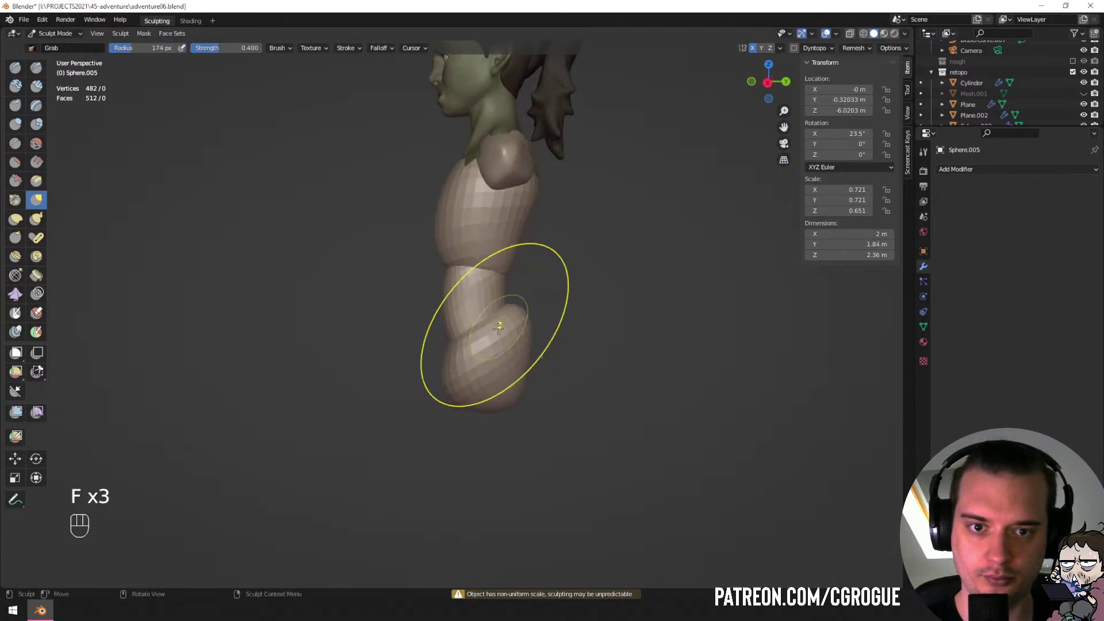
mouse_move(495, 324)
mouse_down()
mouse_move(516, 321)
mouse_move(502, 282)
mouse_up()
key(f)
click(495, 308)
mouse_move(514, 257)
middle_down()
mouse_move(620, 238)
mouse_move(532, 264)
middle_up()
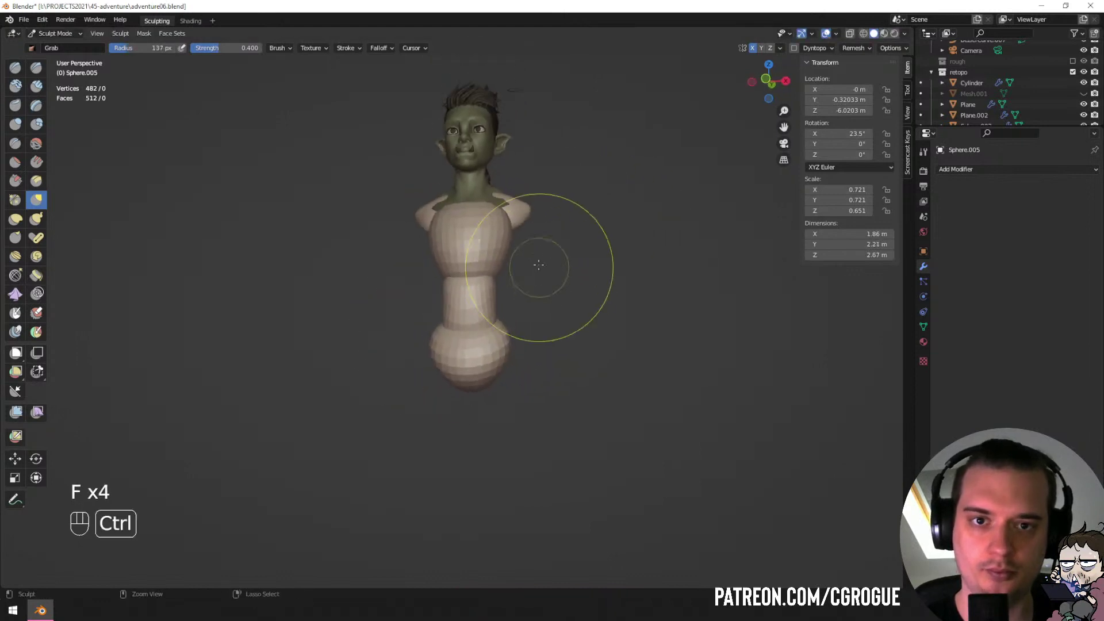
Widen the waist's upper side to about 2.35 m with a Grab brush radius of 157 px.
key(ctrl+Tab)
key(ctrl+Tab)
key(f)
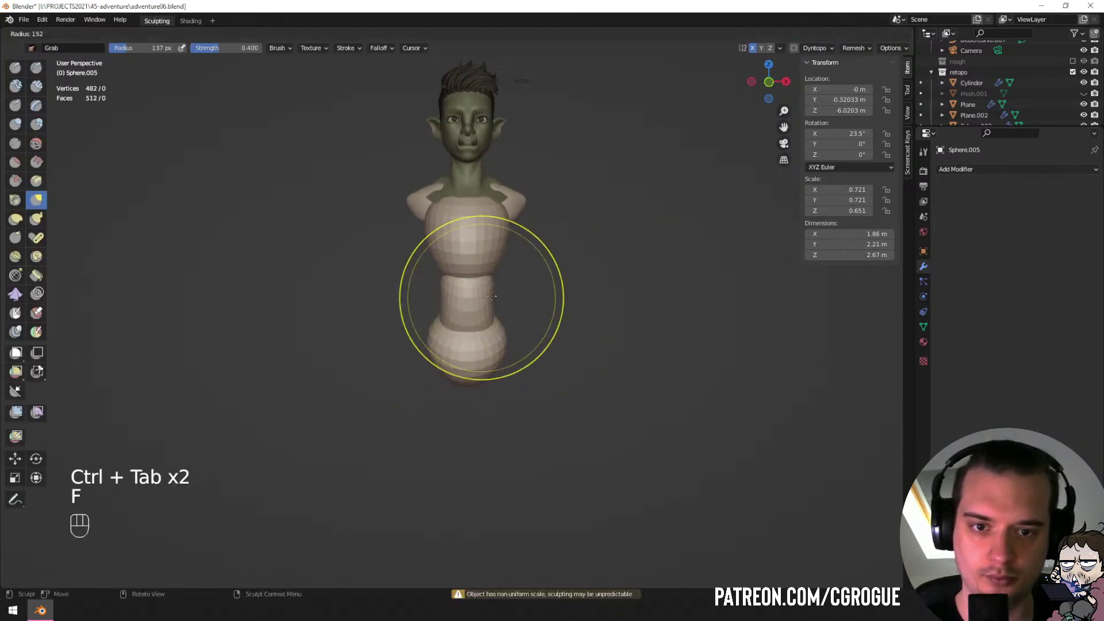
click(565, 299)
mouse_move(493, 298)
mouse_down()
mouse_move(525, 293)
mouse_move(515, 269)
mouse_up()
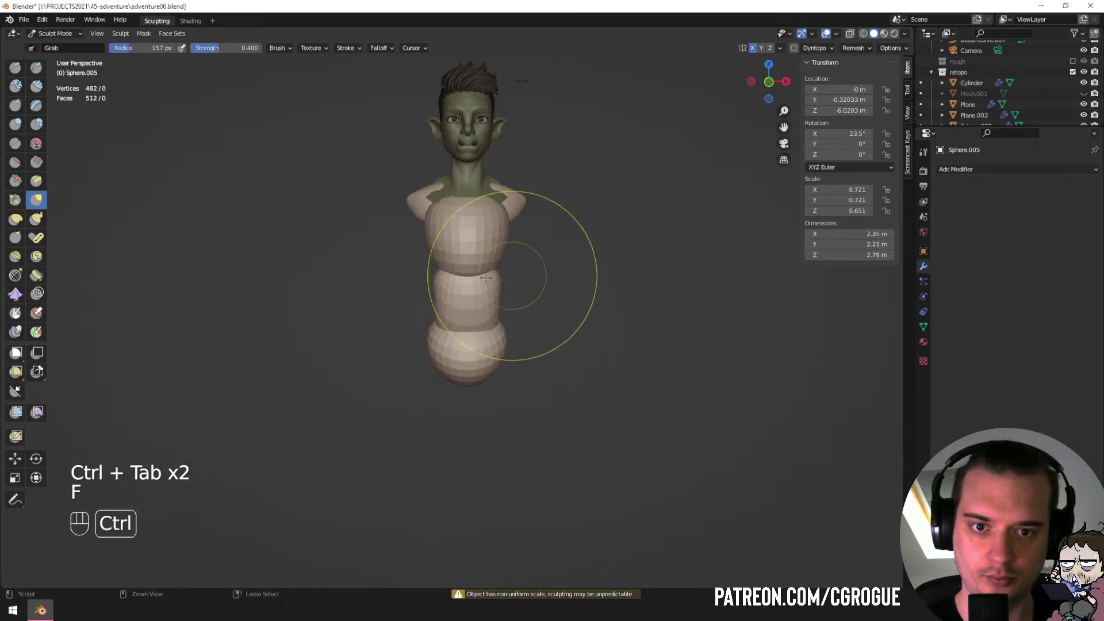
Switch sculpting to the torso sphere and lift the front of its lower edge using a 92 px Grab brush.
key(ctrl+Tab)
click(500, 253)
key(ctrl+Tab)
middle_drag(511, 260, 433, 278)
key(f)
click(501, 265)
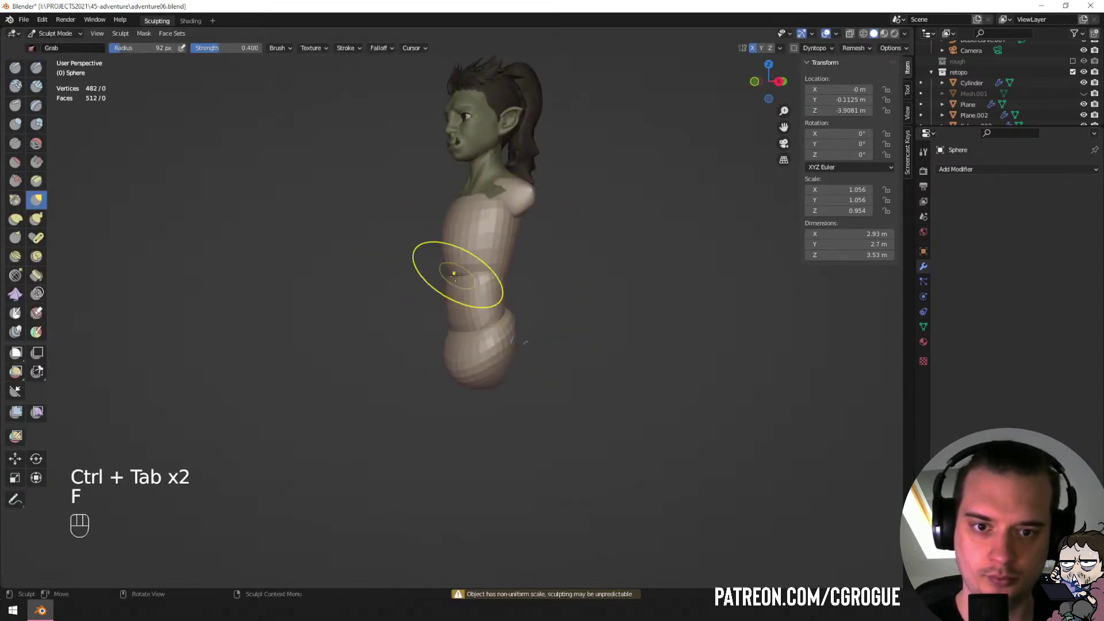
drag(459, 275, 463, 229)
middle_drag(455, 261, 499, 244)
Refine the torso's lower side and the upper back below the shoulder with the Grab brush.
key(f)
click(514, 253)
drag(522, 260, 506, 264)
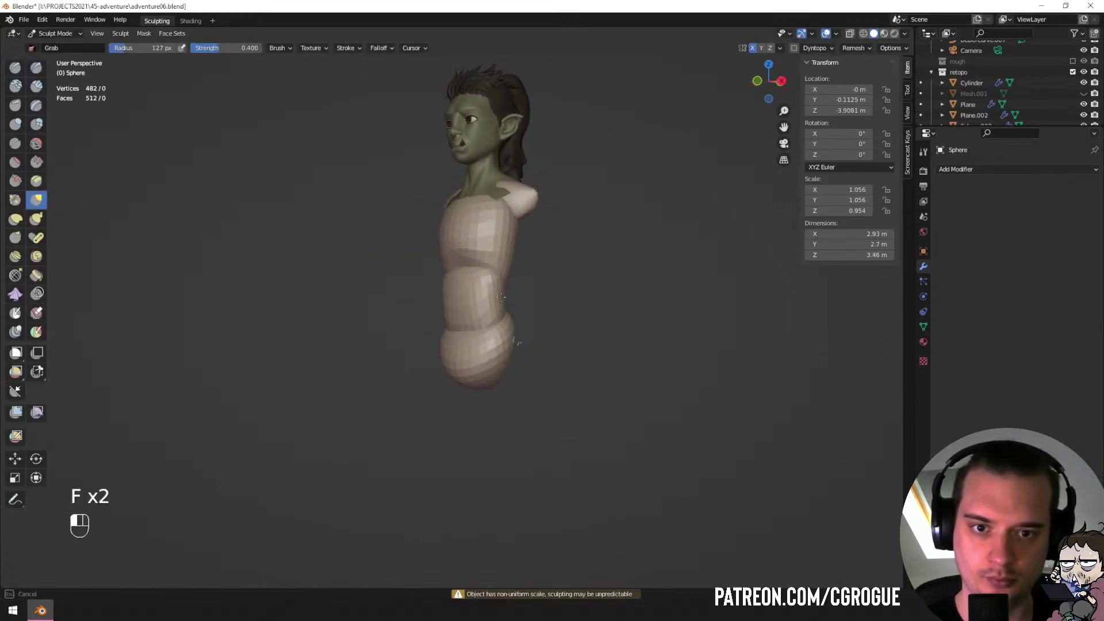
middle_drag(498, 301, 555, 293)
key(f)
click(487, 266)
key(f)
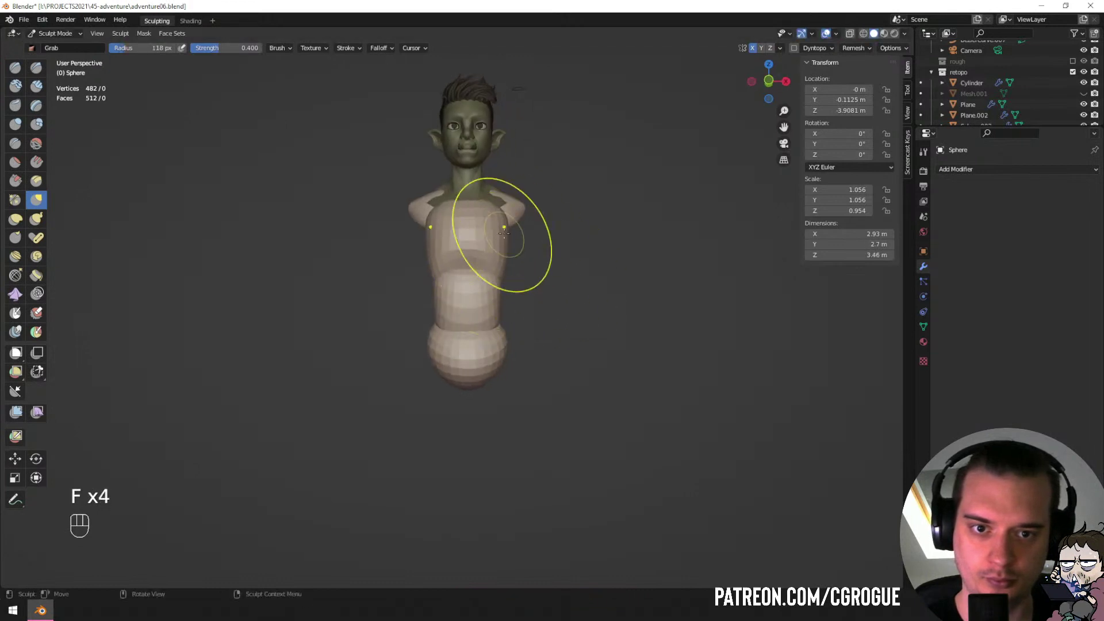
click(549, 247)
mouse_move(549, 247)
middle_down()
mouse_move(475, 254)
mouse_move(424, 232)
middle_up()
key(f)
click(416, 224)
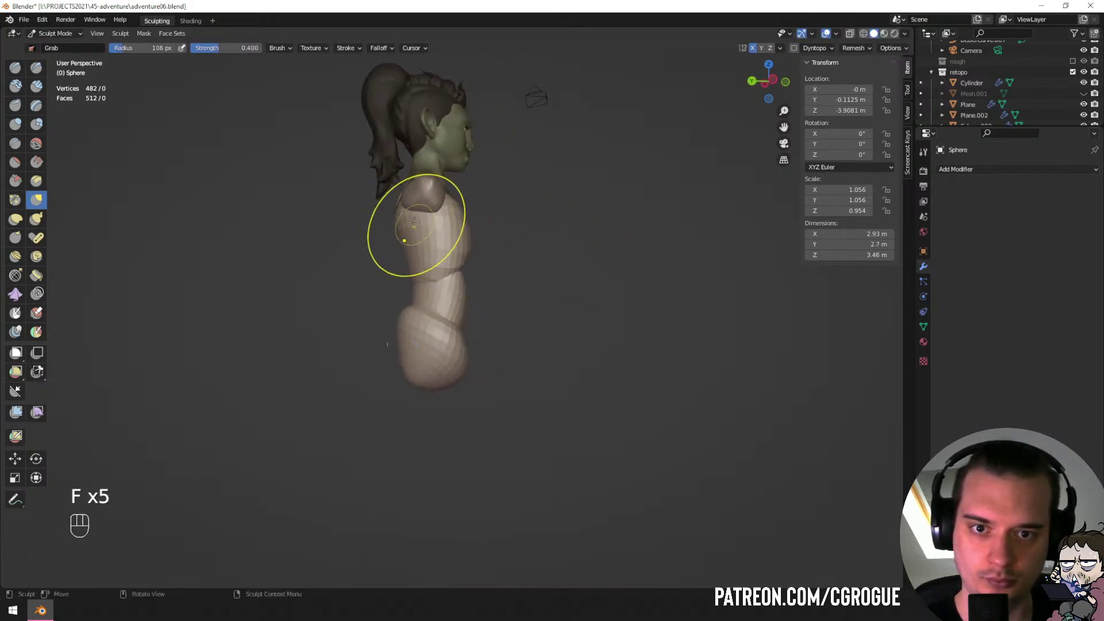
drag(402, 217, 408, 231)
mouse_move(435, 271)
middle_down()
mouse_move(507, 291)
mouse_move(488, 320)
mouse_move(478, 298)
mouse_move(439, 337)
mouse_move(474, 298)
mouse_move(520, 297)
mouse_move(486, 298)
middle_up()
Select the waist sphere, enter Sculpt Mode and pull its upper front up toward the chest with the Grab brush.
key(ctrl+Tab)
key(a)
key(a)
click(487, 324)
key(ctrl+Tab)
key(ctrl+Tab)
key(ctrl+Tab)
key(a)
key(a)
key(ctrl+Tab)
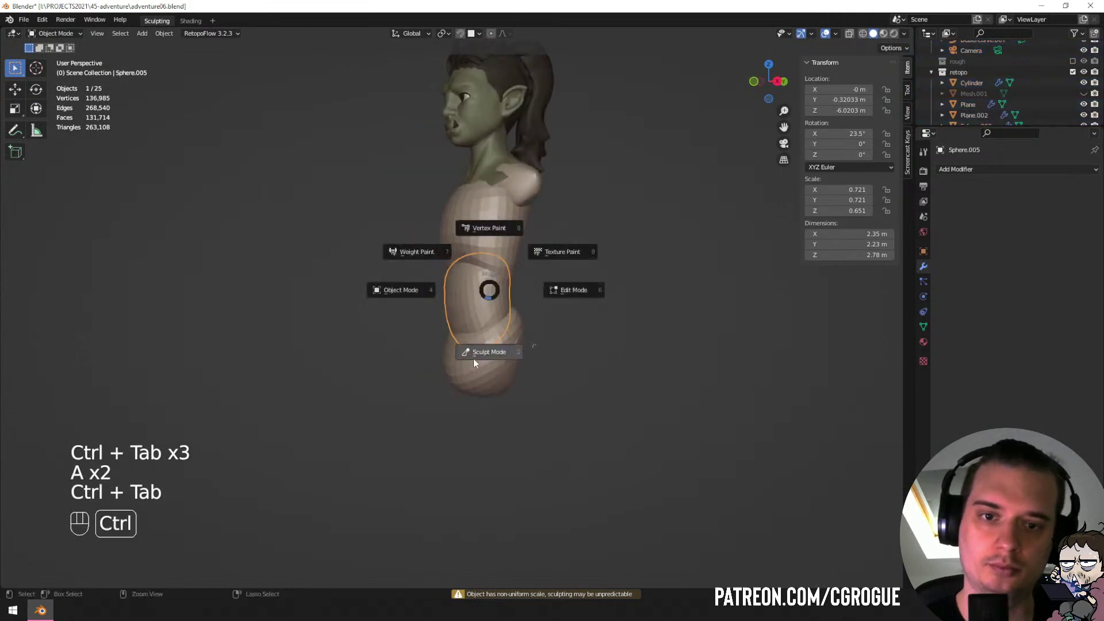
click(482, 352)
key(f)
click(467, 286)
drag(468, 285, 447, 237)
Pull the waist's upper back up into the torso with a 195 px Grab brush, making the waist about 3.09 m tall.
key(f)
click(485, 248)
middle_drag(504, 278, 489, 267)
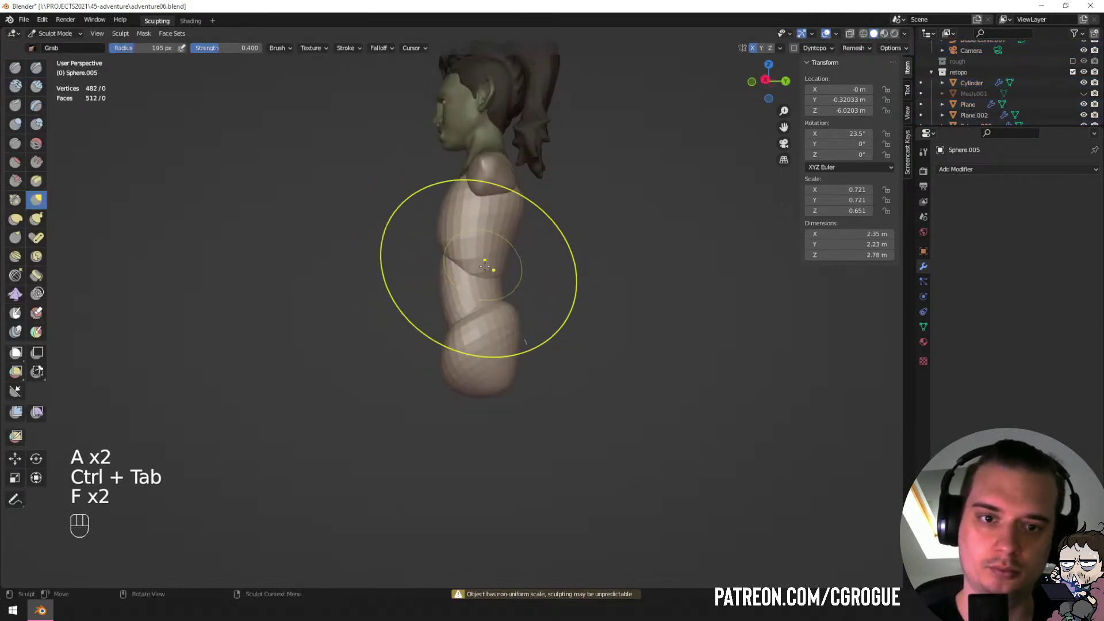
drag(489, 271, 503, 252)
key(f)
click(496, 295)
middle_drag(498, 297, 517, 305)
Switch sculpting to the pelvis sphere and pull its upper back down and outward using a 104 px Grab brush in the right side view.
key(ctrl+Tab)
click(490, 351)
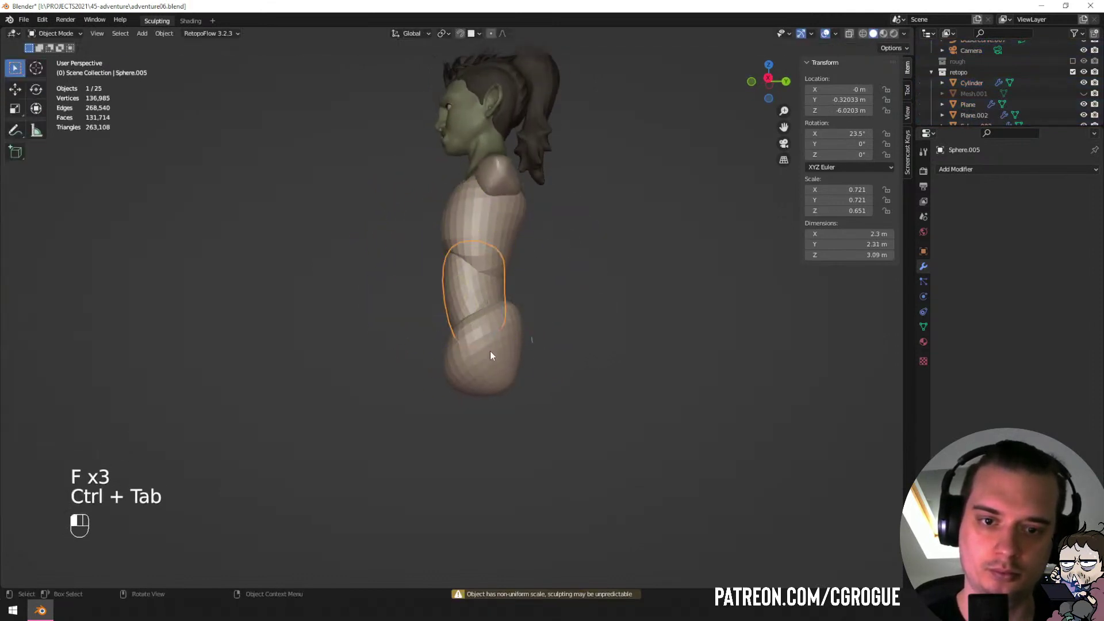
key(ctrl+Tab)
middle_drag(470, 363, 473, 361)
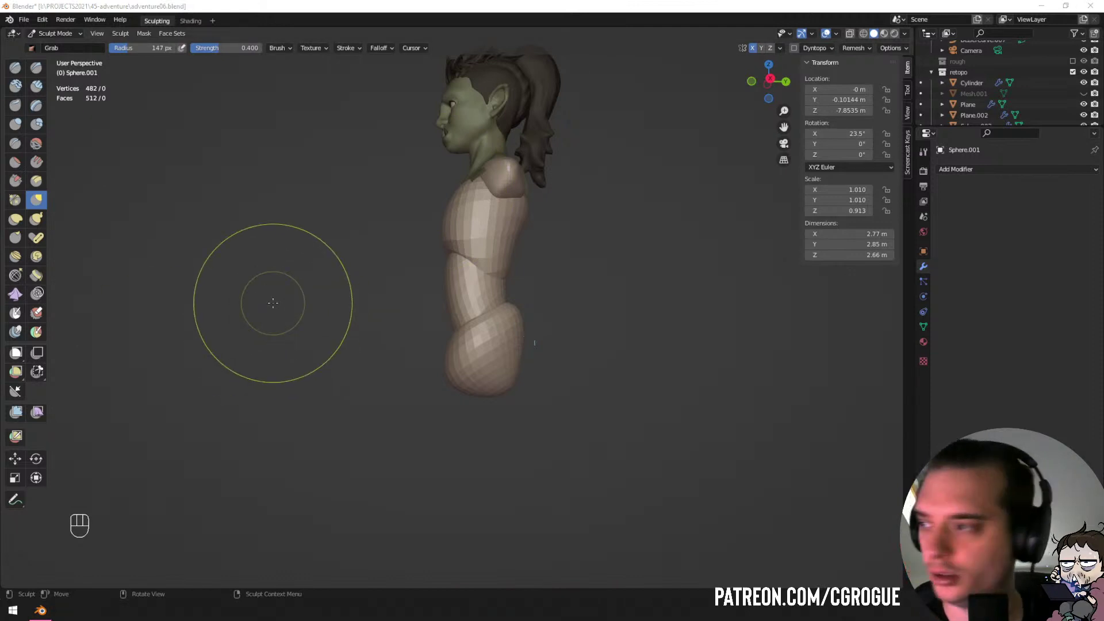
middle_drag(487, 364, 469, 358)
key(KP_1)
key(KP_3)
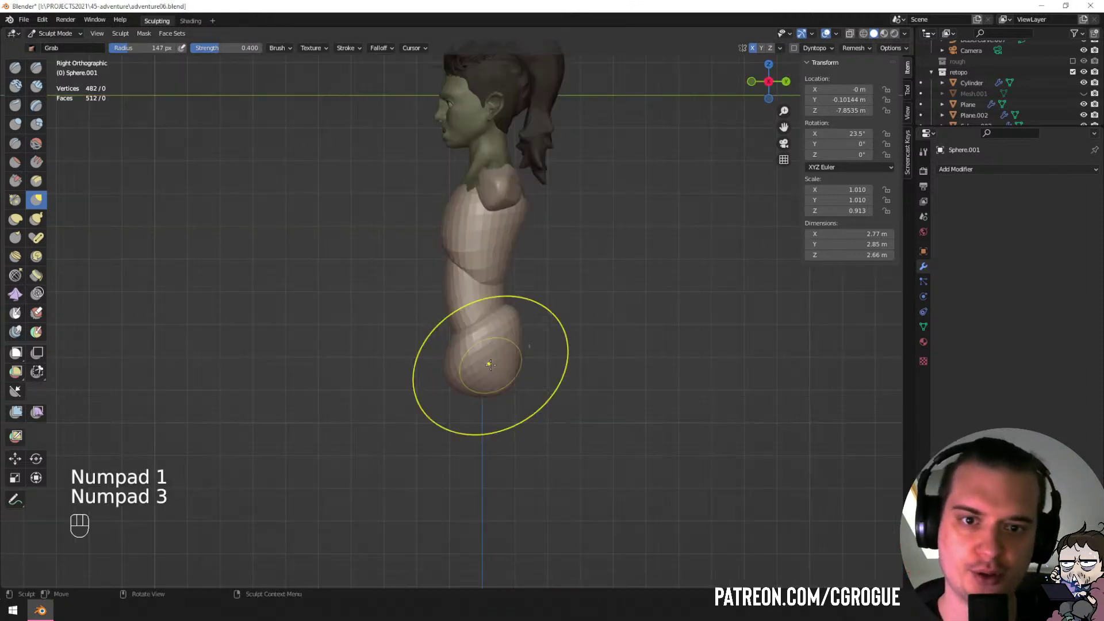
key(f)
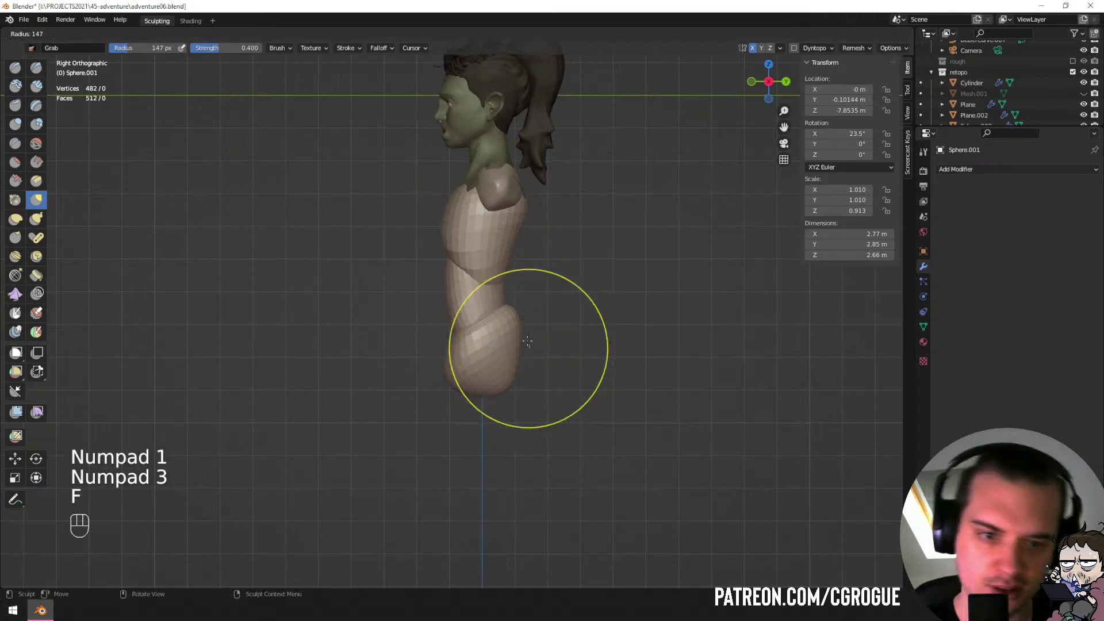
click(504, 349)
mouse_move(516, 325)
mouse_down()
mouse_move(506, 330)
mouse_move(529, 369)
mouse_up()
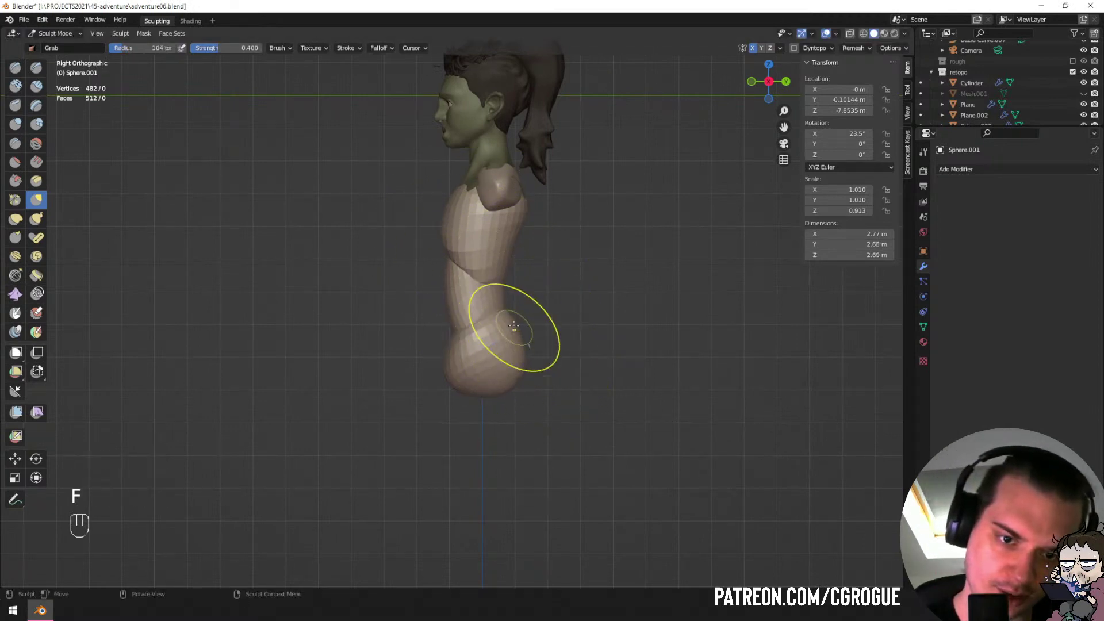
Reshape the pelvis's front and lower side with a Grab brush of about 109 to 114 px, making it about 2.48 m deep.
click(455, 378)
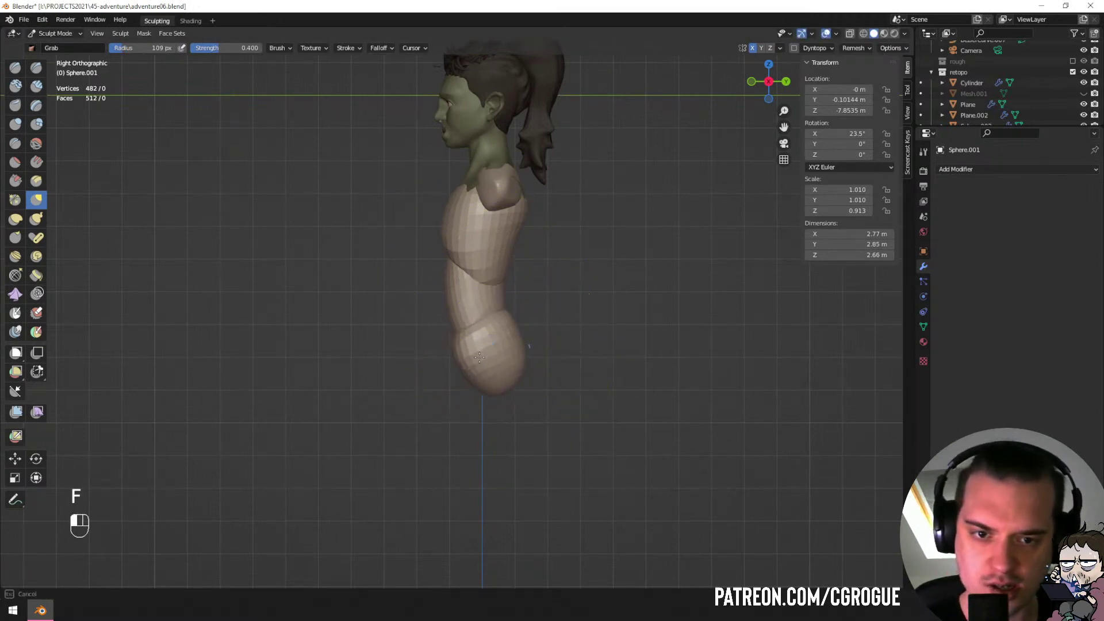
mouse_move(468, 361)
middle_down()
mouse_move(530, 346)
mouse_move(462, 375)
mouse_move(401, 380)
middle_up()
key(f)
click(503, 357)
key(f)
click(463, 375)
drag(473, 376, 465, 368)
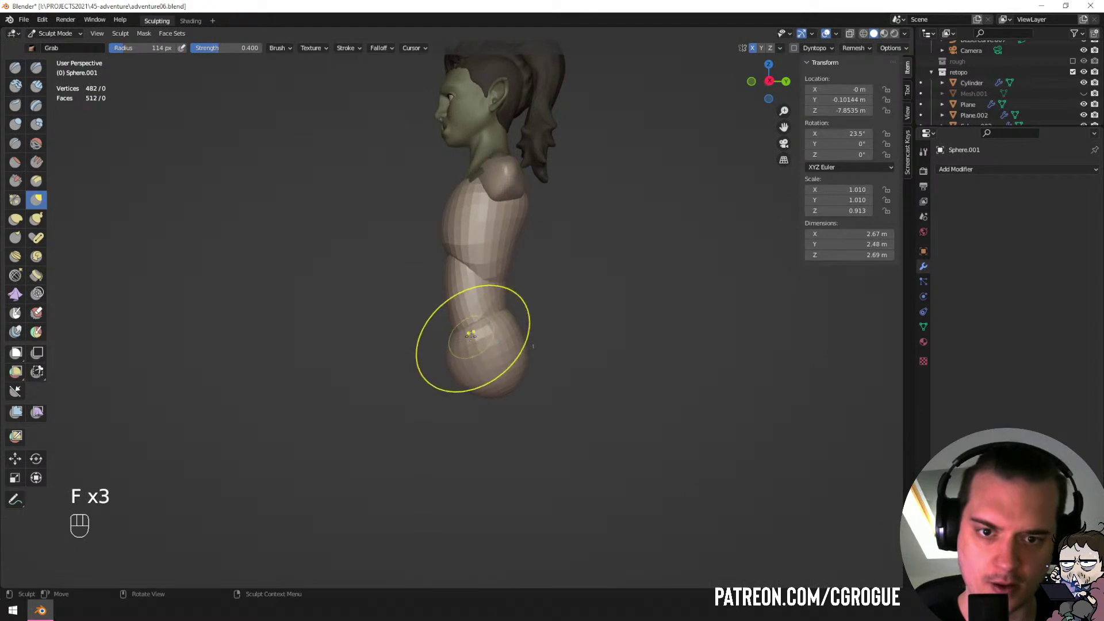
Switch sculpting to the waist and pull its lower front down over the pelvis with the Grab brush, making it about 2.52 m deep.
key(ctrl+Tab)
key(ctrl+Tab)
key(ctrl+Tab)
key(f)
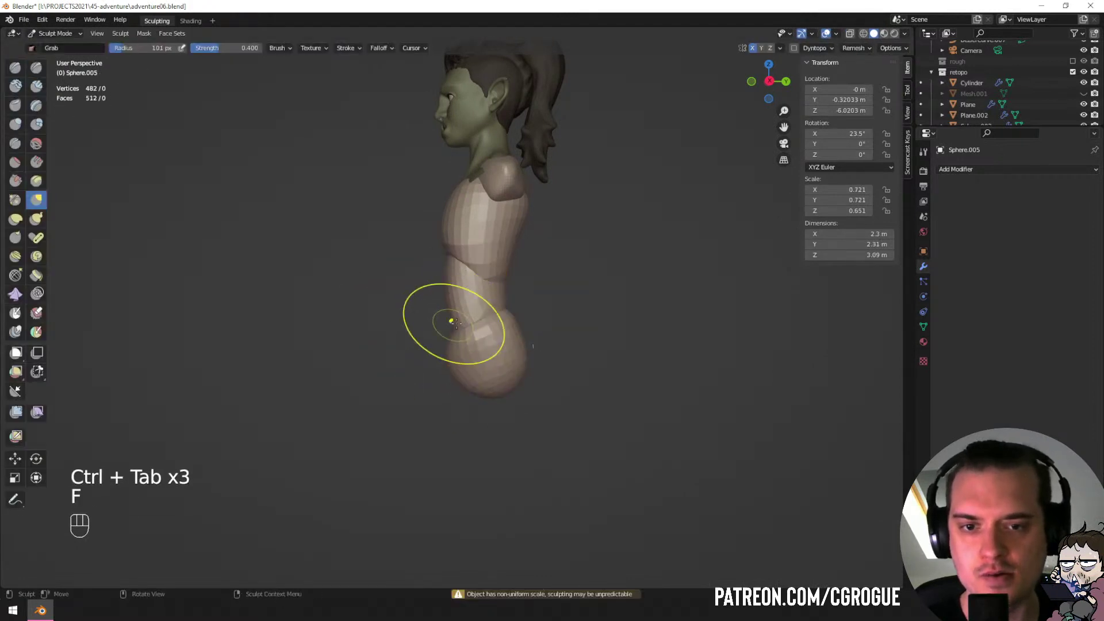
click(442, 347)
drag(442, 347, 441, 343)
key(f)
click(457, 297)
mouse_move(455, 293)
mouse_down()
mouse_move(444, 271)
mouse_move(445, 305)
mouse_up()
key(f)
click(457, 303)
mouse_move(445, 308)
middle_down()
mouse_move(432, 311)
mouse_move(518, 320)
middle_up()
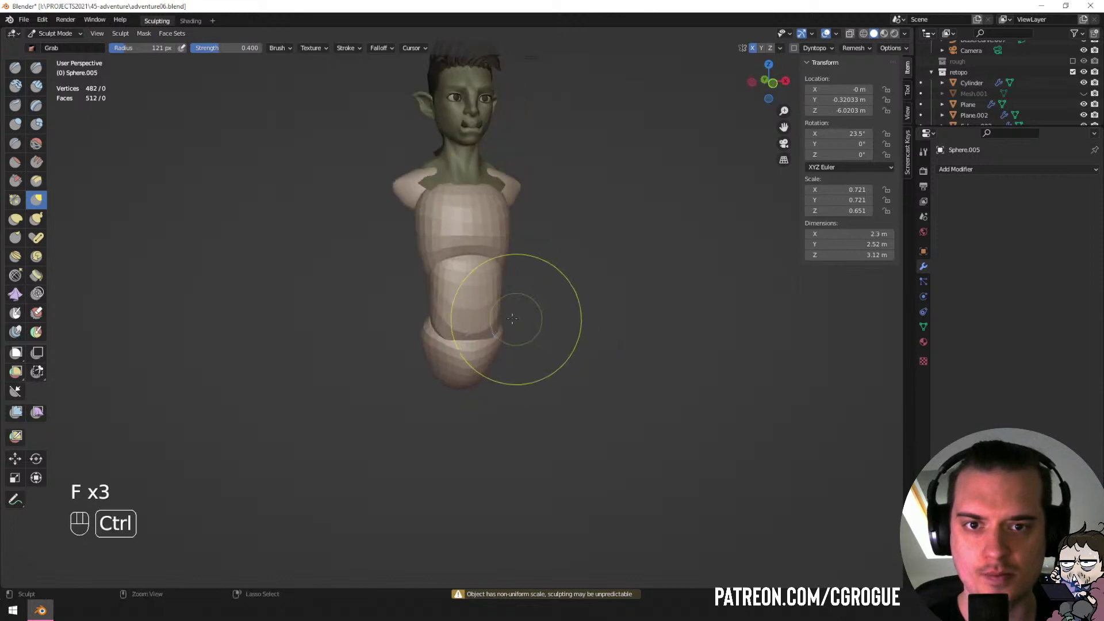
Refine the waist's front with an 81 px Grab brush, making it about 3.16 m tall.
key(ctrl+Tab)
key(ctrl+Tab)
key(f)
click(495, 279)
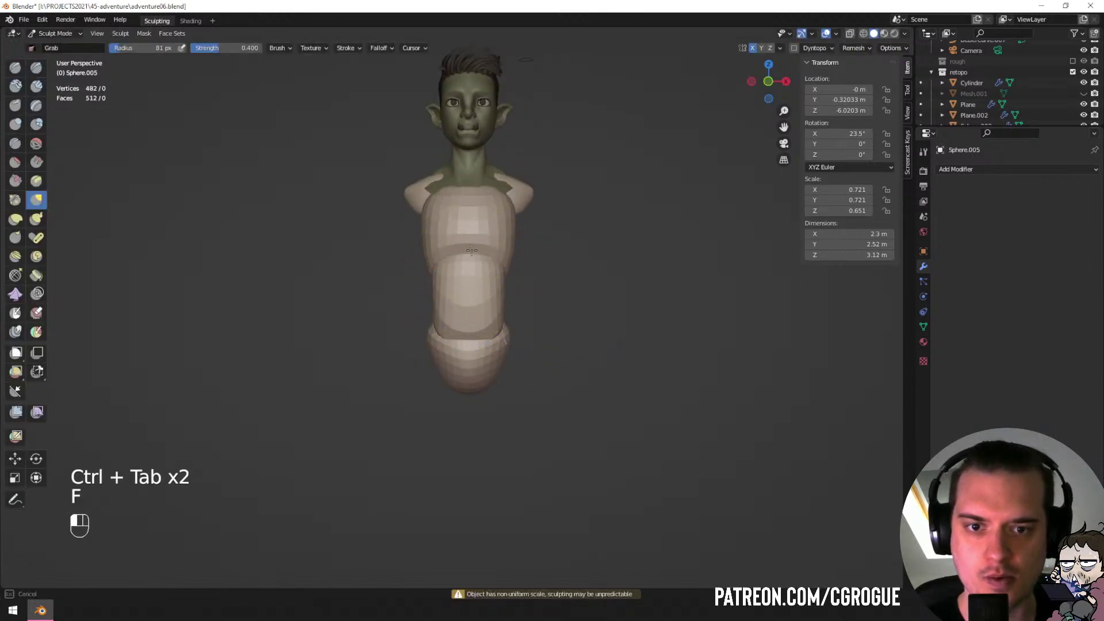
middle_drag(494, 279, 522, 275)
drag(482, 298, 467, 303)
middle_drag(467, 303, 491, 311)
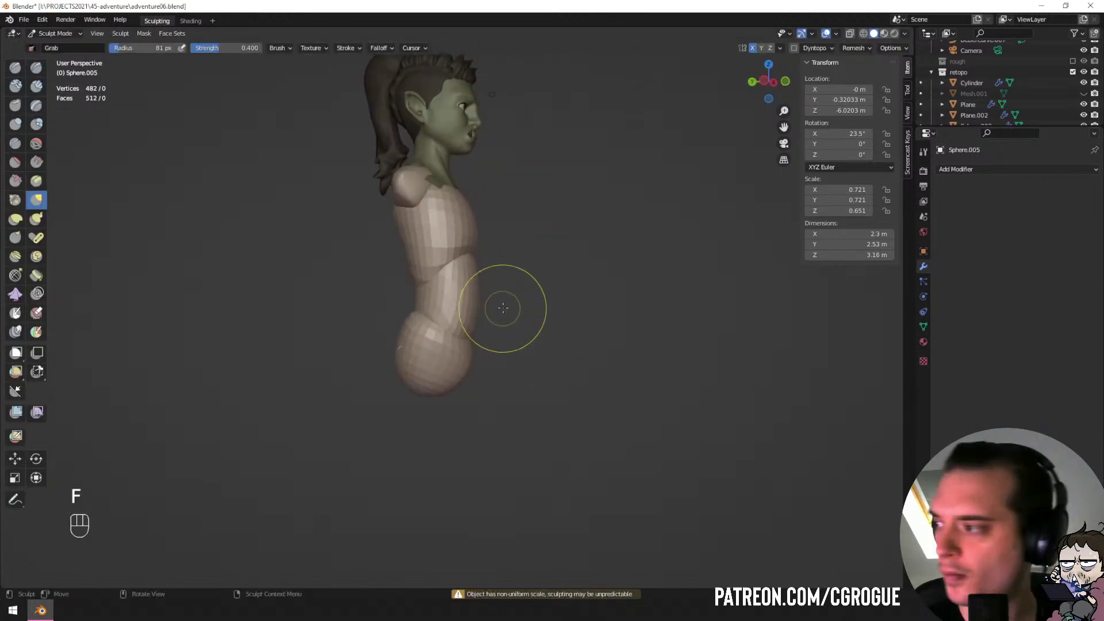
Switch sculpting to the pelvis, push its underside up to about 2.52 m tall with the Grab brush, and return to Object Mode.
key(ctrl+Tab)
mouse_move(402, 320)
middle_down()
mouse_move(383, 322)
mouse_move(451, 299)
mouse_move(466, 376)
mouse_move(449, 371)
middle_up()
key(ctrl+Tab)
key(d)
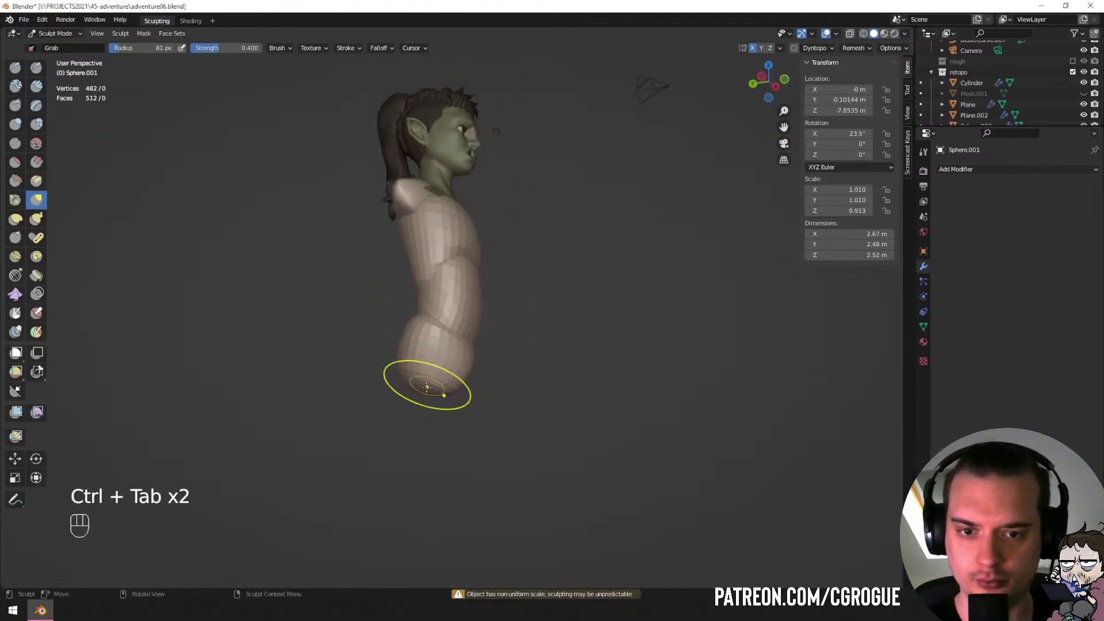
drag(450, 372, 457, 375)
middle_drag(457, 375, 375, 395)
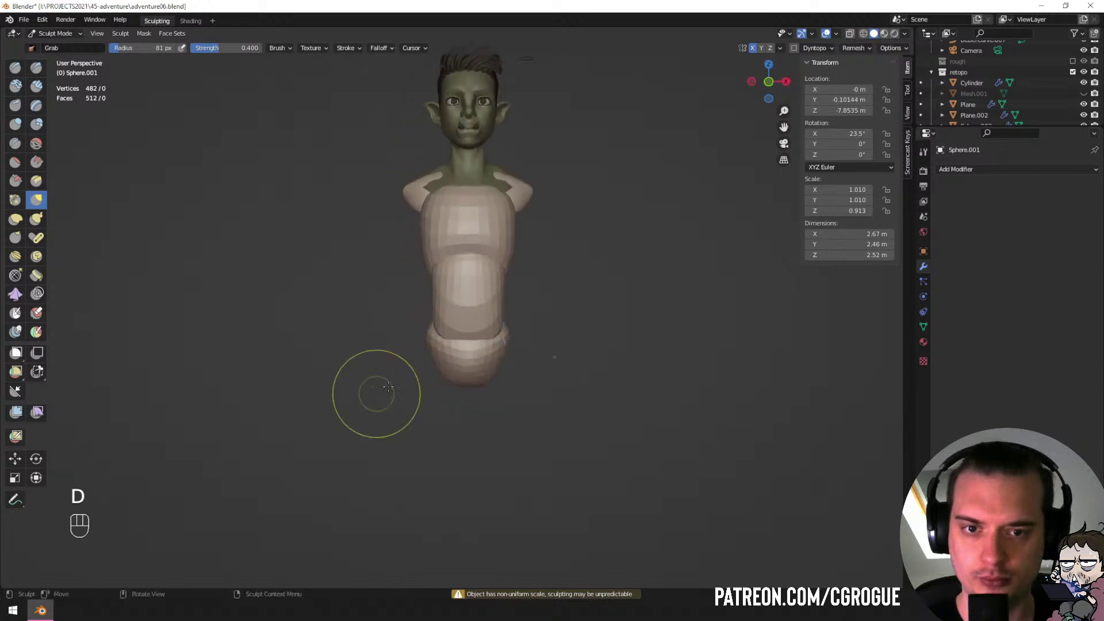
key(ctrl+Tab)
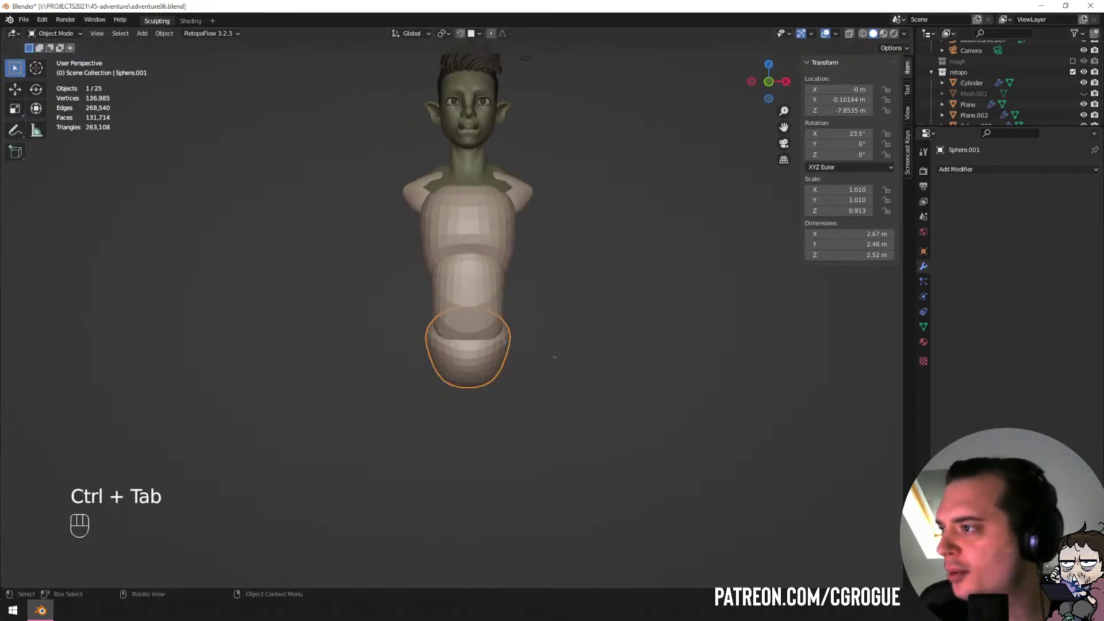
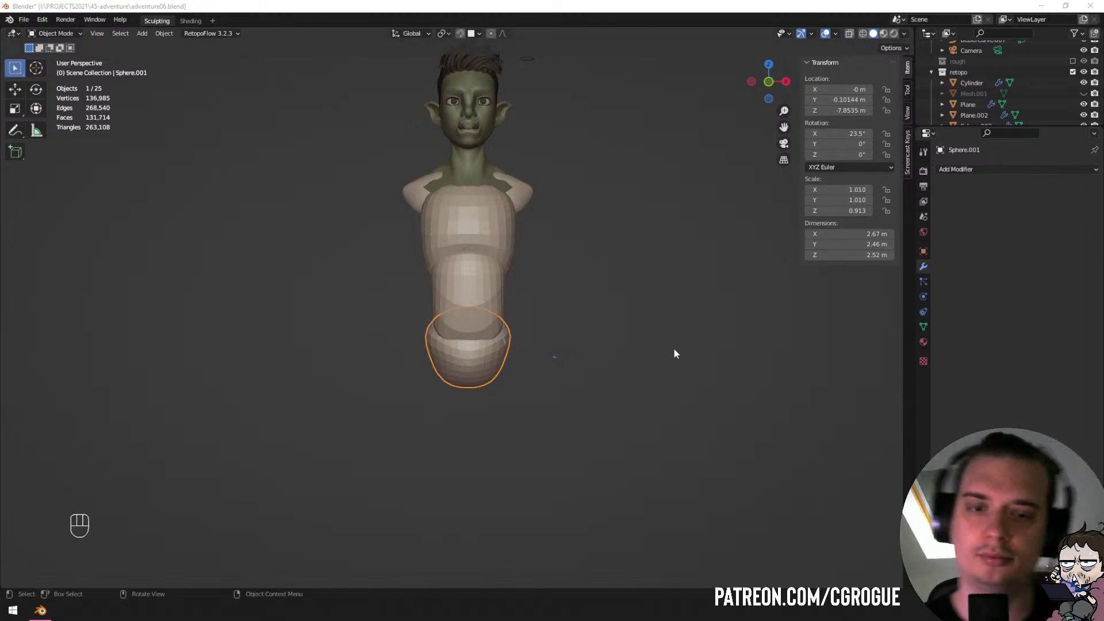
mouse_move(258, 162)
middle_down()
mouse_move(428, 336)
mouse_move(485, 321)
mouse_move(579, 325)
mouse_move(531, 278)
mouse_move(516, 209)
middle_up()
click(515, 212)
key(ctrl+Tab)
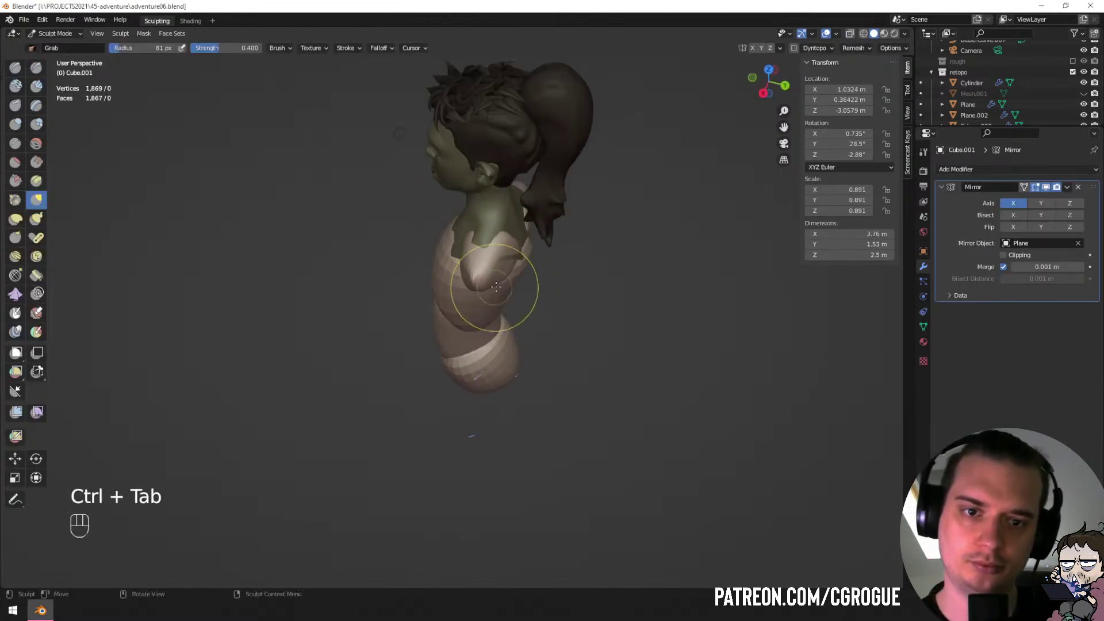
key(ctrl+Tab)
Add a cylinder mesh, place it in front of the torso, and delete it again.
middle_drag(449, 289, 537, 253)
key(shift+a)
mouse_move(540, 252)
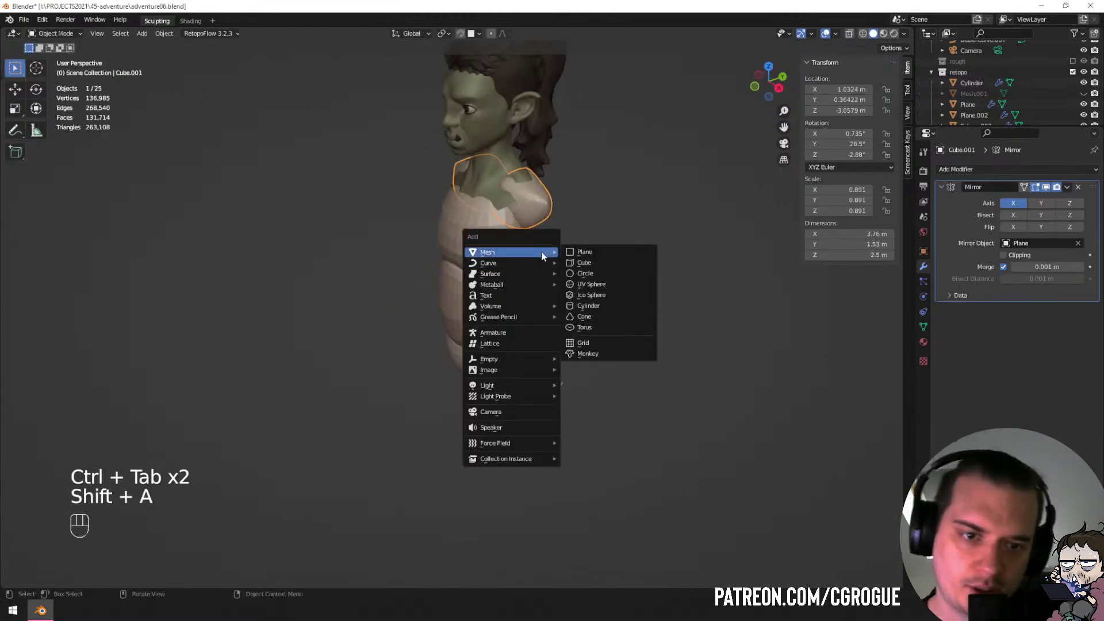
click(586, 305)
middle_drag(555, 312, 507, 283)
key(g)
click(363, 367)
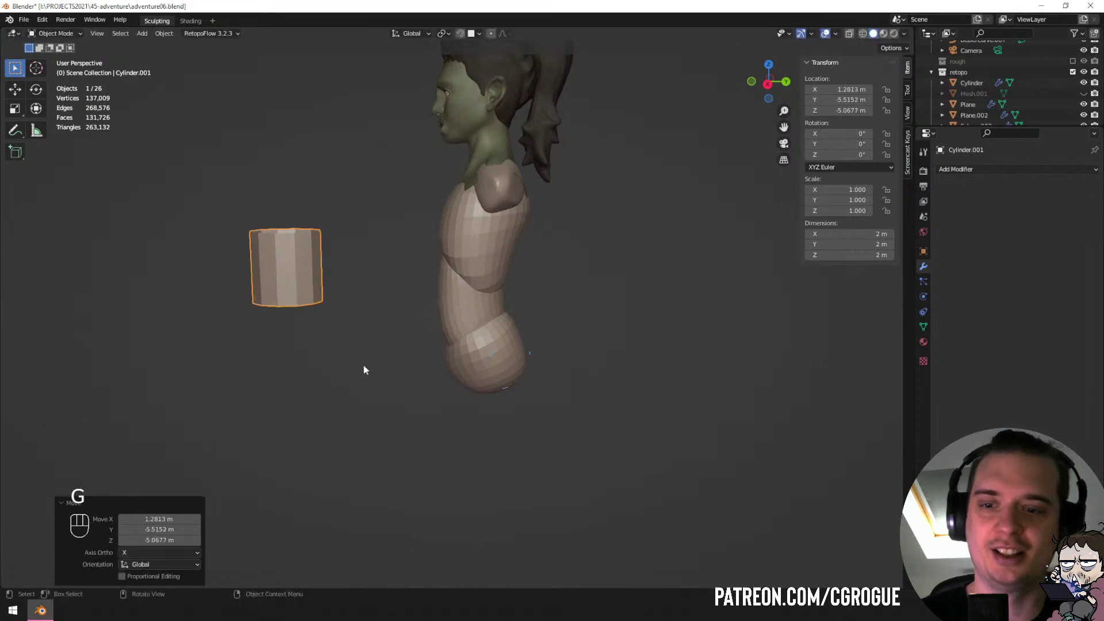
shift+middle_drag(363, 366, 481, 348)
key(z)
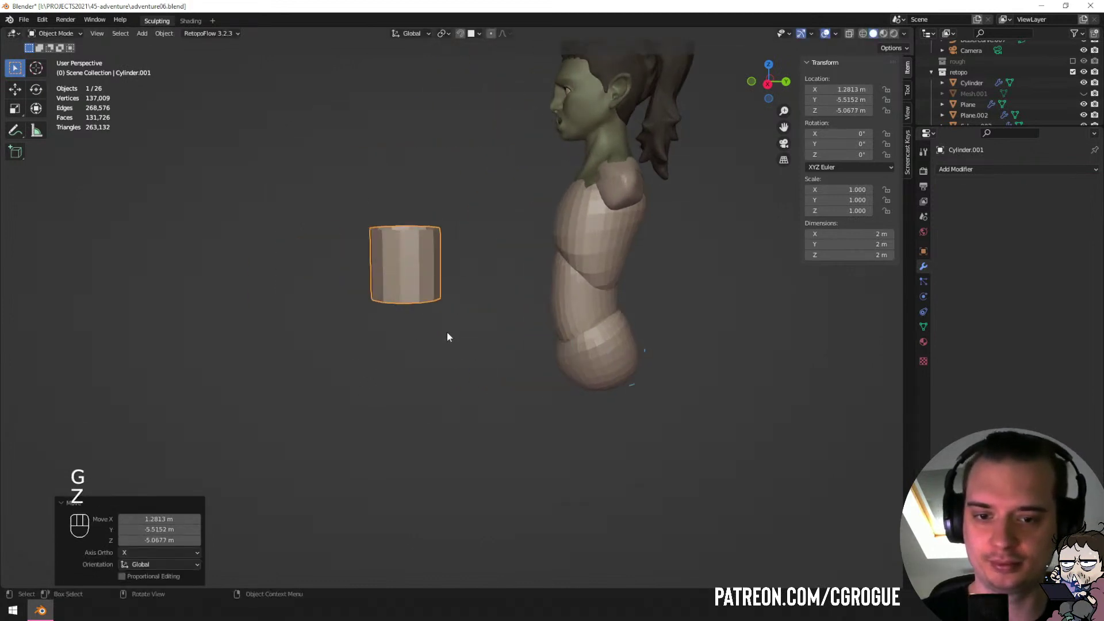
click(448, 349)
Enable the Add Mesh: Extra Objects add-on in the preferences, filtering the add-ons by "mesh".
click(48, 21)
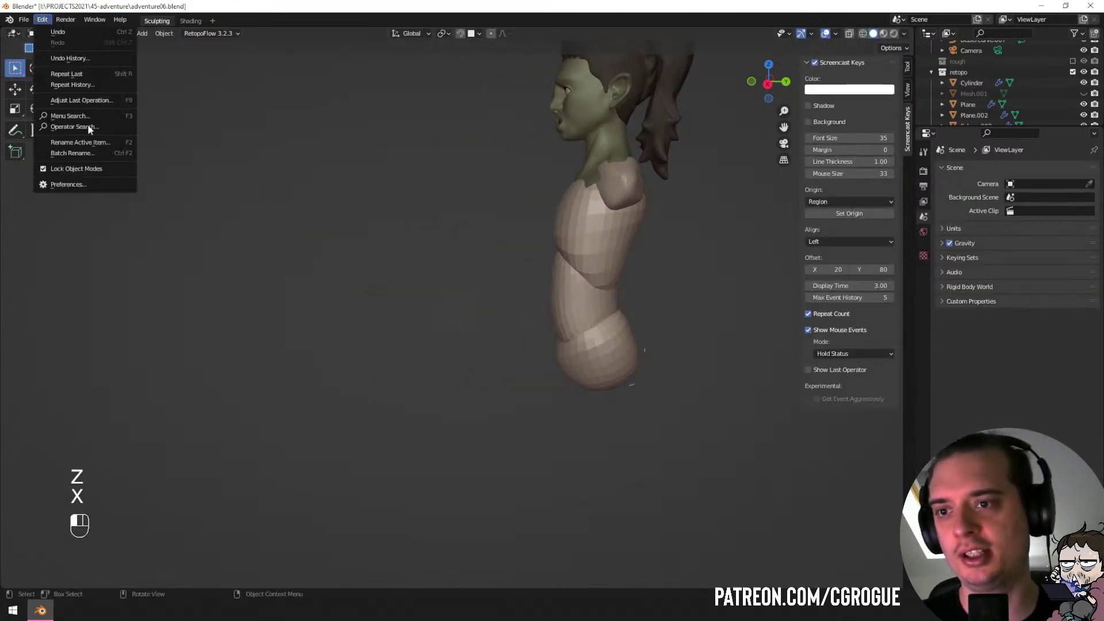
click(96, 184)
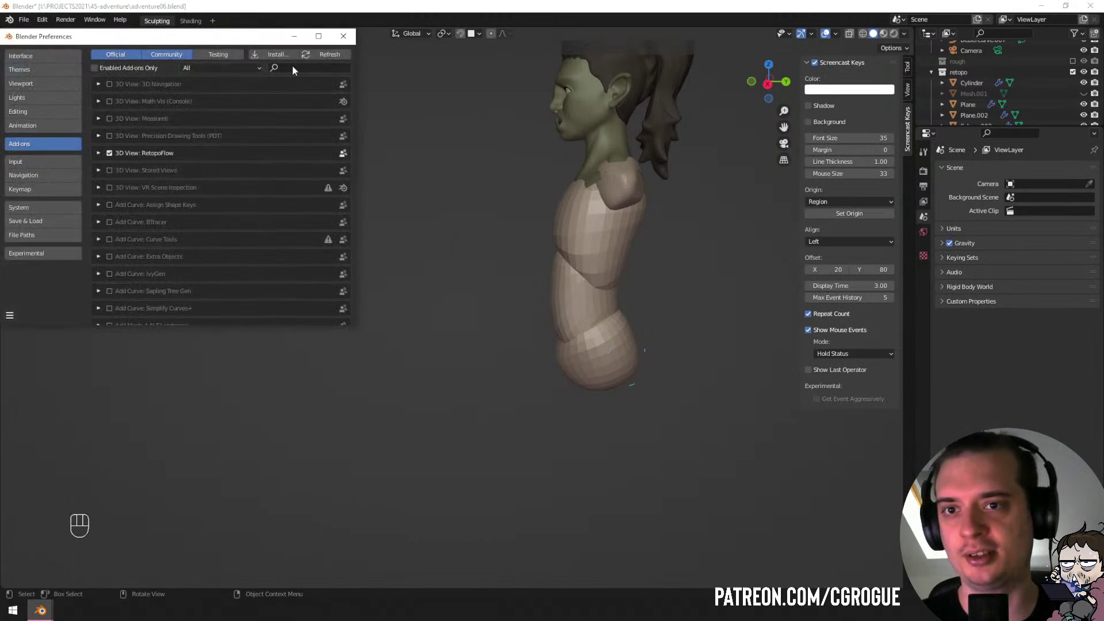
text(mesh)
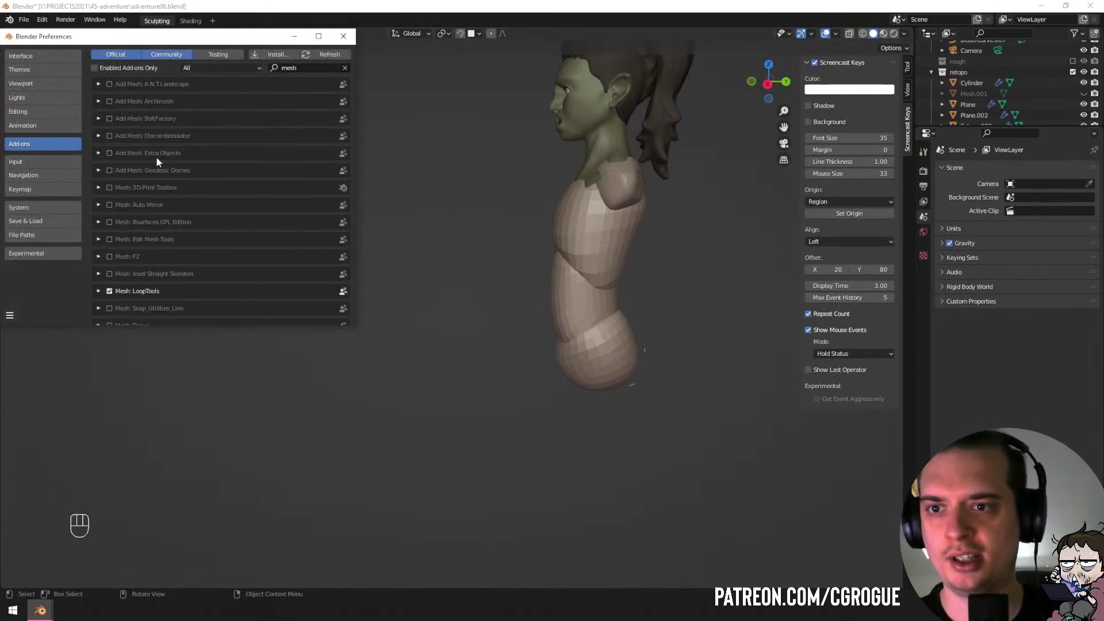
click(109, 153)
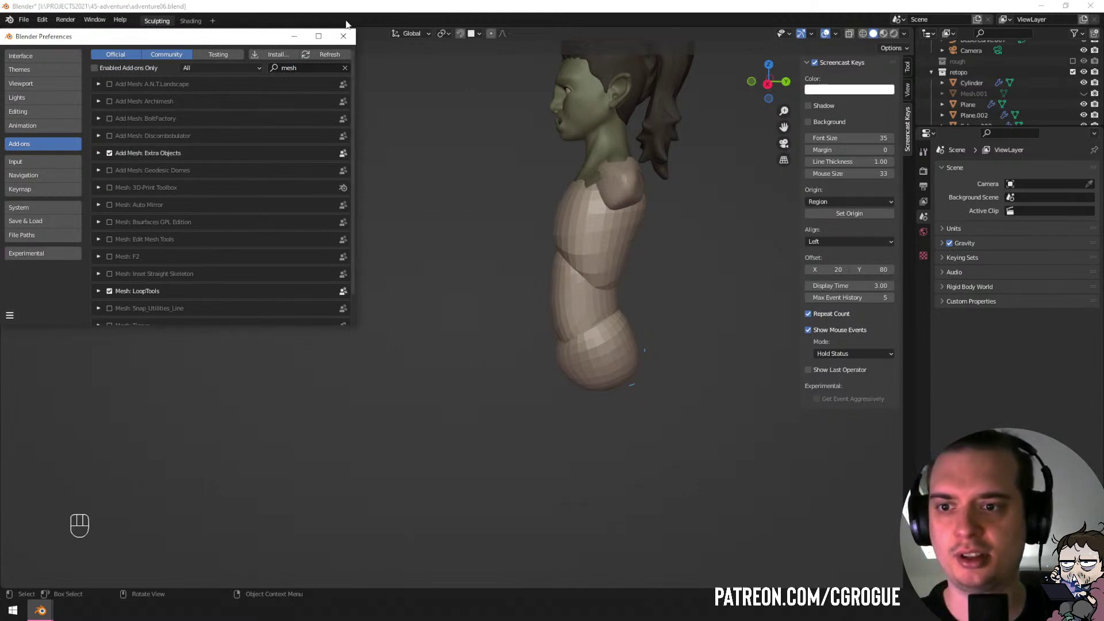
click(344, 36)
Look through the extra mesh primitives now available for adding and save the file.
key(shift+a)
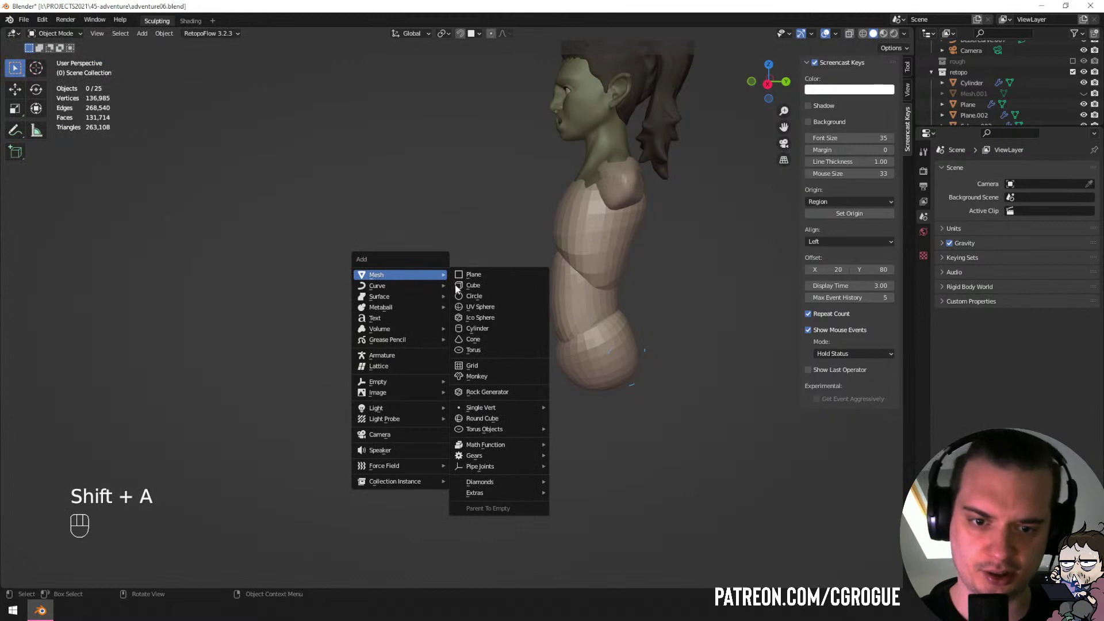
mouse_move(516, 431)
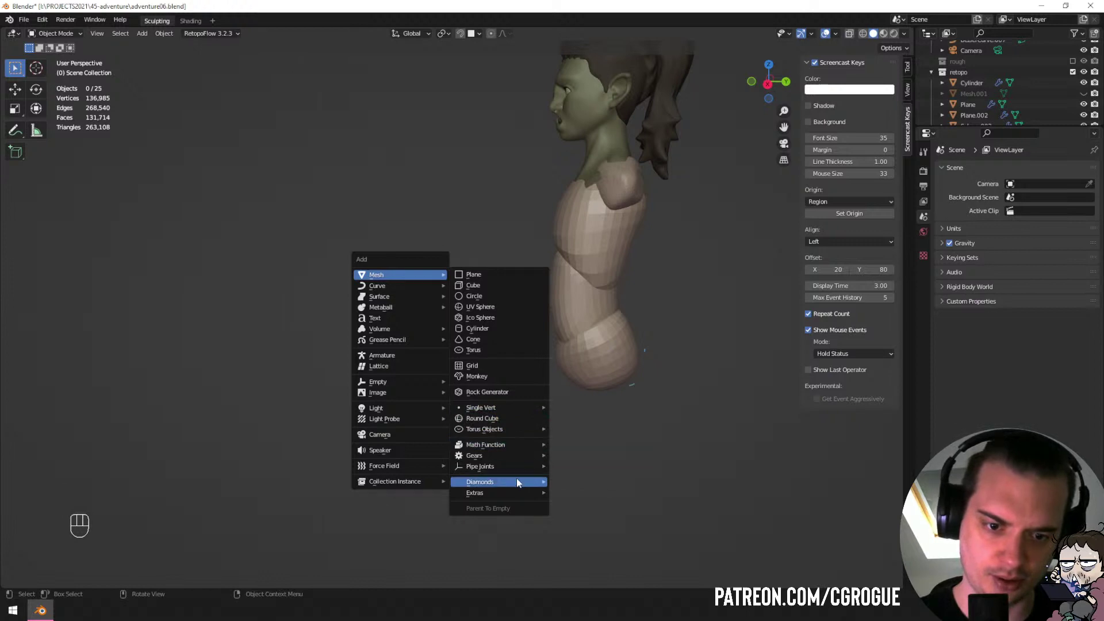
mouse_move(516, 492)
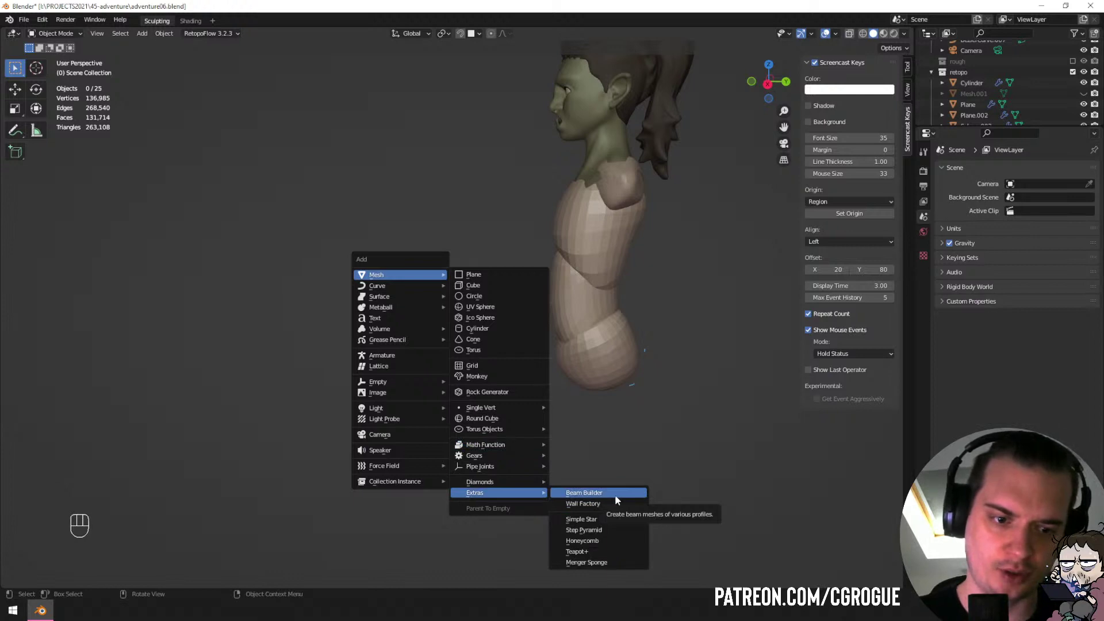
key(ctrl+s)
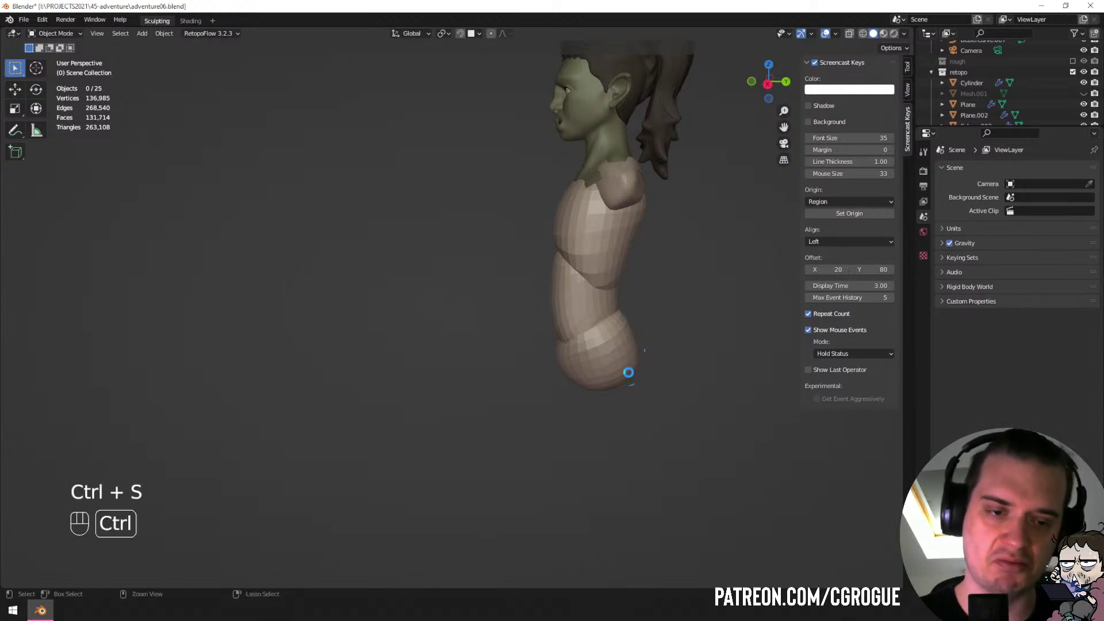
Add a Beam Builder mesh, inspect it in isolation, and delete it.
key(shift+a)
mouse_move(383, 379)
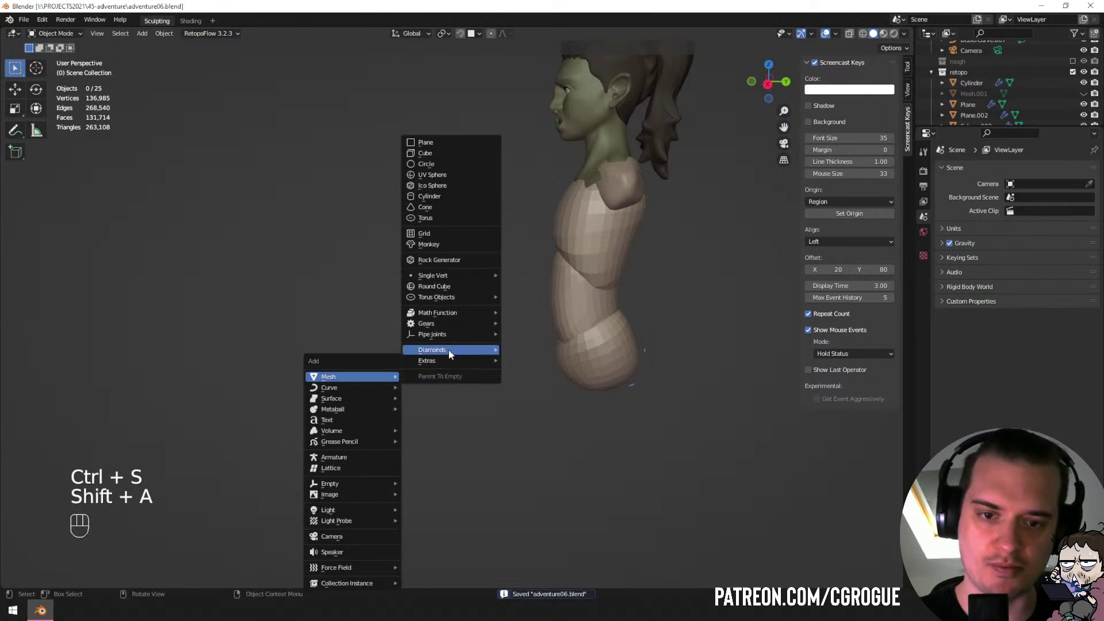
mouse_move(451, 362)
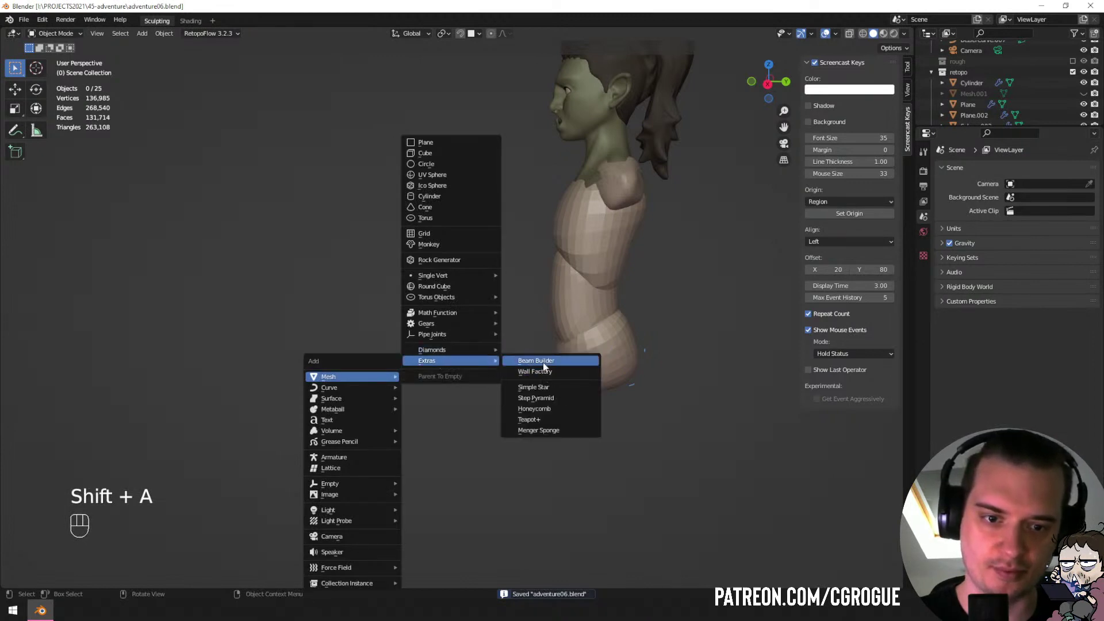
click(544, 363)
mouse_move(544, 364)
middle_down()
mouse_move(463, 340)
mouse_move(557, 371)
mouse_move(537, 371)
mouse_move(557, 356)
mouse_move(541, 361)
middle_up()
key(KP_Divide)
key(KP_Divide)
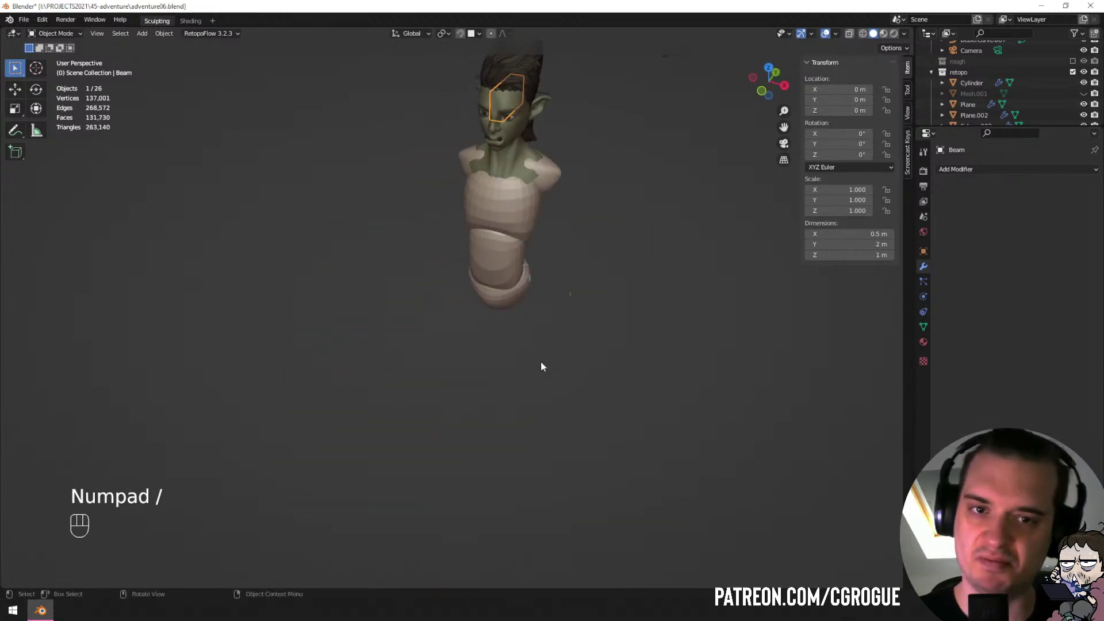
key(x)
click(536, 364)
Add a Teapot+ mesh and move it over the character's chest.
key(shift+a)
mouse_move(545, 346)
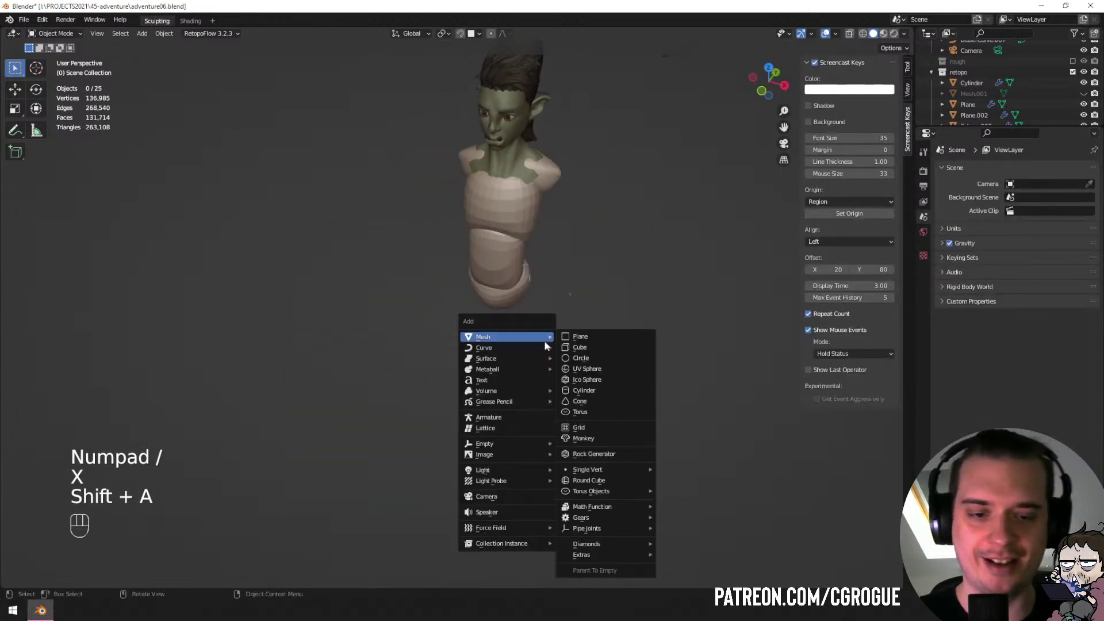
mouse_move(637, 556)
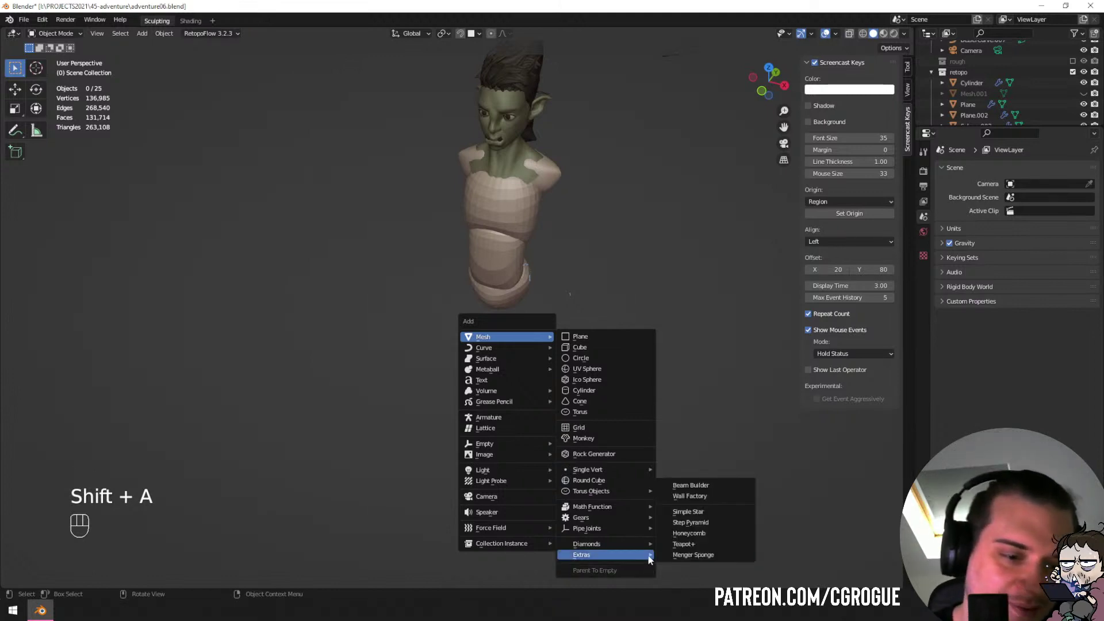
click(689, 545)
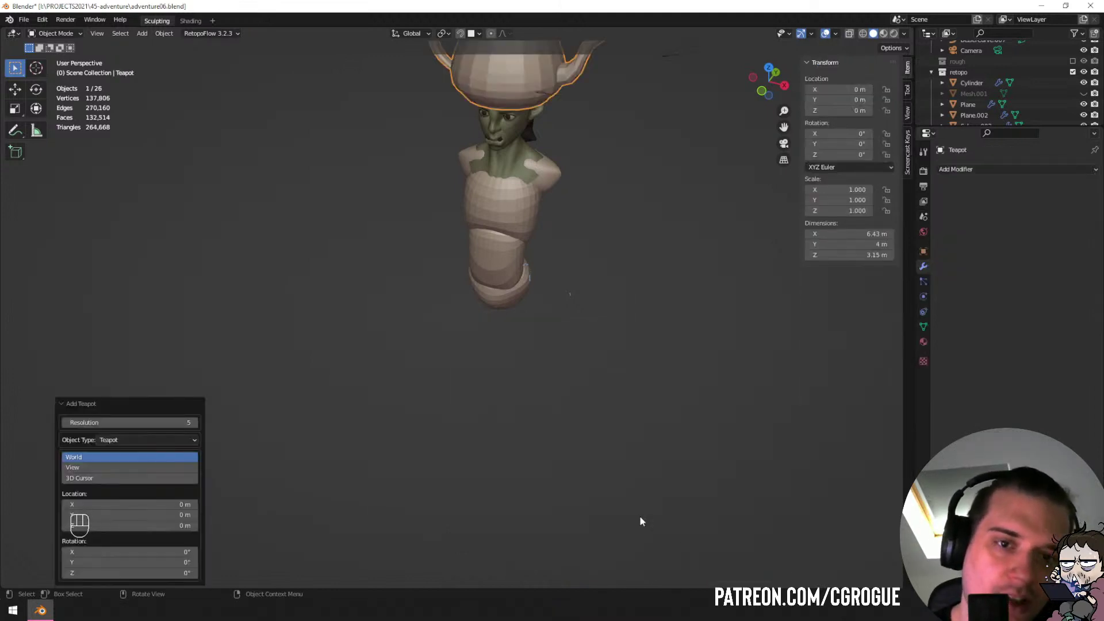
shift+middle_drag(625, 157, 546, 352)
middle_drag(546, 352, 583, 319)
key(g)
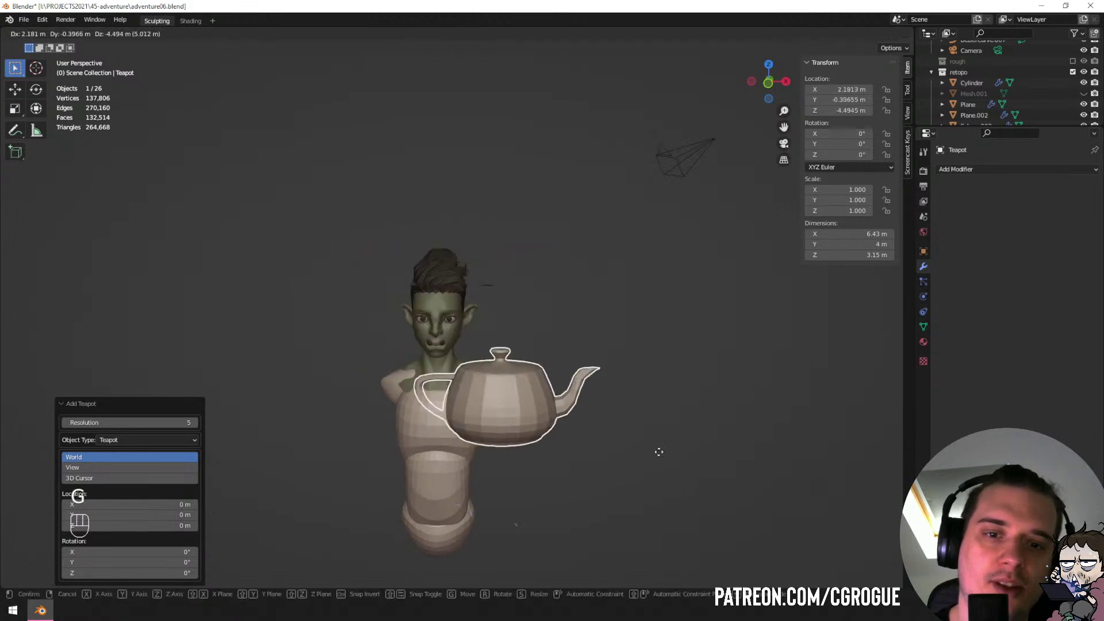
click(666, 446)
middle_drag(666, 449, 665, 424)
key(g)
click(518, 436)
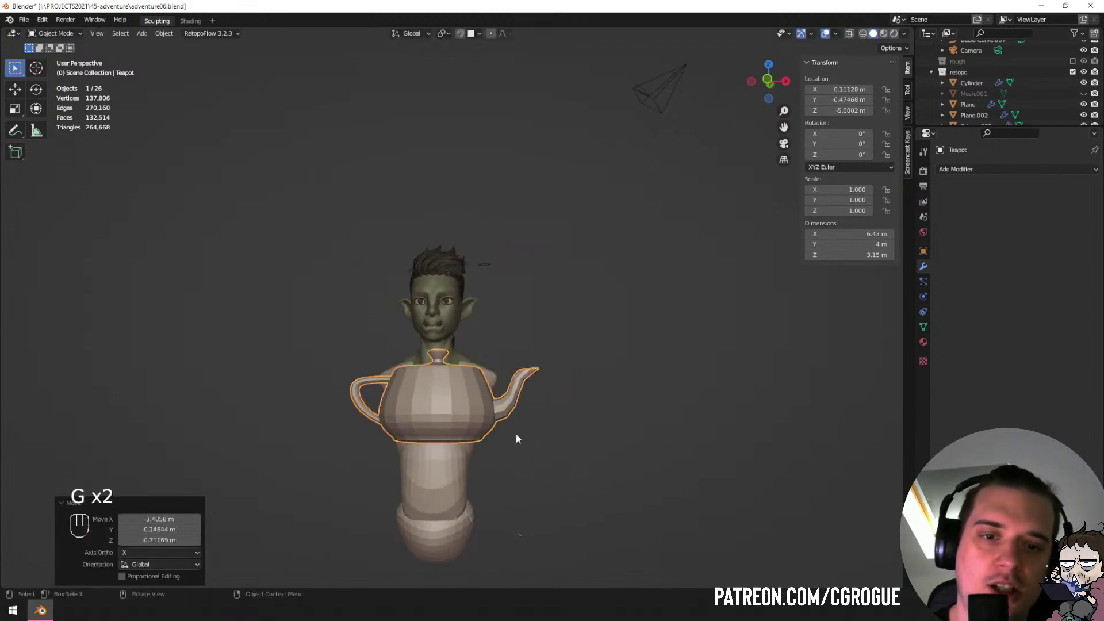
Rescale and reposition the teapot on the body, and delete it.
middle_drag(517, 436, 396, 458)
key(s)
click(503, 491)
key(g)
click(513, 498)
middle_drag(512, 498, 680, 487)
key(x)
click(612, 461)
Add a UV sphere with 32 segments, 16 rings and 1 m radius, and move it beside the character at about X -7.19 m, Z -2.34 m.
shift+middle_drag(612, 461, 573, 400)
key(shift+a)
mouse_move(558, 379)
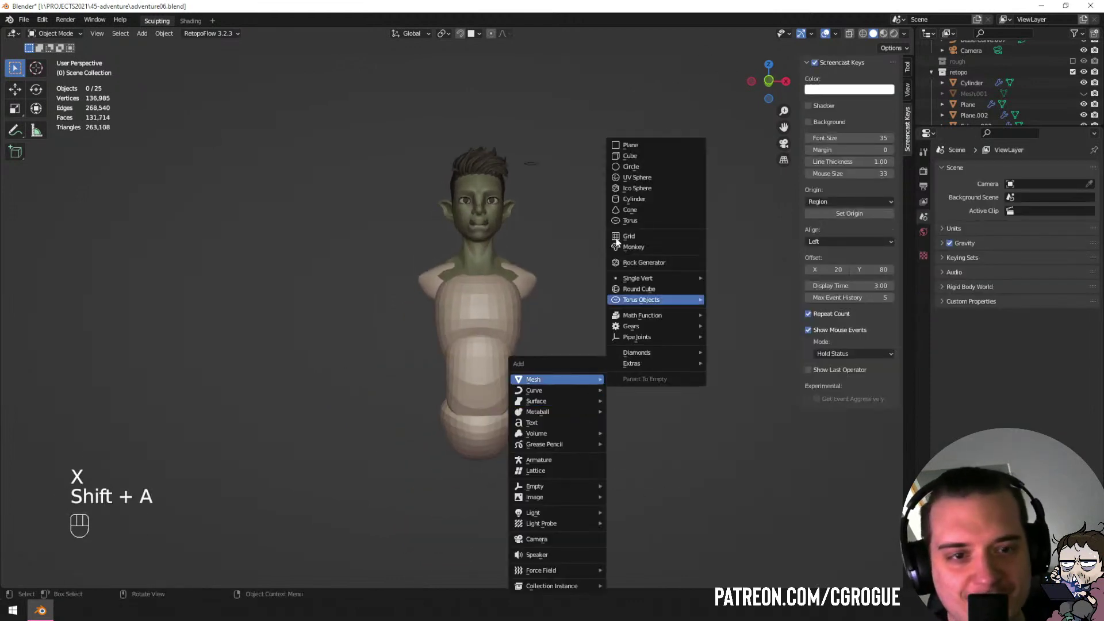
click(659, 182)
scroll(405, 353, down, 1)
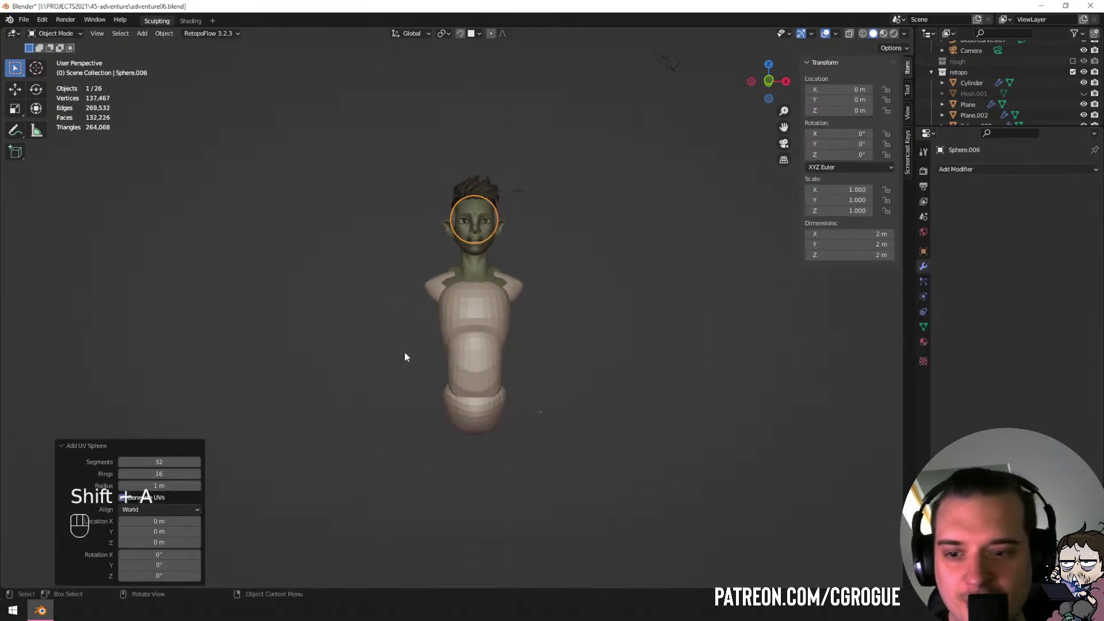
scroll(405, 352, up, 2)
key(g)
click(348, 339)
shift+middle_drag(275, 265, 464, 293)
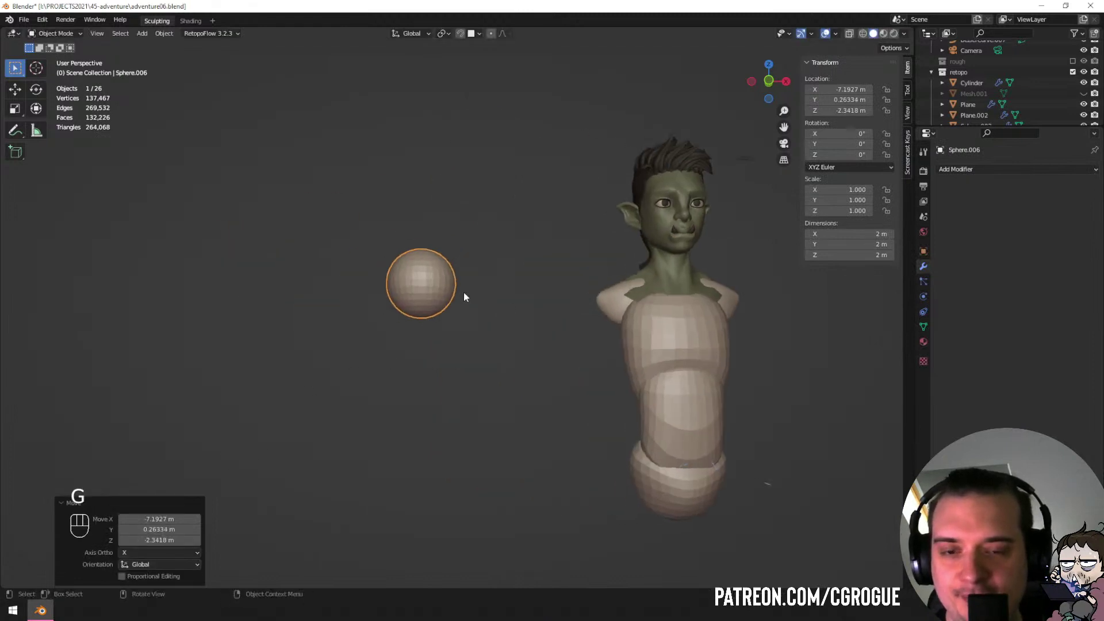
Rip the UV sphere apart along its middle edge loop and move the lower half straight down.
scroll(462, 292, up, 3)
key(Tab)
alt+click(395, 249)
key(v)
right_click(533, 299)
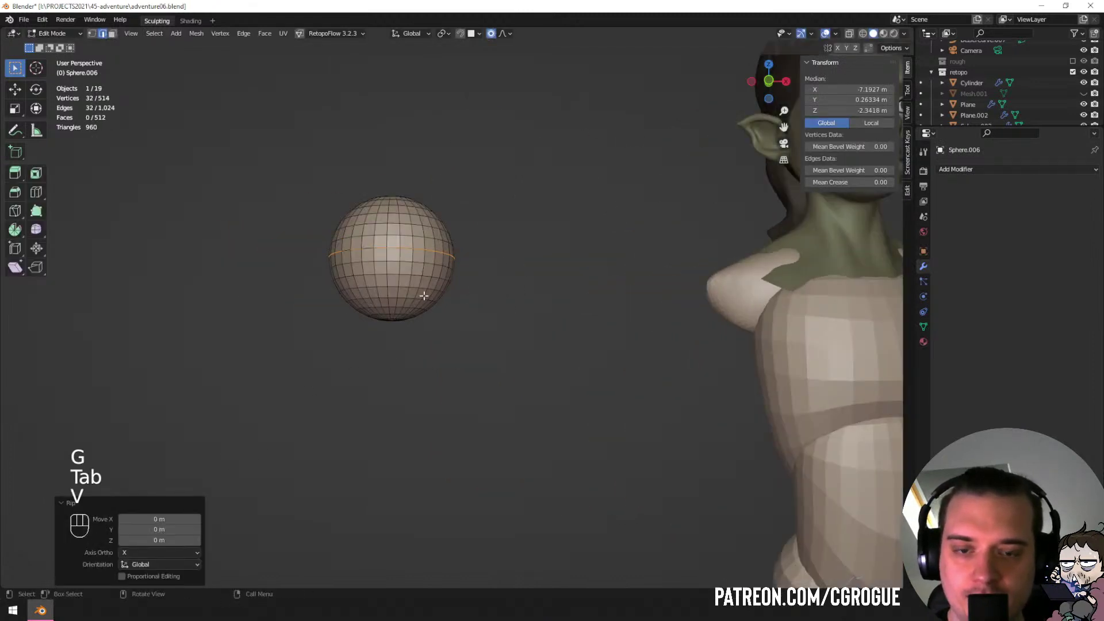
key(l)
scroll(468, 308, down, 3)
key(g)
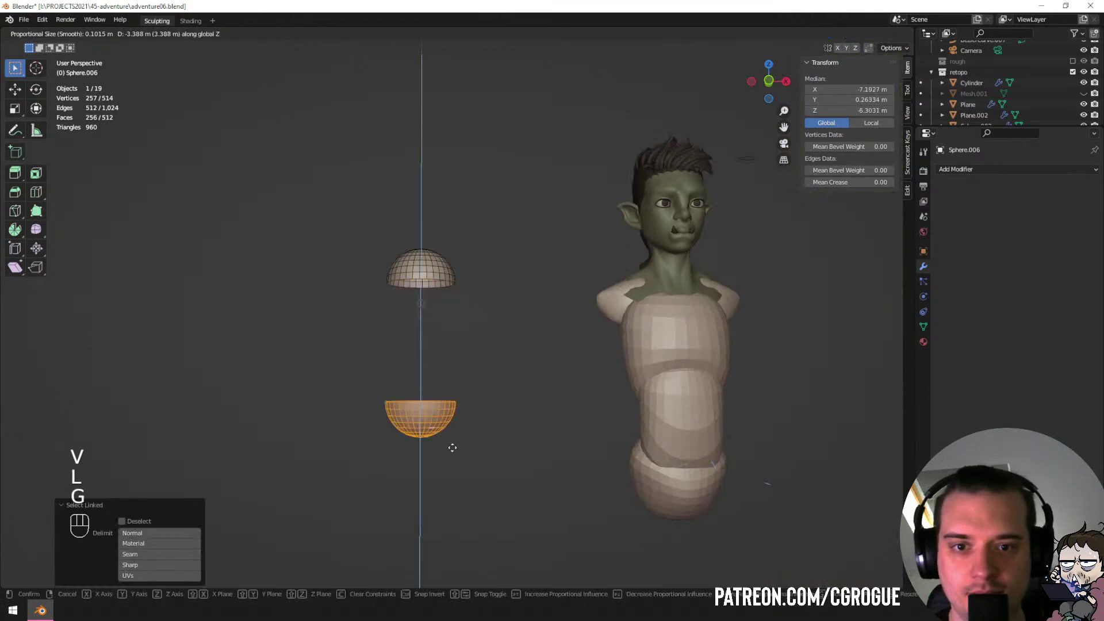
click(453, 487)
Select the open rims of both half spheres and join them with Bridge Edge Loops.
alt+click(423, 282)
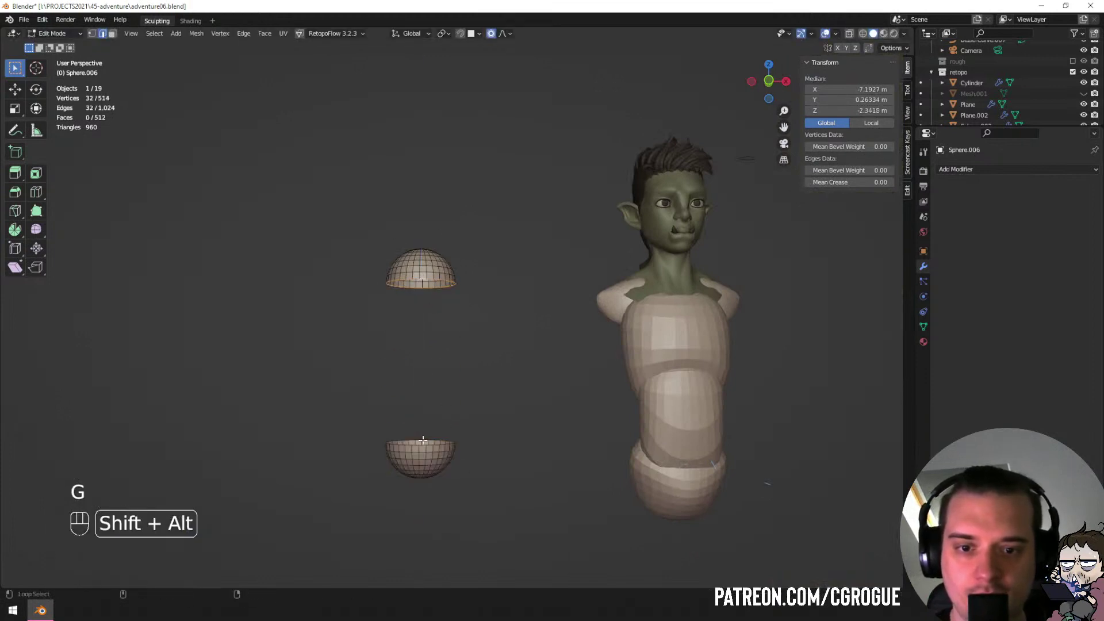
alt+shift+click(424, 444)
key(F3)
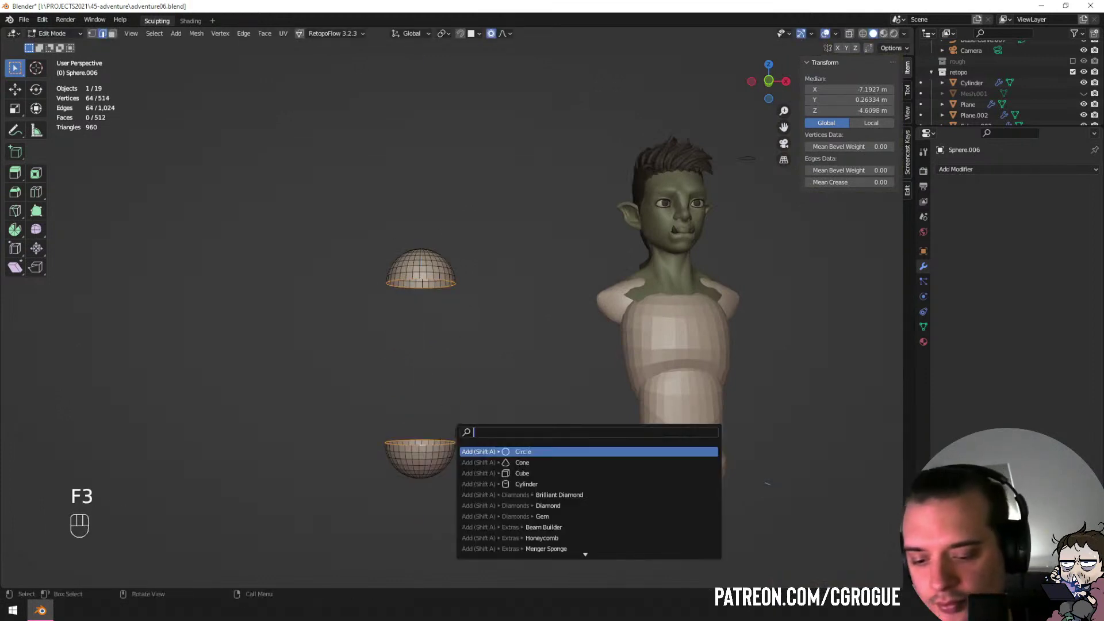
text(bridge)
key(Return)
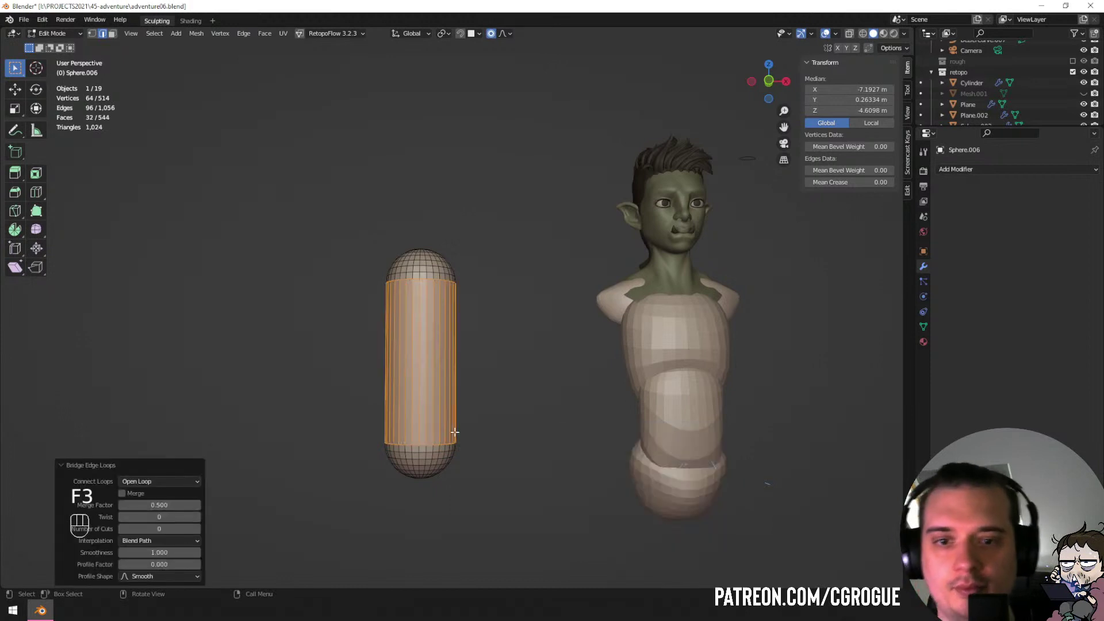
Add 16 evenly spaced loop cuts along the capsule's straight section.
key(ctrl+r)
scroll(439, 382, up, 15)
click(443, 379)
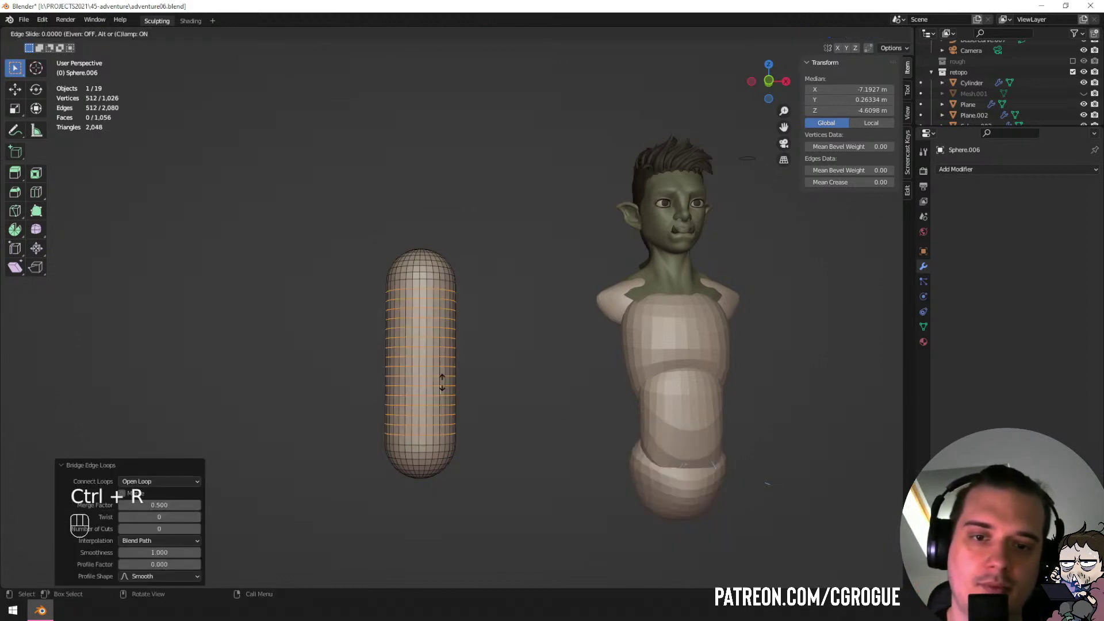
right_click(452, 378)
key(Tab)
Set the capsule aside at about X -16.4 m and place a duplicate across from it at about X 5.26 m, Z -3.78 m.
scroll(523, 391, down, 3)
key(g)
click(323, 433)
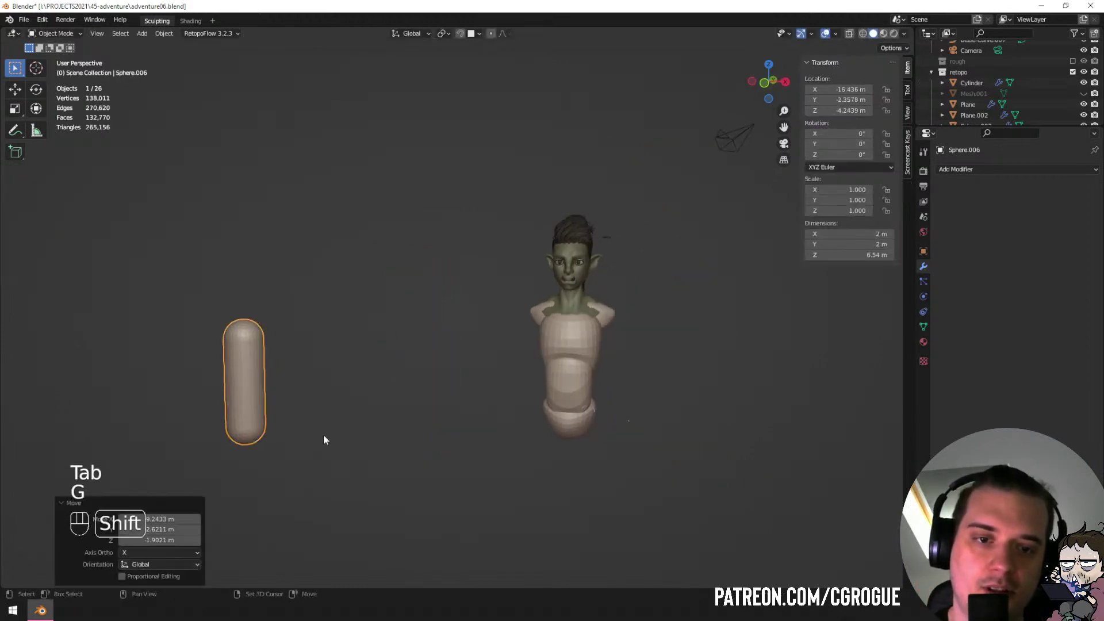
key(shift+d)
click(759, 428)
scroll(759, 428, up, 3)
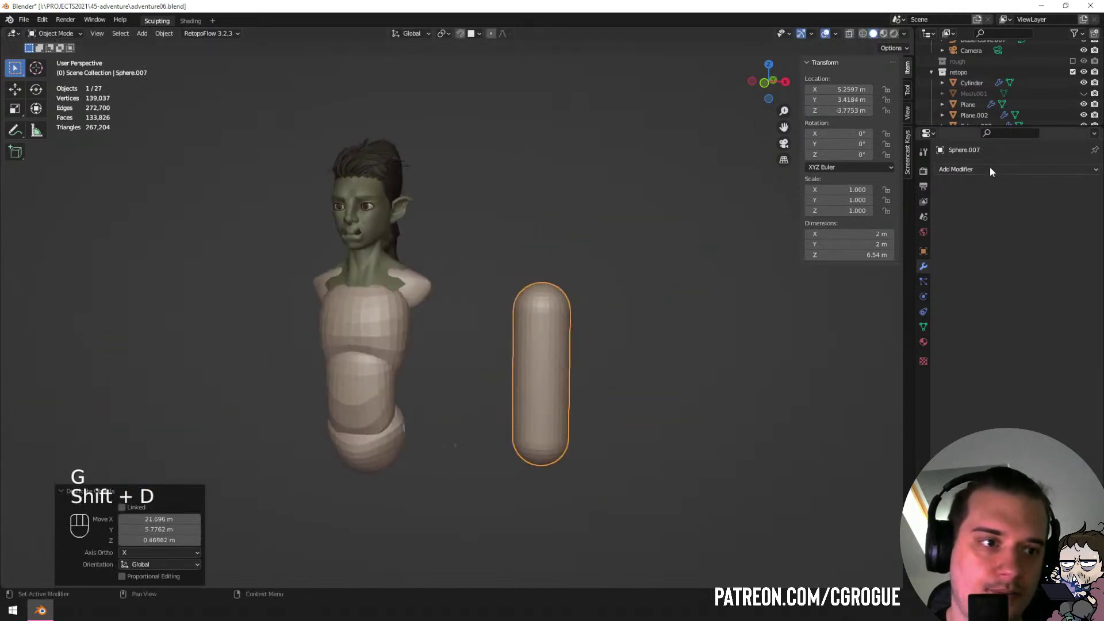
Add a Mirror modifier to the duplicated capsule with the body's Sphere as its mirror object.
click(990, 168)
click(883, 294)
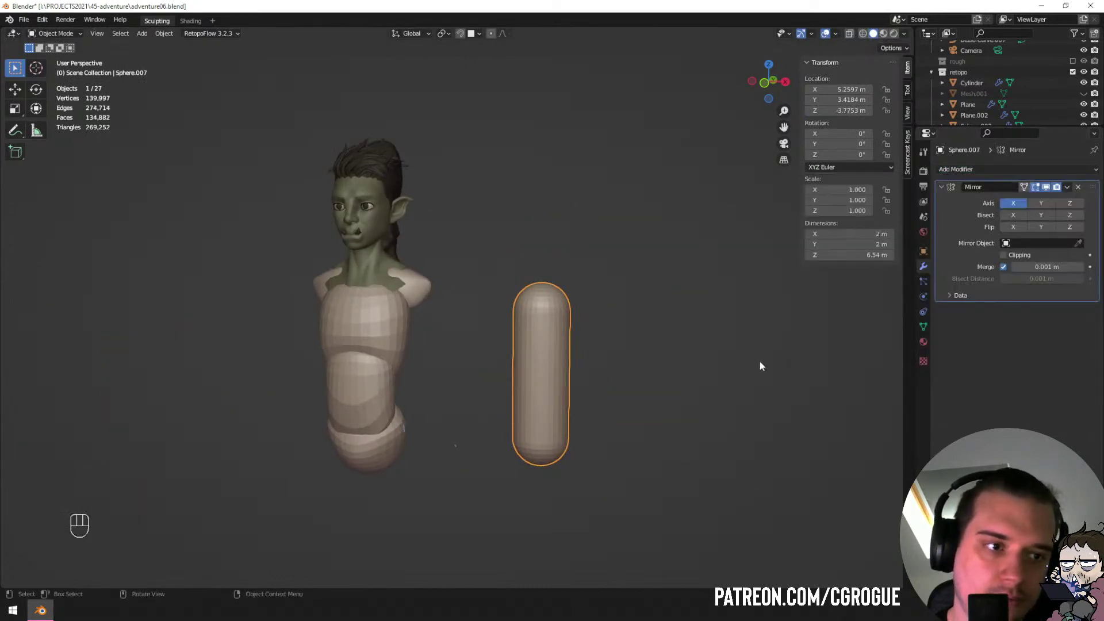
click(394, 308)
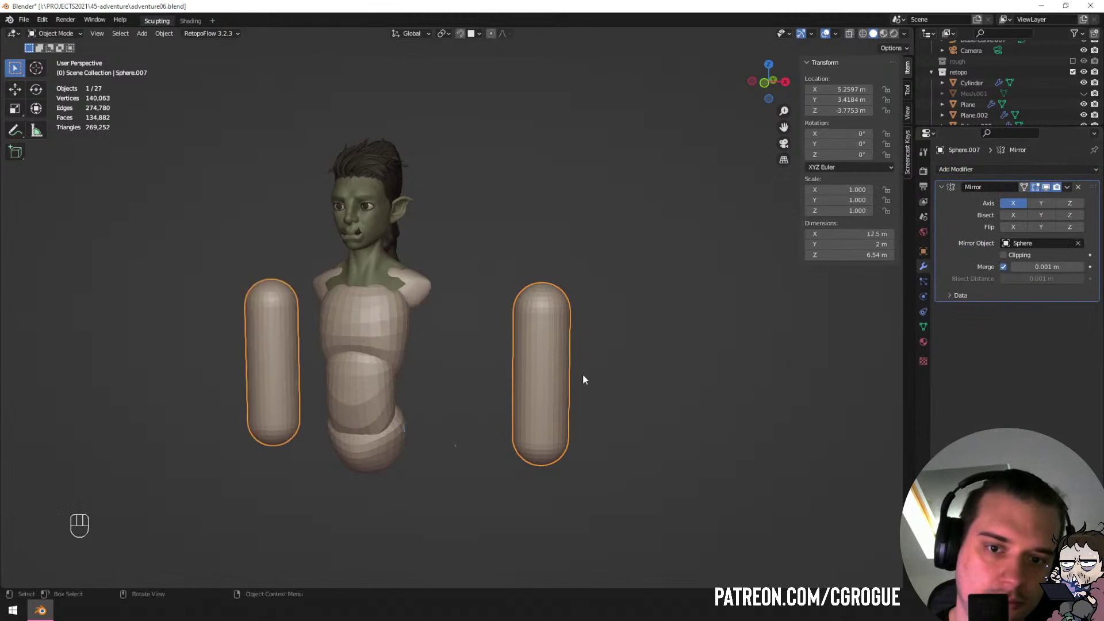
Tilt the mirrored capsule about 35° outward, move it to the shoulder and scale it to about 0.544 as an upper arm.
middle_drag(588, 379, 647, 377)
key(r)
click(646, 302)
key(g)
click(558, 254)
key(s)
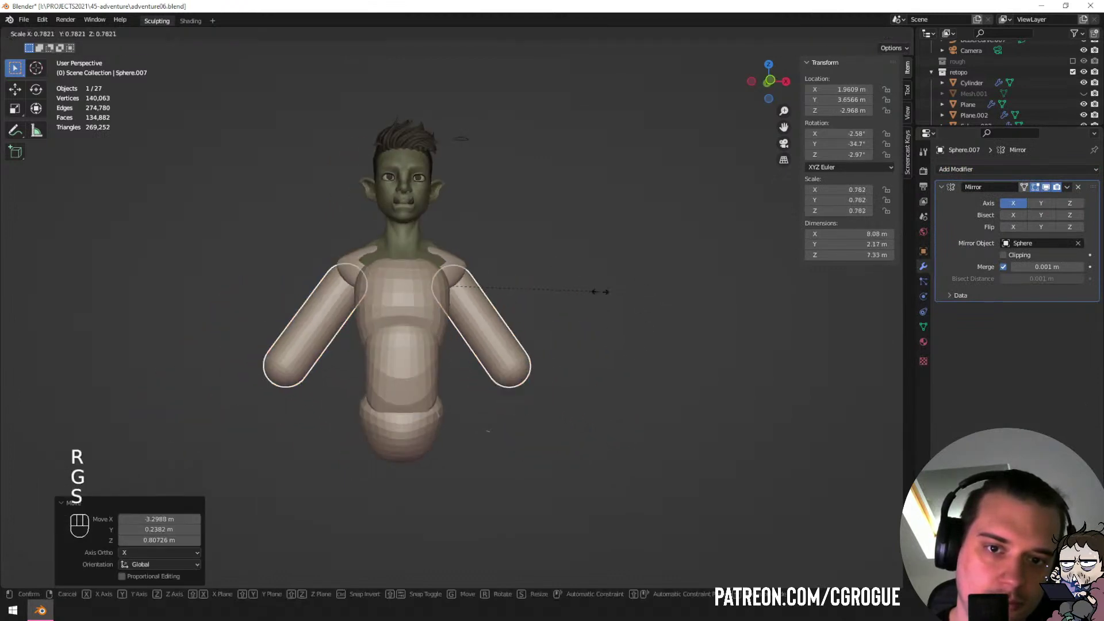
click(556, 296)
Fit the upper arm capsule into the shoulder from front and side, at about X 1.54 m, Y 0.43 m, Z -2.97 m.
key(g)
click(565, 285)
middle_drag(565, 285, 627, 348)
key(g)
click(544, 353)
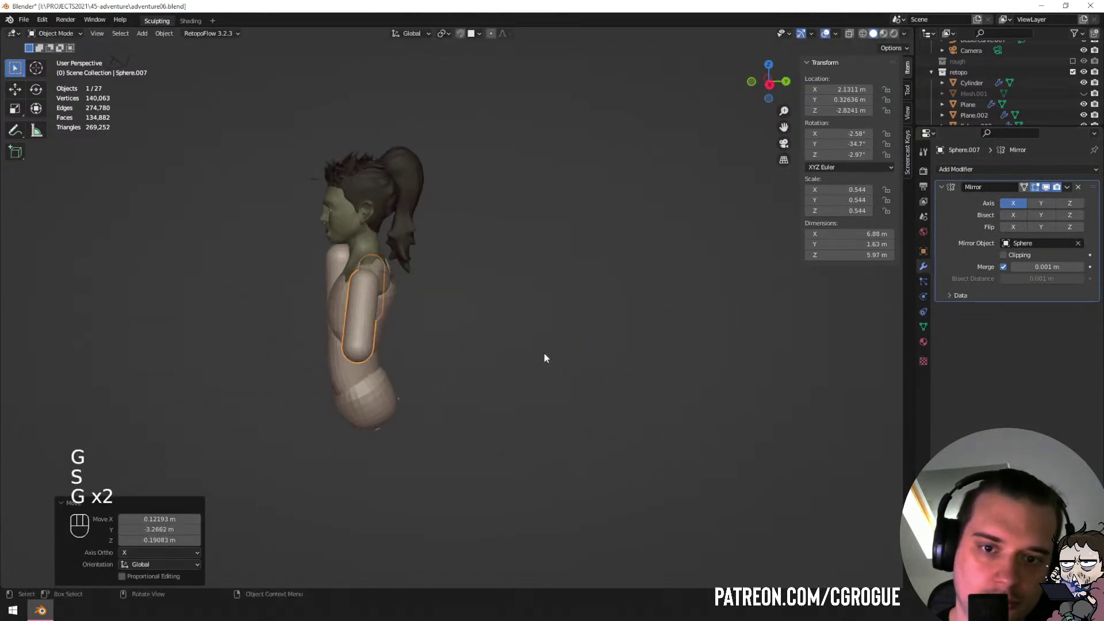
middle_drag(544, 354, 695, 334)
key(g)
click(654, 365)
key(g)
click(476, 322)
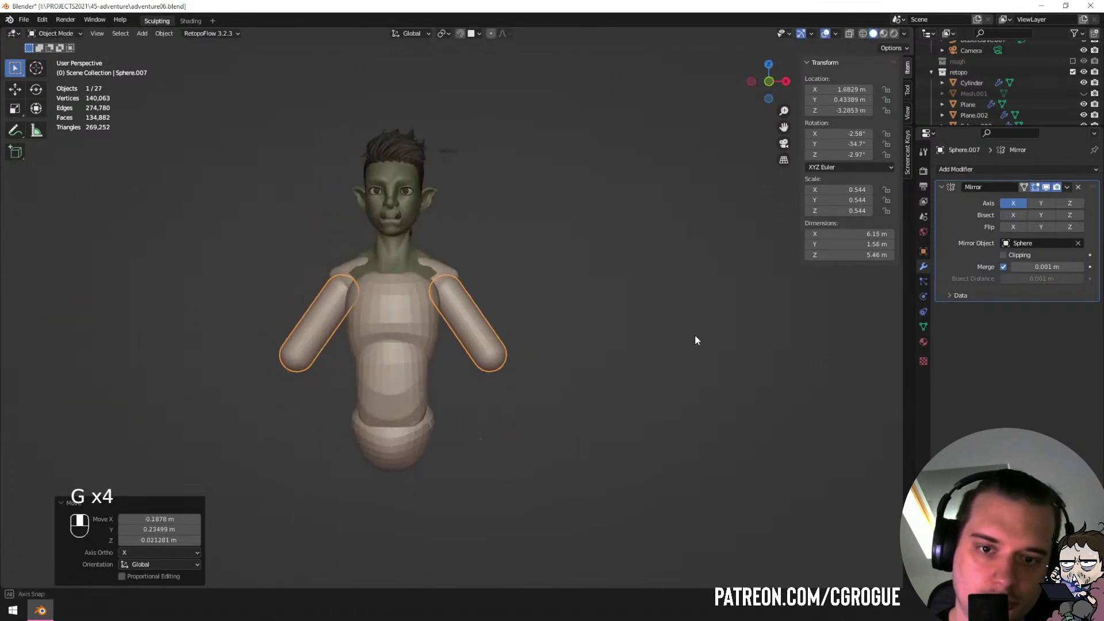
key(g)
click(691, 323)
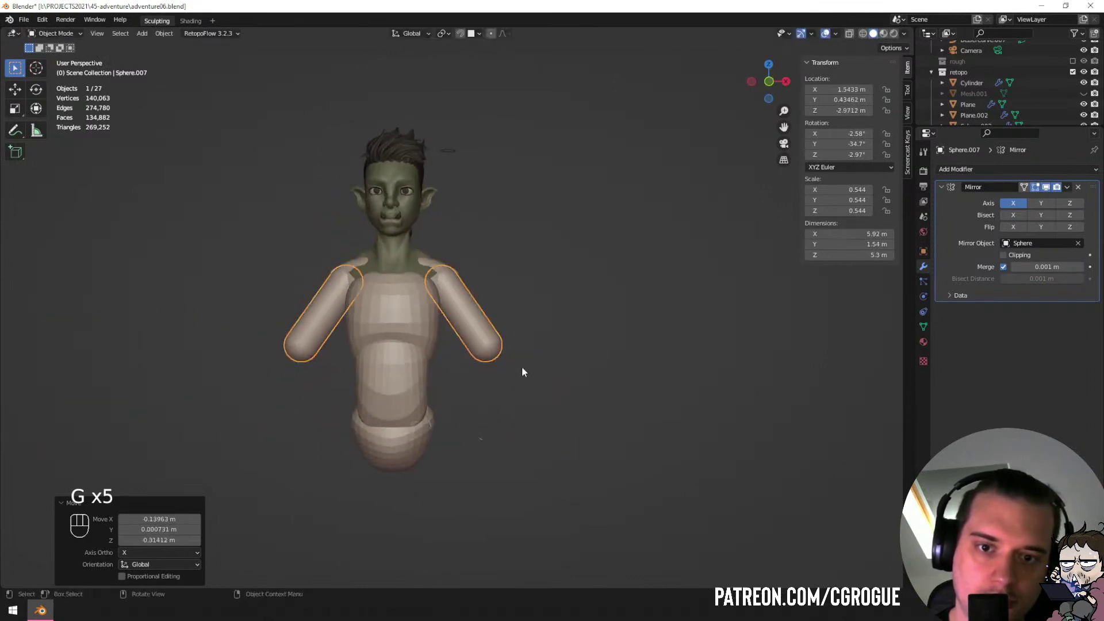
Duplicate the upper arm capsule and place the copy at its lower end as a forearm, about X 3.24 m, Z -5.36 m.
middle_drag(507, 350, 555, 349)
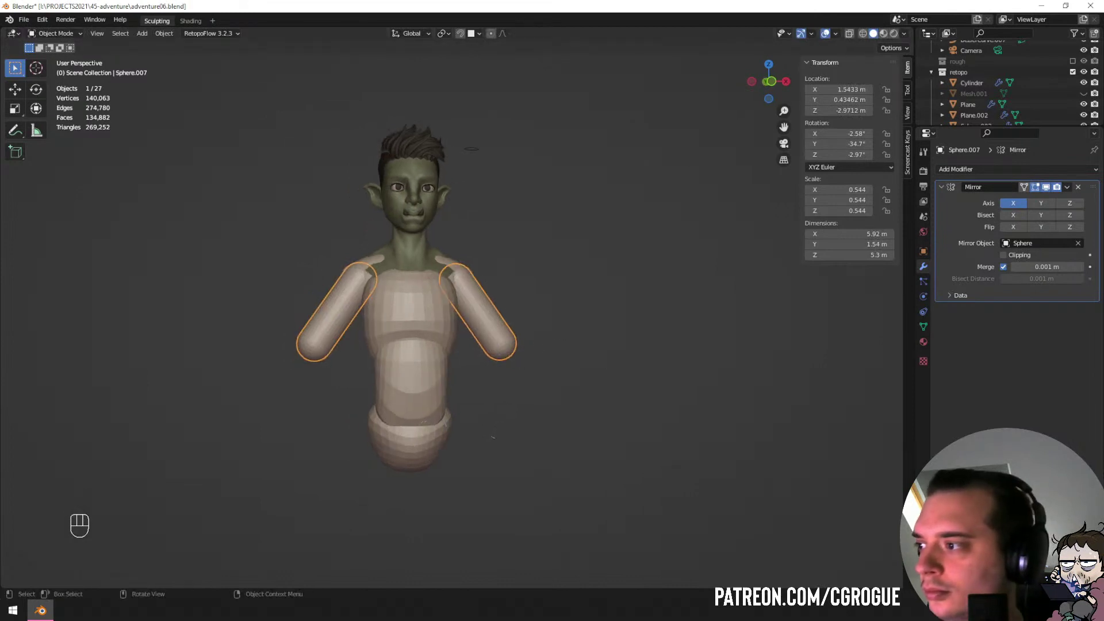
middle_drag(277, 328, 268, 325)
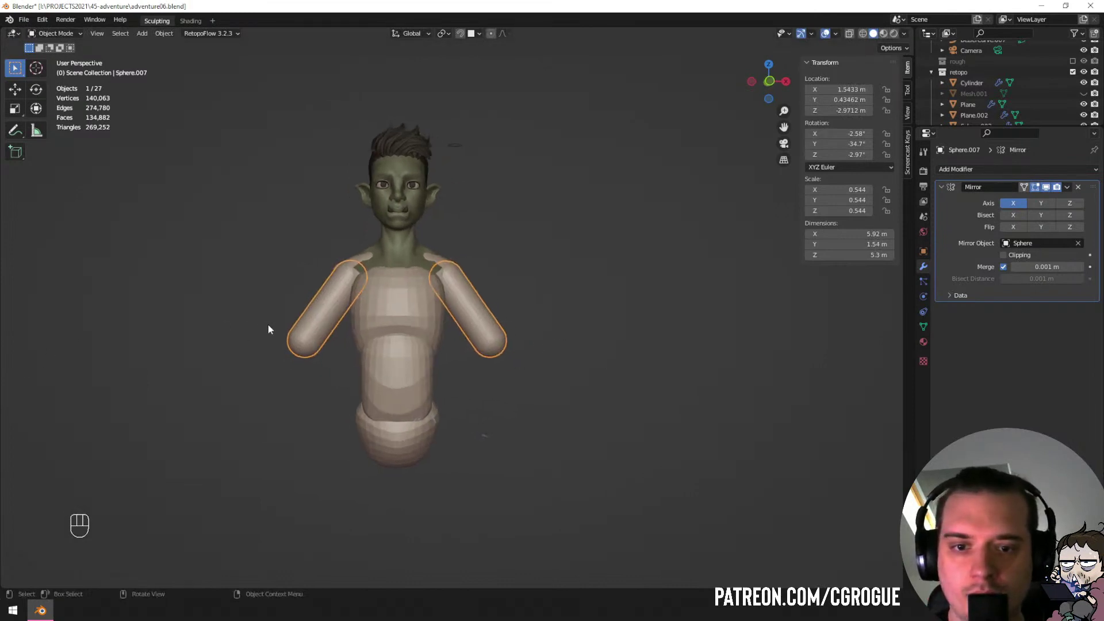
click(562, 374)
mouse_move(562, 375)
middle_down()
mouse_move(505, 412)
mouse_move(483, 401)
mouse_move(550, 389)
middle_up()
key(g)
click(477, 424)
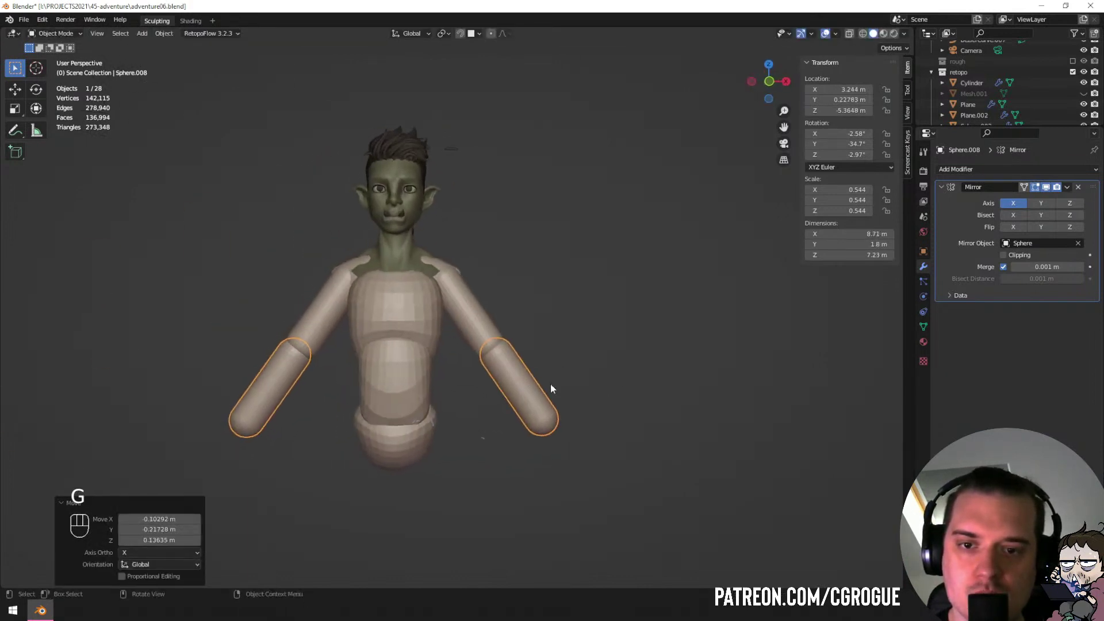
Duplicate both arm capsules, move the copies below the pelvis and rotate them nearly vertical as thigh and lower leg.
shift+middle_drag(623, 423, 534, 282)
key(shift+d)
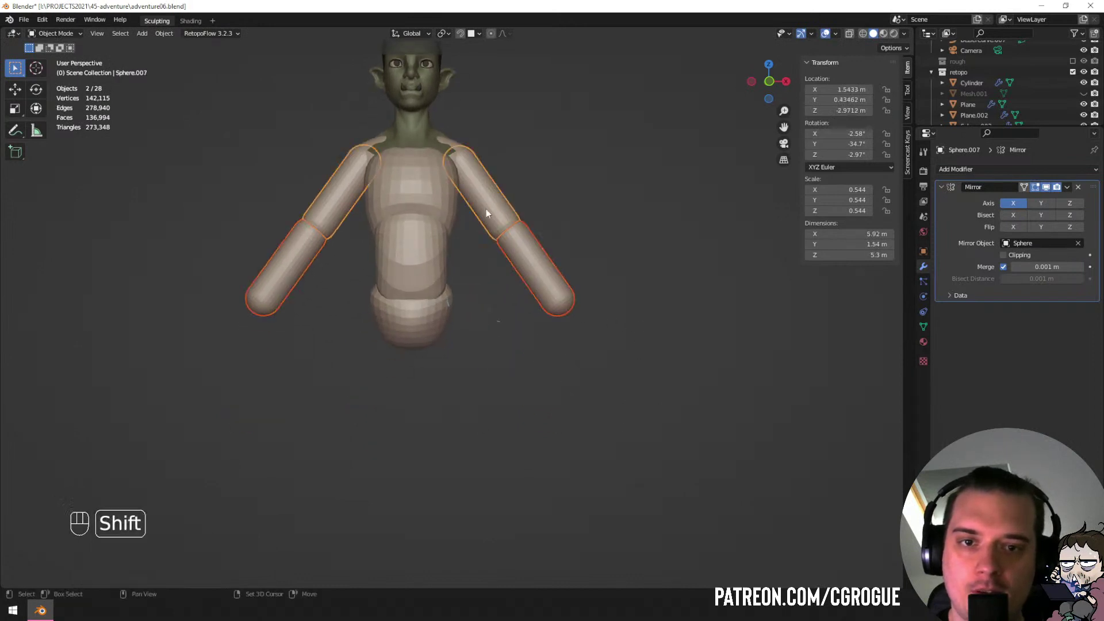
click(573, 363)
key(r)
click(560, 416)
key(r)
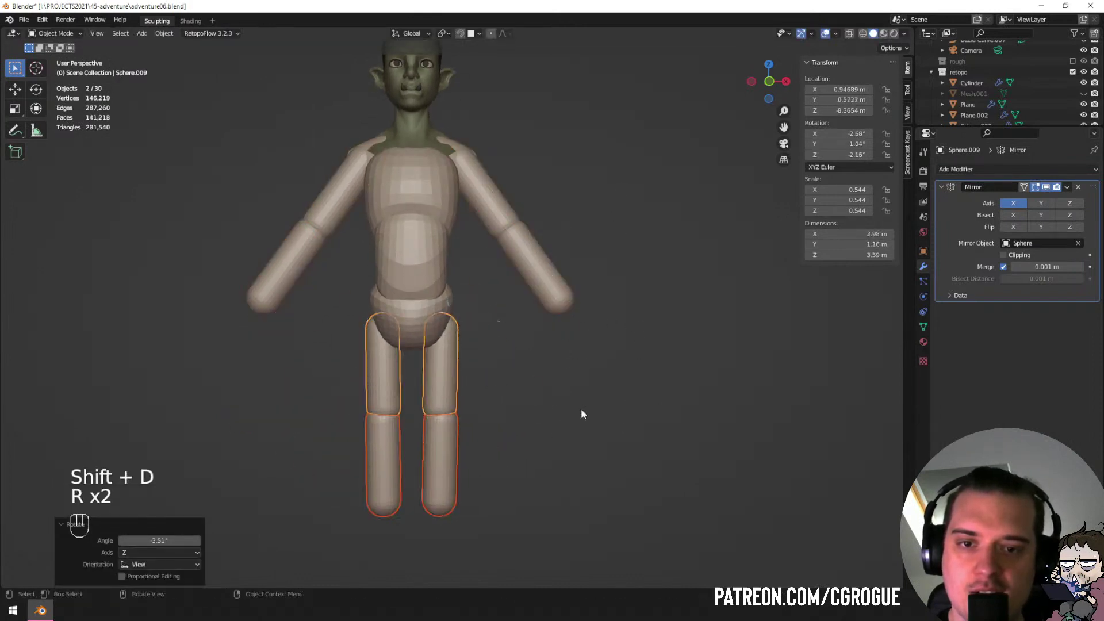
click(581, 408)
Scale the leg capsules up to about 0.767 and move them back under the pelvis.
key(s)
click(609, 460)
key(g)
click(596, 379)
Enlarge the leg capsules to about 0.854, rotate them slightly and seat the thigh under the pelvis at about X 1.32 m, Z -8.52 m.
scroll(561, 358, down, 2)
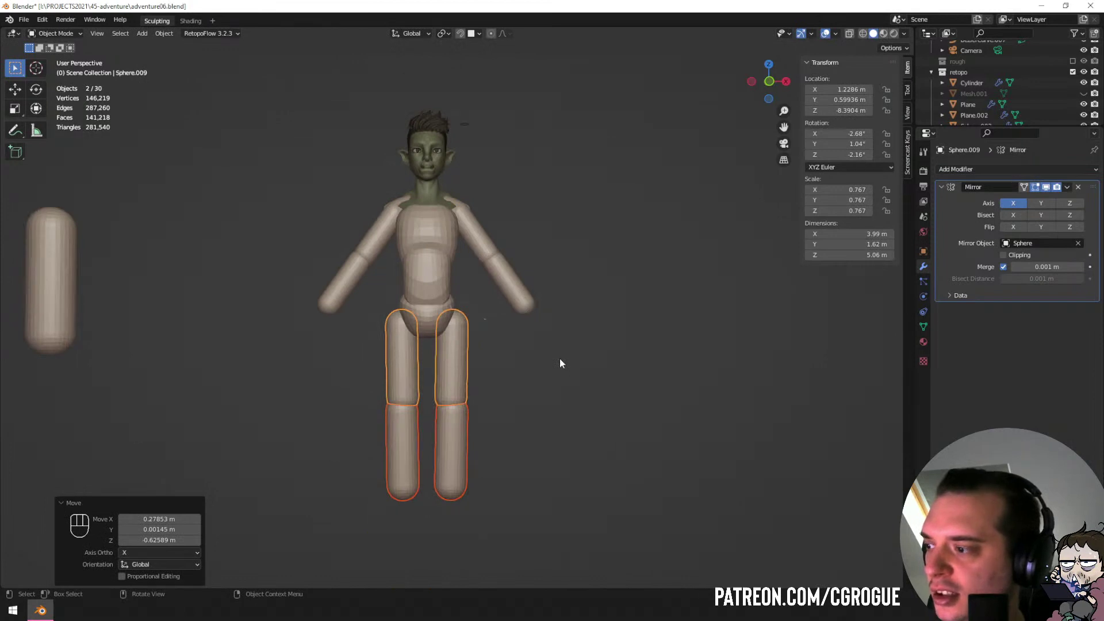
shift+middle_drag(560, 359, 554, 371)
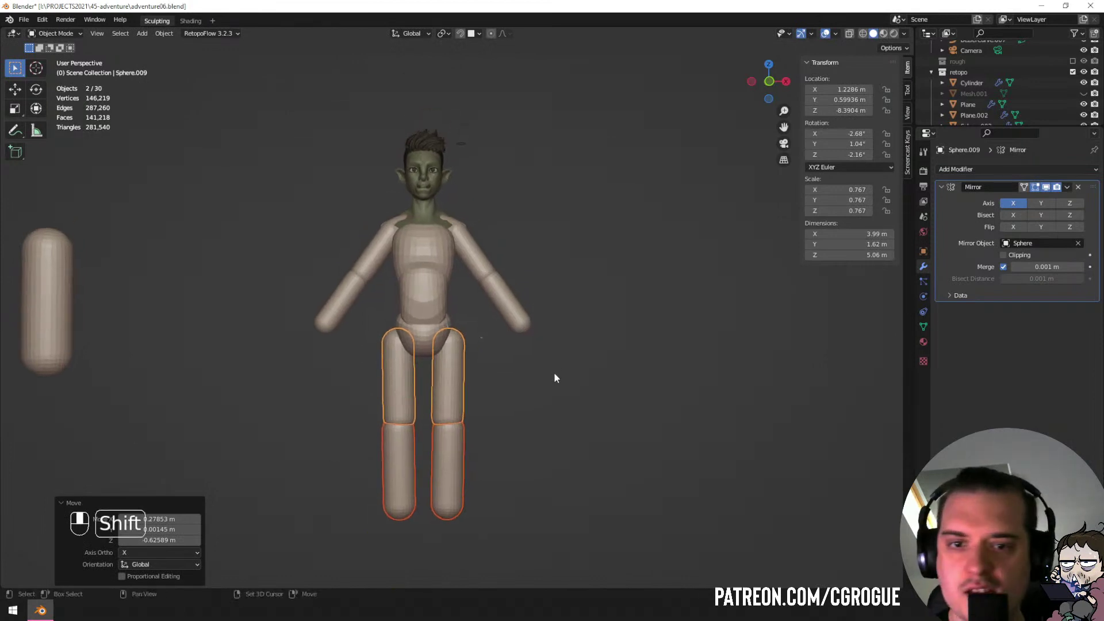
key(g)
click(596, 312)
key(s)
click(607, 319)
key(g)
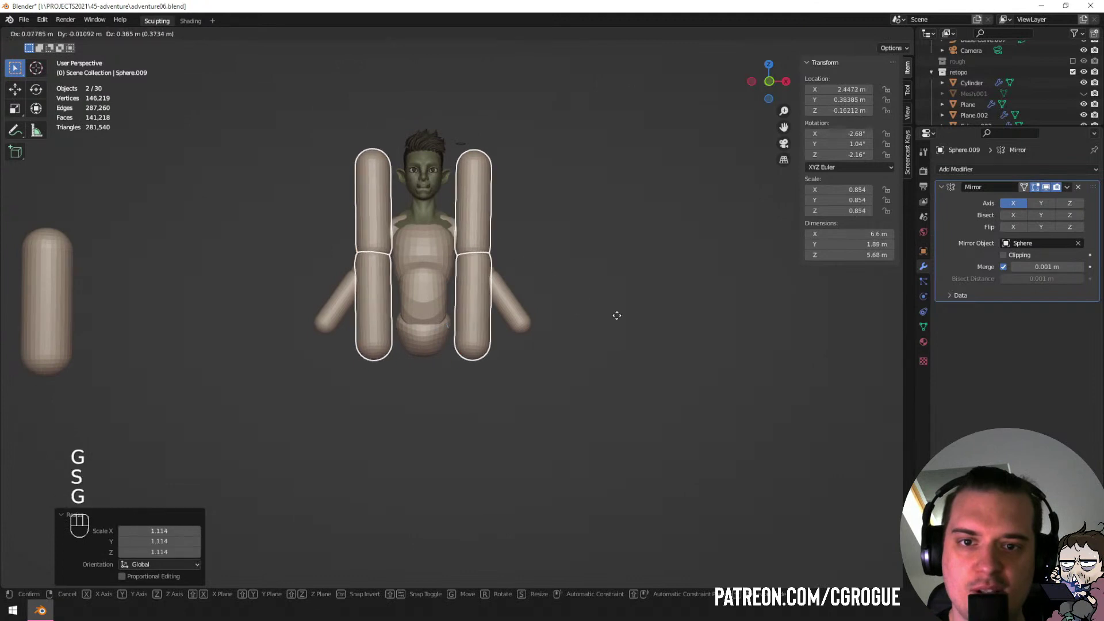
click(618, 311)
key(r)
click(623, 311)
key(g)
key(g)
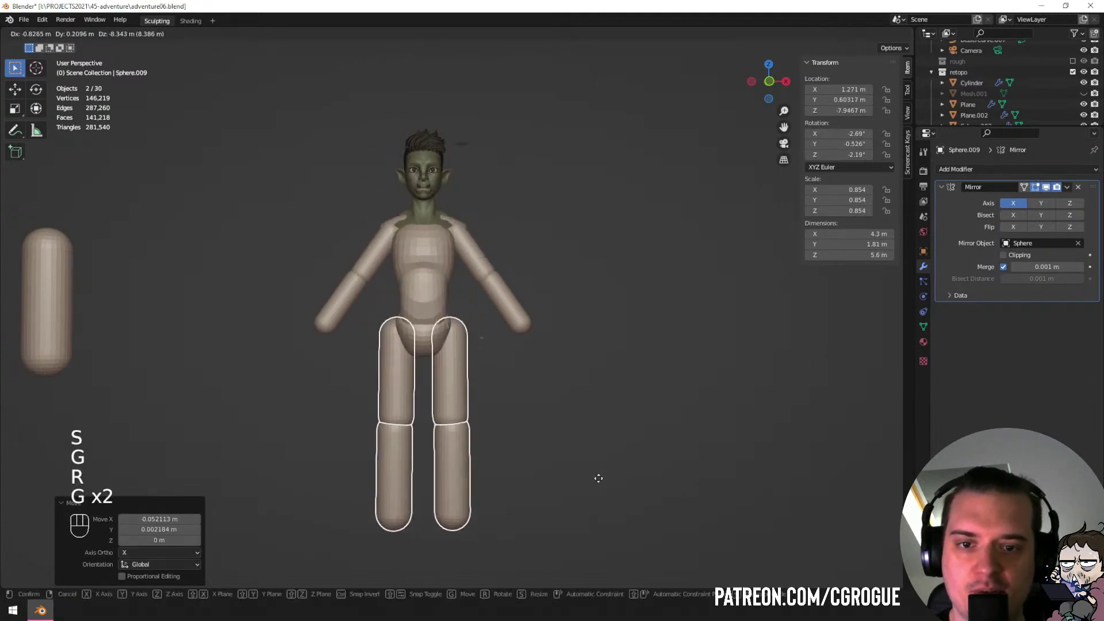
click(599, 495)
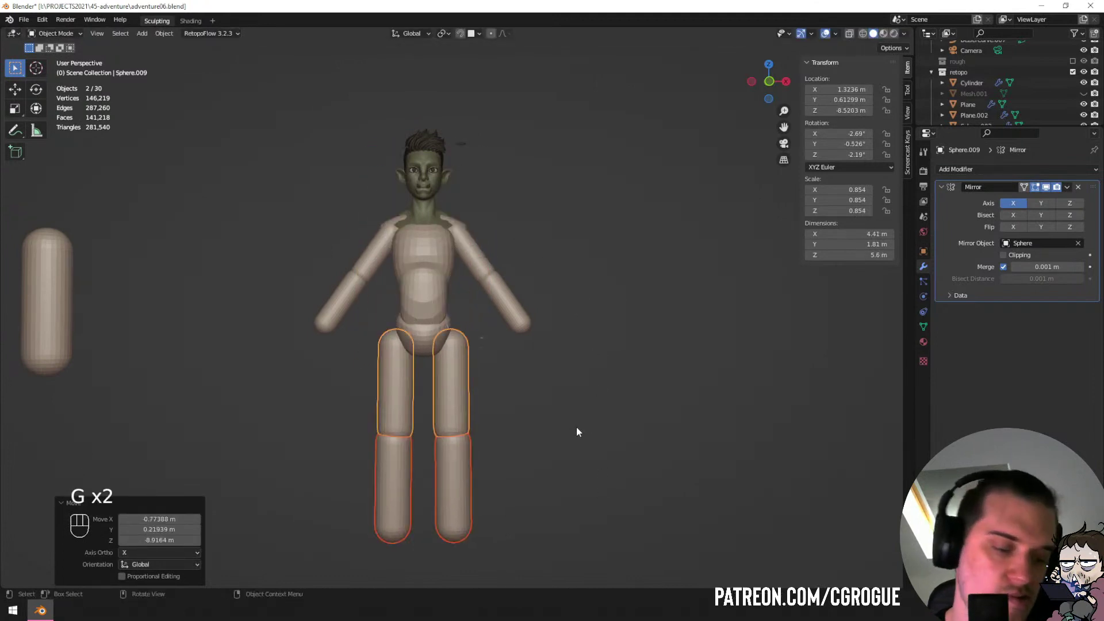
Straighten the leg capsules in the right side view and shift them under the pelvis, the thigh at about Y 0.21 m.
key(KP_1)
key(KP_3)
shift+middle_drag(572, 428, 575, 382)
key(r)
click(581, 368)
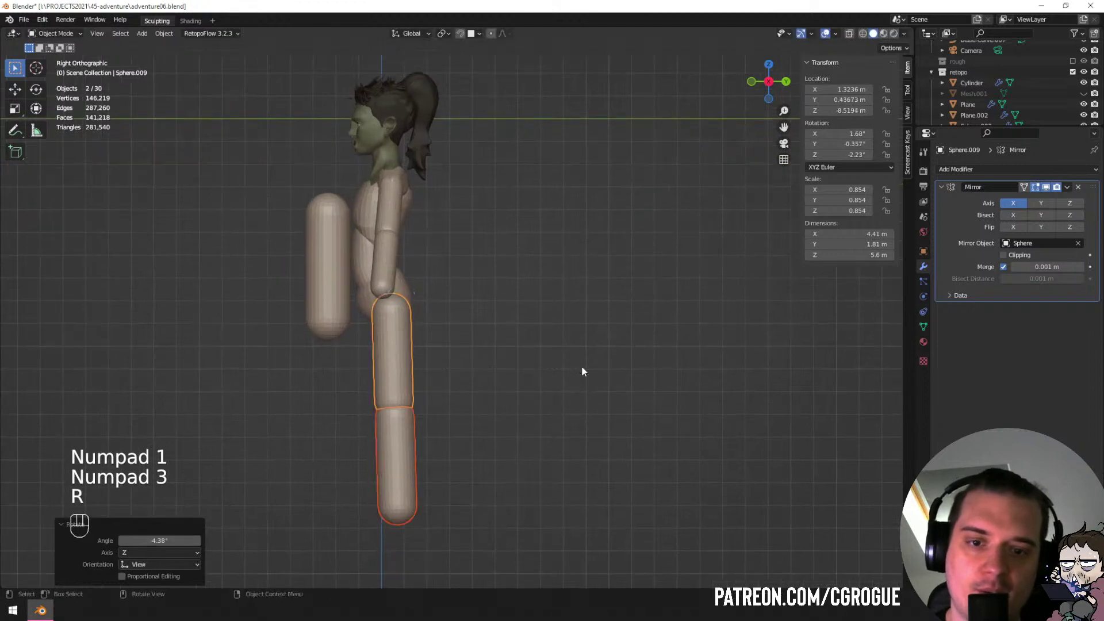
key(g)
click(576, 375)
key(r)
click(571, 378)
Duplicate the lower leg capsule, rotate it about 85° to point forward and scale it to about 0.323 as a foot.
shift+middle_drag(319, 454, 348, 353)
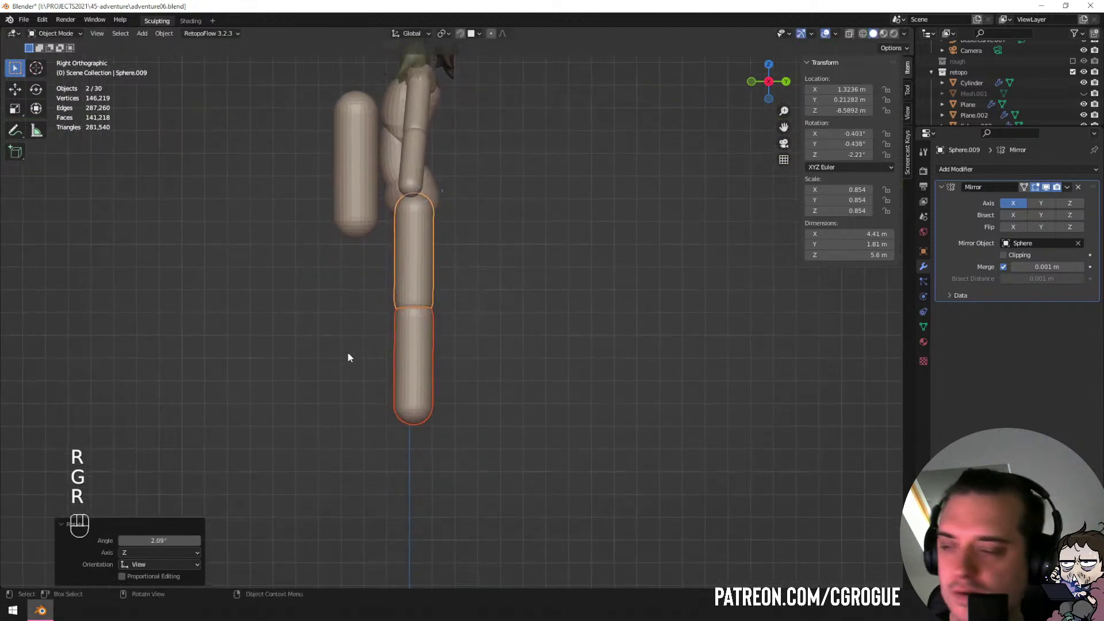
click(410, 375)
key(shift+d)
key(r)
key(s)
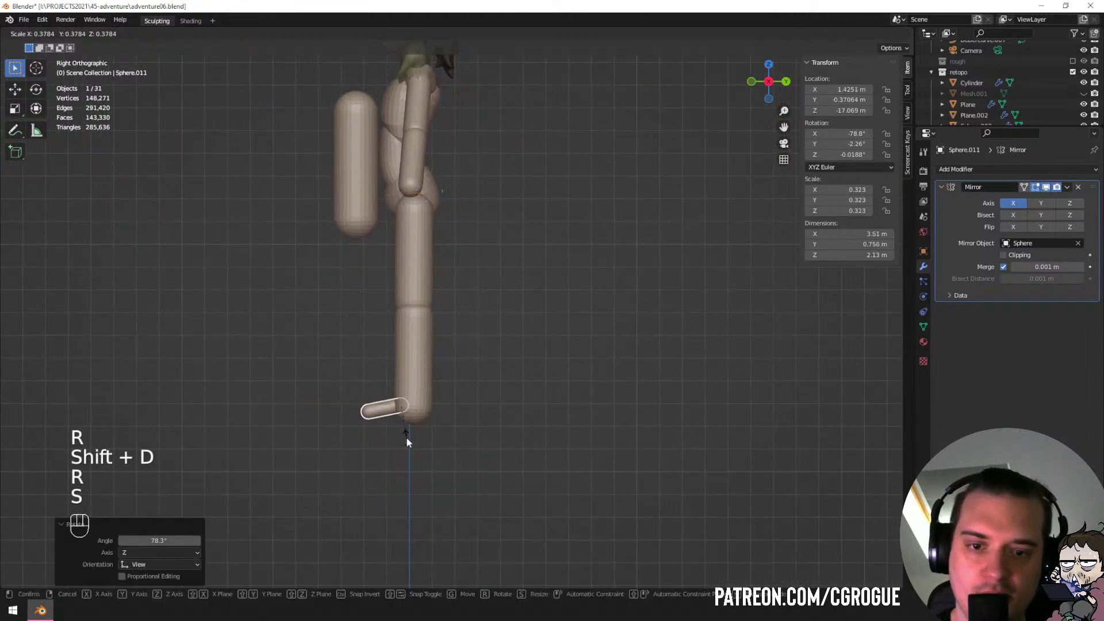
click(407, 439)
key(r)
click(468, 429)
Fatten the whole foot mesh in Edit Mode with Shrink/Fatten to roughly the lower leg's thickness.
key(Tab)
key(alt+s)
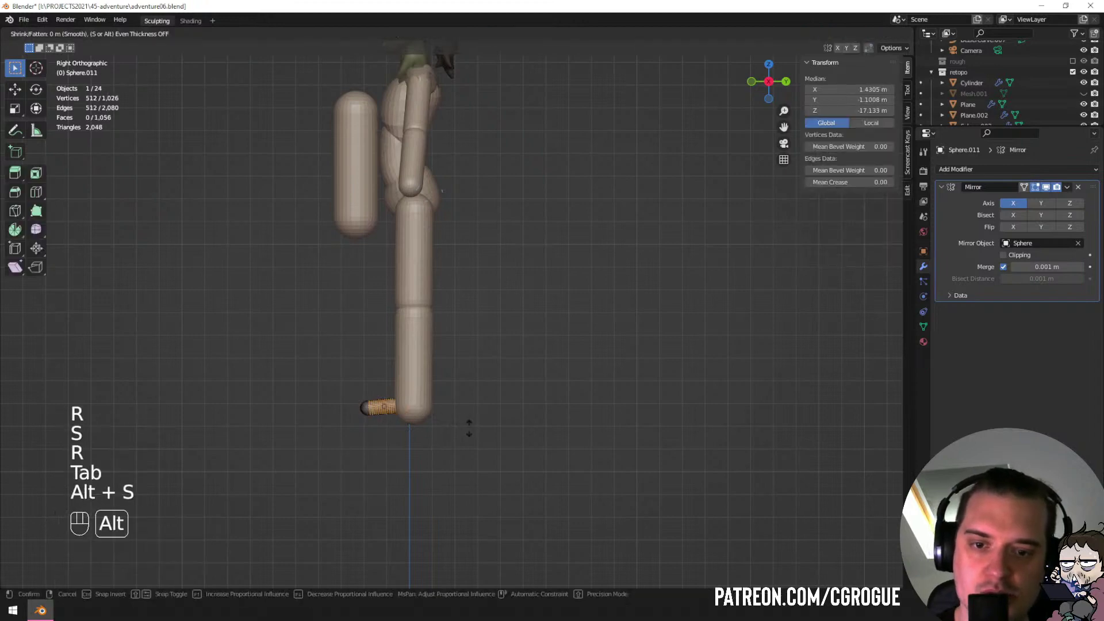
key(a)
key(alt+s)
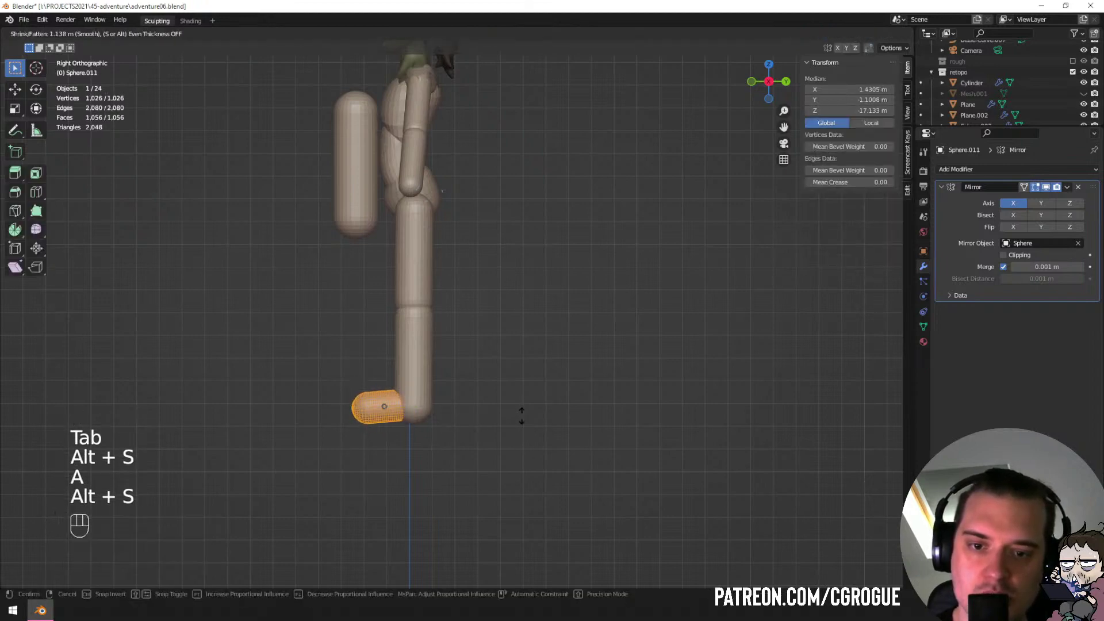
click(522, 413)
key(Tab)
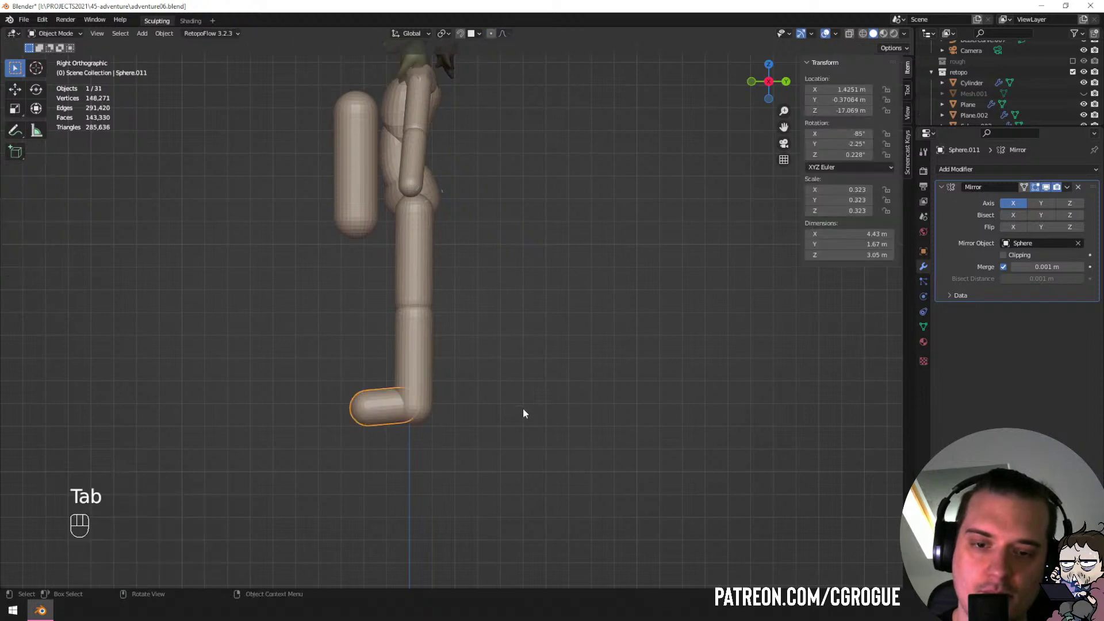
Level the foot to about -88.6° on X and move it under the lower leg at about Y 0.22 m, Z -17.2 m.
key(r)
click(520, 415)
key(g)
click(536, 419)
middle_drag(535, 419, 488, 373)
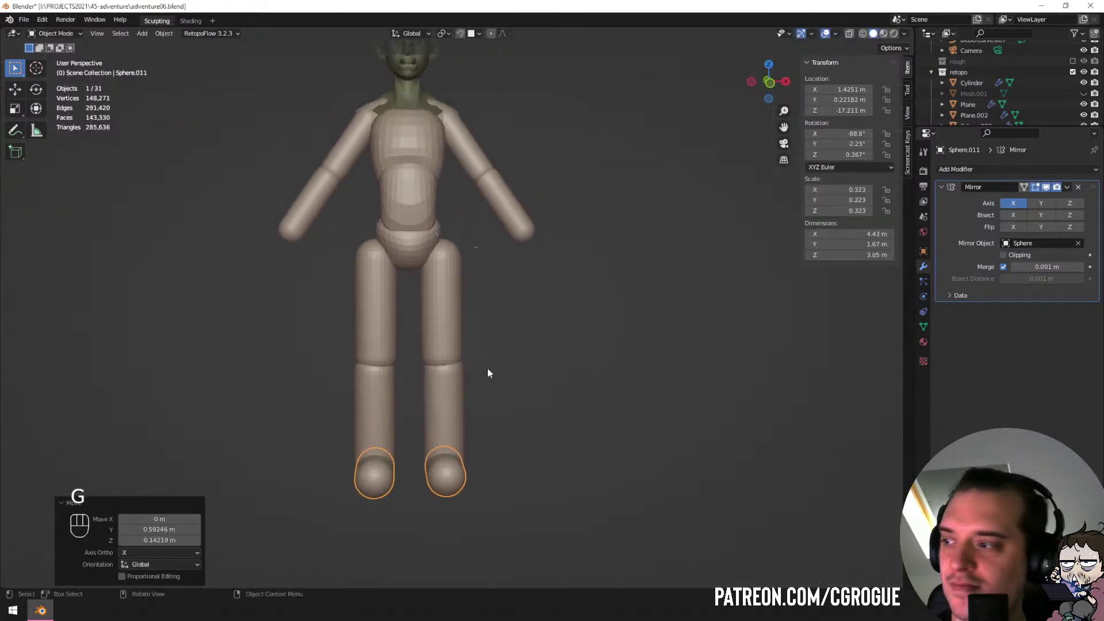
Rotate the thigh, lower leg and foot together about 4.65° outward, nudge them sideways under the pelvis and deselect everything.
shift+click(450, 405)
shift+click(447, 330)
key(r)
click(619, 355)
key(g)
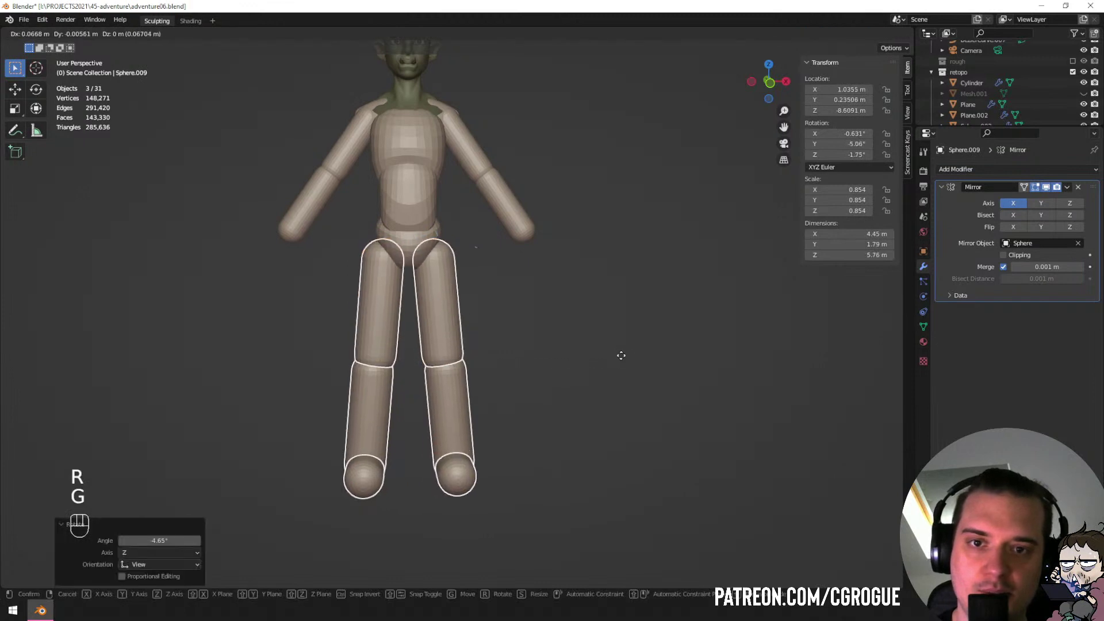
click(621, 355)
middle_drag(621, 355, 459, 330)
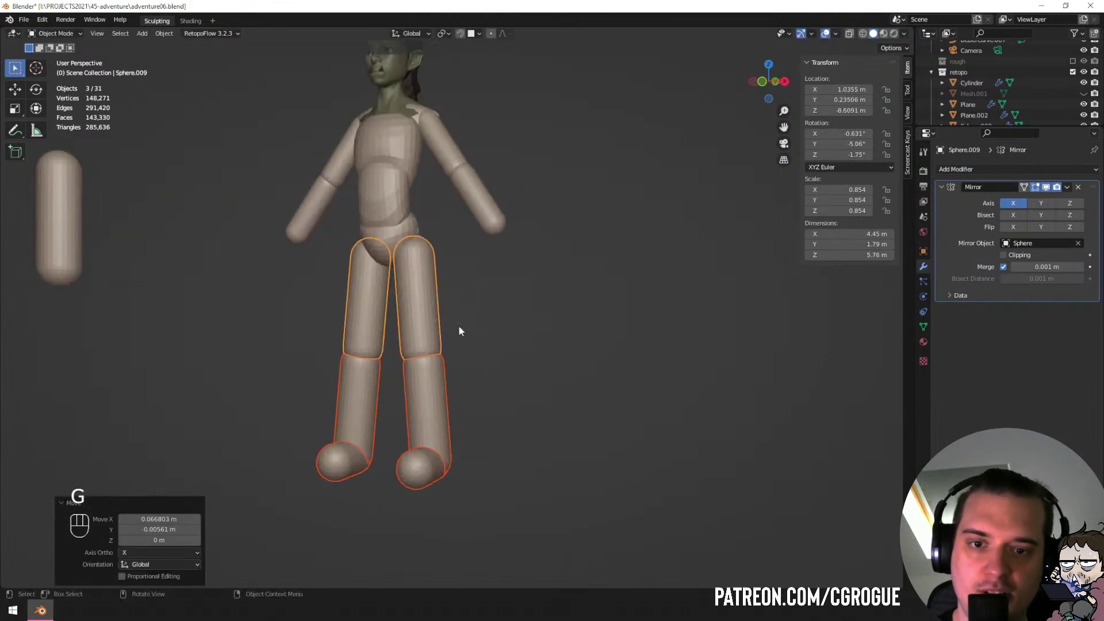
key(a)
key(a)
scroll(543, 340, down, 5)
middle_drag(543, 340, 521, 329)
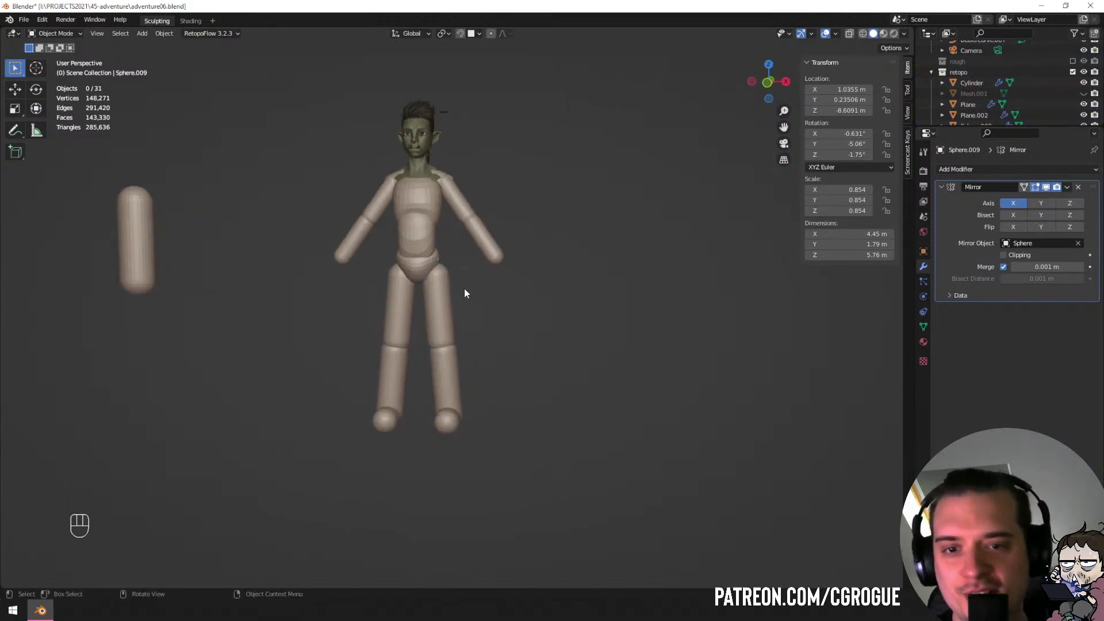
shift+click(443, 375)
middle_drag(444, 376, 496, 351)
key(s)
right_click(545, 366)
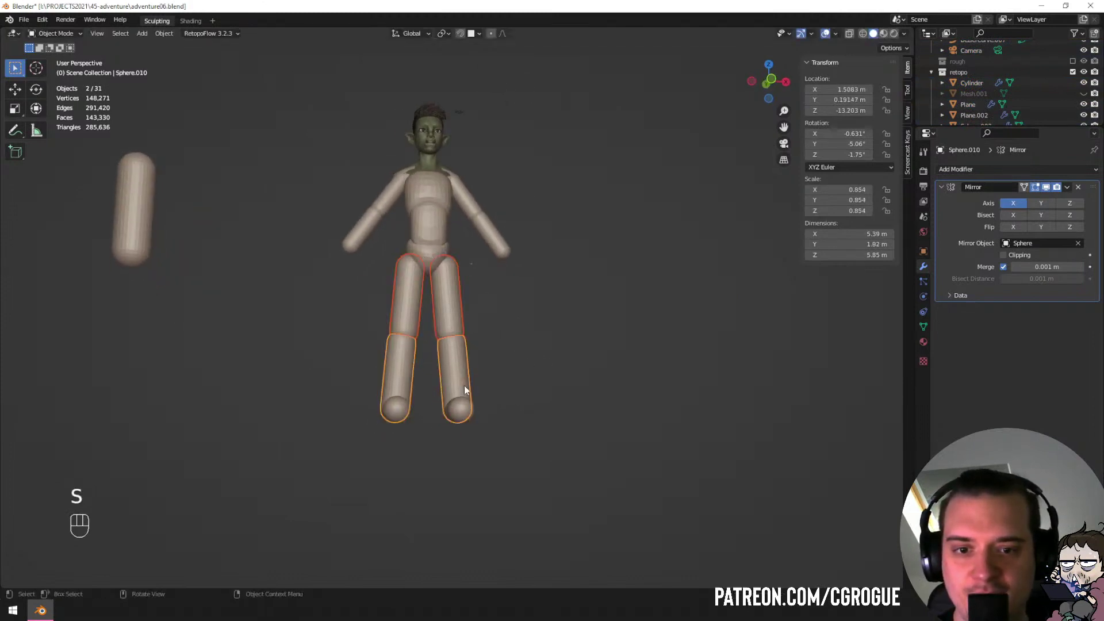
Add the thigh to the leg selection, scale the whole leg by about 1.141 and lower it back under the pelvis.
shift+click(450, 312)
key(s)
click(580, 364)
key(g)
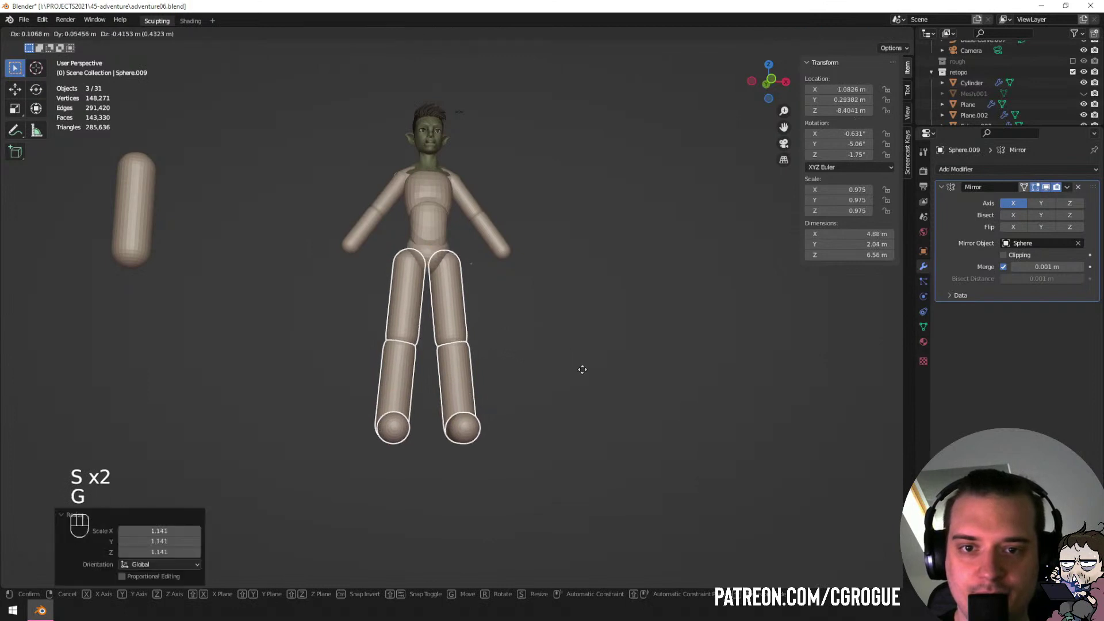
click(581, 376)
Shift the whole leg back to line up under the pelvis and tilt it until the thigh's X rotation is about 1.39°.
middle_drag(582, 376, 653, 359)
key(g)
click(485, 364)
key(r)
click(572, 370)
key(a)
key(a)
scroll(447, 321, up, 2)
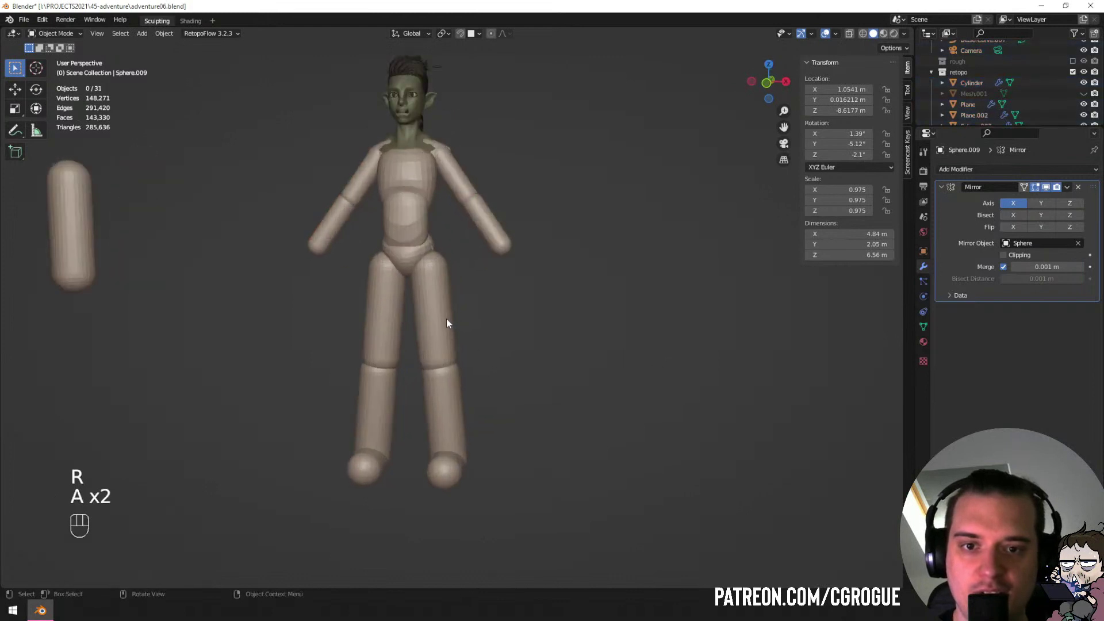
shift+click(446, 321)
scroll(501, 308, up, 2)
middle_drag(502, 320, 492, 336)
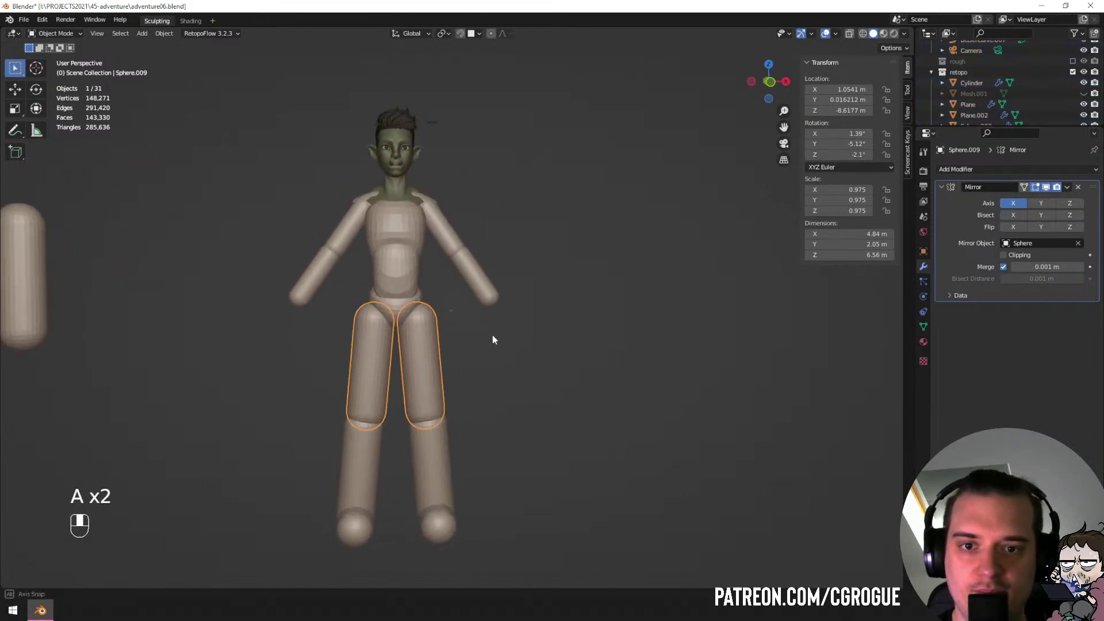
In front view, add a UV sphere scaled to about 1.398 and place it beside the head at about X 8.36 m, Z -0.58 m.
key(KP_1)
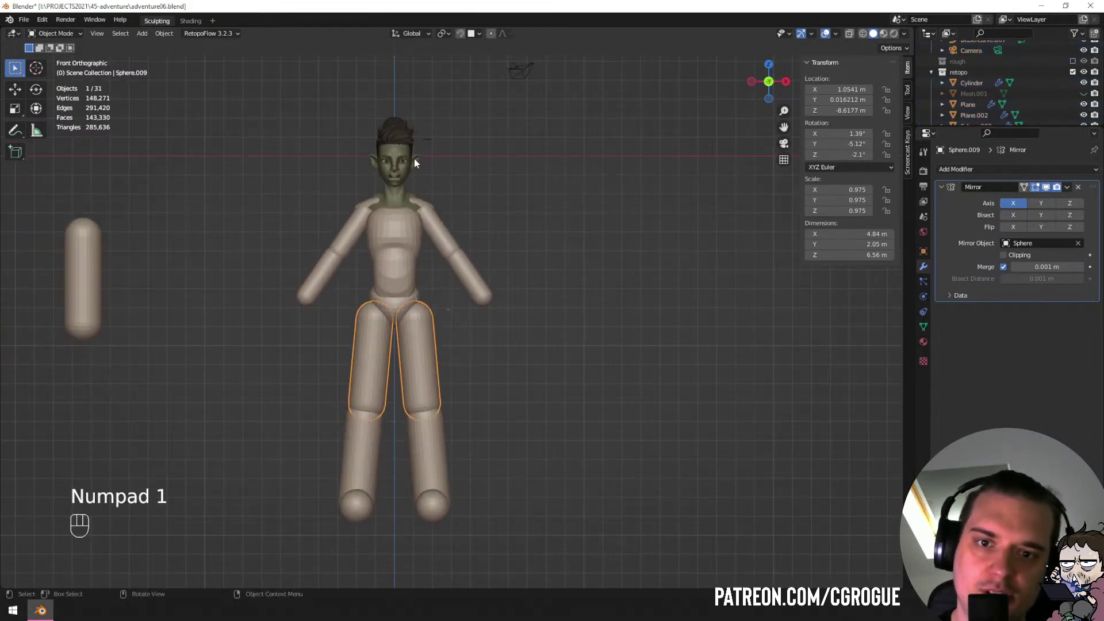
scroll(517, 157, down, 1)
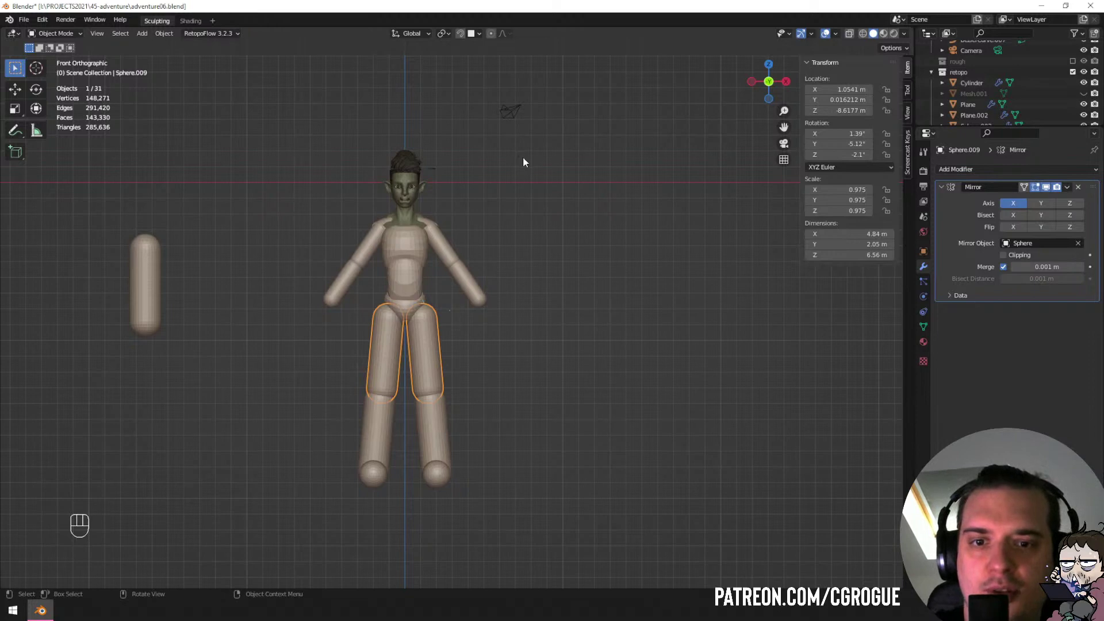
click(526, 208)
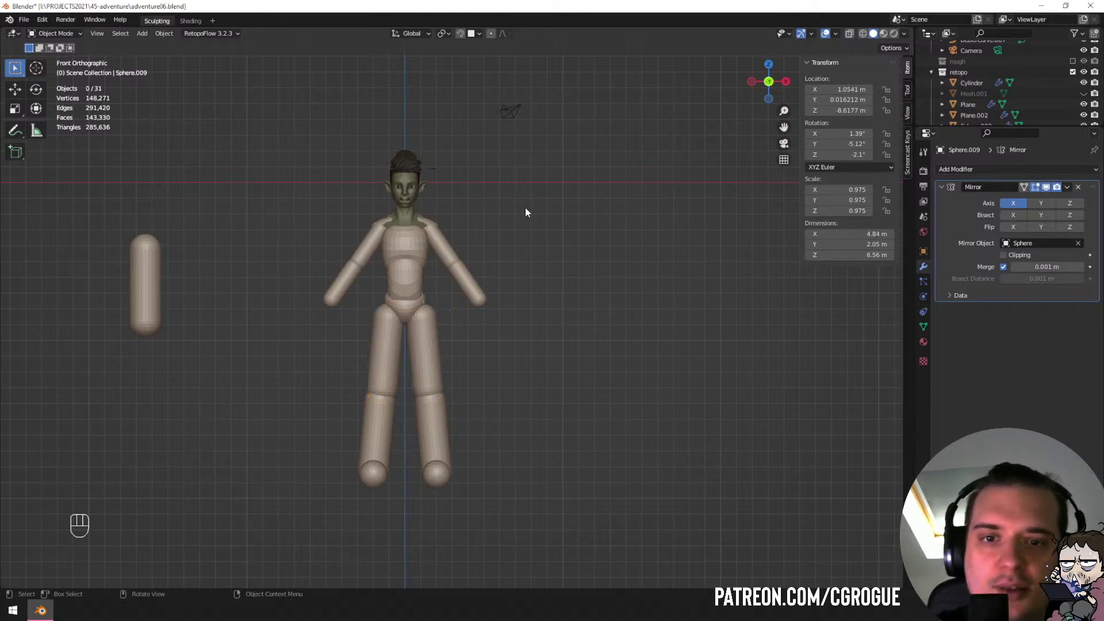
key(shift+a)
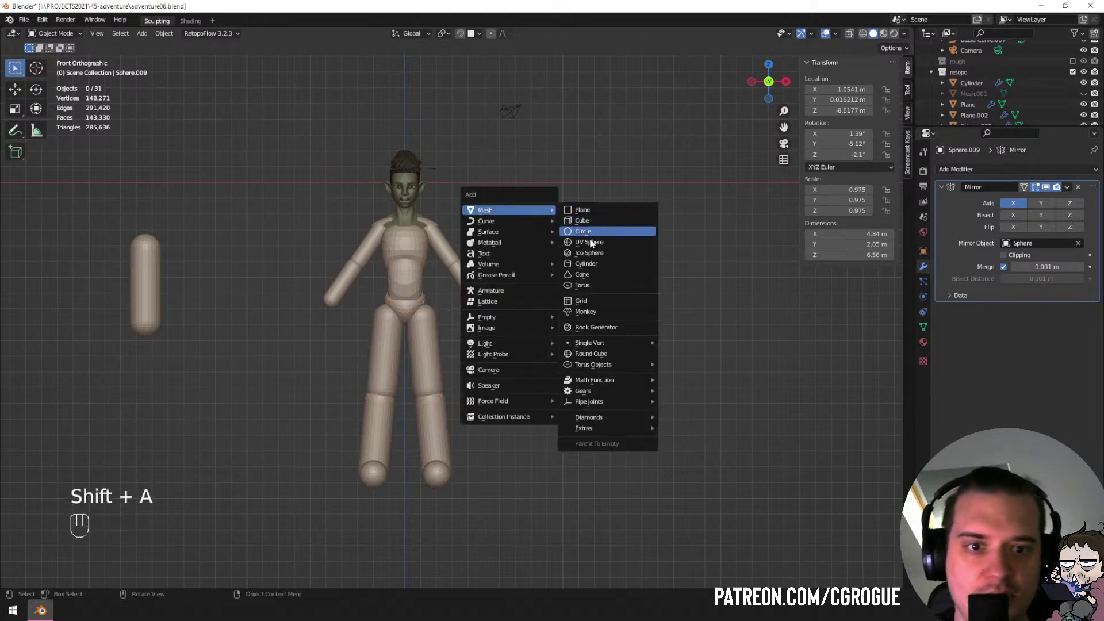
click(567, 240)
key(g)
click(618, 237)
key(s)
click(634, 248)
key(g)
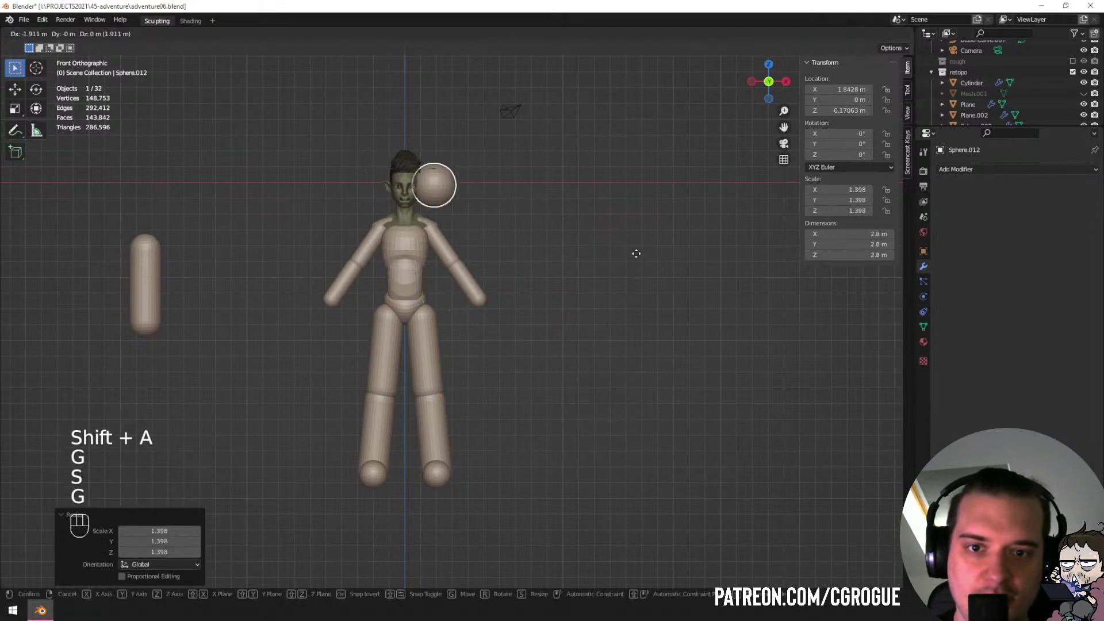
click(642, 259)
key(g)
click(515, 213)
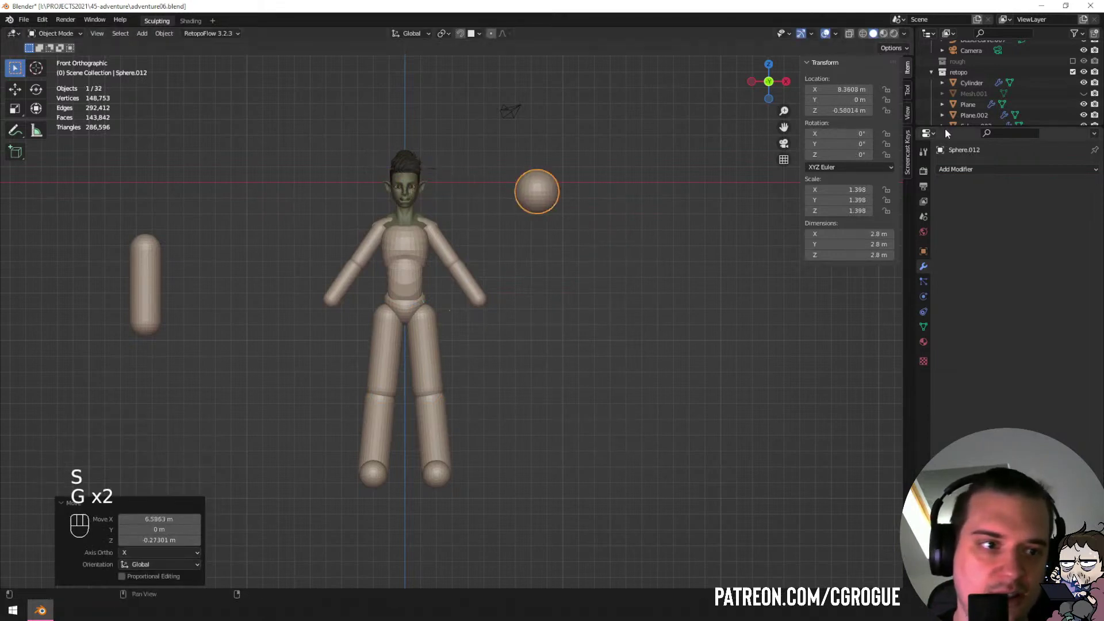
Add an Array modifier to the sphere with relative offset X 0, Z 1 and a count of 7.
click(955, 171)
click(894, 203)
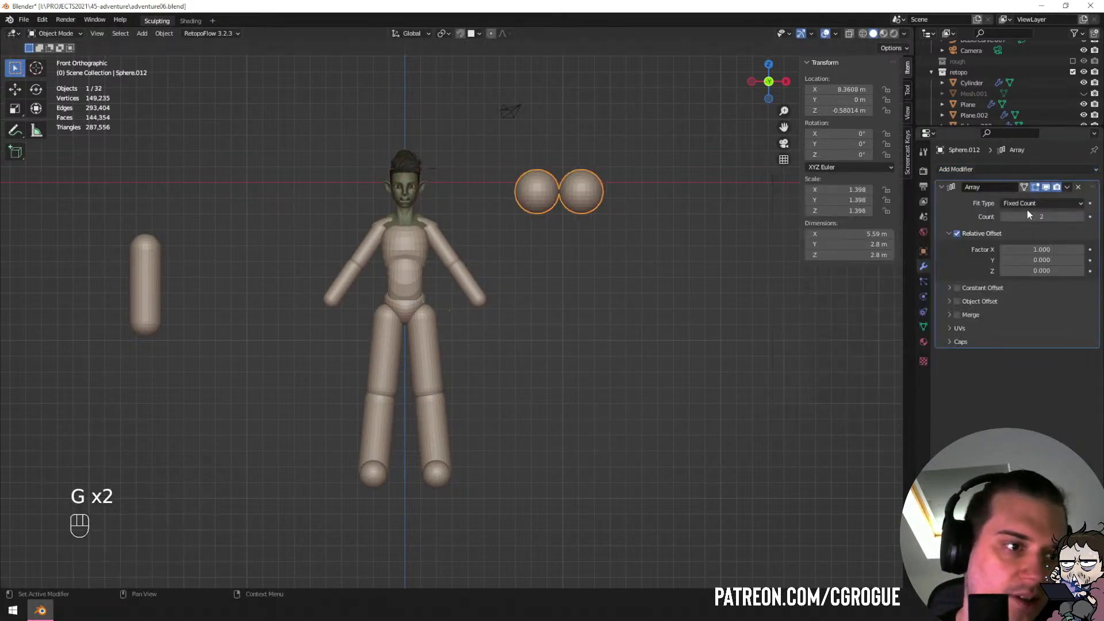
key(Tab)
key(Tab)
text(1)
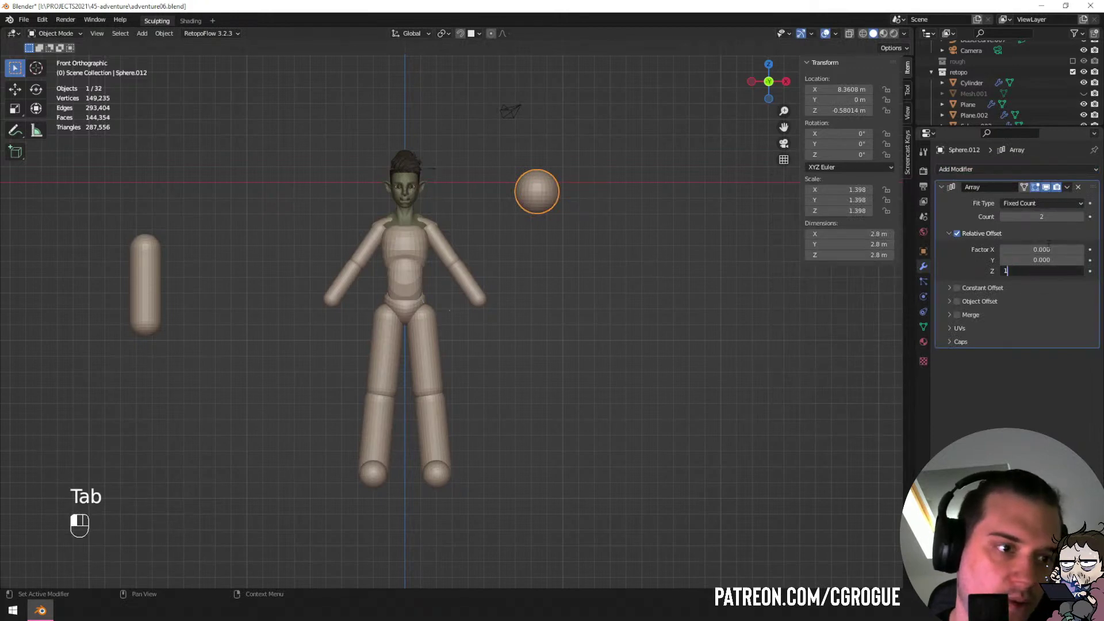
key(Return)
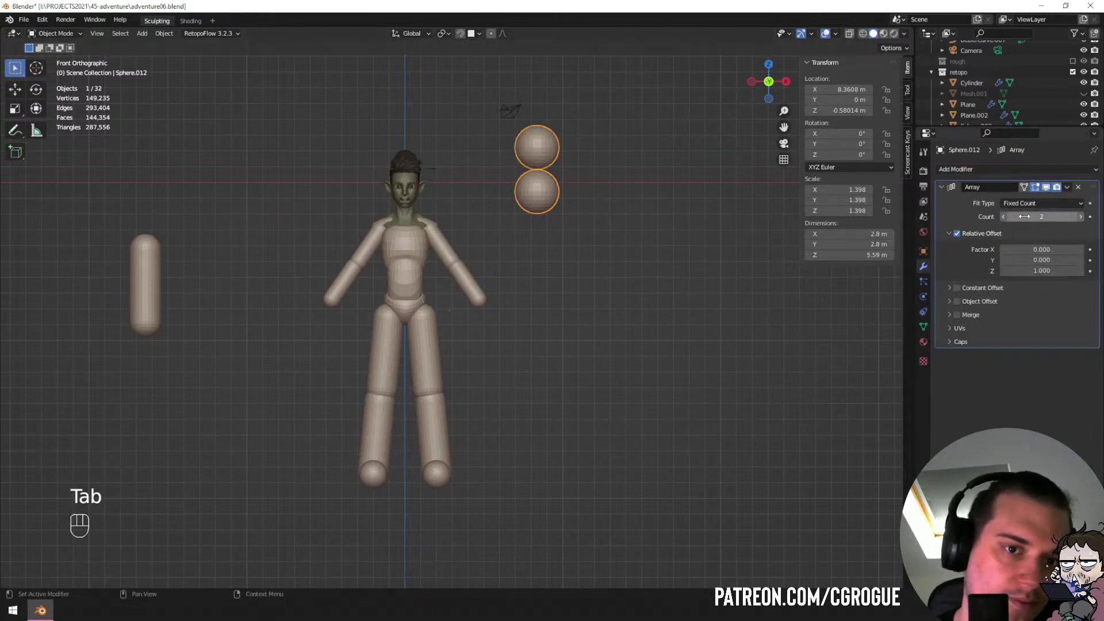
click(1029, 214)
text(7)
key(Return)
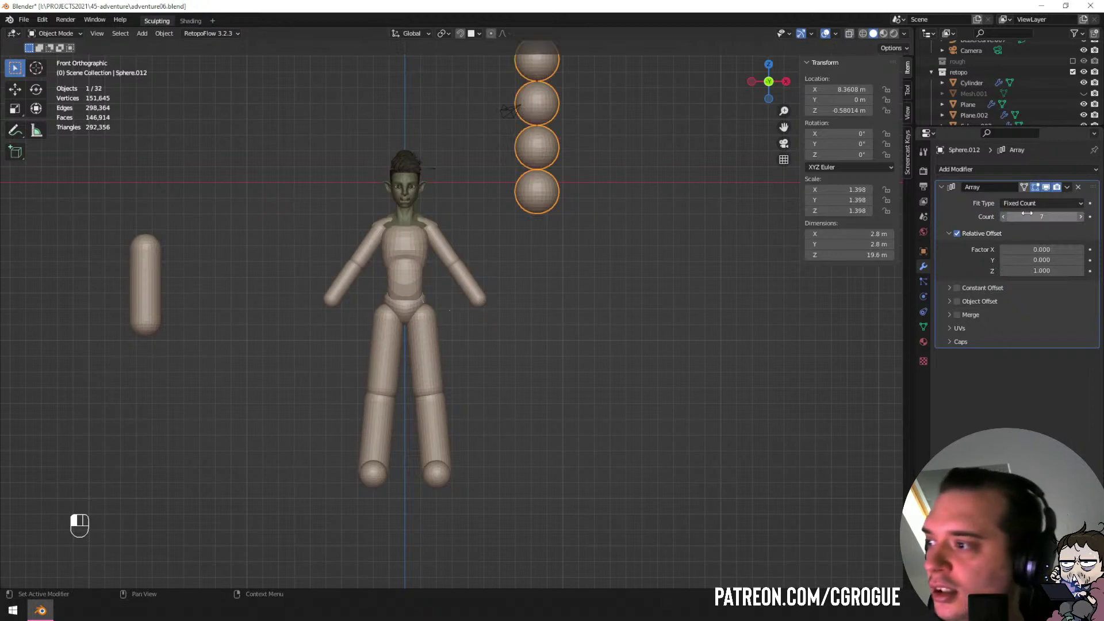
Move the column of spheres down beside the figure to about X 7.6 m, Z -17.02 m as a height reference.
key(g)
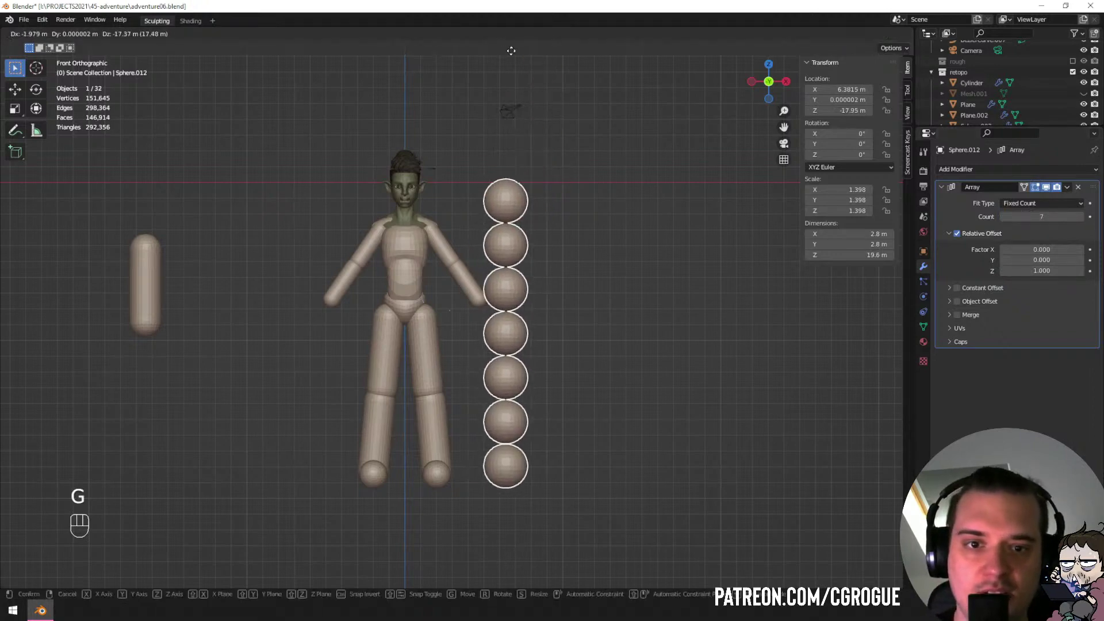
click(503, 578)
scroll(434, 436, up, 2)
scroll(415, 415, down, 1)
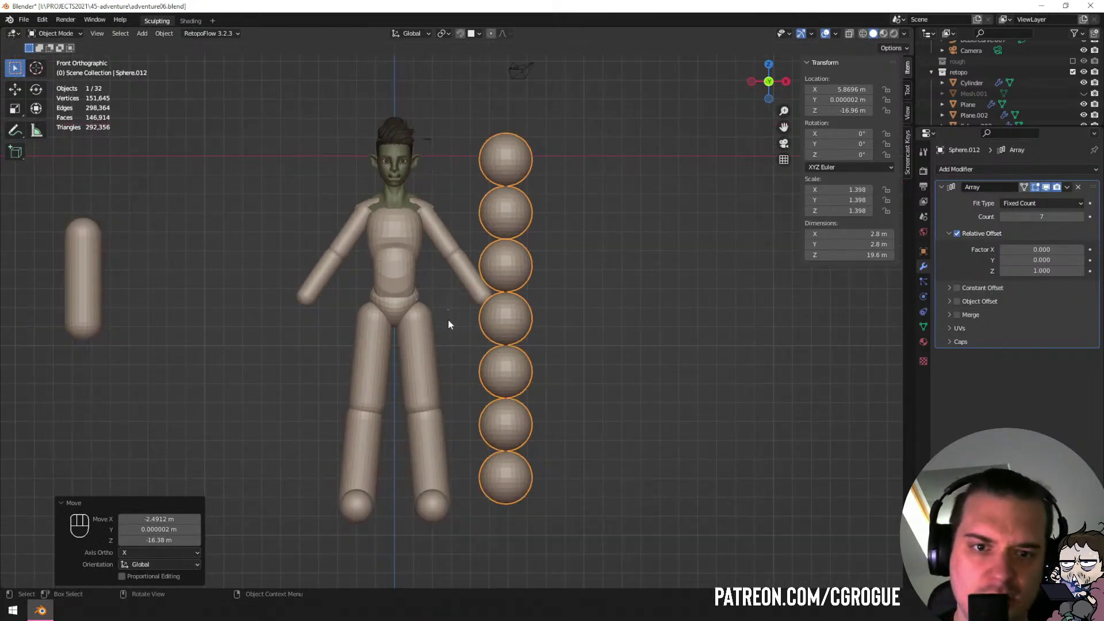
key(g)
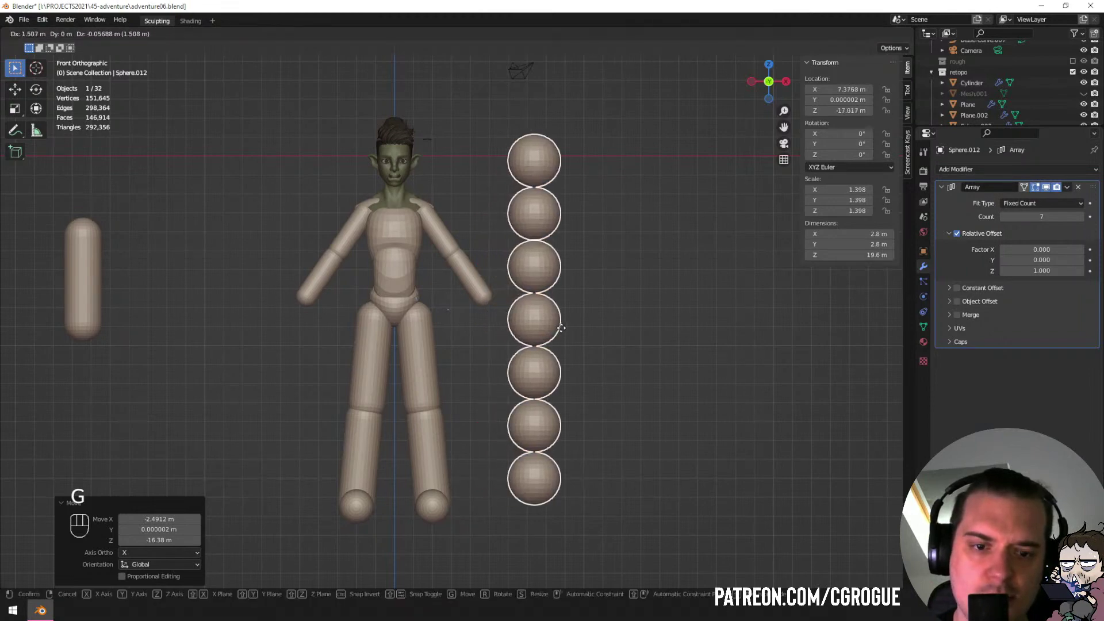
click(565, 328)
Move the sphere column about -27.9 m along X, past the spare capsule and clear of the figure.
click(431, 382)
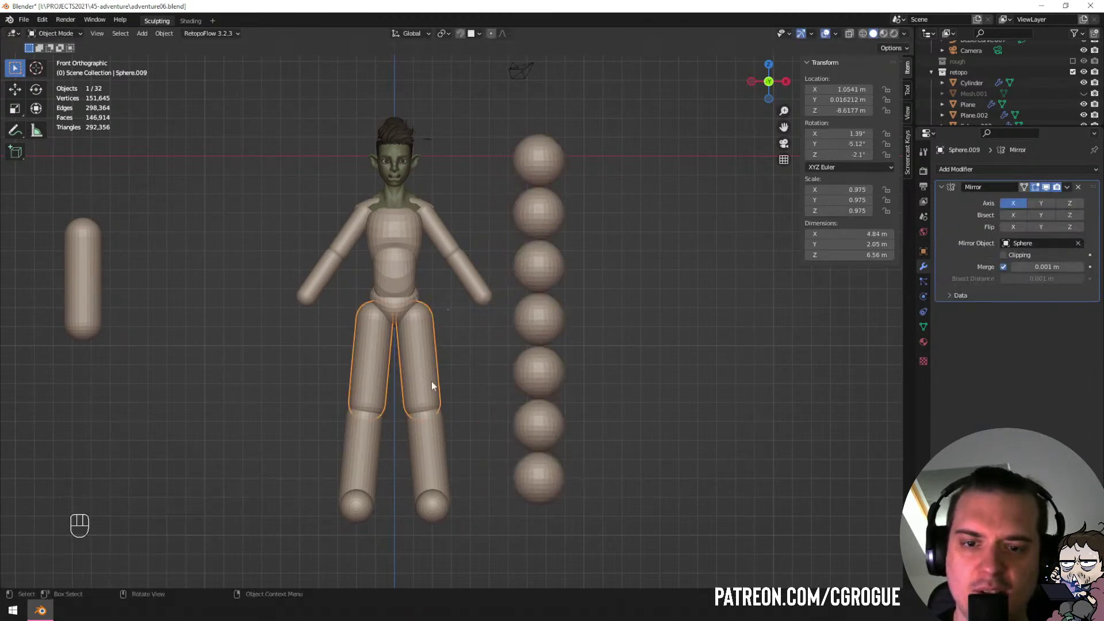
scroll(552, 309, up, 1)
click(552, 309)
scroll(604, 321, down, 2)
key(g)
key(x)
click(237, 327)
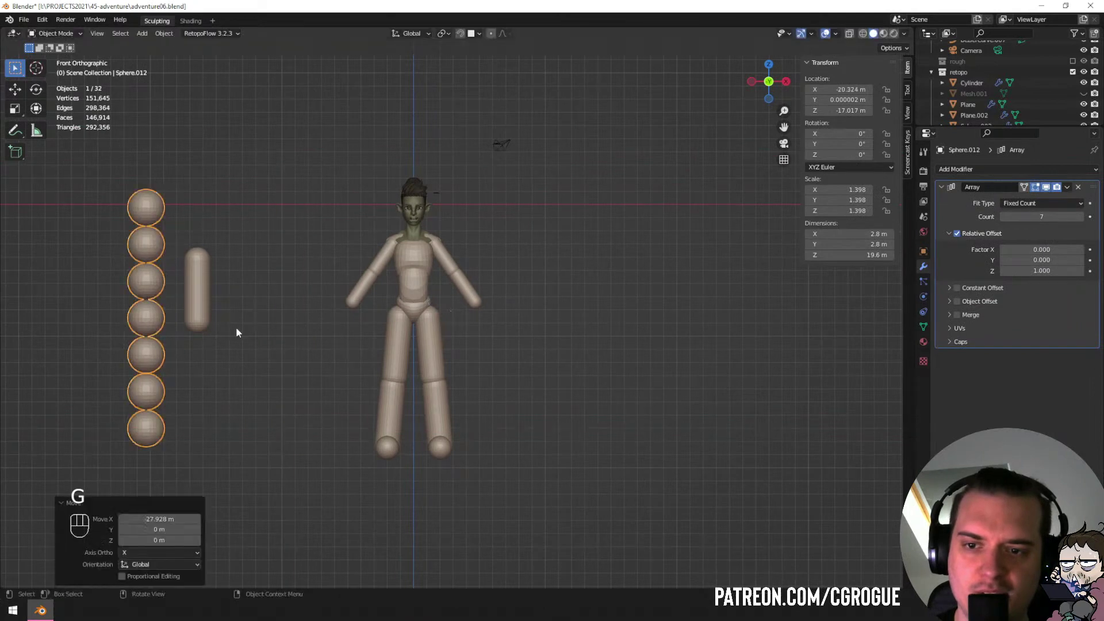
Put the thigh into Sculpt Mode and pull its upper end toward the pelvis with a large Grab brush.
click(429, 360)
middle_drag(429, 360, 461, 345)
scroll(467, 343, up, 3)
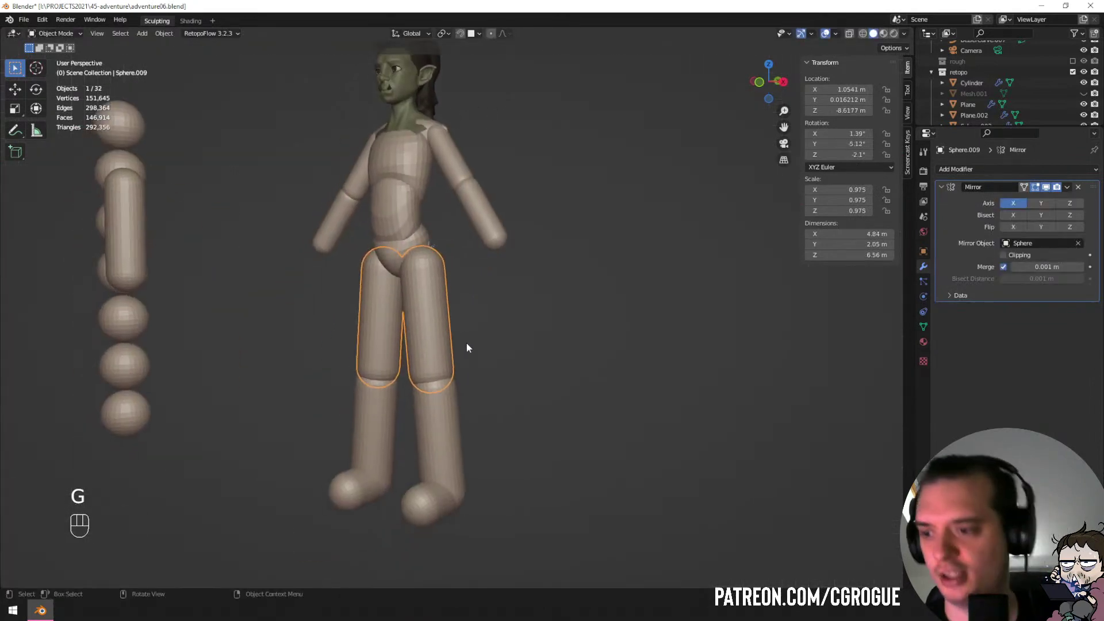
key(ctrl+Tab)
key(ctrl+Tab)
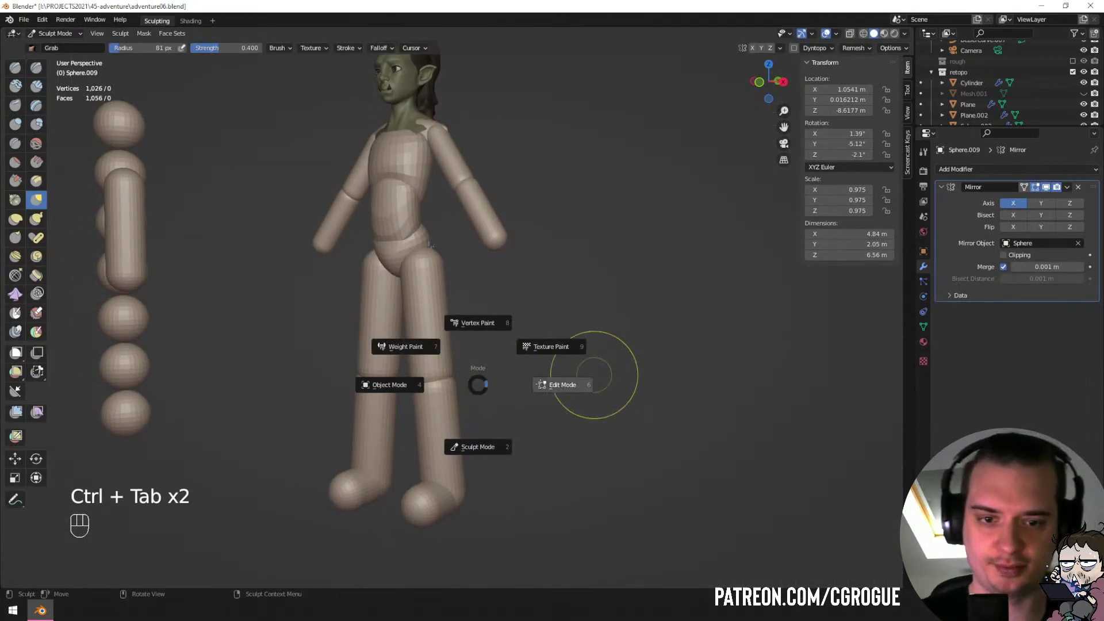
click(478, 447)
middle_drag(478, 443, 474, 397)
middle_drag(519, 193, 596, 199)
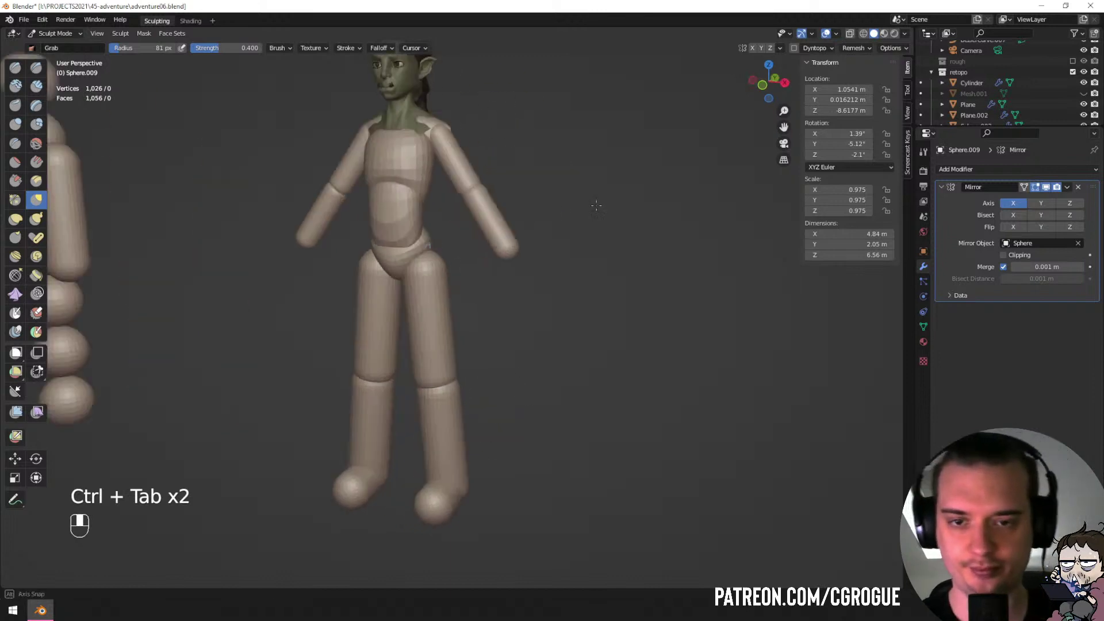
scroll(460, 222, up, 3)
key(g)
key(f)
click(495, 217)
key(g)
key(g)
key(g)
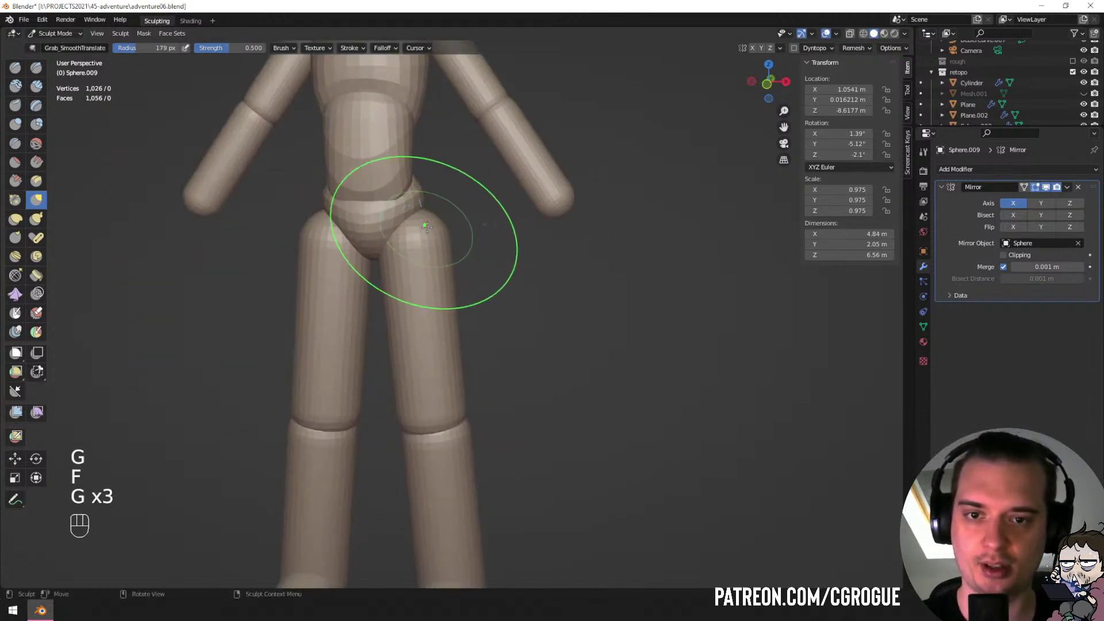
key(g)
key(g)
key(f)
drag(412, 220, 416, 217)
middle_drag(425, 233, 440, 223)
Reshape the thigh's outer and inner contours with the Grab brush at about 167 to 192 px radius, tapering it toward the knee.
key(f)
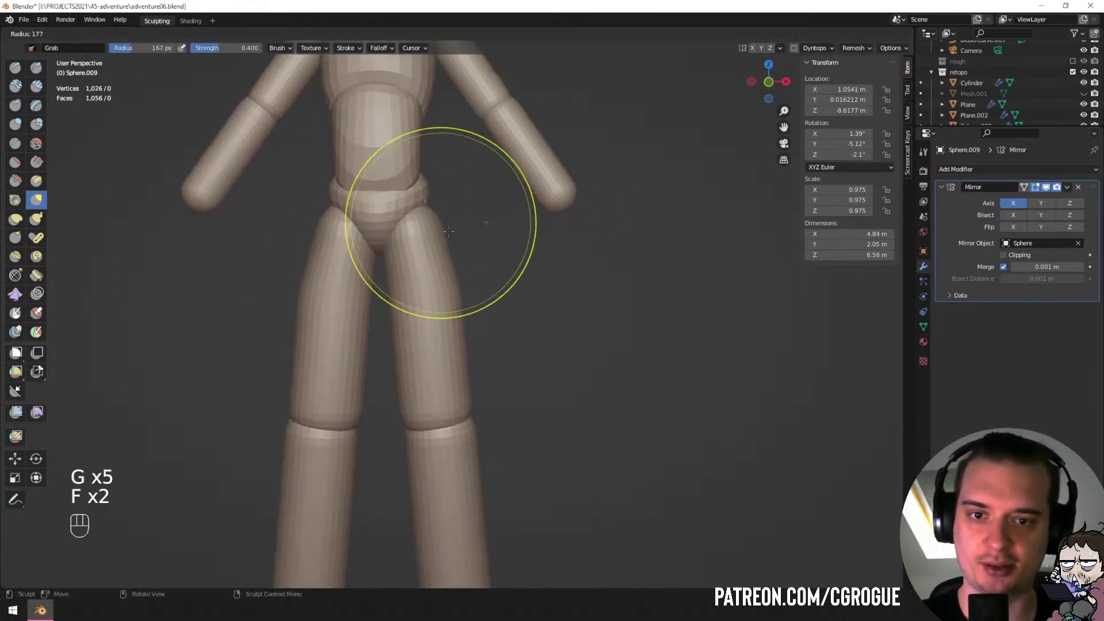
click(551, 226)
drag(445, 289, 429, 292)
middle_drag(428, 204, 436, 228)
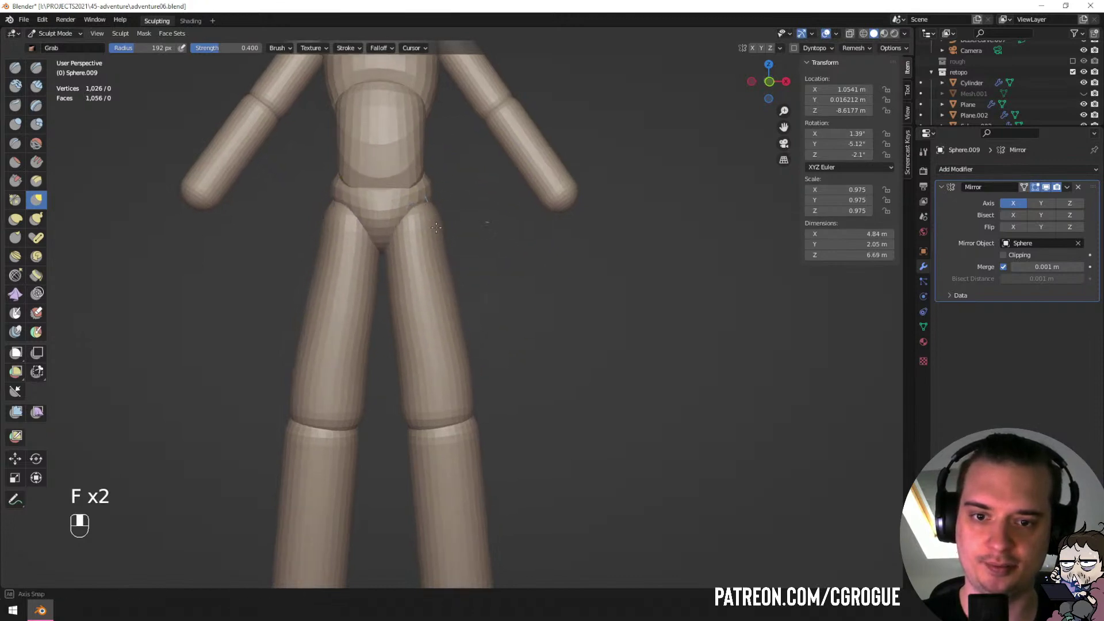
drag(447, 356, 447, 346)
key(f)
click(494, 394)
drag(397, 396, 408, 393)
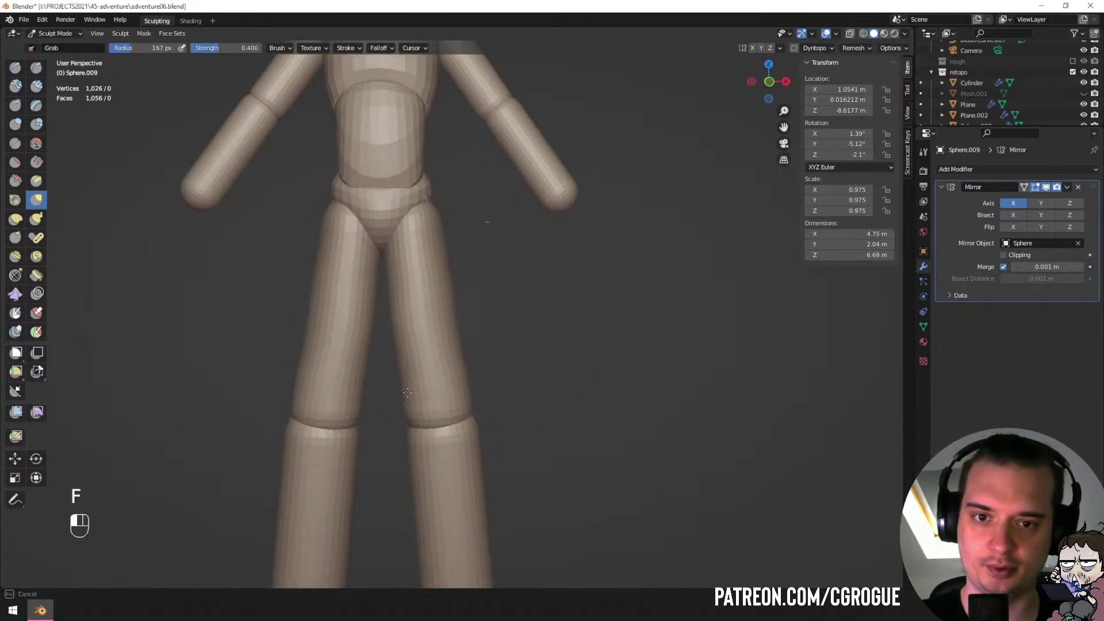
drag(395, 284, 418, 225)
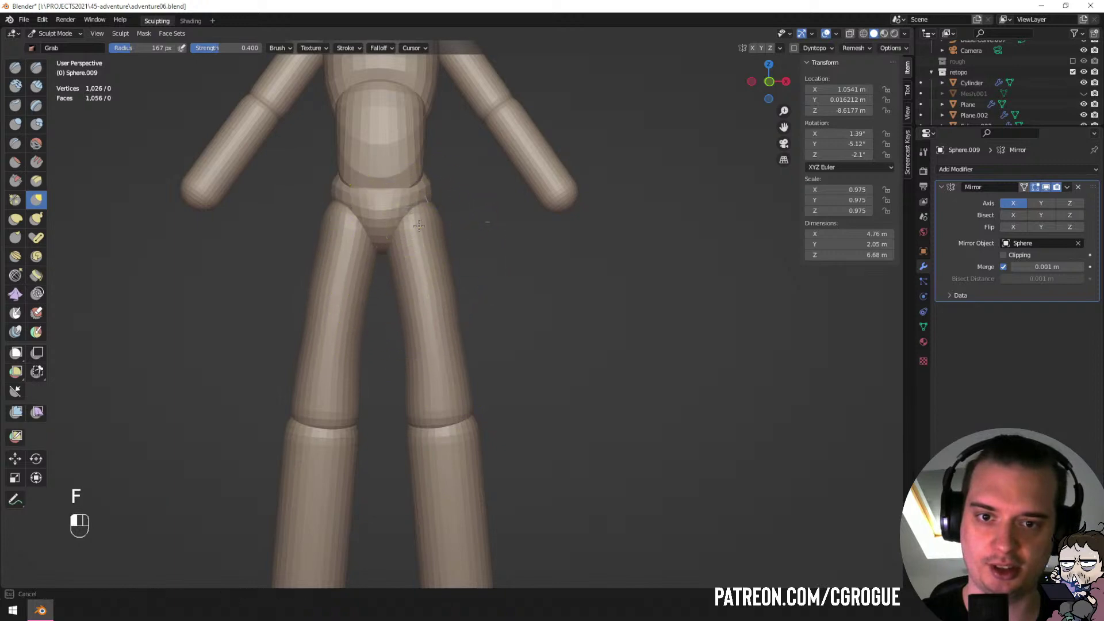
Pull the top of the thigh up against the pelvis from behind with the Grab brush, reducing its radius to about 123 px.
middle_drag(432, 227, 479, 231)
drag(478, 231, 493, 217)
key(f)
middle_drag(494, 216, 471, 249)
click(475, 244)
key(f)
click(473, 261)
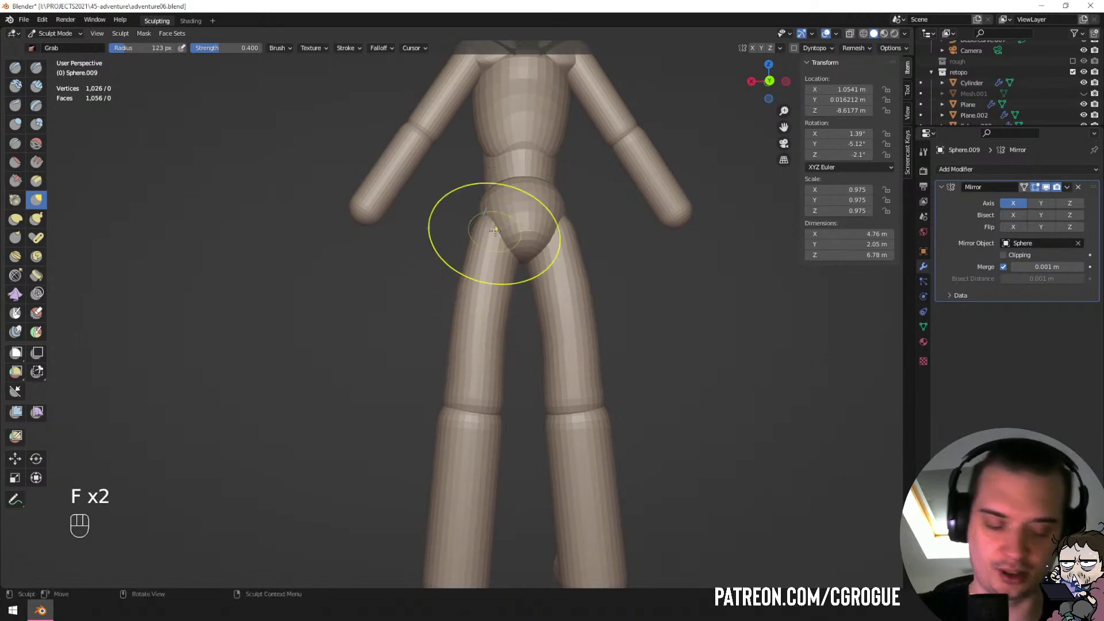
Switch sculpting to the lower leg and, from the front, narrow its knee, calf and ankle with a 151 px Grab brush.
key(KP_1)
shift+middle_drag(493, 227, 500, 144)
key(ctrl+Tab)
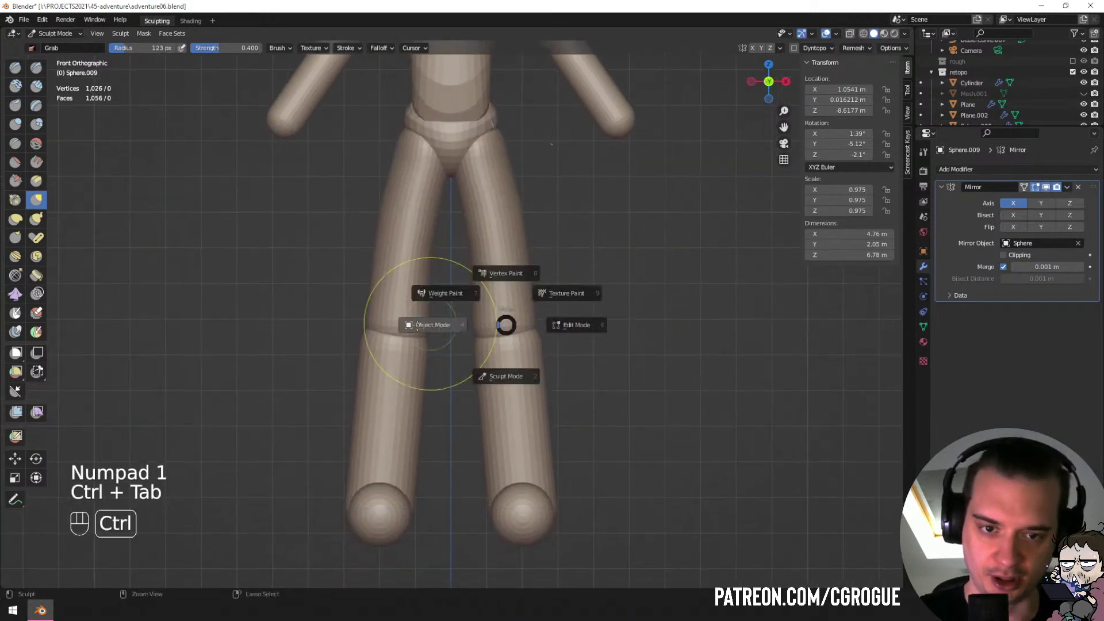
click(418, 325)
click(525, 358)
key(ctrl+Tab)
key(f)
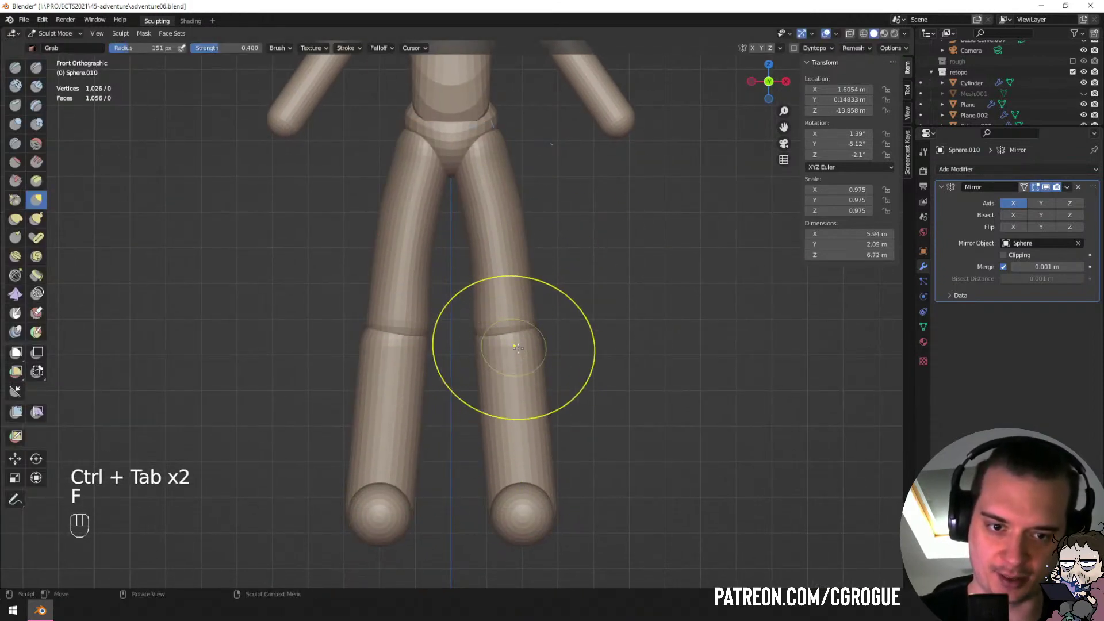
drag(518, 348, 542, 387)
drag(540, 483, 533, 483)
drag(486, 483, 493, 478)
drag(485, 412, 492, 408)
drag(534, 345, 526, 351)
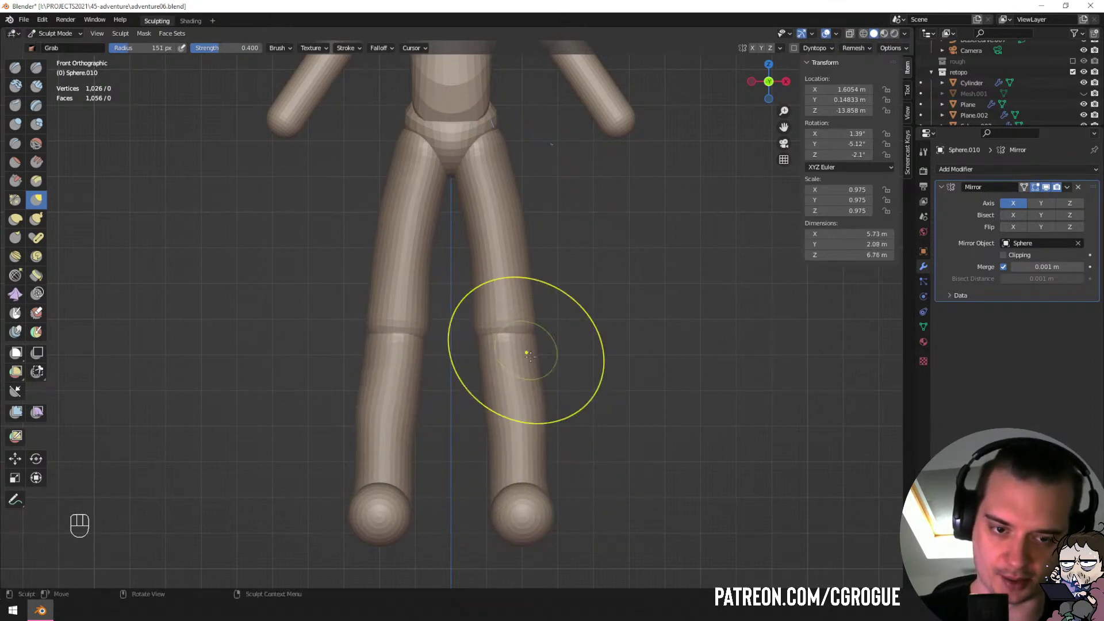
Refine the calf's outer curve and the inner ankle with a smaller Grab brush of 116 px.
key(f)
click(617, 411)
drag(545, 416, 502, 422)
drag(492, 479, 495, 483)
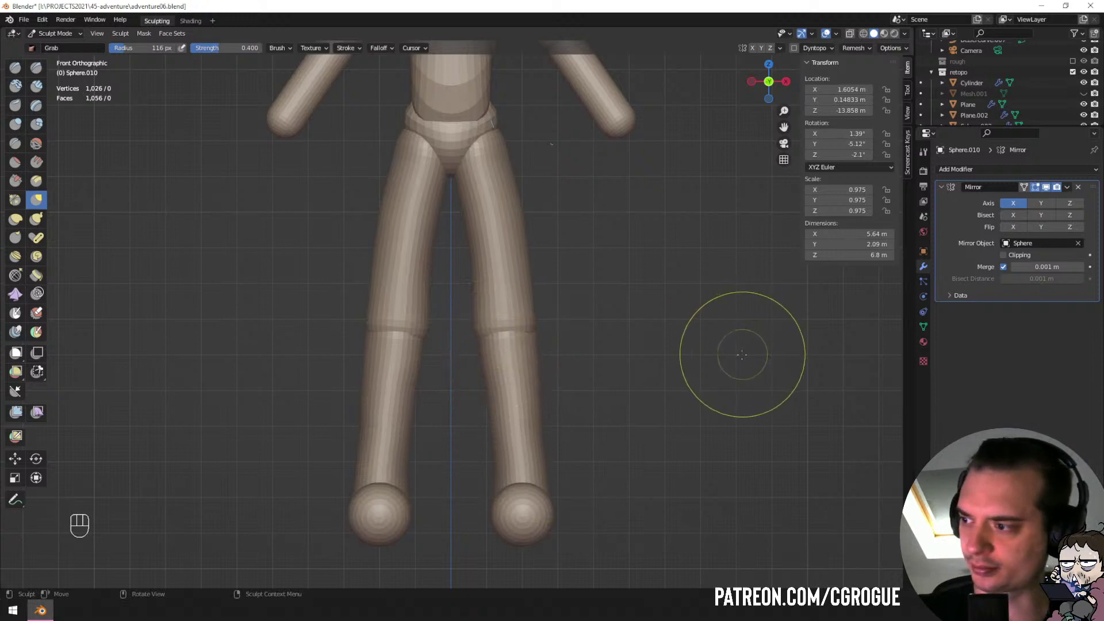
Compare the figure's height against the sphere column by moving it beside the body, and put the column back at the side.
key(ctrl+Tab)
ctrl+middle_drag(513, 323, 448, 409)
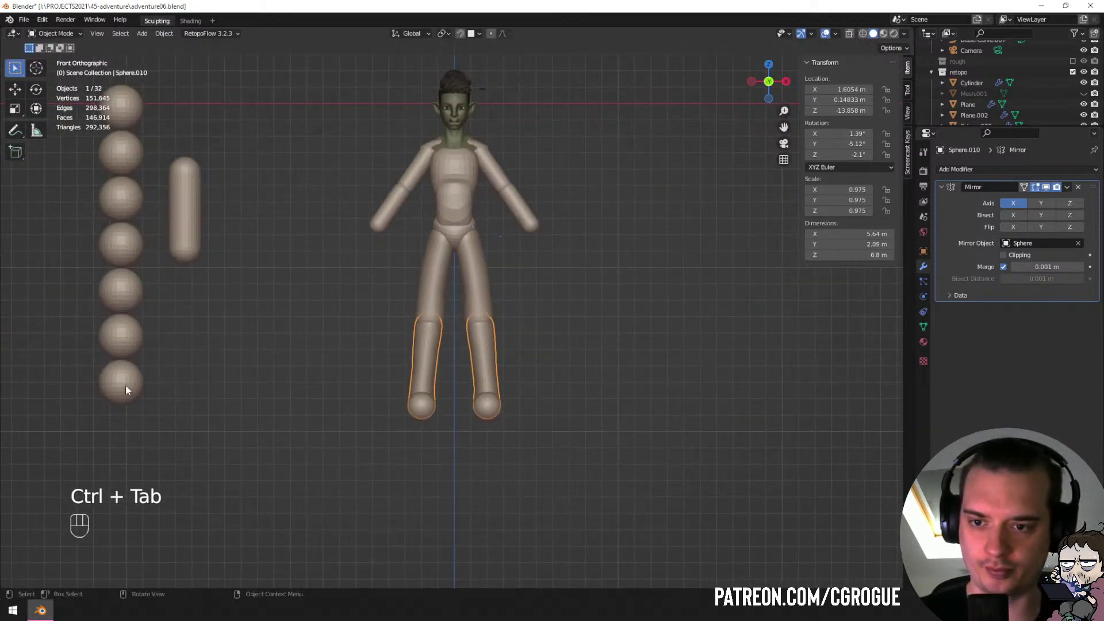
click(125, 384)
key(g)
click(445, 417)
key(g)
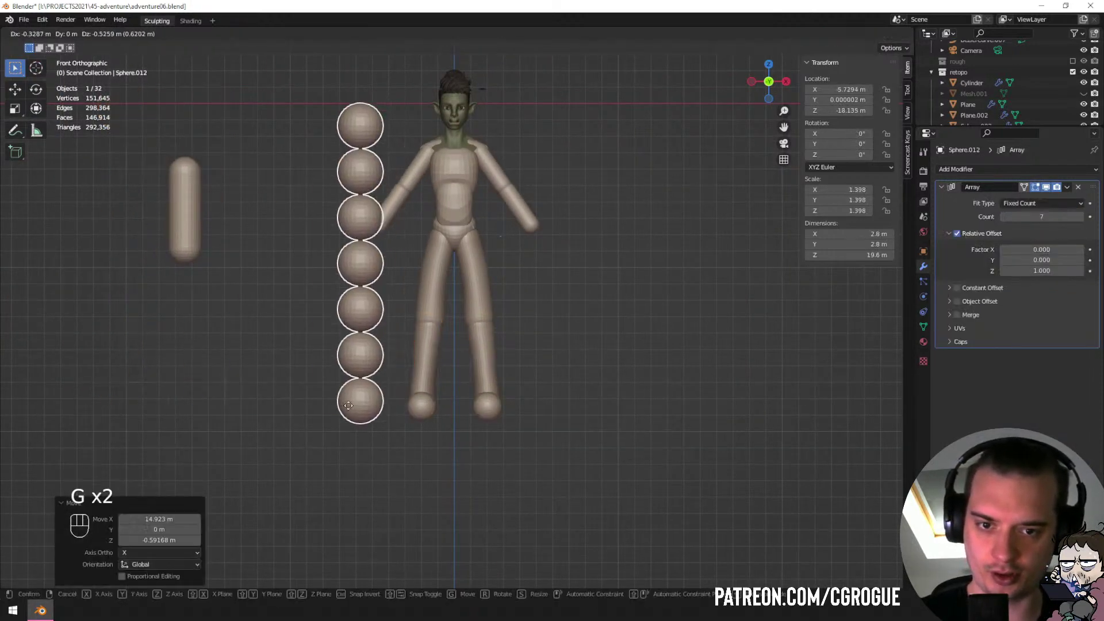
middle_click(92, 393)
click(110, 393)
Switch sculpting to the thigh and, from the side, bow its front forward with a 168 px Grab brush.
scroll(470, 405, up, 3)
click(503, 306)
key(ctrl+Tab)
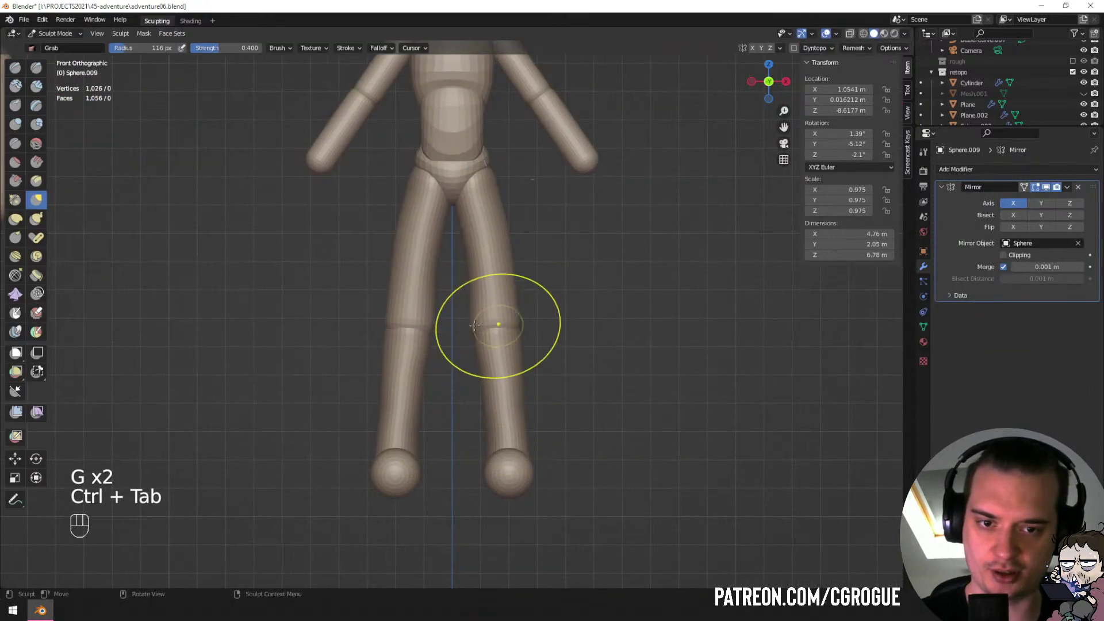
key(f)
mouse_move(493, 321)
middle_down()
mouse_move(406, 345)
mouse_move(375, 320)
middle_up()
key(f)
click(414, 269)
middle_drag(414, 269, 433, 264)
key(f)
click(411, 244)
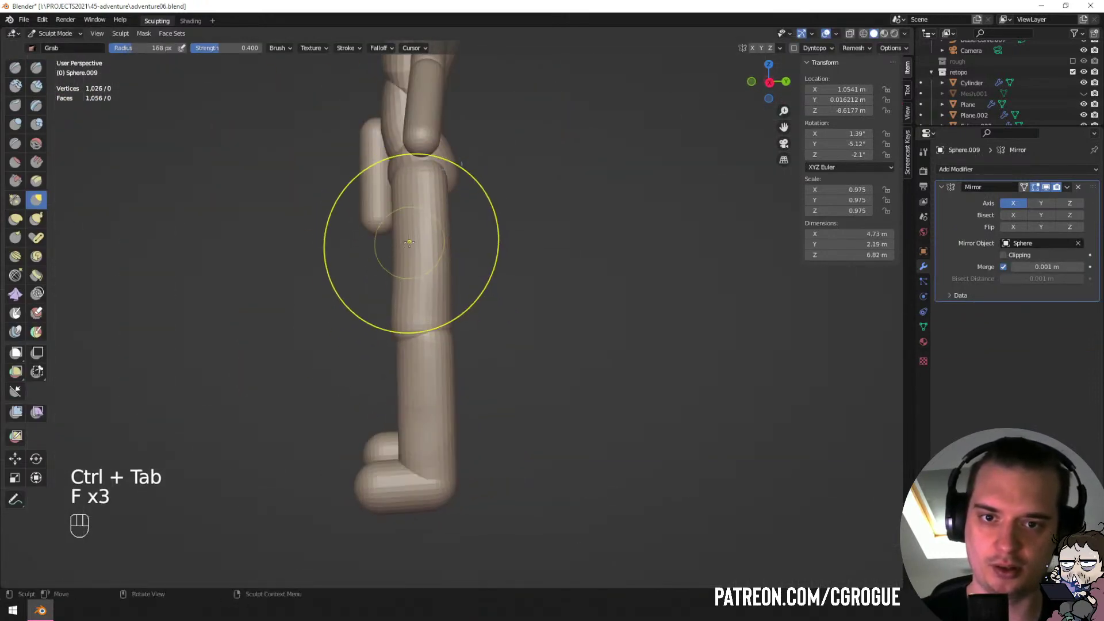
drag(409, 244, 390, 242)
mouse_move(411, 205)
mouse_down()
mouse_move(399, 187)
mouse_move(392, 271)
mouse_up()
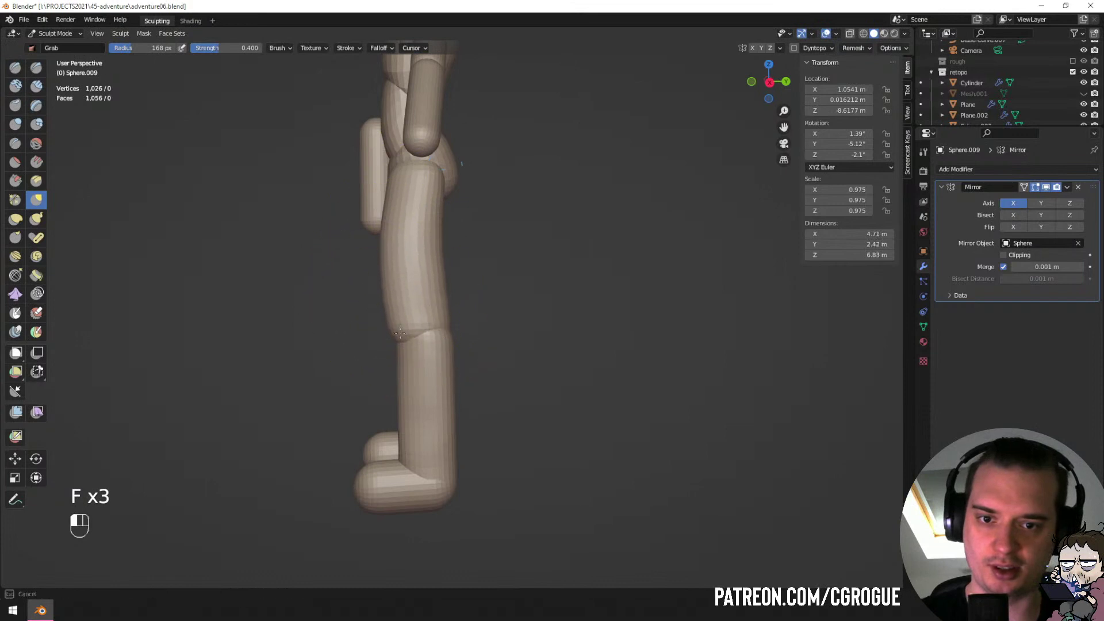
Switch sculpting to the lower leg and curve its knee and calf backward from the side, reducing the Grab radius to 171 px.
key(ctrl+Tab)
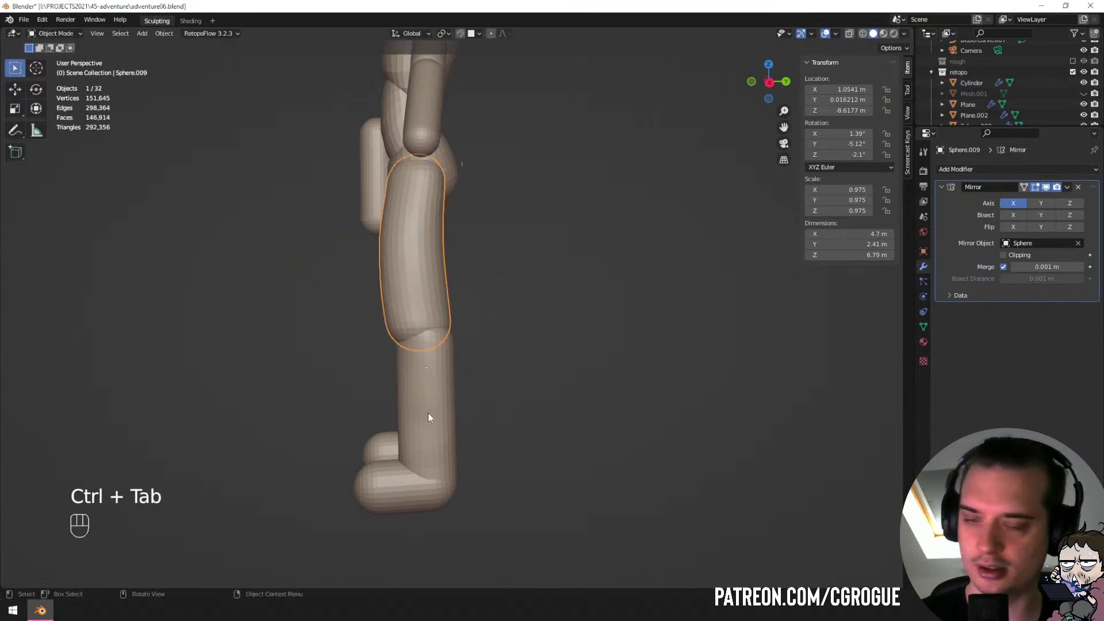
click(428, 417)
key(ctrl+Tab)
key(f)
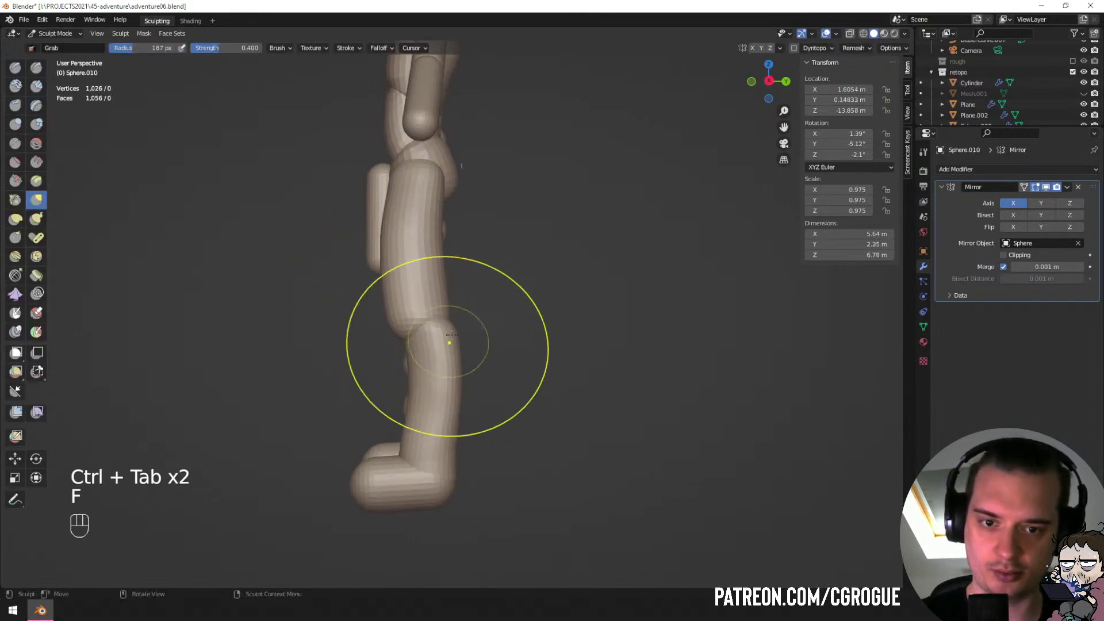
click(393, 335)
key(f)
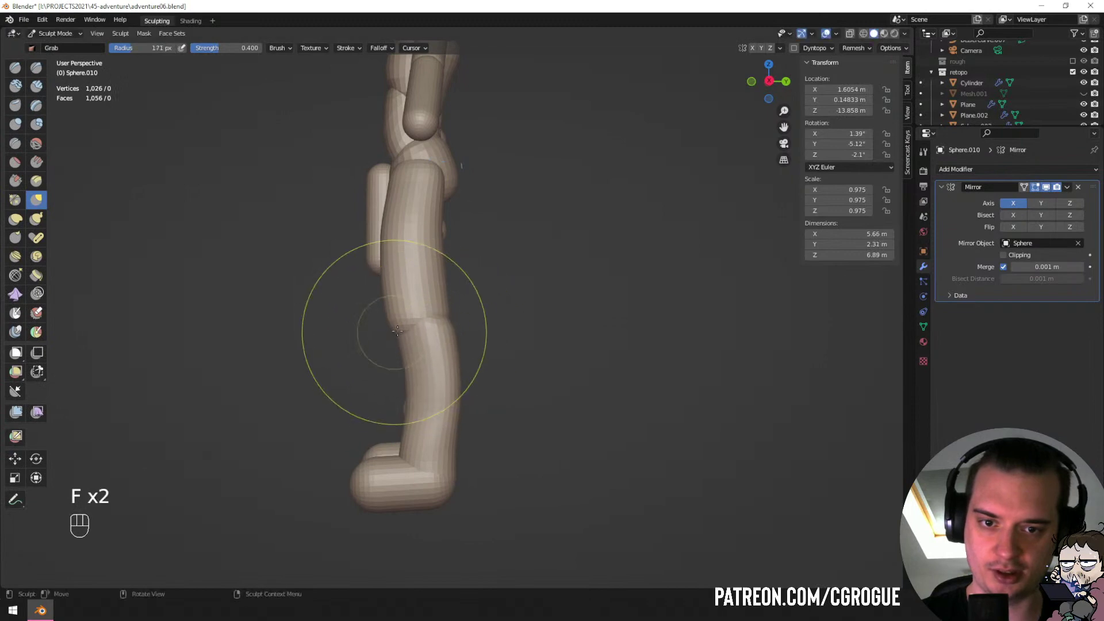
Switch sculpting back to the thigh and pull its knee end upward from an angled front view with the Grab brush.
middle_drag(397, 331, 493, 326)
key(ctrl+Tab)
click(457, 317)
key(ctrl+Tab)
key(f)
click(456, 324)
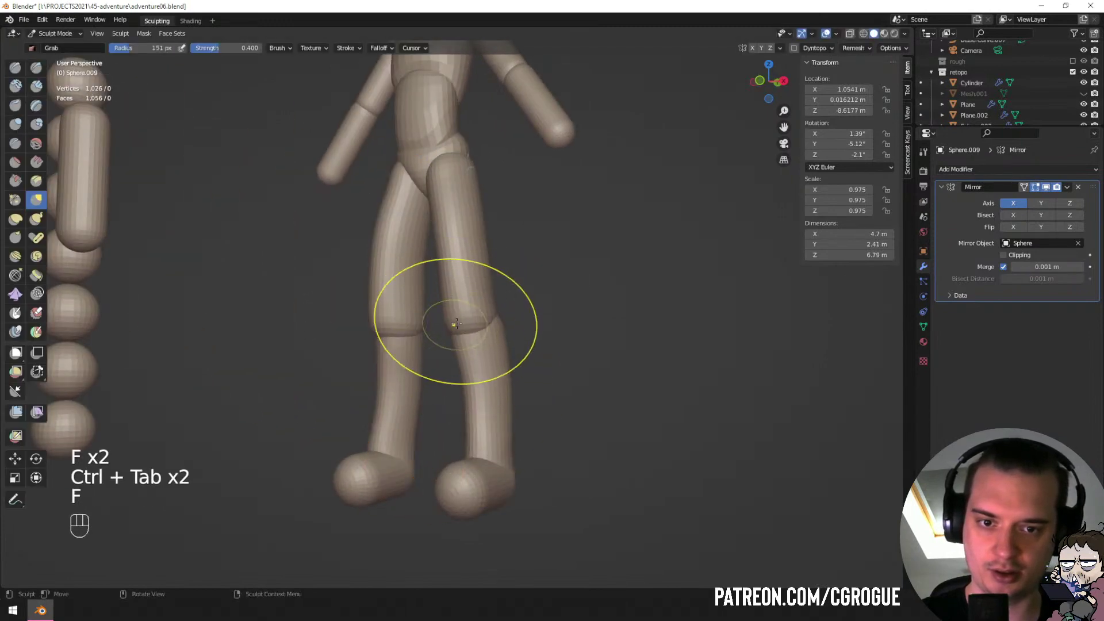
drag(456, 324, 462, 298)
Refine the inner side of the thigh's knee end with an 89 px Grab brush.
mouse_move(492, 304)
middle_down()
mouse_move(454, 309)
mouse_move(504, 312)
middle_up()
key(f)
click(469, 313)
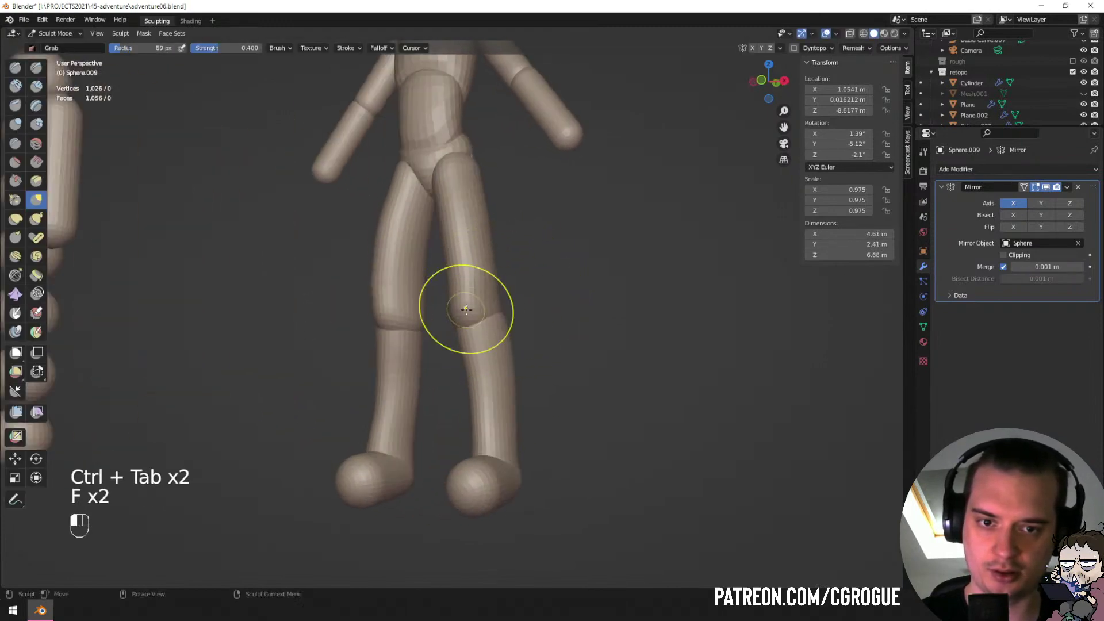
drag(467, 310, 469, 311)
middle_drag(454, 314, 475, 316)
Adjust the outer thigh and its hip end with a 121 px Grab brush, reducing the radius to 117 px.
key(f)
click(477, 320)
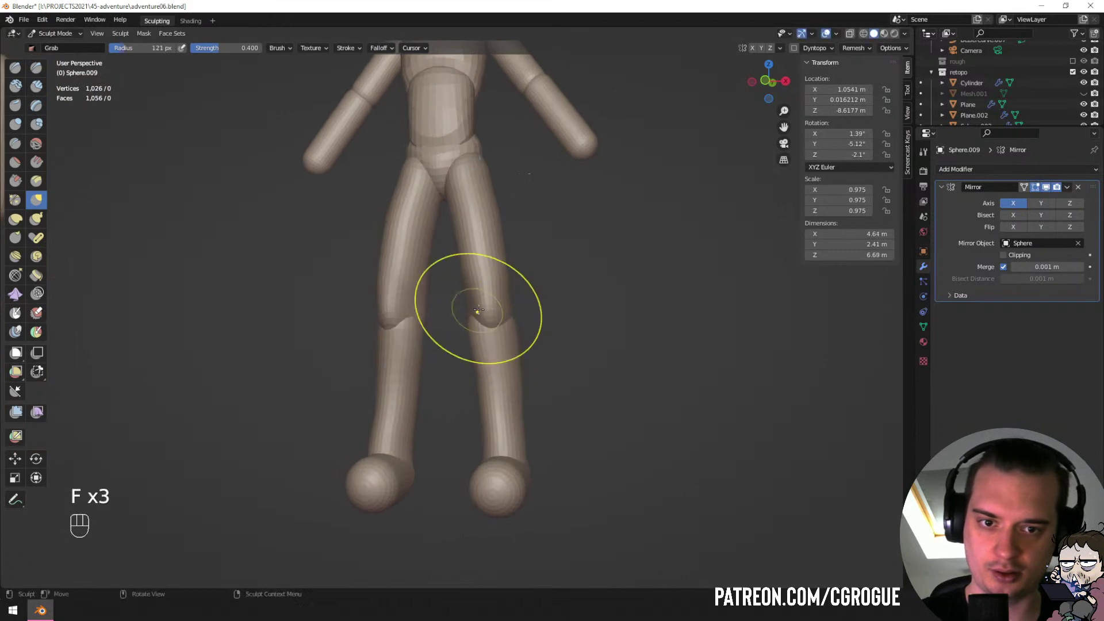
click(498, 265)
drag(492, 171, 493, 168)
middle_drag(544, 224, 558, 232)
key(f)
click(550, 235)
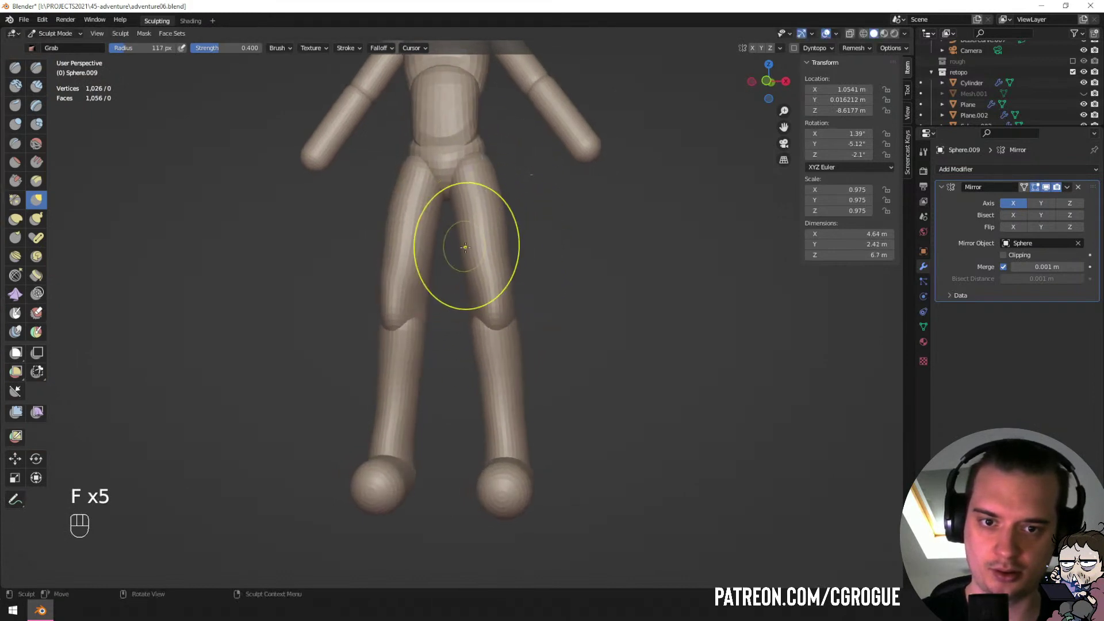
Switch sculpting to the lower leg and thin the front of its ankle from the side with a 141 px Grab brush.
middle_drag(479, 311, 424, 320)
key(f)
click(424, 319)
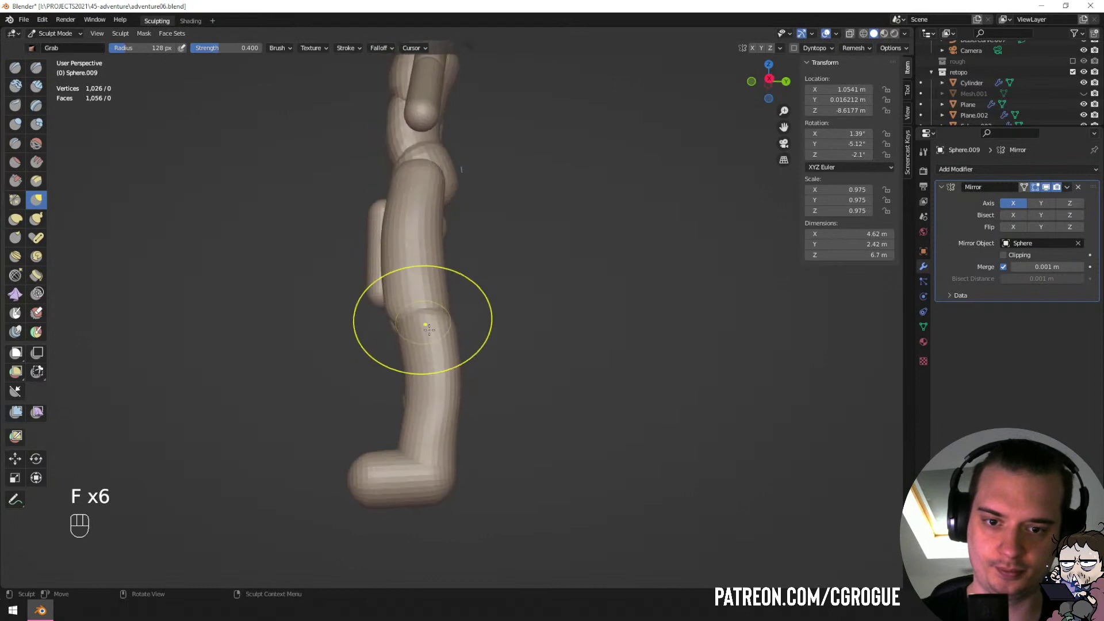
key(ctrl+Tab)
key(ctrl+Tab)
click(426, 409)
key(ctrl+Tab)
key(f)
click(405, 448)
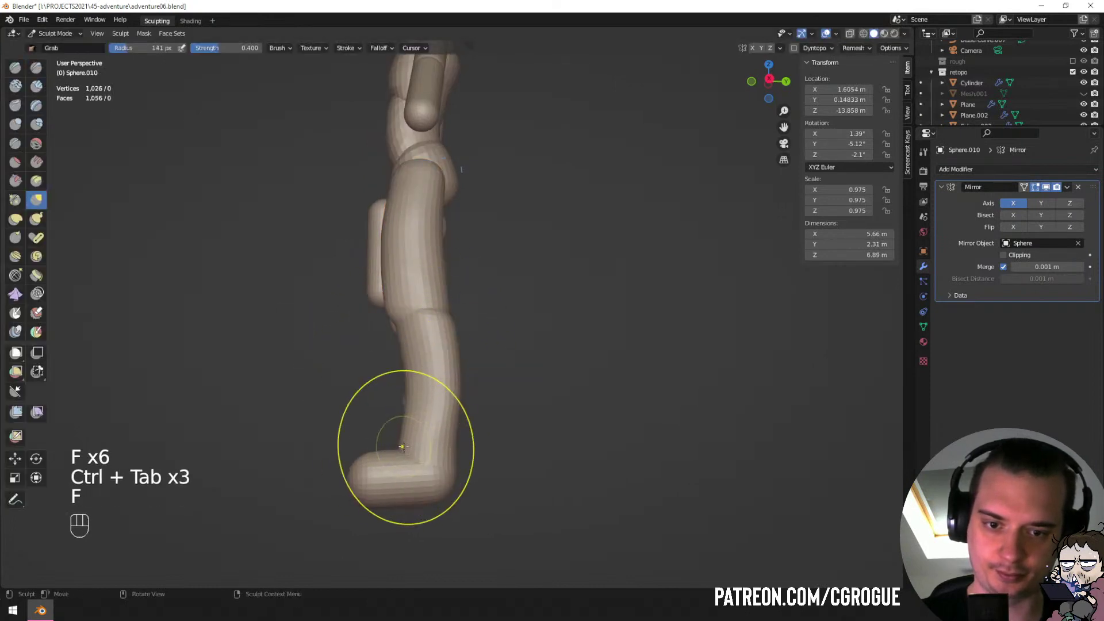
drag(439, 455, 428, 460)
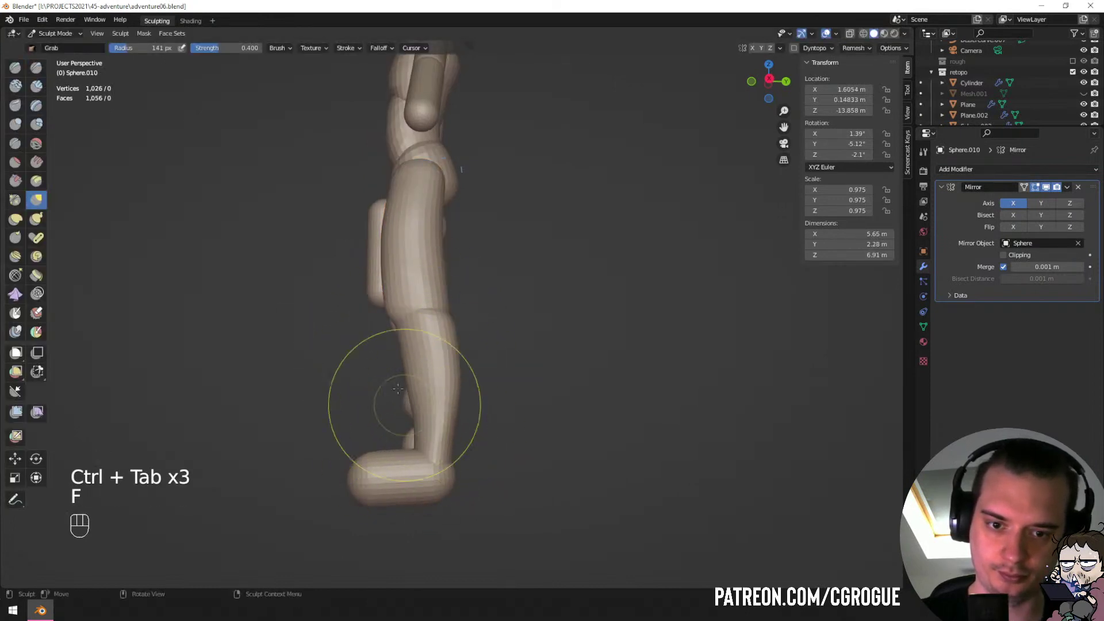
Slim the inner side of the lower leg and ankle from the front with the Grab brush.
middle_drag(398, 389, 492, 353)
drag(480, 449, 495, 393)
drag(490, 426, 497, 426)
middle_drag(499, 429, 427, 444)
Switch sculpting to the foot and, in the right side view, push up its sole and lower its toes with a 185 px Grab brush.
key(ctrl+Tab)
click(431, 495)
key(ctrl+Tab)
middle_drag(423, 521, 433, 457)
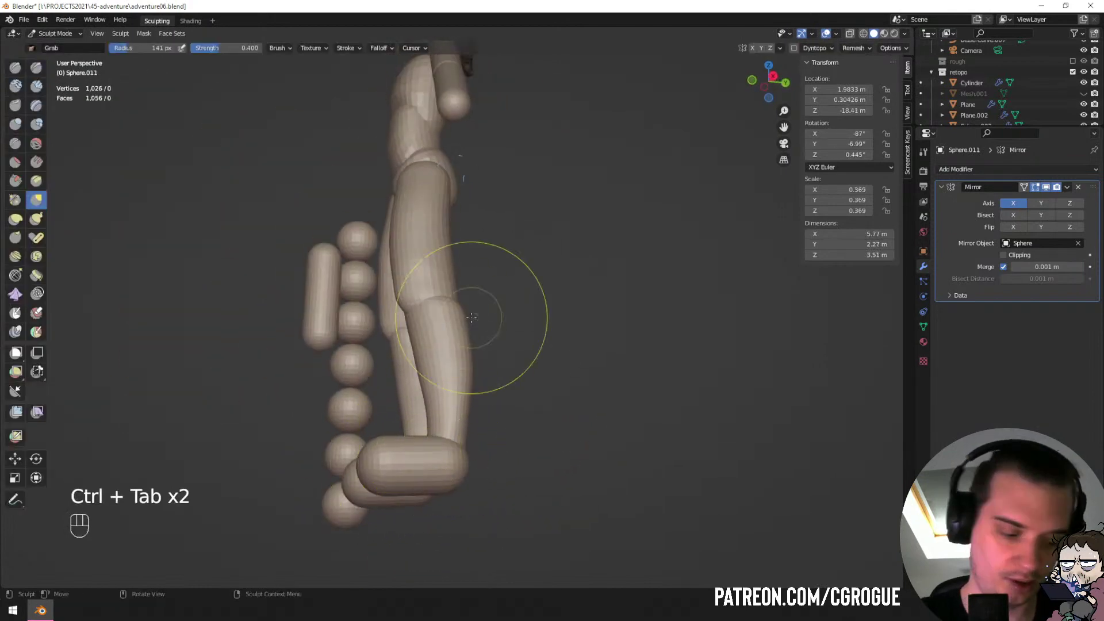
key(KP_1)
key(KP_3)
shift+middle_drag(456, 316, 447, 424)
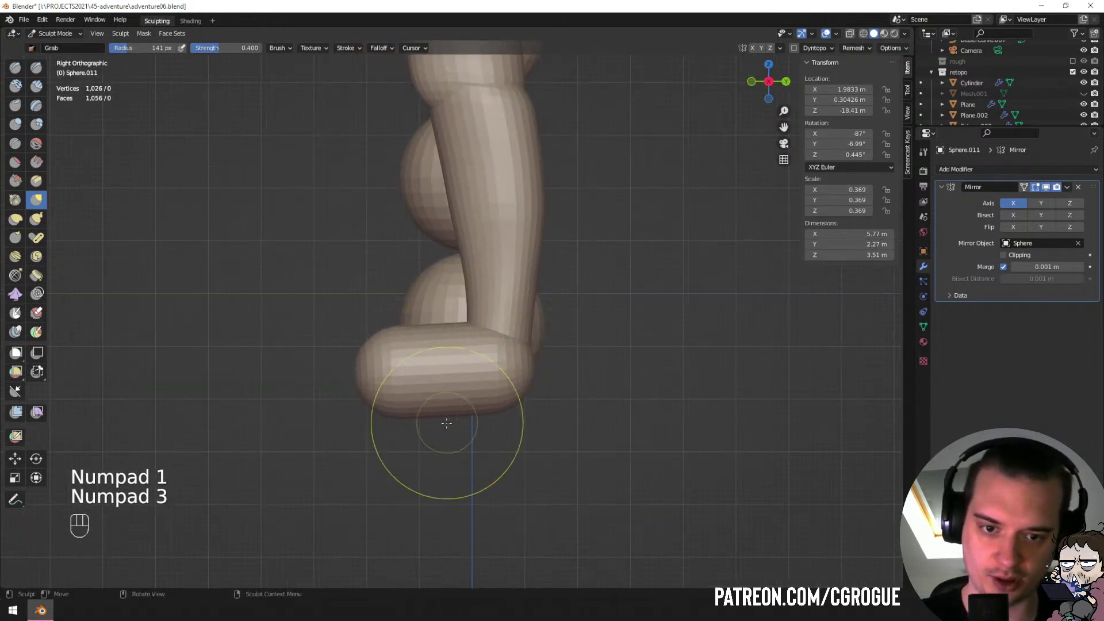
mouse_move(447, 423)
mouse_down()
mouse_move(452, 389)
mouse_move(410, 398)
mouse_up()
key(f)
click(398, 330)
mouse_move(397, 330)
mouse_down()
mouse_move(411, 344)
mouse_move(397, 364)
mouse_up()
Shape the foot's inner and outer sides from above the toes, reducing the Grab radius to 160 px.
middle_drag(420, 345, 522, 396)
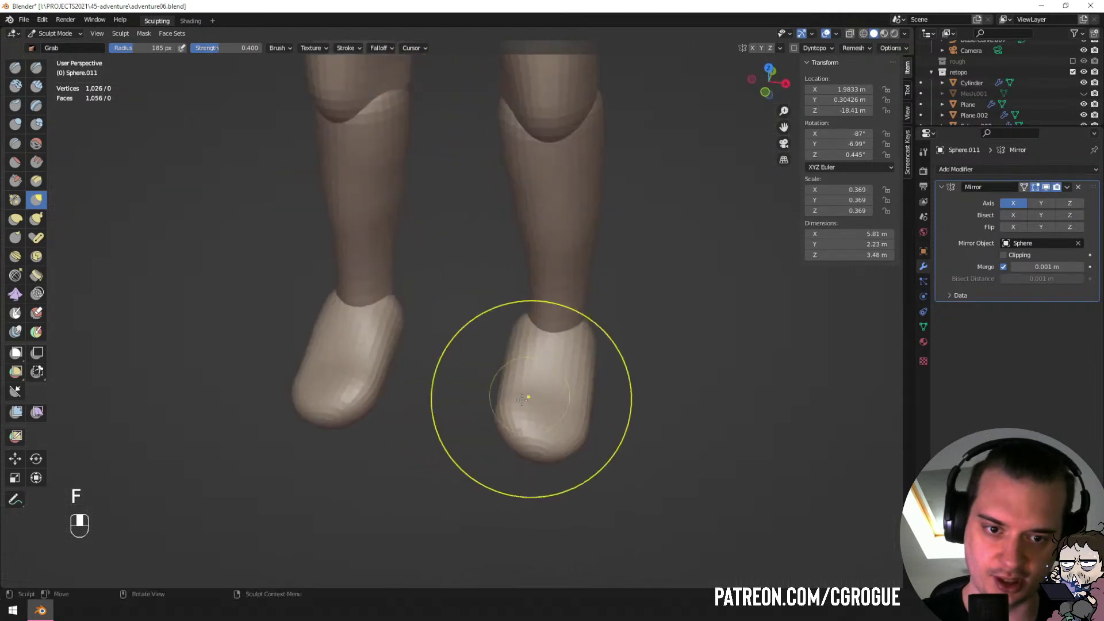
mouse_move(522, 396)
mouse_down()
mouse_move(514, 346)
mouse_move(523, 348)
mouse_up()
key(f)
click(681, 363)
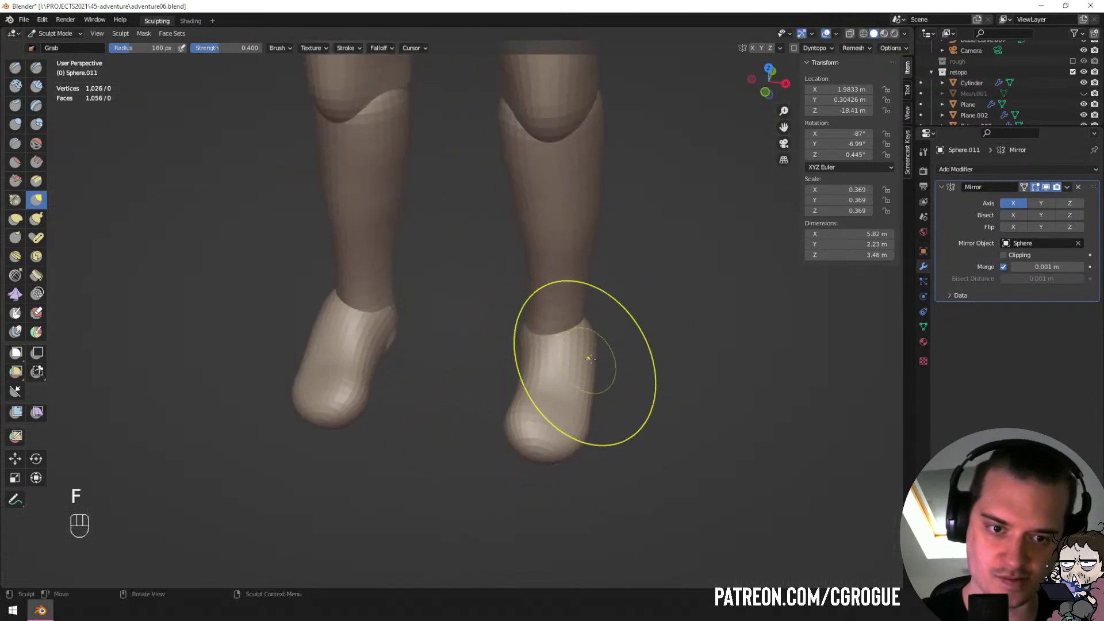
mouse_move(589, 361)
mouse_down()
mouse_move(578, 365)
mouse_move(574, 395)
mouse_up()
Refine the toe end of the foot with a 141 px Grab brush, enlarged to 154 px for the final stroke.
middle_drag(488, 446, 494, 466)
key(f)
click(506, 436)
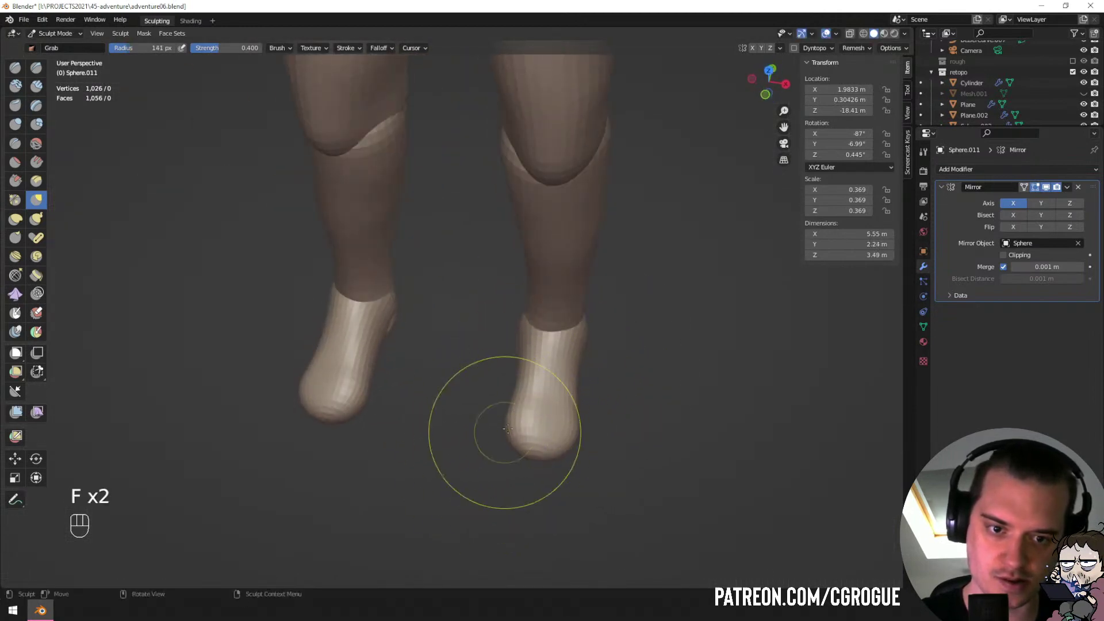
drag(506, 438, 509, 456)
key(f)
click(550, 452)
drag(549, 452, 554, 449)
Return to Object Mode with the whole figure in view and add a UV sphere placed beside the body at thigh height.
ctrl+middle_drag(553, 449, 530, 333)
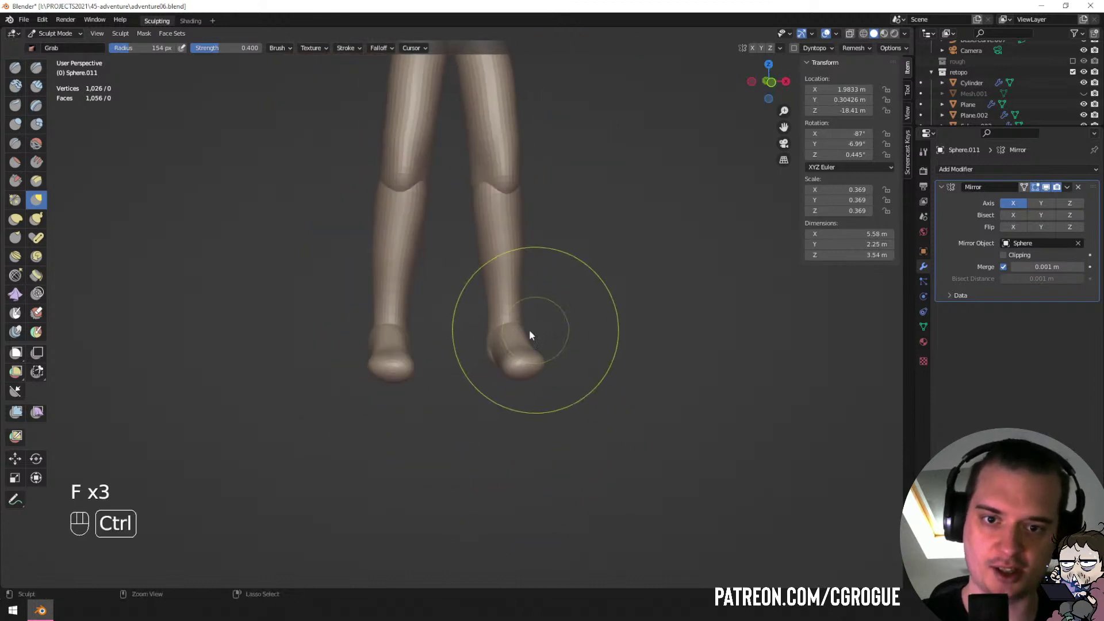
key(ctrl+Tab)
key(a)
key(a)
mouse_move(496, 284)
ctrl+middle_down()
mouse_move(494, 222)
mouse_move(489, 305)
ctrl+middle_up()
middle_drag(500, 328, 489, 360)
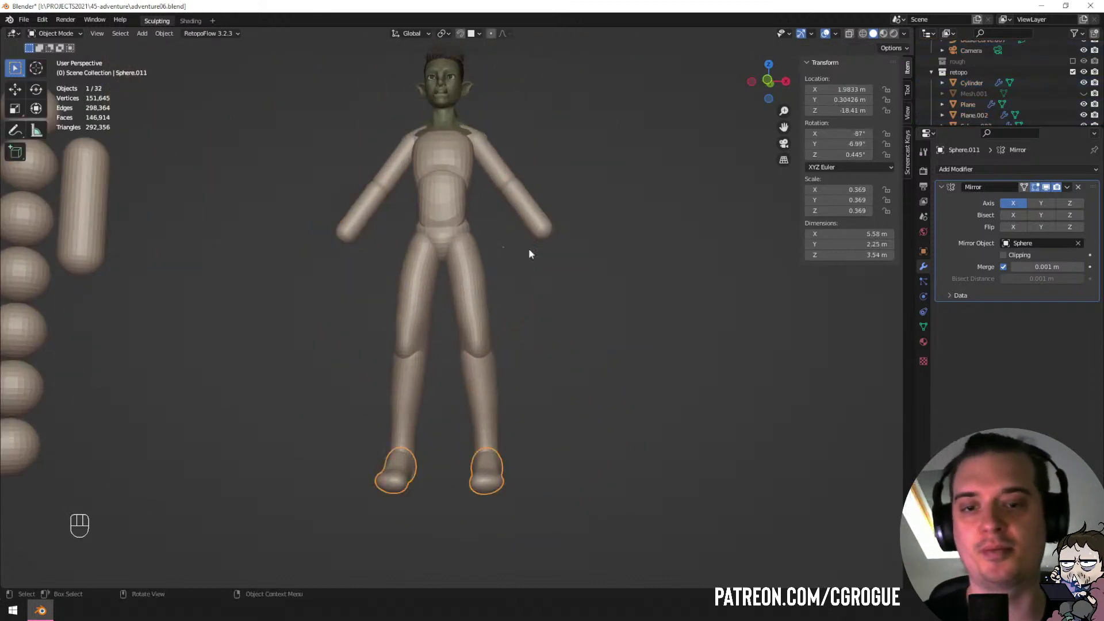
key(shift+a)
mouse_move(333, 221)
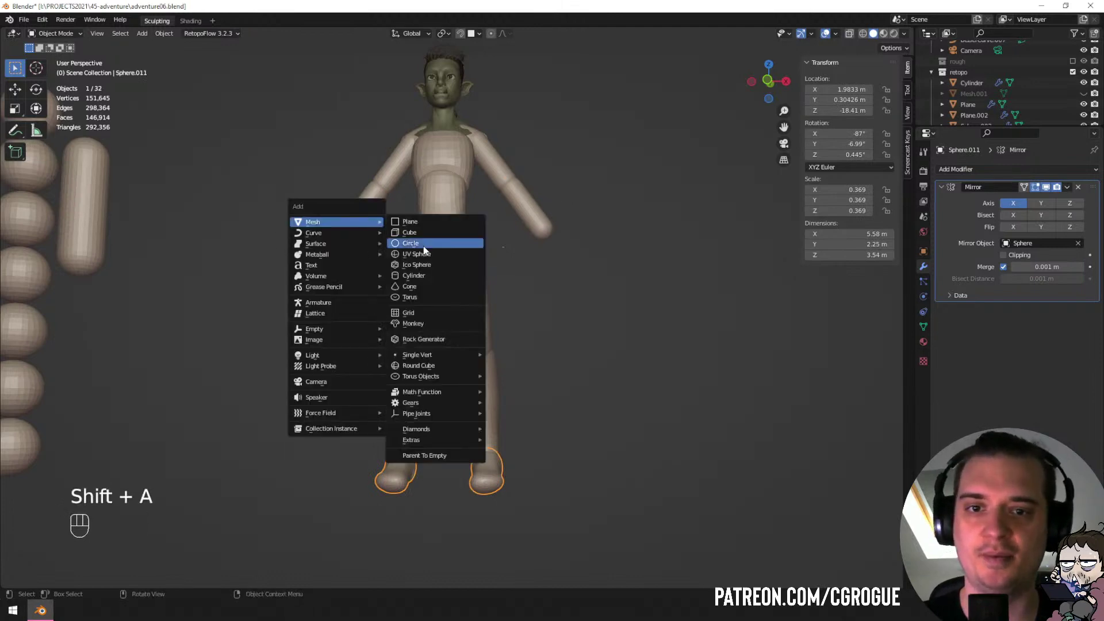
click(419, 255)
key(g)
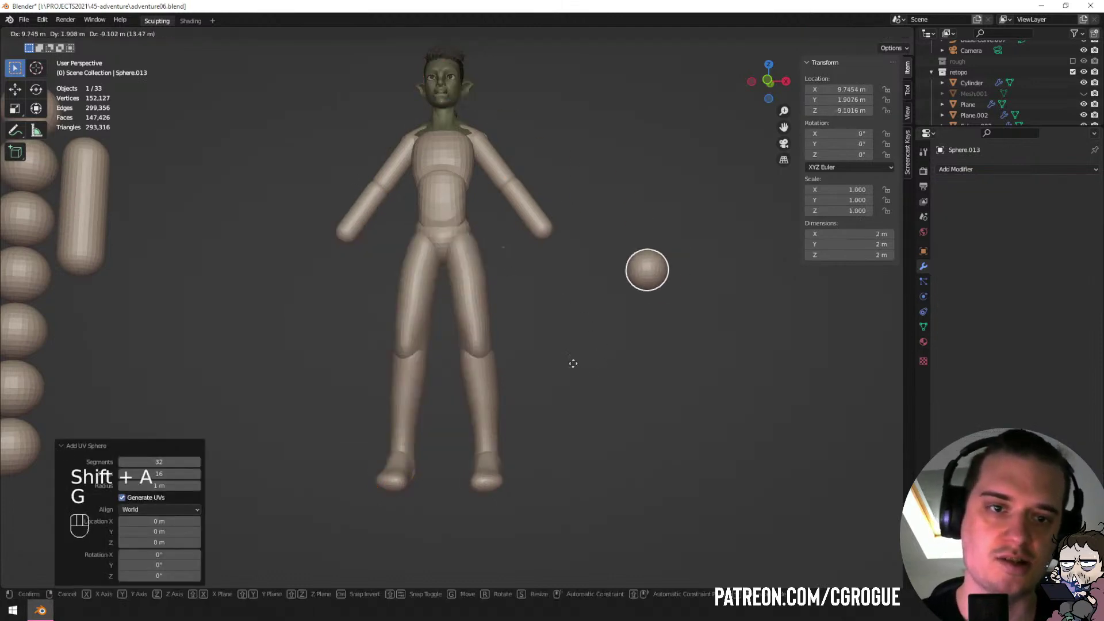
click(629, 199)
Isolate the sphere to flatten it to 0.5 along Z, snap the 3D cursor to it, and show the full scene again.
key(KP_Divide)
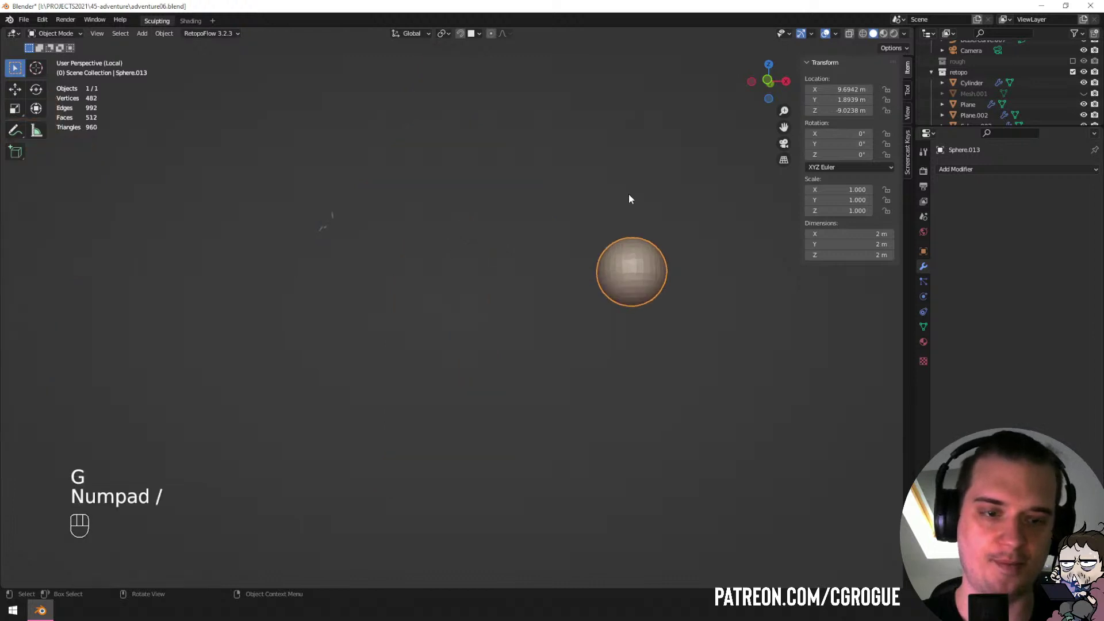
key(s)
key(z)
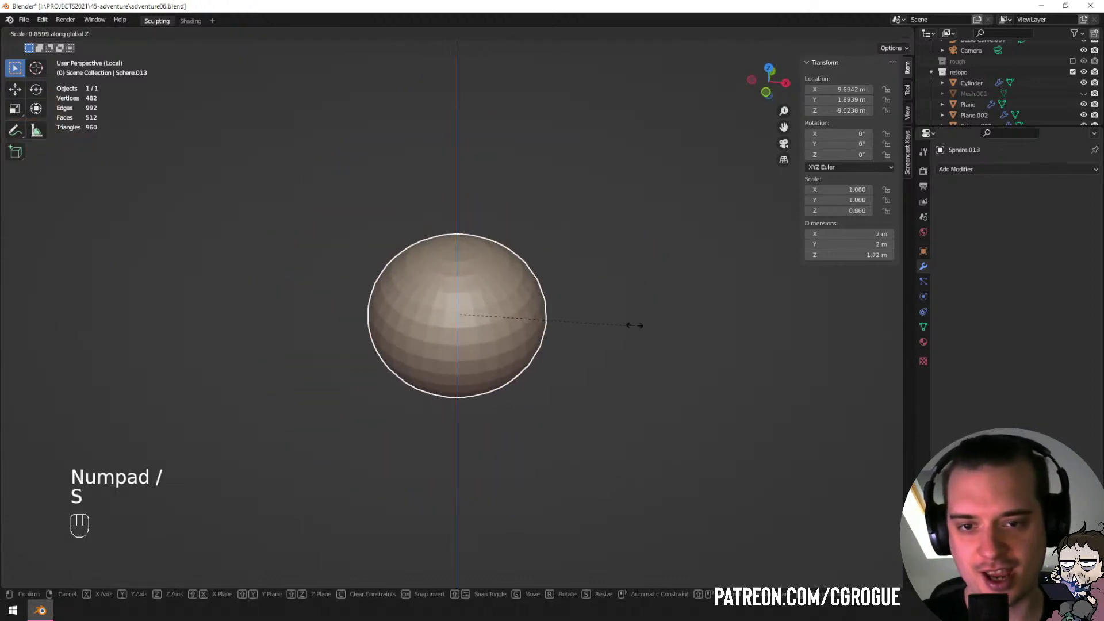
click(559, 340)
key(shift+s)
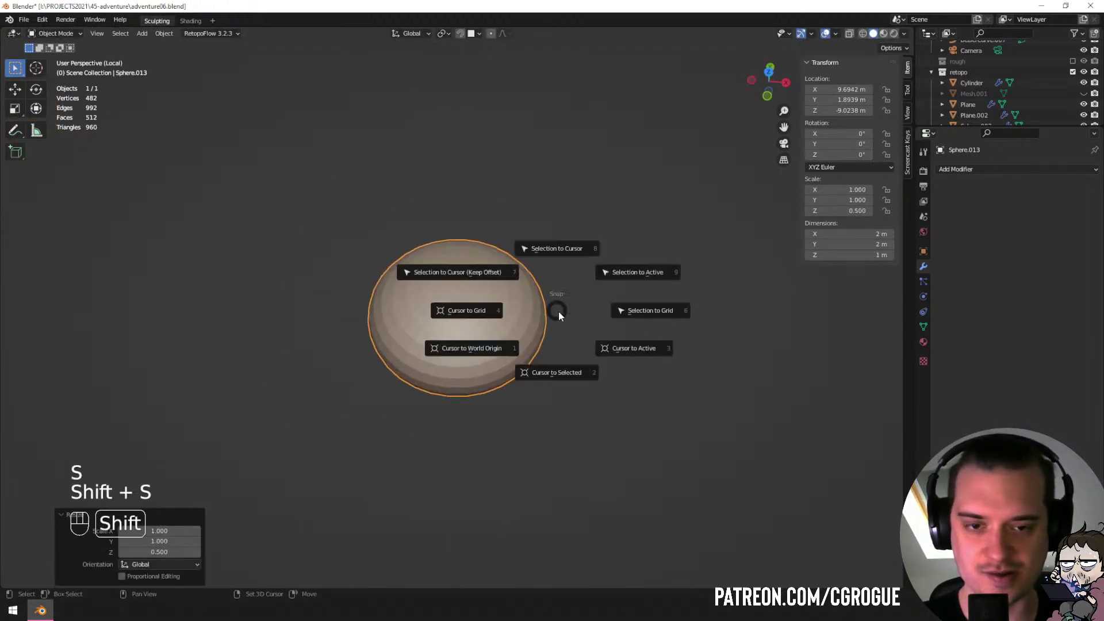
click(563, 371)
key(shift+a)
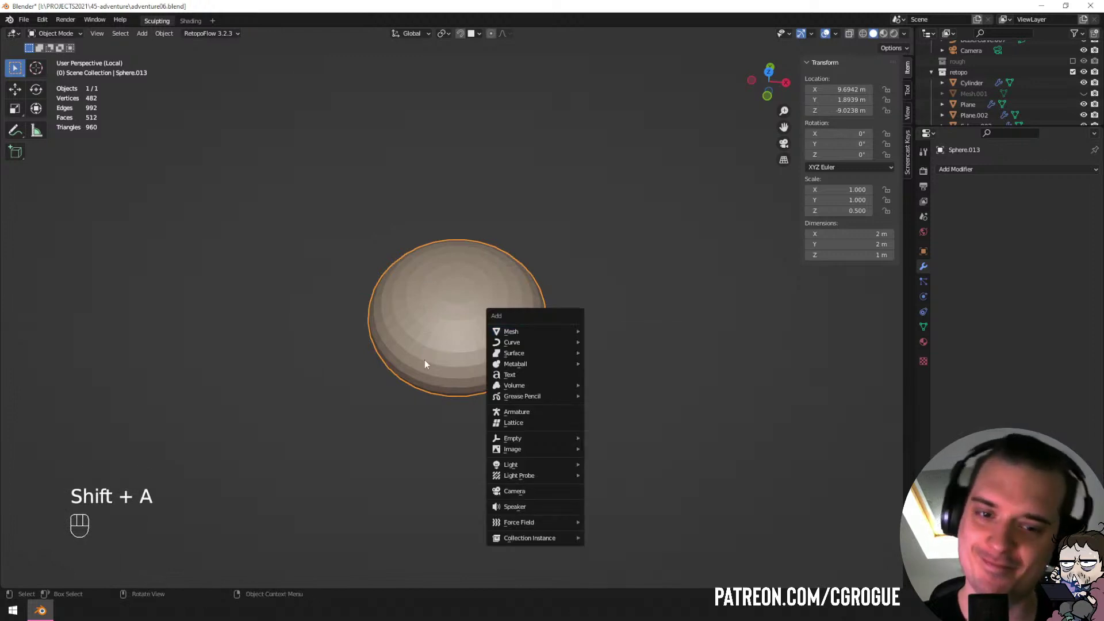
scroll(388, 429, down, 5)
key(KP_Divide)
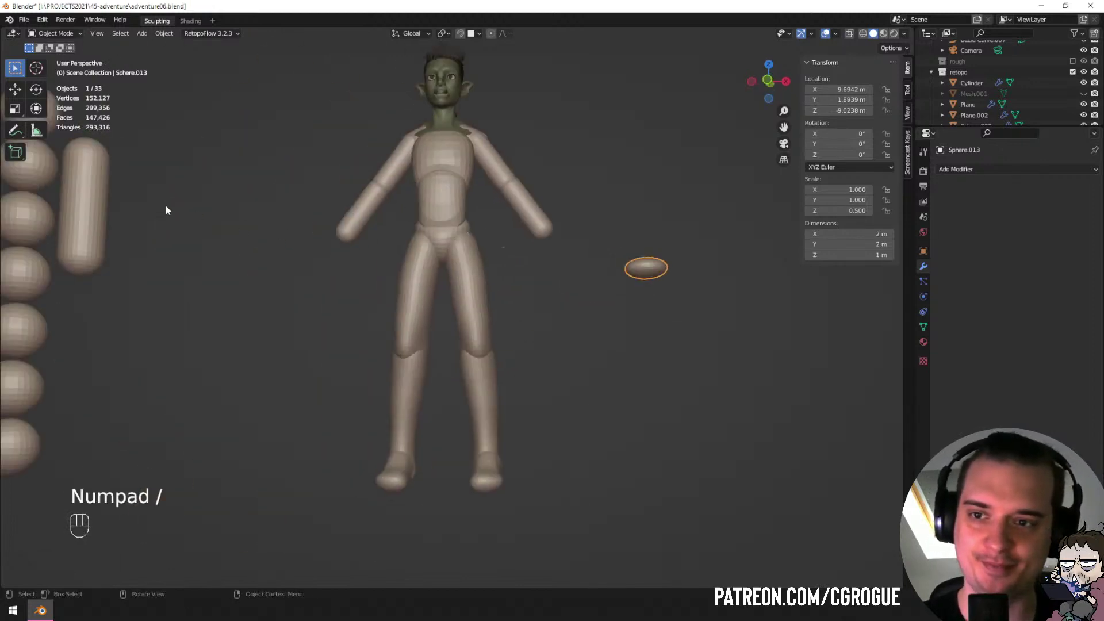
Duplicate the spare capsule to the other side of the figure and delete the edge loops along its middle section.
key(shift+d)
click(686, 288)
key(Tab)
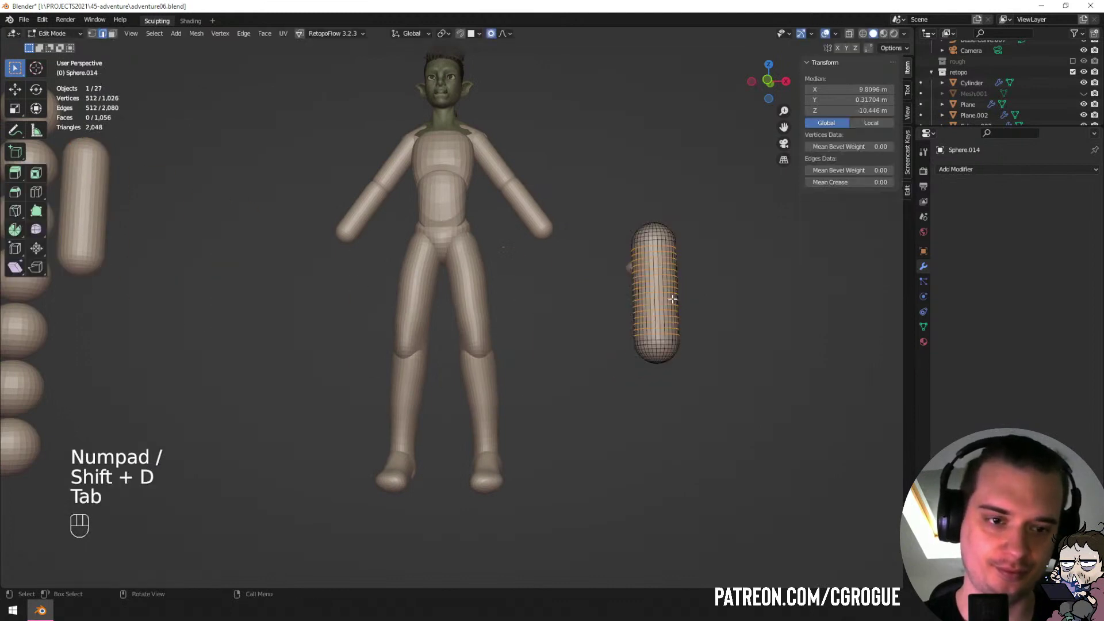
key(x)
click(643, 439)
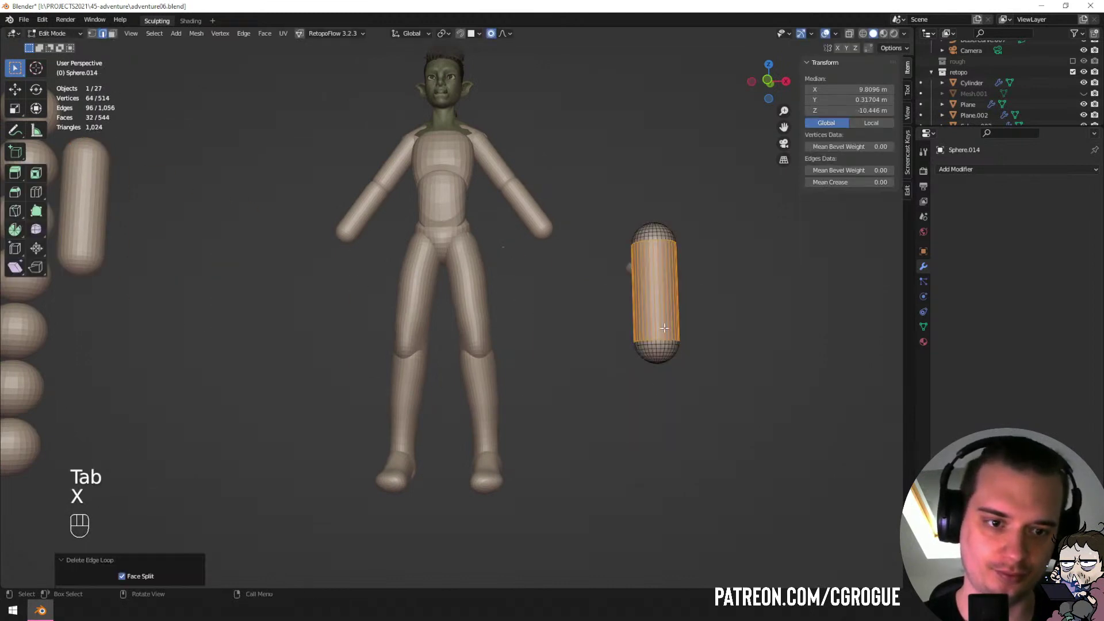
Fatten the whole duplicated capsule by 1.05 m and add nine evenly spaced loop cuts along its straight section.
key(a)
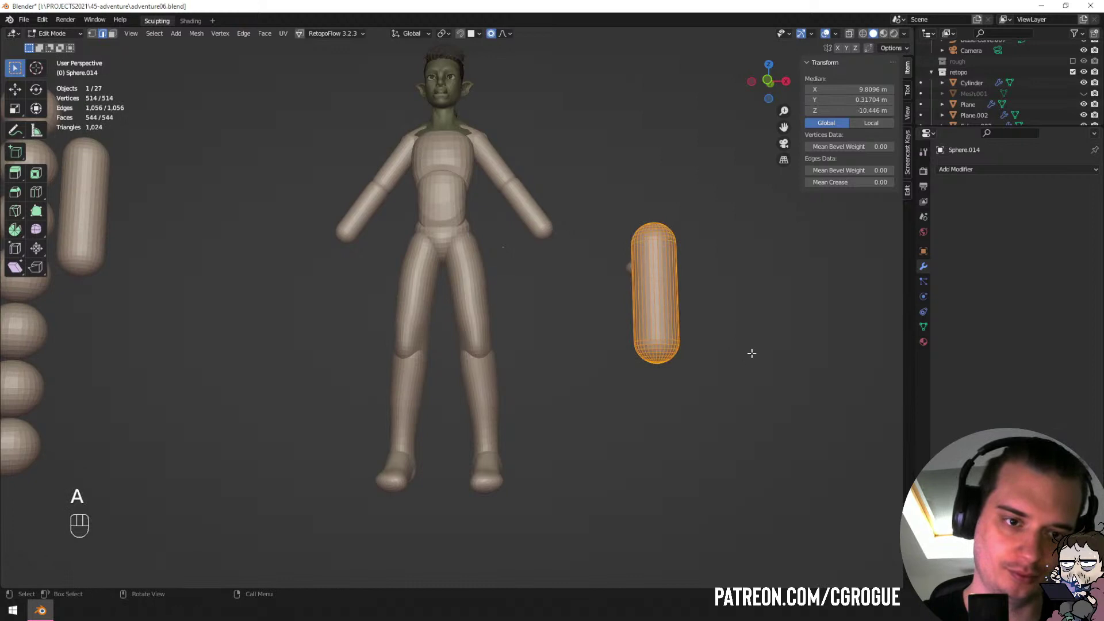
key(alt+s)
click(752, 342)
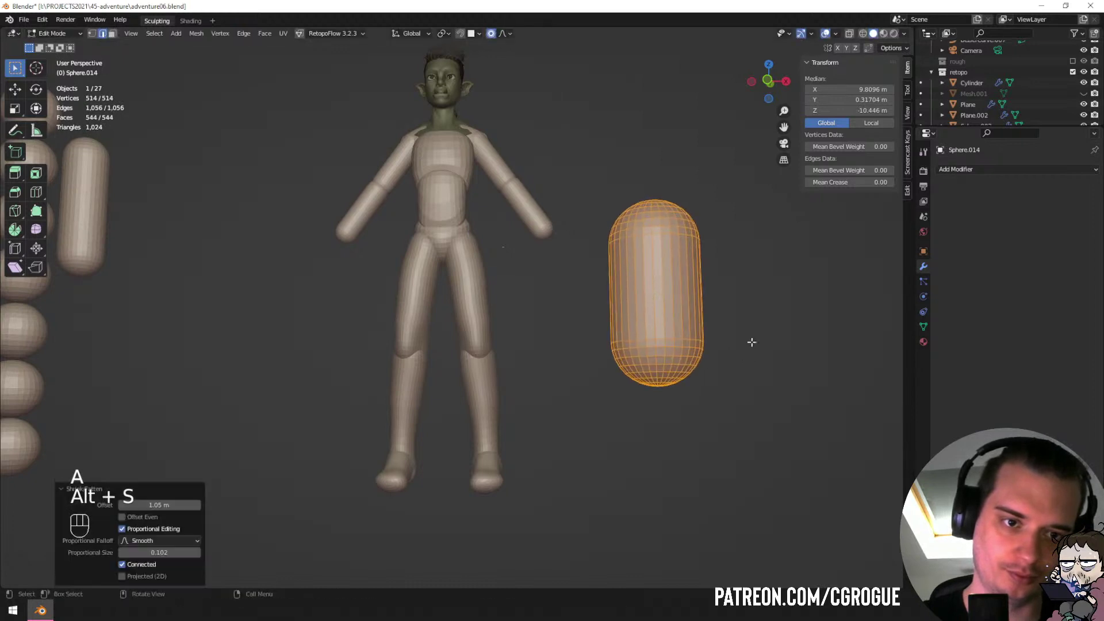
key(ctrl+r)
scroll(678, 301, up, 8)
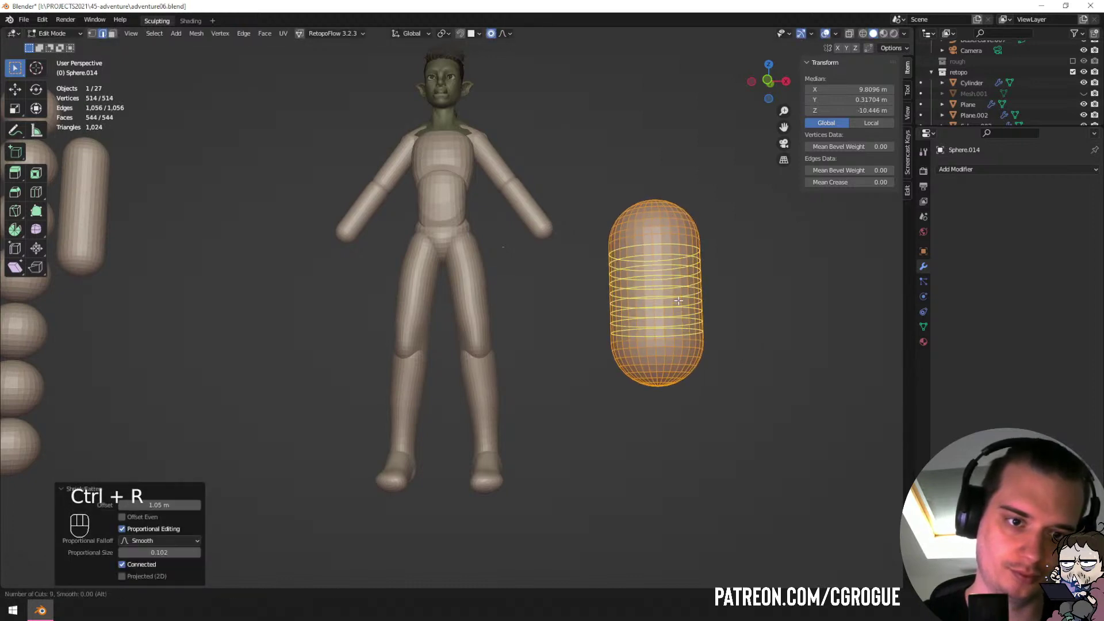
click(679, 301)
Leave Edit Mode and scale the fattened capsule down as a whole.
key(Tab)
middle_drag(738, 302, 648, 325)
key(s)
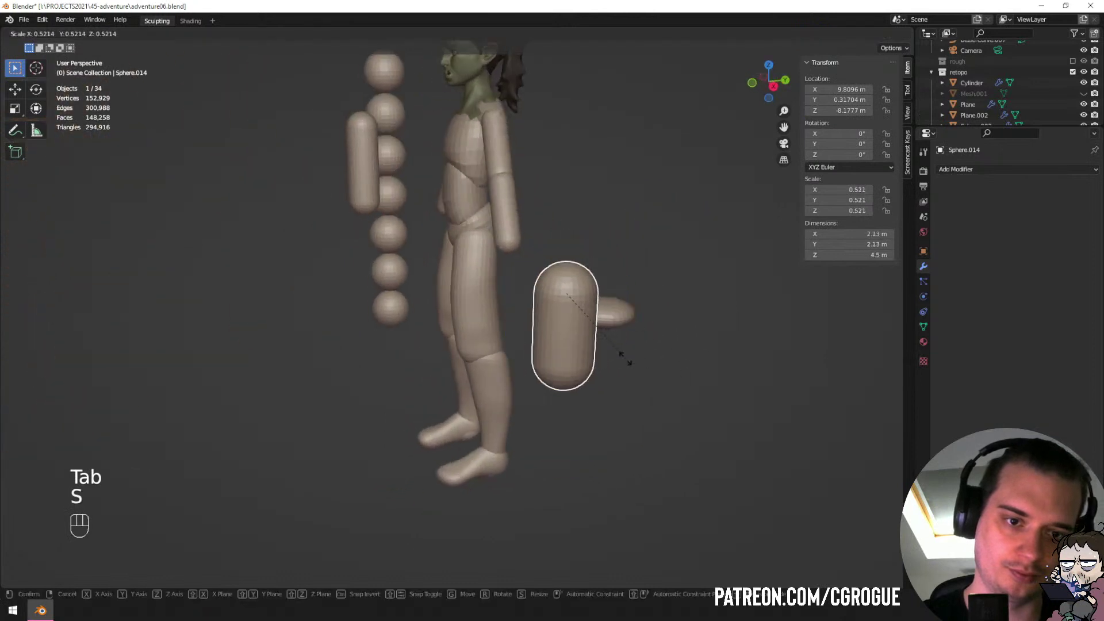
Scale the capsule down to 0.146 and isolate it together with the flattened sphere in local view.
click(569, 319)
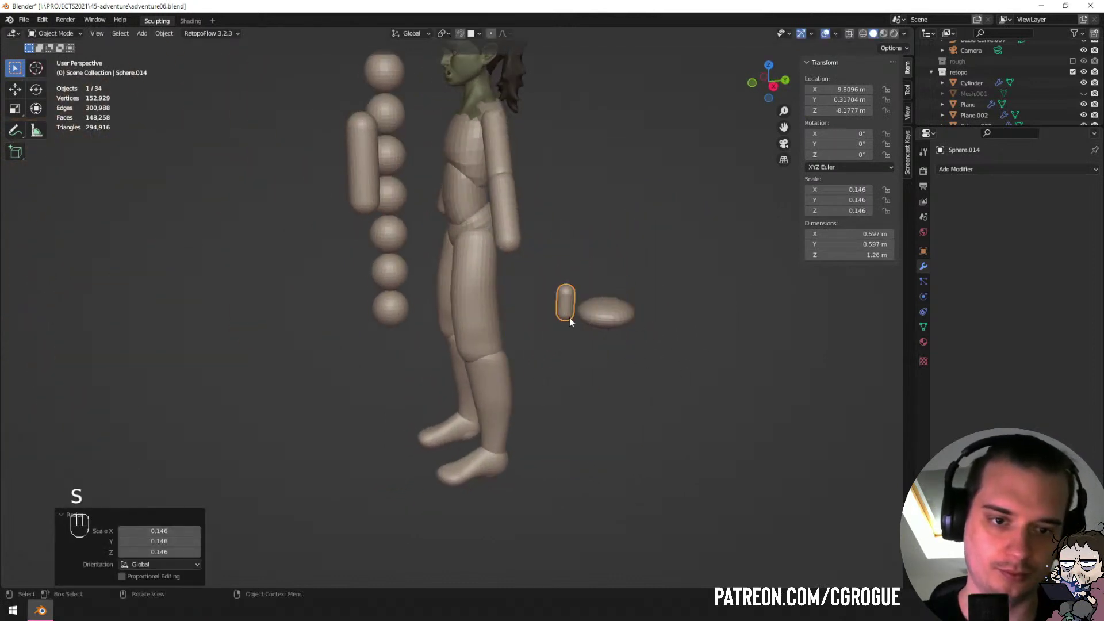
shift+click(599, 314)
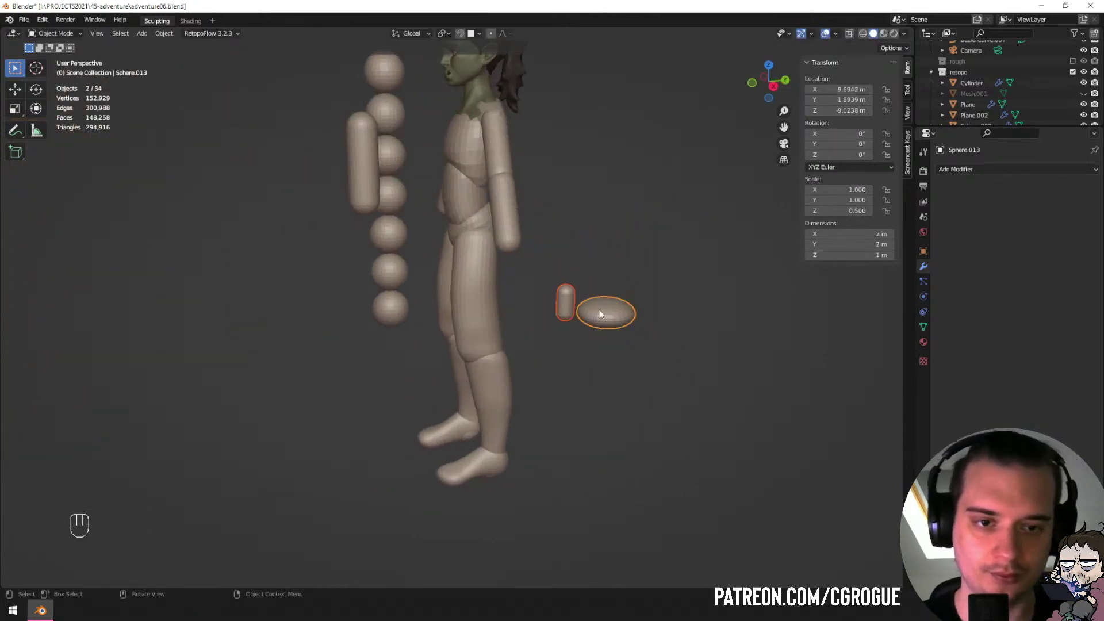
key(KP_Decimal)
key(KP_Divide)
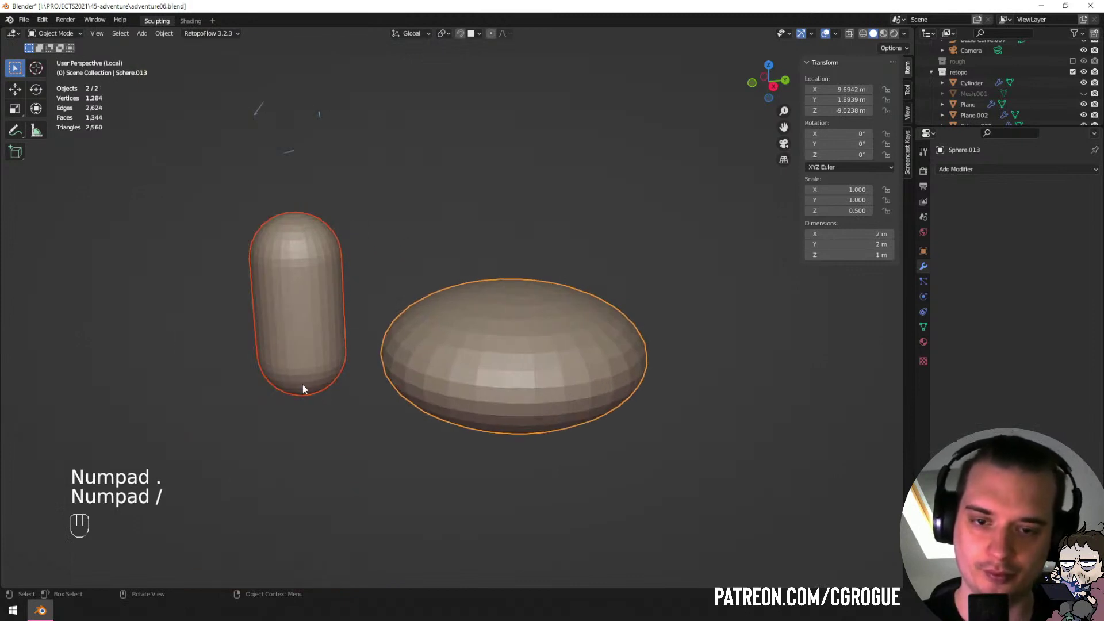
Rotate the capsule freely so it lies roughly flat and move it to the flattened sphere's front edge.
key(KP_7)
key(r)
key(r)
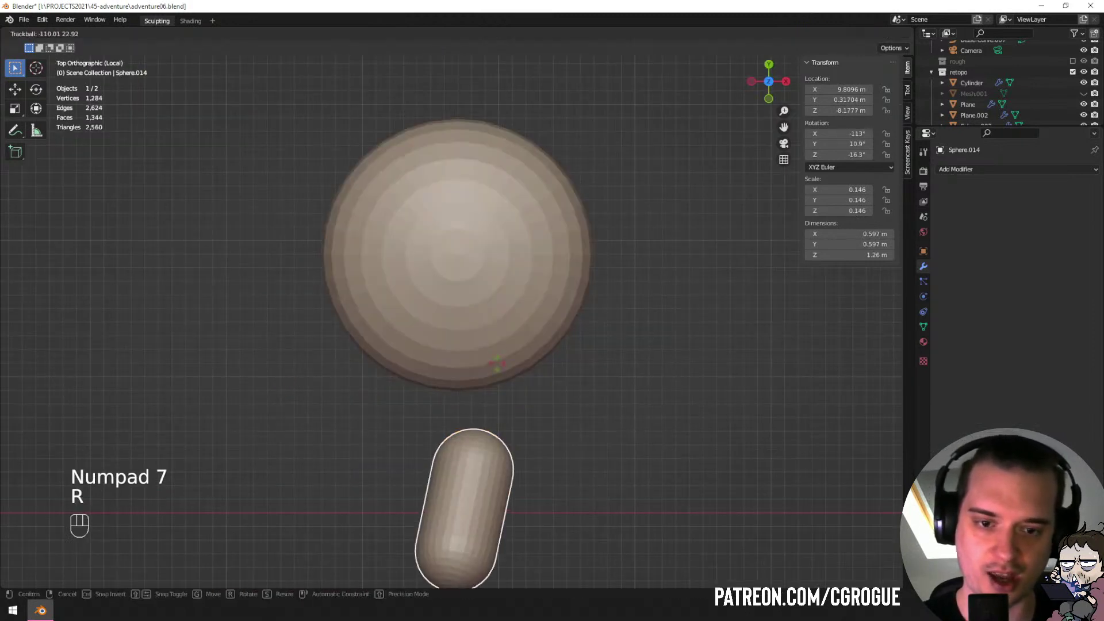
click(478, 395)
key(g)
click(454, 312)
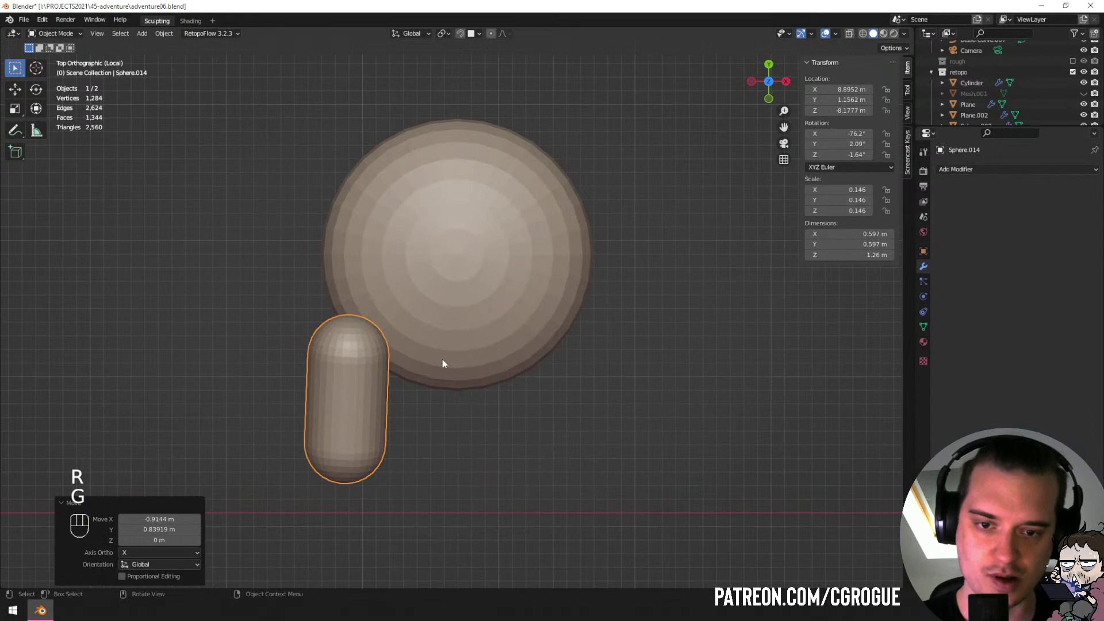
Shrink the capsule to a scale of 0.104 and align it as a finger at one front corner of the flattened sphere.
key(g)
click(462, 373)
key(g)
click(462, 405)
key(s)
click(512, 412)
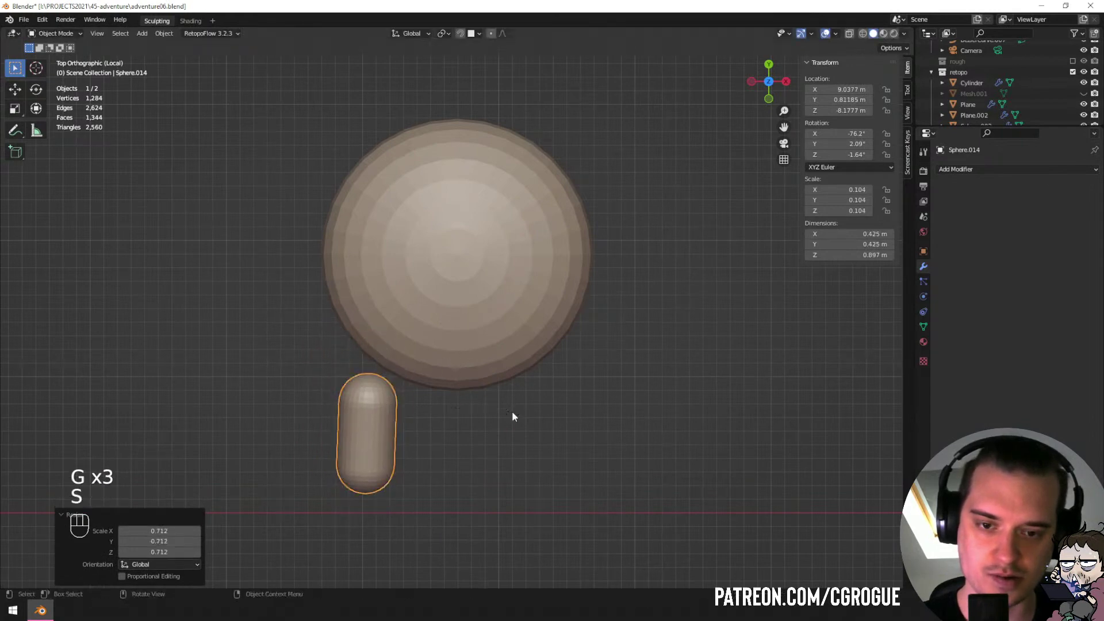
key(g)
click(507, 391)
key(r)
click(542, 419)
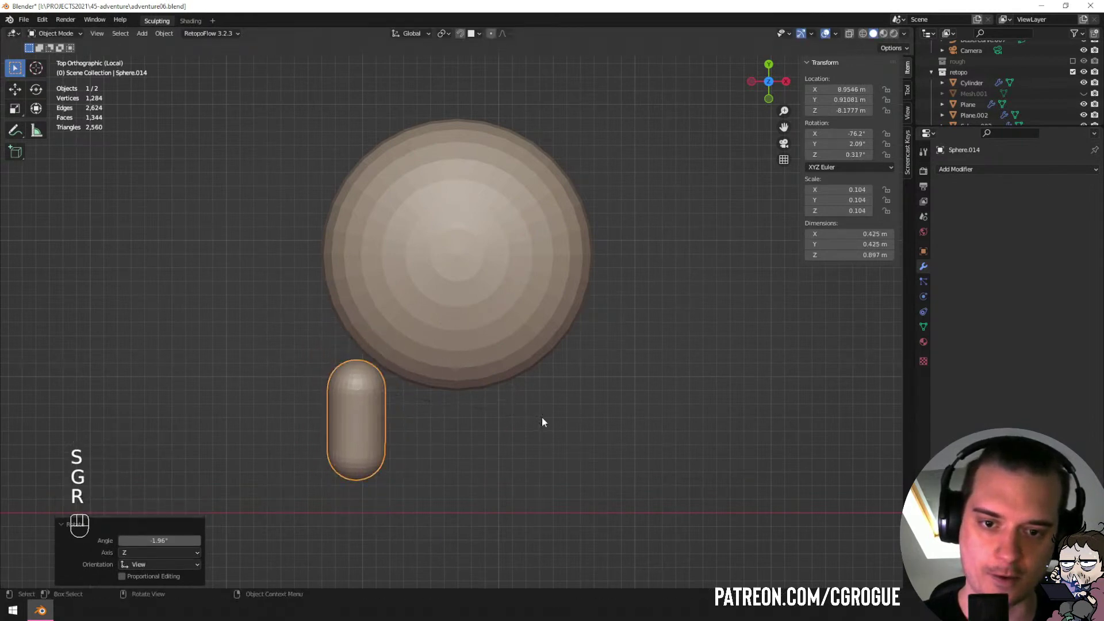
Reshape the flattened sphere's round outline into a squarer palm with a large Grab brush.
click(480, 357)
key(ctrl+Tab)
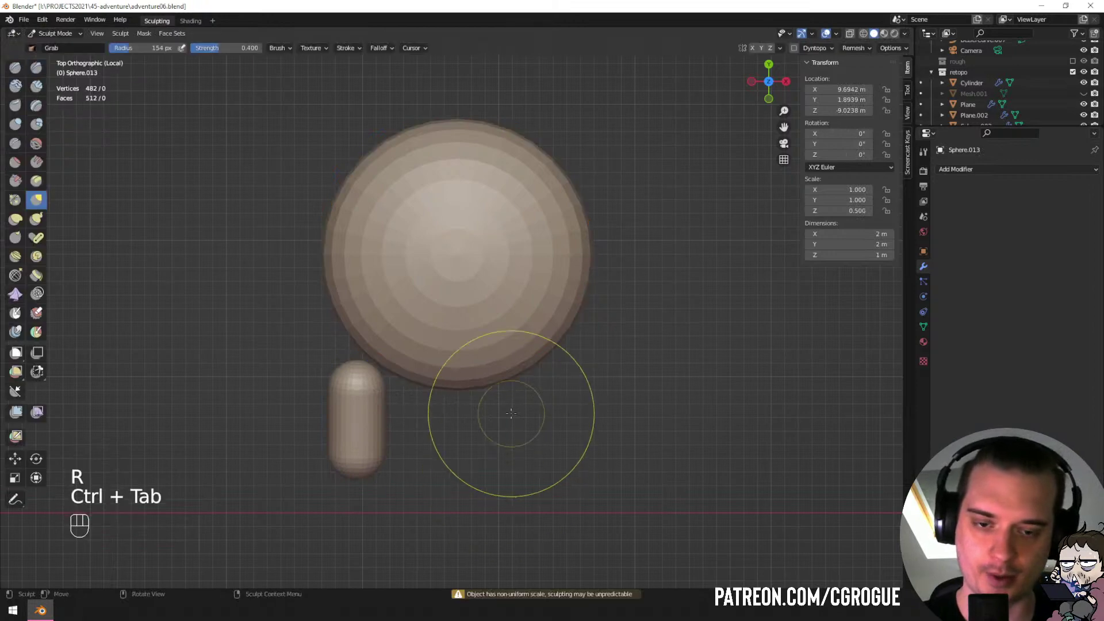
key(f)
click(532, 334)
drag(367, 344, 337, 350)
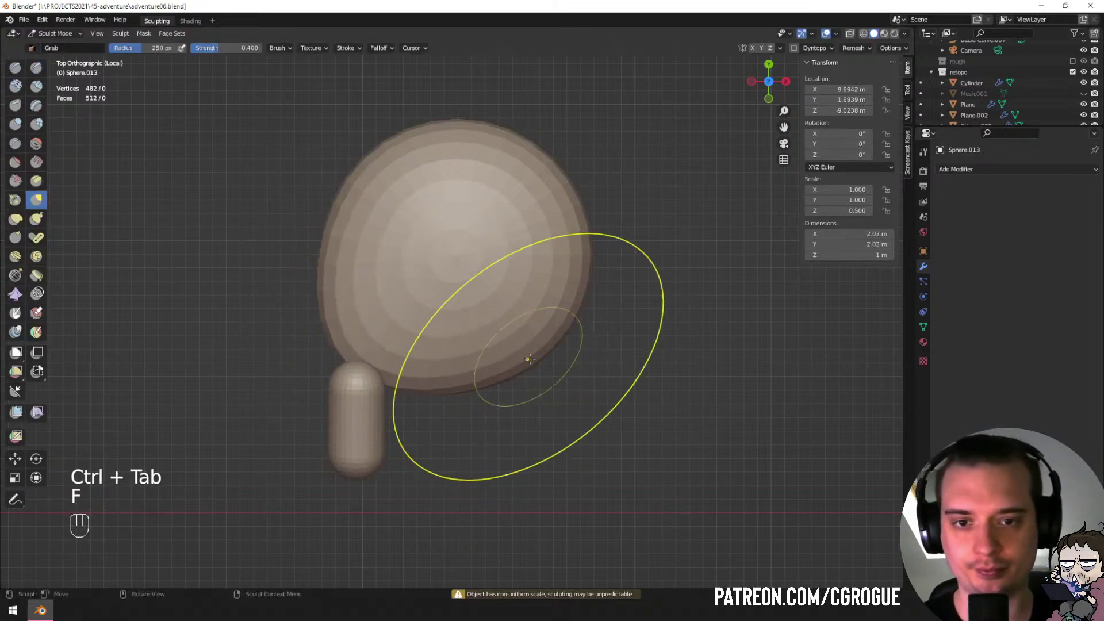
drag(528, 360, 578, 388)
drag(527, 175, 545, 141)
drag(409, 136, 389, 102)
key(f)
key(ctrl+Tab)
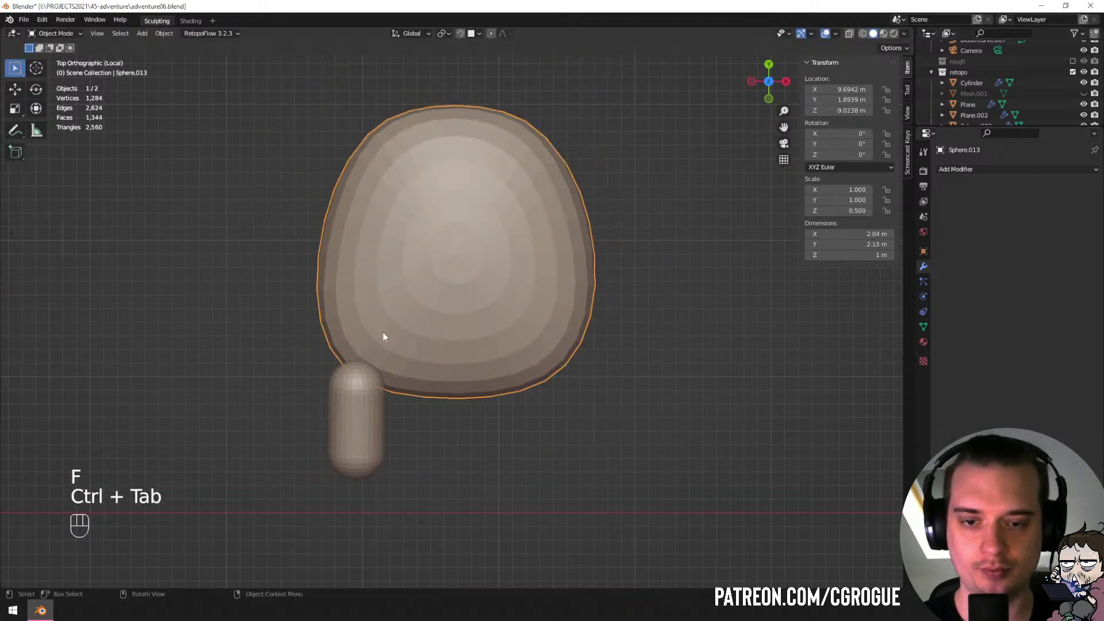
Lower the finger capsule to the palm's mid-height and rotate it to point straight out from the palm's front.
mouse_move(385, 338)
middle_down()
mouse_move(360, 393)
mouse_move(537, 279)
middle_up()
click(360, 390)
key(g)
click(525, 388)
middle_drag(525, 389, 402, 356)
key(r)
key(r)
click(398, 337)
key(g)
click(418, 367)
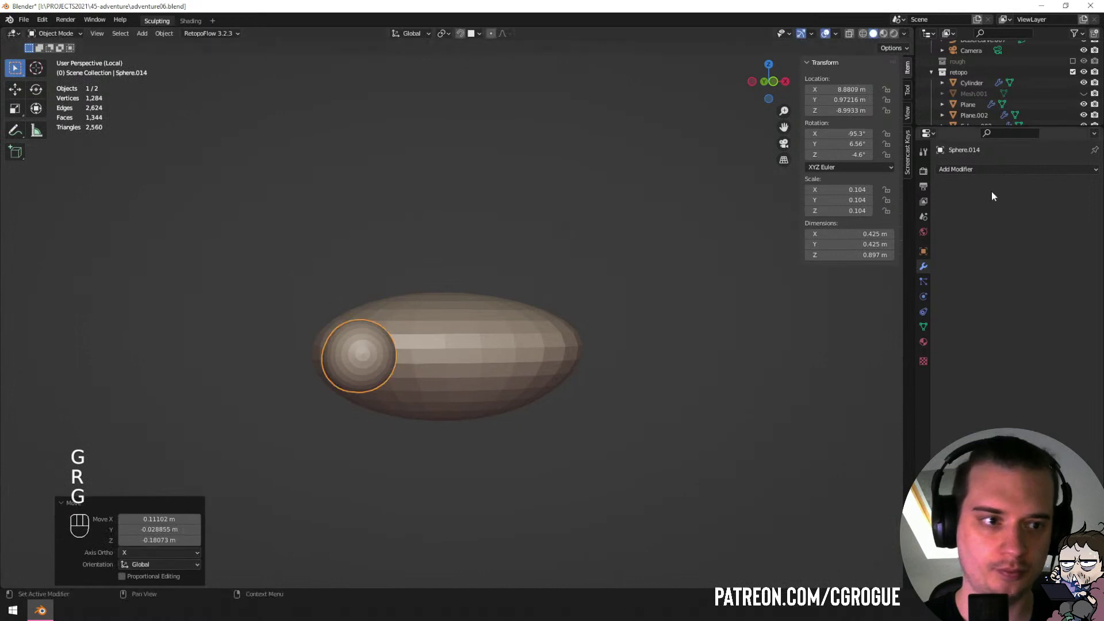
Add an Array modifier to the finger with a count of 4 and a relative X offset of 1.120.
click(1001, 171)
click(880, 200)
middle_drag(879, 199, 898, 268)
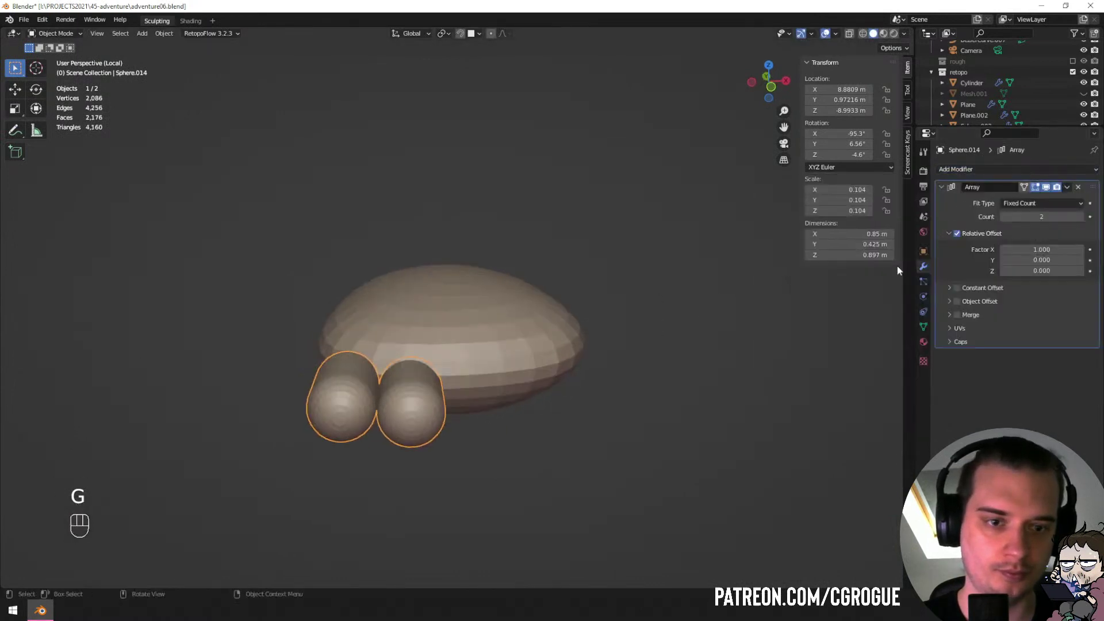
double_click(1080, 219)
click(1081, 217)
shift+drag(1041, 249, 1062, 249)
Rotate the row of four fingers to follow the palm's front edge and move it against the palm.
key(r)
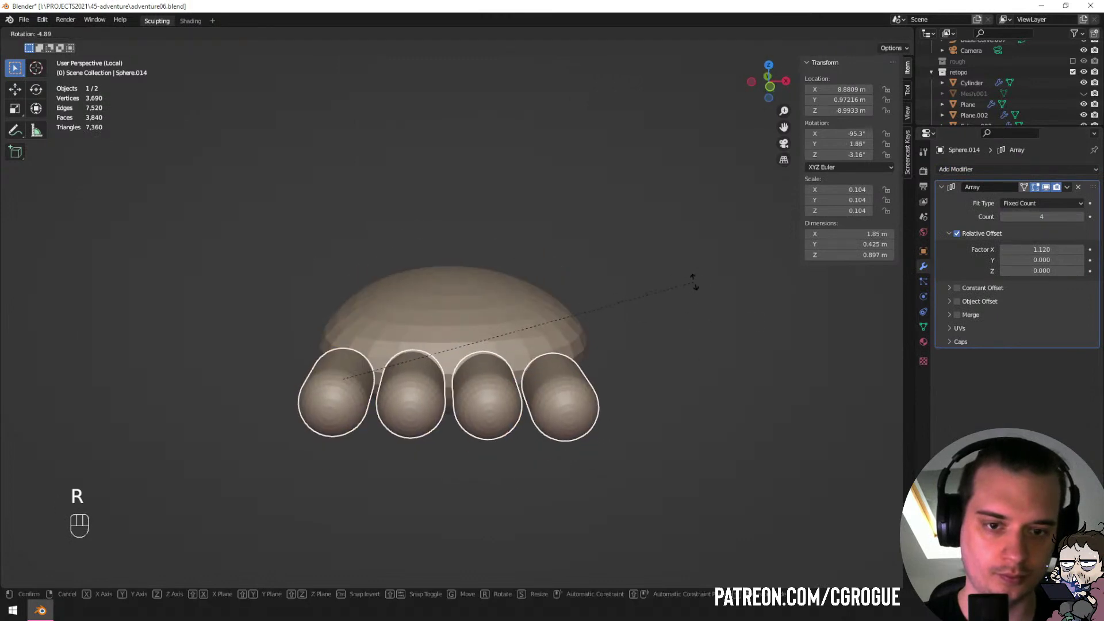
click(693, 284)
middle_drag(688, 308, 637, 403)
key(g)
click(641, 396)
Pull the palm's front corner beside the first finger slightly inward with the Grab brush.
click(547, 283)
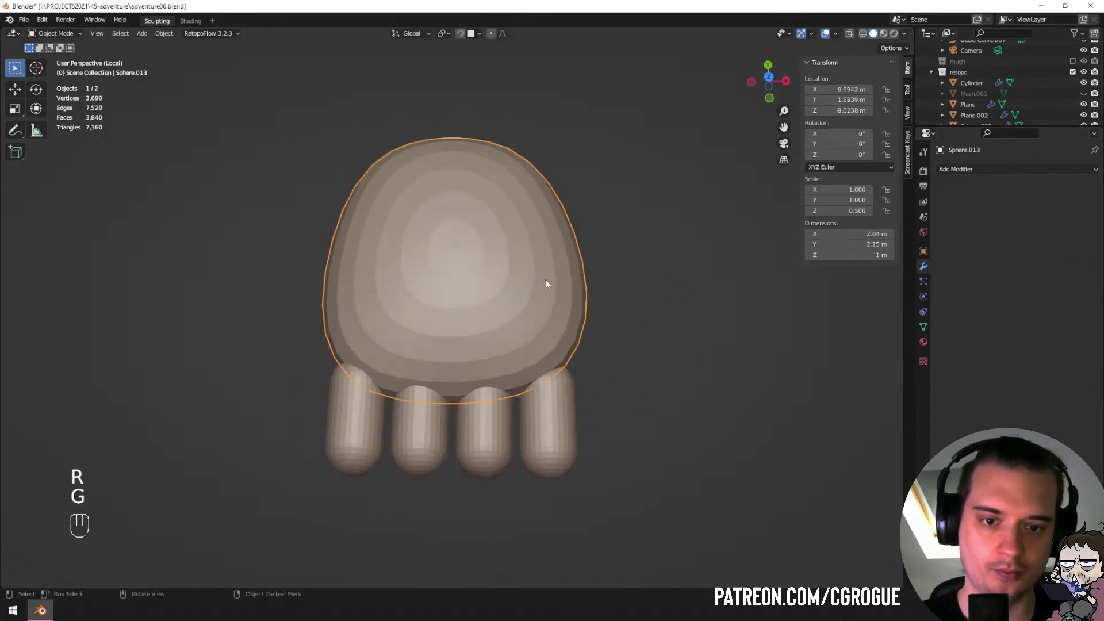
key(ctrl+Tab)
key(f)
click(567, 352)
key(f)
click(546, 346)
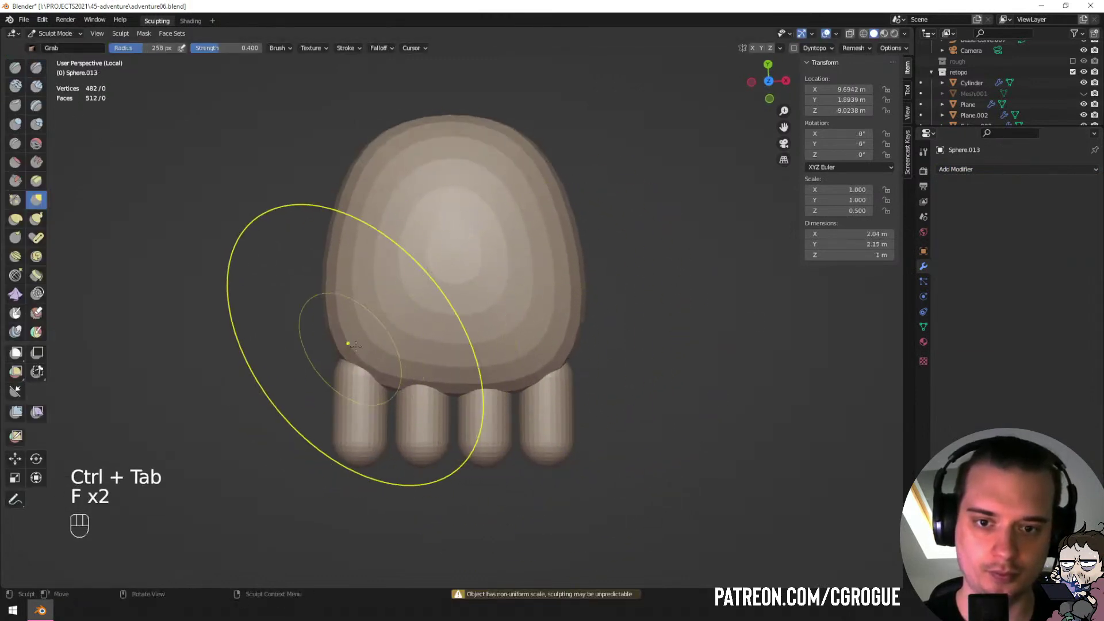
drag(349, 346, 363, 348)
mouse_move(367, 347)
middle_down()
mouse_move(490, 325)
mouse_move(531, 226)
mouse_move(509, 304)
mouse_move(528, 253)
middle_up()
Slim the arrayed fingers with Shrink/Fatten, then rescale and reposition their mesh at the palm's front edge.
key(ctrl+Tab)
click(572, 282)
key(Tab)
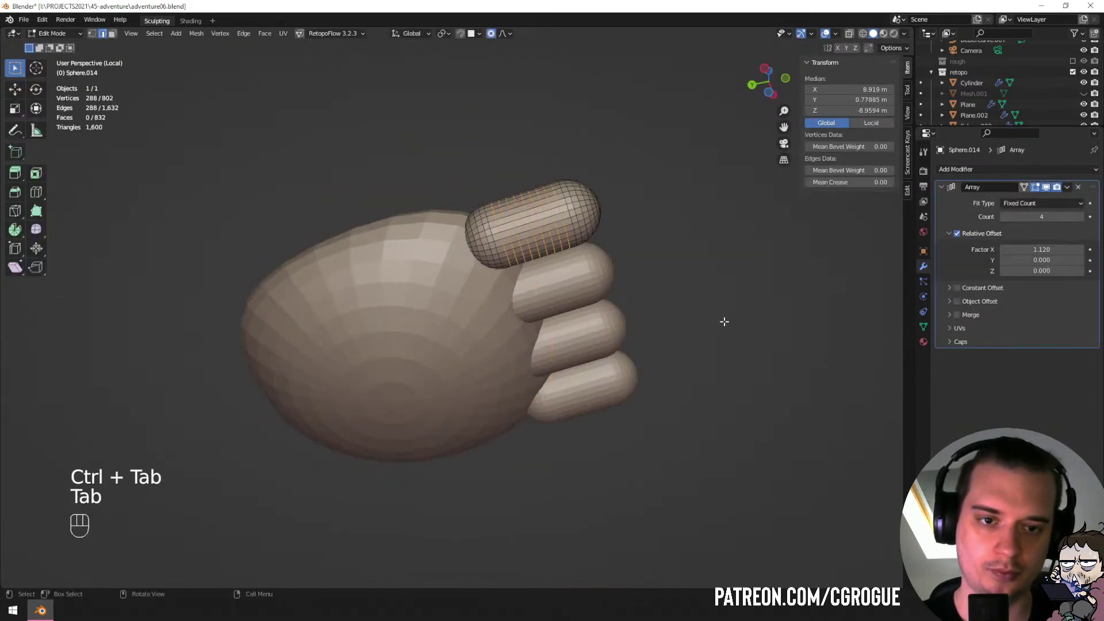
key(a)
key(alt+s)
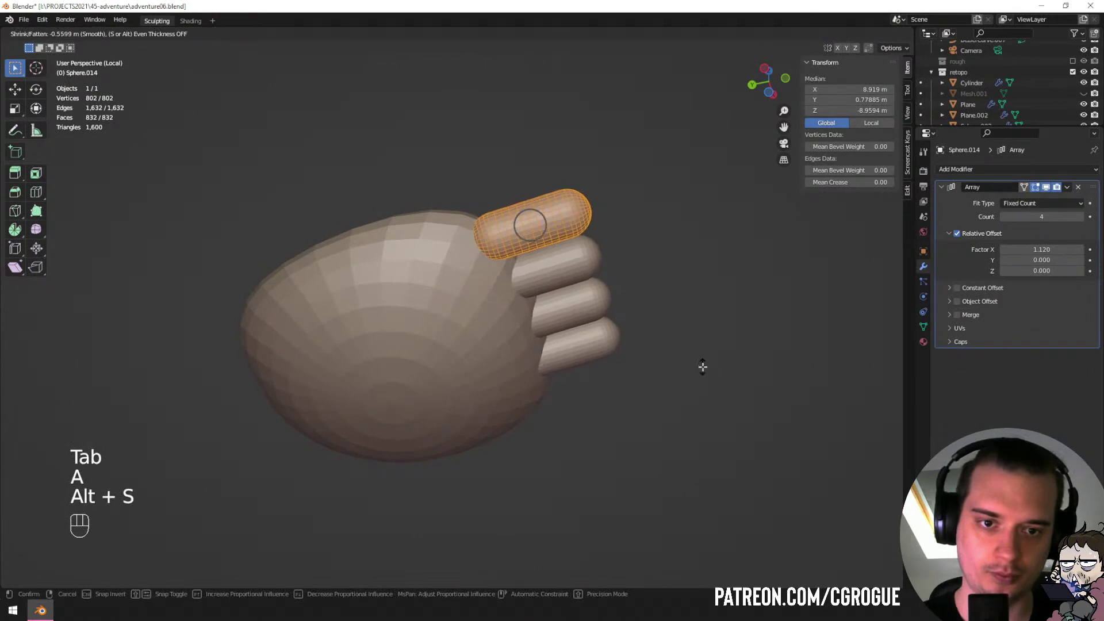
click(704, 365)
middle_drag(704, 365, 583, 342)
key(s)
click(695, 332)
key(g)
click(687, 313)
Narrow the palm by pushing its side inward behind the outermost finger with a large Grab brush.
click(580, 345)
key(ctrl+Tab)
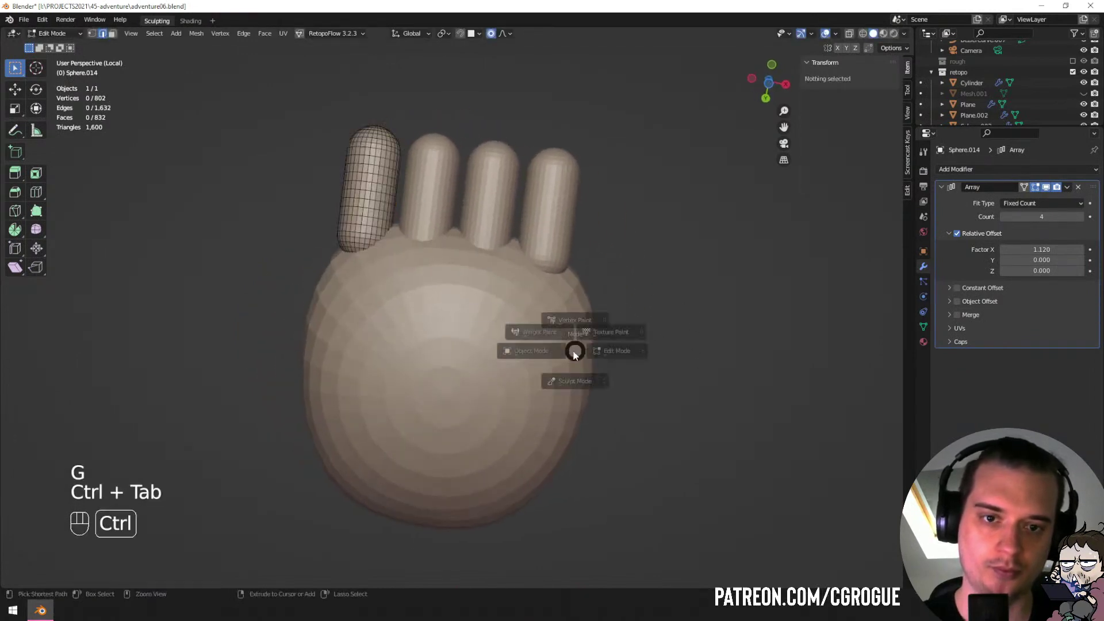
key(Tab)
click(568, 357)
key(ctrl+Tab)
key(f)
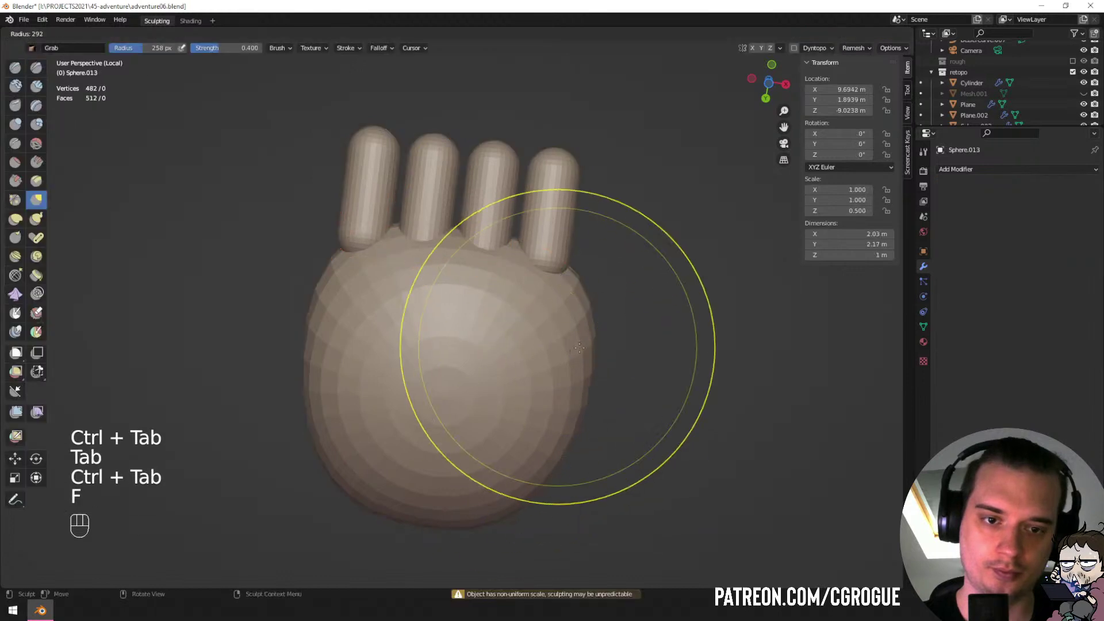
click(717, 348)
drag(597, 381, 535, 363)
drag(569, 309, 537, 314)
mouse_move(538, 313)
middle_down()
mouse_move(384, 403)
mouse_move(411, 426)
middle_up()
Thin the palm by pushing its lower surface inward and tapering it toward the fingers with the Grab brush.
key(f)
click(371, 406)
key(f)
click(399, 419)
drag(401, 418, 425, 300)
middle_drag(417, 307, 373, 387)
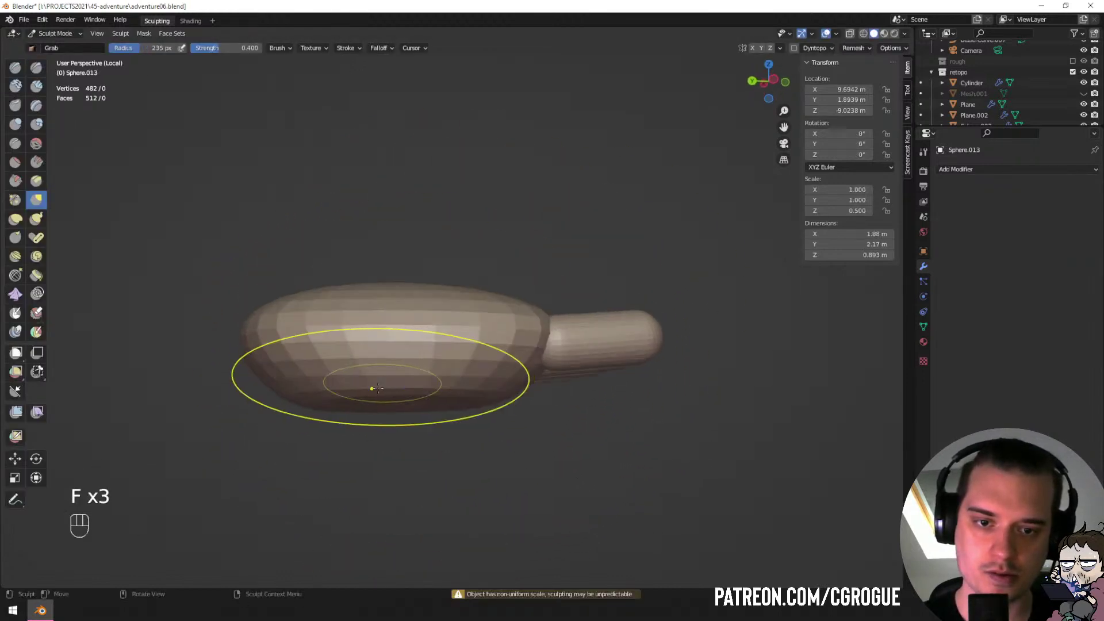
key(f)
click(394, 390)
mouse_move(392, 398)
mouse_down()
mouse_move(352, 402)
mouse_move(345, 381)
mouse_up()
drag(477, 407, 521, 348)
middle_drag(475, 343, 468, 372)
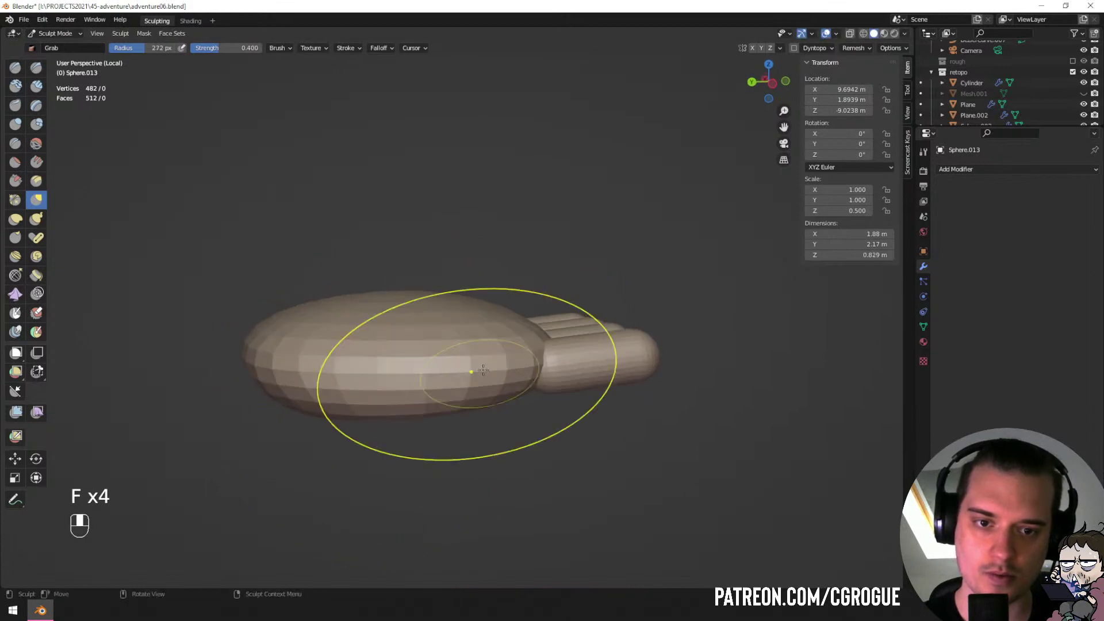
Flatten the palm's upper surface by pushing it down with an enlarged Grab brush.
key(f)
click(382, 326)
key(f)
click(417, 323)
drag(422, 322, 445, 343)
middle_drag(452, 366, 454, 369)
Refine the palm's finger-side edge and heel with short Grab strokes at different brush sizes.
key(f)
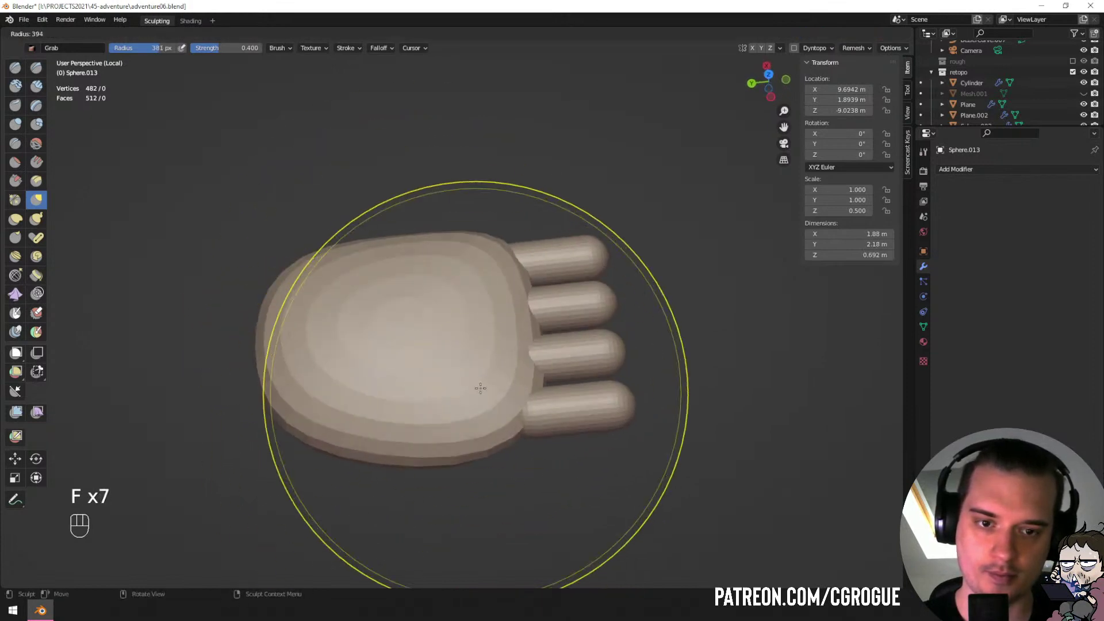
click(505, 294)
drag(505, 294, 512, 290)
middle_drag(504, 307, 479, 228)
key(f)
click(344, 346)
mouse_move(344, 347)
middle_down()
mouse_move(345, 302)
mouse_move(279, 263)
mouse_move(247, 264)
mouse_move(253, 331)
middle_up()
key(f)
drag(360, 429, 371, 412)
middle_drag(371, 420, 440, 486)
Duplicate the finger row below the palm and remove the Array modifier from the copy to leave one finger.
key(ctrl+Tab)
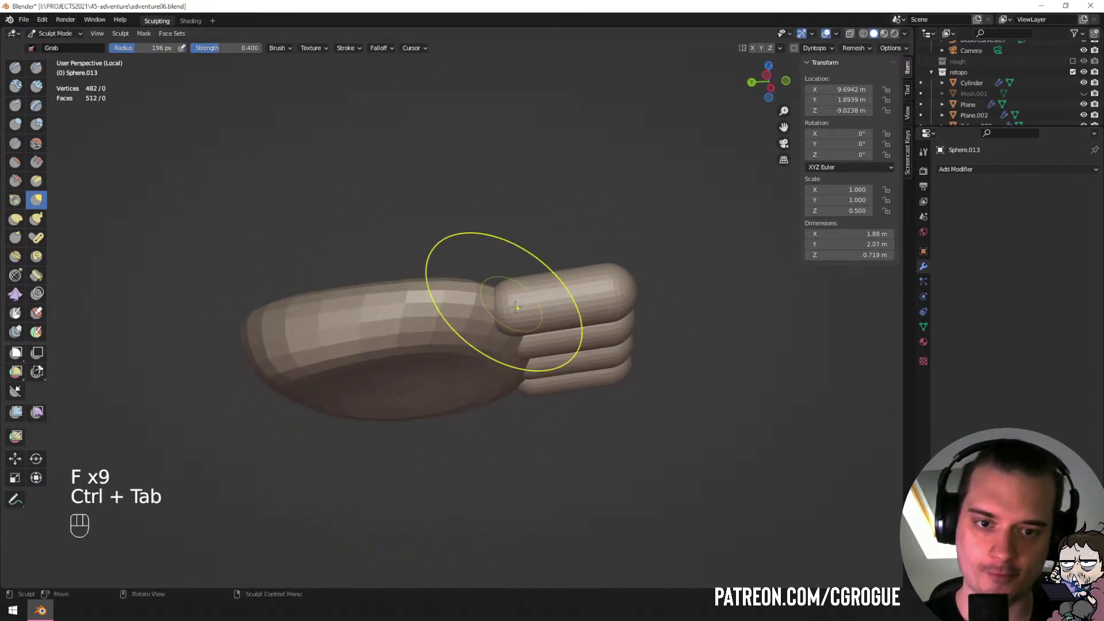
key(ctrl+Tab)
click(509, 296)
middle_drag(508, 296, 608, 360)
click(608, 360)
key(shift+d)
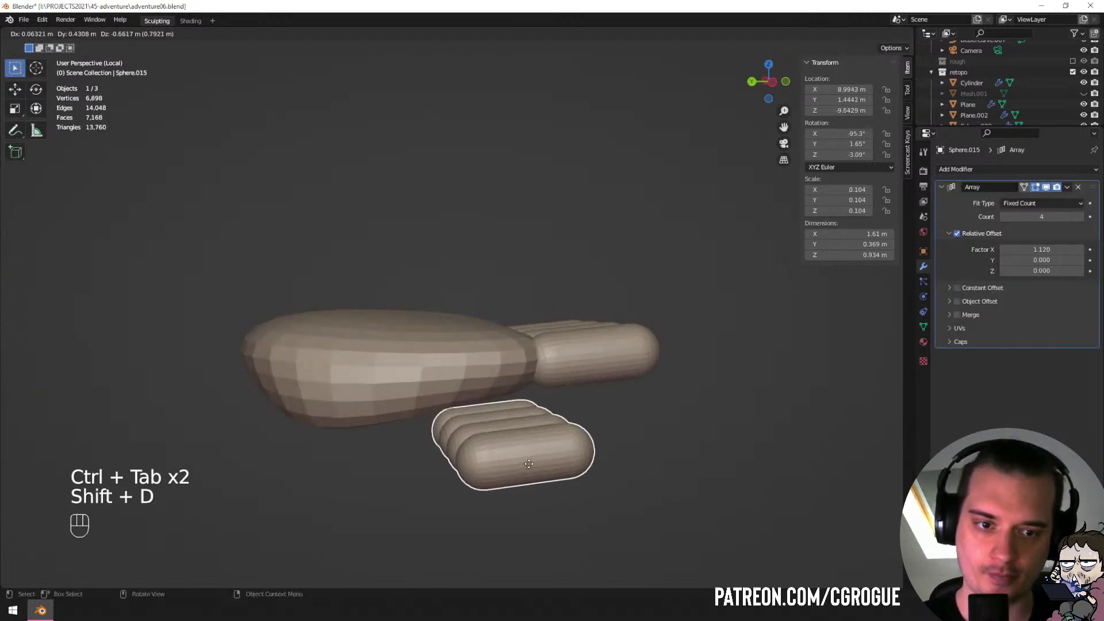
click(521, 456)
click(1078, 187)
Move the single finger copy to the palm's thumb side and tilt it as a thumb.
key(g)
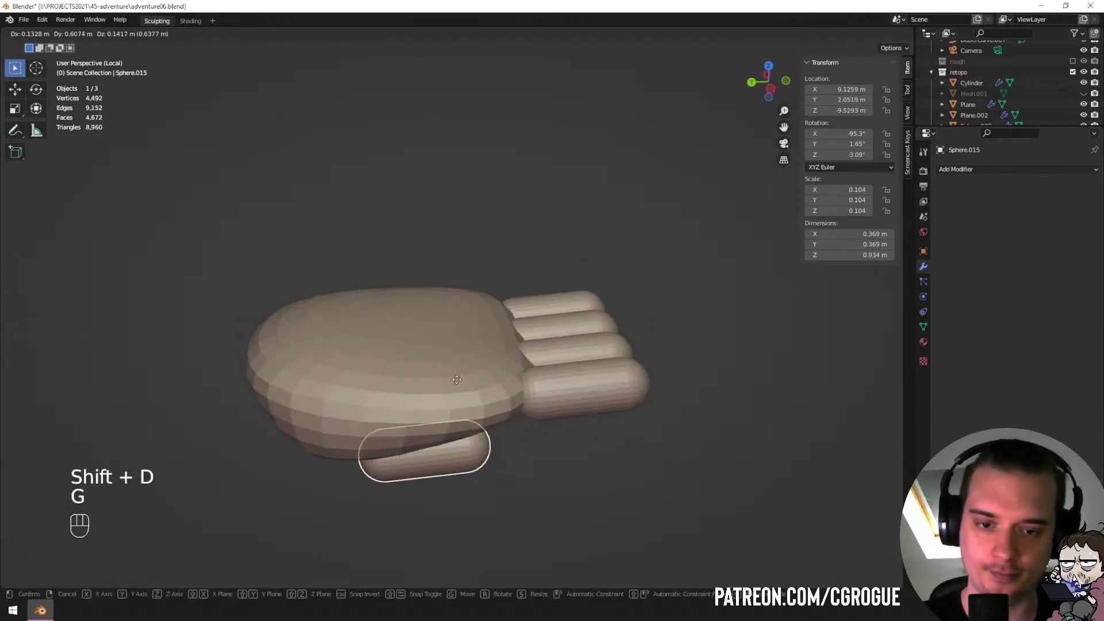
click(468, 344)
key(r)
click(458, 459)
key(g)
click(435, 420)
middle_drag(435, 420, 409, 305)
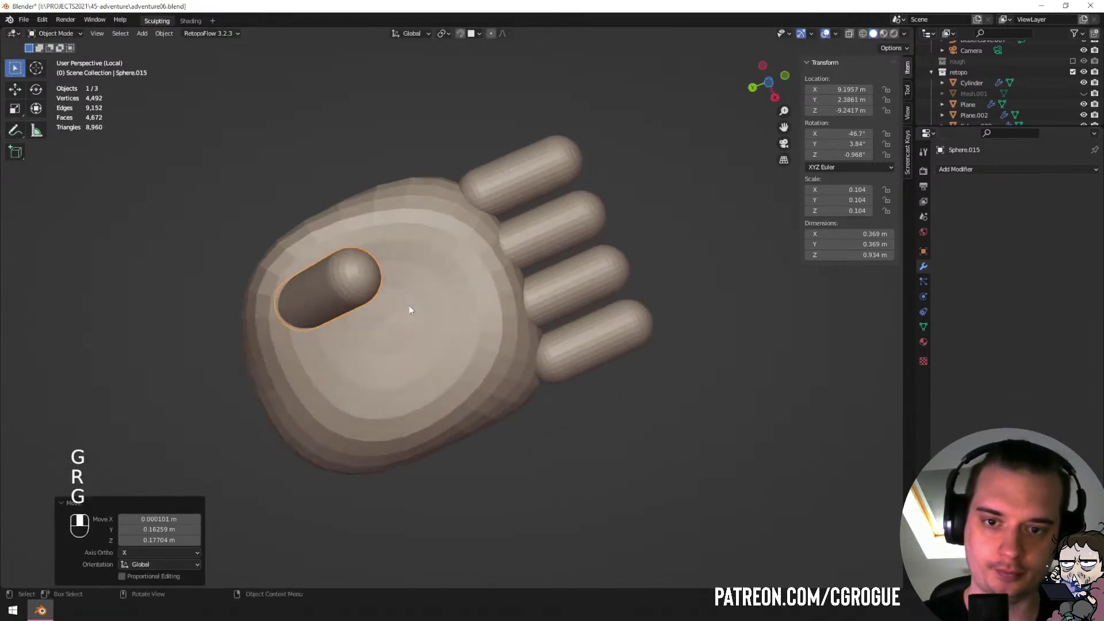
Enlarge the thumb to a scale of 0.128, angle it outward and seat its base on the side of the palm.
key(g)
click(386, 265)
key(s)
click(468, 299)
key(r)
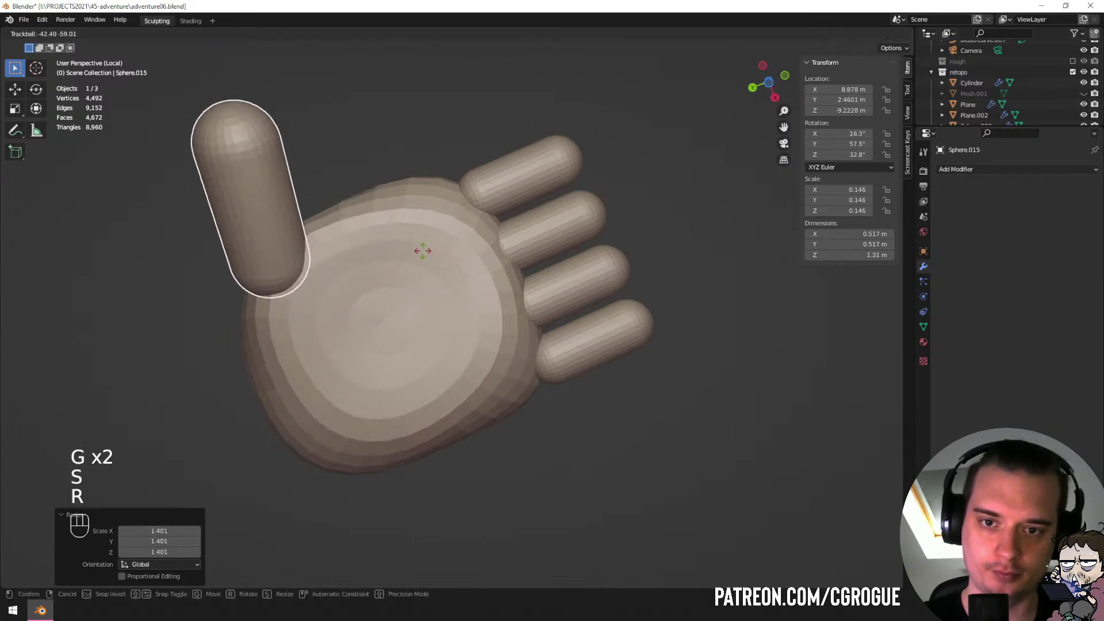
click(448, 267)
middle_drag(448, 267, 432, 251)
key(s)
click(419, 246)
key(g)
click(451, 252)
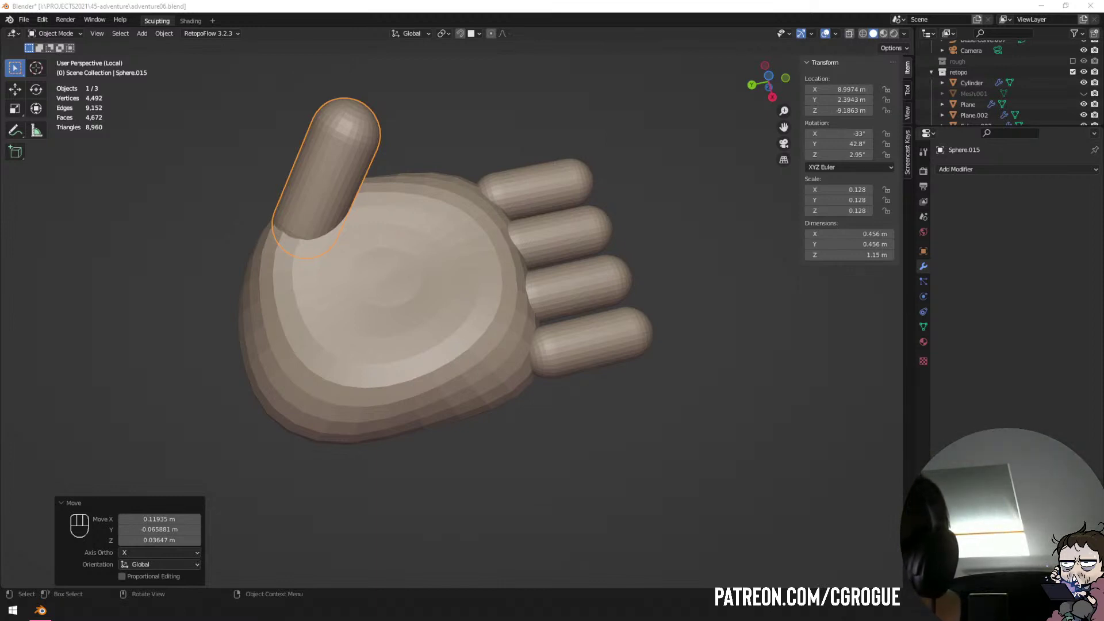
Apply the fingers' Array modifier and separate the mesh by loose parts into four individual finger objects.
middle_drag(317, 299, 343, 311)
shift+middle_drag(457, 187, 471, 252)
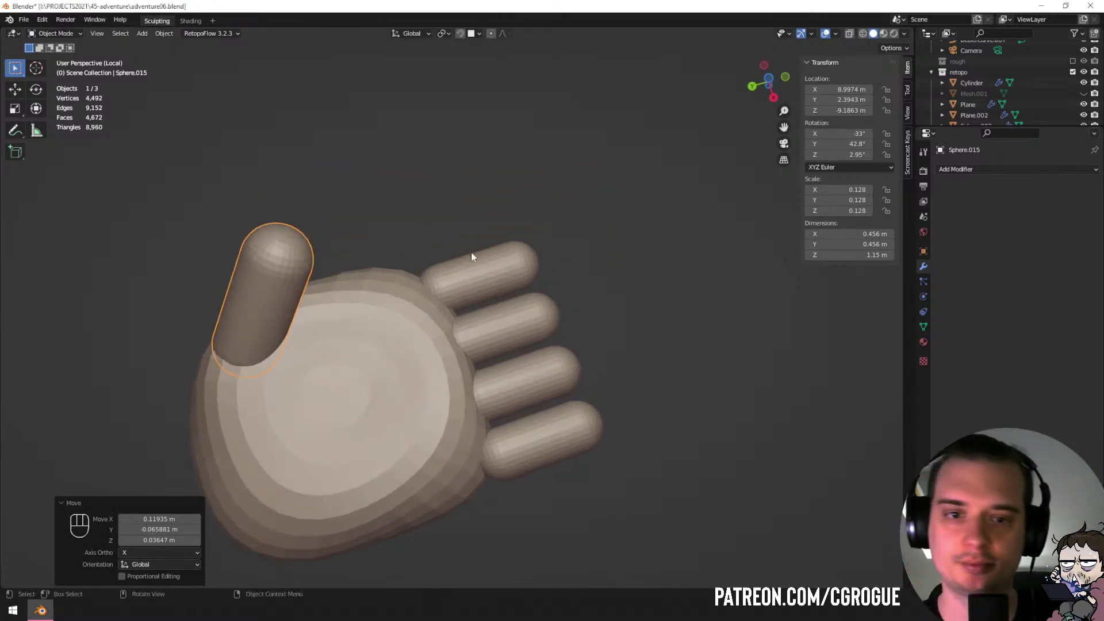
click(483, 276)
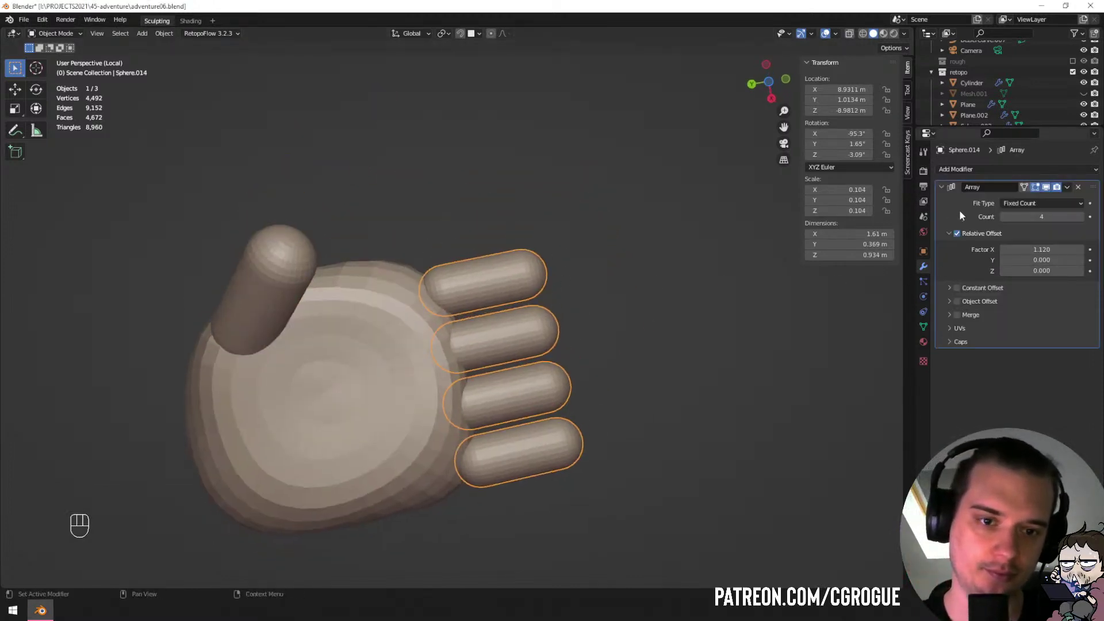
key(ctrl+a)
key(Tab)
key(a)
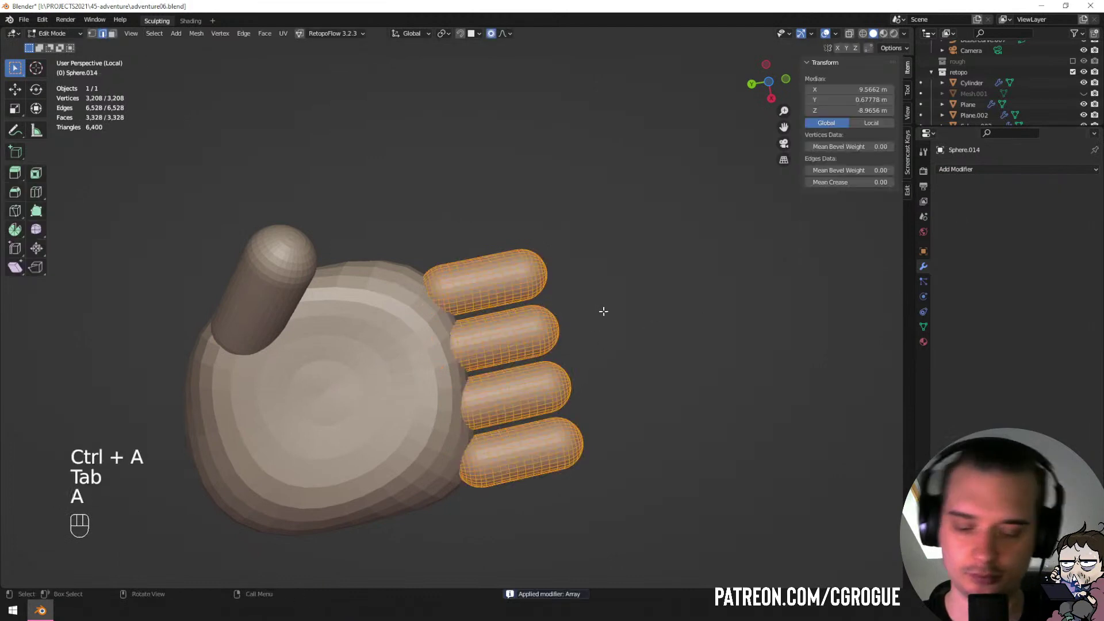
key(p)
click(595, 339)
key(Tab)
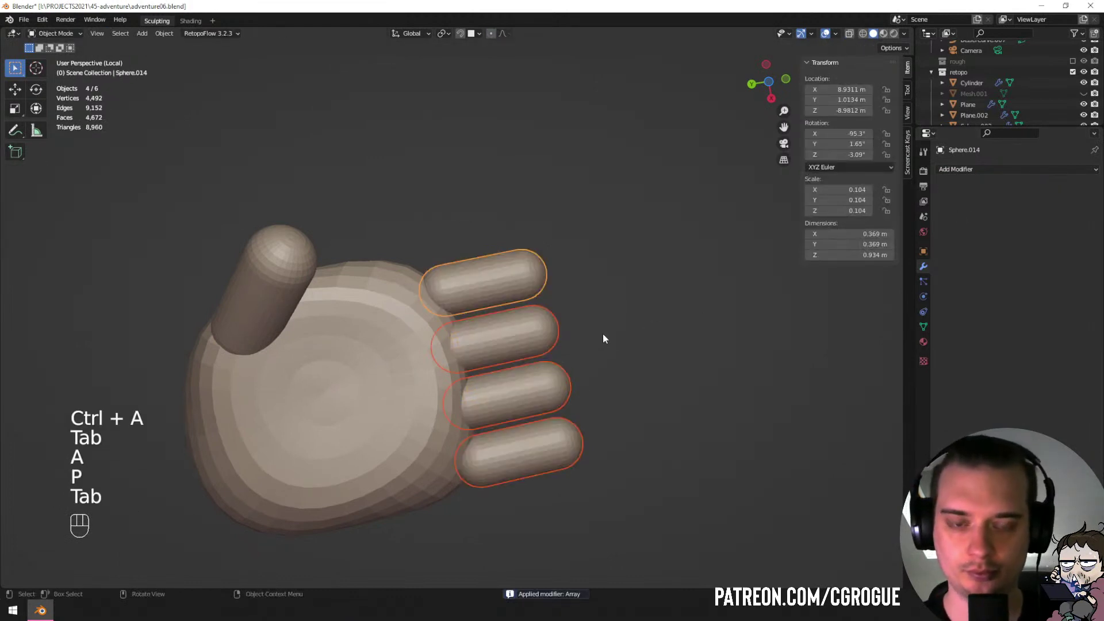
Set the origin of all four fingers to Center of Mass (Surface).
right_click(605, 323)
mouse_move(598, 355)
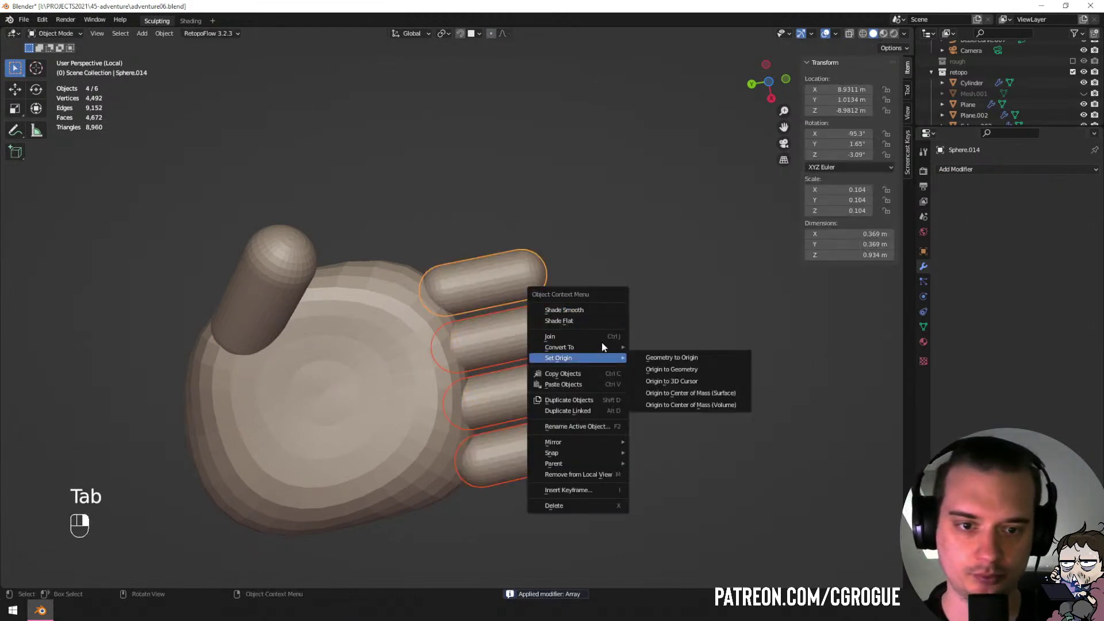
click(684, 394)
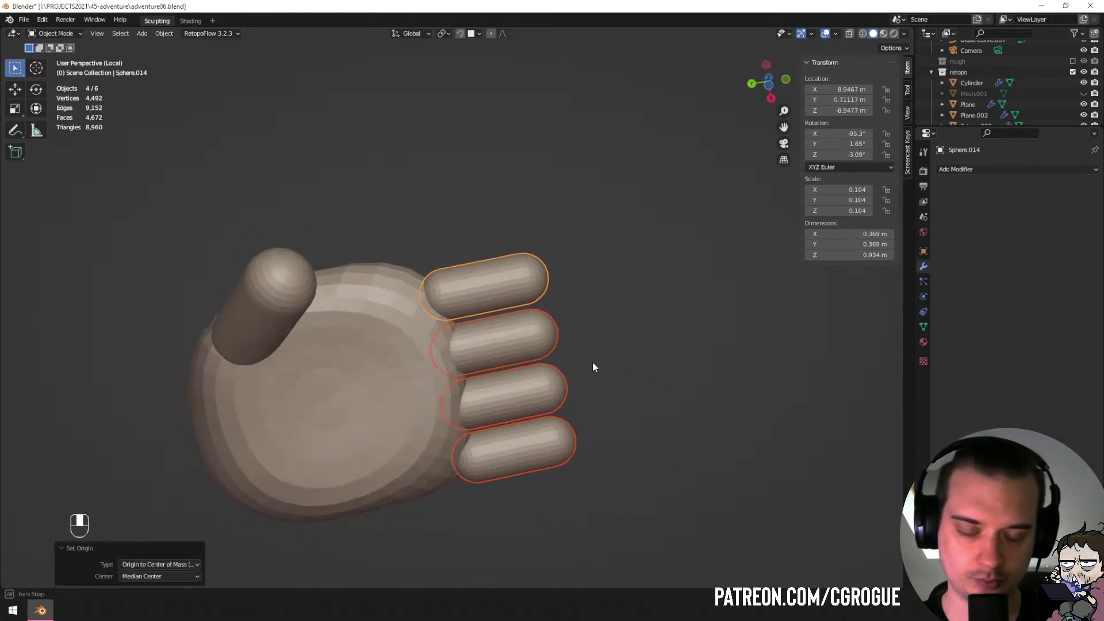
Offset the mesh of all four fingers about 0.31 m outward along Y, placing their origins at the finger bases.
key(Tab)
key(a)
key(g)
key(y)
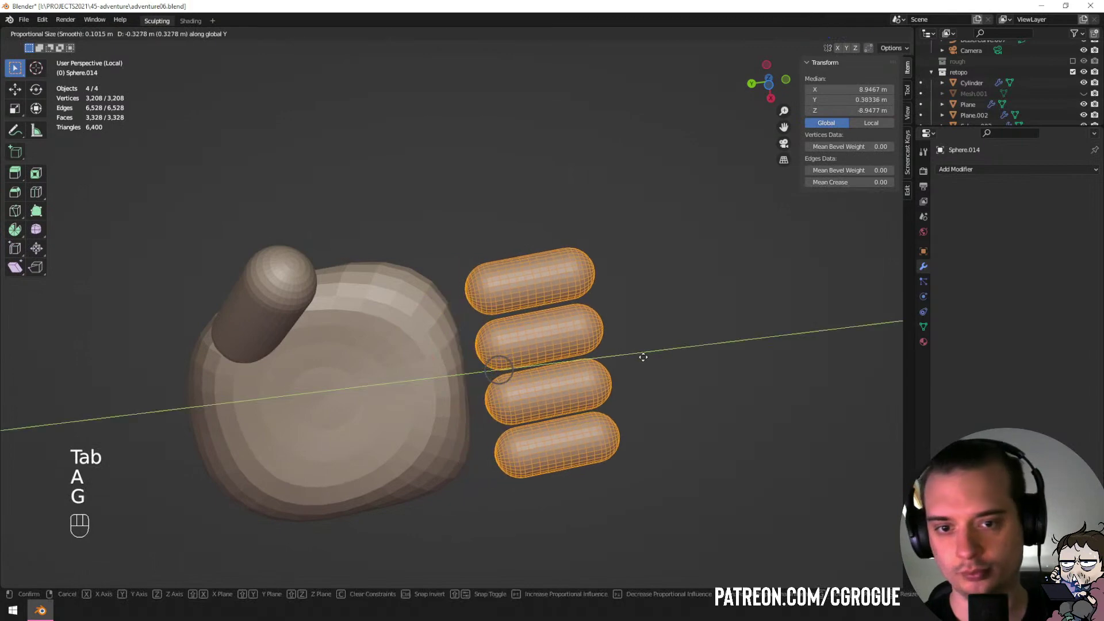
click(640, 358)
key(Tab)
key(r)
key(r)
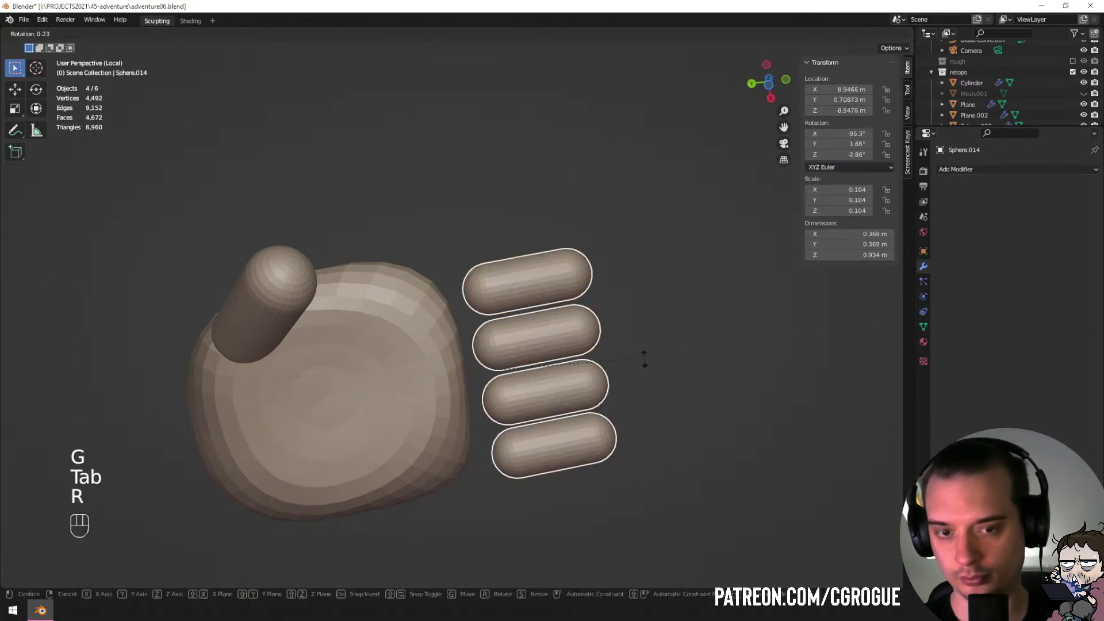
click(636, 326)
Move the four finger objects about 0.31 m along Y to seat their bases against the palm.
key(g)
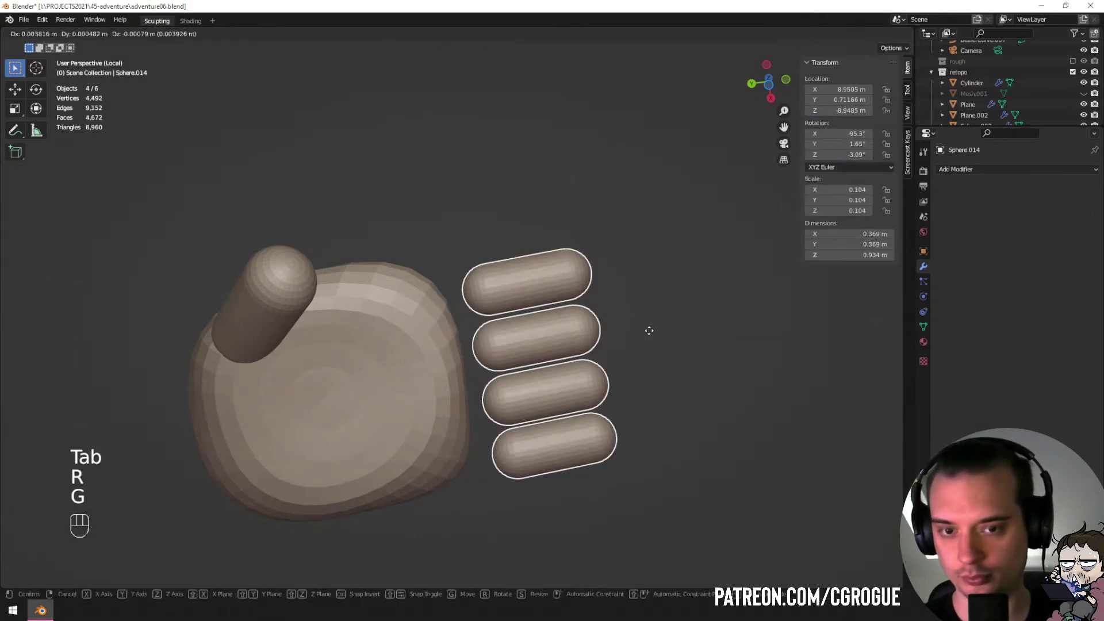
key(y)
click(607, 350)
Select the index finger and test how it rotates freely around its base pivot, without keeping the rotation.
click(536, 280)
key(r)
key(r)
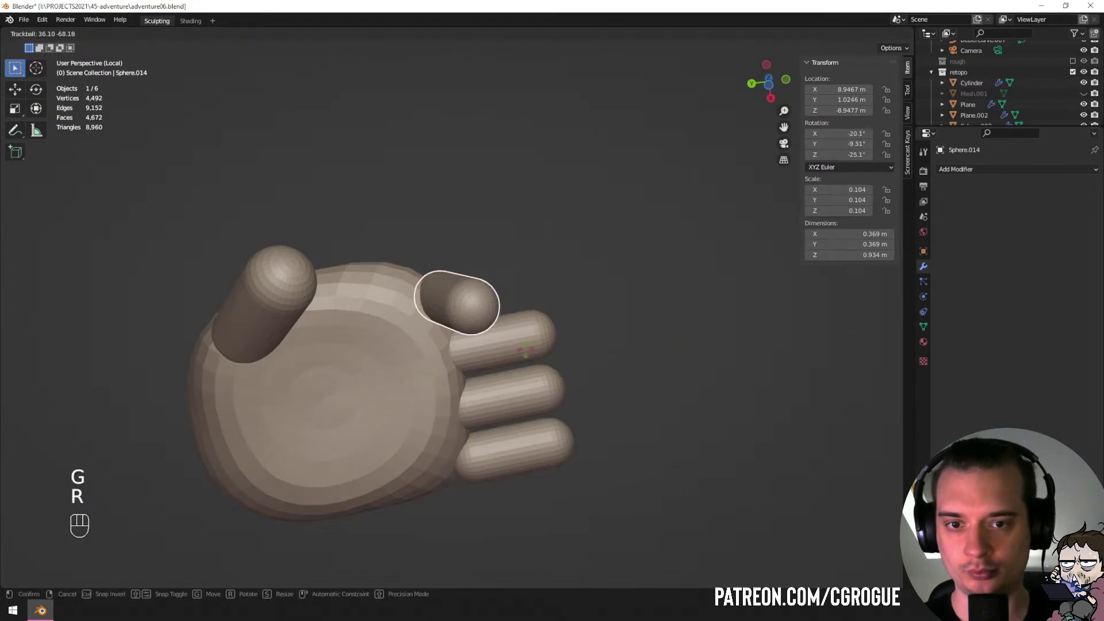
right_click(559, 342)
From the top view, duplicate the index finger segment about 0.76 m further along its length and repeat it for a third segment.
middle_drag(561, 342, 497, 337)
key(KP_7)
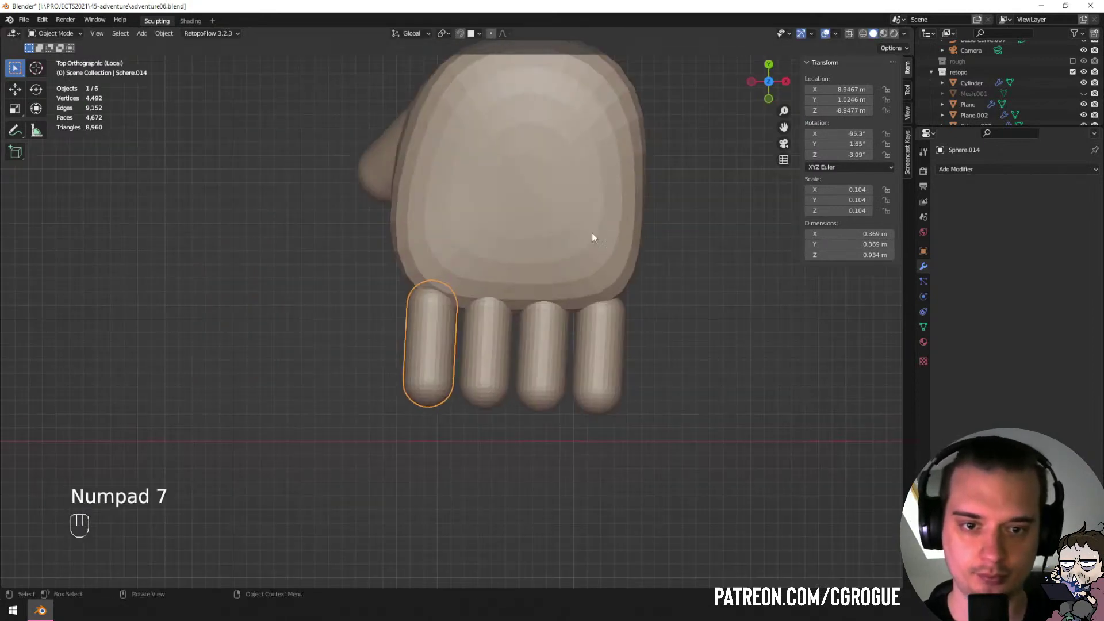
key(shift+d)
click(523, 384)
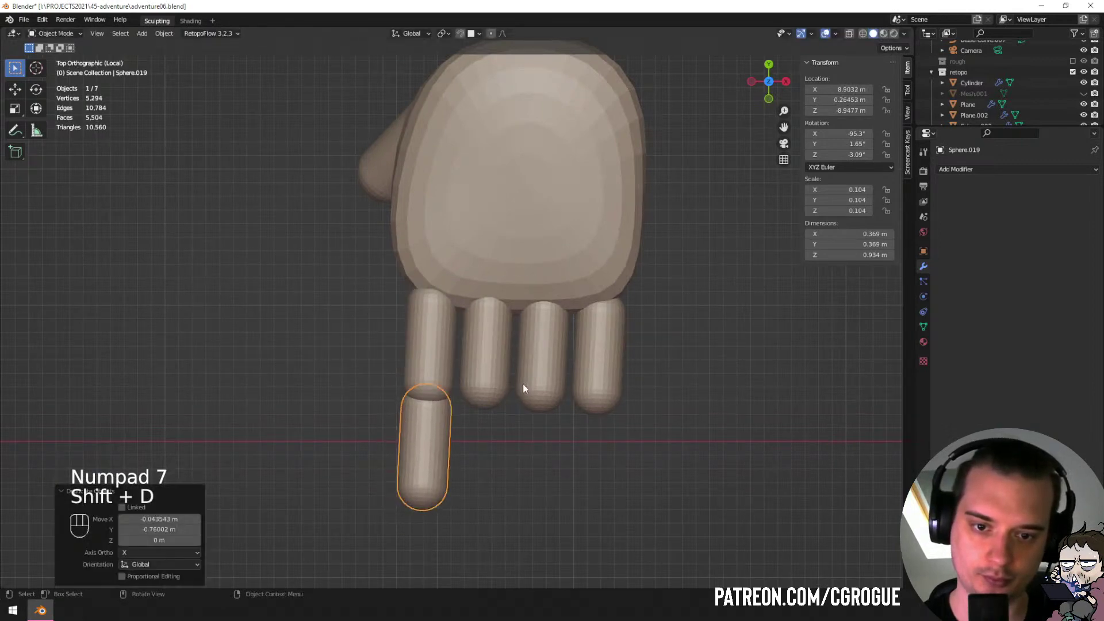
key(shift+r)
Rotate the index finger's base and middle segments slightly downward in side view, with the middle segment's X rotation at -87.9°.
middle_drag(474, 434, 470, 340)
click(485, 341)
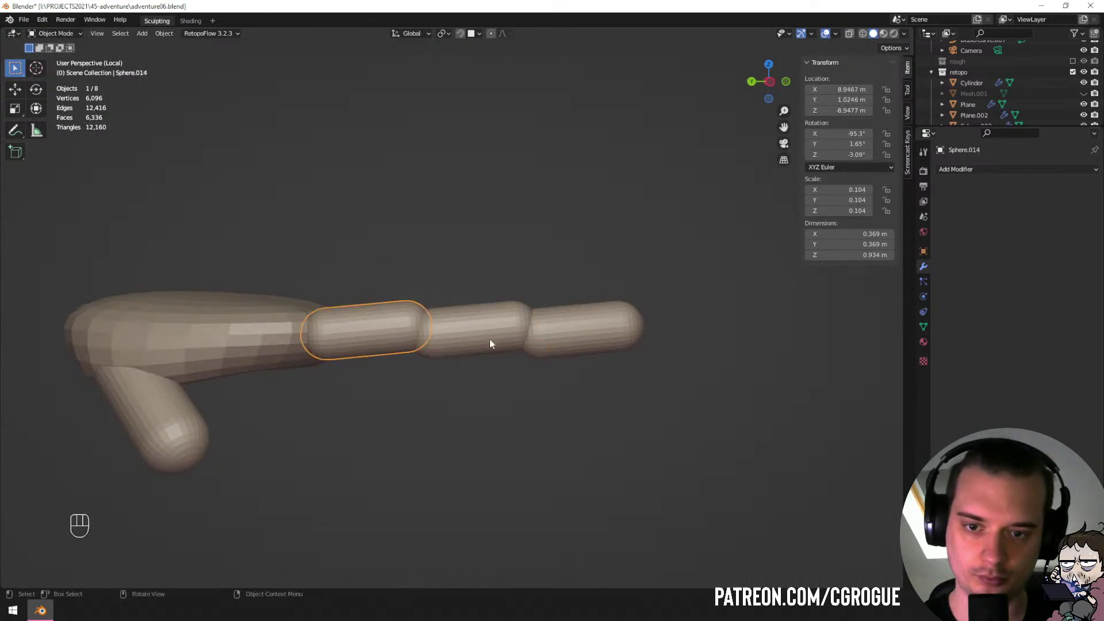
key(r)
click(512, 345)
click(517, 333)
key(r)
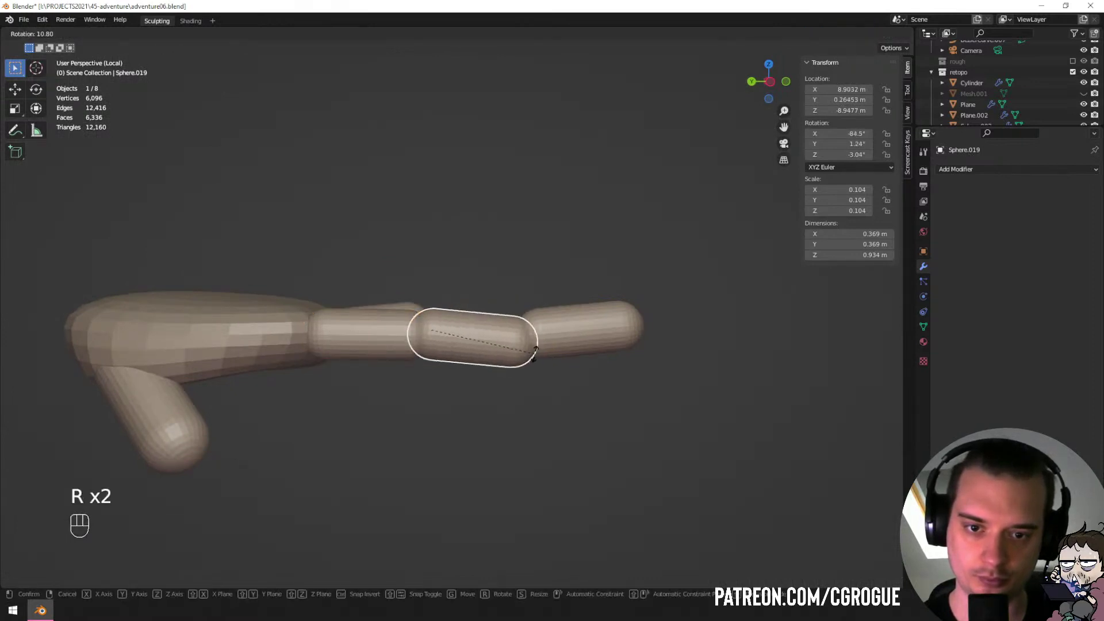
click(535, 351)
Rotate the index fingertip segment downward to an X rotation of -84.4° and move it against the middle segment's end.
click(633, 333)
key(r)
click(629, 357)
key(g)
click(624, 366)
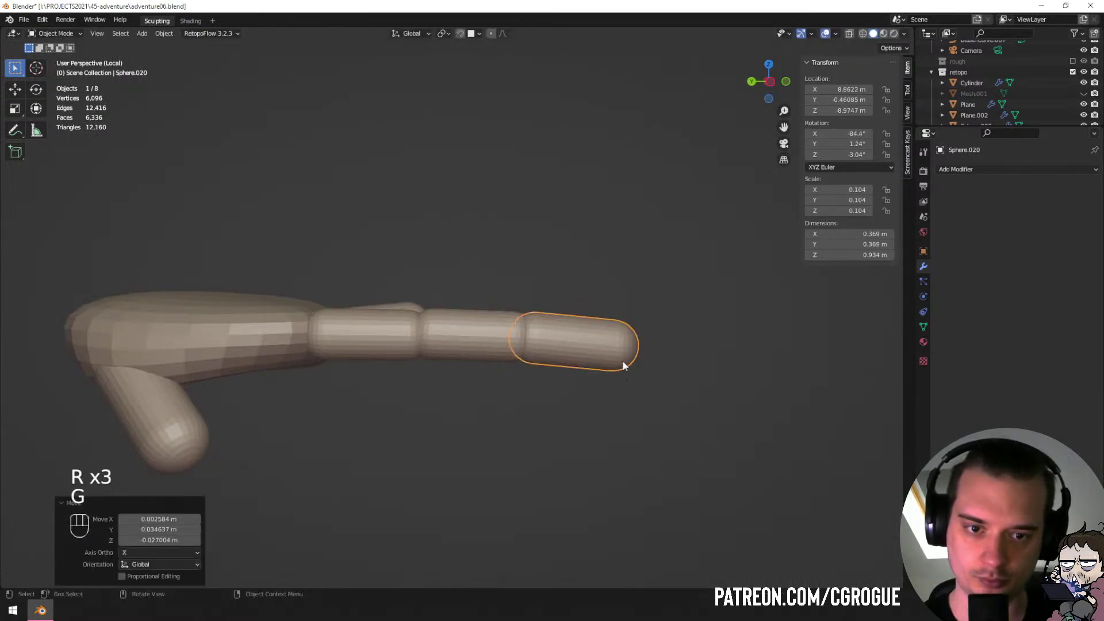
Fatten the index fingertip's mesh, scale the object down to 0.060 and move it against the middle segment.
key(s)
click(619, 293)
key(Tab)
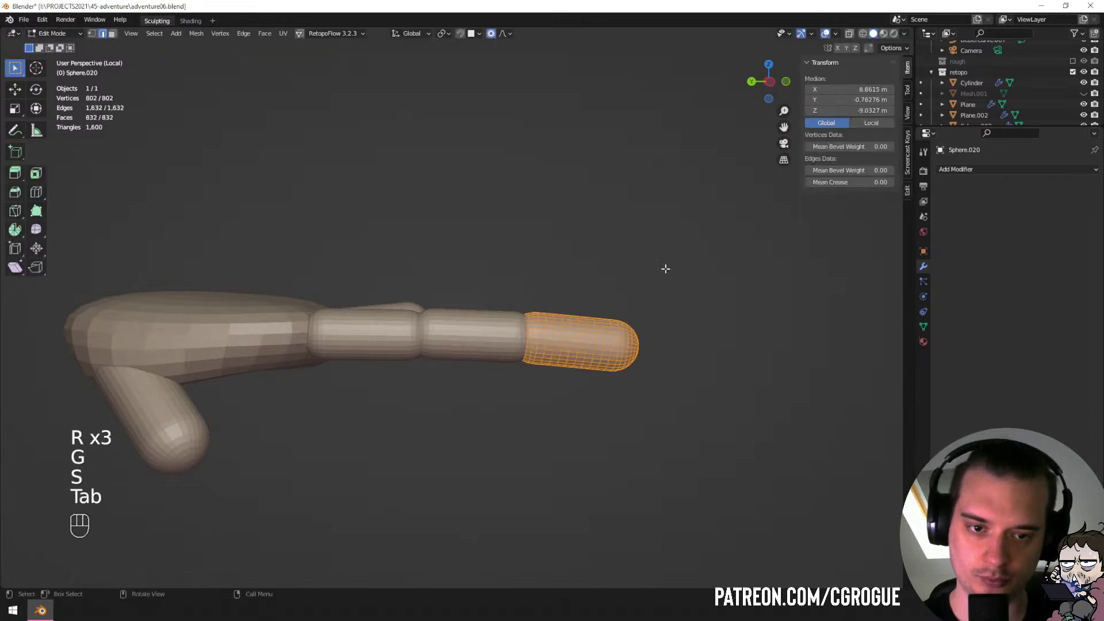
key(alt+s)
click(743, 196)
key(Tab)
key(s)
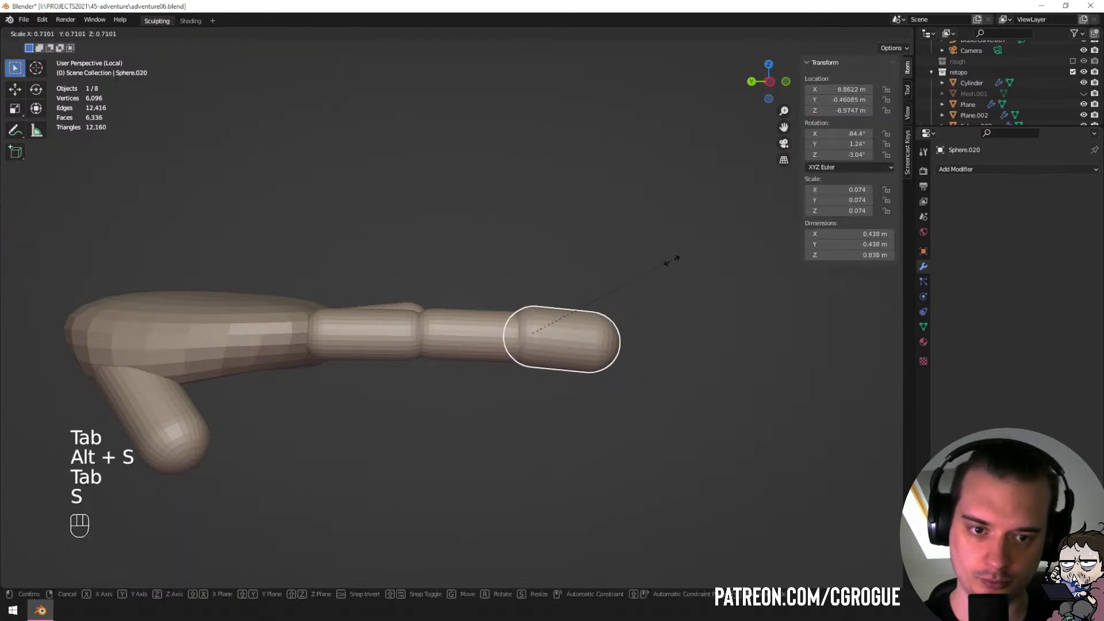
click(643, 275)
key(g)
click(645, 283)
Fatten the mesh of the index finger's middle segment and scale the object down to 0.094.
click(493, 321)
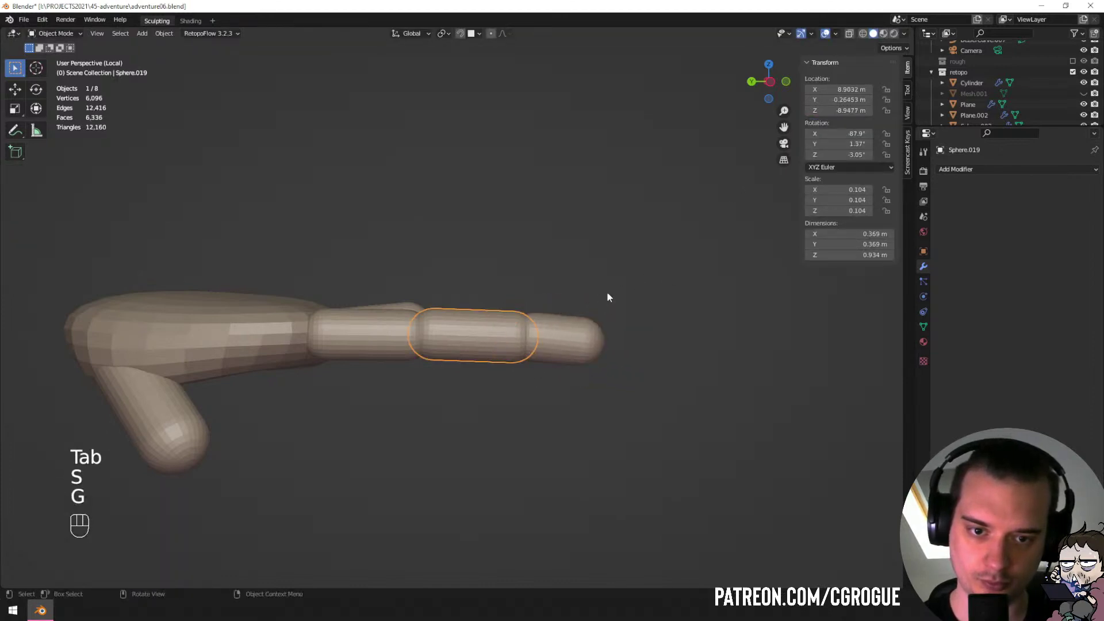
key(s)
click(599, 274)
key(Tab)
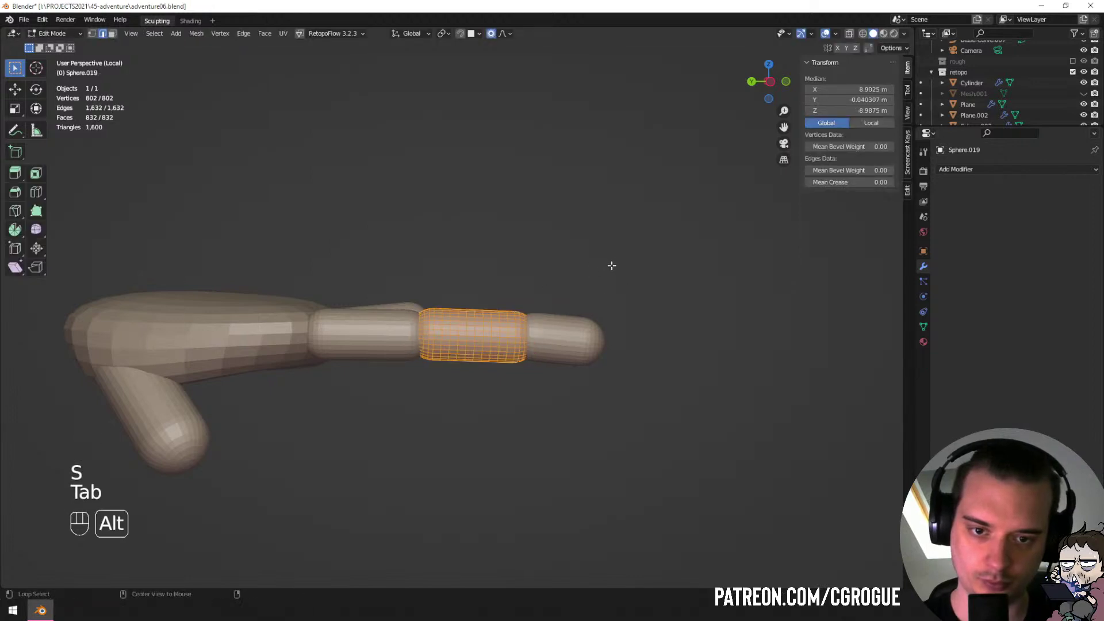
key(alt+s)
click(633, 246)
click(647, 240)
key(Tab)
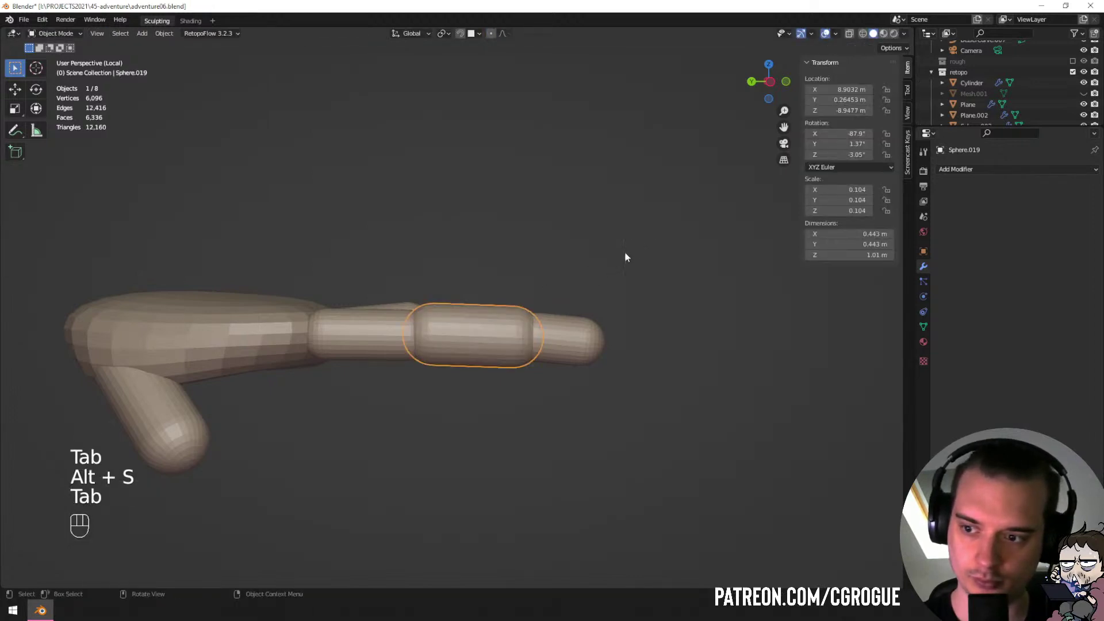
key(s)
click(568, 343)
Enlarge the index fingertip to a scale of 0.068 and align it with the end of the middle segment.
click(568, 340)
key(g)
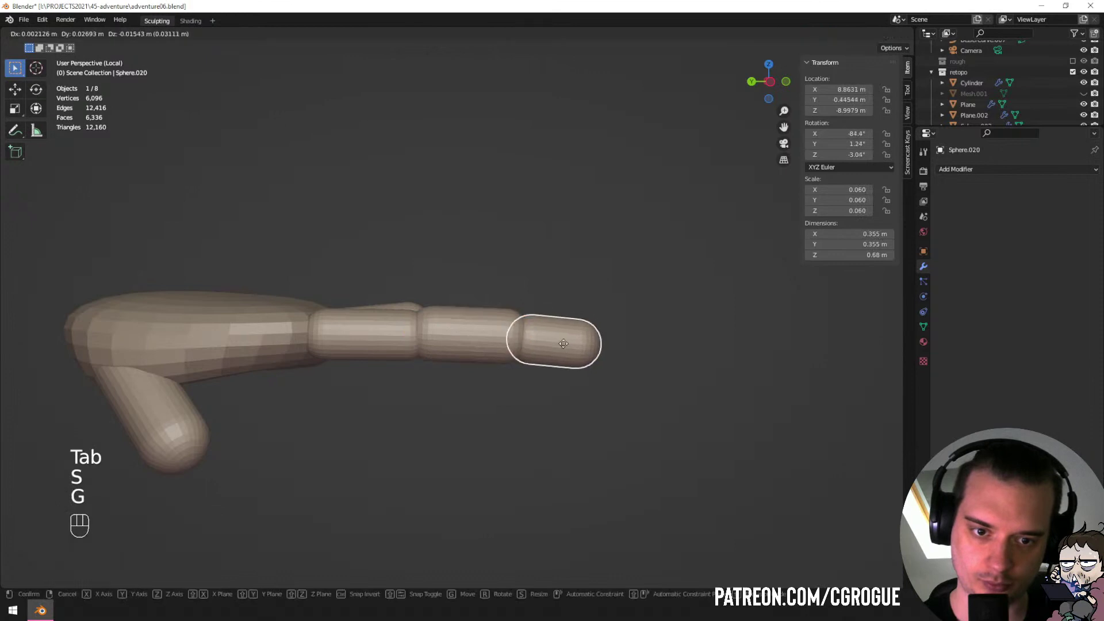
click(575, 333)
key(s)
click(615, 301)
key(g)
click(569, 311)
middle_drag(570, 312, 454, 358)
key(g)
click(464, 406)
Duplicate the index finger's middle and tip segments together and fit the copies onto the end of the middle finger.
shift+click(454, 348)
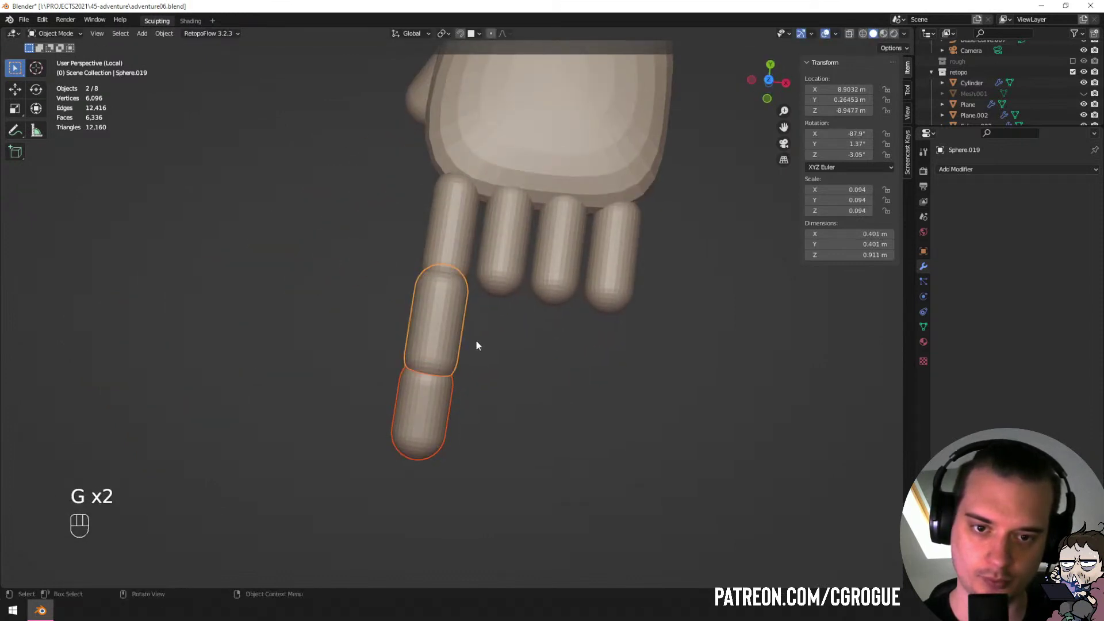
key(shift+d)
click(534, 349)
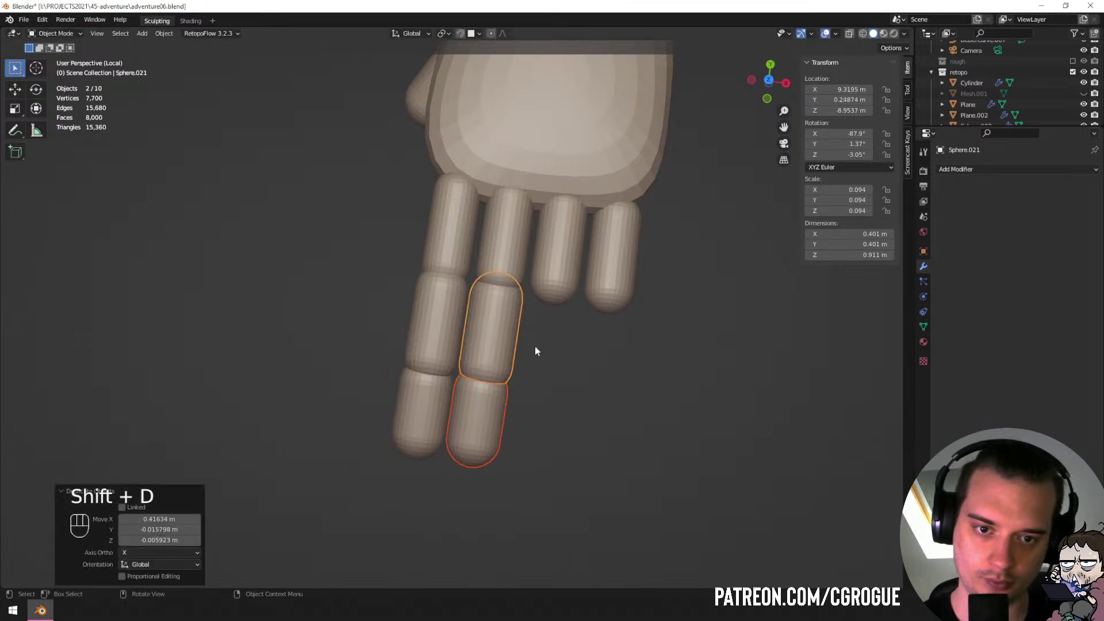
key(g)
click(534, 350)
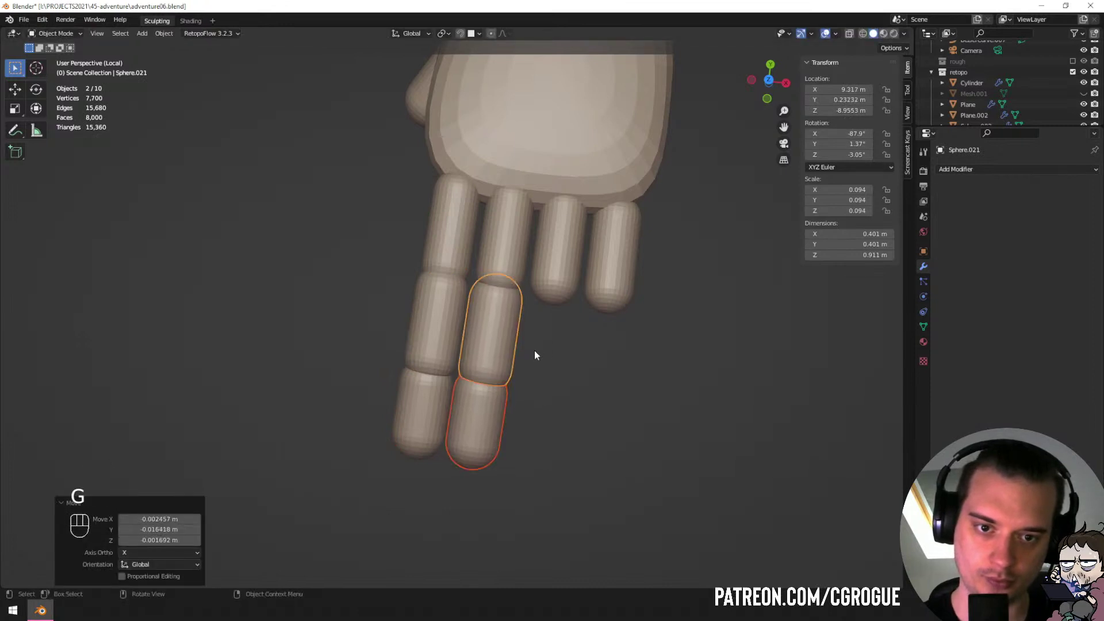
Duplicate the middle finger's two outer segments about 0.42 m along X onto the end of the ring finger.
key(shift+r)
key(ctrl+z)
key(shift+d)
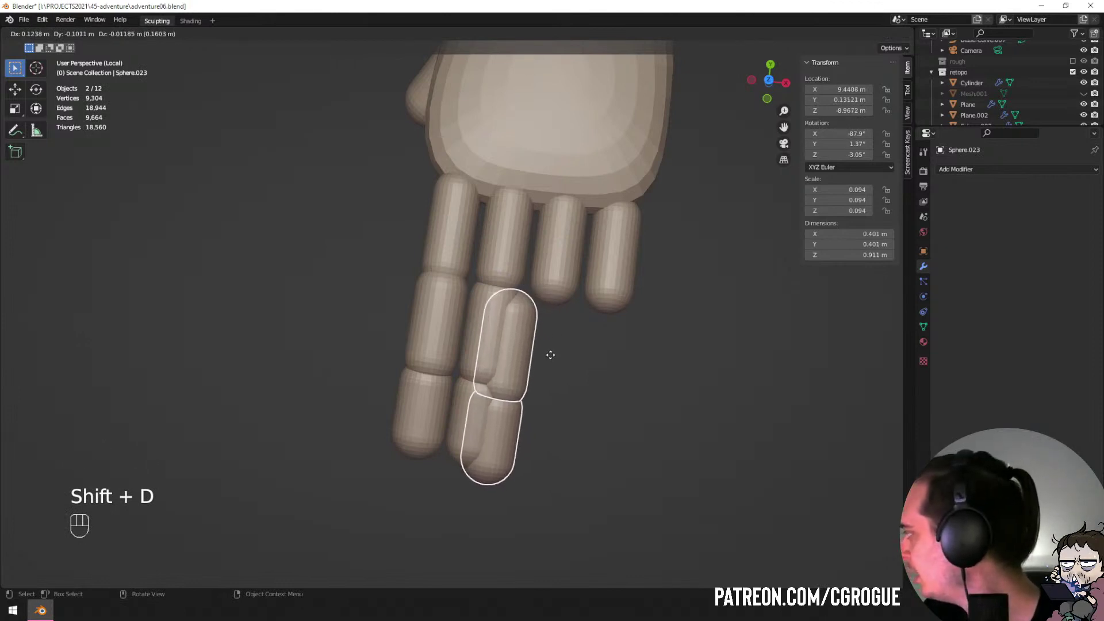
click(595, 344)
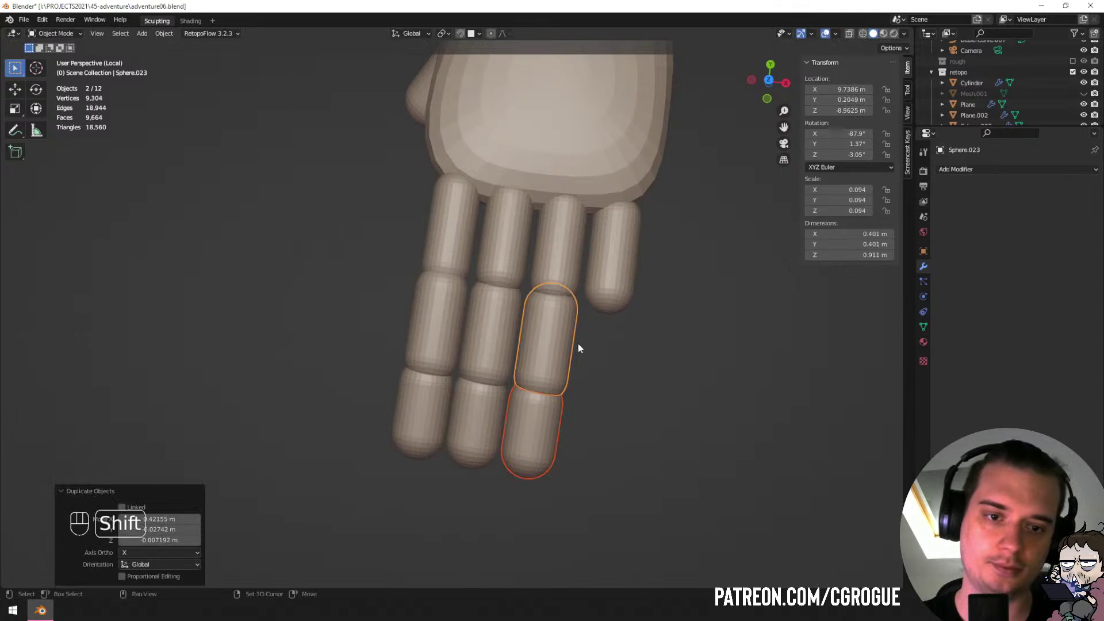
Duplicate the ring finger's two outer segments onto the little finger and raise them about 0.02 m to meet its base.
key(shift+d)
click(629, 348)
middle_drag(630, 348, 530, 202)
key(g)
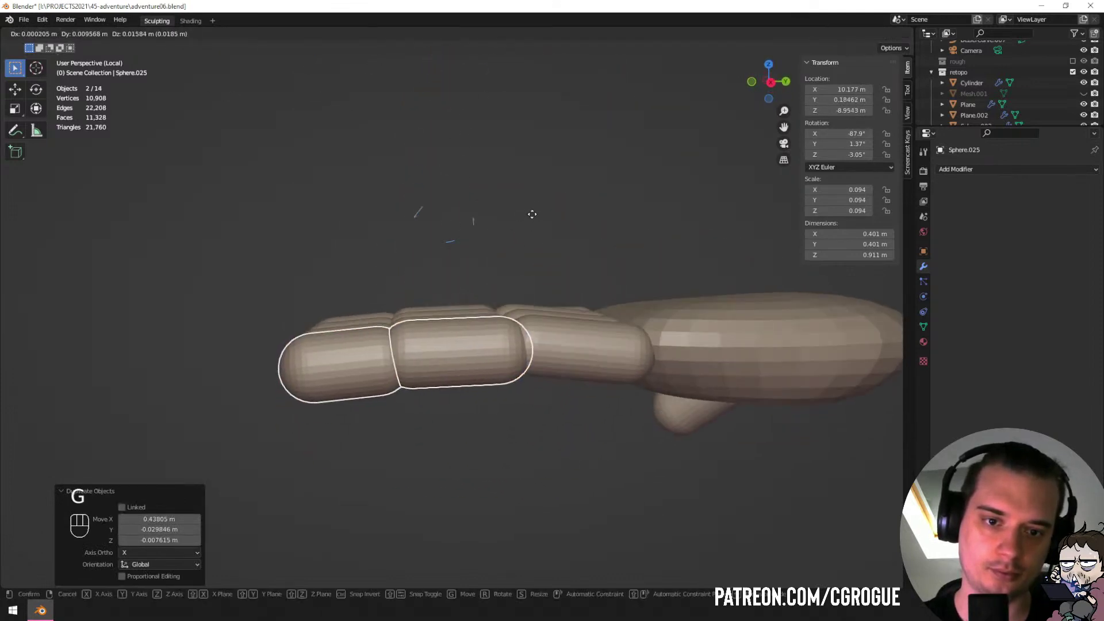
click(530, 223)
Try parenting the index fingertip to its middle segment with Object (Without Inverse), and undo it.
middle_drag(650, 352, 531, 277)
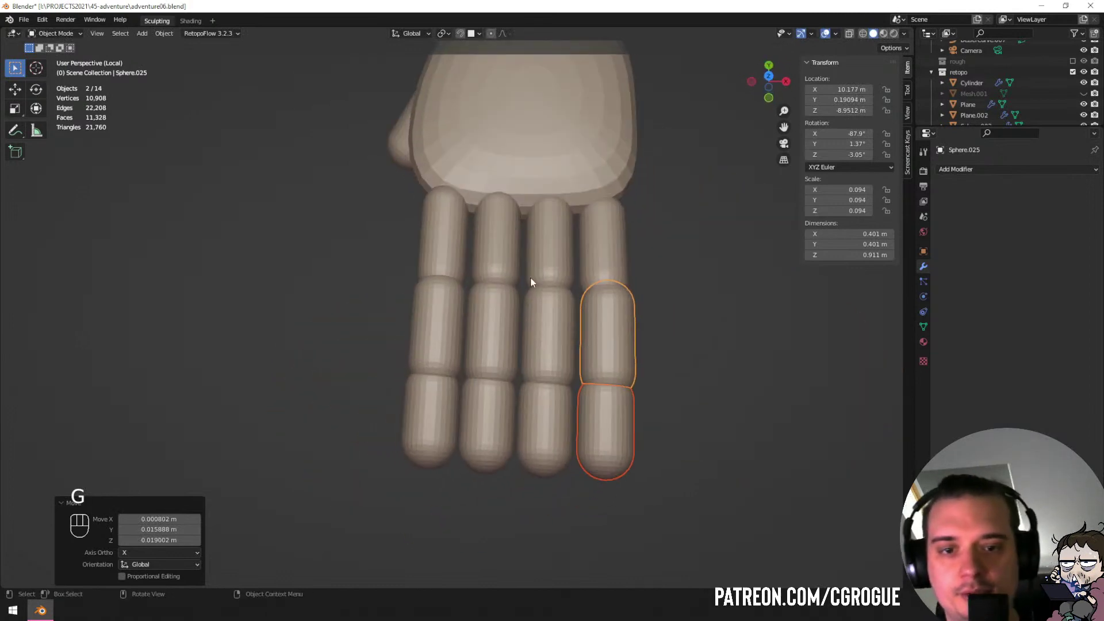
click(429, 397)
key(ctrl+p)
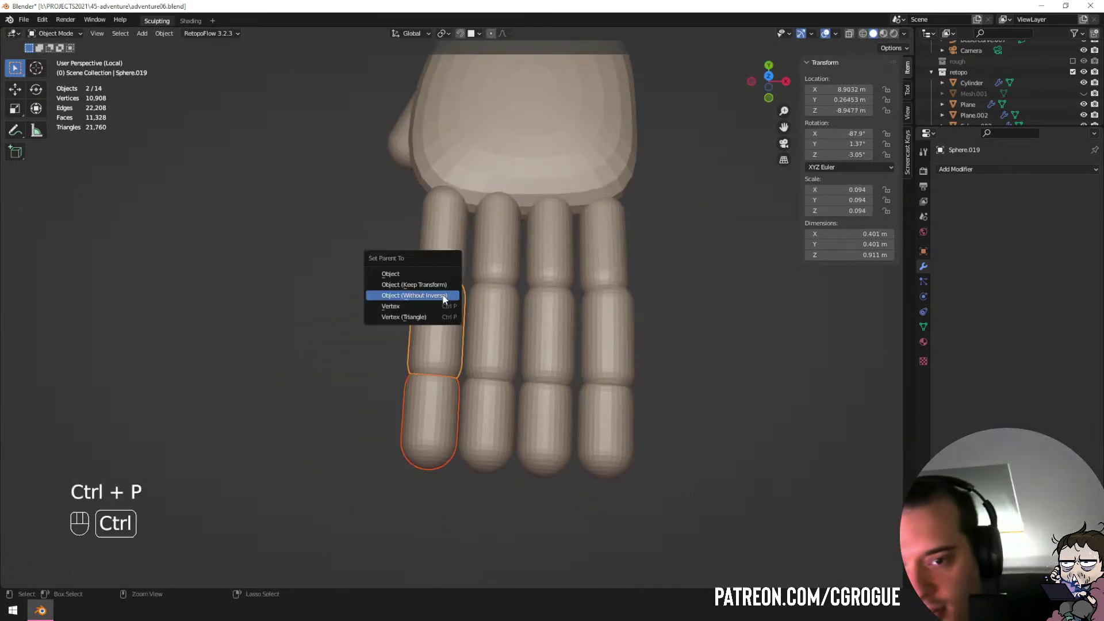
click(443, 296)
key(ctrl+z)
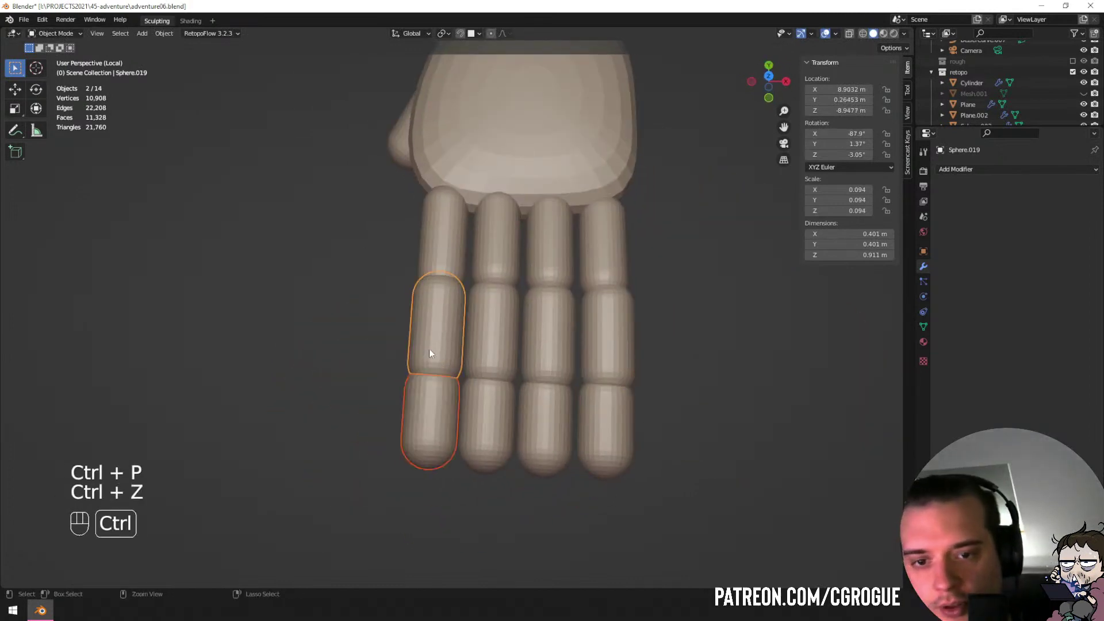
Parent the tips of the index and middle fingers to their middle segments using Object (Keep Transform).
key(ctrl+p)
click(429, 284)
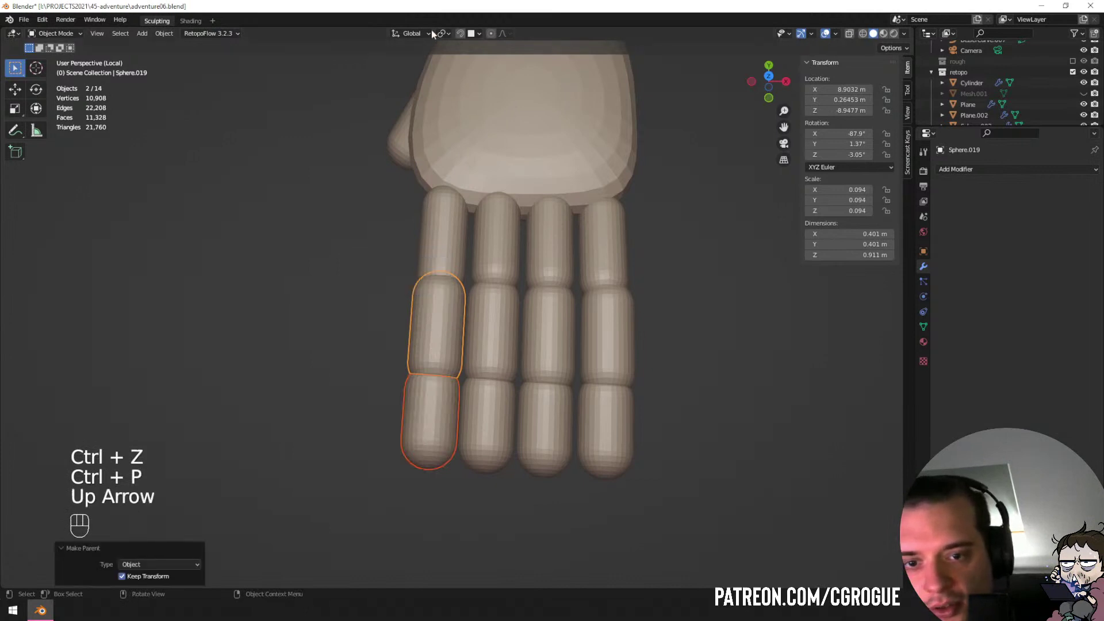
click(482, 427)
shift+click(488, 301)
key(ctrl+p)
click(498, 230)
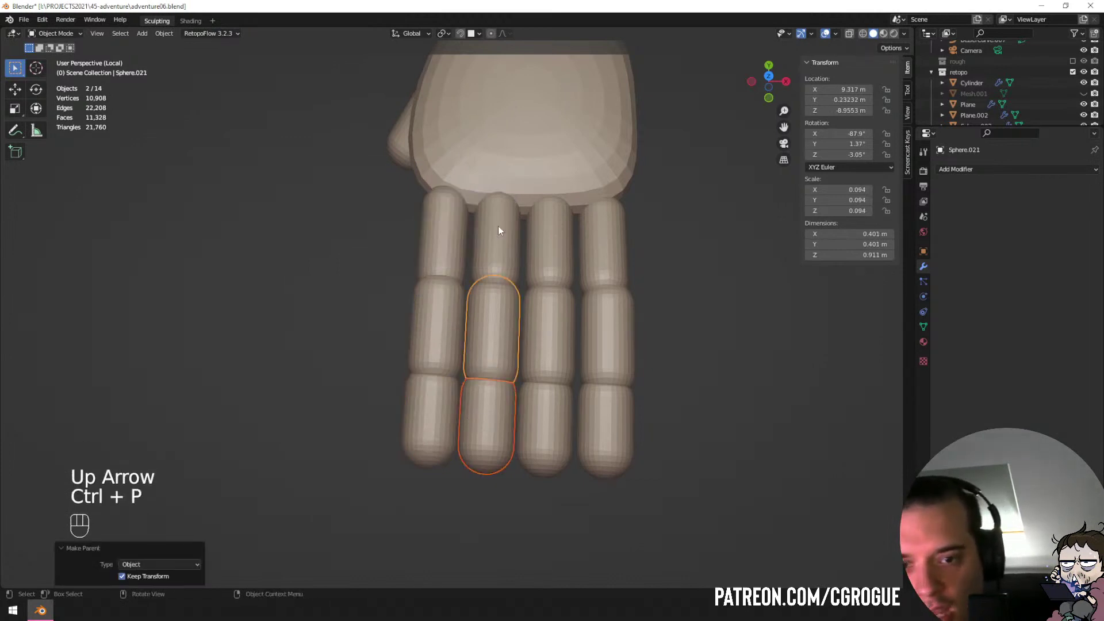
Parent the tips of the ring and little fingers to their middle segments using Object (Keep Transform).
click(550, 409)
shift+click(555, 334)
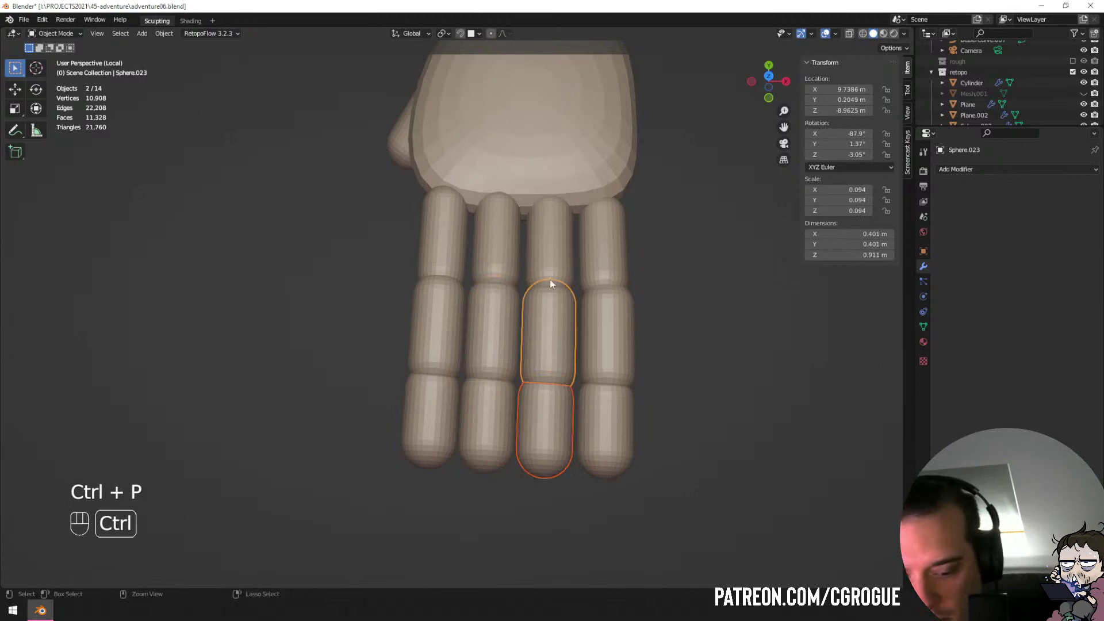
key(ctrl+p)
click(550, 280)
middle_drag(716, 202, 733, 265)
click(615, 360)
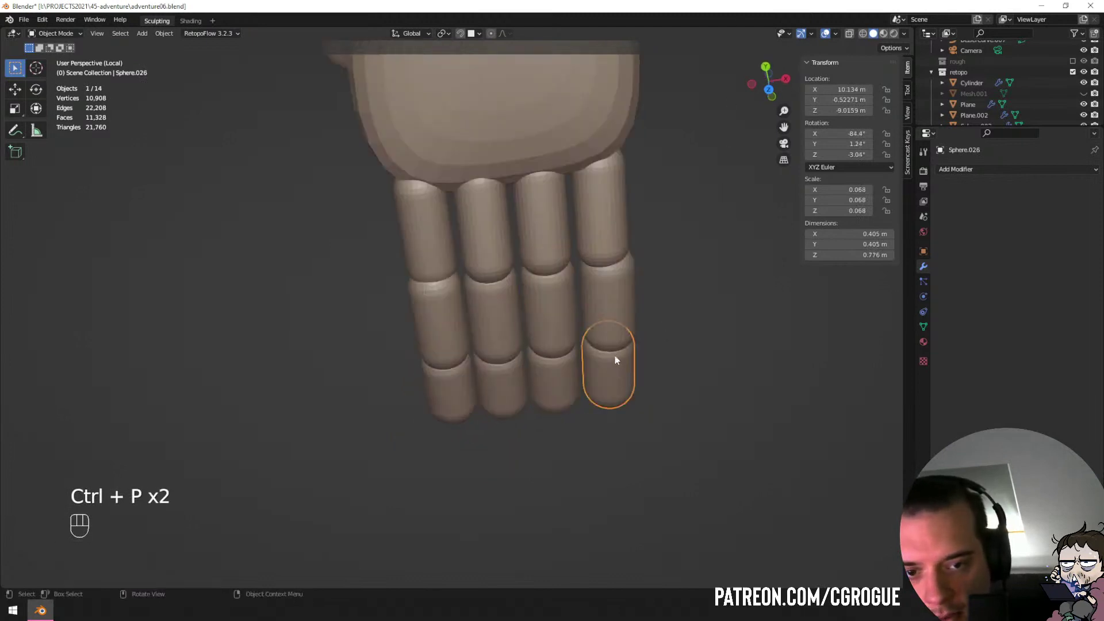
key(ctrl+p)
click(640, 229)
Parent the middle segments of the index and middle fingers to their base segments, keeping the transforms.
middle_drag(489, 233, 468, 207)
click(442, 316)
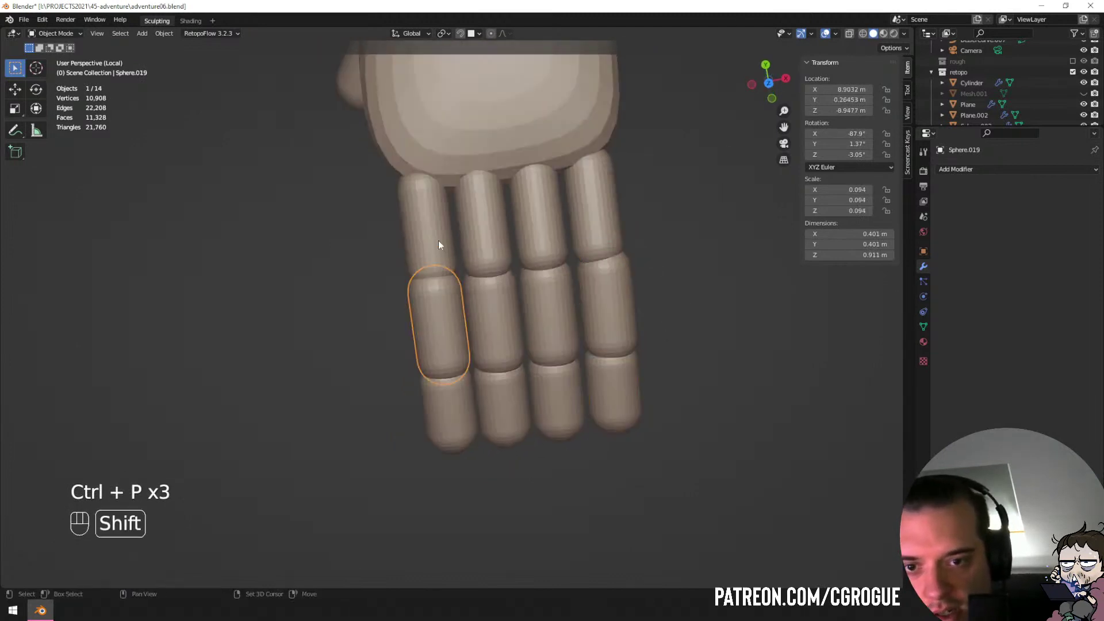
key(ctrl+p)
click(520, 316)
click(484, 257)
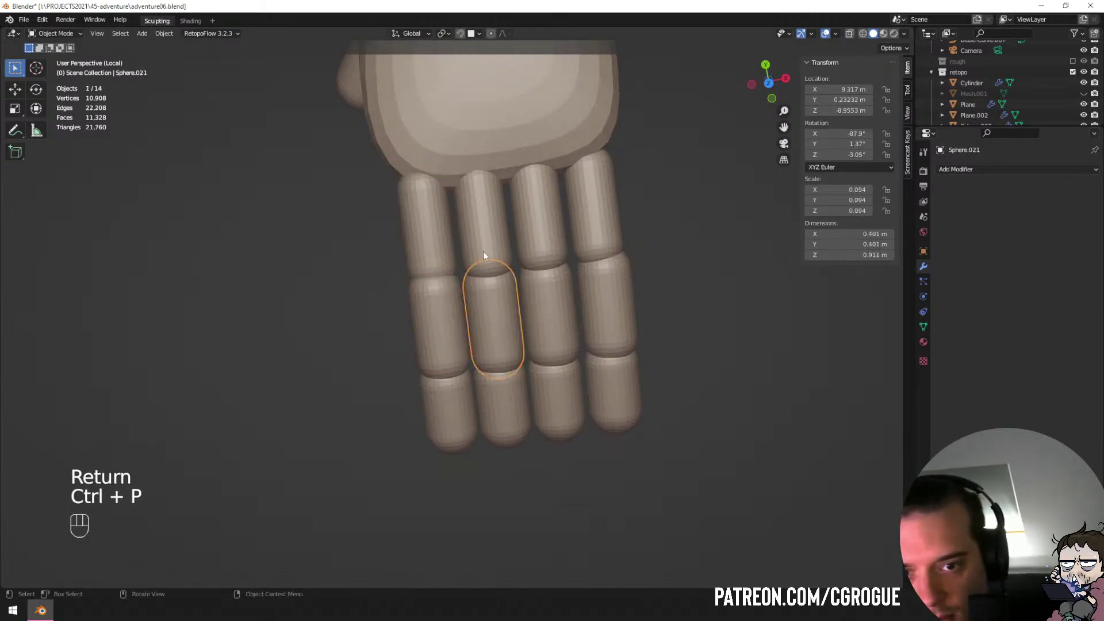
key(ctrl+p)
click(478, 189)
Parent the middle segments of the ring and little fingers to their base segments, keeping the transforms.
click(549, 305)
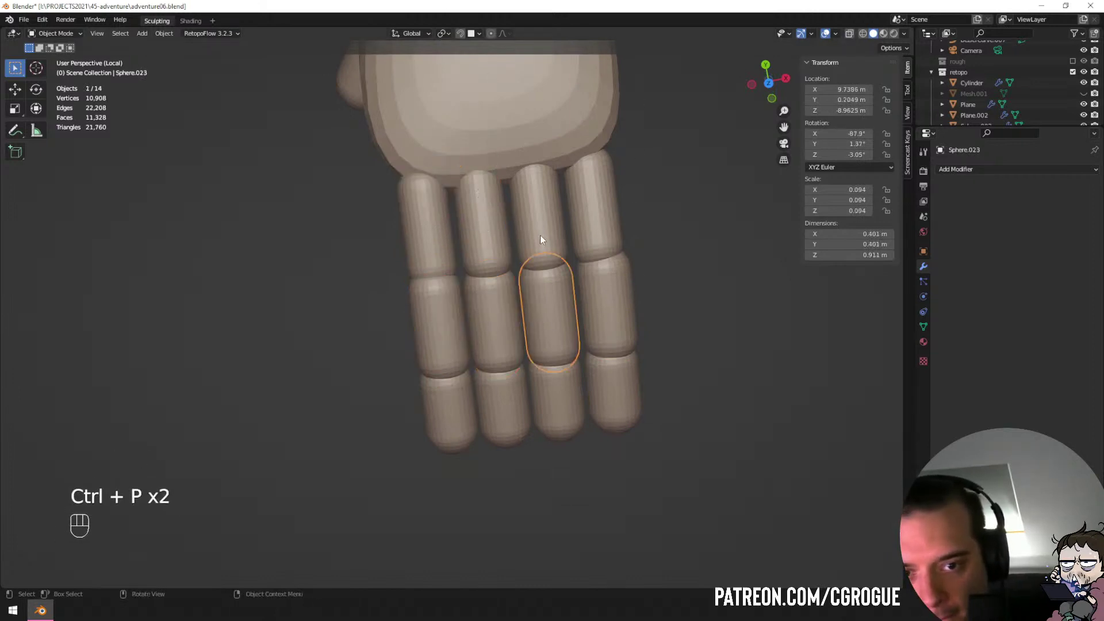
shift+click(540, 235)
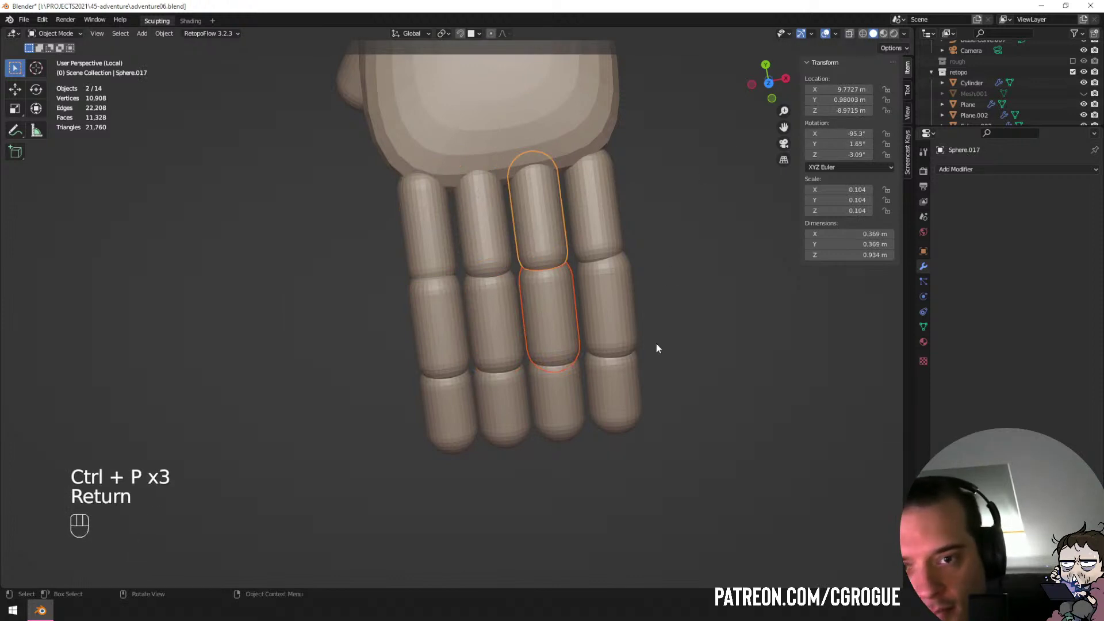
key(ctrl+p)
click(643, 329)
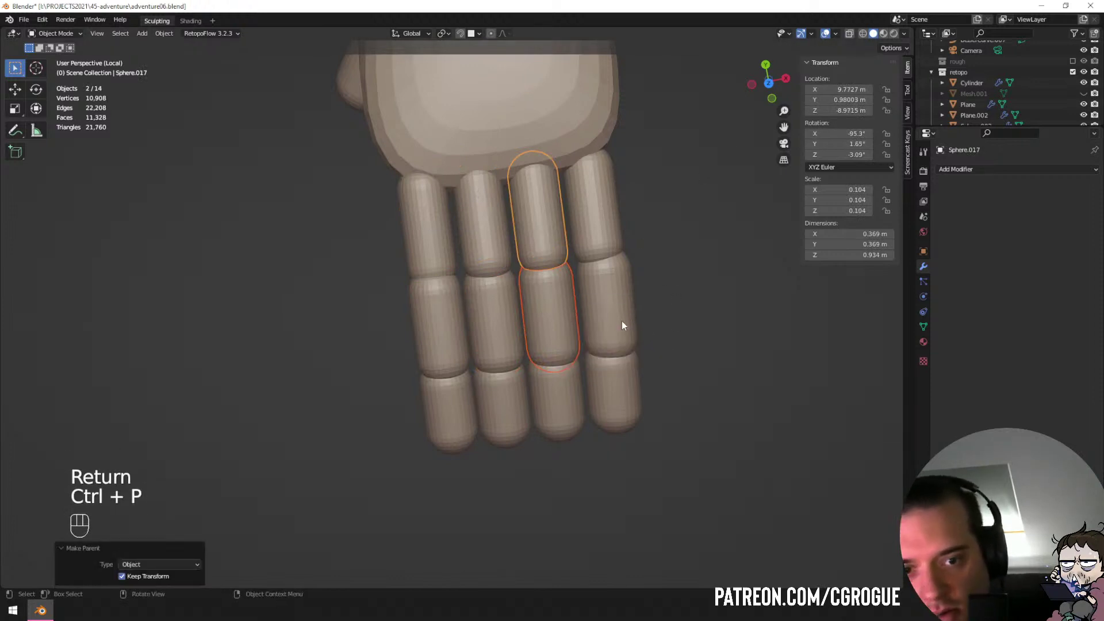
click(623, 321)
shift+click(591, 217)
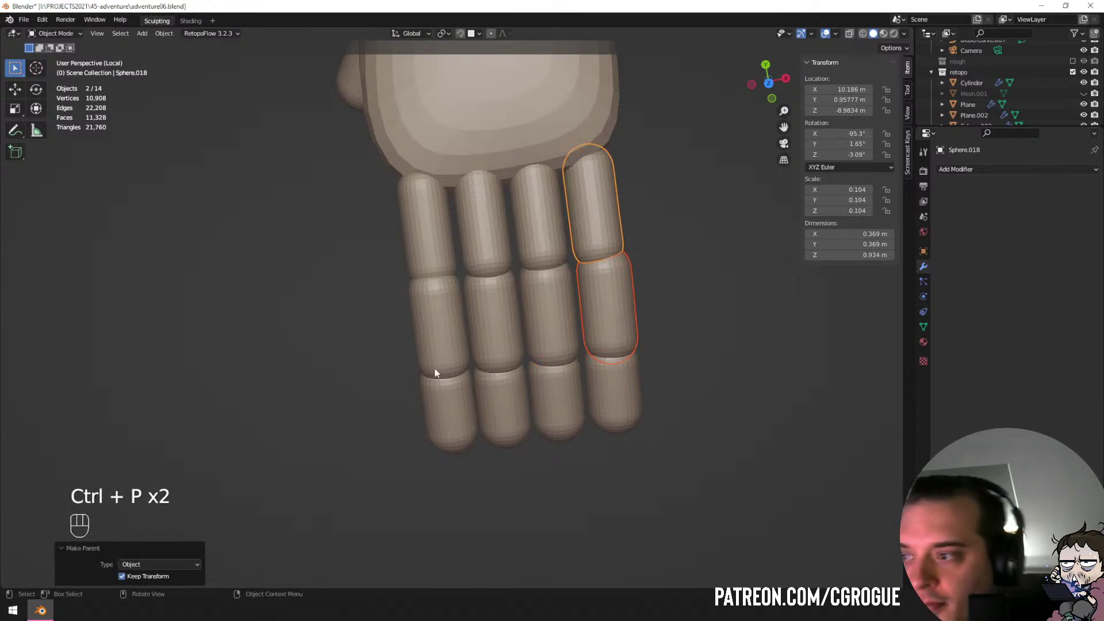
Lengthen the middle finger by scaling its base segment along Y by about 1.074.
middle_drag(395, 298, 433, 257)
click(495, 230)
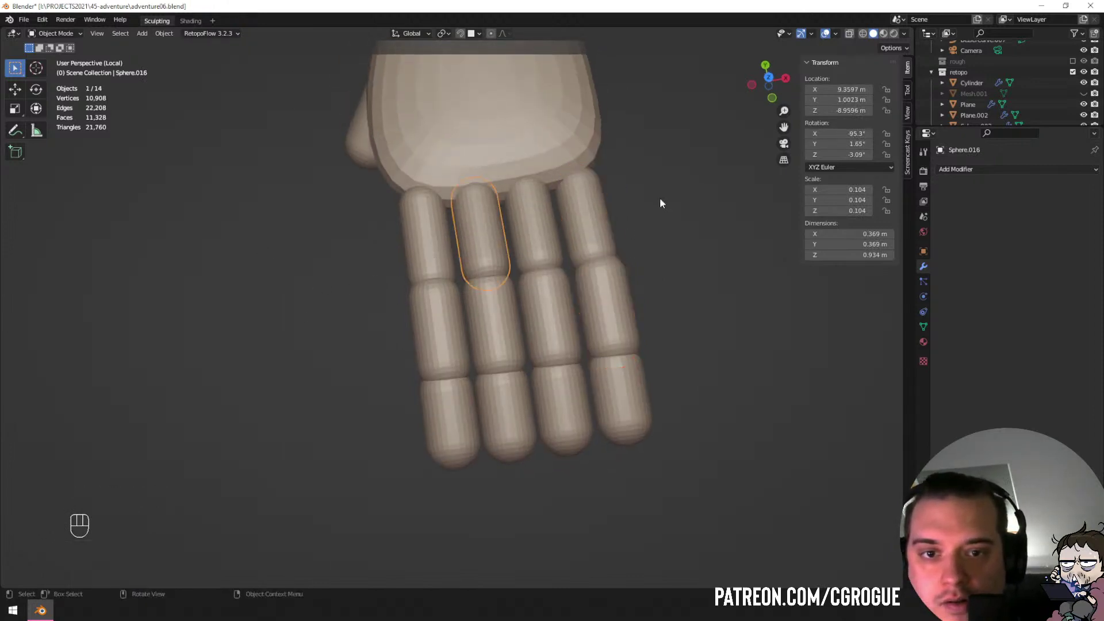
key(s)
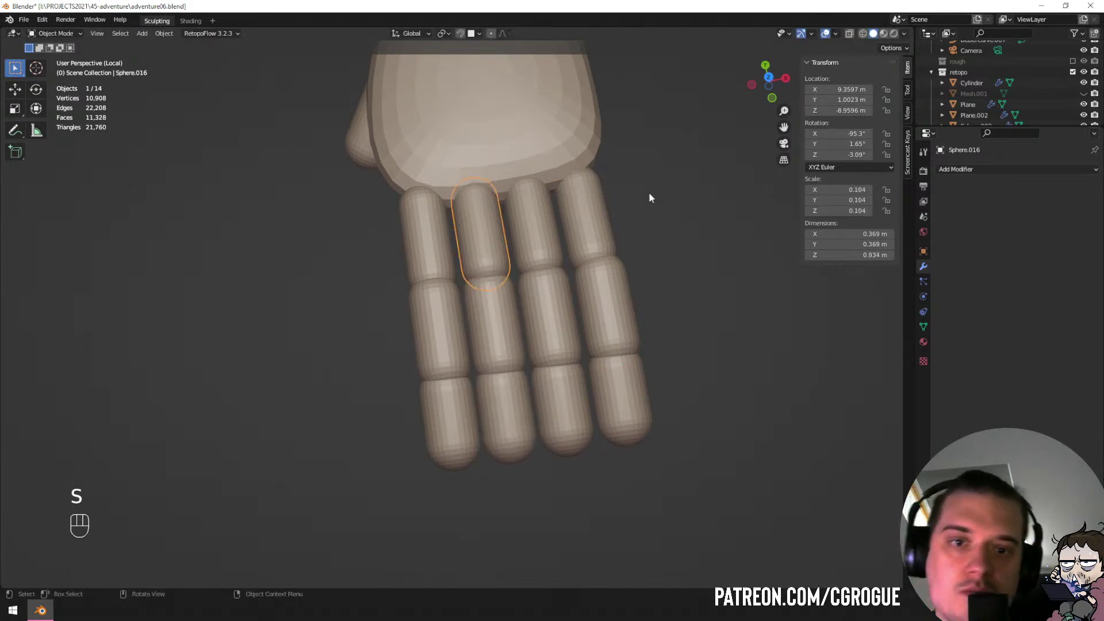
key(s)
middle_click(667, 199)
click(661, 193)
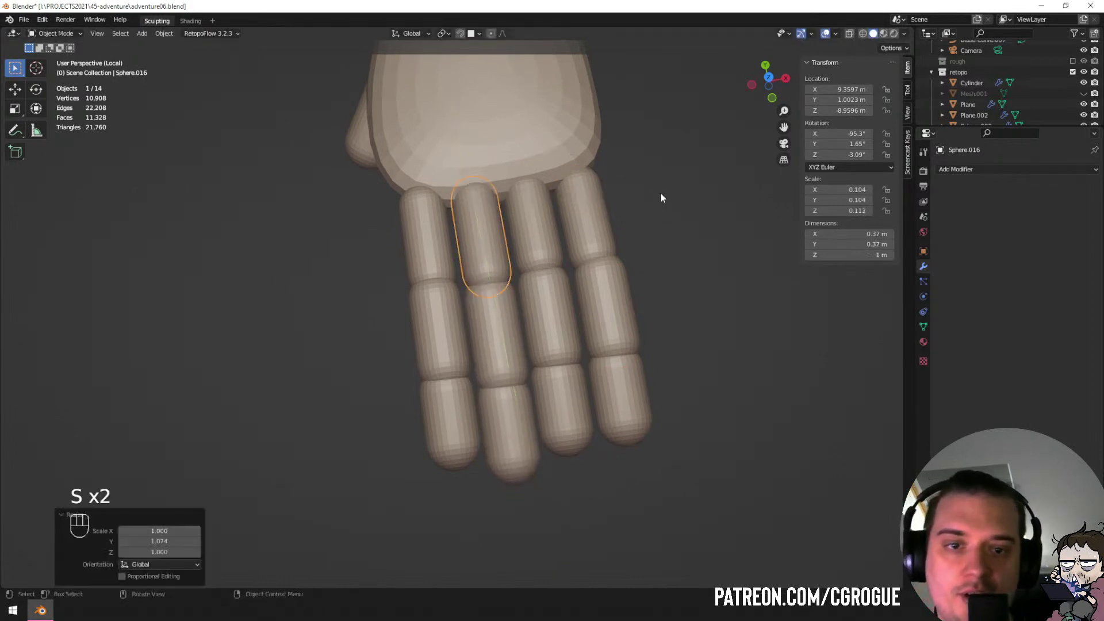
Fine-tune the ring finger's length by scaling its base segment along the global Y axis.
click(539, 223)
key(s)
middle_click(668, 206)
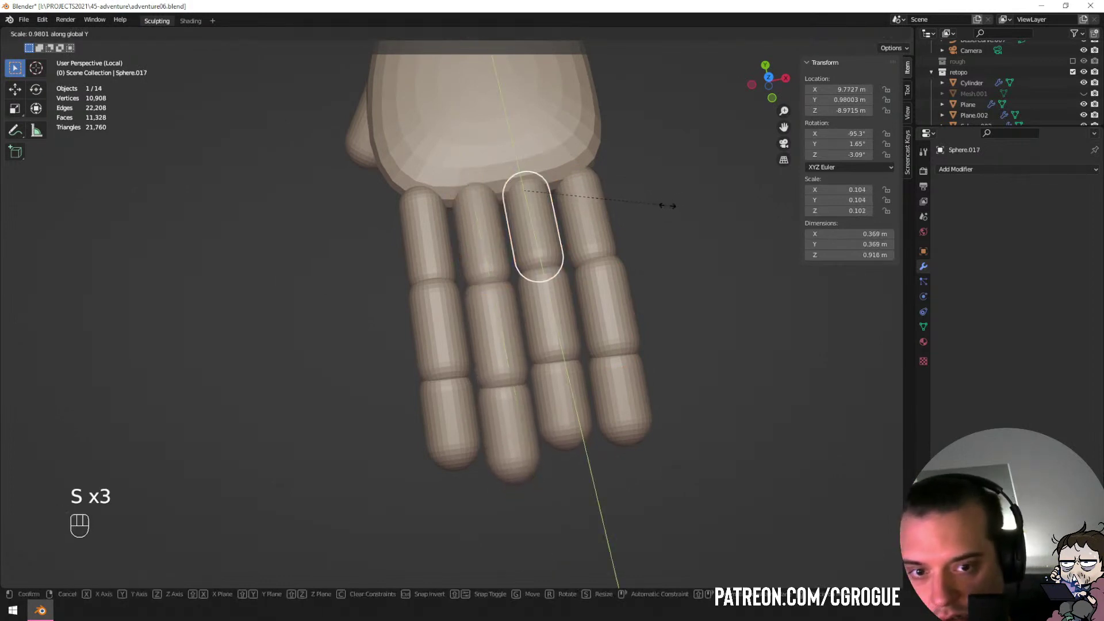
click(621, 212)
Shorten the little finger along Y and slim it uniformly by about 0.846, refining its length and overall size from the base segment.
click(585, 222)
key(s)
middle_click(653, 206)
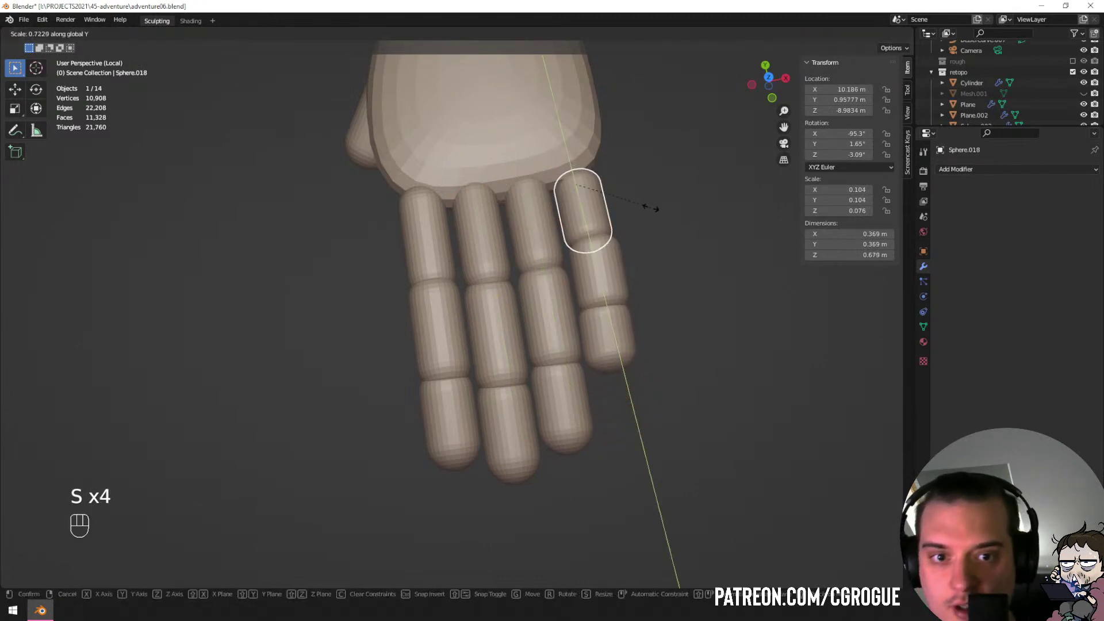
click(663, 209)
key(s)
click(648, 210)
key(s)
middle_click(657, 211)
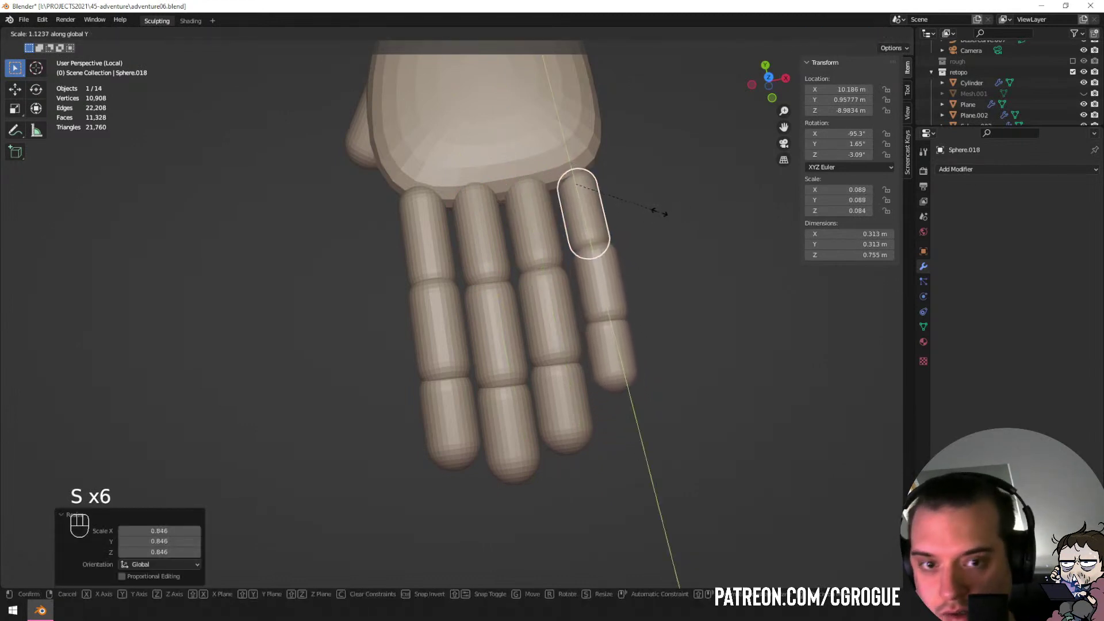
key(s)
click(664, 212)
Scale the whole little finger down uniformly by about 0.767.
middle_drag(664, 212, 545, 159)
key(s)
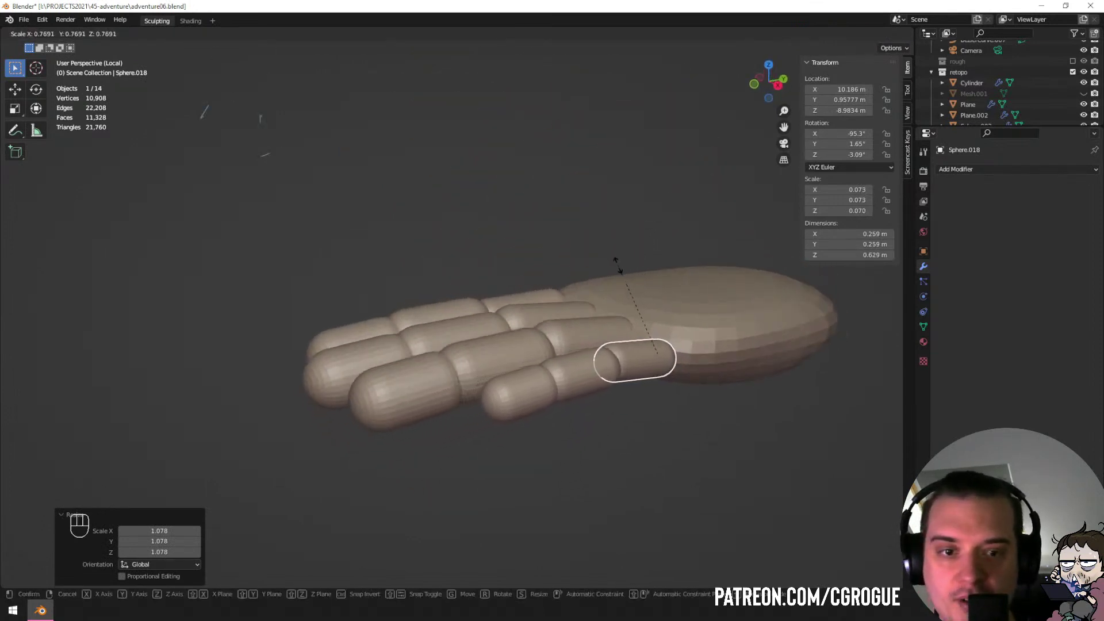
click(618, 261)
middle_drag(619, 262, 565, 279)
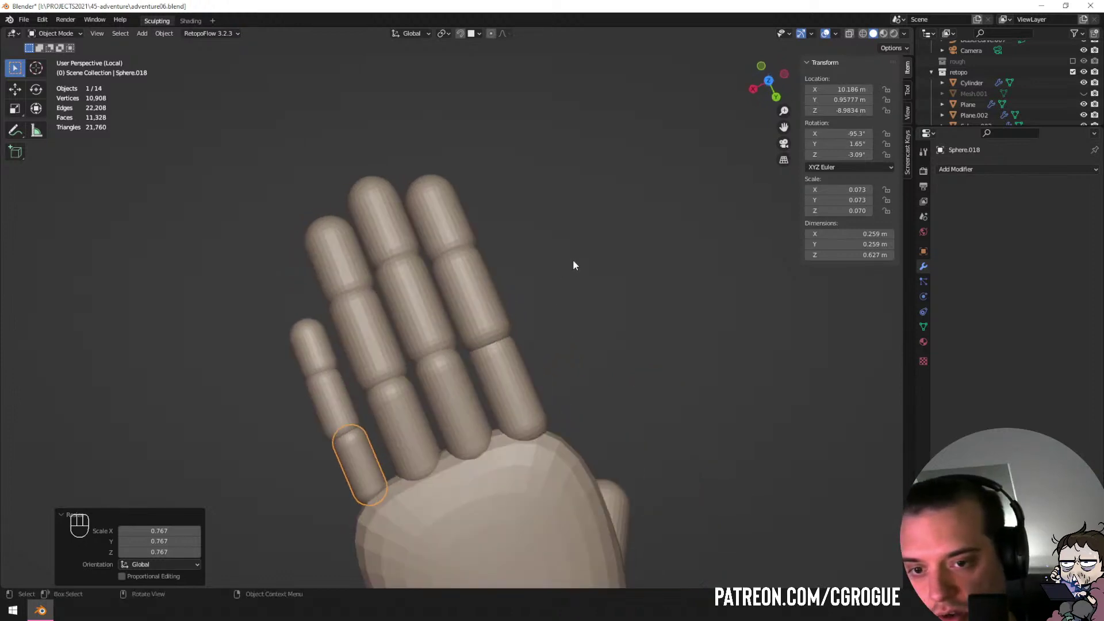
Scale the little finger along Y by about 0.779 and enlarge it uniformly by about 1.265.
key(s)
middle_click(582, 254)
click(522, 300)
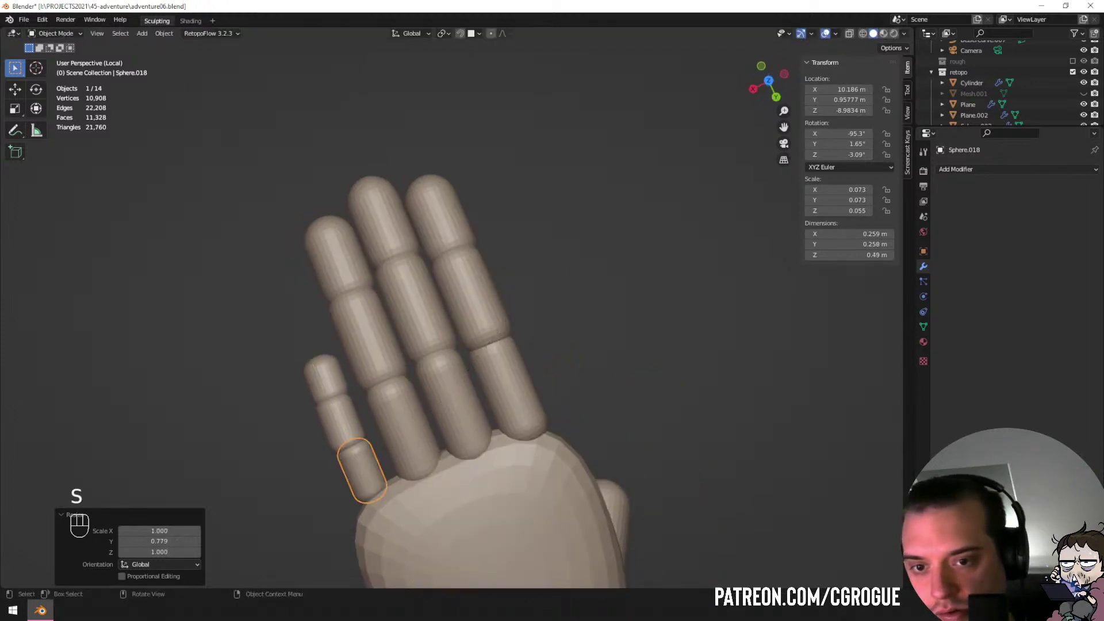
key(s)
click(579, 261)
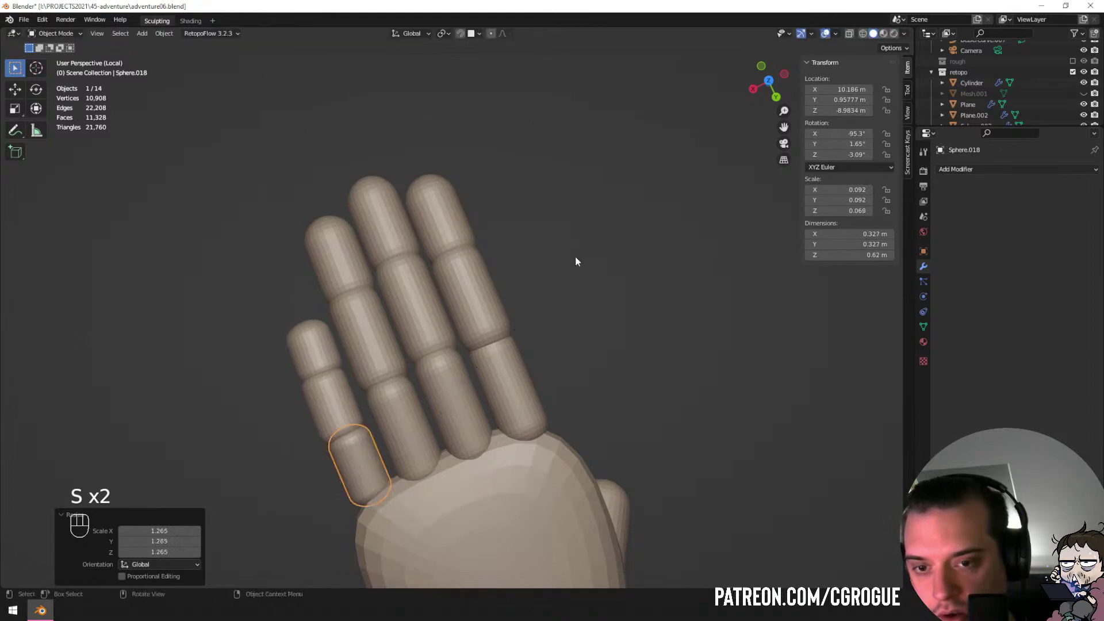
Refine the little finger's length and overall size, bringing its base segment's scale to about 0.091, 0.091, 0.072.
key(s)
middle_click(575, 257)
click(578, 254)
key(s)
click(581, 252)
middle_drag(581, 251, 567, 253)
In top view, rotate the little finger outward by about 16.3° and move it into place against the palm.
click(400, 425)
middle_drag(399, 425, 617, 320)
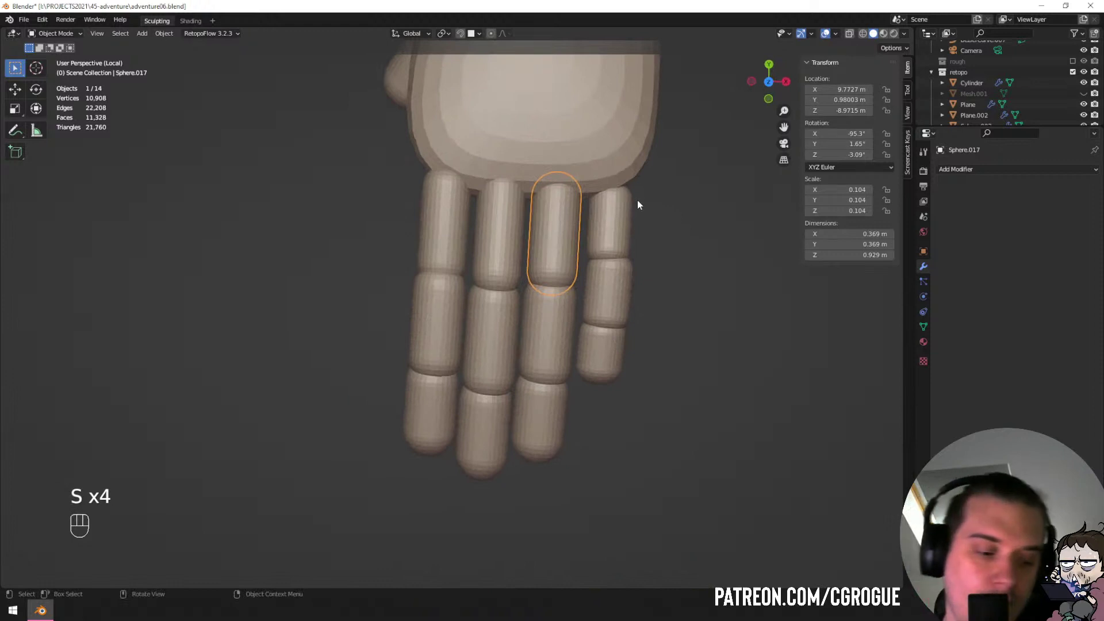
key(KP_7)
shift+middle_drag(520, 266, 393, 324)
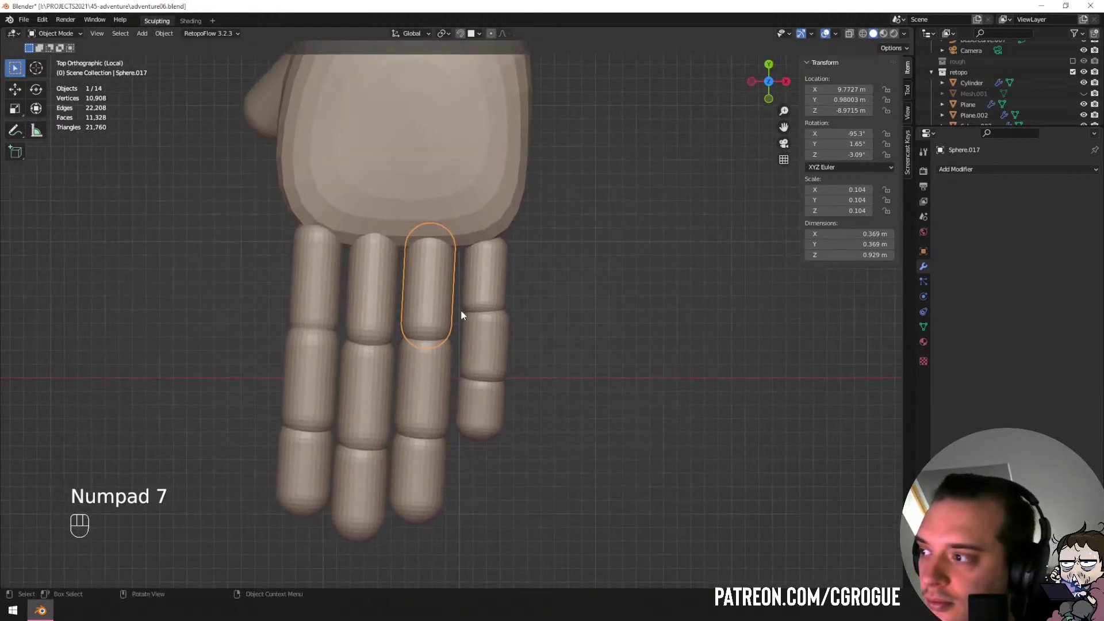
click(471, 295)
key(r)
click(587, 253)
key(g)
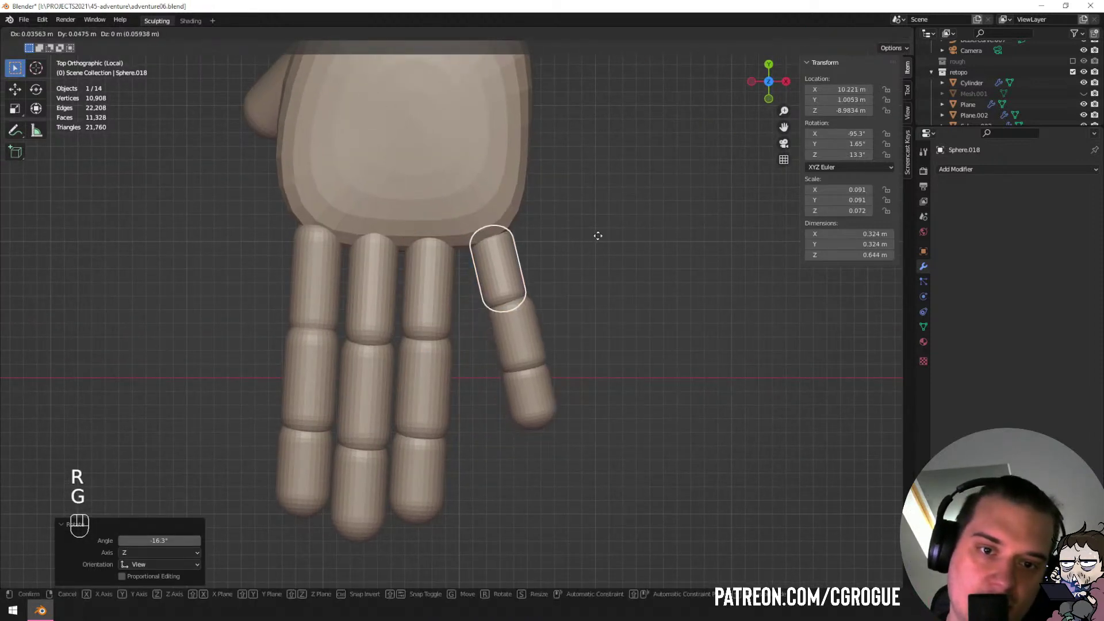
click(596, 236)
Fan out the ring finger by about 7.61°, and rotate and reposition the index finger at the palm's edge.
click(443, 292)
key(r)
click(550, 264)
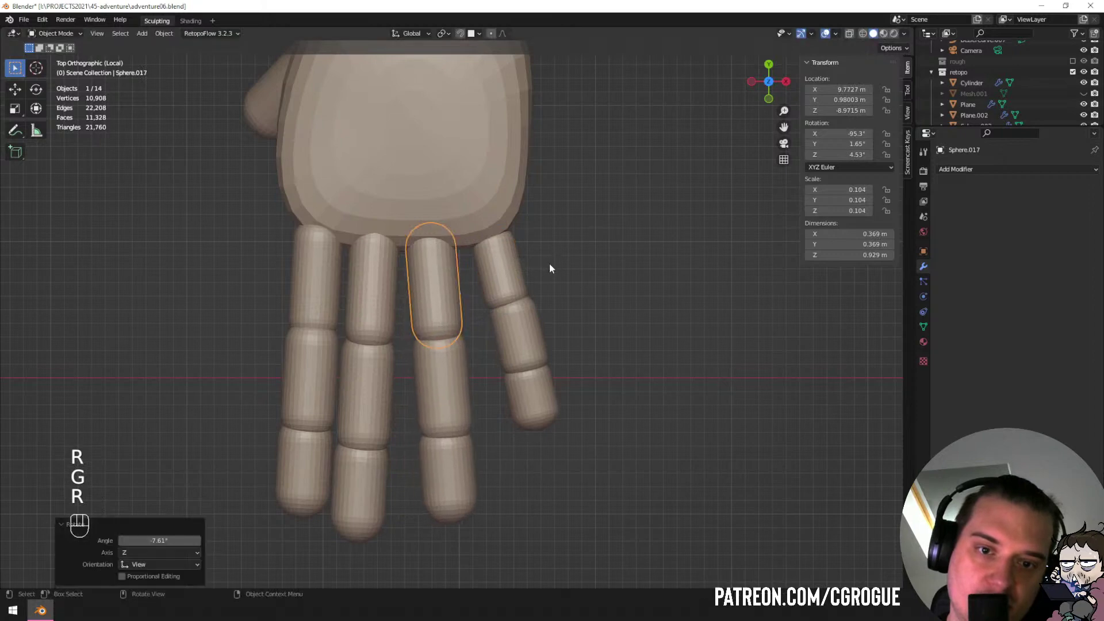
click(330, 270)
key(r)
key(g)
click(452, 277)
middle_drag(443, 268, 498, 211)
key(a)
key(a)
Duplicate the thumb segment, then rotate and move the copy onto the thumb's end as a second segment.
scroll(392, 272, down, 4)
key(shift+d)
click(574, 164)
key(r)
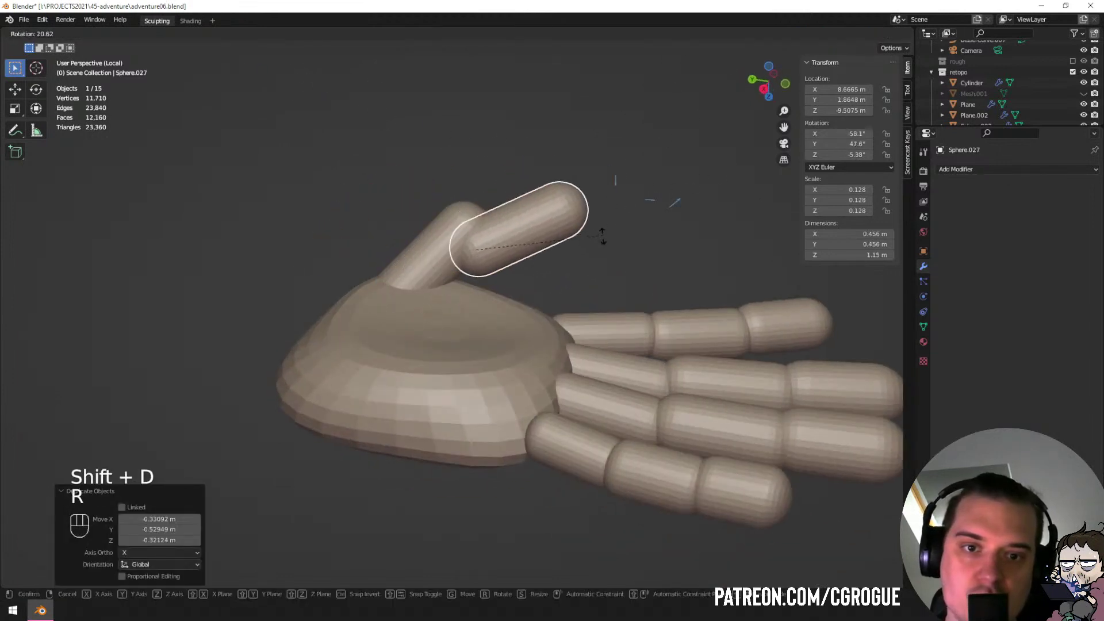
click(606, 279)
key(g)
click(605, 264)
Scale the thumb's end segment down to about 0.112 and adjust its rotation to follow the base segment.
key(s)
click(592, 254)
middle_drag(592, 253, 589, 225)
key(r)
click(588, 180)
middle_drag(586, 181, 553, 262)
Thicken the thumb's base segment by applying Shrink/Fatten to its entire mesh.
click(461, 240)
middle_drag(463, 240, 503, 249)
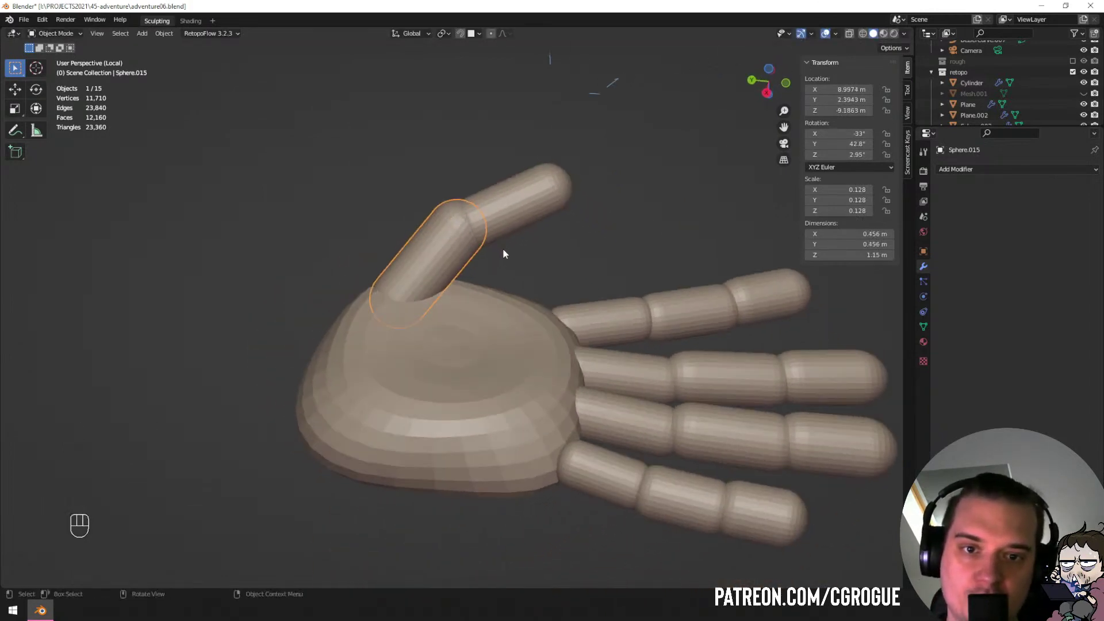
key(Tab)
key(alt+s)
key(a)
key(alt+s)
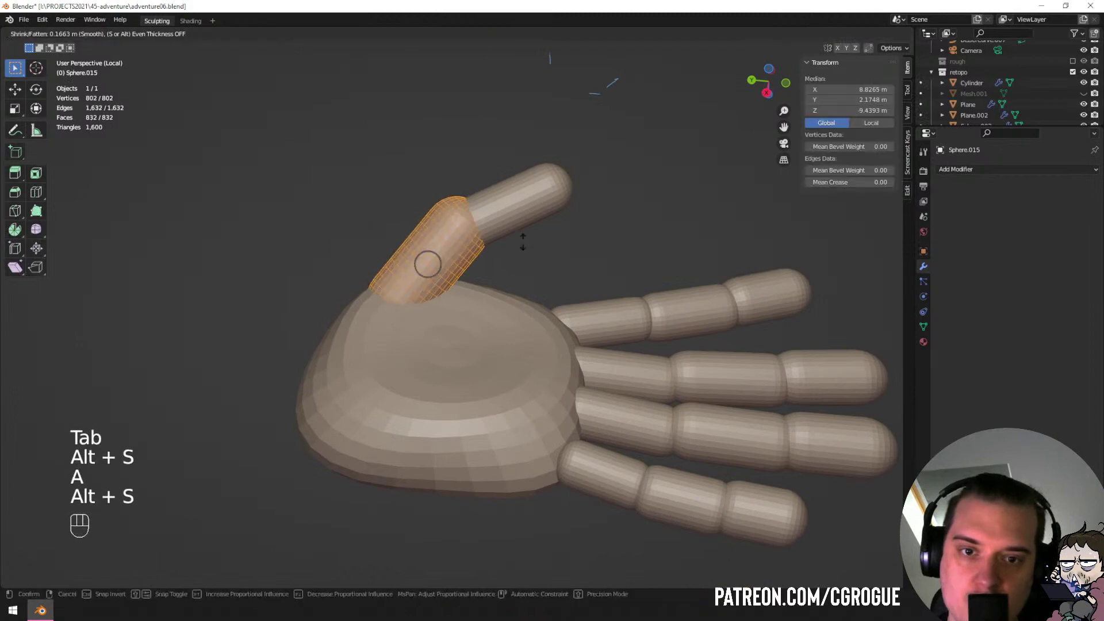
click(525, 205)
key(Tab)
Thicken the thumb's end segment by applying Shrink/Fatten to its entire mesh.
click(530, 212)
middle_drag(529, 212, 530, 226)
key(Tab)
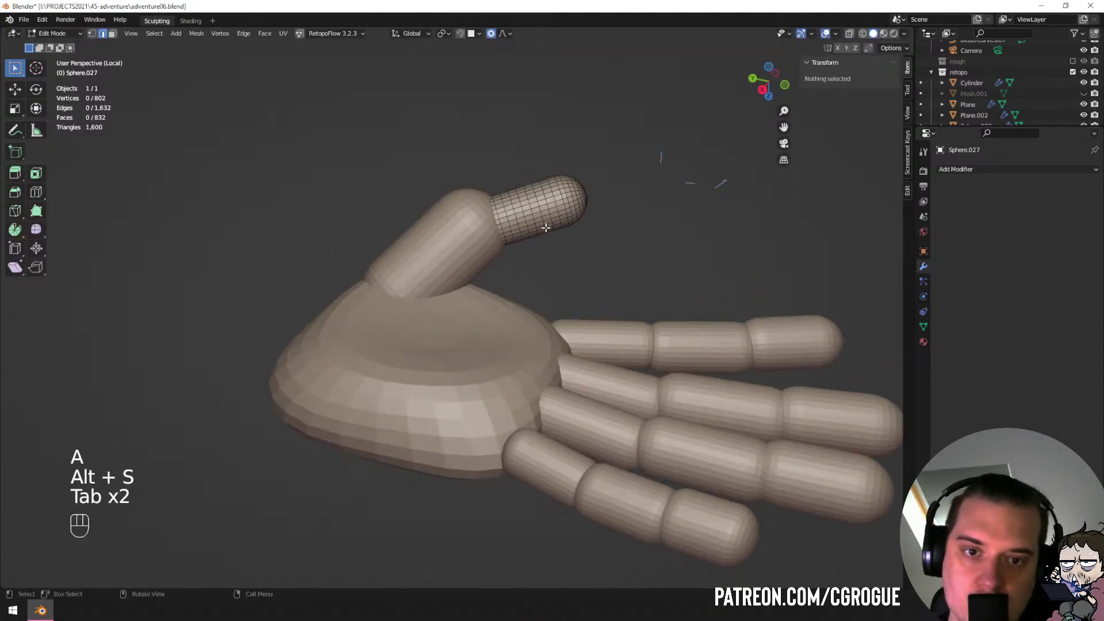
key(a)
key(alt+s)
click(545, 259)
key(Tab)
Adjust the thickness of the thumb's base segment again with Shrink/Fatten to match the end segment.
click(452, 250)
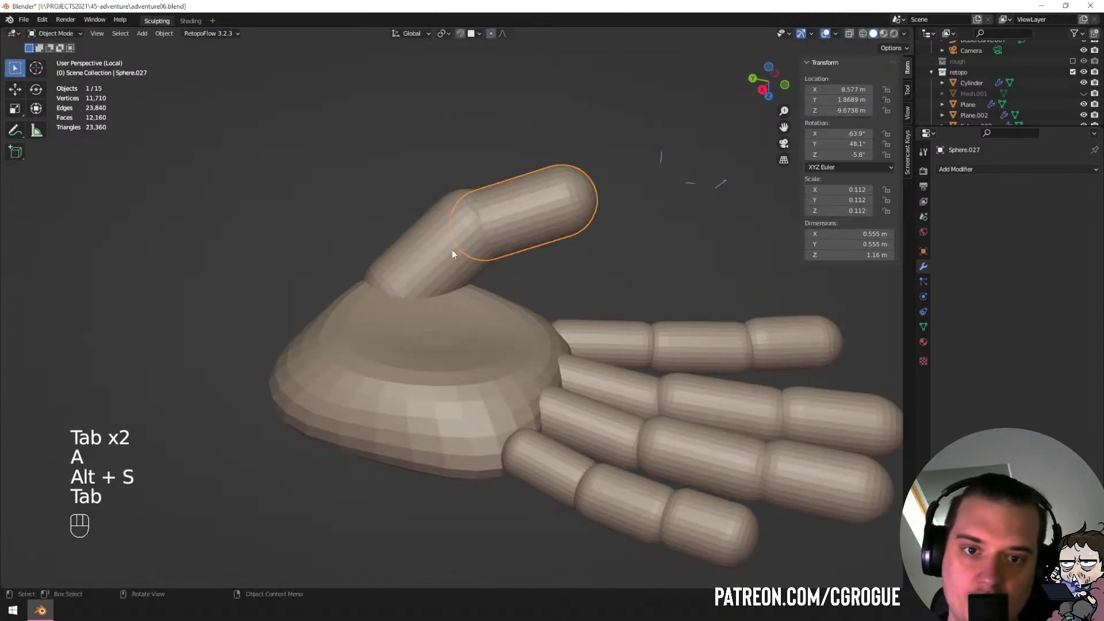
key(Tab)
key(alt+s)
click(526, 273)
key(Tab)
mouse_move(525, 274)
middle_down()
mouse_move(441, 257)
mouse_move(516, 236)
mouse_move(575, 266)
mouse_move(446, 219)
mouse_move(399, 267)
mouse_move(390, 340)
mouse_move(460, 253)
mouse_move(437, 330)
mouse_move(465, 288)
middle_up()
Scale the thumb's end segment down to about 0.096 and move it onto the base segment's end.
click(553, 222)
key(s)
click(568, 254)
key(g)
click(462, 222)
key(a)
key(a)
Put the palm in Sculpt Mode and push its thumb-side edge below the index finger inward with the Grab brush.
click(515, 287)
key(ctrl+Tab)
key(ctrl+Tab)
click(448, 412)
key(f)
click(535, 285)
drag(440, 285, 455, 282)
middle_drag(575, 328, 583, 297)
Reshape the palm's little-finger-side heel and its knuckle edge with the Grab brush, adjusting the brush radius between strokes.
key(f)
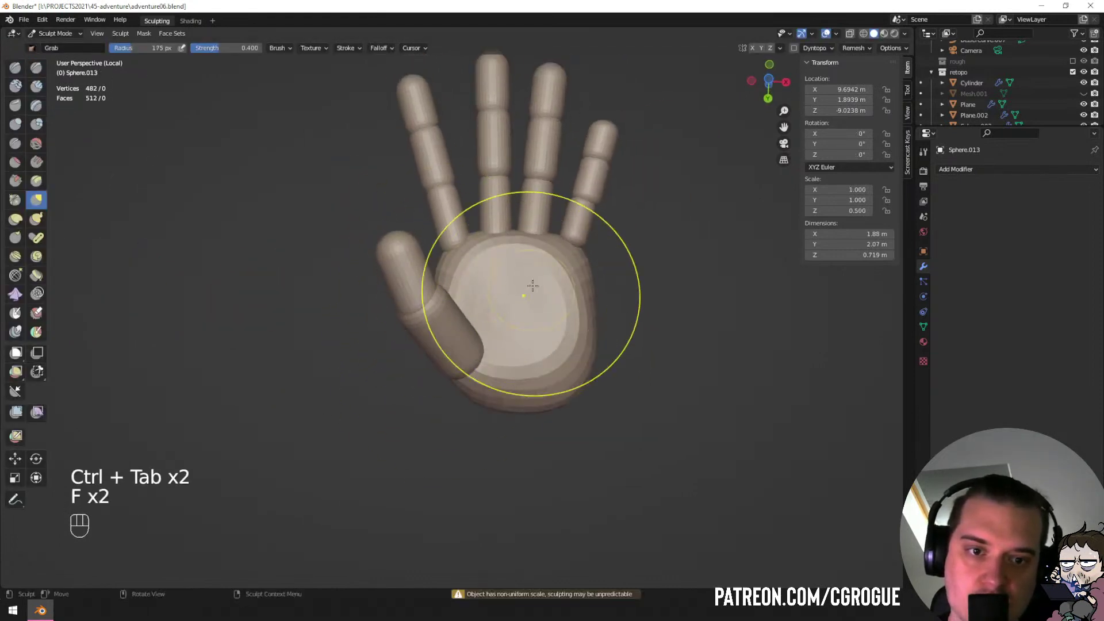
click(632, 294)
mouse_move(572, 364)
mouse_down()
mouse_move(530, 355)
mouse_move(567, 366)
mouse_move(565, 346)
mouse_up()
key(f)
click(548, 352)
key(f)
click(507, 253)
mouse_move(506, 253)
middle_down()
mouse_move(477, 177)
mouse_move(506, 267)
middle_up()
drag(510, 271, 509, 253)
middle_drag(506, 247, 481, 168)
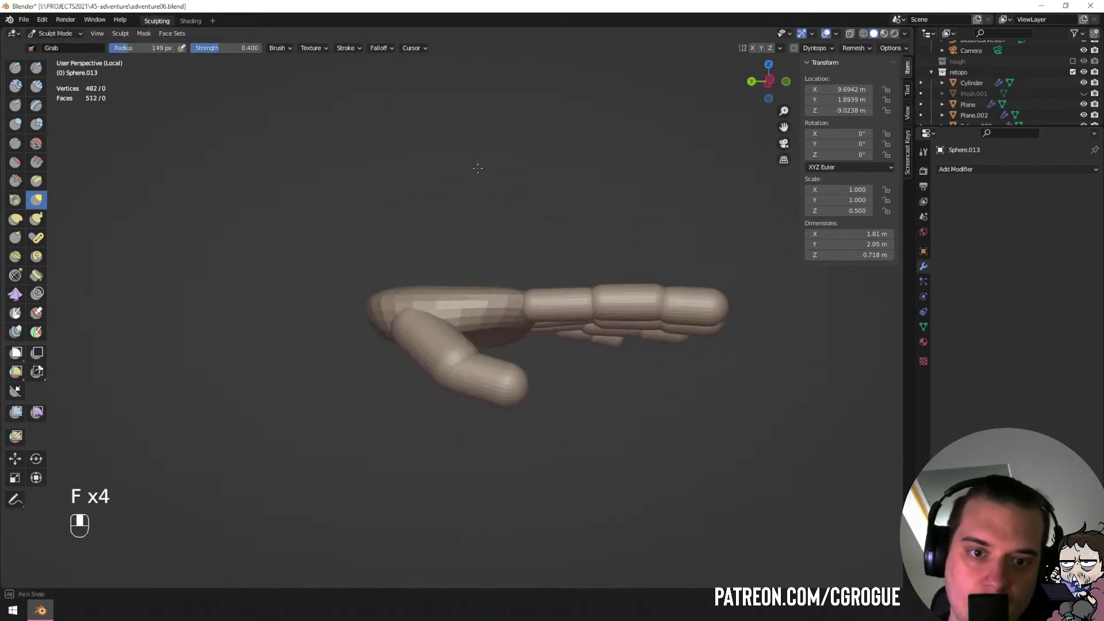
Try pulling the back of the palm upward with a 216 px Grab brush, and undo the stroke.
key(f)
click(591, 259)
mouse_move(512, 288)
middle_down()
mouse_move(493, 304)
mouse_move(500, 314)
middle_up()
drag(450, 269, 459, 246)
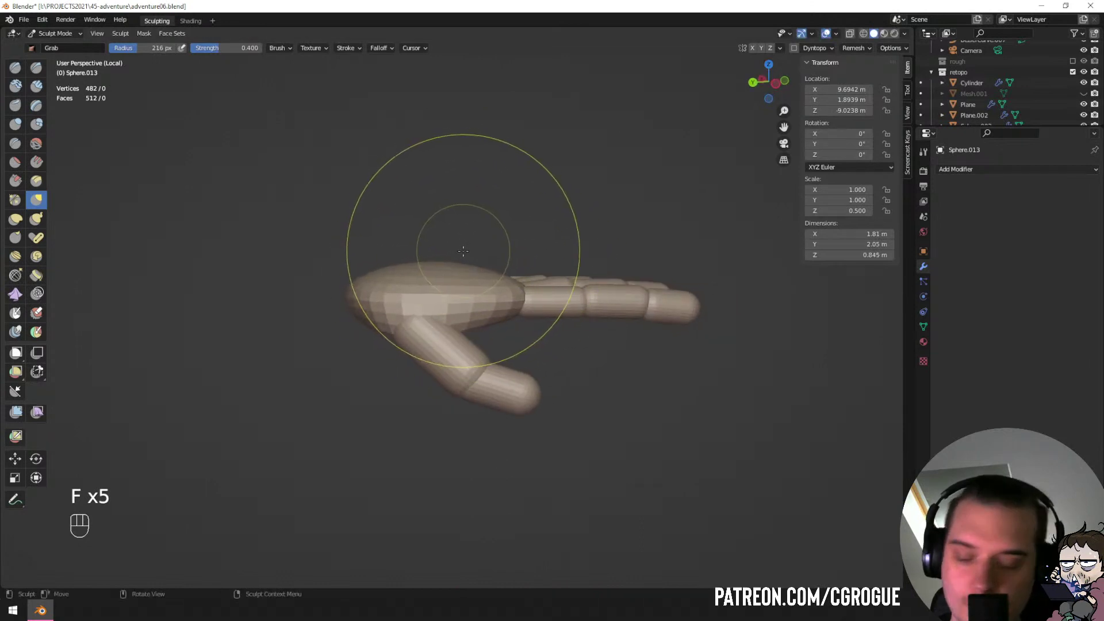
key(ctrl+z)
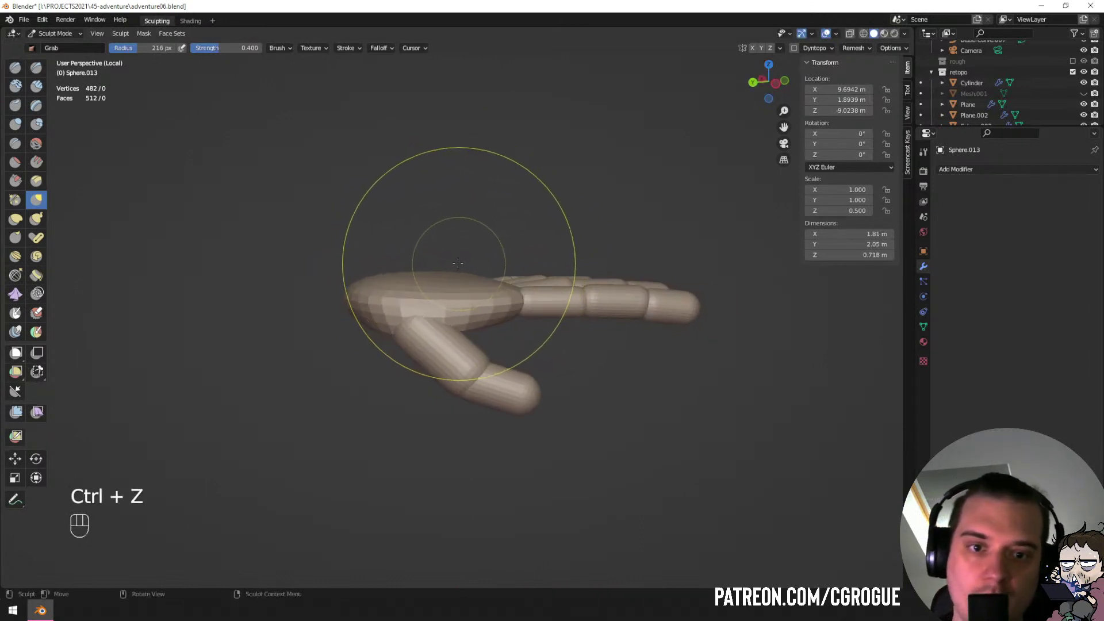
Shape the palm's knuckle edge around the finger bases with the Grab brush at a 134 px radius.
key(f)
middle_drag(463, 280, 438, 300)
key(f)
click(507, 276)
drag(515, 278, 535, 276)
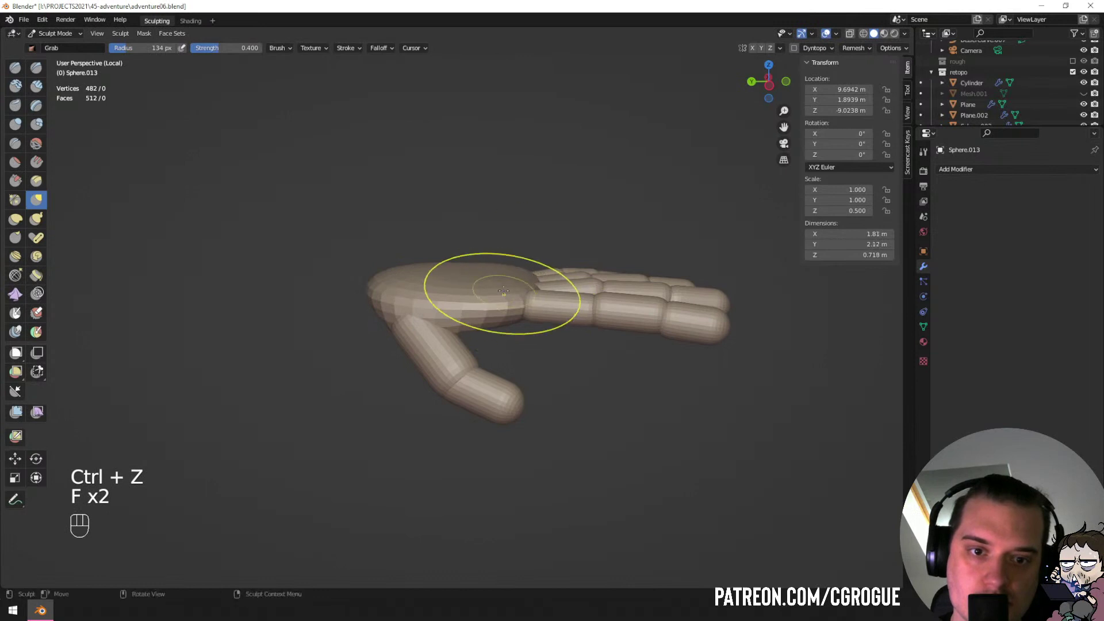
mouse_move(510, 293)
middle_down()
mouse_move(532, 304)
mouse_move(535, 332)
middle_up()
drag(535, 287, 540, 282)
drag(515, 240, 507, 232)
middle_drag(407, 277, 429, 244)
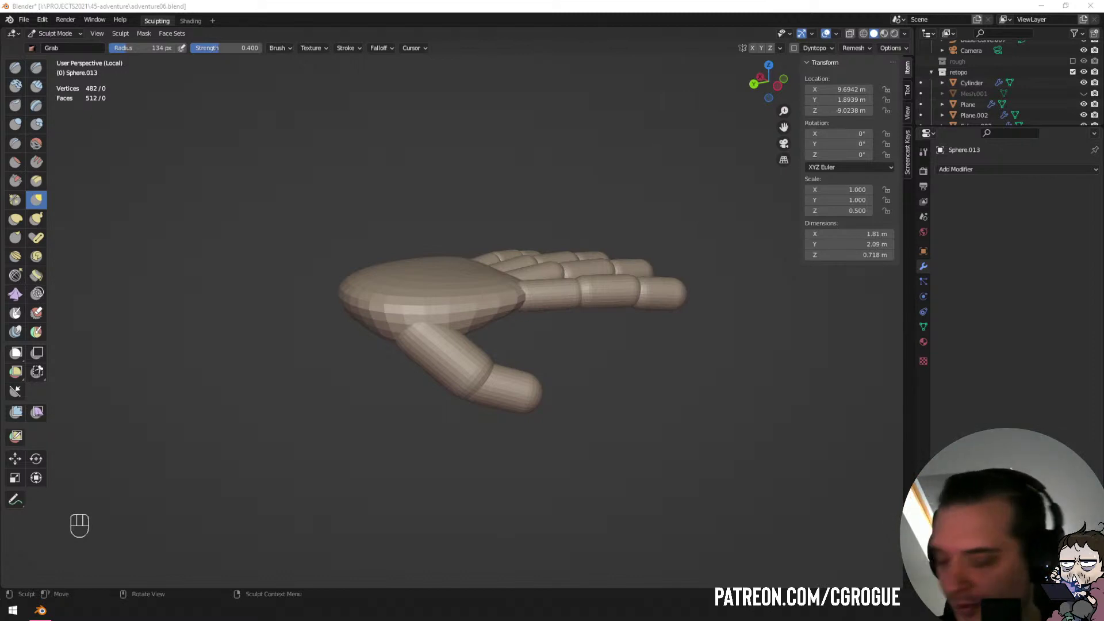
Examine the palm's shape and the thumb's attachment from the side and the wrist end.
mouse_move(493, 370)
middle_down()
mouse_move(496, 323)
mouse_move(520, 344)
middle_up()
key(f)
click(509, 329)
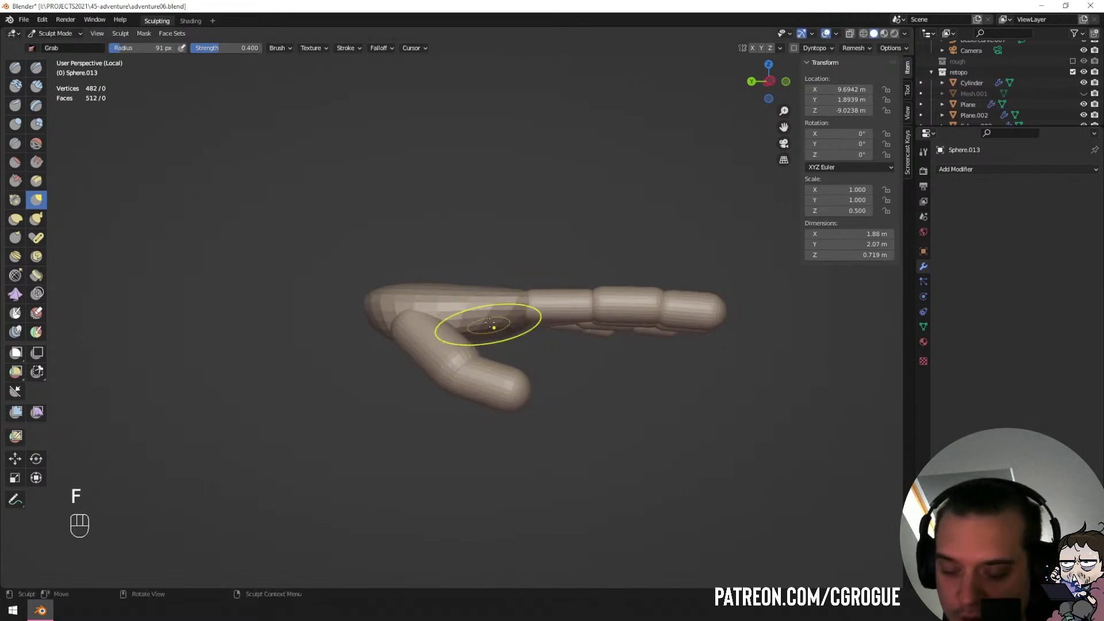
key(f)
click(511, 330)
middle_drag(414, 341, 517, 313)
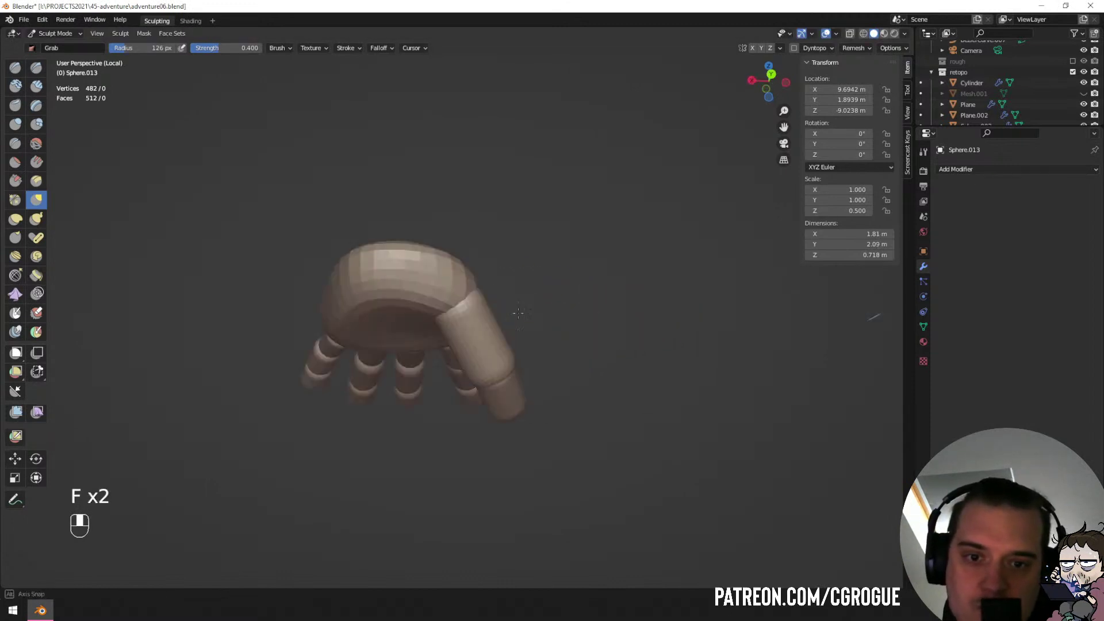
key(f)
click(450, 317)
mouse_move(432, 303)
middle_down()
mouse_move(505, 333)
mouse_move(484, 319)
mouse_move(506, 285)
mouse_move(517, 319)
mouse_move(455, 315)
middle_up()
Return to Object Mode, then rotate and move both thumb segments together against the side of the palm.
key(ctrl+Tab)
shift+click(457, 319)
shift+click(458, 319)
key(r)
click(544, 270)
key(g)
click(518, 293)
Scale the thumb's end segment down uniformly.
click(454, 260)
middle_drag(478, 259, 506, 290)
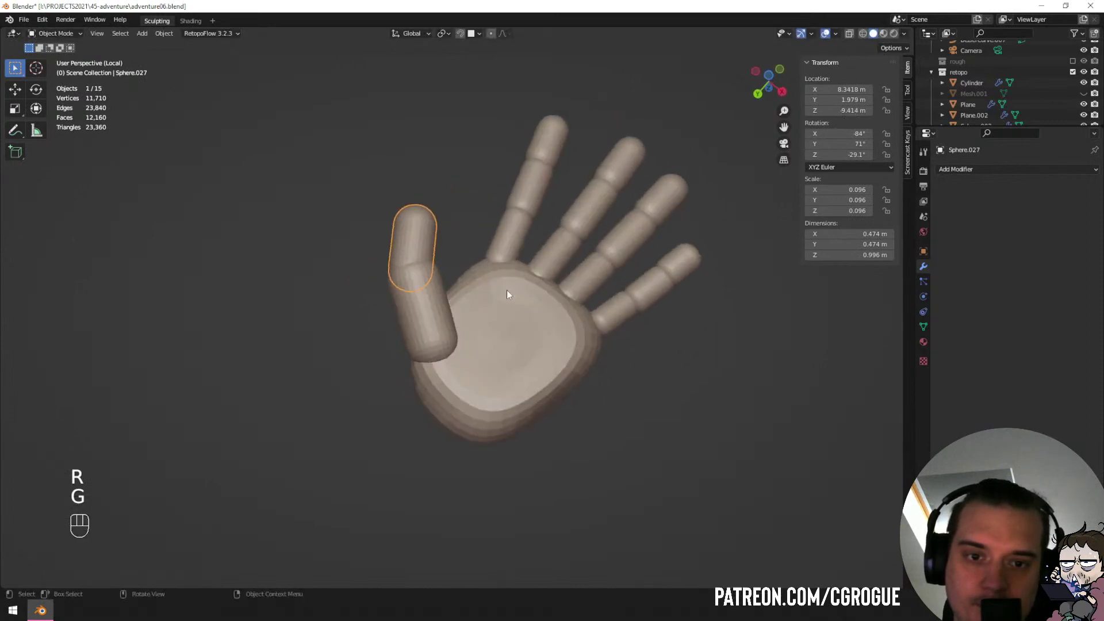
key(s)
click(493, 307)
Scale the thumb's base segment down to about 0.109, move it against the palm and rotate it about 15.4°.
click(458, 319)
key(s)
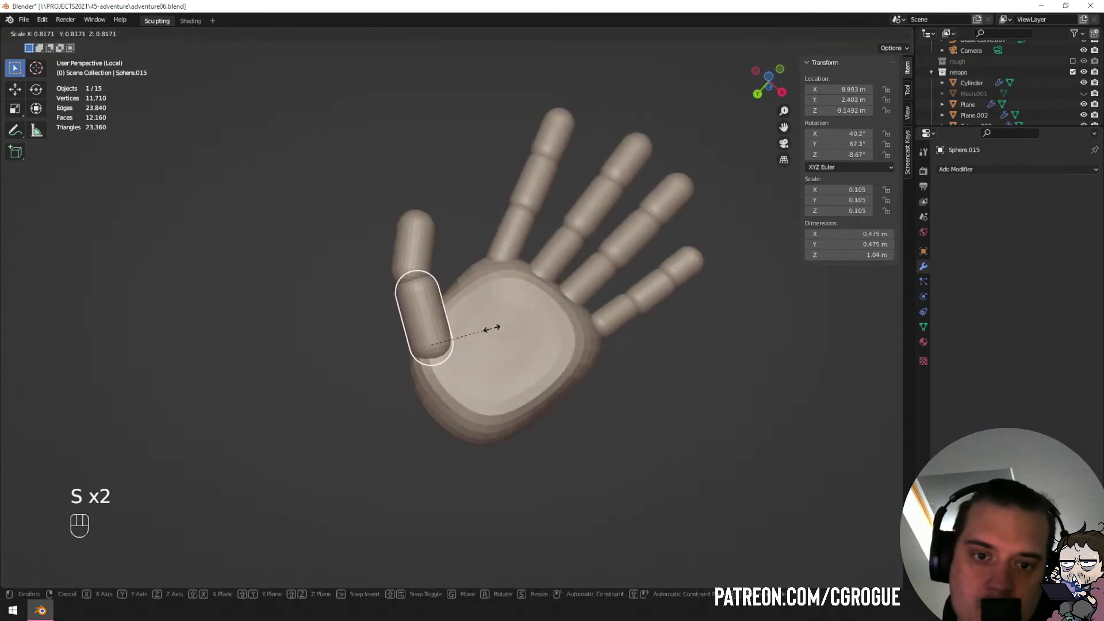
click(489, 331)
key(g)
click(457, 278)
key(r)
click(434, 256)
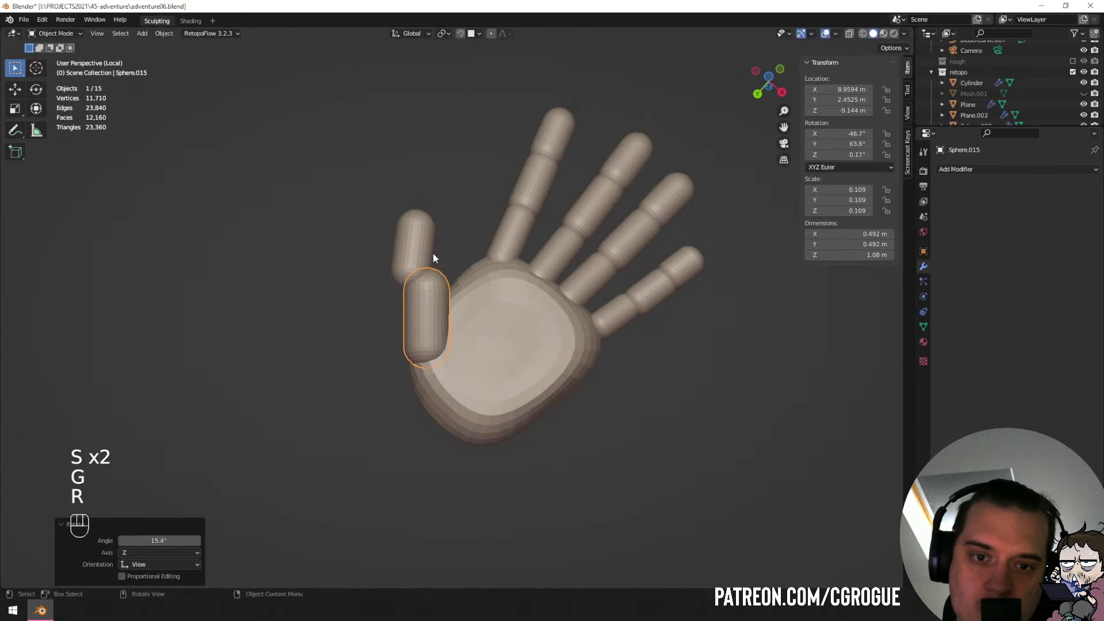
Move the thumb's end segment onto the base segment's end and scale it up by about 1.068.
click(433, 252)
key(g)
click(450, 251)
key(s)
click(499, 282)
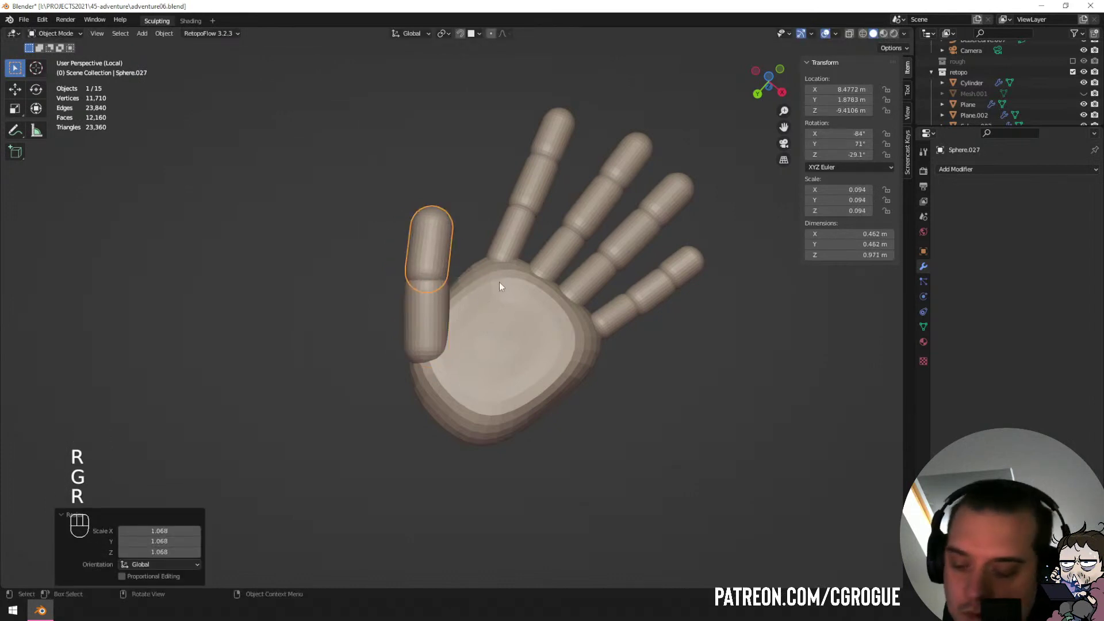
shift+click(451, 336)
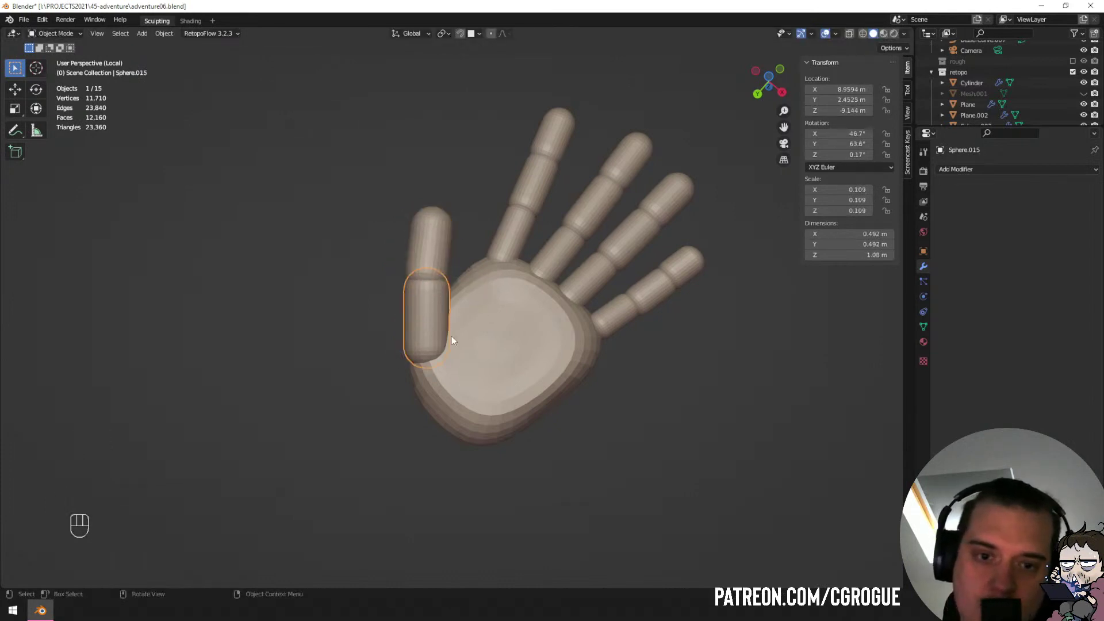
Move the thumb's base segment against the palm and scale both thumb segments down uniformly by 0.793.
key(g)
click(457, 296)
middle_drag(458, 295, 468, 249)
click(451, 222)
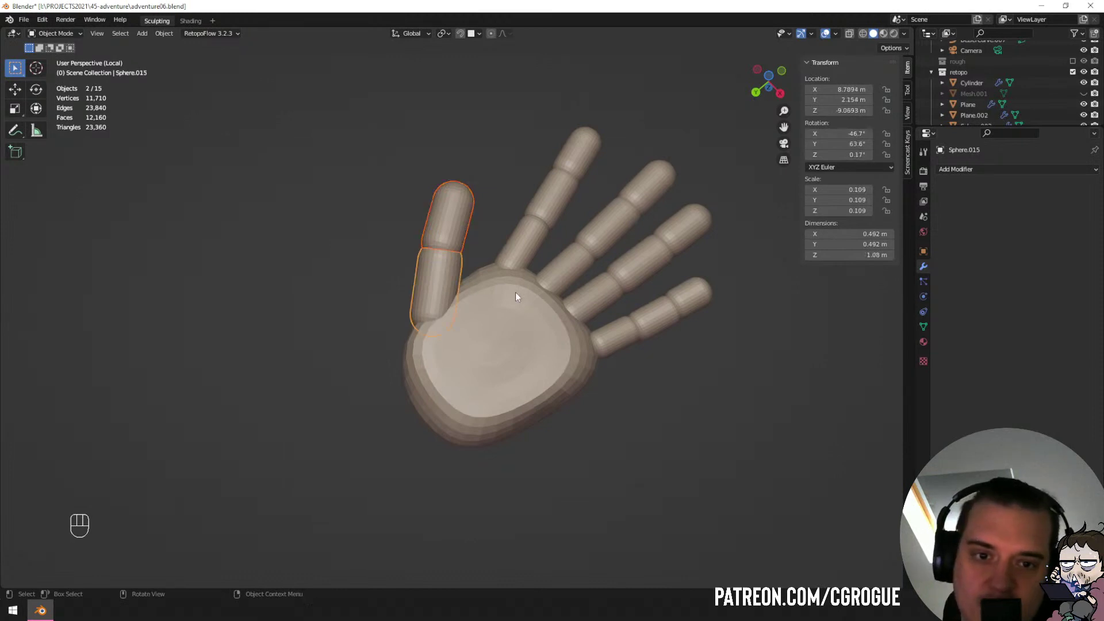
key(s)
click(496, 300)
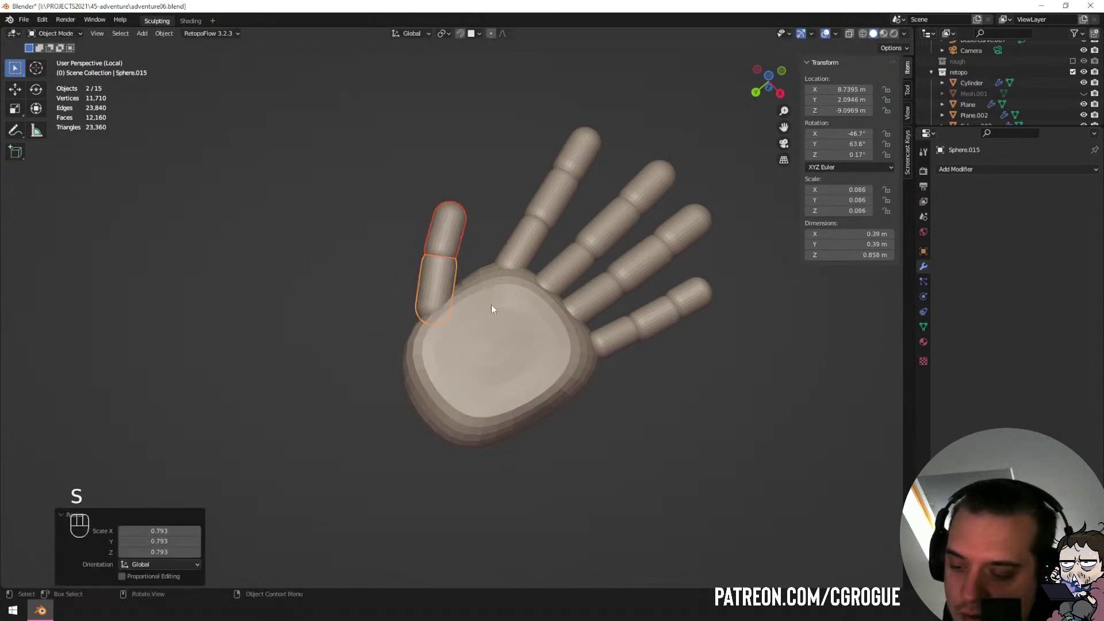
Rotate both thumb segments toward the index finger and move them beside the upper thumb side of the palm.
mouse_move(488, 311)
middle_down()
mouse_move(484, 319)
mouse_move(500, 309)
middle_up()
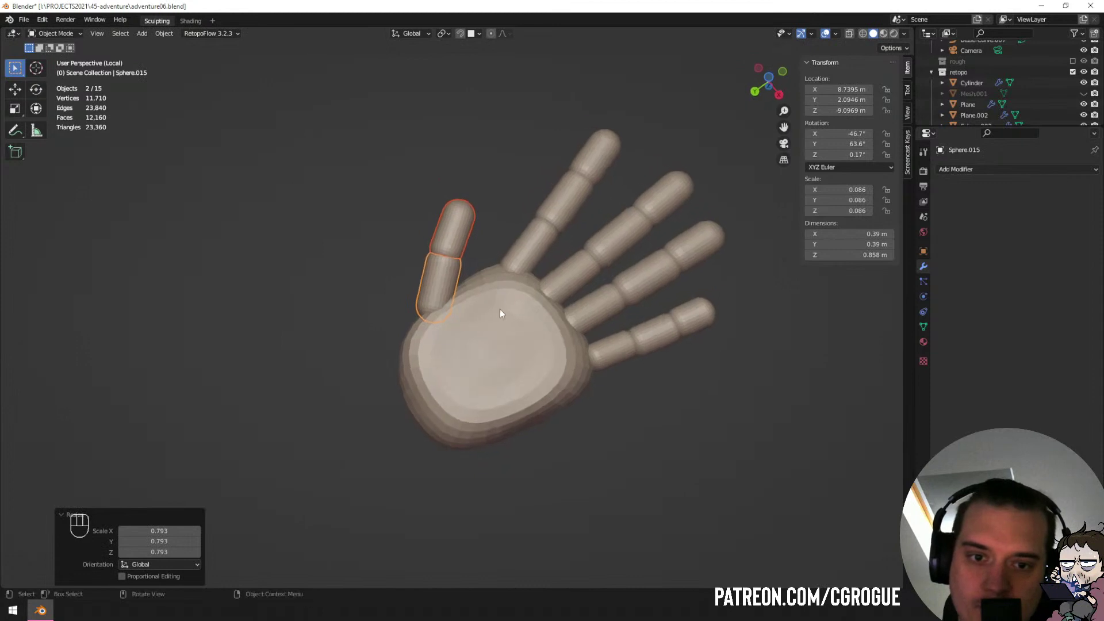
key(r)
click(500, 322)
key(g)
click(504, 336)
Enter Sculpt Mode on the palm and grab its thumb-side edge outward to meet the thumb's base.
click(462, 344)
key(ctrl+Tab)
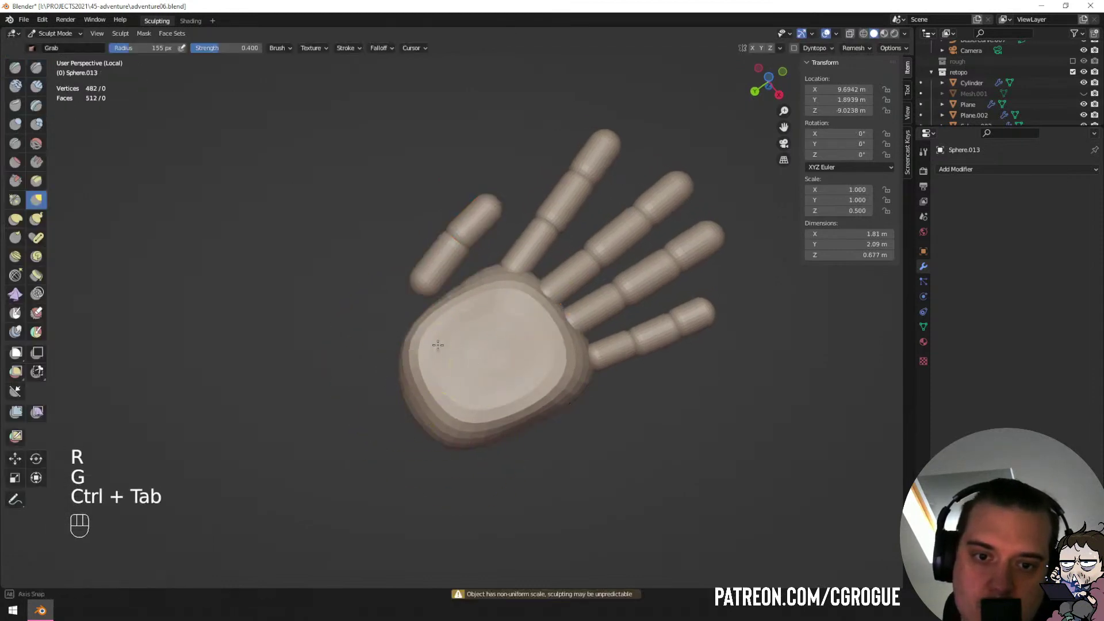
middle_drag(439, 345, 498, 308)
drag(441, 319, 394, 308)
middle_drag(393, 308, 390, 373)
key(f)
click(424, 344)
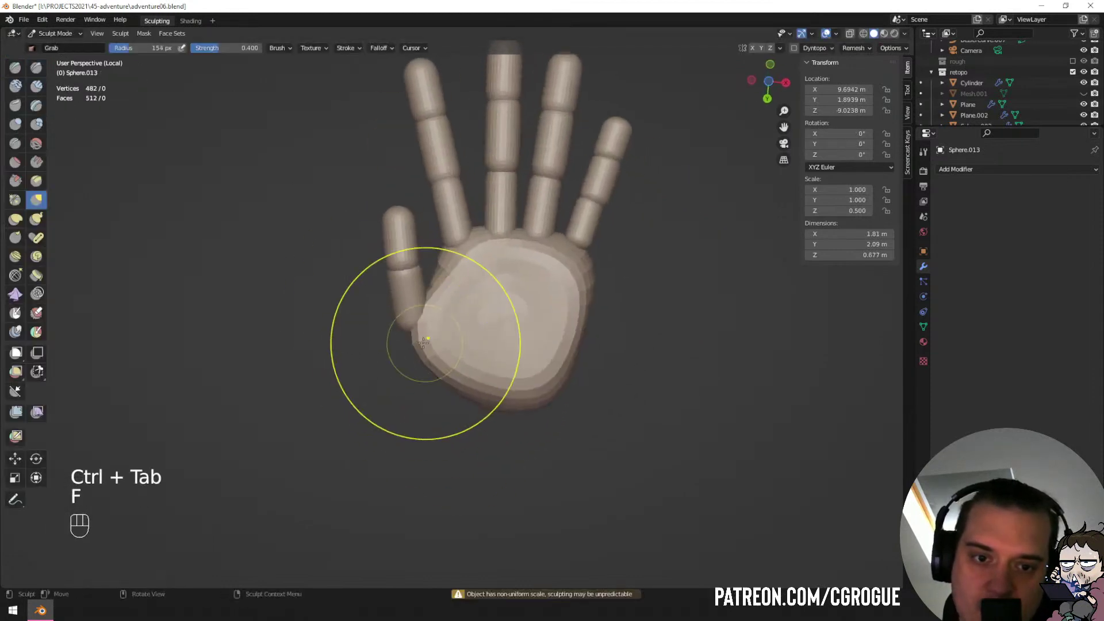
drag(426, 343, 424, 330)
Reshape the palm's lower thumb side, then use a 96 px Grab brush on the notch between thumb and index finger.
middle_drag(428, 329, 446, 324)
key(f)
click(465, 384)
drag(469, 390, 445, 373)
key(f)
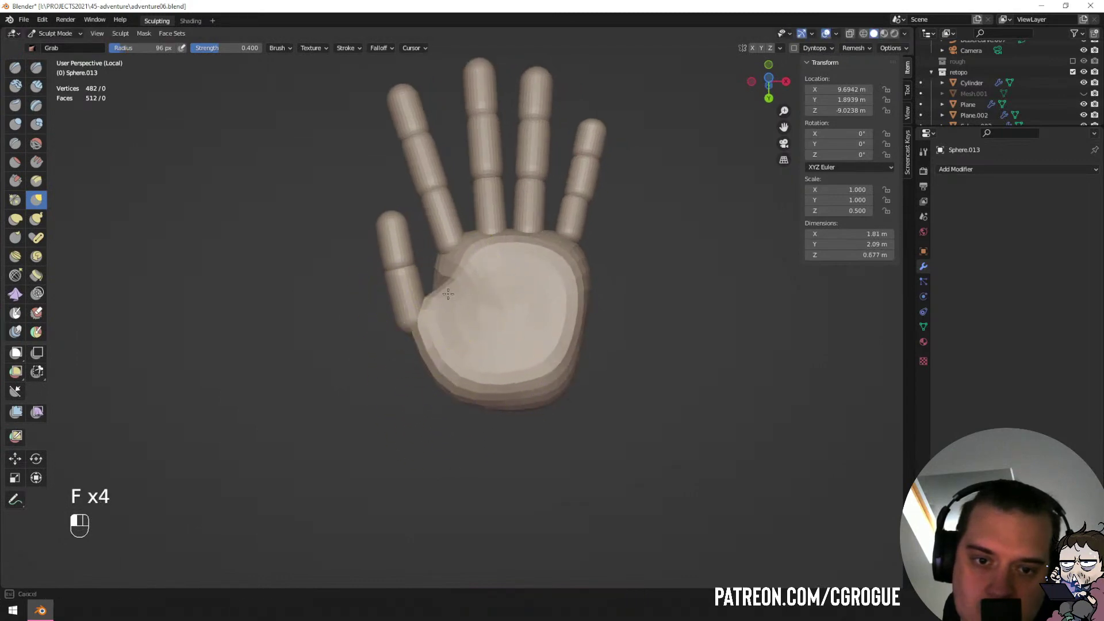
click(448, 294)
mouse_move(448, 294)
middle_down()
mouse_move(461, 257)
mouse_move(420, 298)
mouse_move(440, 267)
mouse_move(422, 258)
mouse_move(454, 283)
mouse_move(468, 320)
mouse_move(422, 379)
mouse_move(446, 328)
mouse_move(423, 300)
middle_up()
Return to Object Mode, then move and rotate the thumb to seat it on the reshaped palm edge.
key(ctrl+Tab)
shift+click(401, 251)
key(g)
click(420, 263)
key(r)
click(484, 252)
key(g)
click(481, 257)
Enter Sculpt Mode on the palm and voxel remesh it, using a smaller voxel size for a denser mesh.
click(463, 324)
key(ctrl+Tab)
key(ctrl+r)
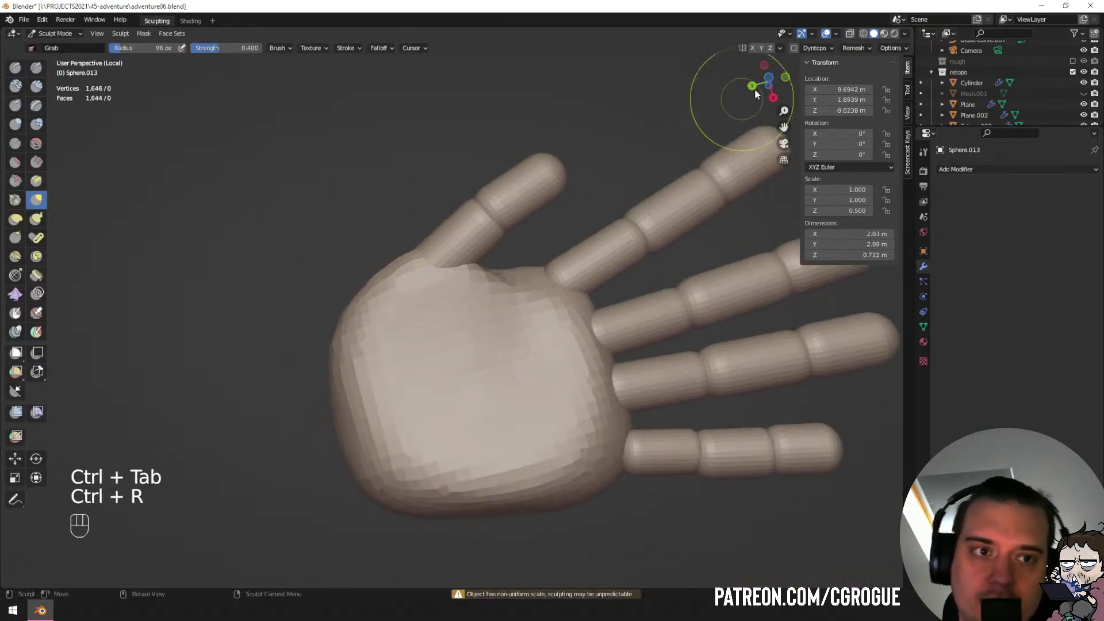
click(852, 48)
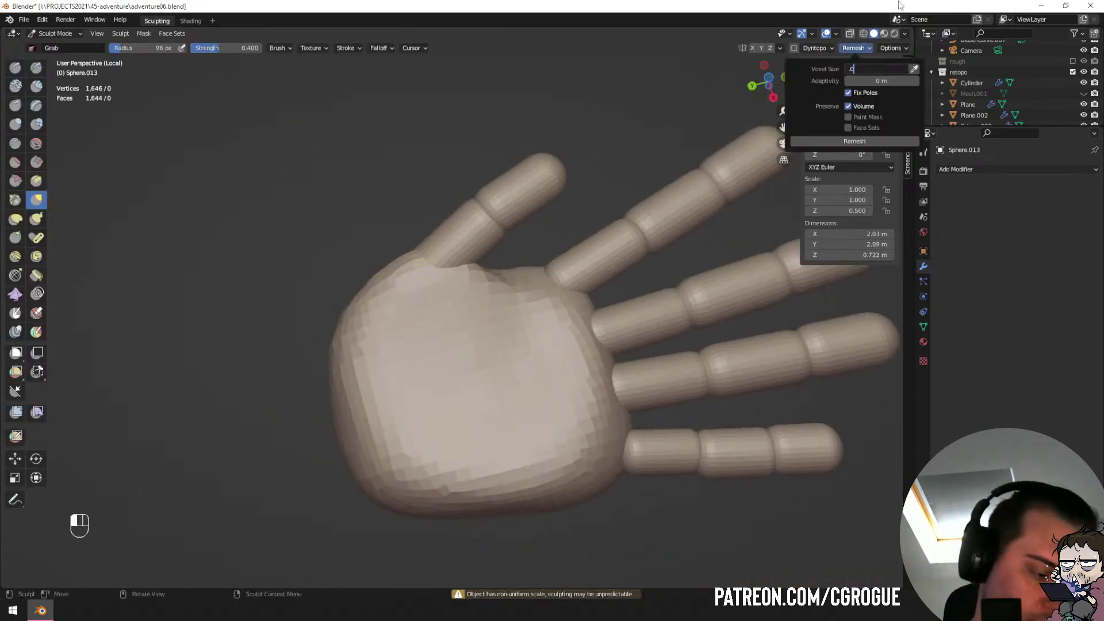
key(ctrl+r)
Smooth the remeshed palm surface on several sides to remove the faceting.
key(f)
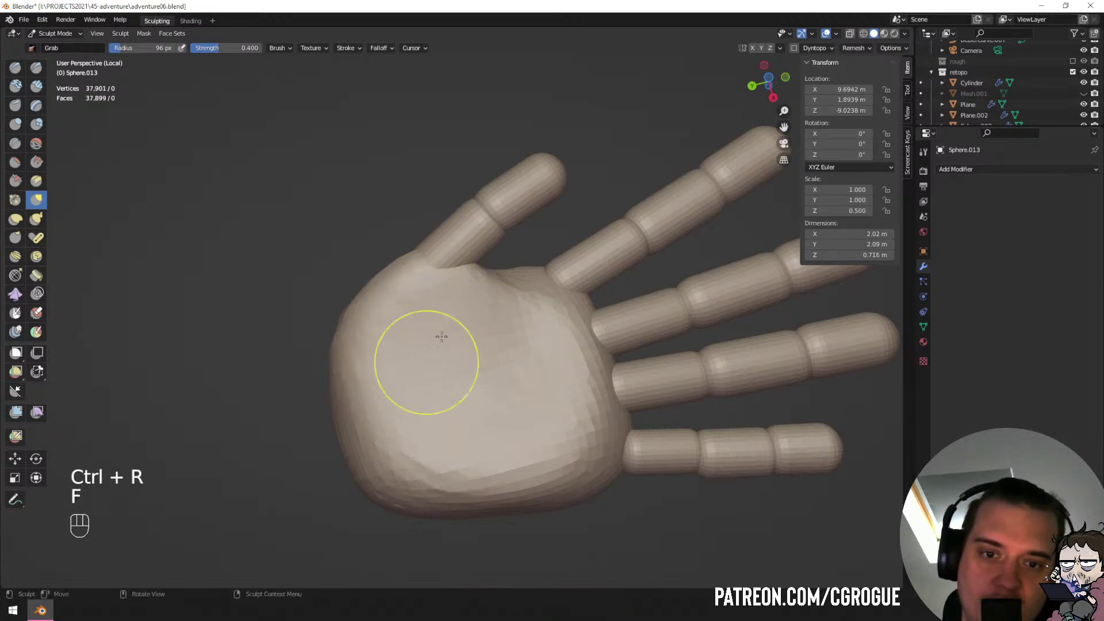
shift+drag(566, 367, 567, 377)
middle_drag(567, 377, 534, 276)
scroll(535, 276, down, 3)
middle_drag(518, 345, 500, 305)
shift+drag(501, 305, 488, 317)
middle_drag(489, 316, 494, 401)
scroll(493, 401, up, 2)
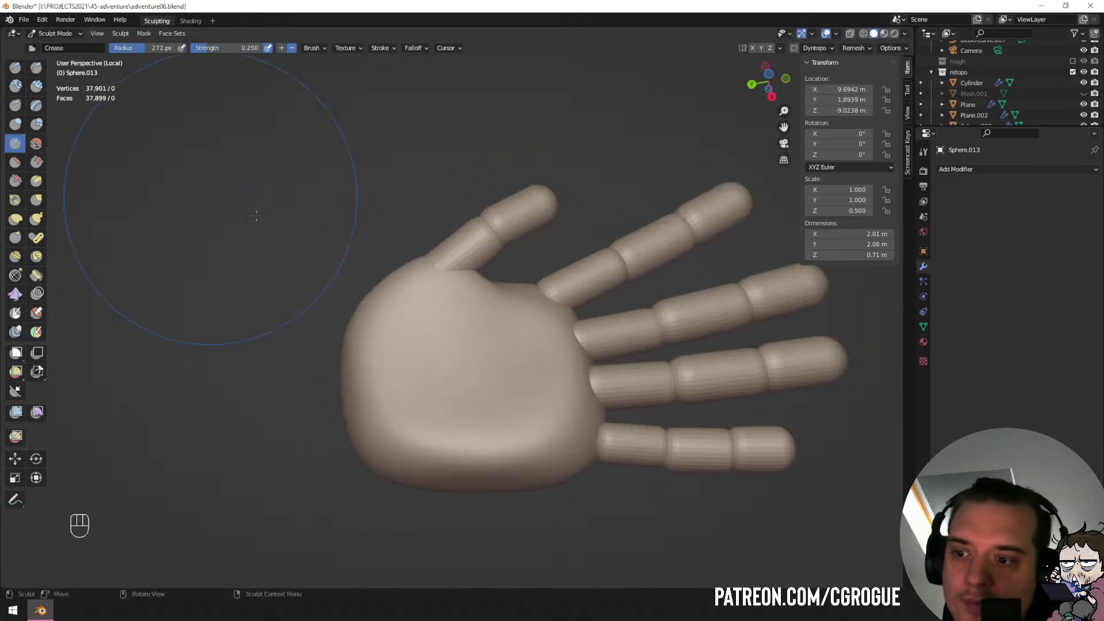
Resize the Crease brush to 68 px and work a crease into the palm beside the thumb's base.
key(f)
click(387, 350)
key(f)
click(487, 370)
click(424, 340)
mouse_move(424, 340)
middle_down()
mouse_move(493, 317)
mouse_move(495, 302)
mouse_move(460, 305)
mouse_move(437, 279)
mouse_move(444, 361)
middle_up()
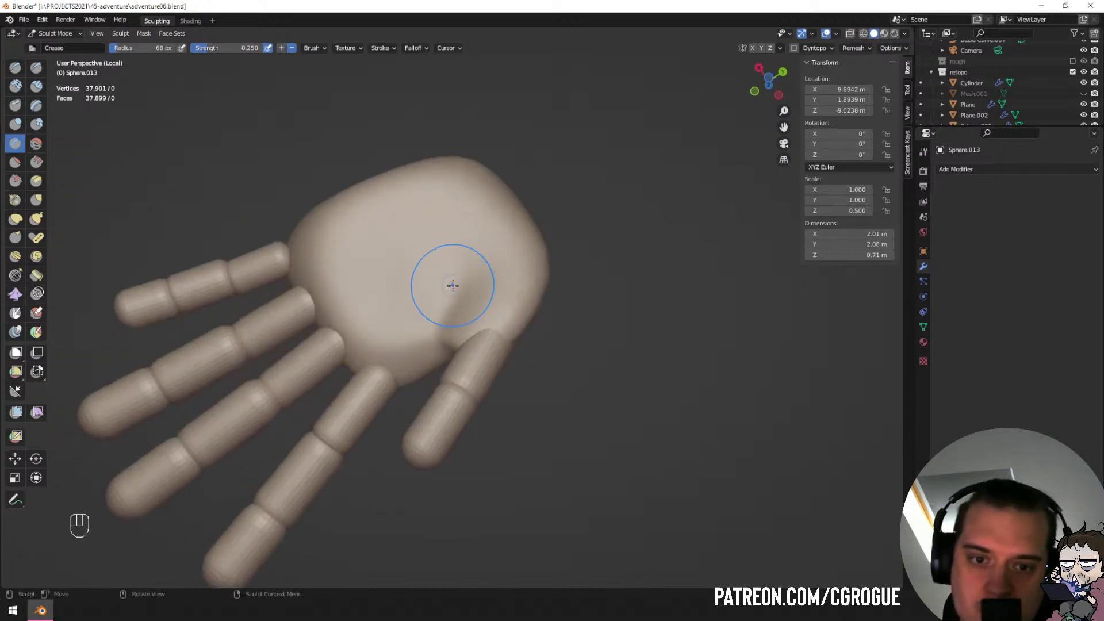
Grab the palm around the thumb's base to build up a fuller thumb mound and a deeper palm hollow.
key(g)
middle_drag(442, 275, 418, 271)
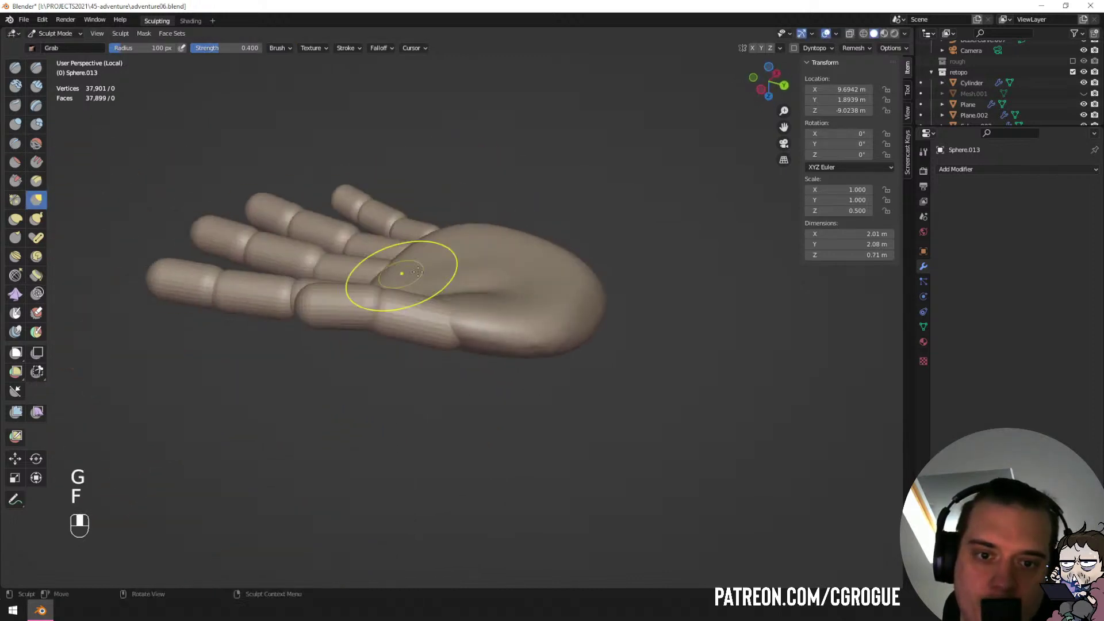
drag(510, 271, 509, 265)
key(f)
click(489, 291)
middle_drag(509, 268, 457, 344)
key(f)
drag(406, 316, 477, 325)
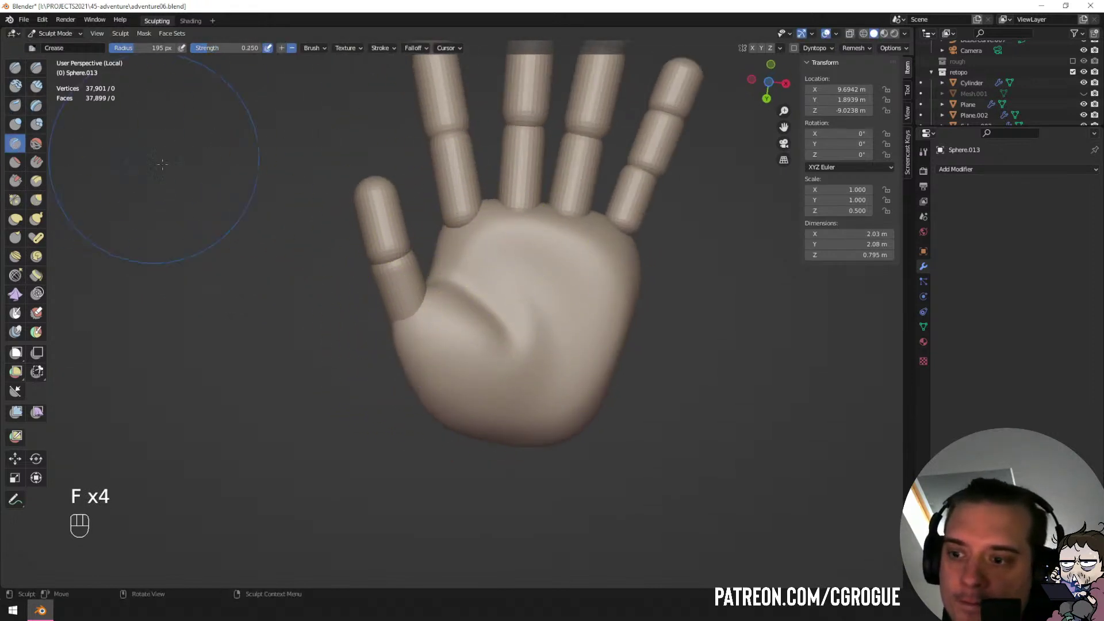
Try to carve a crease across the palm below the fingers.
click(433, 271)
key(f)
click(458, 256)
drag(477, 235, 611, 288)
key(ctrl+z)
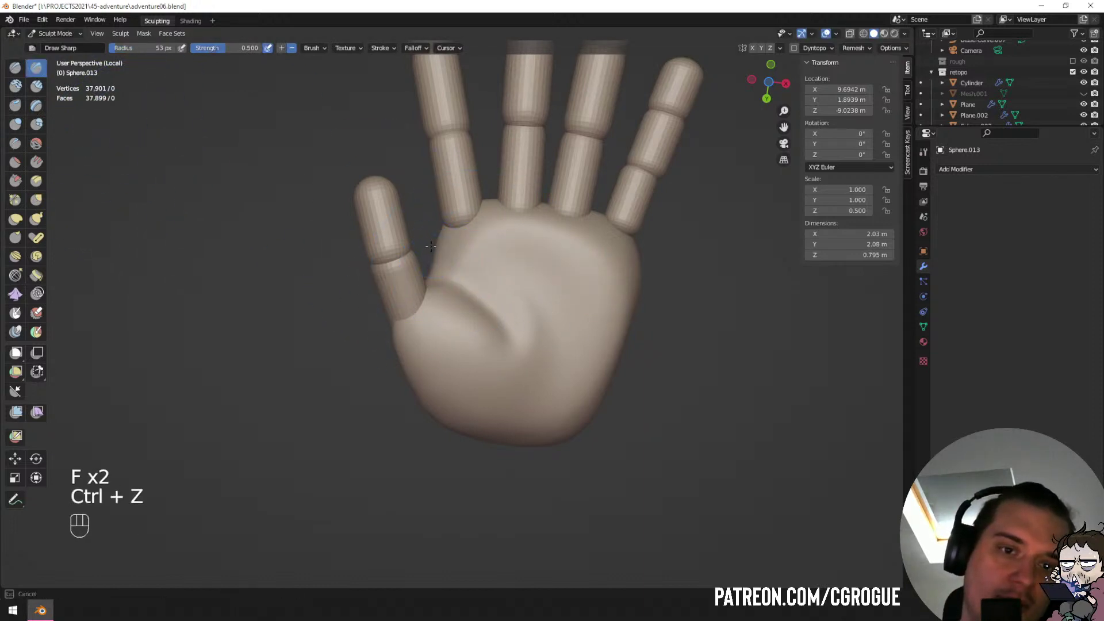
Carve a crease across the palm with the Draw Sharp brush and reshape the surrounding surface with the Grab brush.
middle_drag(579, 291, 451, 234)
key(g)
key(f)
click(549, 240)
mouse_move(549, 241)
middle_down()
mouse_move(495, 322)
mouse_move(449, 305)
mouse_move(441, 363)
mouse_move(454, 382)
middle_up()
key(f)
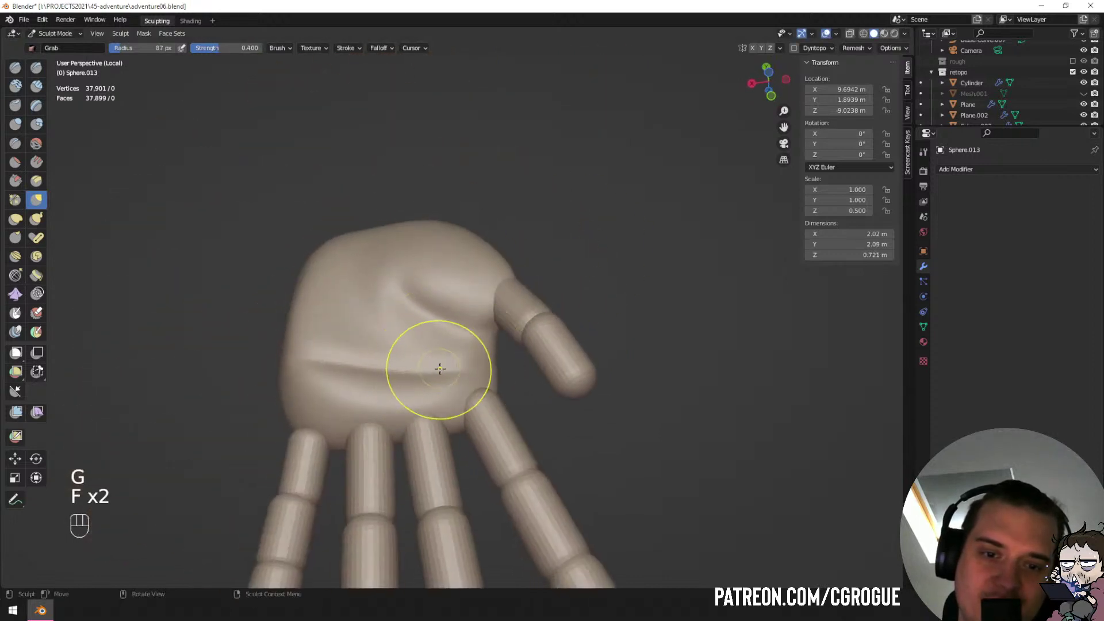
key(f)
click(454, 365)
drag(457, 363, 396, 337)
Enlarge the Grab brush and pull the palm's edge near the index finger's base inward.
middle_drag(431, 299, 446, 369)
key(f)
click(492, 337)
middle_drag(503, 334, 468, 398)
key(f)
click(479, 398)
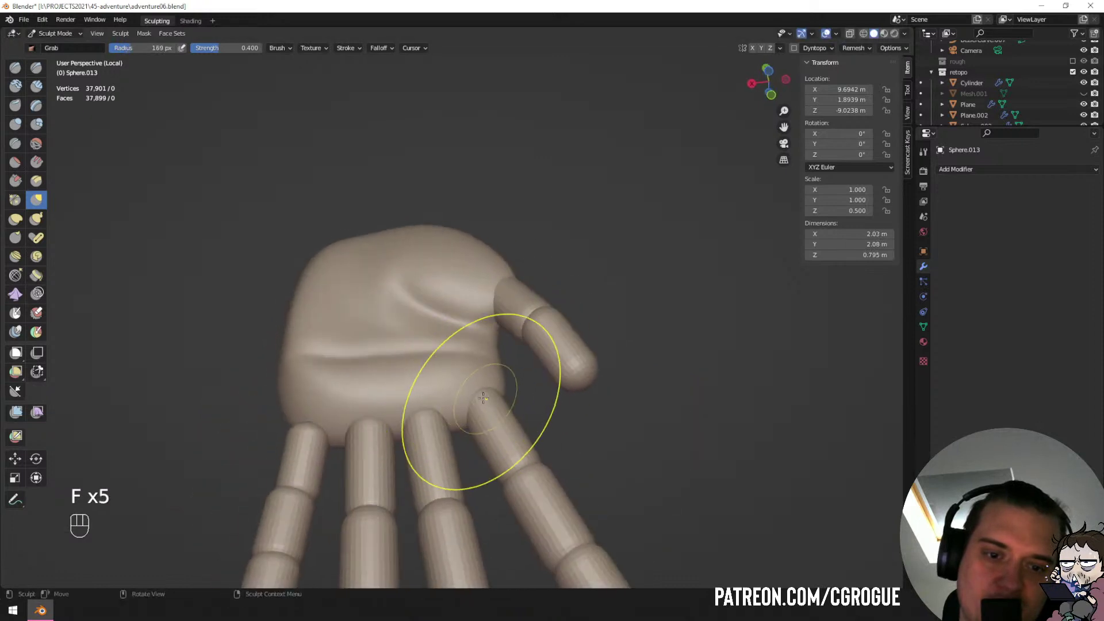
drag(482, 400, 449, 398)
mouse_move(432, 406)
middle_down()
mouse_move(420, 473)
mouse_move(403, 457)
mouse_move(433, 319)
middle_up()
Return to Object Mode and nudge the middle and ring fingers by their base segments to adjust their spacing.
key(ctrl+Tab)
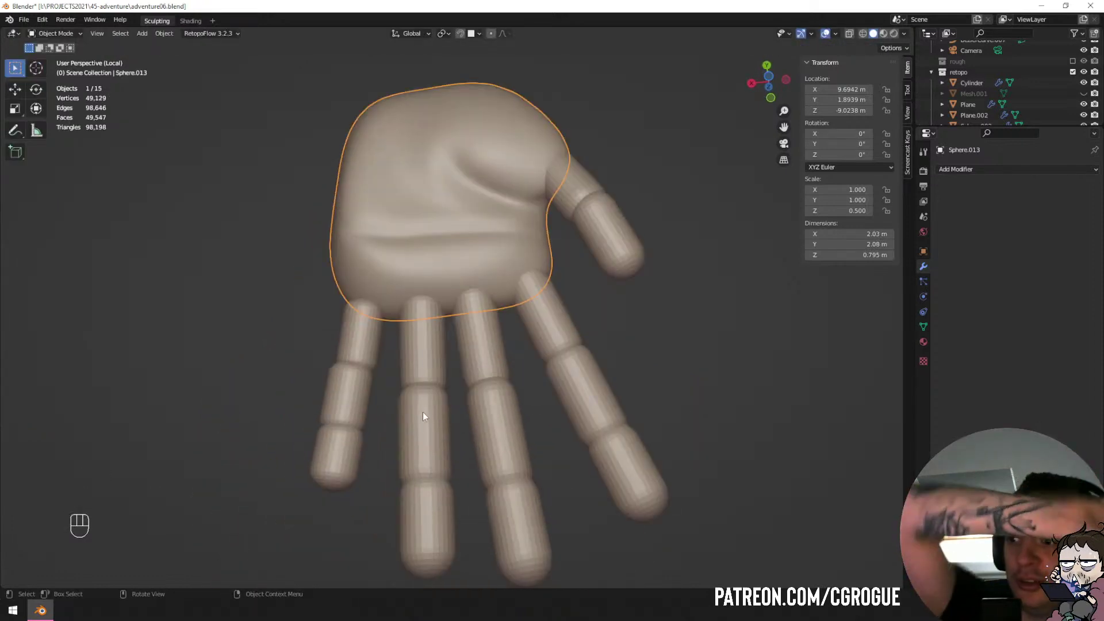
click(429, 347)
middle_drag(429, 348, 479, 359)
click(487, 350)
key(g)
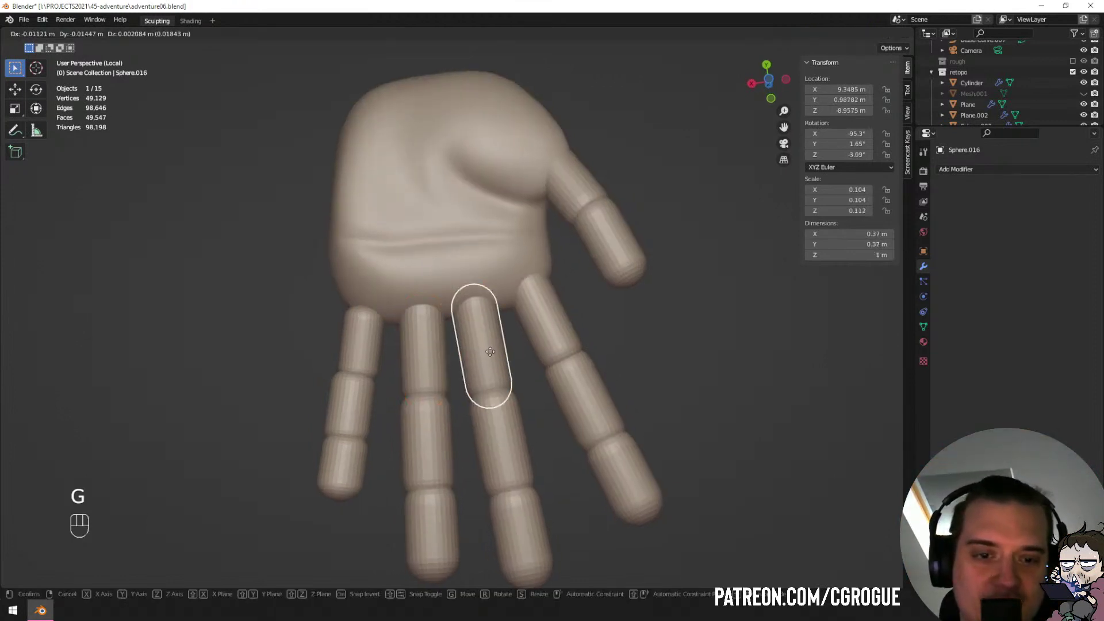
click(493, 352)
click(428, 353)
key(g)
click(425, 355)
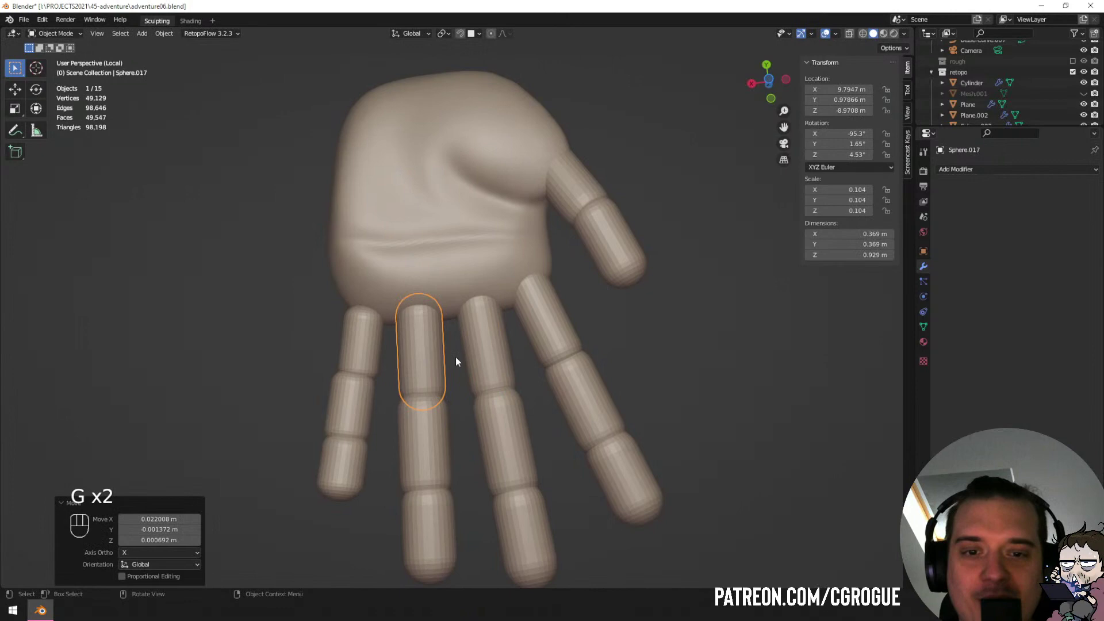
Scale the base segments of the four fingers by 0.9274 along Y, then uniformly by 1.111.
shift+click(486, 350)
shift+click(547, 322)
middle_drag(381, 329, 495, 215)
key(a)
key(a)
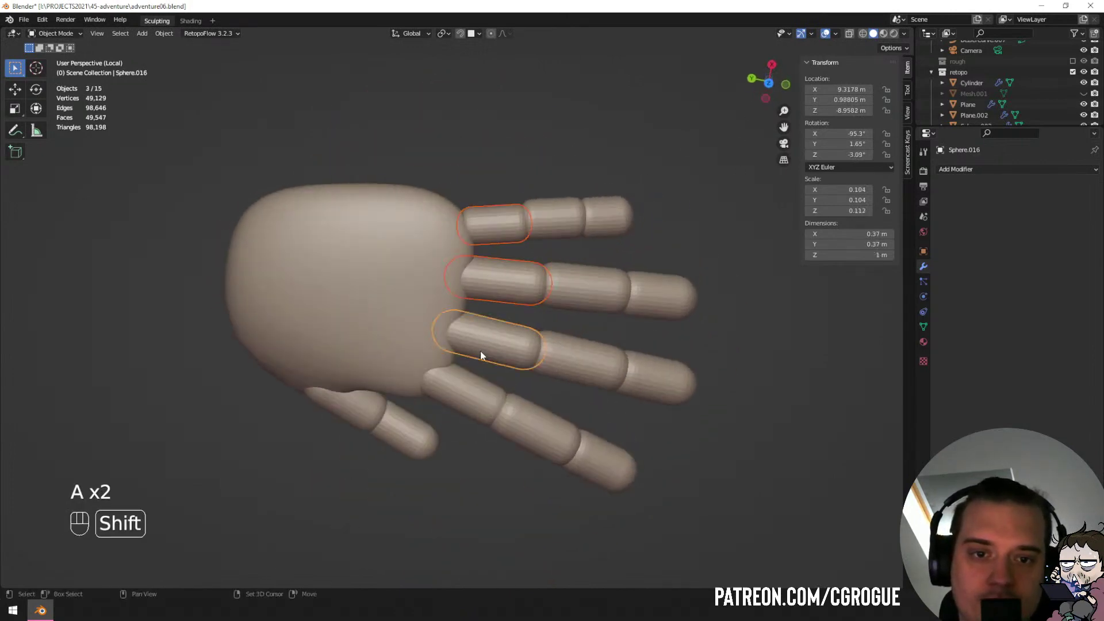
shift+click(472, 382)
key(s)
key(y)
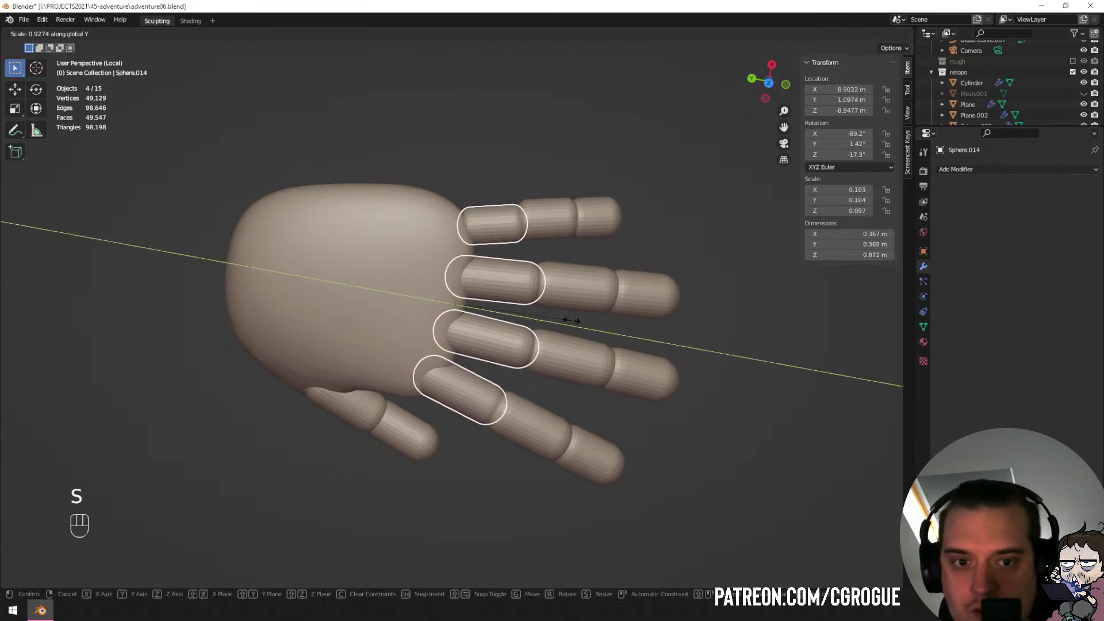
click(571, 320)
key(s)
click(588, 302)
middle_drag(588, 302, 447, 409)
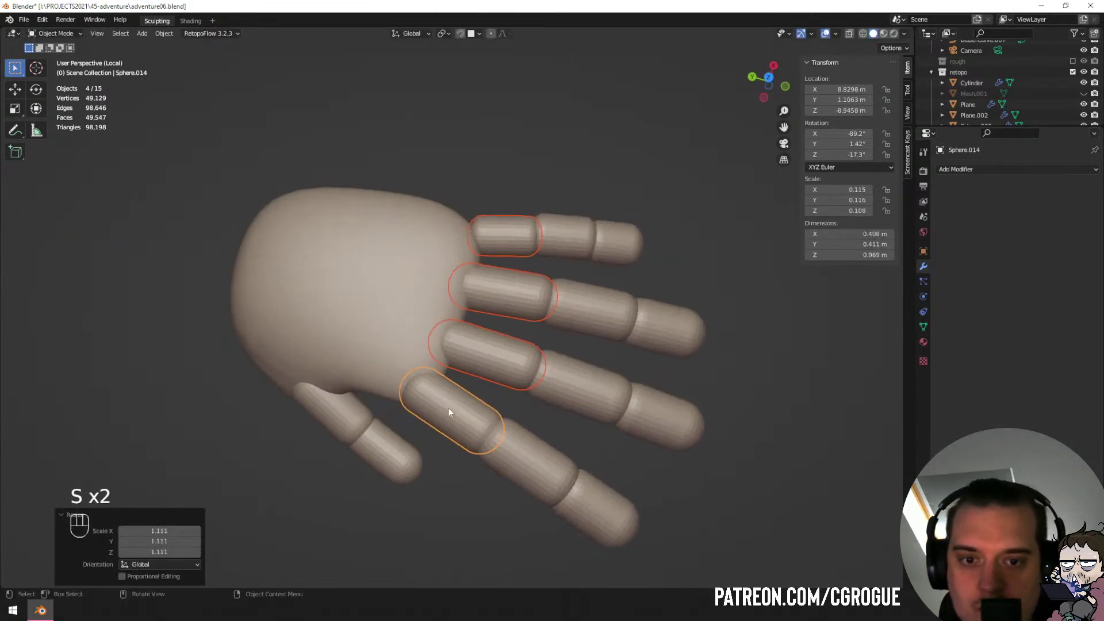
Reposition the index, middle and ring fingers along the palm's edge by moving their base segments.
click(448, 408)
key(g)
click(453, 404)
click(489, 355)
key(g)
click(482, 360)
click(512, 309)
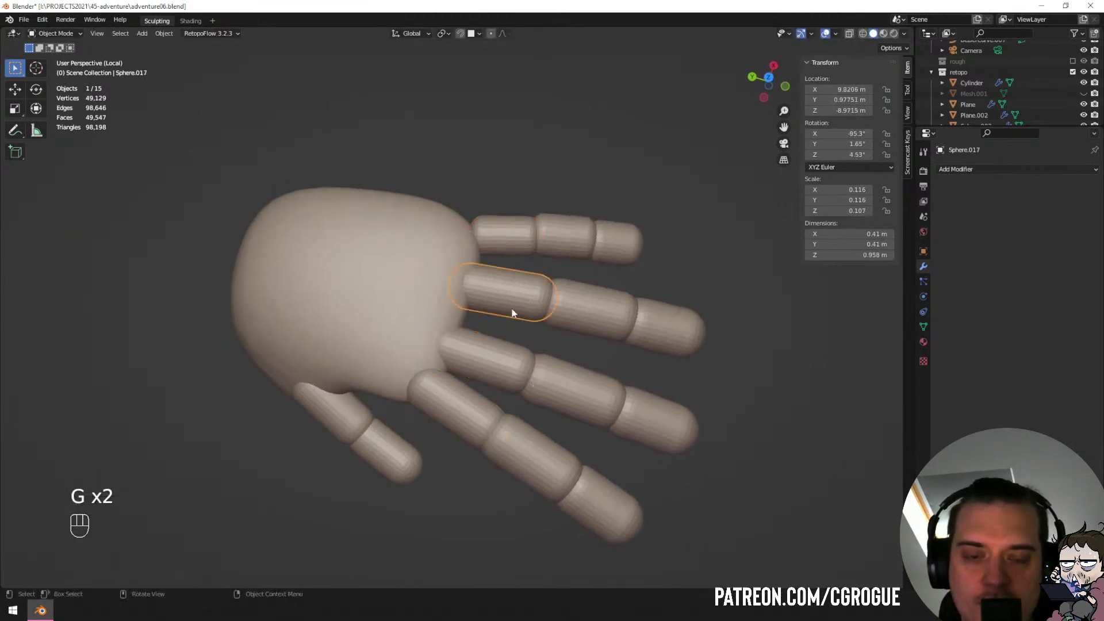
middle_drag(512, 312, 506, 331)
key(g)
click(500, 349)
Move the little finger's base segment inward against the palm, adjust the finger's alignment and clear the selection.
click(519, 224)
key(g)
click(508, 246)
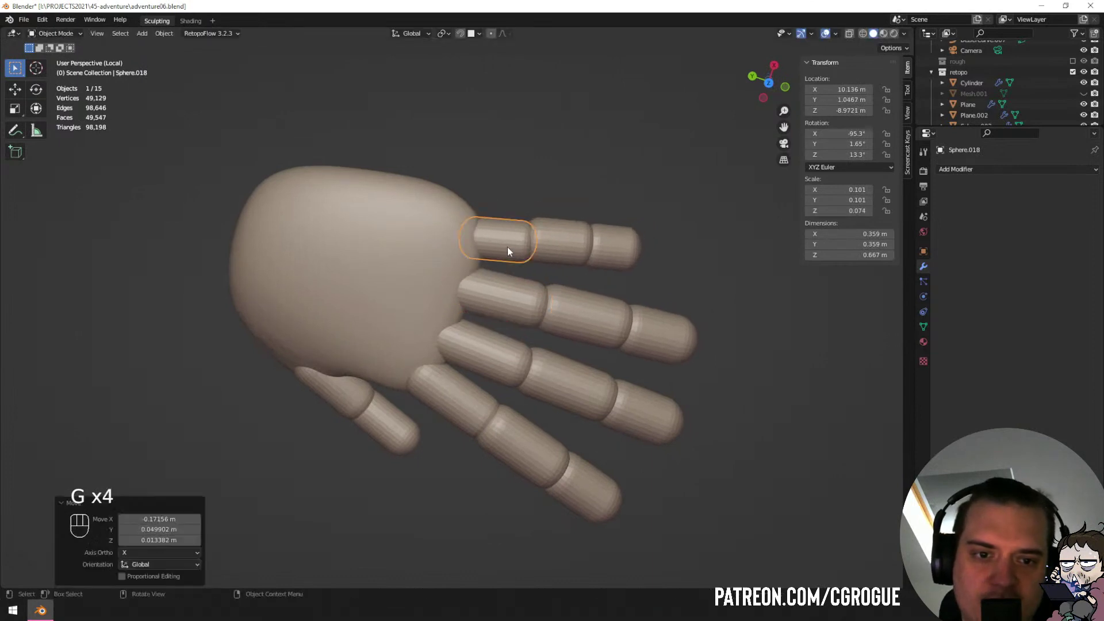
middle_drag(507, 247, 455, 292)
click(553, 260)
key(g)
click(551, 270)
key(a)
key(a)
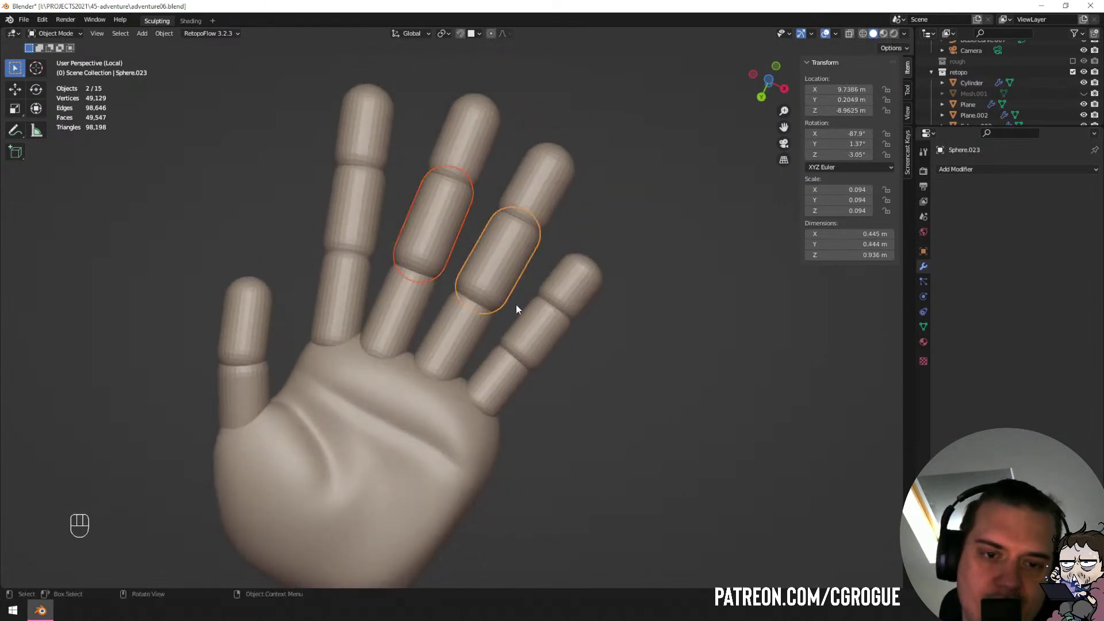
Move the middle finger's middle segment toward the back of the hand.
click(426, 247)
middle_drag(426, 247, 523, 408)
key(g)
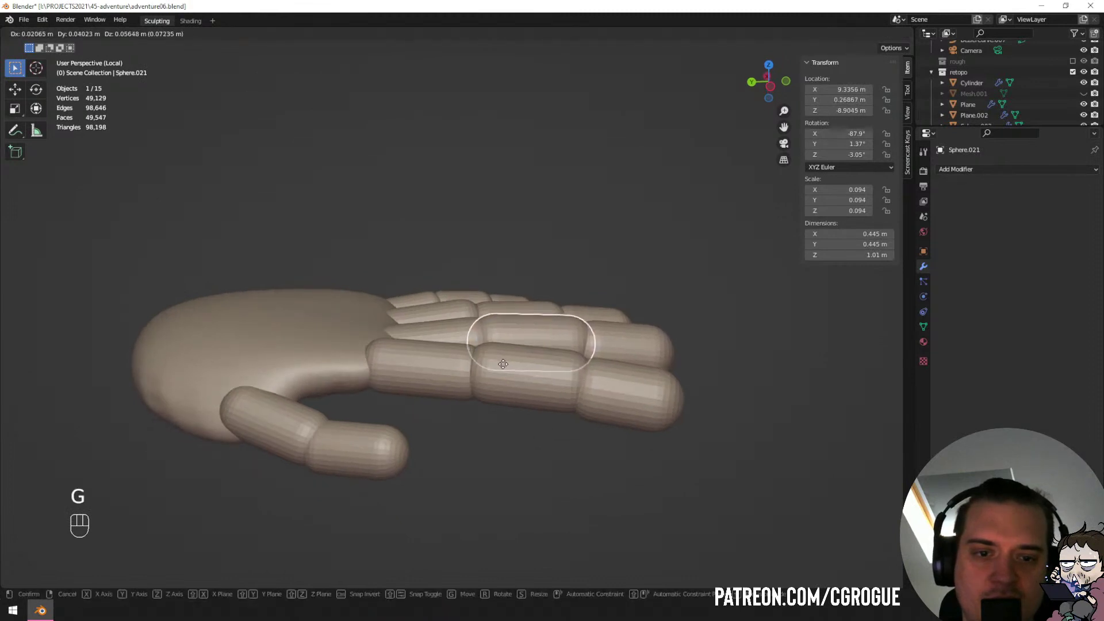
click(506, 364)
middle_drag(507, 363, 484, 431)
Nudge the neighbouring finger segments into line and clear the selection.
click(526, 325)
middle_drag(526, 325, 517, 279)
key(g)
click(515, 293)
click(517, 278)
key(g)
click(513, 280)
click(399, 435)
middle_drag(400, 434, 477, 371)
key(a)
key(a)
Align the little finger in side view and scale its middle segment down uniformly by 0.918.
middle_drag(478, 371, 371, 349)
click(368, 315)
key(g)
click(372, 351)
click(458, 337)
key(g)
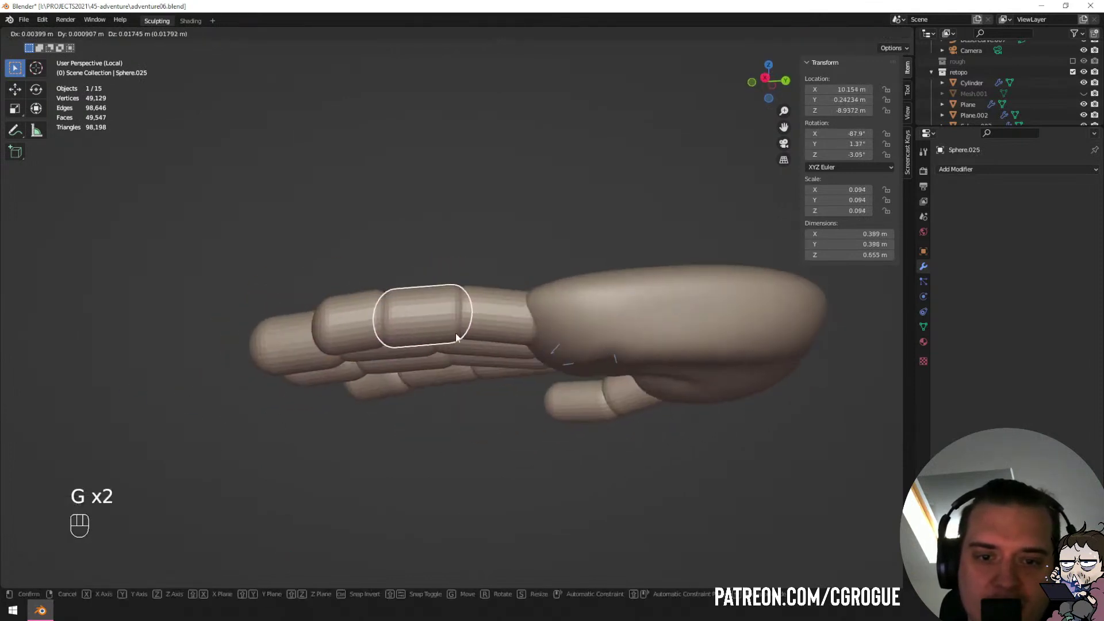
click(366, 338)
key(g)
right_click(461, 338)
key(s)
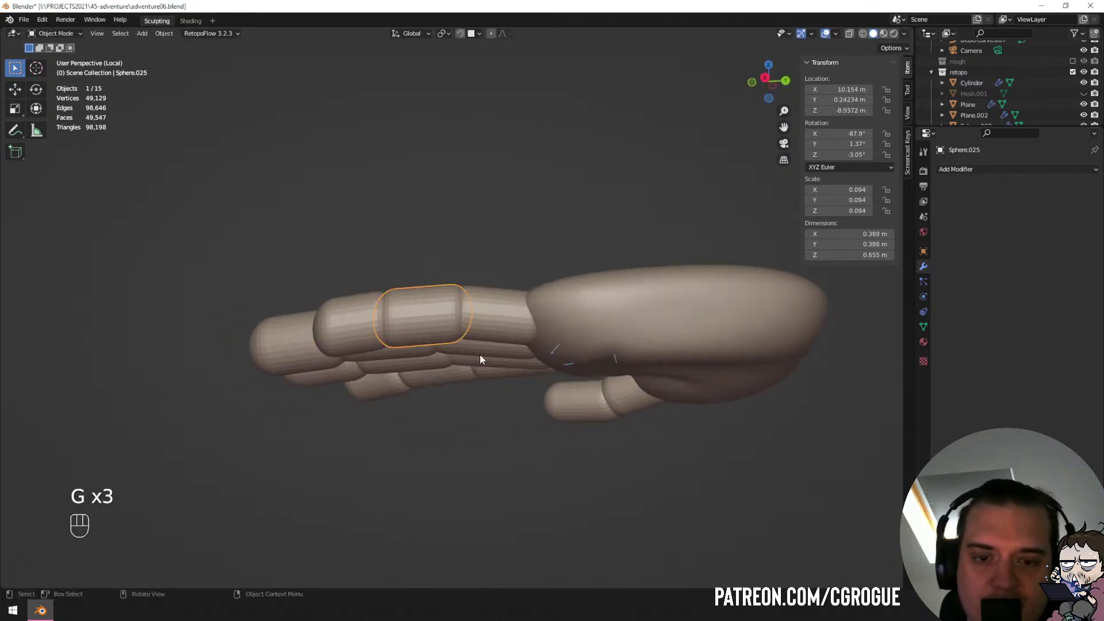
click(471, 352)
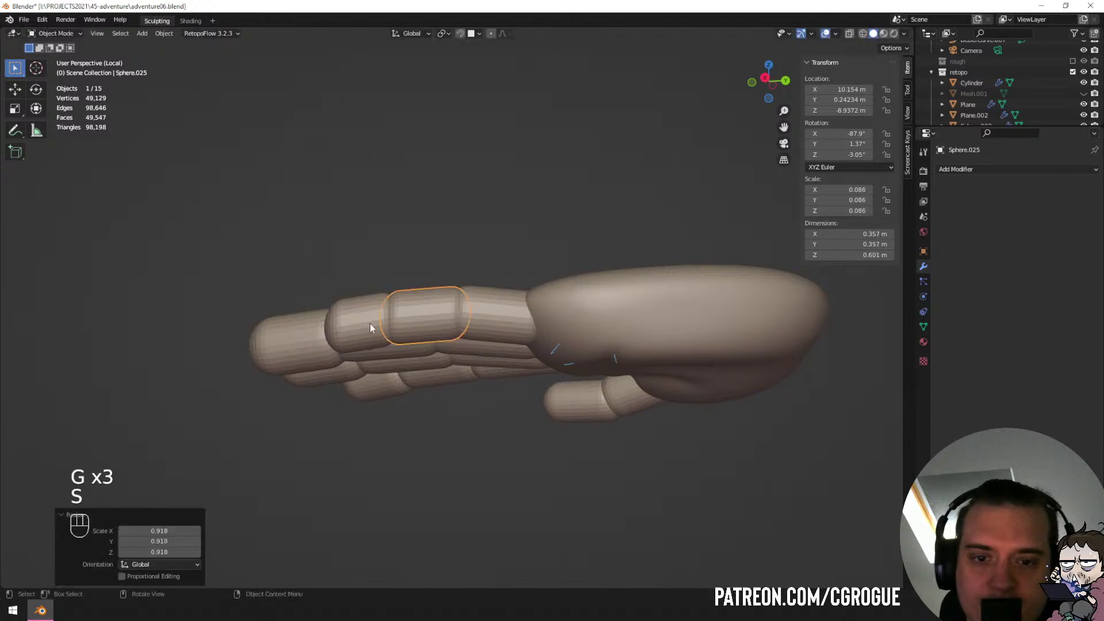
Scale the little finger's end segment along the Y axis and clear the selection.
click(370, 324)
middle_drag(424, 360, 447, 364)
key(s)
key(y)
click(446, 370)
key(a)
key(a)
Scale the index finger's base segment down slightly.
middle_drag(393, 428, 443, 389)
click(436, 382)
key(s)
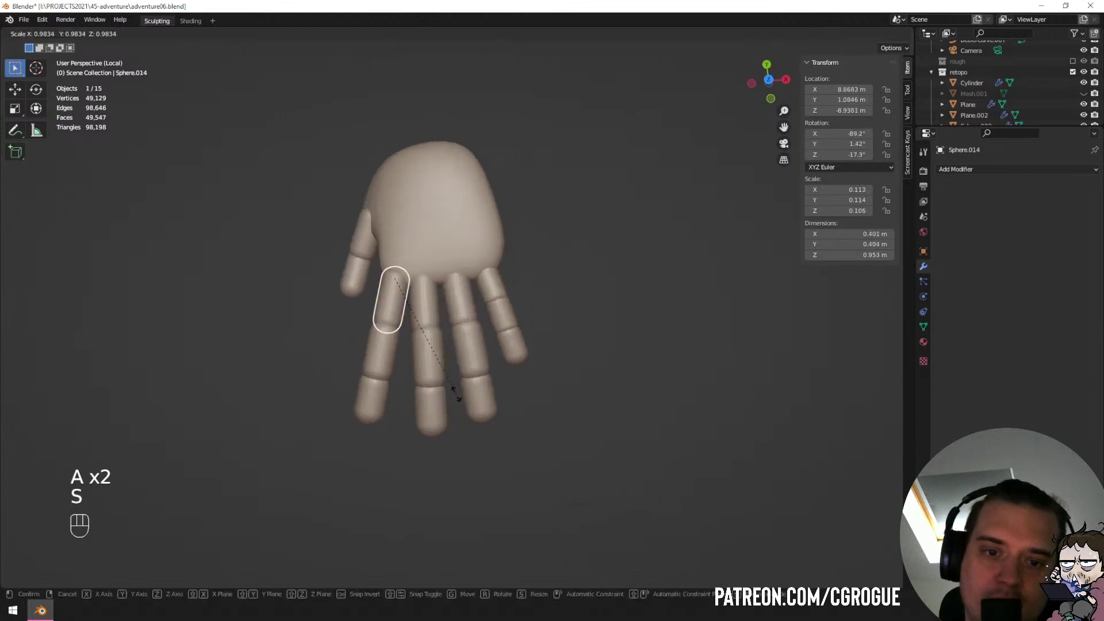
click(457, 393)
Enlarge the ring finger's base segment slightly and reposition it against the palm.
click(469, 307)
middle_drag(472, 321, 479, 339)
key(g)
click(481, 338)
key(s)
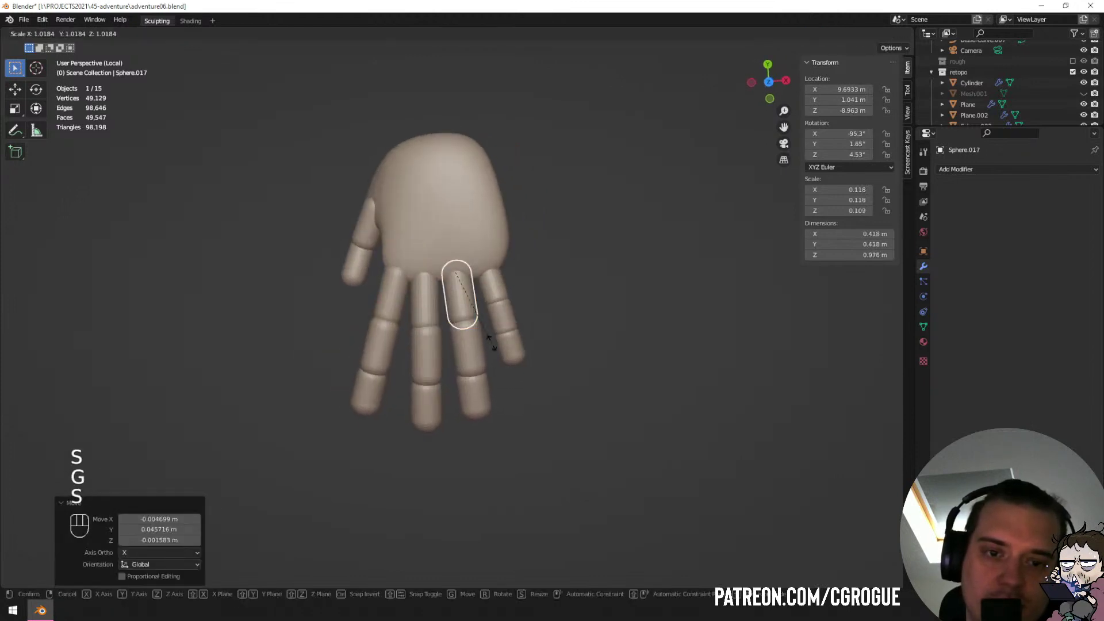
click(492, 343)
key(g)
click(494, 341)
Nudge the middle and ring fingers' base segments into line with their fingers and clear the selection.
click(437, 303)
key(g)
click(458, 304)
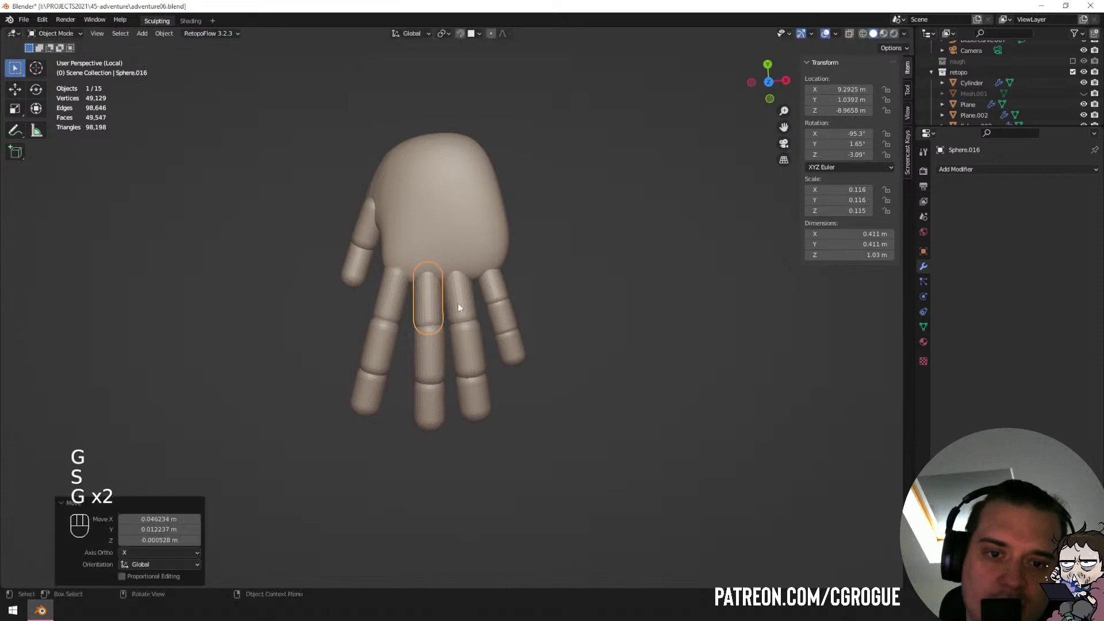
click(460, 306)
key(g)
click(464, 307)
click(435, 307)
key(g)
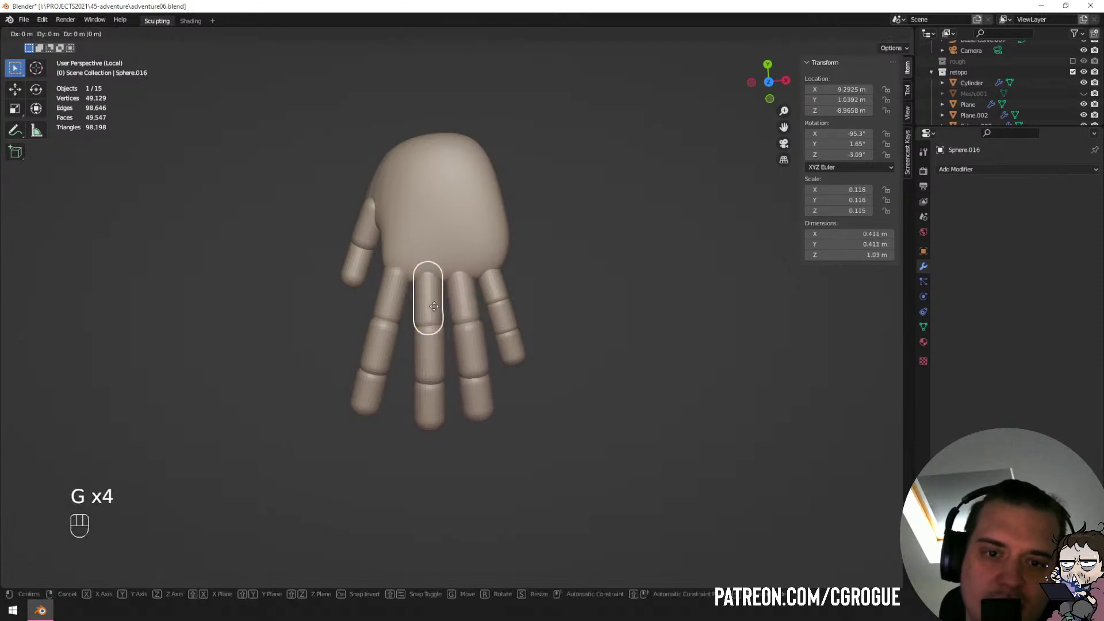
click(435, 306)
key(a)
key(a)
scroll(405, 362, down, 4)
scroll(426, 356, up, 2)
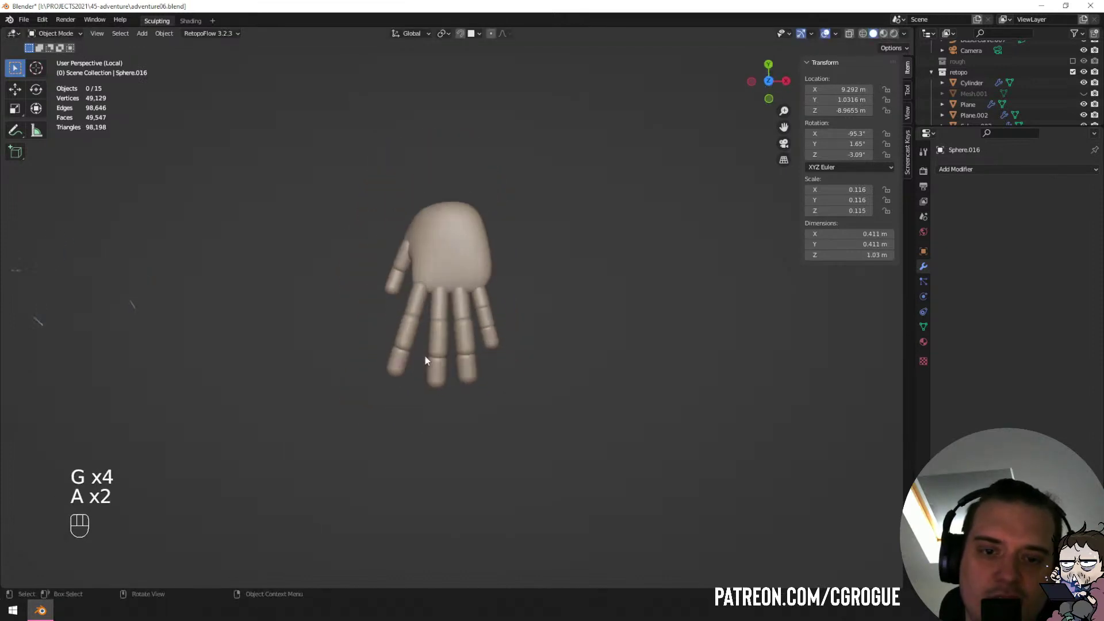
Put the palm in Sculpt Mode and reshape its sides using the Grab brush with a 109 px radius.
click(468, 269)
key(ctrl+Tab)
ctrl+middle_drag(428, 328, 438, 275)
key(ctrl+Tab)
click(443, 347)
key(f)
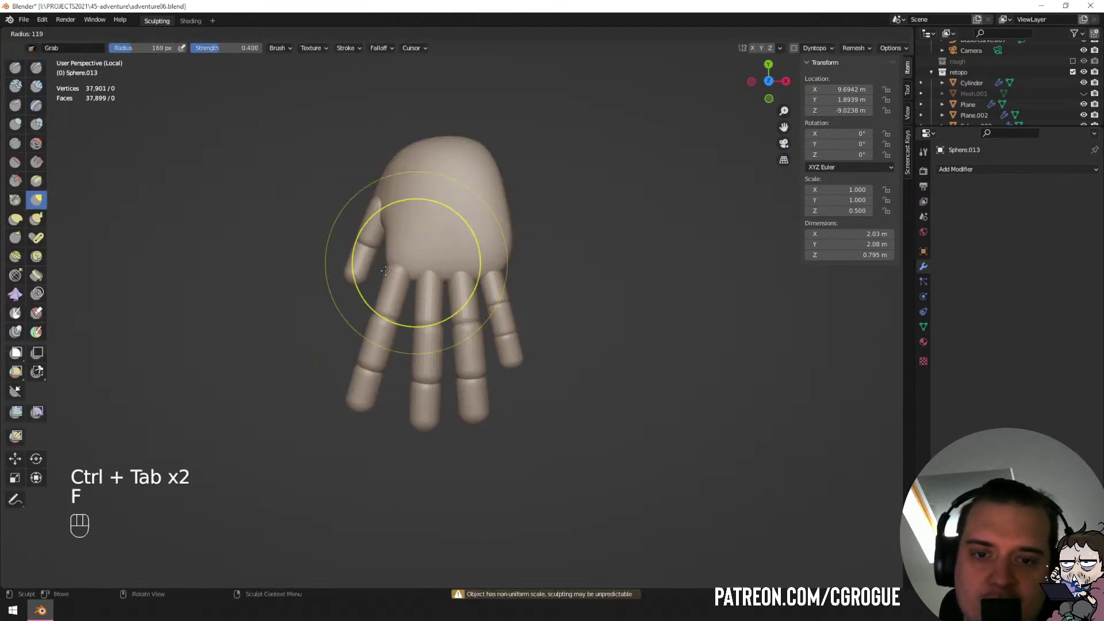
click(399, 266)
key(f)
click(501, 239)
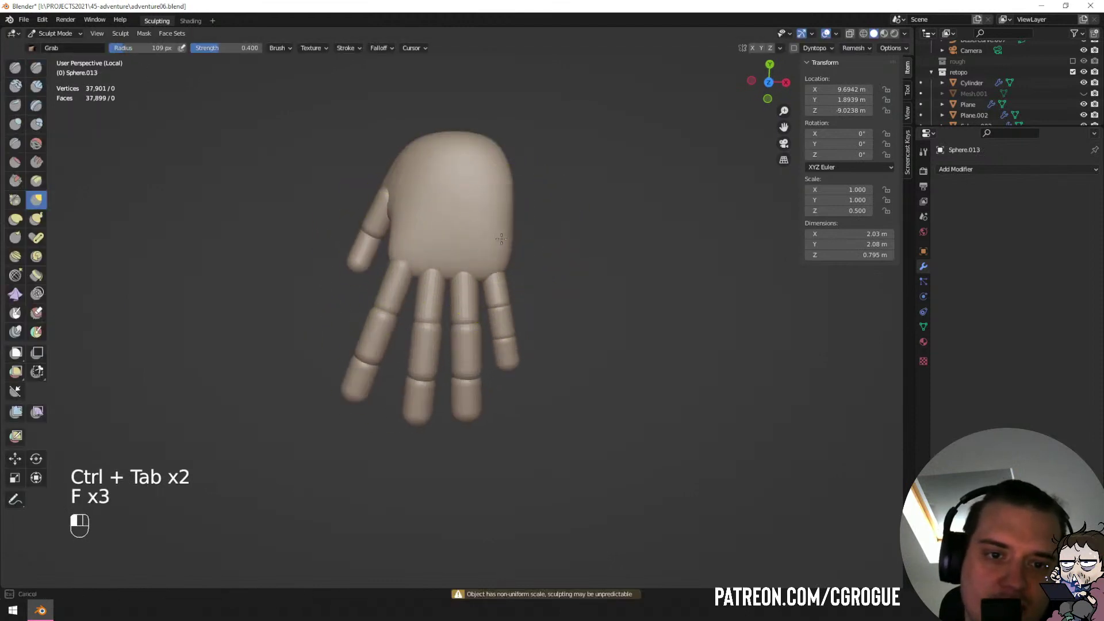
middle_drag(503, 266, 447, 377)
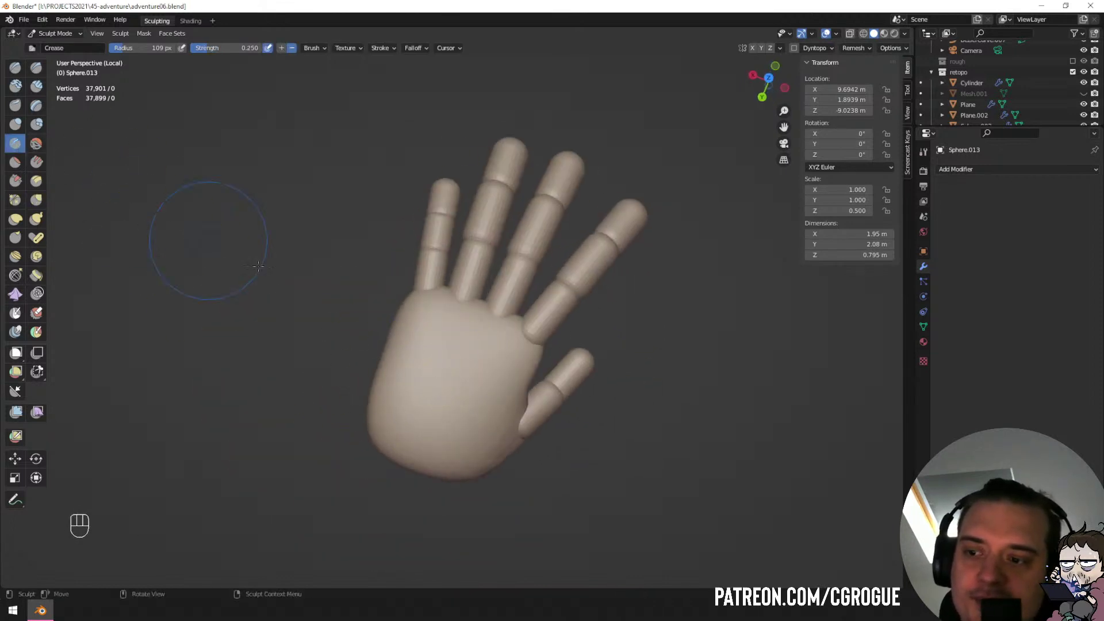
Sculpt grooves running from the knuckles across the back of the hand using the Crease brush with a 47 px radius.
scroll(420, 365, up, 3)
key(f)
click(421, 327)
key(f)
click(441, 289)
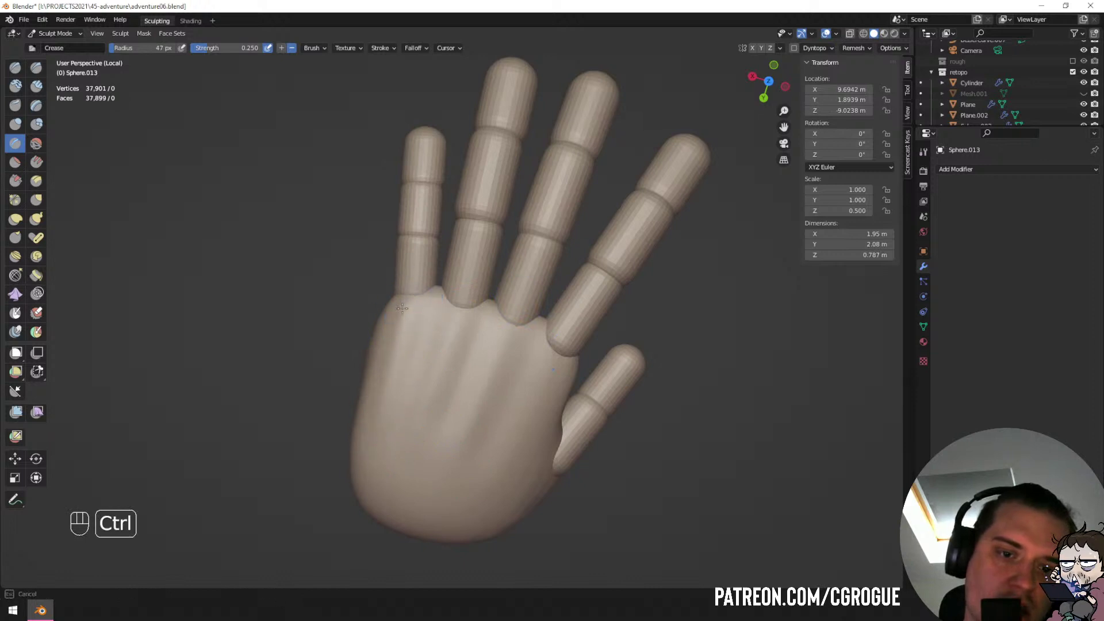
Reshape the knuckle edge of the palm in side view using the Grab brush, enlarging its radius to 228 px.
middle_drag(489, 354, 381, 279)
key(g)
key(f)
click(440, 286)
drag(445, 288, 460, 297)
mouse_move(474, 290)
middle_down()
mouse_move(477, 257)
mouse_move(464, 294)
middle_up()
key(f)
key(f)
click(454, 282)
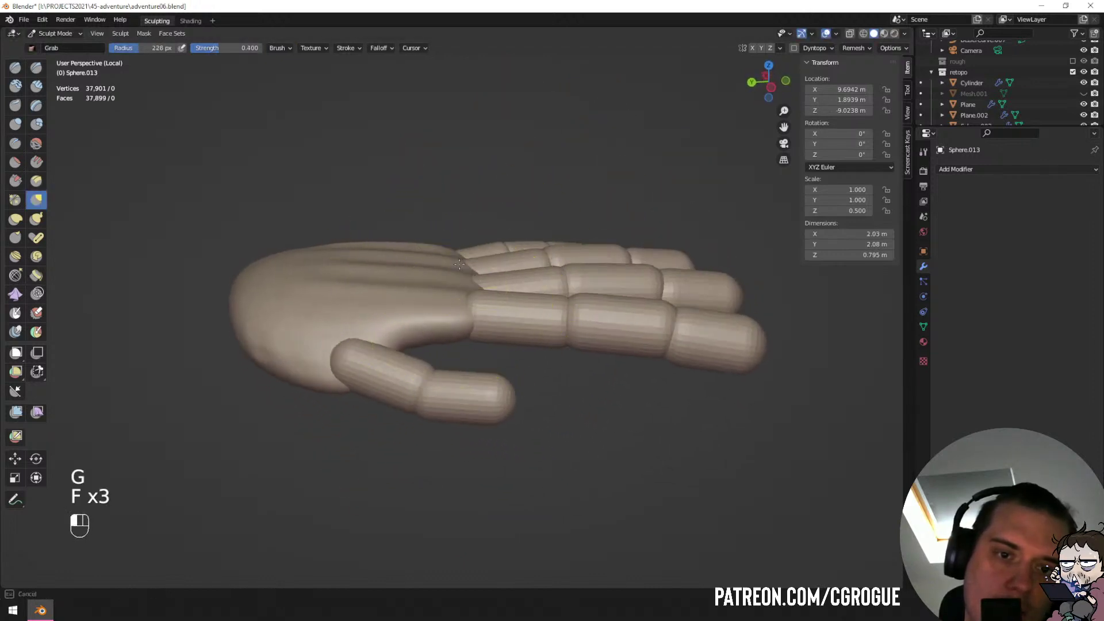
drag(452, 256, 456, 265)
mouse_move(460, 274)
middle_down()
mouse_move(473, 361)
mouse_move(405, 316)
middle_up()
Return to Object Mode, rotate the four finger base segments together to follow the palm, and clear the selection.
key(ctrl+Tab)
click(435, 315)
shift+click(399, 270)
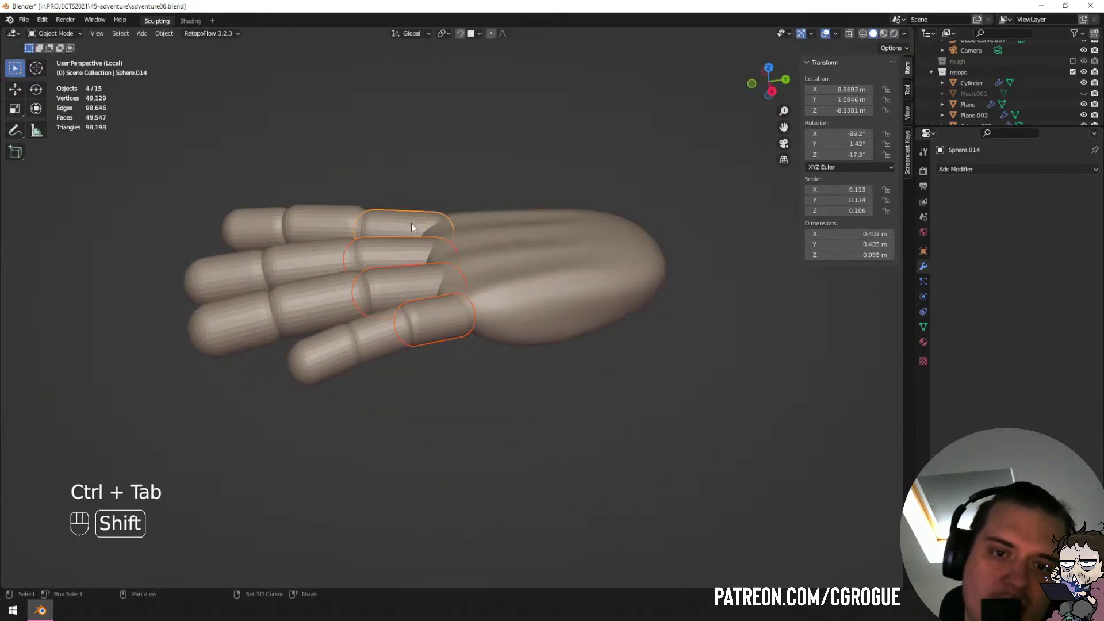
middle_drag(412, 225, 467, 382)
key(r)
click(552, 283)
key(a)
key(a)
Scale the index finger's base segment down and reposition it at the palm.
middle_drag(468, 371, 496, 279)
key(s)
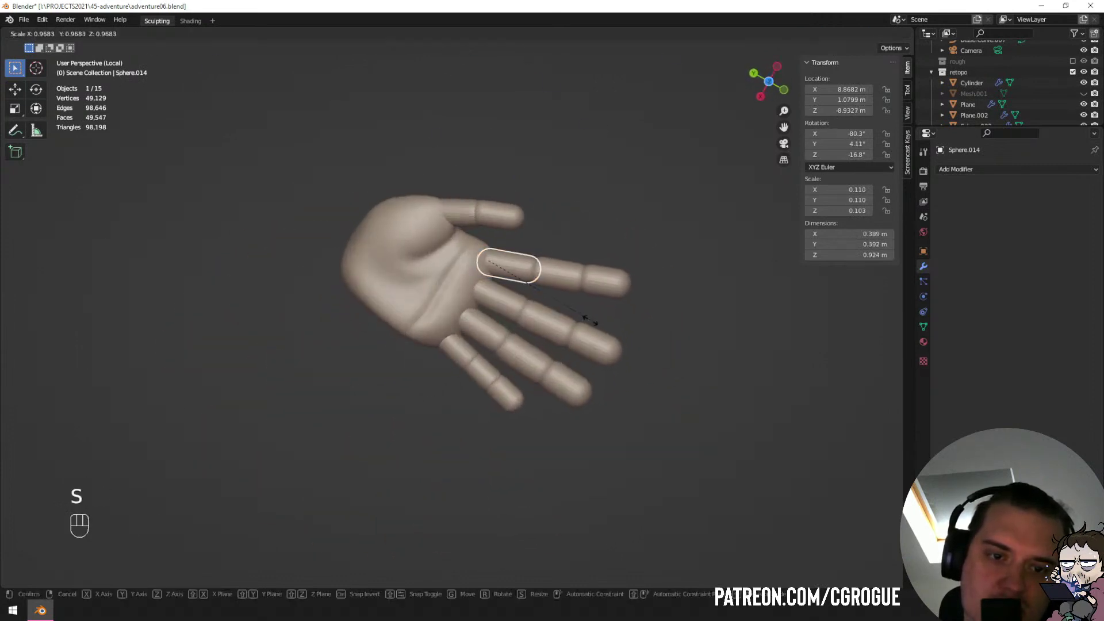
click(587, 320)
key(g)
click(584, 320)
Scale the middle finger's base segment by 0.973 and shrink the ring finger's base segment slightly.
mouse_move(527, 302)
middle_down()
mouse_move(531, 291)
mouse_move(520, 292)
middle_up()
click(497, 304)
key(s)
click(536, 338)
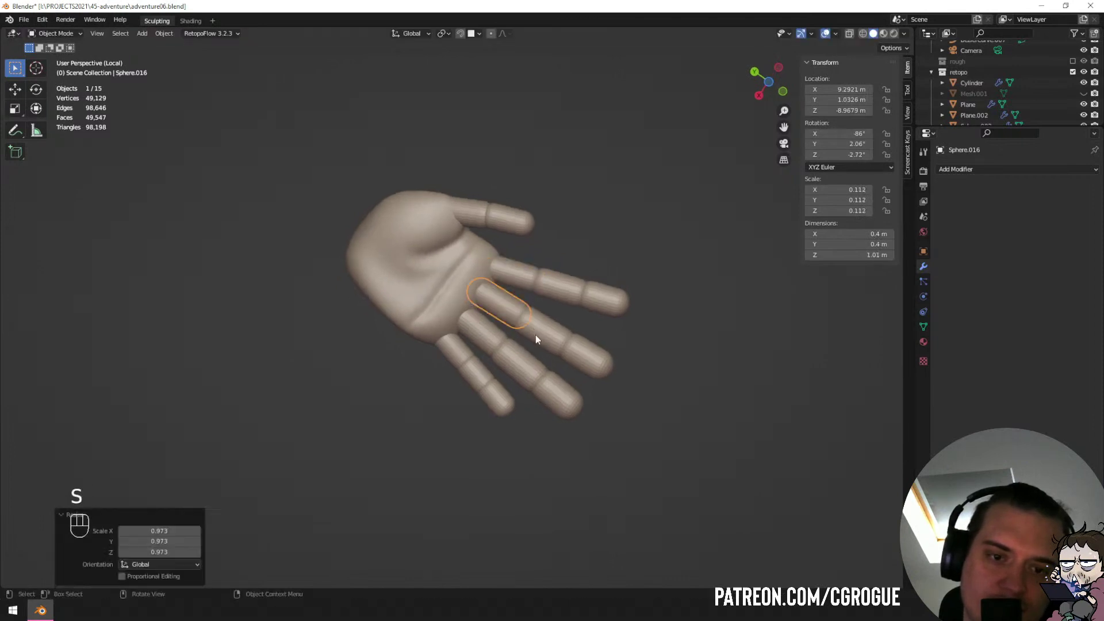
click(490, 334)
key(s)
click(532, 350)
Shrink the little finger's base segment slightly and nudge it into place.
click(458, 357)
key(s)
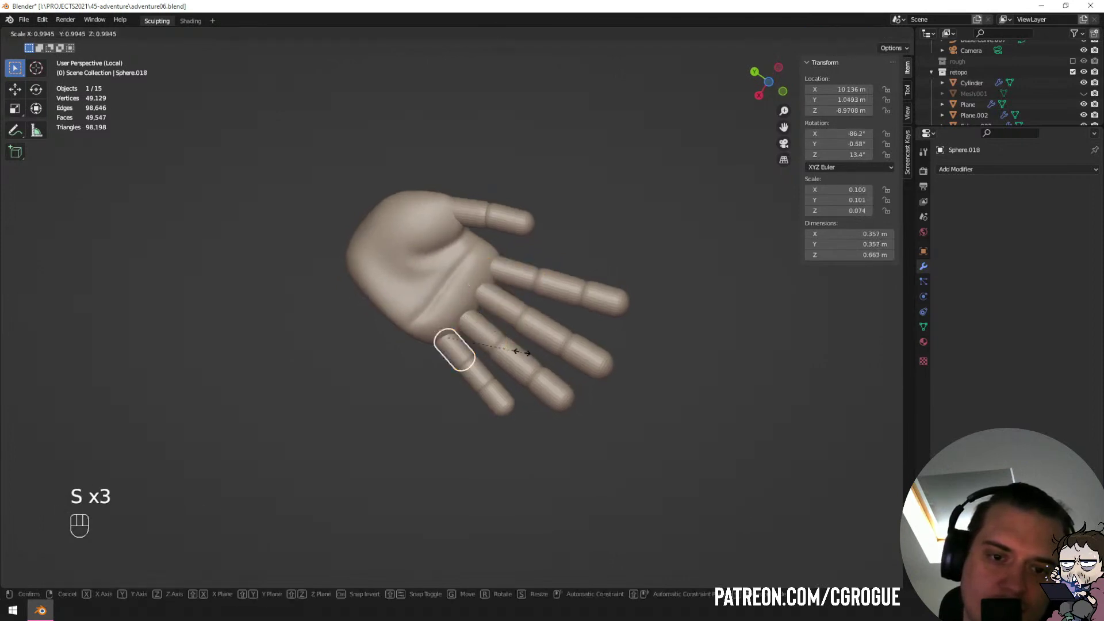
click(515, 349)
key(g)
click(513, 347)
Return the palm to Sculpt Mode and refine its little-finger side with the Grab brush, reducing the radius to 50 px.
click(444, 298)
key(ctrl+Tab)
key(f)
key(f)
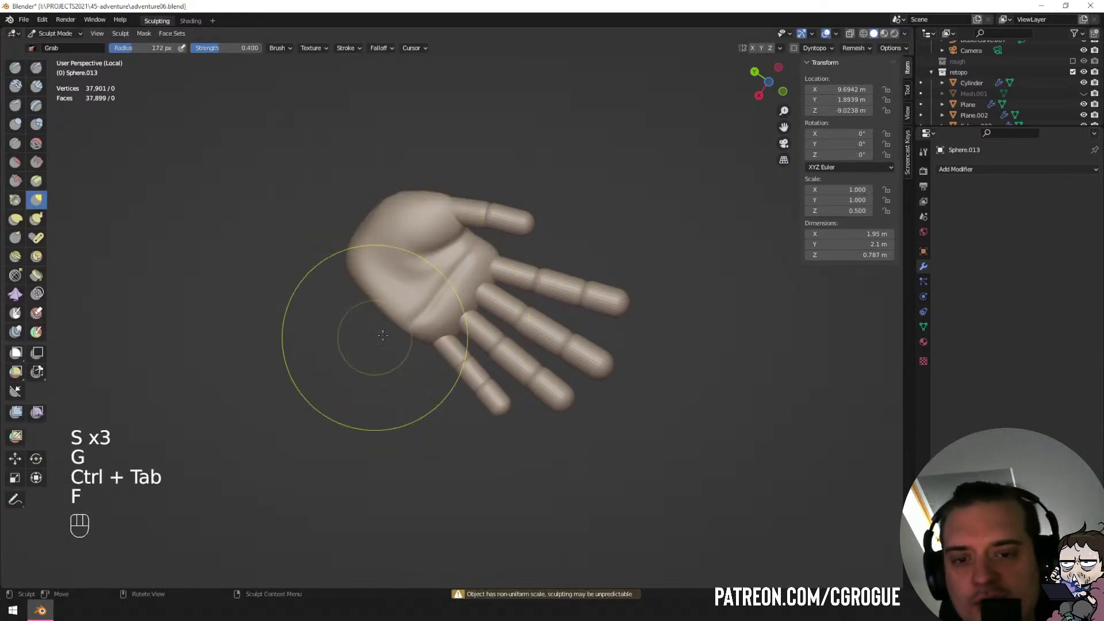
mouse_move(412, 321)
middle_down()
mouse_move(479, 307)
mouse_move(458, 309)
mouse_move(462, 352)
mouse_move(455, 345)
middle_up()
key(f)
click(448, 339)
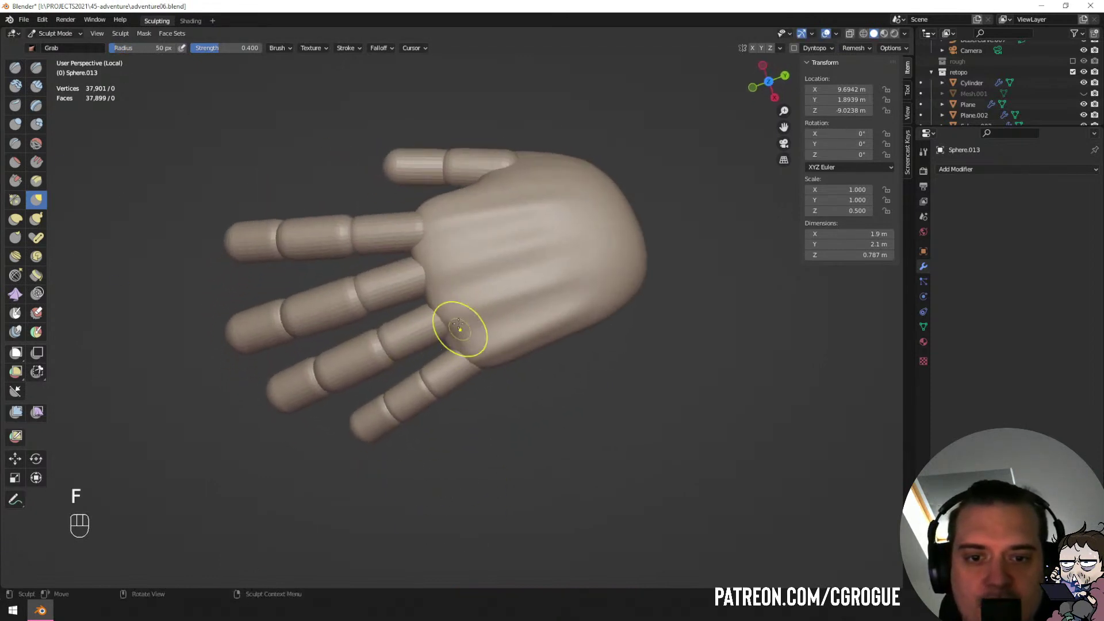
Undo the last grab strokes and reshape the little finger's knuckle area with a 74 px Grab brush.
key(ctrl+z)
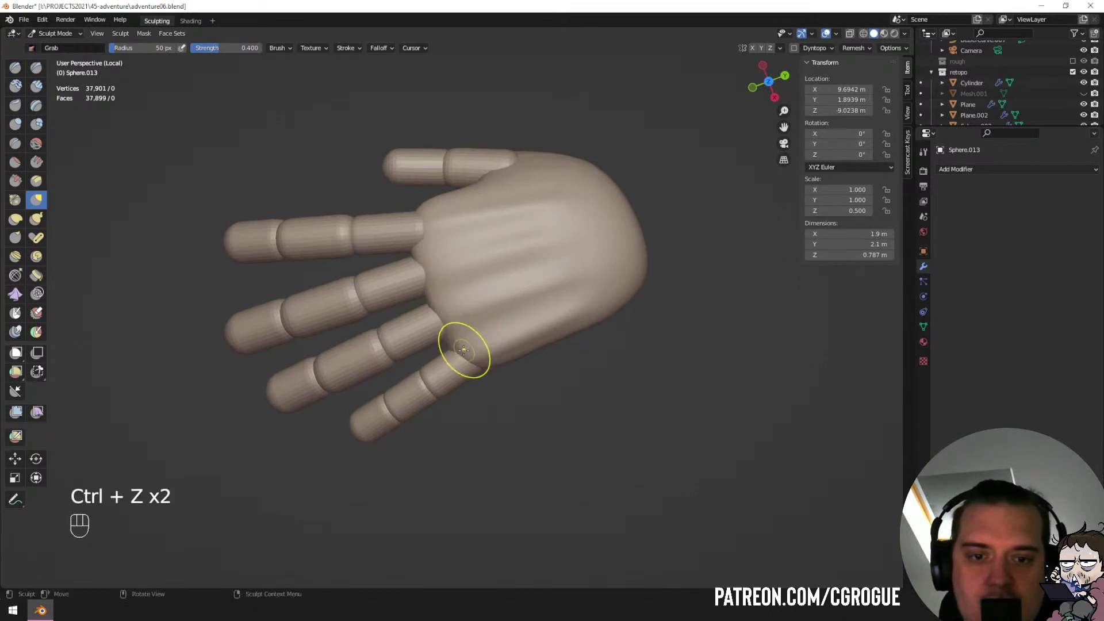
key(f)
click(467, 361)
mouse_move(467, 361)
middle_down()
mouse_move(480, 346)
mouse_move(439, 276)
middle_up()
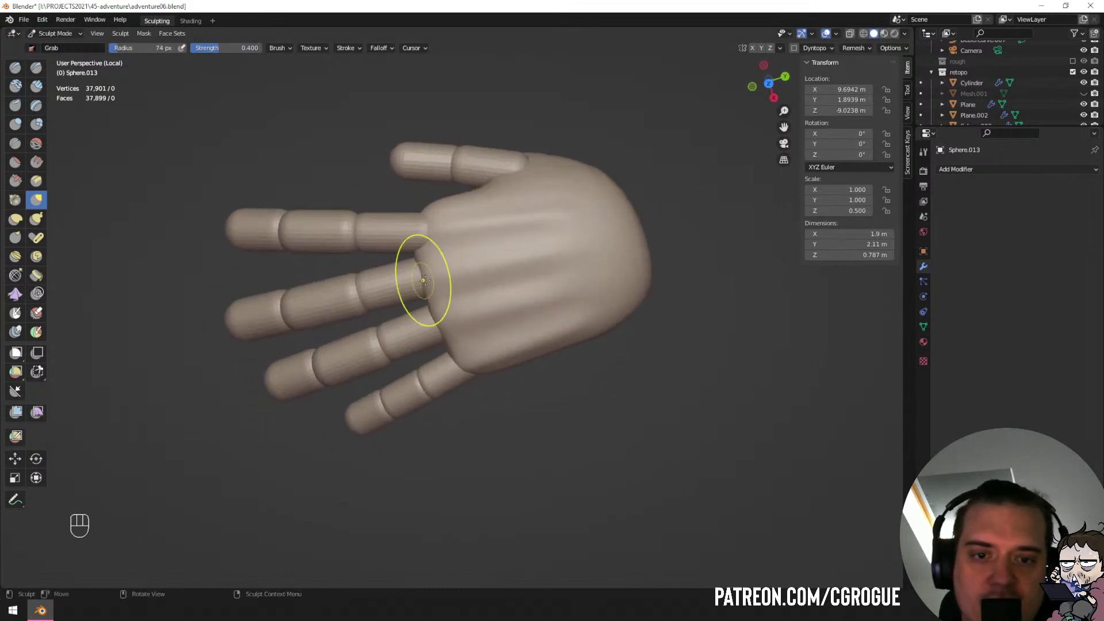
Refine the palm edge at the middle and index finger knuckles using Grab radii of 55 px and 74 px.
key(f)
click(444, 291)
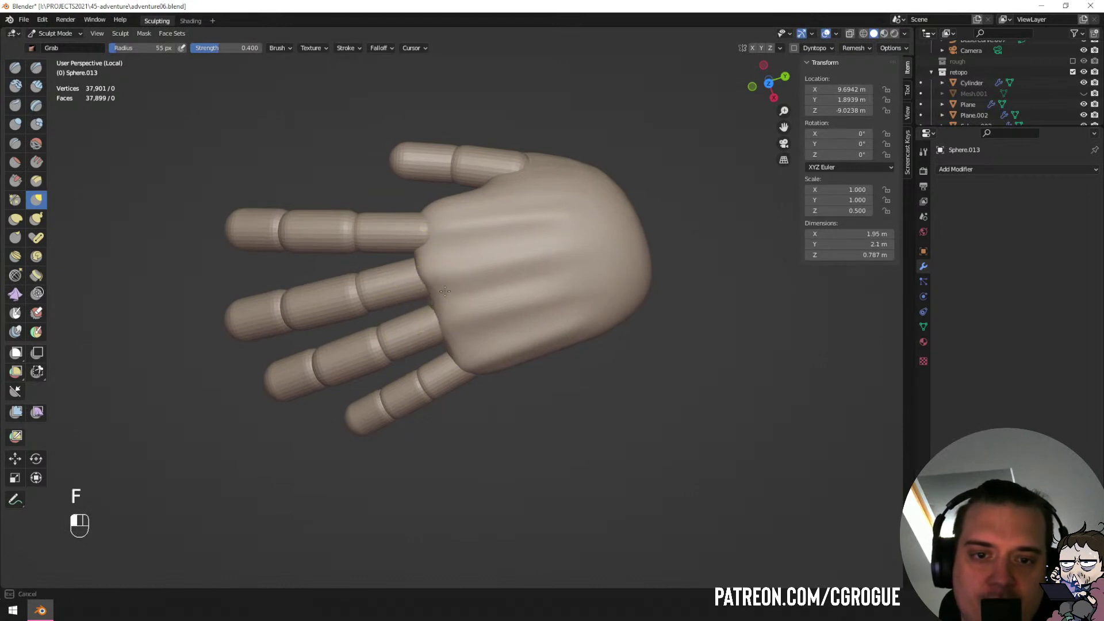
mouse_move(447, 231)
middle_down()
mouse_move(443, 178)
mouse_move(447, 228)
middle_up()
key(f)
click(454, 214)
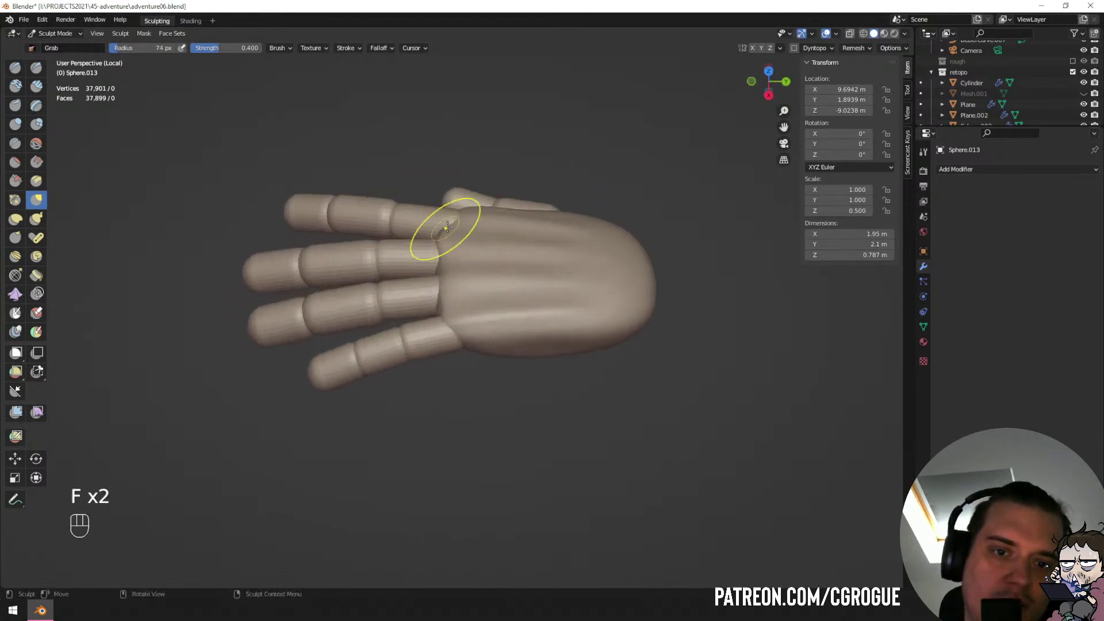
drag(448, 208, 446, 204)
Reshape the palm between the index finger and thumb using the Grab brush with a 91 px radius.
middle_drag(447, 202, 461, 267)
key(f)
click(438, 242)
key(f)
click(492, 235)
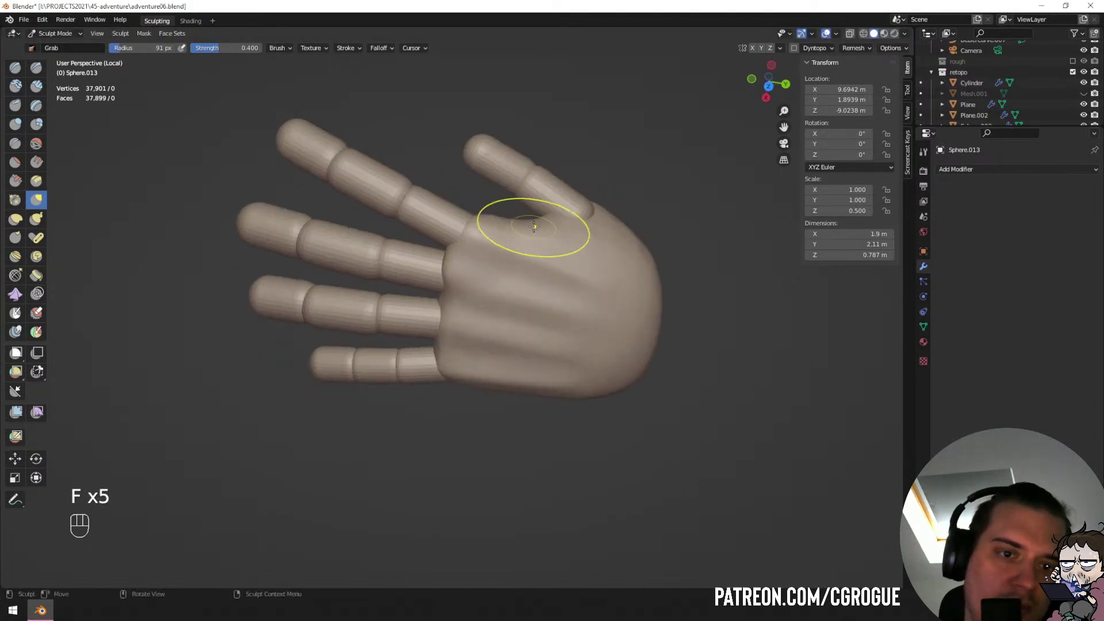
mouse_move(450, 239)
middle_down()
mouse_move(524, 298)
mouse_move(542, 291)
middle_up()
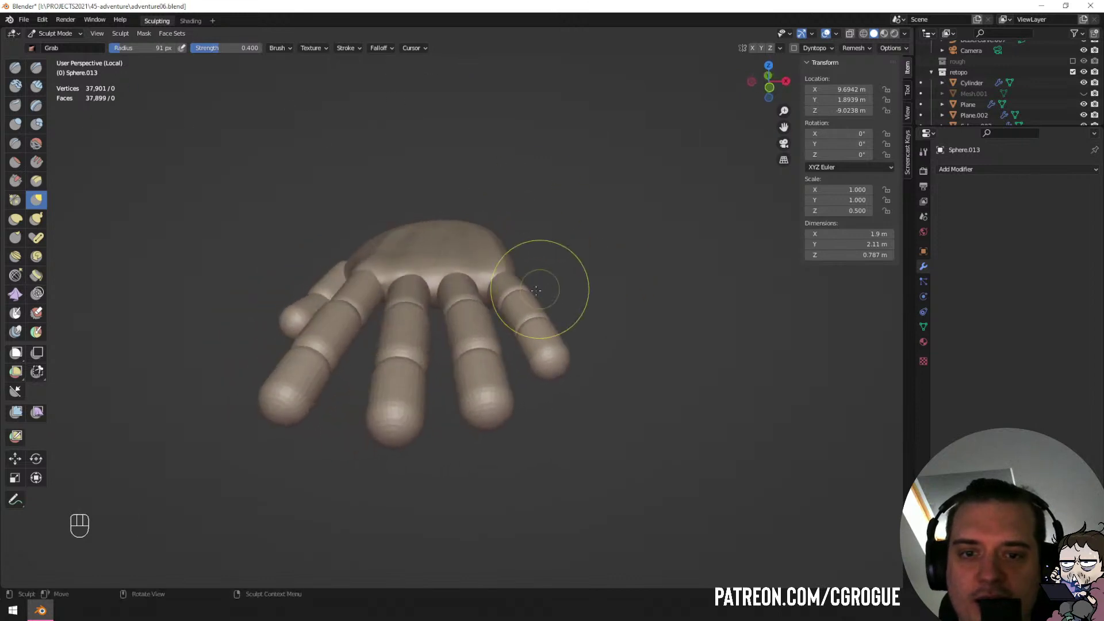
Switch to Object Mode, then tilt the middle finger's base segment and move it up to the knuckle.
key(ctrl+Tab)
middle_drag(424, 264, 432, 277)
click(417, 289)
middle_drag(417, 288, 411, 246)
key(r)
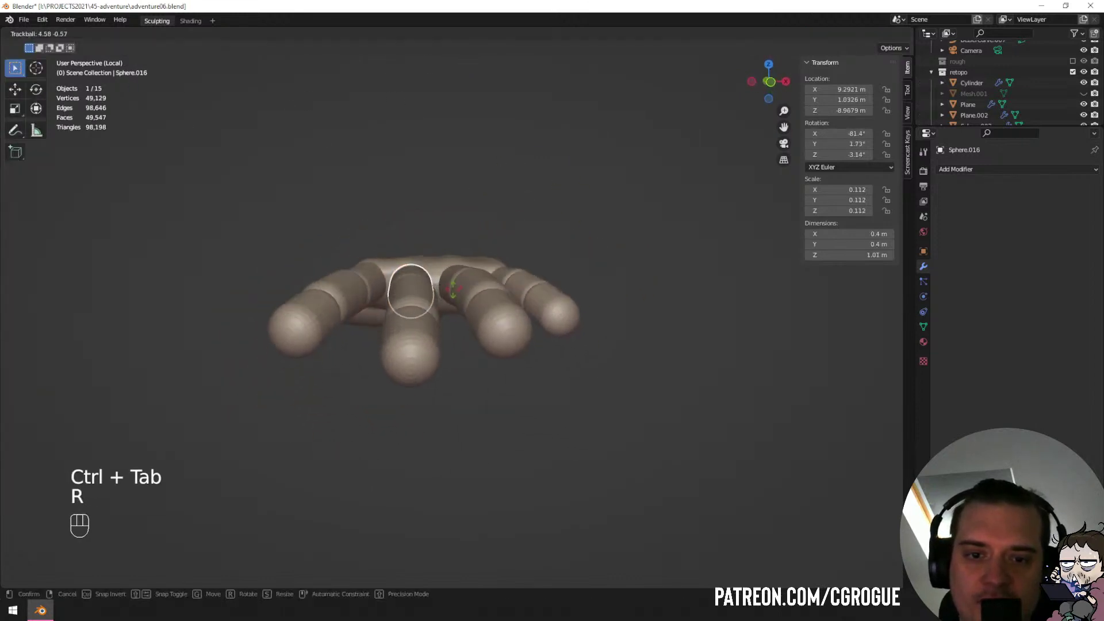
click(453, 286)
key(g)
click(454, 280)
Move the ring finger's base segment slightly up to its knuckle.
middle_drag(454, 280, 567, 292)
click(458, 275)
key(g)
click(459, 271)
Move the little finger's base segment inward and rotate it to line up with its finger.
click(527, 287)
key(g)
click(509, 294)
key(r)
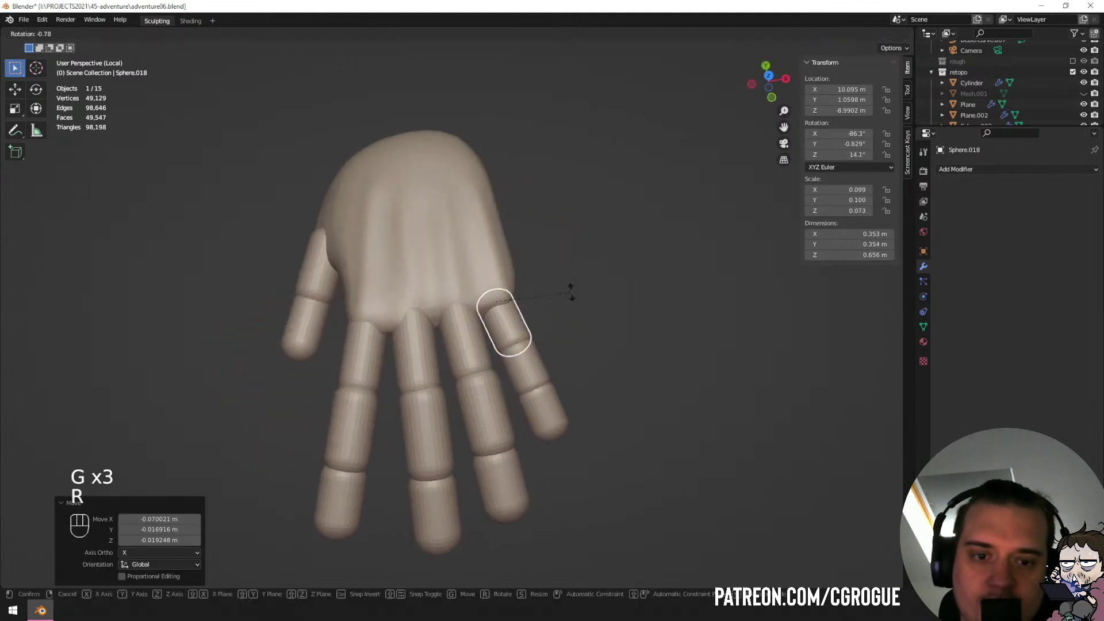
click(567, 296)
Rotate the middle finger's base segment 3.89° in the back-of-hand view and clear the selection.
click(415, 358)
key(r)
click(437, 335)
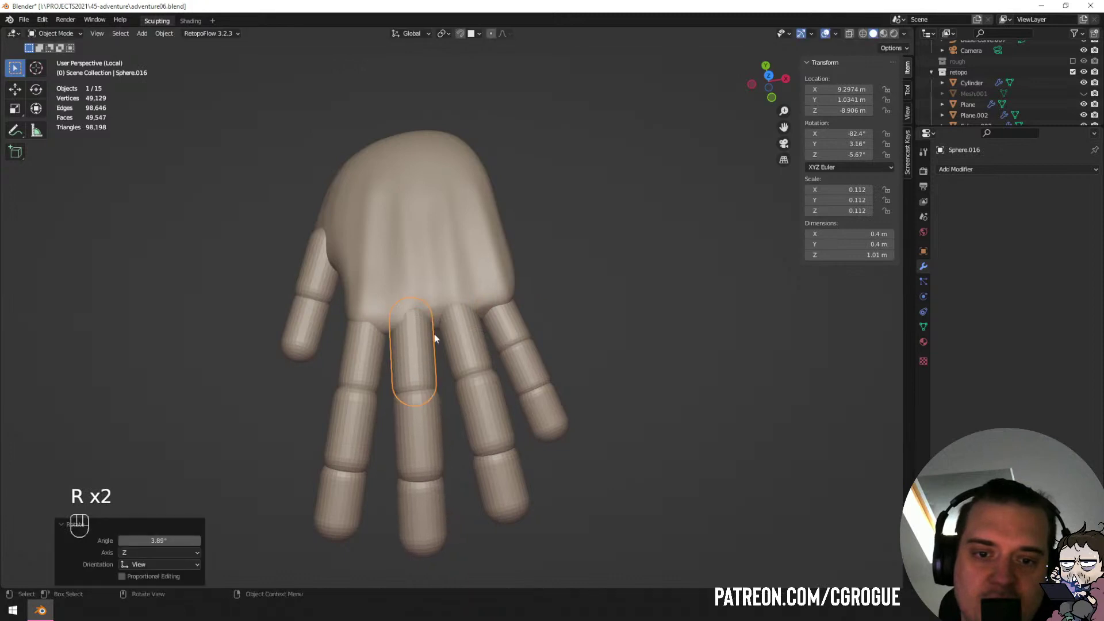
key(a)
middle_drag(412, 331, 543, 295)
key(a)
Try to bend the index finger's middle segment downward by 5.85° in side view and realign it.
click(543, 295)
key(r)
click(663, 318)
key(g)
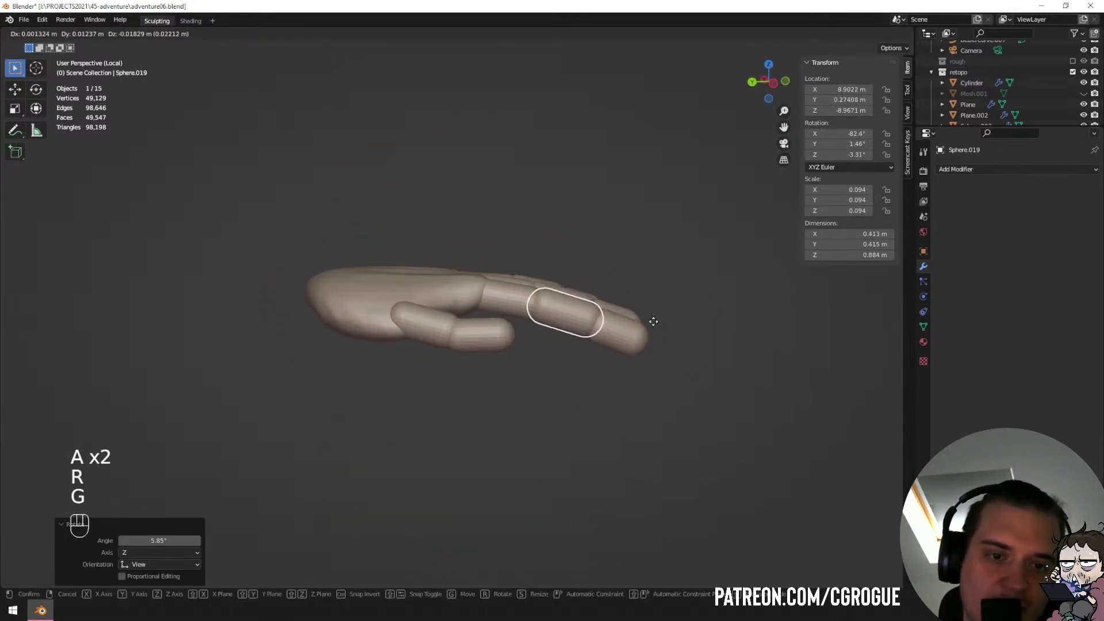
click(650, 321)
Try to curl the index finger's end segment downward and reattach it to the middle segment.
click(627, 333)
key(r)
click(645, 341)
key(g)
click(644, 337)
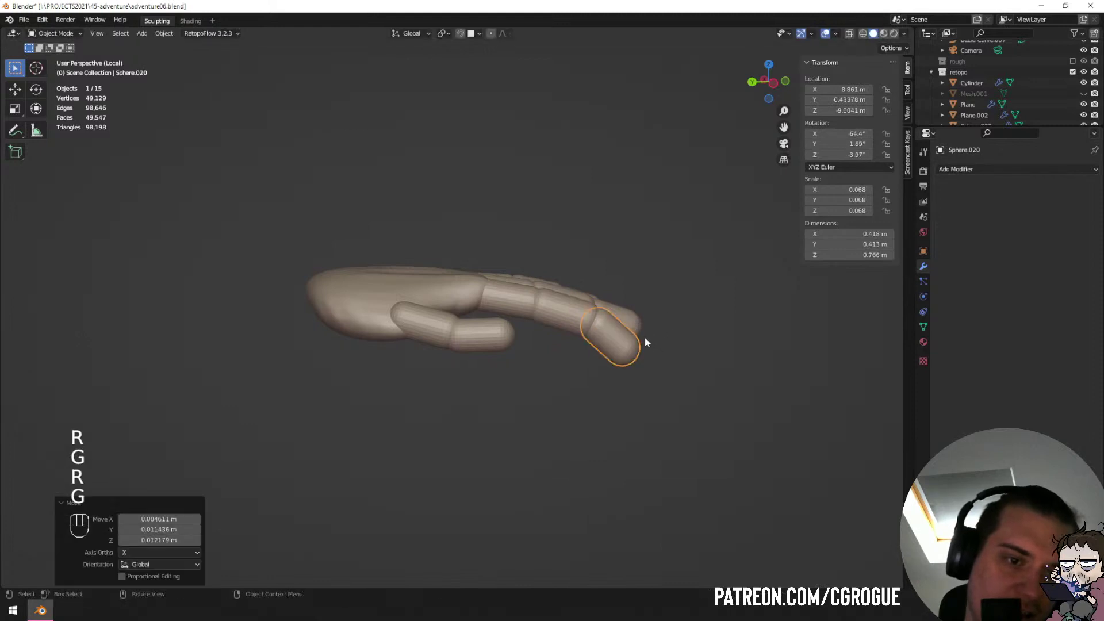
middle_drag(644, 337, 585, 345)
click(574, 309)
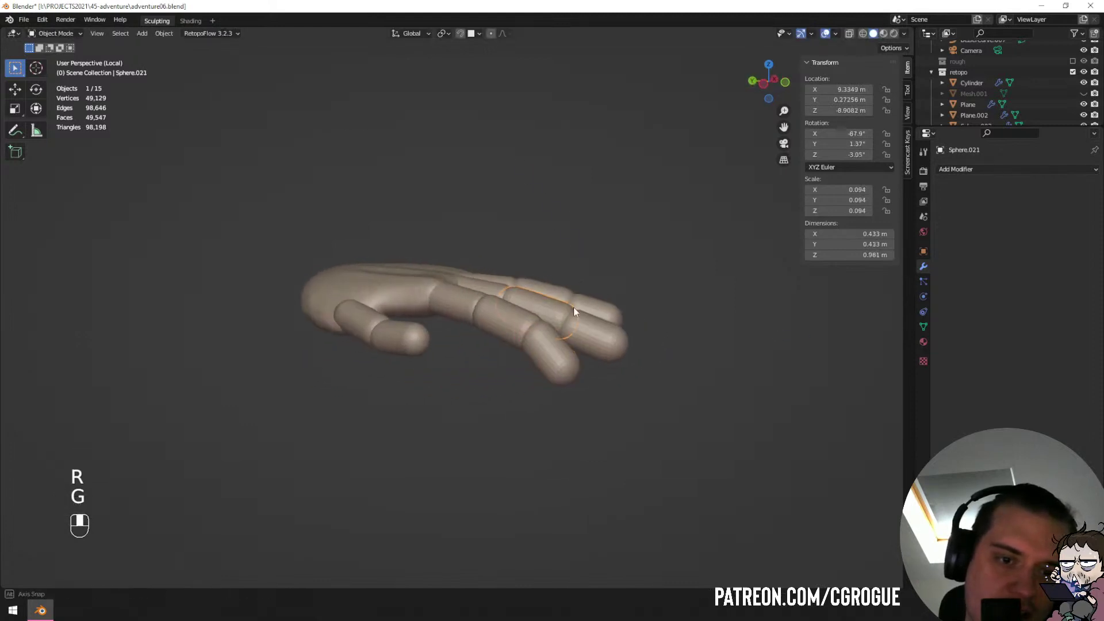
Undo the bending of the index finger's middle and end segments.
middle_drag(574, 307, 550, 230)
key(ctrl+z)
key(ctrl+z)
key(ctrl+z)
key(ctrl+z)
key(ctrl+z)
key(ctrl+z)
Clear the selection and select the index finger's base segment from the palm side.
key(a)
key(a)
middle_drag(549, 230, 519, 247)
click(421, 245)
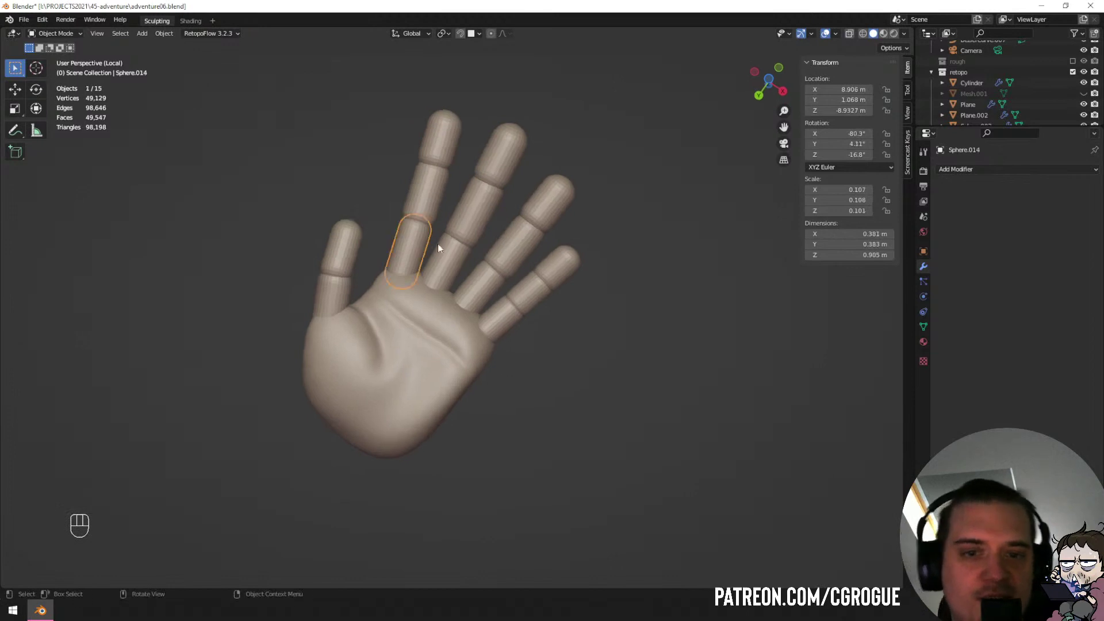
key(s)
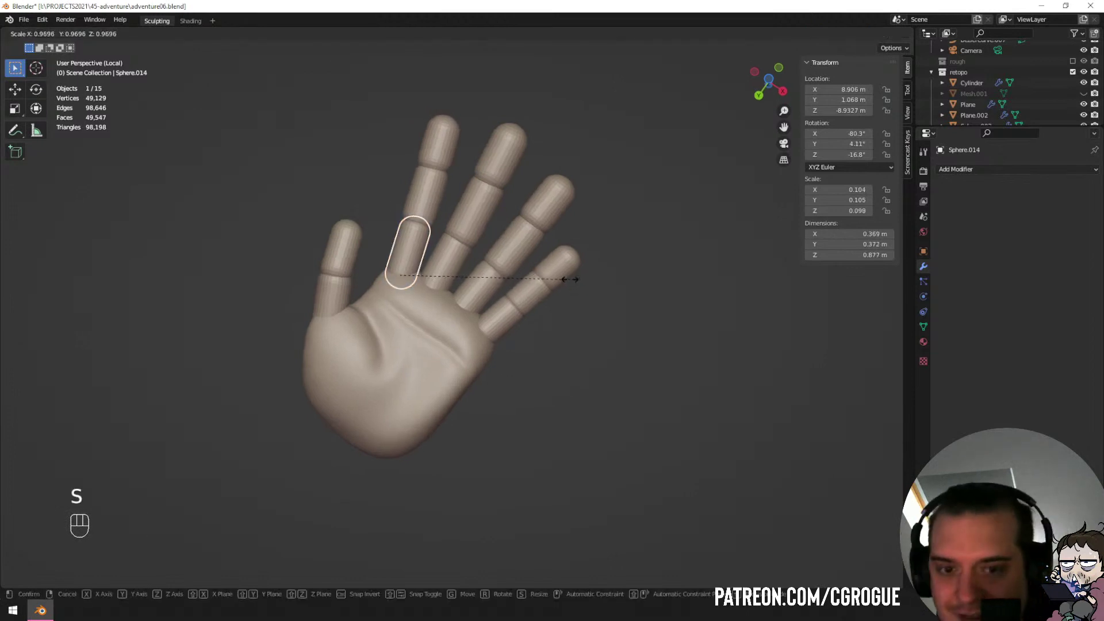
key(y)
key(y)
right_click(551, 254)
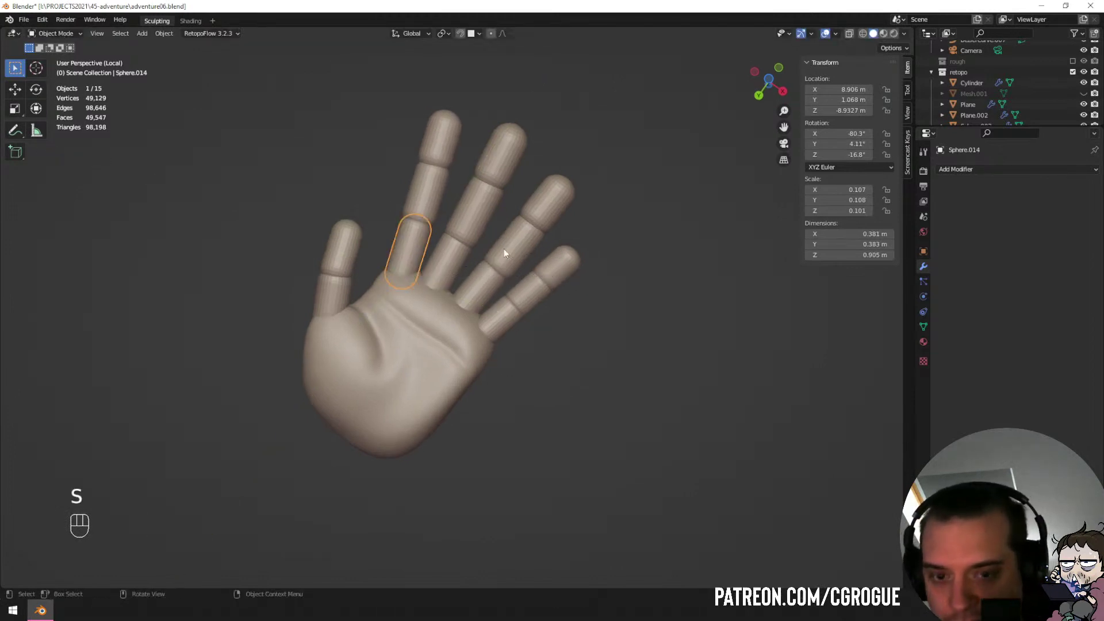
Select the base segments of all four fingers and scale them to 0.855 along their local Z axis.
shift+click(476, 294)
shift+click(499, 329)
key(s)
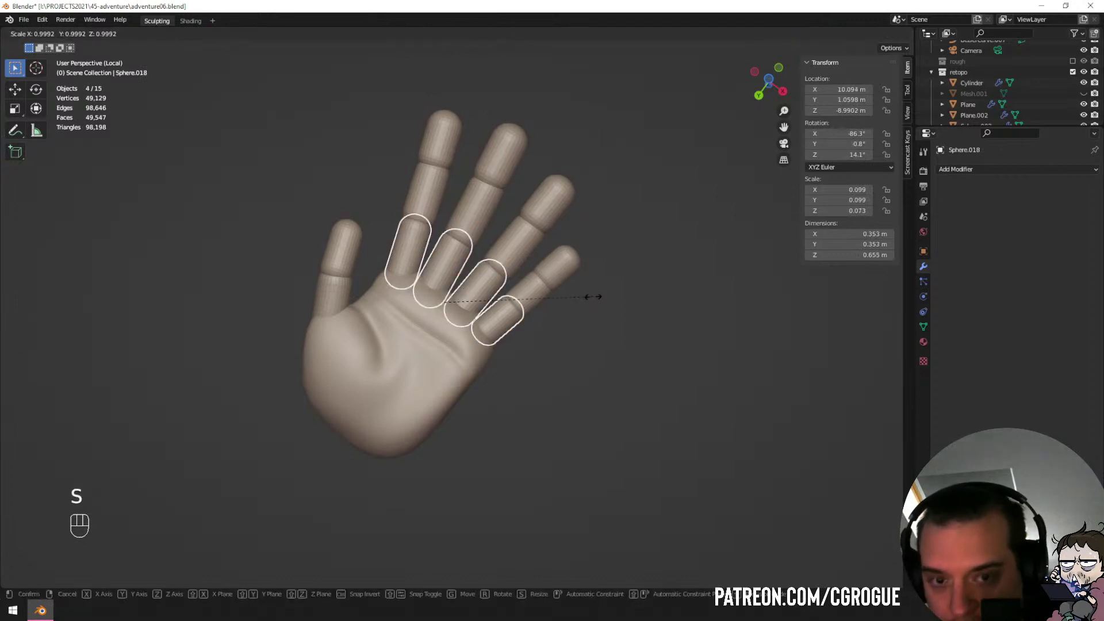
key(z)
key(z)
click(570, 311)
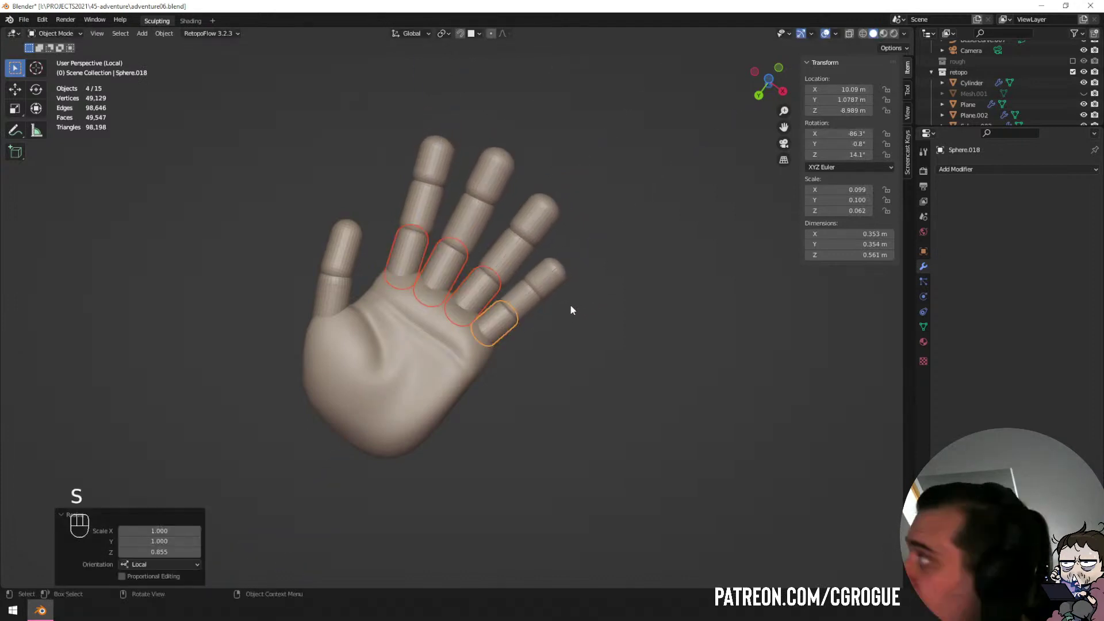
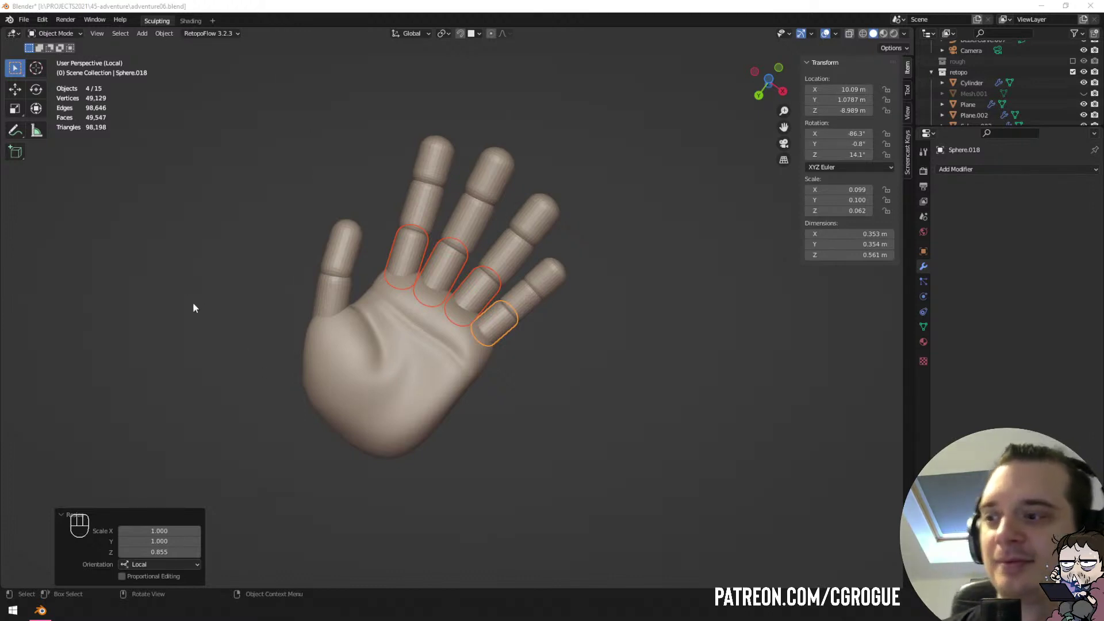
Reshape the palm's finger edge in Sculpt Mode, using the Grab brush to pull it around the bases of the four fingers.
click(403, 343)
mouse_move(451, 313)
ctrl+middle_down()
mouse_move(453, 295)
mouse_move(414, 275)
mouse_move(423, 299)
ctrl+middle_up()
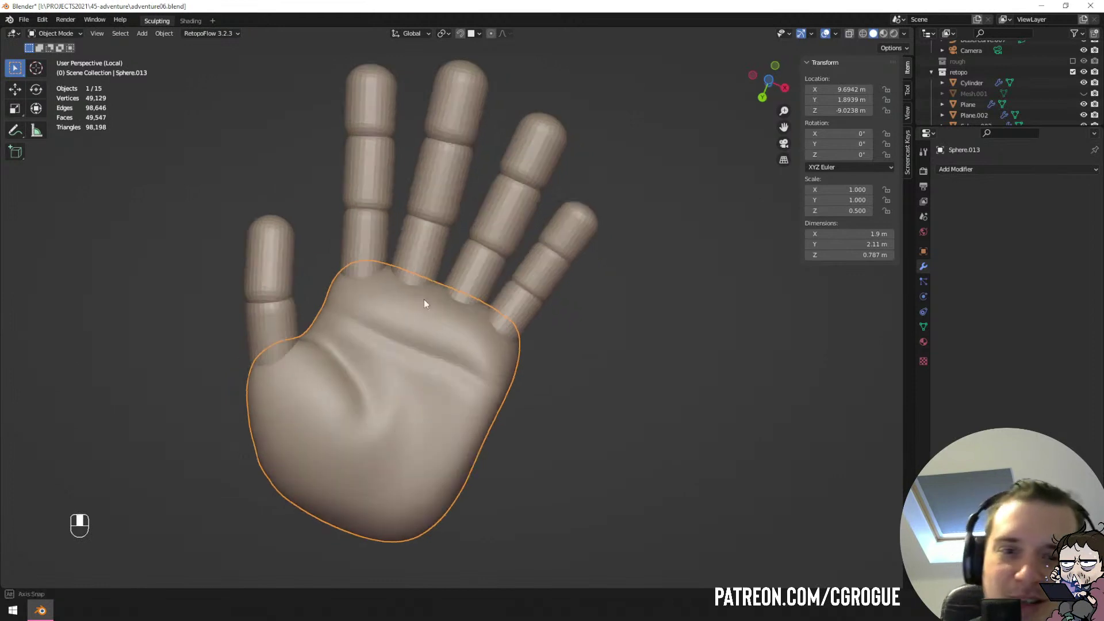
key(ctrl+Tab)
key(f)
click(375, 274)
key(f)
click(376, 292)
drag(377, 292, 374, 286)
drag(367, 293, 397, 298)
drag(440, 300, 449, 299)
drag(475, 300, 483, 310)
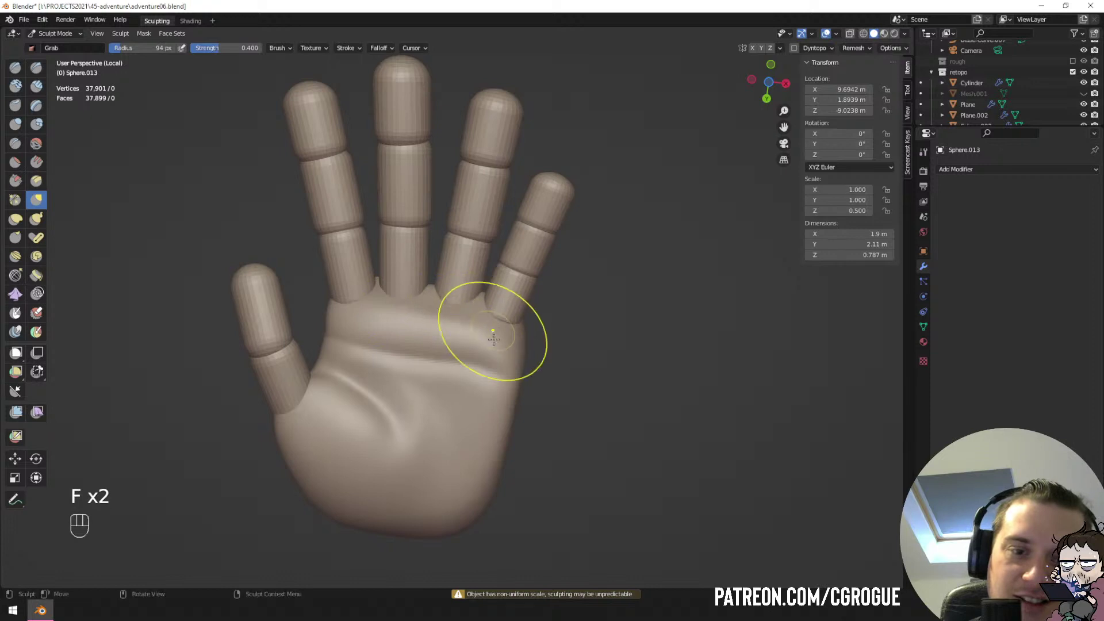
Pull the palm up below the little finger, then return to Object Mode with nothing selected.
drag(498, 374, 492, 345)
ctrl+middle_drag(460, 285, 406, 404)
key(ctrl+Tab)
key(a)
key(a)
scroll(454, 235, down, 5)
scroll(437, 346, up, 3)
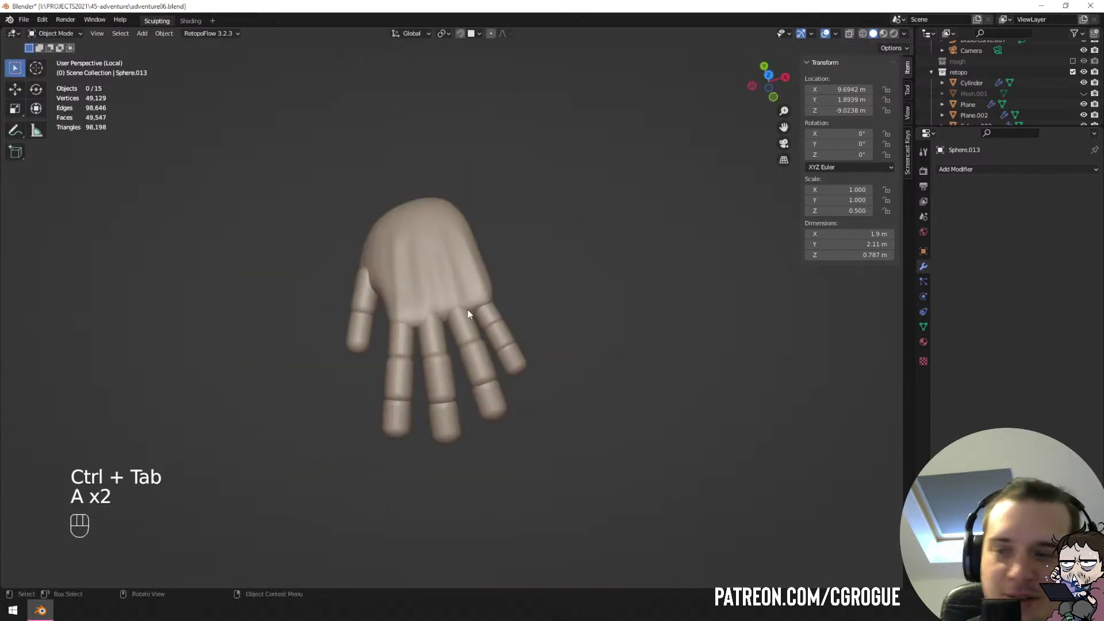
Select the palm and adjust the shape of its heel with the Grab brush in Sculpt Mode.
mouse_move(427, 250)
middle_down()
mouse_move(610, 251)
mouse_move(478, 246)
middle_up()
click(424, 288)
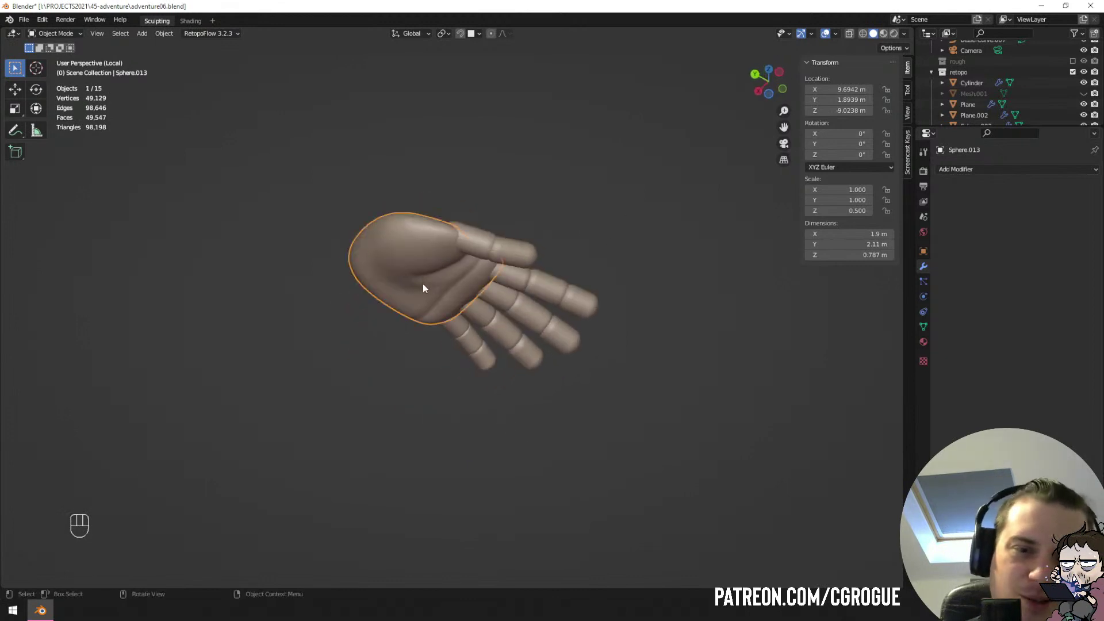
middle_drag(424, 289, 503, 301)
key(ctrl+Tab)
key(f)
click(506, 314)
drag(503, 296, 503, 307)
key(f)
click(511, 306)
Flatten the wrist end of the palm with the Scrape brush from several angles.
mouse_move(504, 283)
middle_down()
mouse_move(509, 308)
mouse_move(479, 324)
mouse_move(512, 259)
mouse_move(456, 335)
middle_up()
scroll(473, 264, up, 2)
click(21, 182)
key(f)
click(518, 276)
mouse_move(530, 341)
mouse_down()
mouse_move(535, 374)
mouse_move(508, 359)
mouse_up()
mouse_move(509, 359)
middle_down()
mouse_move(478, 358)
mouse_move(458, 332)
middle_up()
key(f)
click(498, 331)
mouse_move(498, 331)
mouse_down()
mouse_move(488, 315)
mouse_move(508, 310)
mouse_move(489, 316)
mouse_up()
mouse_move(474, 322)
ctrl+middle_down()
mouse_move(466, 361)
mouse_move(481, 301)
ctrl+middle_up()
Reshape the wrist end of the palm with the Grab brush, thickening it and pulling its lower edge outward.
key(g)
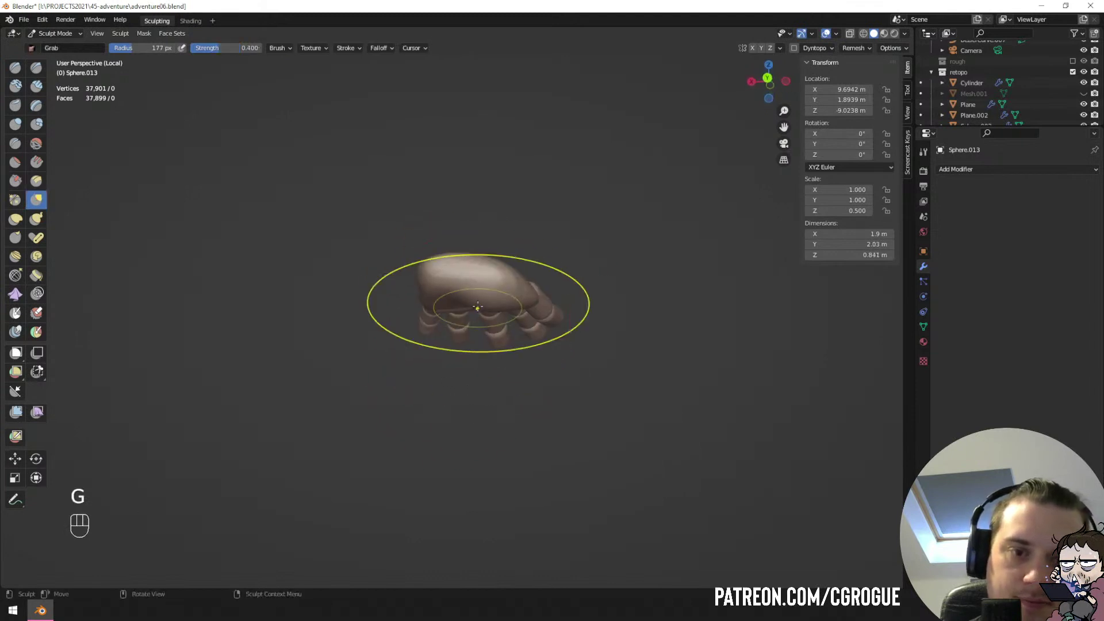
key(f)
click(470, 318)
key(f)
click(453, 311)
drag(455, 303, 453, 278)
mouse_move(458, 308)
middle_down()
mouse_move(380, 353)
mouse_move(347, 395)
mouse_move(449, 395)
middle_up()
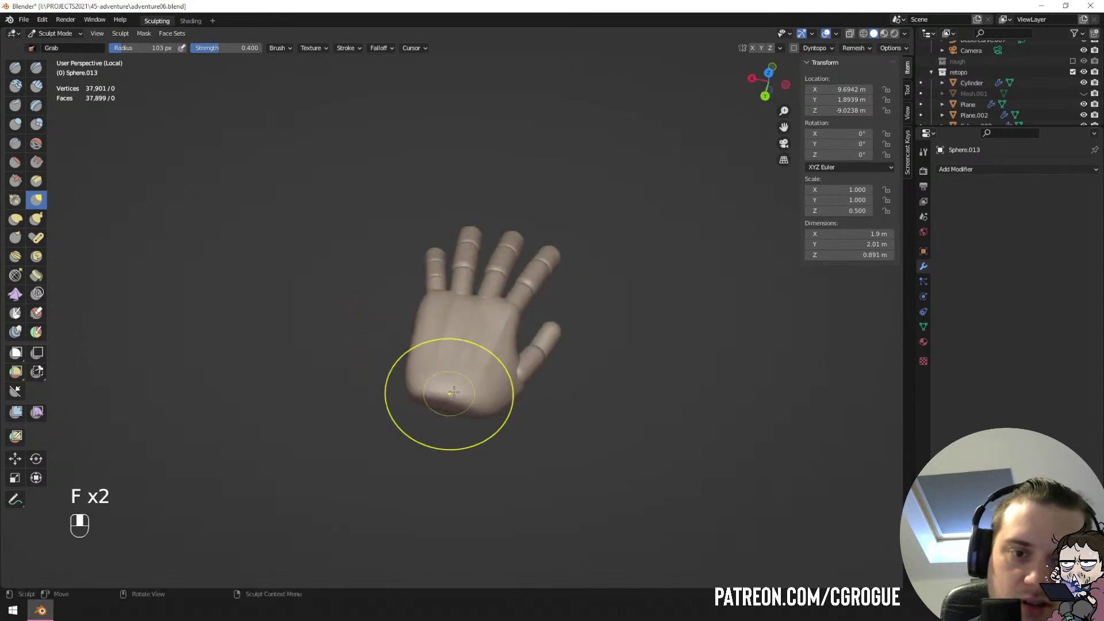
key(f)
click(467, 406)
mouse_move(467, 408)
mouse_down()
mouse_move(470, 420)
mouse_move(451, 424)
mouse_up()
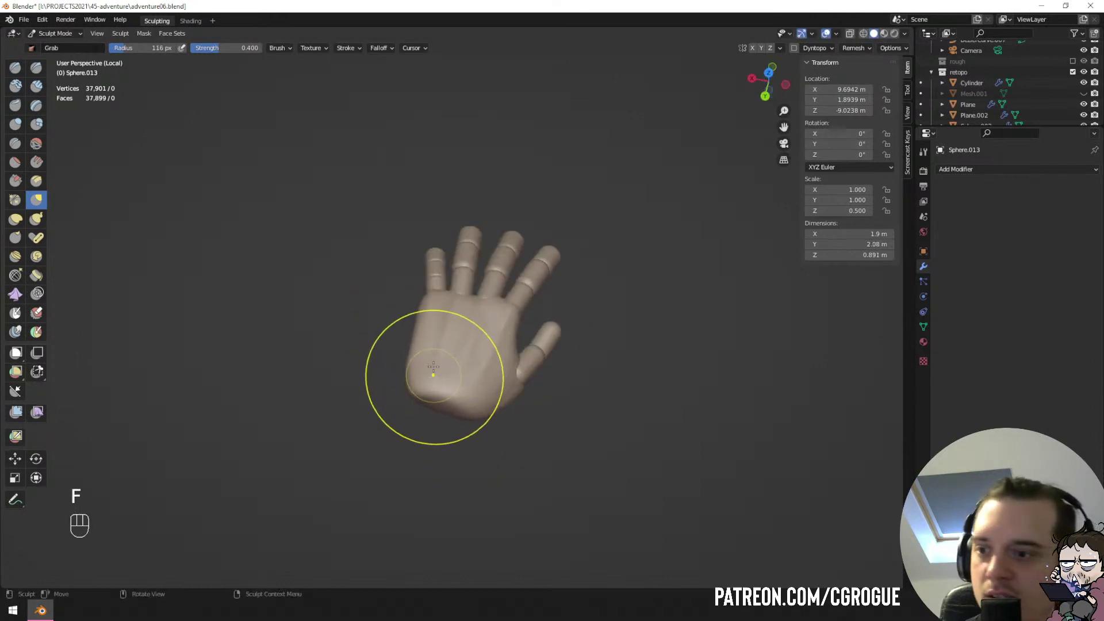
mouse_move(433, 370)
middle_down()
mouse_move(414, 334)
mouse_move(451, 412)
middle_up()
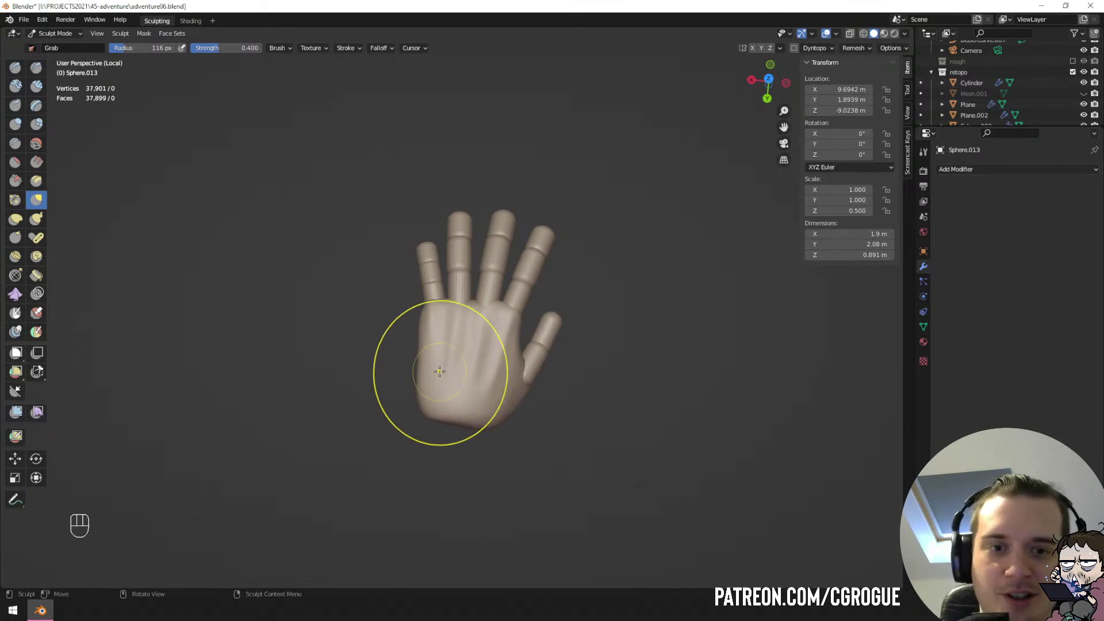
Push the palm's wrist edge inward with a larger Grab brush of about 179 px and return to Object Mode.
key(f)
key(f)
key(f)
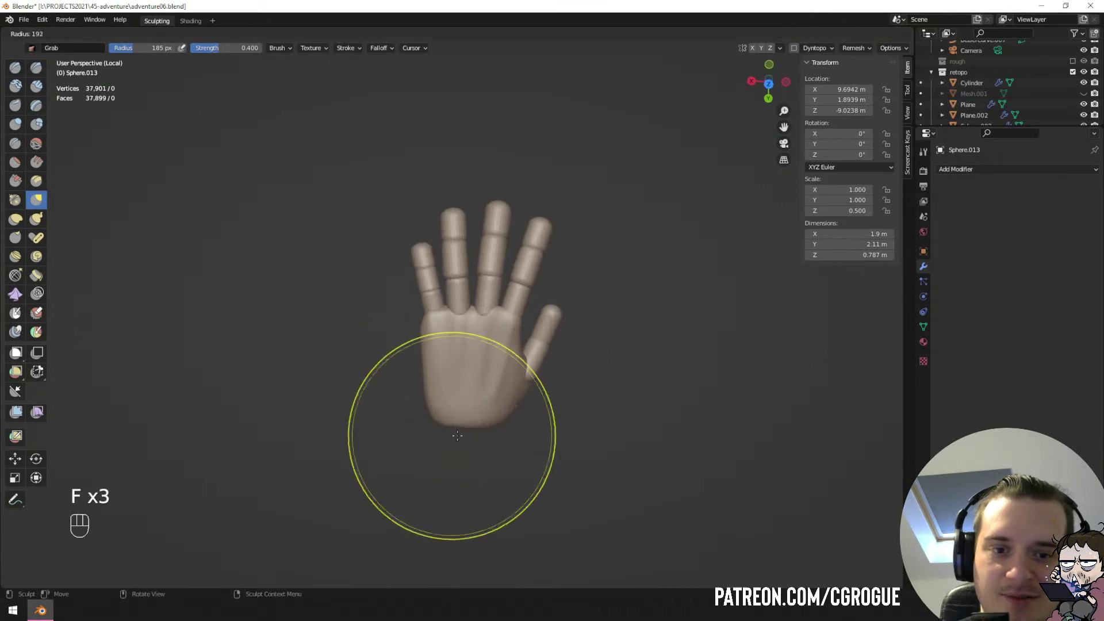
click(457, 435)
key(f)
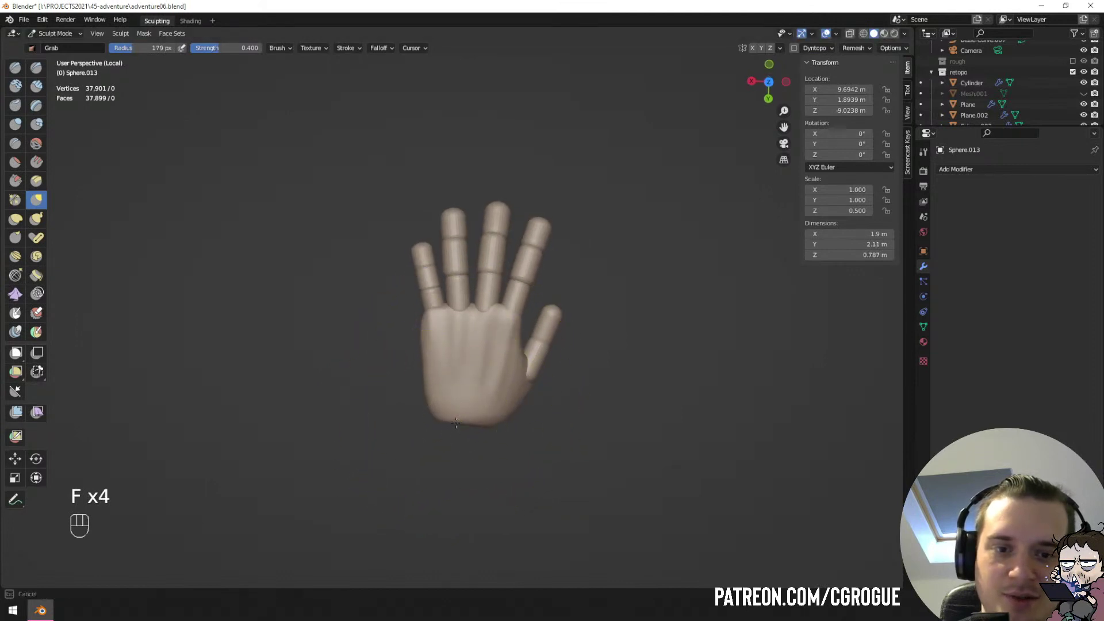
key(ctrl+Tab)
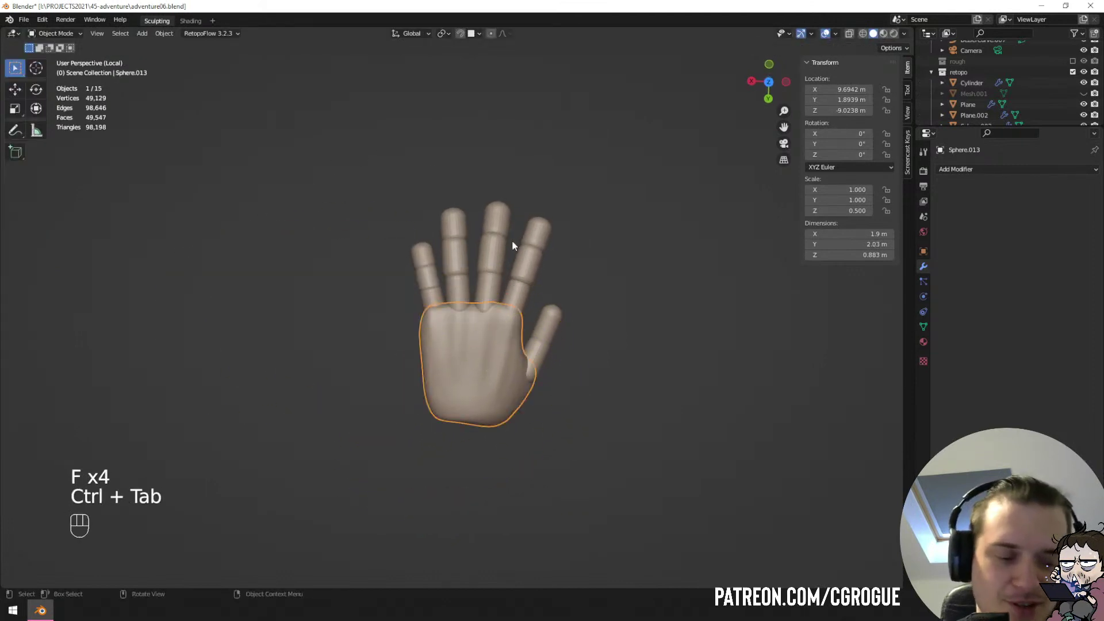
Leave local view and parent the four finger base segments and the thumb's base segment to the palm, keeping transforms.
key(KP_Divide)
middle_drag(509, 336, 511, 420)
click(511, 419)
shift+click(444, 405)
shift+click(391, 397)
shift+click(319, 383)
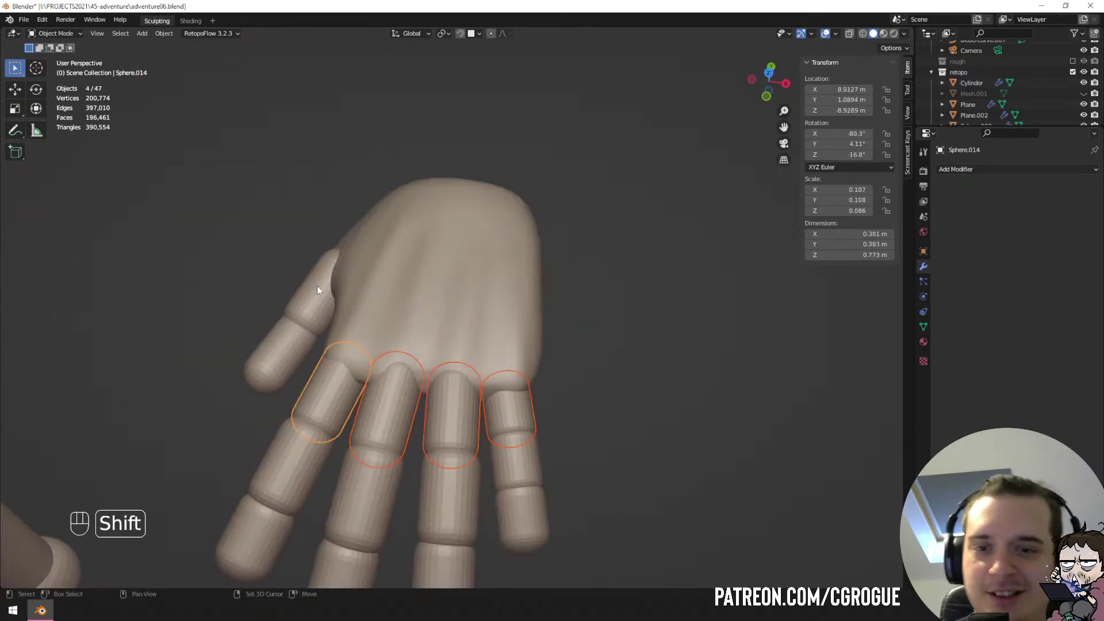
shift+click(316, 286)
shift+click(398, 275)
key(ctrl+p)
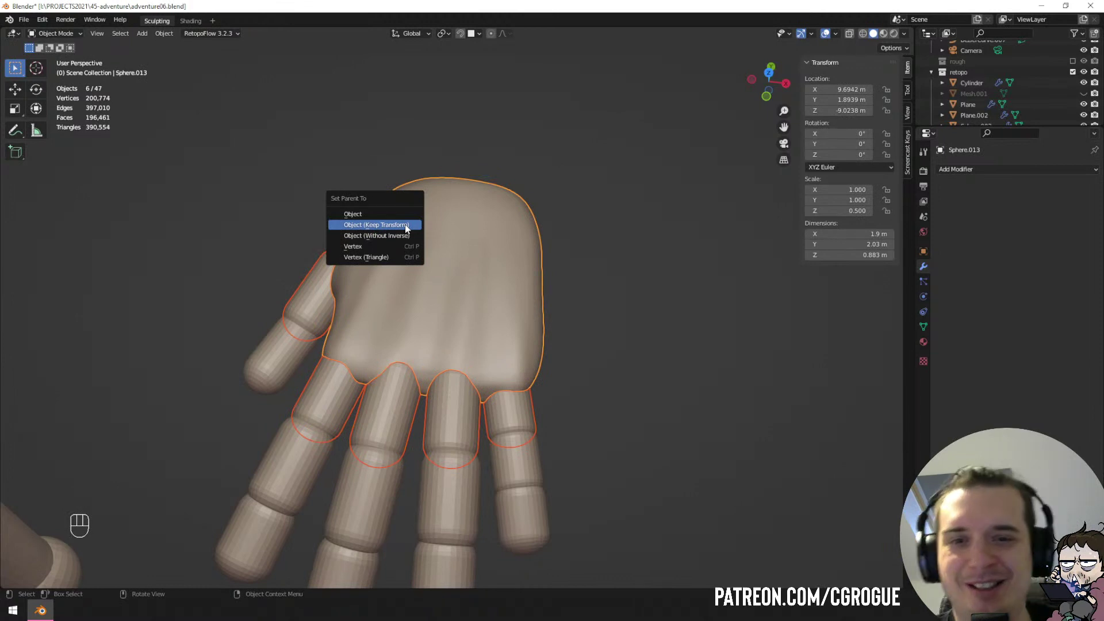
click(406, 227)
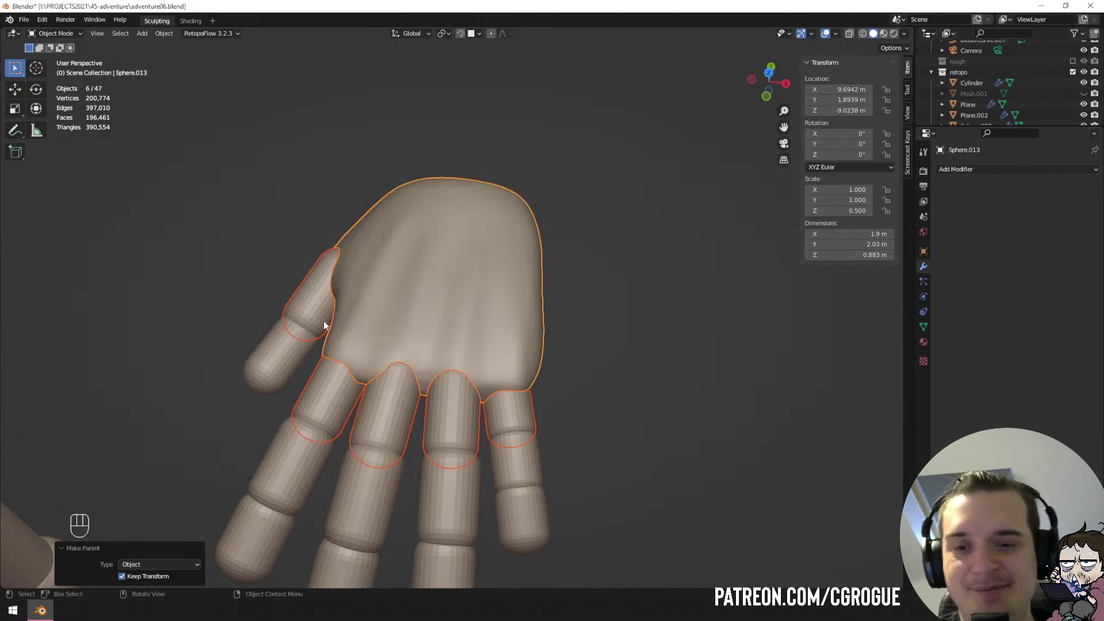
Parent the thumb's end segment to its base segment, keeping the transform.
click(298, 328)
shift+click(315, 284)
key(ctrl+p)
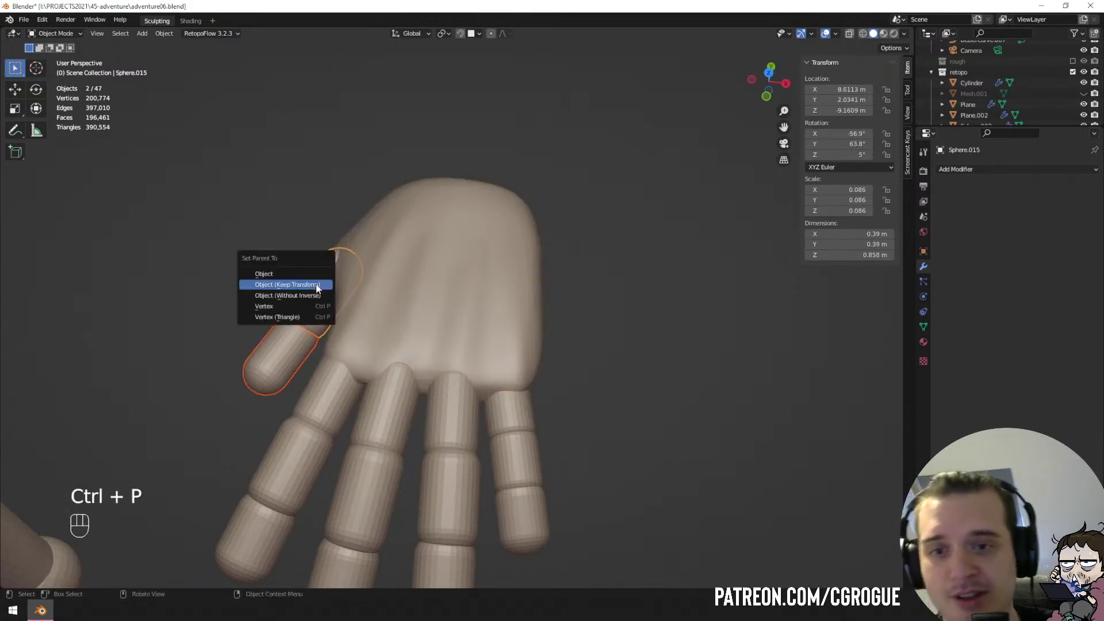
click(316, 284)
Move the palm with its fingers to the end of the character's left forearm and rotate it to follow the arm.
click(423, 255)
scroll(417, 268, down, 8)
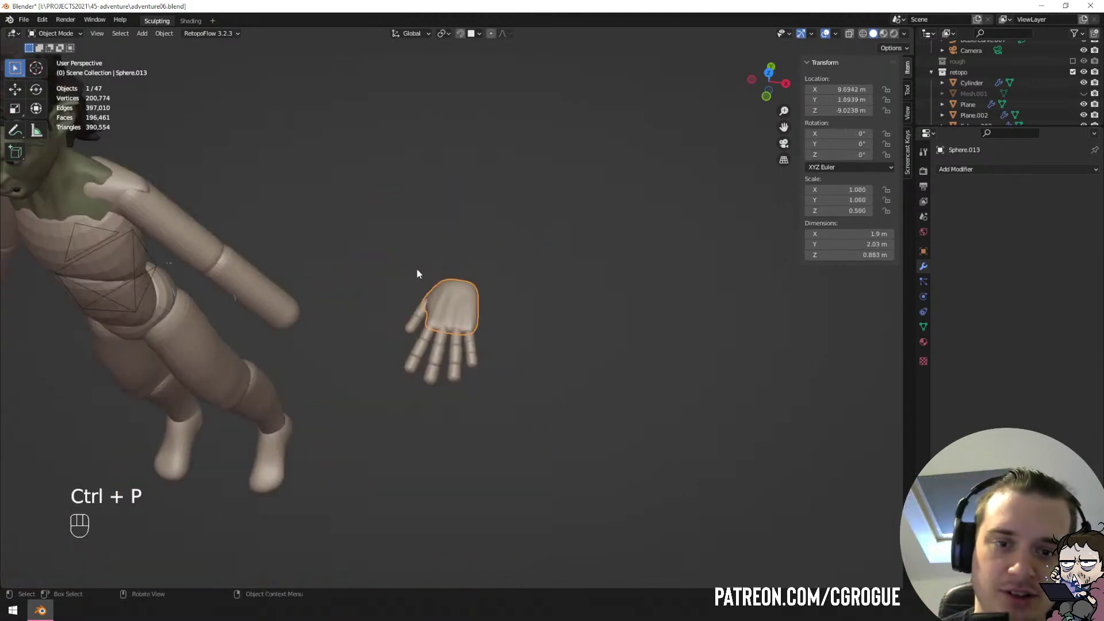
scroll(417, 269, down, 1)
key(g)
middle_drag(530, 321, 546, 262)
click(391, 259)
key(r)
key(r)
click(446, 307)
key(r)
click(551, 218)
Trackball-rotate the hand by 47° and 14.3° and move it down to line up with the forearm's end.
middle_drag(457, 263, 427, 260)
key(r)
key(r)
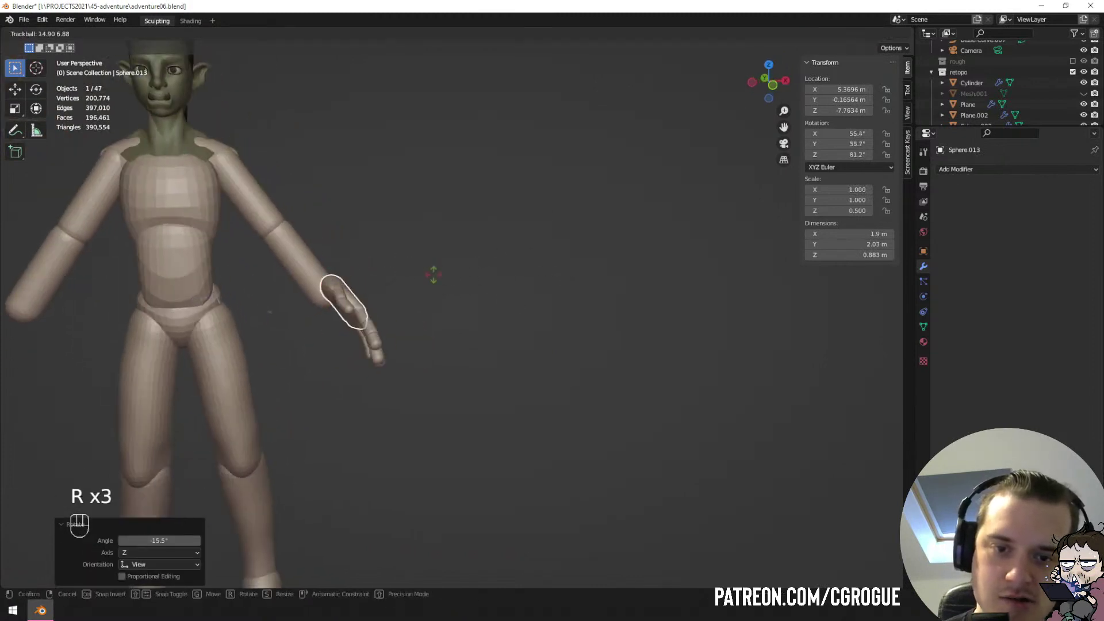
click(440, 305)
middle_drag(441, 304, 433, 290)
key(g)
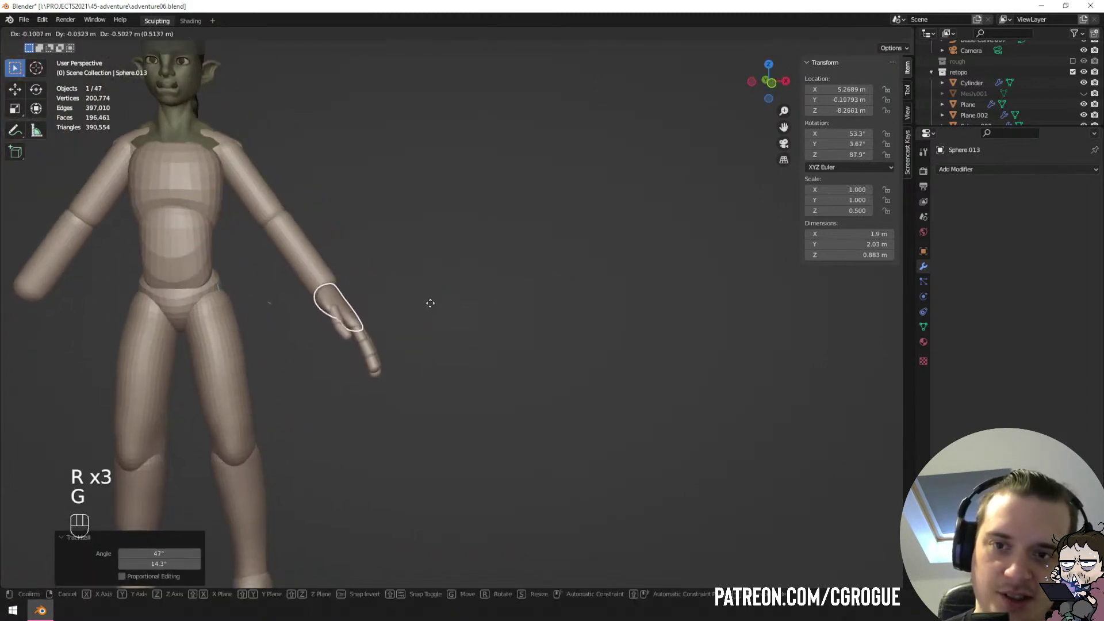
click(430, 303)
scroll(423, 285, down, 2)
scroll(388, 277, up, 2)
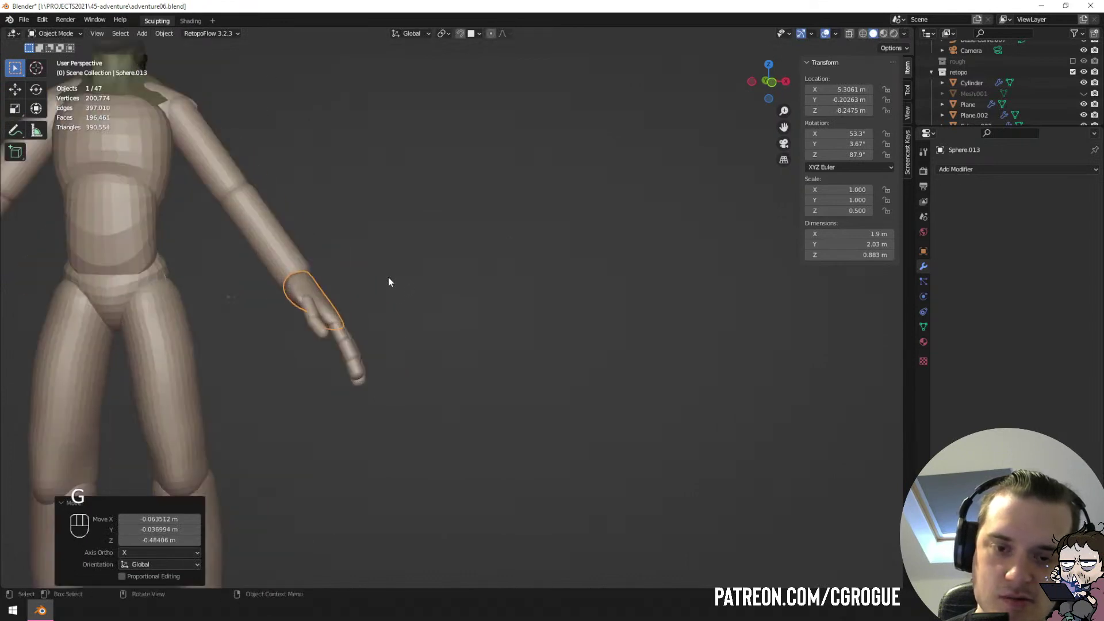
Scale the hand down to 0.731 and fit it onto the wrist in front and side views.
shift+middle_drag(389, 277, 478, 329)
key(g)
click(440, 300)
click(360, 300)
middle_drag(360, 301, 287, 320)
click(322, 328)
key(s)
click(431, 357)
key(g)
click(441, 358)
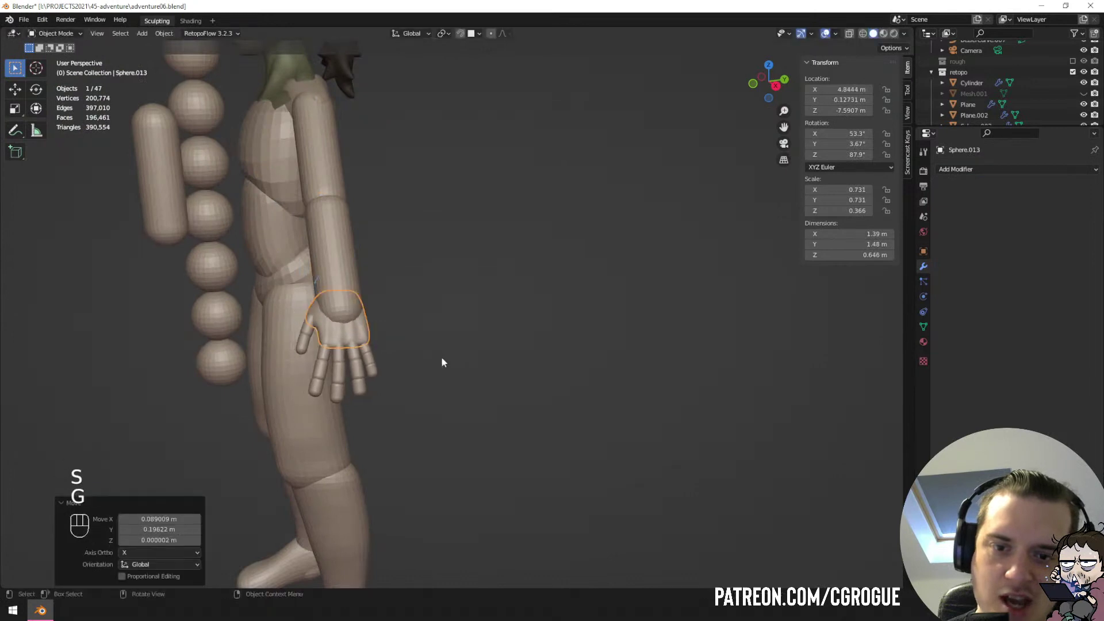
Try the hand upright beside the head to compare its size with the face, and undo the placement.
scroll(374, 365, down, 3)
scroll(265, 279, down, 2)
middle_drag(266, 280, 392, 287)
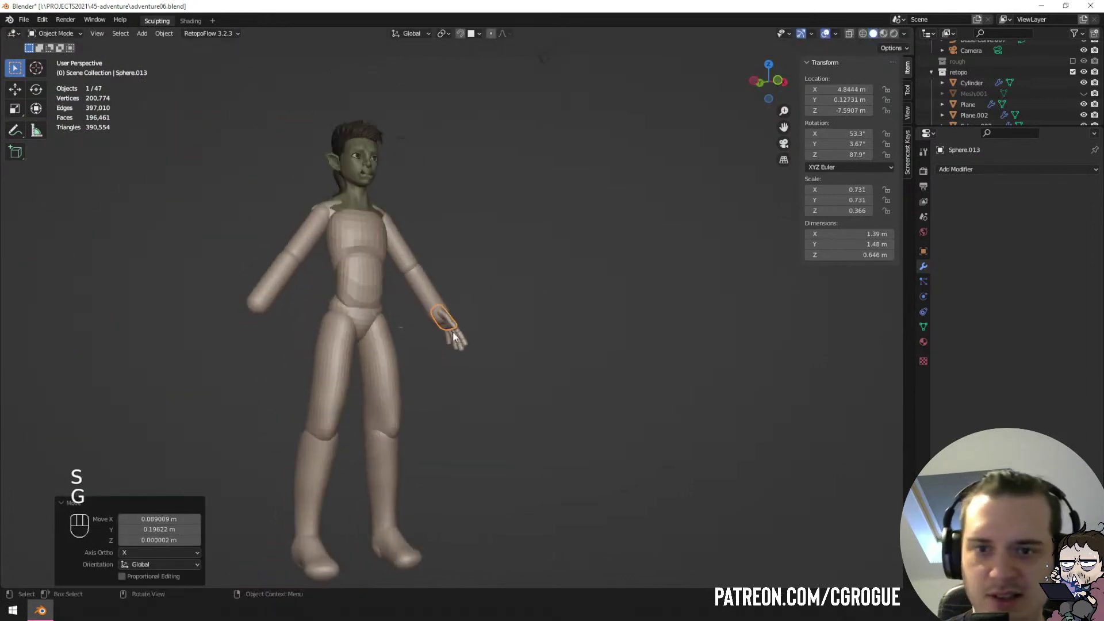
key(g)
click(381, 168)
middle_drag(380, 168, 406, 167)
key(r)
key(r)
click(350, 330)
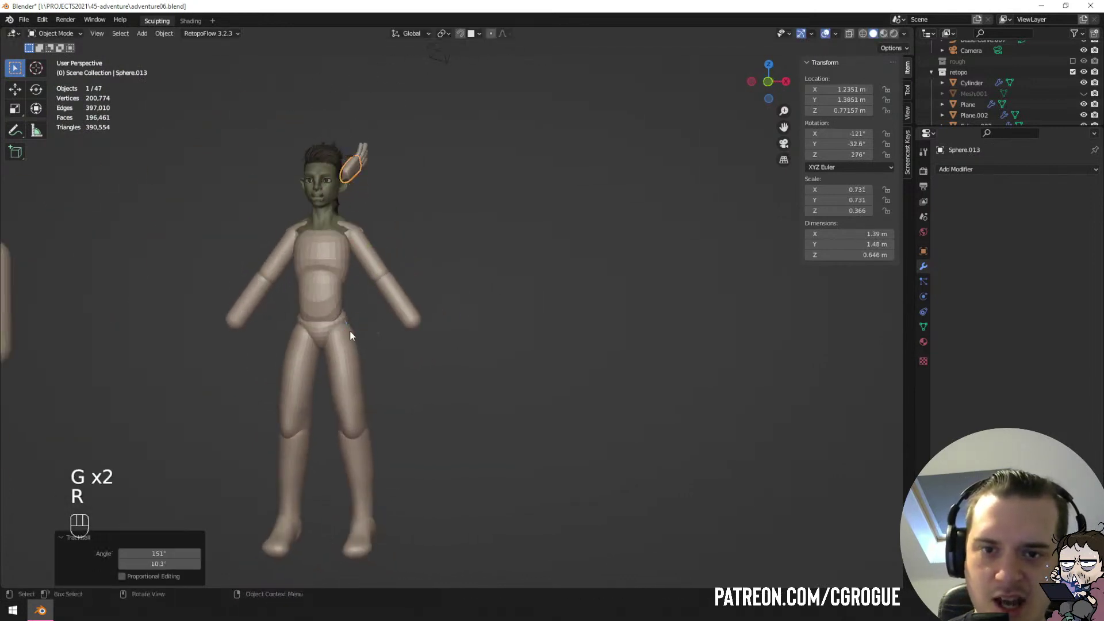
key(s)
right_click(437, 291)
key(ctrl+z)
key(ctrl+z)
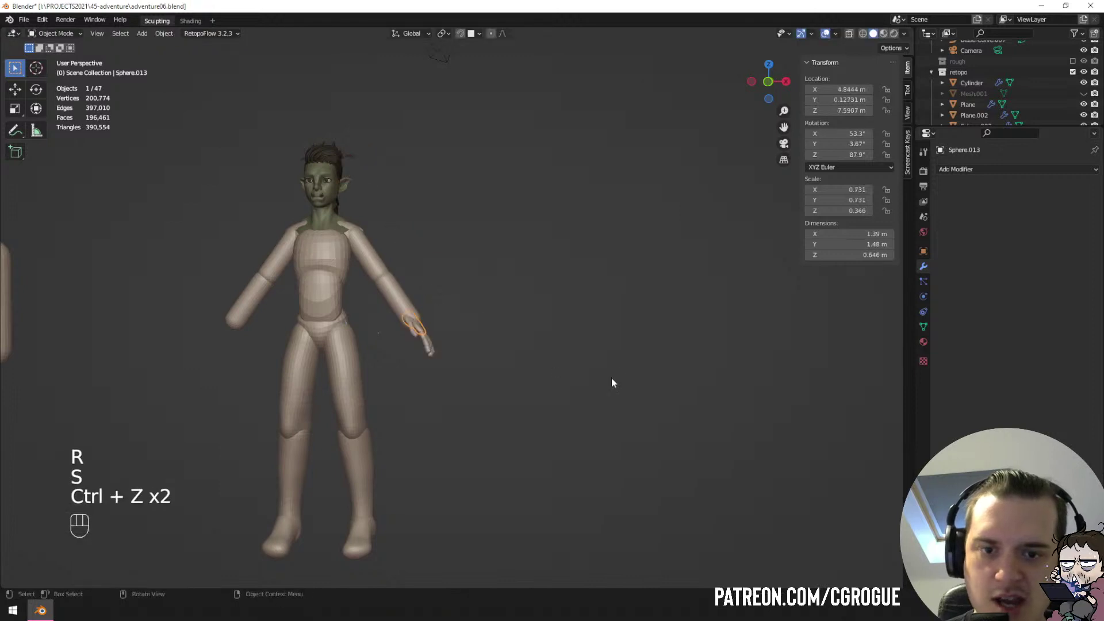
Scale the hand down slightly at the wrist.
key(s)
click(597, 368)
scroll(352, 335, up, 3)
Shorten the forearm's wrist end with the Grab brush in Sculpt Mode so it meets the hand.
click(368, 322)
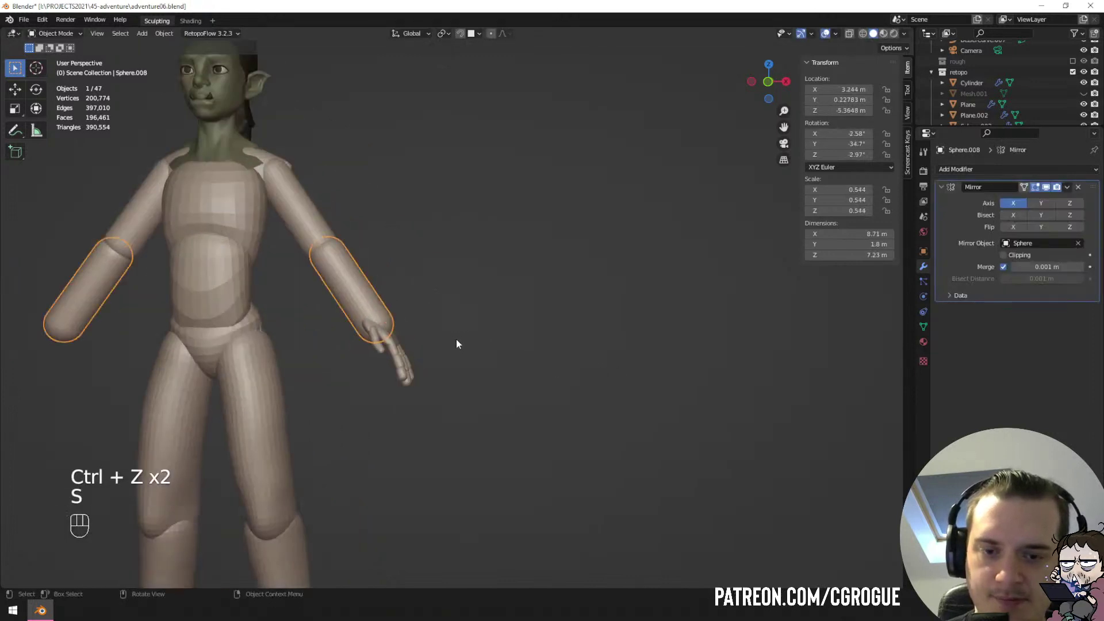
key(ctrl+Tab)
shift+middle_drag(425, 345, 476, 340)
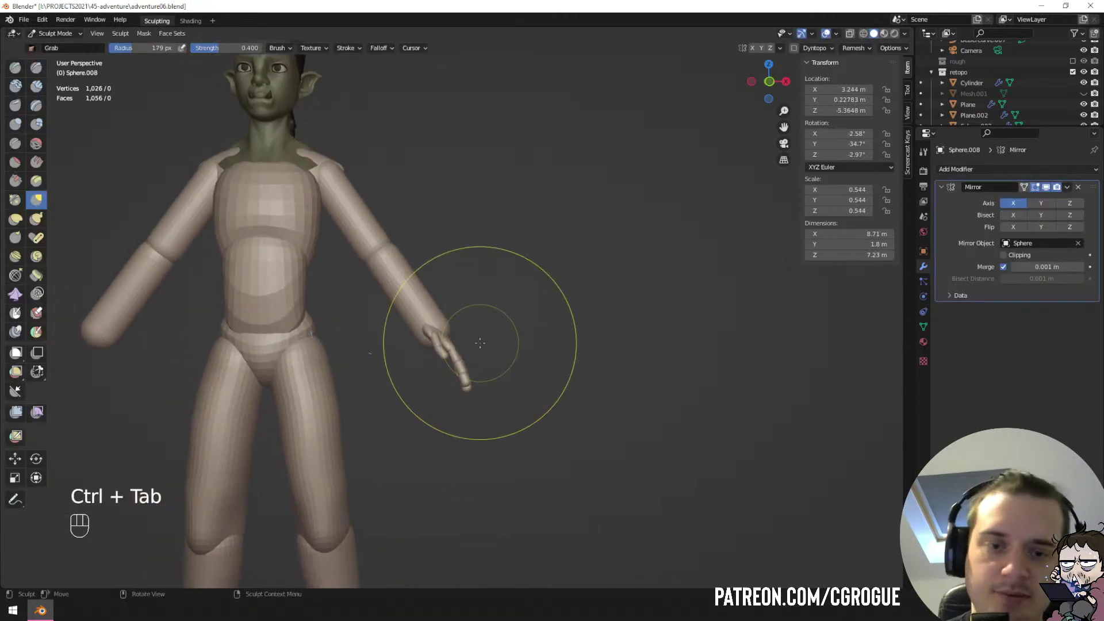
key(f)
click(595, 320)
mouse_move(437, 328)
mouse_down()
mouse_move(424, 317)
mouse_move(420, 330)
mouse_up()
key(f)
click(417, 327)
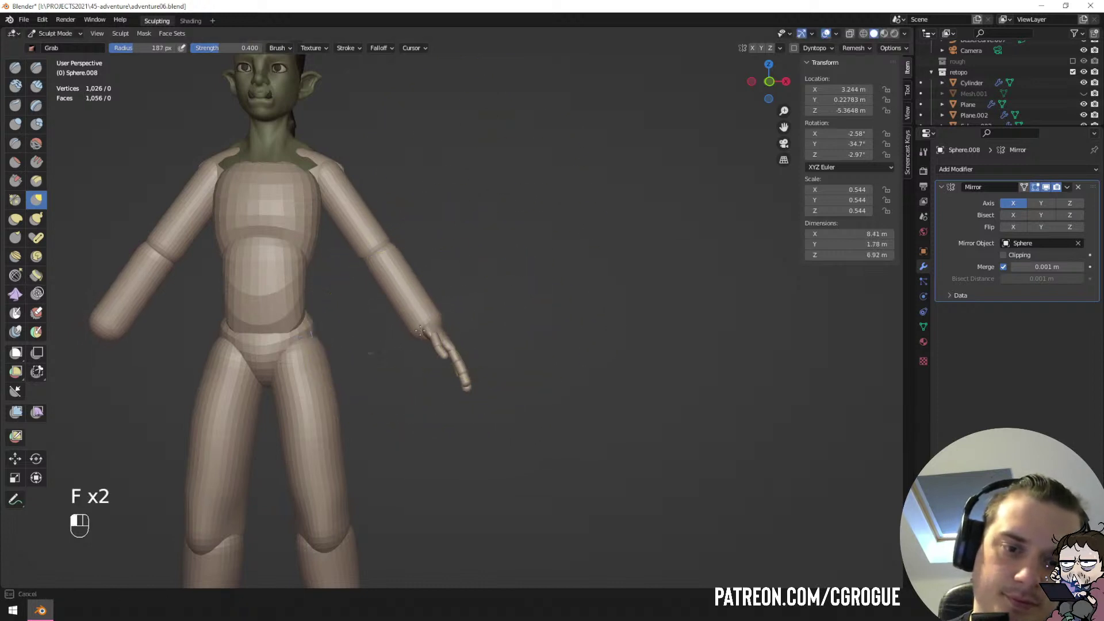
key(f)
click(513, 315)
Taper the forearm toward the wrist by deflating it with a 112 px Inflate/Deflate brush, undoing the excess strokes.
click(16, 124)
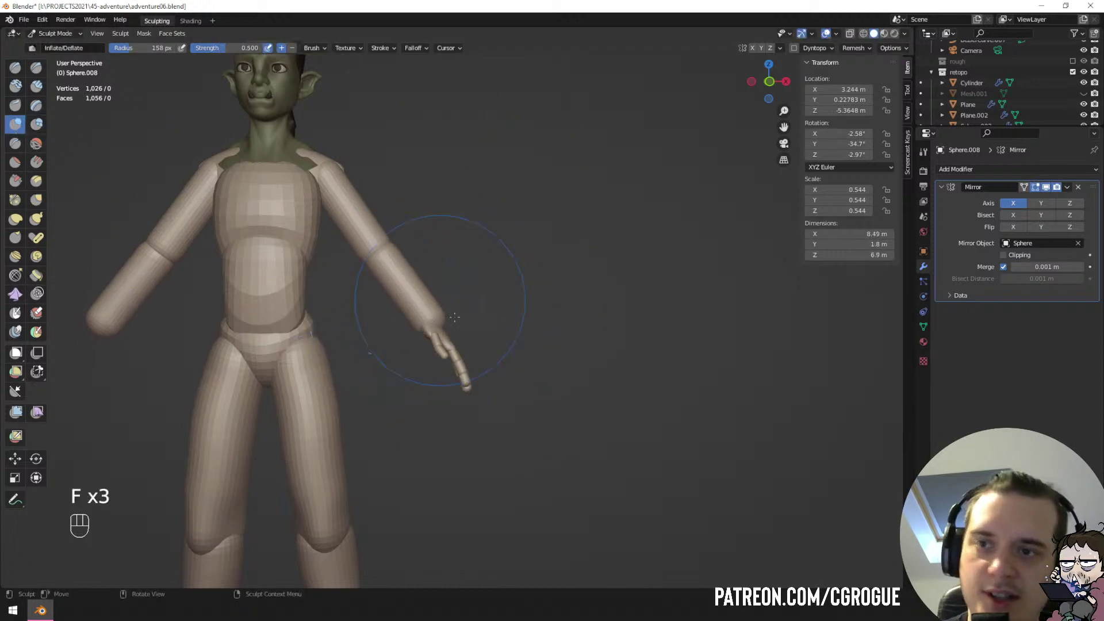
key(f)
click(517, 323)
ctrl+drag(432, 324, 414, 291)
key(ctrl+z)
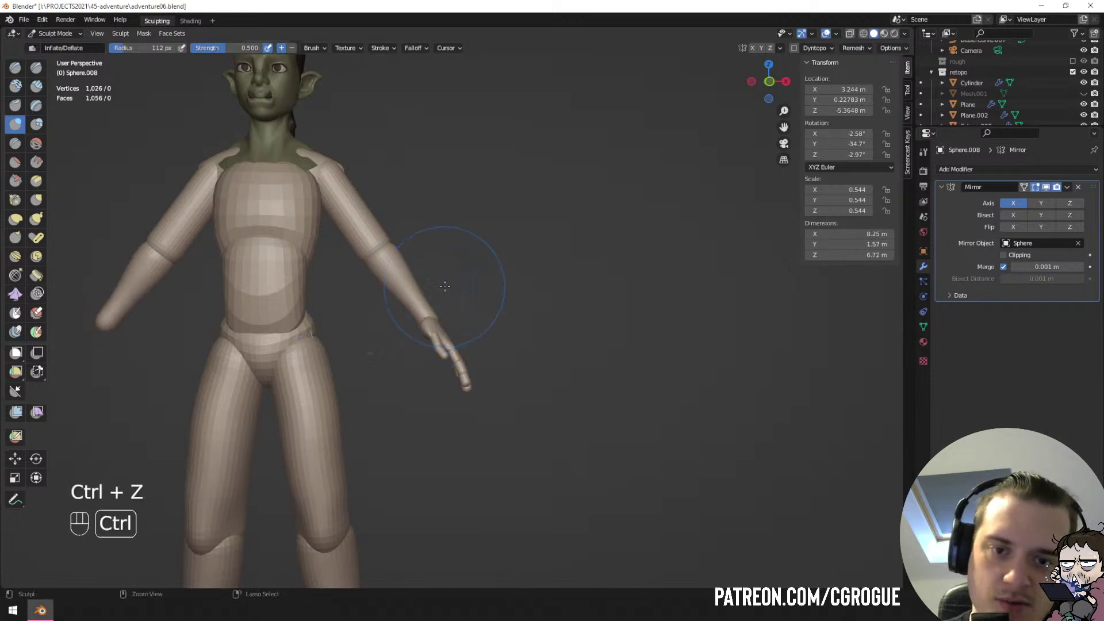
key(ctrl+z)
key(ctrl+z)
key(ctrl+z)
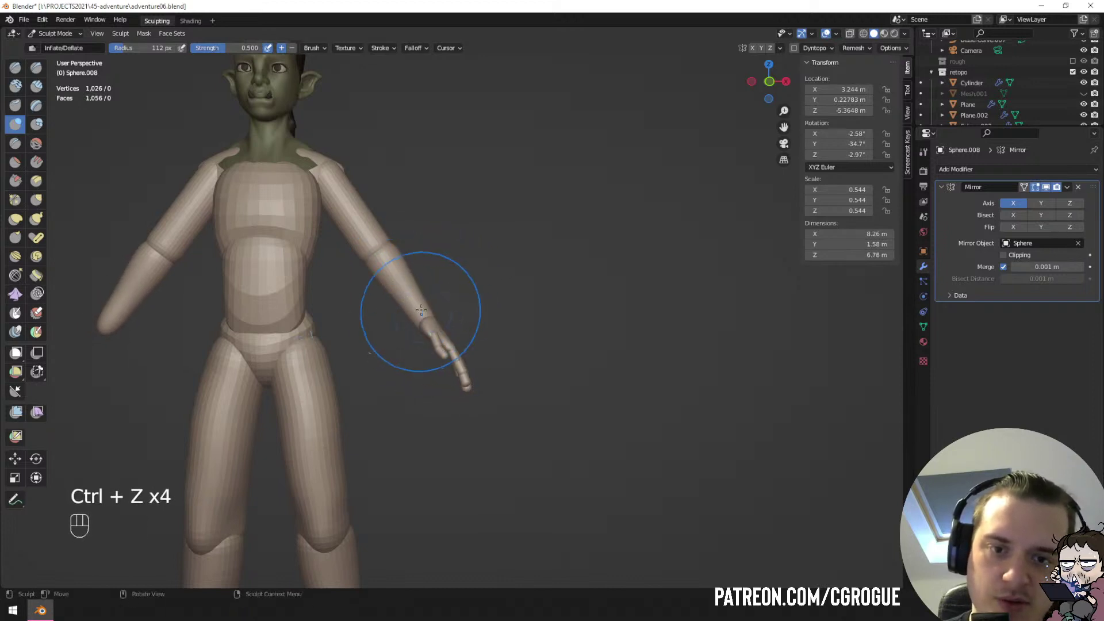
Refine the forearm's profile near the wrist and elbow in side view with the Grab brush.
key(g)
key(f)
middle_drag(431, 325, 365, 345)
key(f)
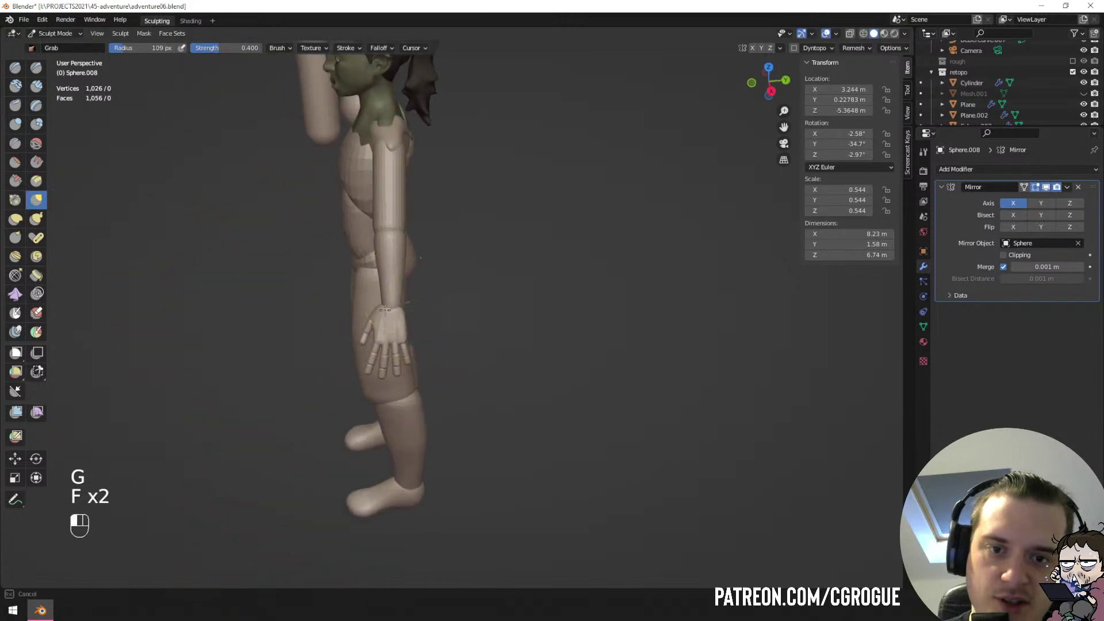
drag(385, 310, 389, 304)
shift+middle_drag(401, 179, 400, 248)
key(f)
click(408, 290)
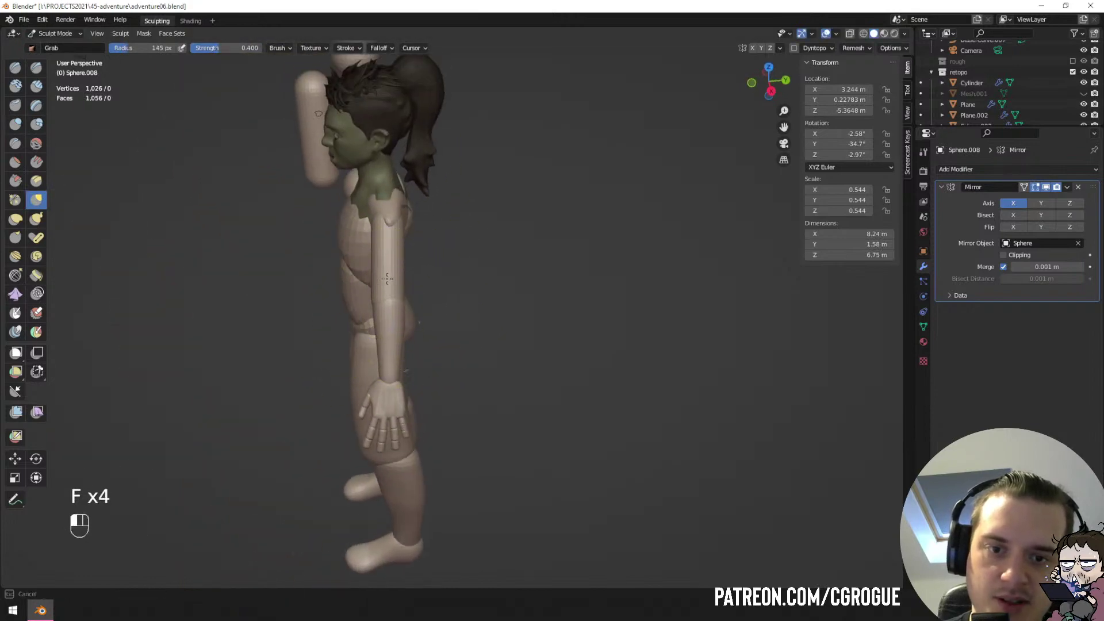
Sculpt the upper arm with the Grab brush in side view, shortening it toward the elbow.
key(ctrl+Tab)
click(399, 269)
key(ctrl+Tab)
key(f)
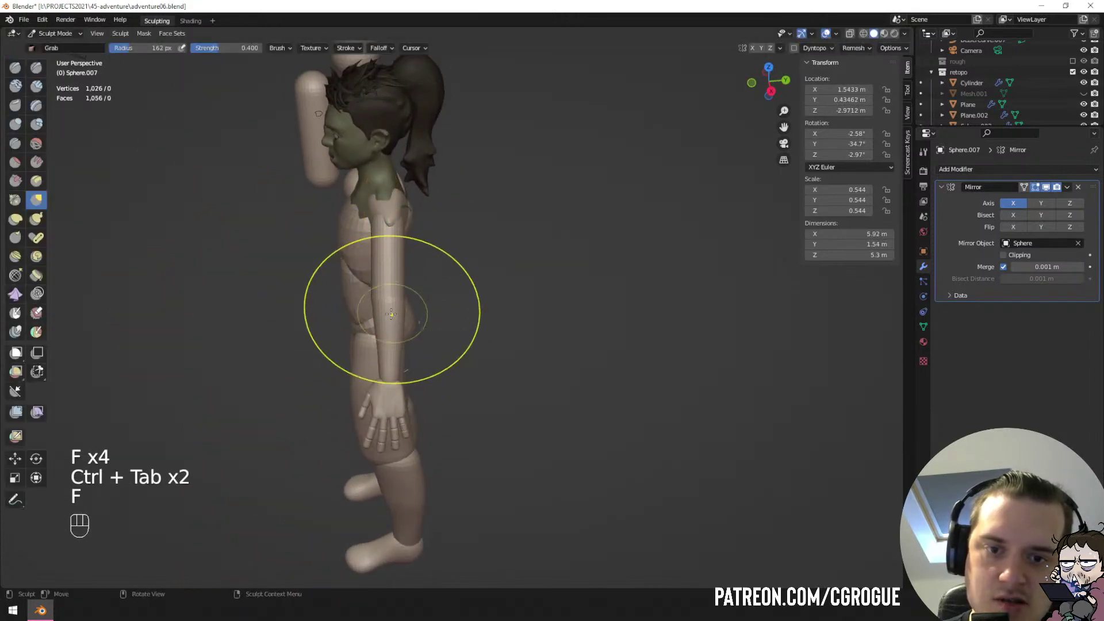
click(401, 311)
drag(397, 280, 395, 278)
mouse_move(382, 291)
middle_down()
mouse_move(471, 264)
mouse_move(443, 249)
middle_up()
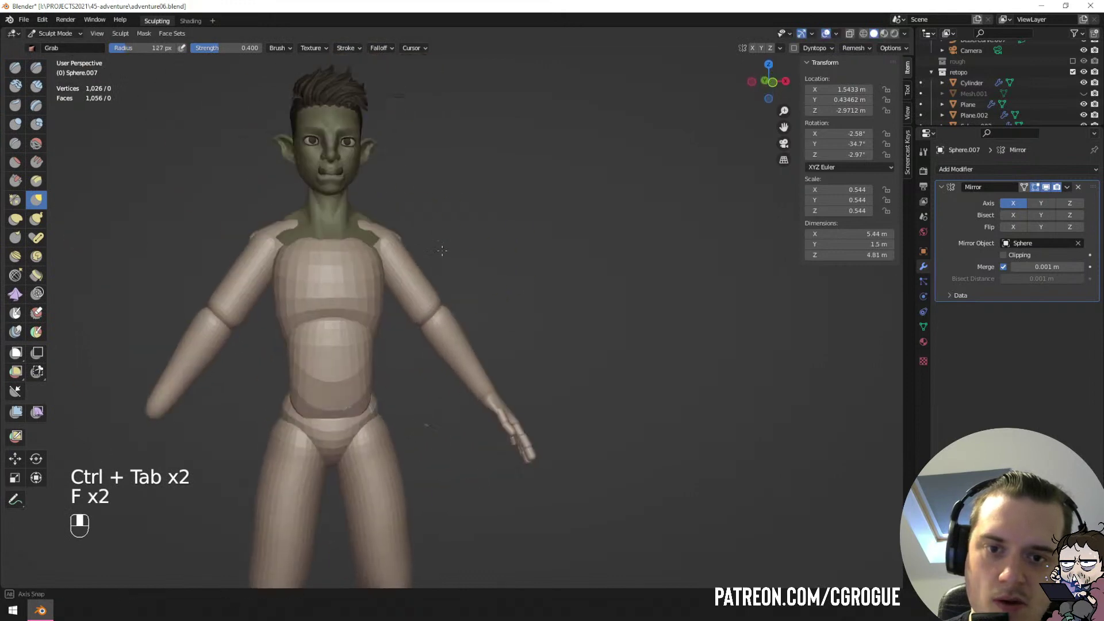
Adjust the upper arm's contour in front view with small Grab brush strokes.
key(f)
click(460, 276)
drag(406, 295, 402, 291)
key(f)
mouse_move(419, 299)
middle_down()
mouse_move(404, 301)
mouse_move(423, 305)
mouse_move(419, 317)
middle_up()
click(415, 309)
mouse_move(420, 317)
middle_down()
mouse_move(313, 364)
mouse_move(313, 350)
mouse_move(419, 316)
mouse_move(417, 296)
mouse_move(455, 236)
mouse_move(423, 209)
middle_up()
key(ctrl+Tab)
key(a)
key(a)
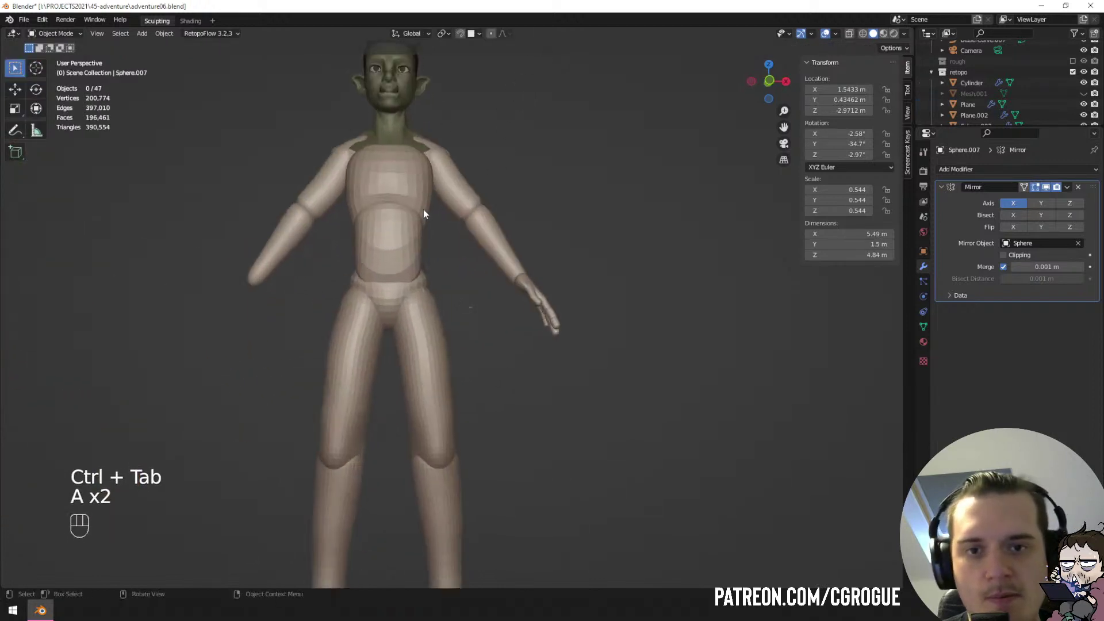
click(423, 211)
key(ctrl+Tab)
shift+middle_drag(440, 171, 443, 240)
key(f)
click(421, 237)
key(ctrl+Tab)
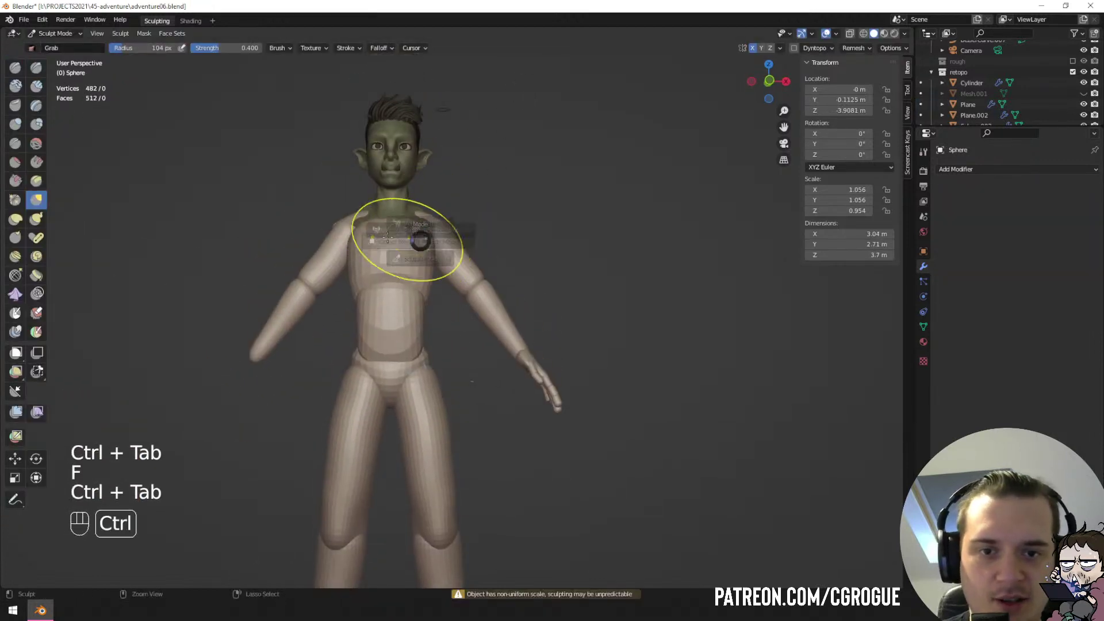
Select all the hand pieces with the forearm as the active object and copy its Mirror modifier to them.
middle_drag(537, 365, 512, 363)
key(a)
key(a)
key(b)
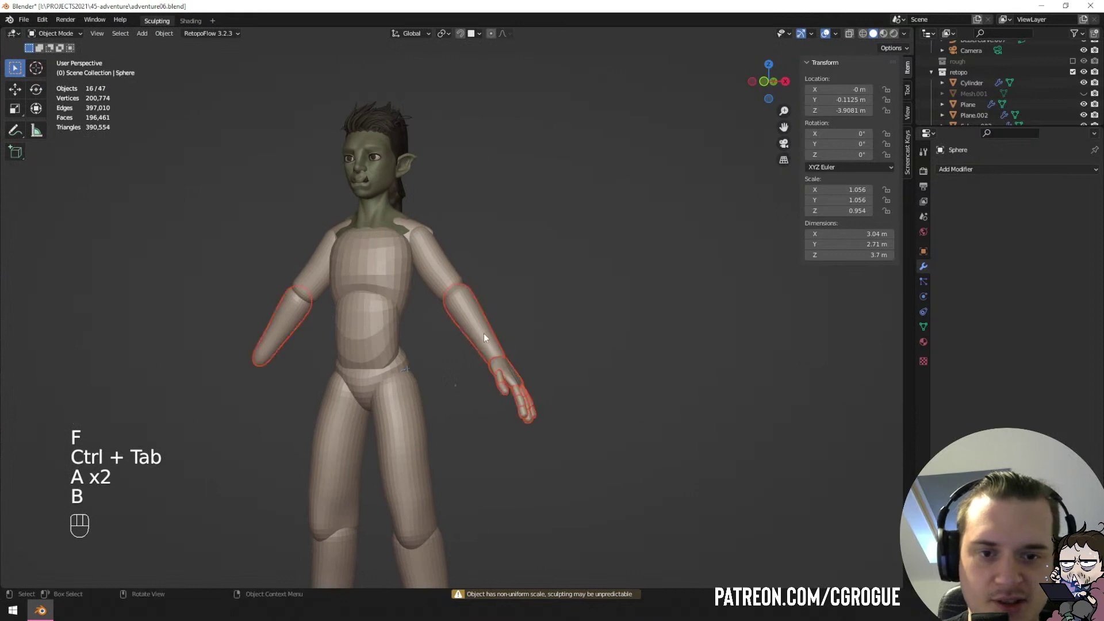
drag(485, 333, 498, 316)
key(ctrl+l)
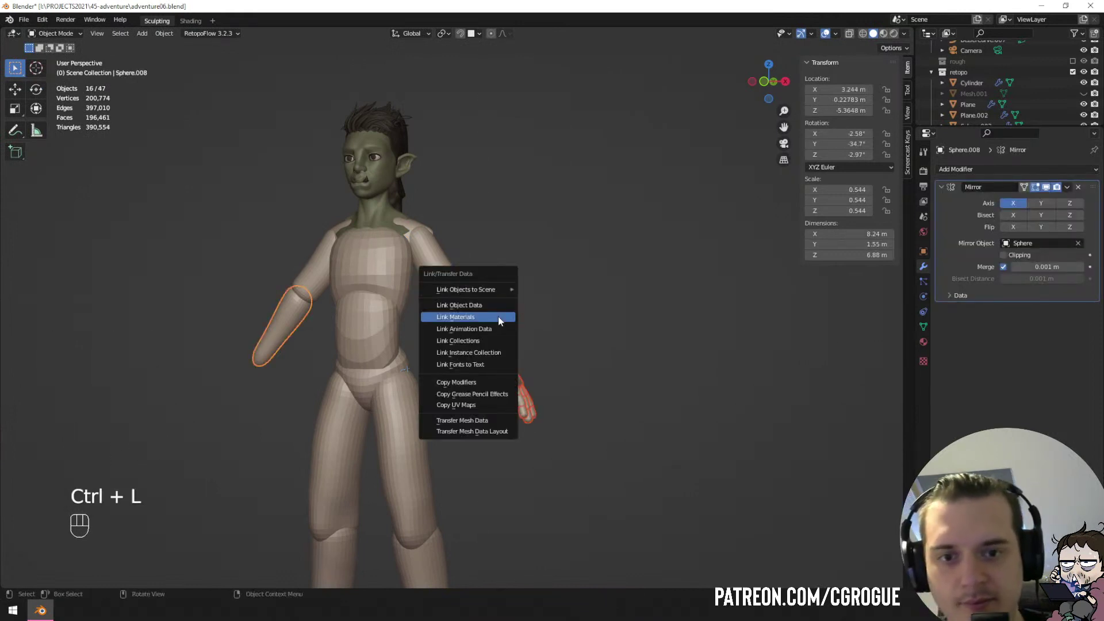
key(Down)
key(Up)
key(Down)
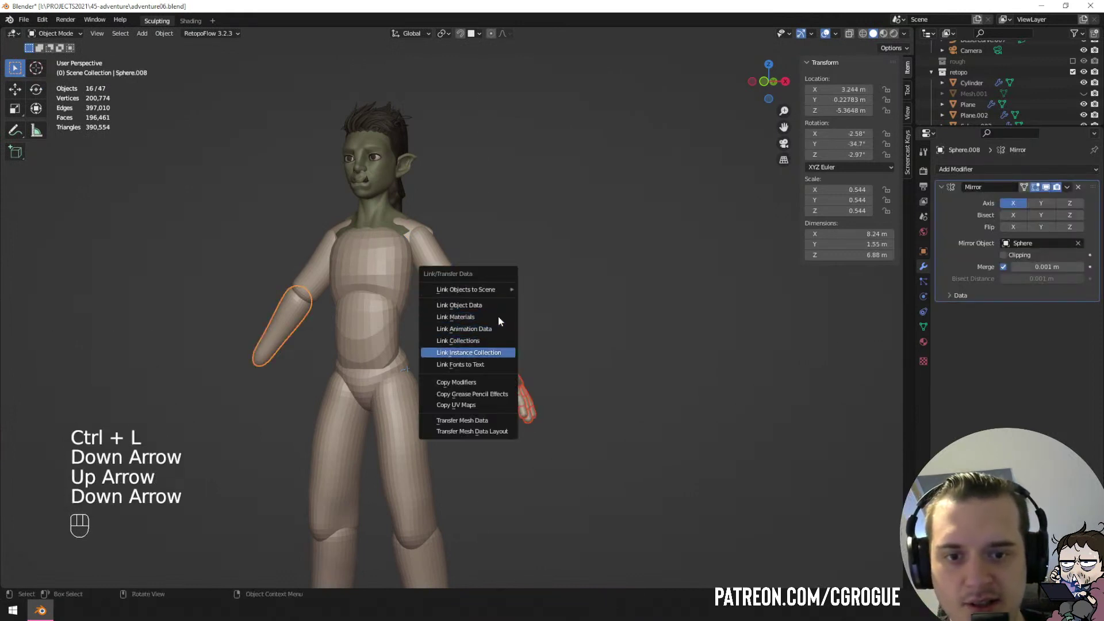
key(Down)
key(Down)
key(Return)
key(a)
key(a)
Examine the mirrored arms and hands against the body from the side and front.
middle_drag(425, 258, 347, 357)
click(398, 267)
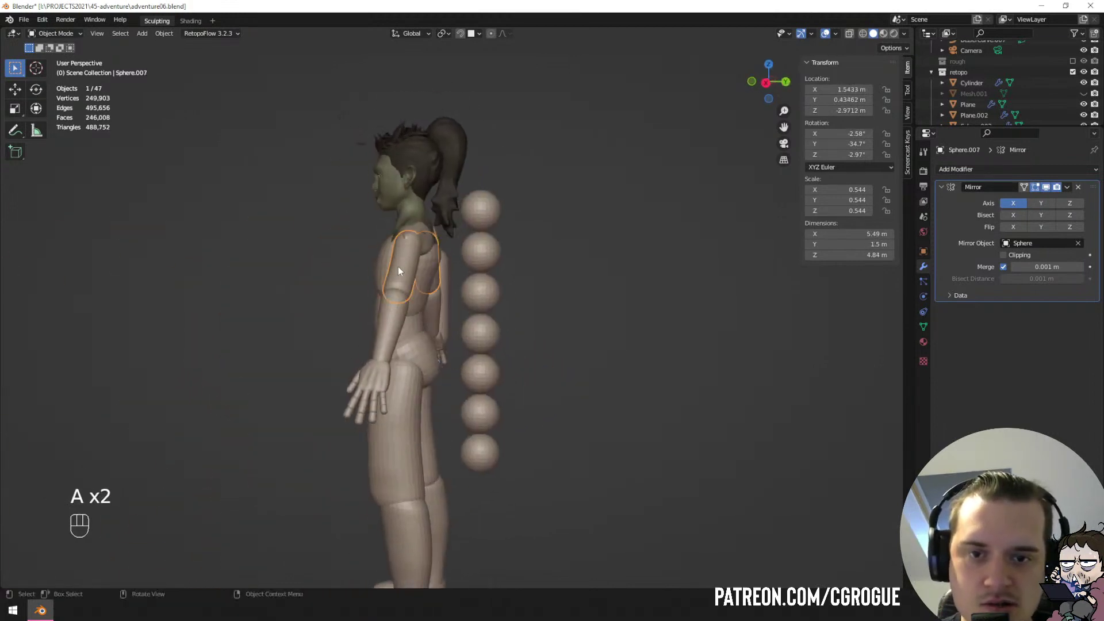
middle_drag(398, 267, 436, 271)
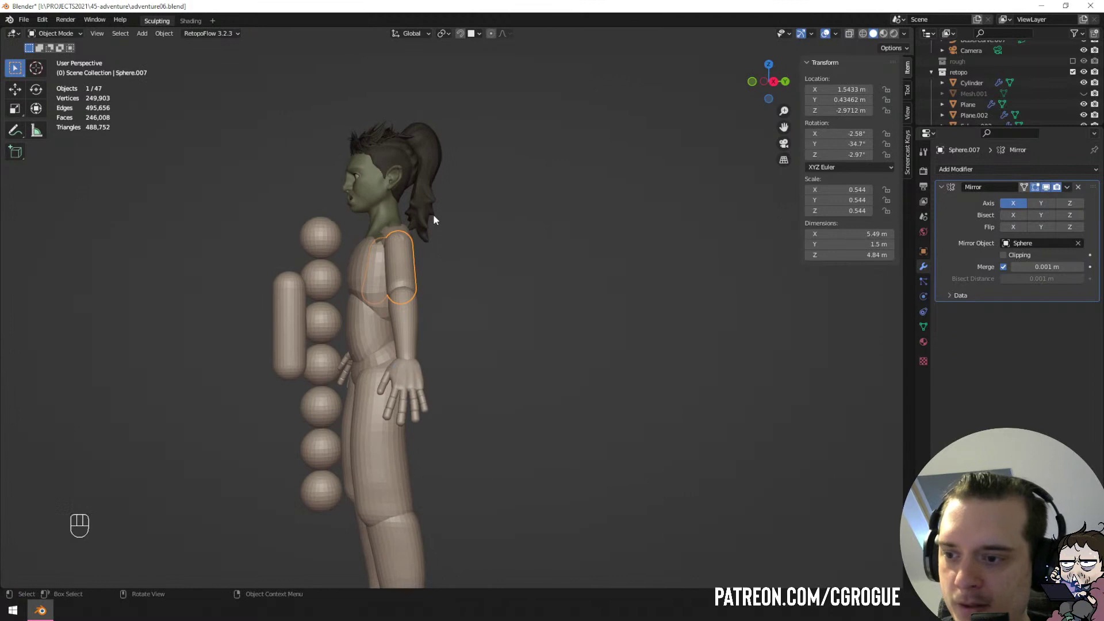
key(KP_1)
key(KP_3)
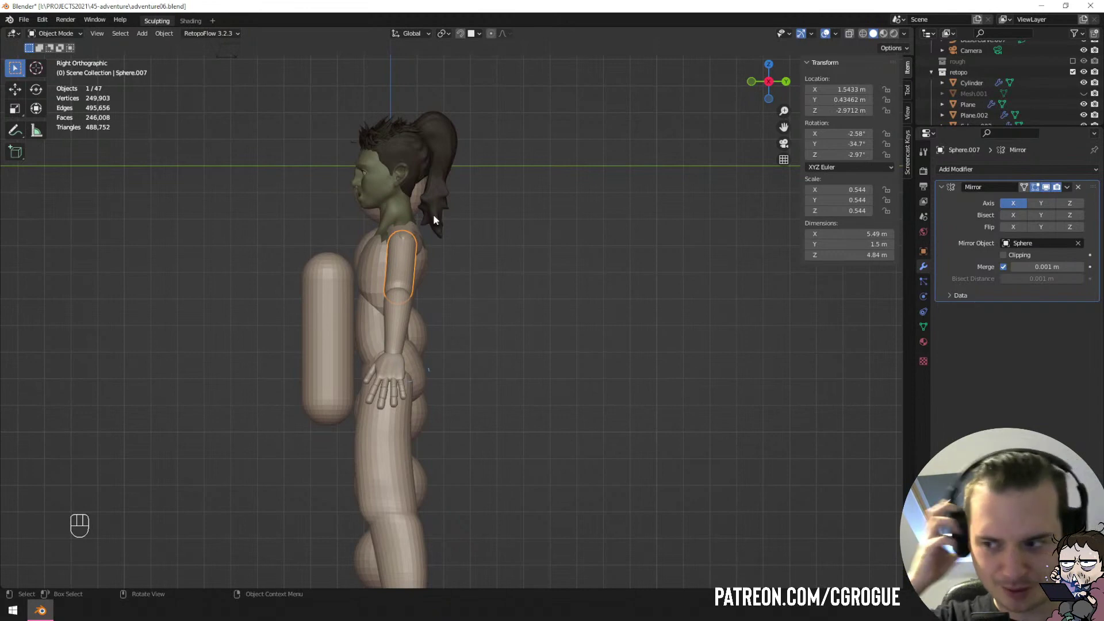
middle_drag(171, 338, 447, 271)
scroll(455, 258, up, 3)
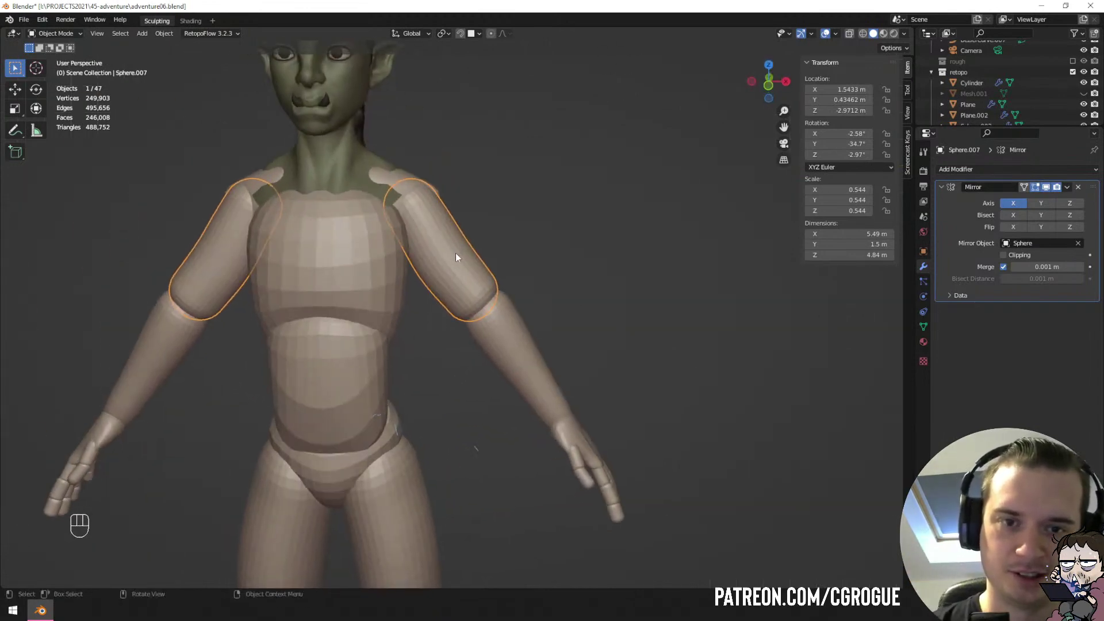
scroll(457, 254, up, 2)
key(r)
right_click(500, 237)
Parent the forearm to the upper arm as an object, keeping its transform.
click(522, 335)
shift+click(470, 223)
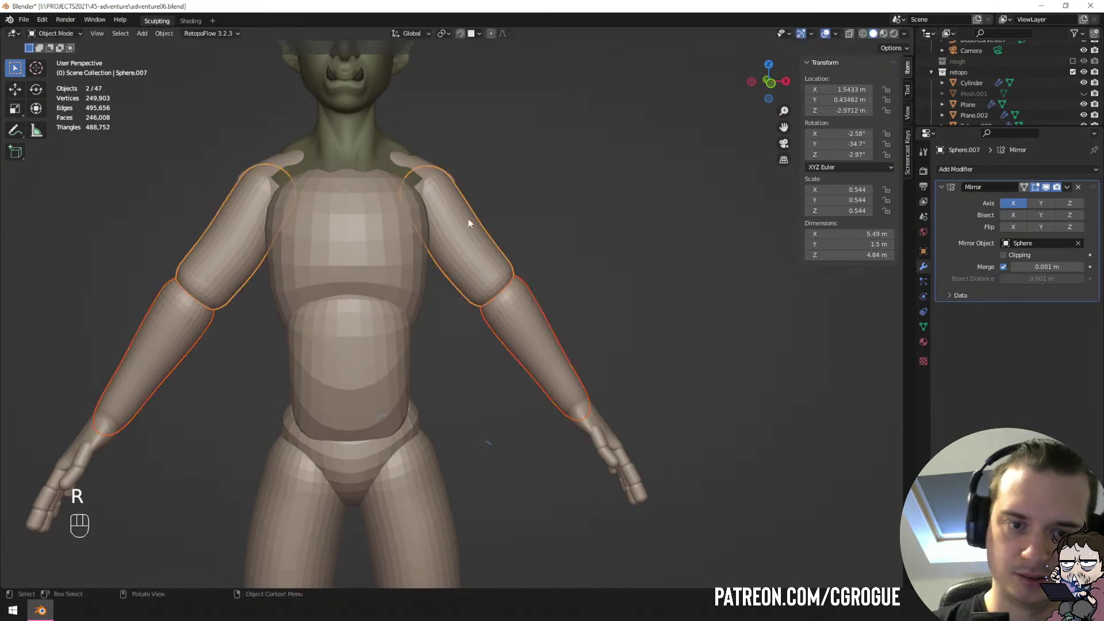
key(ctrl+p)
click(468, 219)
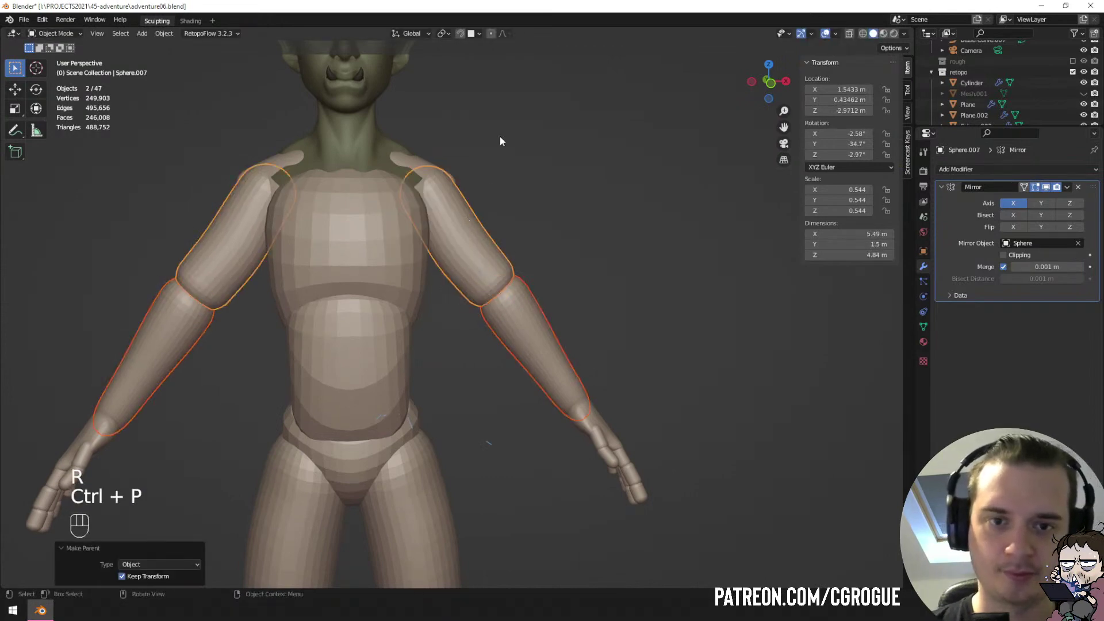
Test the forearm's parenting by rotating the upper arm in front view, and undo the rotation.
click(470, 270)
key(r)
click(530, 253)
key(ctrl+z)
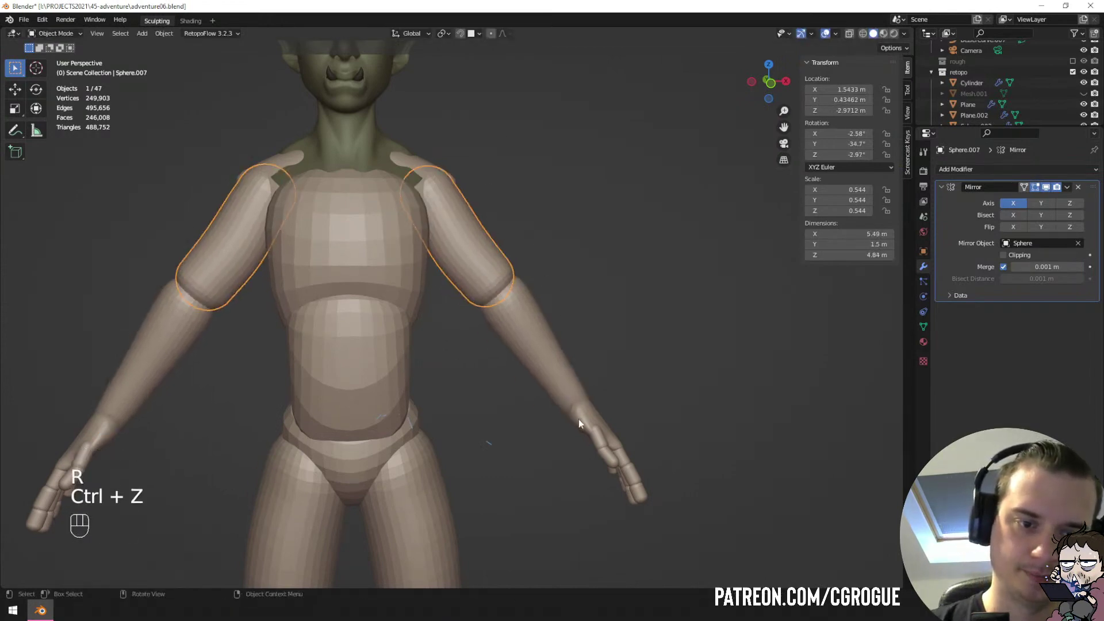
Parent the hand to the forearm.
click(578, 420)
shift+click(527, 295)
key(ctrl+p)
click(524, 291)
Try rotating the upper arm about 9.64° in side view with the forearm and hand following, and undo it.
click(482, 260)
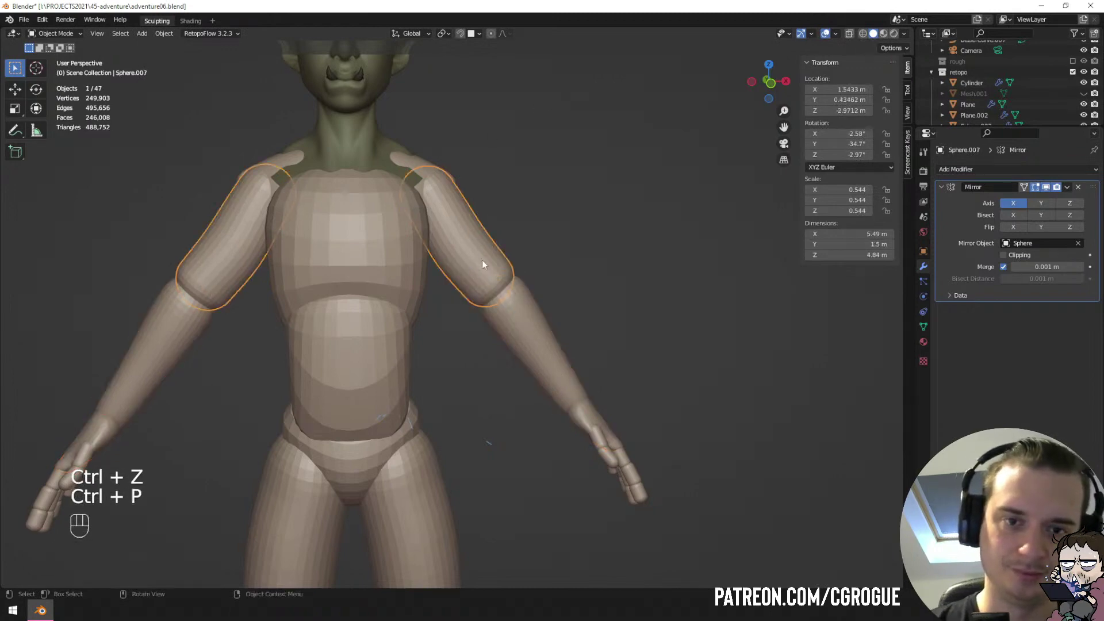
middle_drag(482, 260, 447, 288)
key(r)
click(442, 300)
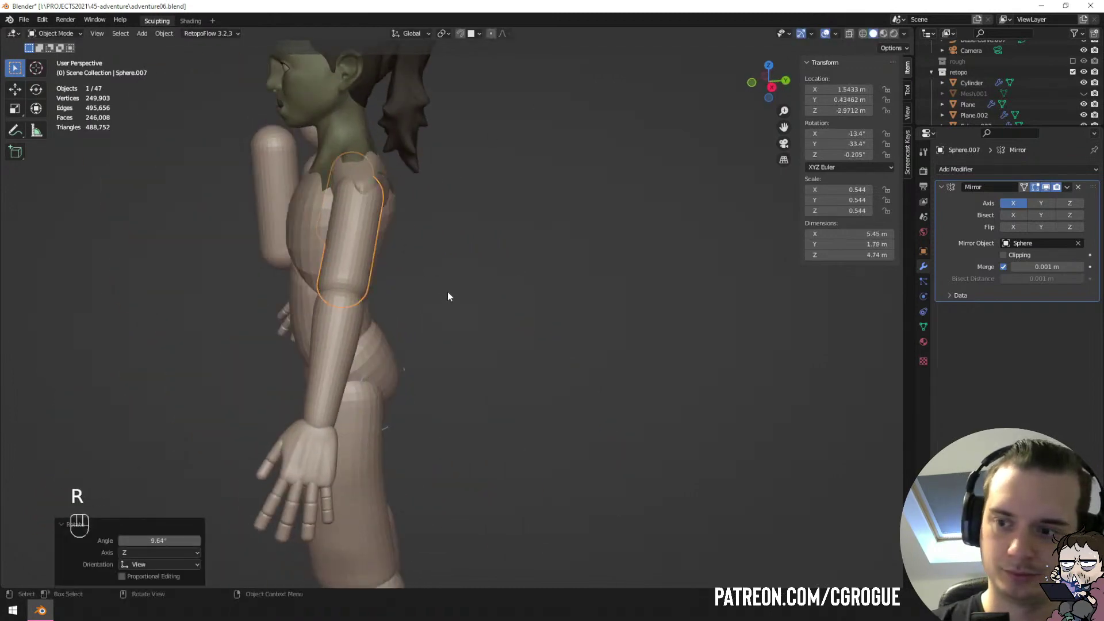
key(ctrl+z)
Move the whole arm forward, outward and slightly down, placing the upper arm at about X 1.67, Y 0.29, Z -3.04 m.
key(g)
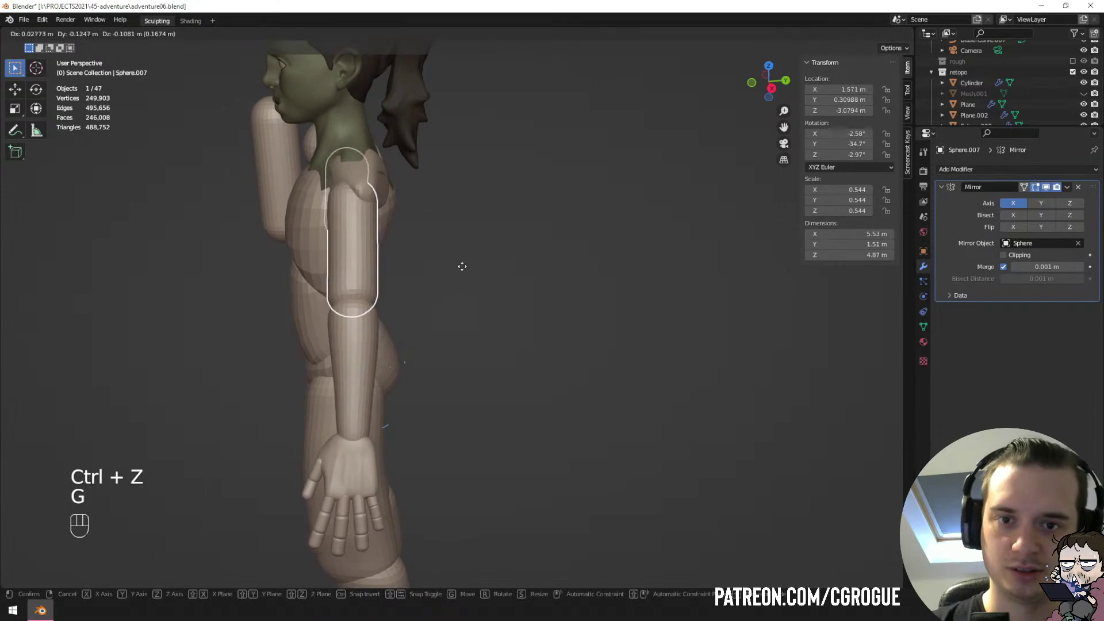
click(461, 264)
mouse_move(460, 264)
middle_down()
mouse_move(571, 235)
mouse_move(537, 236)
mouse_move(465, 315)
mouse_move(495, 262)
middle_up()
key(g)
click(561, 243)
Pull the middle of the upper arm outward in front view with the Grab brush in Sculpt Mode.
key(ctrl+Tab)
key(f)
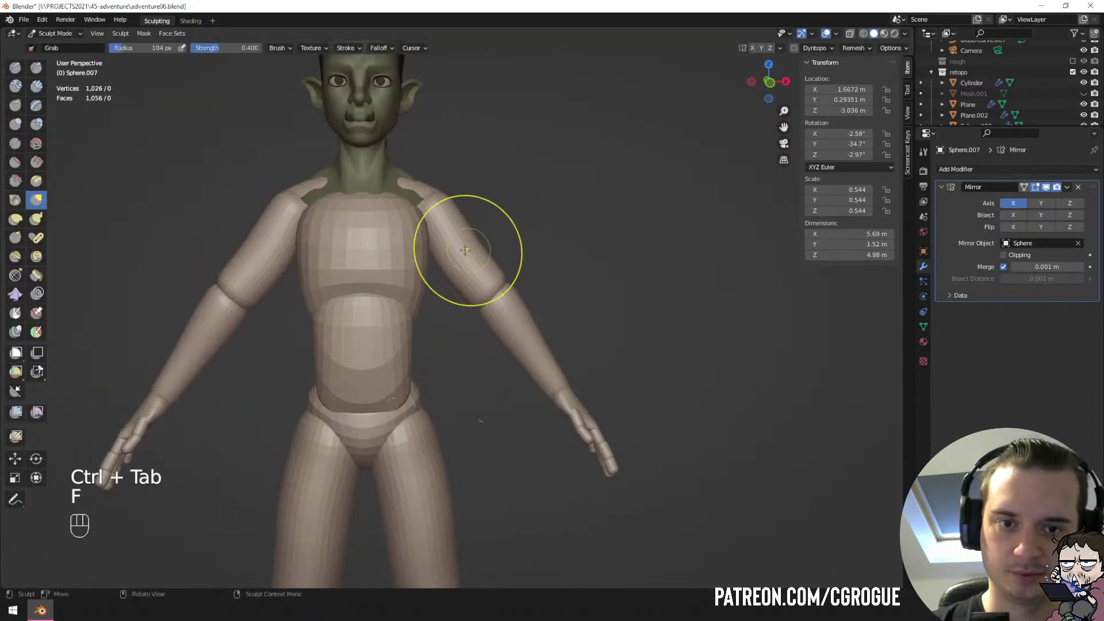
key(f)
click(486, 247)
drag(473, 248, 483, 243)
key(f)
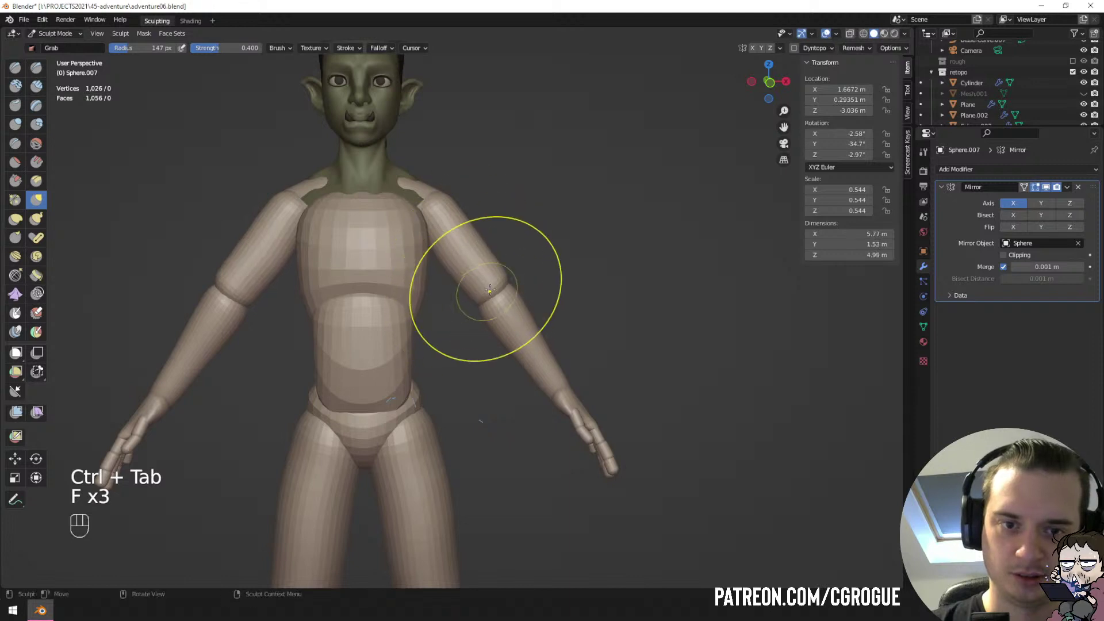
key(f)
Pull the shoulder end of the upper arm outward with a 154 px Grab brush.
middle_drag(503, 266, 406, 228)
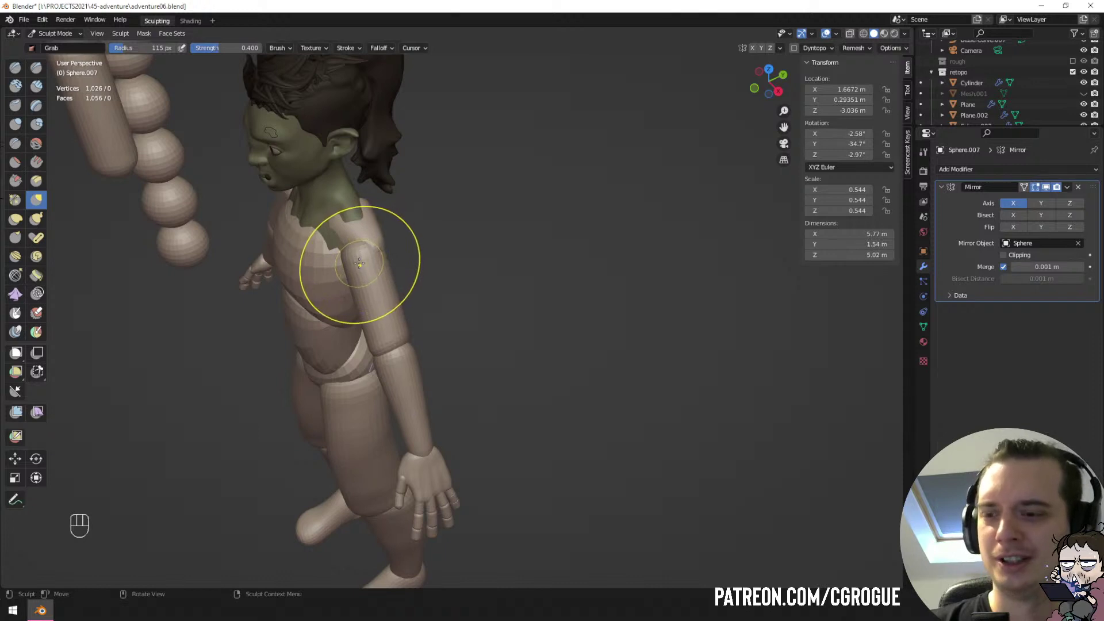
mouse_move(359, 264)
middle_down()
mouse_move(426, 253)
mouse_move(443, 233)
mouse_move(437, 194)
middle_up()
key(f)
key(f)
click(445, 194)
drag(447, 197, 453, 200)
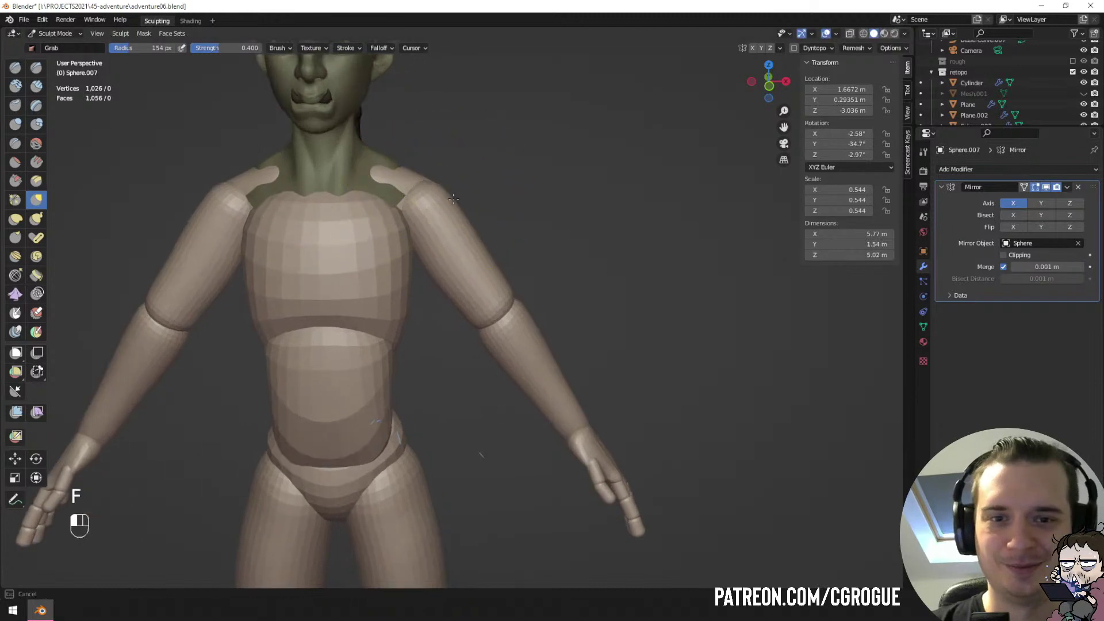
Pull the upper part of the upper arm forward and down in side view with the Grab brush.
middle_drag(448, 200, 370, 247)
key(f)
click(348, 259)
drag(341, 268, 330, 275)
middle_drag(292, 295, 246, 297)
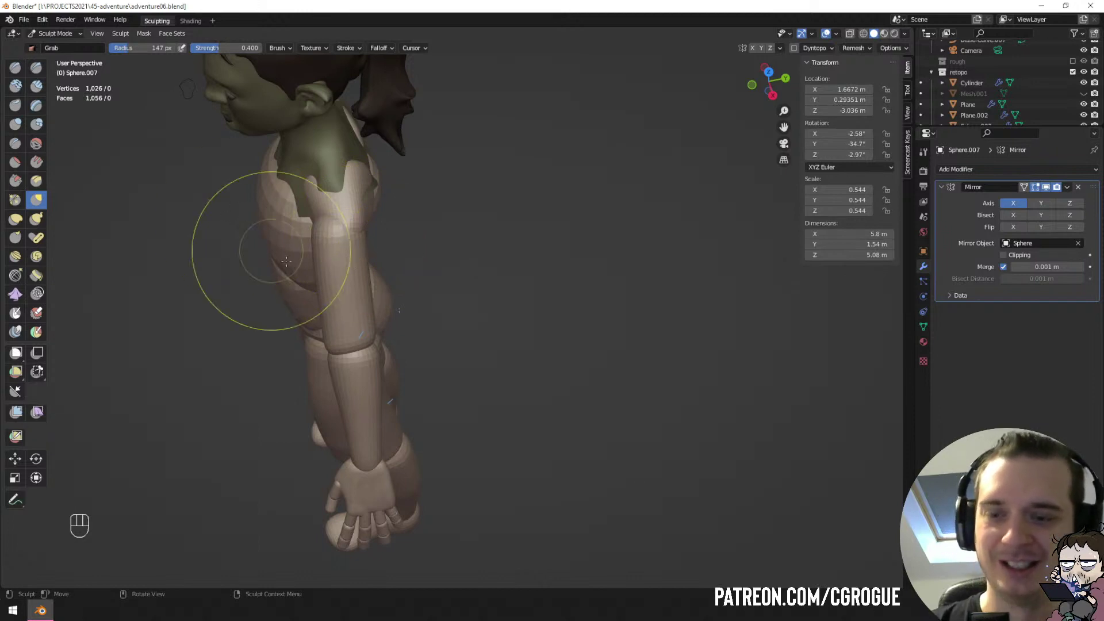
key(f)
click(350, 236)
drag(352, 236, 341, 247)
Give the upper arm more depth from front to back in side view with Grab brush strokes.
middle_drag(339, 251, 374, 229)
key(f)
click(329, 229)
drag(328, 230, 337, 234)
middle_drag(356, 227, 329, 206)
key(f)
click(360, 243)
mouse_move(338, 252)
mouse_down()
mouse_move(357, 248)
mouse_move(348, 271)
mouse_up()
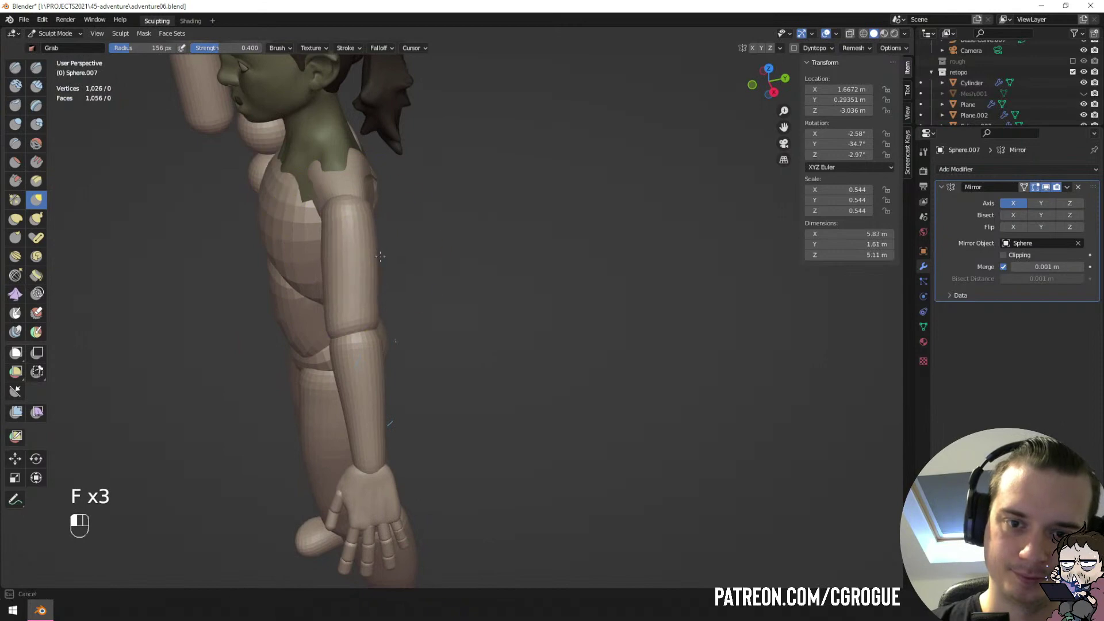
key(f)
click(341, 291)
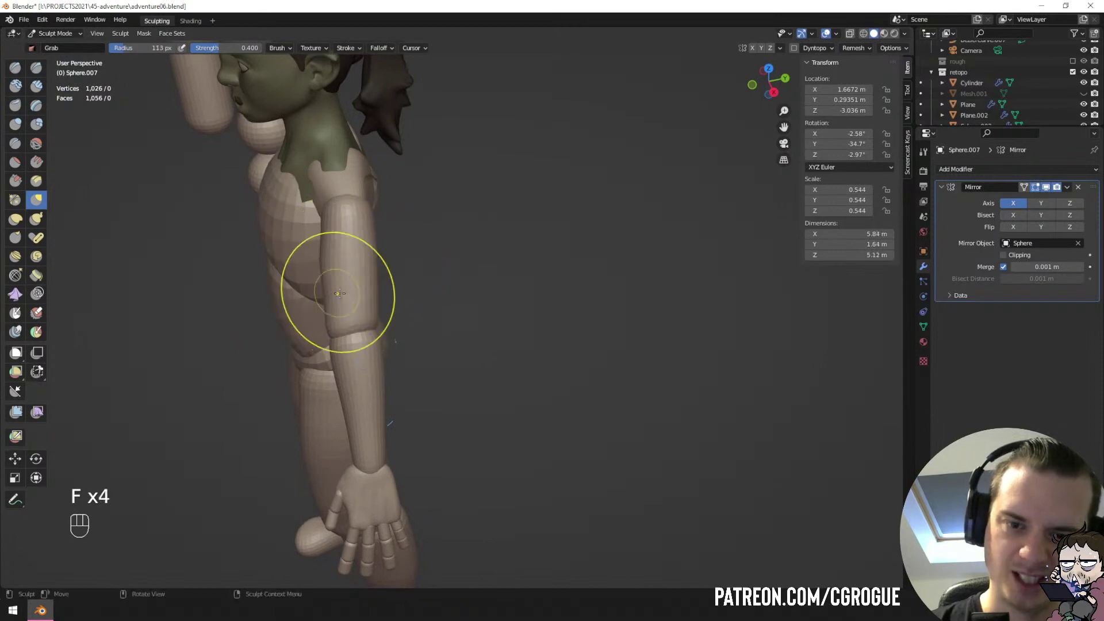
Switch to the chest block and sculpt its upper back in side view with a 147 px Grab brush.
mouse_move(337, 288)
middle_down()
mouse_move(364, 321)
mouse_move(371, 260)
mouse_move(427, 217)
mouse_move(371, 325)
mouse_move(374, 365)
mouse_move(353, 379)
mouse_move(436, 233)
mouse_move(388, 221)
mouse_move(430, 244)
middle_up()
key(ctrl+Tab)
key(a)
key(a)
click(432, 274)
key(ctrl+Tab)
key(f)
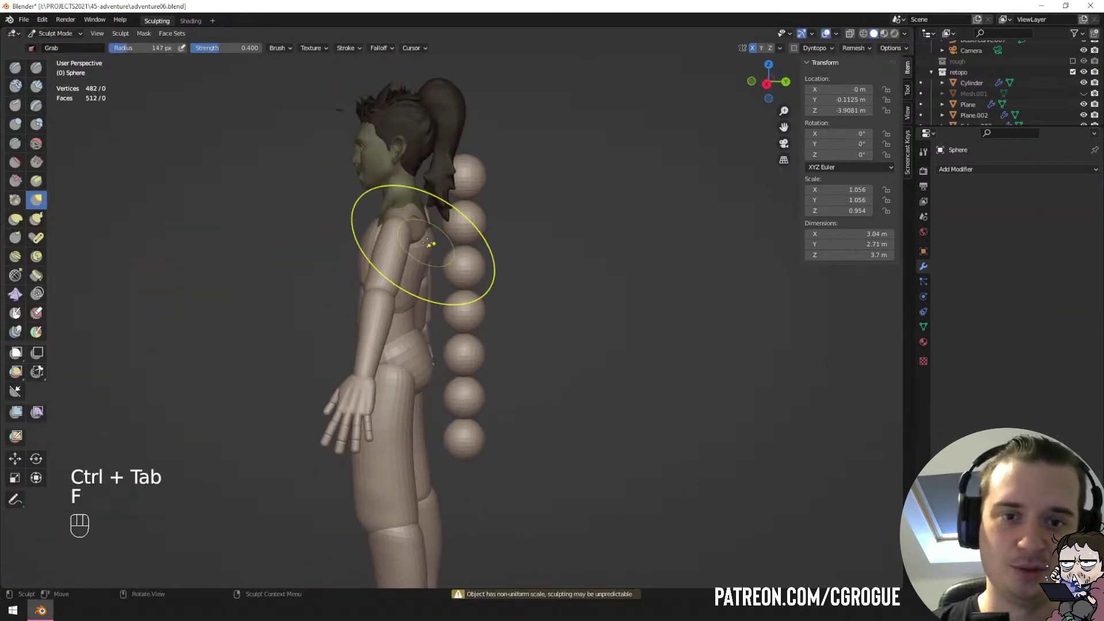
drag(426, 236, 424, 233)
Pull the chest block's upper back up and reshape it near the shoulder with a 99 px Grab brush.
middle_drag(424, 232, 394, 224)
key(f)
key(f)
click(474, 264)
drag(474, 264, 474, 252)
middle_drag(475, 252, 426, 257)
key(f)
click(530, 259)
drag(474, 249, 505, 247)
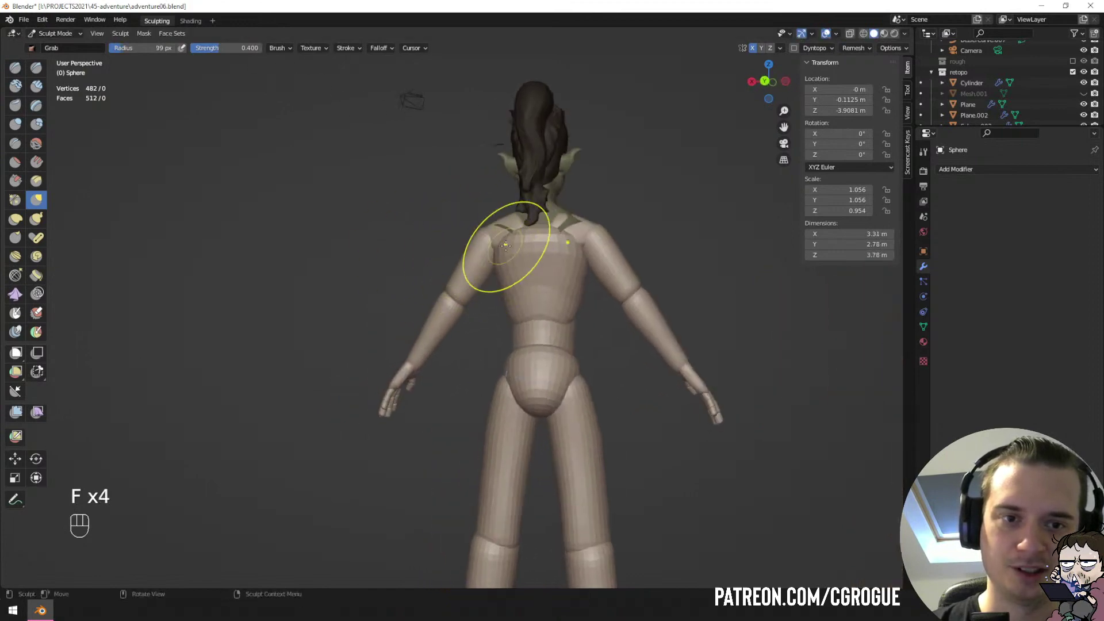
Refine the chest block's shoulder and side contours from several angles with the Grab brush.
mouse_move(506, 247)
middle_down()
mouse_move(489, 236)
mouse_move(498, 227)
middle_up()
drag(511, 224, 515, 222)
middle_drag(515, 222, 582, 233)
drag(503, 239, 496, 246)
middle_drag(496, 246, 538, 256)
key(f)
click(543, 298)
drag(466, 311, 467, 301)
middle_drag(468, 300, 506, 301)
drag(444, 307, 433, 317)
middle_drag(434, 317, 475, 310)
Switch to the abdomen block and pull its lower front slightly down with a 170 px Grab brush.
key(ctrl+Tab)
middle_drag(379, 345, 483, 343)
click(366, 319)
key(ctrl+Tab)
mouse_move(366, 320)
middle_down()
mouse_move(436, 309)
mouse_move(461, 292)
mouse_move(547, 338)
middle_up()
key(f)
click(420, 294)
key(f)
click(463, 293)
key(f)
click(530, 327)
key(f)
click(546, 345)
drag(544, 353, 544, 362)
key(ctrl+Tab)
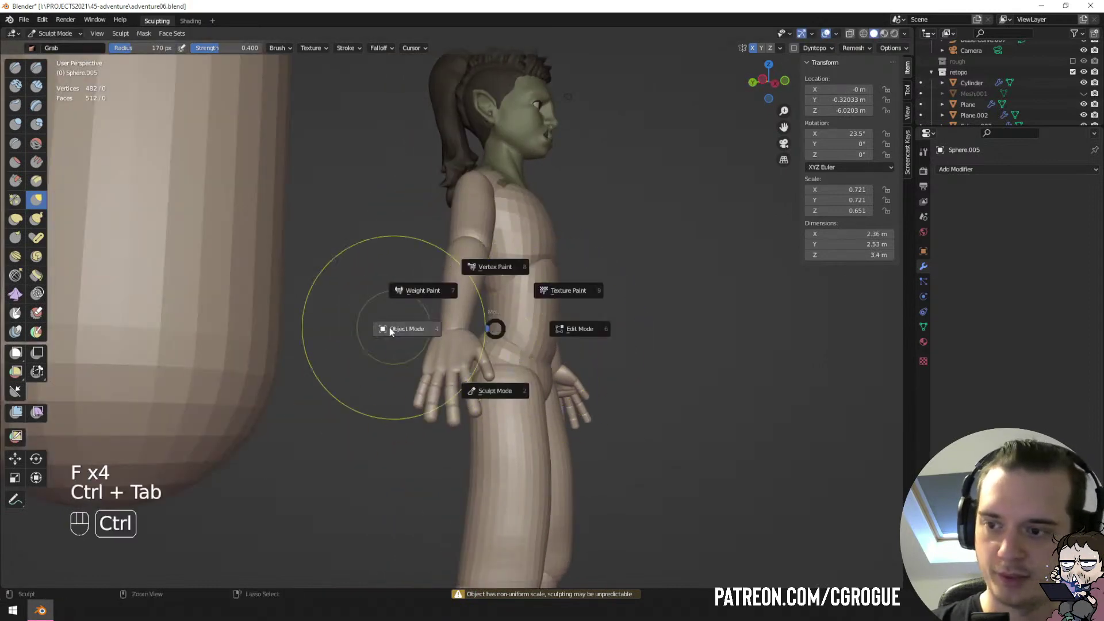
Examine how the pelvis, abdomen, chest and arms fit together from several angles.
middle_drag(385, 329, 305, 343)
click(459, 360)
key(ctrl+Tab)
middle_drag(460, 386, 364, 393)
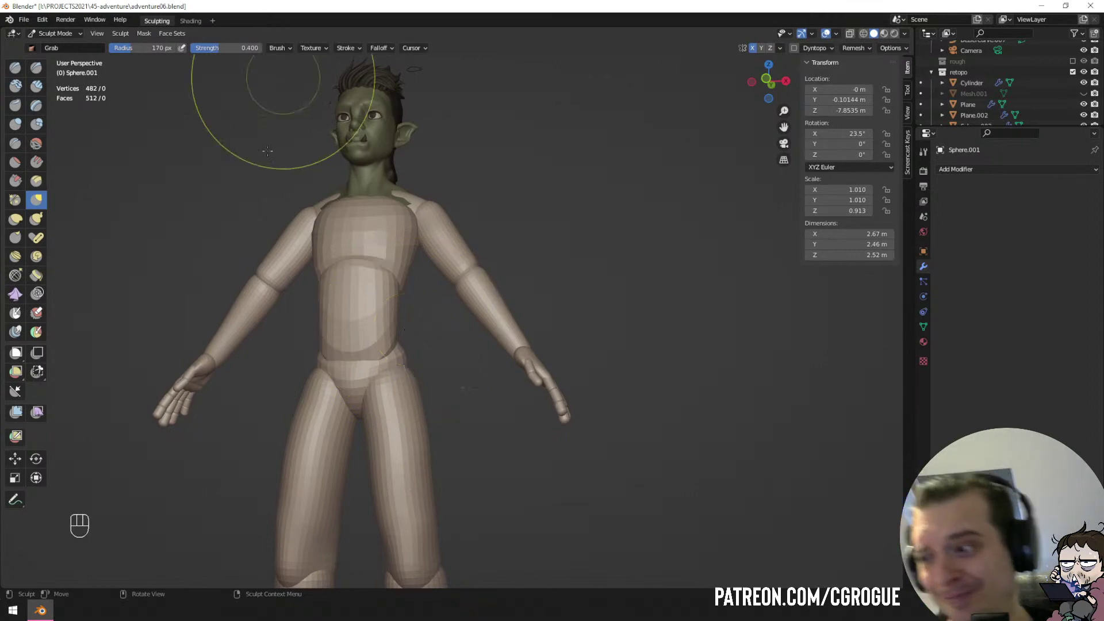
mouse_move(374, 305)
middle_down()
mouse_move(416, 328)
mouse_move(416, 303)
mouse_move(384, 267)
middle_up()
key(ctrl+Tab)
key(ctrl+Tab)
middle_drag(453, 283, 471, 289)
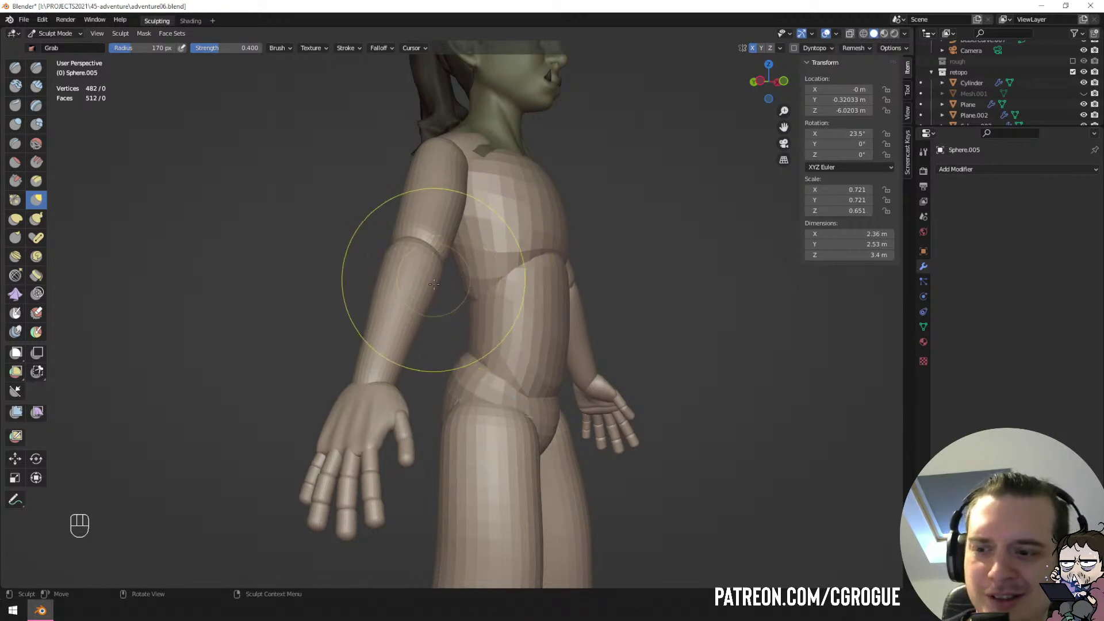
scroll(440, 281, up, 10)
scroll(476, 276, down, 10)
mouse_move(476, 278)
middle_down()
mouse_move(437, 287)
mouse_move(444, 267)
mouse_move(431, 293)
middle_up()
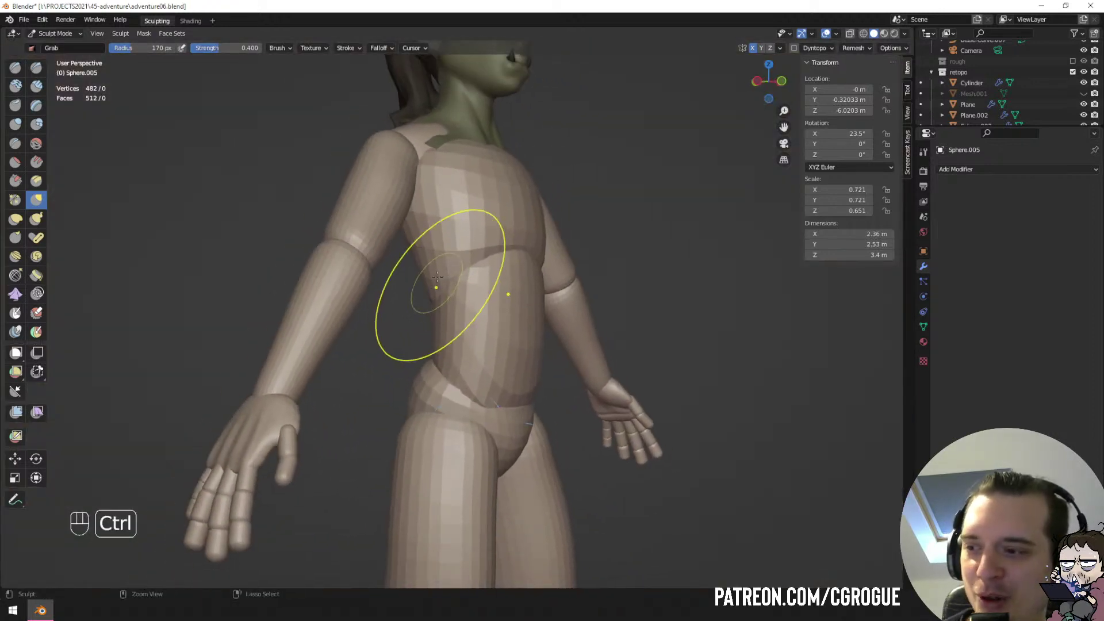
Reshape the abdomen block's side contour below the chest with a 170 px Grab brush.
key(f)
click(501, 269)
drag(501, 270, 486, 275)
key(f)
click(473, 290)
middle_drag(472, 292, 356, 303)
key(f)
key(f)
click(350, 345)
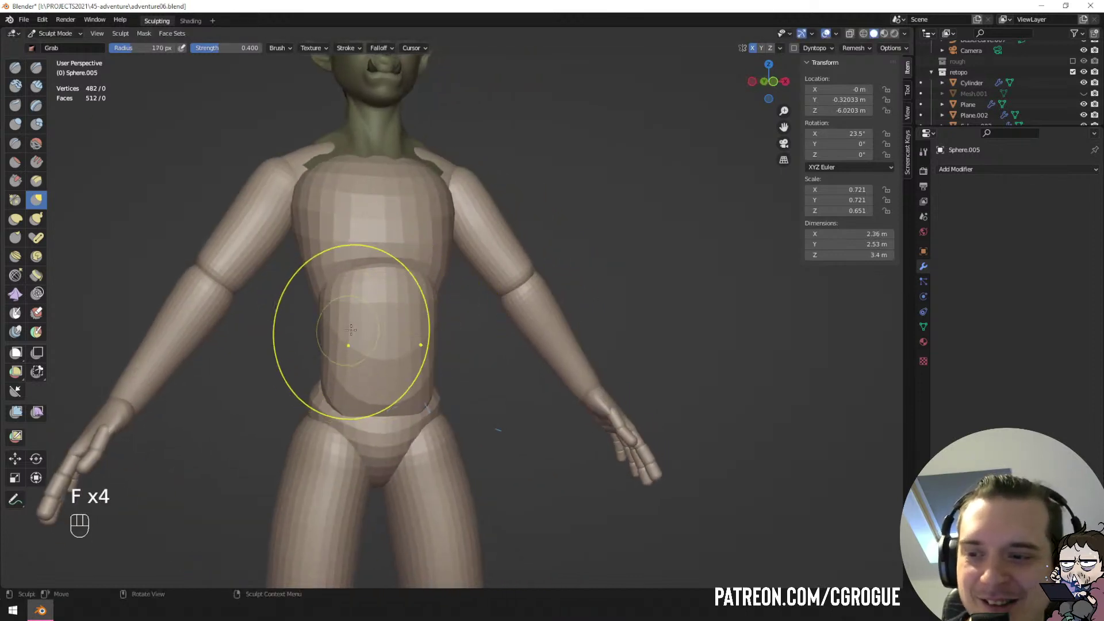
Push the abdomen block's side inward to slim it between chest and pelvis with the Grab brush.
key(f)
click(339, 339)
drag(345, 341, 394, 322)
key(f)
click(448, 351)
mouse_move(414, 340)
middle_down()
mouse_move(345, 368)
mouse_move(356, 377)
mouse_move(317, 368)
middle_up()
key(f)
click(385, 375)
shift+middle_drag(316, 362, 360, 329)
ctrl+middle_drag(360, 328, 354, 306)
middle_drag(341, 309, 395, 320)
key(f)
click(367, 358)
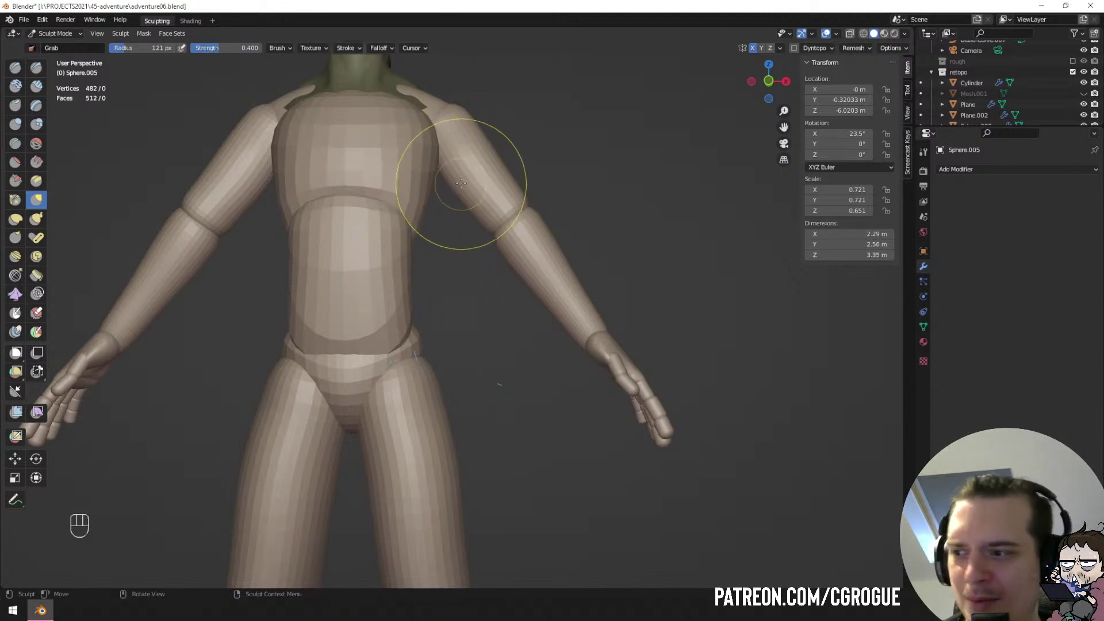
Pull the abdomen block's side slightly outward with a 121 px Grab brush.
drag(394, 263, 404, 262)
middle_drag(391, 234, 423, 238)
drag(423, 238, 431, 239)
middle_drag(414, 248, 489, 259)
Refine the abdomen block's lower front where it meets the pelvis with a 190 px Grab brush.
key(f)
click(431, 368)
drag(430, 368, 420, 361)
middle_drag(429, 365, 386, 379)
mouse_move(506, 389)
middle_down()
mouse_move(449, 349)
mouse_move(403, 350)
middle_up()
mouse_move(403, 351)
shift+middle_down()
mouse_move(445, 352)
mouse_move(423, 345)
shift+middle_up()
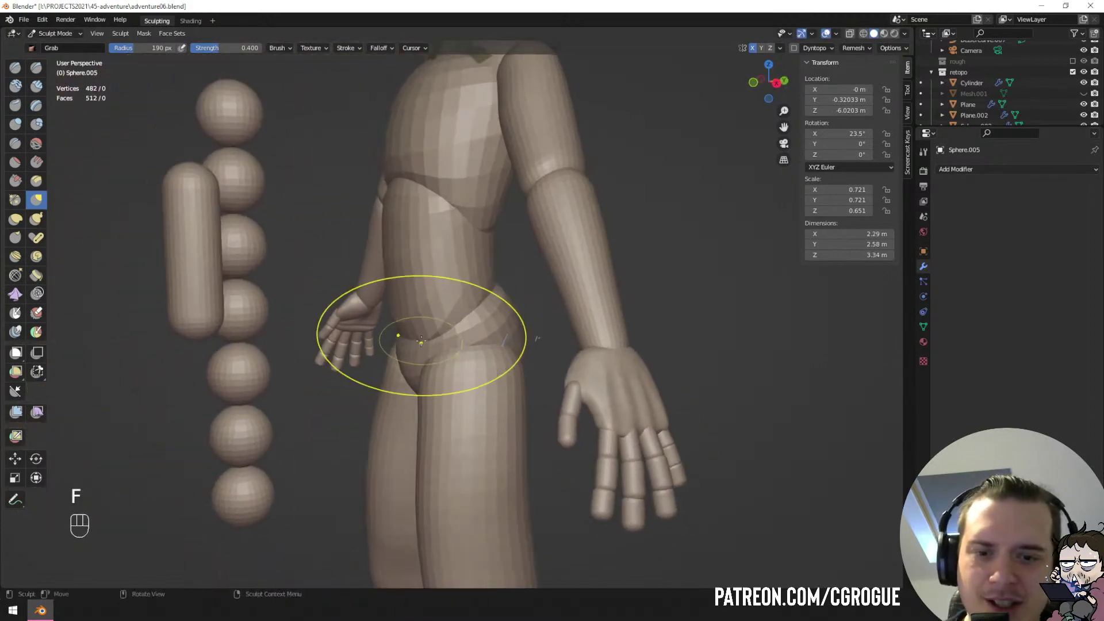
drag(422, 335, 420, 329)
key(f)
click(513, 351)
middle_drag(403, 345, 455, 335)
key(f)
click(459, 336)
Switch to sculpting the pelvis block and pull its hip slightly outward with a 235 px Grab brush.
key(ctrl+Tab)
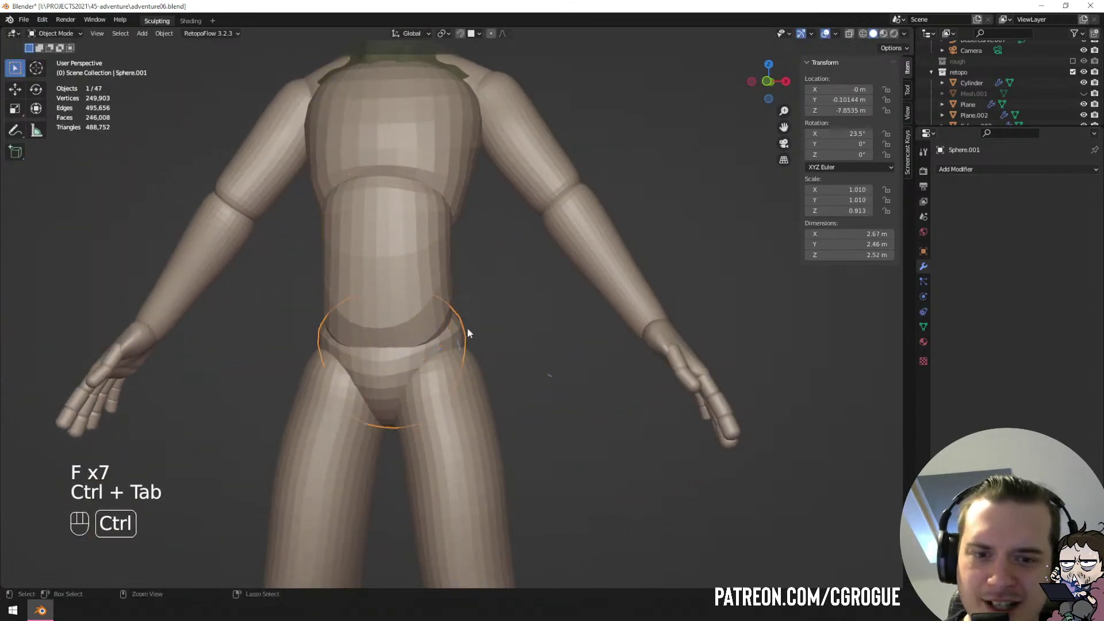
key(ctrl+Tab)
key(f)
click(458, 321)
drag(458, 321, 463, 320)
middle_drag(532, 325, 476, 330)
middle_drag(553, 299, 456, 279)
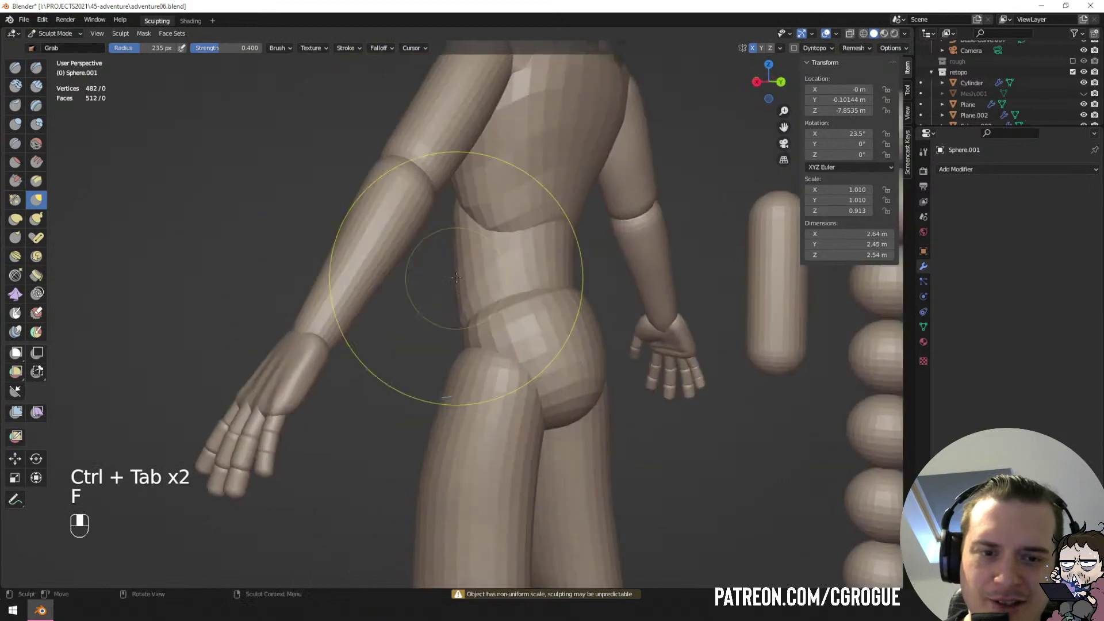
Reshape the pelvis block's upper back and front near the thighs, using a 202 px Grab brush on the front.
key(f)
click(549, 309)
drag(549, 310, 533, 313)
middle_drag(534, 311, 647, 302)
key(f)
click(520, 345)
drag(435, 353, 425, 360)
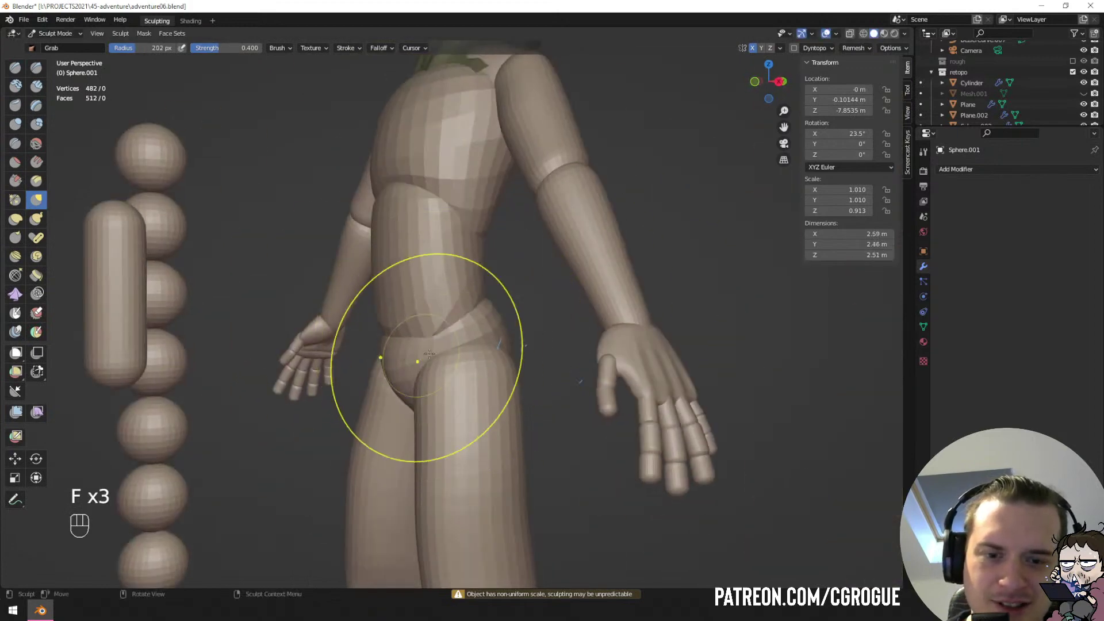
Adjust the pelvis block's front and raise its outer hip with a Grab brush of about 208 px.
middle_drag(425, 359, 458, 352)
key(f)
click(444, 350)
key(f)
drag(452, 355, 428, 370)
key(f)
middle_drag(435, 357, 430, 363)
key(f)
click(465, 360)
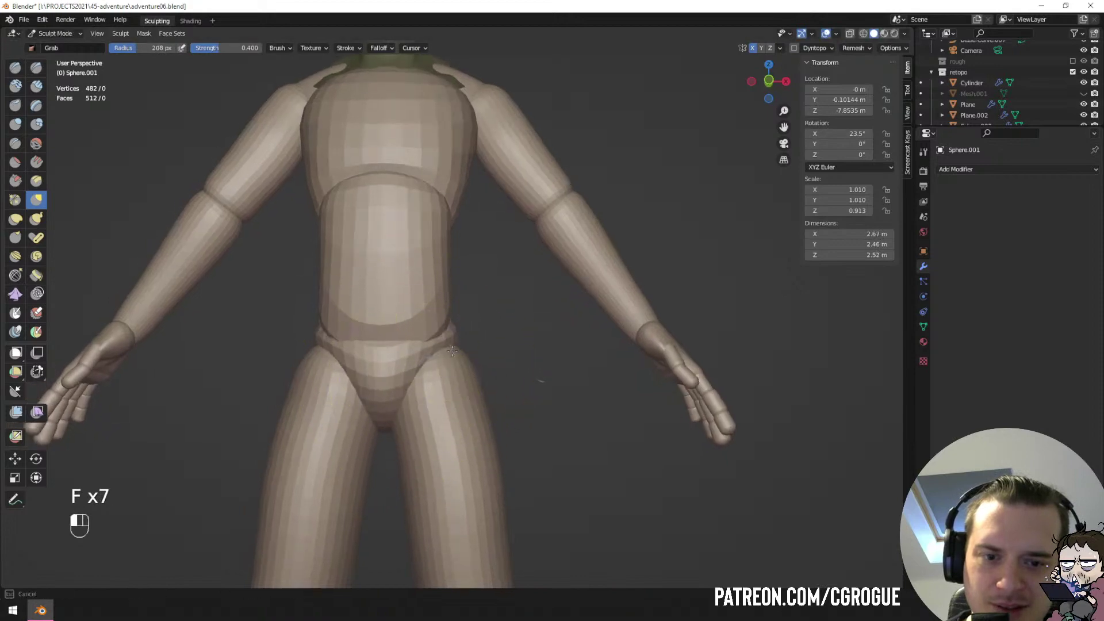
drag(453, 351, 451, 341)
Widen the pelvis block's rear hip contour from behind with the Grab brush.
middle_drag(454, 333, 265, 304)
key(f)
click(491, 324)
drag(509, 322, 504, 330)
mouse_move(507, 322)
middle_down()
mouse_move(442, 295)
mouse_move(430, 304)
middle_up()
key(f)
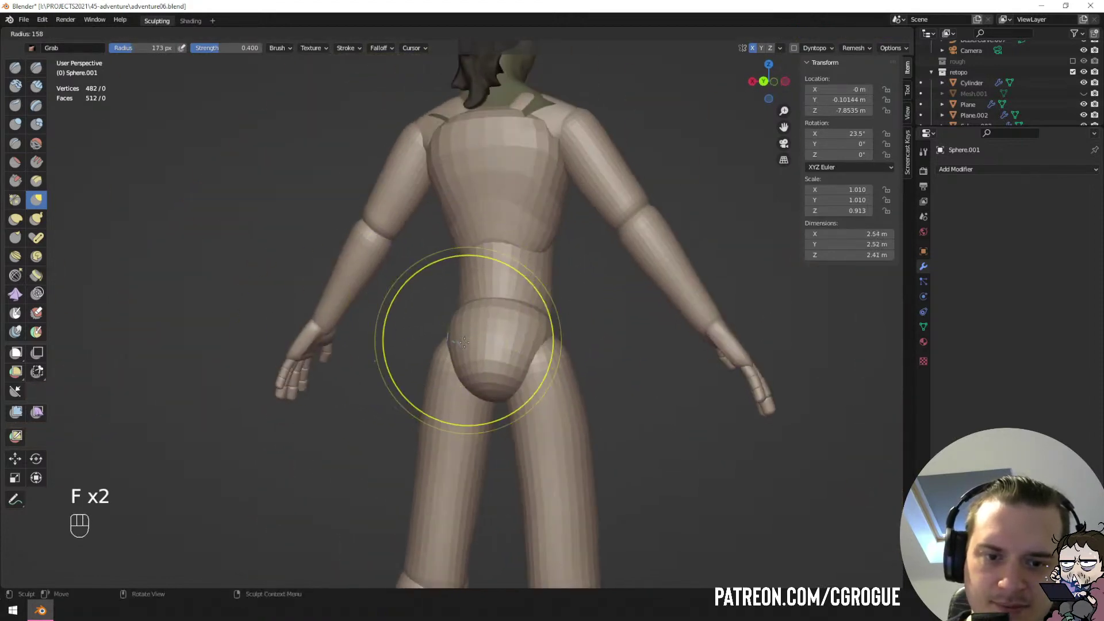
click(469, 340)
drag(463, 339, 443, 343)
Round out the pelvis block's buttock sides and pull its upper corner inward with a 119 px Grab brush.
middle_drag(423, 352, 447, 351)
drag(451, 349, 419, 359)
key(f)
click(415, 358)
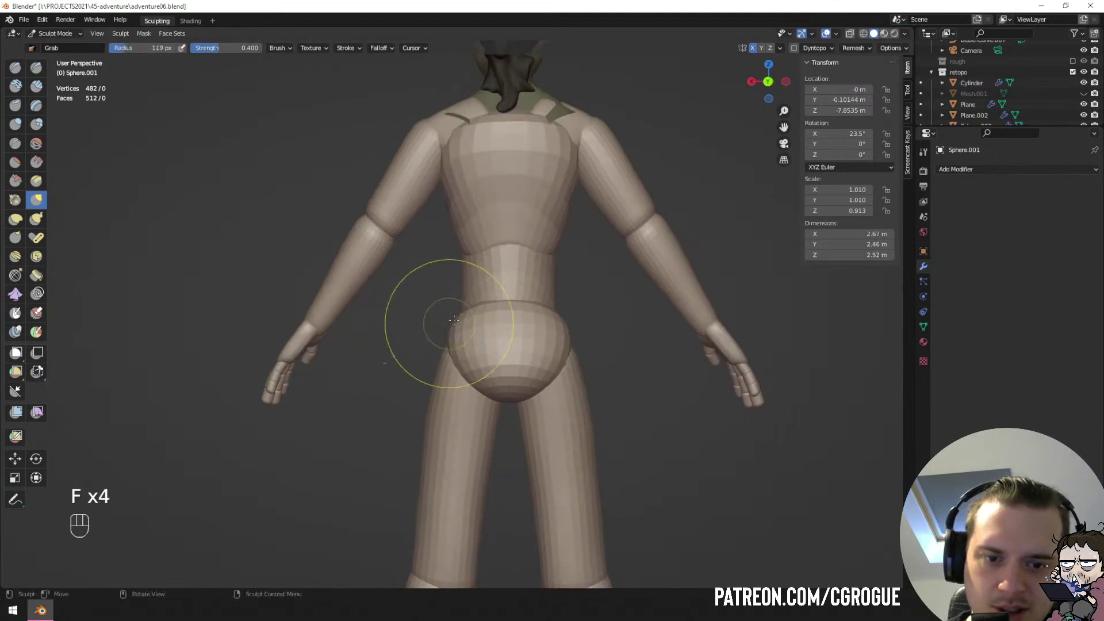
drag(450, 322, 477, 319)
Pull the buttocks backward from the side with a 160 px Grab brush.
mouse_move(503, 310)
middle_down()
mouse_move(402, 313)
mouse_move(397, 296)
mouse_move(509, 305)
middle_up()
key(f)
click(523, 311)
key(f)
click(506, 331)
drag(425, 335, 404, 330)
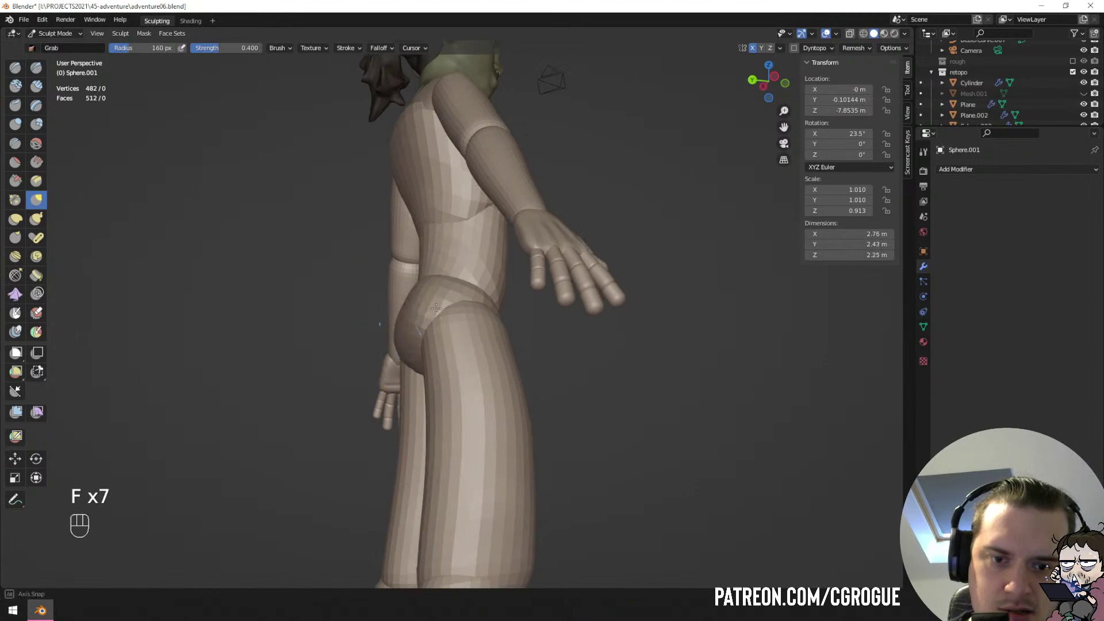
Pull the pelvis block's lower rear centre down between the thighs with an 84 px Grab brush.
key(f)
middle_drag(436, 309, 638, 350)
click(604, 338)
key(f)
click(600, 350)
drag(530, 351, 520, 370)
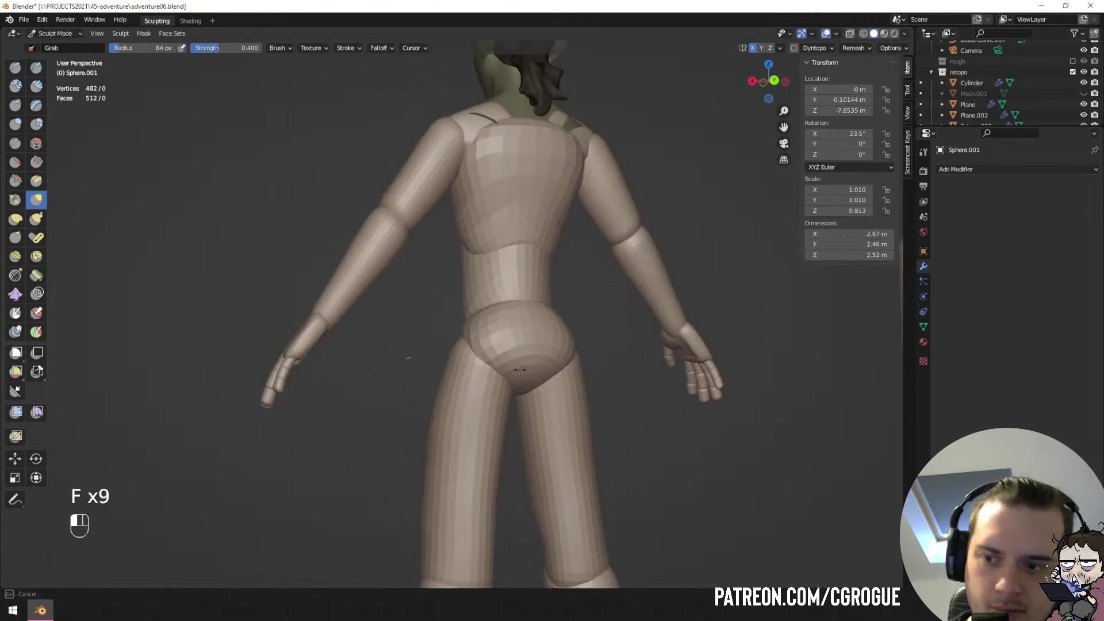
Leave sculpting, deselect everything and examine the whole figure's proportions from front and back.
middle_drag(514, 317, 599, 322)
middle_drag(391, 327, 484, 331)
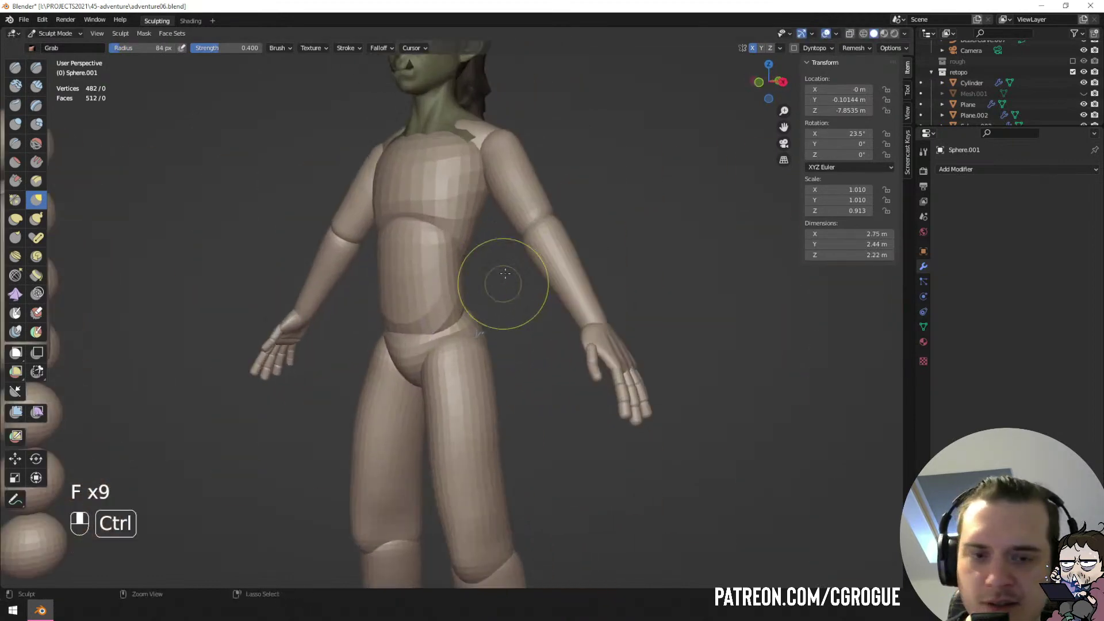
middle_drag(505, 273, 495, 287)
key(ctrl+Tab)
scroll(449, 270, down, 5)
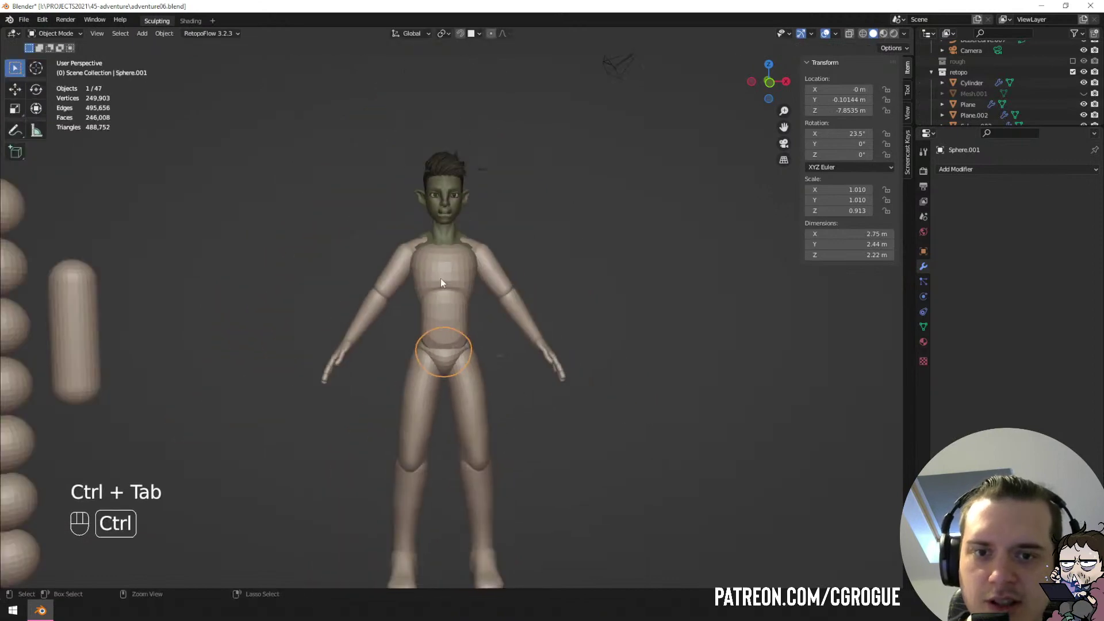
key(a)
key(a)
middle_drag(453, 292, 440, 344)
scroll(442, 344, up, 3)
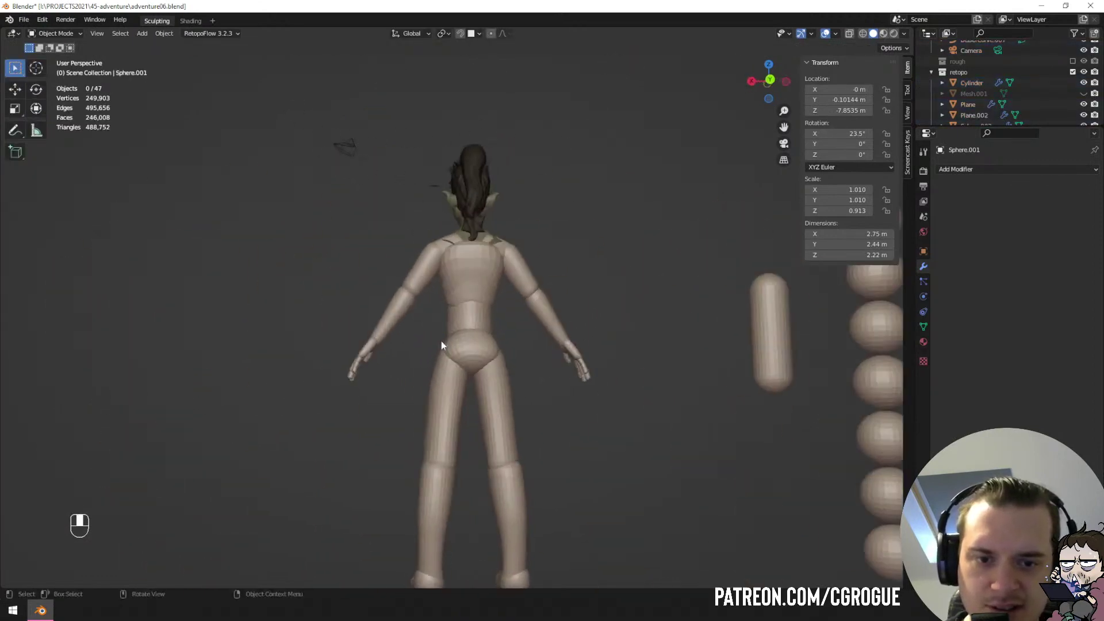
key(s)
click(608, 309)
mouse_move(609, 311)
middle_down()
mouse_move(509, 330)
mouse_move(423, 313)
mouse_move(388, 323)
mouse_move(432, 332)
middle_up()
Switch to sculpting the abdomen block and adjust its waist from the front and side with the Grab brush.
click(450, 315)
key(ctrl+Tab)
key(f)
mouse_move(458, 338)
middle_down()
mouse_move(437, 344)
mouse_move(441, 316)
middle_up()
key(f)
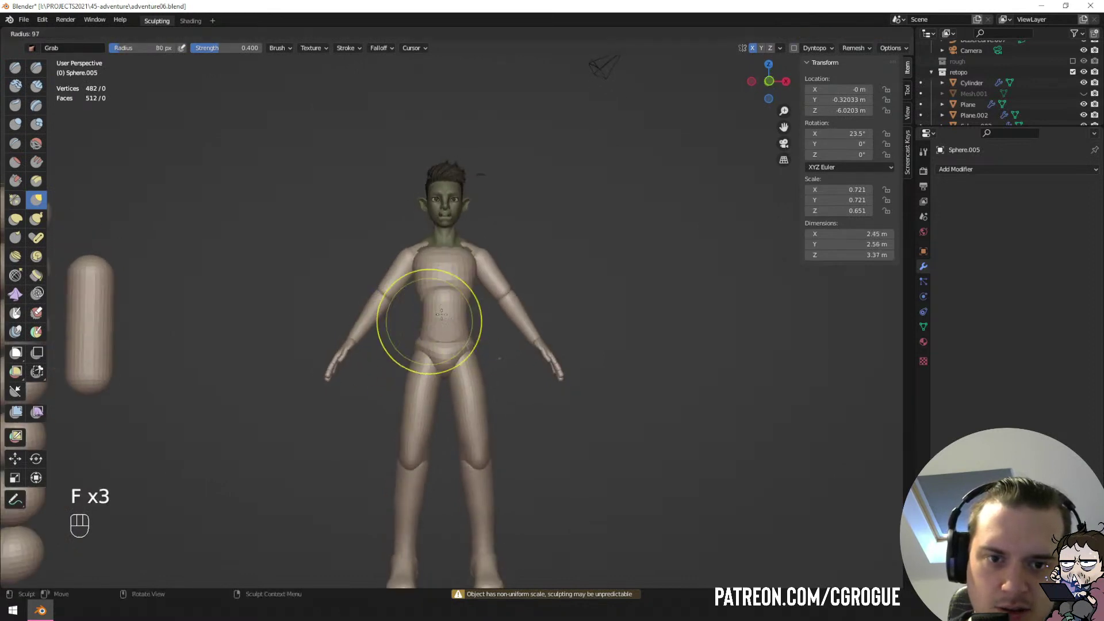
drag(421, 295, 417, 296)
middle_drag(423, 307, 500, 315)
drag(473, 315, 465, 315)
middle_drag(555, 317, 495, 318)
Flare the abdomen block's lower sides toward the hips with a Grab brush of about 55 px.
key(f)
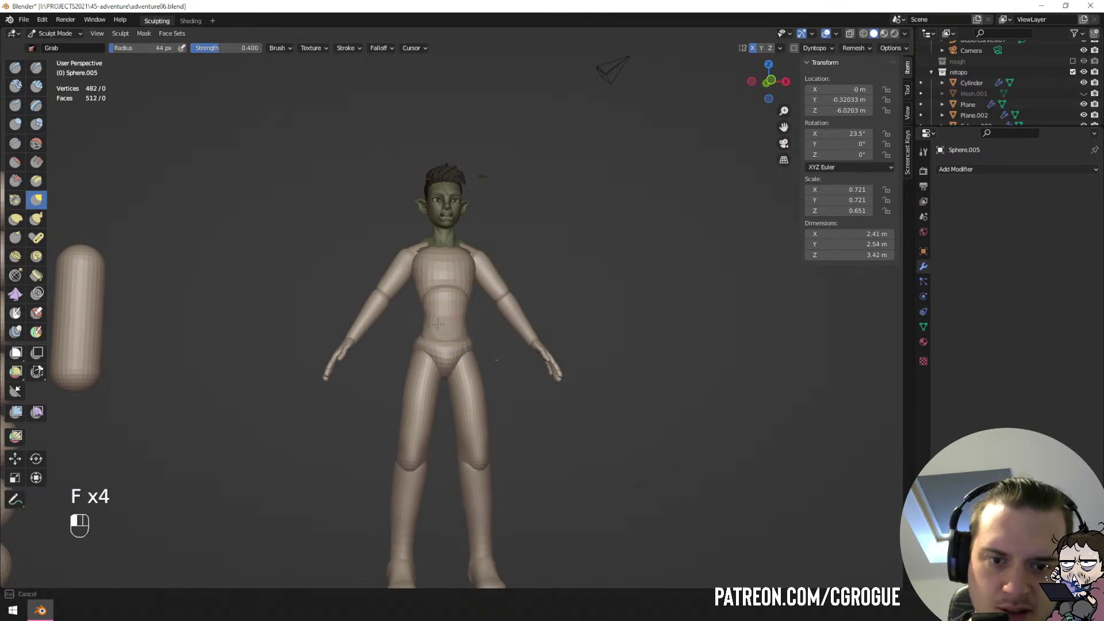
key(f)
mouse_move(419, 333)
middle_down()
mouse_move(467, 332)
mouse_move(458, 319)
mouse_move(471, 334)
mouse_move(458, 336)
mouse_move(461, 311)
mouse_move(454, 337)
mouse_move(446, 329)
mouse_move(429, 343)
mouse_move(442, 315)
middle_up()
key(f)
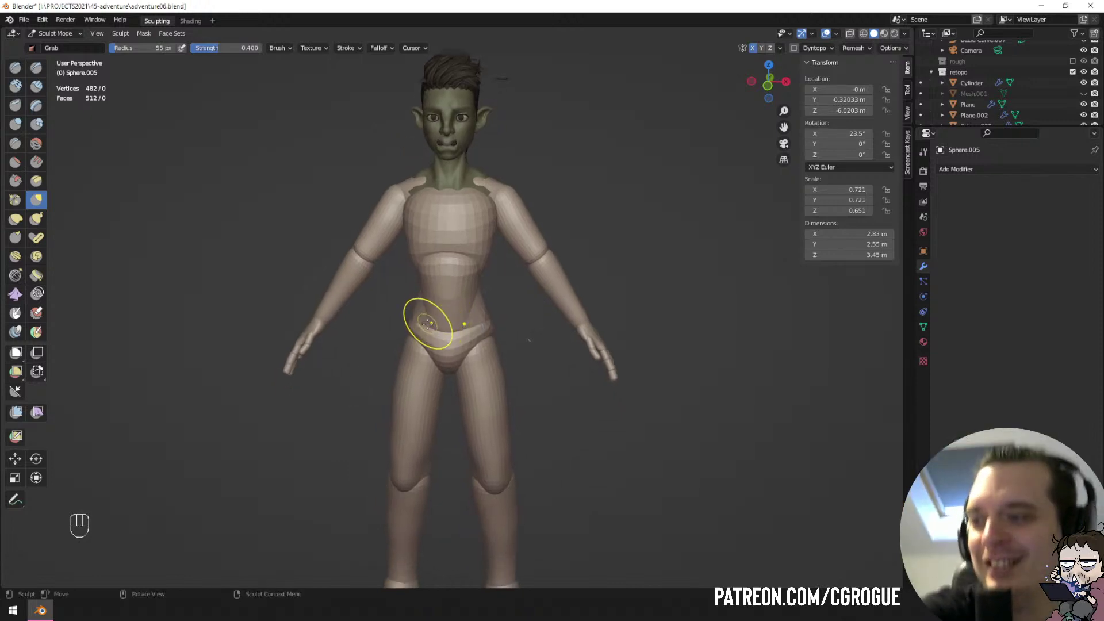
Push the abdomen block's upper front back under the chest with a 107 px Grab brush, then refine it at 90 px.
middle_drag(424, 294, 443, 328)
key(f)
click(474, 267)
key(f)
click(474, 265)
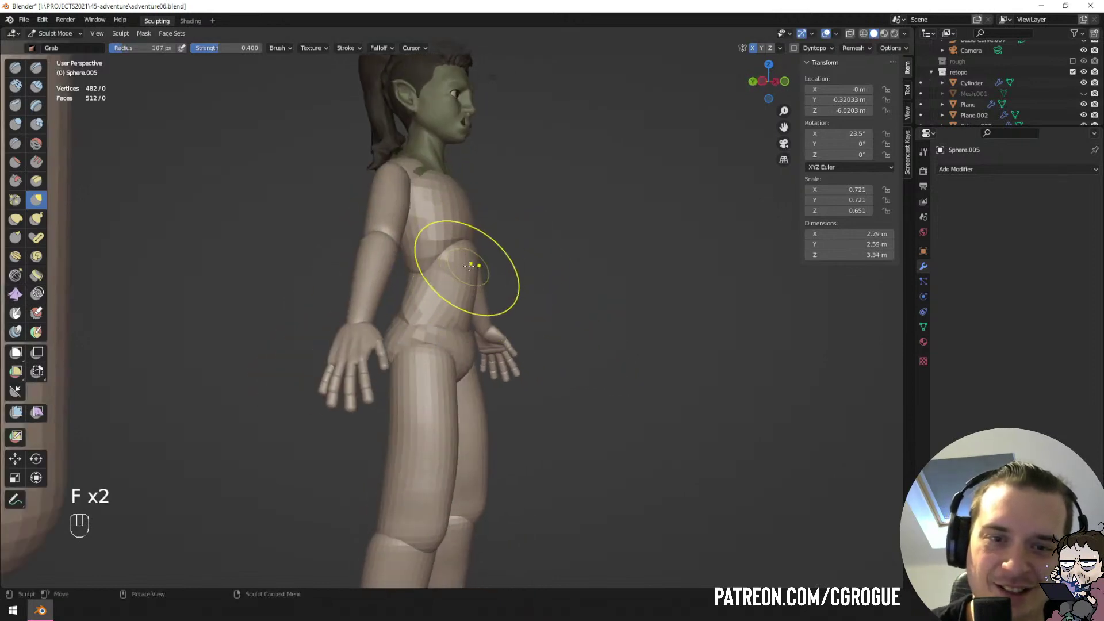
drag(469, 265, 448, 264)
middle_drag(455, 261, 434, 269)
key(f)
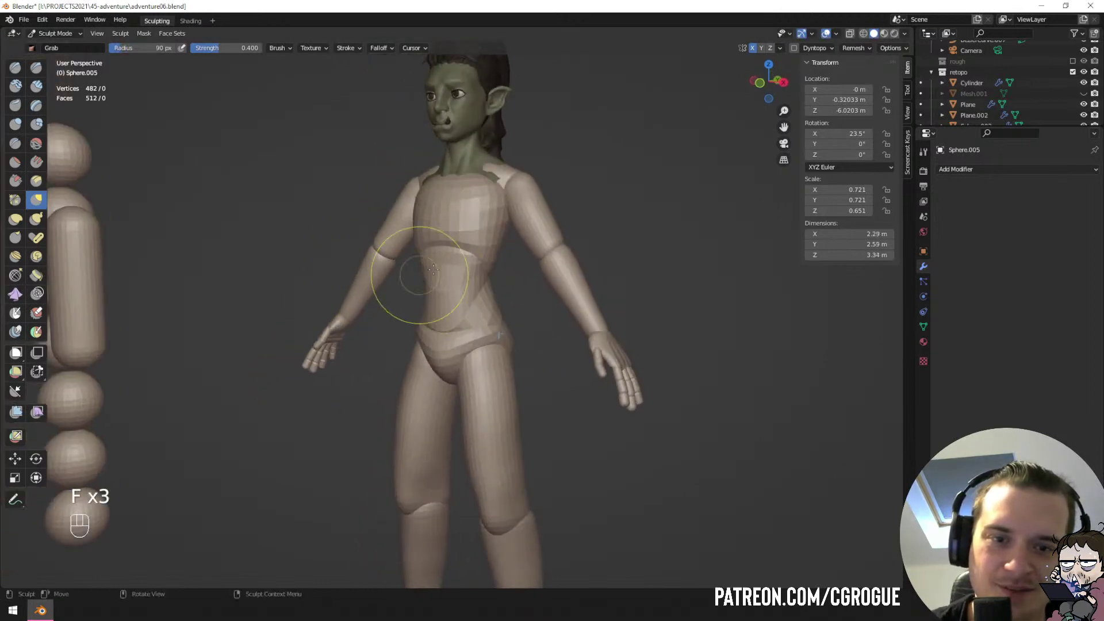
drag(467, 256, 469, 254)
Check the abdomen's fit with the chest and pelvis from all around while resizing the Grab brush.
mouse_move(468, 253)
middle_down()
mouse_move(506, 249)
mouse_move(454, 322)
middle_up()
key(f)
click(516, 263)
middle_drag(455, 322, 472, 324)
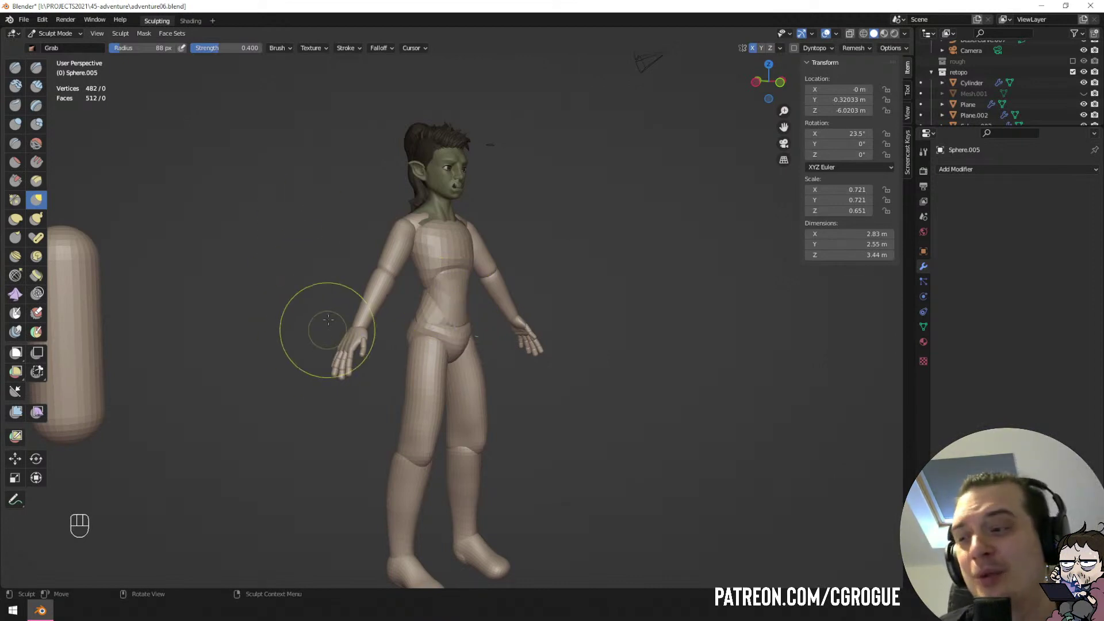
mouse_move(329, 320)
middle_down()
mouse_move(445, 310)
mouse_move(388, 321)
mouse_move(400, 275)
mouse_move(578, 332)
middle_up()
key(f)
key(f)
click(552, 340)
mouse_move(473, 336)
middle_down()
mouse_move(516, 332)
mouse_move(457, 316)
mouse_move(514, 362)
mouse_move(442, 345)
middle_up()
key(f)
click(494, 339)
key(f)
click(553, 327)
Switch to the chest block and work over its upper back with a 66 px Clay Layers brush.
key(ctrl+Tab)
click(498, 232)
key(ctrl+Tab)
click(457, 337)
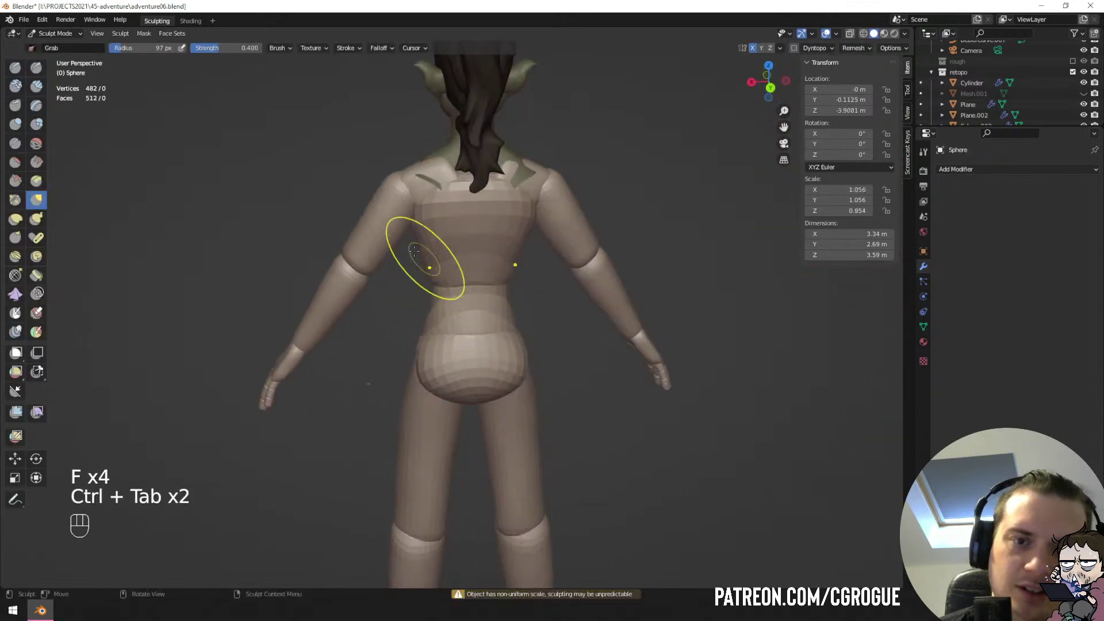
click(36, 86)
key(f)
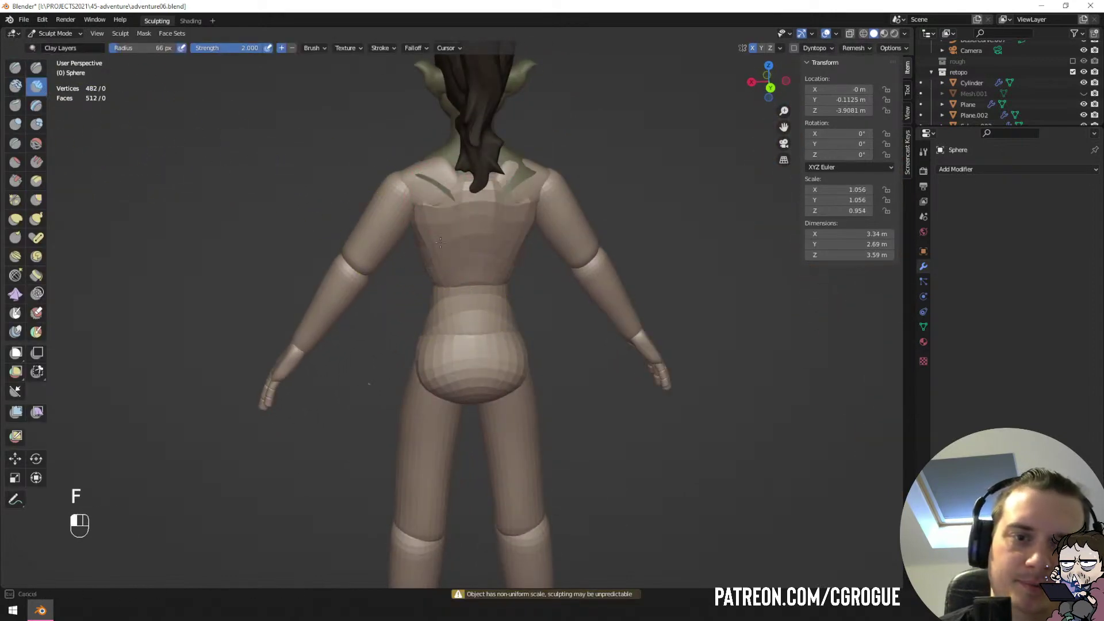
middle_drag(441, 242, 477, 250)
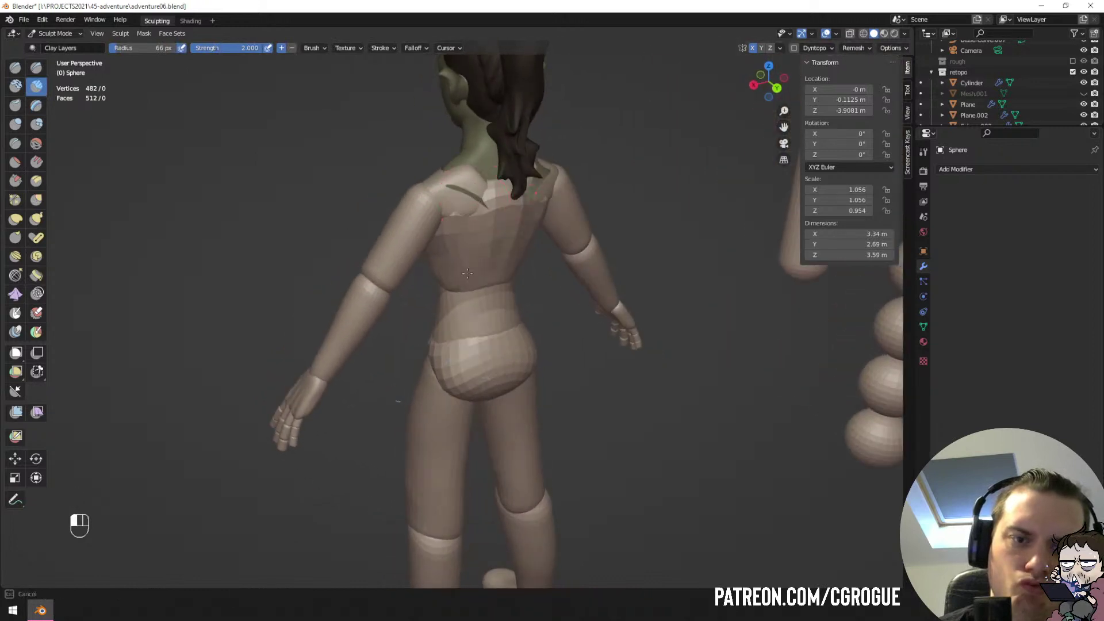
key(f)
click(472, 228)
drag(472, 228, 470, 232)
mouse_move(469, 219)
middle_down()
mouse_move(491, 256)
mouse_move(530, 218)
mouse_move(592, 209)
mouse_move(574, 174)
mouse_move(495, 264)
mouse_move(504, 269)
mouse_move(520, 197)
middle_up()
Return to the Grab brush, leave sculpting and scale the mirrored upper arms uniformly by 0.946.
key(g)
key(f)
click(518, 275)
key(ctrl+Tab)
key(a)
key(a)
click(502, 245)
key(s)
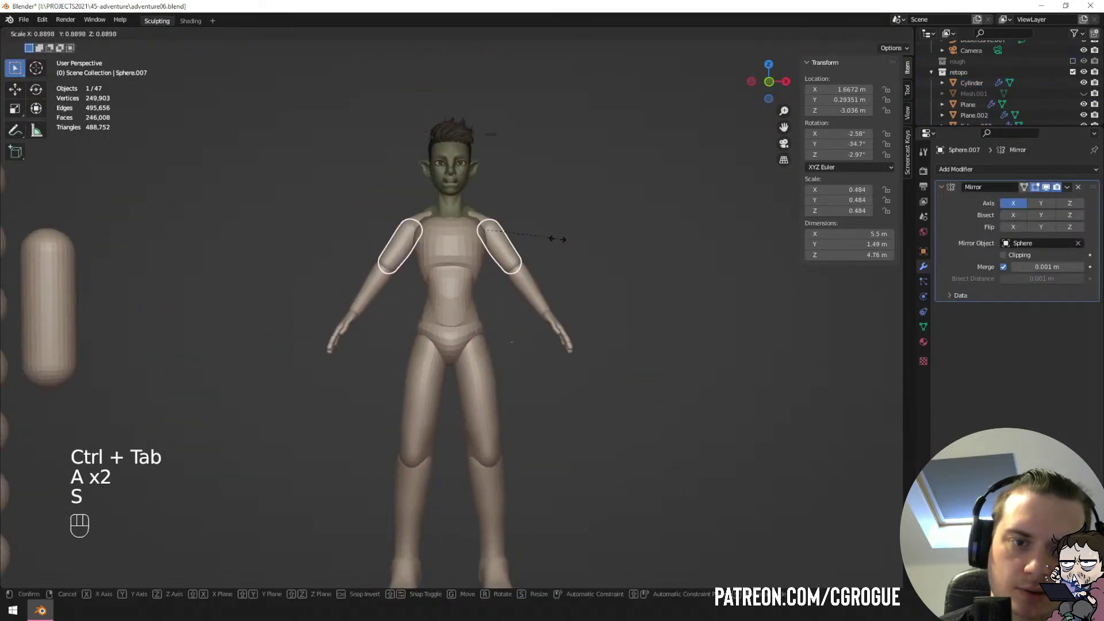
click(536, 270)
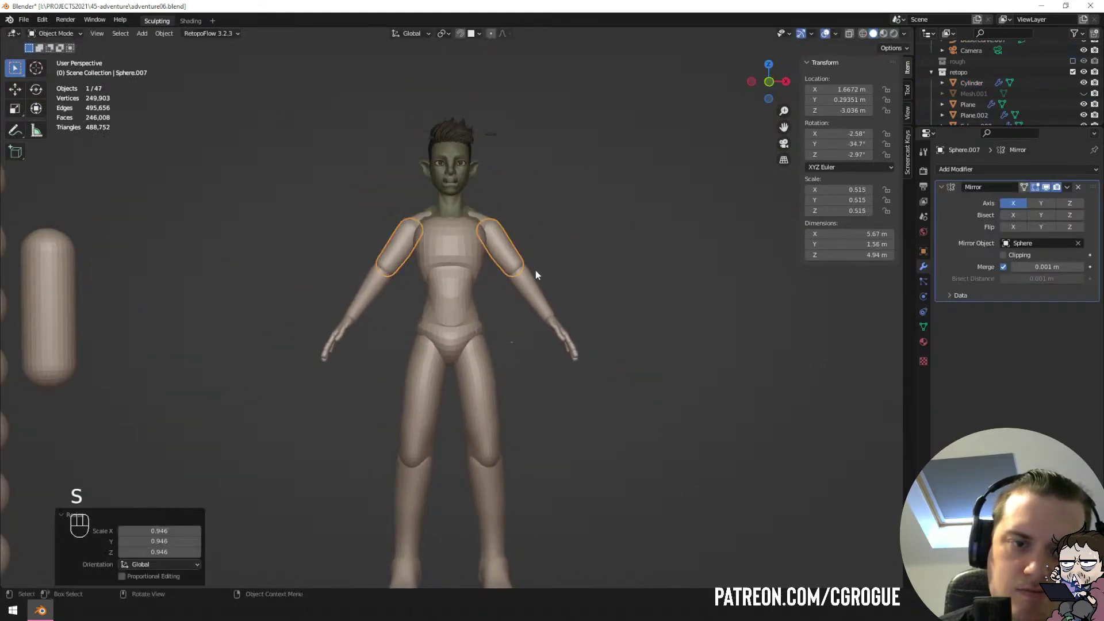
Scale the mirrored palms along their local Z axis to 0.372 and deselect everything.
ctrl+middle_drag(536, 270, 575, 298)
click(580, 322)
key(s)
key(z)
key(z)
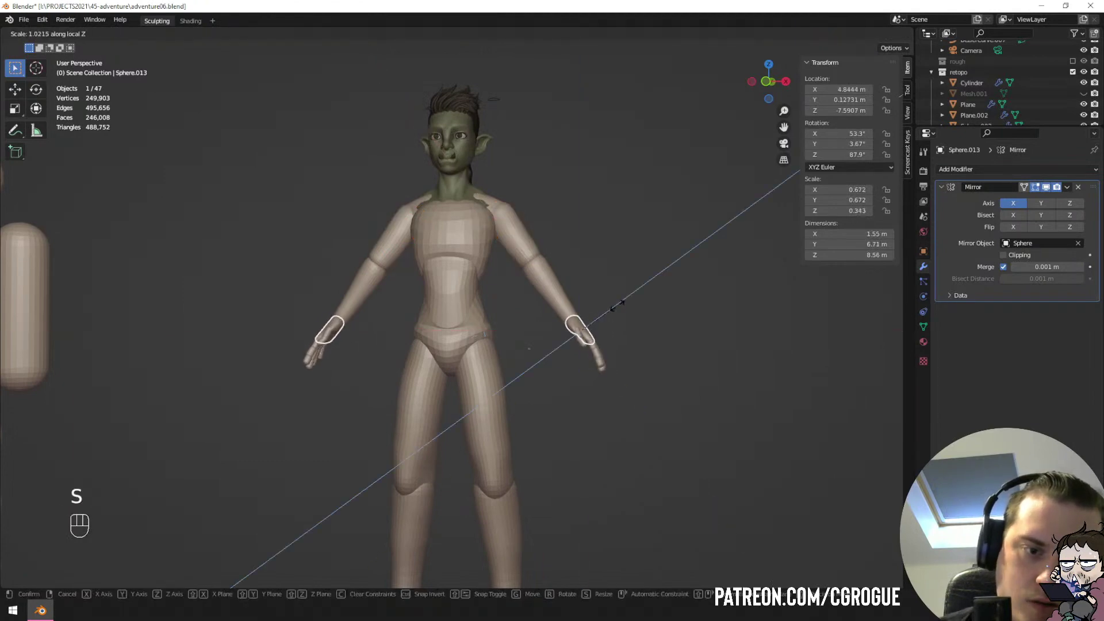
click(620, 305)
key(a)
key(a)
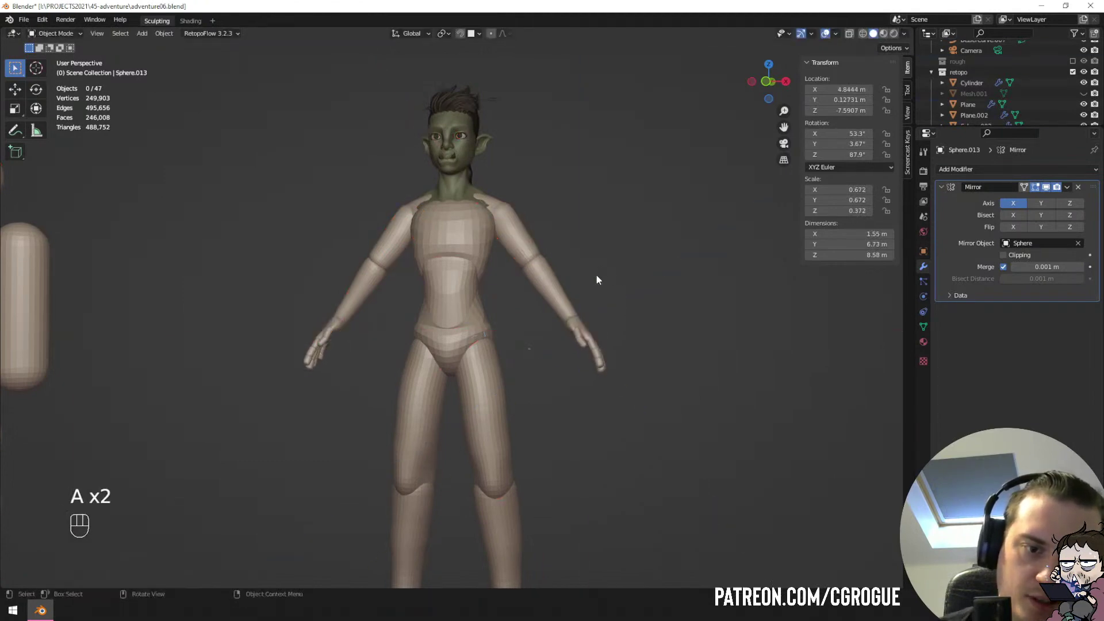
Sculpt the palm where it meets the wrist with a resized Grab brush, then leave sculpting.
middle_drag(596, 275, 530, 301)
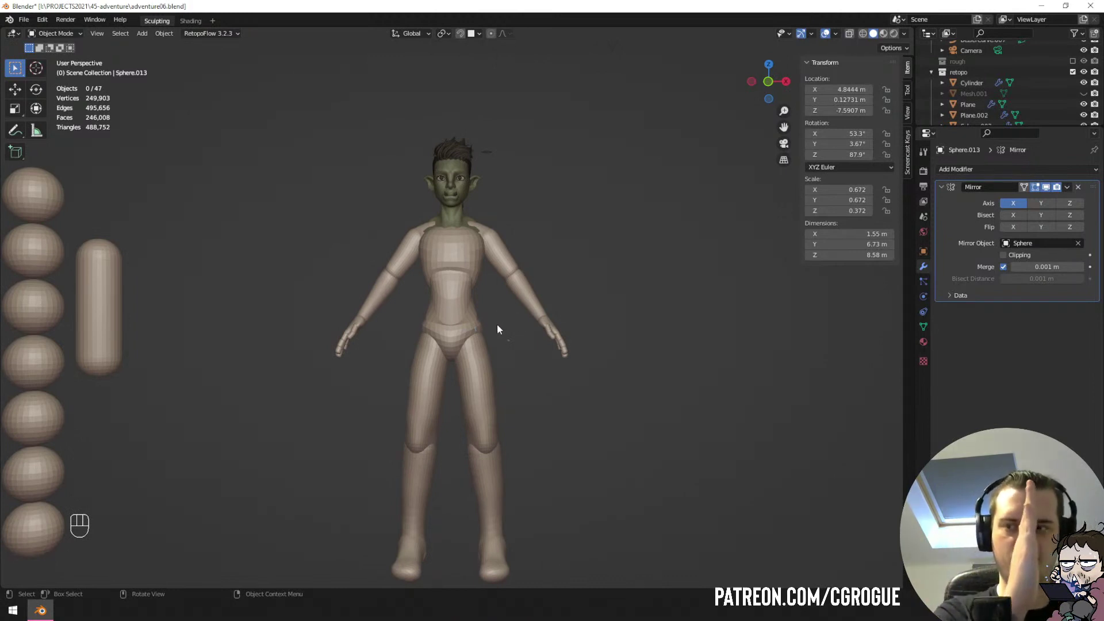
click(551, 320)
mouse_move(551, 319)
ctrl+middle_down()
mouse_move(558, 264)
mouse_move(572, 273)
mouse_move(514, 260)
ctrl+middle_up()
ctrl+middle_drag(514, 260, 526, 237)
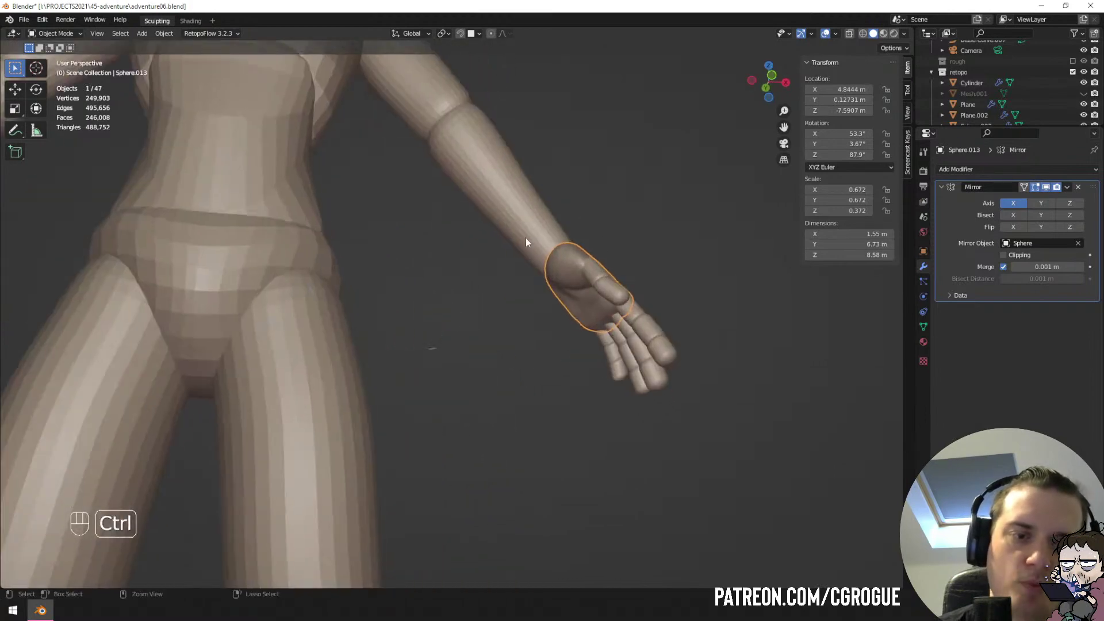
key(ctrl+Tab)
mouse_move(540, 357)
middle_down()
mouse_move(495, 360)
mouse_move(542, 360)
mouse_move(581, 339)
middle_up()
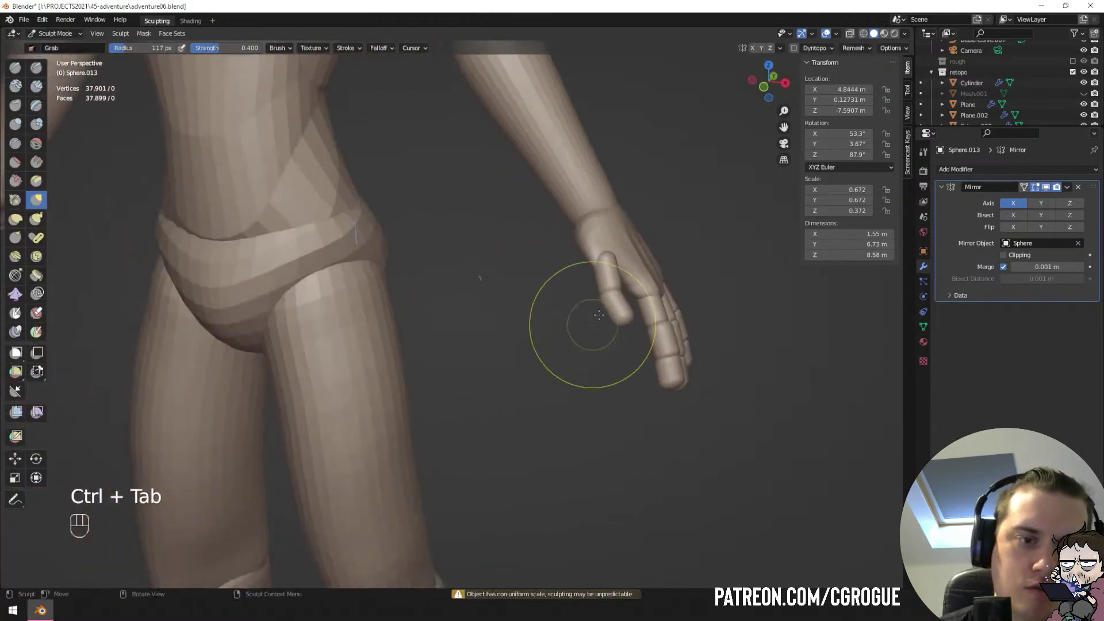
key(f)
click(637, 256)
drag(637, 258, 645, 247)
key(f)
mouse_move(667, 236)
middle_down()
mouse_move(645, 224)
mouse_move(537, 247)
mouse_move(532, 212)
middle_up()
click(606, 214)
key(ctrl+Tab)
Sculpt the forearm's lower end to fit the wrist with a 101 px Grab brush, then leave sculpting.
click(534, 208)
key(ctrl+Tab)
middle_drag(507, 309, 510, 330)
key(f)
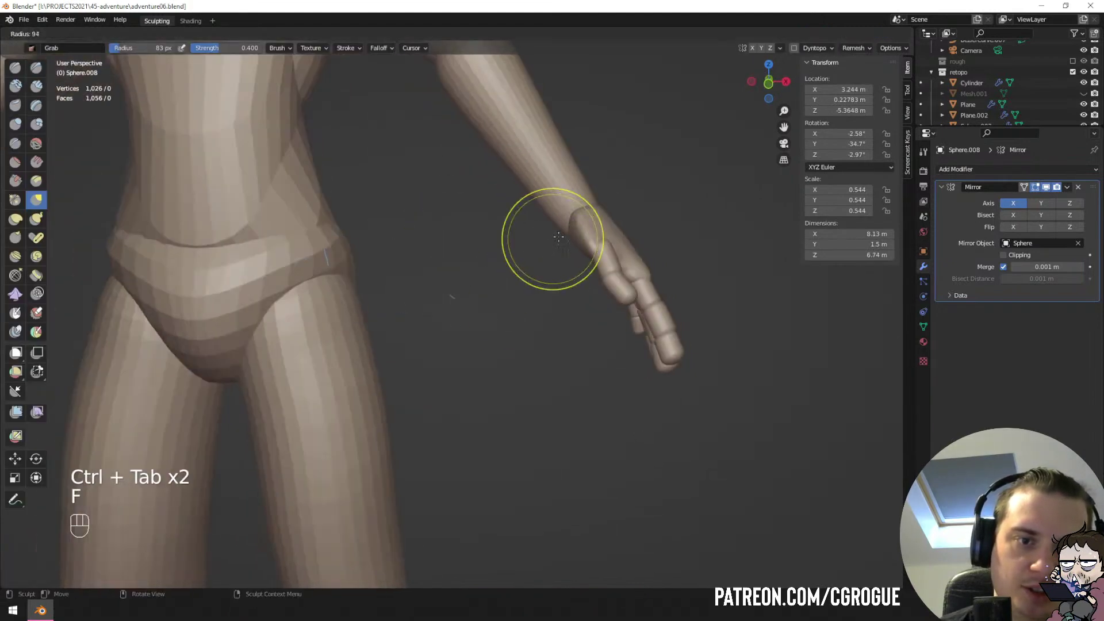
click(604, 226)
drag(548, 221, 561, 215)
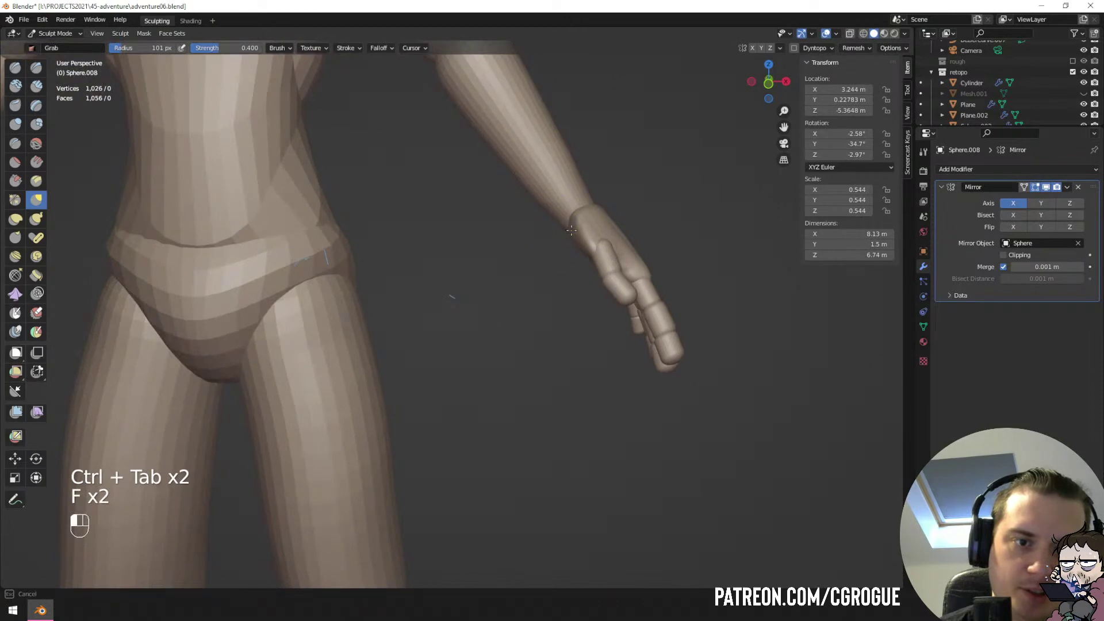
key(ctrl+Tab)
Return to sculpting the mirrored forearms and reshape their upper ends at the elbow from behind with the Grab brush.
mouse_move(585, 231)
middle_down()
mouse_move(603, 200)
mouse_move(468, 296)
mouse_move(534, 269)
mouse_move(412, 303)
middle_up()
key(ctrl+Tab)
key(ctrl+Tab)
click(497, 261)
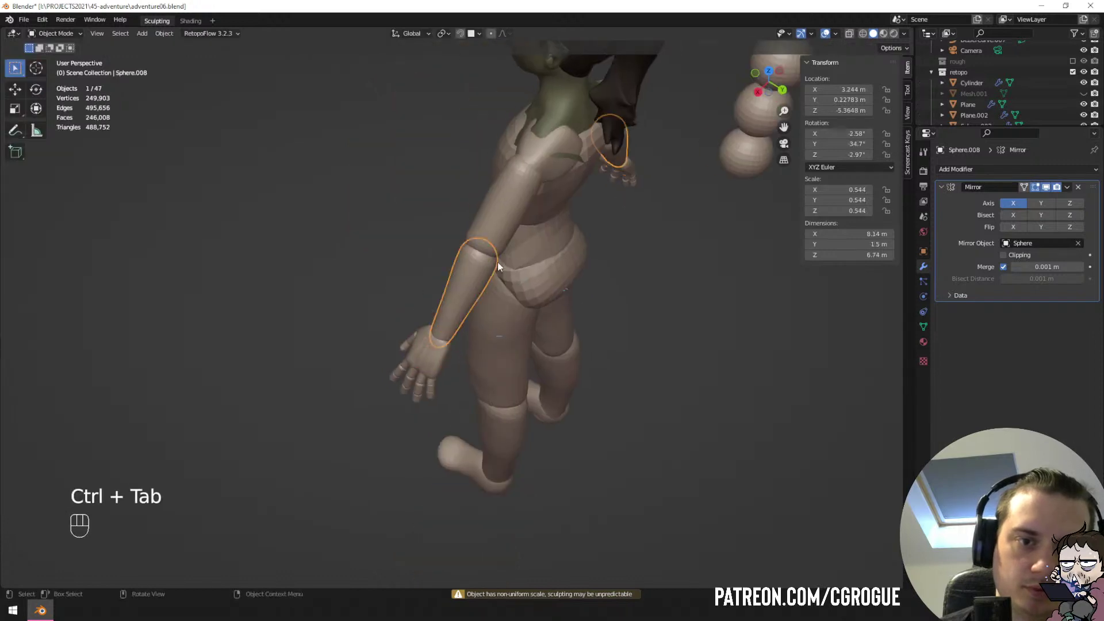
key(ctrl+Tab)
mouse_move(499, 262)
middle_down()
mouse_move(420, 237)
mouse_move(451, 268)
middle_up()
key(ctrl+Tab)
key(ctrl+Tab)
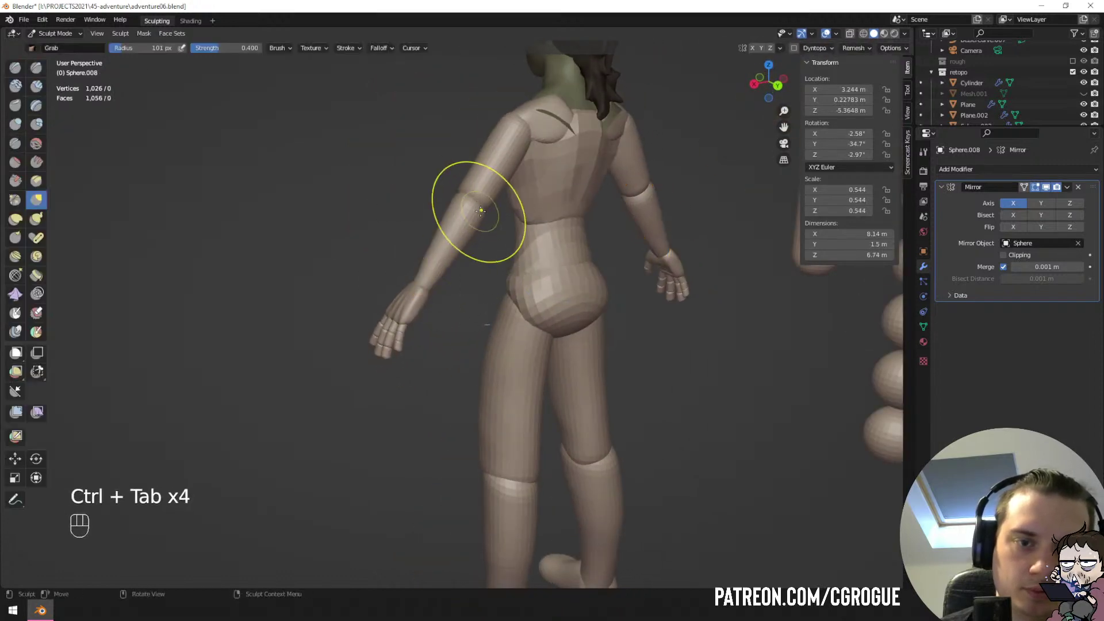
key(f)
drag(499, 184, 492, 188)
mouse_move(460, 199)
middle_down()
mouse_move(520, 221)
mouse_move(547, 217)
mouse_move(448, 194)
middle_up()
Refine the forearm below the elbow with the Grab brush, then leave sculpting and deselect everything.
key(f)
click(507, 220)
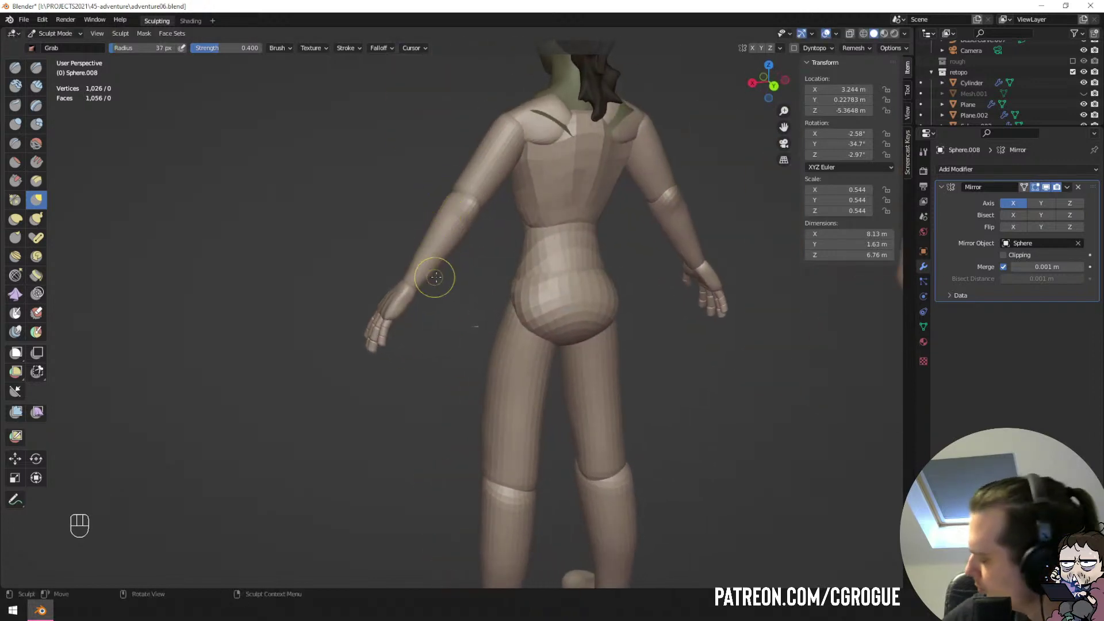
middle_drag(470, 265, 514, 206)
drag(455, 217, 461, 217)
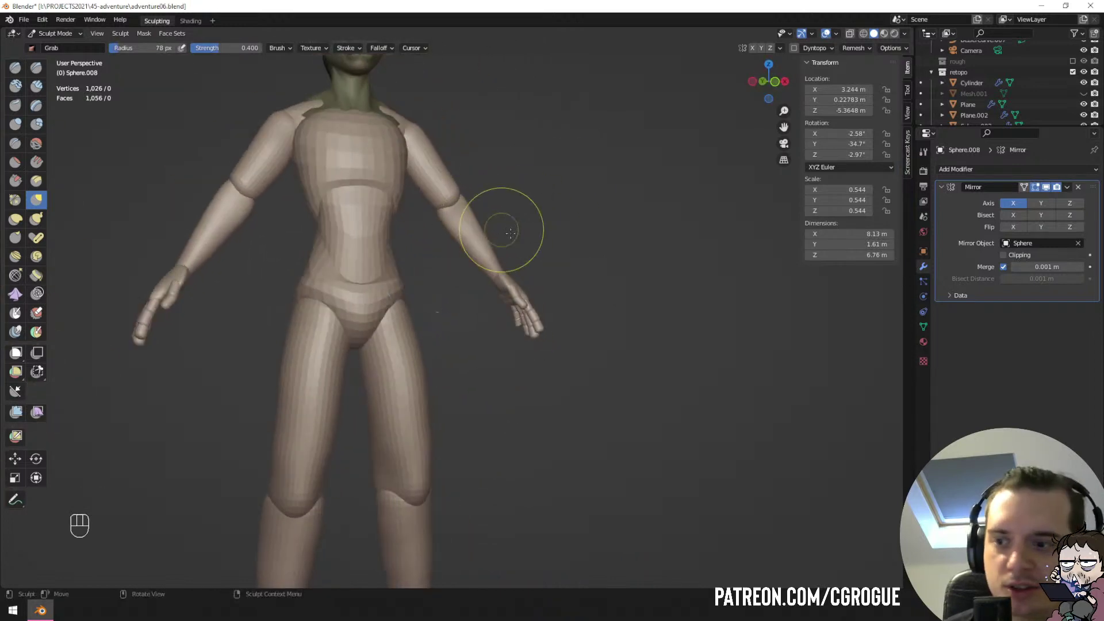
key(ctrl+Tab)
key(a)
key(a)
Select the chest block, enter sculpting and pull its upper back outward with the Grab brush.
middle_drag(506, 217, 490, 287)
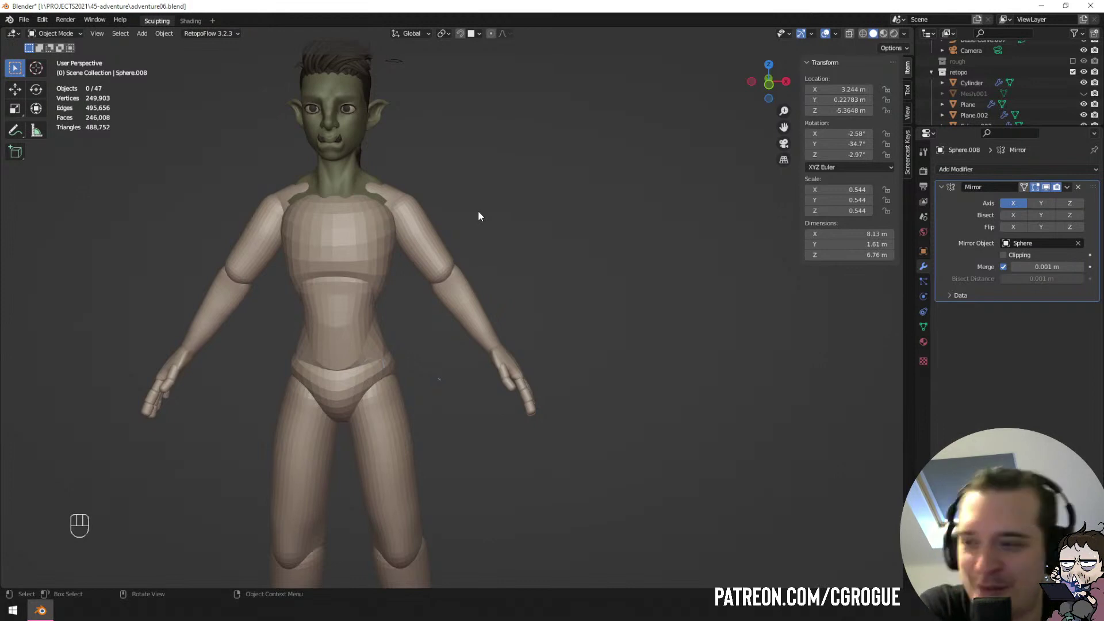
middle_drag(310, 260, 276, 288)
ctrl+middle_drag(276, 288, 319, 217)
click(348, 156)
shift+middle_drag(352, 157, 358, 266)
key(ctrl+Tab)
click(380, 300)
mouse_move(489, 276)
middle_down()
mouse_move(414, 242)
mouse_move(360, 258)
middle_up()
key(f)
click(536, 233)
key(f)
drag(530, 246, 542, 230)
Adjust the chest's upper back with a 205 px Grab brush, then refine it from above at 149 px.
middle_drag(496, 231, 545, 211)
key(f)
click(534, 222)
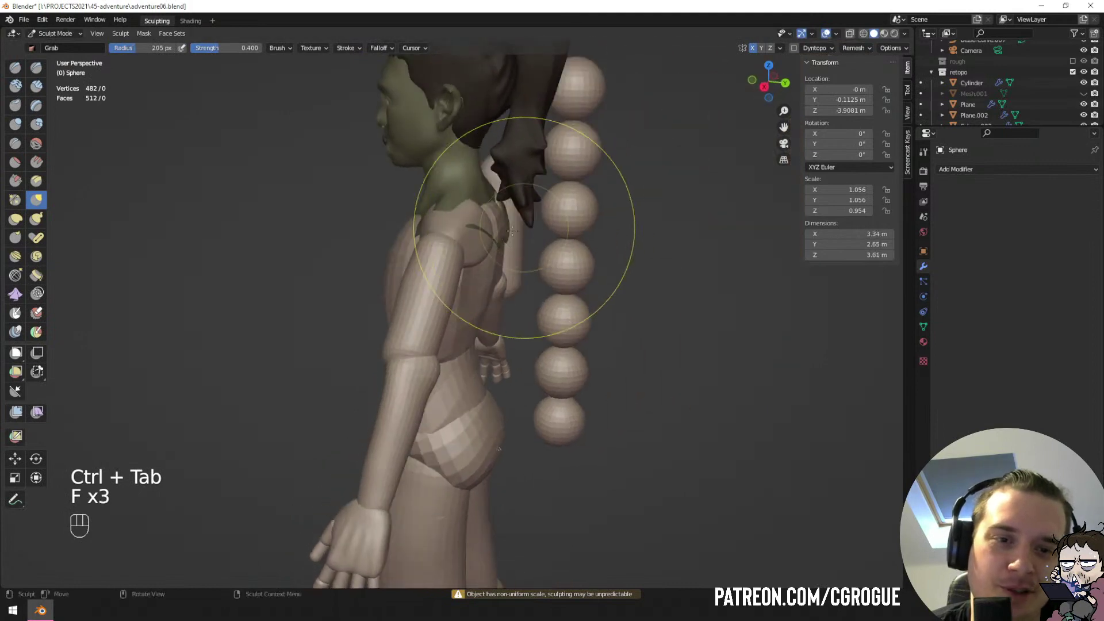
drag(502, 241, 508, 248)
middle_drag(502, 246, 446, 322)
key(f)
click(511, 224)
drag(511, 223, 512, 237)
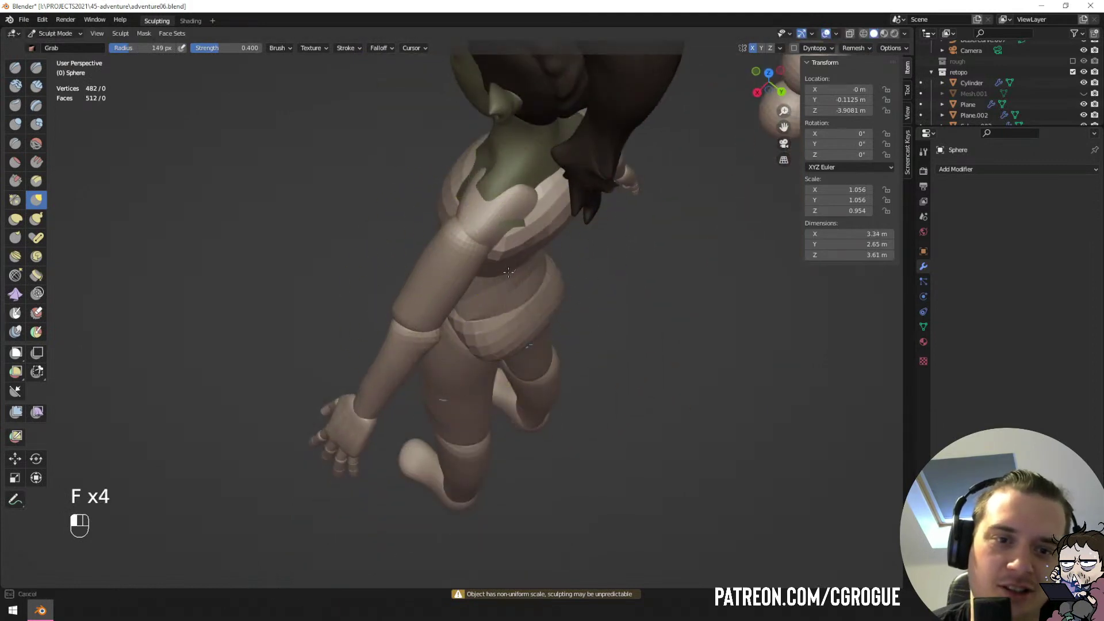
Resize the Grab brush to 194 px and push the chest's upper back forward from the side.
mouse_move(540, 248)
middle_down()
mouse_move(499, 194)
mouse_move(512, 235)
mouse_move(561, 230)
middle_up()
key(f)
click(546, 261)
key(f)
click(518, 259)
key(f)
click(570, 225)
key(f)
click(549, 181)
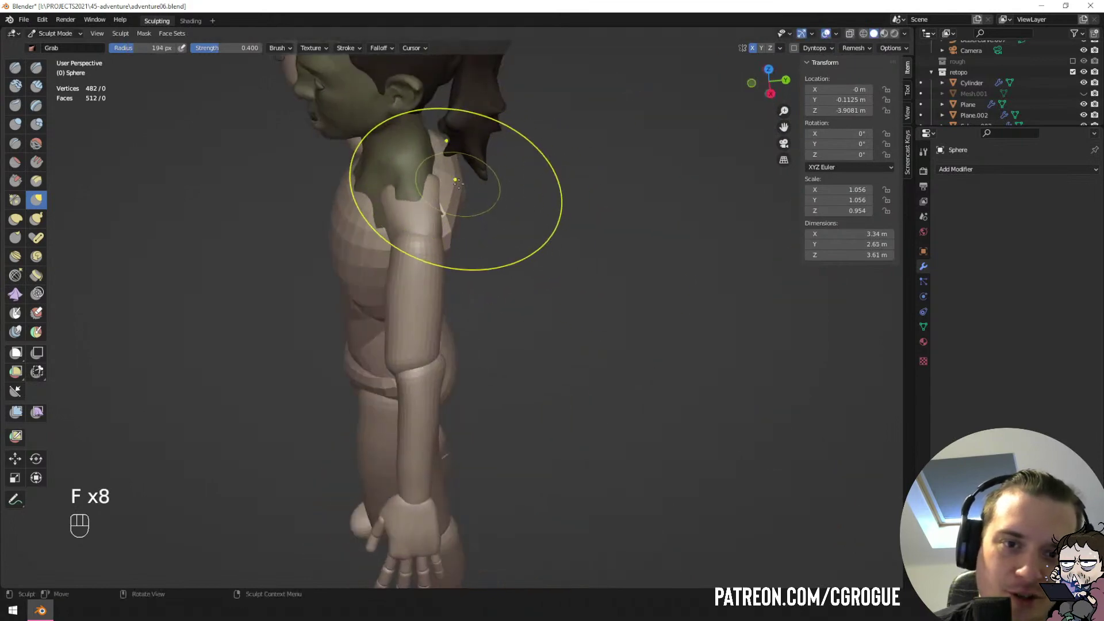
drag(456, 183, 423, 187)
Switch sculpting to the mirrored shoulder blocks and set the Grab brush radius to 235 px.
middle_drag(435, 190, 427, 155)
middle_drag(501, 227, 569, 234)
mouse_move(414, 236)
middle_down()
mouse_move(546, 281)
mouse_move(490, 199)
mouse_move(493, 231)
mouse_move(508, 236)
middle_up()
key(f)
key(ctrl+Tab)
key(ctrl+Tab)
click(560, 278)
key(ctrl+Tab)
key(f)
key(f)
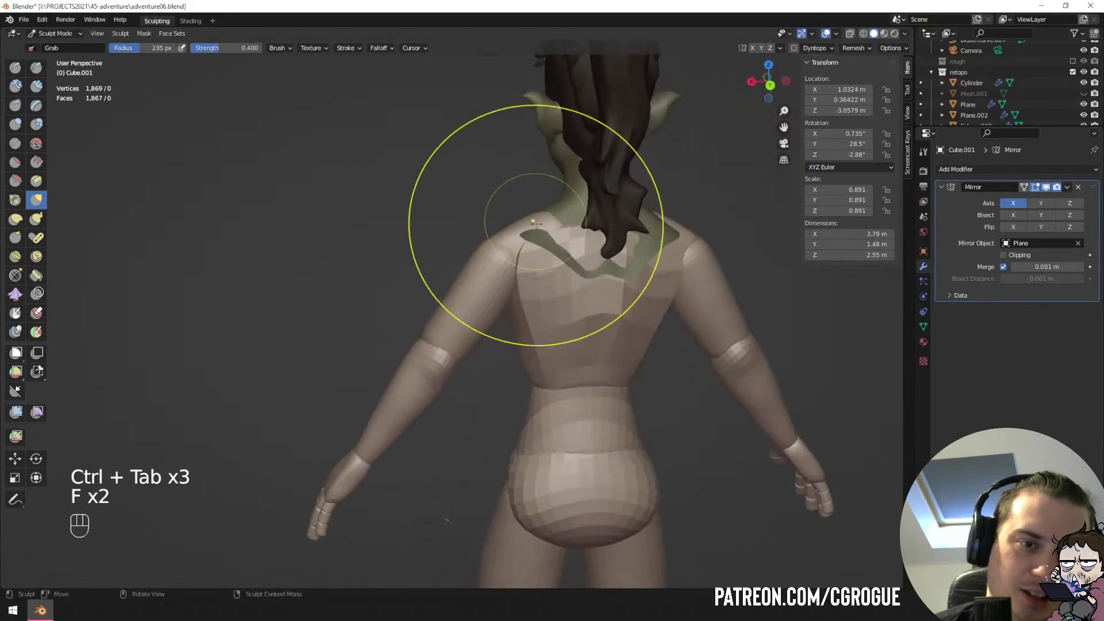
Leave sculpting, move the mirrored shoulder blocks about 0.237 m outward and 0.11 m down, and rotate them slightly.
key(ctrl+Tab)
key(g)
click(548, 229)
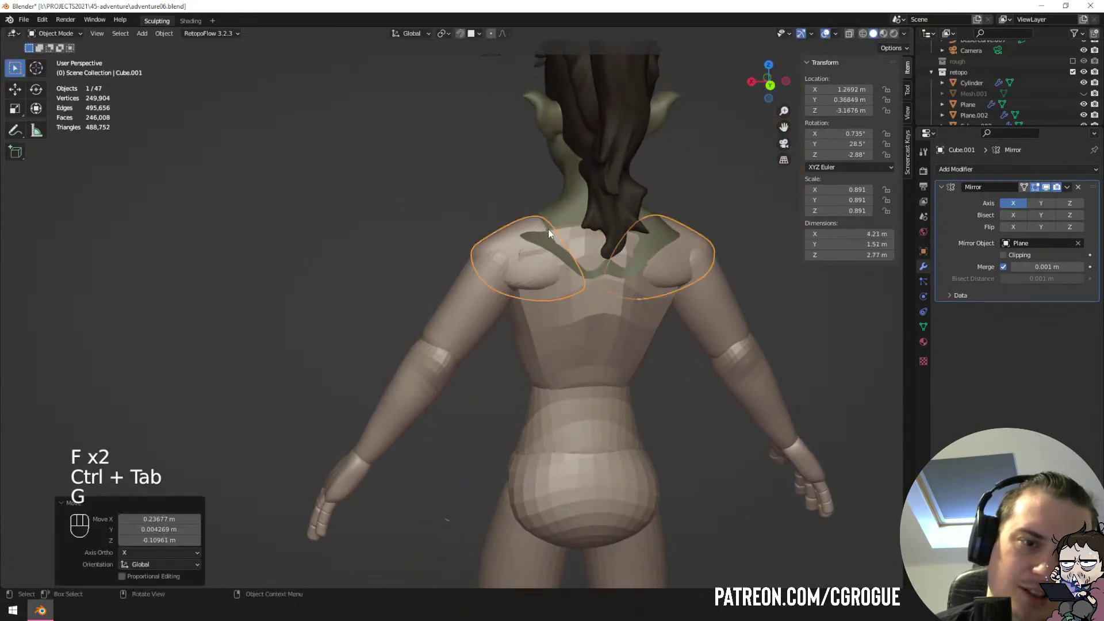
key(r)
click(551, 230)
Narrow the chest block below the armpits with a 194 px Grab brush, then resize the brush and refine that side.
click(526, 323)
key(ctrl+Tab)
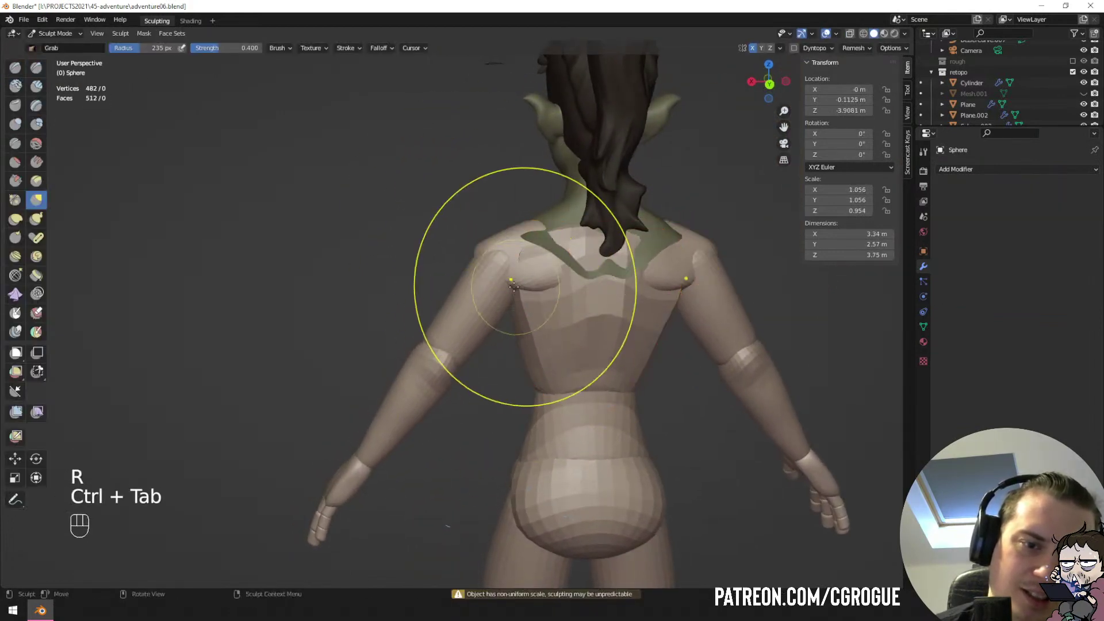
key(f)
key(f)
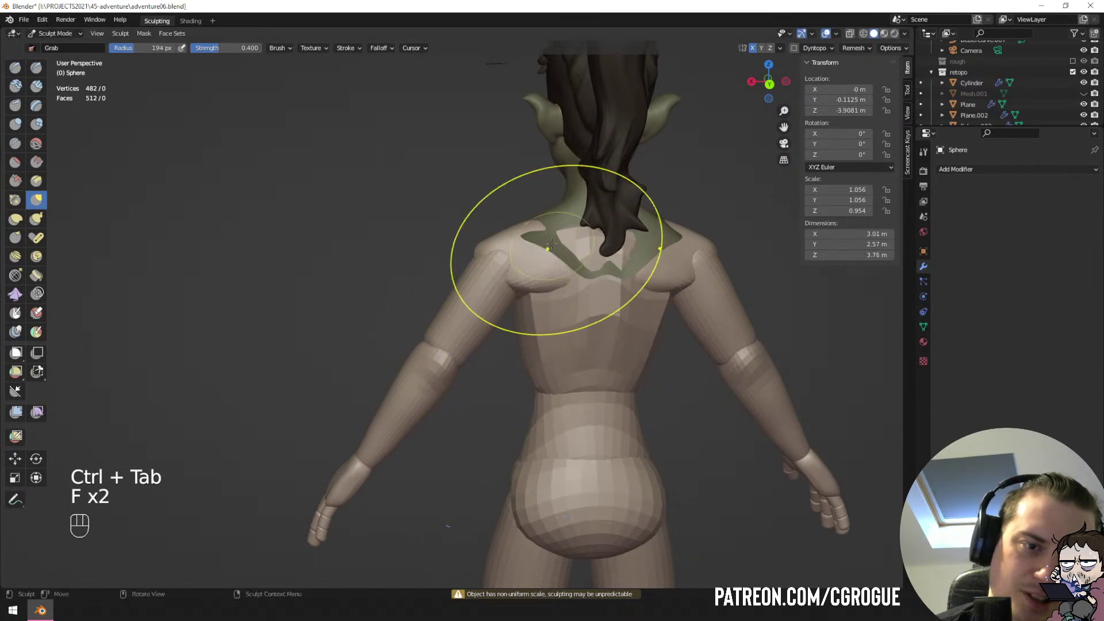
middle_drag(551, 245, 610, 264)
key(f)
click(619, 280)
drag(535, 285, 555, 286)
middle_drag(552, 287, 615, 288)
mouse_move(368, 288)
middle_down()
mouse_move(439, 303)
mouse_move(432, 322)
mouse_move(443, 326)
mouse_move(477, 314)
middle_up()
Leave sculpting, rotate the mirrored upper arms 5.6° in the front view and shift them slightly to fit the shoulders.
key(ctrl+Tab)
click(447, 326)
key(r)
click(500, 294)
key(g)
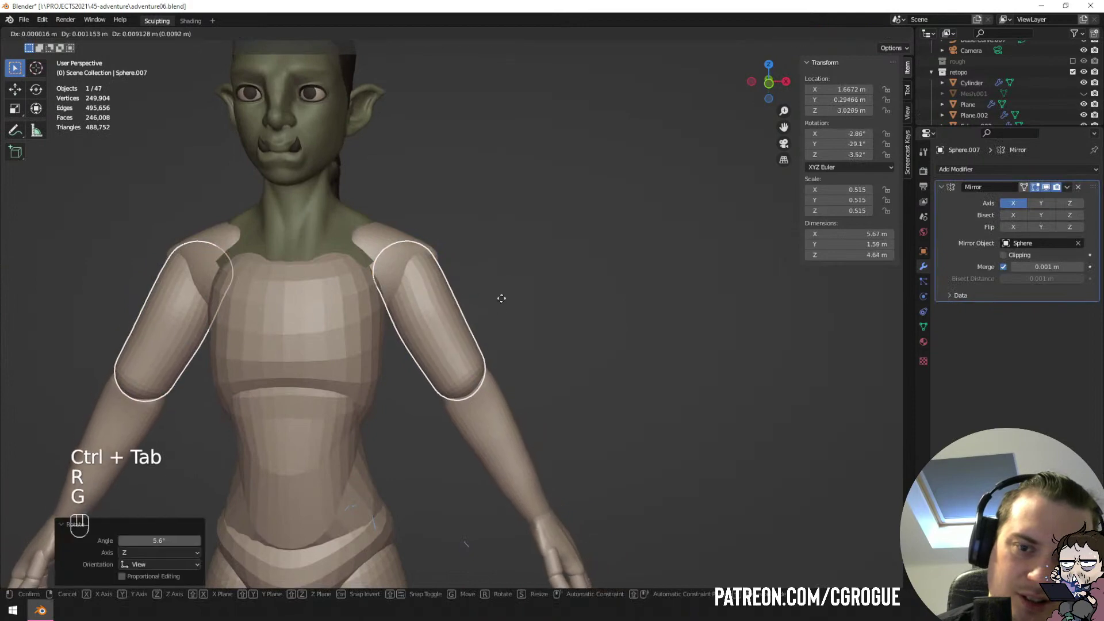
click(500, 295)
key(a)
key(a)
Move the mirrored upper arms outward and slightly down from the shoulders.
ctrl+middle_drag(528, 211, 488, 268)
scroll(488, 268, up, 3)
click(426, 280)
key(g)
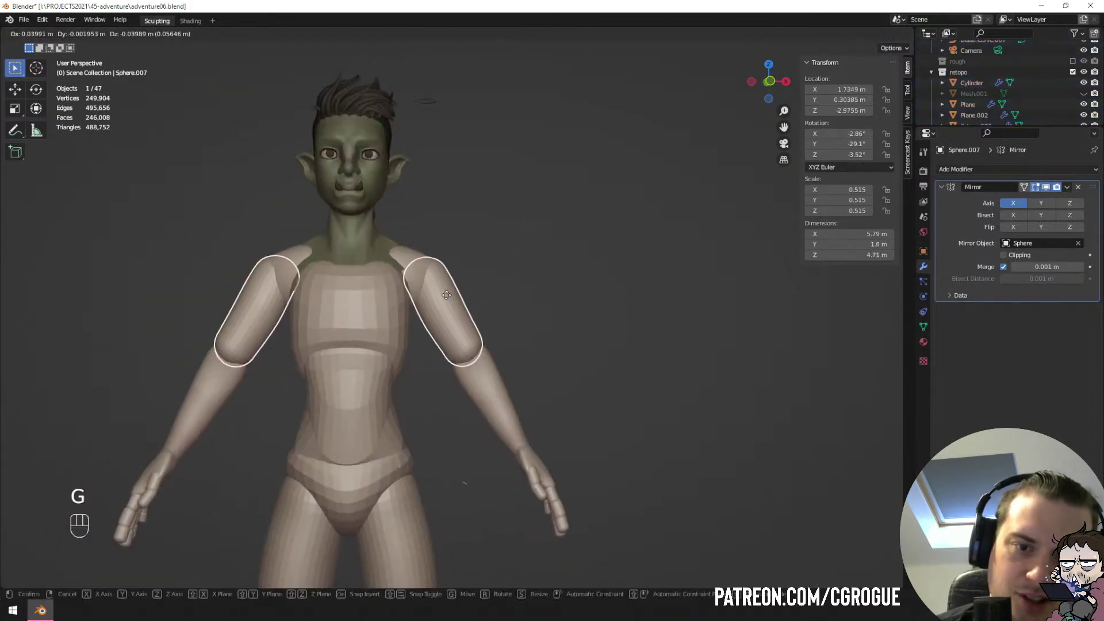
click(450, 294)
Scale the mirrored shoulder blocks to 0.902 and move them about 0.04 m outward.
click(418, 266)
key(s)
click(493, 265)
key(g)
click(492, 265)
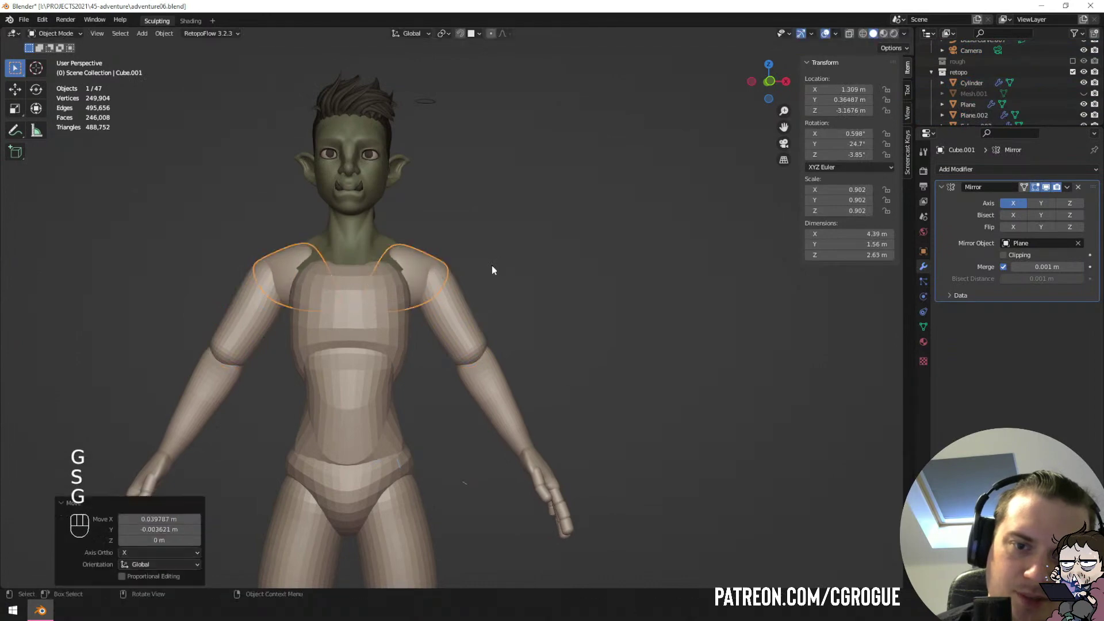
key(a)
key(a)
Scale the mirrored upper arms to 0.533 and move them about 0.058 m outward and down.
ctrl+middle_drag(528, 192, 486, 342)
click(490, 350)
key(s)
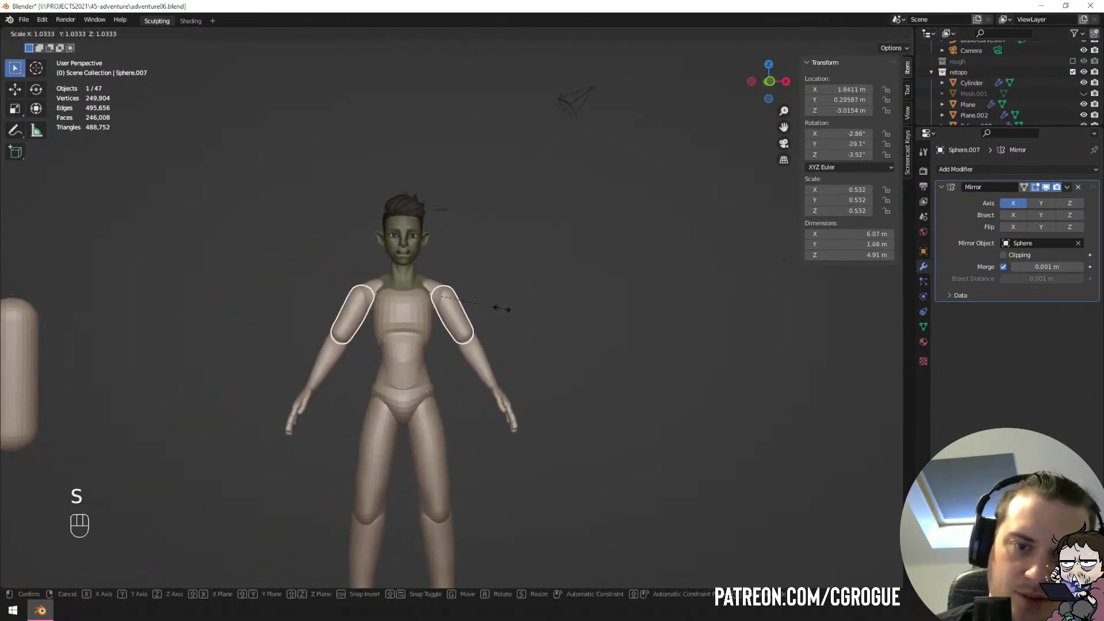
click(502, 308)
key(a)
key(a)
mouse_move(481, 291)
ctrl+middle_down()
mouse_move(396, 399)
mouse_move(267, 412)
mouse_move(439, 382)
mouse_move(431, 345)
mouse_move(424, 364)
mouse_move(461, 286)
ctrl+middle_up()
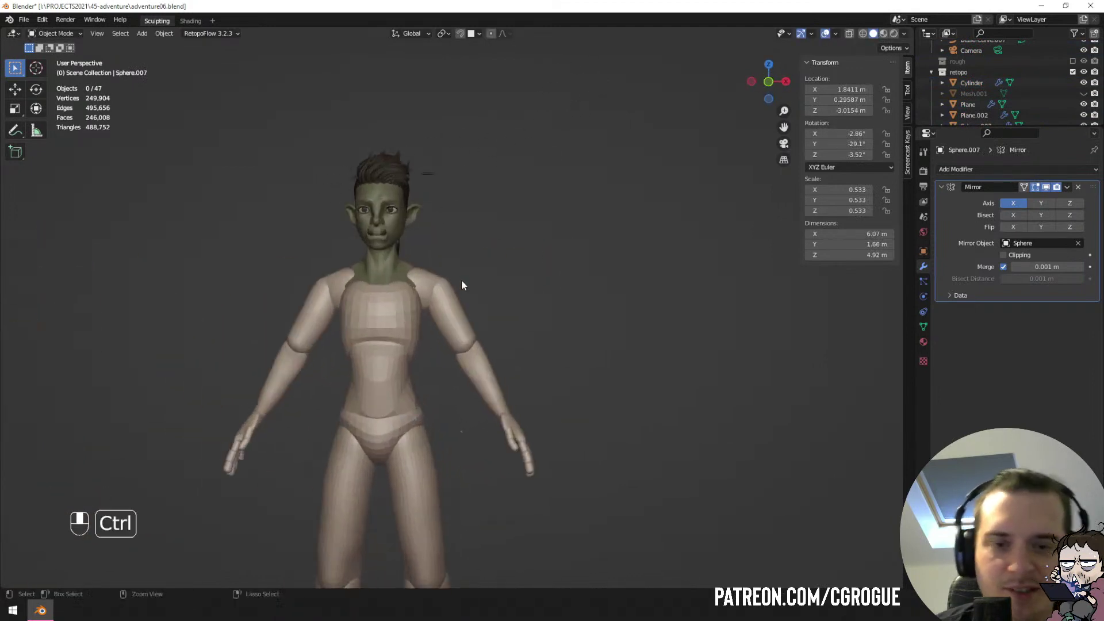
click(453, 306)
key(g)
click(427, 278)
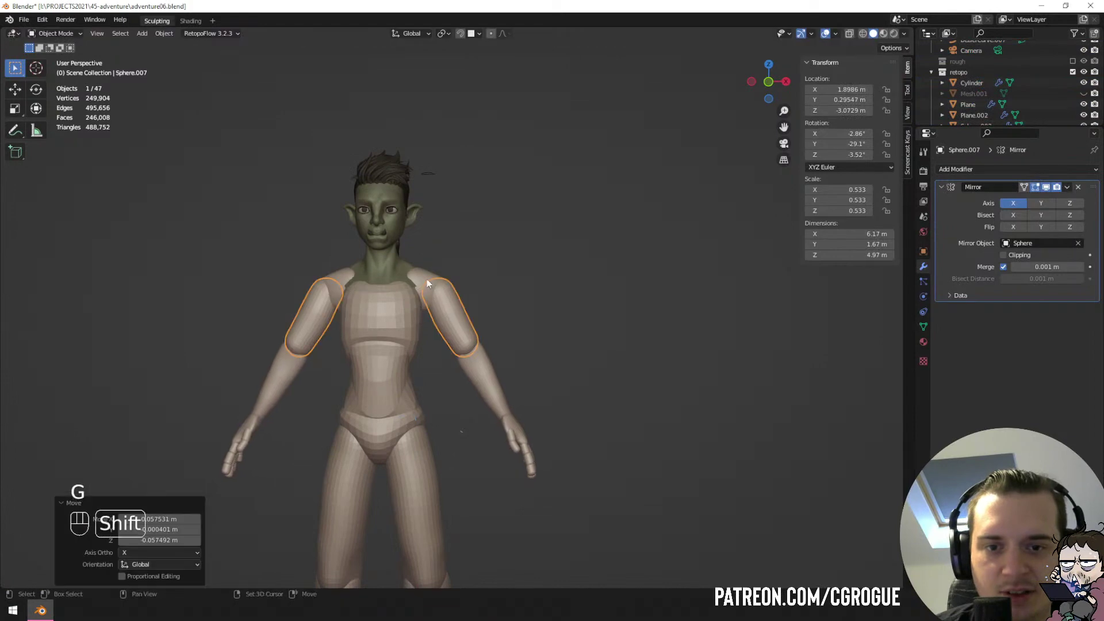
Add the shoulder blocks to the upper-arm selection, move them all inward together and deselect everything.
shift+click(427, 279)
key(g)
click(467, 285)
key(a)
key(a)
Enter sculpting on the chest block and adjust its upper edge beside the shoulders with a 96 px Grab brush.
ctrl+middle_drag(464, 268, 422, 334)
middle_drag(422, 333, 416, 332)
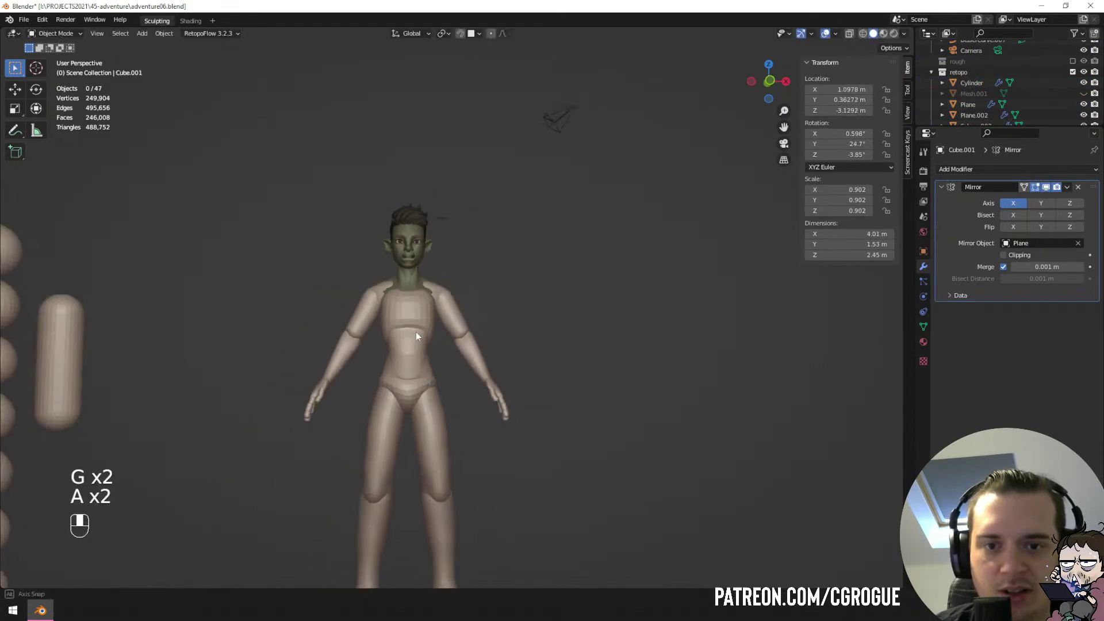
click(427, 312)
key(ctrl+Tab)
scroll(432, 345, up, 2)
key(f)
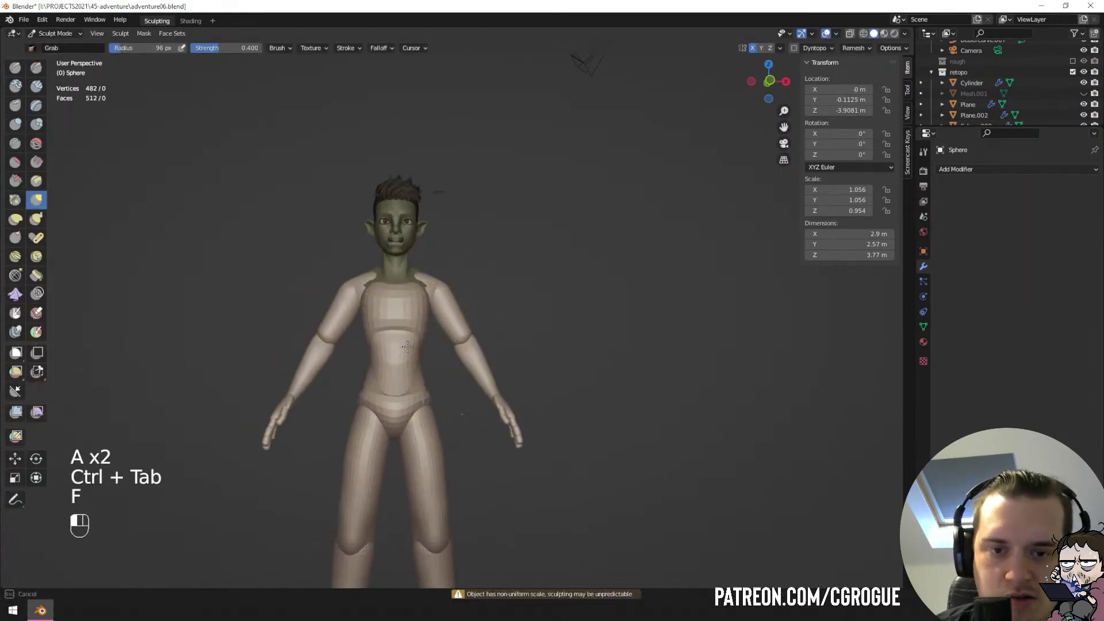
drag(433, 287, 436, 286)
middle_drag(368, 290, 448, 291)
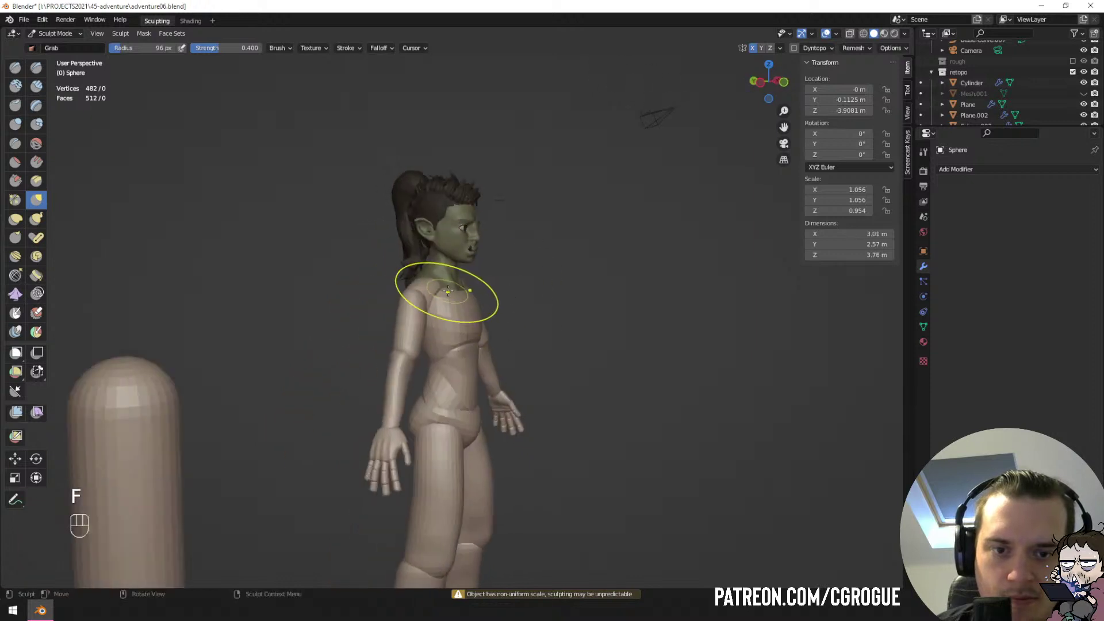
drag(453, 283, 454, 280)
Pull the chest's front forward with a 114 px Grab brush, then ease it back with a smaller brush.
middle_drag(454, 280, 486, 309)
key(f)
click(496, 311)
drag(496, 311, 506, 309)
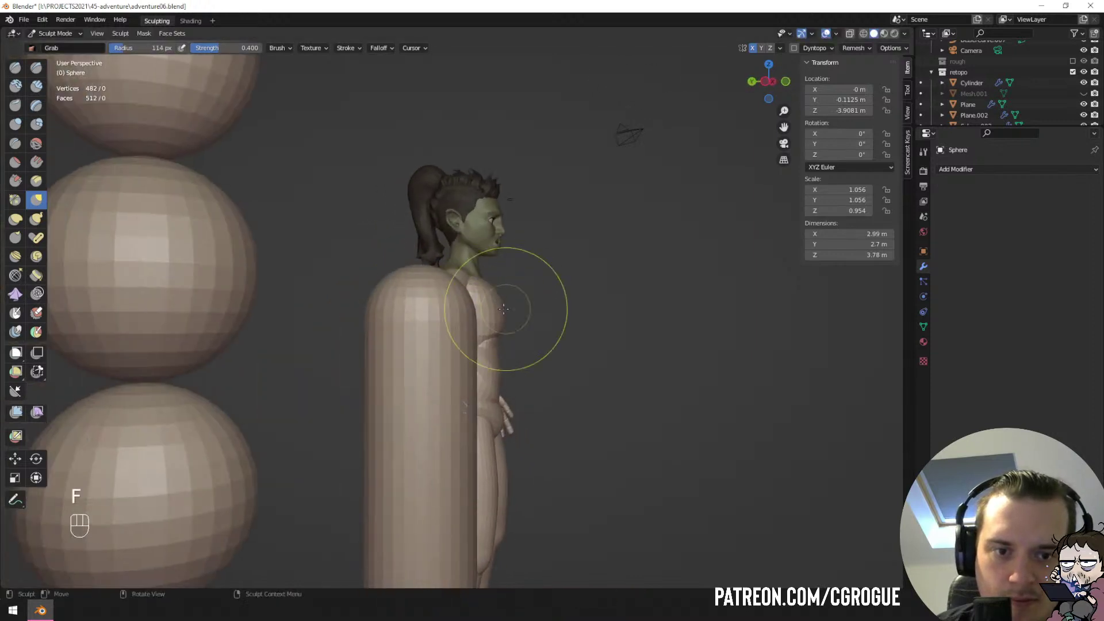
middle_drag(505, 309, 493, 300)
key(f)
click(482, 306)
drag(485, 305, 480, 305)
Shape the chest block's back and push its front in from the side, using a Grab brush of up to 118 px.
mouse_move(479, 305)
middle_down()
mouse_move(318, 313)
mouse_move(297, 301)
middle_up()
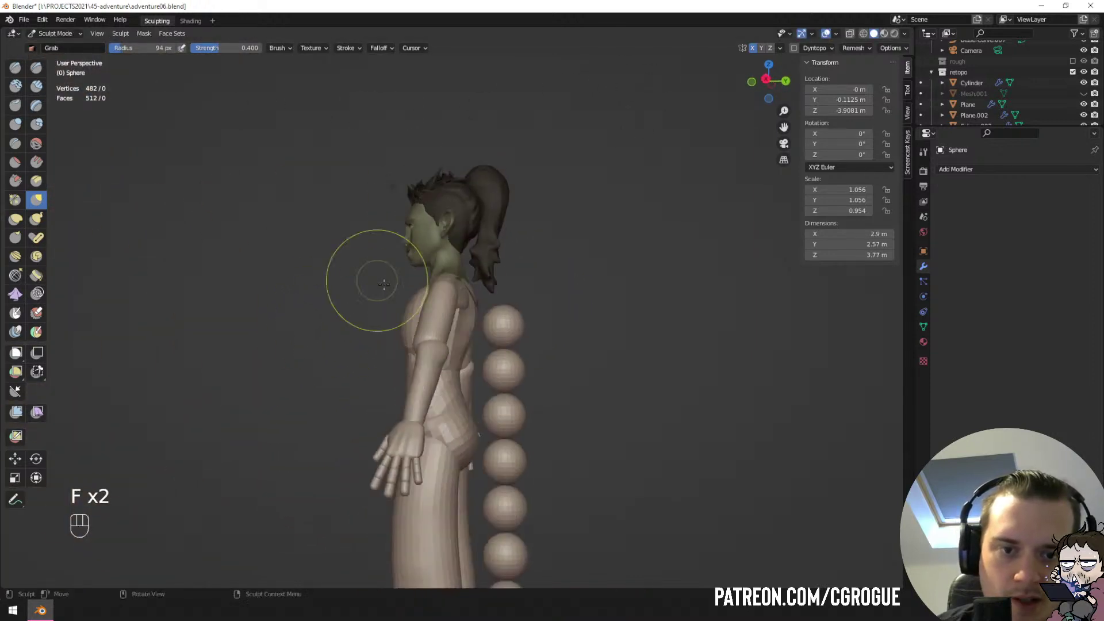
key(f)
click(463, 346)
drag(457, 346, 446, 338)
middle_drag(446, 338, 457, 337)
key(f)
click(408, 341)
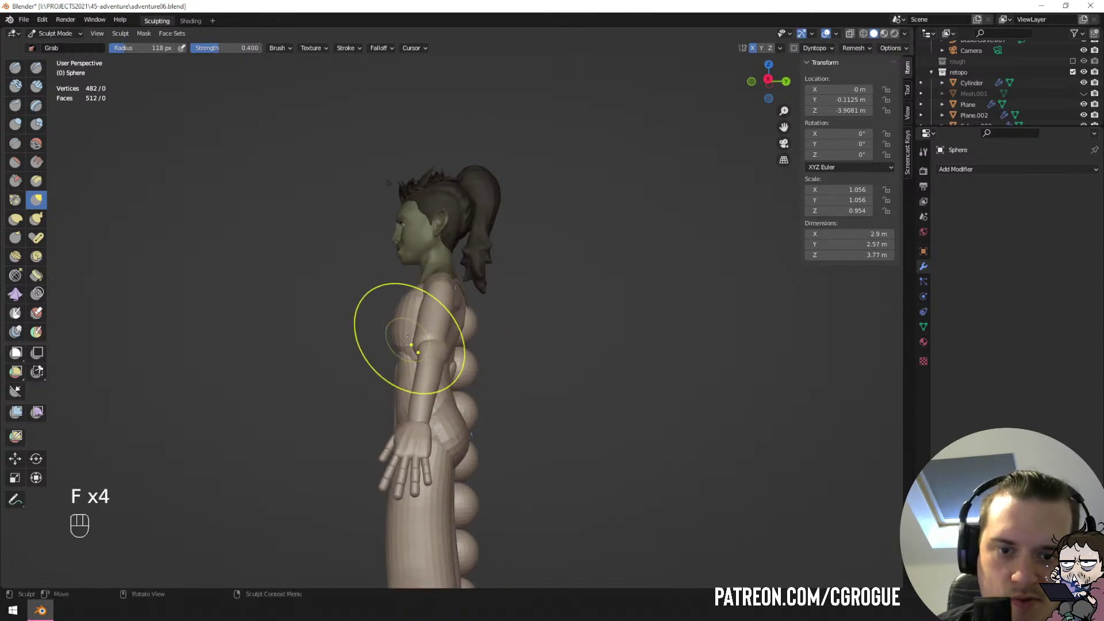
drag(400, 316, 411, 316)
middle_drag(410, 317, 450, 339)
Switch sculpting to the waist block, slightly adjust its side profile with the Grab brush and leave sculpting.
key(ctrl+Tab)
click(393, 381)
key(ctrl+Tab)
middle_drag(409, 399, 364, 385)
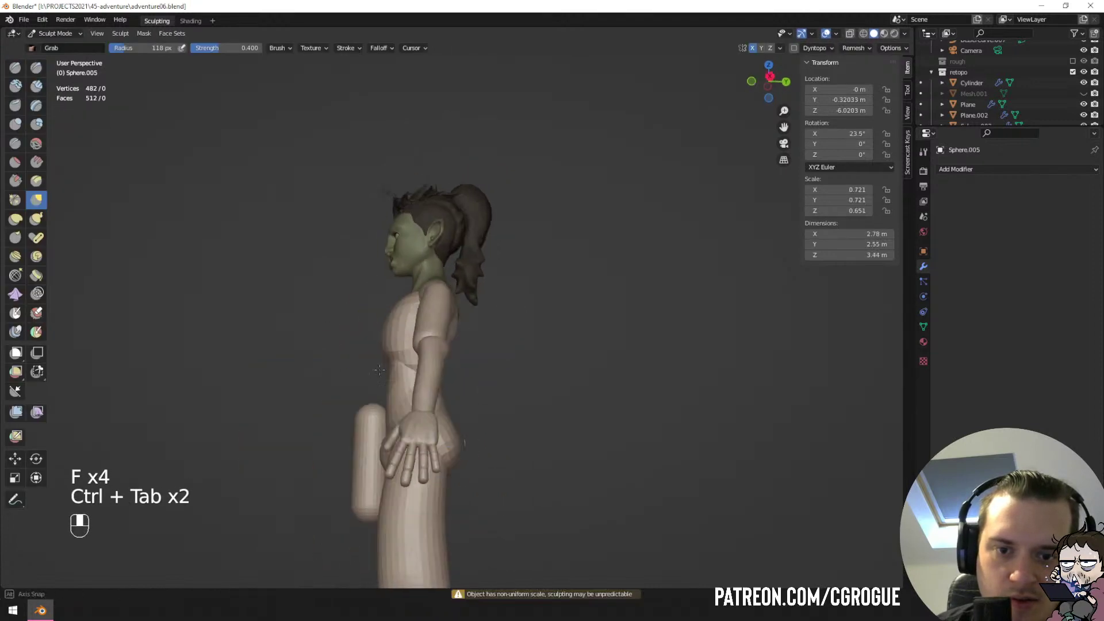
key(f)
click(499, 378)
key(ctrl+Tab)
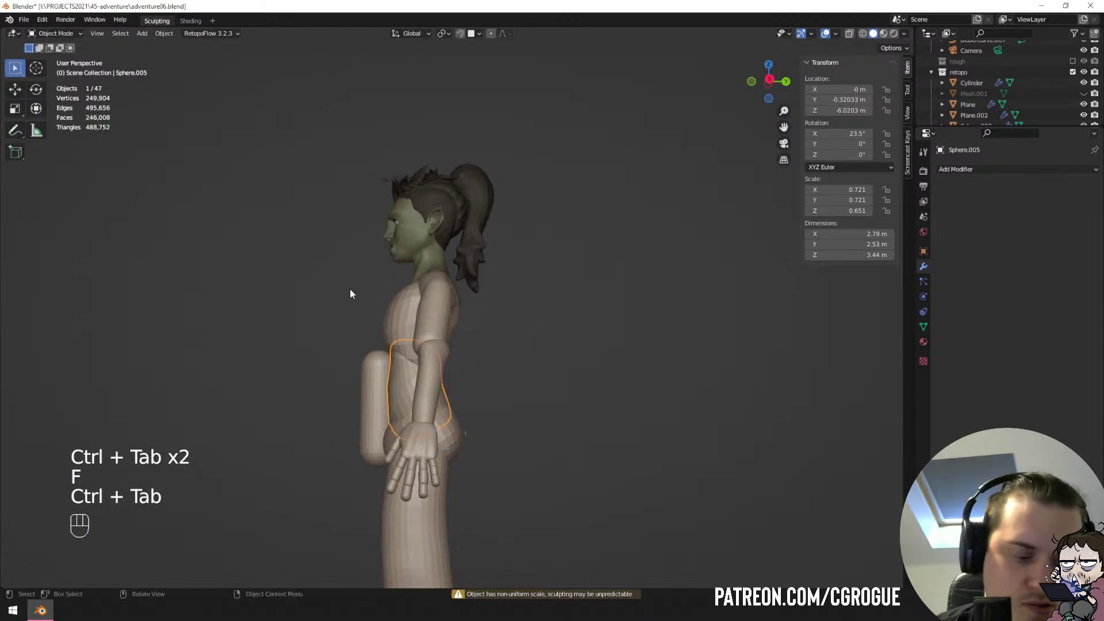
View the figure in wireframe shading with everything deselected.
key(KP_1)
key(KP_3)
key(a)
ctrl+middle_drag(405, 342, 384, 457)
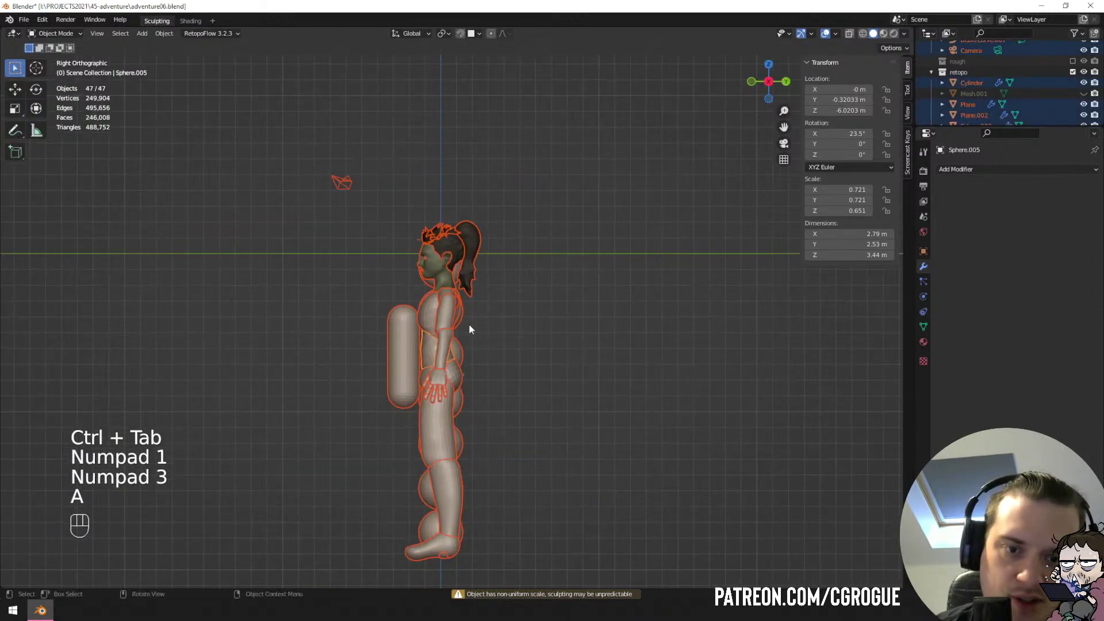
key(z)
middle_drag(331, 338, 450, 330)
key(a)
key(a)
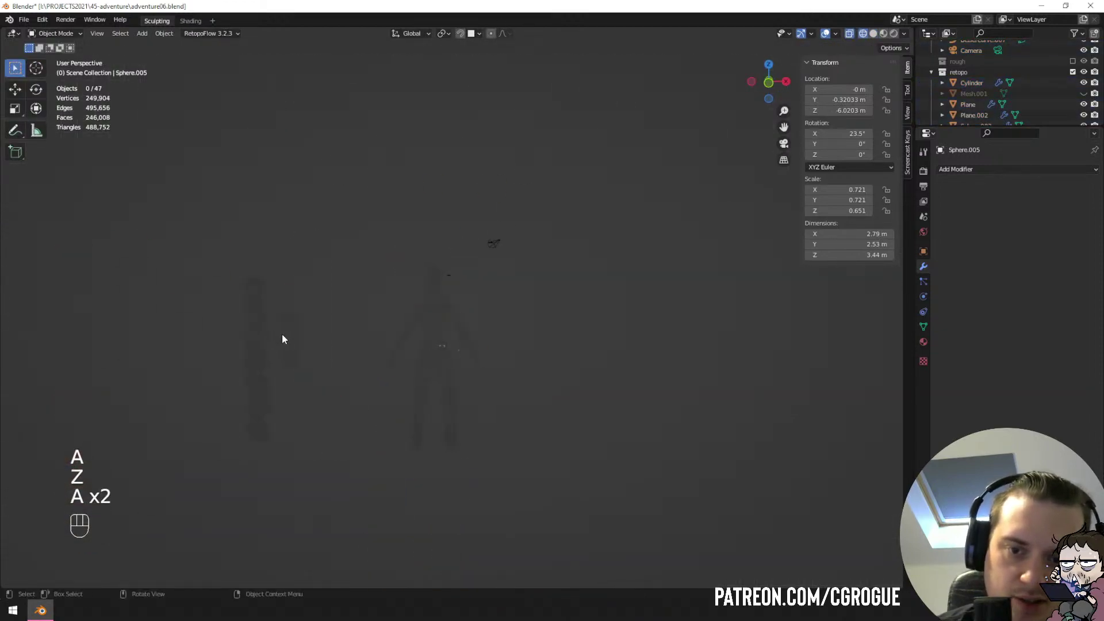
Delete the stray capsule and the stack of spheres standing beside the figure.
click(282, 340)
key(x)
click(434, 264)
key(KP_1)
key(KP_3)
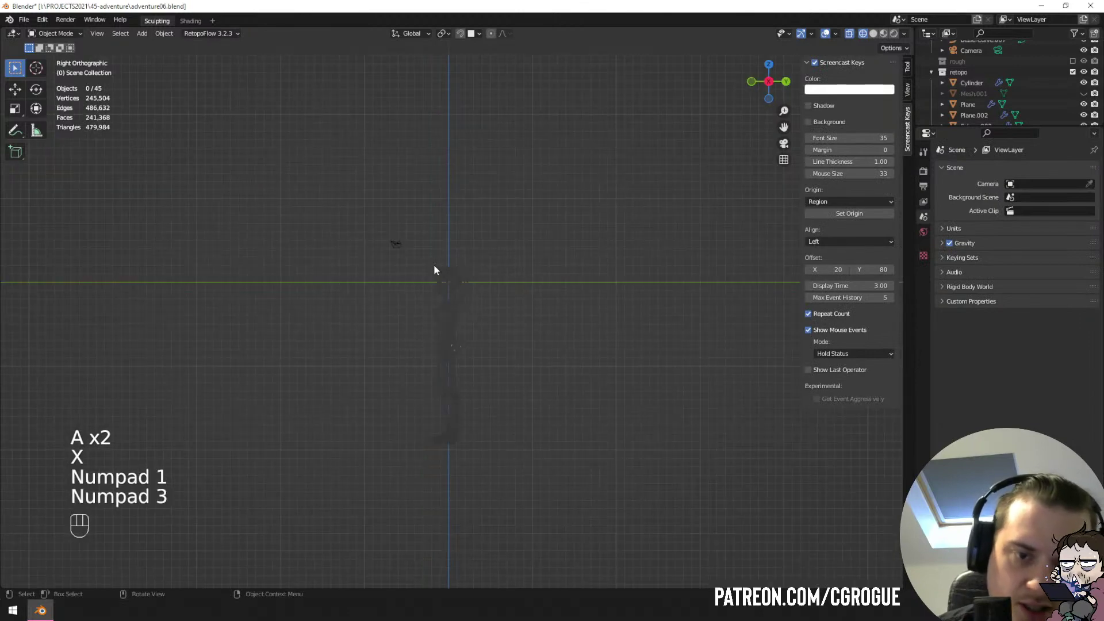
Select the mirrored lower legs in the right side view and return to solid shading.
ctrl+middle_drag(434, 264, 444, 316)
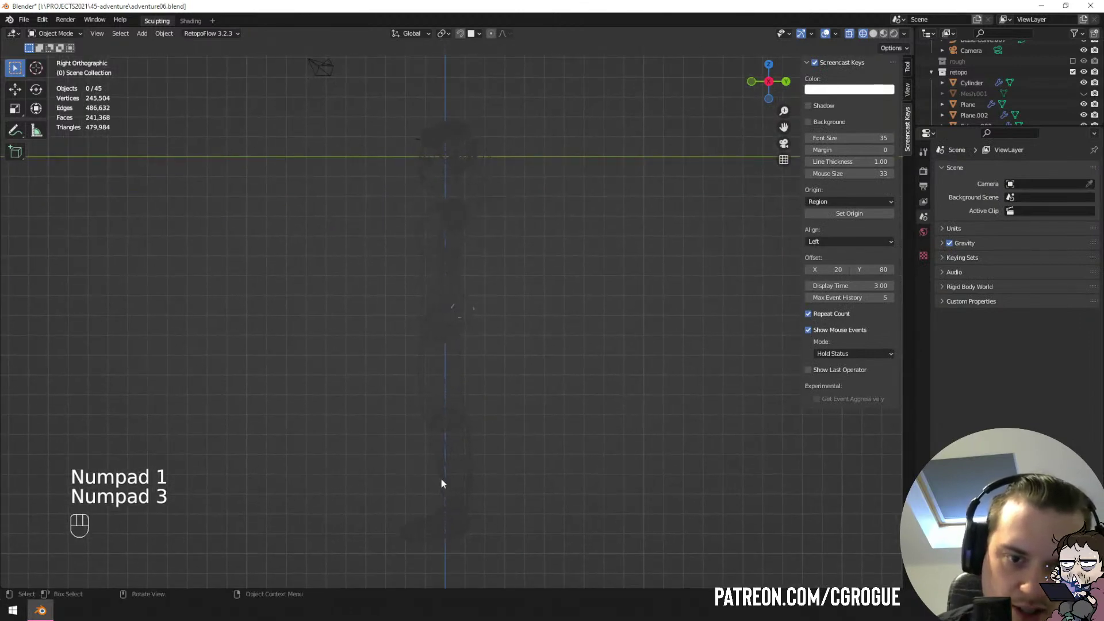
key(ctrl+Tab)
key(ctrl+Tab)
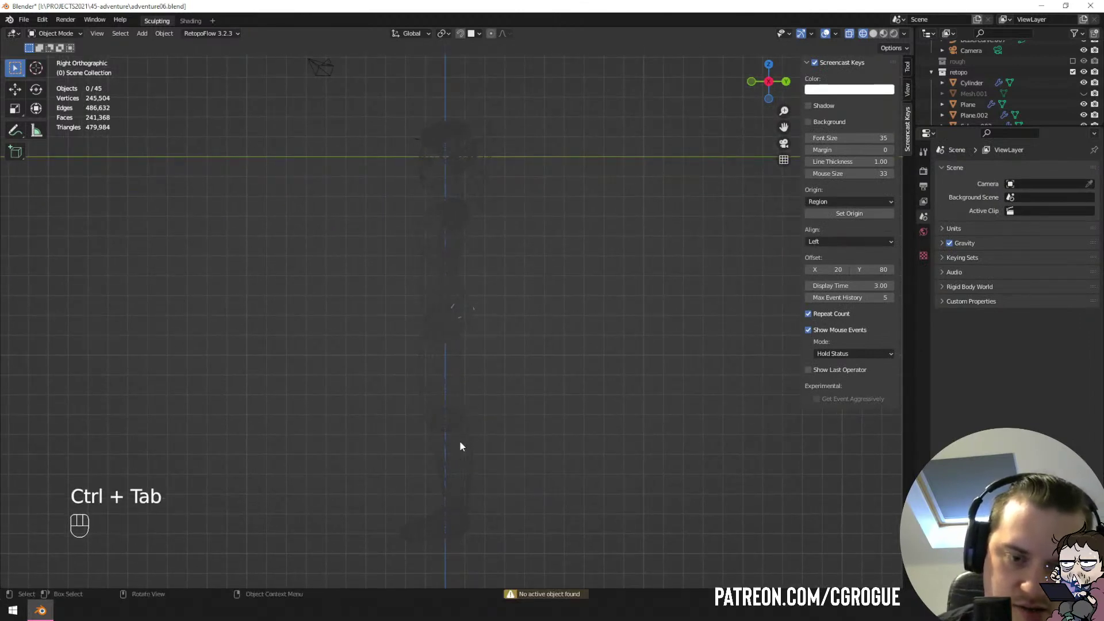
click(452, 418)
key(z)
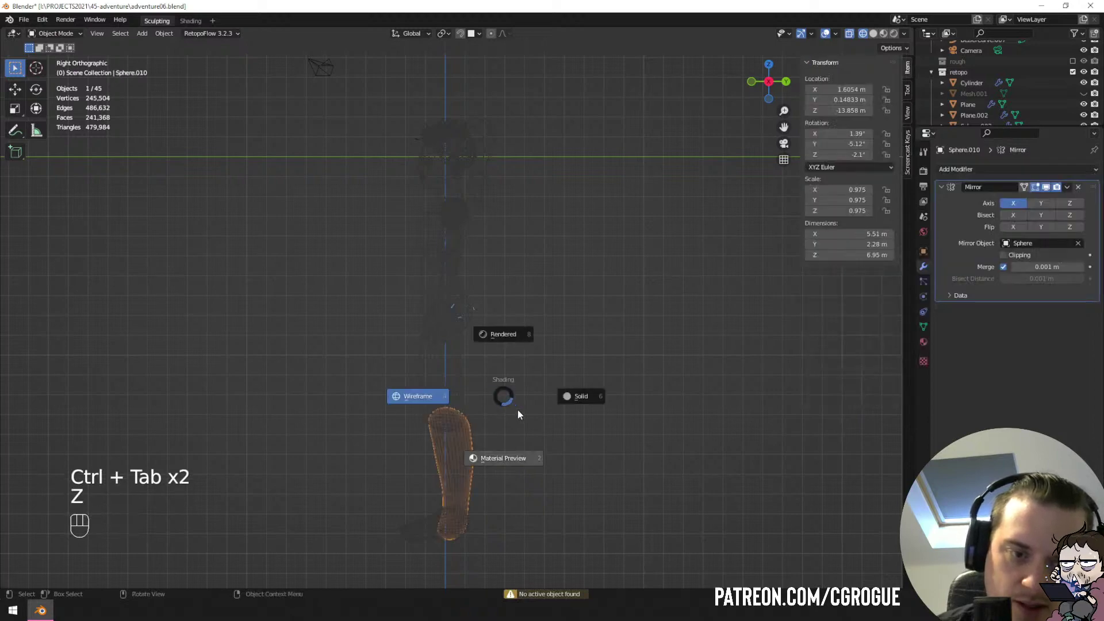
click(569, 393)
Enter sculpting on the lower legs and push the shins back below the knees with a 104 px Grab brush.
key(ctrl+Tab)
key(f)
click(440, 430)
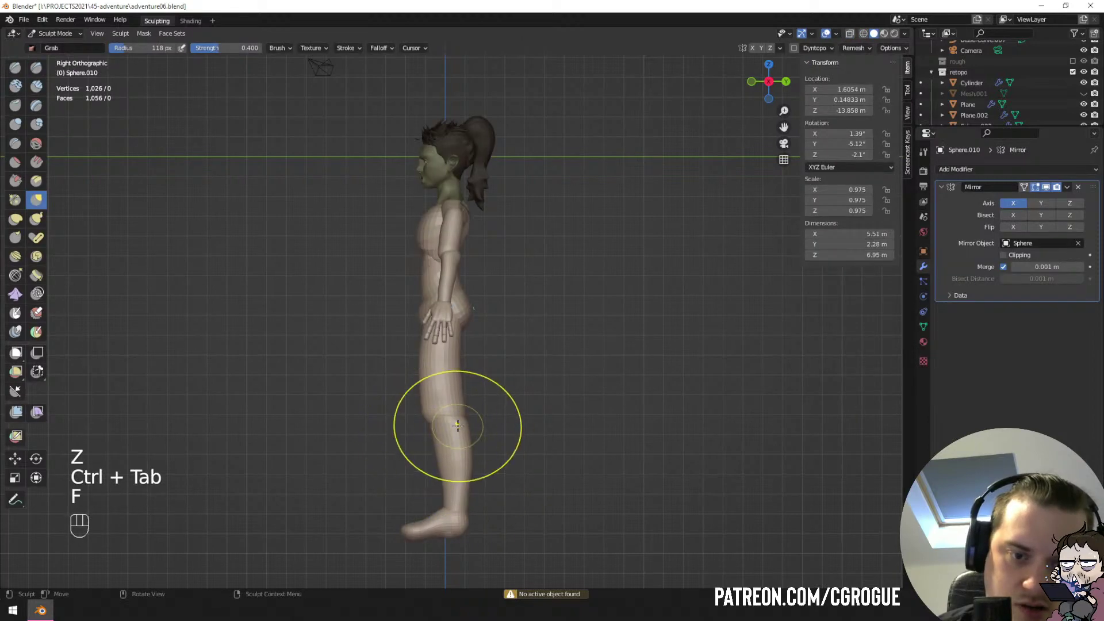
key(f)
click(436, 444)
drag(439, 453, 455, 452)
key(f)
click(446, 492)
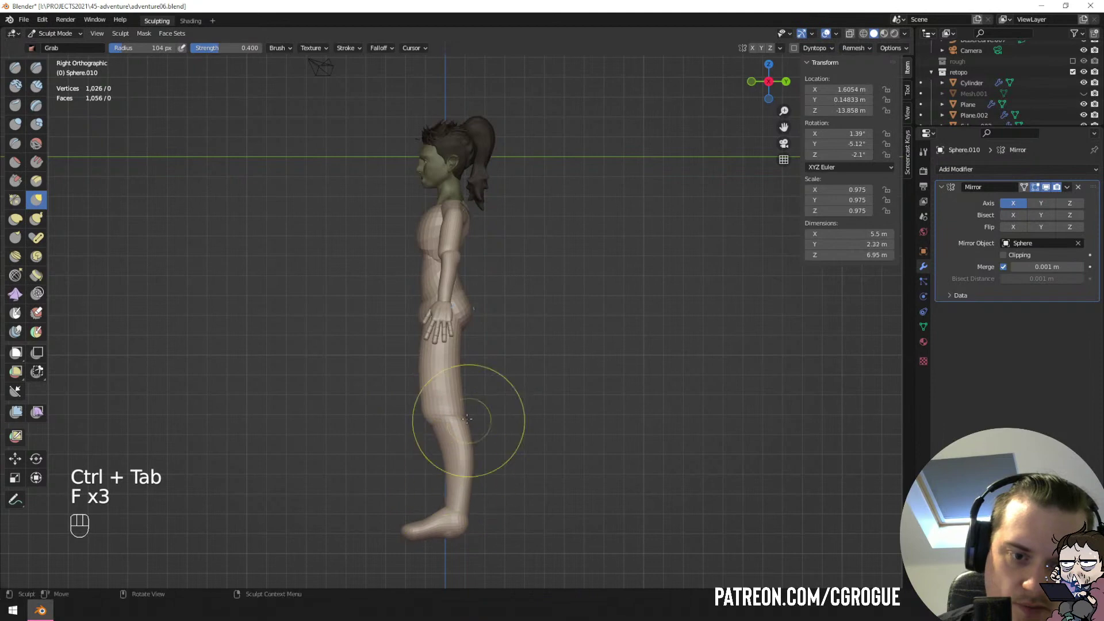
Switch sculpting to the mirrored thighs and reshape their side and front contours with a Grab brush enlarged to 141 px.
key(ctrl+Tab)
click(442, 405)
key(ctrl+Tab)
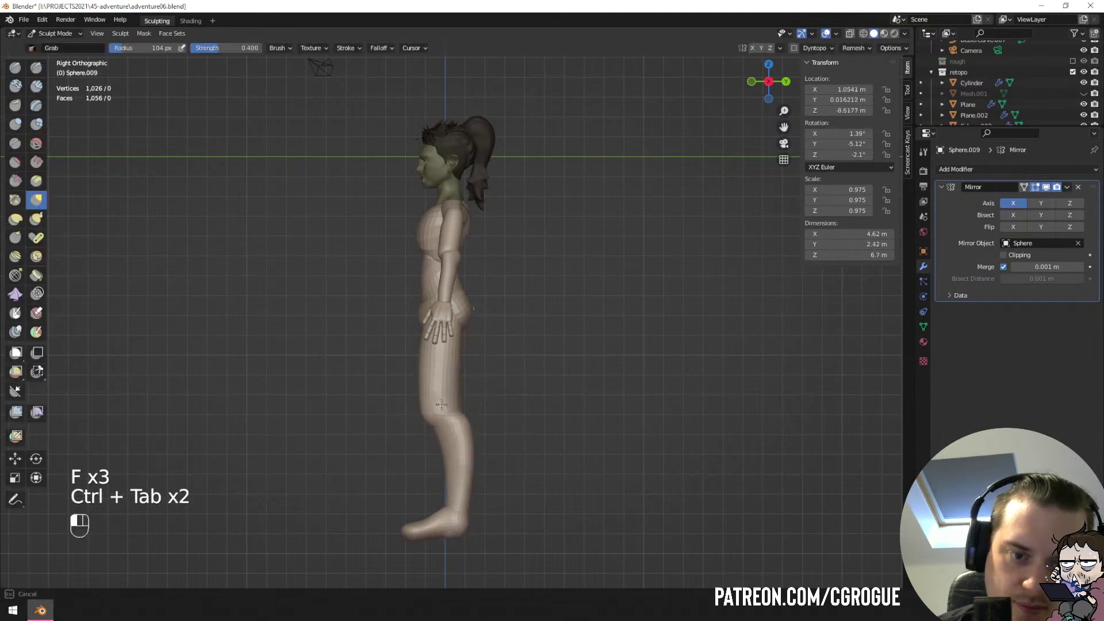
key(f)
middle_drag(459, 328, 537, 326)
key(f)
click(454, 390)
drag(454, 390, 451, 401)
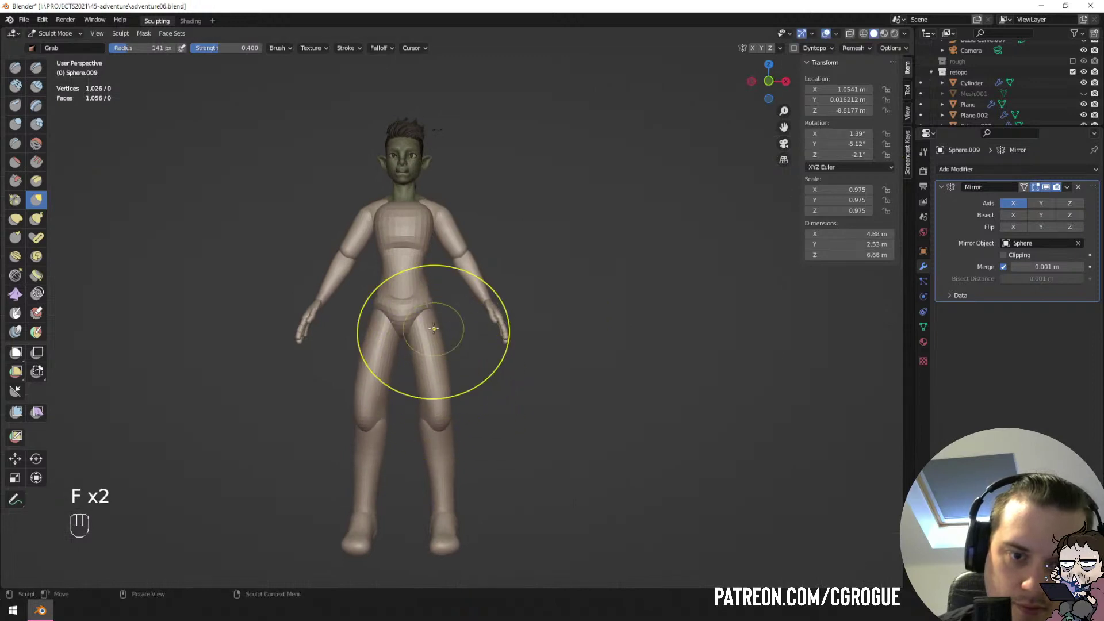
middle_drag(441, 358, 448, 340)
Switch sculpting to the lower legs and reshape the calves from behind and below with the Grab brush, undoing one unwanted stroke.
key(ctrl+Tab)
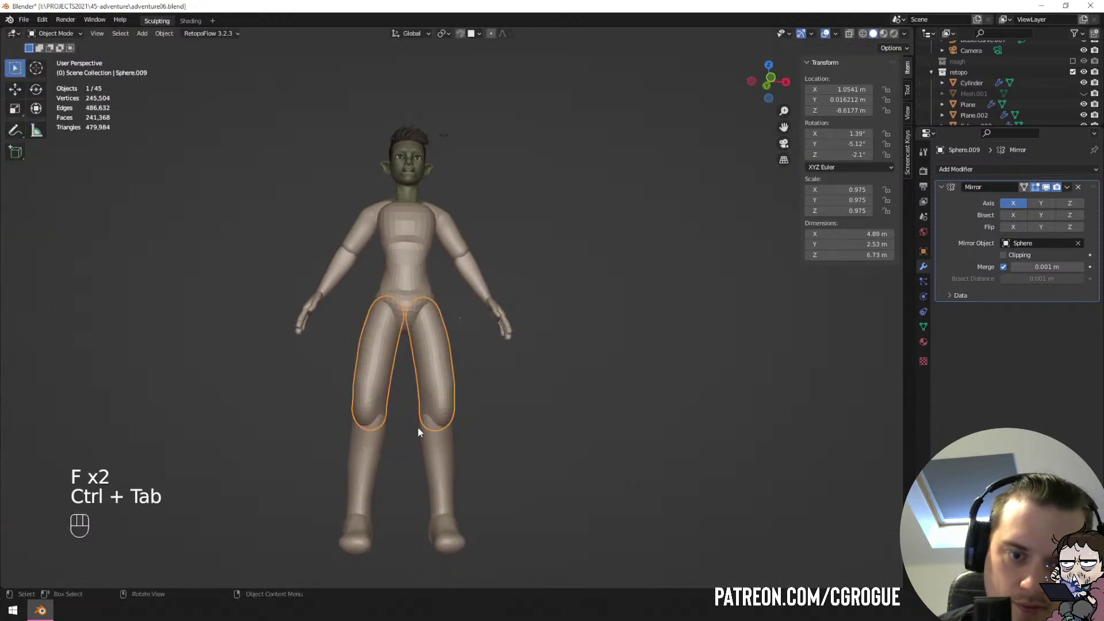
key(ctrl+Tab)
mouse_move(433, 478)
middle_down()
mouse_move(481, 414)
mouse_move(352, 436)
mouse_move(486, 389)
middle_up()
key(f)
click(430, 423)
key(ctrl+z)
key(f)
click(489, 355)
key(f)
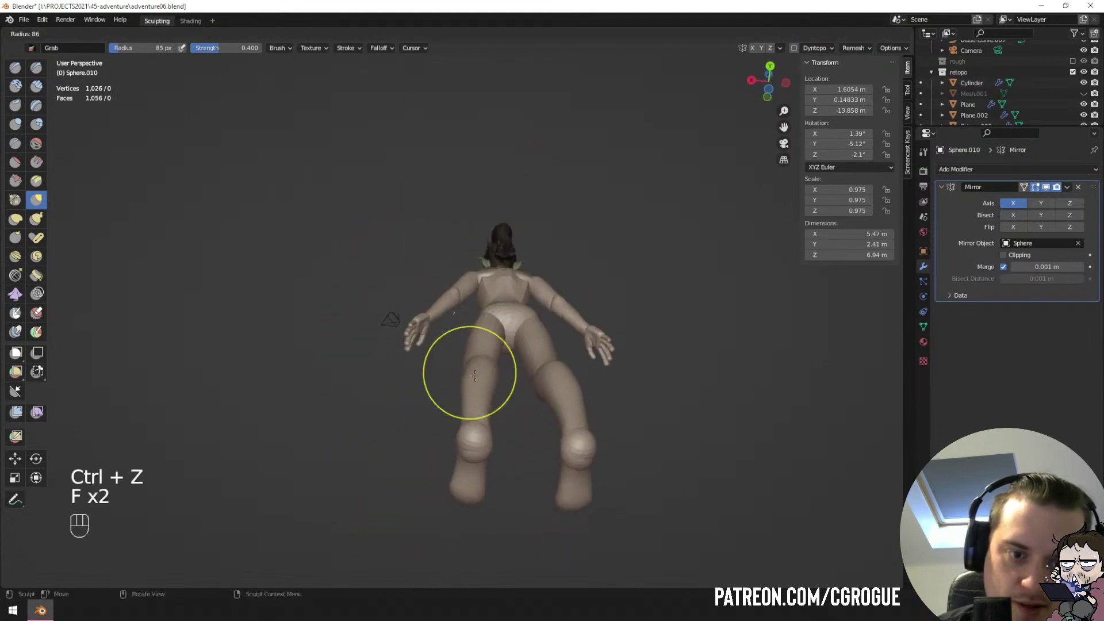
click(517, 360)
mouse_move(517, 360)
middle_down()
mouse_move(445, 361)
mouse_move(469, 369)
mouse_move(403, 386)
middle_up()
Switch sculpting to the mirrored thighs.
key(ctrl+Tab)
key(ctrl+Tab)
click(361, 403)
middle_drag(450, 461, 395, 414)
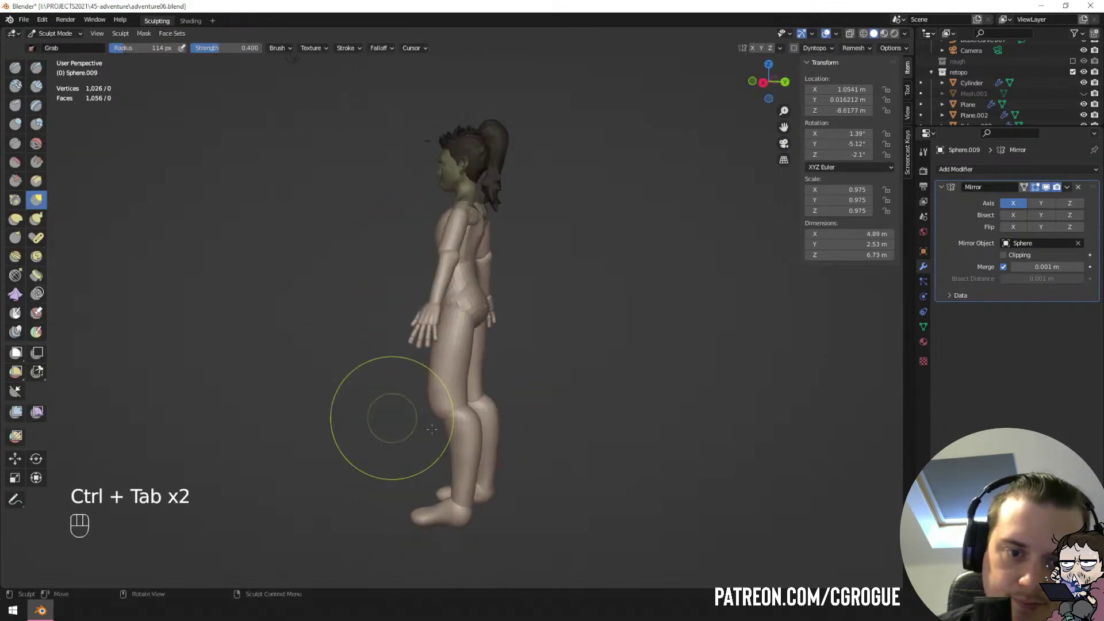
key(f)
click(472, 394)
key(ctrl+z)
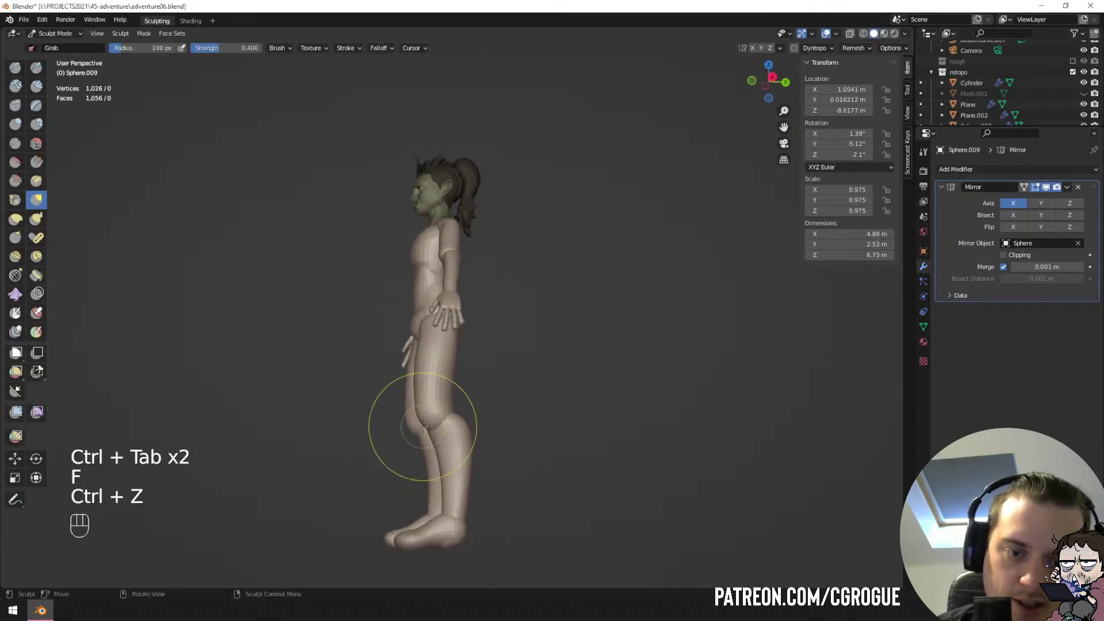
key(f)
click(425, 411)
mouse_move(426, 410)
middle_down()
mouse_move(502, 393)
mouse_move(511, 405)
mouse_move(480, 415)
middle_up()
key(f)
click(479, 407)
key(ctrl+z)
Reshape the thighs' lower ends above the knees from several angles, resizing the Grab brush between strokes.
key(f)
click(470, 403)
drag(418, 398, 448, 406)
key(f)
click(498, 409)
middle_drag(480, 405, 391, 403)
key(f)
click(473, 398)
drag(428, 396, 433, 396)
middle_drag(433, 397, 438, 397)
Pull the lower legs' tops up at the knees with a 108 px Grab brush, then leave sculpting and deselect everything.
key(ctrl+Tab)
click(444, 432)
key(ctrl+Tab)
drag(432, 413, 427, 406)
mouse_move(427, 406)
middle_down()
mouse_move(517, 372)
mouse_move(467, 418)
middle_up()
drag(443, 414, 443, 411)
ctrl+middle_drag(440, 364, 442, 409)
middle_drag(442, 408, 451, 416)
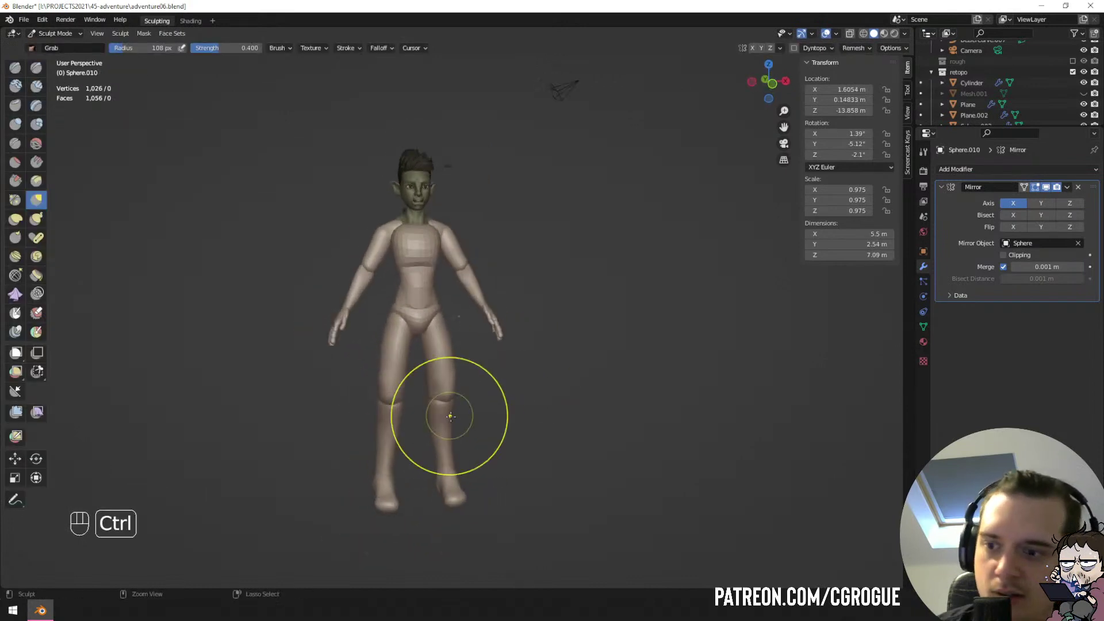
key(ctrl+Tab)
key(a)
key(a)
Enter sculpting on the head mesh and pull the back of the neck forward with the Grab brush.
mouse_move(452, 339)
ctrl+middle_down()
mouse_move(441, 377)
mouse_move(431, 375)
ctrl+middle_up()
ctrl+middle_drag(448, 374, 452, 340)
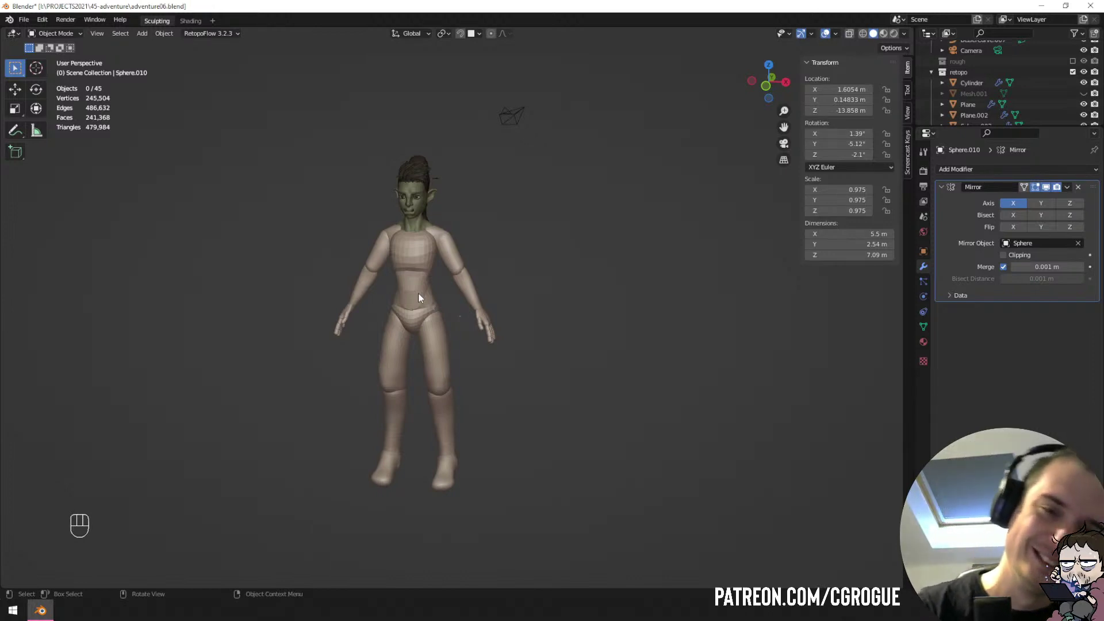
middle_drag(419, 292, 505, 129)
shift+middle_drag(429, 178, 423, 368)
middle_drag(379, 304, 489, 294)
click(540, 275)
key(ctrl+Tab)
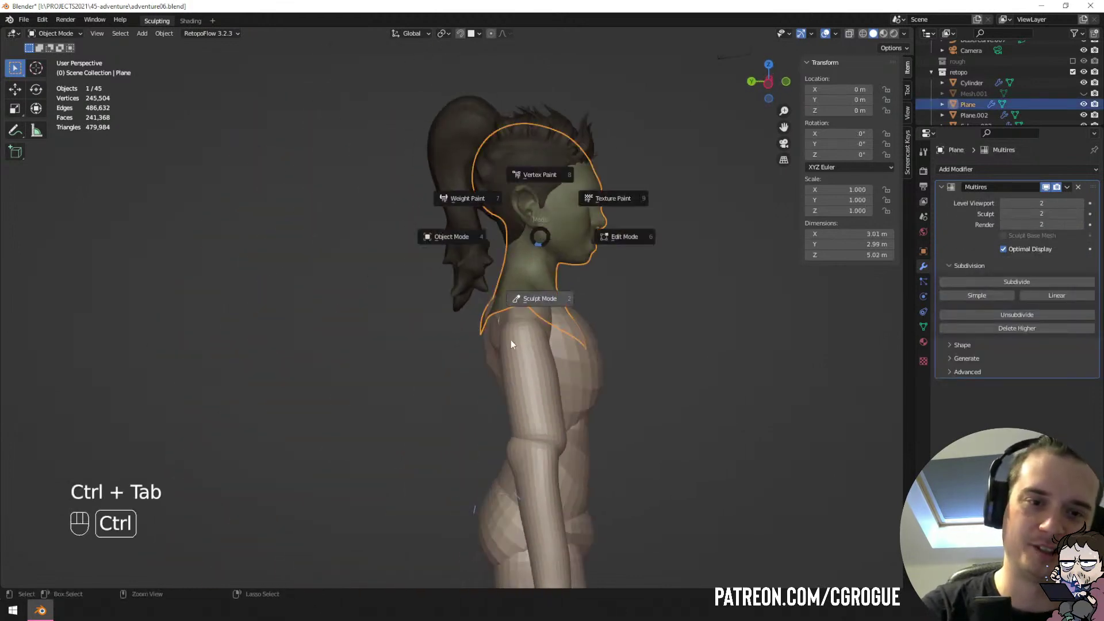
click(511, 340)
key(f)
key(f)
drag(492, 261, 501, 265)
middle_drag(498, 270, 487, 331)
Tuck the neck's rear lower edge into the shoulders from the side with a Grab brush of about 133 px.
key(f)
click(482, 349)
drag(480, 350, 501, 353)
middle_drag(480, 356, 515, 344)
key(f)
click(505, 343)
drag(509, 342, 500, 345)
middle_drag(514, 337, 484, 332)
key(f)
drag(482, 324, 496, 314)
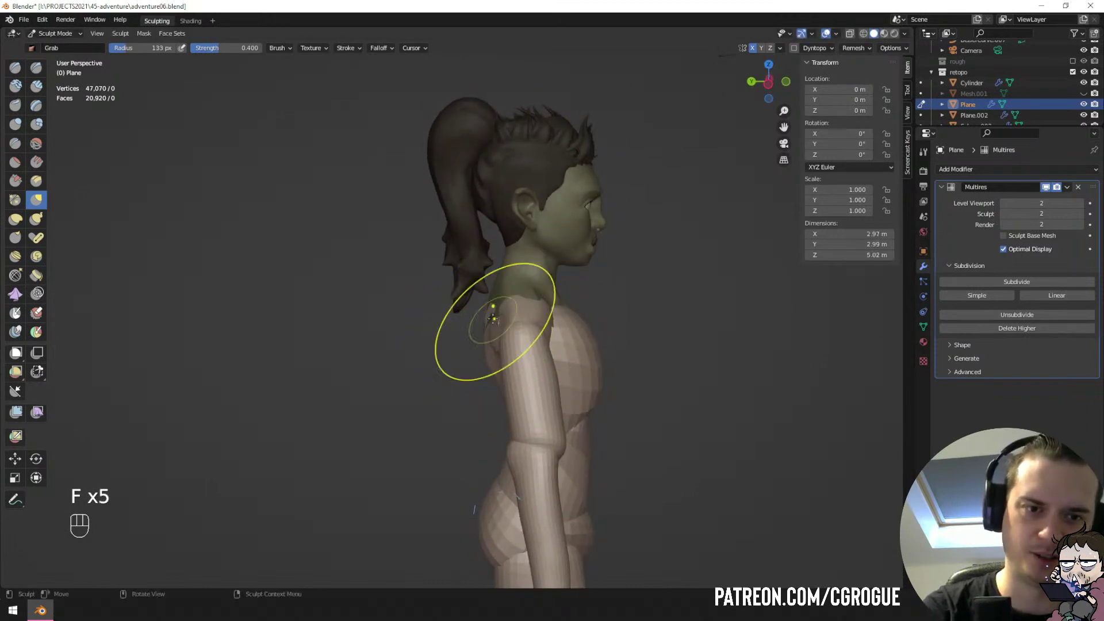
key(f)
click(489, 306)
Adjust the neck mesh from other viewing angles, resizing the Grab brush between strokes.
middle_drag(498, 313, 385, 291)
mouse_move(384, 239)
shift+middle_down()
mouse_move(446, 256)
mouse_move(437, 265)
mouse_move(408, 254)
mouse_move(609, 235)
mouse_move(620, 222)
mouse_move(509, 224)
shift+middle_up()
scroll(430, 251, up, 2)
key(f)
click(384, 257)
key(f)
click(607, 226)
key(f)
click(582, 226)
scroll(509, 225, down, 3)
Leave sculpting on the head mesh, check the upper body from the front and deselect everything.
key(ctrl+Tab)
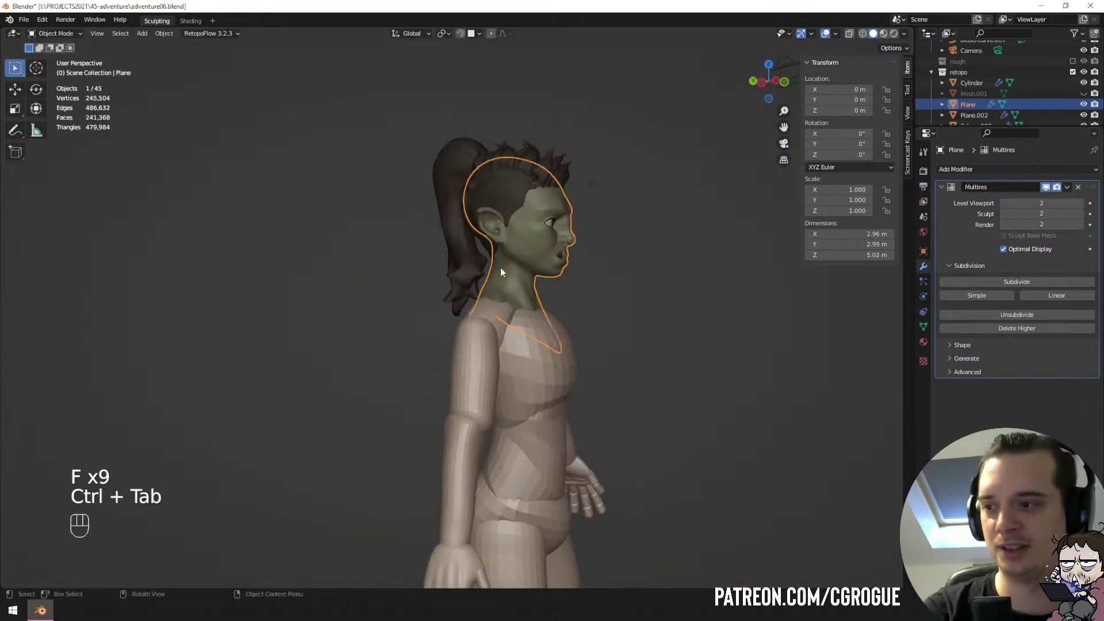
key(a)
key(a)
mouse_move(501, 268)
middle_down()
mouse_move(481, 247)
mouse_move(437, 258)
middle_up()
scroll(474, 219, up, 3)
click(437, 258)
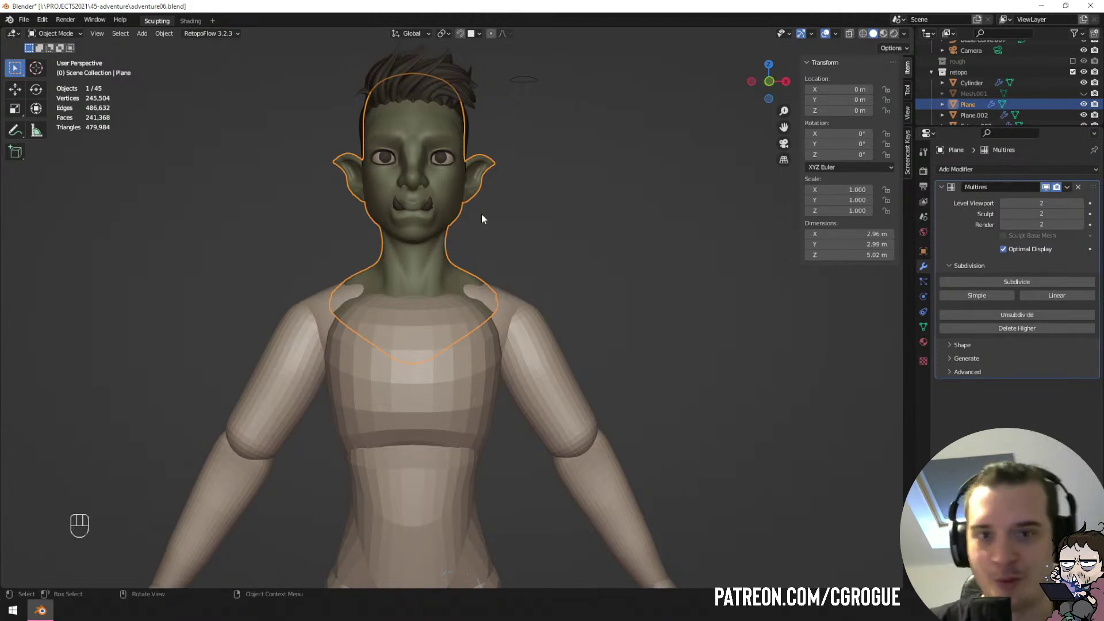
middle_drag(382, 319, 413, 291)
key(a)
key(a)
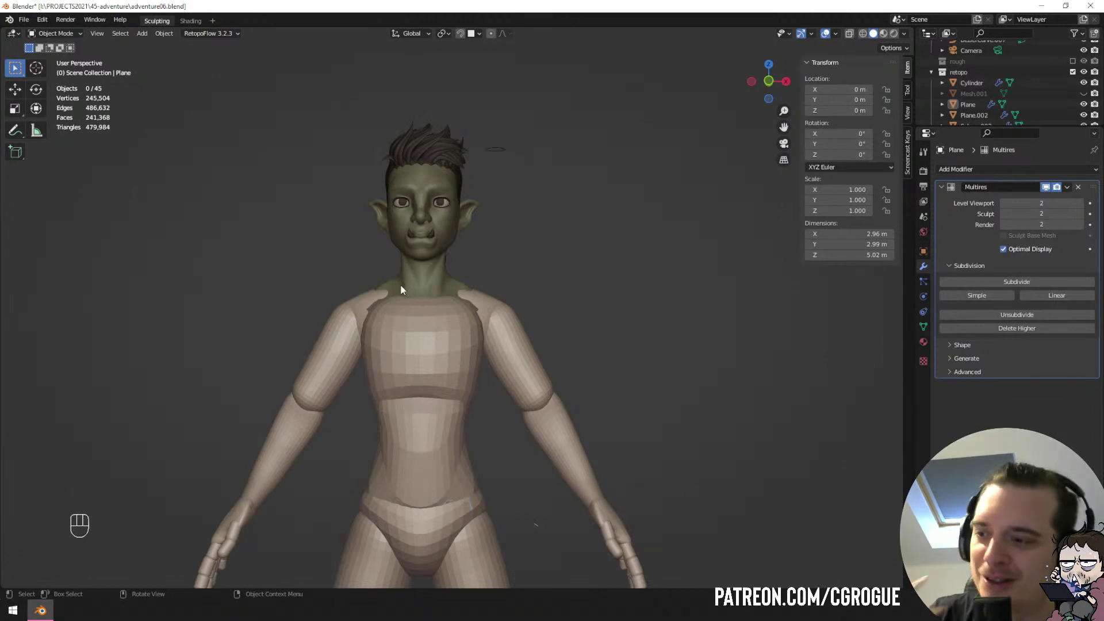
Select the chest block and enter sculpting on it.
middle_drag(377, 172, 389, 253)
shift+click(392, 332)
mouse_move(392, 333)
shift+middle_down()
mouse_move(422, 214)
mouse_move(424, 223)
shift+middle_up()
scroll(415, 232, up, 2)
key(ctrl+Tab)
mouse_move(434, 265)
middle_down()
mouse_move(454, 288)
mouse_move(320, 246)
mouse_move(428, 279)
middle_up()
key(f)
click(489, 299)
key(ctrl+z)
Reshape the chest block's upper edge at the base of the neck with a Grab brush of about 82 to 94 px.
key(f)
click(335, 223)
key(f)
click(401, 286)
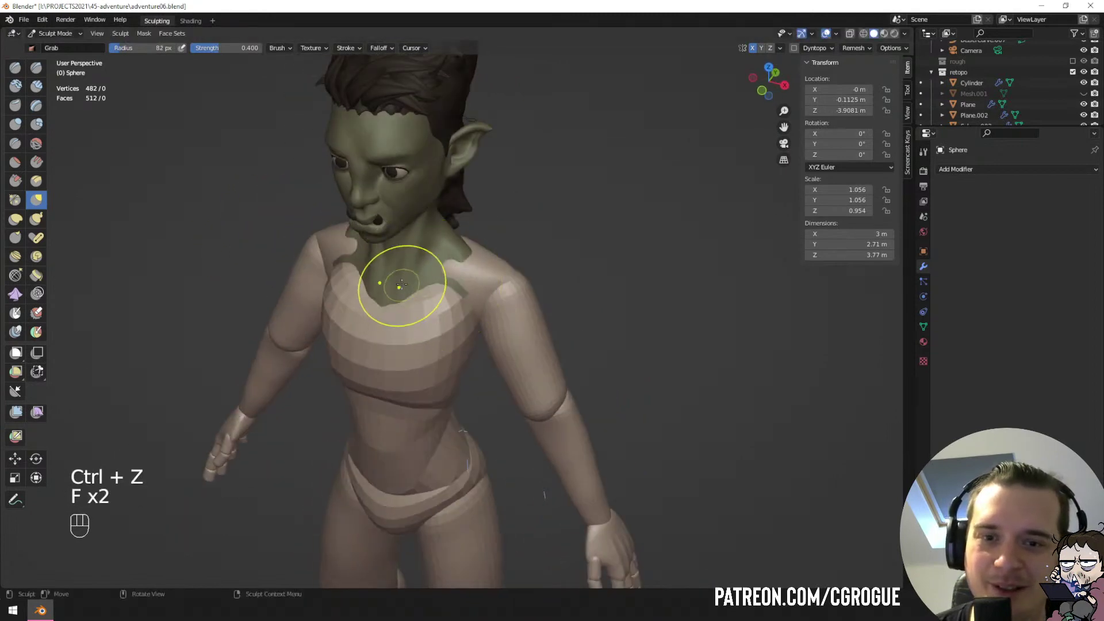
drag(401, 286, 387, 302)
key(f)
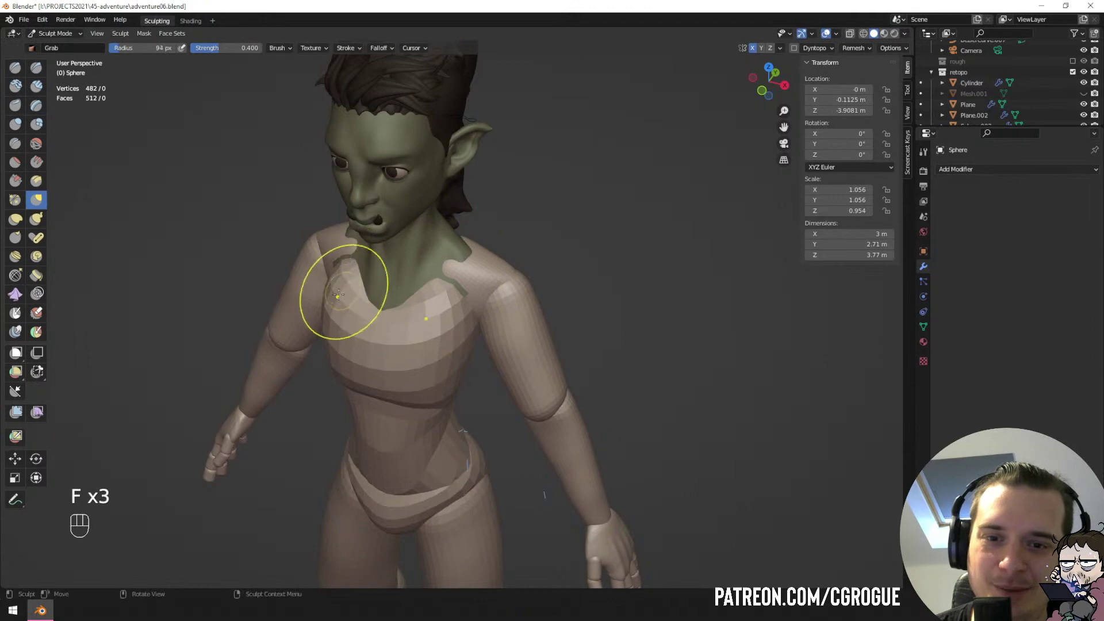
click(360, 273)
Adjust the upper chest near the shoulders from both sides, enlarging the Grab brush to about 137 px.
middle_drag(360, 274, 435, 255)
key(f)
click(413, 252)
key(f)
click(457, 250)
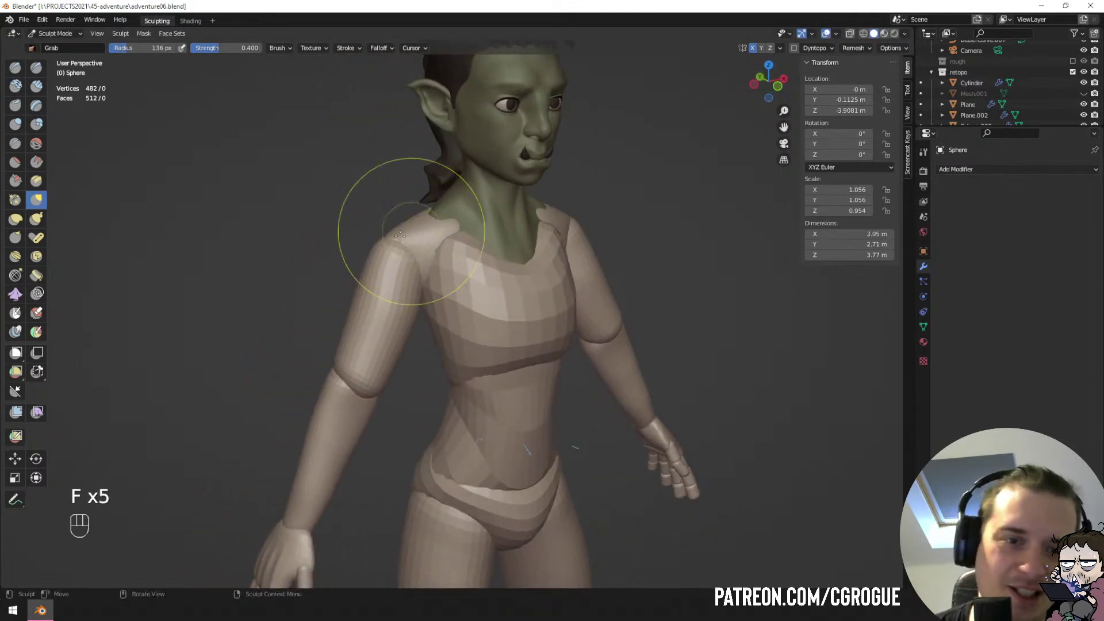
key(f)
middle_drag(395, 219, 374, 288)
click(394, 268)
key(f)
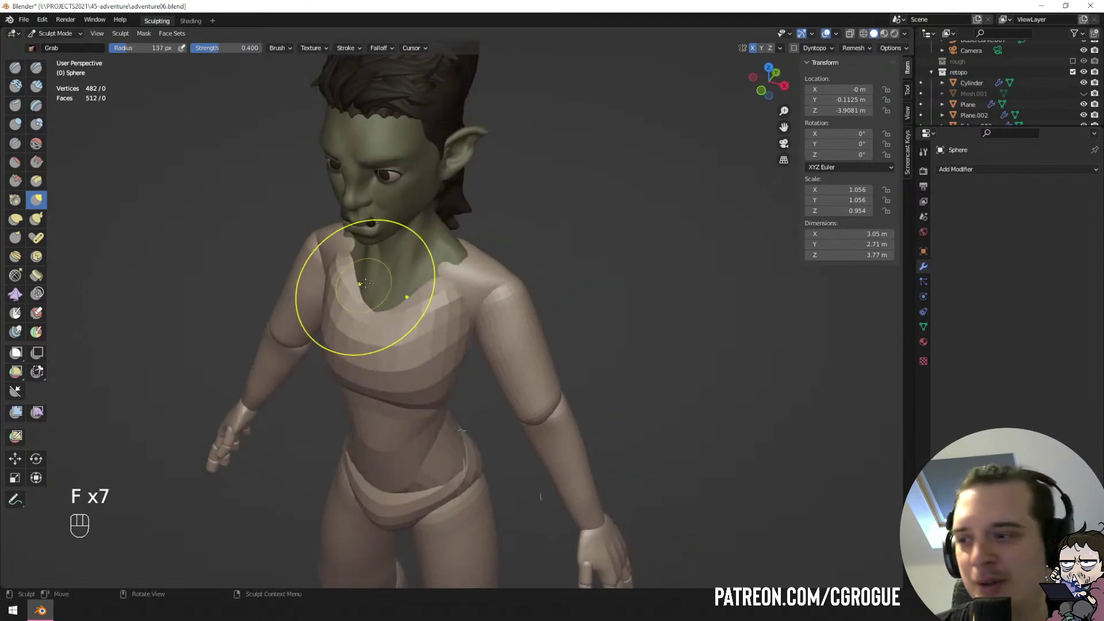
click(382, 275)
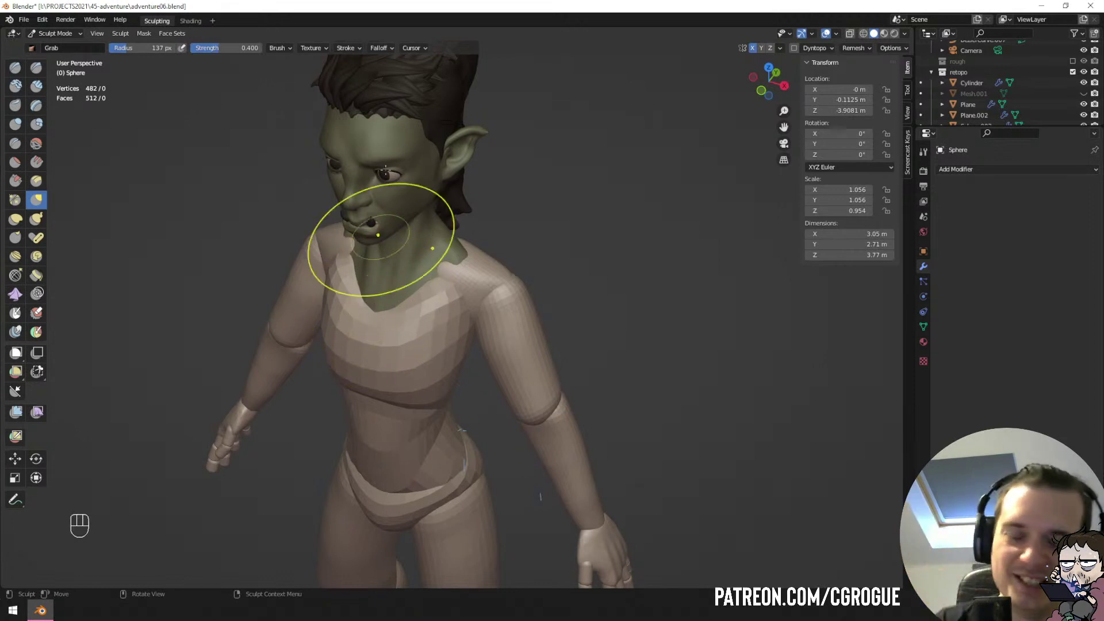
Refine the chest block's neckline close up with a Grab brush of about 96 px.
middle_drag(382, 248, 390, 211)
scroll(415, 276, up, 2)
key(f)
key(f)
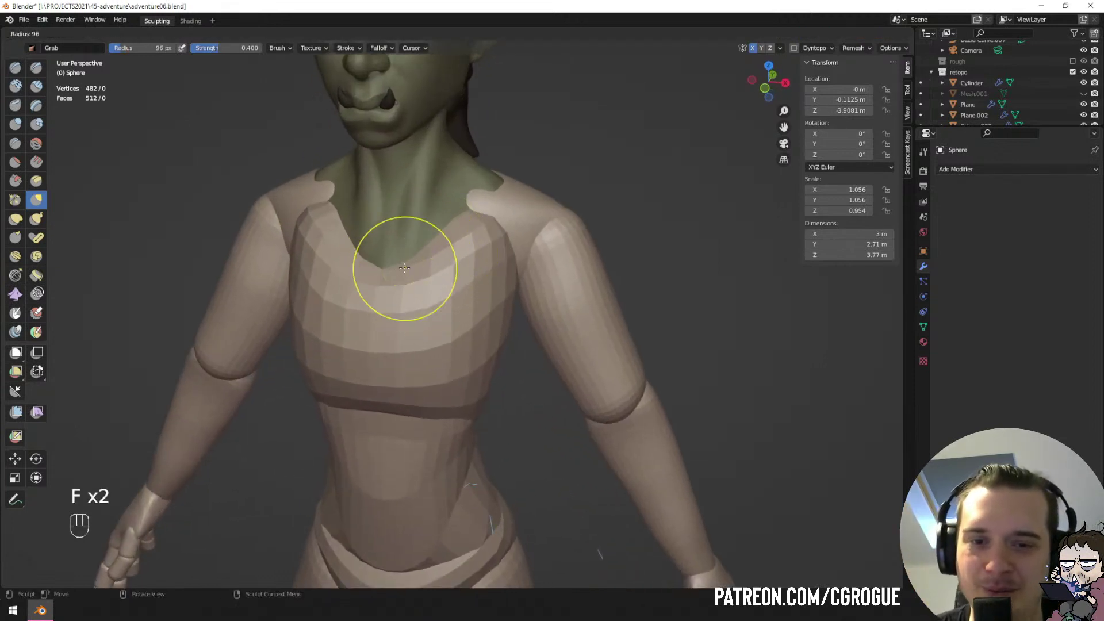
key(f)
click(415, 268)
mouse_move(414, 267)
mouse_down()
mouse_move(412, 254)
mouse_move(494, 205)
mouse_move(486, 208)
mouse_up()
Shape the middle of the chest's neckline from the front, reducing the Grab brush to about 56 px.
middle_drag(486, 209, 498, 203)
key(f)
click(461, 233)
key(f)
click(417, 254)
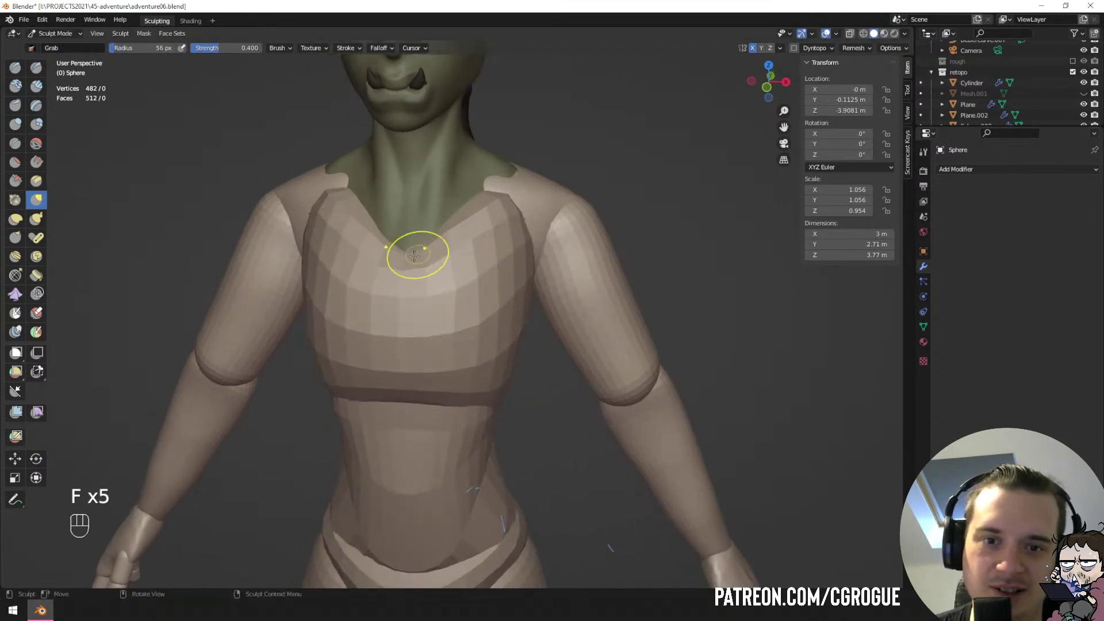
middle_drag(407, 268, 421, 260)
key(f)
click(423, 247)
mouse_move(419, 240)
mouse_down()
mouse_move(429, 228)
mouse_move(413, 233)
mouse_up()
key(f)
click(424, 232)
Leave sculpting on the chest, deselect everything and check the torso from the front.
scroll(433, 222, down, 3)
mouse_move(431, 230)
middle_down()
mouse_move(467, 254)
mouse_move(480, 250)
mouse_move(419, 263)
middle_up()
key(ctrl+Tab)
key(a)
key(a)
scroll(440, 264, up, 2)
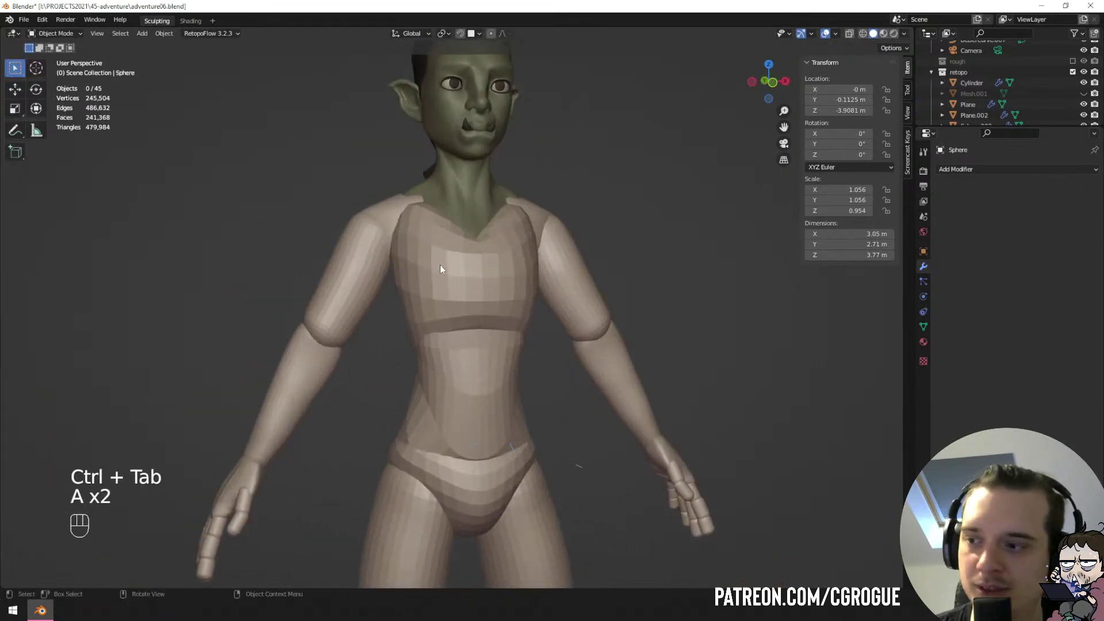
Resume sculpting the chest block, adjusting its neckline, side and front with the Grab brush from several angles.
key(ctrl+Tab)
key(f)
mouse_move(444, 277)
mouse_down()
mouse_move(435, 255)
mouse_move(396, 248)
mouse_up()
middle_drag(396, 247, 426, 231)
key(f)
click(435, 235)
drag(352, 268, 365, 264)
middle_drag(417, 288, 388, 292)
drag(392, 298, 388, 314)
middle_drag(423, 319, 448, 298)
Lift the middle of the chest's lower edge into a rib-cage arch with the Grab brush.
key(f)
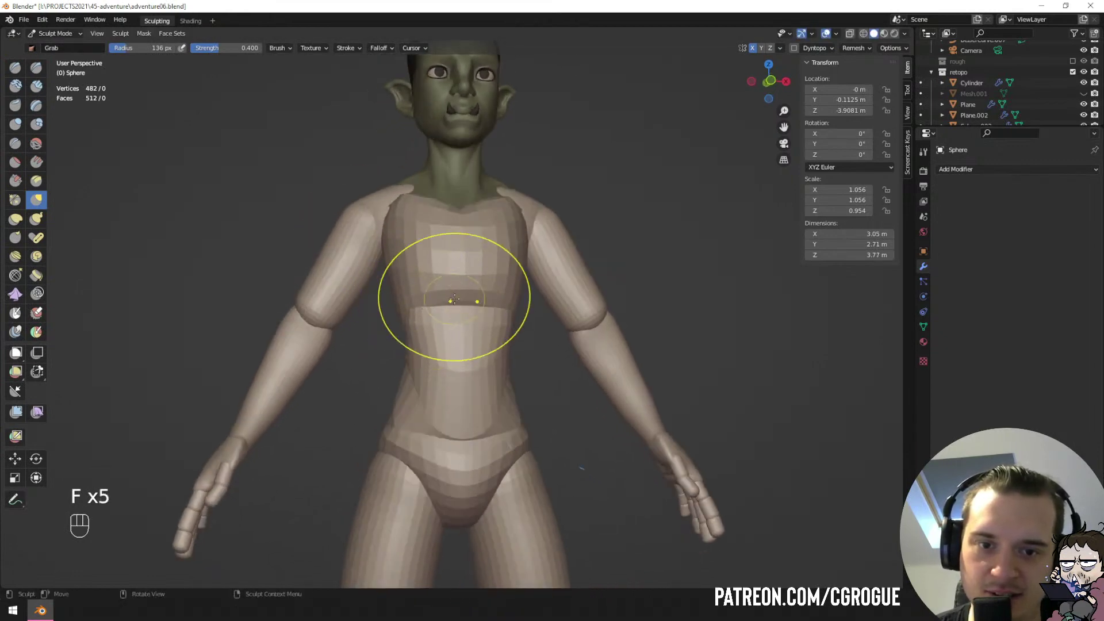
click(454, 297)
key(f)
key(f)
click(463, 301)
drag(463, 299, 464, 255)
Adjust the front profile of the chest from the side, resizing the Grab brush between strokes.
middle_drag(455, 256, 409, 268)
key(f)
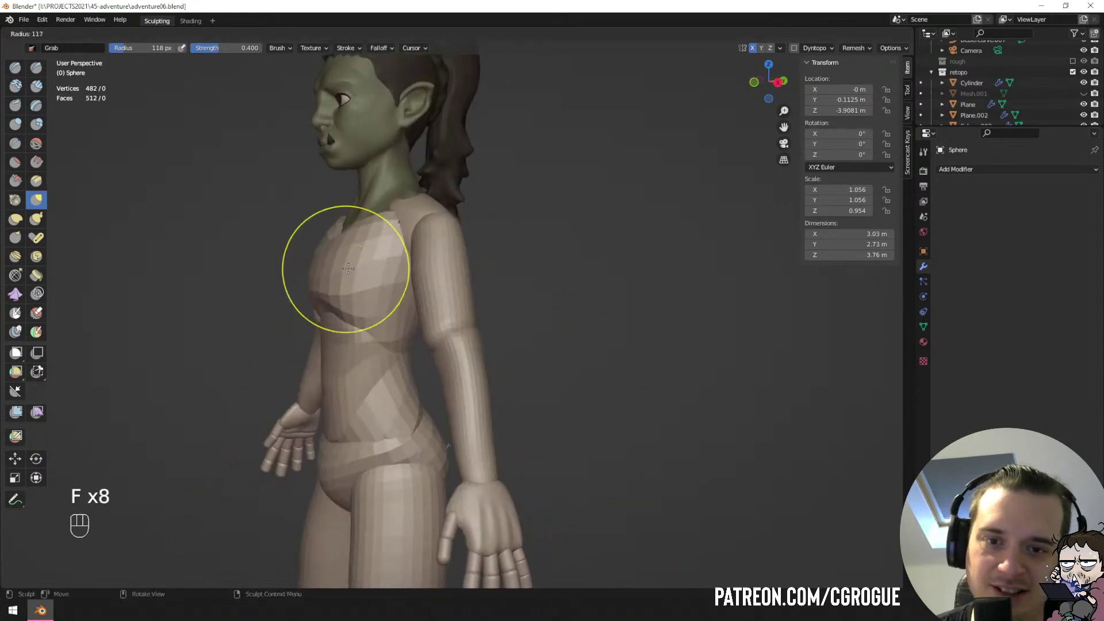
click(409, 269)
drag(327, 262, 322, 259)
key(f)
click(325, 256)
mouse_move(357, 257)
middle_down()
mouse_move(306, 256)
mouse_move(401, 279)
middle_up()
key(f)
click(325, 268)
Switch sculpting to the waist block and pull its upper front upward with a large Grab brush.
key(ctrl+Tab)
click(363, 339)
key(ctrl+Tab)
middle_drag(359, 368, 406, 310)
key(f)
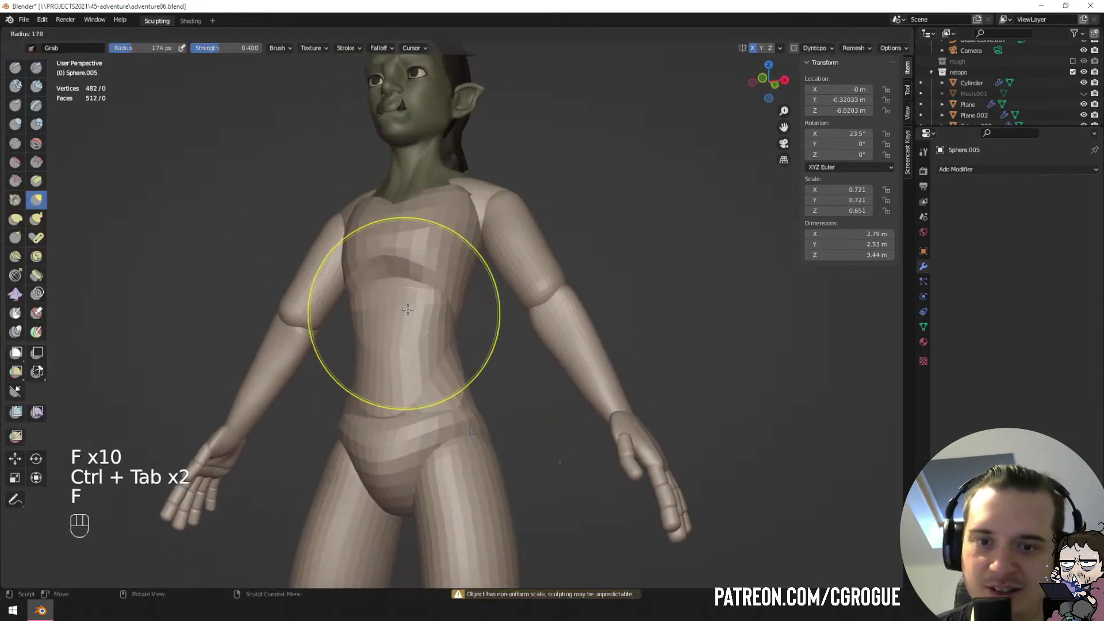
click(406, 310)
drag(404, 308, 405, 296)
Fit the waist's front profile under the rib cage from the side, enlarging the Grab brush to about 199 px.
middle_drag(405, 294, 355, 281)
key(f)
click(356, 282)
drag(352, 283, 340, 288)
middle_drag(335, 289, 305, 293)
key(f)
click(311, 294)
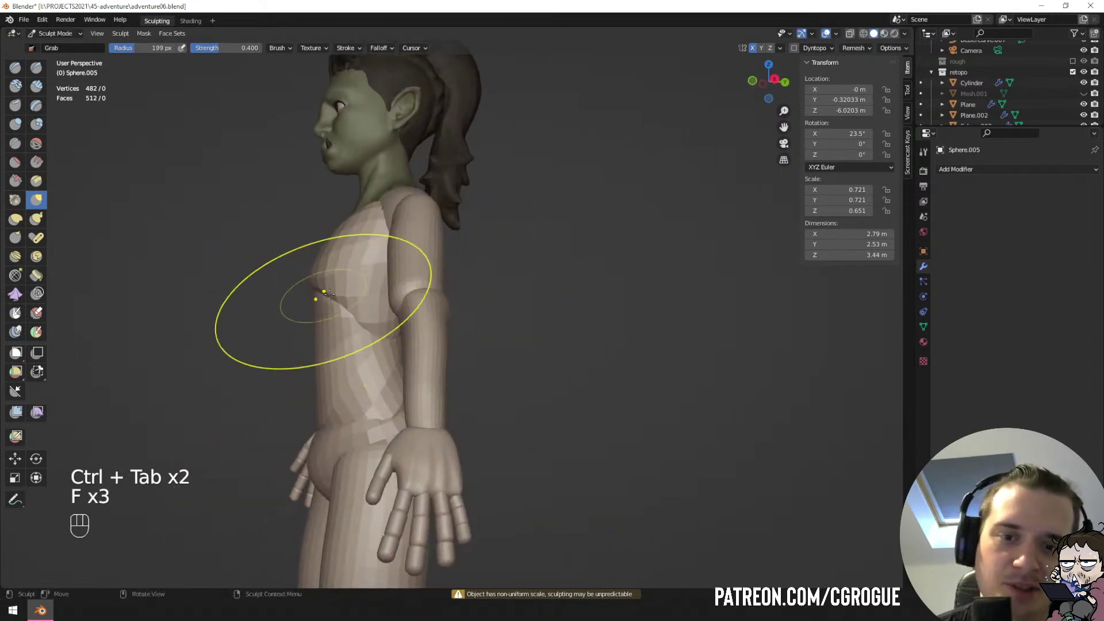
drag(316, 296, 322, 296)
middle_drag(338, 302, 316, 312)
Leave sculpting on the waist, select the shoulder block from behind and enter sculpting on it.
key(ctrl+Tab)
middle_drag(382, 332, 327, 322)
key(ctrl+Tab)
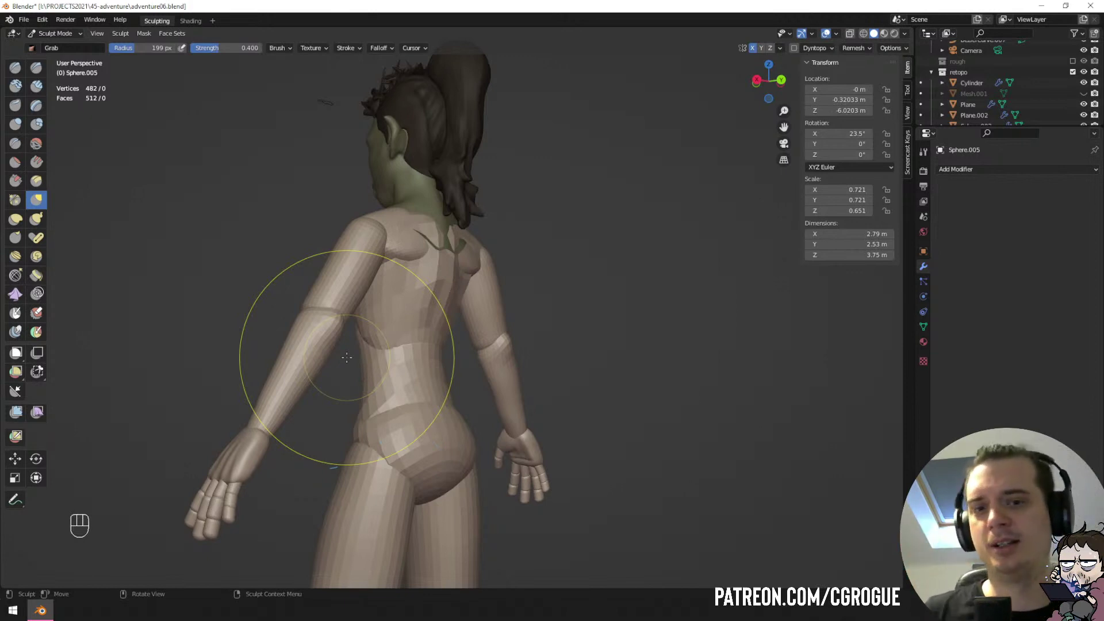
middle_drag(380, 327, 323, 345)
scroll(380, 348, up, 2)
middle_drag(429, 270, 514, 254)
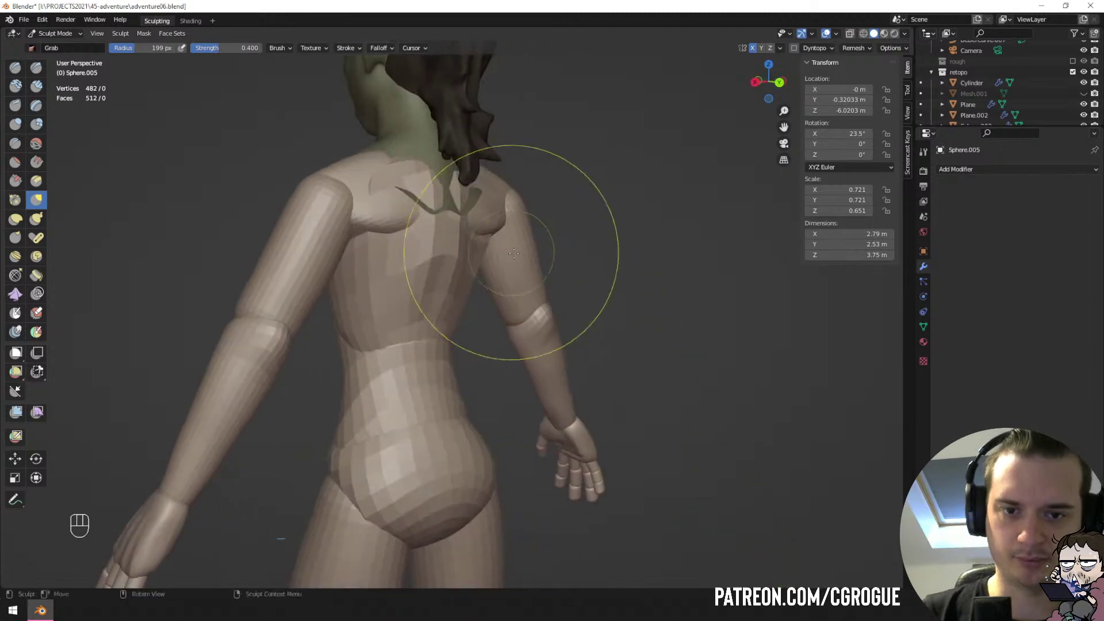
key(ctrl+Tab)
mouse_move(416, 213)
middle_down()
mouse_move(396, 283)
mouse_move(467, 271)
middle_up()
click(371, 277)
key(ctrl+Tab)
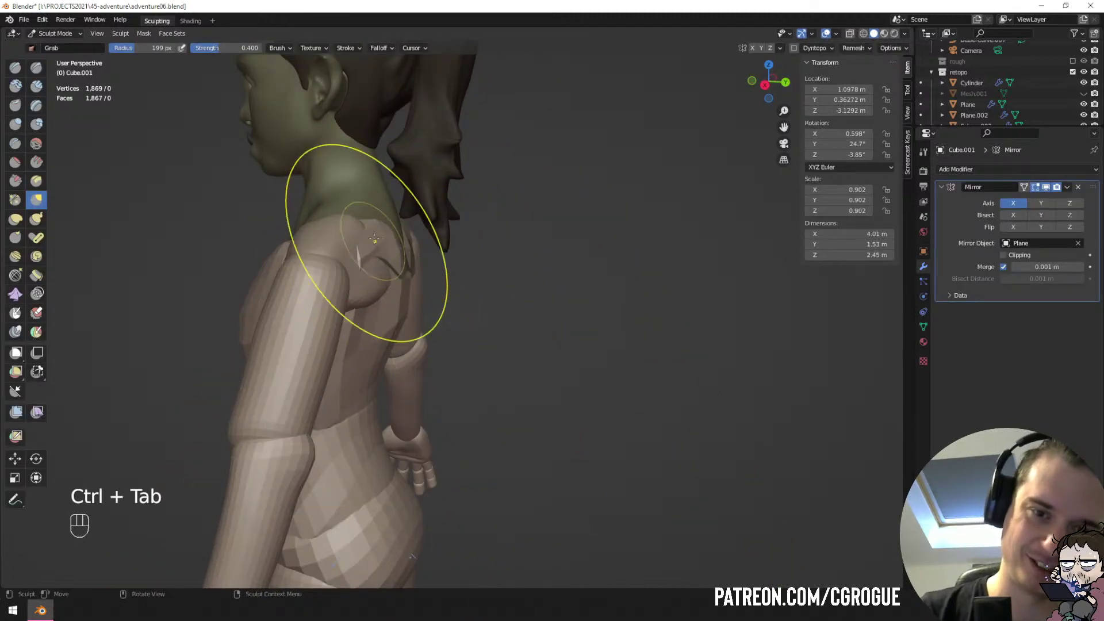
Pull the shoulder block backward and in toward the spine, starting with a Grab brush of about 176 px.
key(f)
click(364, 248)
drag(367, 255, 393, 252)
middle_drag(392, 250, 270, 253)
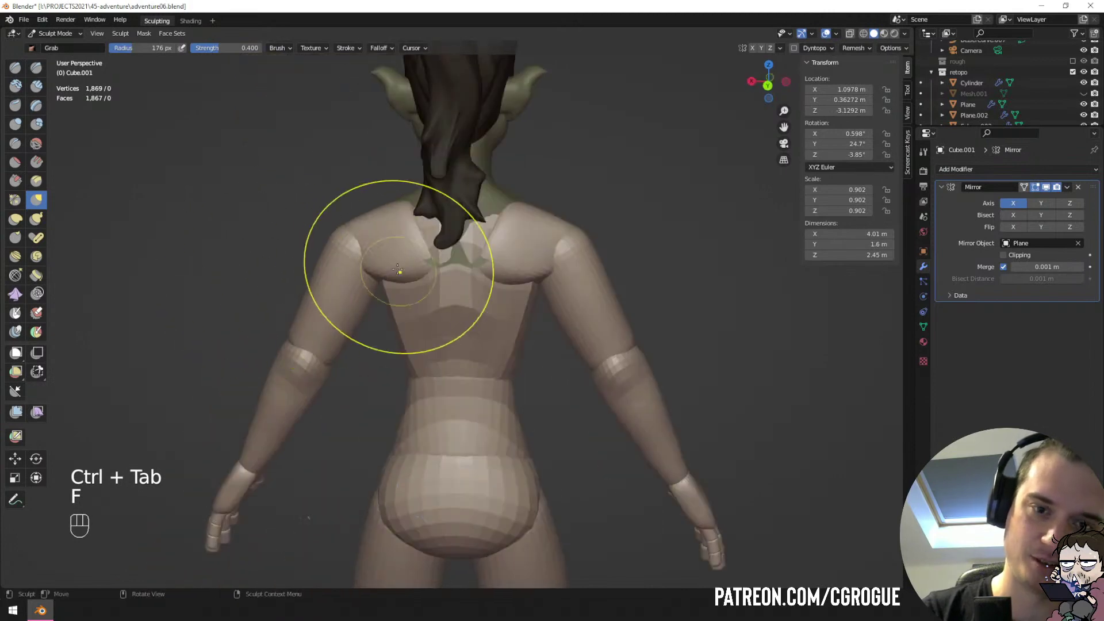
key(f)
click(391, 259)
drag(391, 257, 409, 246)
Extend the shoulder block's rear inner edge over the upper back from angled rear views, resizing the Grab brush.
middle_drag(410, 245, 451, 222)
key(f)
click(498, 268)
middle_drag(392, 285, 420, 280)
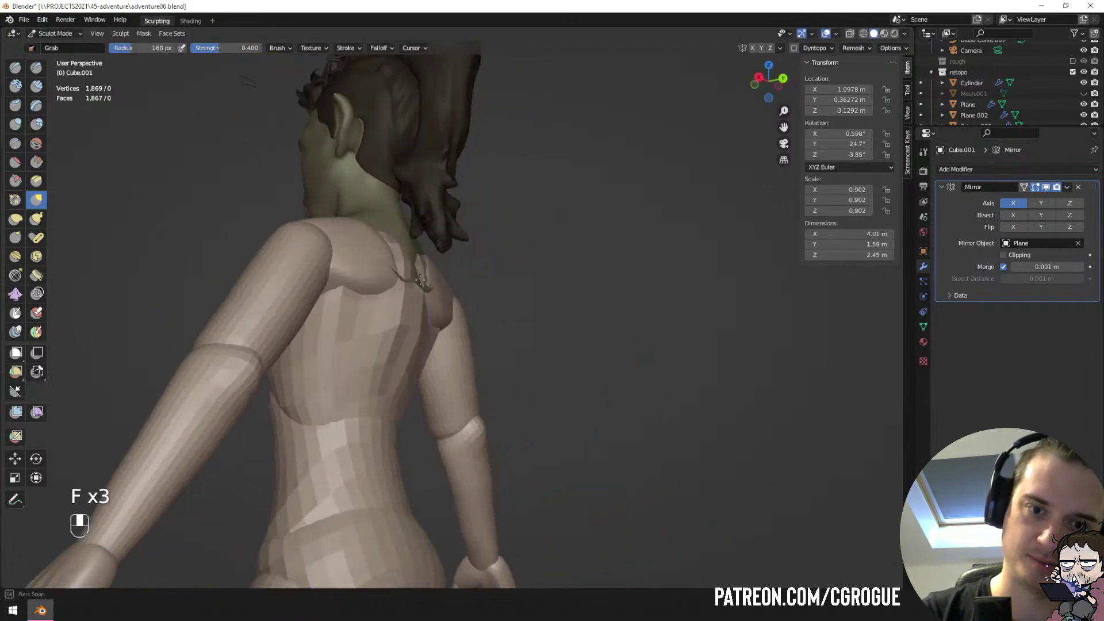
key(f)
drag(387, 276, 397, 264)
middle_drag(425, 288, 370, 301)
key(f)
click(357, 298)
drag(391, 264, 408, 259)
middle_drag(397, 262, 415, 268)
Refine the shoulder blade's outer and lower edges from behind, reducing the Grab brush to about 85 px.
key(f)
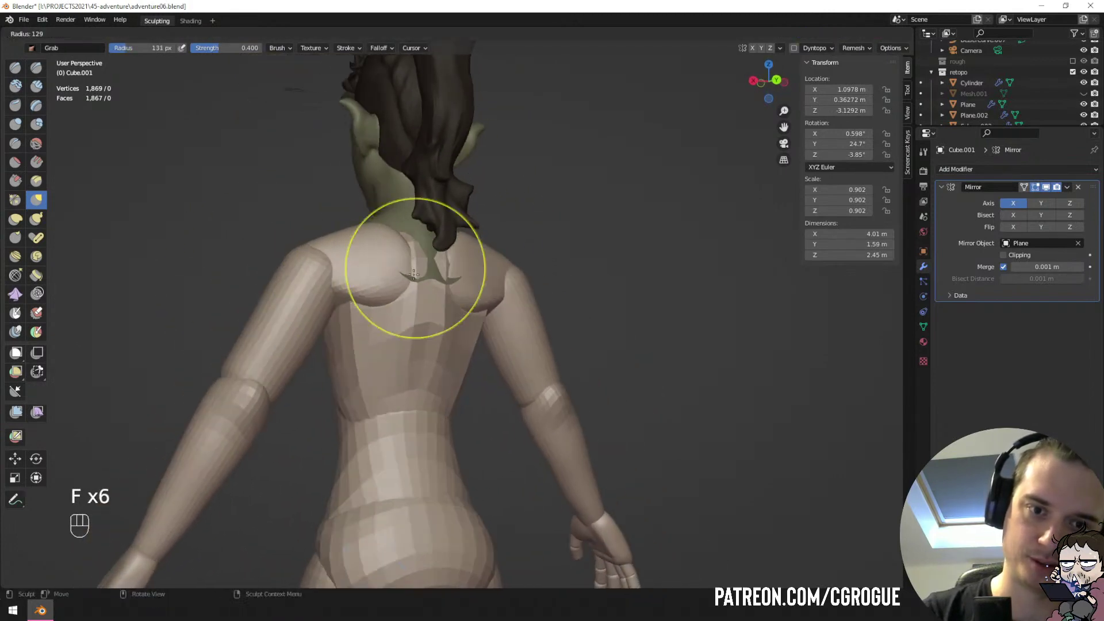
click(413, 275)
key(f)
click(344, 311)
drag(345, 287, 356, 282)
middle_drag(358, 281, 310, 286)
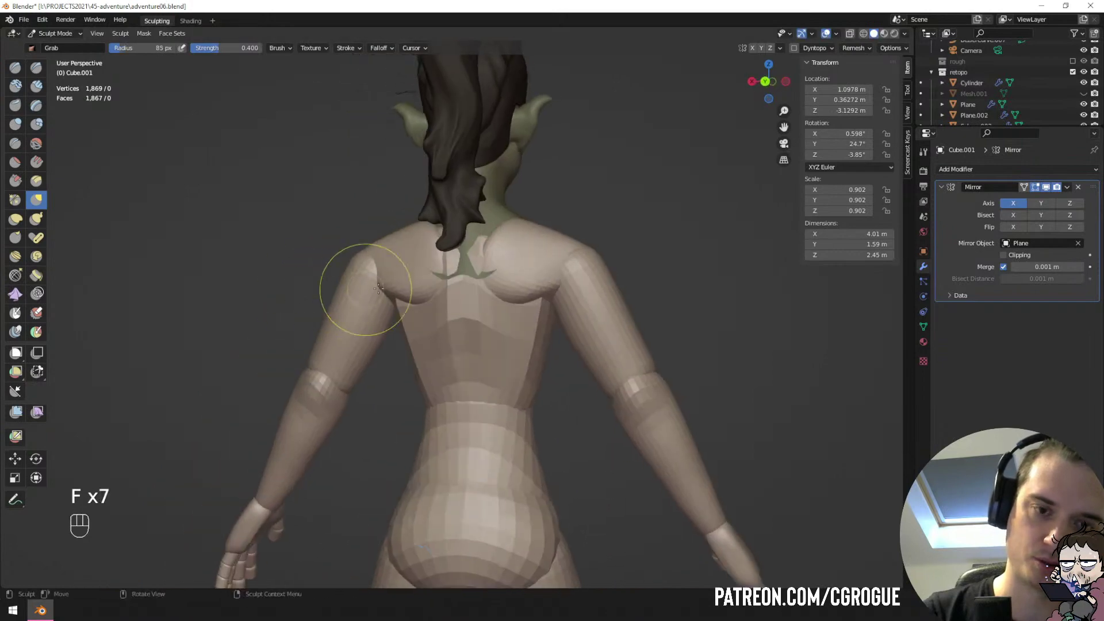
key(f)
click(387, 289)
drag(424, 292, 425, 298)
Pull the shoulder blade's inner part closer to the spine from behind with a Grab brush of about 146 px.
mouse_move(406, 296)
middle_down()
mouse_move(397, 300)
mouse_move(451, 301)
mouse_move(396, 301)
middle_up()
key(f)
click(483, 300)
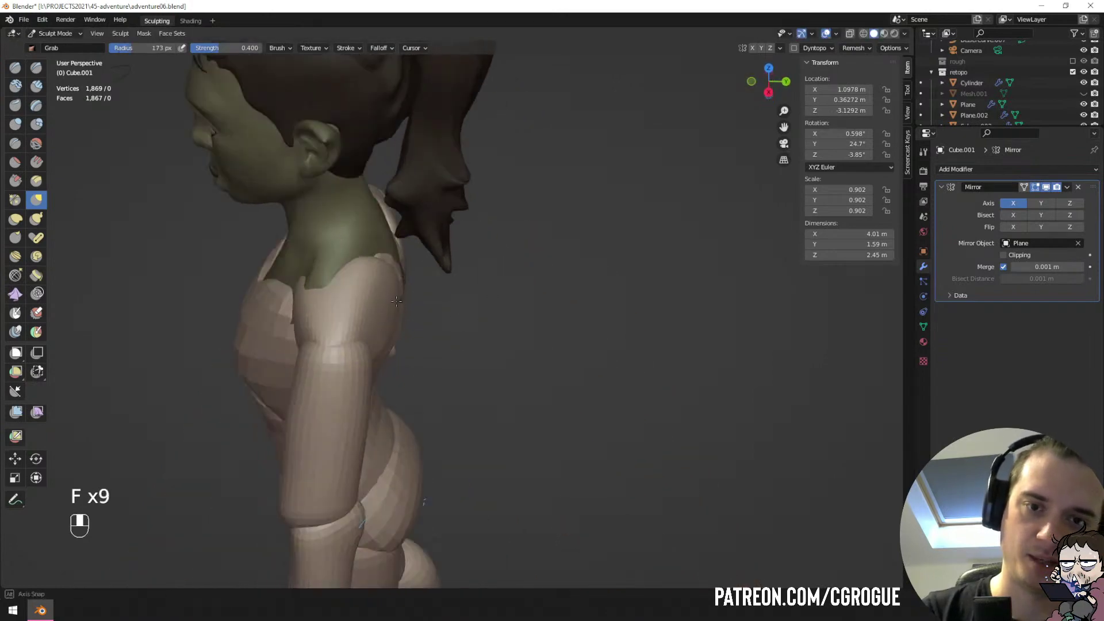
middle_drag(382, 259, 412, 256)
key(f)
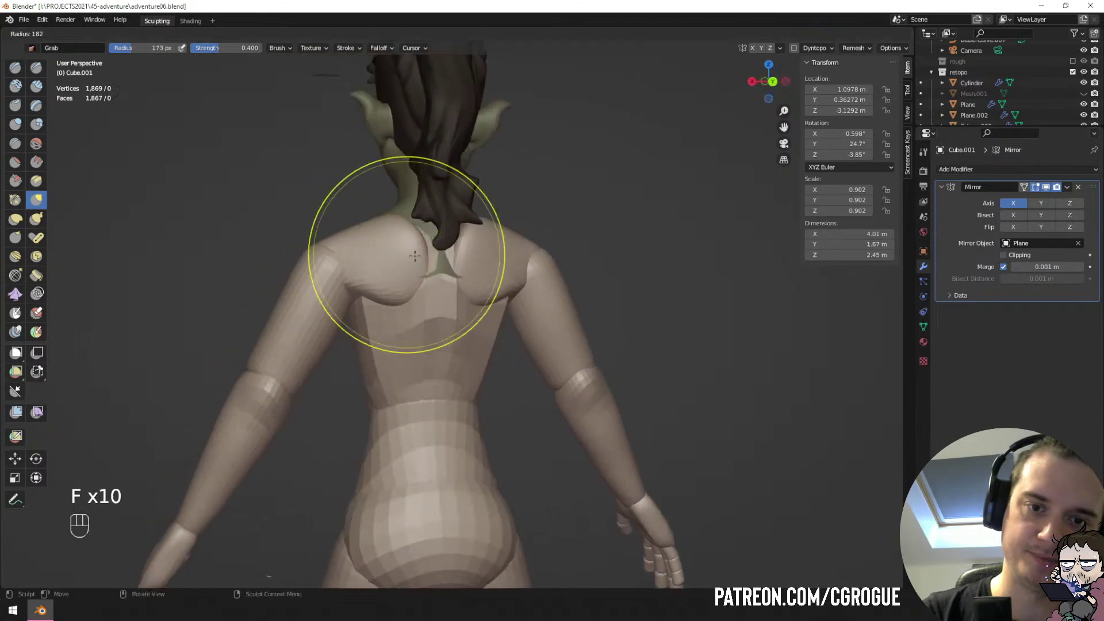
click(394, 255)
drag(402, 252, 411, 249)
mouse_move(411, 249)
middle_down()
mouse_move(481, 253)
mouse_move(512, 269)
middle_up()
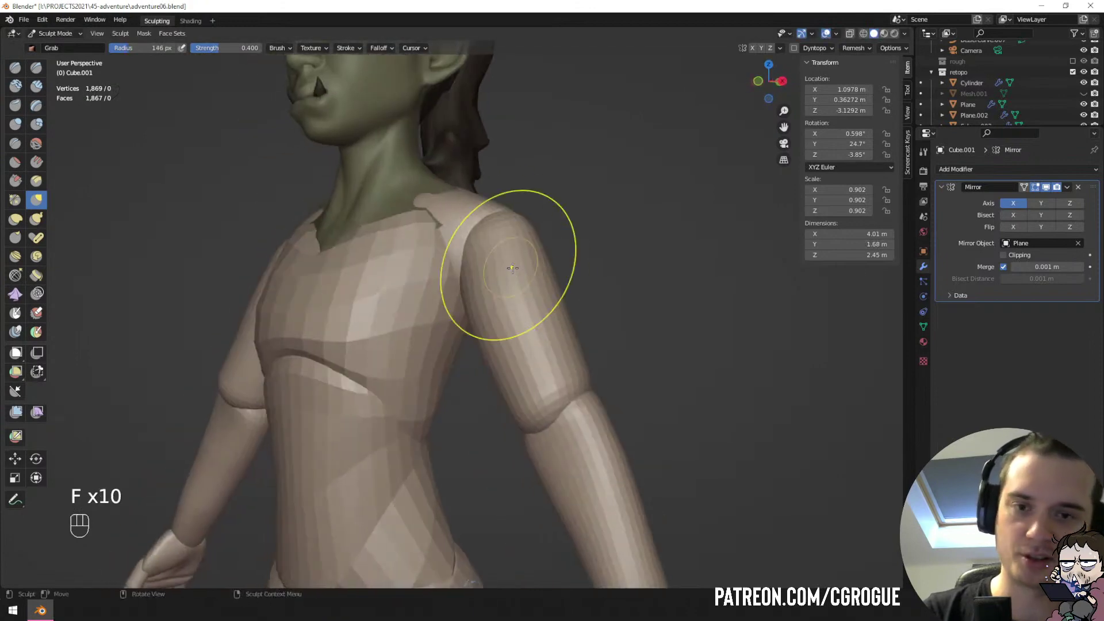
Leave sculpting on the shoulders, deselect everything and check the upper body from the front.
key(ctrl+Tab)
key(a)
key(a)
mouse_move(461, 233)
ctrl+middle_down()
mouse_move(444, 272)
mouse_move(460, 275)
ctrl+middle_up()
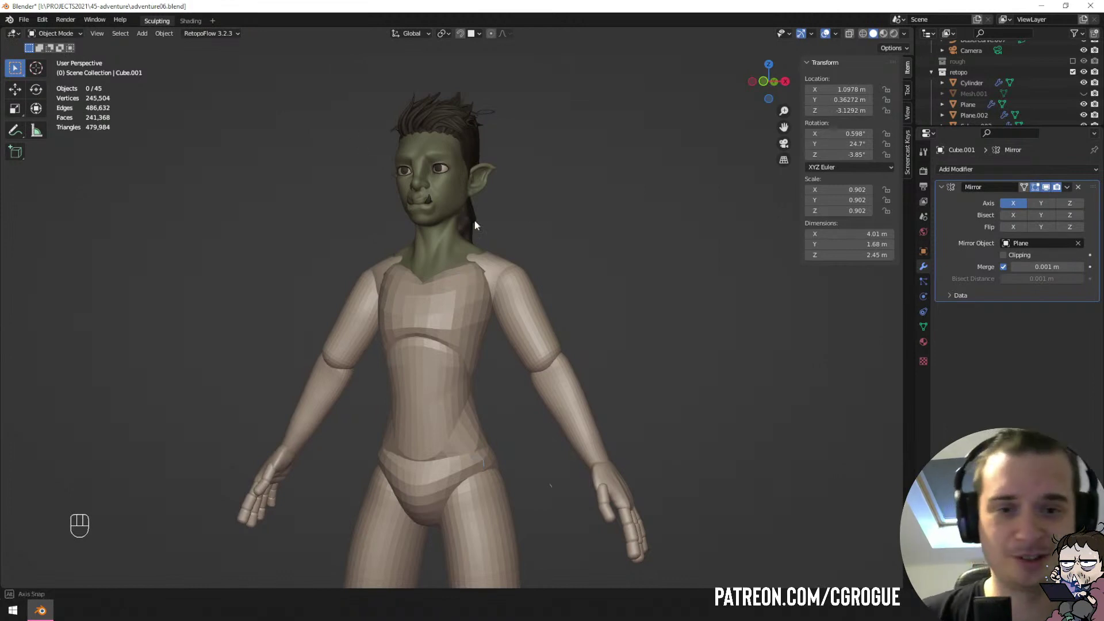
middle_drag(475, 220, 557, 238)
Parent the upper arms to the shoulder block as Object with Keep Transform.
click(519, 287)
key(g)
right_click(530, 285)
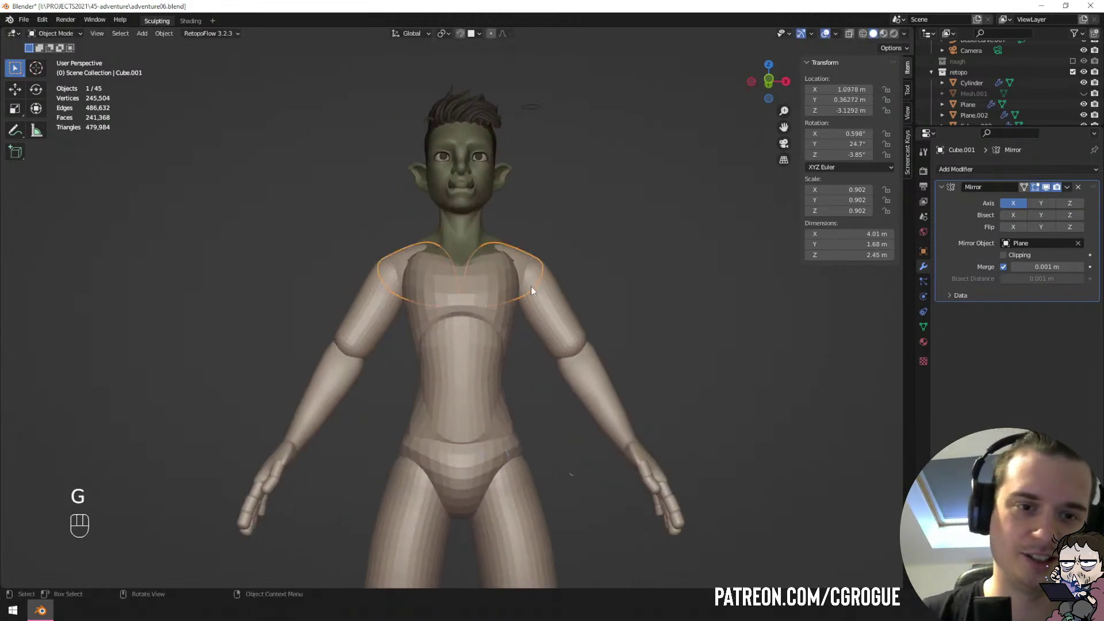
shift+click(529, 256)
key(ctrl+p)
click(530, 246)
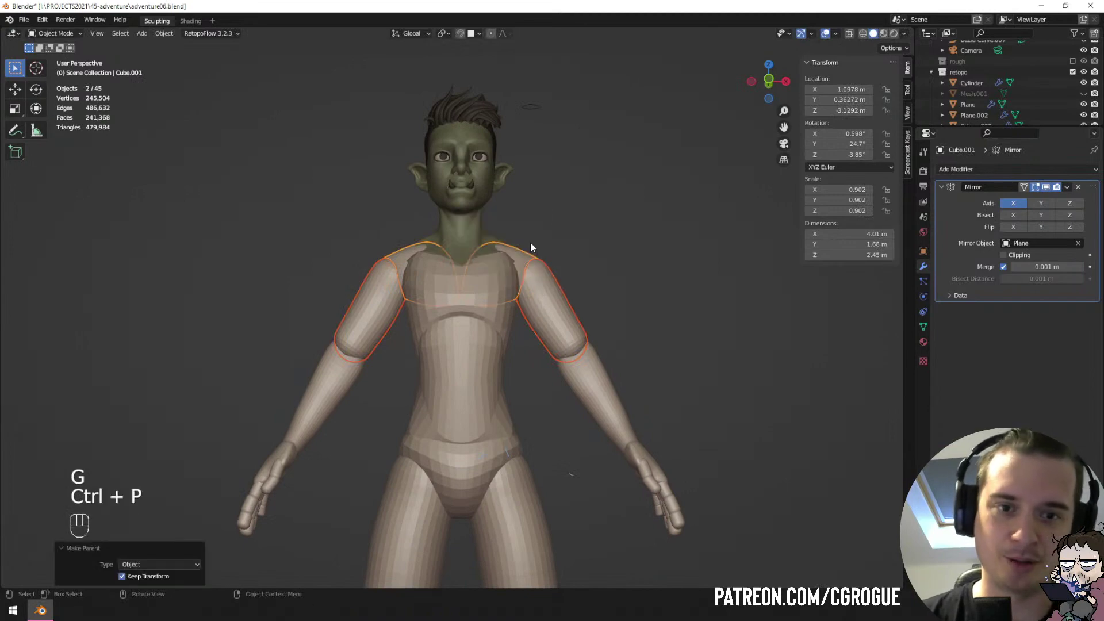
Select the shoulder block alone and move it slightly from the front view.
click(513, 269)
middle_drag(513, 270, 511, 276)
click(535, 256)
key(g)
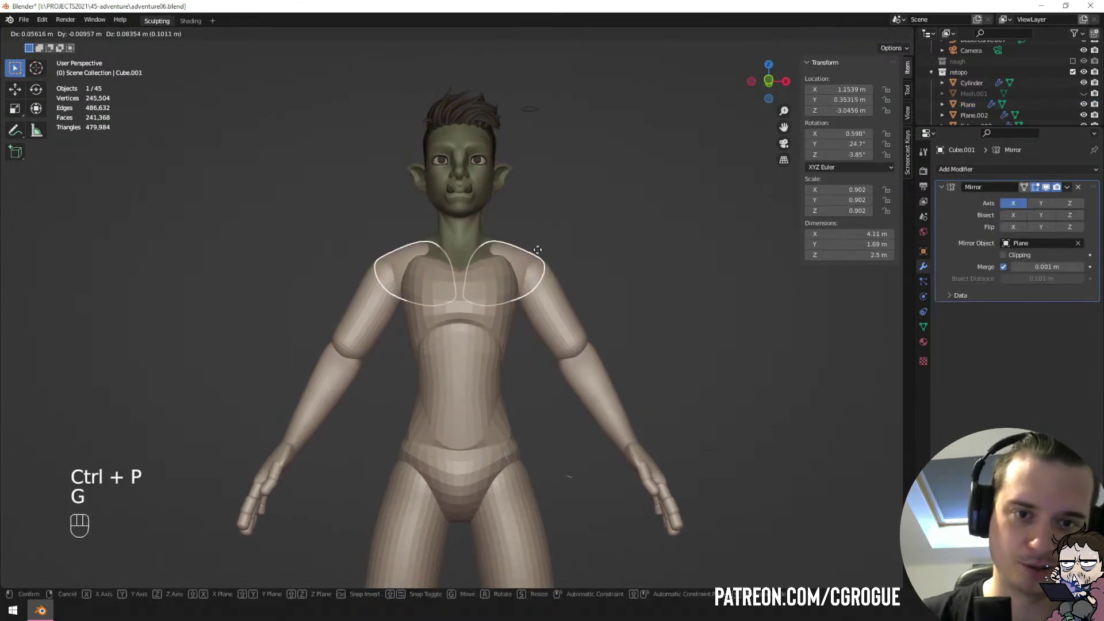
click(532, 261)
Clear the selection, check the whole figure's proportions from the front and select the chest block.
click(488, 346)
key(a)
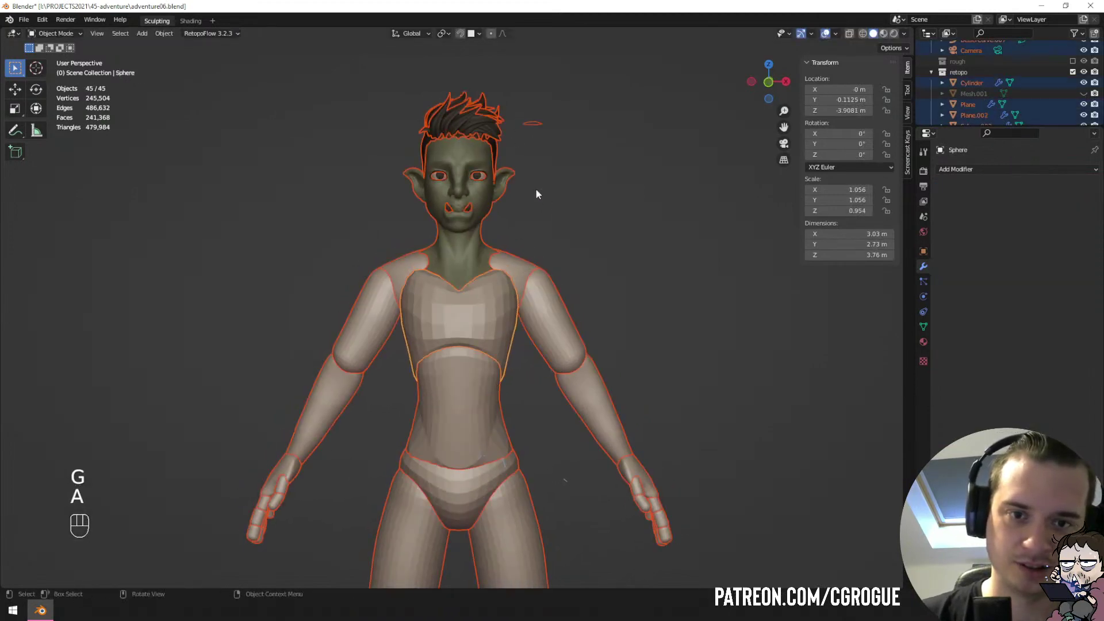
key(a)
key(a)
scroll(515, 261, down, 6)
middle_drag(483, 292, 498, 266)
click(482, 308)
click(493, 278)
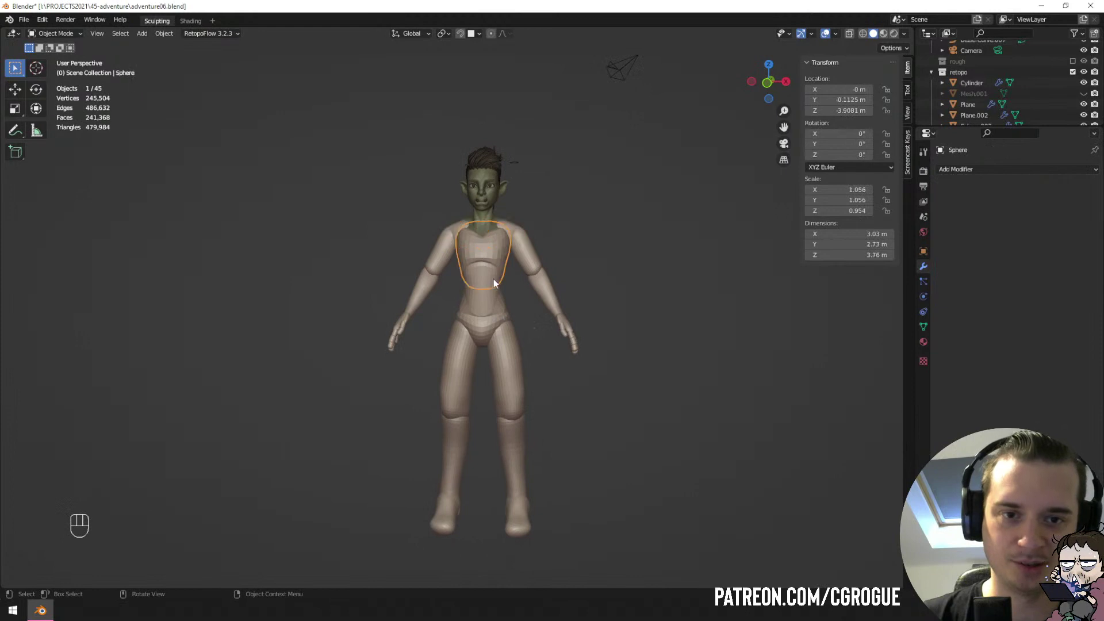
Parent the shoulder block to the chest block as Object with Keep Transform.
click(512, 244)
shift+click(484, 292)
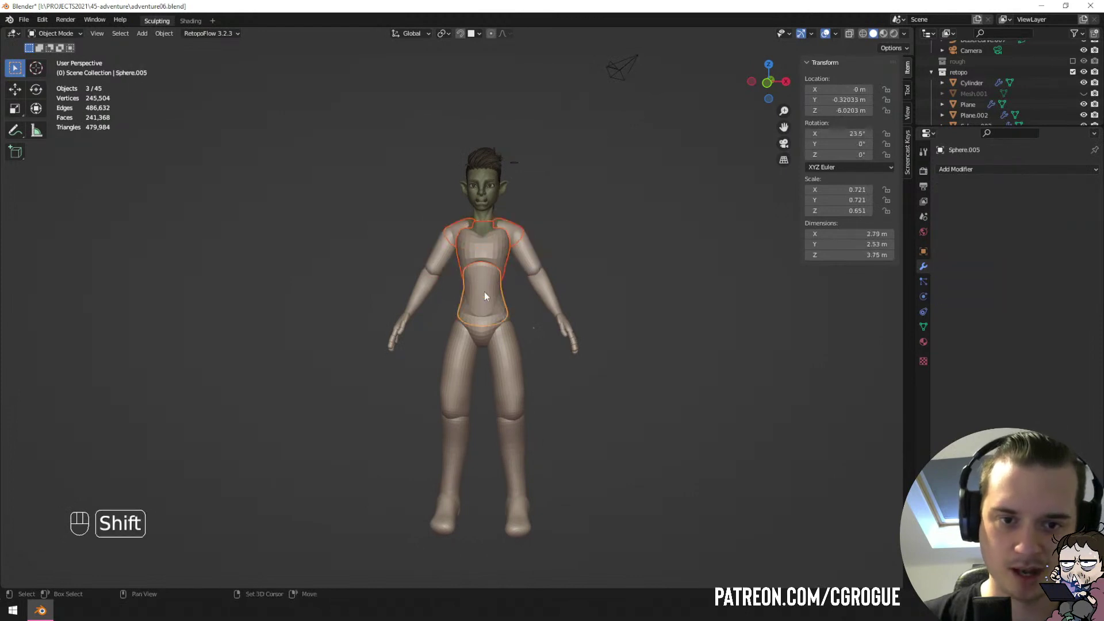
click(495, 260)
key(g)
right_click(518, 228)
click(518, 228)
shift+click(497, 248)
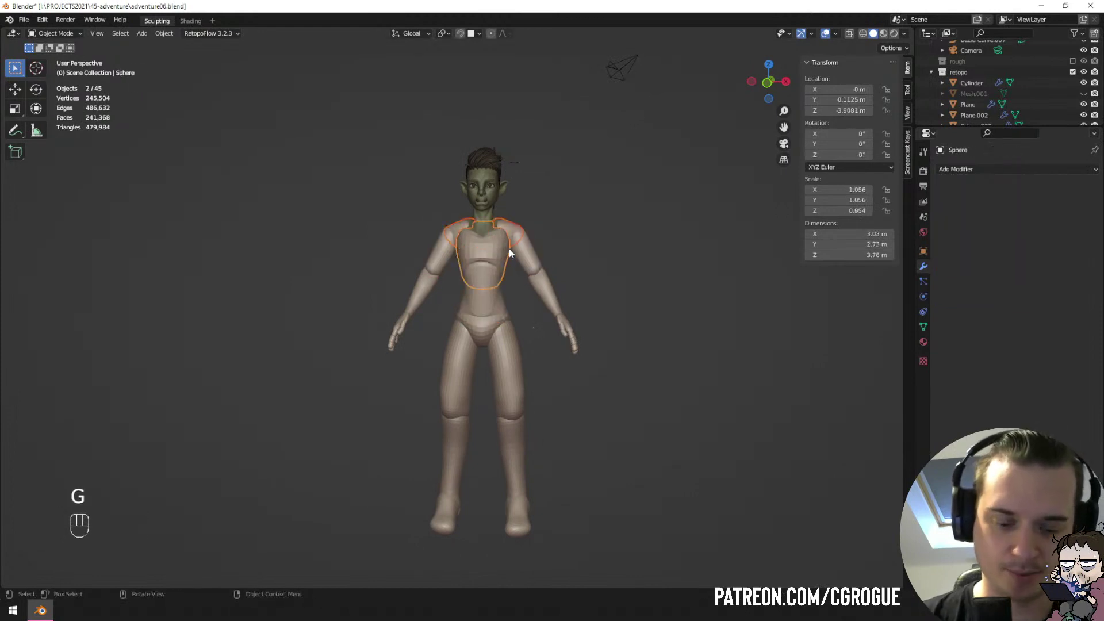
key(ctrl+p)
click(509, 253)
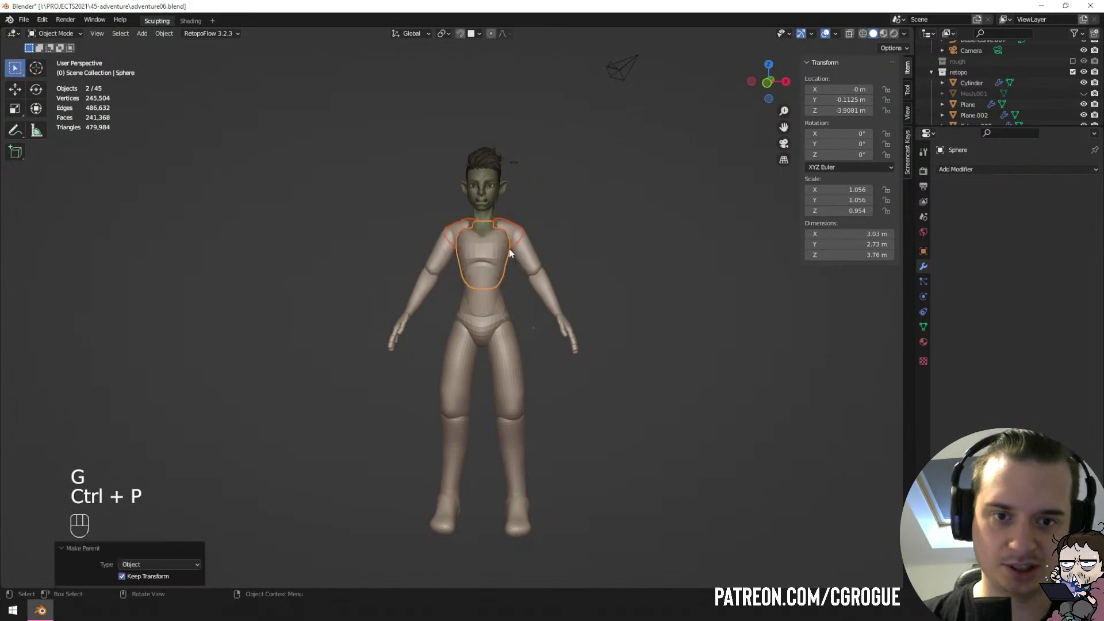
Parent the hip block to the waist and the waist to the chest, both as Object with Keep Transform.
click(497, 323)
shift+click(499, 254)
key(ctrl+p)
click(499, 254)
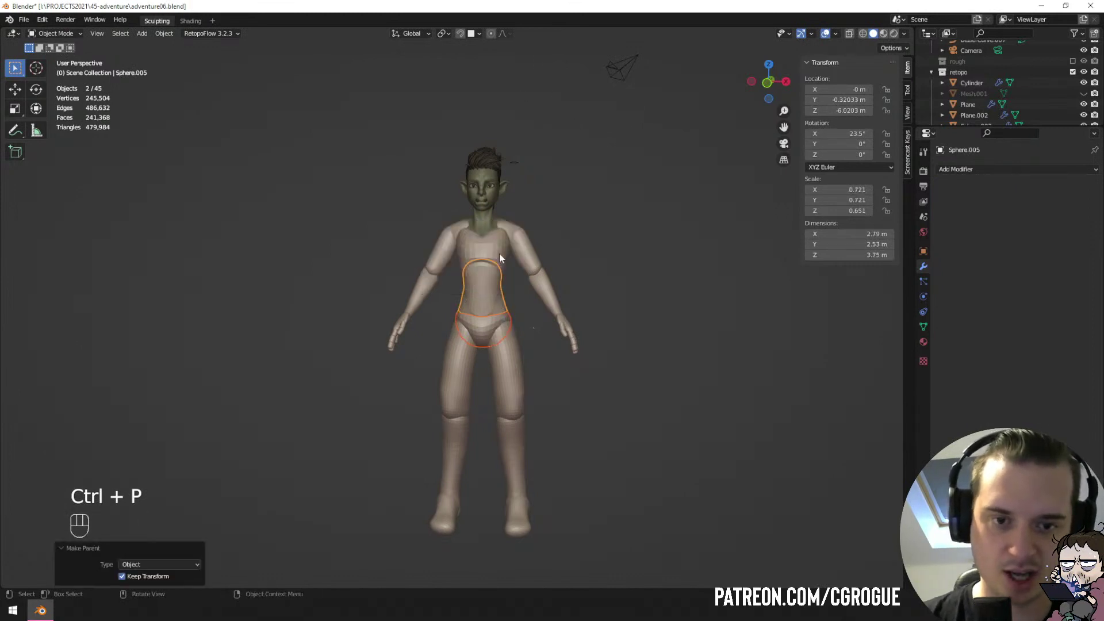
click(482, 289)
shift+click(495, 243)
key(ctrl+p)
click(493, 216)
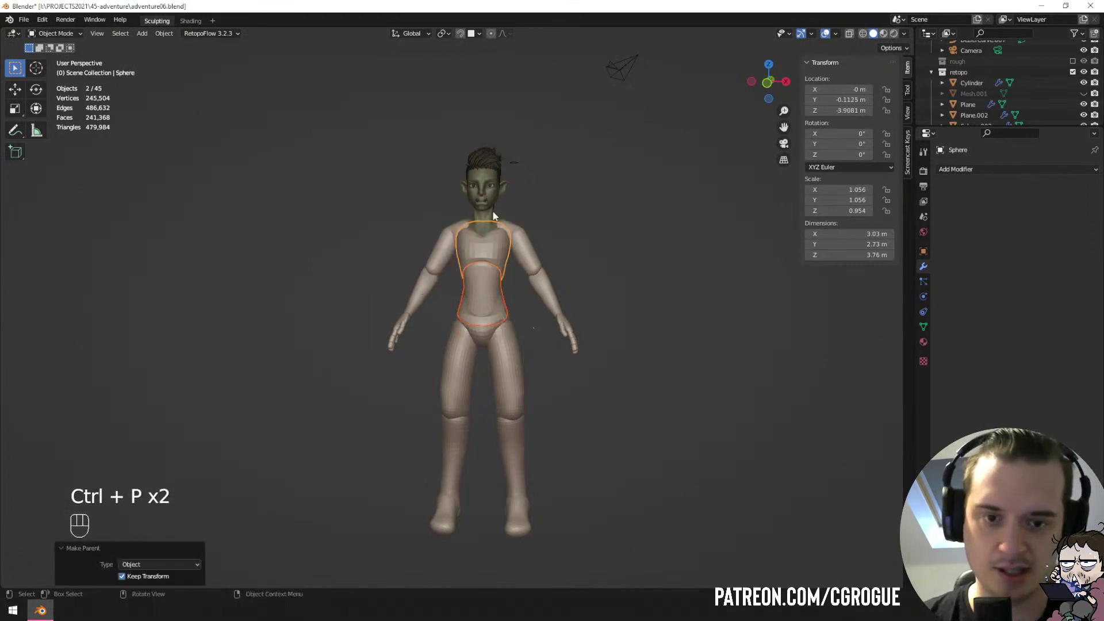
Parent the thighs to the hip block with Keep Transform and test the hierarchy by moving the chest, cancelling the move.
click(506, 357)
shift+click(488, 330)
key(ctrl+p)
click(492, 260)
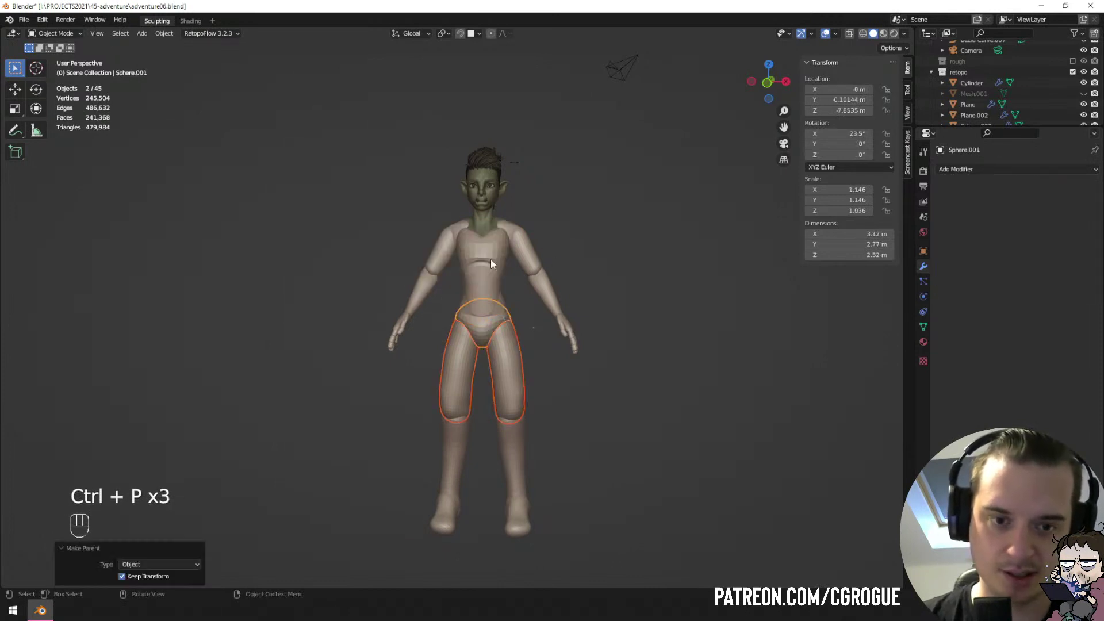
click(498, 257)
key(g)
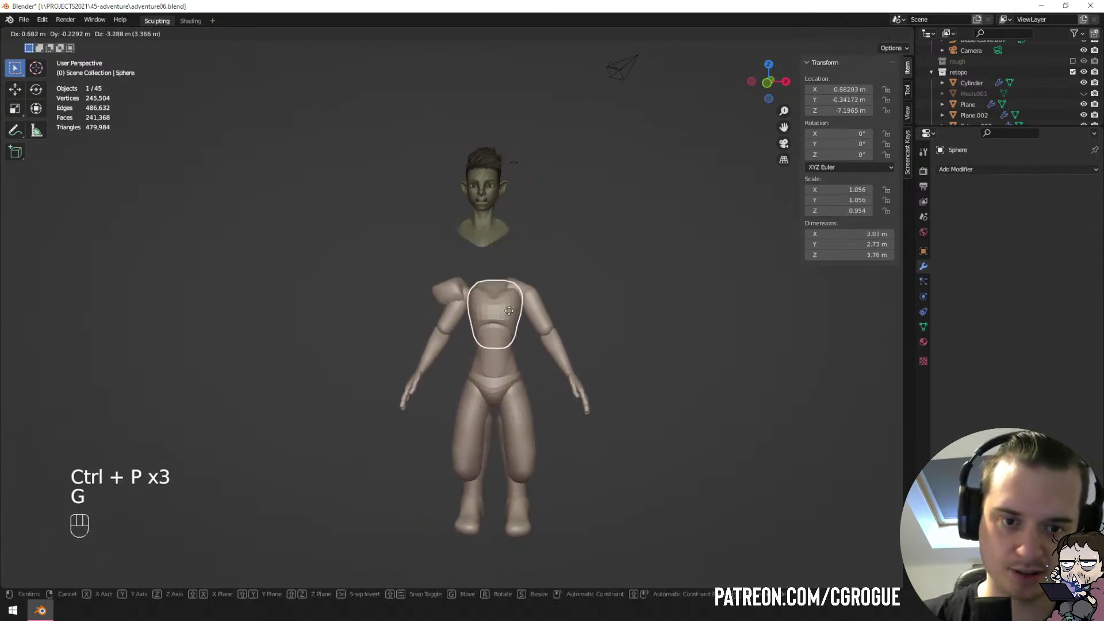
right_click(520, 449)
Parent the lower legs to the thighs and the feet to the lower legs with Keep Transform.
click(520, 450)
shift+click(512, 381)
key(ctrl+p)
click(514, 332)
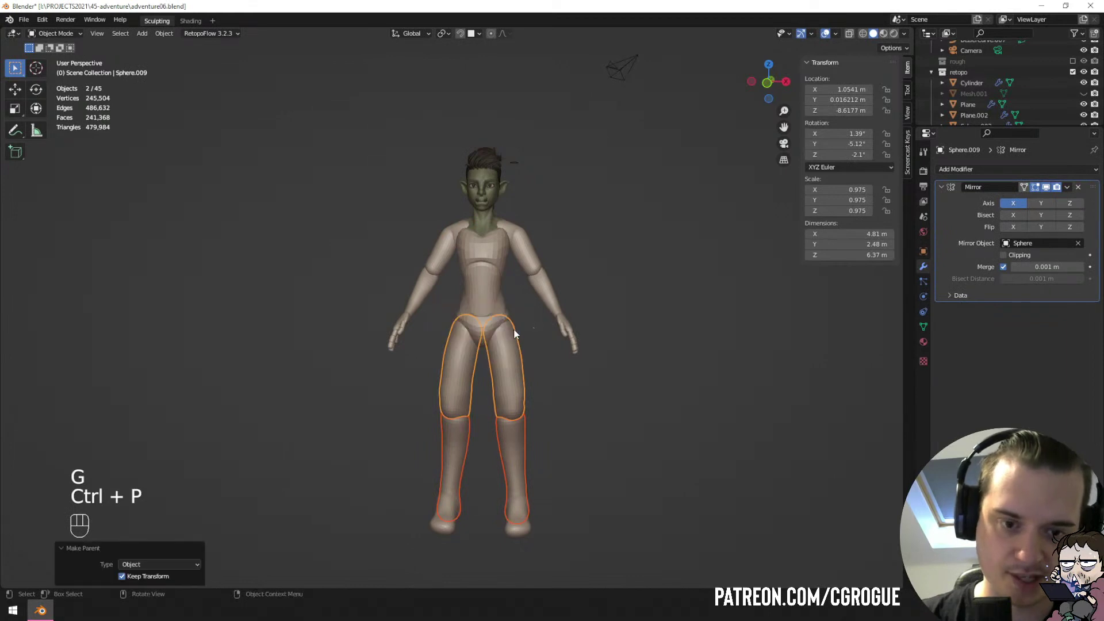
click(522, 517)
shift+click(512, 437)
key(ctrl+p)
click(513, 401)
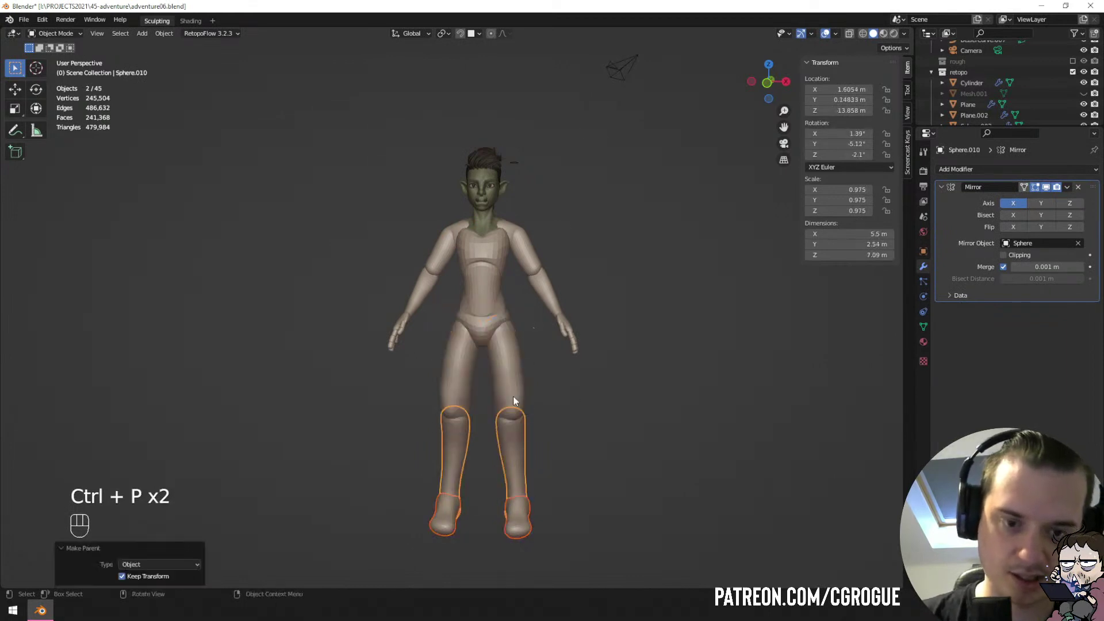
Scale the chest block together with its attached body parts up by about 1.049.
click(502, 270)
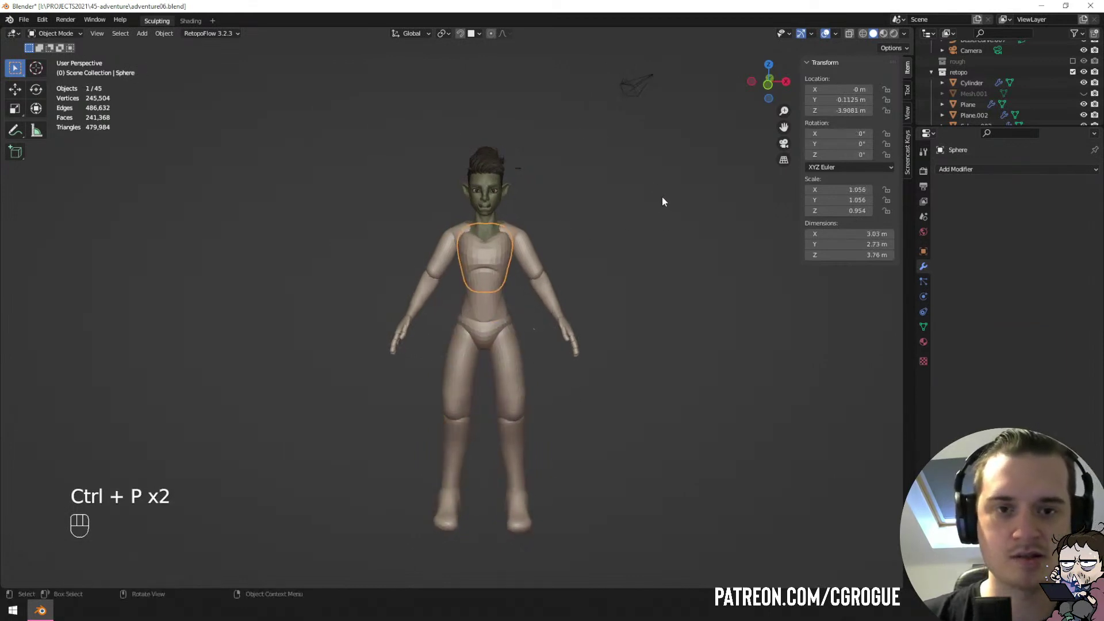
key(s)
click(668, 210)
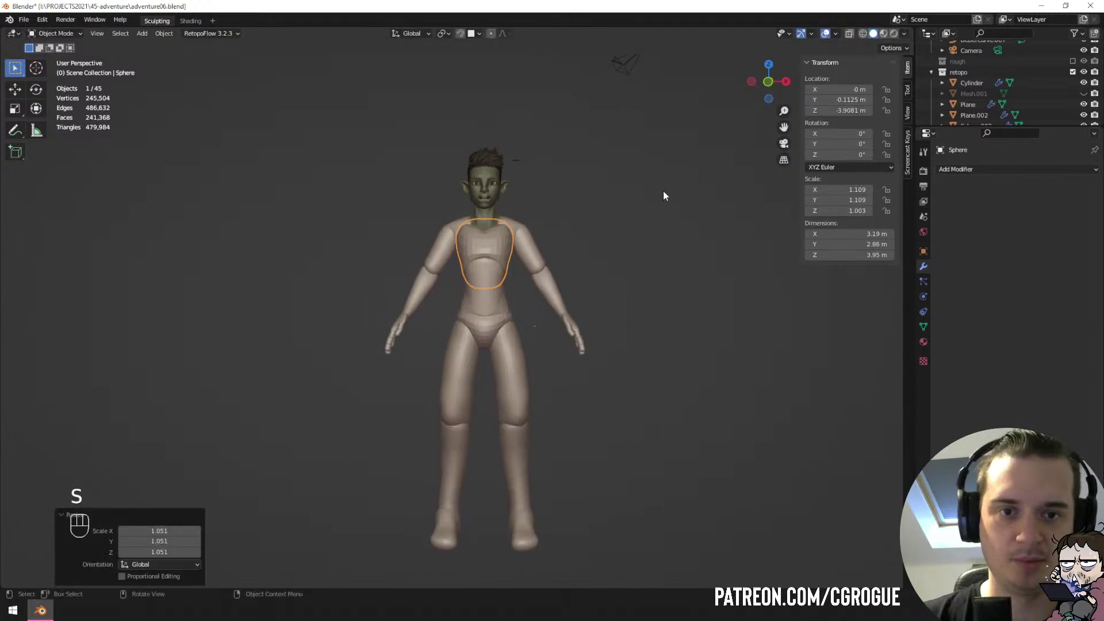
key(ctrl+z)
key(s)
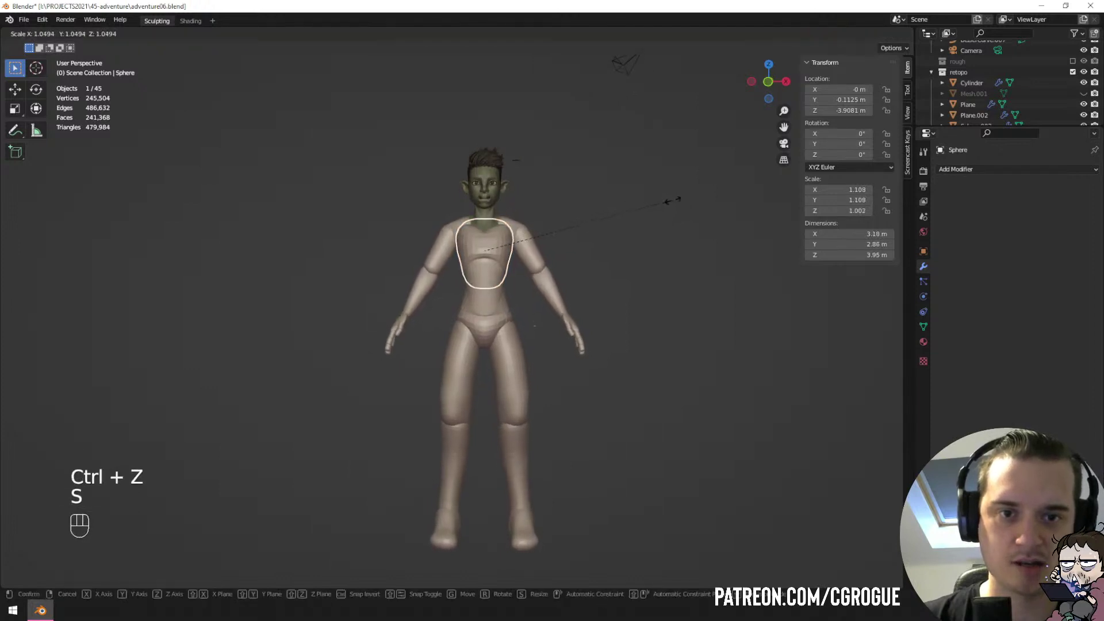
click(673, 200)
key(g)
right_click(522, 178)
Move the shoulder block slightly inward and down from the front, and clear the selection.
scroll(534, 186, up, 2)
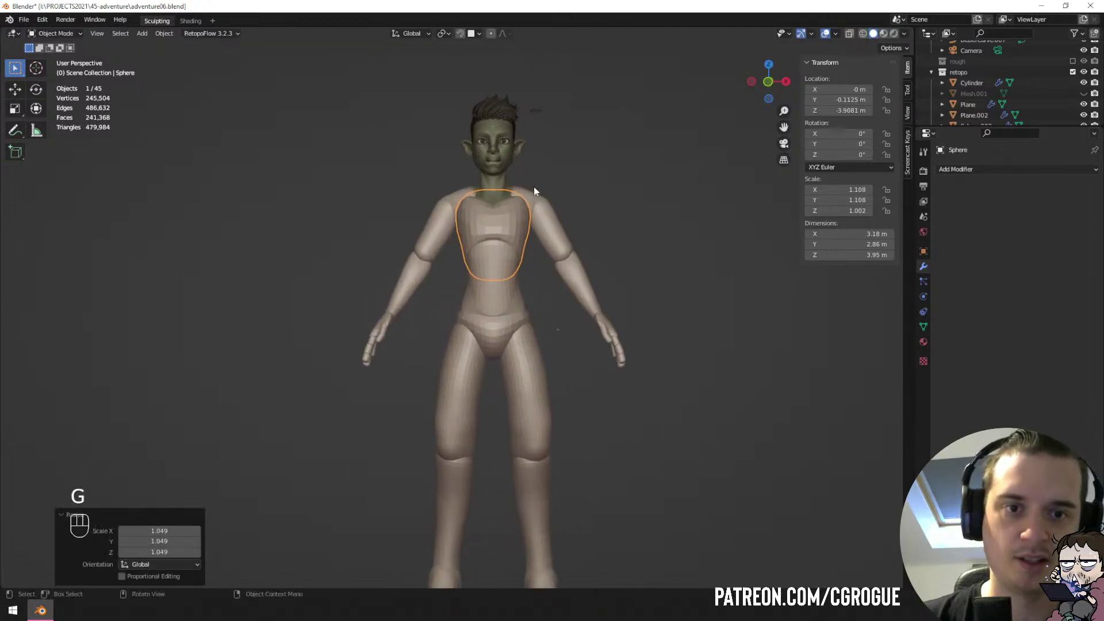
click(535, 190)
key(g)
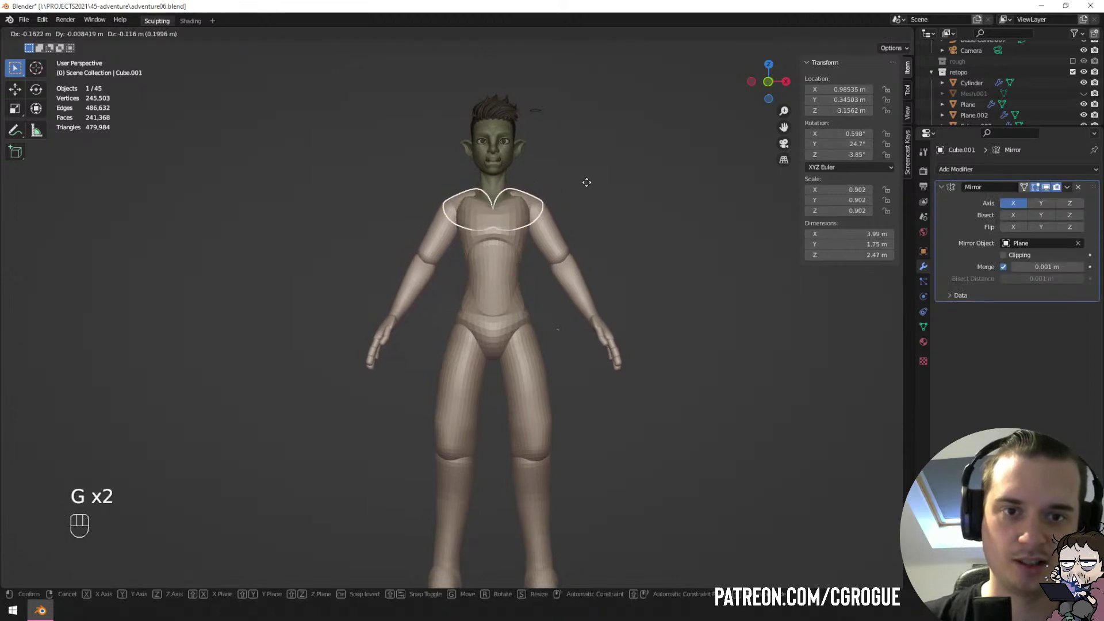
click(586, 182)
scroll(586, 181, down, 2)
key(a)
key(a)
Sculpt the hip block with the Grab brush, pulling its upper back upward toward the waist.
mouse_move(584, 153)
middle_down()
mouse_move(533, 208)
mouse_move(383, 205)
mouse_move(517, 192)
mouse_move(540, 208)
mouse_move(484, 274)
mouse_move(609, 247)
mouse_move(450, 304)
mouse_move(334, 304)
mouse_move(315, 325)
mouse_move(426, 306)
middle_up()
click(429, 305)
key(ctrl+Tab)
key(f)
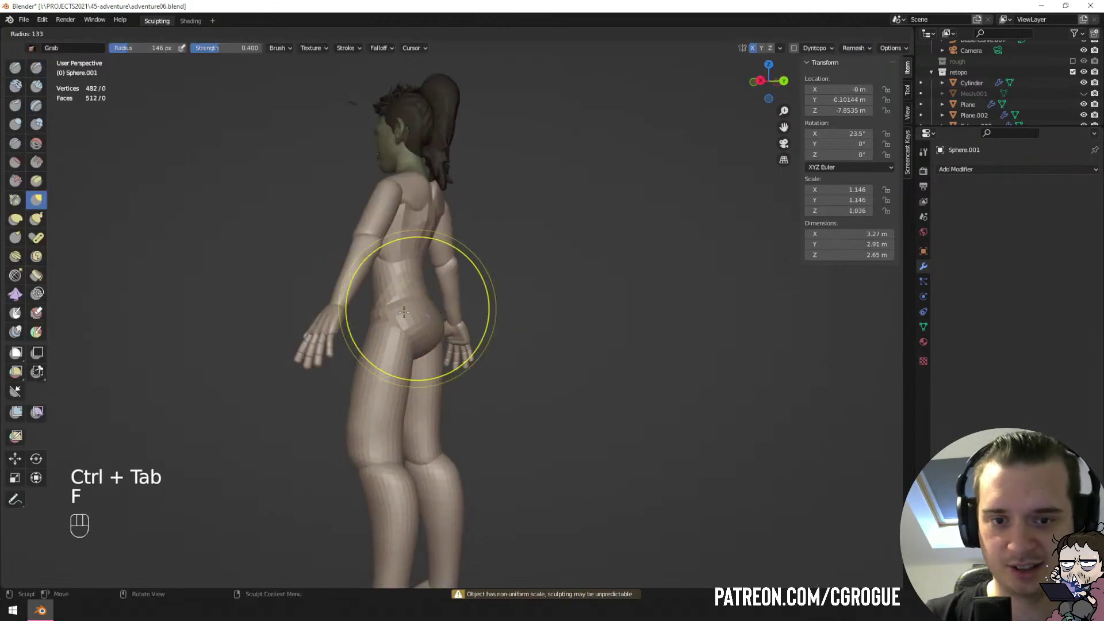
click(403, 312)
drag(412, 300, 414, 270)
mouse_move(426, 285)
middle_down()
mouse_move(478, 242)
mouse_move(534, 296)
middle_up()
Refine the hip block's sides with smaller Grab brushes down to 91 px, leave sculpting and clear the selection.
key(f)
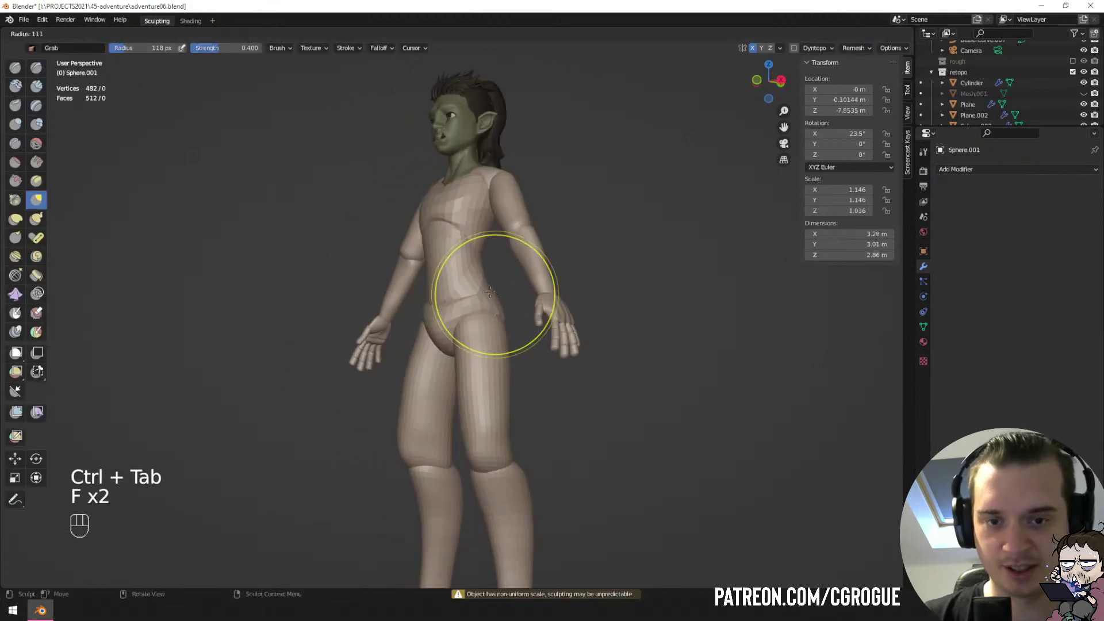
click(551, 300)
drag(488, 306, 499, 296)
middle_drag(500, 299, 547, 316)
key(f)
click(484, 325)
drag(519, 310, 510, 308)
middle_drag(509, 308, 539, 324)
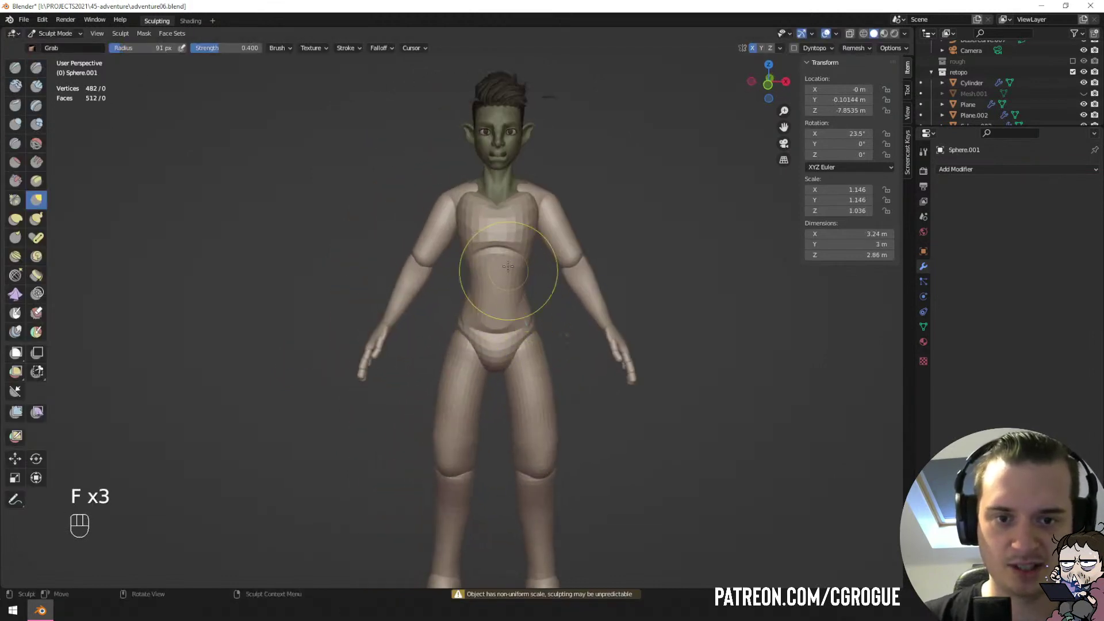
key(ctrl+Tab)
key(a)
key(a)
scroll(534, 256, down, 4)
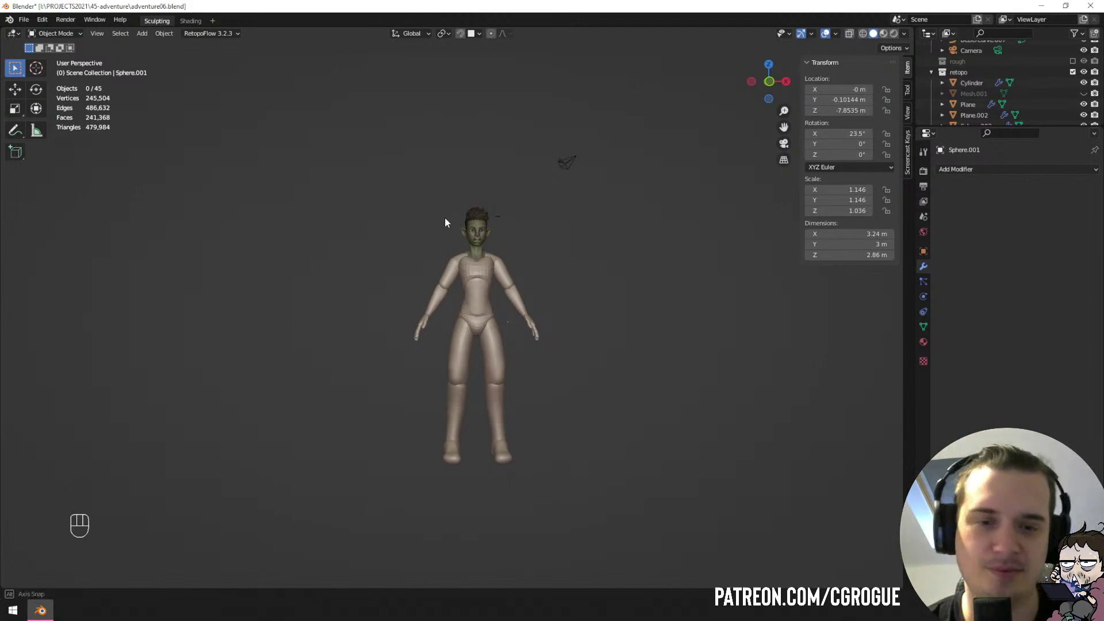
middle_drag(445, 218, 436, 233)
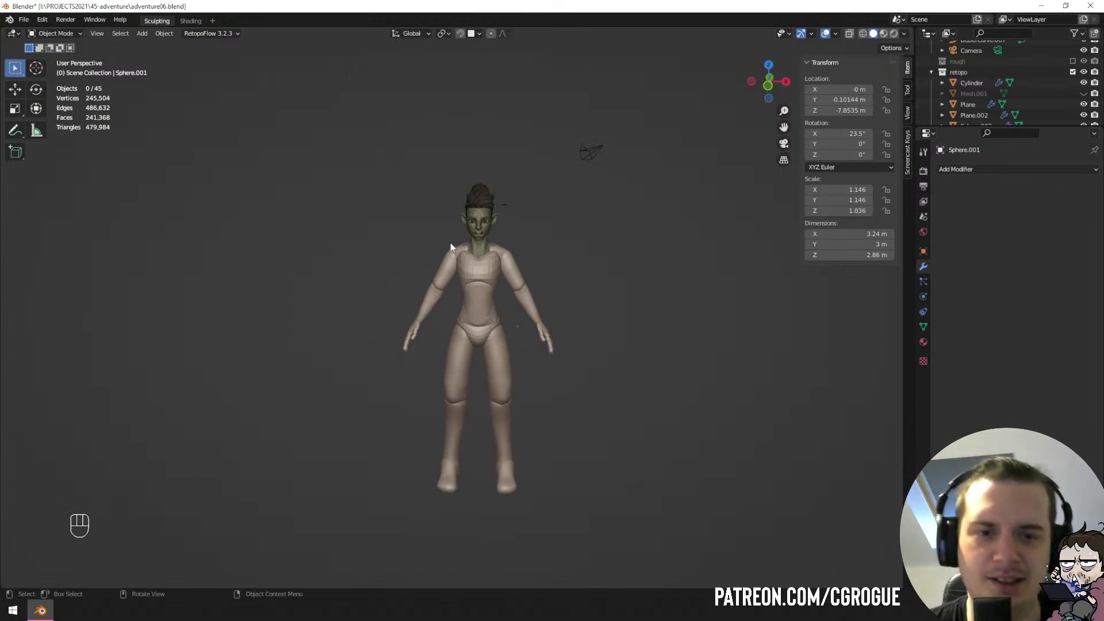
ctrl+middle_drag(451, 242, 452, 360)
click(443, 306)
key(r)
key(z)
click(586, 295)
middle_drag(564, 311, 522, 217)
key(a)
key(a)
key(ctrl+z)
key(ctrl+z)
key(ctrl+z)
key(a)
key(a)
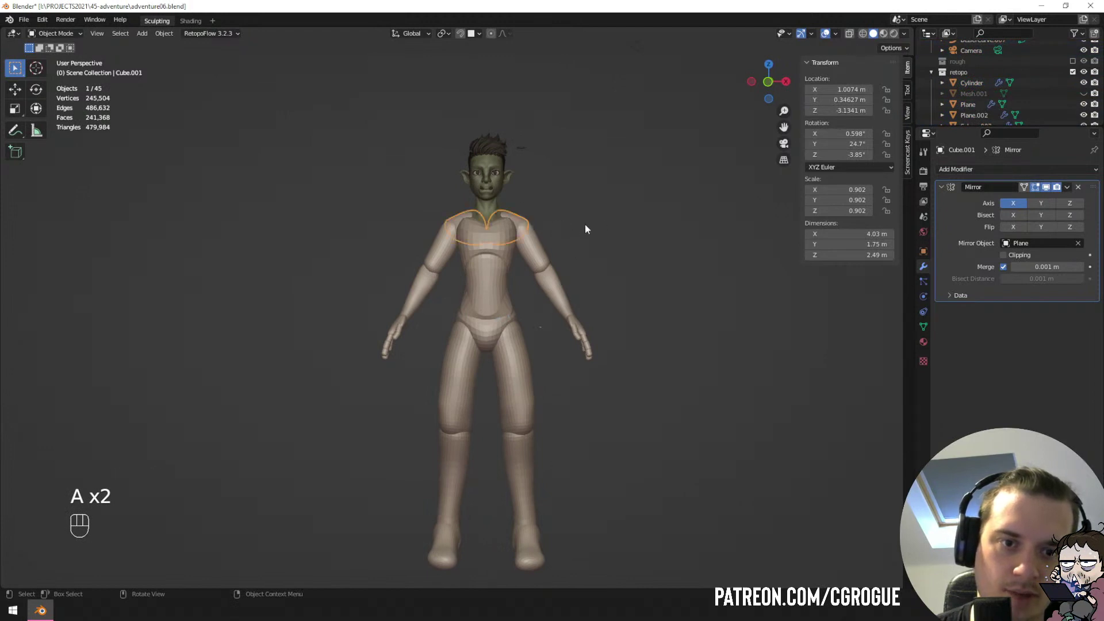
Rotate the shoulder block slightly and swing the upper arms outward and up from the front view.
key(r)
click(587, 208)
click(523, 249)
key(r)
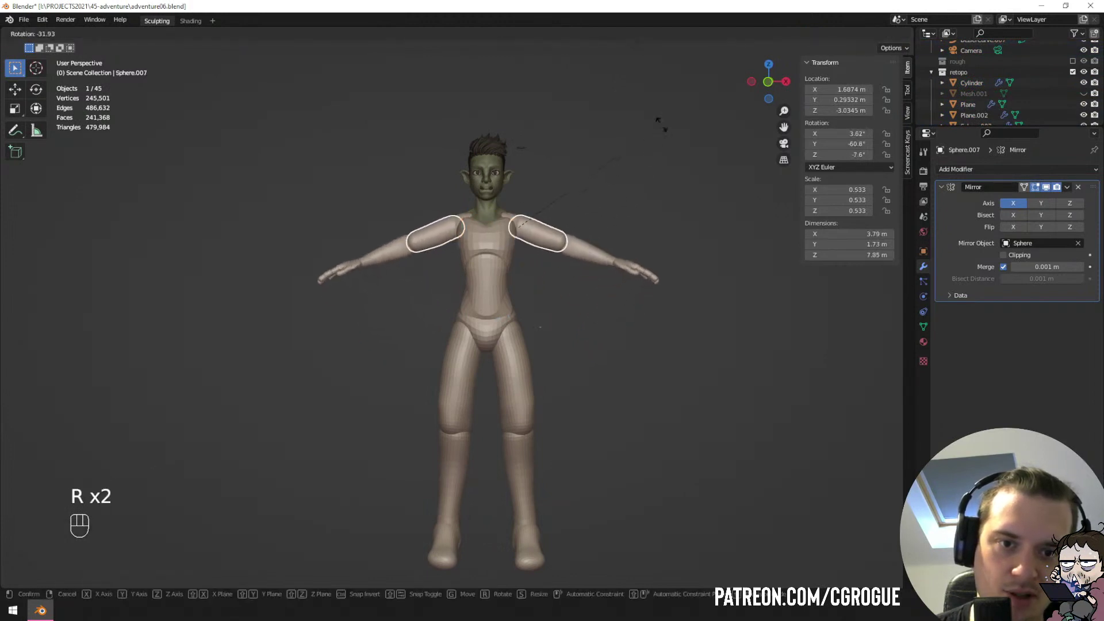
click(627, 176)
key(a)
key(a)
middle_drag(627, 176, 562, 181)
scroll(582, 189, up, 3)
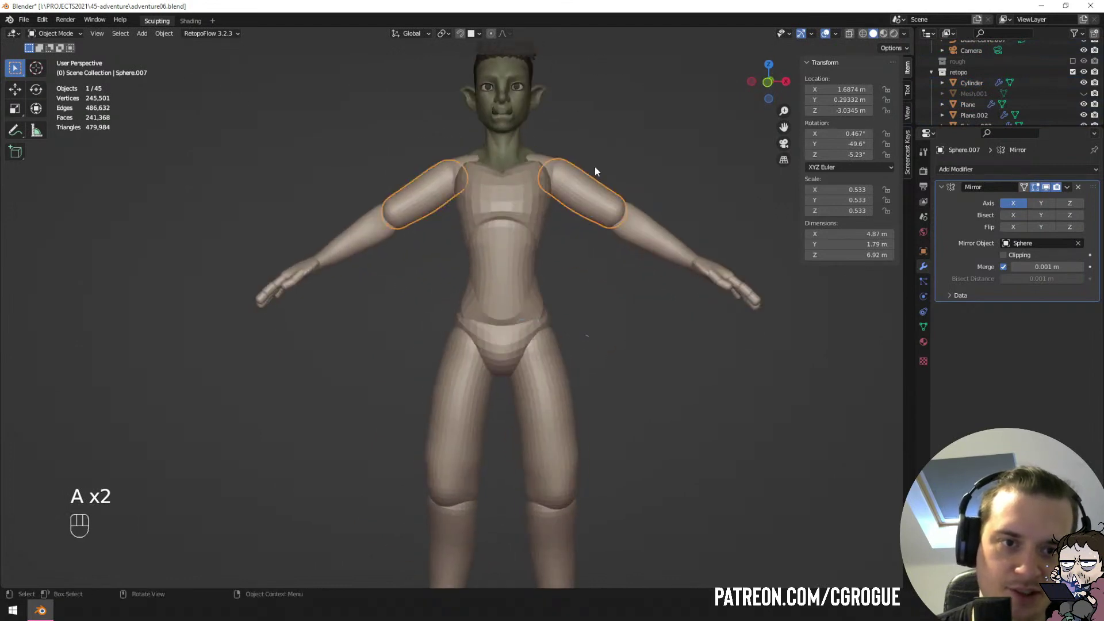
Rotate the upper arms further upward toward horizontal and check them from another angle.
key(r)
click(580, 191)
key(r)
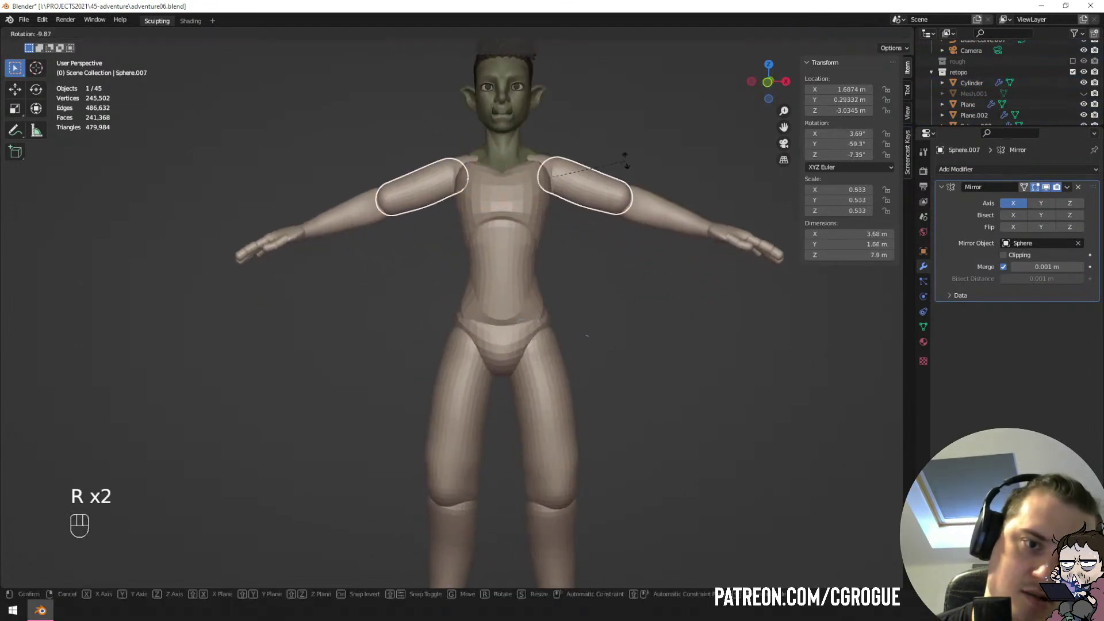
click(588, 167)
key(a)
key(a)
middle_drag(588, 167, 466, 272)
Raise the upper arms by about another 10.7° in the front view.
click(529, 231)
key(r)
right_click(536, 256)
scroll(484, 252, up, 3)
middle_drag(506, 229, 586, 171)
key(r)
click(661, 153)
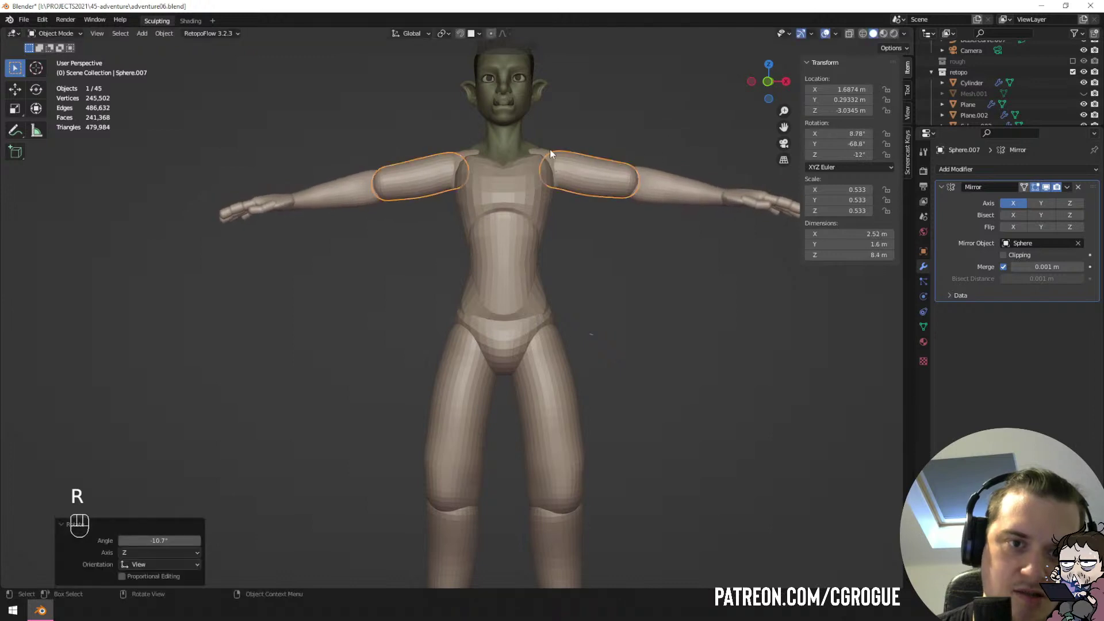
Rotate the shoulder block slightly, move the upper arms into the shoulder joints and clear the selection.
click(550, 151)
key(r)
click(591, 167)
click(599, 176)
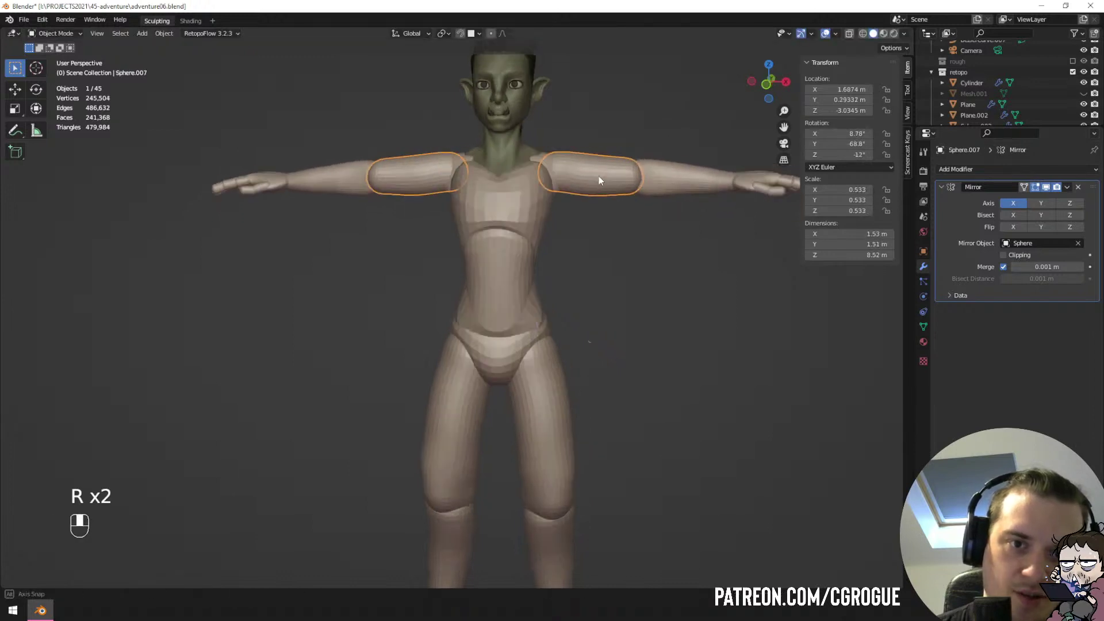
key(g)
click(613, 172)
key(a)
key(a)
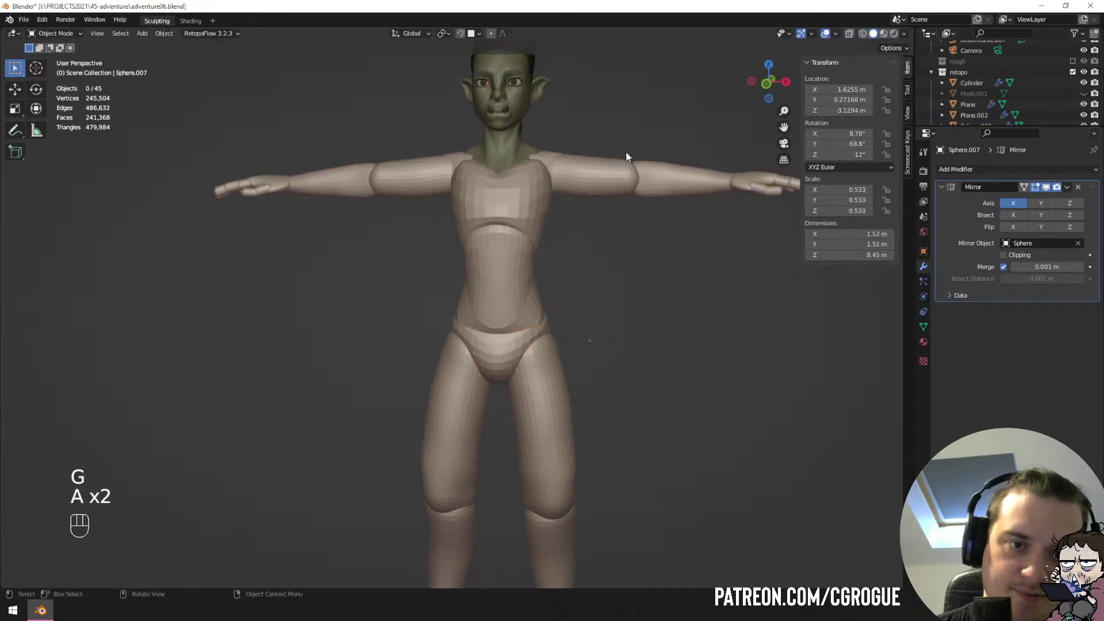
Examine how the raised arms connect to the shoulders from the front, above and behind.
scroll(531, 223, down, 5)
middle_drag(530, 224, 512, 275)
scroll(557, 211, up, 3)
scroll(532, 204, up, 2)
middle_drag(512, 275, 502, 215)
middle_drag(502, 216, 458, 204)
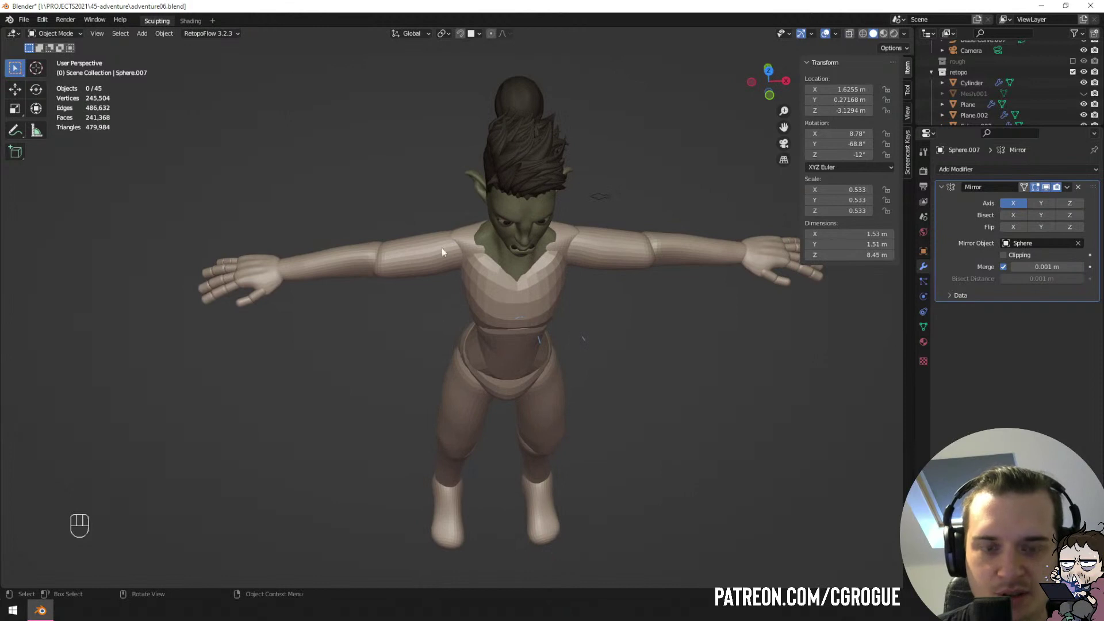
middle_drag(461, 261, 501, 232)
Nudge the upper arms from behind with the Grab brush at 122 px, then return to Object Mode and deselect.
click(351, 195)
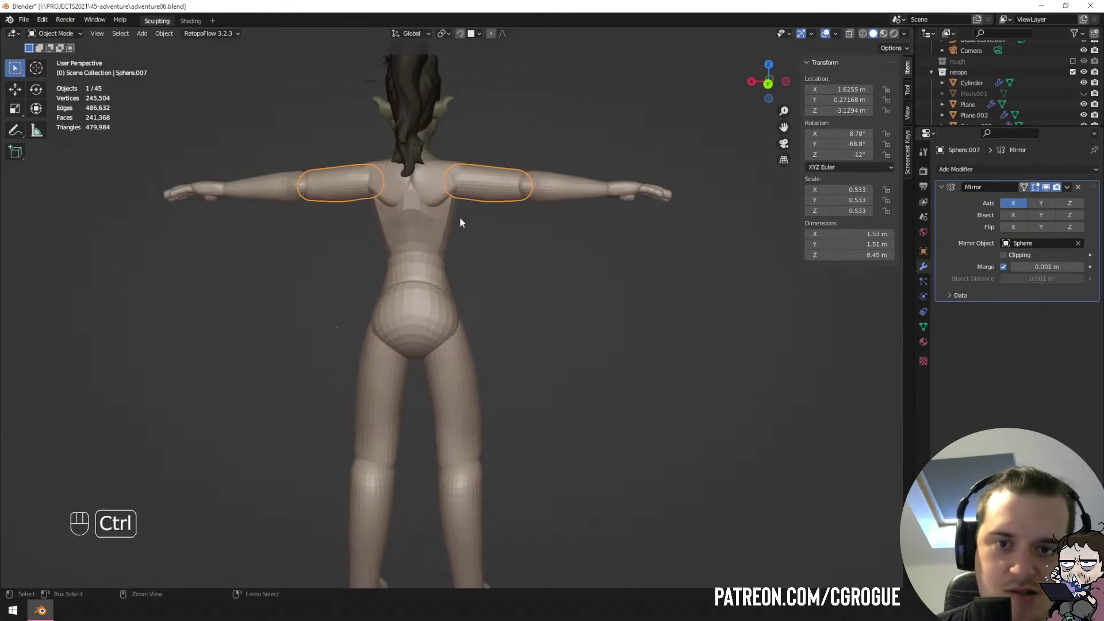
key(ctrl+Tab)
key(f)
key(f)
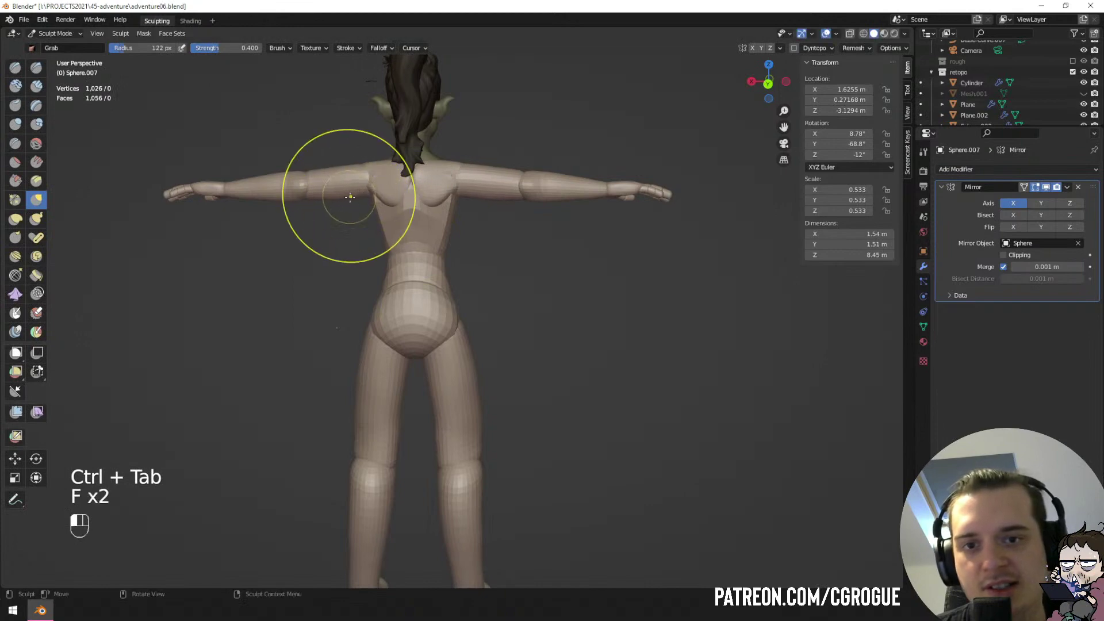
mouse_move(350, 196)
middle_down()
mouse_move(479, 217)
mouse_move(543, 176)
middle_up()
key(ctrl+Tab)
key(a)
middle_drag(468, 244, 514, 236)
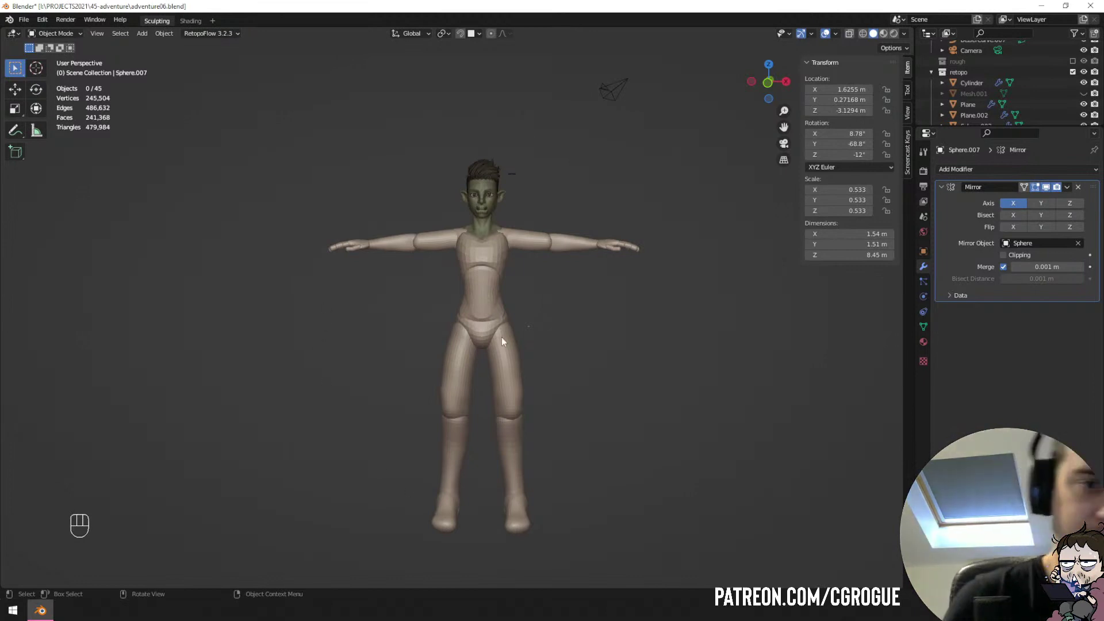
Widen the sides of the chest block below the shoulders with the Grab brush at about 101 px.
click(494, 253)
key(ctrl+Tab)
key(f)
key(f)
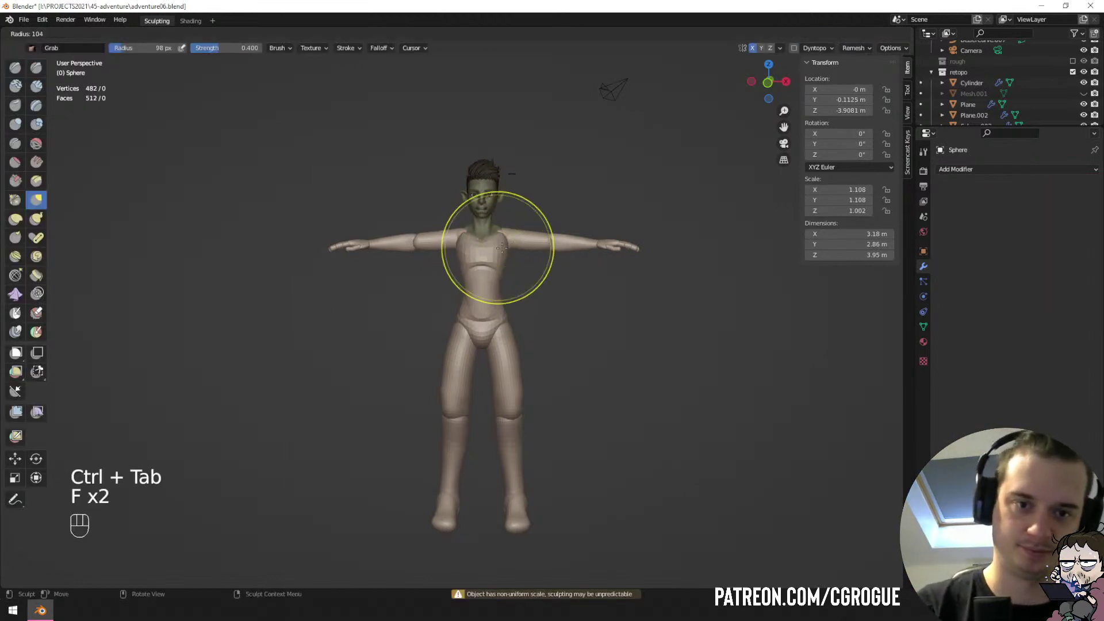
click(514, 248)
drag(506, 250, 514, 252)
mouse_move(497, 252)
middle_down()
mouse_move(428, 250)
mouse_move(473, 249)
middle_up()
key(f)
click(519, 237)
drag(447, 238, 441, 234)
middle_drag(461, 241, 539, 245)
Pull the lower side of the chest upward with a smaller Grab brush, leave sculpting and clear the selection.
key(f)
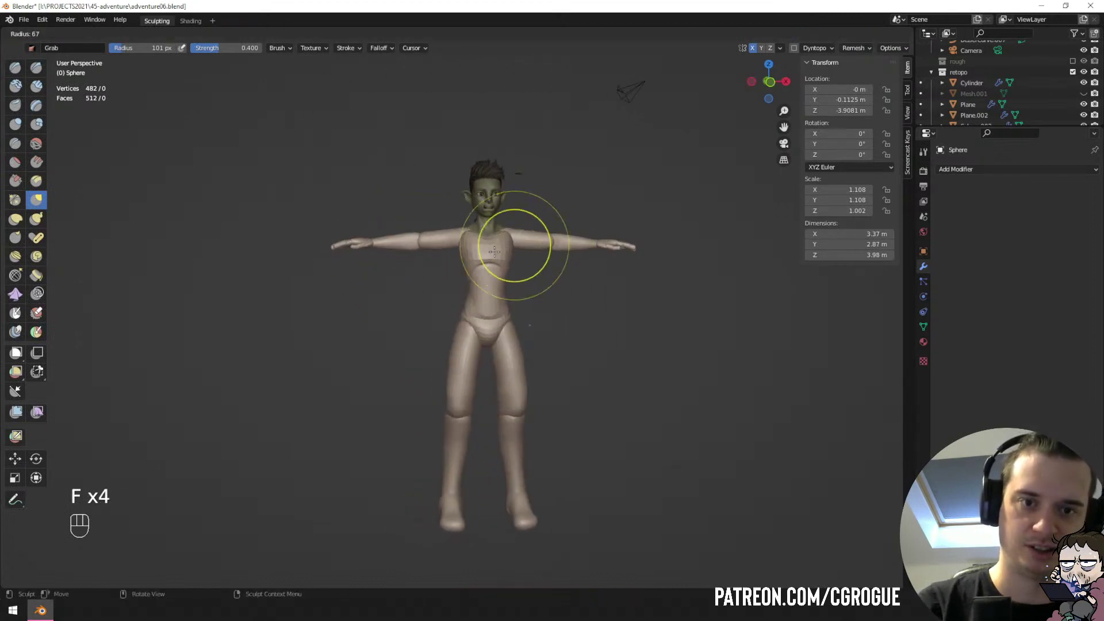
click(495, 252)
drag(503, 262, 502, 248)
mouse_move(506, 247)
middle_down()
mouse_move(486, 247)
mouse_move(548, 229)
mouse_move(623, 231)
mouse_move(561, 220)
mouse_move(482, 242)
mouse_move(504, 228)
mouse_move(513, 235)
middle_up()
key(ctrl+Tab)
key(a)
key(a)
Select the mirrored upper arm, enter Sculpt Mode and adjust its shape with the Grab brush at varying sizes.
shift+middle_drag(513, 235, 506, 201)
key(KP_5)
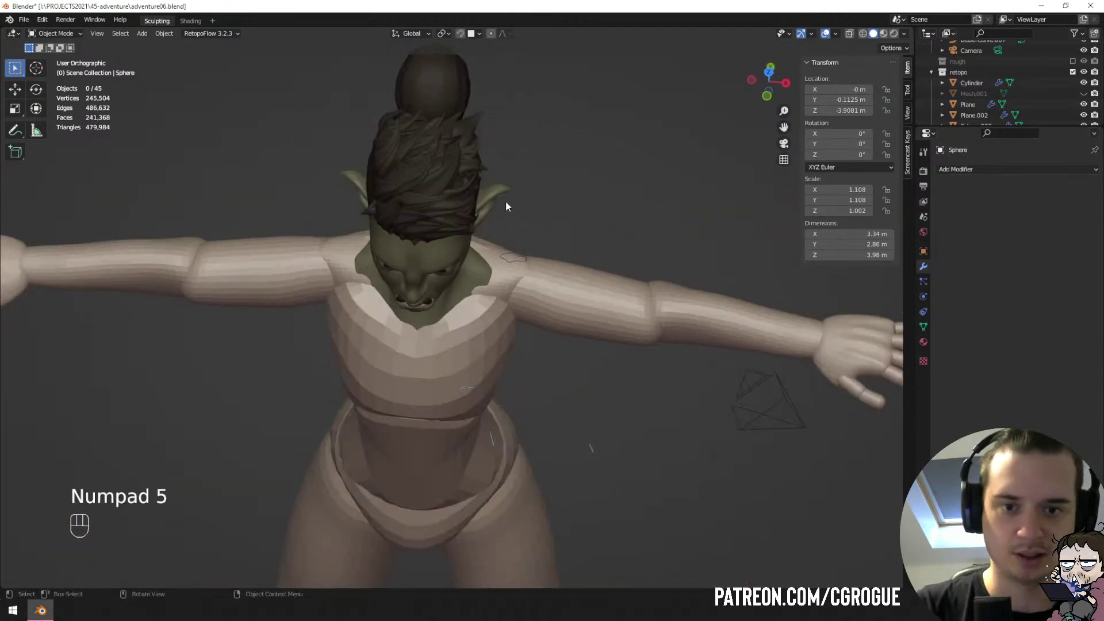
key(KP_5)
key(KP_5)
middle_drag(412, 440, 549, 327)
key(KP_5)
click(554, 330)
key(ctrl+Tab)
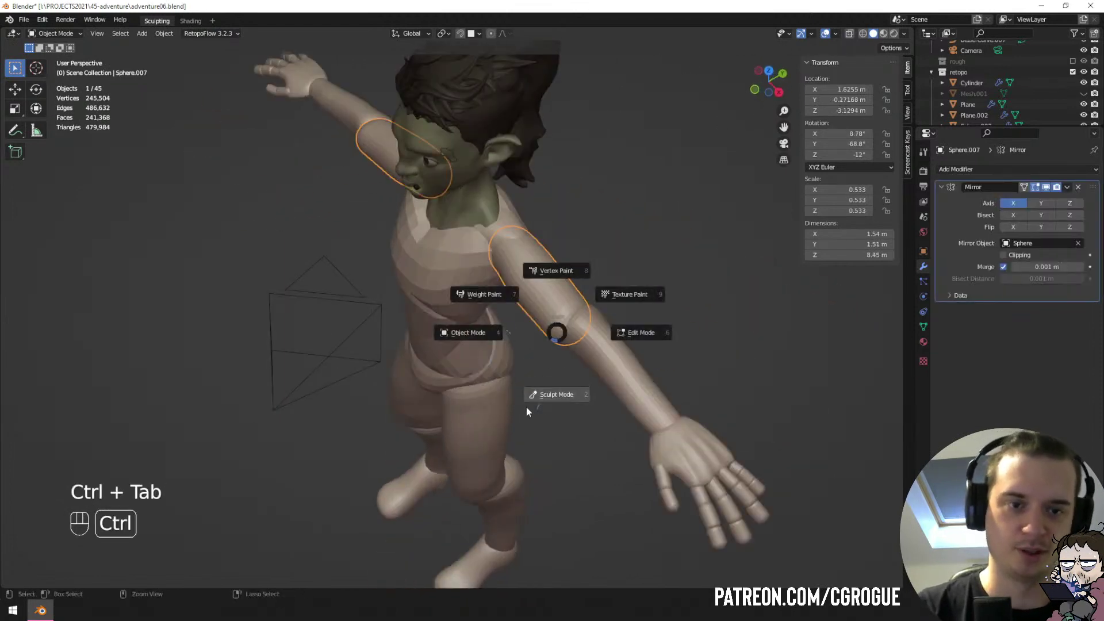
click(528, 411)
middle_drag(546, 382, 526, 370)
key(f)
key(f)
click(532, 369)
drag(531, 368, 518, 357)
key(f)
mouse_move(519, 358)
middle_down()
mouse_move(460, 368)
mouse_move(562, 284)
mouse_move(482, 353)
mouse_move(494, 337)
mouse_move(474, 226)
mouse_move(411, 315)
mouse_move(339, 333)
mouse_move(489, 336)
mouse_move(418, 332)
mouse_move(490, 311)
middle_up()
key(f)
click(414, 368)
Return the upper arm to Object Mode, clear the selection and save the file.
key(ctrl+Tab)
key(ctrl+Tab)
click(446, 312)
key(a)
key(a)
key(ctrl+s)
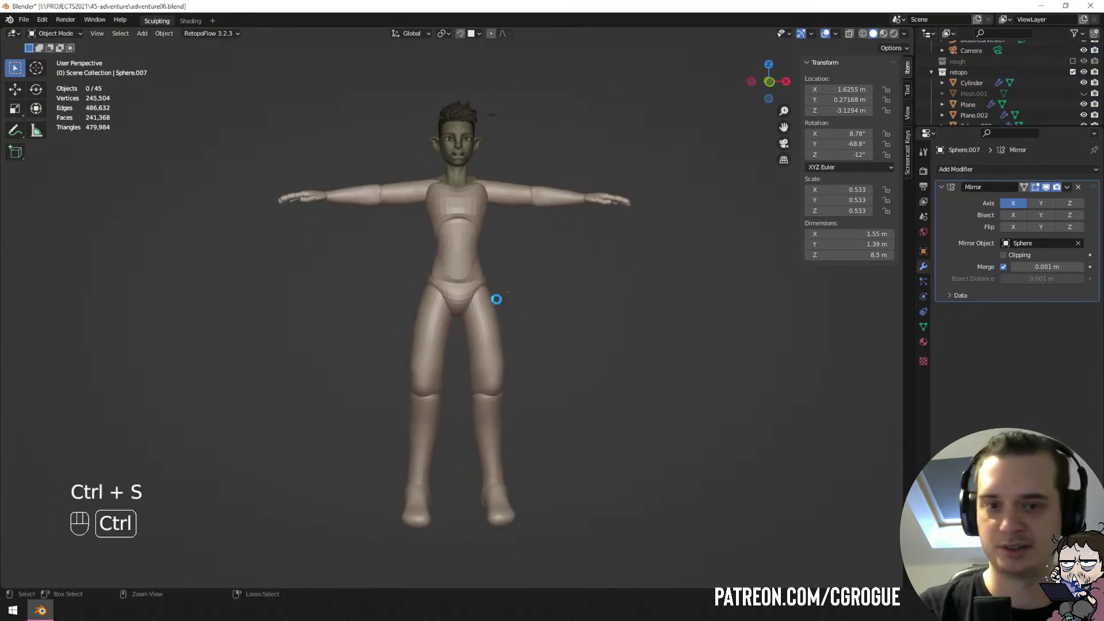